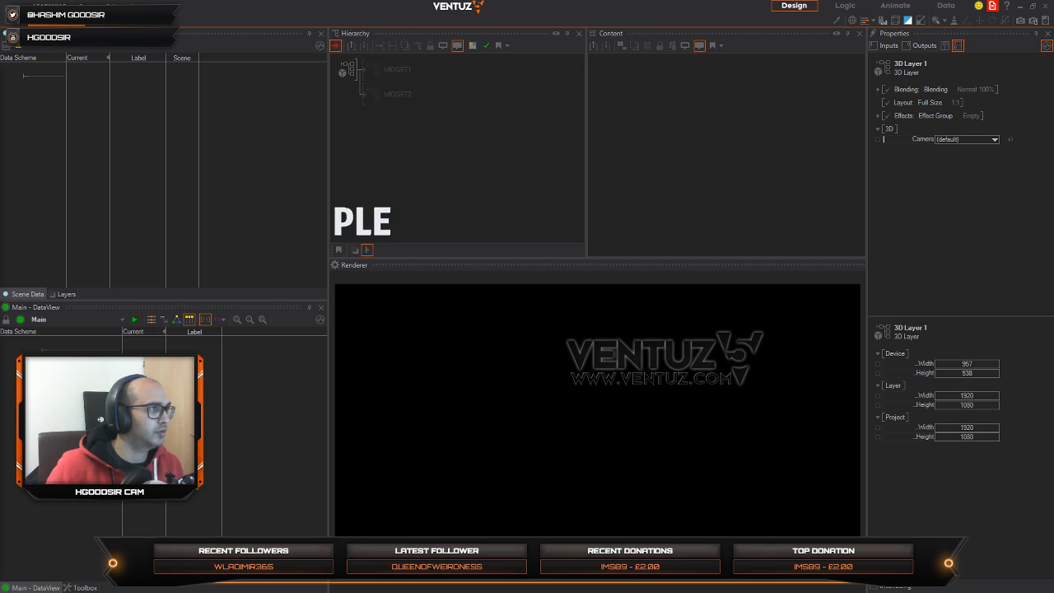
pyautogui.moveTo(0, 139); pyautogui.dragTo(409, 72)
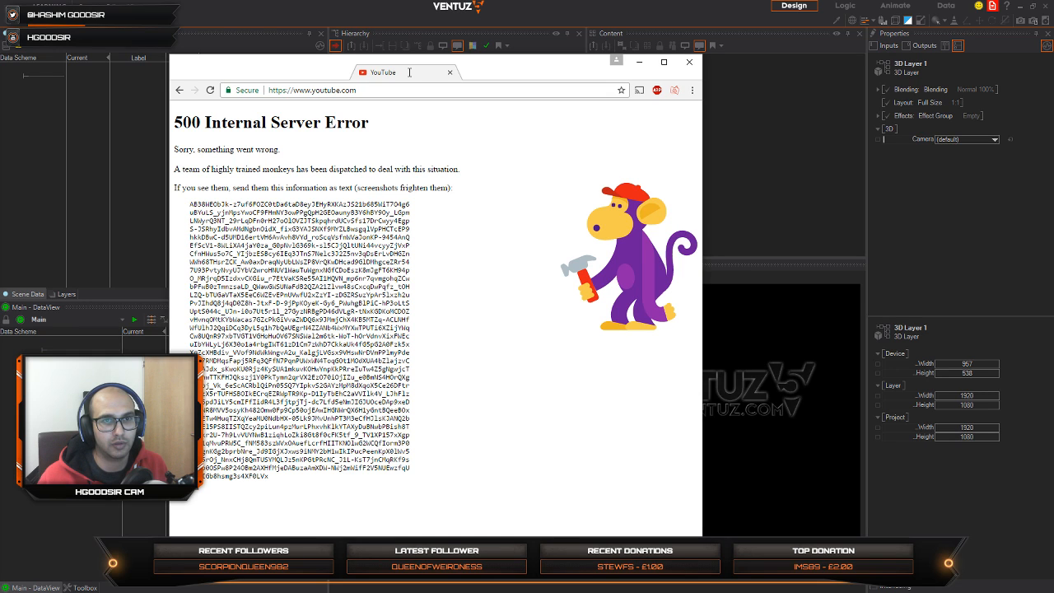
pyautogui.moveTo(409, 72); pyautogui.dragTo(409, 74)
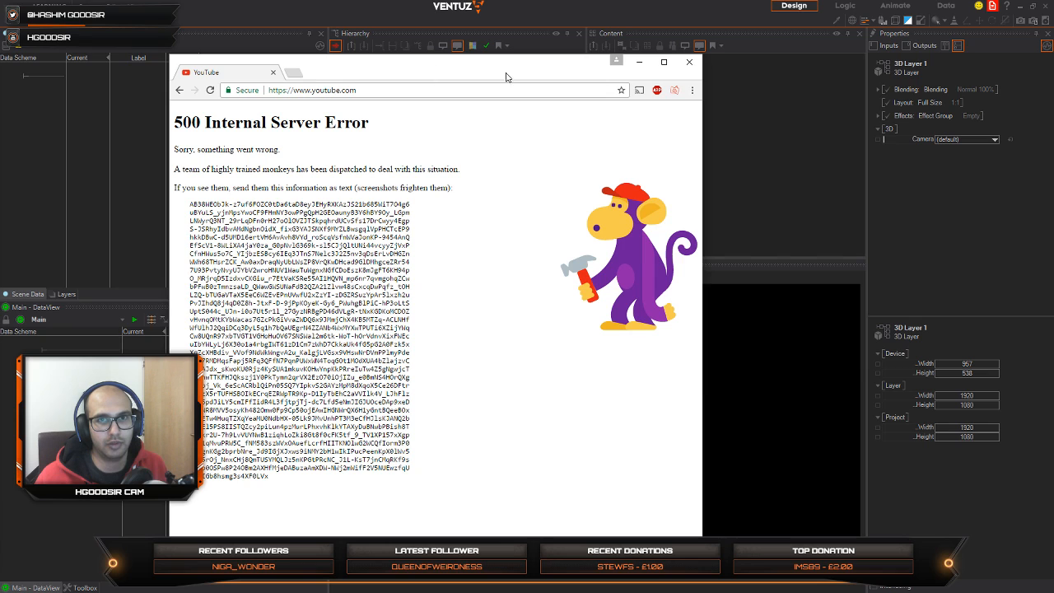
pyautogui.click(689, 62)
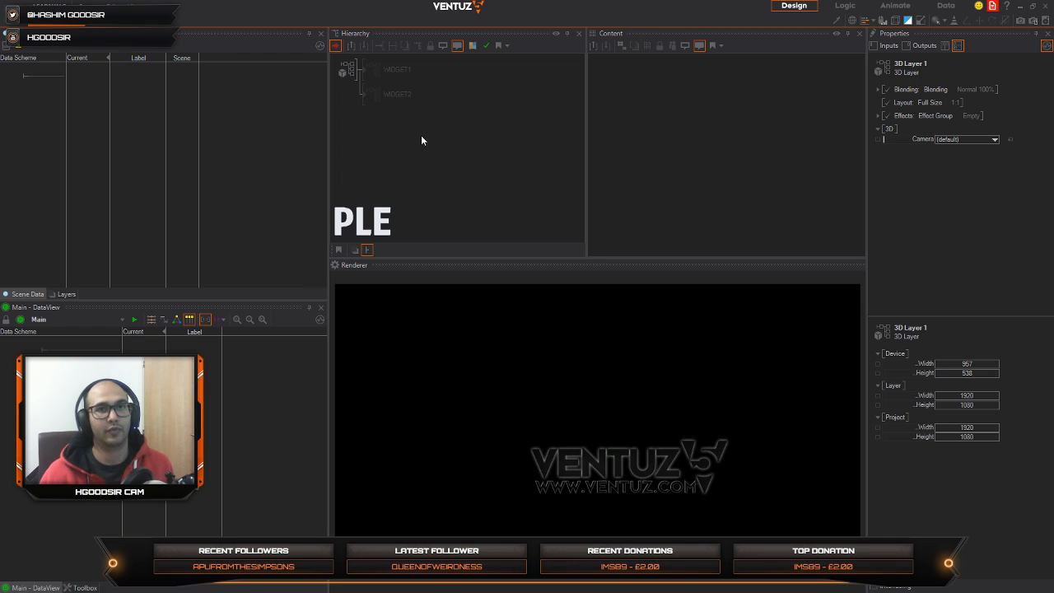
# Step: Unblock WIDGET1 in the hierarchy and set its position to X 1.9 and Y 1.4
pyautogui.click(399, 98)
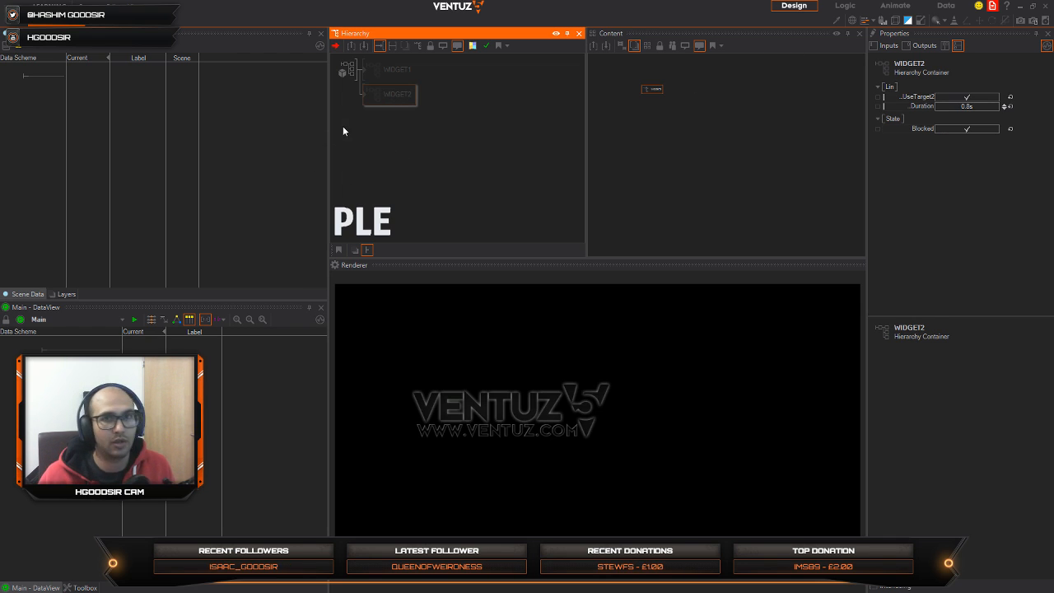
pyautogui.click(384, 73)
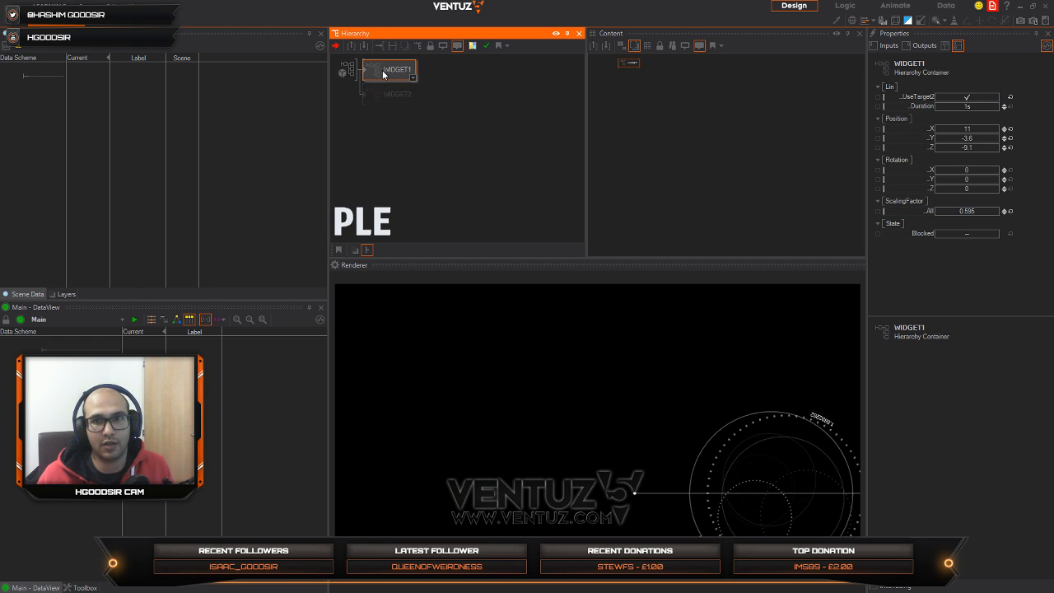
pyautogui.moveTo(977, 129)
pyautogui.mouseDown()
pyautogui.moveTo(936, 125)
pyautogui.moveTo(990, 138)
pyautogui.mouseUp()
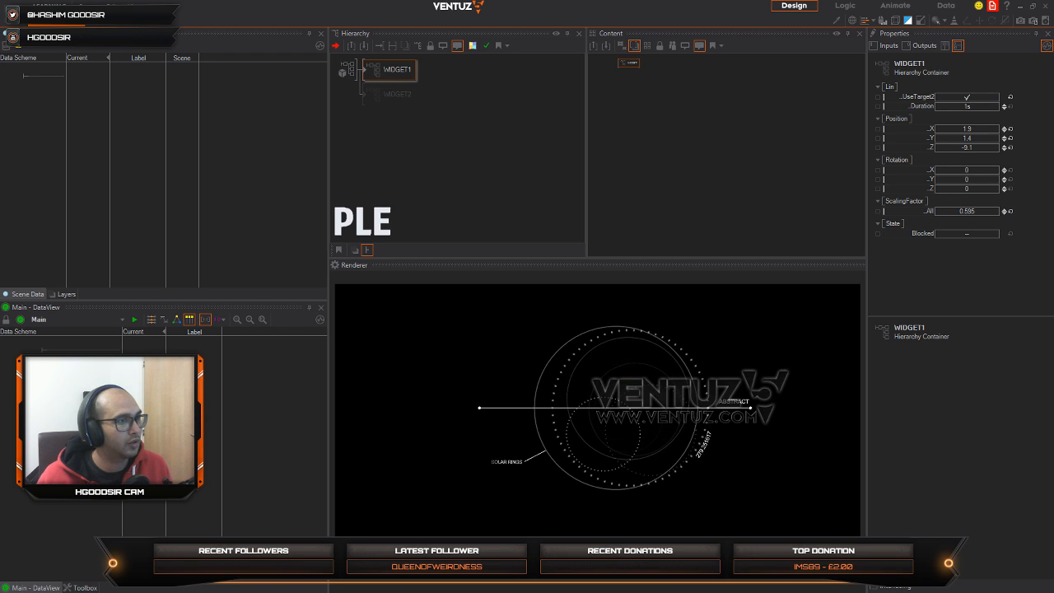
# Step: Turn off UseTarget2 for WIDGET1 and block the widget in the hierarchy
pyautogui.click(982, 99)
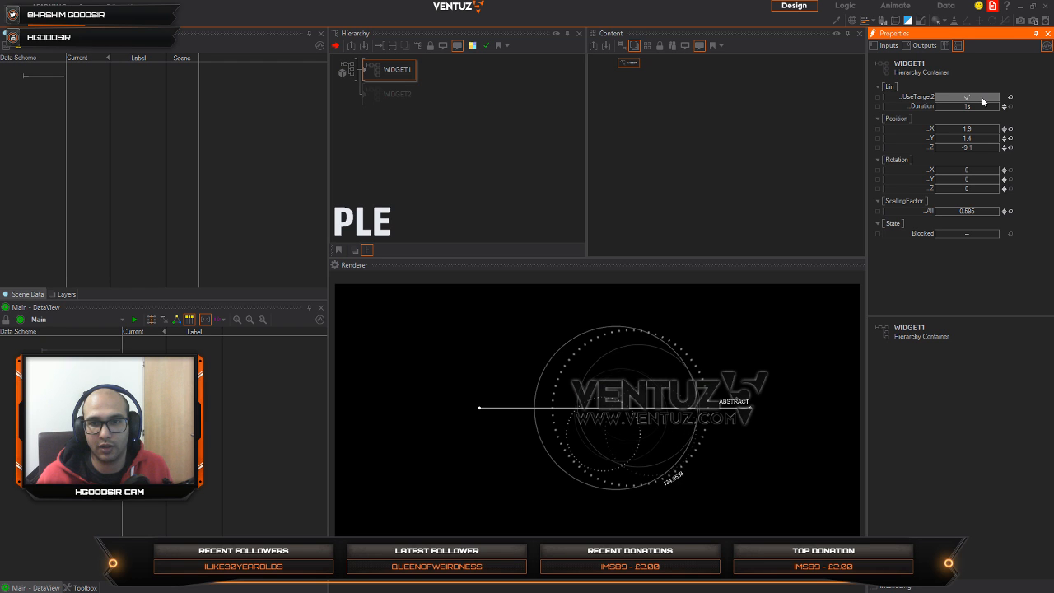
pyautogui.click(982, 99)
pyautogui.click(385, 73)
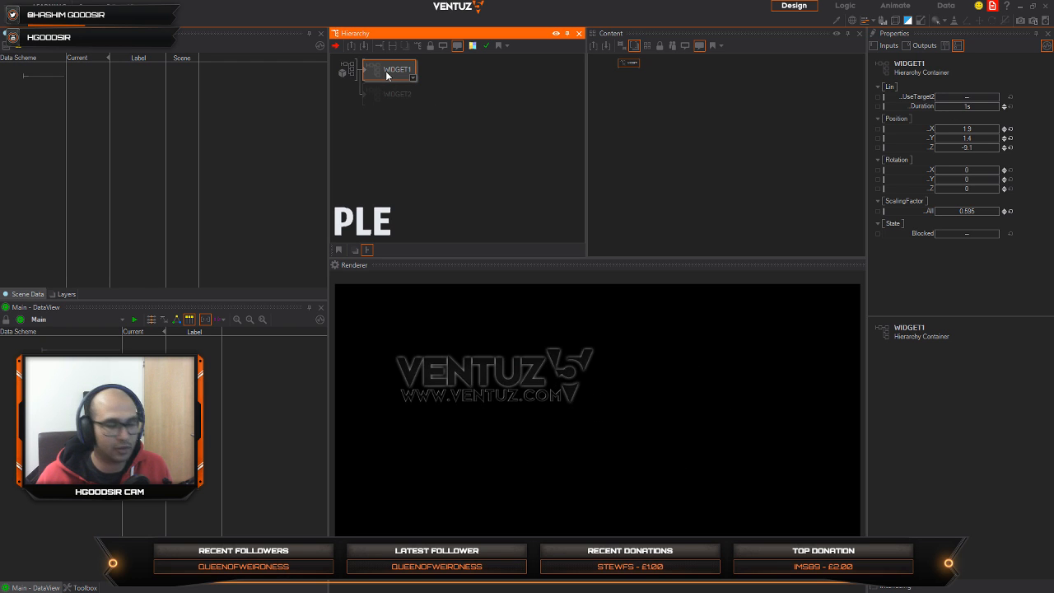
# Step: Add an Axis node to the 3D layer's hierarchy below WIDGET2
pyautogui.doubleClick(388, 126)
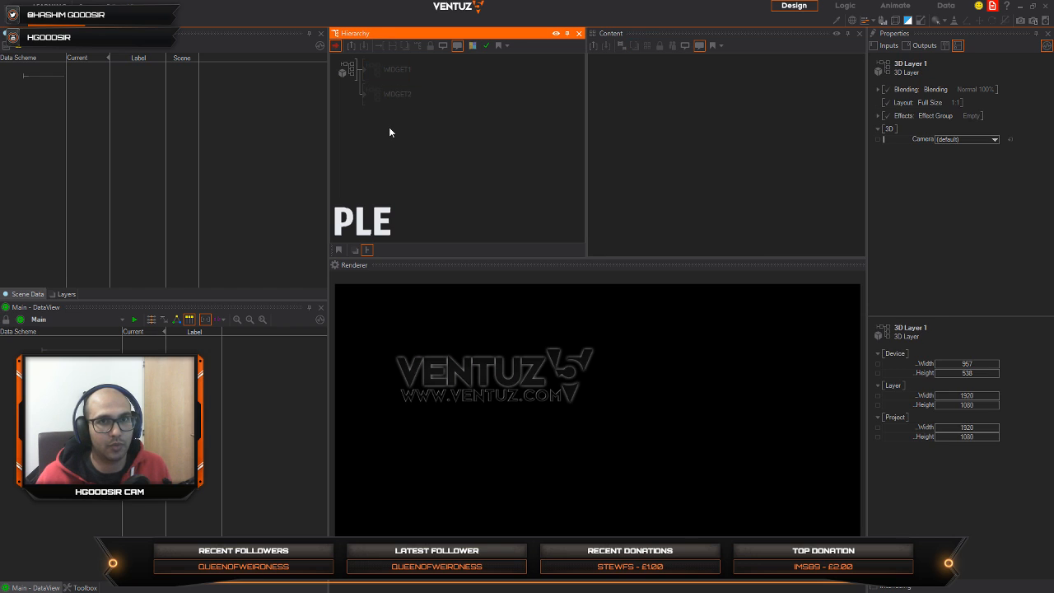
pyautogui.write('ax')
pyautogui.press('Return')
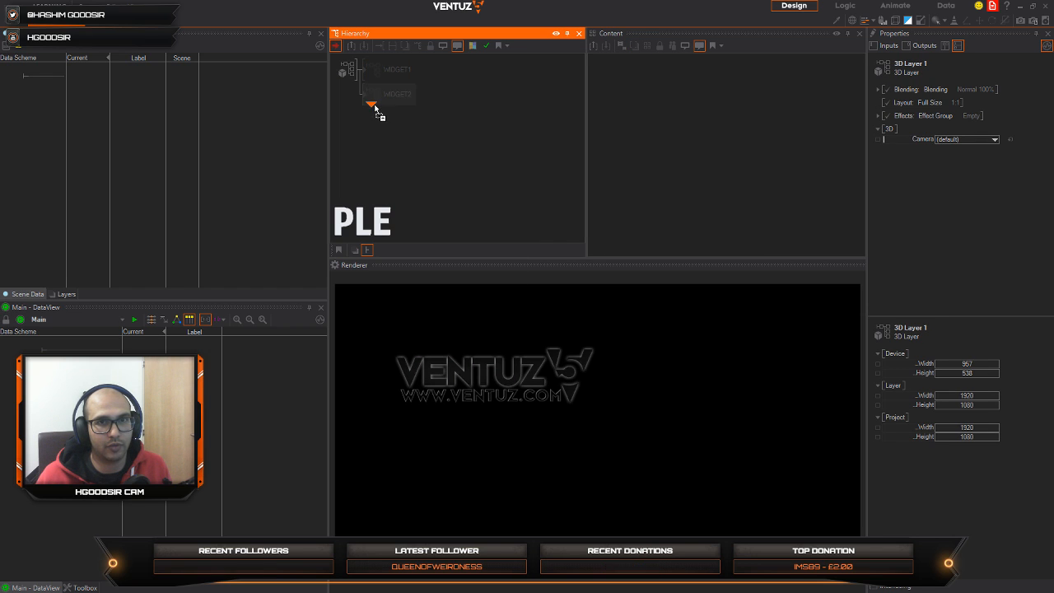
pyautogui.click(373, 119)
# Step: Attach a Circle to the Axis and set the Axis's overall scaling factor to 7.3
pyautogui.doubleClick(421, 133)
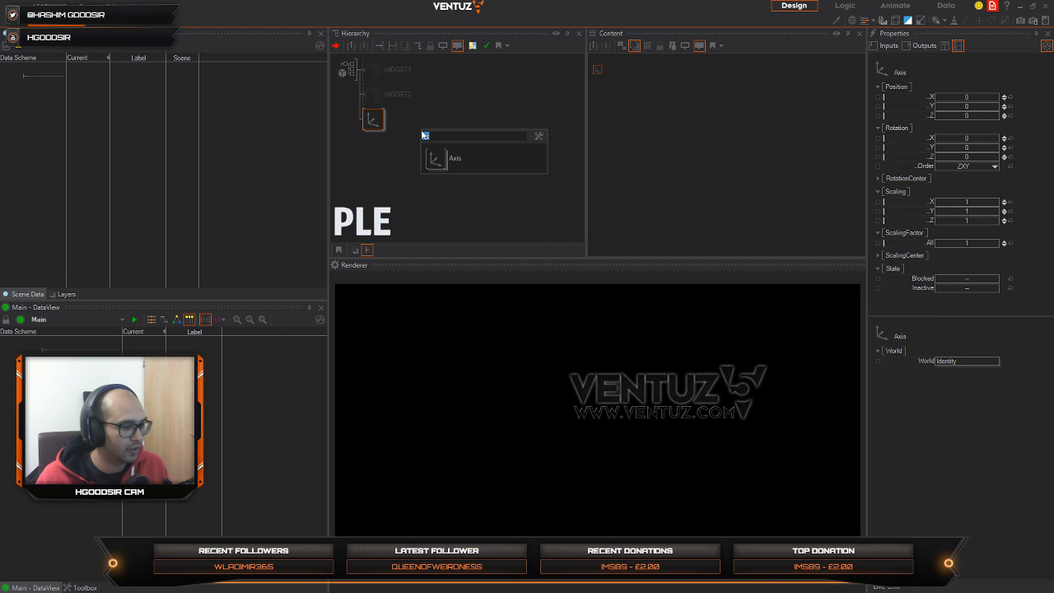
pyautogui.press('BackSpace')
pyautogui.write('cir')
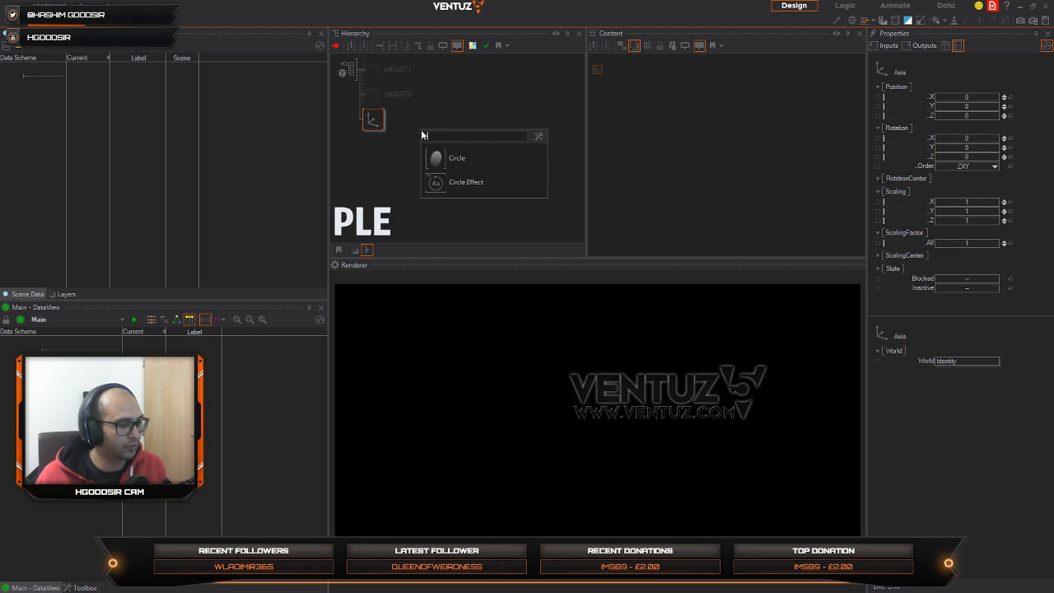
pyautogui.click(436, 158)
pyautogui.click(382, 123)
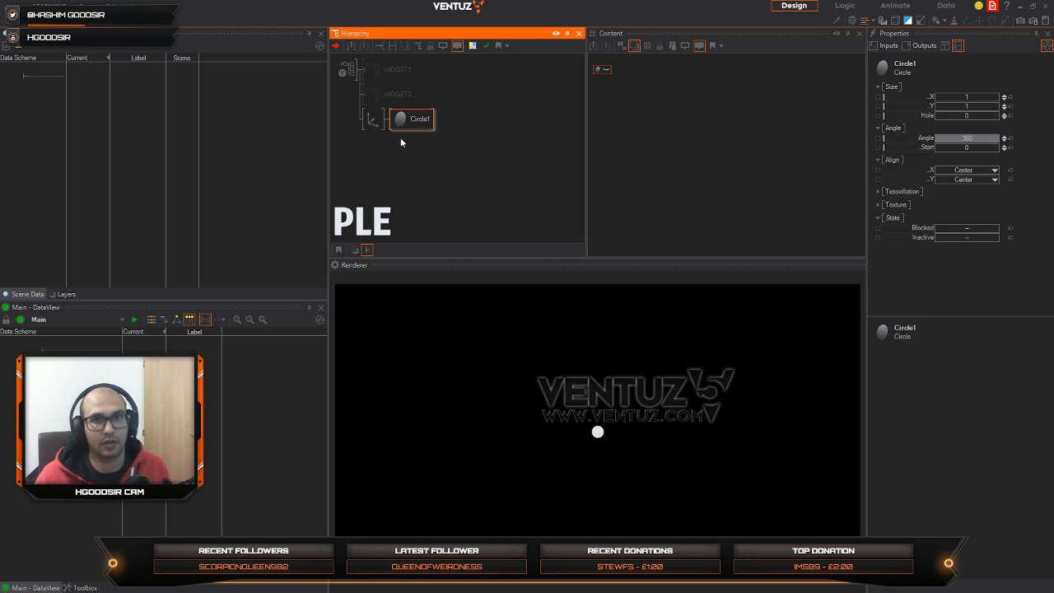
pyautogui.click(376, 120)
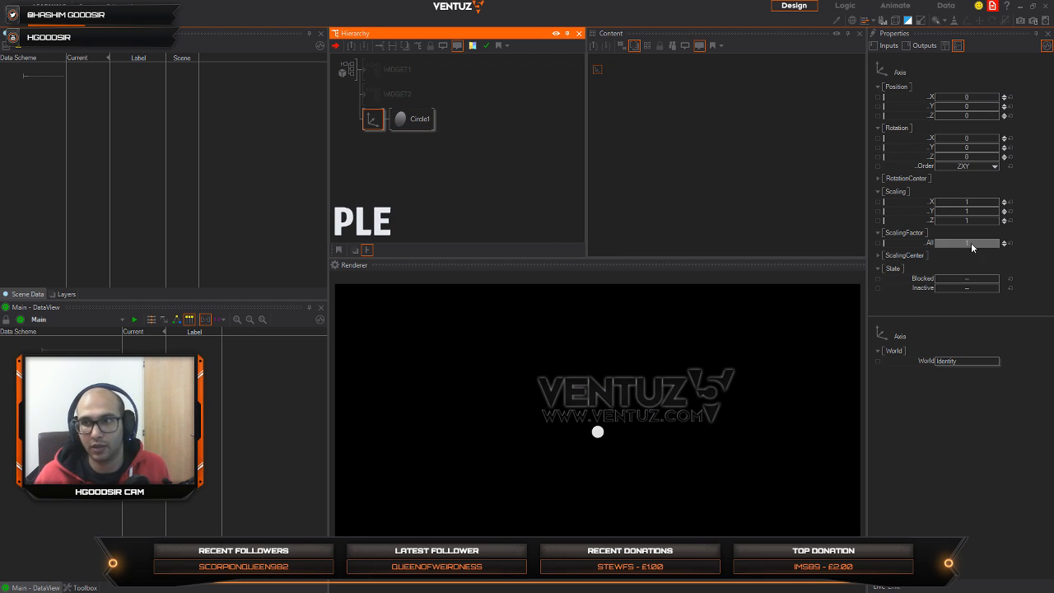
pyautogui.moveTo(970, 242)
pyautogui.mouseDown()
pyautogui.moveTo(999, 243)
pyautogui.moveTo(981, 242)
pyautogui.mouseUp()
# Step: Replace the circle attached to the Axis with a Cylinder
pyautogui.click(412, 125)
pyautogui.press('Delete')
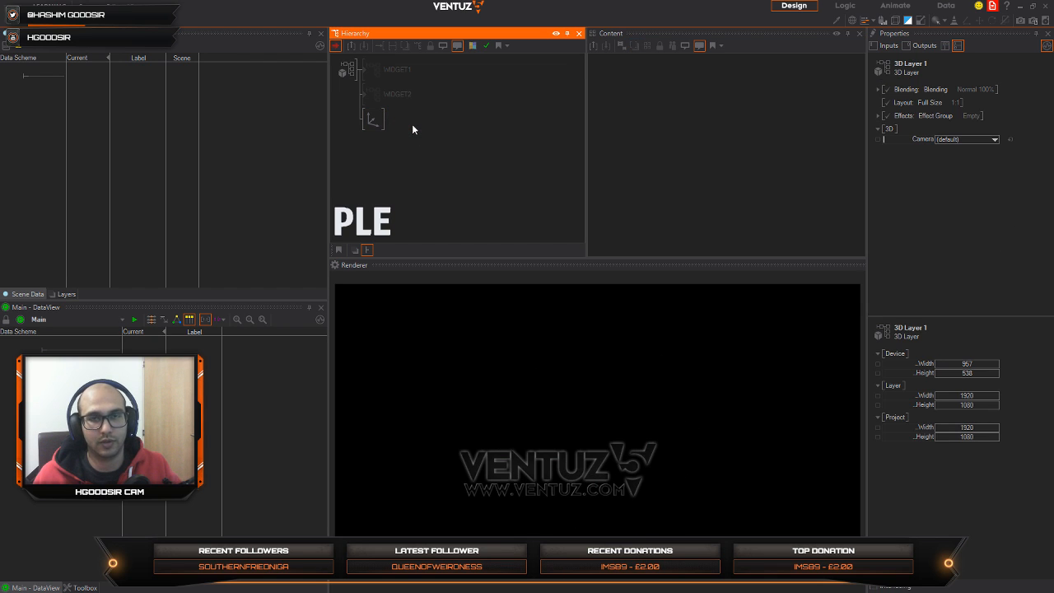
pyautogui.press('space')
pyautogui.write('cy')
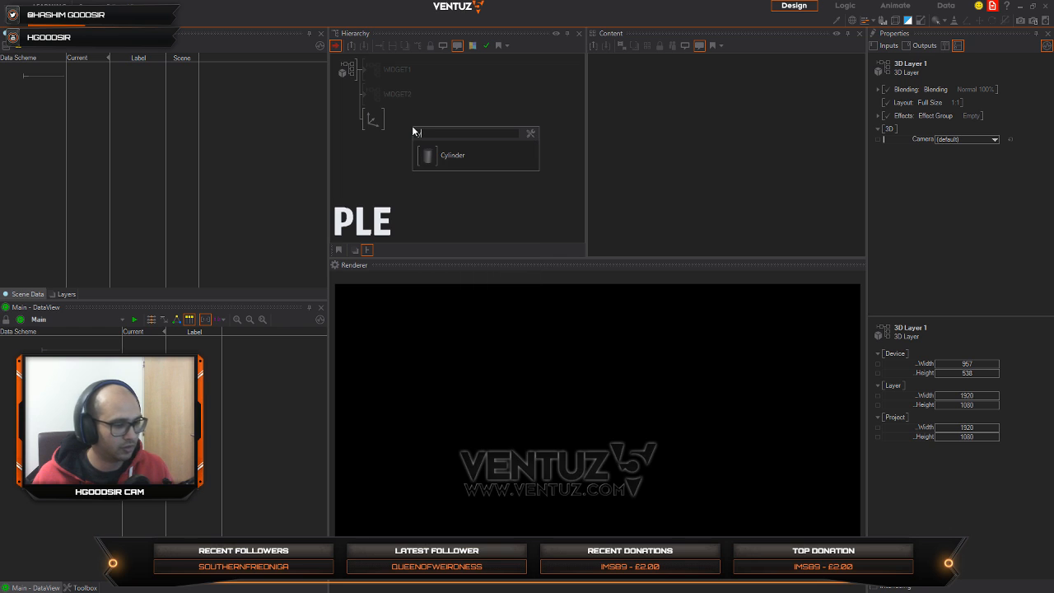
pyautogui.press('Return')
pyautogui.click(381, 123)
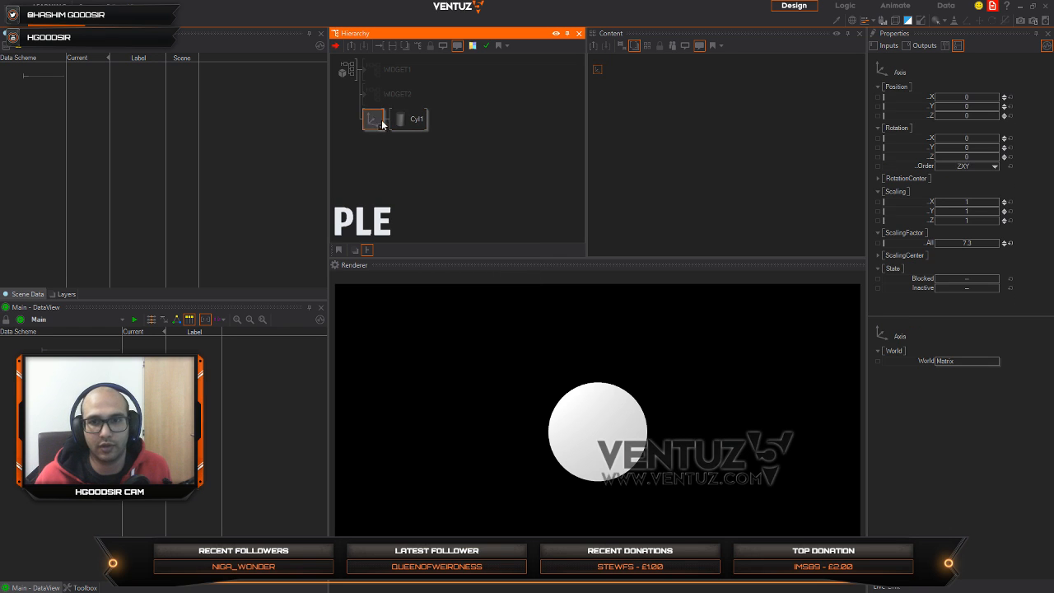
# Step: Set the Axis's X rotation to 58 and its overall scaling factor to 11.2
pyautogui.moveTo(998, 139); pyautogui.dragTo(994, 140)
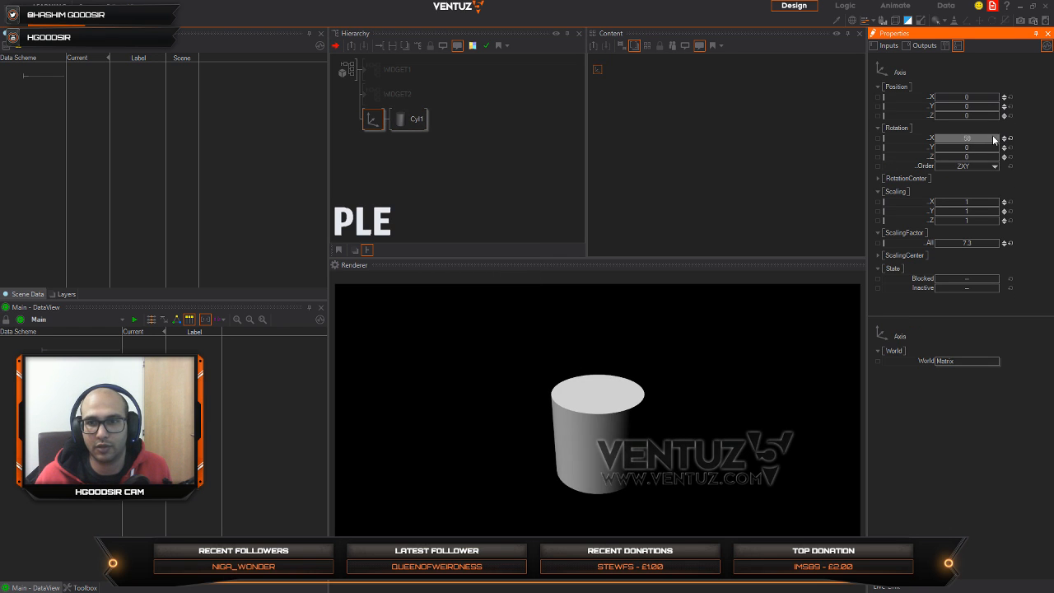
pyautogui.moveTo(952, 244); pyautogui.dragTo(977, 243)
pyautogui.click(406, 154)
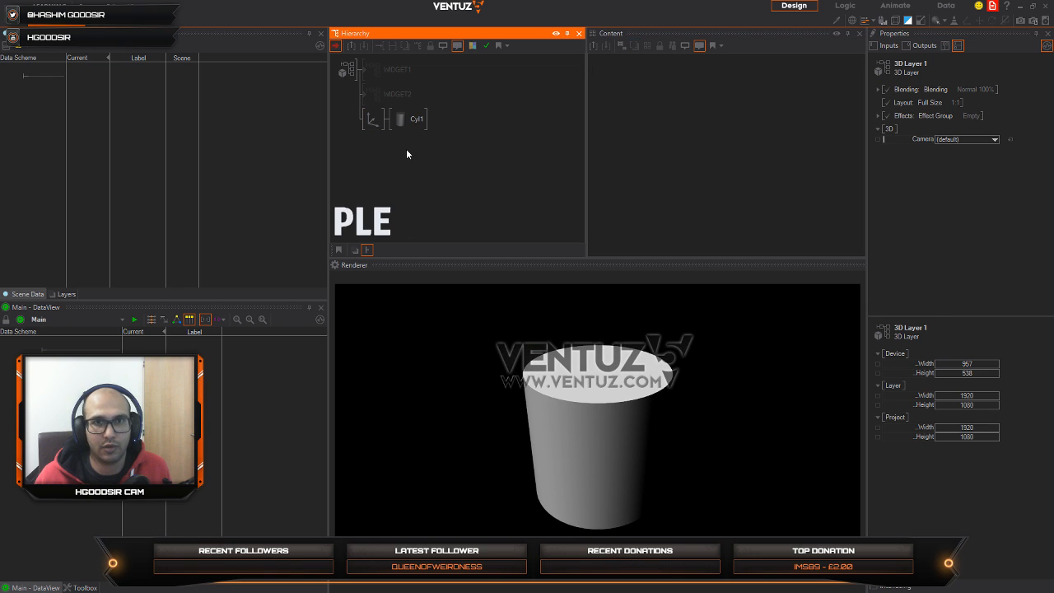
# Step: Insert a RenderOptions node in front of the Axis in the cylinder's hierarchy branch
pyautogui.doubleClick(407, 154)
pyautogui.write('re')
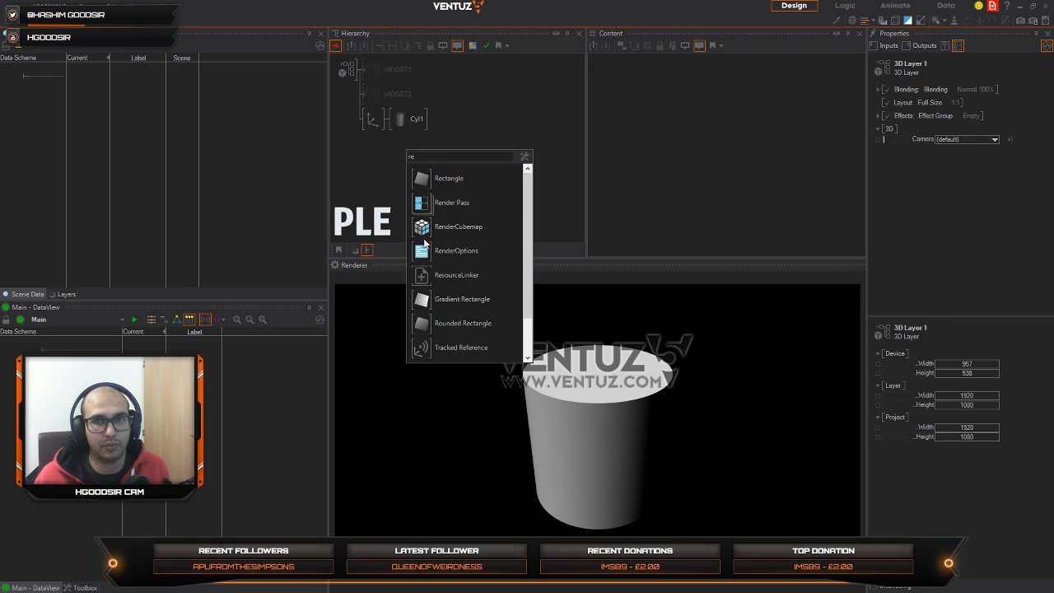
pyautogui.moveTo(424, 246); pyautogui.dragTo(371, 120)
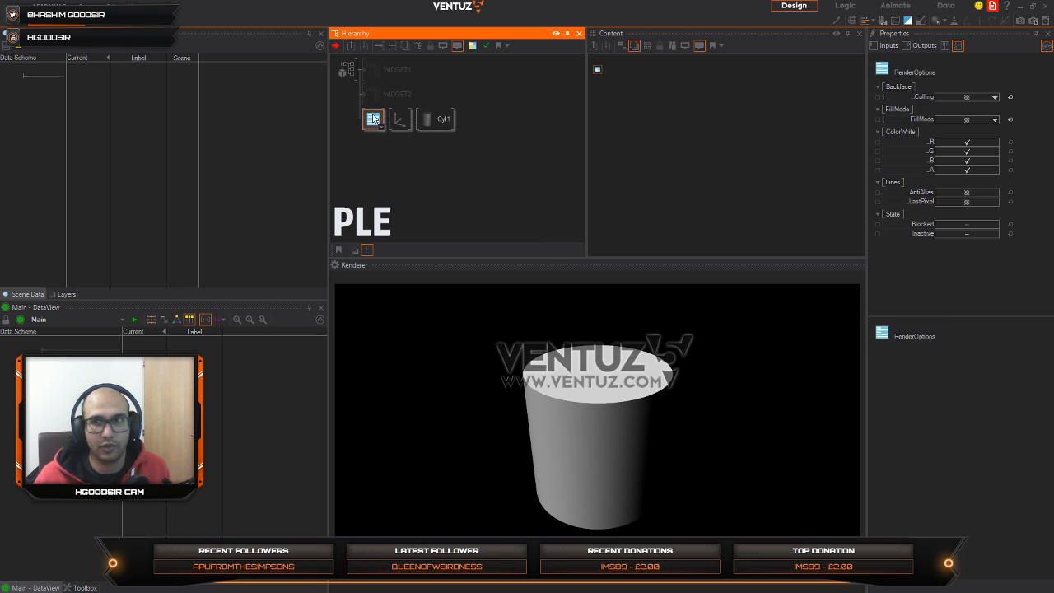
# Step: Set the RenderOptions backface culling to None and the fill mode to Point
pyautogui.click(968, 97)
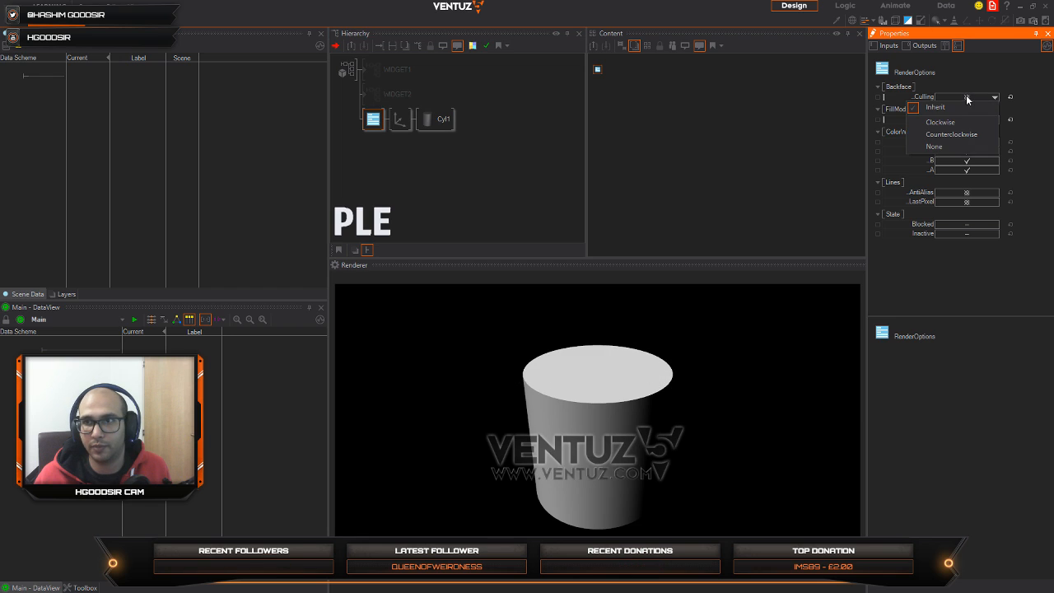
pyautogui.click(943, 147)
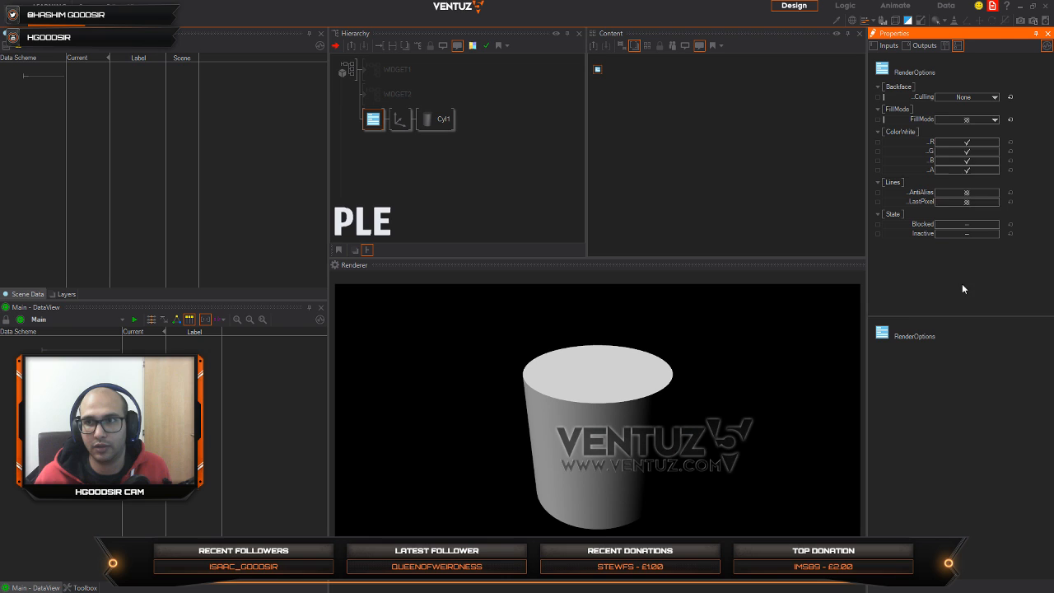
pyautogui.click(957, 121)
pyautogui.click(953, 145)
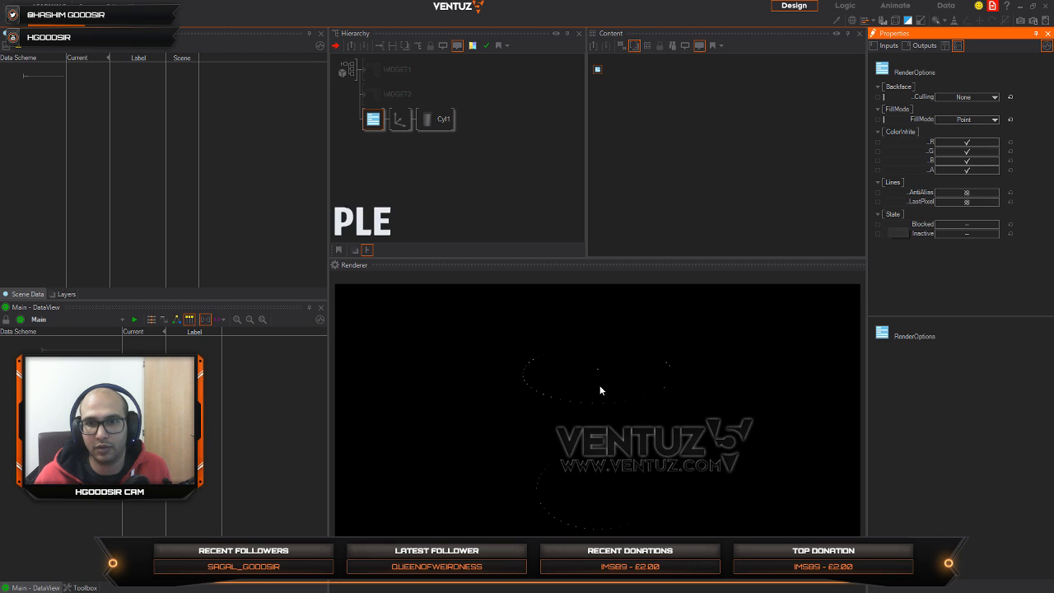
# Step: Insert a Color material node between the RenderOptions and the Axis
pyautogui.click(414, 169)
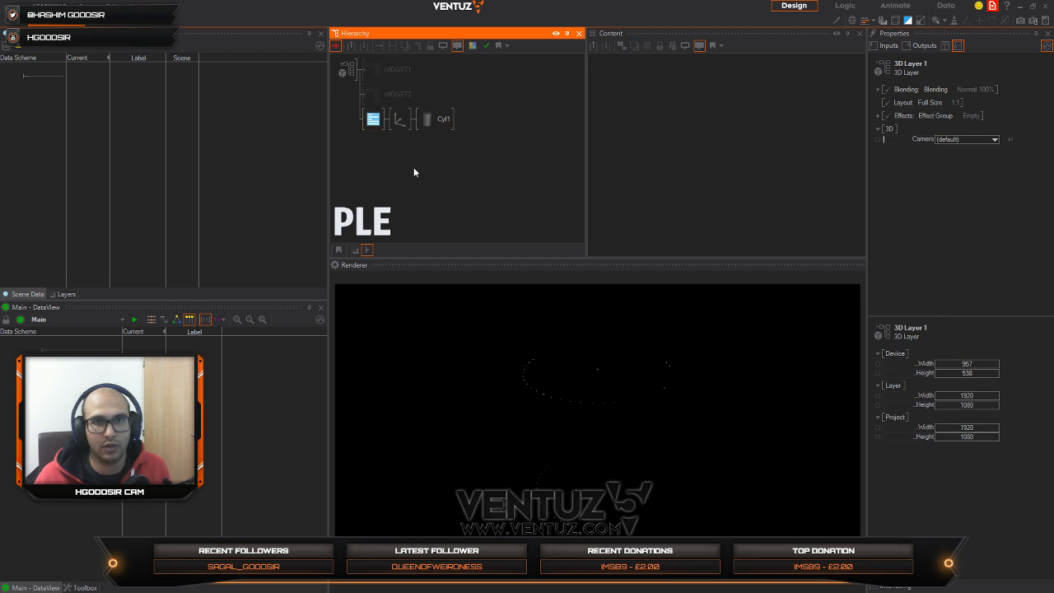
pyautogui.doubleClick(393, 183)
pyautogui.write('c')
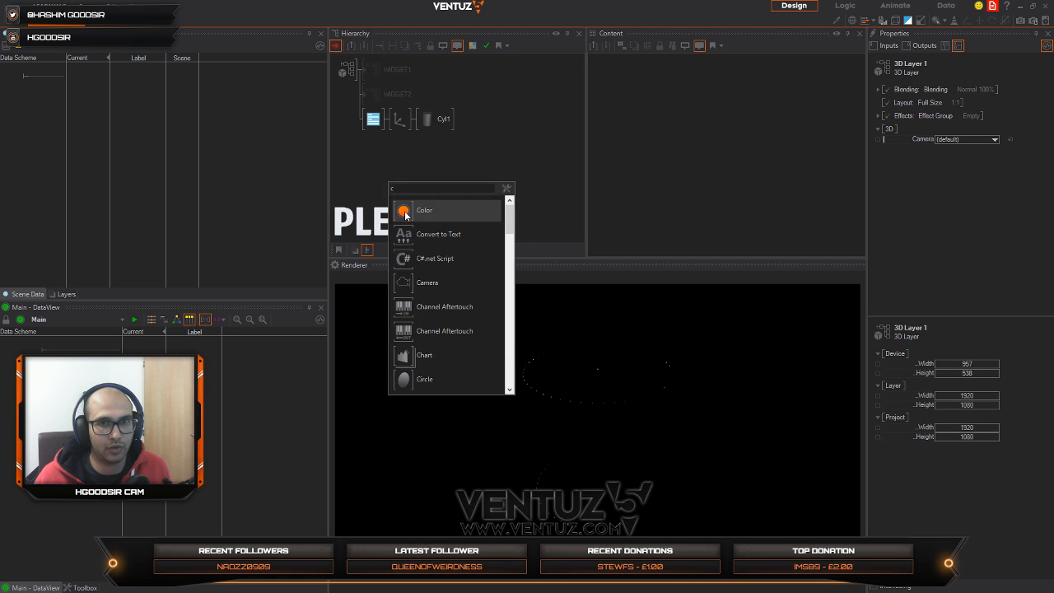
pyautogui.click(422, 211)
pyautogui.click(399, 121)
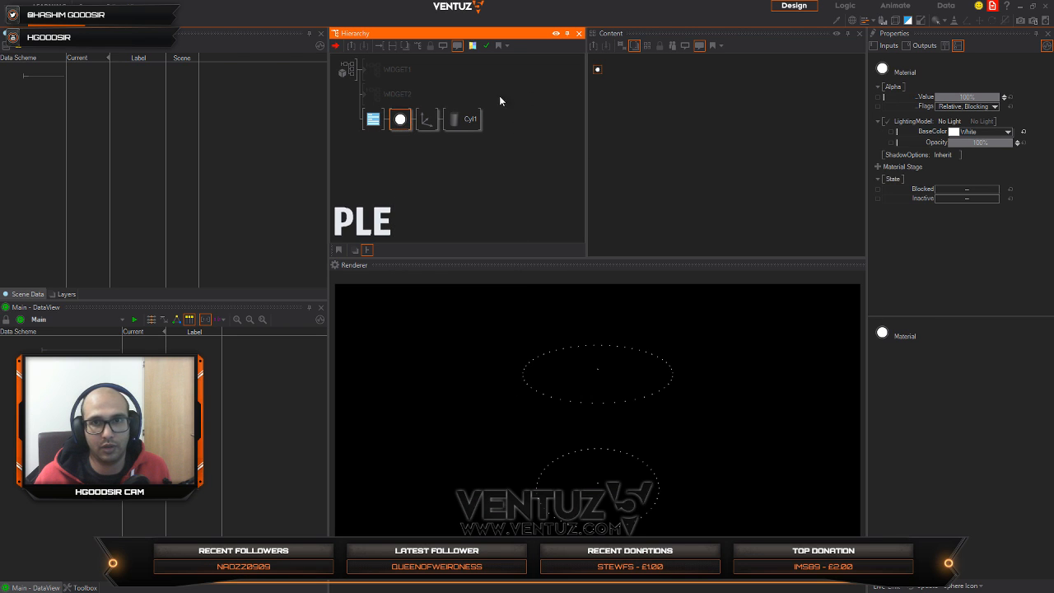
# Step: Add a Vertex Noise stage to the cylinder's material
pyautogui.moveTo(602, 70); pyautogui.dragTo(685, 116)
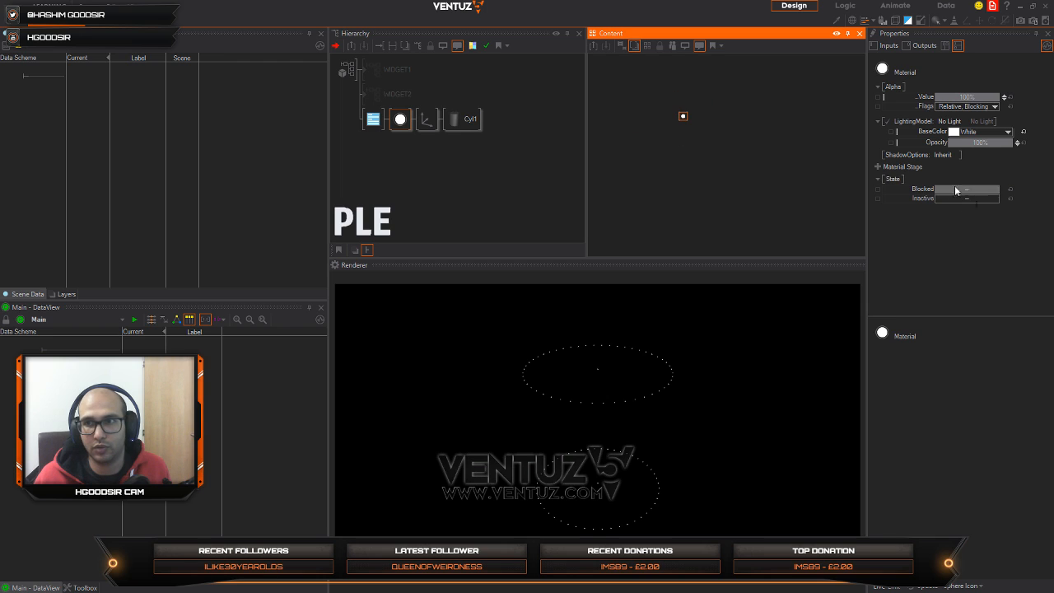
pyautogui.click(877, 167)
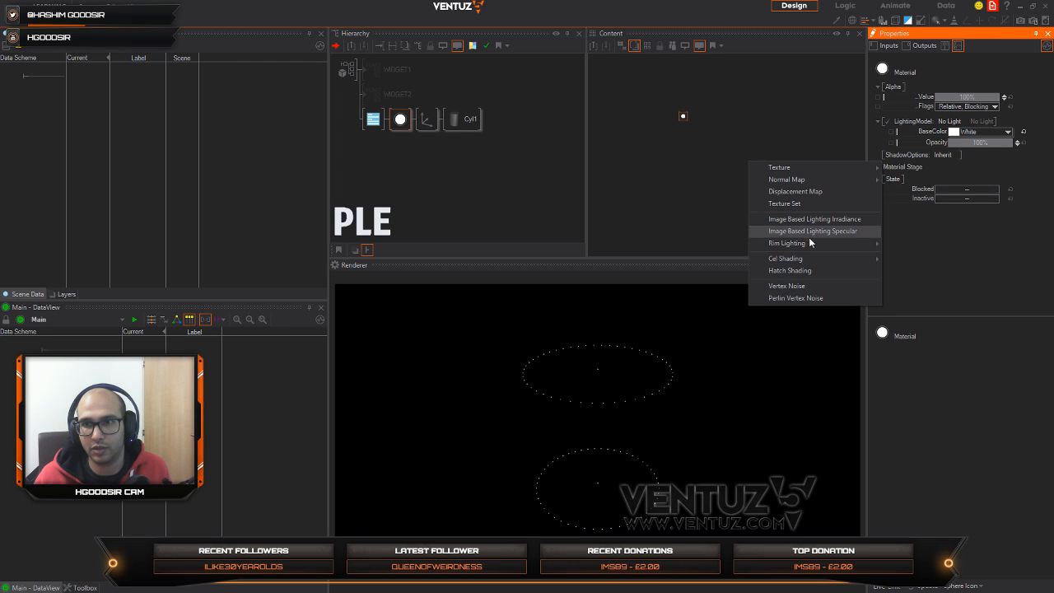
pyautogui.click(804, 287)
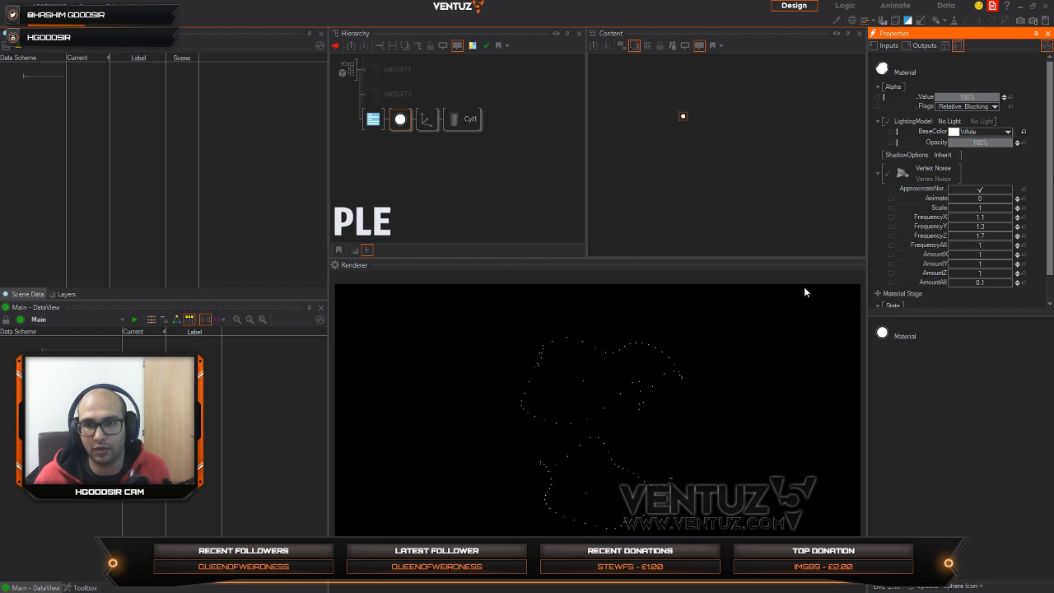
# Step: Set the X rotation of the cylinder's Axis to 83
pyautogui.click(425, 120)
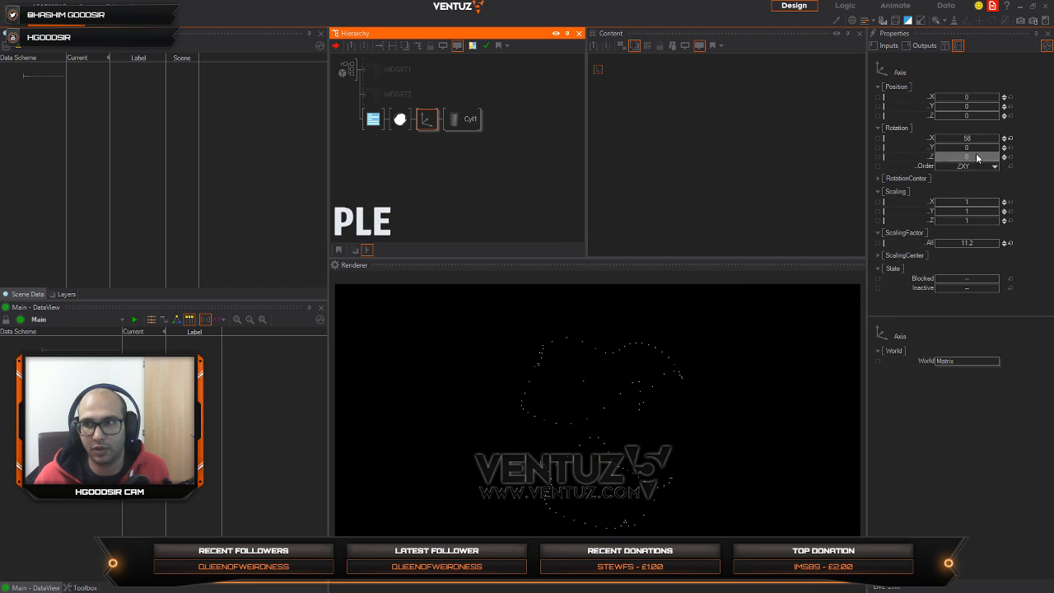
pyautogui.moveTo(965, 137)
pyautogui.mouseDown()
pyautogui.moveTo(976, 136)
pyautogui.moveTo(948, 138)
pyautogui.moveTo(982, 142)
pyautogui.mouseUp()
pyautogui.click(422, 121)
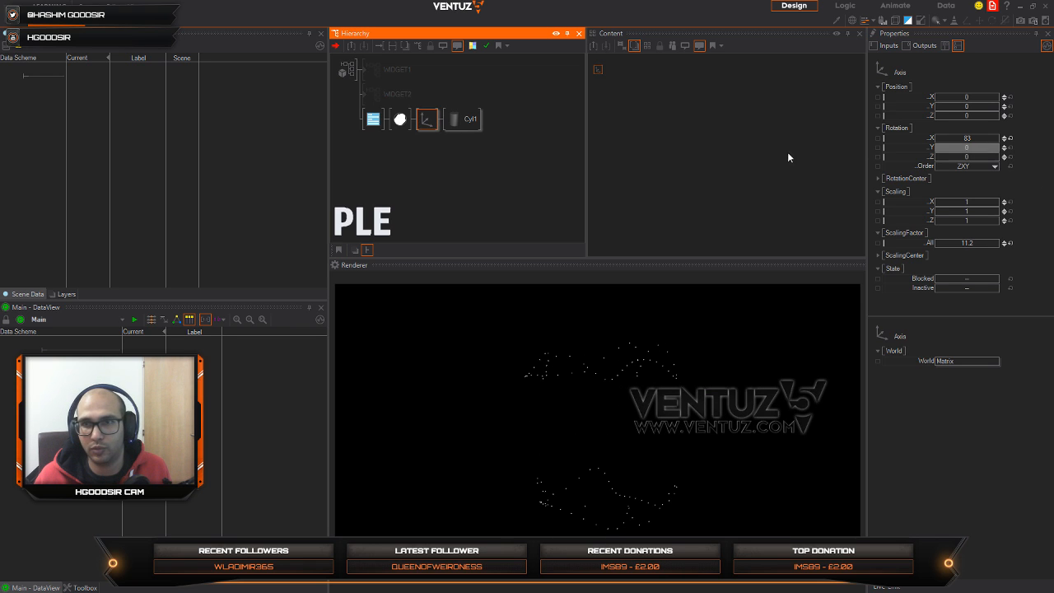
# Step: Flatten the cylinder by setting its Z size to 0.032
pyautogui.click(457, 120)
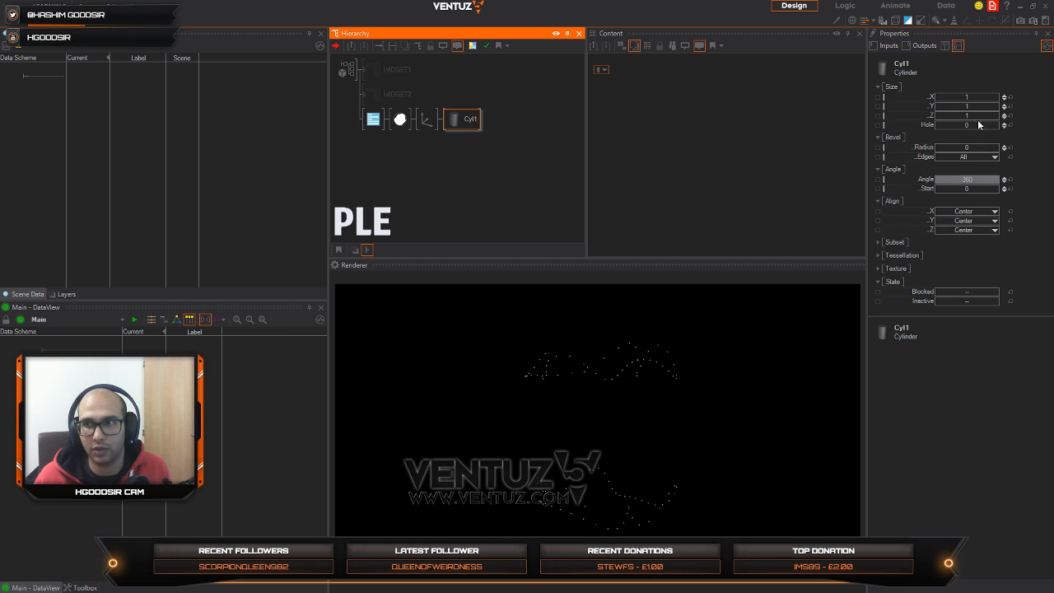
pyautogui.click(955, 116)
pyautogui.moveTo(949, 115)
pyautogui.mouseDown()
pyautogui.moveTo(935, 111)
pyautogui.moveTo(951, 116)
pyautogui.mouseUp()
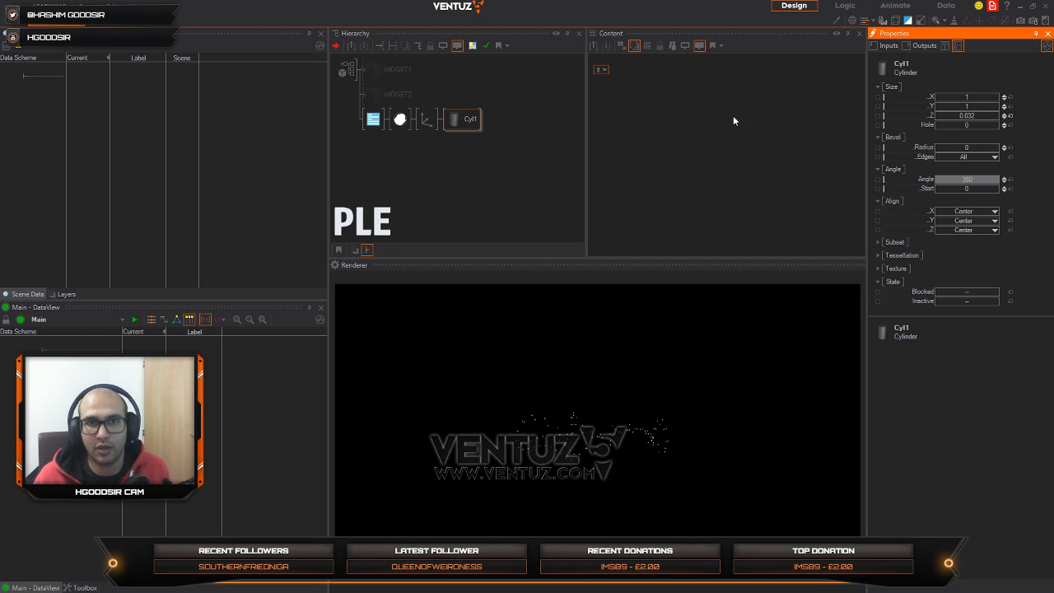
# Step: Reset the cylinder Axis's X rotation to 0 and set its Z position to -12.1
pyautogui.click(426, 119)
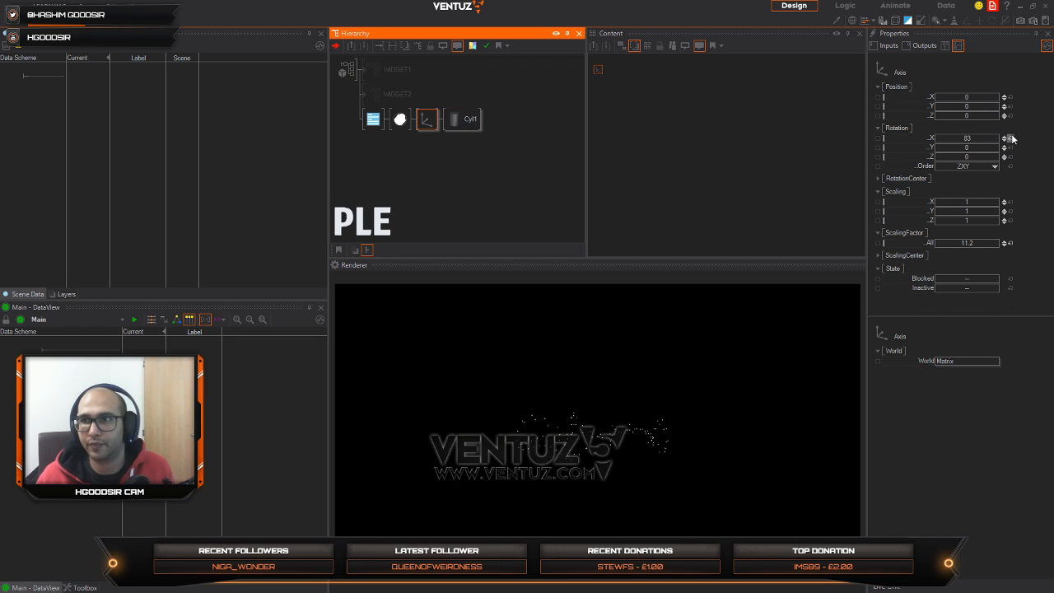
pyautogui.click(1010, 138)
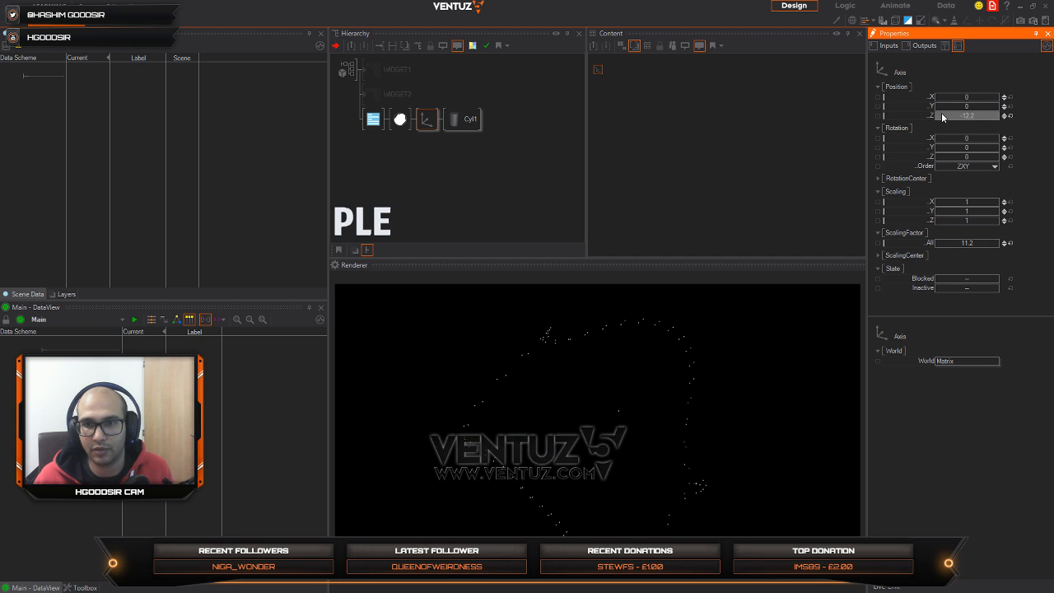
# Step: Turn the cylinder into a thin ring by setting its Hole size to 0.91
pyautogui.click(465, 118)
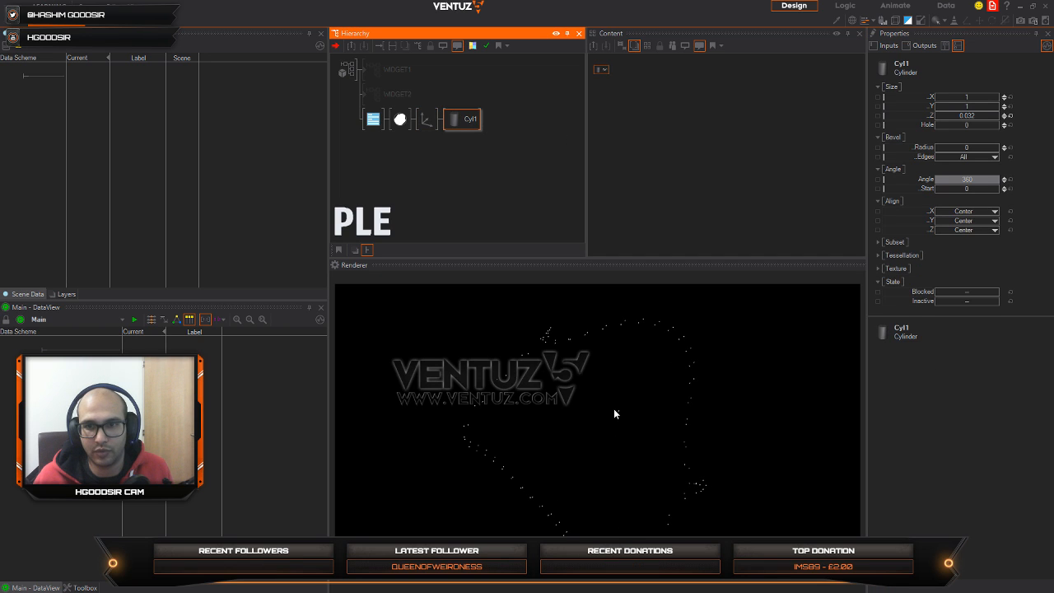
pyautogui.moveTo(952, 125); pyautogui.dragTo(986, 123)
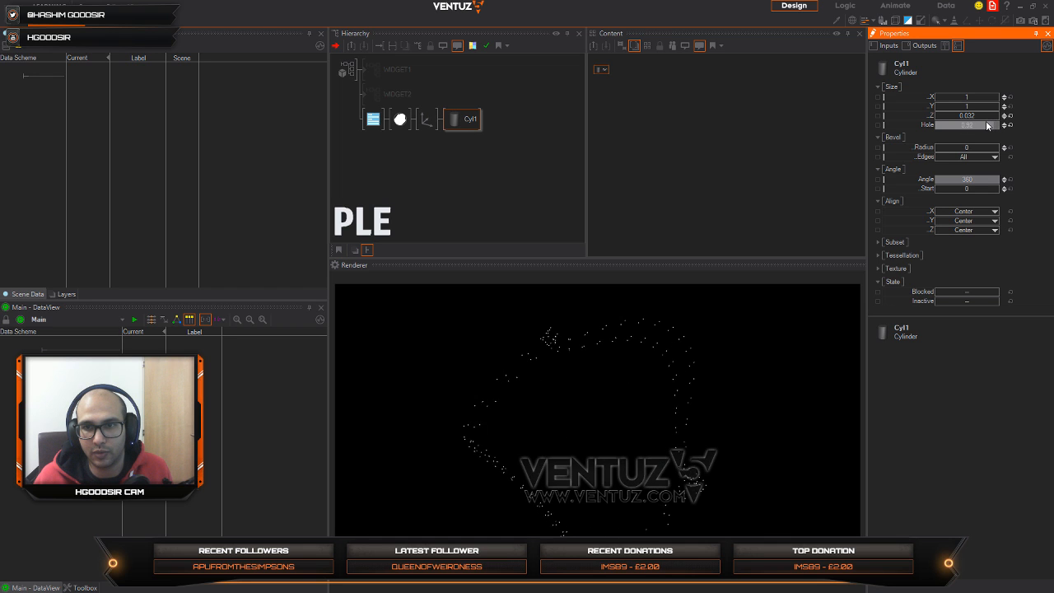
# Step: Try a FrequencyX of -1.48 on the material's Vertex Noise, and reset it to its default
pyautogui.click(395, 127)
pyautogui.click(676, 115)
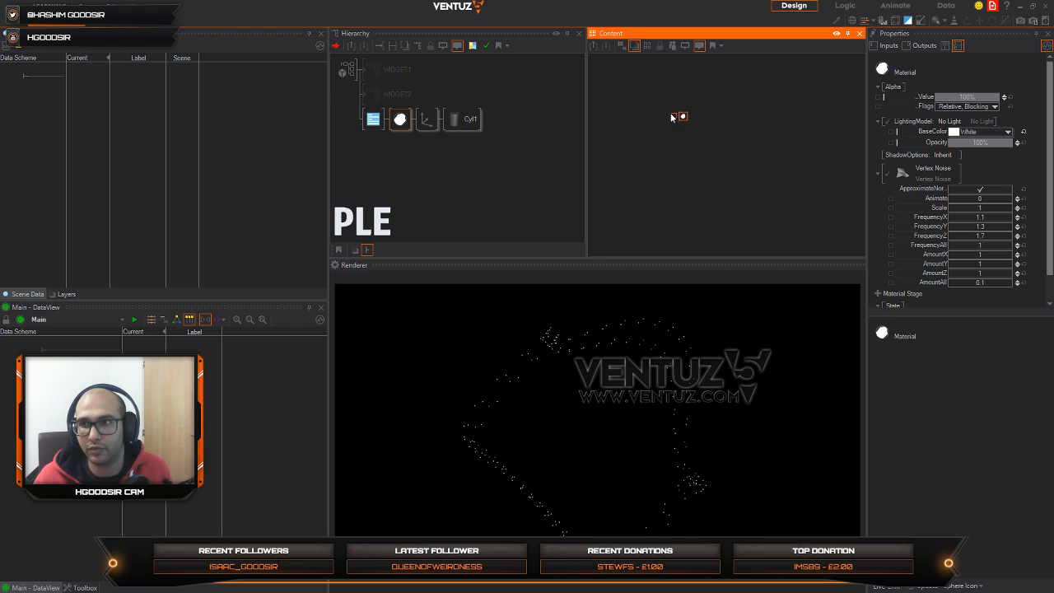
pyautogui.click(671, 115)
pyautogui.click(683, 116)
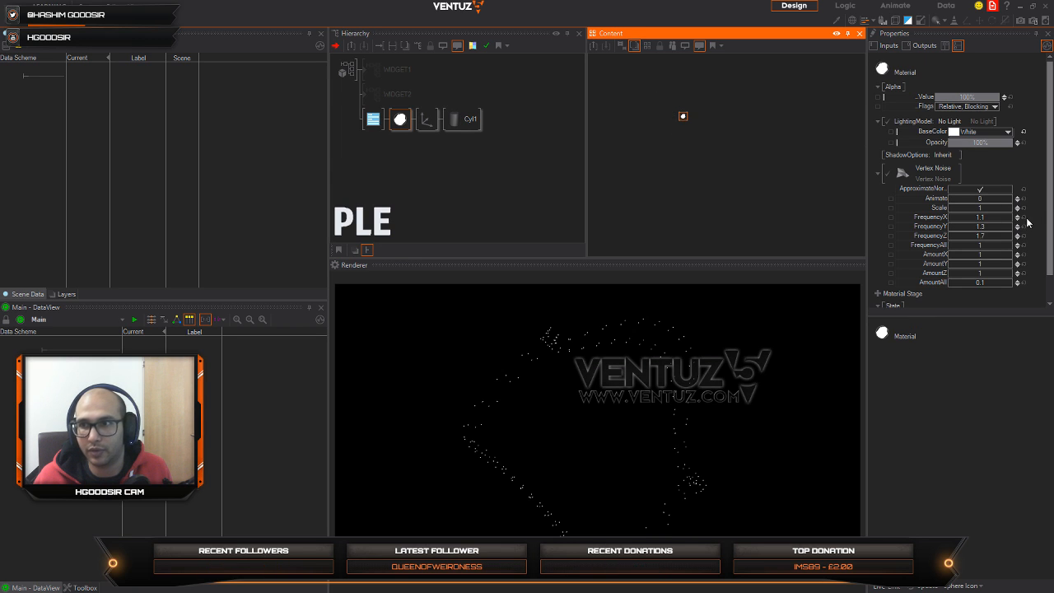
pyautogui.moveTo(992, 217); pyautogui.dragTo(954, 223)
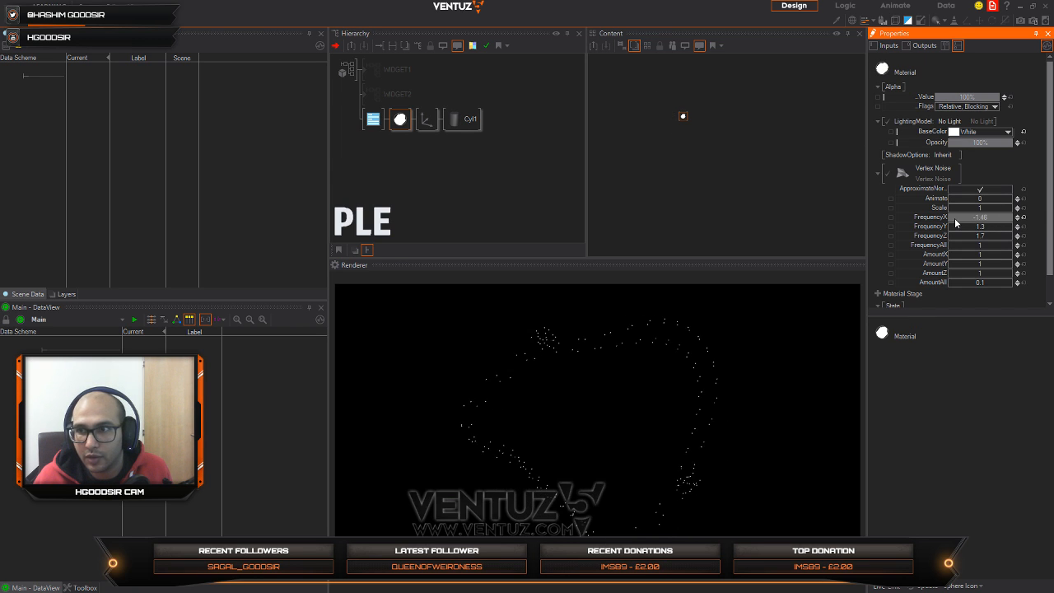
pyautogui.click(1023, 218)
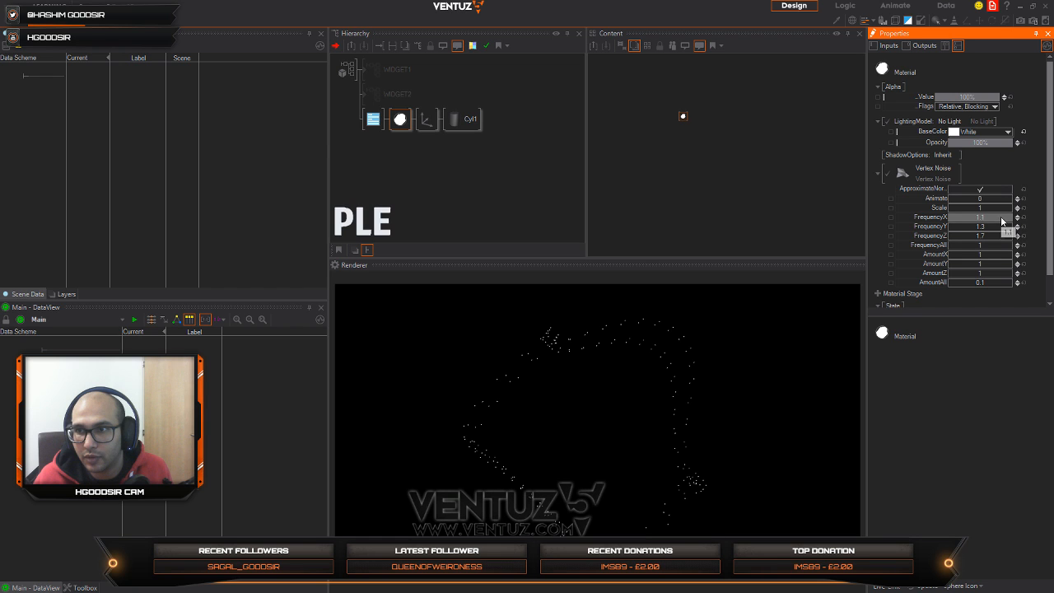
# Step: Set the material's Vertex Noise to a FrequencyAll of 4.376 and a Scale of 0.7624
pyautogui.moveTo(996, 207); pyautogui.dragTo(988, 209)
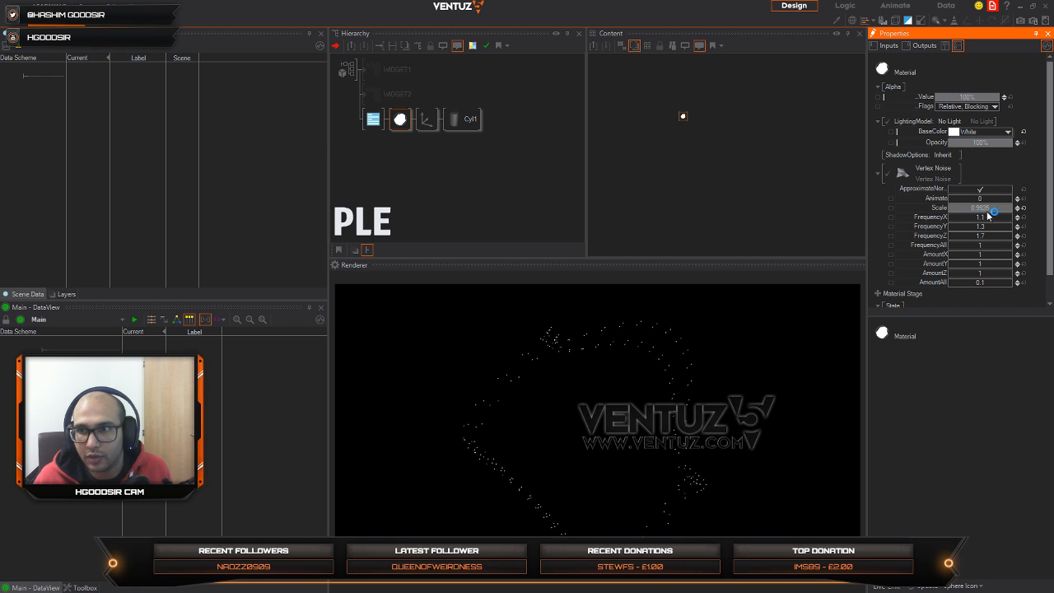
pyautogui.moveTo(987, 211); pyautogui.dragTo(994, 212)
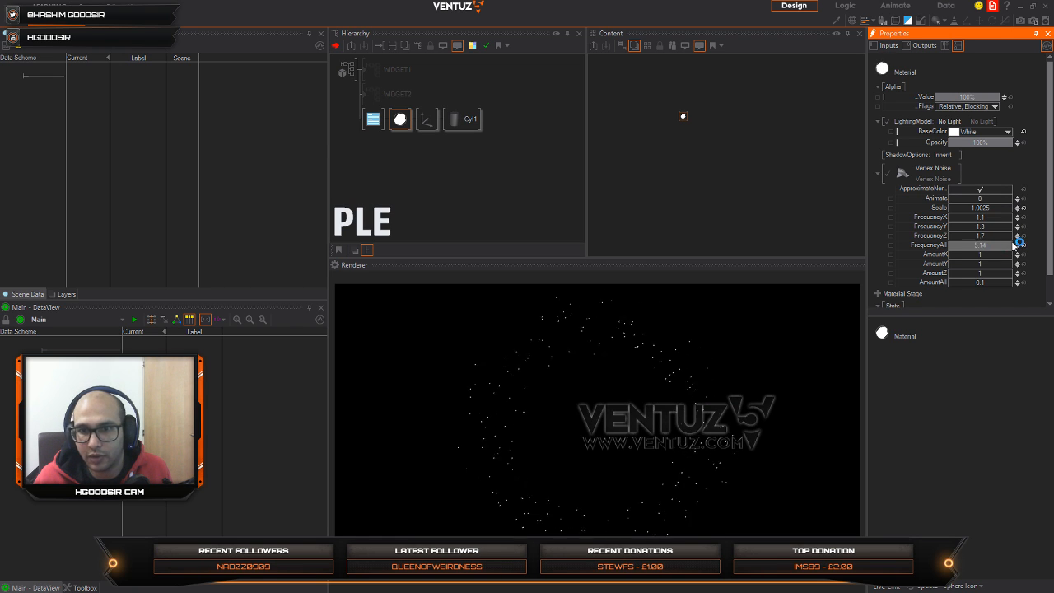
pyautogui.moveTo(995, 245); pyautogui.dragTo(998, 246)
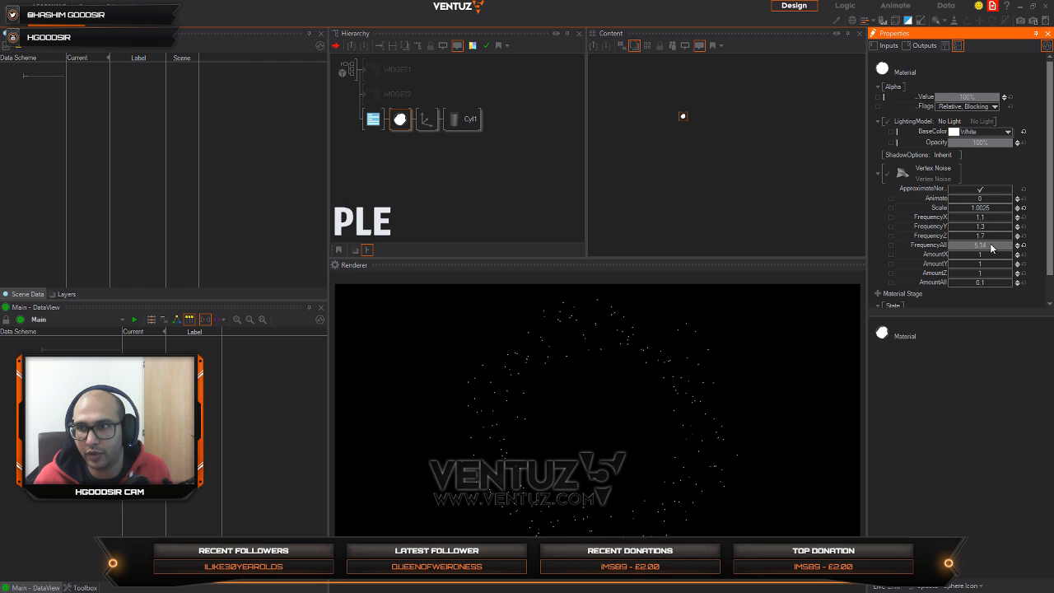
pyautogui.moveTo(986, 247); pyautogui.dragTo(978, 247)
pyautogui.moveTo(990, 211); pyautogui.dragTo(967, 209)
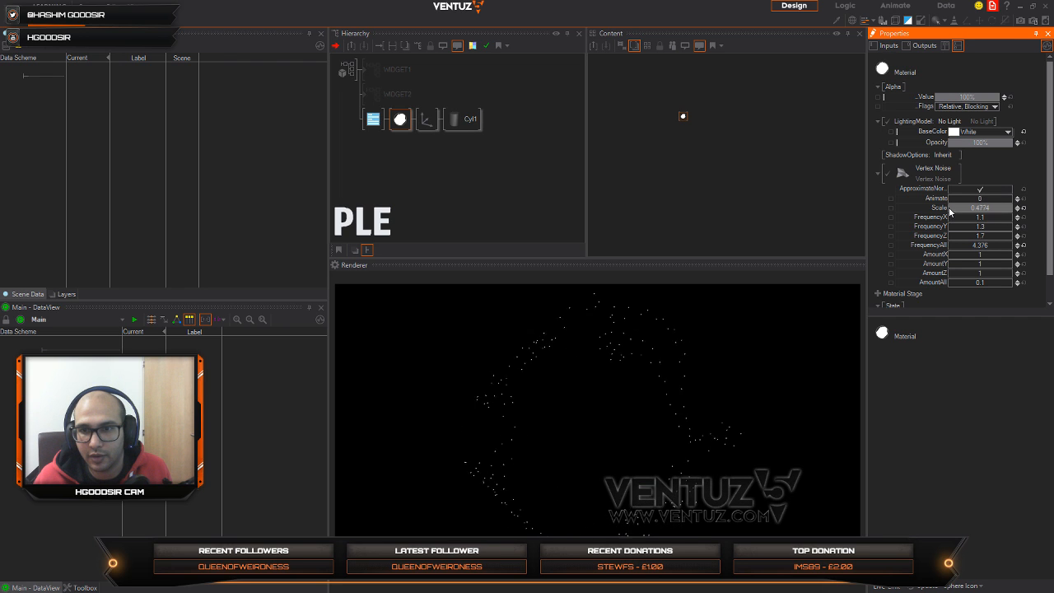
pyautogui.moveTo(949, 209); pyautogui.dragTo(1014, 209)
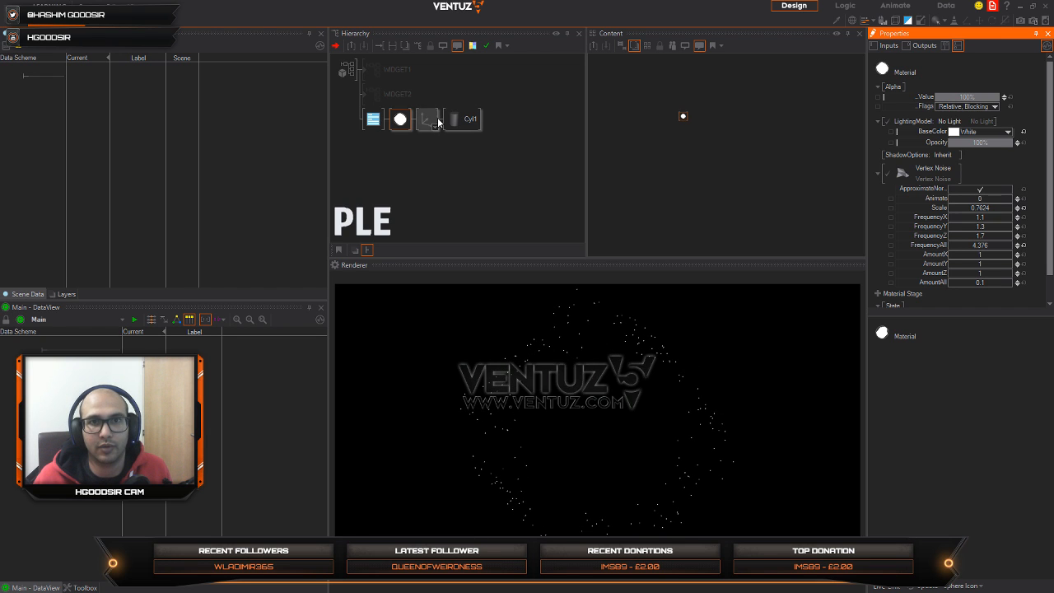
# Step: Tilt the cylinder's Axis to an X rotation of 64 and a Z rotation of -24
pyautogui.click(427, 119)
pyautogui.click(970, 157)
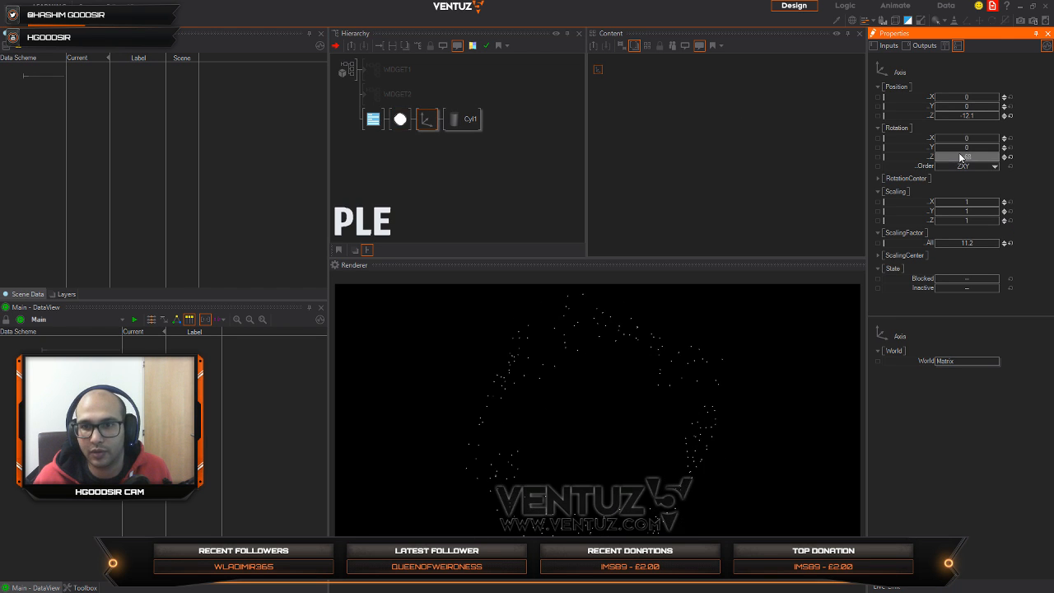
pyautogui.moveTo(960, 158); pyautogui.dragTo(994, 139)
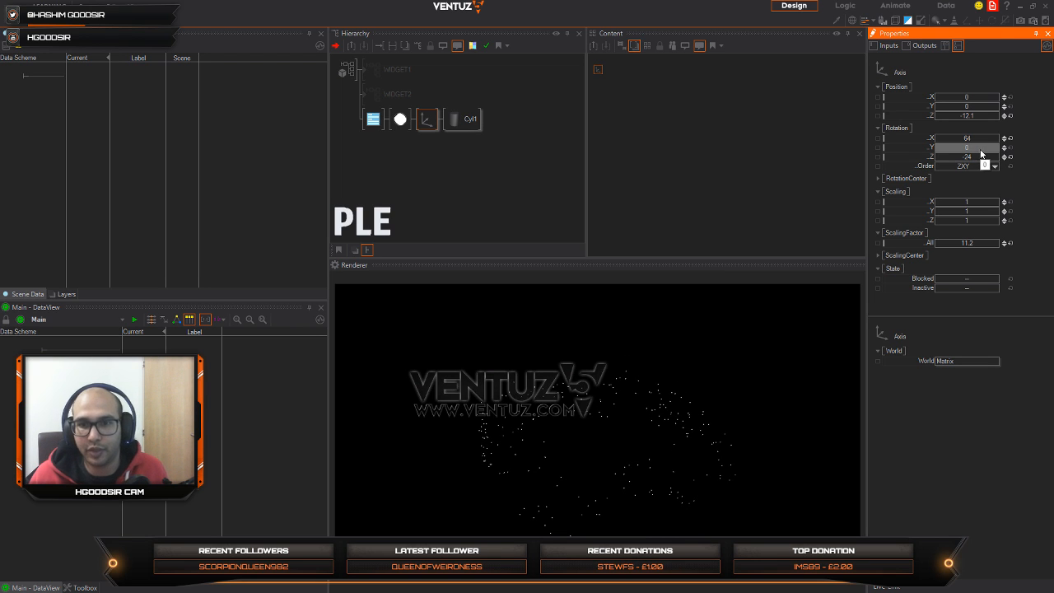
# Step: Reduce the ring to about a half circle by setting the cylinder's Angle to 182
pyautogui.click(471, 120)
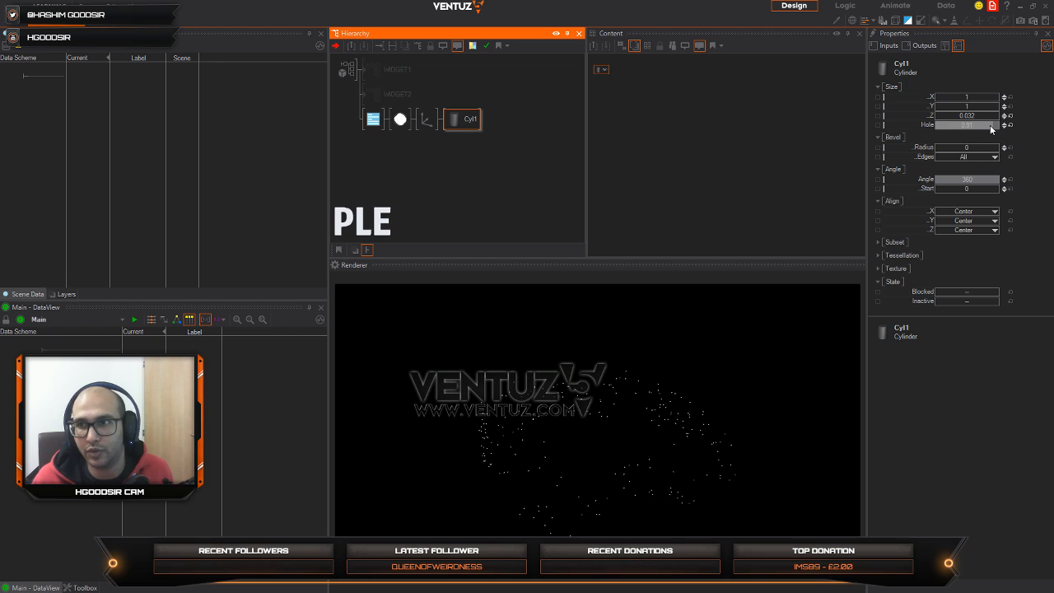
pyautogui.click(982, 182)
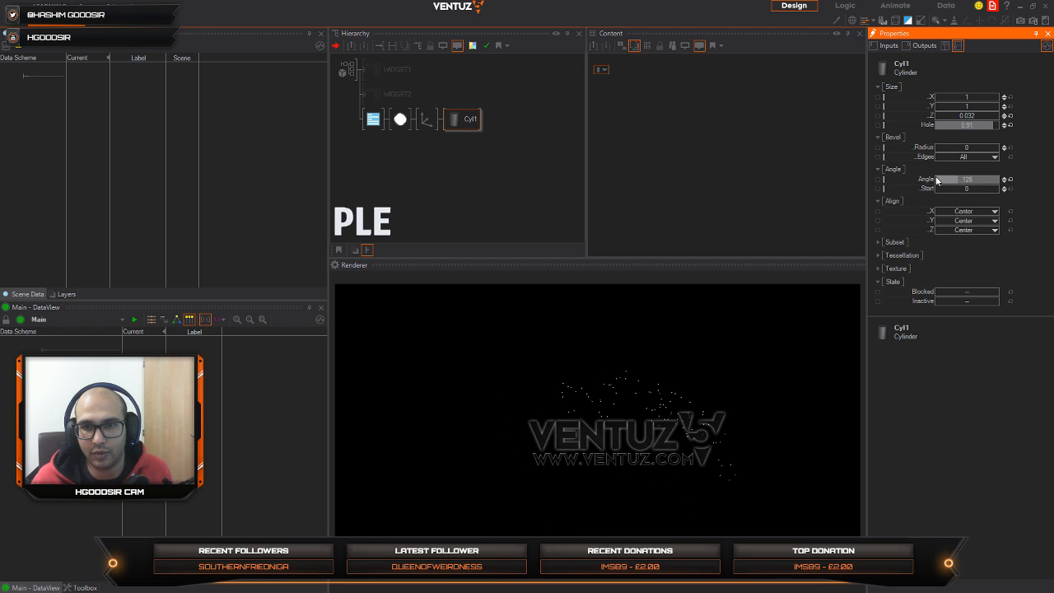
pyautogui.moveTo(936, 181); pyautogui.dragTo(936, 180)
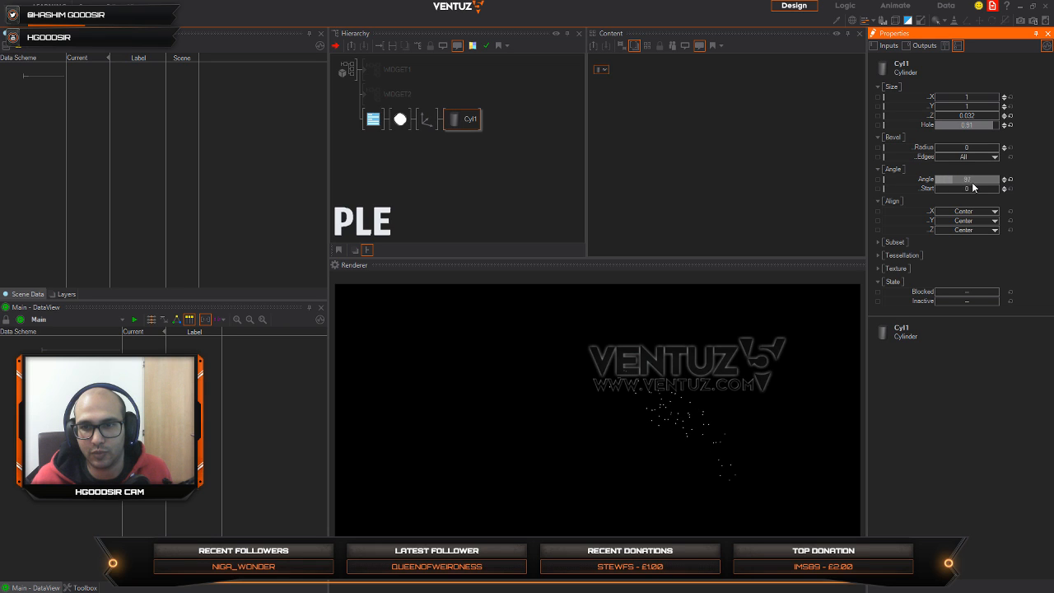
pyautogui.moveTo(972, 186); pyautogui.dragTo(1001, 187)
# Step: Add a Mover node to the content area, beside the Axis node
pyautogui.click(423, 122)
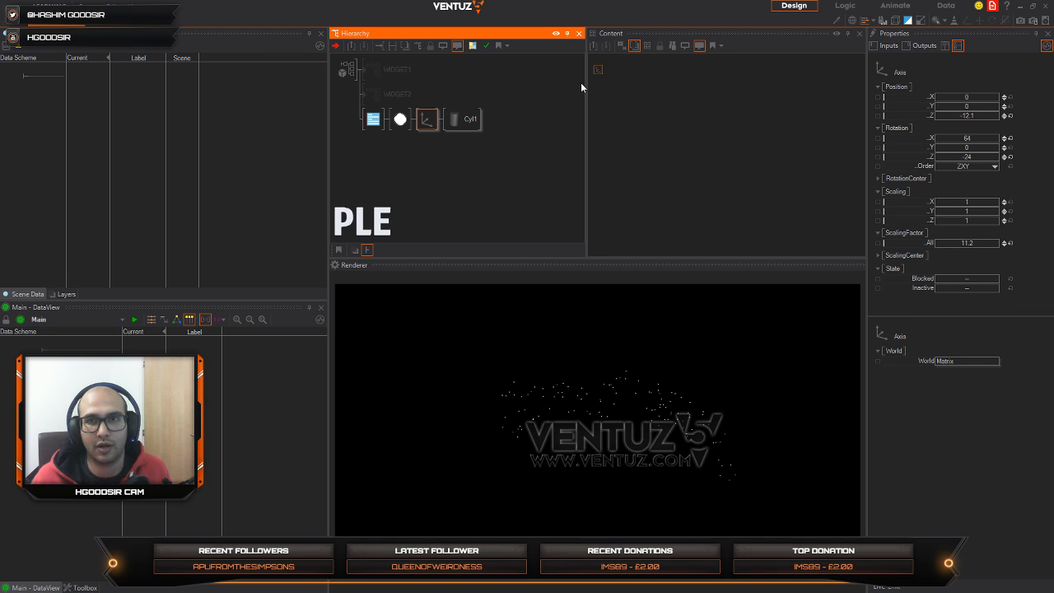
pyautogui.click(599, 72)
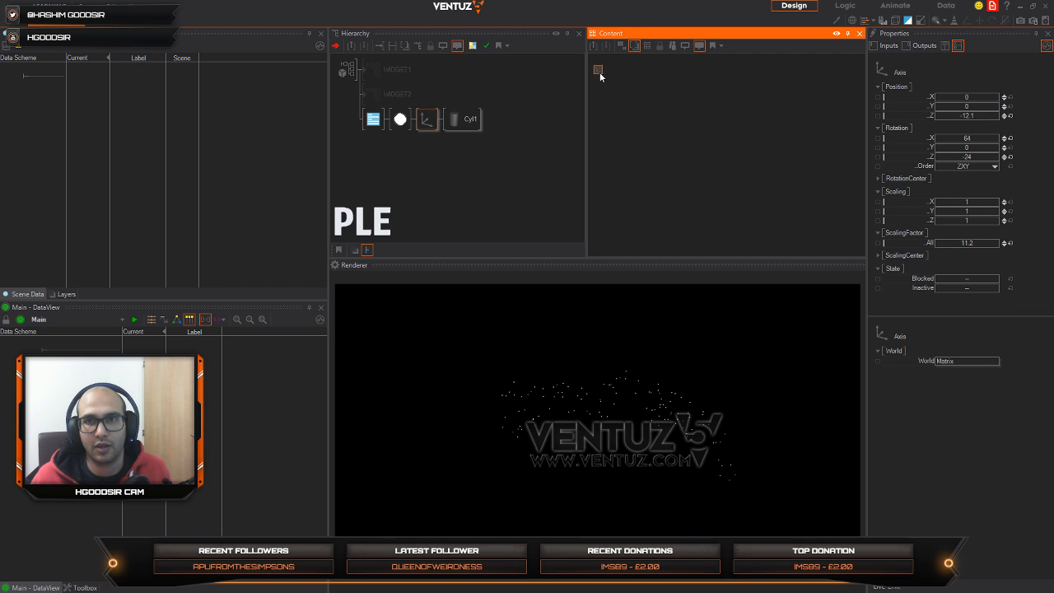
pyautogui.doubleClick(689, 135)
pyautogui.write('mo')
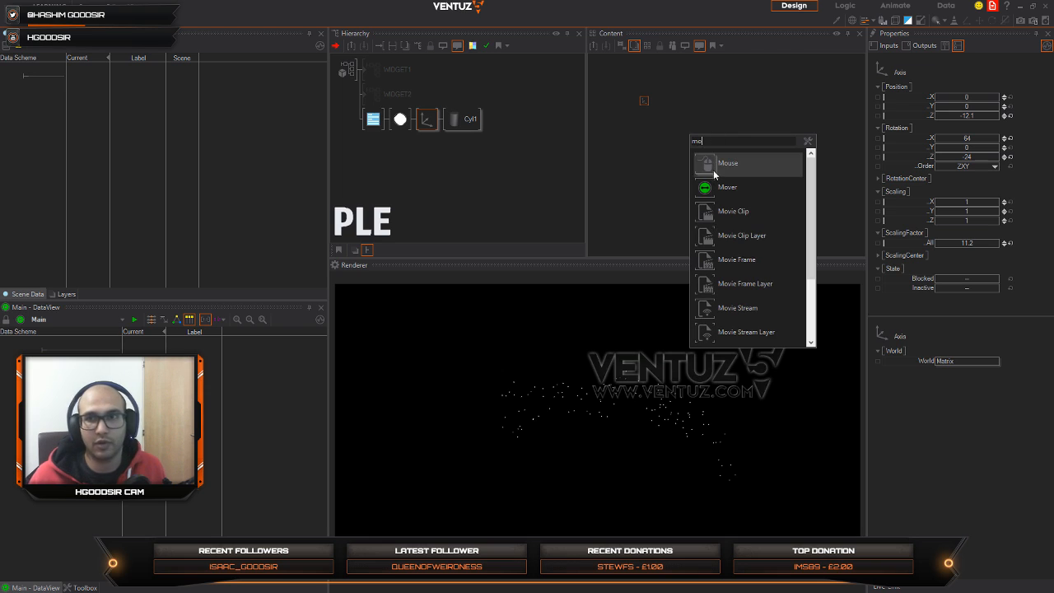
pyautogui.moveTo(714, 187); pyautogui.dragTo(694, 128)
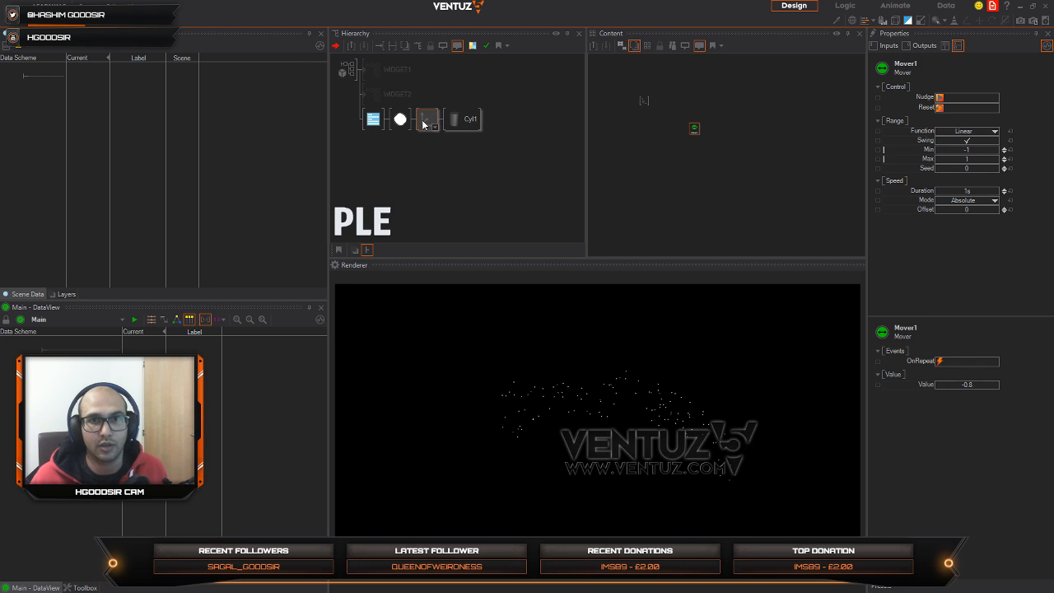
# Step: Insert a PointOptions node between the RenderOptions and the material, and set its point size to 3.73px
pyautogui.doubleClick(408, 151)
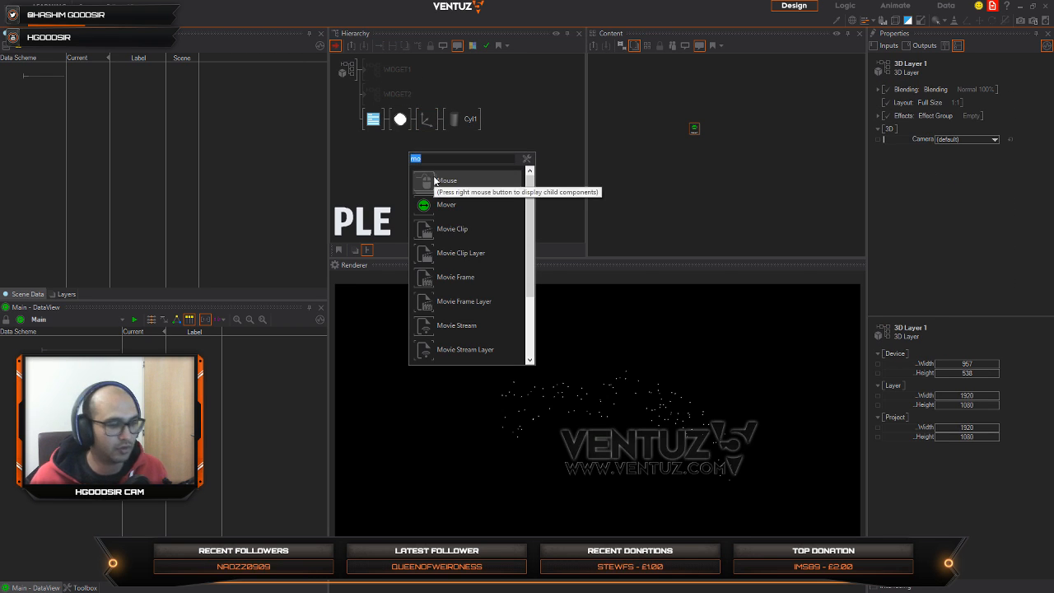
pyautogui.write('po')
pyautogui.moveTo(447, 201); pyautogui.dragTo(423, 173)
pyautogui.moveTo(395, 130); pyautogui.dragTo(397, 123)
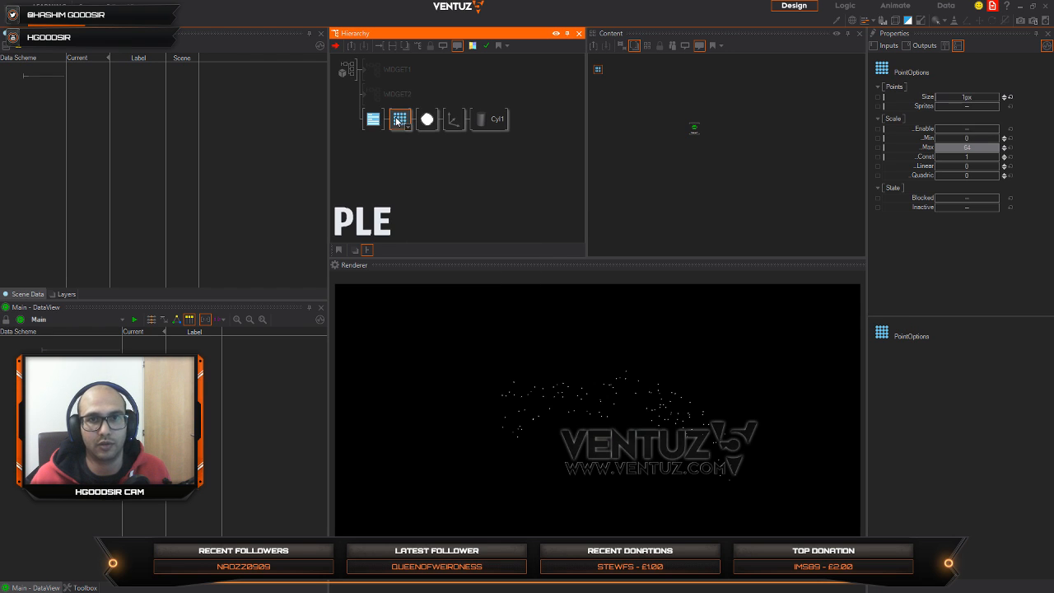
pyautogui.click(978, 99)
pyautogui.moveTo(1000, 97); pyautogui.dragTo(1000, 96)
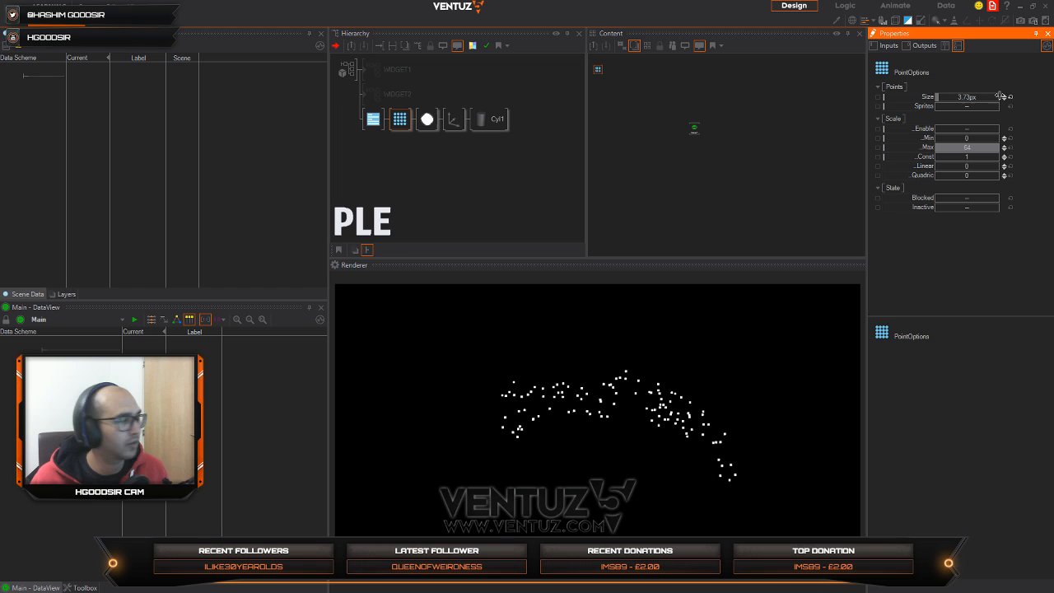
# Step: Reset all rotations of the cylinder's Axis to 0 and set its X rotation to 43
pyautogui.click(445, 122)
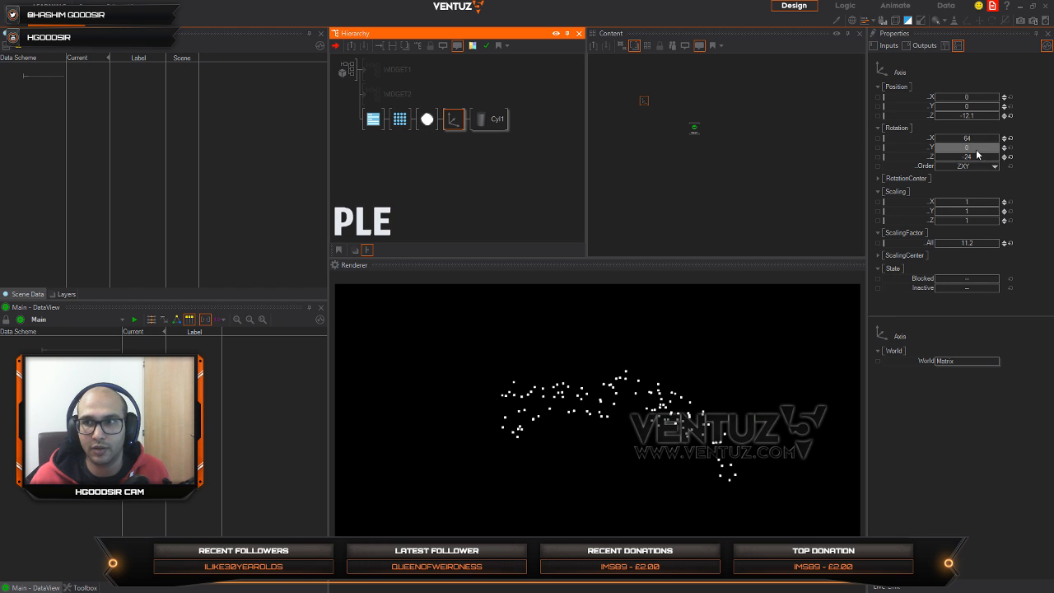
pyautogui.moveTo(976, 150); pyautogui.dragTo(1000, 157)
pyautogui.click(1010, 138)
pyautogui.click(1010, 148)
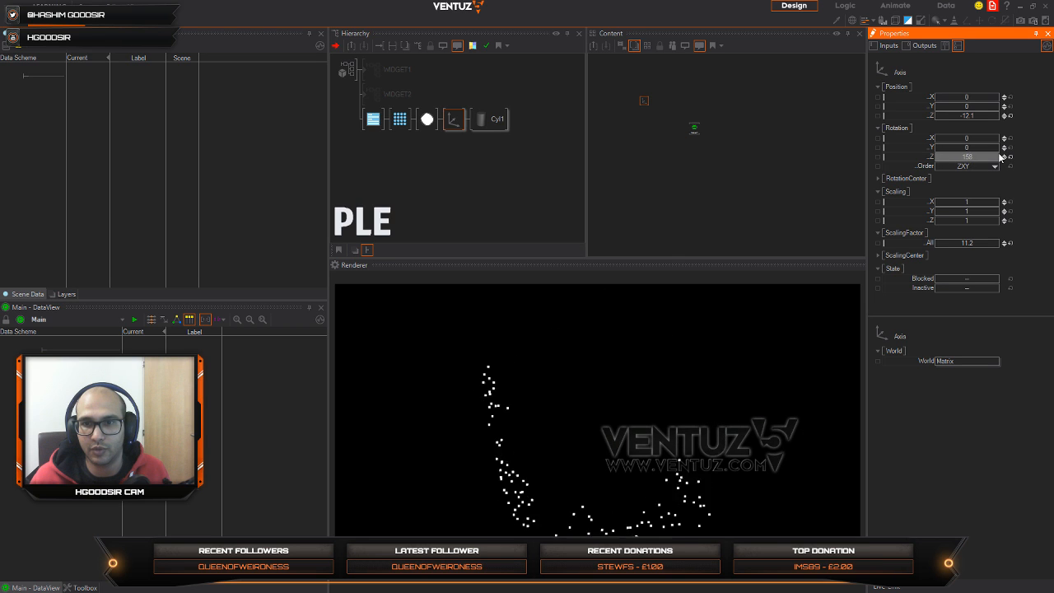
pyautogui.click(1010, 156)
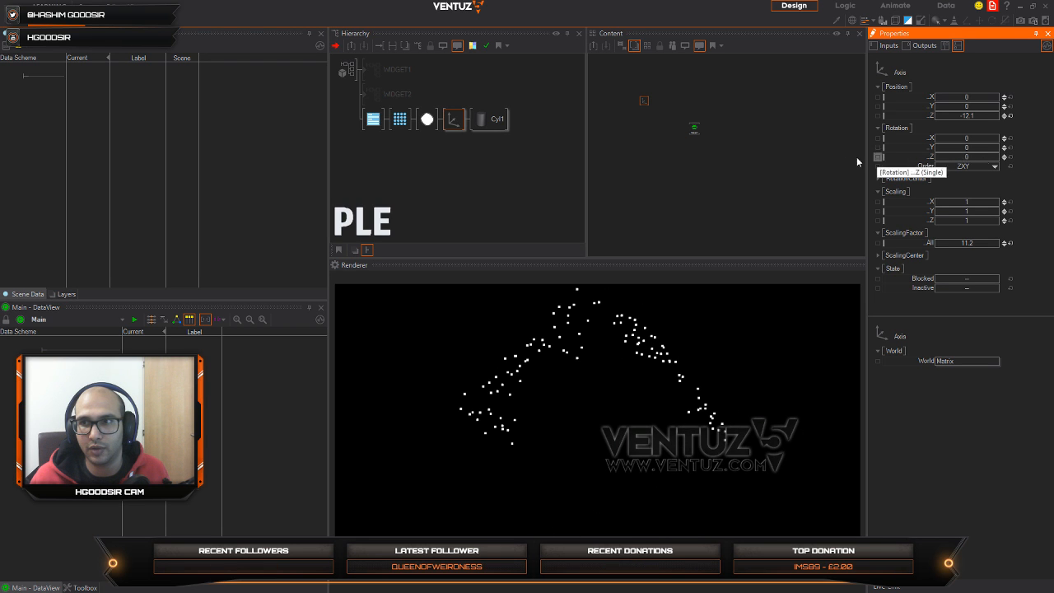
pyautogui.moveTo(977, 139); pyautogui.dragTo(989, 139)
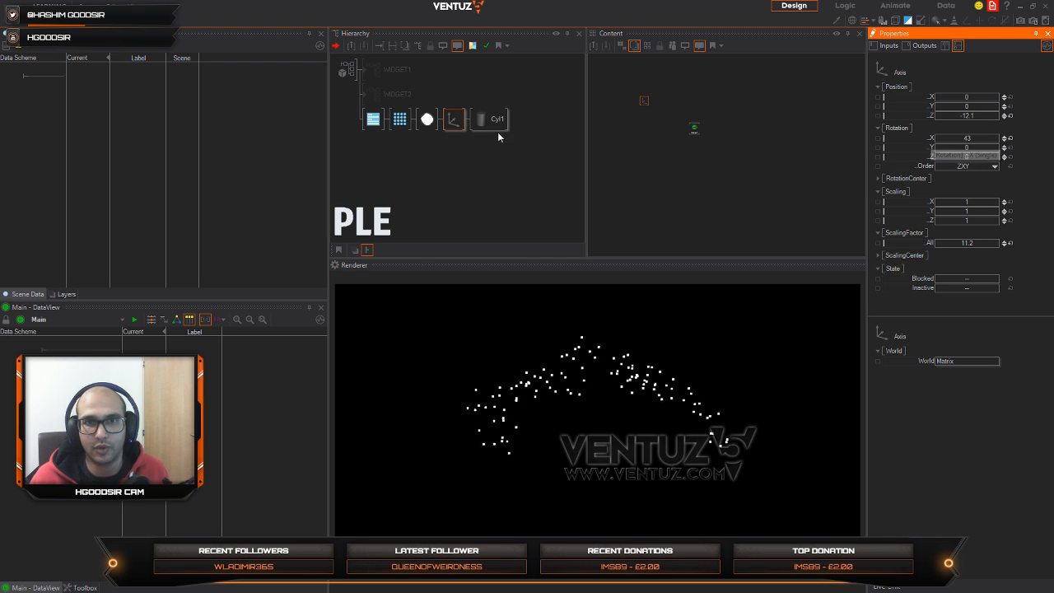
# Step: Bind the cylinder's Start angle to the Mover so that the Mover's value drives it
pyautogui.click(495, 124)
pyautogui.click(606, 80)
pyautogui.click(505, 120)
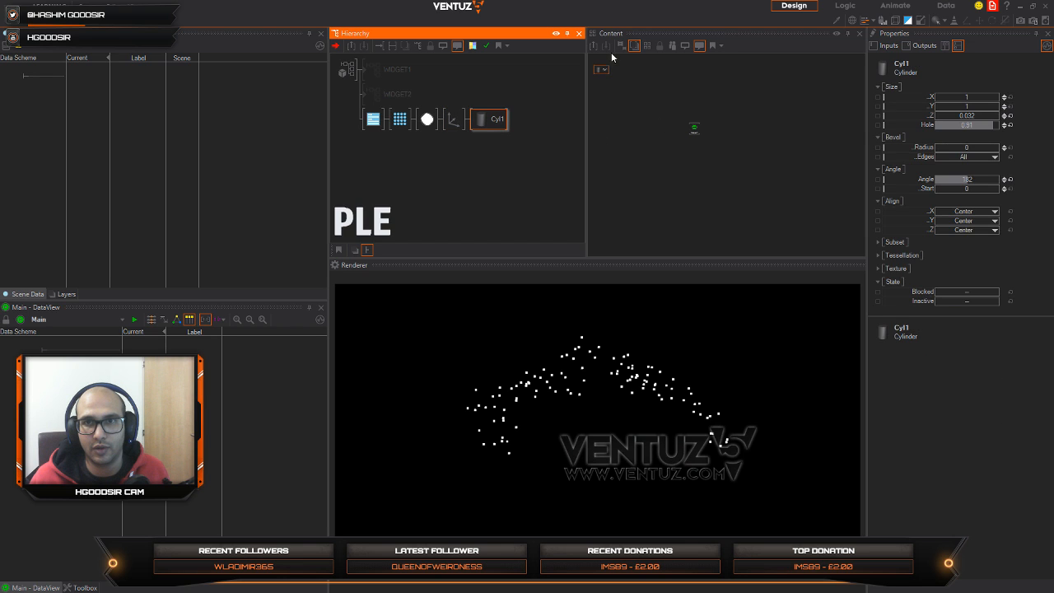
pyautogui.click(607, 64)
pyautogui.click(600, 70)
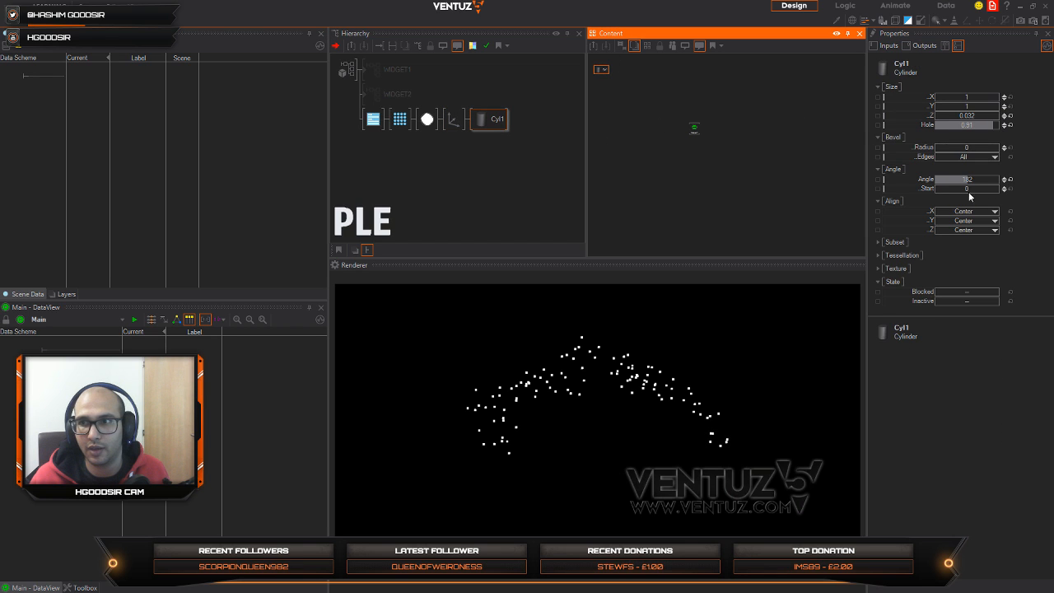
pyautogui.click(952, 187)
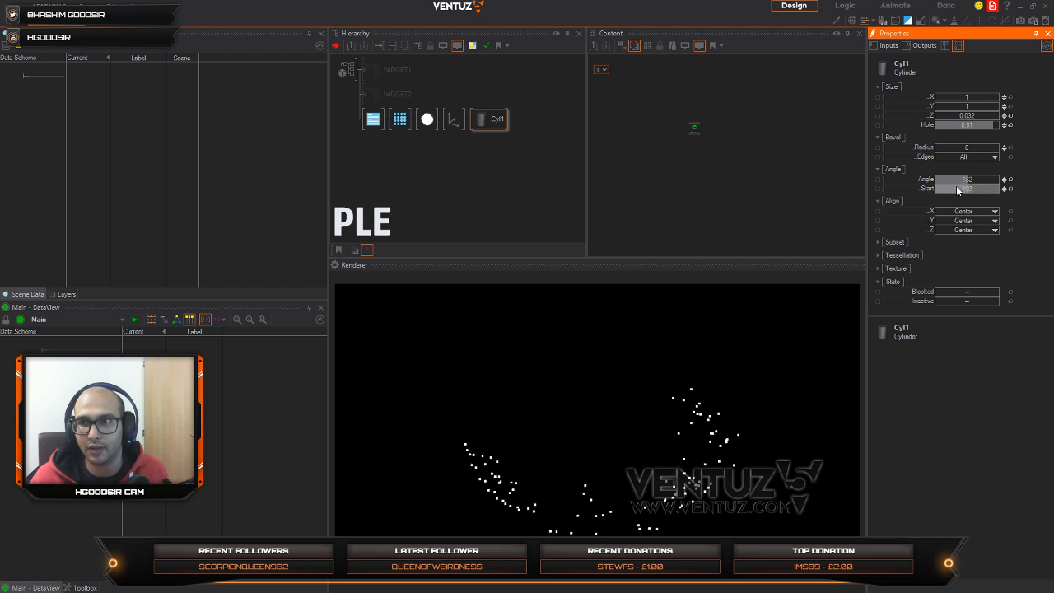
pyautogui.moveTo(933, 190); pyautogui.dragTo(687, 126)
# Step: Apply the Rotate CW preset to the Mover, giving a range of 360 to 0, and set its duration to 12.3s
pyautogui.click(881, 585)
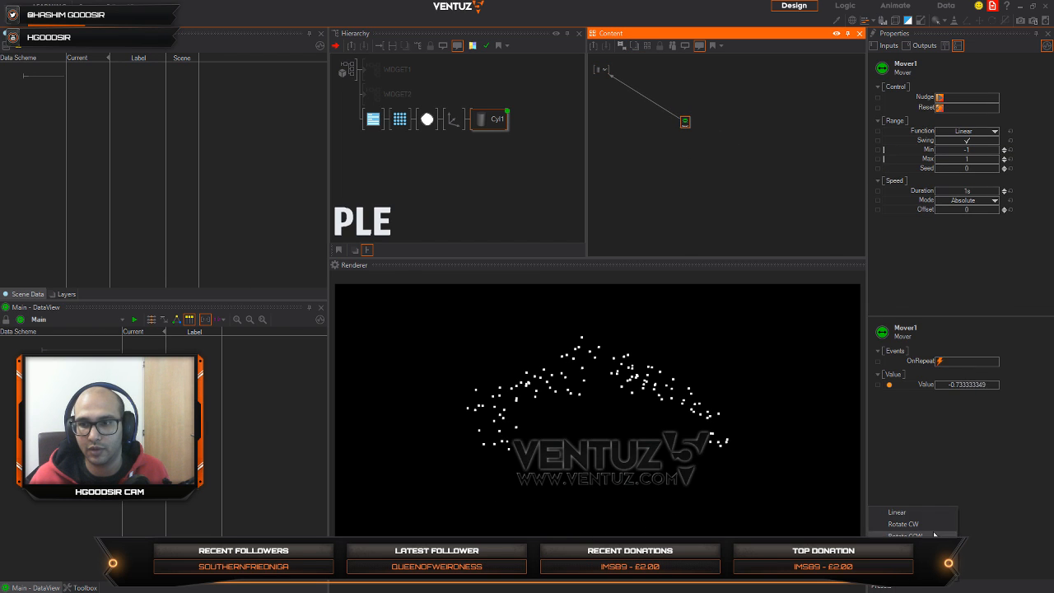
pyautogui.click(911, 522)
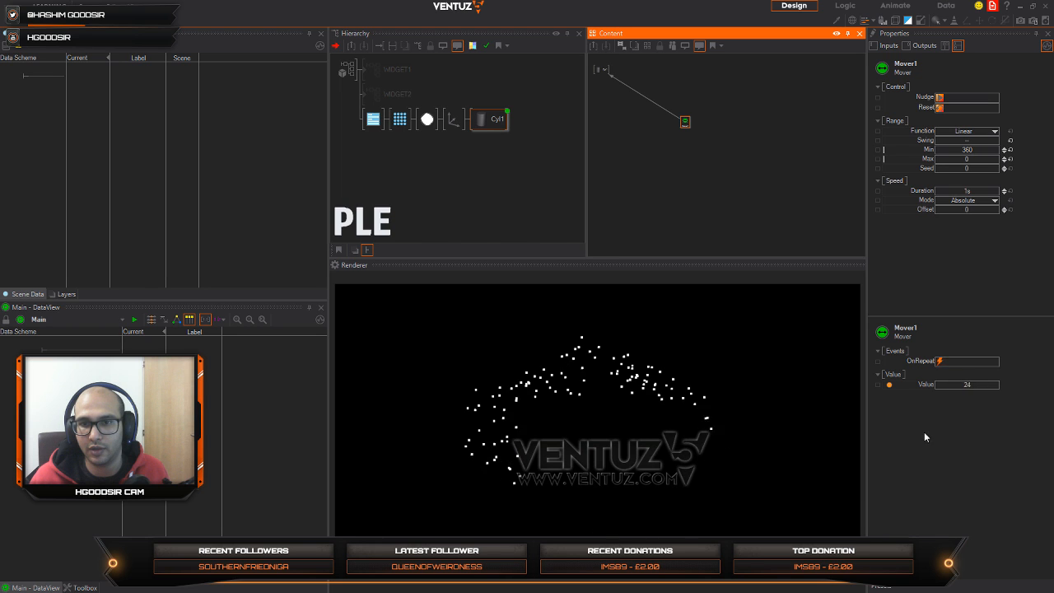
pyautogui.moveTo(964, 193); pyautogui.dragTo(998, 193)
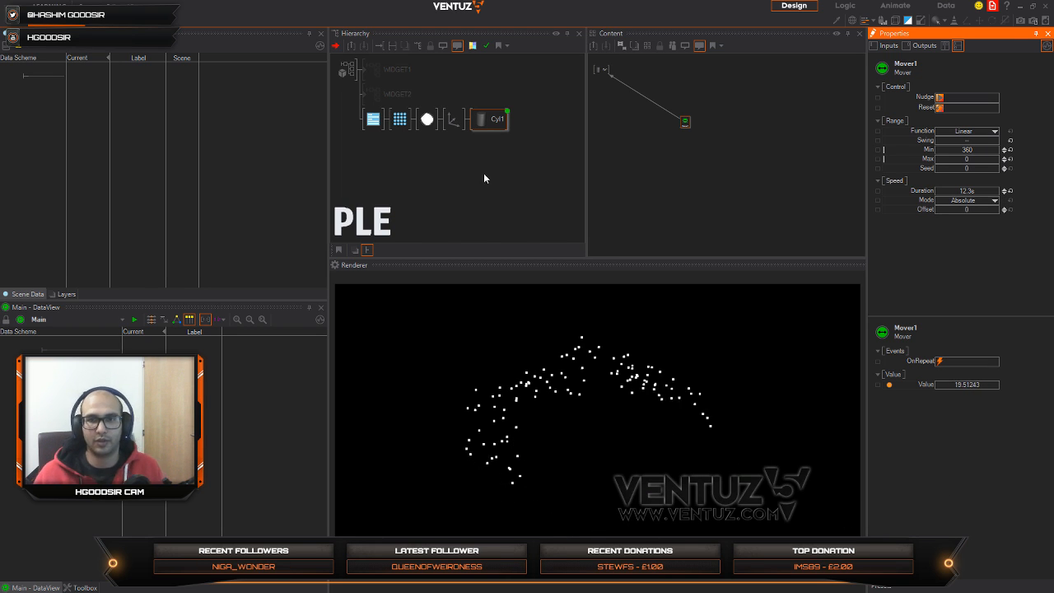
# Step: Set the X rotation of the cylinder's Axis to 49
pyautogui.click(430, 165)
pyautogui.click(454, 119)
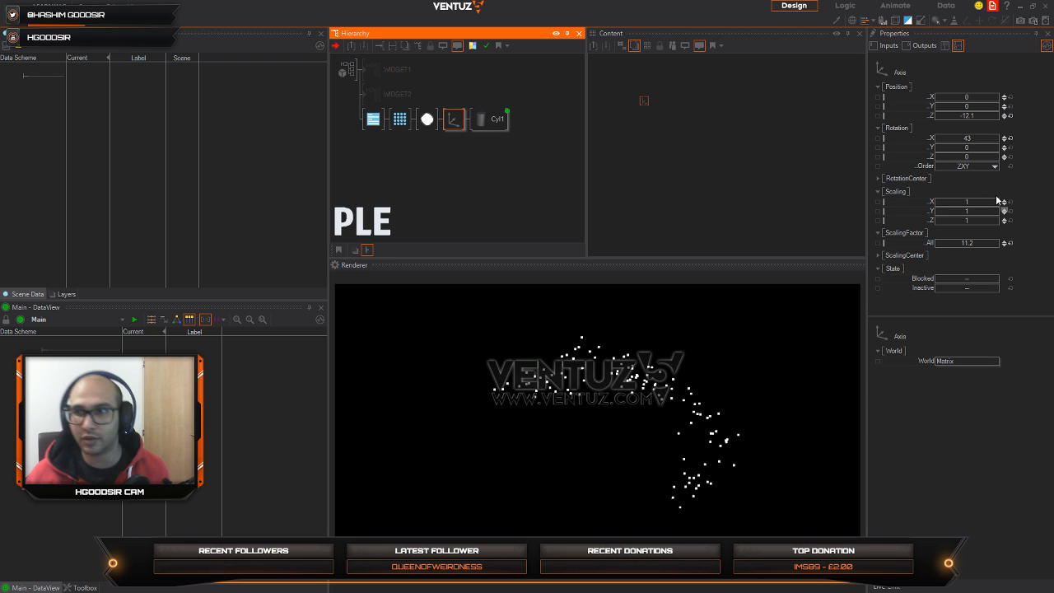
pyautogui.moveTo(977, 139)
pyautogui.mouseDown()
pyautogui.moveTo(990, 138)
pyautogui.moveTo(976, 139)
pyautogui.mouseUp()
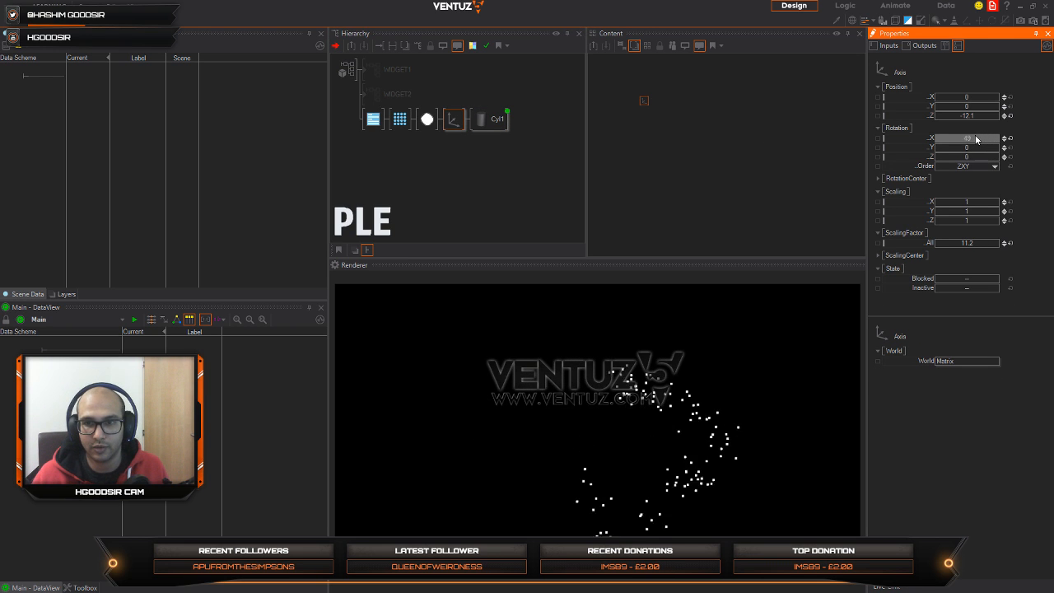
pyautogui.click(429, 148)
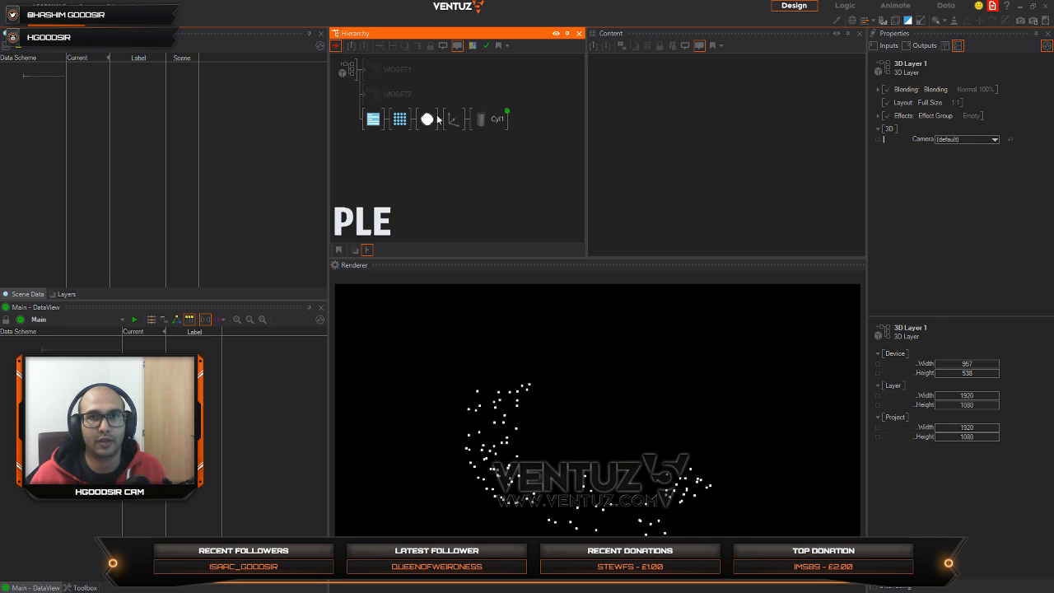
# Step: Set the material's Vertex Noise FrequencyAll to 4.42 and its Animate value to 0.598
pyautogui.click(434, 119)
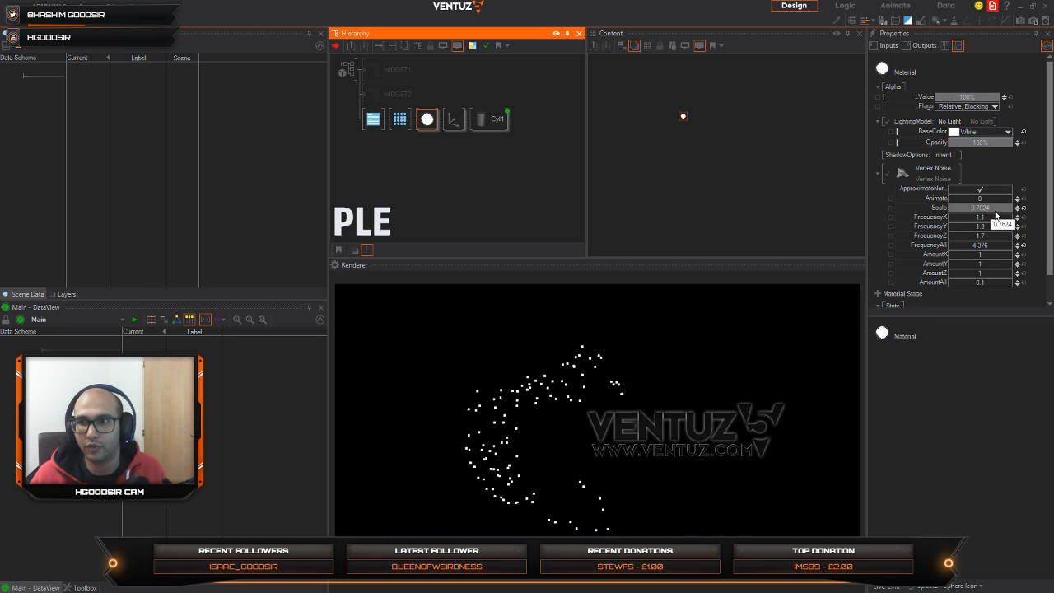
pyautogui.moveTo(990, 243); pyautogui.dragTo(951, 242)
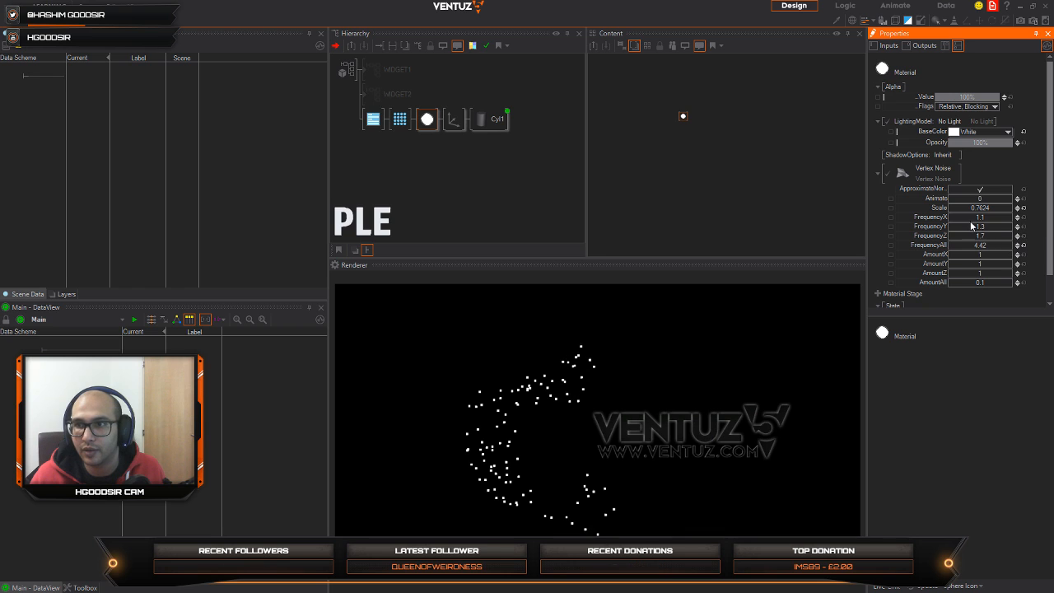
pyautogui.moveTo(983, 201); pyautogui.dragTo(1002, 199)
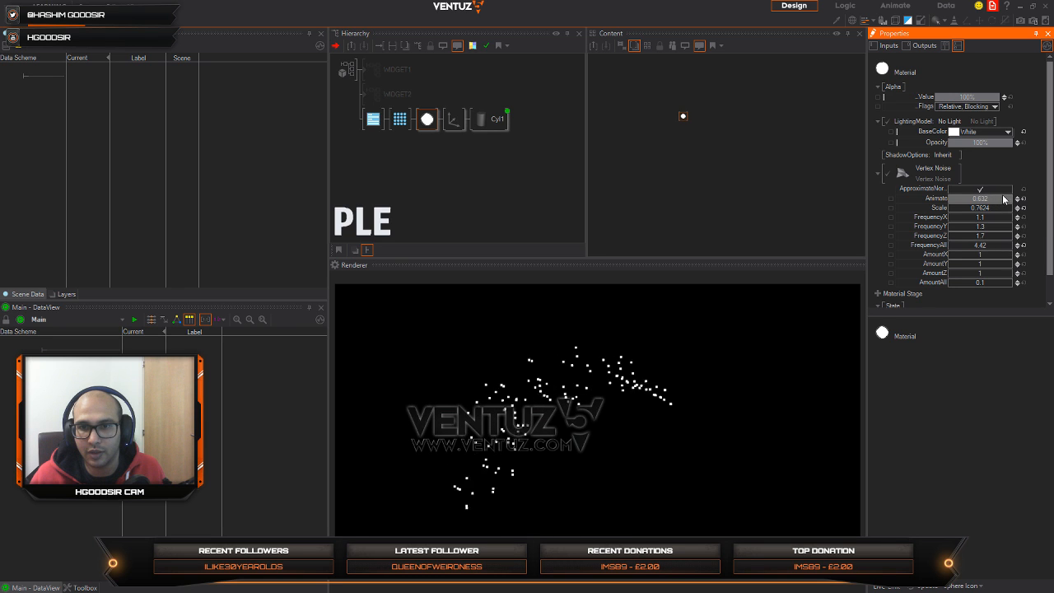
# Step: Add a Mover node to the content of the material
pyautogui.click(707, 145)
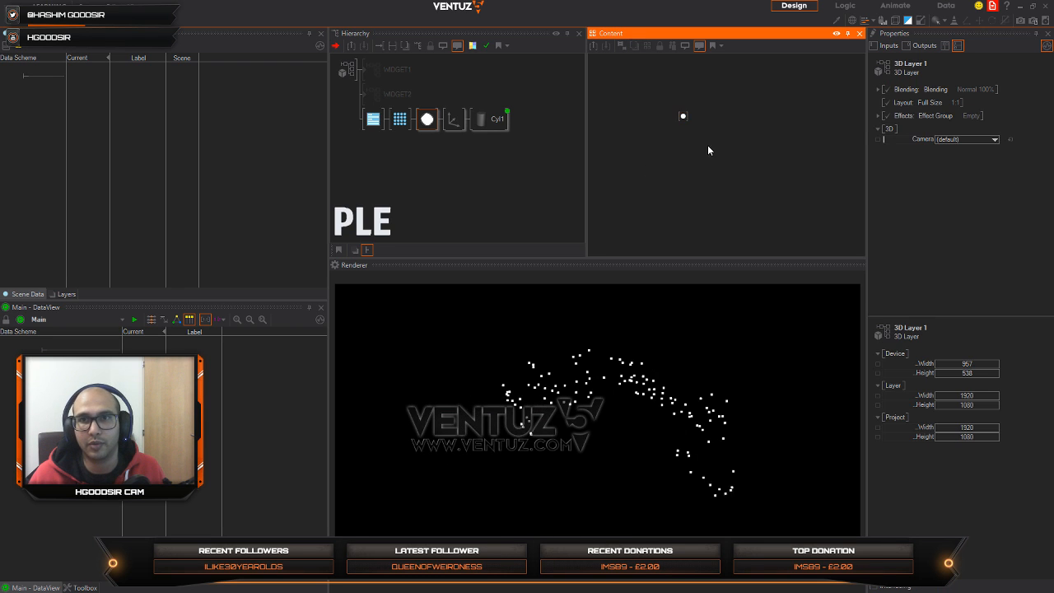
pyautogui.write('pom')
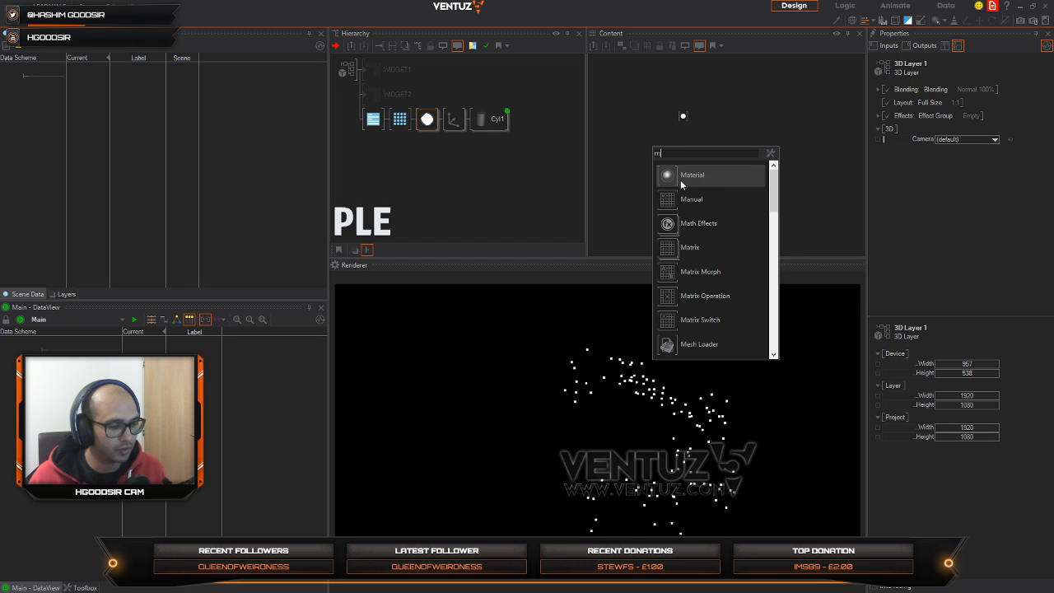
pyautogui.write('over')
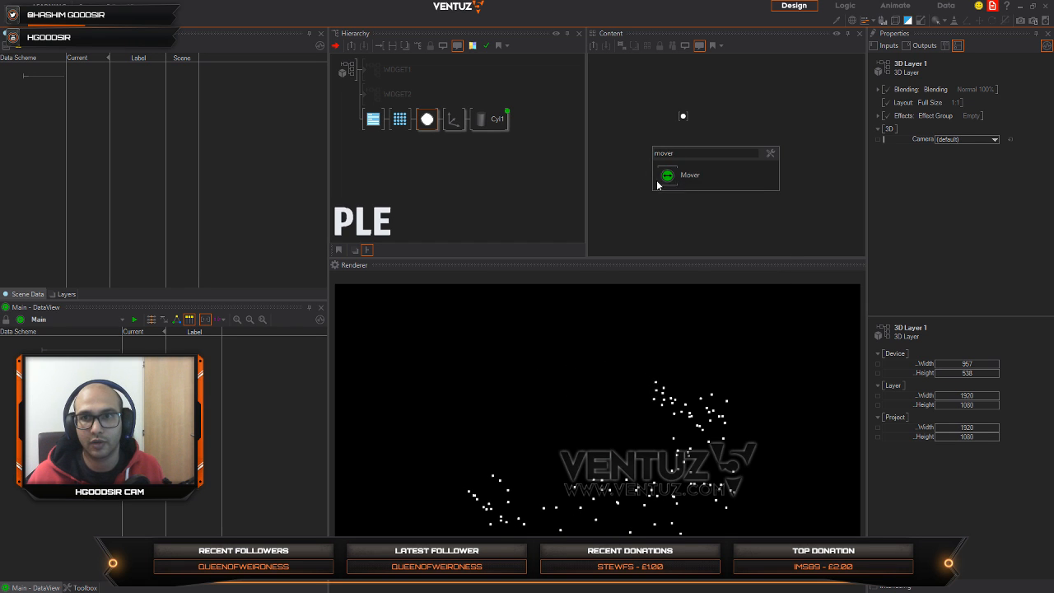
pyautogui.click(680, 175)
# Step: Bind the Vertex Noise Animate value to the new Mover and set that Mover's duration to 95.3s
pyautogui.click(684, 117)
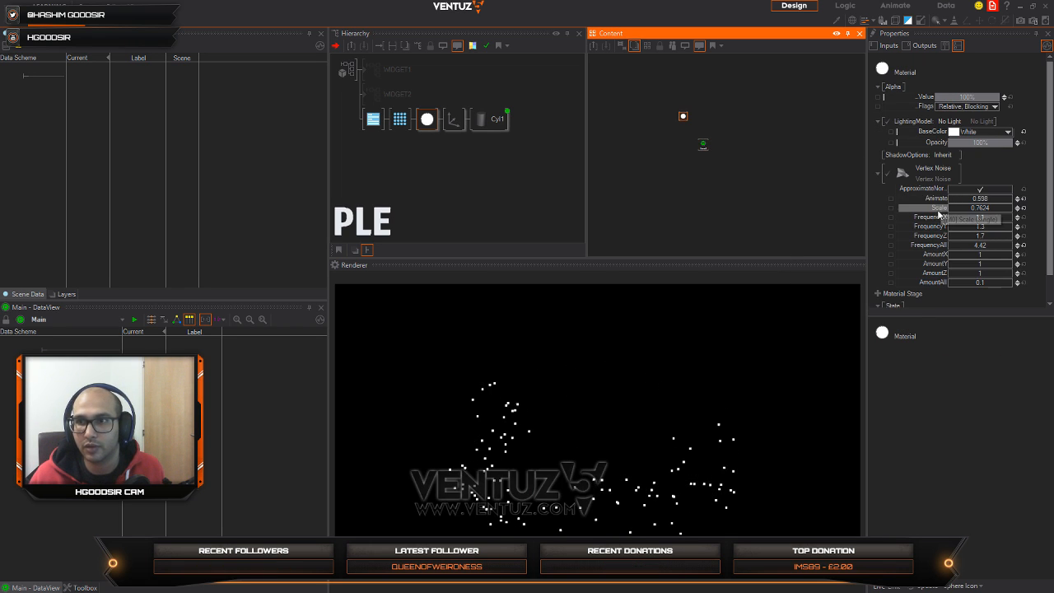
pyautogui.moveTo(934, 199); pyautogui.dragTo(703, 145)
pyautogui.click(703, 144)
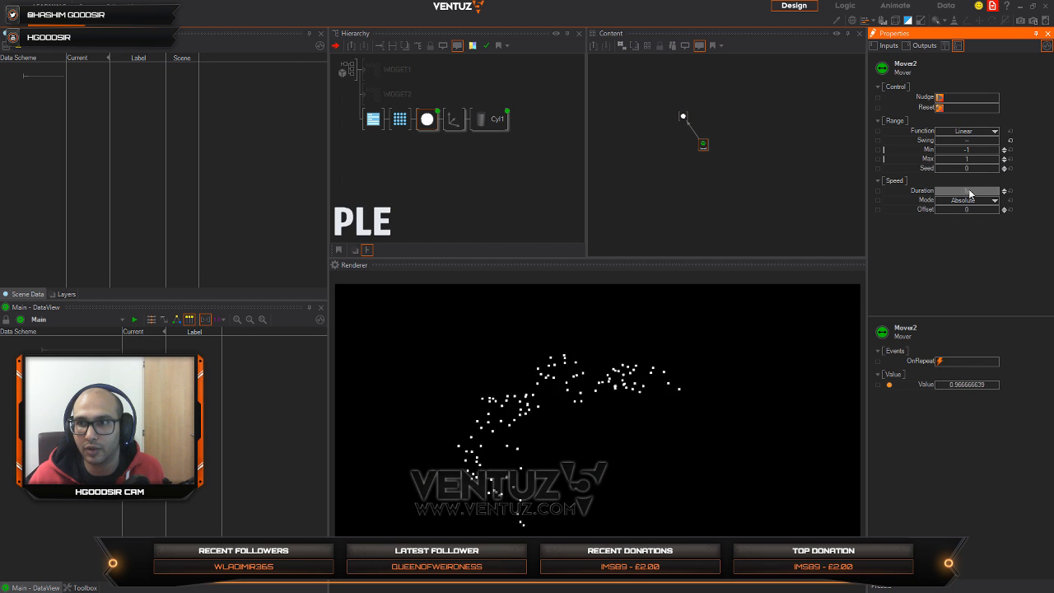
pyautogui.moveTo(969, 192); pyautogui.dragTo(1003, 192)
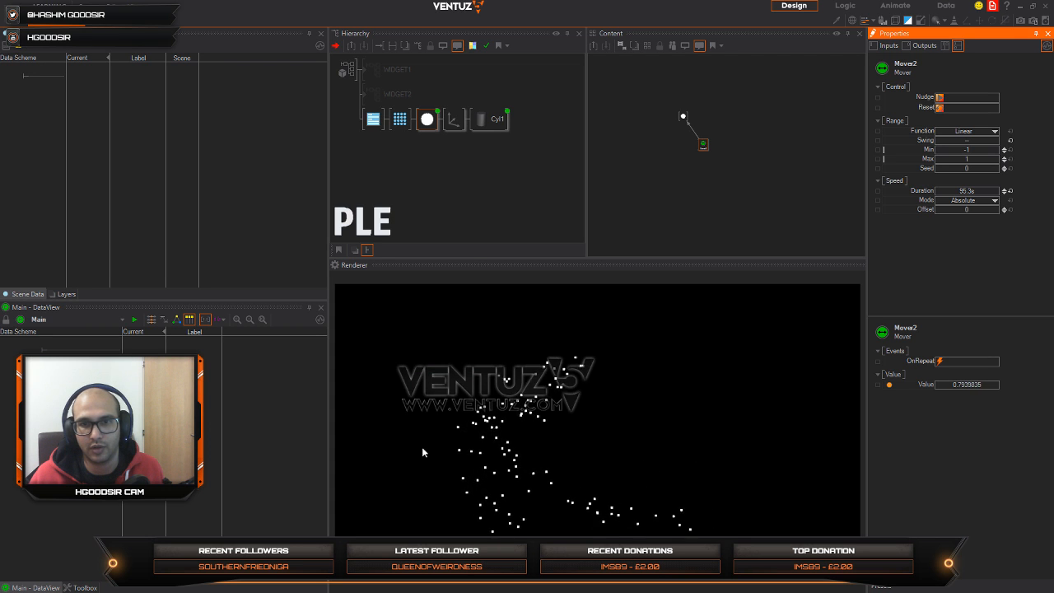
# Step: Set the point size of the PointOptions node to 3.01px
pyautogui.click(443, 166)
pyautogui.click(399, 119)
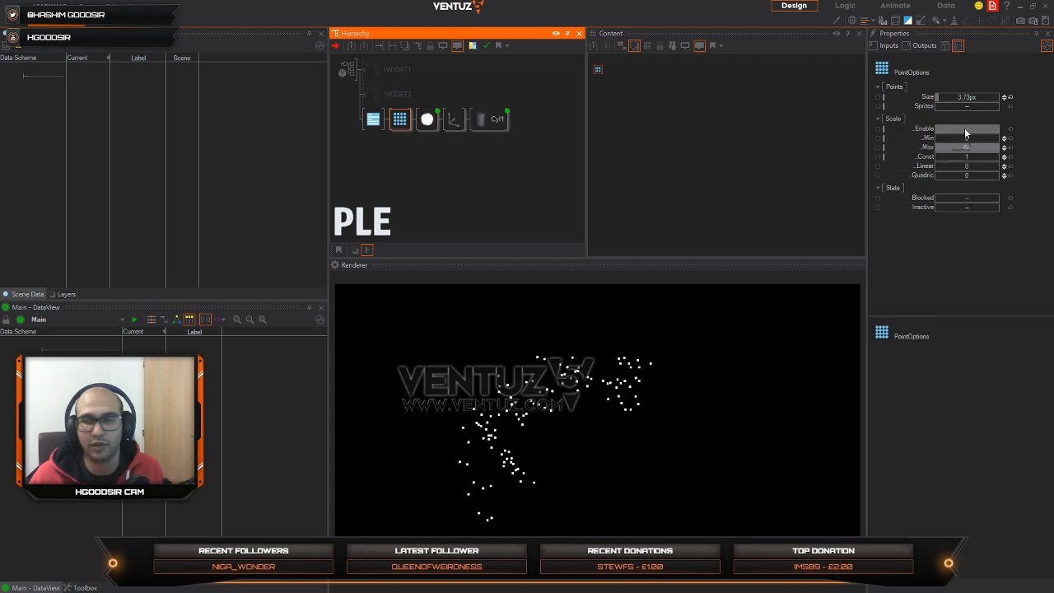
pyautogui.click(958, 98)
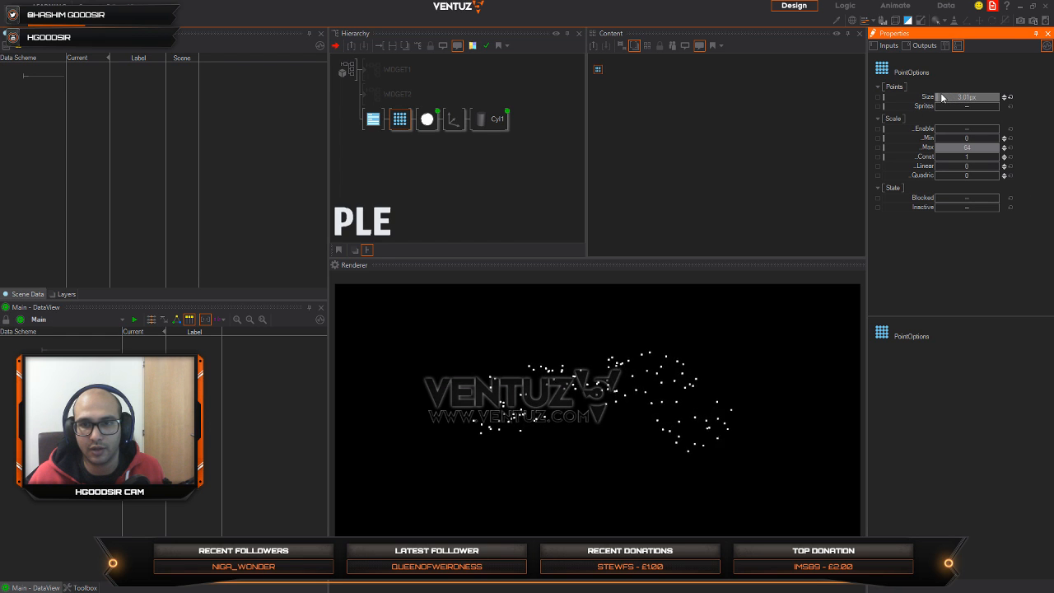
# Step: Reset the X rotation of the cylinder's Axis to 0
pyautogui.click(426, 140)
pyautogui.click(454, 118)
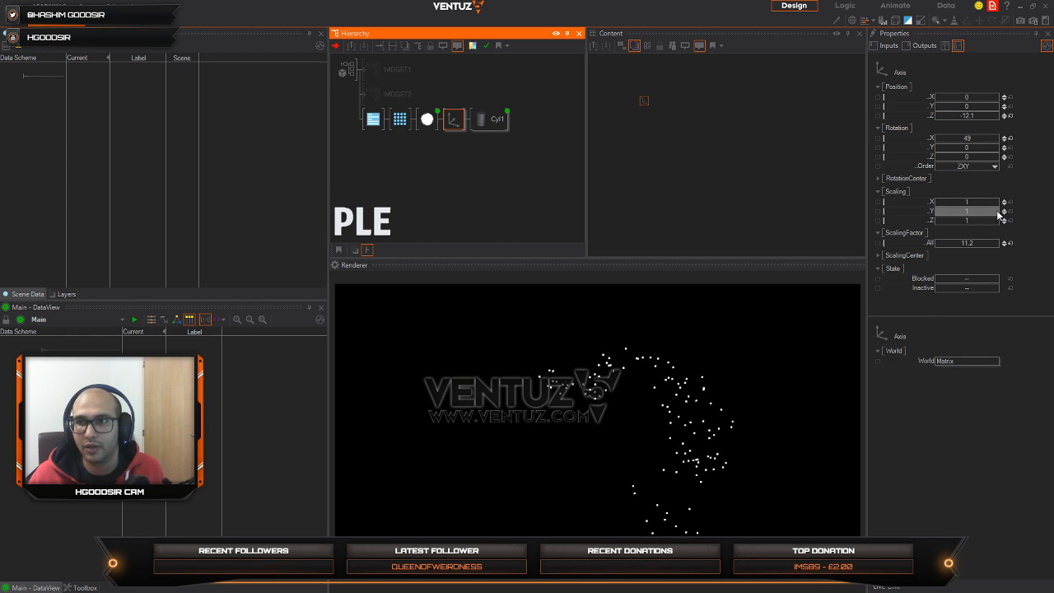
pyautogui.click(1010, 138)
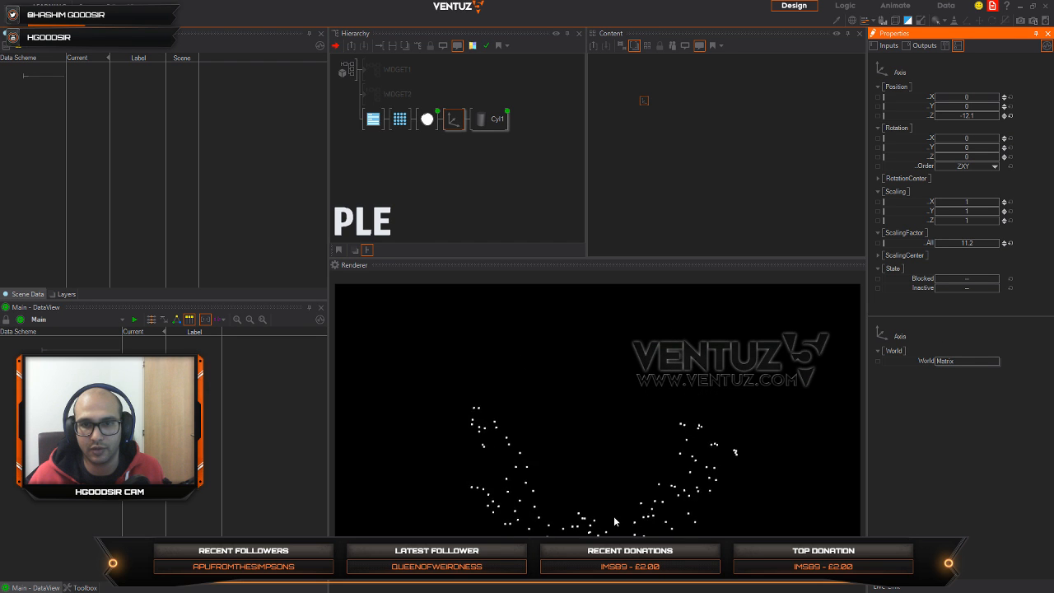
# Step: Duplicate the Axis with its cylinder as a second branch under the material, and select the copied cylinder
pyautogui.click(451, 163)
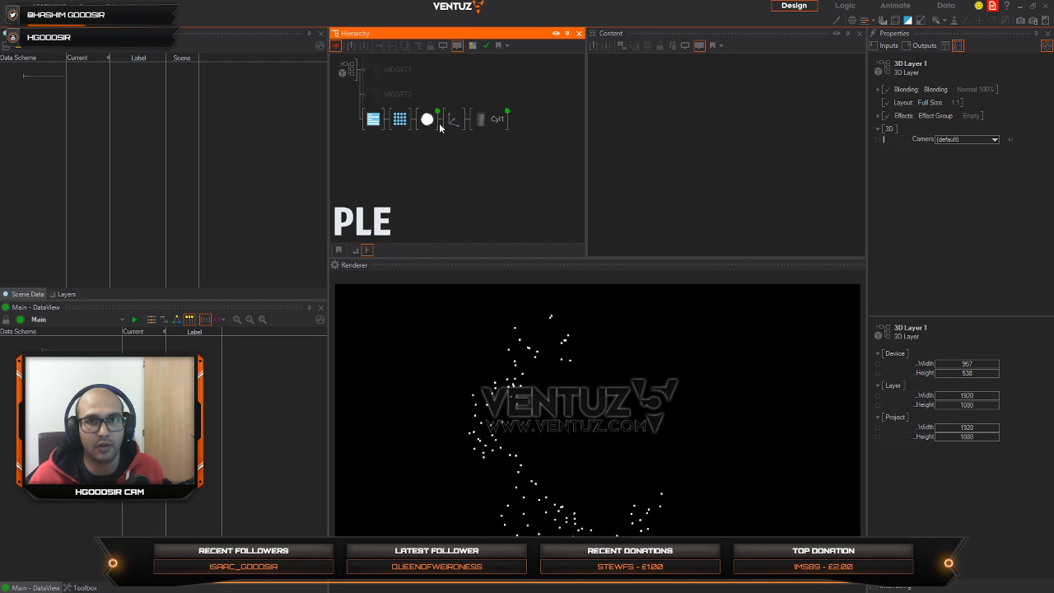
pyautogui.click(455, 123)
pyautogui.moveTo(453, 123); pyautogui.dragTo(453, 129)
pyautogui.click(482, 146)
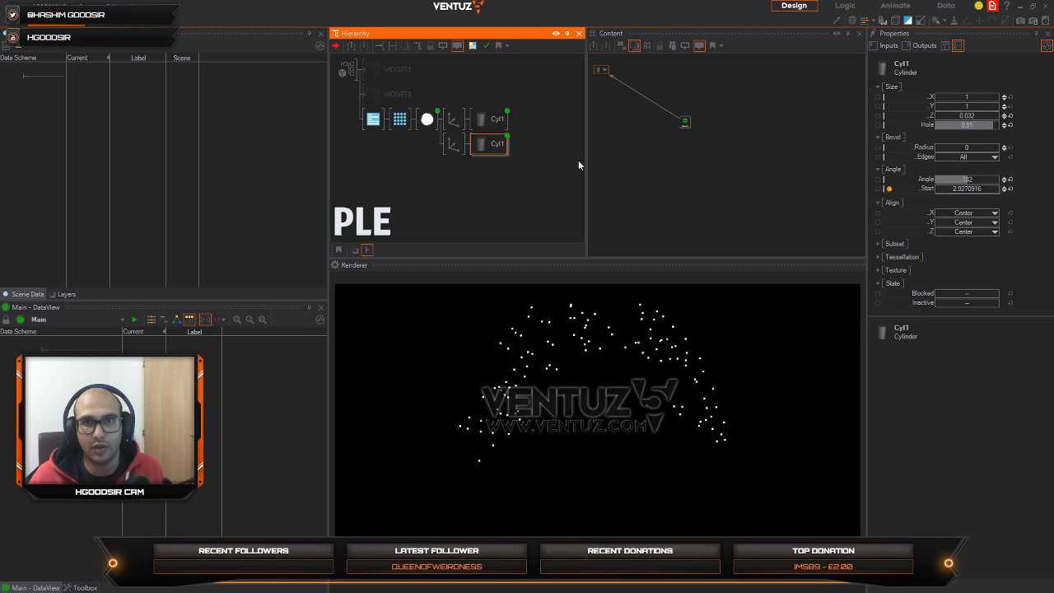
# Step: Move the copied cylinder's content node closer to the Mover it is bound to
pyautogui.moveTo(604, 71); pyautogui.dragTo(626, 94)
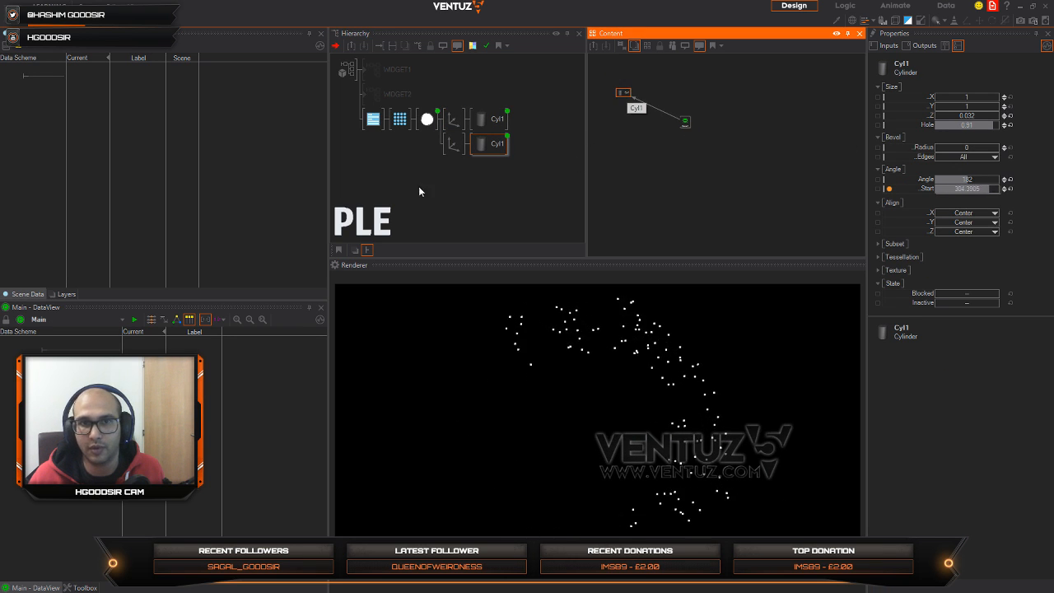
pyautogui.click(452, 145)
pyautogui.click(498, 144)
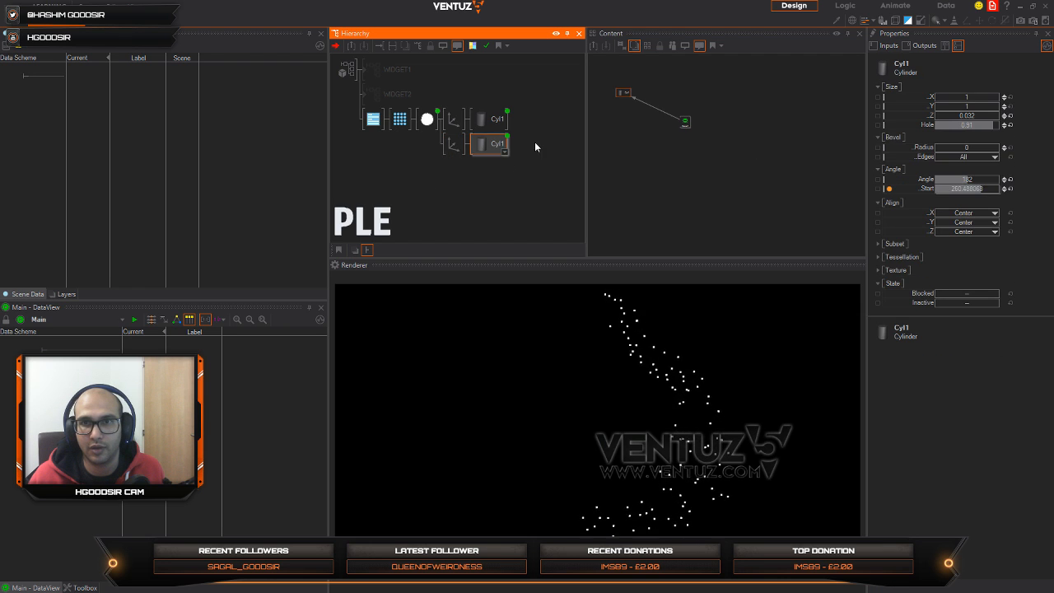
pyautogui.click(628, 94)
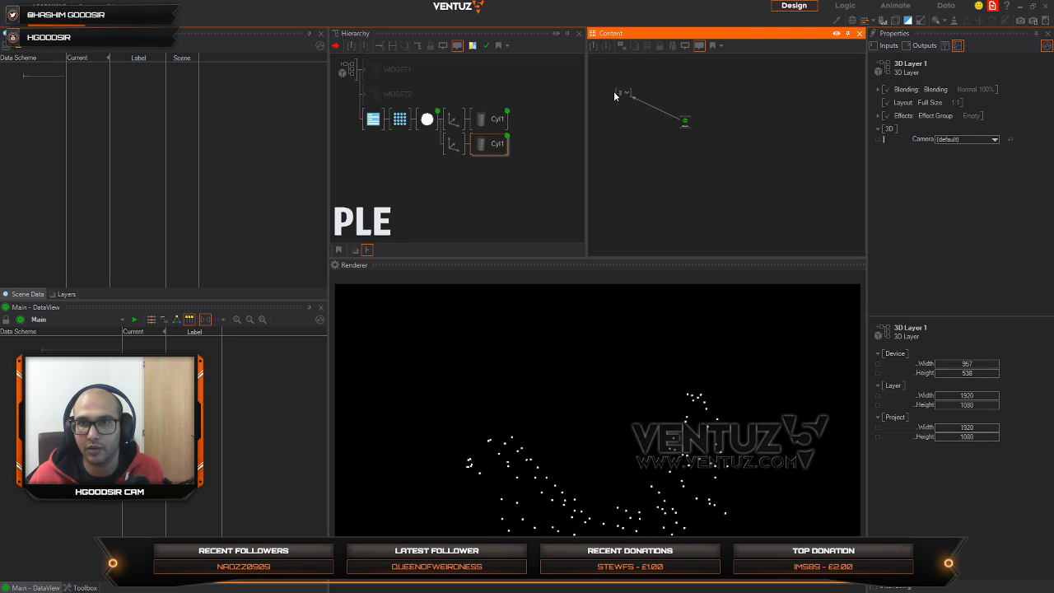
# Step: Set the copied cylinder's tessellation to 179 segments, 11 rings and a depth of 3
pyautogui.click(623, 93)
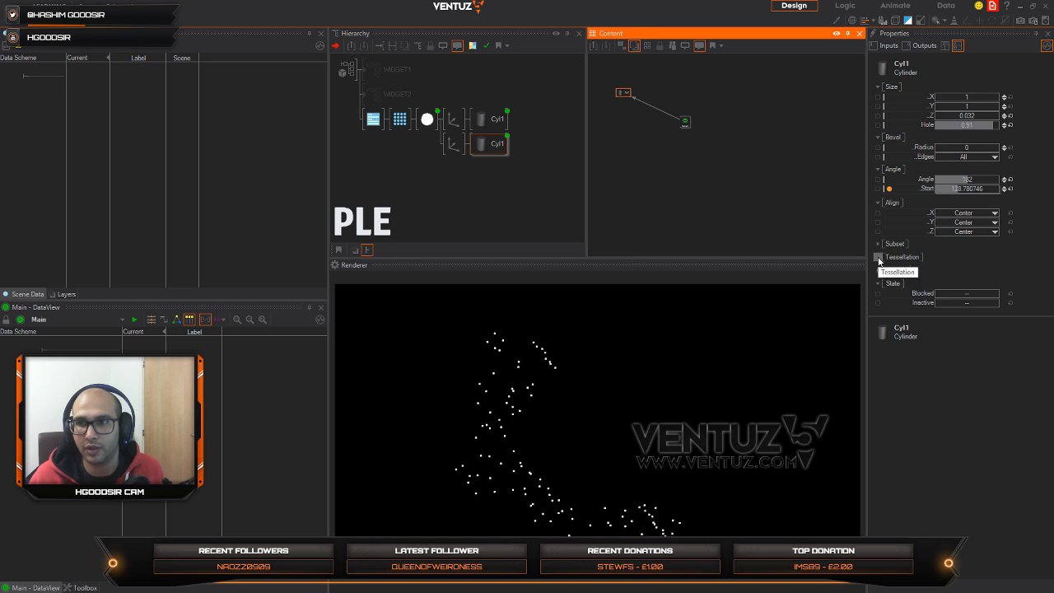
pyautogui.click(878, 257)
pyautogui.scroll(-2, 994, 284)
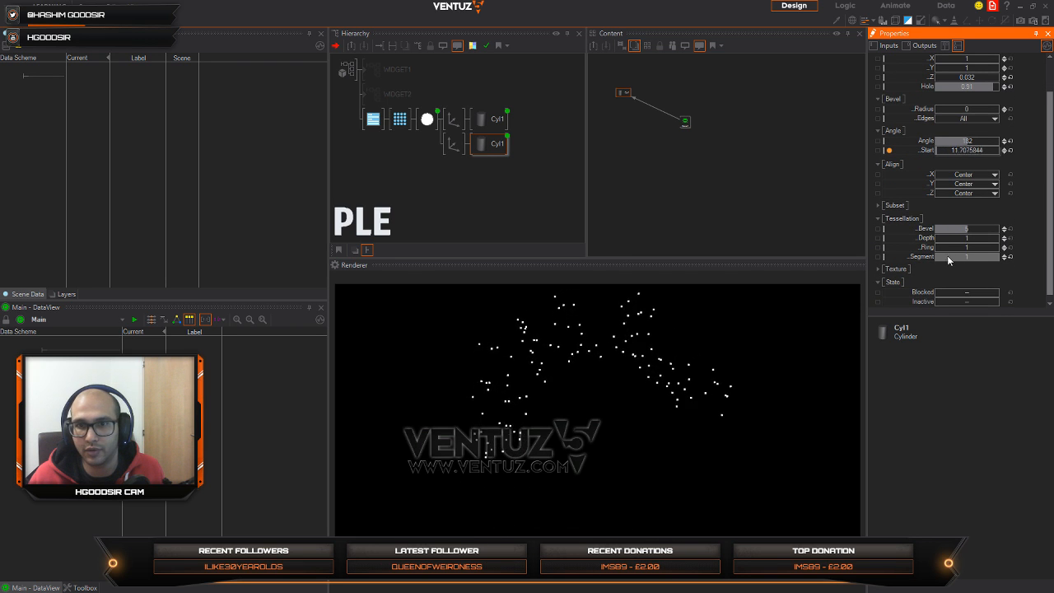
pyautogui.click(983, 257)
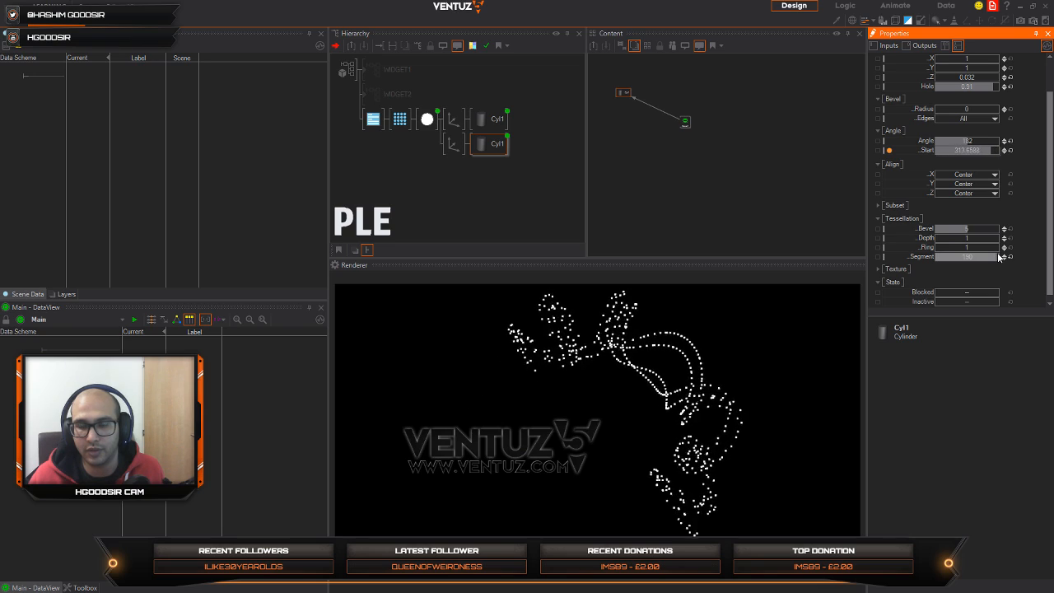
pyautogui.click(947, 249)
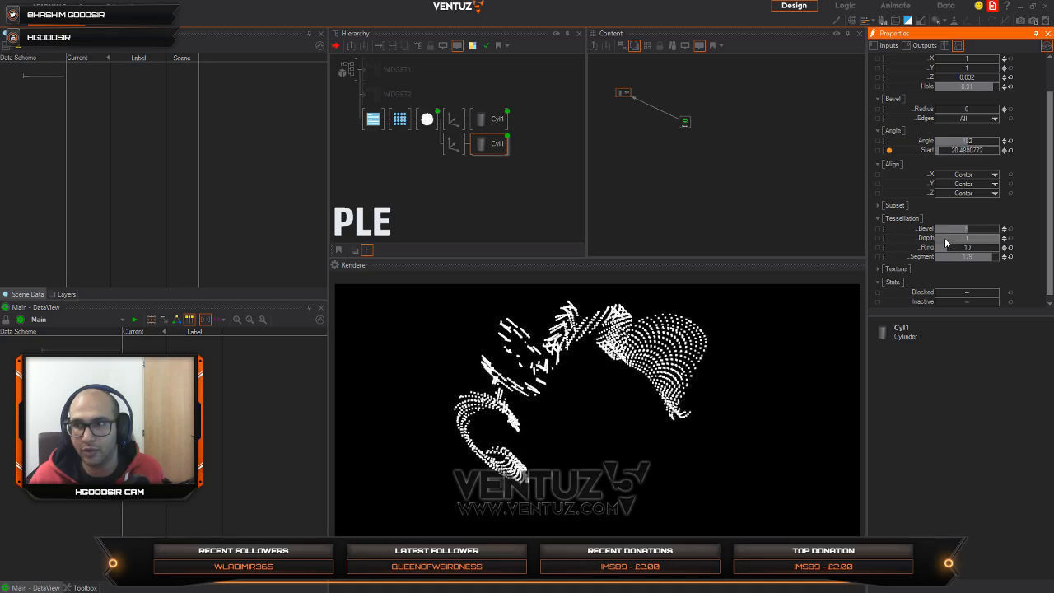
pyautogui.moveTo(956, 239)
pyautogui.mouseDown()
pyautogui.moveTo(942, 240)
pyautogui.moveTo(963, 247)
pyautogui.mouseUp()
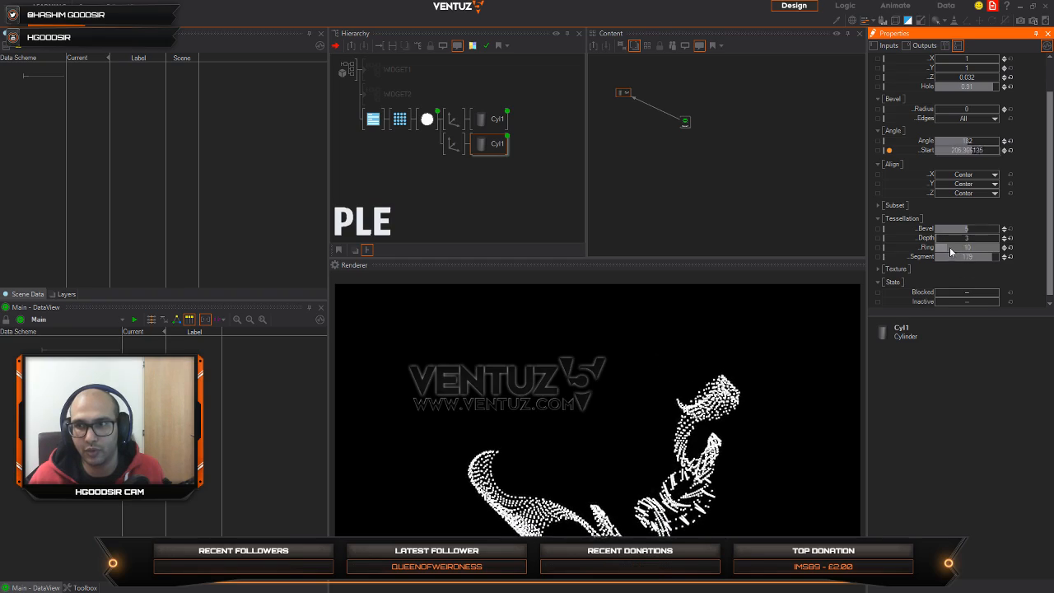
pyautogui.moveTo(949, 246)
pyautogui.mouseDown()
pyautogui.moveTo(935, 247)
pyautogui.moveTo(950, 247)
pyautogui.mouseUp()
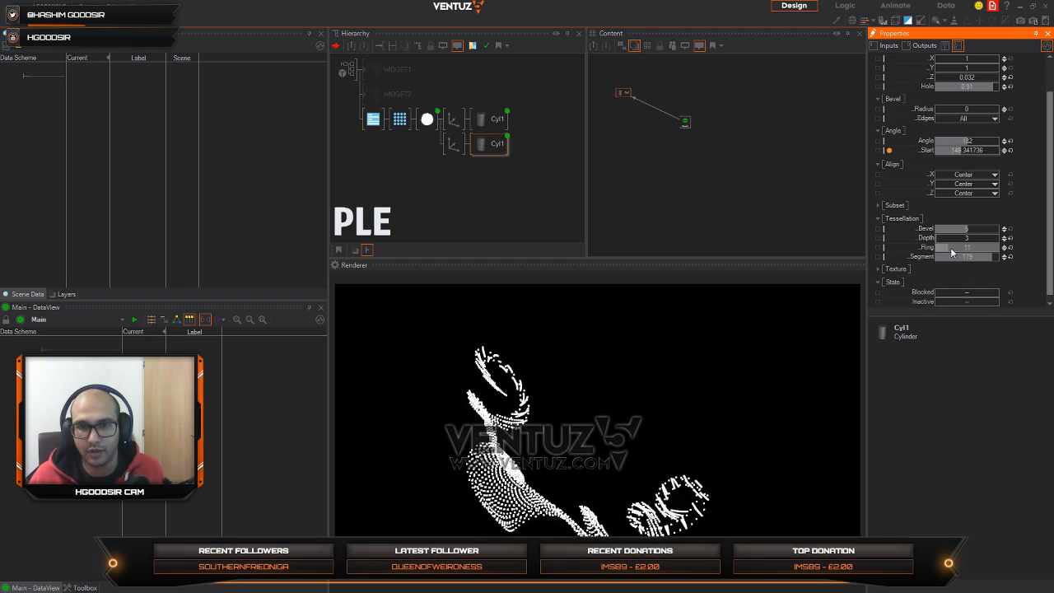
# Step: Insert an Axis in front of the RenderOptions node and try rotating it about X
pyautogui.click(429, 121)
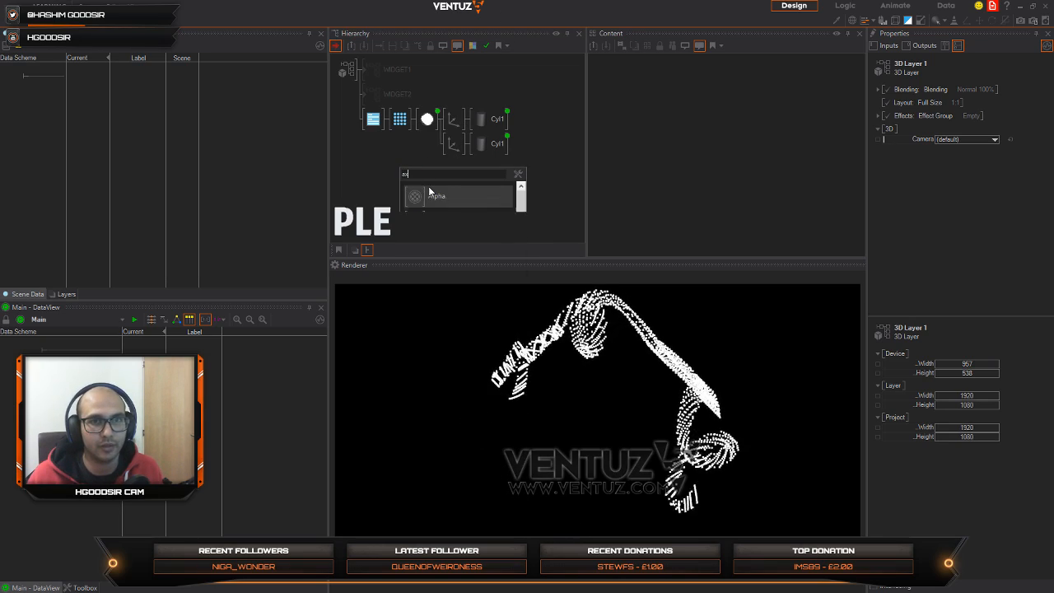
pyautogui.moveTo(369, 125); pyautogui.dragTo(369, 125)
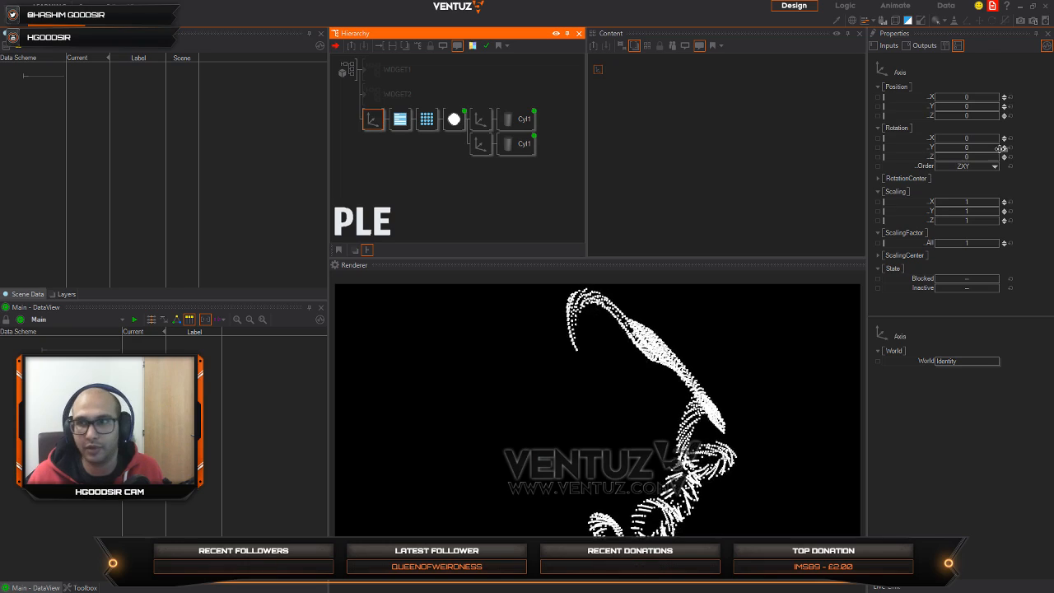
pyautogui.moveTo(973, 140); pyautogui.dragTo(1004, 143)
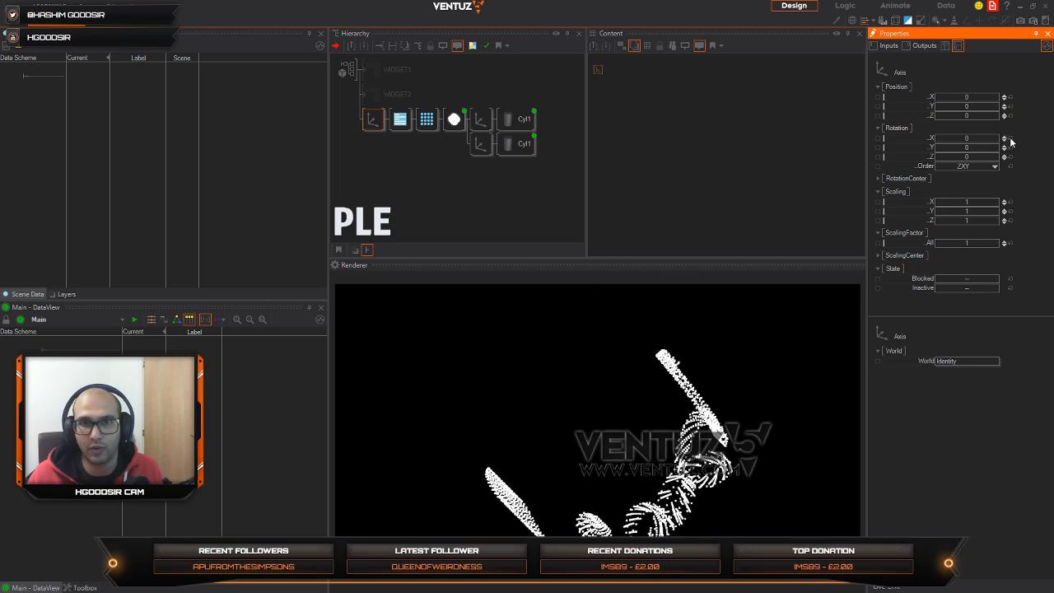
# Step: Reset the Z position of both cylinders' Axis nodes to 0 together
pyautogui.click(490, 118)
pyautogui.keyDown('ctrl'); pyautogui.click(485, 144); pyautogui.keyUp('ctrl')
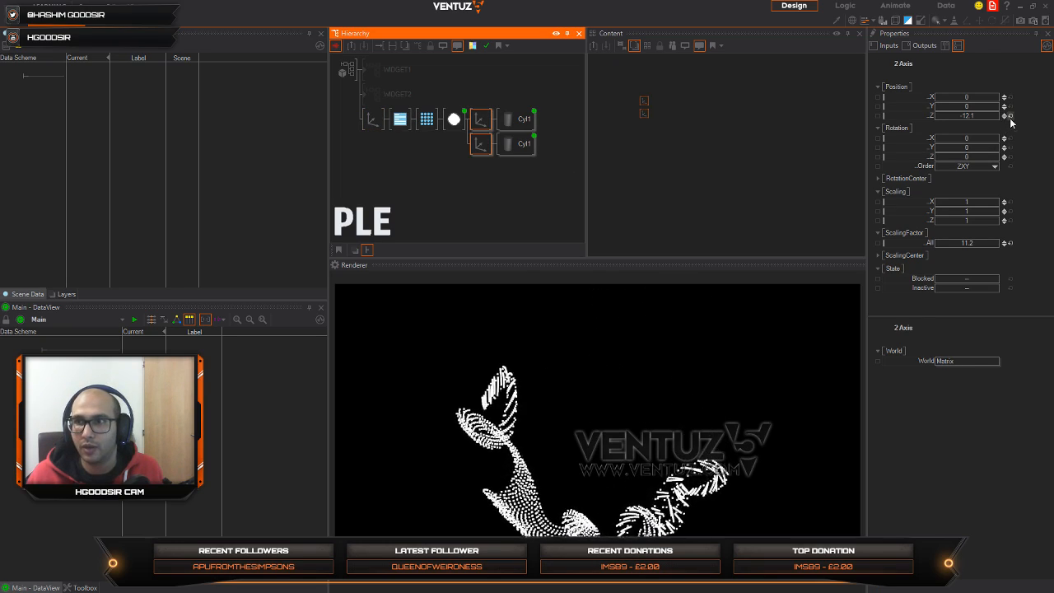
pyautogui.click(1011, 116)
# Step: Shift the leading Axis along Z to bring the rings closer to the camera
pyautogui.click(398, 121)
pyautogui.click(372, 121)
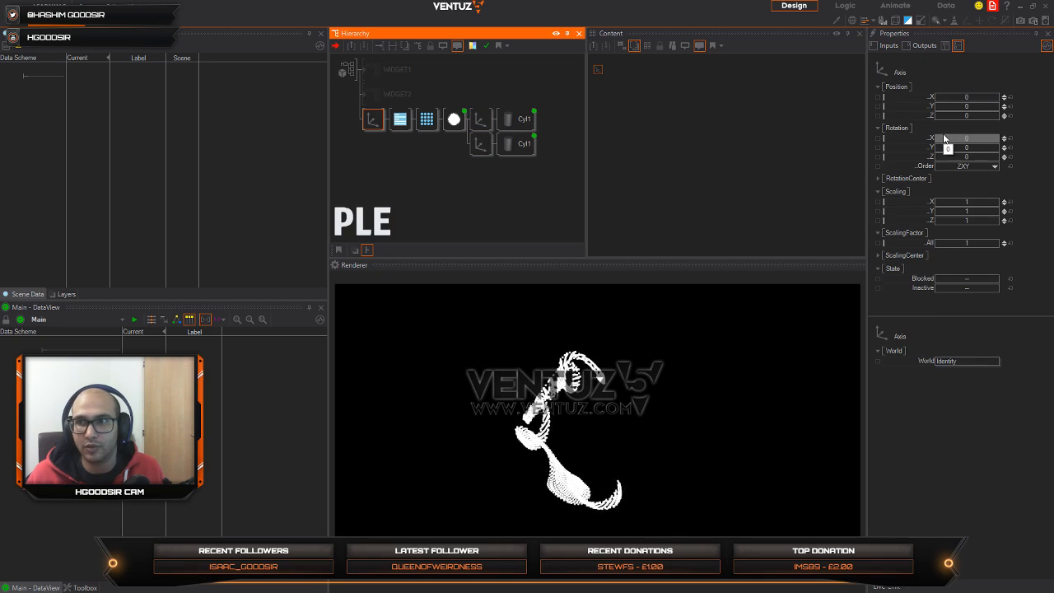
pyautogui.moveTo(981, 116); pyautogui.dragTo(927, 138)
# Step: Insert an Alpha Blending node between the leading Axis and the RenderOptions node
pyautogui.doubleClick(397, 176)
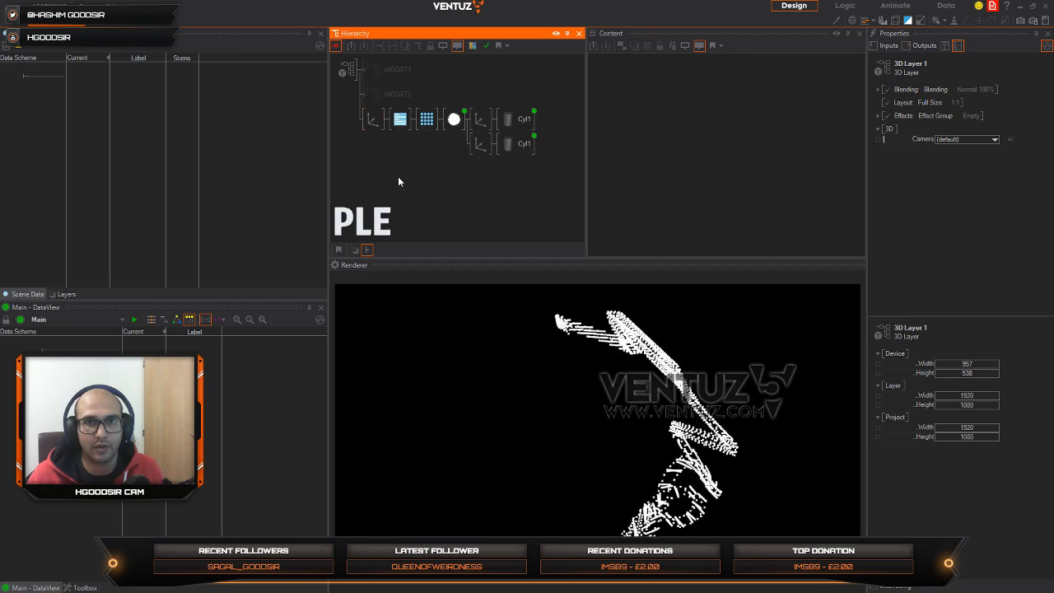
pyautogui.write('a')
pyautogui.click(419, 227)
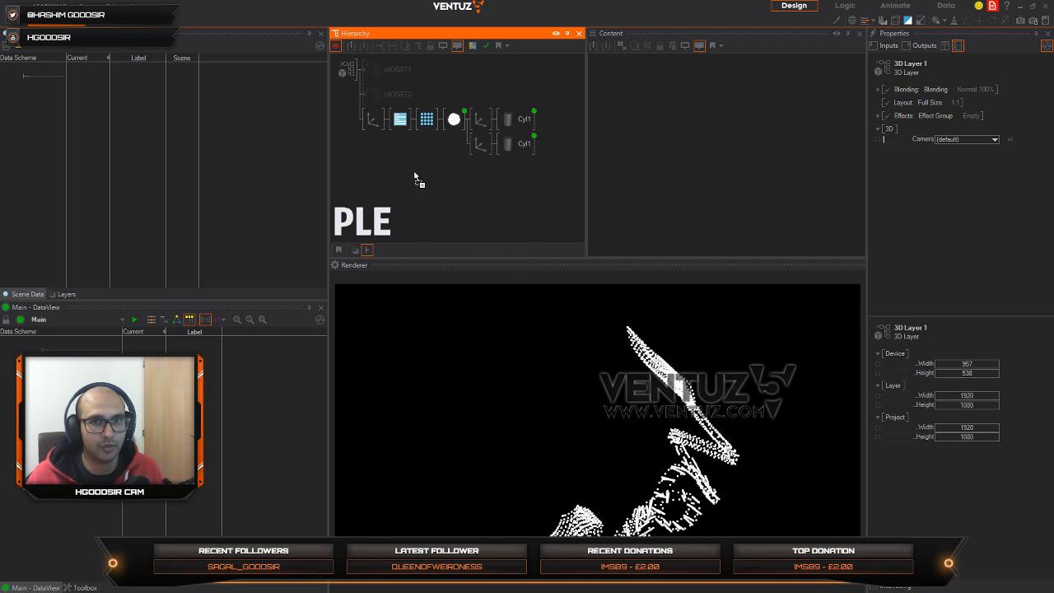
pyautogui.click(394, 121)
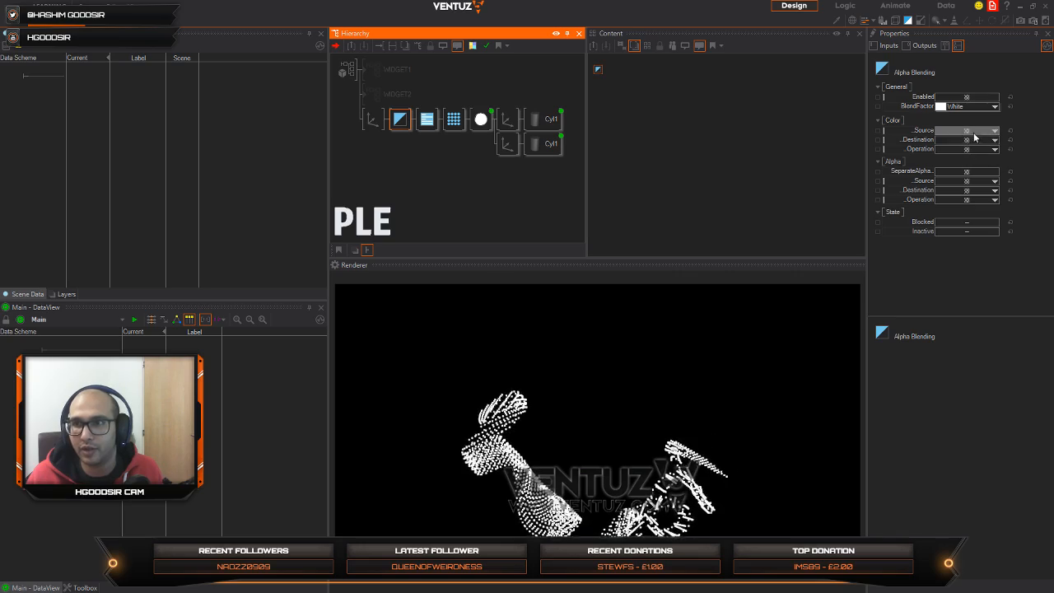
# Step: Set the Alpha Blending node's color source to SourceAlpha, destination to BlendFactor and operation to Add
pyautogui.click(993, 131)
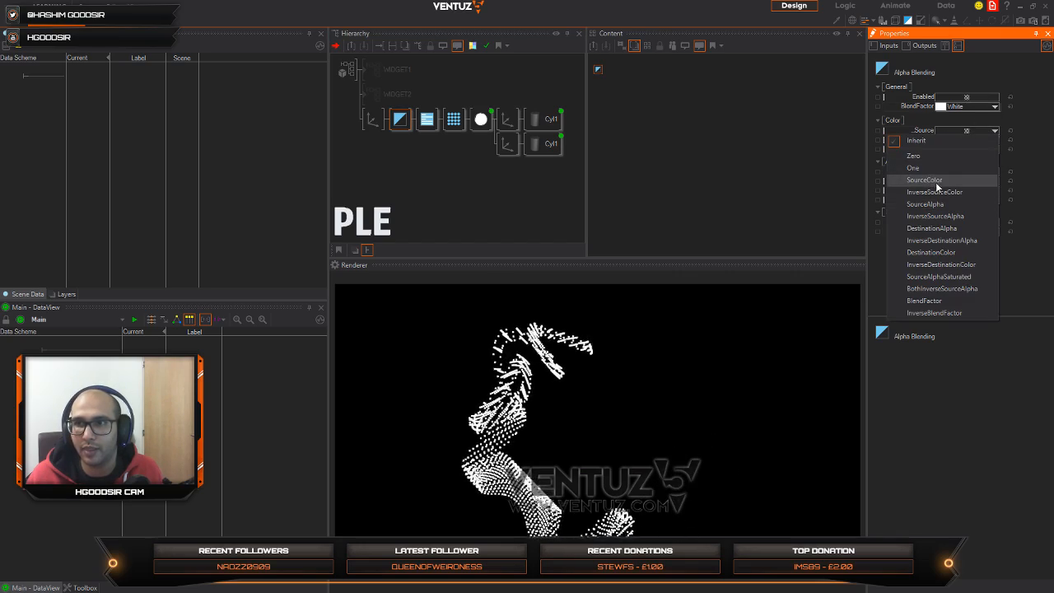
pyautogui.click(931, 201)
pyautogui.click(984, 140)
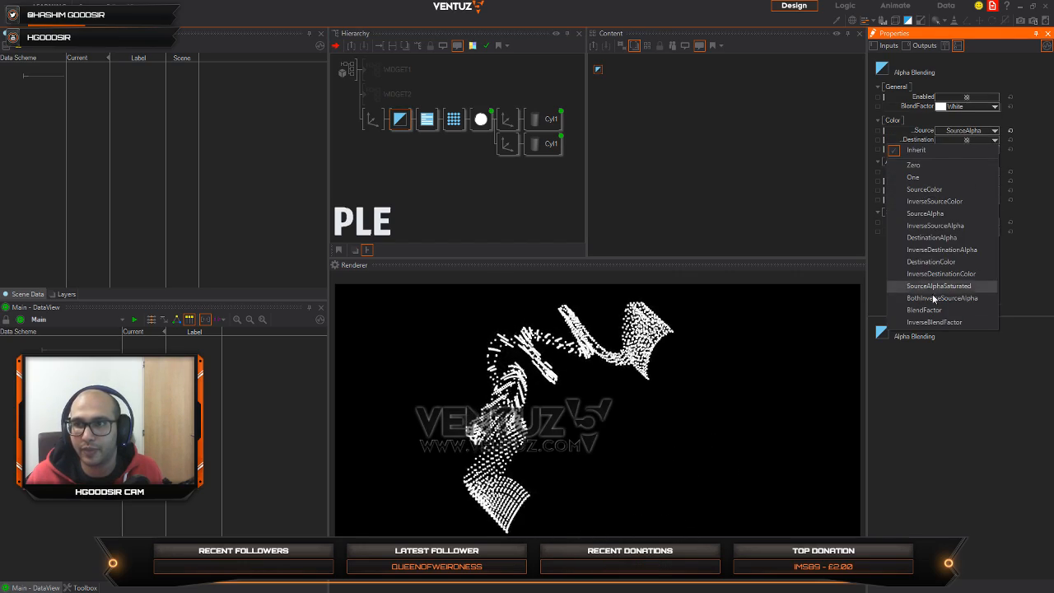
pyautogui.click(924, 310)
pyautogui.click(984, 149)
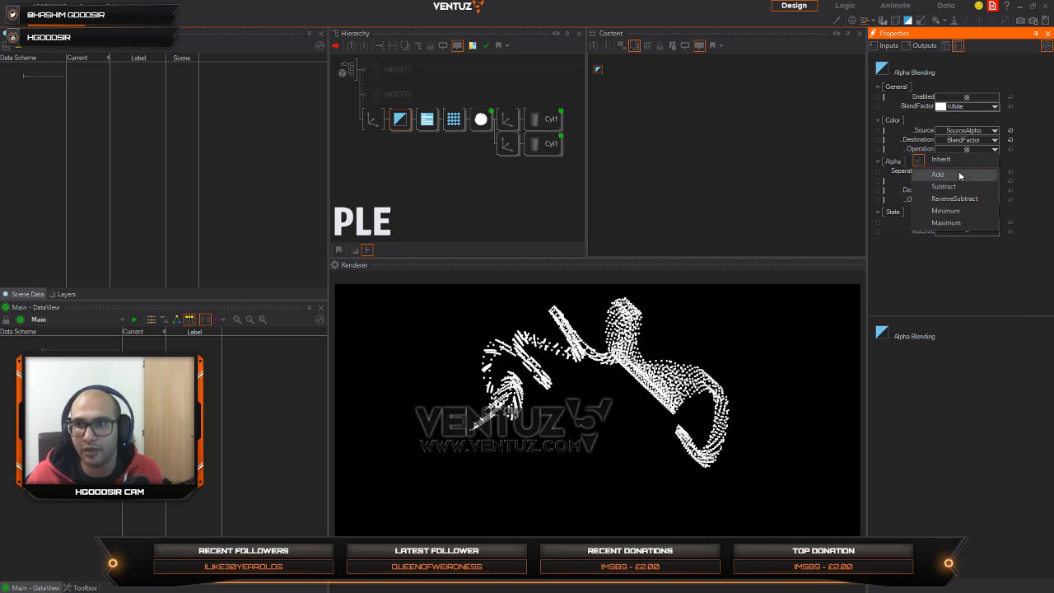
pyautogui.click(958, 170)
# Step: Lower the Material node's alpha value to 25.4%
pyautogui.click(481, 119)
pyautogui.click(977, 101)
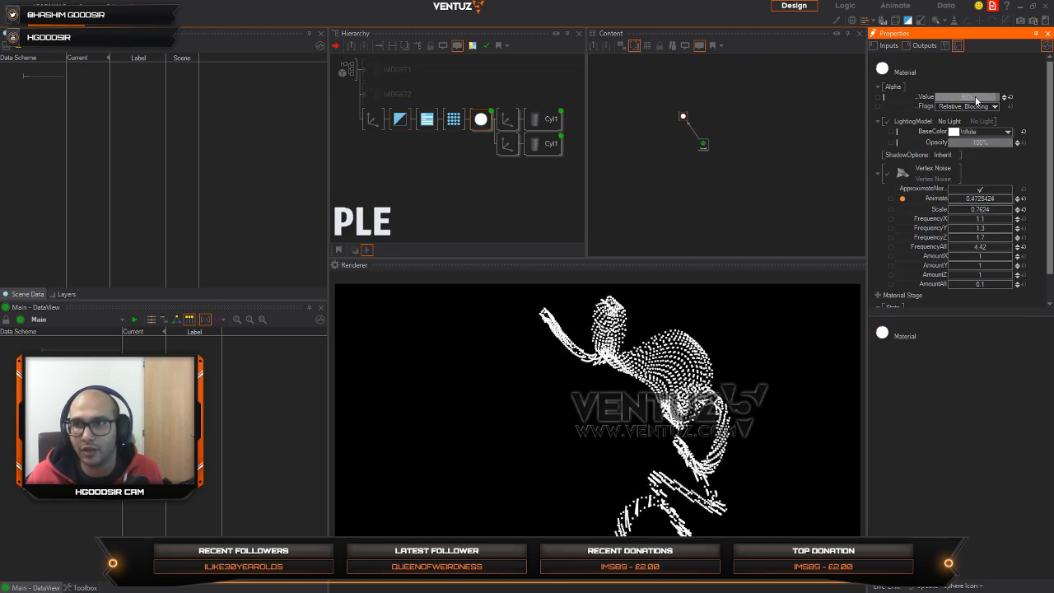
pyautogui.moveTo(947, 100); pyautogui.dragTo(936, 98)
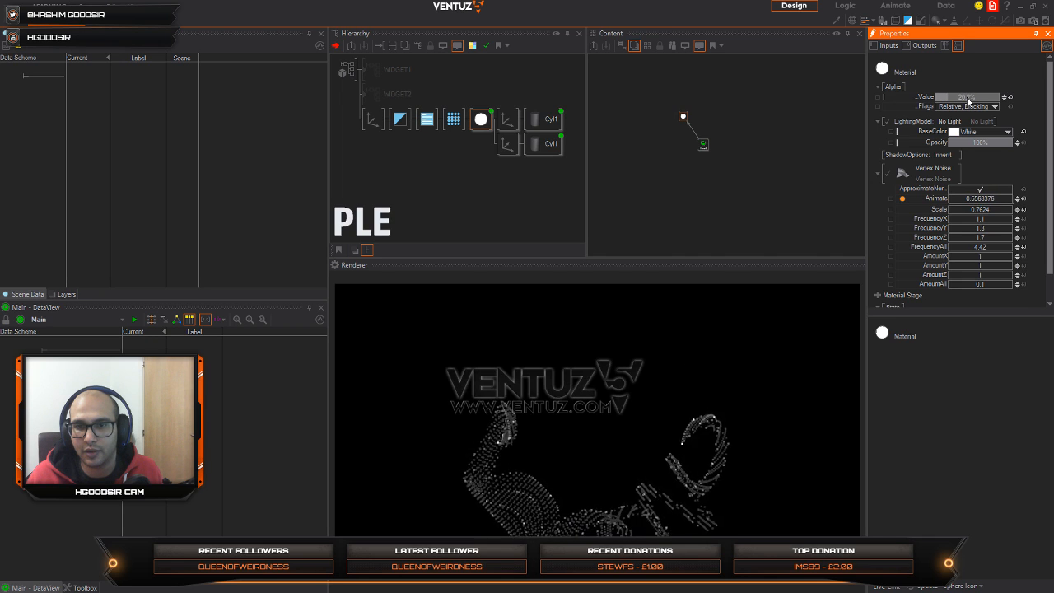
pyautogui.moveTo(976, 101); pyautogui.dragTo(978, 100)
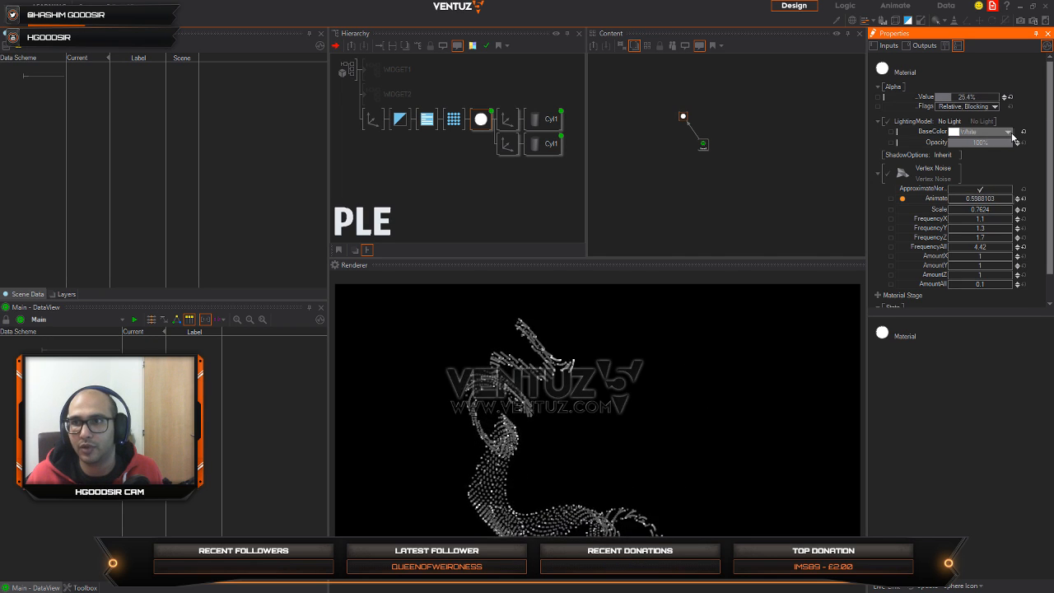
# Step: Change the Material's BaseColor to a bright blue, RGB 20, 172, 254
pyautogui.click(988, 132)
pyautogui.moveTo(988, 170); pyautogui.dragTo(1014, 167)
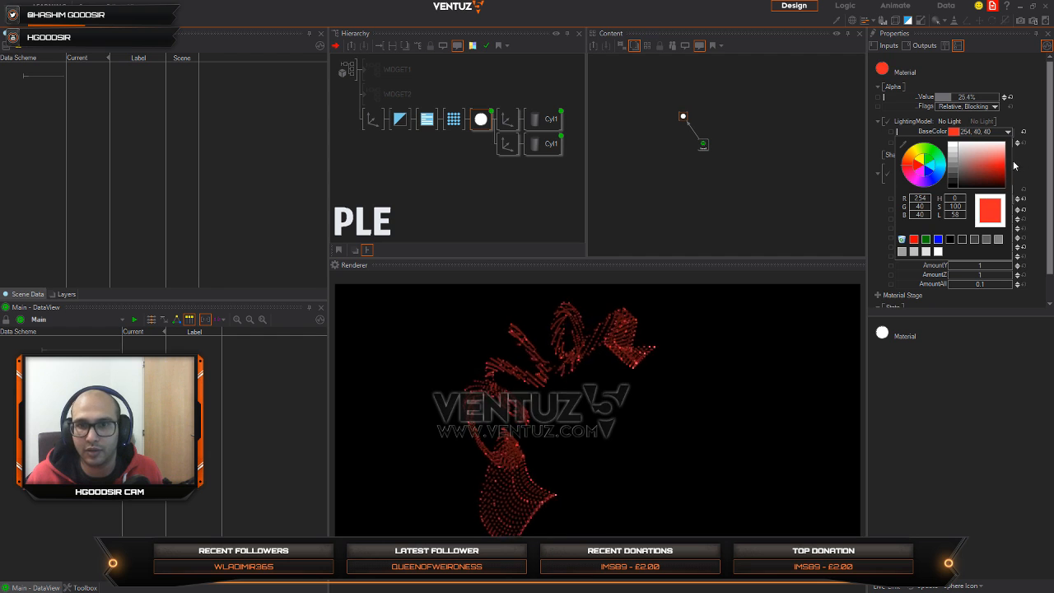
pyautogui.moveTo(947, 170); pyautogui.dragTo(1026, 167)
# Step: Increase the speed Offset of the Mover driving the lower cylinder's start angle so the two rings run out of phase
pyautogui.click(543, 143)
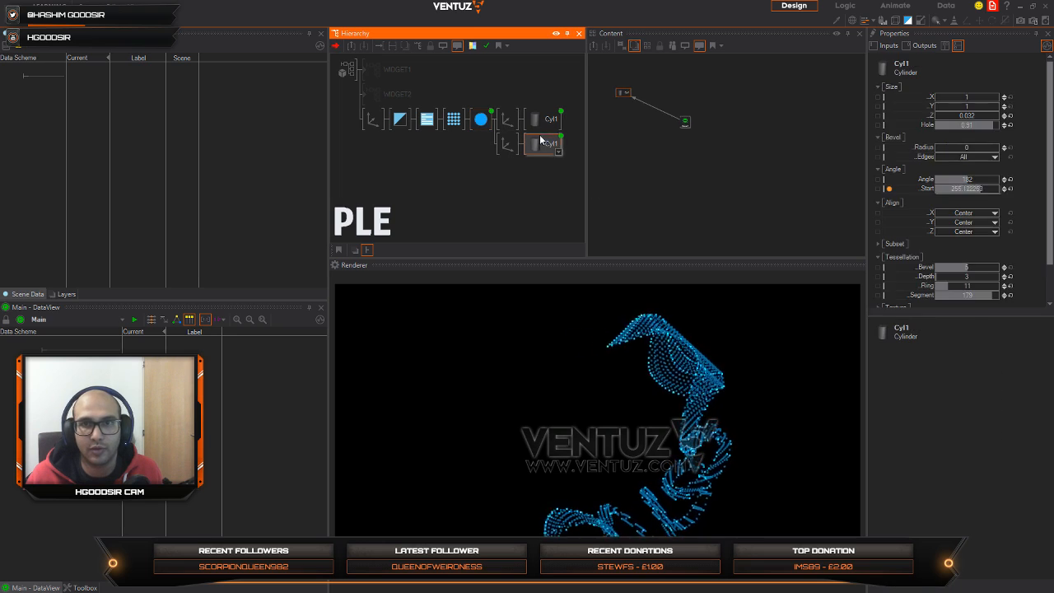
pyautogui.click(685, 122)
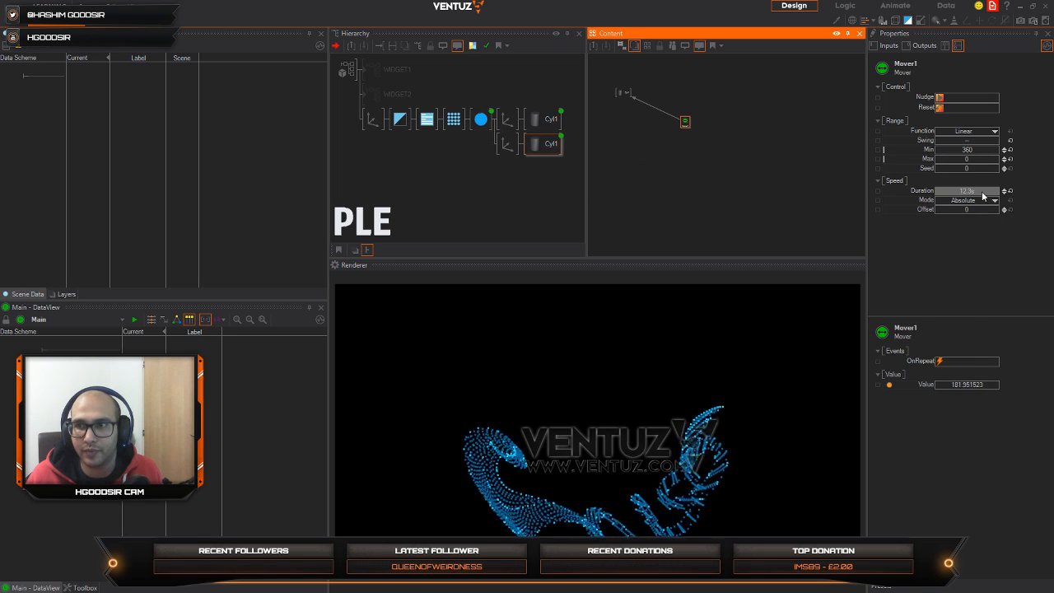
pyautogui.moveTo(1003, 207)
pyautogui.mouseDown()
pyautogui.moveTo(976, 206)
pyautogui.moveTo(988, 209)
pyautogui.mouseUp()
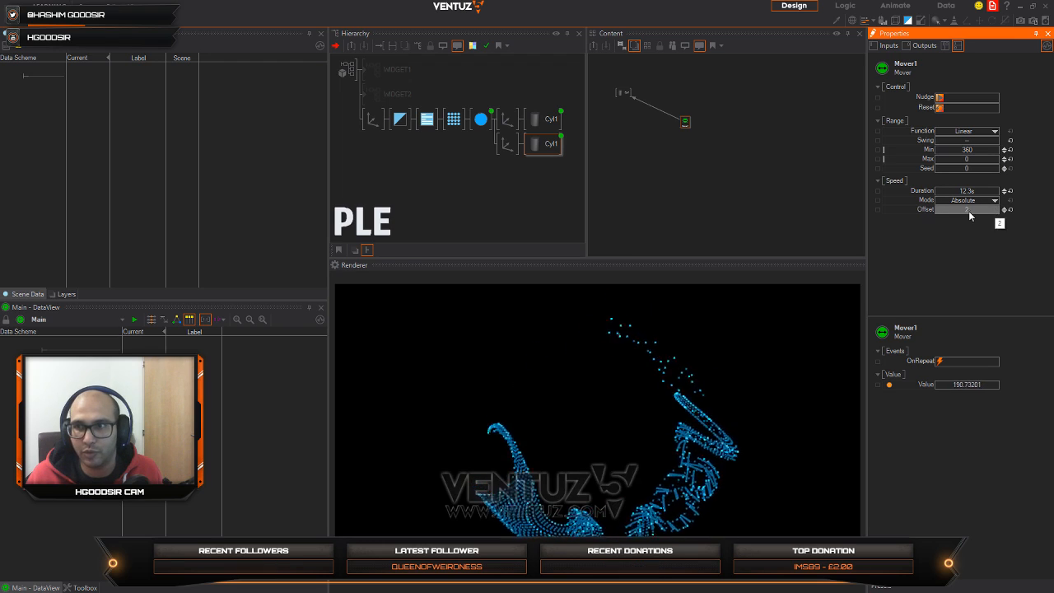
pyautogui.moveTo(968, 211)
pyautogui.mouseDown()
pyautogui.moveTo(987, 210)
pyautogui.moveTo(973, 211)
pyautogui.mouseUp()
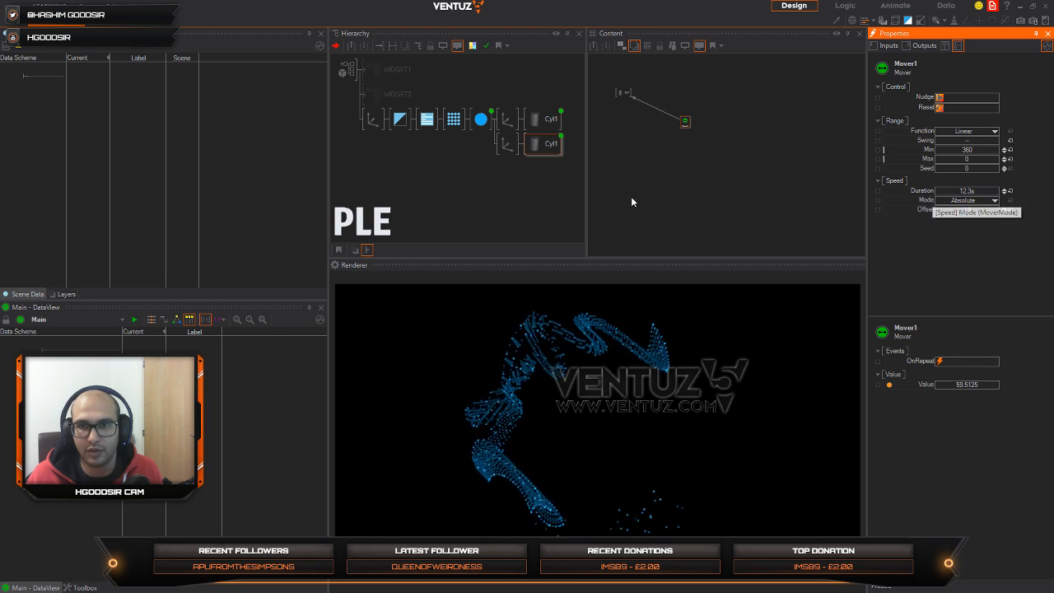
# Step: Reduce the lower cylinder's tessellation to 1 ring and 66 segments, and set its Mover's Offset to 2.2
pyautogui.click(550, 152)
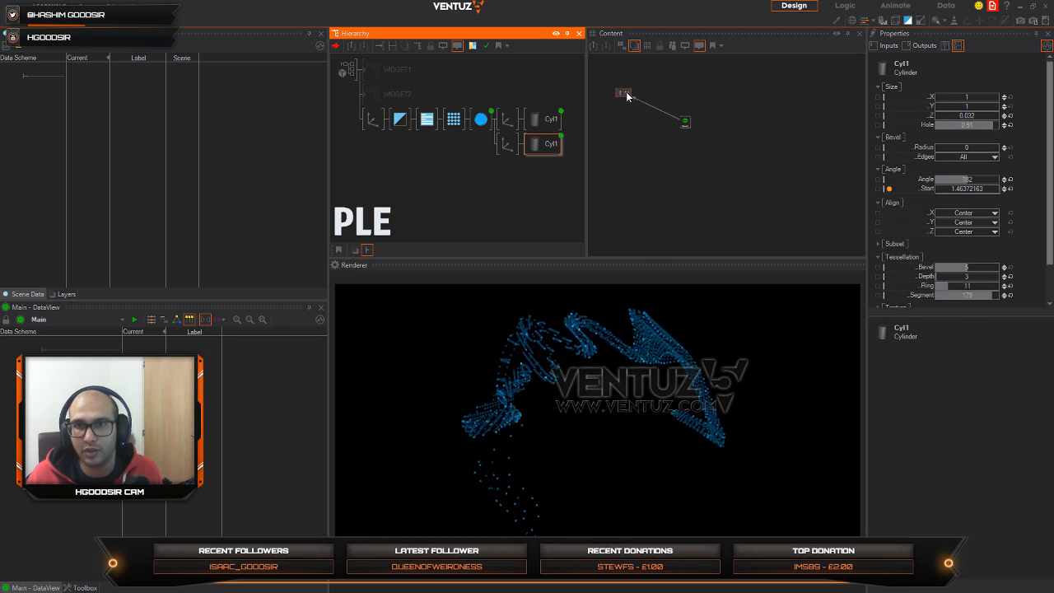
pyautogui.moveTo(623, 92); pyautogui.dragTo(635, 110)
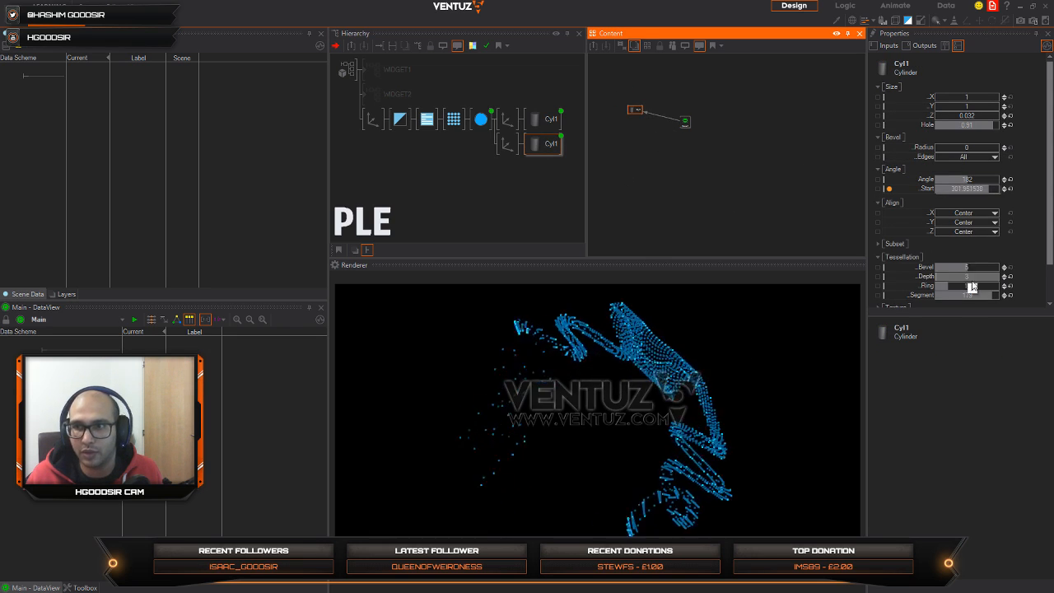
pyautogui.click(1011, 295)
pyautogui.click(1011, 285)
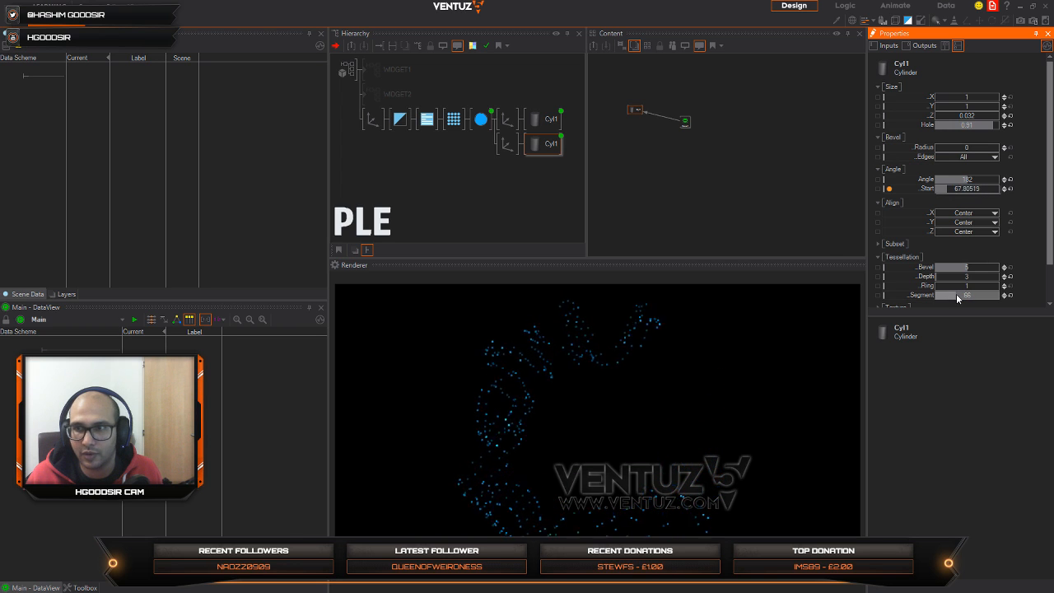
pyautogui.click(684, 122)
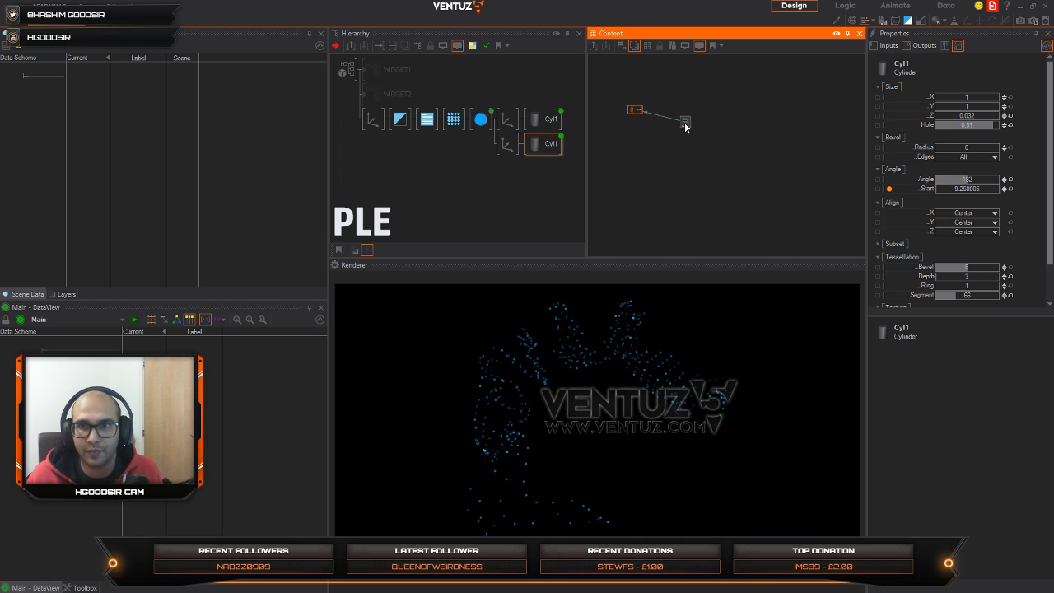
pyautogui.moveTo(1003, 210); pyautogui.dragTo(1003, 213)
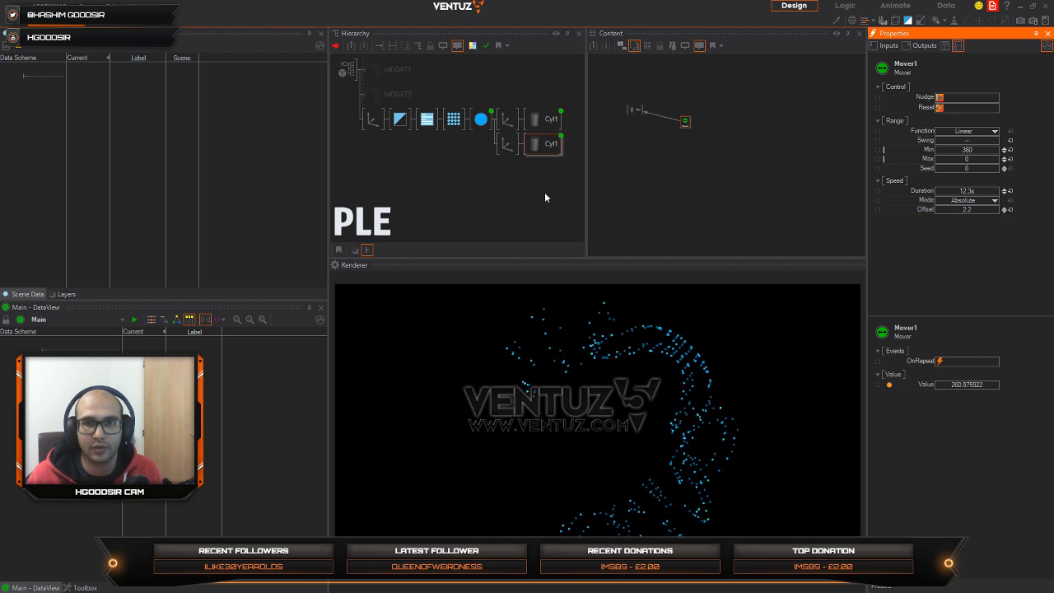
# Step: Branch the lower cylinder and its Axis off the Alpha Blending node, behind a copy of the RenderOptions node
pyautogui.click(482, 146)
pyautogui.click(507, 146)
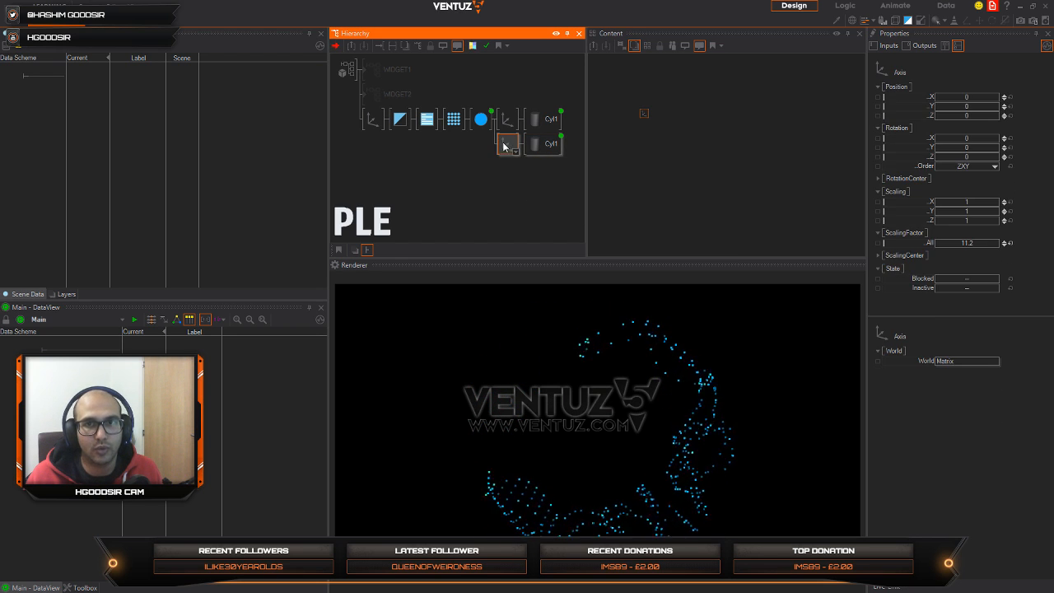
pyautogui.moveTo(503, 146)
pyautogui.mouseDown()
pyautogui.moveTo(398, 141)
pyautogui.moveTo(427, 136)
pyautogui.moveTo(429, 123)
pyautogui.moveTo(426, 148)
pyautogui.mouseUp()
pyautogui.click(427, 121)
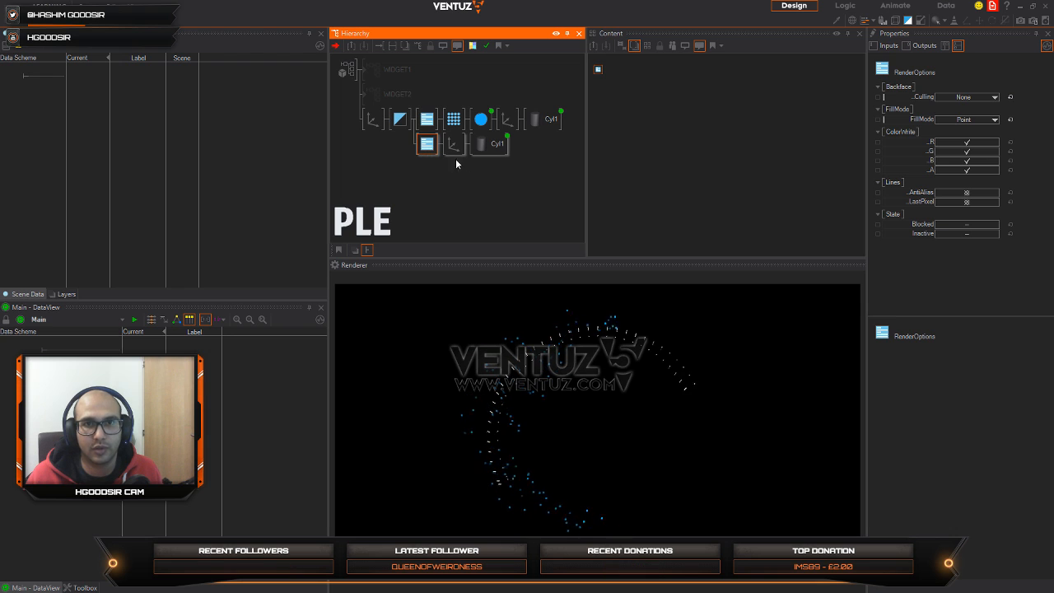
# Step: Set the copied RenderOptions node's FillMode to Wireframe and insert a copy of the blue Material in front of it
pyautogui.click(976, 120)
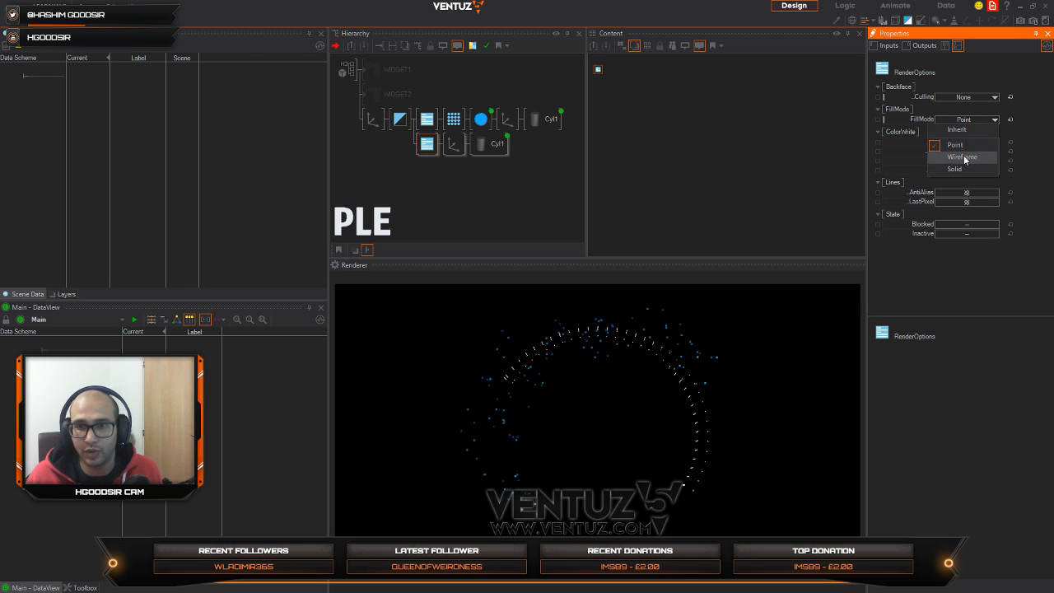
pyautogui.click(963, 158)
pyautogui.click(425, 158)
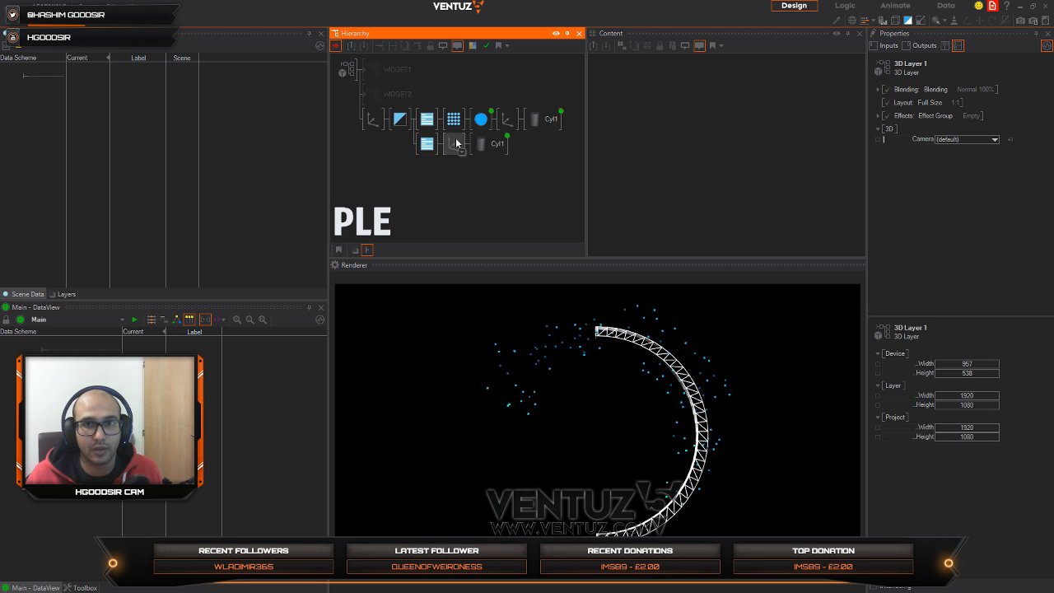
pyautogui.click(480, 119)
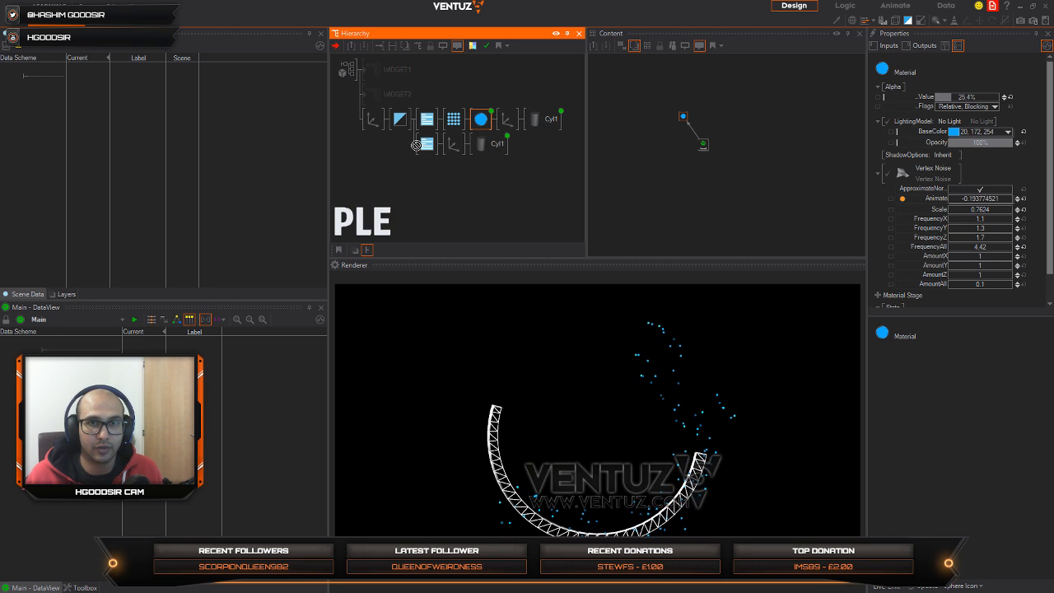
pyautogui.moveTo(422, 147); pyautogui.dragTo(425, 145)
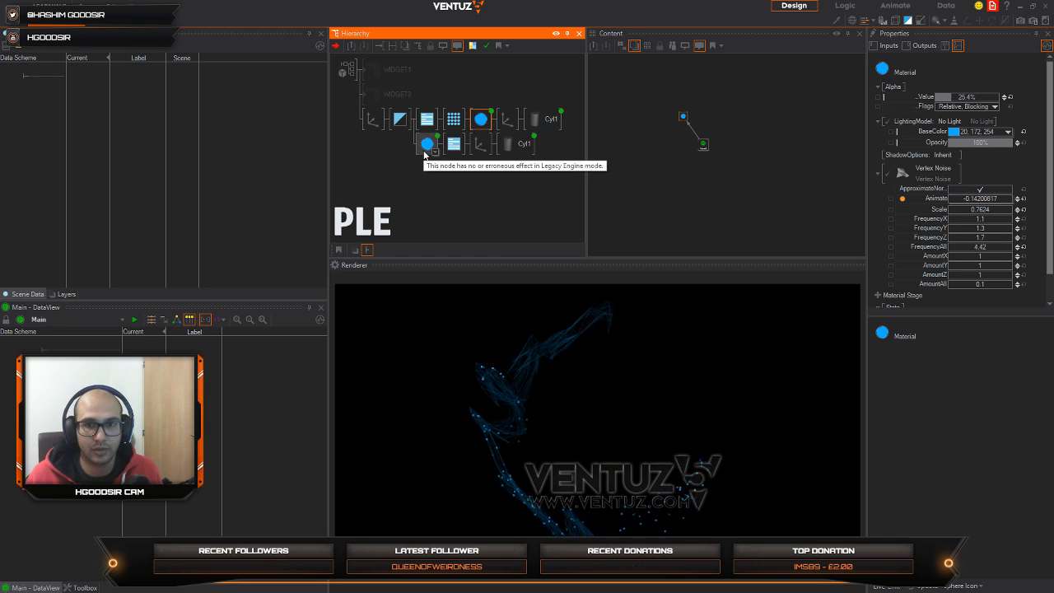
# Step: Try tilting the leading Axis about X, reset its rotation to 0 and reposition it along Z
pyautogui.click(372, 120)
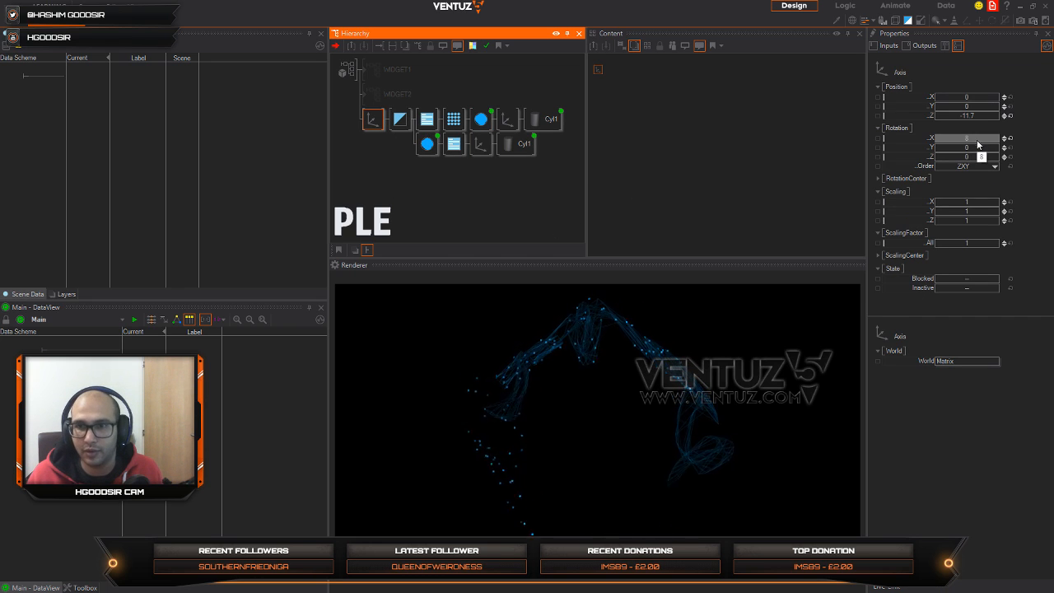
pyautogui.moveTo(979, 138); pyautogui.dragTo(931, 147)
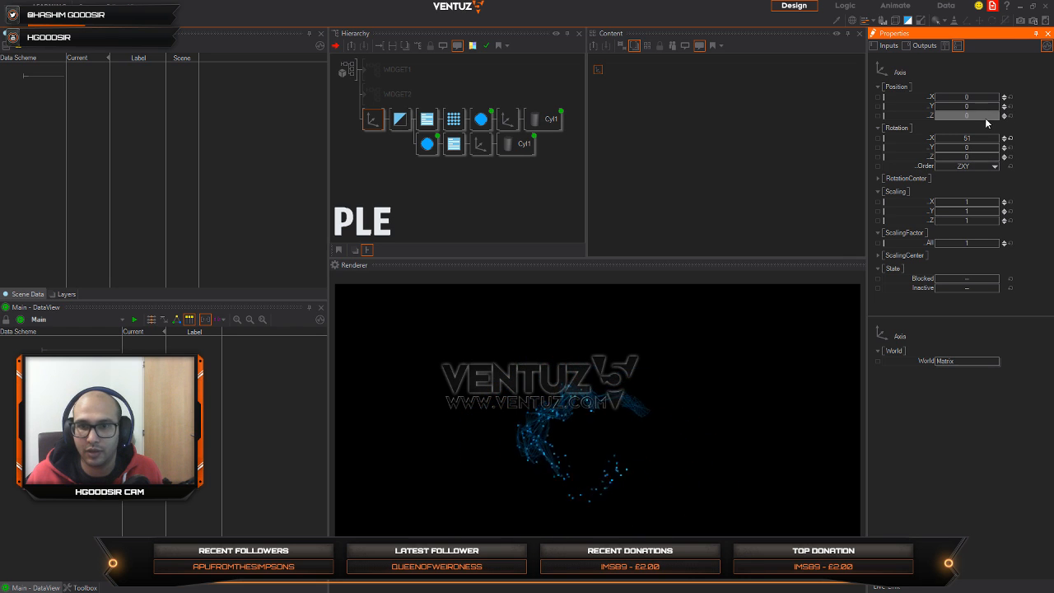
pyautogui.moveTo(985, 118); pyautogui.dragTo(975, 138)
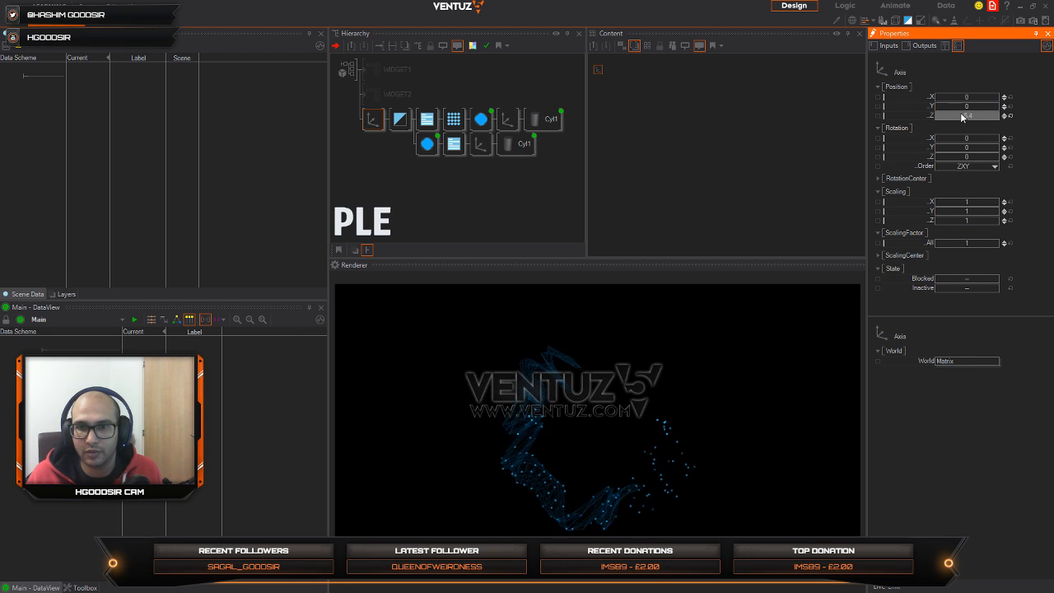
# Step: Add a new Axis node as a separate branch of the 3D layer, below the ring branches
pyautogui.doubleClick(459, 187)
pyautogui.write('ax')
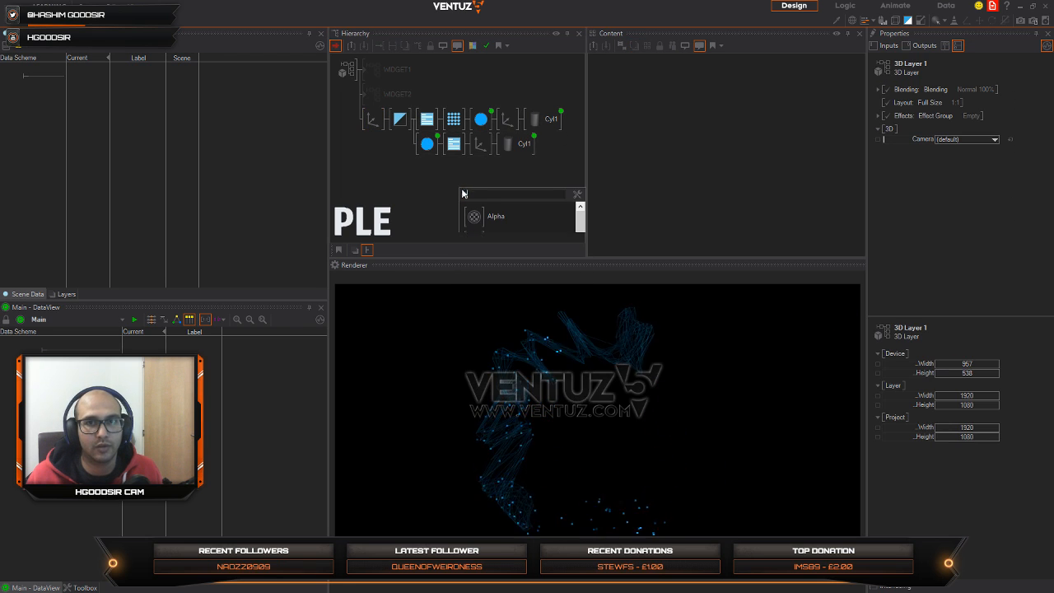
pyautogui.click(474, 217)
pyautogui.click(375, 169)
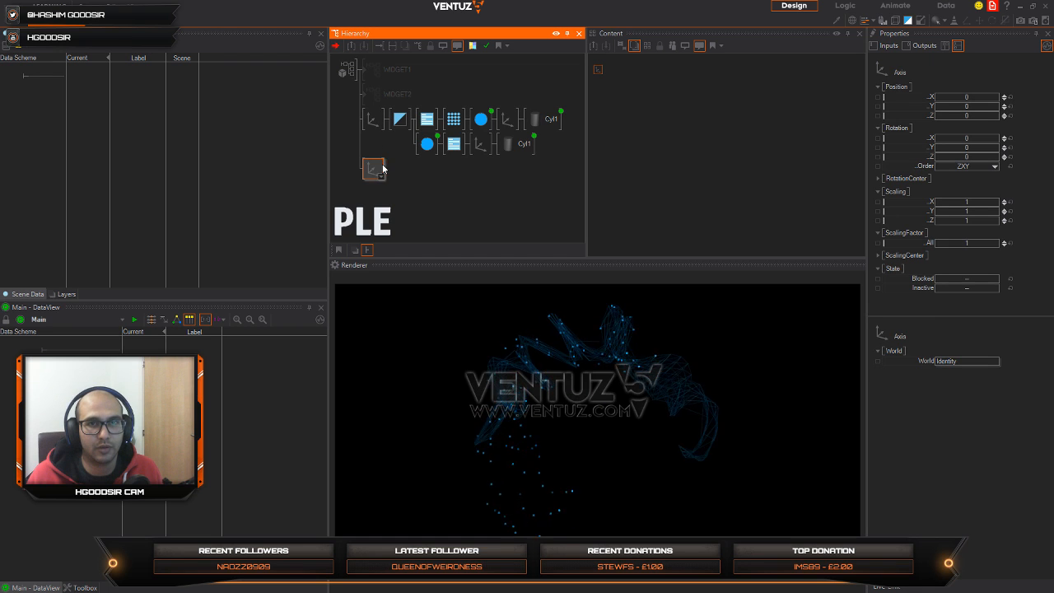
# Step: Attach a Sphere to the new Axis and set the Axis's overall scaling factor to 12.7
pyautogui.doubleClick(381, 173)
pyautogui.write('sp')
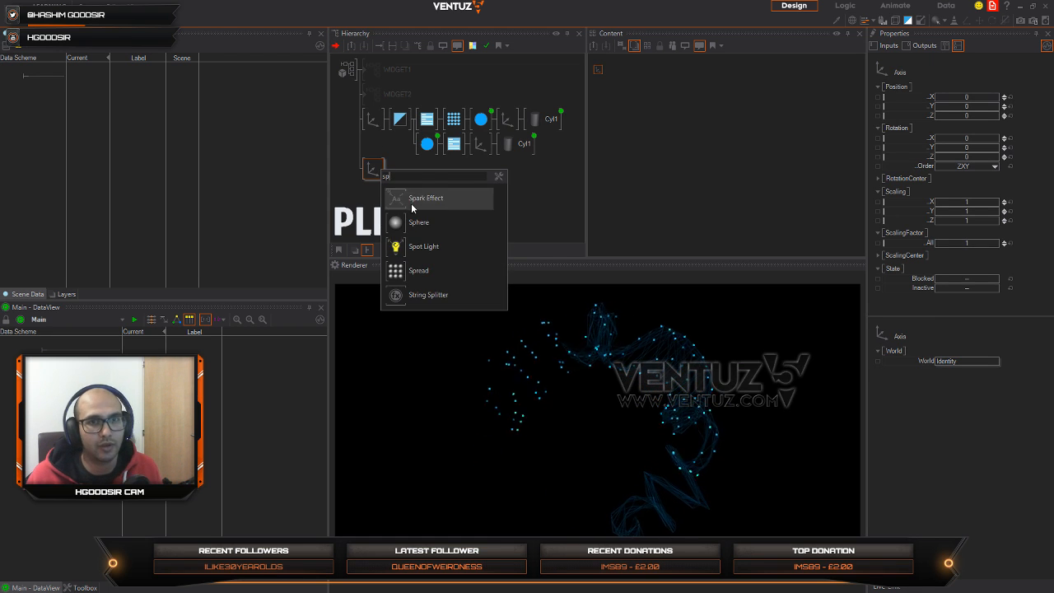
pyautogui.click(418, 223)
pyautogui.click(400, 169)
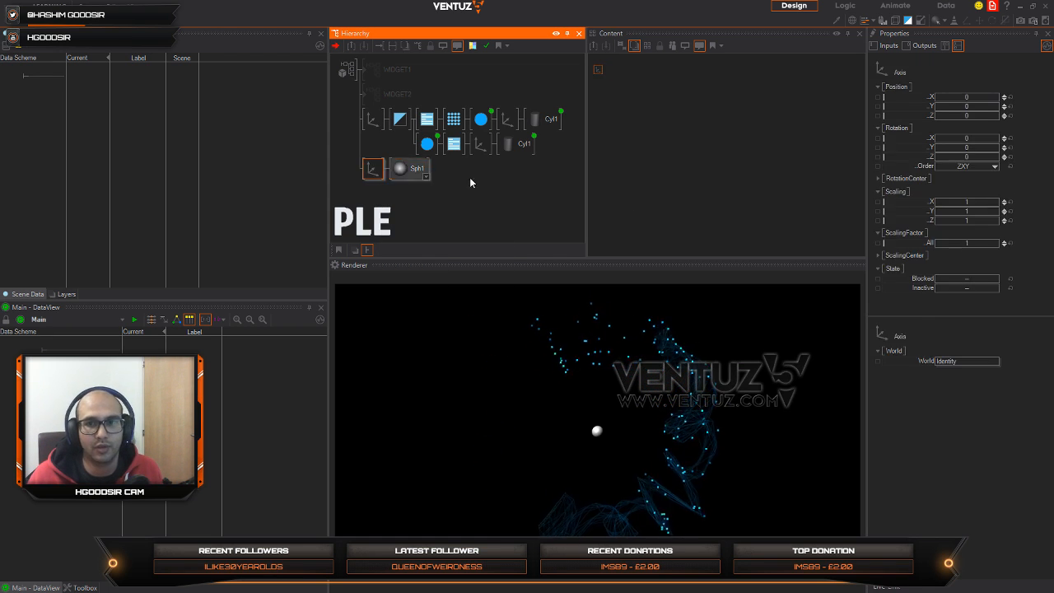
pyautogui.moveTo(964, 244); pyautogui.dragTo(1000, 243)
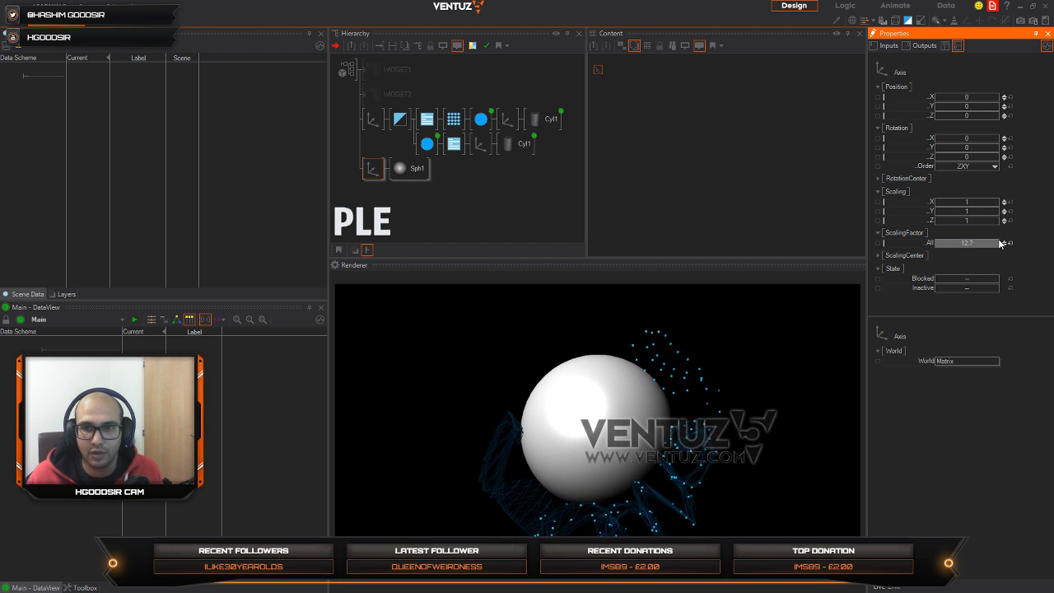
pyautogui.click(454, 144)
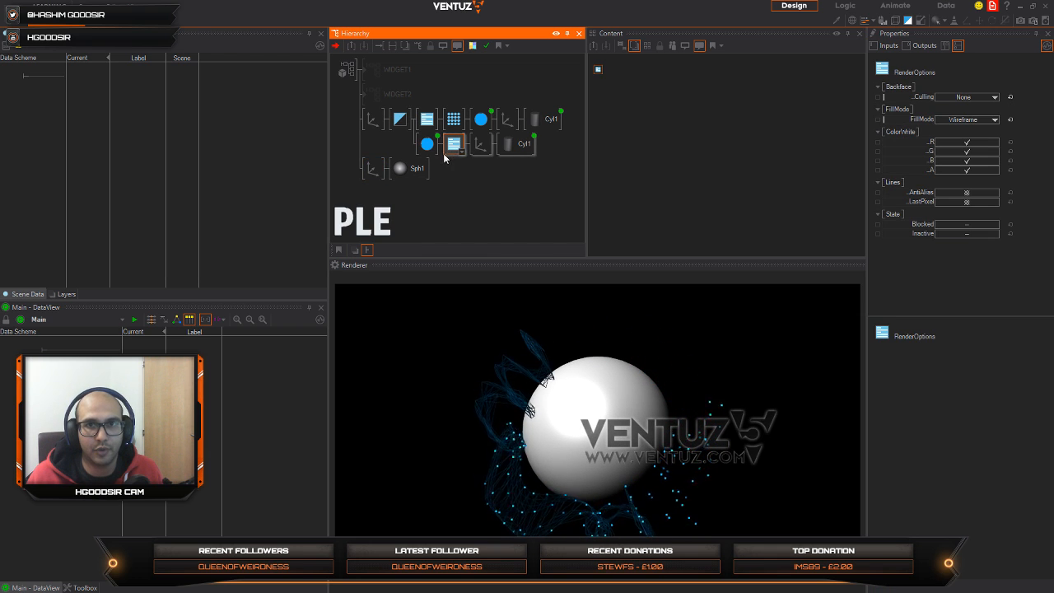
pyautogui.keyDown('ctrl'); pyautogui.moveTo(455, 145); pyautogui.dragTo(457, 156); pyautogui.keyUp('ctrl')
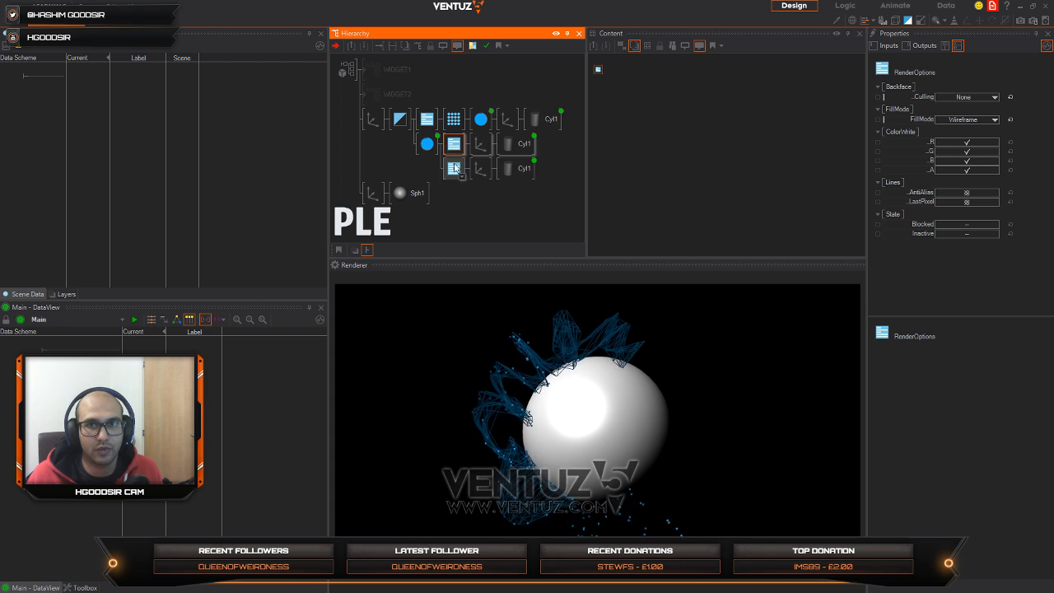
pyautogui.click(452, 174)
pyautogui.press('Delete')
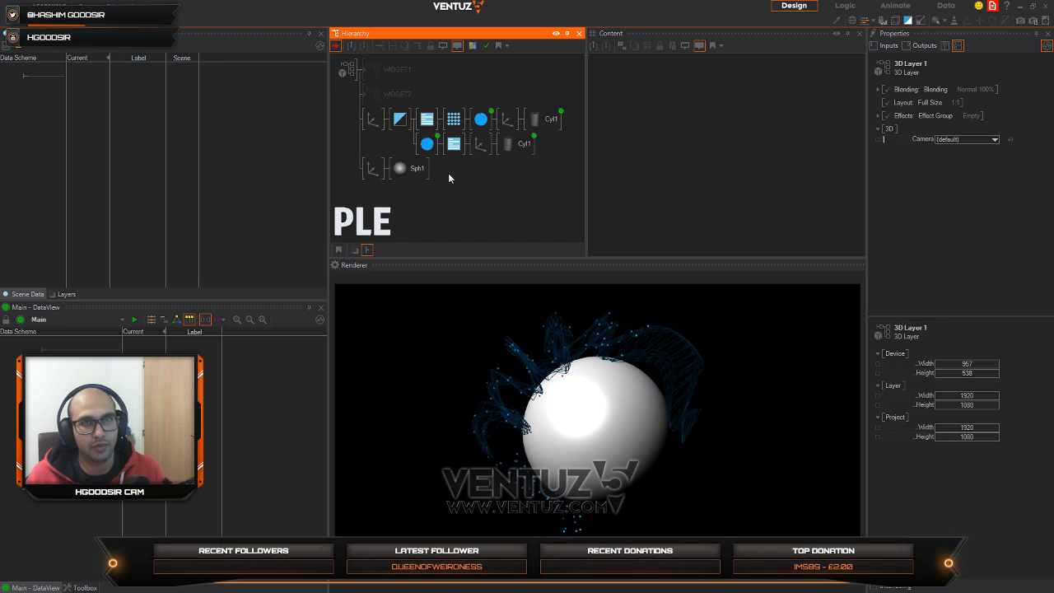
# Step: Insert a copy of the Wireframe RenderOptions node between the new Axis and the Sphere
pyautogui.click(450, 151)
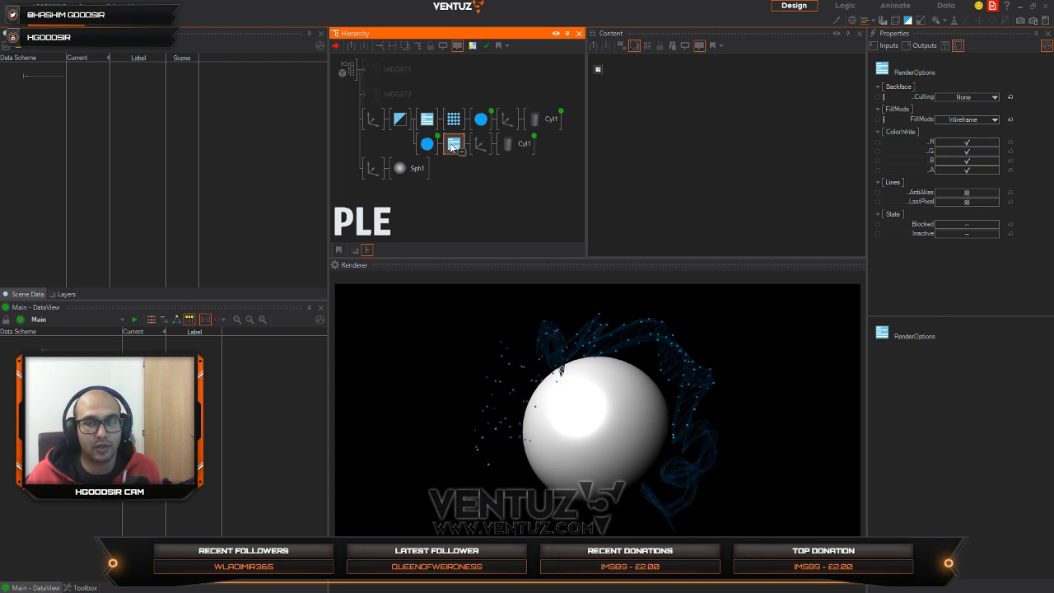
pyautogui.keyDown('ctrl'); pyautogui.moveTo(451, 148); pyautogui.dragTo(399, 170); pyautogui.keyUp('ctrl')
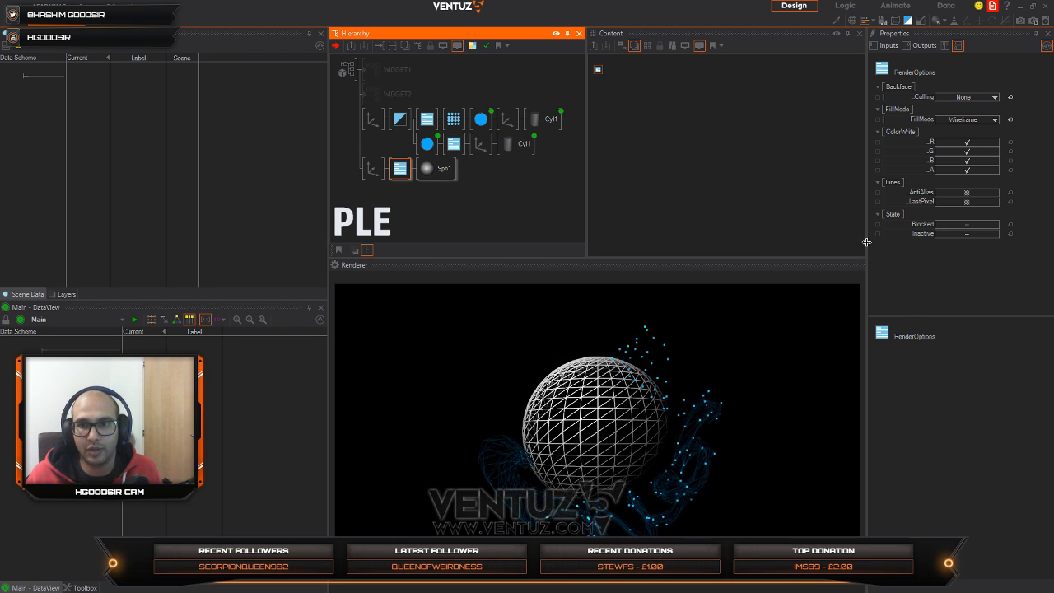
# Step: Insert a copy of the blue noise Material ahead of the sphere's RenderOptions and lower the sphere's tessellation to 10 rings and 6 segments
pyautogui.click(480, 119)
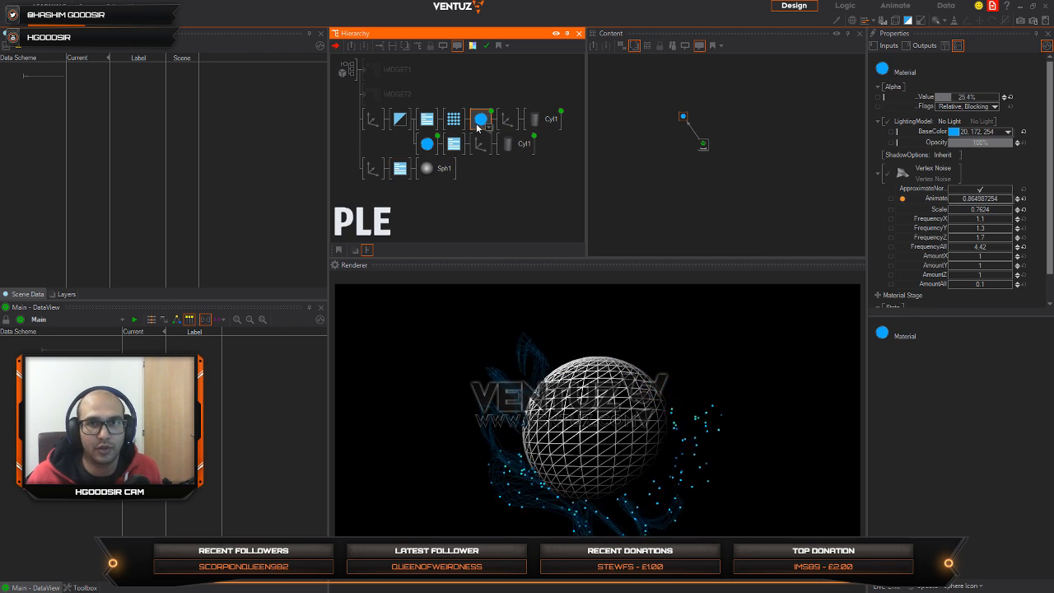
pyautogui.moveTo(425, 144); pyautogui.dragTo(417, 170)
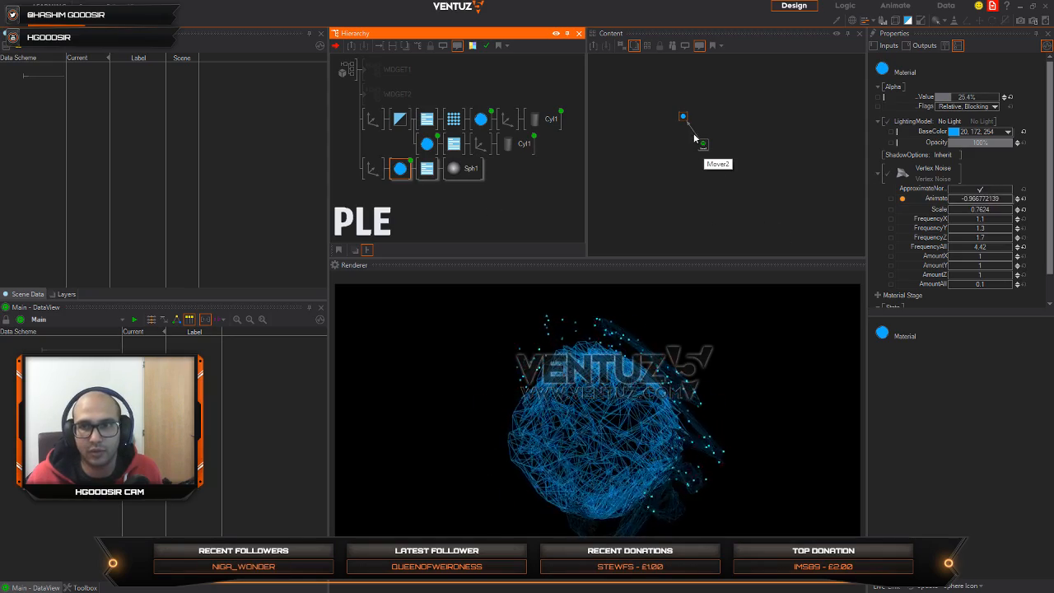
pyautogui.click(460, 172)
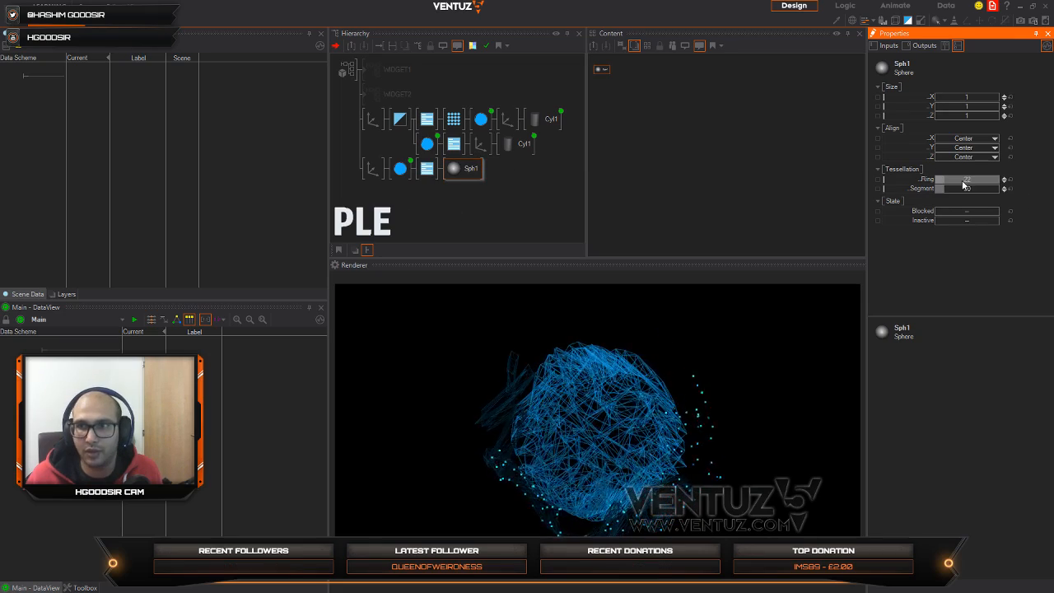
pyautogui.moveTo(962, 190)
pyautogui.mouseDown()
pyautogui.moveTo(949, 194)
pyautogui.moveTo(951, 184)
pyautogui.mouseUp()
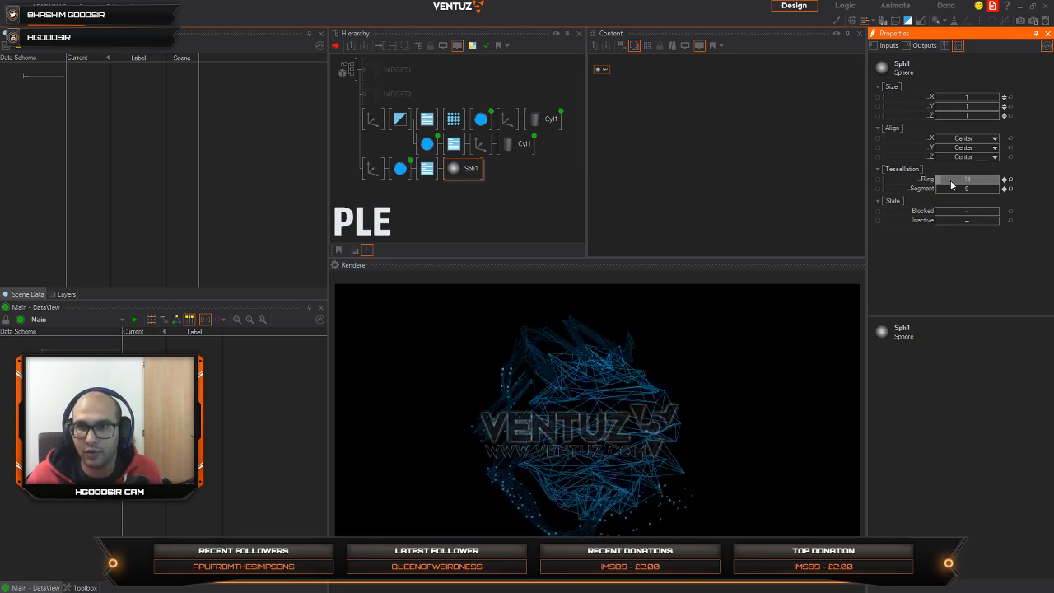
# Step: Set the sphere Material's base color to light blue 117, 206, 255 and its alpha to 19%
pyautogui.click(400, 168)
pyautogui.click(1009, 133)
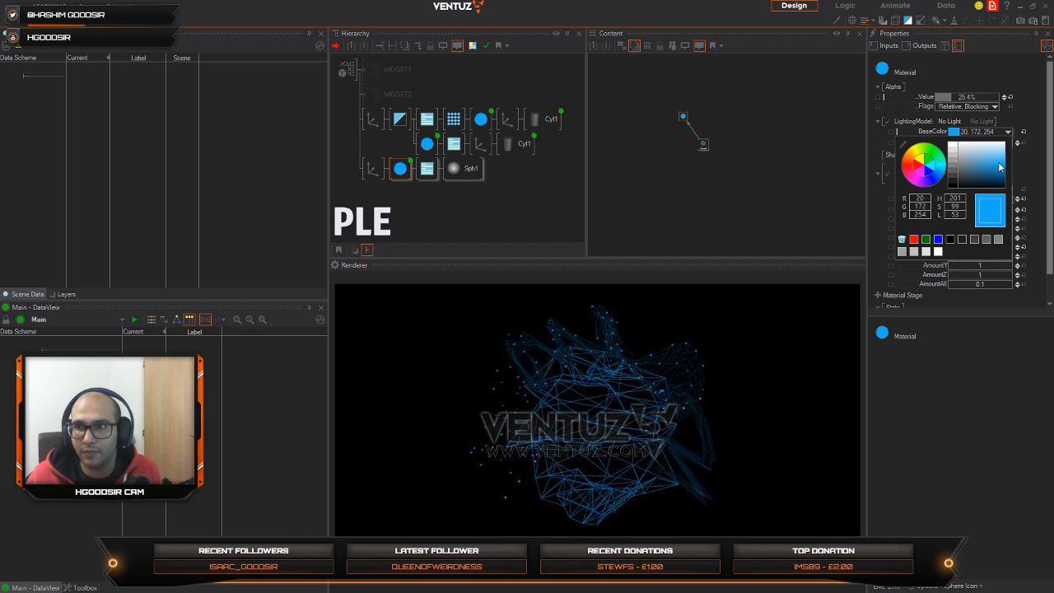
pyautogui.moveTo(966, 169); pyautogui.dragTo(1016, 156)
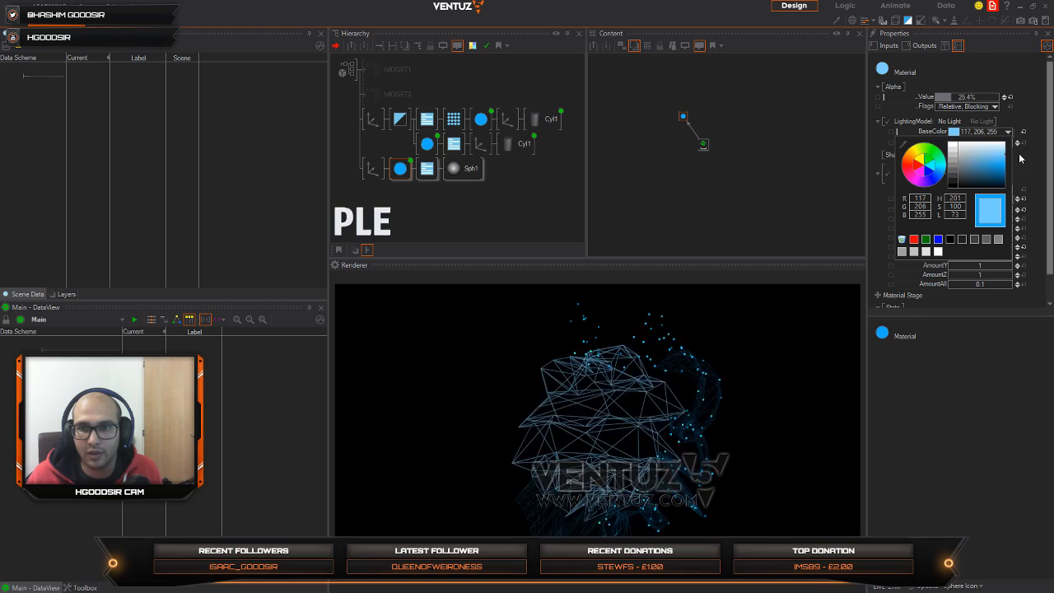
pyautogui.click(958, 96)
pyautogui.moveTo(955, 97); pyautogui.dragTo(941, 100)
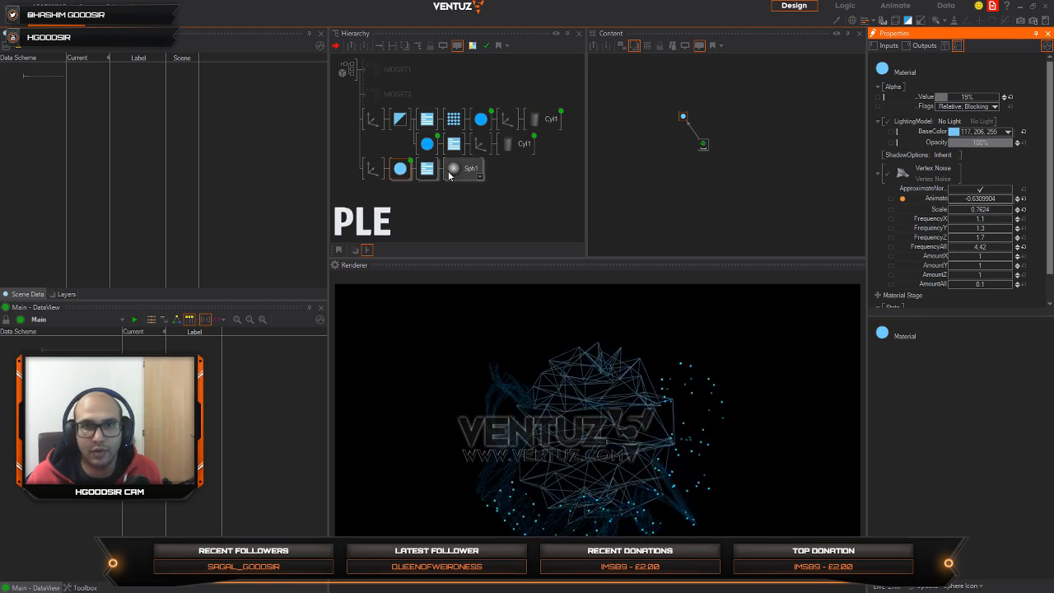
# Step: Reset the sphere's tessellation to 22 rings and 30 segments and set its Material's noise FrequencyAll to 4.546
pyautogui.click(459, 169)
pyautogui.click(1009, 181)
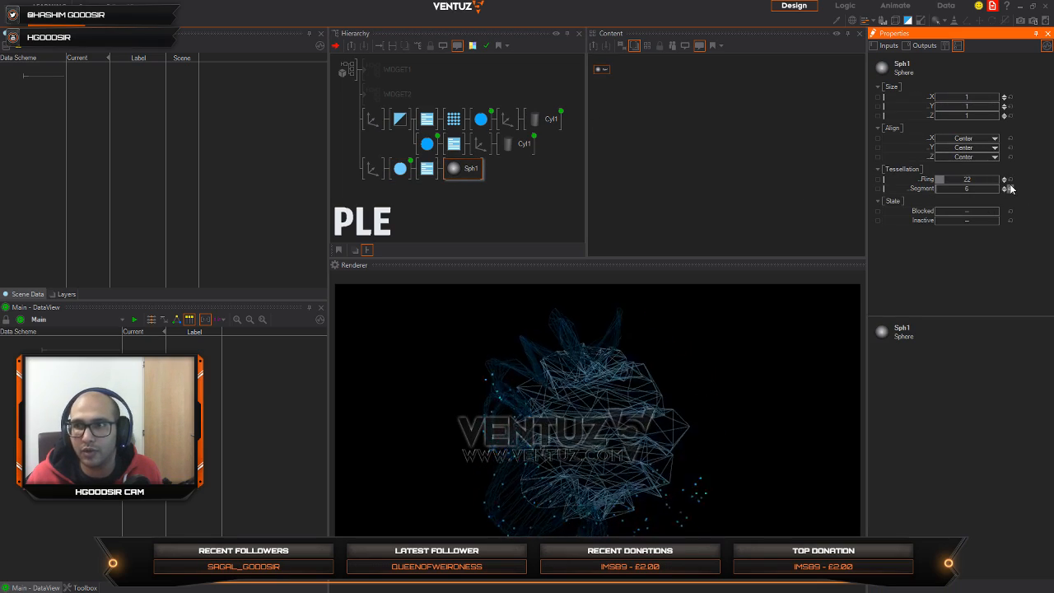
pyautogui.click(399, 167)
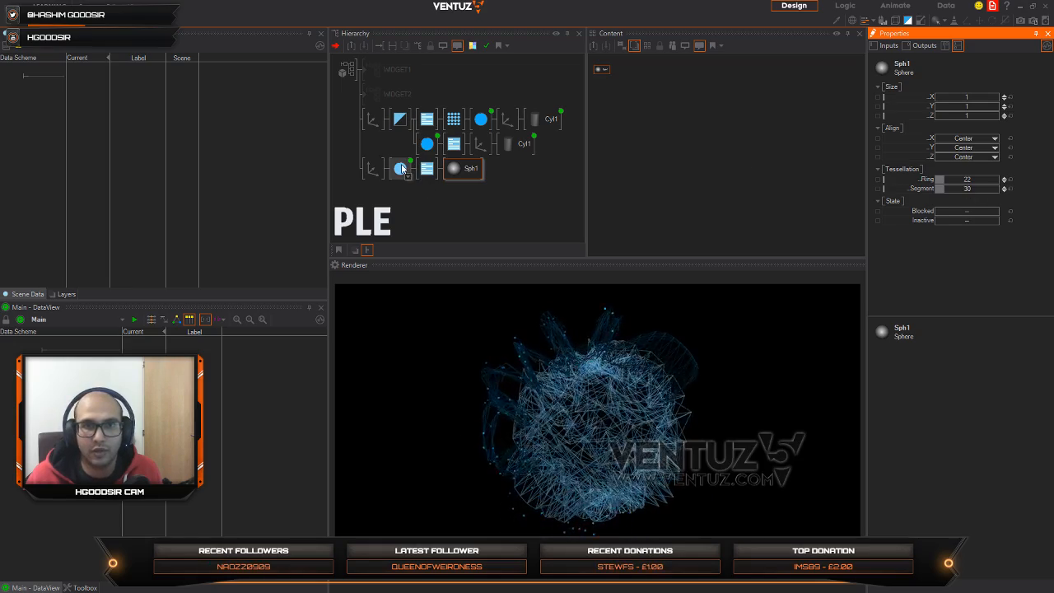
pyautogui.moveTo(683, 122); pyautogui.dragTo(674, 149)
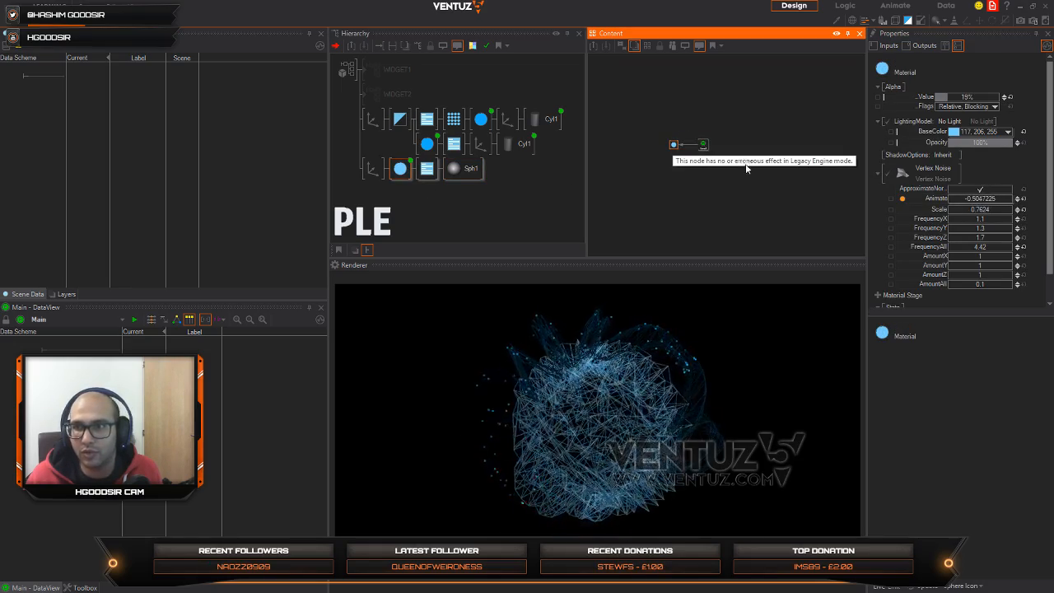
pyautogui.moveTo(1003, 249); pyautogui.dragTo(982, 246)
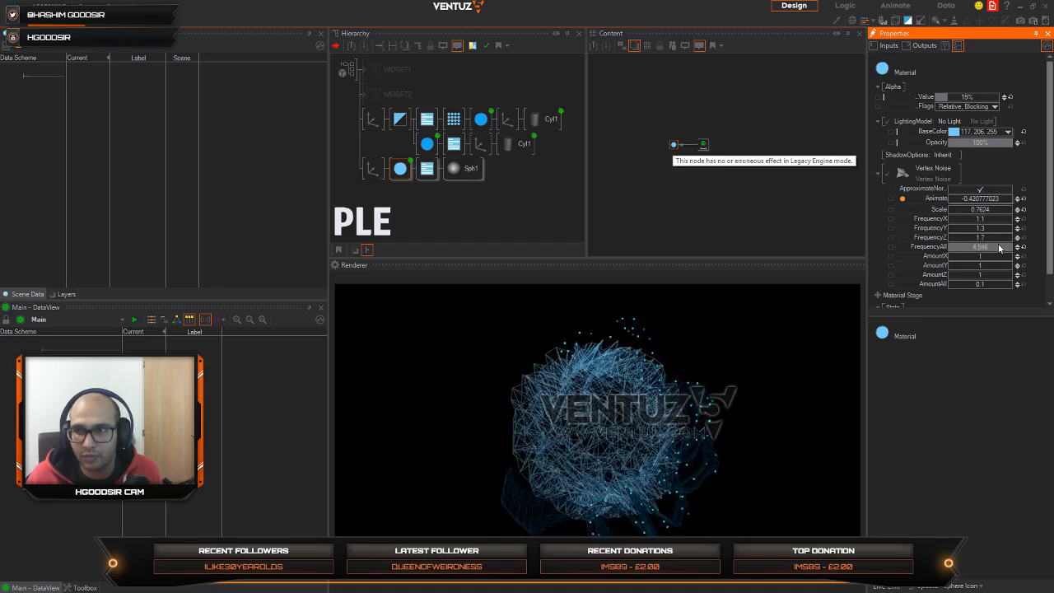
# Step: Set the X, Y and Z noise frequencies of the sphere's Material to 0
pyautogui.moveTo(982, 219); pyautogui.dragTo(949, 228)
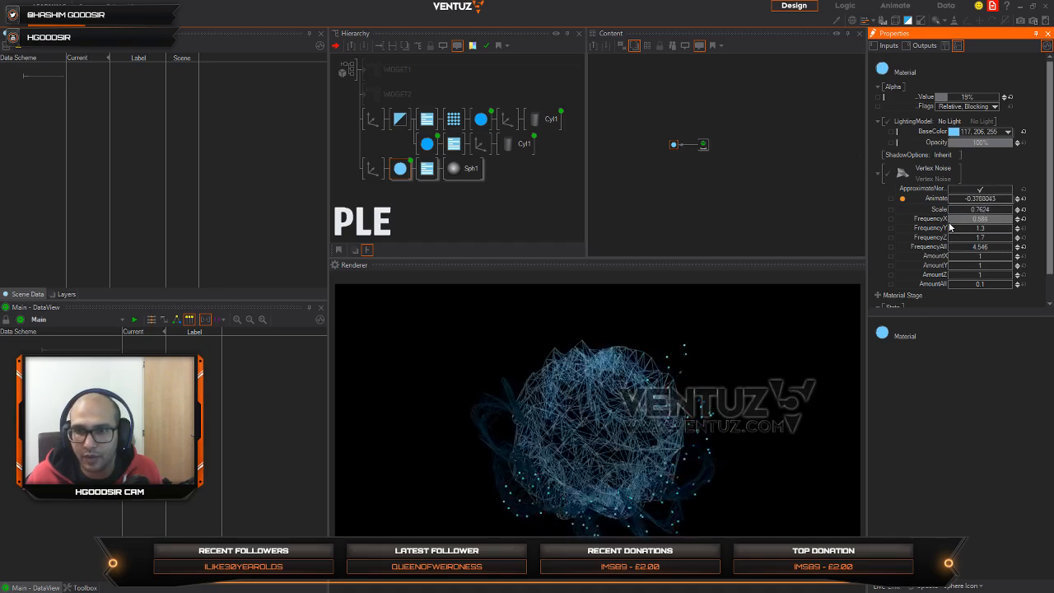
pyautogui.doubleClick(997, 219)
pyautogui.write('0')
pyautogui.press('Return')
pyautogui.doubleClick(995, 228)
pyautogui.write('0')
pyautogui.press('Return')
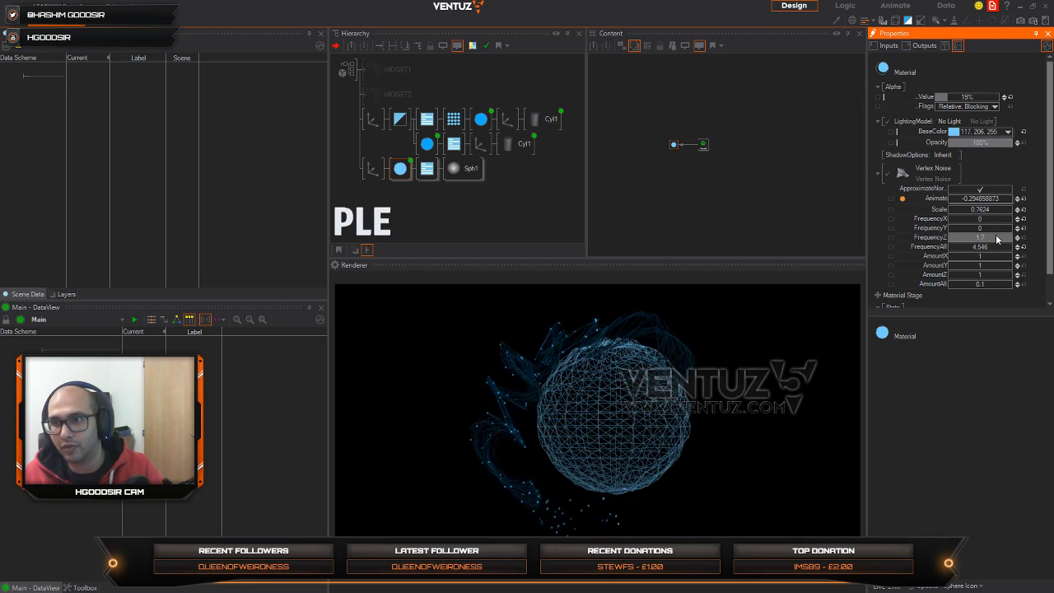
pyautogui.doubleClick(995, 236)
pyautogui.write('0')
pyautogui.press('Return')
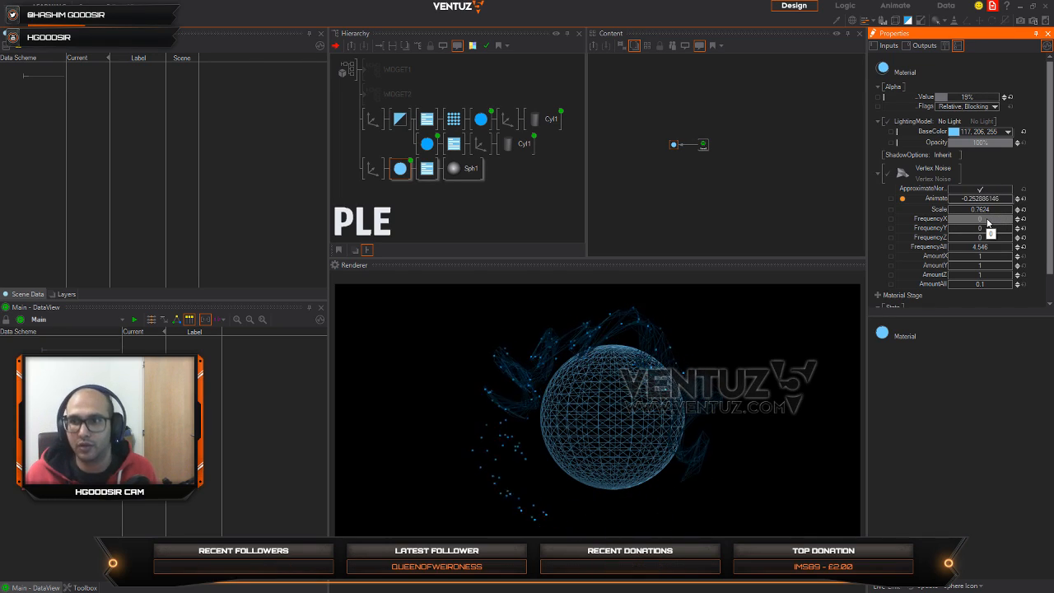
# Step: Set the sphere Material's noise FrequencyX to 0.018, FrequencyY to 0.512 and FrequencyZ to 2.246
pyautogui.moveTo(987, 219); pyautogui.dragTo(986, 219)
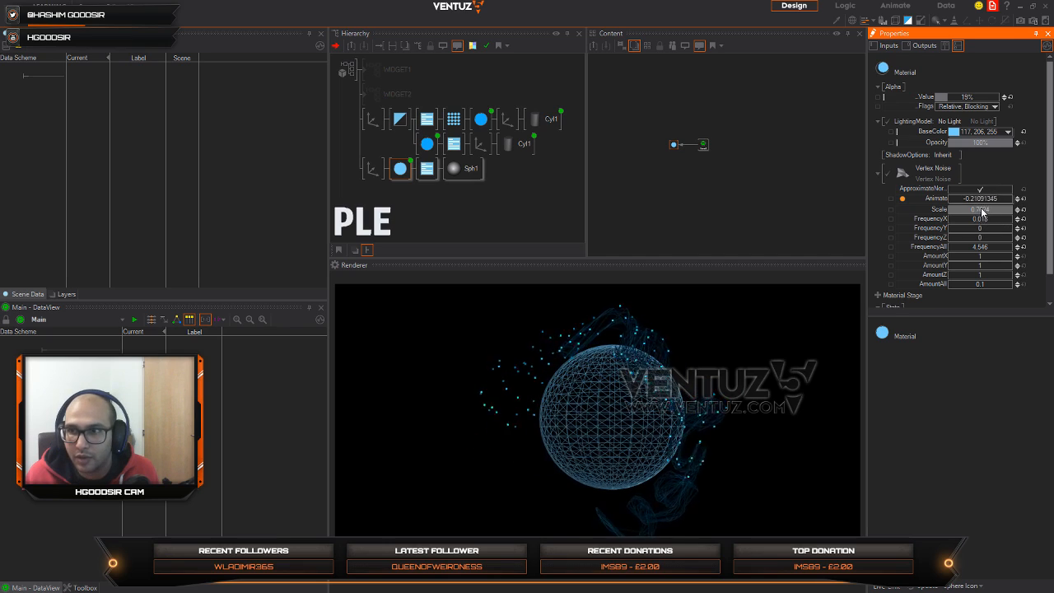
pyautogui.doubleClick(988, 212)
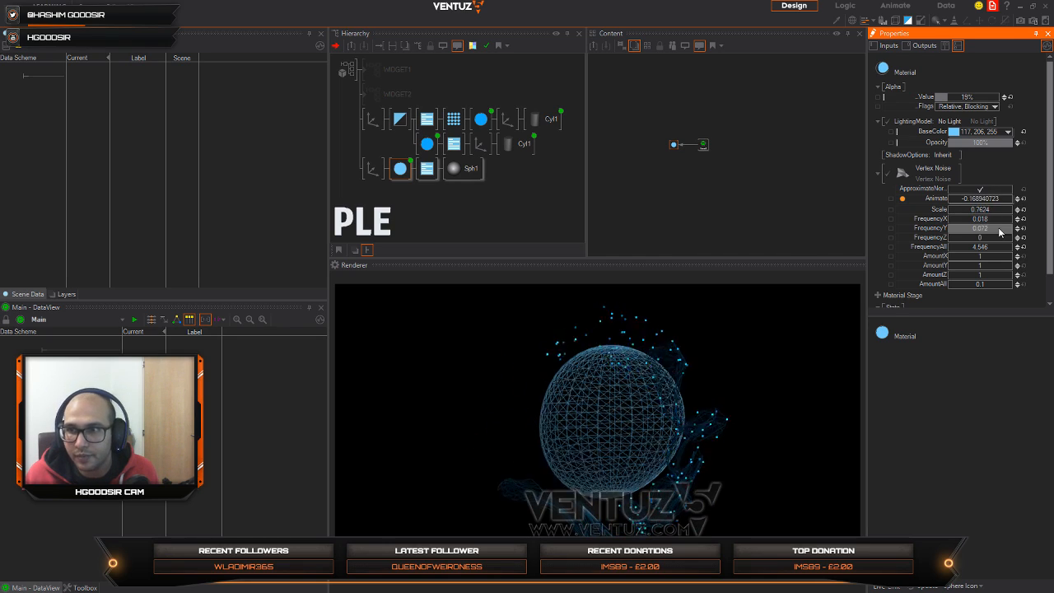
pyautogui.moveTo(1012, 229); pyautogui.dragTo(1014, 237)
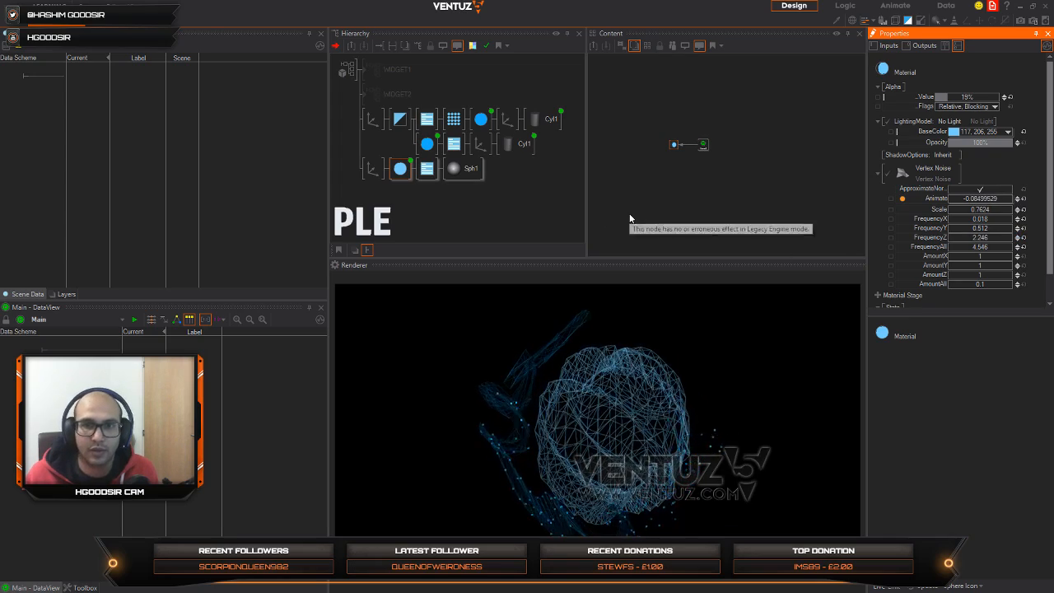
# Step: Reduce the sphere's tessellation to 9 rings and 27 segments
pyautogui.click(436, 173)
pyautogui.click(455, 169)
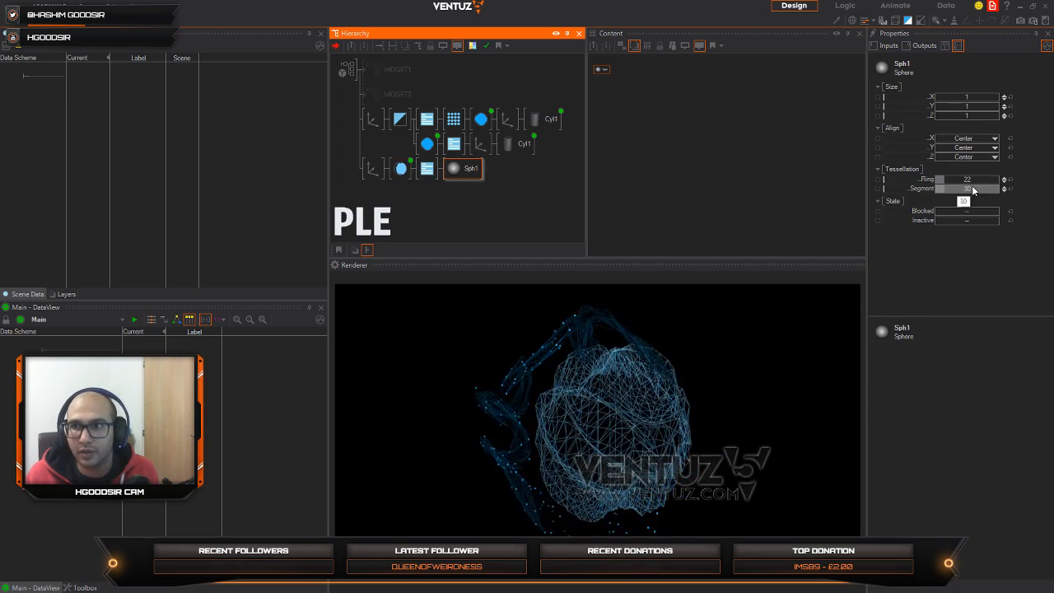
pyautogui.click(960, 181)
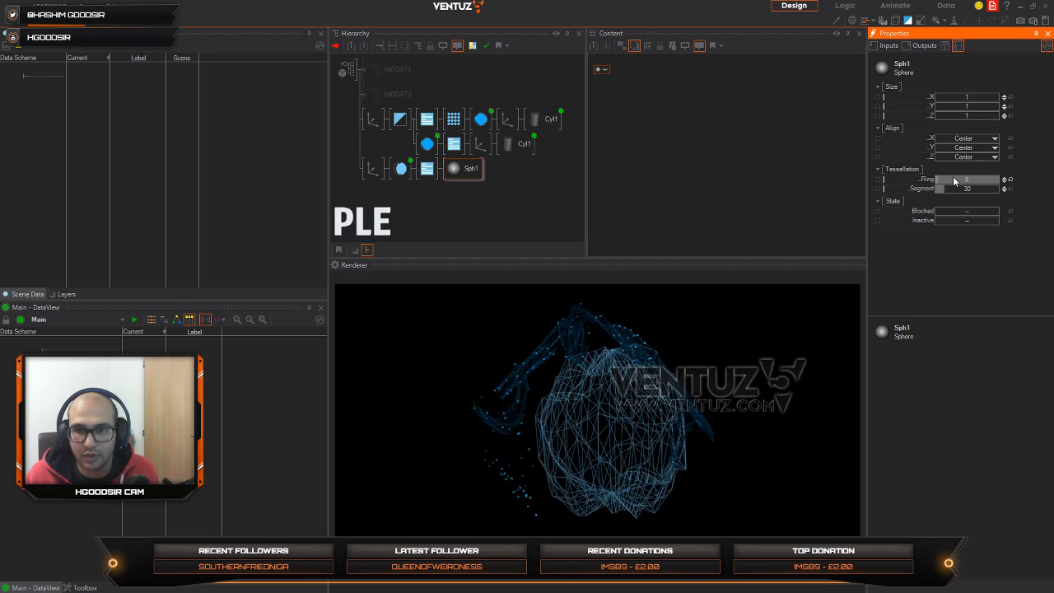
pyautogui.moveTo(955, 190); pyautogui.dragTo(951, 190)
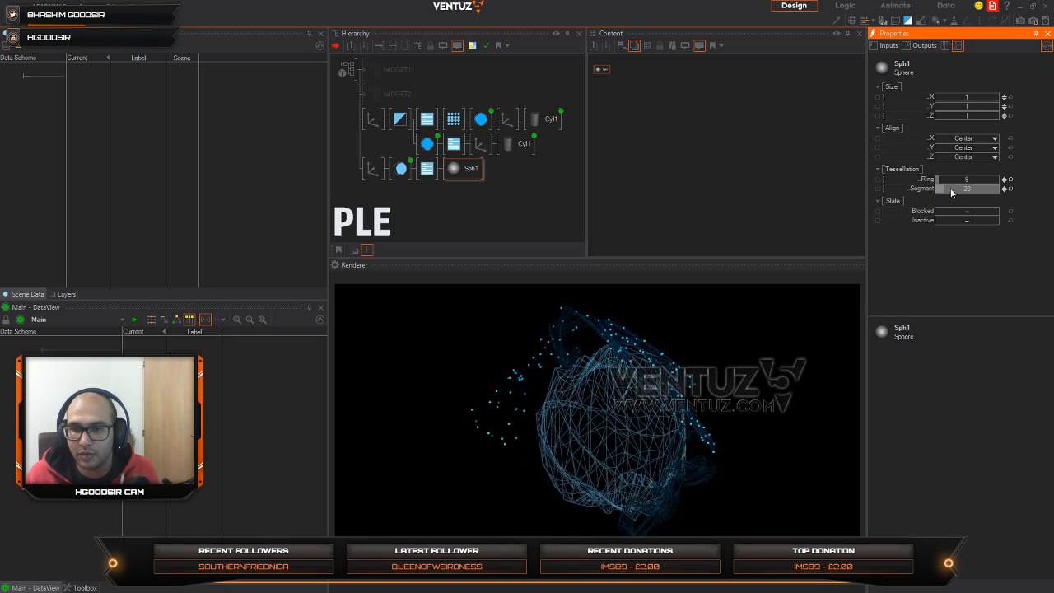
# Step: Reduce the overall scaling factor of the sphere's Axis to 8.54
pyautogui.click(372, 168)
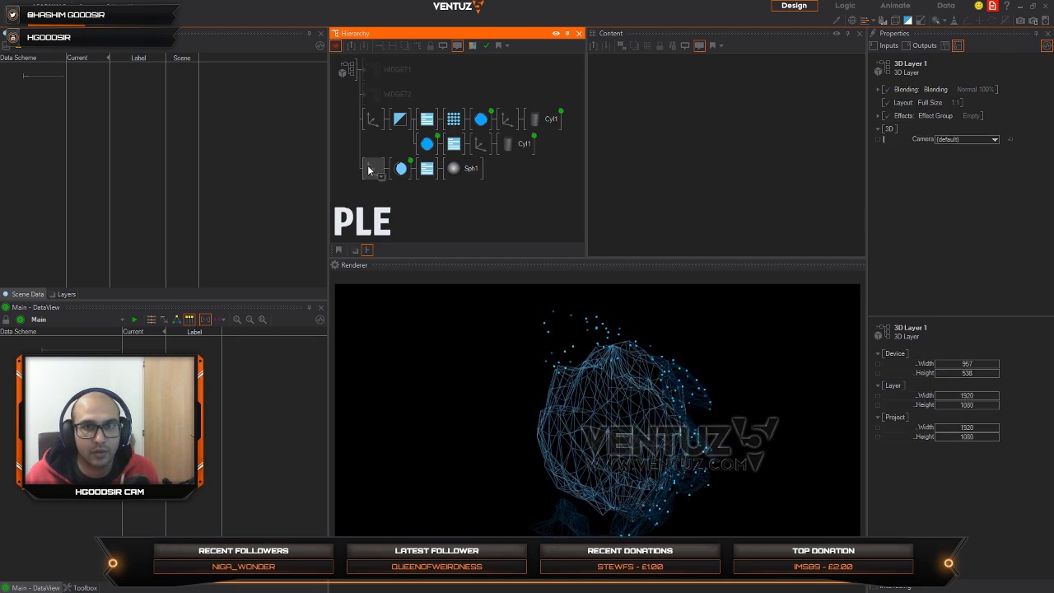
pyautogui.moveTo(975, 240); pyautogui.dragTo(936, 243)
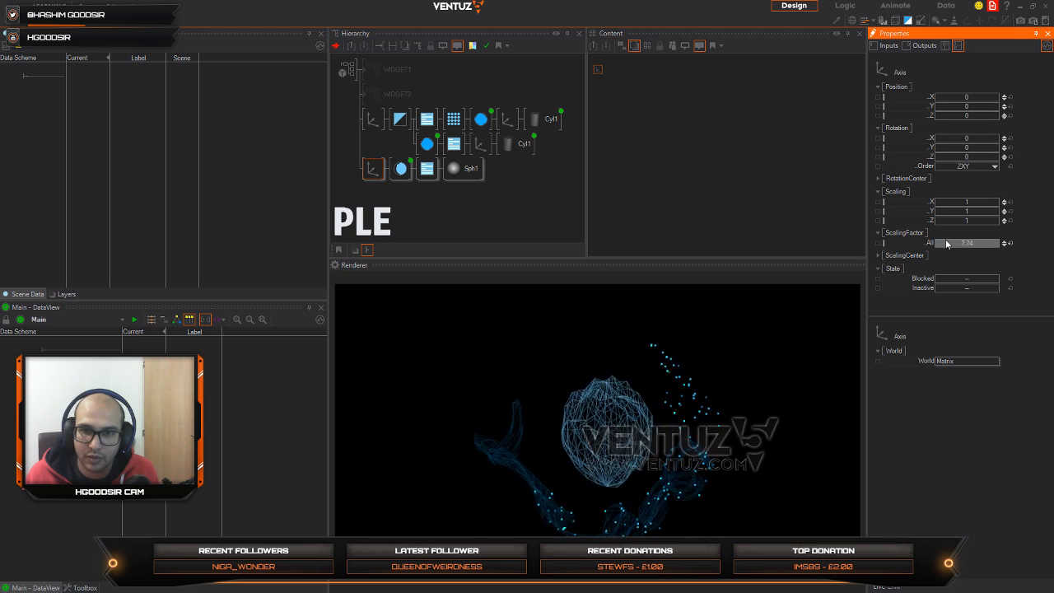
pyautogui.click(425, 193)
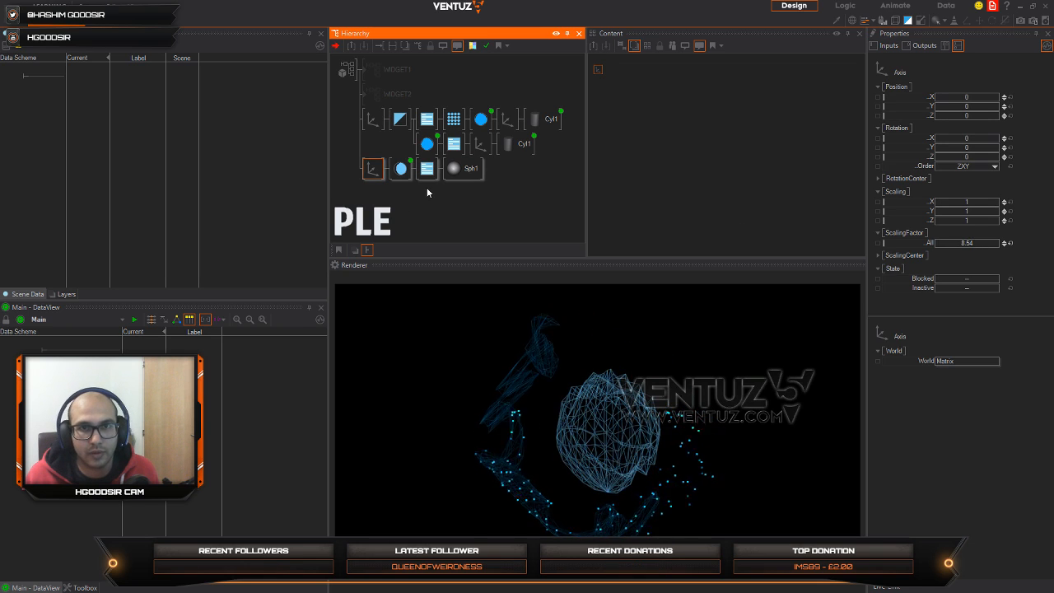
# Step: Switch the sphere's RenderOptions fill mode to Point and insert a copy of the 3px PointOptions node directly before the sphere
pyautogui.click(427, 168)
pyautogui.click(982, 120)
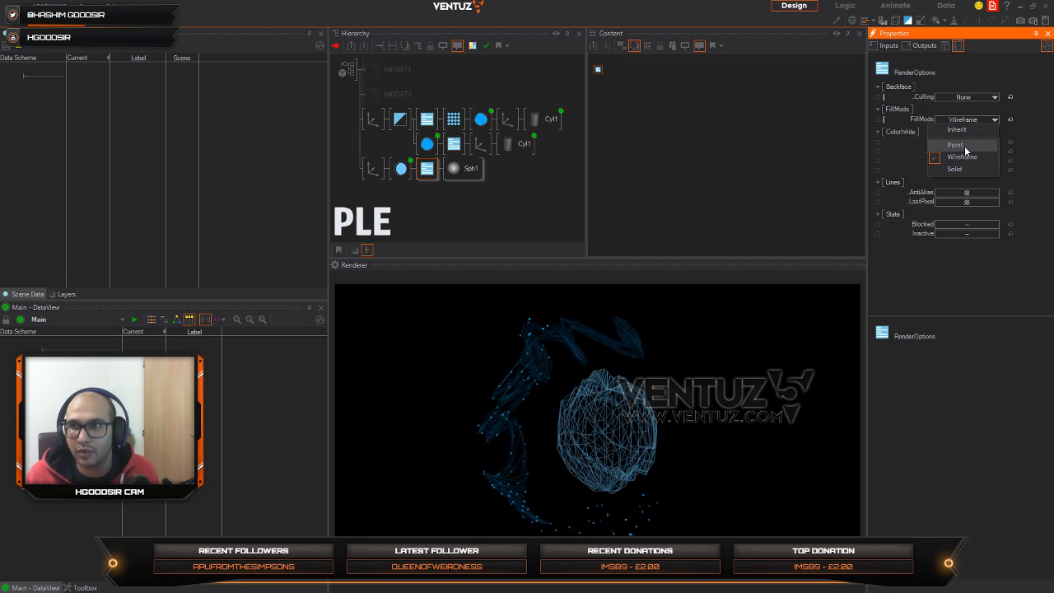
pyautogui.click(965, 143)
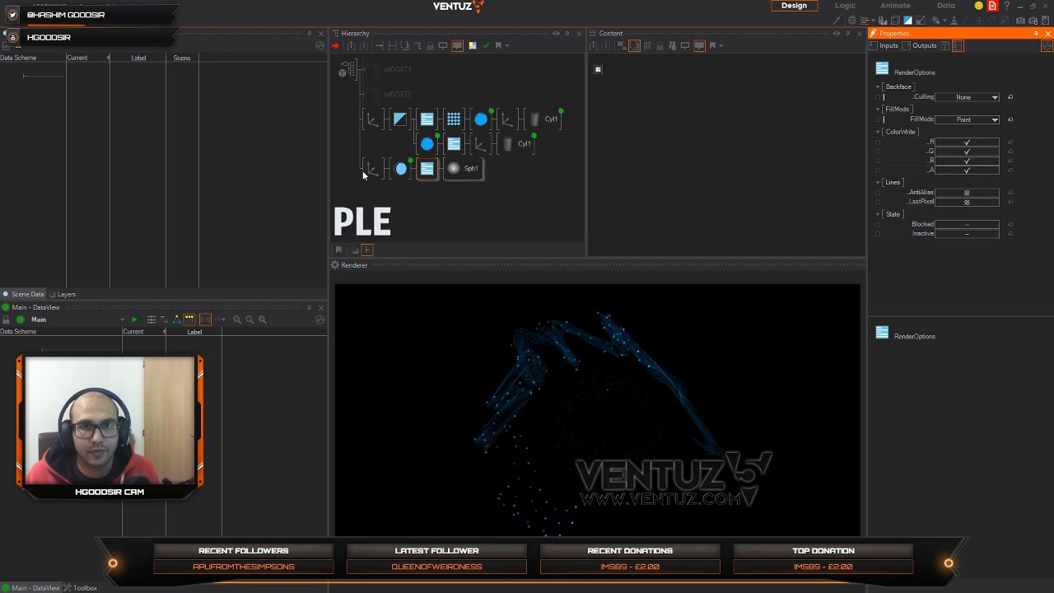
pyautogui.click(452, 122)
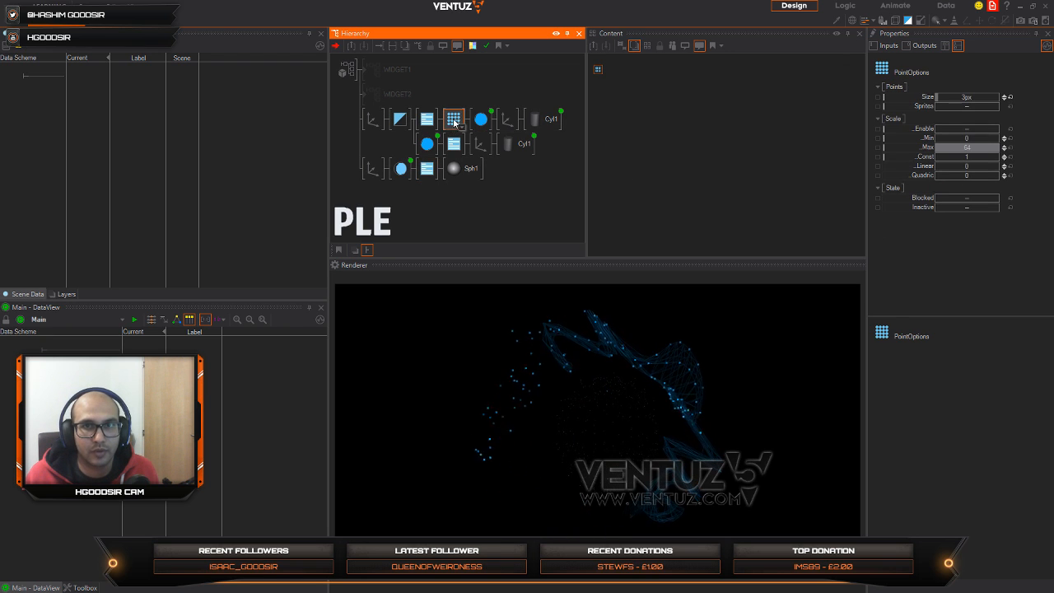
pyautogui.keyDown('ctrl'); pyautogui.moveTo(454, 122); pyautogui.dragTo(463, 169); pyautogui.keyUp('ctrl')
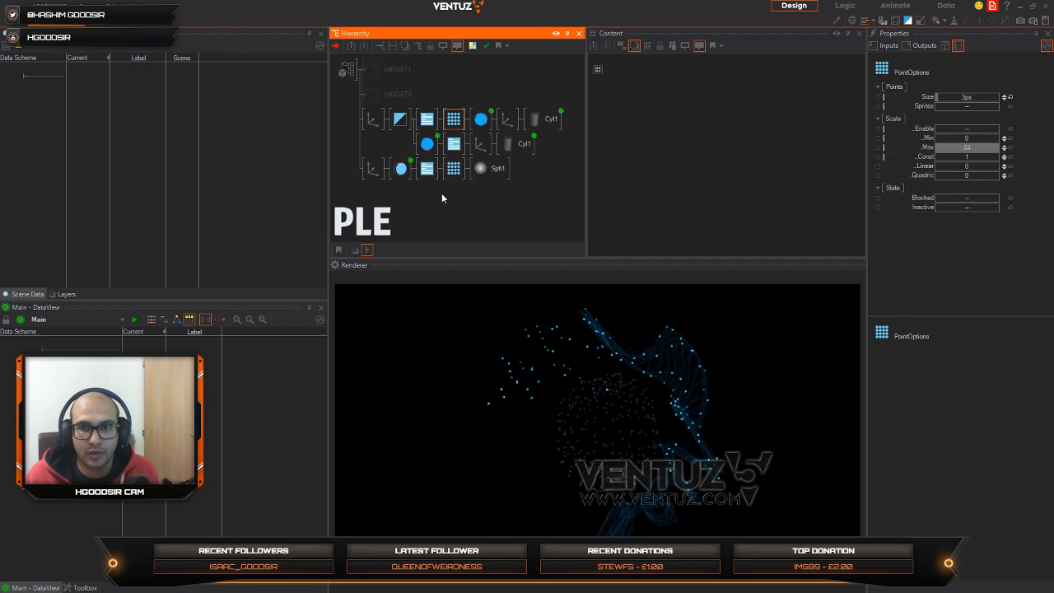
# Step: Change the sphere Material's base color to white 255, 255, 255 and raise its alpha
pyautogui.click(399, 169)
pyautogui.click(1007, 132)
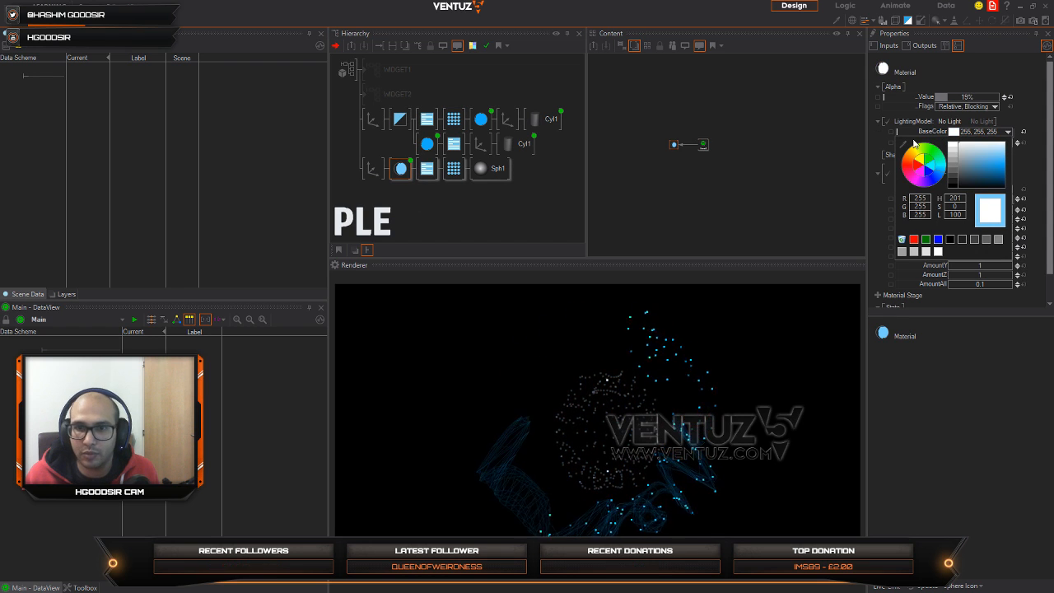
pyautogui.click(982, 88)
pyautogui.moveTo(978, 101); pyautogui.dragTo(974, 98)
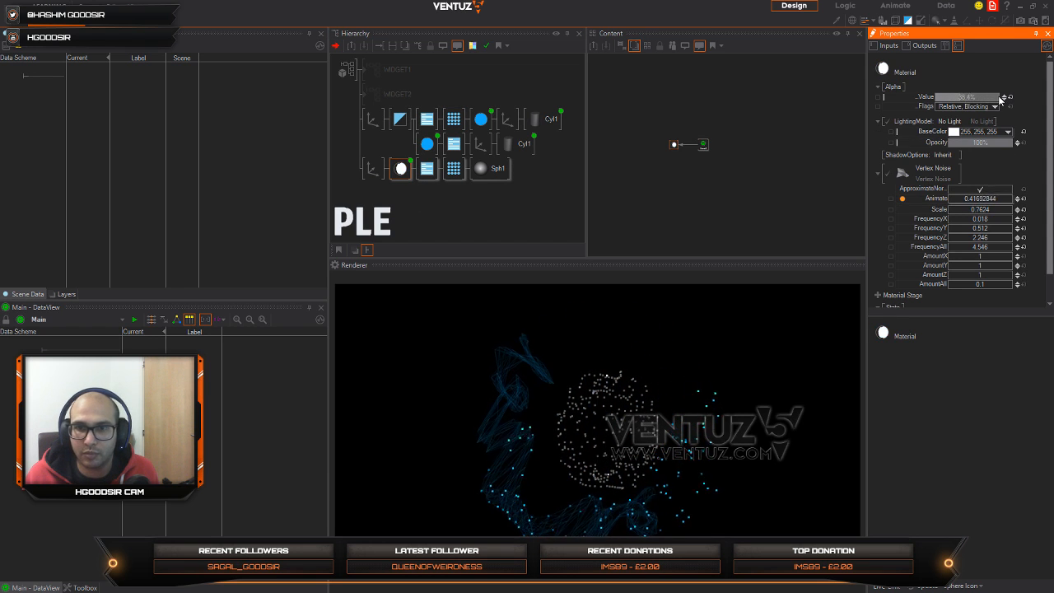
# Step: Set the sphere Axis's overall scaling factor to 11.87 and the sphere's tessellation to 5 rings and 200 segments
pyautogui.click(372, 169)
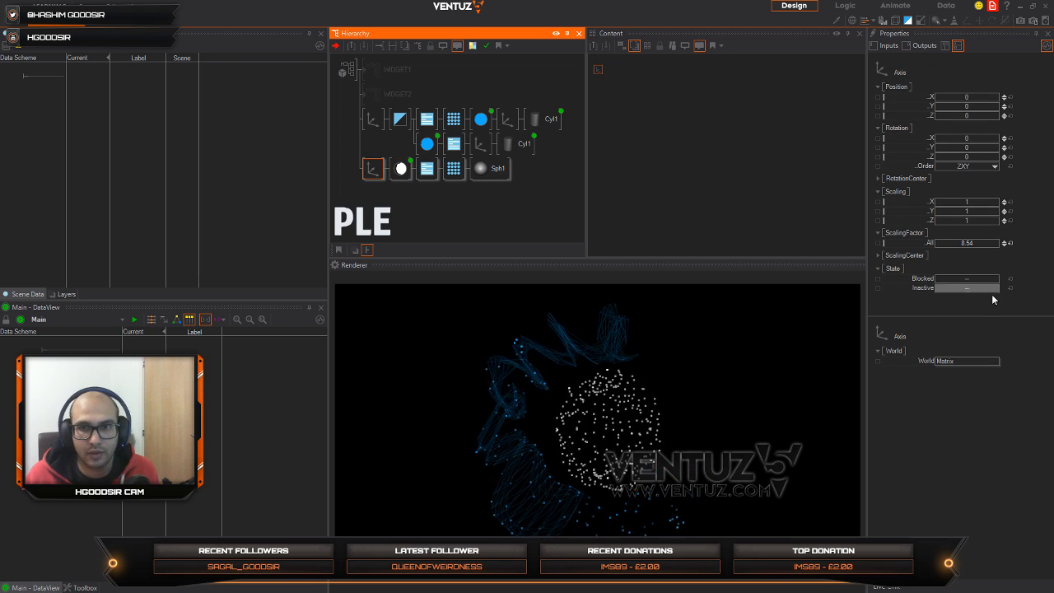
pyautogui.click(967, 243)
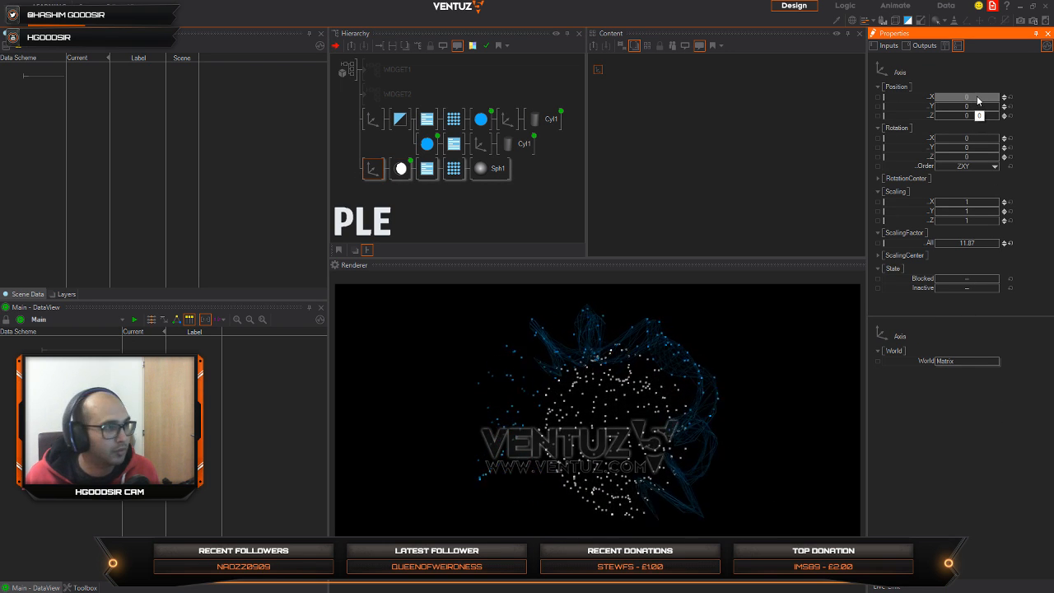
pyautogui.click(480, 168)
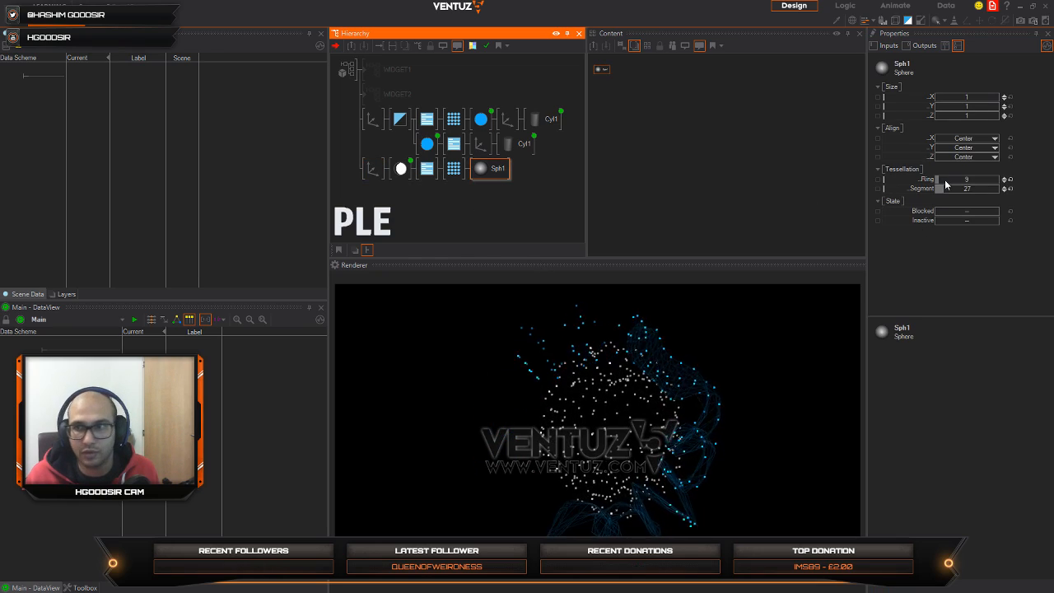
pyautogui.moveTo(950, 180); pyautogui.dragTo(956, 182)
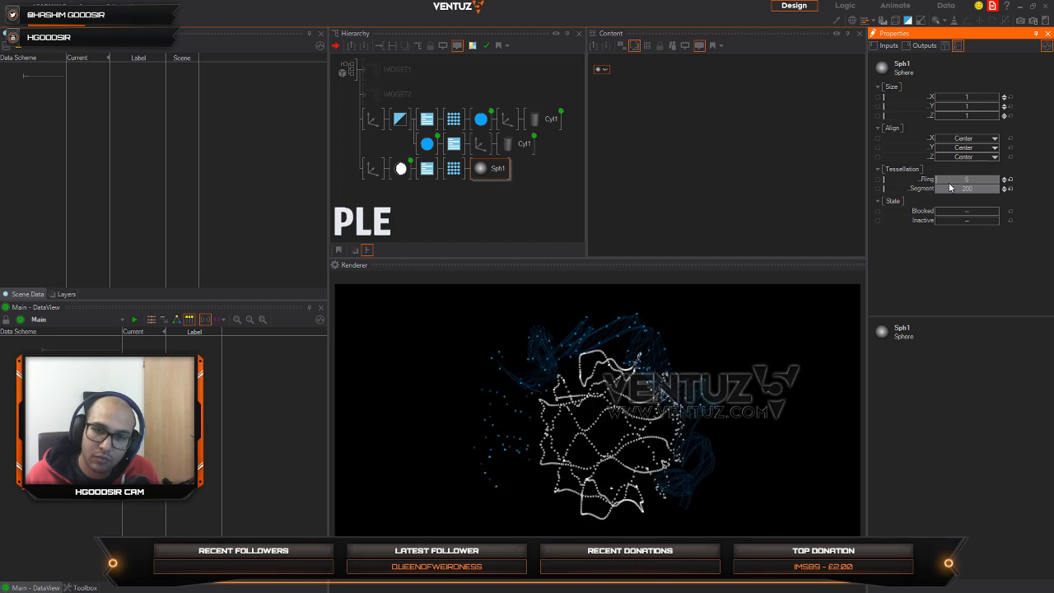
# Step: Move the whole sphere branch under the leading Axis of the ring branches
pyautogui.click(404, 212)
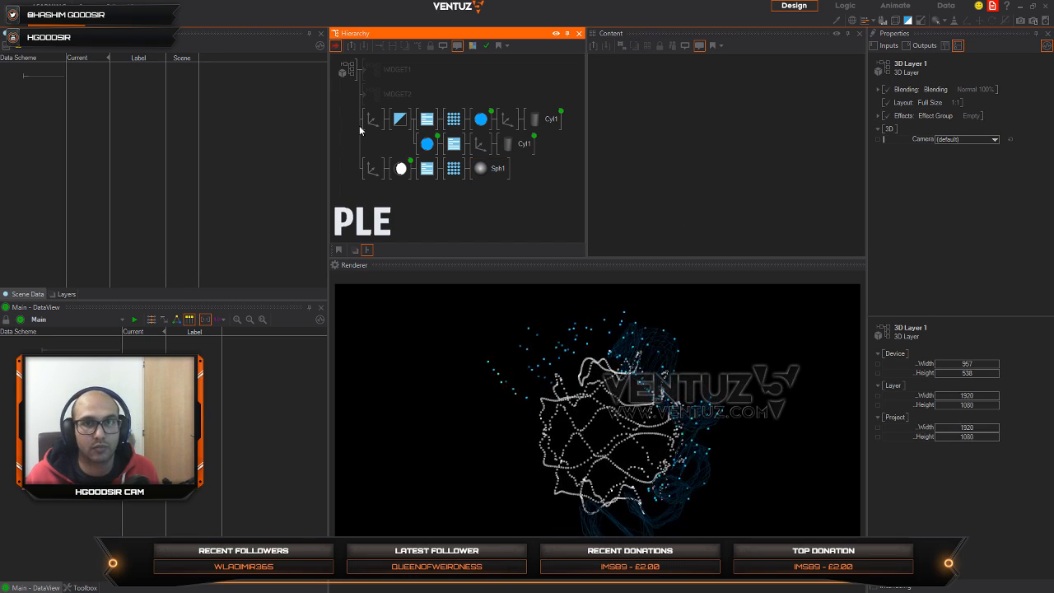
pyautogui.click(371, 168)
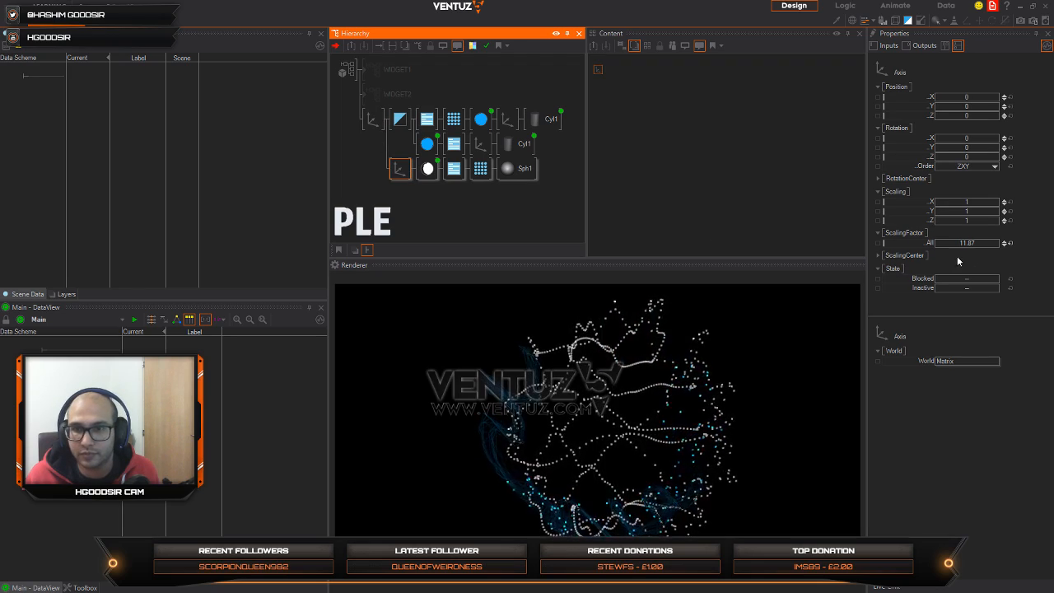
# Step: Set the sphere Axis's overall scaling factor to 9.25 and move the sphere branch under the rings' shared blend node
pyautogui.moveTo(980, 245); pyautogui.dragTo(941, 240)
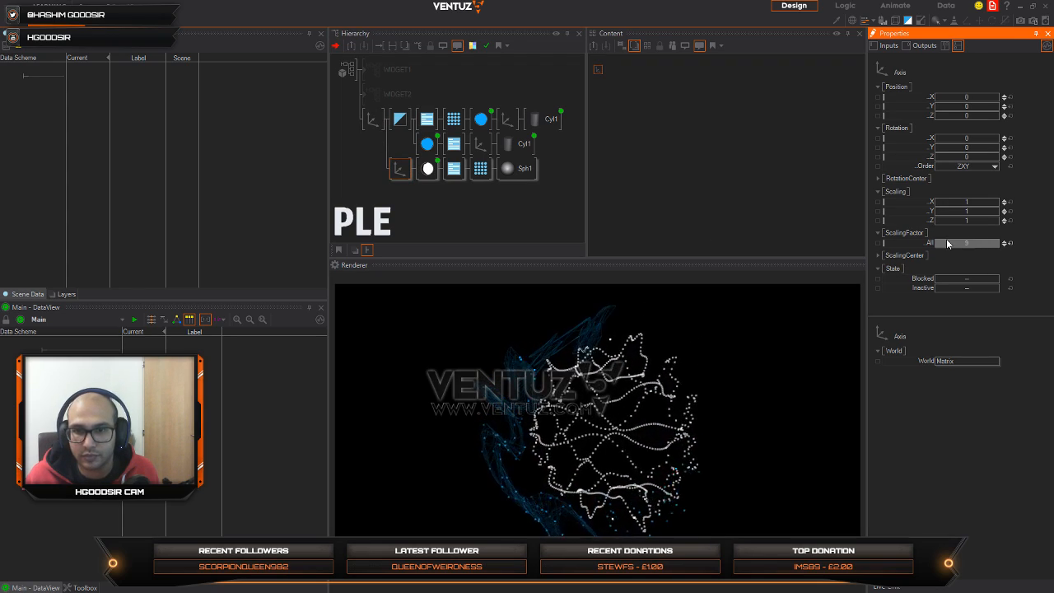
pyautogui.click(358, 135)
pyautogui.click(367, 128)
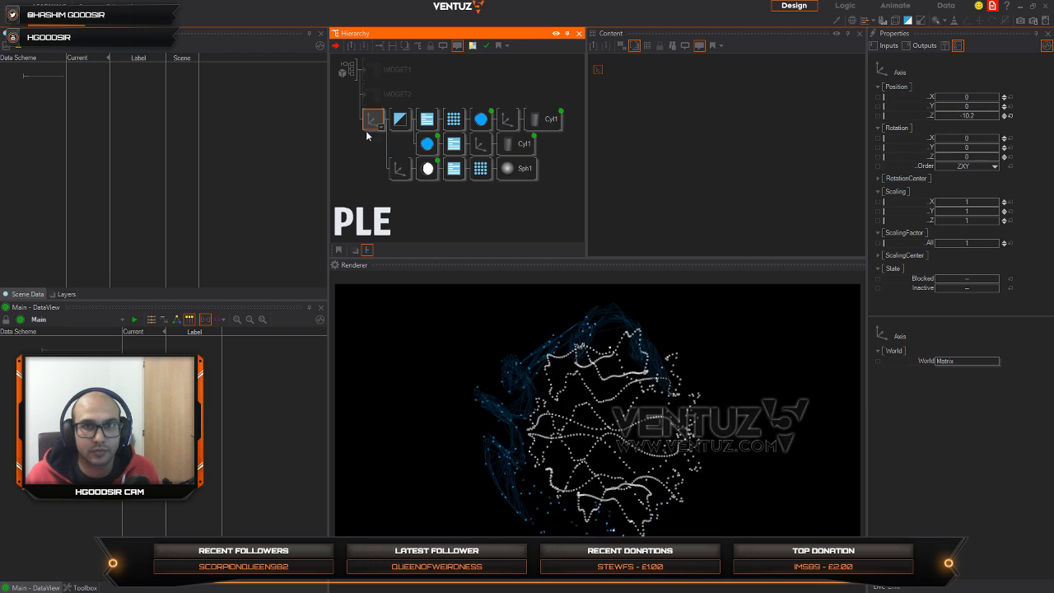
pyautogui.click(394, 174)
pyautogui.moveTo(428, 158); pyautogui.dragTo(428, 159)
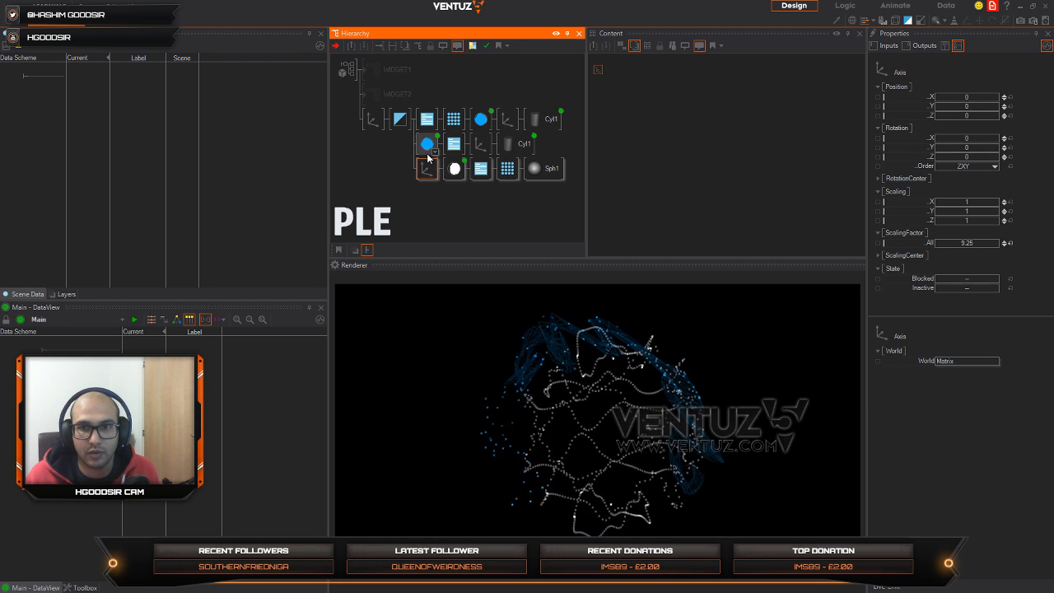
# Step: Set the leading Axis's Y rotation to -51 and move the sphere branch out to its own branch at the ring Axis's level
pyautogui.click(375, 121)
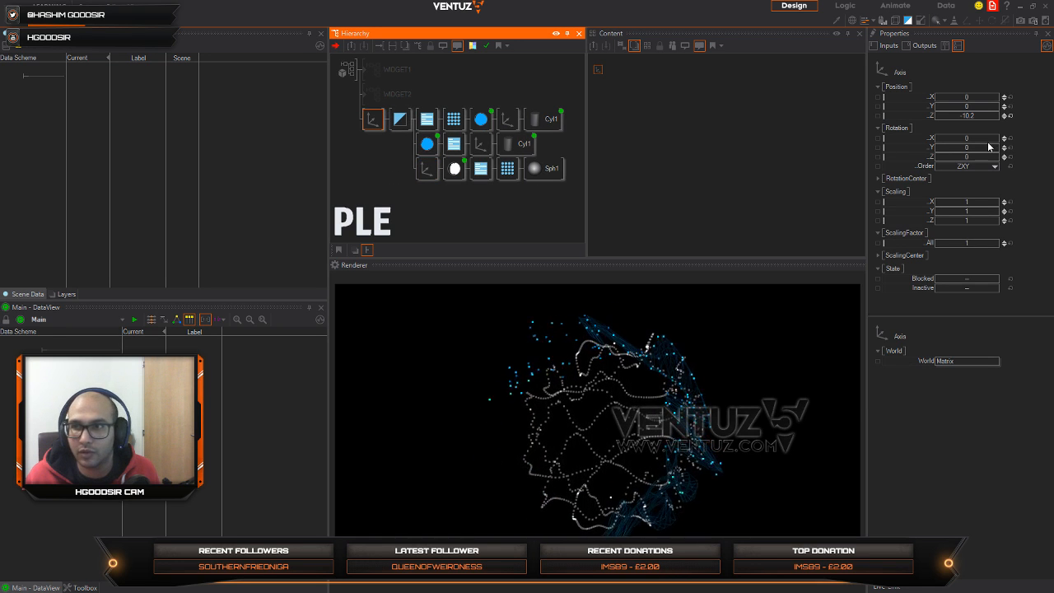
pyautogui.click(965, 147)
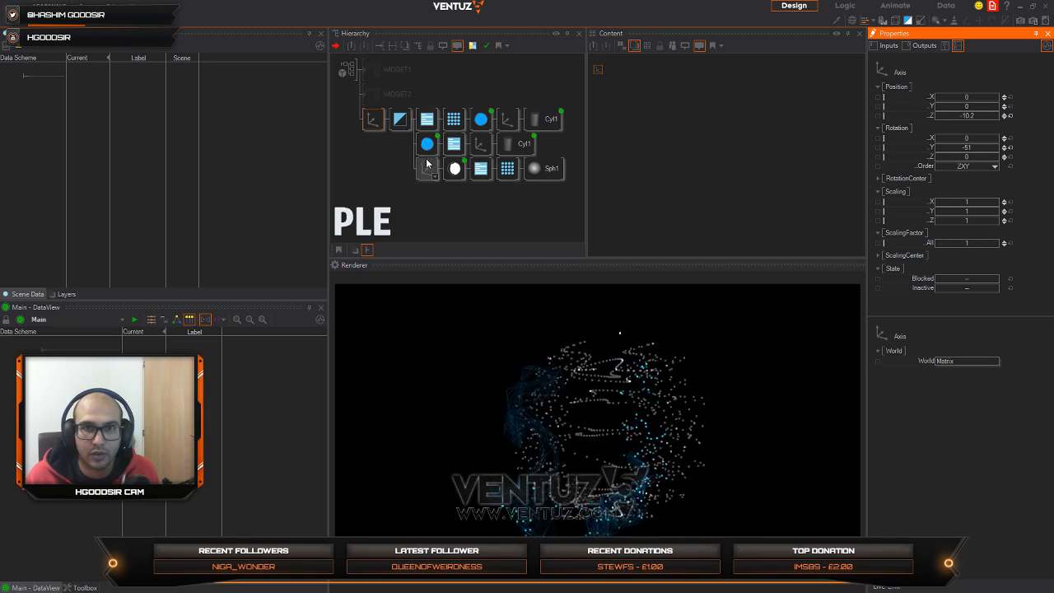
pyautogui.click(424, 170)
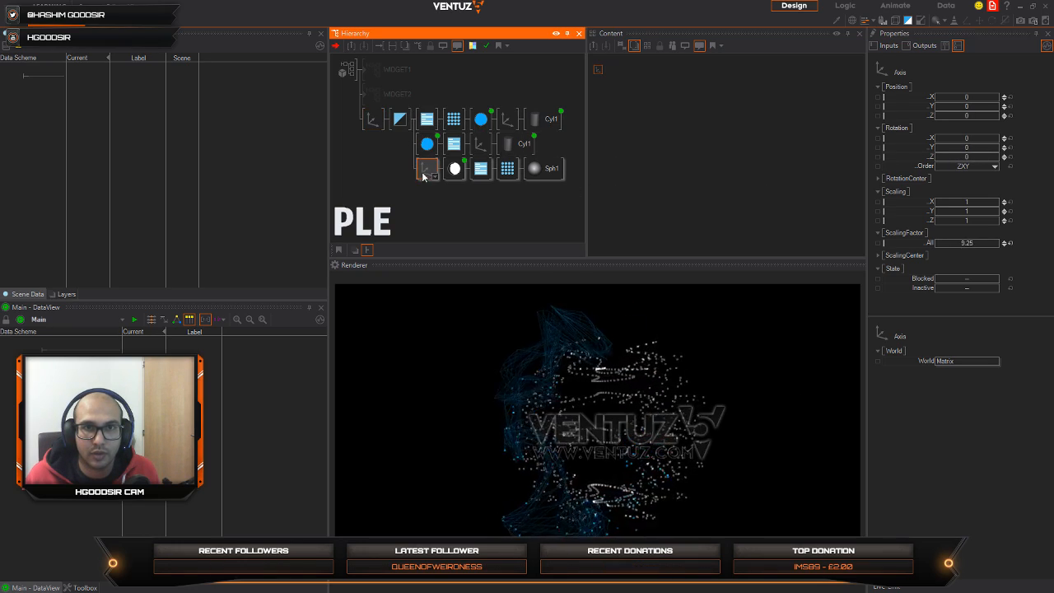
pyautogui.moveTo(371, 130); pyautogui.dragTo(372, 122)
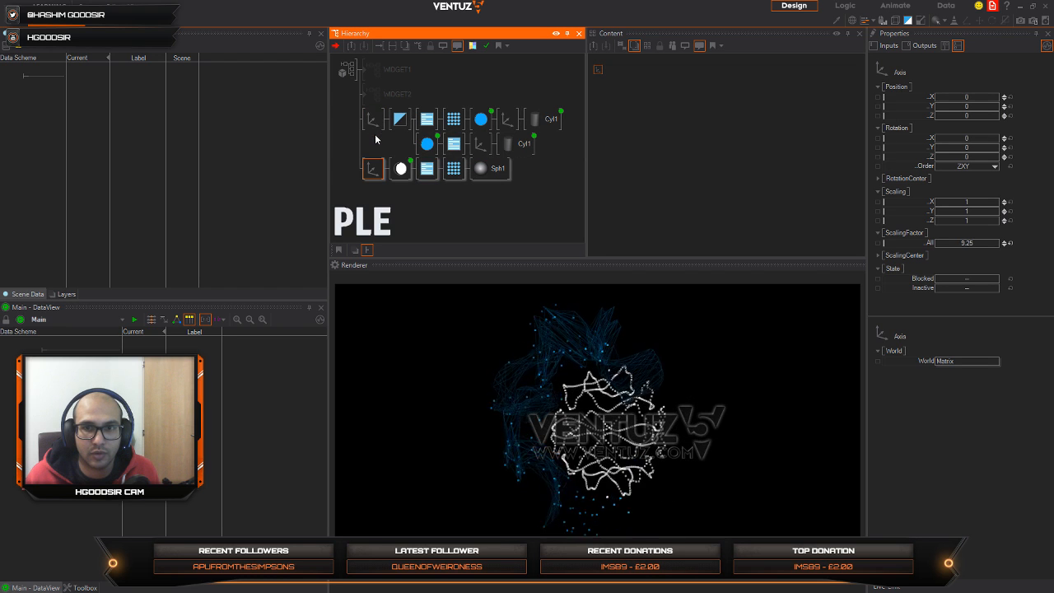
# Step: Set the X rotation of the rings' leading Axis to 39
pyautogui.click(372, 121)
pyautogui.click(992, 140)
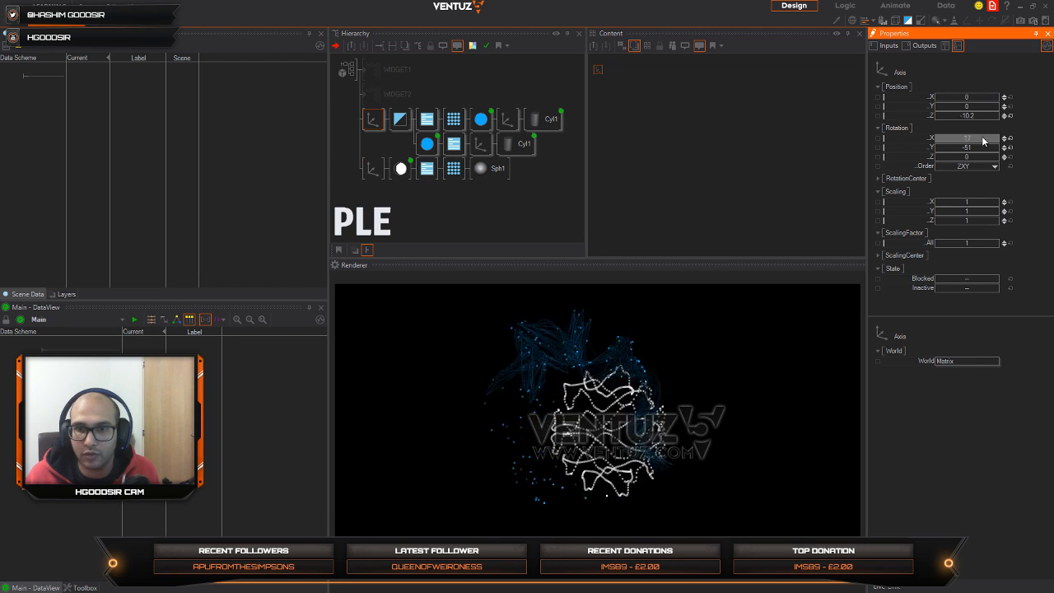
pyautogui.moveTo(992, 139); pyautogui.dragTo(979, 139)
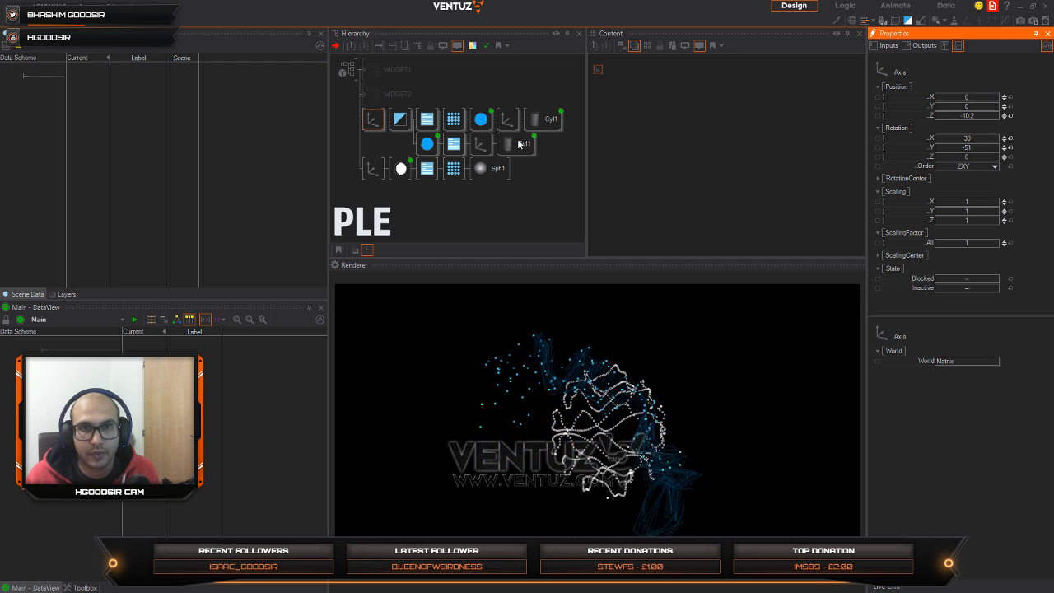
# Step: Move the ring branch below the sphere branch, and on its leading Axis reset the Y rotation and set the X rotation to 85
pyautogui.moveTo(370, 124); pyautogui.dragTo(372, 174)
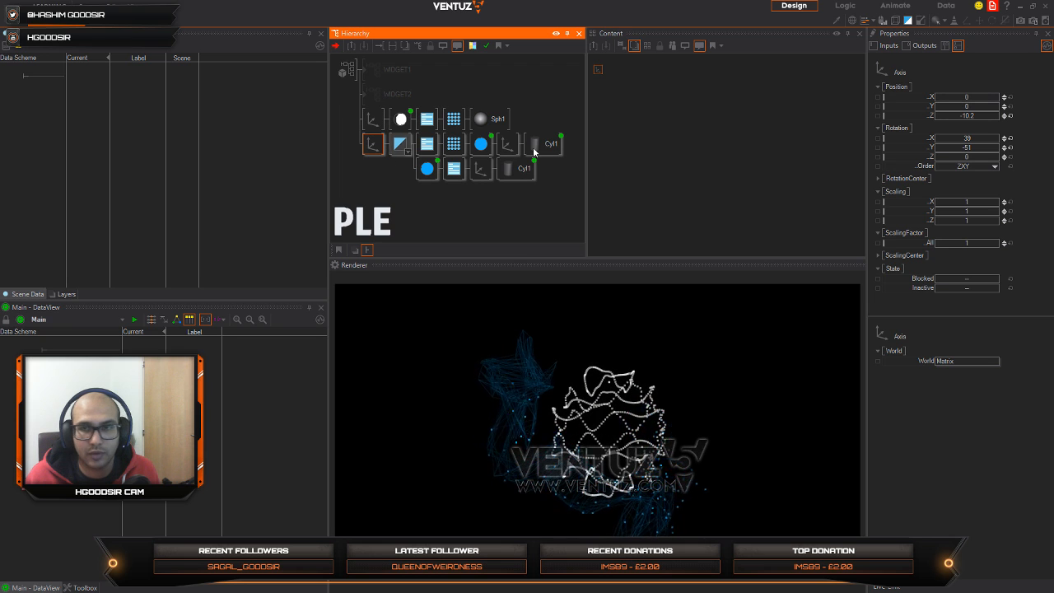
pyautogui.click(1009, 138)
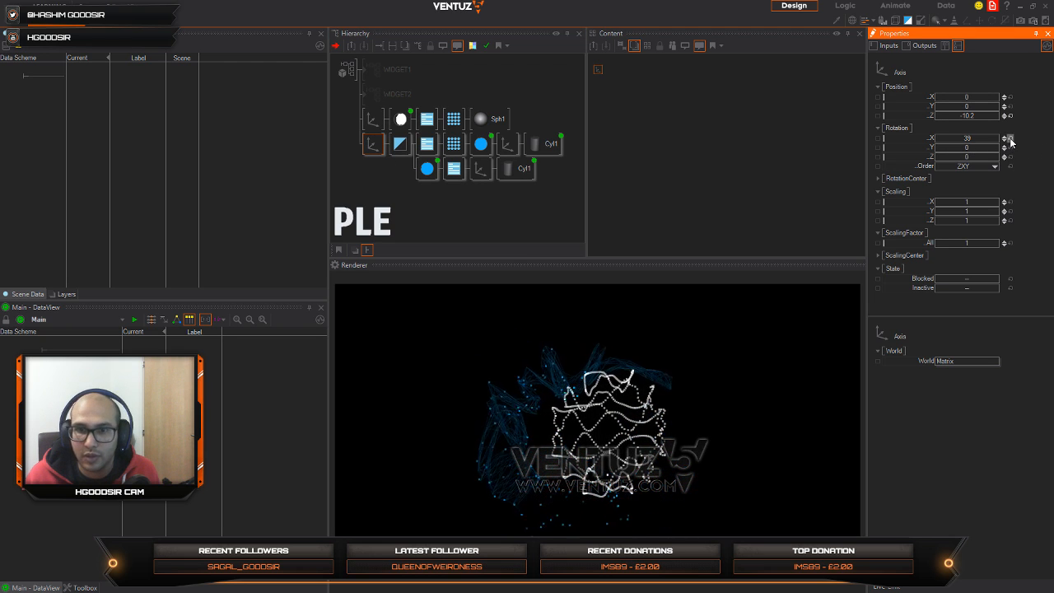
pyautogui.moveTo(958, 138); pyautogui.dragTo(994, 143)
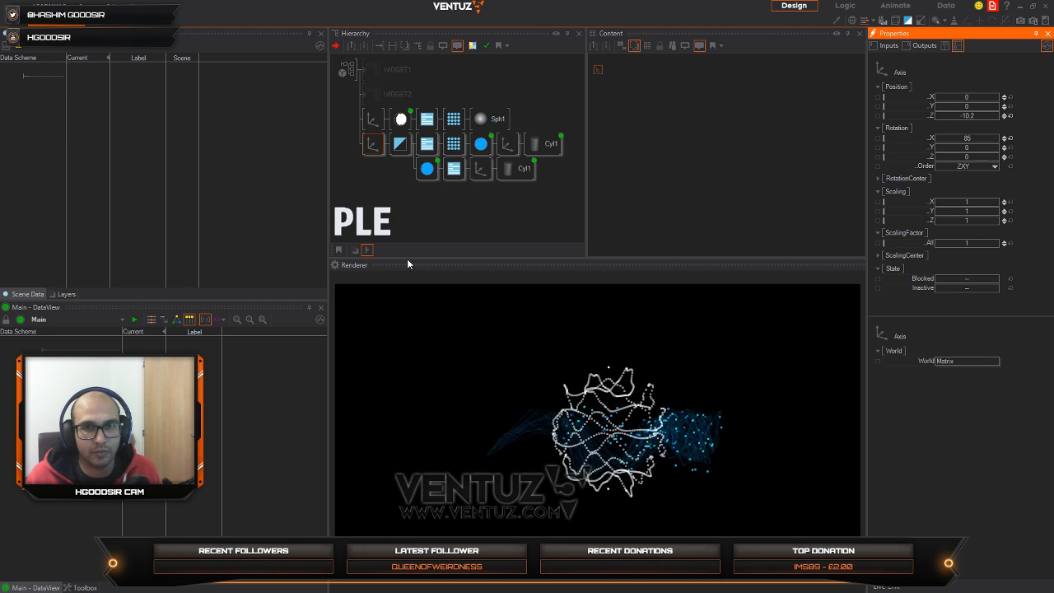
# Step: Enlarge the renderer area and block the sphere's Axis branch
pyautogui.moveTo(407, 259); pyautogui.dragTo(405, 226)
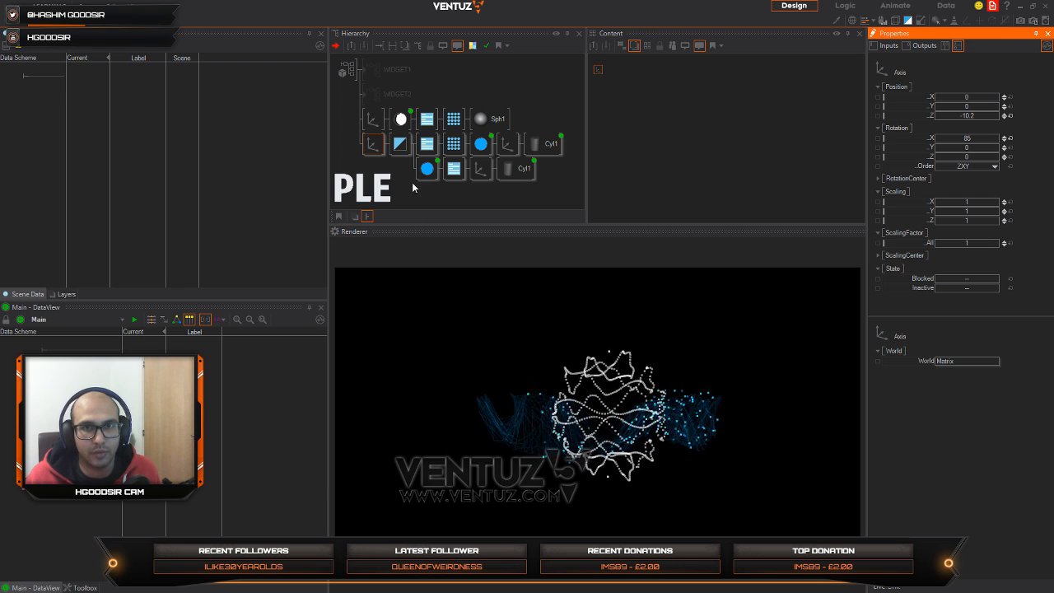
pyautogui.click(373, 123)
pyautogui.hotkey('ctrl', 'b')
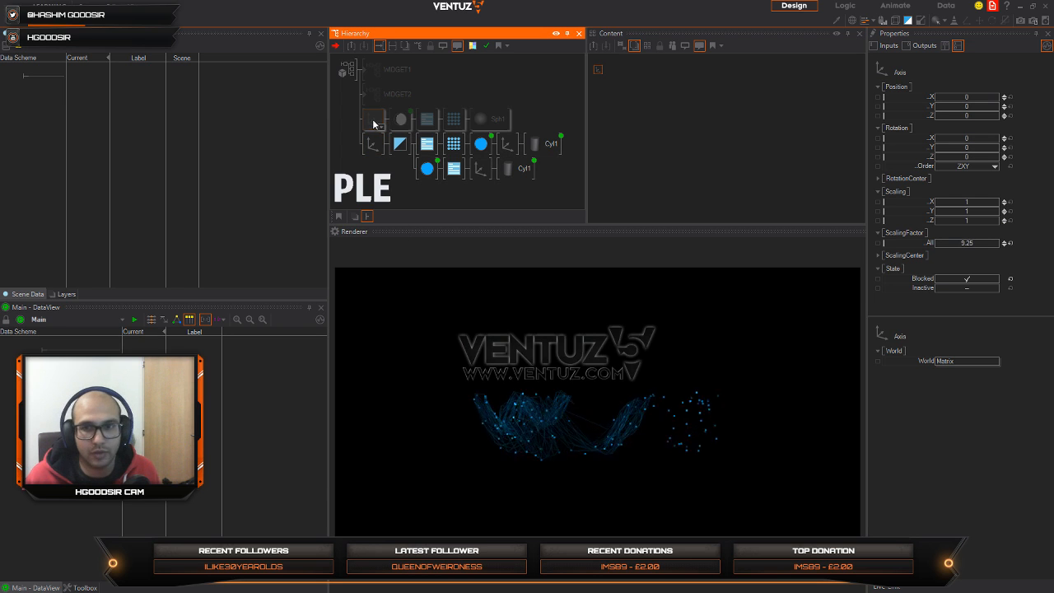
# Step: Set the X rotation of the rings' leading Axis to 30
pyautogui.click(373, 144)
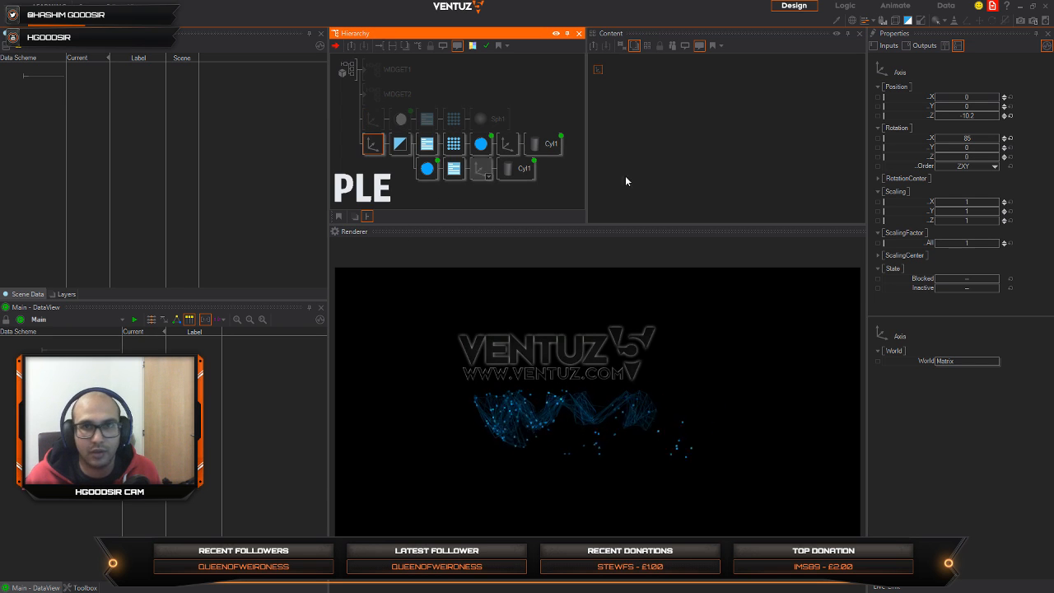
pyautogui.click(989, 141)
pyautogui.write('30')
pyautogui.press('Return')
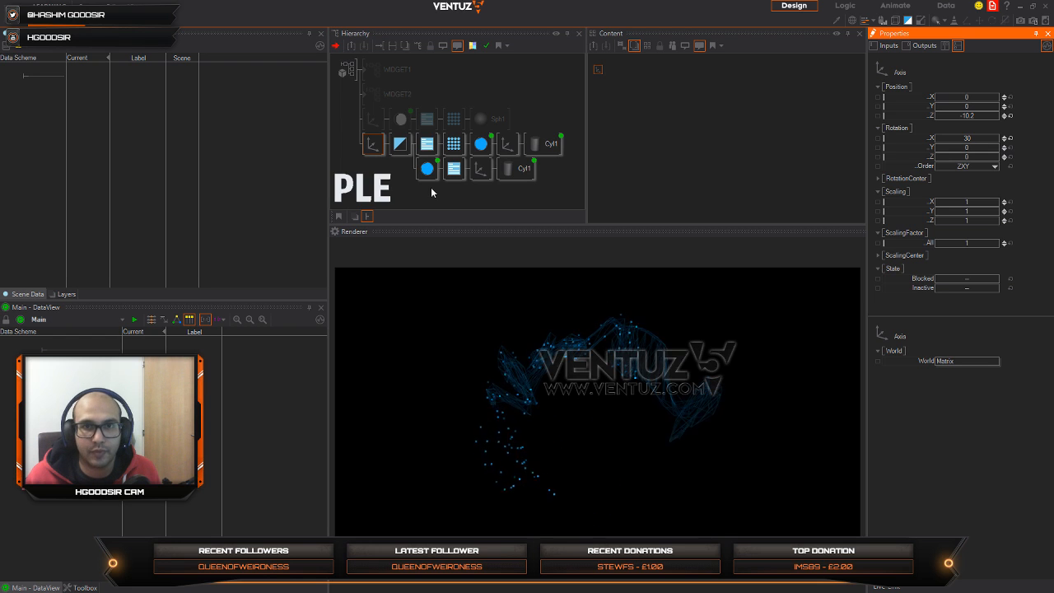
# Step: Duplicate the wireframe ring branch below itself and set the copy's RenderOptions fill mode to Solid
pyautogui.click(425, 168)
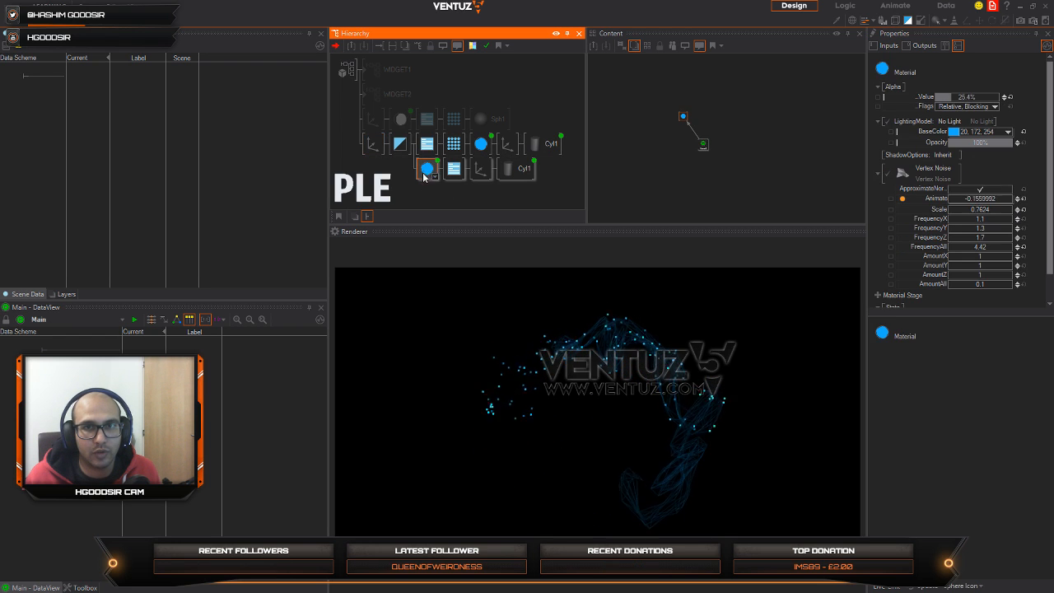
pyautogui.keyDown('ctrl'); pyautogui.moveTo(423, 173); pyautogui.dragTo(427, 180); pyautogui.keyUp('ctrl')
pyautogui.click(453, 194)
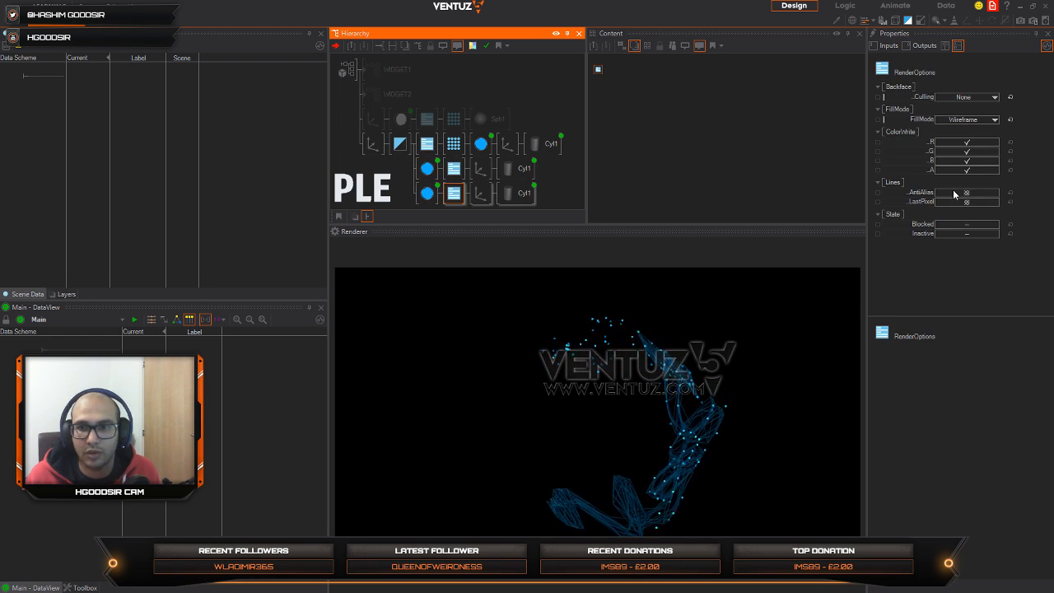
pyautogui.click(988, 119)
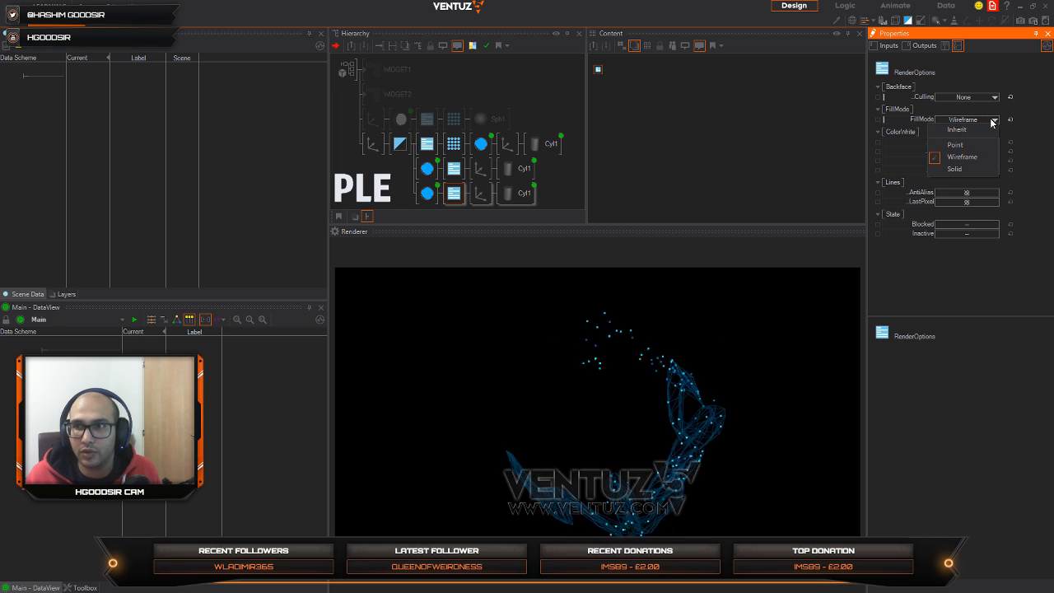
pyautogui.click(960, 163)
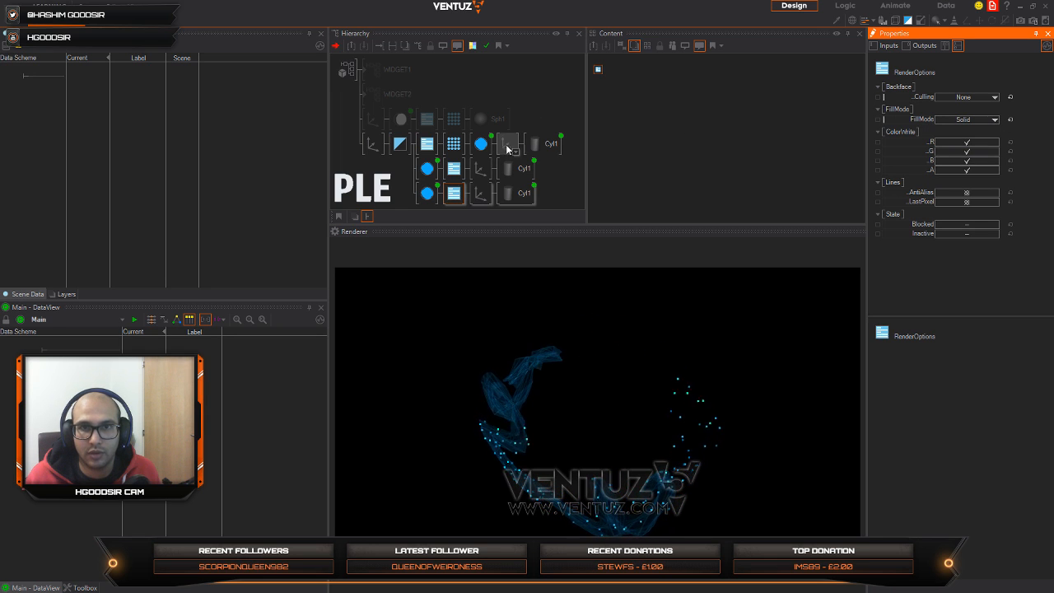
# Step: Raise the solid ring Material's alpha to 77% and set the offset of its cylinder's Mover to 5.1
pyautogui.click(426, 192)
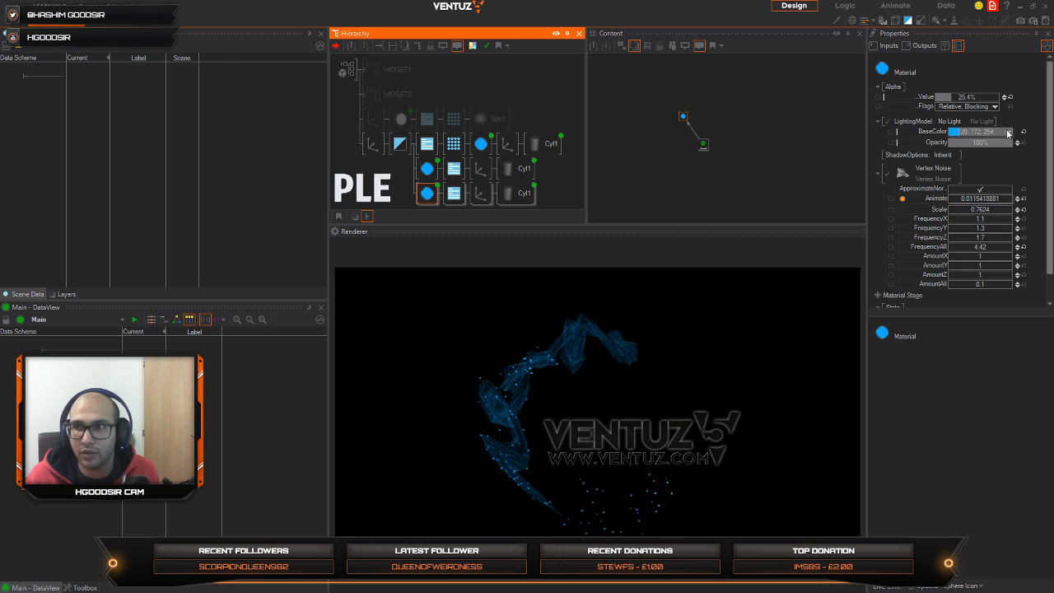
pyautogui.moveTo(959, 97); pyautogui.dragTo(996, 97)
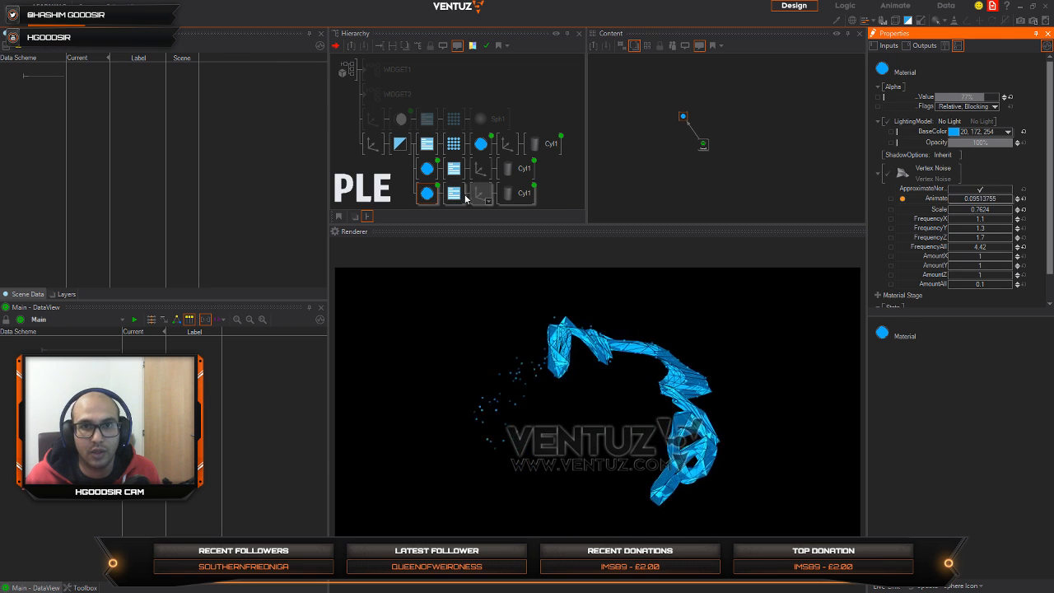
pyautogui.click(517, 192)
pyautogui.click(685, 121)
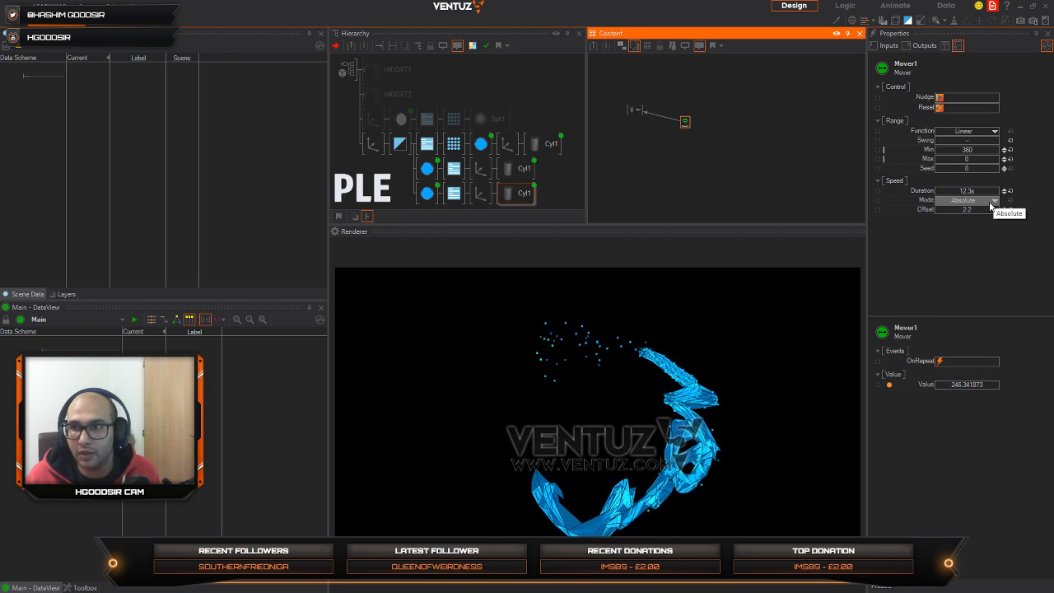
pyautogui.moveTo(989, 211); pyautogui.dragTo(986, 210)
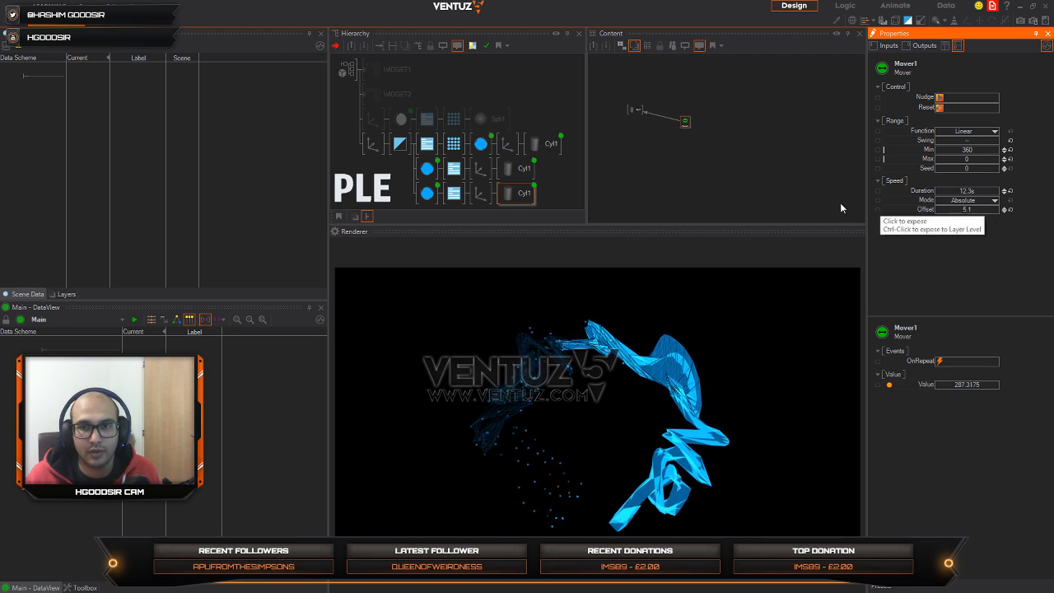
# Step: Change the solid ring Material's base color to 66, 188, 255 and lower its alpha to 32.2%
pyautogui.click(427, 193)
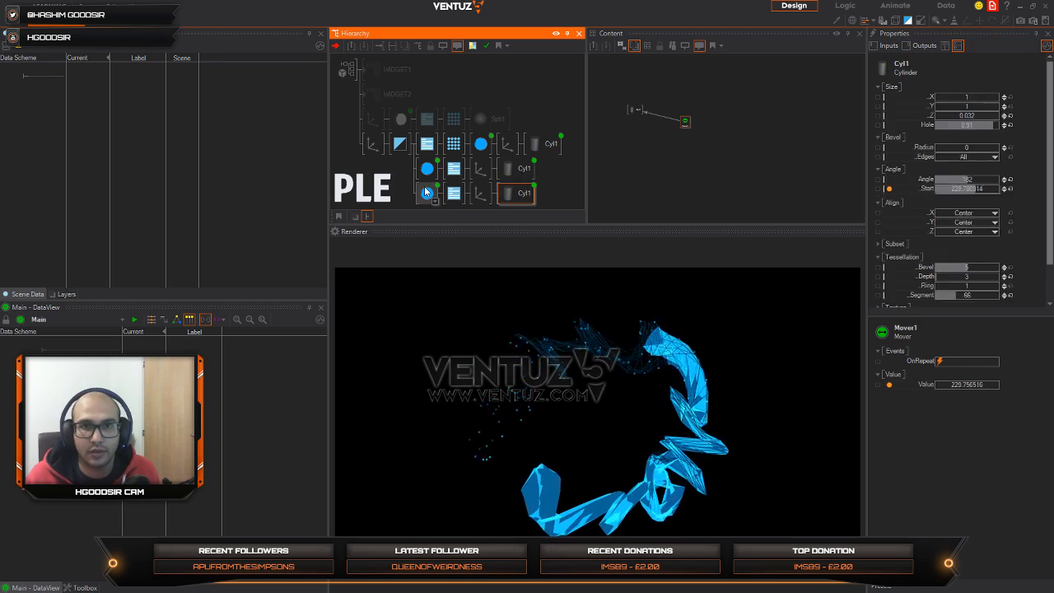
pyautogui.click(1009, 133)
pyautogui.moveTo(990, 167); pyautogui.dragTo(1020, 159)
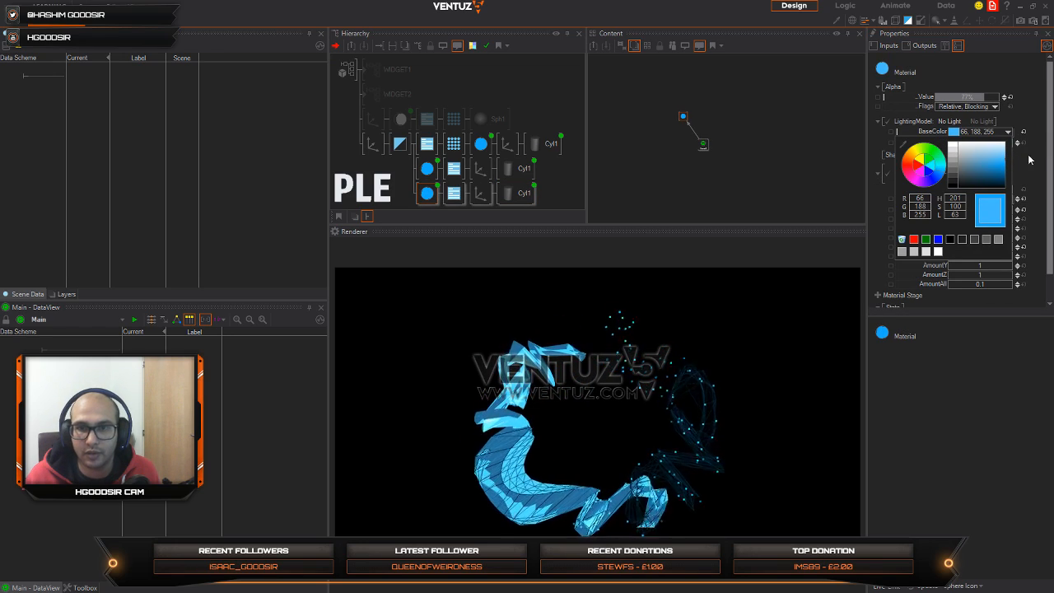
pyautogui.click(1029, 158)
pyautogui.moveTo(977, 97)
pyautogui.mouseDown()
pyautogui.moveTo(937, 104)
pyautogui.moveTo(955, 101)
pyautogui.mouseUp()
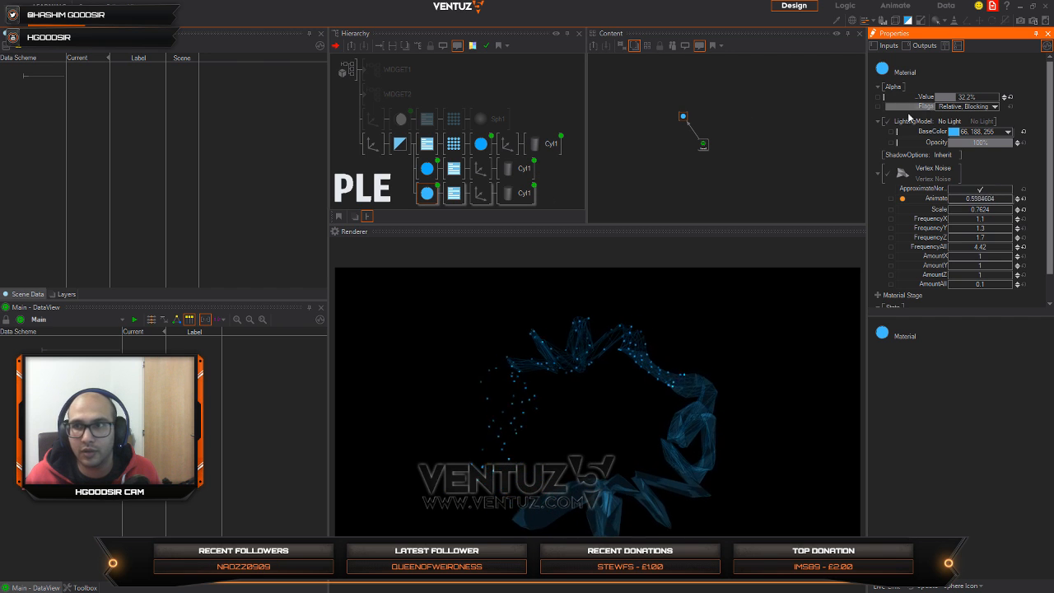
pyautogui.click(949, 121)
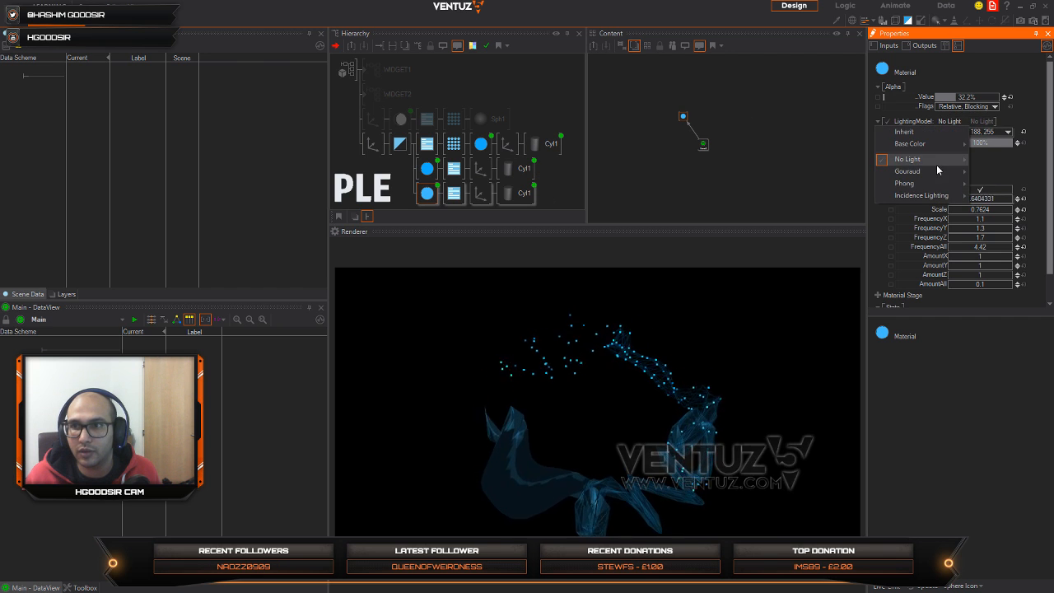
pyautogui.moveTo(933, 162)
pyautogui.click(1023, 111)
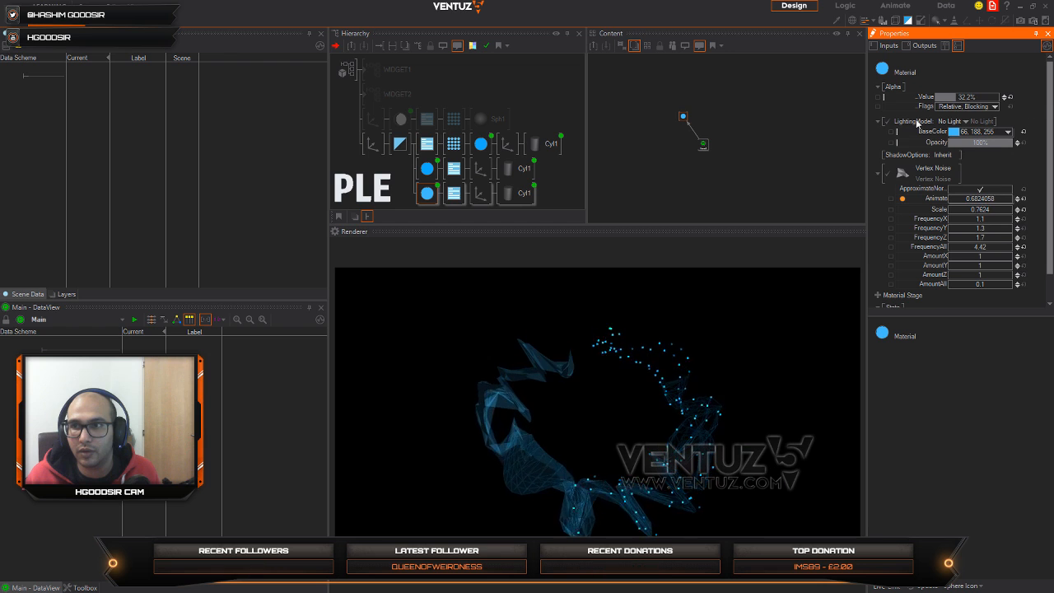
# Step: Try Inherit, Clockwise and Counterclockwise backface culling on the solid ring's RenderOptions and return it to None
pyautogui.click(454, 192)
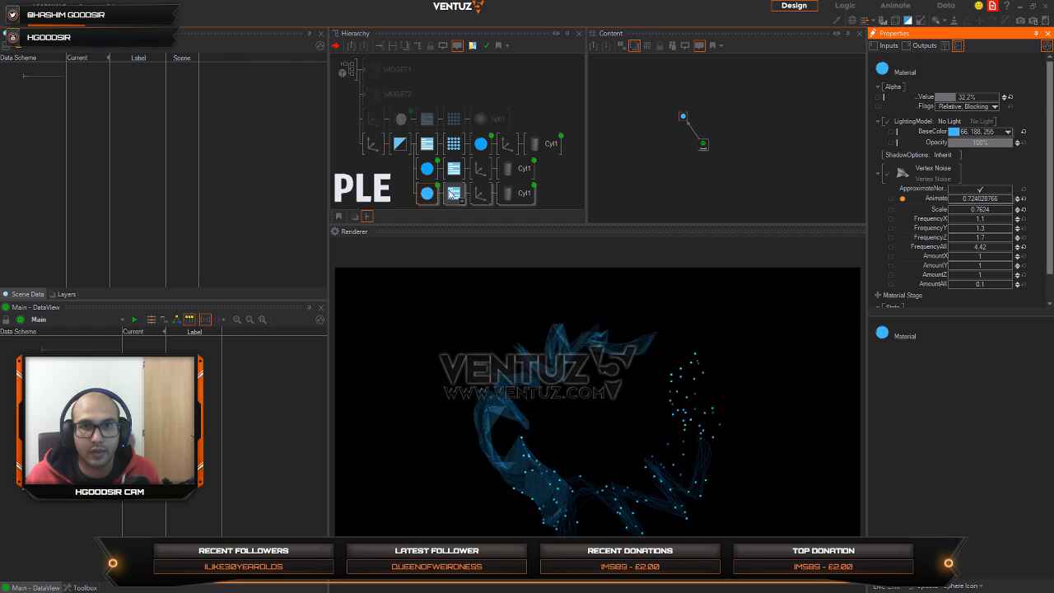
pyautogui.click(961, 97)
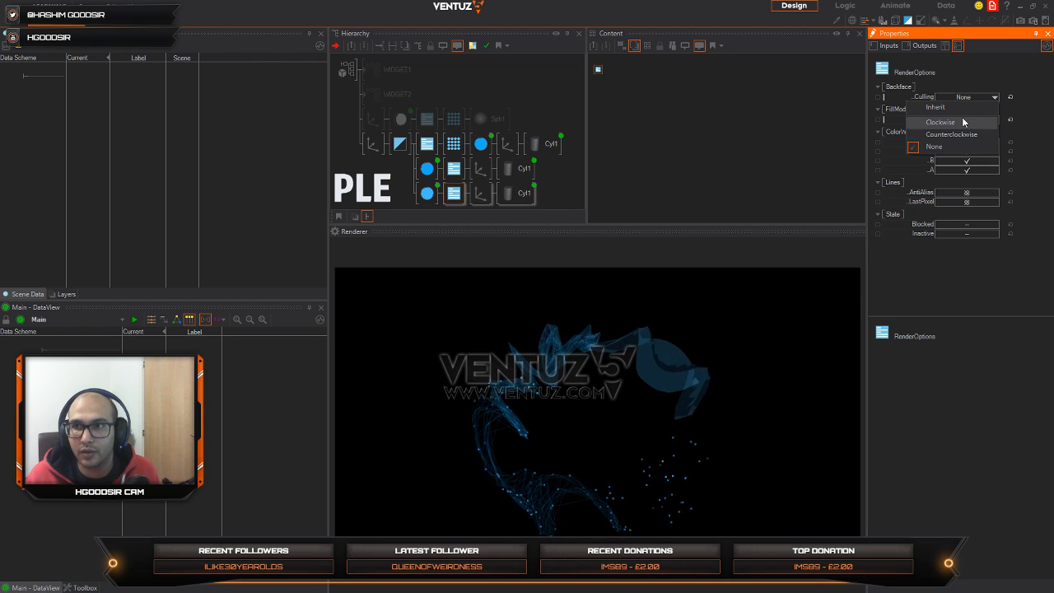
pyautogui.click(959, 108)
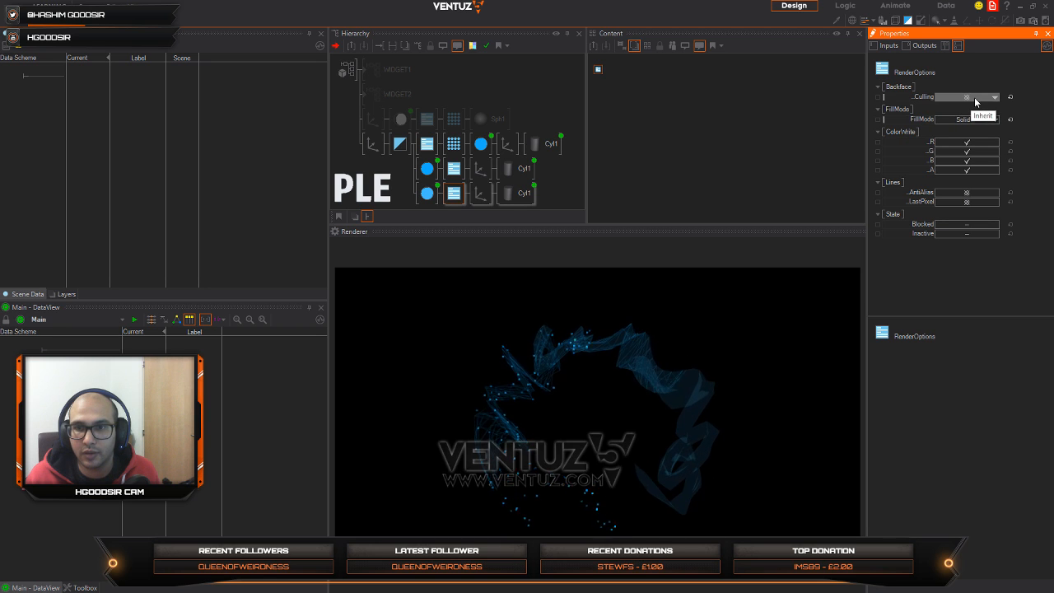
pyautogui.click(975, 98)
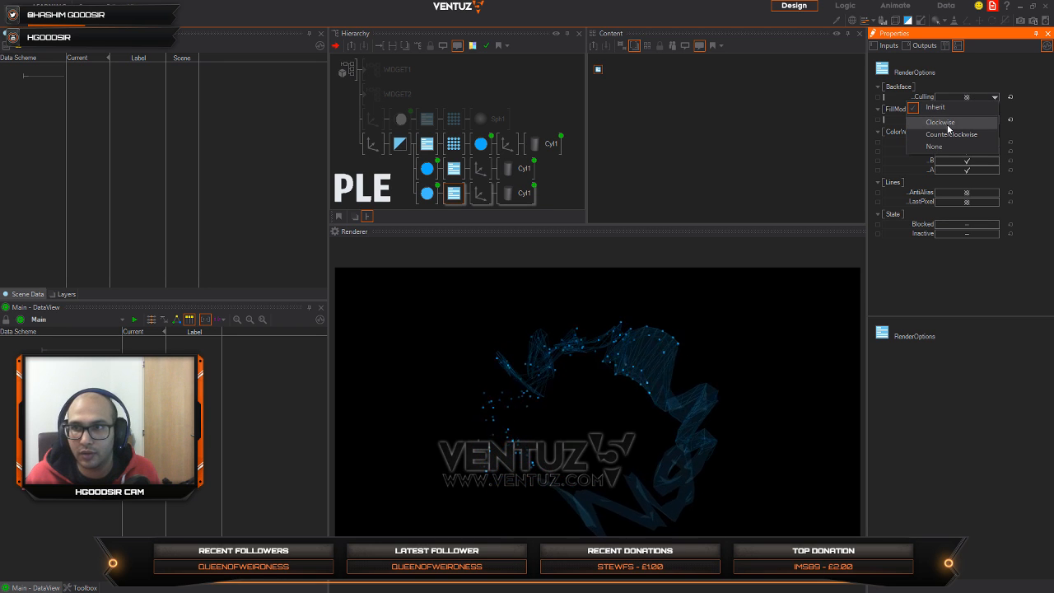
pyautogui.click(942, 122)
pyautogui.click(963, 97)
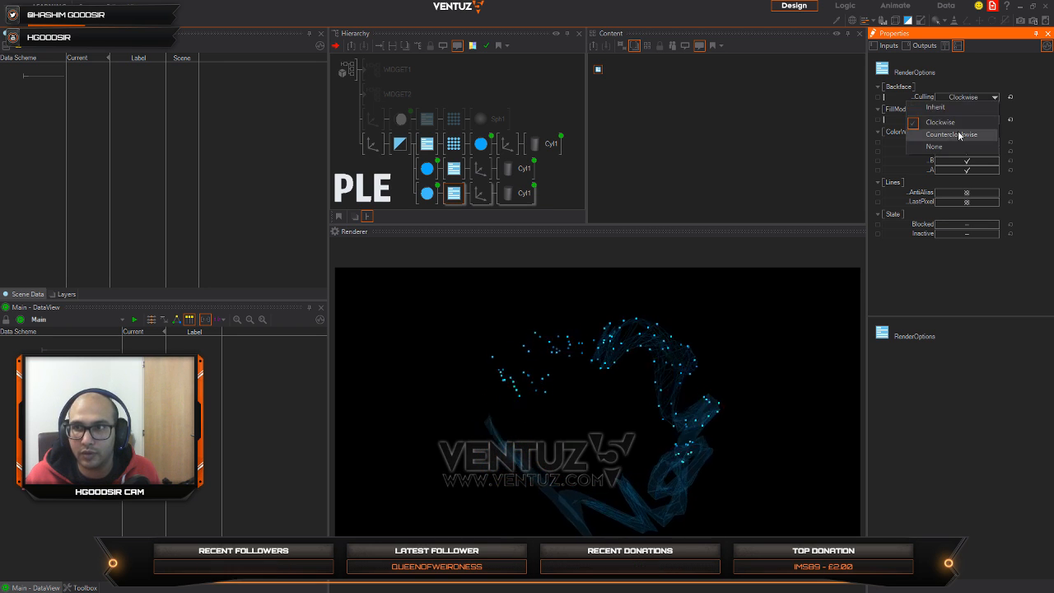
pyautogui.click(951, 134)
pyautogui.click(973, 98)
pyautogui.click(946, 146)
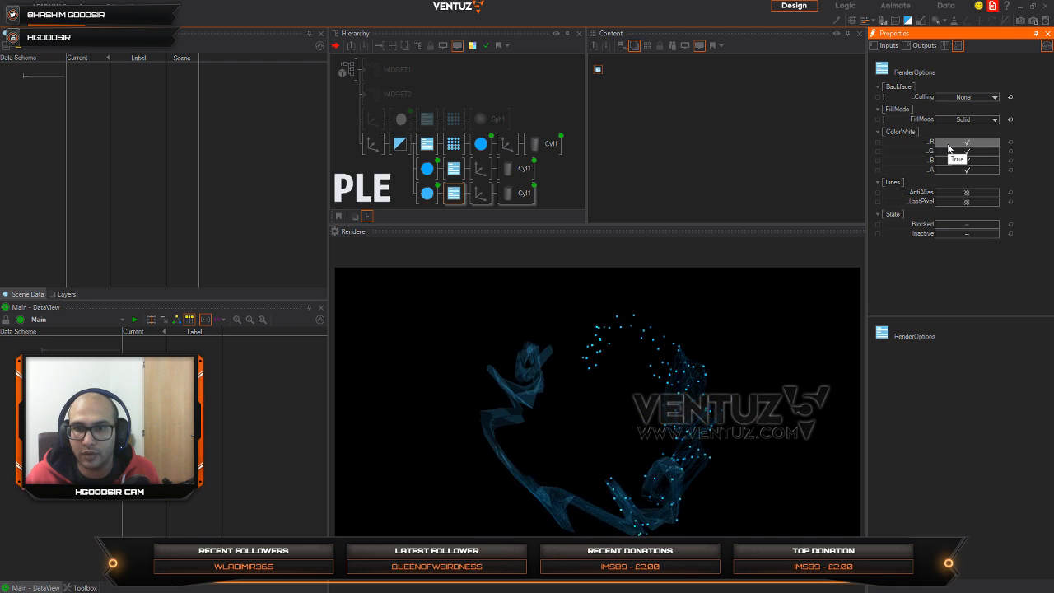
# Step: Try Clockwise and Counterclockwise backface culling on the solid ring's RenderOptions, ending on Inherit
pyautogui.click(976, 98)
pyautogui.click(959, 109)
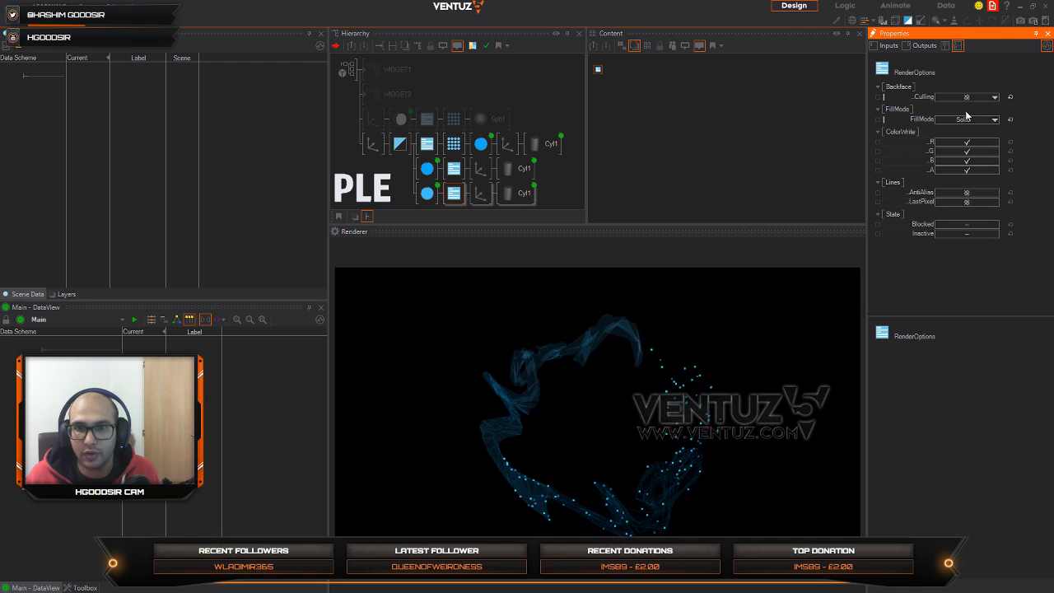
pyautogui.click(967, 99)
pyautogui.click(962, 123)
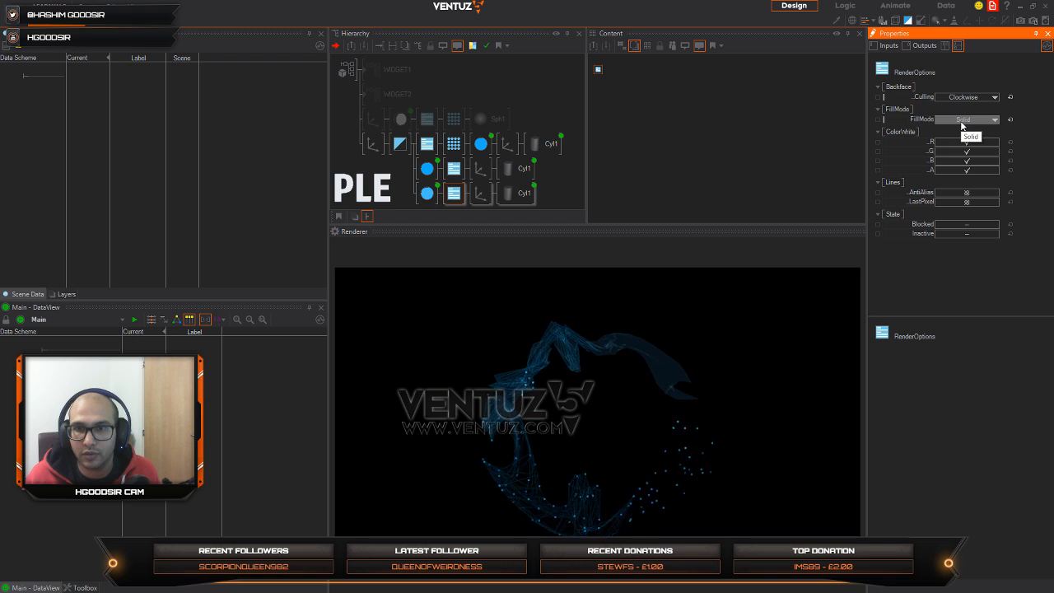
pyautogui.click(971, 98)
pyautogui.click(954, 134)
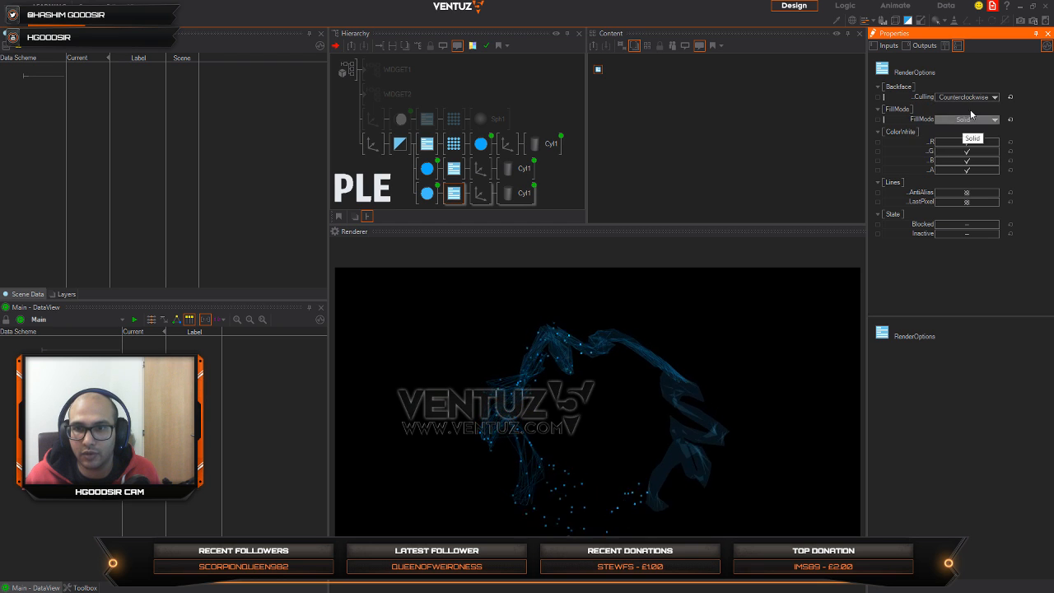
pyautogui.click(969, 99)
pyautogui.click(968, 108)
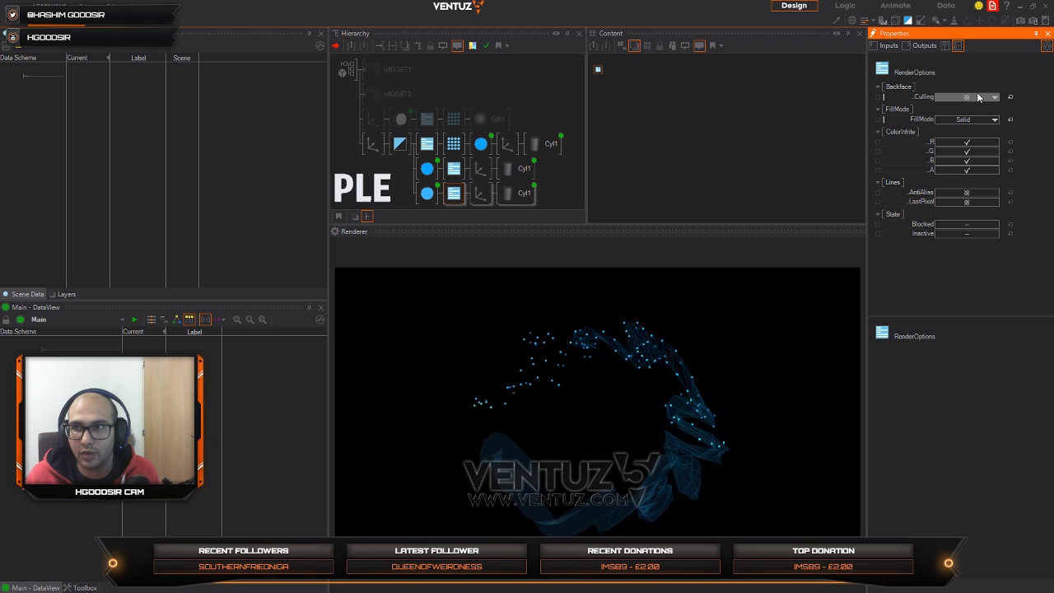
# Step: Switch off the AntiAlias and LastPixel line options on the solid ring's RenderOptions
pyautogui.click(970, 160)
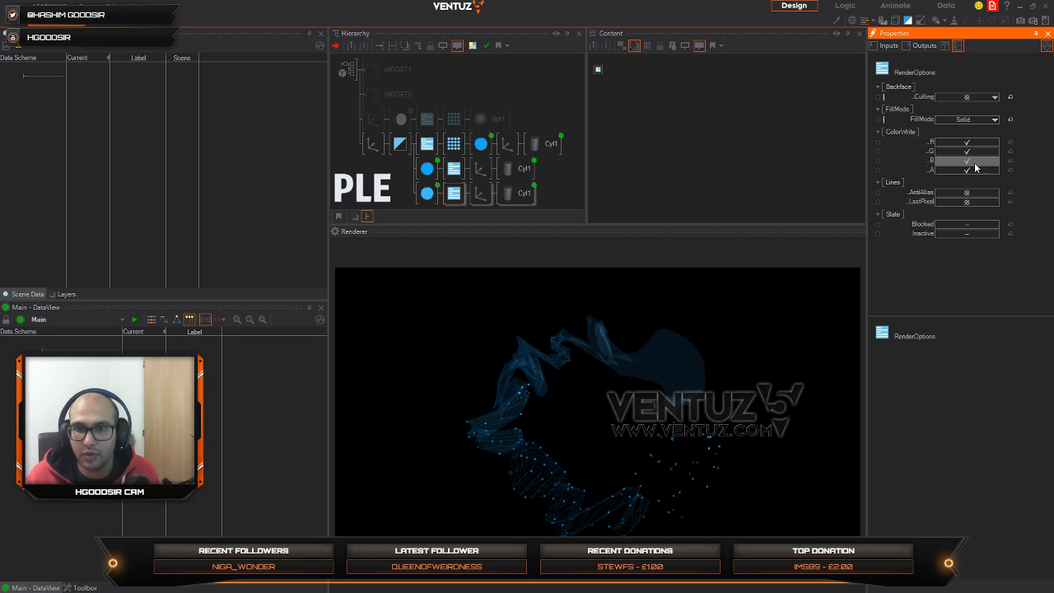
pyautogui.click(973, 192)
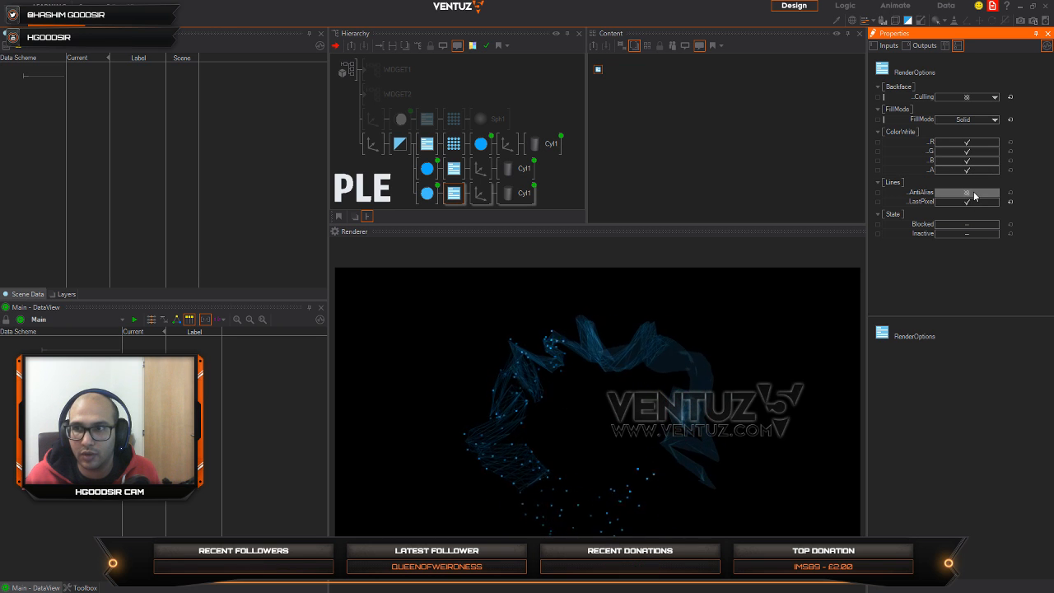
pyautogui.click(973, 201)
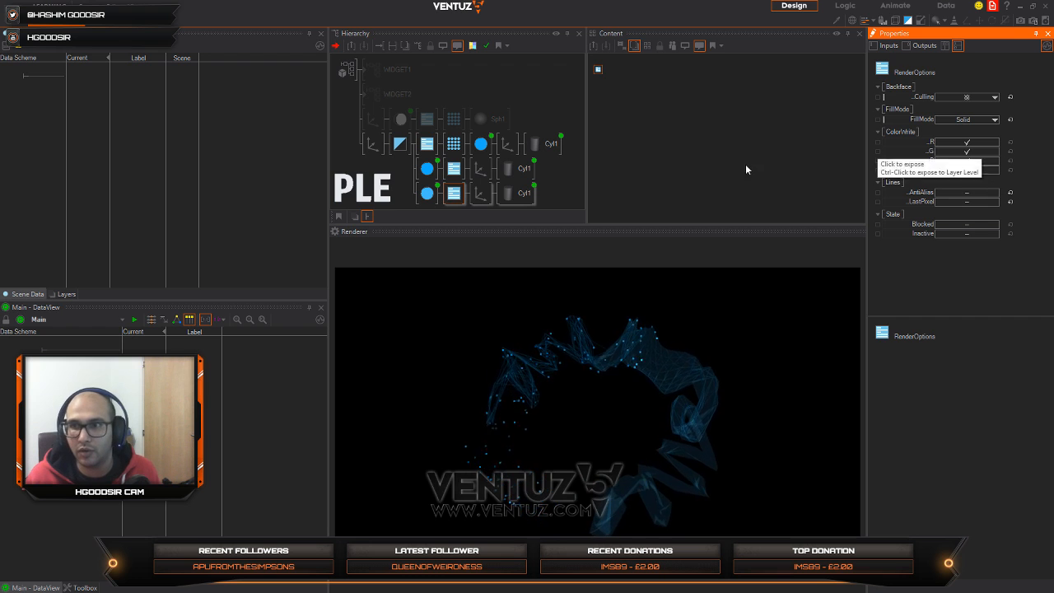
# Step: Set the X rotation of the ring group's Axis to 27
pyautogui.click(372, 144)
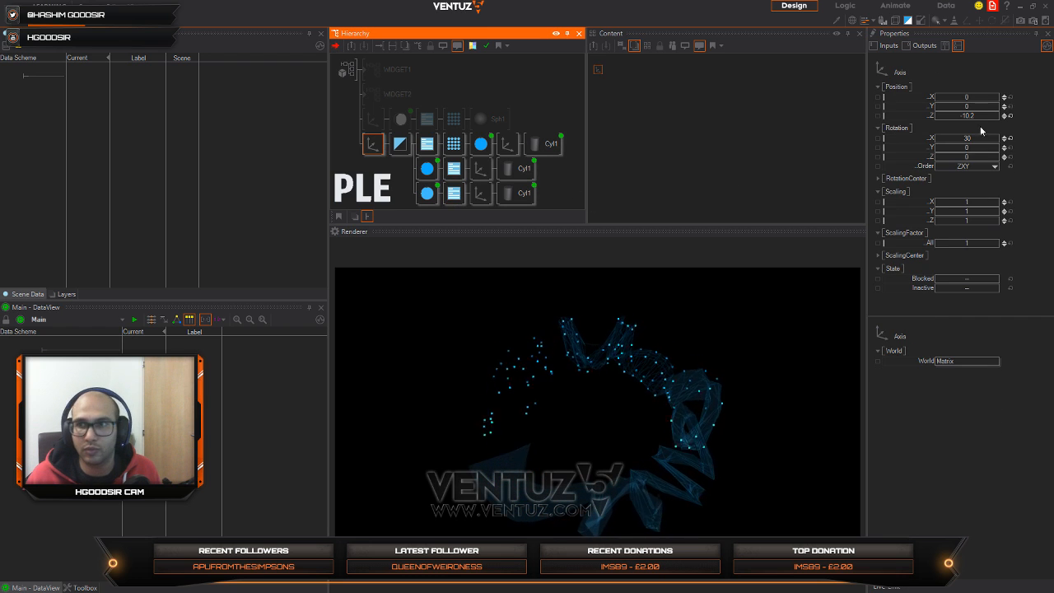
pyautogui.moveTo(990, 140)
pyautogui.mouseDown()
pyautogui.moveTo(976, 139)
pyautogui.moveTo(999, 137)
pyautogui.moveTo(987, 138)
pyautogui.mouseUp()
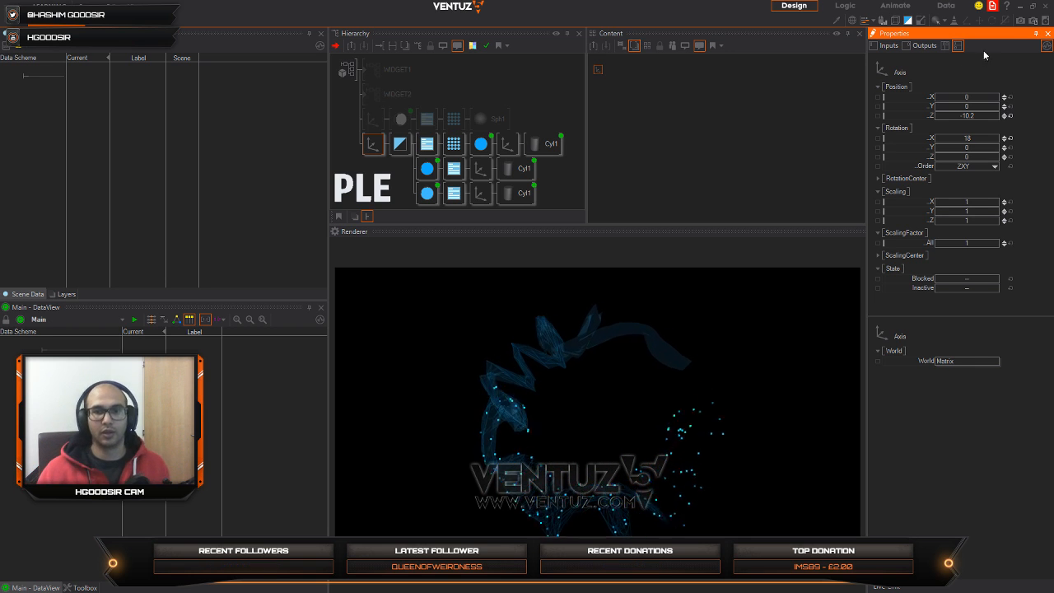
pyautogui.moveTo(979, 139); pyautogui.dragTo(946, 137)
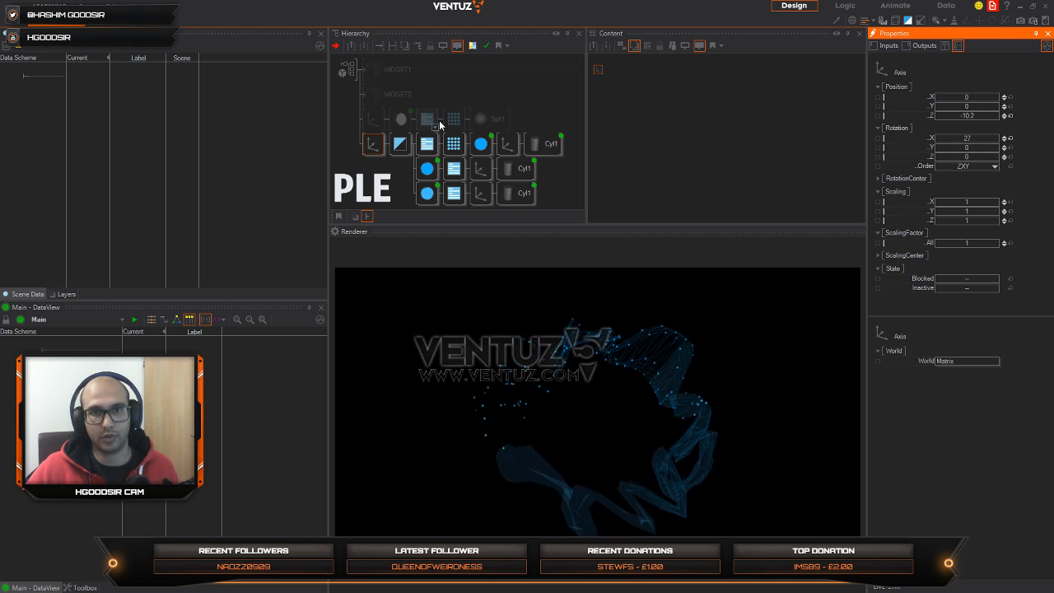
# Step: Delete the blocked sphere branch above the ring branch in the hierarchy
pyautogui.click(373, 145)
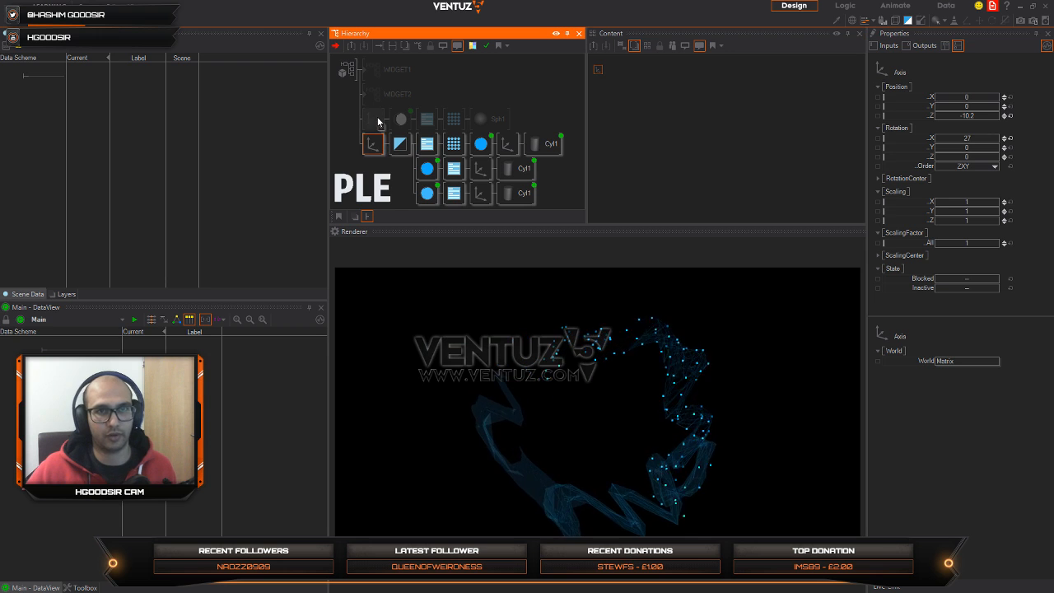
pyautogui.click(376, 120)
pyautogui.press('Delete')
pyautogui.click(372, 127)
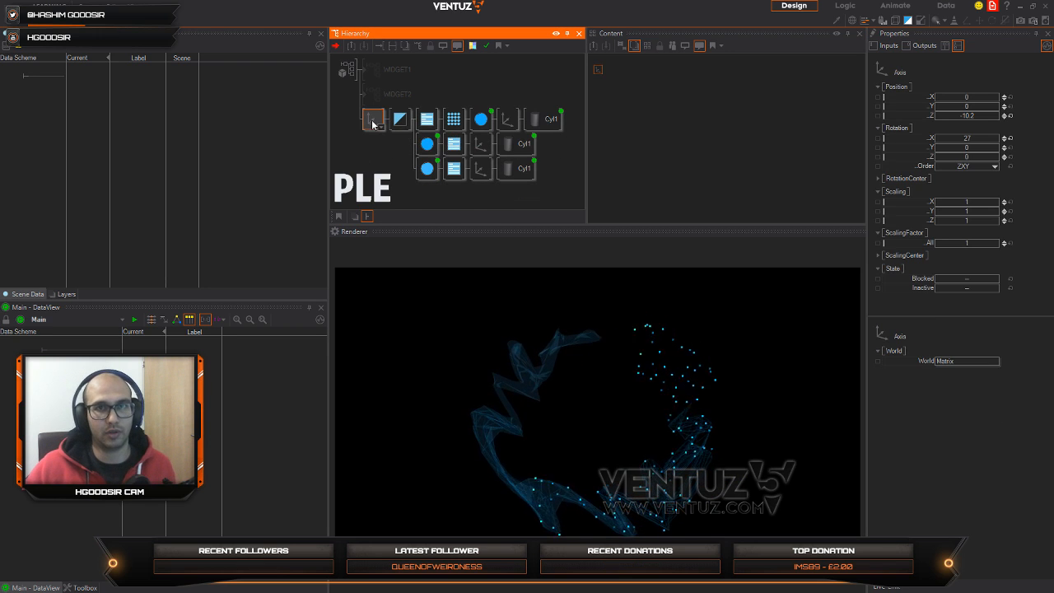
# Step: Group the whole ring branch into a Hierarchy Container and block that container
pyautogui.rightClick(372, 123)
pyautogui.click(420, 245)
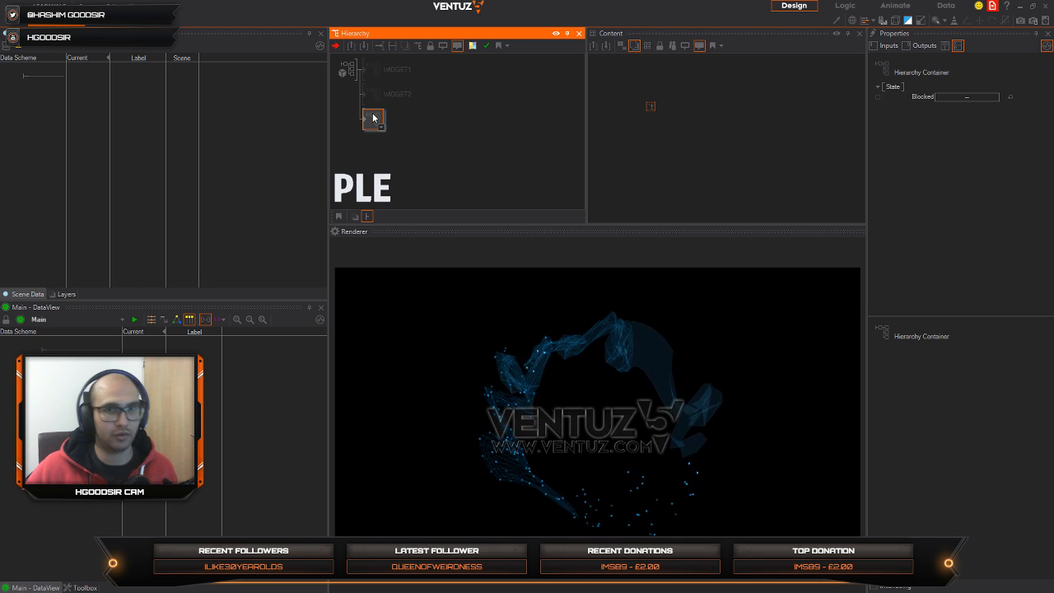
pyautogui.click(380, 153)
pyautogui.click(372, 119)
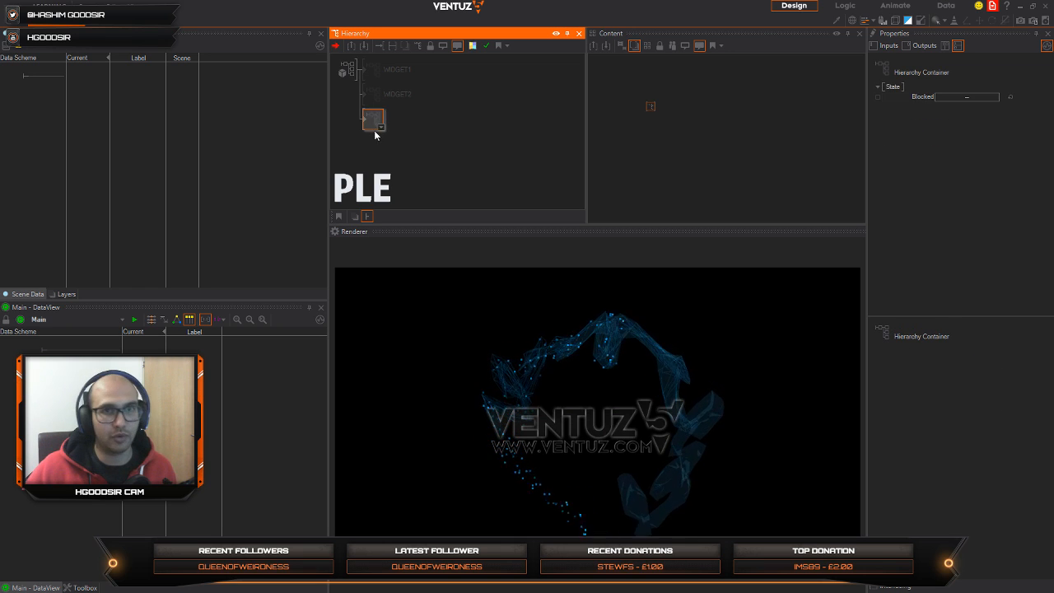
pyautogui.click(378, 127)
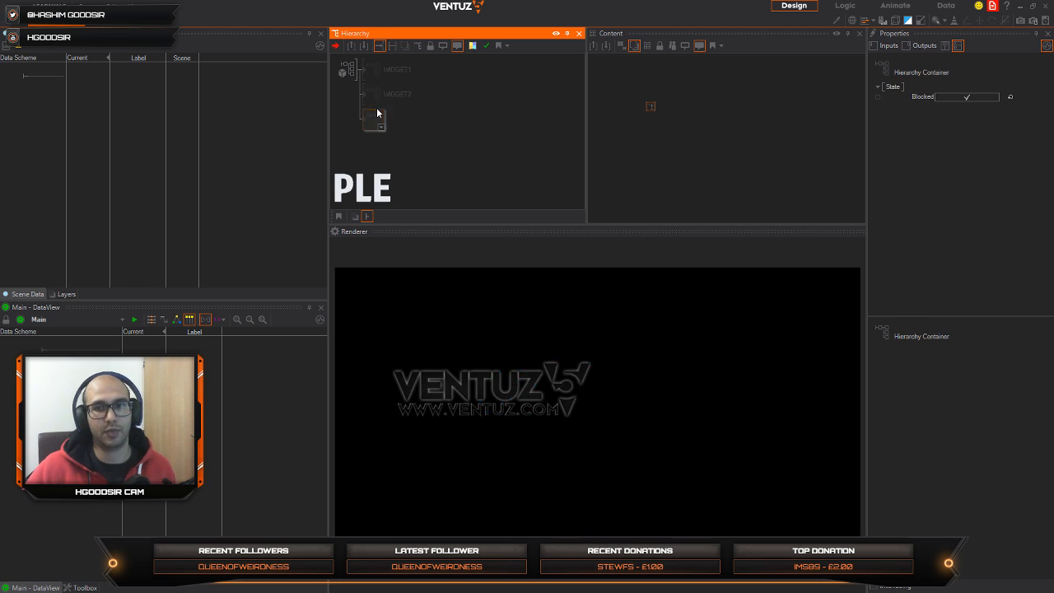
pyautogui.click(379, 97)
pyautogui.press('b')
# Step: Unblock the WIDGET1 container to preview its content in the renderer and block it again
pyautogui.press('b')
pyautogui.click(392, 68)
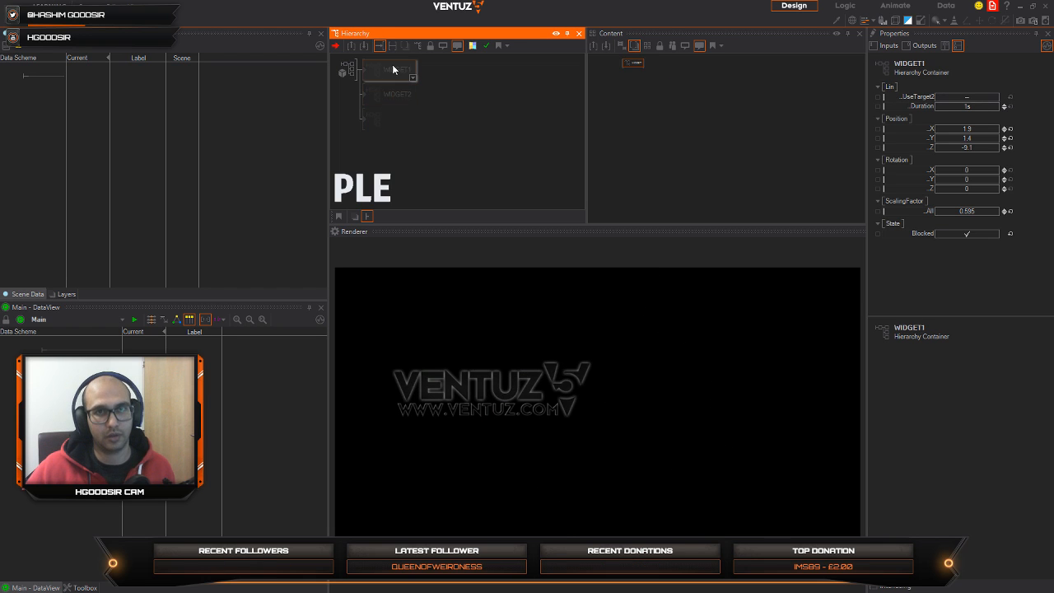
pyautogui.press('b')
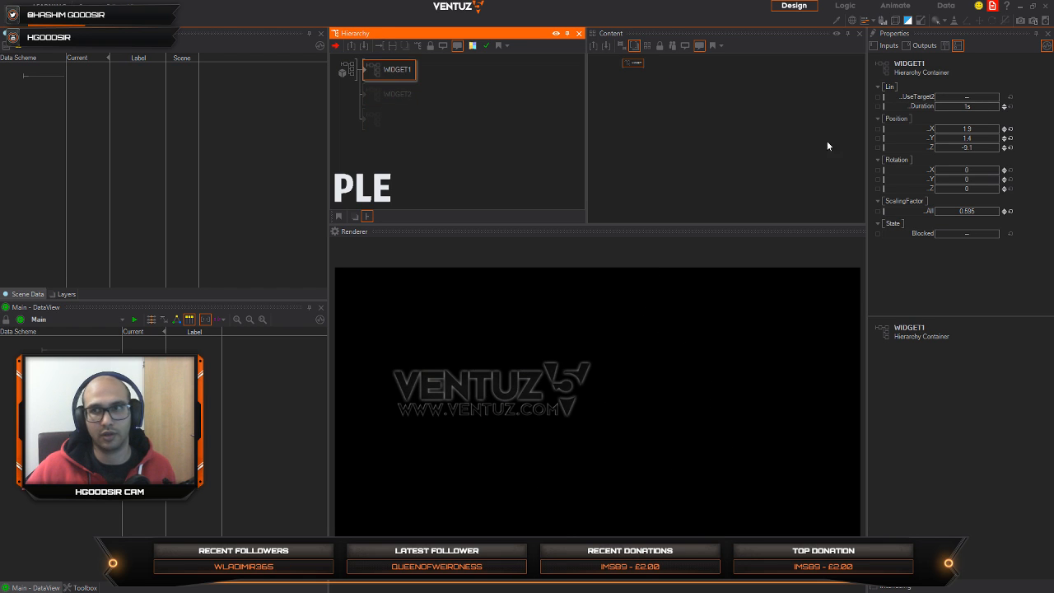
pyautogui.click(977, 97)
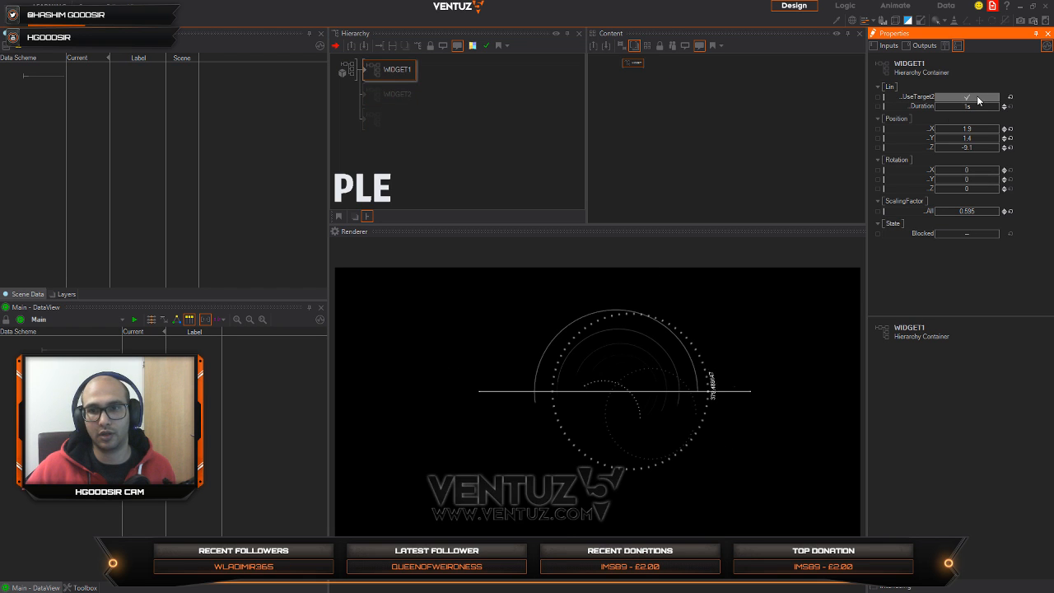
pyautogui.click(391, 69)
pyautogui.press('b')
pyautogui.click(391, 161)
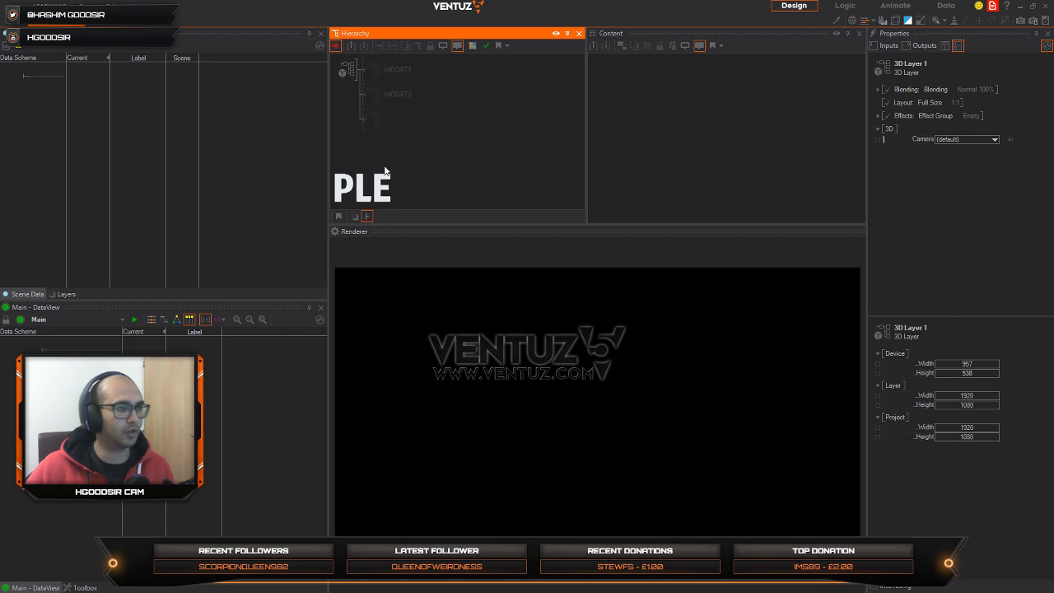
pyautogui.write('sp')
pyautogui.press('Escape')
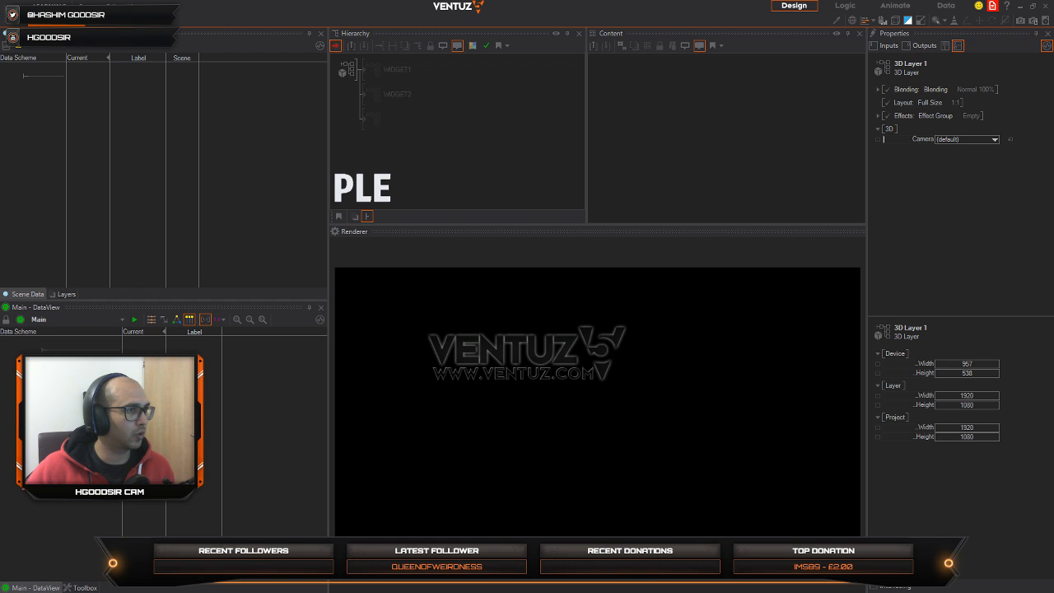
# Step: Add a new Axis with a Circle primitive below the blocked containers and enlarge it with the Axis's overall scaling factor
pyautogui.click(425, 144)
pyautogui.write('ax')
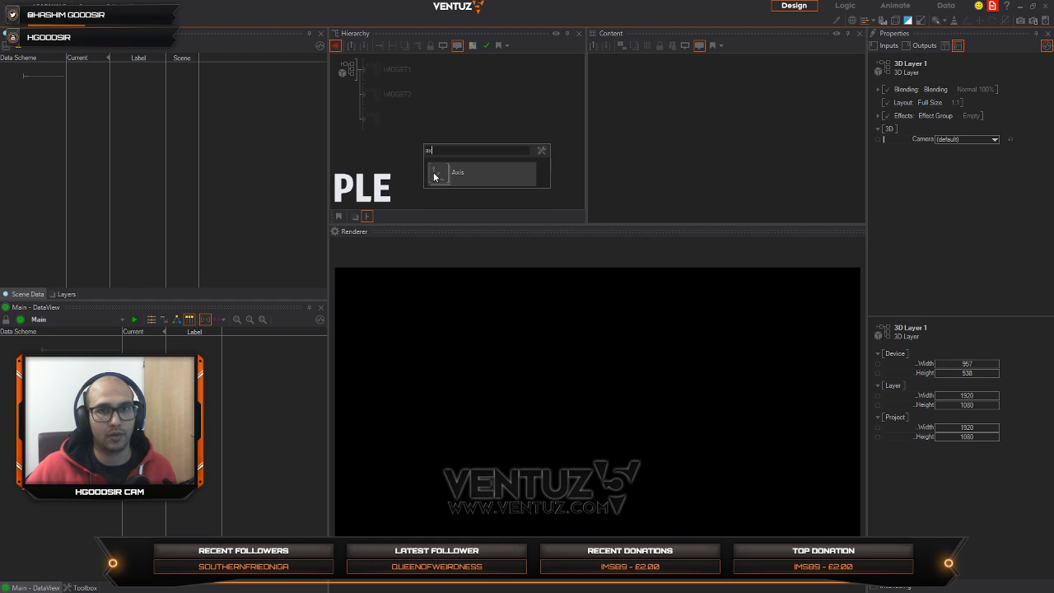
pyautogui.moveTo(433, 172); pyautogui.dragTo(372, 138)
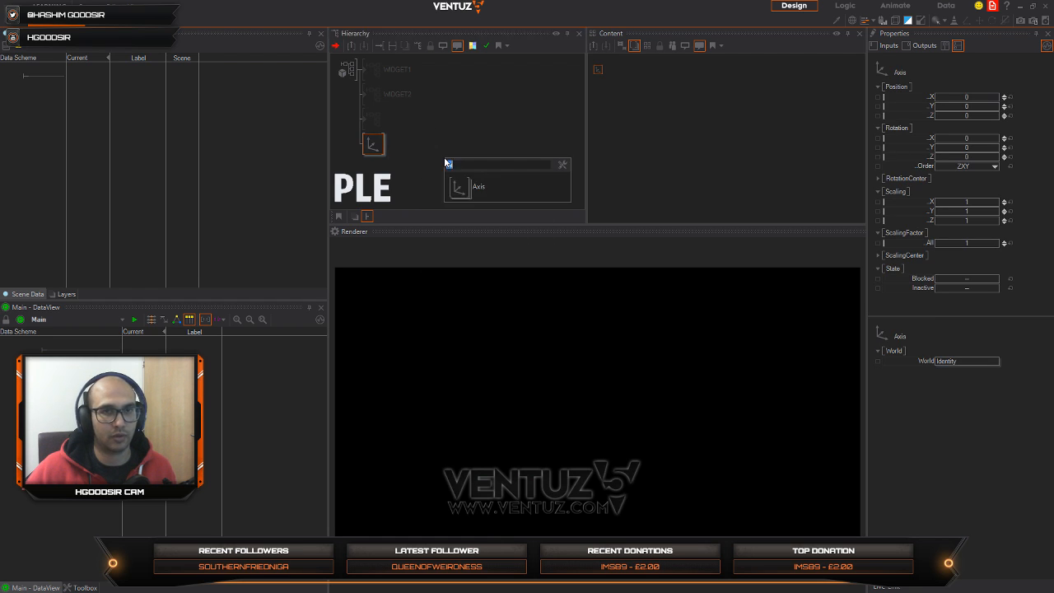
pyautogui.write('al')
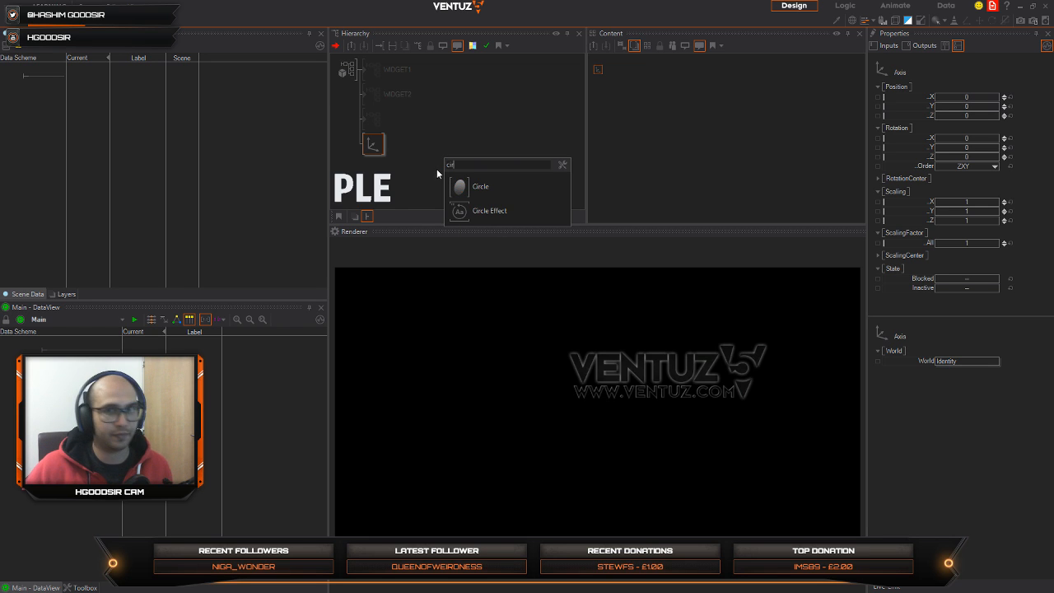
pyautogui.press('Down')
pyautogui.press('Return')
pyautogui.click(387, 152)
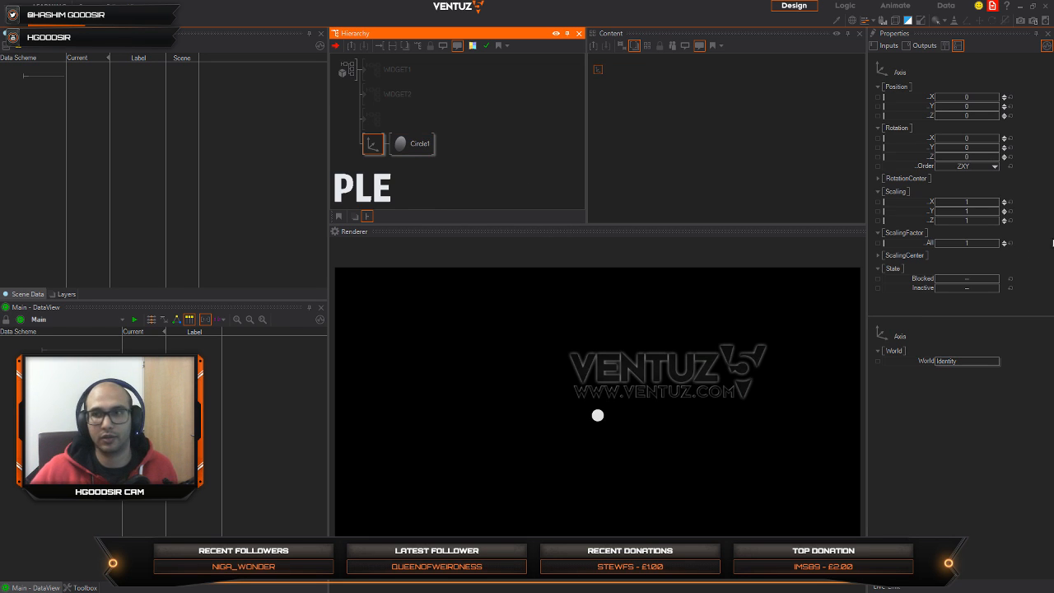
pyautogui.moveTo(959, 251); pyautogui.dragTo(998, 242)
pyautogui.click(411, 148)
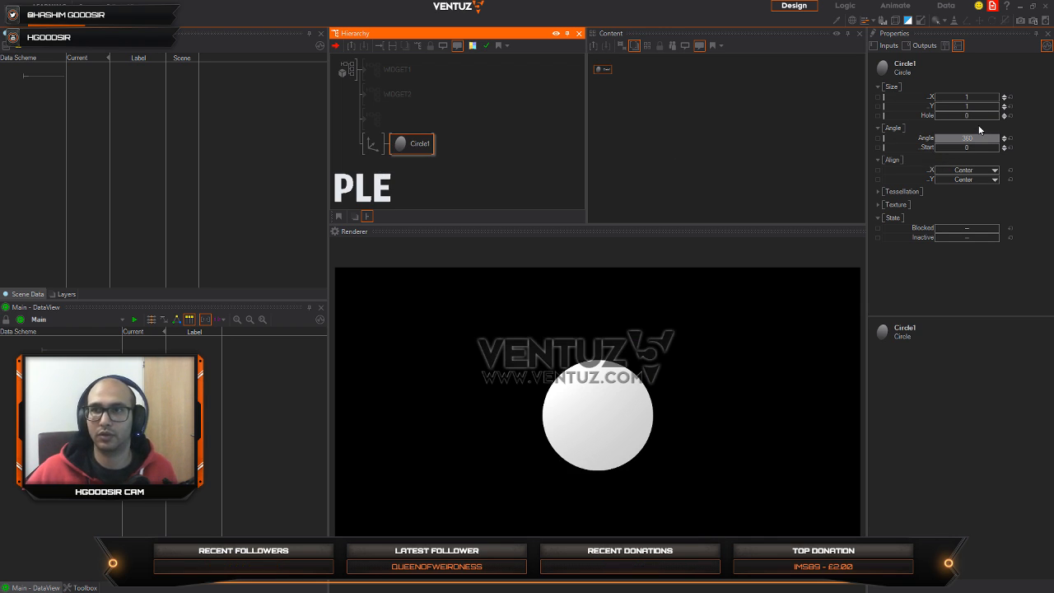
# Step: Add a second Axis with a Rectangle primitive below the circle branch and set its overall scaling factor to 15.7
pyautogui.press('space')
pyautogui.press('Return')
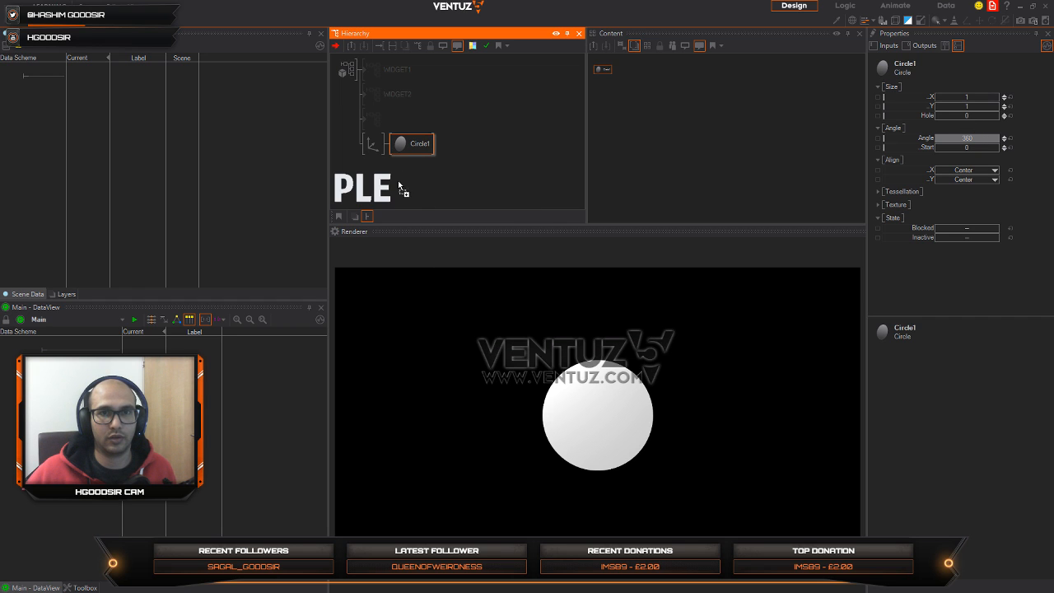
pyautogui.click(370, 161)
pyautogui.press('space')
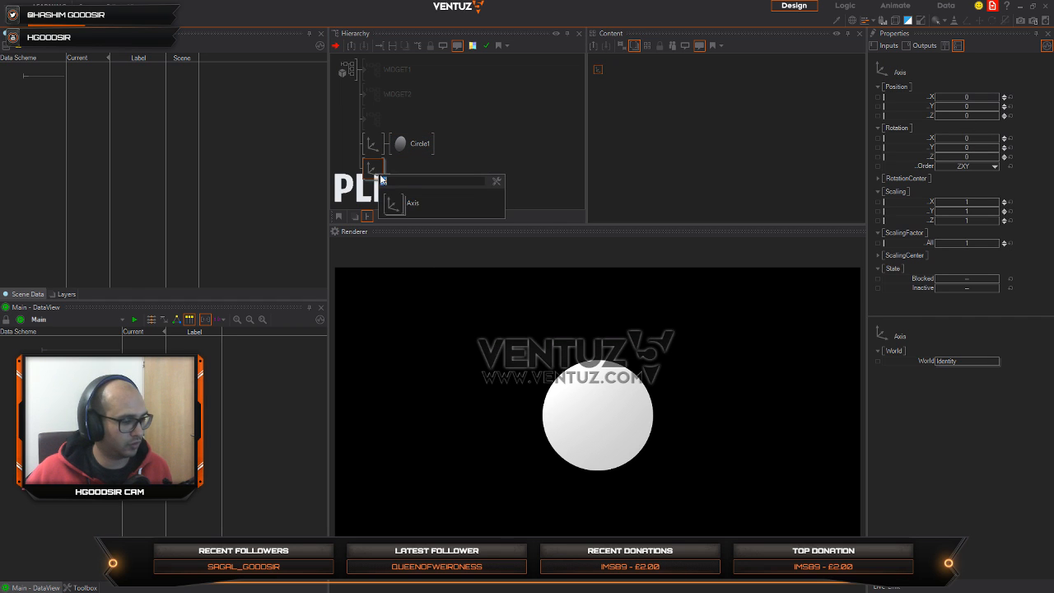
pyautogui.write('re')
pyautogui.moveTo(384, 171); pyautogui.dragTo(385, 171)
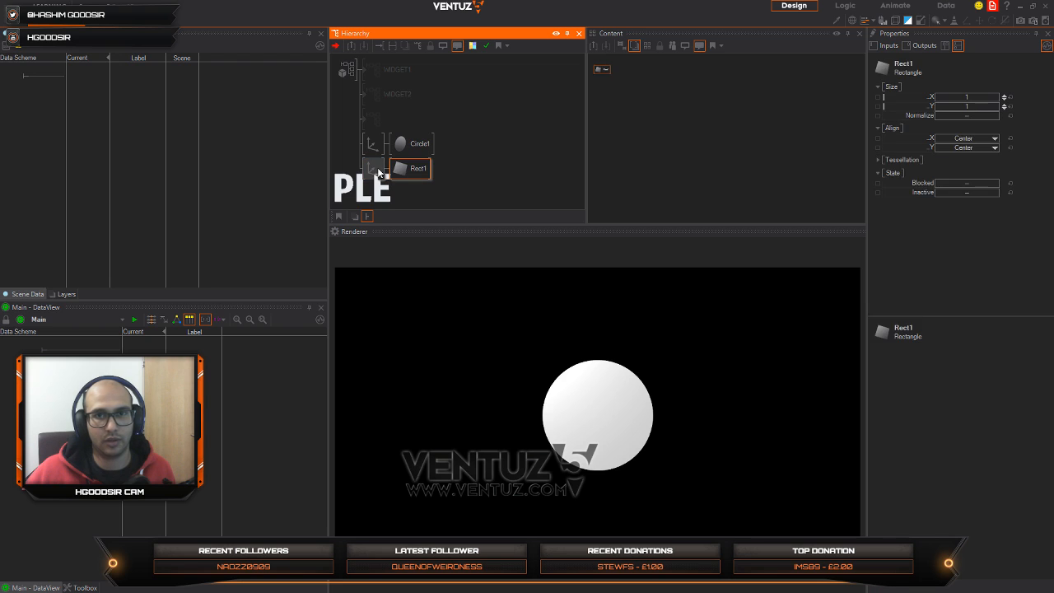
pyautogui.moveTo(980, 244)
pyautogui.mouseDown()
pyautogui.moveTo(1000, 243)
pyautogui.moveTo(985, 241)
pyautogui.mouseUp()
# Step: Inspect the Rectangle's properties and content node, and delete its Axis branch
pyautogui.click(372, 168)
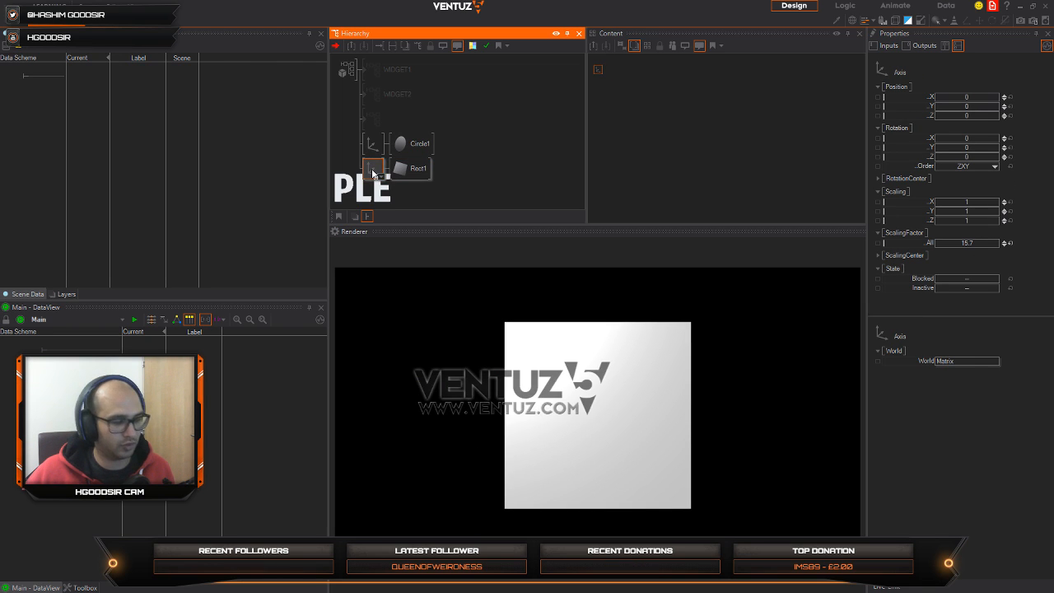
pyautogui.click(411, 168)
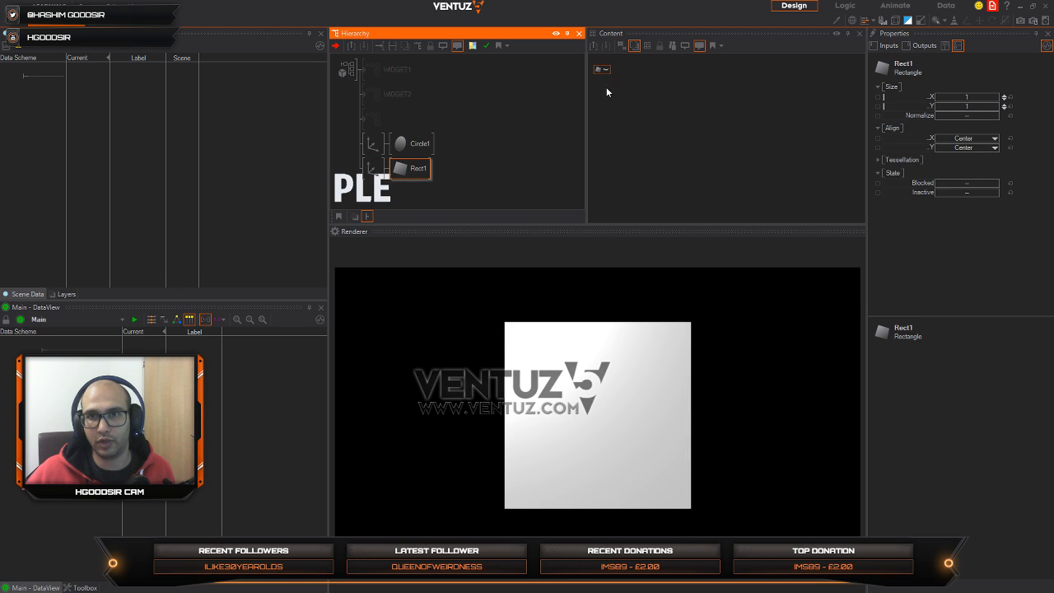
pyautogui.moveTo(604, 75); pyautogui.dragTo(665, 110)
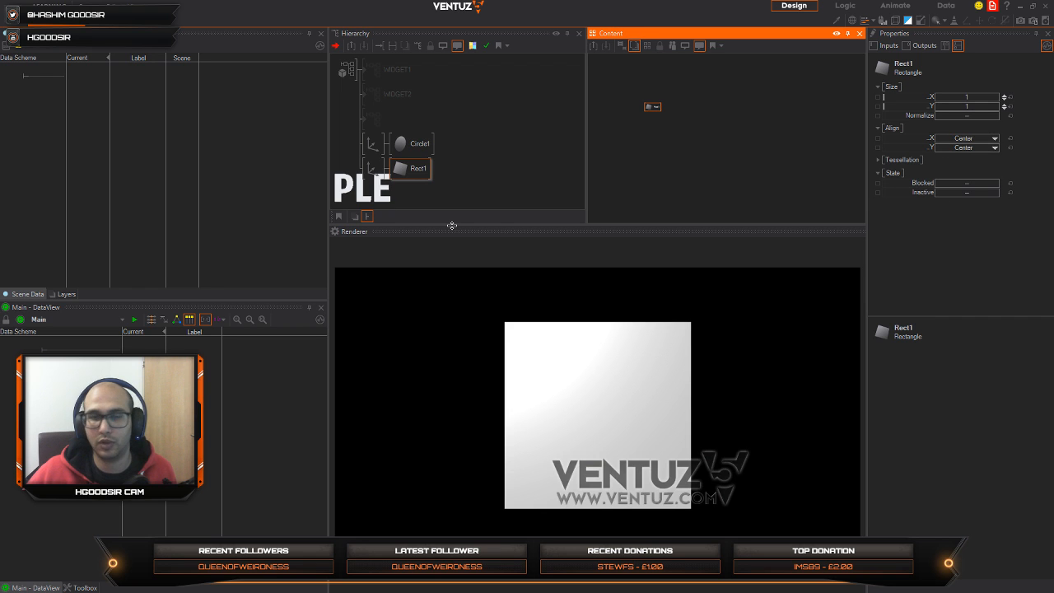
pyautogui.click(372, 170)
pyautogui.press('Delete')
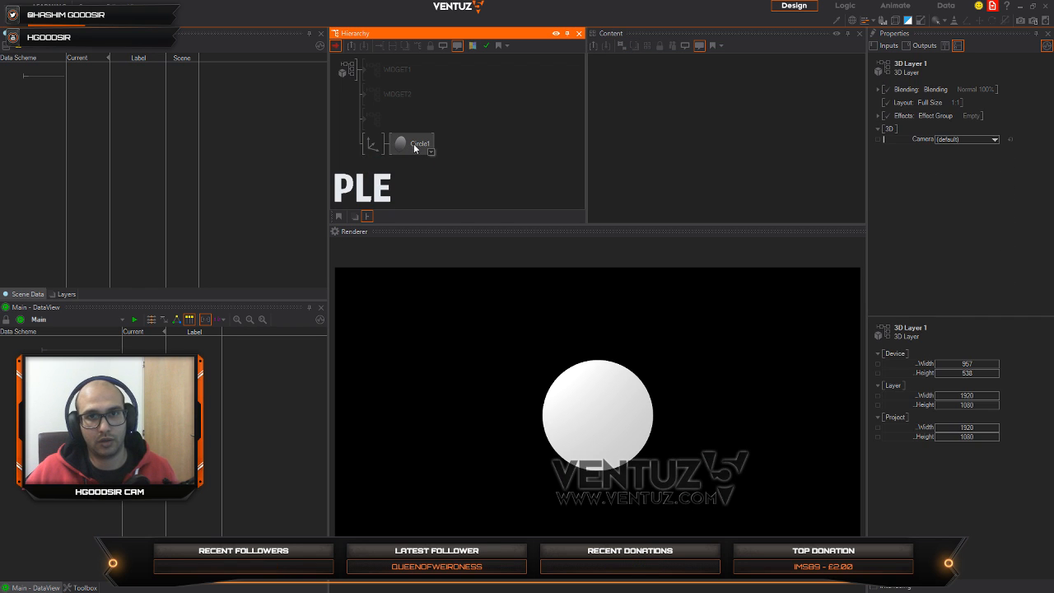
# Step: Set the overall scaling factor of the circle's Axis to 12.1 and the Circle's hole size to 0.91
pyautogui.click(414, 143)
pyautogui.click(374, 148)
pyautogui.moveTo(987, 243); pyautogui.dragTo(985, 245)
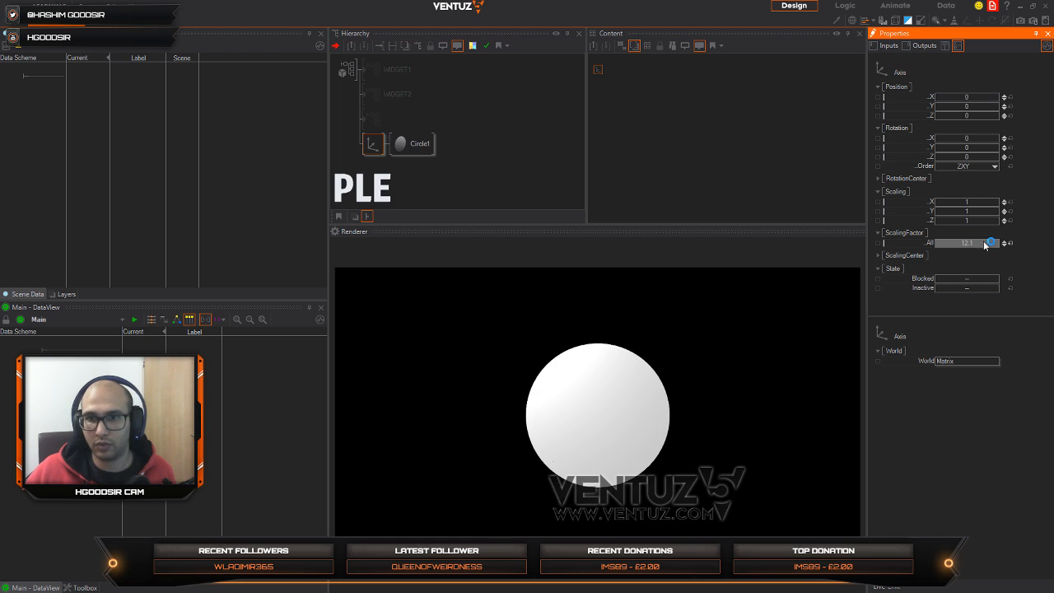
pyautogui.click(431, 142)
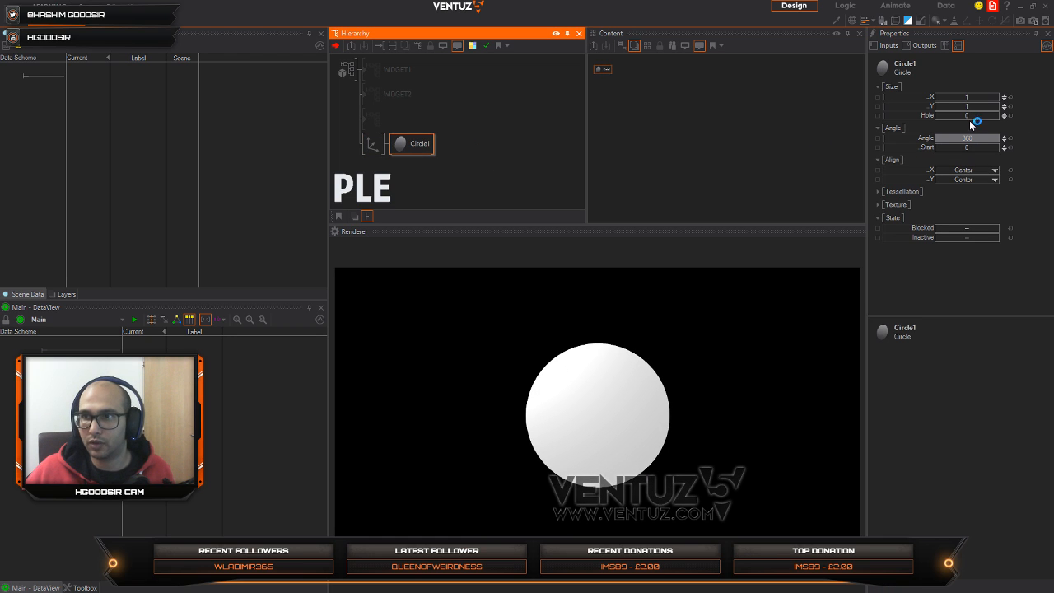
pyautogui.moveTo(971, 120)
pyautogui.mouseDown()
pyautogui.moveTo(993, 113)
pyautogui.moveTo(983, 125)
pyautogui.mouseUp()
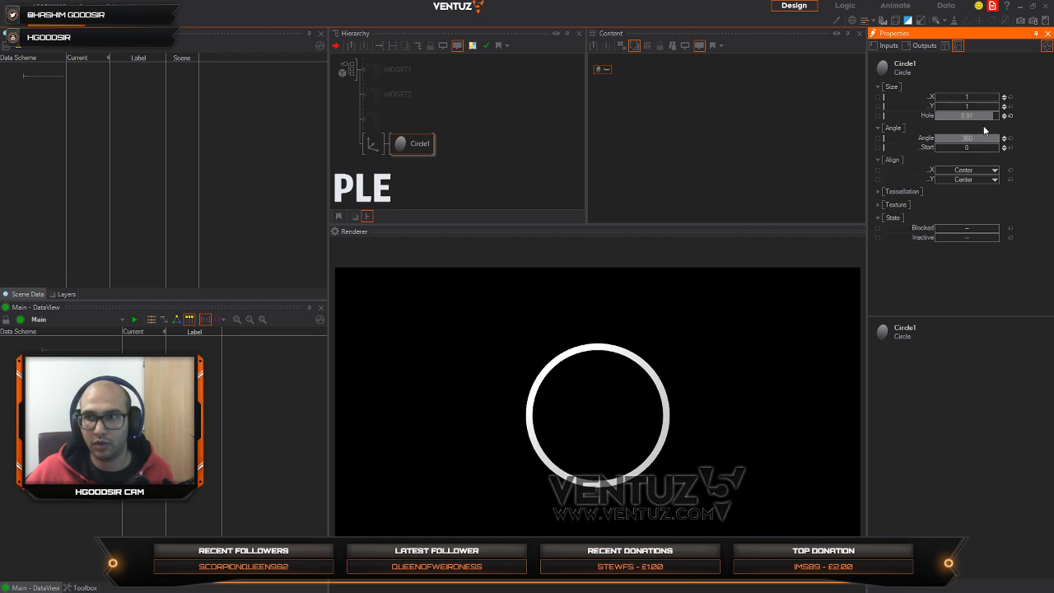
# Step: Turn the Circle into a thick diamond outline by setting its tessellation segments to 2 and its hole size to 0.748
pyautogui.click(893, 192)
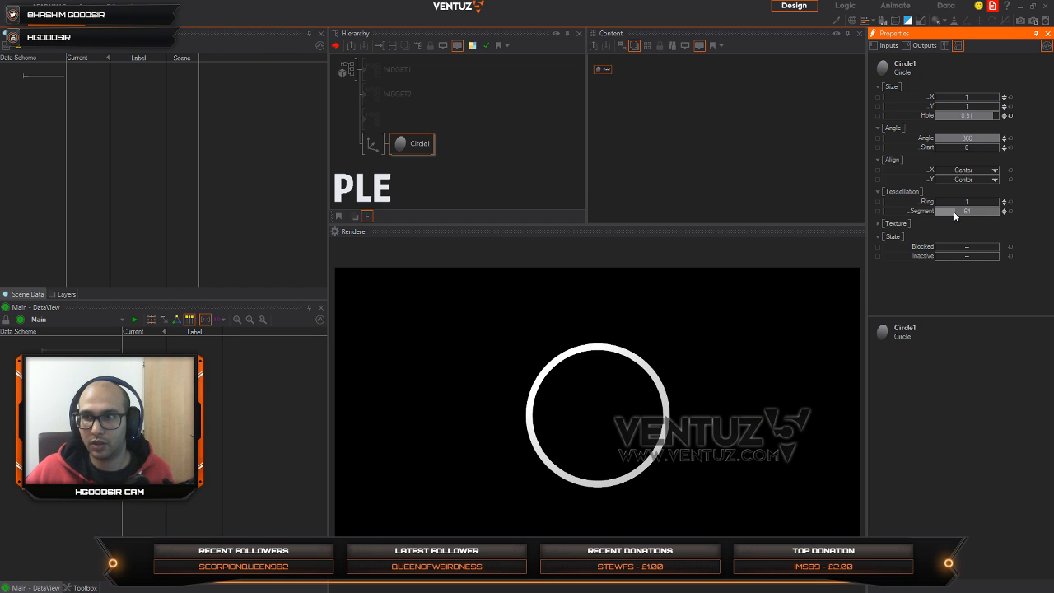
pyautogui.moveTo(945, 212); pyautogui.dragTo(937, 213)
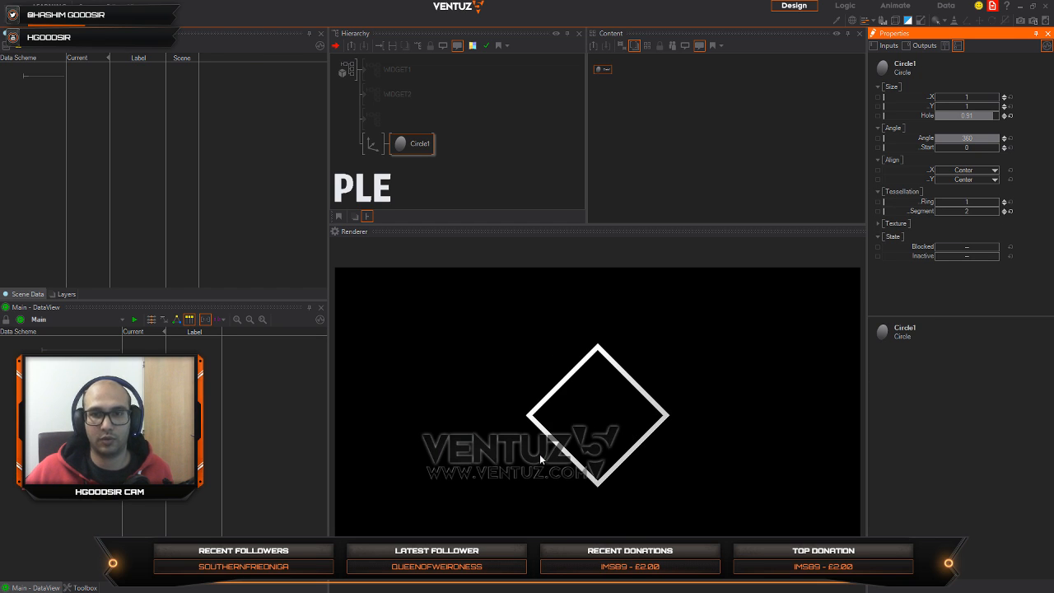
pyautogui.click(389, 159)
pyautogui.click(412, 145)
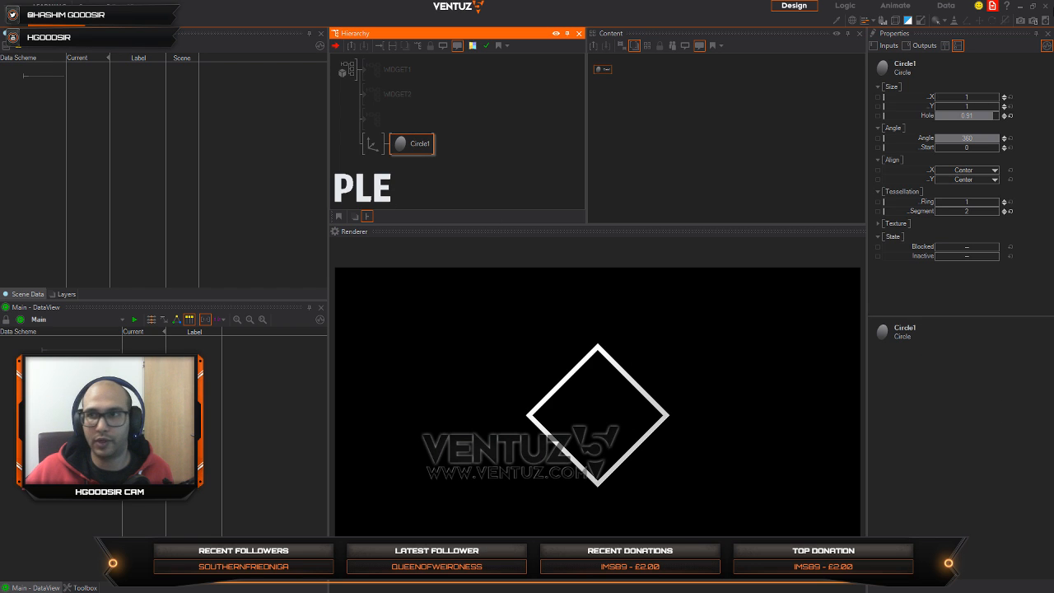
pyautogui.moveTo(990, 115); pyautogui.dragTo(968, 117)
# Step: Duplicate the diamond's Axis branch, setting the copy's overall scaling factor to 7.53 and its Circle's hole size to 0.991
pyautogui.click(371, 144)
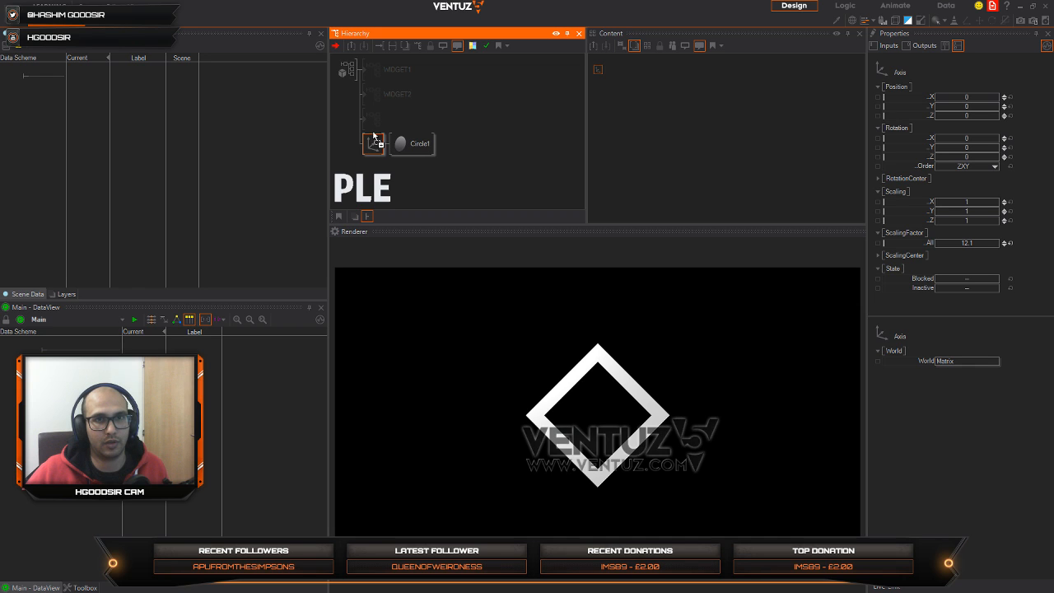
pyautogui.keyDown('ctrl'); pyautogui.moveTo(373, 137); pyautogui.dragTo(372, 157); pyautogui.keyUp('ctrl')
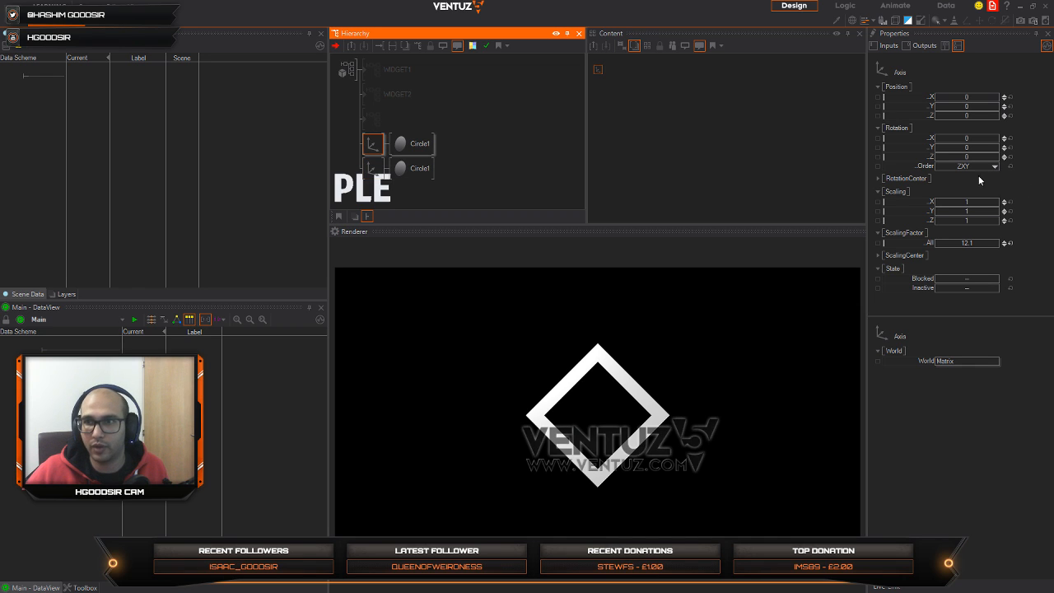
pyautogui.moveTo(980, 243); pyautogui.dragTo(949, 242)
pyautogui.click(419, 143)
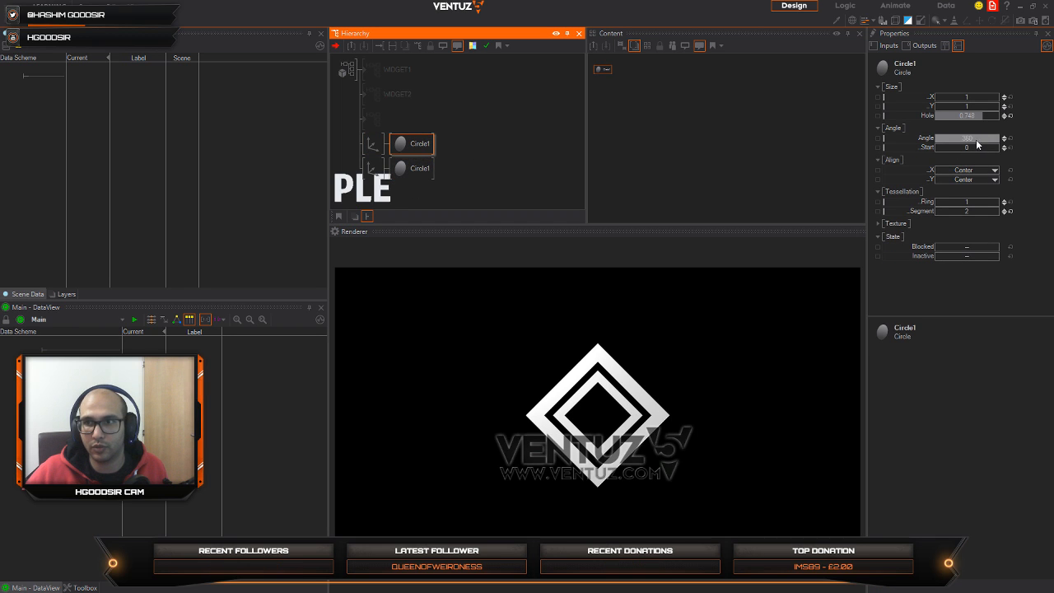
pyautogui.moveTo(982, 119)
pyautogui.mouseDown()
pyautogui.moveTo(964, 117)
pyautogui.moveTo(1000, 118)
pyautogui.mouseUp()
# Step: Duplicate the thin inner diamond's Axis branch, setting the copy's overall scaling factor to 18.23 and its Circle's hole size to 0.9931
pyautogui.click(370, 146)
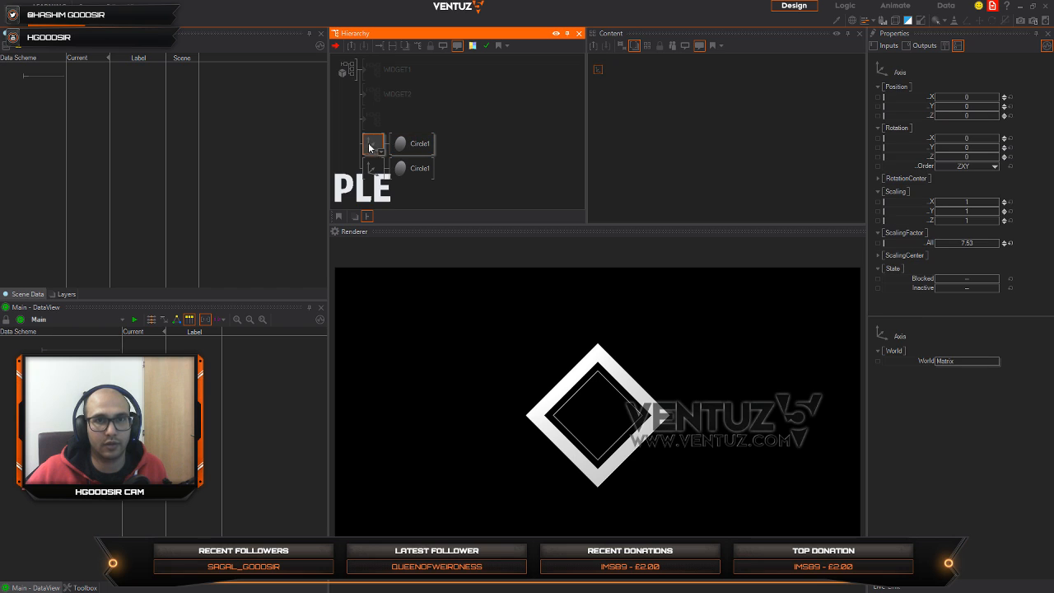
pyautogui.keyDown('ctrl'); pyautogui.moveTo(371, 137); pyautogui.dragTo(371, 138); pyautogui.keyUp('ctrl')
pyautogui.click(370, 142)
pyautogui.moveTo(966, 242); pyautogui.dragTo(1000, 243)
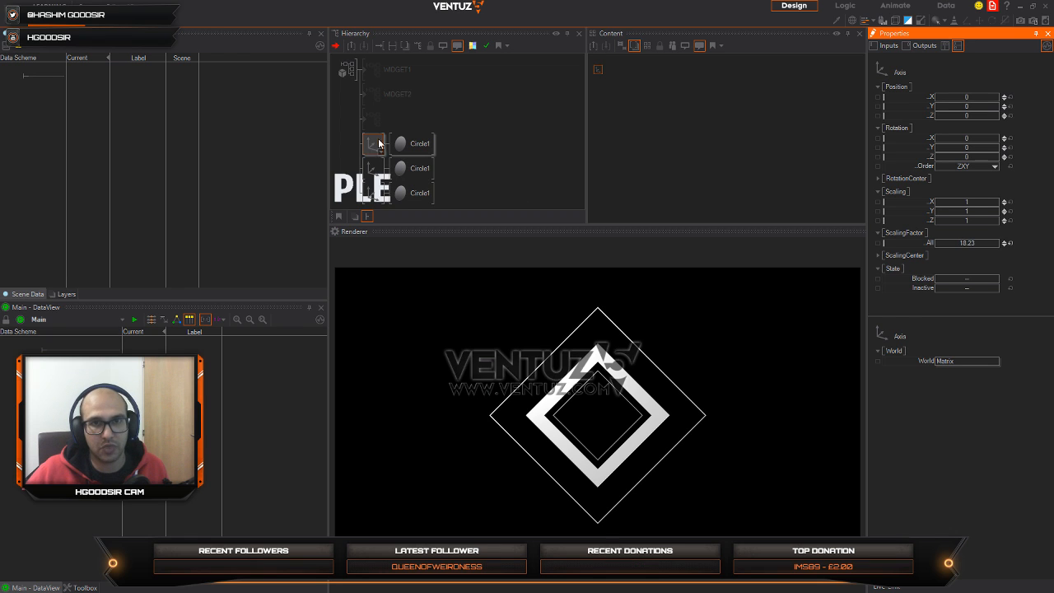
pyautogui.click(412, 144)
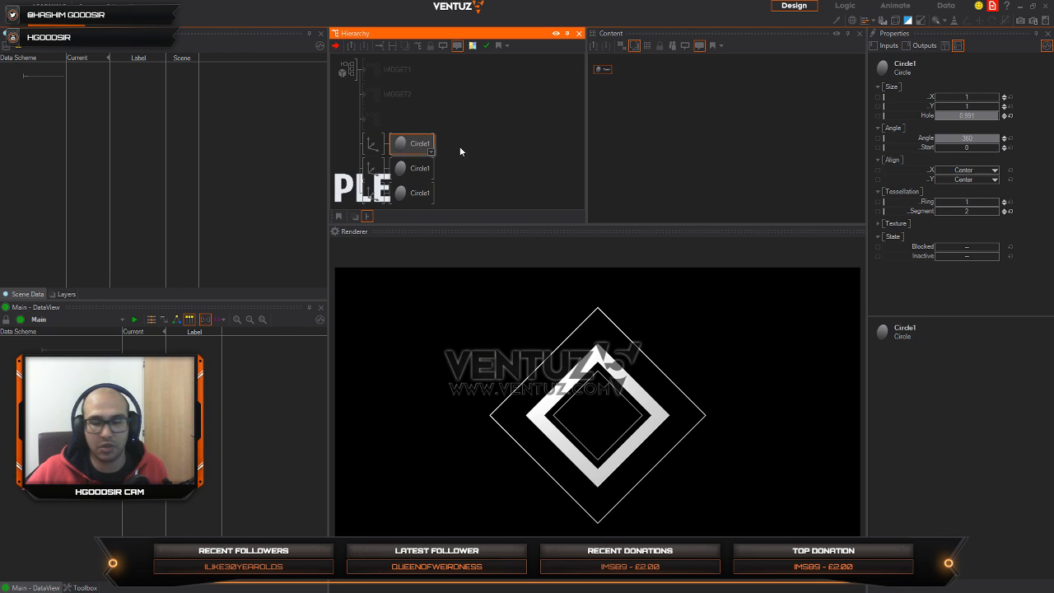
pyautogui.click(995, 120)
pyautogui.moveTo(995, 120); pyautogui.dragTo(998, 120)
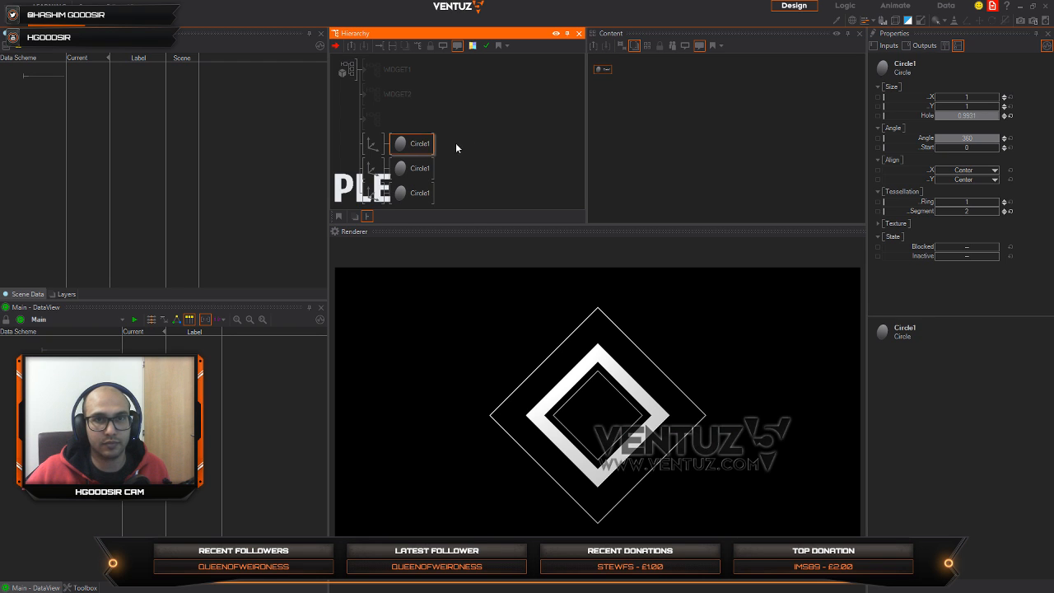
# Step: Duplicate the thick diamond's Axis branch above the others and reset the new Circle's tessellation segments to the default 64
pyautogui.click(368, 146)
pyautogui.click(369, 145)
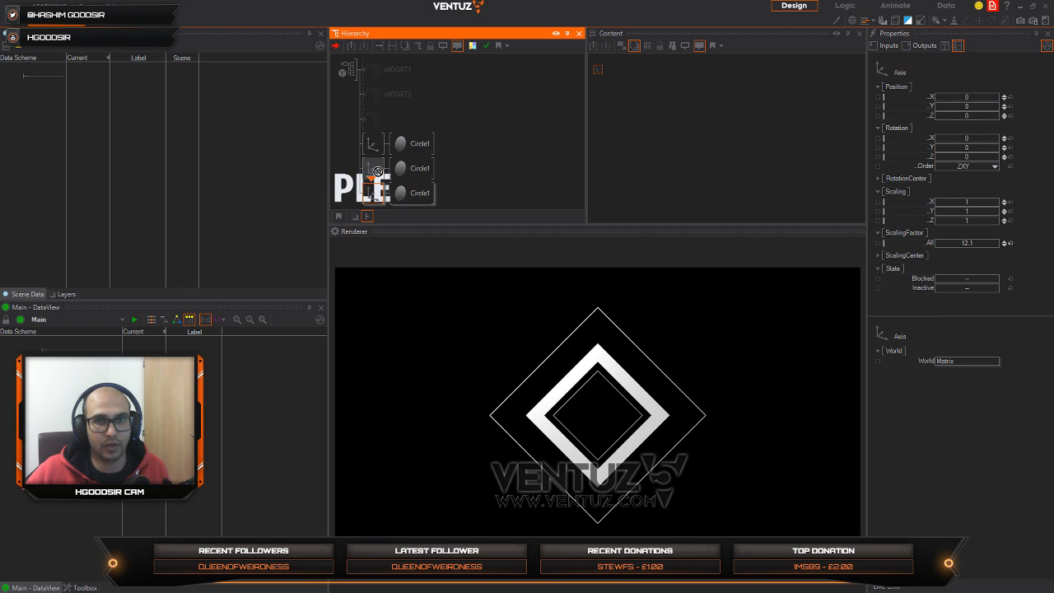
pyautogui.click(404, 143)
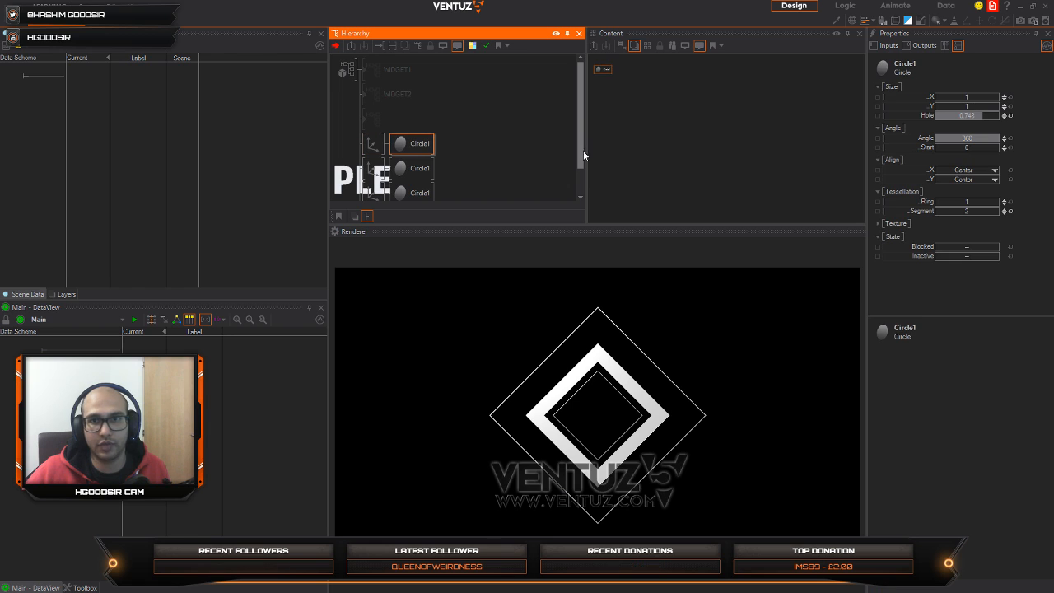
pyautogui.click(609, 72)
pyautogui.scroll(-1, 428, 115)
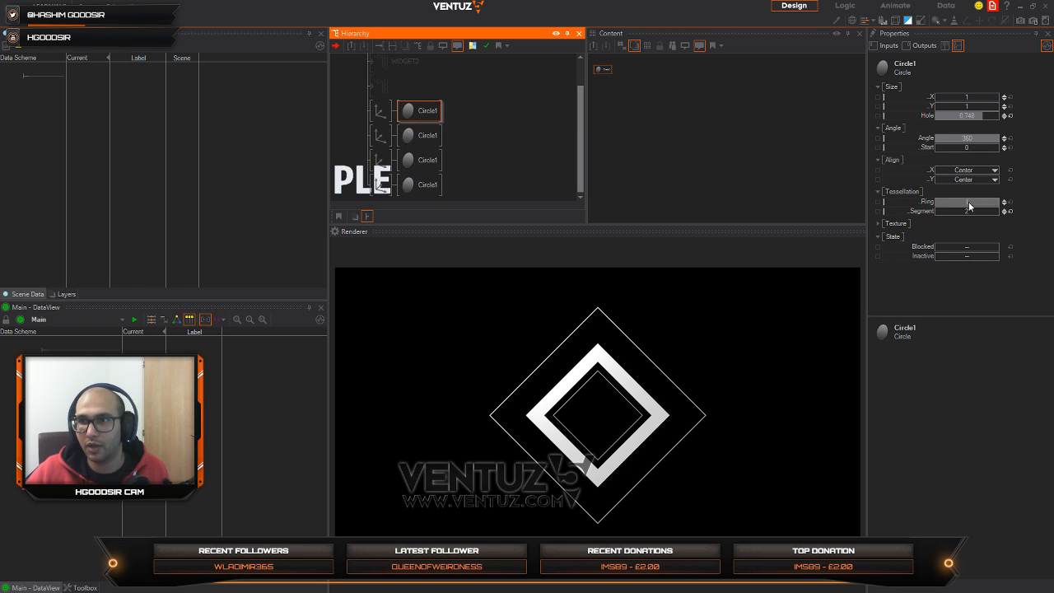
pyautogui.click(1011, 212)
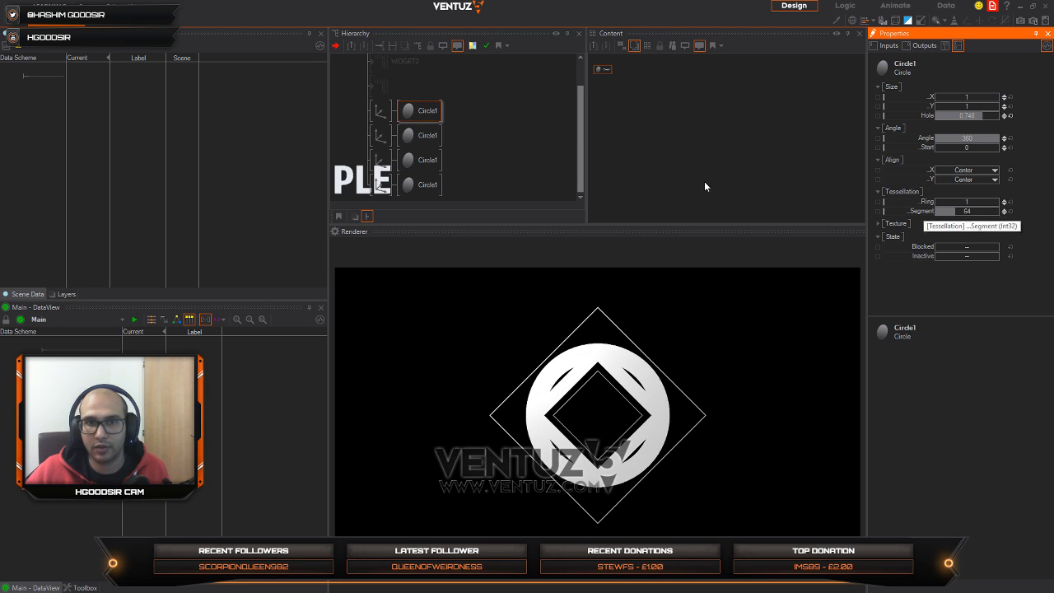
# Step: Reset the new Circle's hole size to 0 and set its Axis's overall scaling factor to 3.08
pyautogui.click(381, 110)
pyautogui.click(420, 110)
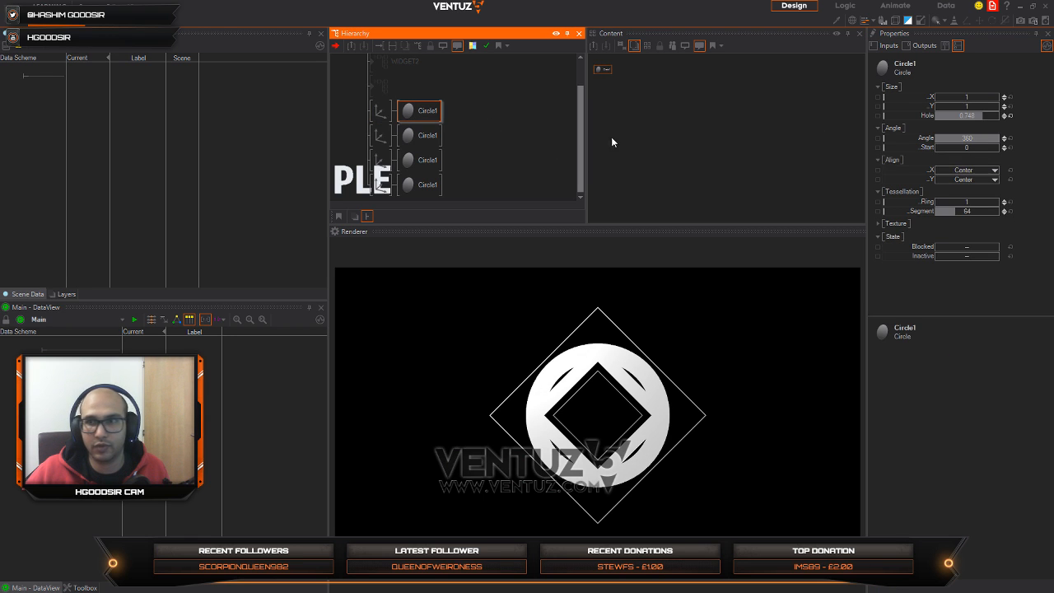
pyautogui.click(1010, 115)
pyautogui.click(380, 110)
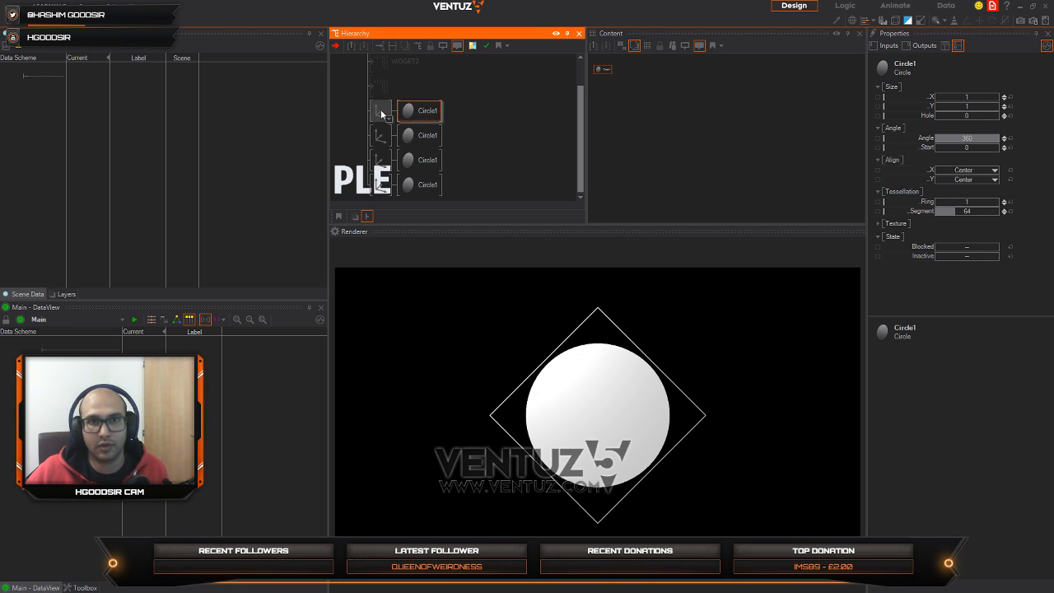
pyautogui.moveTo(979, 243); pyautogui.dragTo(957, 243)
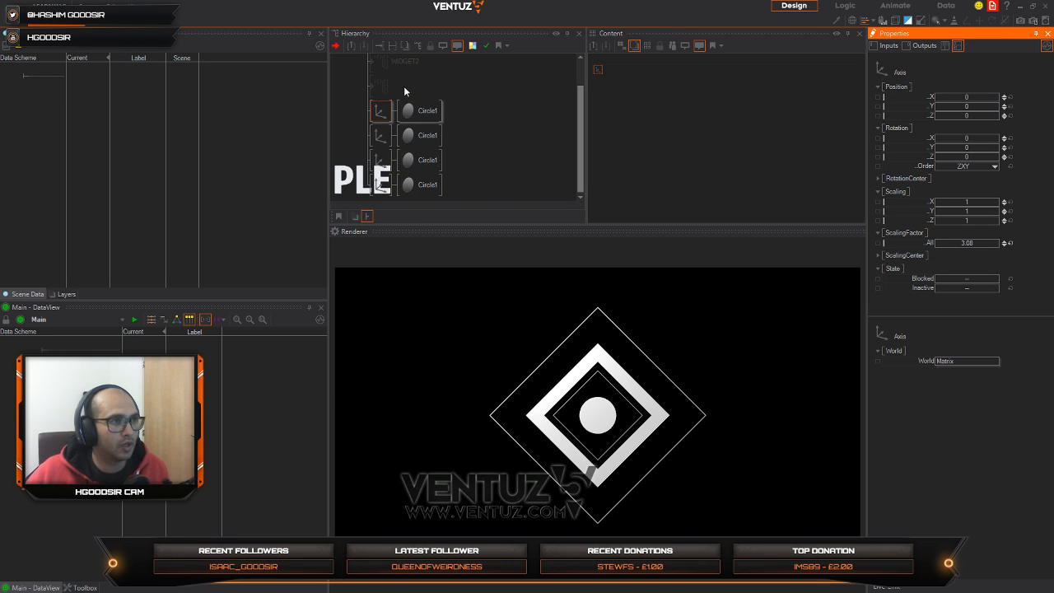
# Step: Try smaller angles on the thin inner diamond's Circle and return its angle to 360
pyautogui.click(419, 159)
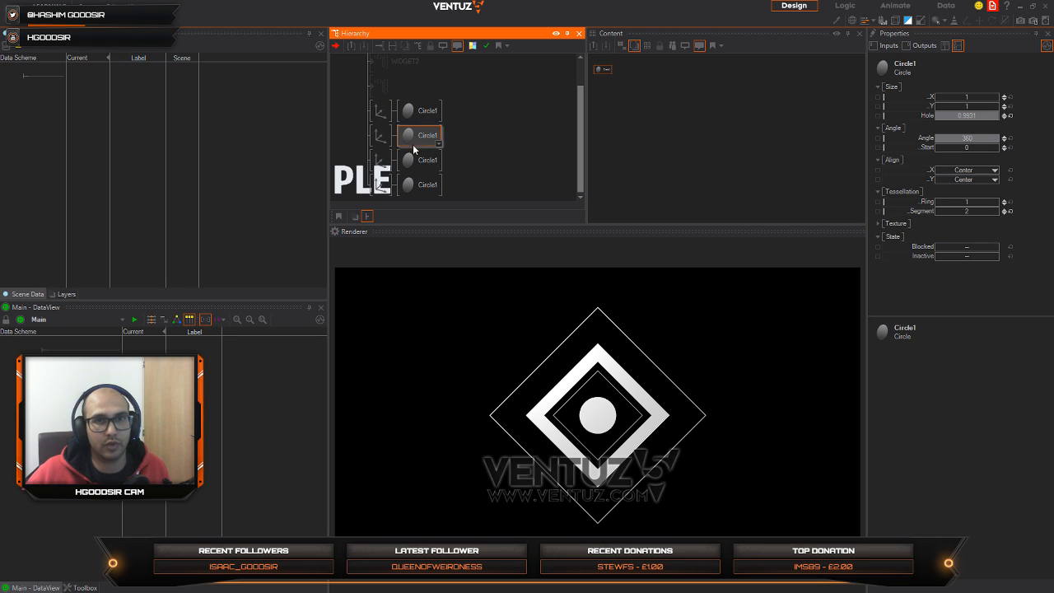
pyautogui.moveTo(992, 134); pyautogui.dragTo(936, 138)
pyautogui.moveTo(999, 140); pyautogui.dragTo(1001, 139)
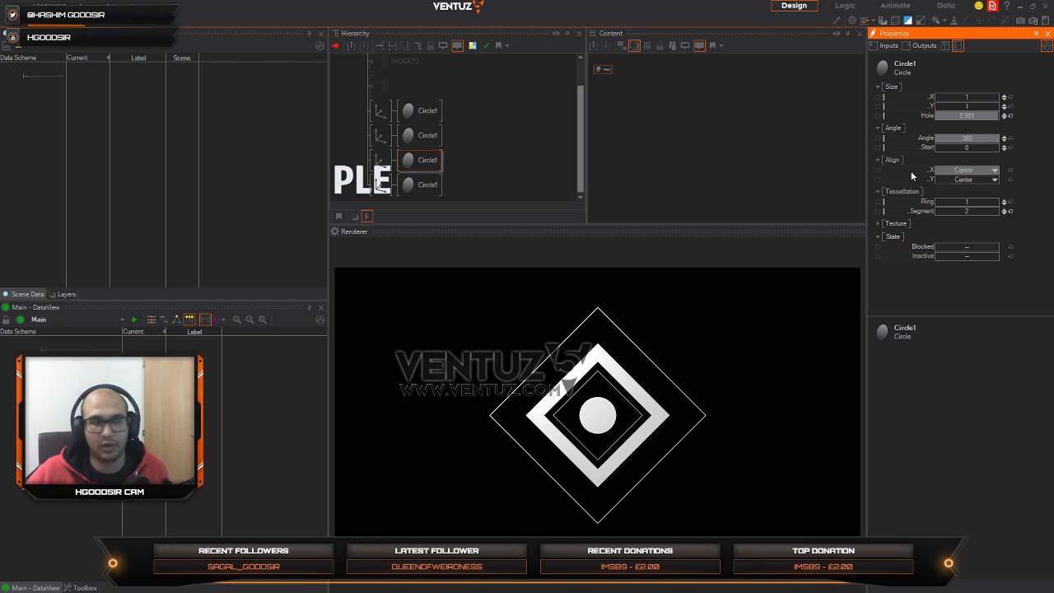
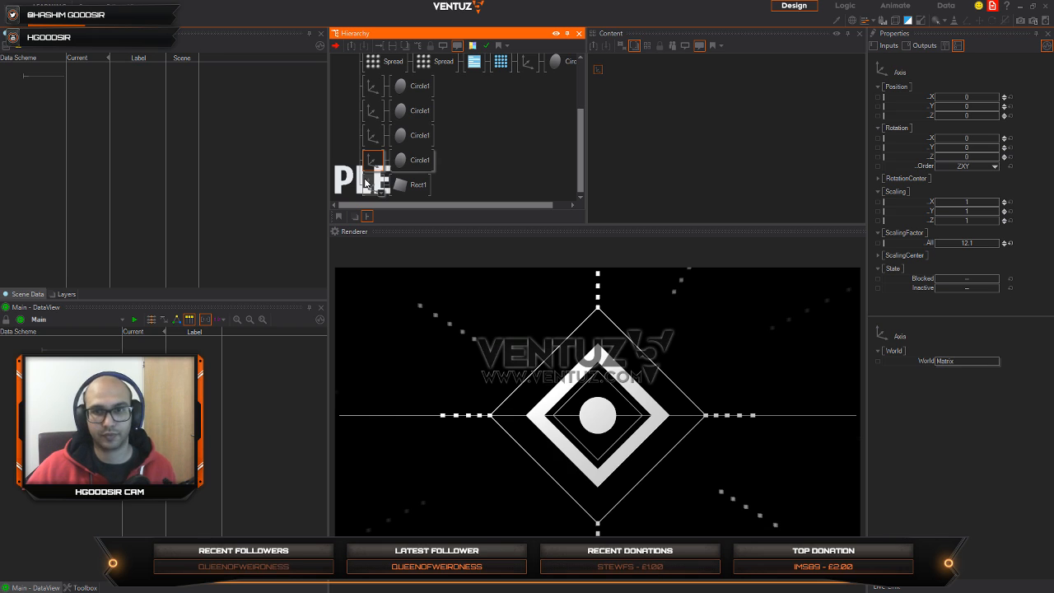
# Step: Identify the diamond branches by blocking them briefly, and enlarge the central disc's Circle hole so only a thin ring remains
pyautogui.click(372, 135)
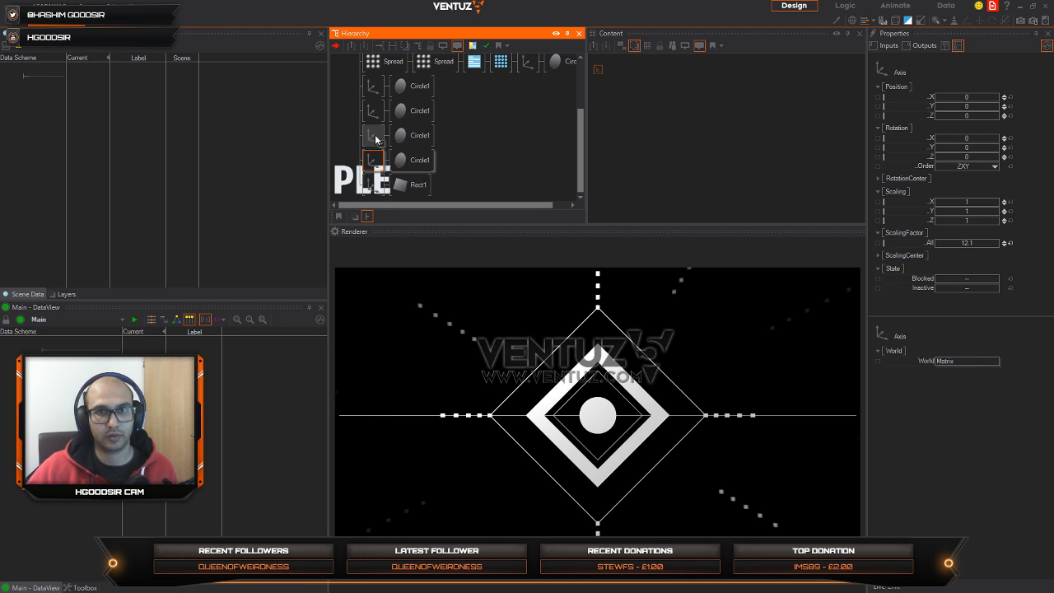
pyautogui.click(372, 111)
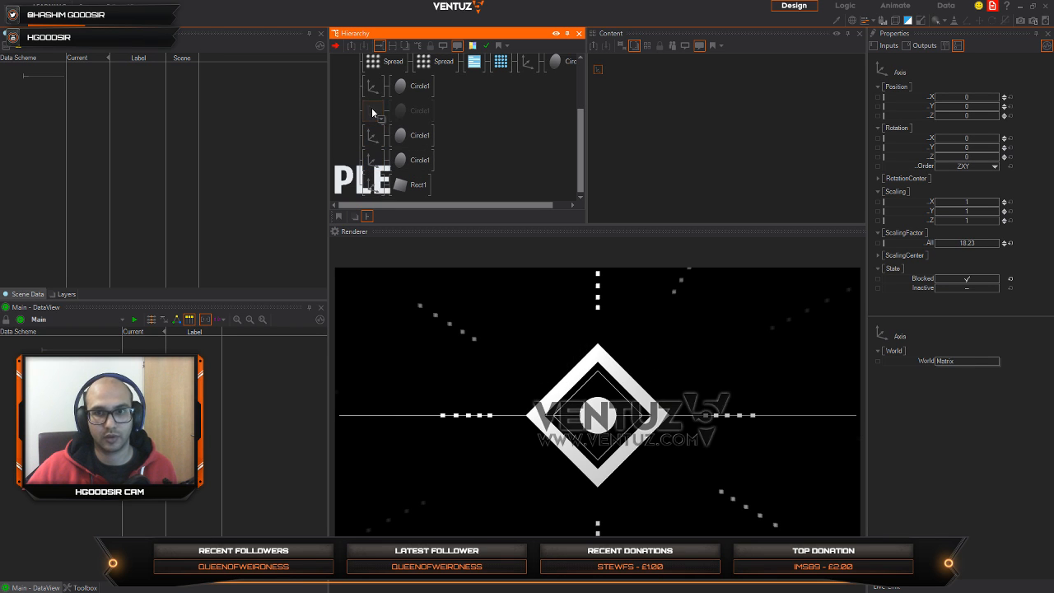
pyautogui.click(371, 90)
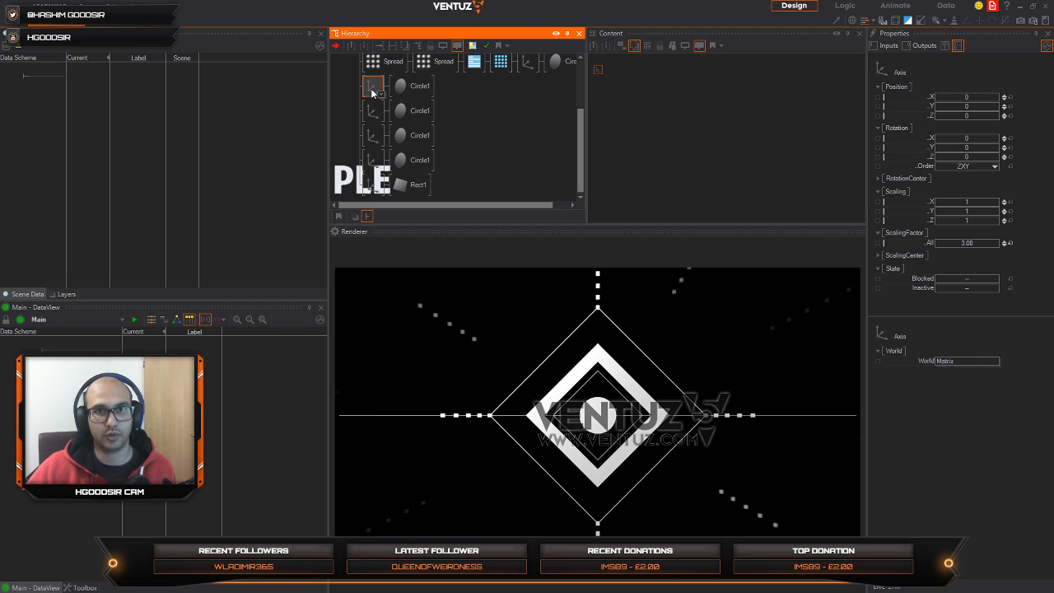
pyautogui.click(411, 86)
pyautogui.moveTo(971, 115); pyautogui.dragTo(998, 113)
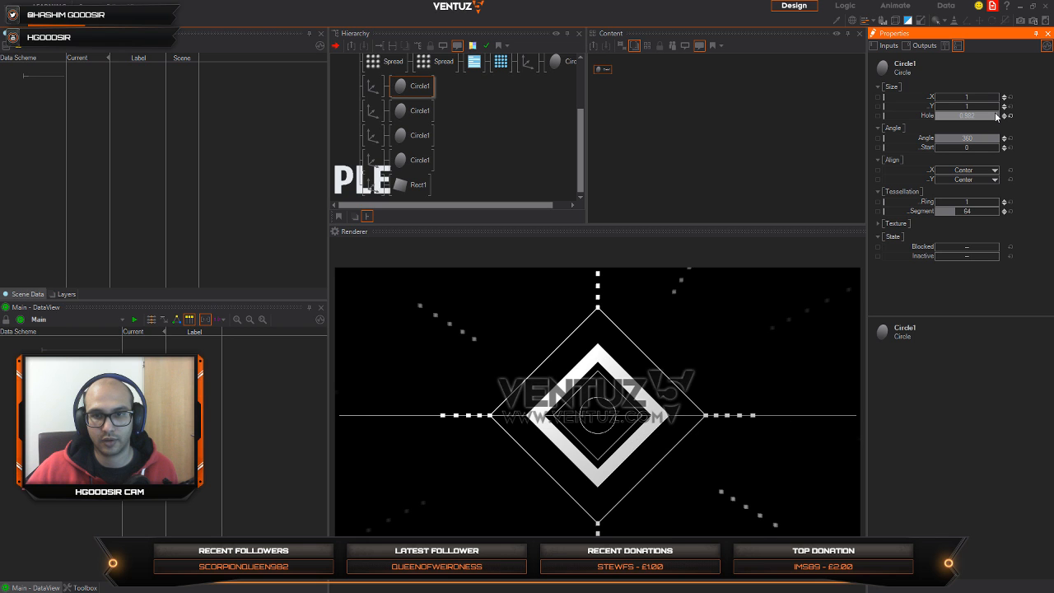
# Step: Add a Group node in front of the Spread chain in the current widget
pyautogui.click(438, 112)
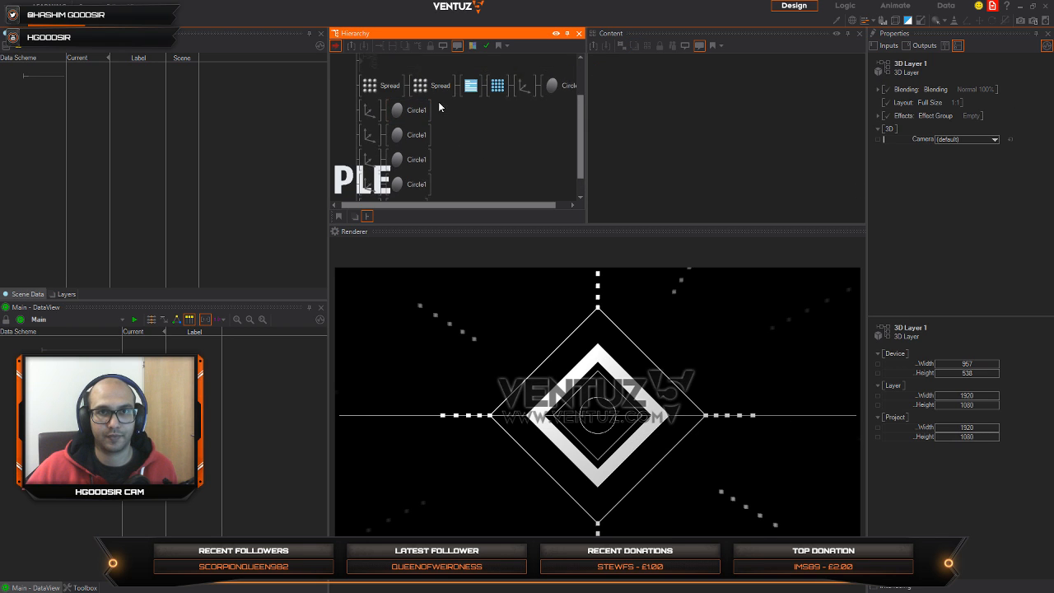
pyautogui.scroll(1, 471, 117)
pyautogui.scroll(-1, 466, 98)
pyautogui.doubleClick(471, 120)
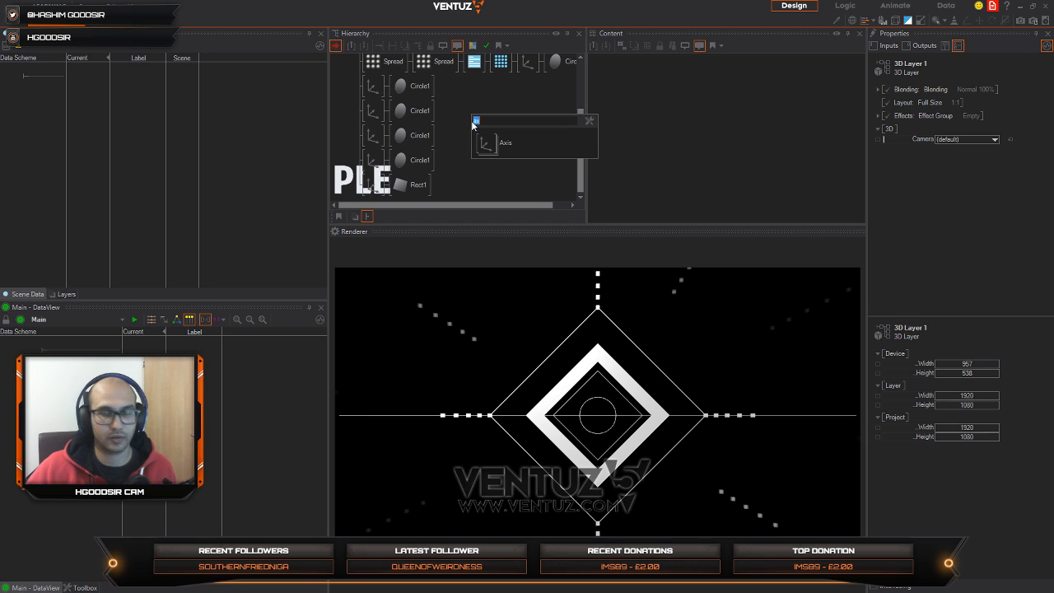
pyautogui.write('gr')
pyautogui.moveTo(490, 236); pyautogui.dragTo(368, 64)
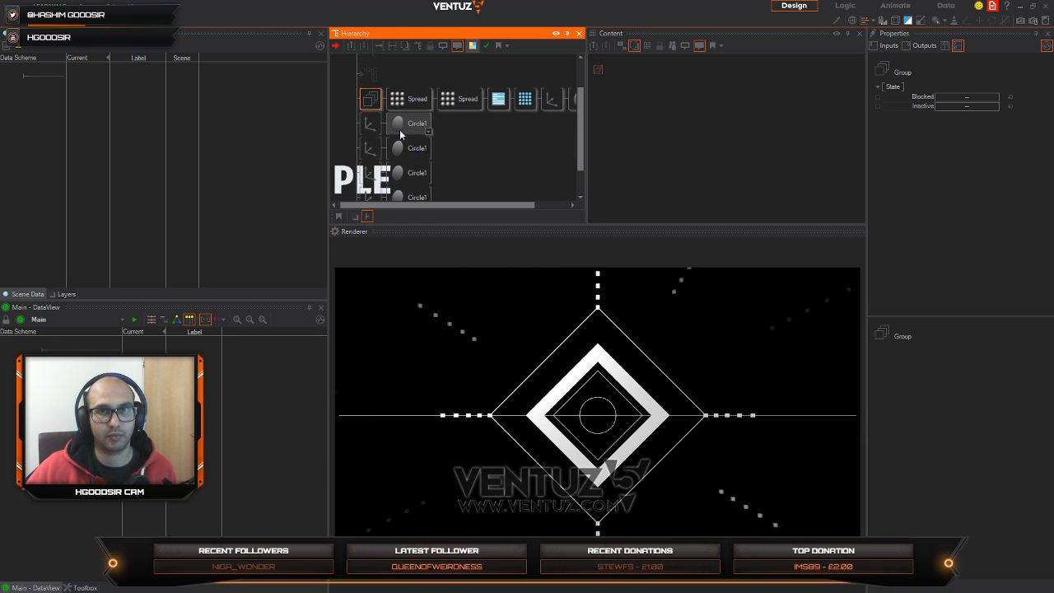
pyautogui.keyDown('ctrl'); pyautogui.click(371, 119); pyautogui.keyUp('ctrl')
pyautogui.keyDown('ctrl'); pyautogui.click(372, 140); pyautogui.keyUp('ctrl')
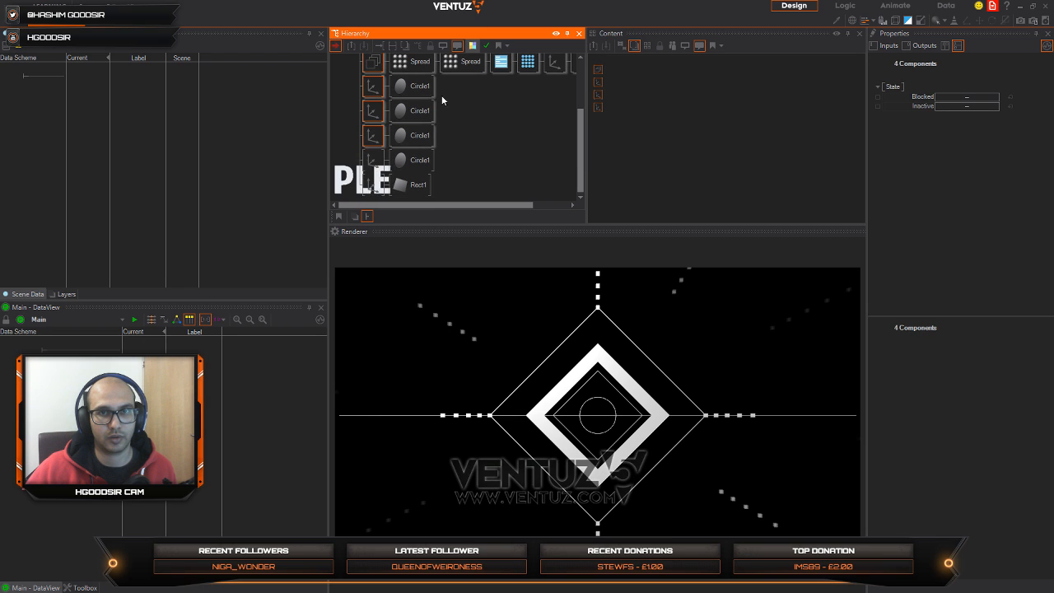
pyautogui.keyDown('ctrl'); pyautogui.click(371, 159); pyautogui.keyUp('ctrl')
pyautogui.scroll(2, 396, 75)
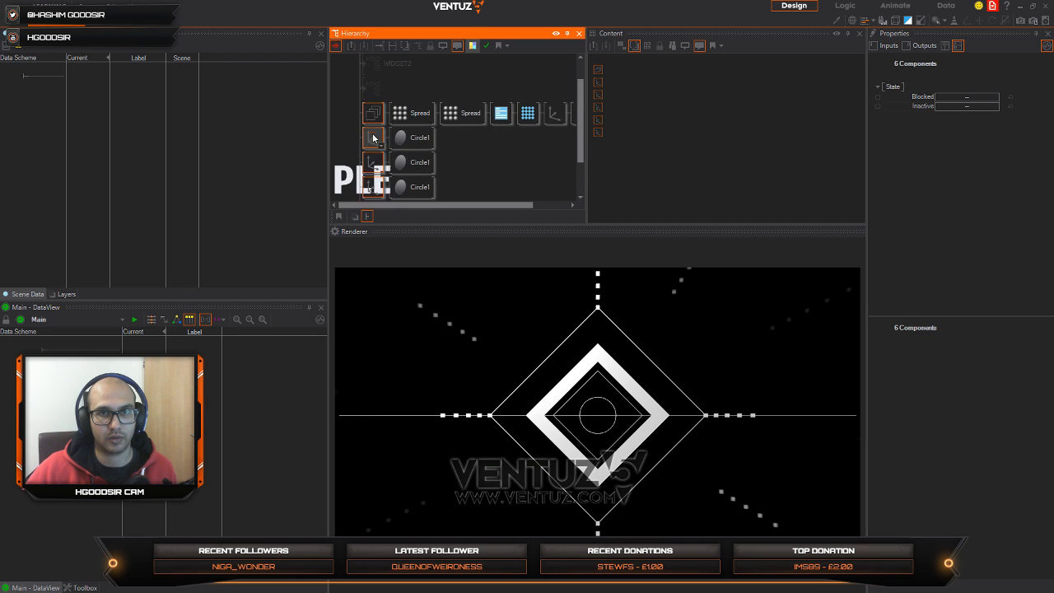
# Step: Move the four Circle Axis branches and the Rect1 Axis branch together under the new Group
pyautogui.click(373, 138)
pyautogui.scroll(-2, 372, 168)
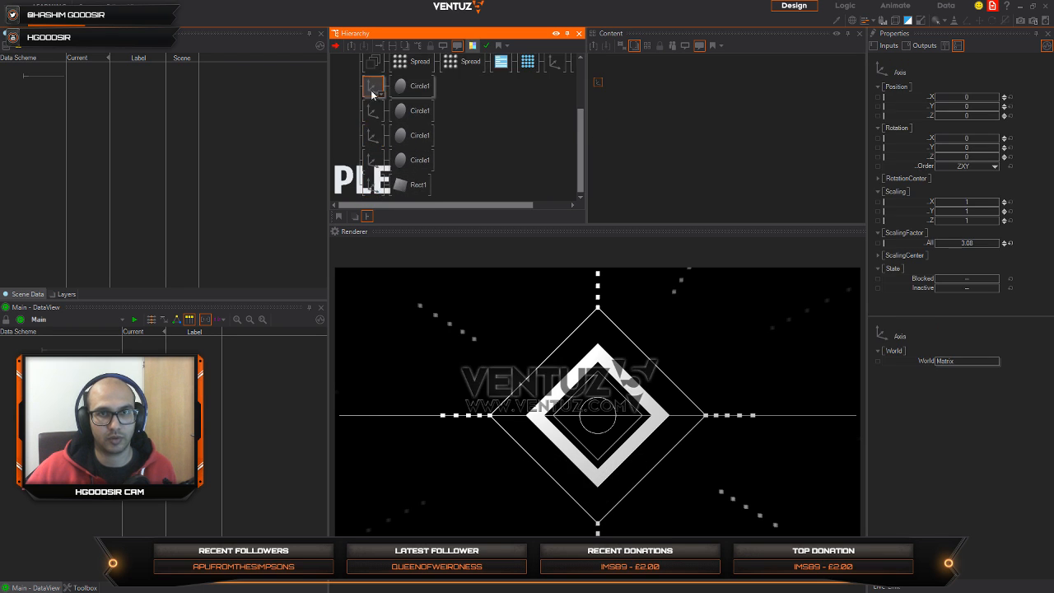
pyautogui.keyDown('ctrl'); pyautogui.click(372, 110); pyautogui.keyUp('ctrl')
pyautogui.keyDown('ctrl'); pyautogui.click(373, 135); pyautogui.keyUp('ctrl')
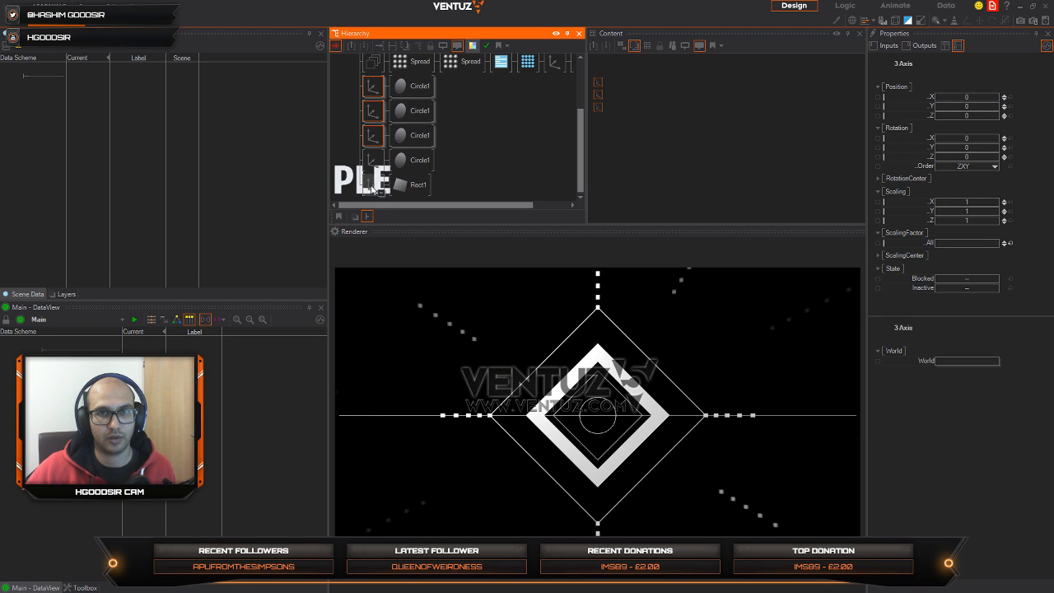
pyautogui.moveTo(377, 82); pyautogui.dragTo(393, 72)
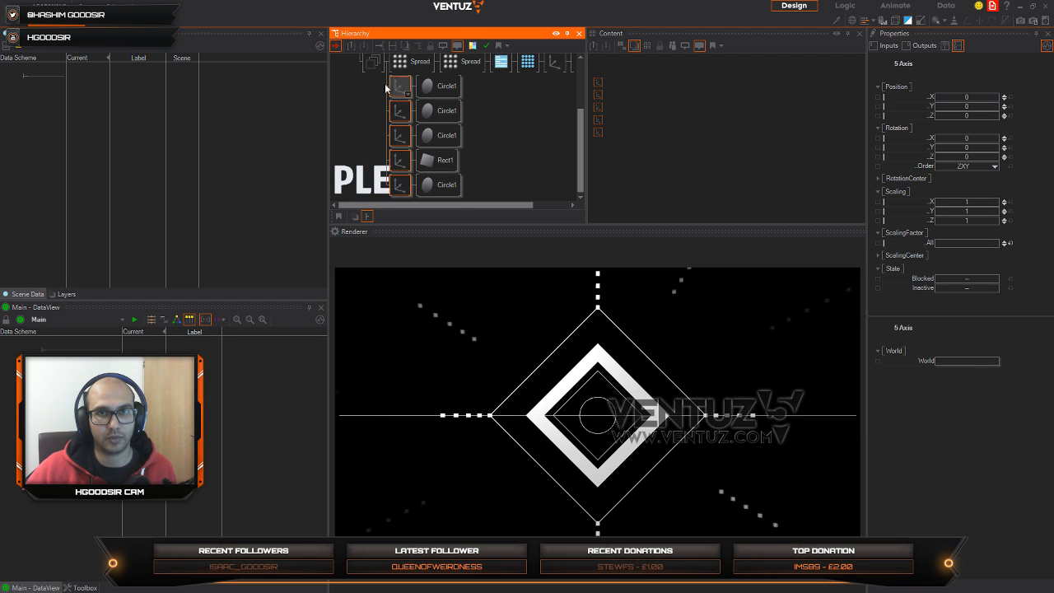
pyautogui.scroll(1, 377, 68)
pyautogui.click(377, 102)
pyautogui.scroll(1, 372, 140)
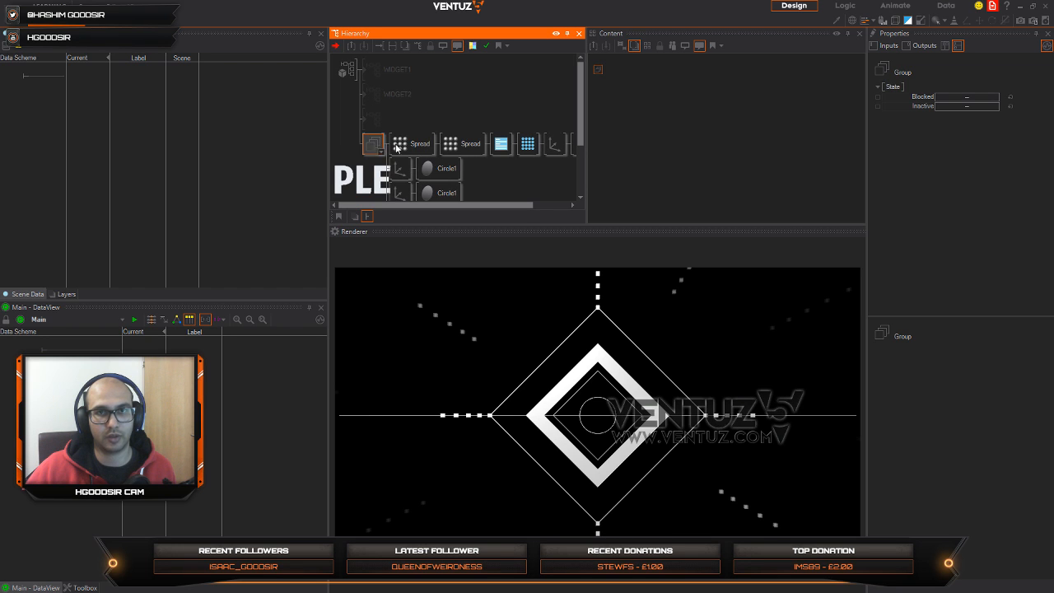
pyautogui.scroll(-2, 396, 146)
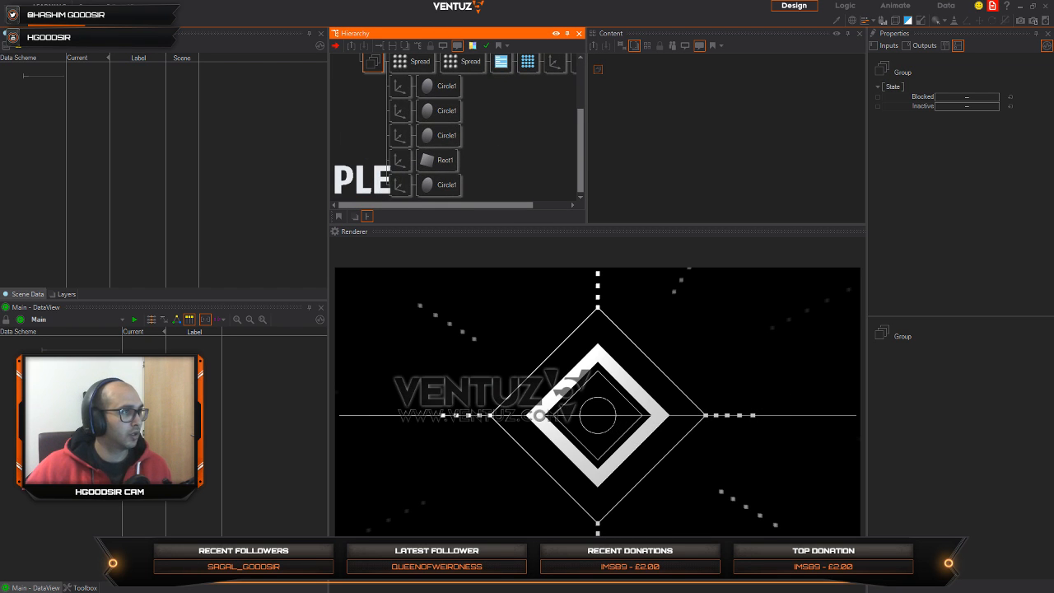
# Step: Insert an Axis between the Group and its child branches
pyautogui.doubleClick(372, 113)
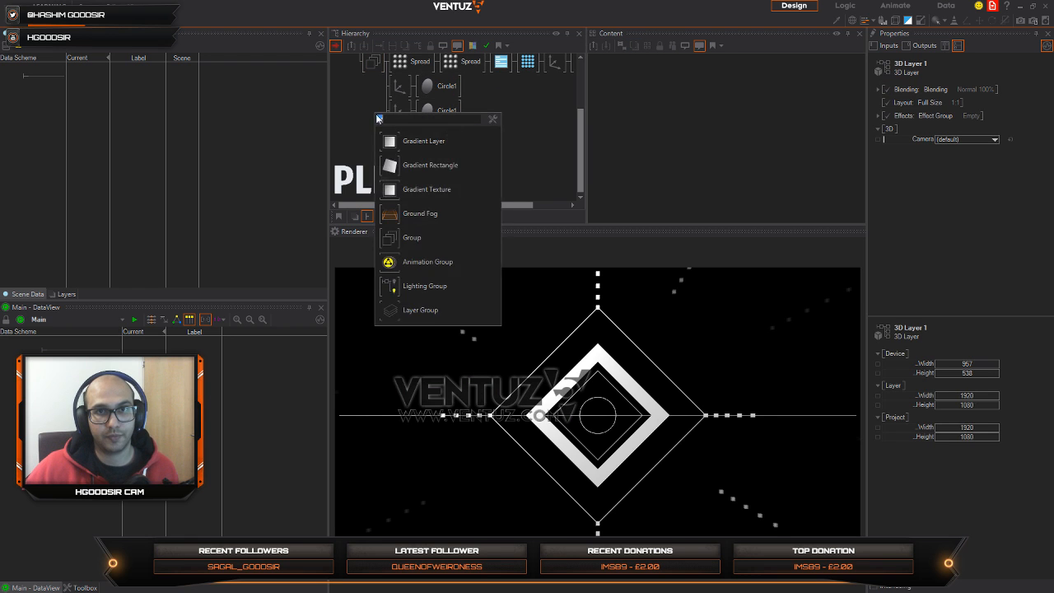
pyautogui.write('ax')
pyautogui.click(396, 149)
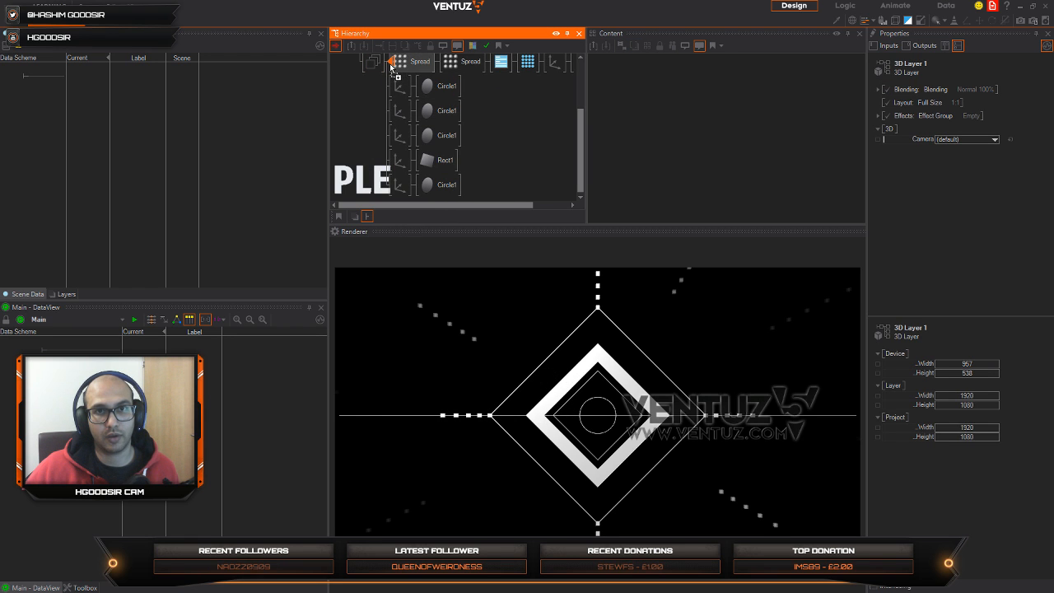
pyautogui.click(392, 69)
# Step: Try rotating the whole group with the new Axis, and reset its X and Y rotation to 0
pyautogui.moveTo(967, 140)
pyautogui.mouseDown()
pyautogui.moveTo(977, 140)
pyautogui.moveTo(970, 148)
pyautogui.mouseUp()
pyautogui.click(1010, 149)
pyautogui.click(1010, 138)
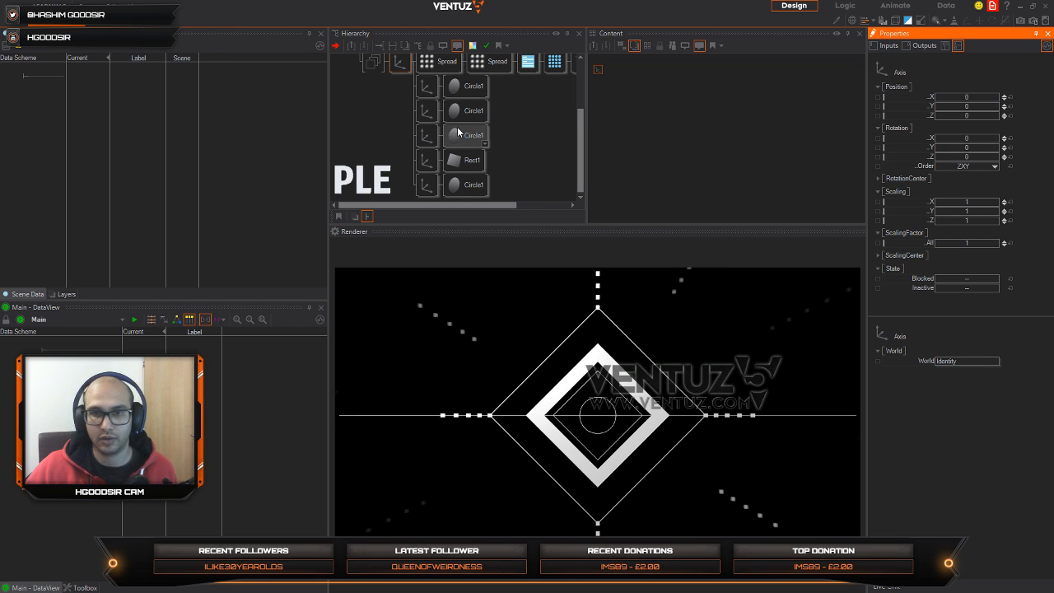
pyautogui.click(391, 127)
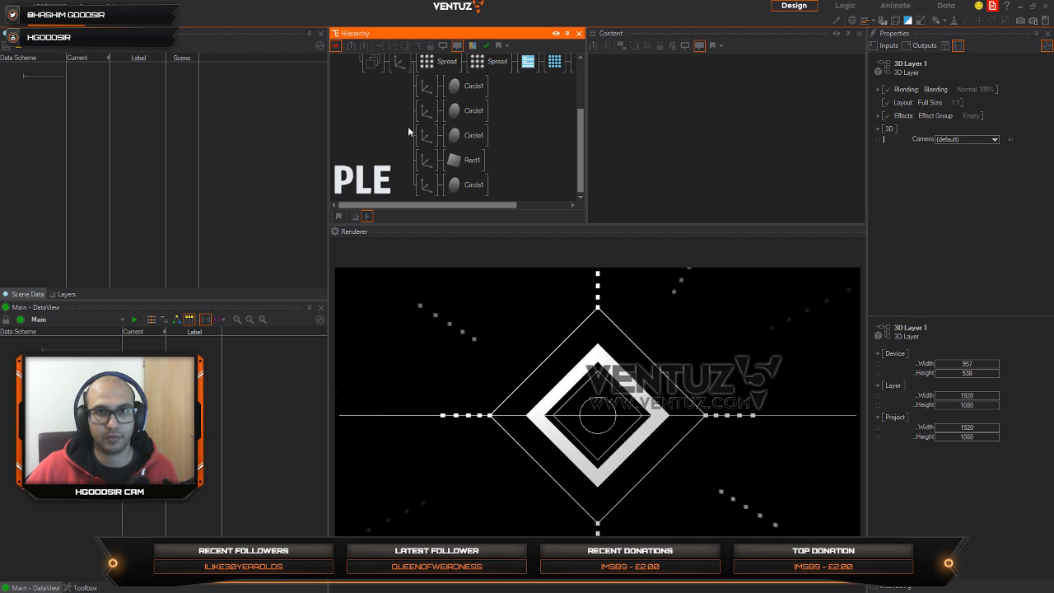
# Step: Copy the Render Options and Point Options from the Spread chain in front of the Rect1 line's Axis
pyautogui.click(426, 161)
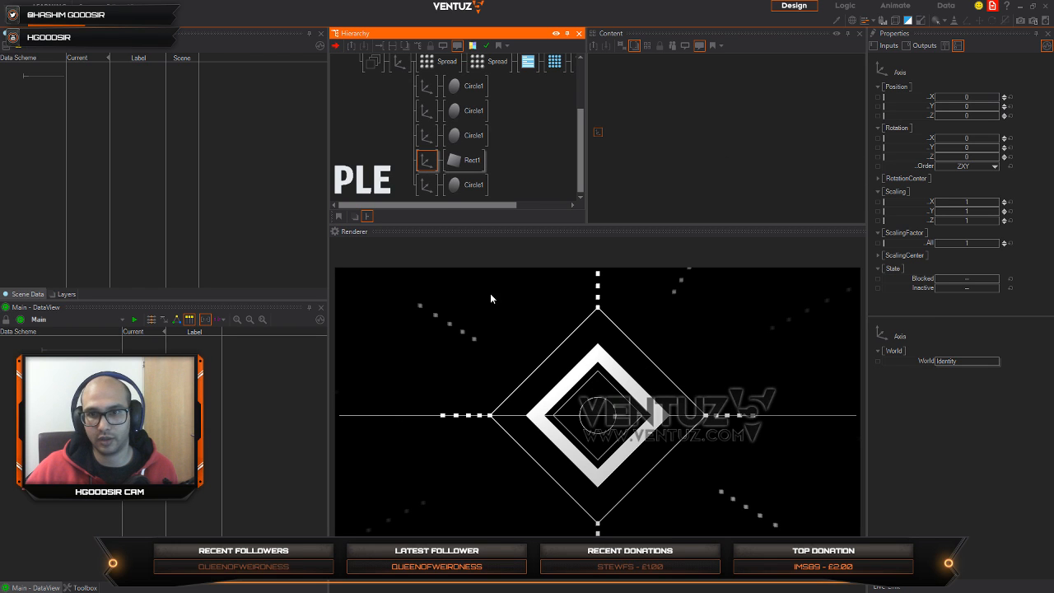
pyautogui.moveTo(534, 65); pyautogui.dragTo(422, 161)
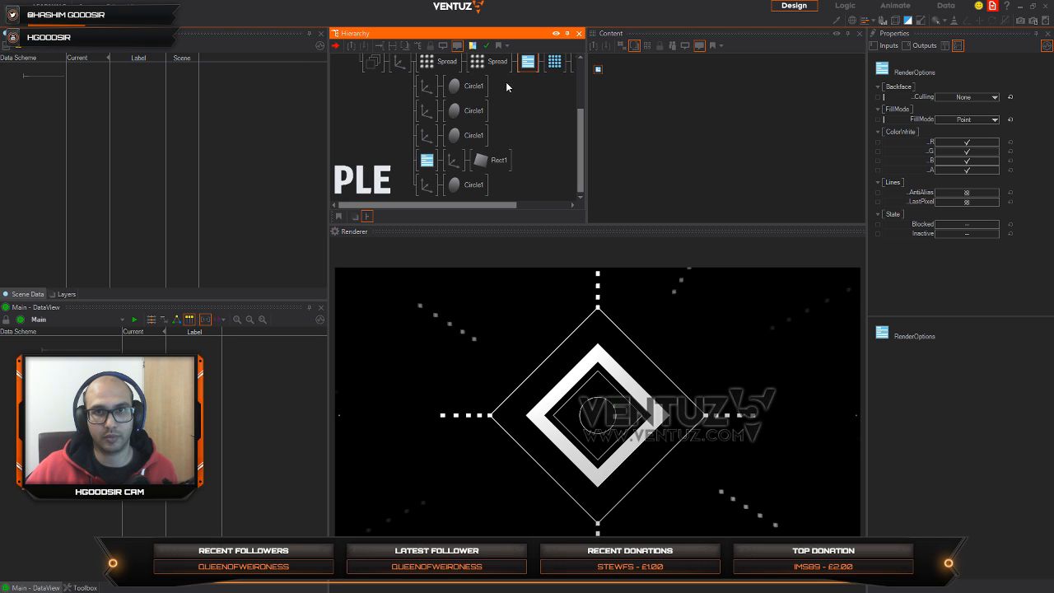
pyautogui.click(554, 63)
pyautogui.moveTo(554, 74); pyautogui.dragTo(451, 162)
pyautogui.click(426, 159)
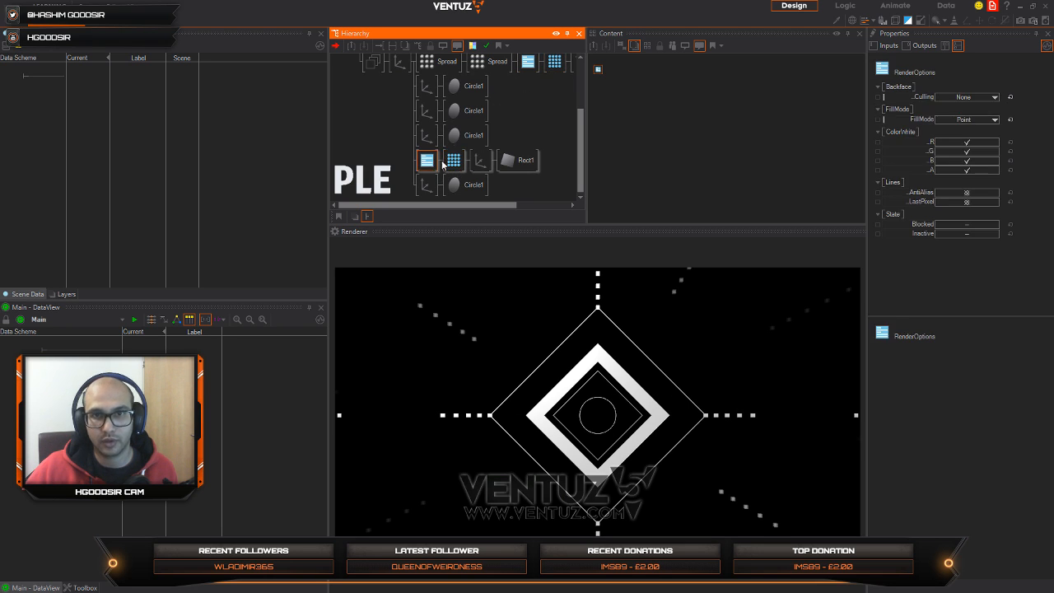
# Step: Set the Rect1 rectangle's X tessellation to 13 to turn the line into a row of points
pyautogui.click(526, 160)
pyautogui.click(599, 71)
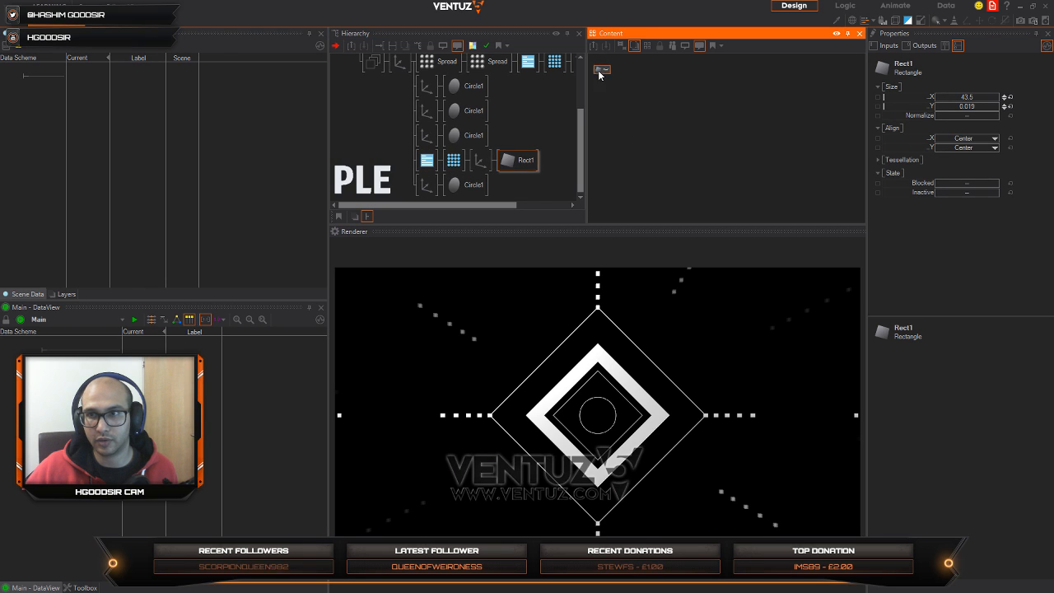
pyautogui.click(878, 159)
pyautogui.moveTo(977, 170); pyautogui.dragTo(941, 170)
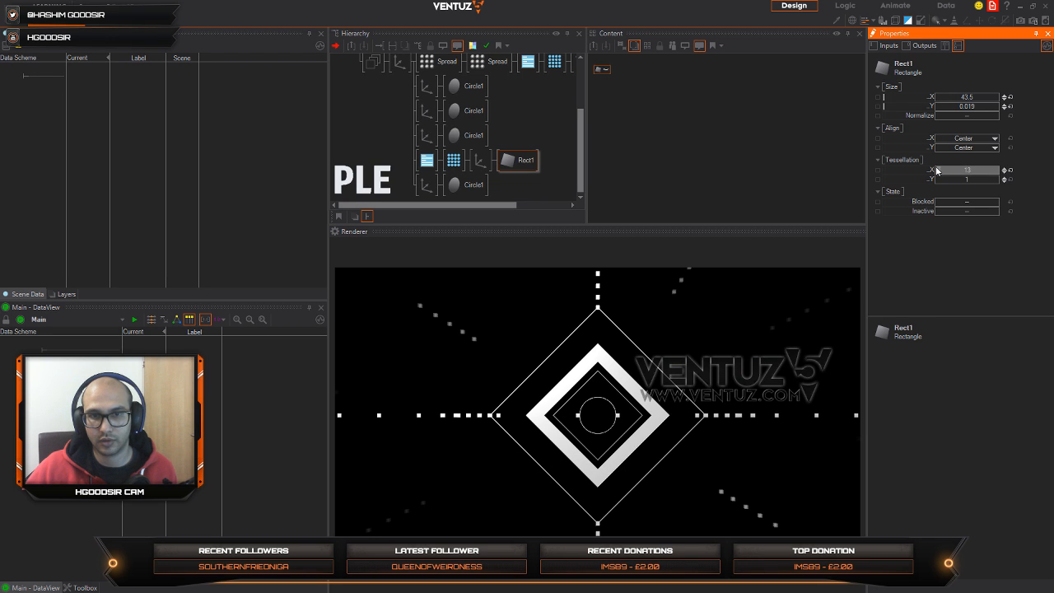
# Step: Delete the entire Spread chain that produces the radiating dotted lines
pyautogui.scroll(1, 408, 74)
pyautogui.click(434, 79)
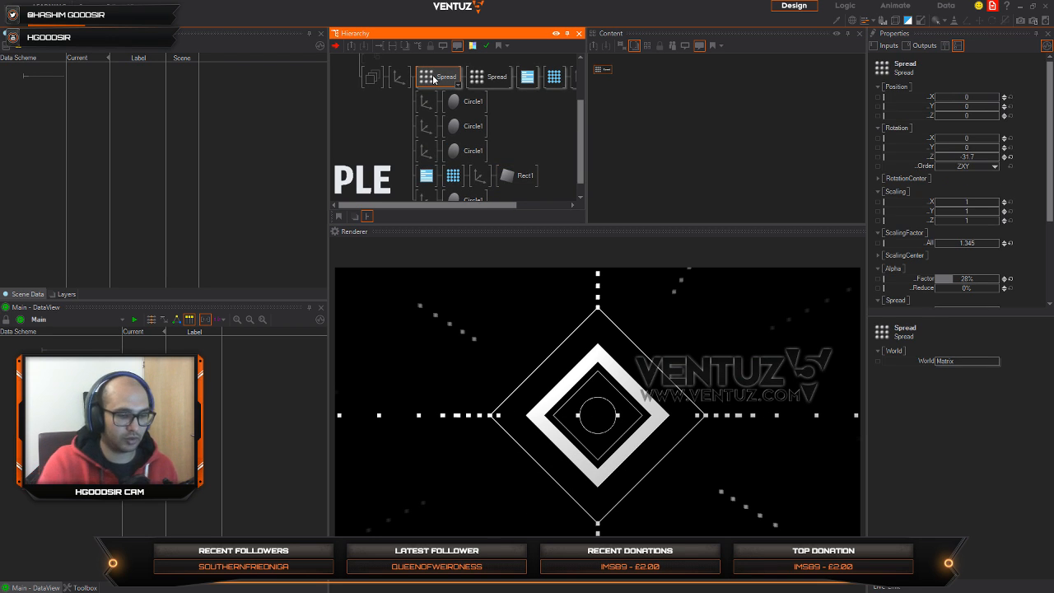
pyautogui.press('Delete')
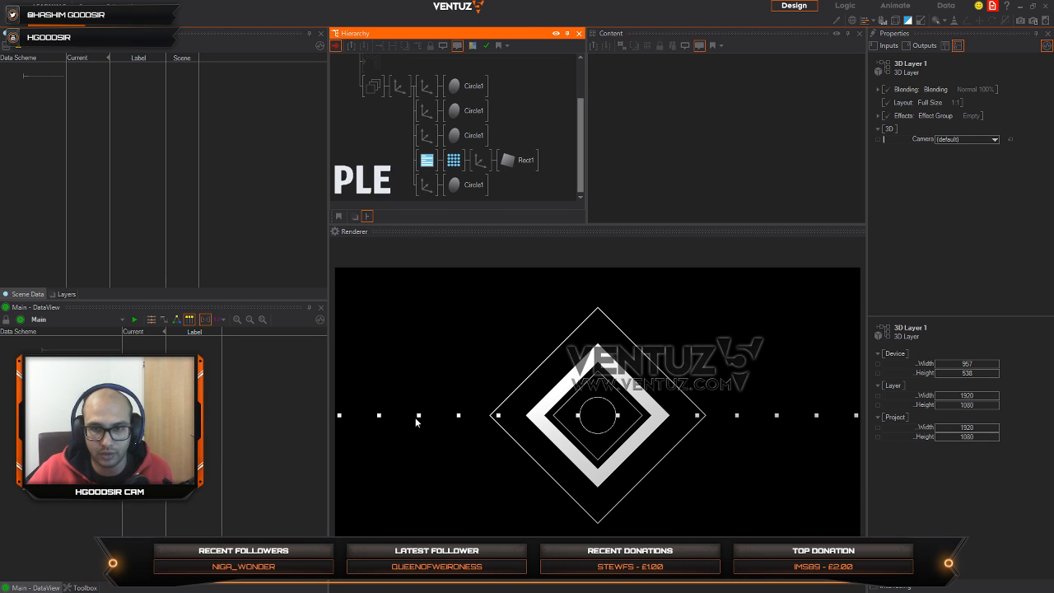
# Step: Set the point size in the Rect1 row's Point Options to 2.44 px
pyautogui.click(454, 162)
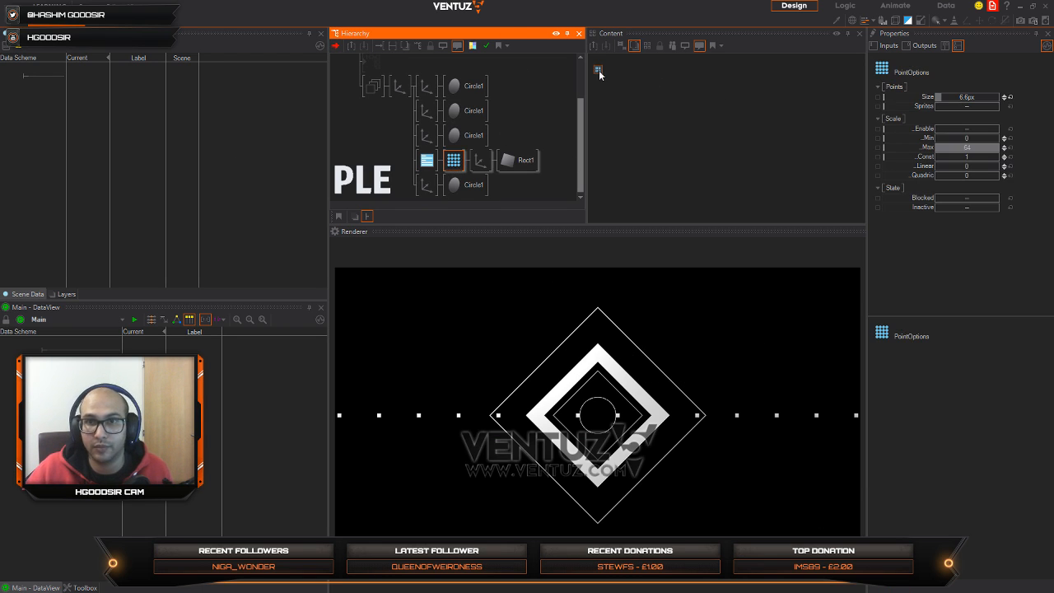
pyautogui.moveTo(599, 74); pyautogui.dragTo(651, 99)
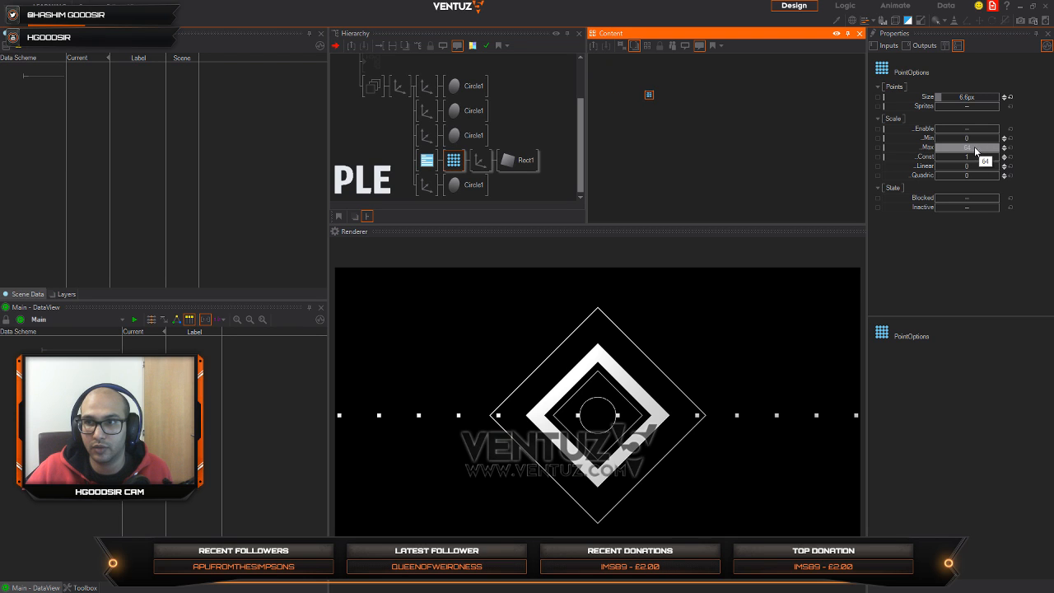
pyautogui.click(965, 97)
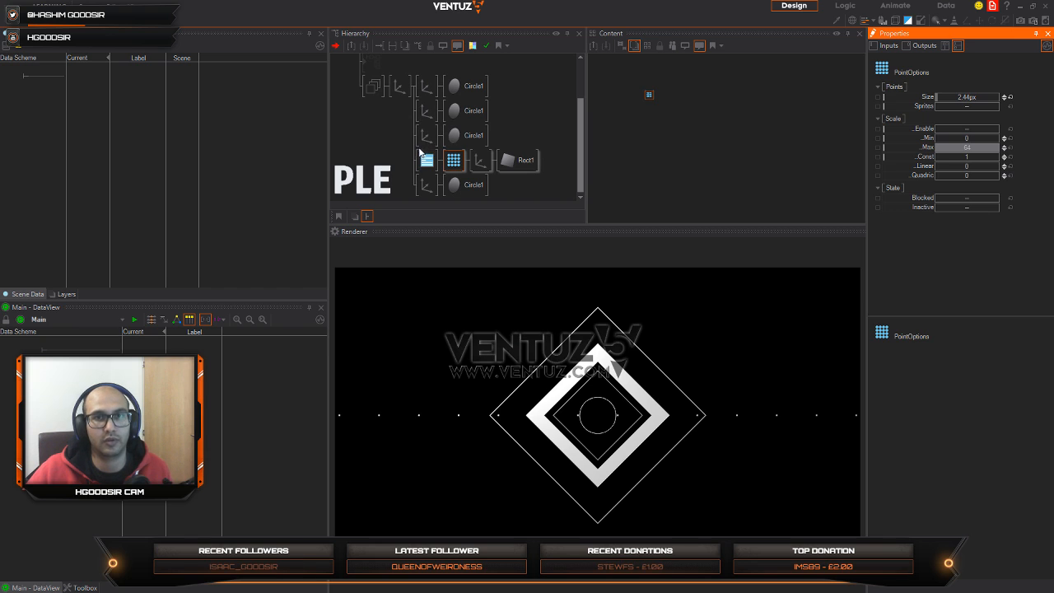
# Step: Identify the Circle branches by toggling their blocked state, and move the thick diamond's Axis branch above the row of points
pyautogui.click(411, 118)
pyautogui.click(424, 185)
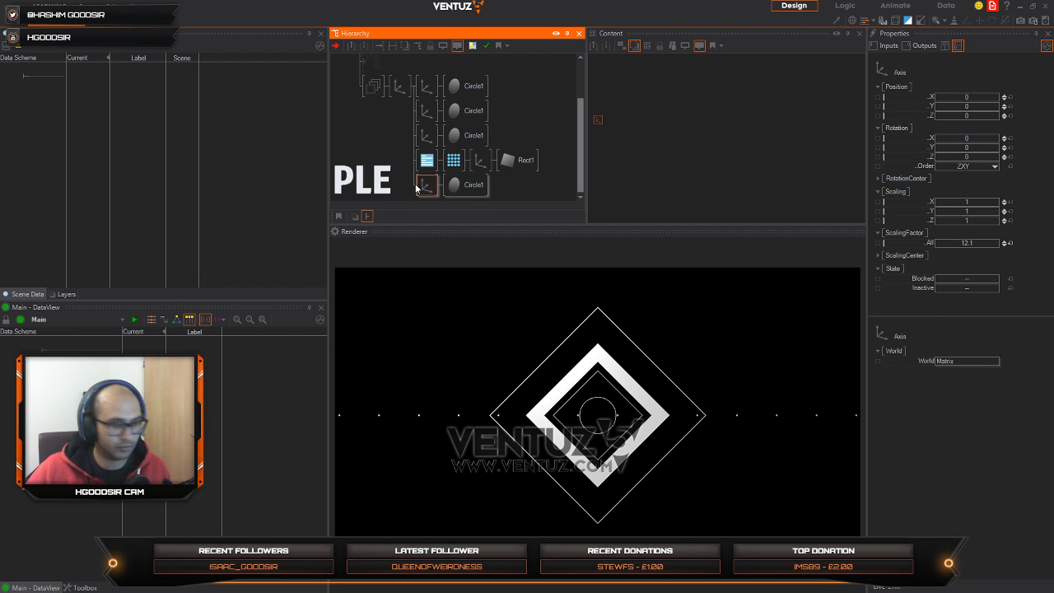
pyautogui.click(427, 111)
pyautogui.hotkey('ctrl', 'b')
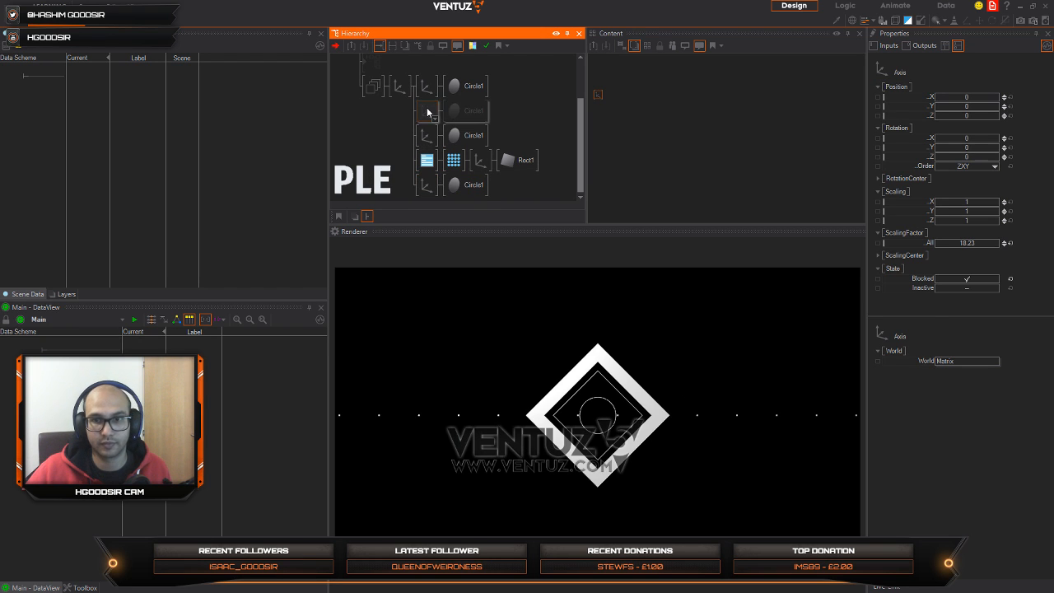
pyautogui.hotkey('ctrl', 'b')
pyautogui.click(426, 95)
pyautogui.hotkey('ctrl', 'b')
pyautogui.hotkey('ctrl', 'b')
pyautogui.hotkey('ctrl', 'b')
pyautogui.hotkey('ctrl', 'b')
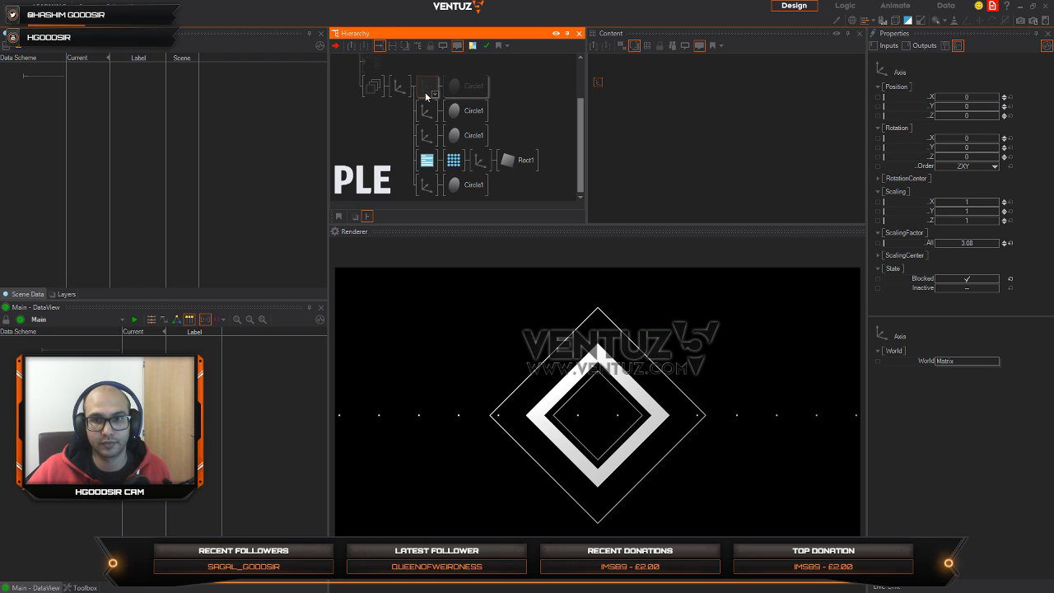
pyautogui.moveTo(428, 88); pyautogui.dragTo(425, 137)
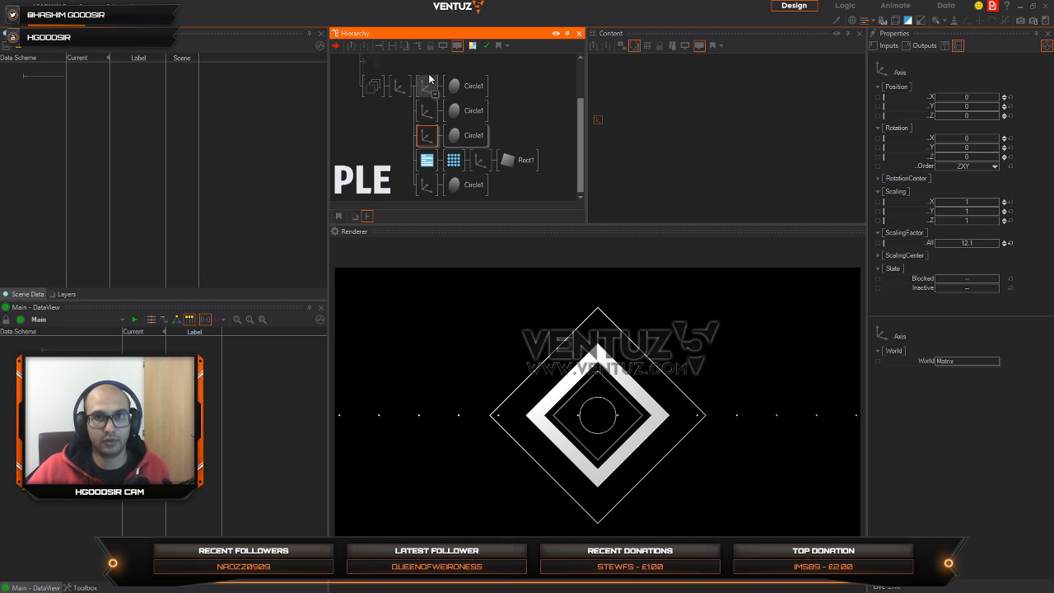
pyautogui.click(393, 140)
pyautogui.click(427, 191)
pyautogui.doubleClick(387, 190)
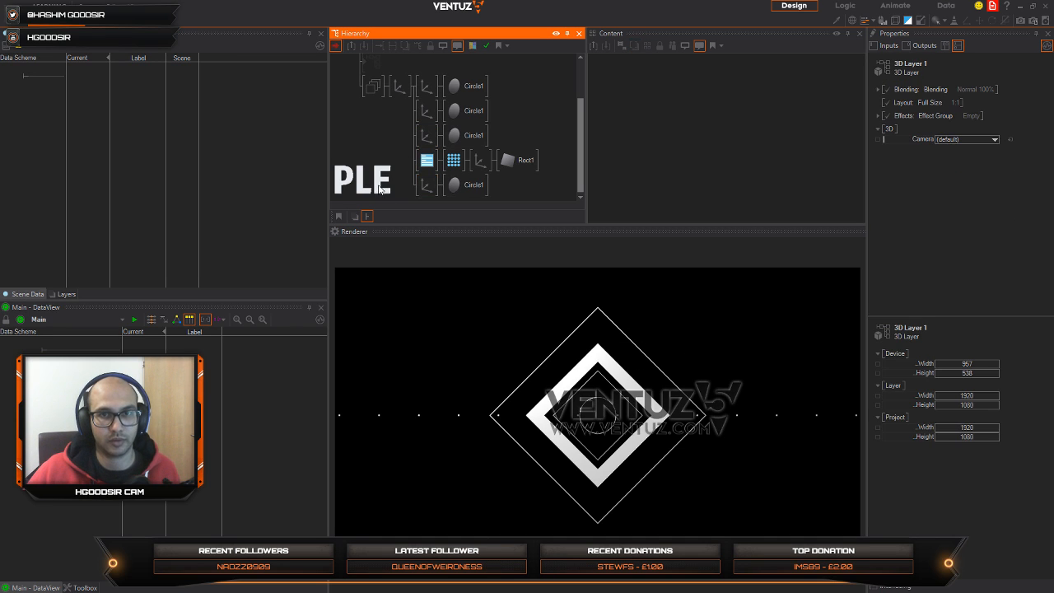
pyautogui.write('ax')
pyautogui.press('Escape')
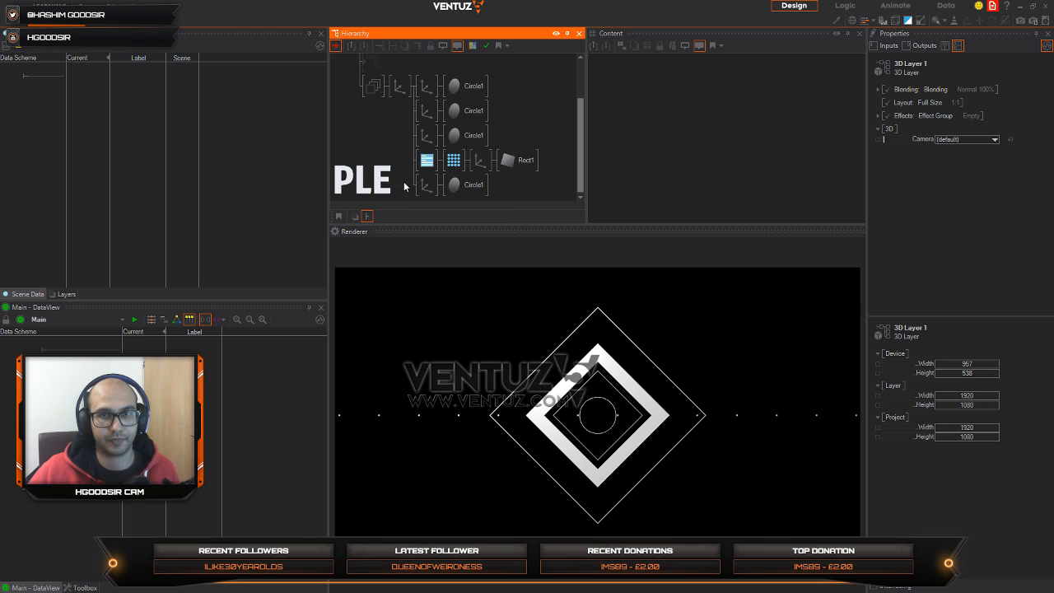
pyautogui.doubleClick(387, 175)
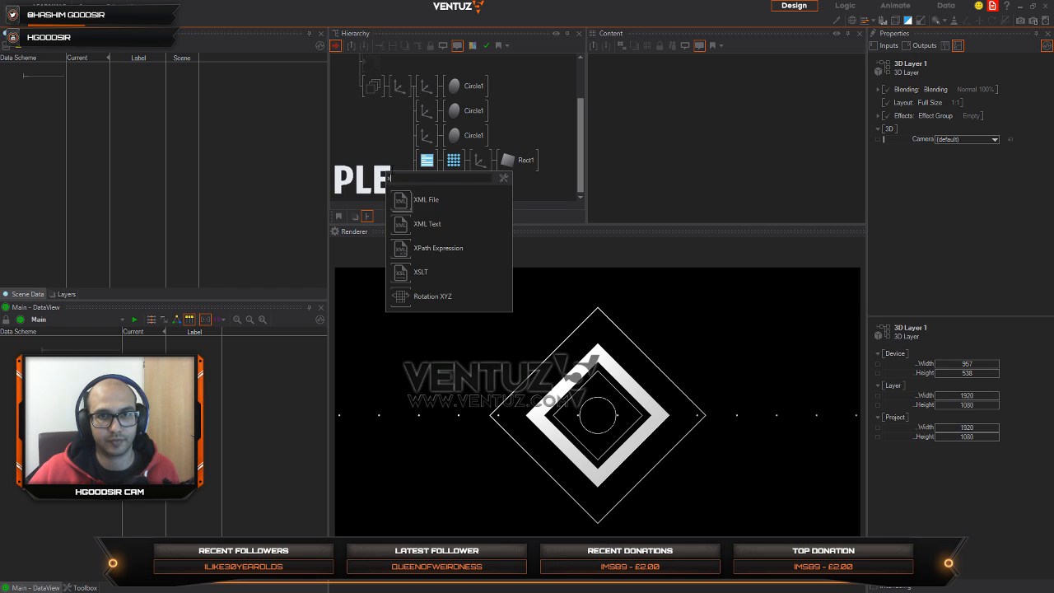
pyautogui.press('Escape')
pyautogui.doubleClick(395, 153)
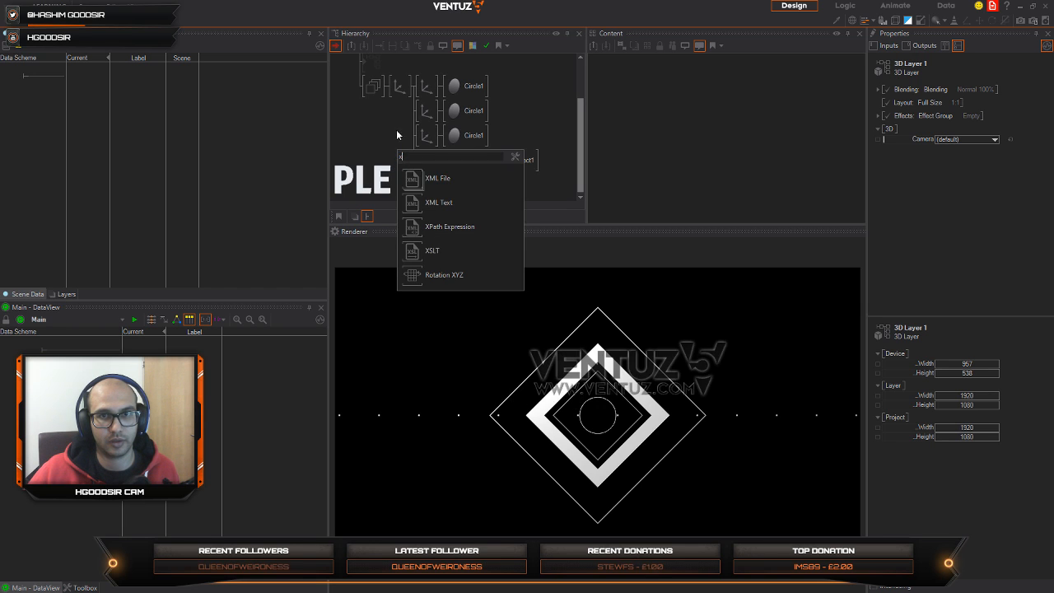
pyautogui.press('Escape')
# Step: Add a new Axis branch below the last Circle branch of the group and attach a Rectangle to it
pyautogui.write('x')
pyautogui.press('BackSpace')
pyautogui.write('ax')
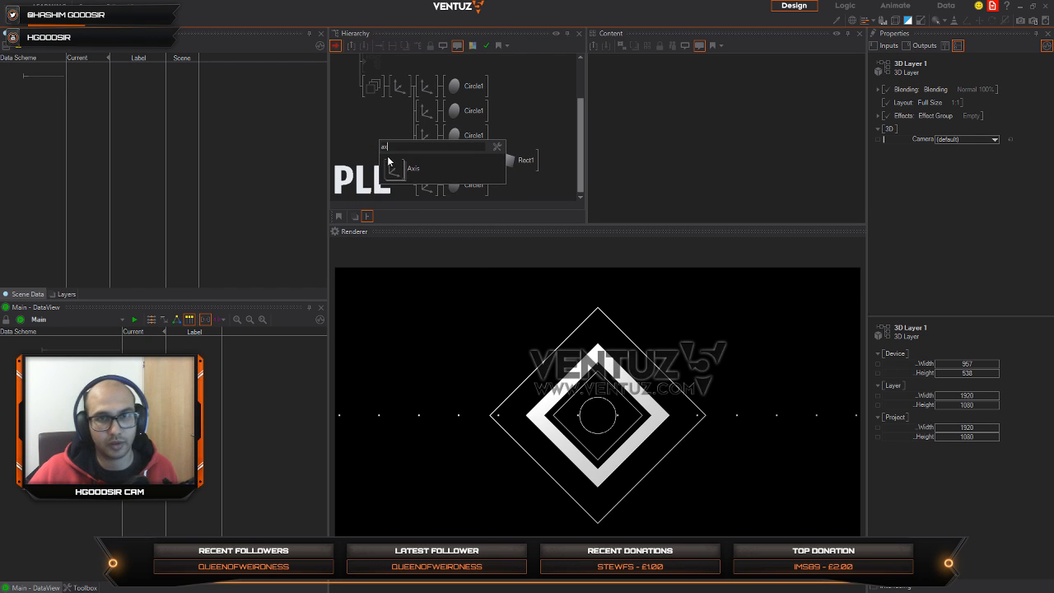
pyautogui.moveTo(392, 168); pyautogui.dragTo(429, 198)
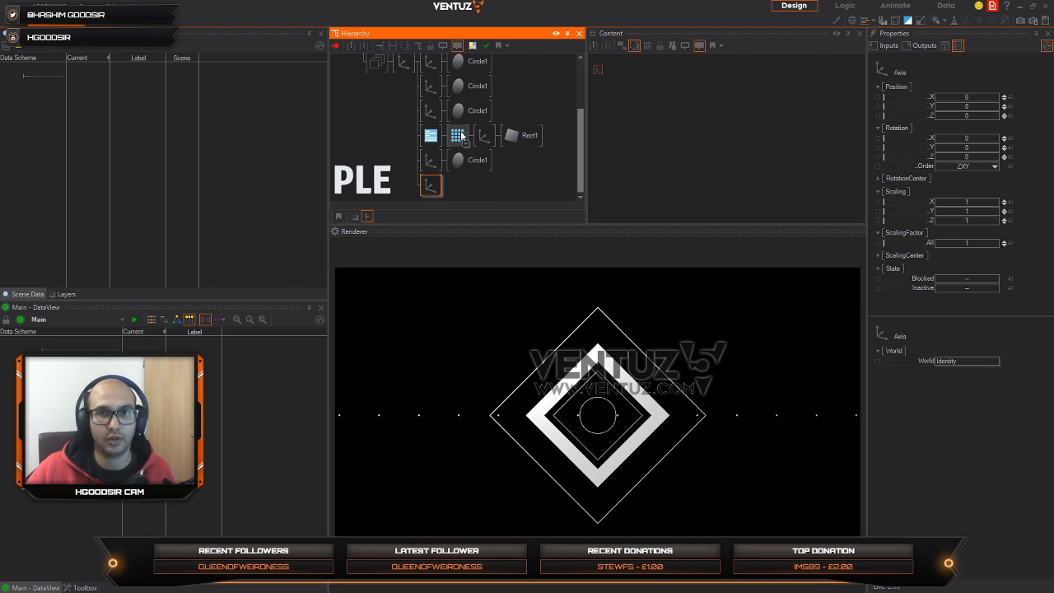
pyautogui.doubleClick(453, 194)
pyautogui.write('re')
pyautogui.click(486, 222)
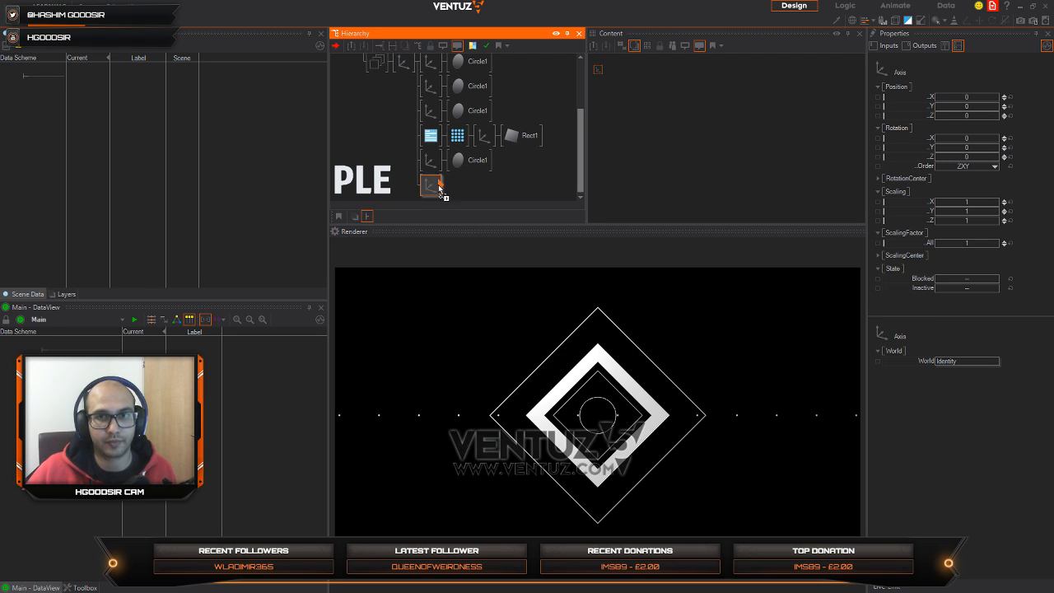
pyautogui.click(445, 188)
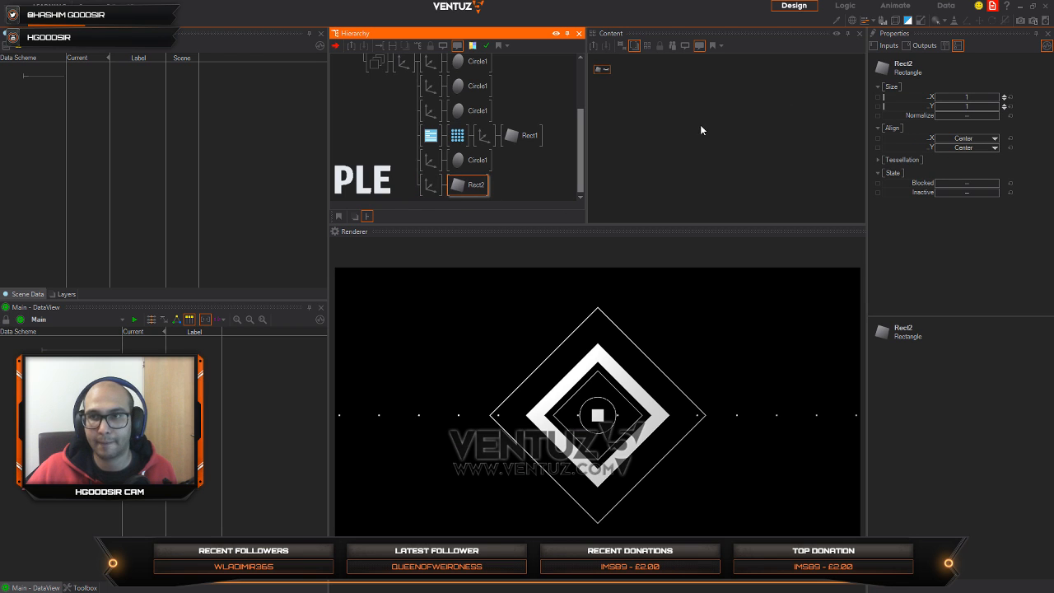
# Step: Try to shape the new rectangle into a long vertical line with an overall scaling factor of 17.6 and X scaling of 0.002
pyautogui.click(427, 189)
pyautogui.moveTo(973, 242); pyautogui.dragTo(1001, 243)
pyautogui.moveTo(976, 203); pyautogui.dragTo(936, 208)
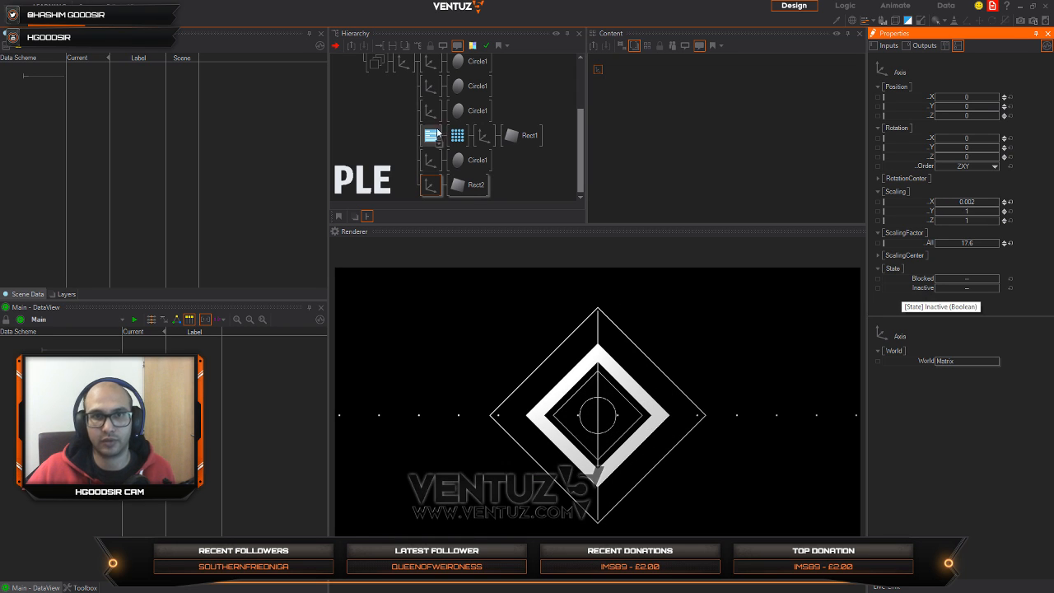
# Step: Shape the rectangle into a short thin vertical line inside the ring with an overall scaling factor of 3.06 and X scaling of 0.015
pyautogui.click(422, 188)
pyautogui.click(1010, 243)
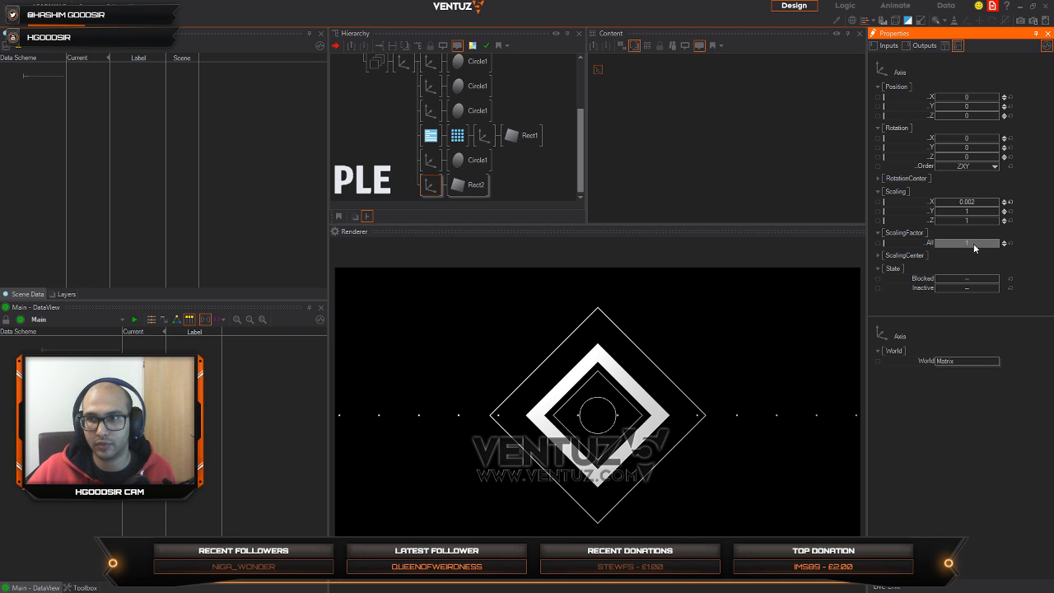
pyautogui.moveTo(978, 242); pyautogui.dragTo(1001, 243)
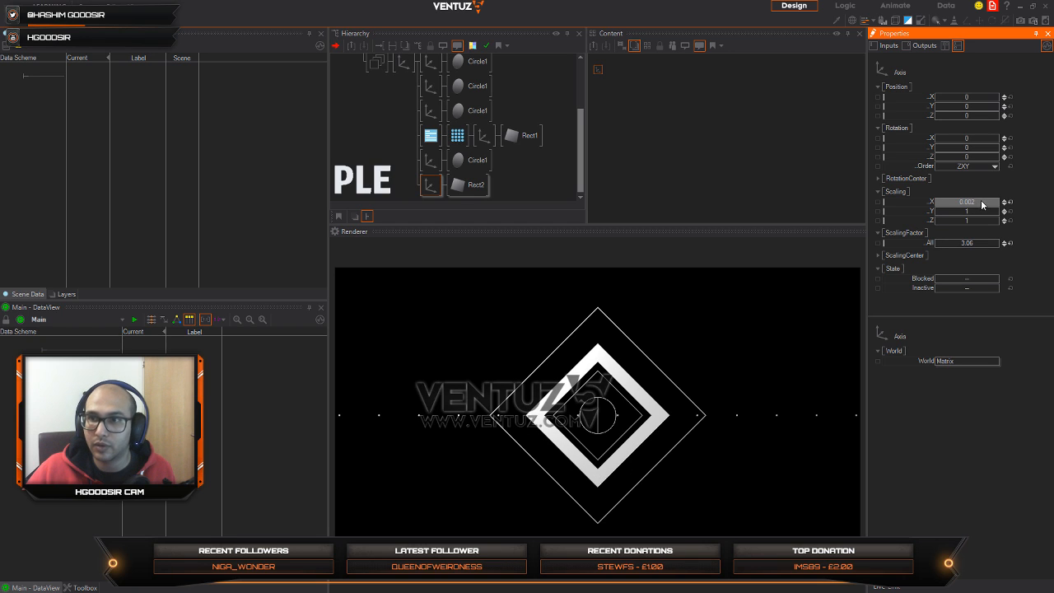
pyautogui.click(1011, 203)
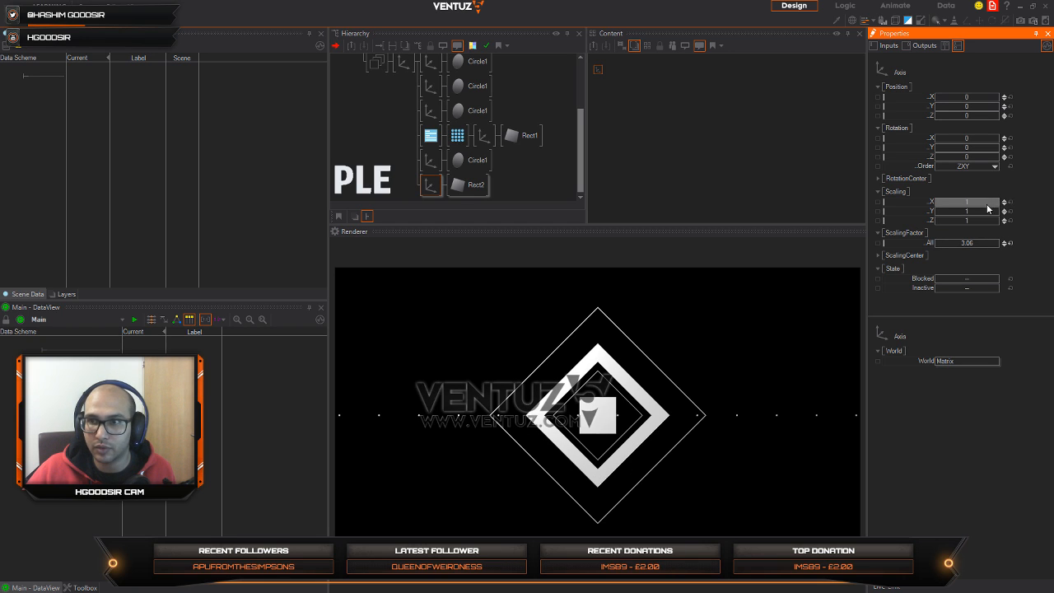
pyautogui.moveTo(987, 204); pyautogui.dragTo(936, 203)
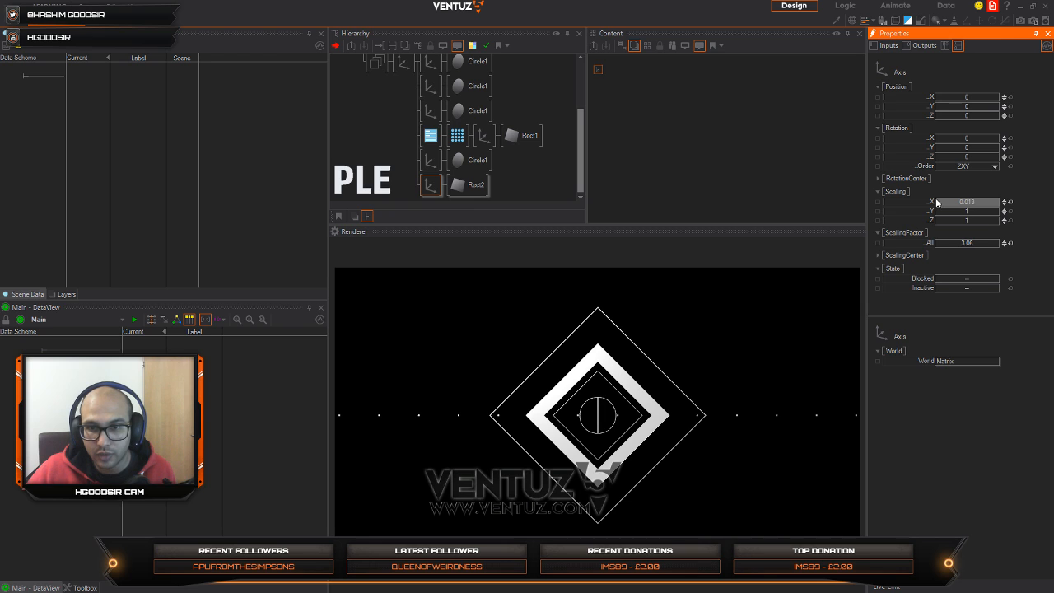
# Step: Duplicate the line's Axis branch with its rectangle below the original and set the copy's Z rotation to -45
pyautogui.click(429, 194)
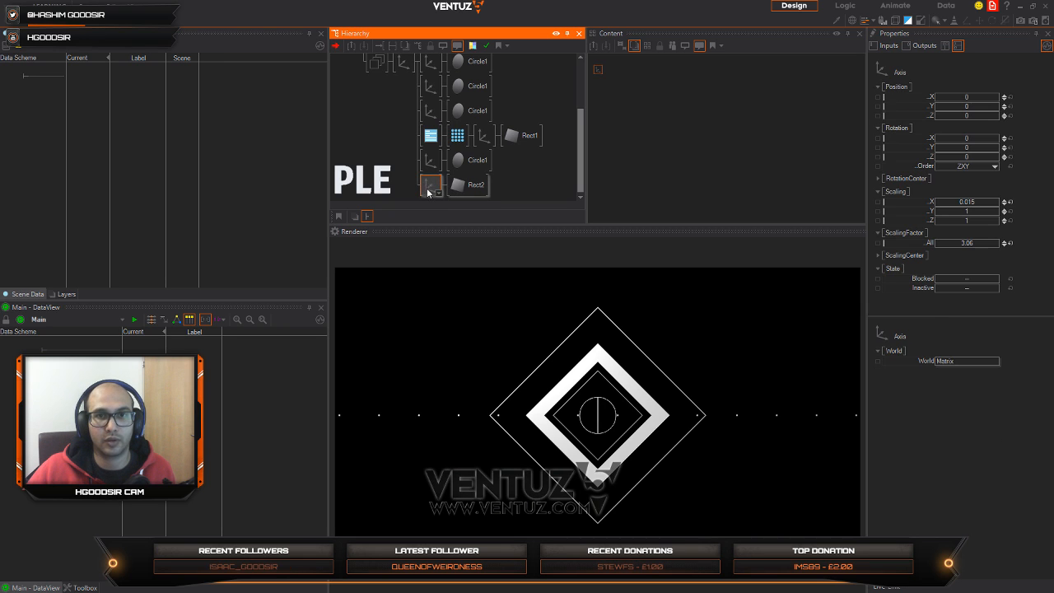
pyautogui.keyDown('ctrl'); pyautogui.moveTo(429, 194); pyautogui.dragTo(445, 202); pyautogui.keyUp('ctrl')
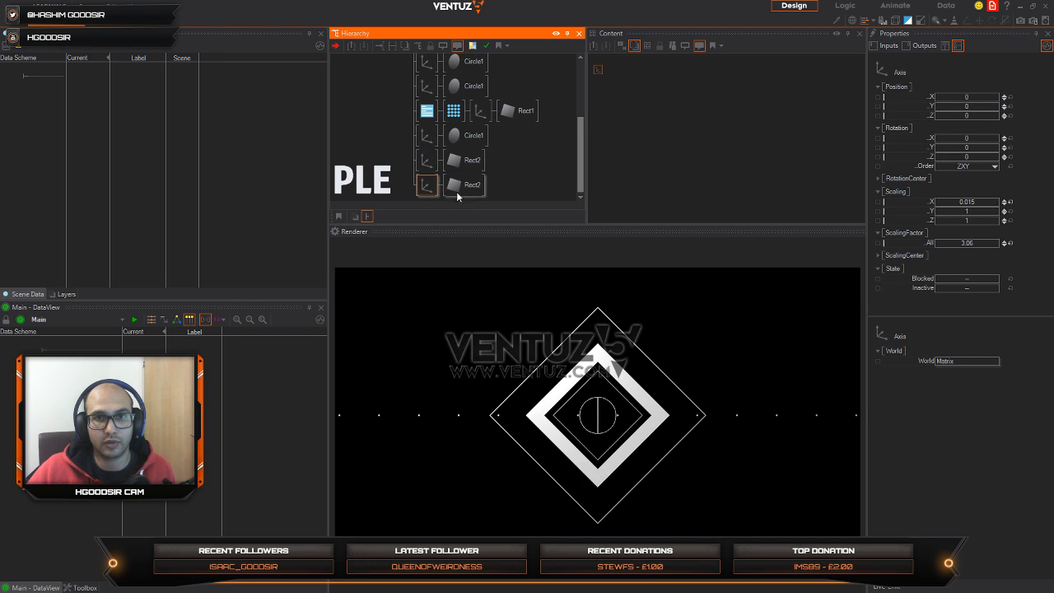
pyautogui.moveTo(986, 156); pyautogui.dragTo(974, 157)
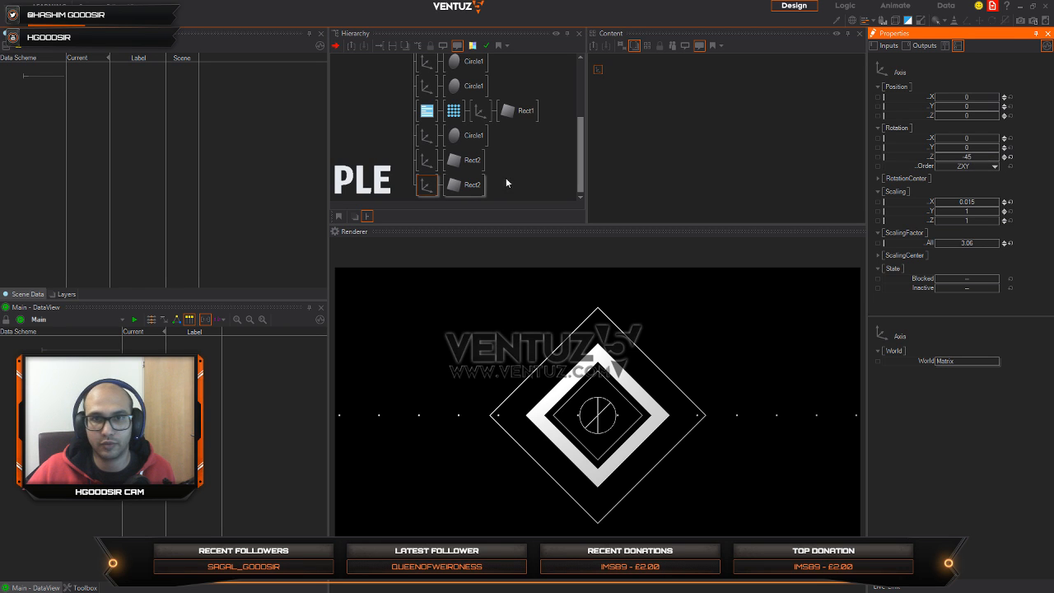
# Step: Set the original line's Z rotation to 45 to form a cross, and set both lines' overall scaling factor to 1.874
pyautogui.click(427, 161)
pyautogui.click(979, 156)
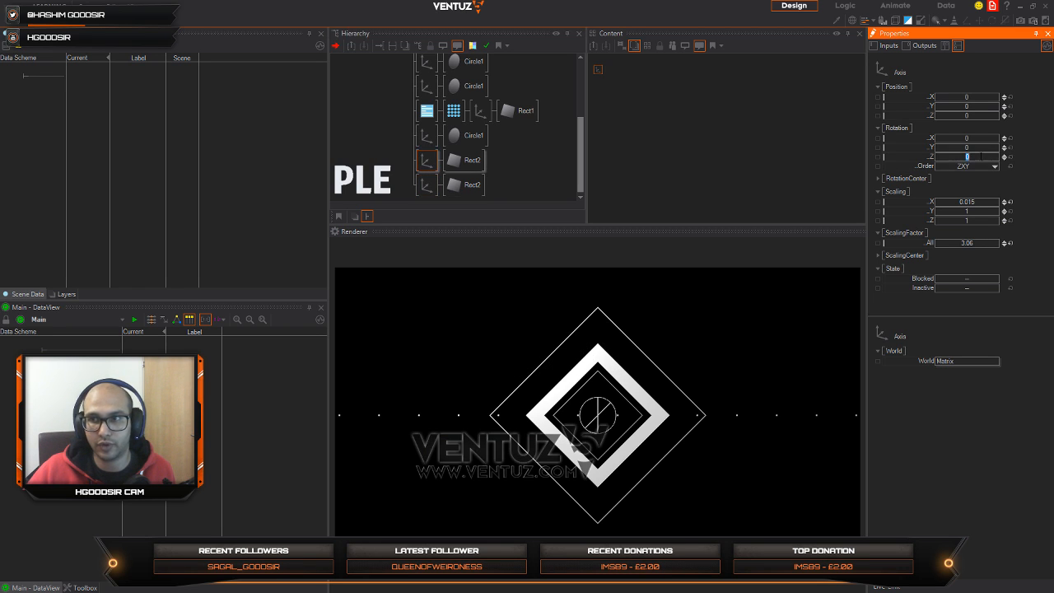
pyautogui.press('Return')
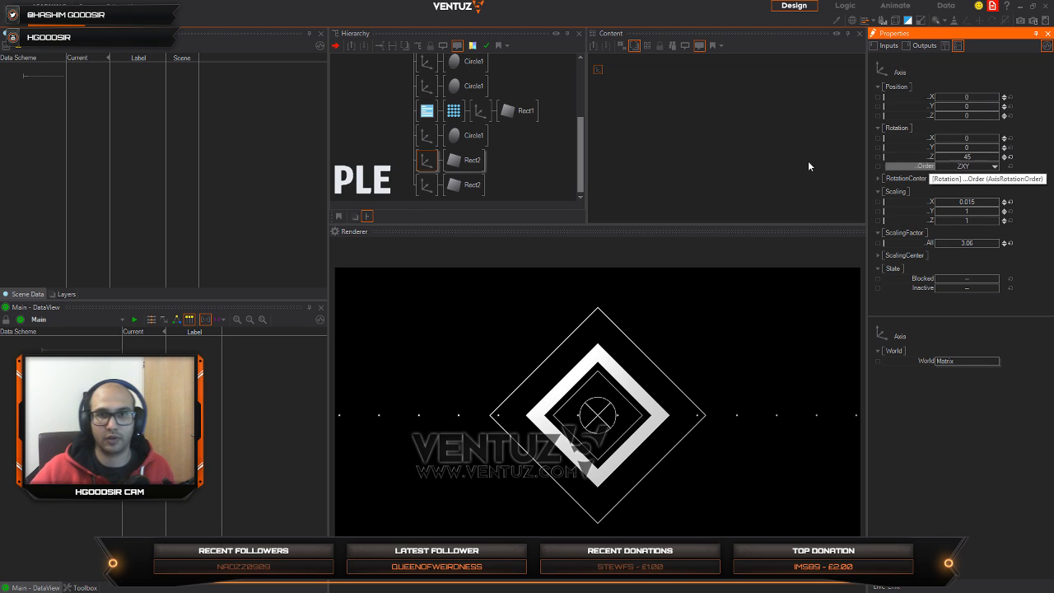
pyautogui.moveTo(433, 185); pyautogui.dragTo(431, 178)
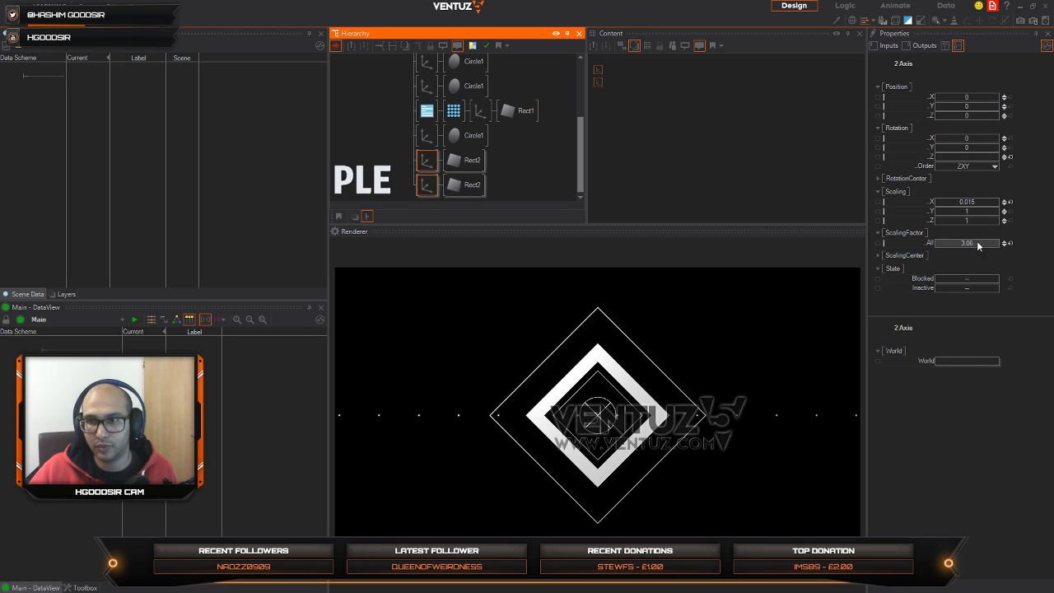
pyautogui.click(949, 244)
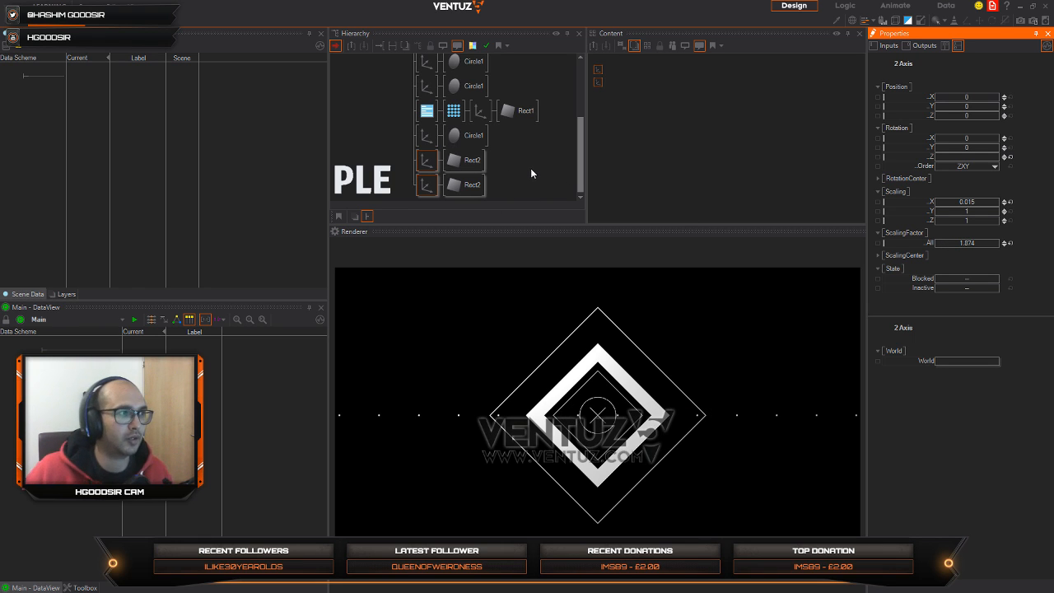
# Step: Select both Rect2 rectangles and add a Keyframe Animation node beside them in the content area
pyautogui.click(465, 160)
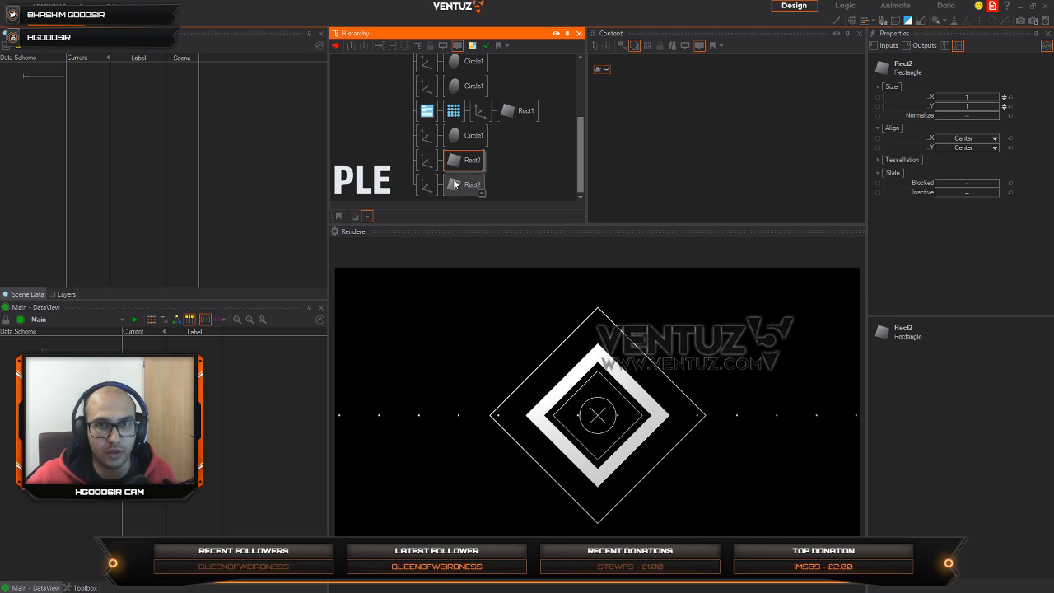
pyautogui.keyDown('ctrl'); pyautogui.click(453, 183); pyautogui.keyUp('ctrl')
pyautogui.moveTo(605, 83); pyautogui.dragTo(647, 131)
pyautogui.doubleClick(746, 136)
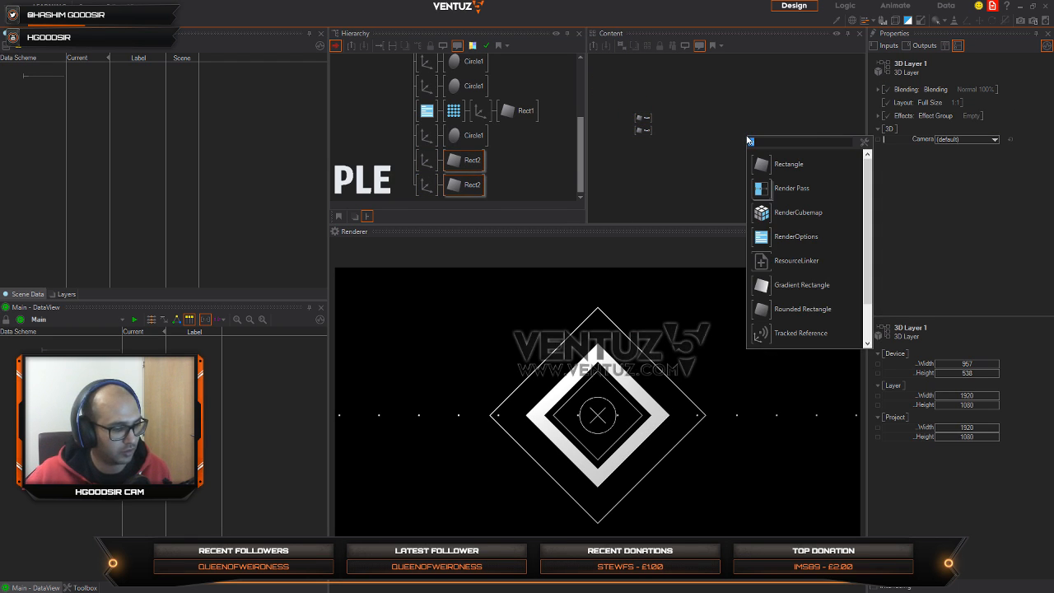
pyautogui.write('key')
pyautogui.click(762, 188)
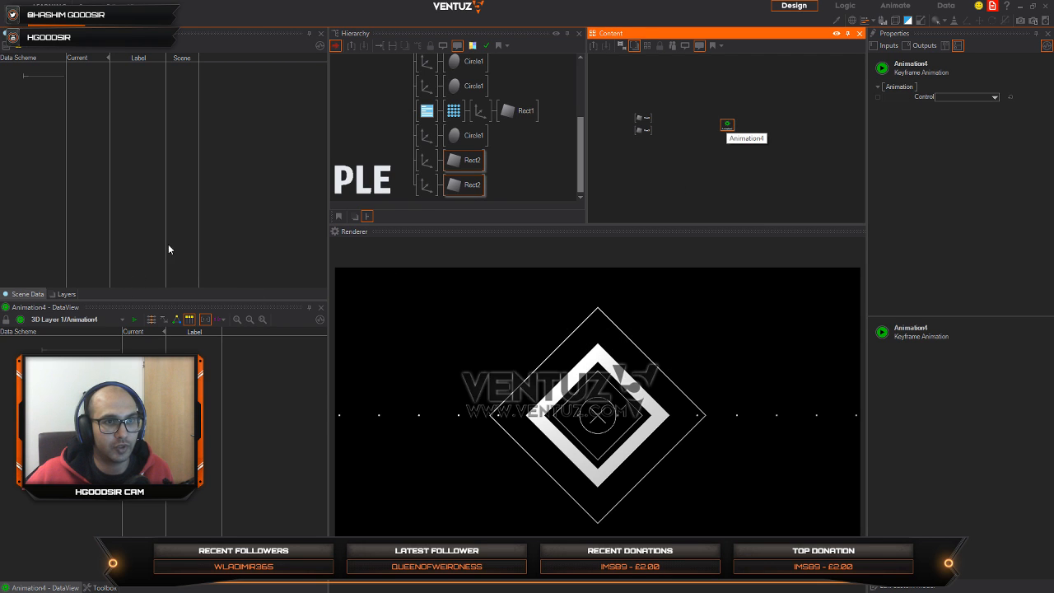
# Step: Enlarge the animation editor by closing the Scene Data view and widening it, and switch it to the time view
pyautogui.click(320, 35)
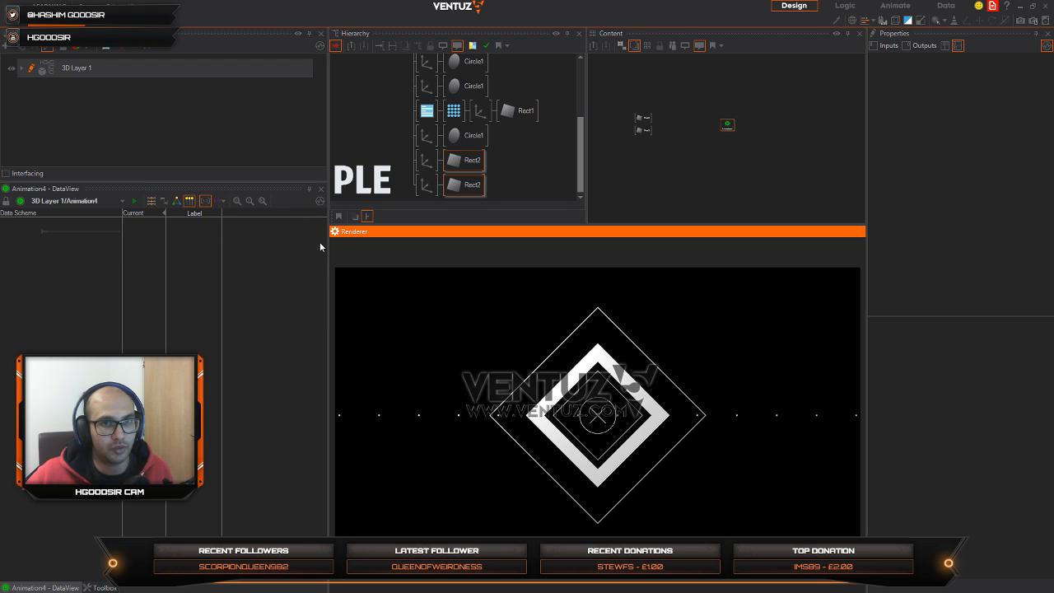
pyautogui.moveTo(328, 238); pyautogui.dragTo(352, 247)
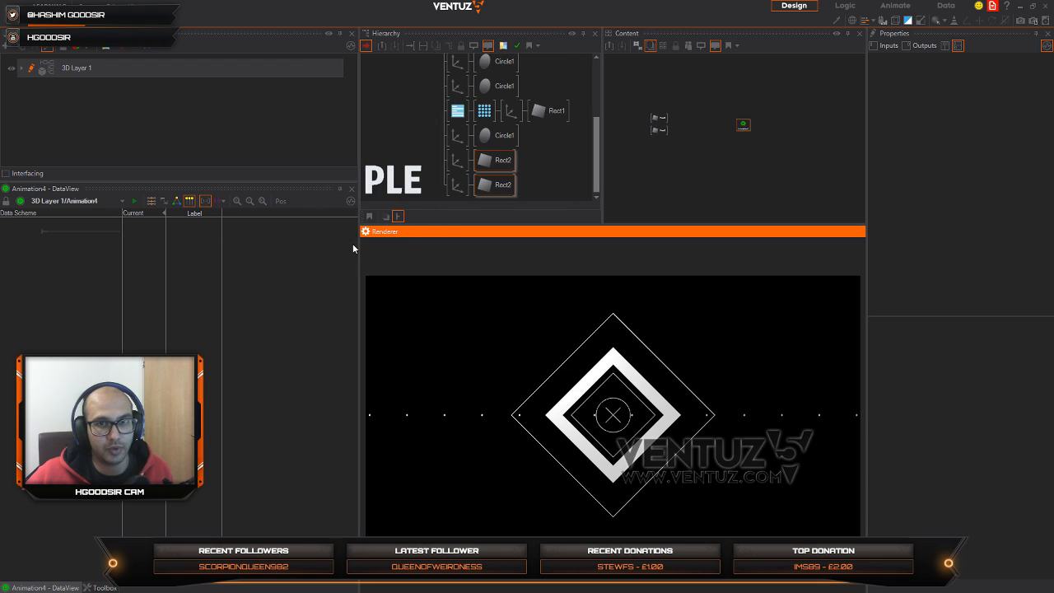
pyautogui.click(150, 201)
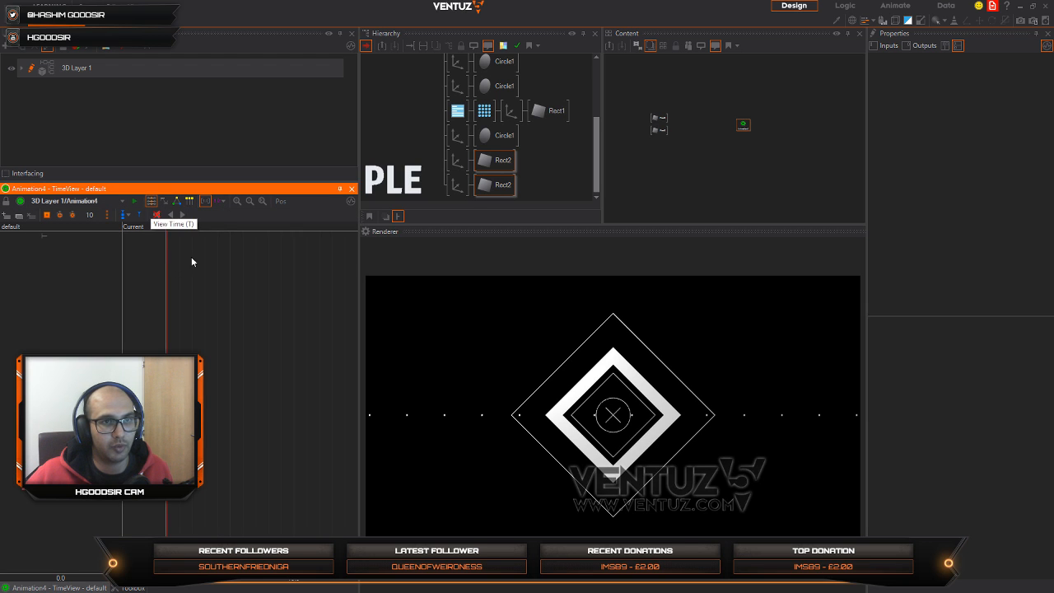
# Step: Bind the Y size of both Rect2 rectangles to the Keyframe Animation node
pyautogui.moveTo(638, 103); pyautogui.dragTo(692, 141)
pyautogui.moveTo(926, 98); pyautogui.dragTo(780, 140)
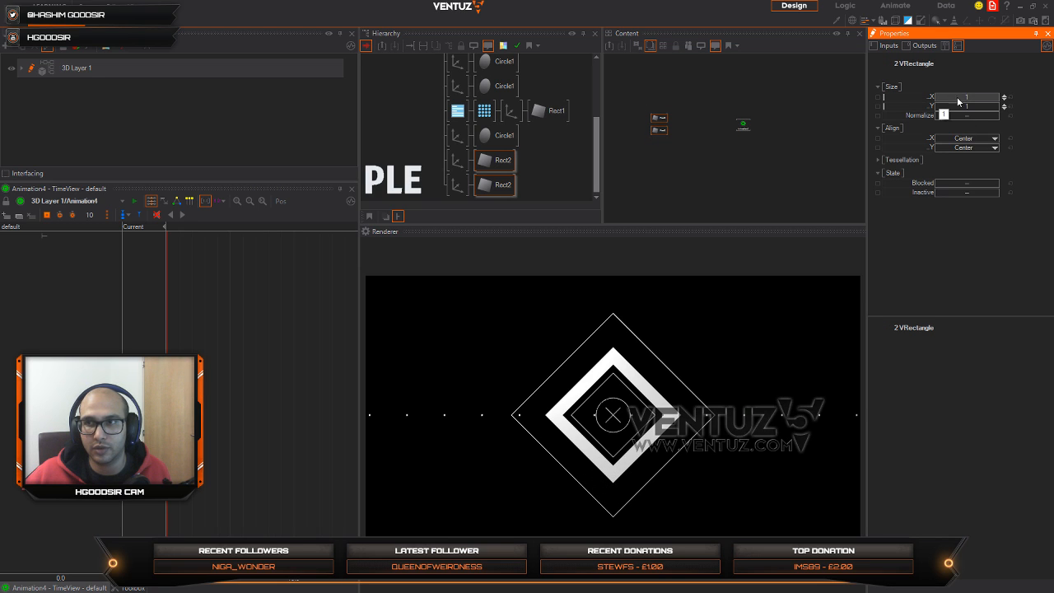
pyautogui.moveTo(974, 100); pyautogui.dragTo(1003, 100)
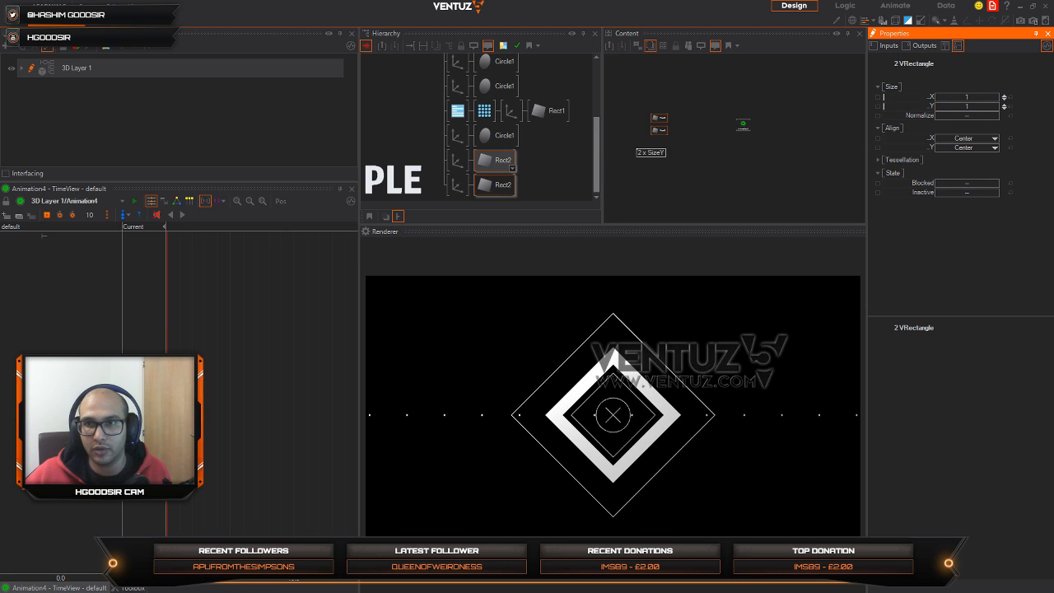
pyautogui.moveTo(743, 124); pyautogui.dragTo(743, 125)
pyautogui.moveTo(742, 126); pyautogui.dragTo(726, 131)
# Step: Add keyframes at time 0 with value 1.0 to both Rect2 Size Y channels and move the time cursor to 4.2
pyautogui.moveTo(150, 295); pyautogui.dragTo(68, 240)
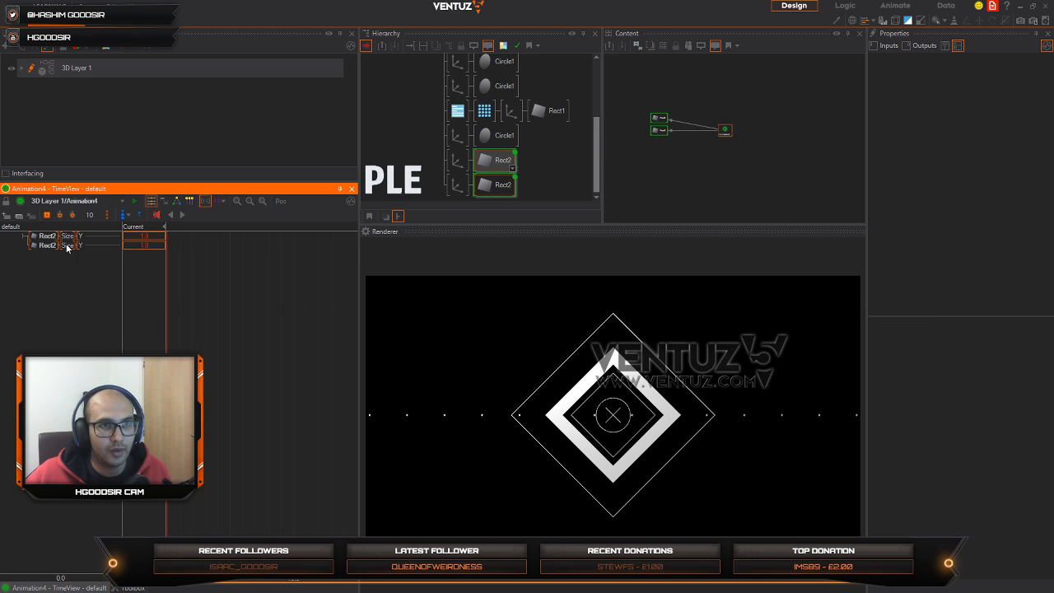
pyautogui.click(47, 215)
pyautogui.click(218, 231)
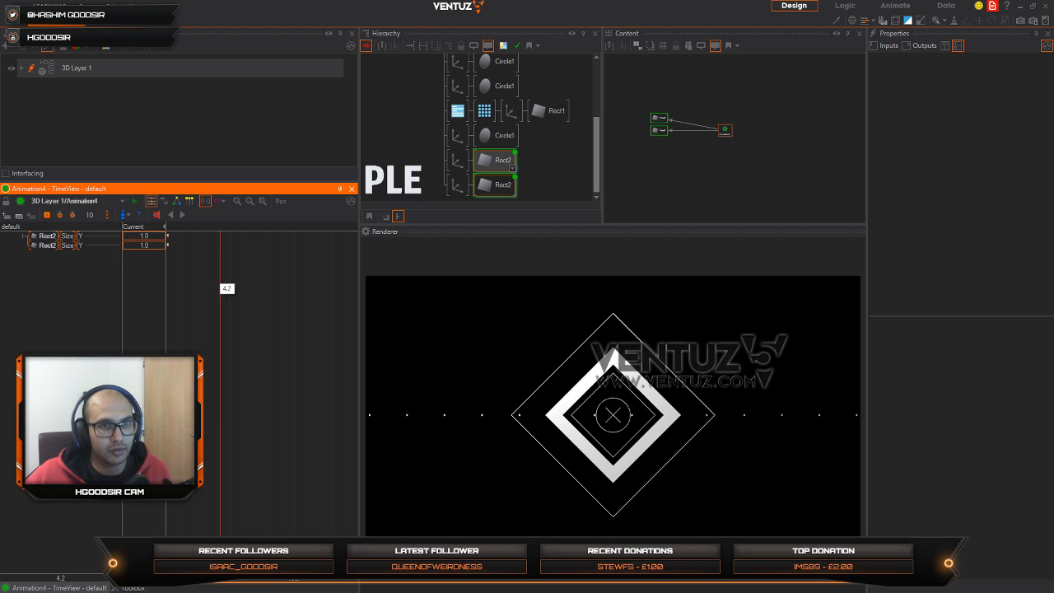
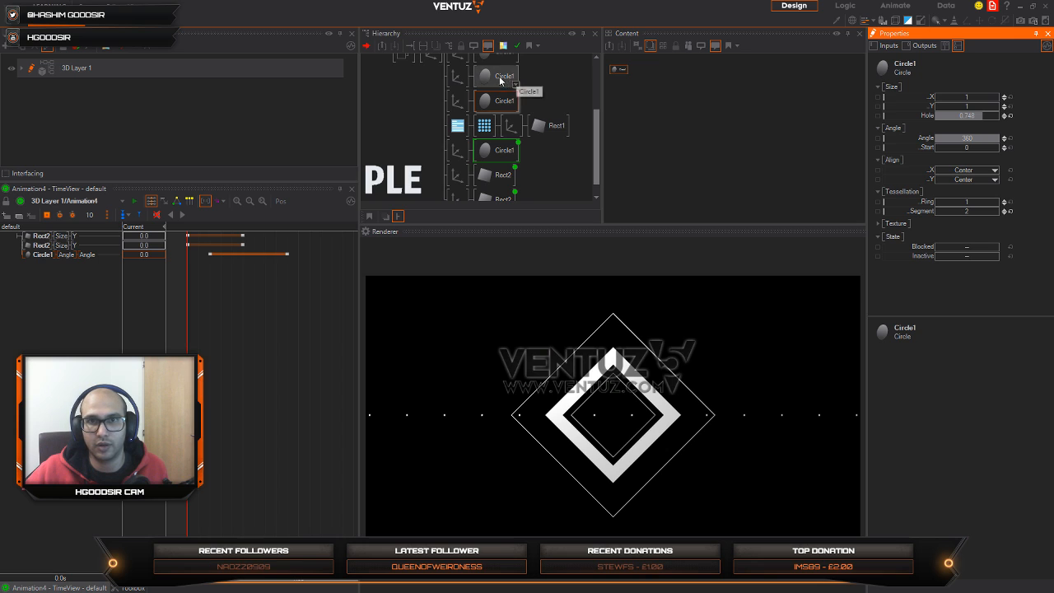
# Step: Try a smaller Angle on the inner thin diamond's Circle1
pyautogui.click(500, 78)
pyautogui.moveTo(991, 144)
pyautogui.mouseDown()
pyautogui.moveTo(955, 138)
pyautogui.moveTo(999, 138)
pyautogui.mouseUp()
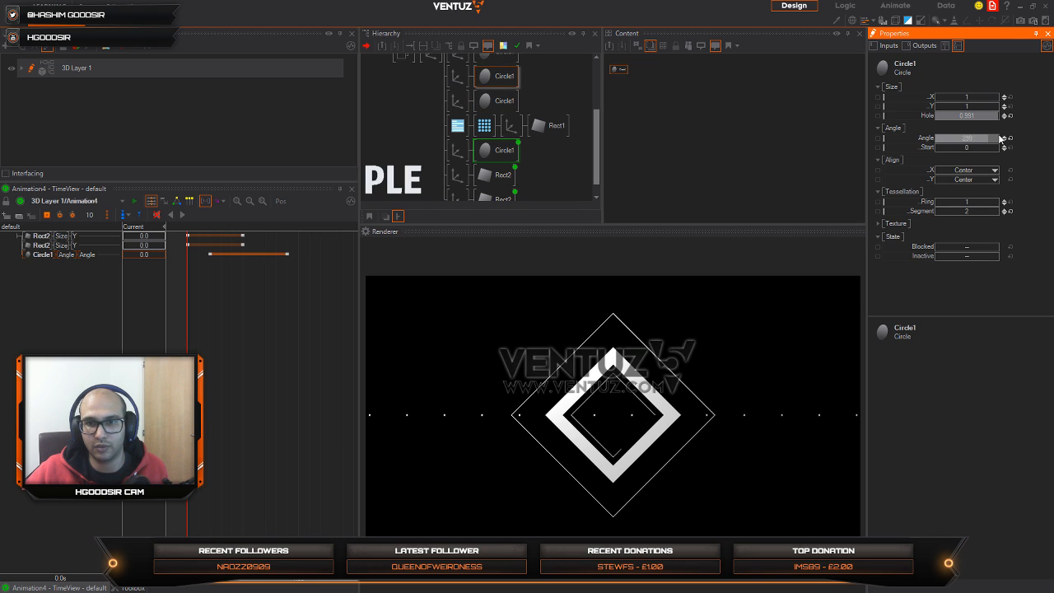
pyautogui.click(457, 78)
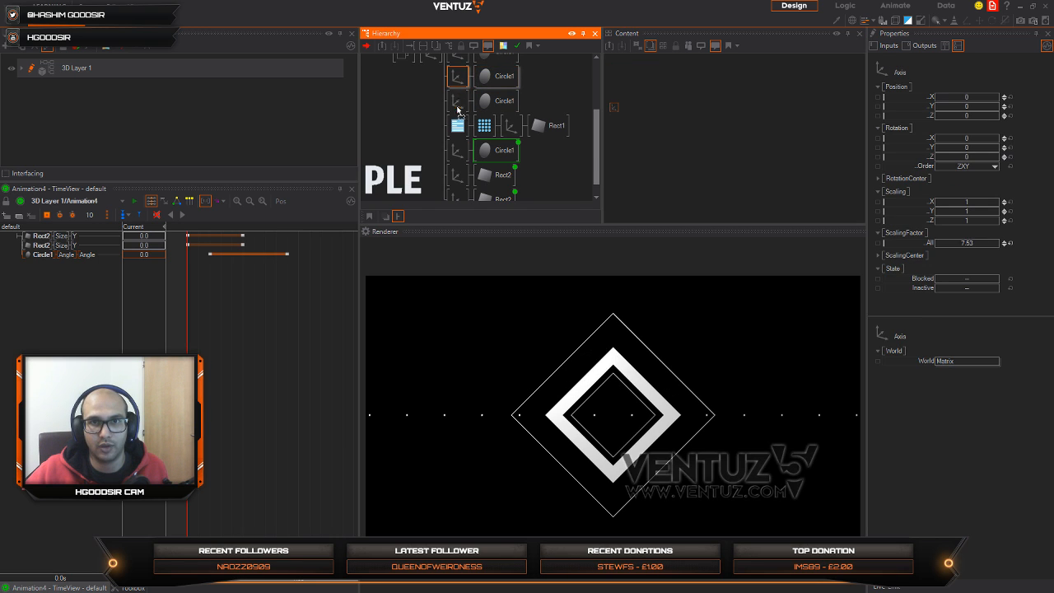
# Step: Place the inner thin diamond's Circle1 beside the Keyframe Animation node in the content area and bind its Angle to that node
pyautogui.click(497, 101)
pyautogui.click(654, 103)
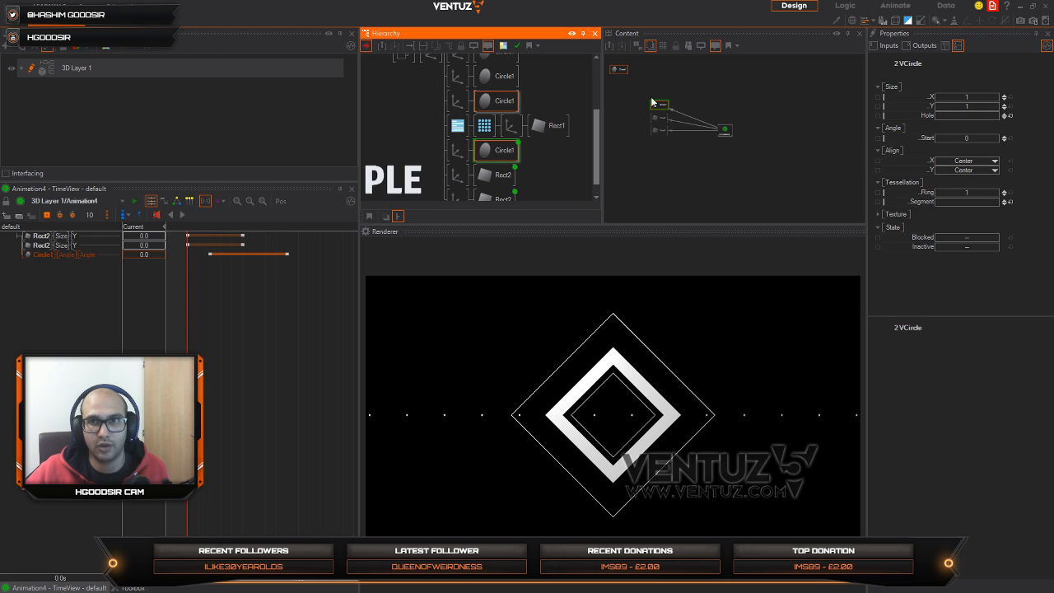
pyautogui.moveTo(617, 68); pyautogui.dragTo(657, 85)
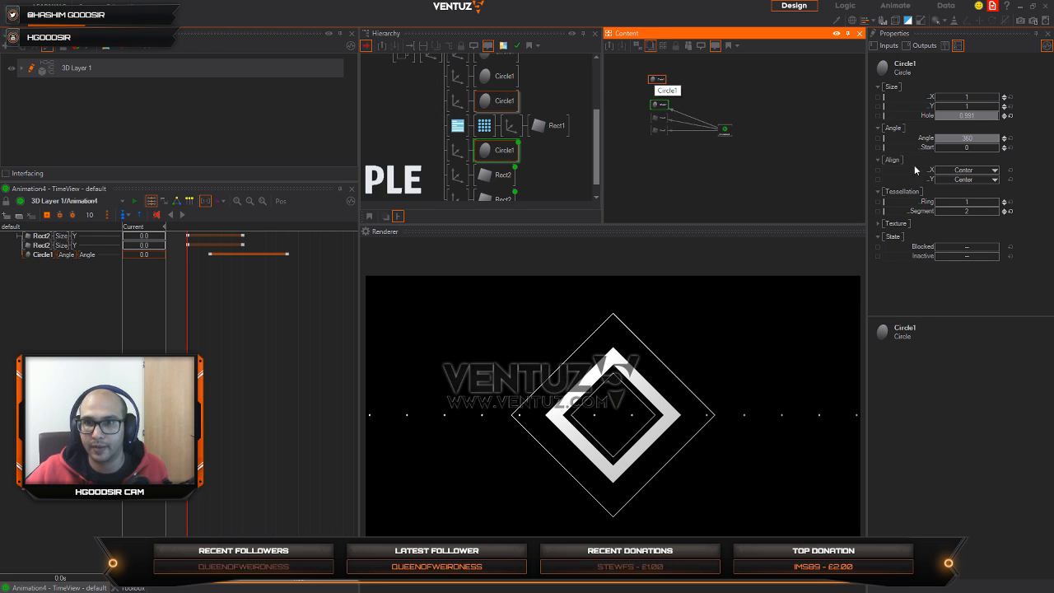
pyautogui.moveTo(917, 141); pyautogui.dragTo(724, 131)
# Step: Add keyframes to the inner diamond's Angle channel, with value 360 at 1.2 s and value 0 at 0.5 s
pyautogui.moveTo(187, 331); pyautogui.dragTo(320, 337)
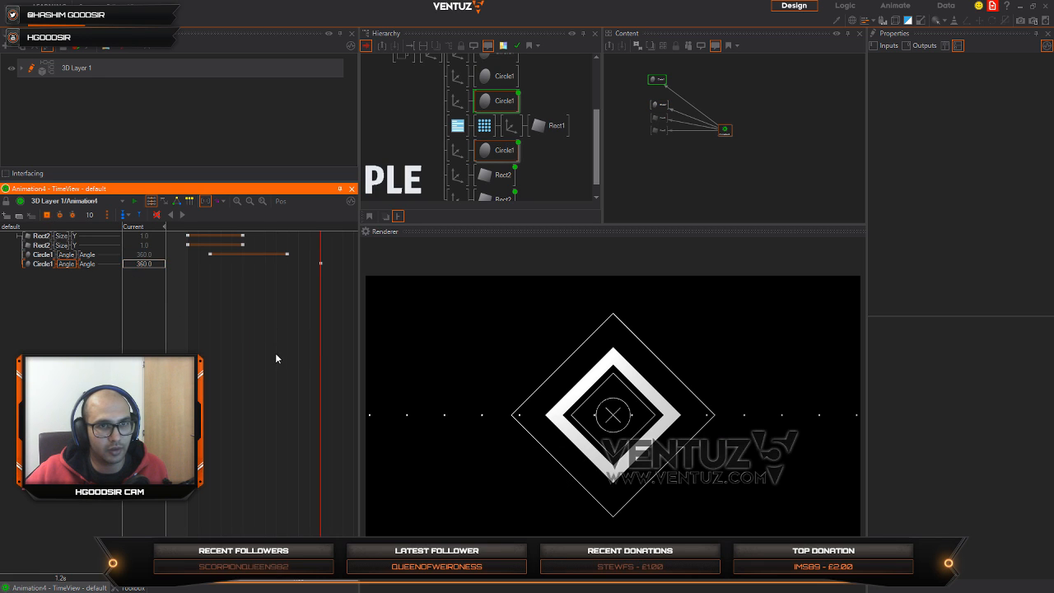
pyautogui.click(242, 361)
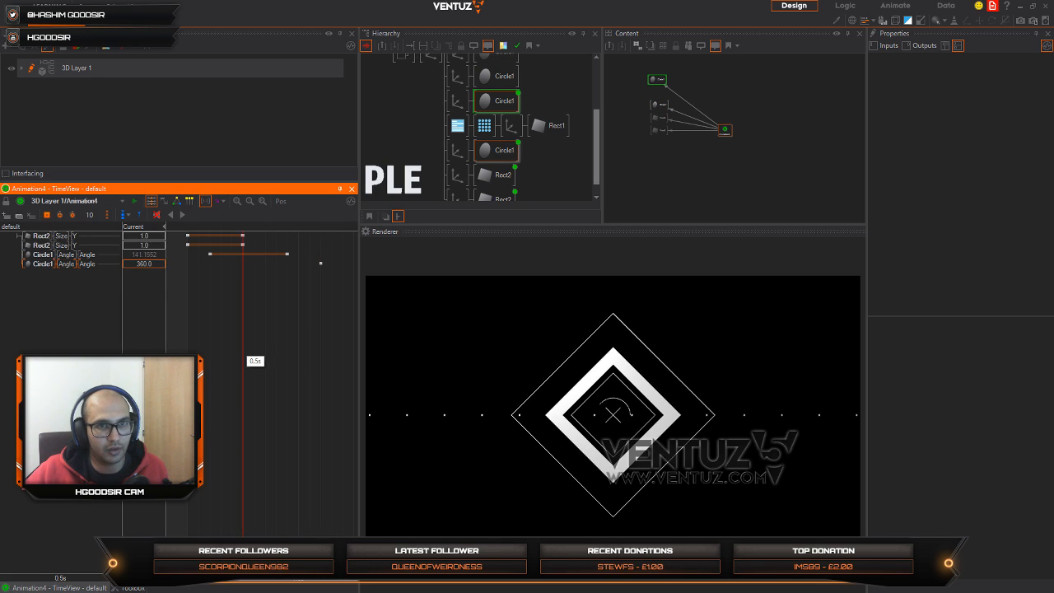
pyautogui.doubleClick(142, 264)
pyautogui.write('0')
pyautogui.press('Return')
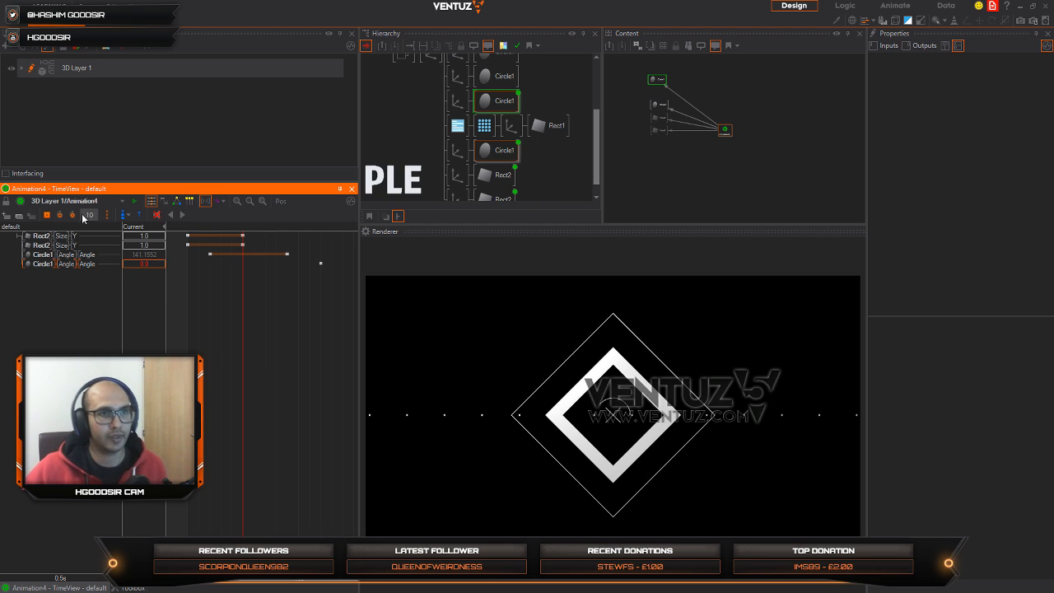
pyautogui.click(54, 217)
# Step: Shift both Angle keyframes of the inner diamond so they start at 0.6 s, and scrub through the animation to preview it
pyautogui.moveTo(197, 356); pyautogui.dragTo(265, 362)
pyautogui.click(244, 263)
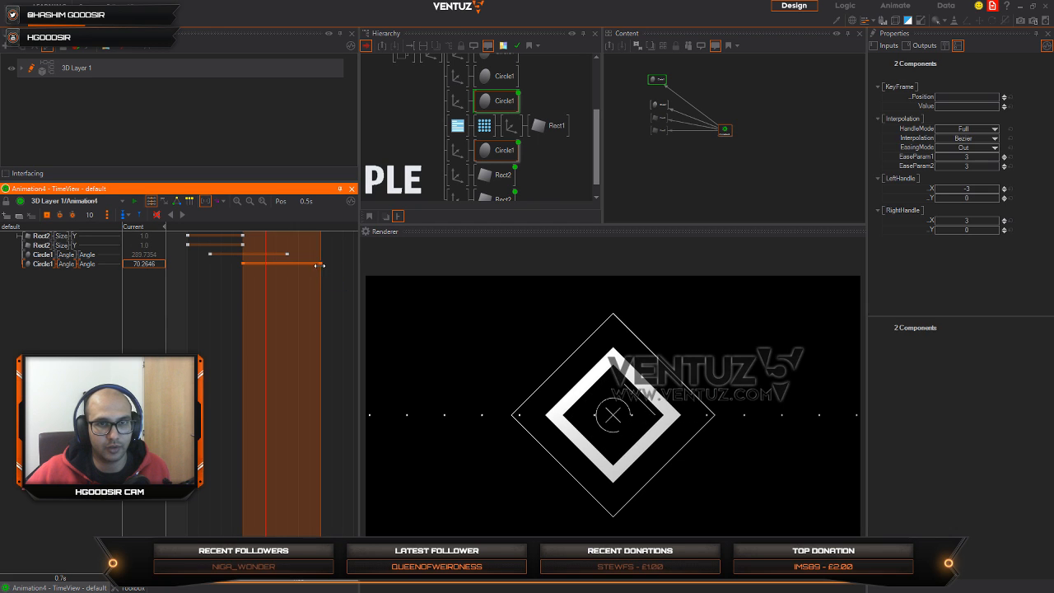
pyautogui.moveTo(328, 264); pyautogui.dragTo(328, 265)
pyautogui.moveTo(185, 307); pyautogui.dragTo(308, 323)
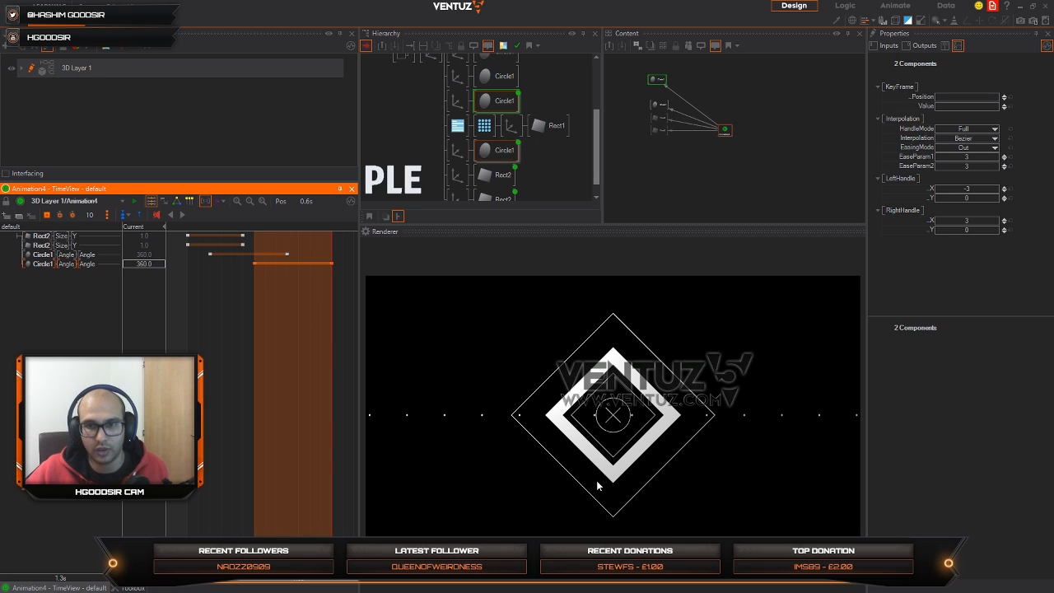
# Step: Thin the thick diamond by setting its Circle1 Hole to 0.858
pyautogui.moveTo(477, 57); pyautogui.dragTo(481, 74, button='middle')
pyautogui.click(496, 93)
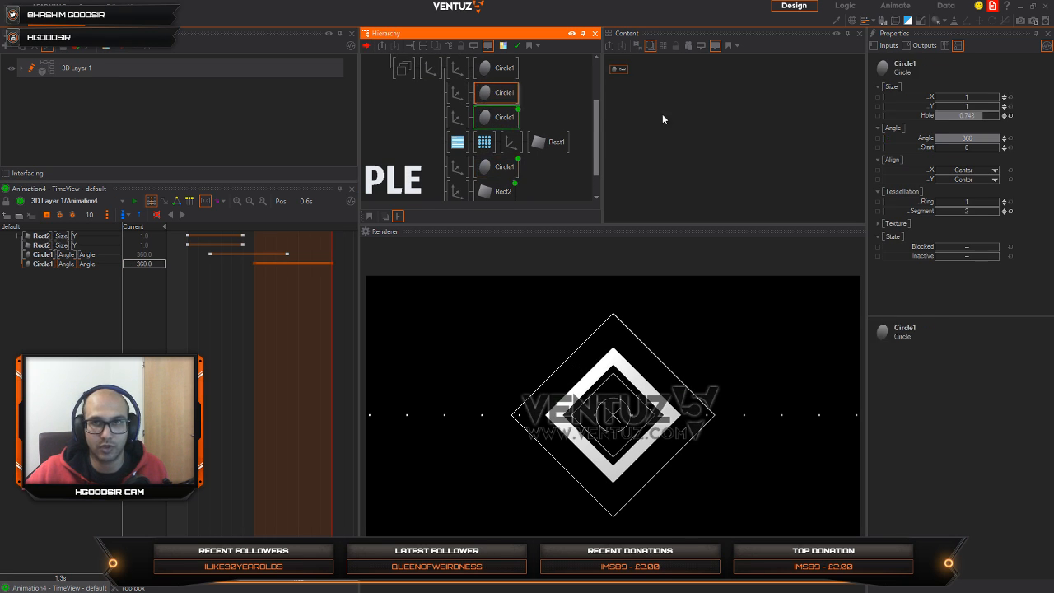
pyautogui.moveTo(984, 121)
pyautogui.mouseDown()
pyautogui.moveTo(1000, 116)
pyautogui.moveTo(985, 114)
pyautogui.mouseUp()
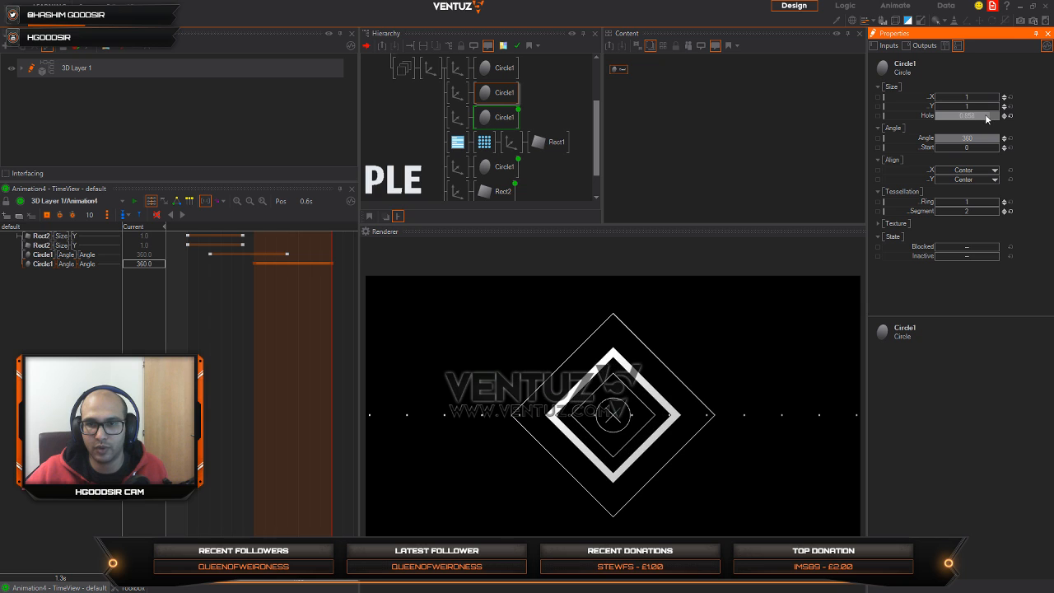
# Step: Set the overall scaling factor of the thick diamond's Axis to -12.1
pyautogui.click(459, 93)
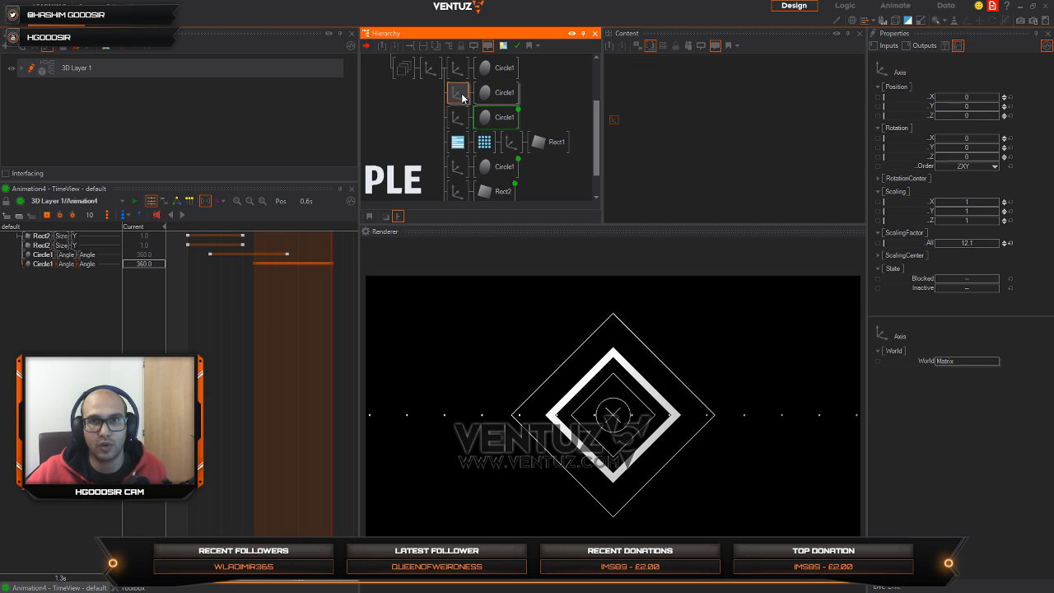
pyautogui.click(976, 245)
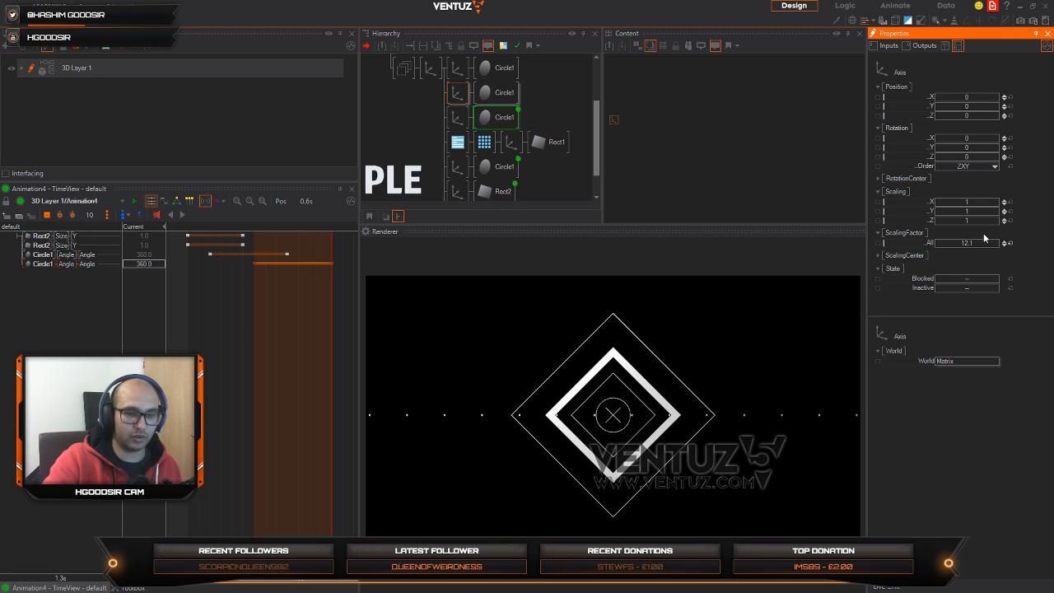
pyautogui.write('-')
pyautogui.press('Return')
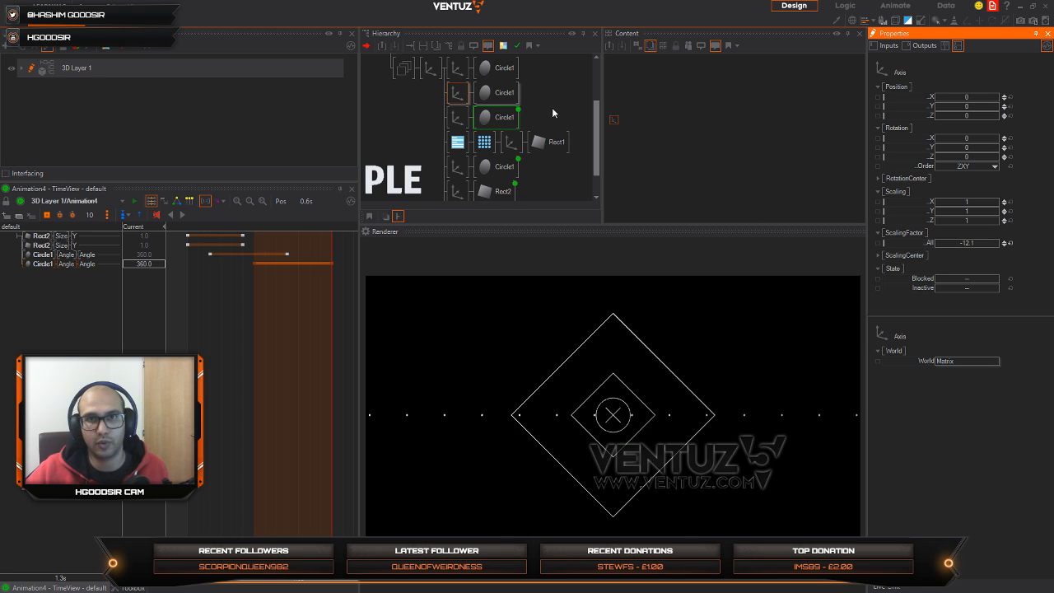
# Step: Copy the Render Options node in front of the thick diamond's Axis and set its backface culling to Counterclockwise
pyautogui.click(552, 109)
pyautogui.press('space')
pyautogui.click(457, 142)
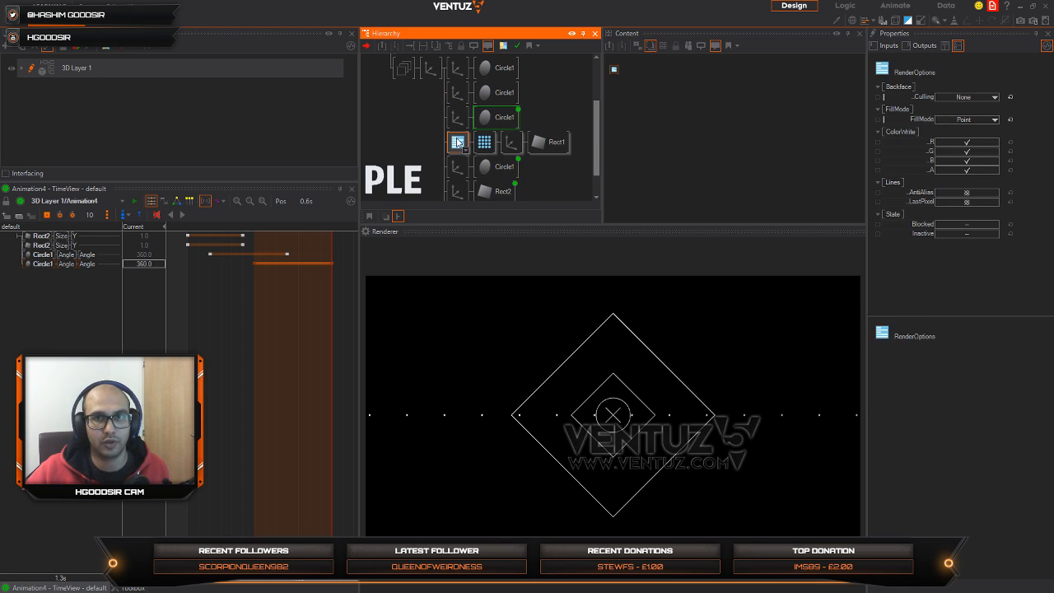
pyautogui.keyDown('ctrl'); pyautogui.moveTo(457, 144); pyautogui.dragTo(454, 96); pyautogui.keyUp('ctrl')
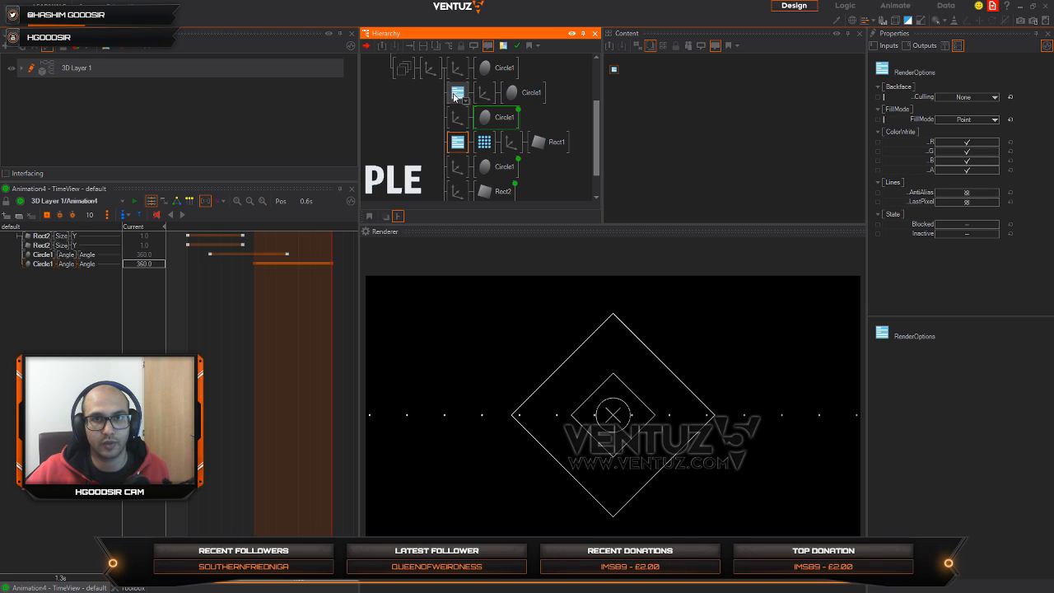
pyautogui.click(963, 97)
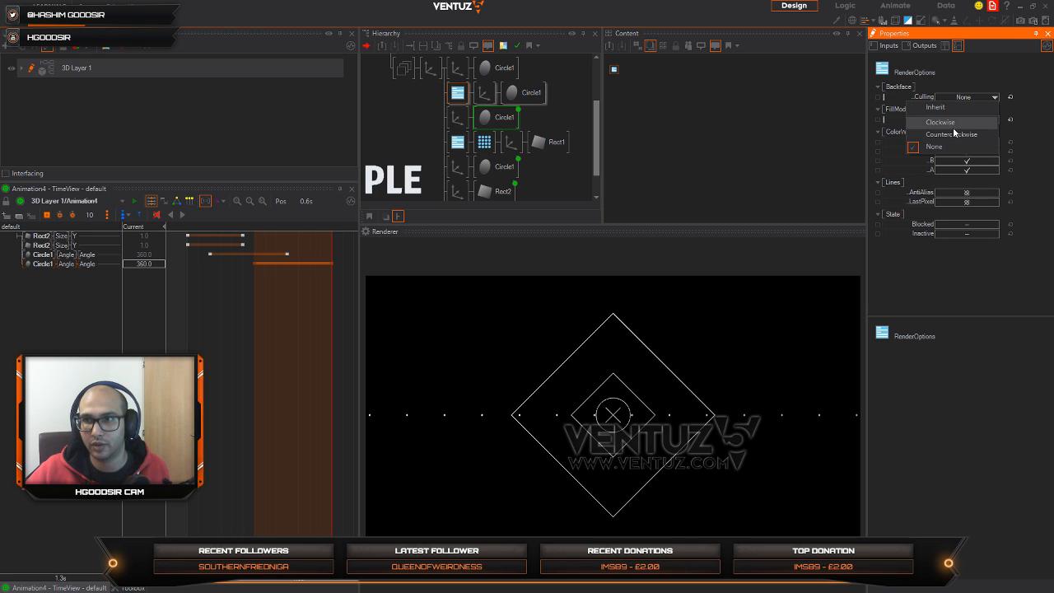
pyautogui.click(956, 130)
pyautogui.click(967, 100)
pyautogui.click(961, 134)
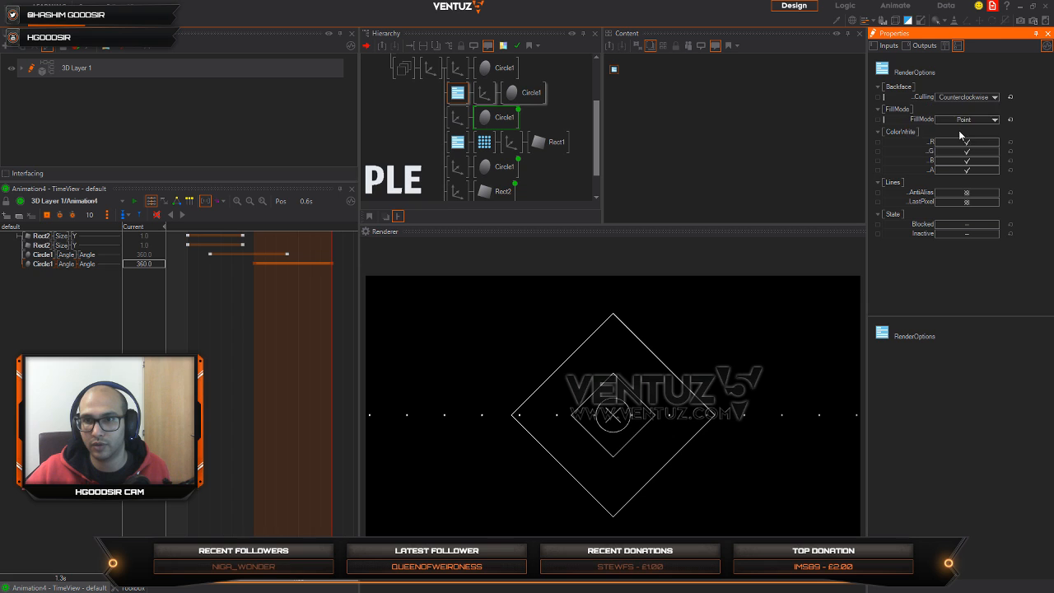
# Step: Insert a Color node ahead of all the shape branches and return the thick diamond's Render Options fill mode to Inherit
pyautogui.click(408, 106)
pyautogui.doubleClick(408, 106)
pyautogui.write('x')
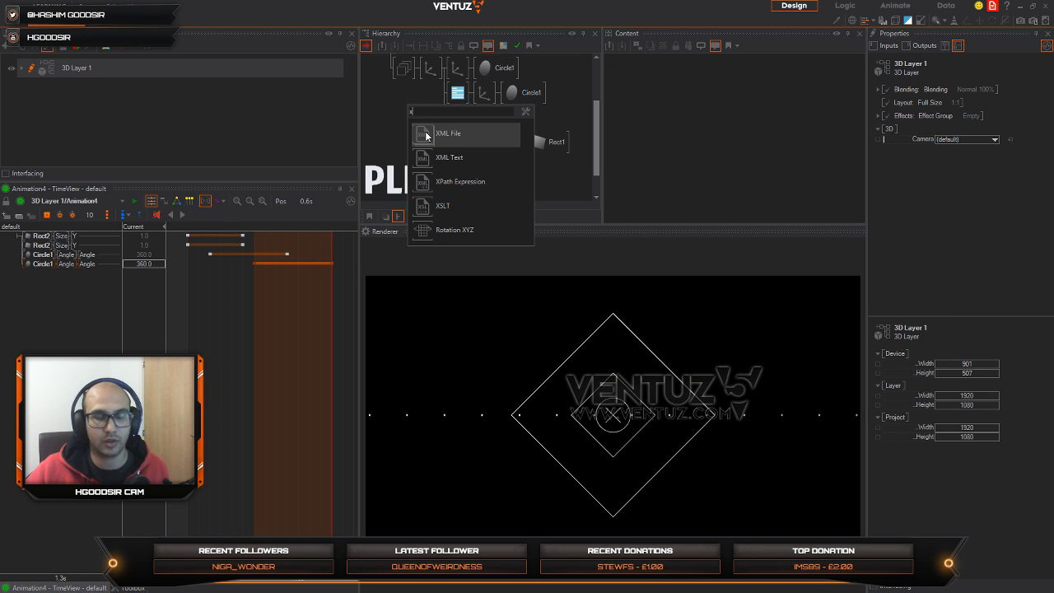
pyautogui.press('BackSpace')
pyautogui.write('co')
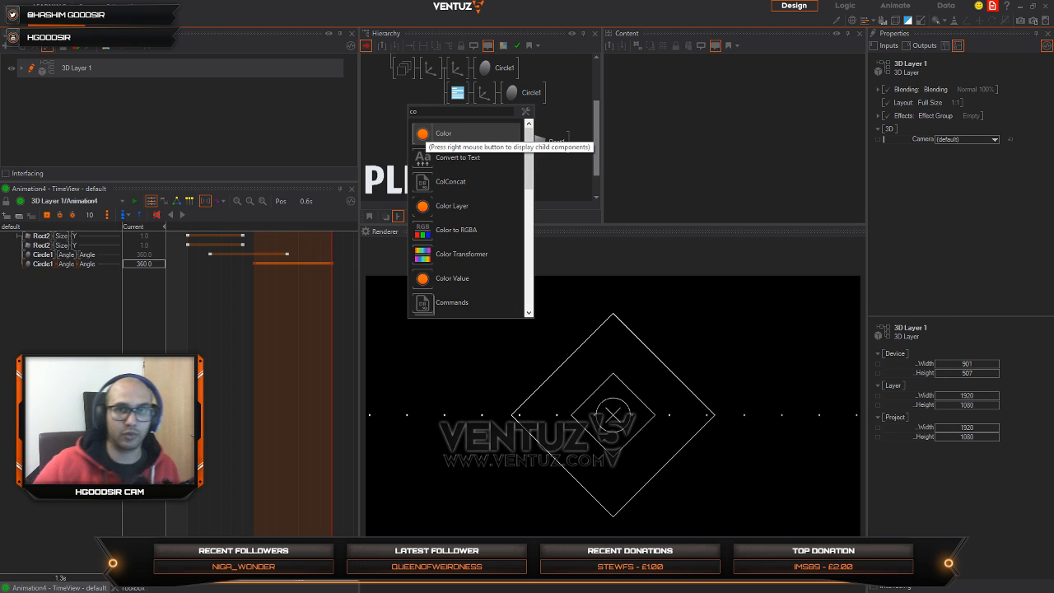
pyautogui.press('Return')
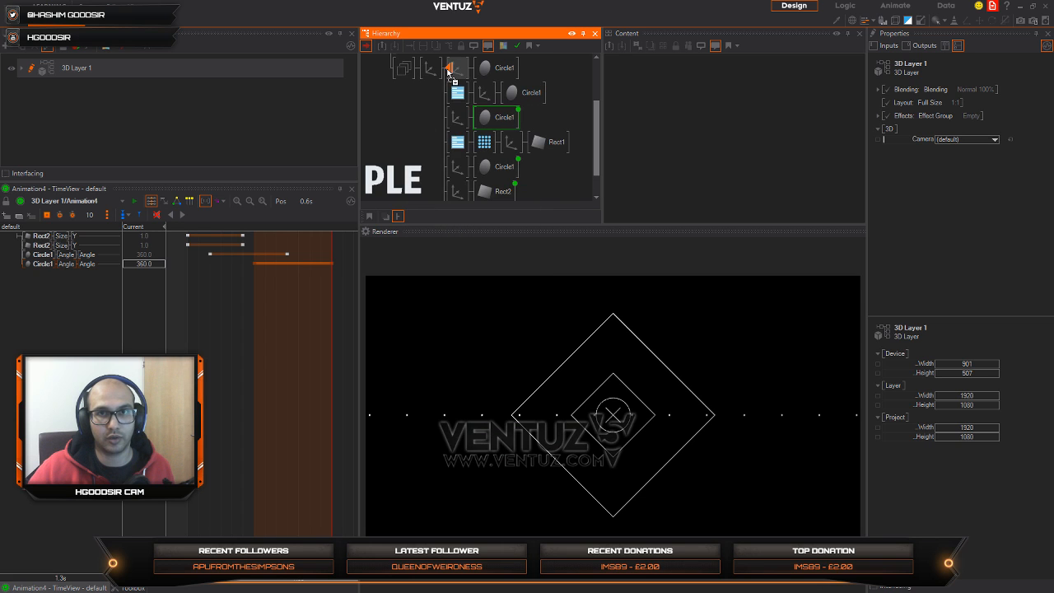
pyautogui.click(450, 71)
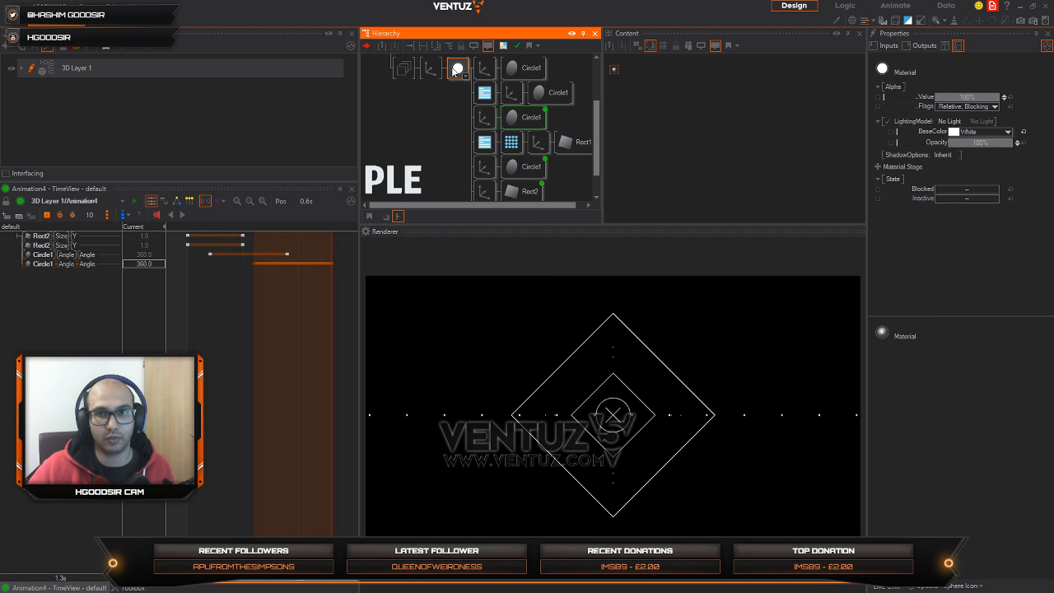
pyautogui.click(485, 94)
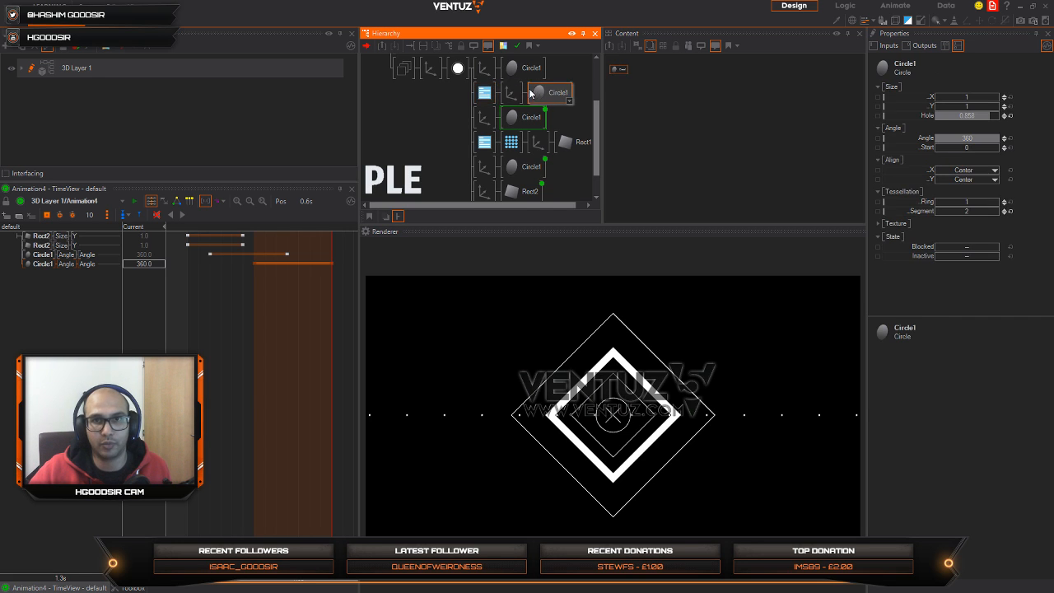
# Step: Set the thick diamond circle's Hole to 0.768 and try rotating its Axis about Y
pyautogui.click(552, 93)
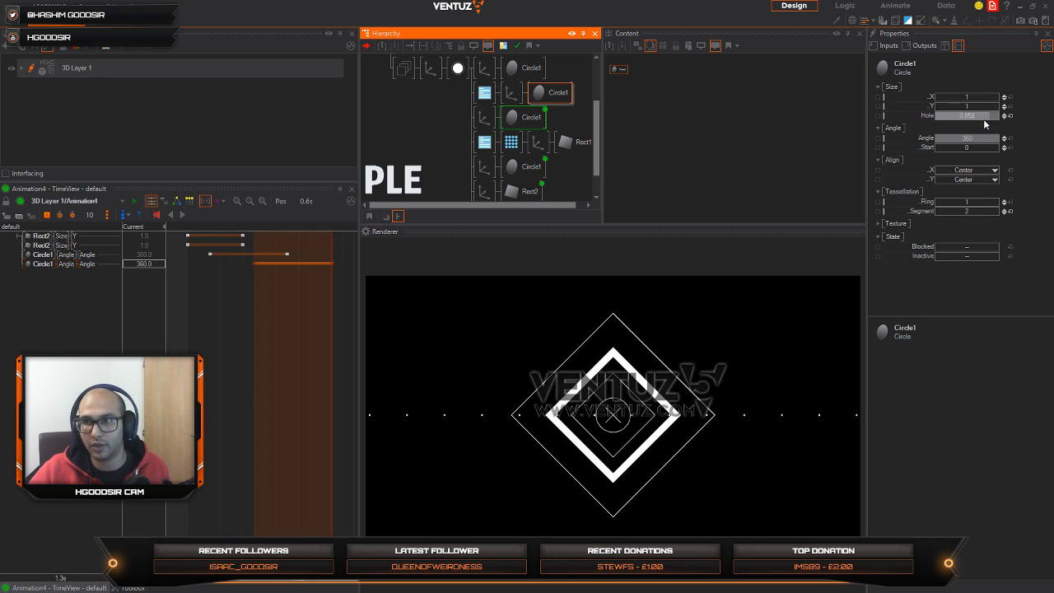
pyautogui.moveTo(987, 115); pyautogui.dragTo(963, 122)
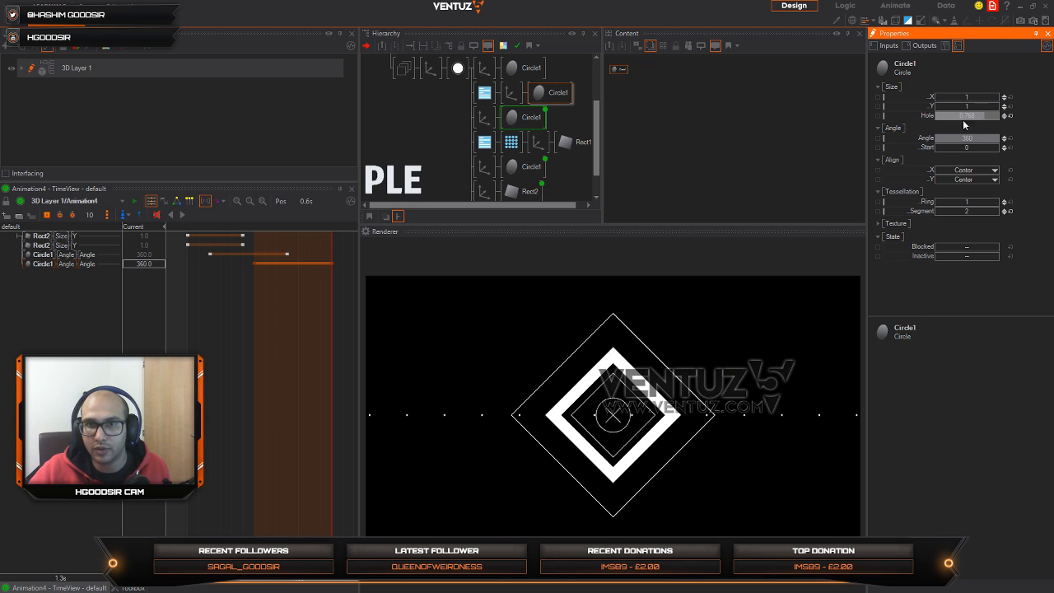
pyautogui.click(511, 93)
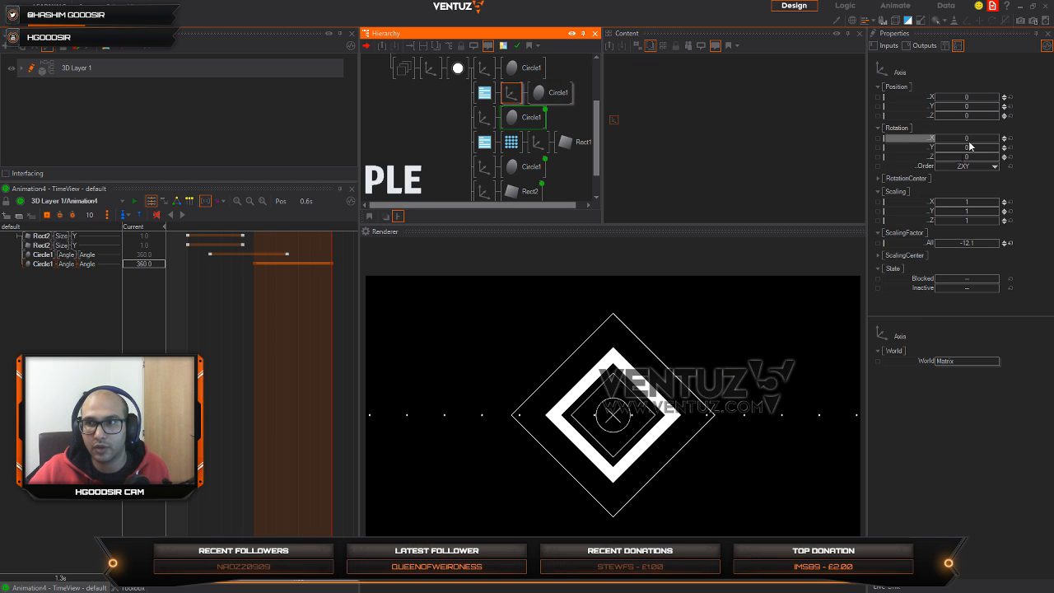
pyautogui.moveTo(980, 148); pyautogui.dragTo(937, 148)
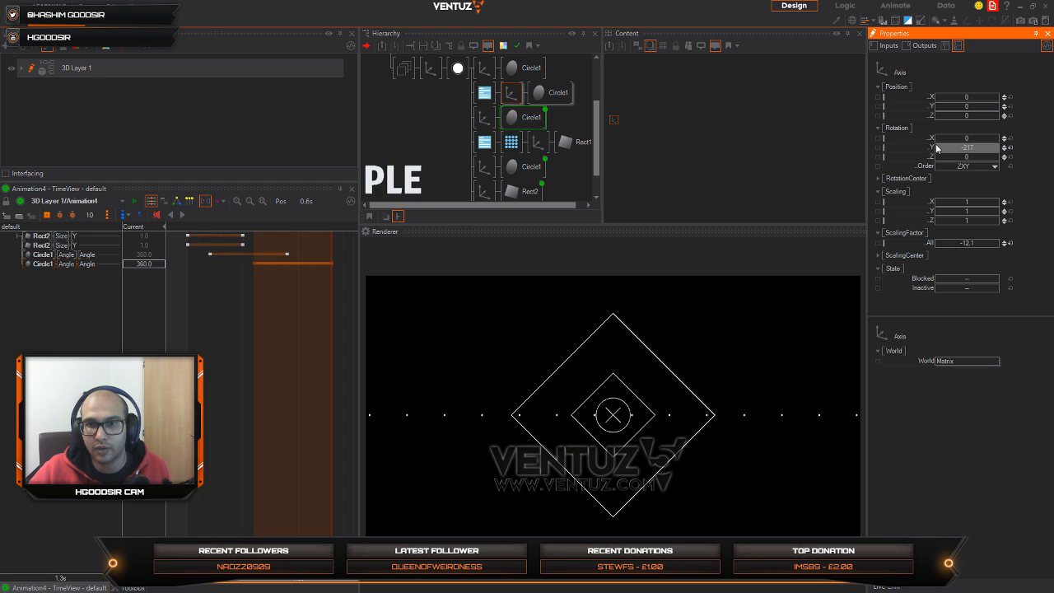
pyautogui.click(1009, 148)
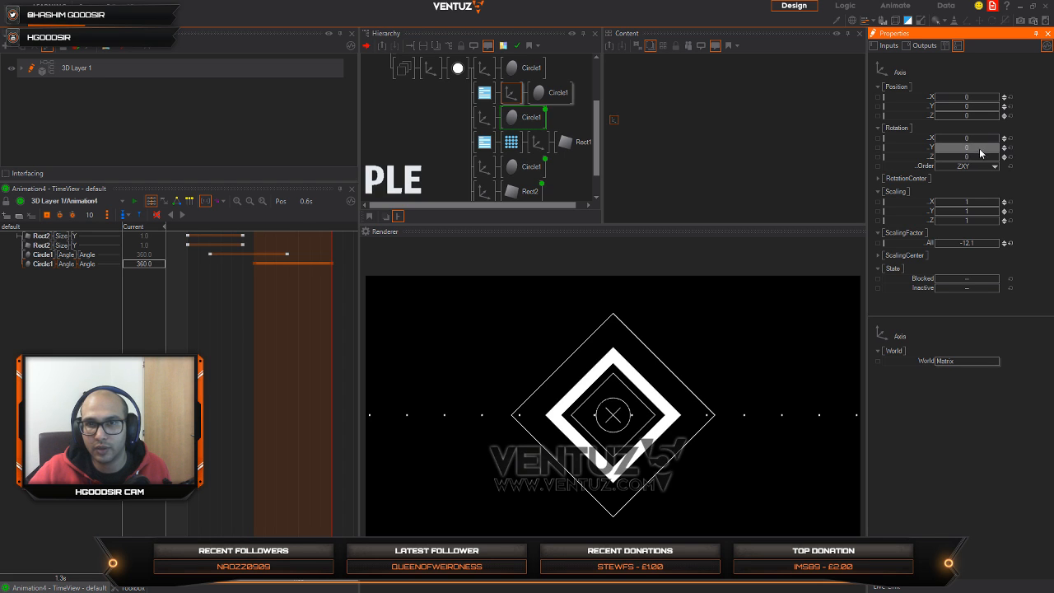
pyautogui.moveTo(979, 153); pyautogui.dragTo(1000, 148)
# Step: Set backface culling to None in the thick diamond's Render Options
pyautogui.click(486, 94)
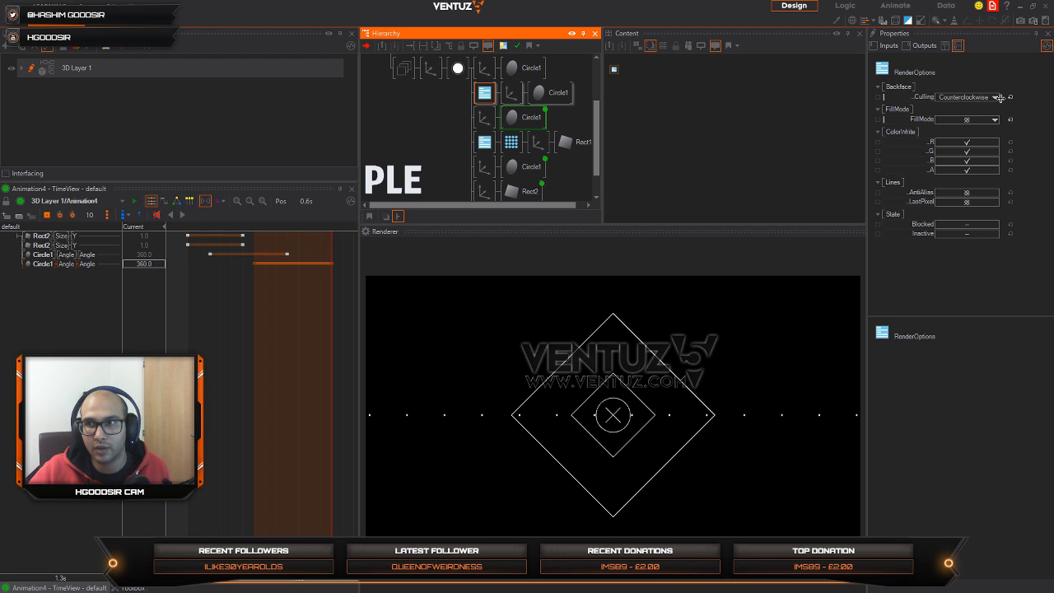
pyautogui.click(1009, 97)
pyautogui.click(994, 97)
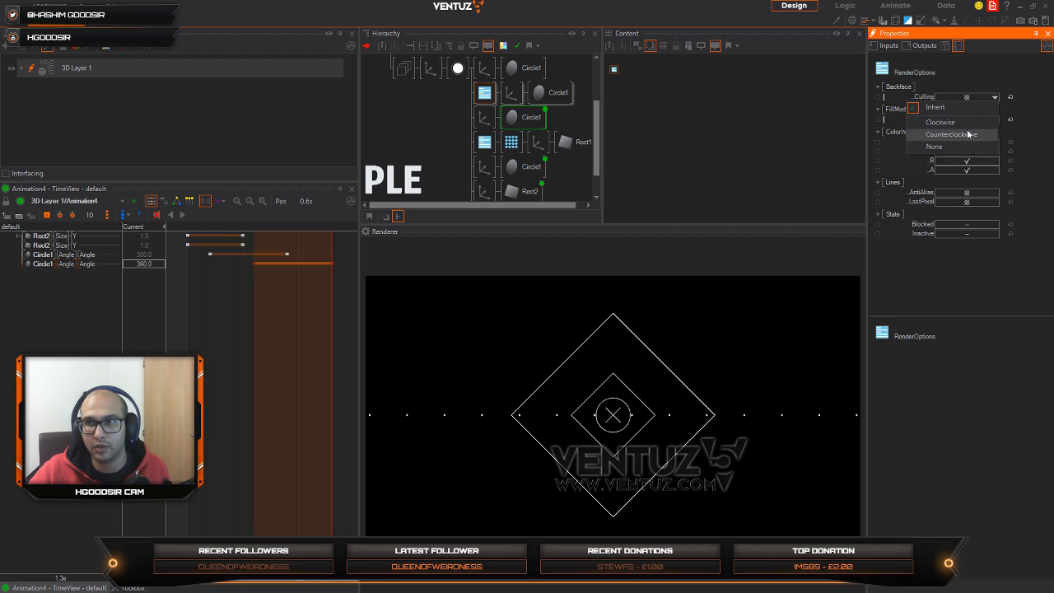
pyautogui.click(960, 134)
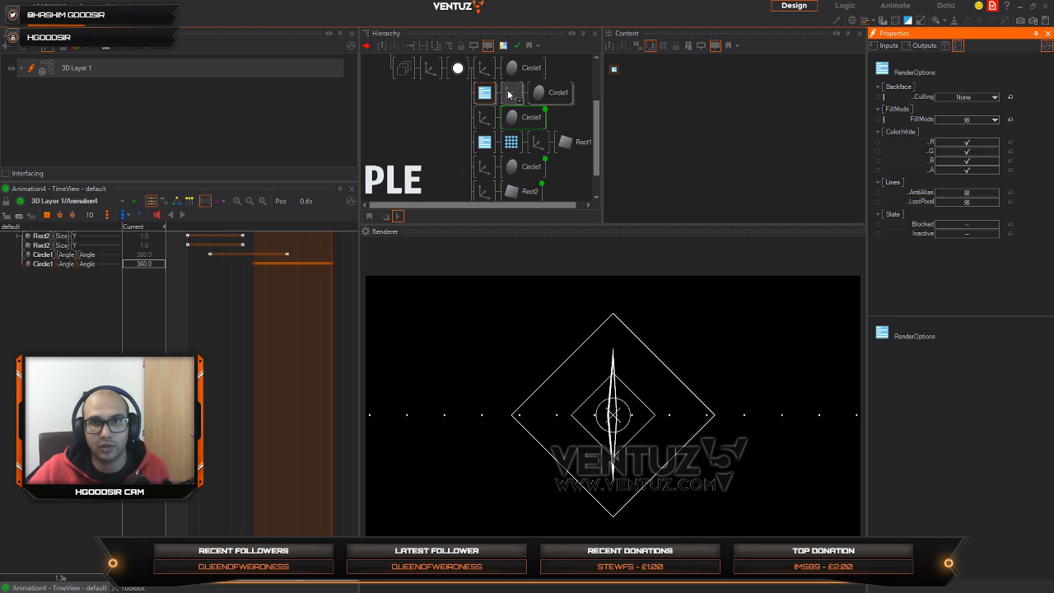
# Step: Set the thick diamond Axis's Y rotation to 176 and its circle's Hole to 0.918
pyautogui.click(510, 92)
pyautogui.moveTo(1004, 148); pyautogui.dragTo(1001, 149)
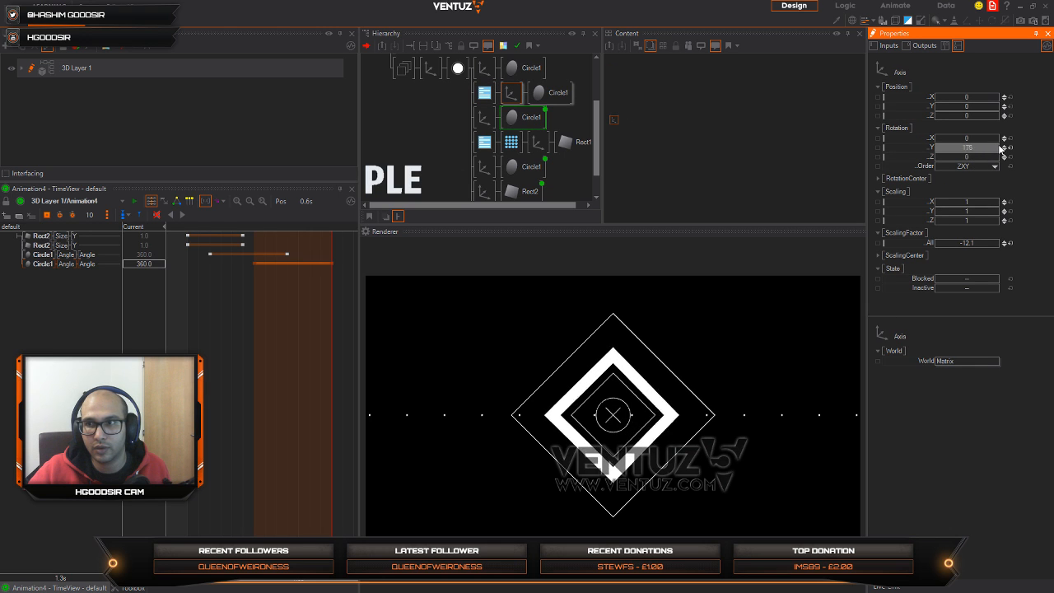
pyautogui.click(545, 92)
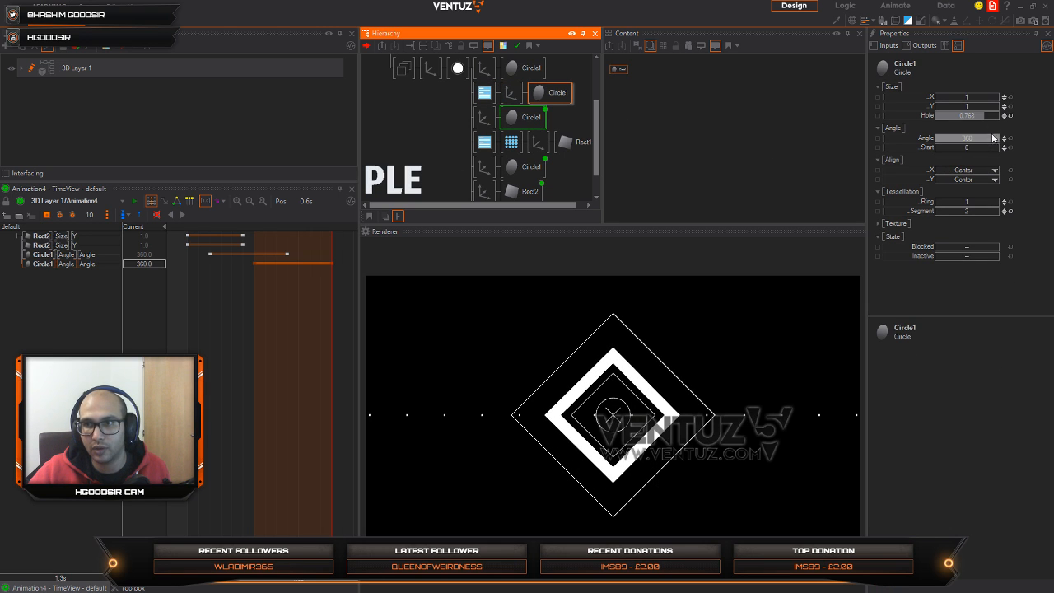
pyautogui.moveTo(992, 117); pyautogui.dragTo(988, 117)
# Step: Reset the thick diamond Axis's scaling factor to 1 and enlarge it until the diamond sits between the inner and outer ones
pyautogui.click(511, 92)
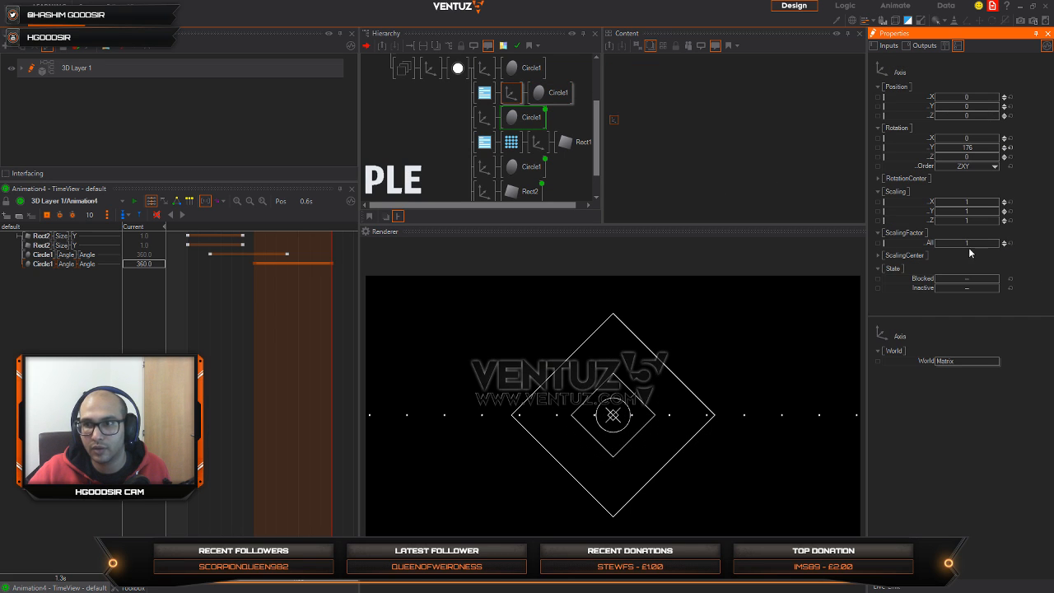
pyautogui.moveTo(980, 245); pyautogui.dragTo(1012, 245)
pyautogui.click(543, 94)
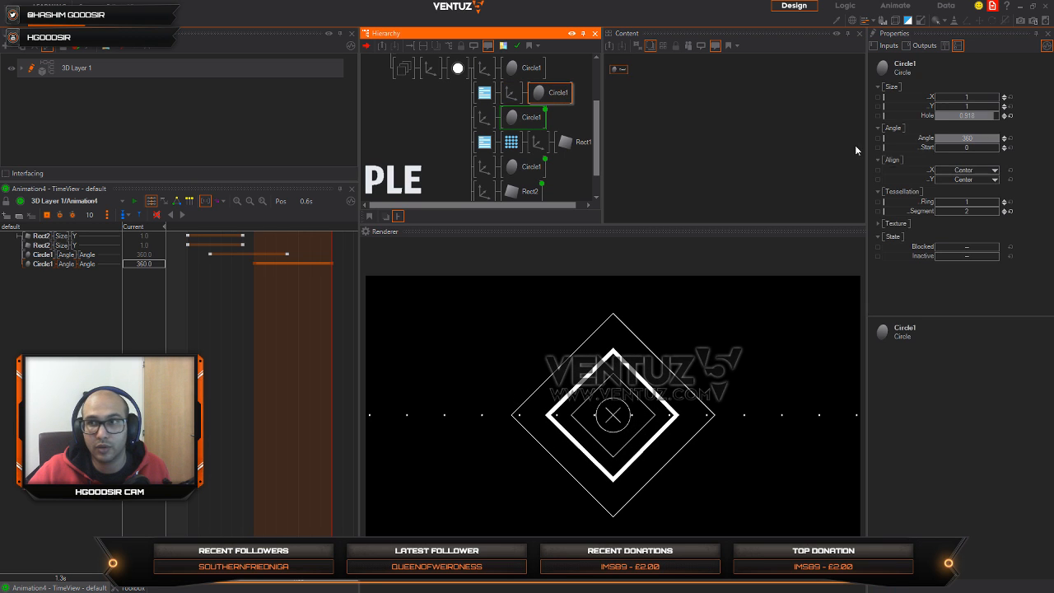
# Step: Try an X scaling of -1.33 on the thick diamond's Axis and a Hole of 0.648 on its circle
pyautogui.moveTo(988, 119); pyautogui.dragTo(981, 115)
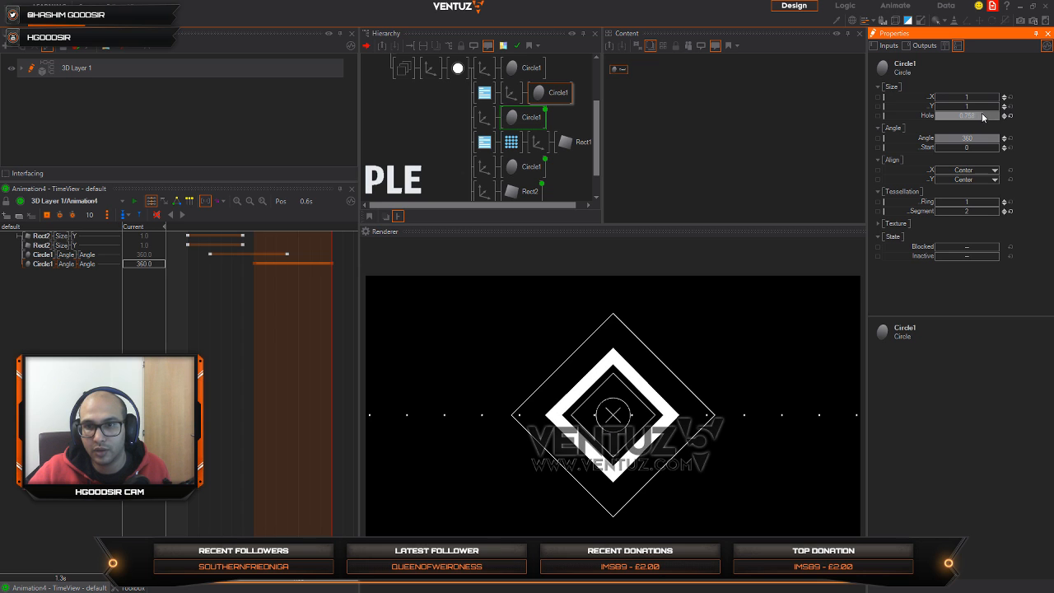
pyautogui.click(510, 92)
pyautogui.moveTo(983, 204); pyautogui.dragTo(936, 202)
pyautogui.click(557, 92)
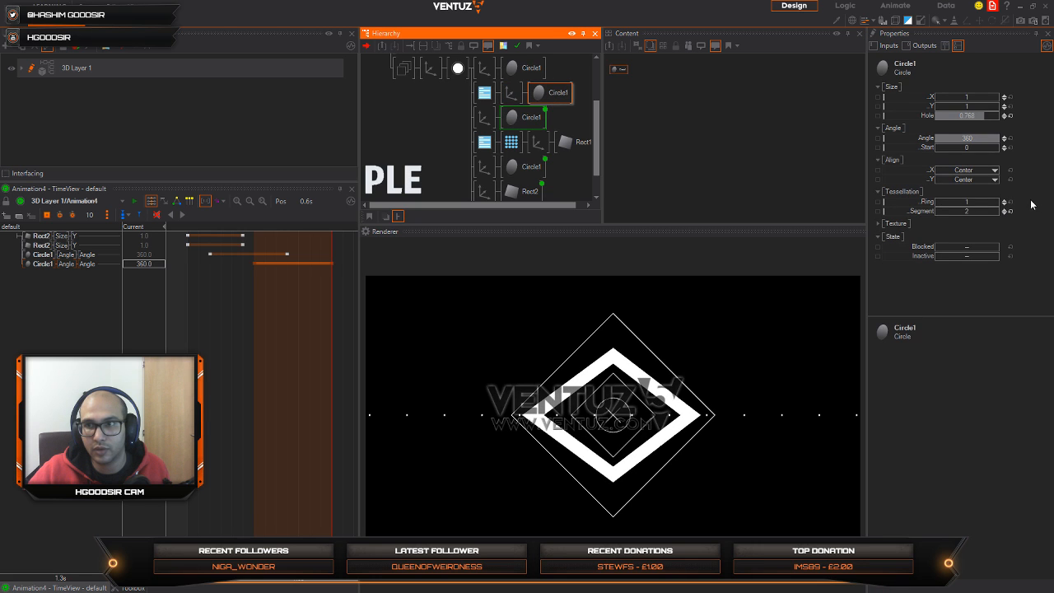
pyautogui.moveTo(976, 119); pyautogui.dragTo(972, 115)
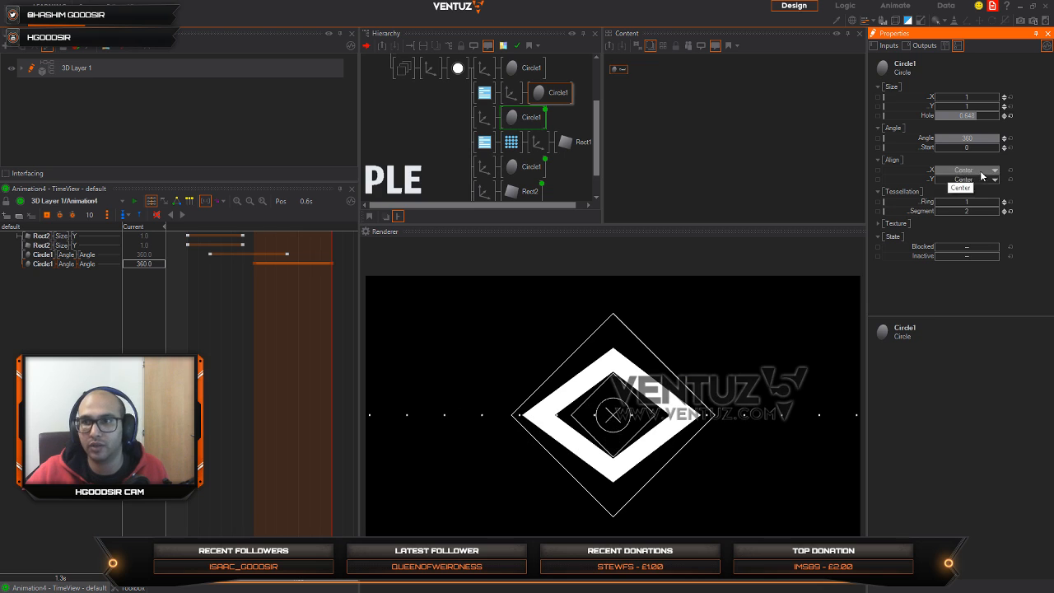
# Step: Reset the thick diamond Axis's Y rotation and X scaling to their defaults and delete its Render Options node
pyautogui.click(489, 118)
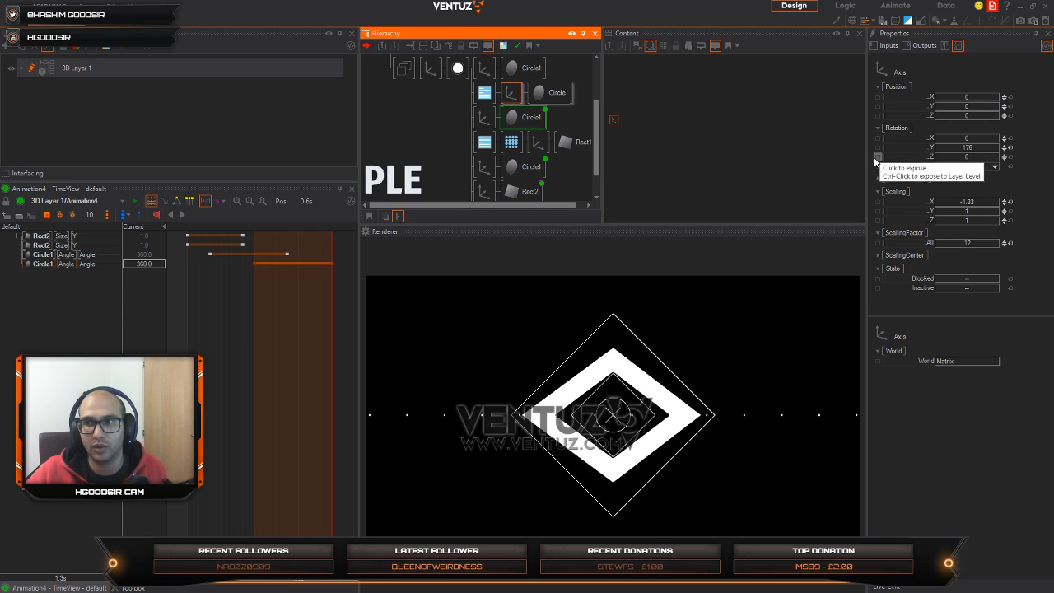
pyautogui.click(1010, 147)
pyautogui.click(1010, 202)
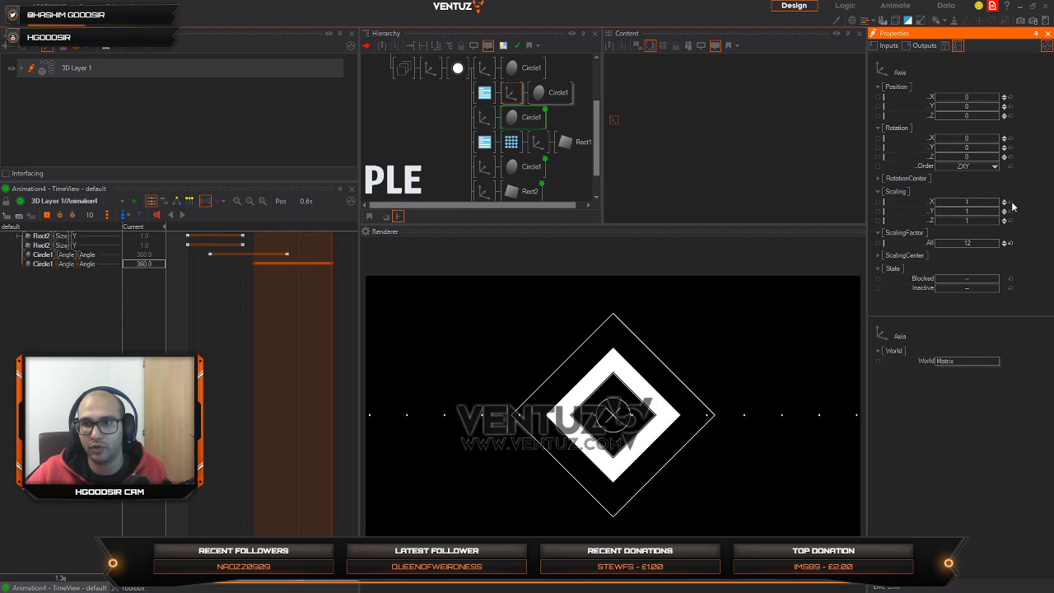
pyautogui.click(485, 93)
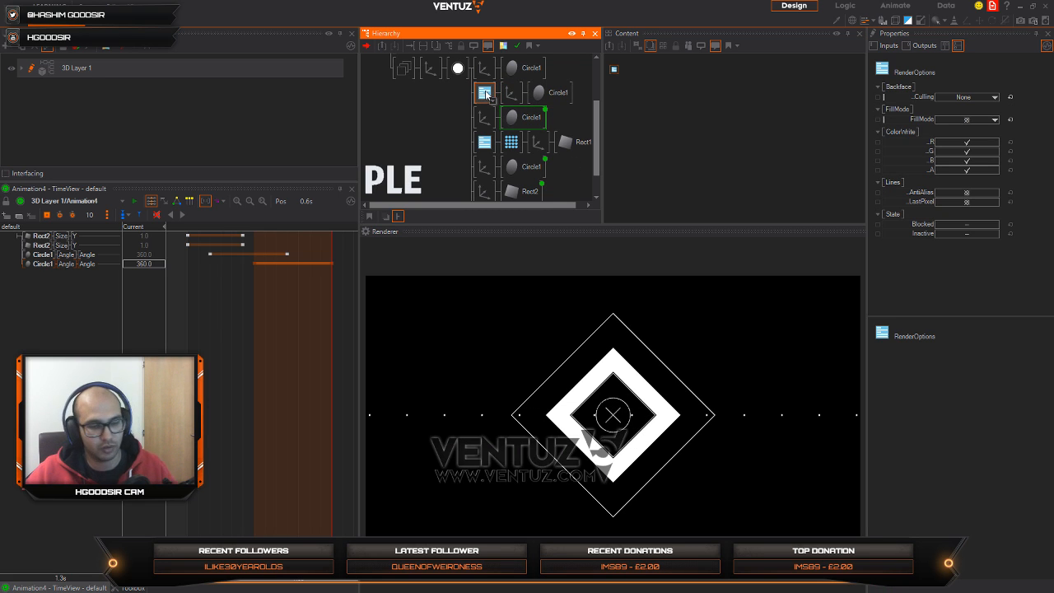
pyautogui.press('Delete')
pyautogui.click(486, 93)
# Step: Set the thick diamond circle's Hole to 1 and bind that property to the Animation4 keyframe animation
pyautogui.click(515, 94)
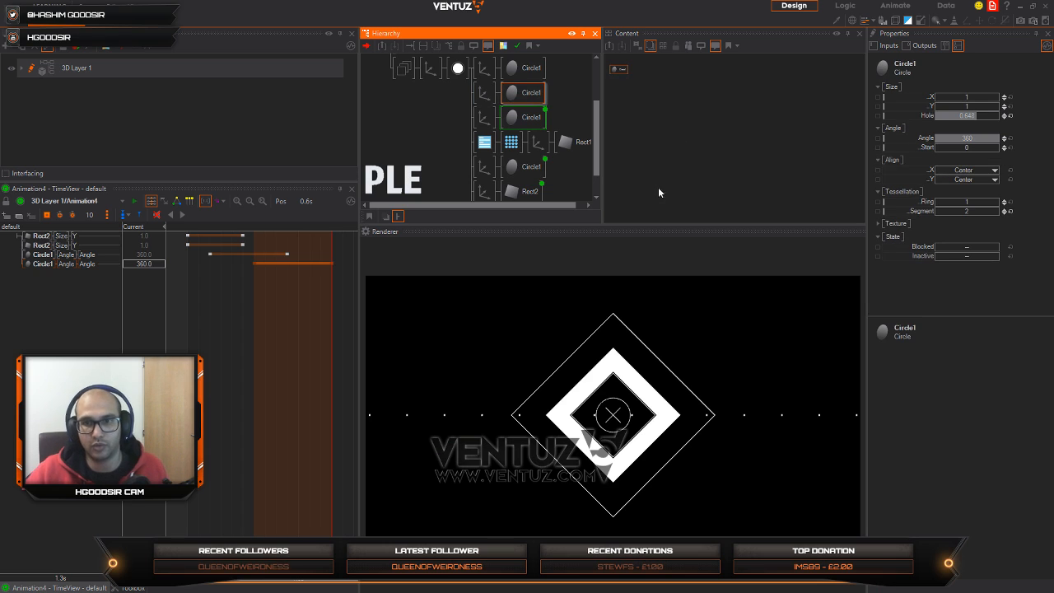
pyautogui.moveTo(972, 116); pyautogui.dragTo(999, 116)
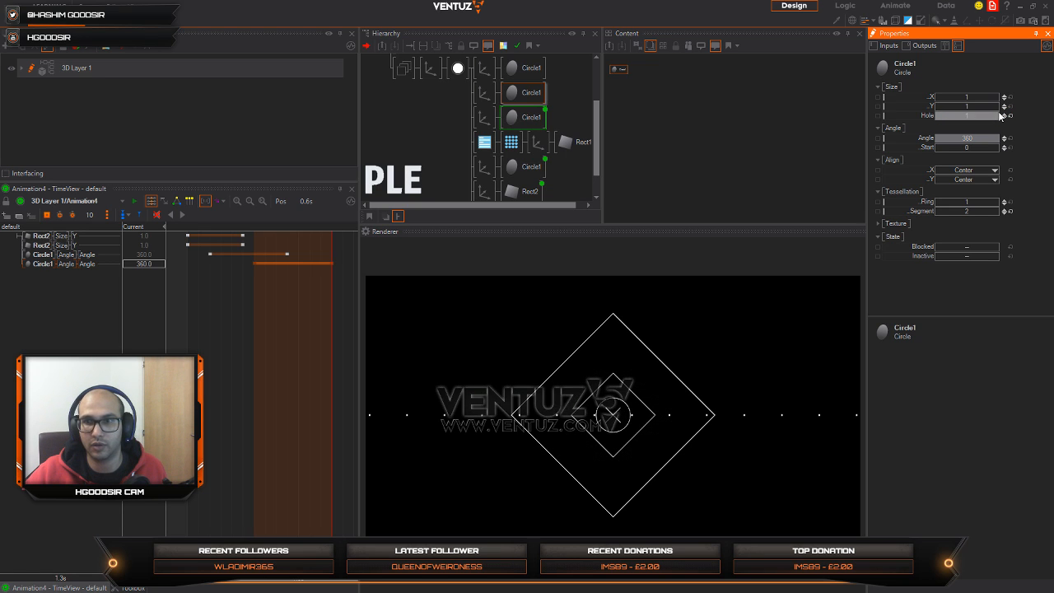
pyautogui.click(519, 98)
pyautogui.keyDown('ctrl'); pyautogui.click(520, 119); pyautogui.keyUp('ctrl')
pyautogui.click(621, 80)
pyautogui.moveTo(619, 70); pyautogui.dragTo(670, 66)
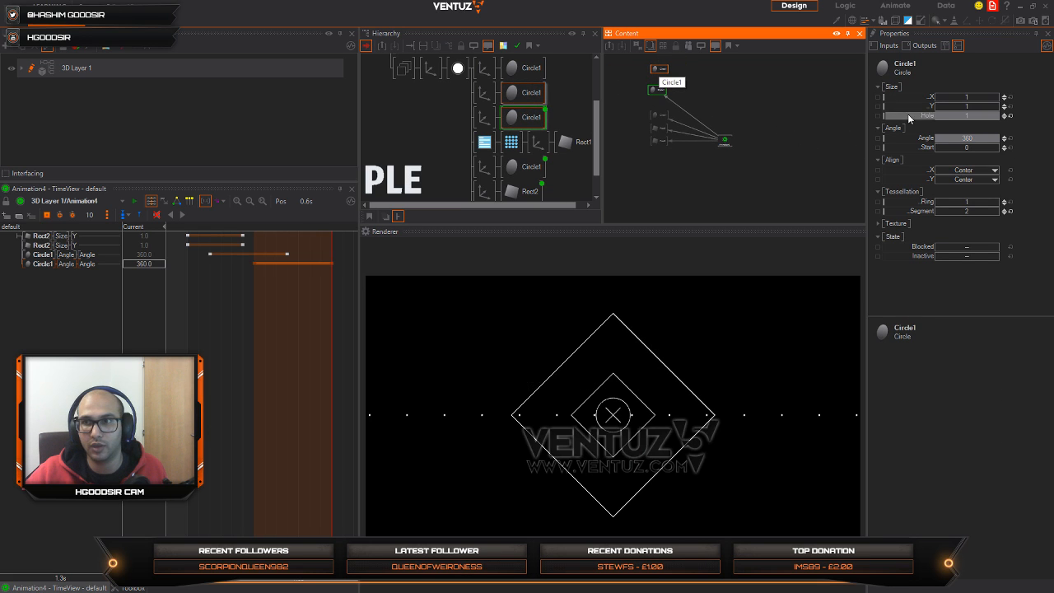
pyautogui.click(725, 118)
pyautogui.moveTo(725, 120); pyautogui.dragTo(721, 111)
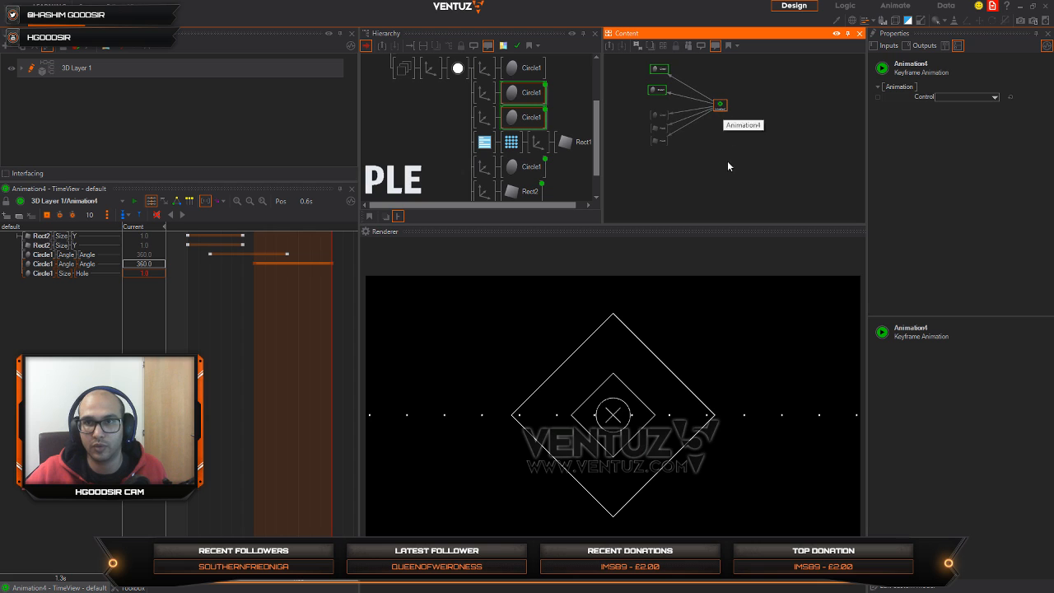
# Step: Keyframe the thick diamond circle's Hole at 1 at the 0.8 s mark
pyautogui.click(277, 351)
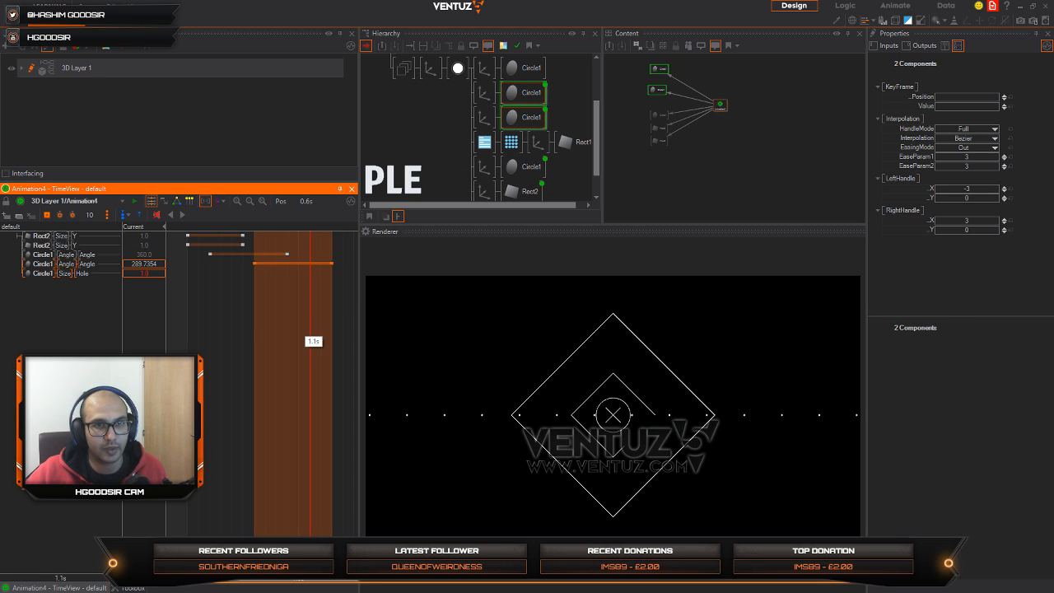
pyautogui.moveTo(310, 346); pyautogui.dragTo(277, 348)
pyautogui.doubleClick(144, 272)
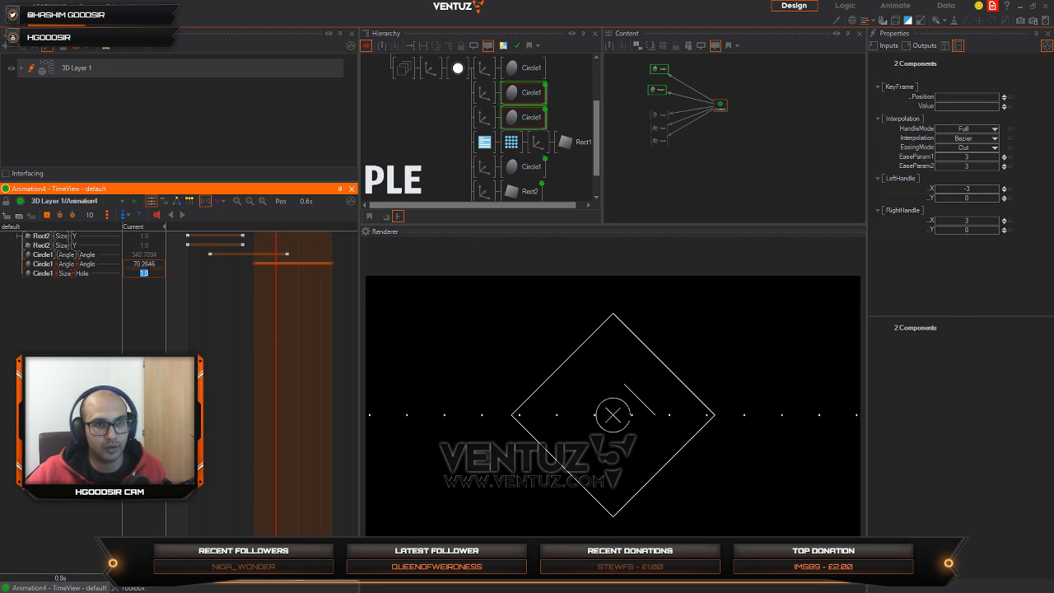
pyautogui.write('0')
pyautogui.press('Return')
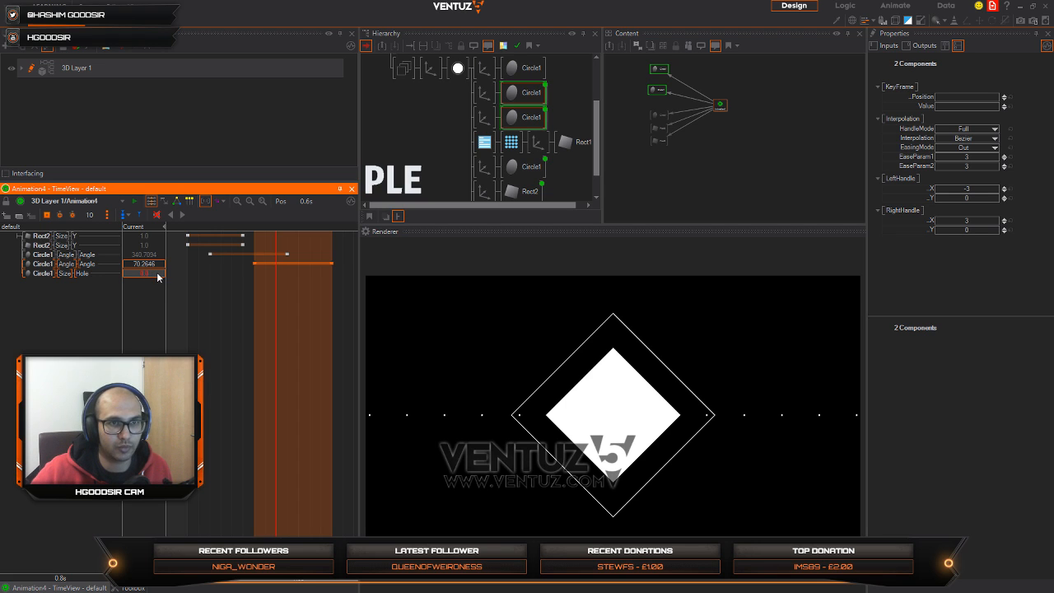
pyautogui.doubleClick(158, 273)
pyautogui.write('1')
pyautogui.press('Return')
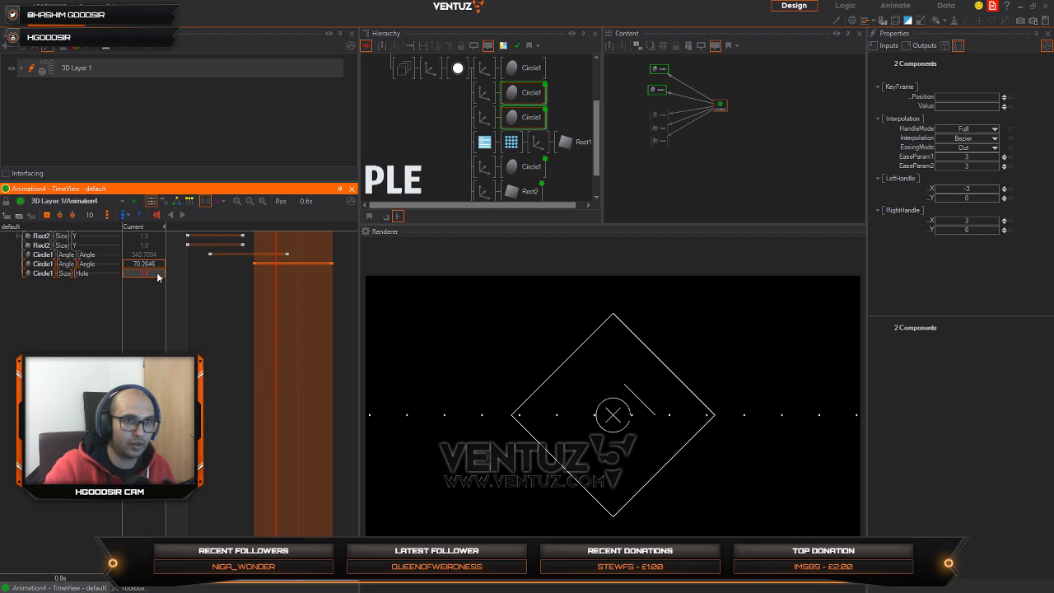
pyautogui.click(47, 272)
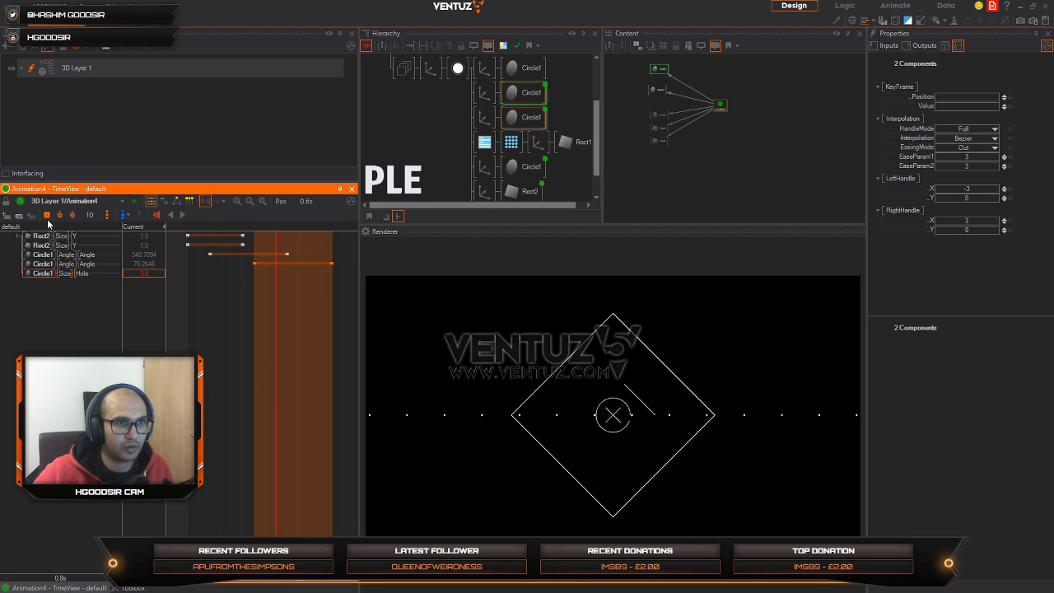
# Step: Set the thick diamond circle's Hole to 0.783 at 1.8 s and keyframe it
pyautogui.moveTo(309, 339); pyautogui.dragTo(326, 336, button='right')
pyautogui.moveTo(319, 336); pyautogui.dragTo(252, 338, button='middle')
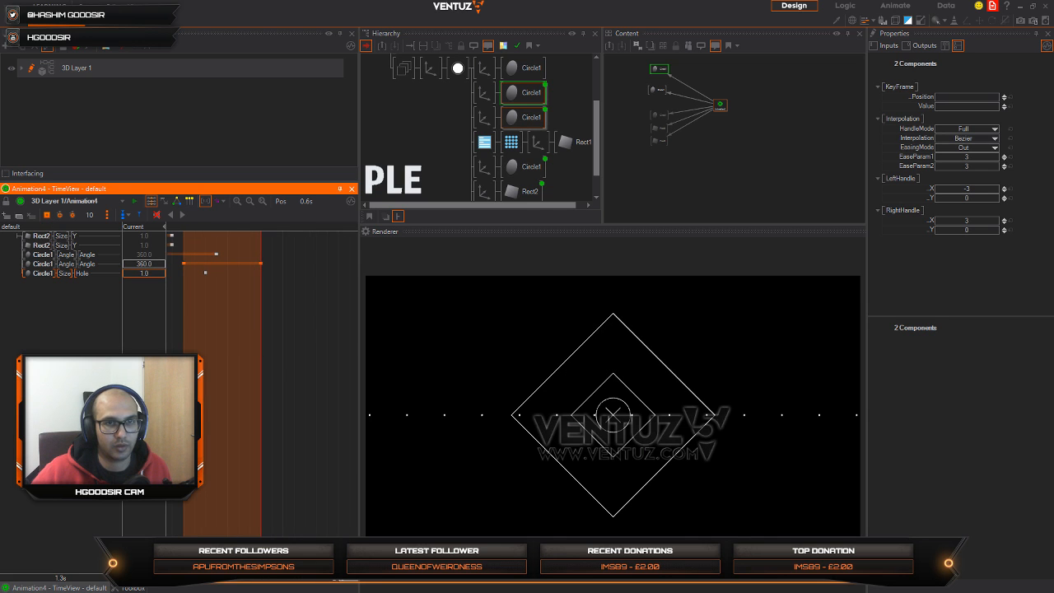
pyautogui.moveTo(292, 346); pyautogui.dragTo(317, 341, button='right')
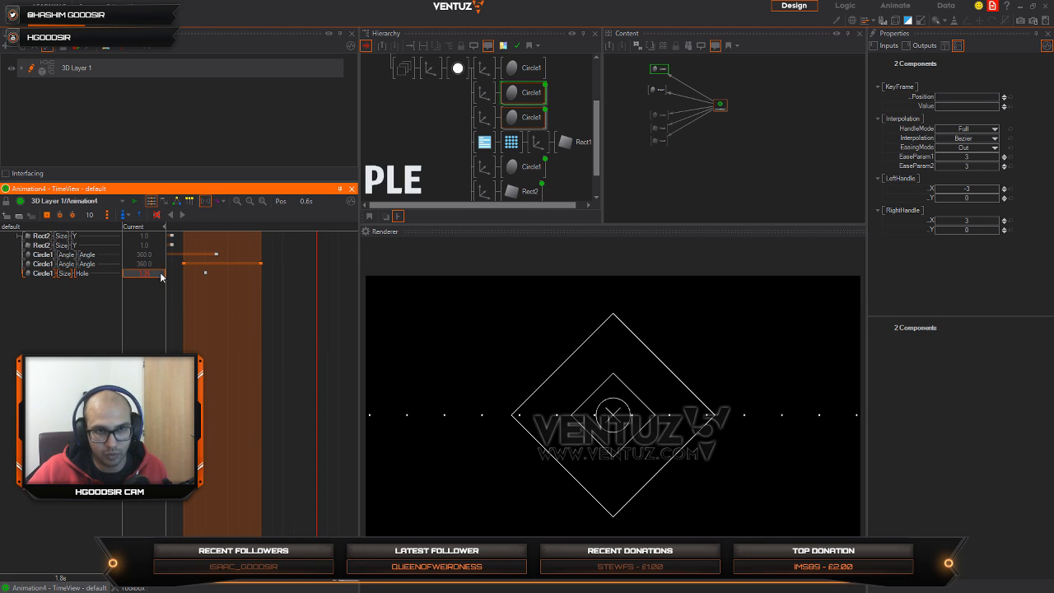
pyautogui.moveTo(160, 275); pyautogui.dragTo(129, 276)
pyautogui.click(47, 215)
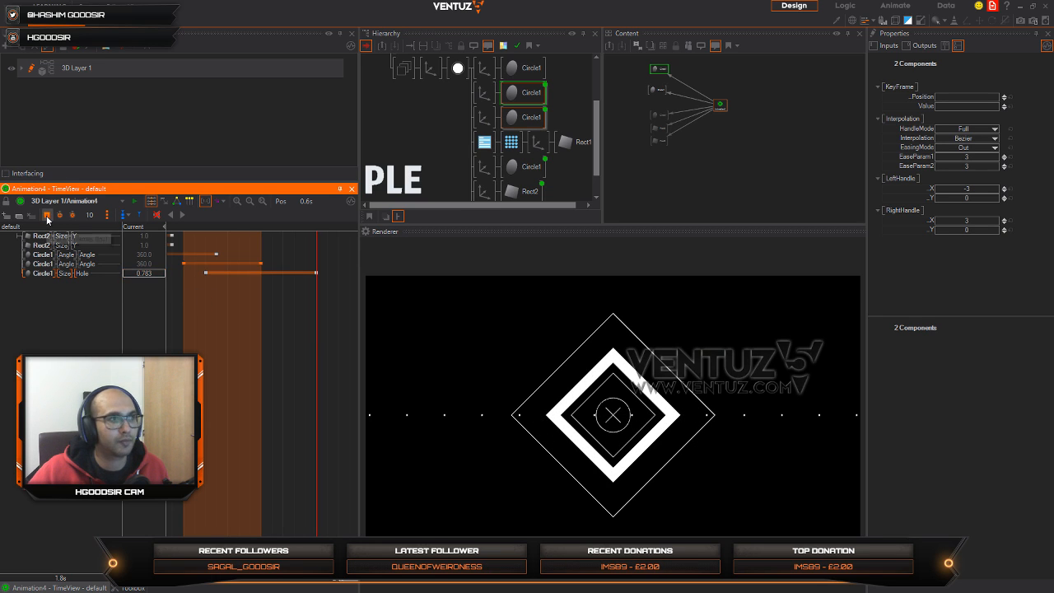
# Step: Scrub the timeline and play Animation4 from the start to review the thick diamond's Hole animation
pyautogui.moveTo(317, 336); pyautogui.dragTo(208, 335)
pyautogui.moveTo(245, 354); pyautogui.dragTo(304, 360, button='middle')
pyautogui.click(204, 226)
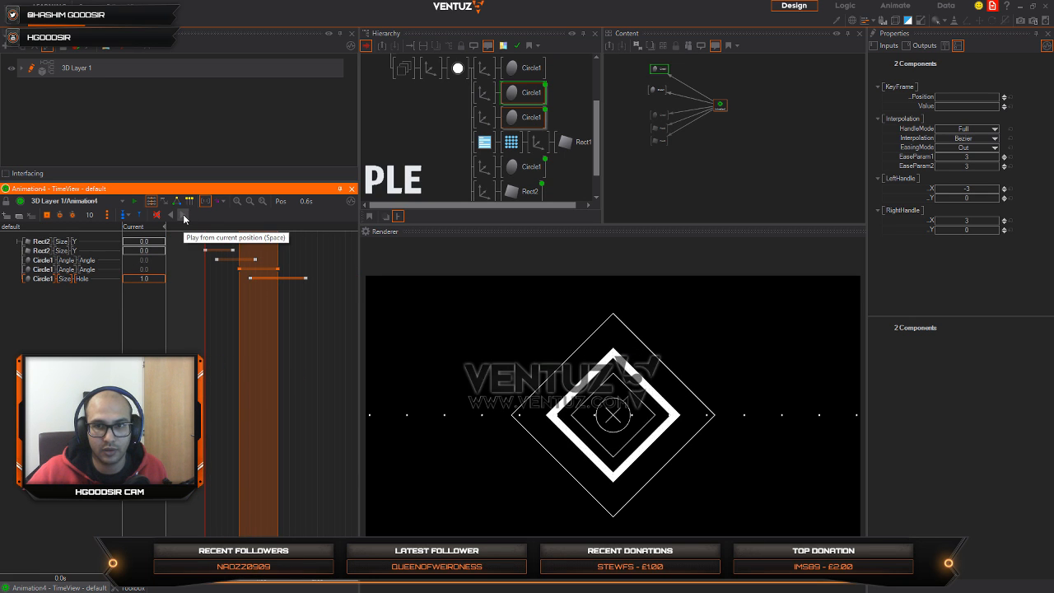
pyautogui.click(183, 216)
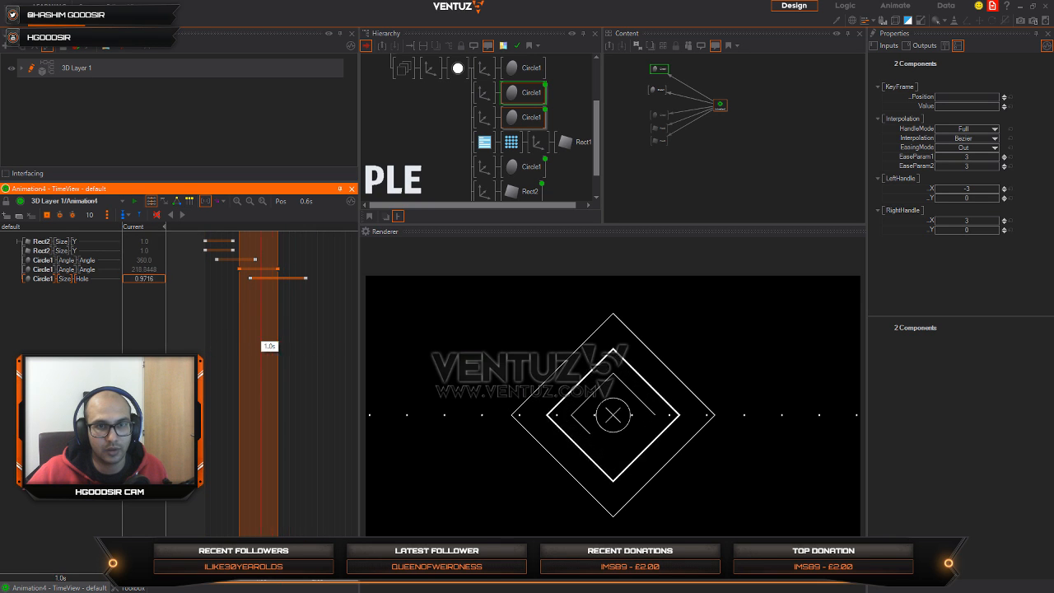
# Step: Set the outer diamond Axis's overall scaling factor to 19.47 and bind that property to Animation4
pyautogui.click(491, 71)
pyautogui.moveTo(980, 247)
pyautogui.mouseDown()
pyautogui.moveTo(935, 239)
pyautogui.moveTo(998, 240)
pyautogui.mouseUp()
pyautogui.click(493, 69)
pyautogui.keyDown('ctrl'); pyautogui.click(514, 98); pyautogui.keyUp('ctrl')
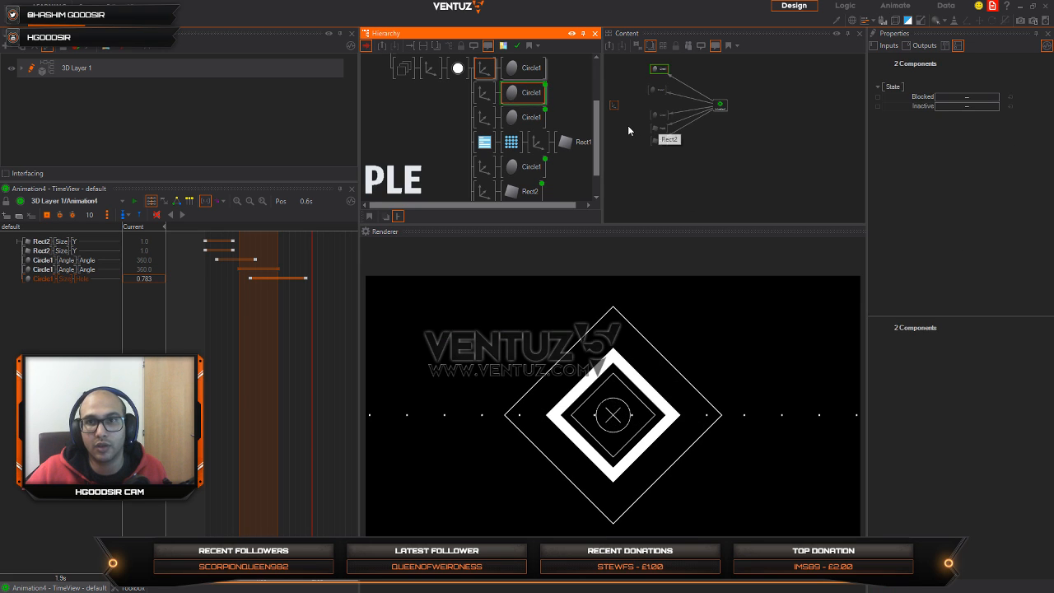
pyautogui.moveTo(614, 106); pyautogui.dragTo(645, 54)
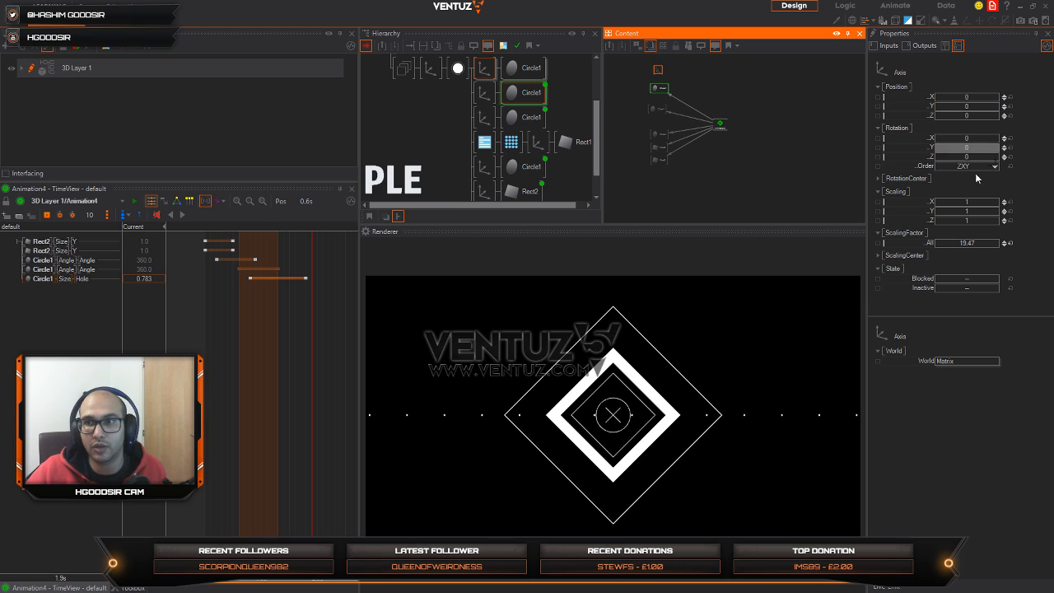
pyautogui.moveTo(928, 244); pyautogui.dragTo(720, 125)
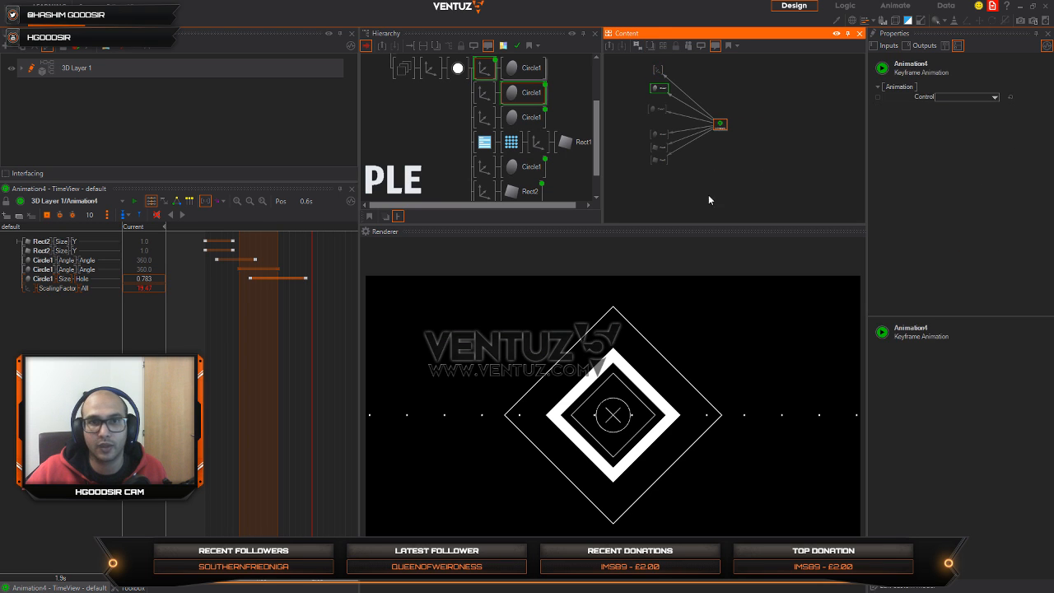
# Step: Keyframe the outer diamond Axis's scaling factor at 16.94 at 2.2 s and at 12.04 at 1.3 s
pyautogui.moveTo(305, 359)
pyautogui.mouseDown(button='right')
pyautogui.moveTo(276, 358)
pyautogui.moveTo(317, 354)
pyautogui.mouseUp(button='right')
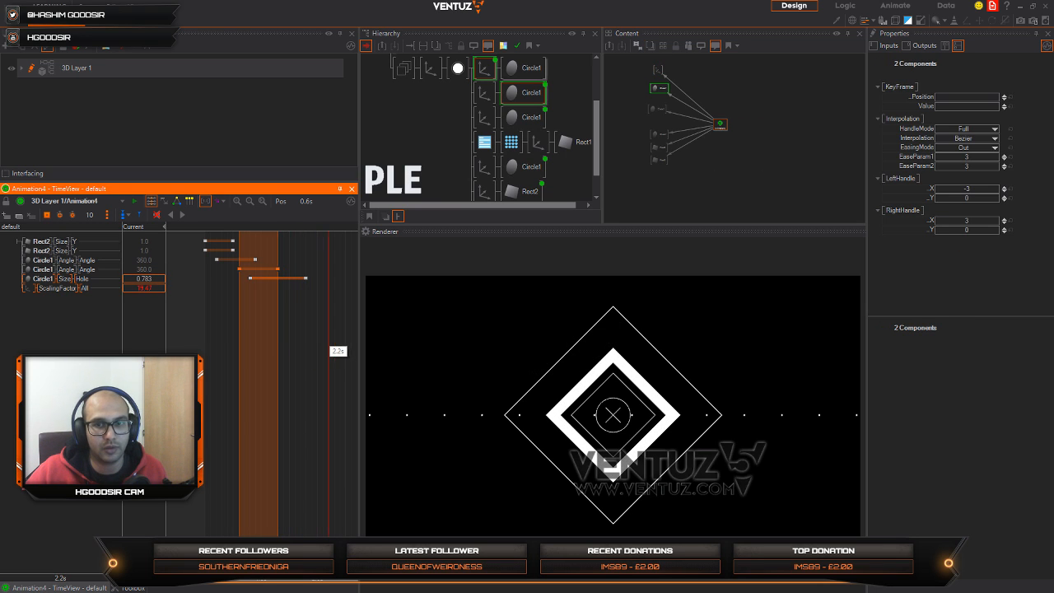
pyautogui.moveTo(157, 289); pyautogui.dragTo(129, 286)
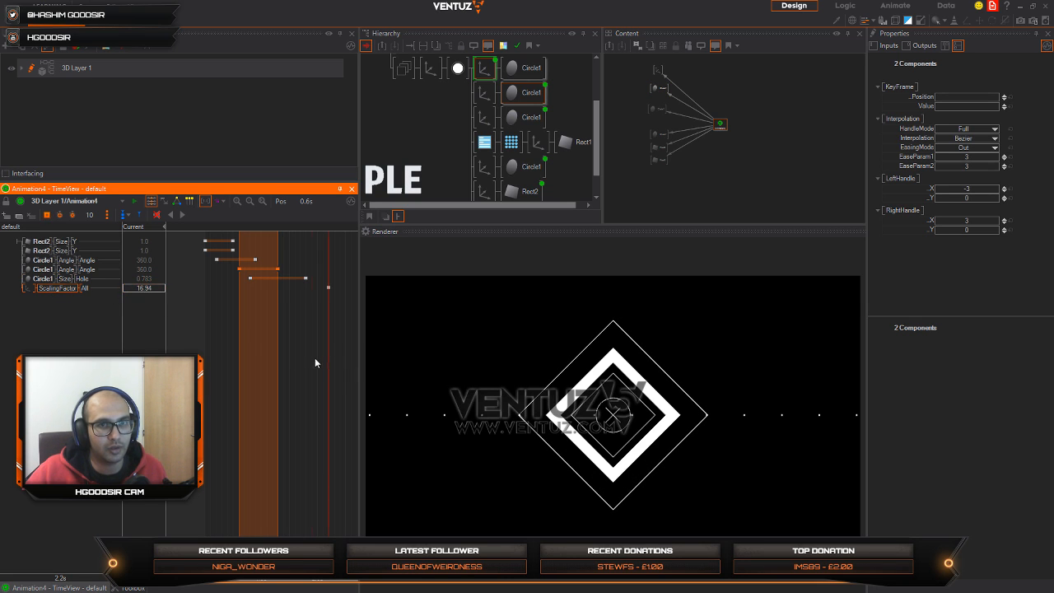
pyautogui.moveTo(318, 364); pyautogui.dragTo(277, 362, button='right')
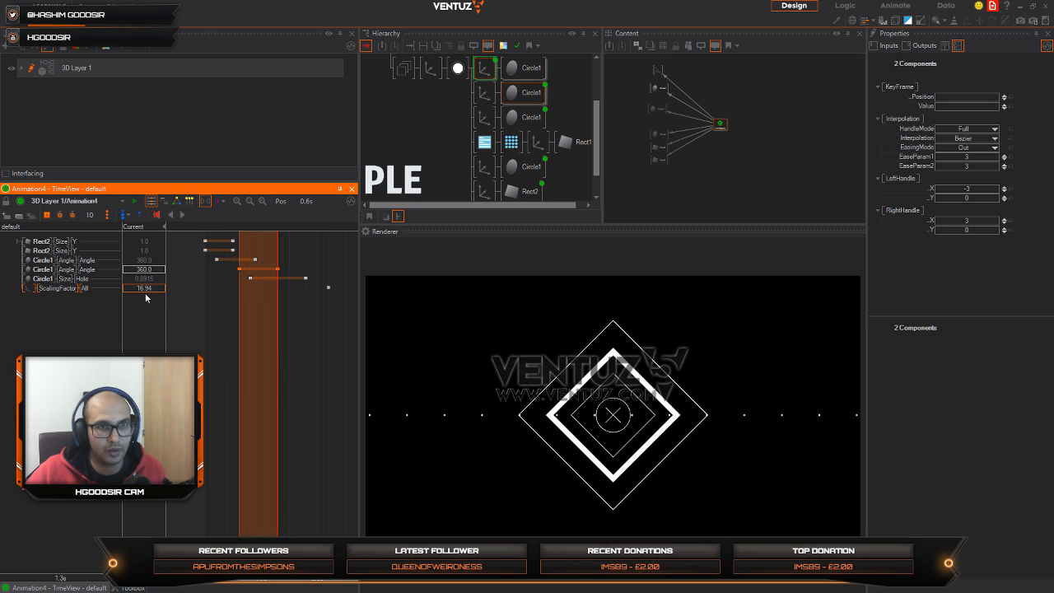
pyautogui.moveTo(145, 289); pyautogui.dragTo(125, 287)
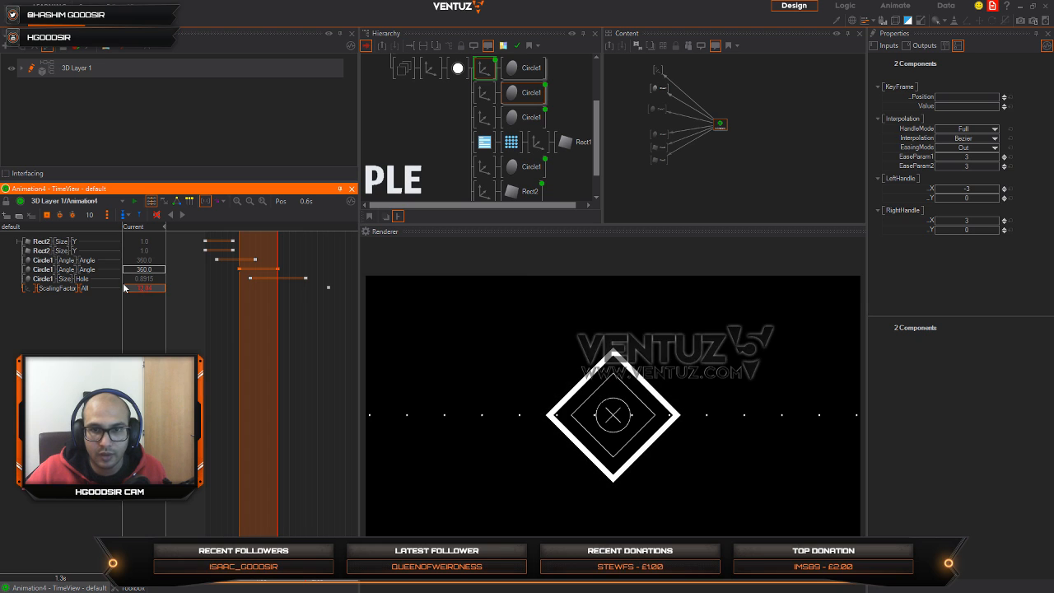
pyautogui.click(48, 215)
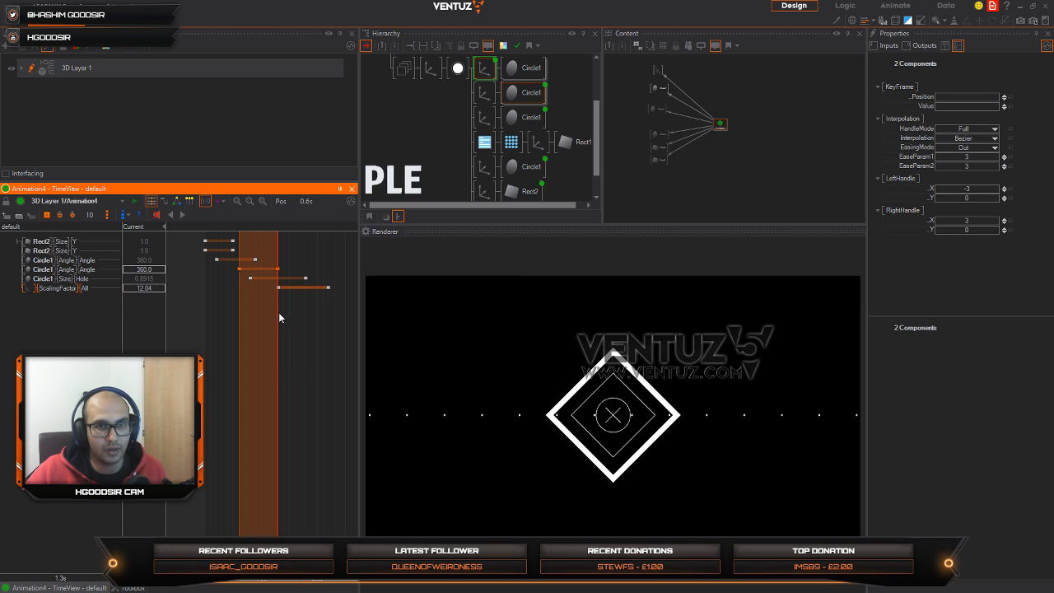
# Step: Bind the outer diamond Axis's Blocked state to Animation4 and keyframe it at 1.3 s
pyautogui.click(662, 71)
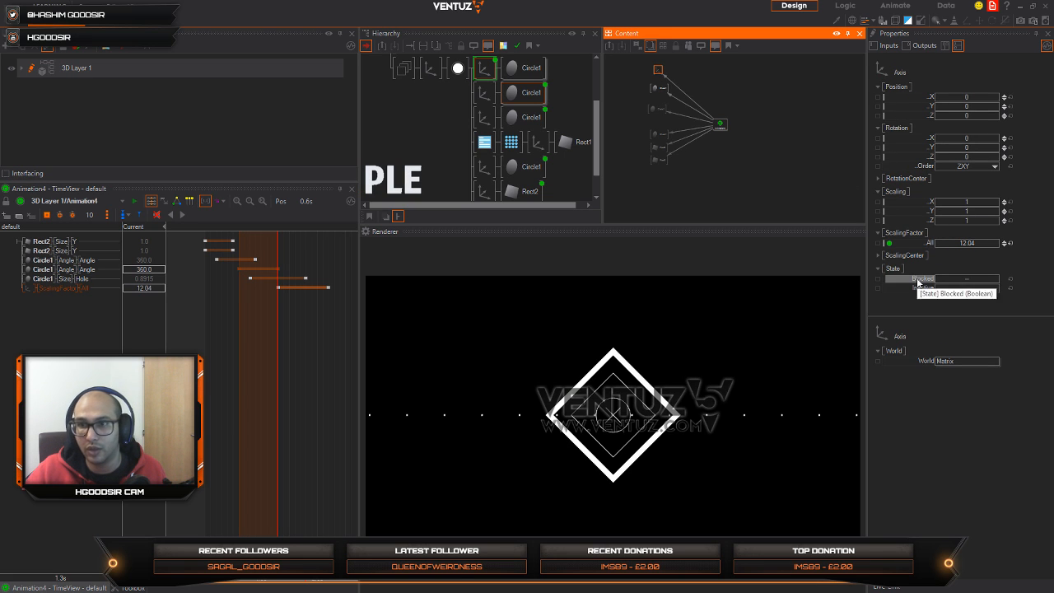
pyautogui.moveTo(918, 283); pyautogui.dragTo(721, 123)
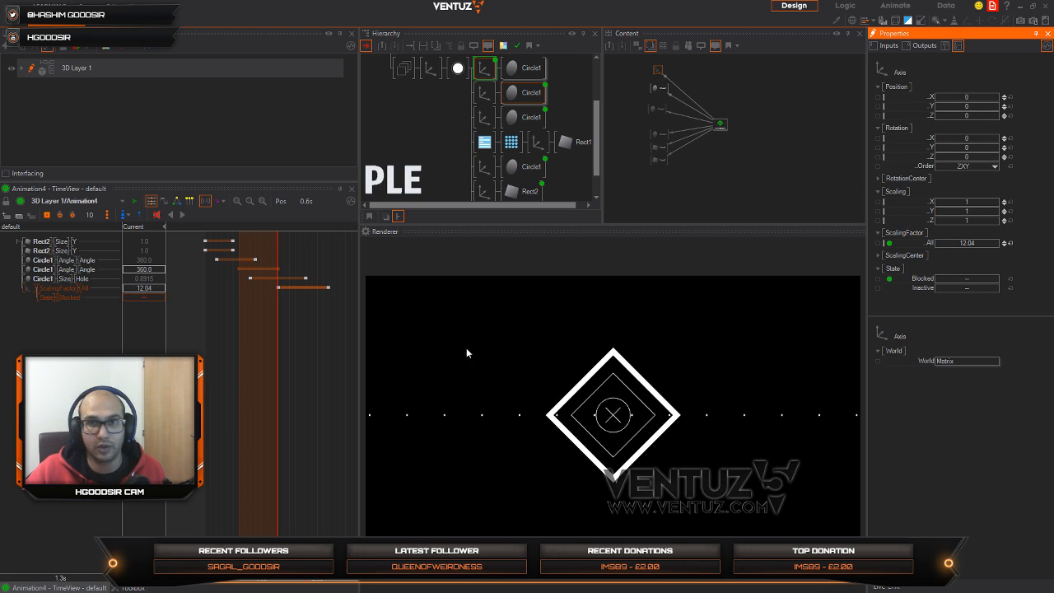
pyautogui.click(77, 298)
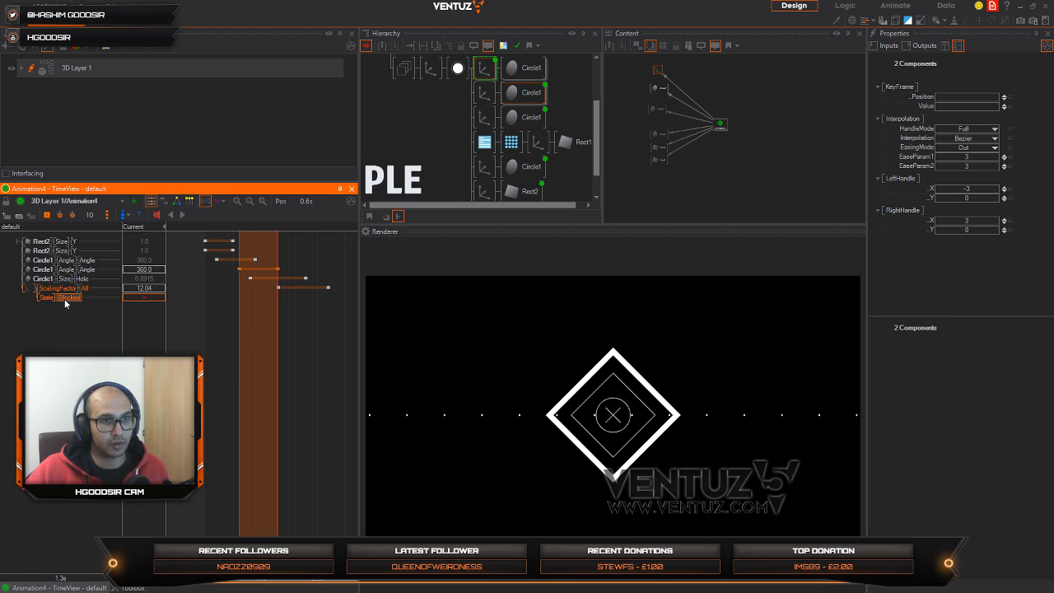
pyautogui.scroll(4, 281, 335)
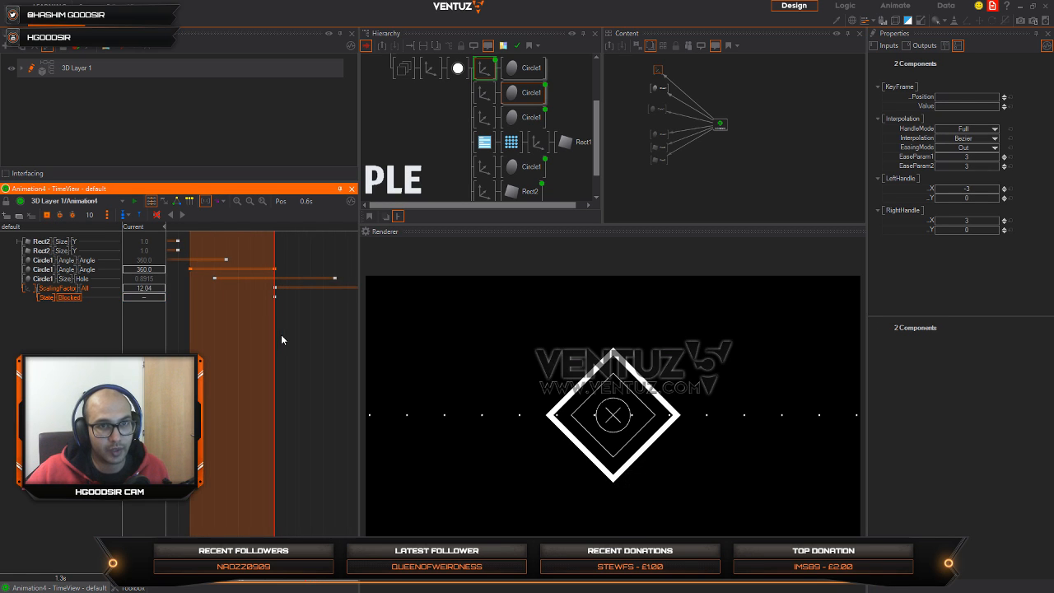
# Step: Select the outer diamond Axis's Blocked keyframe at 1.3 s and switch the timeline's unit to 1.0
pyautogui.moveTo(270, 336); pyautogui.dragTo(264, 339)
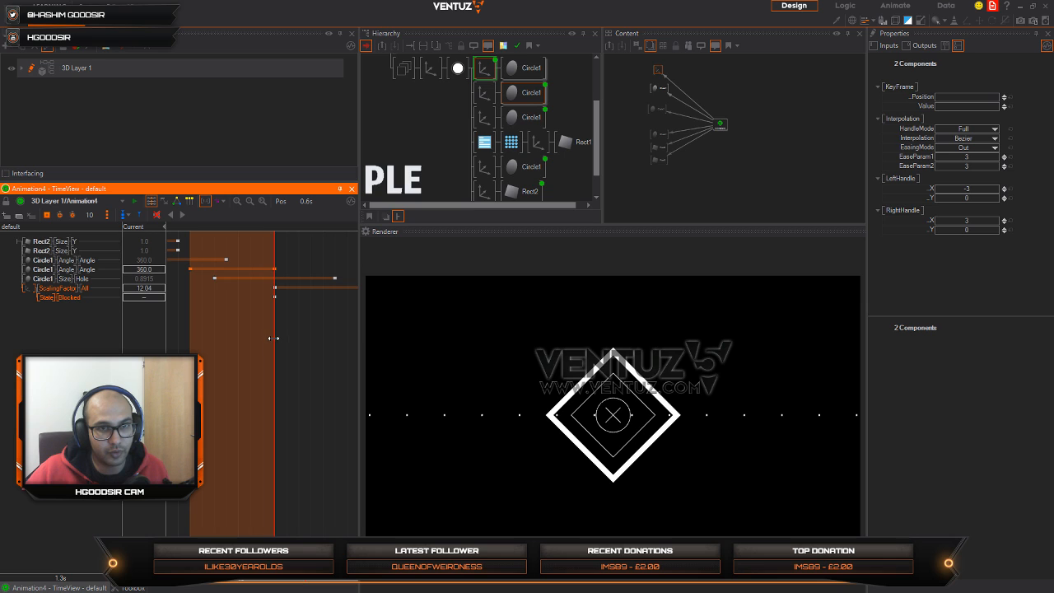
pyautogui.click(274, 297)
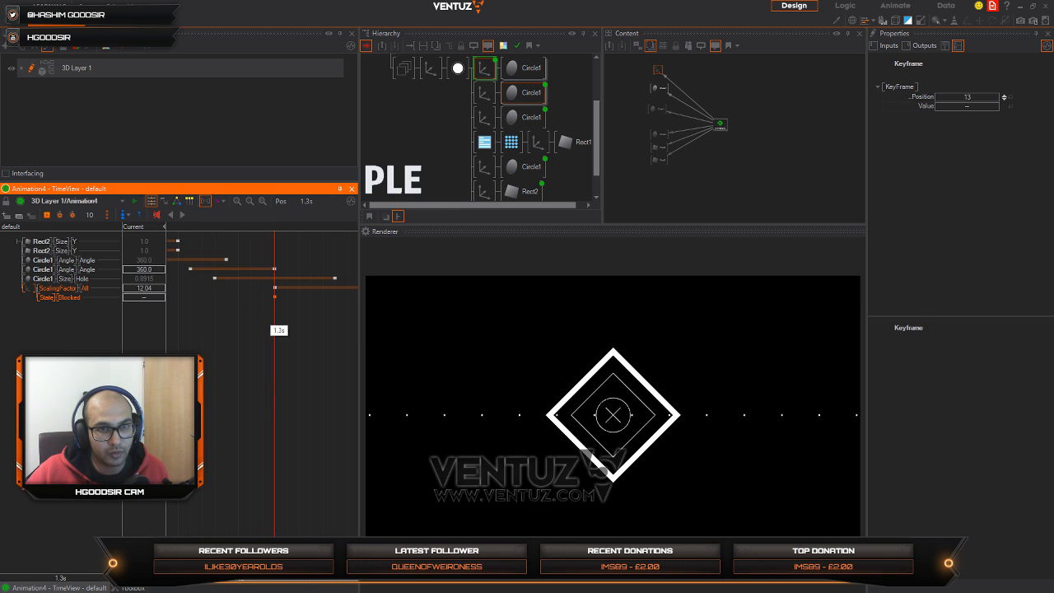
pyautogui.click(220, 202)
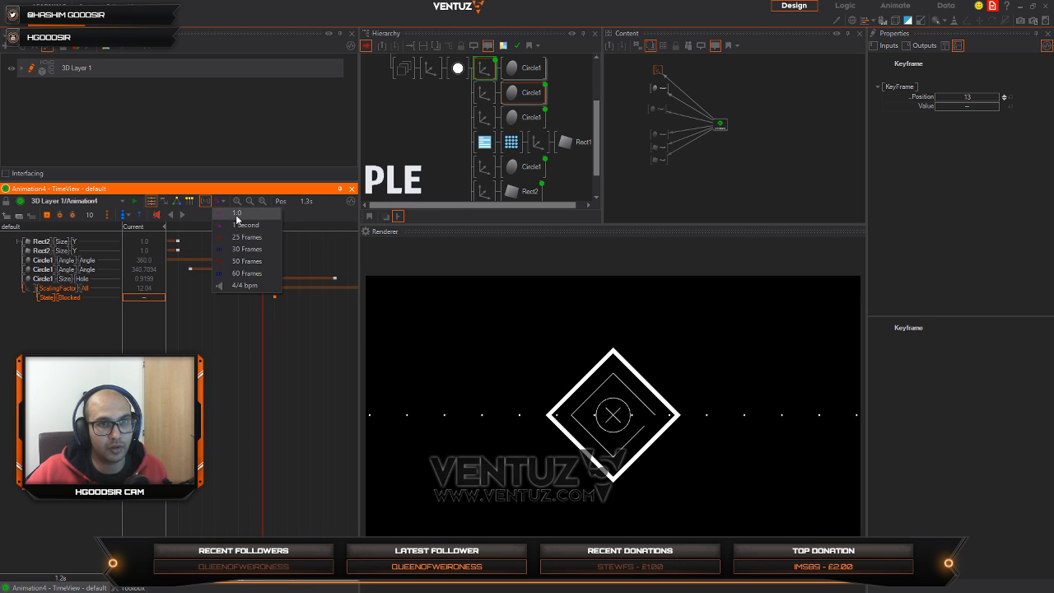
pyautogui.click(238, 215)
# Step: Keyframe the outer diamond Axis's Blocked state as enabled at position 12.9, just before the existing Blocked keyframe
pyautogui.click(273, 380)
pyautogui.scroll(4, 273, 386)
pyautogui.scroll(3, 274, 389)
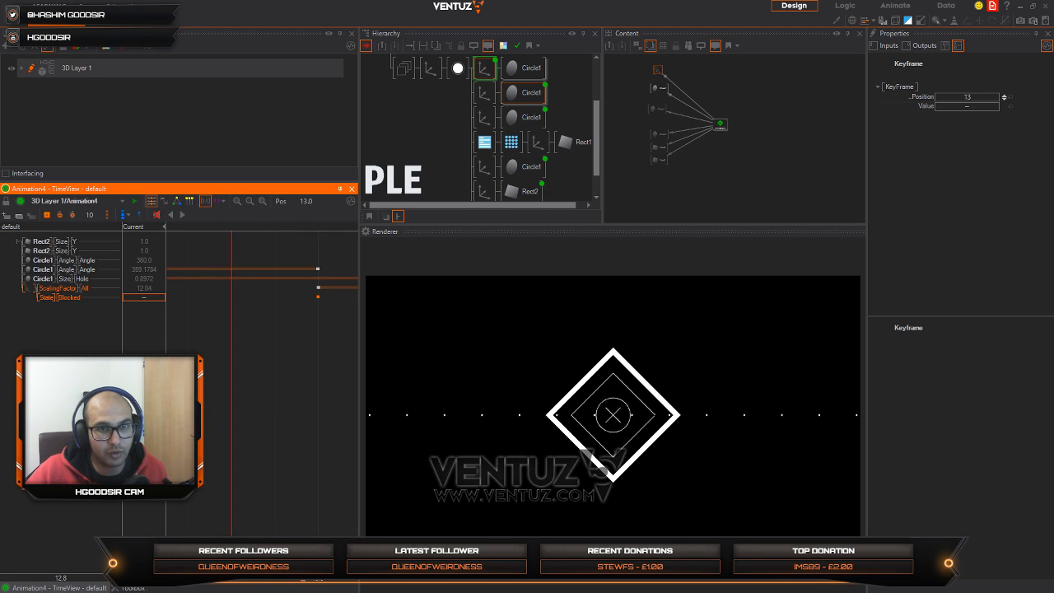
pyautogui.click(275, 381)
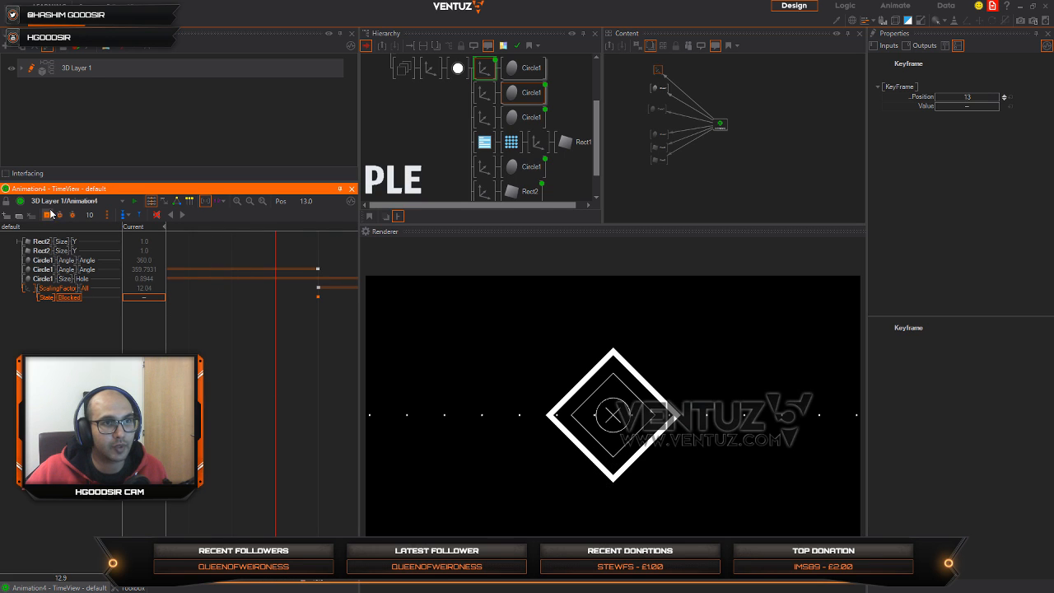
pyautogui.click(149, 298)
pyautogui.scroll(-5, 280, 370)
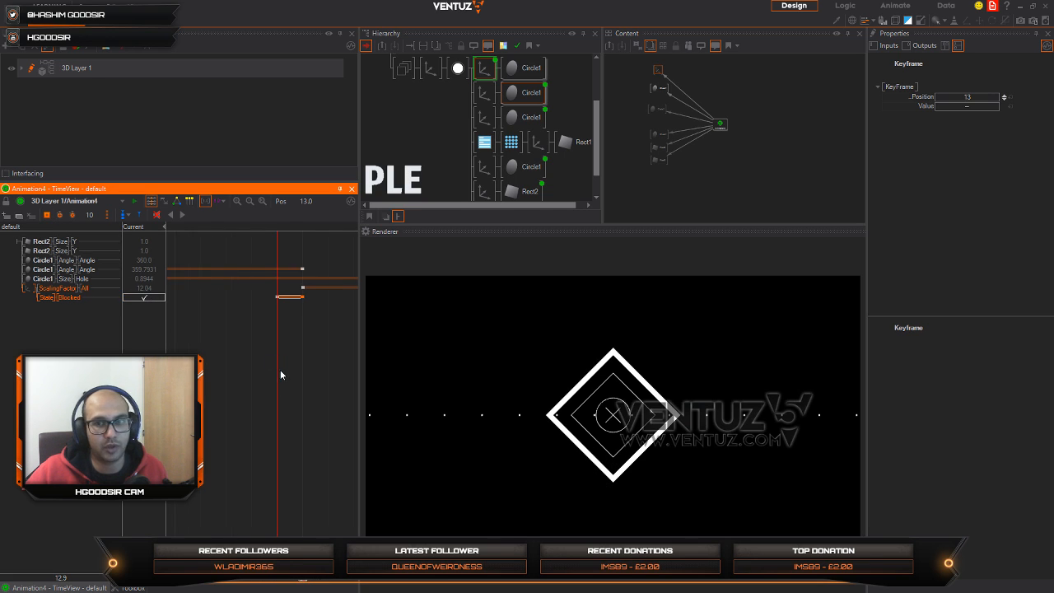
# Step: Scrub Animation4 across the outer diamond's appearance and play it from the start to review the whole sequence
pyautogui.moveTo(275, 370); pyautogui.dragTo(370, 379)
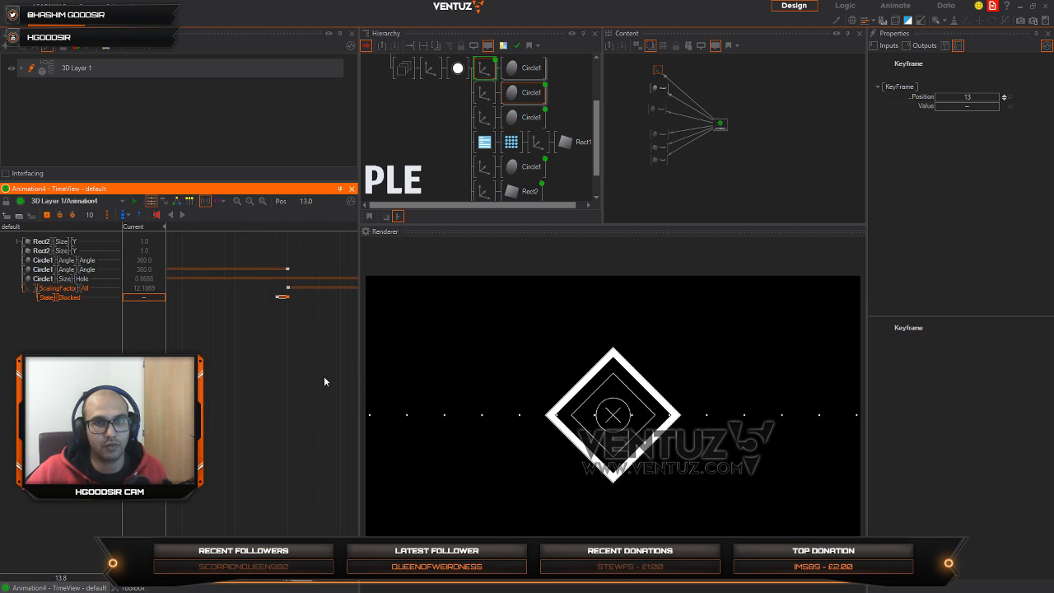
pyautogui.scroll(-8, 266, 394)
pyautogui.scroll(-3, 273, 404)
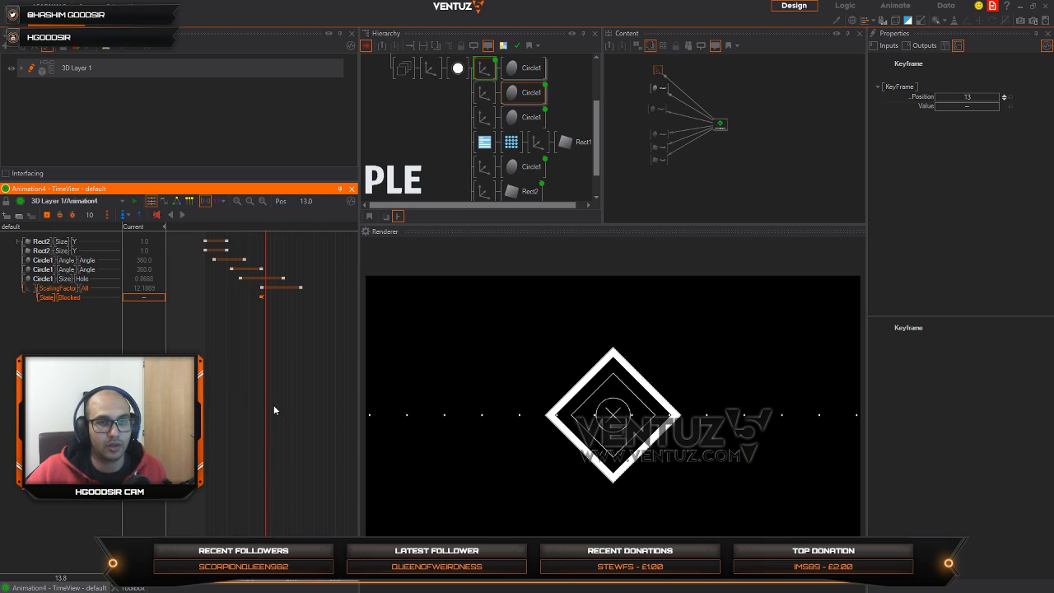
pyautogui.moveTo(269, 385); pyautogui.dragTo(208, 405)
pyautogui.click(183, 215)
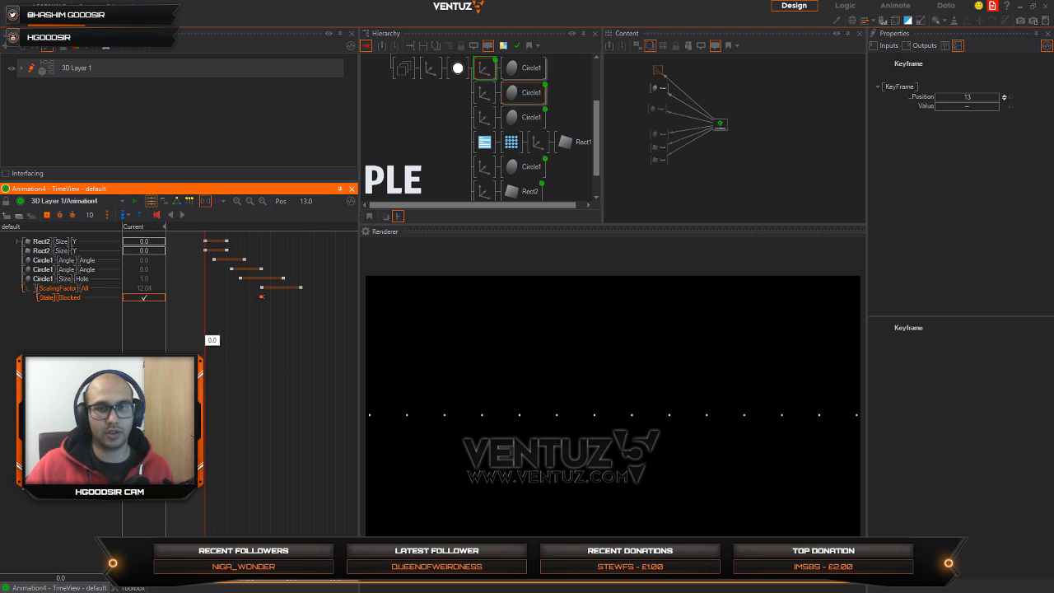
# Step: Insert an Oscillator into the binding between Animation4's ScalingFactor.All channel and the outer diamond's Axis
pyautogui.click(667, 106)
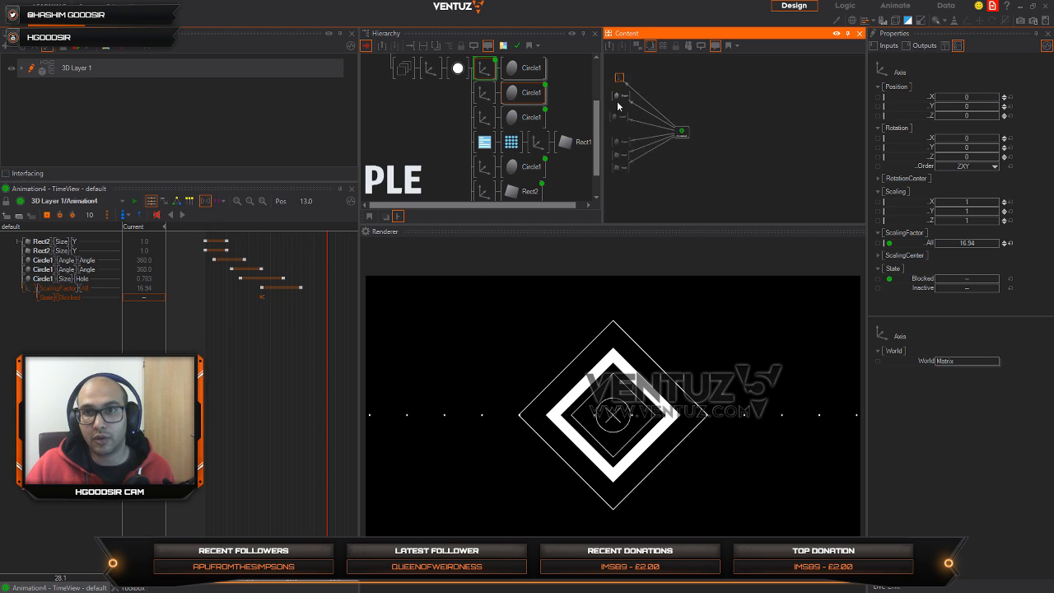
pyautogui.scroll(3, 660, 130)
pyautogui.scroll(-2, 720, 92)
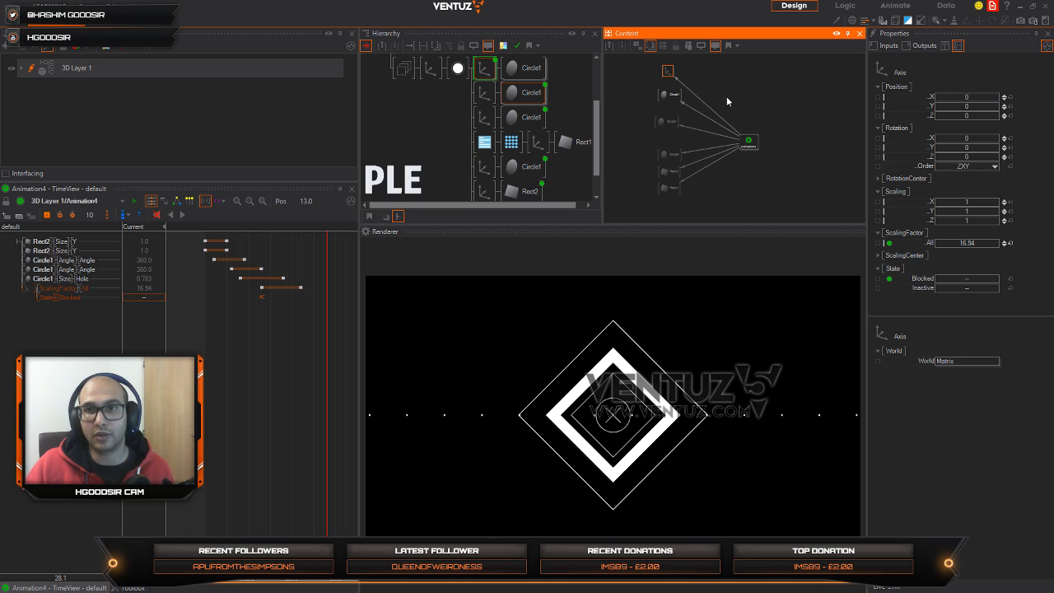
pyautogui.doubleClick(729, 94)
pyautogui.write('osc')
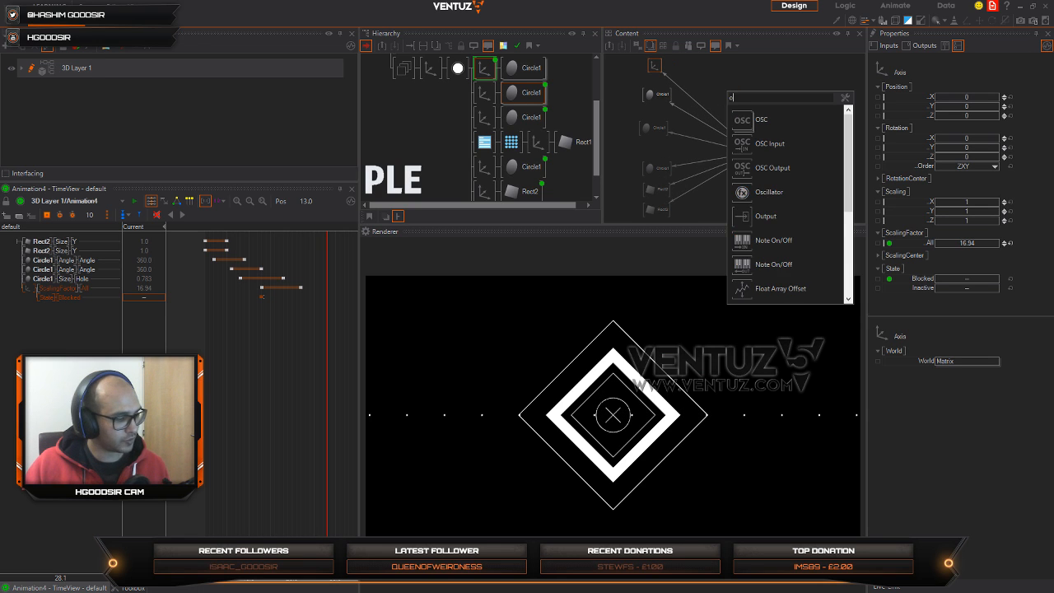
pyautogui.click(741, 193)
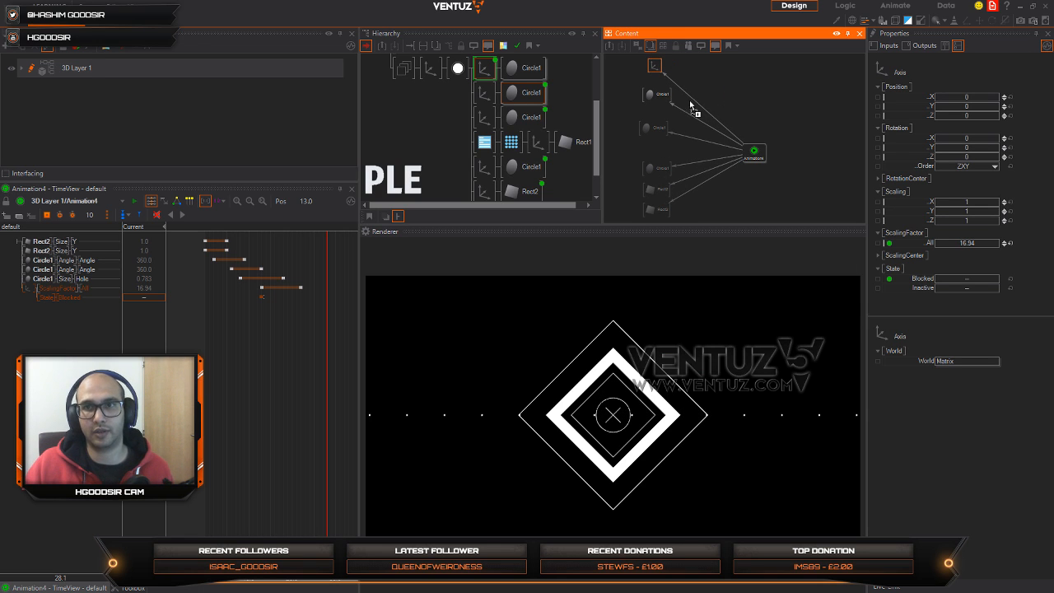
pyautogui.click(691, 100)
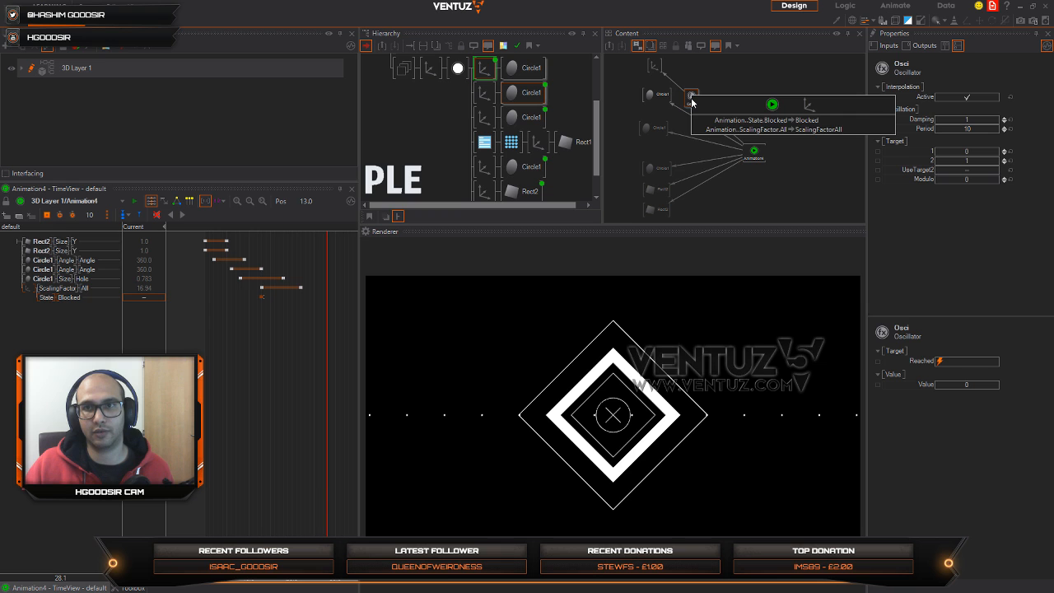
pyautogui.click(745, 130)
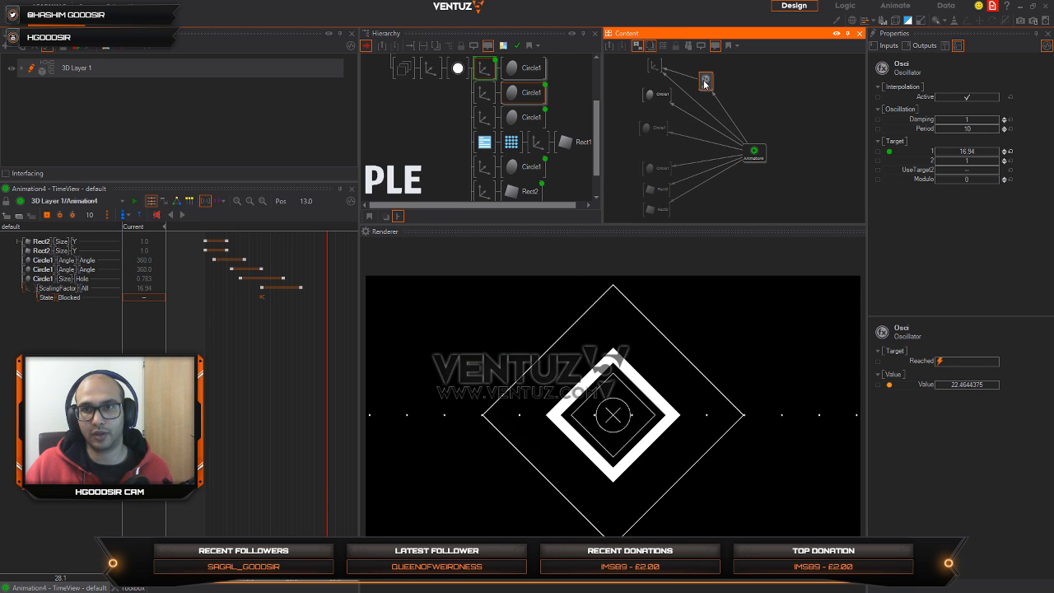
# Step: Insert an Oscillator into each of the two Rect2 Size Y bindings coming from Animation4
pyautogui.press('Tab')
pyautogui.click(722, 249)
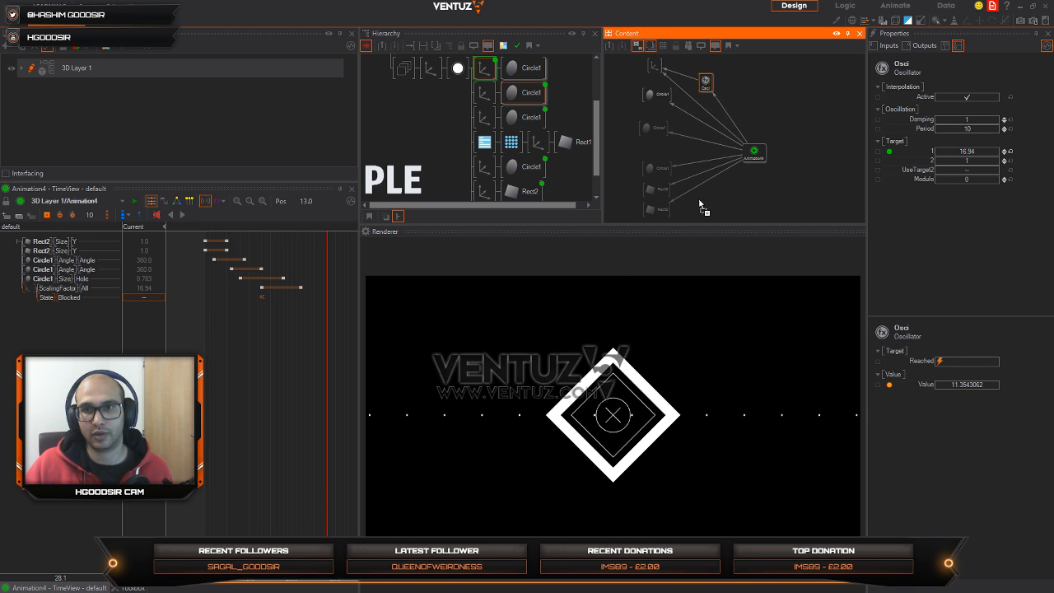
pyautogui.click(707, 194)
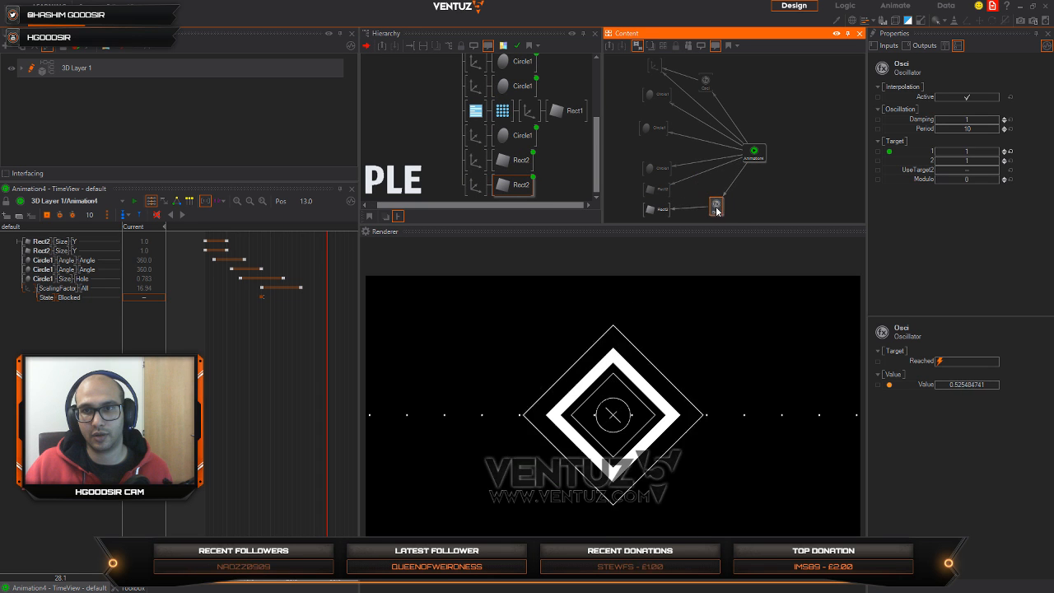
pyautogui.press('Tab')
pyautogui.click(749, 304)
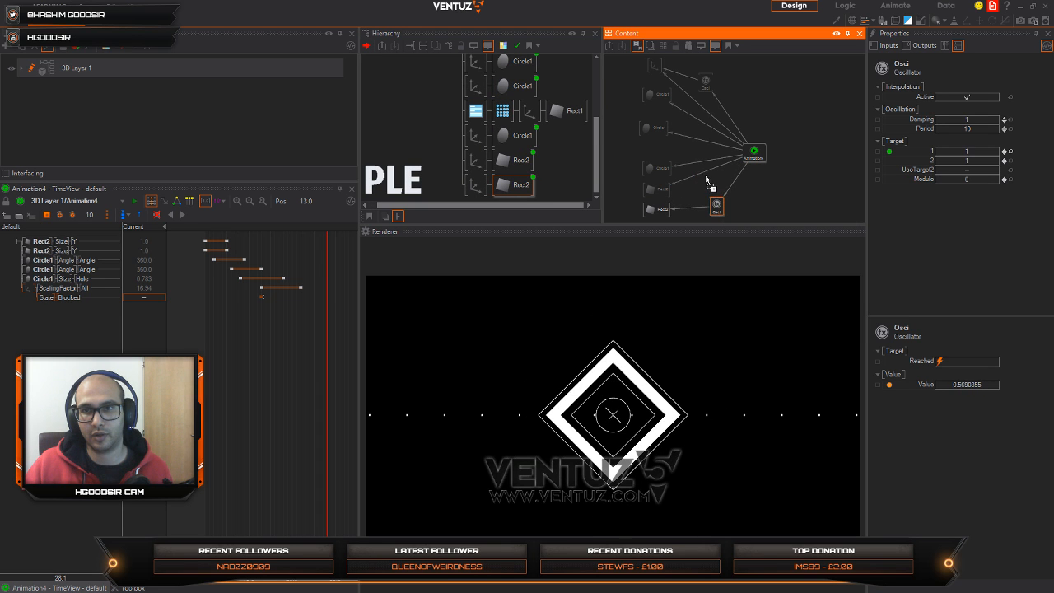
pyautogui.click(708, 177)
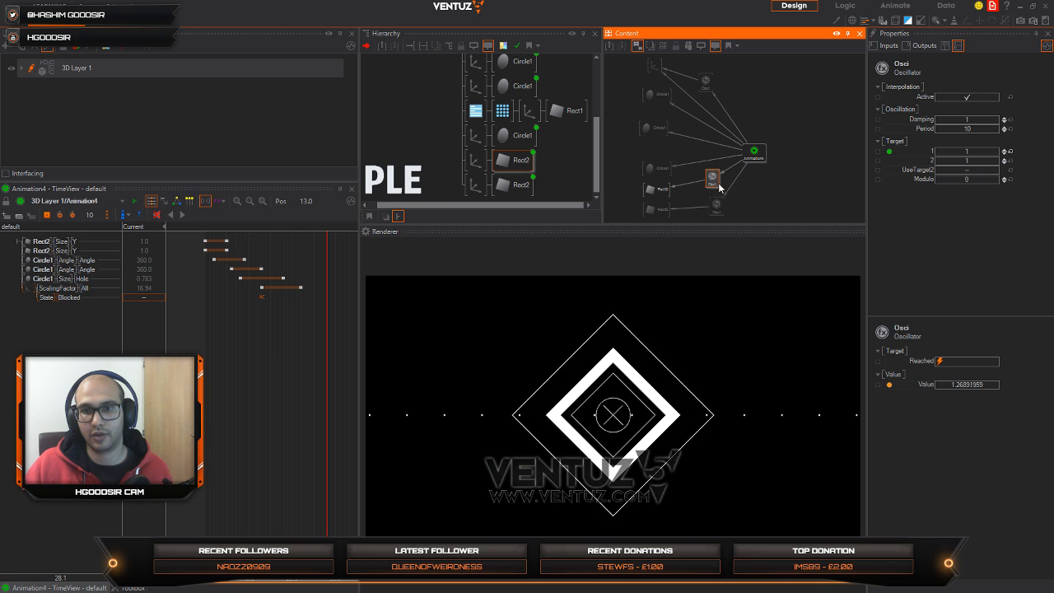
# Step: Insert an Oscillator into the central circle's Angle binding from Animation4
pyautogui.rightClick(720, 208)
pyautogui.click(776, 303)
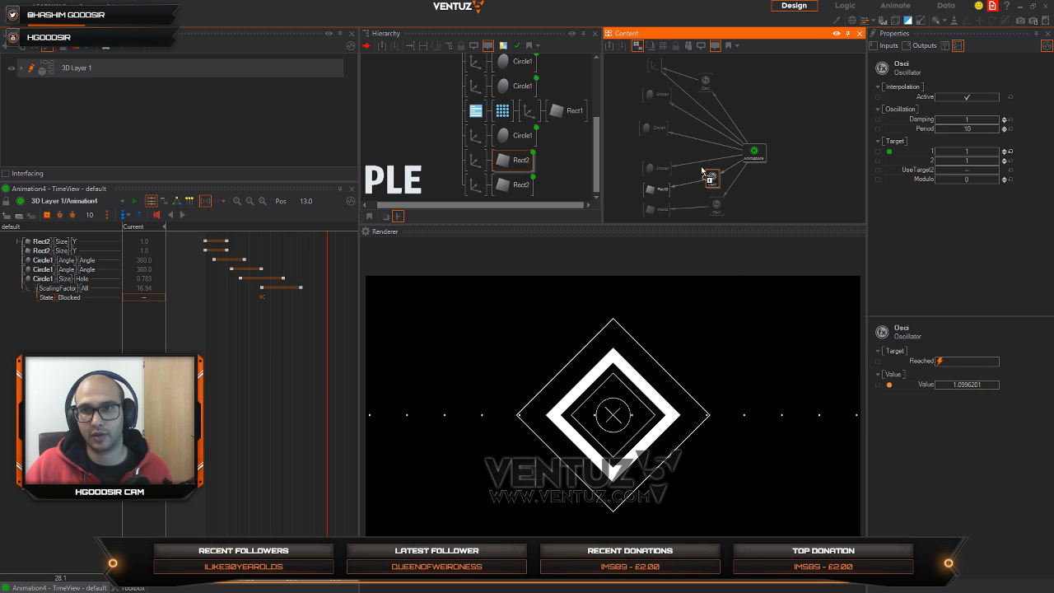
pyautogui.click(702, 162)
pyautogui.moveTo(702, 166); pyautogui.dragTo(650, 149)
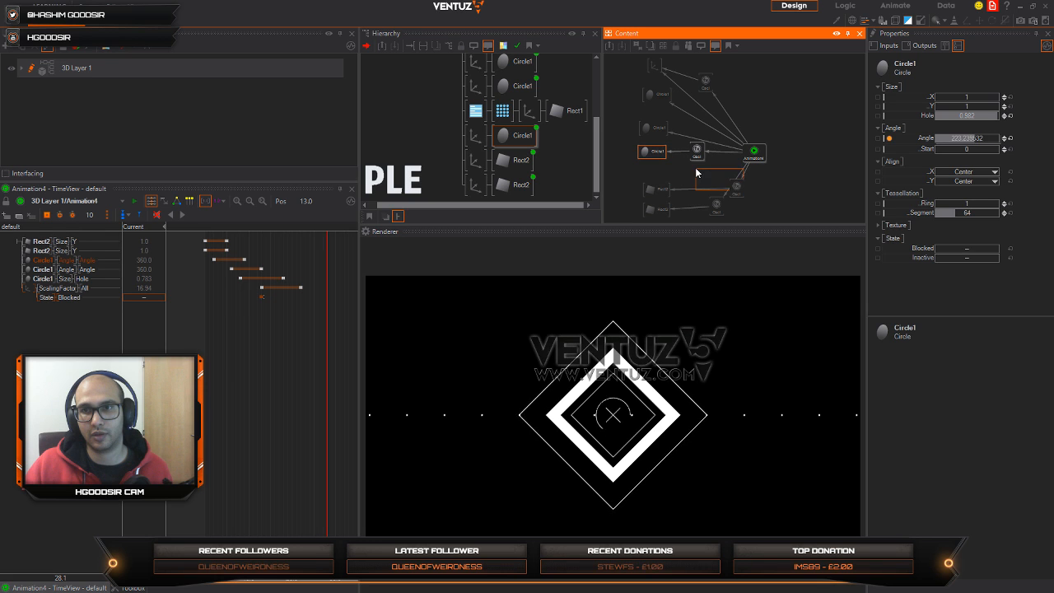
# Step: Rearrange the content graph by lining up the Oscillators beside their target nodes and moving Animation4 farther away
pyautogui.click(737, 187)
pyautogui.moveTo(737, 188); pyautogui.dragTo(707, 214)
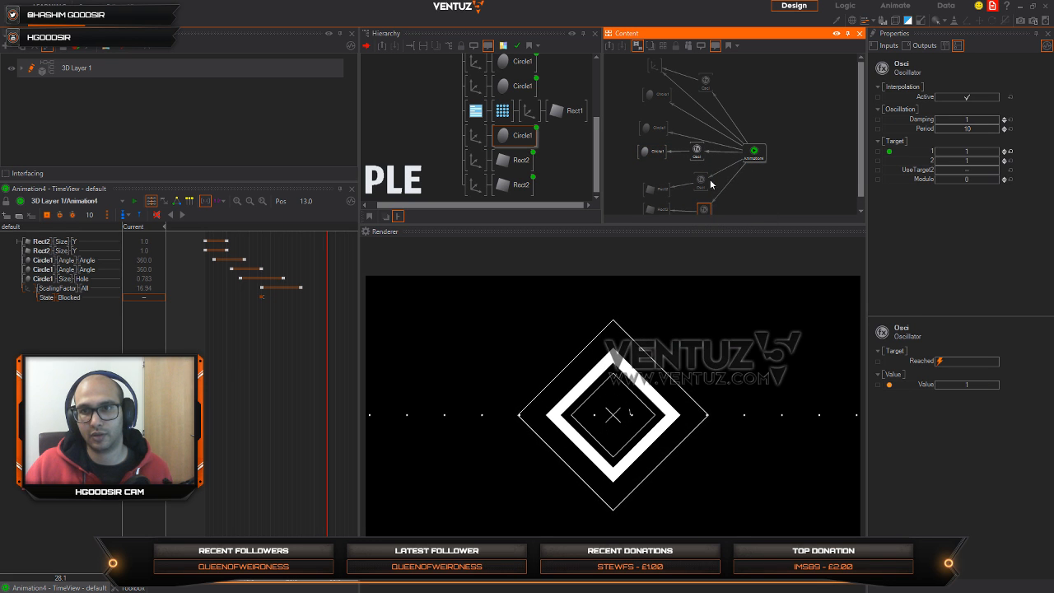
pyautogui.click(699, 182)
pyautogui.moveTo(751, 156); pyautogui.dragTo(771, 142)
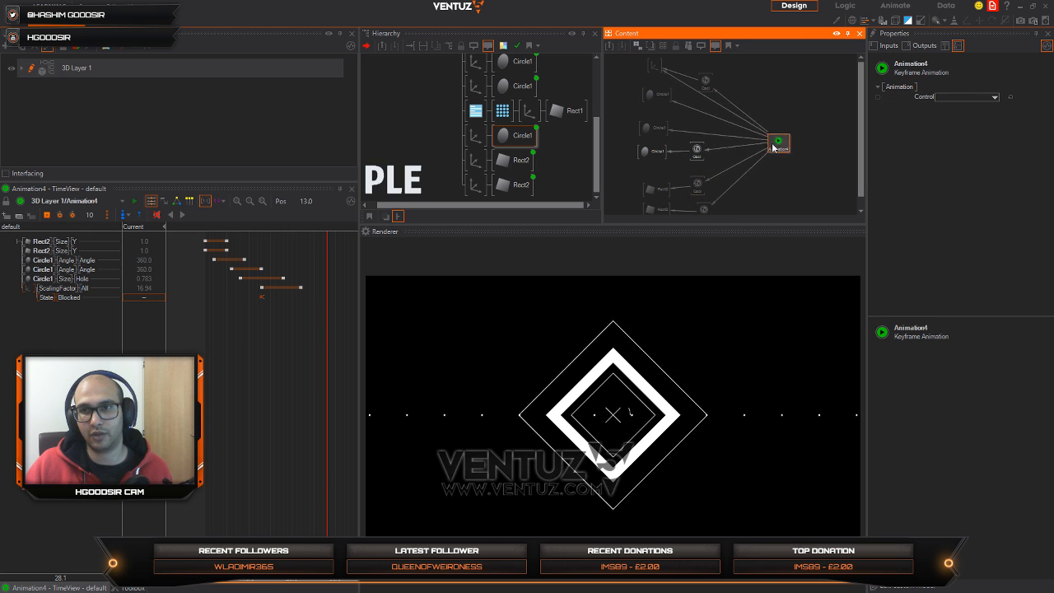
pyautogui.click(695, 151)
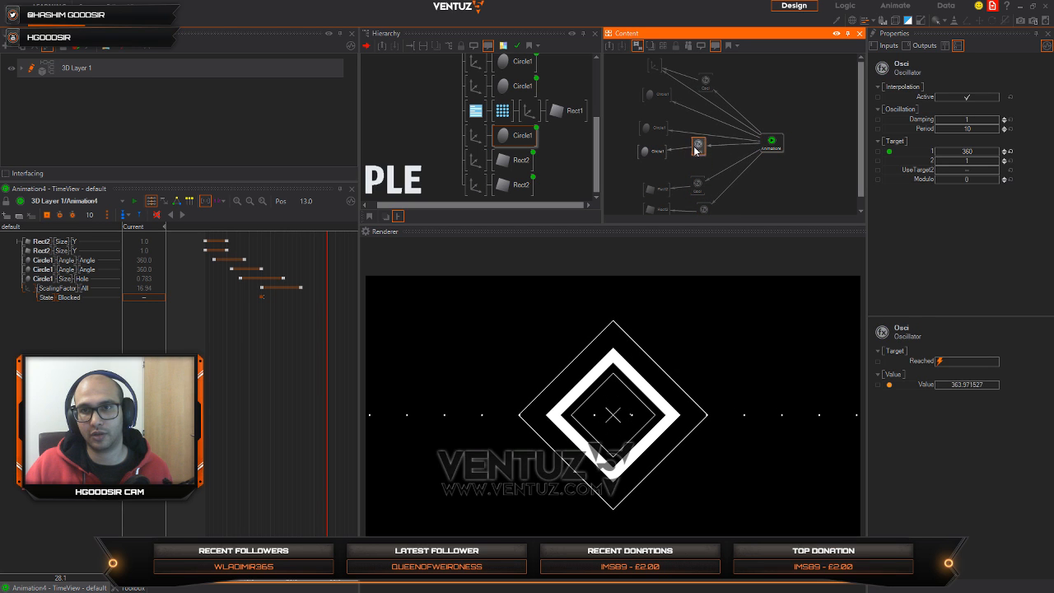
# Step: Insert an Oscillator into the thin inner diamond's Angle binding from Animation4
pyautogui.doubleClick(697, 133)
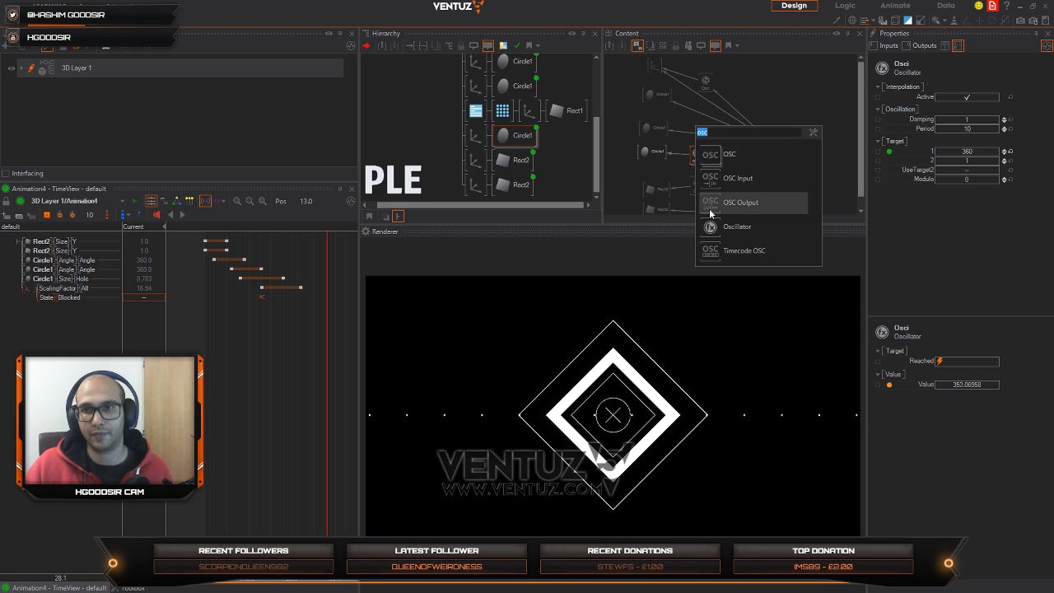
pyautogui.click(713, 228)
pyautogui.click(704, 138)
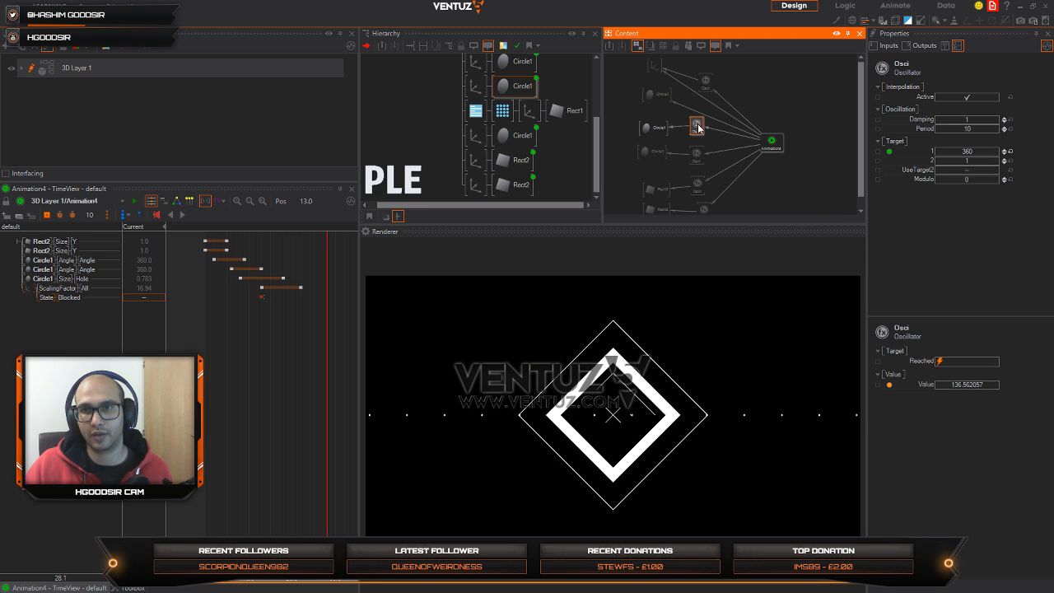
# Step: Insert an Oscillator into the thick diamond's Hole binding from Animation4 and line up the neighbouring Oscillator
pyautogui.press('space')
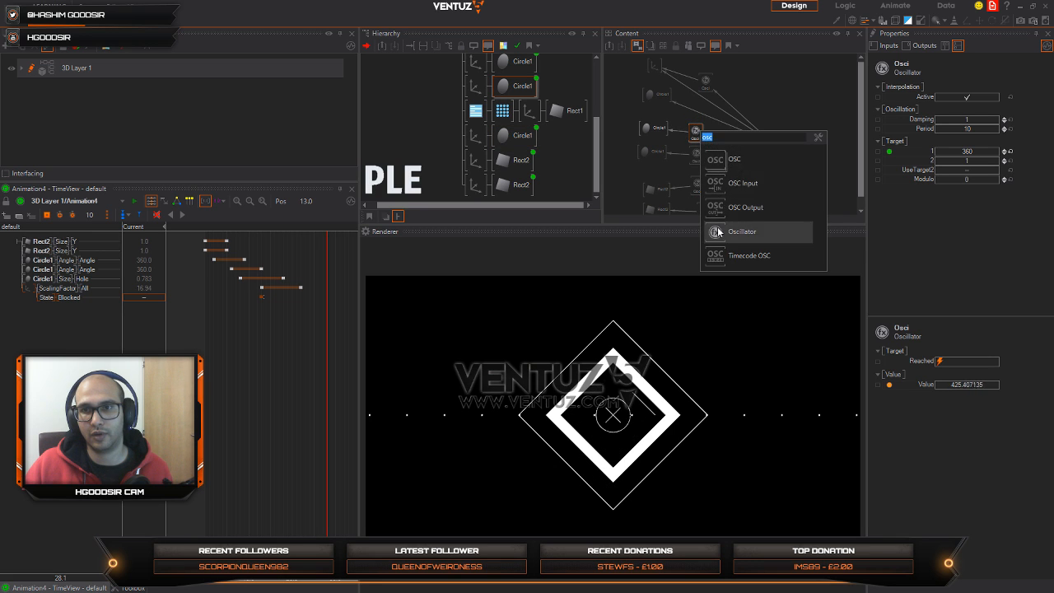
pyautogui.click(714, 232)
pyautogui.click(701, 109)
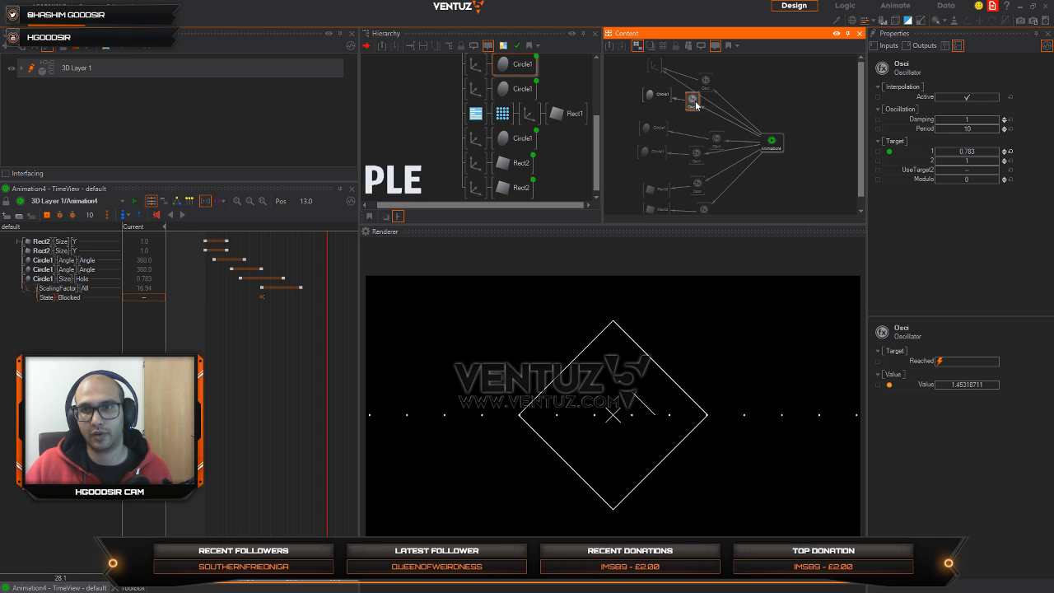
pyautogui.moveTo(695, 124); pyautogui.dragTo(692, 122)
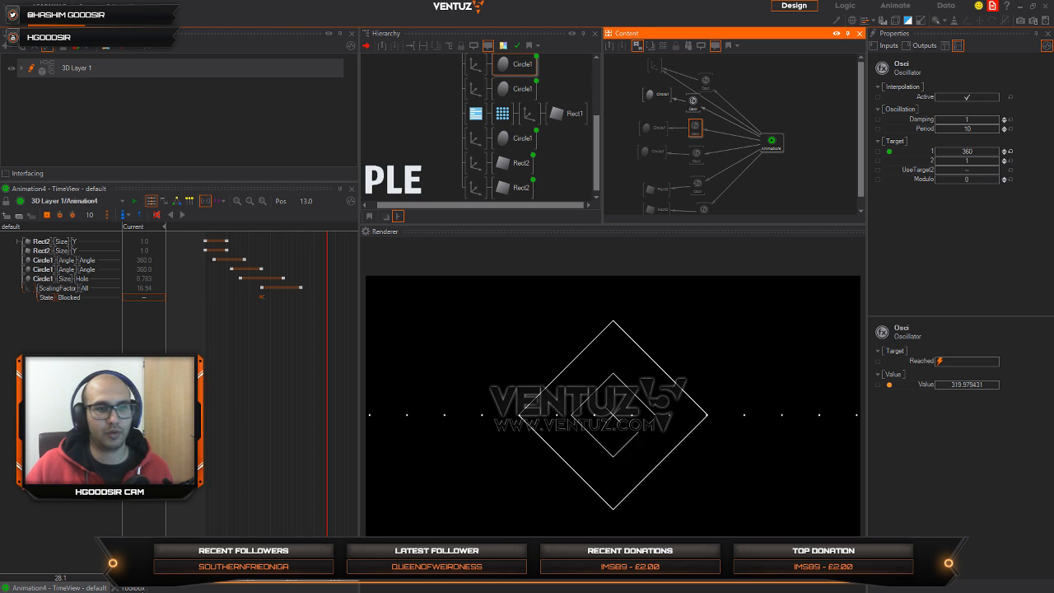
# Step: Look up the Math Effects variants available among the Logic nodes in the Toolbox
pyautogui.click(132, 588)
pyautogui.click(124, 220)
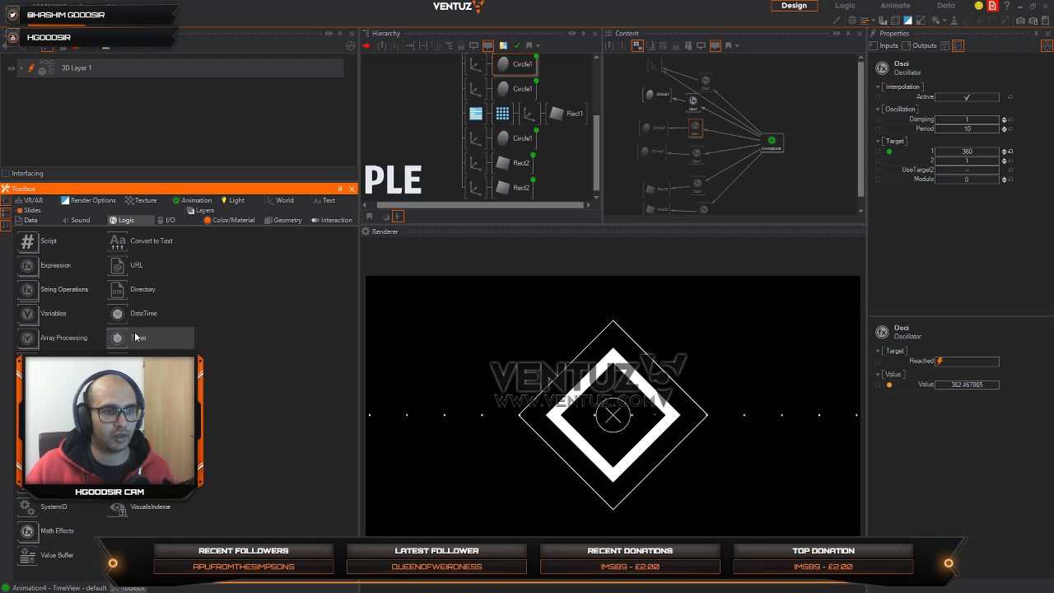
pyautogui.click(30, 532)
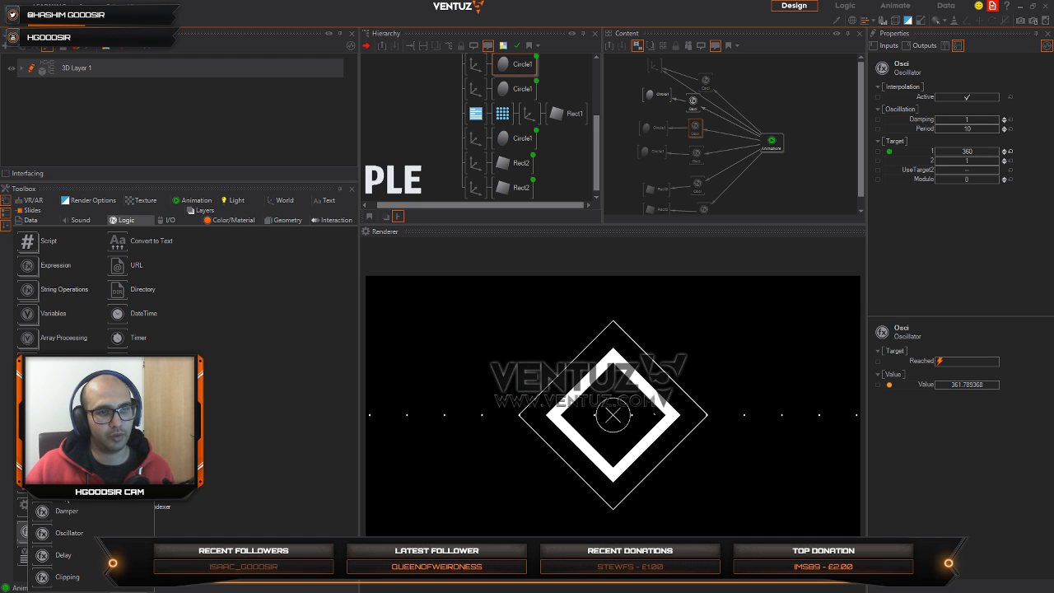
# Step: Add an Ease node from the Math Effects to an empty spot in the content graph near Animation4
pyautogui.doubleClick(813, 108)
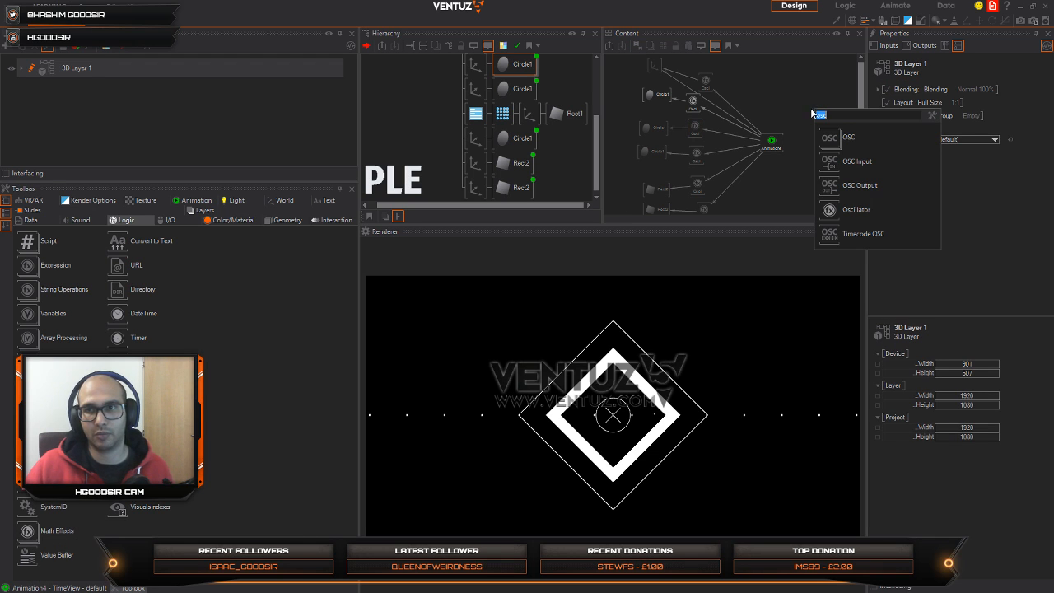
pyautogui.write('mat')
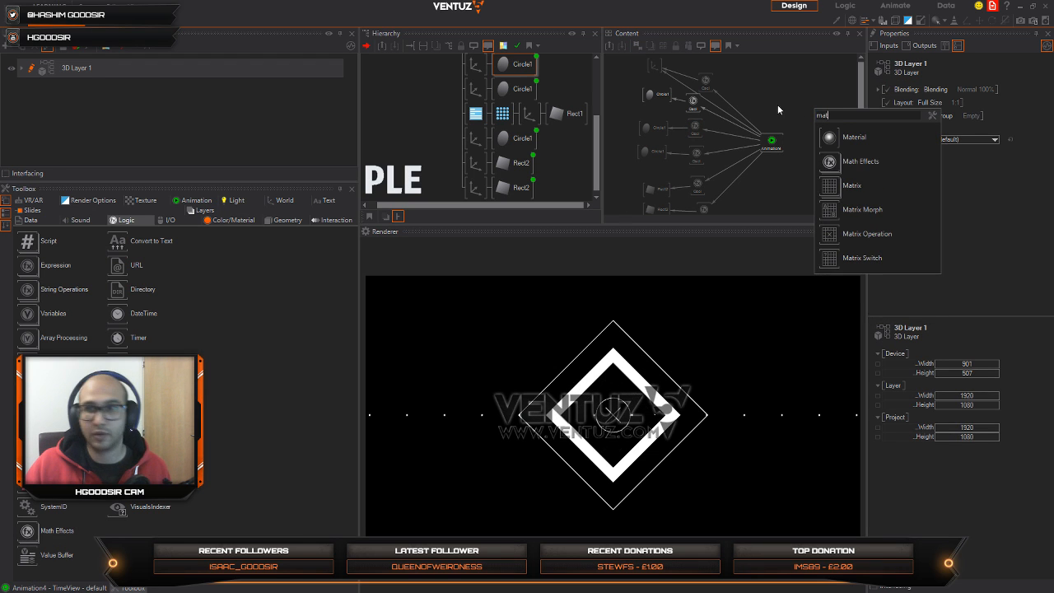
pyautogui.click(827, 162)
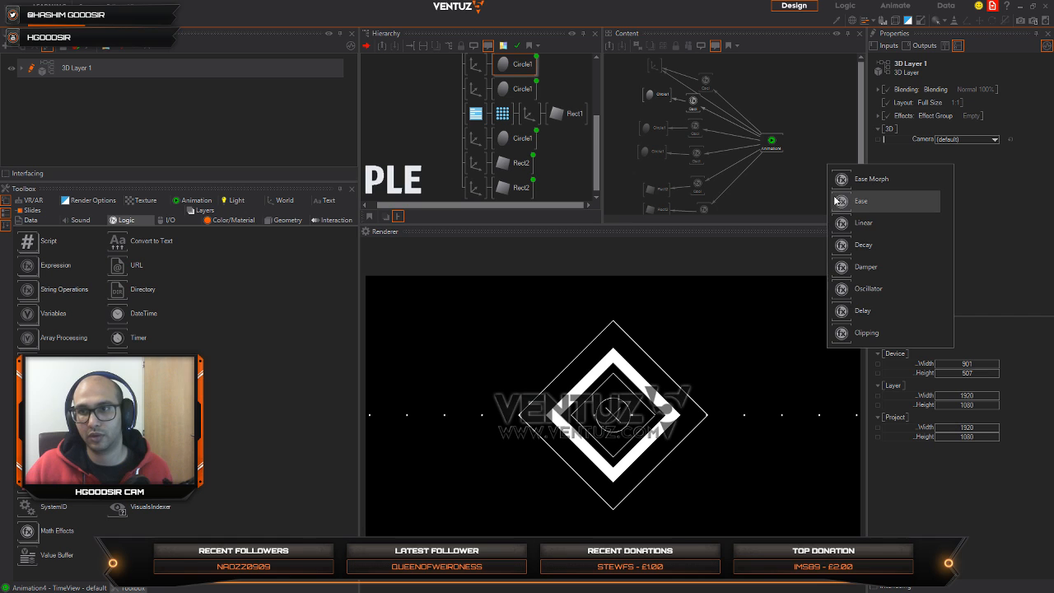
pyautogui.moveTo(856, 204); pyautogui.dragTo(810, 110)
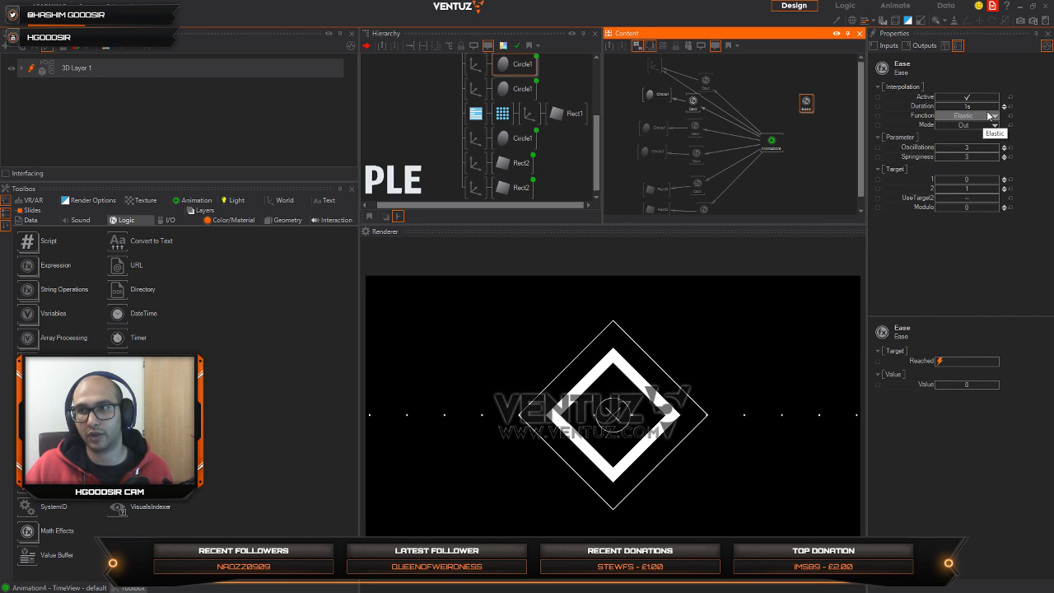
# Step: Check the Function options of the Ease node and delete the node from the content graph
pyautogui.click(971, 115)
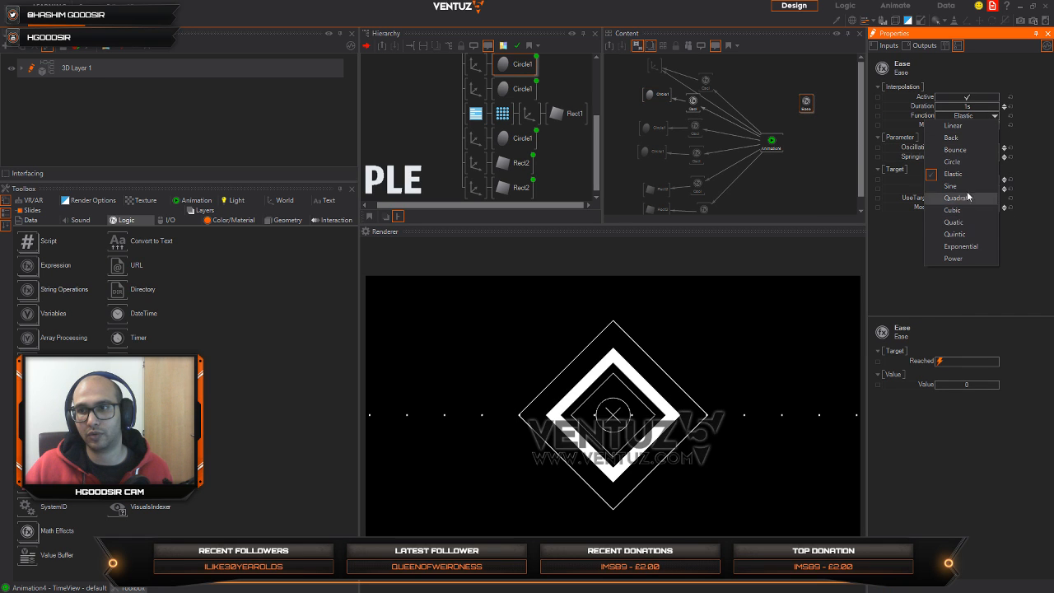
pyautogui.click(799, 88)
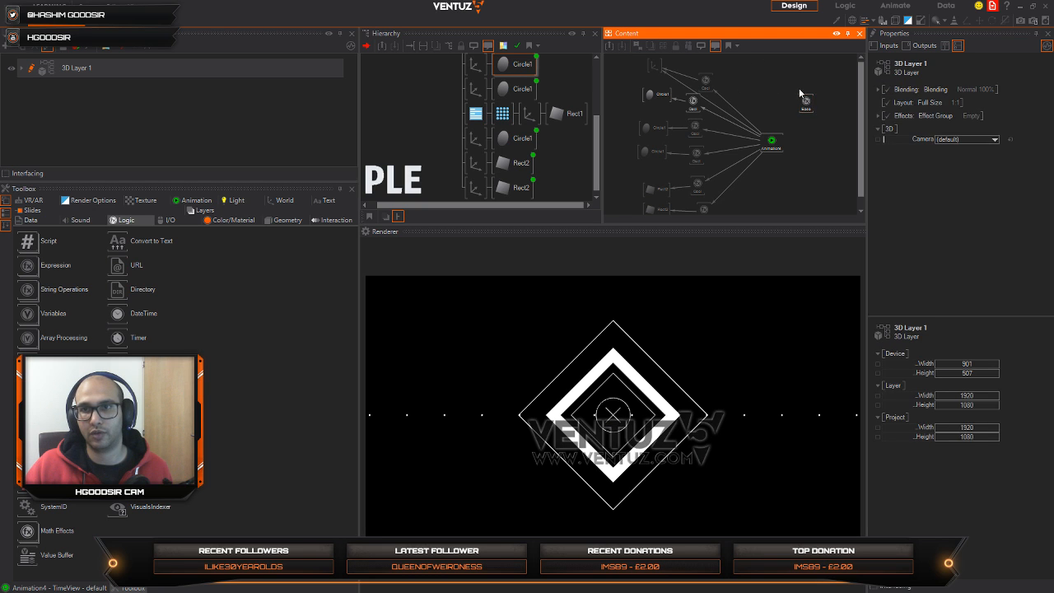
pyautogui.click(804, 103)
pyautogui.press('Delete')
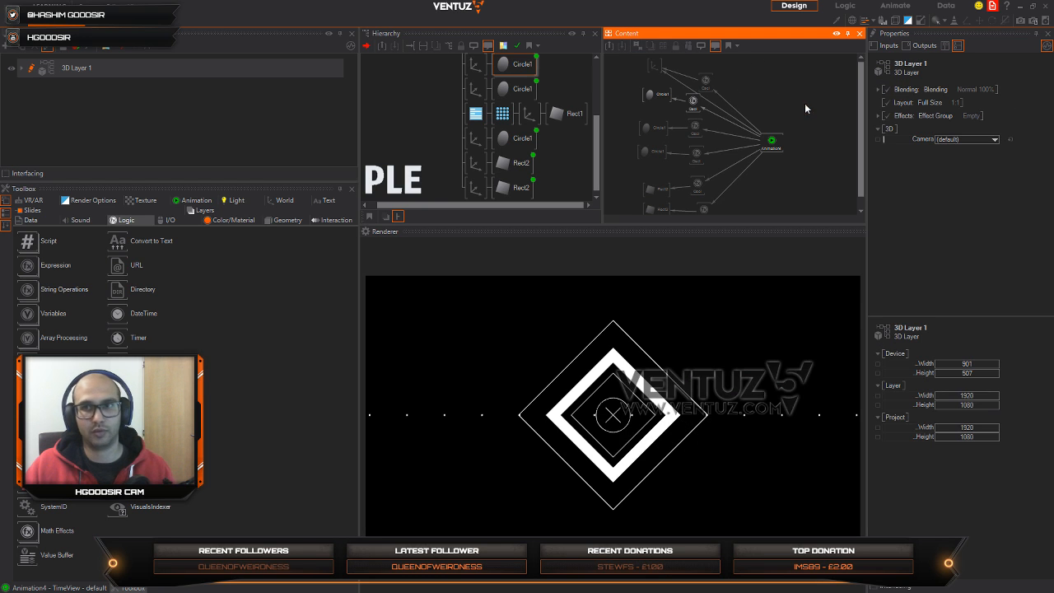
# Step: Bring up Animation4's timeline and play the animation to preview the Oscillator-driven motion
pyautogui.click(705, 79)
pyautogui.click(774, 144)
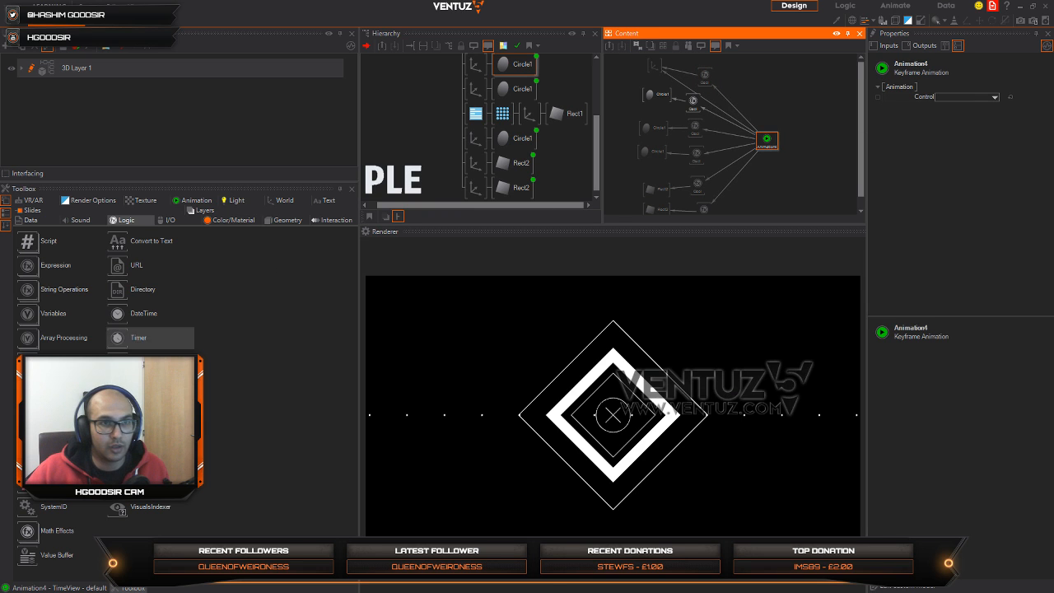
pyautogui.click(60, 585)
pyautogui.rightClick(200, 399)
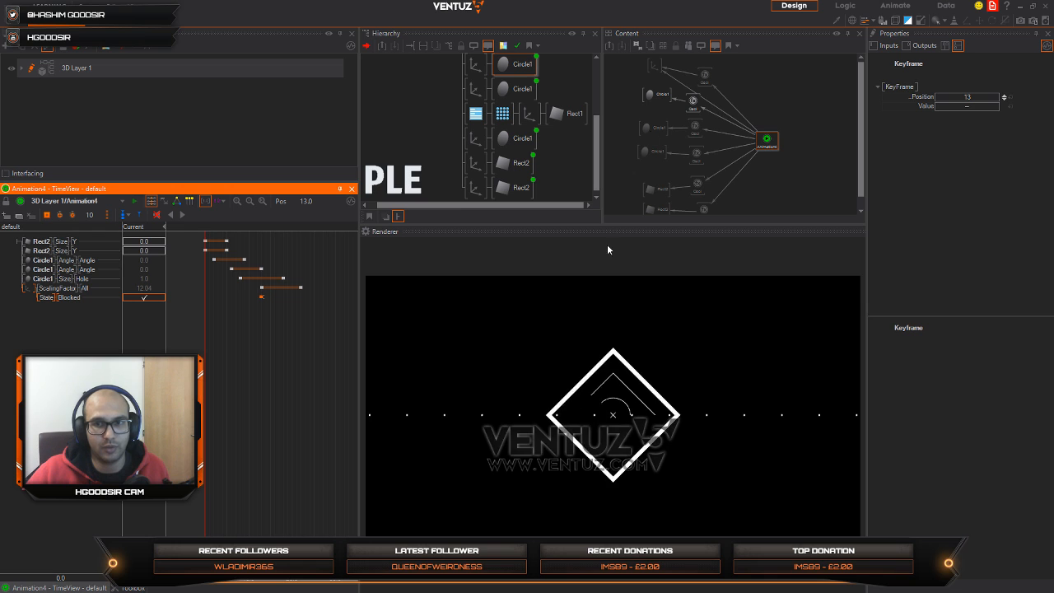
# Step: Set the Damping of all six Oscillators together to 12 and preview Animation4
pyautogui.moveTo(719, 200); pyautogui.dragTo(701, 188, button='middle')
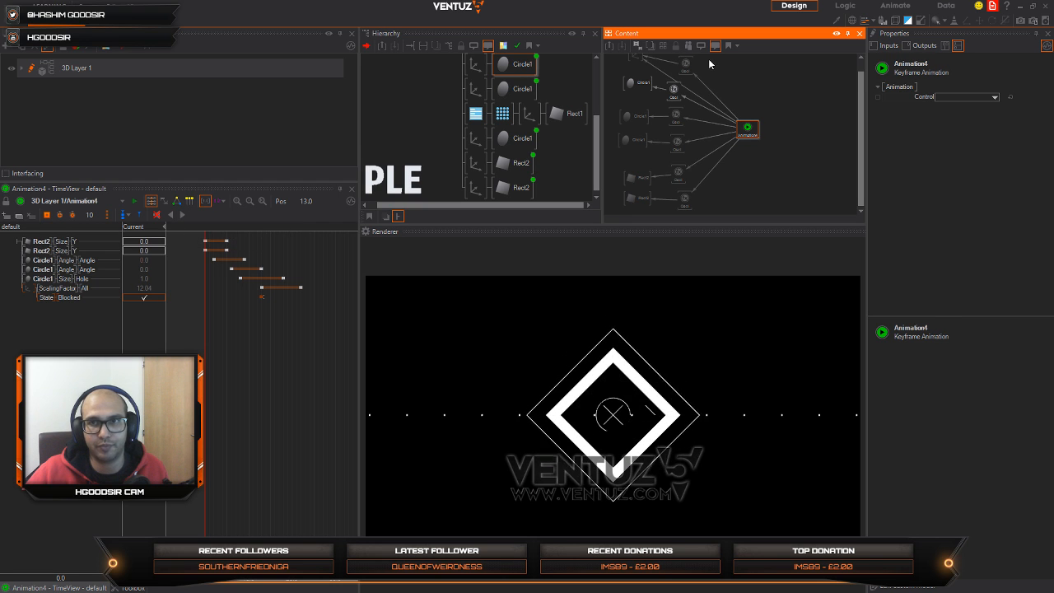
pyautogui.moveTo(708, 58); pyautogui.dragTo(675, 205)
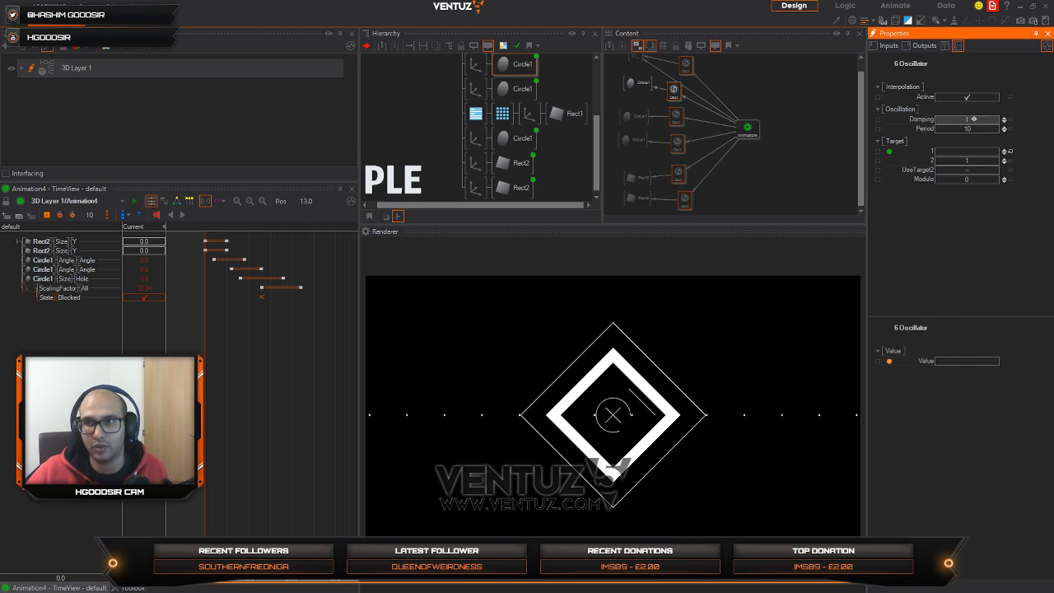
pyautogui.click(973, 120)
pyautogui.write('12')
pyautogui.press('Return')
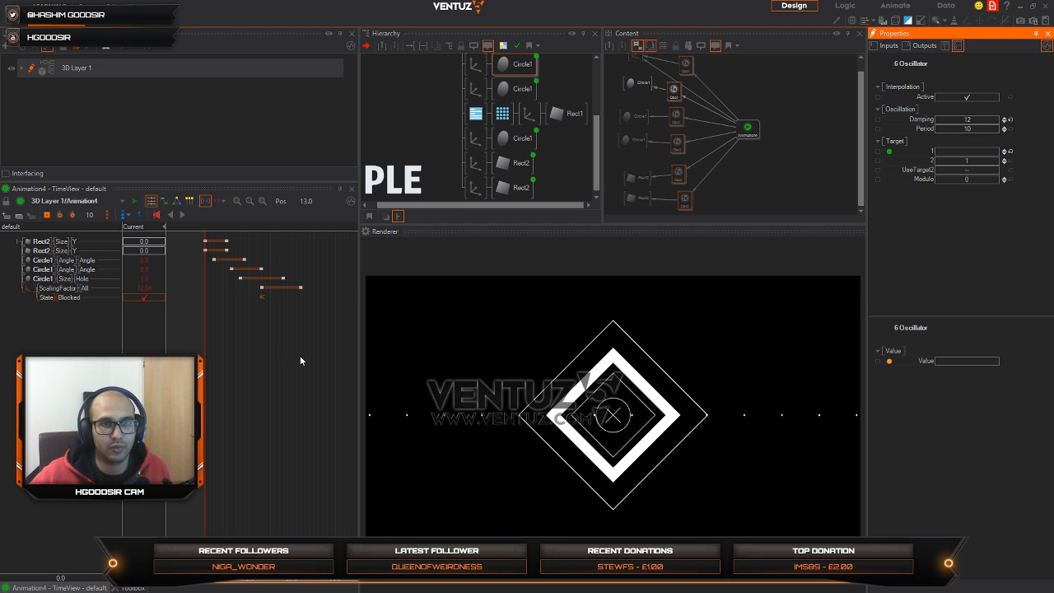
pyautogui.click(204, 361)
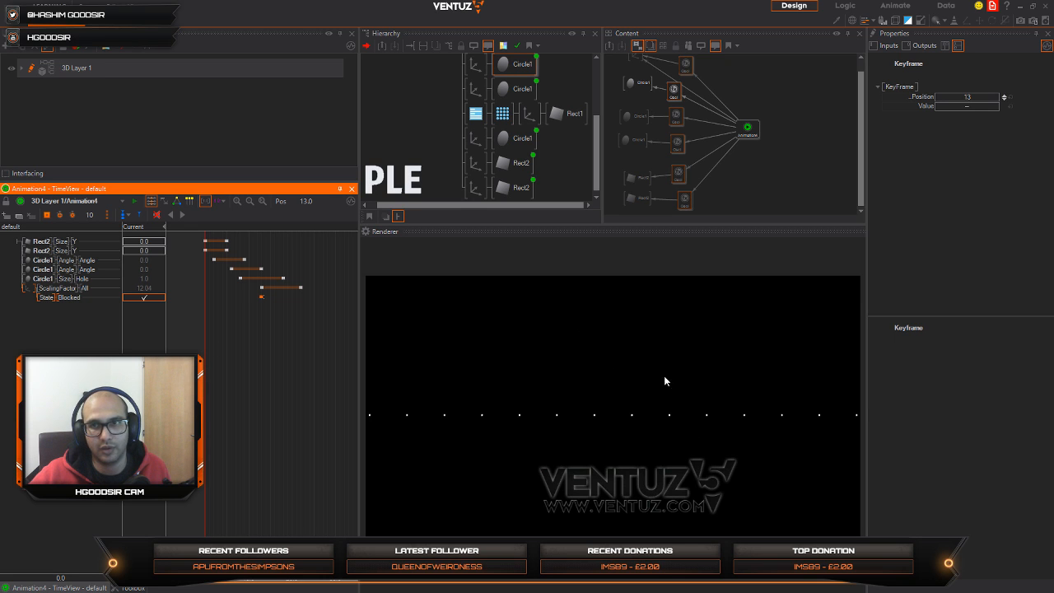
# Step: Set the Damping of all six Oscillators together to 15 and play Animation4 forward
pyautogui.click(709, 68)
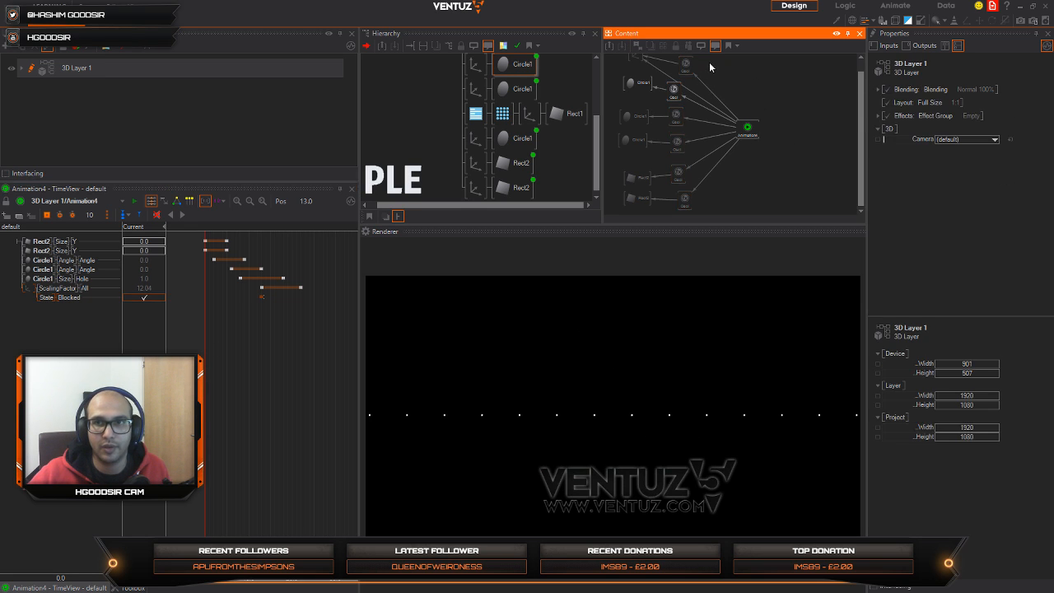
pyautogui.moveTo(679, 207); pyautogui.dragTo(675, 207)
pyautogui.click(977, 120)
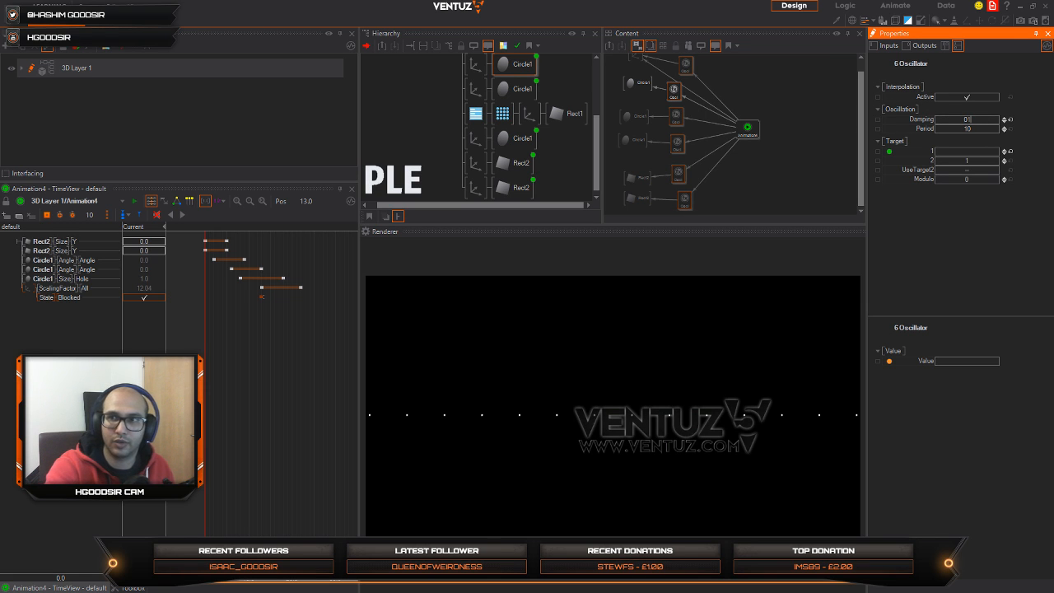
pyautogui.write('15')
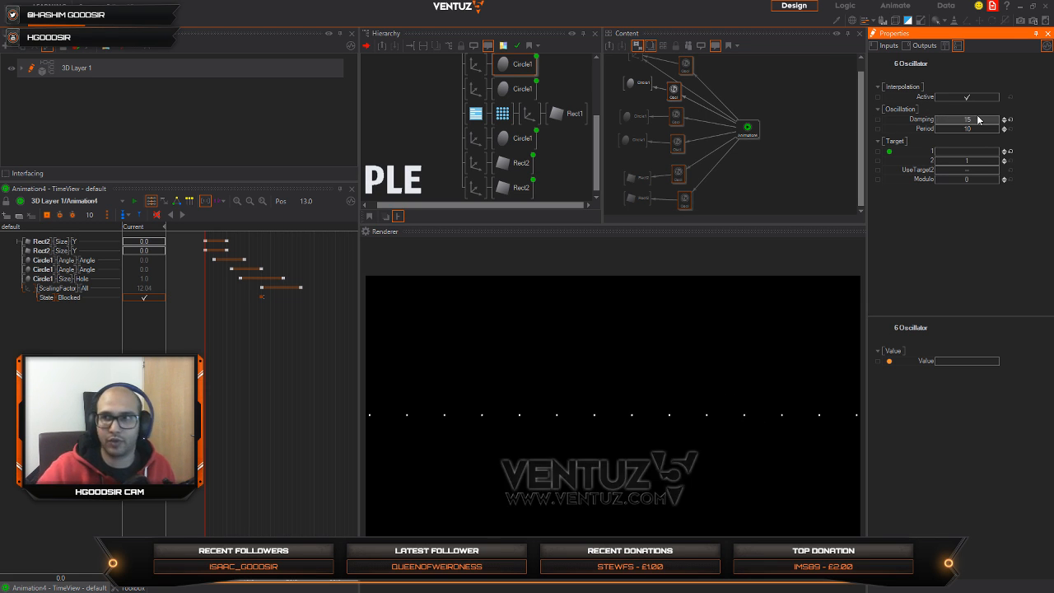
pyautogui.press('Return')
pyautogui.click(751, 129)
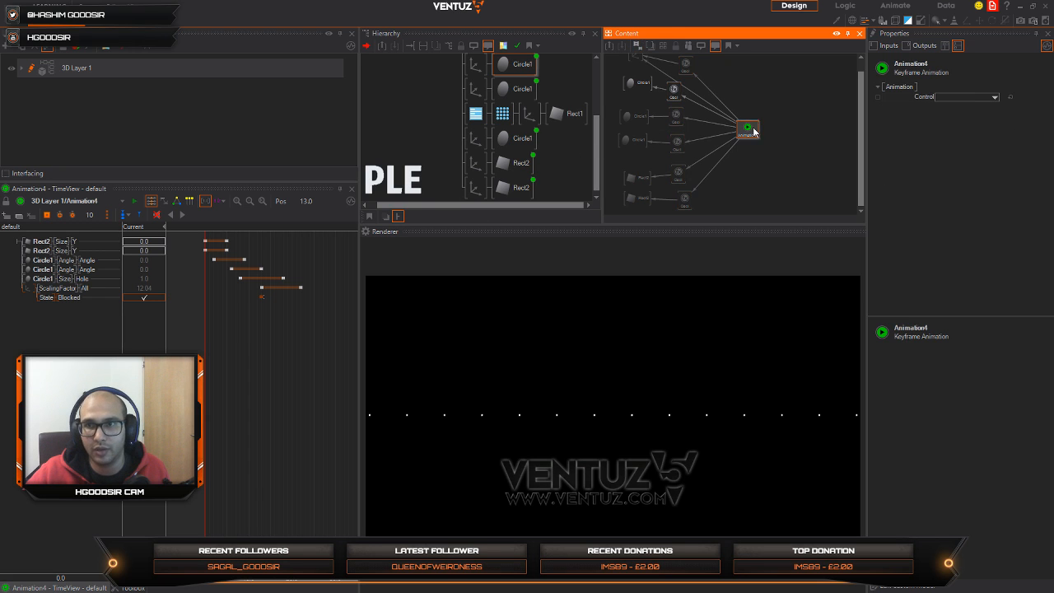
pyautogui.click(185, 216)
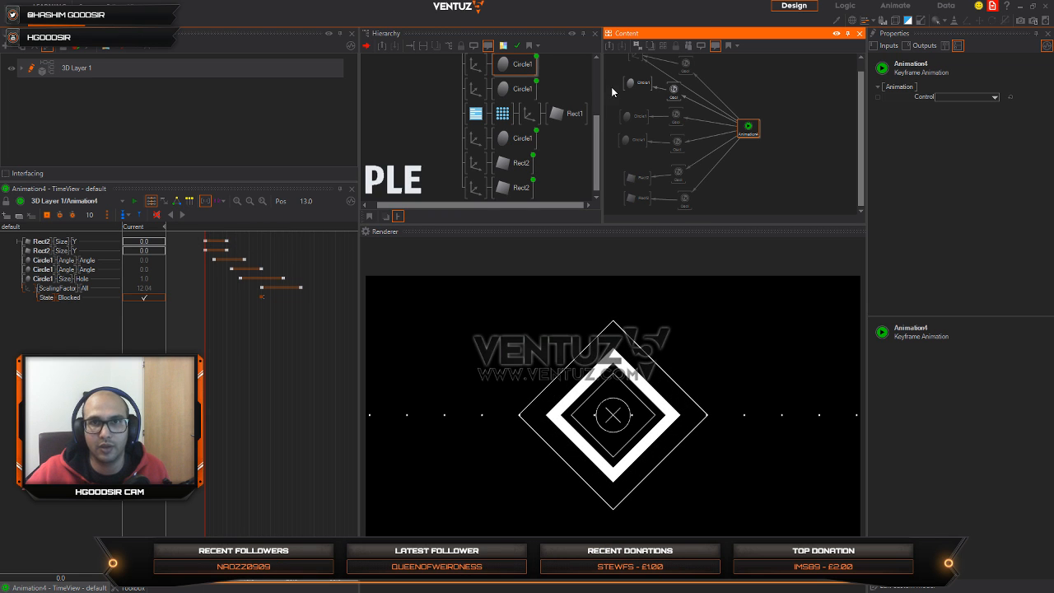
# Step: Set the Damping of the Oscillator on the outer diamond's scaling binding to 12 and replay Animation4
pyautogui.click(503, 87)
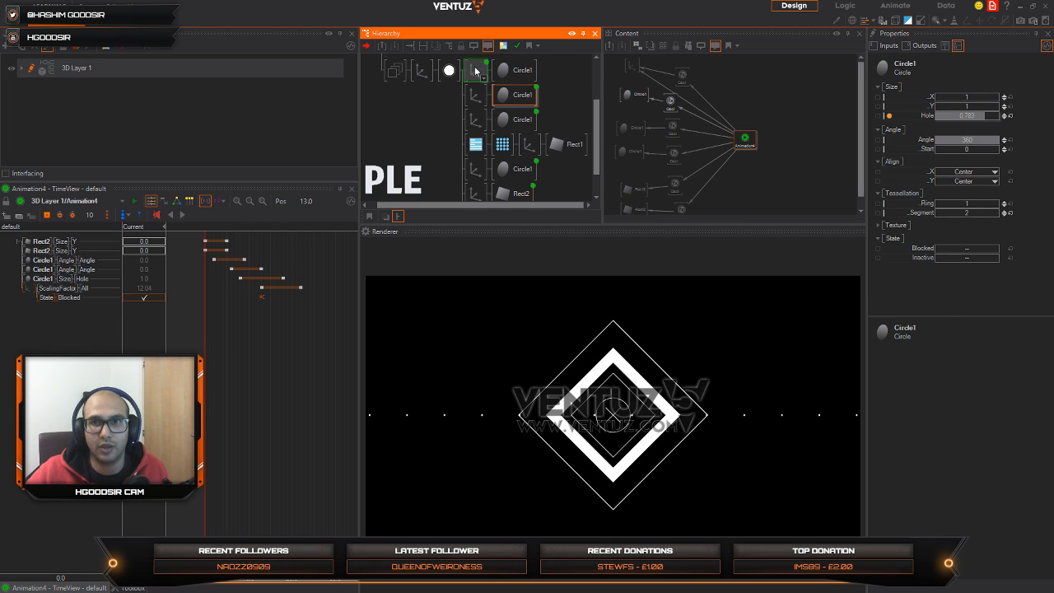
pyautogui.click(689, 71)
pyautogui.moveTo(692, 72); pyautogui.dragTo(685, 78)
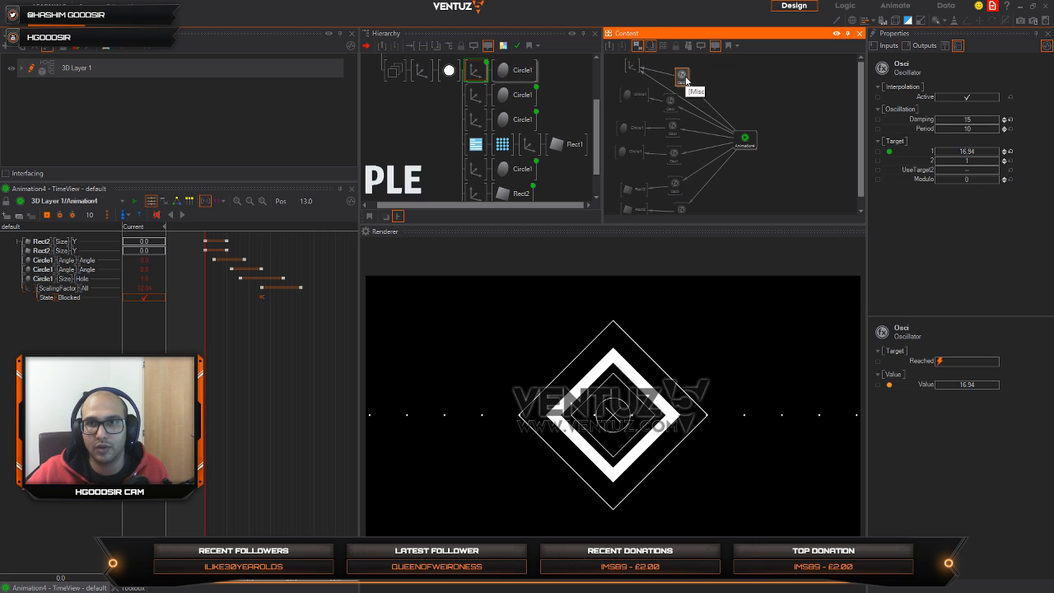
pyautogui.click(982, 123)
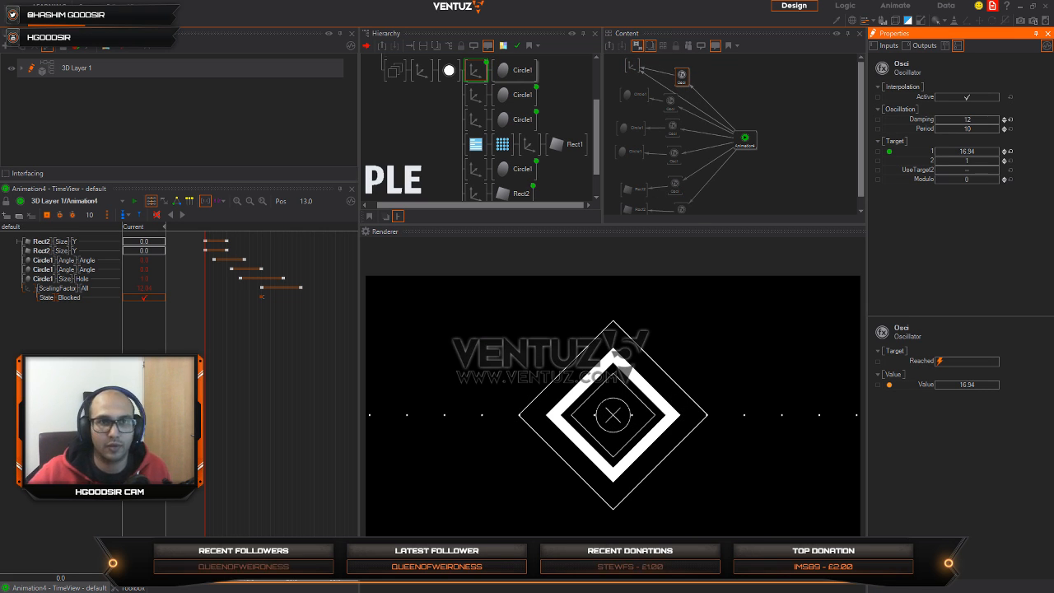
pyautogui.click(261, 296)
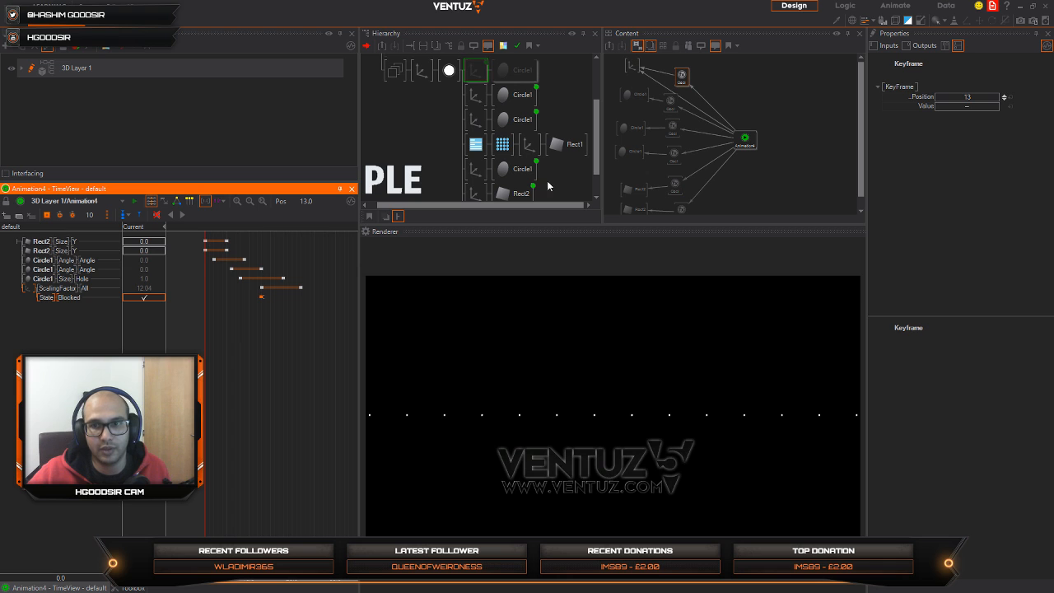
pyautogui.click(182, 217)
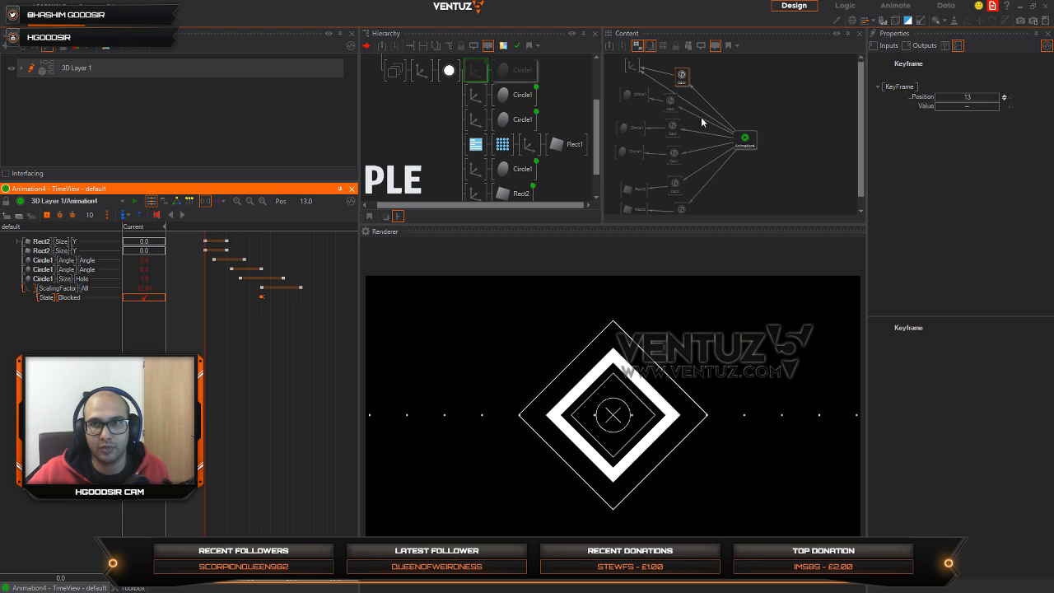
# Step: Lower the Damping of the scaling binding's Oscillator to 10.9 and preview the animation
pyautogui.click(682, 77)
pyautogui.moveTo(992, 123); pyautogui.dragTo(990, 122)
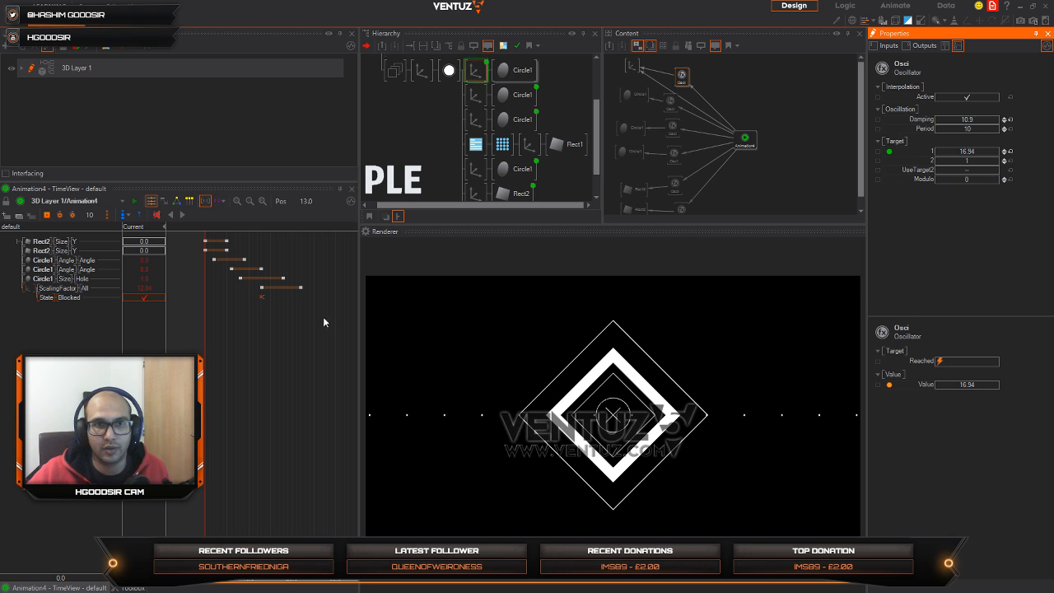
pyautogui.click(204, 357)
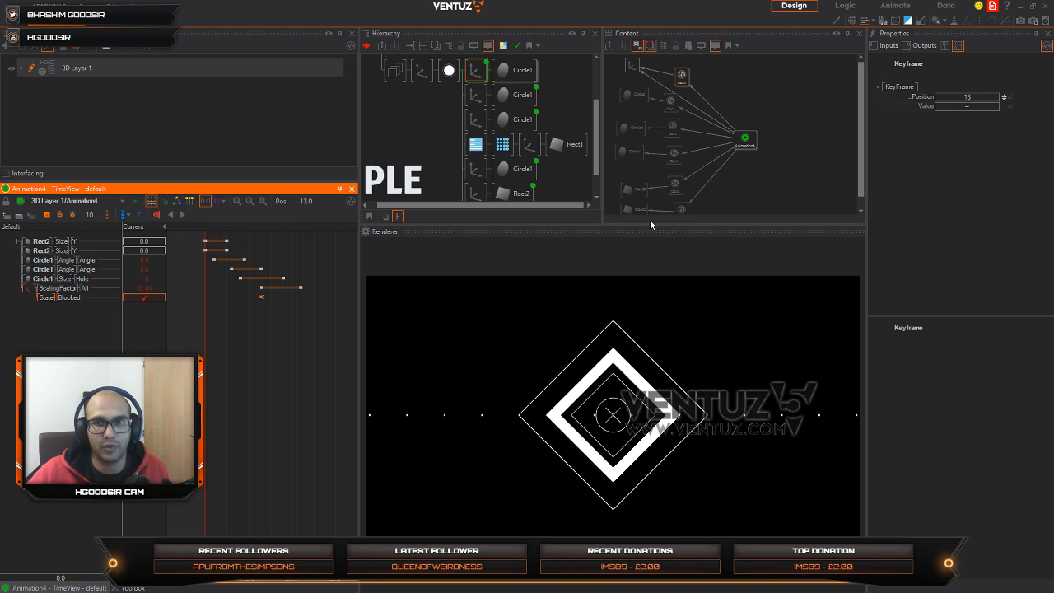
# Step: Remove all six Oscillators between Animation4 and its bound nodes
pyautogui.click(685, 79)
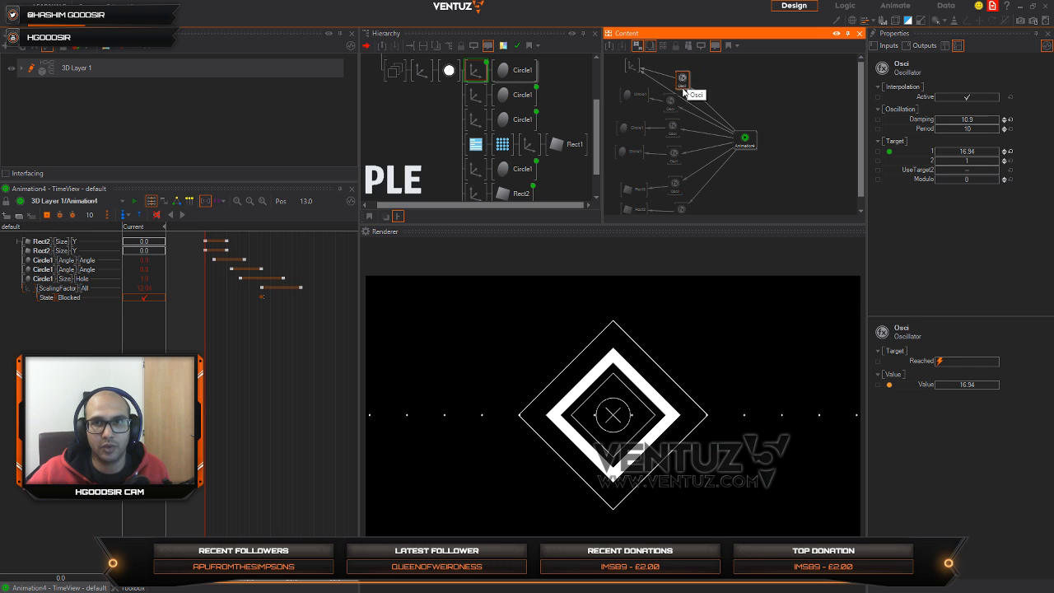
pyautogui.keyDown('ctrl'); pyautogui.click(672, 100); pyautogui.keyUp('ctrl')
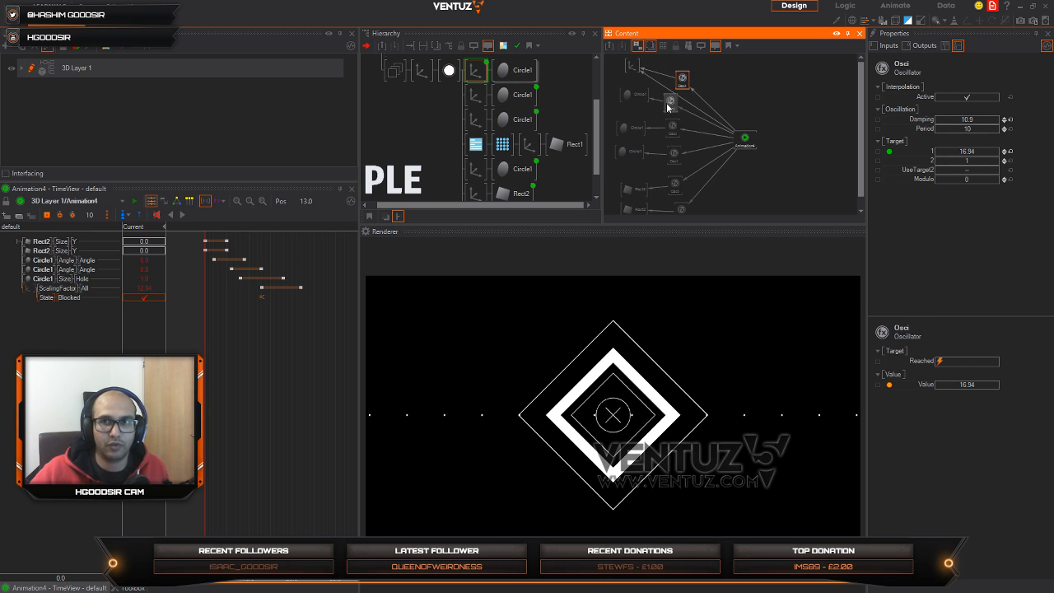
pyautogui.keyDown('ctrl'); pyautogui.click(671, 126); pyautogui.keyUp('ctrl')
pyautogui.keyDown('ctrl'); pyautogui.click(672, 156); pyautogui.keyUp('ctrl')
pyautogui.keyDown('ctrl'); pyautogui.click(673, 186); pyautogui.keyUp('ctrl')
pyautogui.keyDown('ctrl'); pyautogui.click(683, 210); pyautogui.keyUp('ctrl')
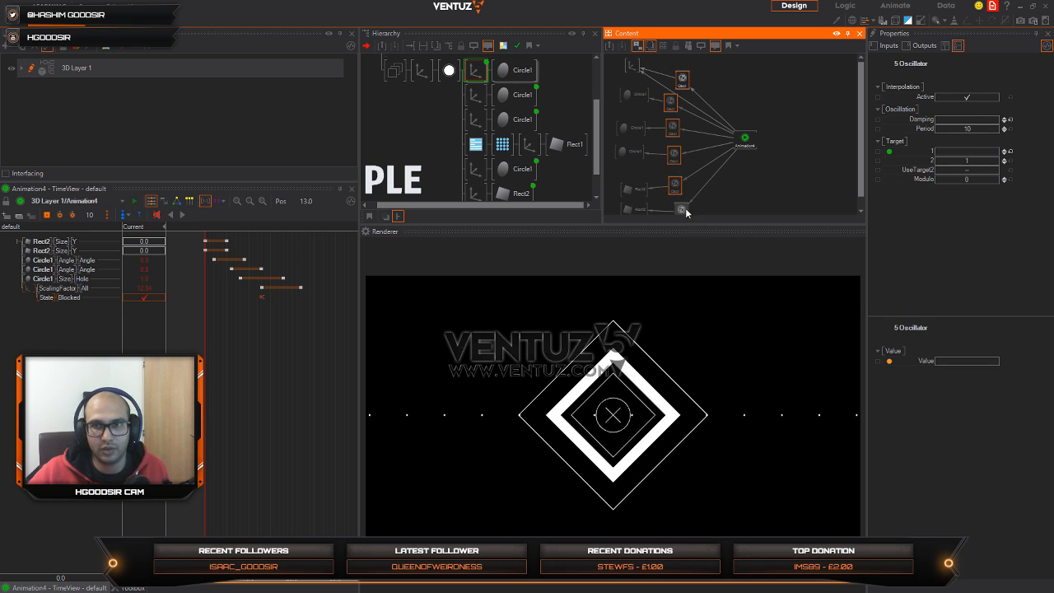
pyautogui.press('Delete')
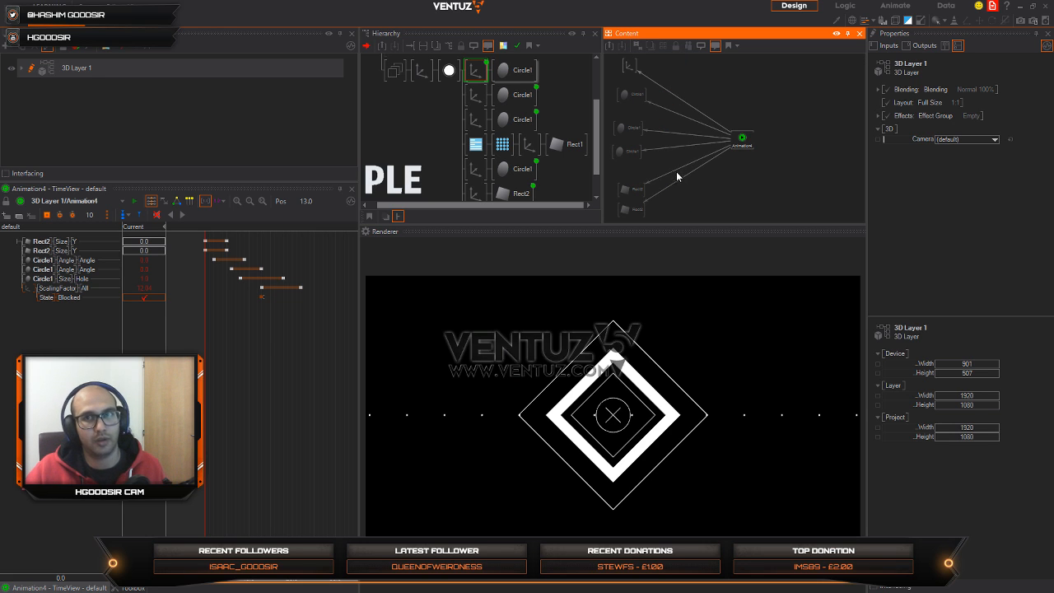
# Step: Show Animation4's channels as a curve diagram and inspect the Rect2 Size Y and first Circle1 Angle curves
pyautogui.click(742, 146)
pyautogui.click(164, 202)
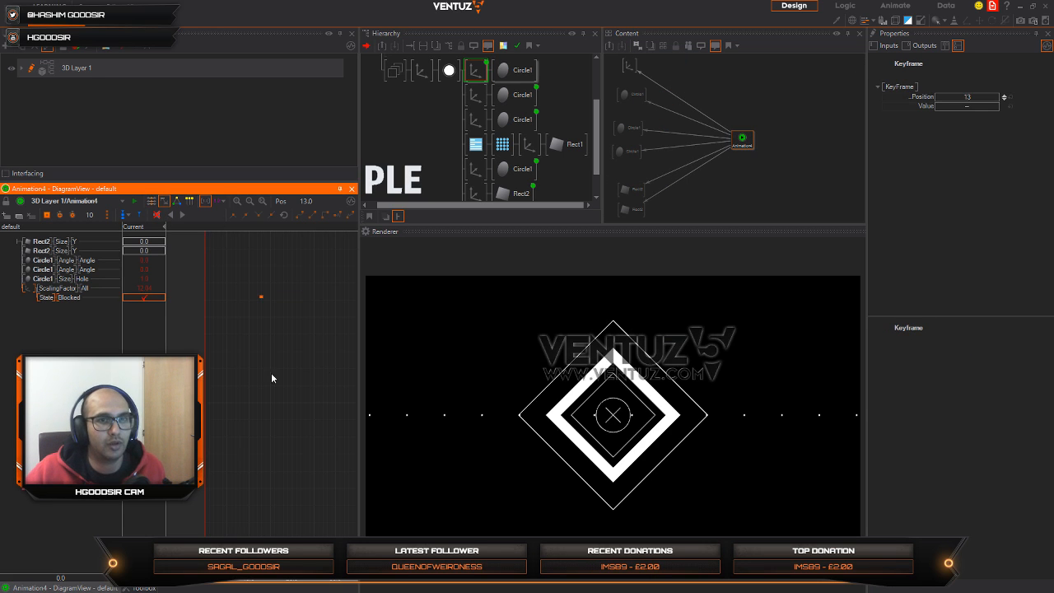
pyautogui.click(59, 244)
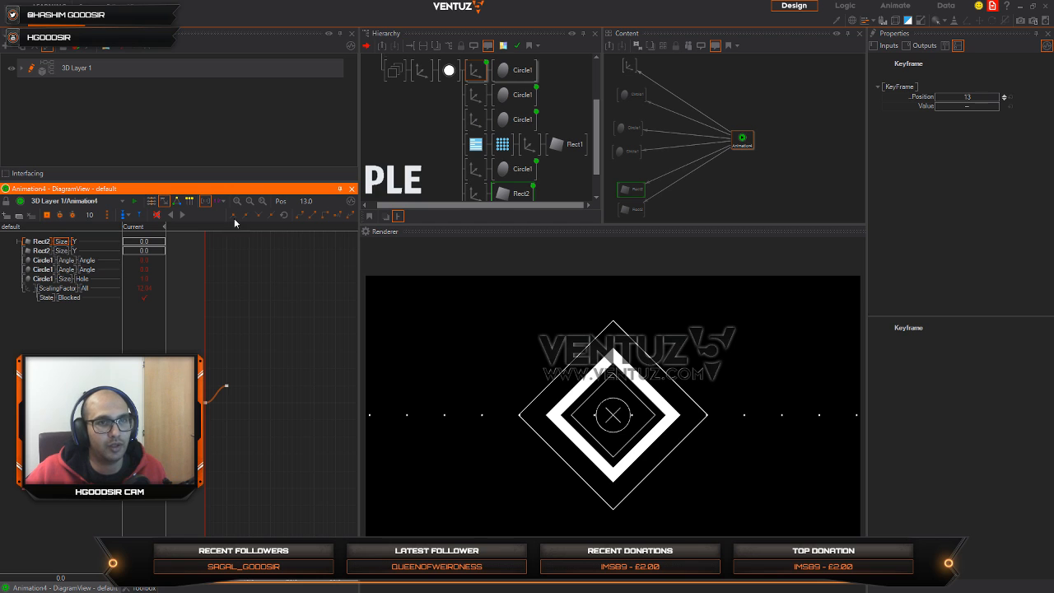
pyautogui.click(263, 203)
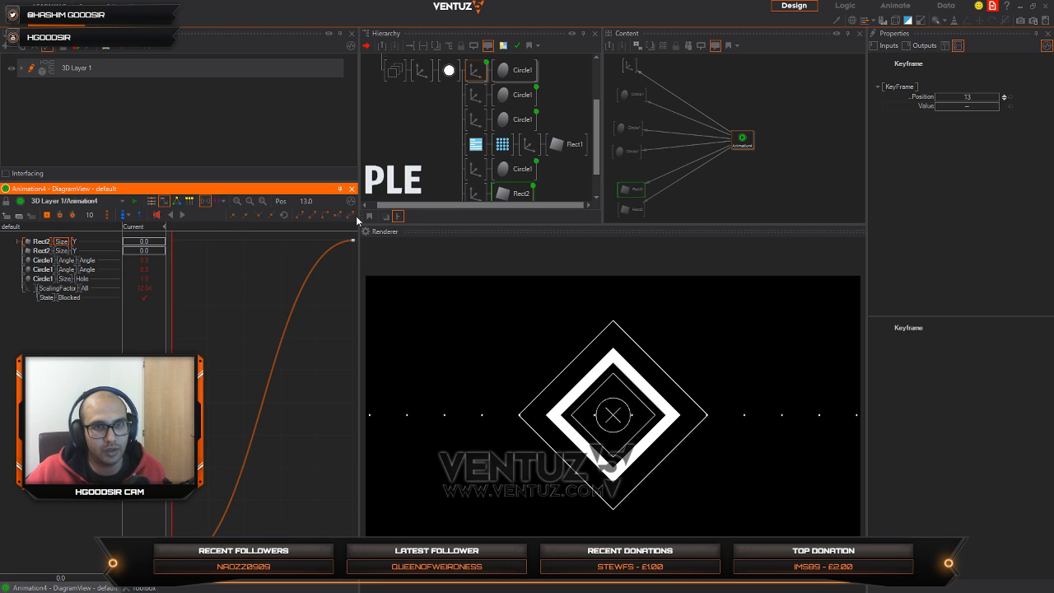
pyautogui.click(65, 250)
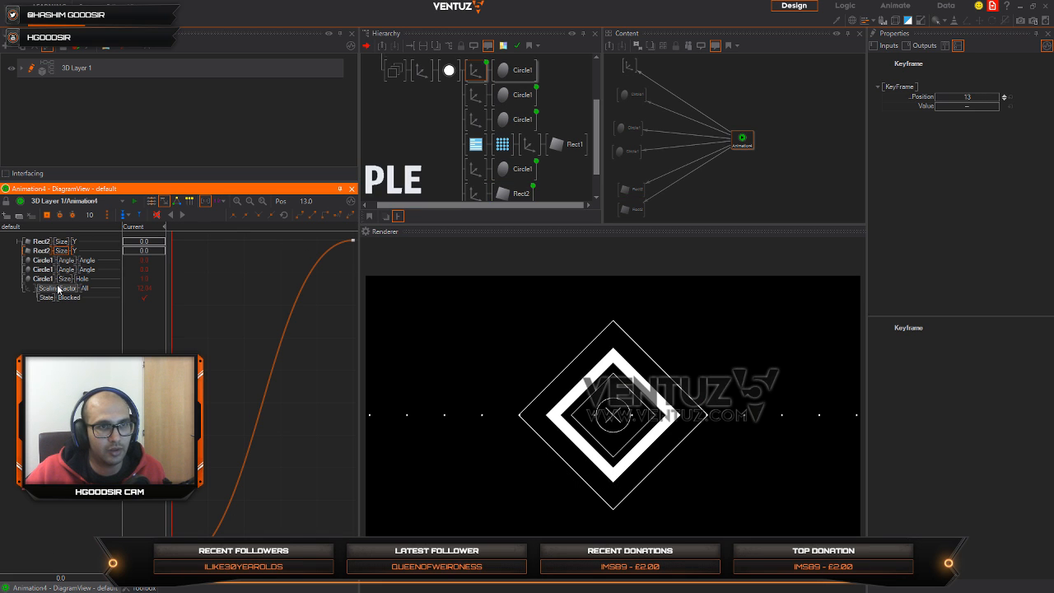
pyautogui.click(59, 261)
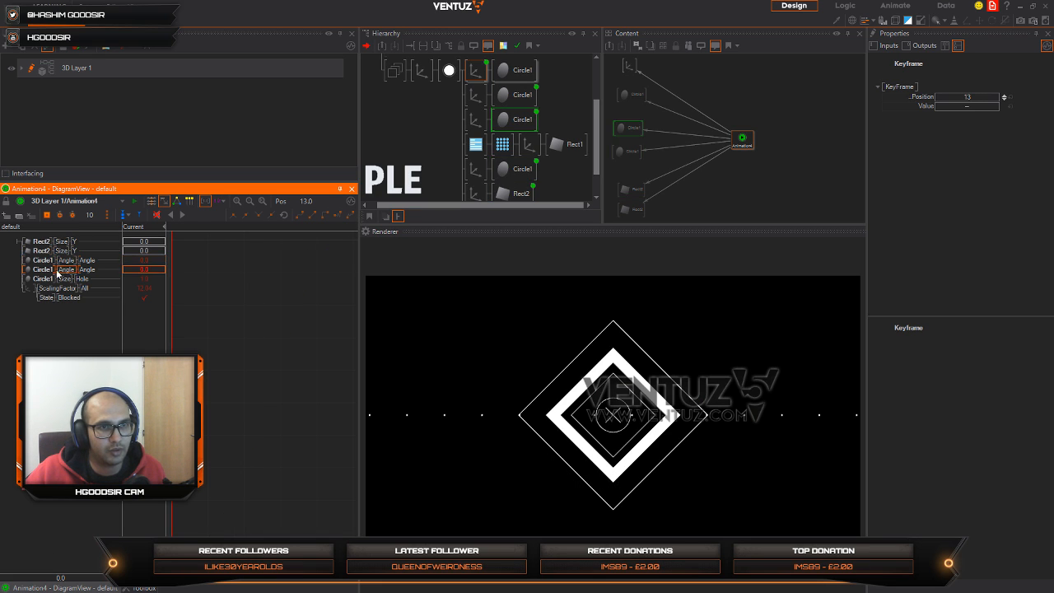
pyautogui.click(251, 202)
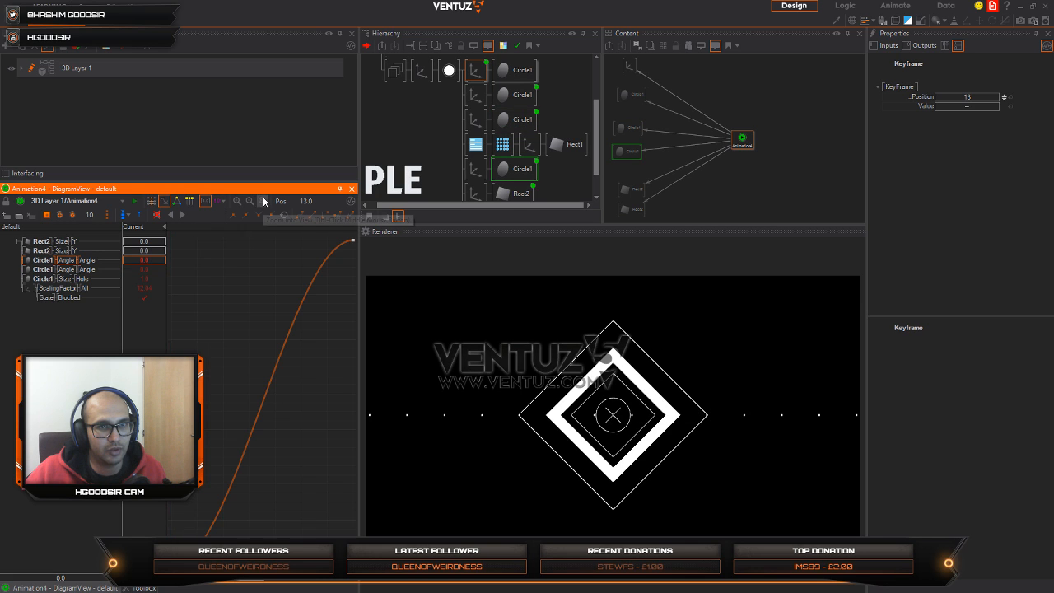
# Step: Set both keyframes of the second Circle1 Angle curve to Linear interpolation and scrub through the motion
pyautogui.click(64, 270)
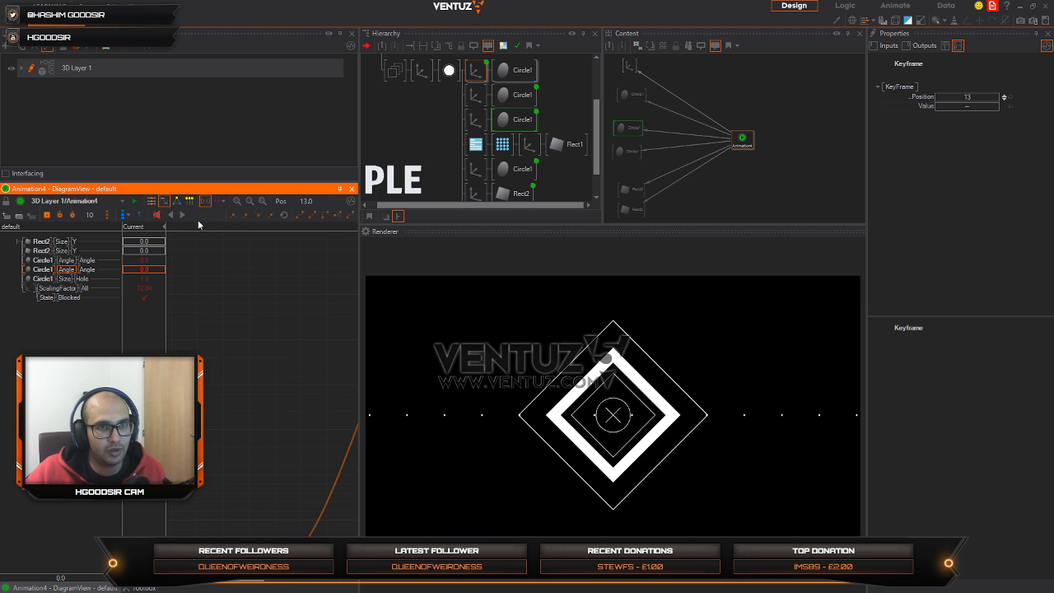
pyautogui.click(259, 201)
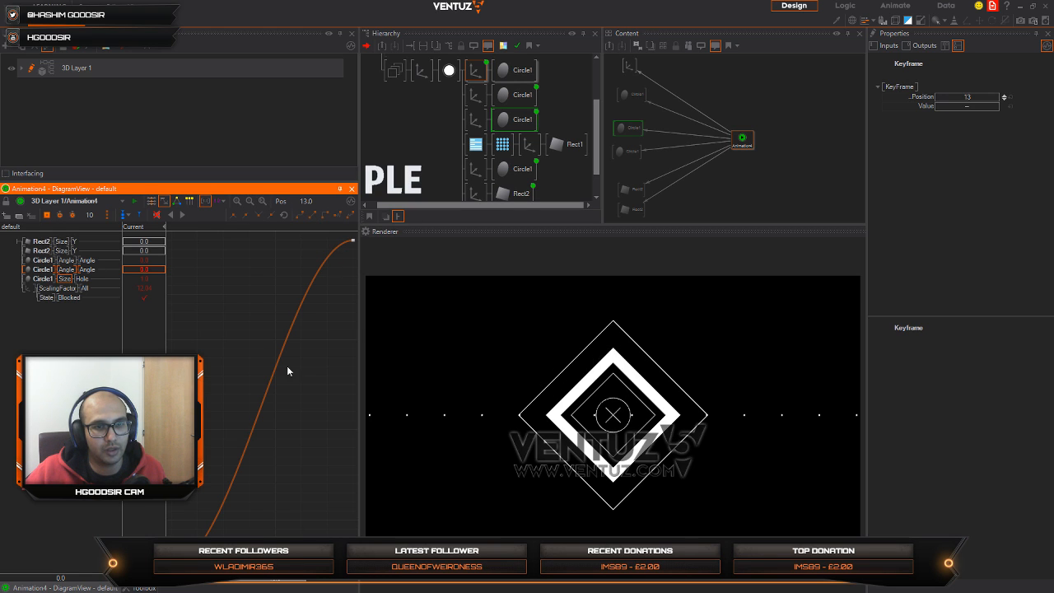
pyautogui.click(353, 240)
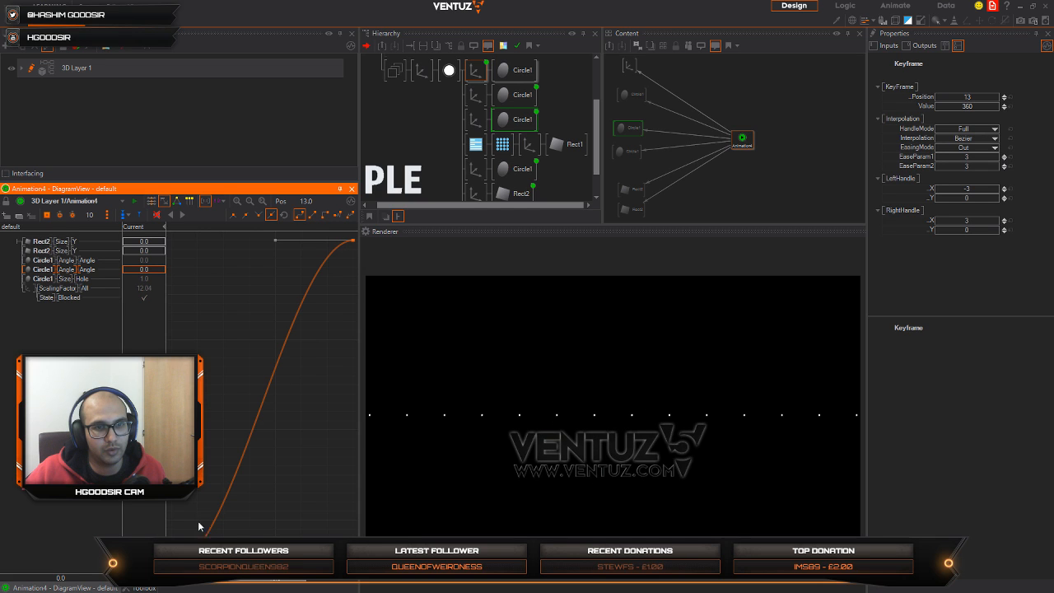
pyautogui.keyDown('ctrl'); pyautogui.click(172, 567); pyautogui.keyUp('ctrl')
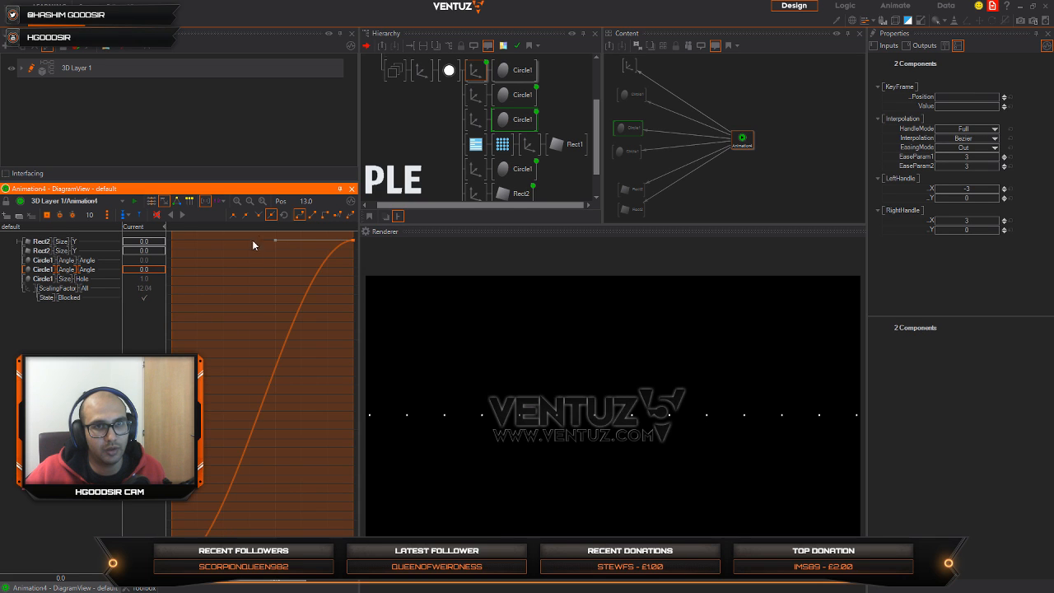
pyautogui.click(314, 215)
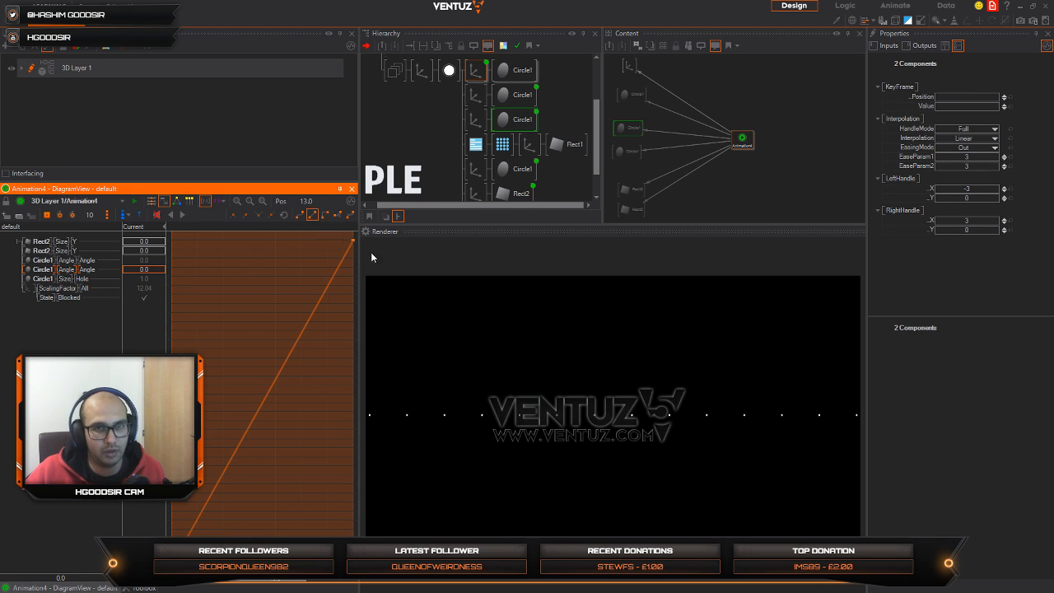
pyautogui.moveTo(211, 519); pyautogui.dragTo(173, 481, button='right')
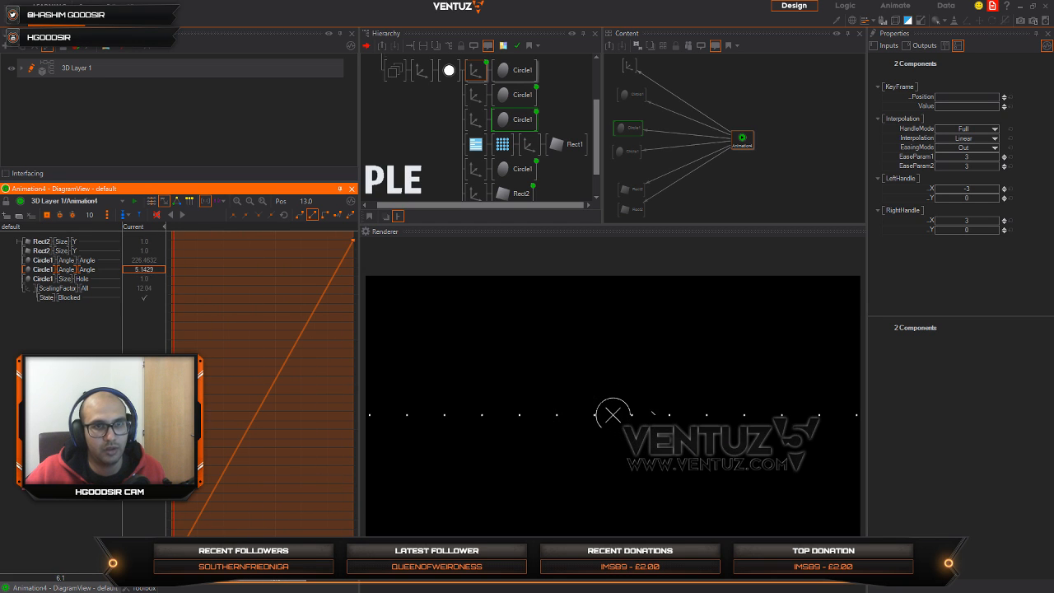
# Step: Switch the second Circle1 Angle keyframes to Bezier, reshape the curve into a steep start with a soft ease-out, and replay Animation4
pyautogui.click(306, 215)
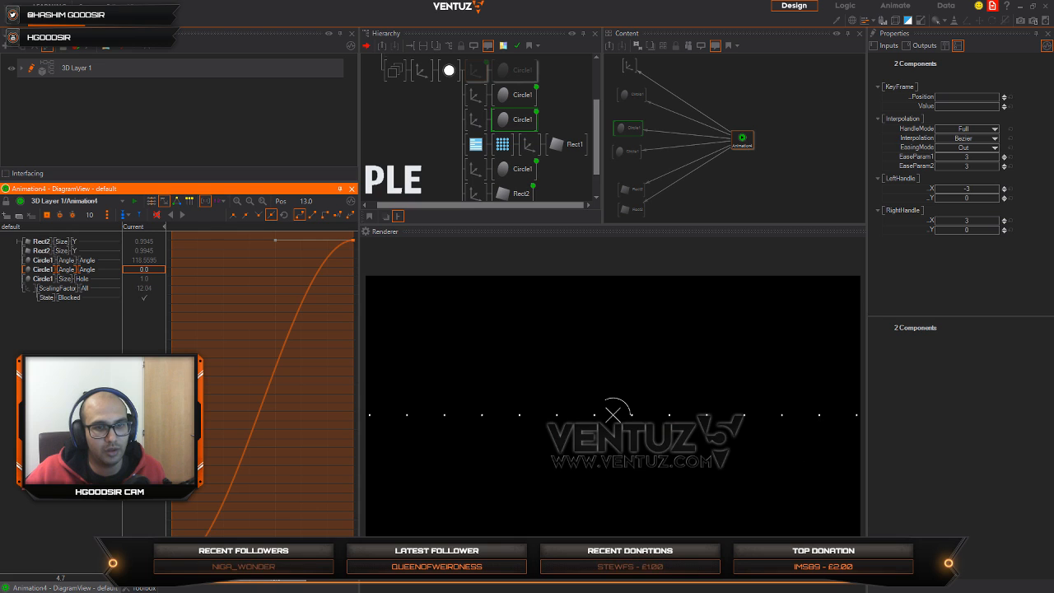
pyautogui.moveTo(250, 586); pyautogui.dragTo(149, 282)
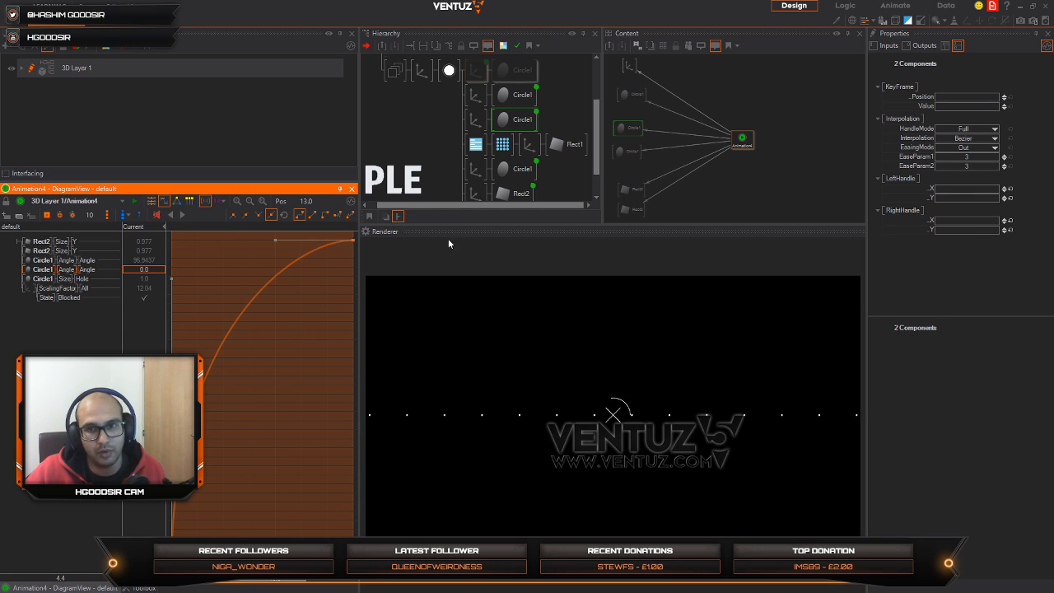
pyautogui.click(184, 215)
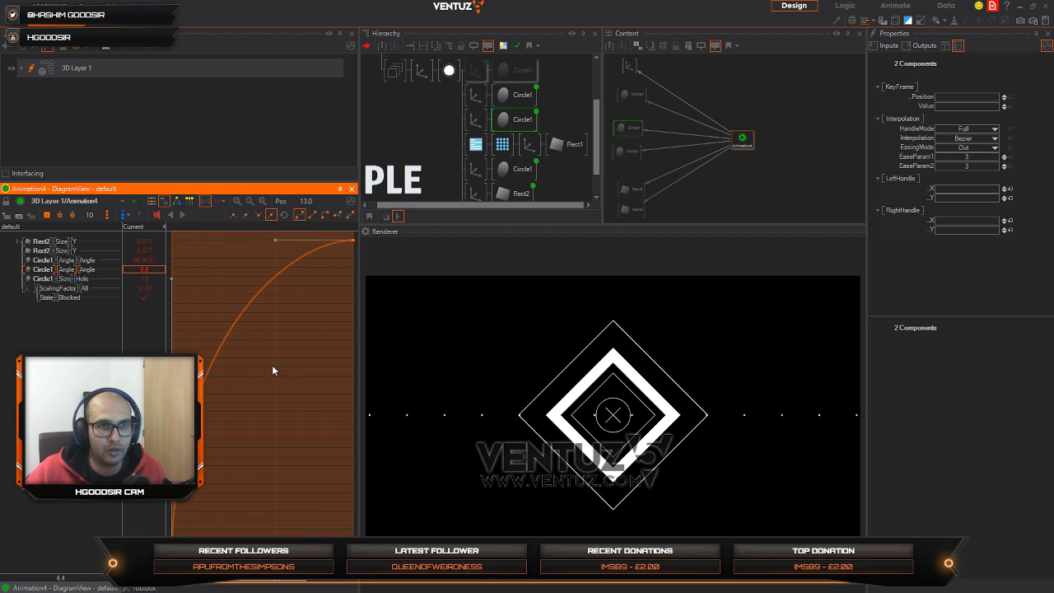
pyautogui.scroll(-3, 282, 396)
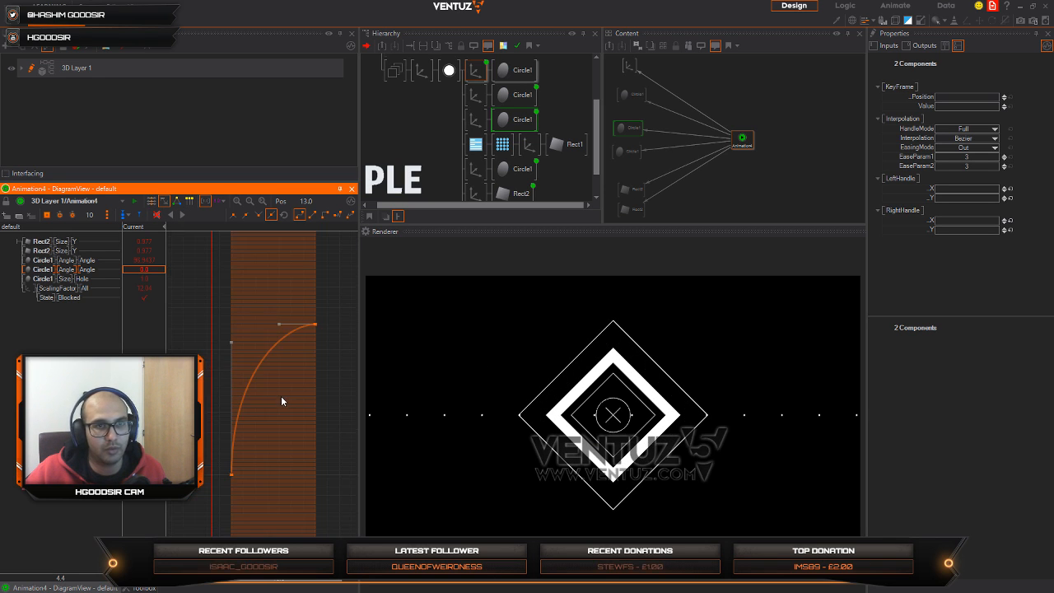
# Step: Return the second Circle1 Angle keyframes to Linear interpolation
pyautogui.click(647, 128)
pyautogui.click(628, 128)
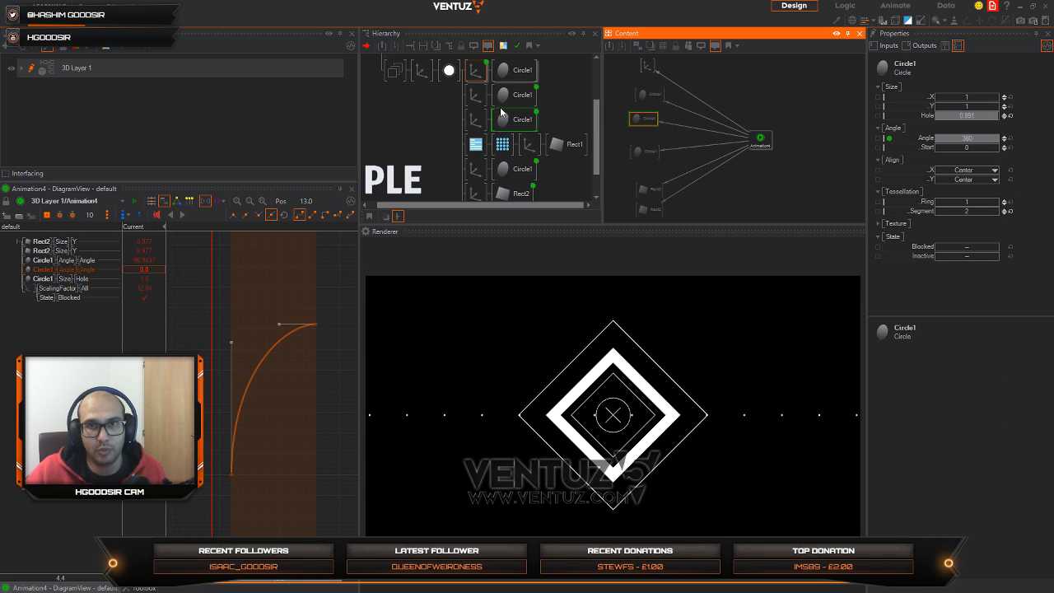
pyautogui.click(433, 126)
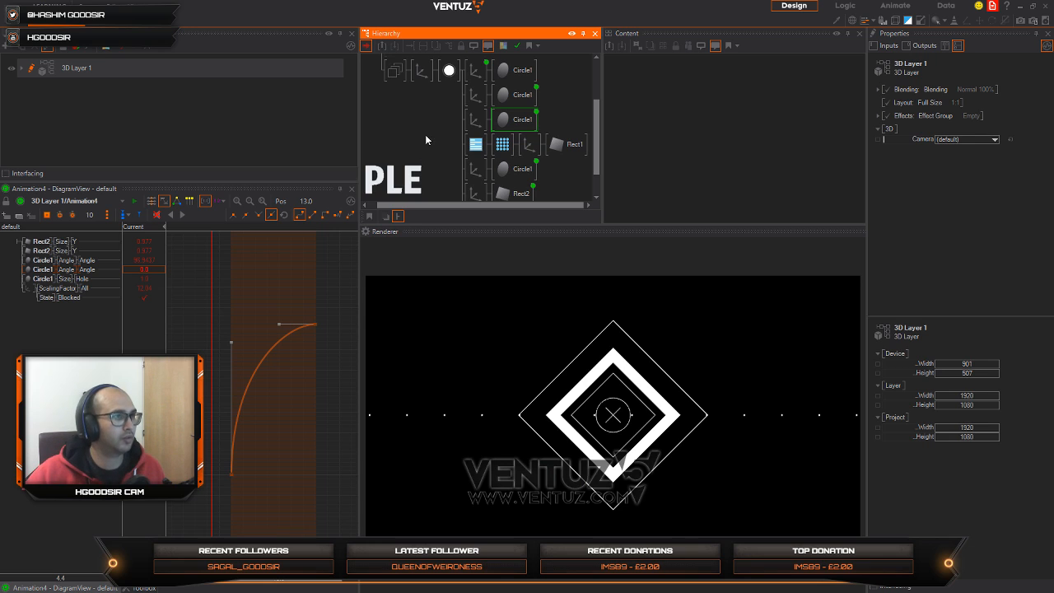
pyautogui.click(313, 217)
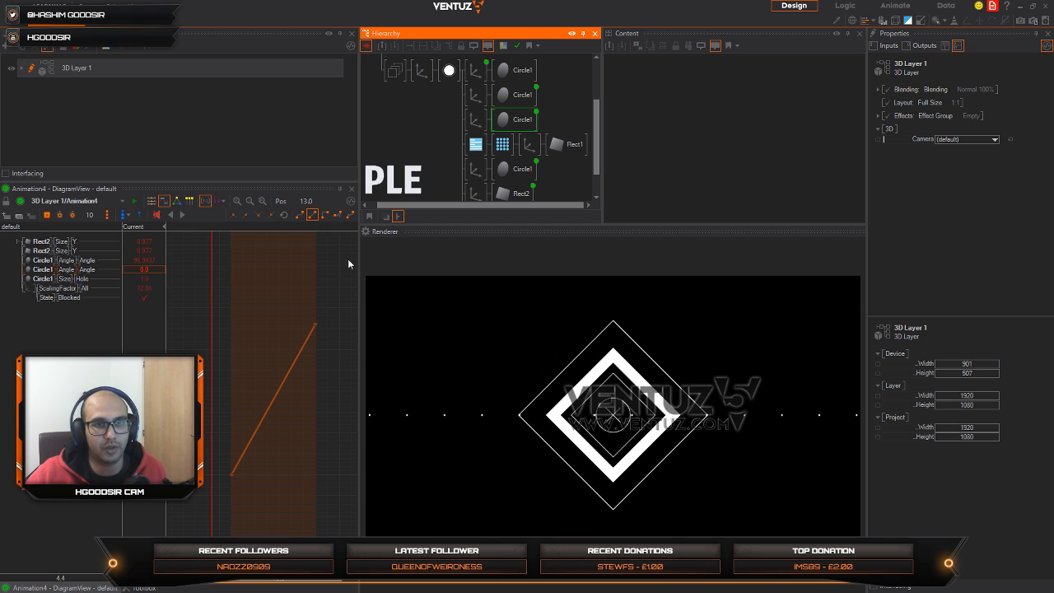
pyautogui.click(249, 301)
# Step: Show Animation4's channels in the time view and scrub the playhead to position 23.0
pyautogui.click(518, 119)
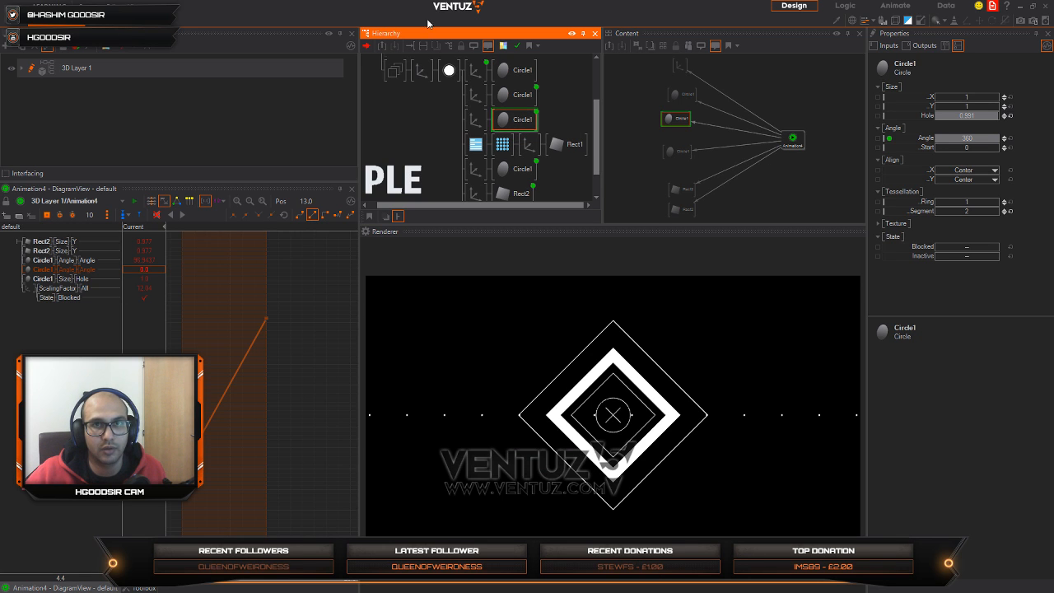
pyautogui.click(405, 150)
pyautogui.click(426, 69)
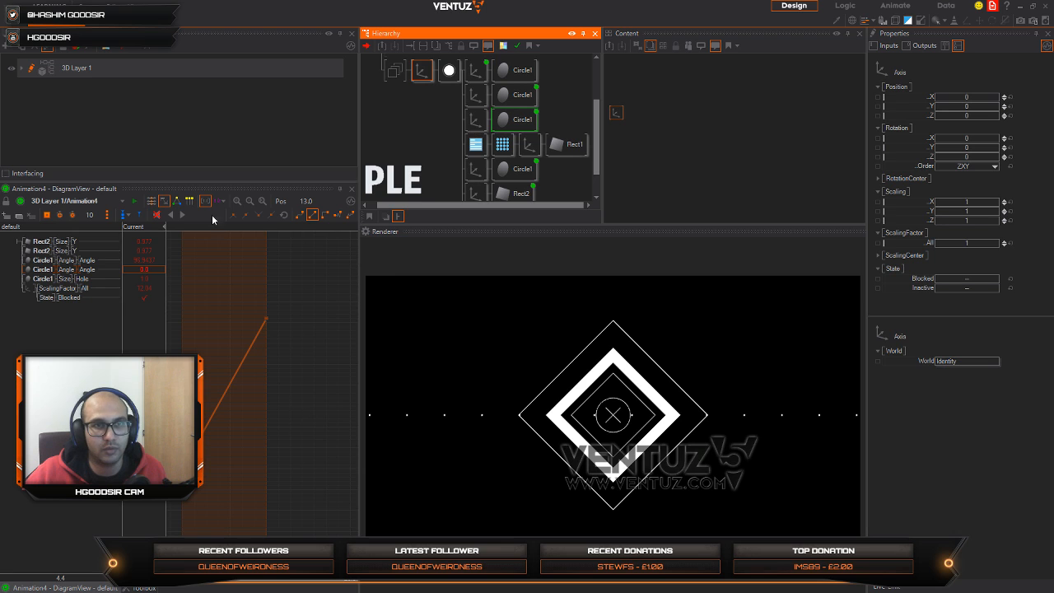
pyautogui.click(150, 203)
pyautogui.scroll(-4, 265, 363)
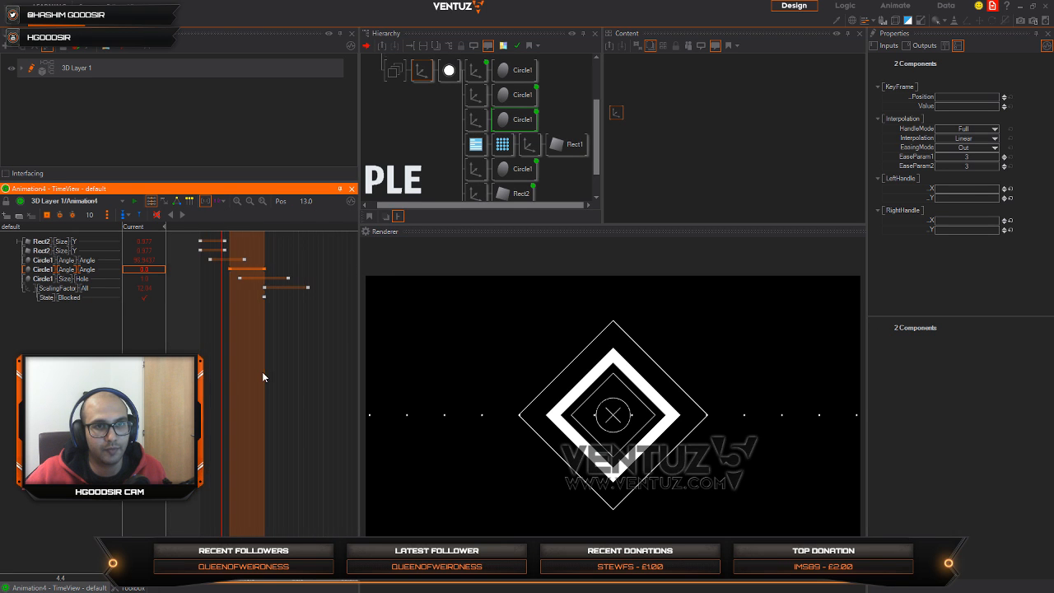
pyautogui.moveTo(222, 390); pyautogui.dragTo(318, 410, button='right')
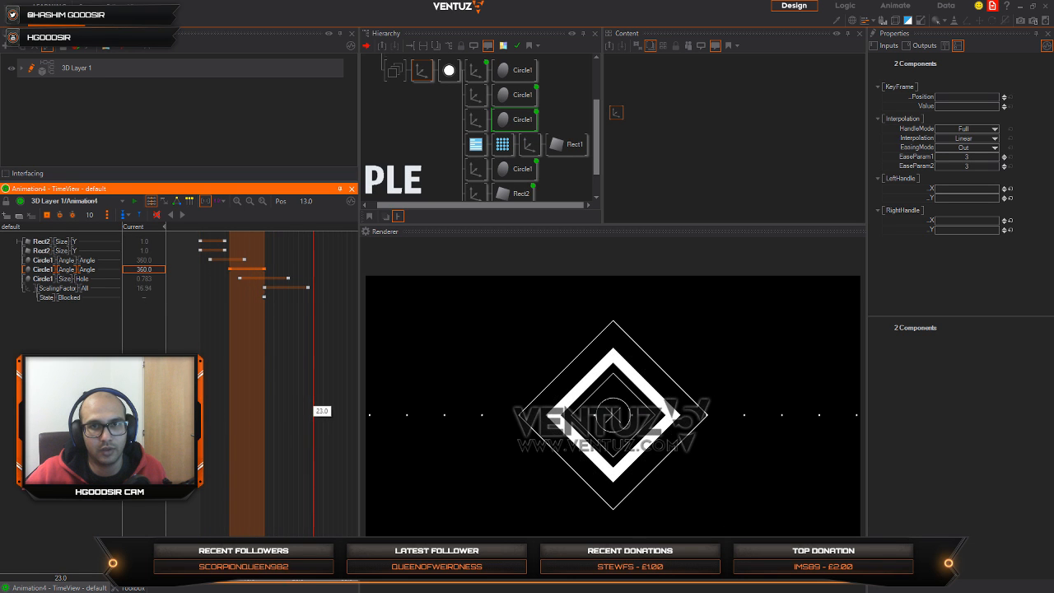
# Step: Set Rect1's Size X to 43.9 and its Tessellation X to 7
pyautogui.click(529, 145)
pyautogui.click(570, 144)
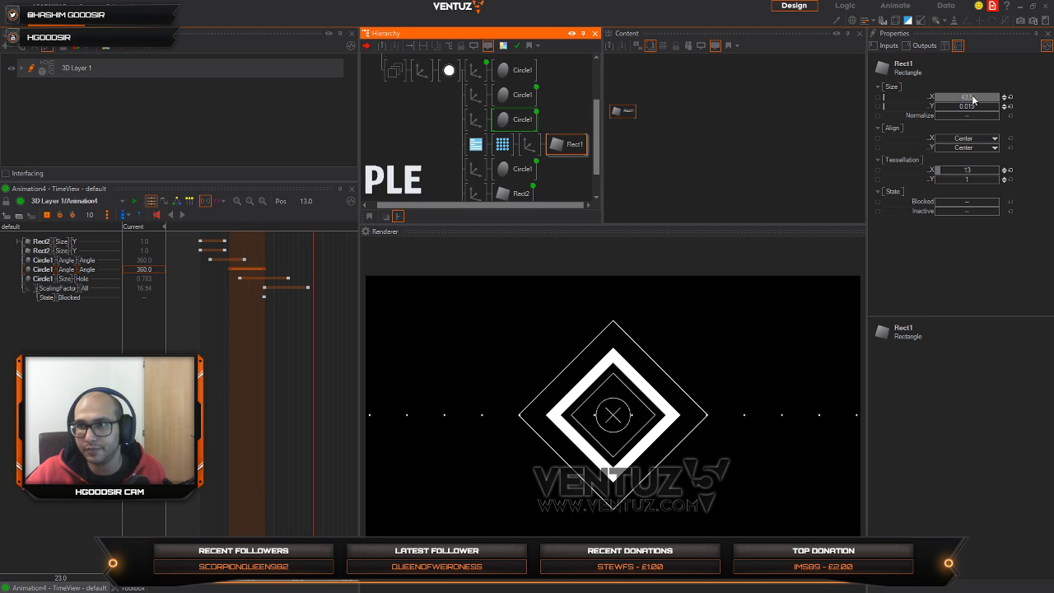
pyautogui.moveTo(973, 98); pyautogui.dragTo(1005, 97)
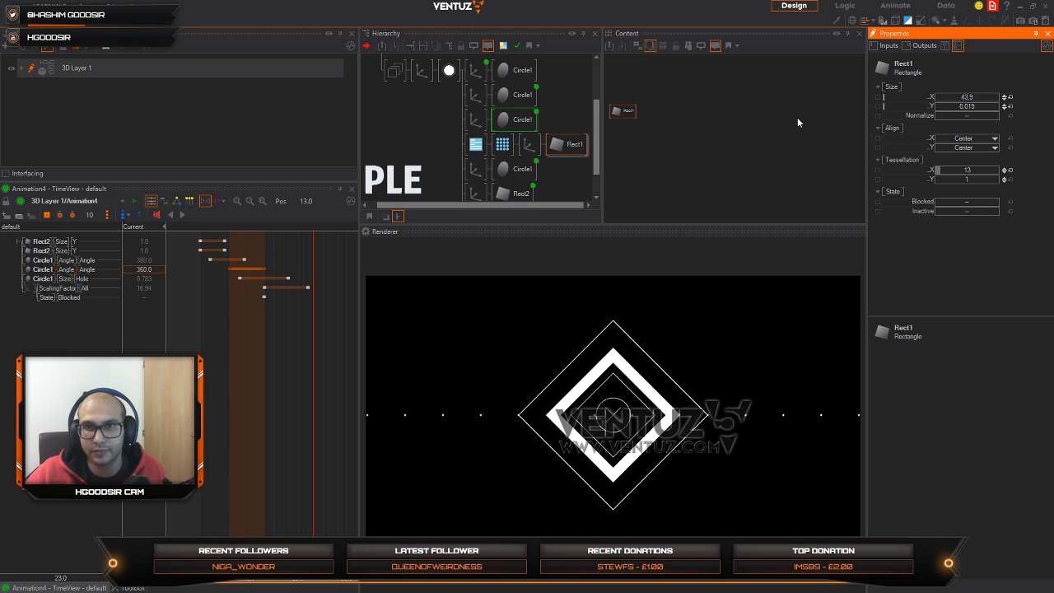
pyautogui.click(611, 111)
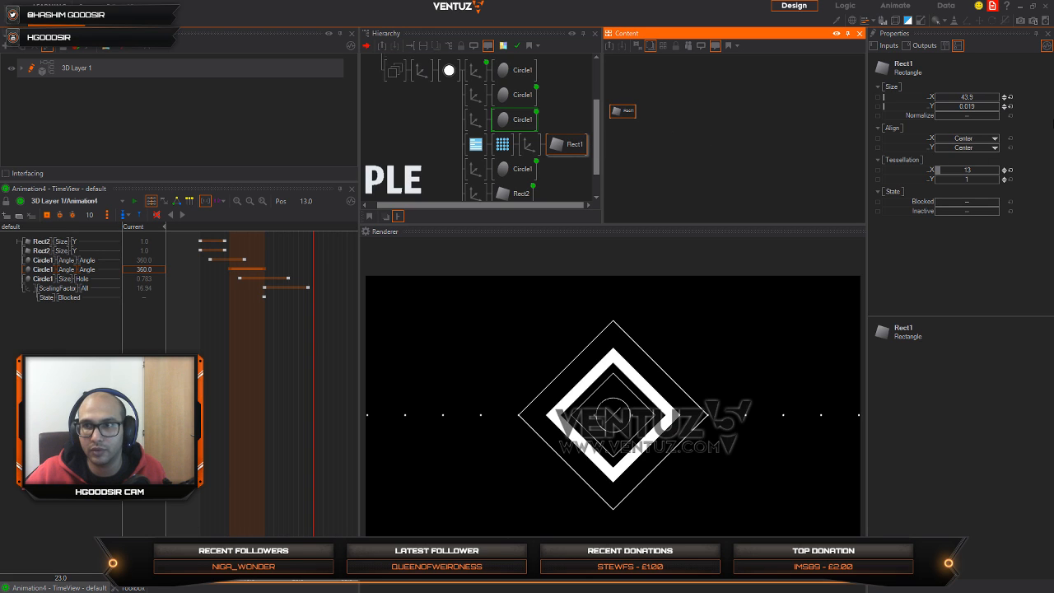
pyautogui.click(971, 170)
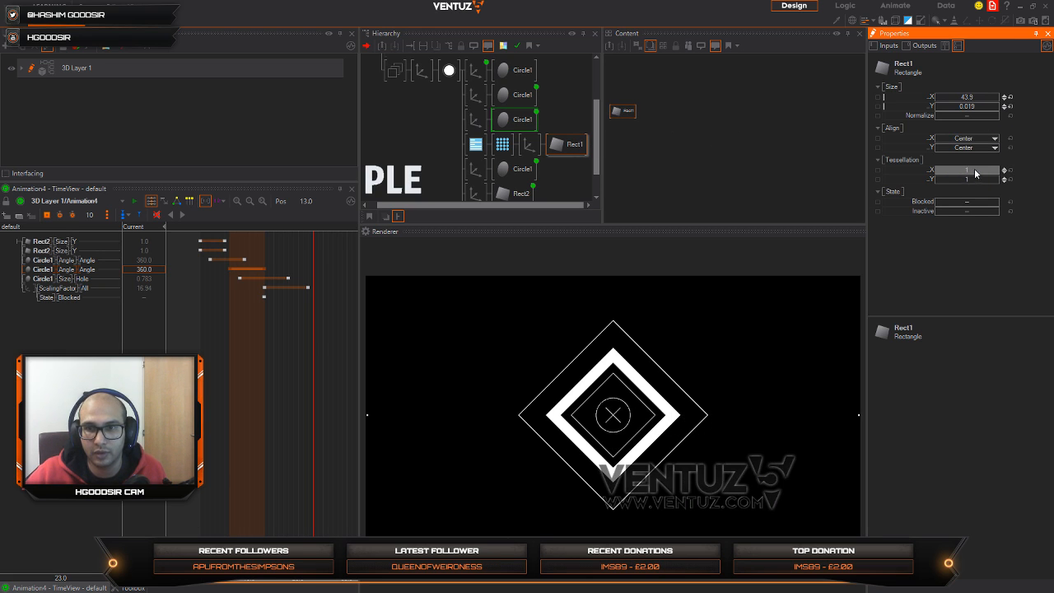
pyautogui.moveTo(1001, 170); pyautogui.dragTo(971, 174)
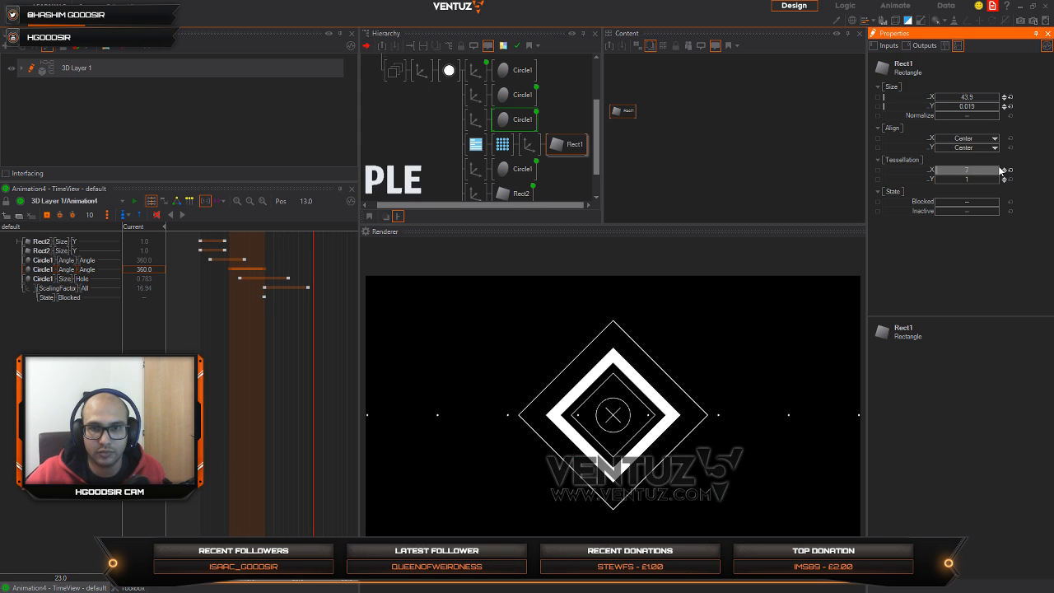
# Step: Bind Rect1's Tessellation X to Animation4 and place the Rect1 node beneath the other bound nodes
pyautogui.click(572, 143)
pyautogui.keyDown('ctrl'); pyautogui.click(529, 125); pyautogui.keyUp('ctrl')
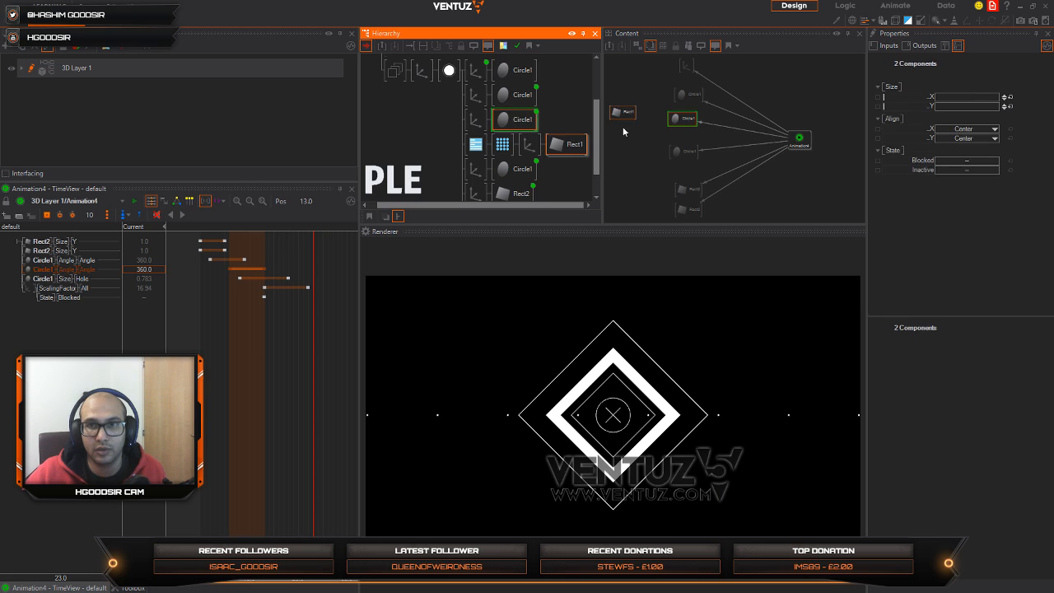
pyautogui.moveTo(623, 114); pyautogui.dragTo(764, 207)
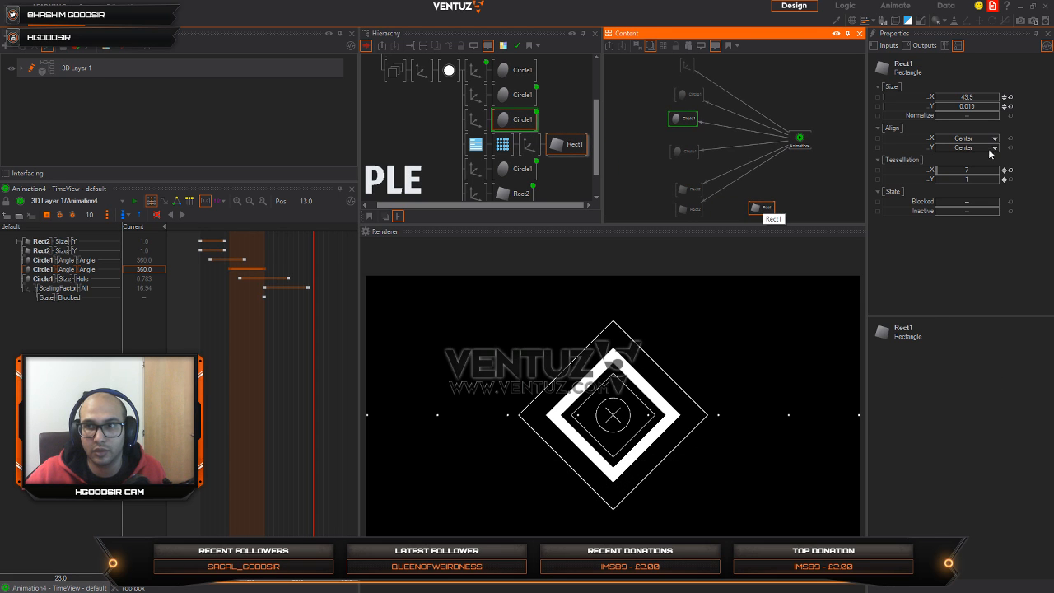
pyautogui.moveTo(931, 171); pyautogui.dragTo(798, 147)
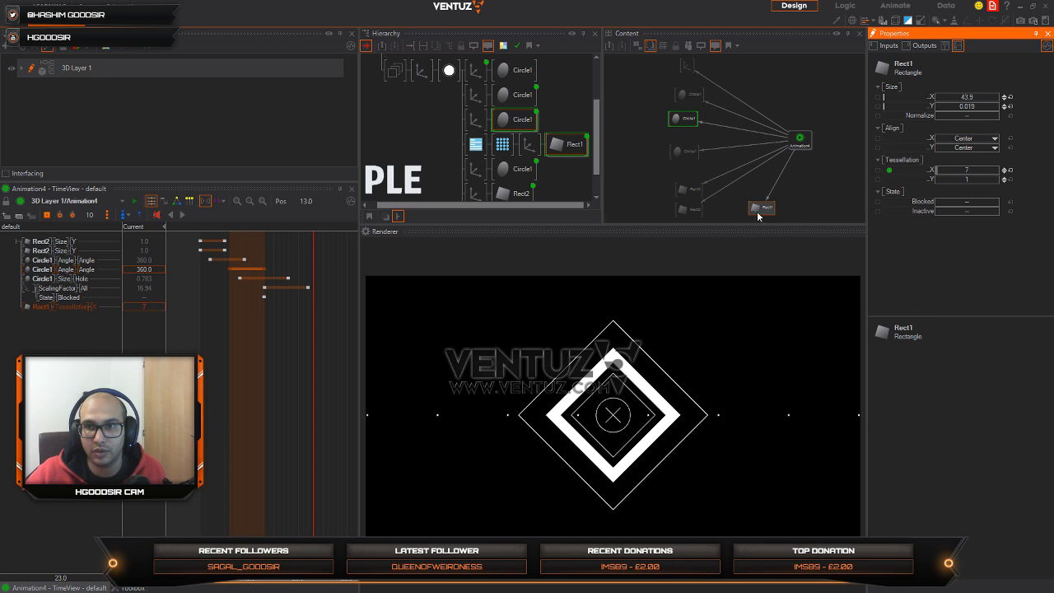
pyautogui.moveTo(758, 216); pyautogui.dragTo(691, 232)
pyautogui.moveTo(751, 198); pyautogui.dragTo(717, 175, button='middle')
# Step: Keyframe Rect1's Tessellation X with 0 at position 7.3 and 8 at position 19.8
pyautogui.moveTo(314, 355); pyautogui.dragTo(236, 358)
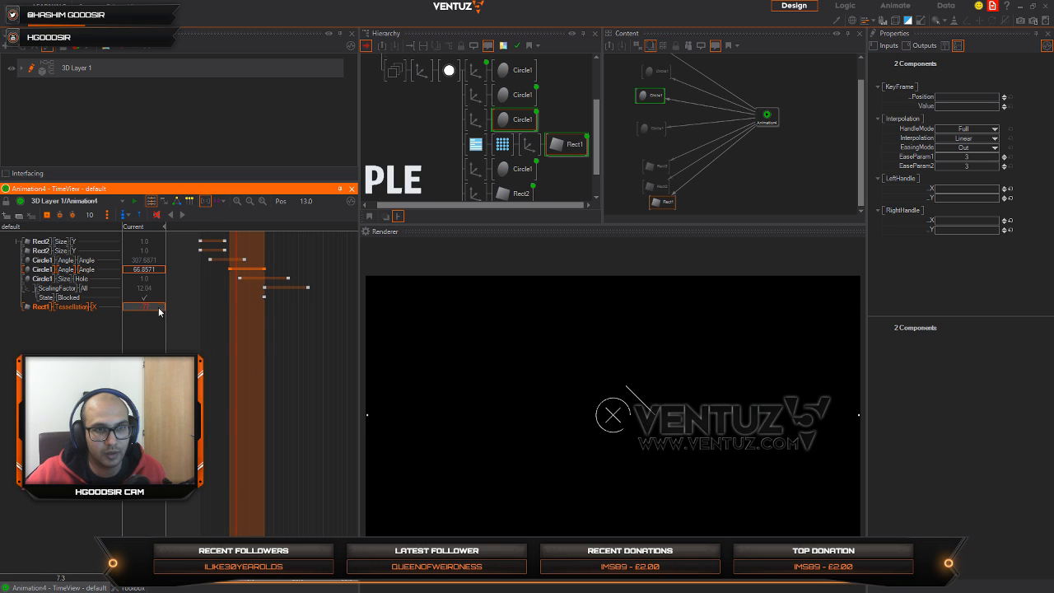
pyautogui.doubleClick(144, 307)
pyautogui.write('0')
pyautogui.press('Return')
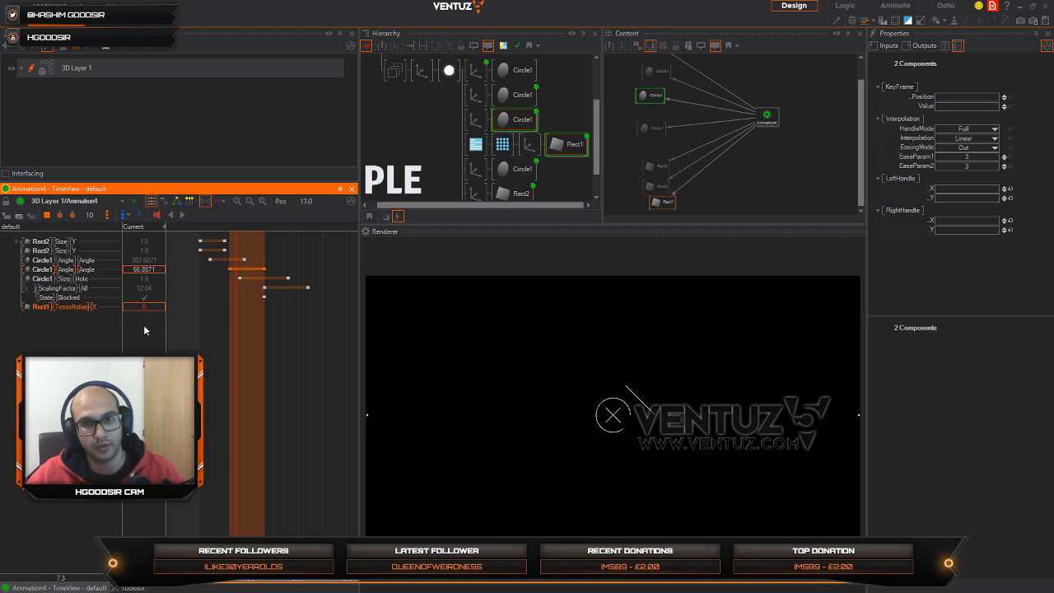
pyautogui.click(73, 308)
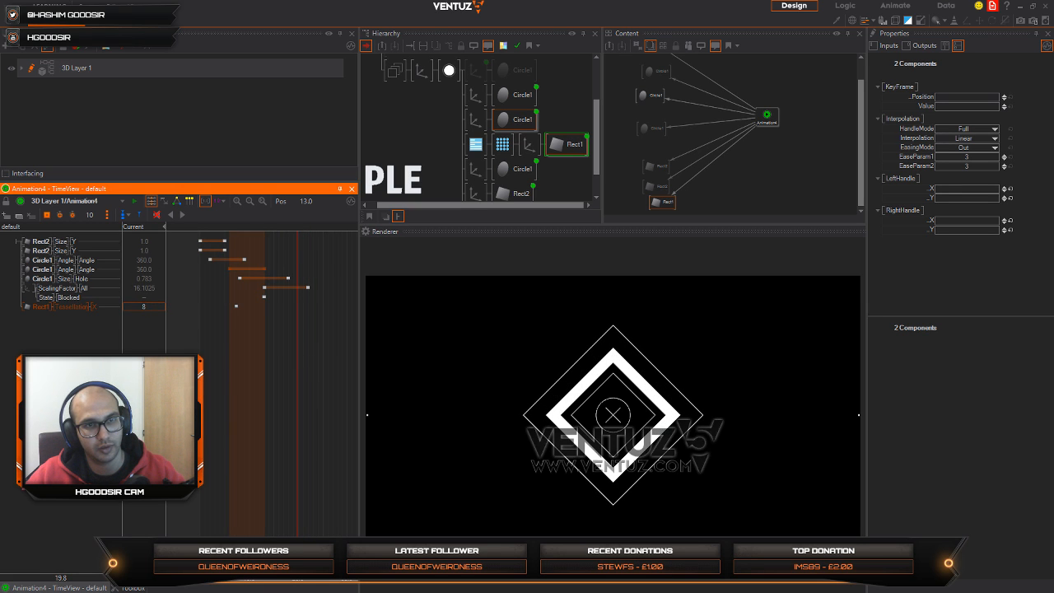
pyautogui.click(145, 307)
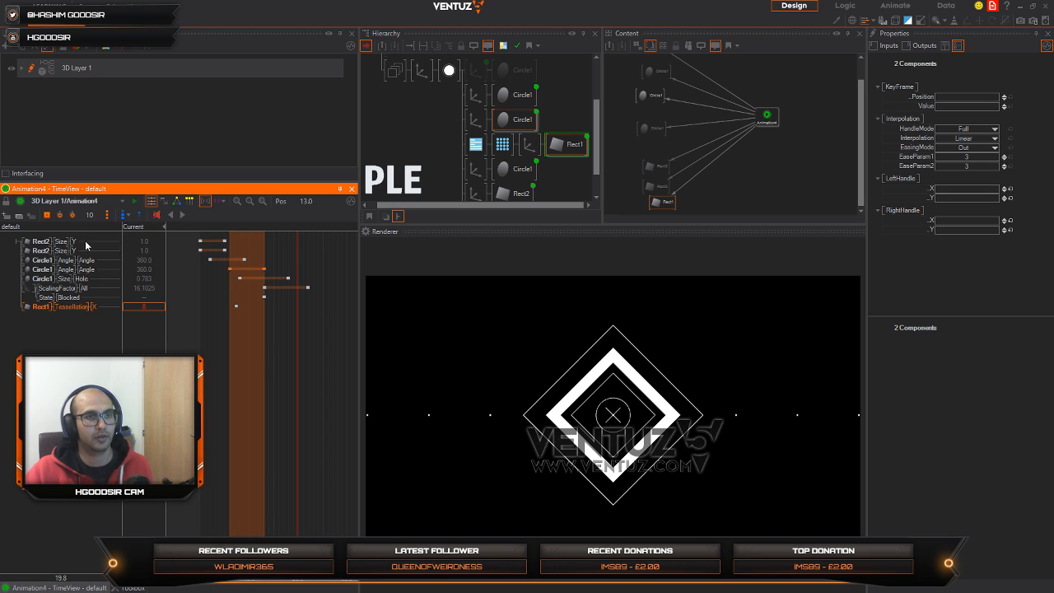
pyautogui.click(49, 218)
# Step: Shift both Rect1 Tessellation X keyframes so the first sits at position 11.8, and replay Animation4 from the start
pyautogui.moveTo(297, 388); pyautogui.dragTo(228, 385)
pyautogui.click(236, 307)
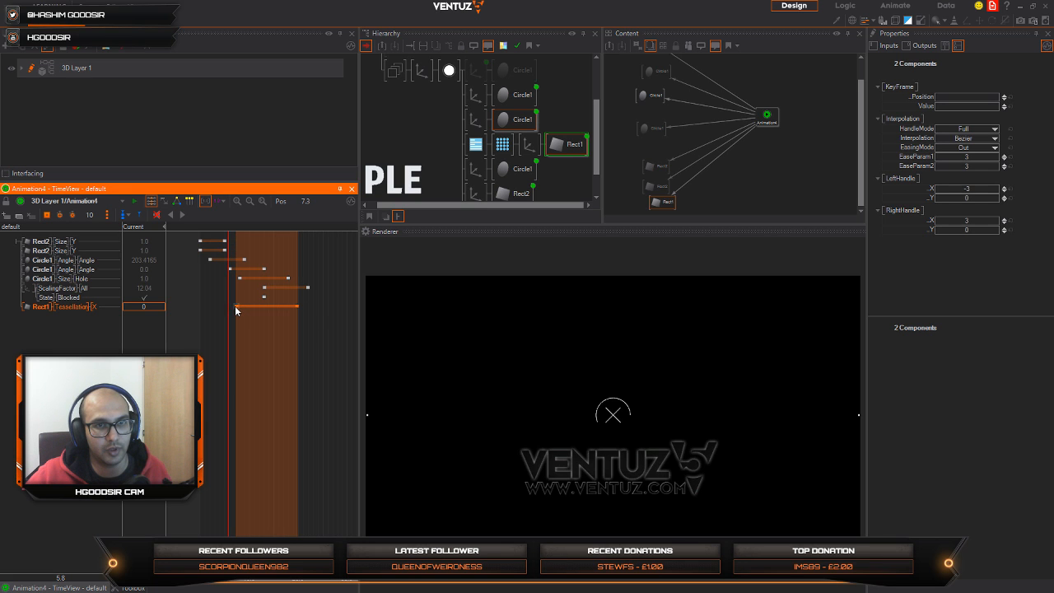
pyautogui.moveTo(252, 308); pyautogui.dragTo(259, 309)
pyautogui.moveTo(217, 353)
pyautogui.mouseDown()
pyautogui.moveTo(200, 353)
pyautogui.moveTo(339, 352)
pyautogui.moveTo(200, 366)
pyautogui.moveTo(339, 344)
pyautogui.moveTo(202, 356)
pyautogui.mouseUp()
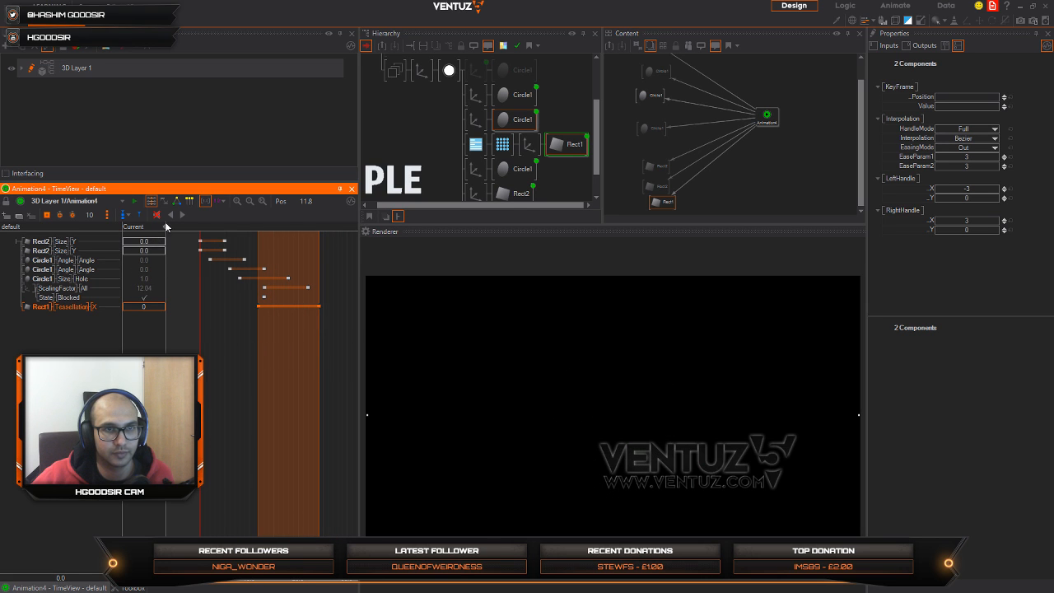
pyautogui.click(182, 215)
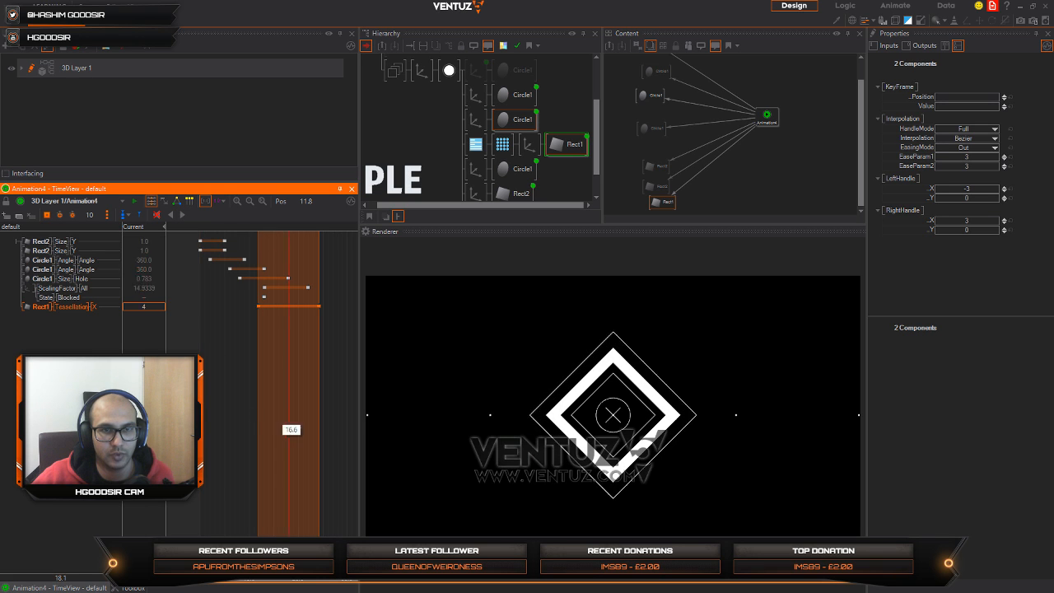
# Step: Move the last Rect1 Tessellation X keyframe to position 17.4 and return the playhead to the start
pyautogui.moveTo(288, 418)
pyautogui.mouseDown()
pyautogui.moveTo(214, 419)
pyautogui.moveTo(357, 413)
pyautogui.moveTo(249, 413)
pyautogui.moveTo(296, 420)
pyautogui.mouseUp()
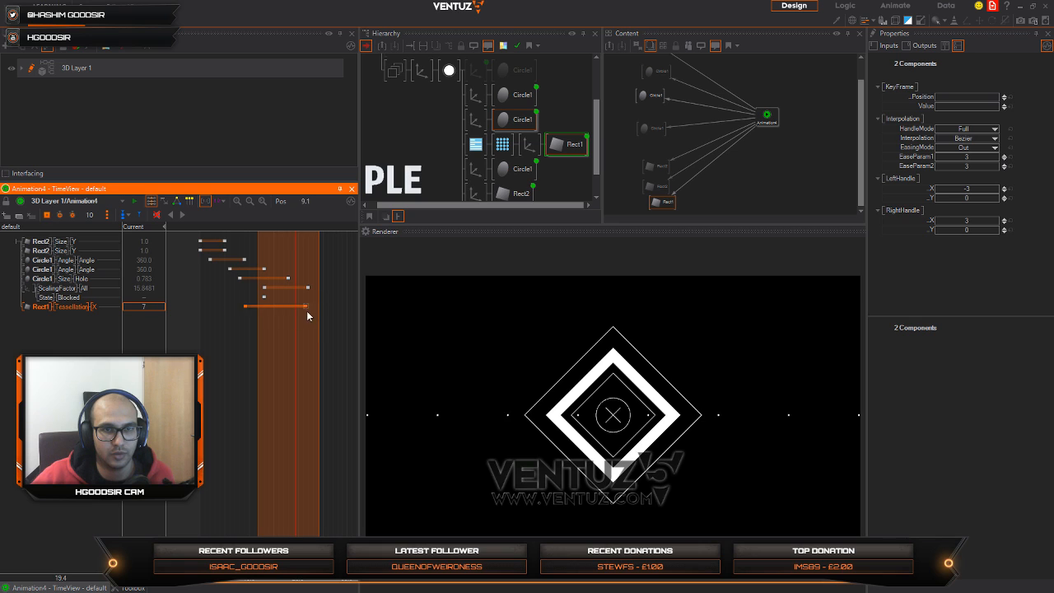
pyautogui.click(320, 306)
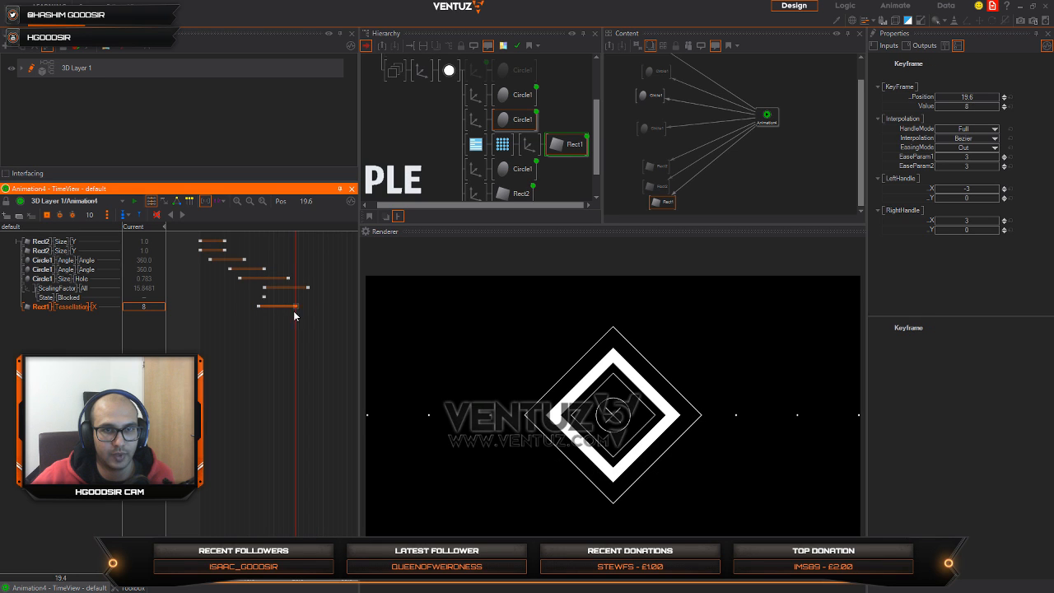
pyautogui.moveTo(296, 344); pyautogui.dragTo(173, 230)
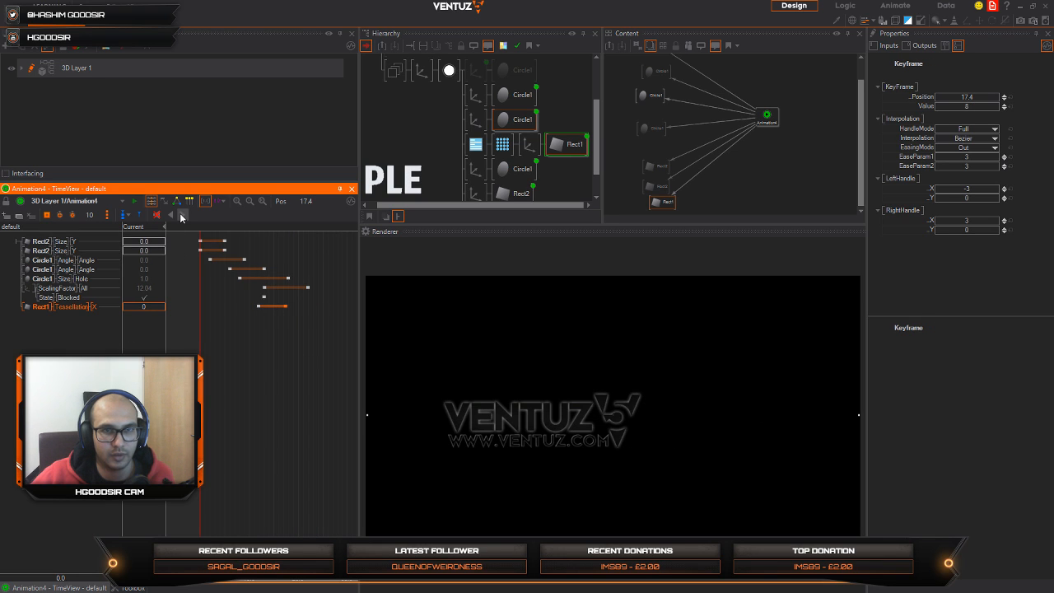
# Step: Fine-tune the last Rect1 Tessellation X keyframe to position 17, replaying Animation4 to check the timing
pyautogui.click(181, 216)
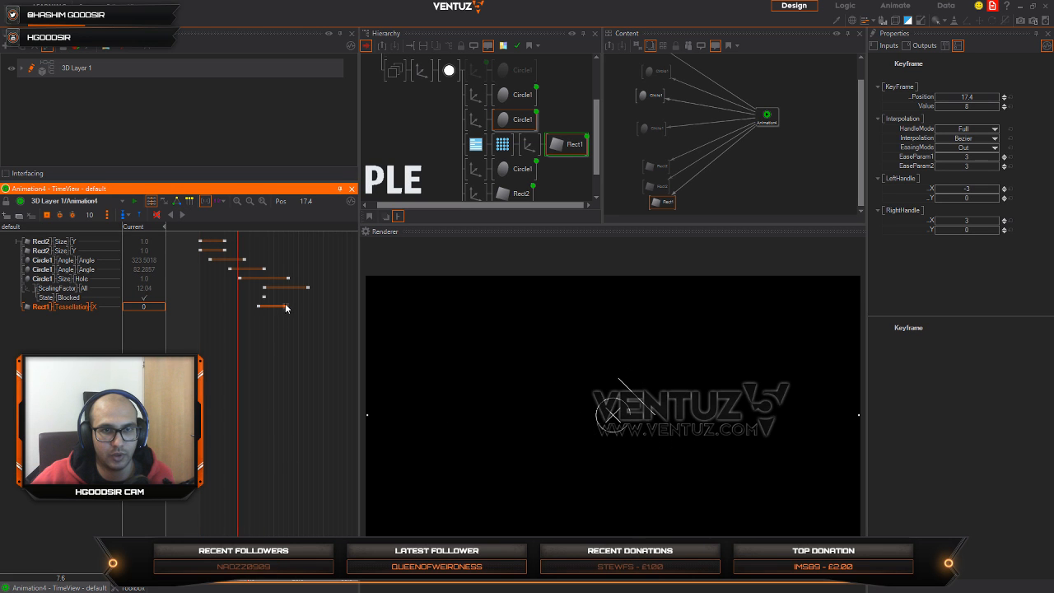
pyautogui.moveTo(276, 313); pyautogui.dragTo(172, 335, button='right')
pyautogui.click(182, 216)
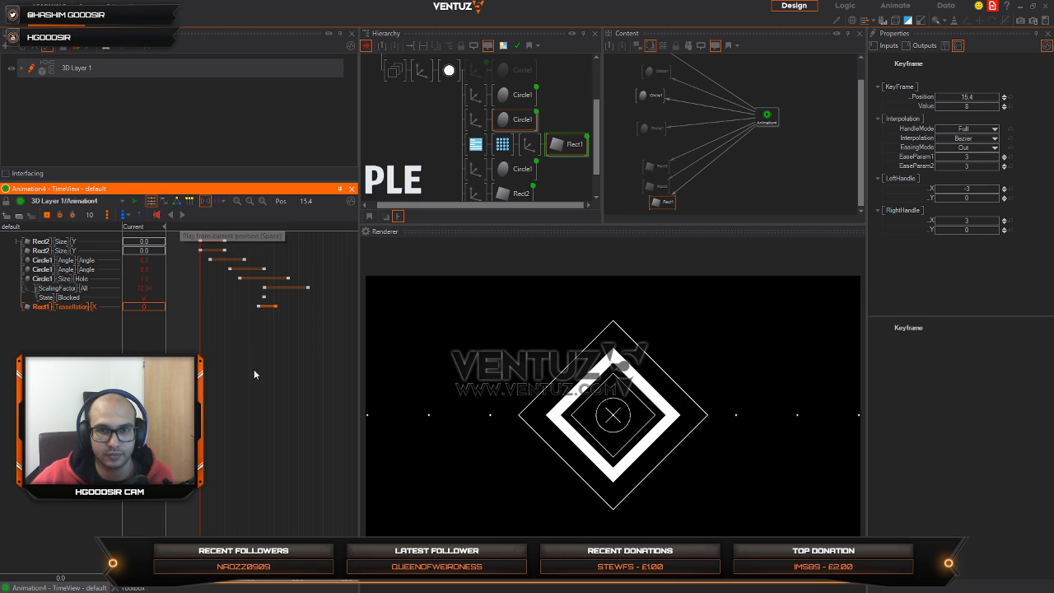
pyautogui.moveTo(276, 311); pyautogui.dragTo(284, 309)
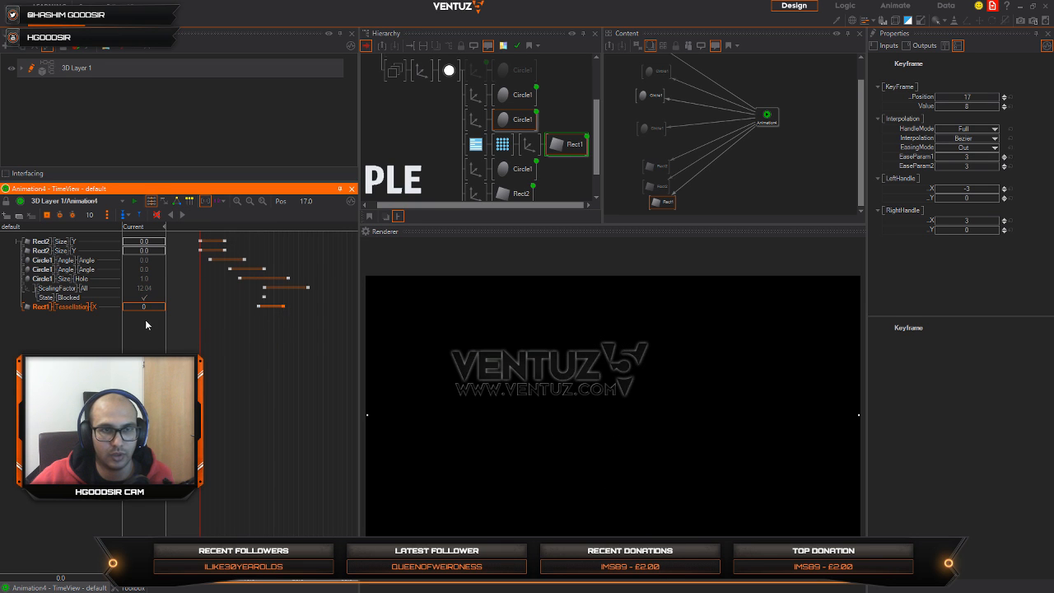
pyautogui.click(182, 215)
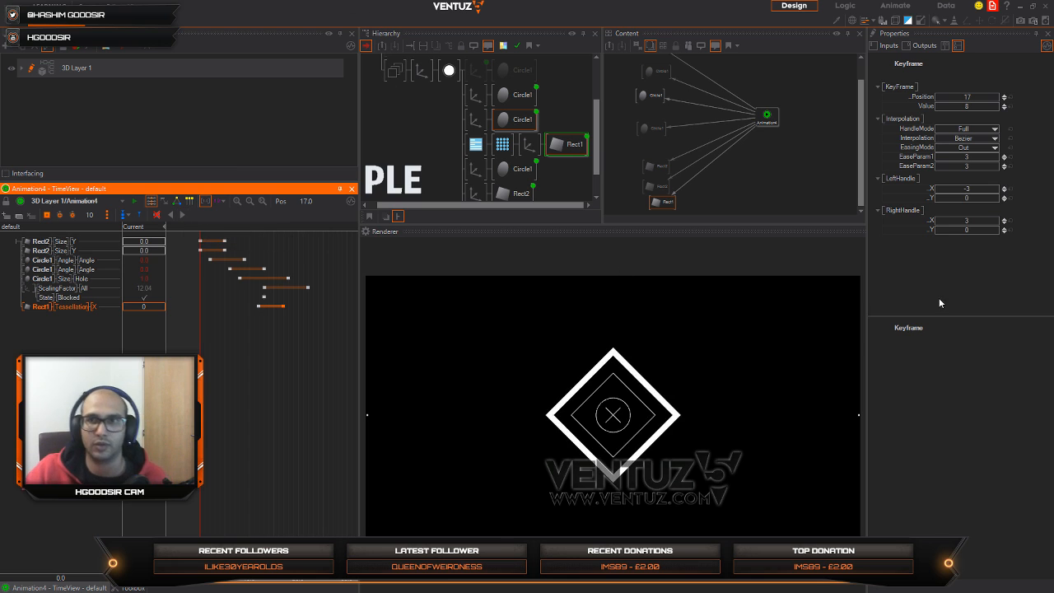
# Step: Insert a Material node between the second Axis and its Circle1, the thick diamond outline, in the hierarchy
pyautogui.click(744, 187)
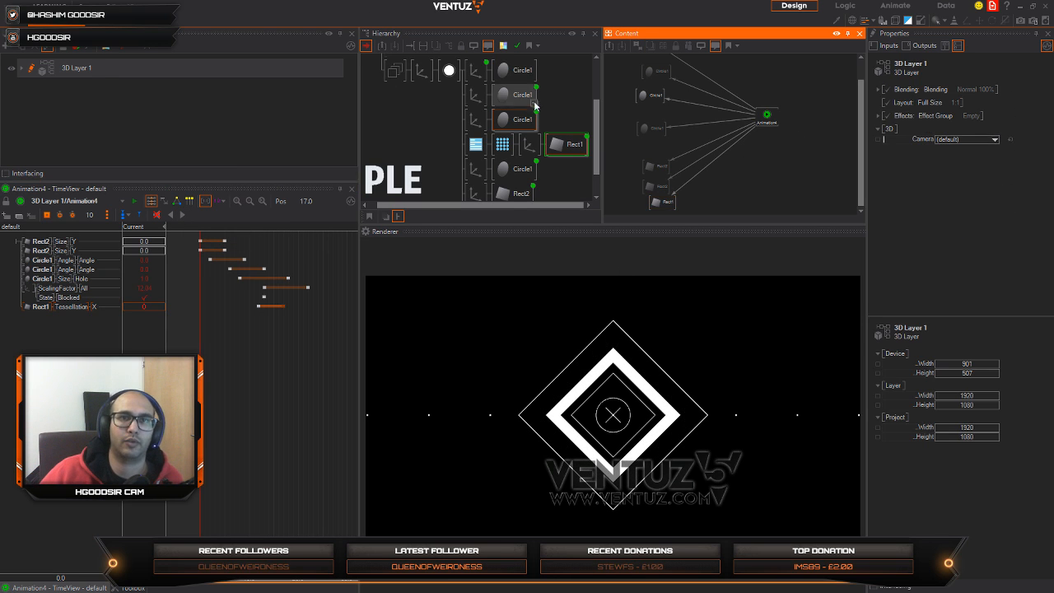
pyautogui.click(421, 120)
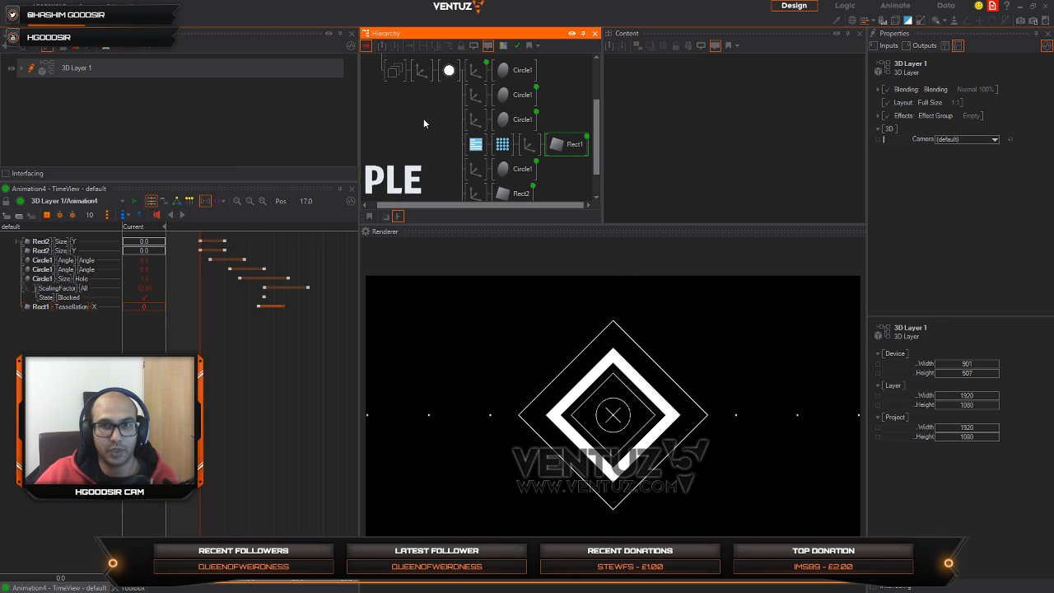
pyautogui.scroll(-1, 477, 161)
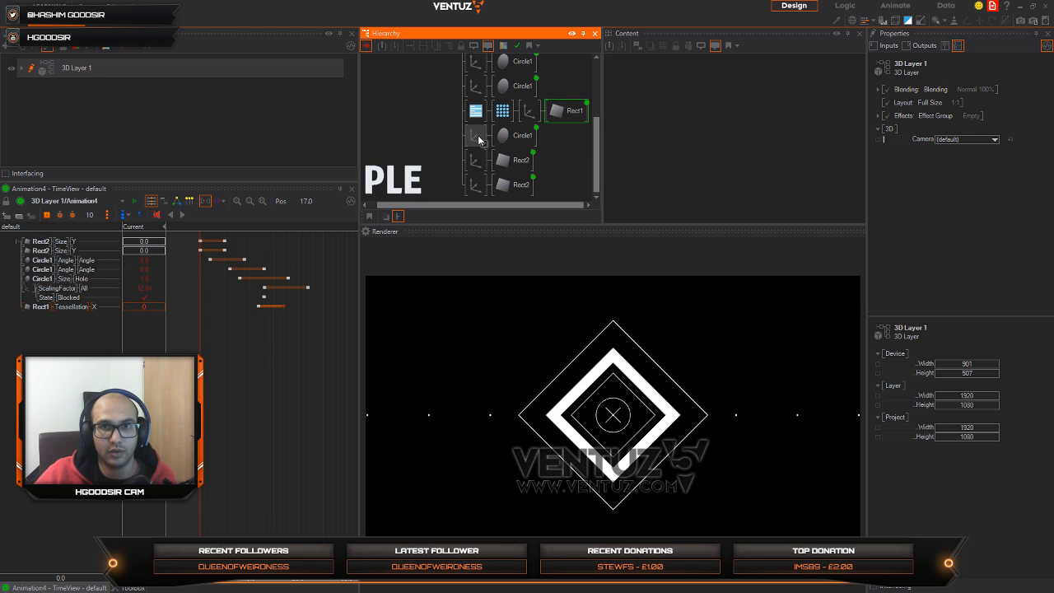
pyautogui.click(475, 136)
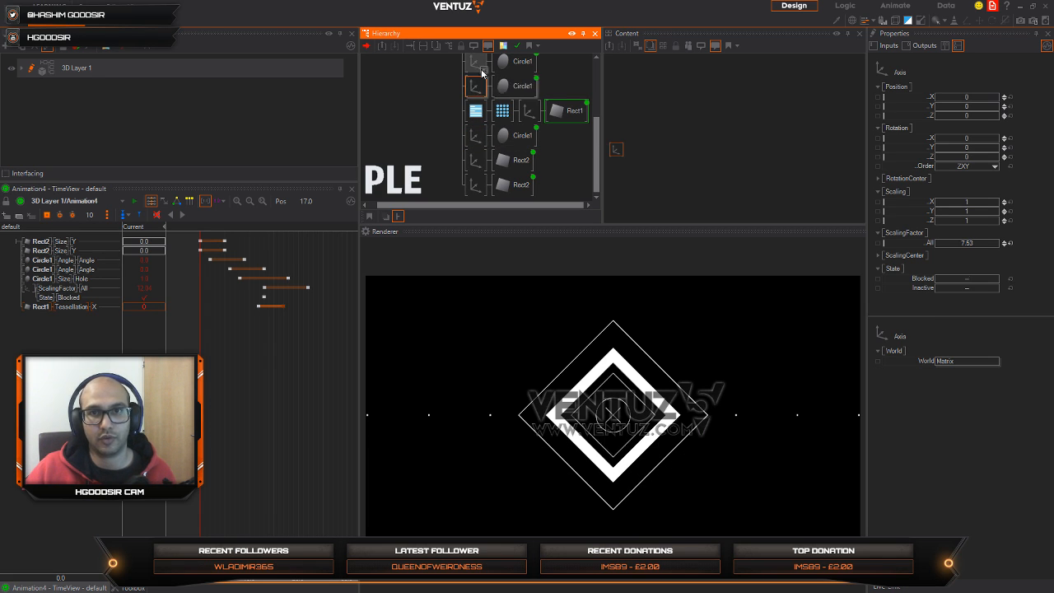
pyautogui.moveTo(459, 81); pyautogui.dragTo(449, 120, button='middle')
pyautogui.press('space')
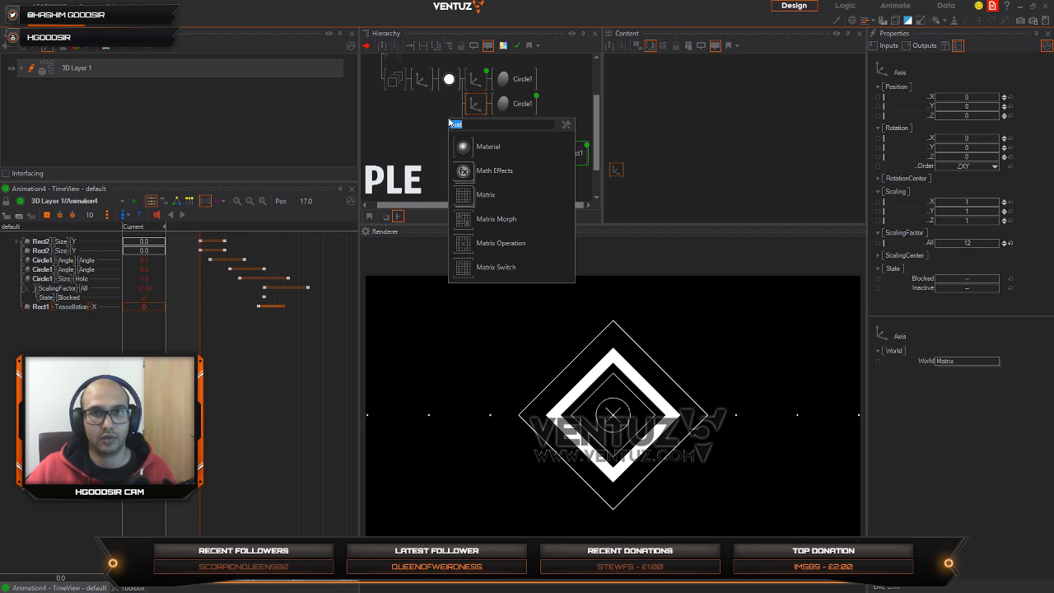
pyautogui.write('te')
pyautogui.click(461, 151)
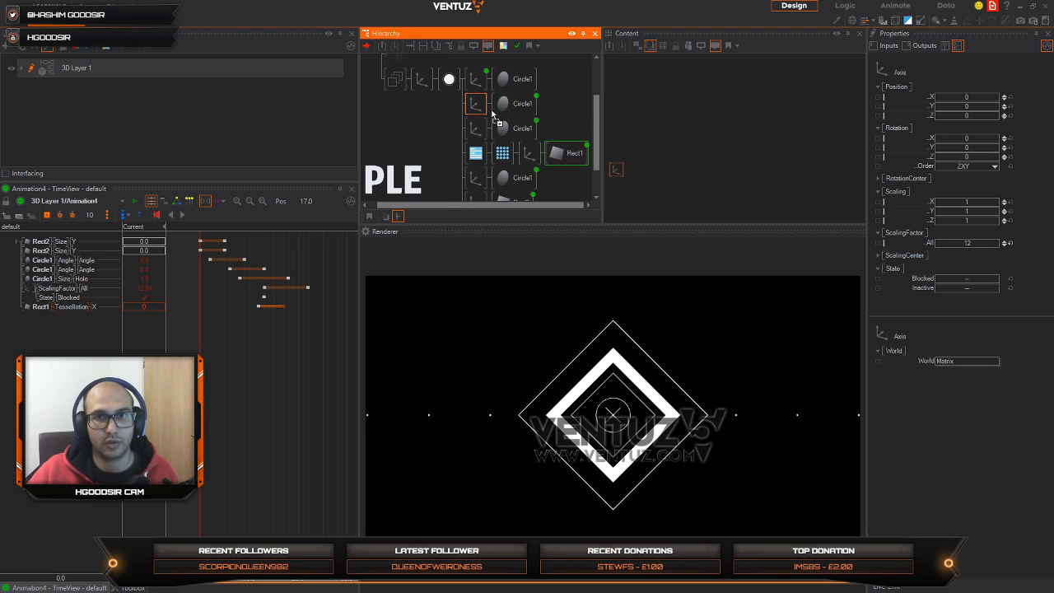
pyautogui.click(493, 108)
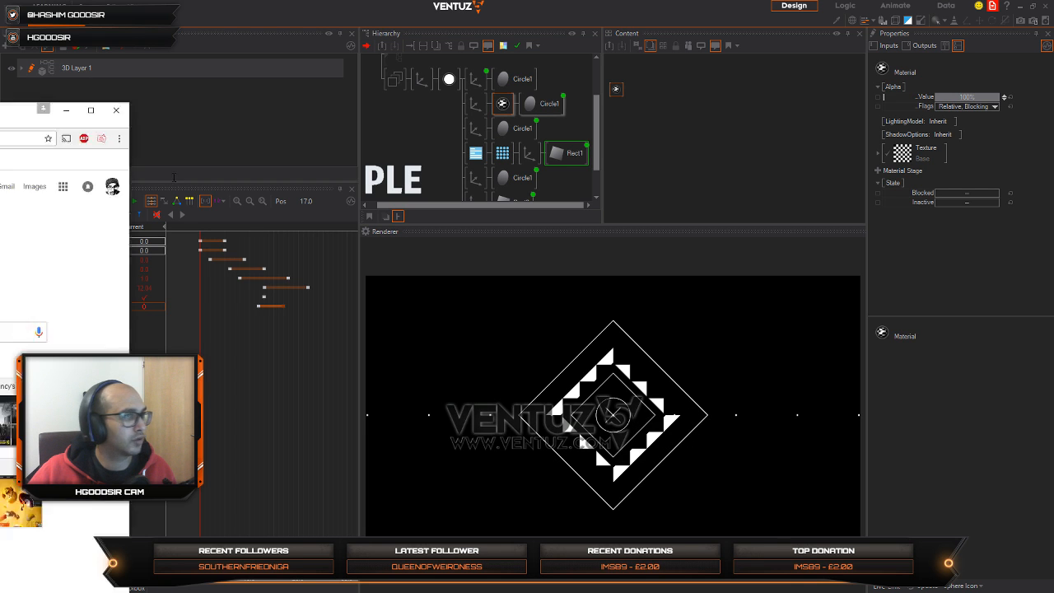
# Step: Switch to the web browser and search Google Images for "gradient"
pyautogui.moveTo(0, 119); pyautogui.dragTo(435, 59)
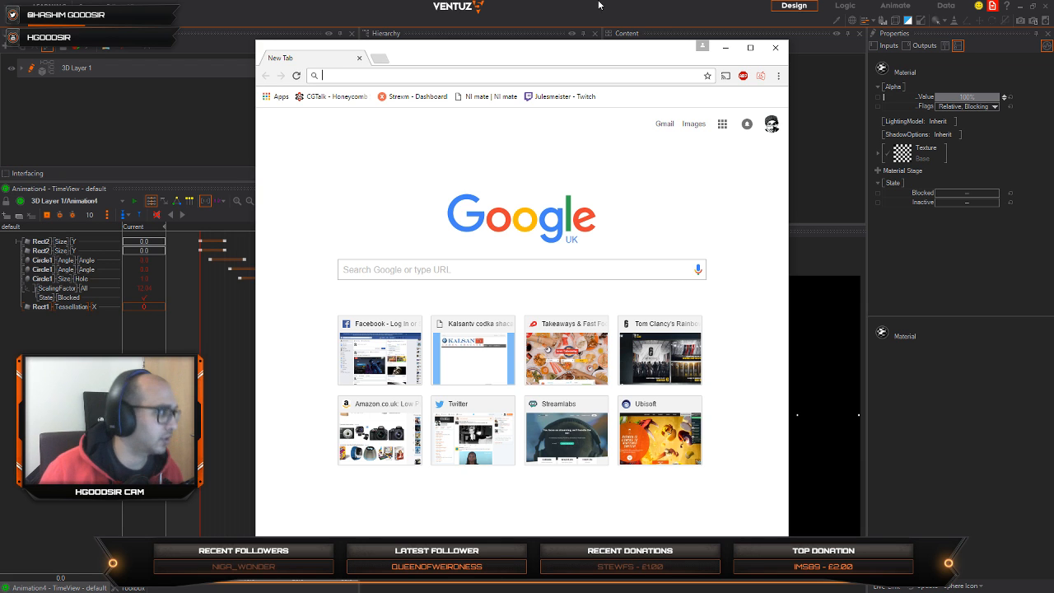
pyautogui.write('gradient')
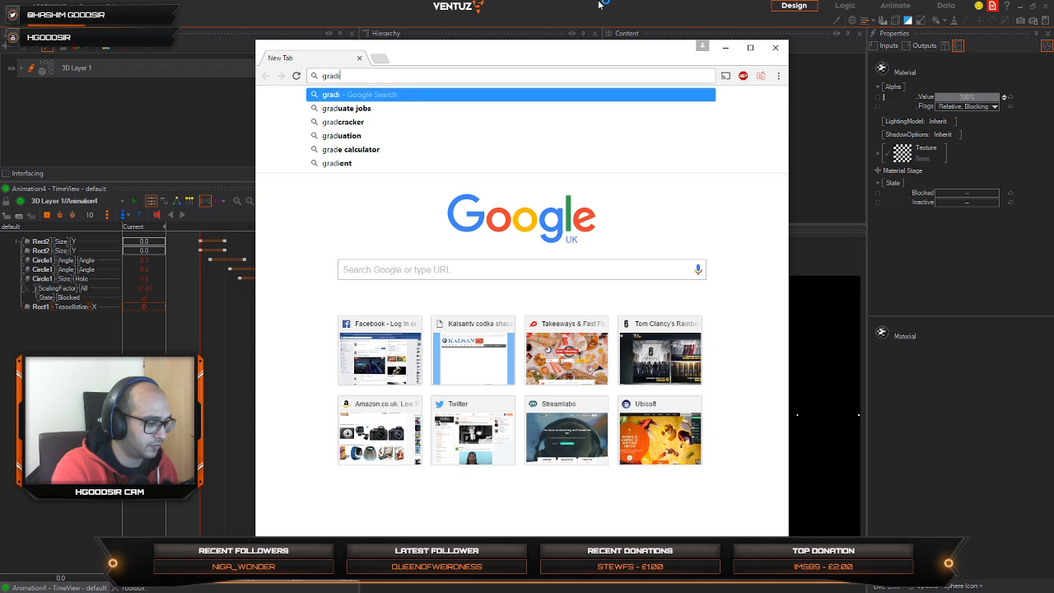
pyautogui.press('Return')
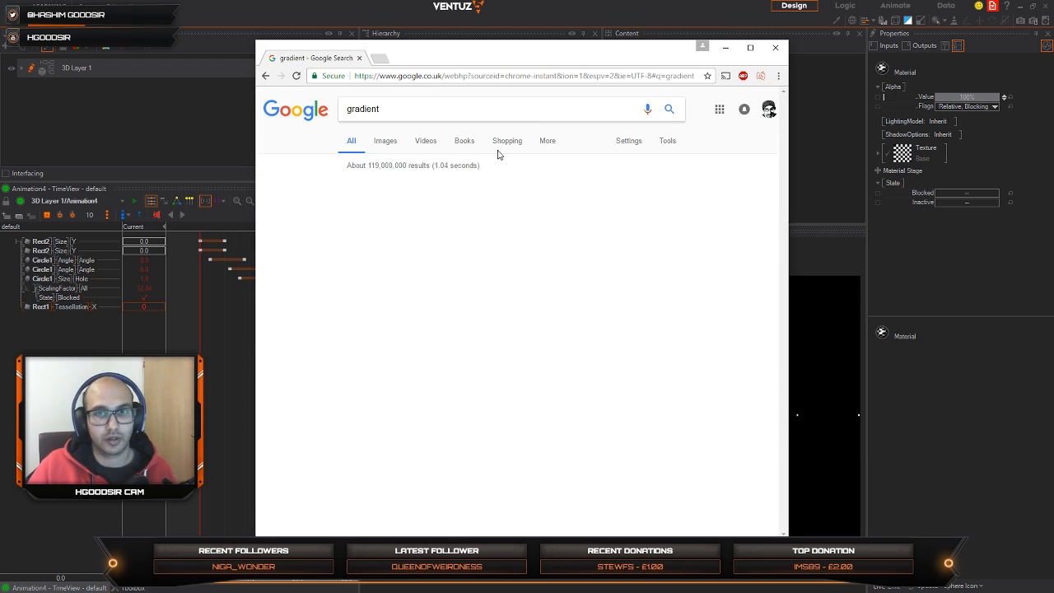
pyautogui.click(487, 94)
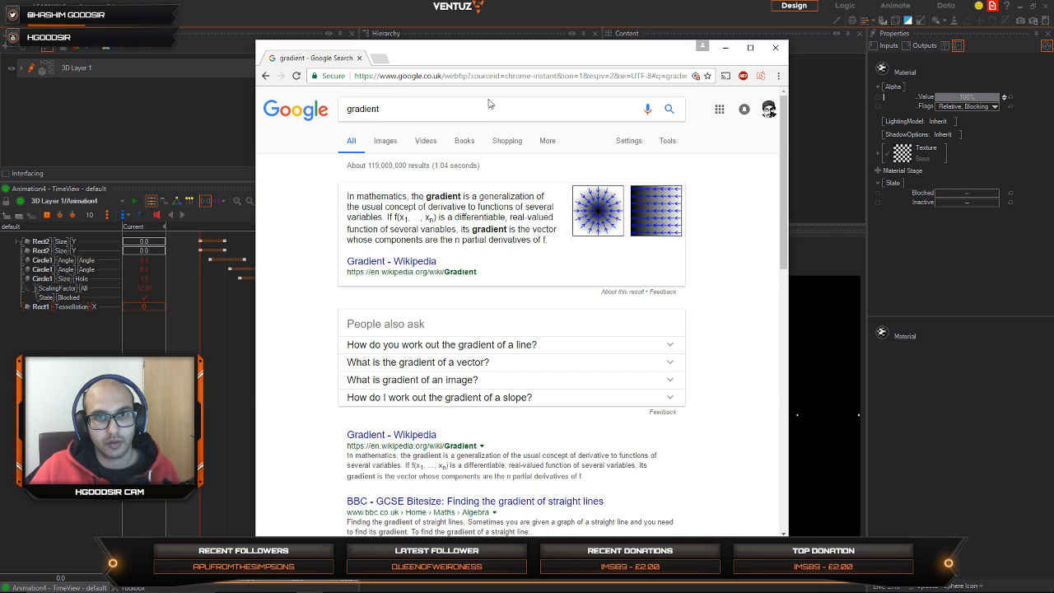
pyautogui.click(385, 141)
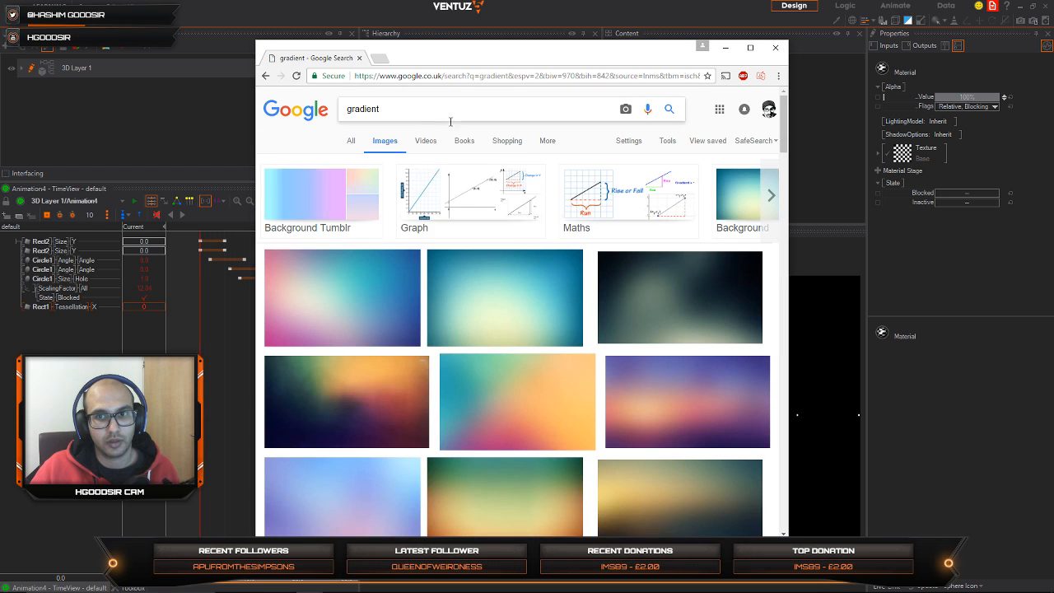
# Step: Refine the image search to "gradient blue"
pyautogui.click(431, 108)
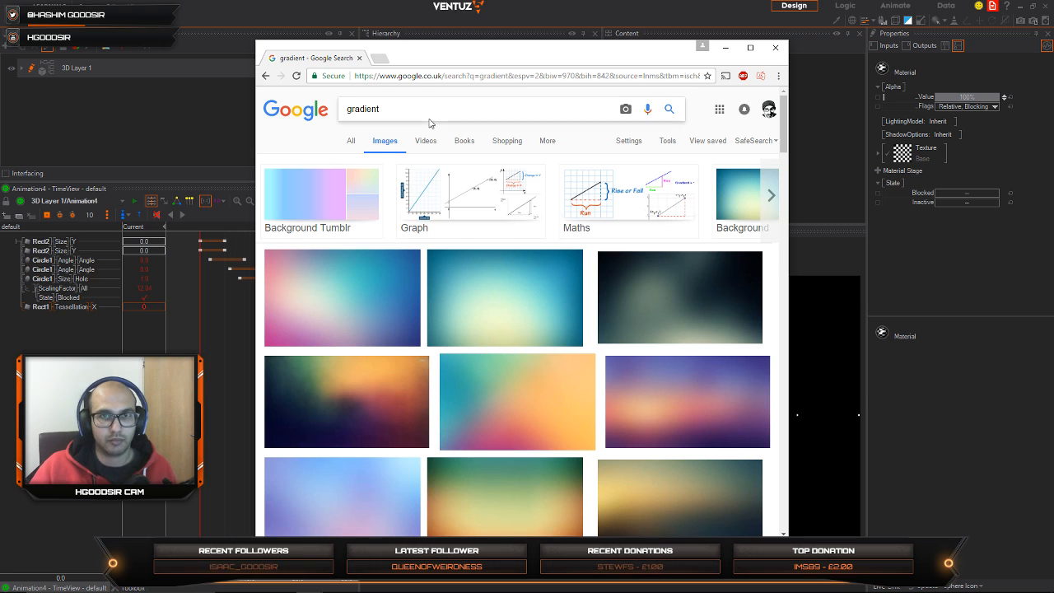
pyautogui.write('bl')
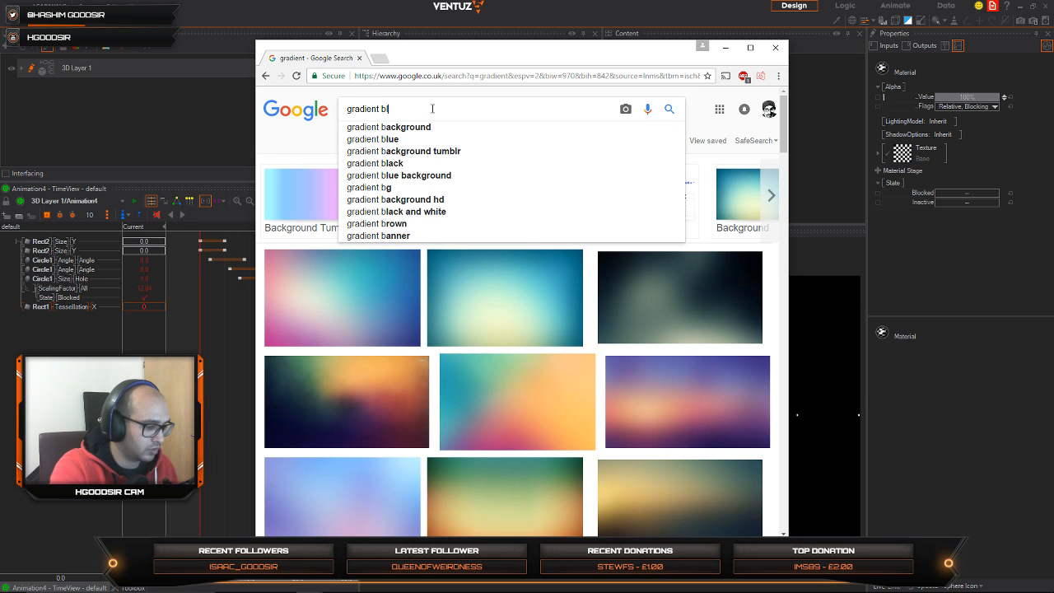
pyautogui.write('ue')
pyautogui.press('Return')
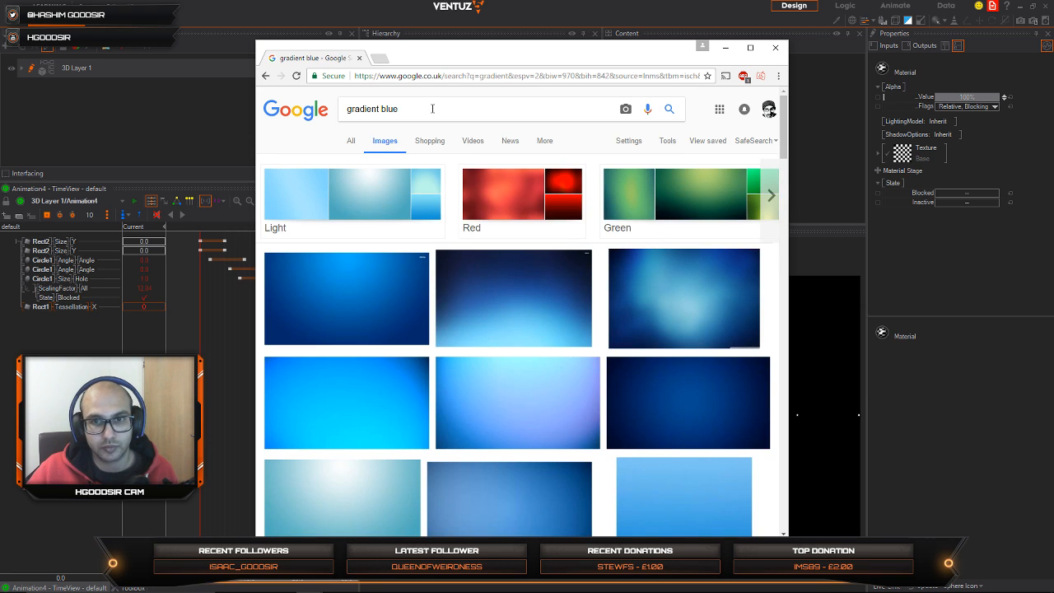
# Step: Browse the blue gradient images and open the preview of the Blue Gradient HD desktop wallpaper
pyautogui.scroll(-1, 571, 384)
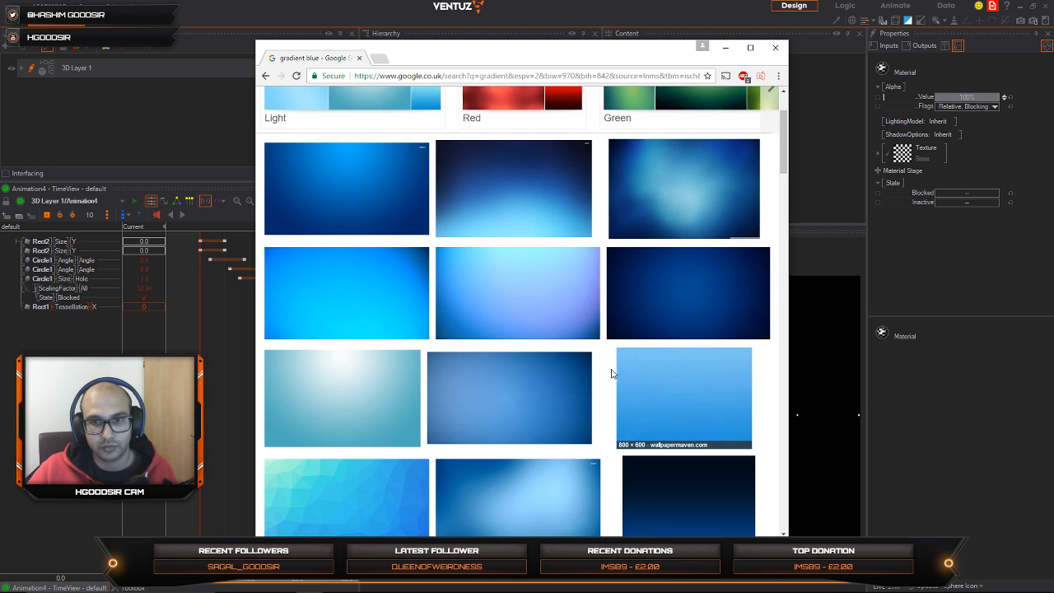
pyautogui.scroll(-2, 617, 396)
pyautogui.scroll(3, 585, 349)
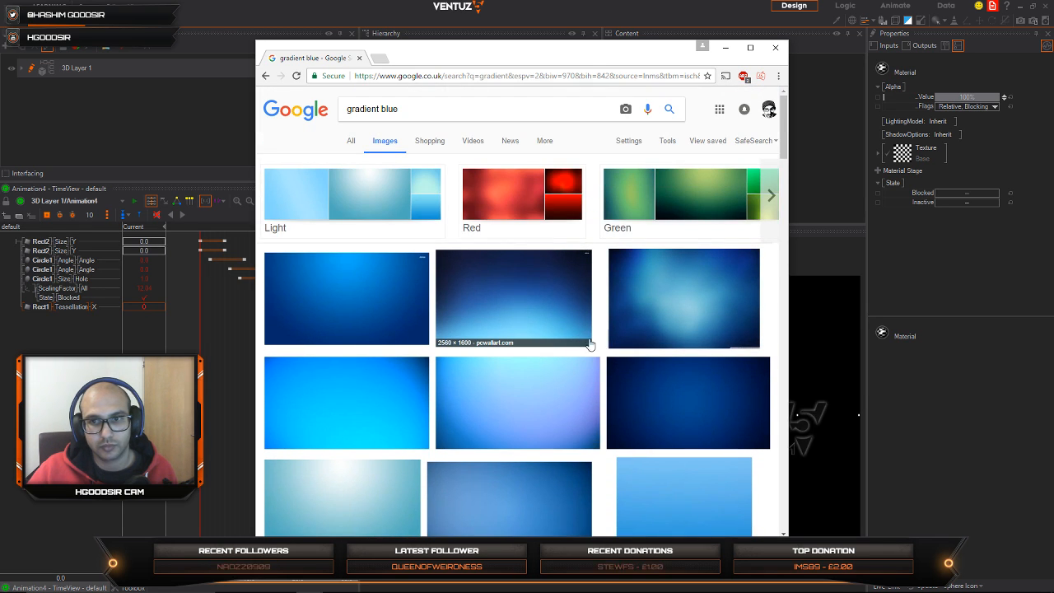
pyautogui.scroll(-3, 585, 349)
pyautogui.rightClick(591, 344)
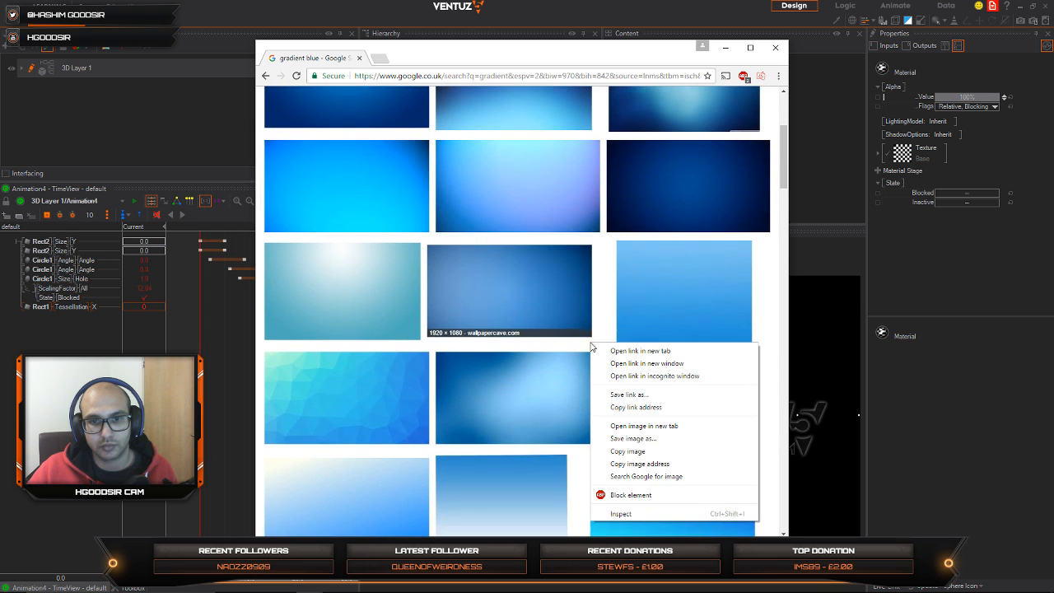
pyautogui.click(773, 282)
pyautogui.scroll(-3, 743, 338)
pyautogui.scroll(-1, 713, 350)
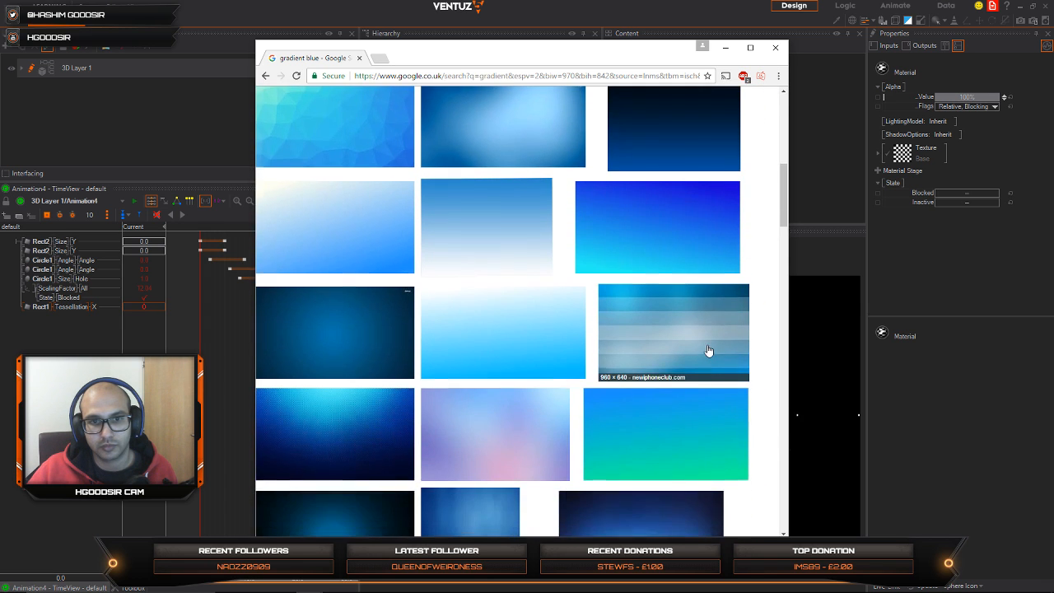
pyautogui.scroll(4, 703, 347)
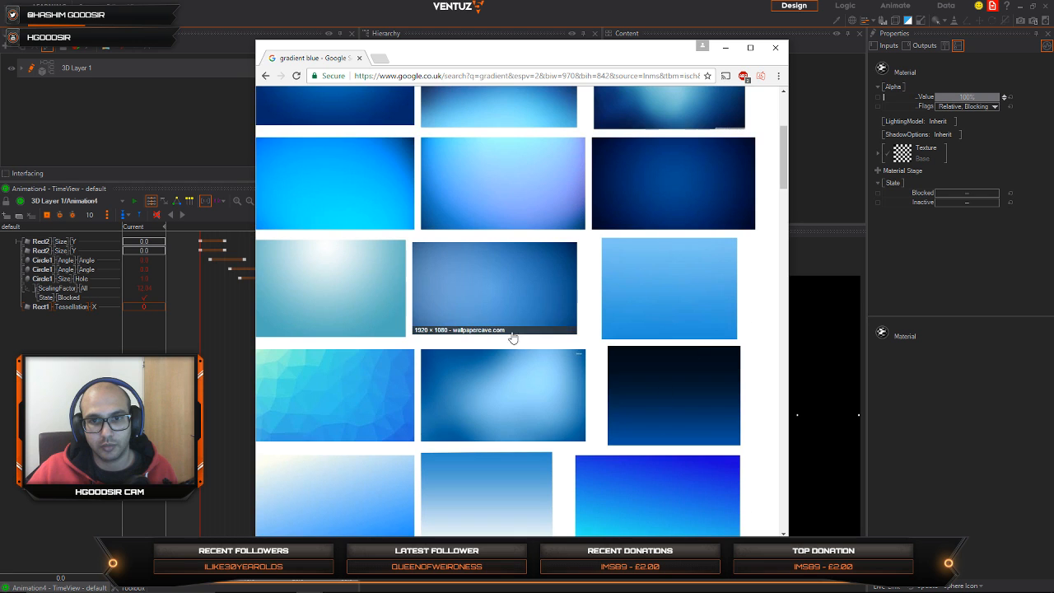
pyautogui.scroll(3, 595, 266)
pyautogui.click(612, 262)
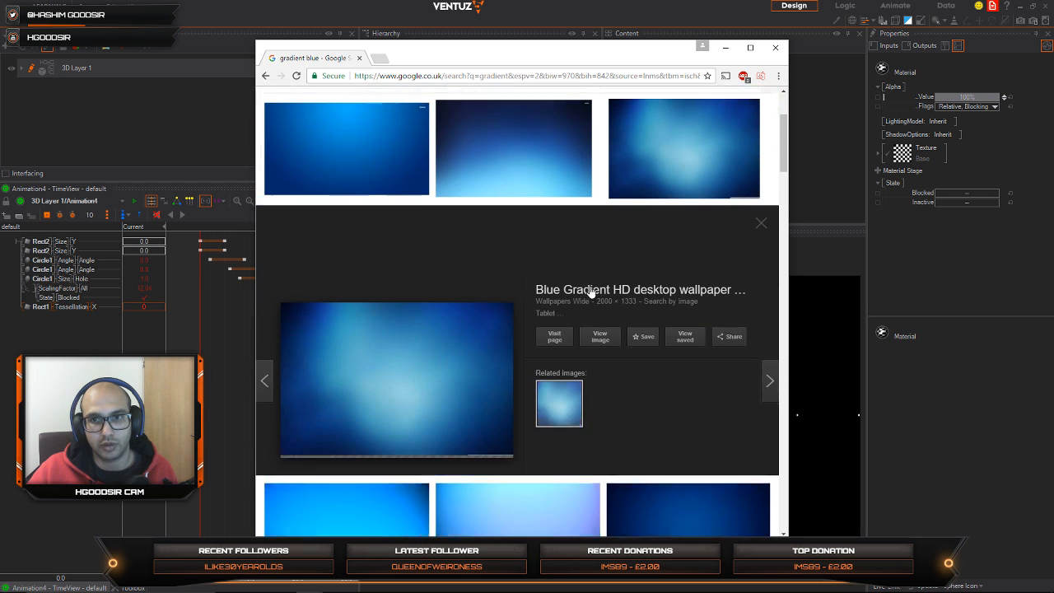
# Step: Save the previewed blue gradient image to the Desktop as a JPEG named blue_grad
pyautogui.rightClick(404, 325)
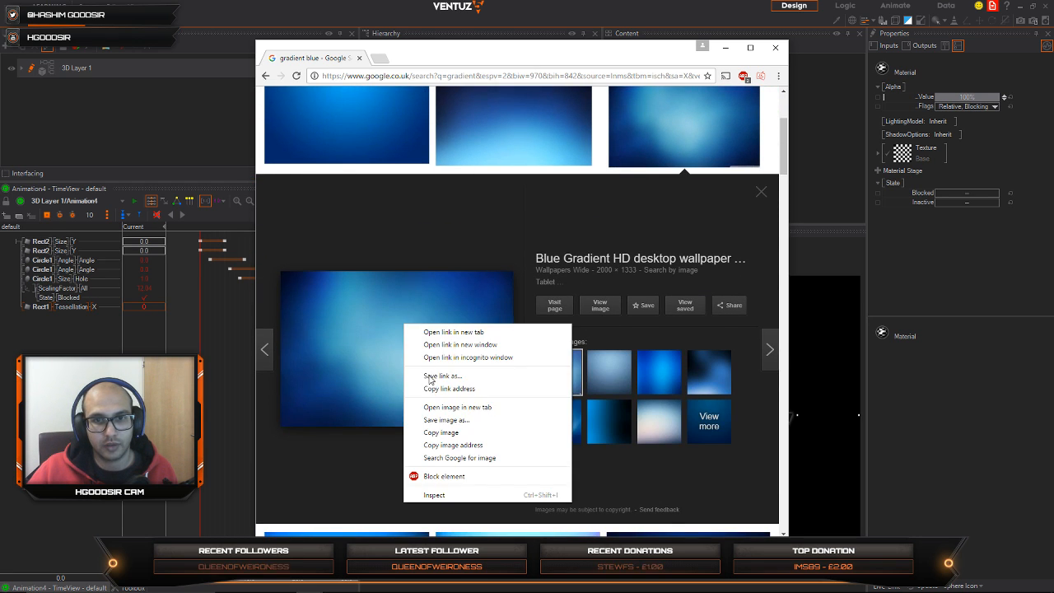
pyautogui.click(453, 420)
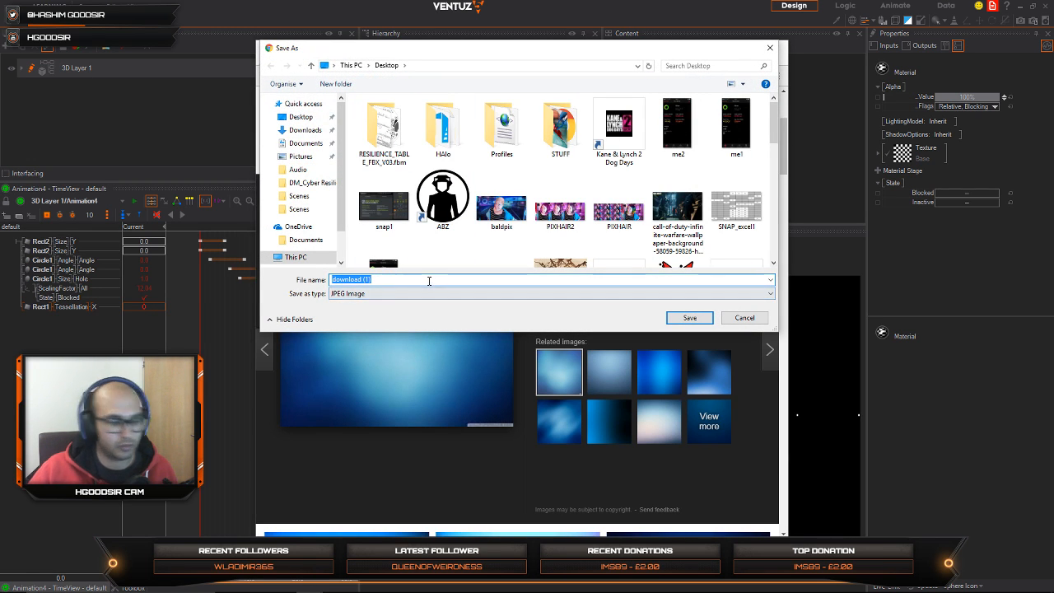
pyautogui.write('blue')
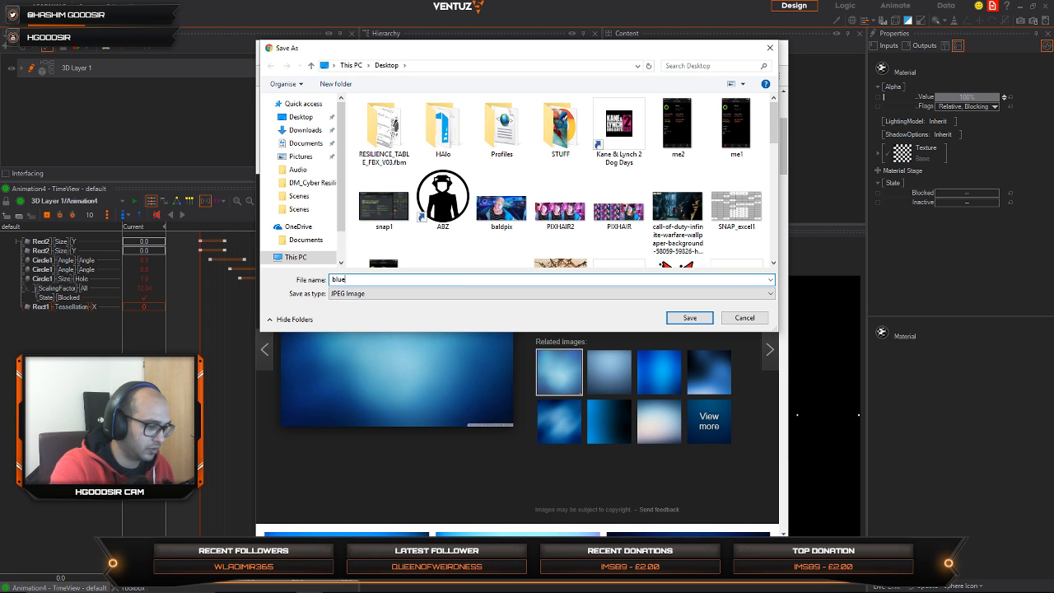
pyautogui.write('_gradient')
pyautogui.press('Return')
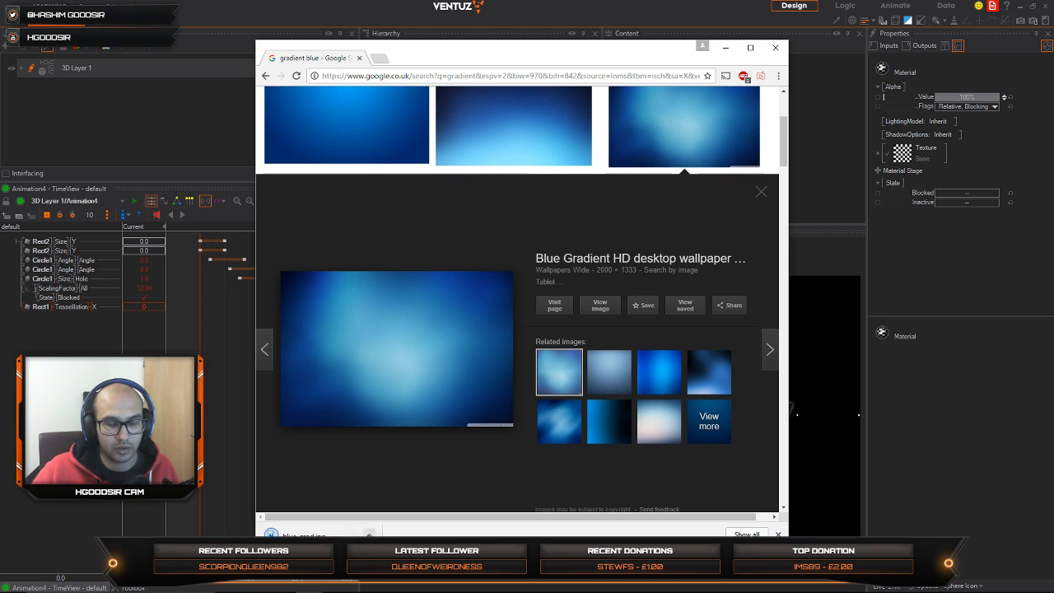
# Step: Show the downloaded blue_grad image in its folder and close the browser window
pyautogui.click(369, 533)
pyautogui.click(392, 500)
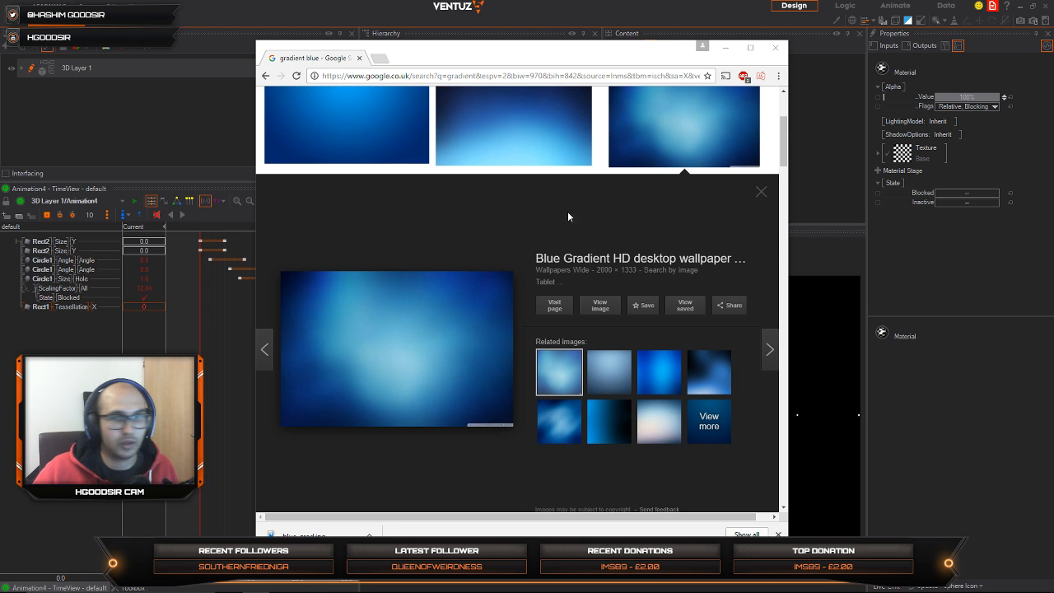
pyautogui.click(775, 47)
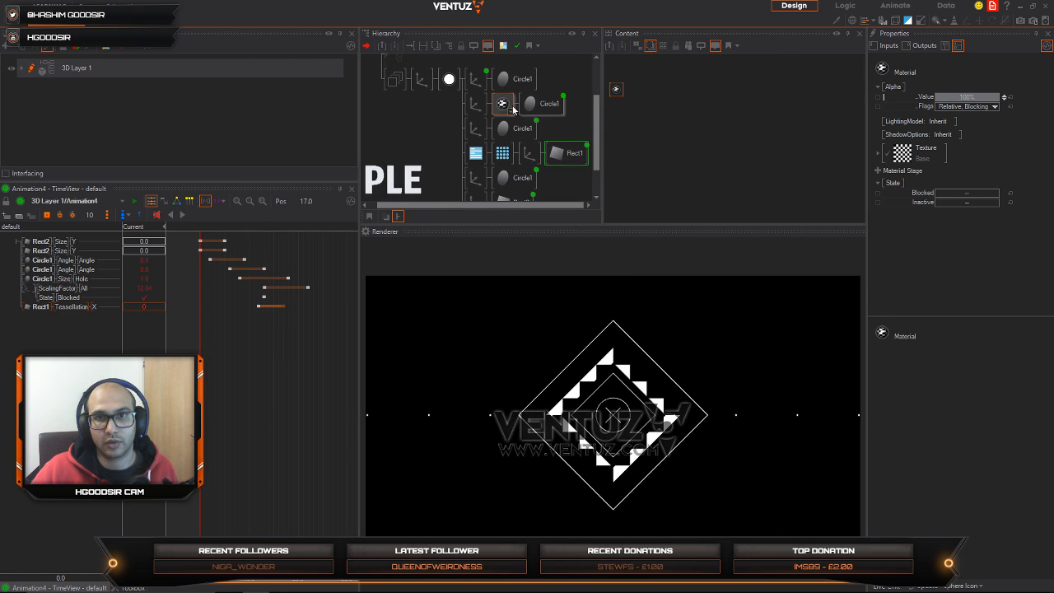
# Step: Paste the blue_grad image into the project's Images folder and load it as the new Material's texture
pyautogui.click(511, 107)
pyautogui.click(619, 90)
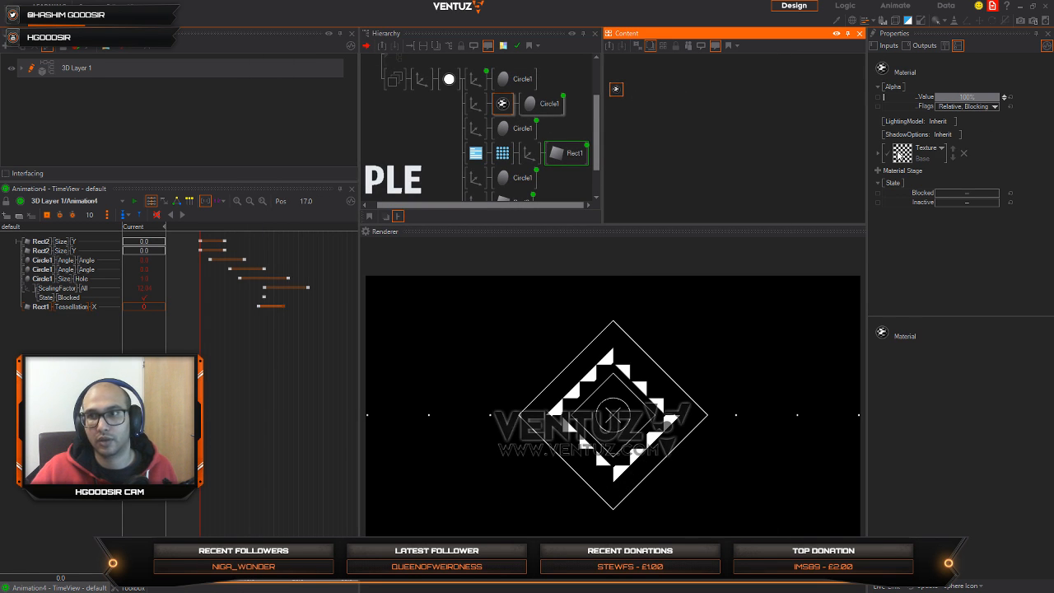
pyautogui.click(901, 153)
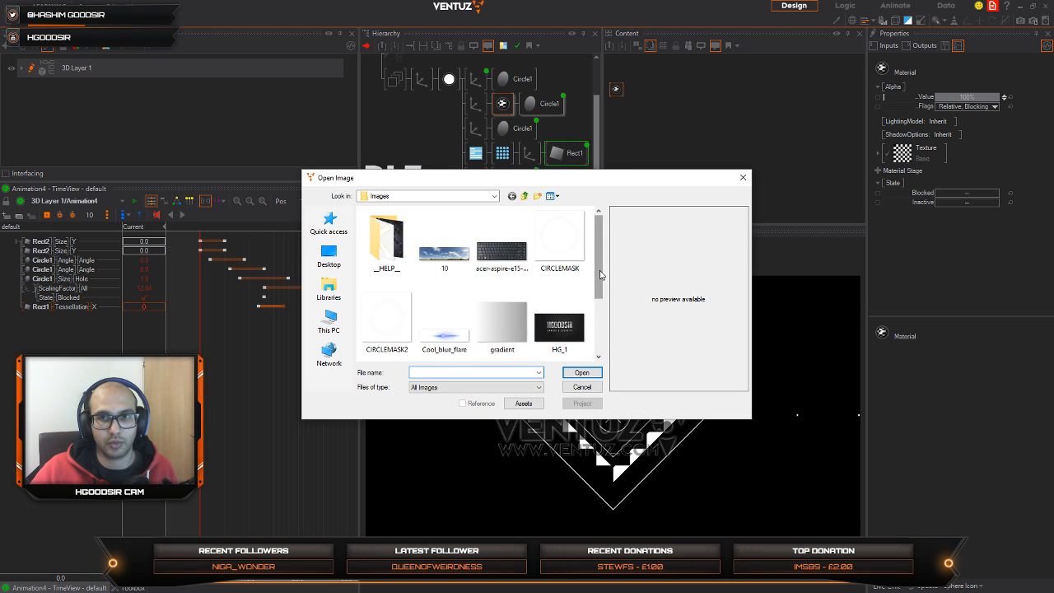
pyautogui.scroll(-3, 600, 275)
pyautogui.rightClick(454, 315)
pyautogui.click(483, 373)
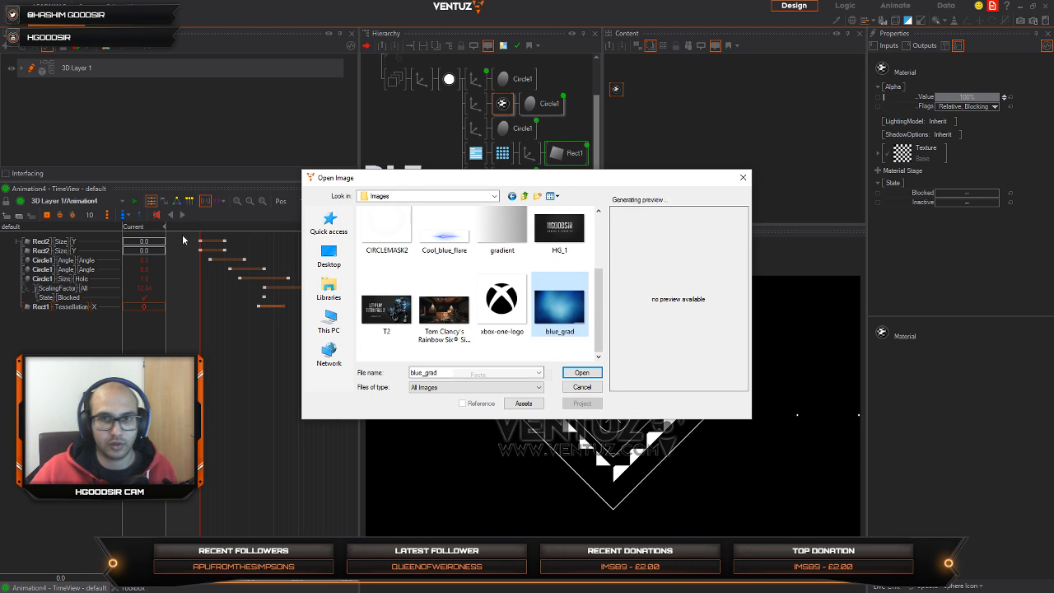
pyautogui.click(581, 372)
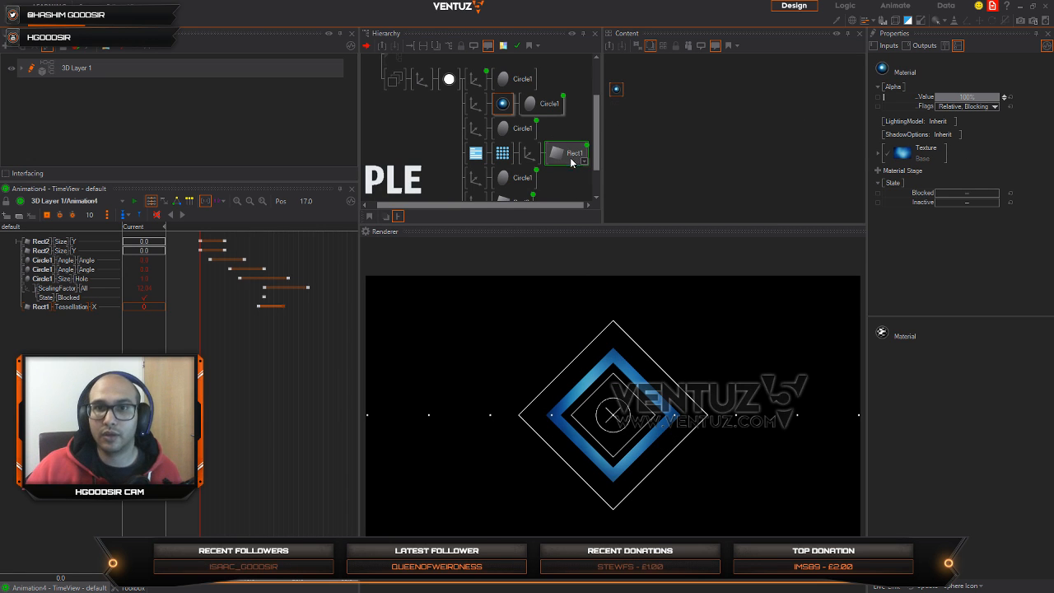
# Step: Switch the blue_grad texture of the thick diamond's Material to 2D Mapping with a scaling factor of 0.964 and Z rotation of -85.2
pyautogui.moveTo(265, 361); pyautogui.dragTo(278, 389, button='right')
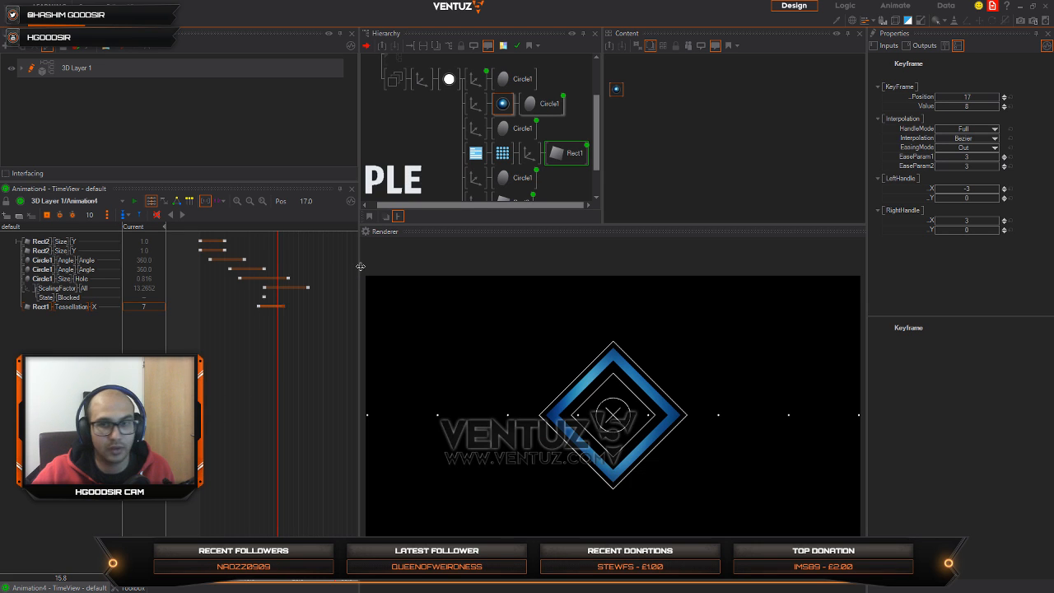
pyautogui.moveTo(278, 362)
pyautogui.mouseDown()
pyautogui.moveTo(218, 364)
pyautogui.moveTo(304, 363)
pyautogui.moveTo(210, 364)
pyautogui.moveTo(290, 364)
pyautogui.mouseUp()
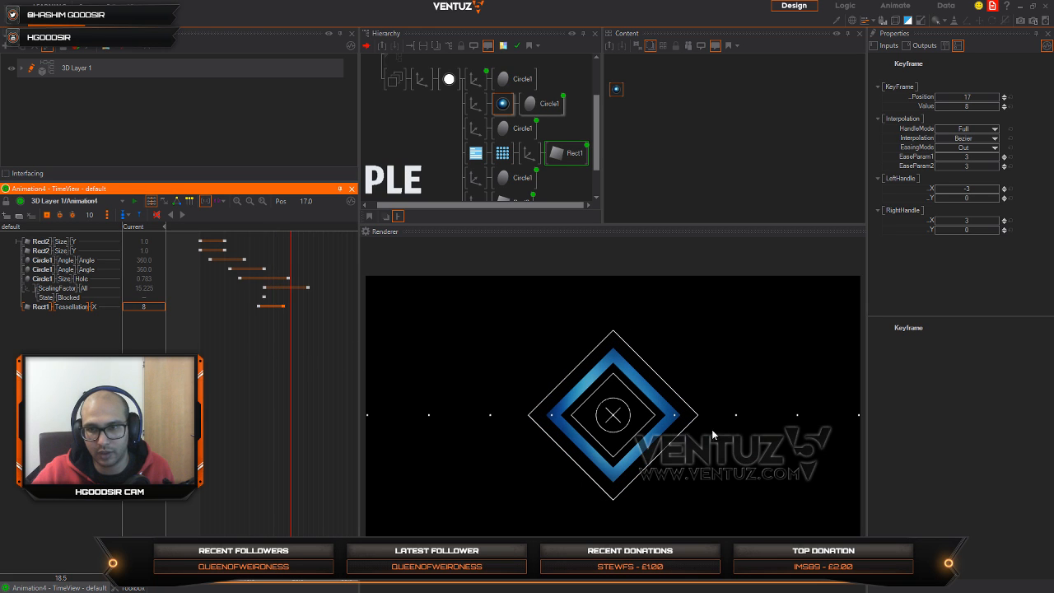
pyautogui.click(503, 105)
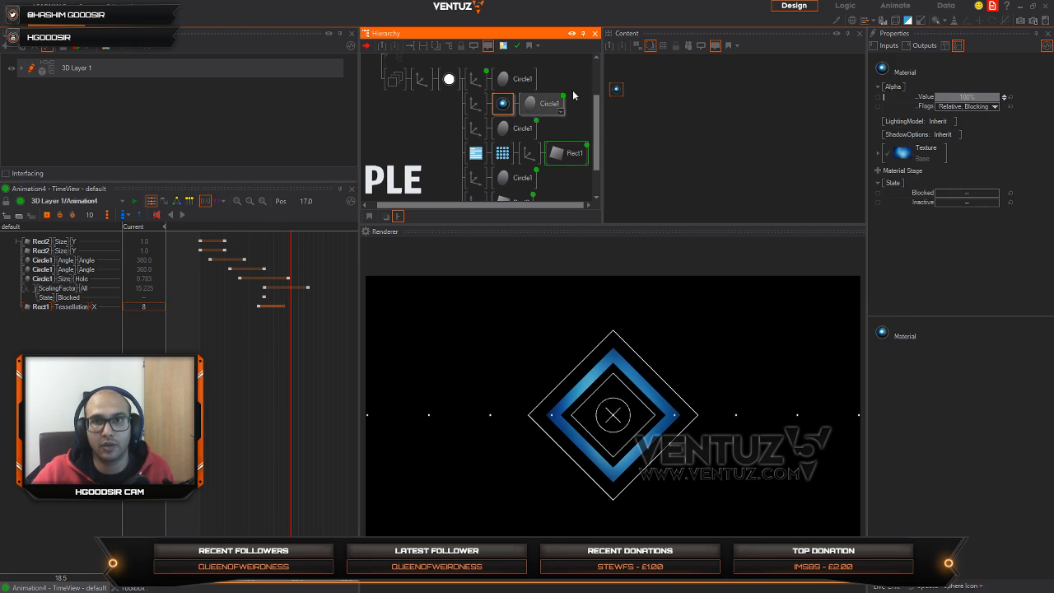
pyautogui.click(616, 90)
pyautogui.click(879, 154)
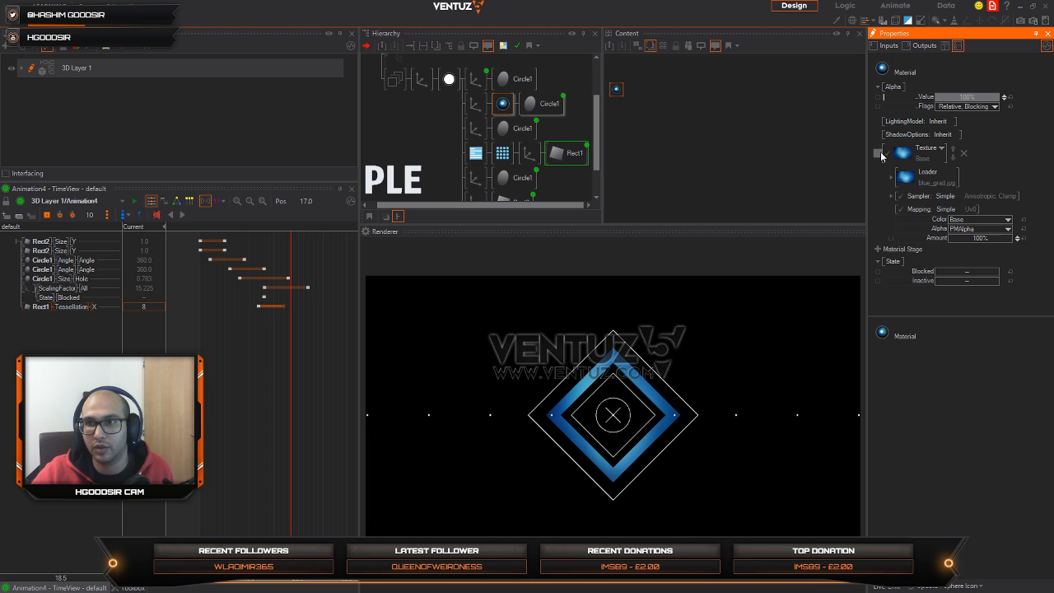
pyautogui.click(944, 209)
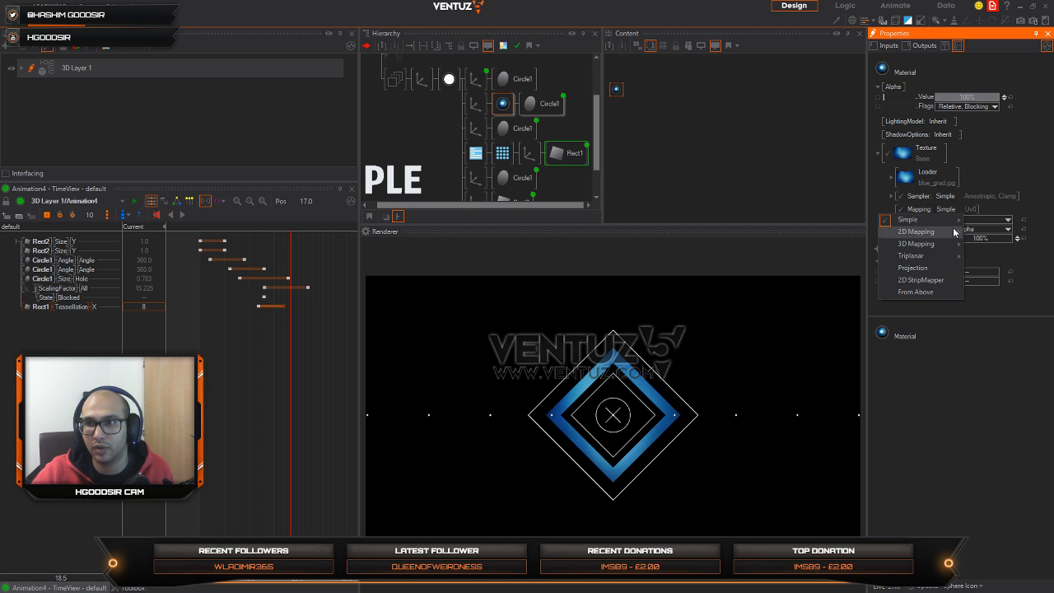
pyautogui.click(986, 234)
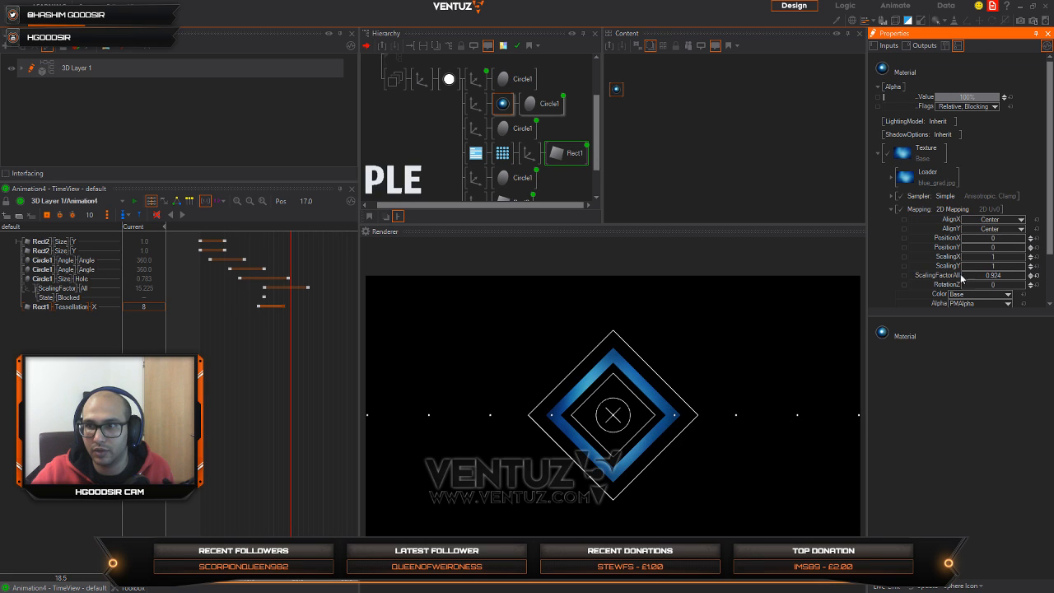
pyautogui.moveTo(1003, 286); pyautogui.dragTo(965, 291)
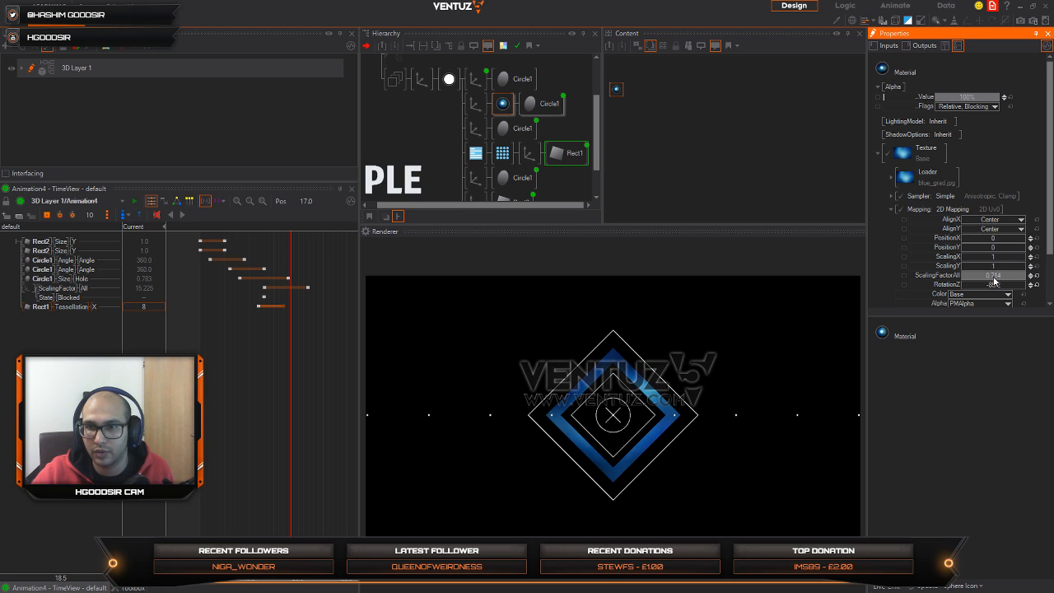
pyautogui.moveTo(999, 285)
pyautogui.mouseDown()
pyautogui.moveTo(988, 281)
pyautogui.moveTo(1002, 281)
pyautogui.mouseUp()
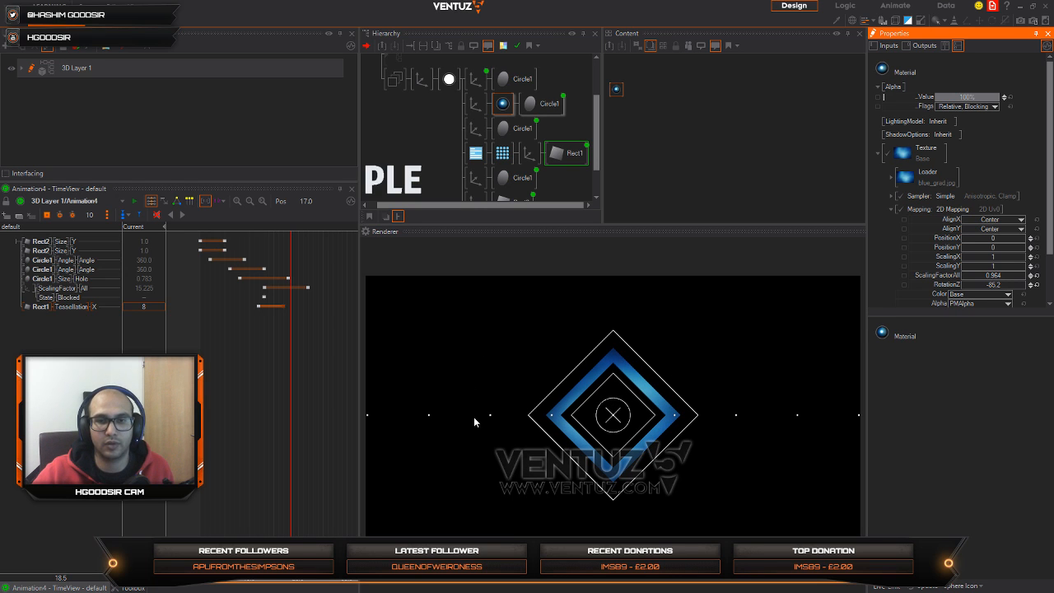
# Step: Move the dot row's RenderOptions branch above the Circle1 branches in the hierarchy and reset its Axis Z position to 0
pyautogui.scroll(-2, 436, 116)
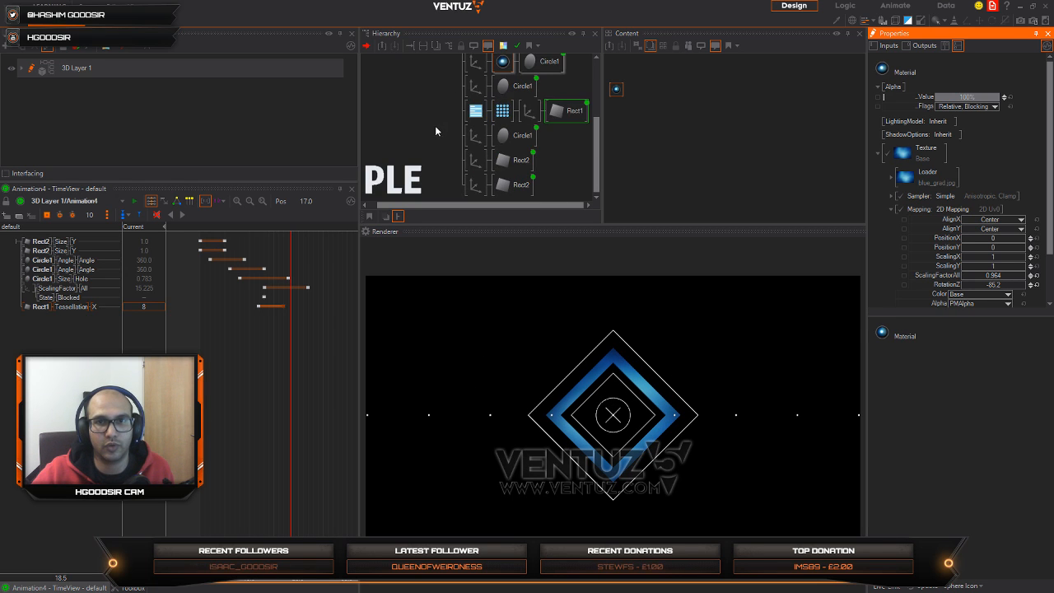
pyautogui.click(527, 111)
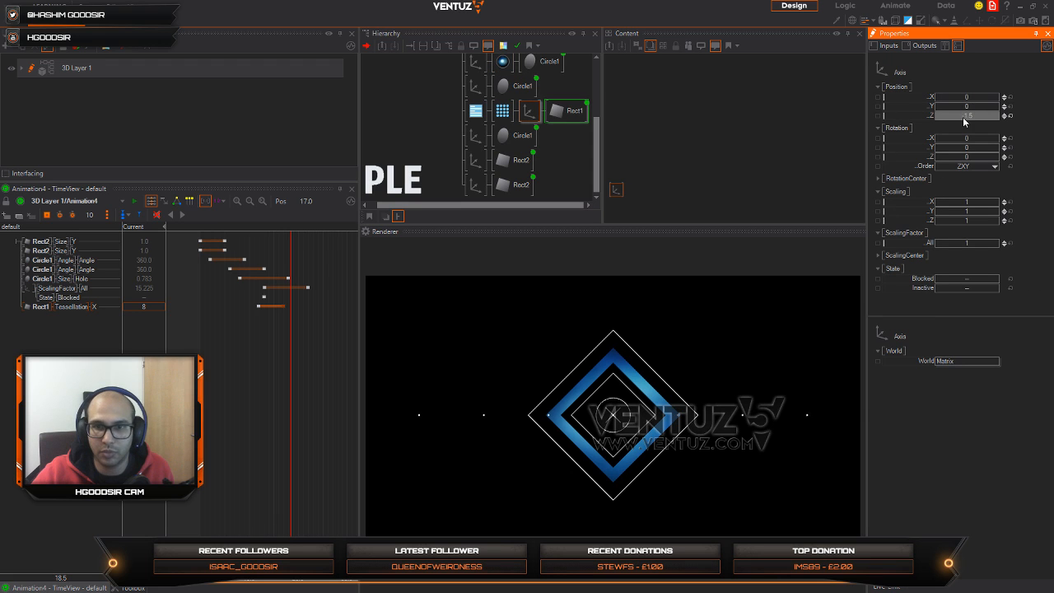
pyautogui.click(484, 108)
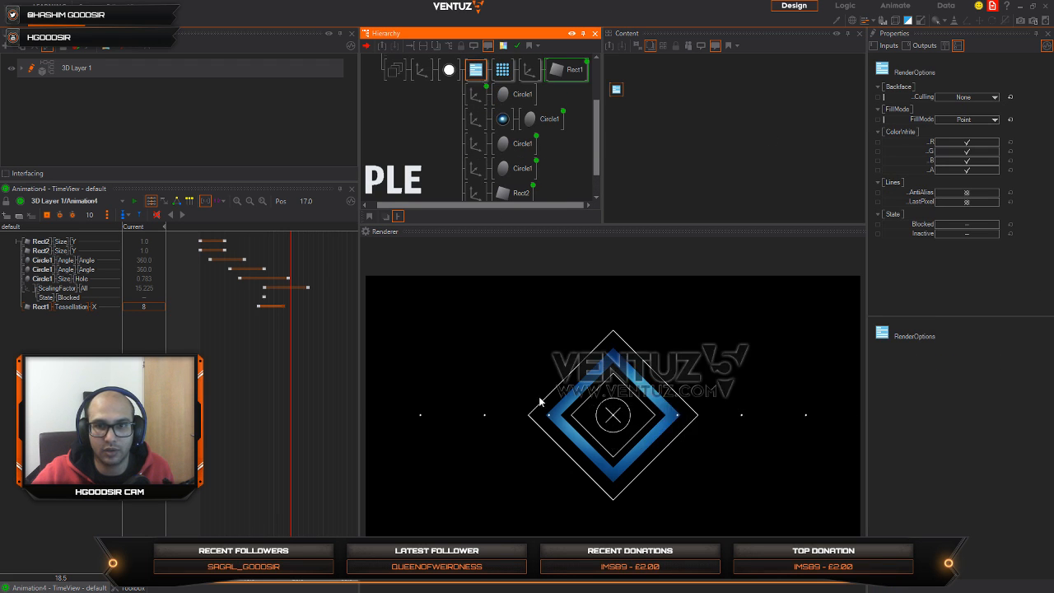
pyautogui.click(528, 73)
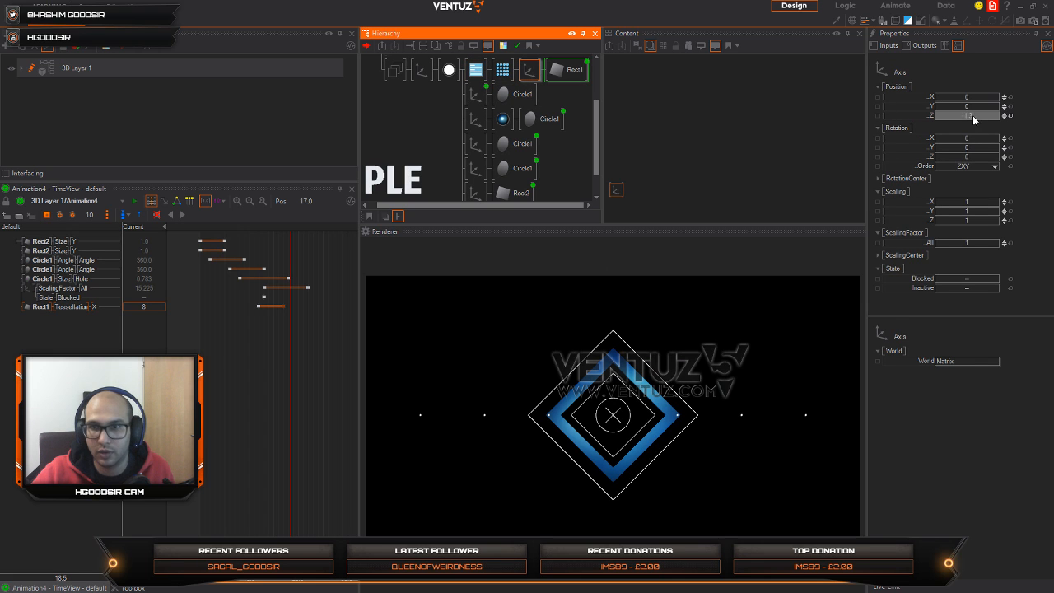
pyautogui.moveTo(973, 119); pyautogui.dragTo(977, 116)
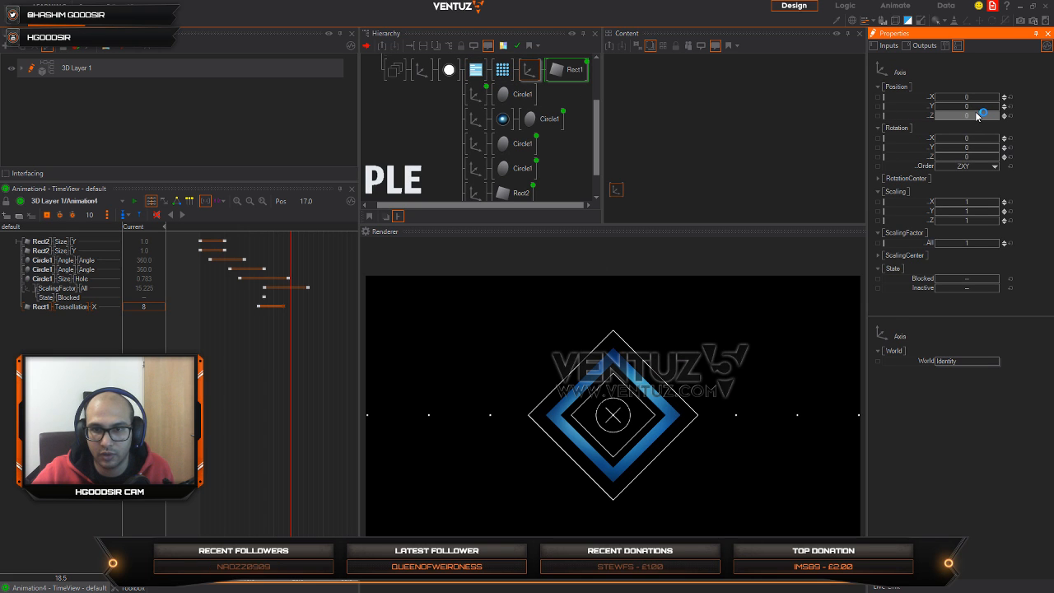
pyautogui.moveTo(285, 402)
pyautogui.mouseDown()
pyautogui.moveTo(228, 394)
pyautogui.moveTo(278, 378)
pyautogui.moveTo(297, 386)
pyautogui.moveTo(203, 387)
pyautogui.moveTo(350, 383)
pyautogui.moveTo(259, 387)
pyautogui.moveTo(282, 389)
pyautogui.mouseUp()
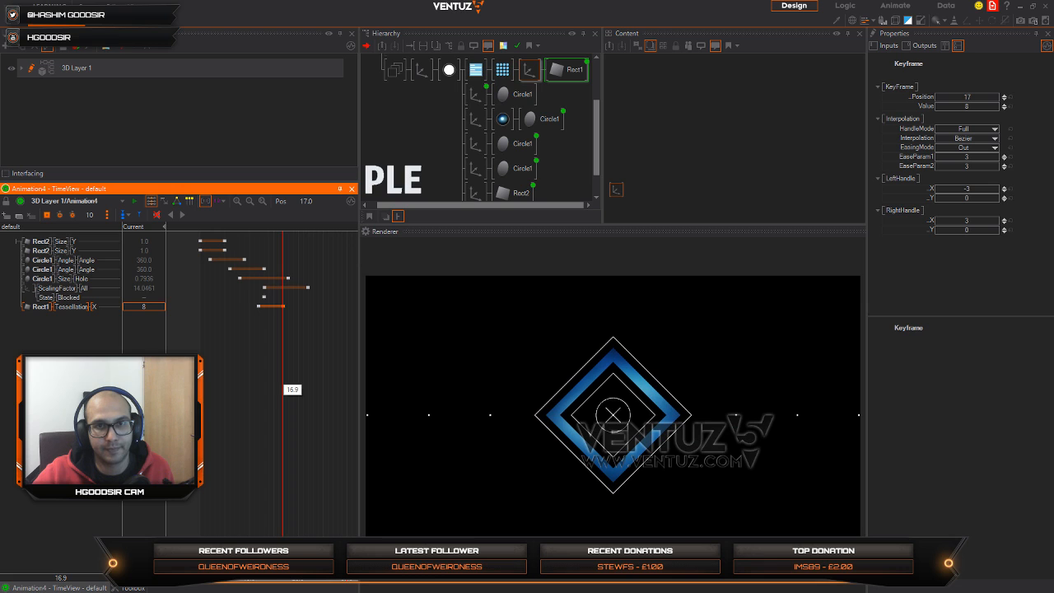
# Step: Insert a Material between the Axis and Circle1 of the outer expanding diamond, and show it together with its Axis
pyautogui.click(472, 97)
pyautogui.press('Tab')
pyautogui.write('a')
pyautogui.moveTo(479, 119); pyautogui.dragTo(496, 100)
pyautogui.keyDown('ctrl'); pyautogui.click(480, 97); pyautogui.keyUp('ctrl')
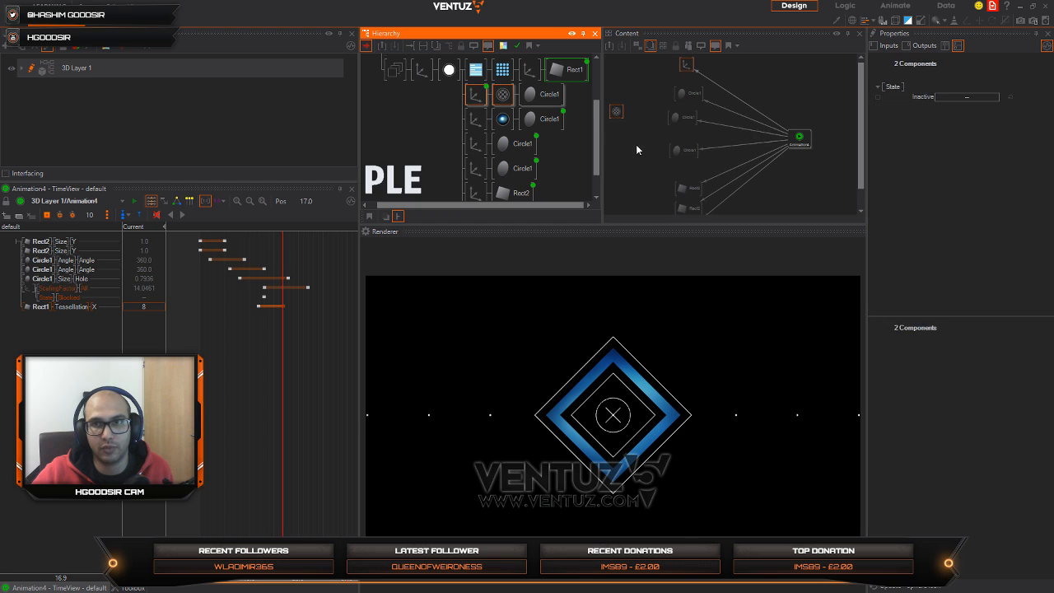
# Step: Place the new Material beside its Axis in the content graph and bind its Alpha Value to Animation4
pyautogui.click(636, 145)
pyautogui.moveTo(616, 111); pyautogui.dragTo(663, 73)
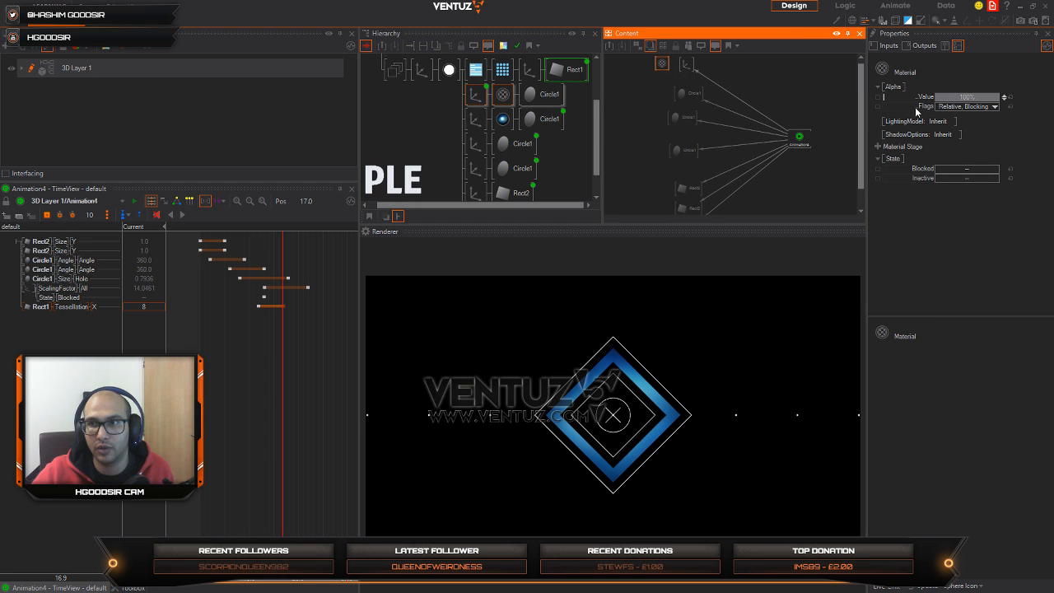
pyautogui.moveTo(925, 97); pyautogui.dragTo(800, 141)
pyautogui.click(800, 142)
# Step: Keyframe the outer diamond's alpha from 0 at position 12.3 to 100 at about 21.2, and scrub through the animation to check it
pyautogui.moveTo(282, 379); pyautogui.dragTo(303, 373)
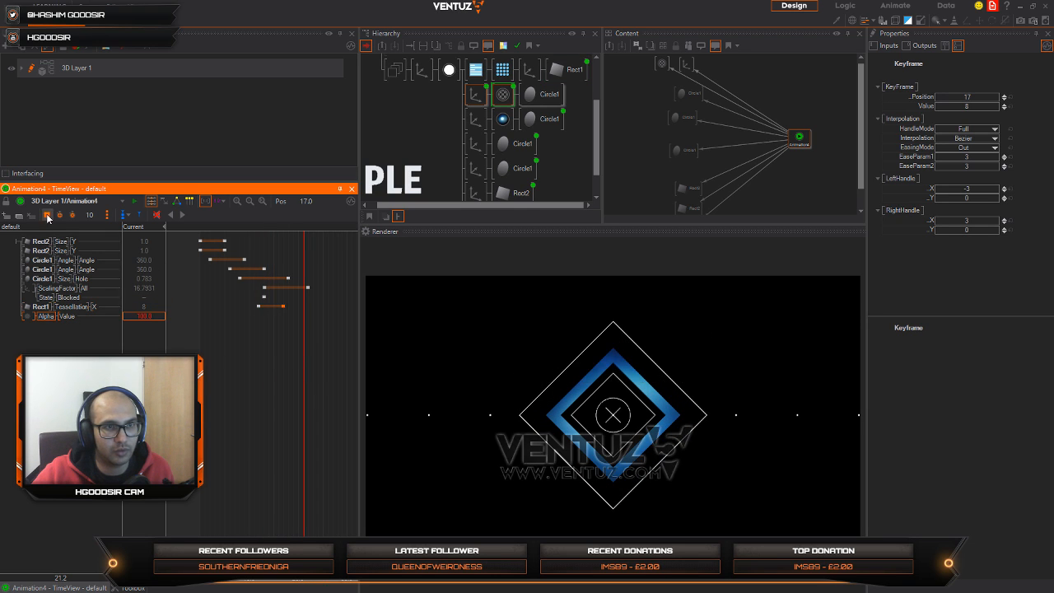
pyautogui.moveTo(301, 398); pyautogui.dragTo(264, 398)
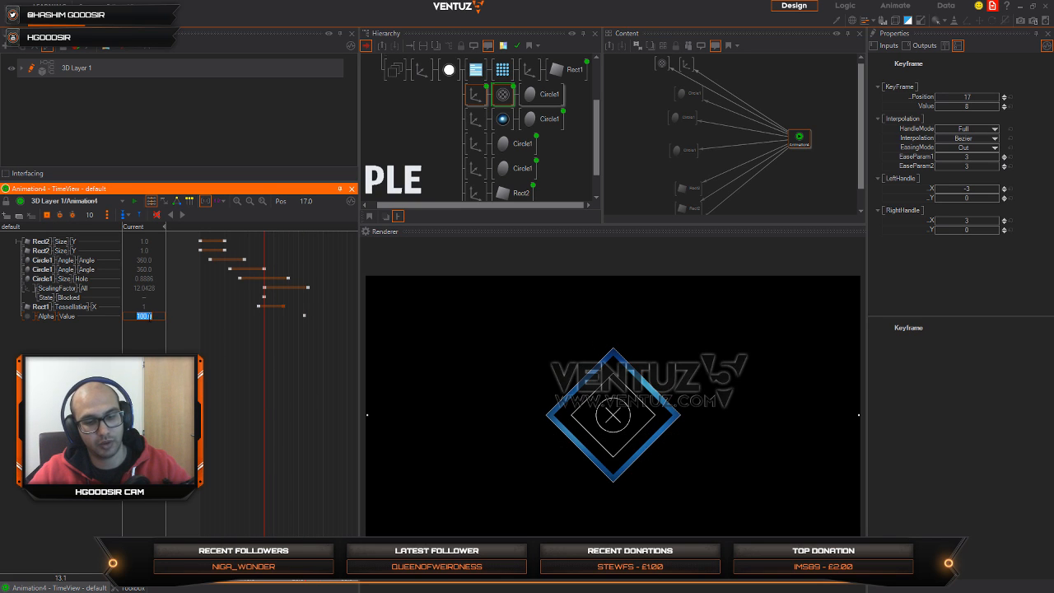
pyautogui.doubleClick(144, 316)
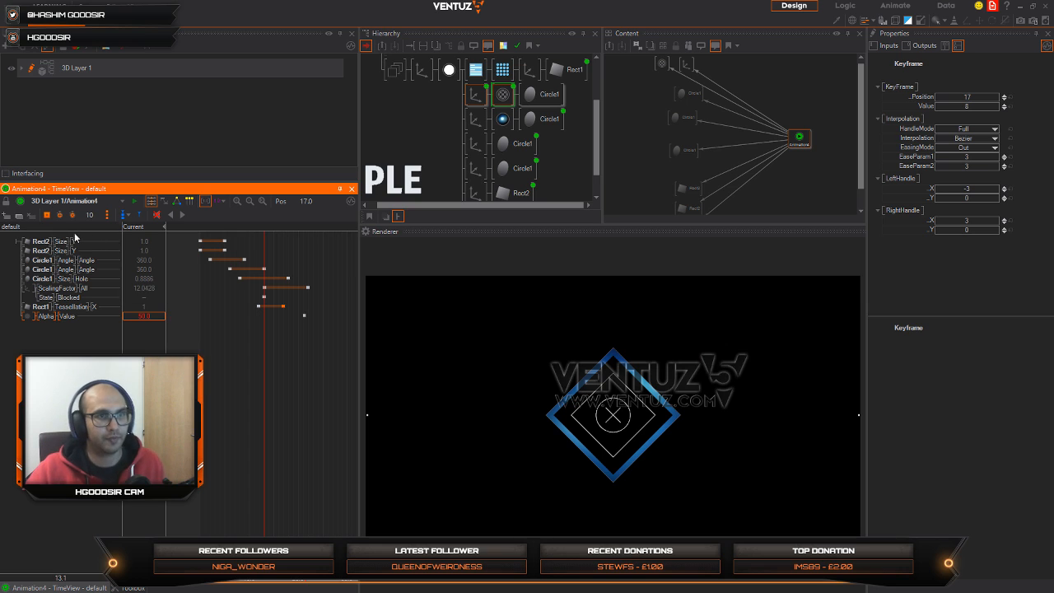
pyautogui.click(47, 216)
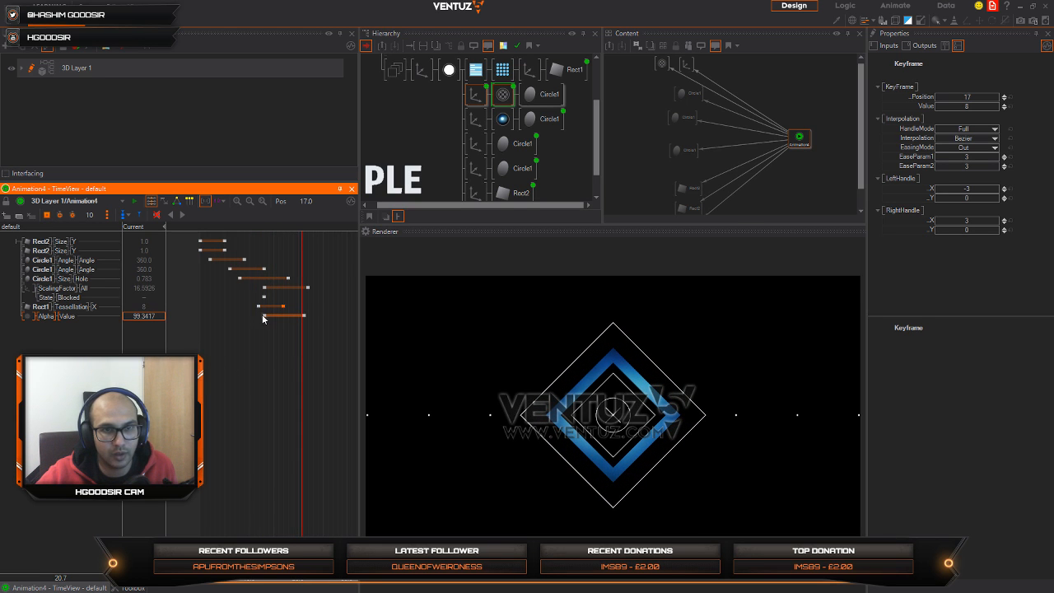
pyautogui.moveTo(260, 319); pyautogui.dragTo(260, 349)
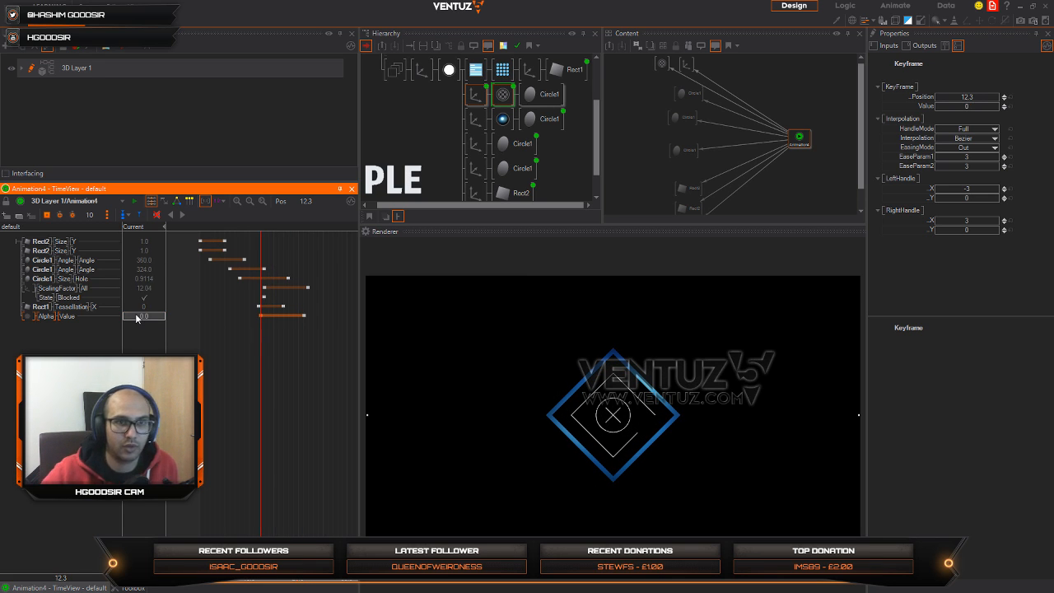
pyautogui.moveTo(273, 400); pyautogui.dragTo(201, 401)
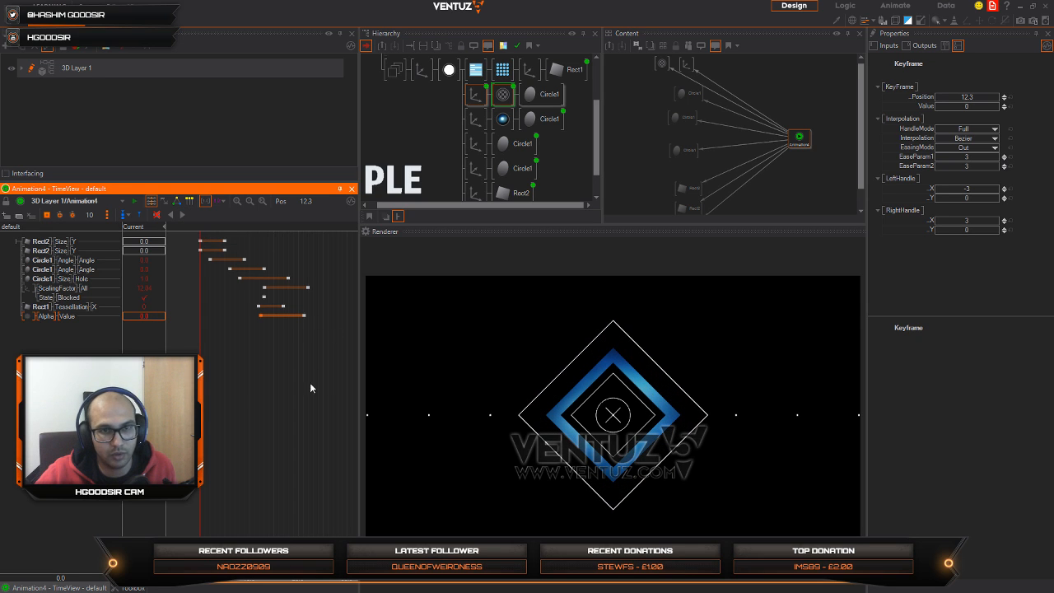
pyautogui.moveTo(201, 389); pyautogui.dragTo(353, 390)
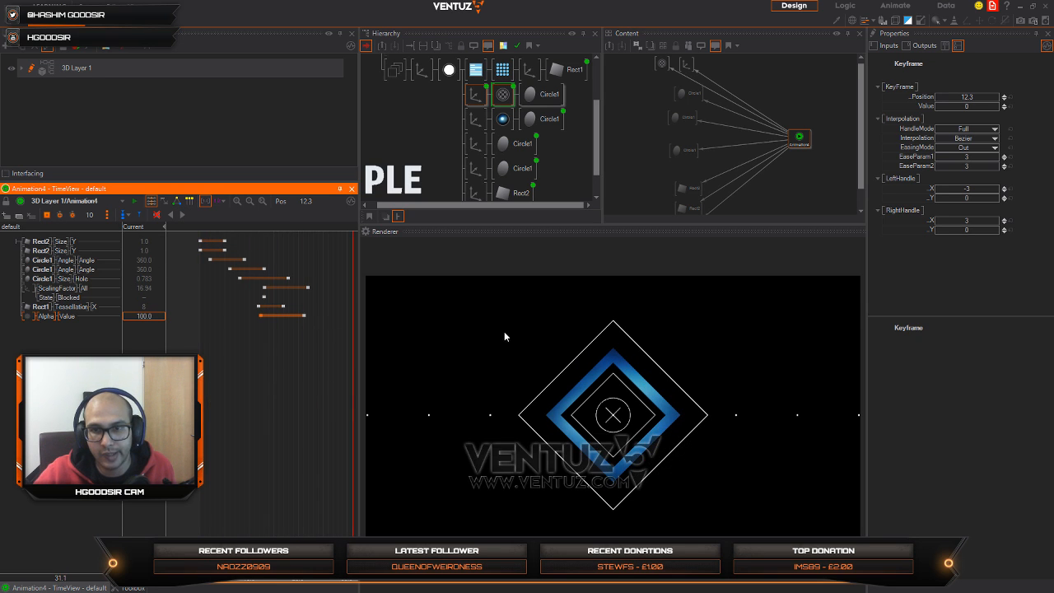
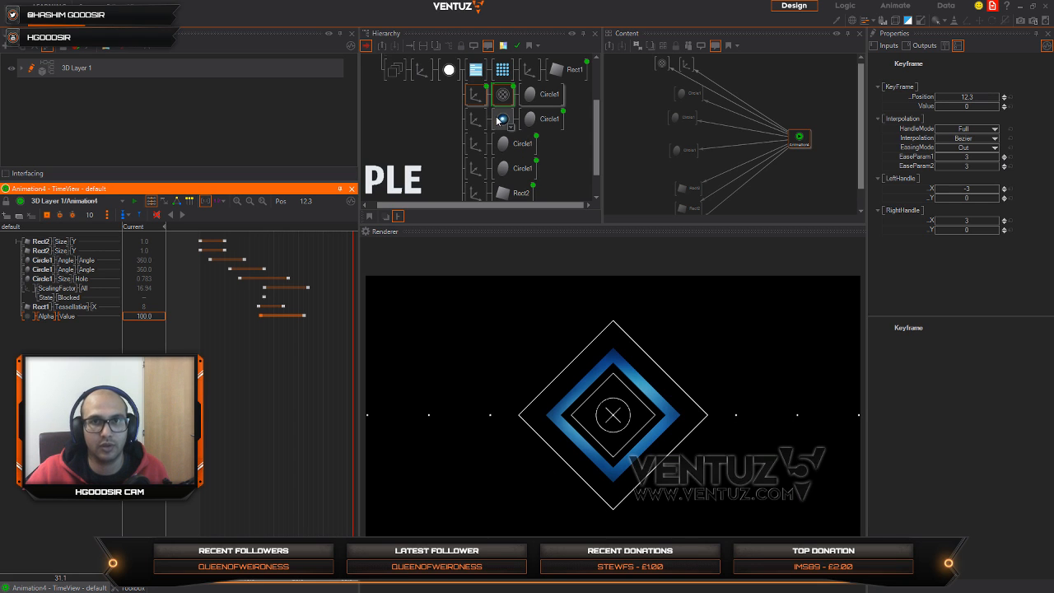
# Step: Add an Axis as a new branch below the last Rect2 branch in the hierarchy
pyautogui.scroll(-1, 448, 140)
pyautogui.click(435, 112)
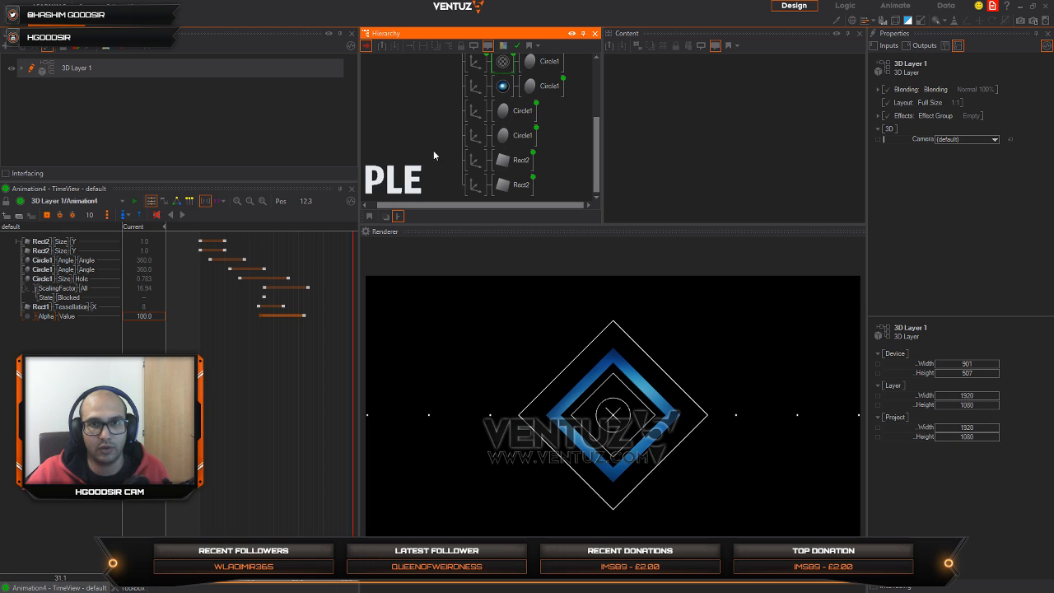
pyautogui.doubleClick(433, 150)
pyautogui.write('ax')
pyautogui.click(447, 190)
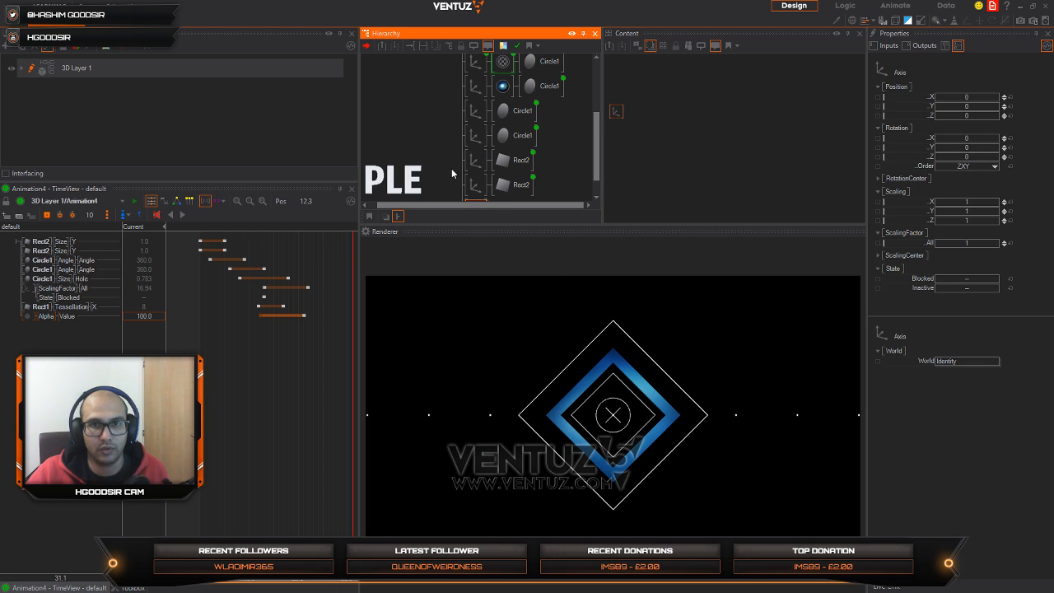
# Step: Search the nodes for a Torus and attach it to the new Axis
pyautogui.doubleClick(507, 189)
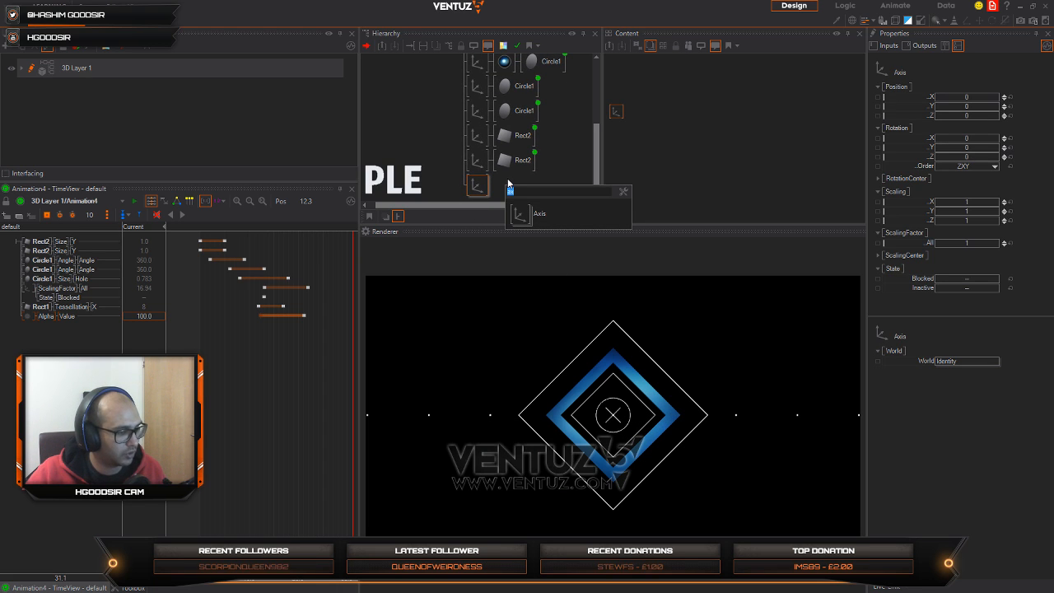
pyautogui.write('ti')
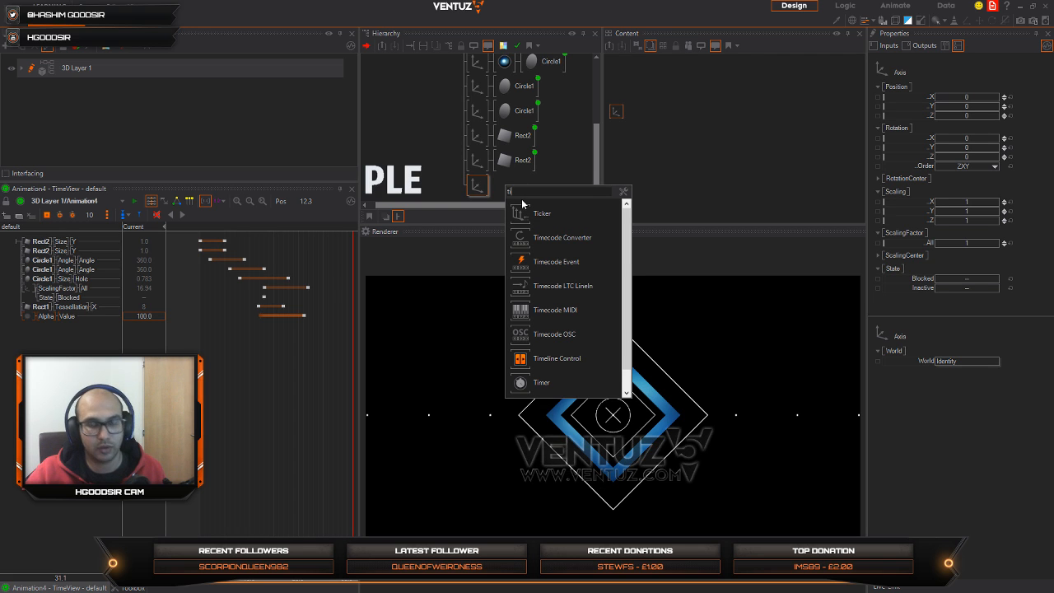
pyautogui.press('BackSpace')
pyautogui.write('ou')
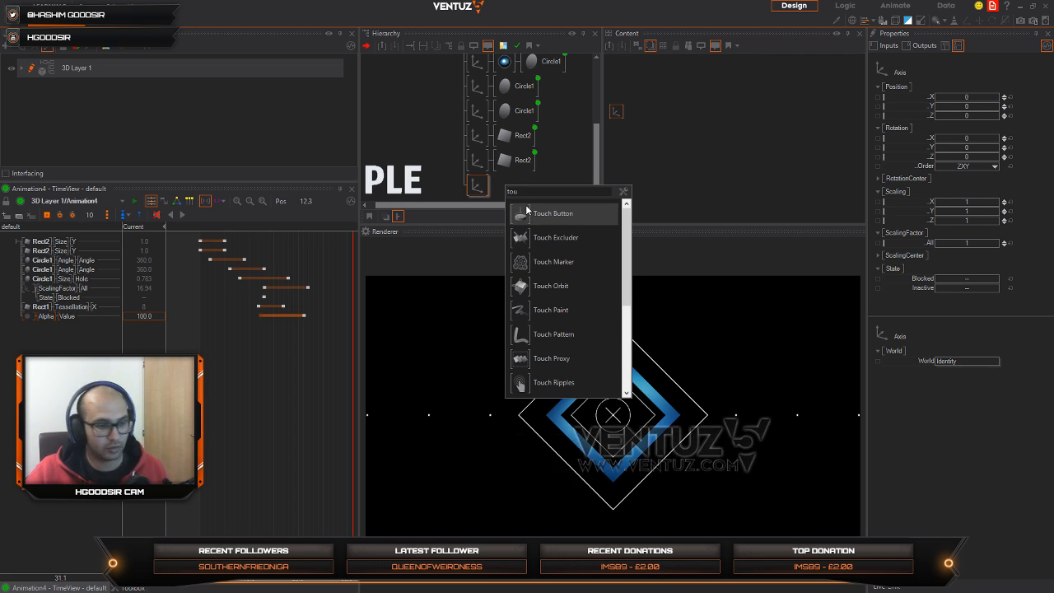
pyautogui.press('BackSpace')
pyautogui.write('r')
pyautogui.moveTo(523, 221); pyautogui.dragTo(494, 189)
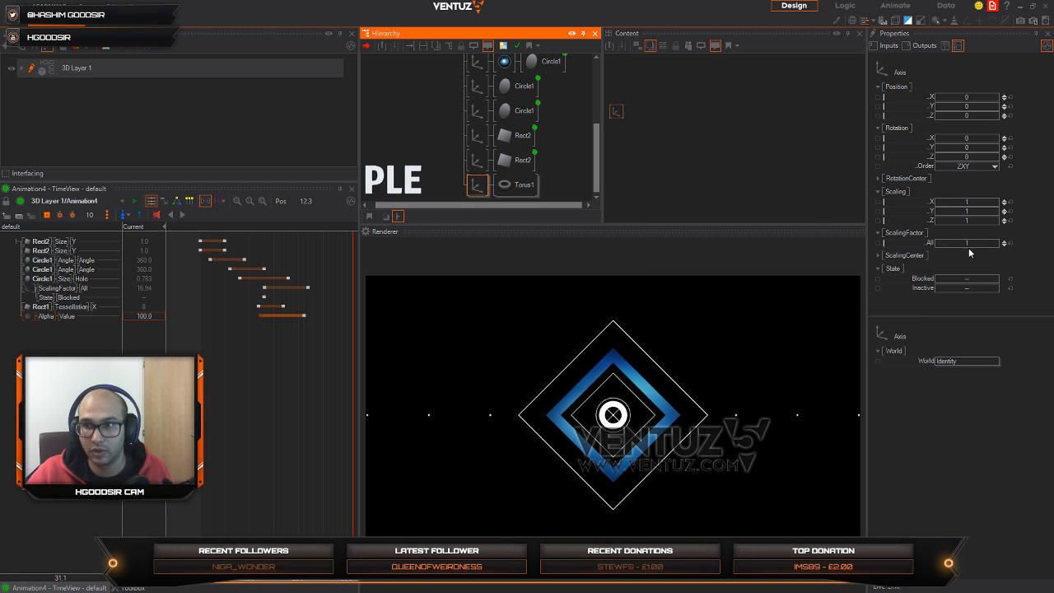
# Step: Set the new Axis's overall scaling factor to 9.4 and reduce the Torus's ring tessellation to 1
pyautogui.moveTo(968, 244); pyautogui.dragTo(999, 241)
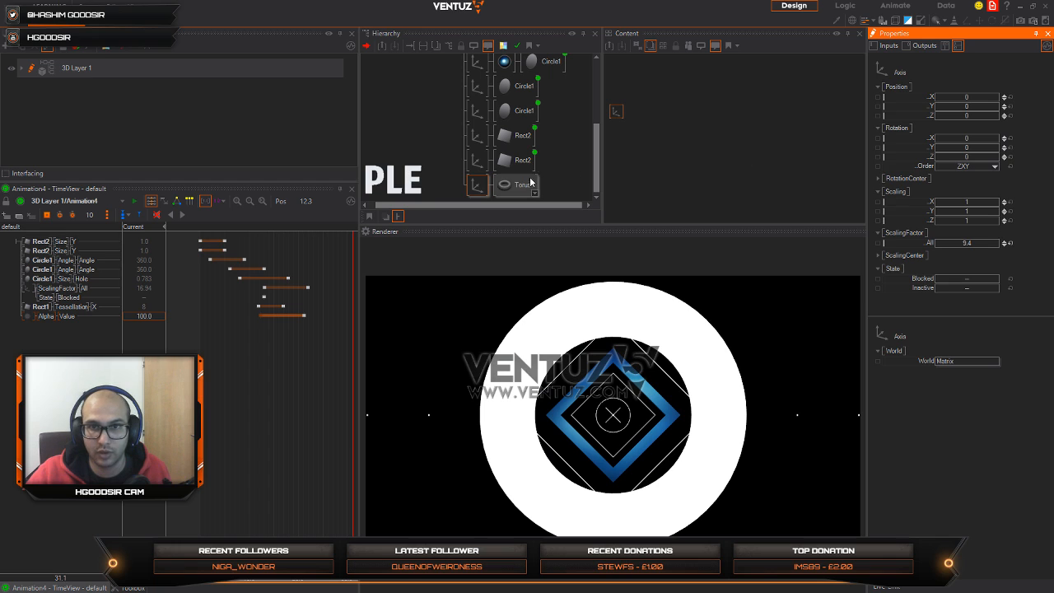
pyautogui.click(531, 182)
pyautogui.click(877, 160)
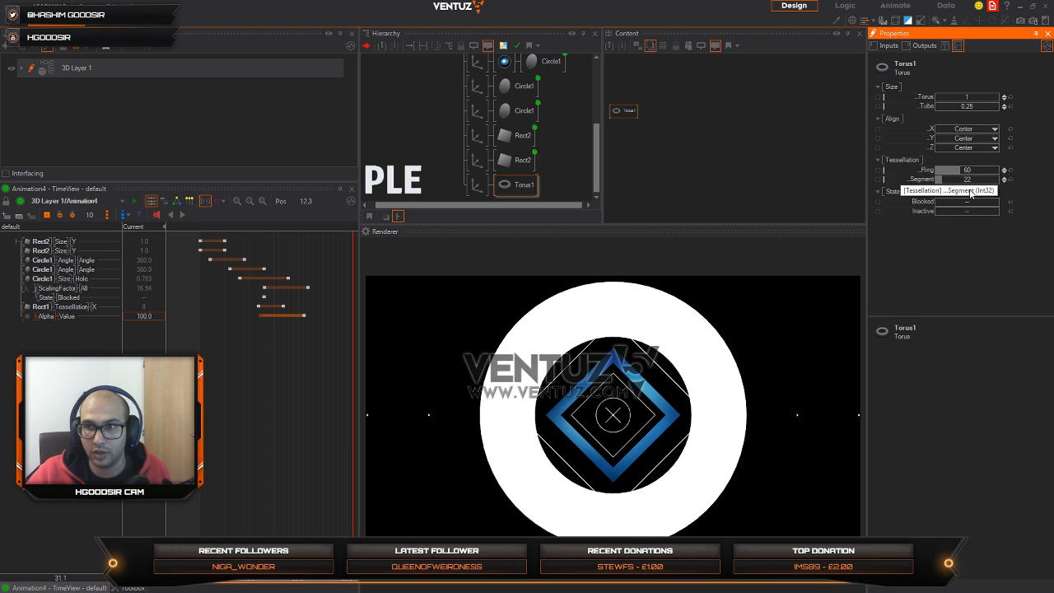
pyautogui.moveTo(968, 170); pyautogui.dragTo(944, 176)
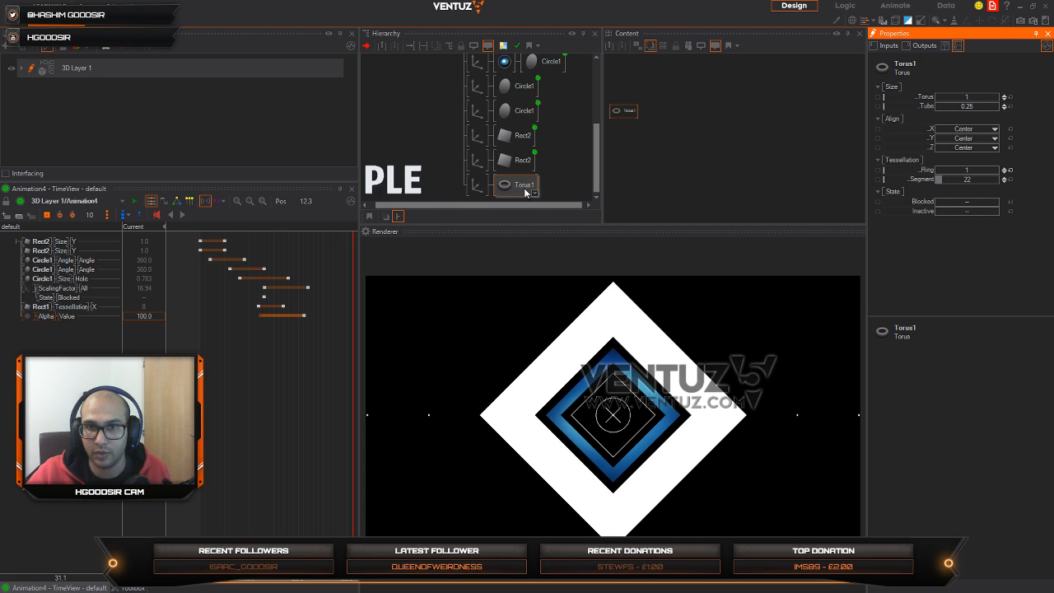
# Step: Insert a RenderOptions node before the Torus's Axis and set its FillMode to Point
pyautogui.doubleClick(409, 181)
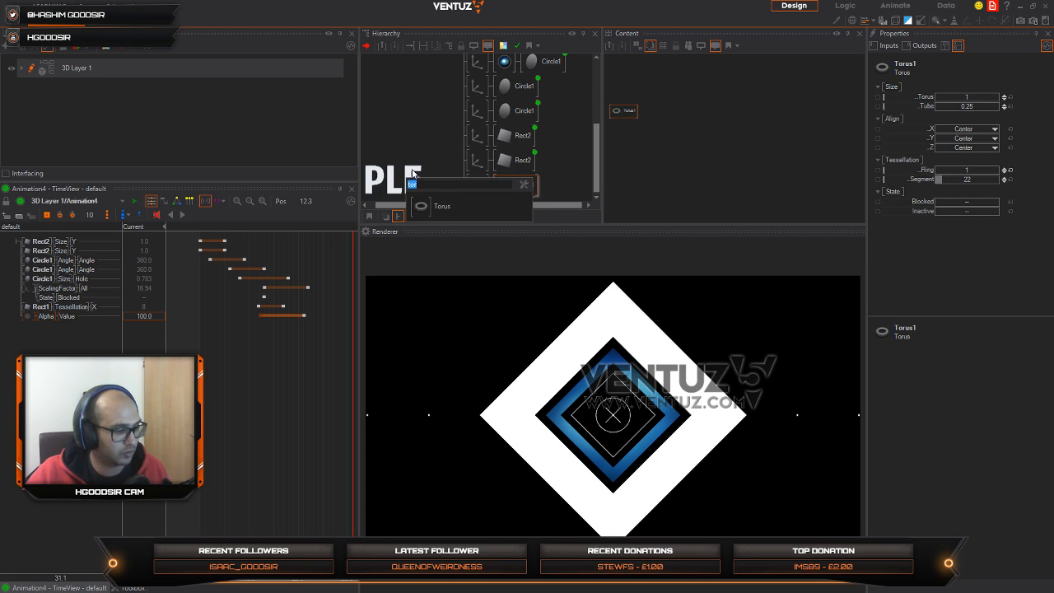
pyautogui.write('re')
pyautogui.moveTo(430, 278); pyautogui.dragTo(475, 186)
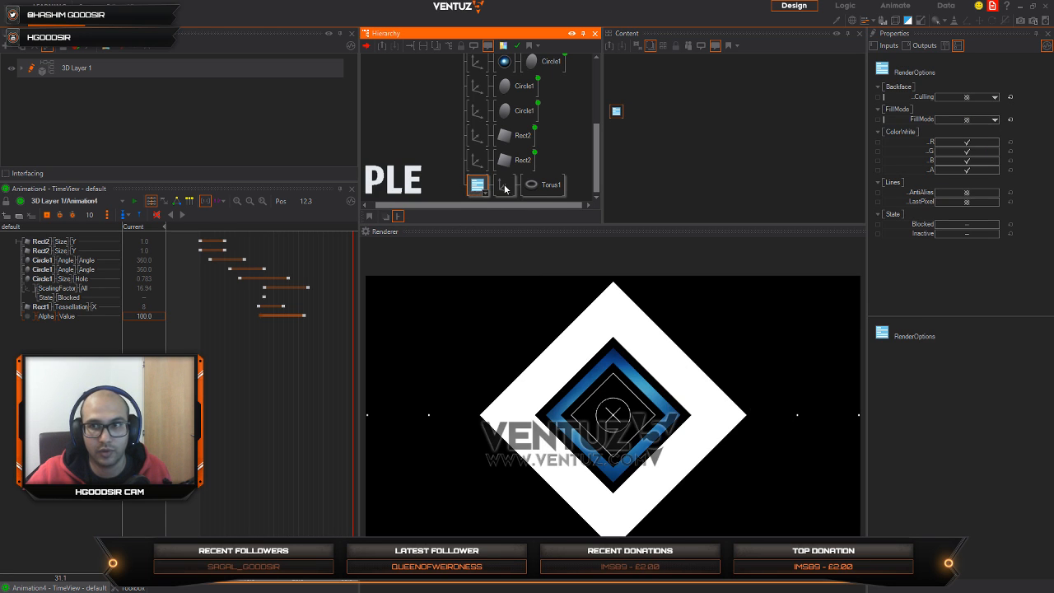
pyautogui.click(967, 121)
pyautogui.click(963, 157)
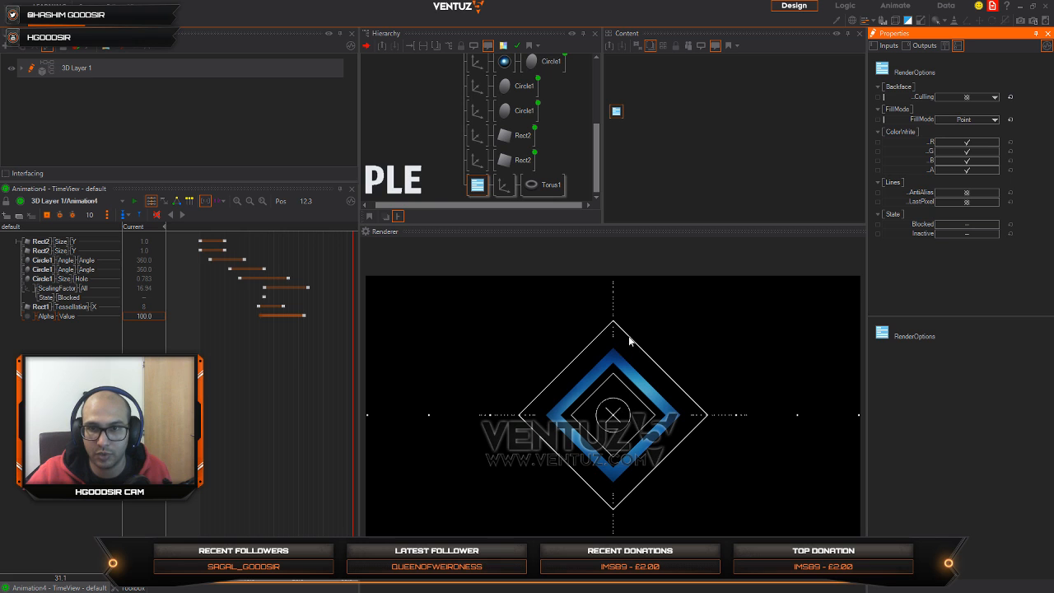
# Step: Try a segment tessellation of 8 on the Torus, and delete the RenderOptions branch together with its Axis and Torus
pyautogui.click(543, 184)
pyautogui.moveTo(950, 171); pyautogui.dragTo(959, 180)
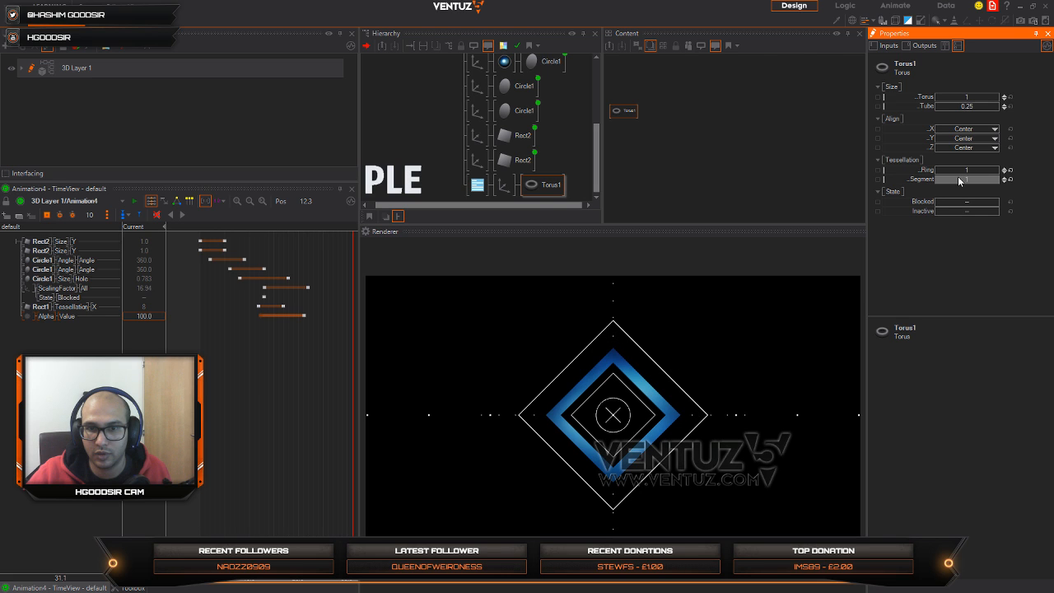
pyautogui.click(476, 188)
pyautogui.press('Delete')
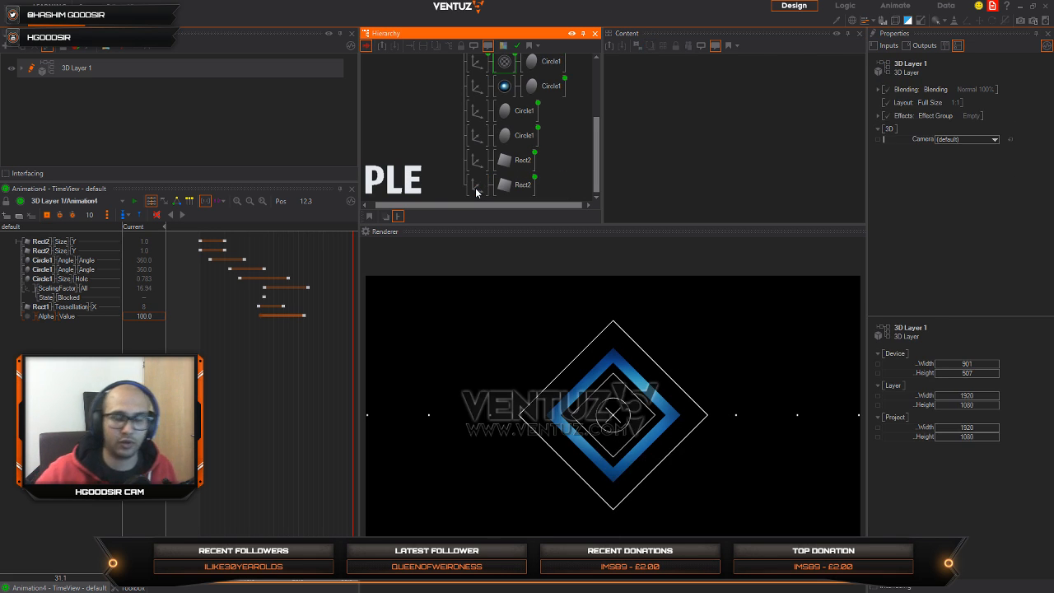
# Step: Add an Axis with a Rectangle attached as a new branch below the last Rect2 branch
pyautogui.doubleClick(451, 164)
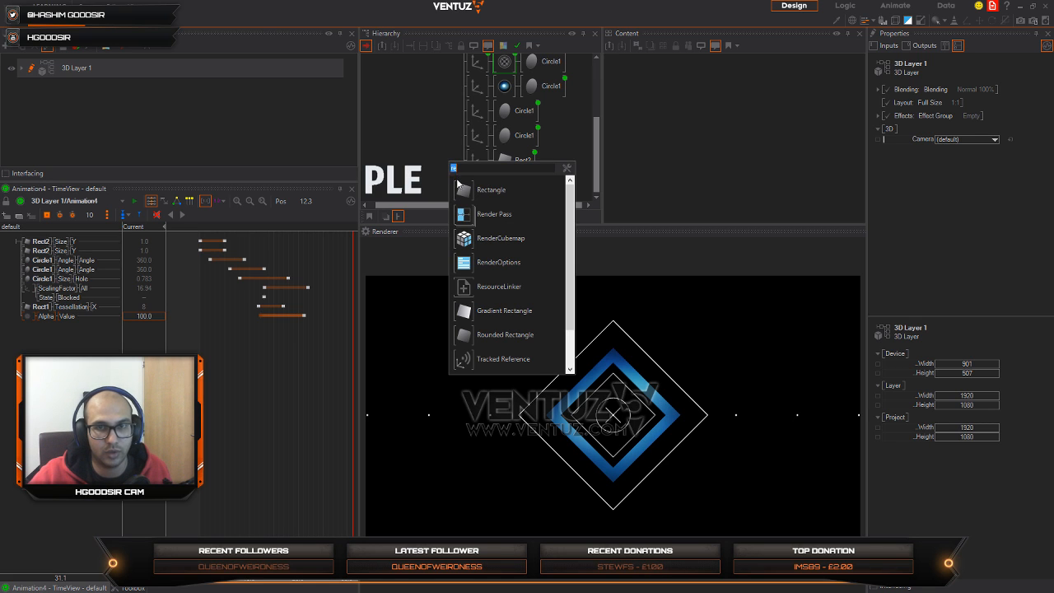
pyautogui.write('ax')
pyautogui.moveTo(463, 191); pyautogui.dragTo(479, 204)
pyautogui.scroll(-1, 468, 179)
pyautogui.click(482, 192)
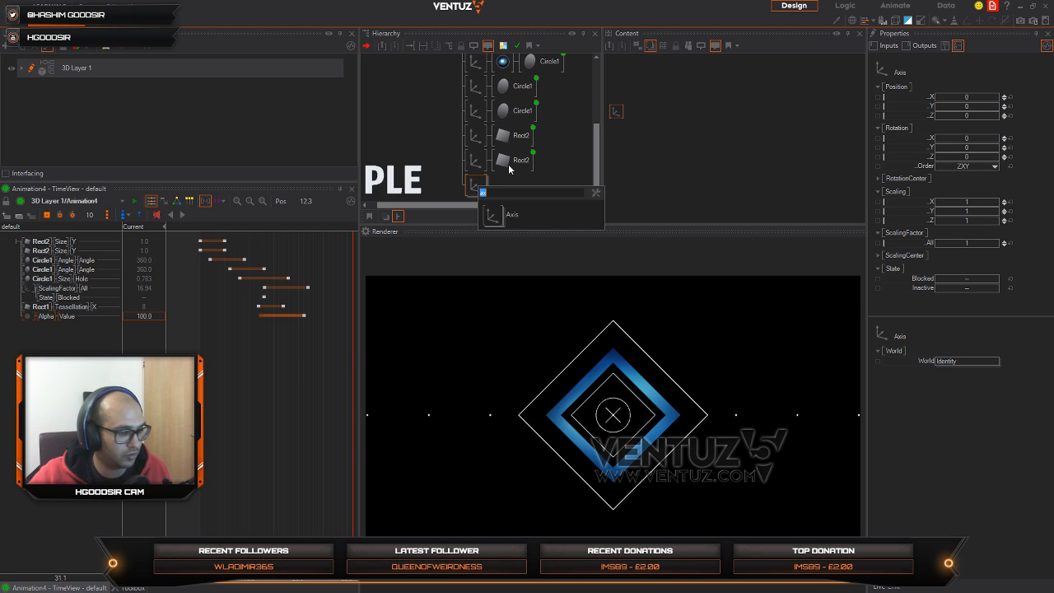
pyautogui.write('re')
pyautogui.moveTo(498, 212); pyautogui.dragTo(486, 192)
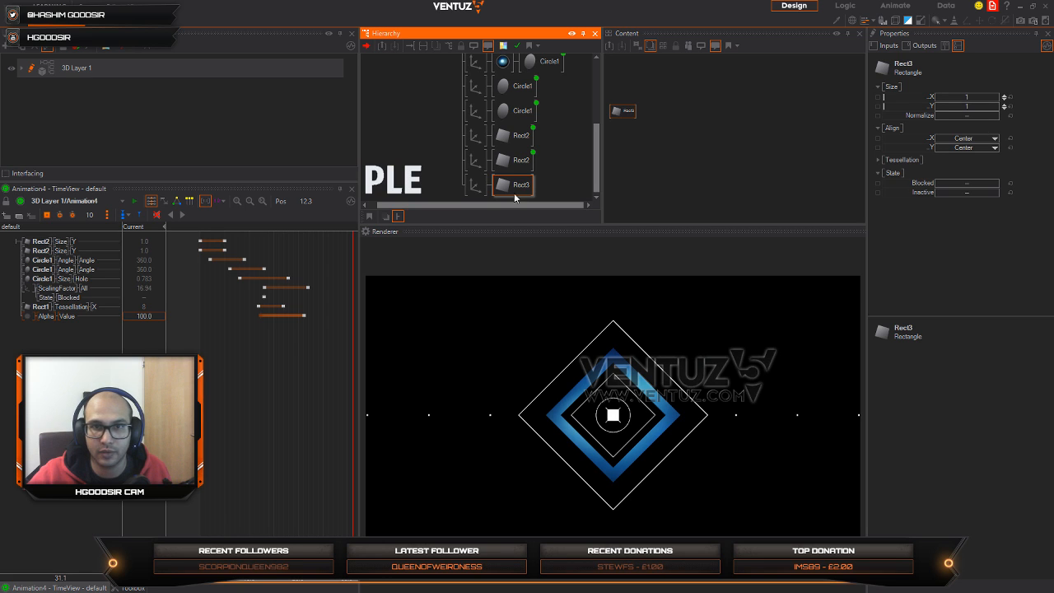
# Step: Shape the new rectangle into a thin line by setting its Axis scaling X to 0.006 and overall scaling factor to 16.78
pyautogui.click(474, 185)
pyautogui.moveTo(950, 245); pyautogui.dragTo(999, 240)
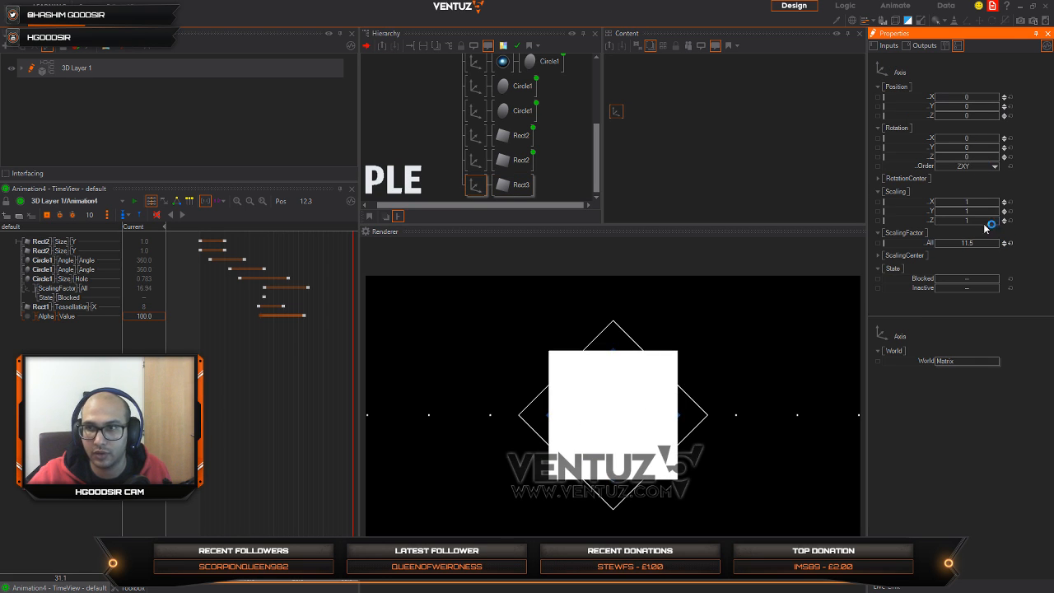
pyautogui.moveTo(979, 204); pyautogui.dragTo(936, 204)
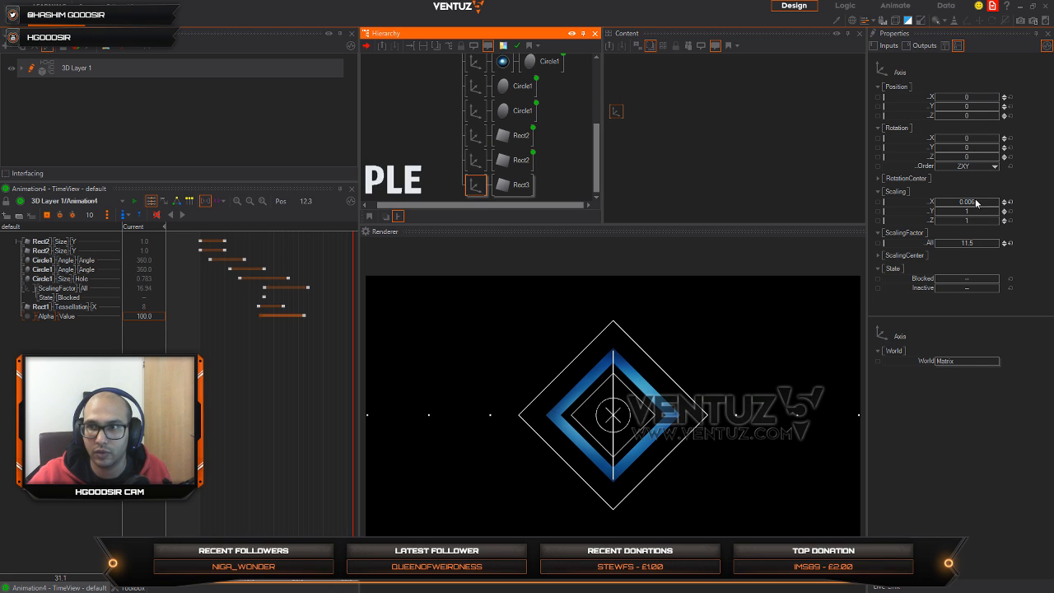
pyautogui.moveTo(972, 247); pyautogui.dragTo(1000, 240)
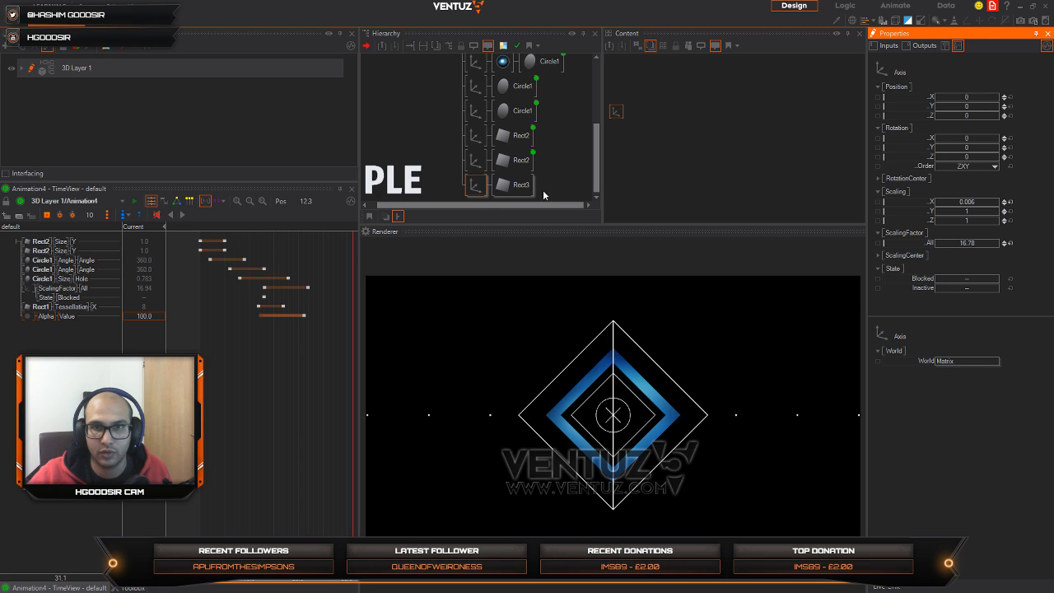
# Step: Duplicate the Axis and Rect3 line branch three times
pyautogui.click(471, 188)
pyautogui.scroll(-1, 474, 173)
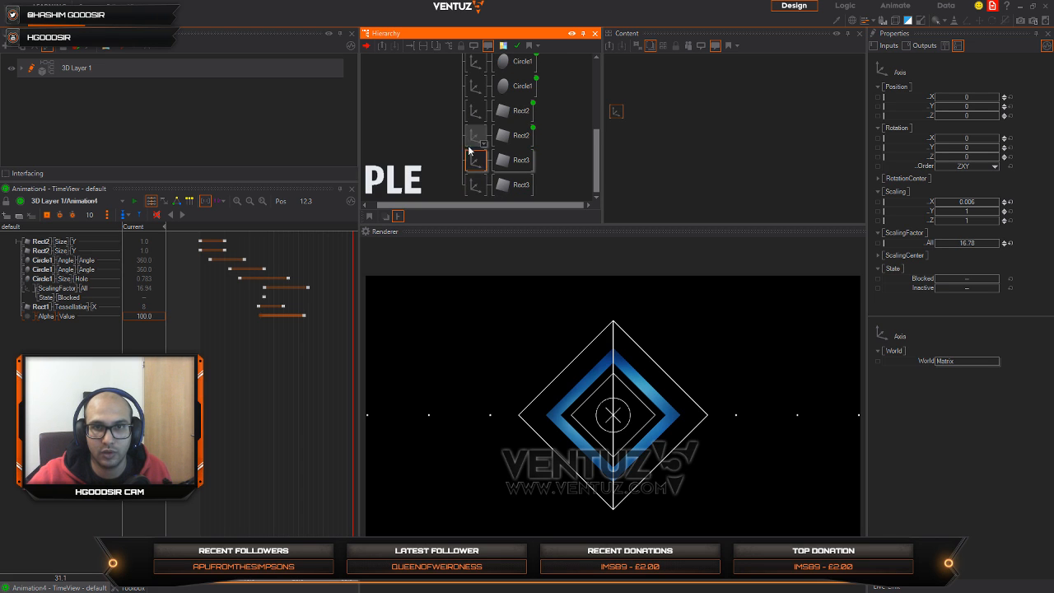
pyautogui.click(476, 192)
pyautogui.scroll(-1, 476, 195)
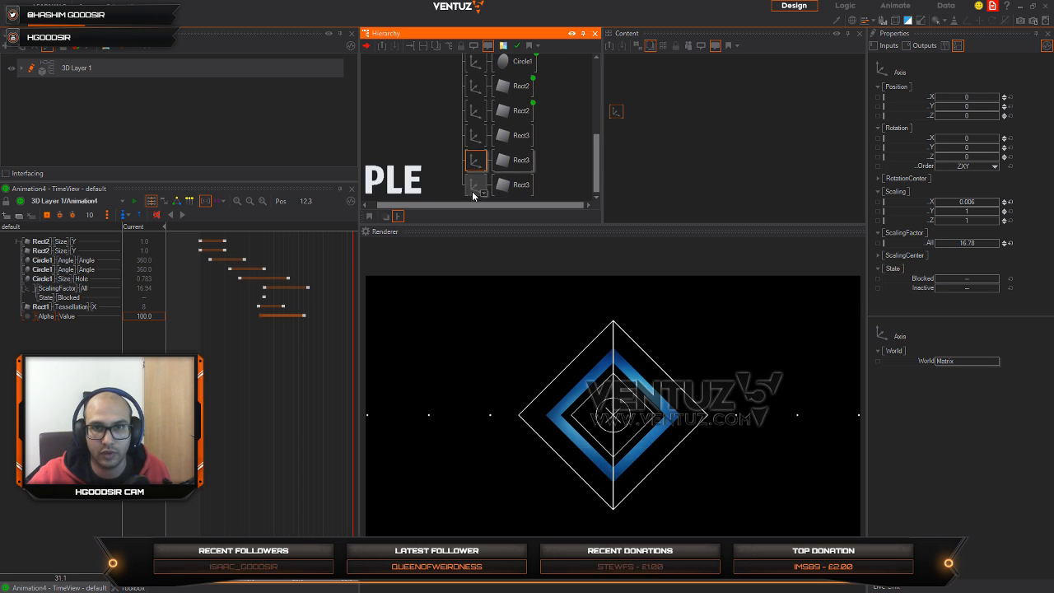
pyautogui.keyDown('ctrl'); pyautogui.moveTo(472, 191); pyautogui.dragTo(473, 195); pyautogui.keyUp('ctrl')
pyautogui.scroll(-1, 475, 144)
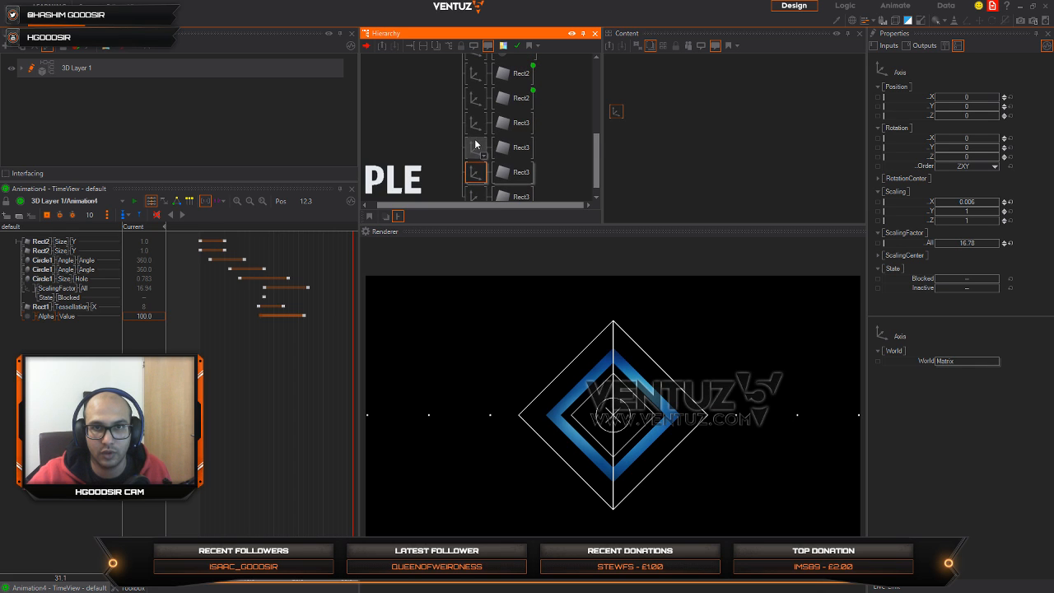
# Step: Set the first line's Axis rotation Z to -45 and its position to X -4.51, Y 4.02, outside the outer diamond's upper-left edge
pyautogui.click(471, 127)
pyautogui.moveTo(978, 156); pyautogui.dragTo(949, 157)
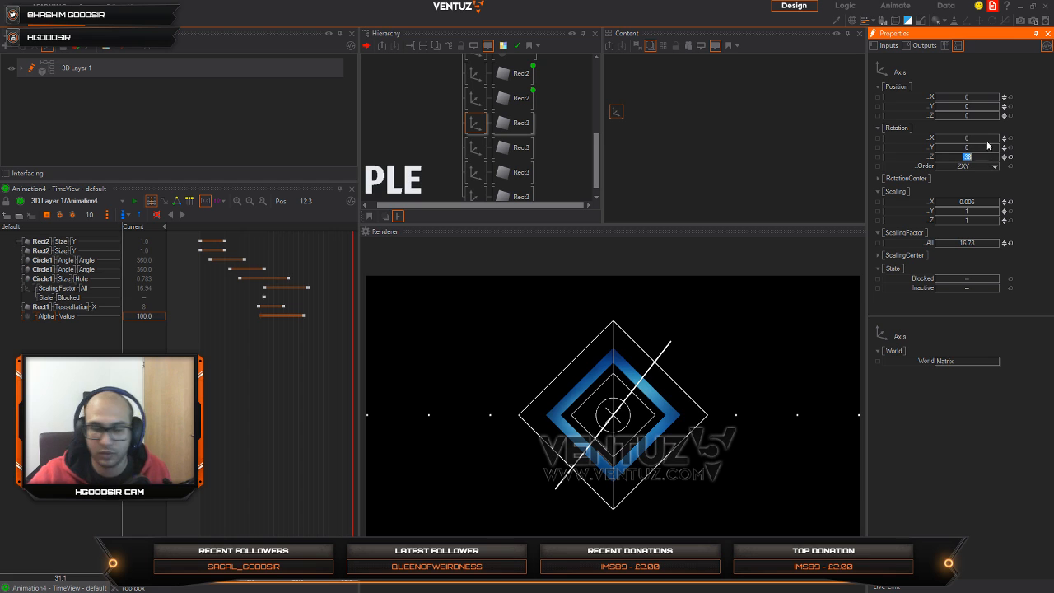
pyautogui.press('Return')
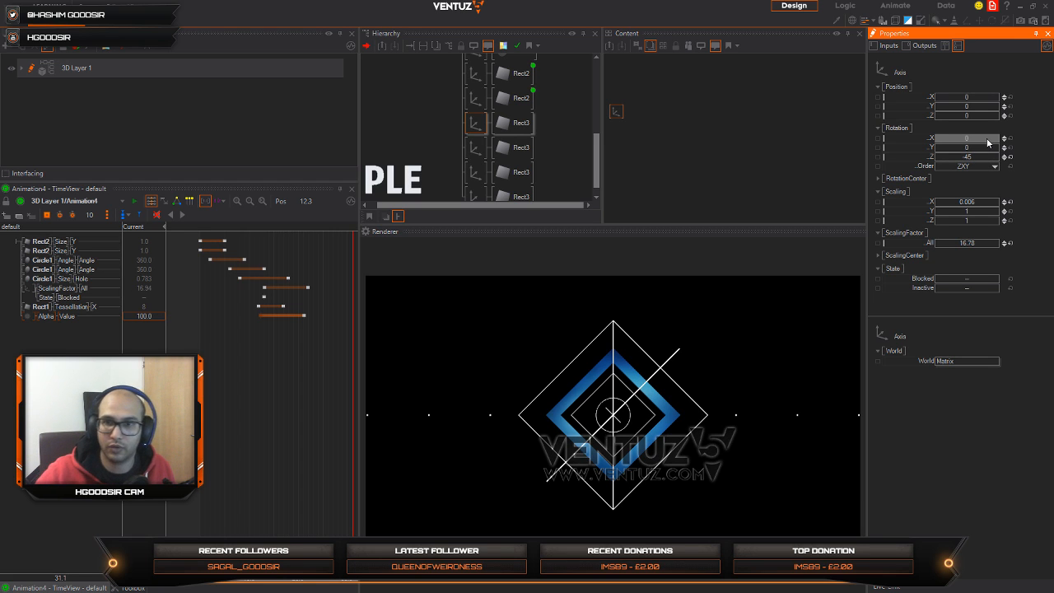
pyautogui.moveTo(982, 97)
pyautogui.mouseDown()
pyautogui.moveTo(937, 98)
pyautogui.moveTo(994, 107)
pyautogui.moveTo(938, 100)
pyautogui.moveTo(975, 107)
pyautogui.moveTo(964, 100)
pyautogui.mouseUp()
pyautogui.click(1009, 97)
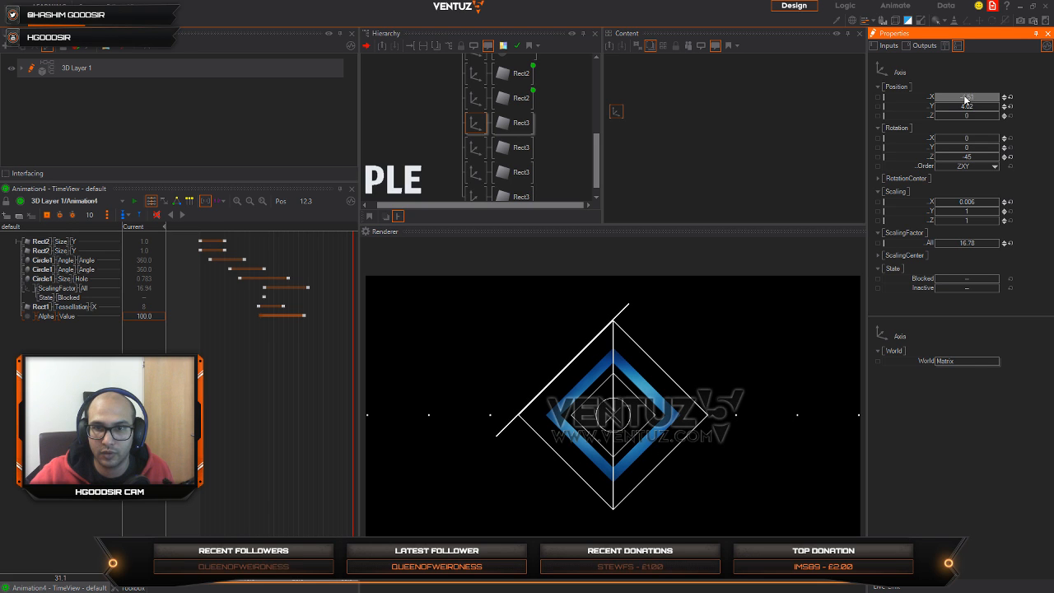
# Step: Delete the three duplicated line branches, keeping only the rotated one
pyautogui.click(475, 147)
pyautogui.keyDown('ctrl'); pyautogui.click(475, 172); pyautogui.keyUp('ctrl')
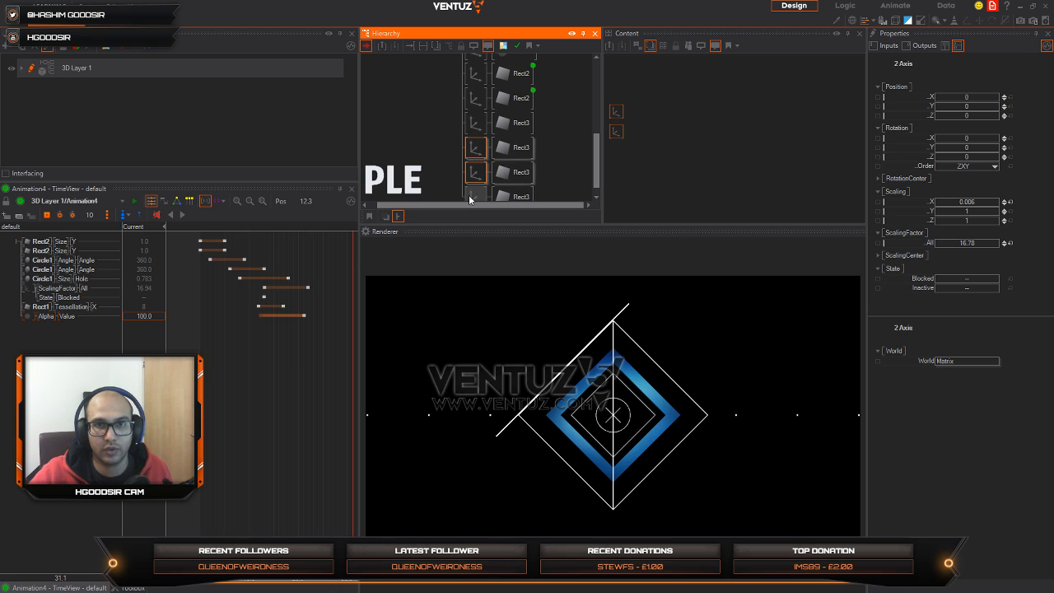
pyautogui.press('Delete')
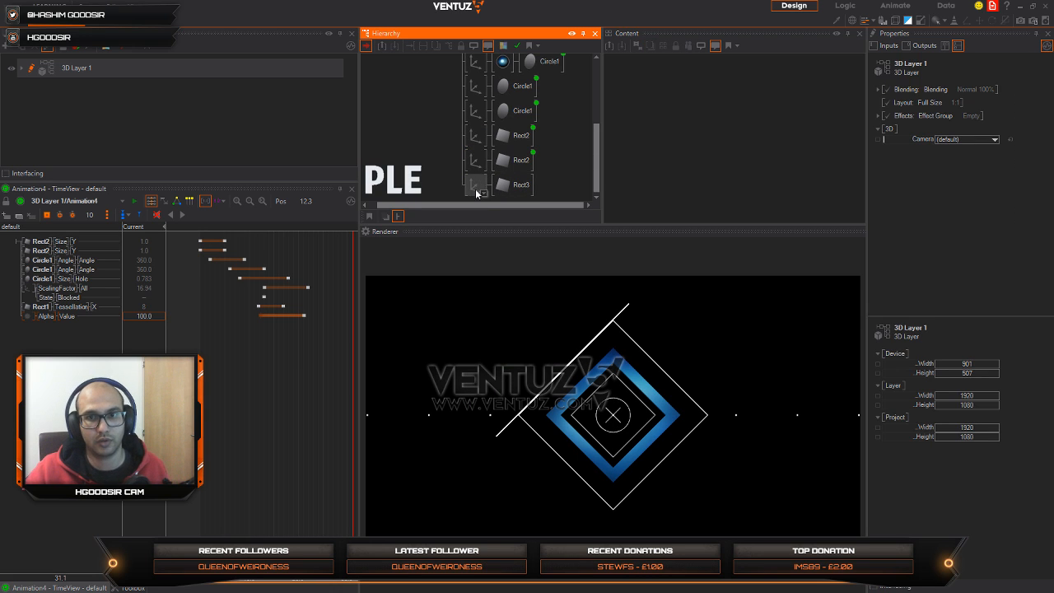
# Step: Insert a Group node in front of the rotated line's Axis
pyautogui.click(476, 187)
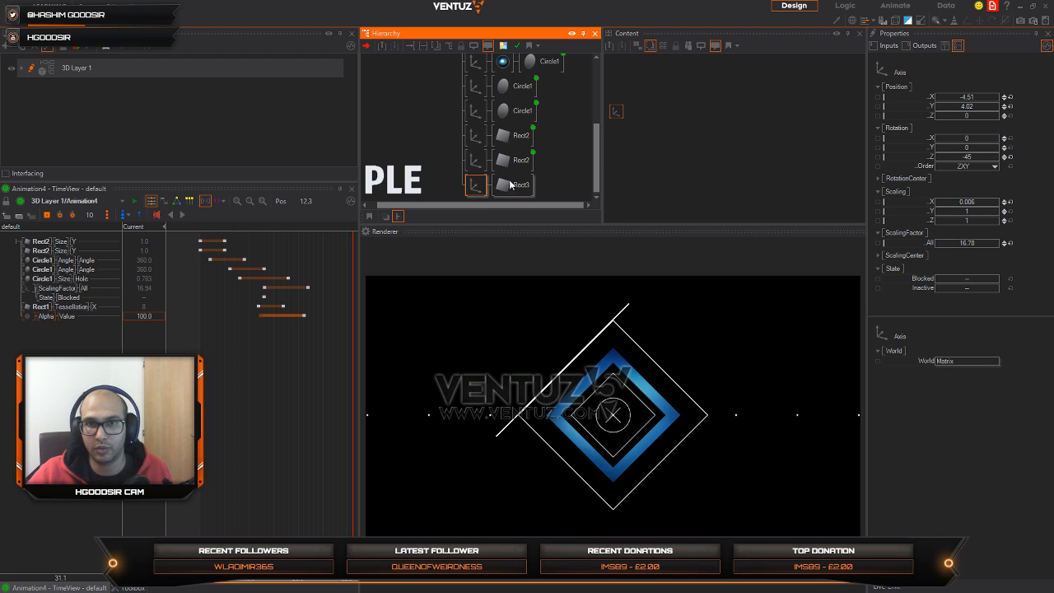
pyautogui.click(473, 188)
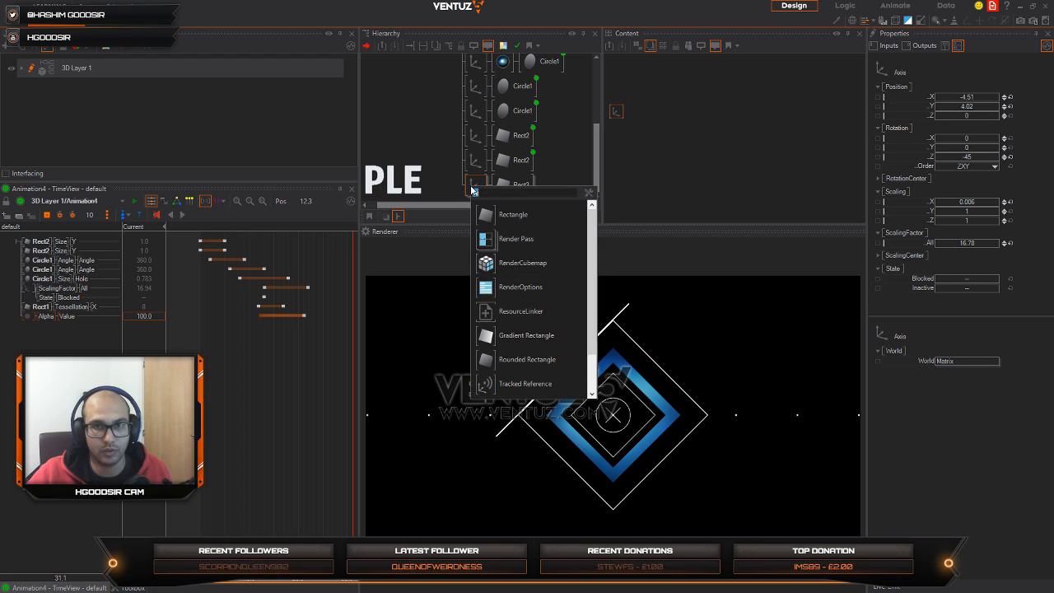
pyautogui.write('gr')
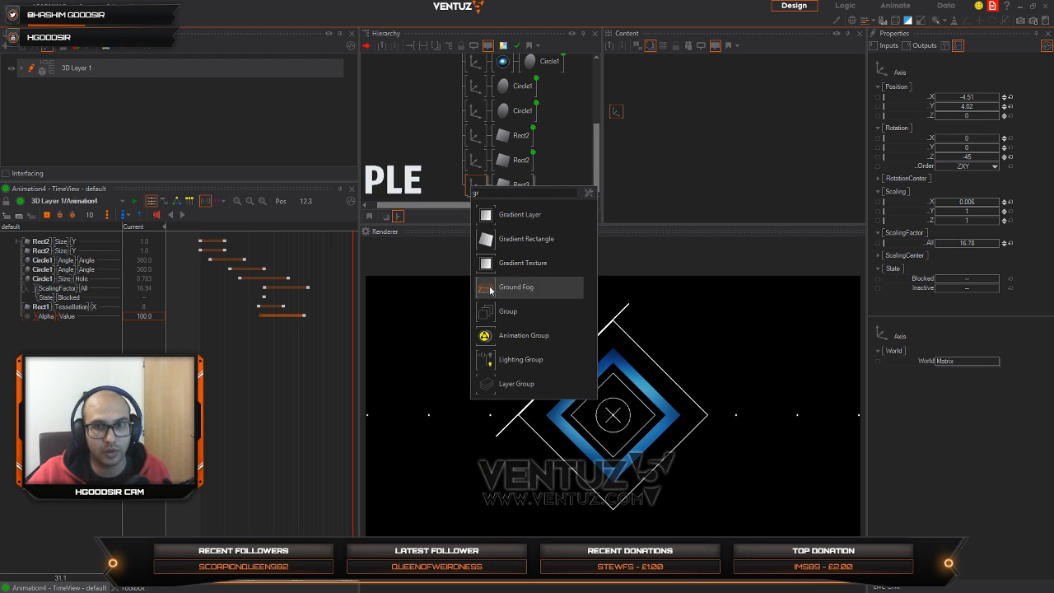
pyautogui.moveTo(488, 312); pyautogui.dragTo(471, 226)
pyautogui.moveTo(469, 188); pyautogui.dragTo(470, 188)
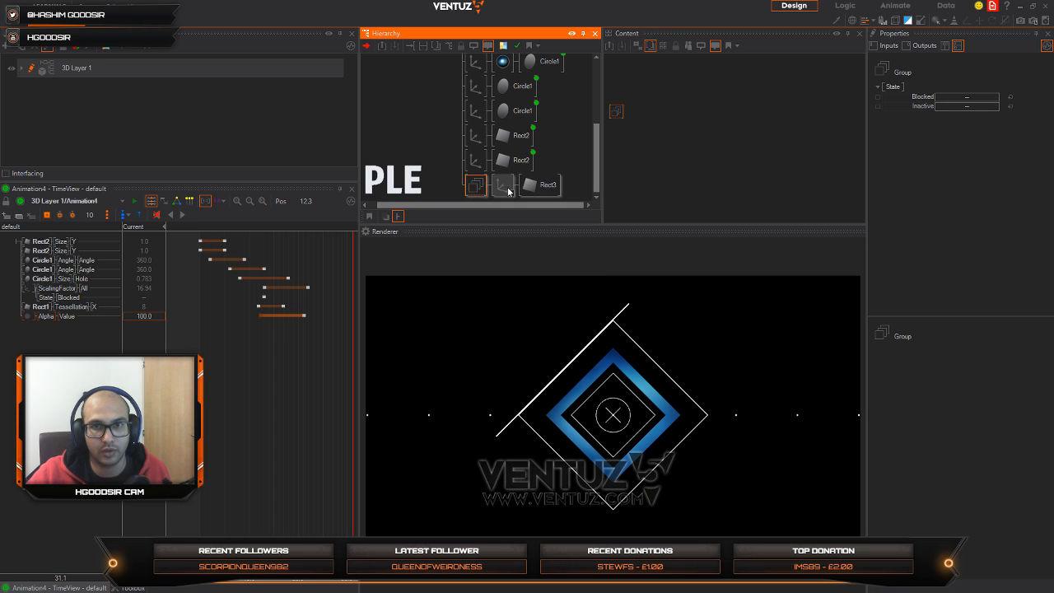
# Step: Duplicate the rotated line branch inside the Group and move the copy to X 3.82, Y -4.65 along the outer diamond's lower-right edge
pyautogui.click(504, 185)
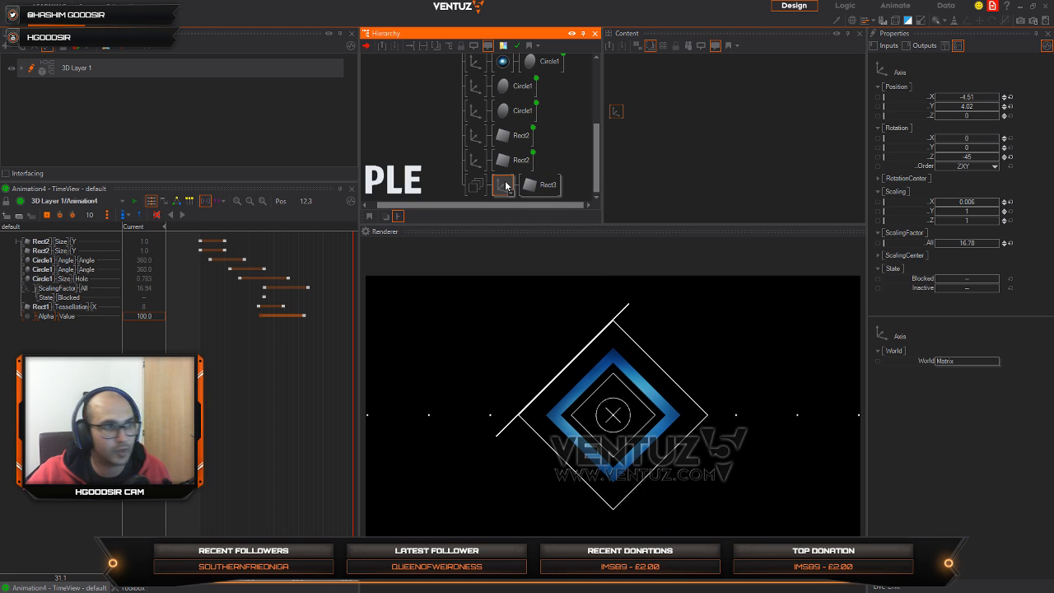
pyautogui.click(505, 198)
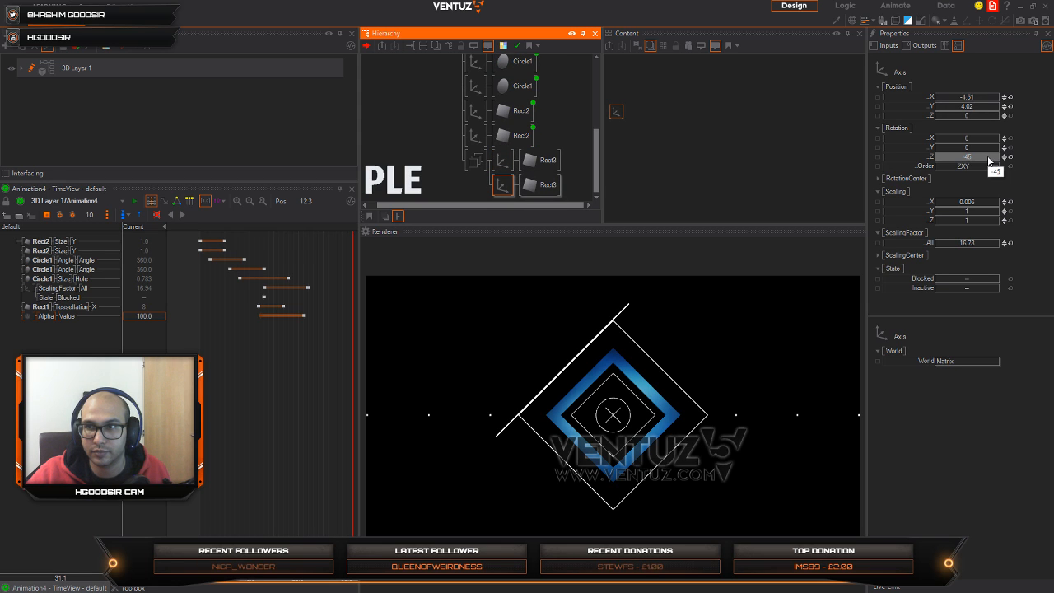
pyautogui.click(979, 96)
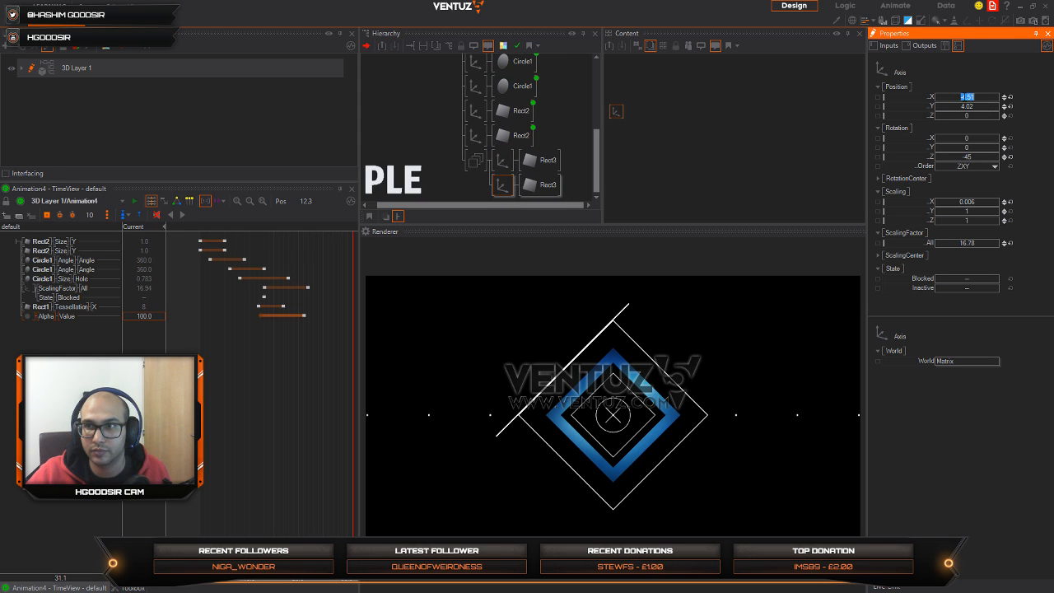
pyautogui.click(966, 107)
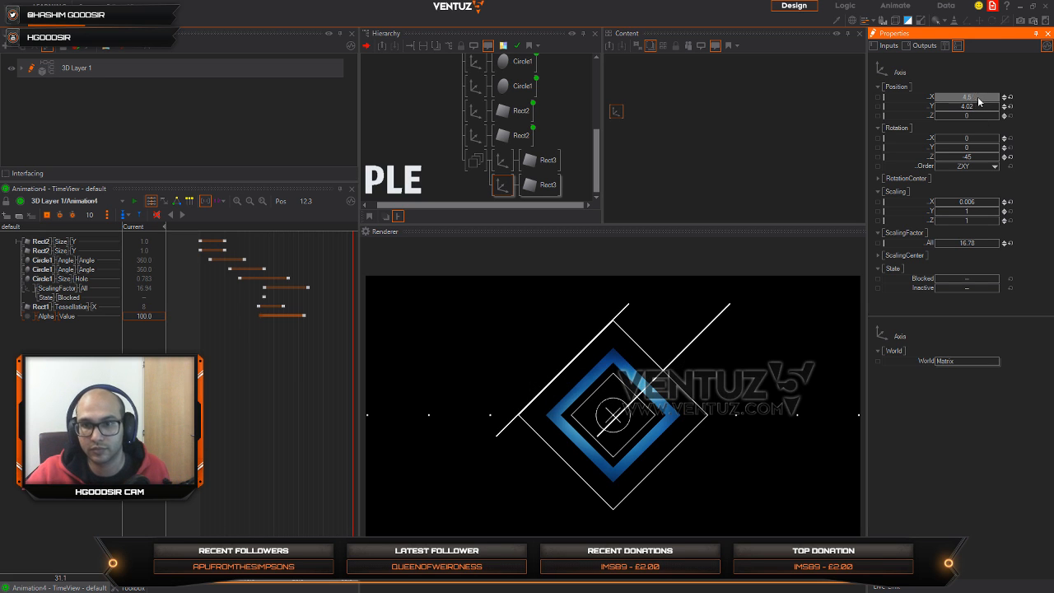
pyautogui.moveTo(980, 102)
pyautogui.mouseDown()
pyautogui.moveTo(1044, 104)
pyautogui.moveTo(937, 114)
pyautogui.moveTo(965, 108)
pyautogui.moveTo(936, 105)
pyautogui.moveTo(940, 115)
pyautogui.moveTo(958, 104)
pyautogui.moveTo(976, 112)
pyautogui.moveTo(953, 104)
pyautogui.moveTo(974, 102)
pyautogui.moveTo(965, 98)
pyautogui.mouseUp()
# Step: Duplicate the lower-right line branch, then set the copy's Axis rotation Z to 45 and its position X to -3.781
pyautogui.click(494, 191)
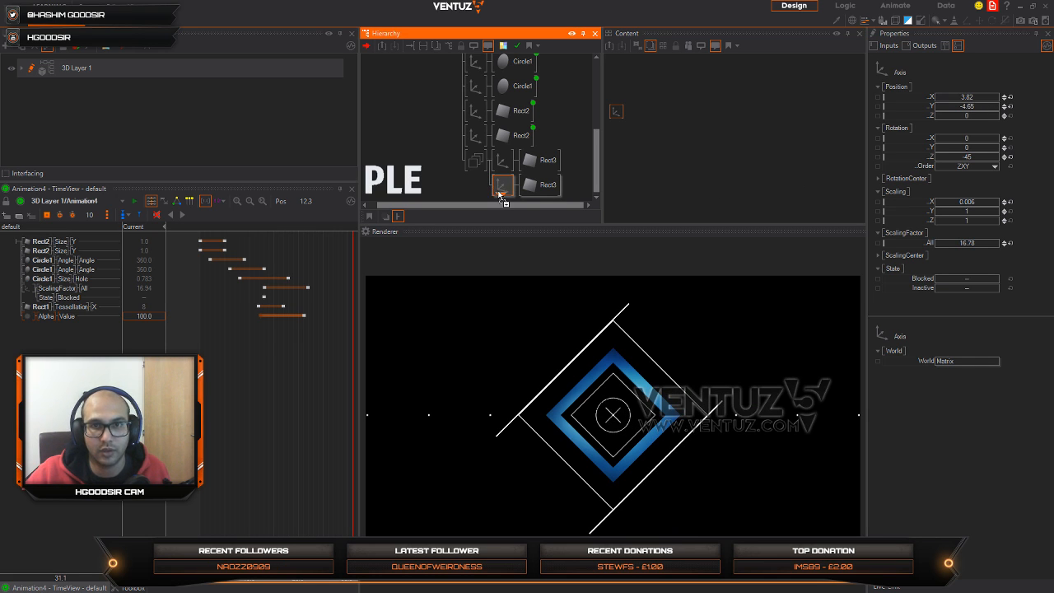
pyautogui.scroll(-1, 503, 196)
pyautogui.click(501, 181)
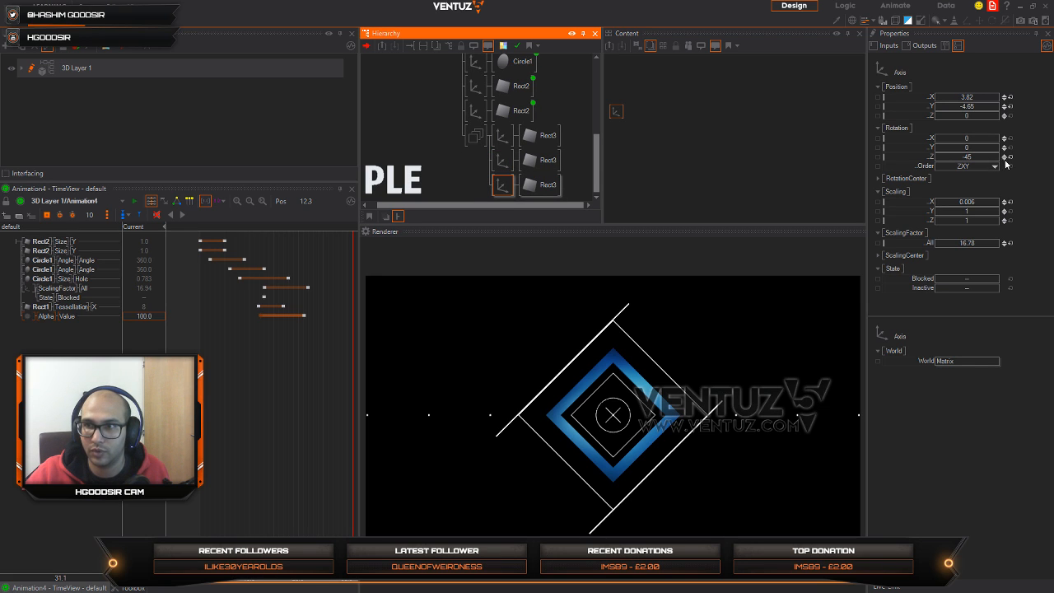
pyautogui.click(1011, 157)
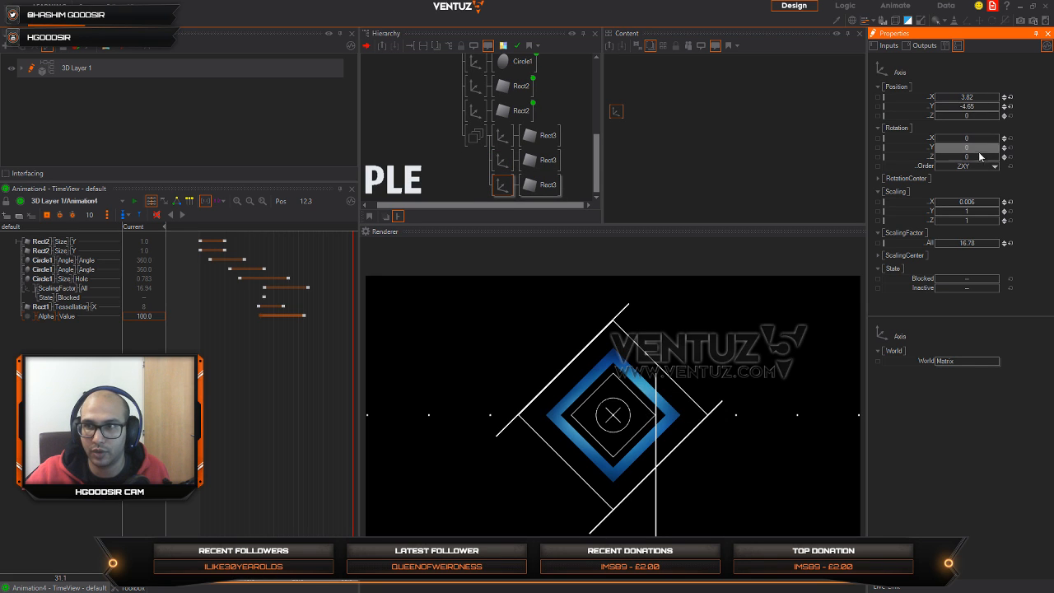
pyautogui.moveTo(972, 161); pyautogui.dragTo(986, 154)
pyautogui.write('45')
pyautogui.press('Return')
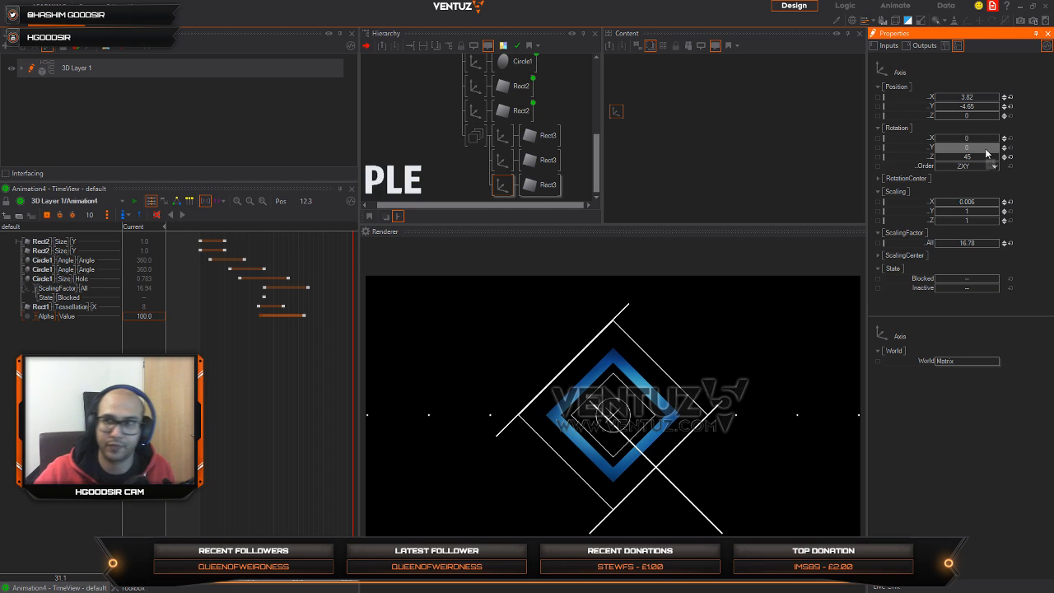
pyautogui.moveTo(977, 101); pyautogui.dragTo(942, 99)
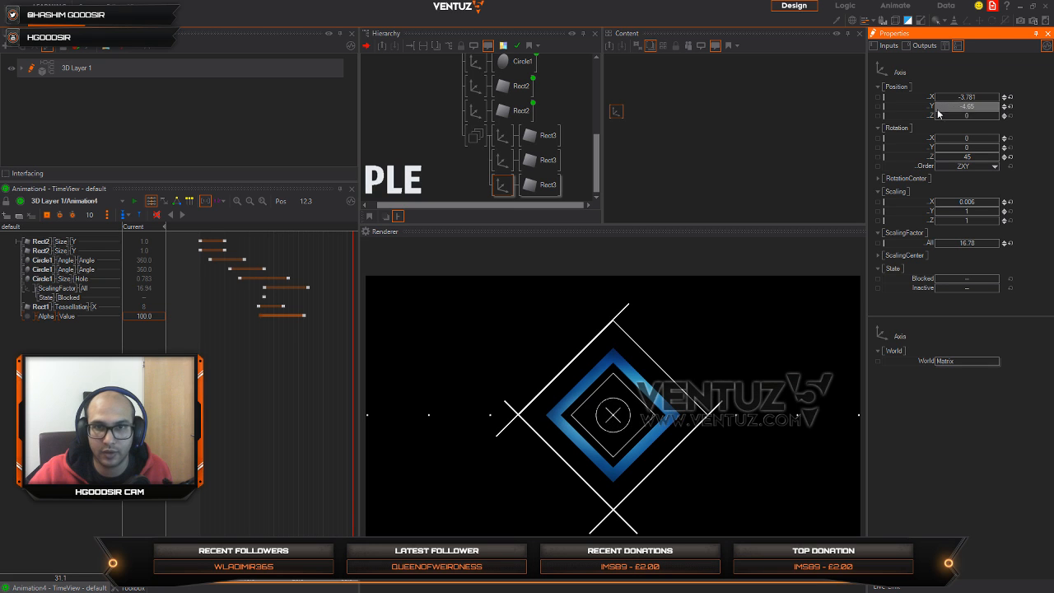
# Step: Duplicate the lower-left line branch and move the copy onto the outer diamond's upper-right edge
pyautogui.click(504, 189)
pyautogui.keyDown('ctrl'); pyautogui.moveTo(504, 195); pyautogui.dragTo(505, 195); pyautogui.keyUp('ctrl')
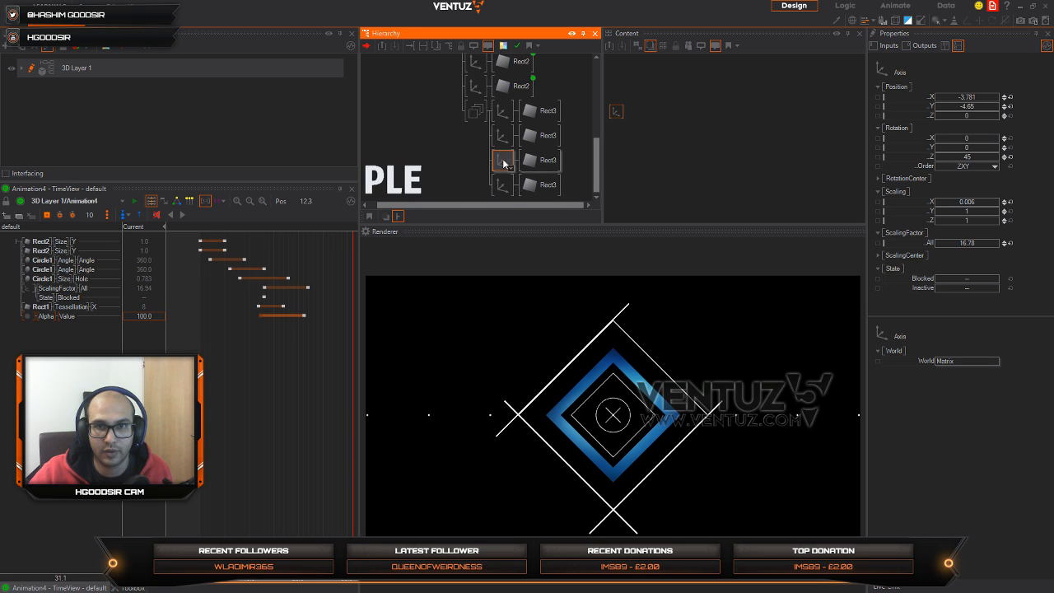
pyautogui.click(504, 186)
pyautogui.moveTo(972, 107); pyautogui.dragTo(936, 103)
# Step: Shorten the upper-right line's Rect3 to size Y 0.728 and set its Axis position to X 4.203, Y 4.193
pyautogui.click(544, 192)
pyautogui.click(1010, 97)
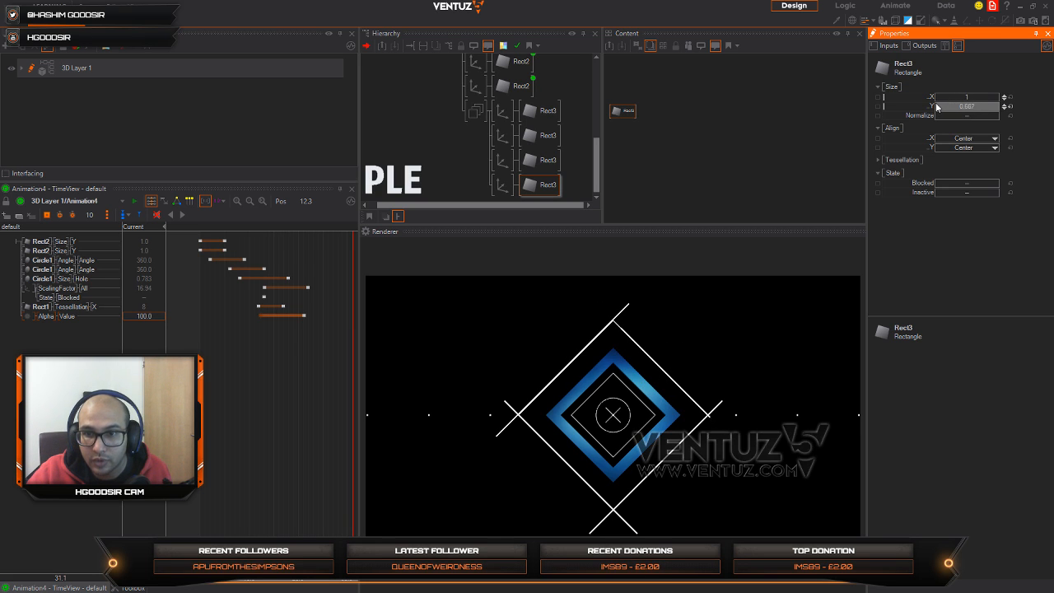
pyautogui.click(502, 184)
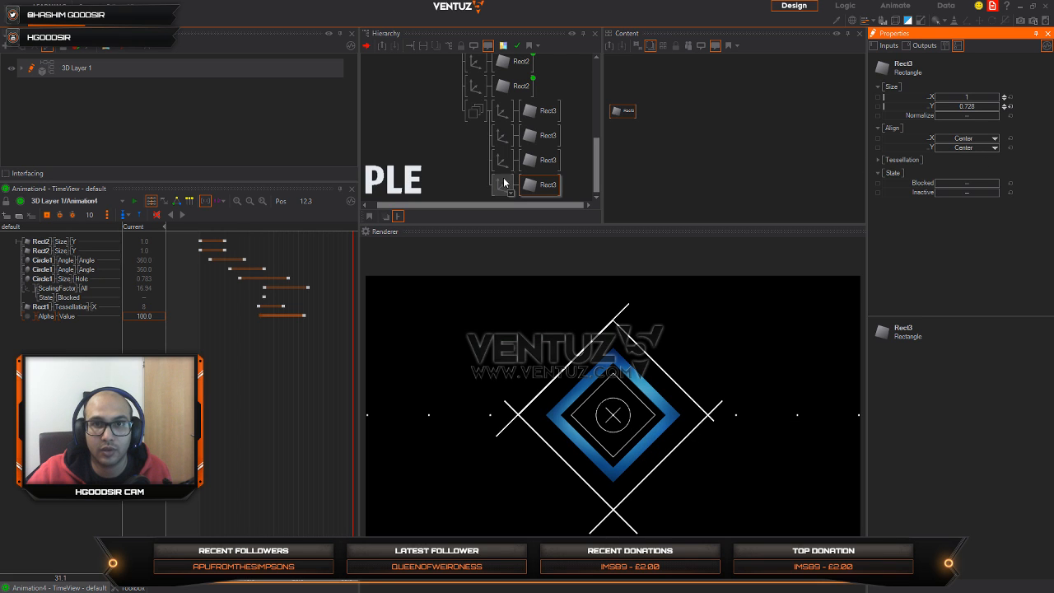
pyautogui.moveTo(973, 108); pyautogui.dragTo(950, 97)
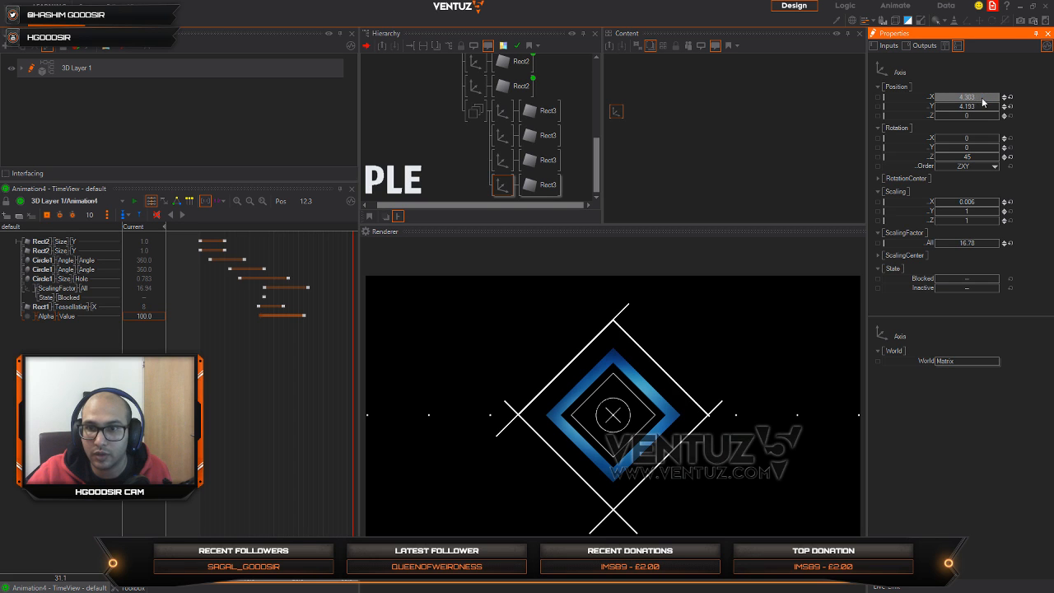
pyautogui.moveTo(978, 102); pyautogui.dragTo(980, 114)
pyautogui.moveTo(981, 109); pyautogui.dragTo(979, 111)
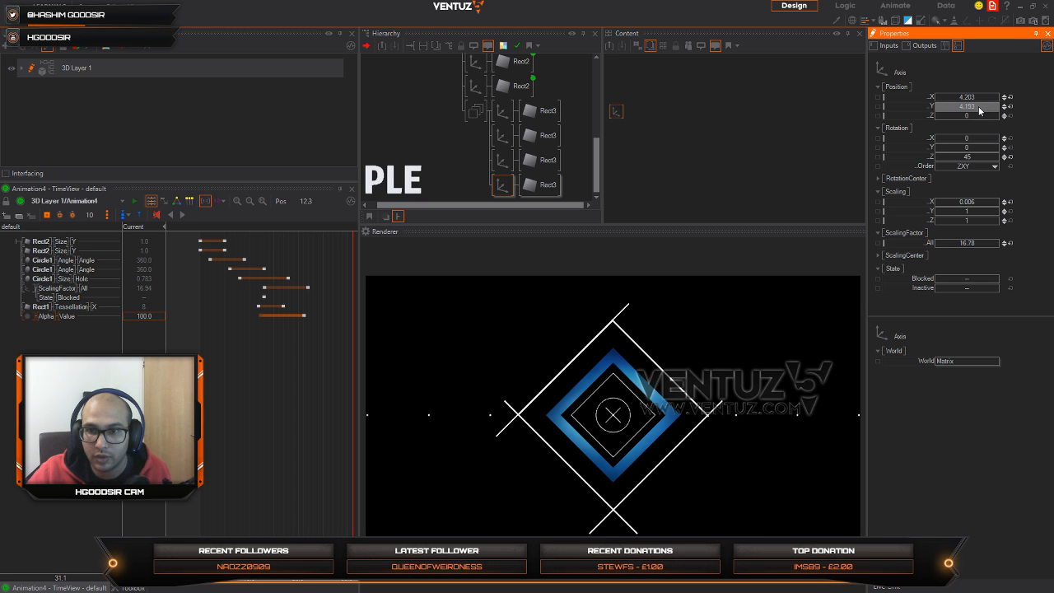
# Step: Shorten the lower-left line's Rect3 to size Y 0.723 and set its Axis position to X -4.081, Y -4.35
pyautogui.click(503, 161)
pyautogui.click(542, 160)
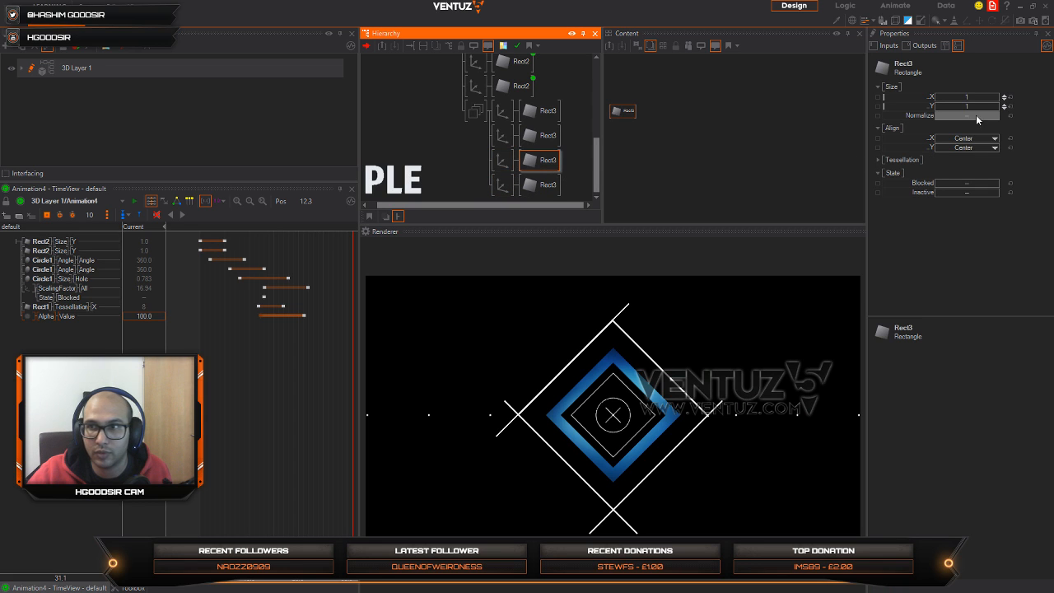
pyautogui.moveTo(957, 107); pyautogui.dragTo(967, 107)
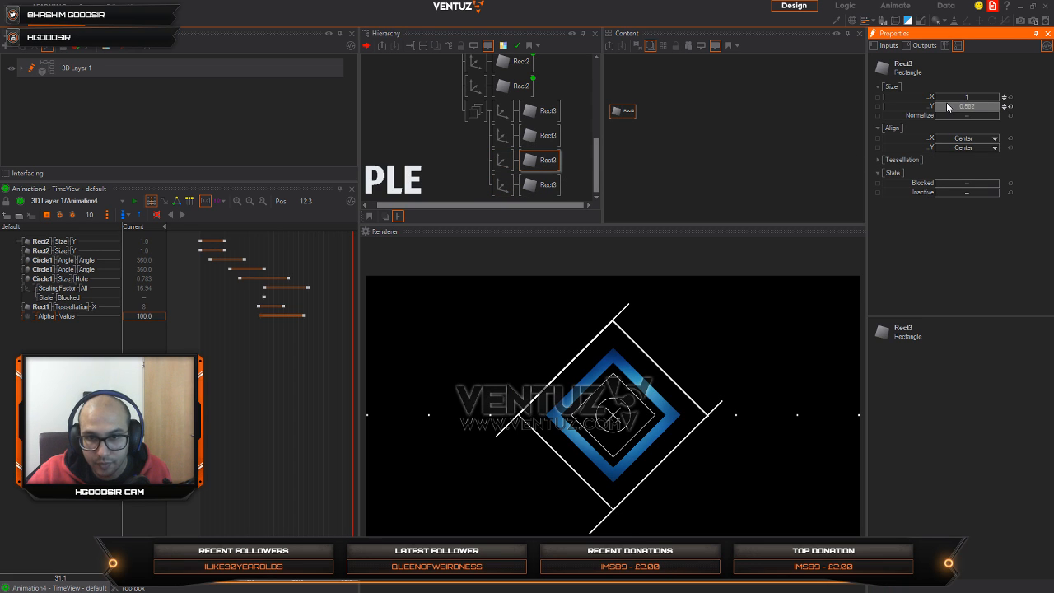
pyautogui.click(510, 163)
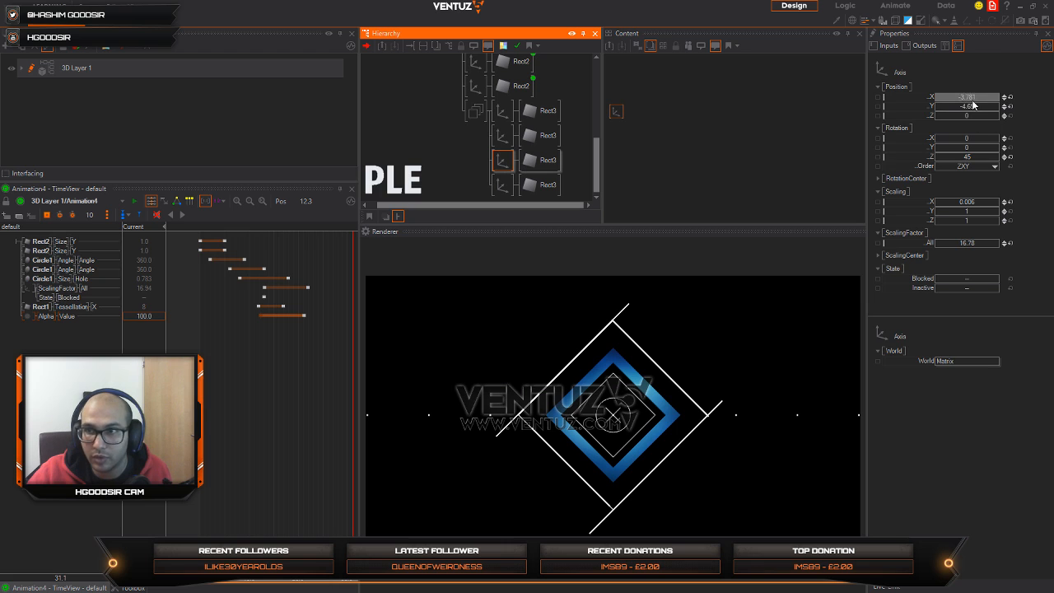
pyautogui.moveTo(974, 106); pyautogui.dragTo(1001, 111)
pyautogui.click(543, 159)
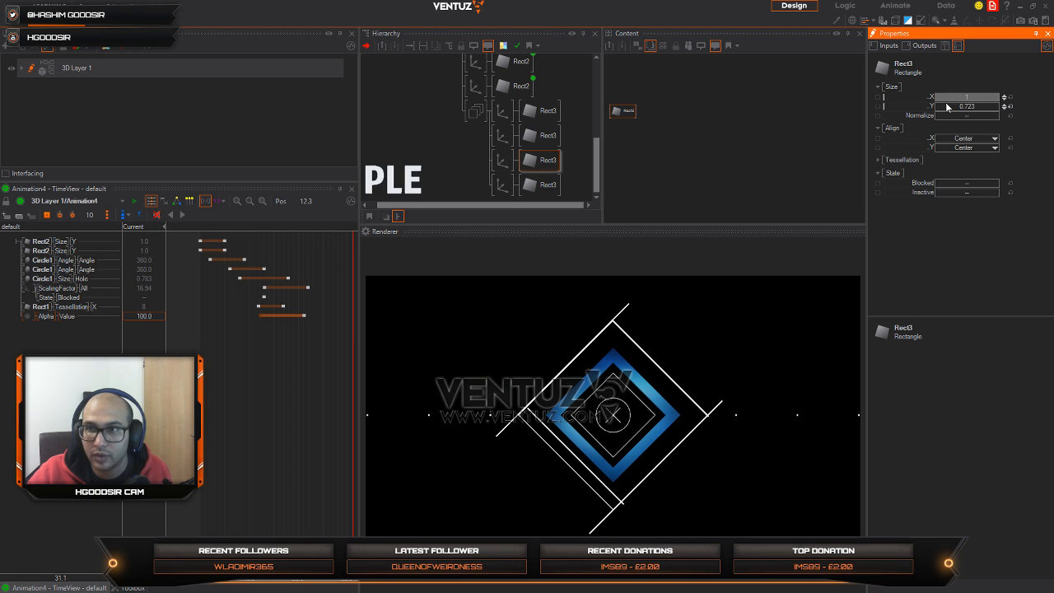
pyautogui.click(502, 160)
pyautogui.click(972, 97)
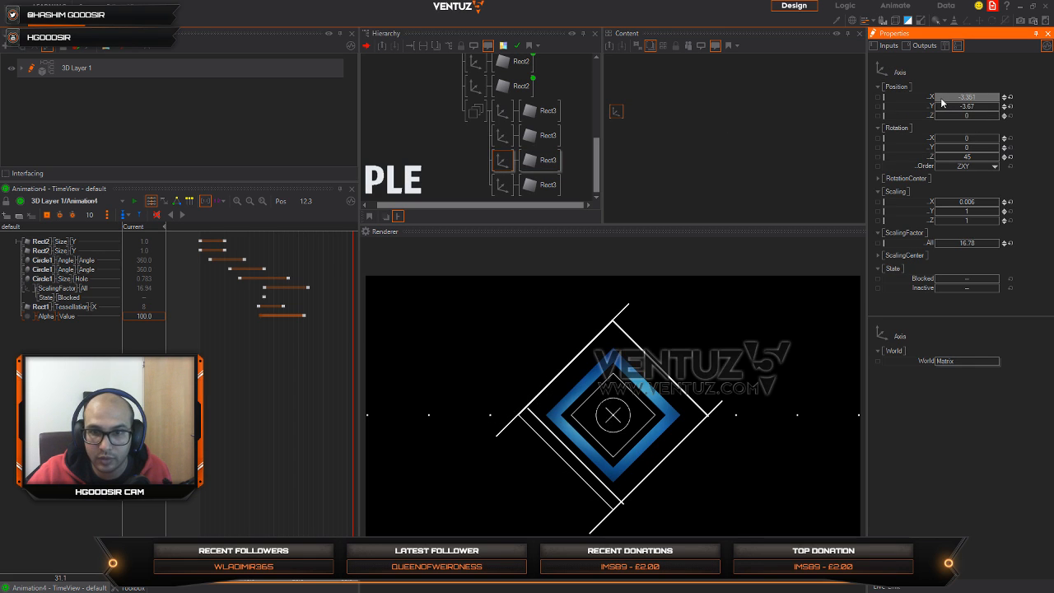
pyautogui.moveTo(972, 98); pyautogui.dragTo(949, 99)
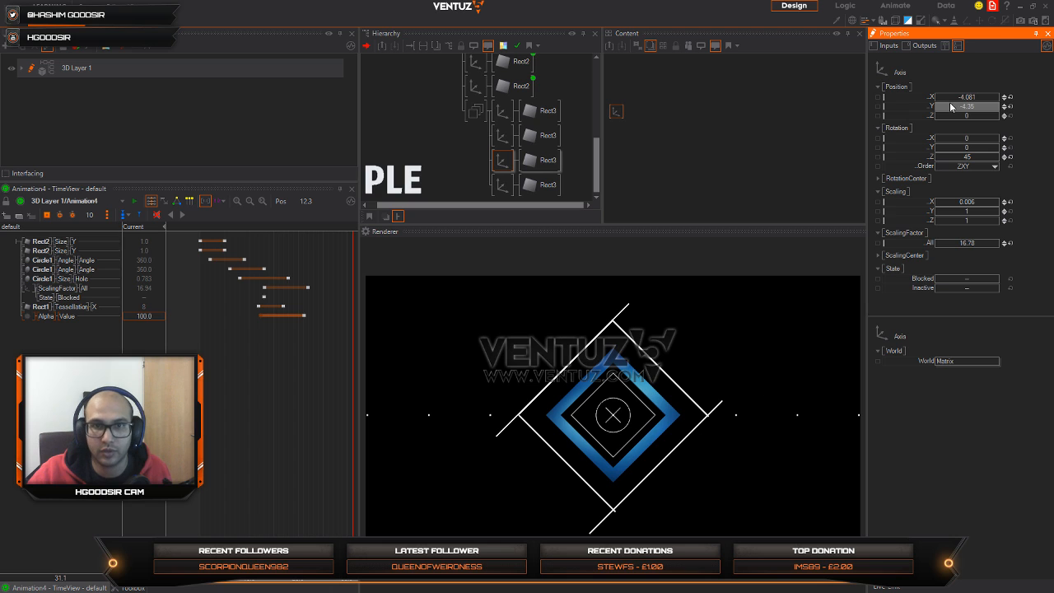
# Step: Shorten the lower-right line's Rect3 to size Y 0.696 and set its Axis position to X 4.26, Y -4.22
pyautogui.click(506, 137)
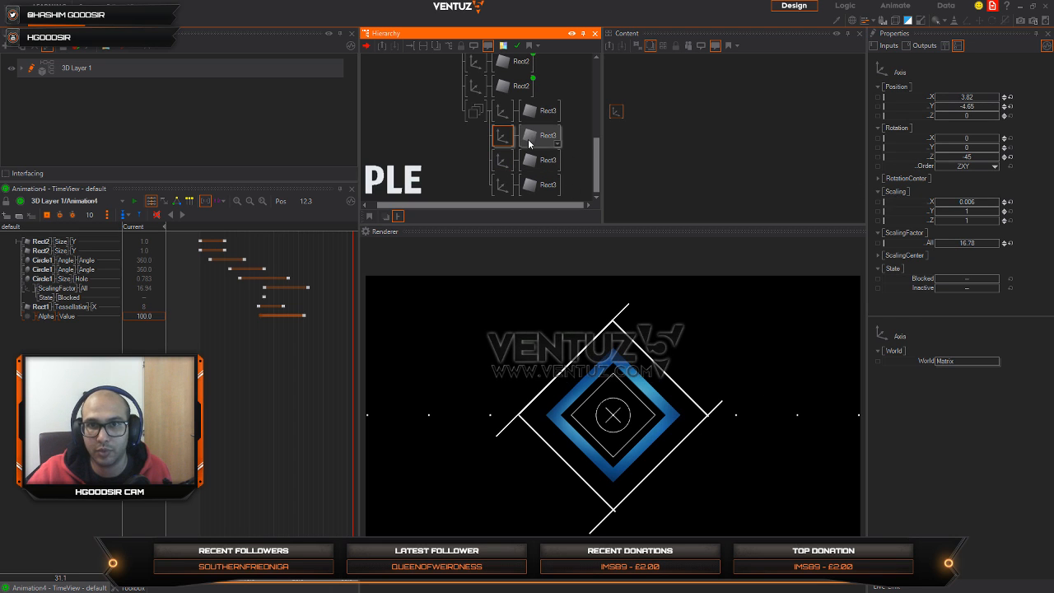
pyautogui.click(532, 142)
pyautogui.moveTo(968, 108); pyautogui.dragTo(959, 111)
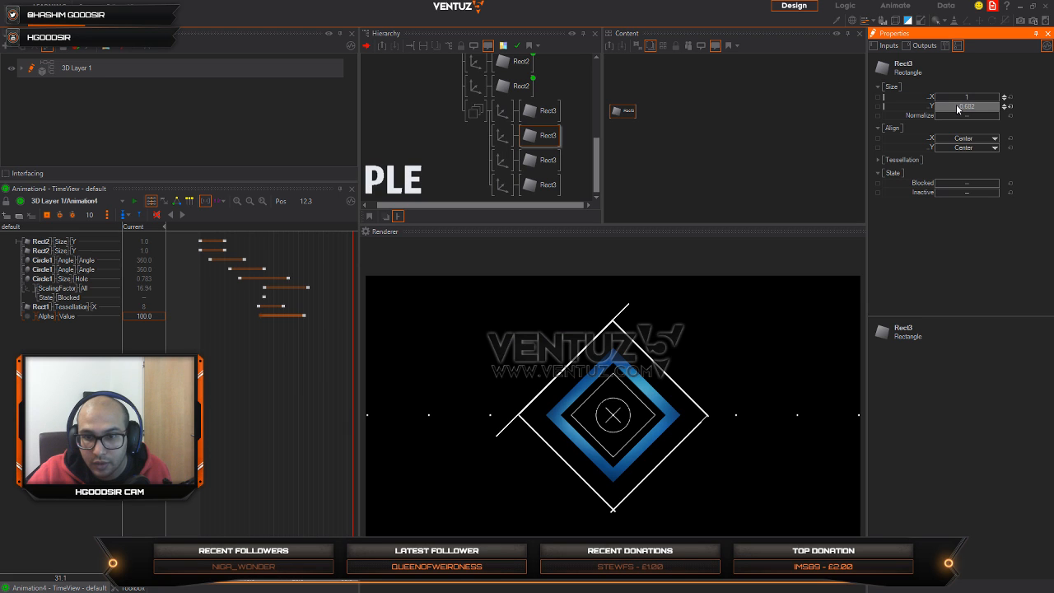
pyautogui.click(503, 136)
pyautogui.click(980, 98)
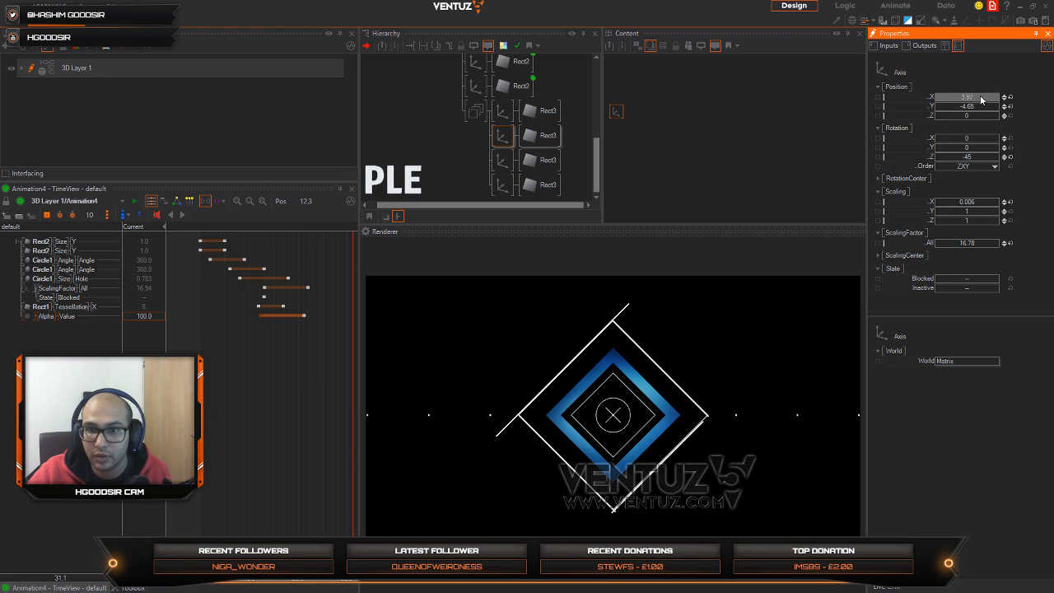
pyautogui.moveTo(985, 106)
pyautogui.mouseDown()
pyautogui.moveTo(1000, 106)
pyautogui.moveTo(985, 97)
pyautogui.mouseUp()
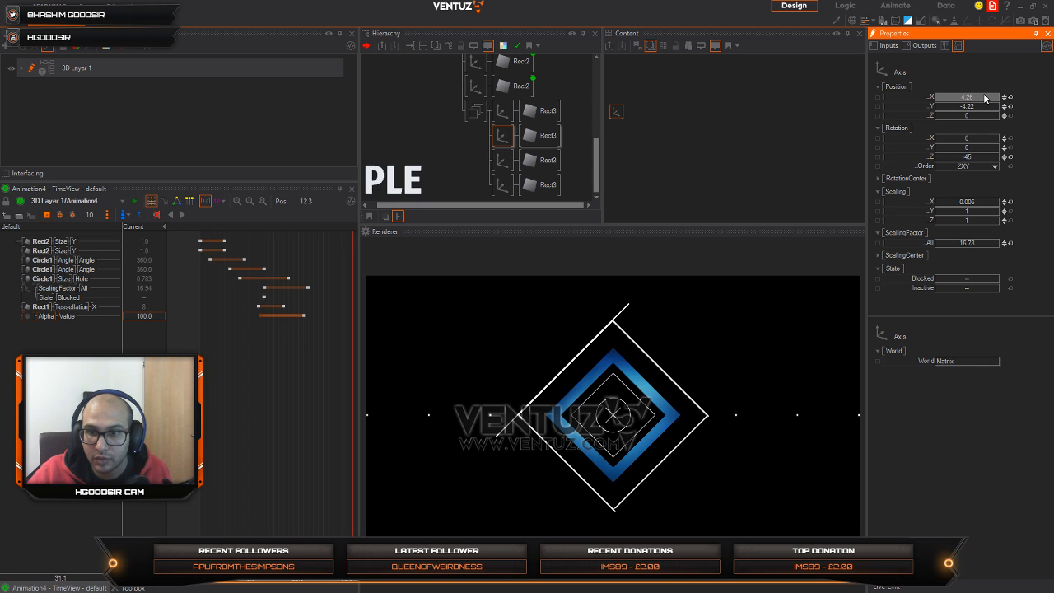
pyautogui.click(539, 135)
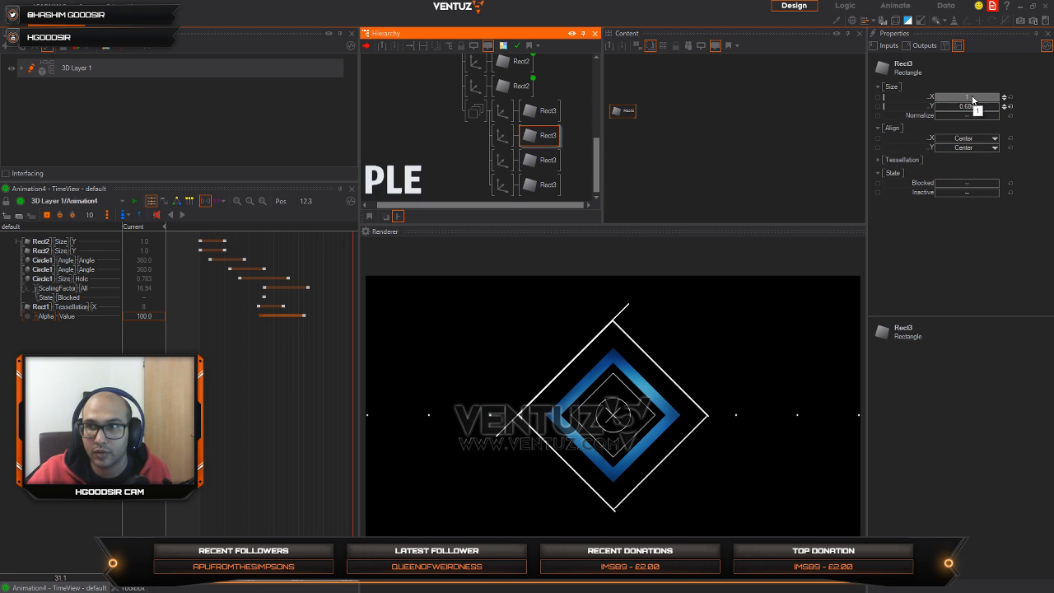
pyautogui.moveTo(971, 108); pyautogui.dragTo(973, 112)
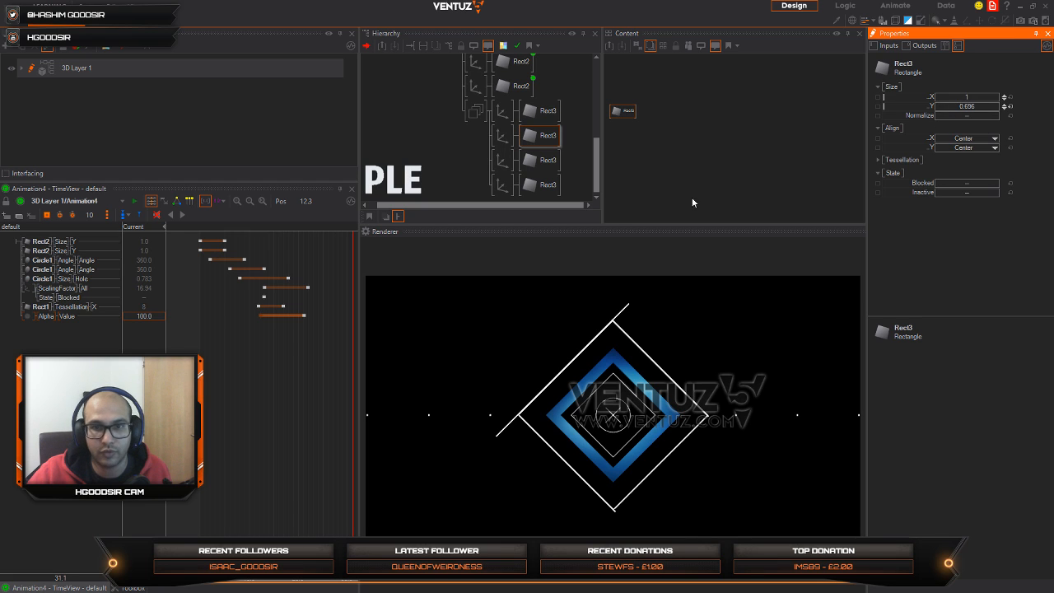
# Step: Shorten the upper-left line's Rect3 to size Y 0.715 and set its Axis position to X -4.206, Y 4.171
pyautogui.click(537, 110)
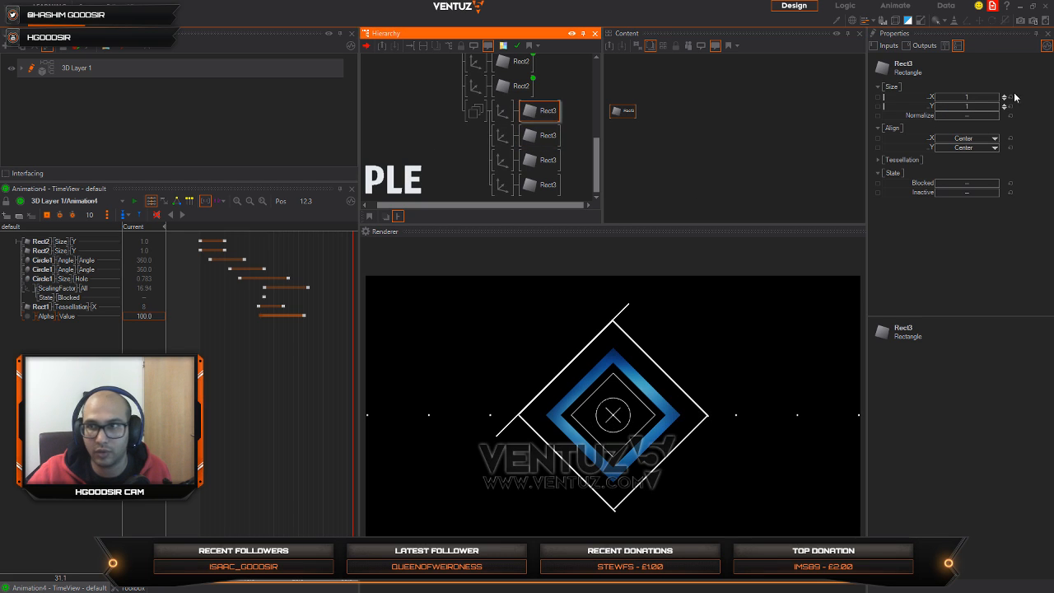
pyautogui.click(975, 108)
pyautogui.moveTo(976, 108); pyautogui.dragTo(965, 108)
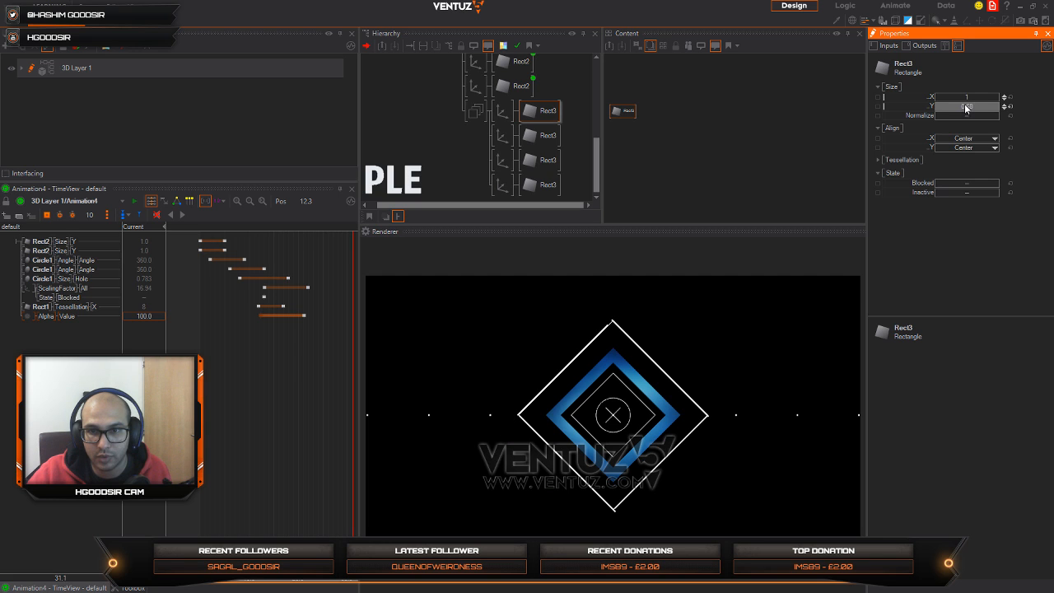
pyautogui.click(503, 110)
pyautogui.moveTo(1001, 97)
pyautogui.mouseDown()
pyautogui.moveTo(982, 97)
pyautogui.moveTo(991, 108)
pyautogui.moveTo(1000, 97)
pyautogui.mouseUp()
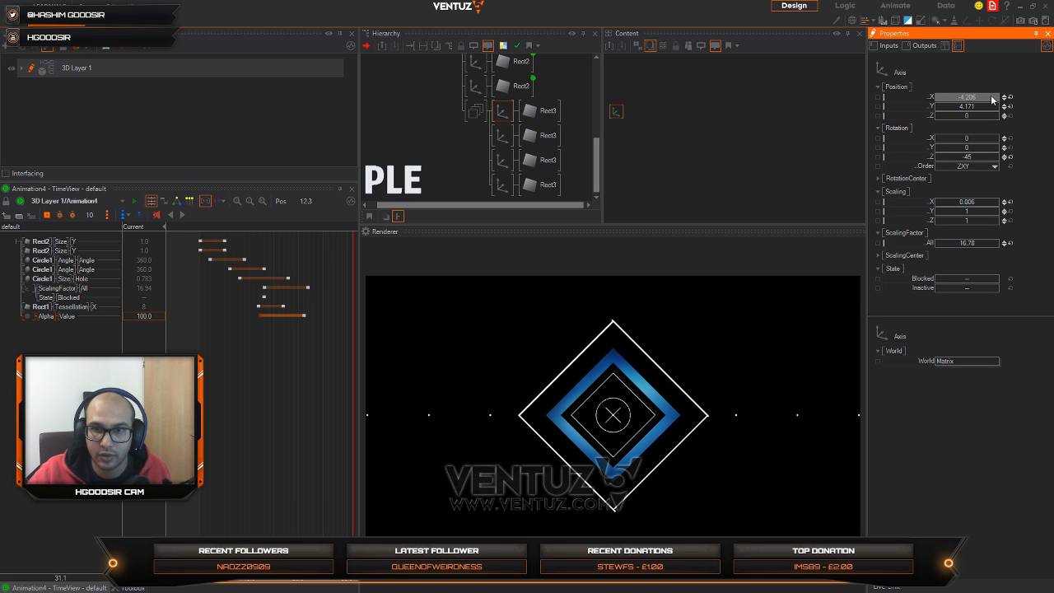
# Step: Insert an Axis between the Group and the four line branches and set its ScalingFactor All to 1.255
pyautogui.doubleClick(482, 151)
pyautogui.write('ax')
pyautogui.click(496, 178)
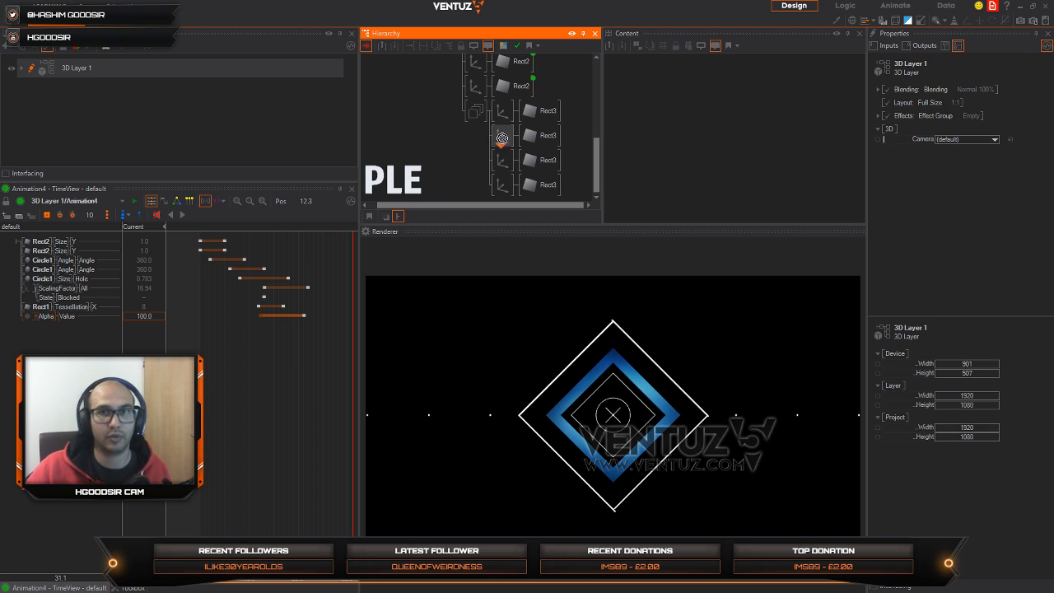
pyautogui.click(495, 113)
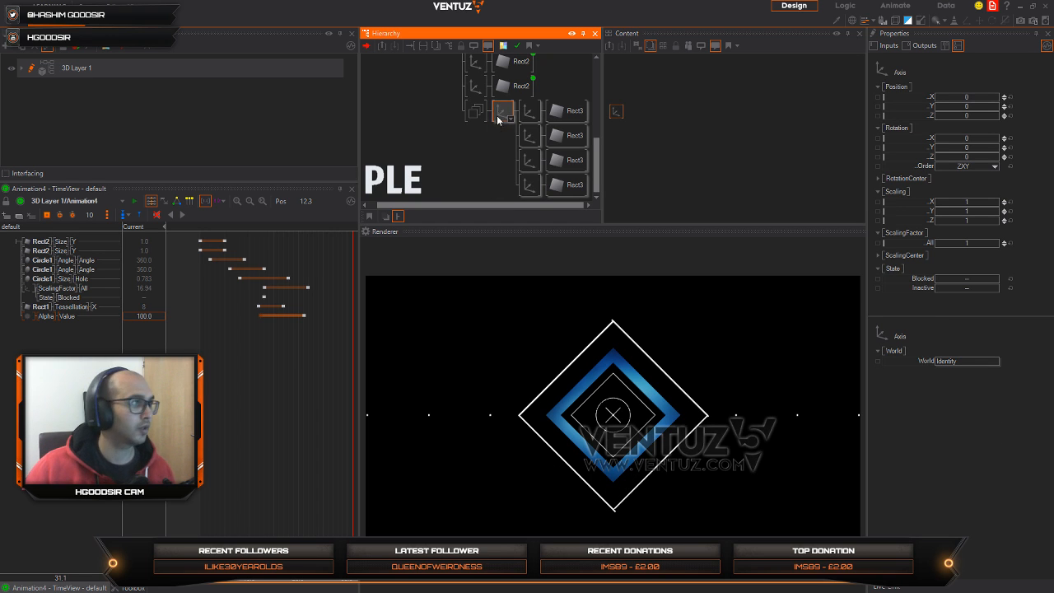
pyautogui.moveTo(973, 244)
pyautogui.mouseDown()
pyautogui.moveTo(984, 244)
pyautogui.moveTo(967, 243)
pyautogui.mouseUp()
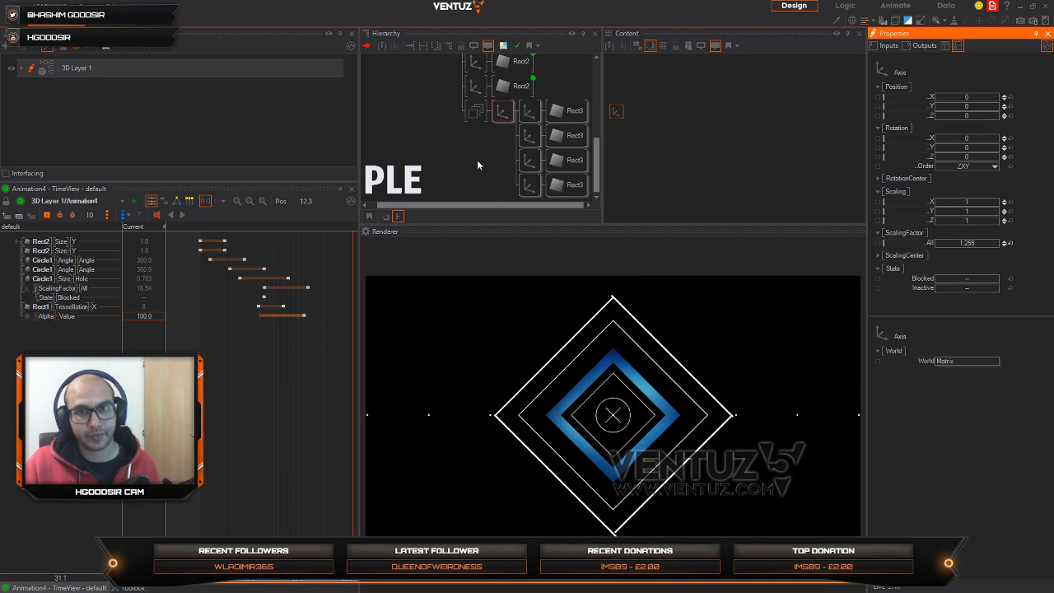
# Step: Delete the Rect3 nodes from the second, third and fourth line branches, keeping only the first branch's Rect3
pyautogui.click(527, 111)
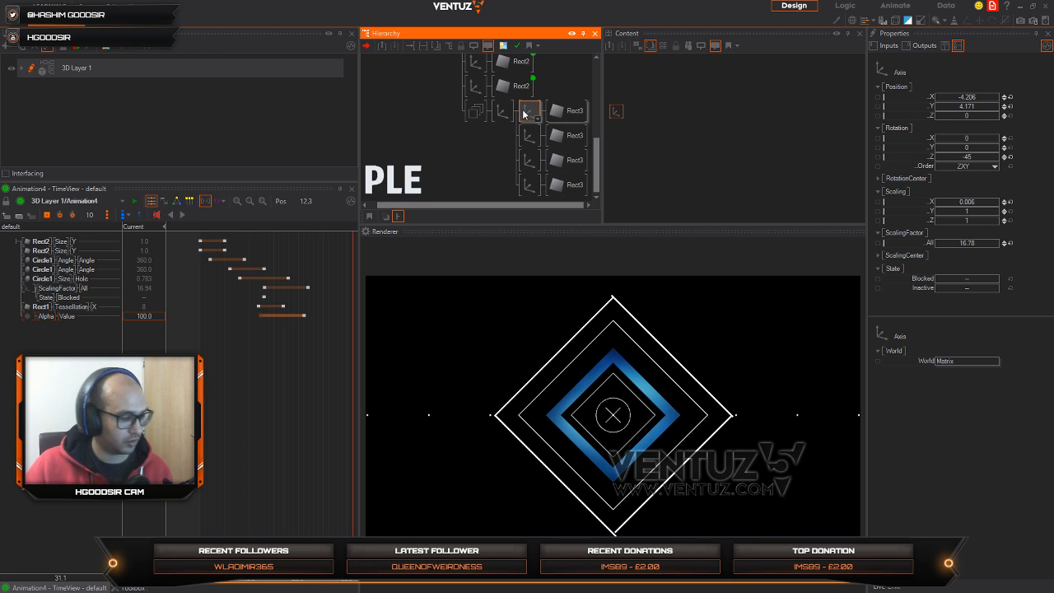
pyautogui.click(531, 136)
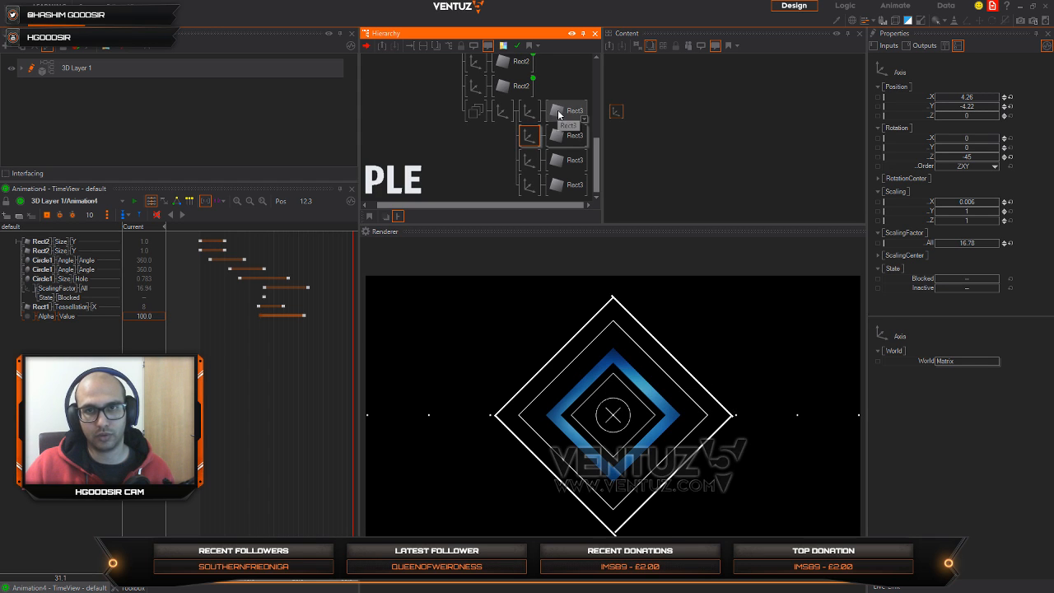
pyautogui.click(564, 135)
pyautogui.keyDown('ctrl'); pyautogui.click(565, 160); pyautogui.keyUp('ctrl')
pyautogui.keyDown('ctrl'); pyautogui.click(565, 184); pyautogui.keyUp('ctrl')
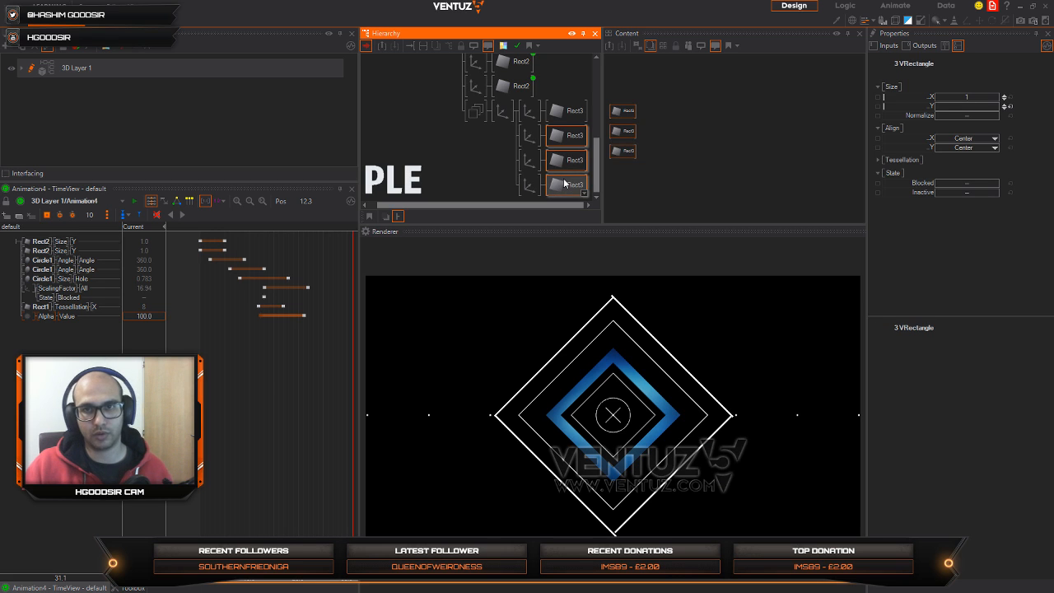
# Step: Link the first branch's Rect3 under the other three line Axes so that all four lines share one rectangle
pyautogui.moveTo(565, 183); pyautogui.dragTo(559, 142, button='right')
pyautogui.click(563, 157)
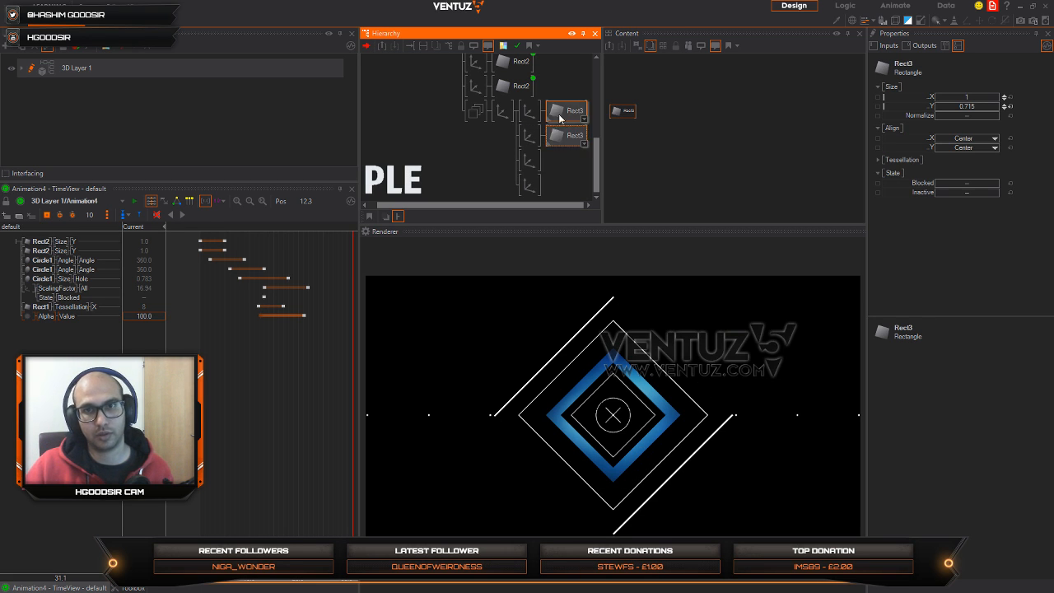
pyautogui.moveTo(558, 139); pyautogui.dragTo(541, 189, button='right')
pyautogui.click(566, 176)
pyautogui.click(566, 205)
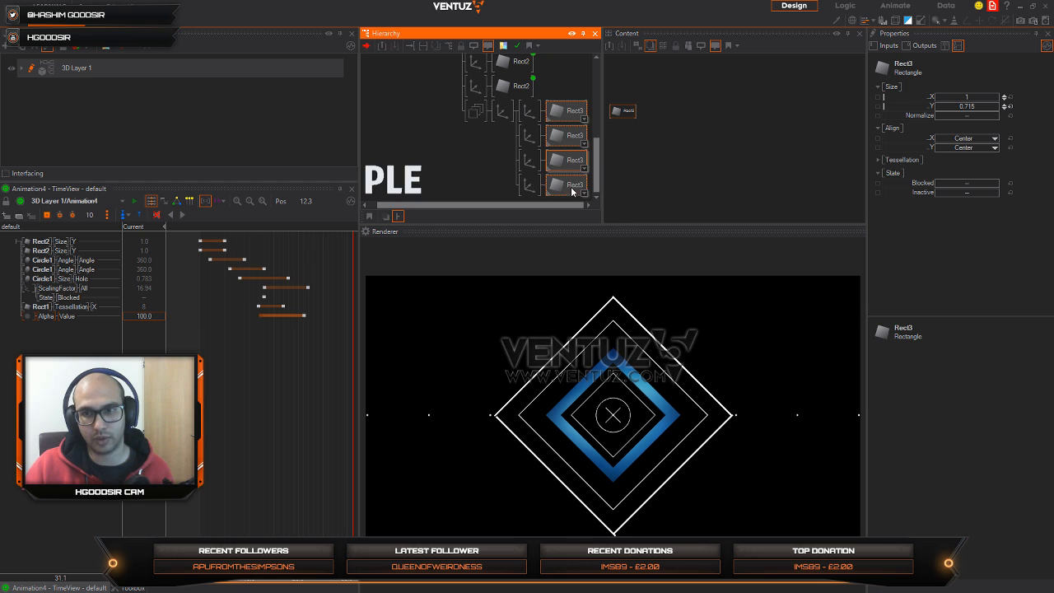
# Step: Set the fourth line's Axis position to X 4.262, Y 4.195, and realign the third line's Axis with X -4.232
pyautogui.click(530, 184)
pyautogui.moveTo(967, 98)
pyautogui.mouseDown()
pyautogui.moveTo(952, 105)
pyautogui.moveTo(995, 99)
pyautogui.moveTo(972, 107)
pyautogui.mouseUp()
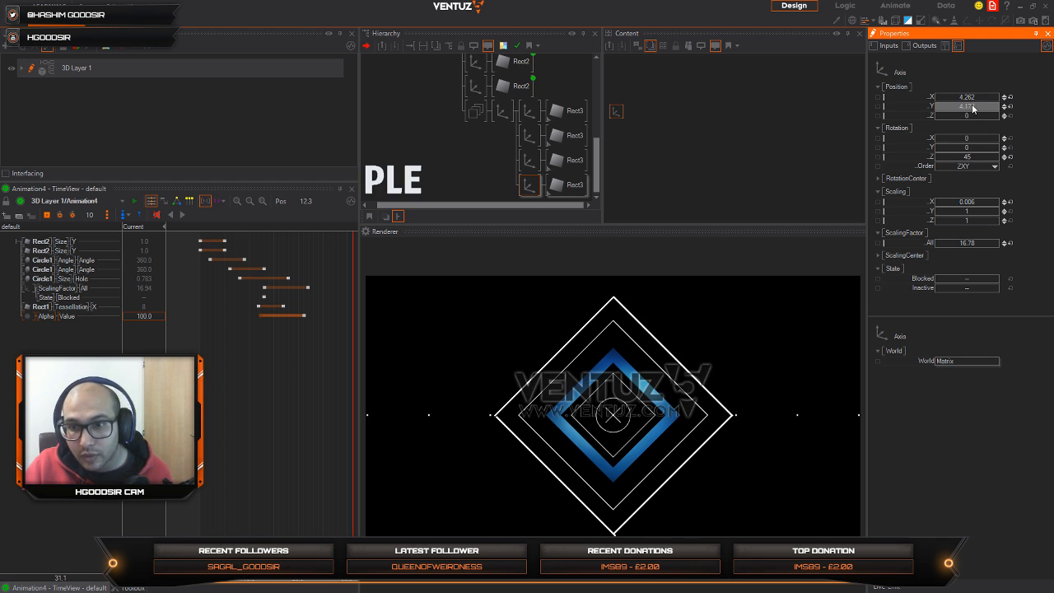
pyautogui.click(529, 160)
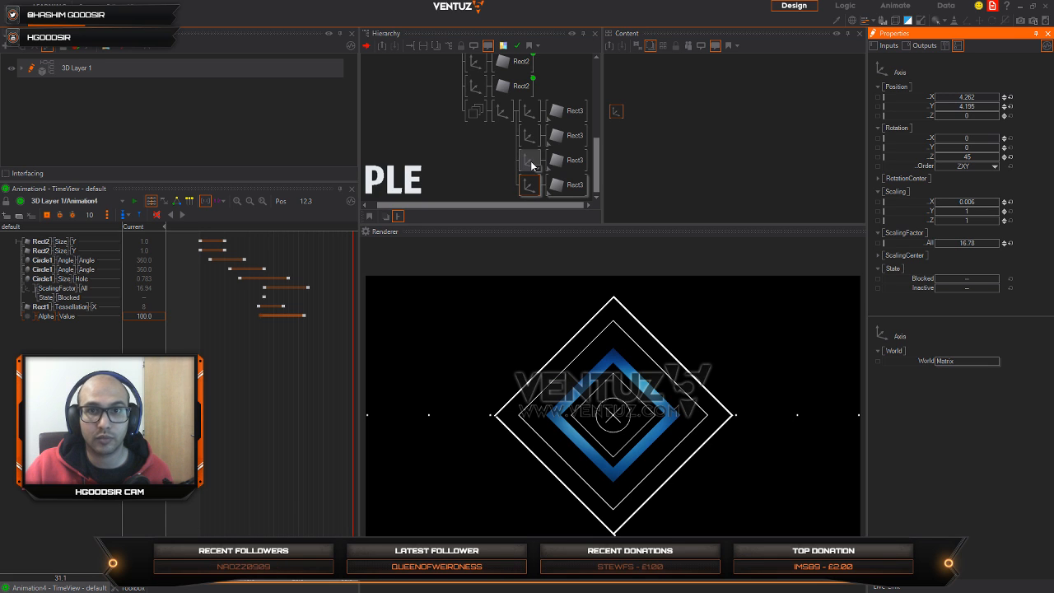
pyautogui.click(936, 108)
pyautogui.moveTo(936, 106)
pyautogui.mouseDown()
pyautogui.moveTo(1000, 96)
pyautogui.moveTo(974, 112)
pyautogui.moveTo(987, 114)
pyautogui.moveTo(953, 103)
pyautogui.mouseUp()
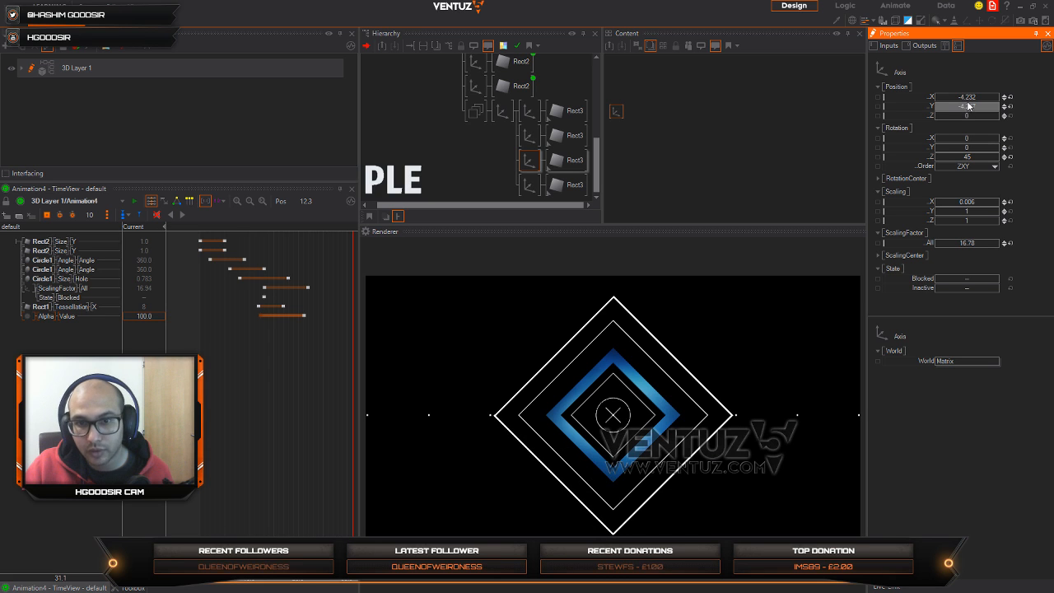
# Step: Shorten all four diagonal lines by setting the shared Rect3's size Y to 0.341
pyautogui.click(569, 110)
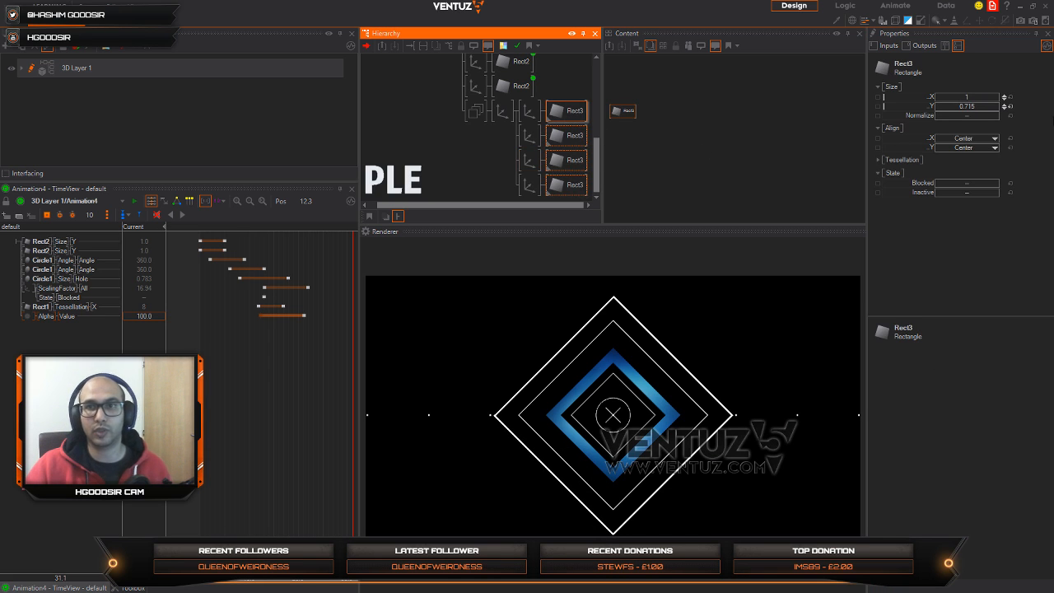
pyautogui.moveTo(943, 103); pyautogui.dragTo(967, 113)
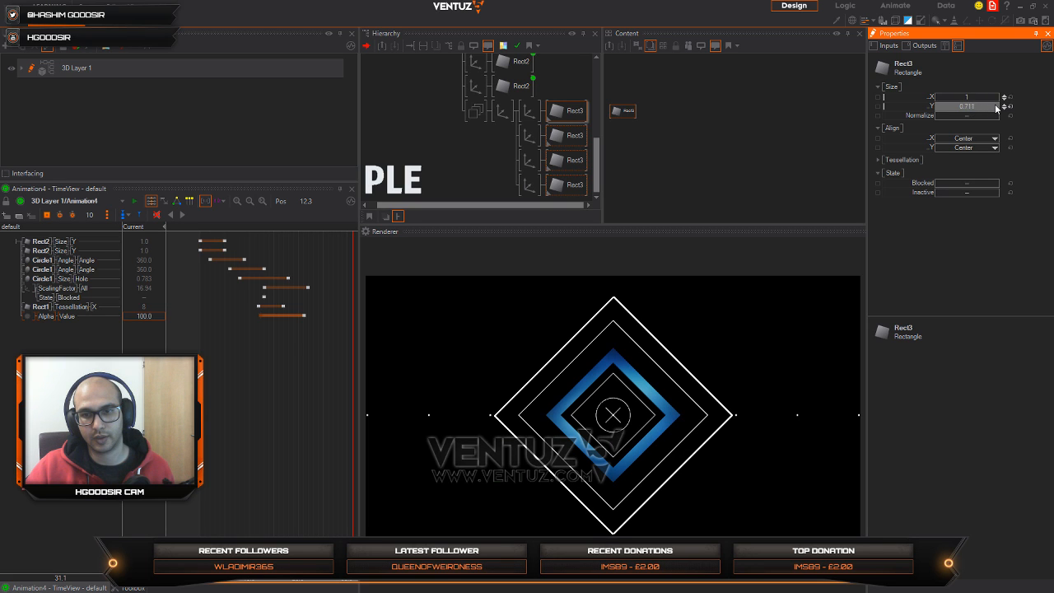
pyautogui.moveTo(996, 108); pyautogui.dragTo(937, 112)
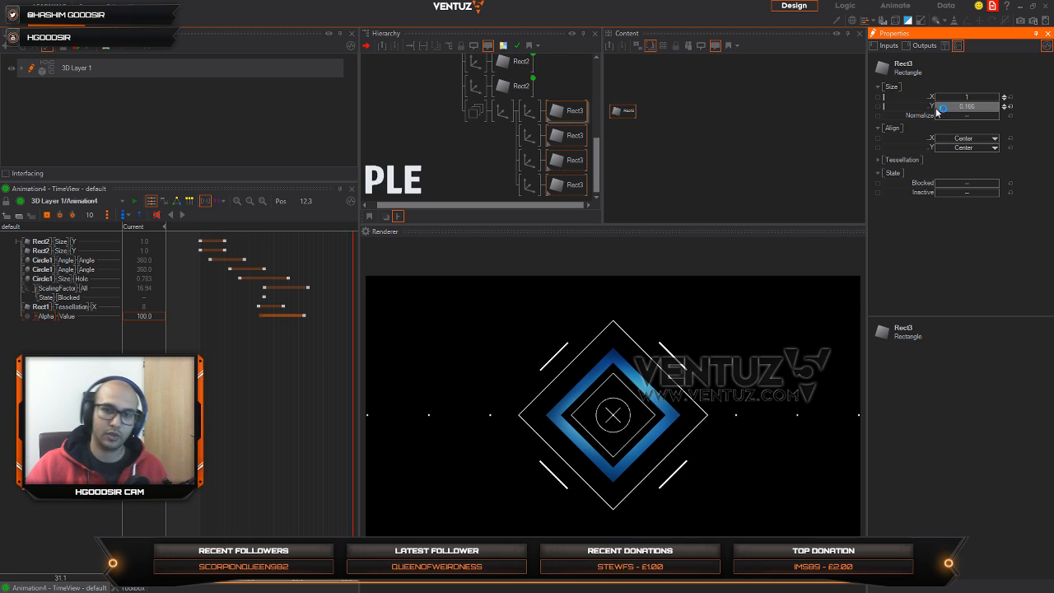
# Step: Duplicate the Group holding the four diagonal lines and block the duplicate
pyautogui.click(504, 125)
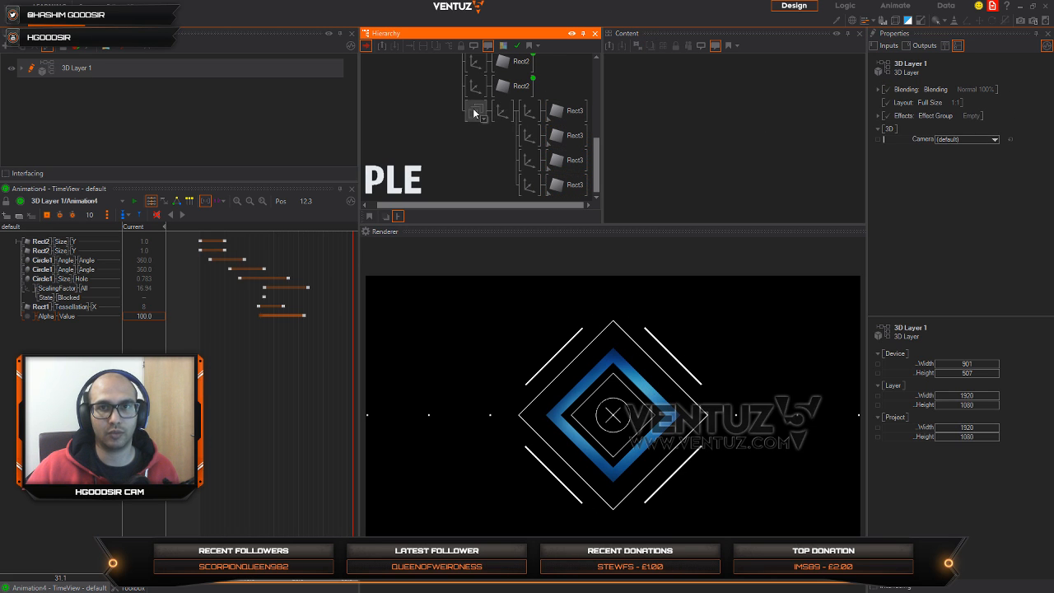
pyautogui.click(473, 112)
pyautogui.click(483, 118)
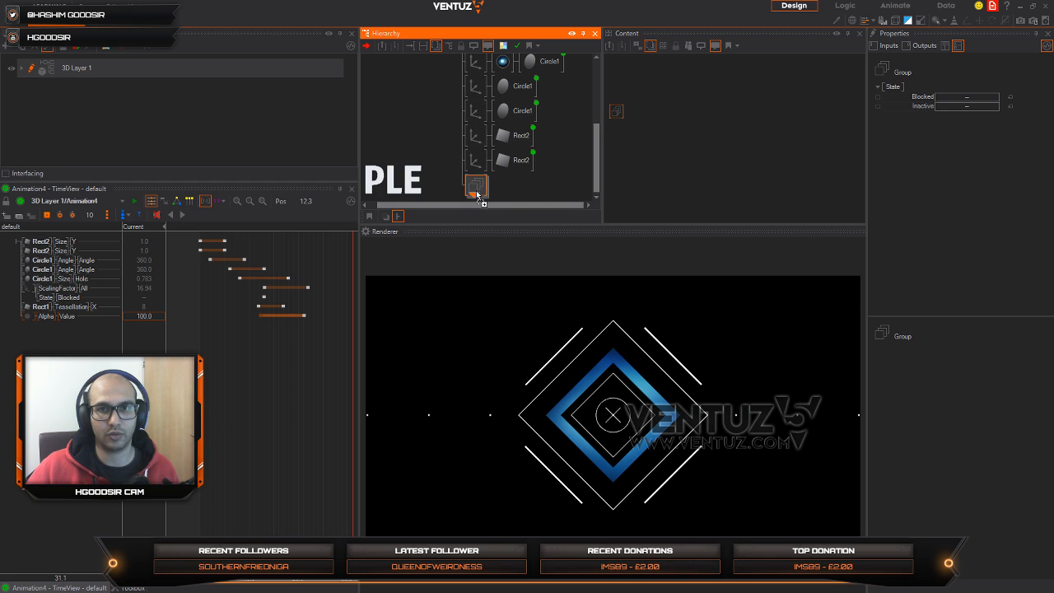
pyautogui.click(478, 194)
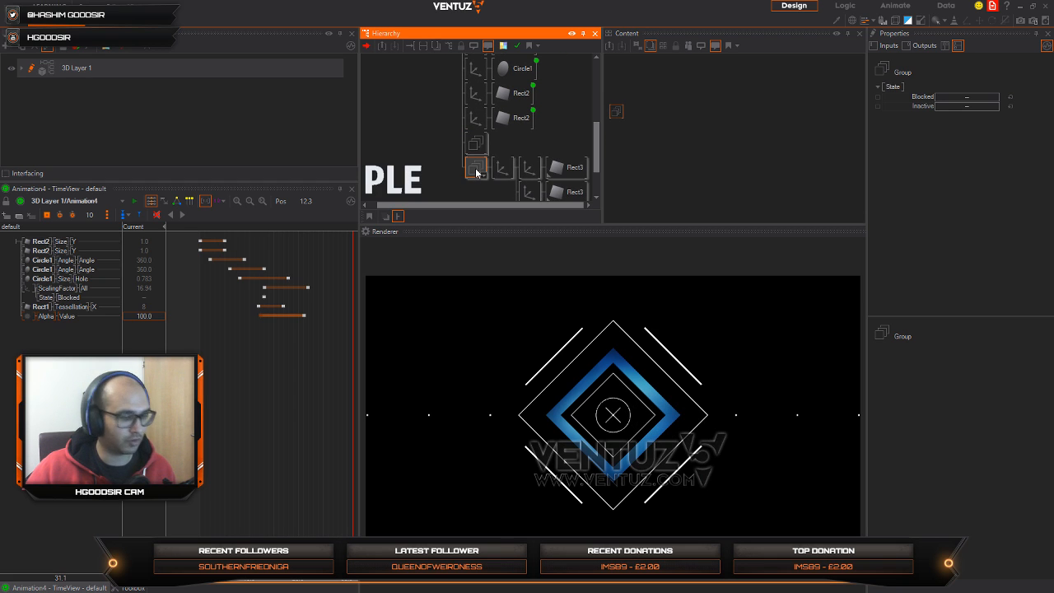
pyautogui.click(476, 169)
pyautogui.click(475, 164)
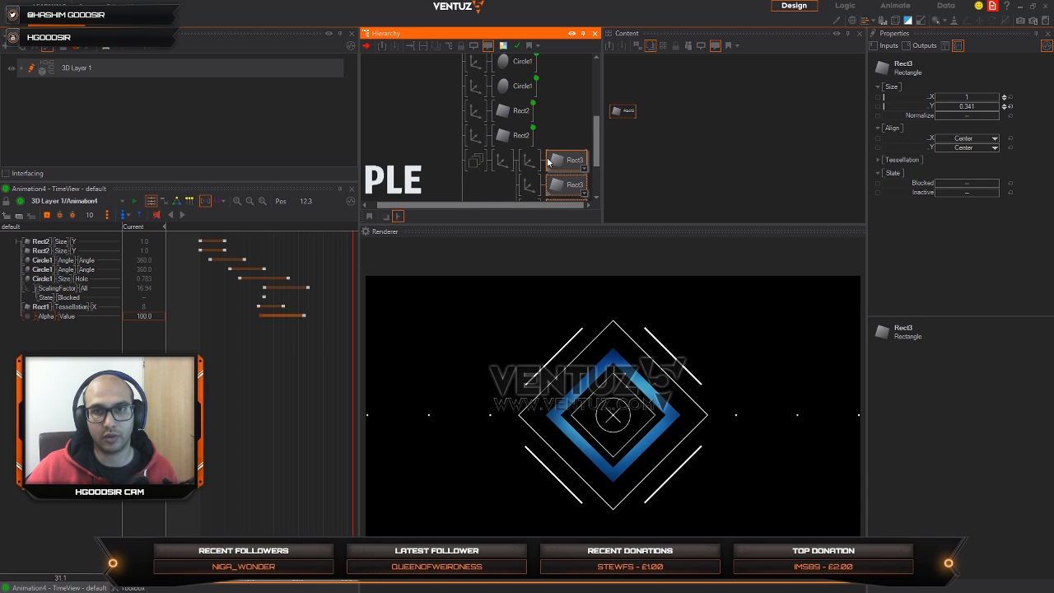
# Step: Bind the first line group's Rect3 size Y to the Animation4 keyframe animation
pyautogui.middleClick(501, 160)
pyautogui.click(518, 138)
pyautogui.moveTo(632, 112); pyautogui.dragTo(689, 170)
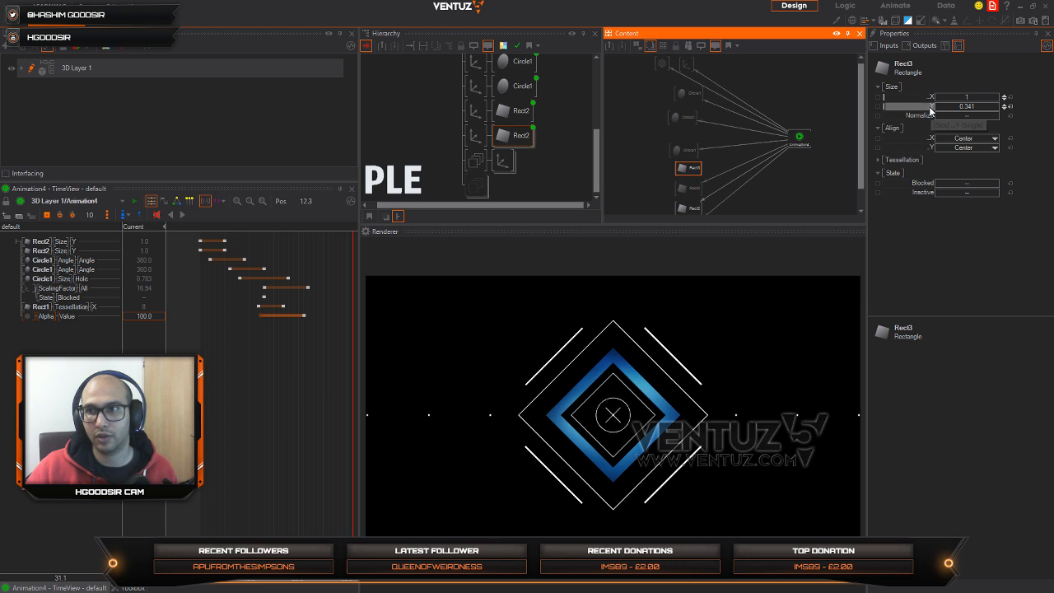
pyautogui.moveTo(930, 107); pyautogui.dragTo(801, 139)
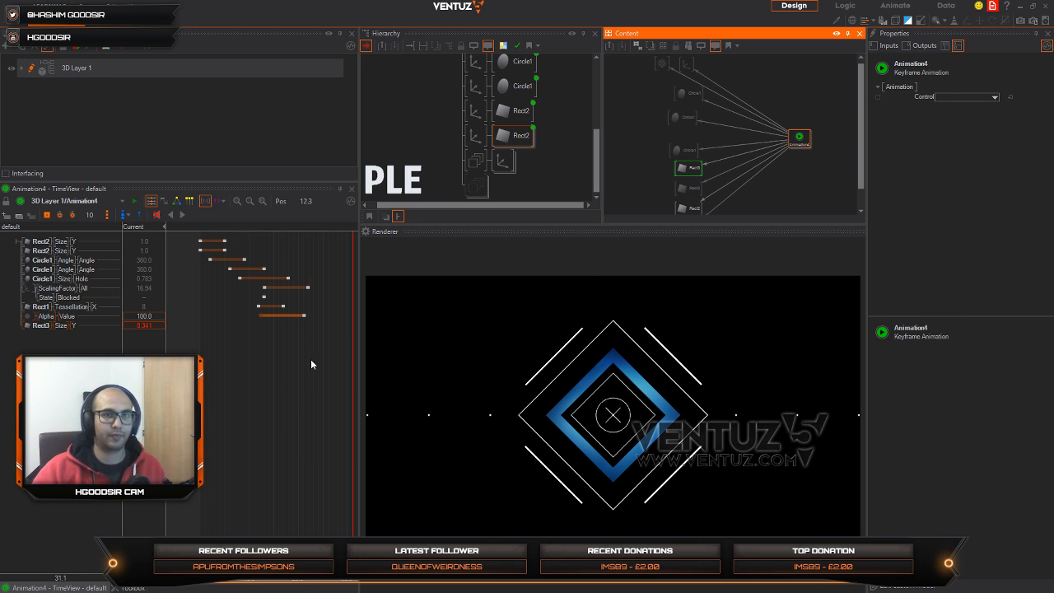
# Step: Keyframe Rect3's size Y growing from 0 at 14.0 to 0.341 at about 22.3, and play the animation from the start
pyautogui.moveTo(310, 359); pyautogui.dragTo(270, 376)
pyautogui.click(69, 328)
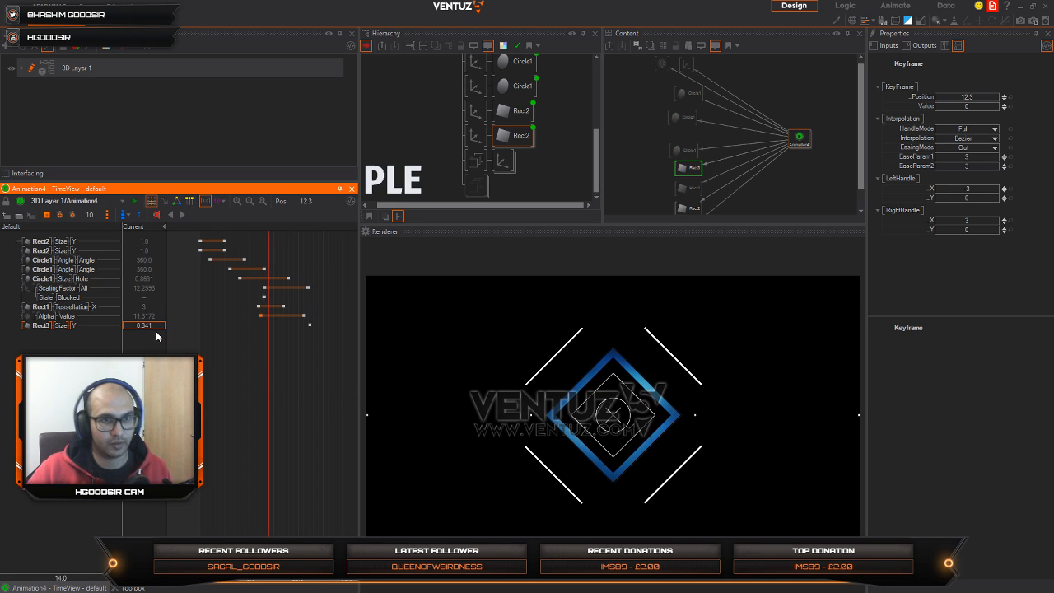
pyautogui.write('0')
pyautogui.press('Return')
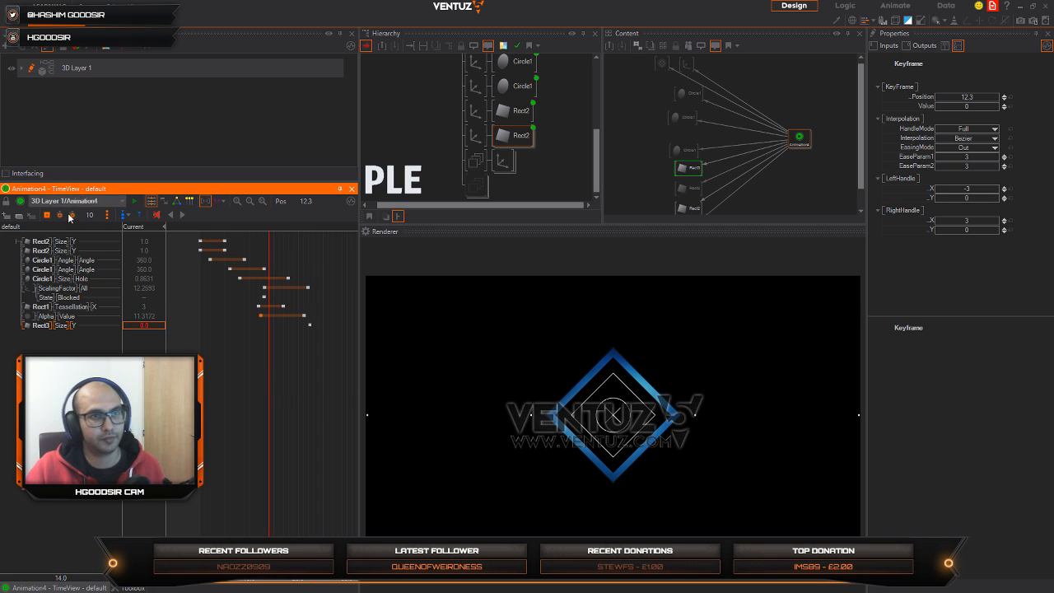
pyautogui.moveTo(285, 413); pyautogui.dragTo(198, 412)
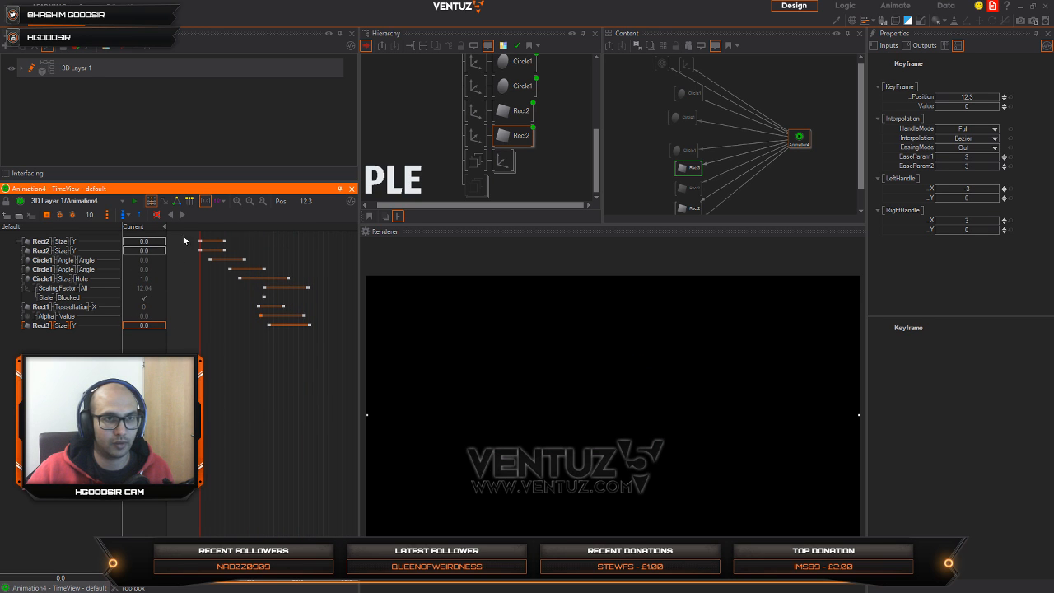
pyautogui.click(182, 217)
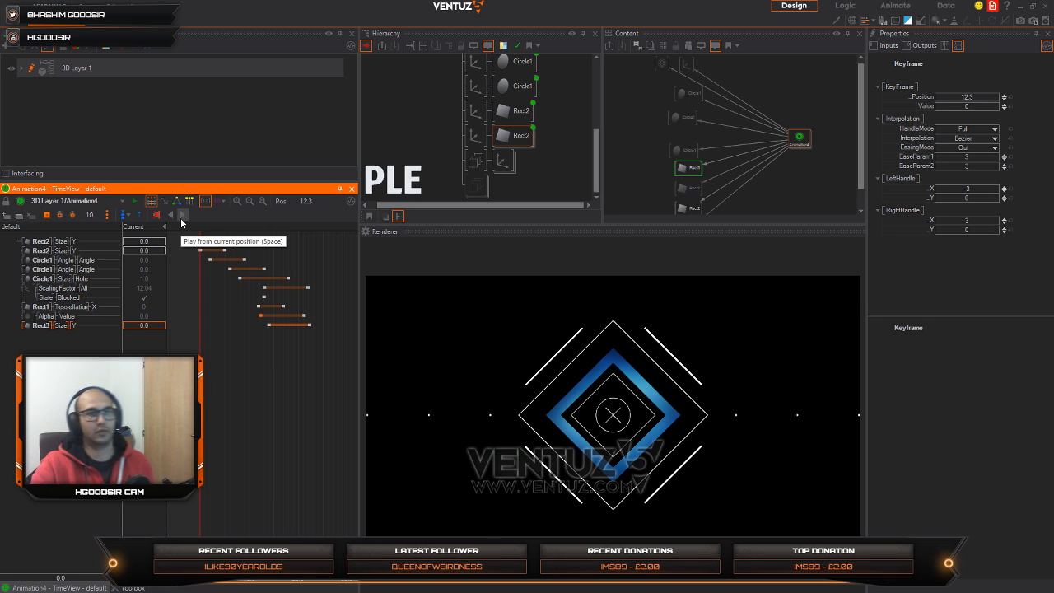
# Step: Switch the timeline unit to 1 Second and move Rect3's end keyframe to 2.2s
pyautogui.moveTo(331, 342); pyautogui.dragTo(295, 349)
pyautogui.scroll(3, 316, 362)
pyautogui.click(222, 201)
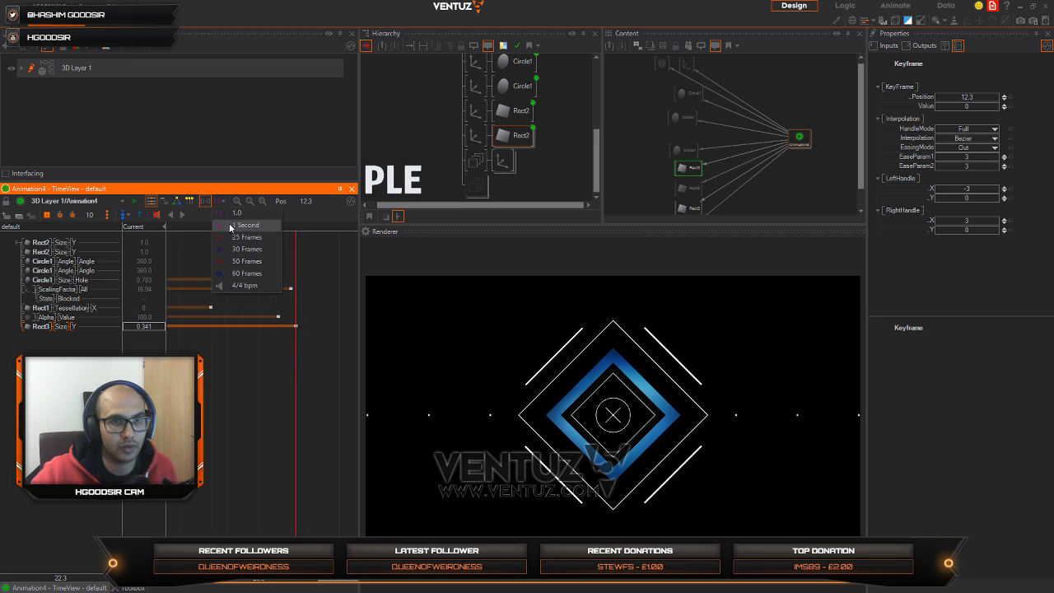
pyautogui.click(231, 226)
pyautogui.moveTo(296, 328); pyautogui.dragTo(290, 327)
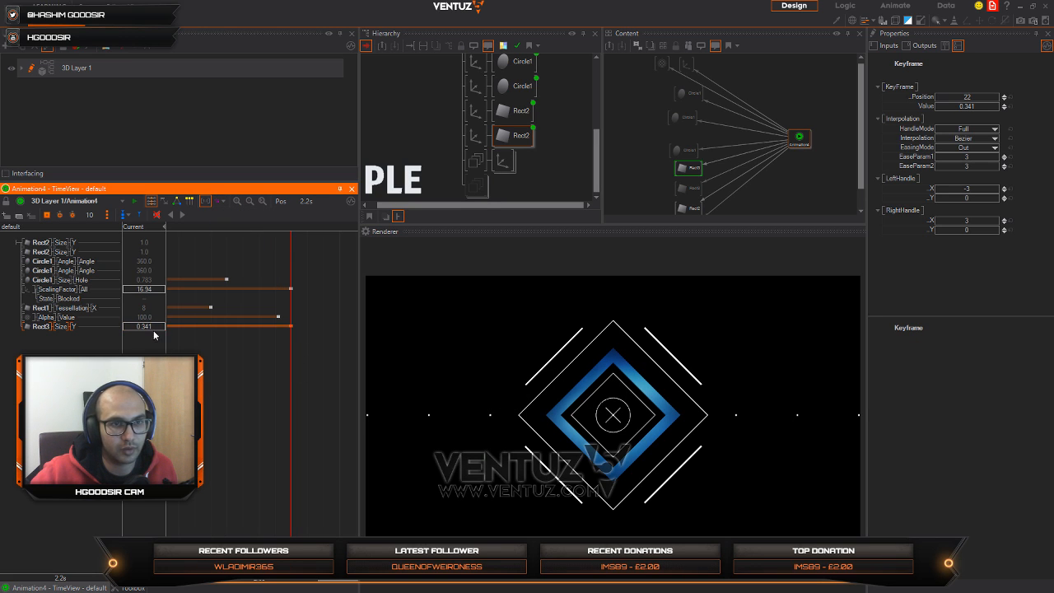
# Step: Lower the value of Rect3's size Y end keyframe to 0.176 and scrub the timeline to 2.6s
pyautogui.moveTo(154, 333); pyautogui.dragTo(146, 328)
pyautogui.scroll(-3, 246, 390)
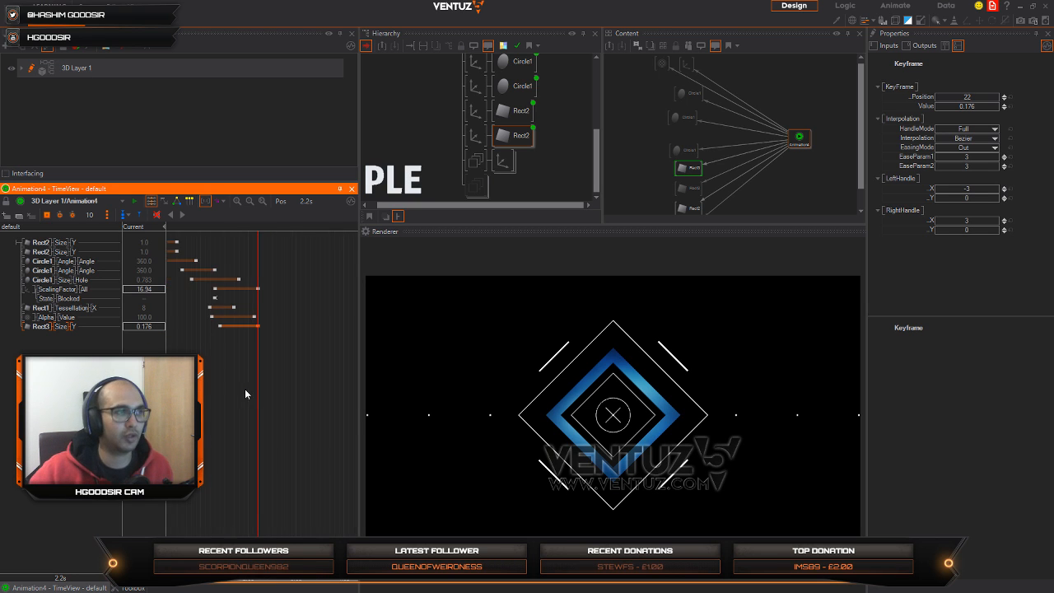
pyautogui.moveTo(246, 391); pyautogui.dragTo(282, 404, button='middle')
pyautogui.moveTo(294, 405); pyautogui.dragTo(312, 387)
# Step: Unblock the duplicated line Group and set its shared Rect3's size Y to 0.721
pyautogui.click(480, 195)
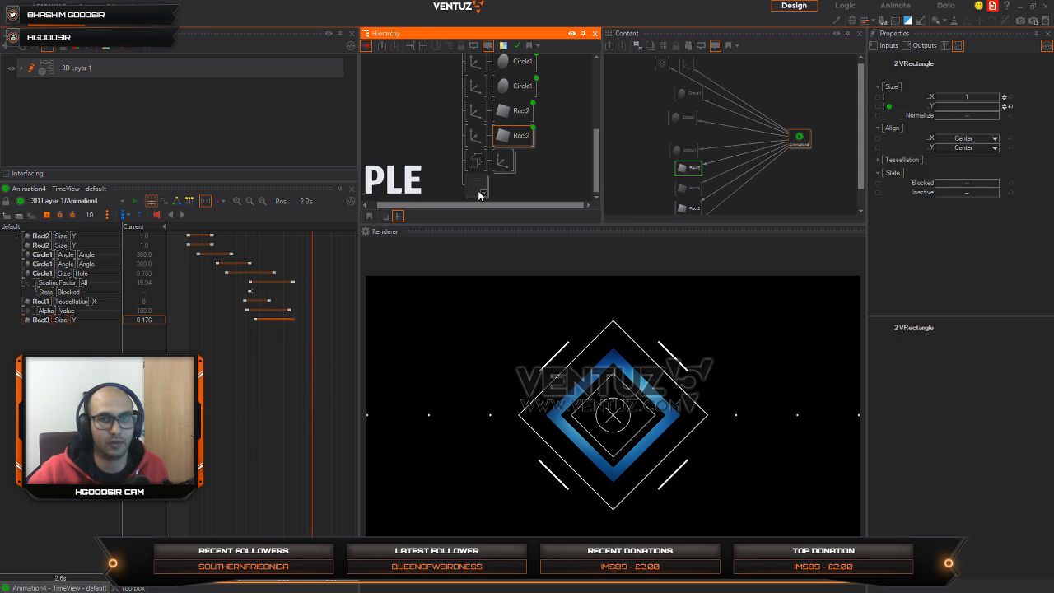
pyautogui.hotkey('ctrl', 'b')
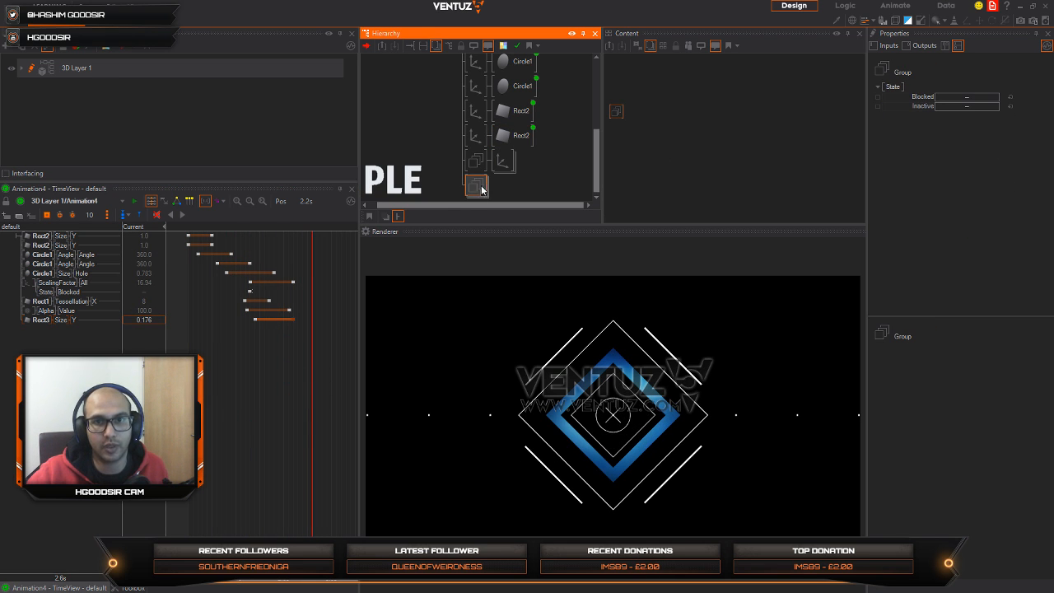
pyautogui.doubleClick(481, 190)
pyautogui.scroll(-3, 558, 188)
pyautogui.click(571, 112)
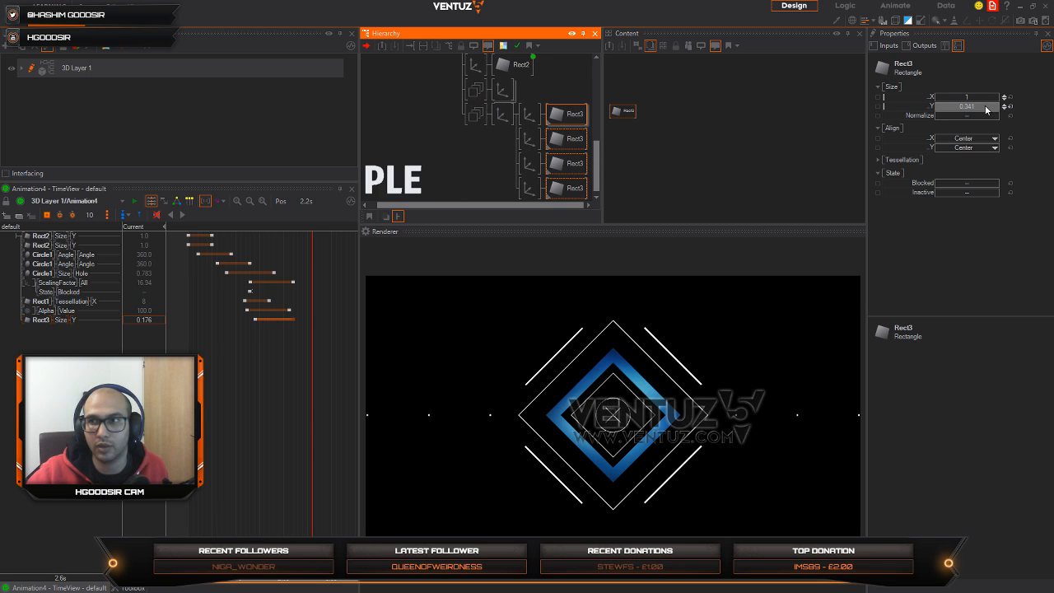
pyautogui.moveTo(985, 110); pyautogui.dragTo(988, 110)
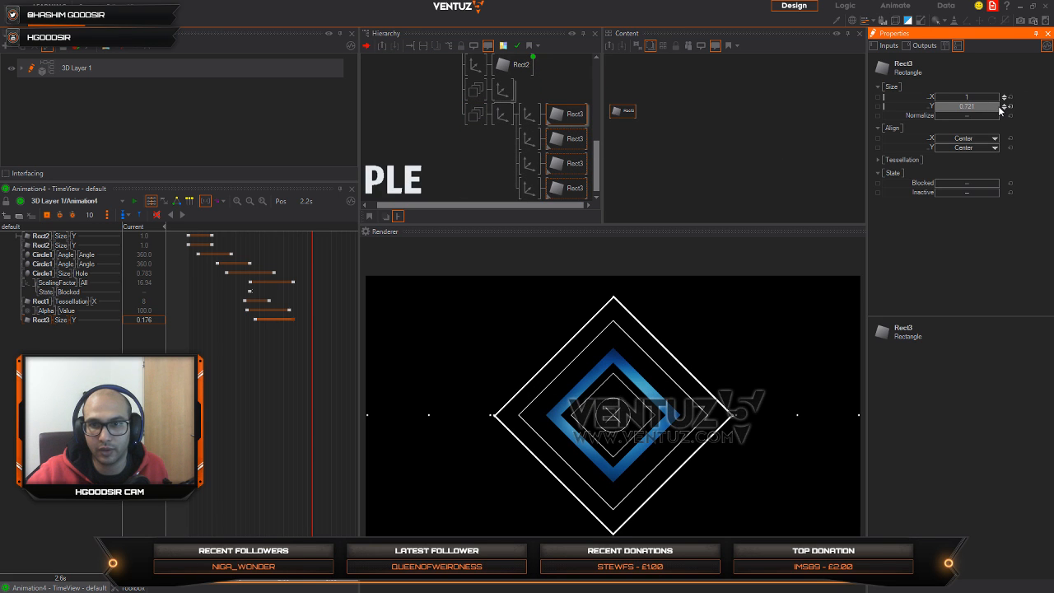
# Step: Insert RenderOptions and PointOptions nodes between the duplicated Group and its Axis
pyautogui.click(499, 131)
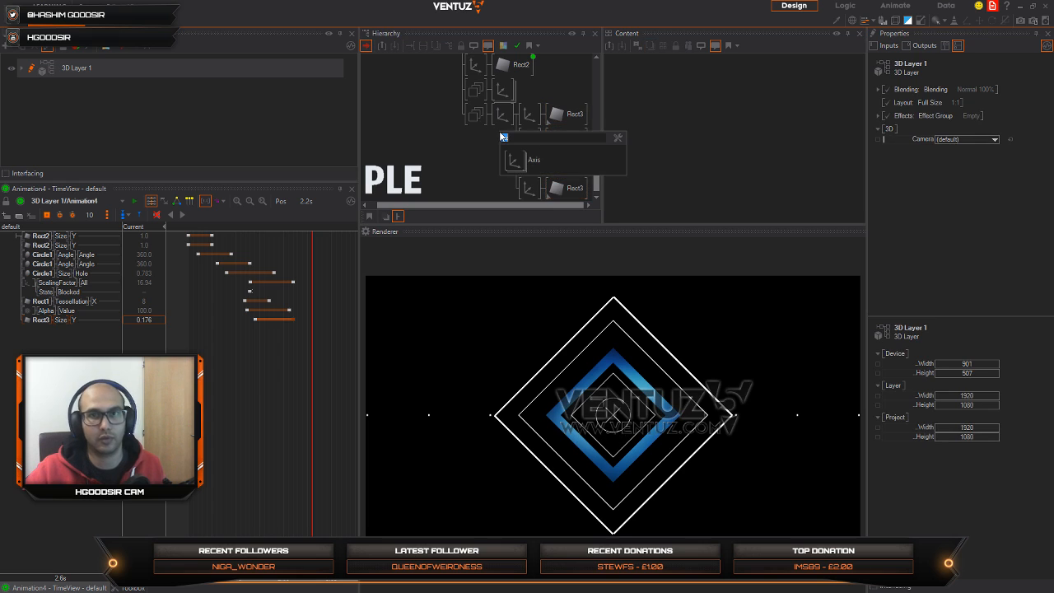
pyautogui.write('re')
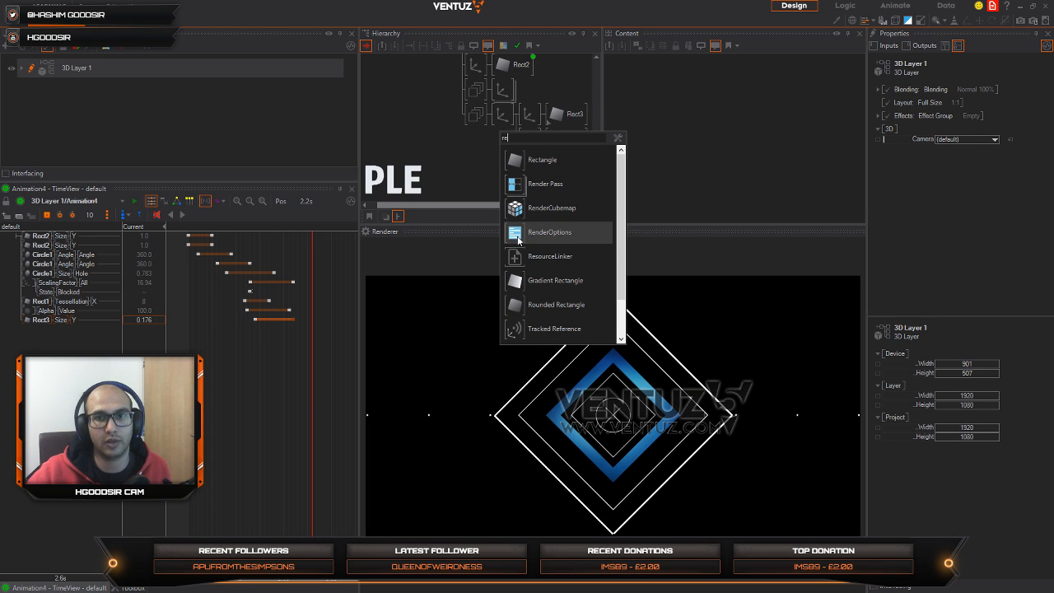
pyautogui.moveTo(517, 236); pyautogui.dragTo(497, 117)
pyautogui.doubleClick(501, 141)
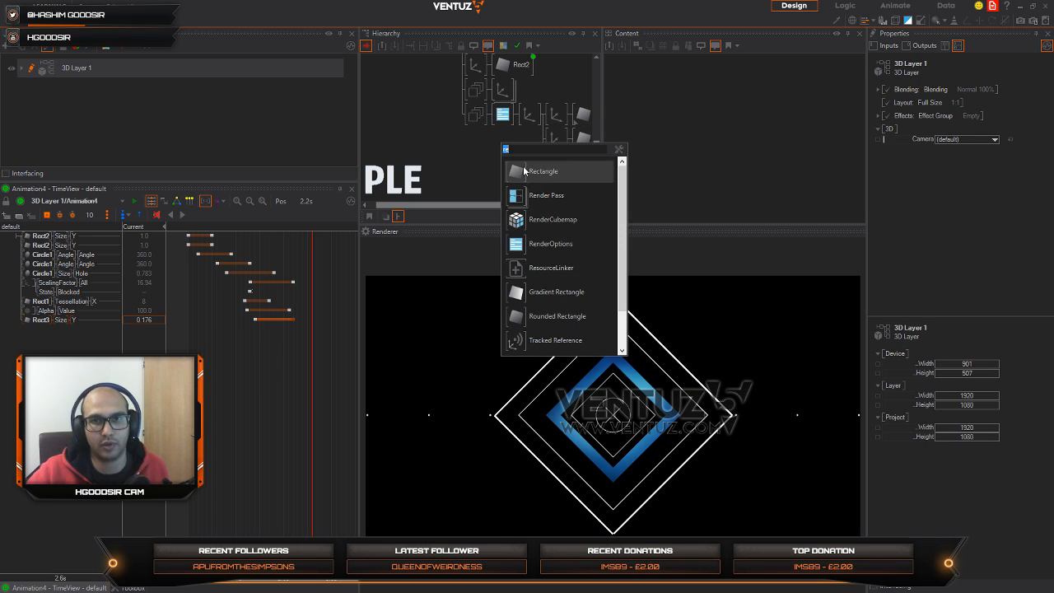
pyautogui.write('po')
pyautogui.click(548, 195)
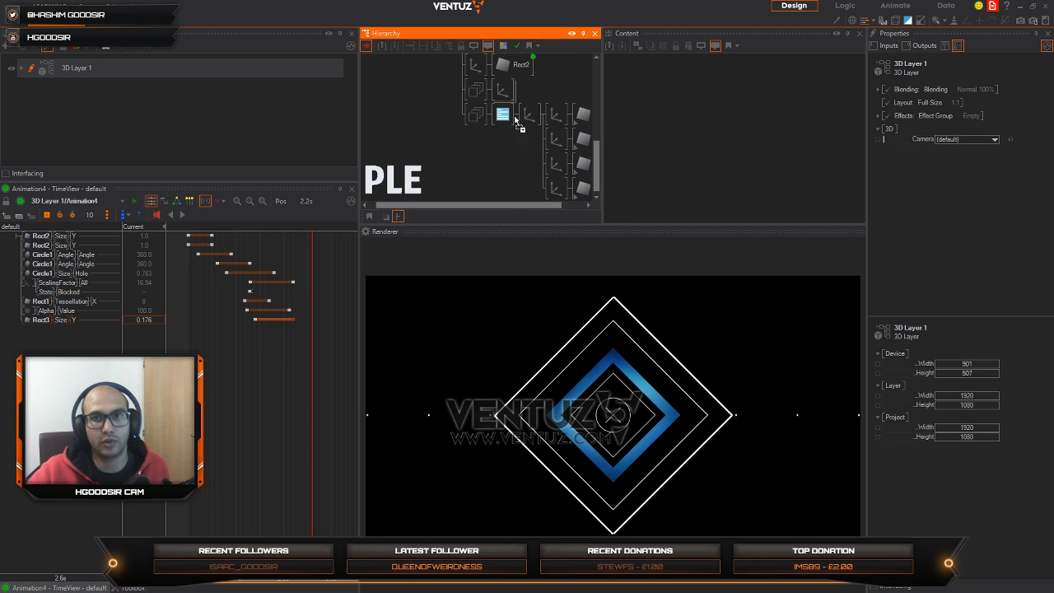
pyautogui.click(527, 116)
# Step: Set the duplicated Group's RenderOptions FillMode to Point
pyautogui.click(502, 114)
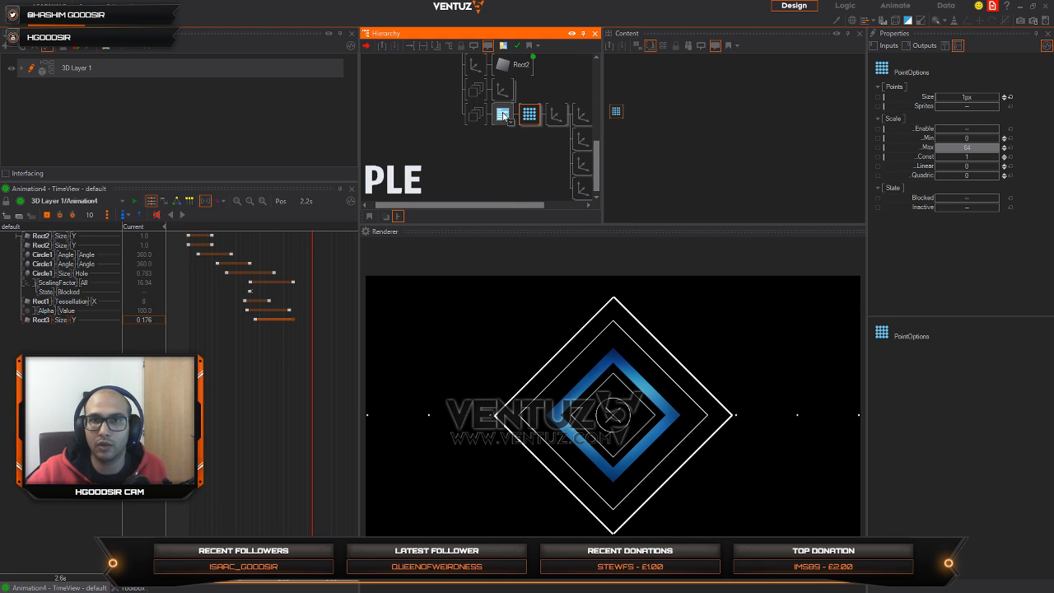
pyautogui.click(979, 119)
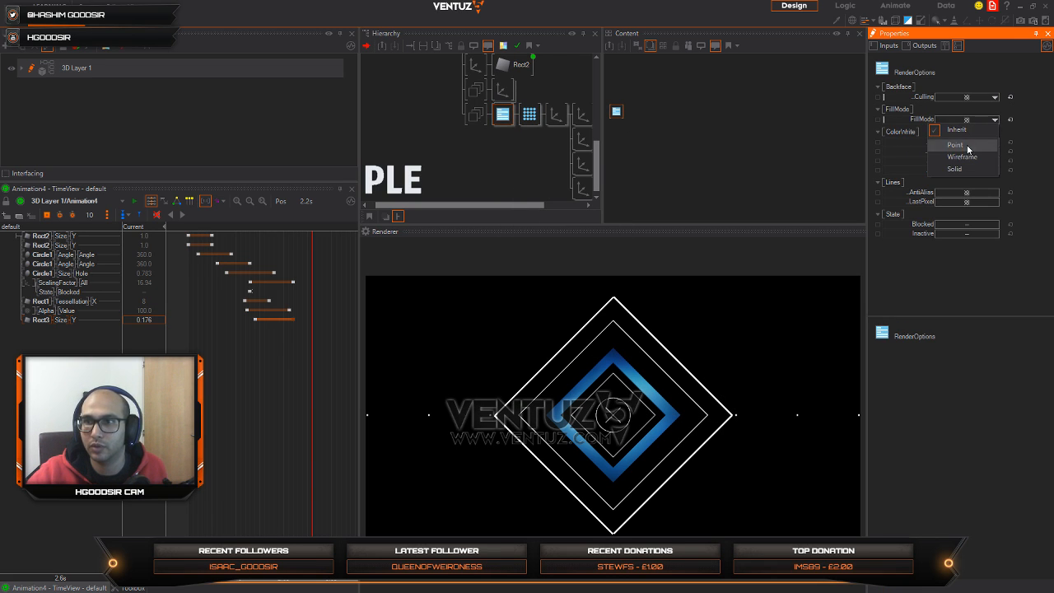
pyautogui.click(968, 149)
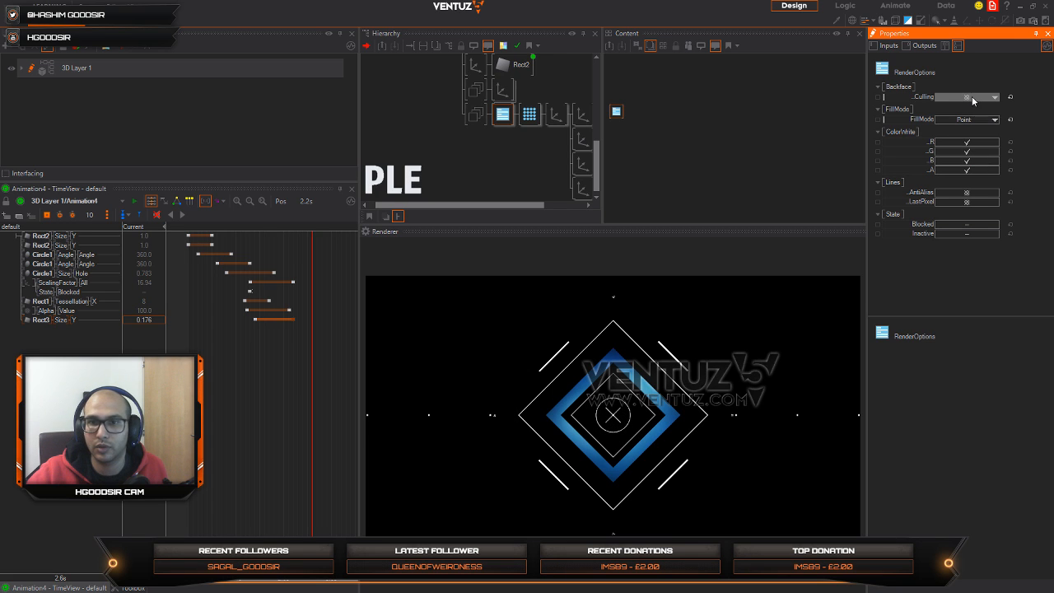
# Step: Set the RenderOptions backface culling to None and the PointOptions size to 3.47px
pyautogui.click(972, 100)
pyautogui.click(965, 146)
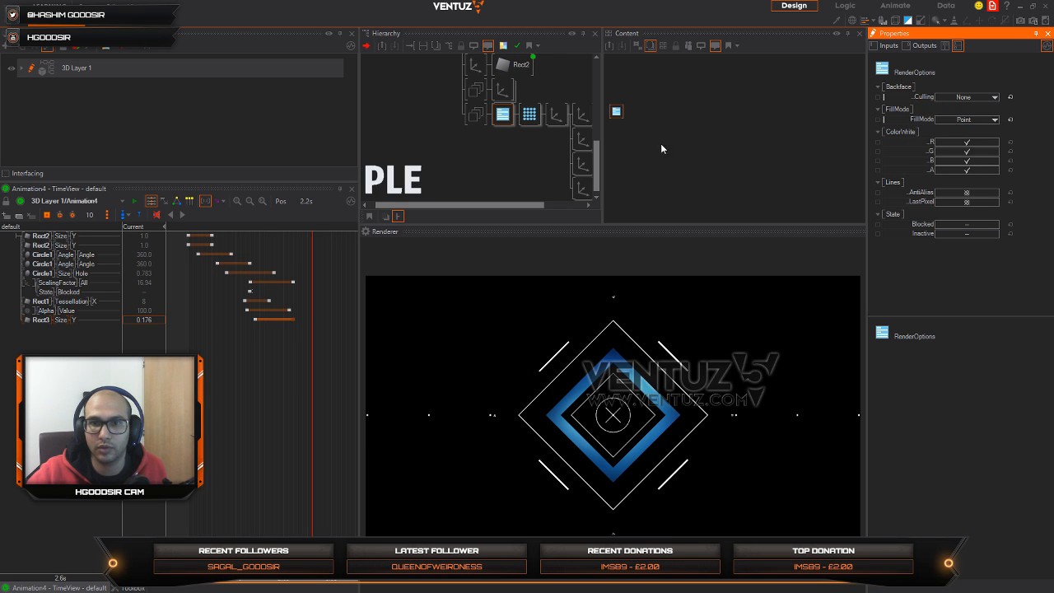
pyautogui.click(527, 116)
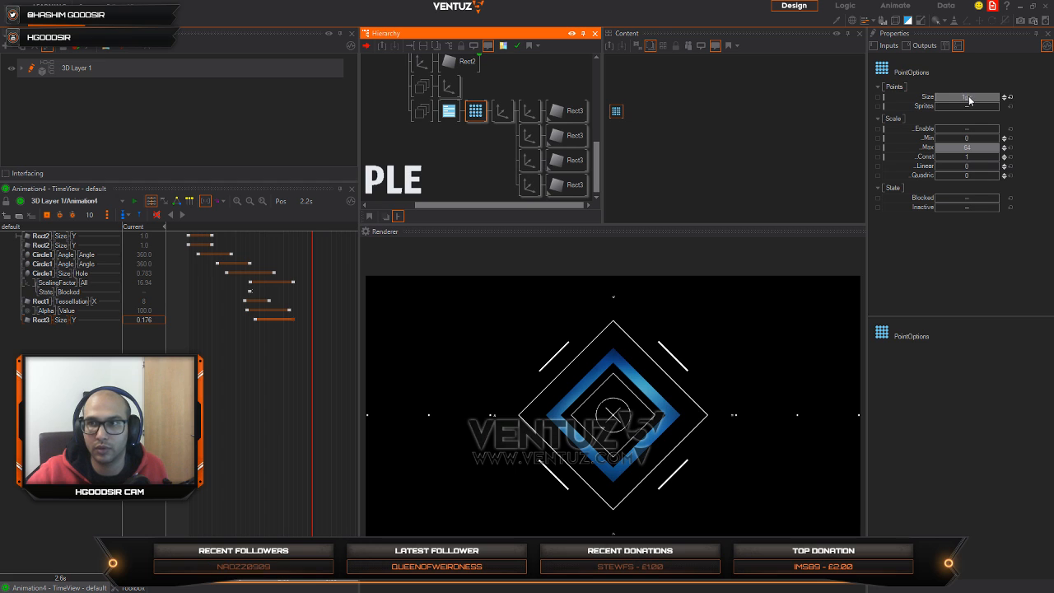
pyautogui.moveTo(970, 98); pyautogui.dragTo(987, 98)
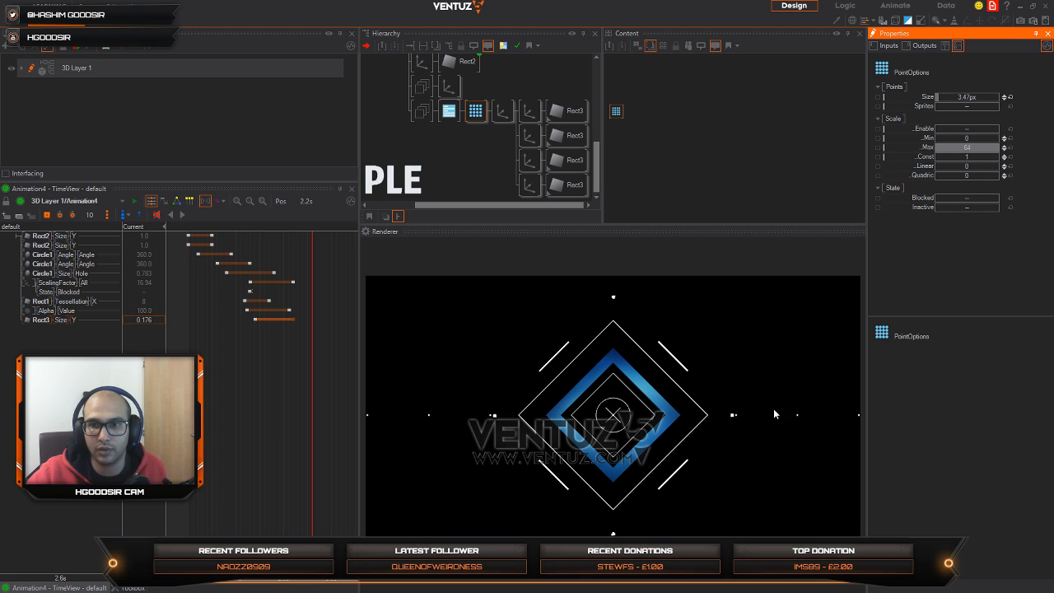
# Step: Set the shared Rect3's Y tessellation to 11 and its size X to 0 in the duplicated Group
pyautogui.click(566, 112)
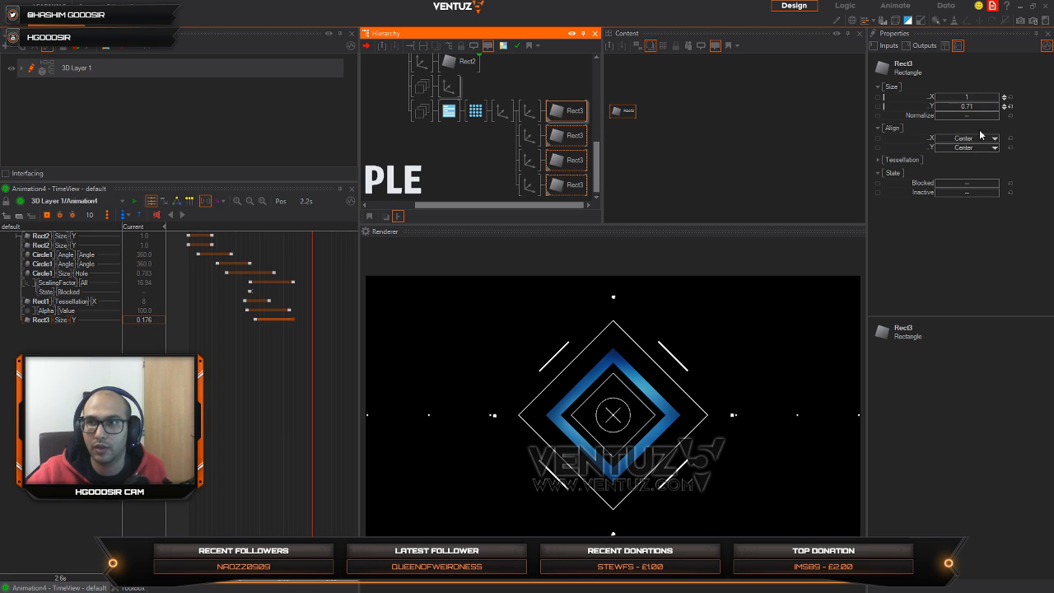
pyautogui.click(880, 161)
pyautogui.click(880, 161)
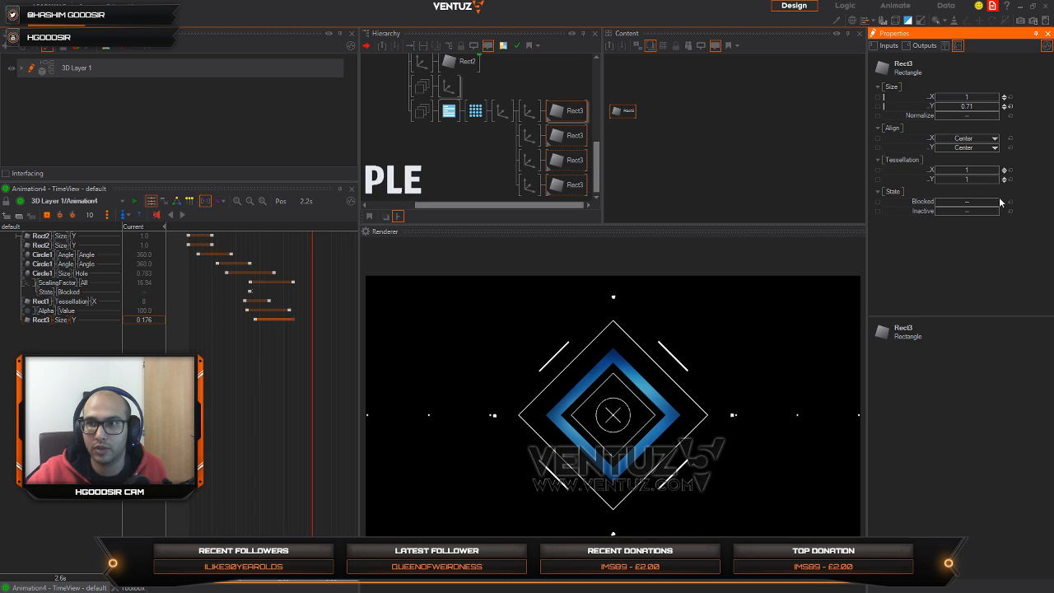
pyautogui.moveTo(978, 172); pyautogui.dragTo(944, 182)
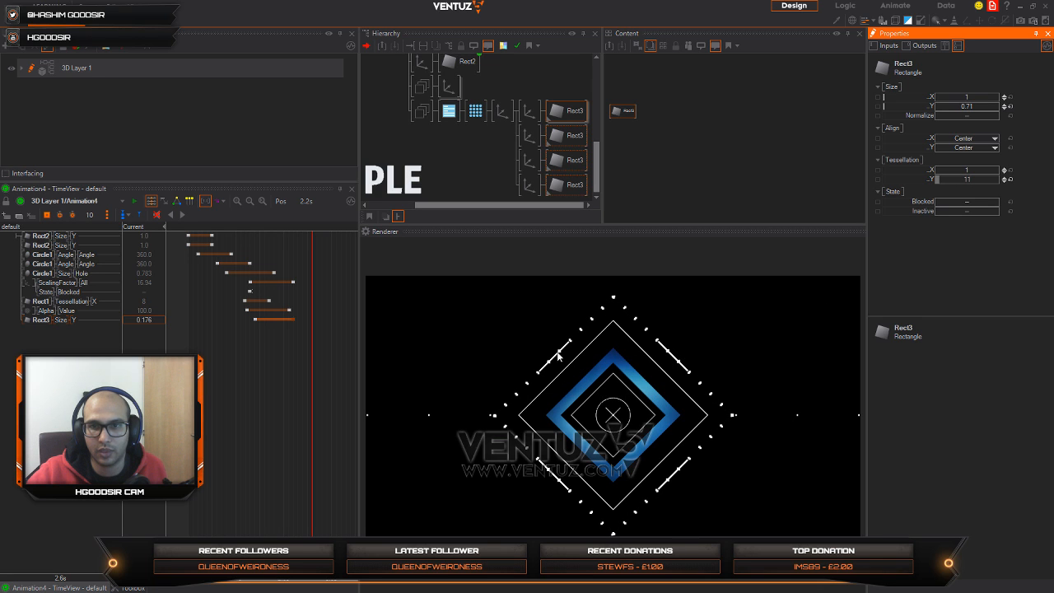
pyautogui.click(980, 98)
pyautogui.write('0')
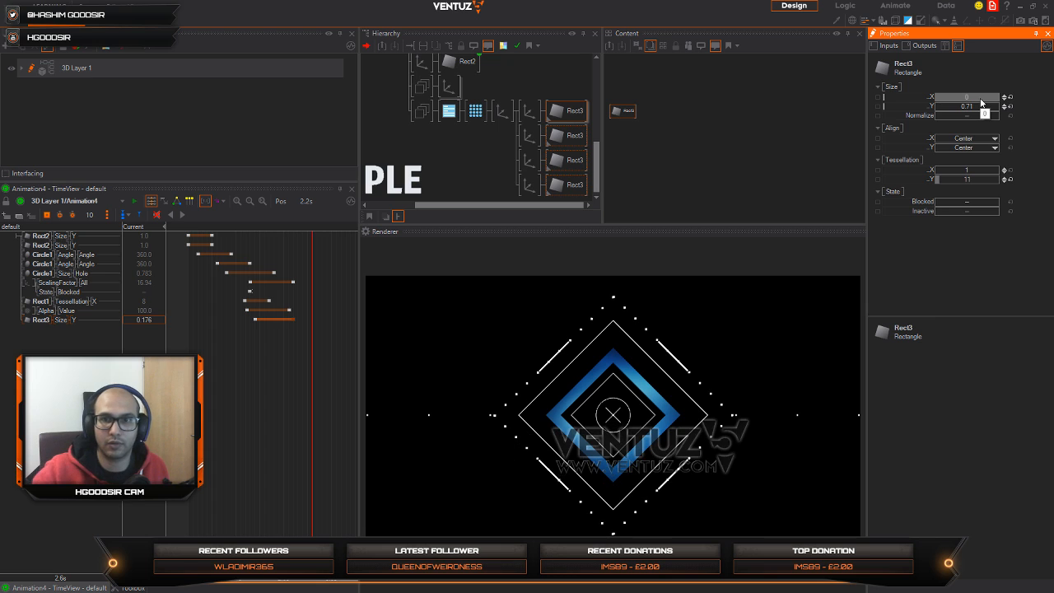
# Step: Slightly increase the overall scaling factor of the Axis that follows PointOptions to enlarge the dotted diamond
pyautogui.click(502, 111)
pyautogui.moveTo(964, 243); pyautogui.dragTo(972, 246)
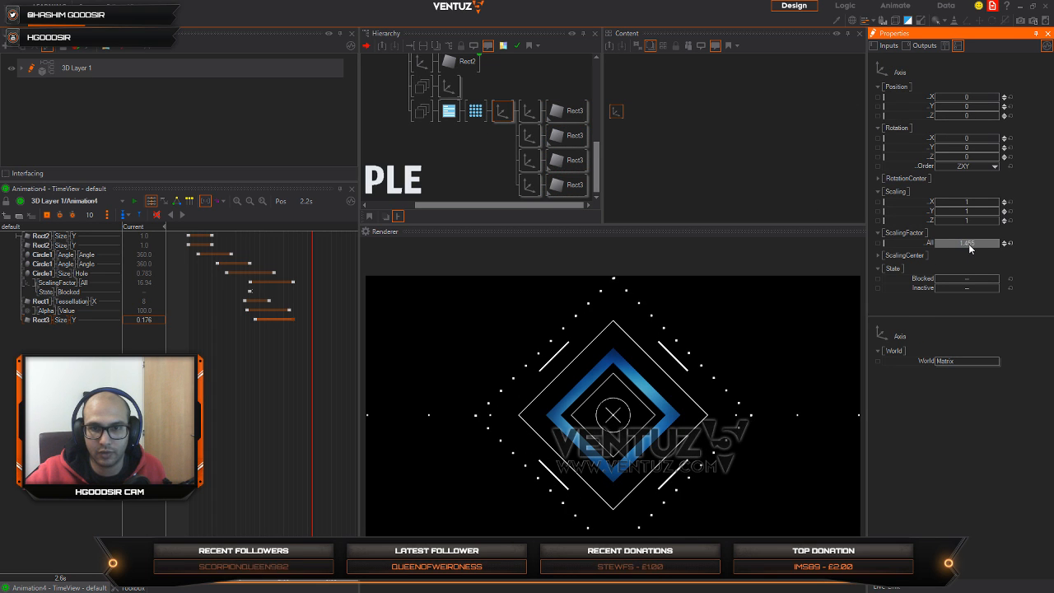
pyautogui.click(457, 146)
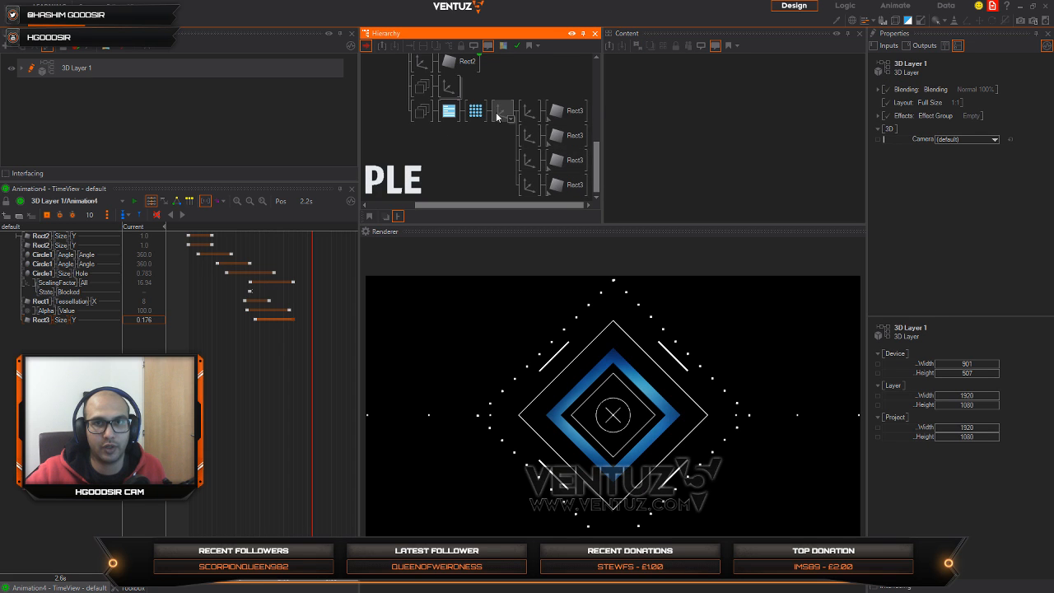
# Step: Insert a Spread node without a Continue output between the duplicated Group and its RenderOptions
pyautogui.scroll(1, 496, 113)
pyautogui.rightClick(485, 142)
pyautogui.write('spre')
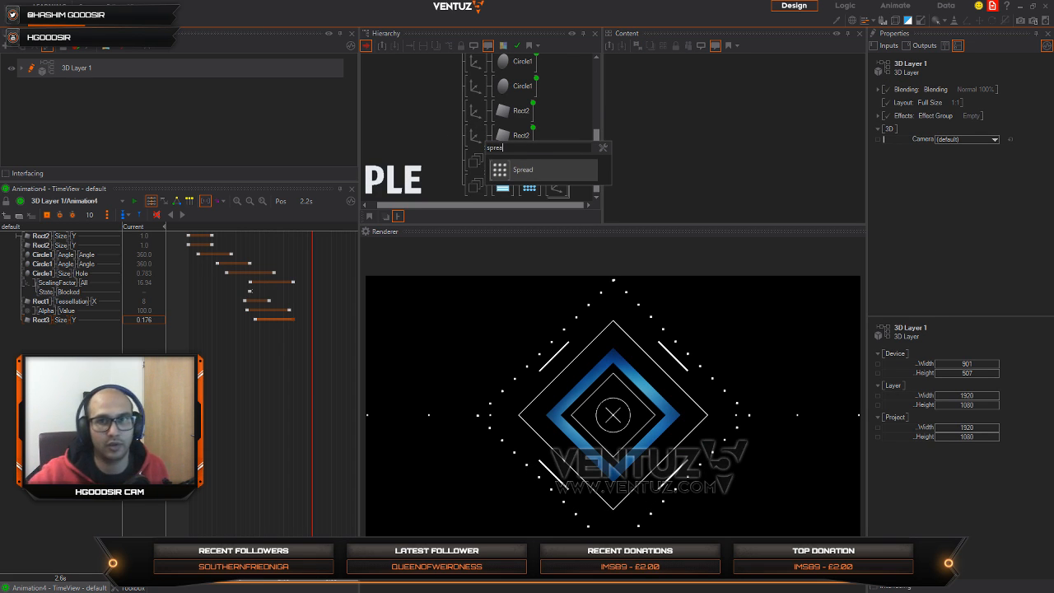
pyautogui.write('a')
pyautogui.press('Return')
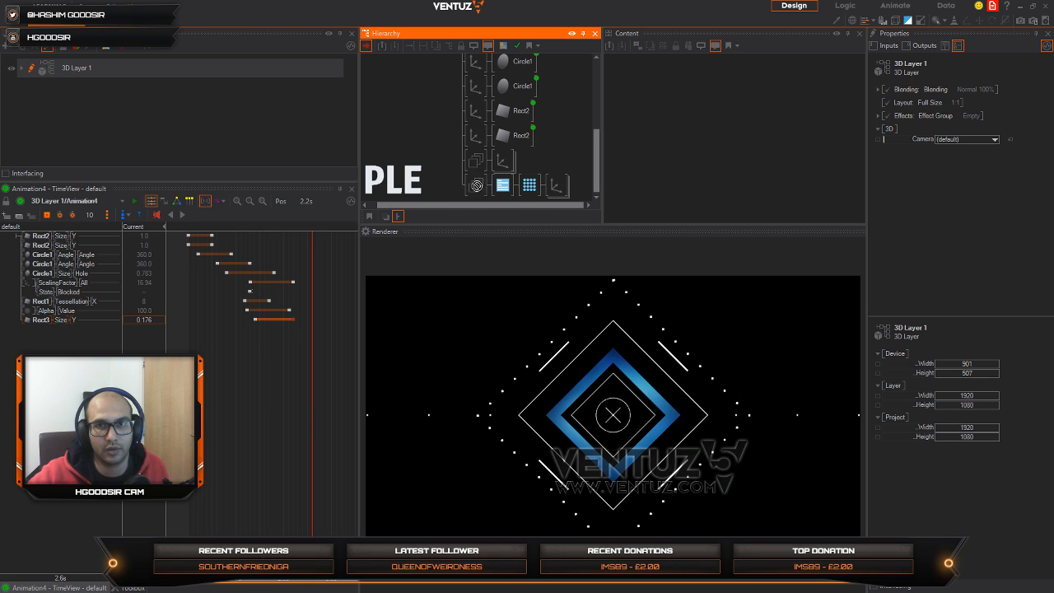
pyautogui.click(498, 192)
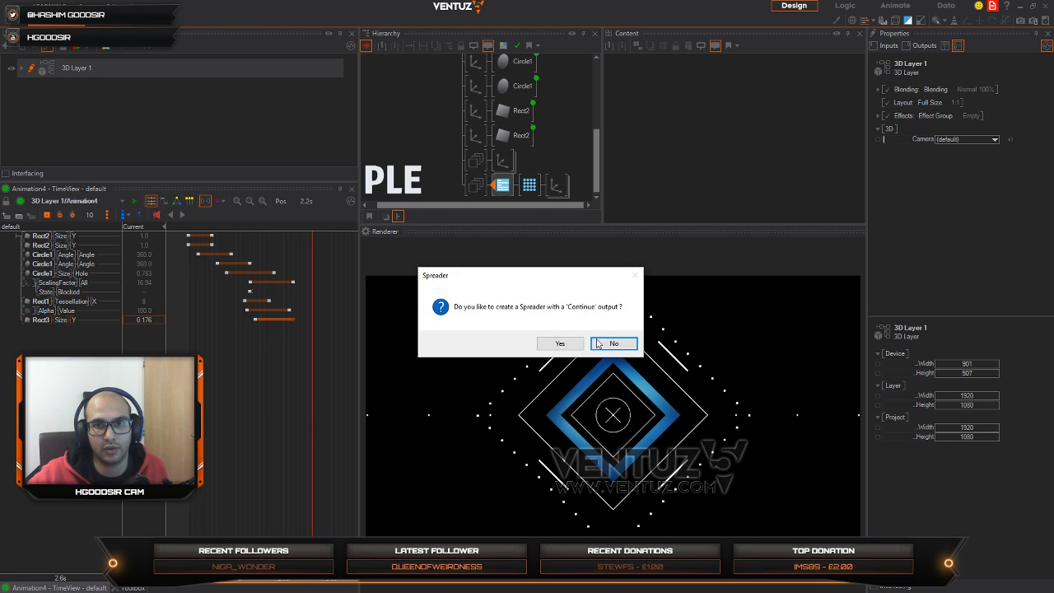
pyautogui.click(610, 340)
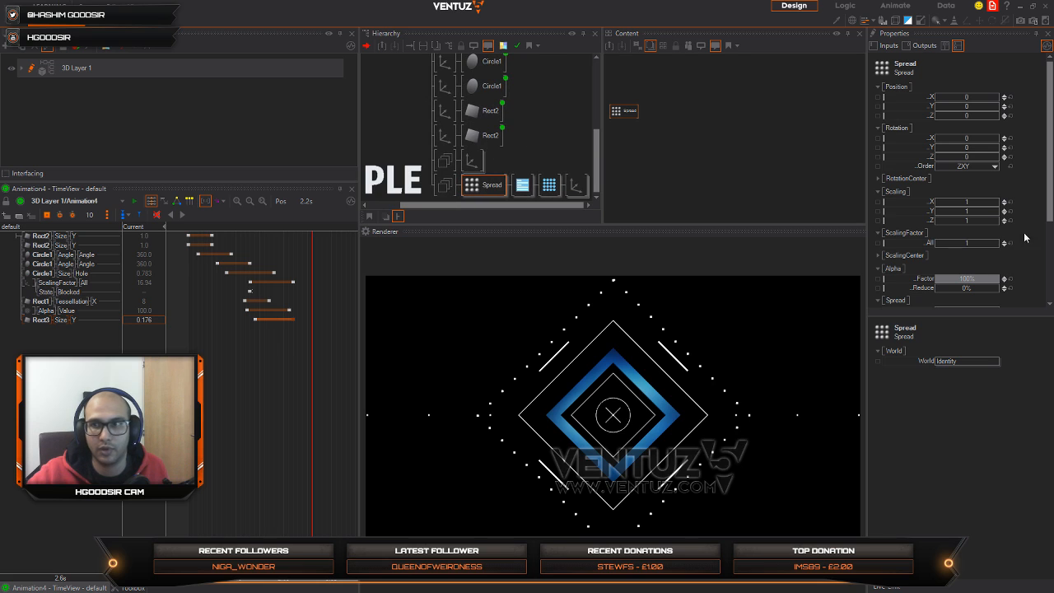
# Step: Set the Spread's count to 5 and try different overall scaling factors for its copies
pyautogui.click(976, 246)
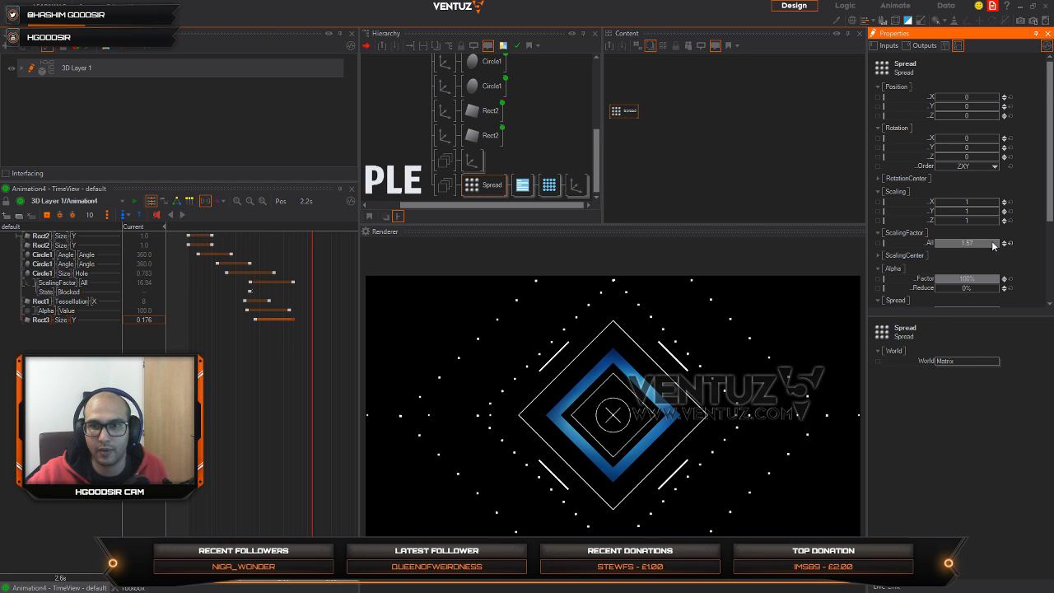
pyautogui.moveTo(992, 244); pyautogui.dragTo(991, 244)
pyautogui.scroll(-2, 980, 273)
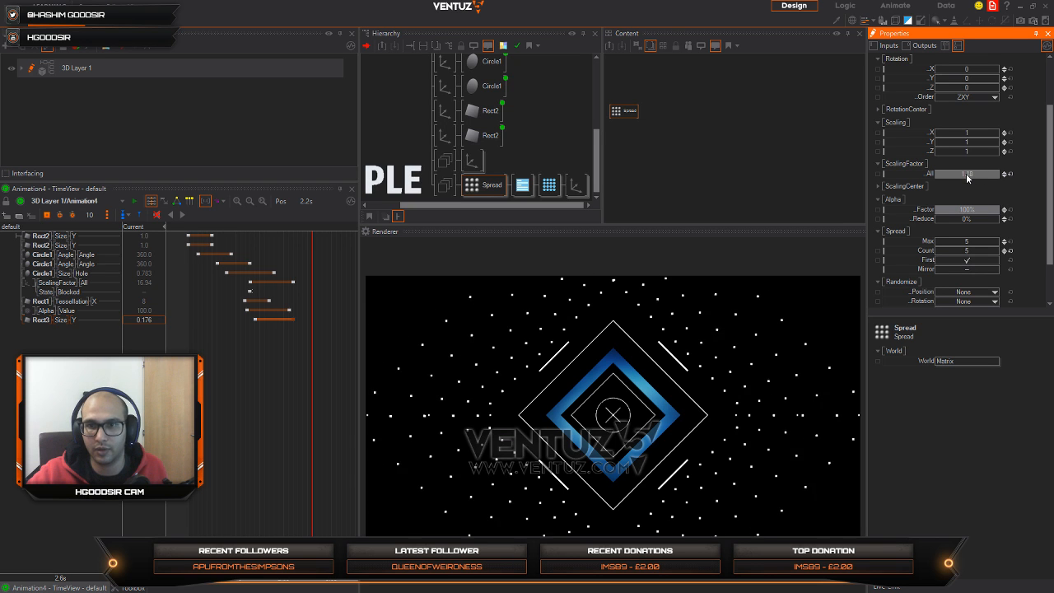
pyautogui.moveTo(950, 173); pyautogui.dragTo(936, 170)
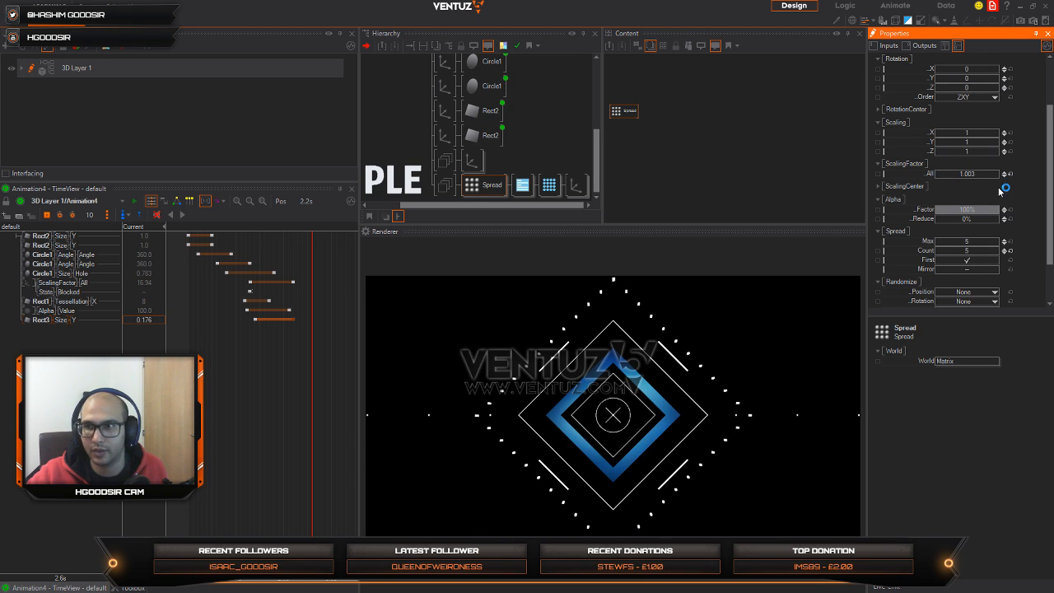
# Step: Set the Spread's position Z to -4.13 and its alpha factor to 46%, with the timeline scrubbed to 1.6s
pyautogui.scroll(3, 984, 68)
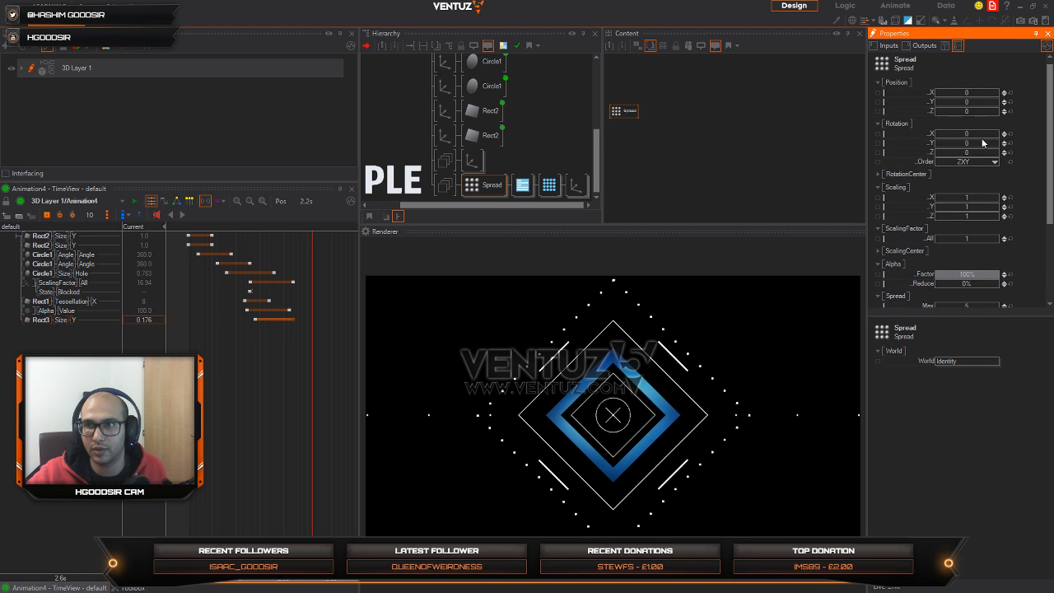
pyautogui.moveTo(976, 113); pyautogui.dragTo(936, 111)
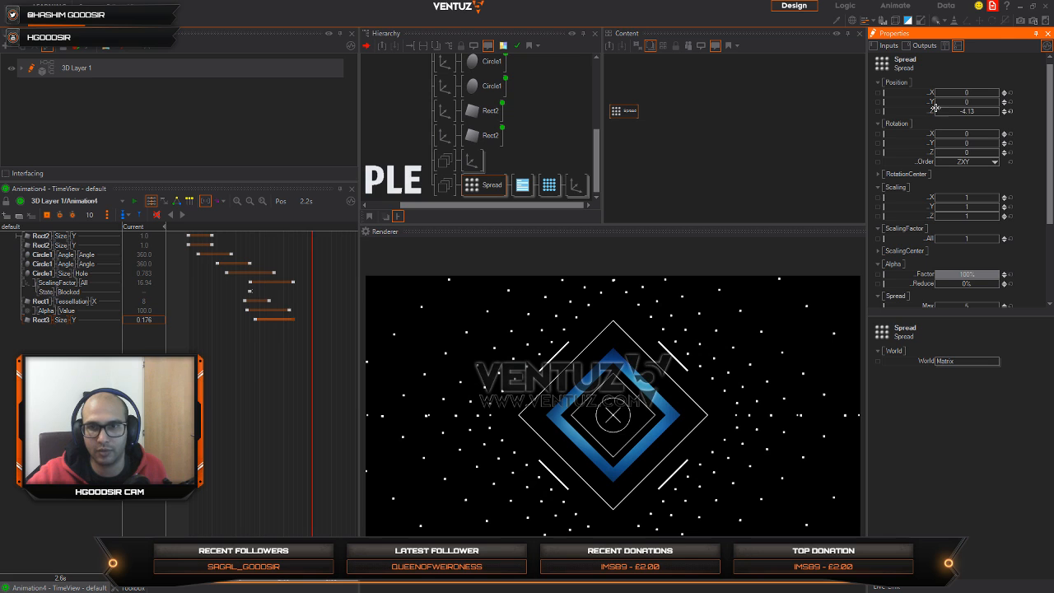
pyautogui.click(273, 393)
pyautogui.moveTo(273, 392)
pyautogui.mouseDown()
pyautogui.moveTo(188, 389)
pyautogui.moveTo(264, 387)
pyautogui.mouseUp()
pyautogui.click(492, 185)
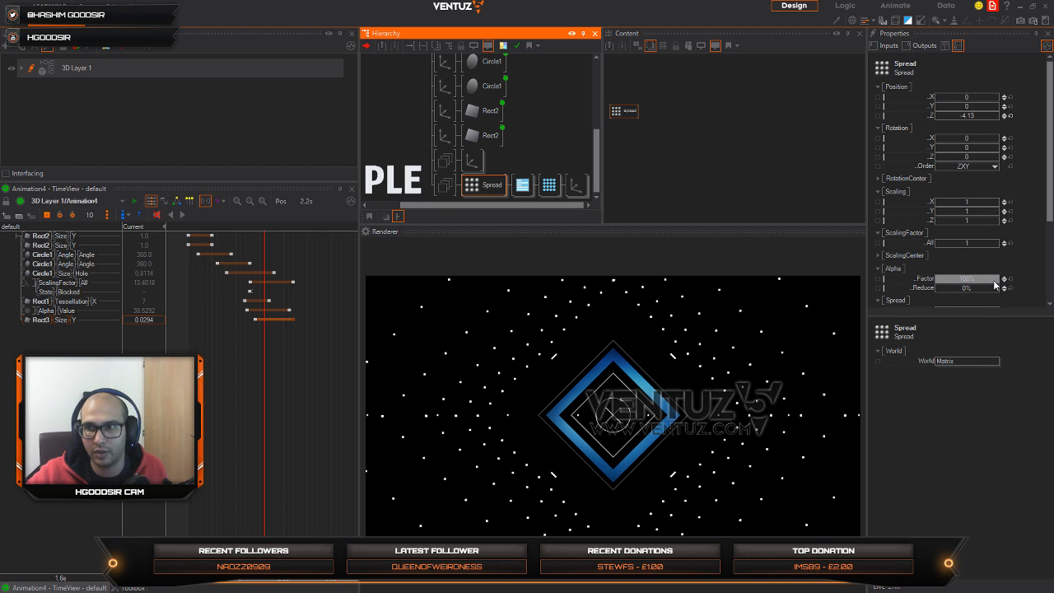
pyautogui.moveTo(1000, 278); pyautogui.dragTo(978, 285)
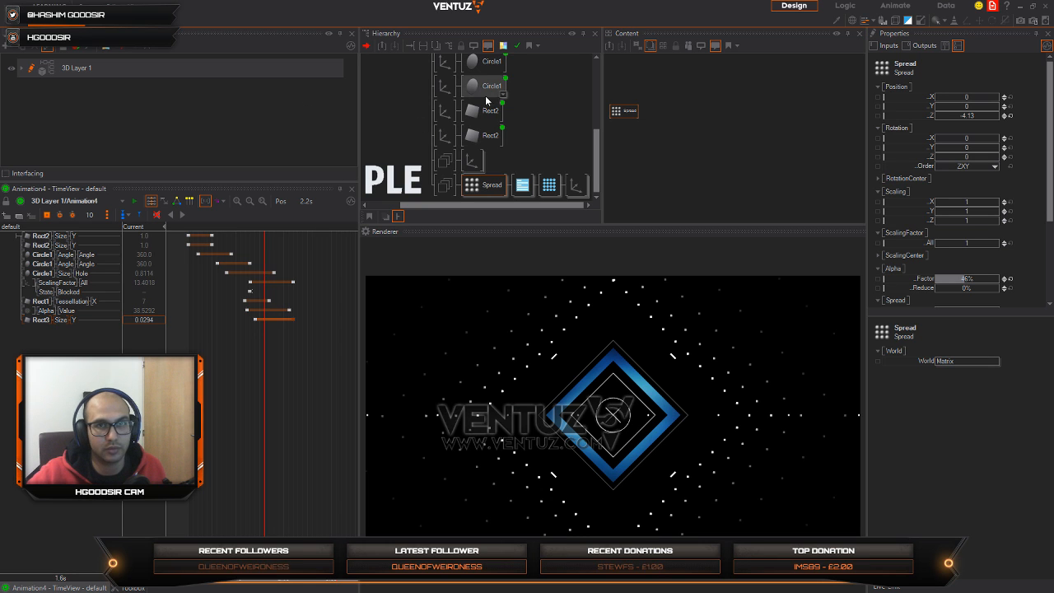
# Step: Scrub Animation4's timeline to preview the spread dots against the other elements, stopping at 1.8s
pyautogui.moveTo(264, 576); pyautogui.dragTo(236, 576)
pyautogui.moveTo(235, 400); pyautogui.dragTo(188, 409)
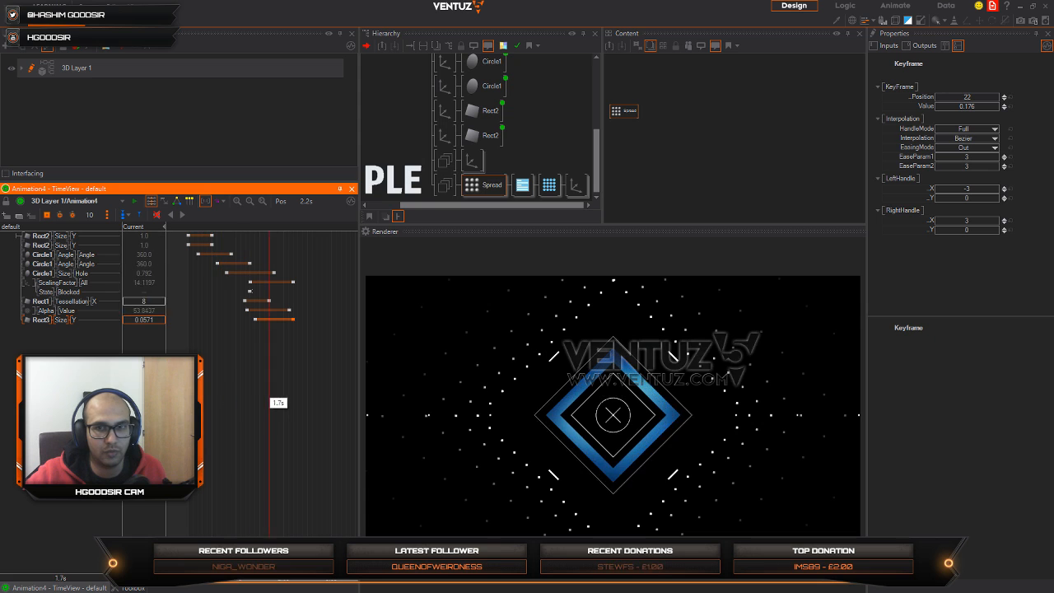
pyautogui.click(502, 182)
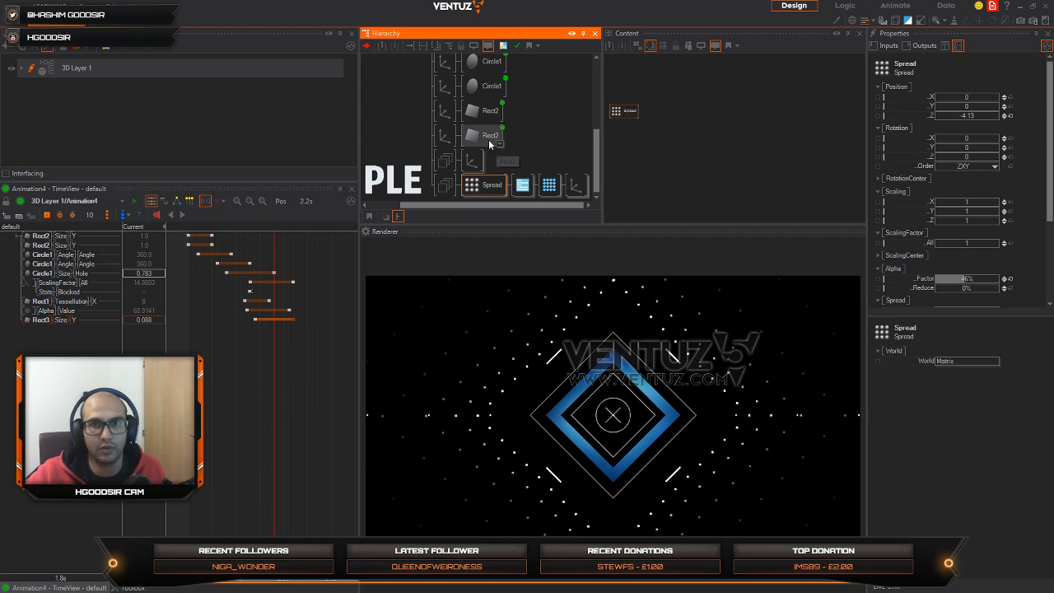
# Step: Try a smaller size Y such as 0.52 on the shared Rect3, and restore it to 0.71
pyautogui.rightClick(572, 186)
pyautogui.click(562, 162)
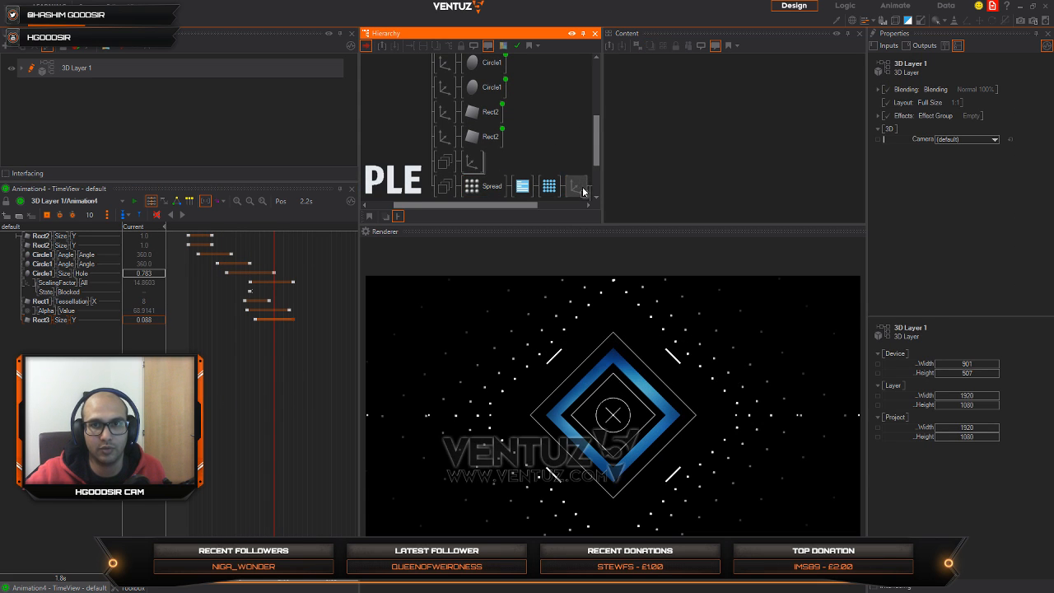
pyautogui.click(584, 194)
pyautogui.click(576, 164)
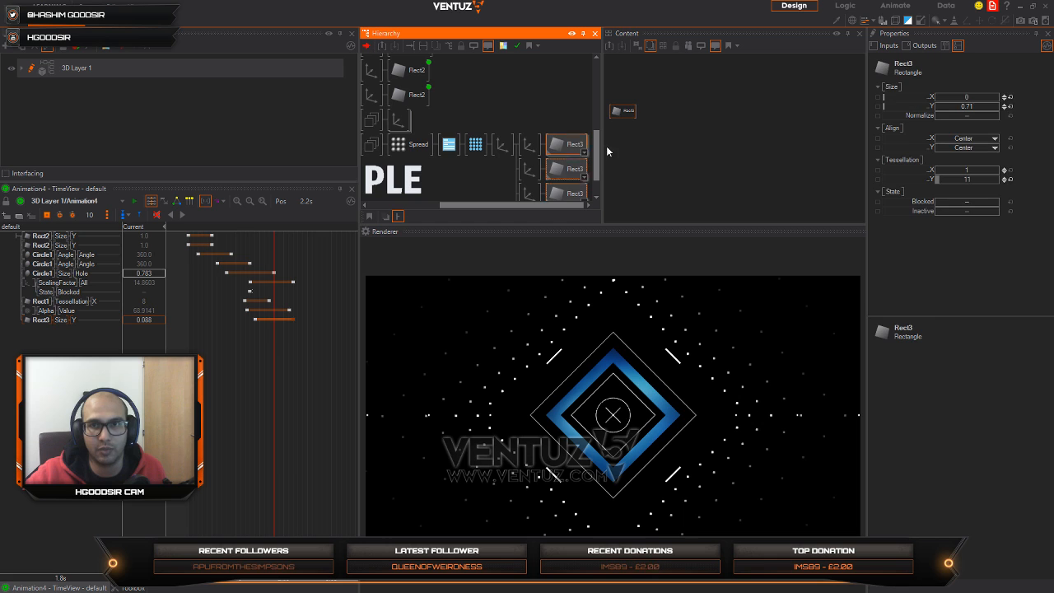
pyautogui.click(983, 108)
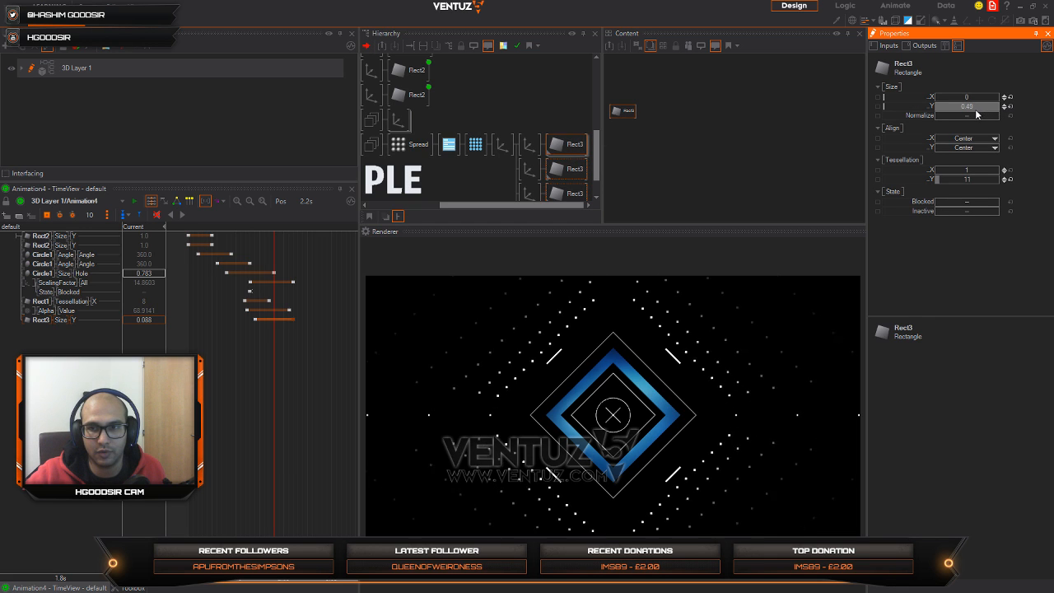
pyautogui.moveTo(975, 114)
pyautogui.mouseDown()
pyautogui.moveTo(945, 115)
pyautogui.moveTo(971, 110)
pyautogui.mouseUp()
pyautogui.click(995, 107)
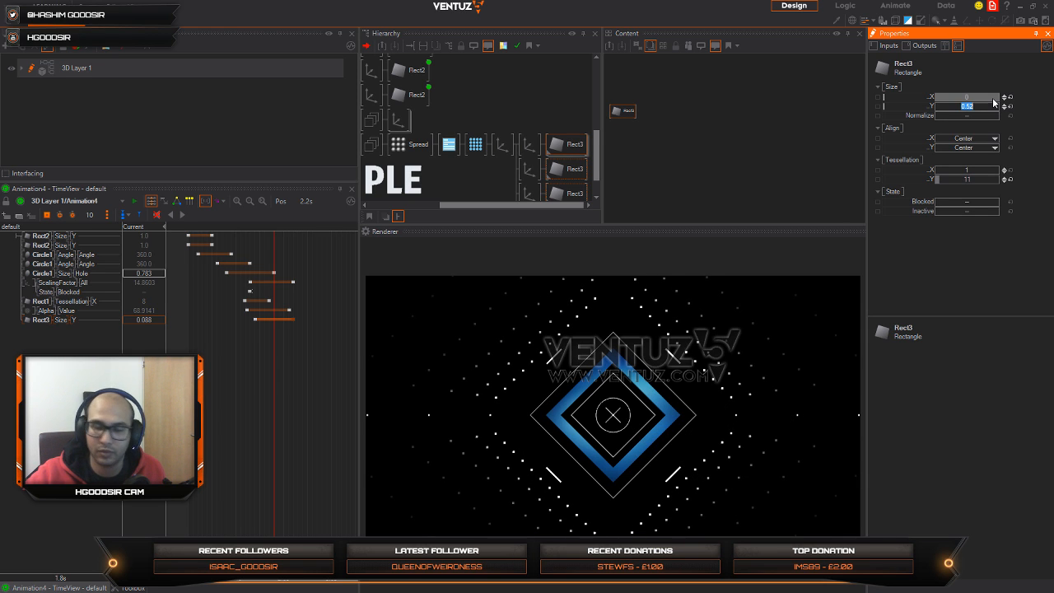
pyautogui.write('.71')
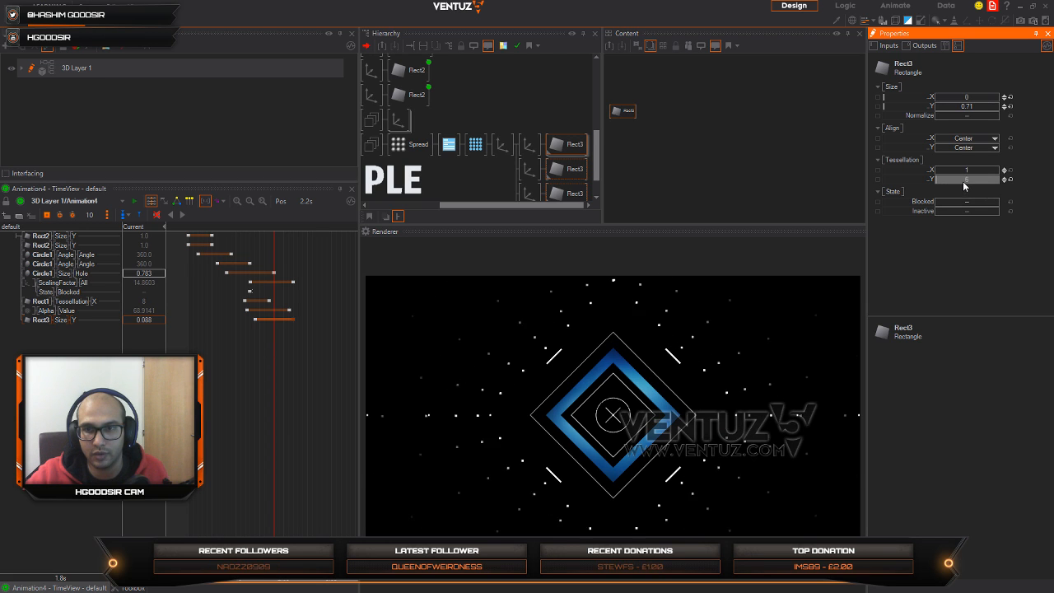
# Step: Try different Y tessellation values on the shared Rect3 and settle on 16
pyautogui.moveTo(976, 180); pyautogui.dragTo(1000, 180)
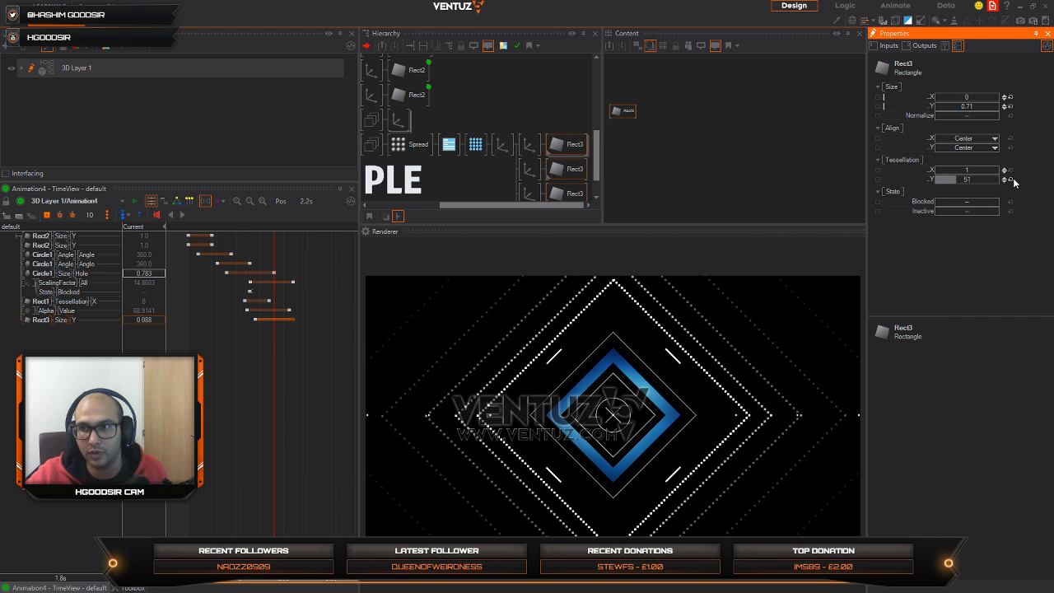
pyautogui.click(1011, 179)
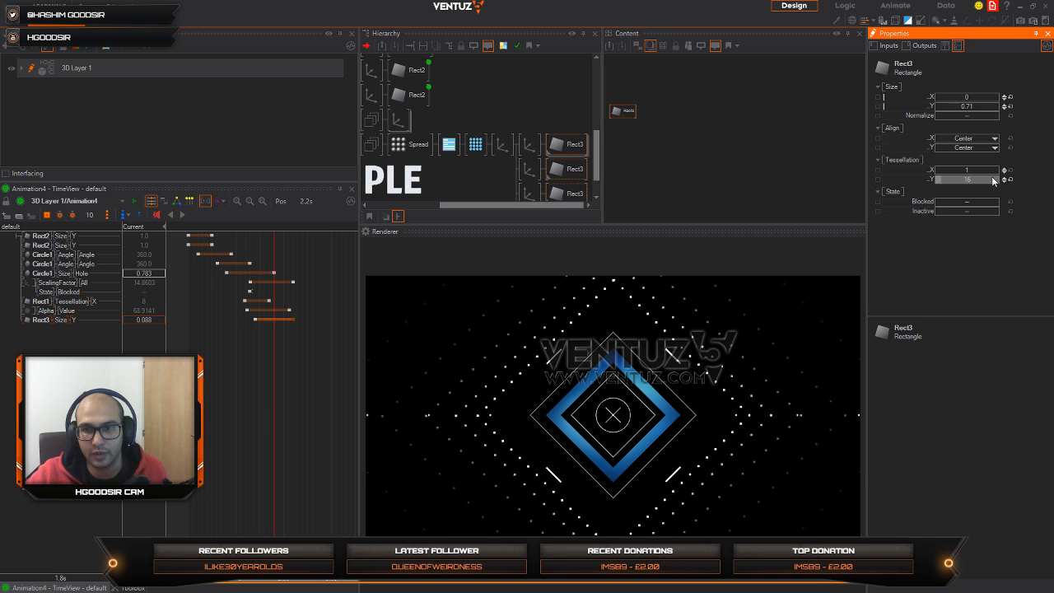
pyautogui.click(1004, 176)
pyautogui.moveTo(1010, 179); pyautogui.dragTo(830, 121)
# Step: Reset the Spread's position Z to 0 and try a positive offset of 7.5
pyautogui.click(409, 144)
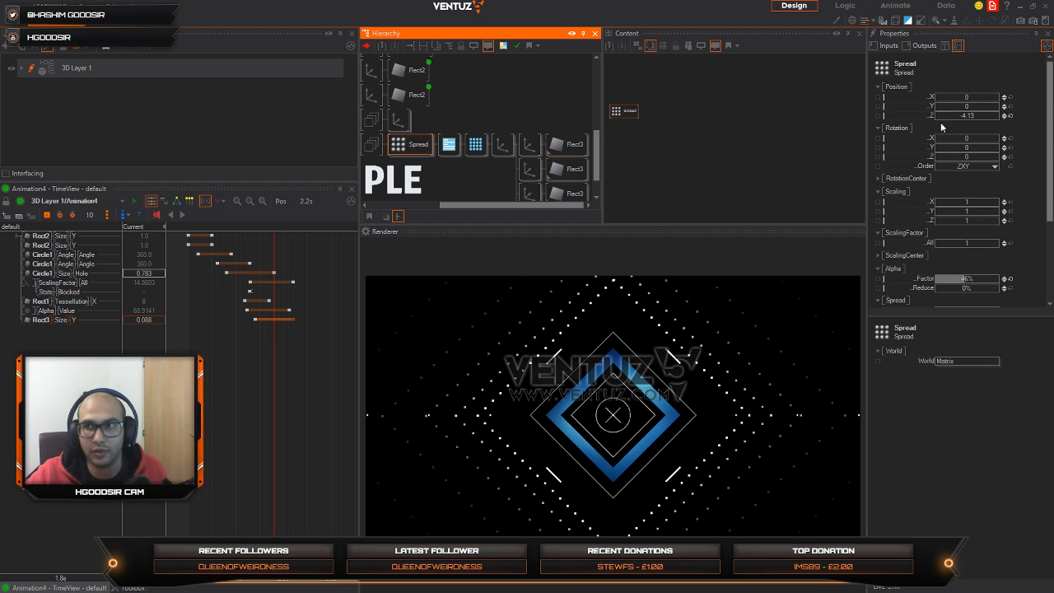
pyautogui.click(1009, 115)
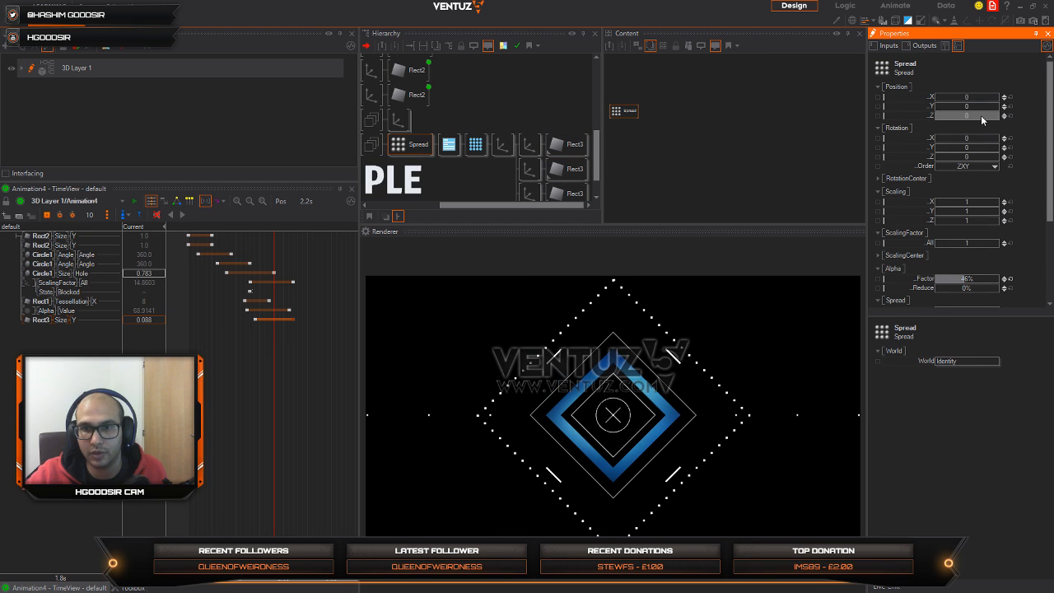
pyautogui.moveTo(996, 115); pyautogui.dragTo(983, 117)
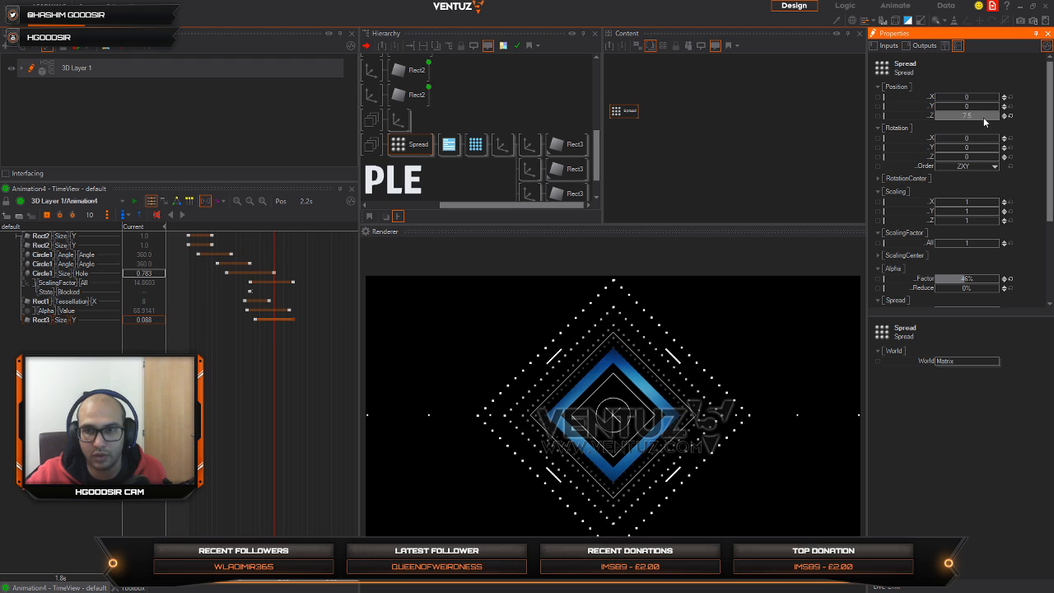
# Step: Reset the Spread's position Z and try rotating its copies by -43 in X, 243 in Y and -47 in Z
pyautogui.moveTo(978, 159); pyautogui.dragTo(1012, 147)
pyautogui.click(1009, 157)
pyautogui.click(1011, 148)
pyautogui.click(1010, 115)
pyautogui.click(1004, 149)
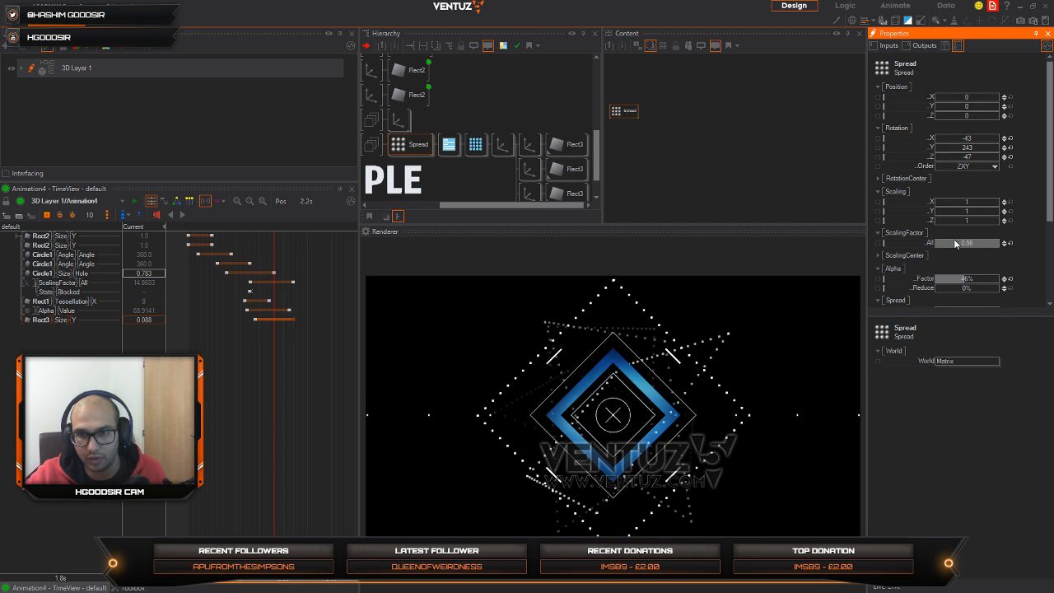
# Step: Restore the Spread's overall scaling factor to 1, rotation to 0 and alpha factor to 100%, and select PointOptions
pyautogui.click(1009, 243)
pyautogui.click(1010, 156)
pyautogui.click(1009, 147)
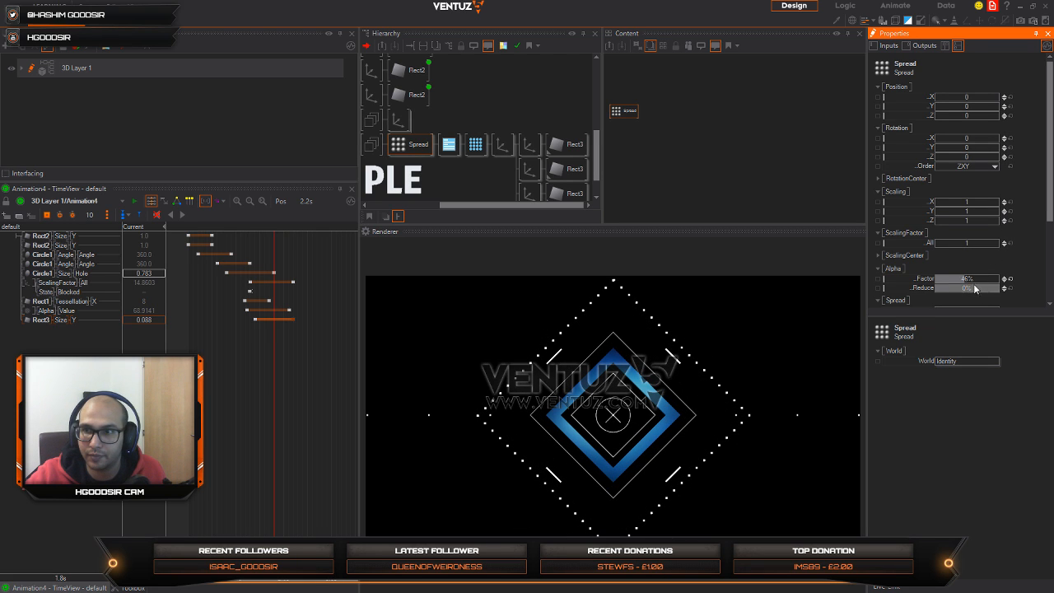
pyautogui.moveTo(979, 280); pyautogui.dragTo(1001, 278)
pyautogui.click(475, 144)
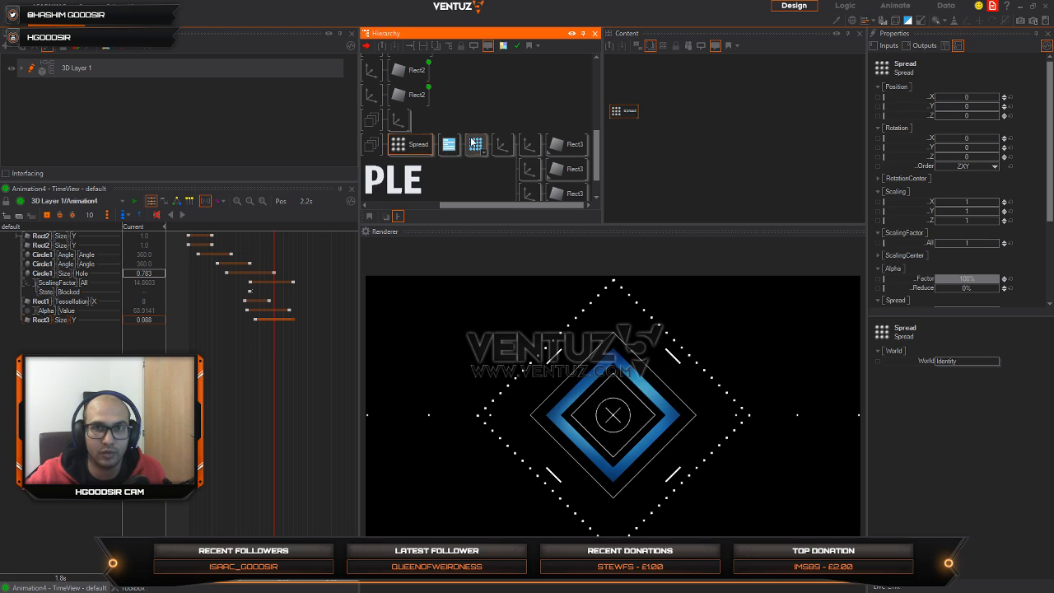
# Step: Set the PointOptions point size to 1.77 px and the Spread's overall scaling factor to 1.18
pyautogui.click(616, 111)
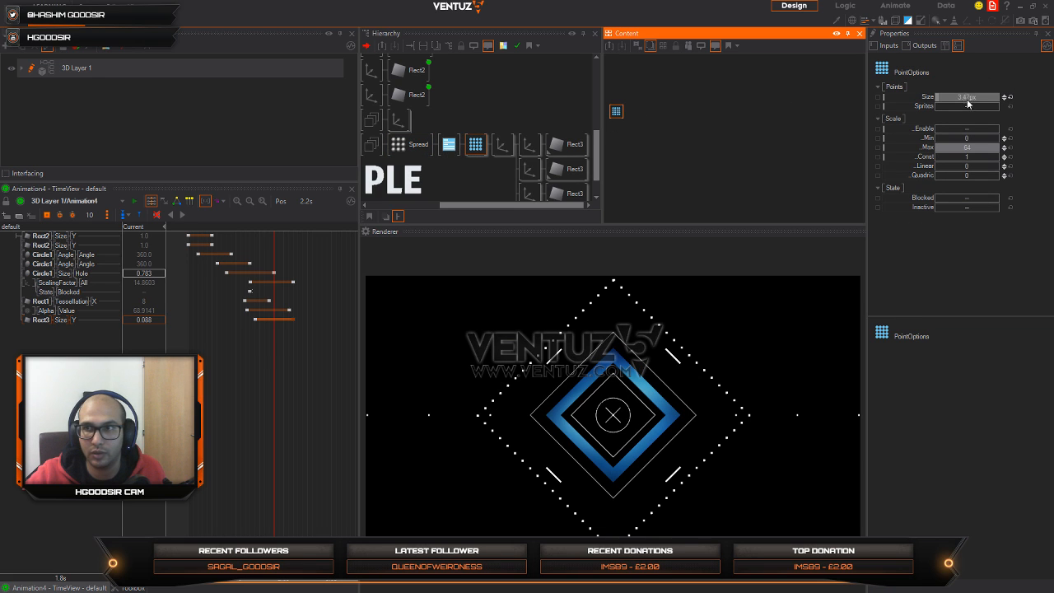
pyautogui.moveTo(981, 98); pyautogui.dragTo(962, 105)
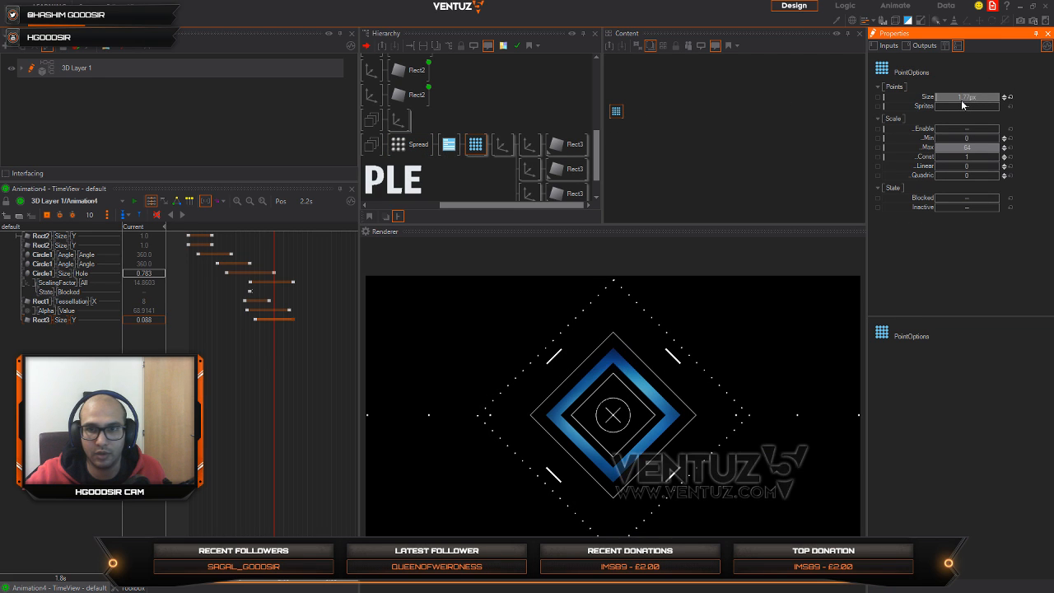
pyautogui.click(409, 144)
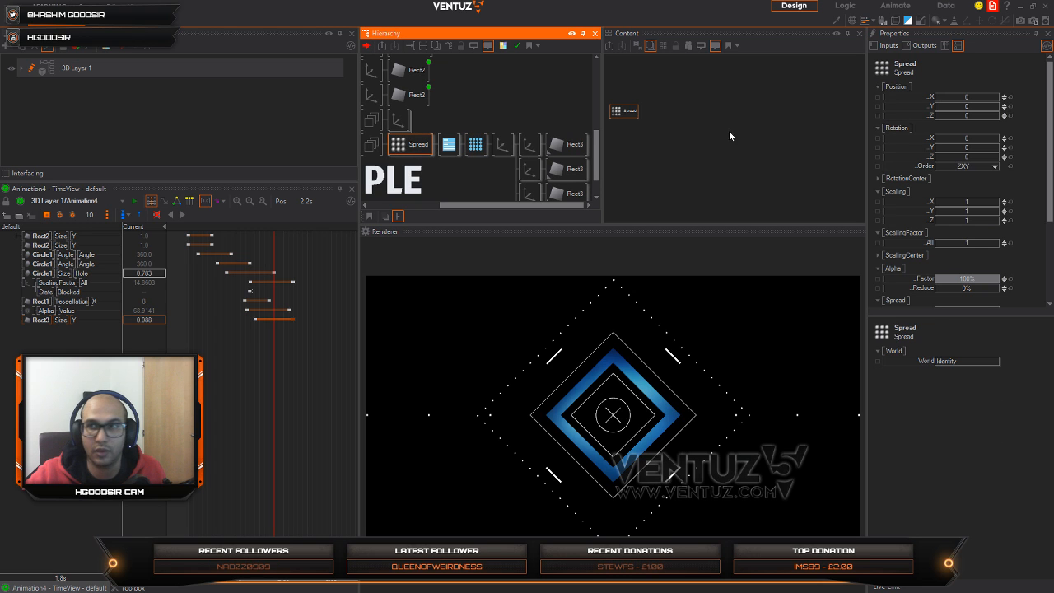
pyautogui.moveTo(967, 245); pyautogui.dragTo(995, 243)
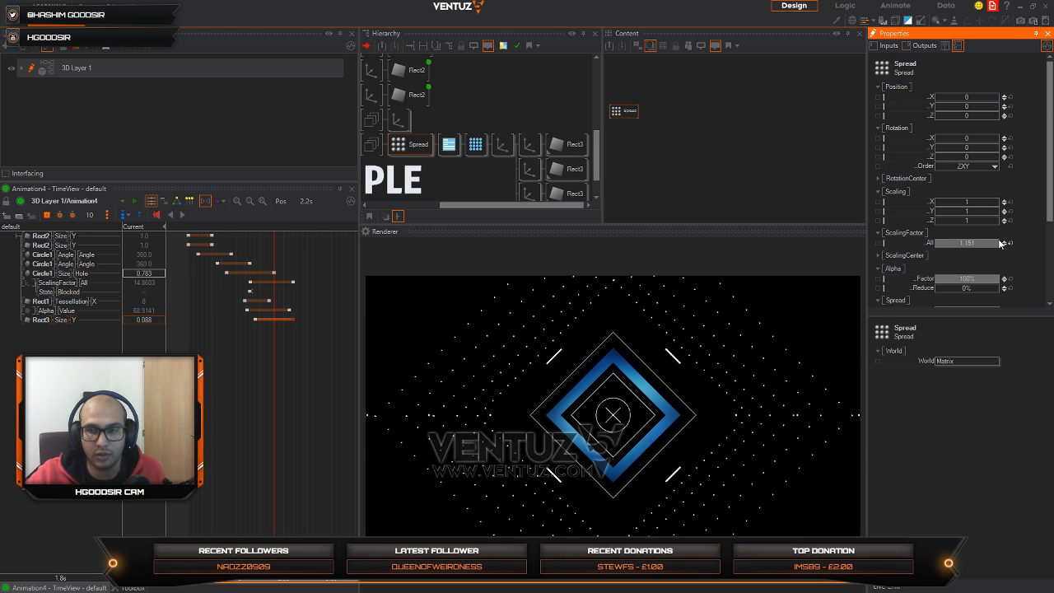
# Step: Try an overall scaling factor of 0.573 on the Axis following PointOptions and an alpha factor of 38% on the Spread
pyautogui.click(502, 144)
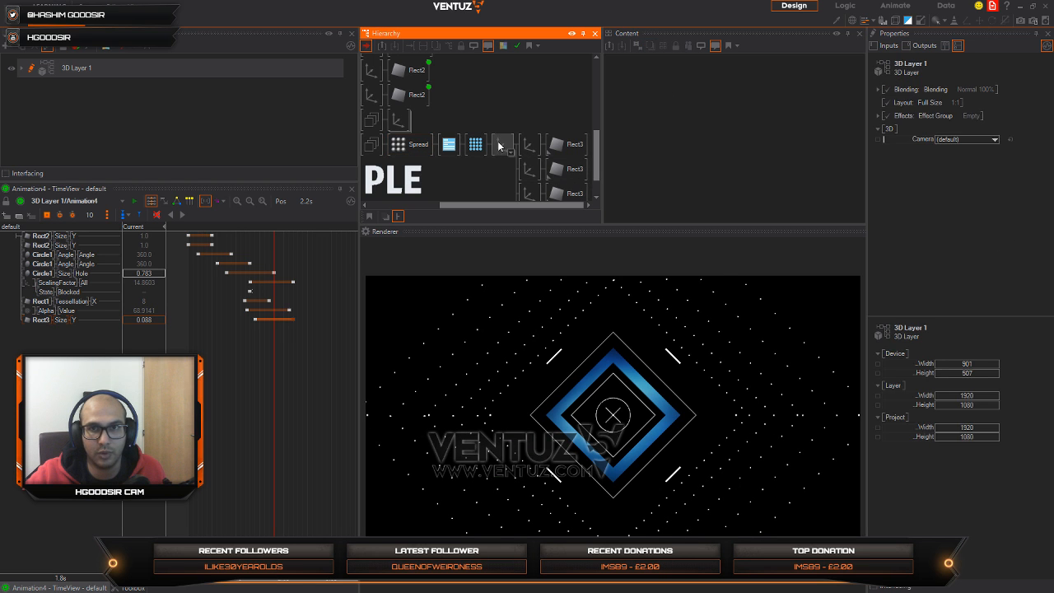
pyautogui.click(969, 243)
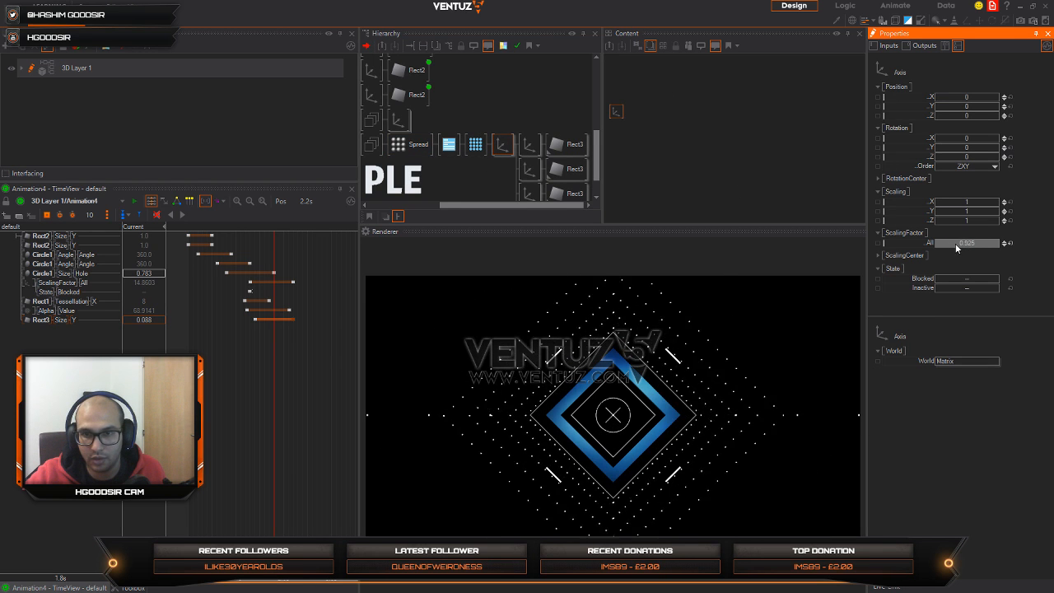
pyautogui.moveTo(935, 244)
pyautogui.mouseDown()
pyautogui.moveTo(1001, 243)
pyautogui.moveTo(937, 244)
pyautogui.moveTo(950, 246)
pyautogui.mouseUp()
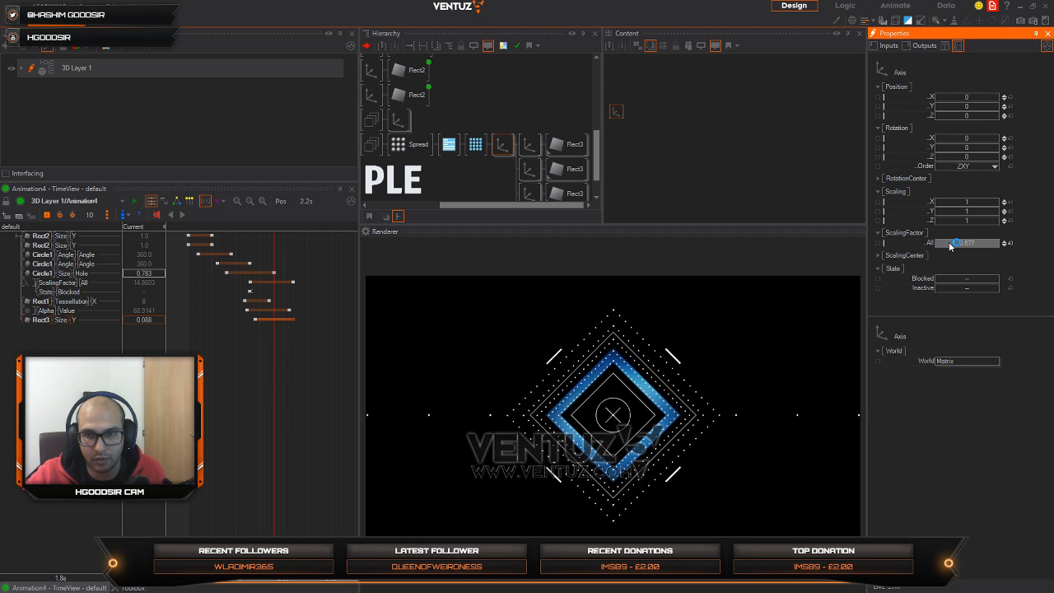
pyautogui.click(414, 145)
pyautogui.moveTo(978, 283); pyautogui.dragTo(958, 283)
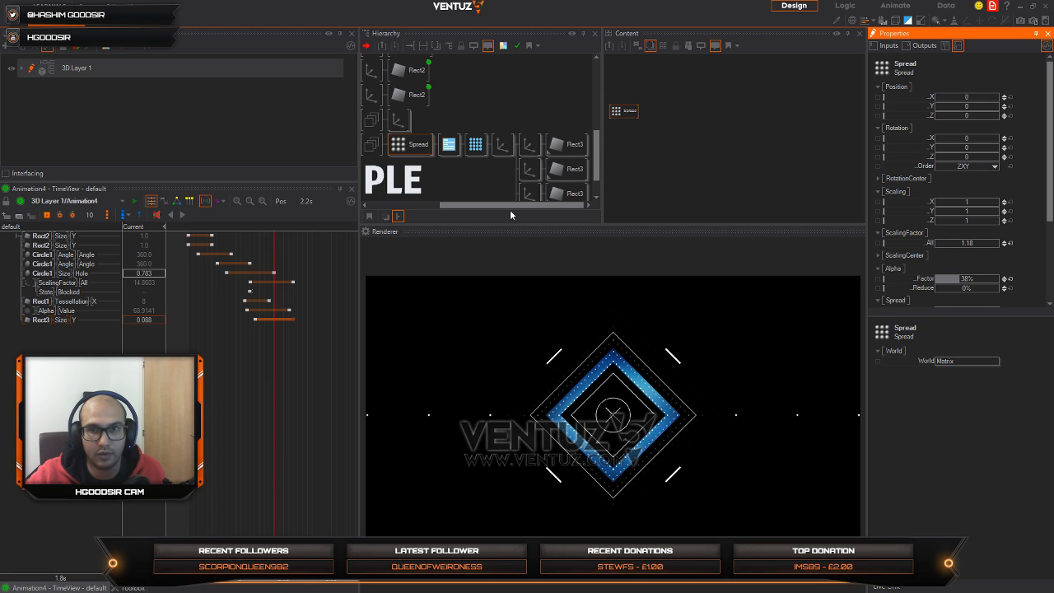
# Step: Try an overall scaling factor of 0.88 on the Axis following PointOptions and scrub the timeline to check it
pyautogui.click(501, 145)
pyautogui.moveTo(987, 244); pyautogui.dragTo(969, 243)
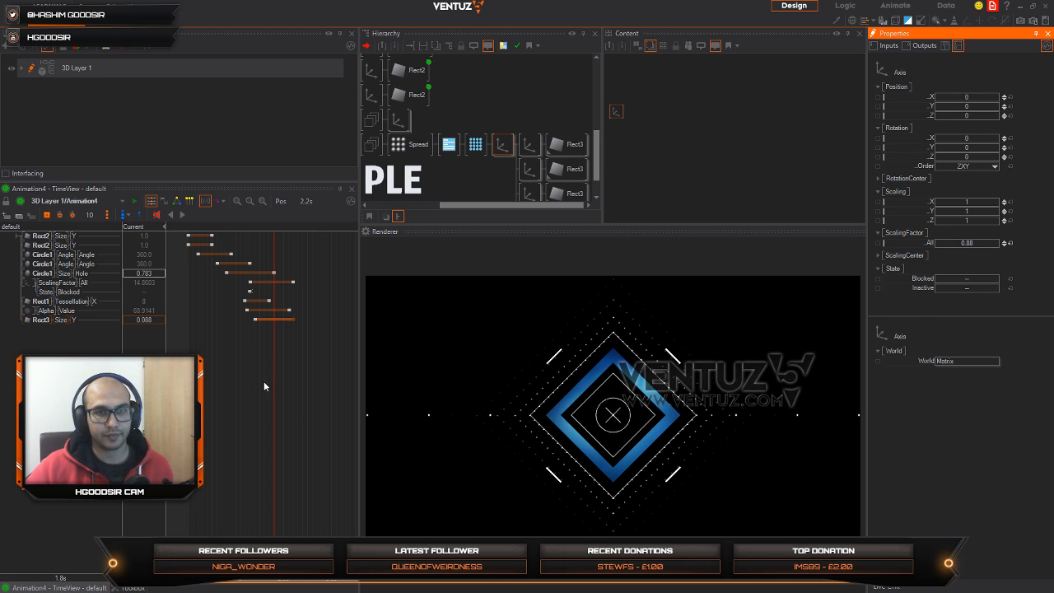
pyautogui.moveTo(264, 385)
pyautogui.mouseDown()
pyautogui.moveTo(232, 376)
pyautogui.moveTo(274, 377)
pyautogui.mouseUp()
# Step: Set the Spread's alpha factor to 63.2% and the following Axis's overall scaling factor to 0.753
pyautogui.click(423, 144)
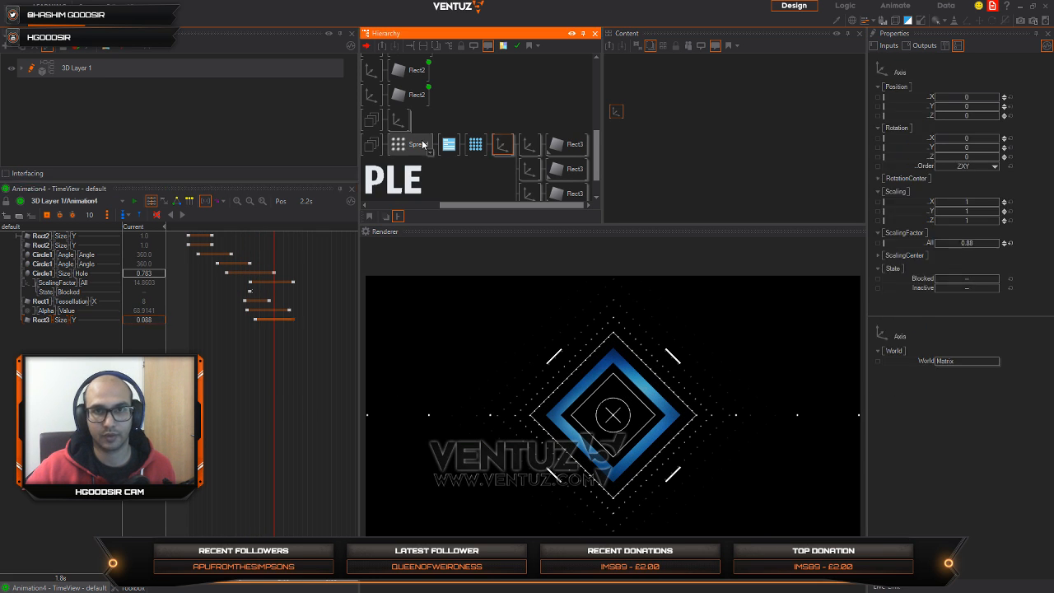
pyautogui.click(423, 144)
pyautogui.click(961, 282)
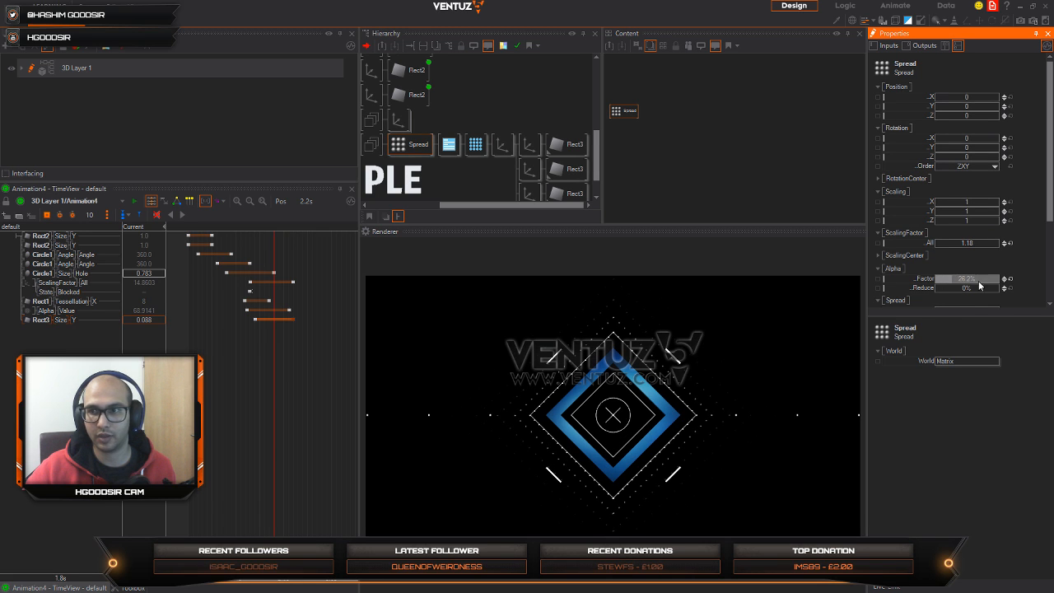
pyautogui.scroll(-2, 962, 284)
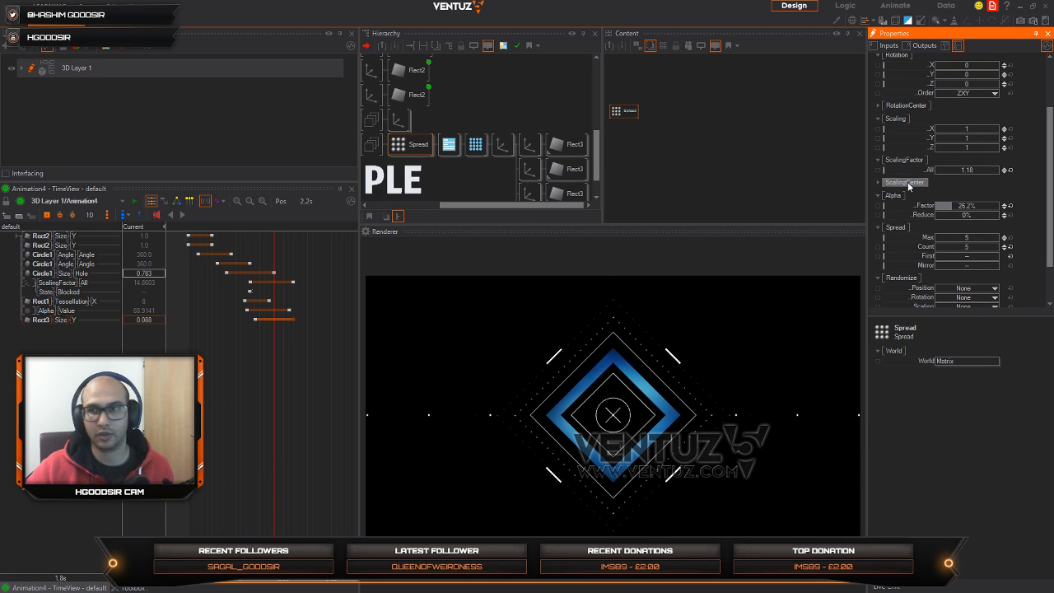
pyautogui.moveTo(969, 206); pyautogui.dragTo(955, 207)
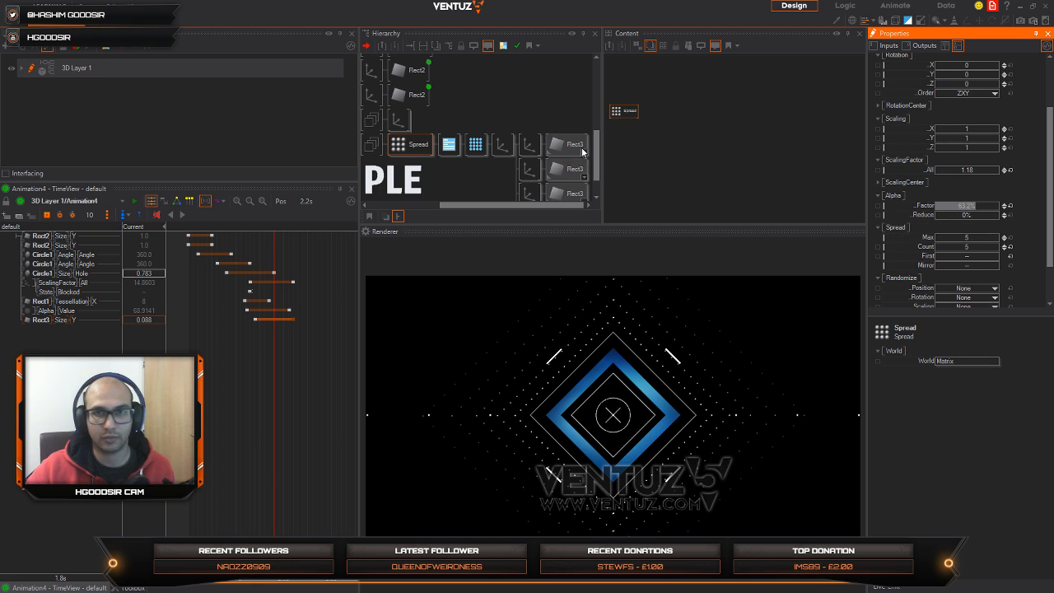
pyautogui.click(503, 146)
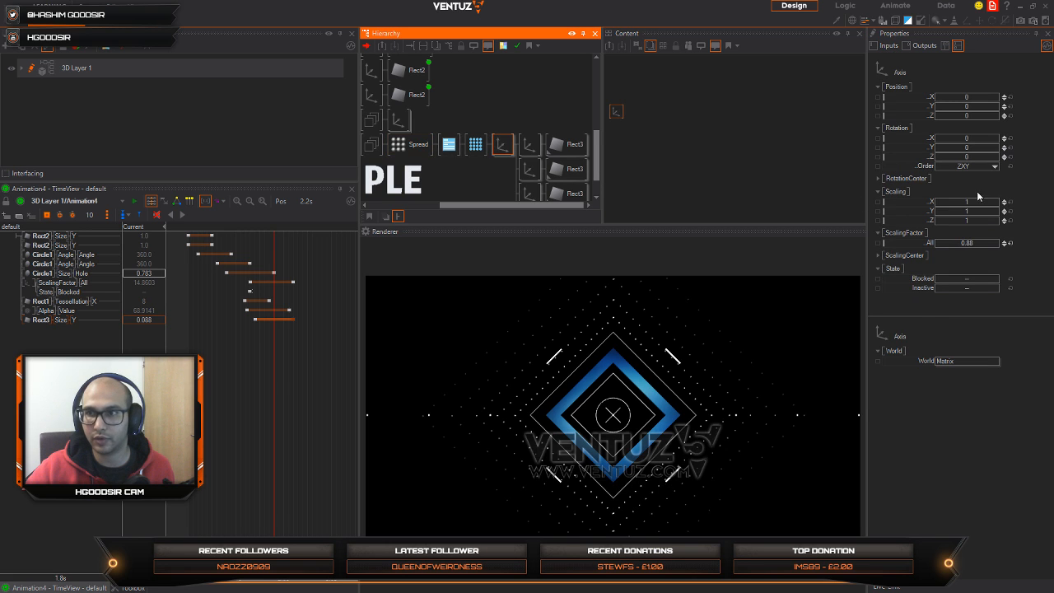
pyautogui.moveTo(983, 243); pyautogui.dragTo(958, 247)
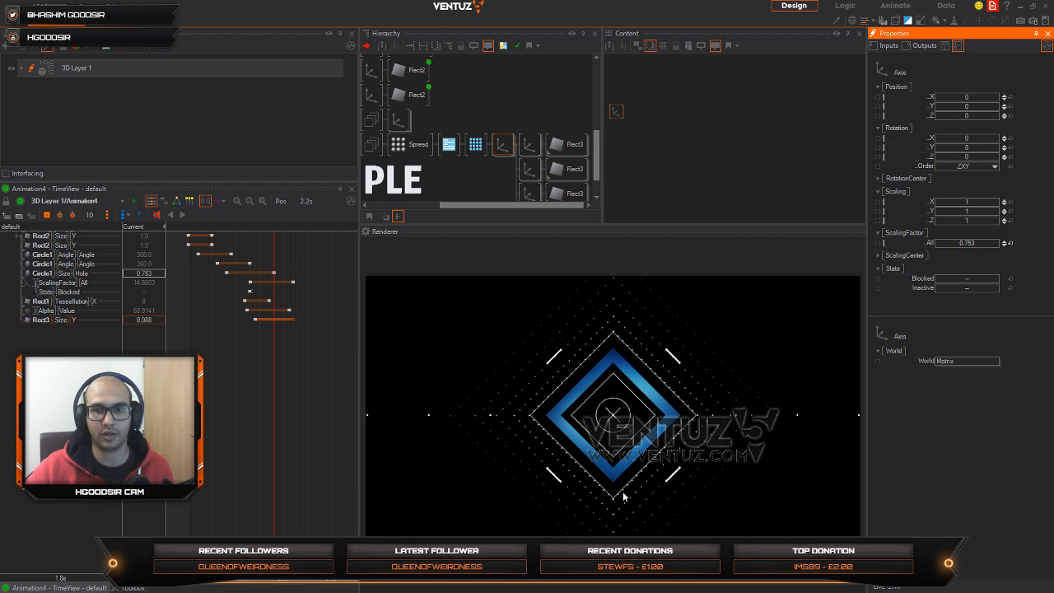
# Step: Place the Spread below the Rect nodes linked to the animation and bind its Alpha Factor to that animation
pyautogui.click(414, 143)
pyautogui.click(675, 140)
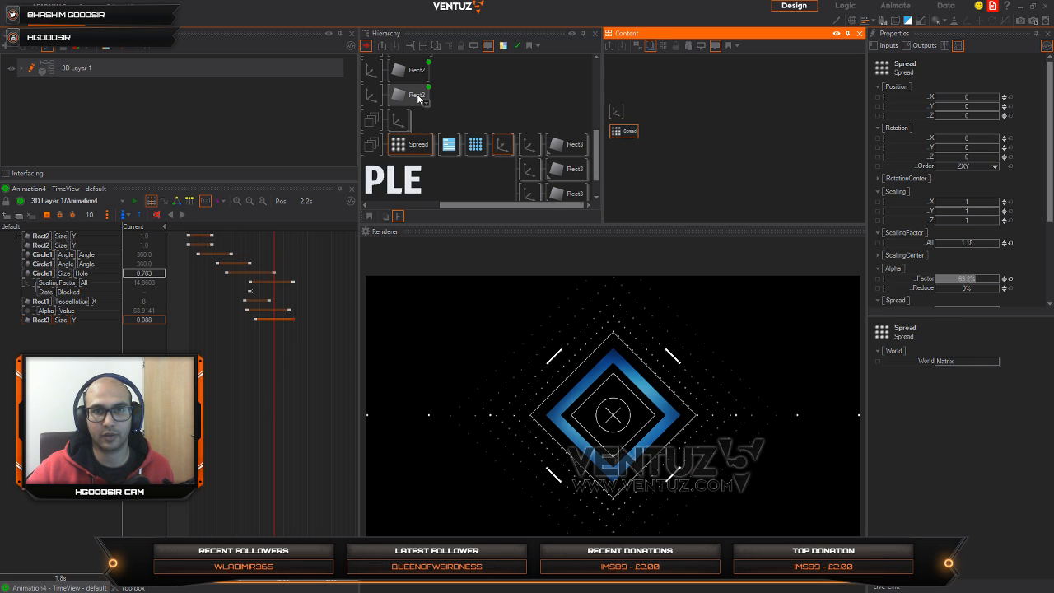
pyautogui.click(417, 96)
pyautogui.click(624, 136)
pyautogui.moveTo(624, 136); pyautogui.dragTo(646, 198)
pyautogui.scroll(-1, 638, 115)
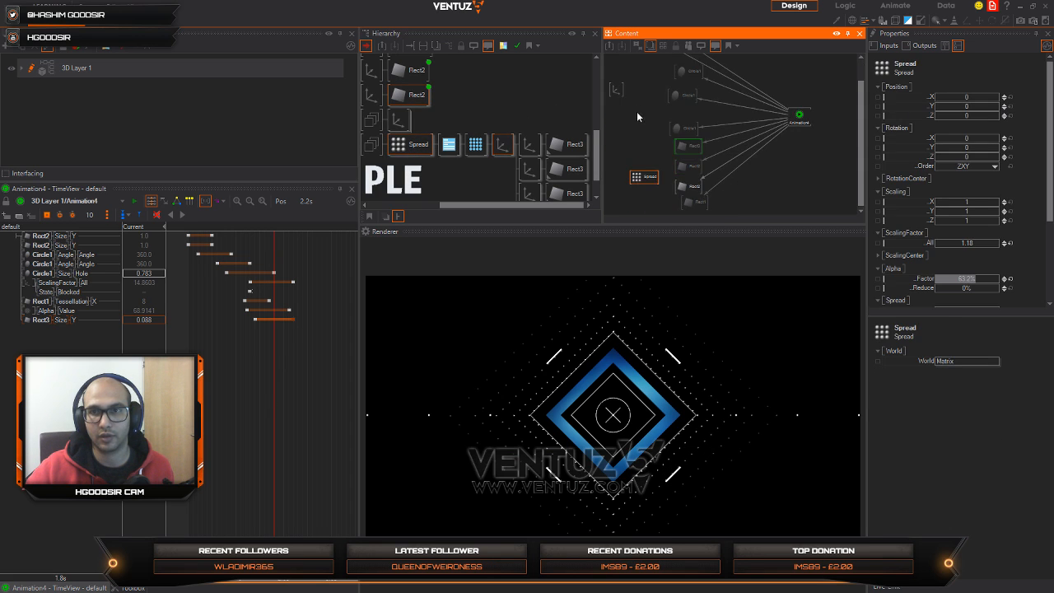
pyautogui.scroll(-1, 717, 203)
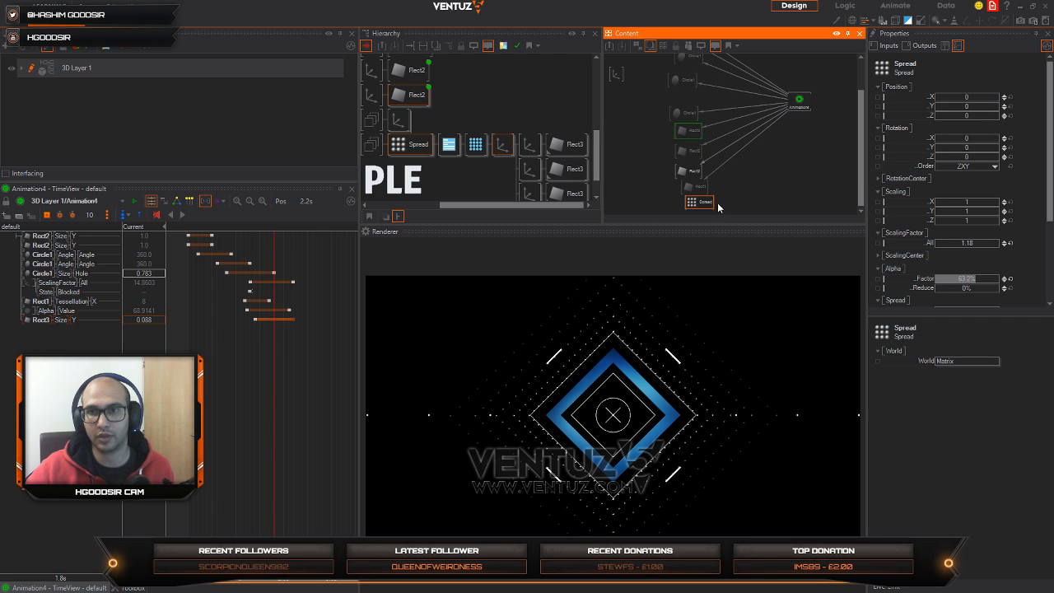
pyautogui.click(918, 276)
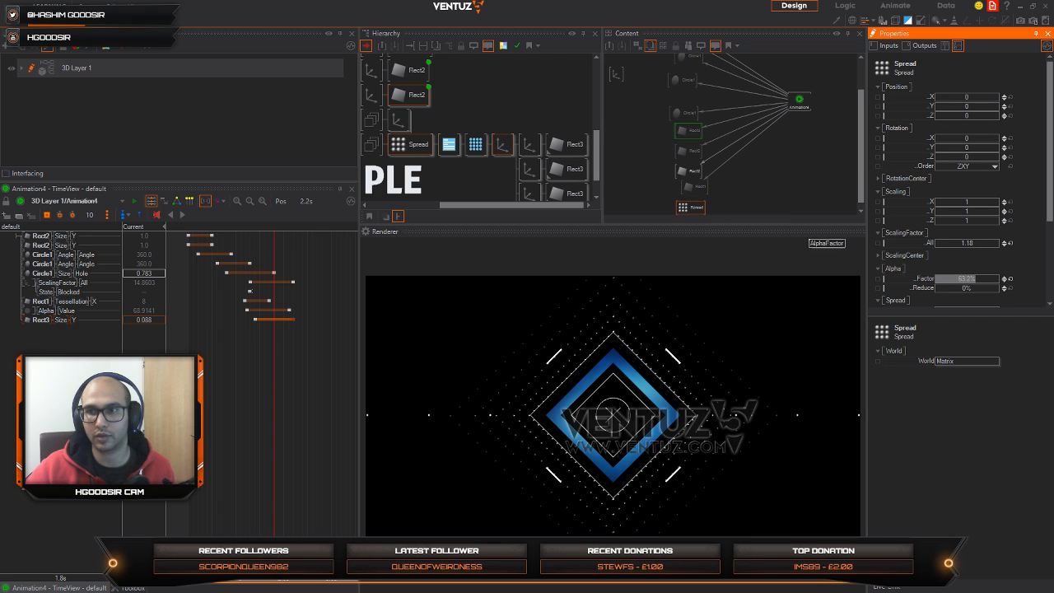
pyautogui.moveTo(796, 103); pyautogui.dragTo(798, 103)
# Step: Keyframe the Spread's alpha factor from 0 at 1.5 s to 63.2, moving the end key to position 27
pyautogui.moveTo(278, 390); pyautogui.dragTo(297, 373)
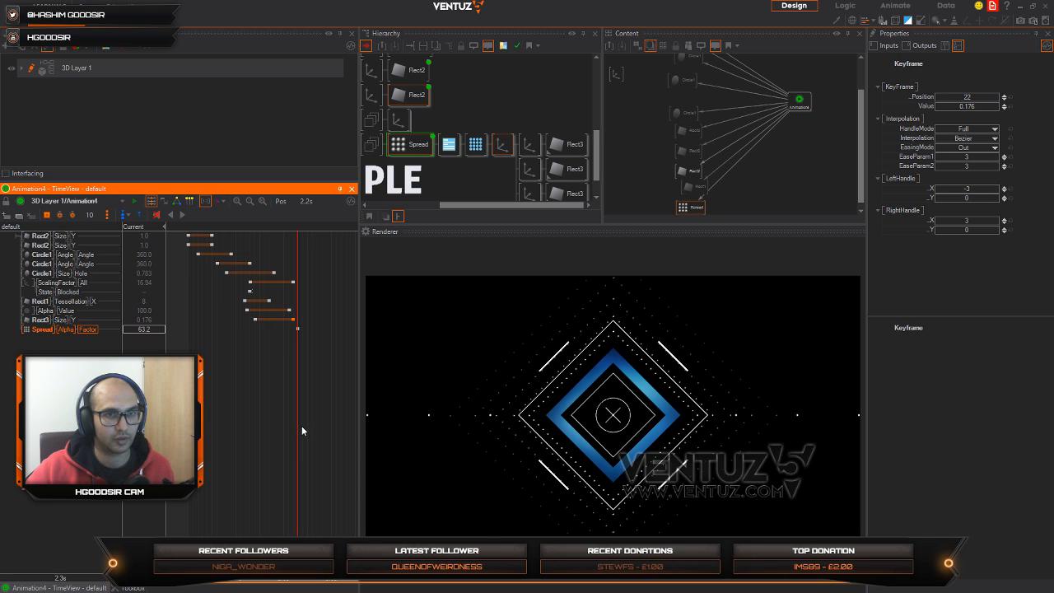
pyautogui.moveTo(302, 431); pyautogui.dragTo(260, 425)
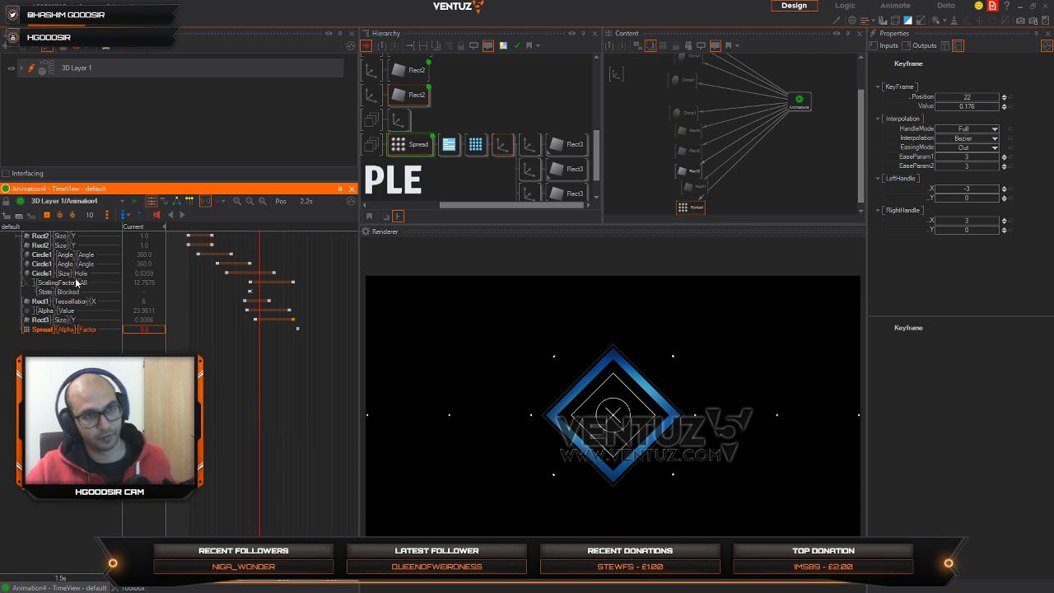
pyautogui.click(47, 214)
pyautogui.click(188, 412)
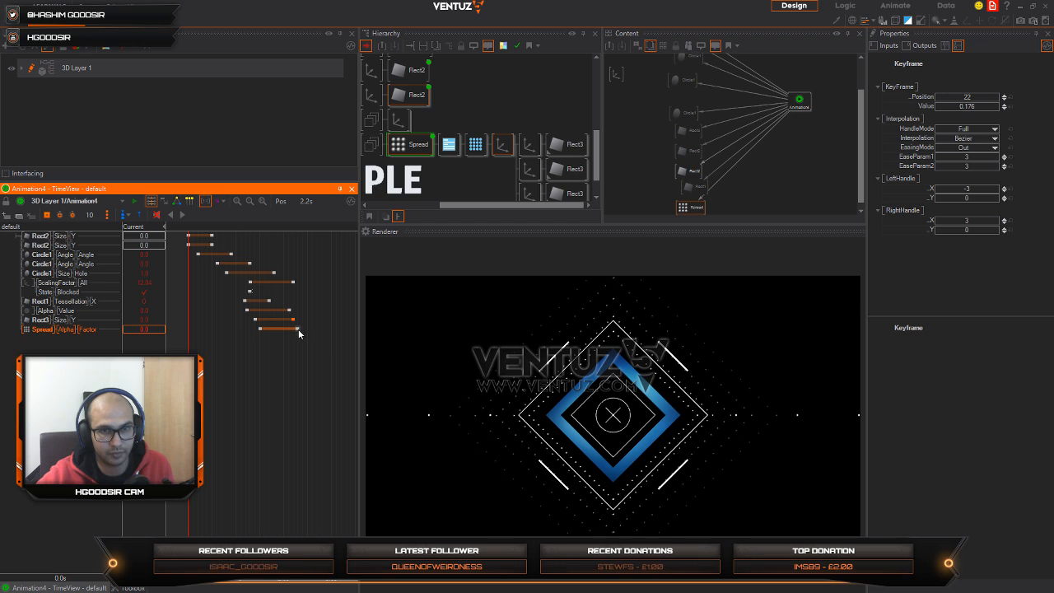
pyautogui.moveTo(298, 329); pyautogui.dragTo(317, 329)
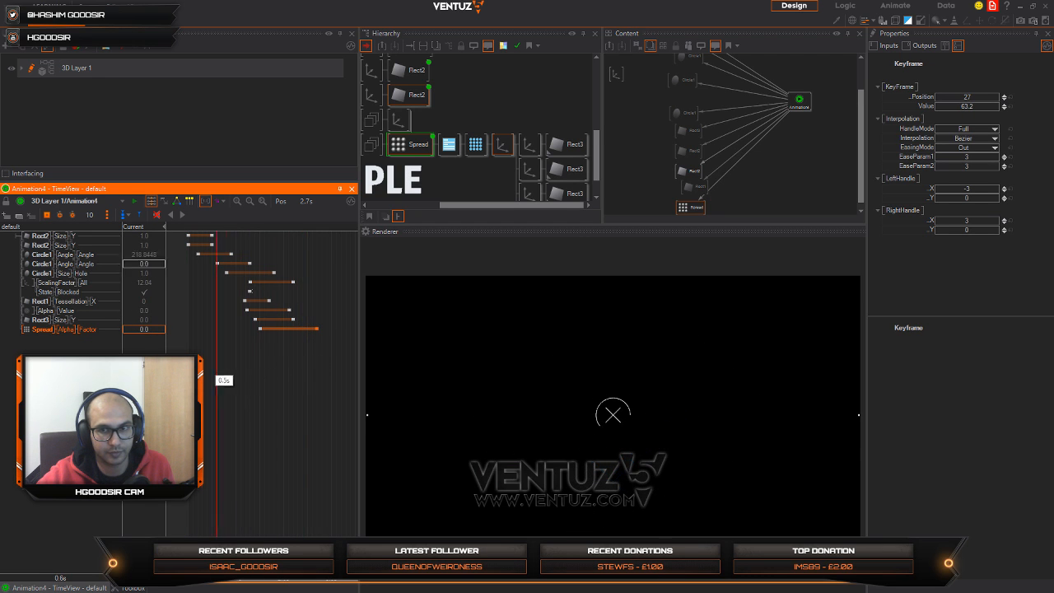
# Step: Play Animation4 from the start and scrub past its end to review the Spread's fade-in
pyautogui.moveTo(217, 374); pyautogui.dragTo(188, 374)
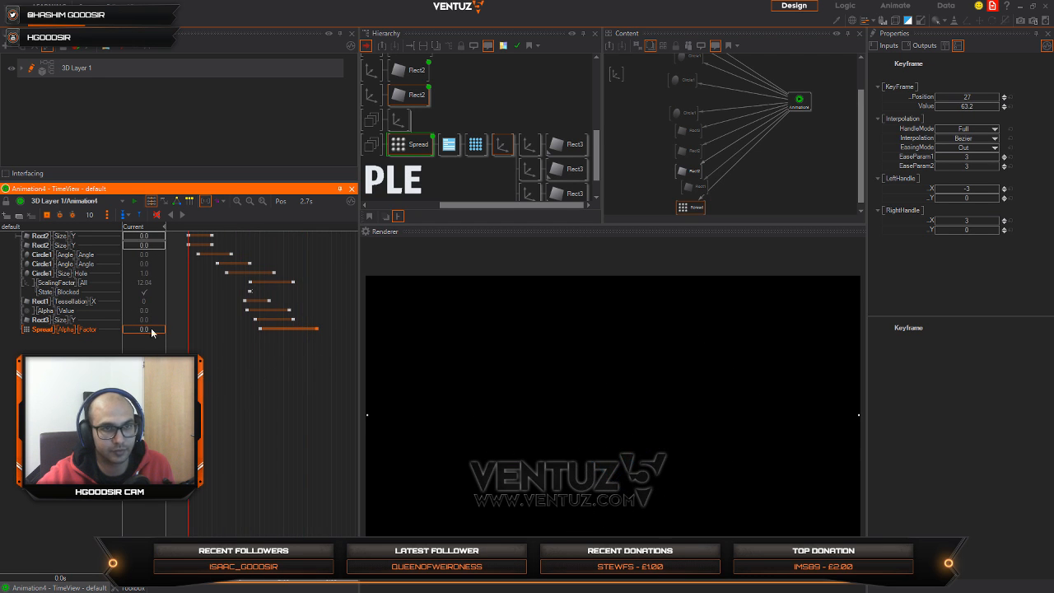
pyautogui.click(185, 218)
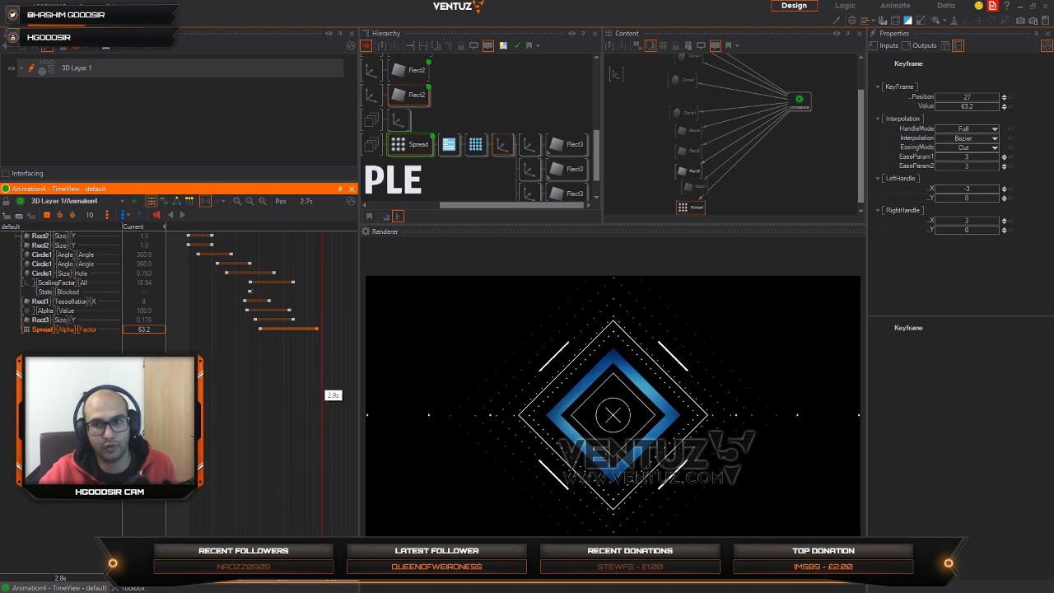
pyautogui.moveTo(322, 399); pyautogui.dragTo(340, 383, button='right')
# Step: Collapse the widget's hierarchy, try an X rotation of 57 on its top-level Axis, and scrub through the tilted animation
pyautogui.moveTo(505, 129); pyautogui.dragTo(483, 128, button='middle')
pyautogui.click(465, 125)
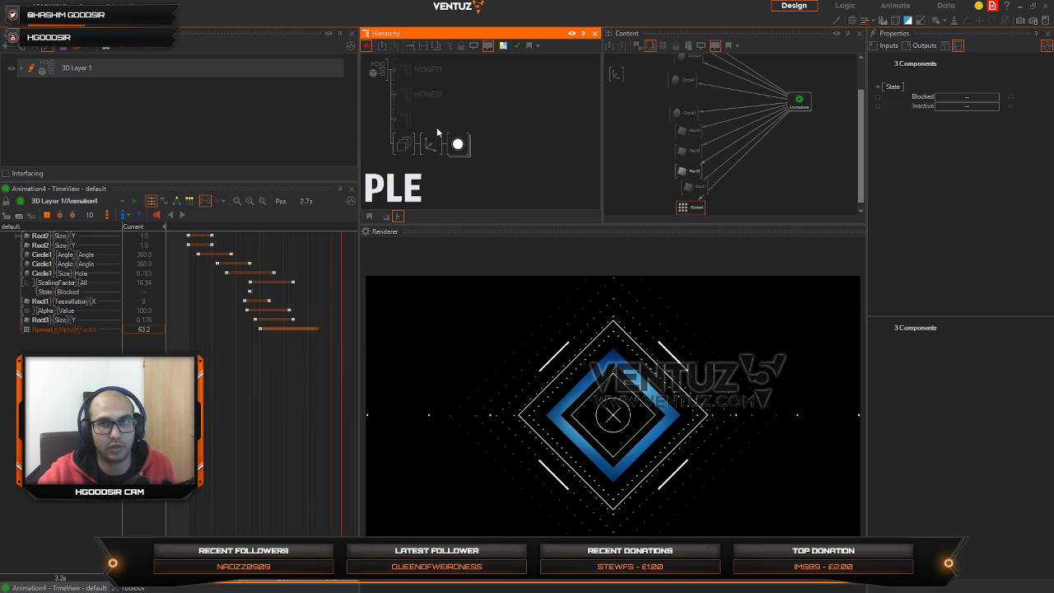
pyautogui.click(431, 144)
pyautogui.moveTo(966, 140); pyautogui.dragTo(994, 141)
pyautogui.moveTo(189, 383); pyautogui.dragTo(322, 392)
pyautogui.click(612, 424)
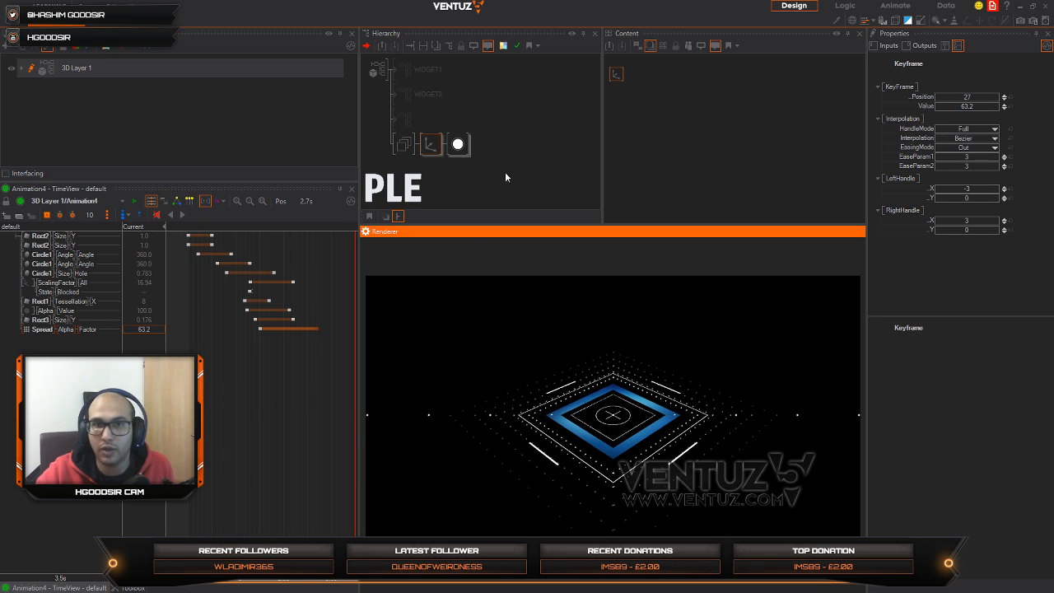
# Step: Preview the widget's top-level Axis at an X rotation of 60, and settle on an X rotation of 24
pyautogui.click(430, 144)
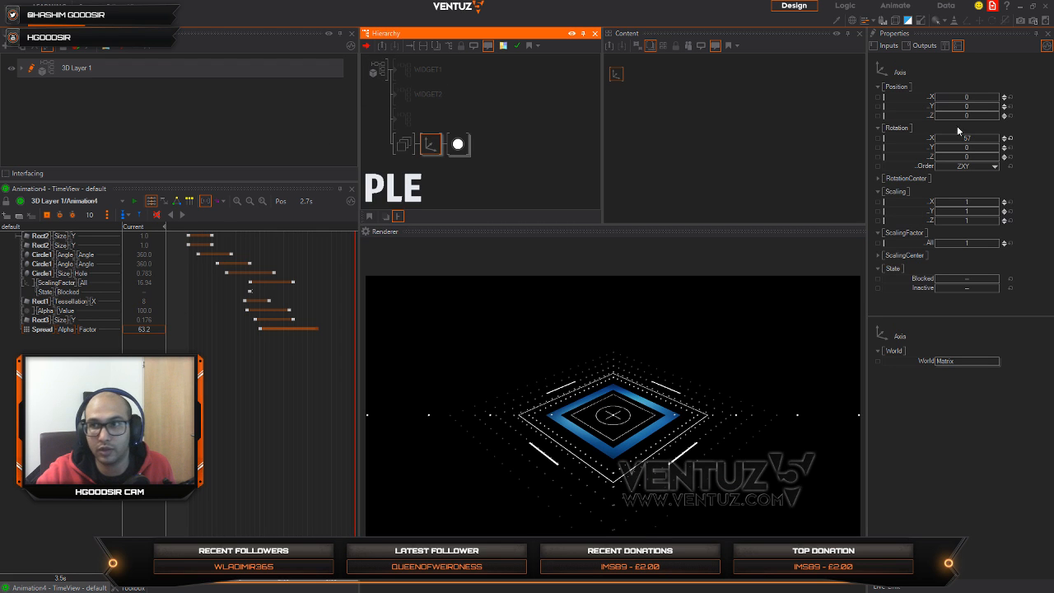
pyautogui.click(969, 139)
pyautogui.scroll(10, 970, 140)
pyautogui.scroll(-8, 974, 140)
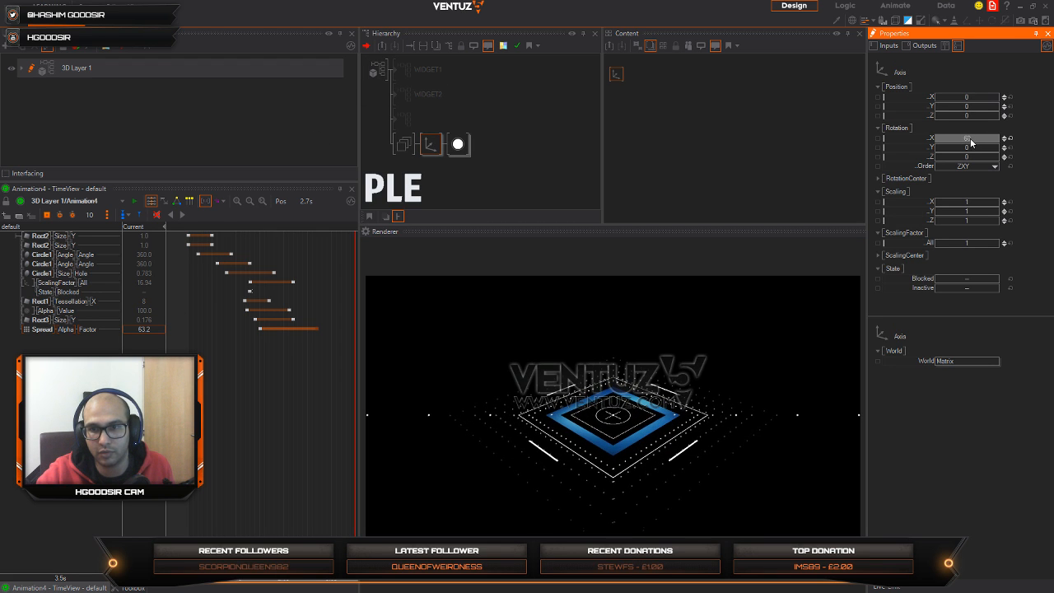
pyautogui.moveTo(290, 417); pyautogui.dragTo(352, 402)
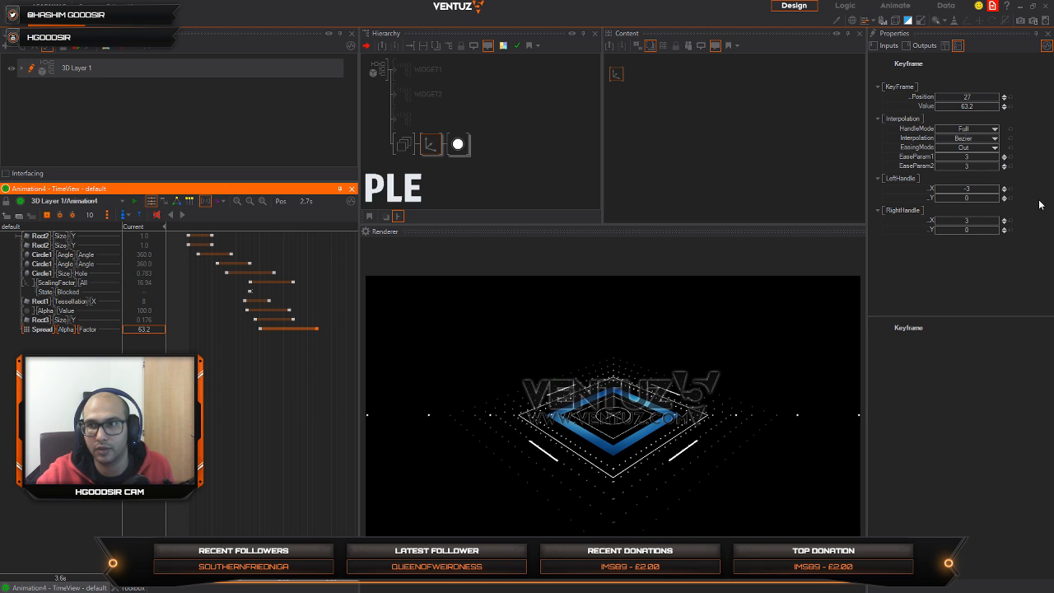
pyautogui.click(434, 146)
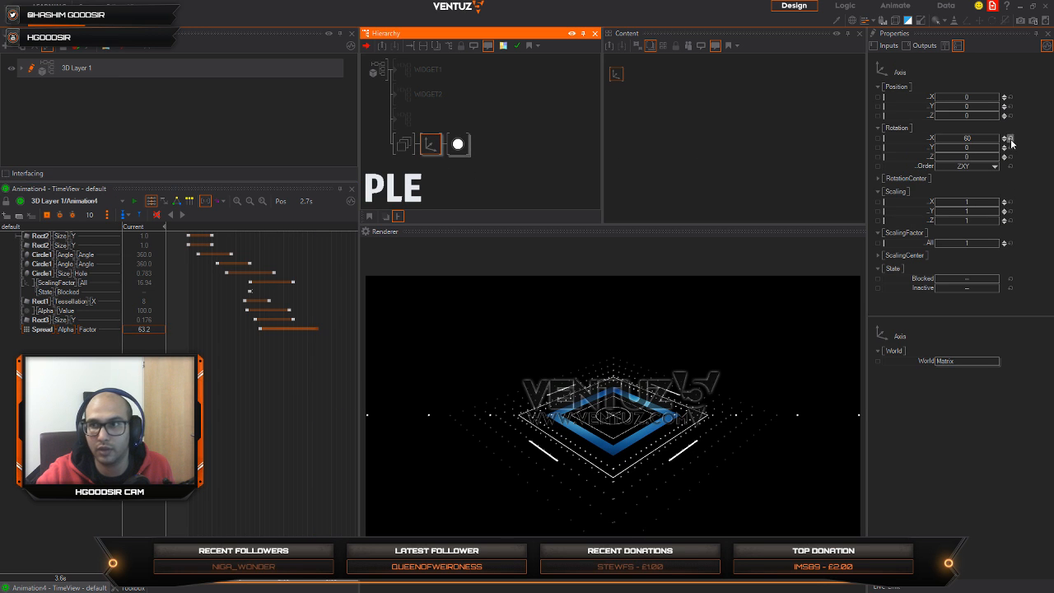
pyautogui.moveTo(987, 141)
pyautogui.mouseDown()
pyautogui.moveTo(936, 140)
pyautogui.moveTo(986, 140)
pyautogui.mouseUp()
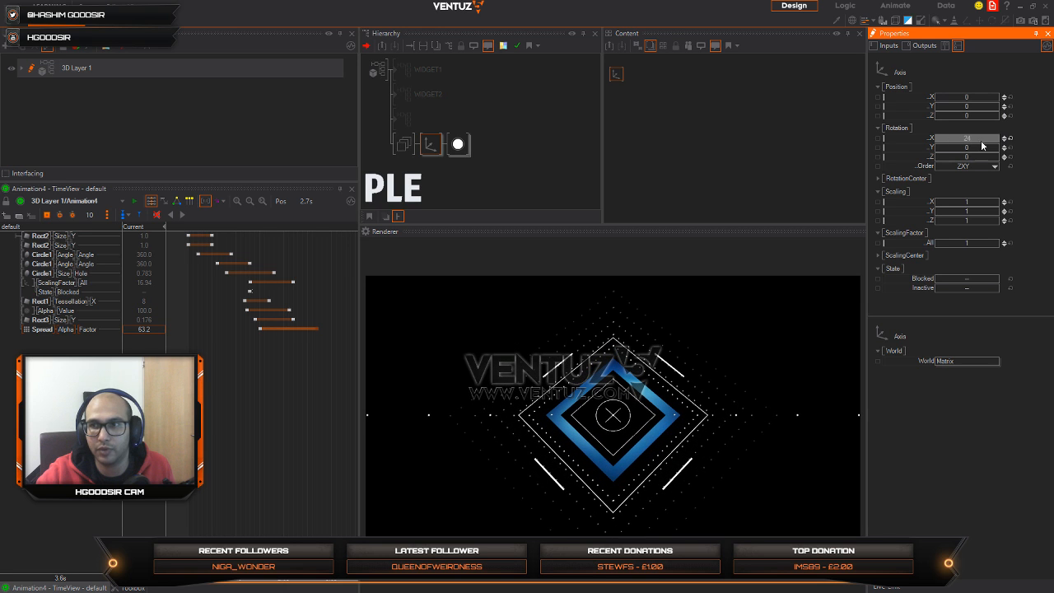
# Step: Insert a new Spread node directly before the widget's top-level Axis
pyautogui.click(433, 179)
pyautogui.doubleClick(433, 177)
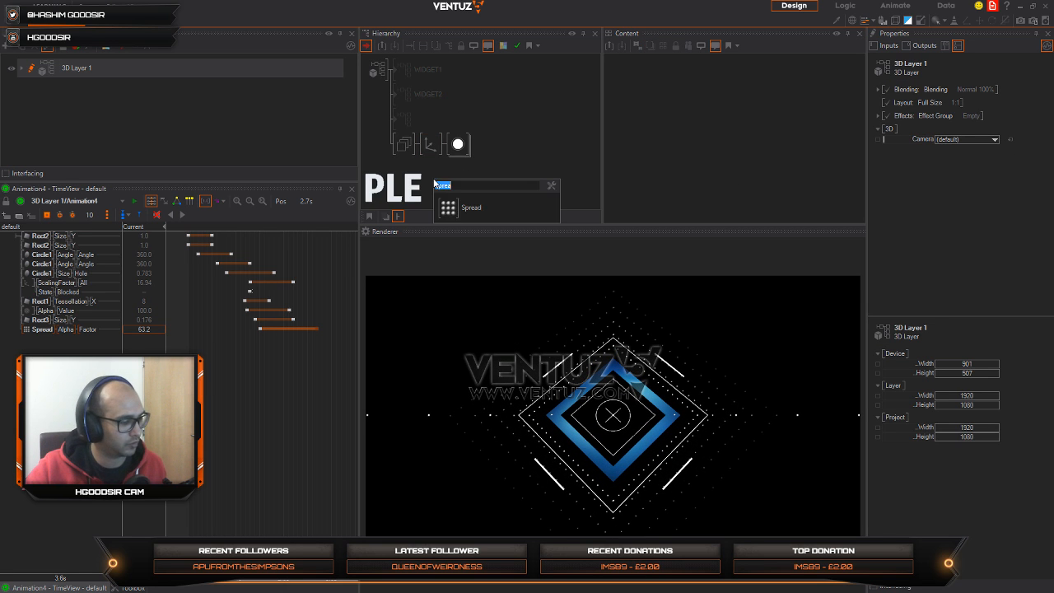
pyautogui.write('sp')
pyautogui.click(448, 281)
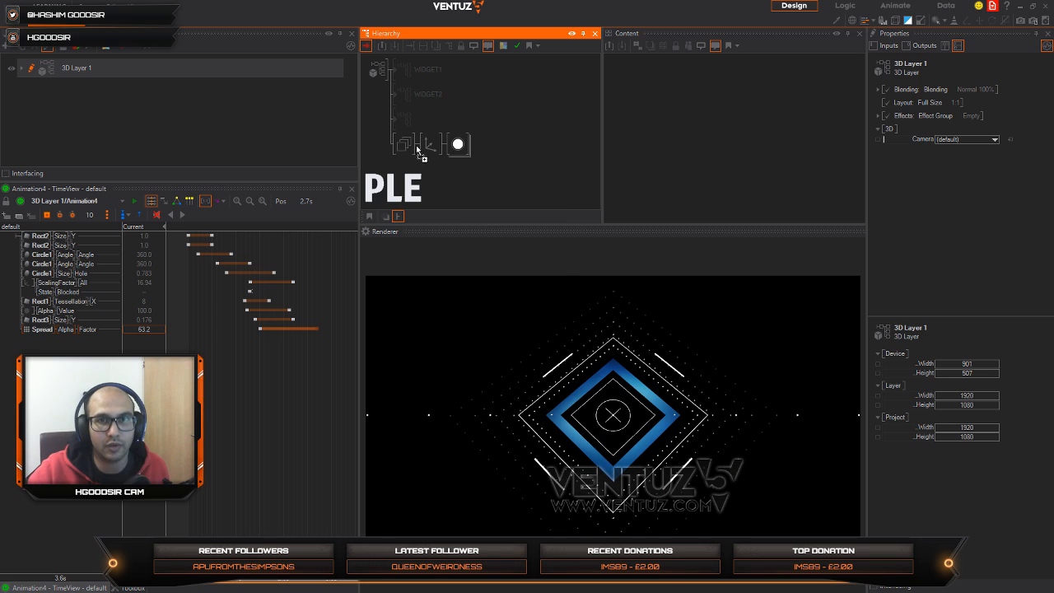
pyautogui.click(421, 142)
pyautogui.click(622, 347)
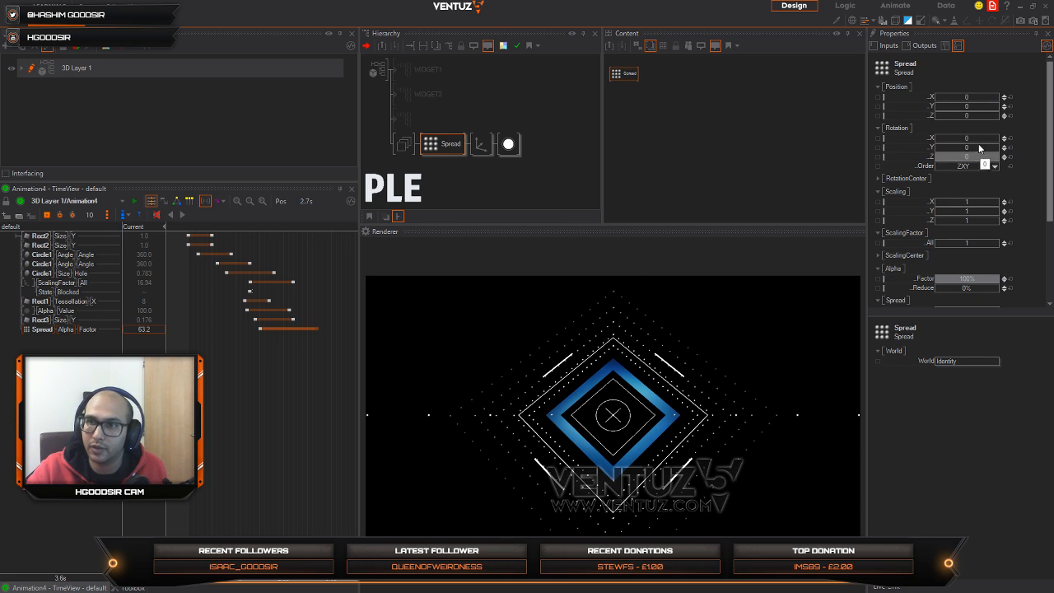
# Step: Try a Z position of -3.9 on the new Spread and reset the top-level Axis's X rotation to 0
pyautogui.moveTo(973, 118); pyautogui.dragTo(971, 116)
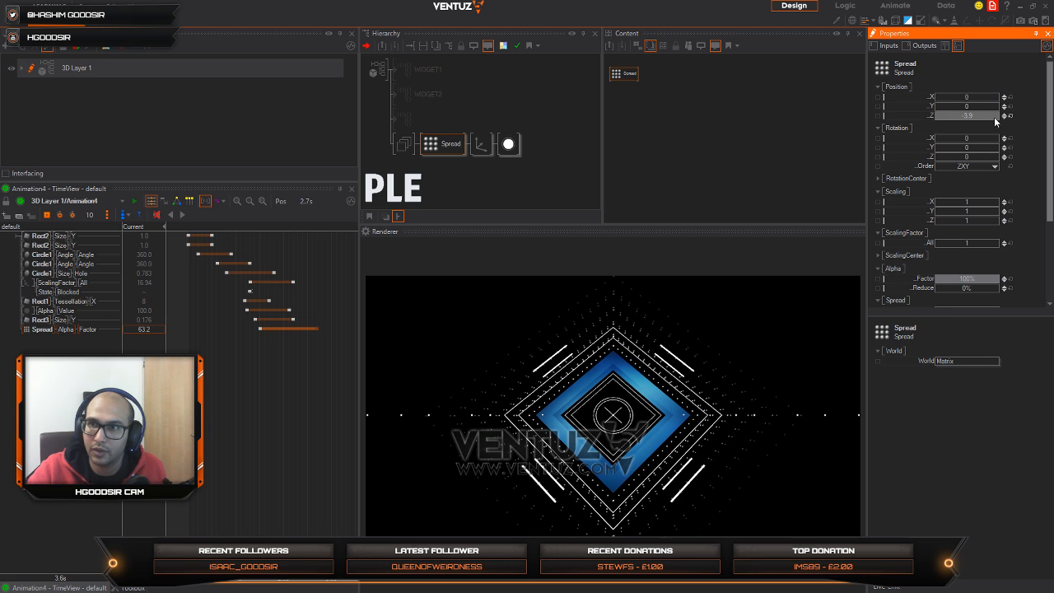
pyautogui.click(481, 145)
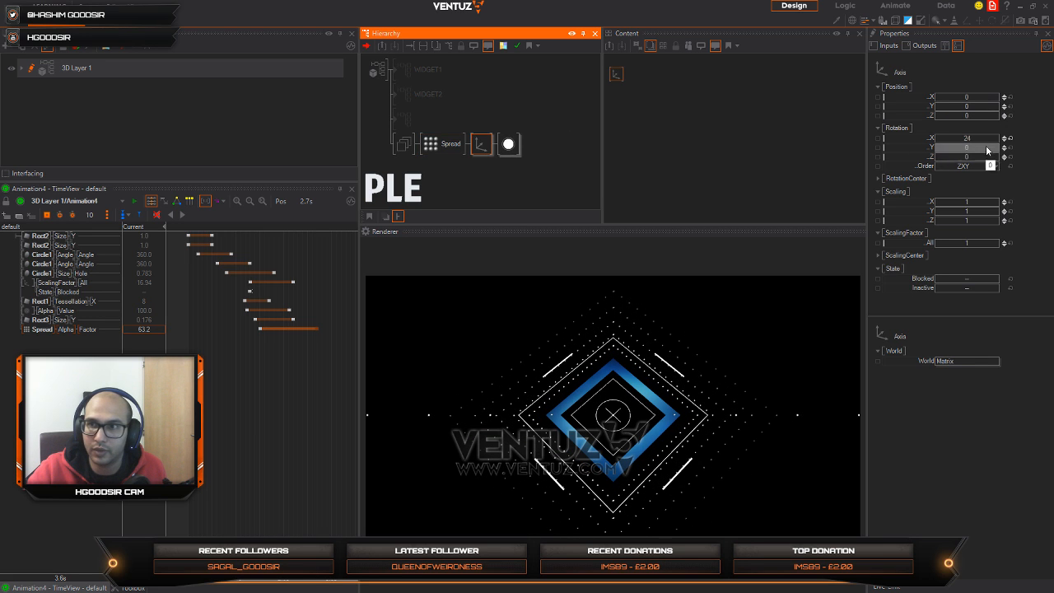
pyautogui.click(1010, 138)
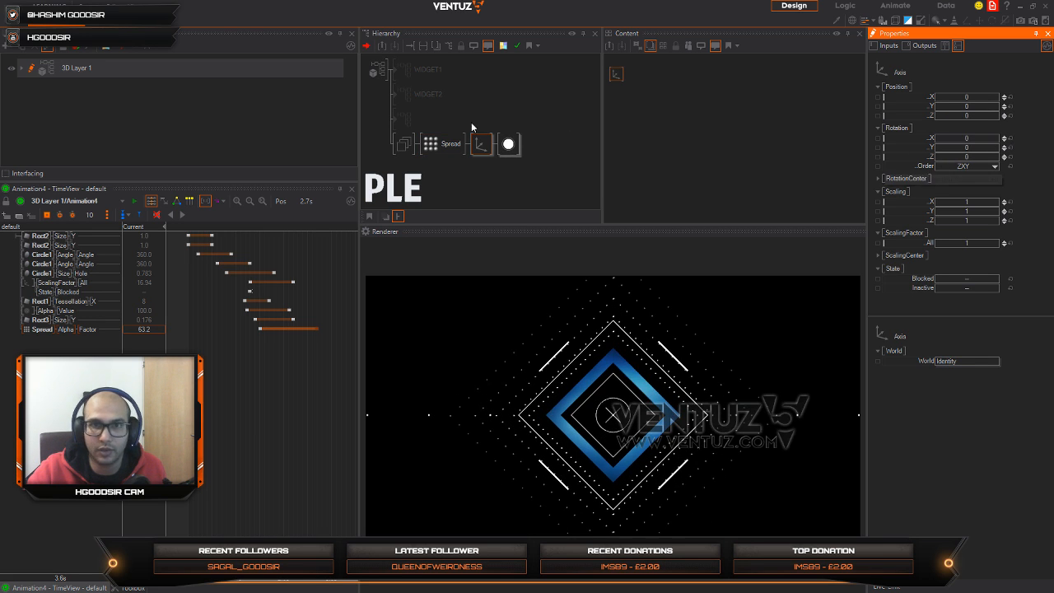
# Step: Place the Spread directly after the top-level Axis and give it a Z position of -3.4 and a Count of 5
pyautogui.click(459, 144)
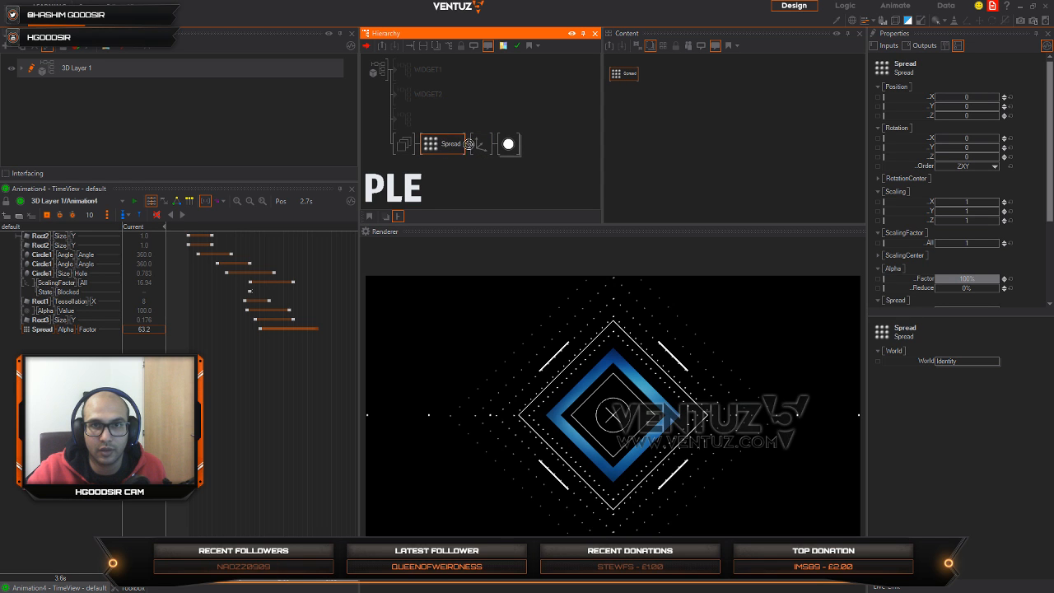
pyautogui.click(499, 146)
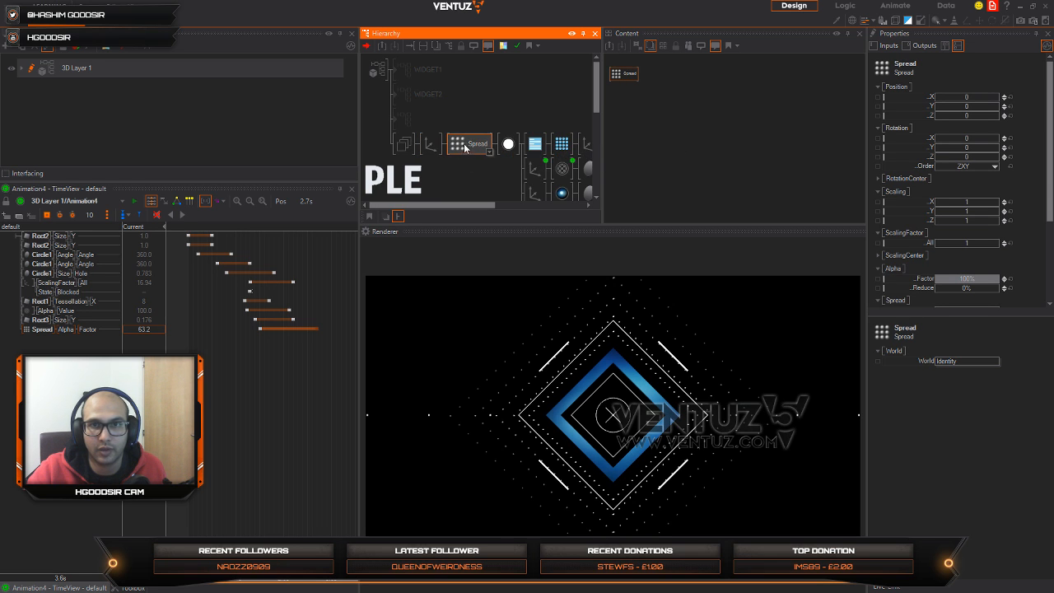
pyautogui.moveTo(979, 116); pyautogui.dragTo(969, 115)
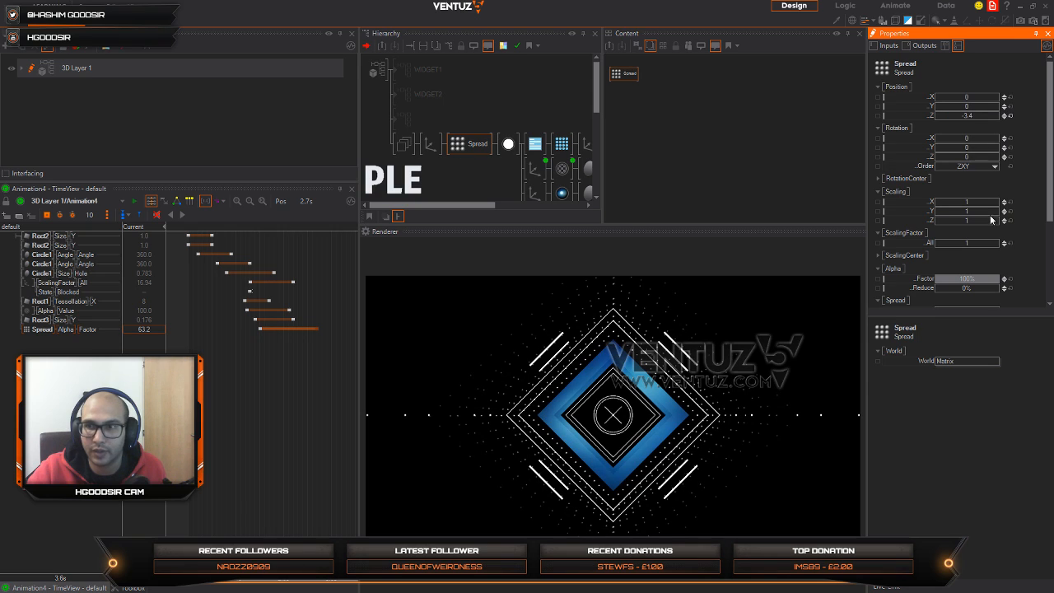
pyautogui.scroll(-2, 969, 275)
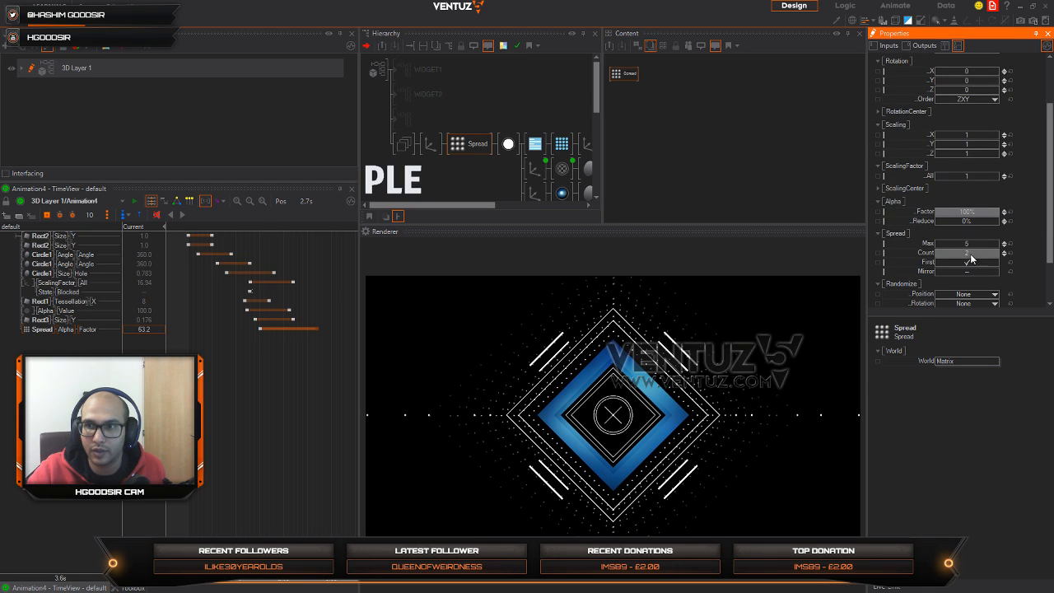
pyautogui.moveTo(971, 259); pyautogui.dragTo(1001, 250)
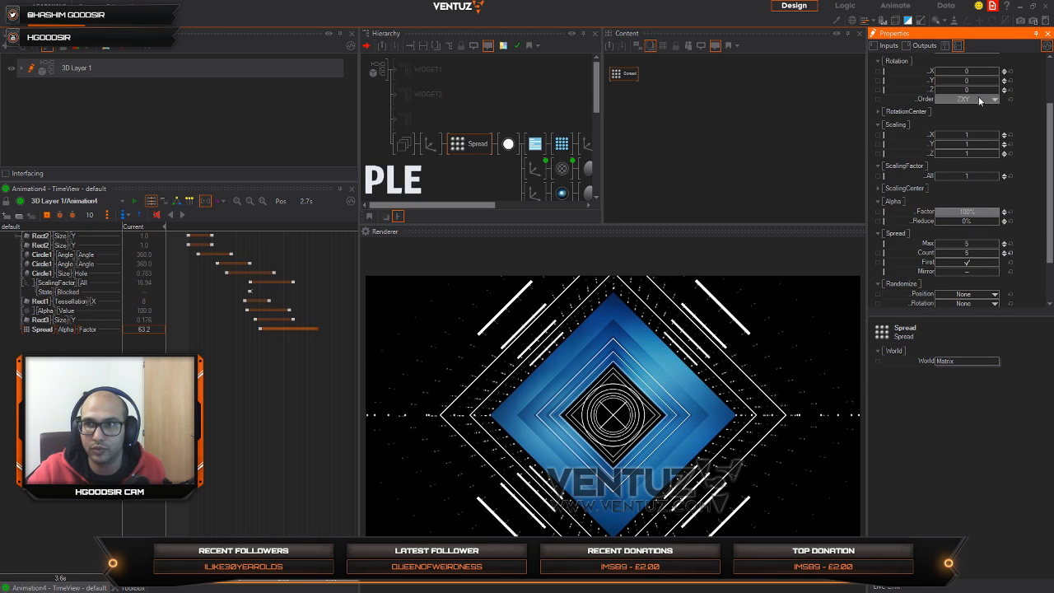
# Step: Set the Spread's Alpha Factor to 65% and its Z position to 4.44, and play Animation4 from the start
pyautogui.moveTo(313, 396)
pyautogui.mouseDown()
pyautogui.moveTo(198, 397)
pyautogui.moveTo(329, 403)
pyautogui.mouseUp()
pyautogui.click(462, 142)
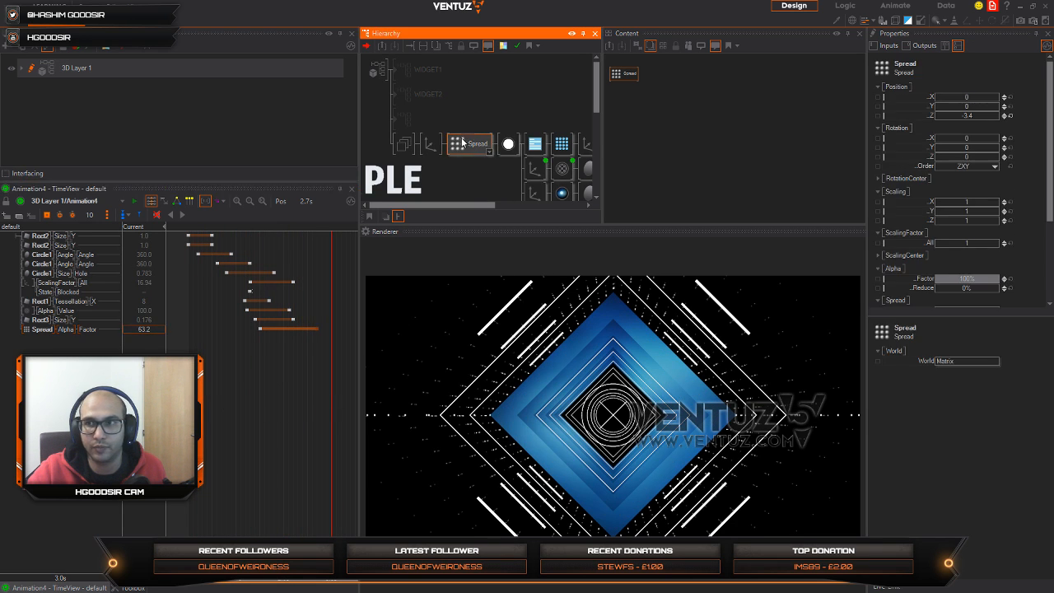
pyautogui.moveTo(976, 285); pyautogui.dragTo(970, 282)
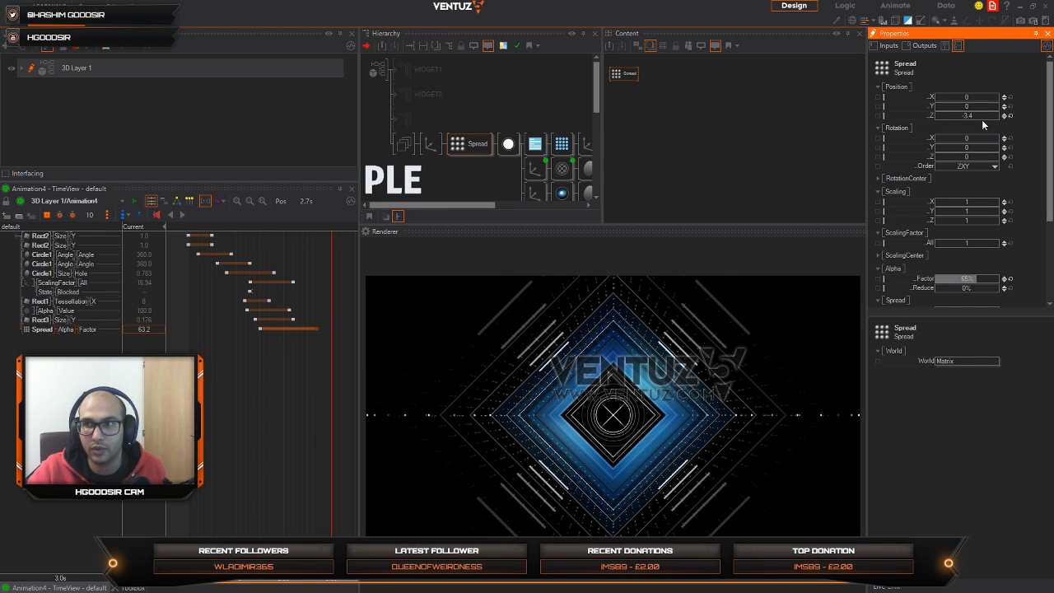
pyautogui.click(1009, 116)
pyautogui.moveTo(965, 117)
pyautogui.mouseDown()
pyautogui.moveTo(999, 121)
pyautogui.moveTo(935, 114)
pyautogui.moveTo(978, 113)
pyautogui.mouseUp()
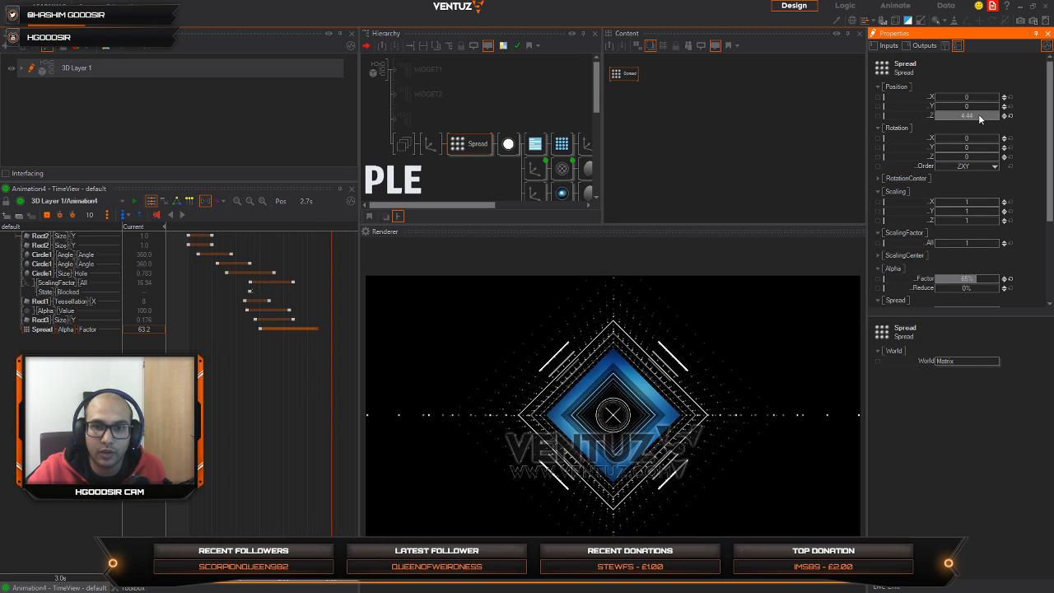
pyautogui.moveTo(331, 407); pyautogui.dragTo(189, 420)
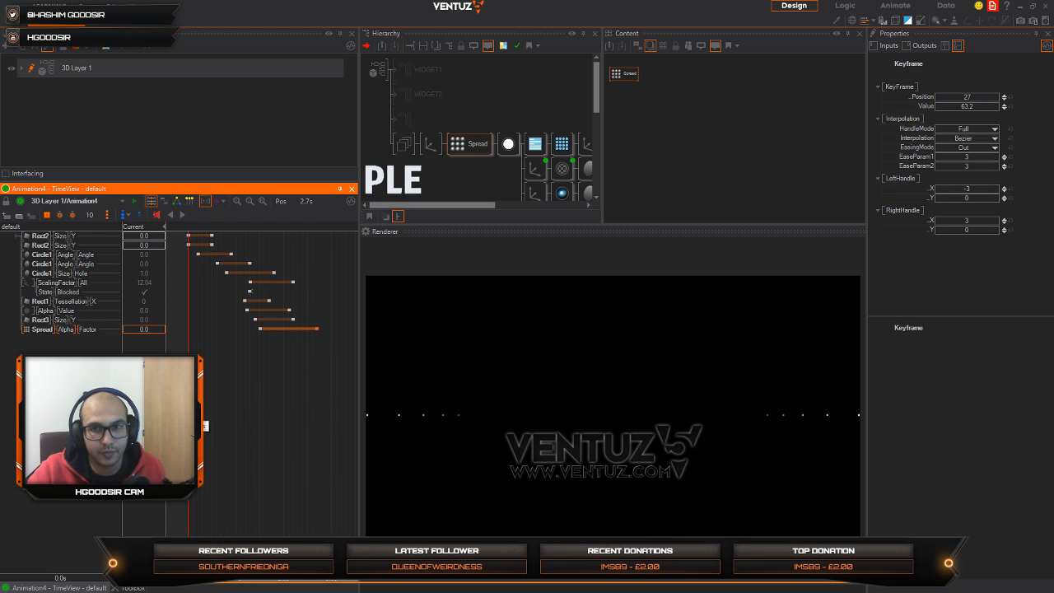
pyautogui.click(182, 220)
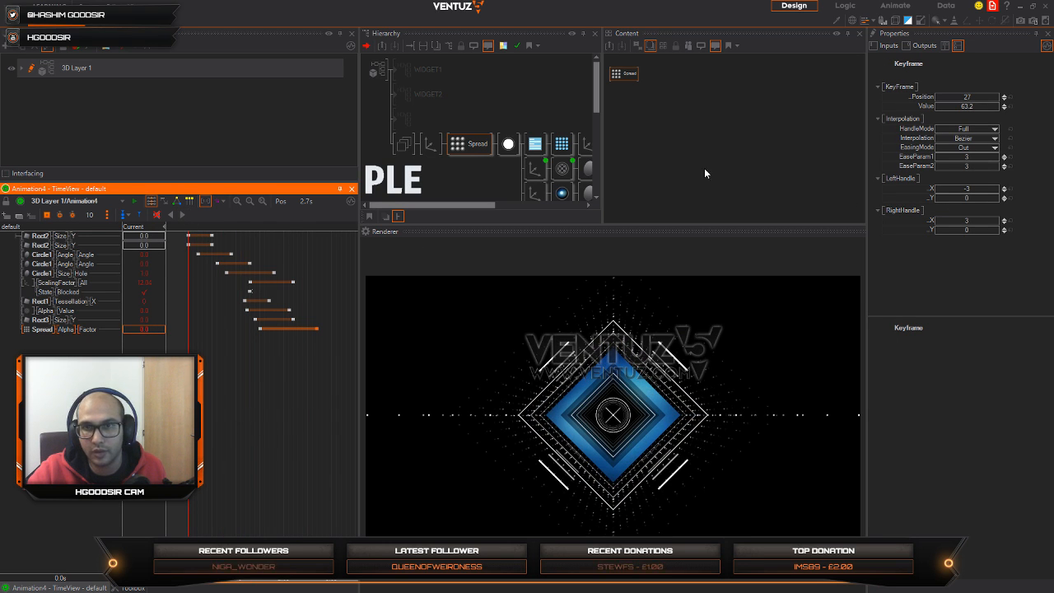
# Step: Rotate the Spread to -46 on Z and play Animation4 from the start
pyautogui.click(479, 145)
pyautogui.moveTo(989, 159); pyautogui.dragTo(936, 158)
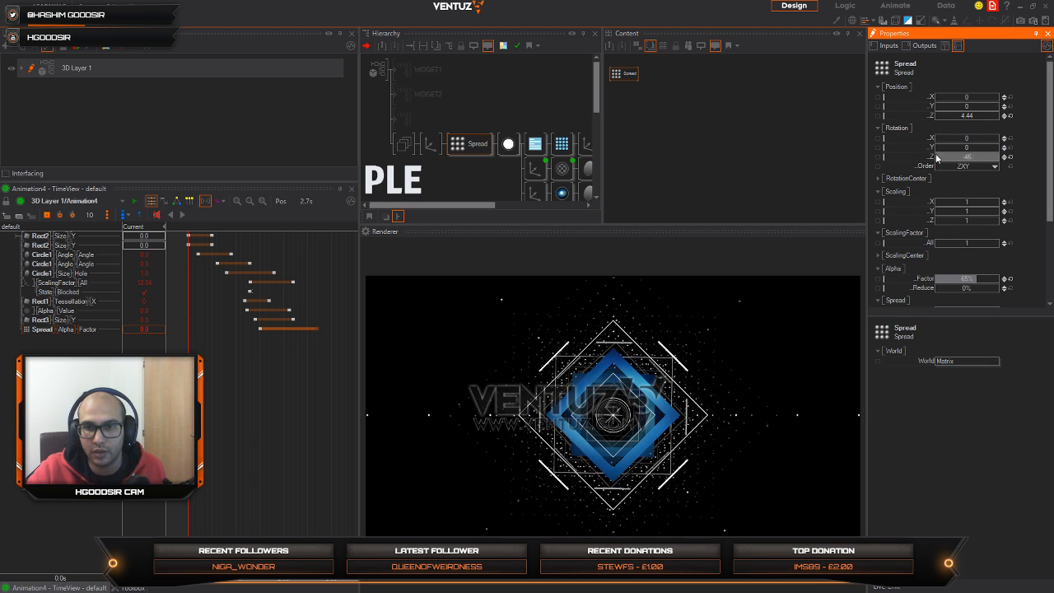
pyautogui.click(195, 287)
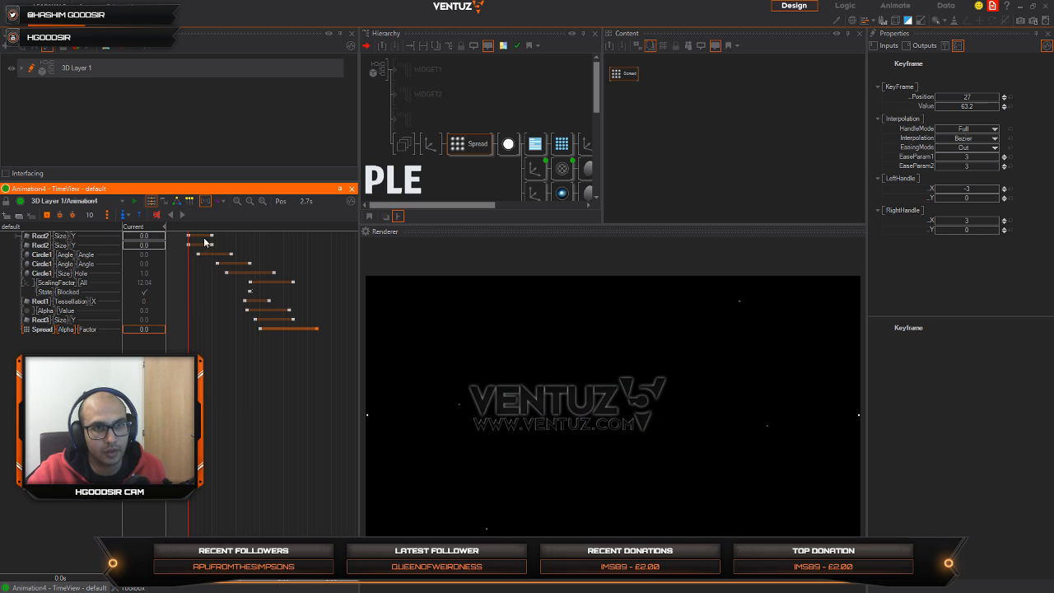
pyautogui.click(182, 215)
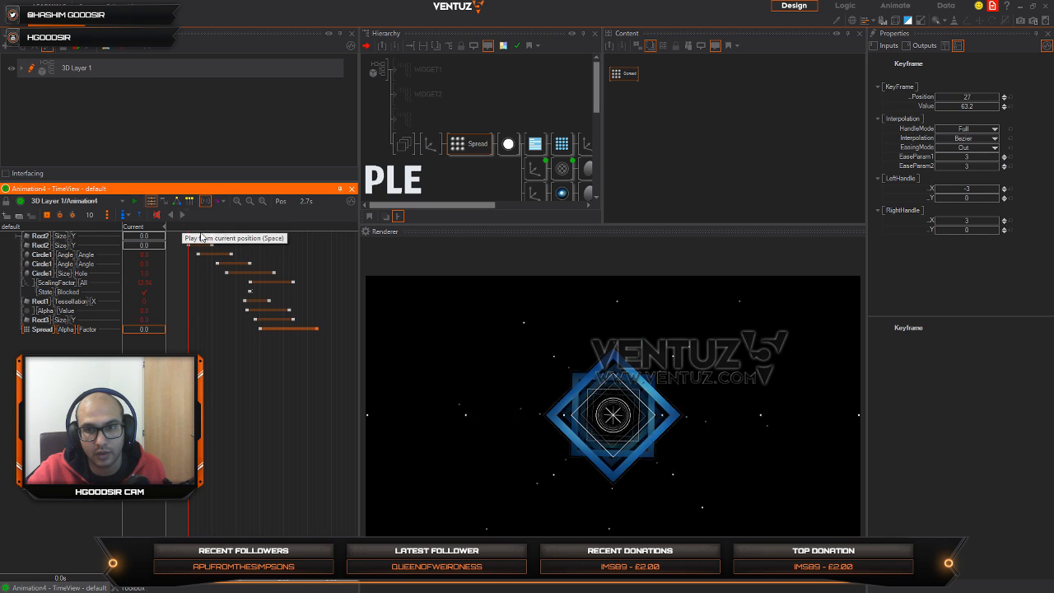
# Step: Try a Y rotation of -49 on the Spread, and reset its position and rotation to 0
pyautogui.click(464, 150)
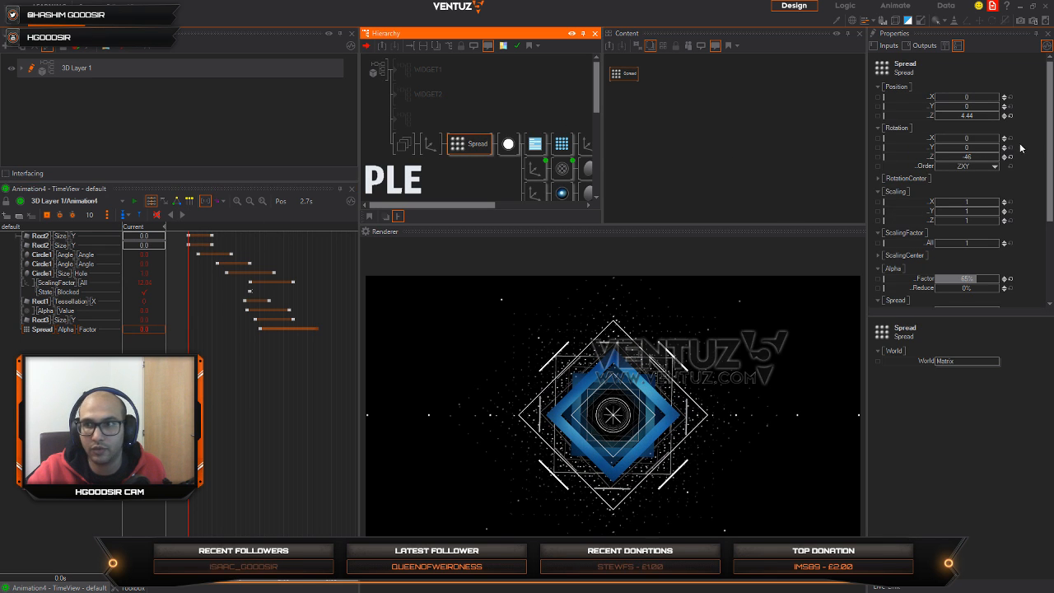
pyautogui.moveTo(972, 144); pyautogui.dragTo(960, 145)
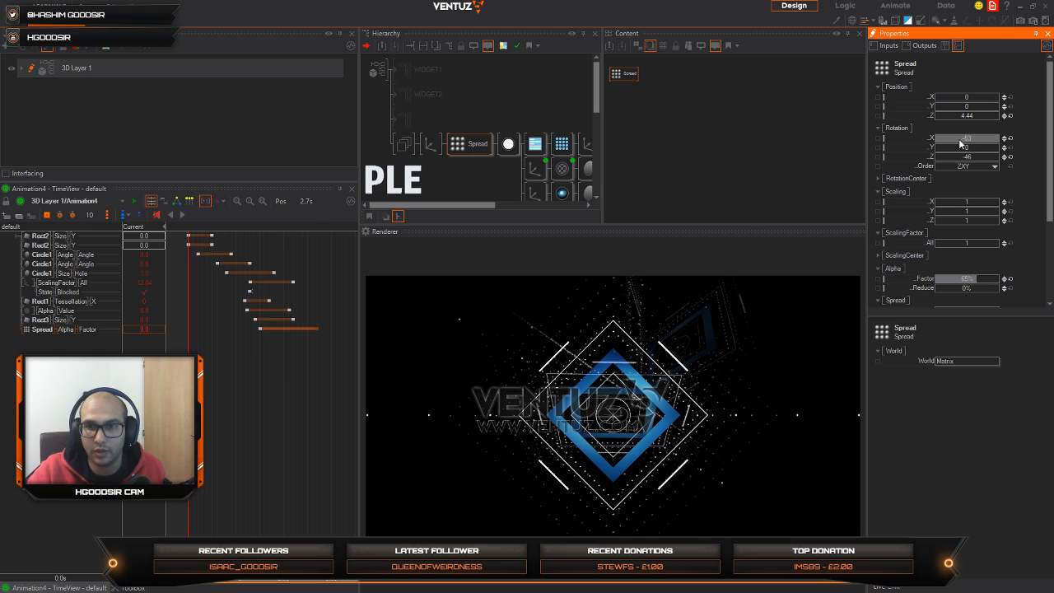
pyautogui.click(1009, 149)
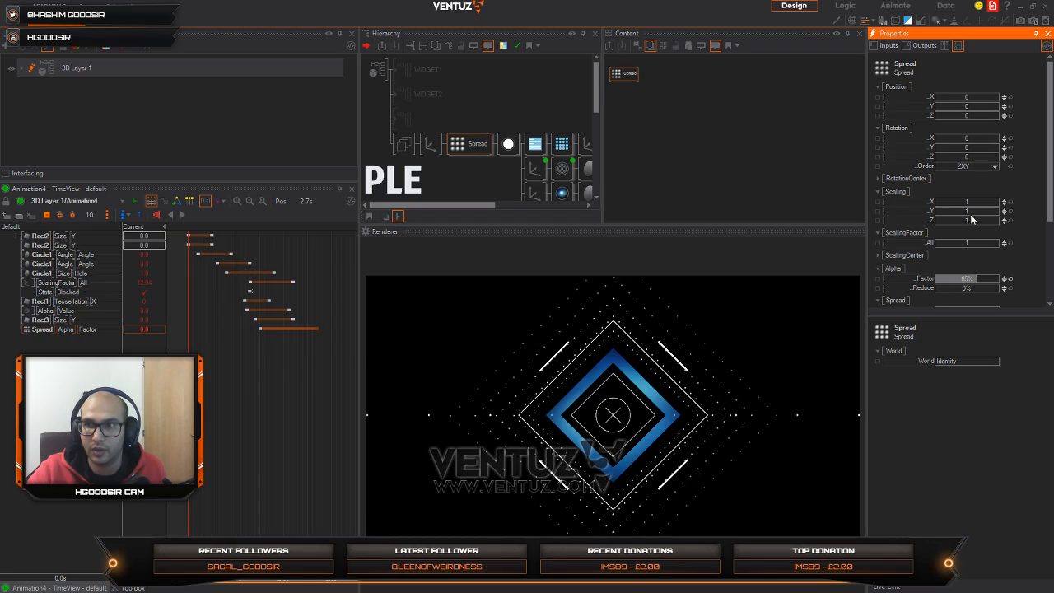
# Step: Set the Spread's overall scaling factor to 1.641 and play Animation4 from the start
pyautogui.moveTo(968, 247); pyautogui.dragTo(1002, 242)
pyautogui.moveTo(316, 372); pyautogui.dragTo(186, 387, button='right')
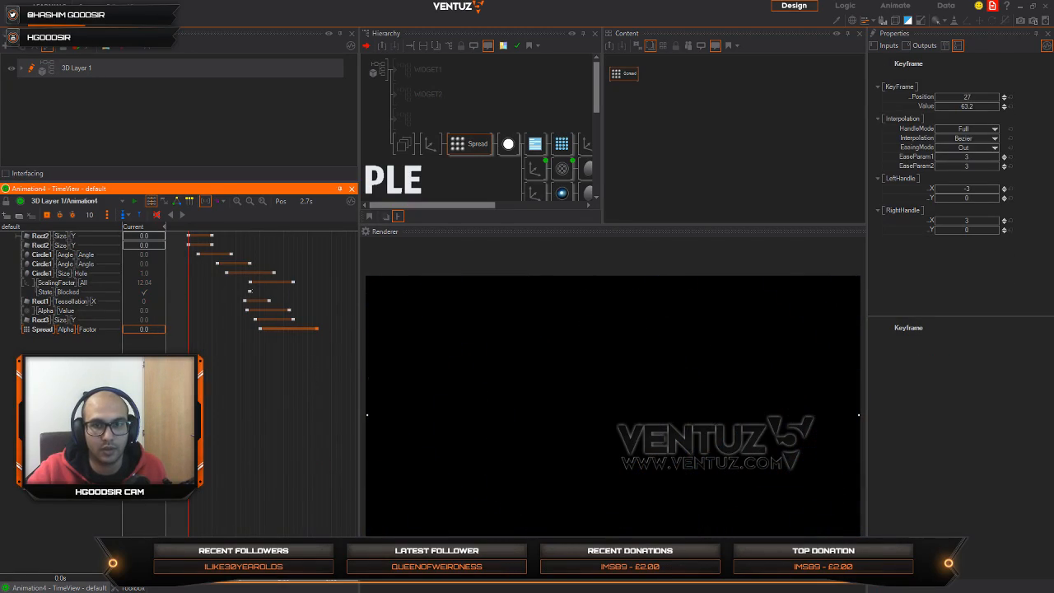
pyautogui.click(185, 215)
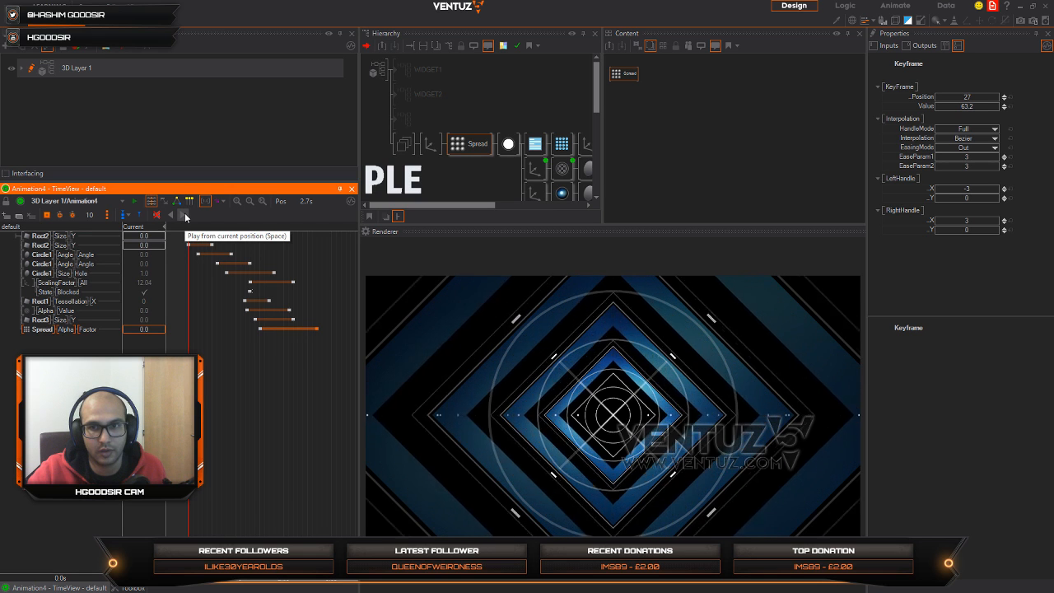
# Step: Reset the Spread's overall scaling factor, raise it to 2.36, and set the Spread's Z position to 11
pyautogui.click(467, 144)
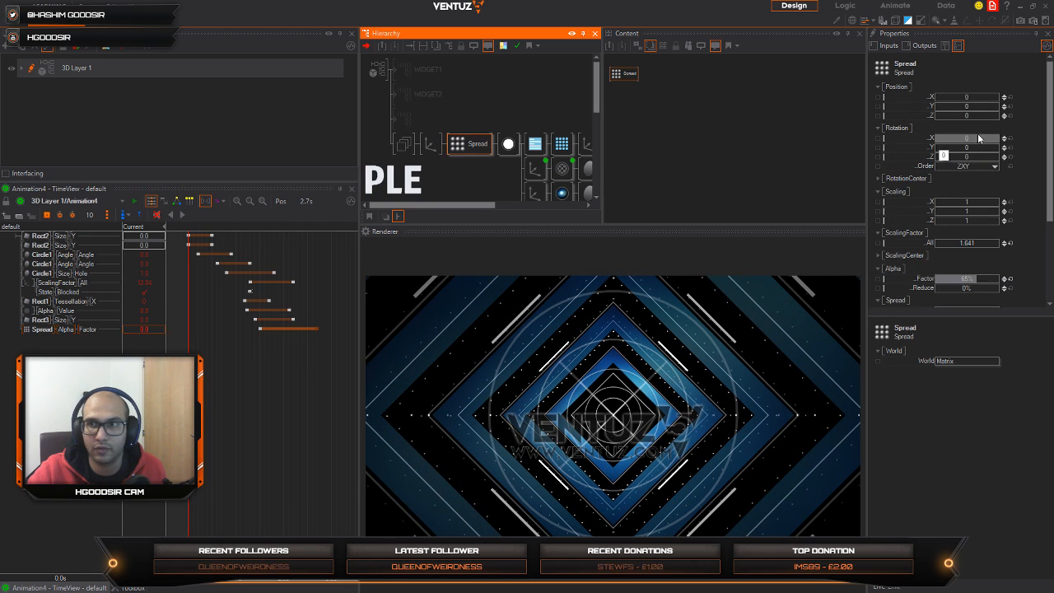
pyautogui.click(1008, 241)
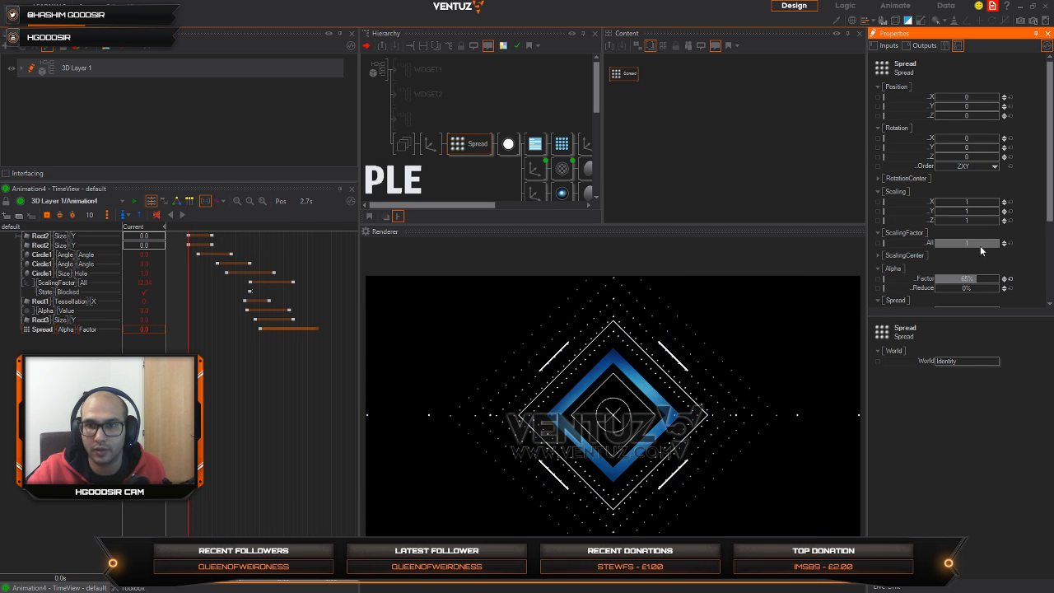
pyautogui.moveTo(967, 244)
pyautogui.mouseDown()
pyautogui.moveTo(935, 245)
pyautogui.moveTo(974, 243)
pyautogui.mouseUp()
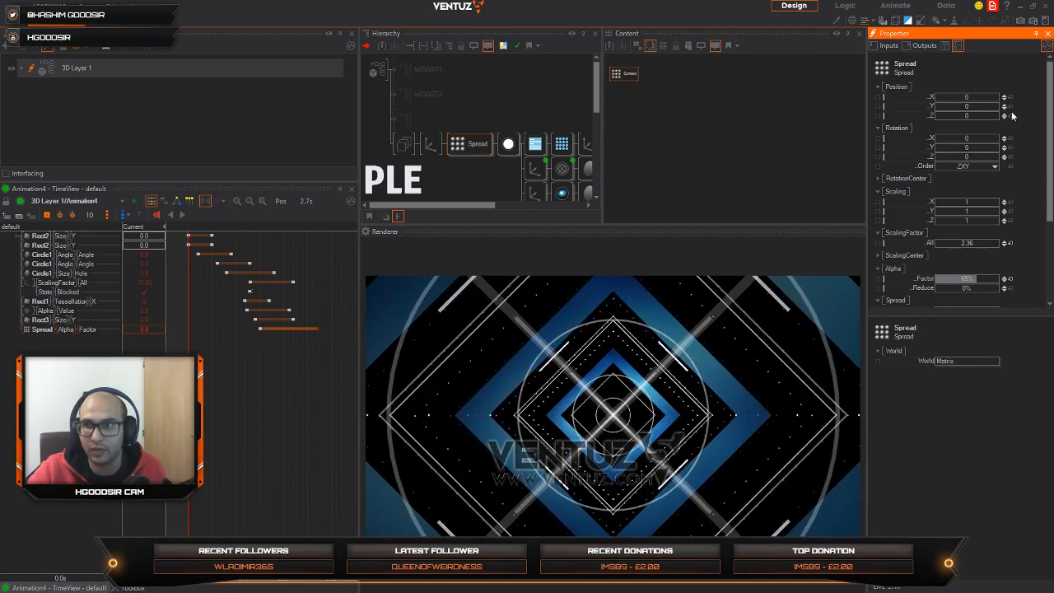
pyautogui.moveTo(982, 115); pyautogui.dragTo(1000, 115)
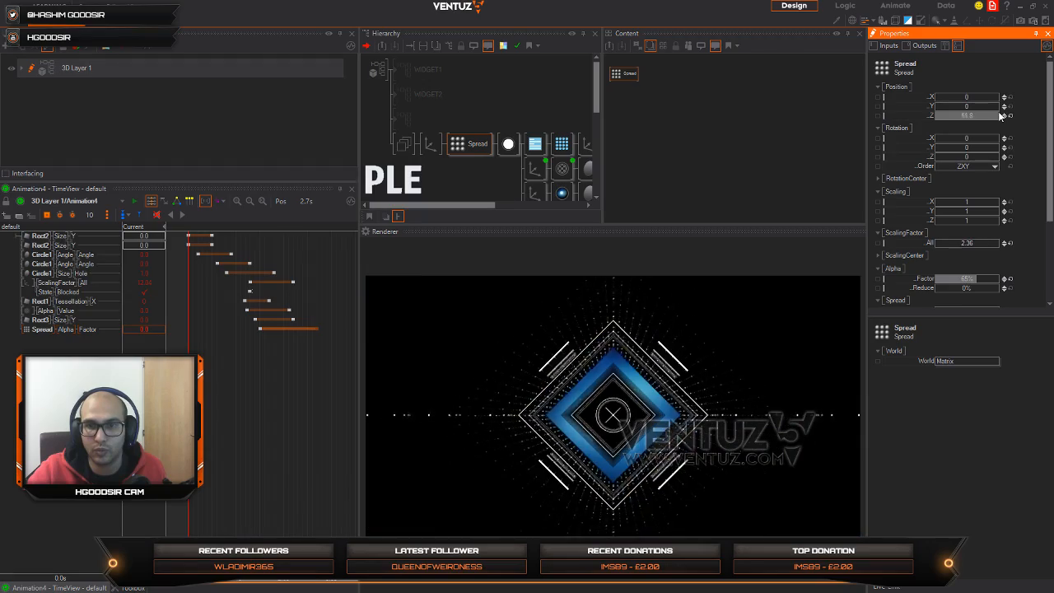
pyautogui.moveTo(935, 119); pyautogui.dragTo(1000, 115)
pyautogui.moveTo(936, 123); pyautogui.dragTo(935, 119)
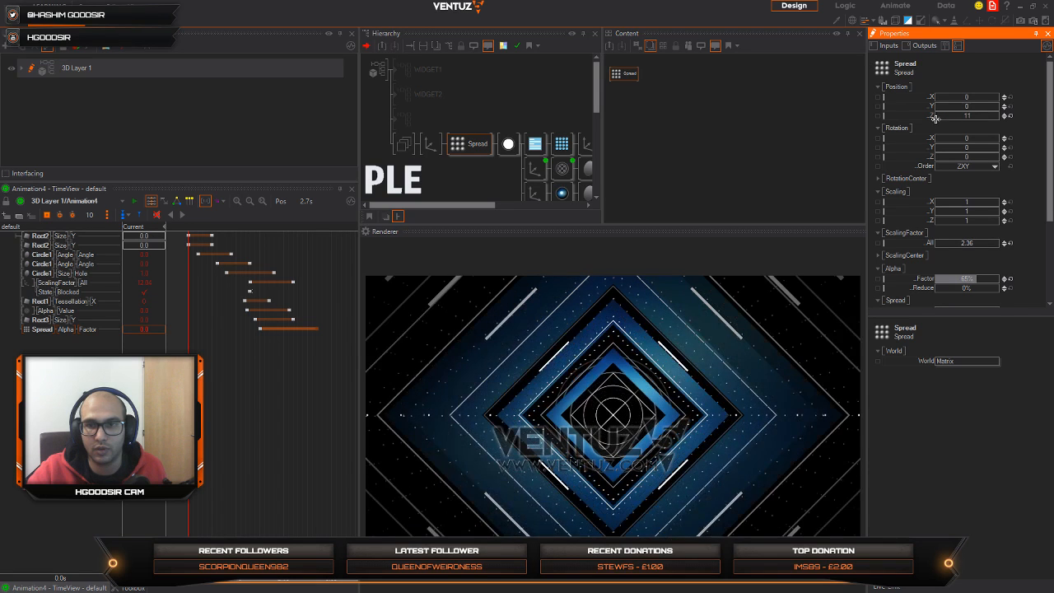
# Step: Lower the Spread's Alpha Factor to 11% and replay Animation4 from the start
pyautogui.moveTo(975, 295); pyautogui.dragTo(949, 282)
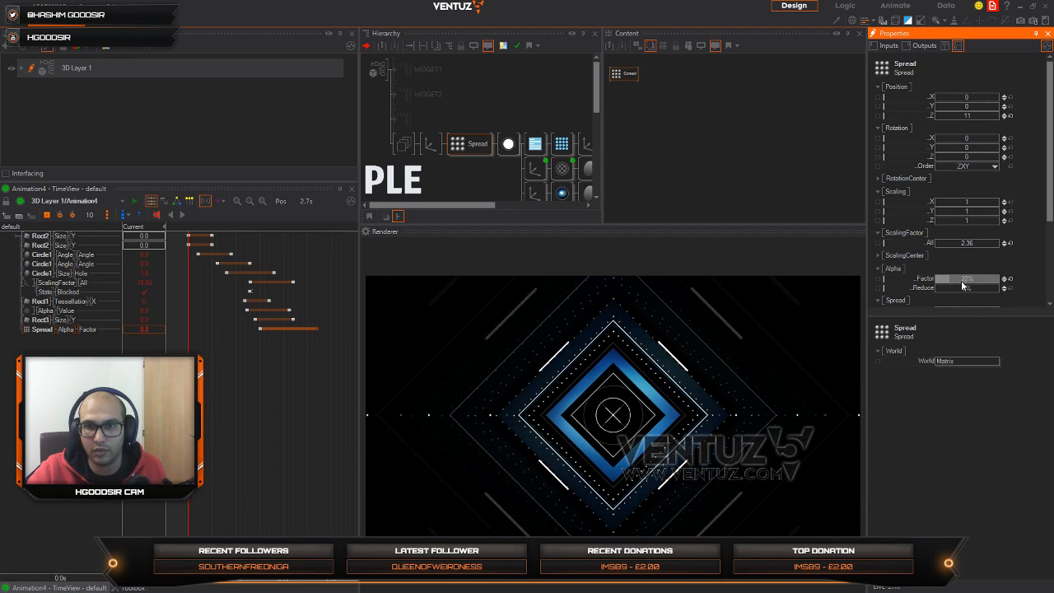
pyautogui.click(189, 416)
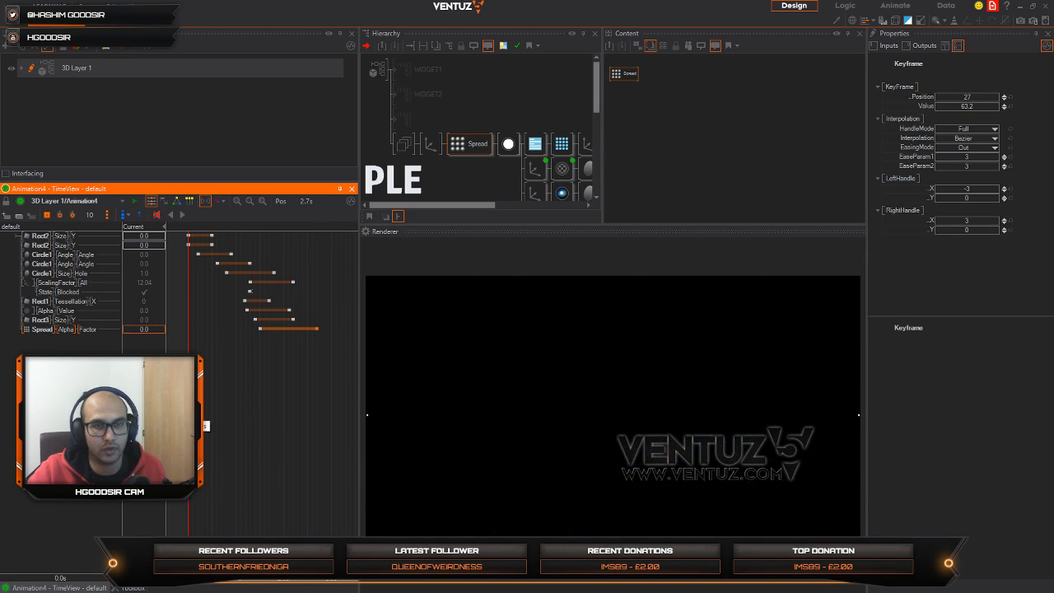
pyautogui.click(186, 216)
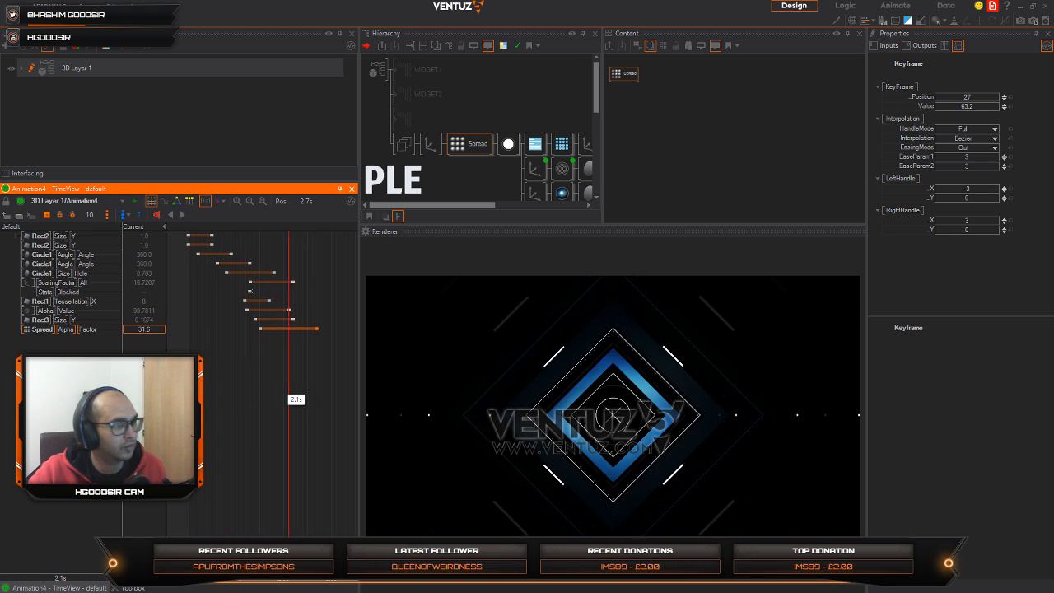
# Step: Delete the Spread that follows the top-level Axis and return Animation4 to its start
pyautogui.click(466, 151)
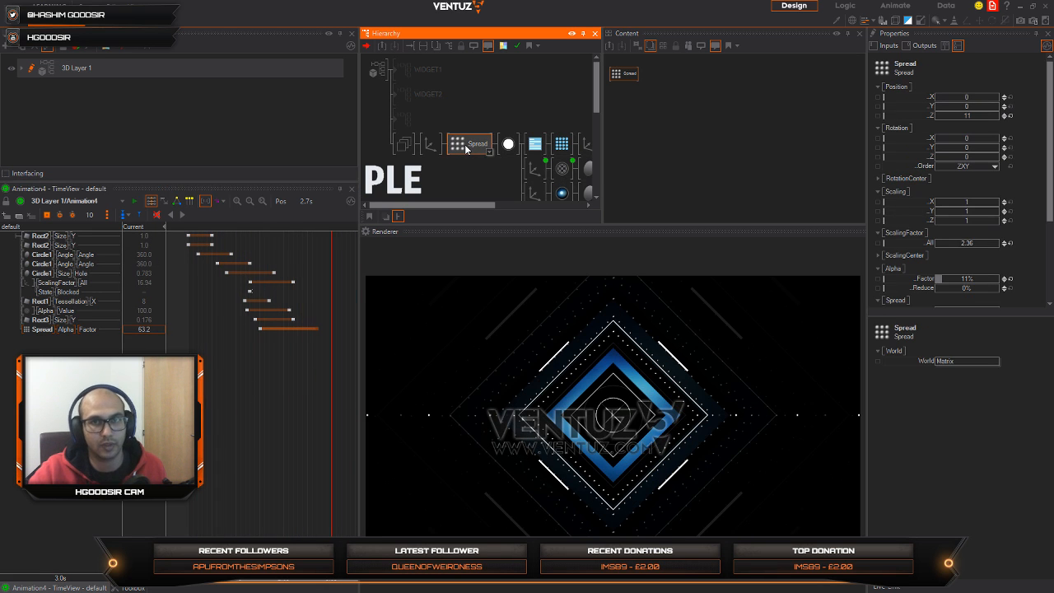
pyautogui.press('Delete')
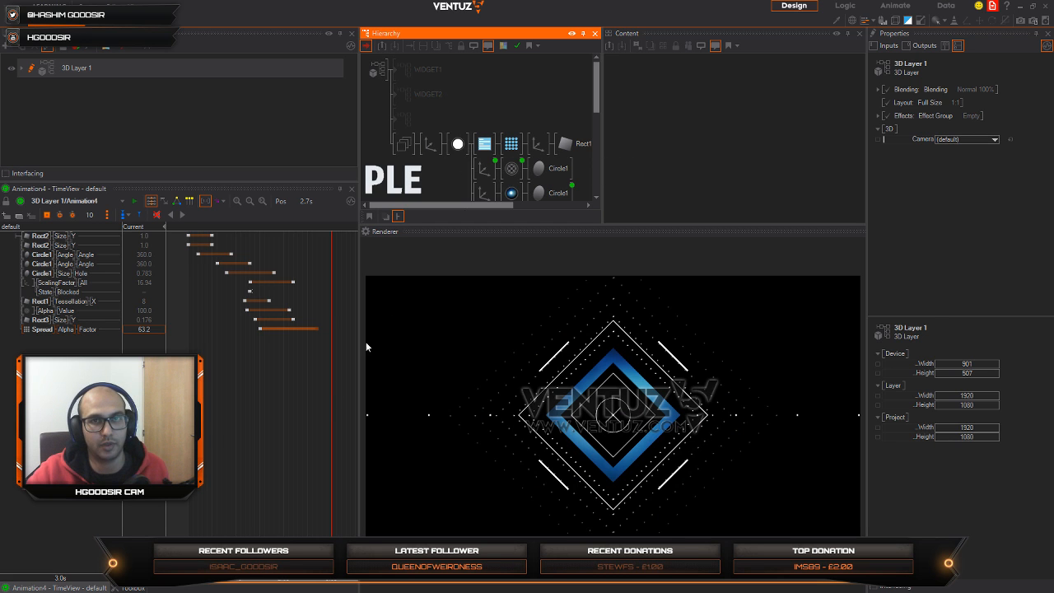
pyautogui.moveTo(331, 370); pyautogui.dragTo(190, 426)
# Step: Merge the diamond widget's Group into a hierarchy container
pyautogui.click(403, 144)
pyautogui.rightClick(404, 144)
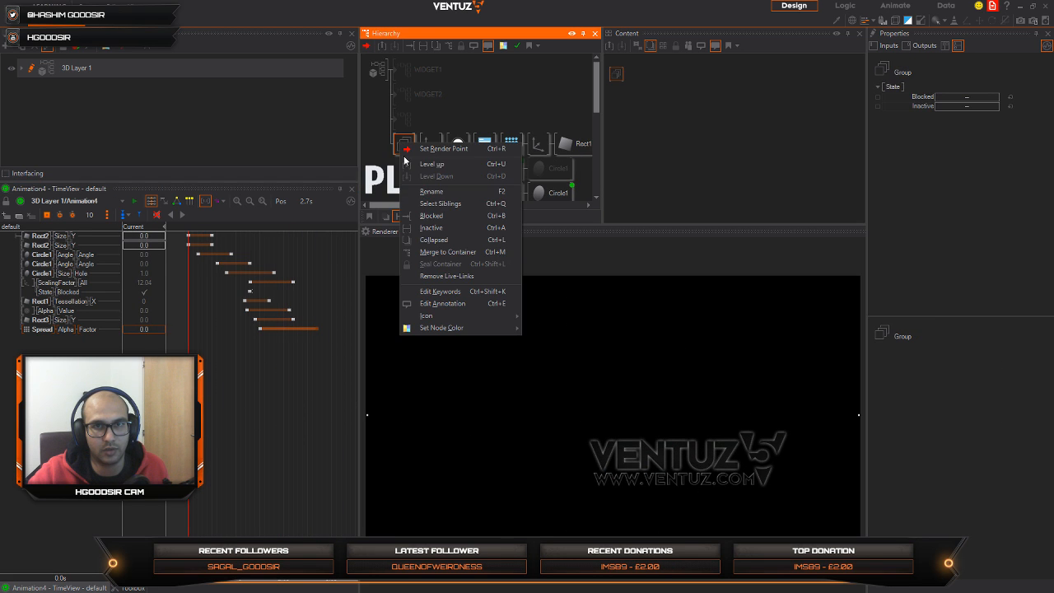
pyautogui.click(445, 252)
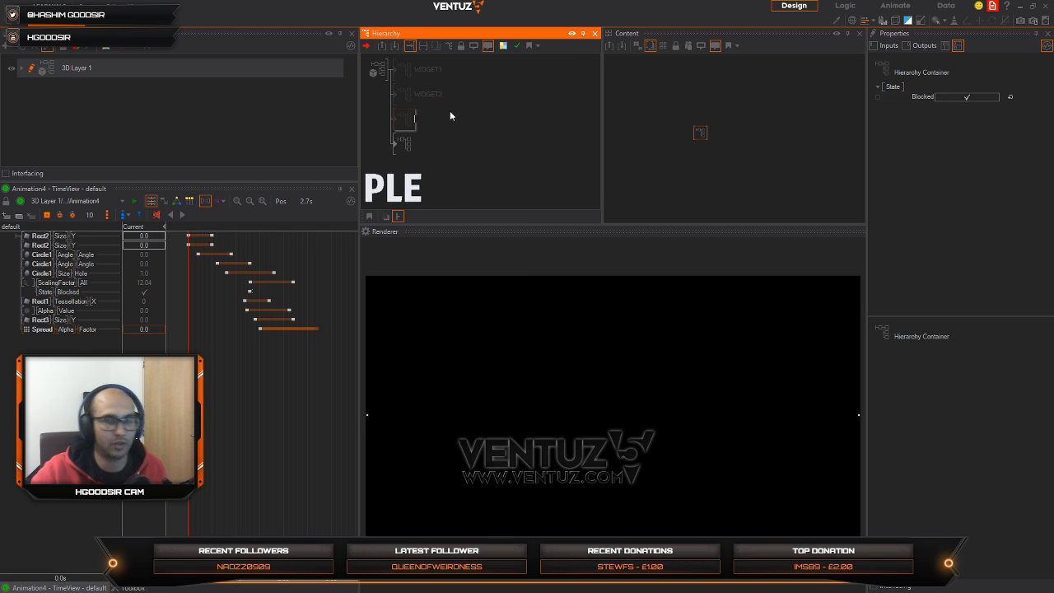
# Step: Name the third hierarchy container, holding the diamond widget, WIDGET3
pyautogui.write('wide')
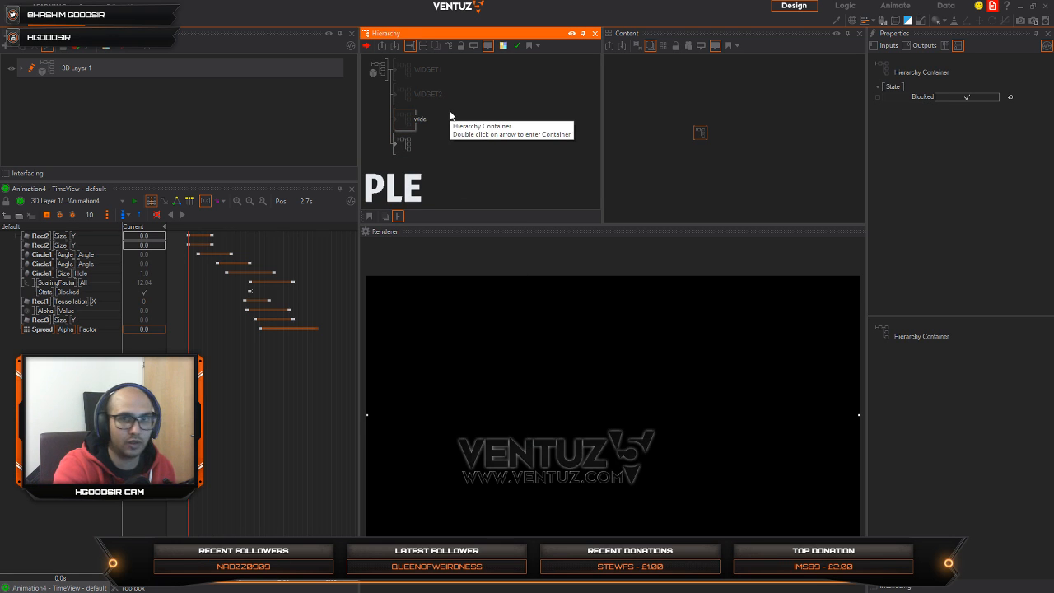
pyautogui.press('BackSpace')
pyautogui.press('BackSpace')
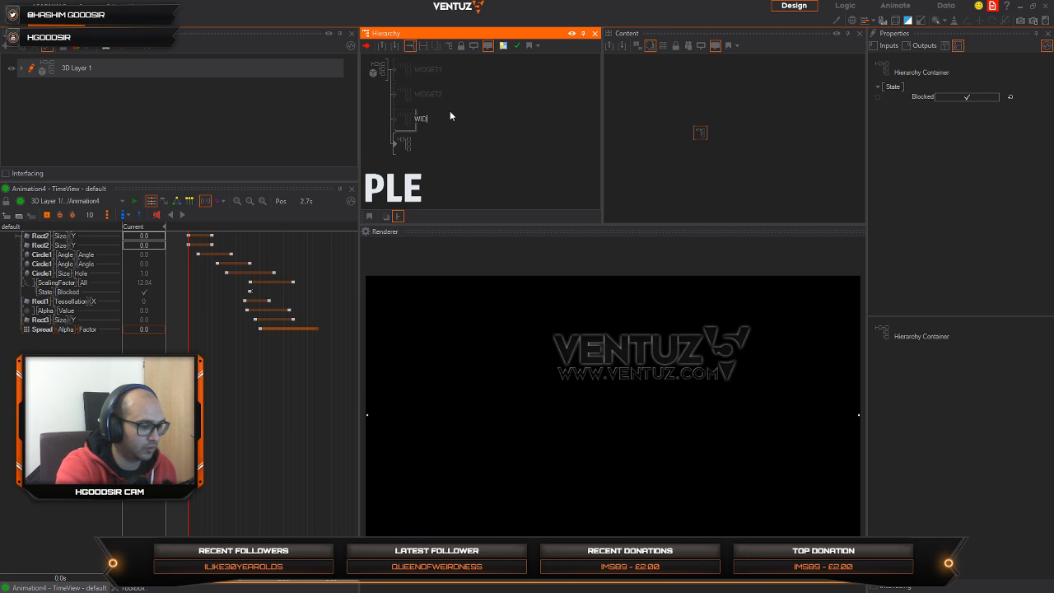
pyautogui.write('WIDGET')
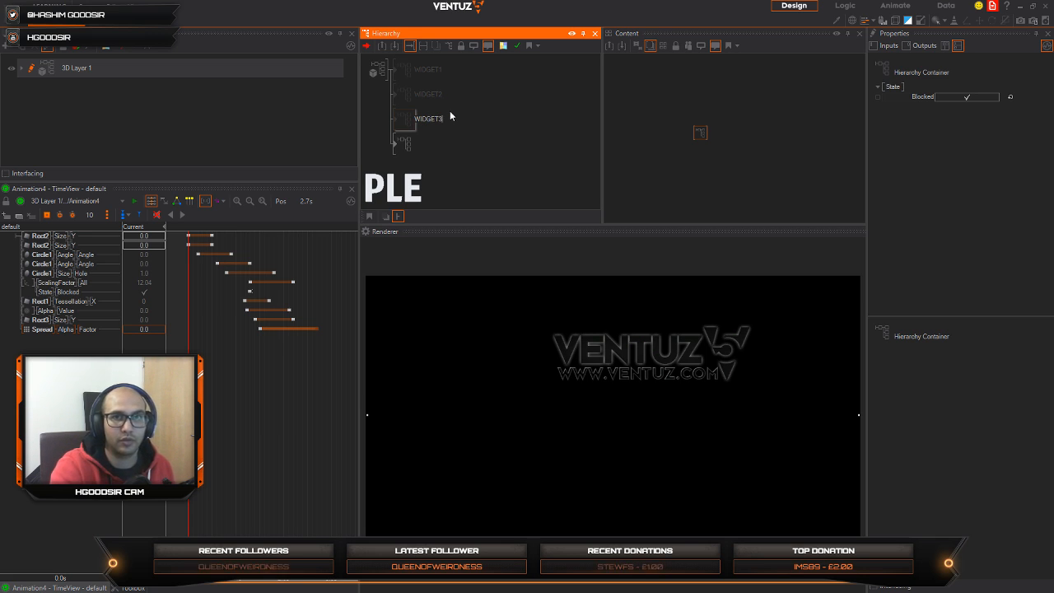
pyautogui.write('3')
pyautogui.press('Return')
# Step: Name the last hierarchy container in the tree WIDGET4 and block it
pyautogui.click(404, 148)
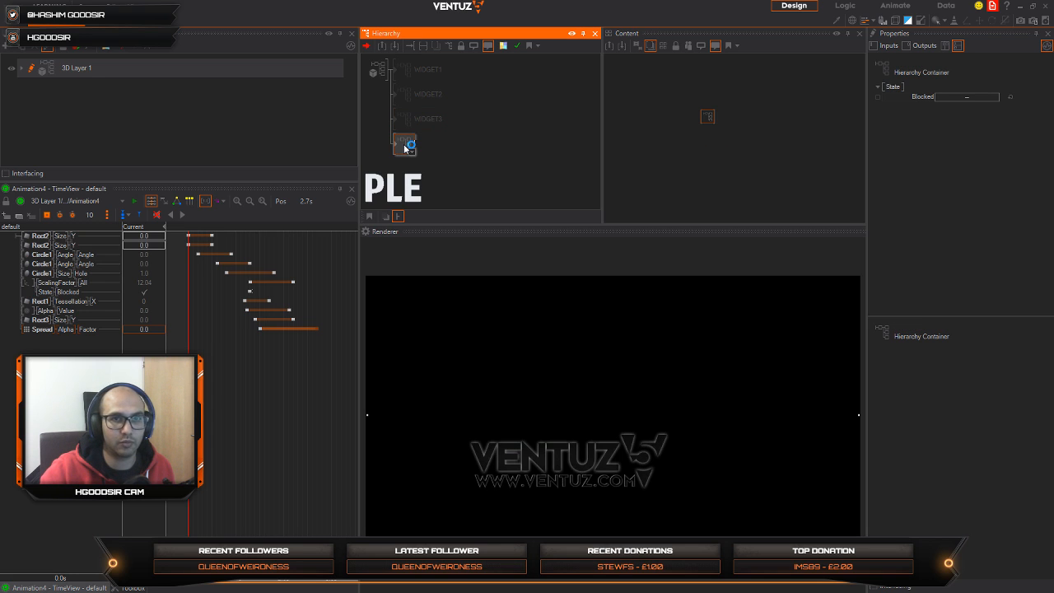
pyautogui.press('F2')
pyautogui.write('WIDGET')
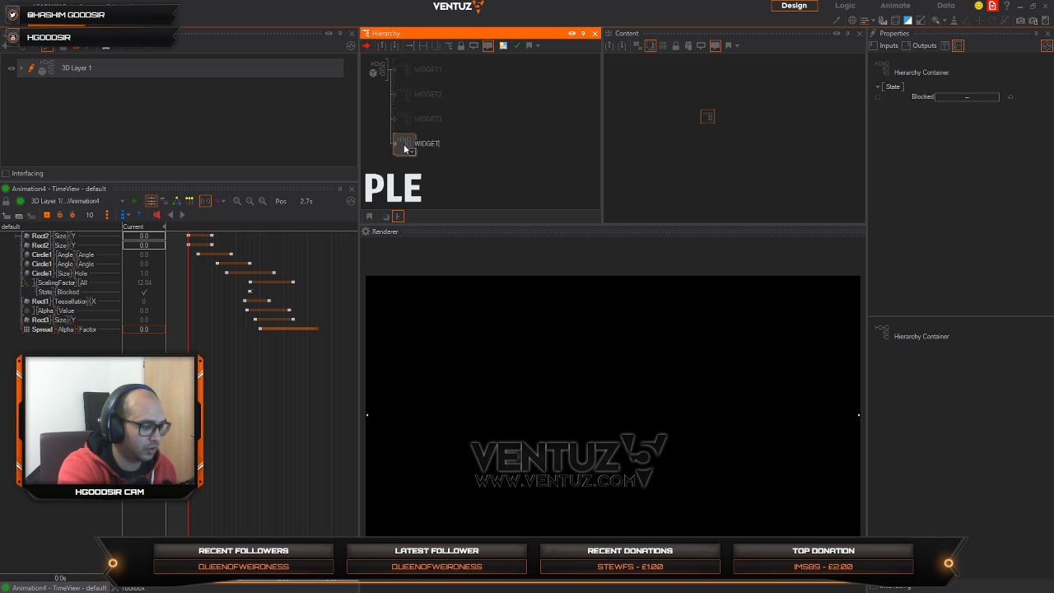
pyautogui.write('4')
pyautogui.press('Return')
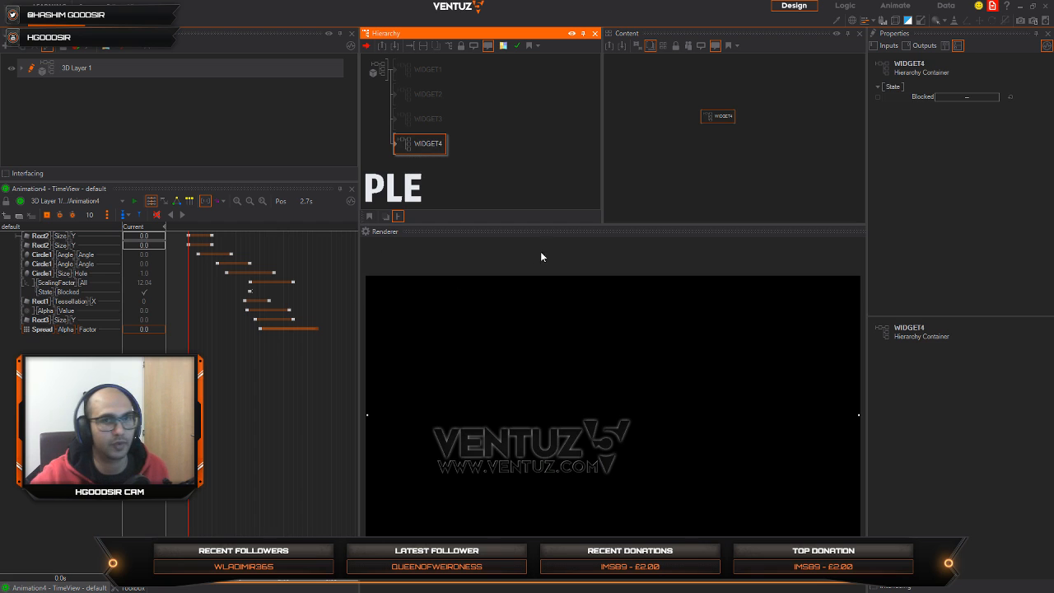
pyautogui.click(562, 148)
pyautogui.click(436, 149)
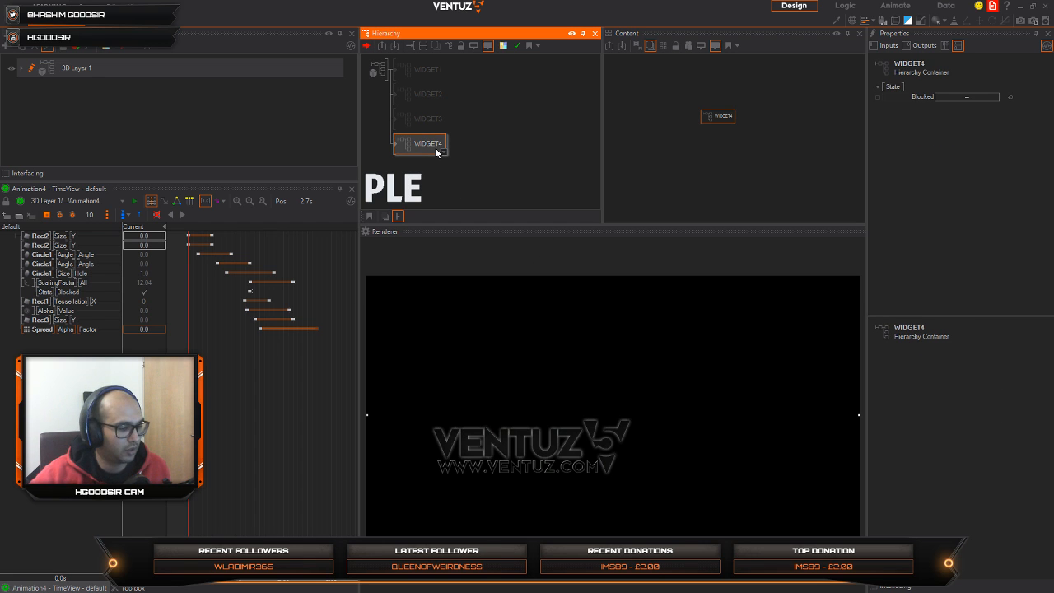
pyautogui.hotkey('ctrl', 'b')
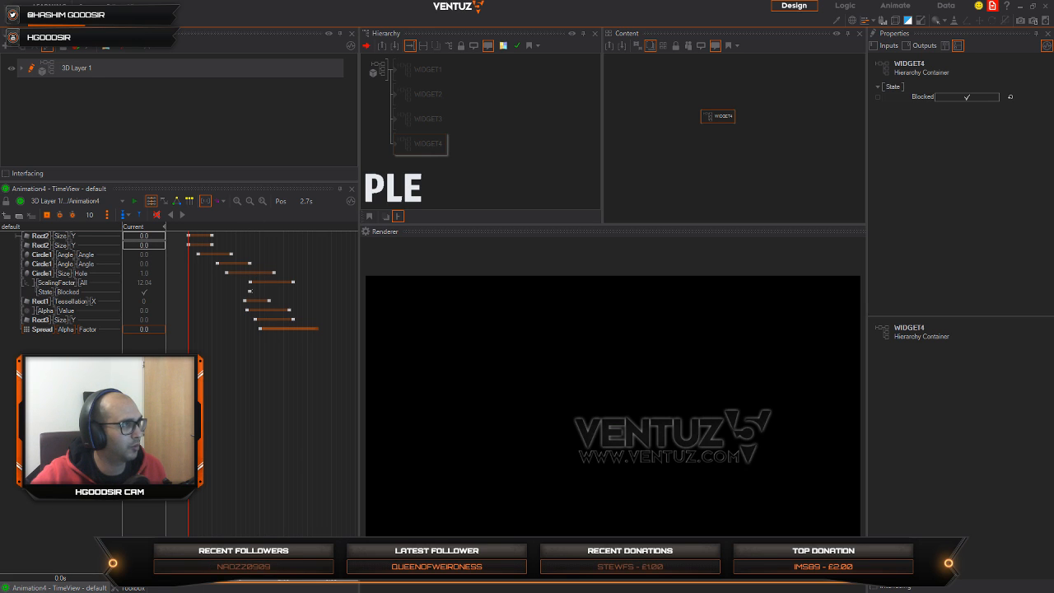
# Step: Switch to the Chrome browser and search Google for "earth texture"
pyautogui.moveTo(0, 83); pyautogui.dragTo(443, 61)
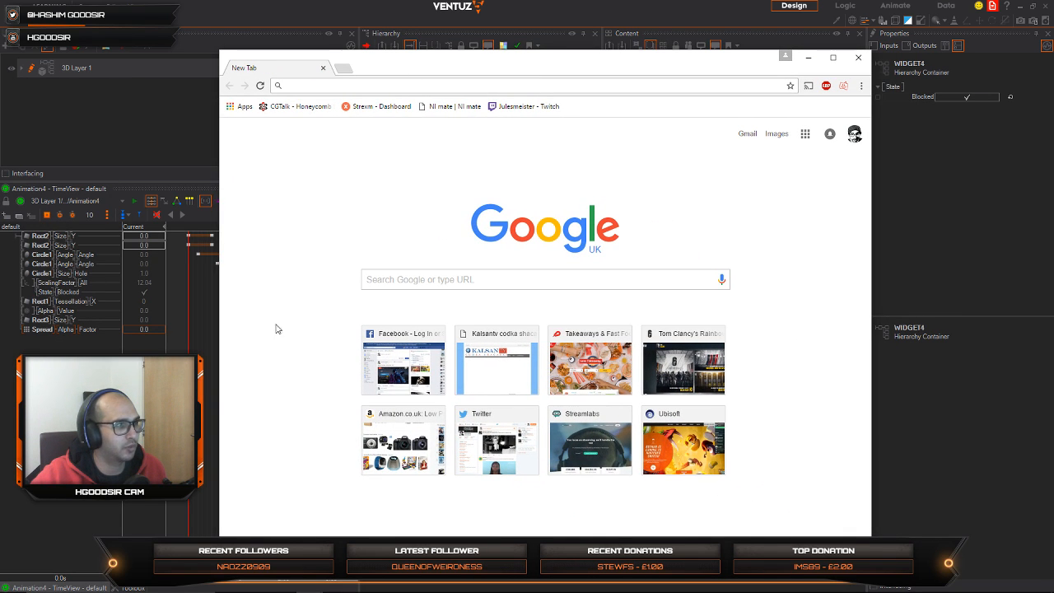
pyautogui.click(568, 274)
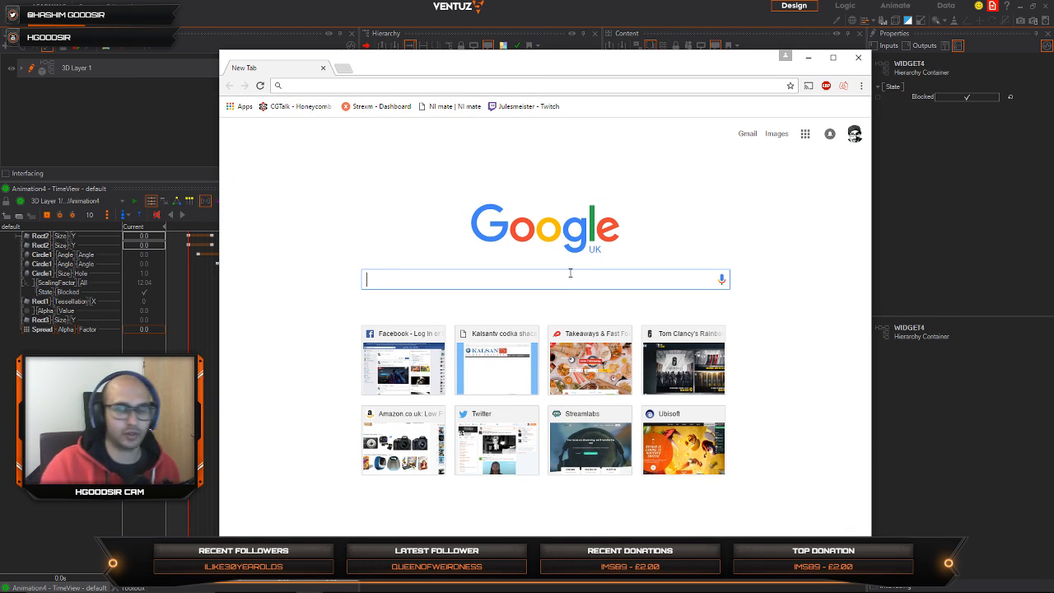
pyautogui.write('eathe')
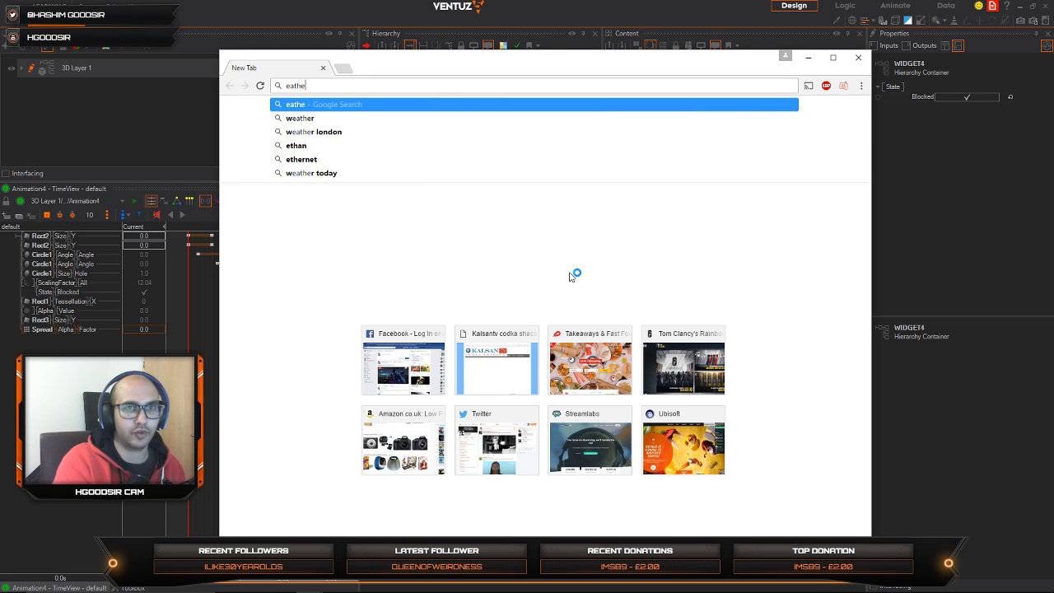
pyautogui.press('BackSpace')
pyautogui.press('BackSpace')
pyautogui.press('BackSpace')
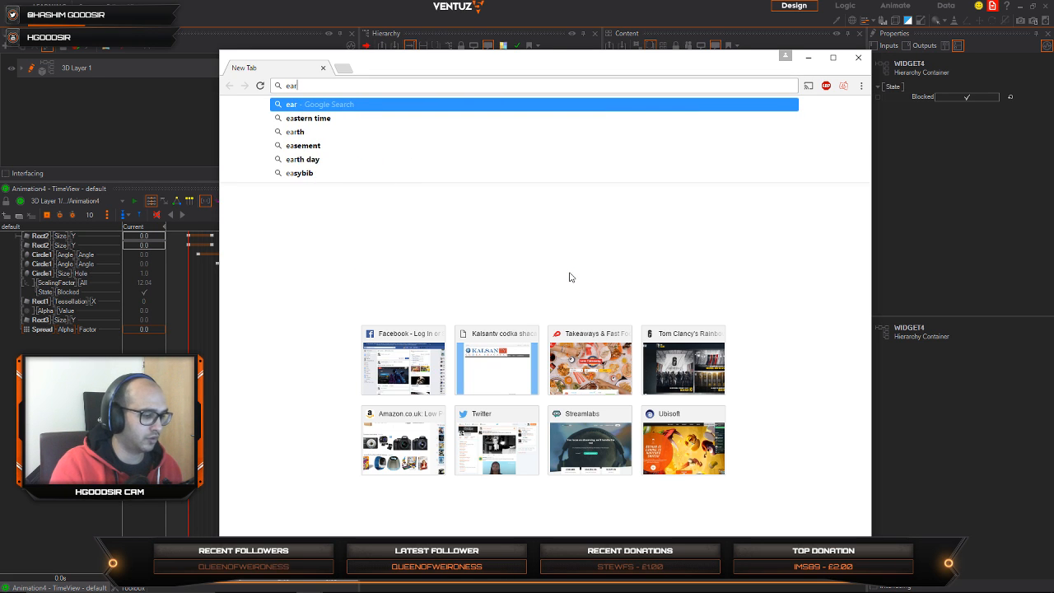
pyautogui.write('rth textr')
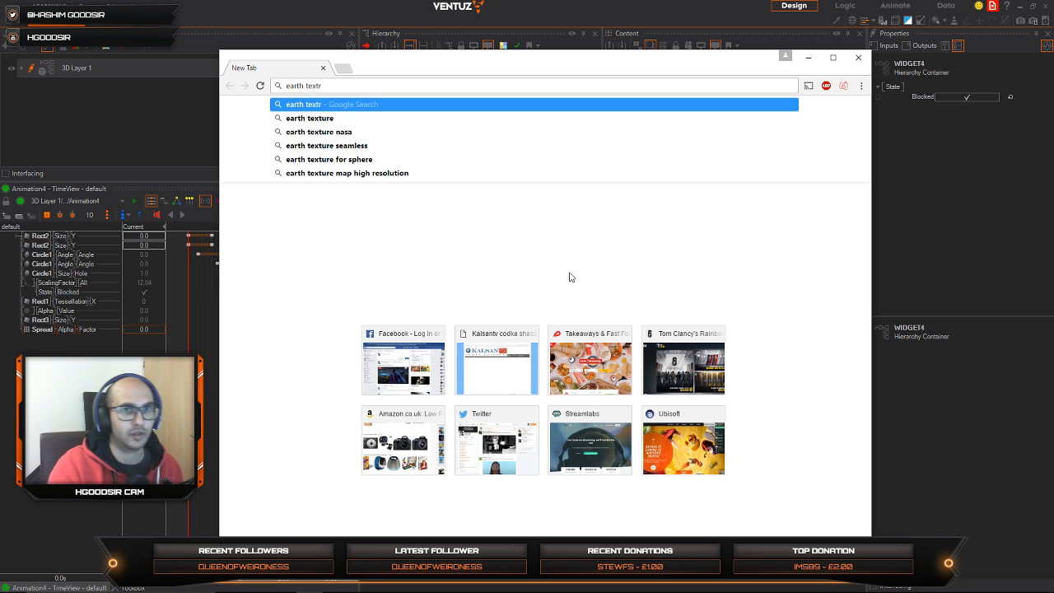
pyautogui.press('Down')
pyautogui.press('Return')
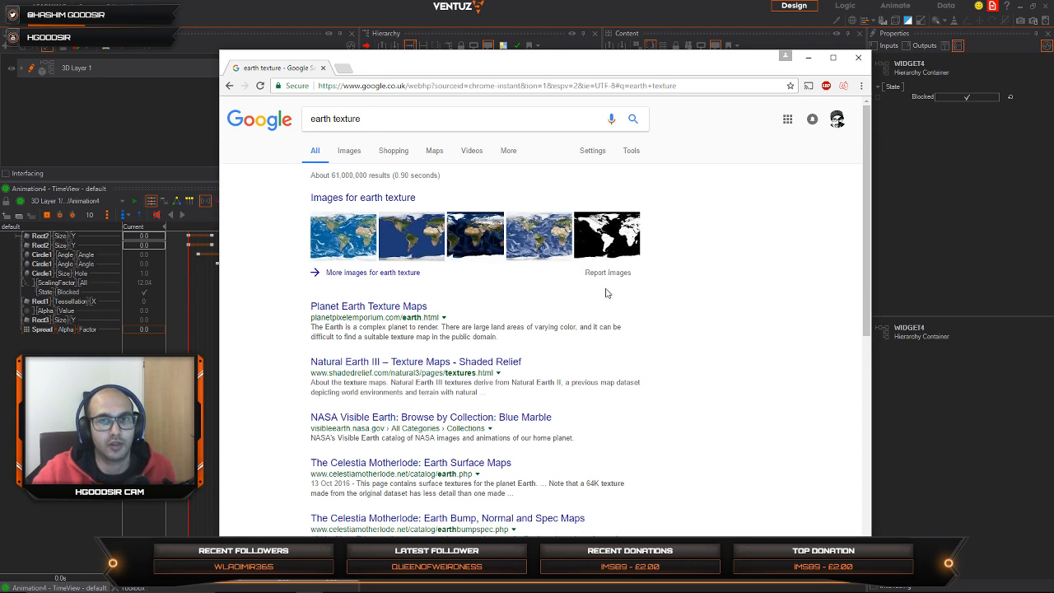
# Step: Refine the image search to "earth texture map" and open the Planet Earth Texture Maps page from the web results
pyautogui.click(359, 151)
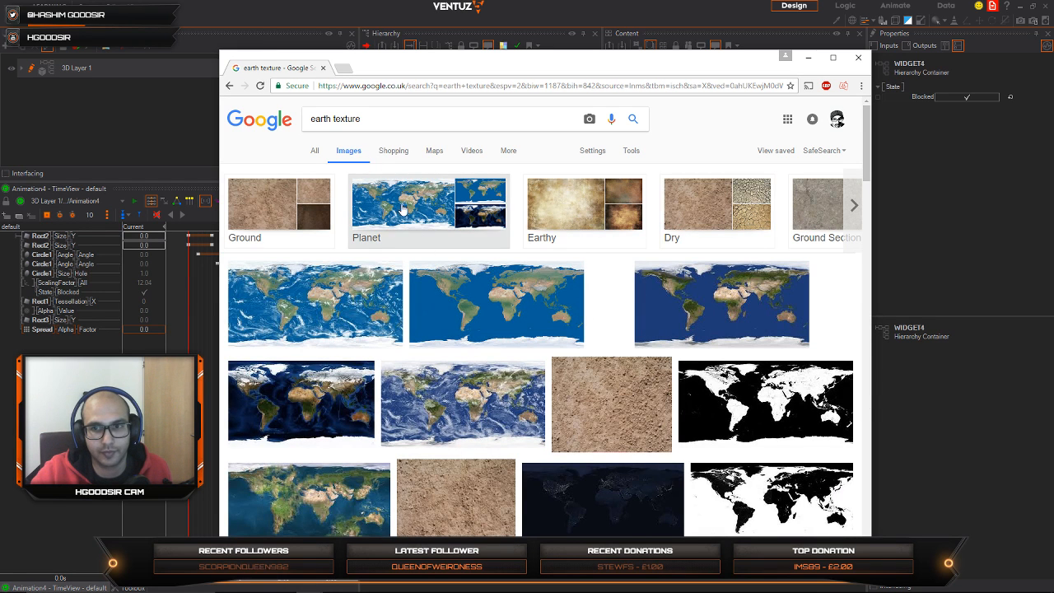
pyautogui.click(364, 123)
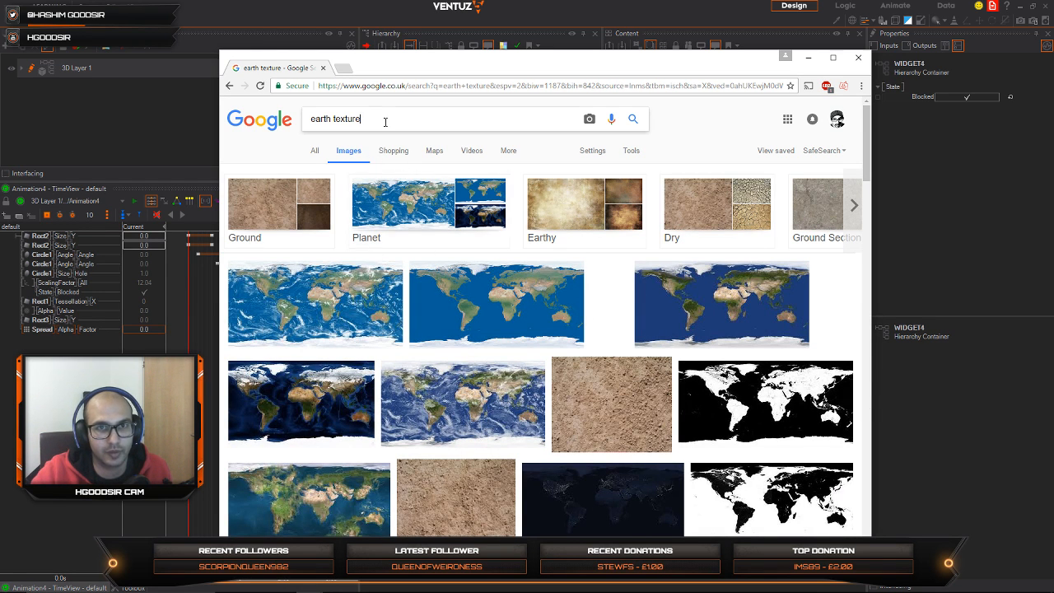
pyautogui.click(383, 139)
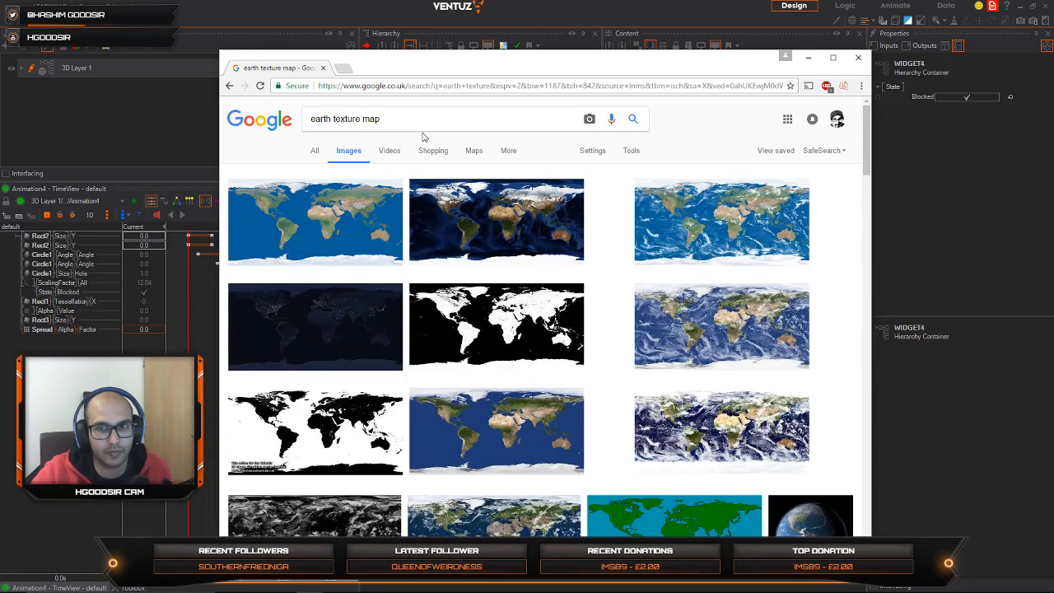
pyautogui.click(313, 151)
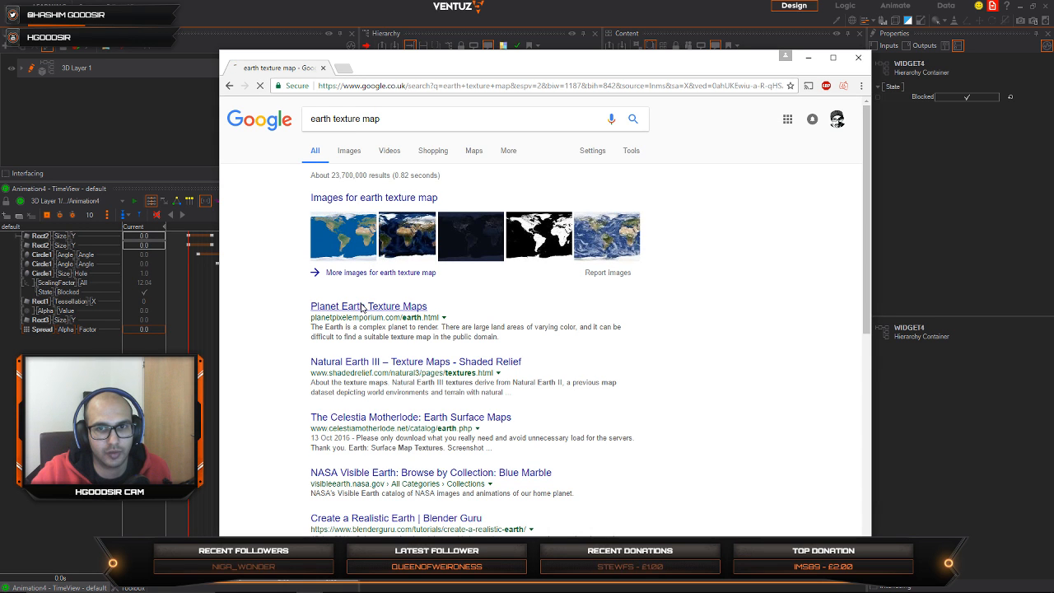
pyautogui.click(360, 306)
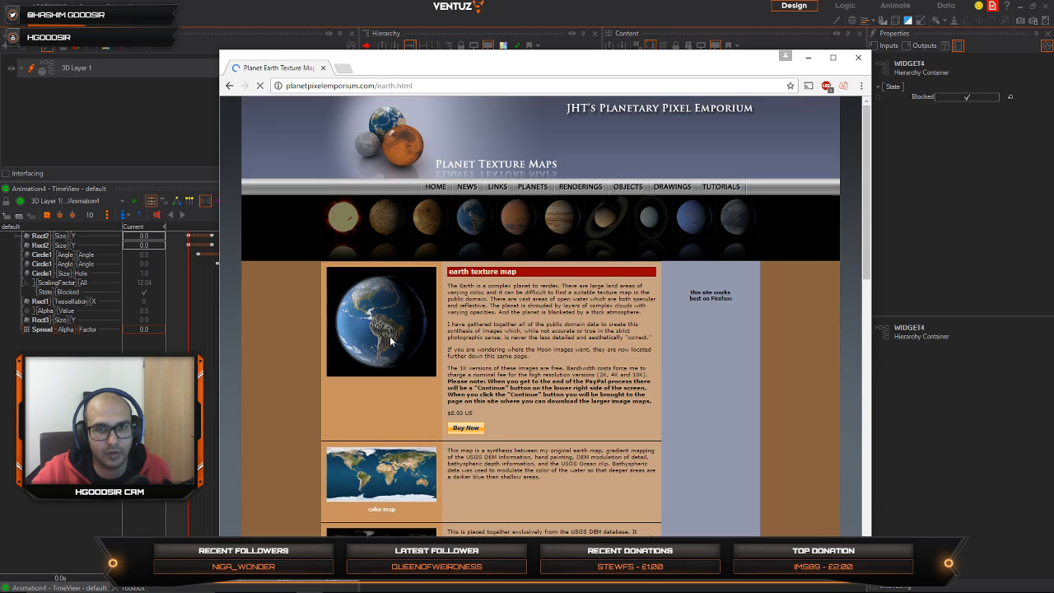
# Step: Look through the earth texture maps offered on the page and their descriptions
pyautogui.scroll(-2, 395, 343)
pyautogui.scroll(-3, 416, 345)
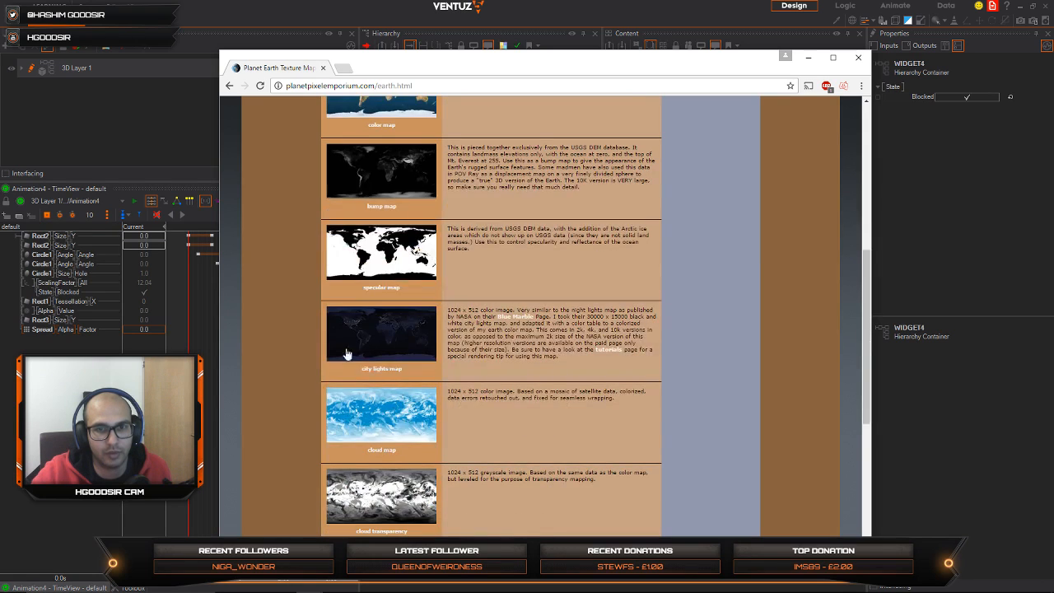
pyautogui.scroll(-3, 371, 387)
pyautogui.scroll(3, 399, 321)
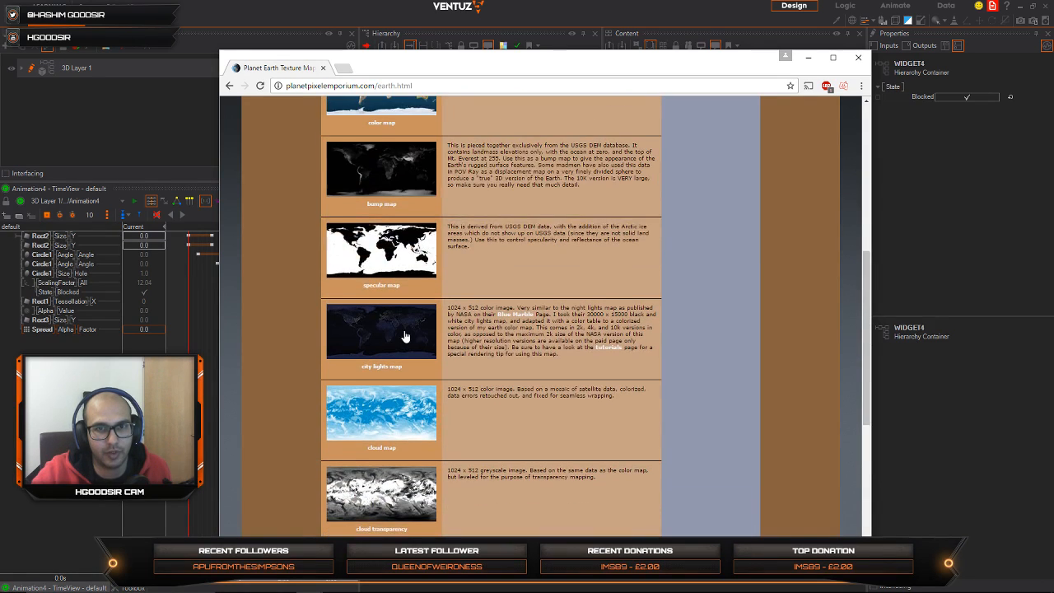
pyautogui.scroll(1, 416, 321)
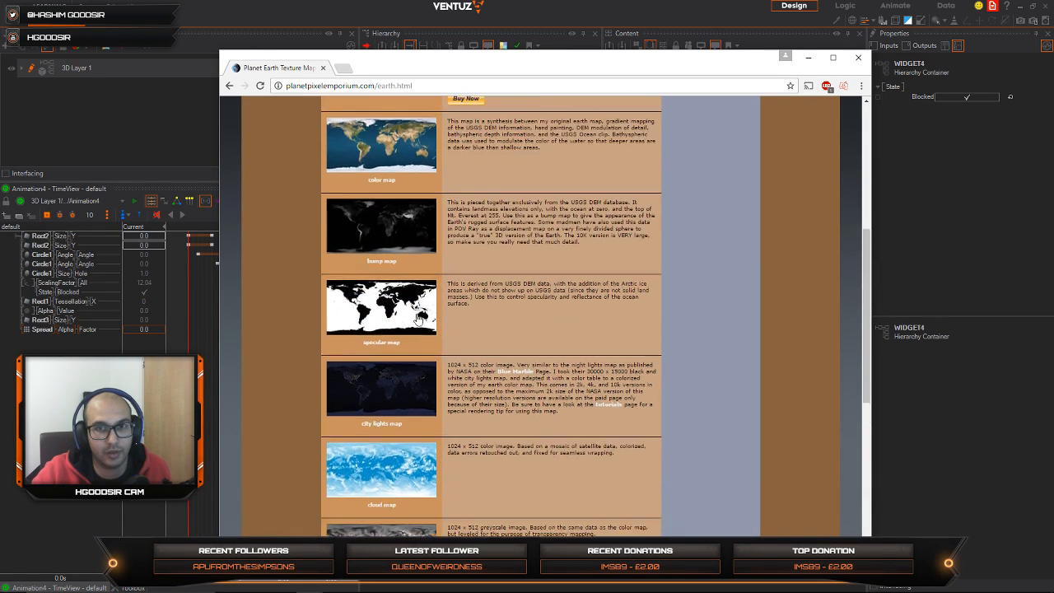
pyautogui.scroll(4, 419, 321)
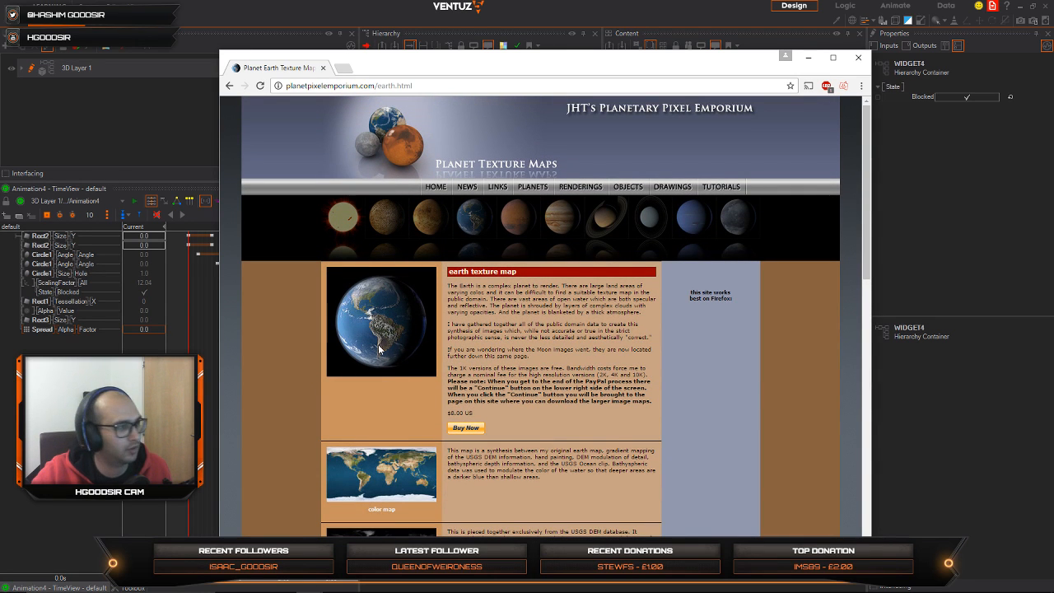
pyautogui.scroll(-4, 383, 346)
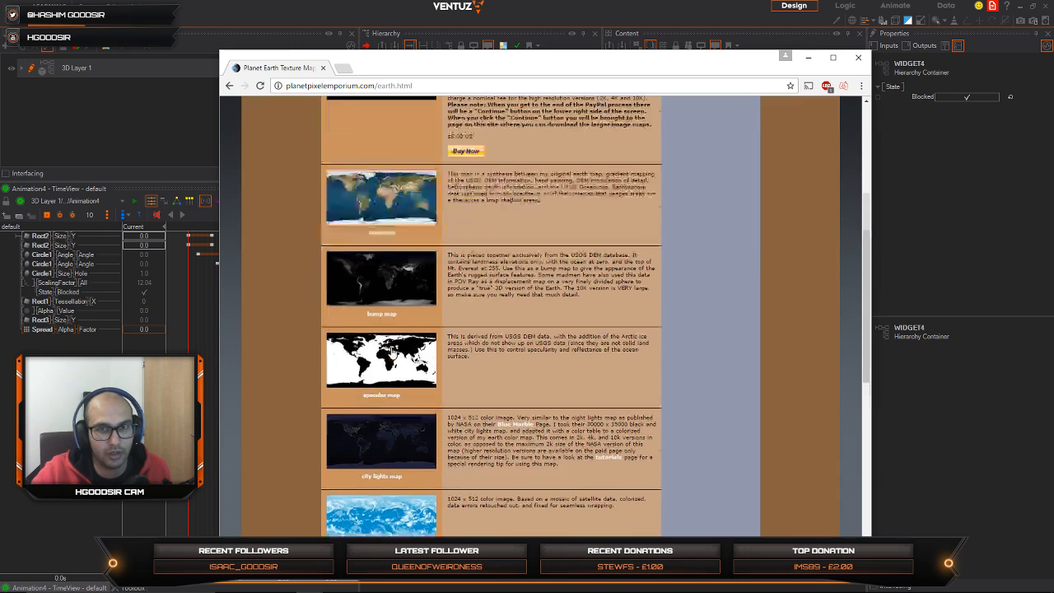
pyautogui.scroll(2, 392, 351)
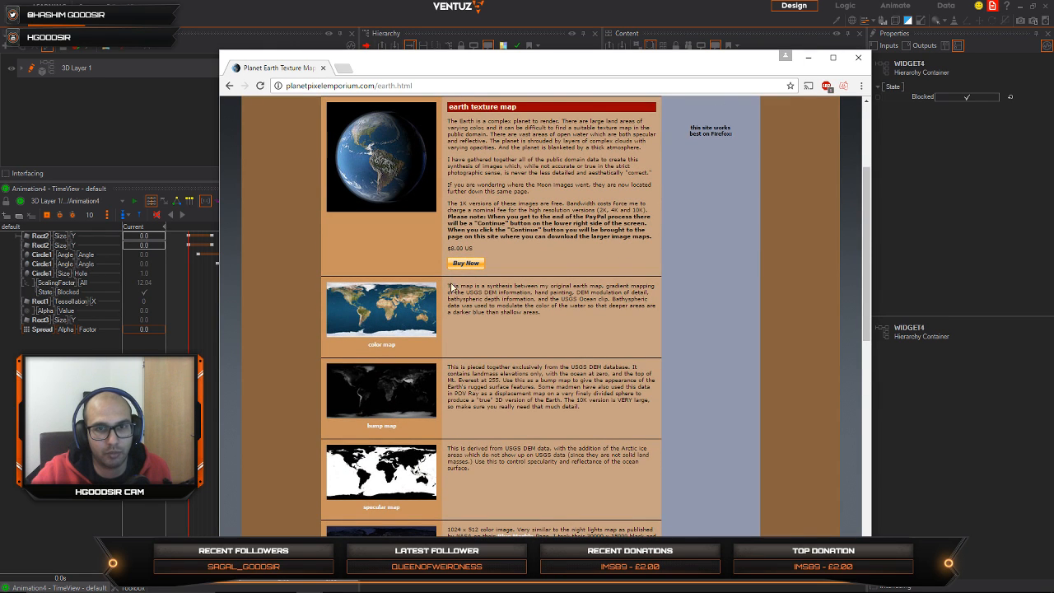
pyautogui.scroll(-1, 386, 395)
pyautogui.scroll(3, 414, 327)
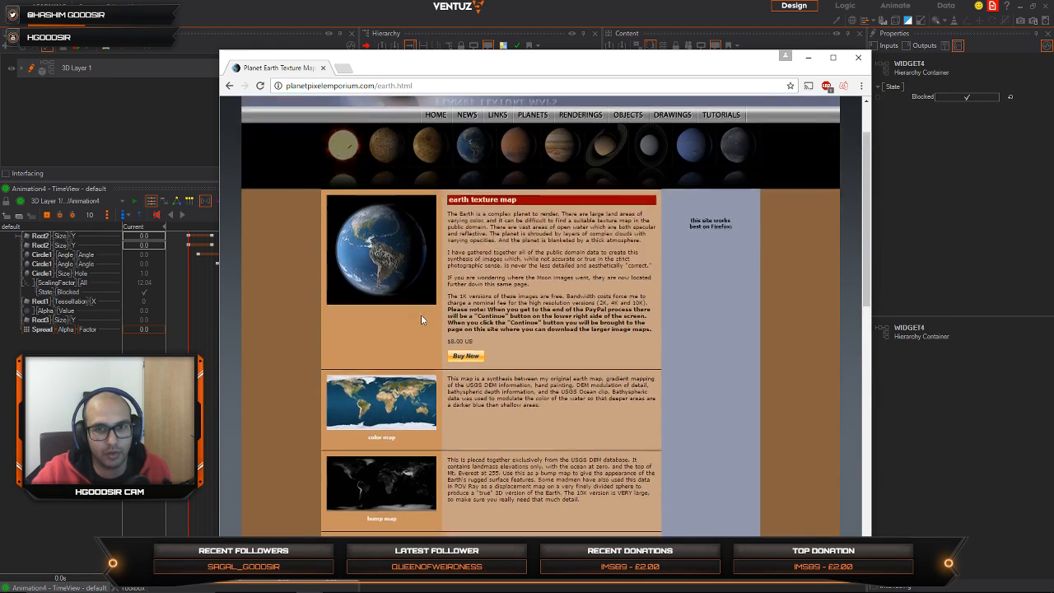
pyautogui.scroll(1, 421, 319)
pyautogui.scroll(-5, 394, 317)
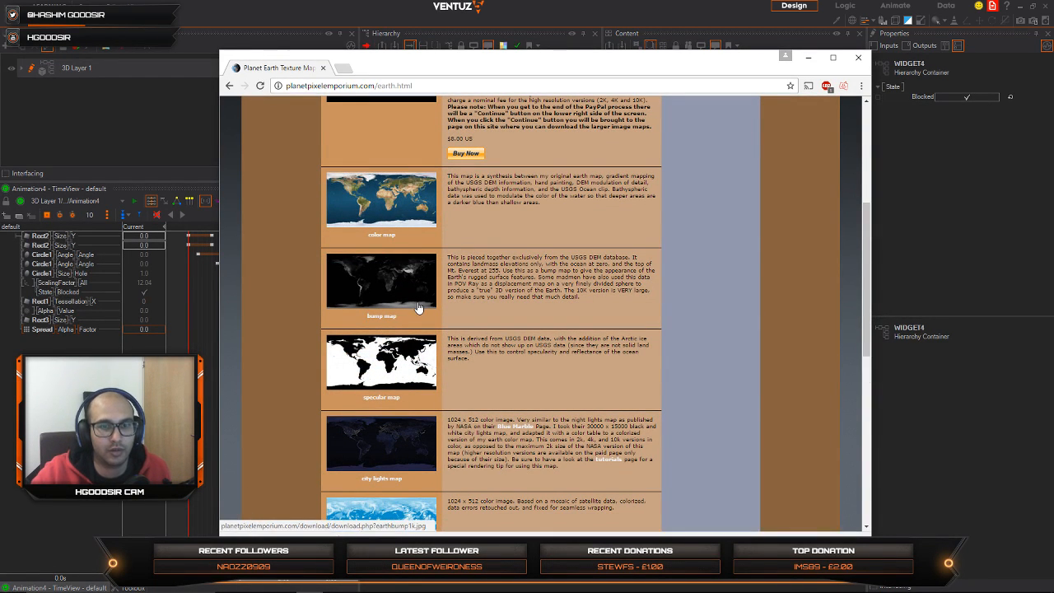
# Step: Download the earth bump, specular, cloud, cloud transparency and city lights maps
pyautogui.click(379, 285)
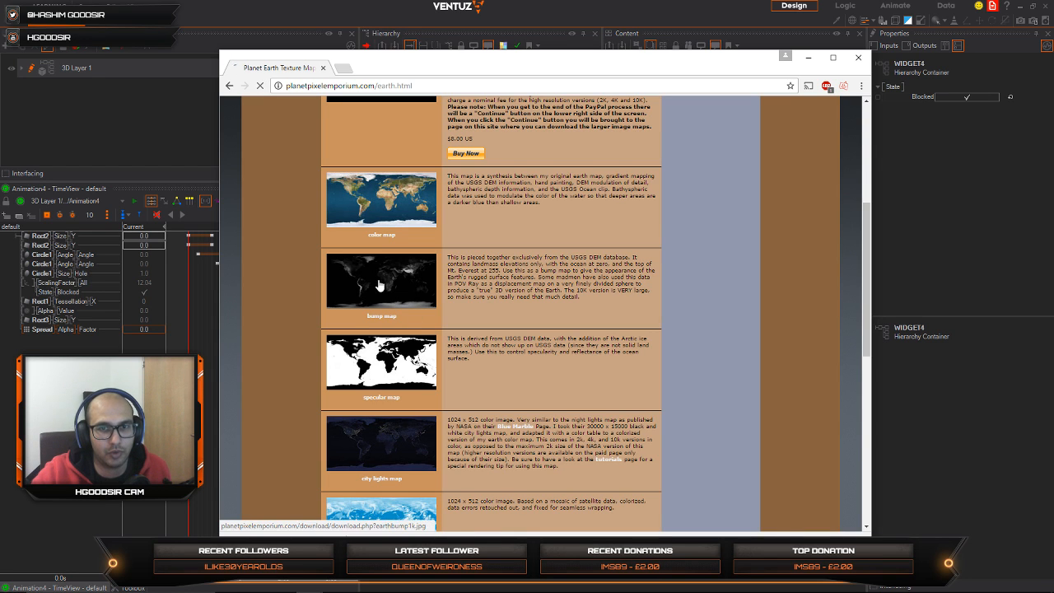
pyautogui.scroll(-1, 367, 412)
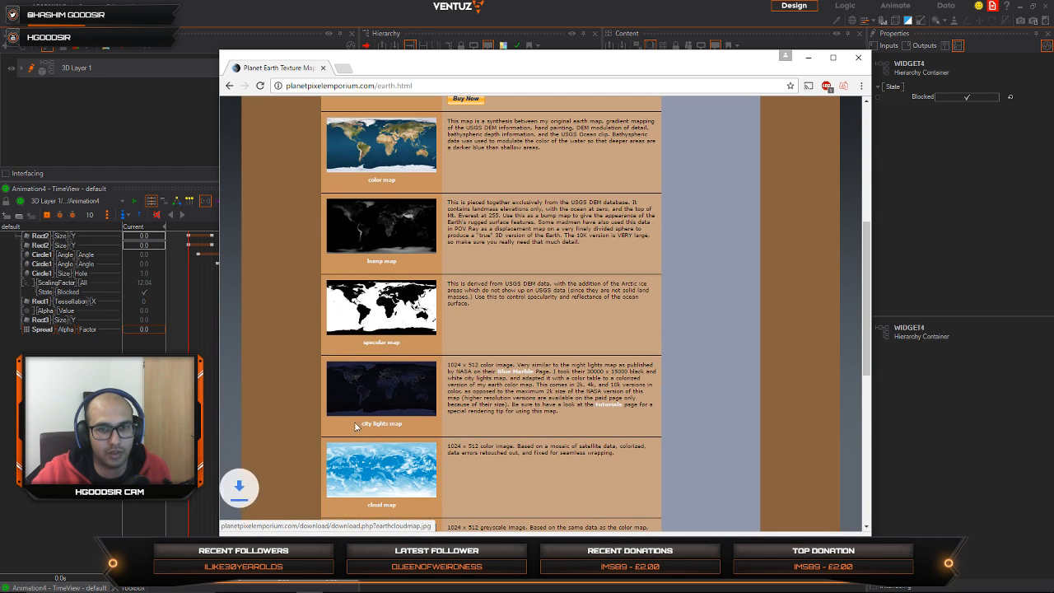
pyautogui.scroll(-2, 371, 362)
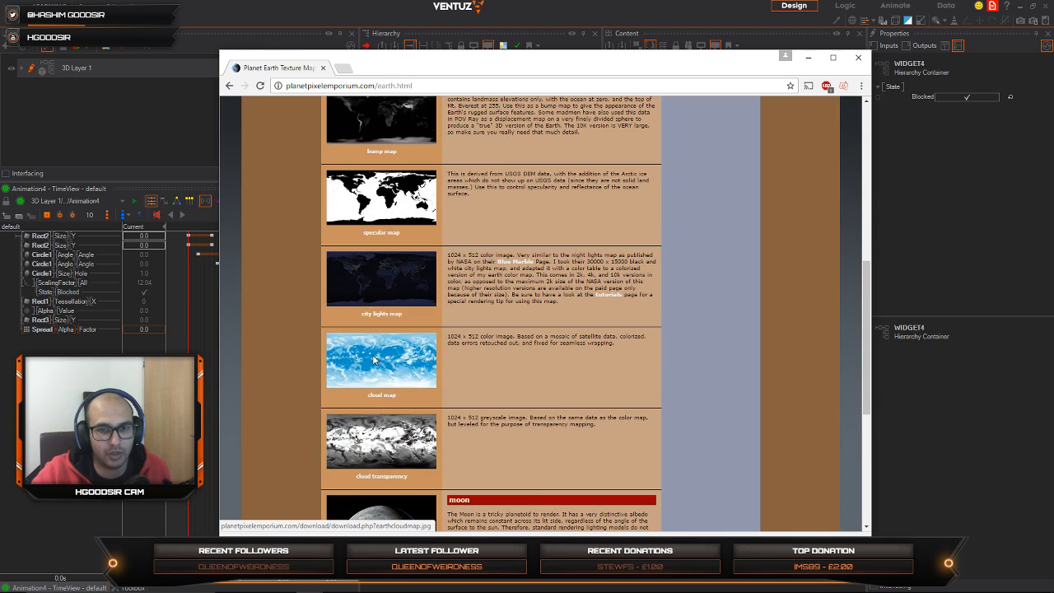
pyautogui.click(374, 359)
pyautogui.click(389, 450)
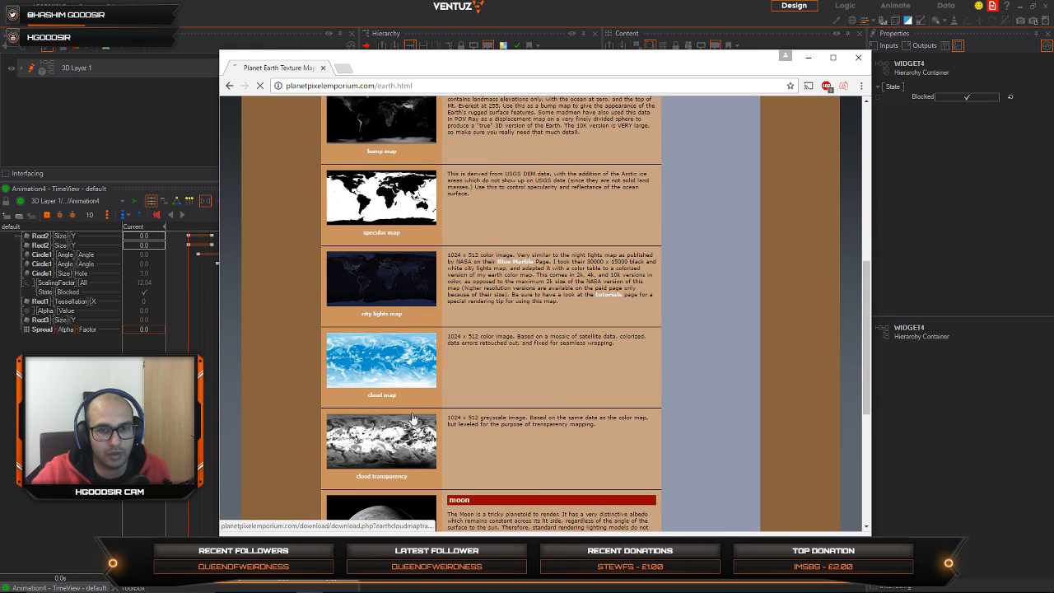
pyautogui.click(378, 280)
# Step: Download the 1K moon surface and moon bump maps, and open the full list of downloads
pyautogui.scroll(-5, 395, 276)
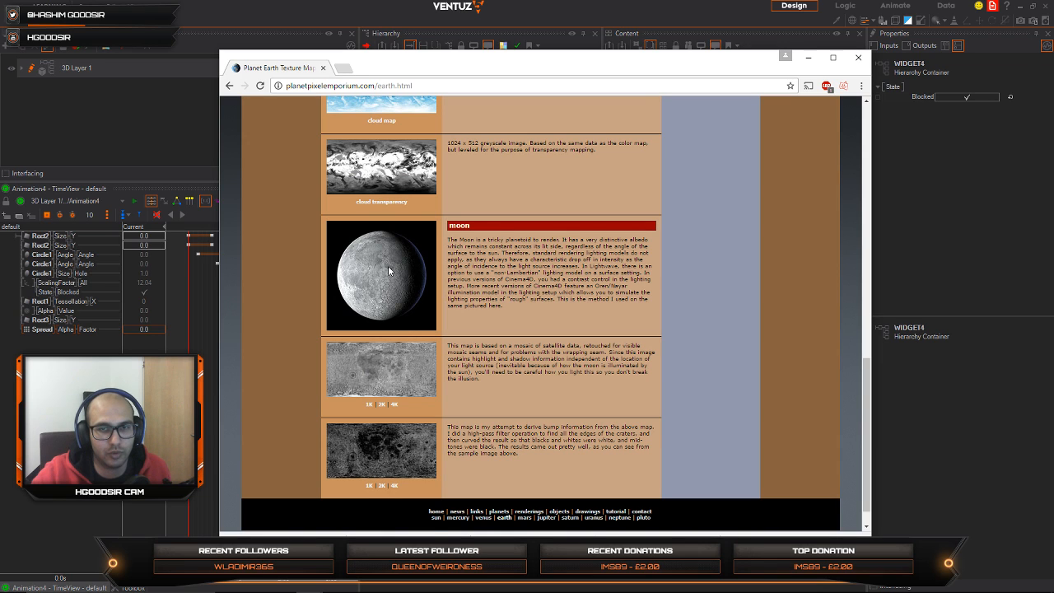
pyautogui.click(381, 451)
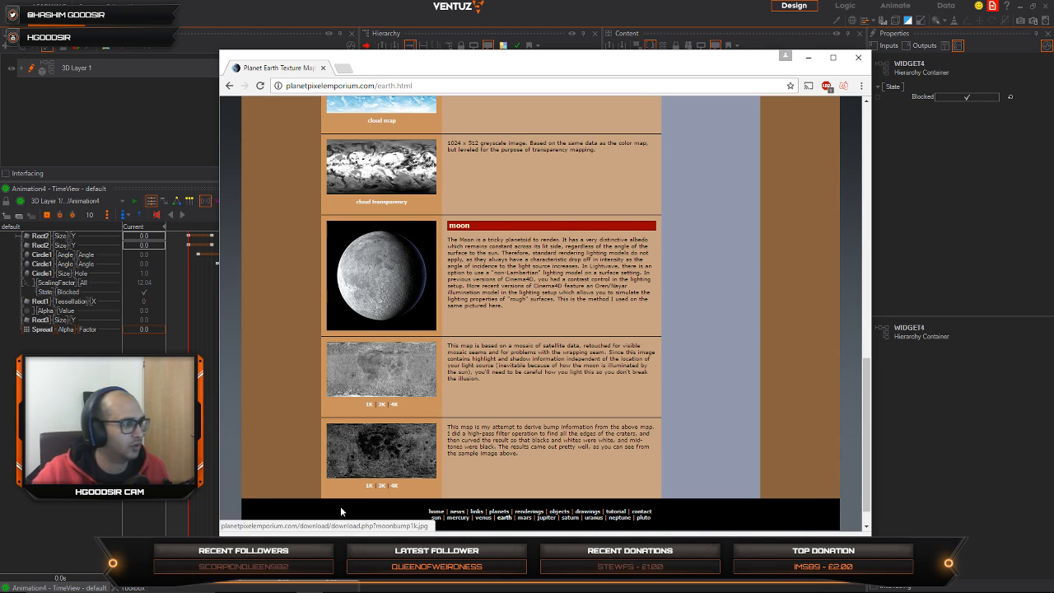
pyautogui.moveTo(522, 69); pyautogui.dragTo(542, 20)
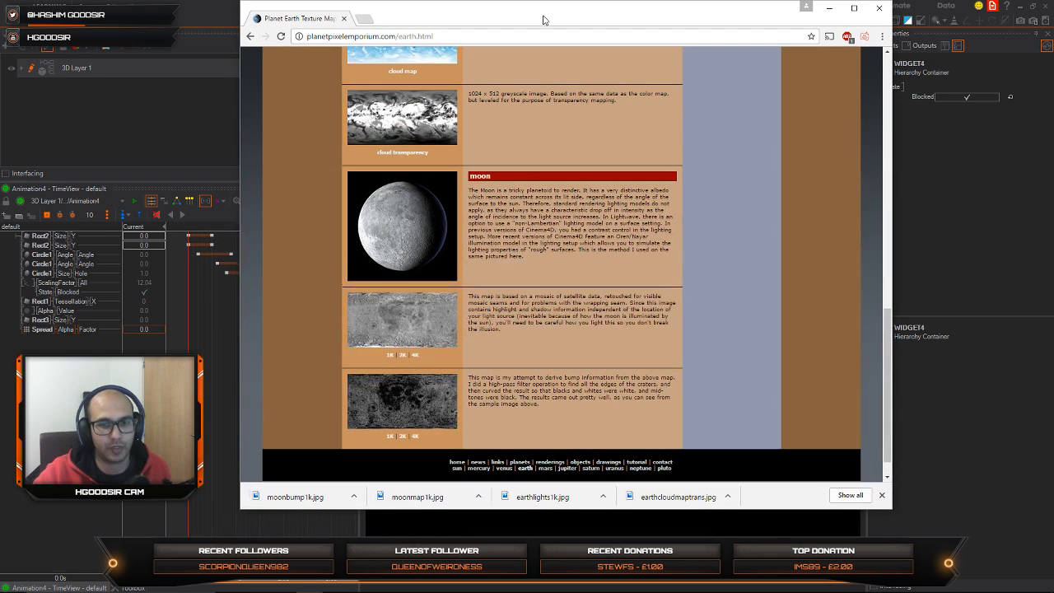
pyautogui.click(834, 496)
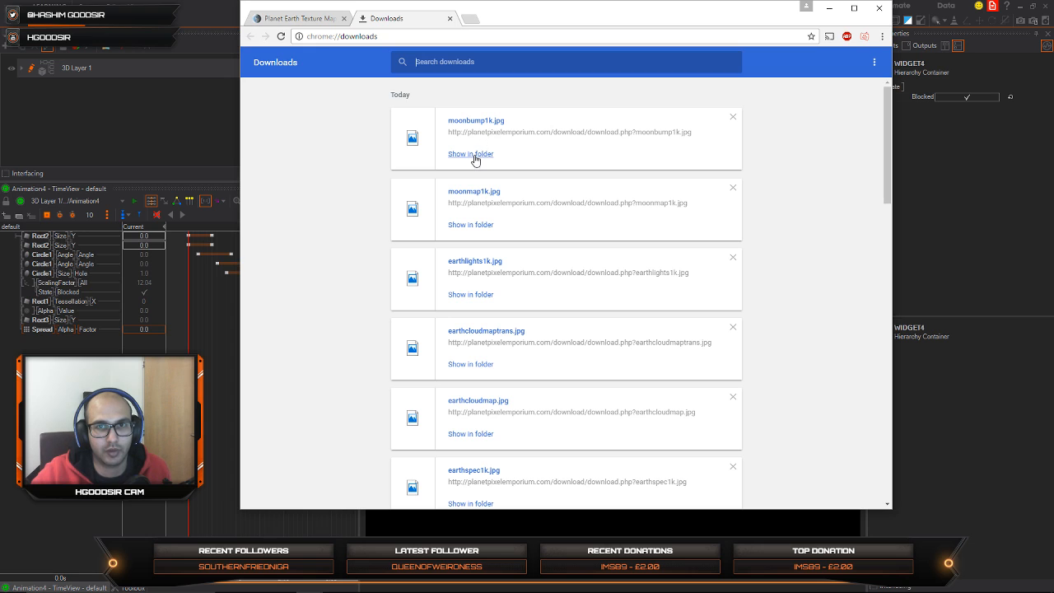
# Step: Show the downloaded moonbump1k.jpg in its folder, minimize the browser and return to the Ventuz scene hierarchy
pyautogui.click(471, 154)
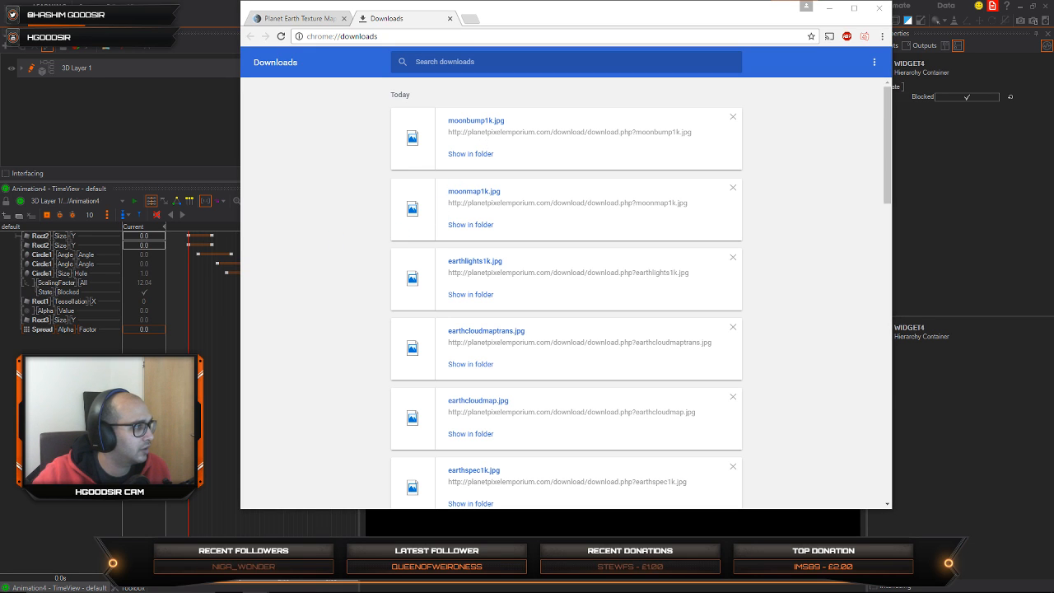
pyautogui.click(829, 8)
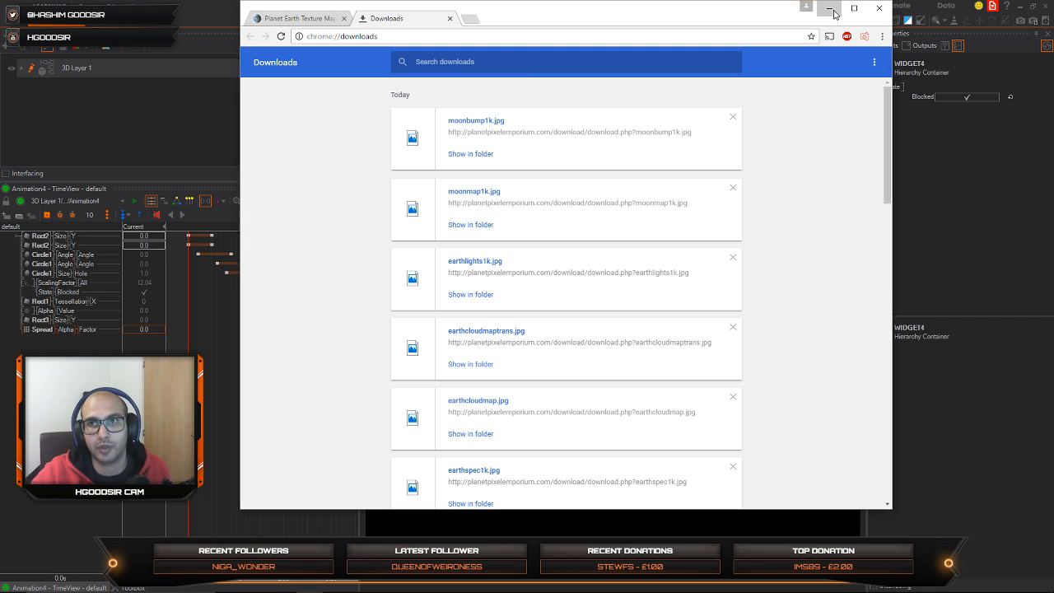
pyautogui.click(544, 154)
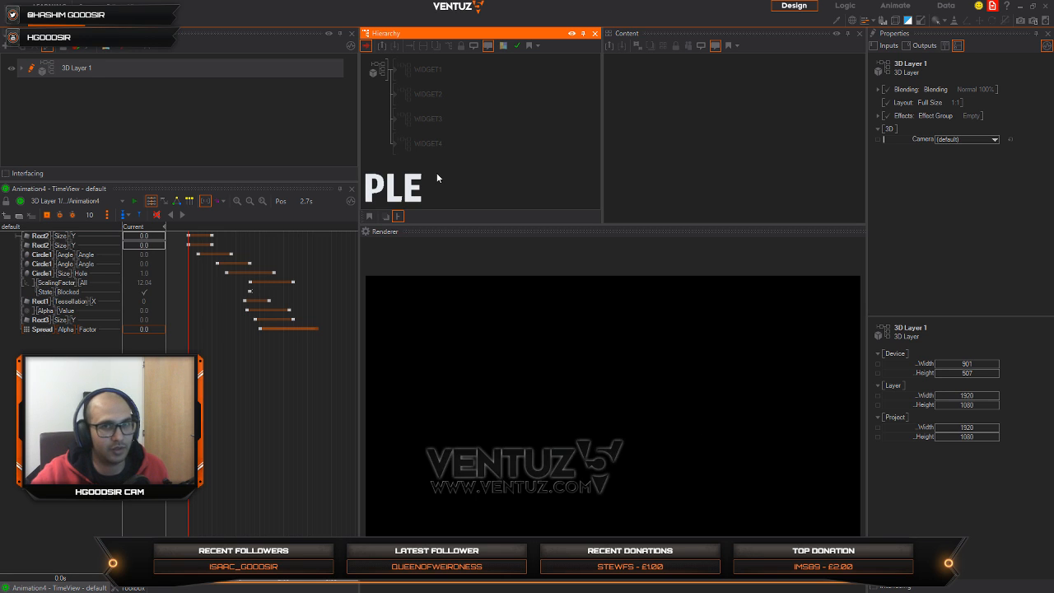
# Step: Add an Axis node below the WIDGET4 container in the layer hierarchy
pyautogui.write('sp')
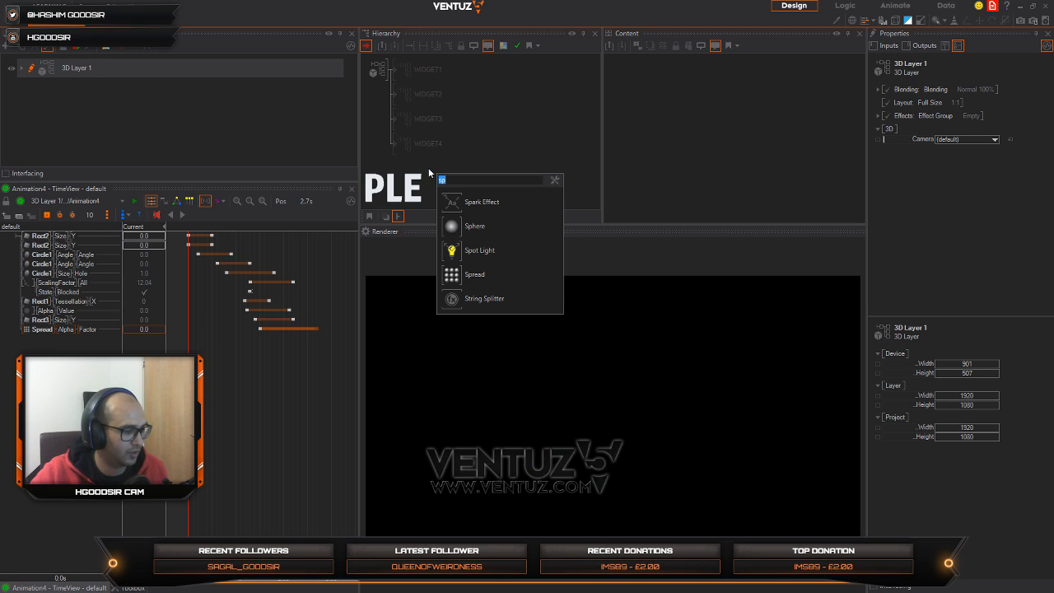
pyautogui.write('ax')
pyautogui.click(445, 202)
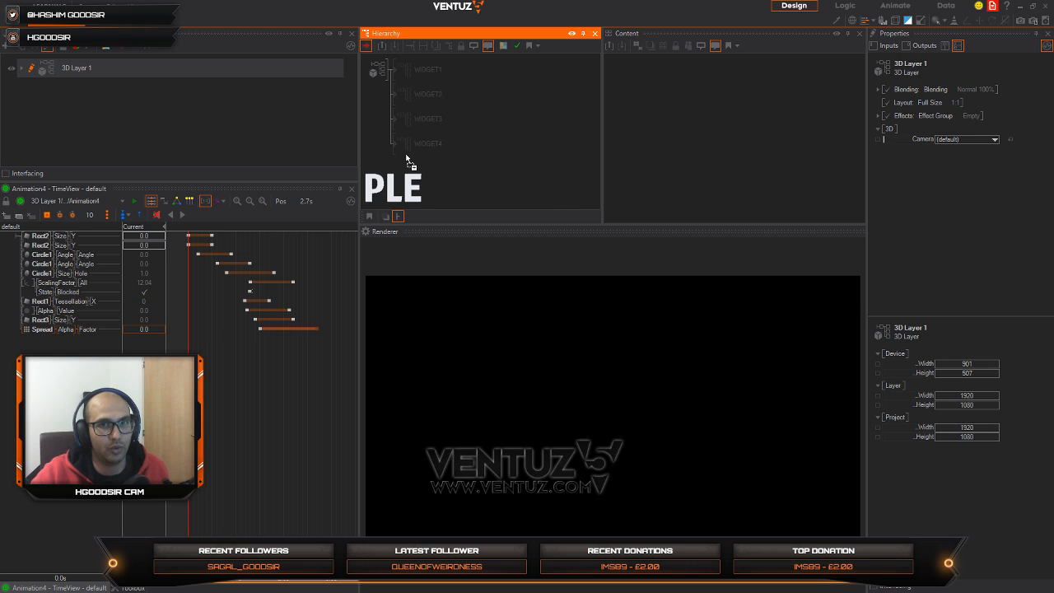
pyautogui.click(406, 161)
# Step: Attach a Sphere to the new axis and set the axis's overall scaling factor to 19.3
pyautogui.click(438, 171)
pyautogui.write('sp')
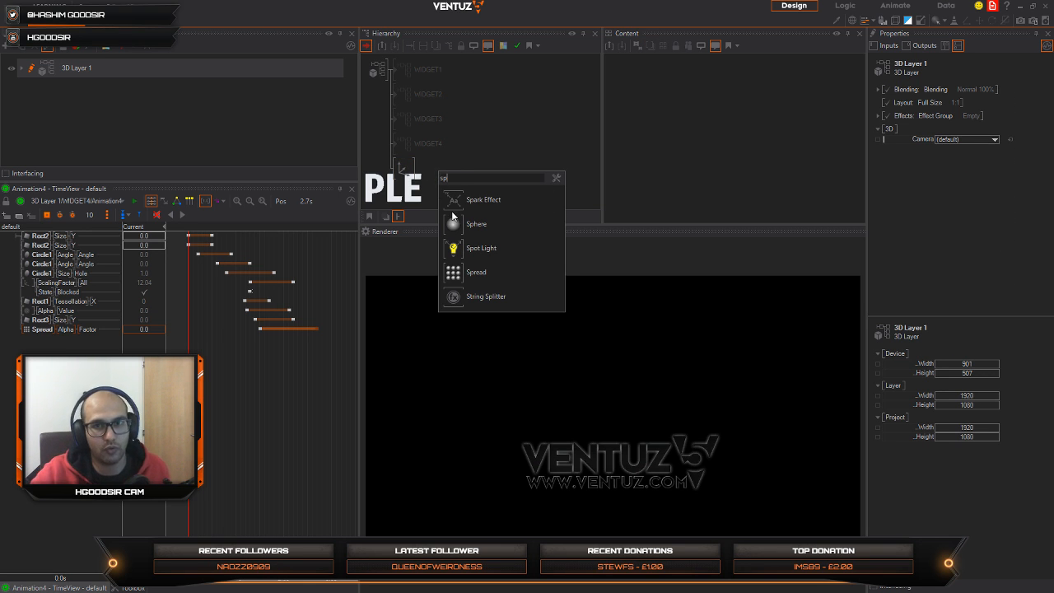
pyautogui.click(451, 217)
pyautogui.click(412, 168)
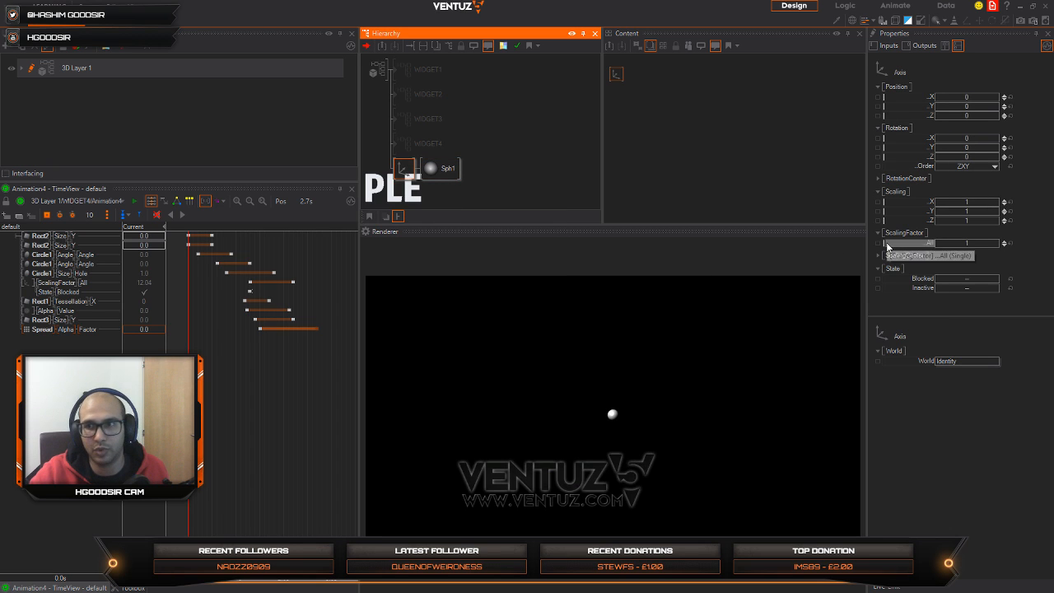
pyautogui.moveTo(969, 243); pyautogui.dragTo(1001, 243)
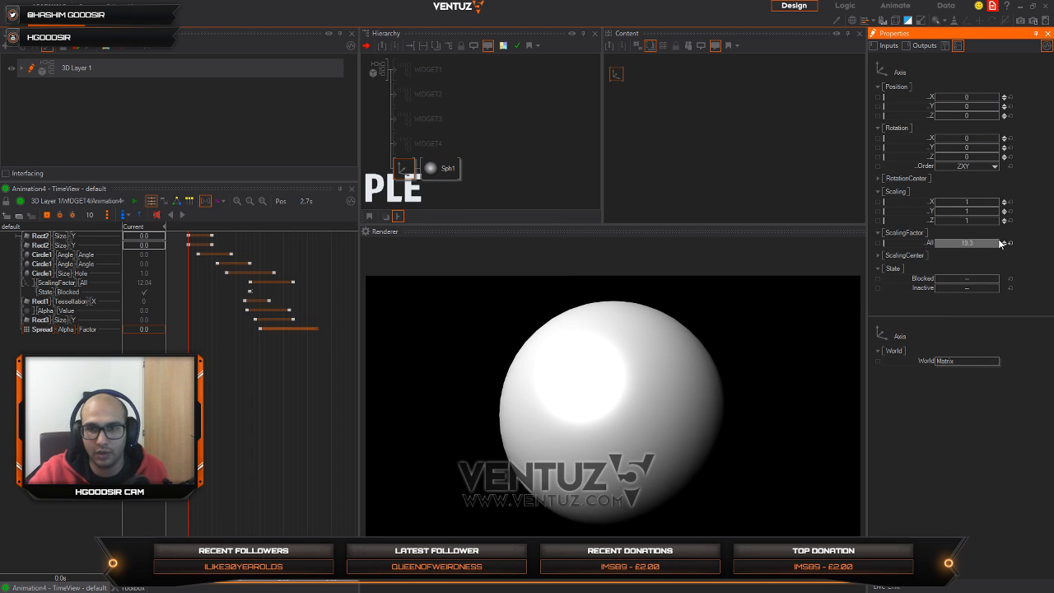
pyautogui.click(404, 170)
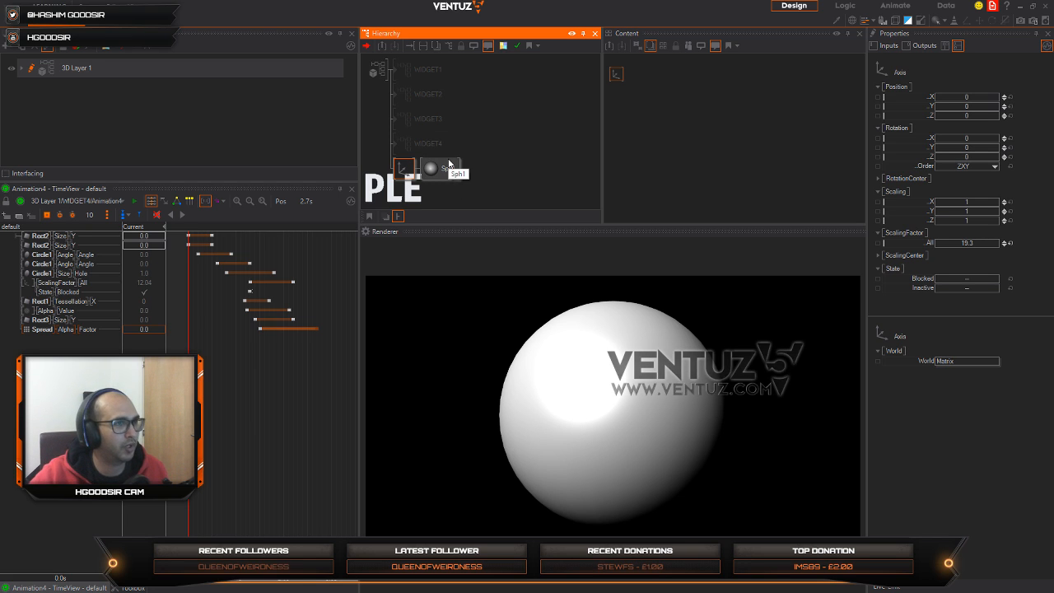
# Step: Insert a Material node between the axis and the sphere
pyautogui.click(440, 186)
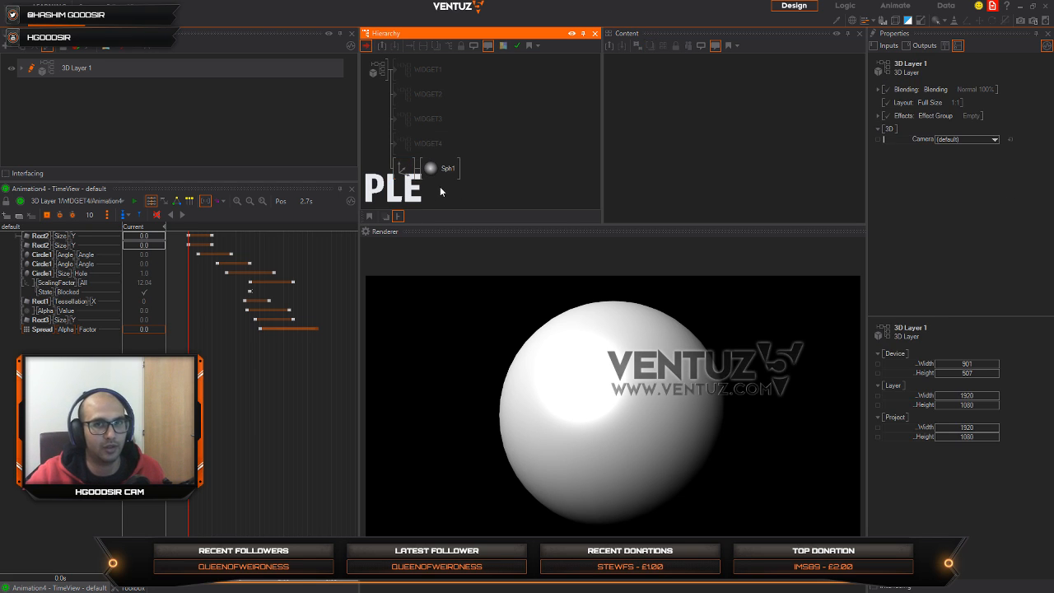
pyautogui.write('sp')
pyautogui.press('BackSpace')
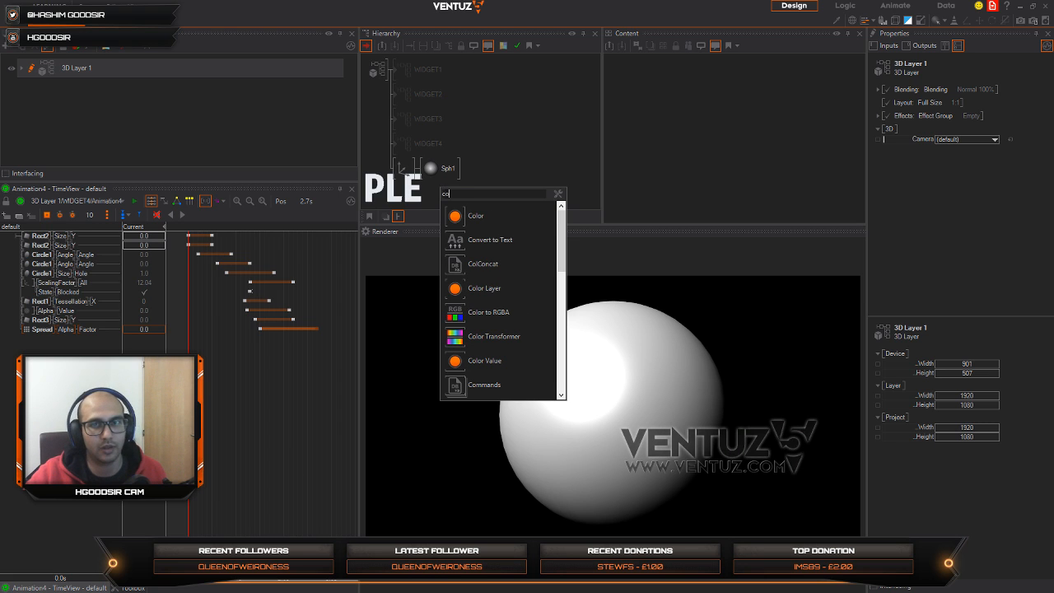
pyautogui.write('co')
pyautogui.click(514, 173)
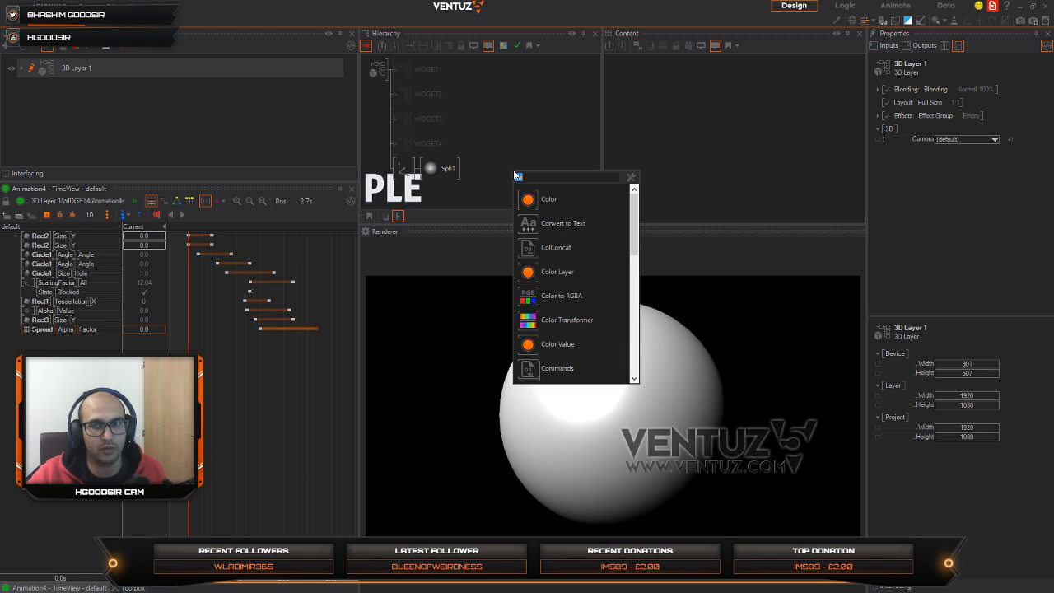
pyautogui.scroll(-5, 576, 247)
pyautogui.click(470, 189)
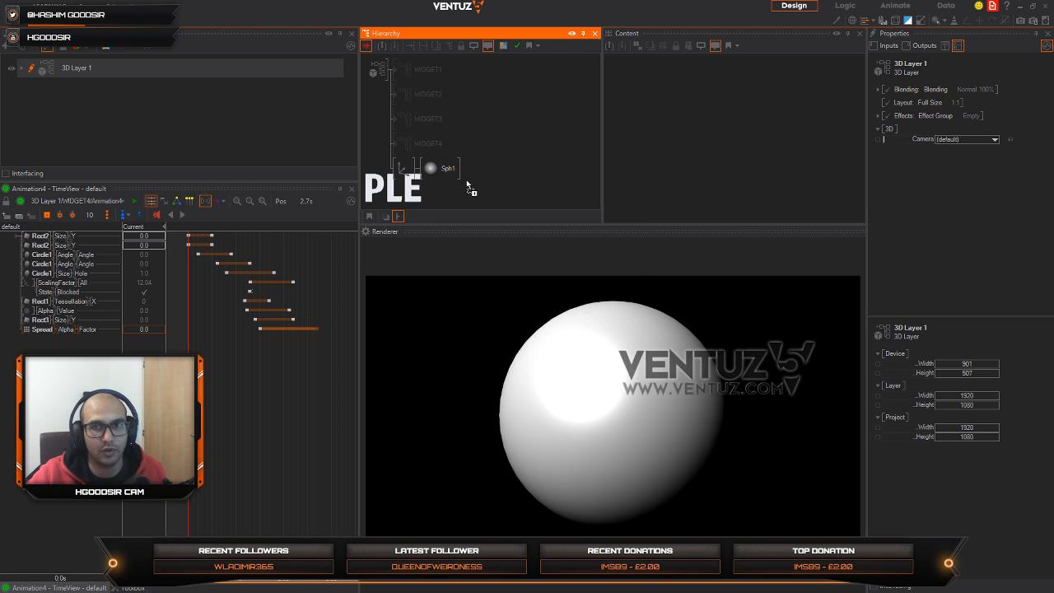
pyautogui.click(423, 172)
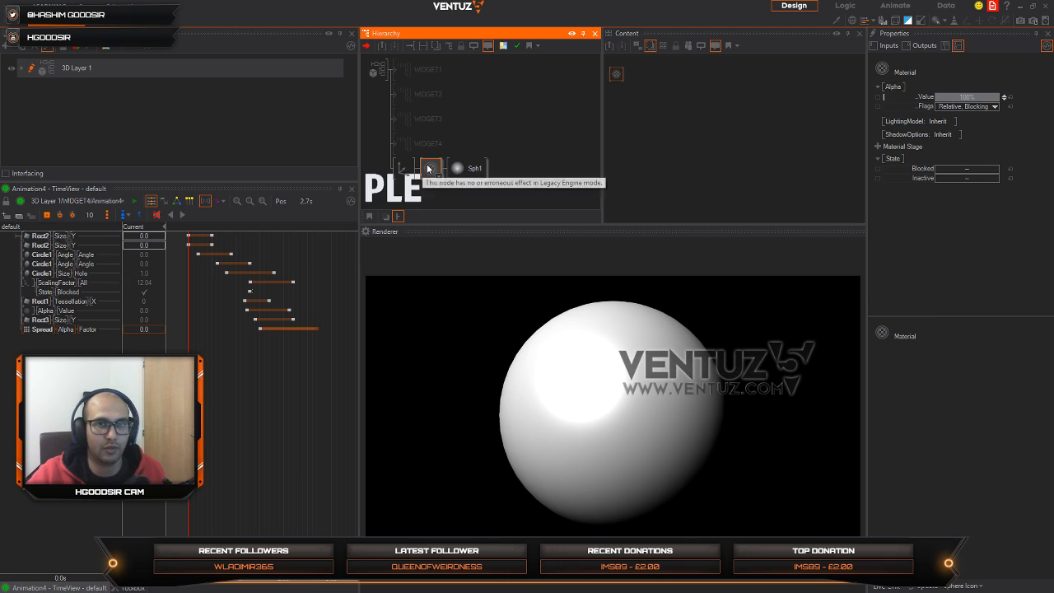
# Step: Add a Base texture stage to the material and open its image selection
pyautogui.click(879, 147)
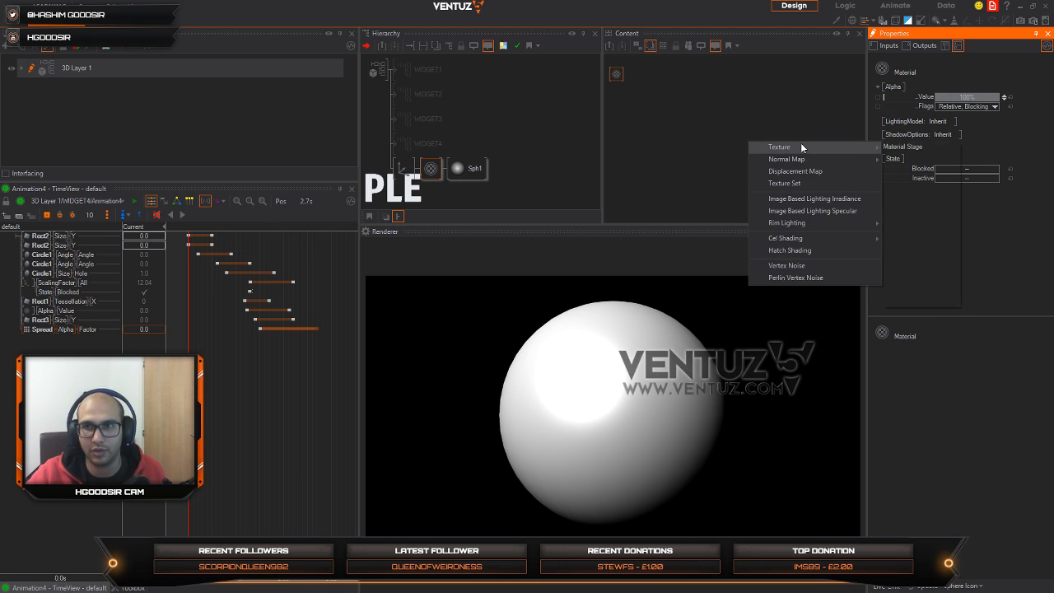
pyautogui.moveTo(802, 146)
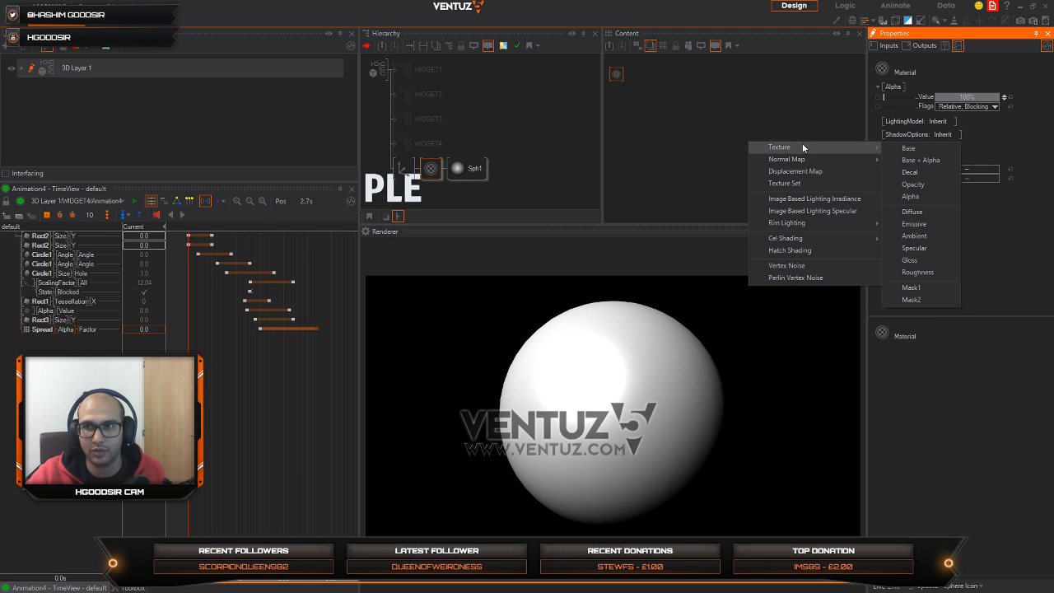
pyautogui.click(908, 149)
pyautogui.click(902, 153)
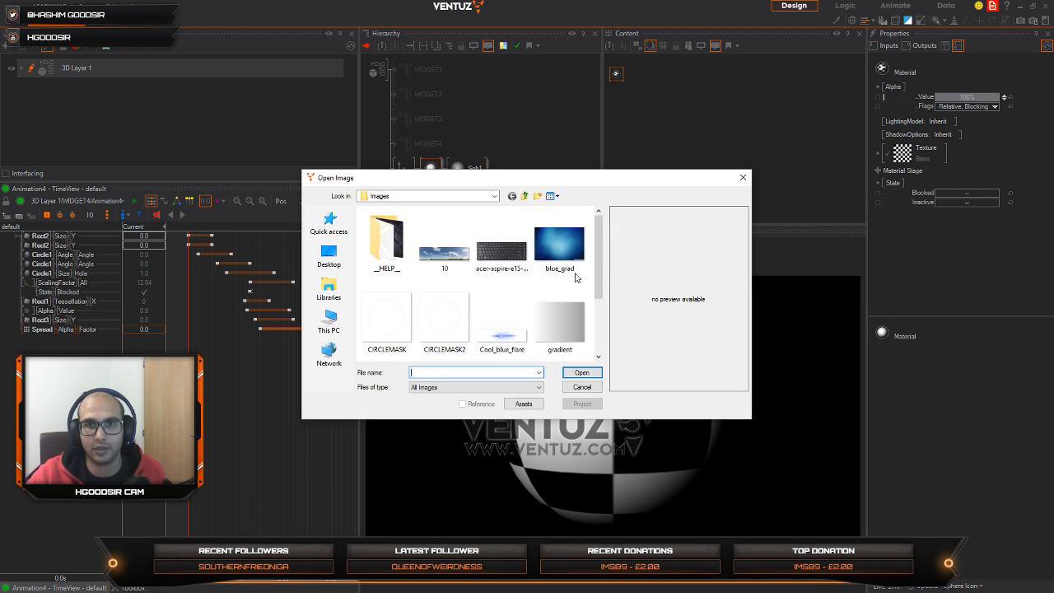
# Step: Paste the downloaded earth and moon maps into the Images folder and load earthmap1k as the base texture
pyautogui.moveTo(597, 271); pyautogui.dragTo(597, 346)
pyautogui.rightClick(558, 348)
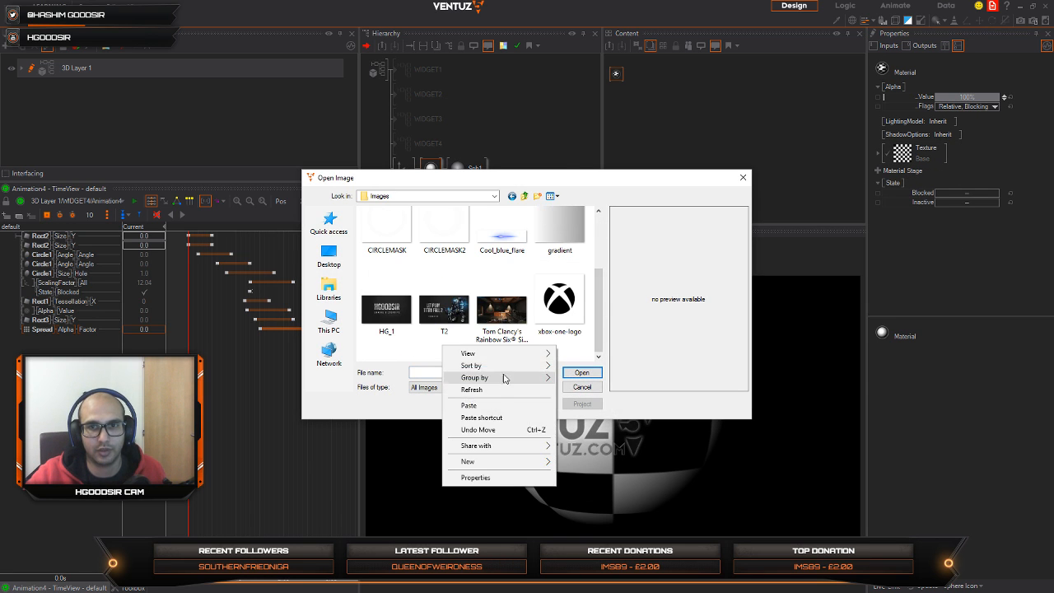
pyautogui.click(492, 405)
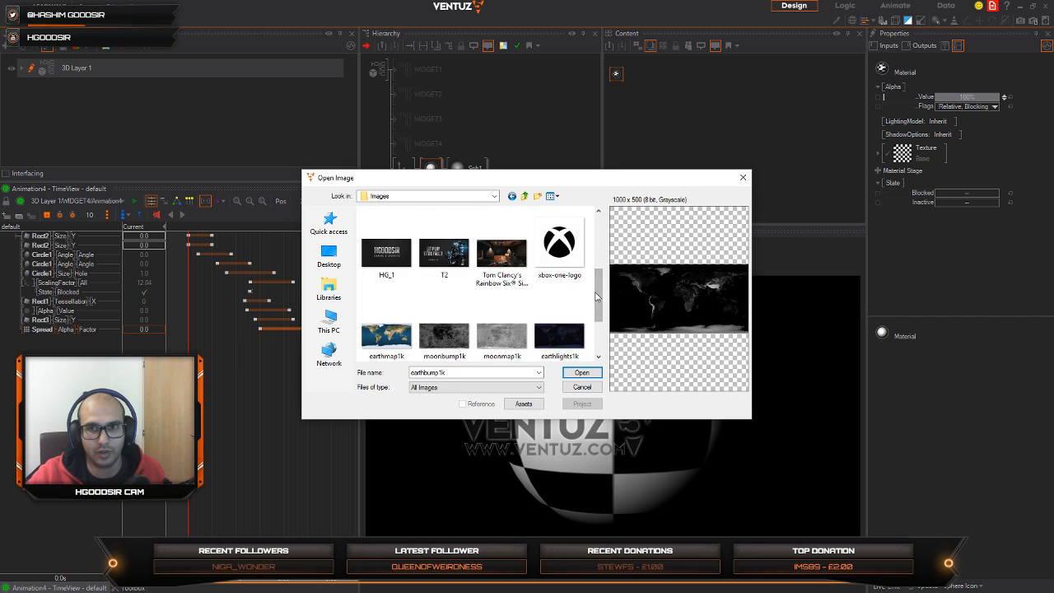
pyautogui.moveTo(600, 297); pyautogui.dragTo(599, 326)
pyautogui.click(386, 247)
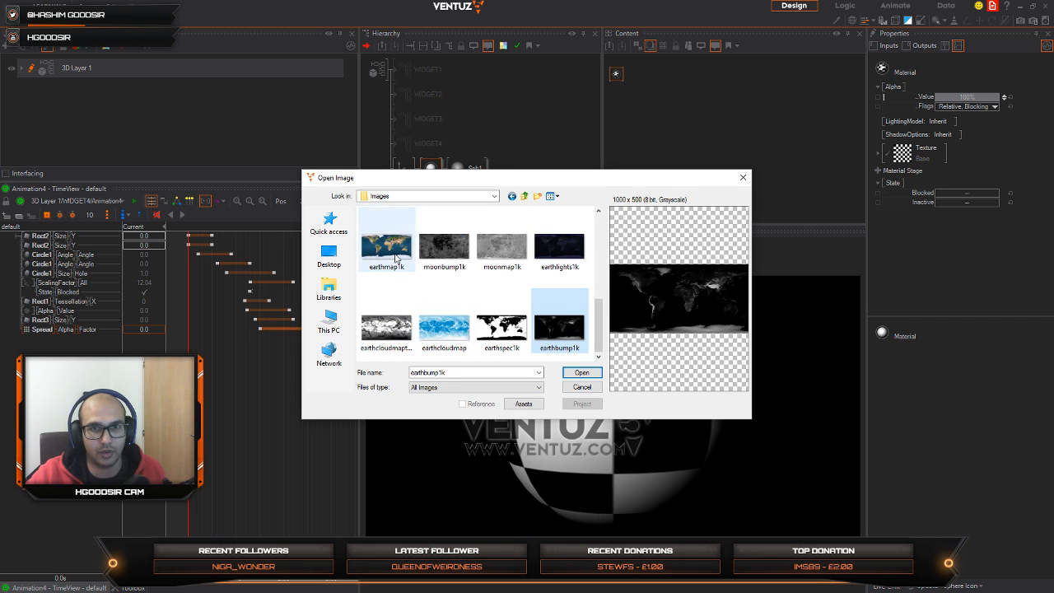
pyautogui.click(581, 373)
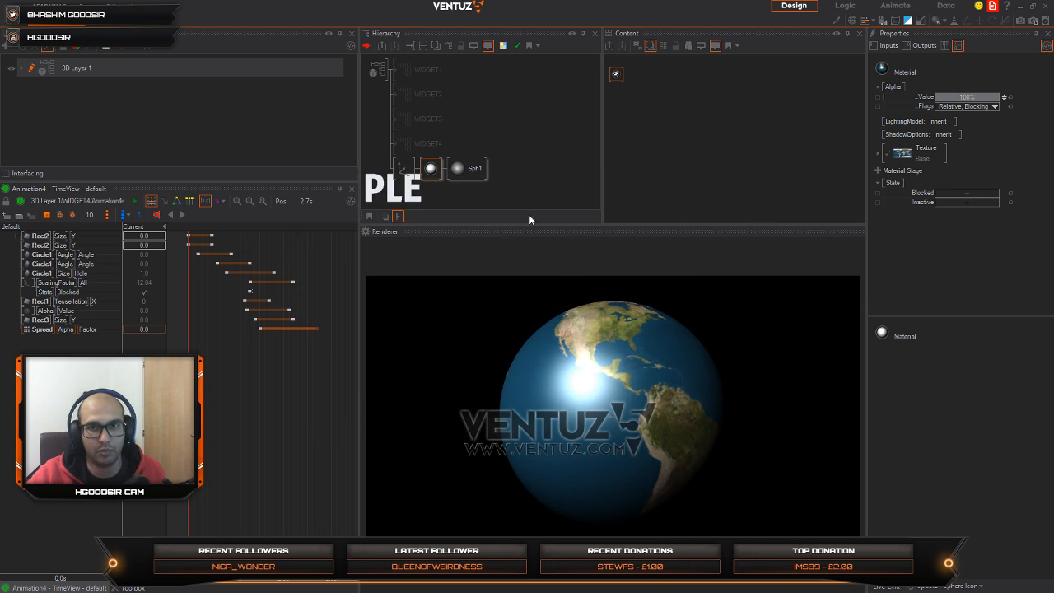
# Step: Rotate the globe's axis around Y until Africa faces the front
pyautogui.click(404, 168)
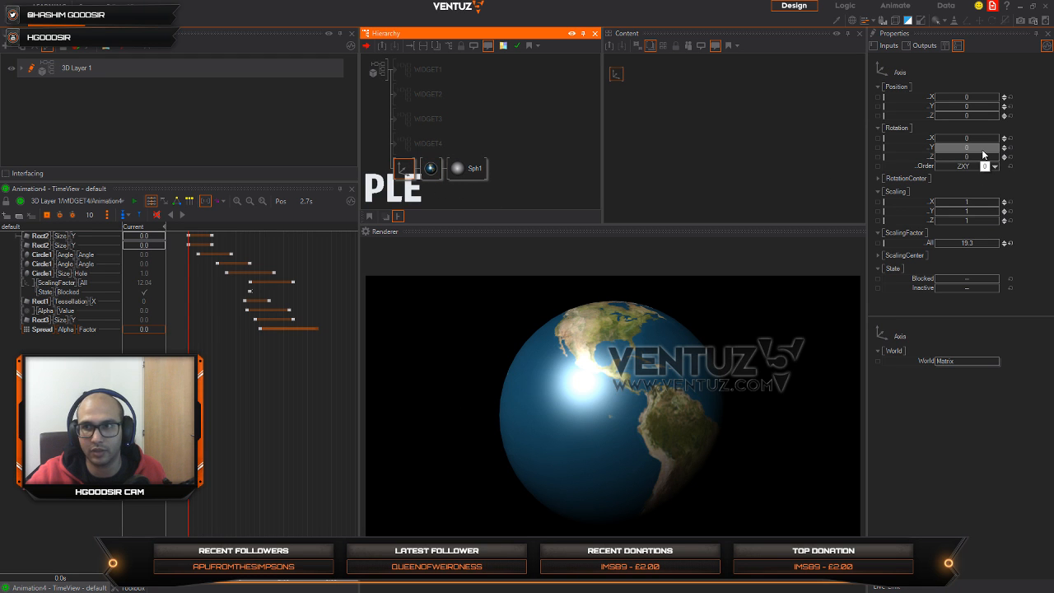
pyautogui.moveTo(982, 154)
pyautogui.mouseDown()
pyautogui.moveTo(959, 156)
pyautogui.moveTo(969, 148)
pyautogui.mouseUp()
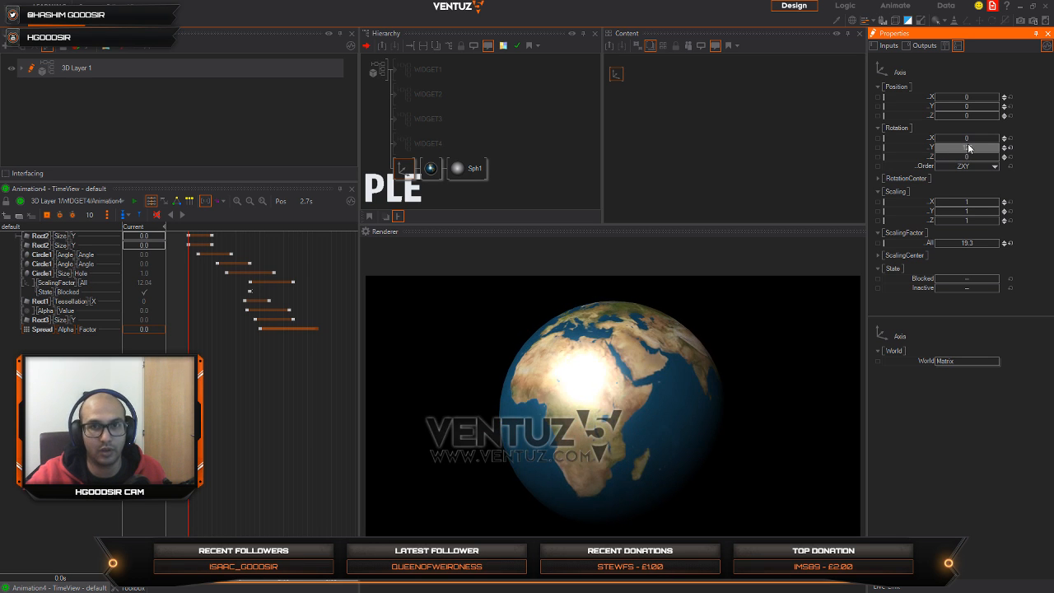
pyautogui.click(431, 192)
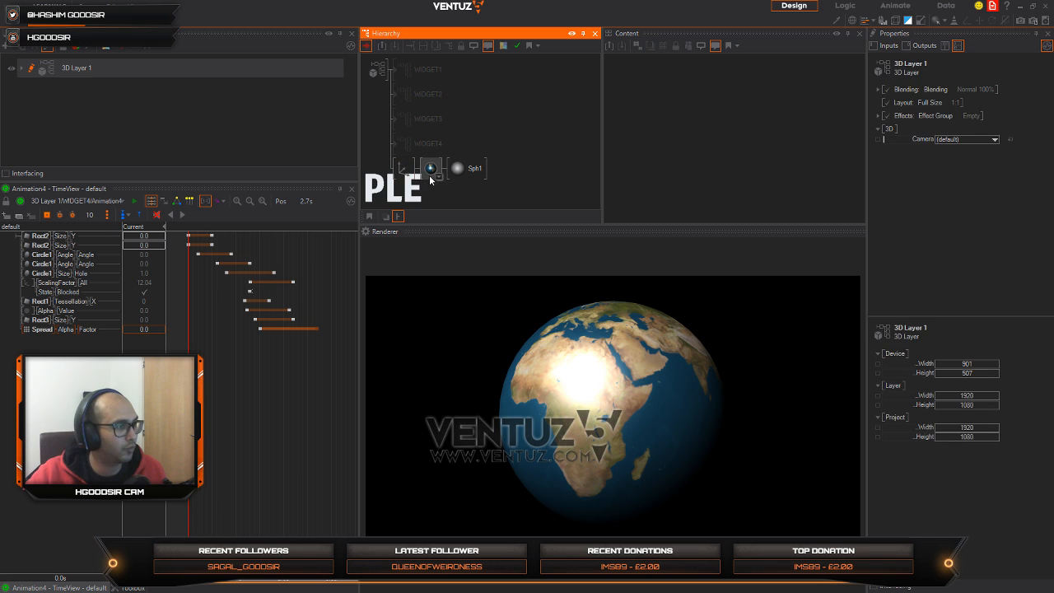
# Step: Reposition the sphere's material node in its content view and add a Specular texture stage to it
pyautogui.click(430, 174)
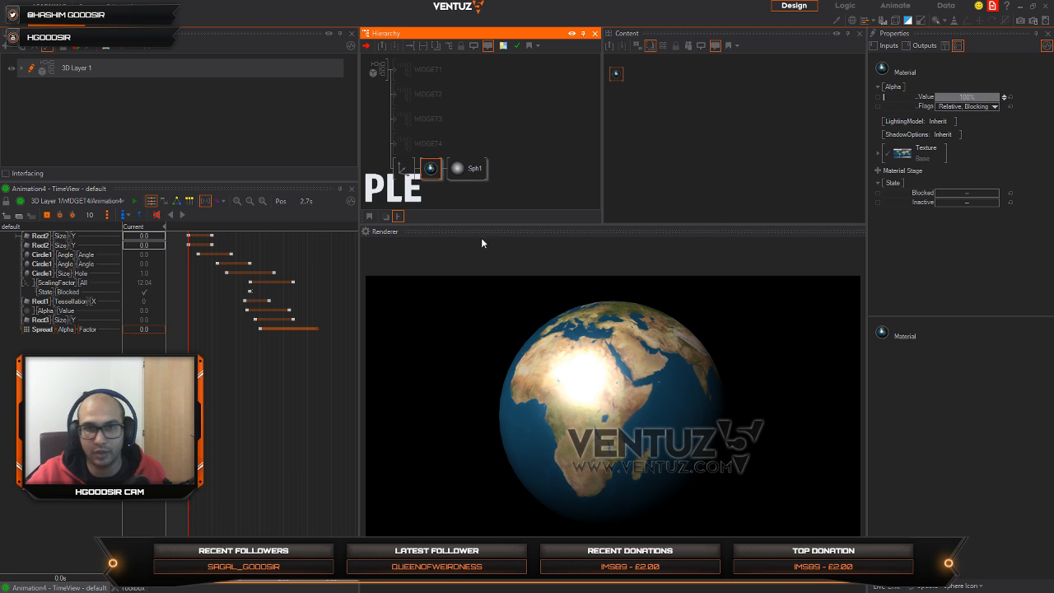
pyautogui.click(435, 194)
pyautogui.click(431, 172)
pyautogui.moveTo(617, 75); pyautogui.dragTo(638, 98)
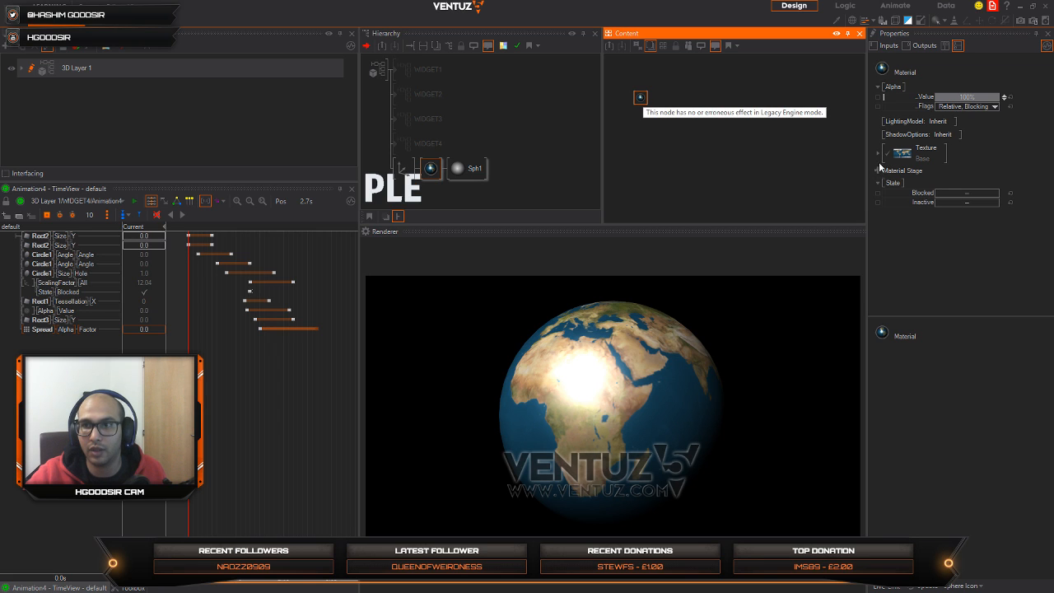
pyautogui.click(879, 171)
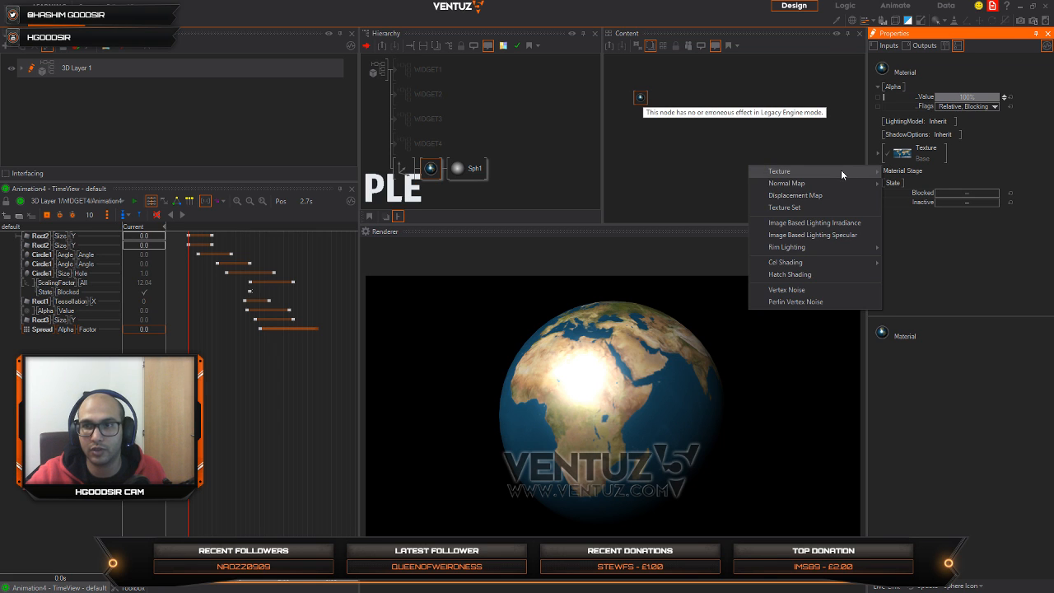
pyautogui.moveTo(841, 174)
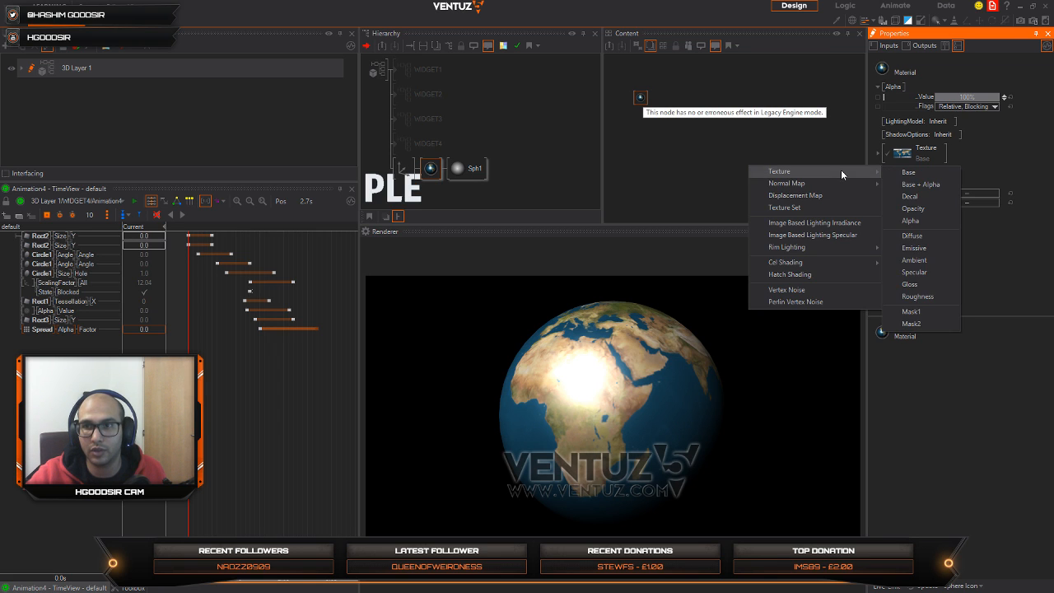
pyautogui.click(914, 272)
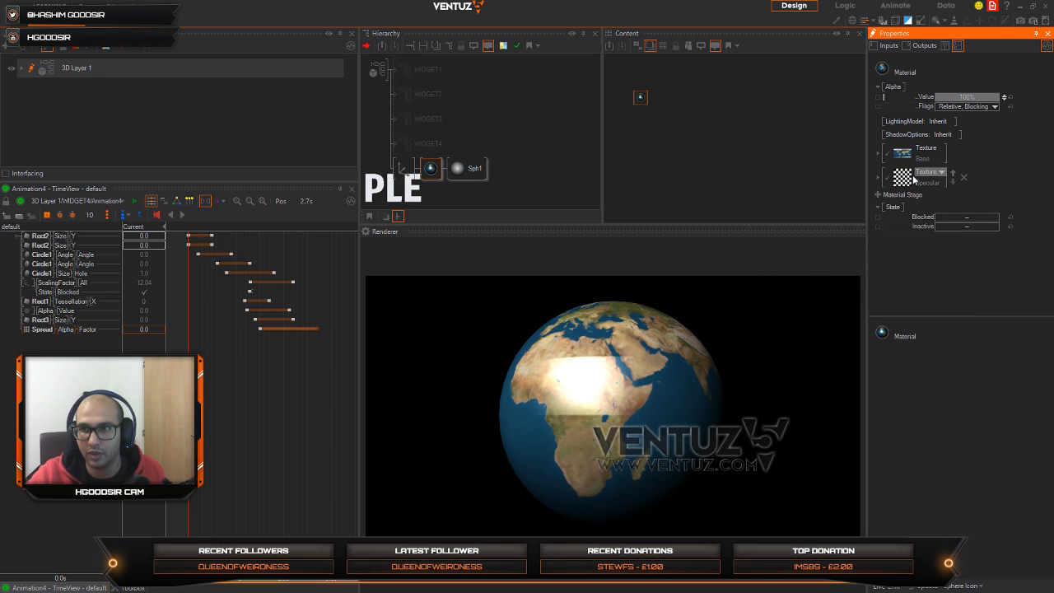
# Step: Load earthspec1k as the image of the material's specular texture
pyautogui.click(905, 175)
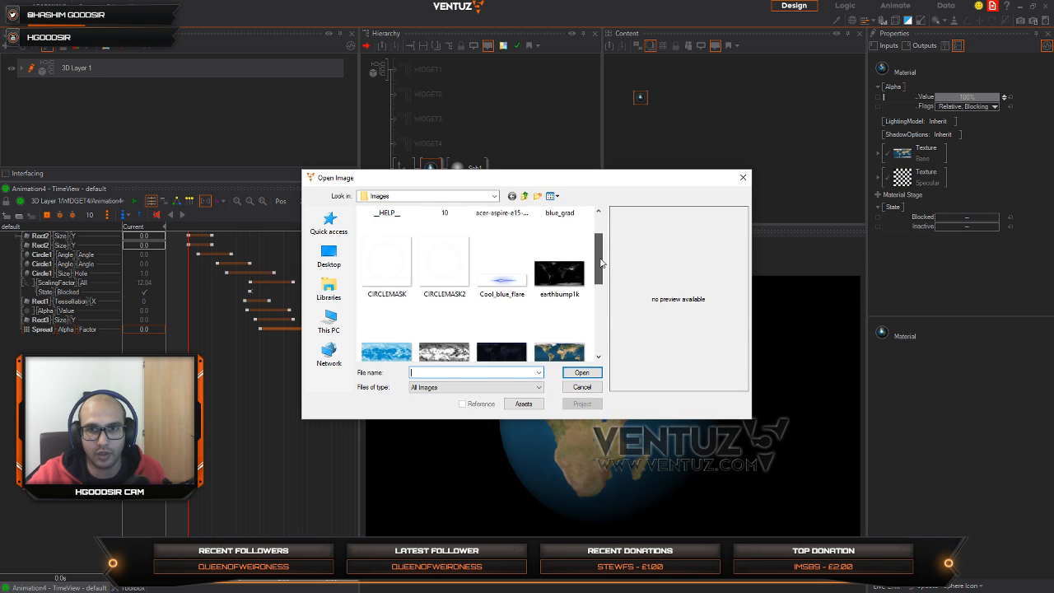
pyautogui.scroll(-1, 601, 264)
pyautogui.scroll(-1, 601, 280)
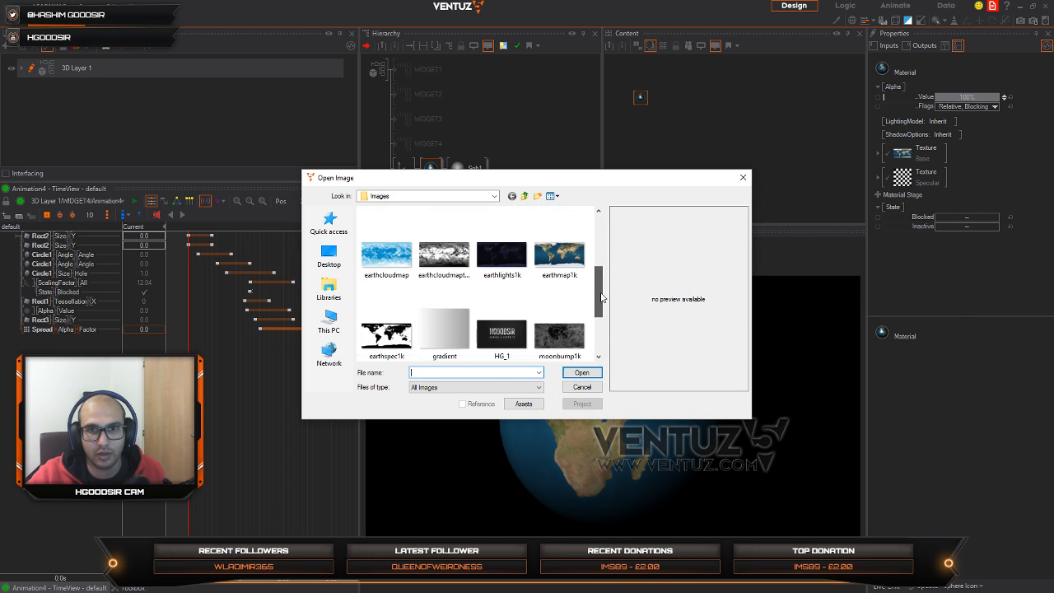
pyautogui.click(391, 304)
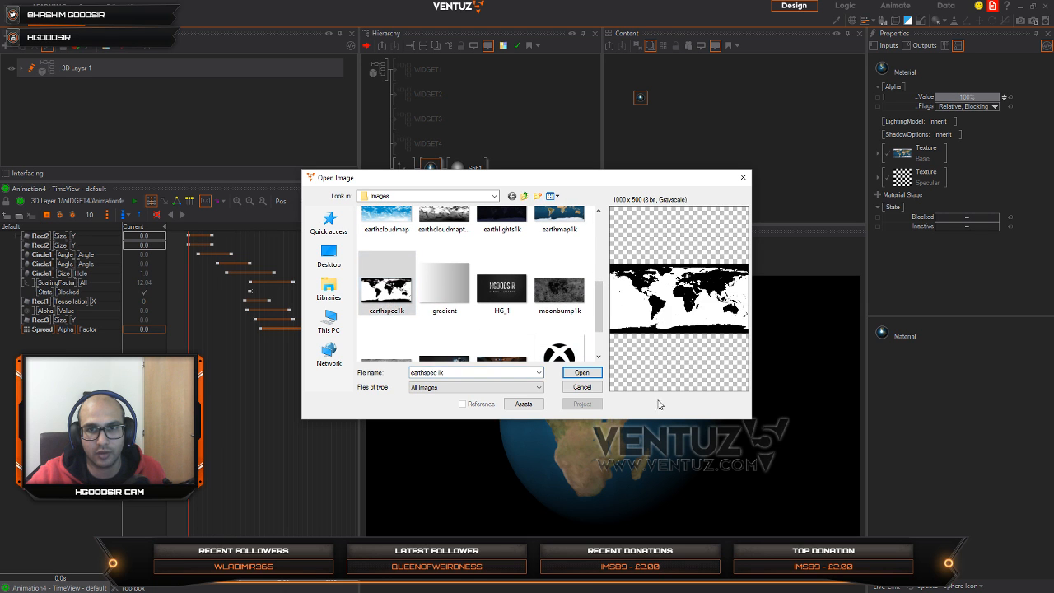
pyautogui.click(582, 373)
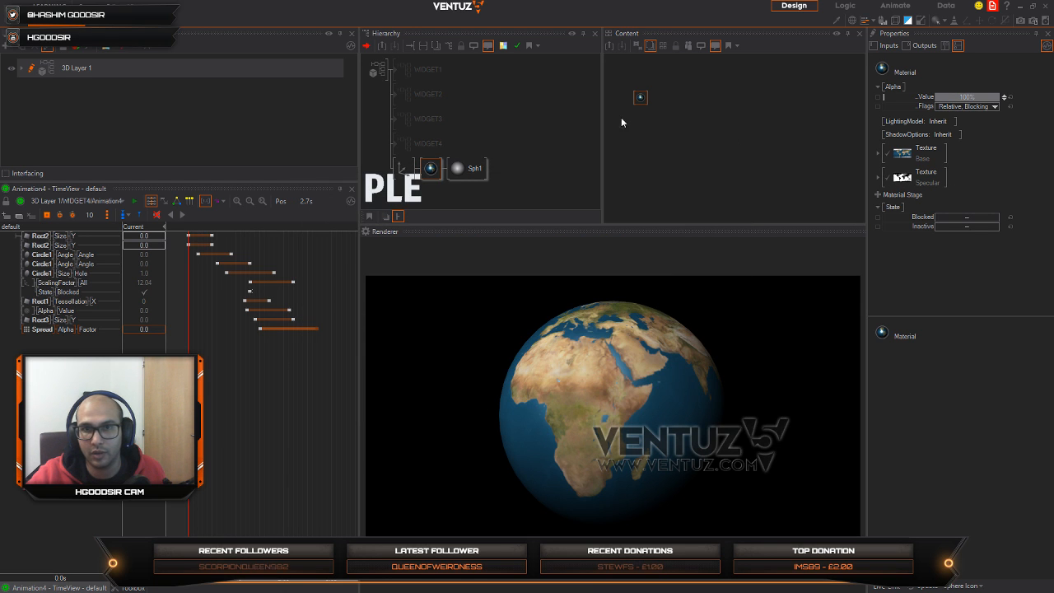
# Step: Turn the globe's axis further around Y to bring the Indian Ocean under the specular highlight
pyautogui.click(403, 169)
pyautogui.moveTo(965, 149); pyautogui.dragTo(974, 151)
# Step: Add a Displacement Map stage to the globe's material
pyautogui.click(431, 169)
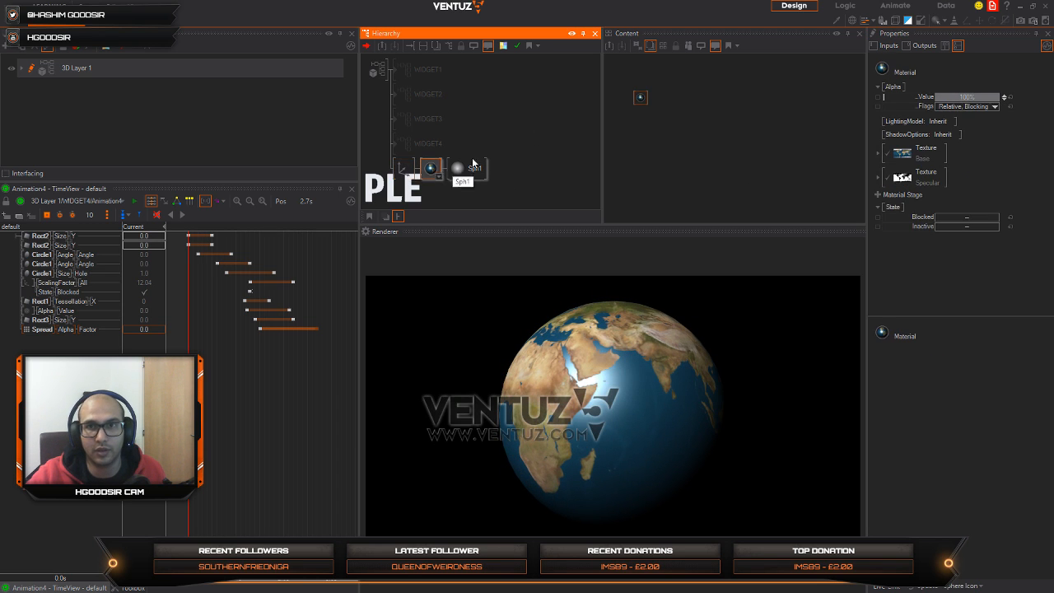
pyautogui.click(879, 196)
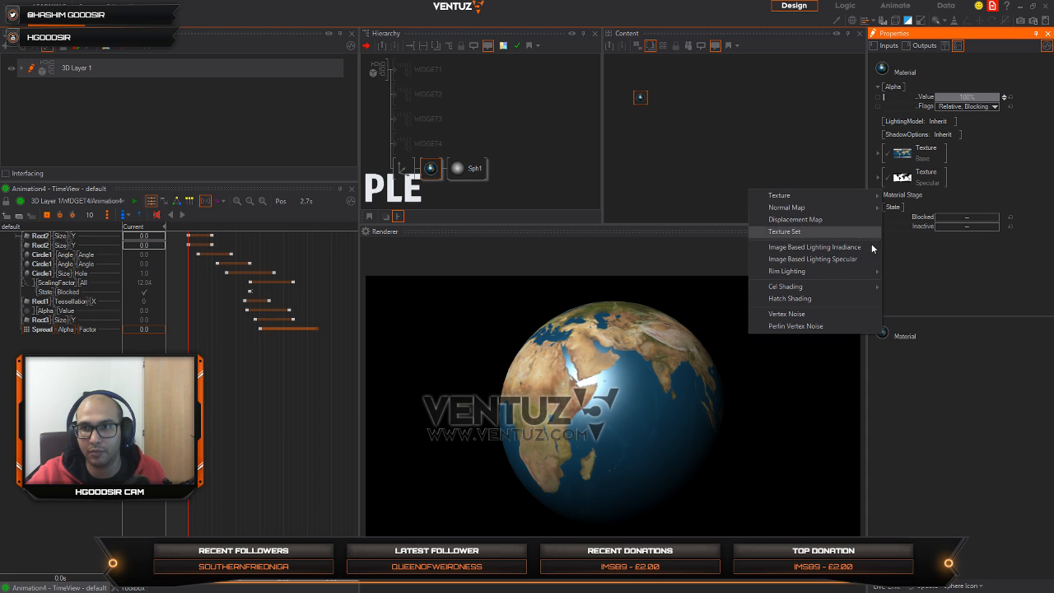
pyautogui.moveTo(842, 197)
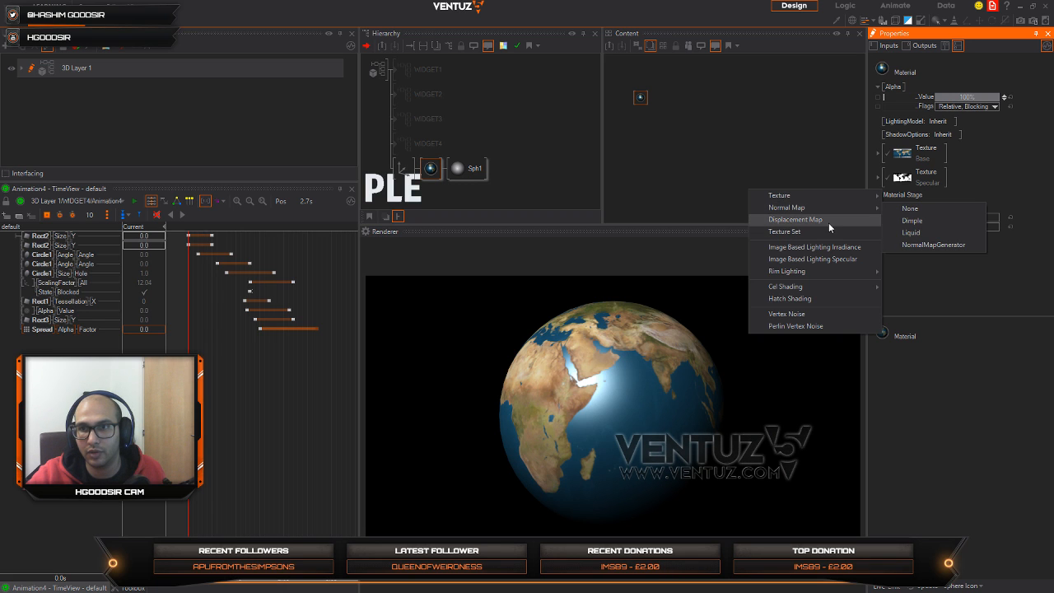
pyautogui.click(827, 220)
# Step: Load earthbump1k as the image of the material's displacement map
pyautogui.click(903, 201)
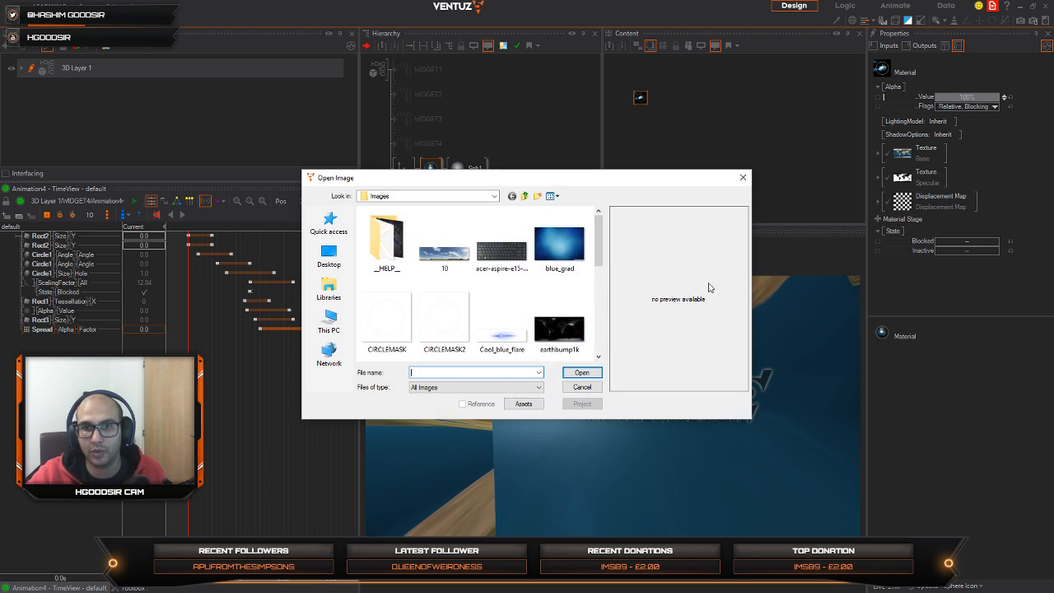
pyautogui.moveTo(601, 251); pyautogui.dragTo(608, 278)
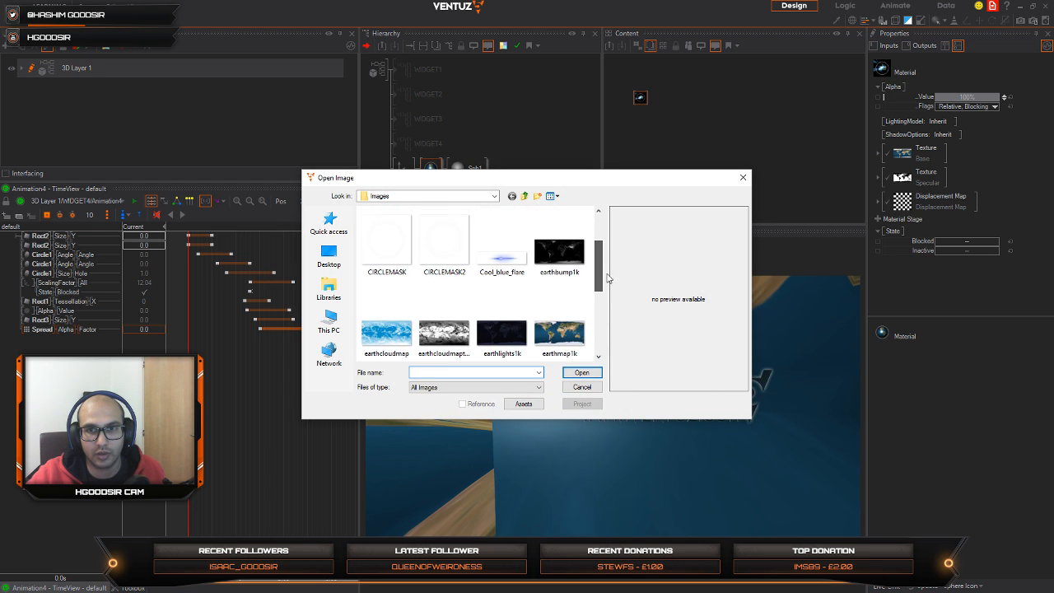
pyautogui.click(560, 252)
pyautogui.click(581, 372)
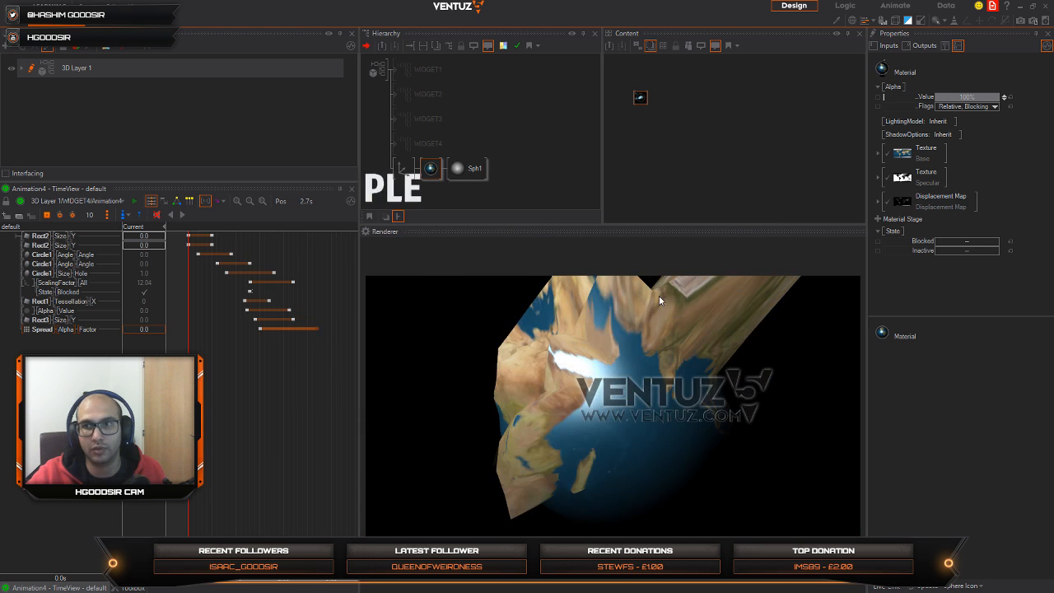
# Step: Set the displacement map's amount to 0.0541 and turn the globe's axis to 78 around Y
pyautogui.click(878, 201)
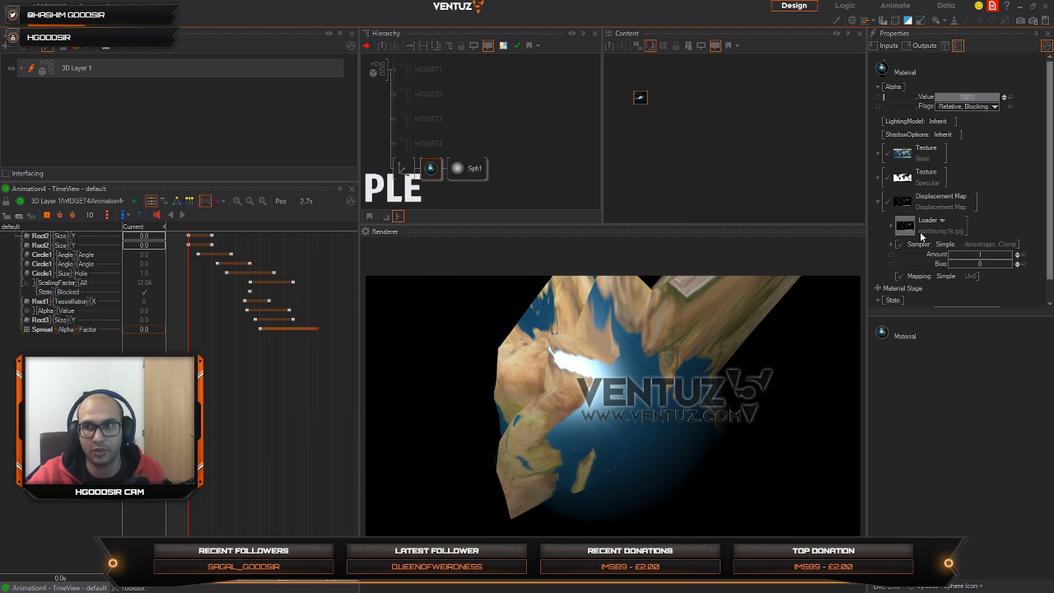
pyautogui.moveTo(986, 255)
pyautogui.mouseDown()
pyautogui.moveTo(950, 262)
pyautogui.moveTo(1001, 257)
pyautogui.mouseUp()
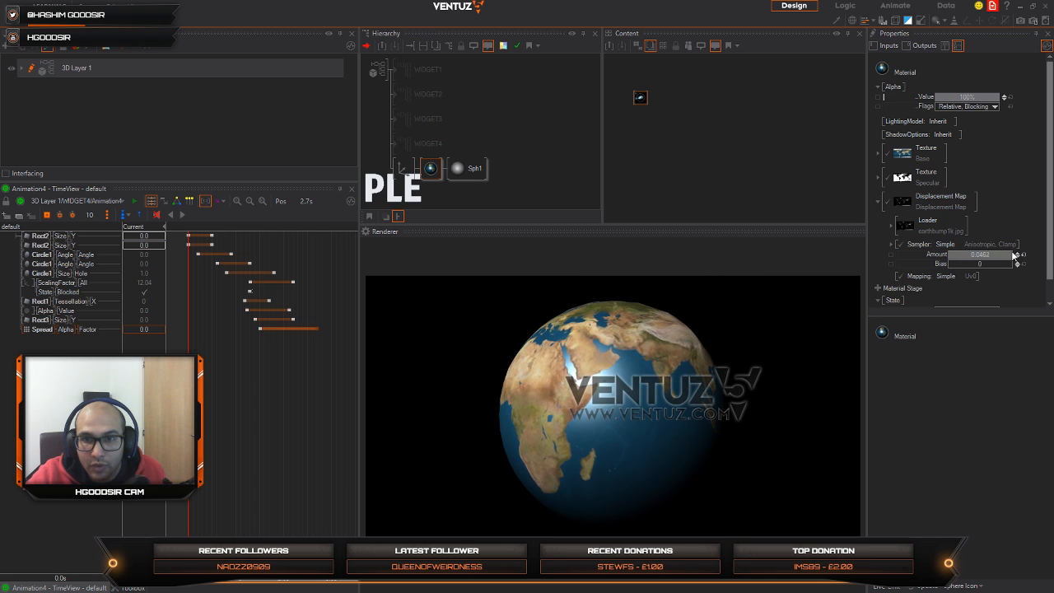
pyautogui.click(407, 171)
pyautogui.moveTo(975, 149)
pyautogui.mouseDown()
pyautogui.moveTo(942, 152)
pyautogui.moveTo(955, 153)
pyautogui.mouseUp()
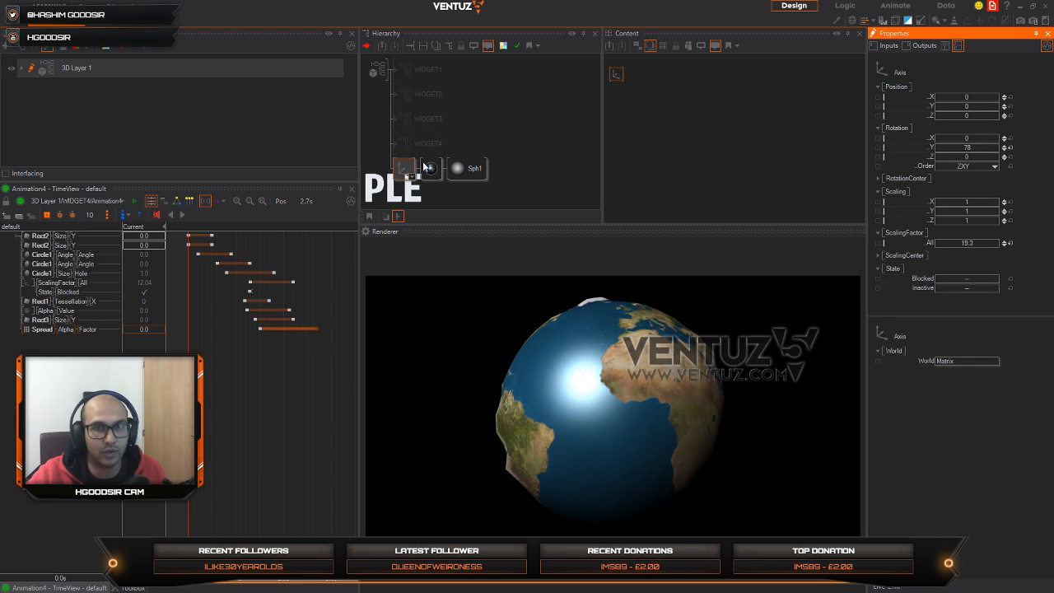
# Step: Set the sphere's tessellation to 150 rings and 200 segments, and turn the globe's axis to 195.8 around Y
pyautogui.click(480, 171)
pyautogui.moveTo(626, 75); pyautogui.dragTo(643, 97)
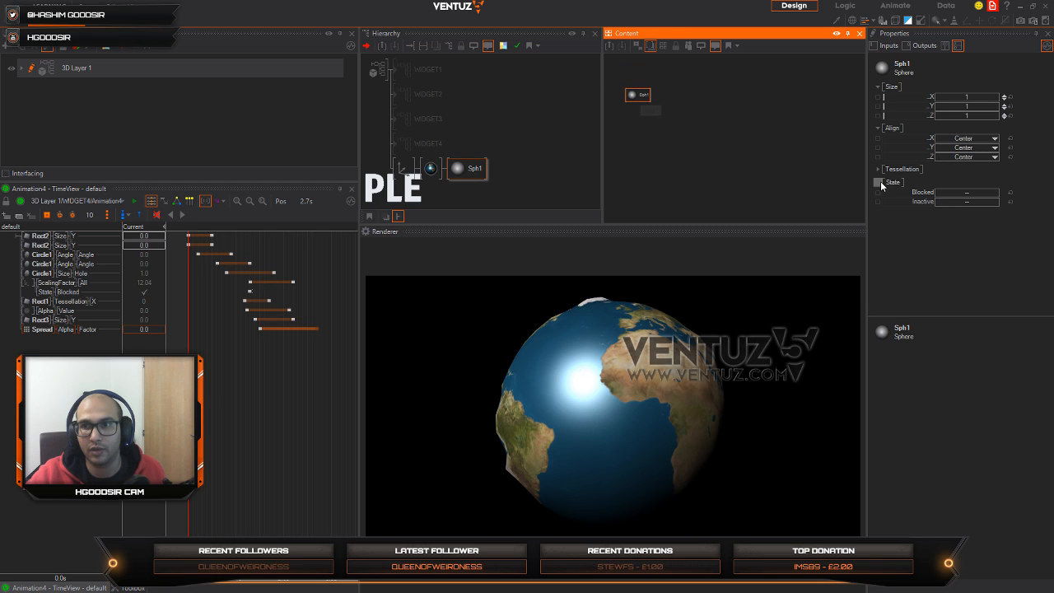
pyautogui.click(879, 171)
pyautogui.moveTo(966, 180); pyautogui.dragTo(1001, 192)
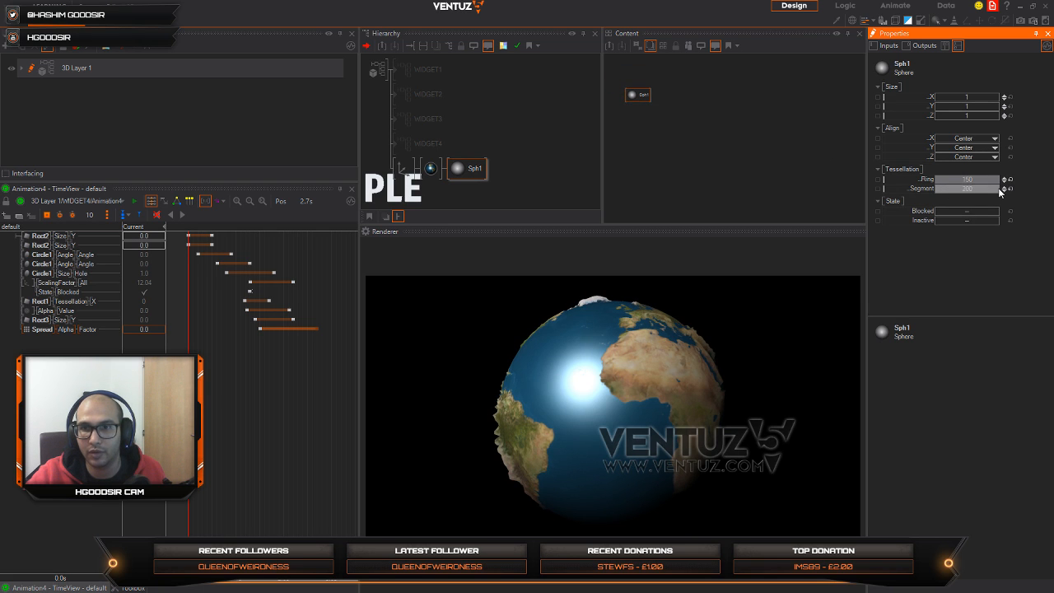
pyautogui.click(410, 170)
pyautogui.moveTo(955, 149); pyautogui.dragTo(965, 151)
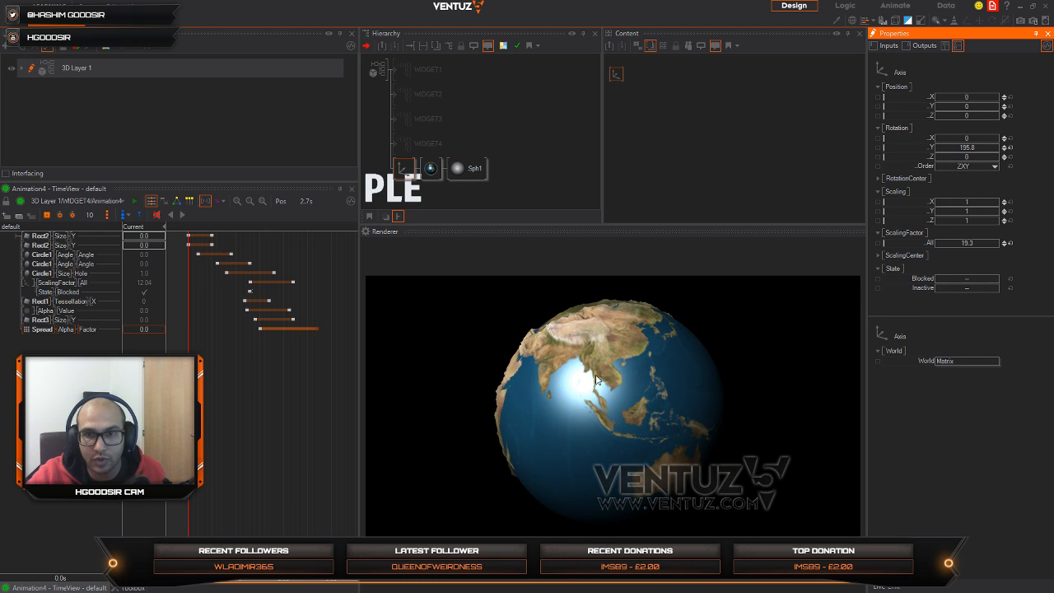
# Step: Set the material's displacement map to a bias of 1 and an amount of 0.0242
pyautogui.click(431, 169)
pyautogui.click(460, 169)
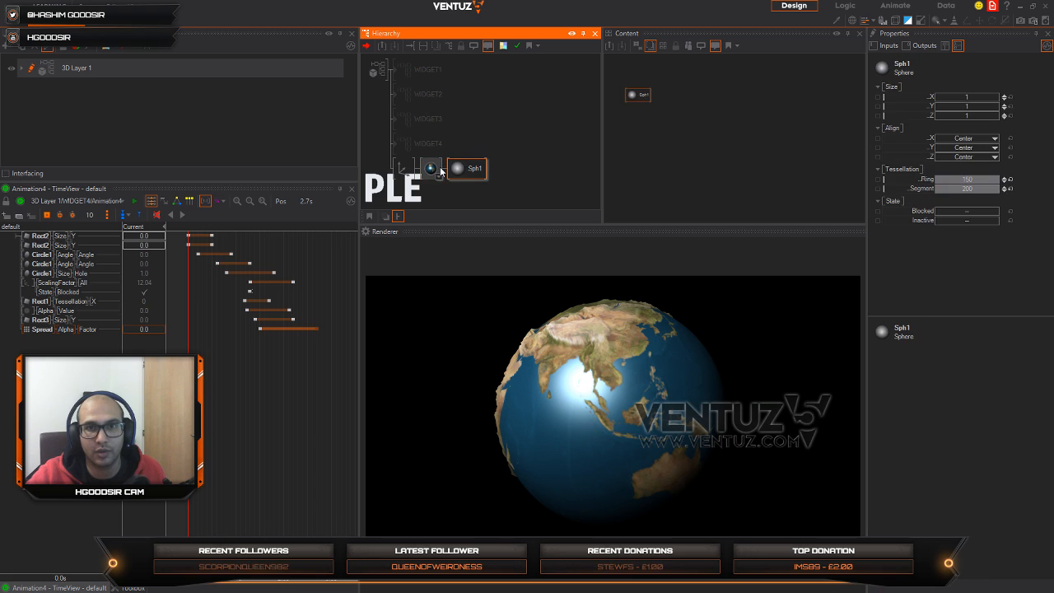
pyautogui.click(436, 170)
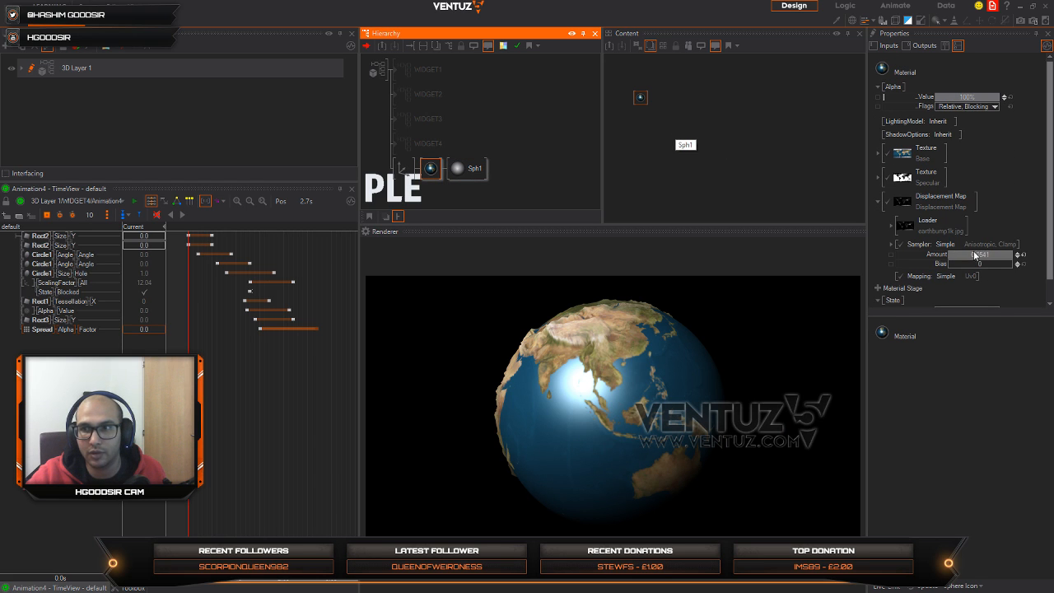
pyautogui.moveTo(988, 257)
pyautogui.mouseDown()
pyautogui.moveTo(950, 255)
pyautogui.moveTo(1003, 252)
pyautogui.moveTo(996, 261)
pyautogui.moveTo(1015, 255)
pyautogui.moveTo(968, 264)
pyautogui.moveTo(1013, 268)
pyautogui.moveTo(967, 258)
pyautogui.moveTo(1014, 255)
pyautogui.moveTo(994, 261)
pyautogui.mouseUp()
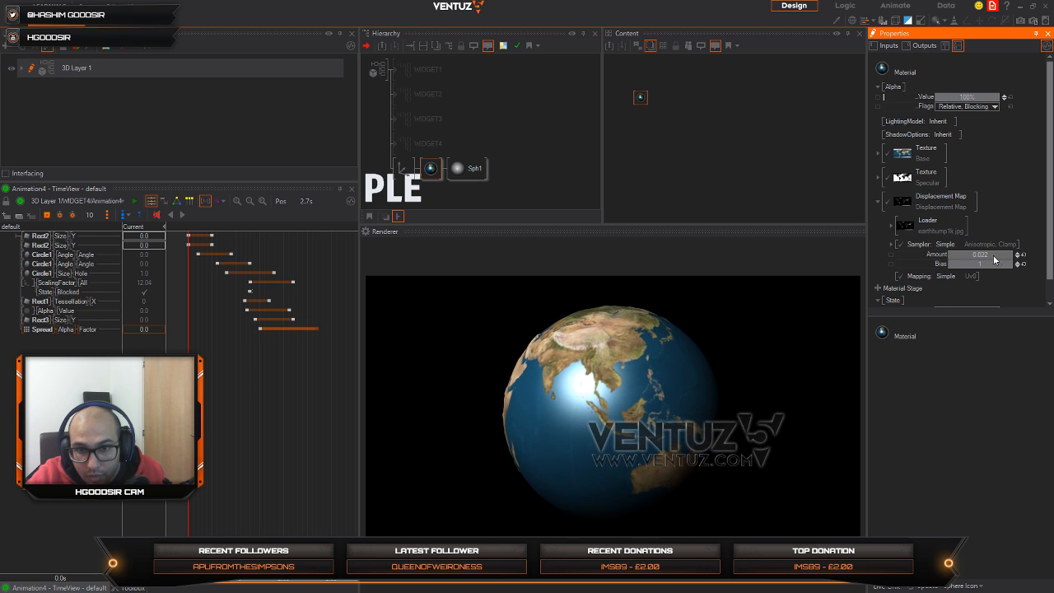
# Step: Set the globe axis's Z position to -1.4 and its Y rotation to -246, leaving the Z rotation at 0
pyautogui.click(403, 168)
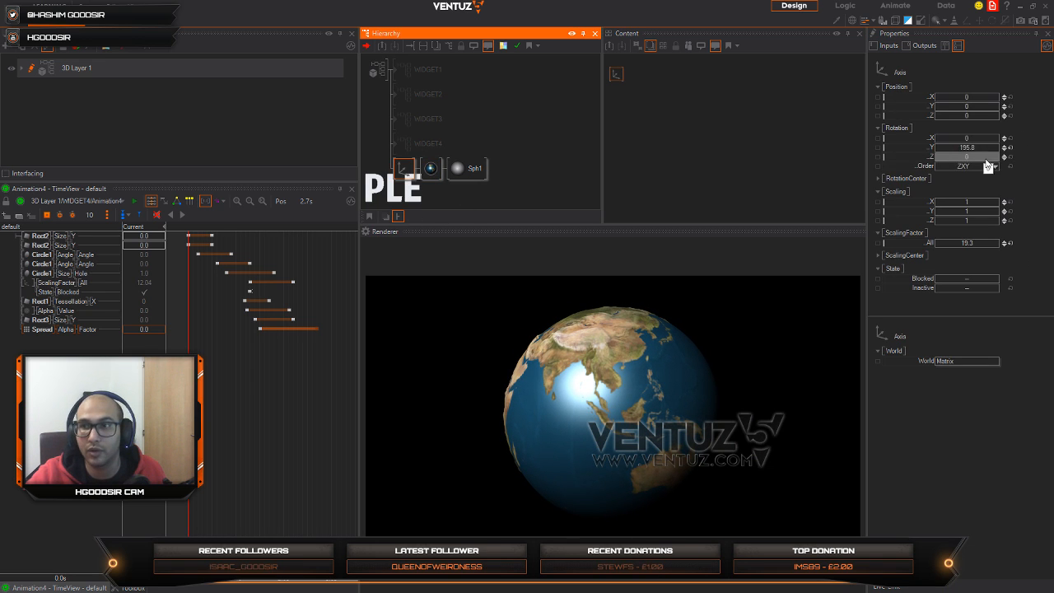
pyautogui.click(1009, 147)
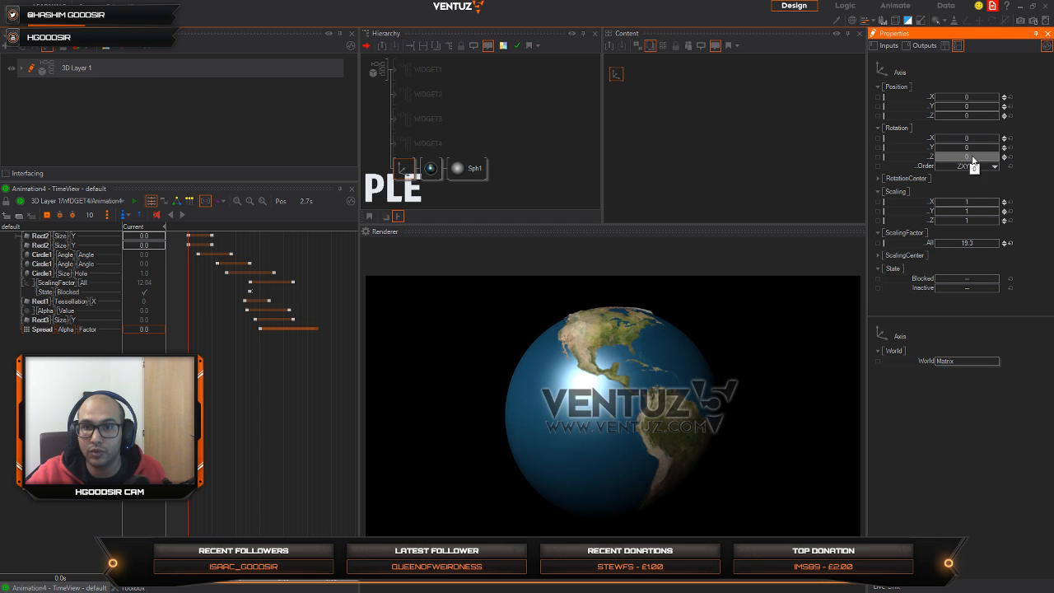
pyautogui.moveTo(971, 156); pyautogui.dragTo(921, 151)
pyautogui.click(1010, 157)
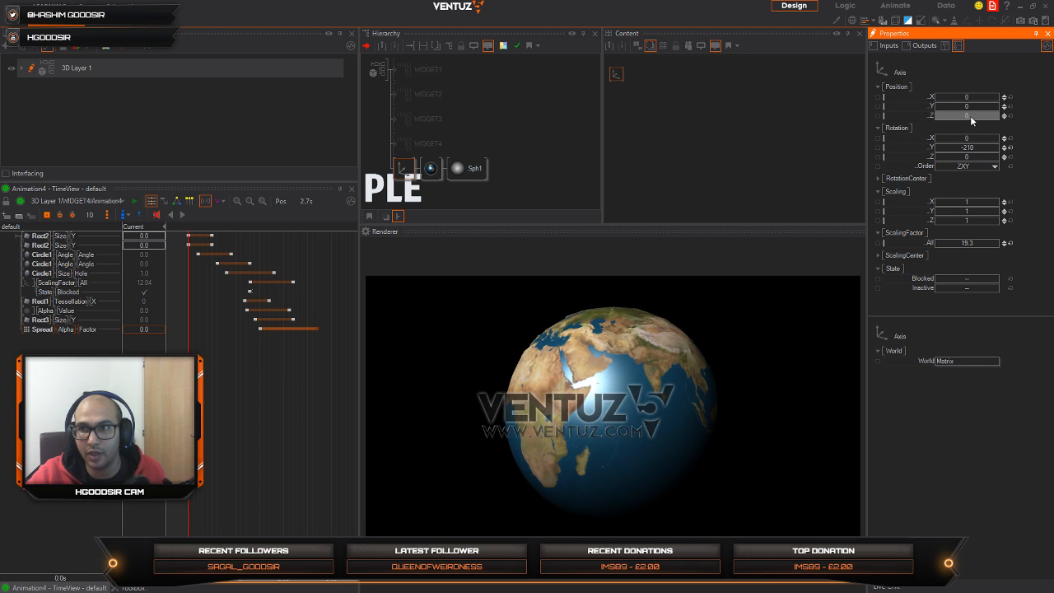
pyautogui.moveTo(970, 115)
pyautogui.mouseDown()
pyautogui.moveTo(935, 119)
pyautogui.moveTo(950, 114)
pyautogui.mouseUp()
pyautogui.moveTo(968, 151)
pyautogui.mouseDown()
pyautogui.moveTo(950, 118)
pyautogui.moveTo(984, 115)
pyautogui.moveTo(971, 152)
pyautogui.moveTo(958, 154)
pyautogui.moveTo(980, 153)
pyautogui.mouseUp()
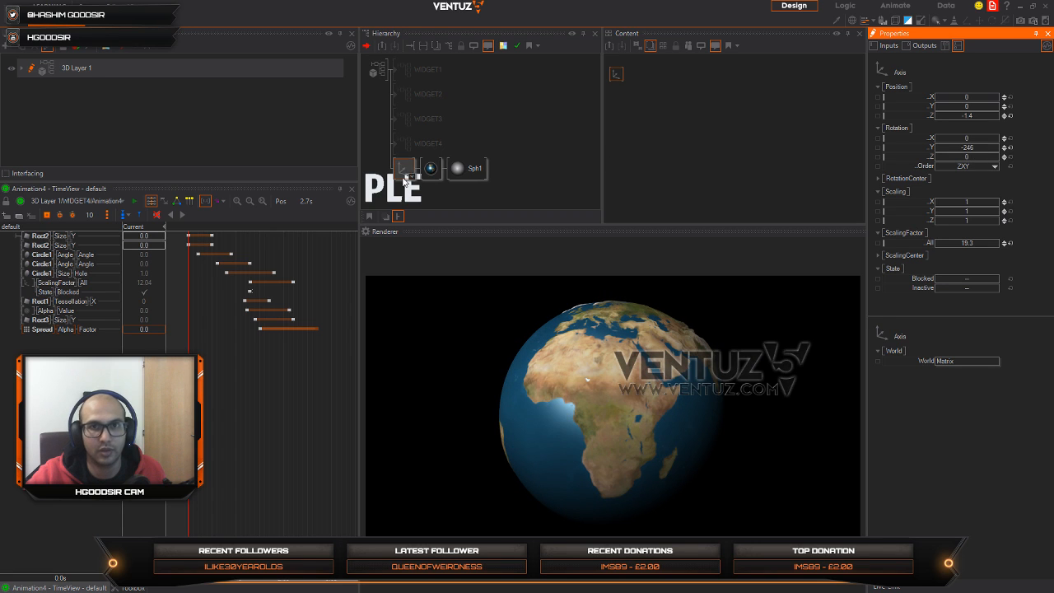
# Step: Select the globe's material and collapse its Displacement Map settings
pyautogui.click(429, 168)
pyautogui.click(639, 97)
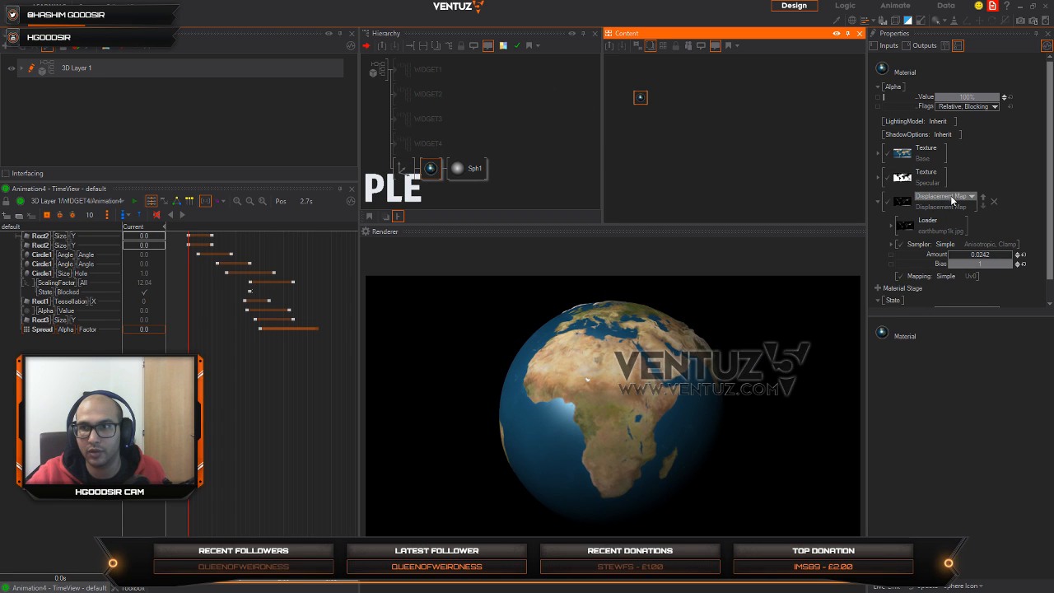
pyautogui.click(875, 199)
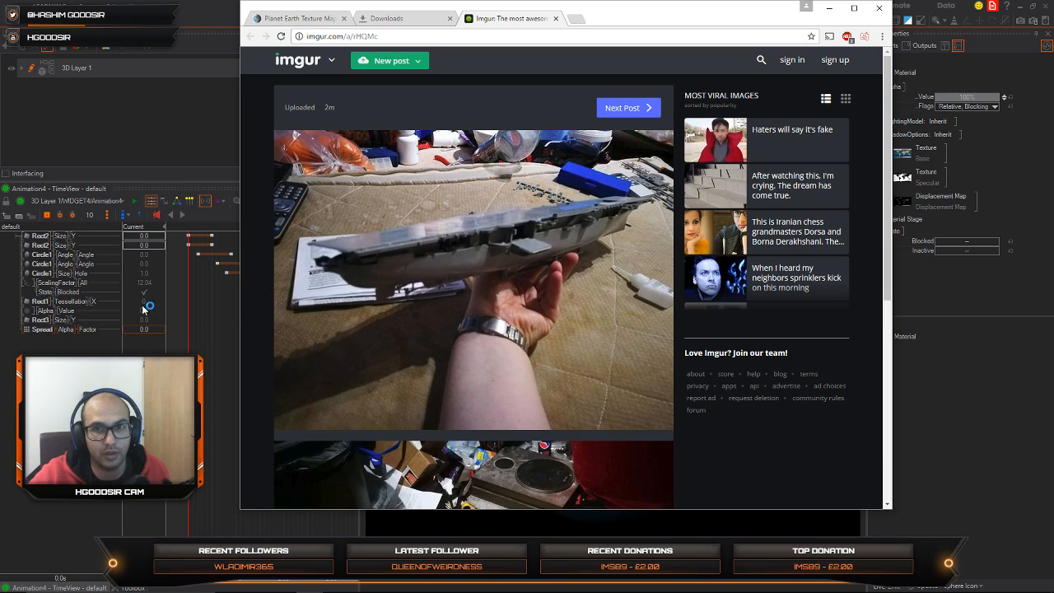
# Step: Switch to the browser and enlarge the model ship photo in the imgur post
pyautogui.click(514, 220)
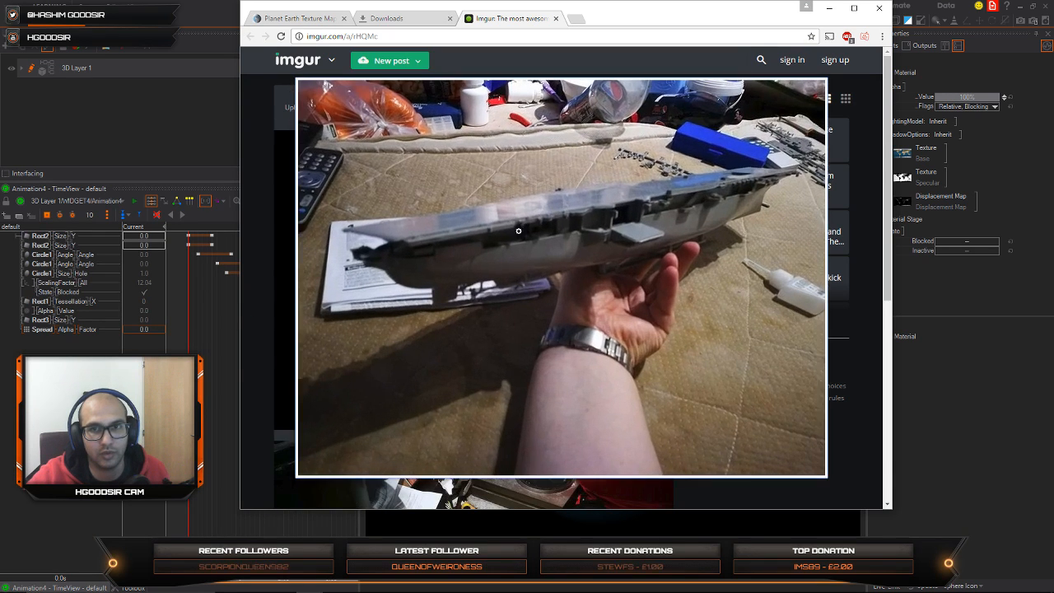
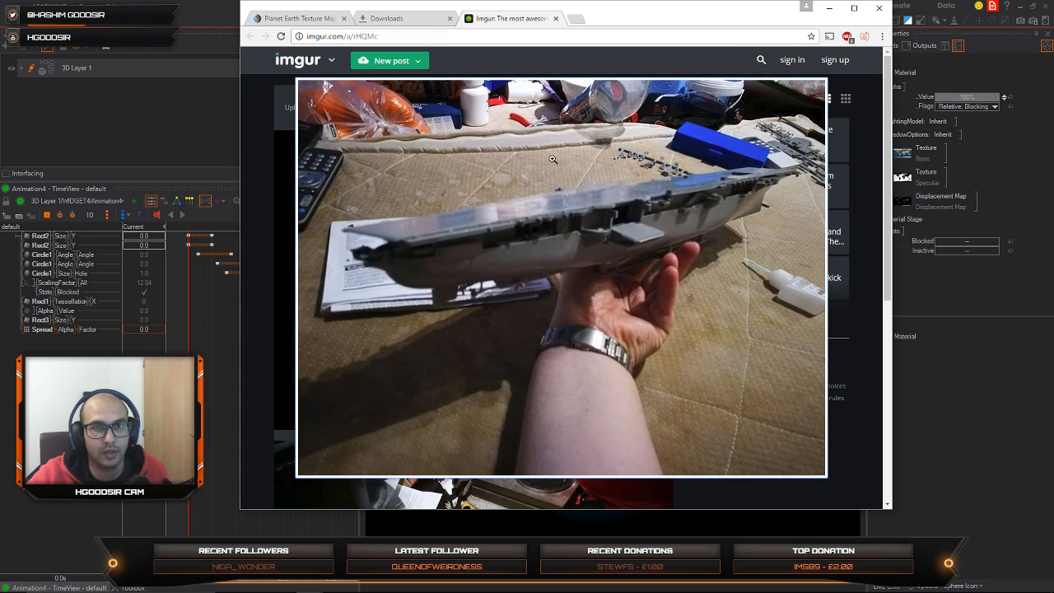
# Step: Close the imgur page in the browser and minimize the browser to return to the Ventuz scene
pyautogui.click(557, 18)
pyautogui.click(317, 18)
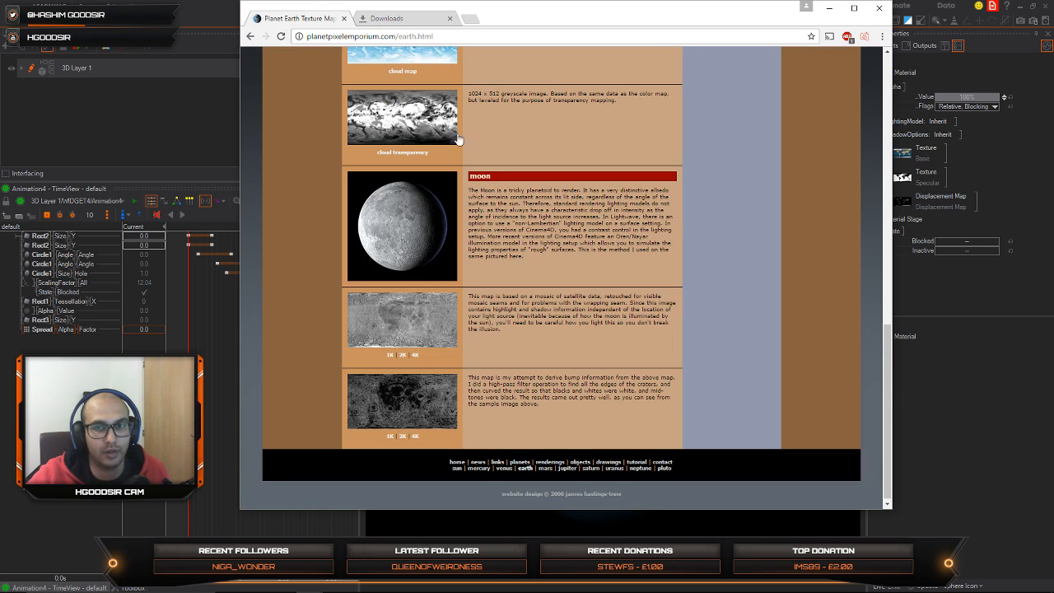
pyautogui.click(829, 7)
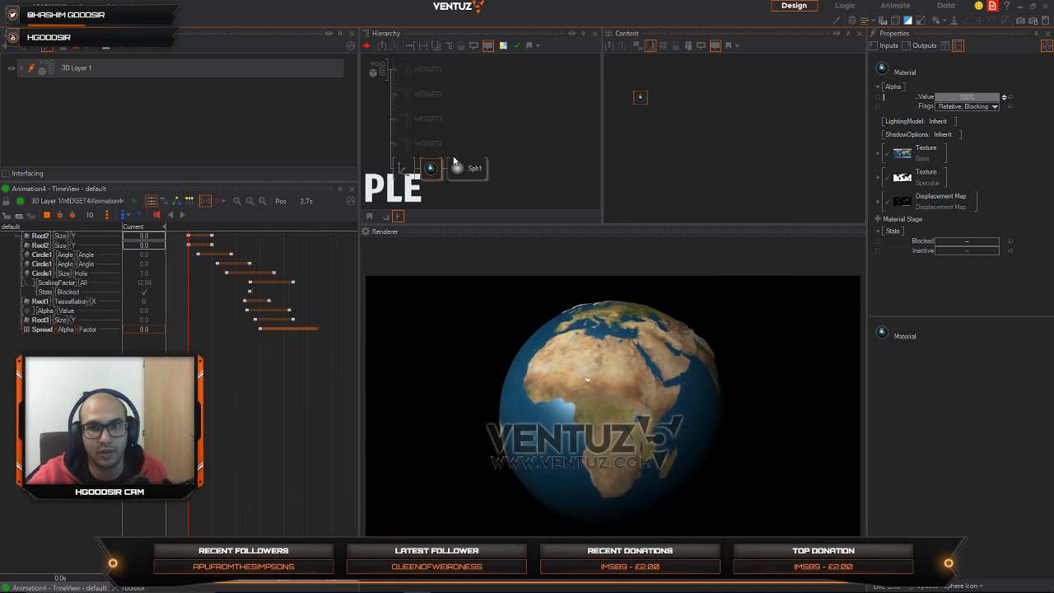
# Step: Rotate the globe's axis about Y until the Atlantic Ocean faces the front
pyautogui.click(404, 167)
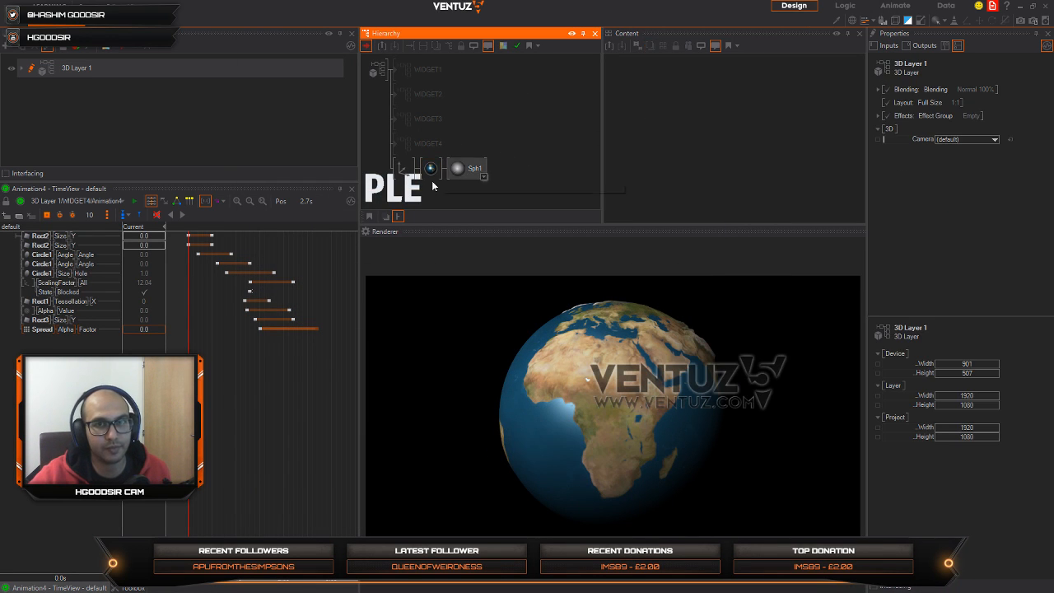
pyautogui.click(407, 166)
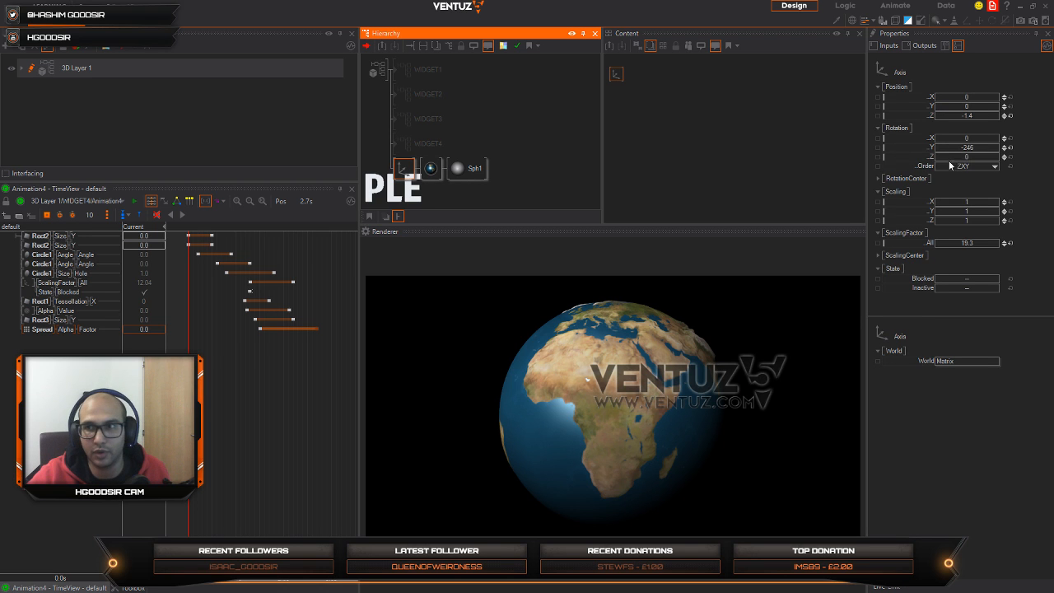
pyautogui.moveTo(955, 147); pyautogui.dragTo(988, 154)
# Step: Change the globe material's lighting model from Inherit to Base Color with a white base color
pyautogui.click(430, 169)
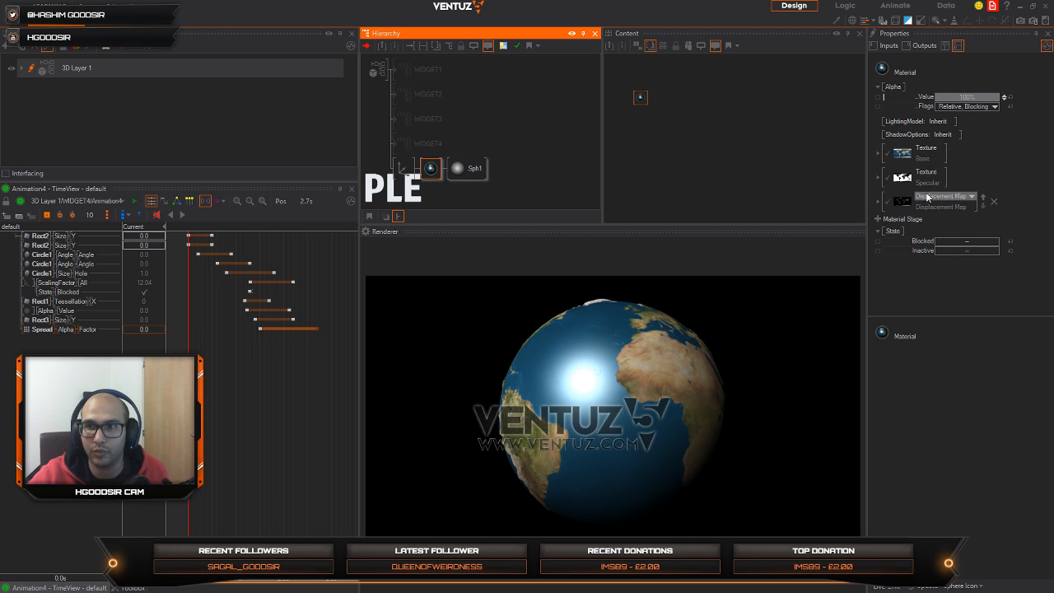
pyautogui.click(956, 135)
pyautogui.click(961, 135)
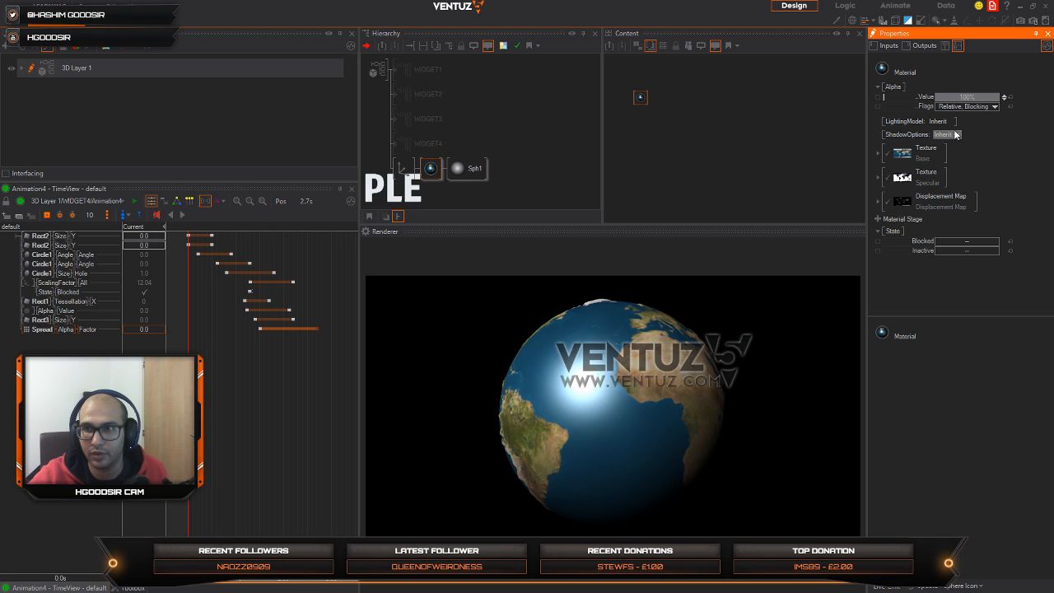
pyautogui.click(950, 121)
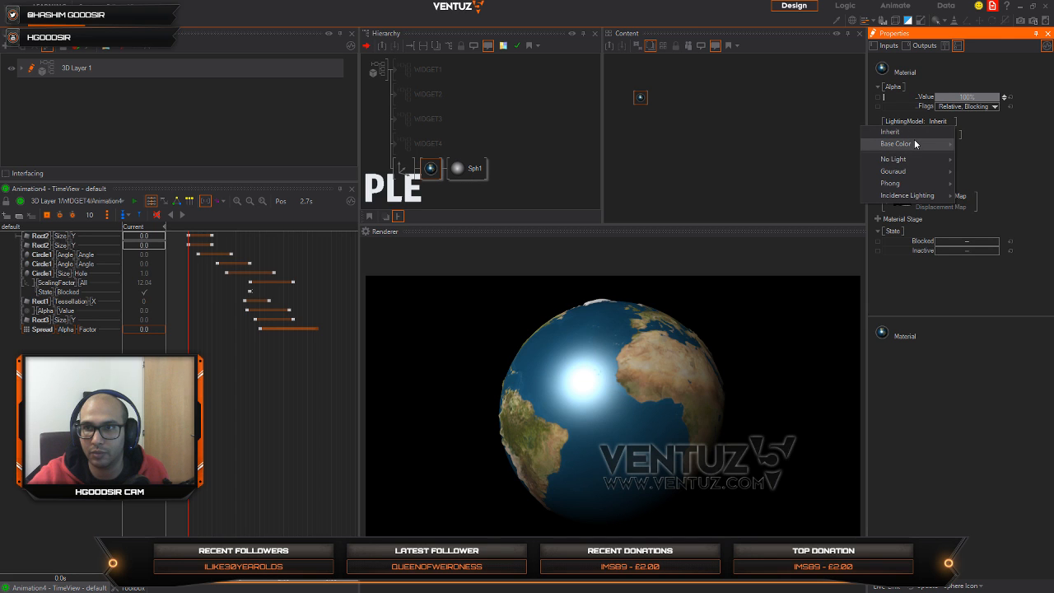
pyautogui.moveTo(914, 139)
pyautogui.click(982, 145)
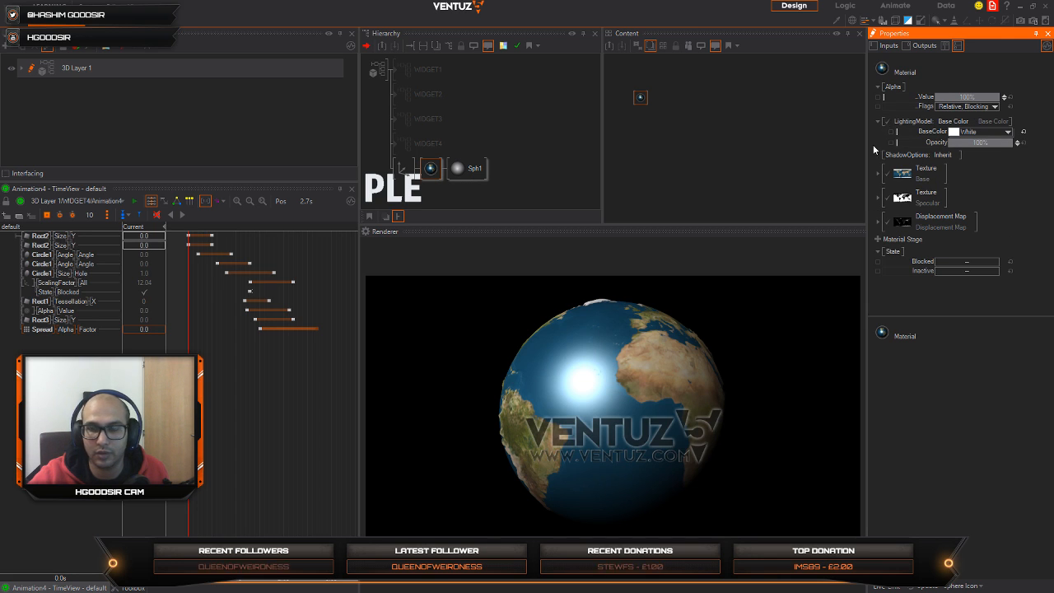
pyautogui.click(1009, 132)
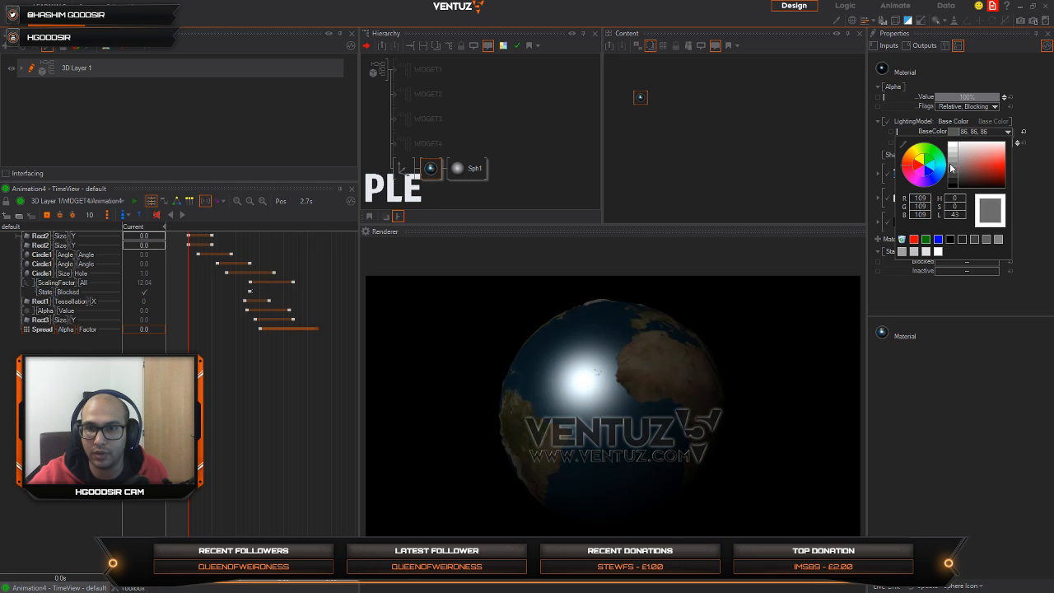
pyautogui.click(636, 98)
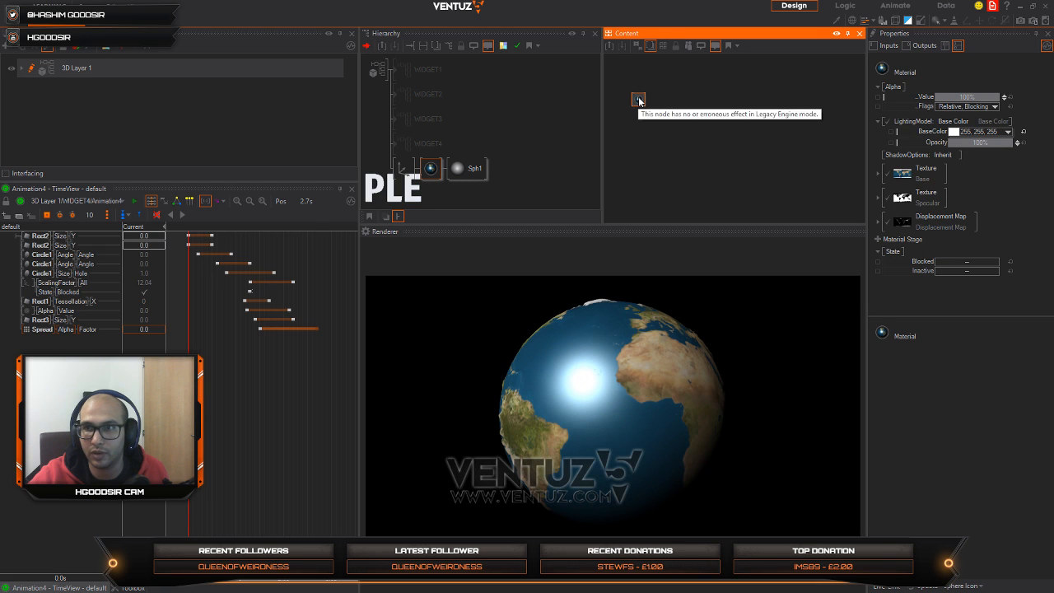
# Step: Switch the globe material's lighting model to white Phong and lower its sharpness to 12
pyautogui.click(955, 122)
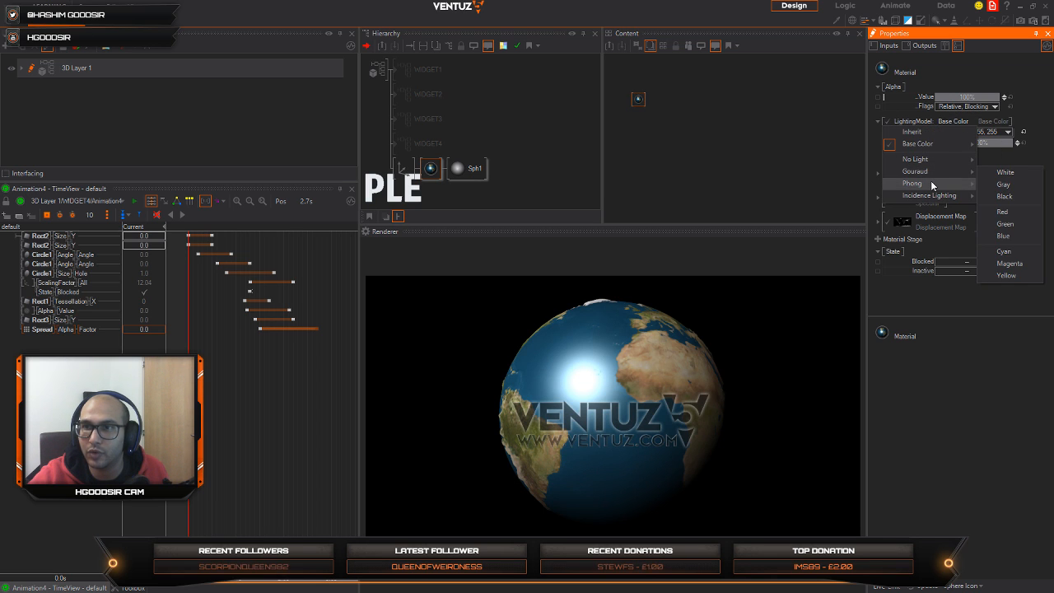
pyautogui.moveTo(931, 183)
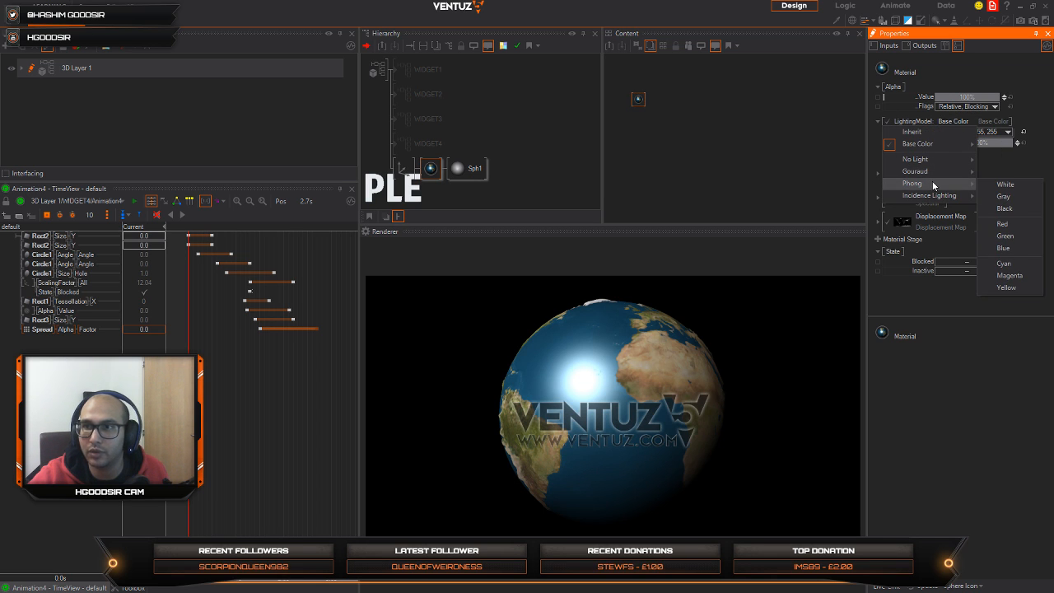
pyautogui.click(999, 187)
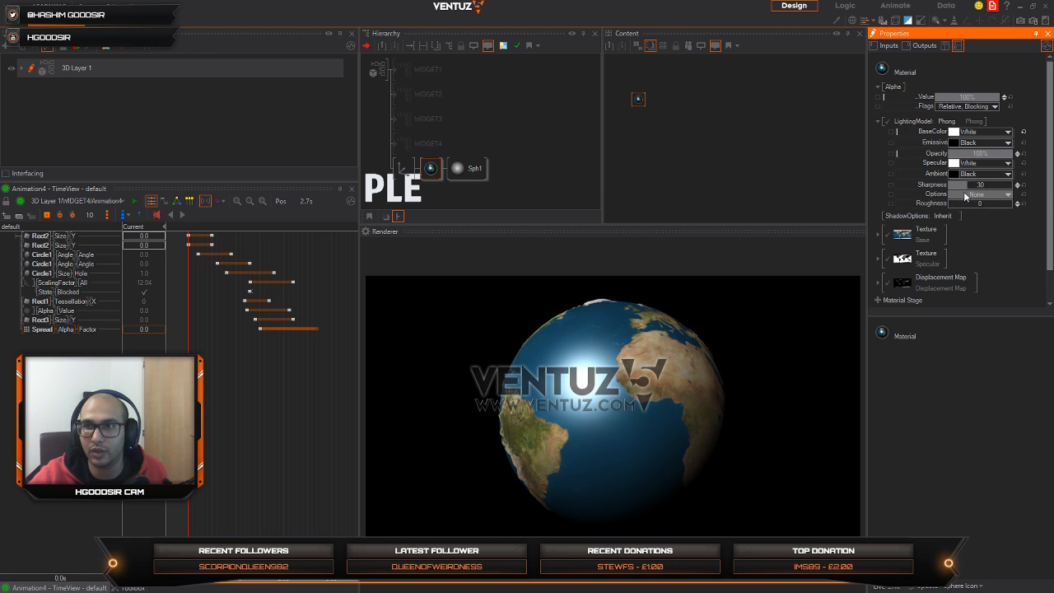
pyautogui.moveTo(967, 185); pyautogui.dragTo(956, 190)
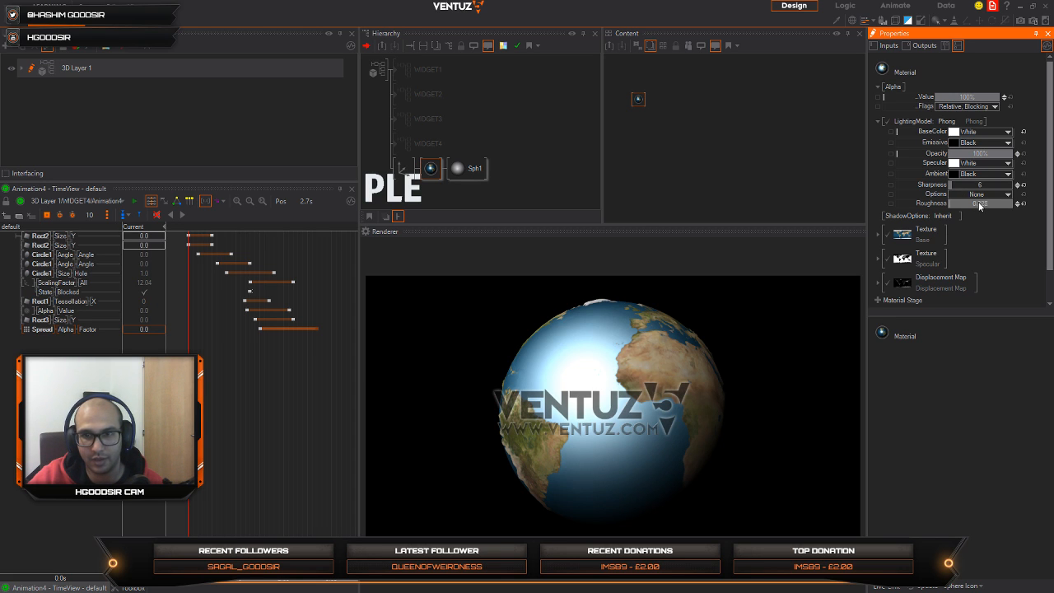
pyautogui.moveTo(972, 202)
pyautogui.mouseDown()
pyautogui.moveTo(998, 186)
pyautogui.moveTo(969, 188)
pyautogui.mouseUp()
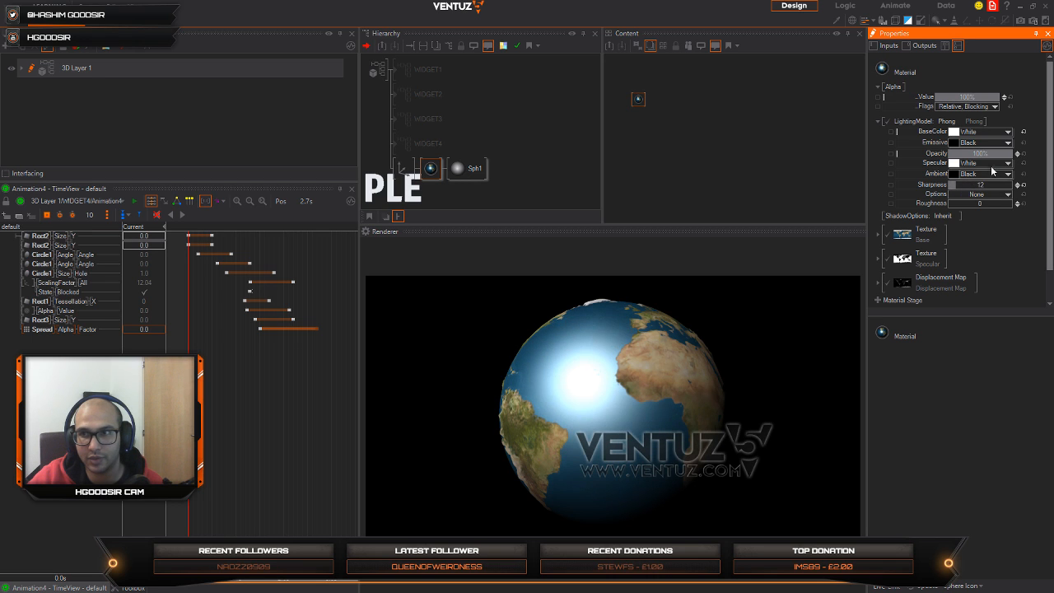
# Step: Set the globe material's specular color to blue (0, 113, 219) and its sharpness to 9
pyautogui.click(1008, 164)
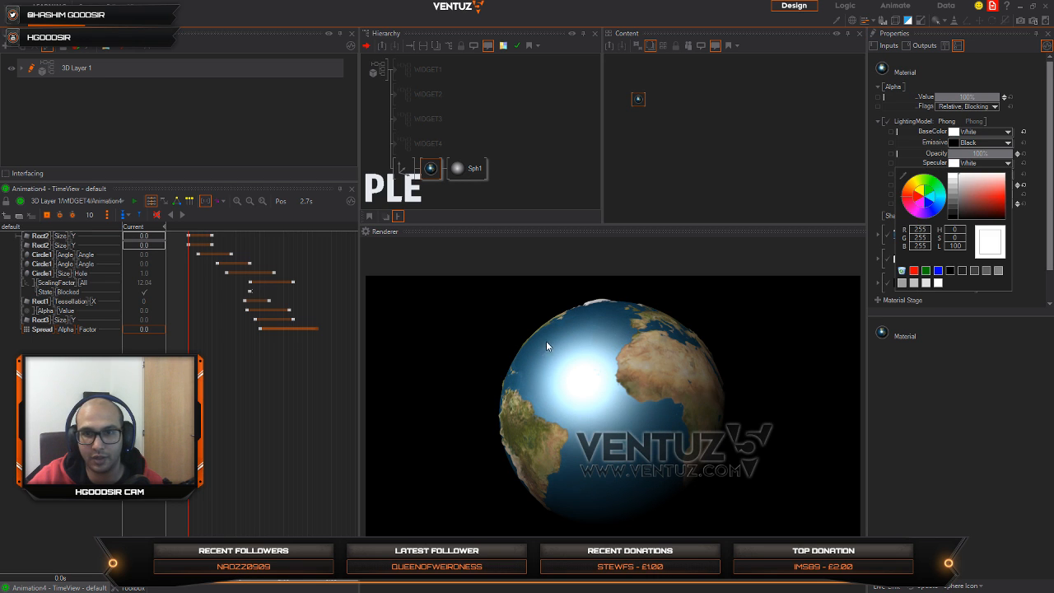
pyautogui.click(940, 202)
pyautogui.moveTo(978, 199); pyautogui.dragTo(1026, 205)
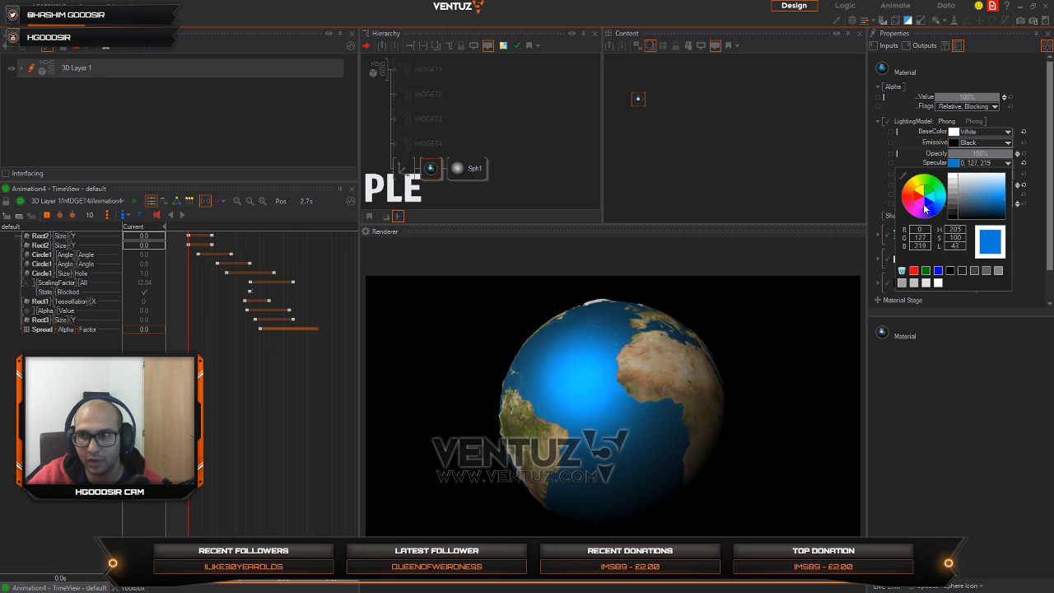
pyautogui.moveTo(924, 209); pyautogui.dragTo(978, 189)
pyautogui.click(1029, 199)
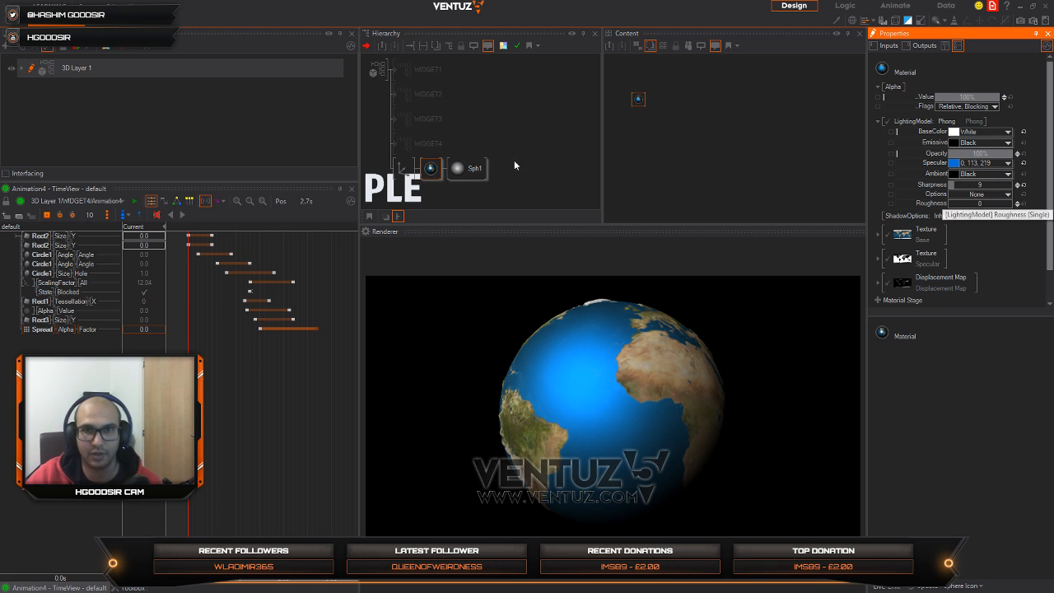
# Step: Set the globe axis's Y rotation to -255 and duplicate the axis with its material and sphere
pyautogui.click(406, 168)
pyautogui.moveTo(1003, 147); pyautogui.dragTo(942, 153)
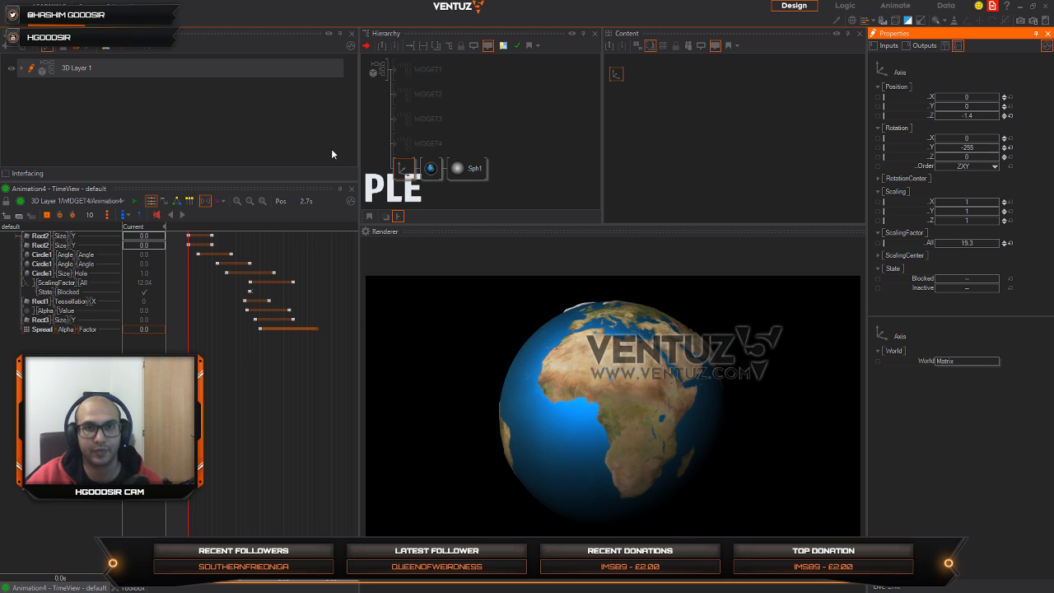
pyautogui.click(425, 184)
pyautogui.click(403, 172)
pyautogui.moveTo(402, 172); pyautogui.dragTo(402, 179)
# Step: Delete the duplicated globe's material and increase its axis scaling factor to about 20.35
pyautogui.click(433, 196)
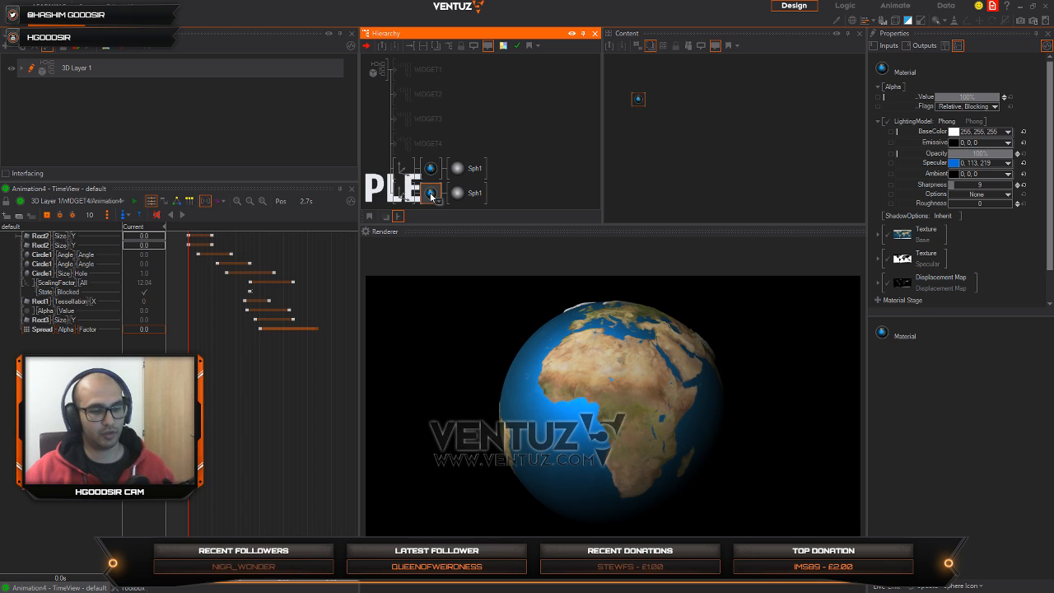
pyautogui.press('Delete')
pyautogui.click(395, 190)
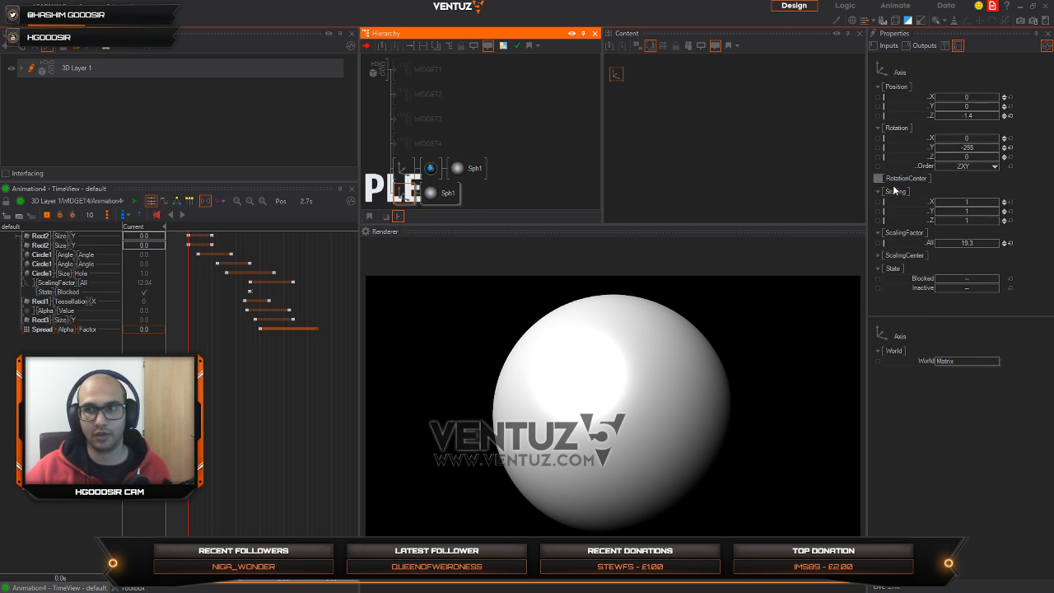
pyautogui.moveTo(994, 245); pyautogui.dragTo(995, 243)
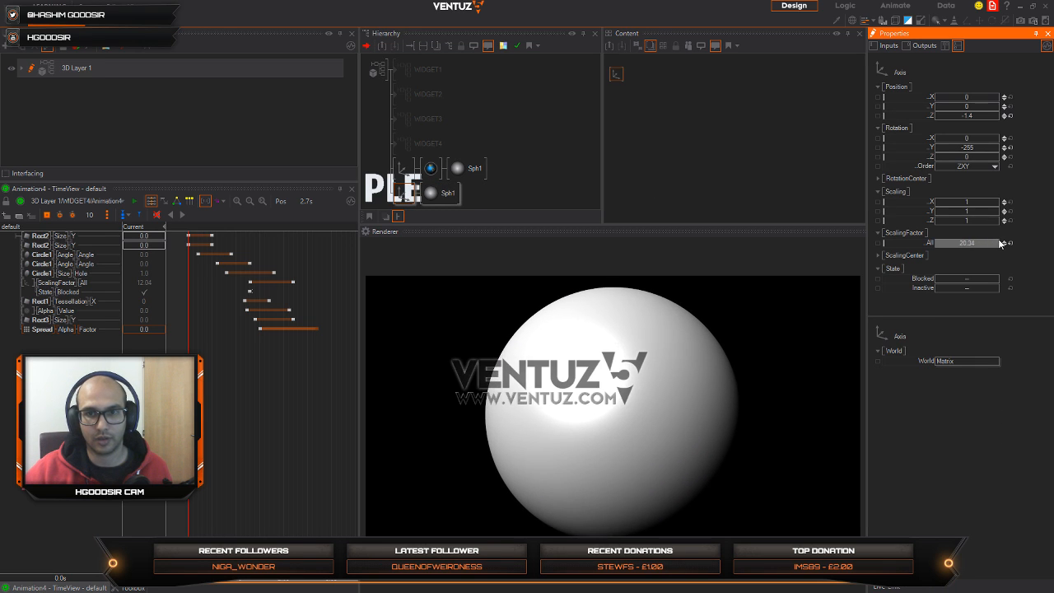
pyautogui.middleClick(447, 200)
pyautogui.click(469, 215)
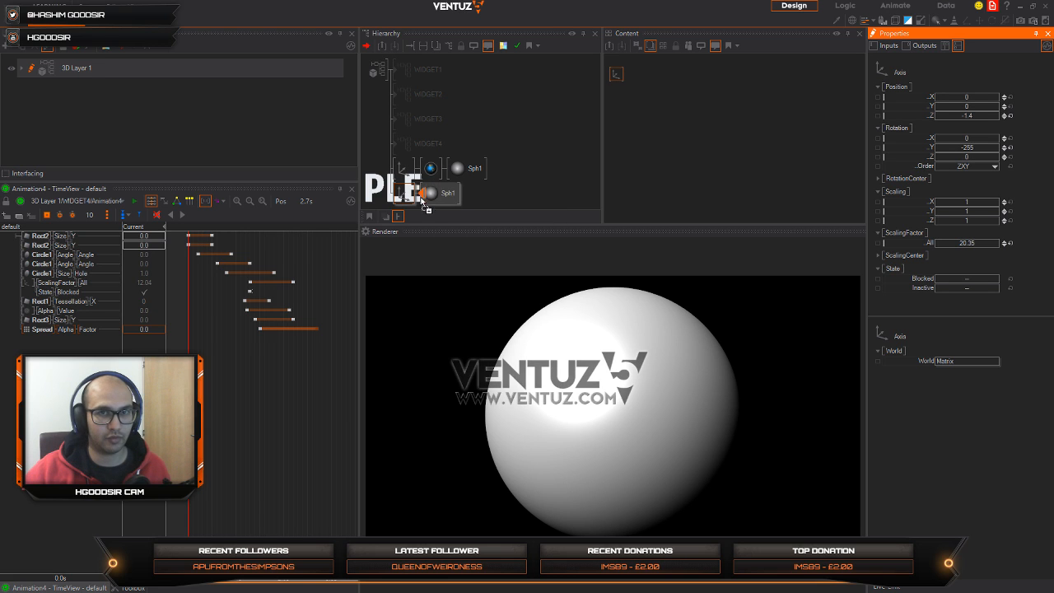
pyautogui.click(427, 199)
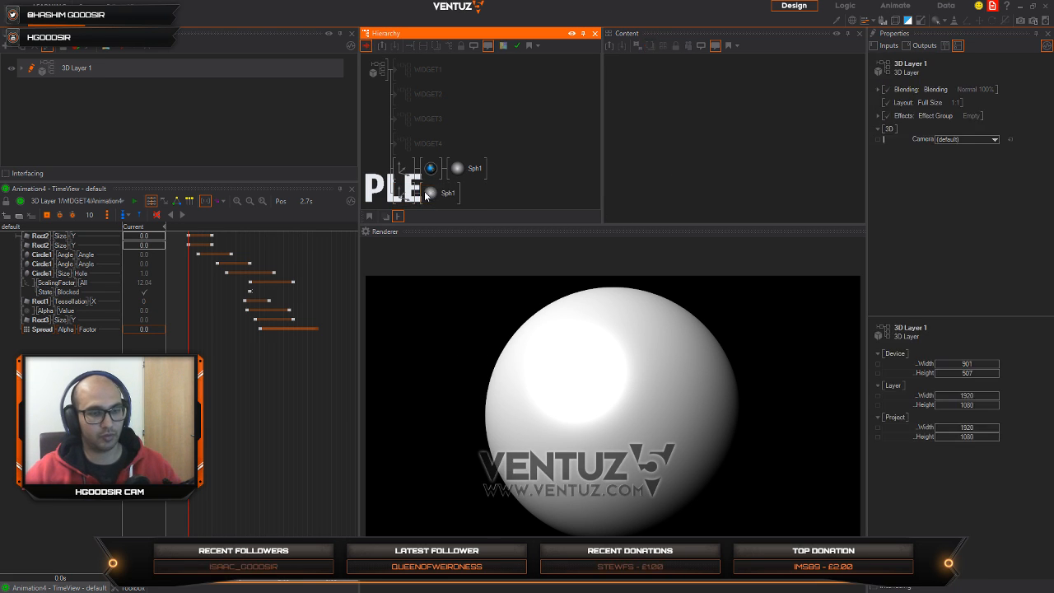
pyautogui.press('Delete')
# Step: Insert a Color node between the duplicated axis and its sphere
pyautogui.middleClick(426, 195)
pyautogui.write('colo')
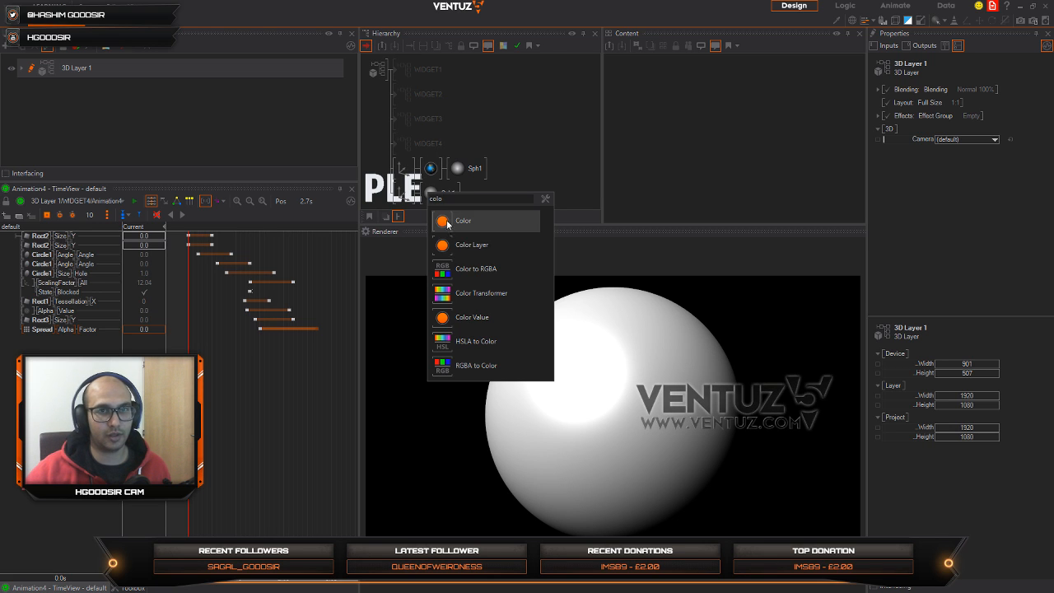
pyautogui.click(444, 221)
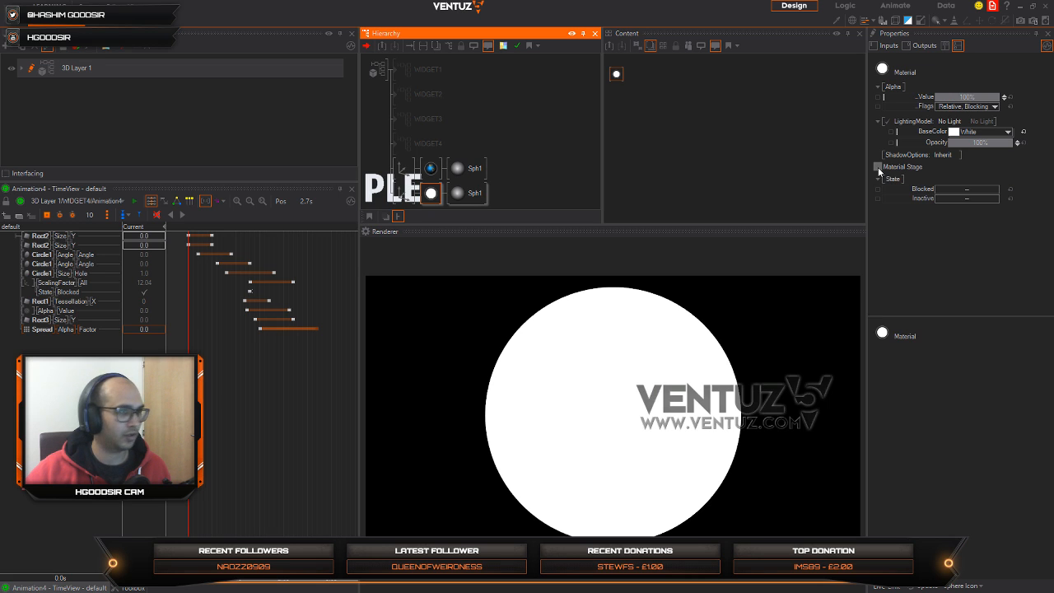
# Step: Add a base texture stage to the outer sphere's material and load the earthcloudmaptrans image into it
pyautogui.click(885, 169)
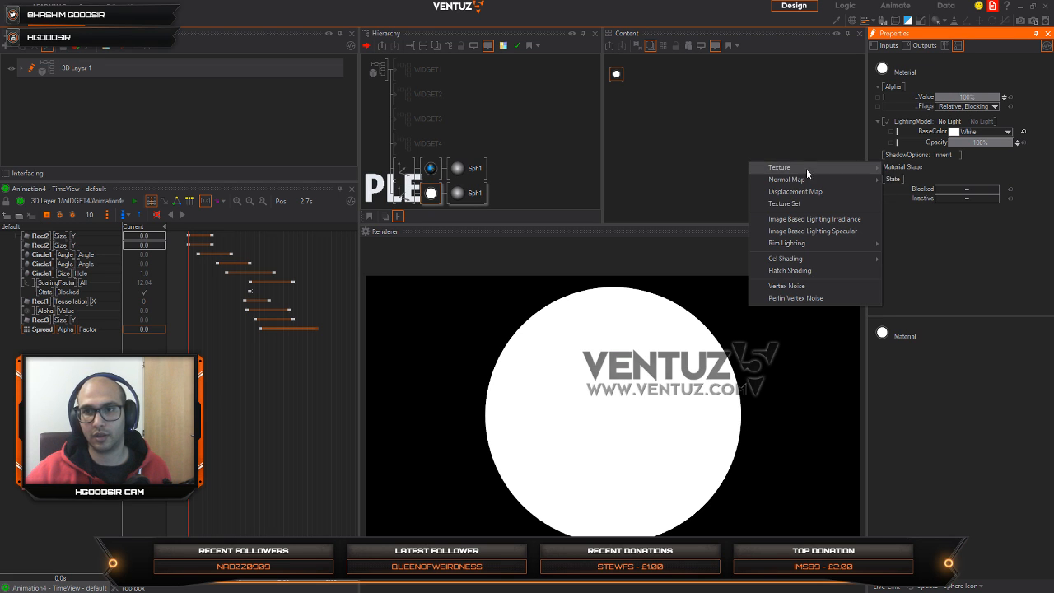
pyautogui.moveTo(804, 169)
pyautogui.click(910, 169)
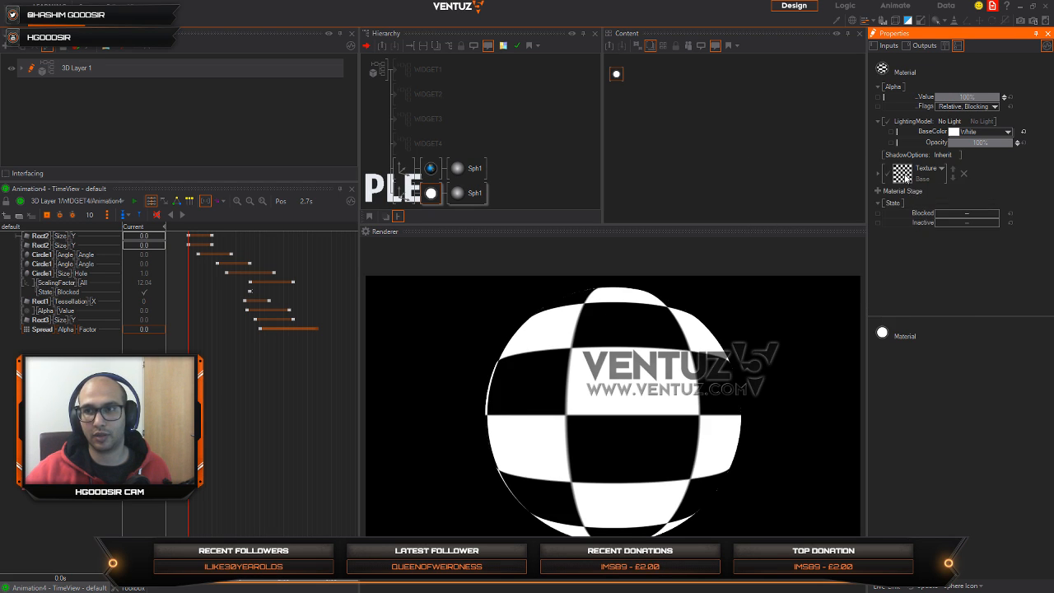
pyautogui.click(903, 173)
pyautogui.scroll(-5, 444, 269)
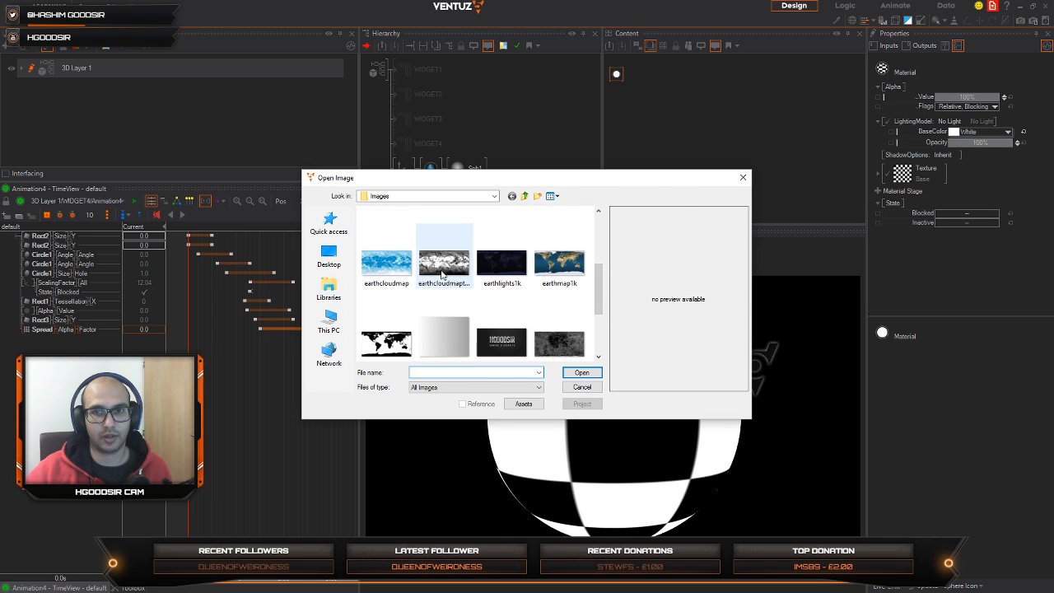
pyautogui.click(445, 264)
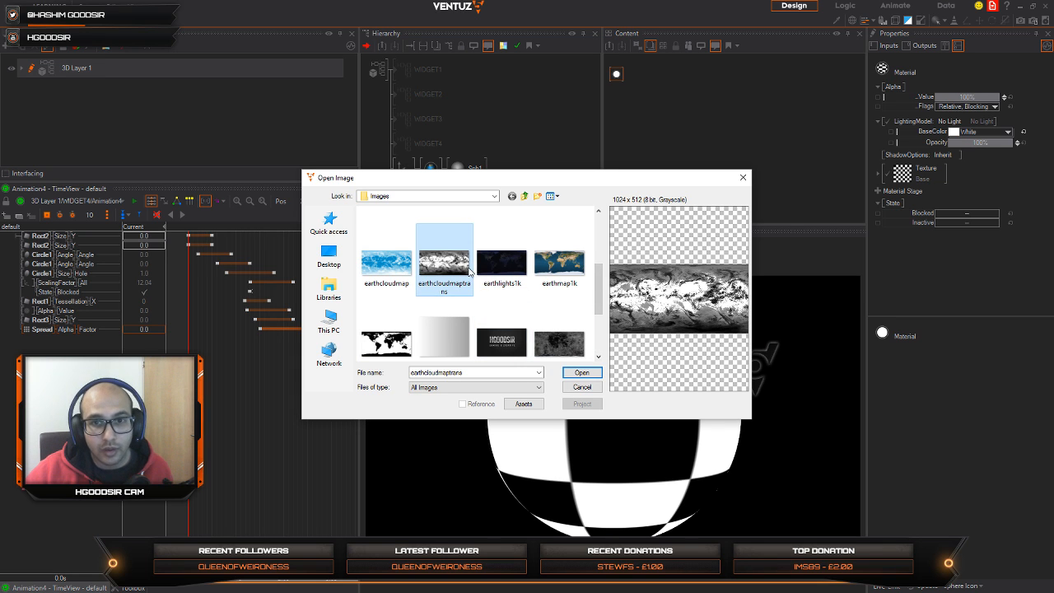
pyautogui.click(581, 373)
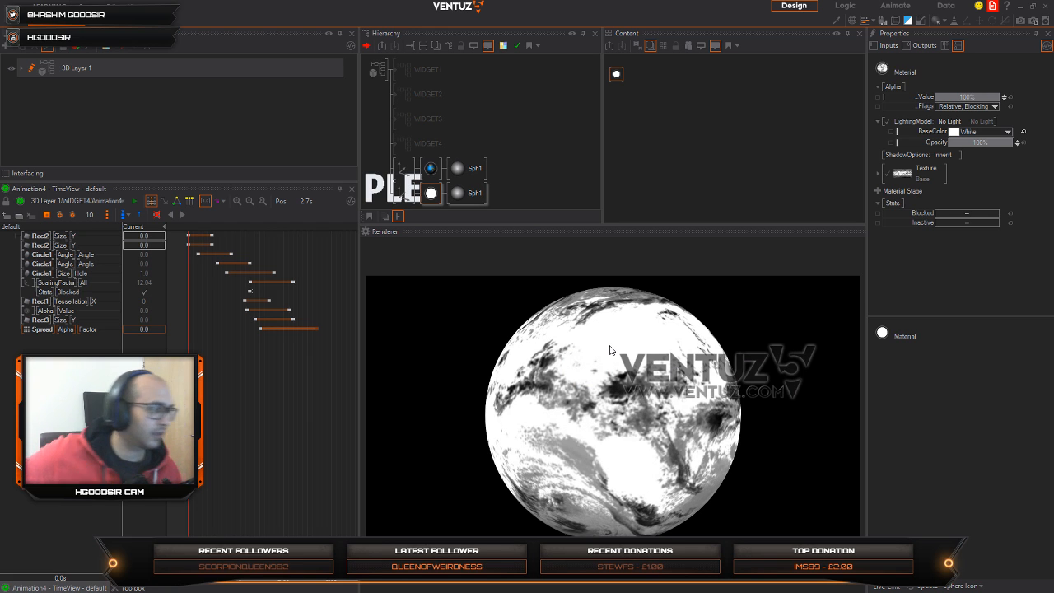
# Step: Insert an Alpha Blending node in front of the cloud sphere's axis
pyautogui.click(515, 182)
pyautogui.doubleClick(514, 183)
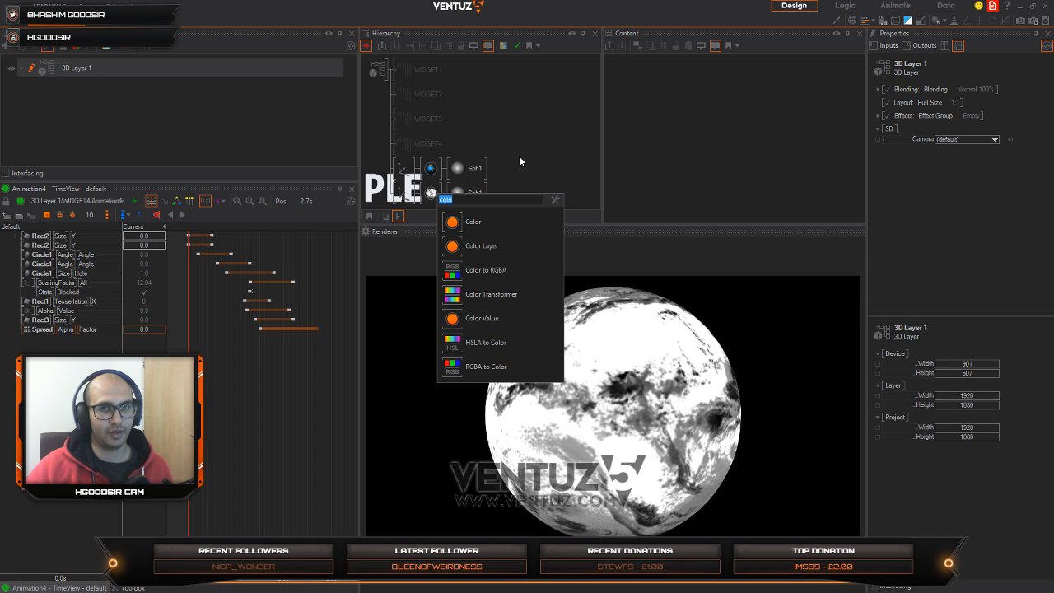
pyautogui.click(508, 181)
pyautogui.doubleClick(508, 181)
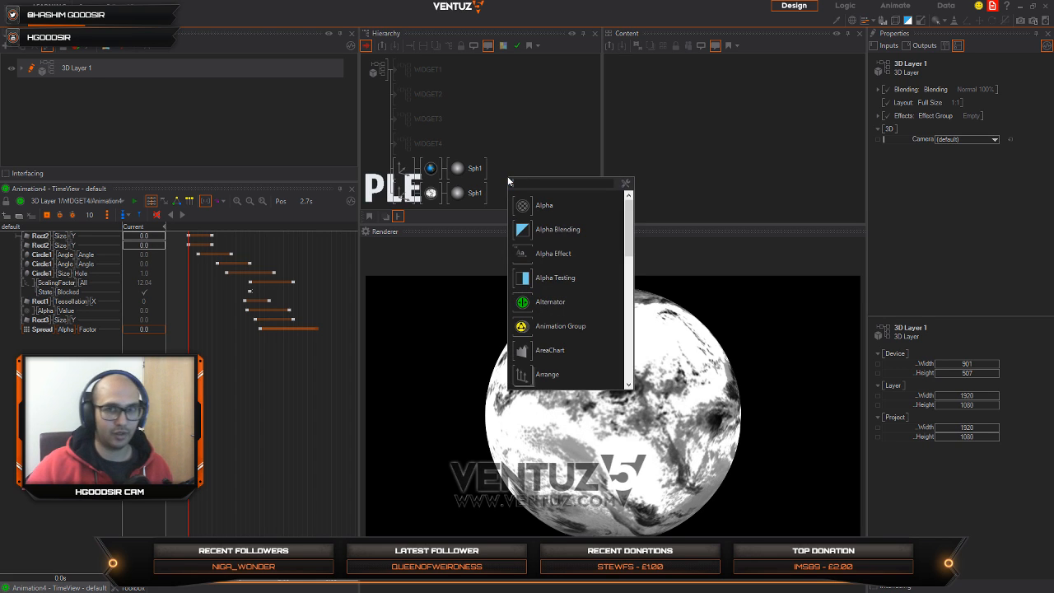
pyautogui.write('a')
pyautogui.click(543, 252)
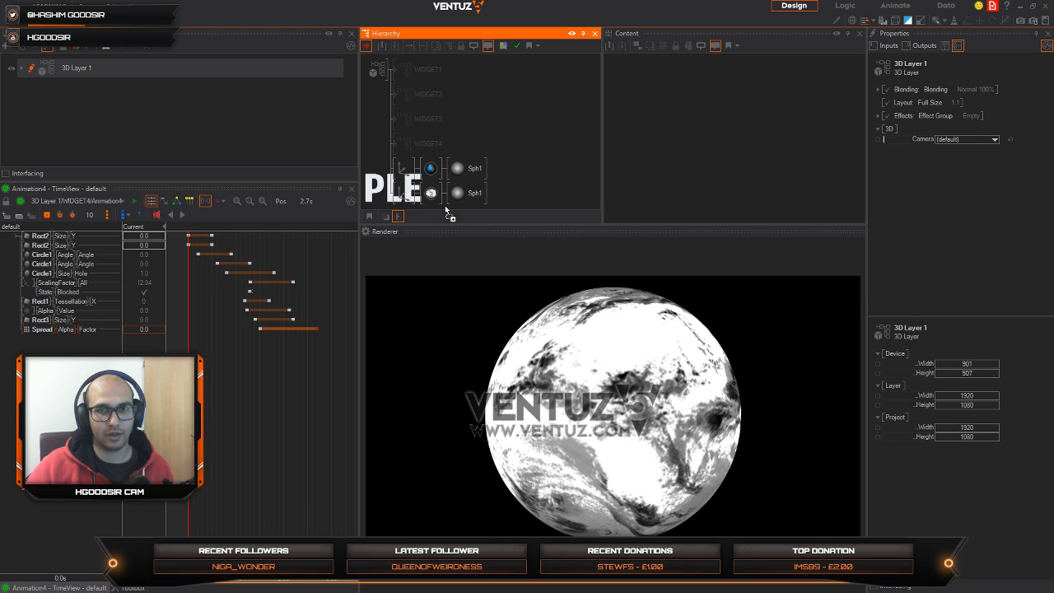
pyautogui.click(393, 192)
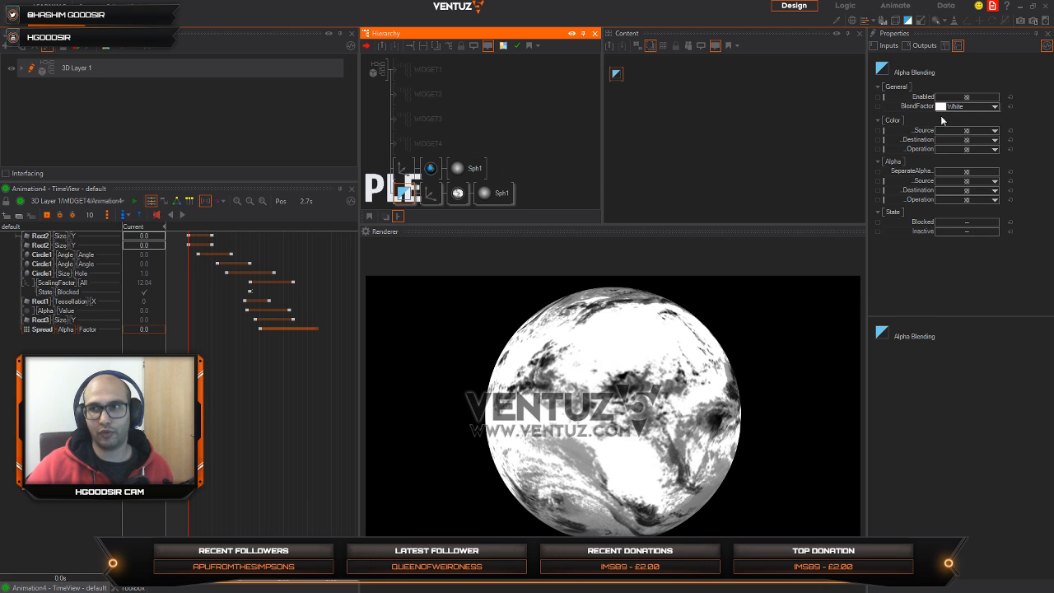
# Step: Set the Alpha Blending node's color source to SourceColor, destination to BlendFactor and operation to Add
pyautogui.click(992, 130)
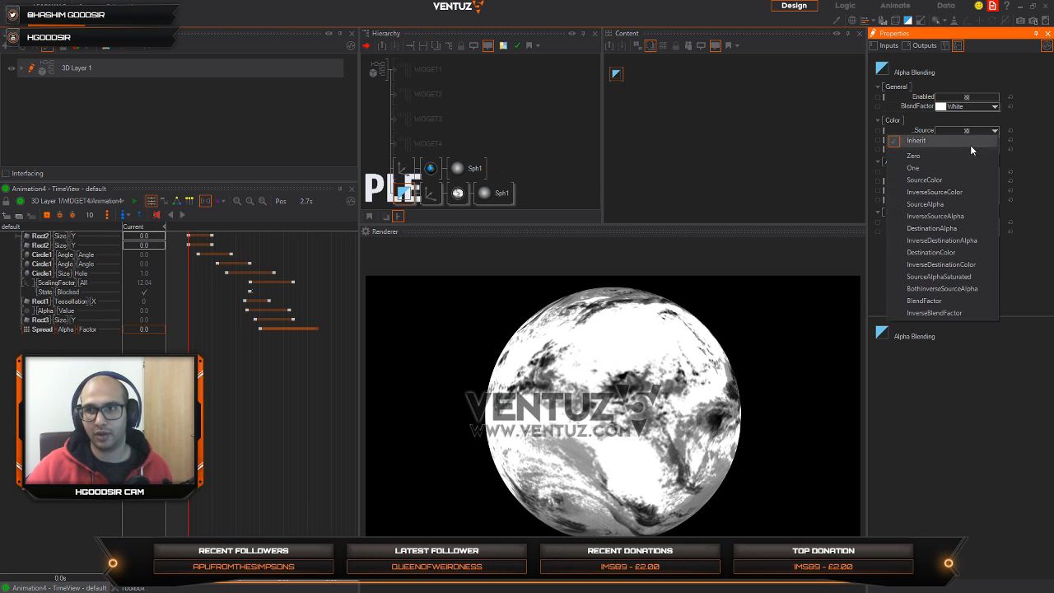
pyautogui.click(933, 180)
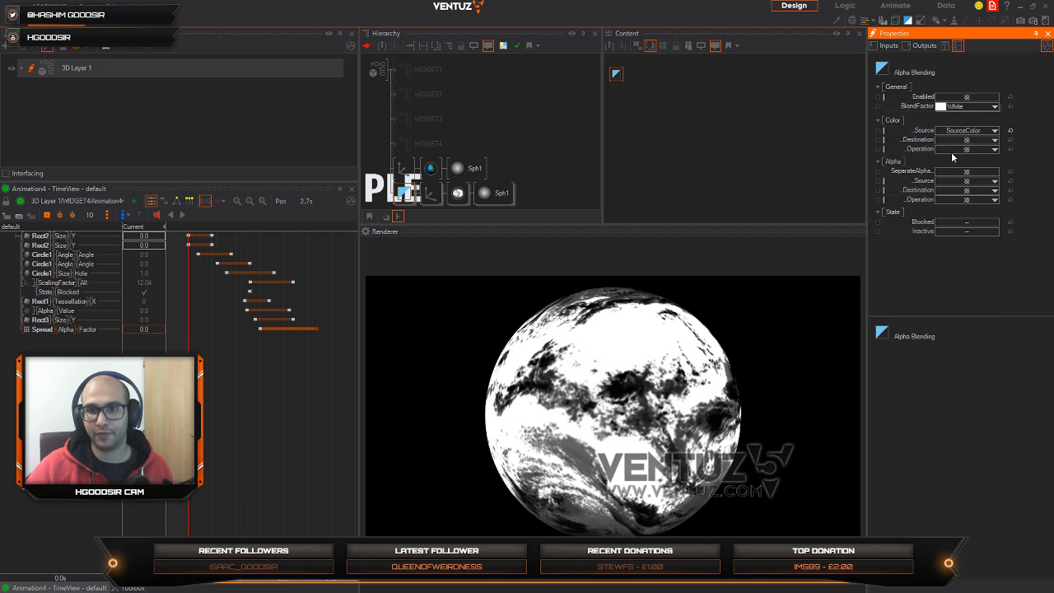
pyautogui.click(965, 140)
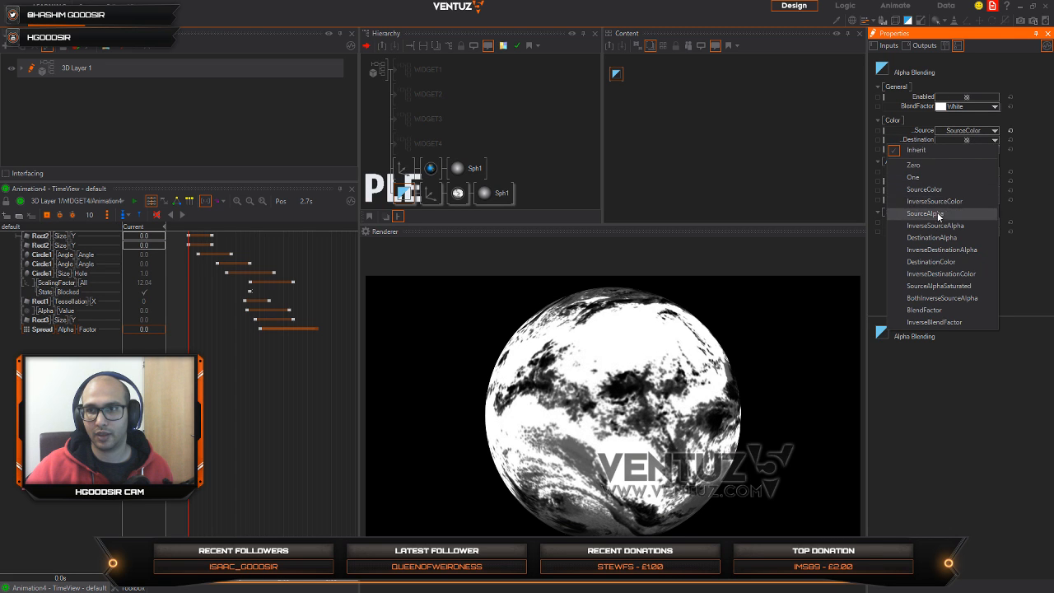
pyautogui.click(925, 310)
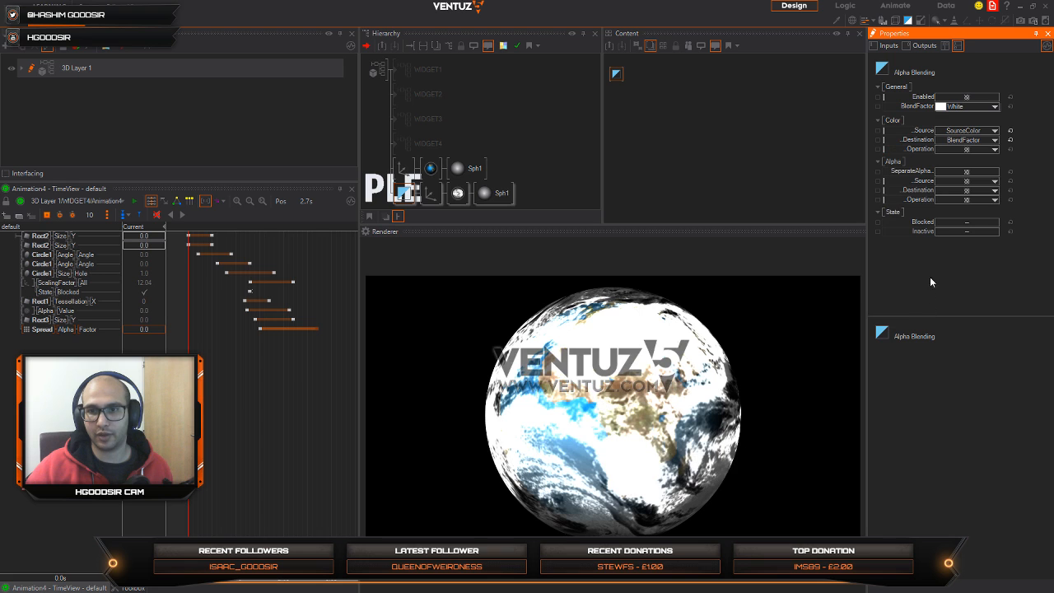
pyautogui.click(971, 149)
pyautogui.click(962, 168)
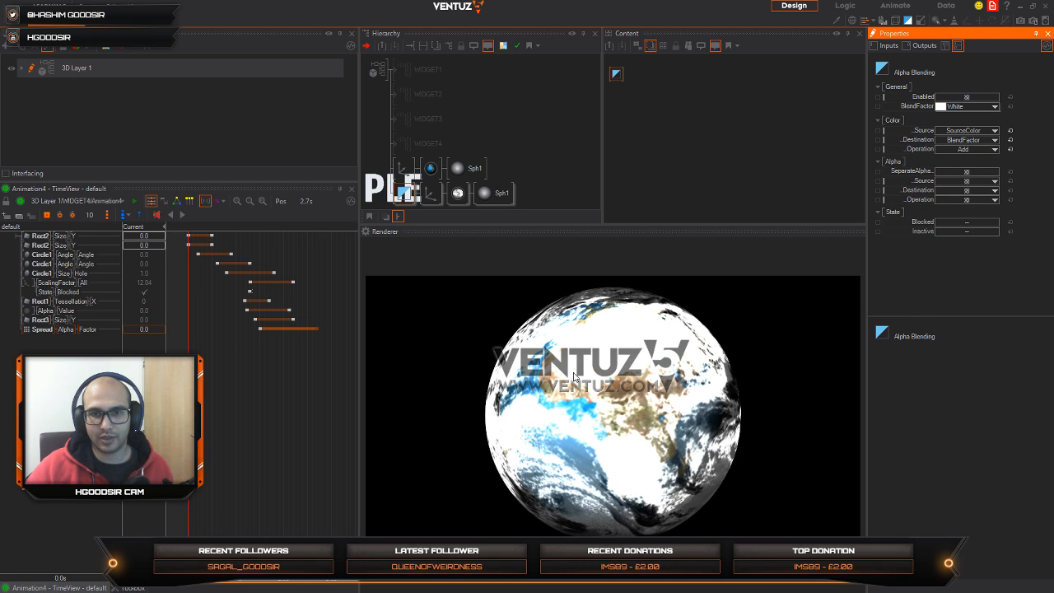
# Step: Rotate the cloud sphere's axis about Y to -389
pyautogui.click(433, 198)
pyautogui.moveTo(978, 152); pyautogui.dragTo(937, 152)
pyautogui.click(457, 192)
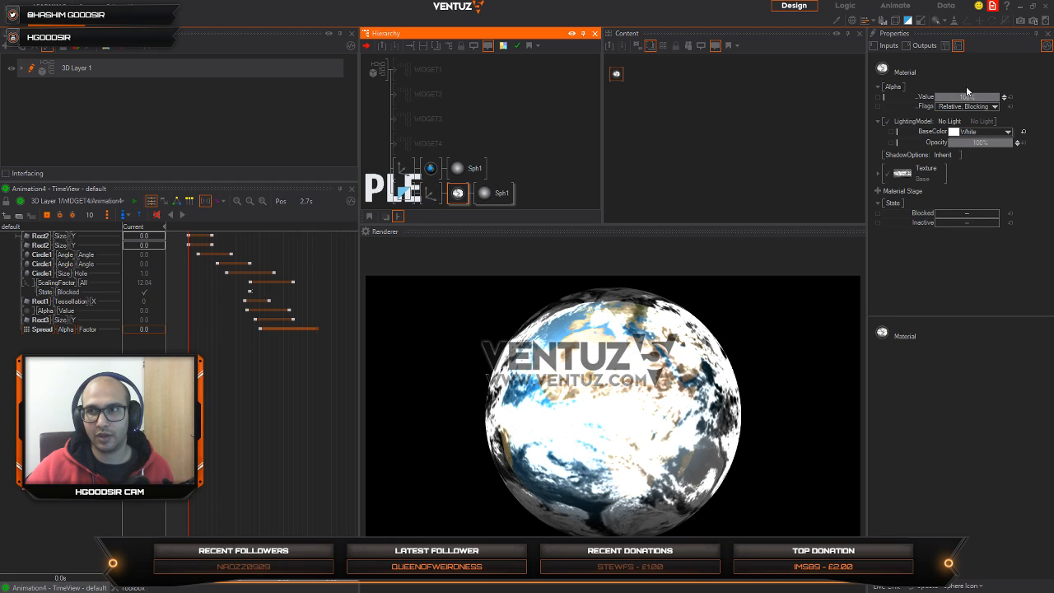
# Step: Change the Alpha Blending node's color source to SourceAlpha
pyautogui.click(412, 195)
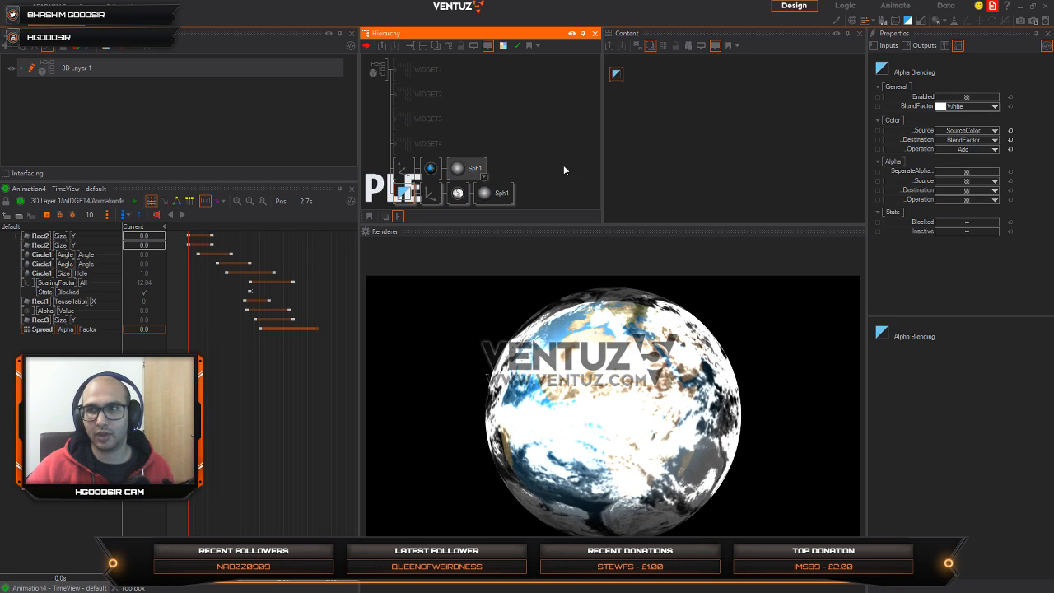
pyautogui.click(992, 130)
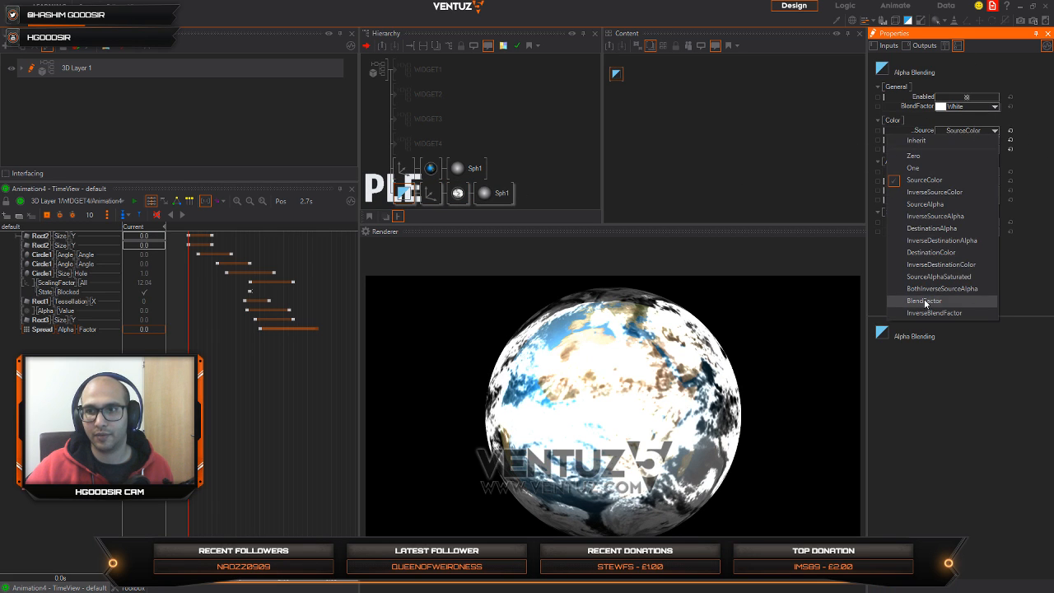
pyautogui.click(925, 204)
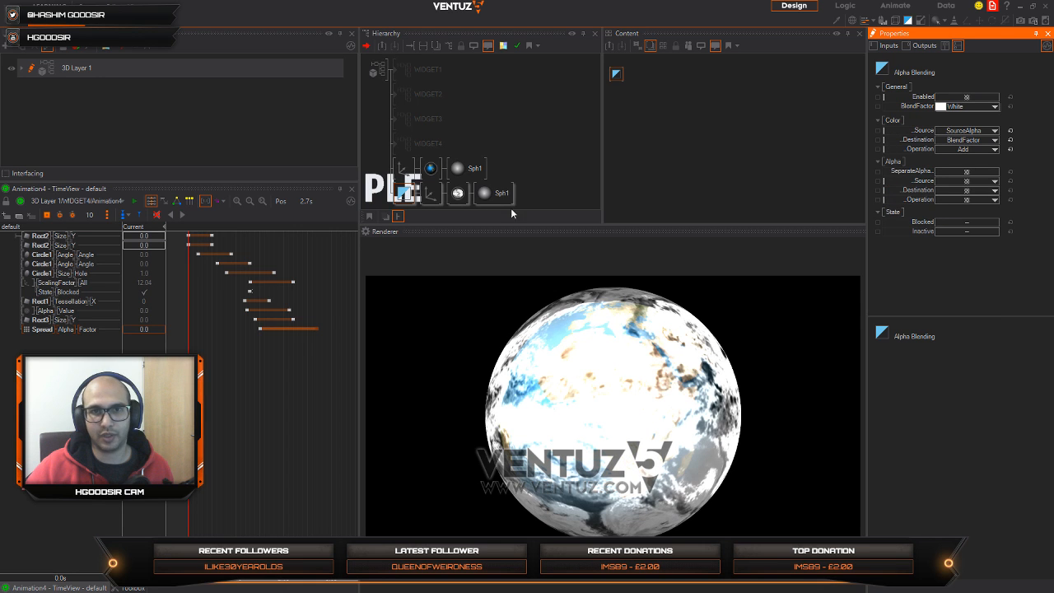
# Step: Lower the cloud material's alpha value to about 39.8% and reduce the cloud axis's scaling factor to 19.32
pyautogui.click(458, 193)
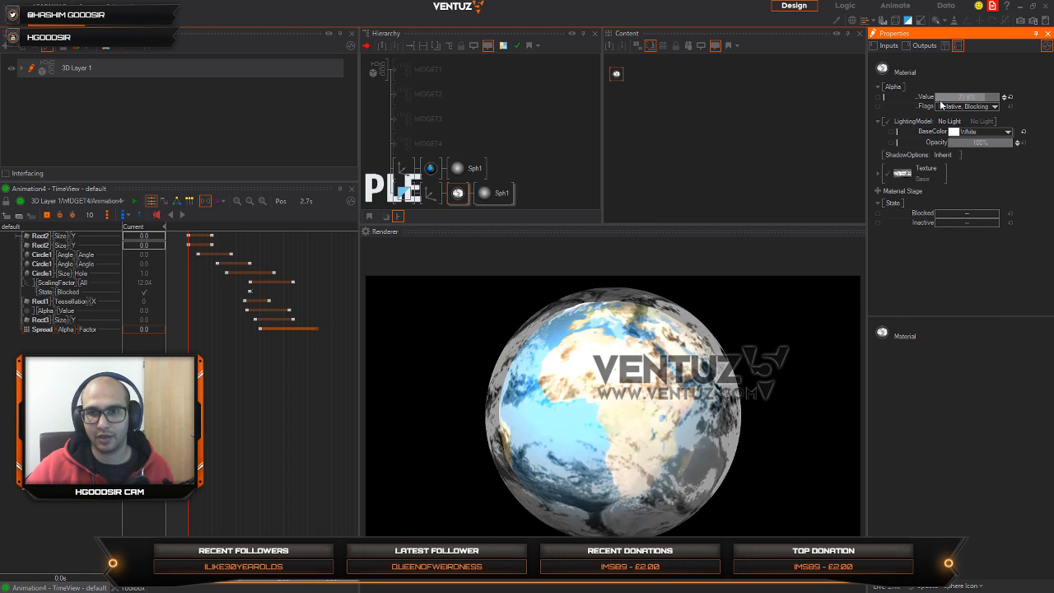
pyautogui.moveTo(940, 103); pyautogui.dragTo(936, 105)
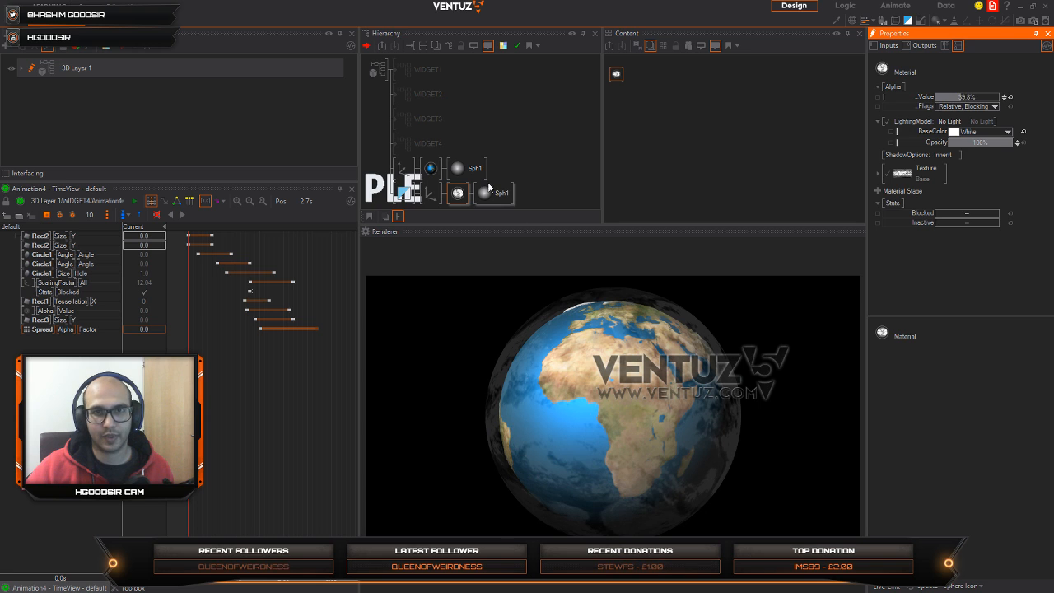
pyautogui.click(430, 193)
pyautogui.moveTo(963, 245)
pyautogui.mouseDown()
pyautogui.moveTo(935, 240)
pyautogui.moveTo(974, 241)
pyautogui.mouseUp()
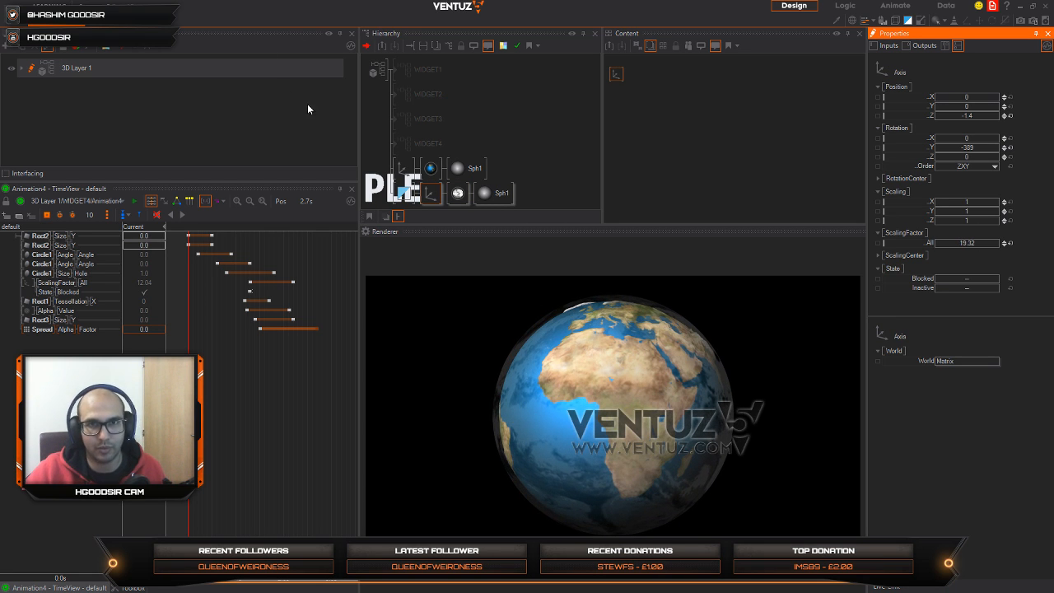
# Step: Switch to Chrome, go back to NASA's Blue Marble collection and look through its first page for a cloud map
pyautogui.hotkey('alt', 'Tab')
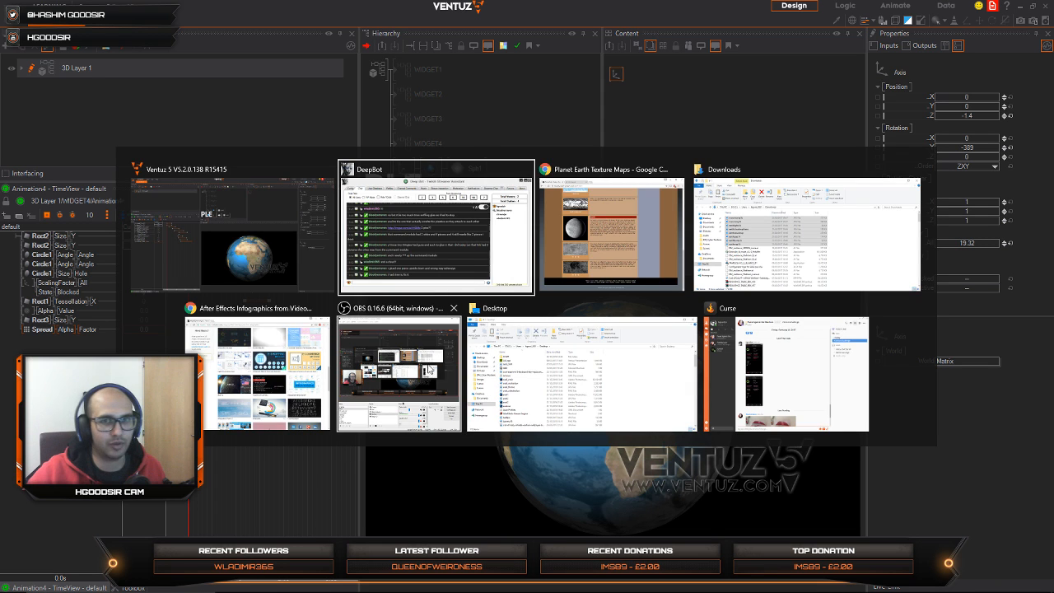
pyautogui.hotkey('alt', 'Tab')
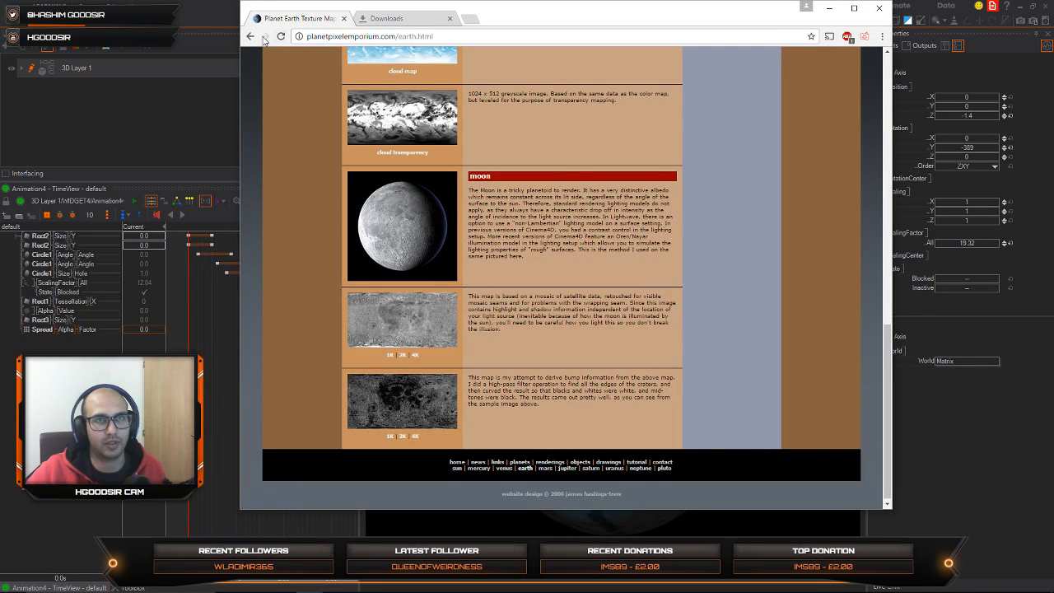
pyautogui.click(250, 37)
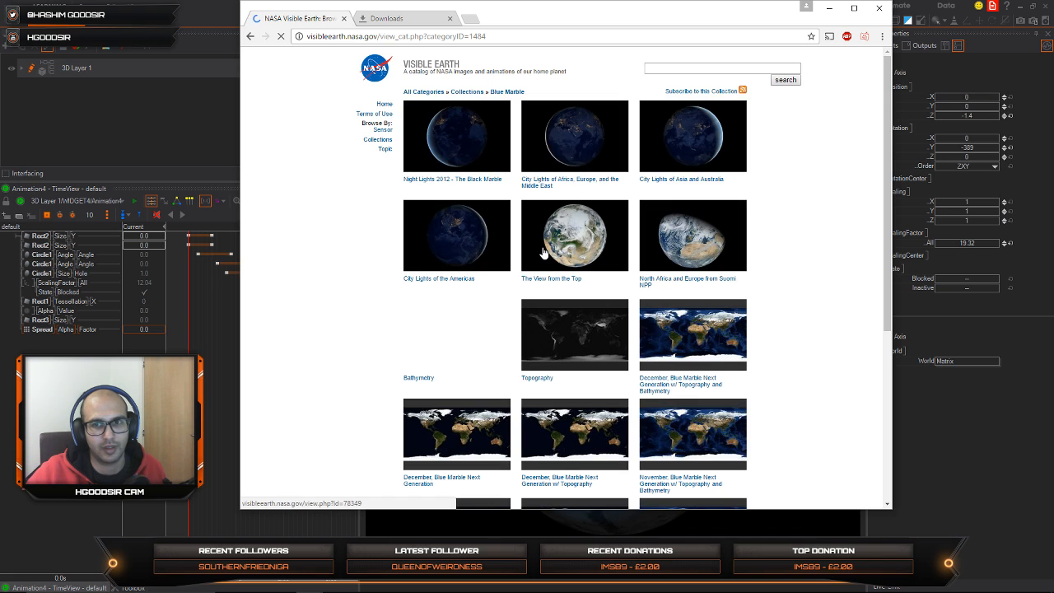
pyautogui.scroll(-3, 718, 354)
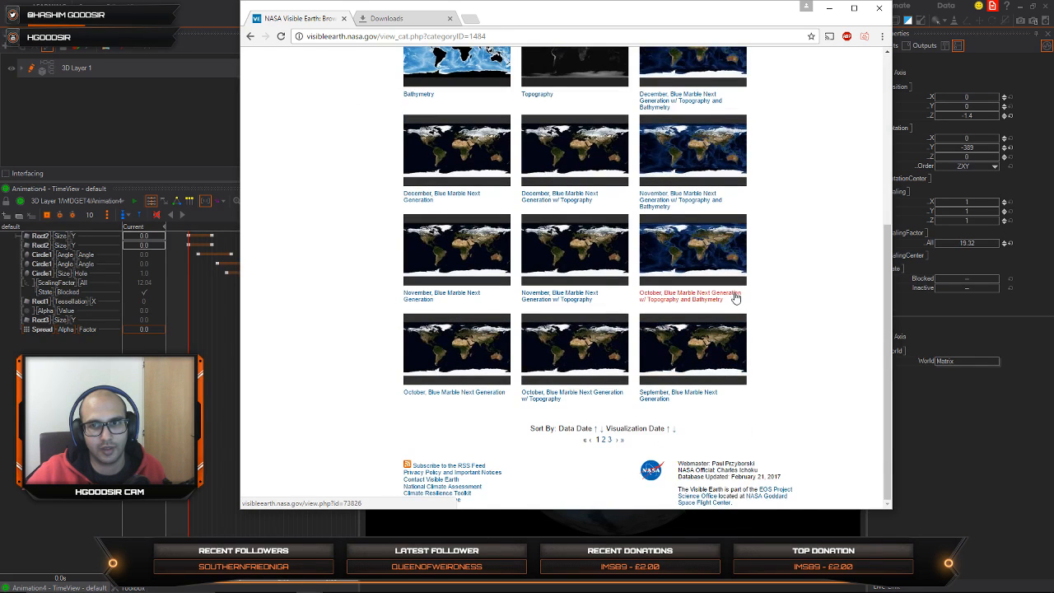
pyautogui.scroll(3, 737, 300)
pyautogui.scroll(2, 737, 322)
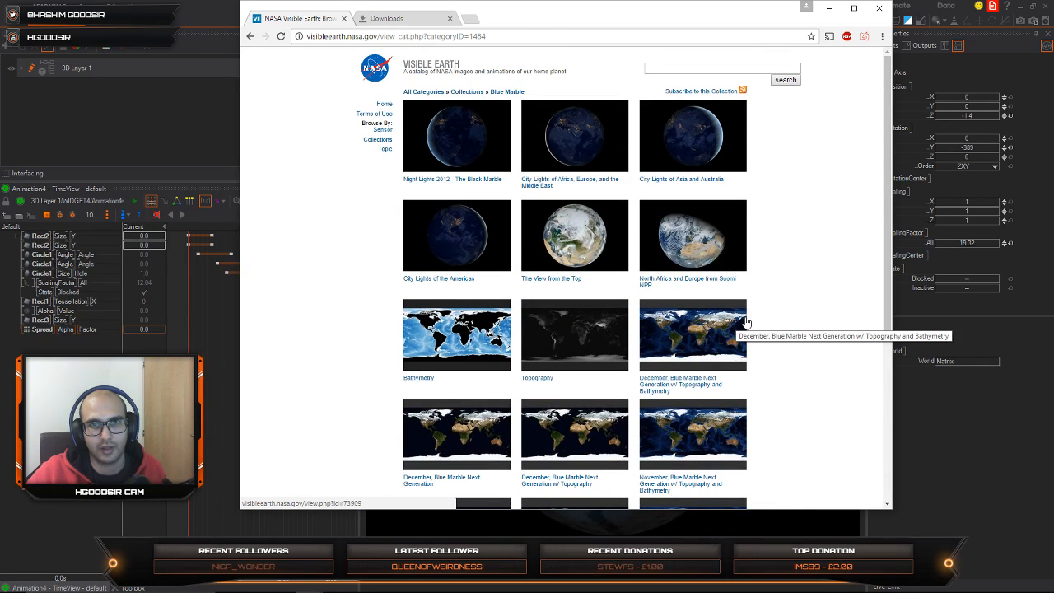
pyautogui.scroll(-2, 716, 317)
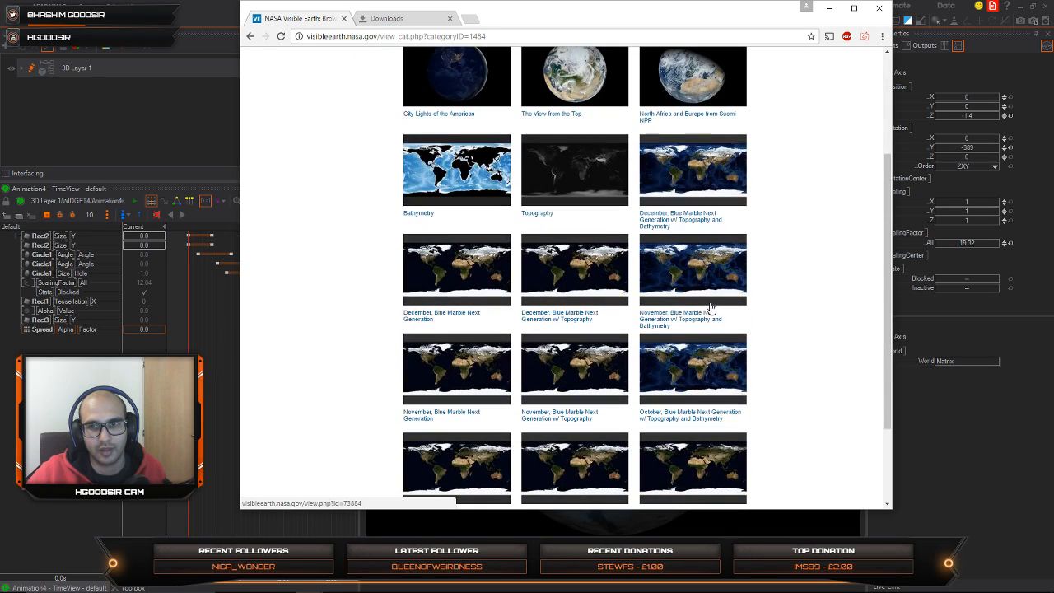
pyautogui.scroll(-2, 710, 306)
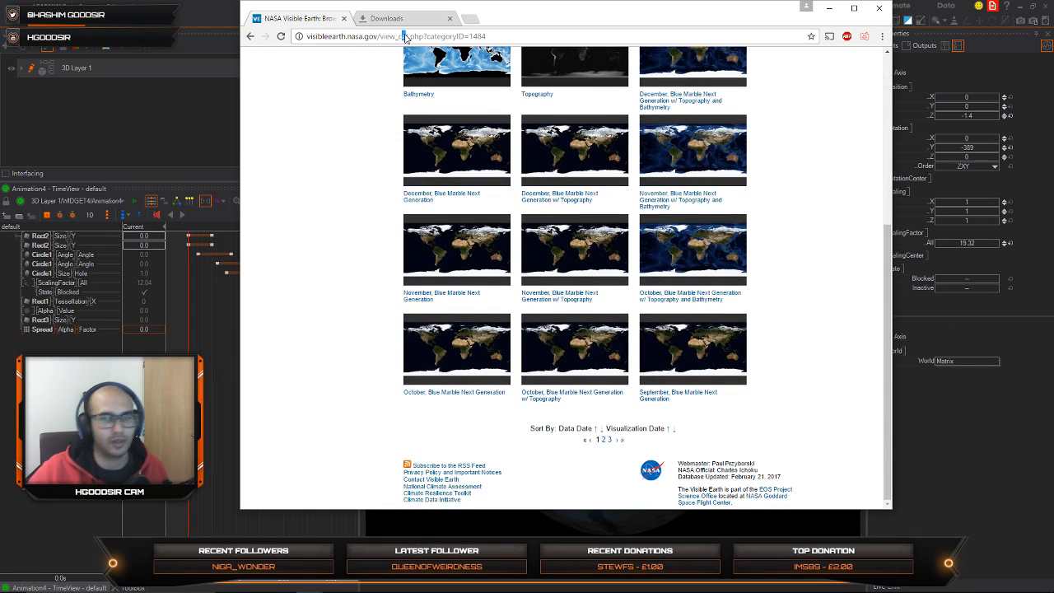
# Step: Search Google for "earth textures nasa"
pyautogui.click(458, 36)
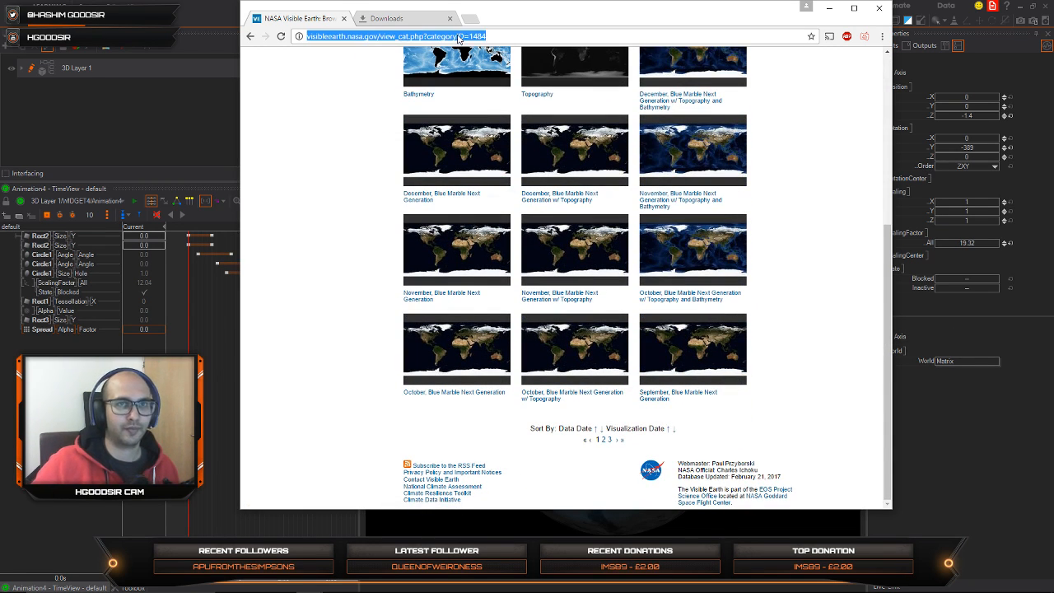
pyautogui.write('earthn test')
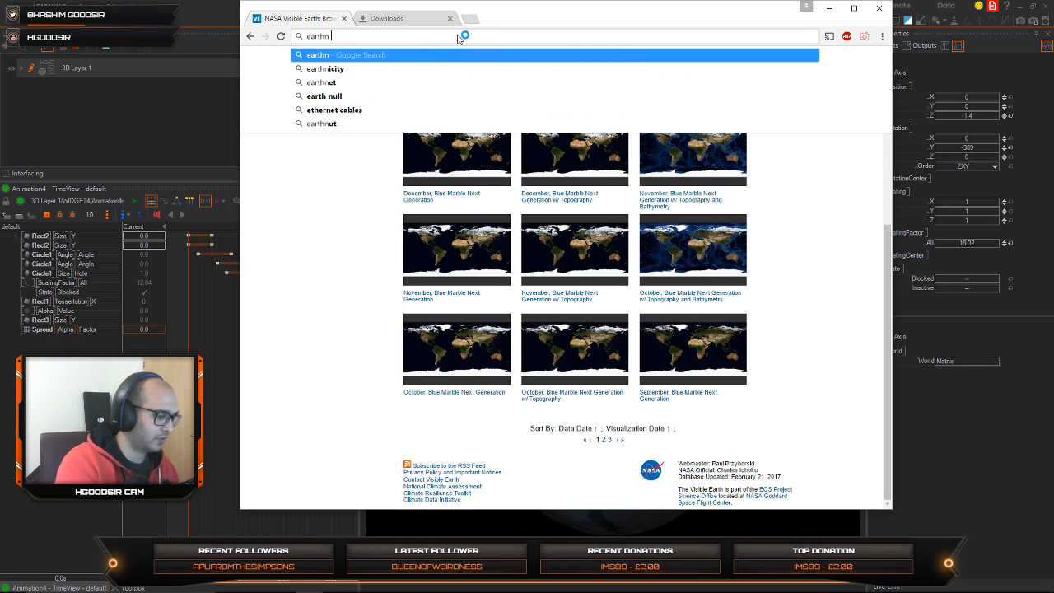
pyautogui.press('BackSpace')
pyautogui.press('BackSpace')
pyautogui.press('BackSpace')
pyautogui.press('BackSpace')
pyautogui.press('BackSpace')
pyautogui.press('BackSpace')
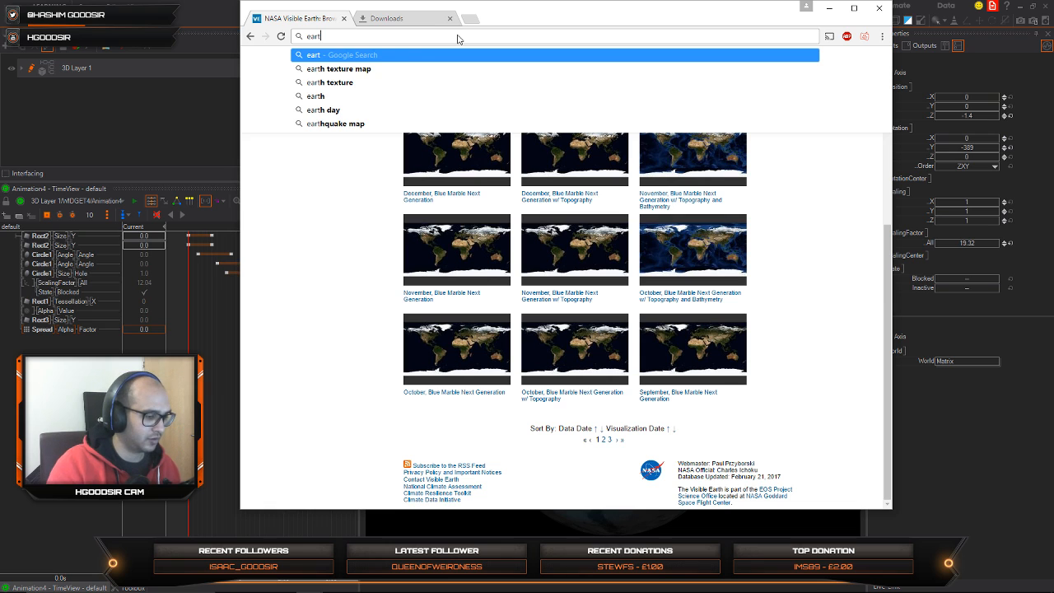
pyautogui.write('h textut')
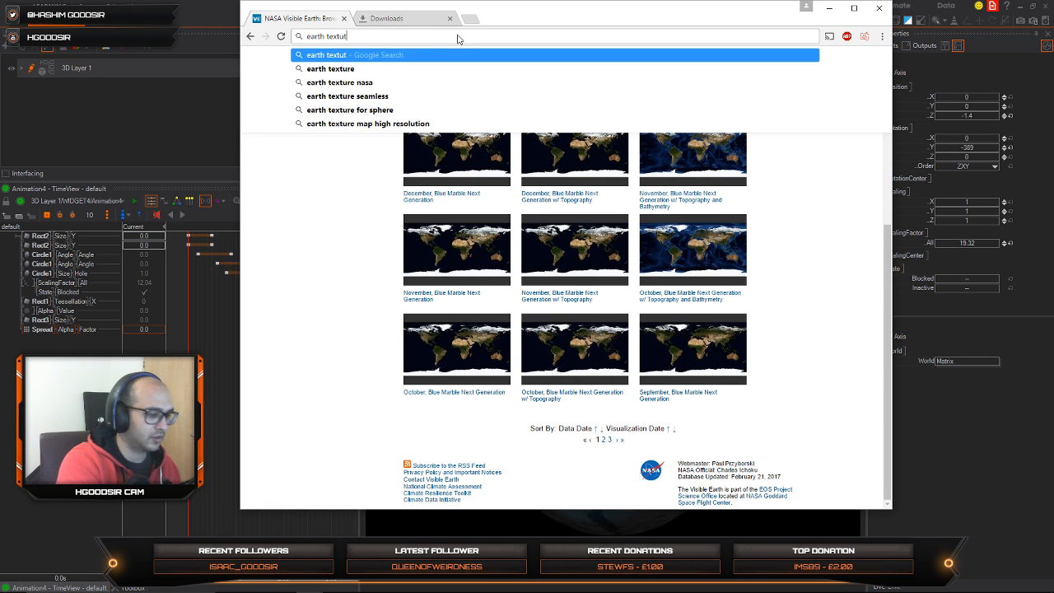
pyautogui.press('BackSpace')
pyautogui.write('res nasa')
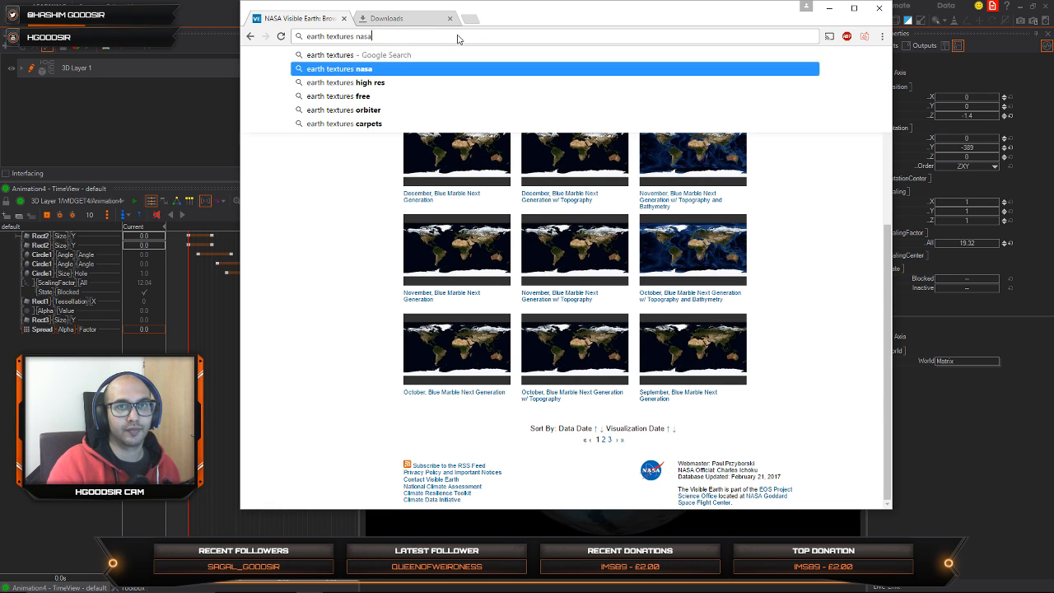
pyautogui.press('Return')
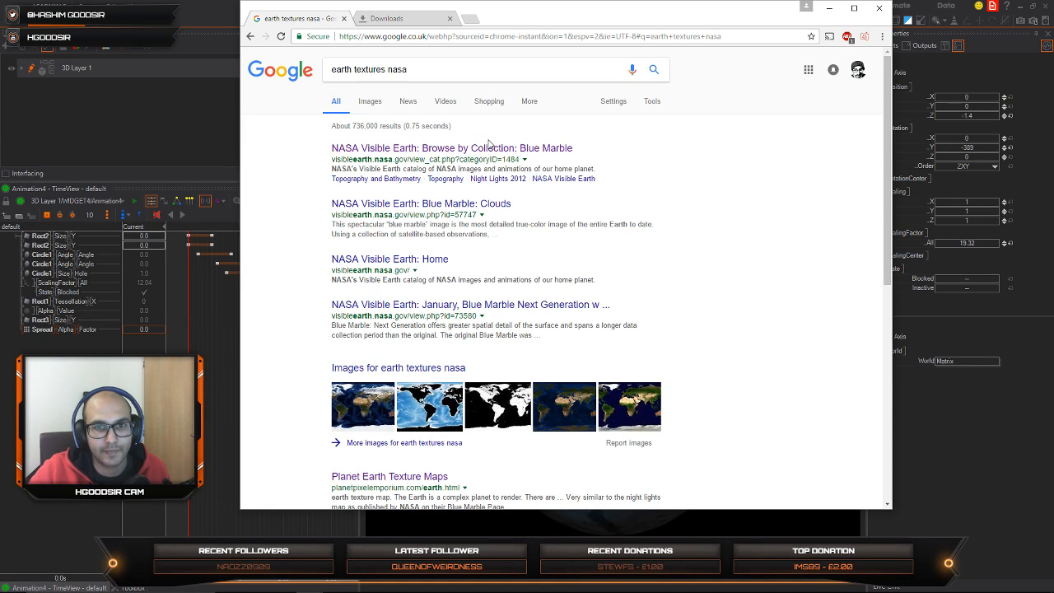
# Step: Open NASA's Blue Marble collection from the results and go to the Blue Marble: Clouds entry on its third page
pyautogui.click(487, 154)
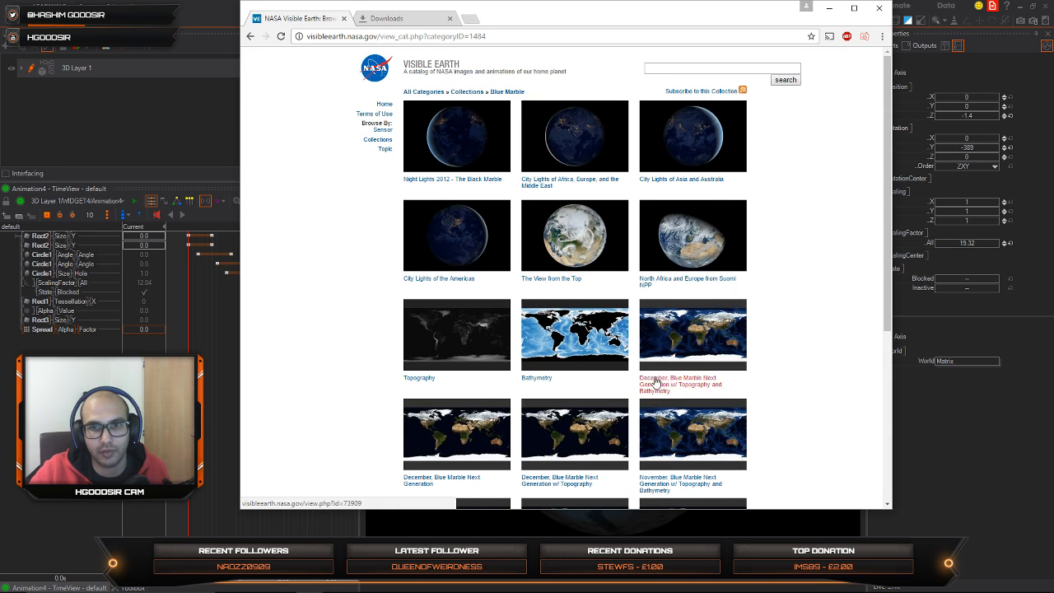
pyautogui.scroll(-3, 655, 381)
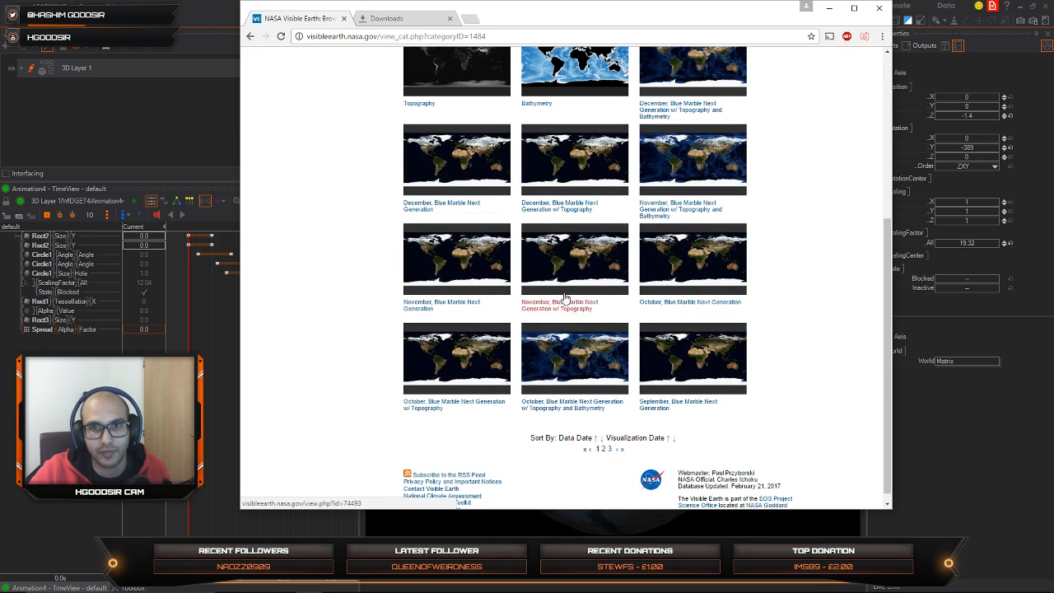
pyautogui.click(604, 450)
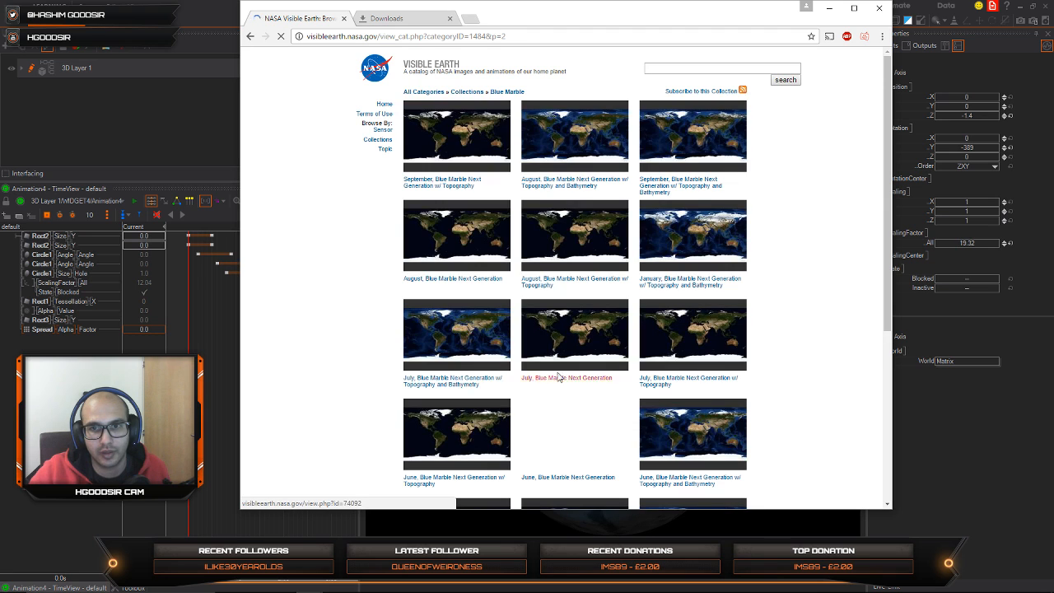
pyautogui.scroll(-4, 558, 325)
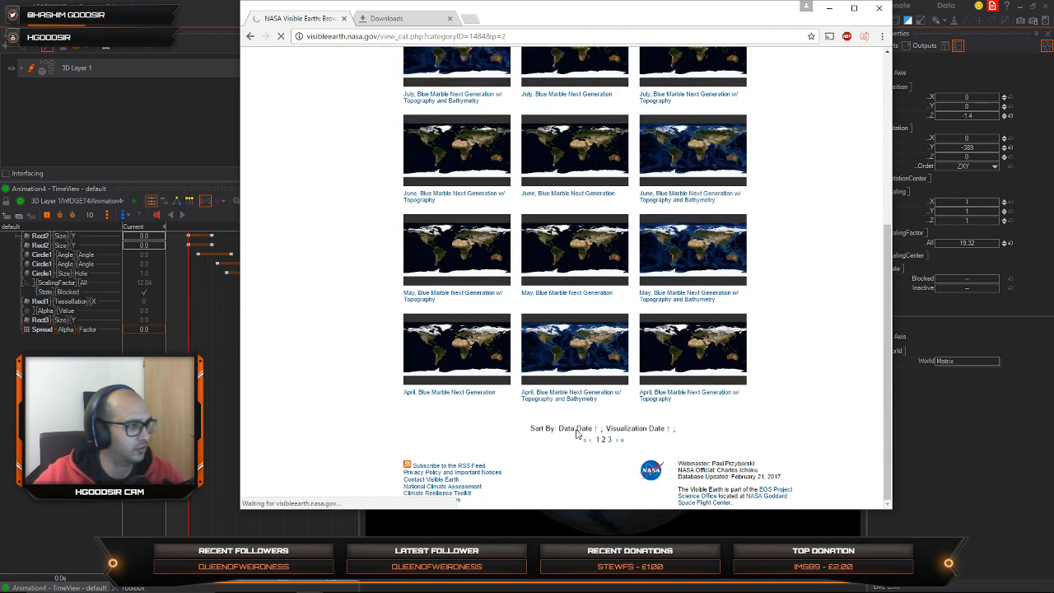
pyautogui.click(609, 441)
pyautogui.scroll(-2, 632, 339)
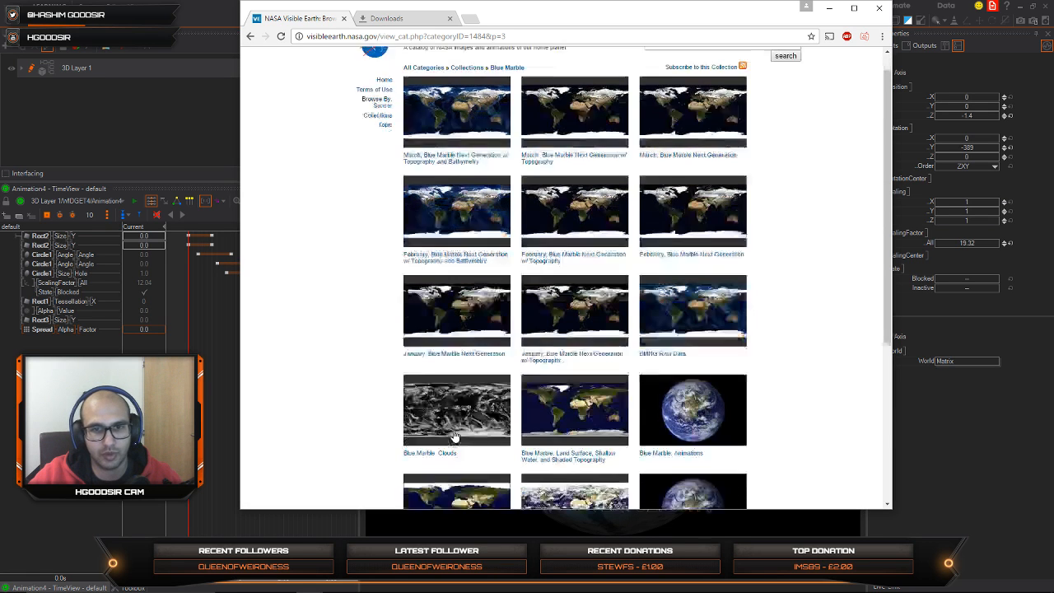
pyautogui.click(481, 271)
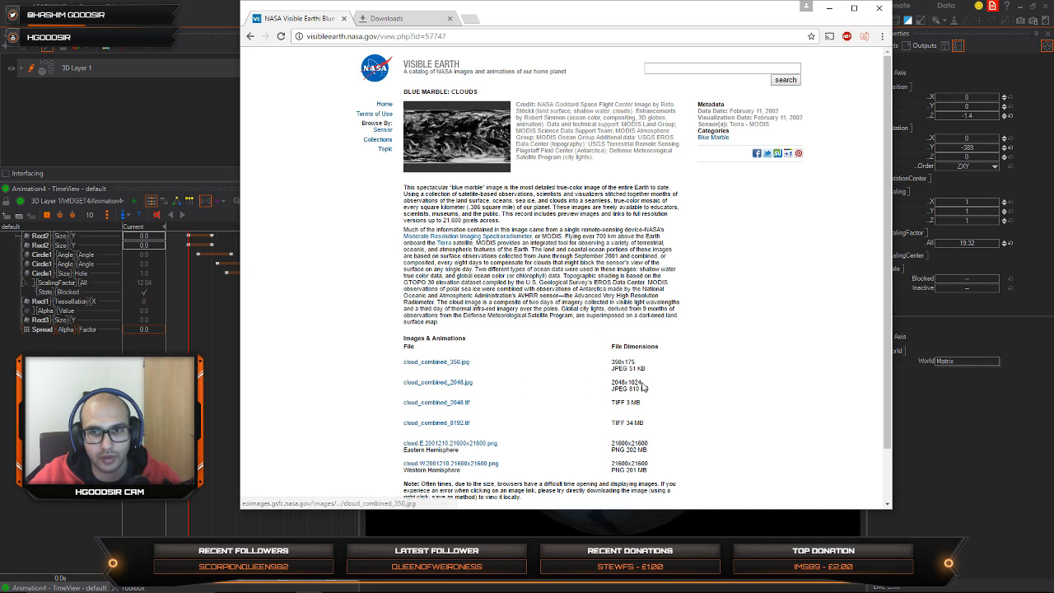
# Step: Save the cloud_combined_2048.jpg image to the Desktop as a JPEG and open the download's options
pyautogui.click(444, 383)
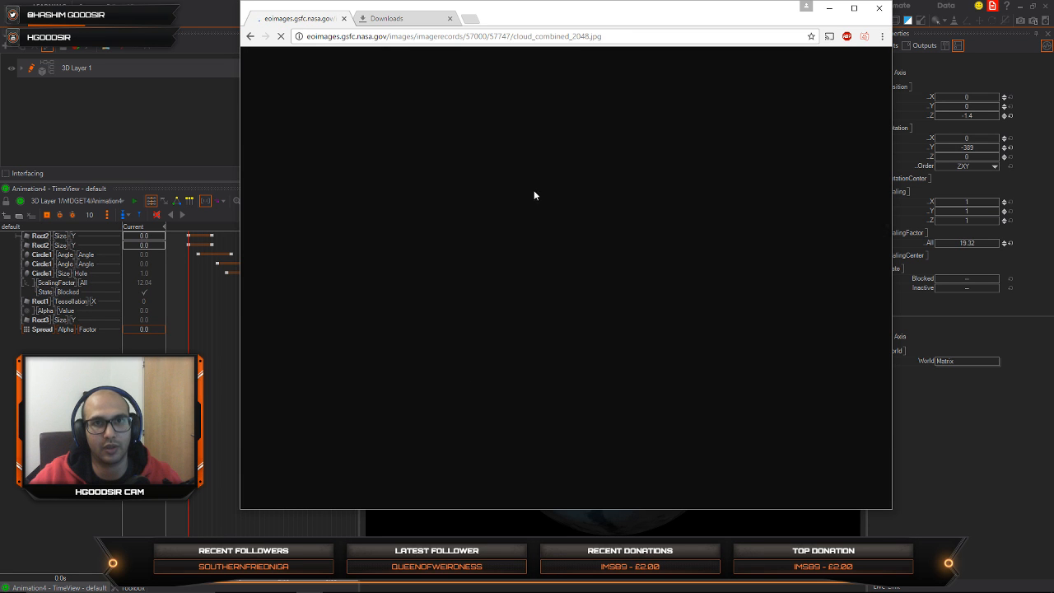
pyautogui.rightClick(504, 234)
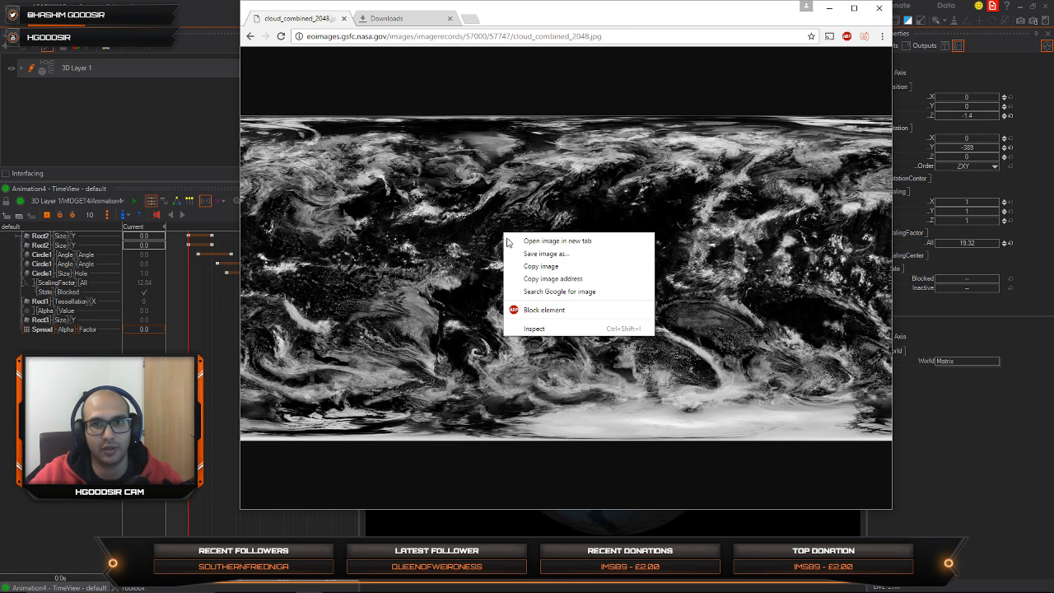
pyautogui.click(565, 255)
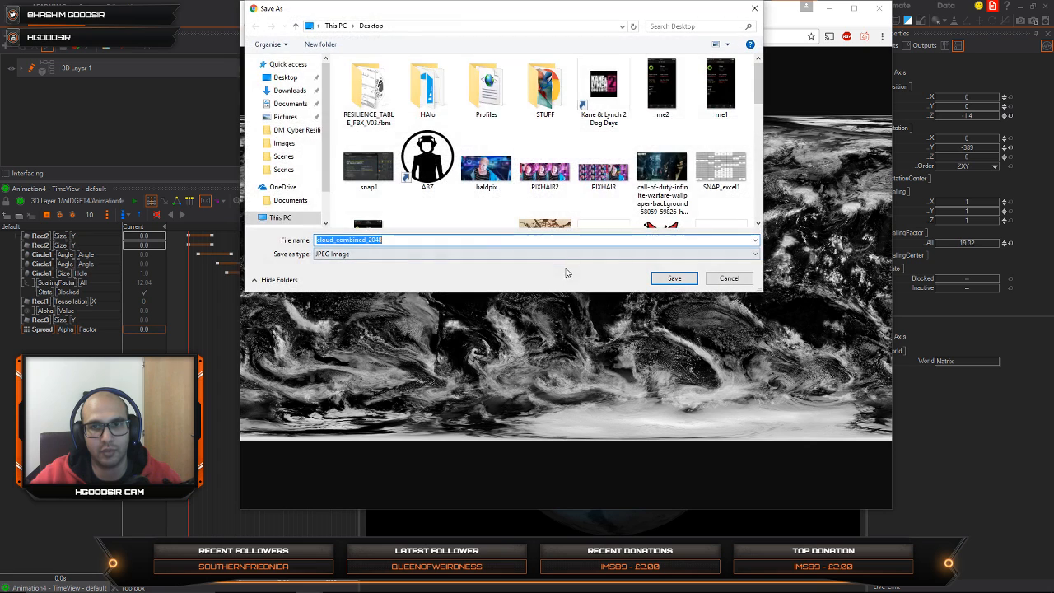
pyautogui.click(673, 278)
pyautogui.click(354, 496)
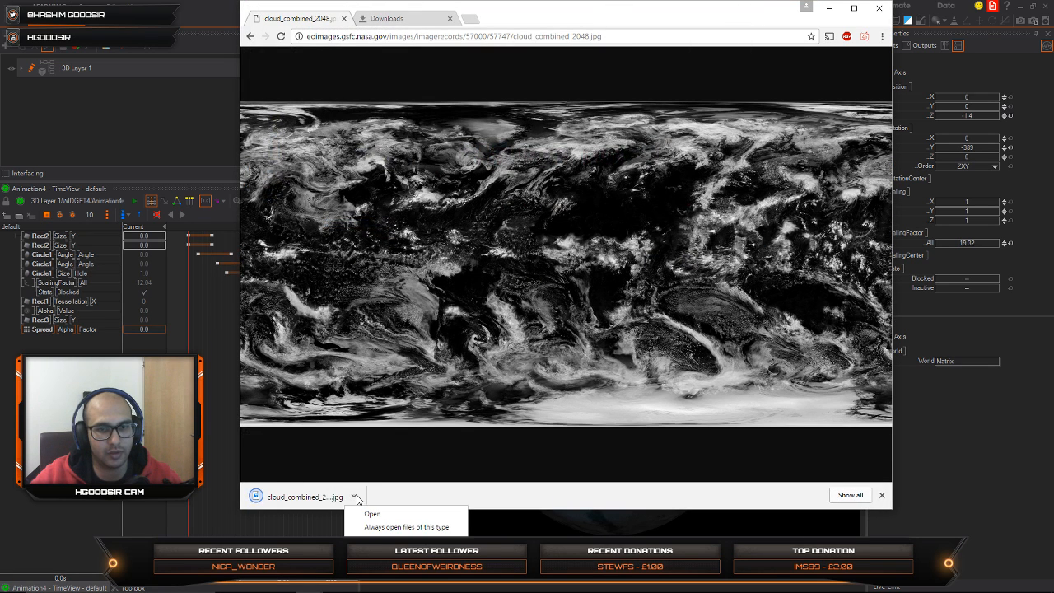
# Step: Copy the downloaded cloud_combined_2048.jpg from its folder, switch back to Ventuz and select the cloud sphere's material
pyautogui.click(383, 544)
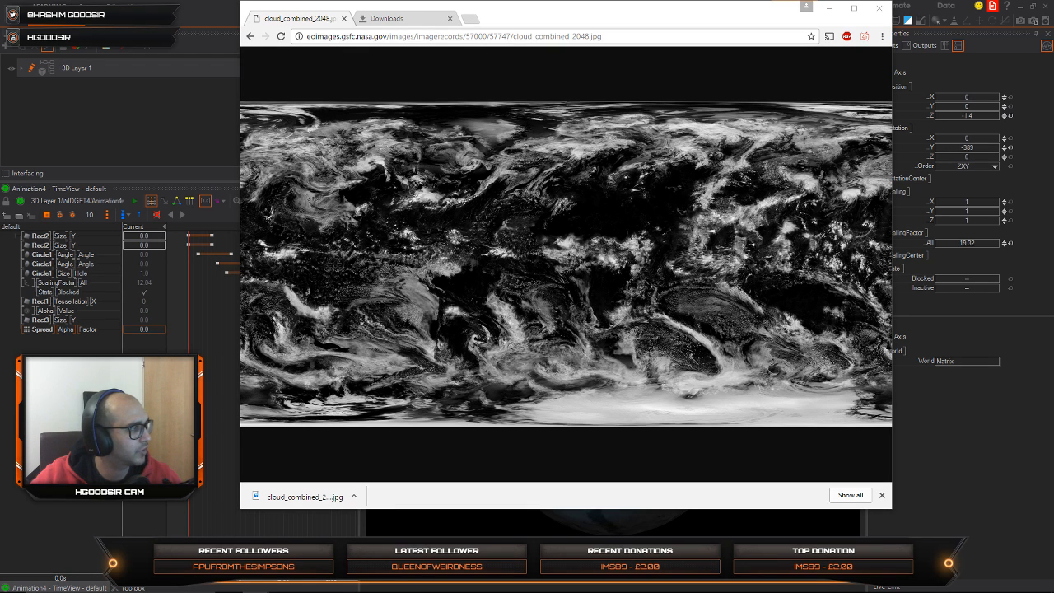
pyautogui.click(833, 8)
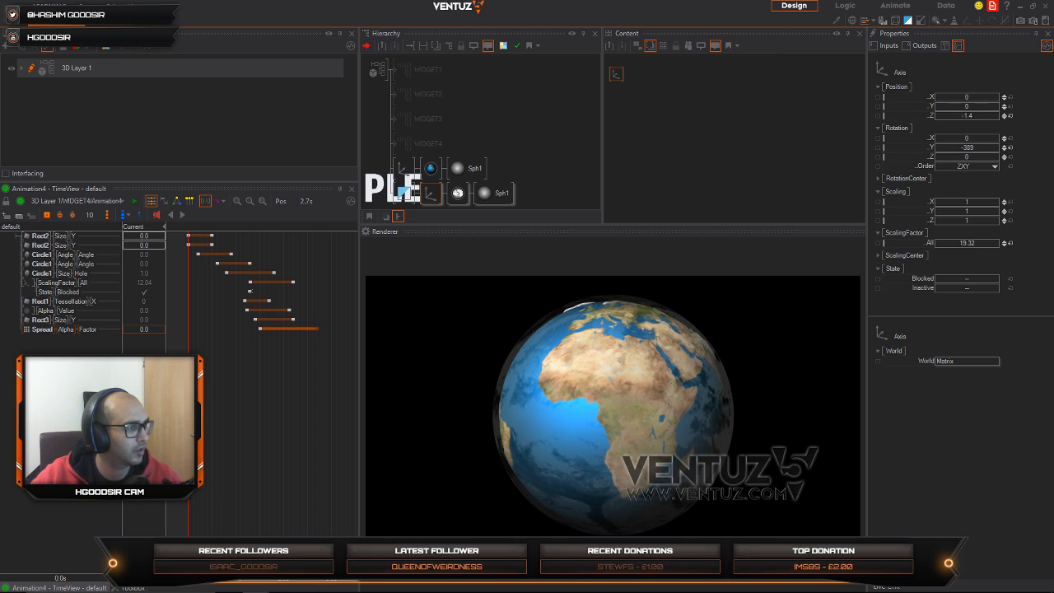
pyautogui.click(457, 193)
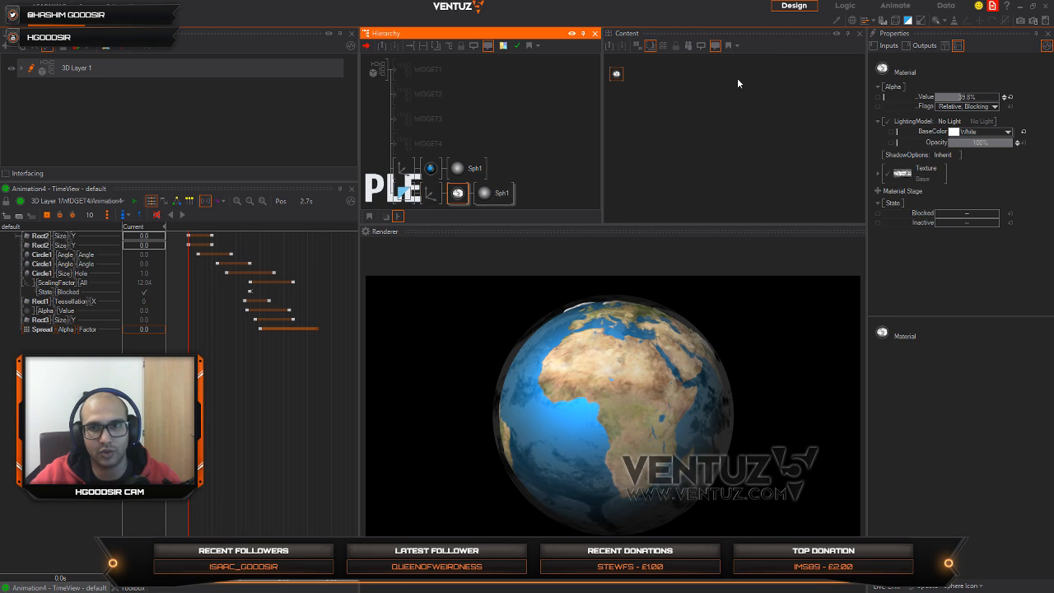
pyautogui.click(616, 74)
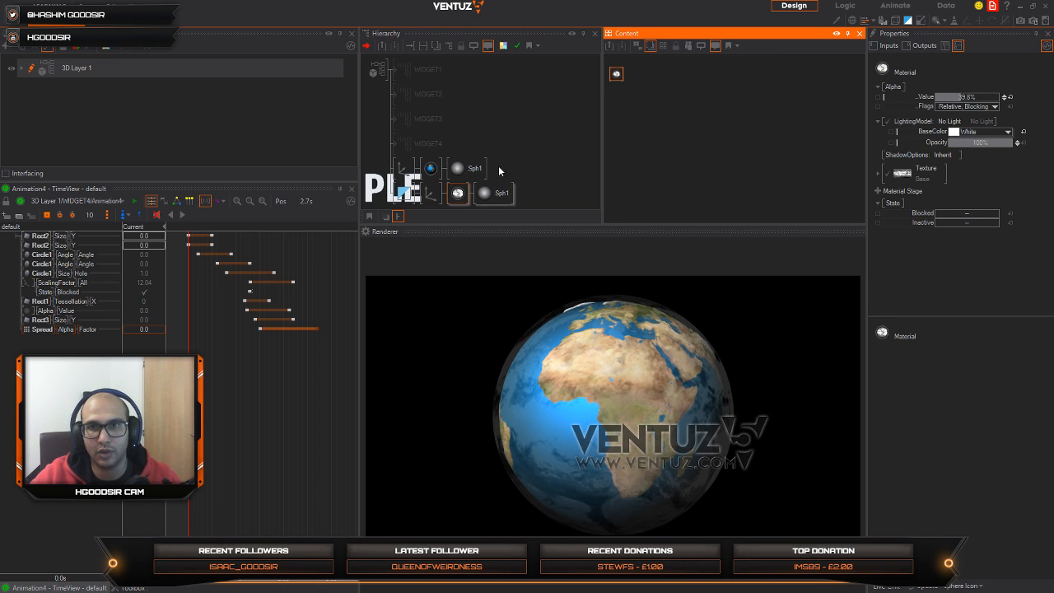
# Step: Paste cloud_combined_2048 into the Images folder and load it as the cloud material's base texture
pyautogui.click(904, 173)
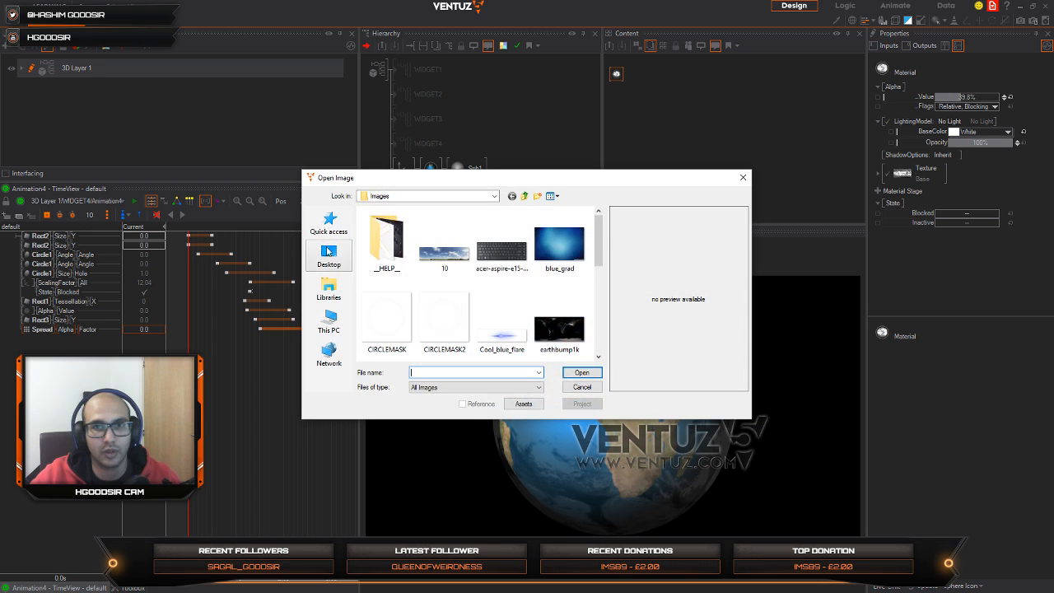
pyautogui.moveTo(599, 255); pyautogui.dragTo(599, 341)
pyautogui.rightClick(434, 346)
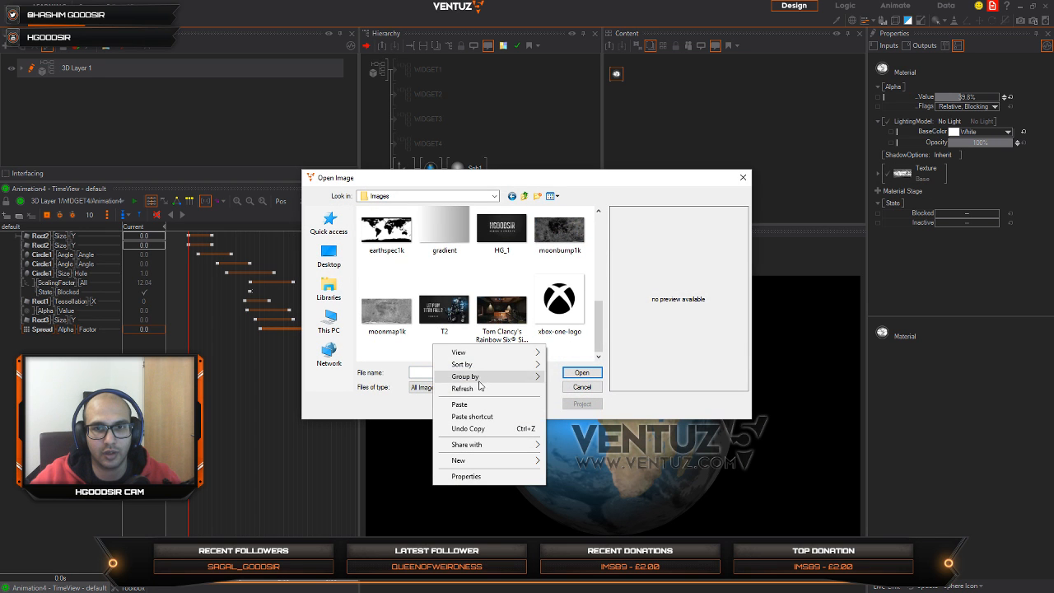
pyautogui.click(466, 404)
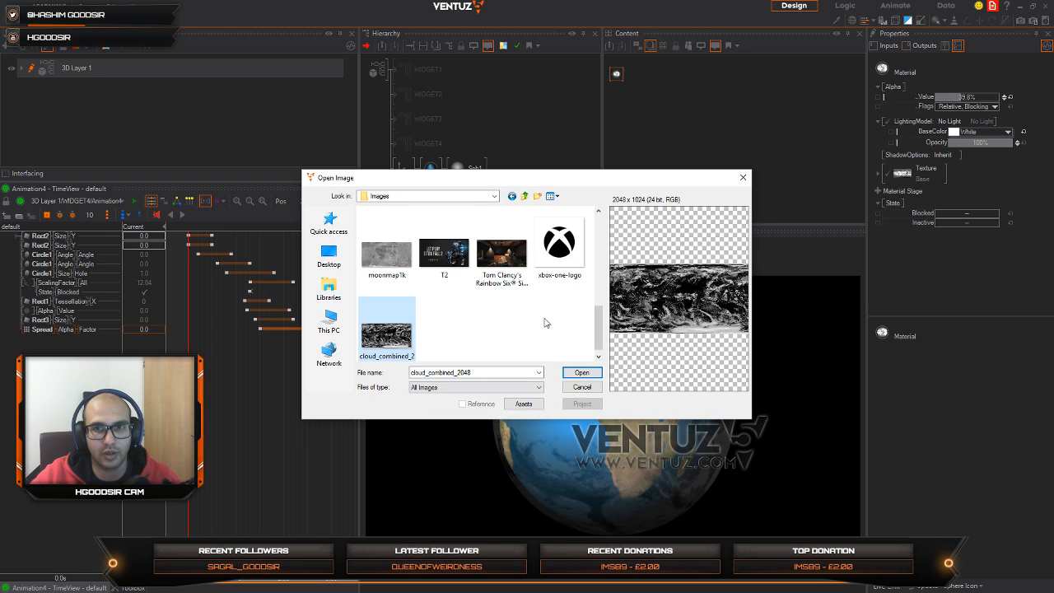
pyautogui.click(581, 372)
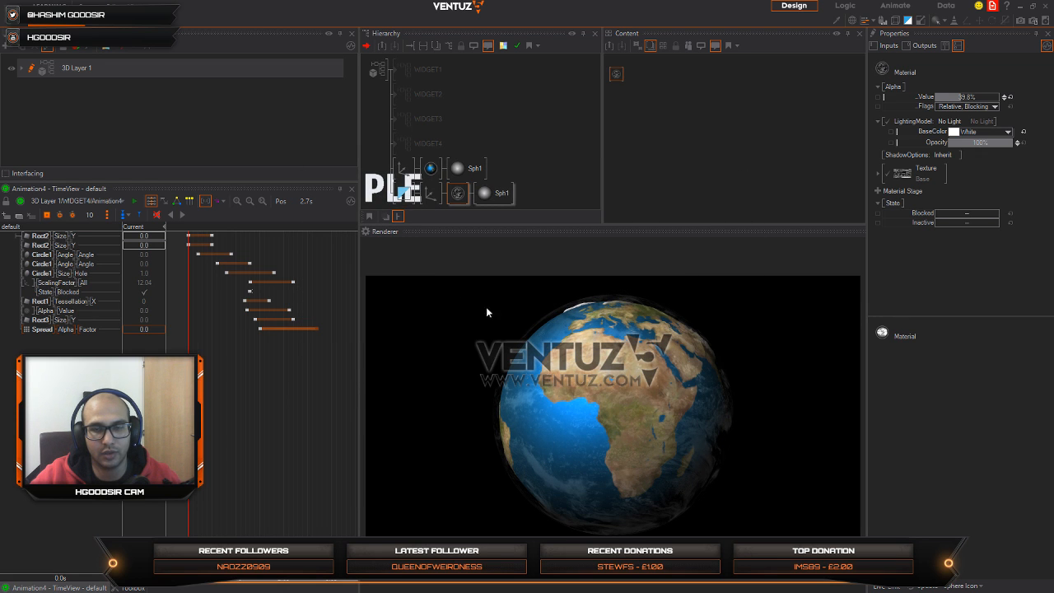
# Step: Set the cloud axis's Y rotation to -476 and the cloud material's alpha value to 100%
pyautogui.click(429, 193)
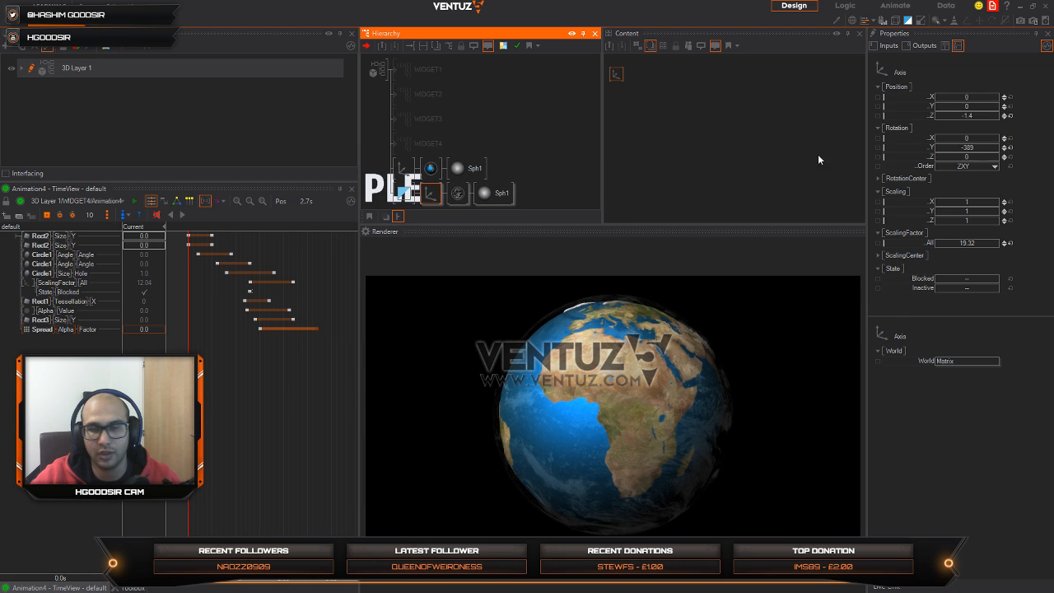
pyautogui.click(953, 152)
pyautogui.click(458, 194)
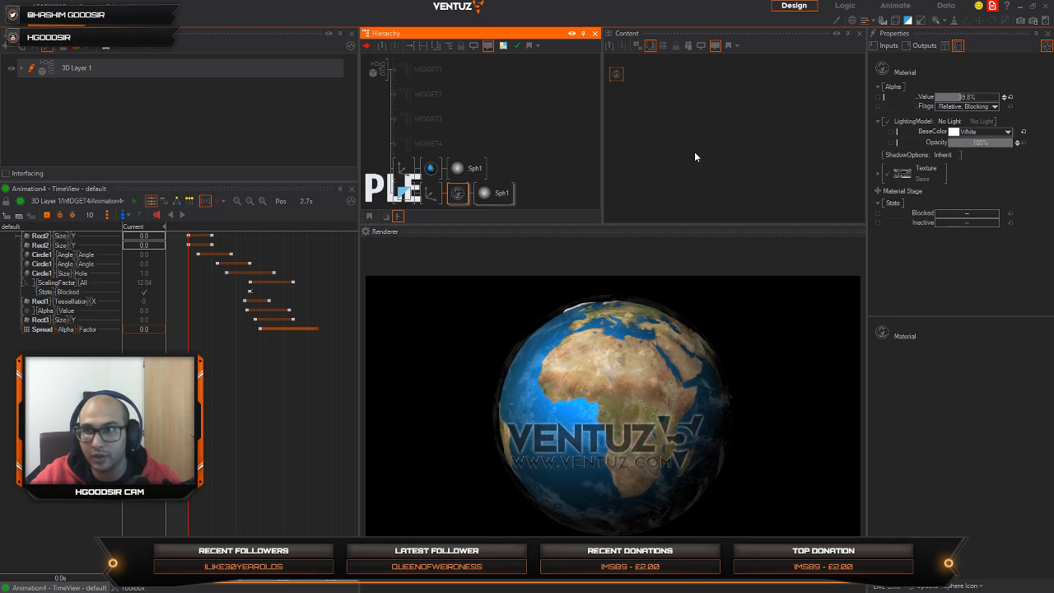
pyautogui.moveTo(965, 100); pyautogui.dragTo(1002, 97)
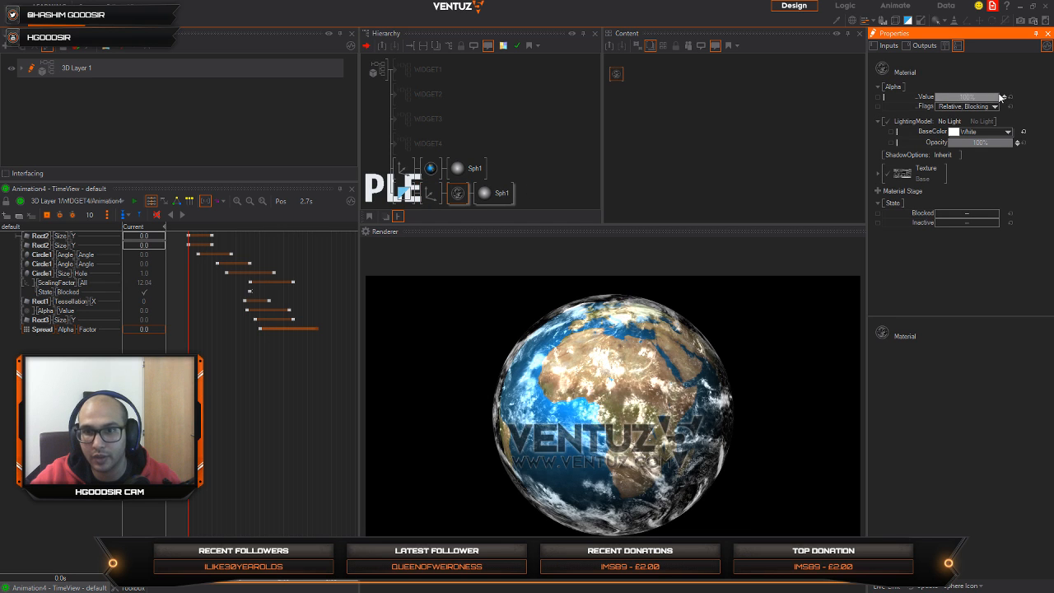
# Step: Set the cloud axis's overall scaling factor to 19.136 and reduce the cloud material's opacity
pyautogui.click(430, 193)
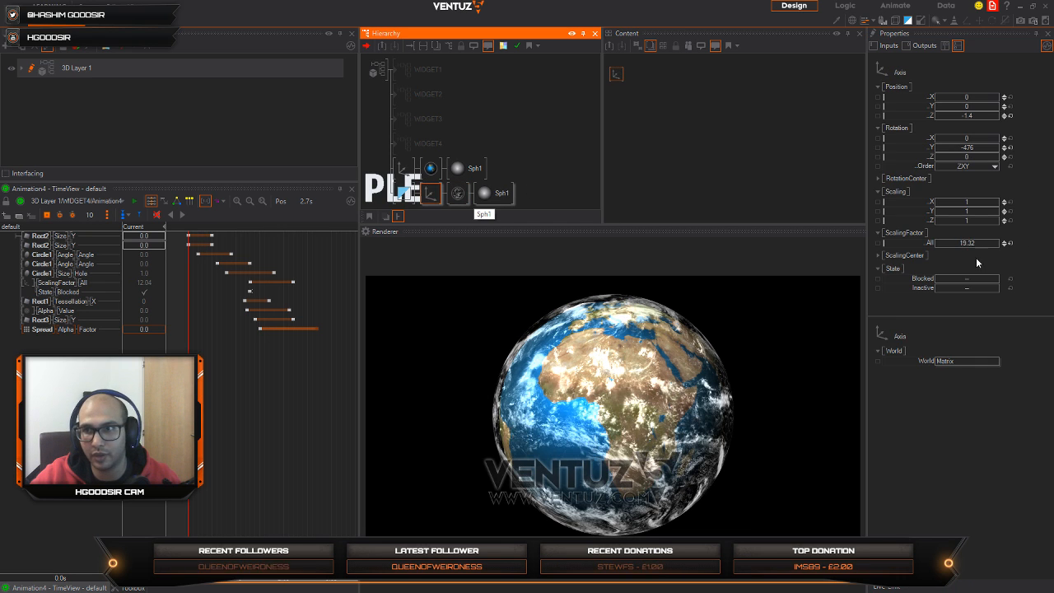
pyautogui.moveTo(974, 241); pyautogui.dragTo(989, 242)
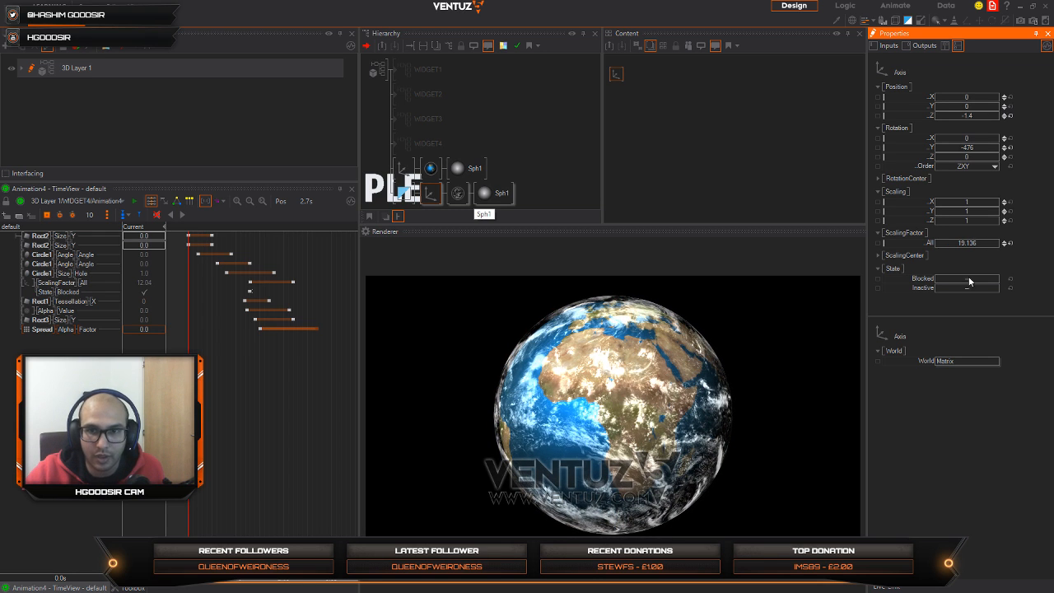
pyautogui.click(429, 168)
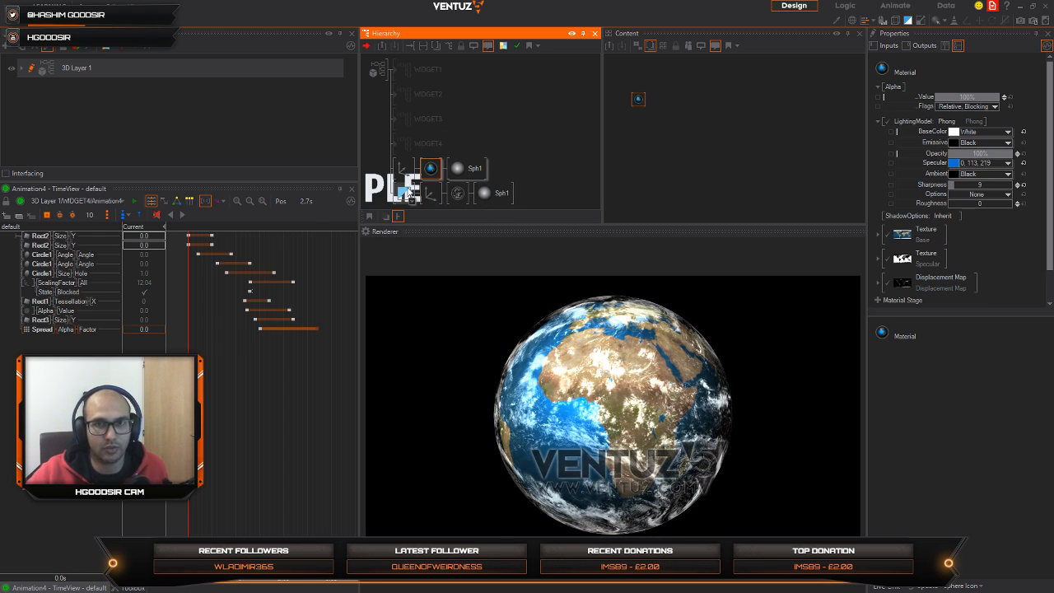
pyautogui.click(458, 192)
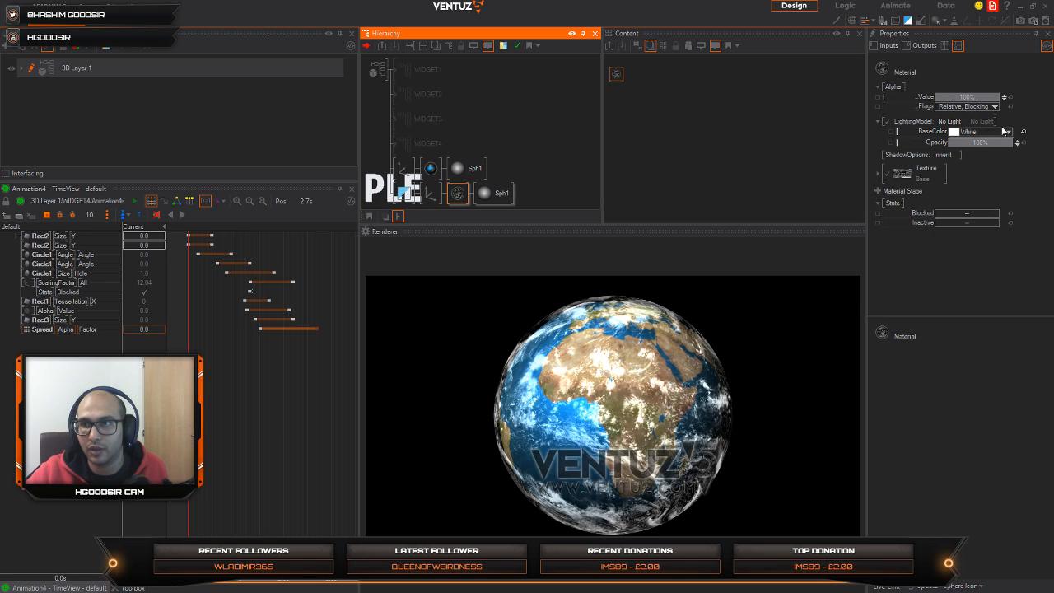
pyautogui.moveTo(980, 142); pyautogui.dragTo(951, 146)
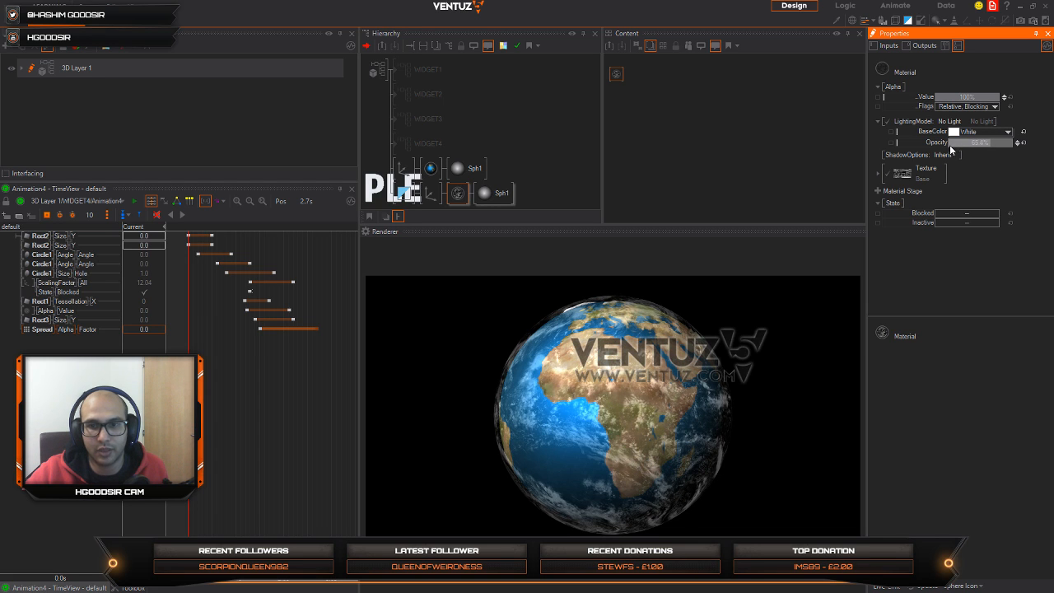
# Step: Switch to Chrome and go back from the cloud image to the third page of NASA's Blue Marble collection
pyautogui.click(426, 171)
pyautogui.hotkey('alt', 'Tab')
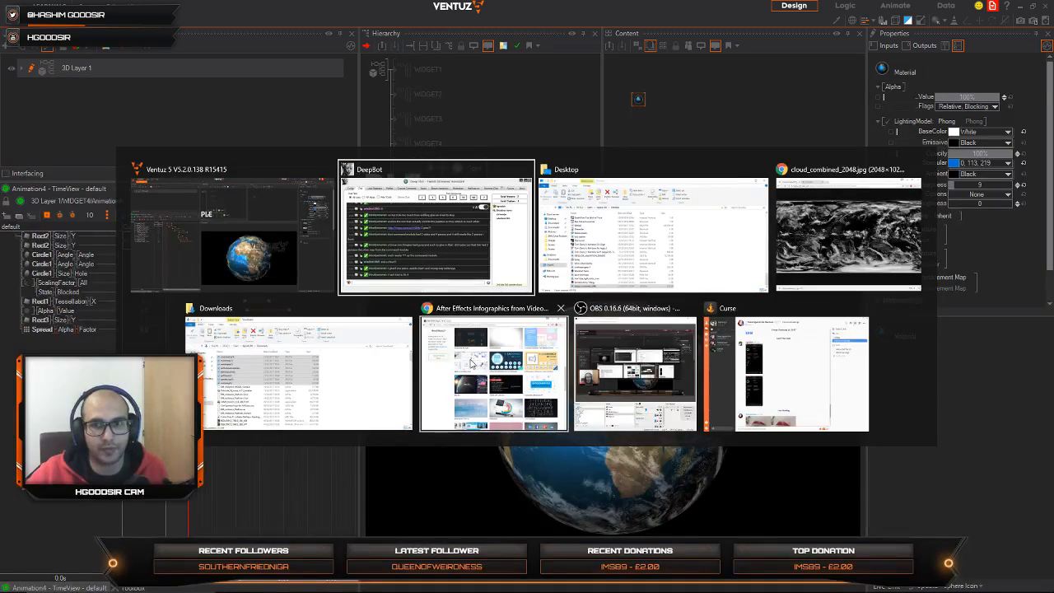
pyautogui.press('Tab')
pyautogui.press('Tab')
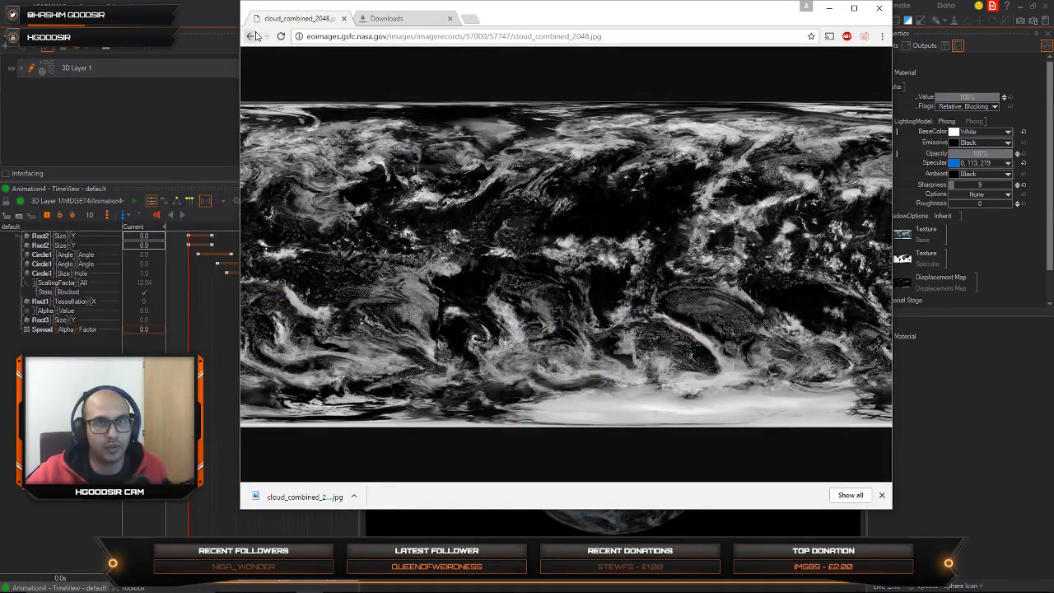
pyautogui.click(251, 36)
pyautogui.click(250, 36)
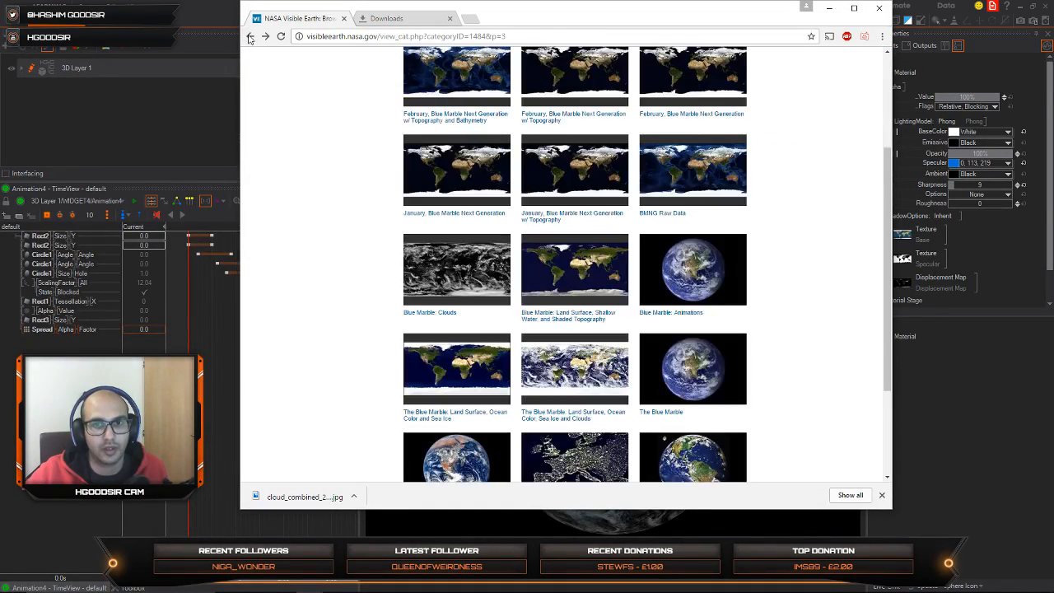
pyautogui.scroll(3, 614, 284)
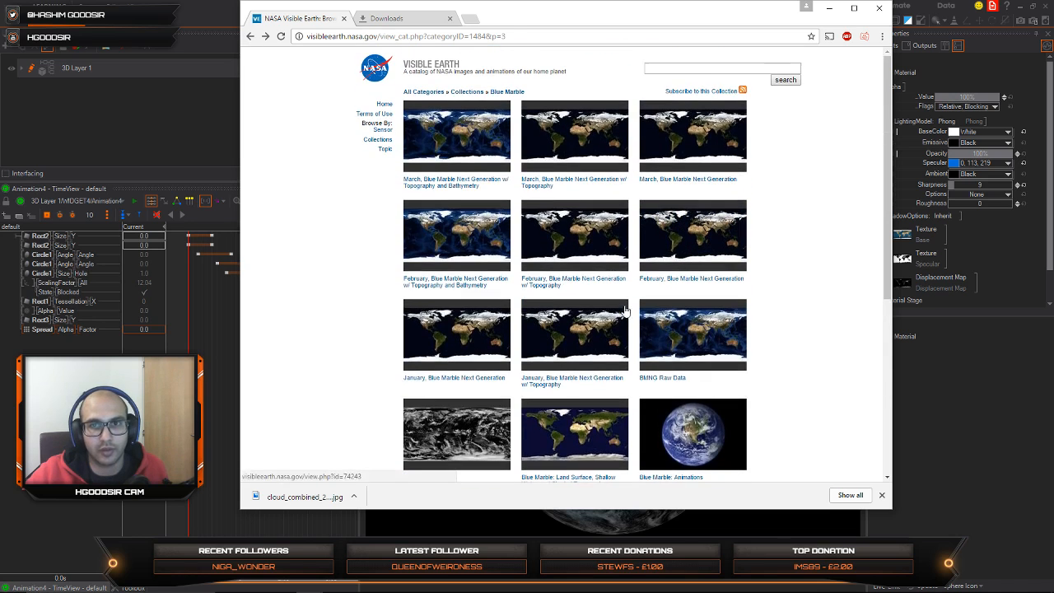
# Step: Go back to the collection's second page and open the January, Blue Marble Next Generation w/ Topography and Bathymetry entry
pyautogui.click(252, 36)
pyautogui.scroll(2, 554, 282)
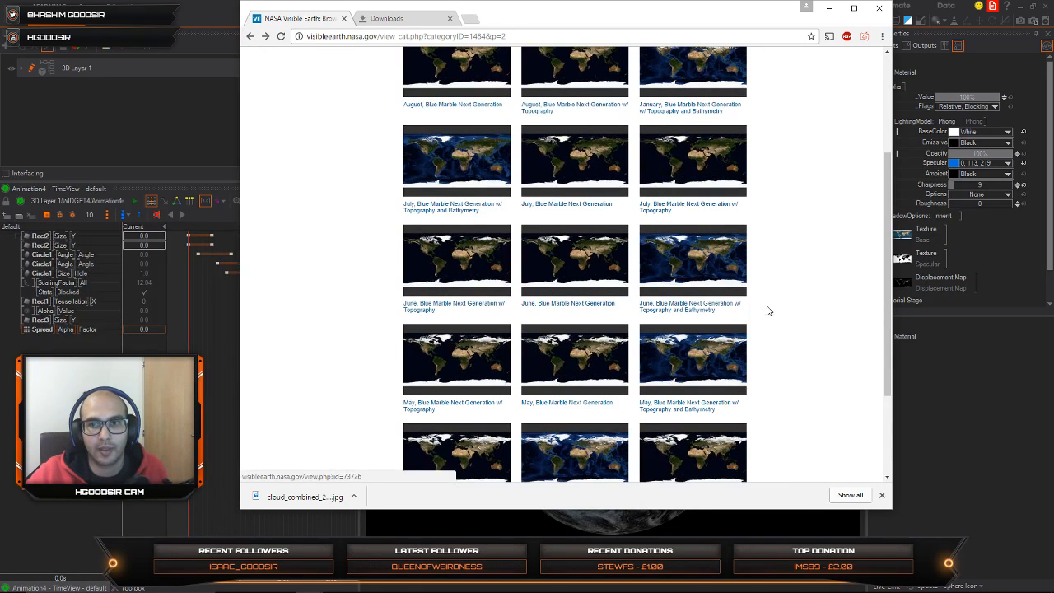
pyautogui.scroll(2, 762, 308)
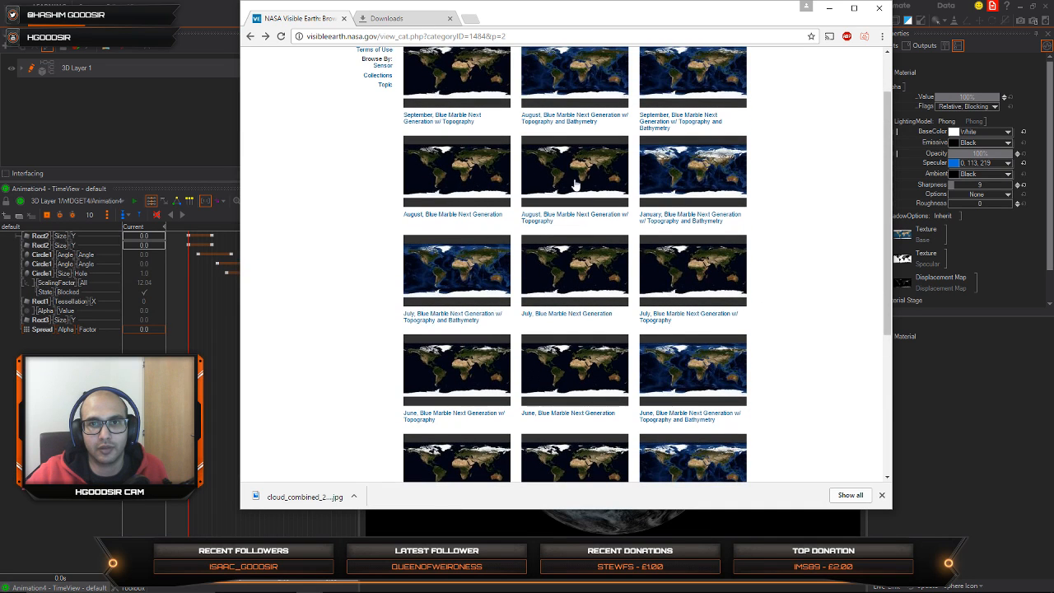
pyautogui.scroll(2, 531, 243)
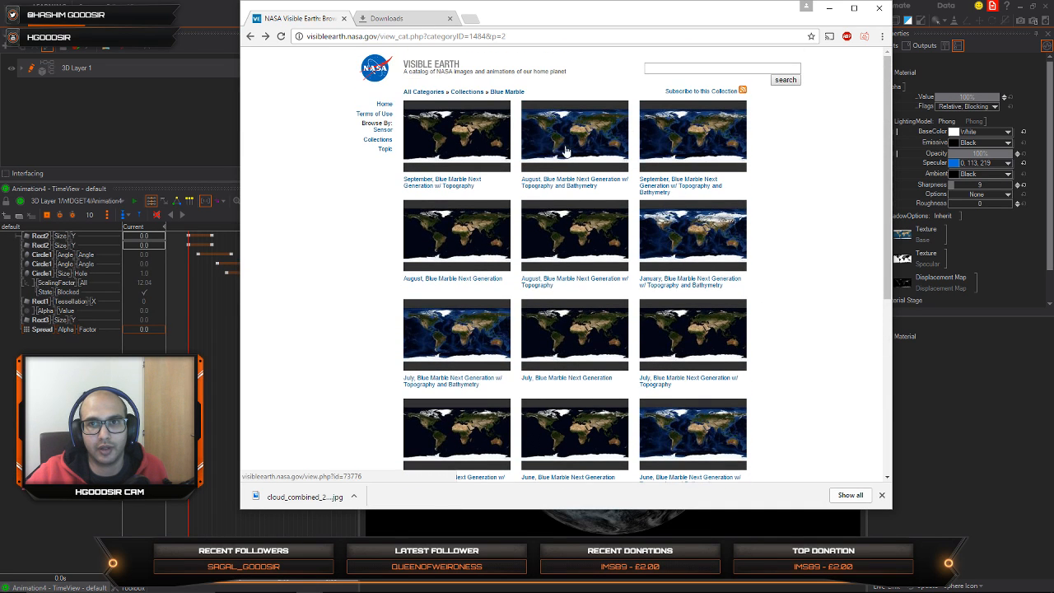
pyautogui.click(672, 252)
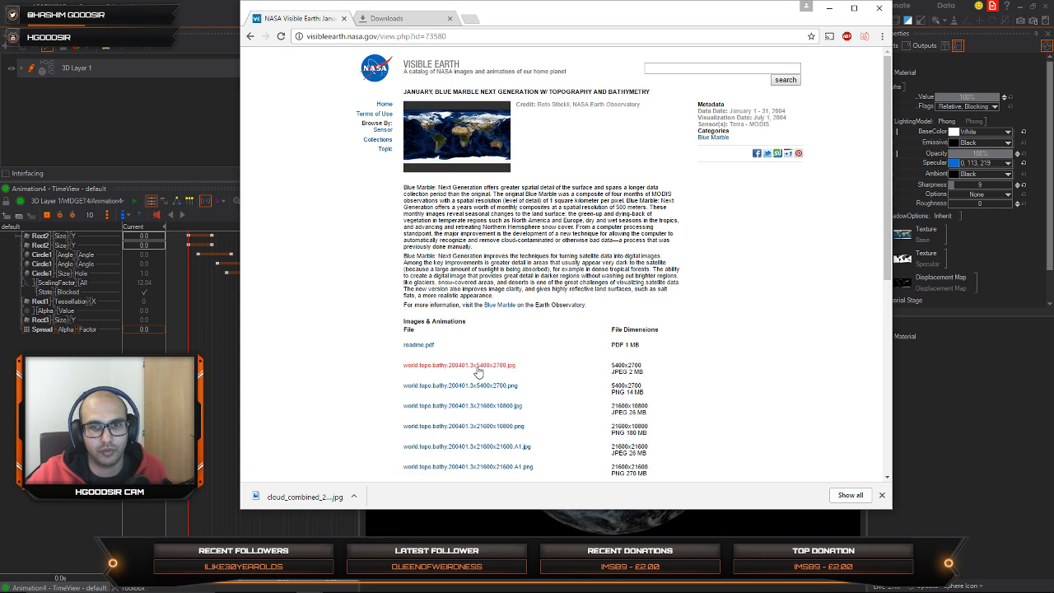
# Step: Open world.topo.bathy.200401.3x5400x2700.jpg, save the image and copy the downloaded file from its folder
pyautogui.click(478, 367)
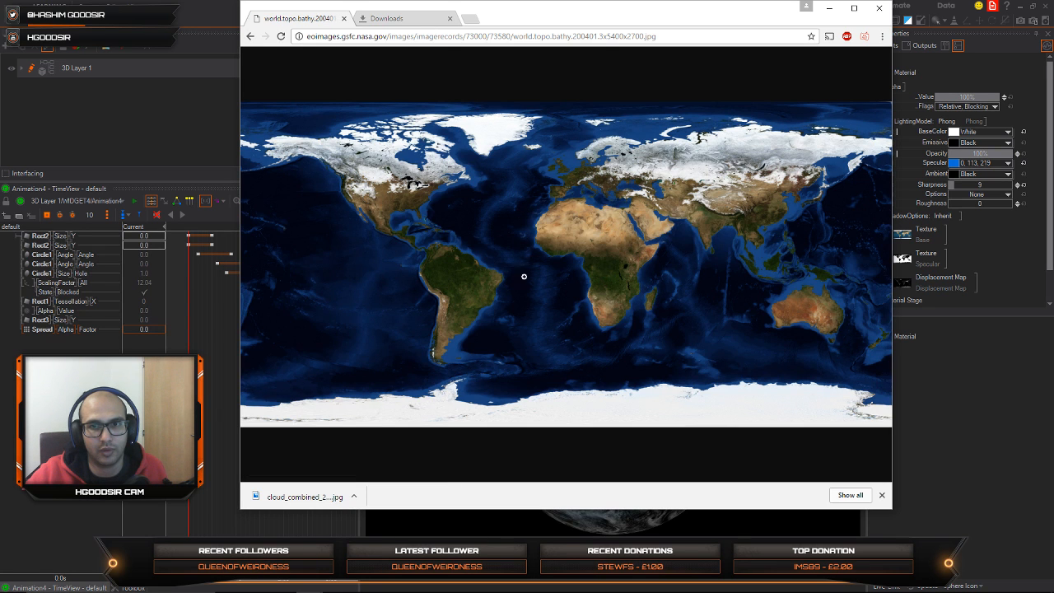
pyautogui.rightClick(542, 234)
pyautogui.click(603, 253)
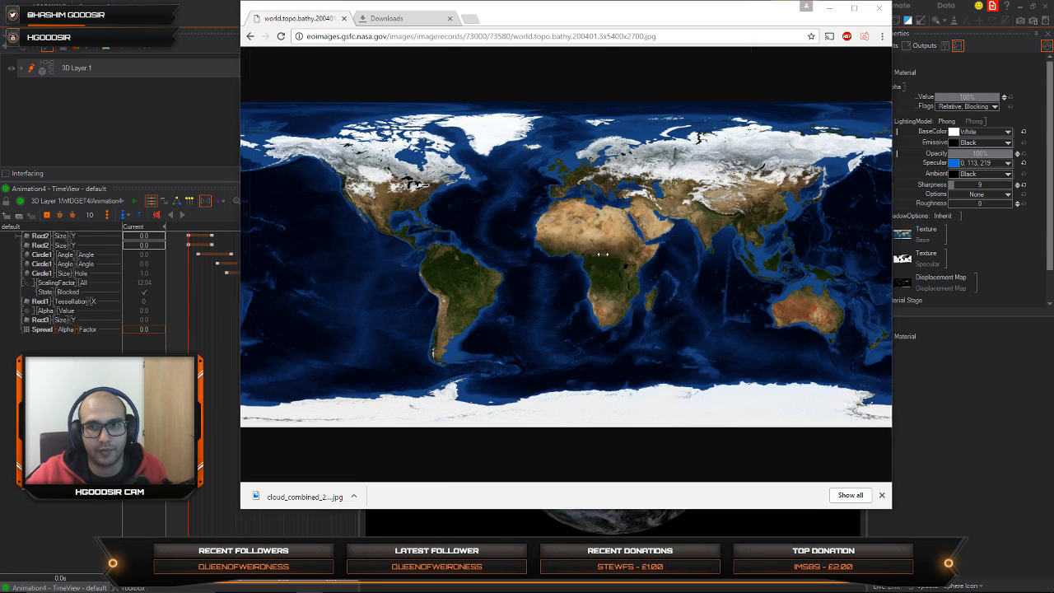
pyautogui.click(662, 277)
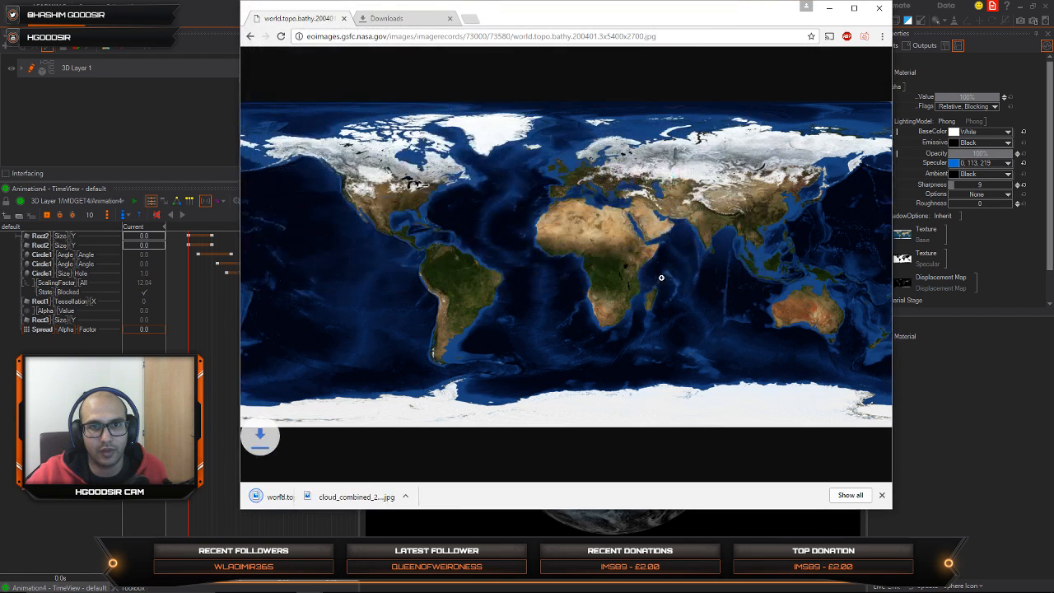
pyautogui.click(353, 495)
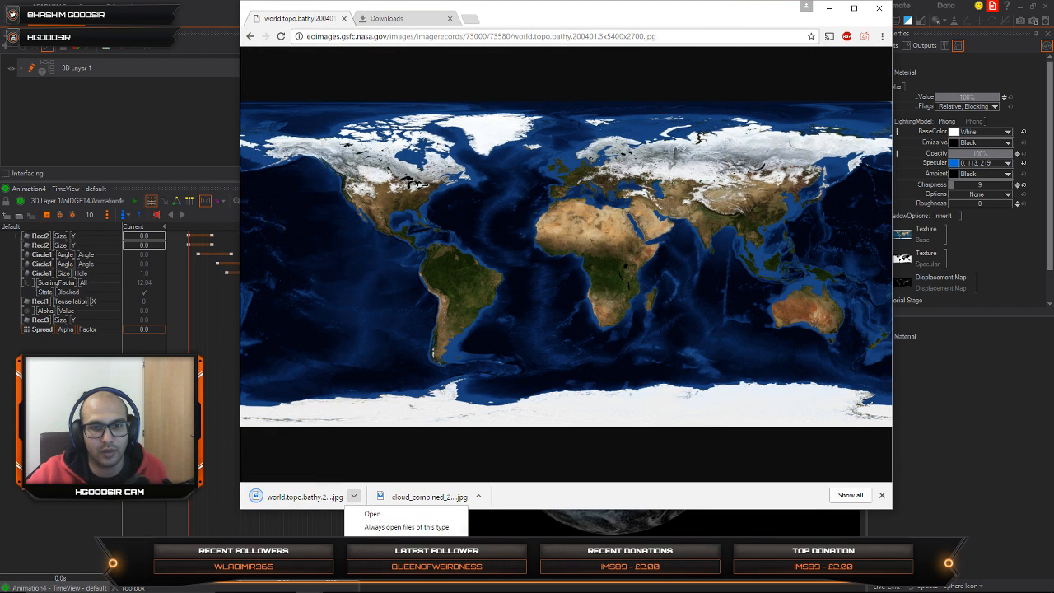
pyautogui.click(380, 543)
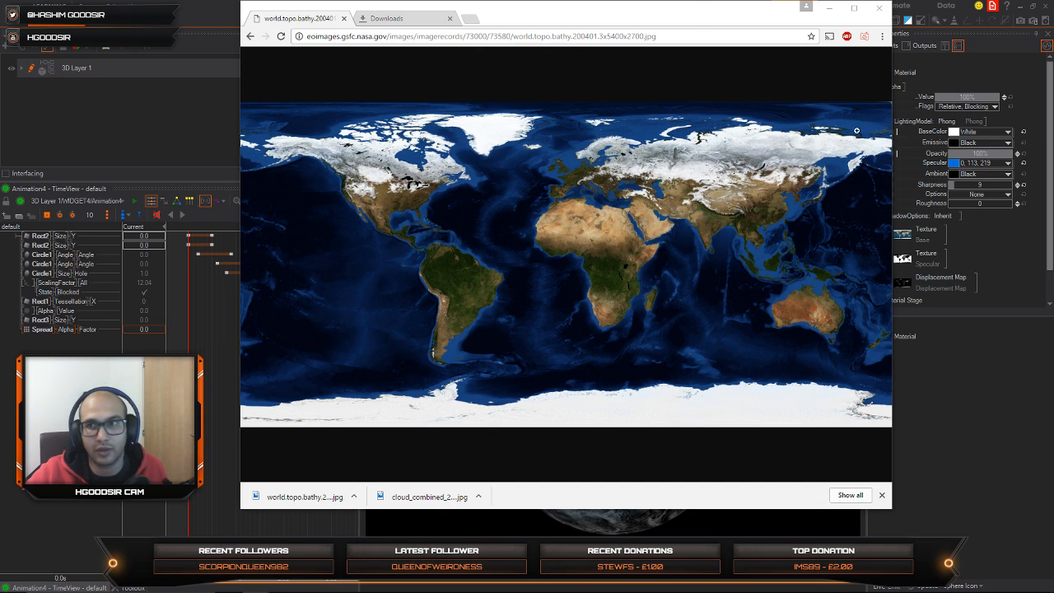
# Step: Switch back to Ventuz, paste world.topo.bathy.200401.3x5400x2700 into the Images folder and load it as the Earth material's base texture
pyautogui.click(1026, 203)
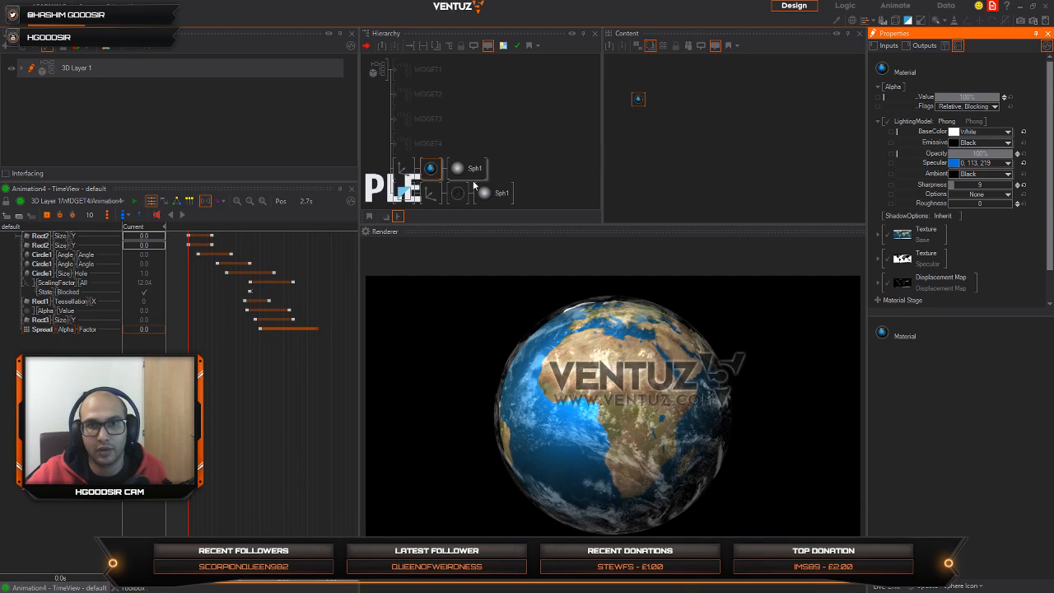
pyautogui.click(431, 171)
pyautogui.click(638, 101)
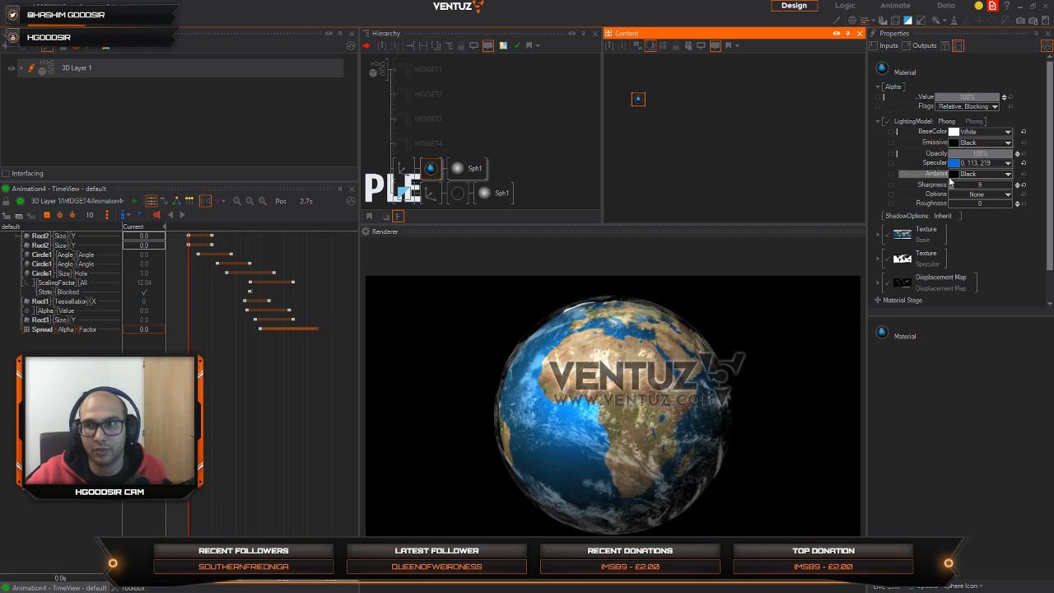
pyautogui.click(911, 241)
pyautogui.scroll(-5, 603, 255)
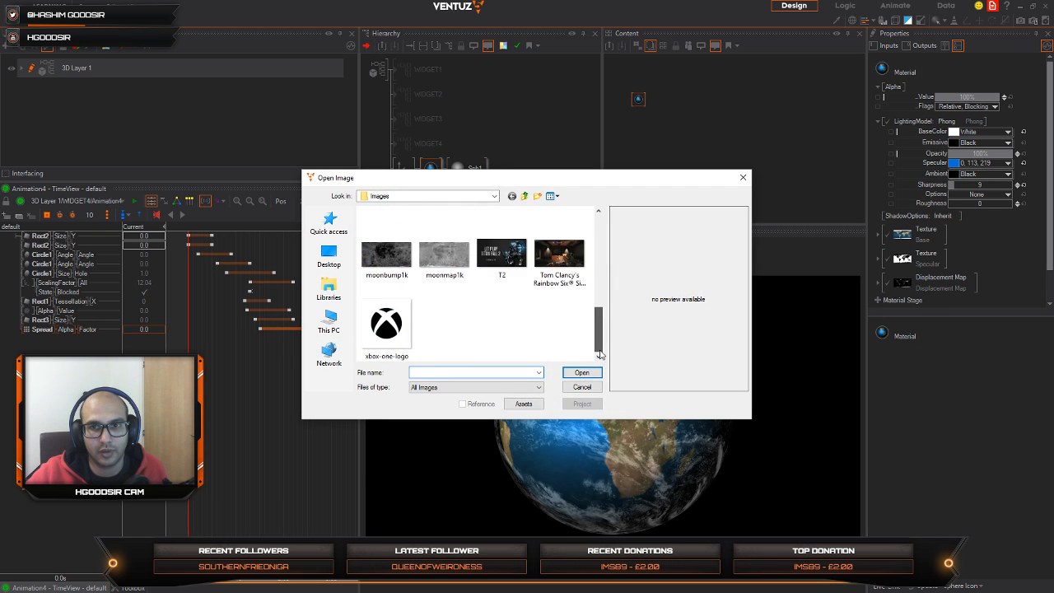
pyautogui.rightClick(344, 345)
pyautogui.click(370, 404)
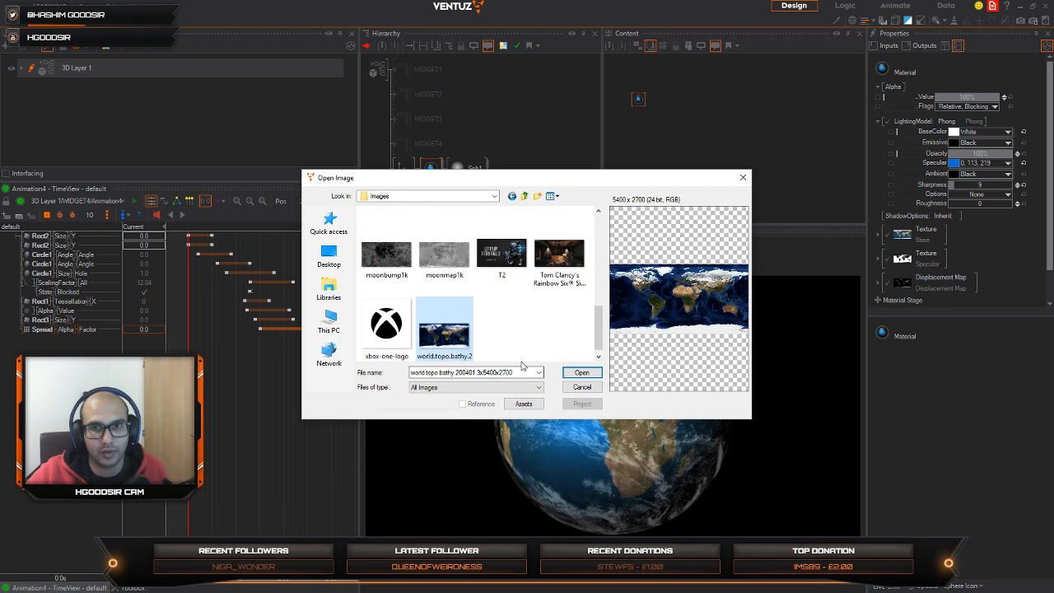
pyautogui.click(581, 373)
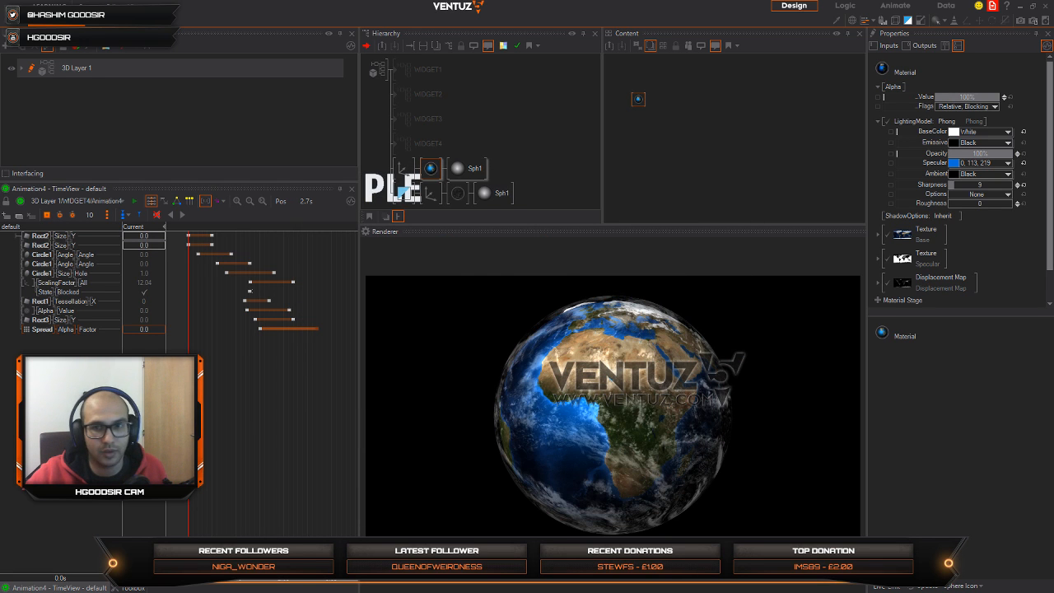
pyautogui.click(902, 258)
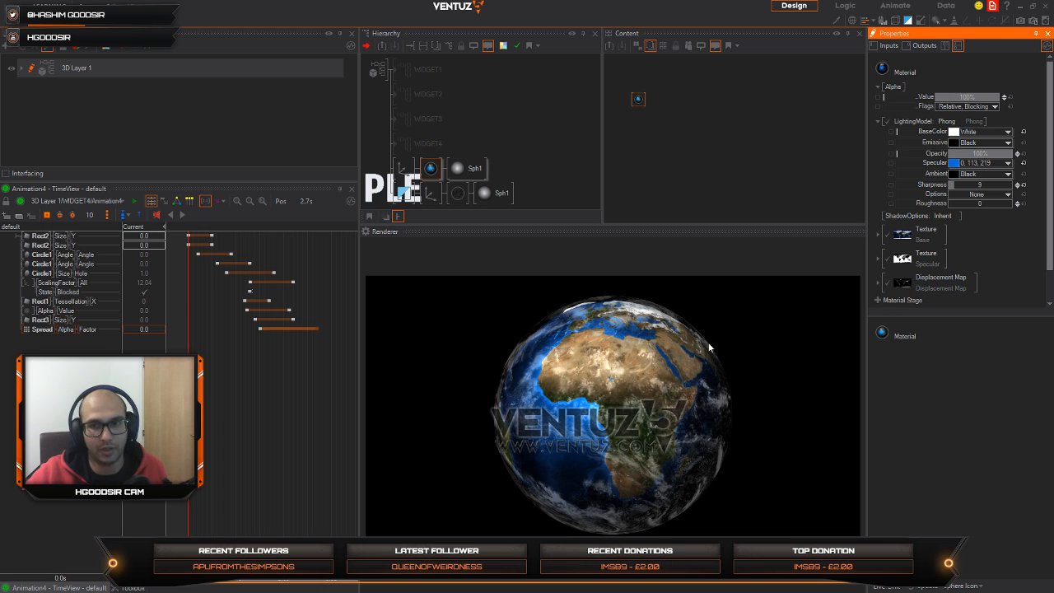
# Step: Add a parent axis and group the Earth sphere and the alpha-blended cloud sphere beneath it
pyautogui.click(434, 194)
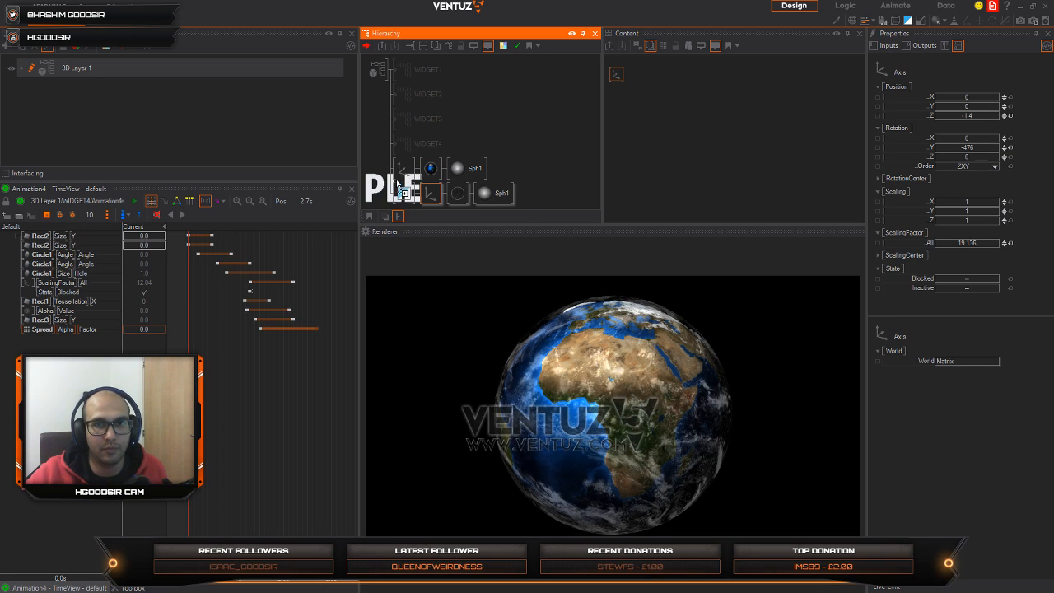
pyautogui.moveTo(398, 175); pyautogui.dragTo(400, 176)
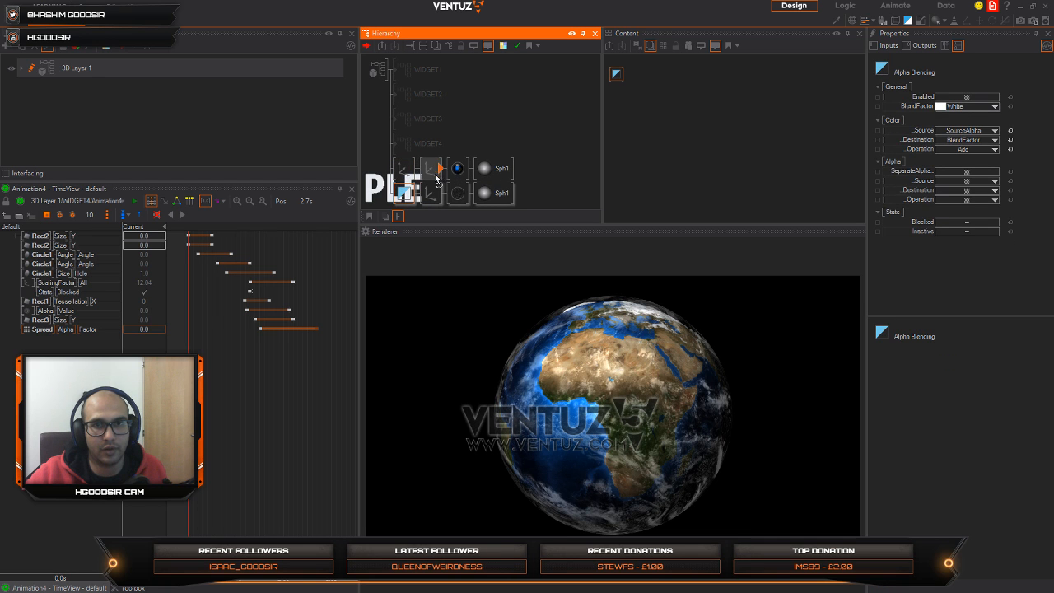
pyautogui.click(403, 169)
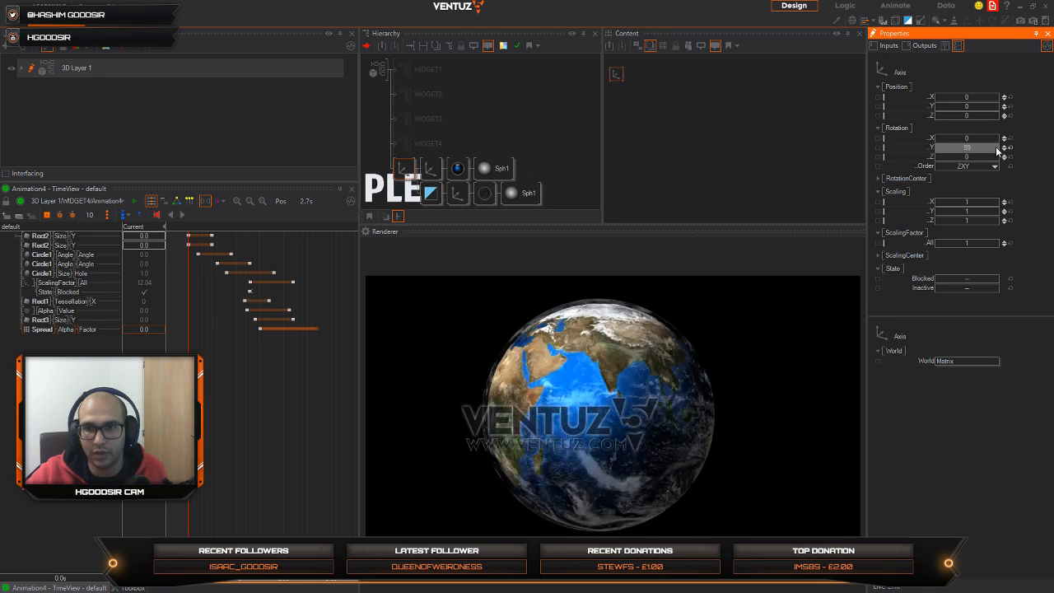
# Step: Reset the Z position of both sphere axes to 0 and set the parent axis's Y rotation to about -9.3
pyautogui.keyDown('ctrl'); pyautogui.click(457, 193); pyautogui.keyUp('ctrl')
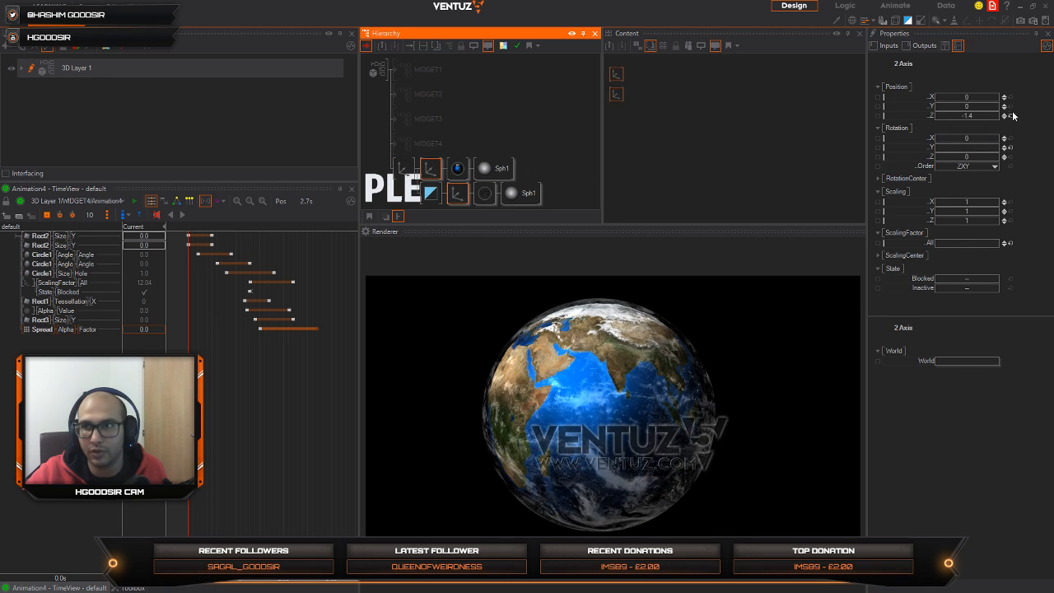
pyautogui.click(403, 170)
pyautogui.moveTo(978, 152); pyautogui.dragTo(937, 154)
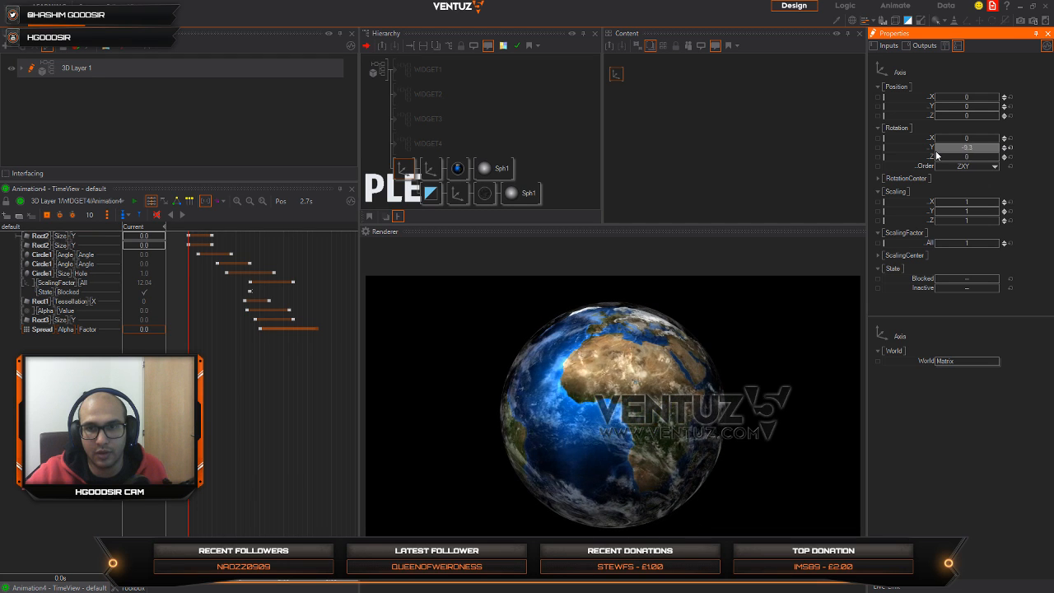
# Step: Set the Earth material's specular color to light blue, RGB 91, 206, 255
pyautogui.click(466, 168)
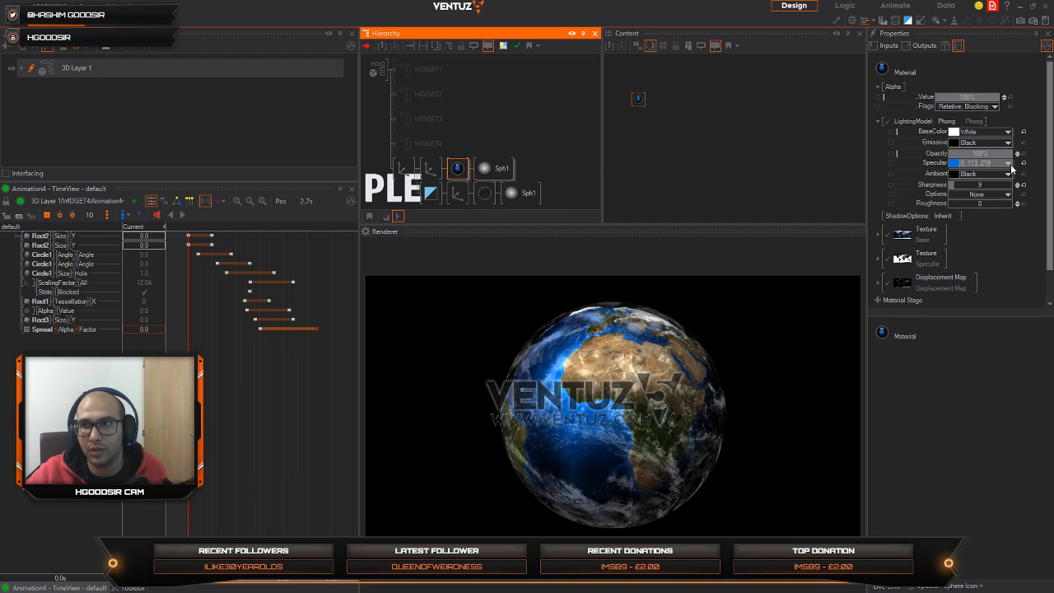
pyautogui.click(954, 163)
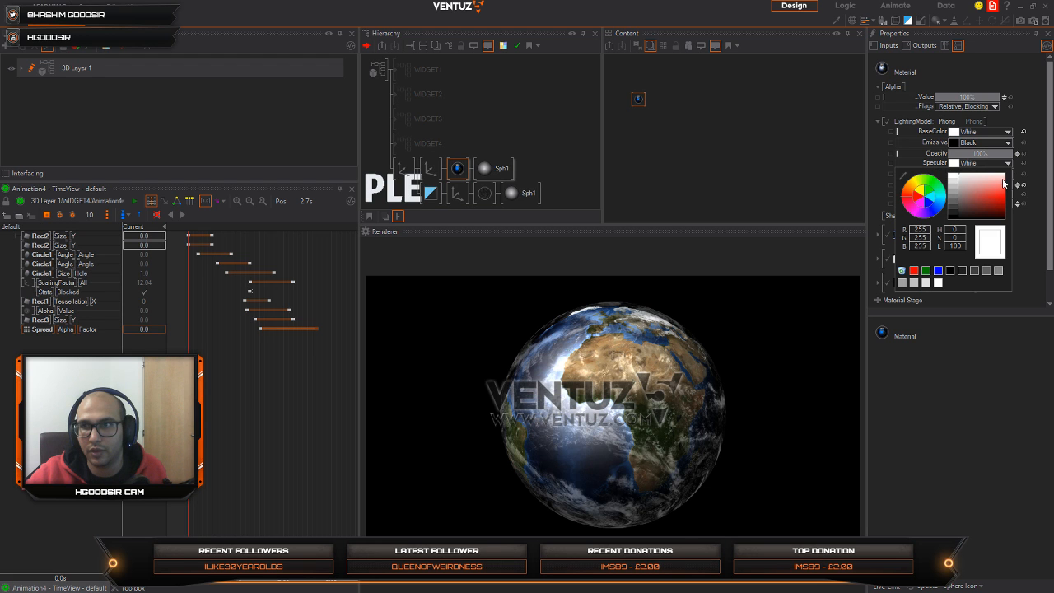
pyautogui.click(952, 204)
pyautogui.click(929, 212)
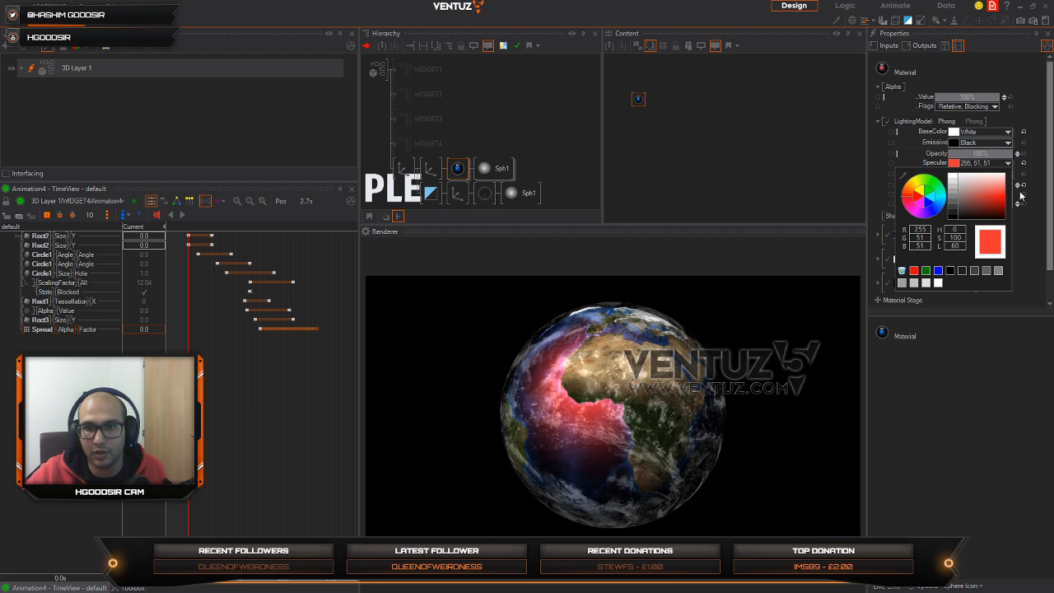
pyautogui.moveTo(930, 209); pyautogui.dragTo(1052, 187)
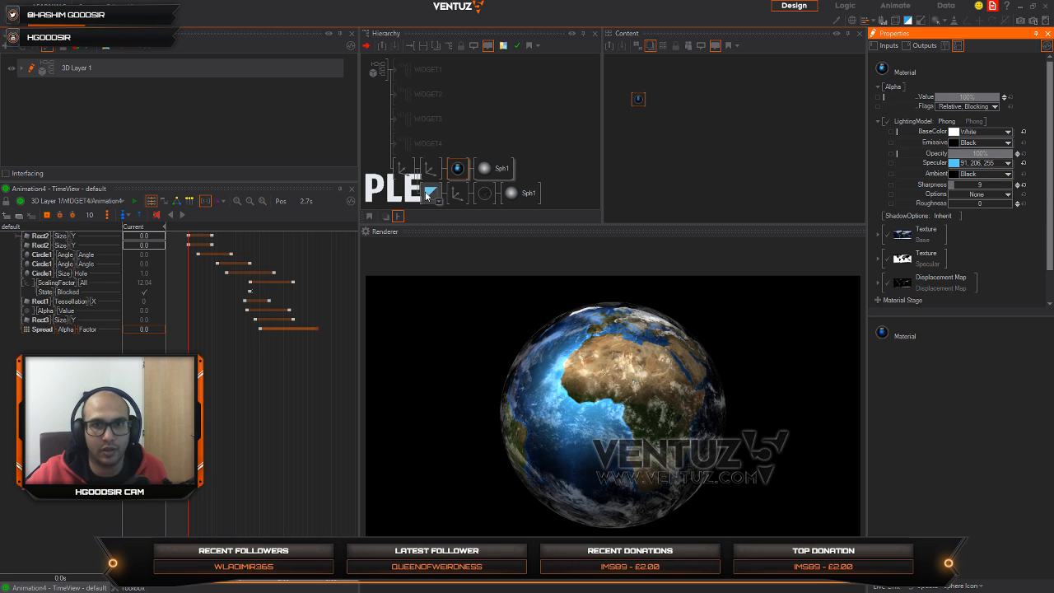
# Step: Lower the cloud material's alpha value to about 75% and select the clouds' Alpha Blending node
pyautogui.click(485, 192)
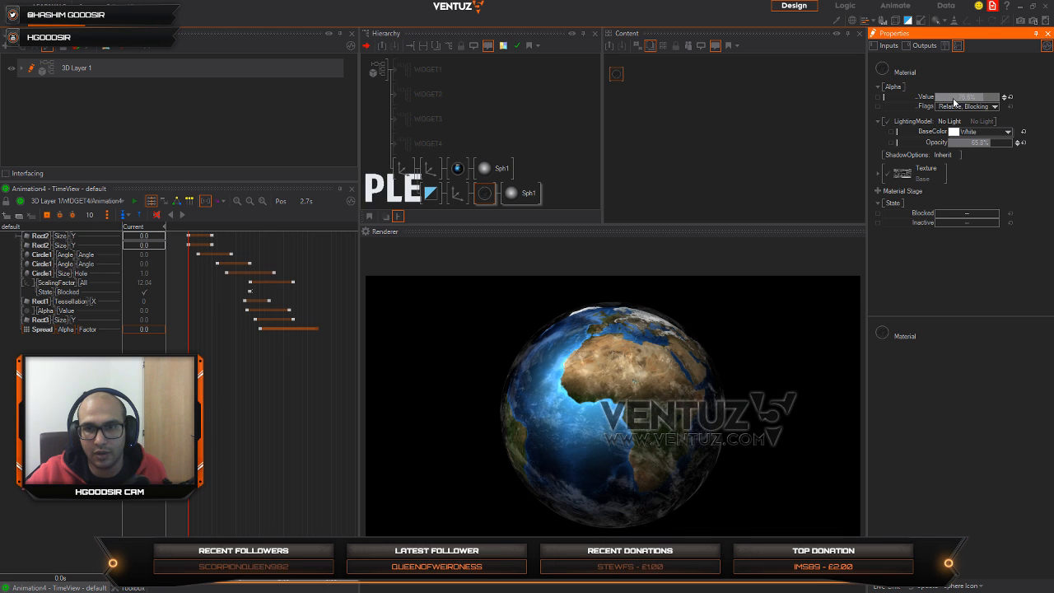
pyautogui.click(427, 197)
pyautogui.click(440, 192)
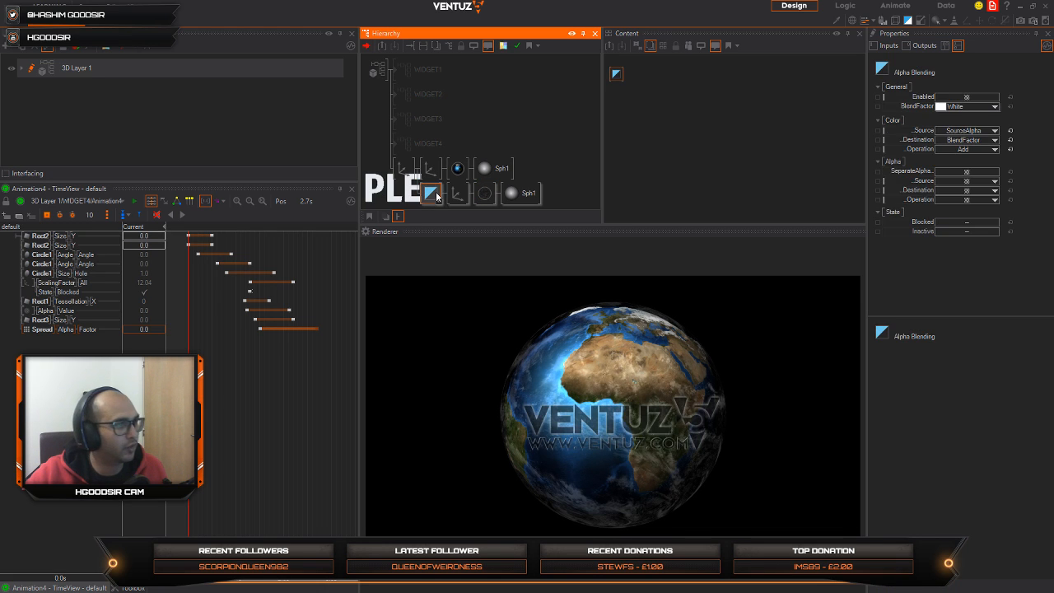
# Step: Duplicate the cloud sphere with its axis and material, and set the copy's overall scaling factor to 19.726
pyautogui.click(460, 195)
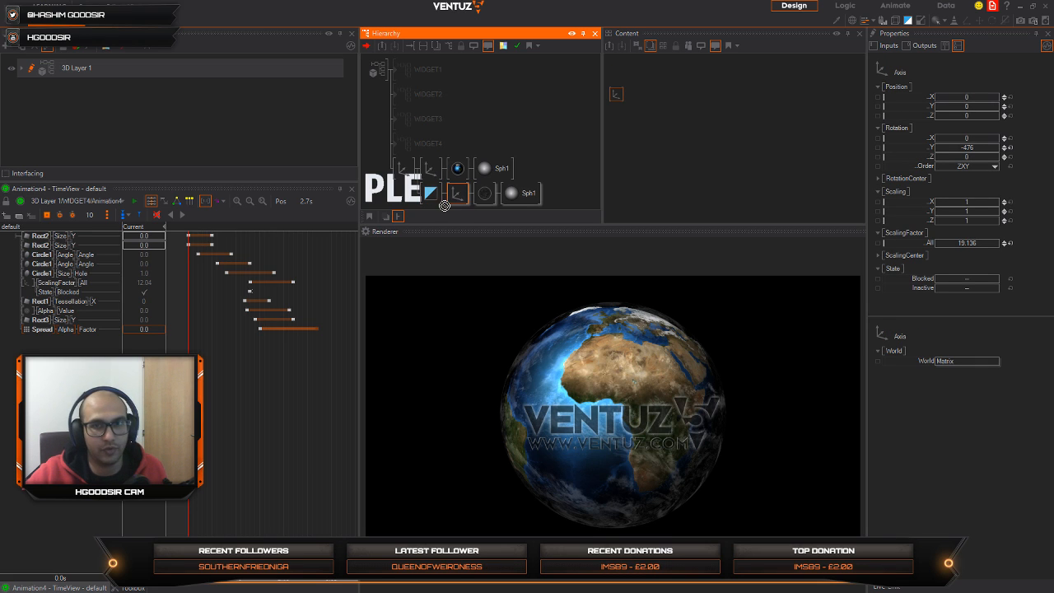
pyautogui.moveTo(445, 206); pyautogui.dragTo(432, 204)
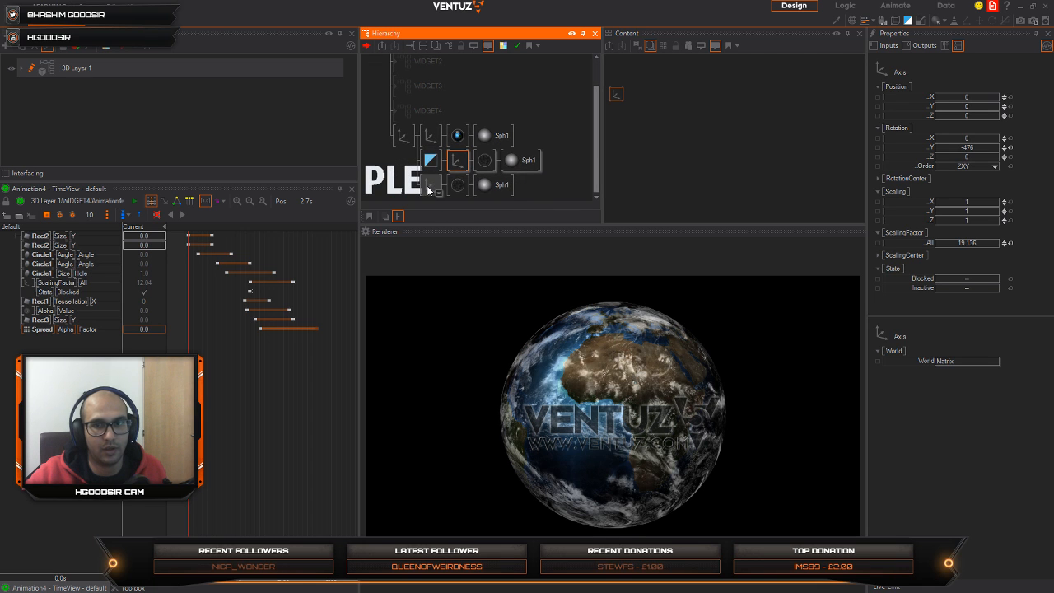
pyautogui.moveTo(969, 242); pyautogui.dragTo(989, 240)
# Step: Remove the texture from the duplicate sphere's material and set its base color to RGB 10, 189, 255
pyautogui.click(457, 184)
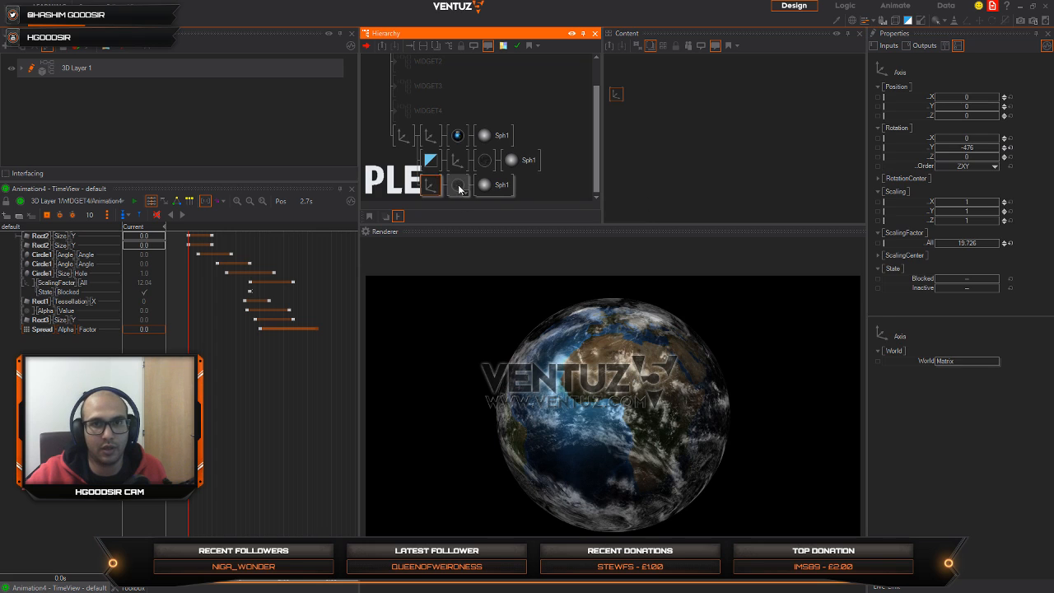
pyautogui.click(962, 173)
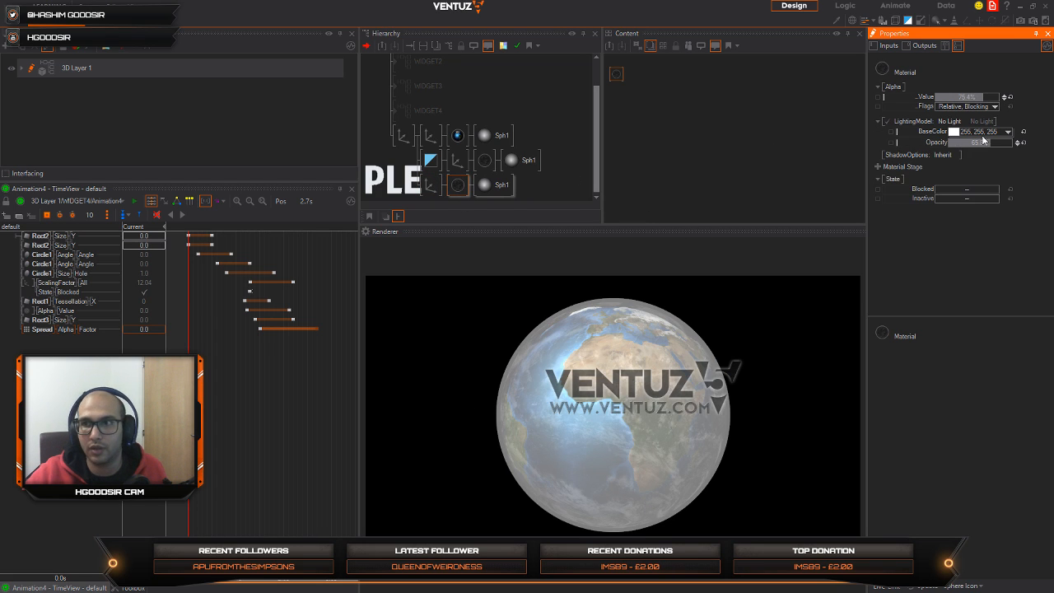
pyautogui.click(1007, 132)
pyautogui.click(1001, 167)
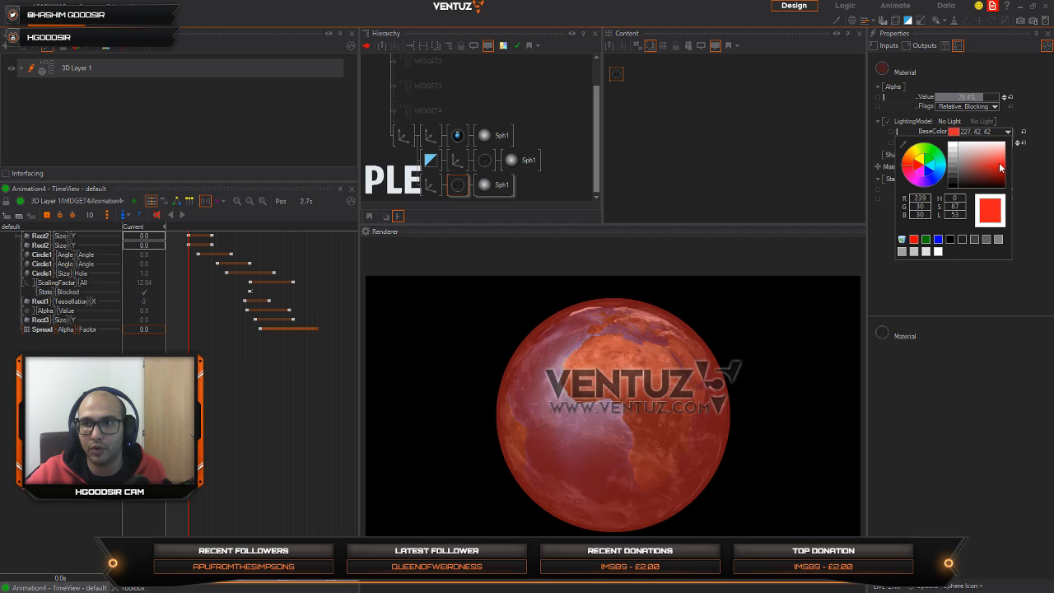
pyautogui.click(946, 175)
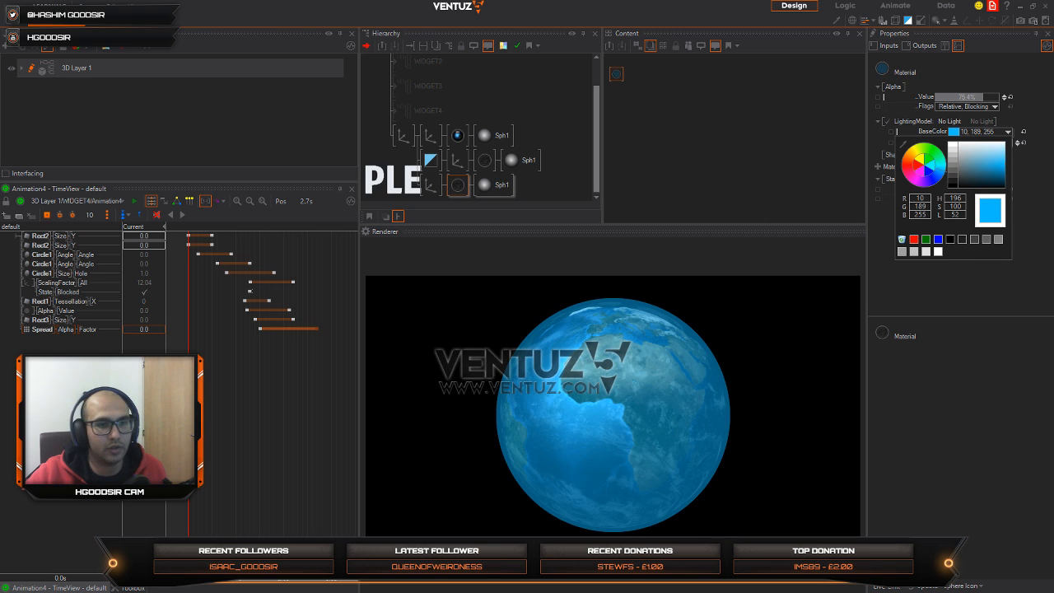
# Step: Add a Rim Lighting material stage with the Blue preset to the duplicate sphere's material
pyautogui.click(126, 591)
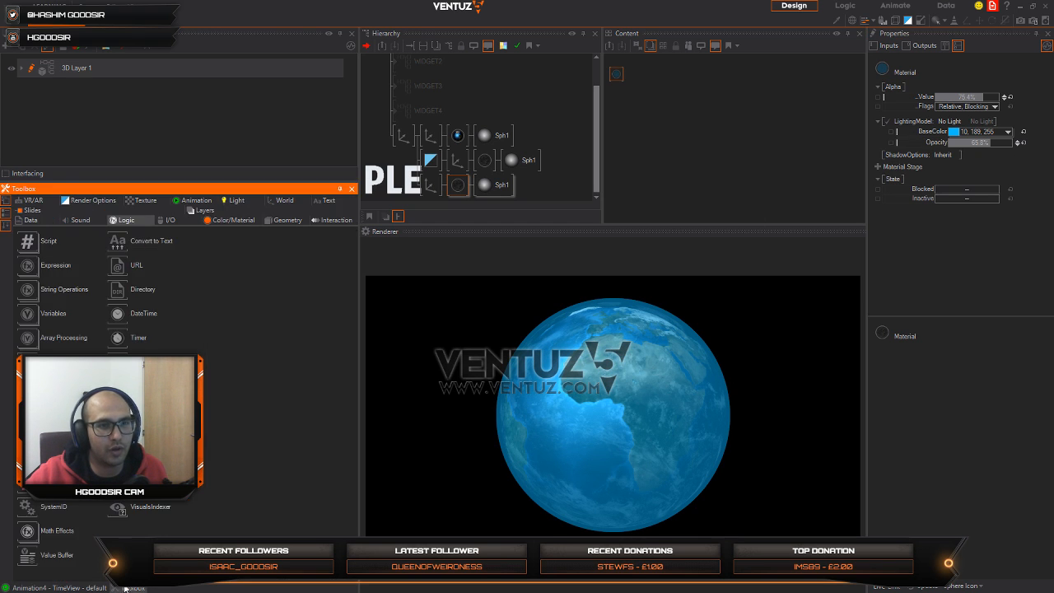
pyautogui.click(245, 220)
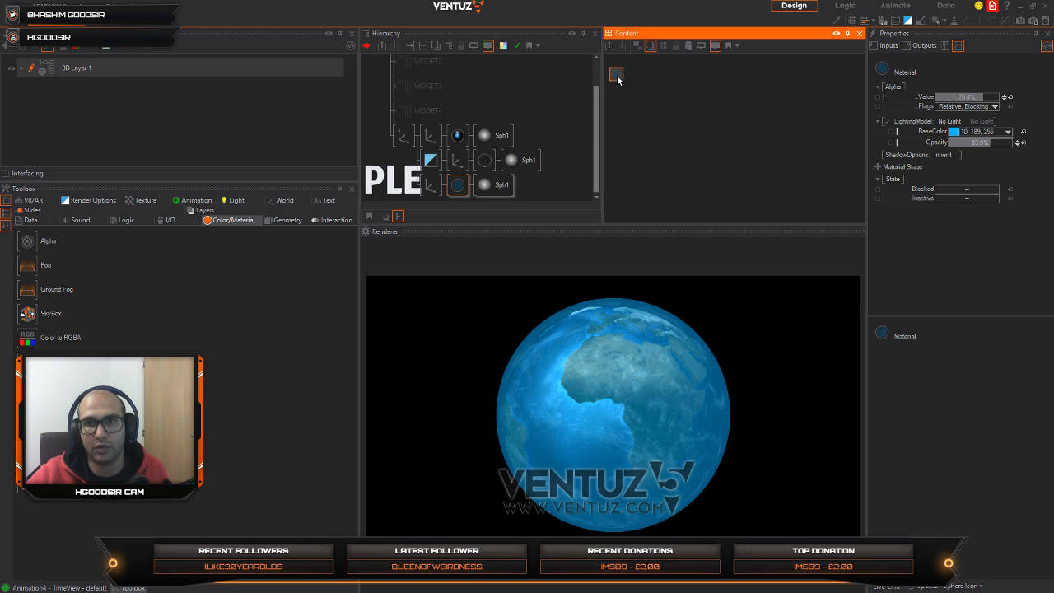
pyautogui.click(877, 165)
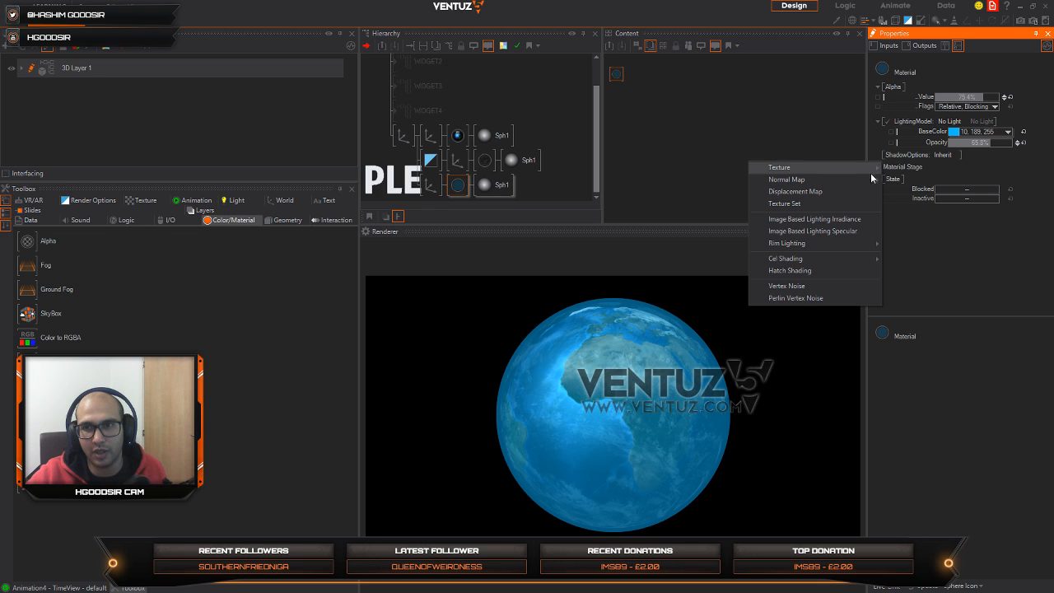
pyautogui.moveTo(834, 243)
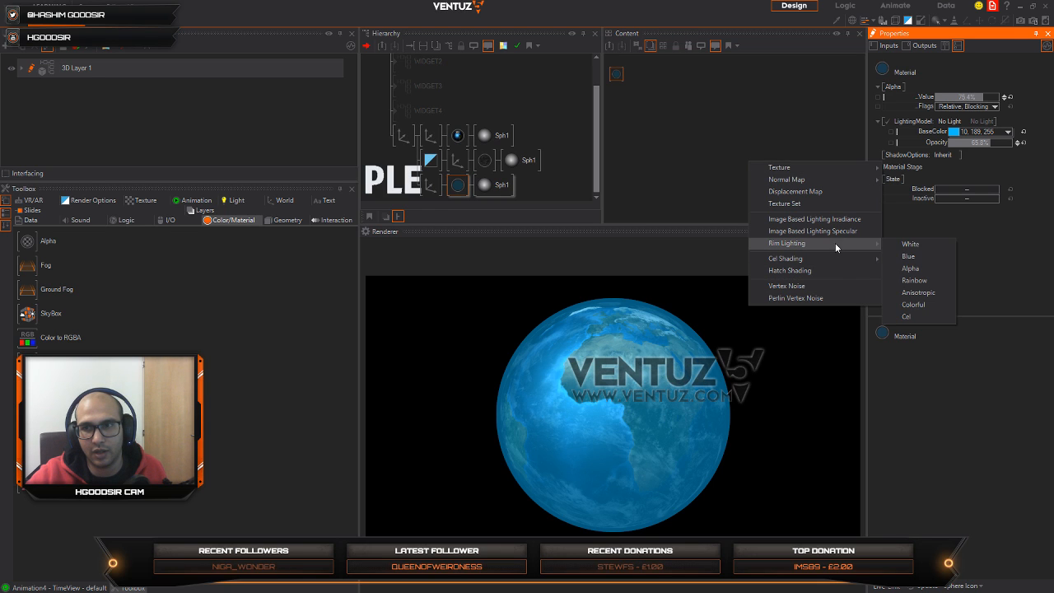
pyautogui.click(912, 256)
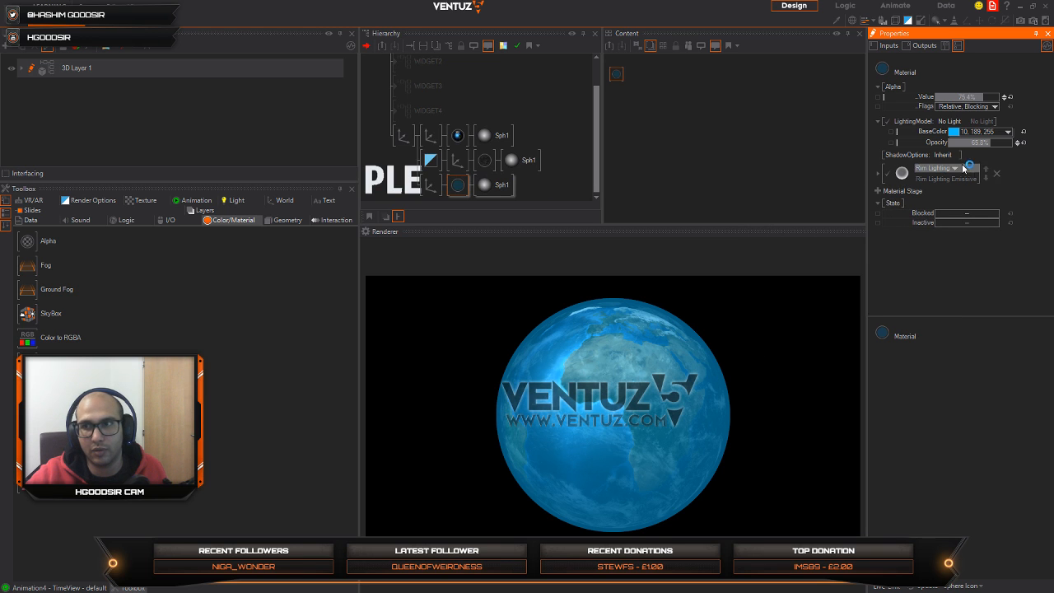
# Step: Reset the rim-lit material's base color, opacity and alpha to their defaults and expand its Rim Lighting settings
pyautogui.click(1023, 131)
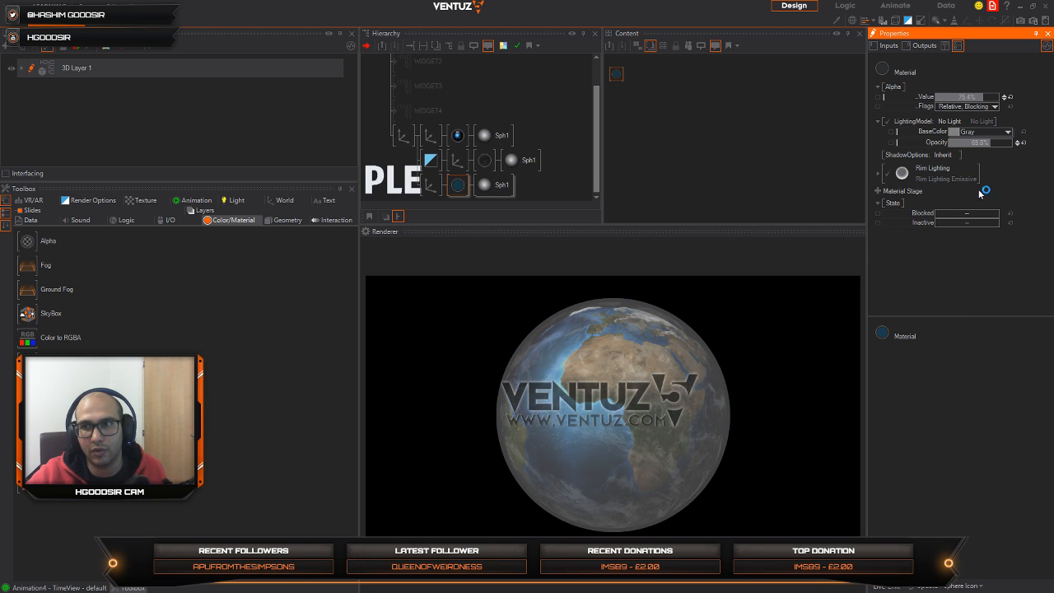
pyautogui.click(878, 173)
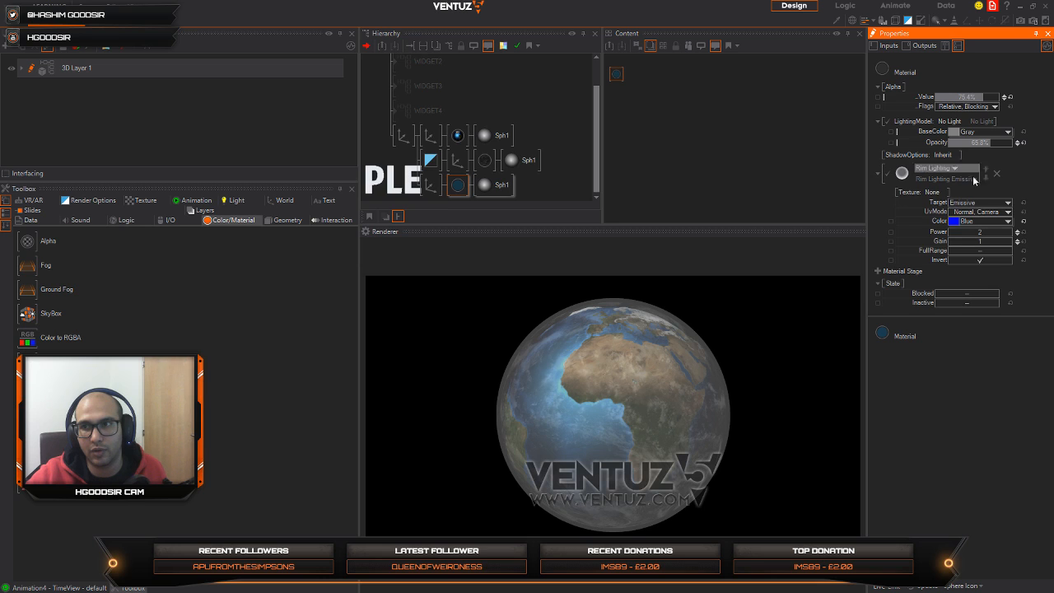
pyautogui.click(1023, 142)
pyautogui.click(1010, 98)
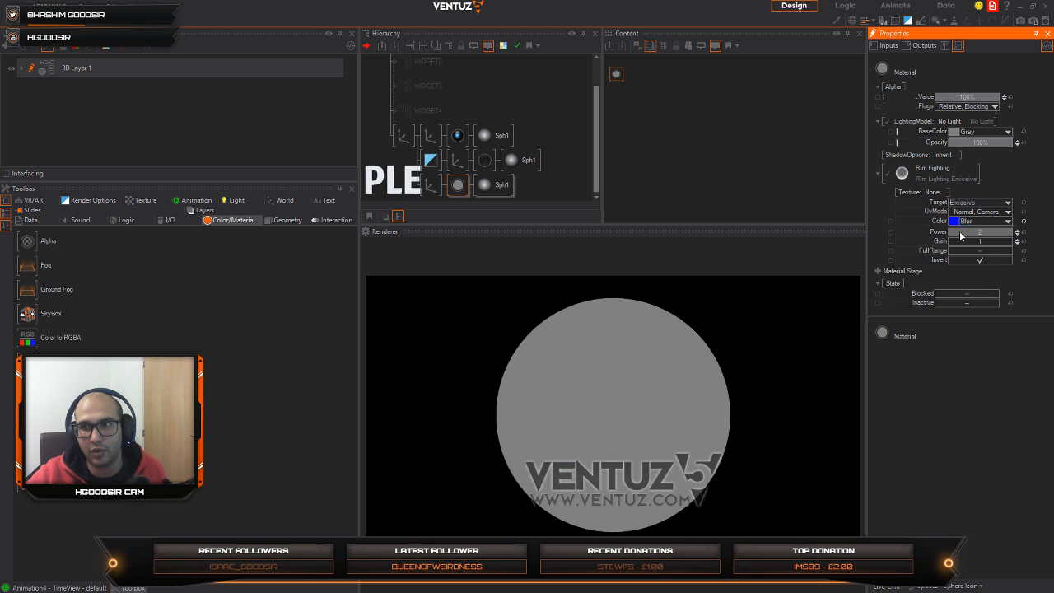
# Step: Set the rim lighting's power to 2.38 and its target to Diffuse
pyautogui.moveTo(985, 236); pyautogui.dragTo(998, 236)
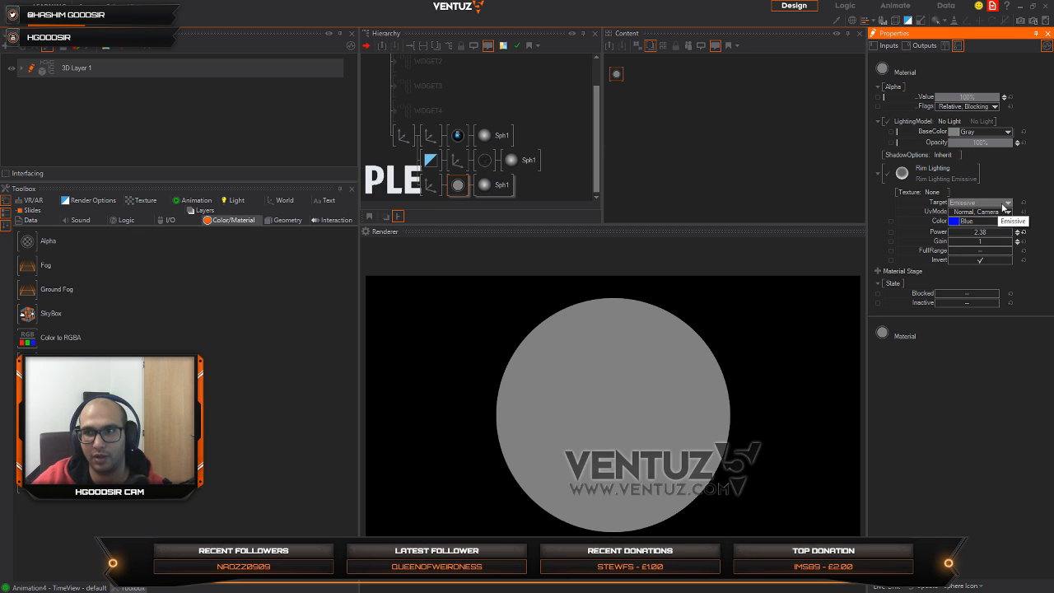
pyautogui.click(1005, 207)
pyautogui.moveTo(972, 213)
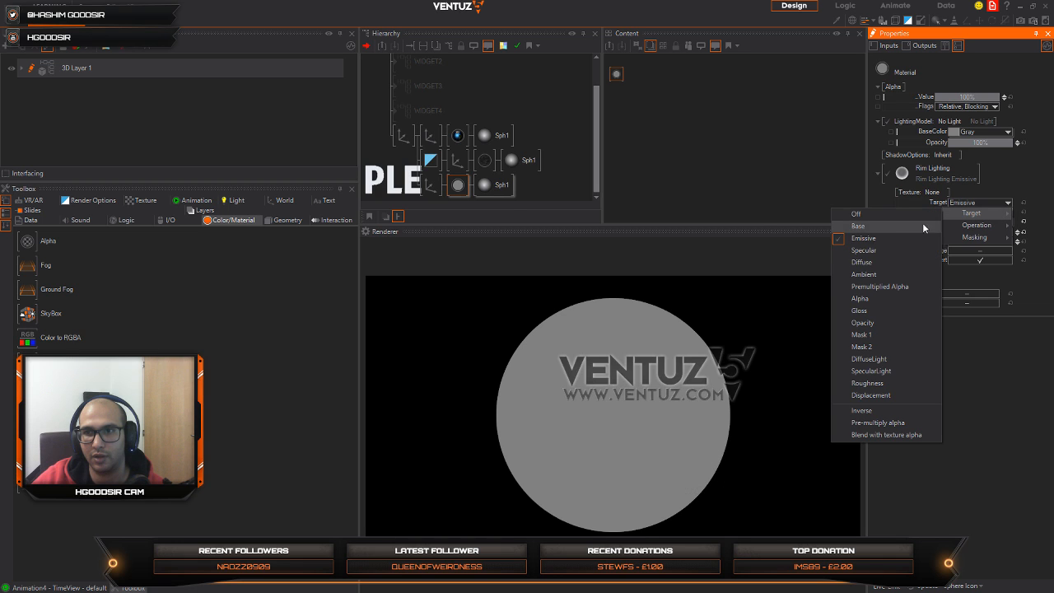
pyautogui.click(877, 260)
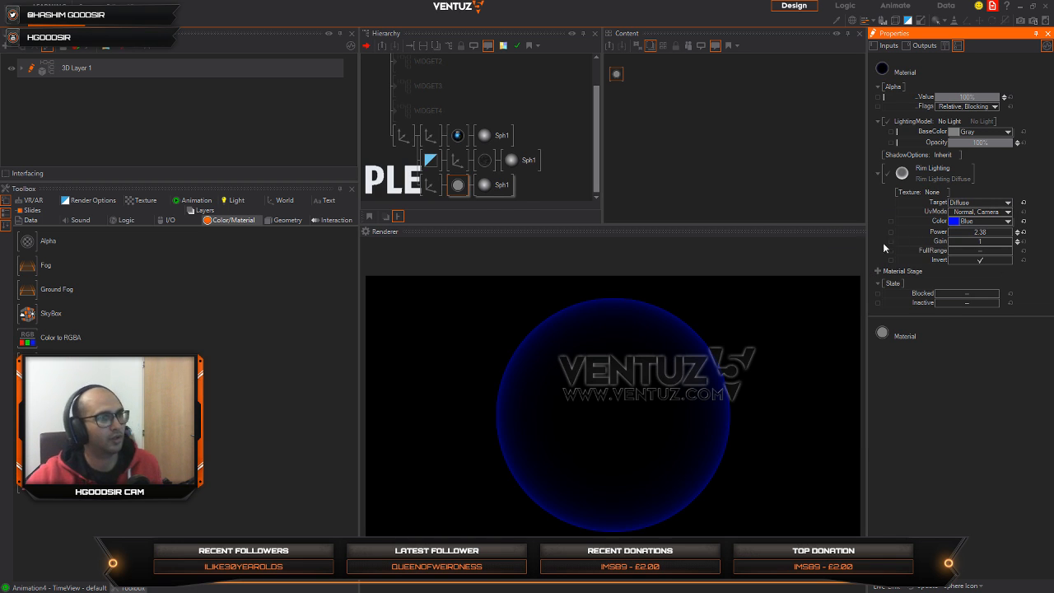
# Step: Lower the rim-lit material's alpha value to about 76.6%
pyautogui.click(433, 183)
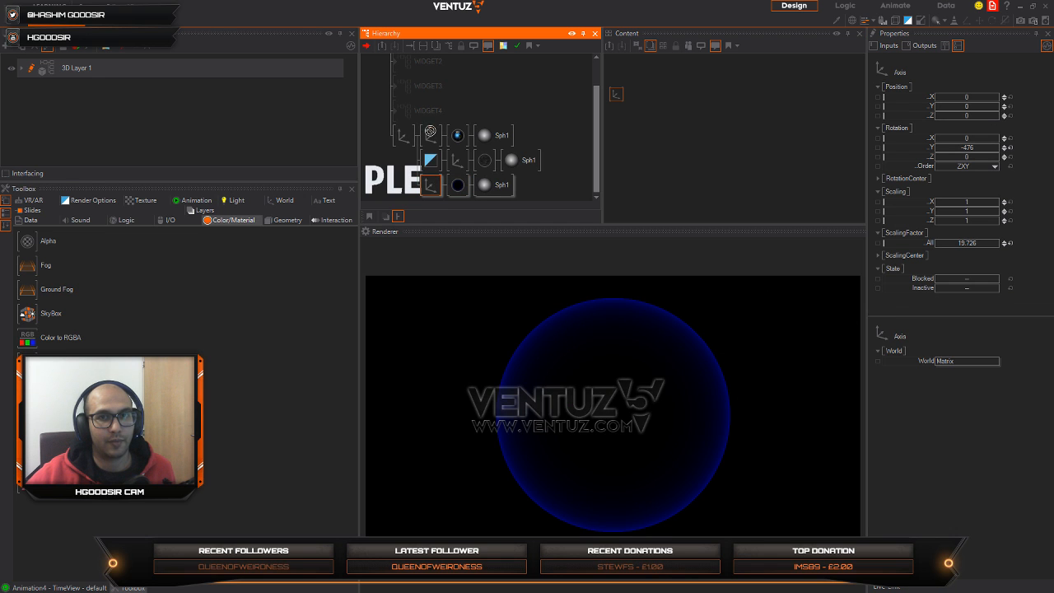
pyautogui.click(458, 185)
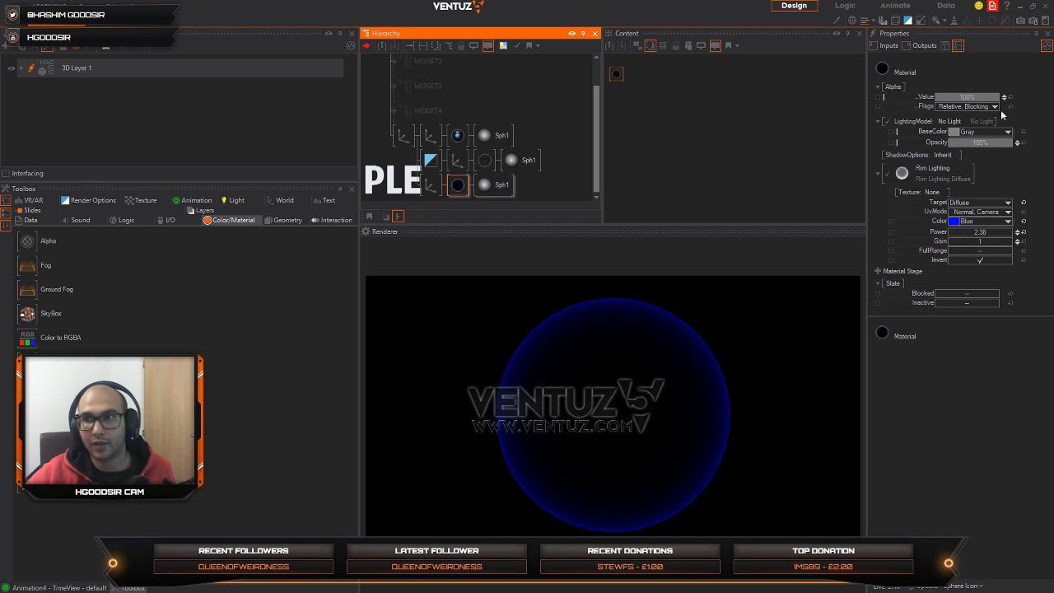
pyautogui.click(968, 99)
pyautogui.moveTo(968, 100); pyautogui.dragTo(953, 100)
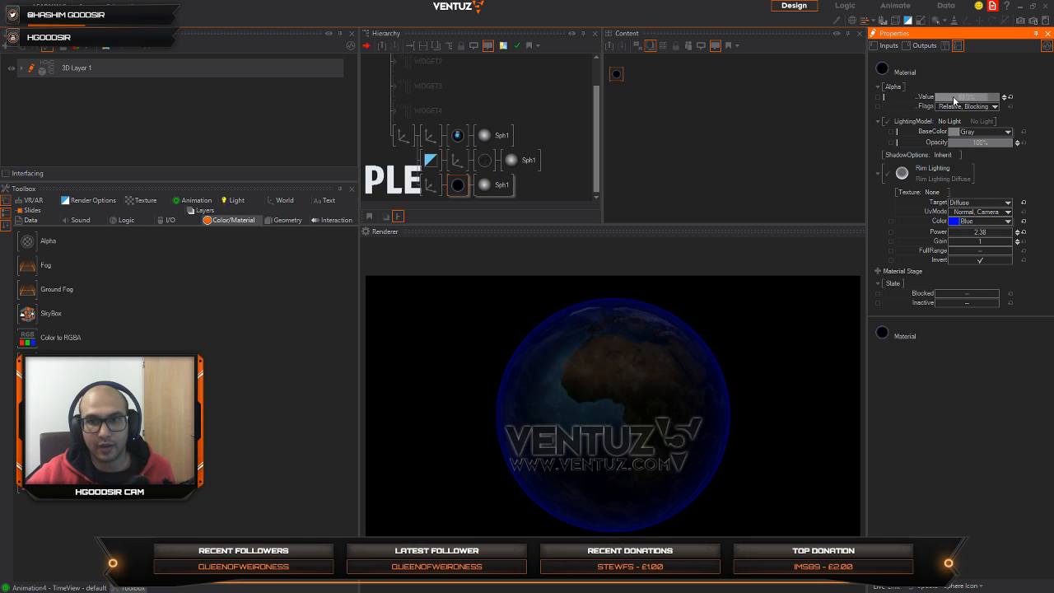
# Step: Move the rim-lit atmosphere sphere's axis branch under the alpha-blending node, beside the cloud sphere's branch
pyautogui.click(430, 186)
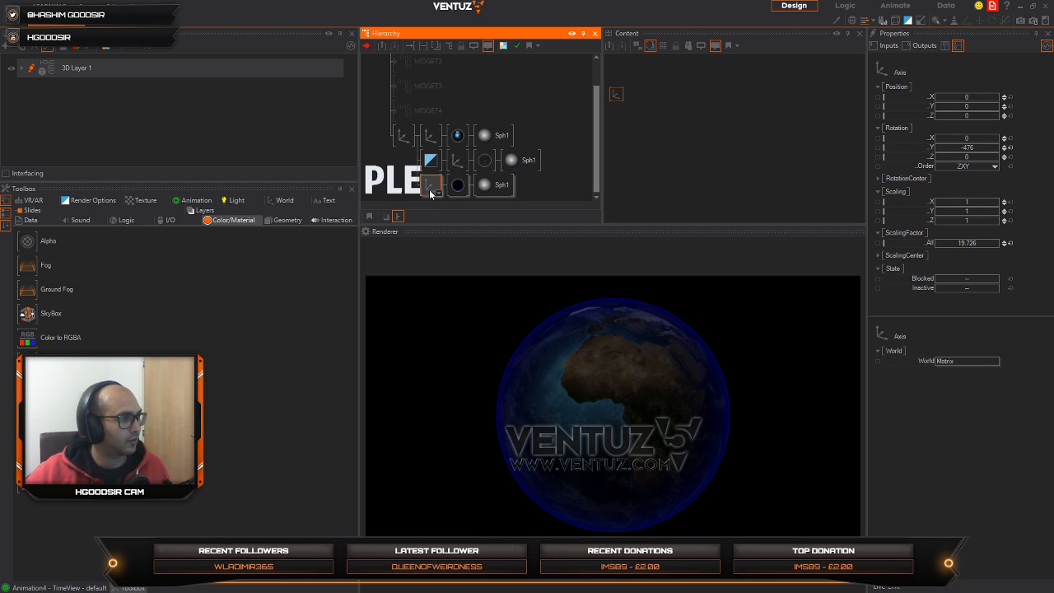
pyautogui.moveTo(431, 194); pyautogui.dragTo(454, 178)
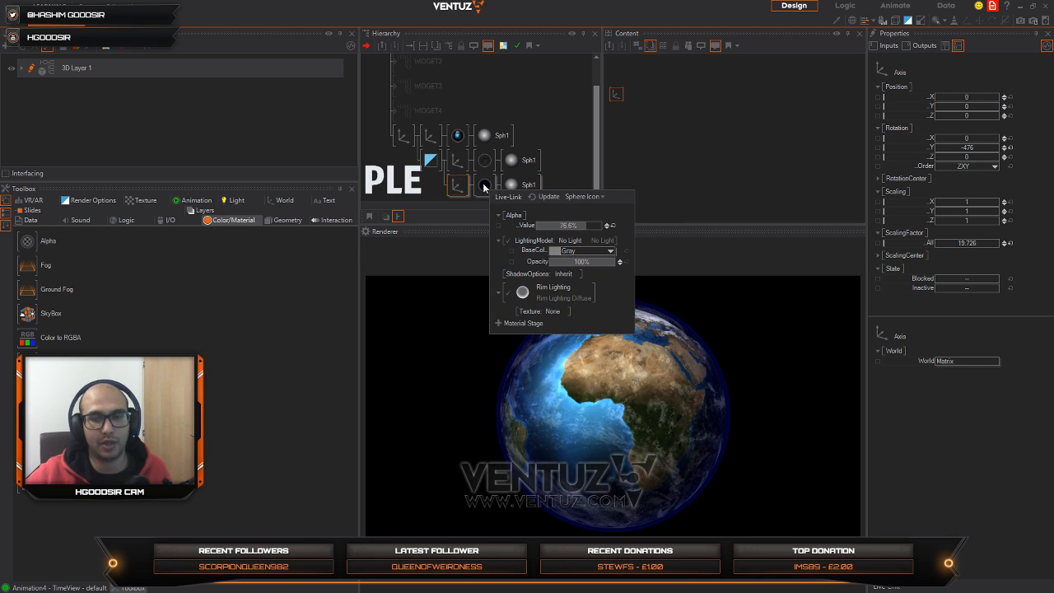
pyautogui.click(485, 184)
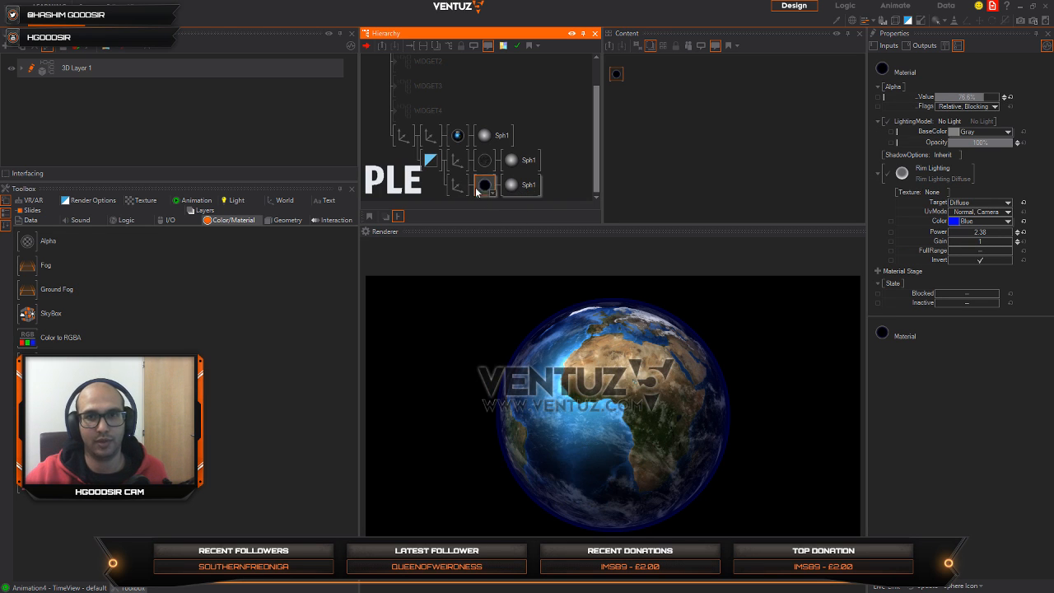
# Step: Set the scaling factor of the atmosphere sphere's axis to 19.956
pyautogui.click(457, 184)
pyautogui.click(983, 244)
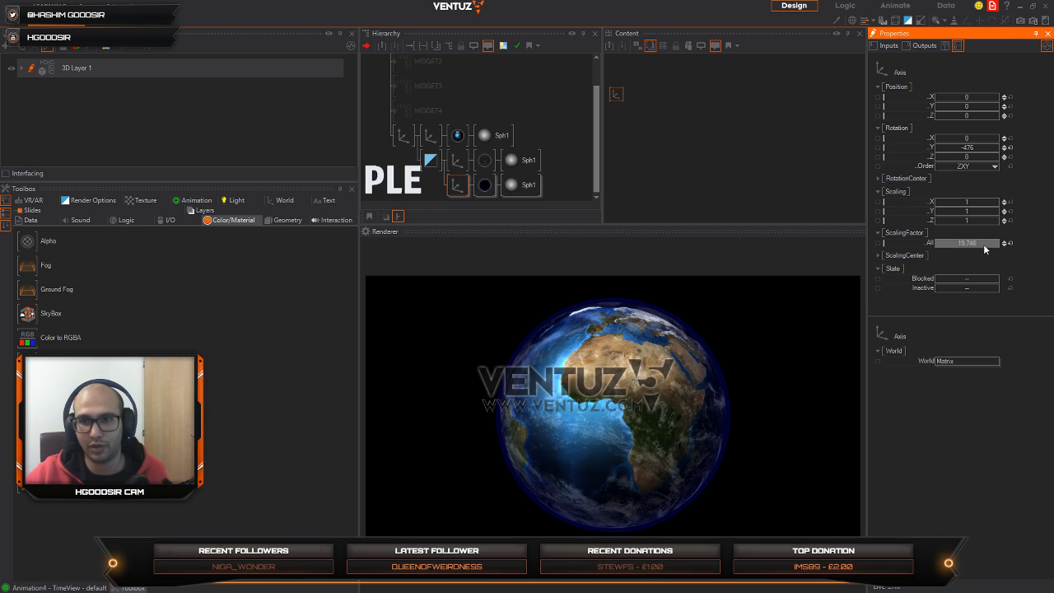
pyautogui.moveTo(1004, 243); pyautogui.dragTo(981, 243)
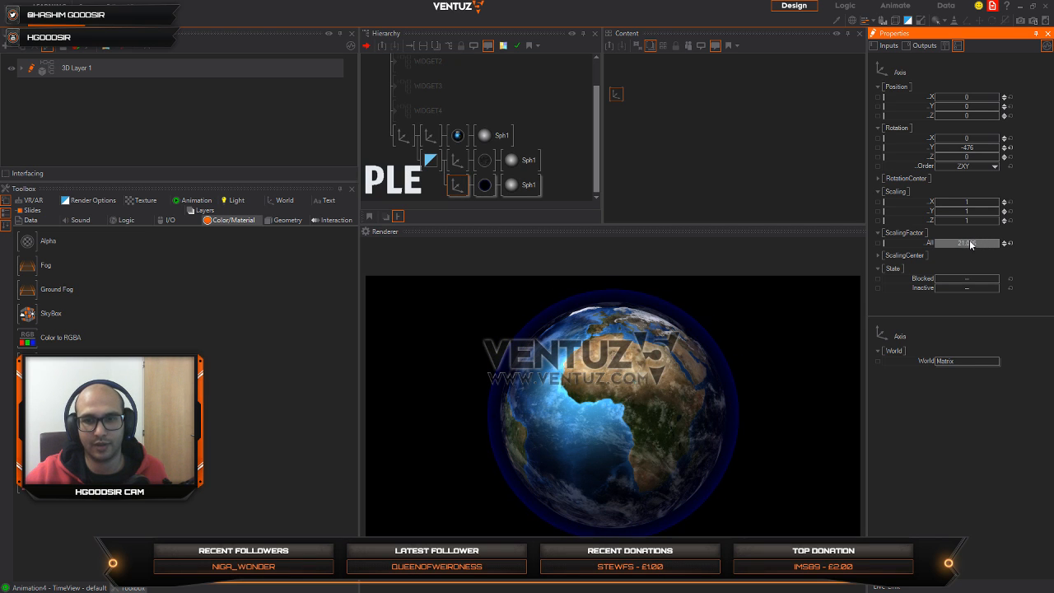
pyautogui.moveTo(957, 243); pyautogui.dragTo(945, 242)
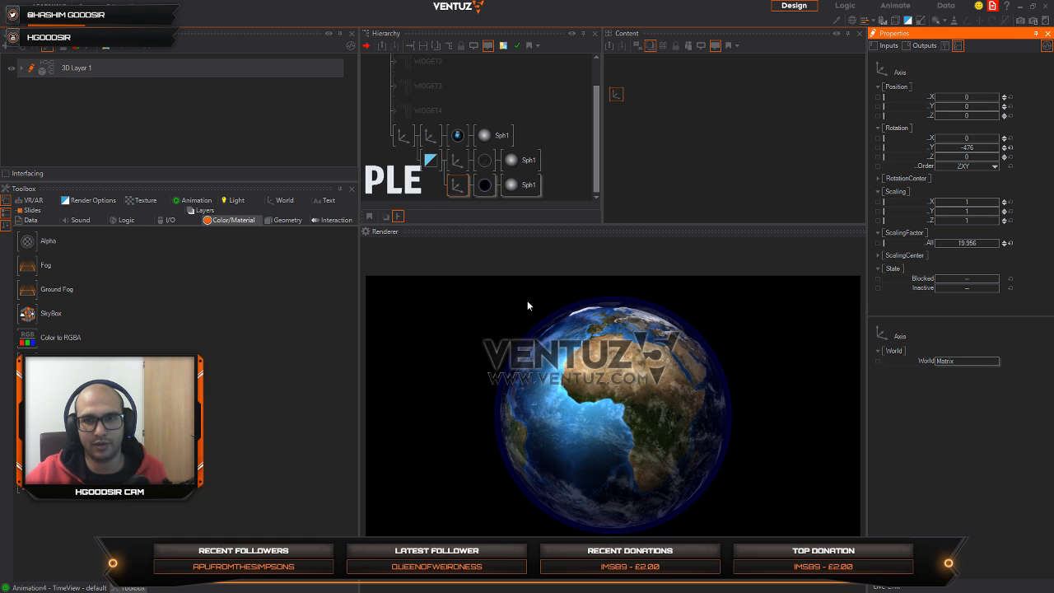
# Step: Set the atmosphere material's rim lighting color to a lighter blue with RGB 0, 83, 239
pyautogui.click(484, 185)
pyautogui.click(663, 134)
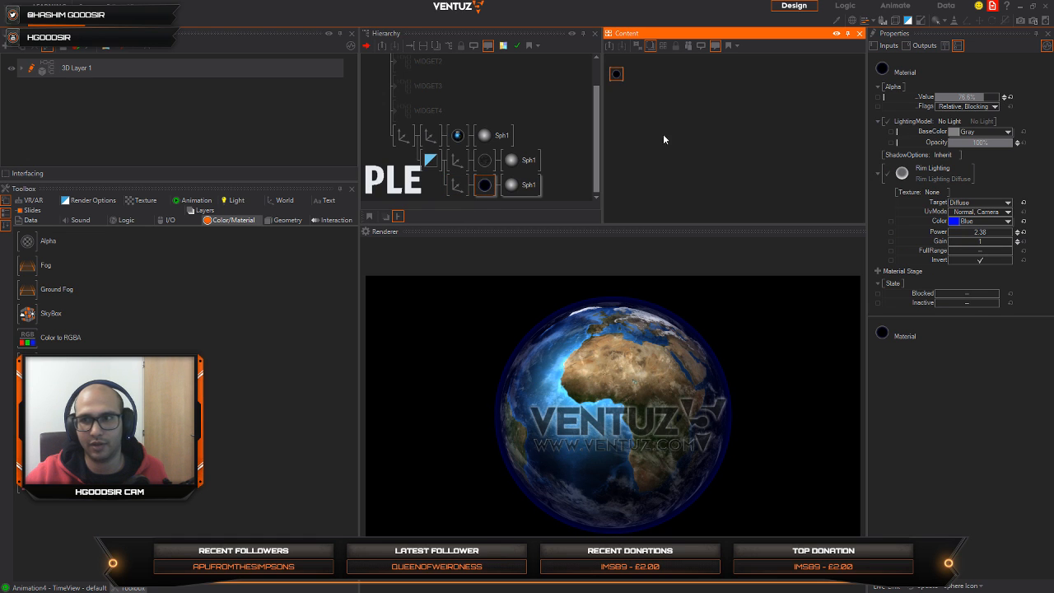
pyautogui.click(1007, 221)
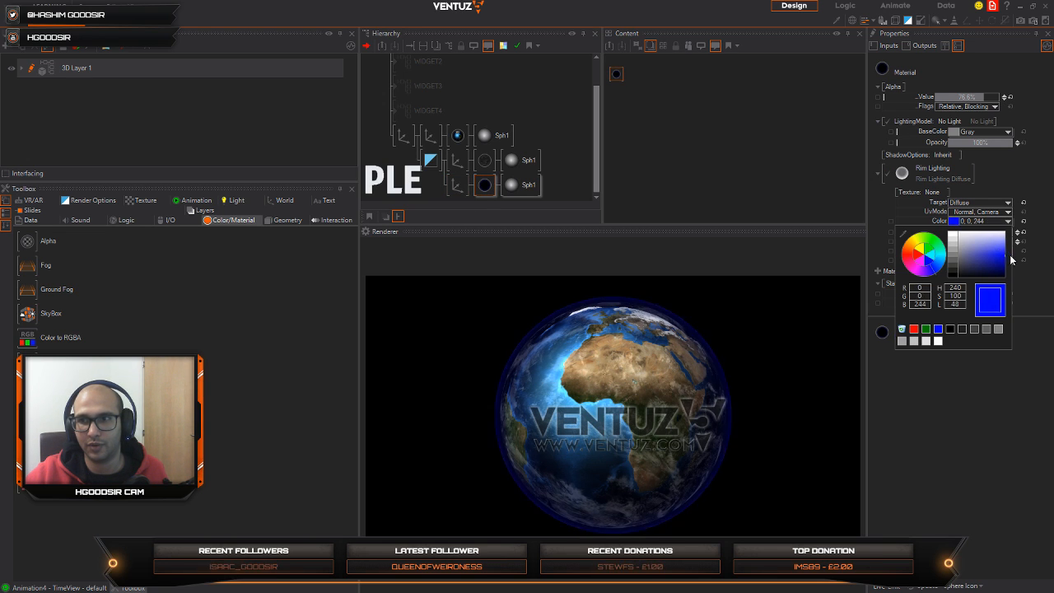
pyautogui.click(936, 262)
pyautogui.moveTo(936, 261); pyautogui.dragTo(944, 262)
pyautogui.moveTo(992, 252); pyautogui.dragTo(1040, 256)
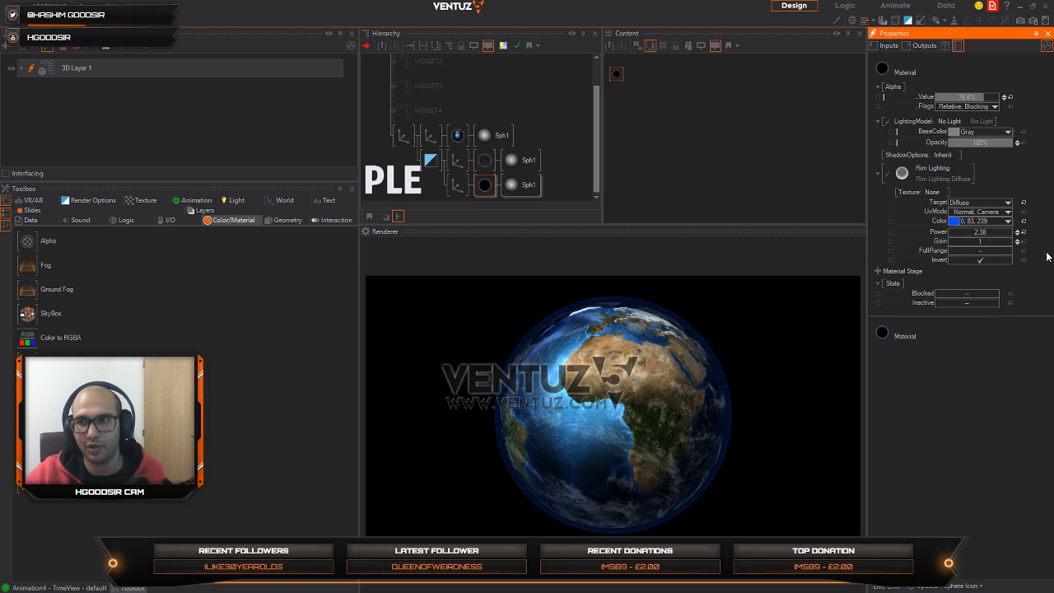
# Step: Try a rim lighting power of 1.33 and gain of 0.71 with the atmosphere axis scaled to 23.406
pyautogui.moveTo(977, 233)
pyautogui.mouseDown()
pyautogui.moveTo(1015, 233)
pyautogui.moveTo(1013, 242)
pyautogui.moveTo(950, 243)
pyautogui.moveTo(968, 247)
pyautogui.mouseUp()
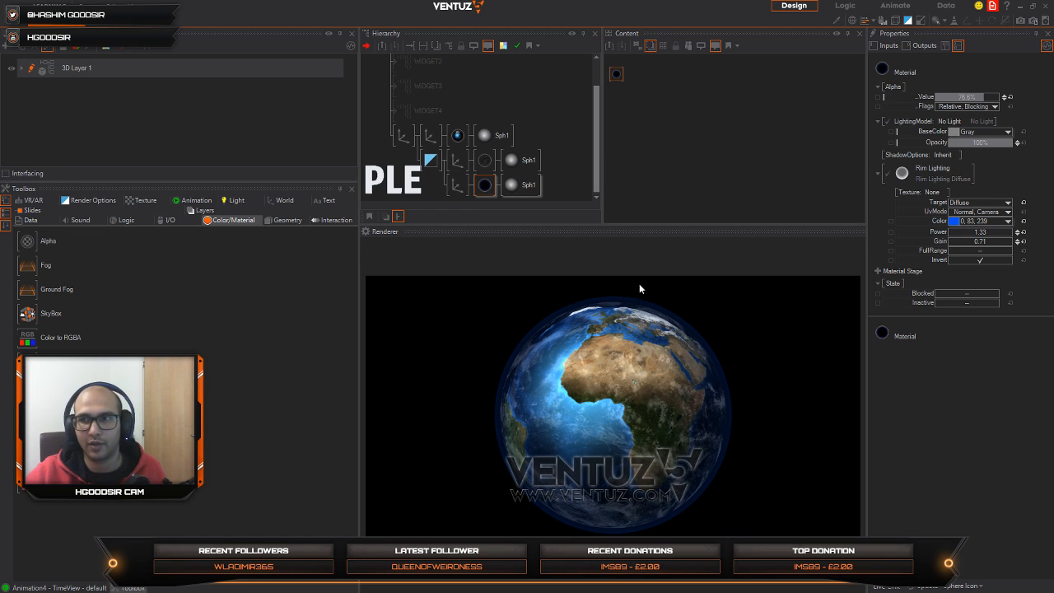
pyautogui.click(457, 185)
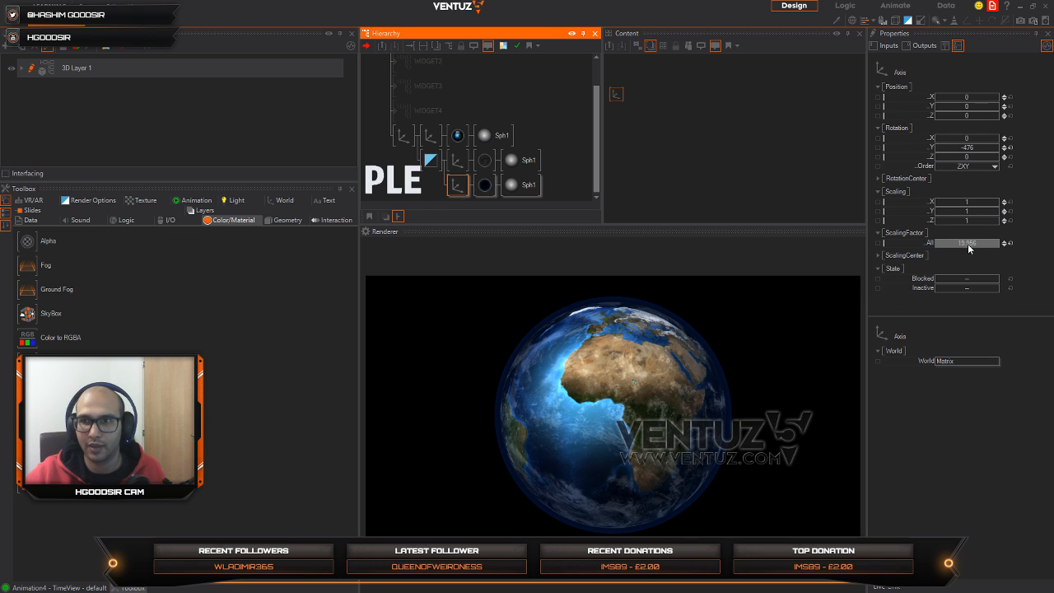
pyautogui.moveTo(967, 244)
pyautogui.mouseDown()
pyautogui.moveTo(1000, 244)
pyautogui.moveTo(973, 241)
pyautogui.moveTo(982, 242)
pyautogui.mouseUp()
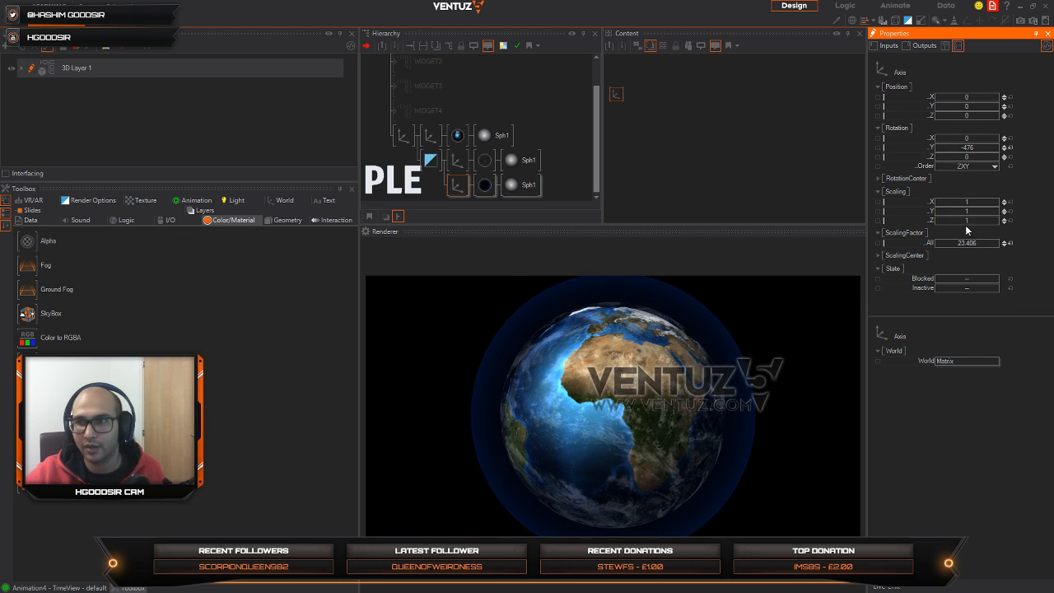
# Step: Set the rim lighting's power to 5.32 and gain to 2.14, and the atmosphere axis's scaling factor to 19.586
pyautogui.click(485, 184)
pyautogui.click(609, 77)
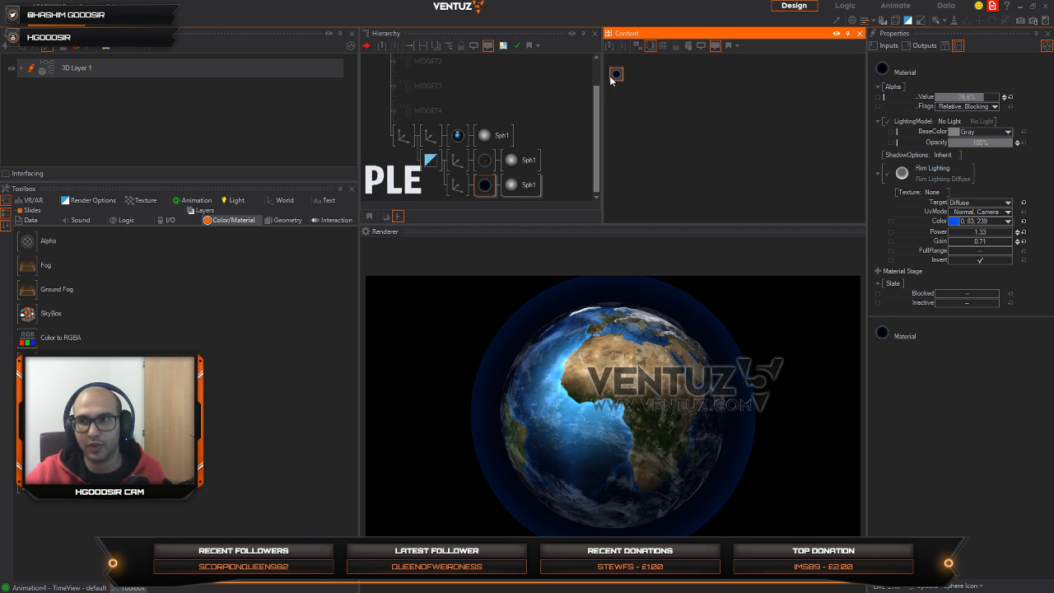
pyautogui.moveTo(972, 242); pyautogui.dragTo(1014, 242)
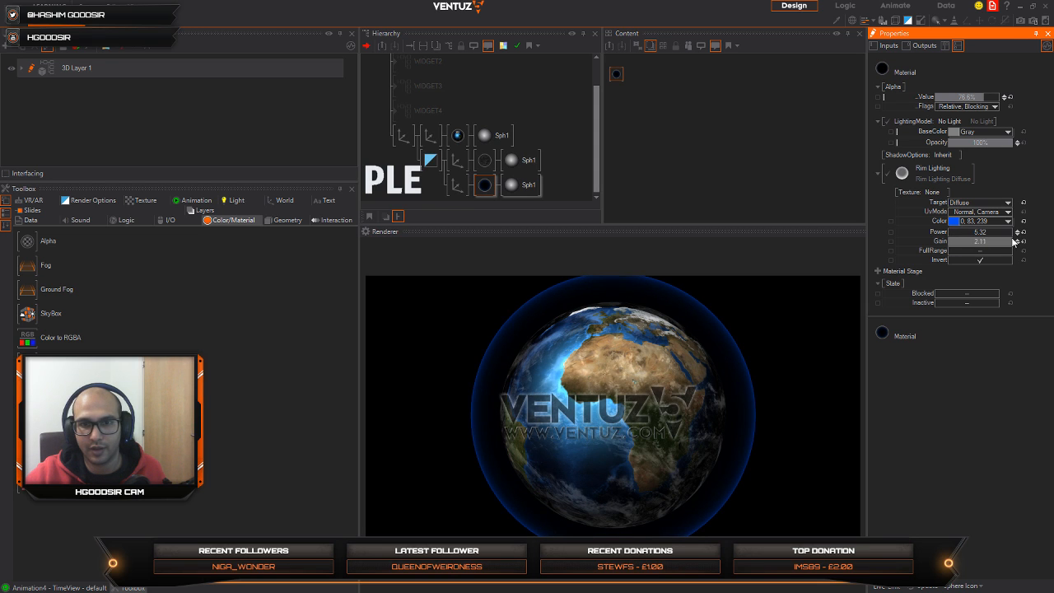
pyautogui.click(458, 186)
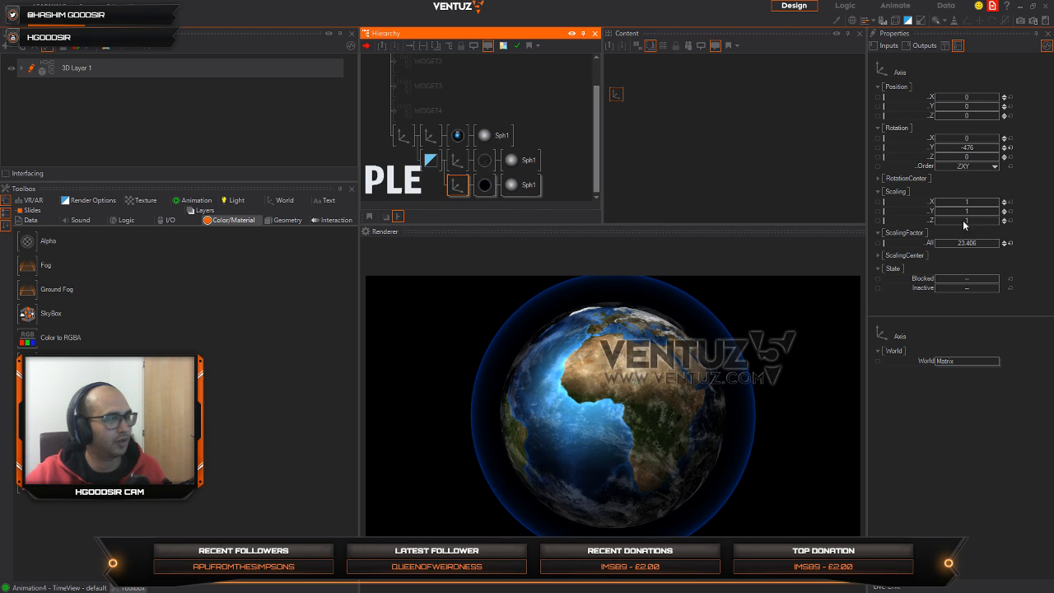
pyautogui.moveTo(982, 243); pyautogui.dragTo(943, 241)
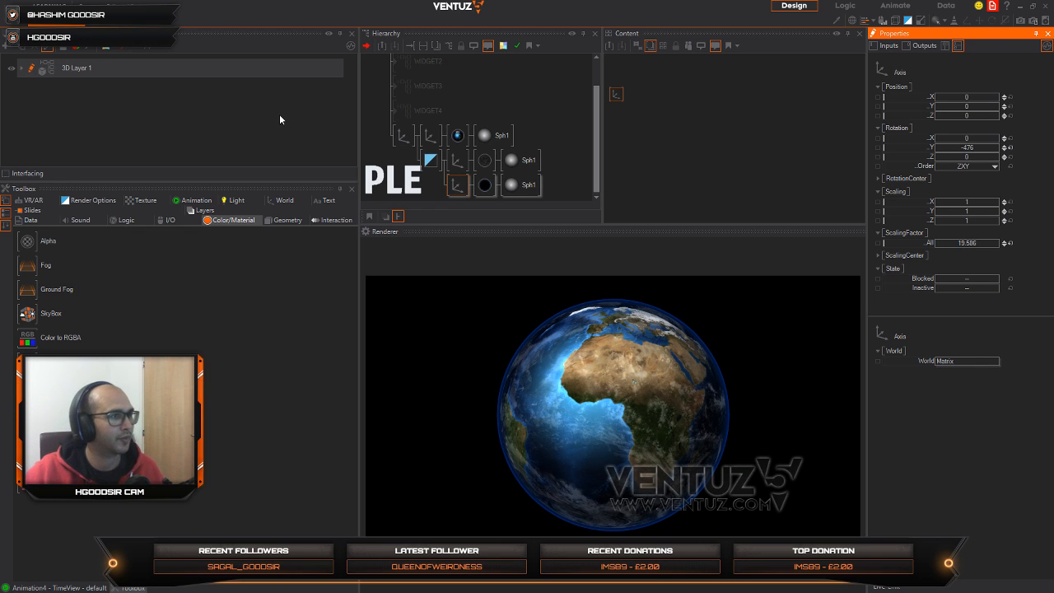
# Step: Set the cloud sphere axis's scaling factor to 19.396 and the parent axis's Y rotation to -387.4
pyautogui.click(403, 135)
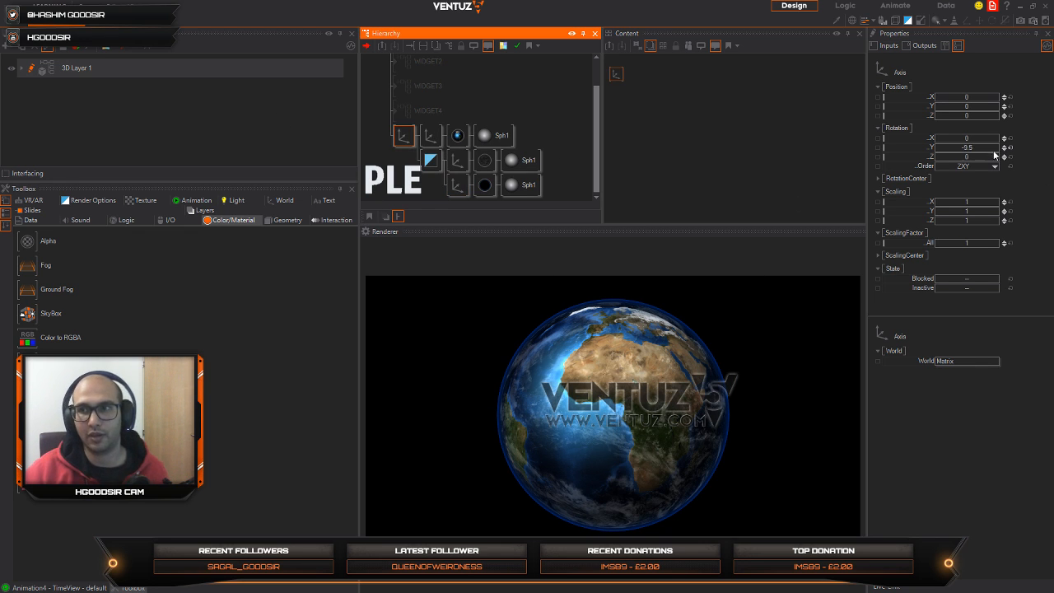
pyautogui.moveTo(967, 148); pyautogui.dragTo(946, 153)
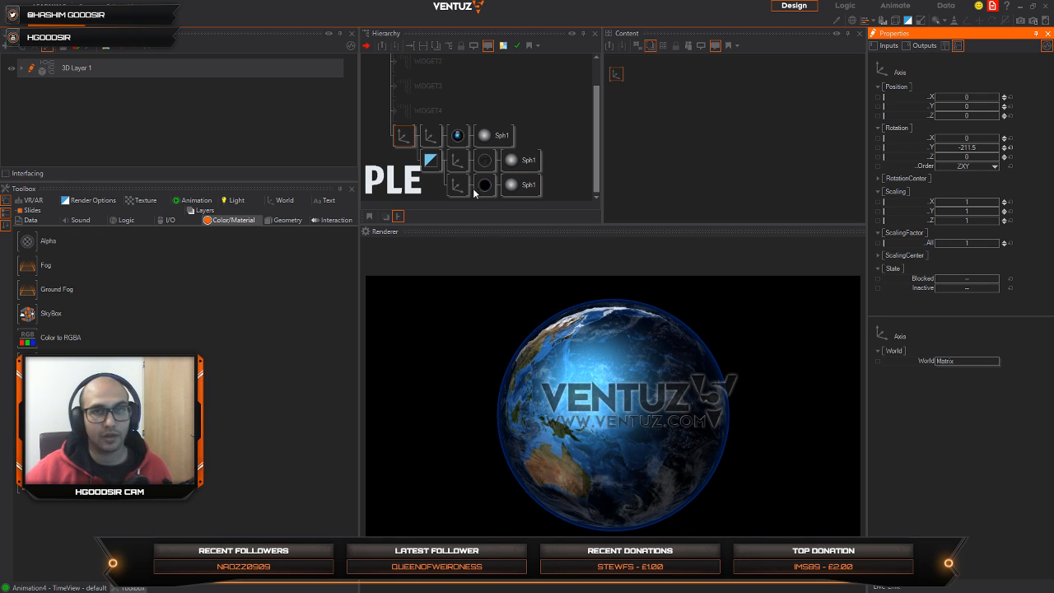
pyautogui.click(457, 164)
pyautogui.moveTo(965, 242)
pyautogui.mouseDown()
pyautogui.moveTo(985, 241)
pyautogui.moveTo(975, 244)
pyautogui.mouseUp()
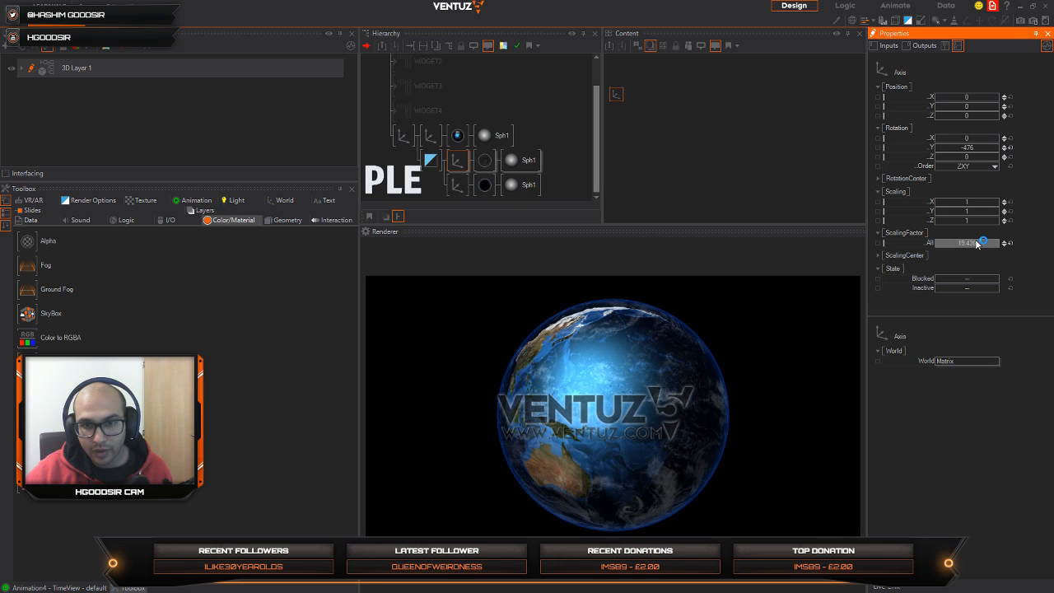
pyautogui.click(404, 135)
pyautogui.moveTo(969, 147); pyautogui.dragTo(1039, 151)
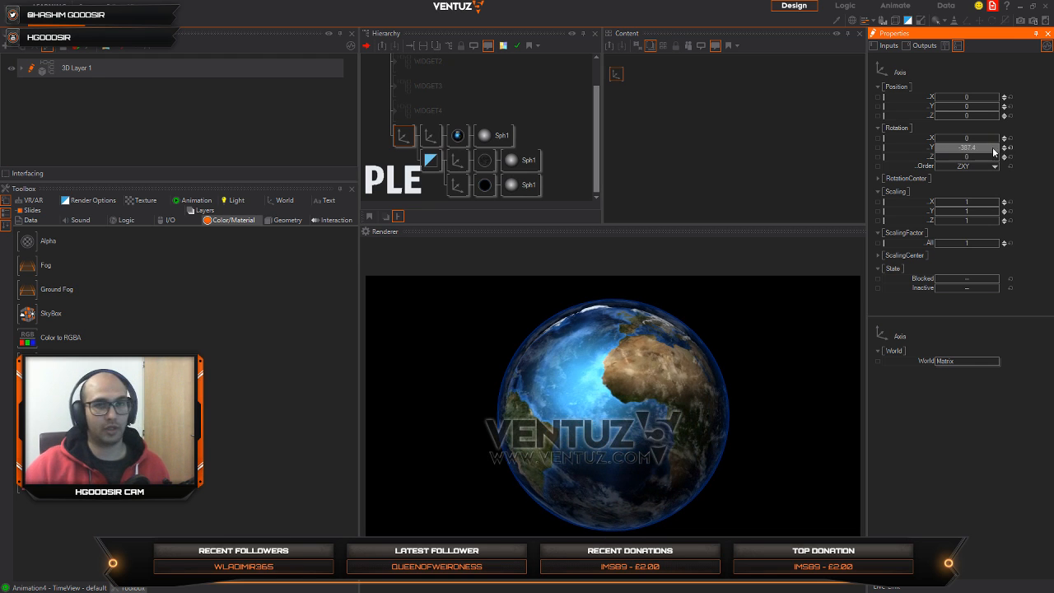
# Step: Insert a Touch Orbit interaction node in front of the Earth's parent axis
pyautogui.click(394, 162)
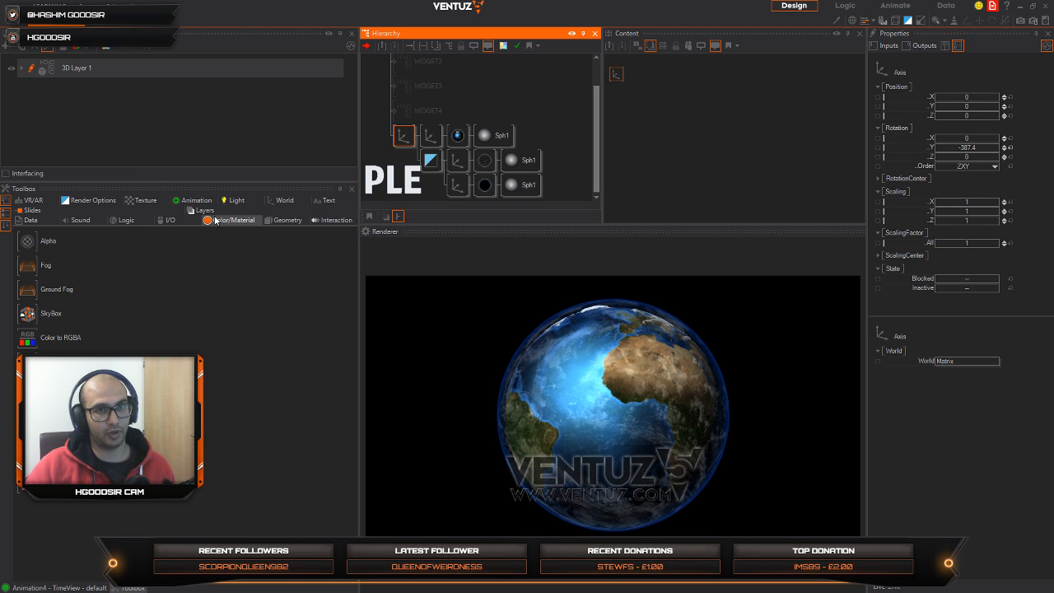
pyautogui.click(329, 220)
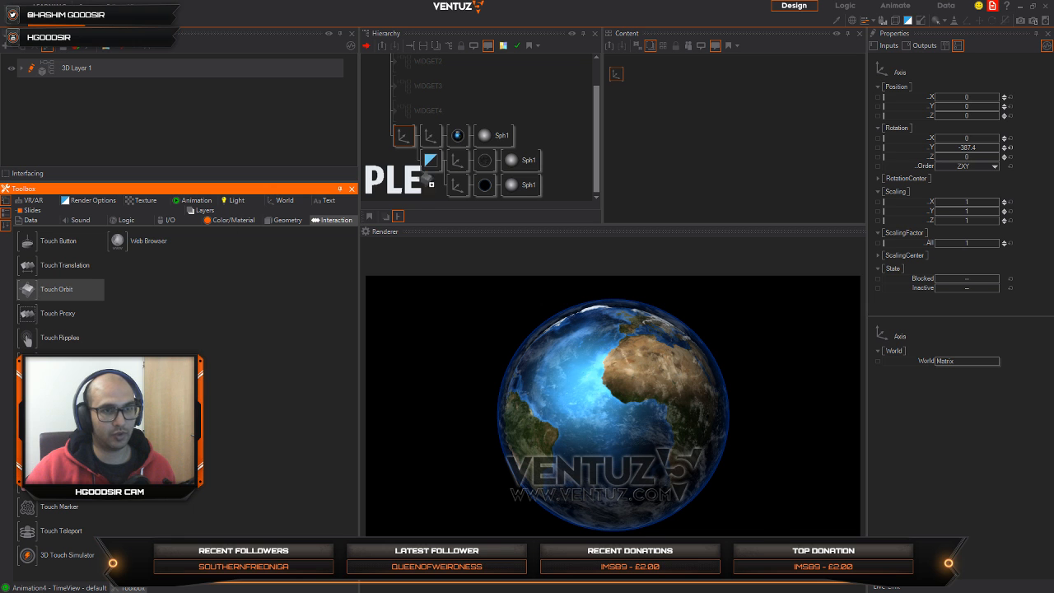
pyautogui.moveTo(402, 139); pyautogui.dragTo(402, 139)
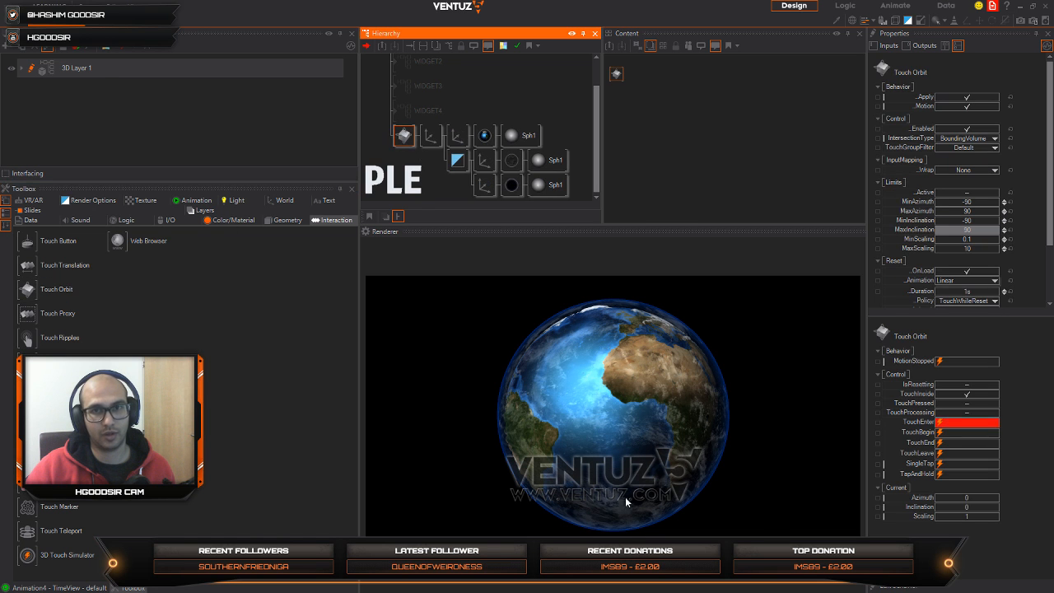
# Step: Test the touch interaction by orbiting the globe in the renderer in several directions
pyautogui.moveTo(632, 436); pyautogui.dragTo(587, 370)
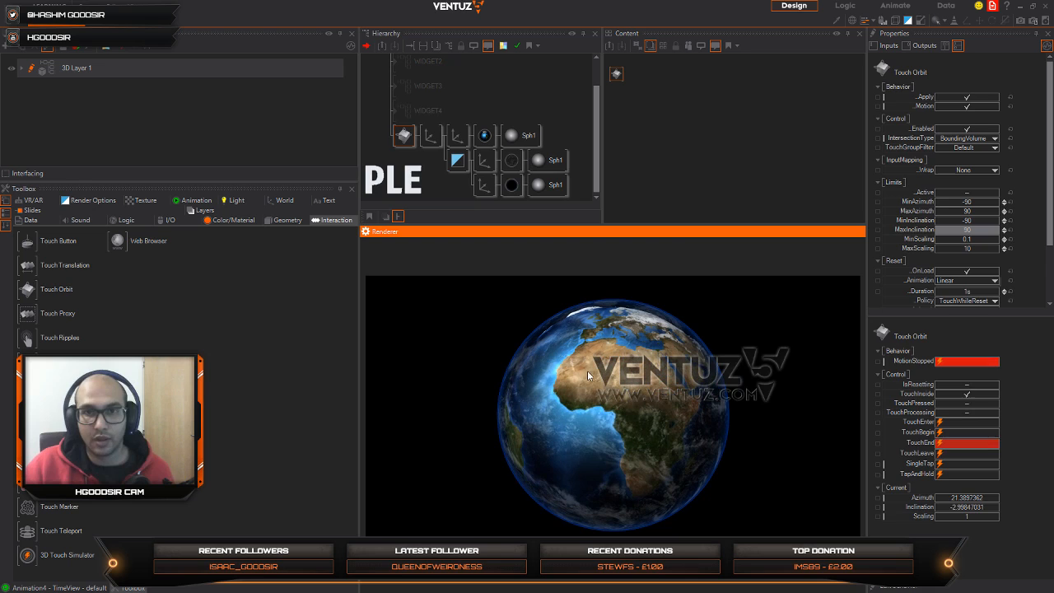
pyautogui.click(430, 145)
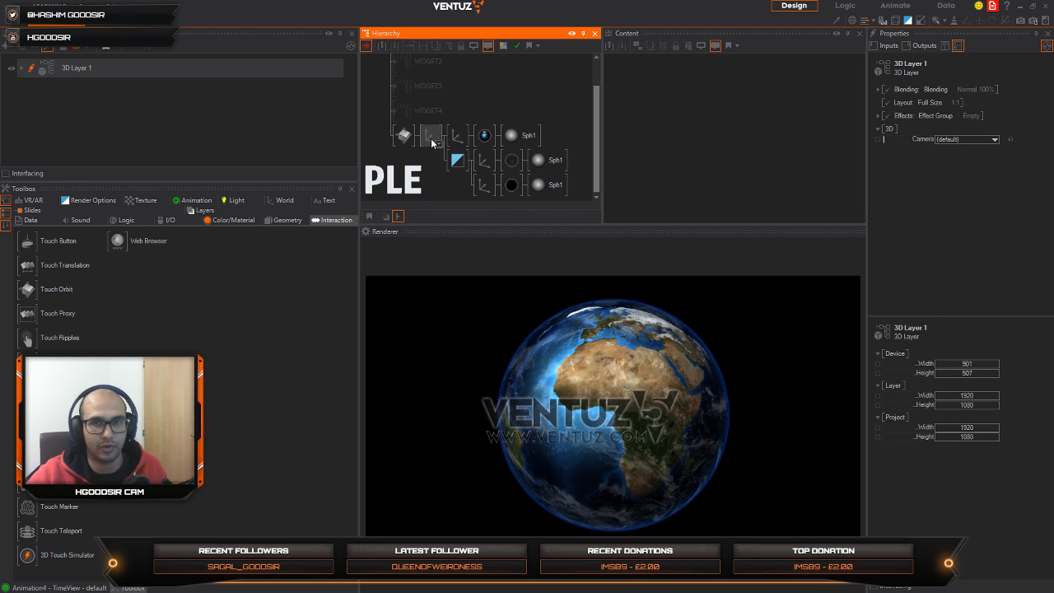
pyautogui.click(429, 137)
pyautogui.click(585, 399)
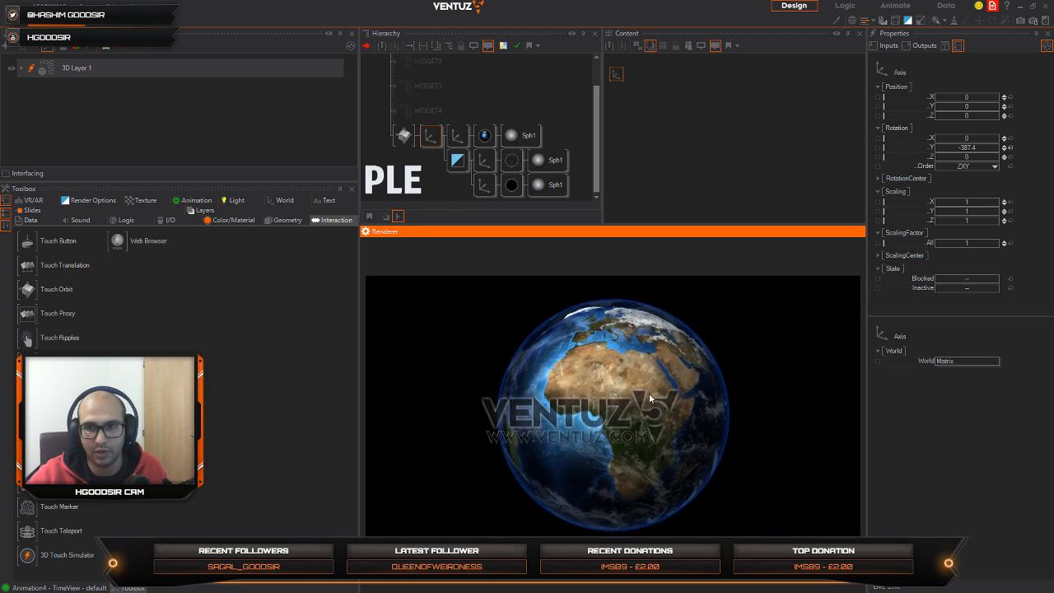
pyautogui.moveTo(649, 393); pyautogui.dragTo(560, 376)
pyautogui.moveTo(539, 367); pyautogui.dragTo(704, 397)
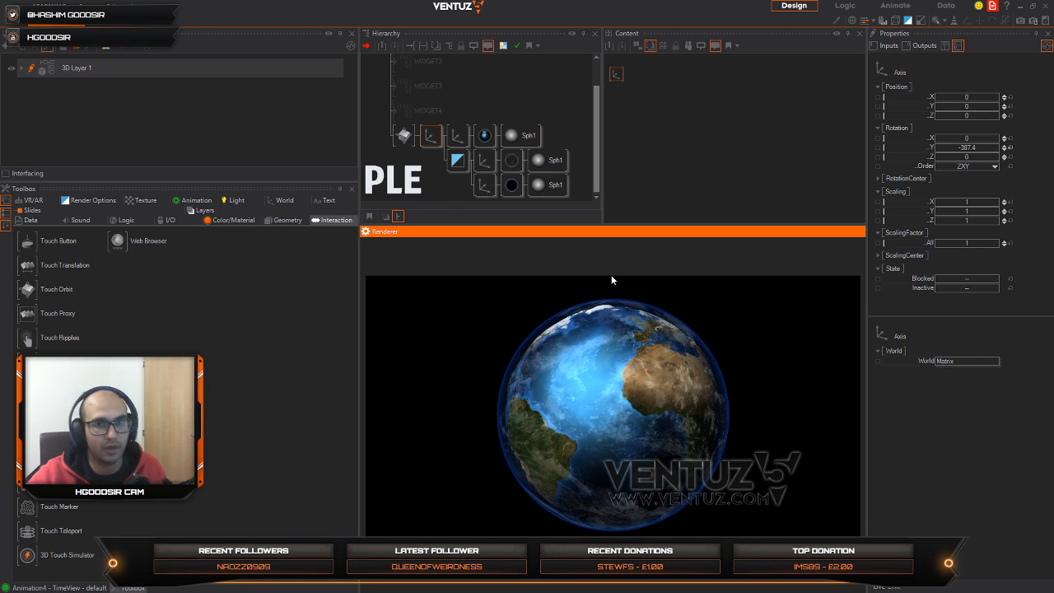
# Step: Duplicate the atmosphere sphere's axis branch as a new branch directly under the Touch Orbit node
pyautogui.click(430, 186)
pyautogui.click(482, 185)
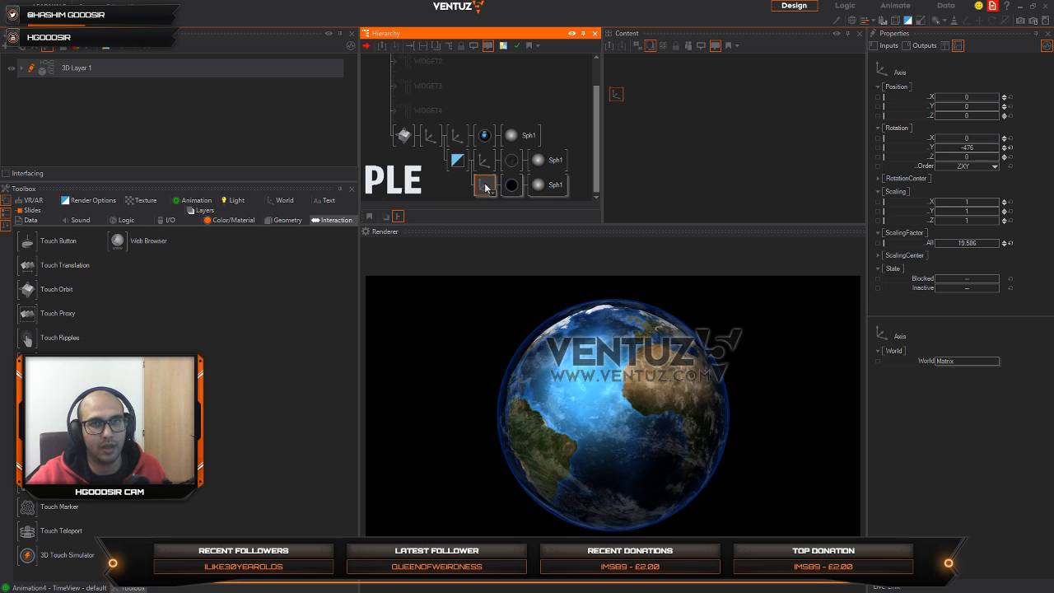
pyautogui.moveTo(485, 187); pyautogui.dragTo(463, 177)
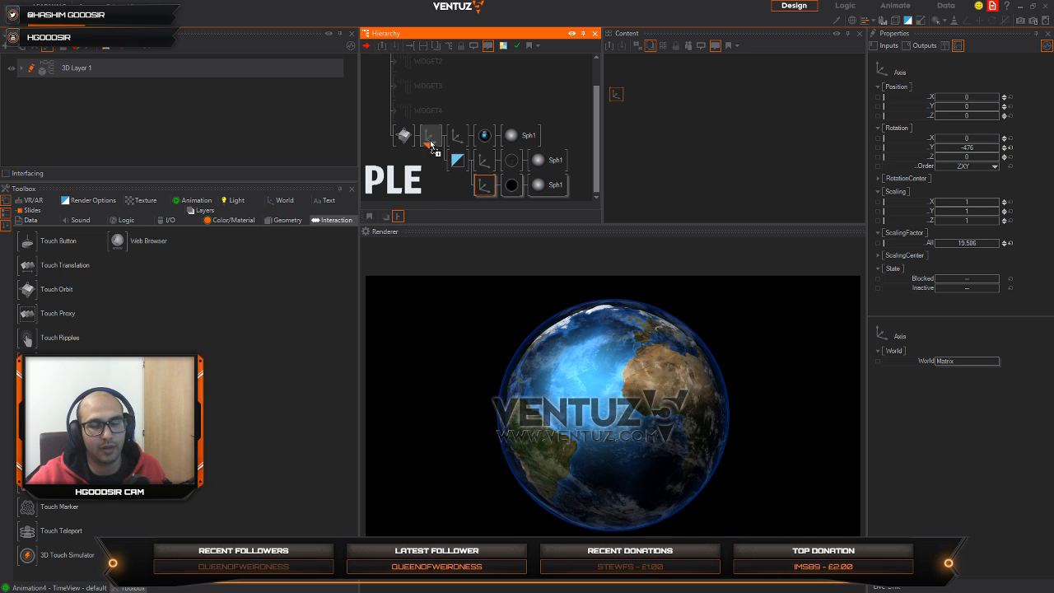
pyautogui.moveTo(435, 149); pyautogui.dragTo(435, 150)
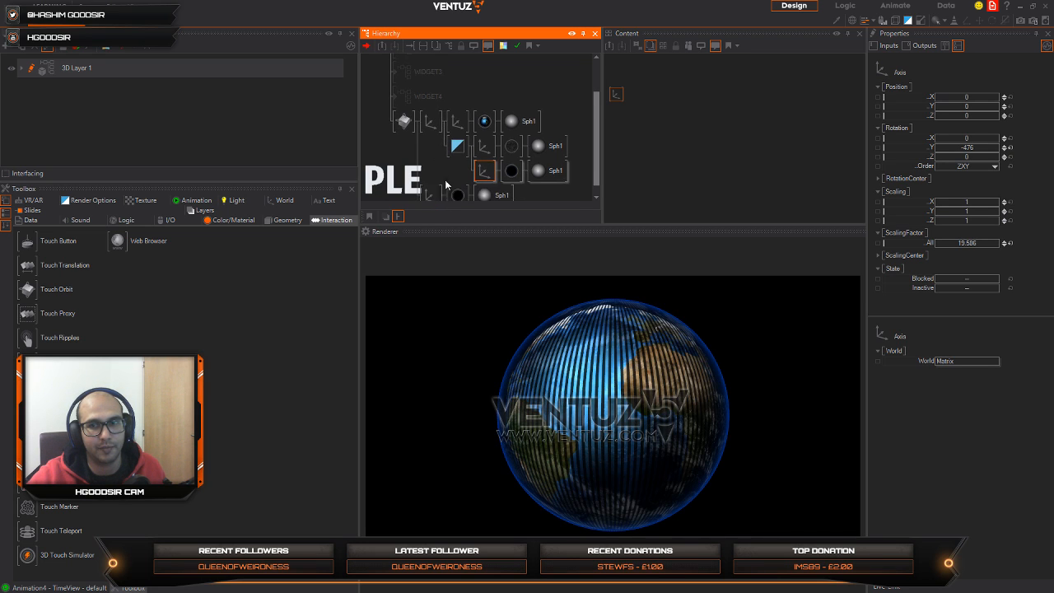
# Step: Insert a RenderOptions node in front of the duplicated atmosphere sphere's axis
pyautogui.doubleClick(441, 155)
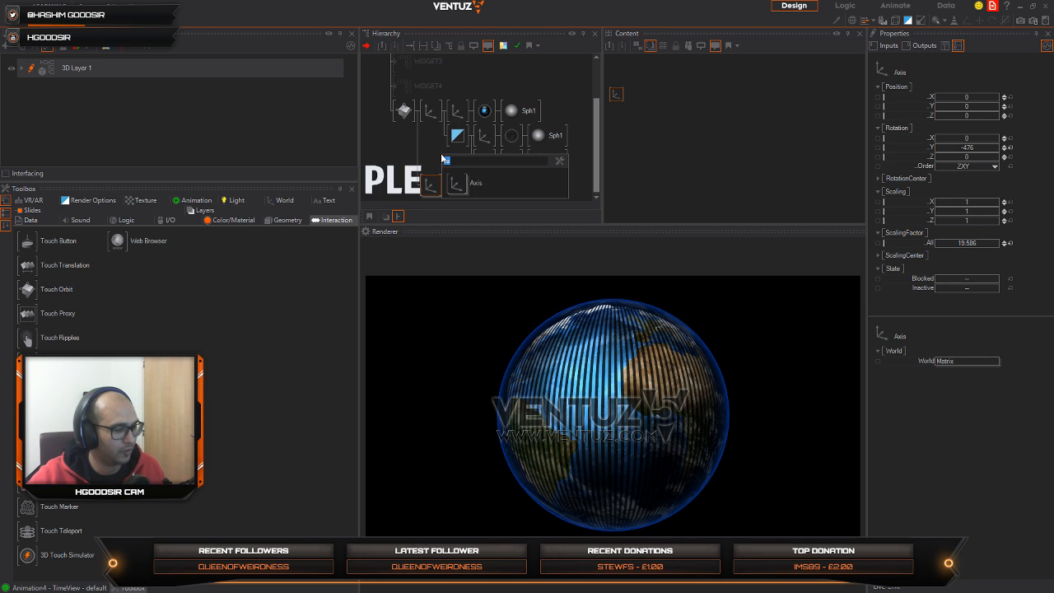
pyautogui.write('re')
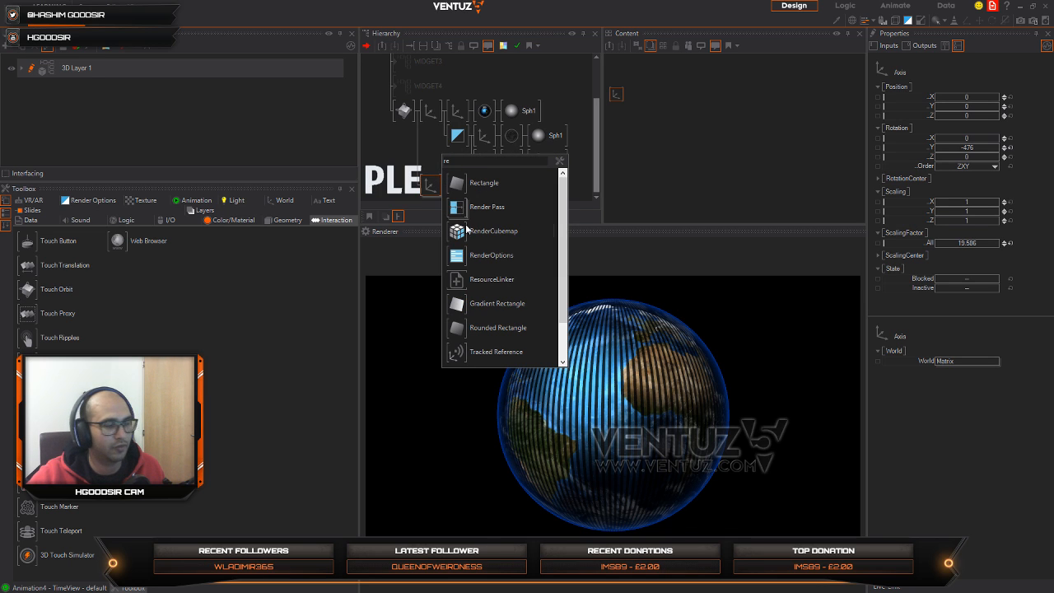
pyautogui.click(450, 272)
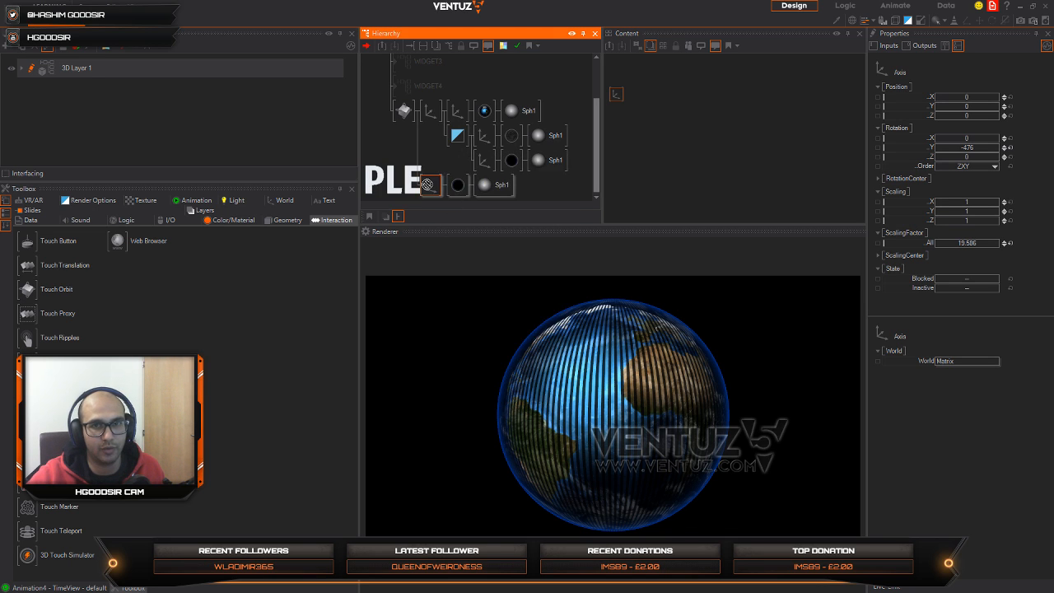
pyautogui.click(427, 183)
# Step: Set the RenderOptions node's backface culling to None and its fill mode to Point
pyautogui.click(965, 97)
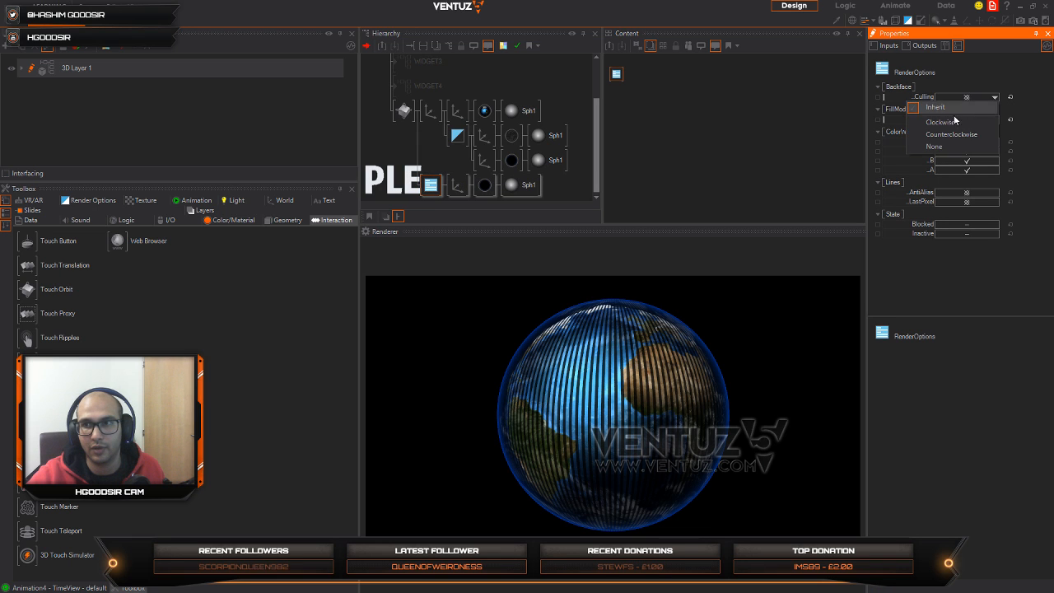
pyautogui.click(963, 122)
pyautogui.click(973, 120)
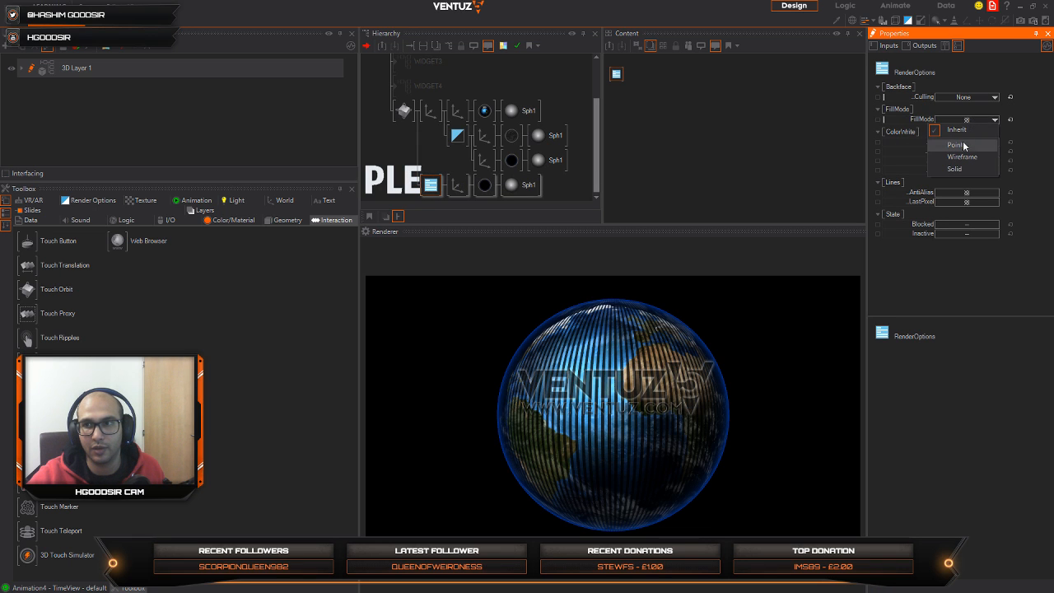
pyautogui.click(956, 145)
# Step: Delete the duplicated sphere's black material and insert a new white Material between its axis and sphere
pyautogui.click(485, 189)
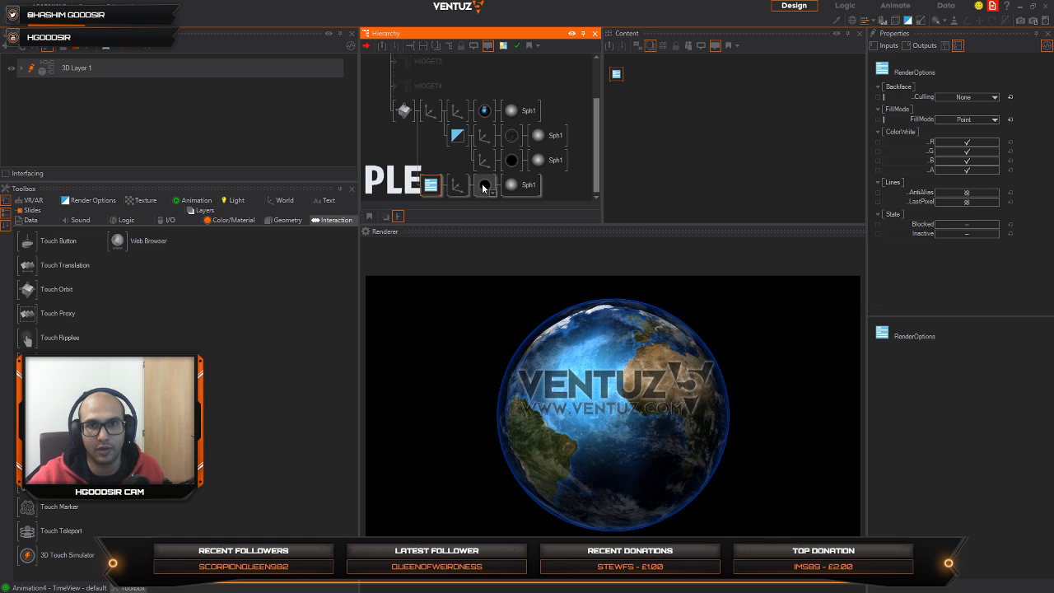
pyautogui.press('Delete')
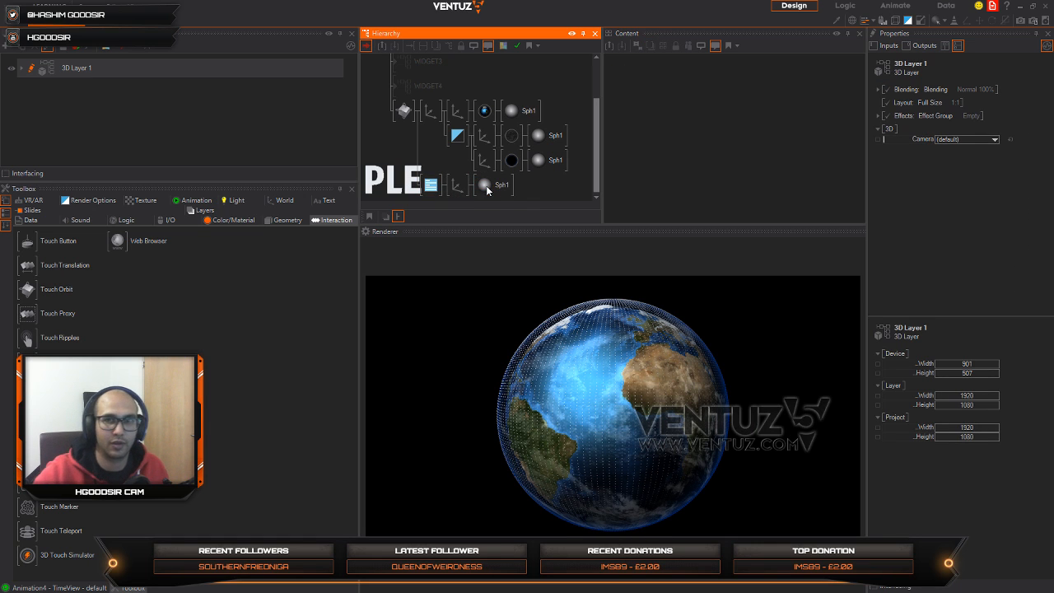
pyautogui.click(434, 187)
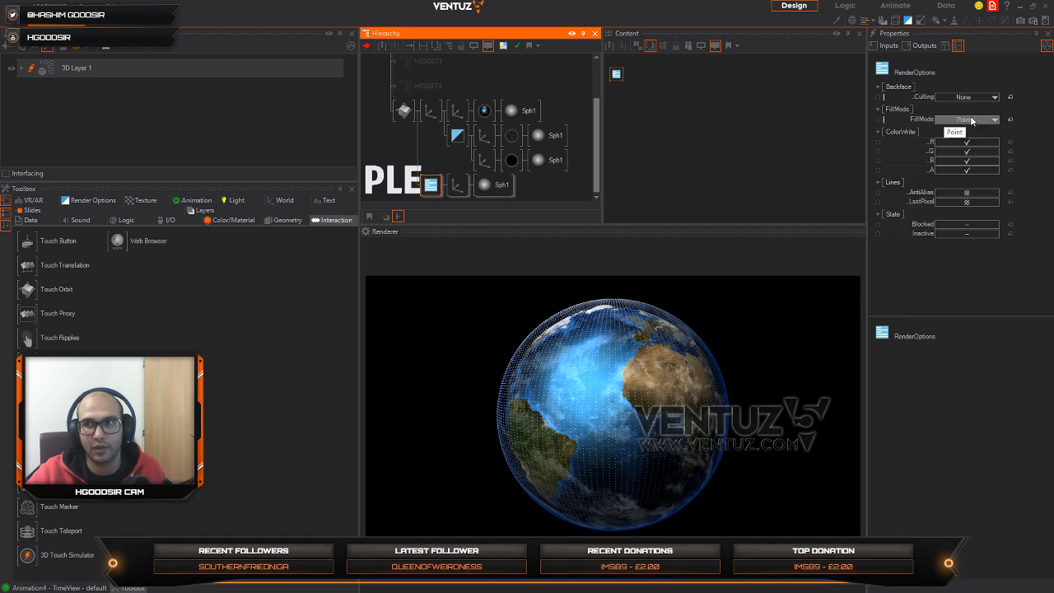
pyautogui.middleClick(459, 183)
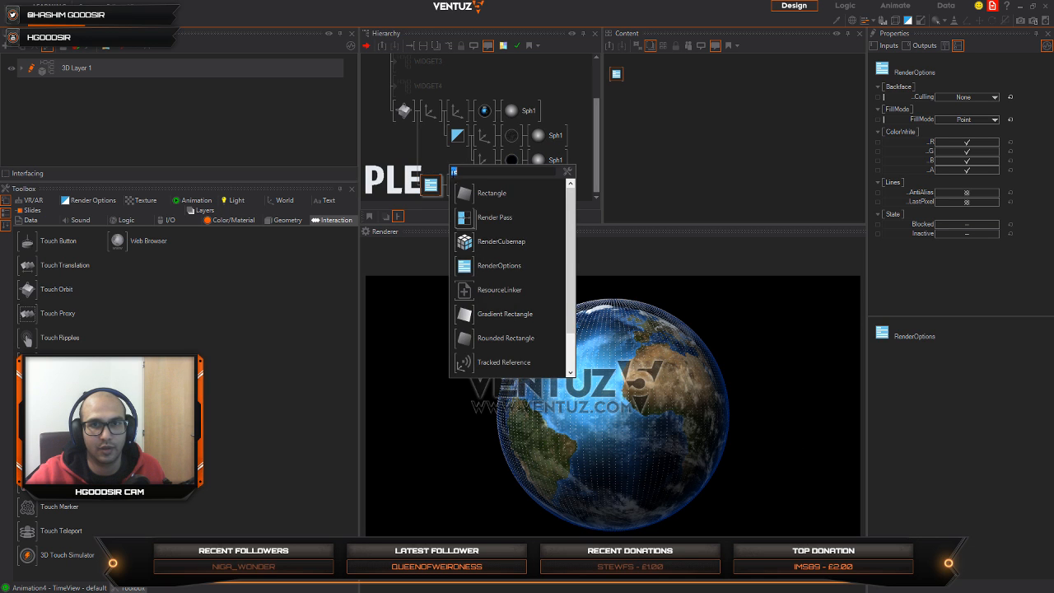
pyautogui.write('c')
pyautogui.click(466, 189)
pyautogui.click(477, 189)
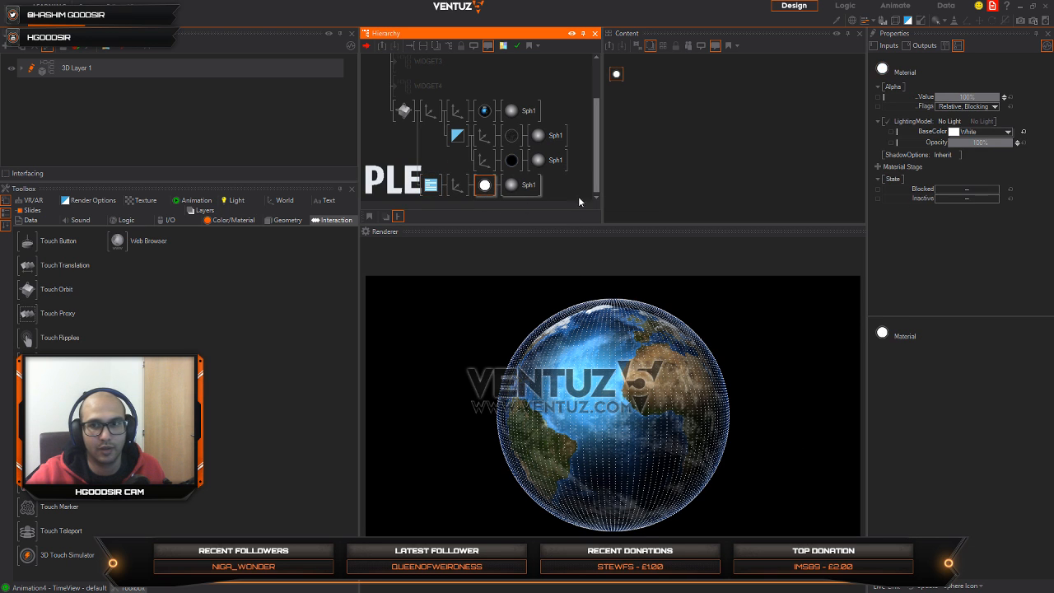
# Step: Add a Vertex Noise stage to the new material, keeping AmountAll at 0.1 and setting FrequencyAll to -4.42
pyautogui.click(878, 168)
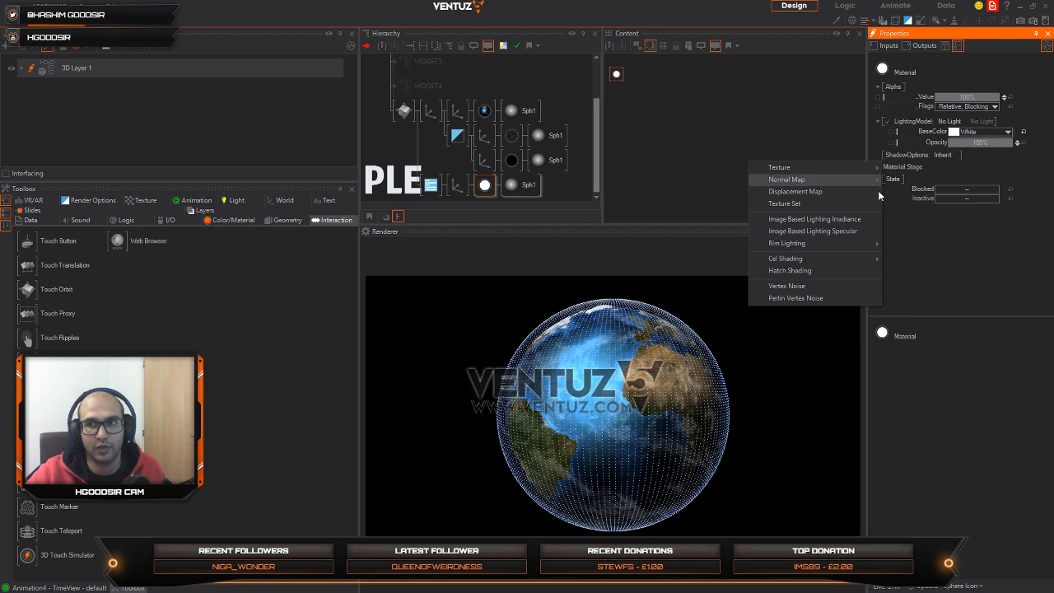
pyautogui.click(804, 285)
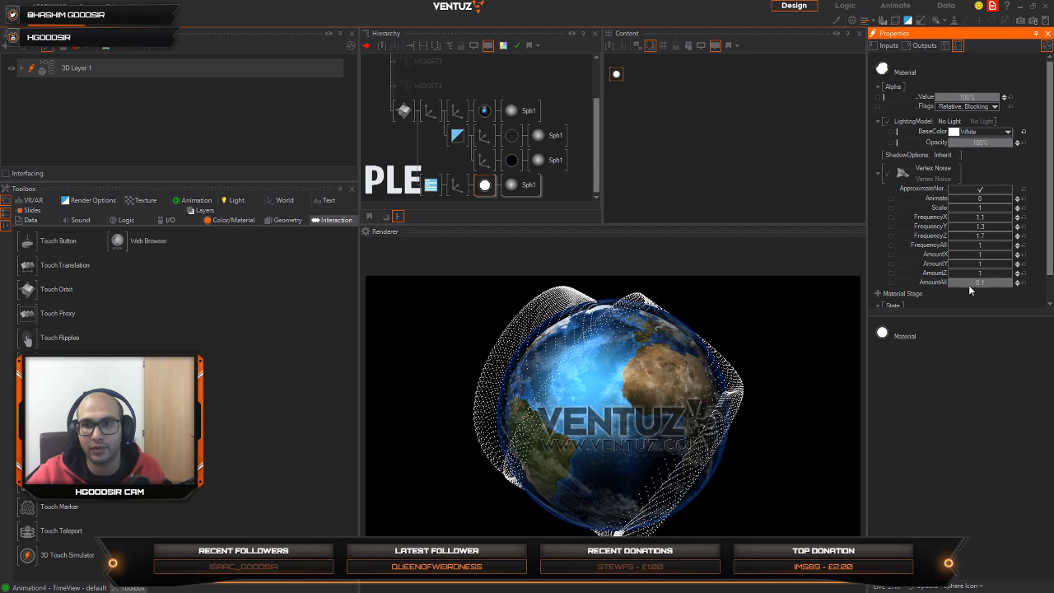
pyautogui.moveTo(968, 284); pyautogui.dragTo(1004, 290)
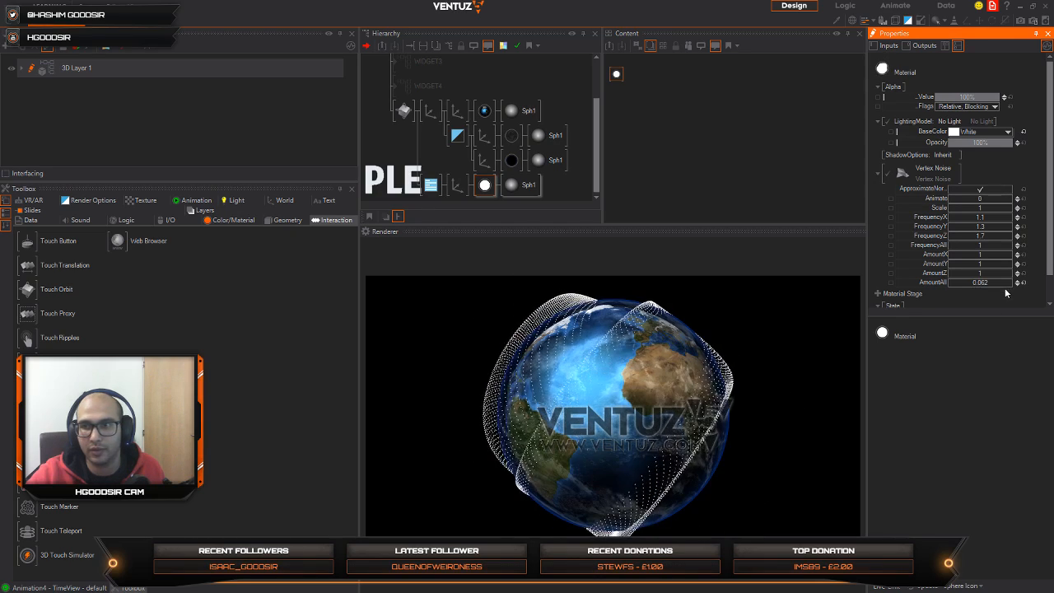
pyautogui.click(1024, 283)
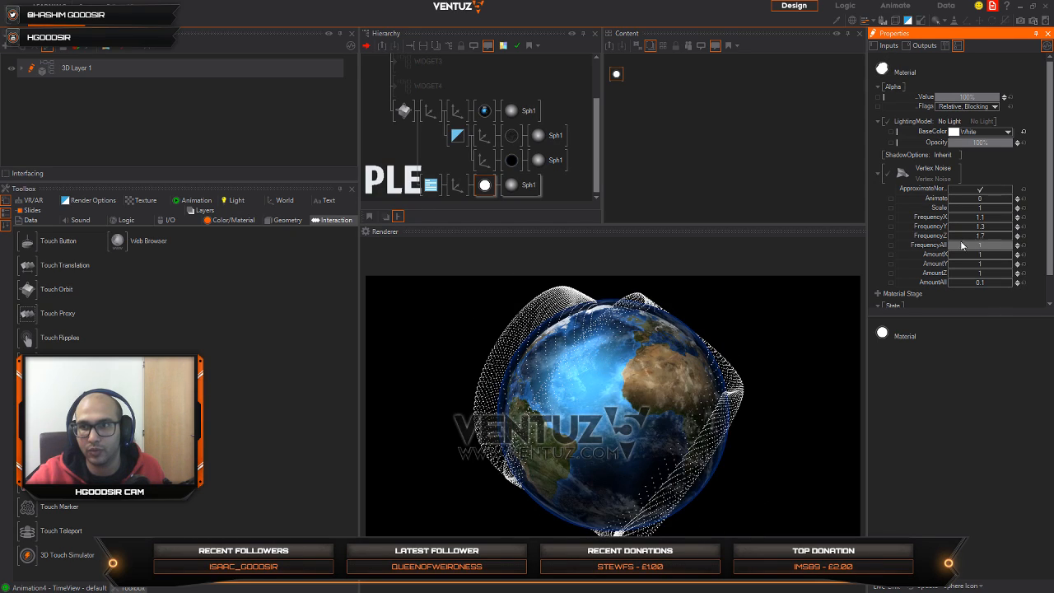
pyautogui.moveTo(981, 249); pyautogui.dragTo(949, 245)
# Step: Reset the noisy point sphere's tessellation to the default 20 rings and 30 segments
pyautogui.click(514, 189)
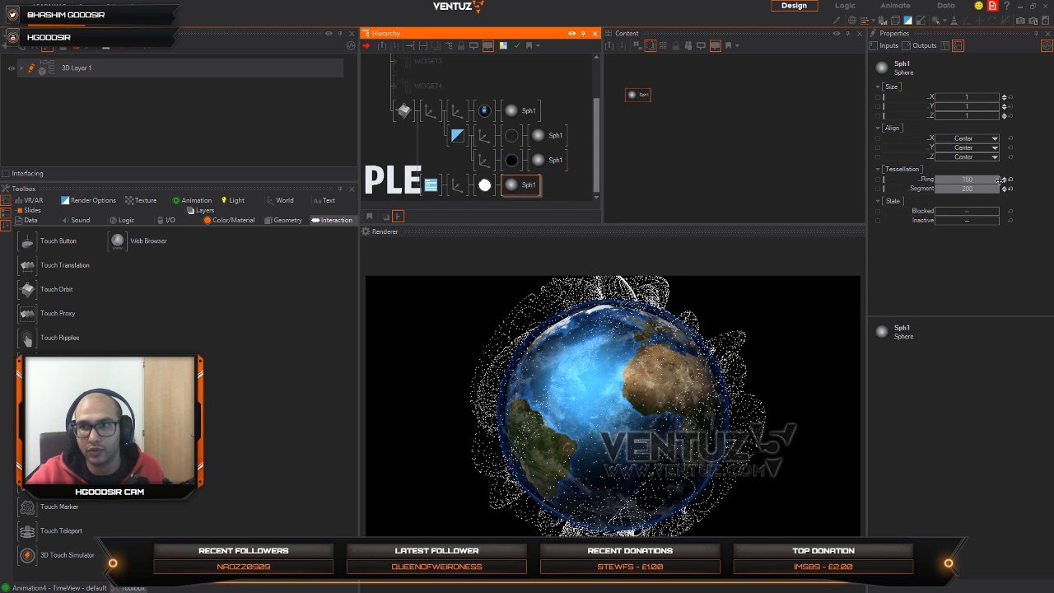
pyautogui.moveTo(1011, 182); pyautogui.dragTo(1010, 188)
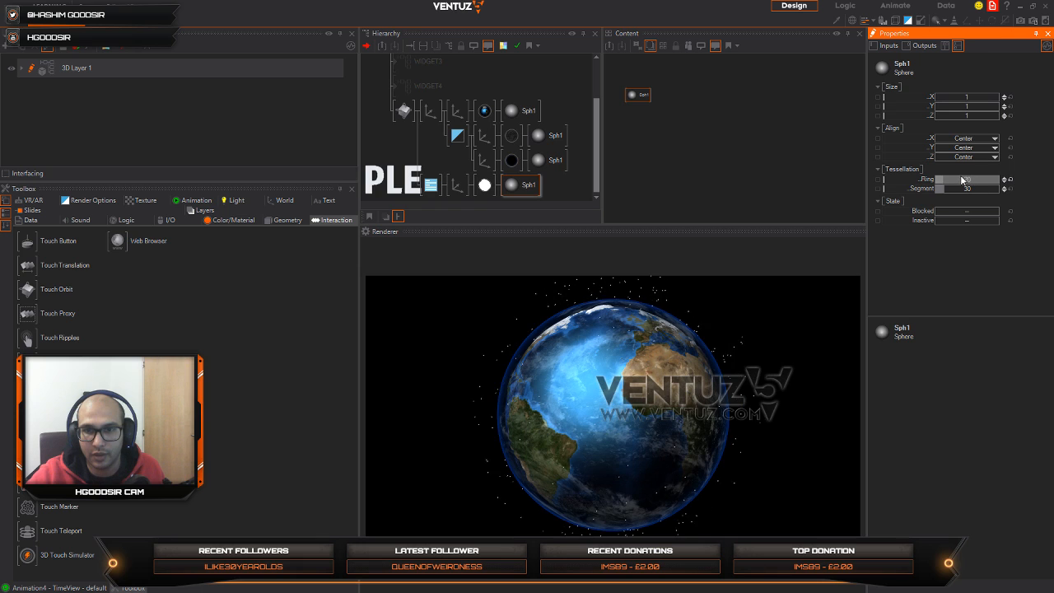
# Step: Set the point sphere material's base color to blue (0, 78, 224)
pyautogui.click(484, 184)
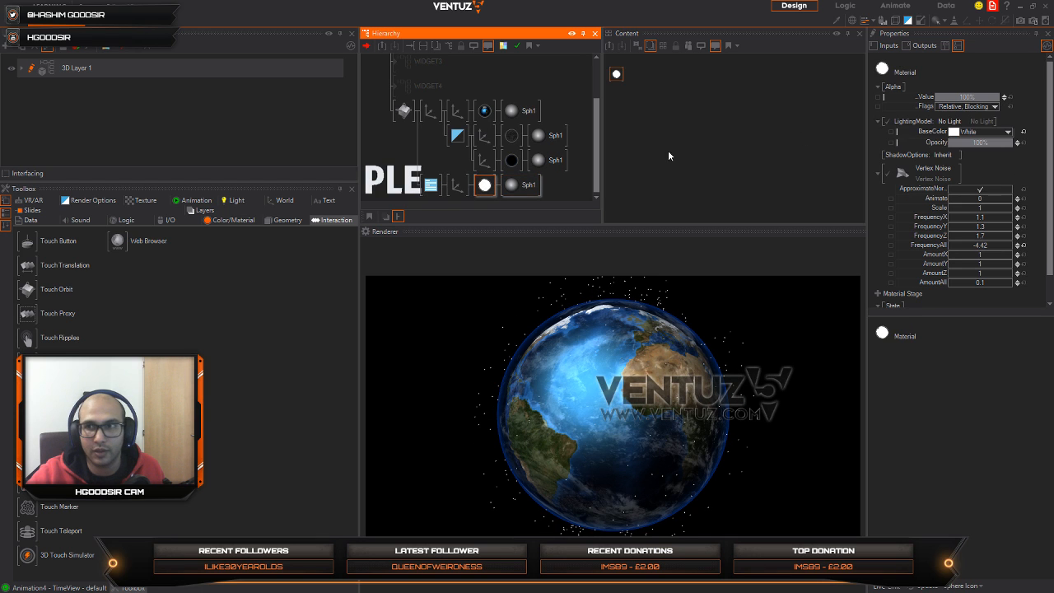
pyautogui.click(1006, 133)
pyautogui.click(972, 157)
pyautogui.moveTo(996, 169); pyautogui.dragTo(1014, 172)
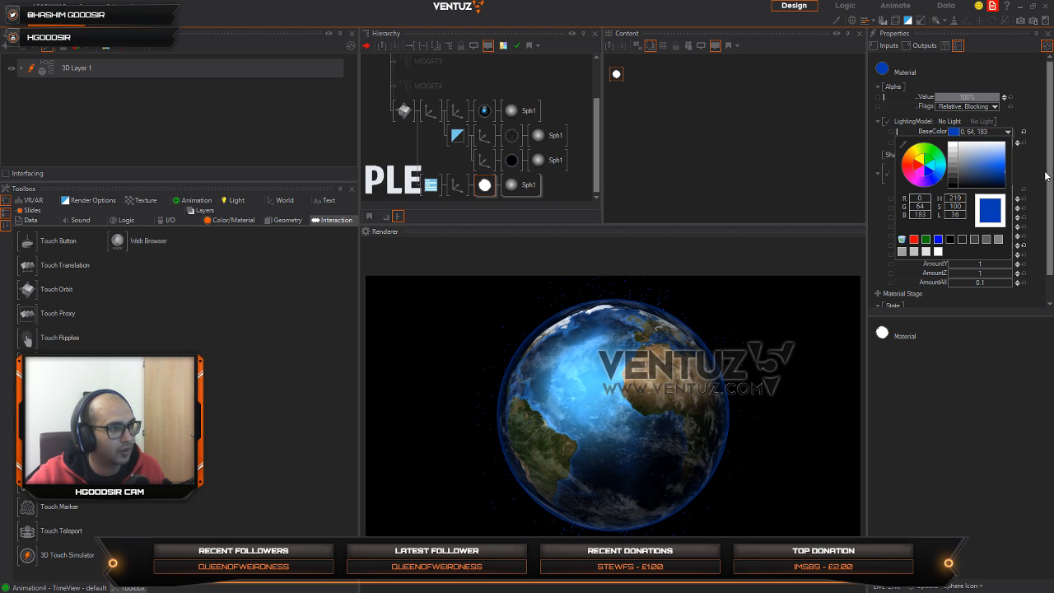
pyautogui.moveTo(1045, 175); pyautogui.dragTo(1051, 167)
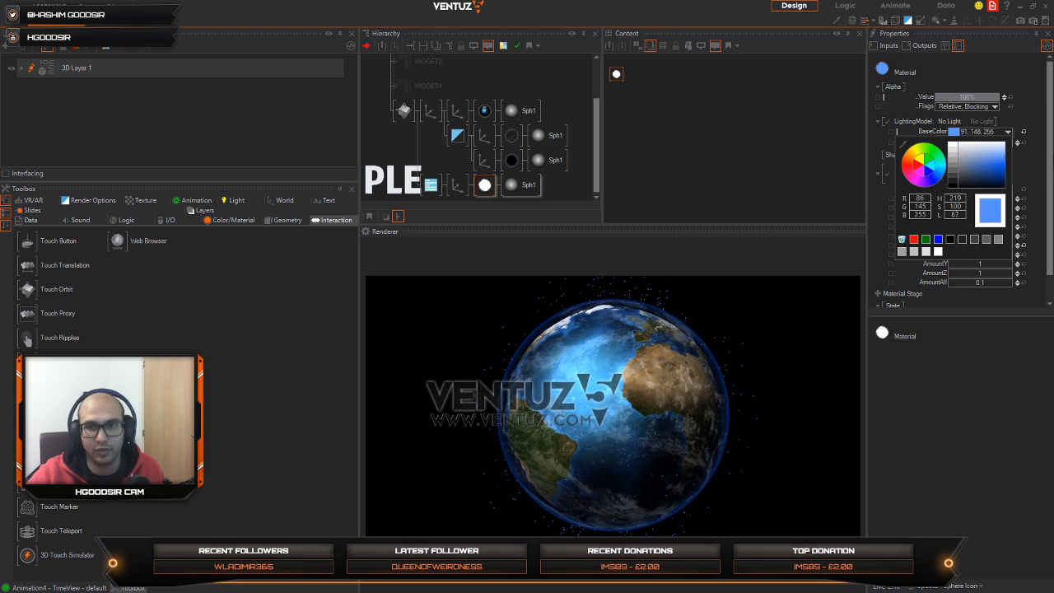
# Step: Set the overall scaling factor of the point sphere's axis to 32.786 and test it by orbiting the globe
pyautogui.click(457, 185)
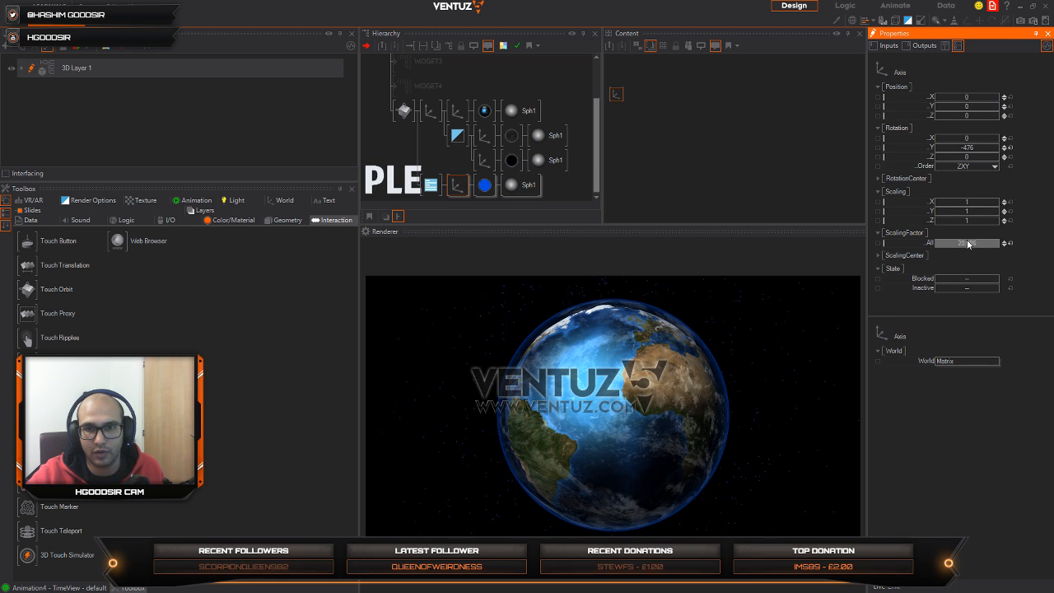
pyautogui.moveTo(580, 450); pyautogui.dragTo(608, 428)
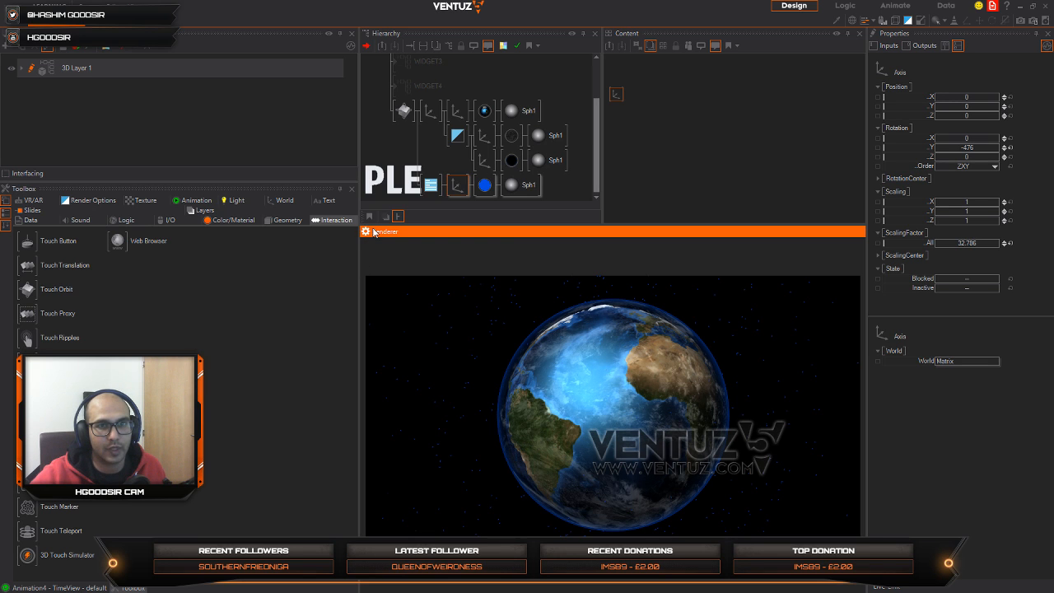
# Step: Enlarge the renderer view and orbit the globe to inspect the surrounding points
pyautogui.moveTo(373, 224); pyautogui.dragTo(218, 211)
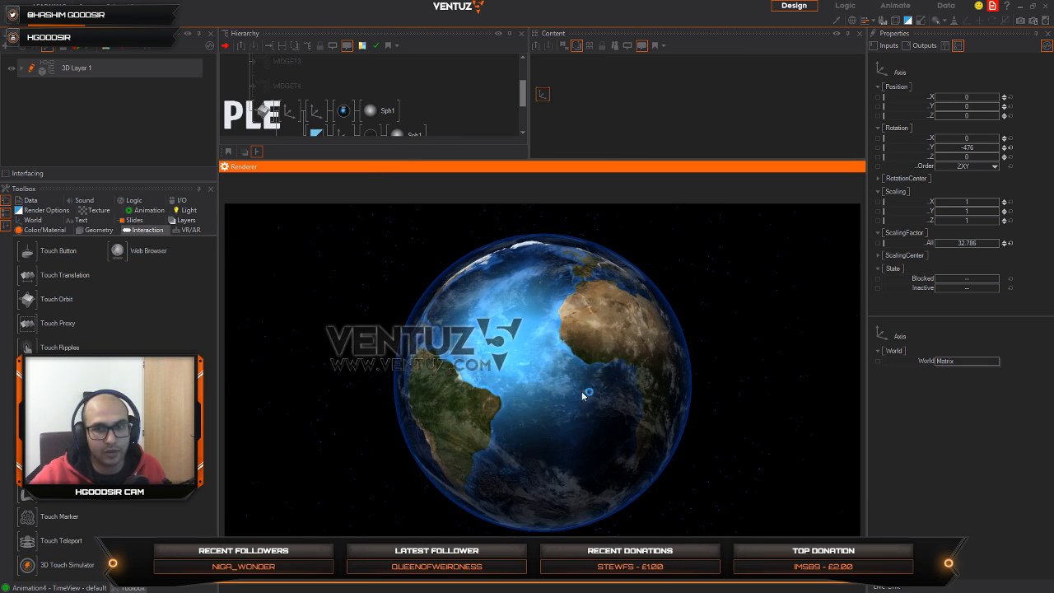
pyautogui.moveTo(587, 395); pyautogui.dragTo(576, 430)
pyautogui.moveTo(474, 388)
pyautogui.mouseDown()
pyautogui.moveTo(270, 377)
pyautogui.moveTo(492, 384)
pyautogui.mouseUp()
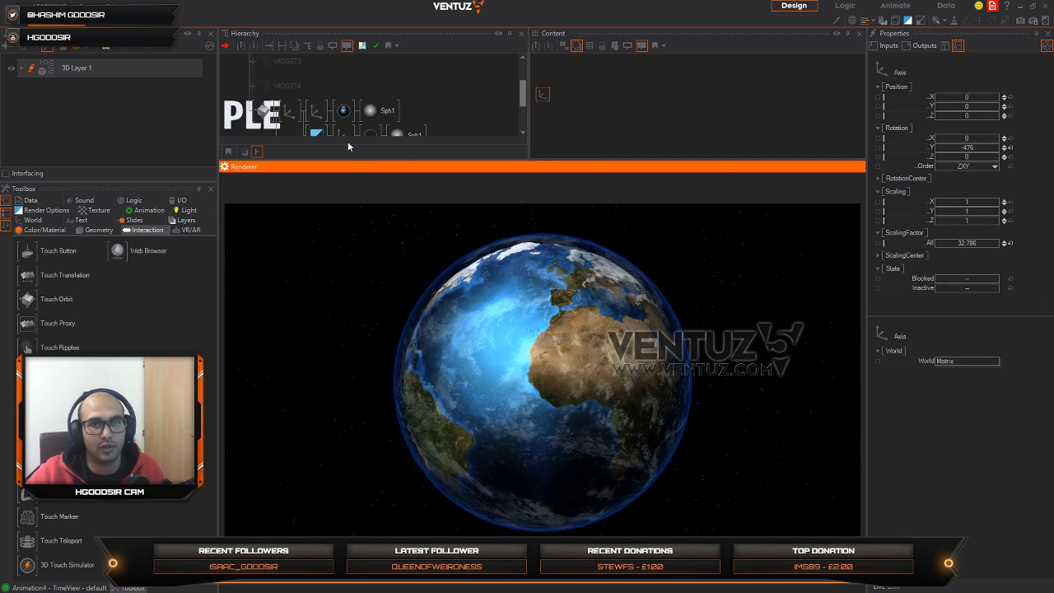
# Step: Make more room for the hierarchy and set the point sphere material's base color to grey (168, 168, 168), checking it by orbiting
pyautogui.moveTo(349, 161); pyautogui.dragTo(345, 218)
pyautogui.click(343, 185)
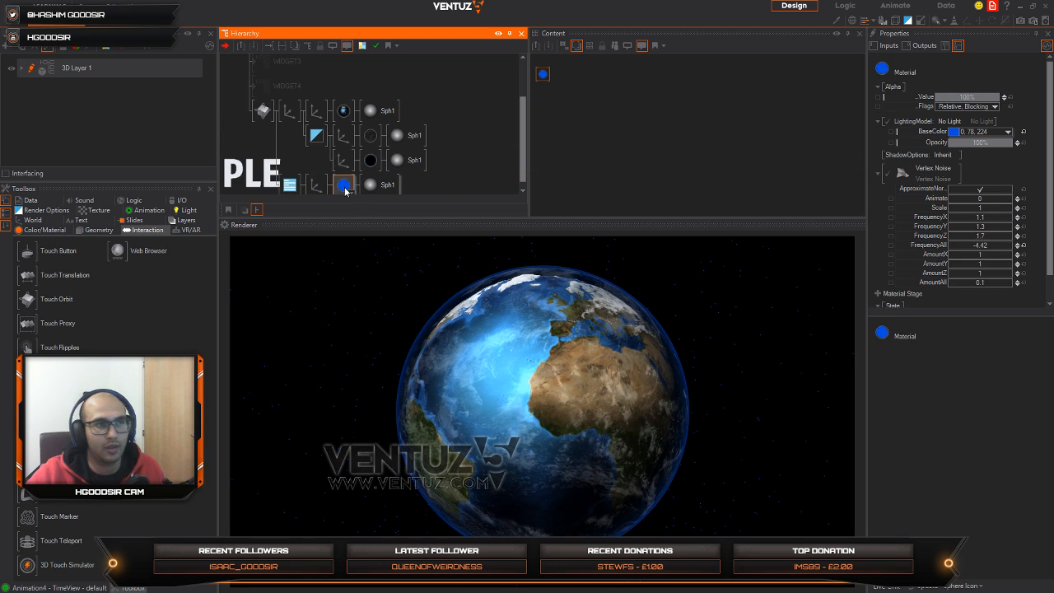
pyautogui.click(1008, 132)
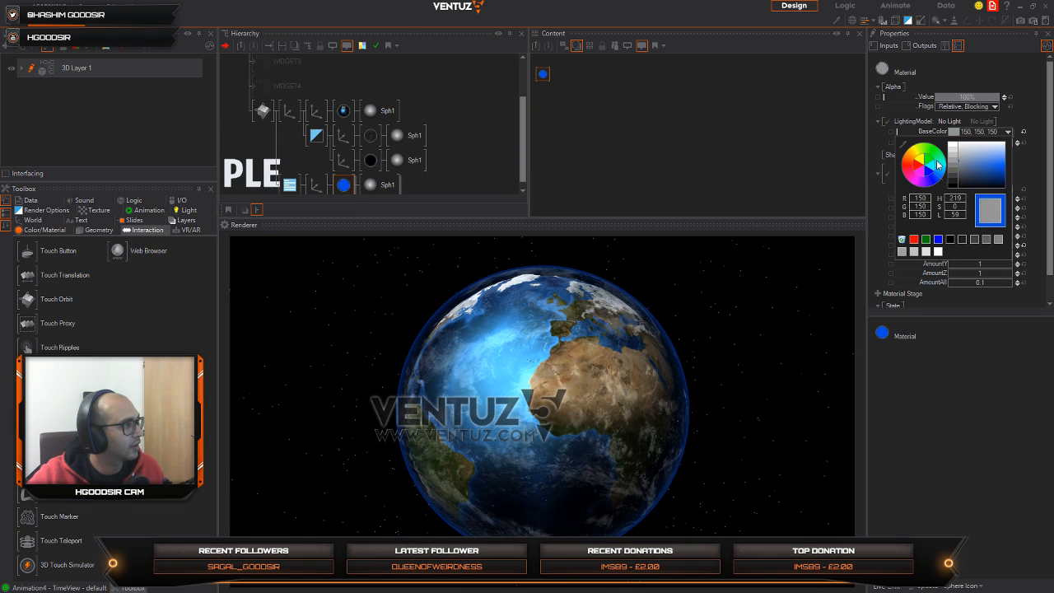
pyautogui.moveTo(682, 375); pyautogui.dragTo(459, 332)
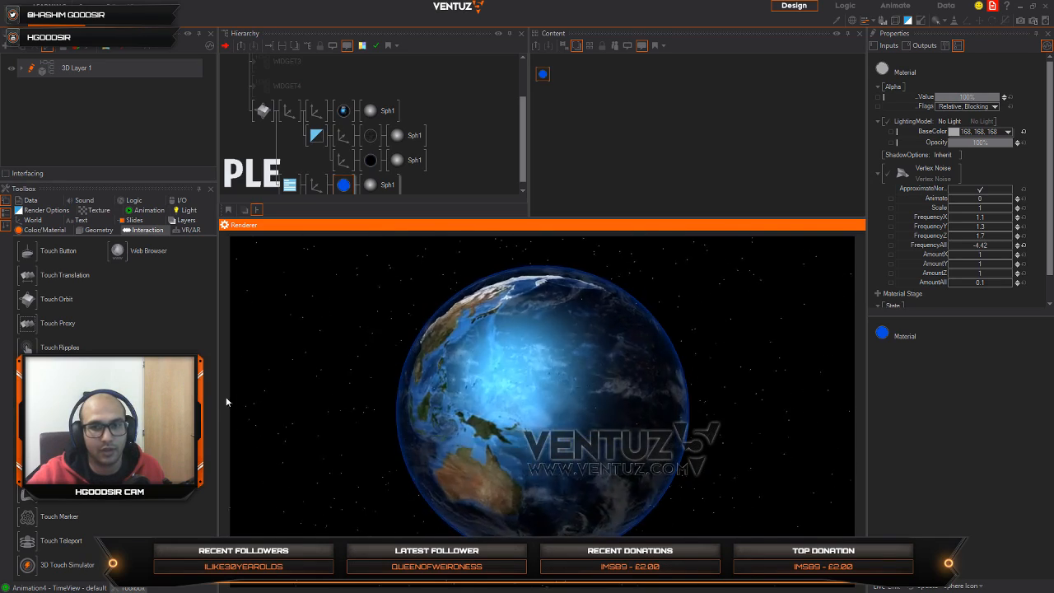
# Step: Set the Earth material's specular sharpness to 13 and orbit the globe to check the highlight
pyautogui.click(346, 112)
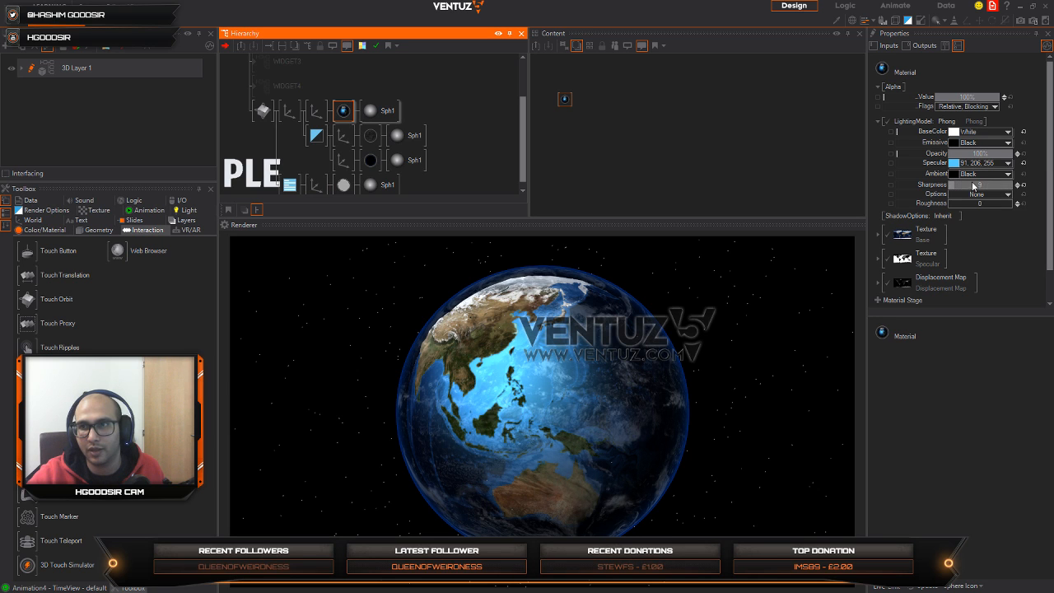
pyautogui.moveTo(973, 188); pyautogui.dragTo(973, 189)
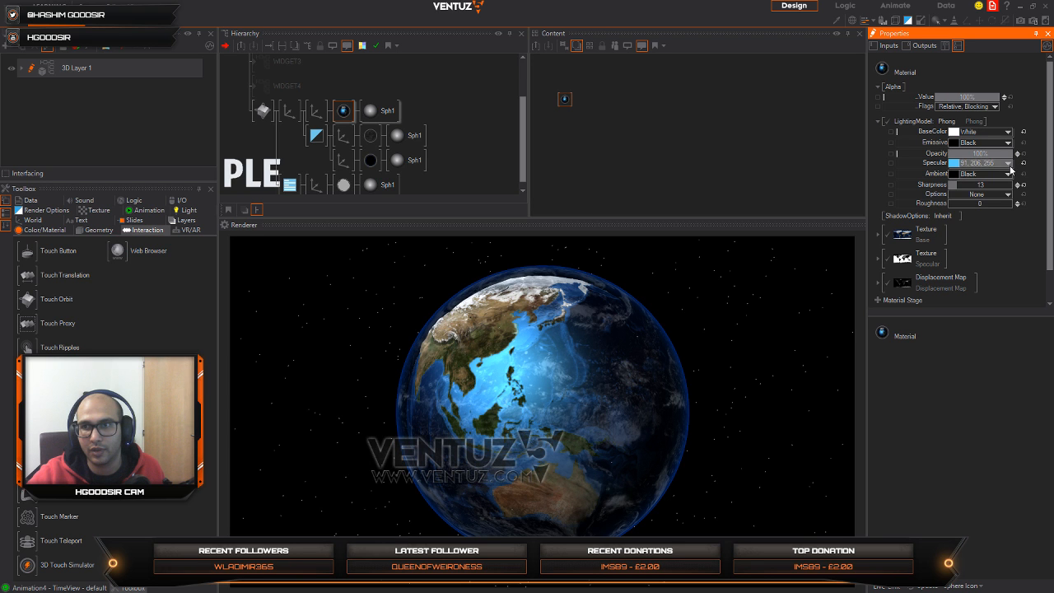
pyautogui.click(1007, 163)
pyautogui.moveTo(566, 429); pyautogui.dragTo(841, 449)
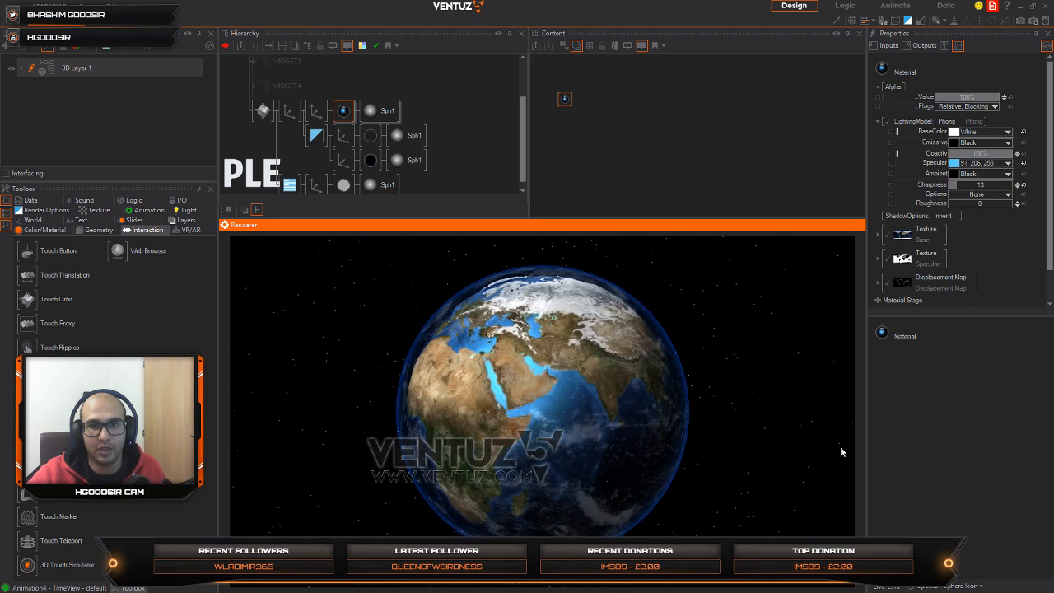
pyautogui.moveTo(400, 377); pyautogui.dragTo(664, 429)
pyautogui.moveTo(458, 515); pyautogui.dragTo(541, 432)
# Step: Insert a Directional Light between the Touch Orbit node and the Earth's parent axis
pyautogui.moveTo(311, 141); pyautogui.dragTo(316, 135, button='middle')
pyautogui.click(310, 126)
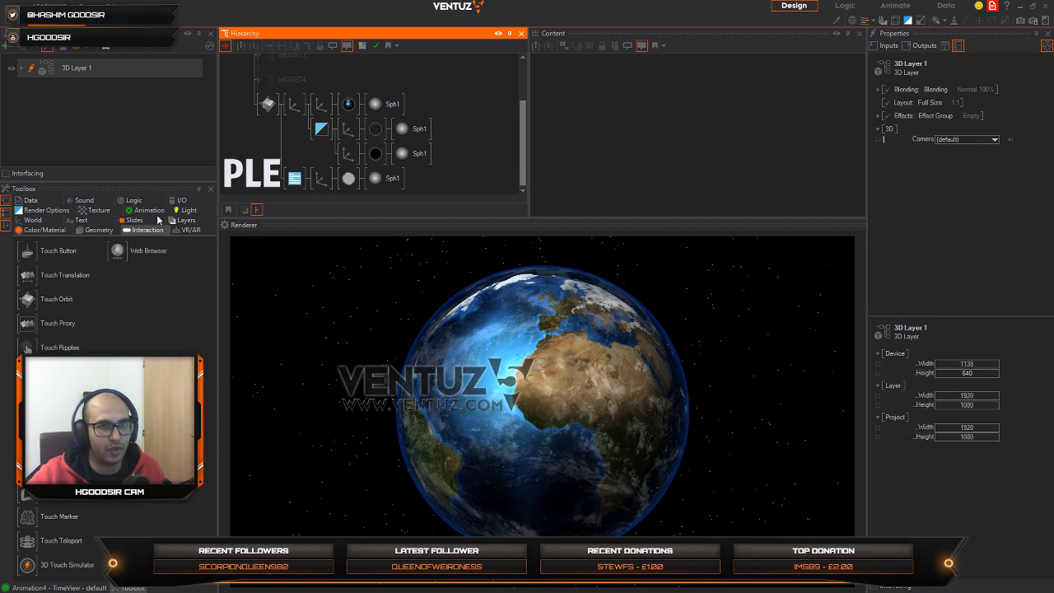
pyautogui.click(184, 210)
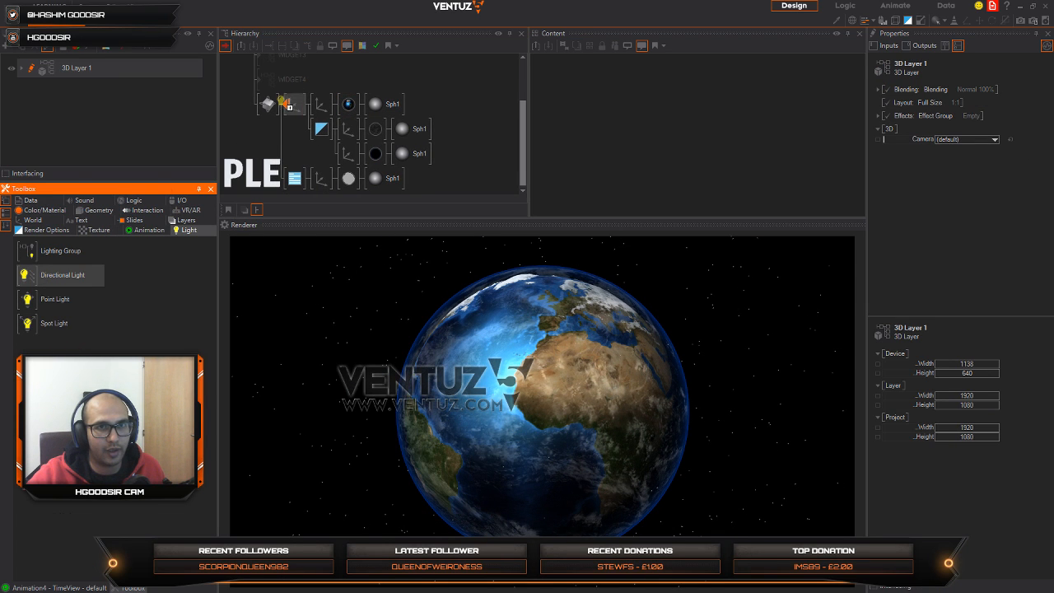
pyautogui.moveTo(285, 103); pyautogui.dragTo(289, 104)
# Step: Aim the directional light at pitch 158 and yaw -101, orbiting the globe to judge the lighting
pyautogui.moveTo(972, 144); pyautogui.dragTo(952, 160)
pyautogui.click(568, 445)
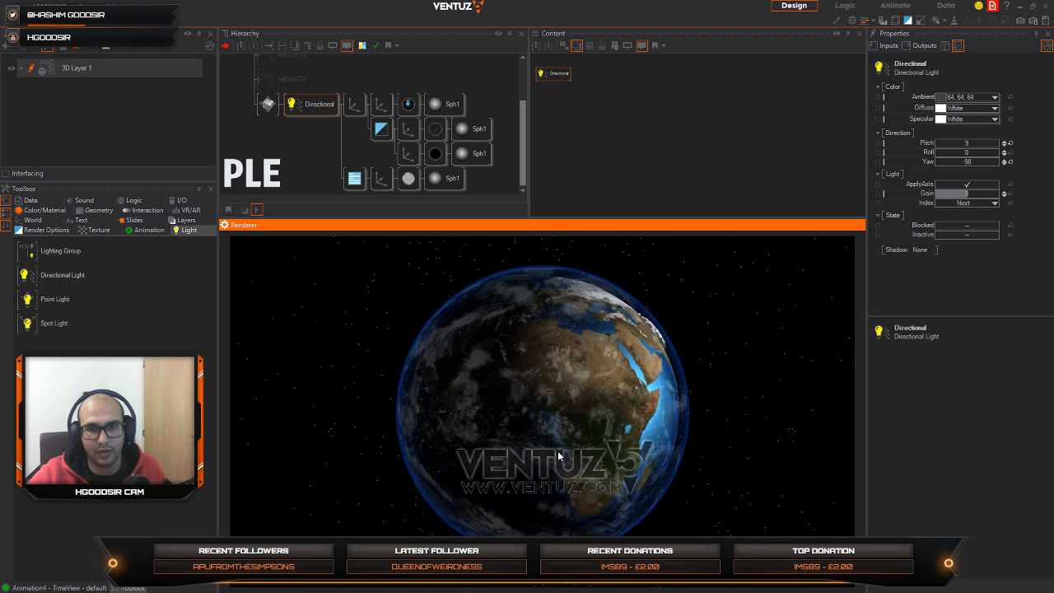
pyautogui.moveTo(968, 146)
pyautogui.mouseDown()
pyautogui.moveTo(986, 145)
pyautogui.moveTo(967, 165)
pyautogui.mouseUp()
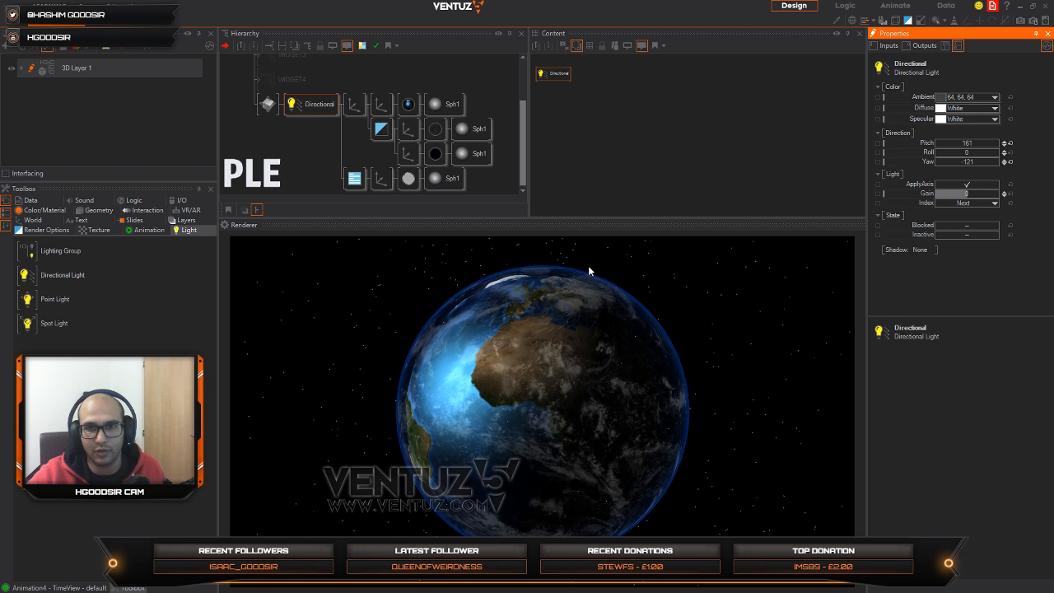
pyautogui.click(508, 324)
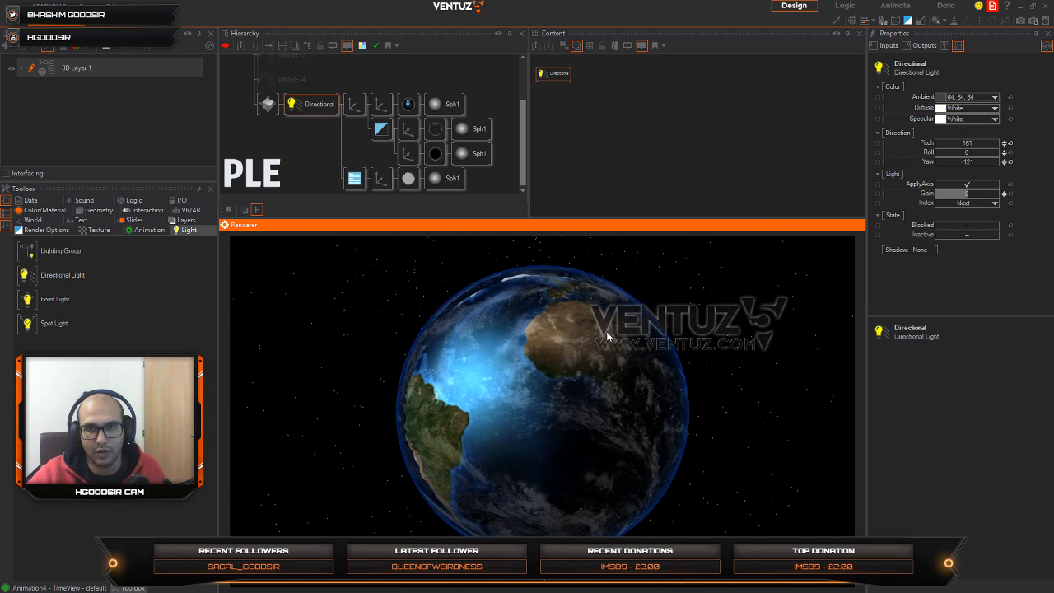
pyautogui.moveTo(962, 164); pyautogui.dragTo(974, 146)
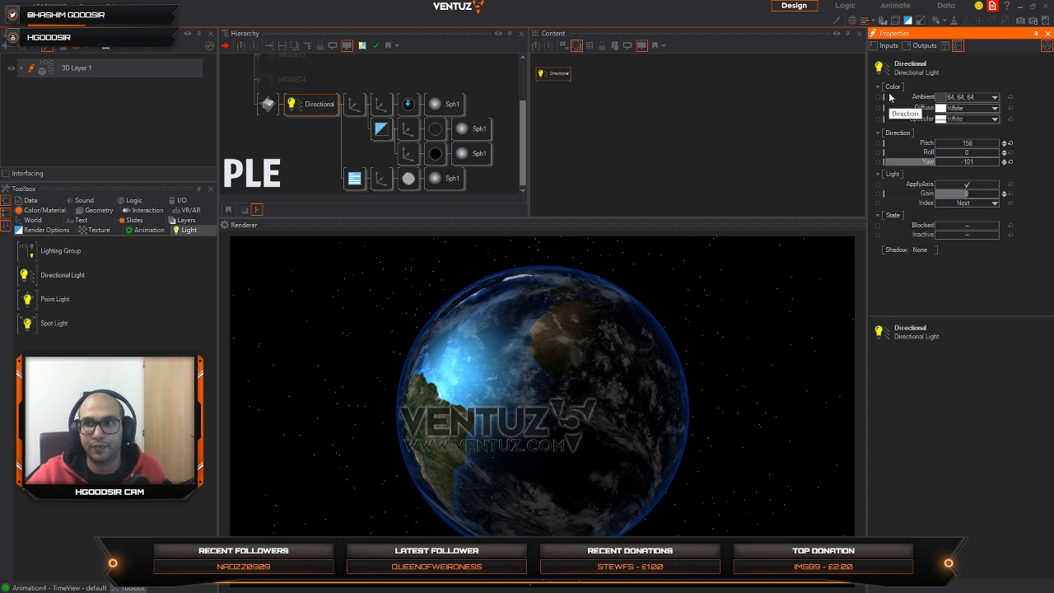
# Step: Set the directional light's diffuse color to warm yellow (255, 219, 15)
pyautogui.click(992, 108)
pyautogui.moveTo(987, 136); pyautogui.dragTo(1004, 134)
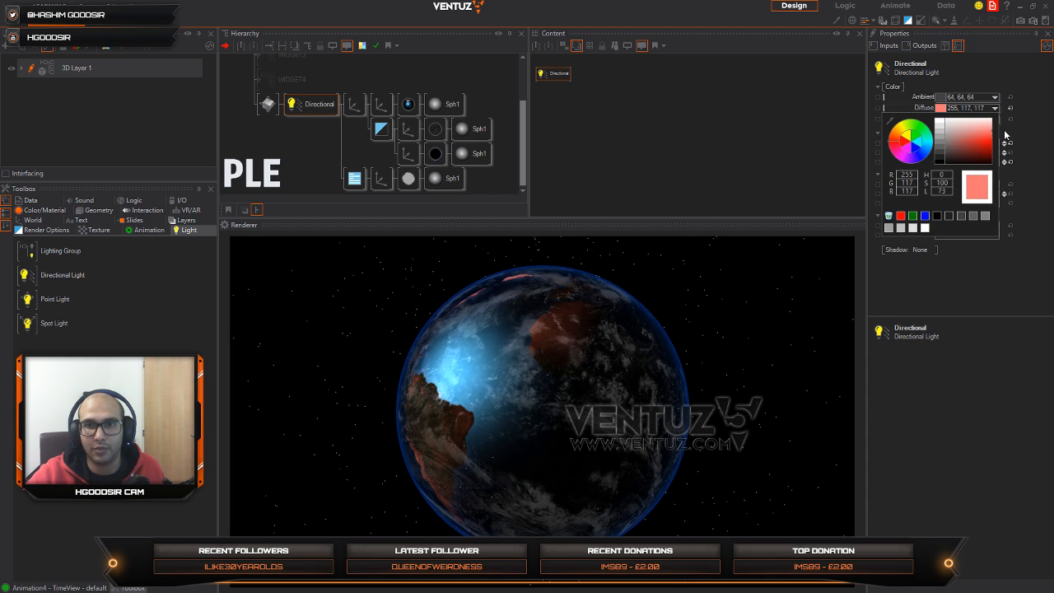
pyautogui.moveTo(924, 152); pyautogui.dragTo(1019, 132)
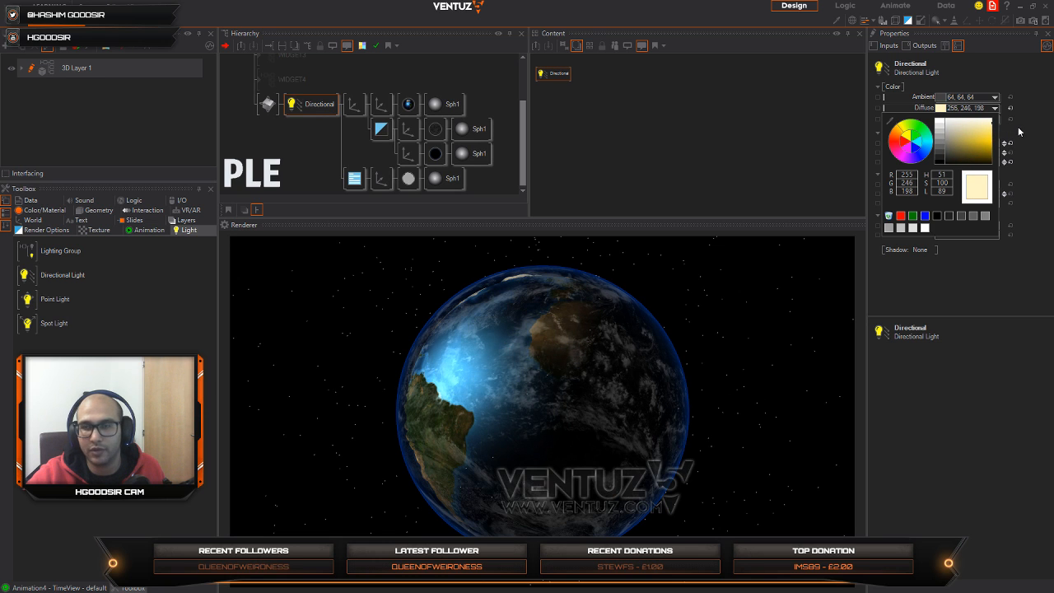
pyautogui.click(1005, 136)
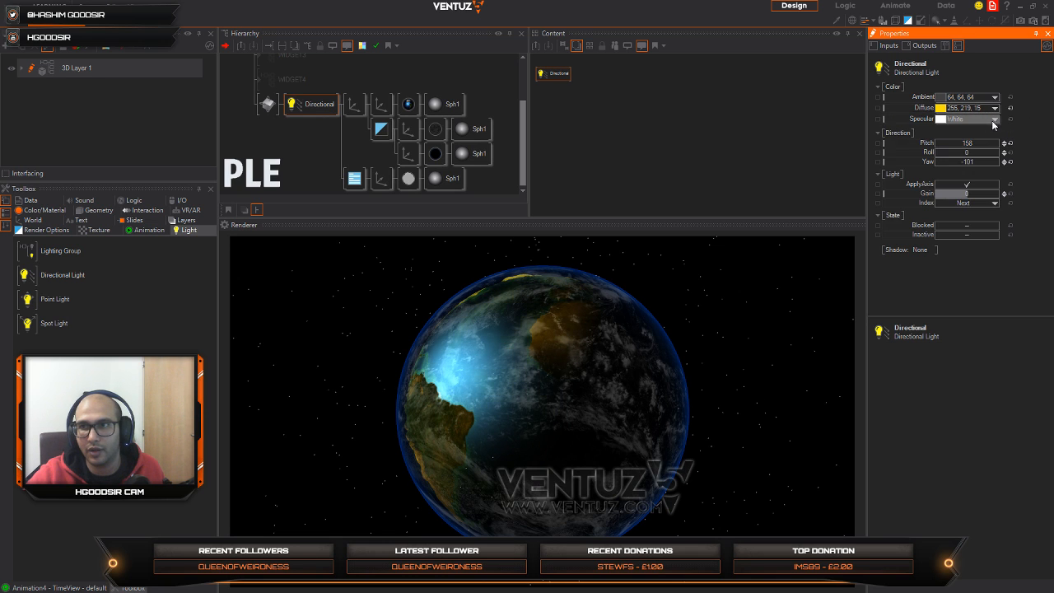
# Step: Set the directional light's specular color to cyan (51, 255, 227) and orbit the globe to check the highlight
pyautogui.click(994, 120)
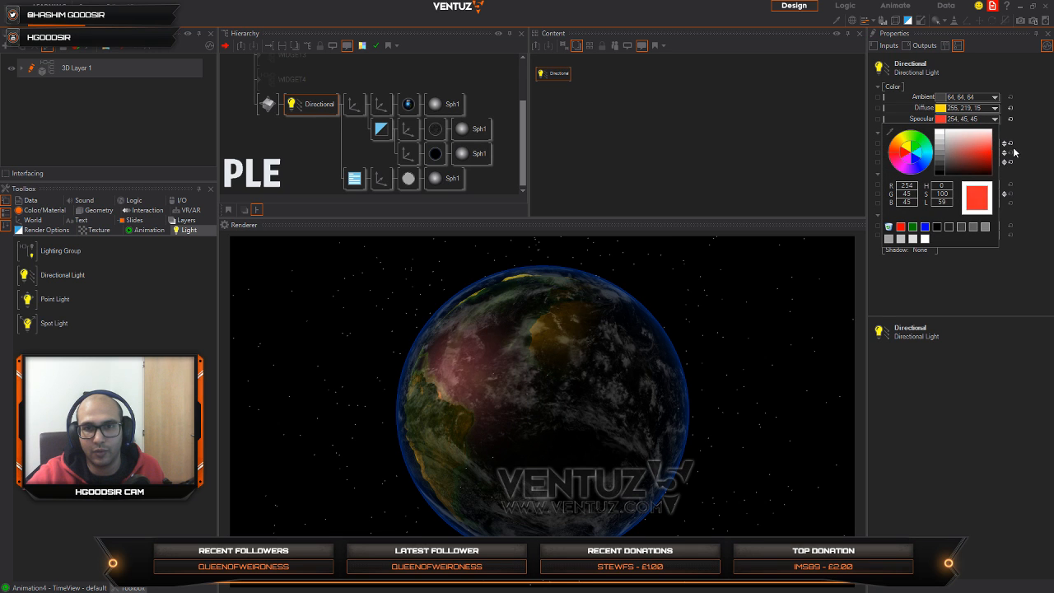
pyautogui.moveTo(913, 164); pyautogui.dragTo(933, 154)
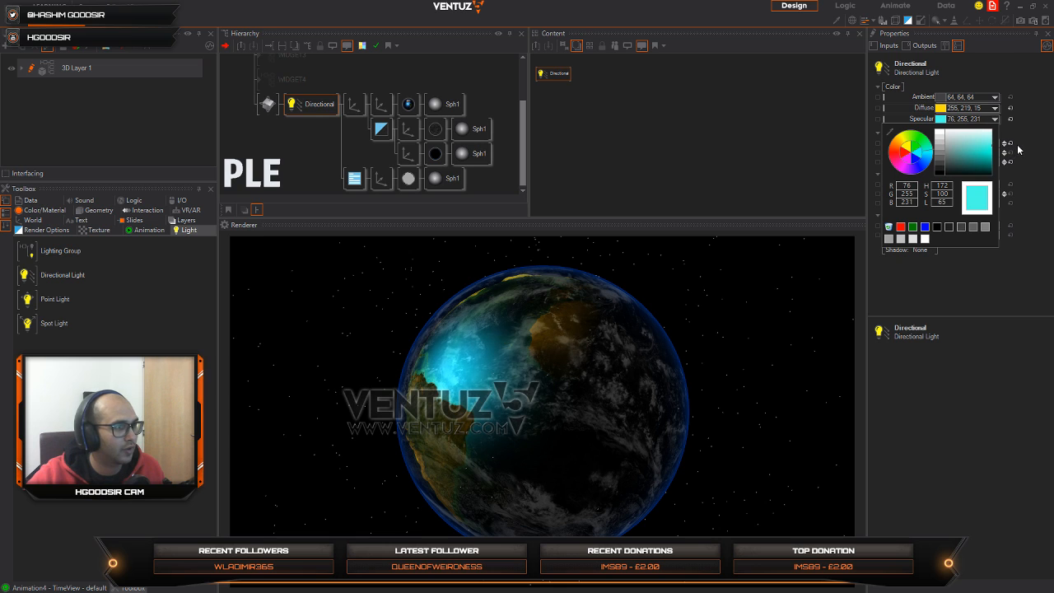
pyautogui.moveTo(1018, 146); pyautogui.dragTo(1023, 157)
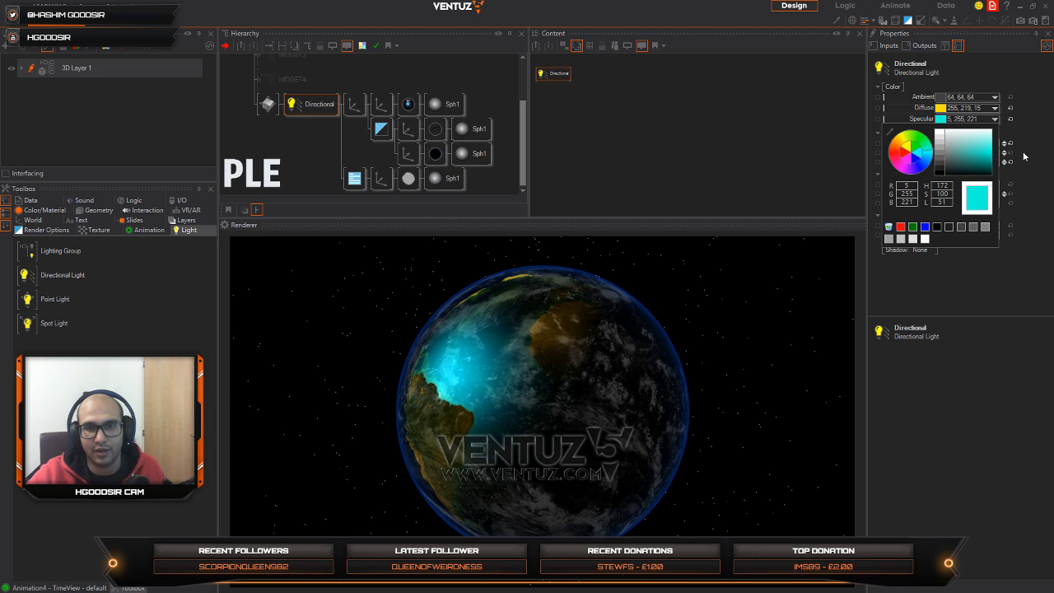
pyautogui.click(517, 327)
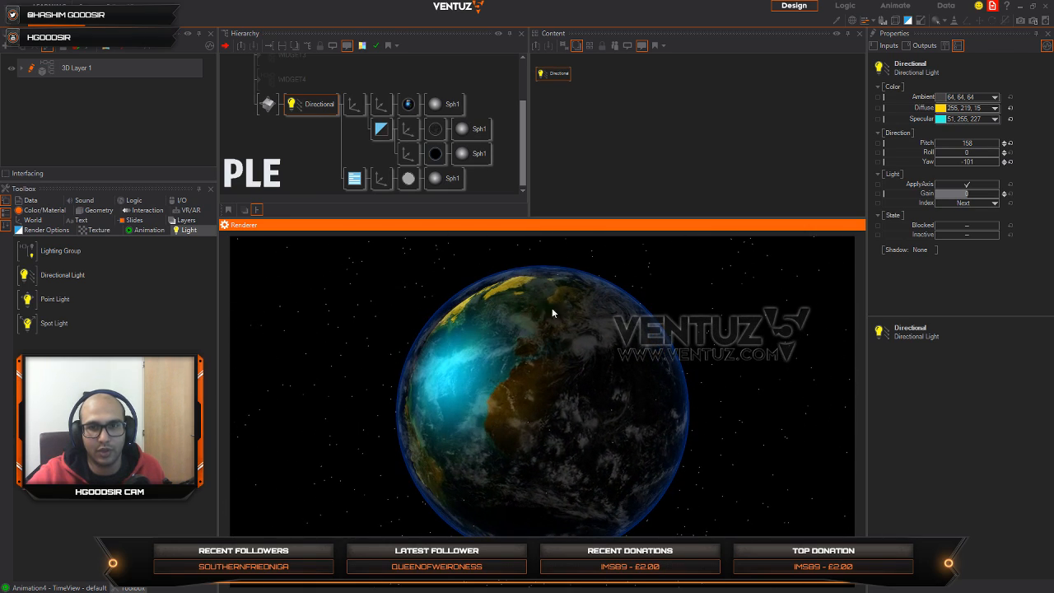
# Step: Aim the directional light at pitch 142 and yaw -209
pyautogui.click(341, 113)
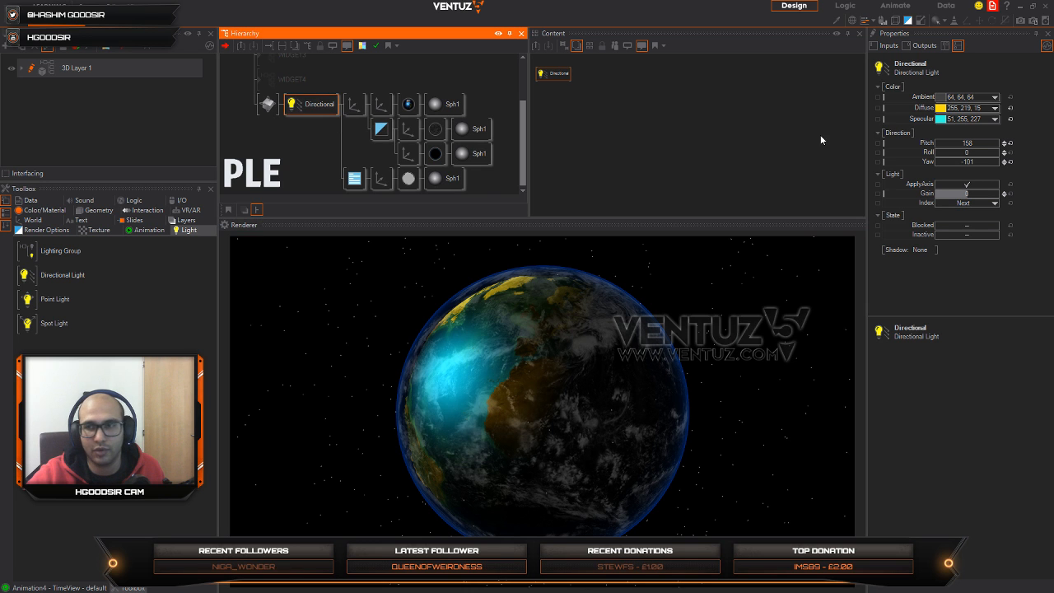
pyautogui.moveTo(969, 162)
pyautogui.mouseDown()
pyautogui.moveTo(936, 159)
pyautogui.moveTo(994, 161)
pyautogui.moveTo(971, 144)
pyautogui.mouseUp()
pyautogui.moveTo(580, 395); pyautogui.dragTo(323, 224)
# Step: Deactivate the Directional Light node and orbit the globe to compare the look under the default lighting
pyautogui.click(302, 109)
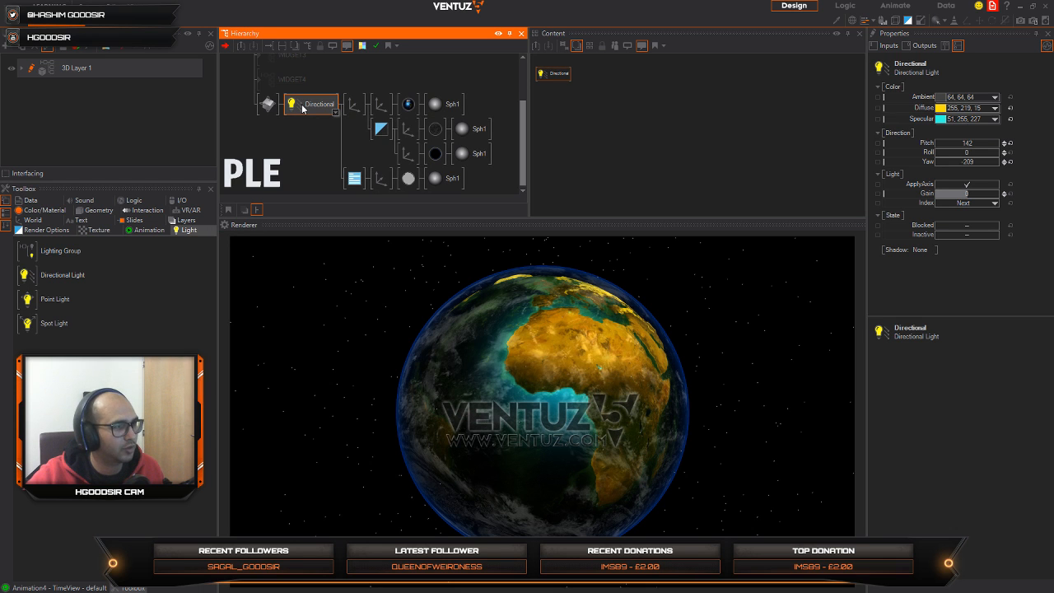
pyautogui.hotkey('ctrl', 'i')
pyautogui.click(591, 444)
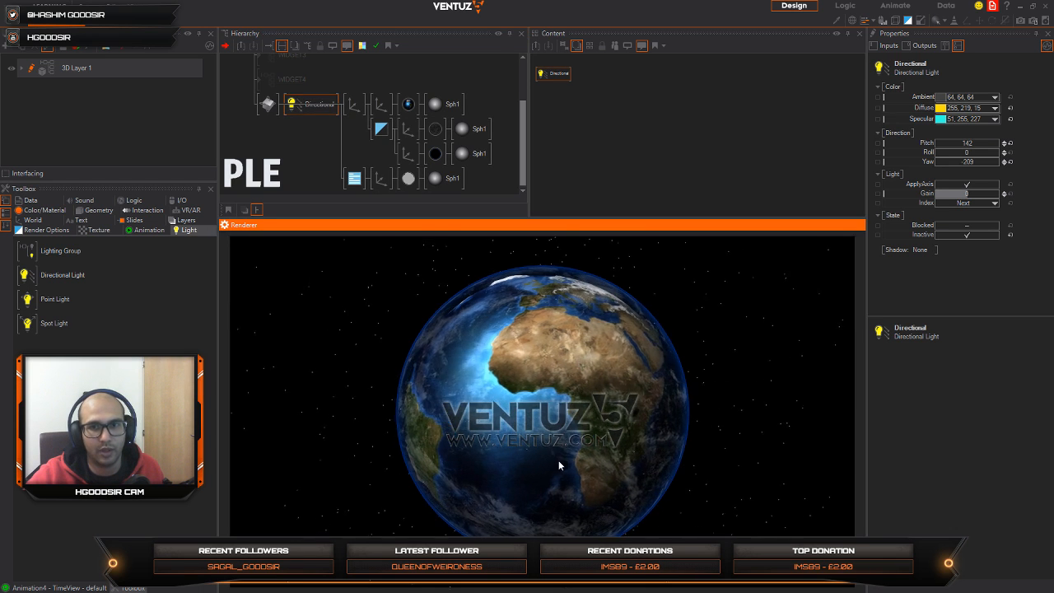
pyautogui.click(326, 145)
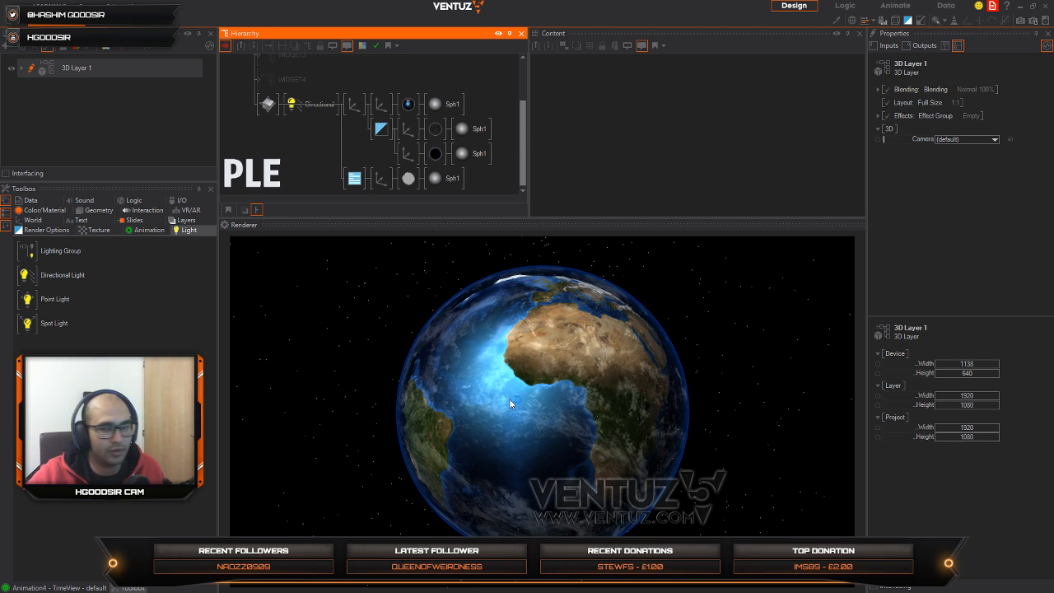
pyautogui.moveTo(511, 401); pyautogui.dragTo(517, 373)
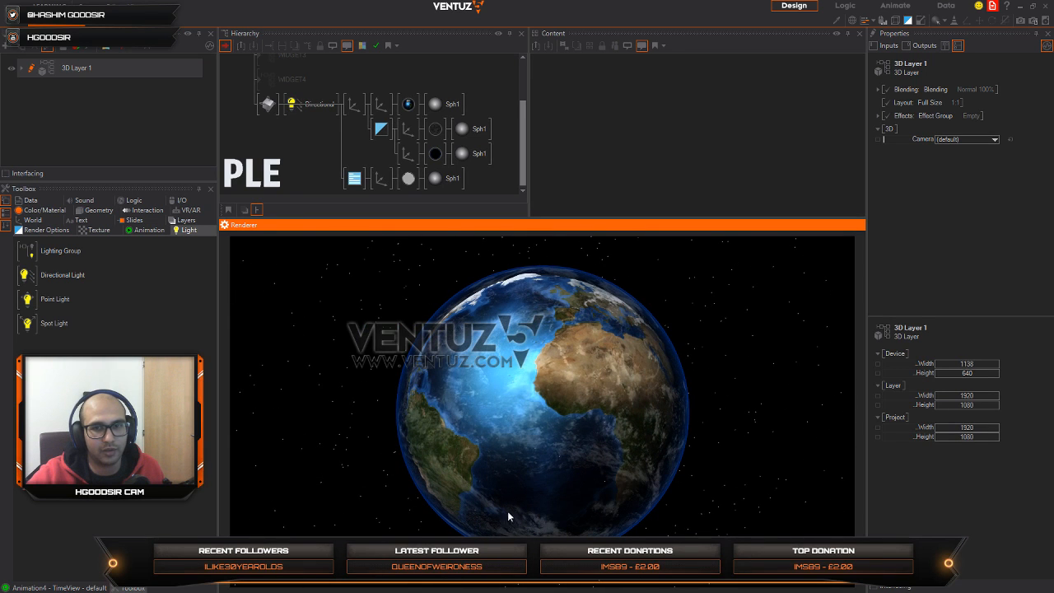
# Step: Duplicate the Earth's axis branch with its material and sphere directly below the original, and select the copied material
pyautogui.click(376, 104)
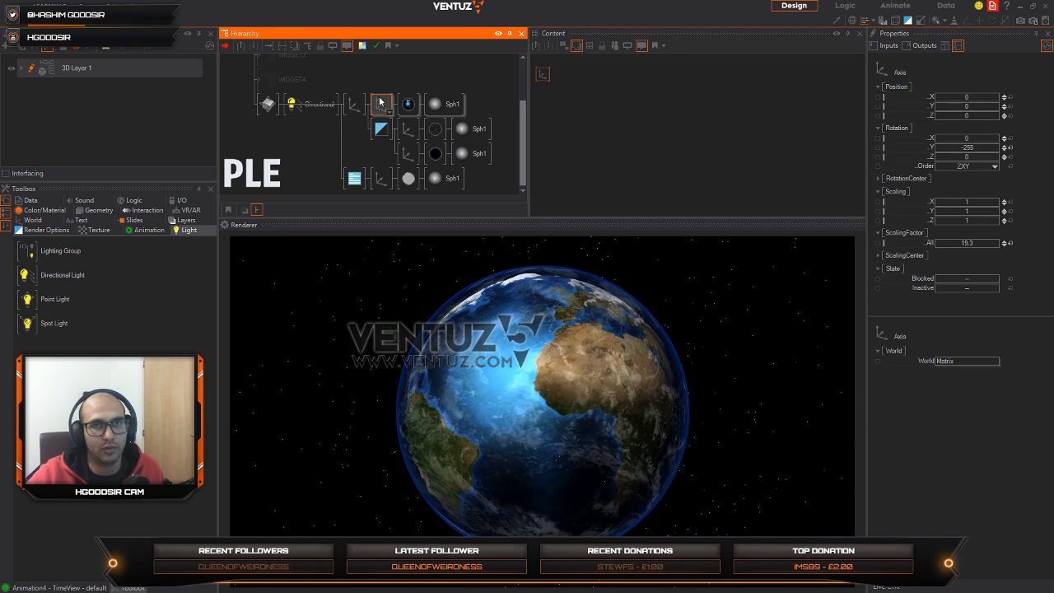
pyautogui.keyDown('ctrl'); pyautogui.moveTo(379, 103); pyautogui.dragTo(381, 117); pyautogui.keyUp('ctrl')
pyautogui.click(409, 129)
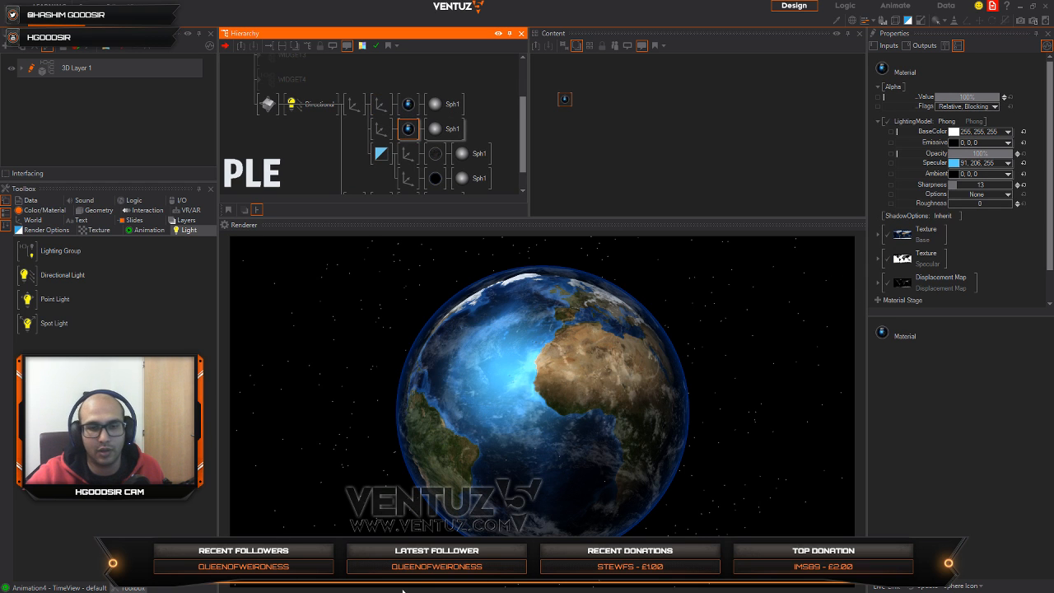
# Step: Switch to Chrome and look through pages 2 and 3 of NASA Visible Earth's Blue Marble collection for a night texture
pyautogui.hotkey('alt', 'Tab')
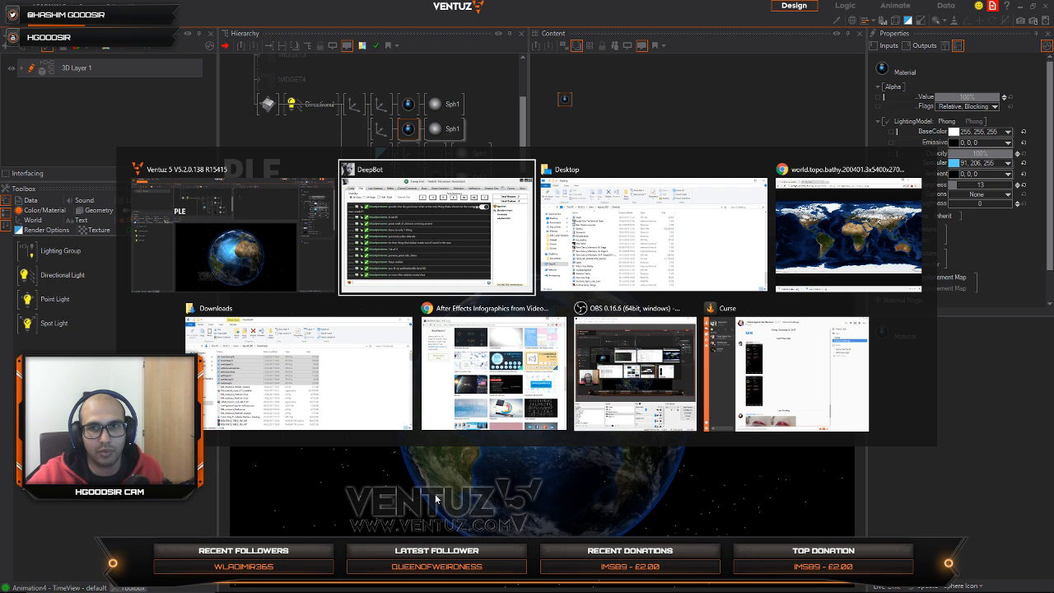
pyautogui.hotkey('alt', 'Tab')
pyautogui.hotkey('alt', 'Tab')
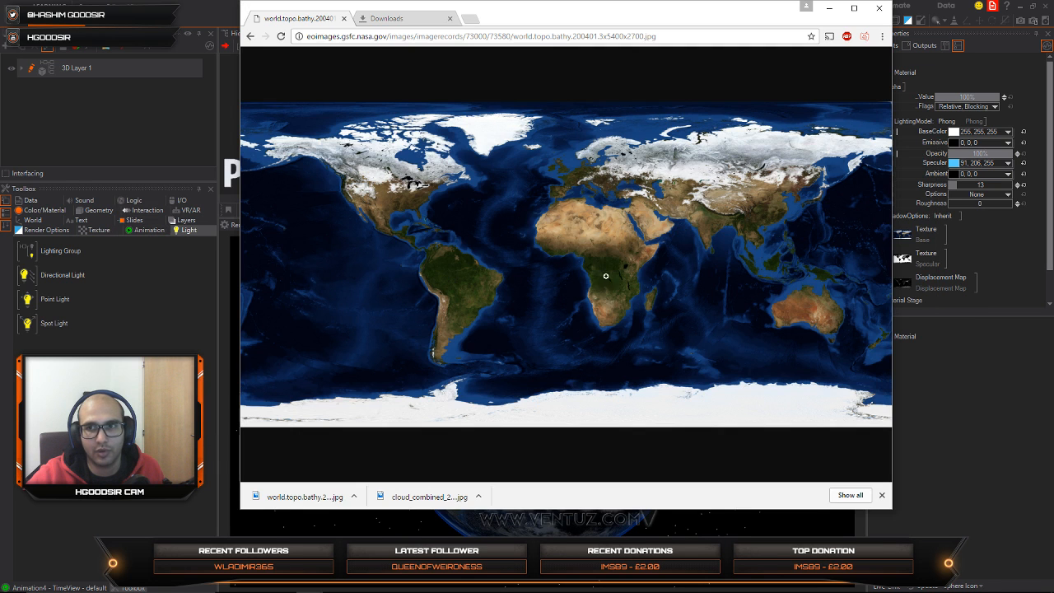
pyautogui.click(251, 36)
pyautogui.click(250, 36)
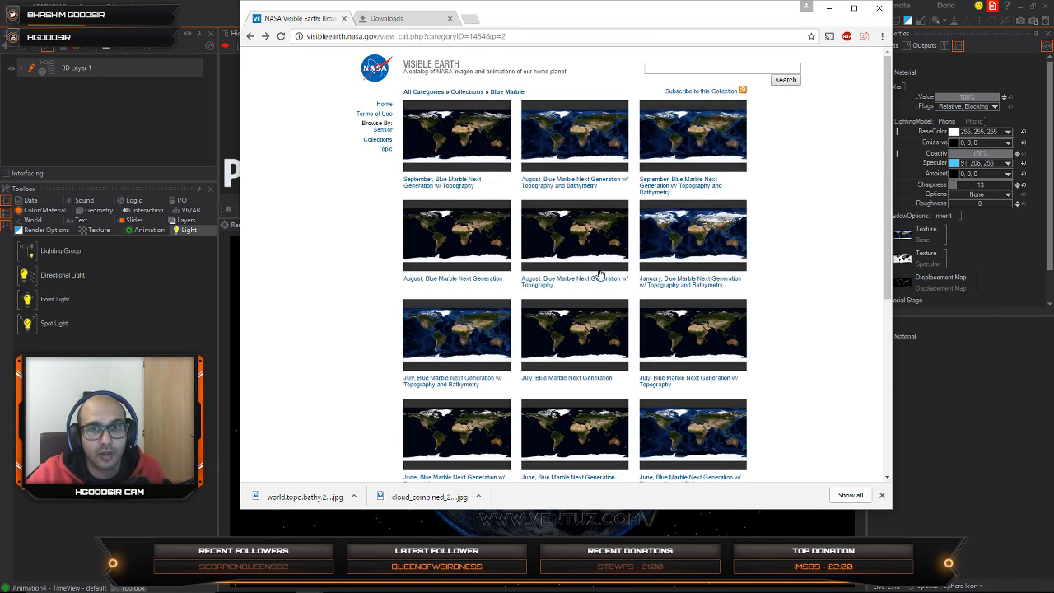
pyautogui.scroll(-5, 613, 390)
pyautogui.scroll(5, 635, 359)
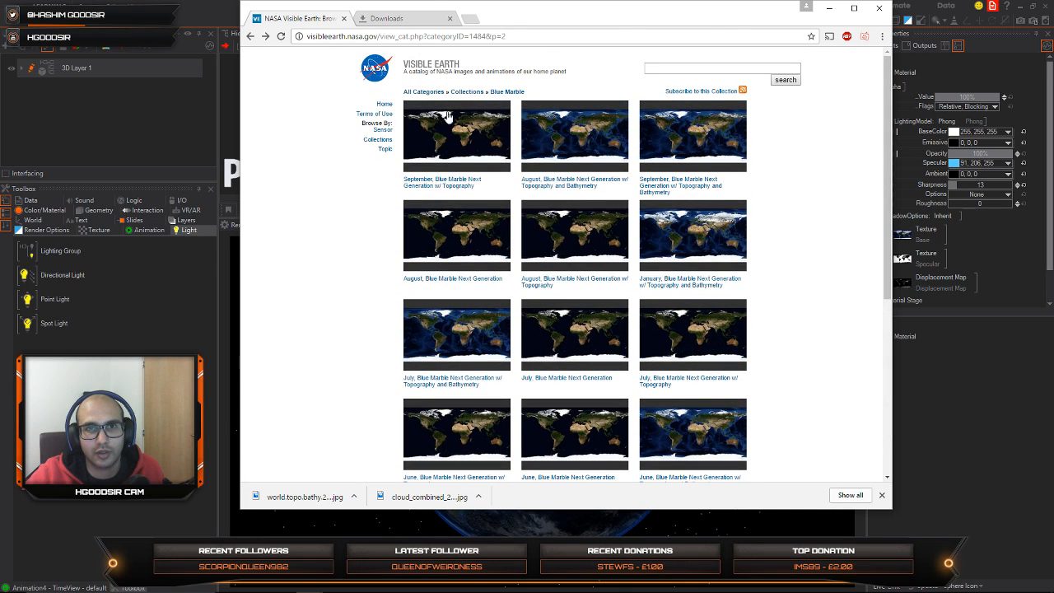
pyautogui.scroll(-5, 553, 335)
pyautogui.click(610, 413)
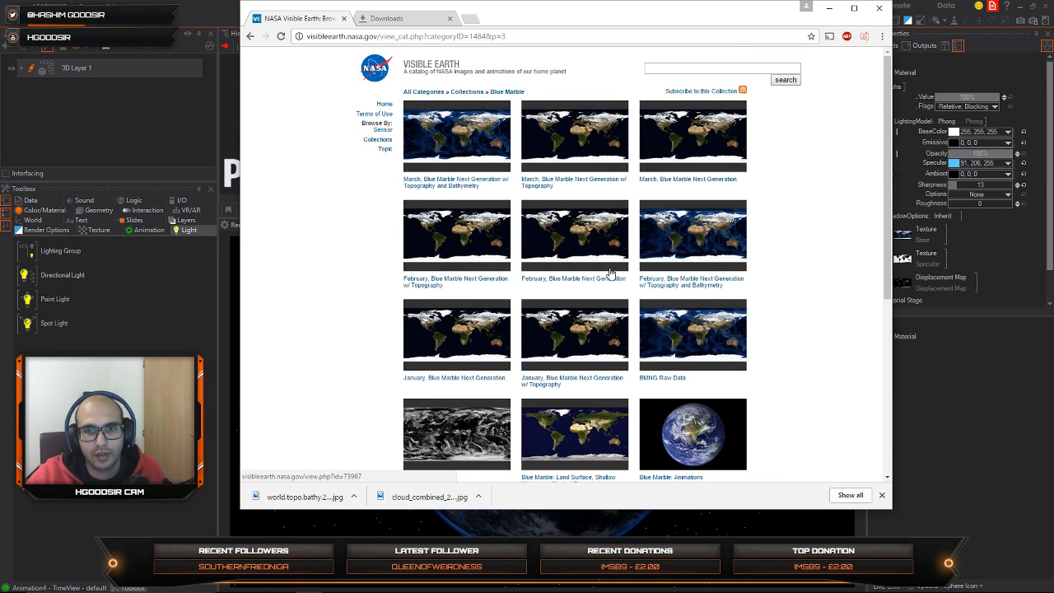
pyautogui.scroll(-4, 615, 231)
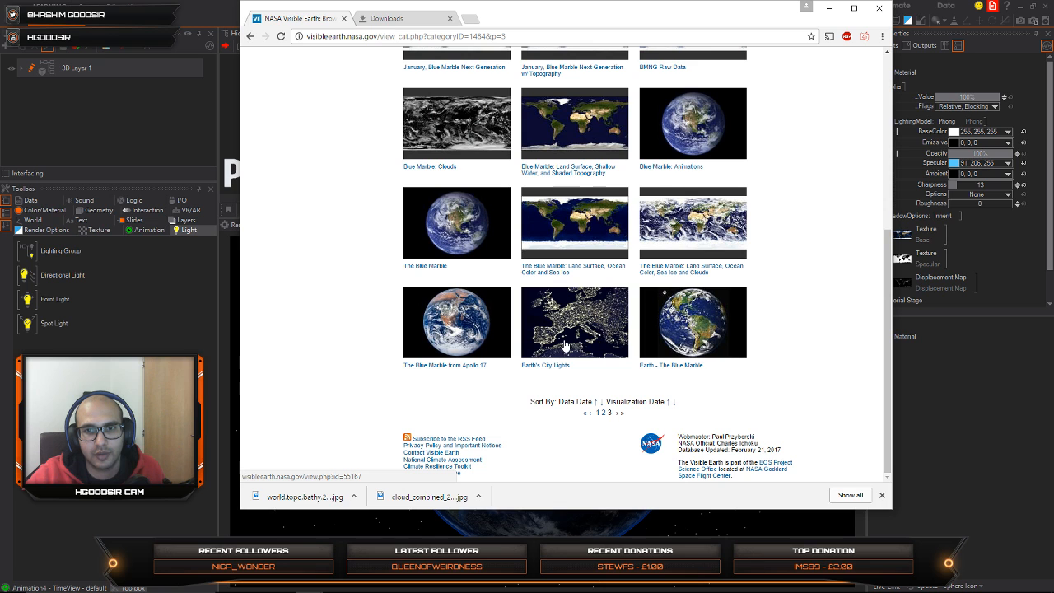
# Step: Inspect the Earth's City Lights entry and its available image files, and return to the Blue Marble collection
pyautogui.click(579, 346)
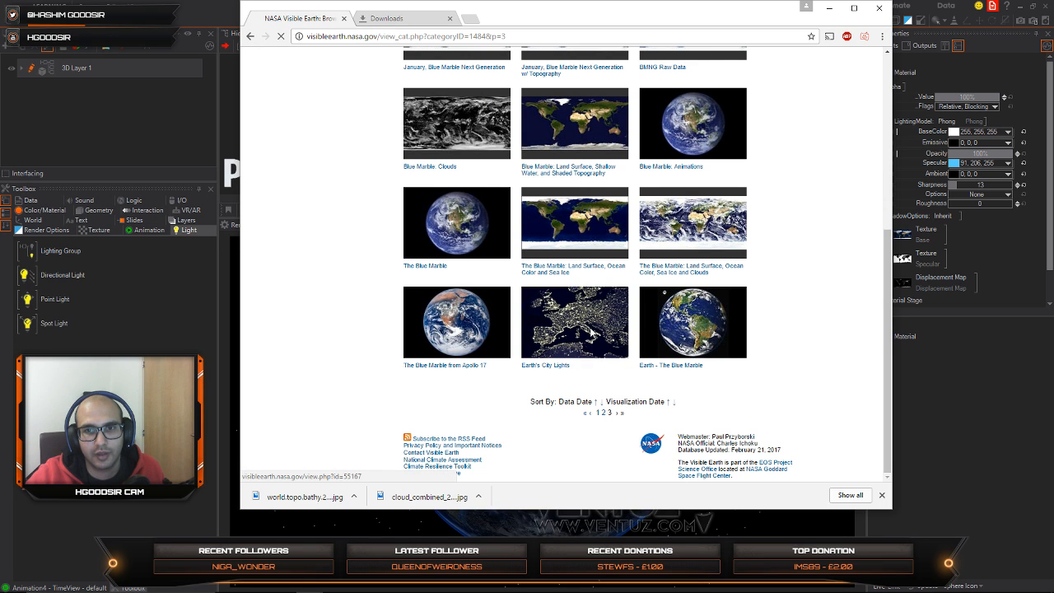
pyautogui.click(251, 37)
pyautogui.scroll(5, 592, 370)
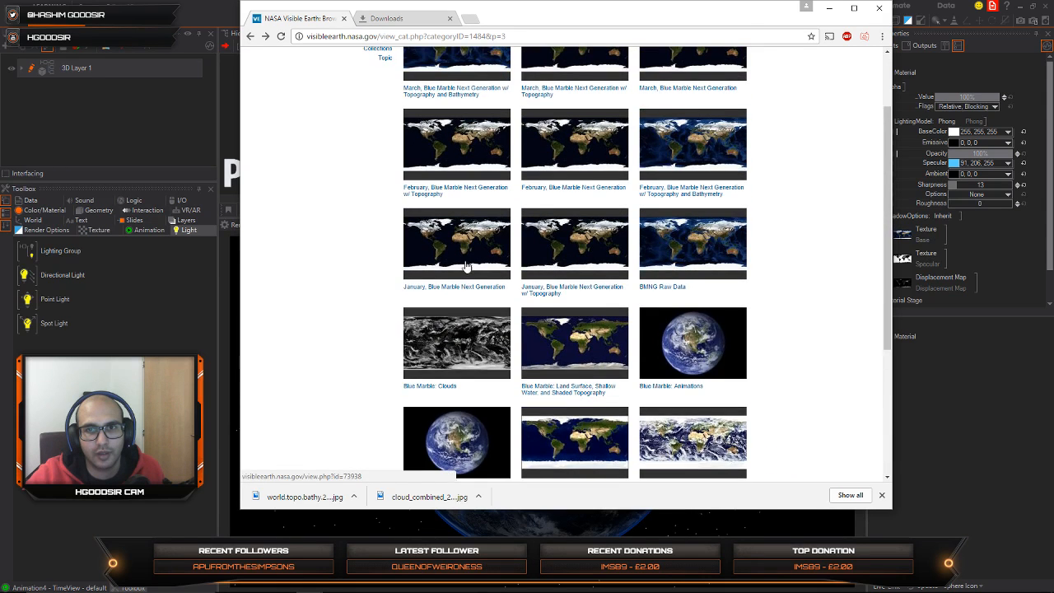
pyautogui.scroll(2, 466, 265)
# Step: Search Google Images for "earth texture night" and look through the thumbnails
pyautogui.click(423, 36)
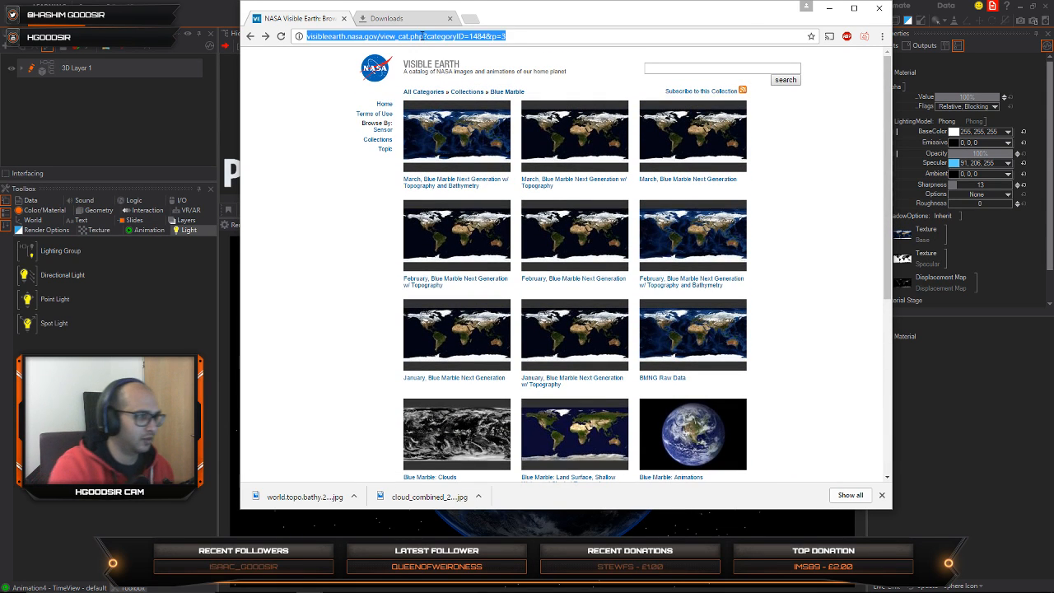
pyautogui.write('earth t')
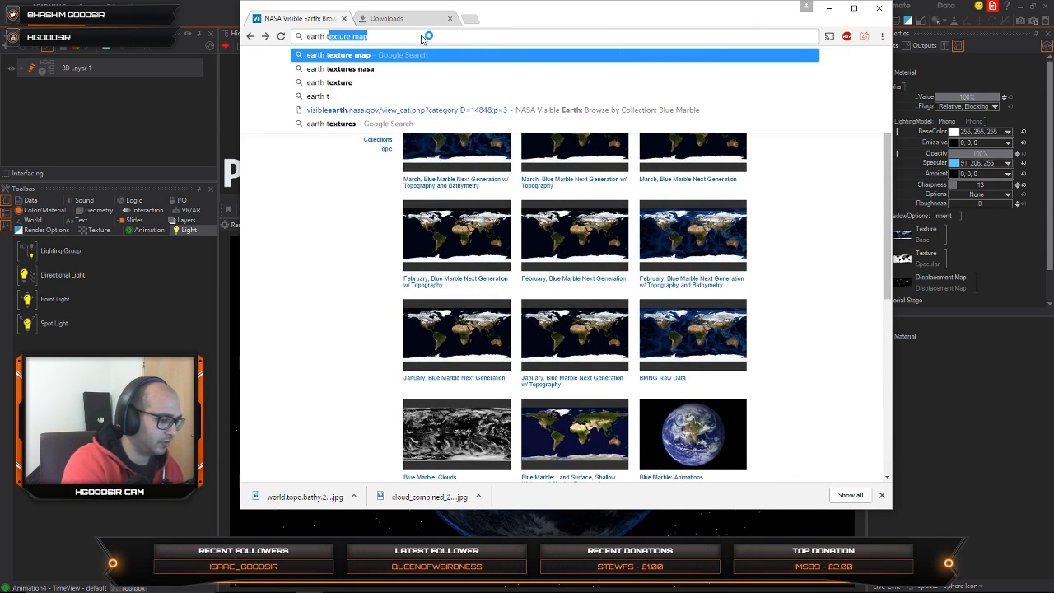
pyautogui.write('exture ')
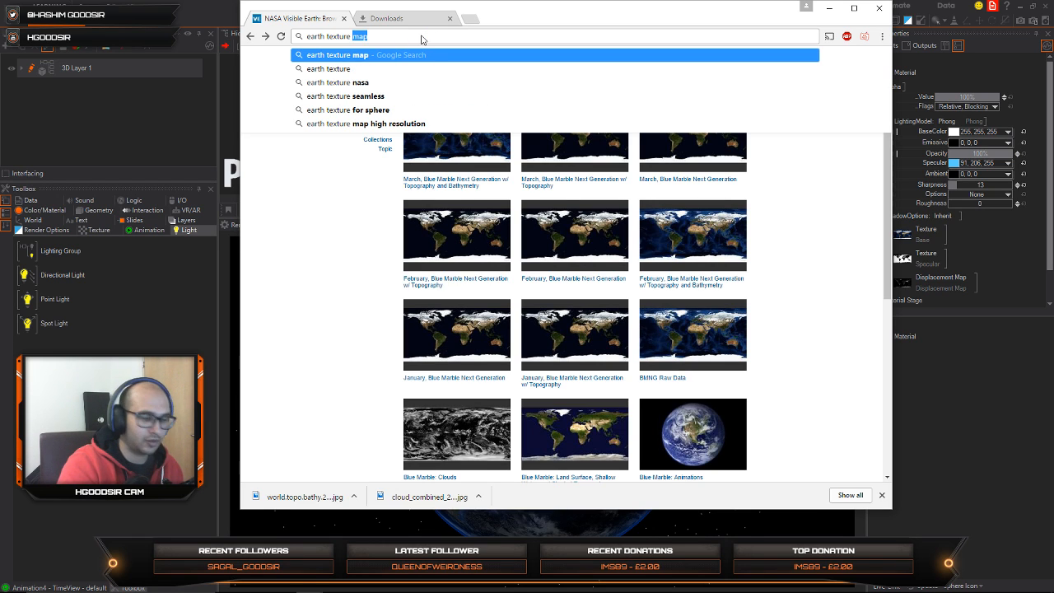
pyautogui.write('night')
pyautogui.press('Return')
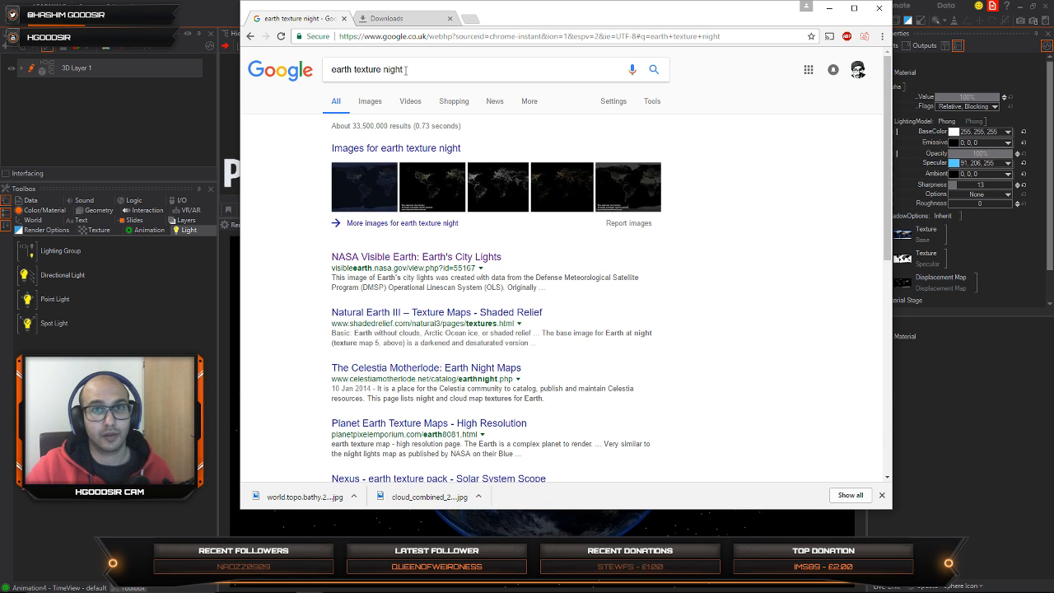
pyautogui.click(370, 101)
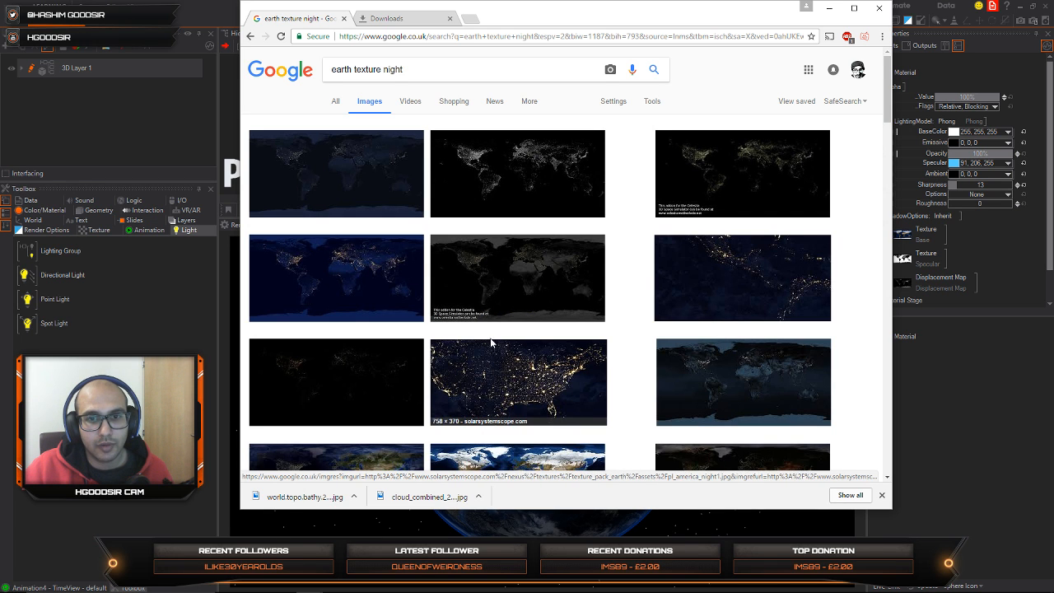
pyautogui.scroll(-3, 492, 342)
pyautogui.scroll(3, 503, 304)
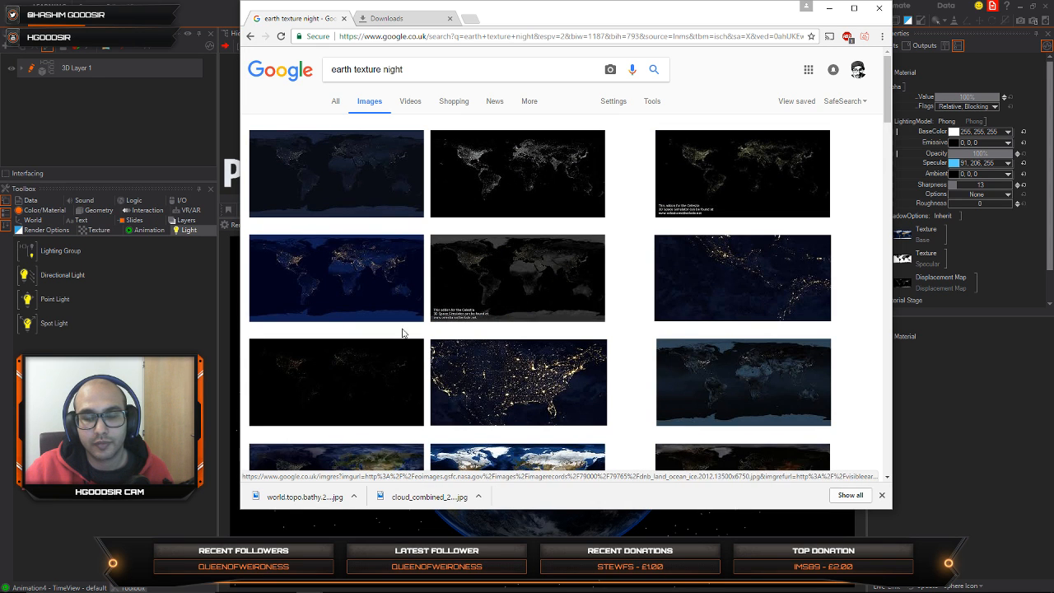
# Step: Open the 8192 x 4096 Natural Earth III night texture at full size and copy the image
pyautogui.click(368, 157)
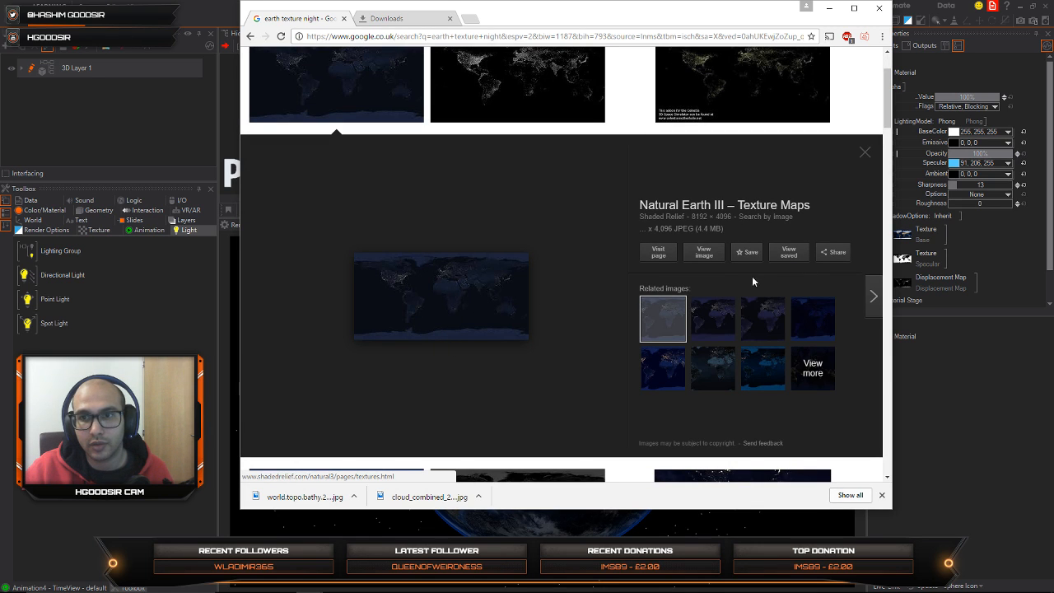
pyautogui.click(702, 249)
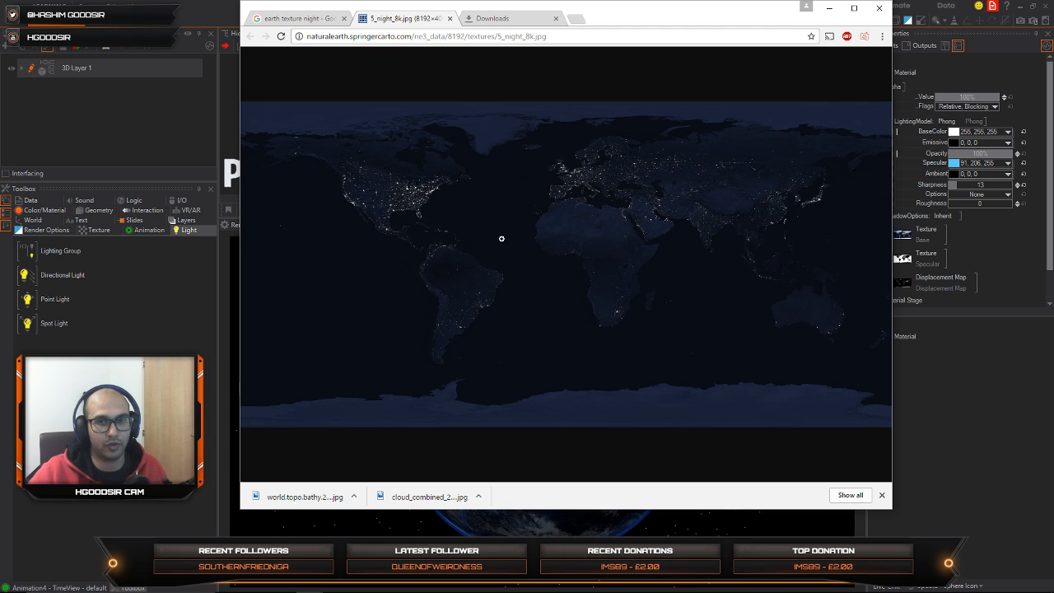
pyautogui.rightClick(501, 238)
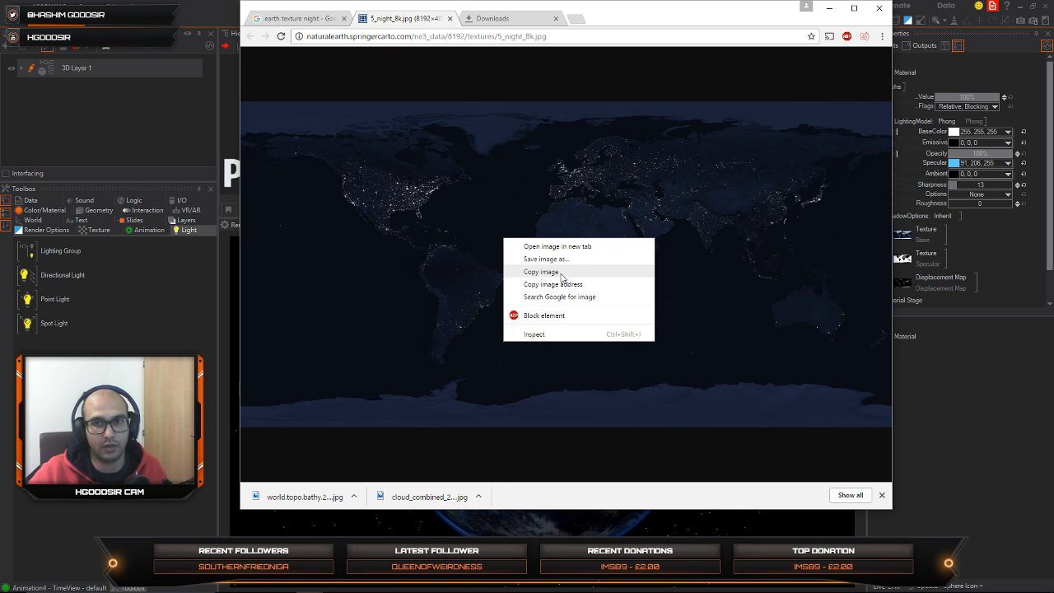
pyautogui.click(554, 271)
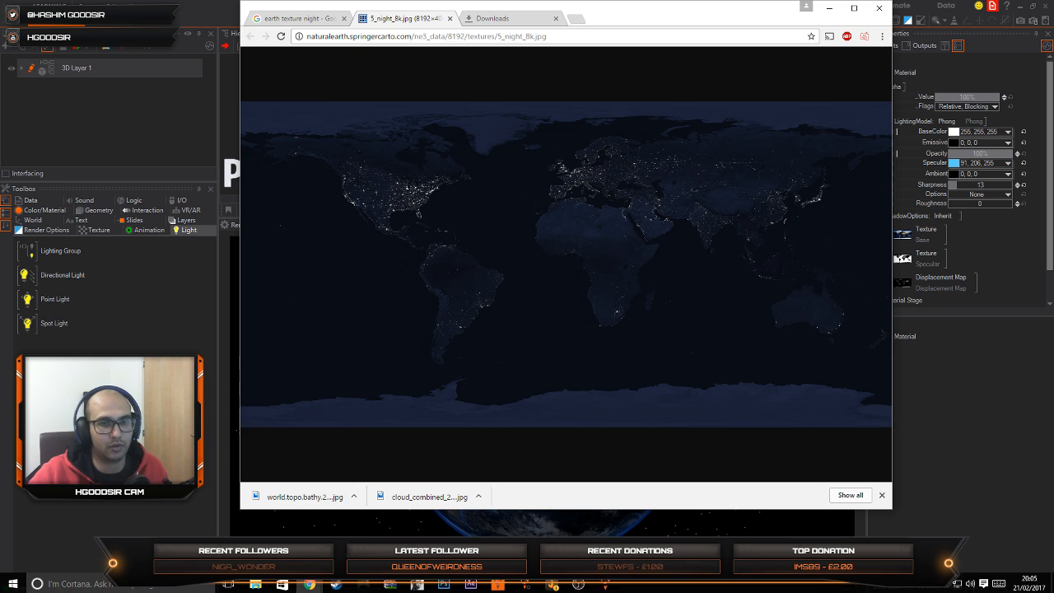
# Step: Launch Photoshop and create a white-background RGB document of 8192 x 4096 pixels at 72 pixels/inch from the Clipboard preset
pyautogui.click(443, 583)
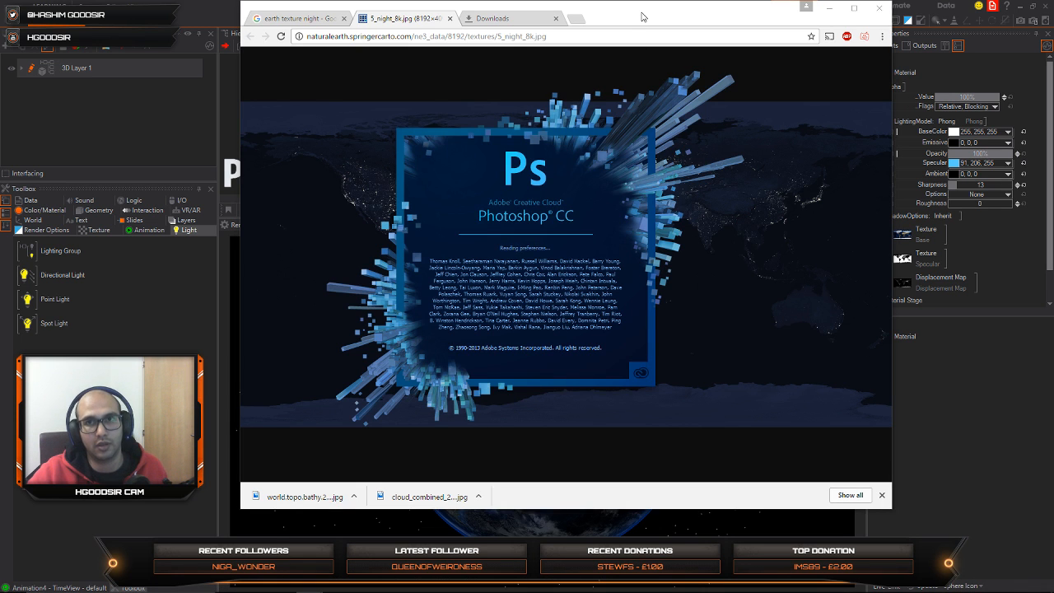
pyautogui.moveTo(641, 17); pyautogui.dragTo(622, 40)
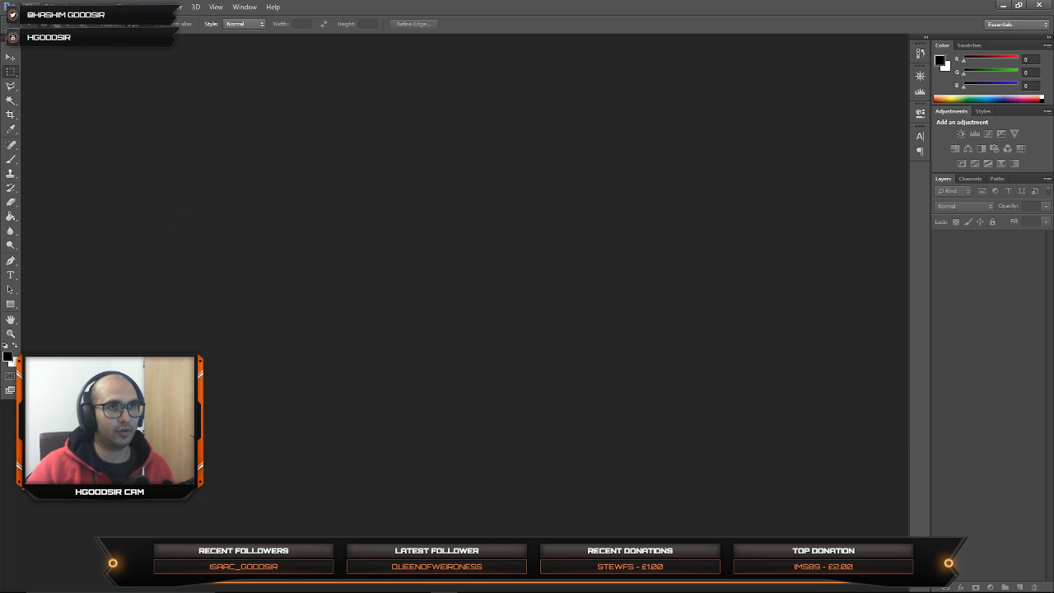
pyautogui.click(30, 8)
pyautogui.click(38, 18)
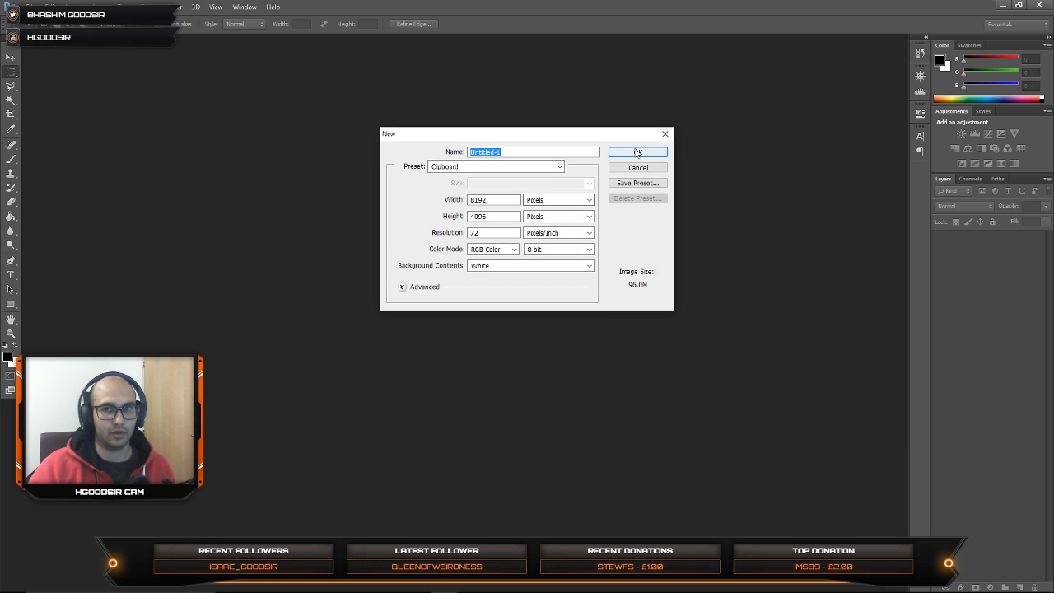
pyautogui.click(637, 152)
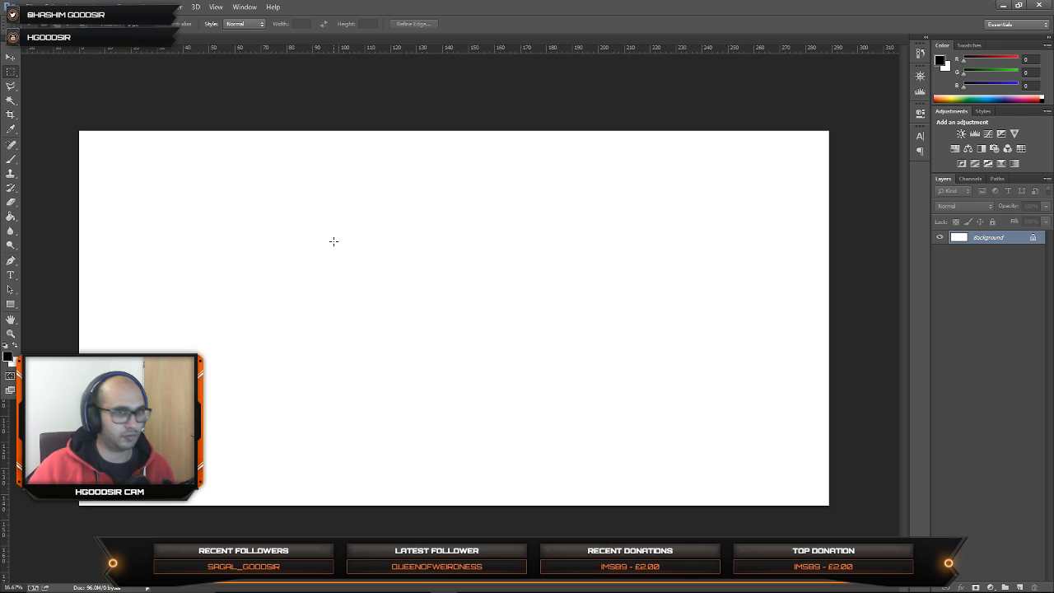
# Step: Paste the copied night texture as a new layer and undock the document into a floating window
pyautogui.hotkey('ctrl', 'v')
pyautogui.click(13, 56)
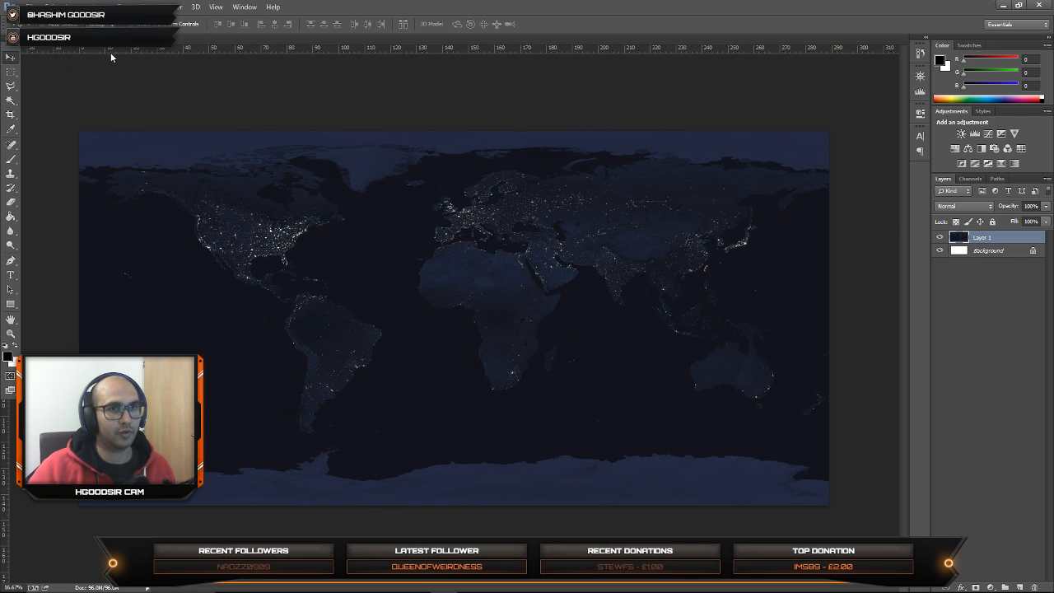
pyautogui.moveTo(109, 51); pyautogui.dragTo(211, 83)
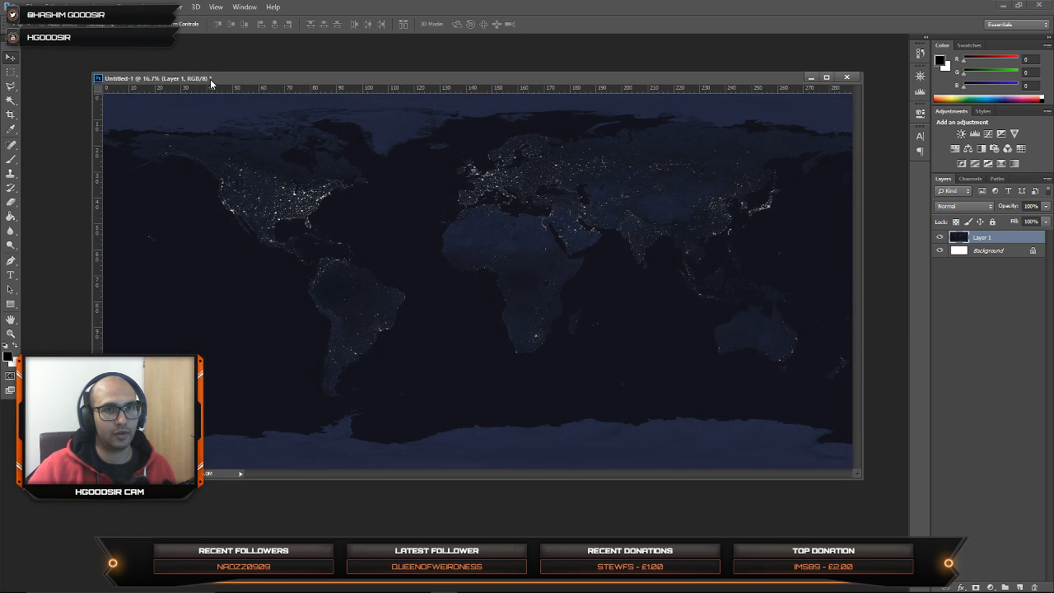
# Step: Reduce the canvas size to 20 percent in both width and height, accepting the clipping
pyautogui.click(75, 7)
pyautogui.click(75, 6)
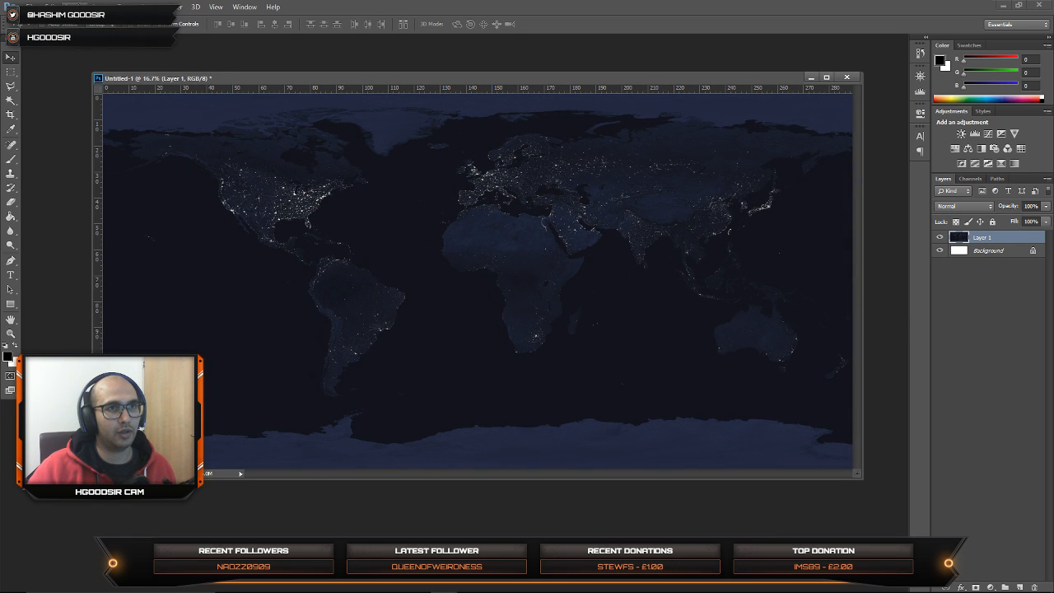
pyautogui.click(75, 6)
pyautogui.click(75, 7)
pyautogui.click(75, 7)
pyautogui.moveTo(83, 21)
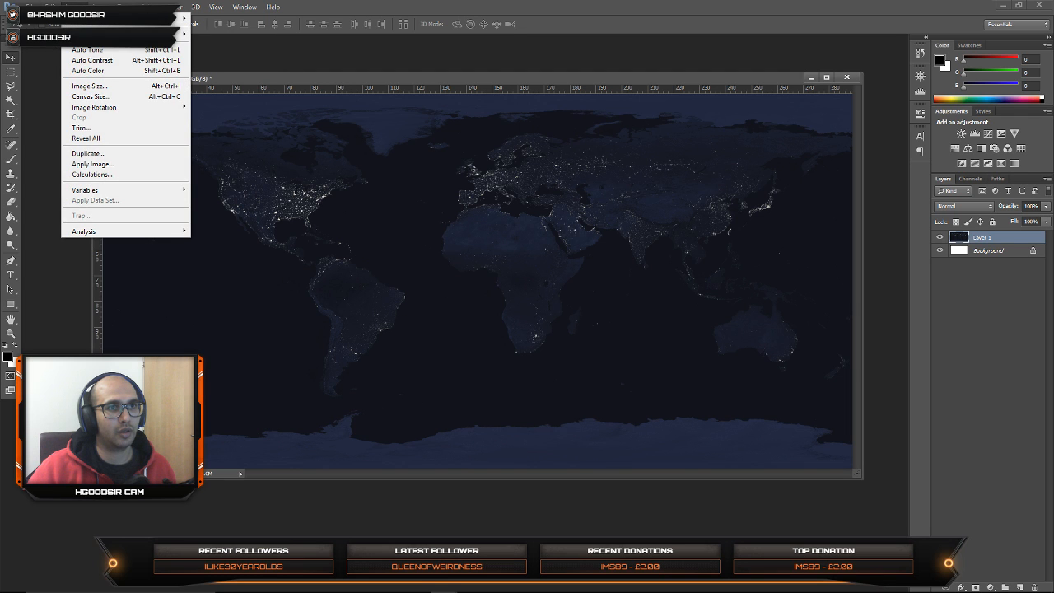
pyautogui.click(90, 96)
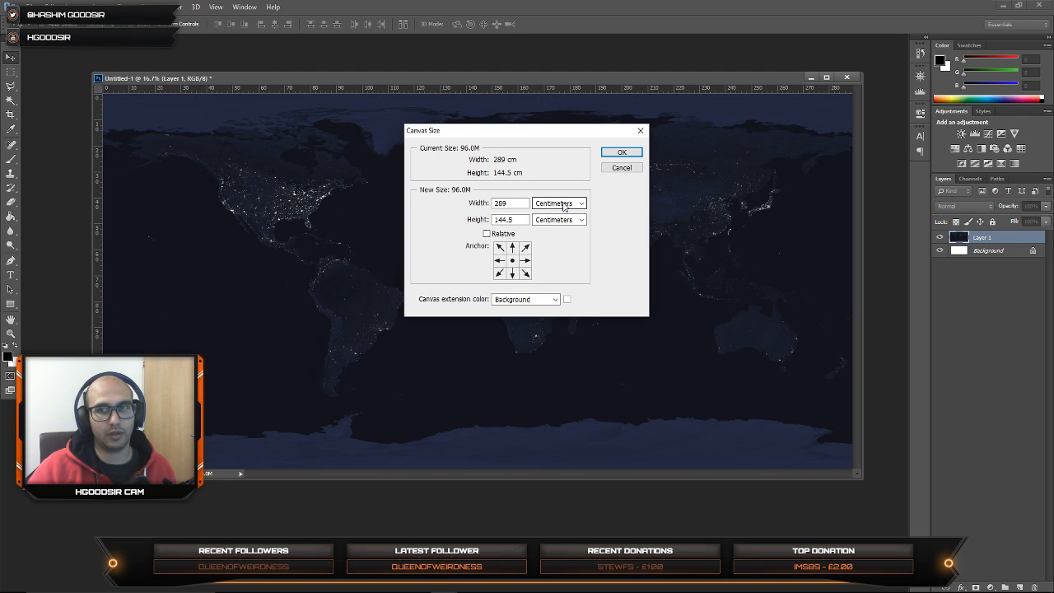
pyautogui.click(564, 206)
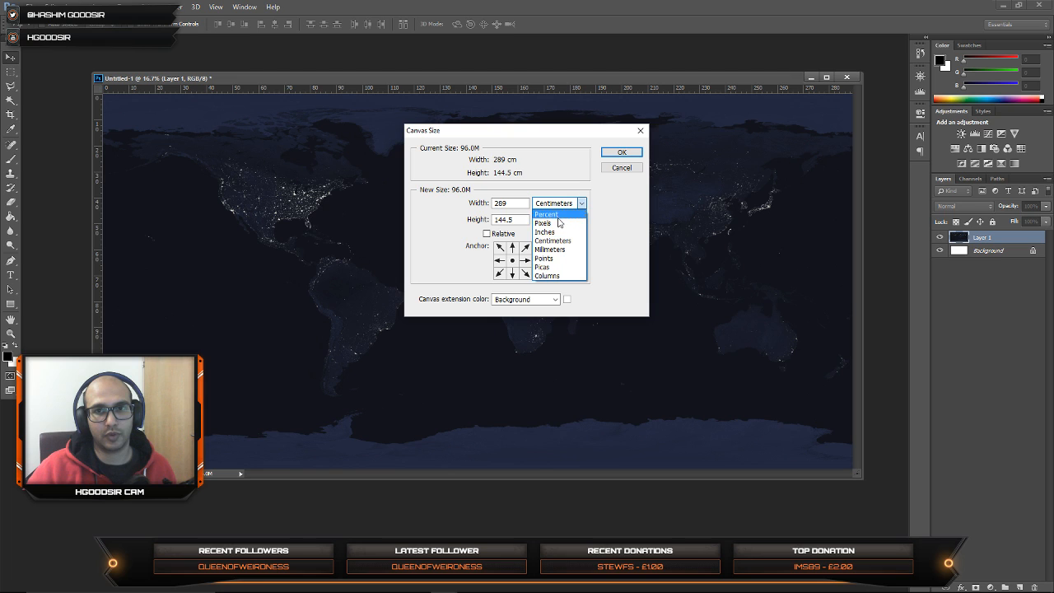
pyautogui.click(559, 222)
pyautogui.click(560, 204)
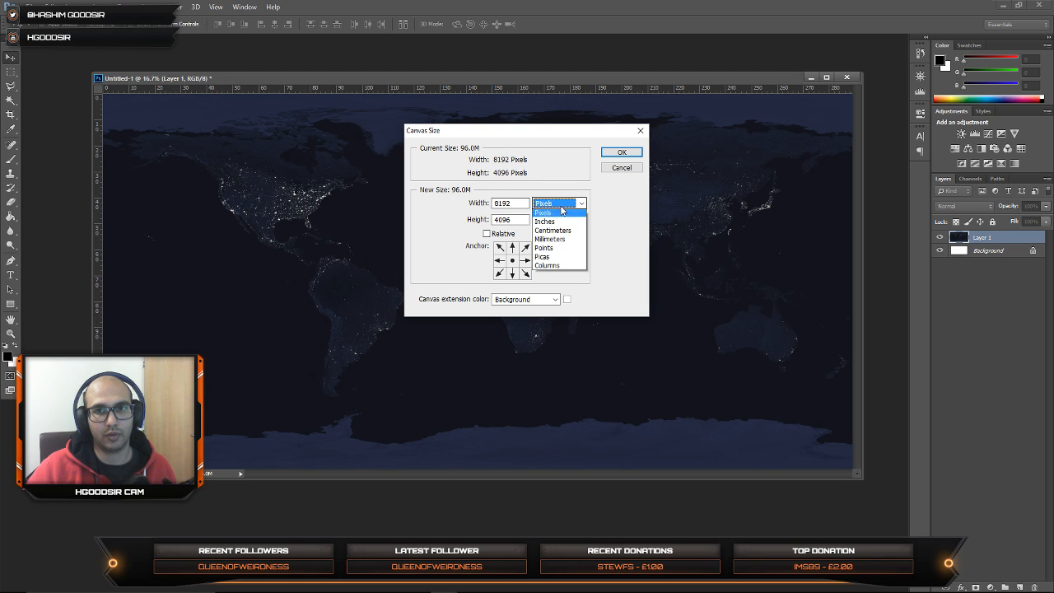
pyautogui.click(557, 214)
pyautogui.moveTo(513, 203); pyautogui.dragTo(439, 201)
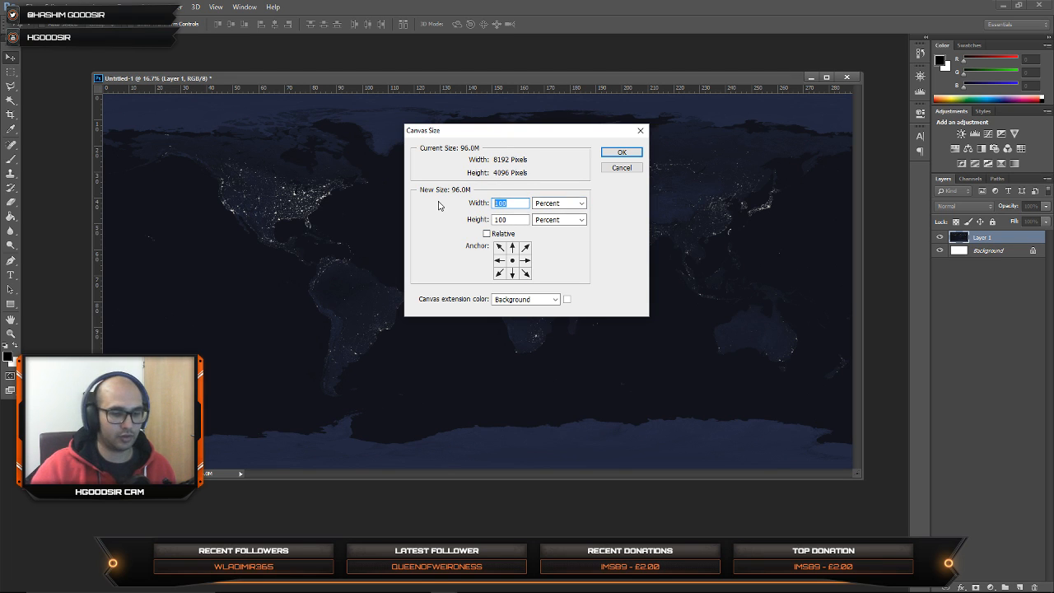
pyautogui.write('20')
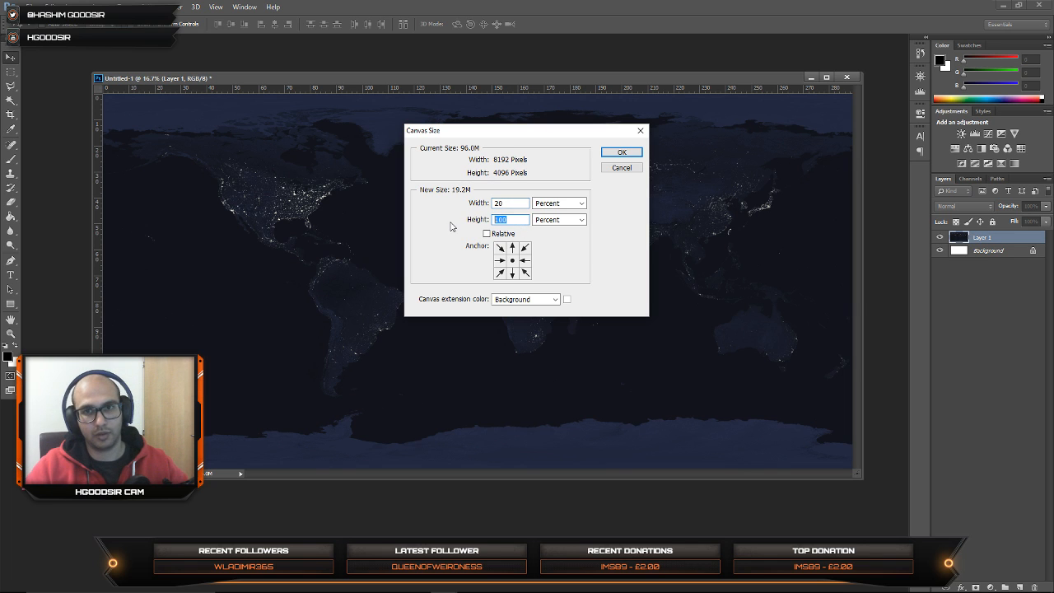
pyautogui.write('20')
pyautogui.press('Return')
pyautogui.click(498, 222)
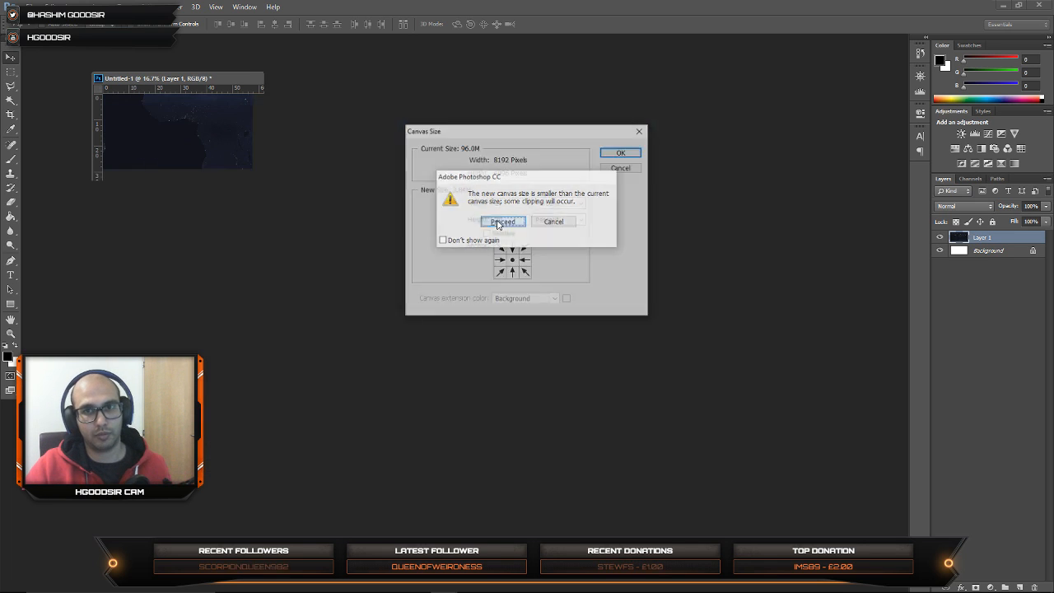
# Step: Enlarge the document window, undo the canvas size reduction and dismiss the GeForce Experience overlay
pyautogui.moveTo(260, 176); pyautogui.dragTo(744, 476)
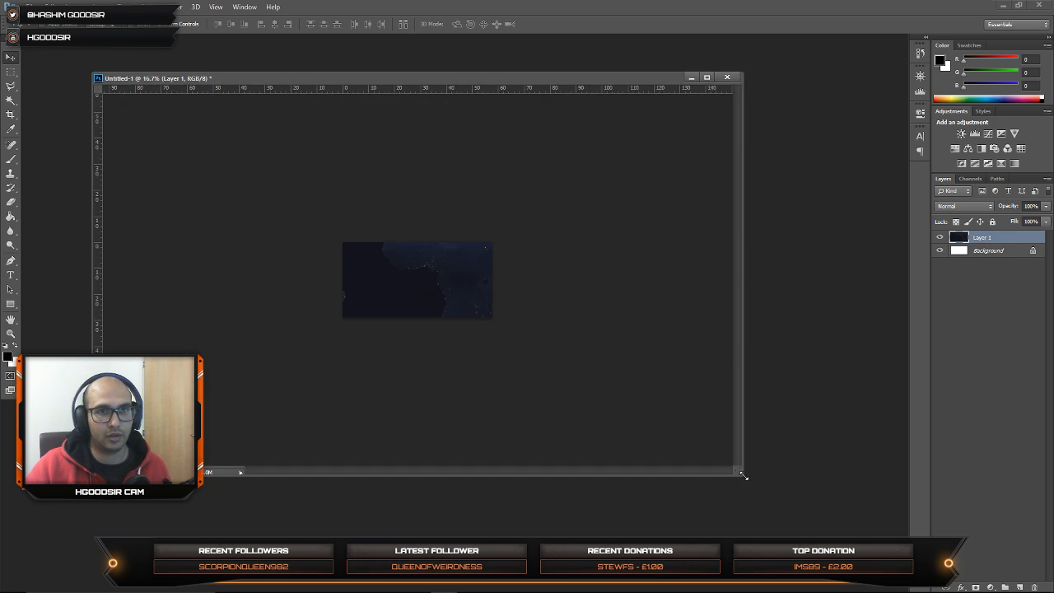
pyautogui.hotkey('ctrl', 'z')
pyautogui.hotkey('alt', 'z')
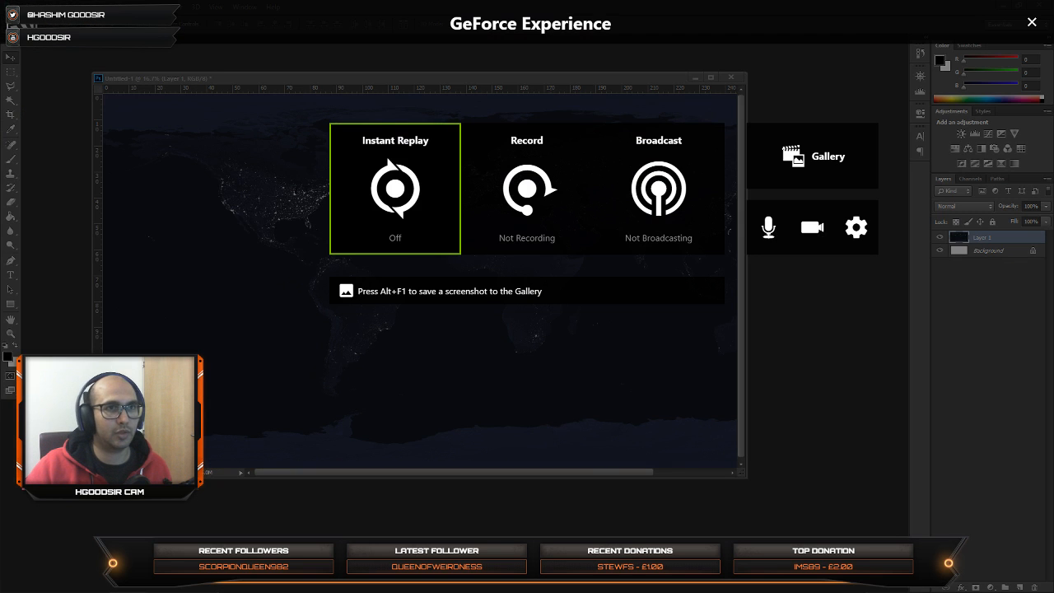
pyautogui.click(1032, 22)
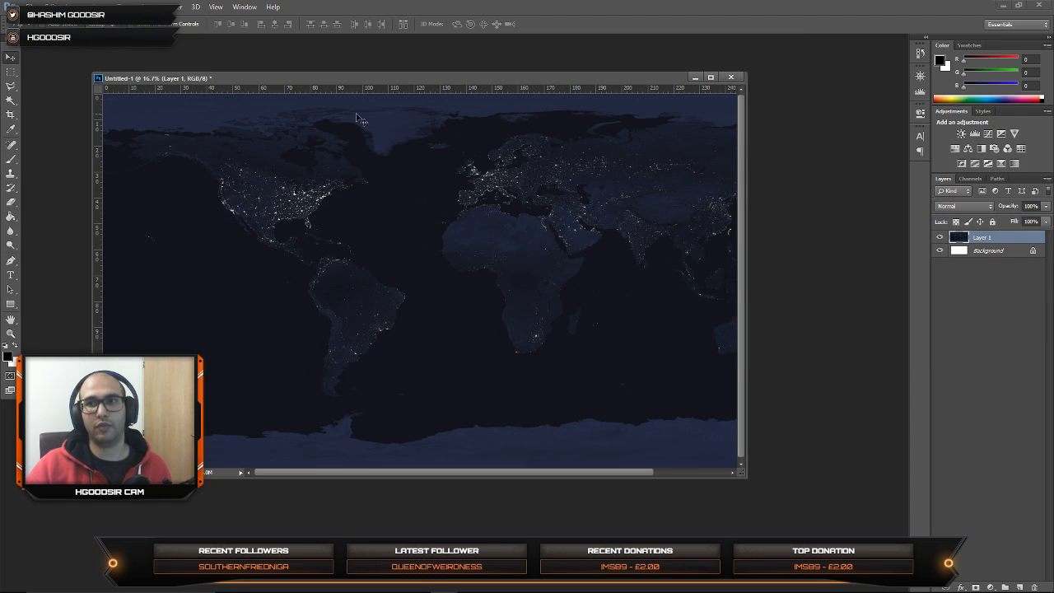
# Step: Scale the whole night texture image down to 20 percent of its original width and height
pyautogui.click(72, 7)
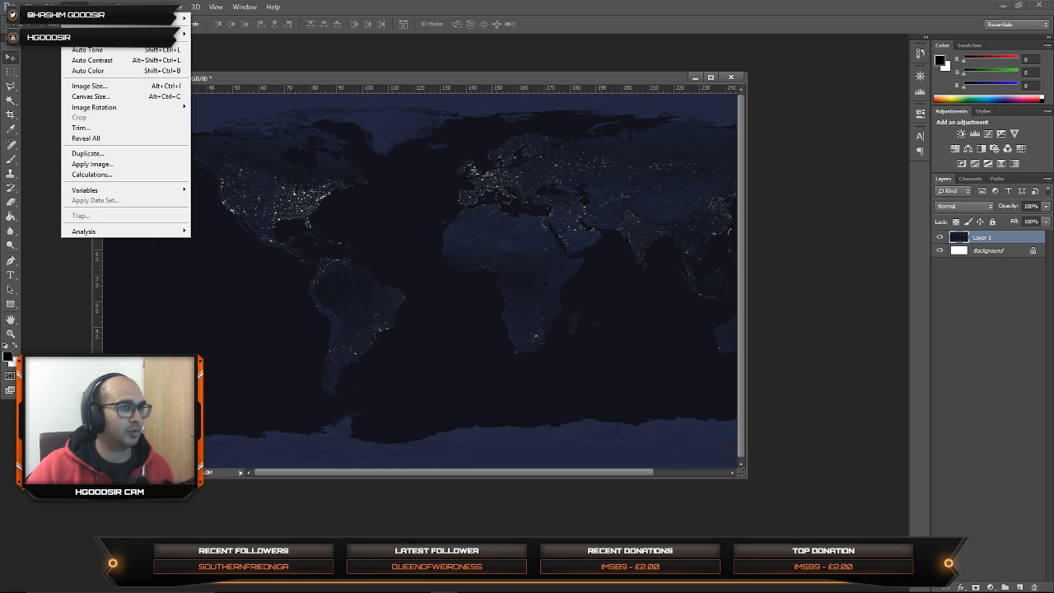
pyautogui.click(89, 86)
pyautogui.click(619, 204)
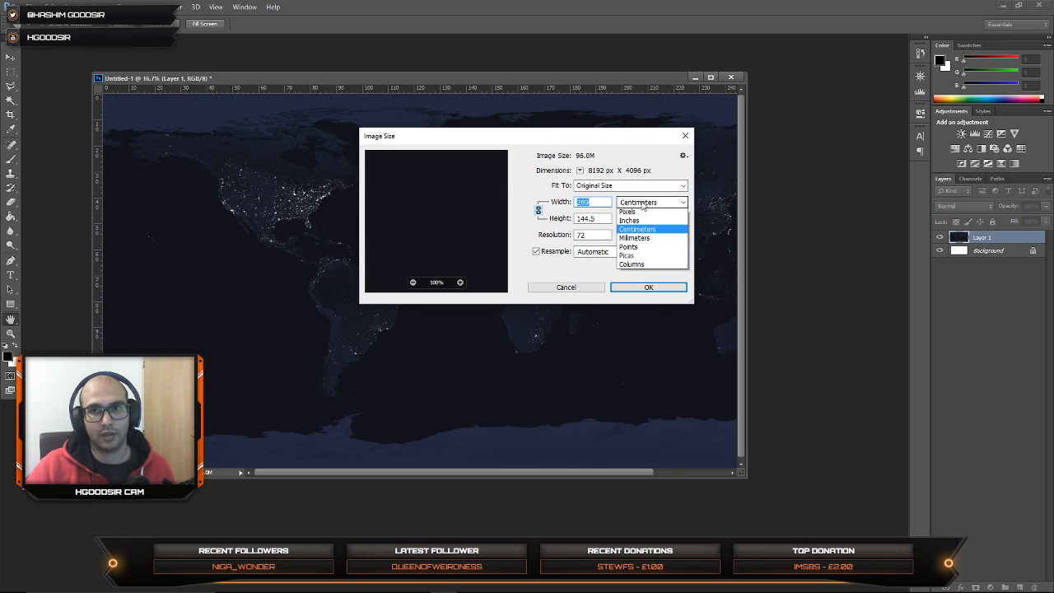
pyautogui.click(638, 205)
pyautogui.write('25')
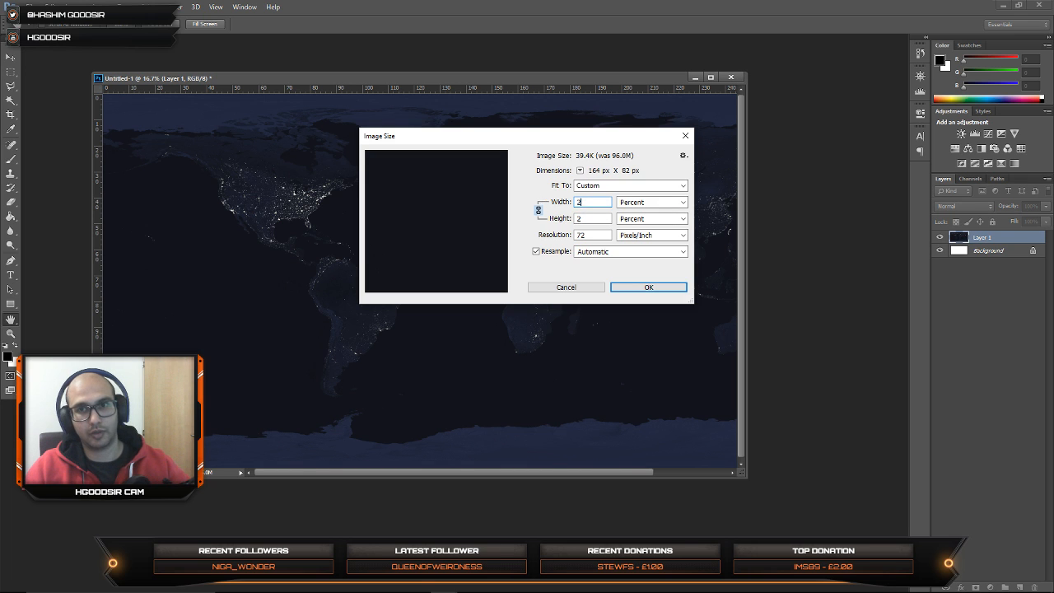
pyautogui.click(647, 287)
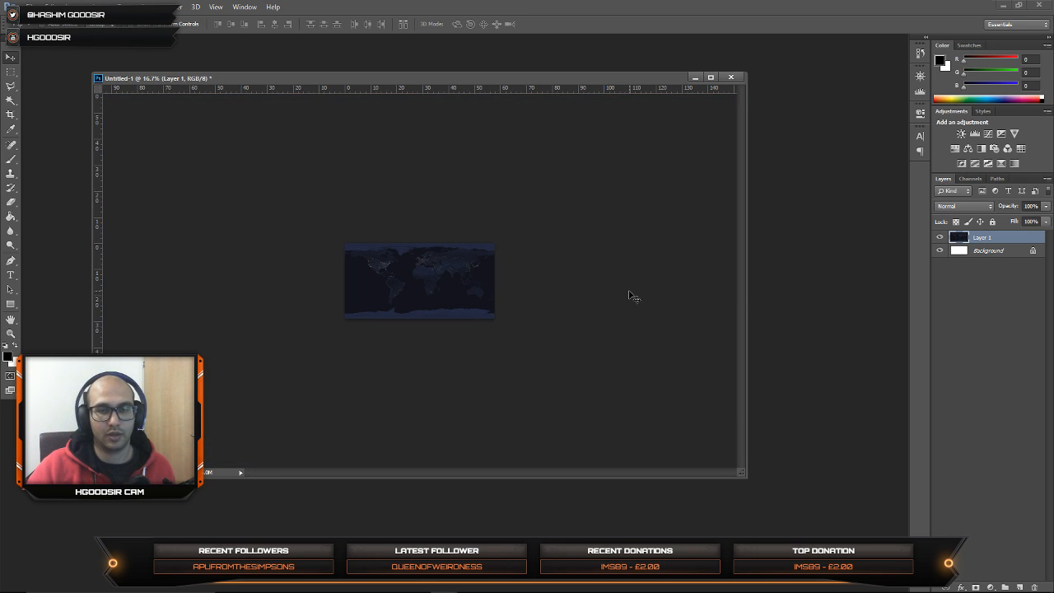
# Step: Examine the city lights and detail of the scaled-down night texture at 100% zoom
pyautogui.click(924, 79)
pyautogui.click(892, 132)
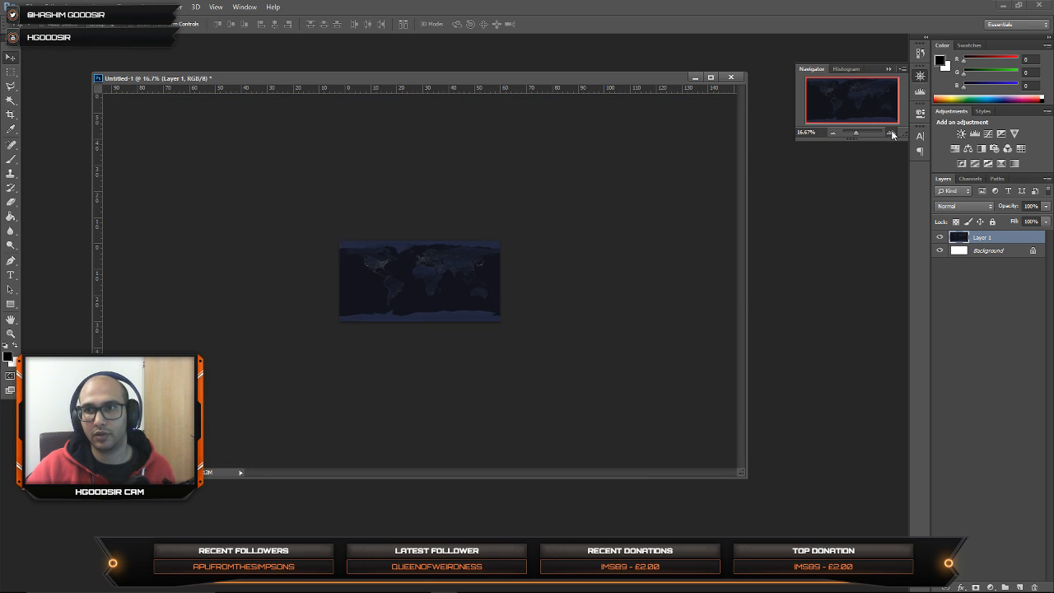
pyautogui.click(891, 132)
pyautogui.click(891, 132)
pyautogui.click(892, 132)
pyautogui.click(892, 133)
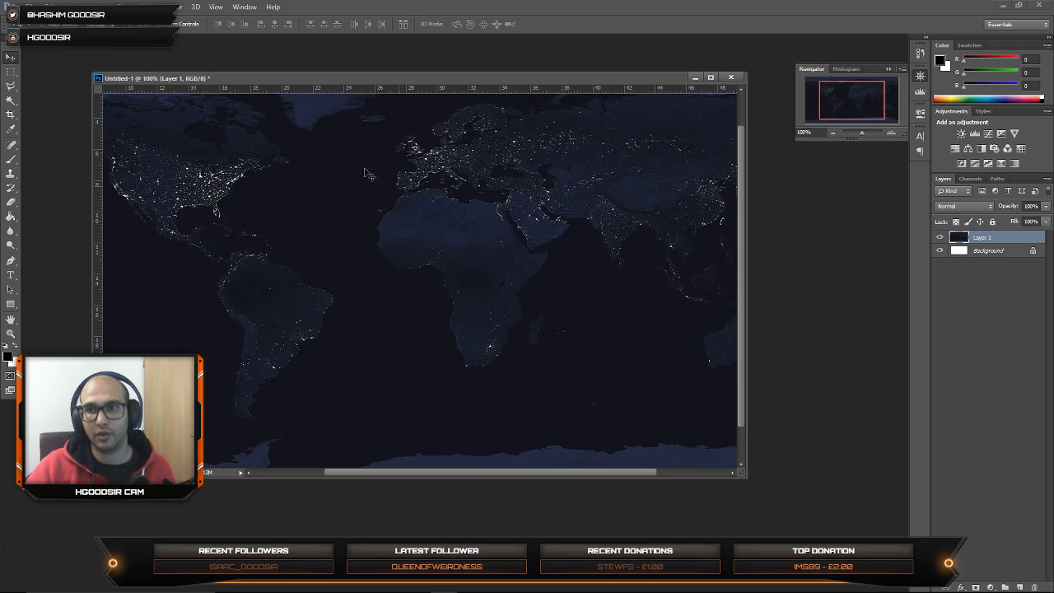
pyautogui.moveTo(827, 120); pyautogui.dragTo(811, 108)
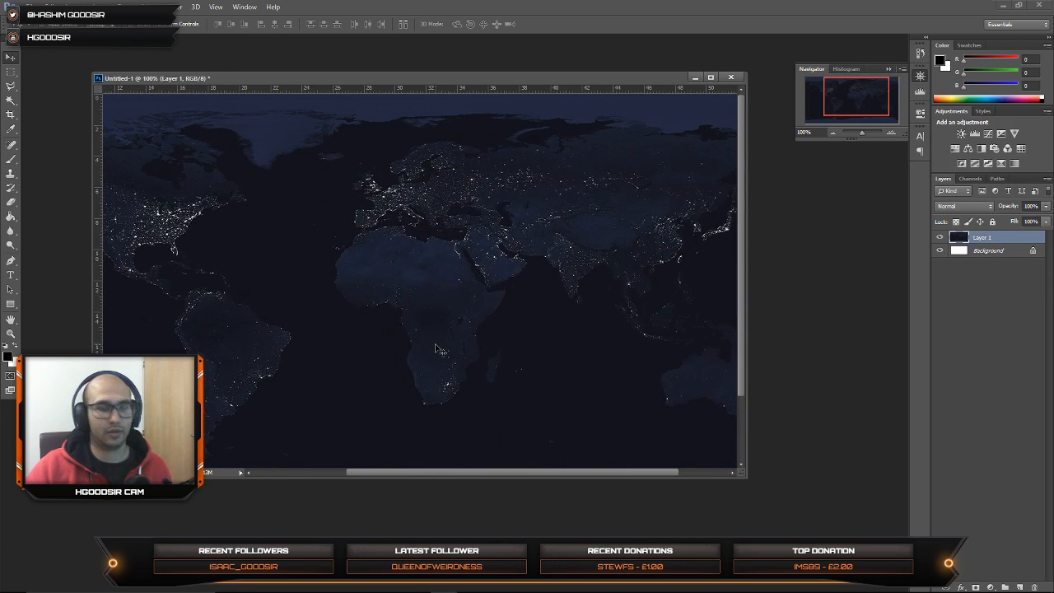
# Step: Save the texture to the Desktop as a JPEG named nightmap, accepting the JPEG options
pyautogui.hotkey('ctrl', 'shift', 's')
pyautogui.click(153, 253)
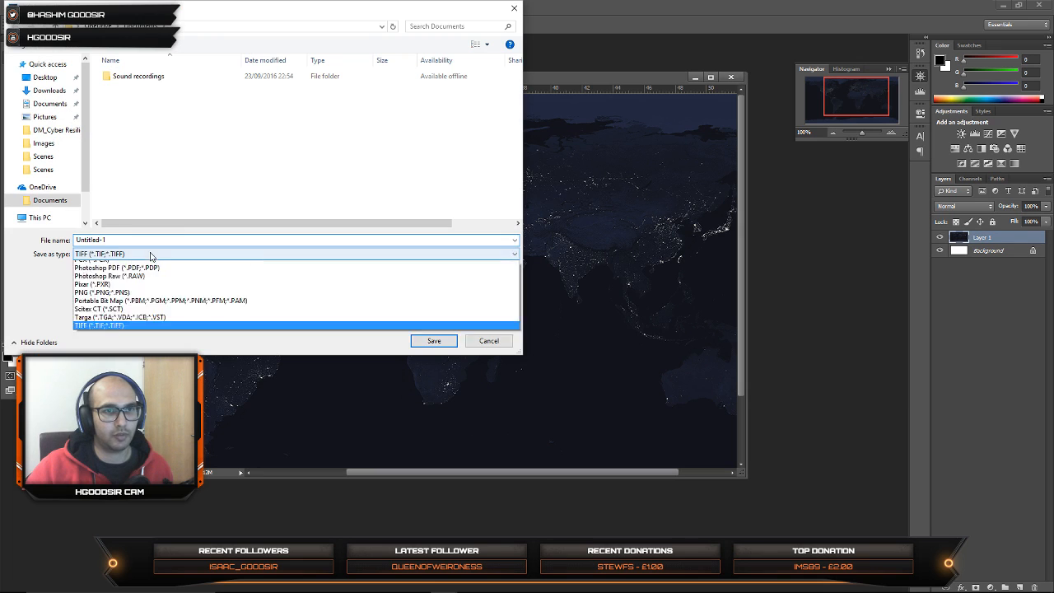
pyautogui.click(140, 338)
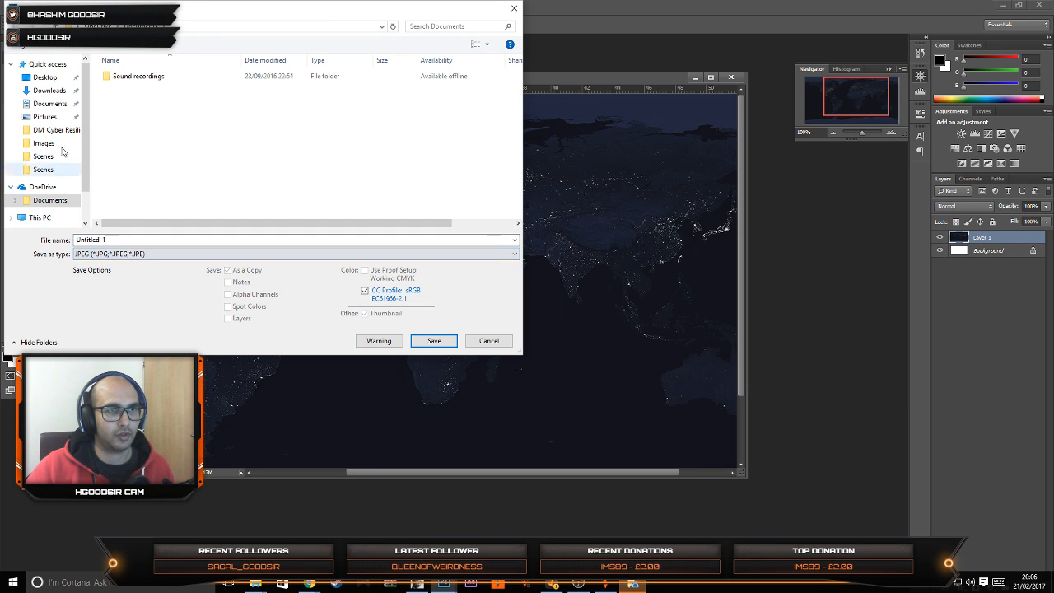
pyautogui.moveTo(162, 9); pyautogui.dragTo(383, 121)
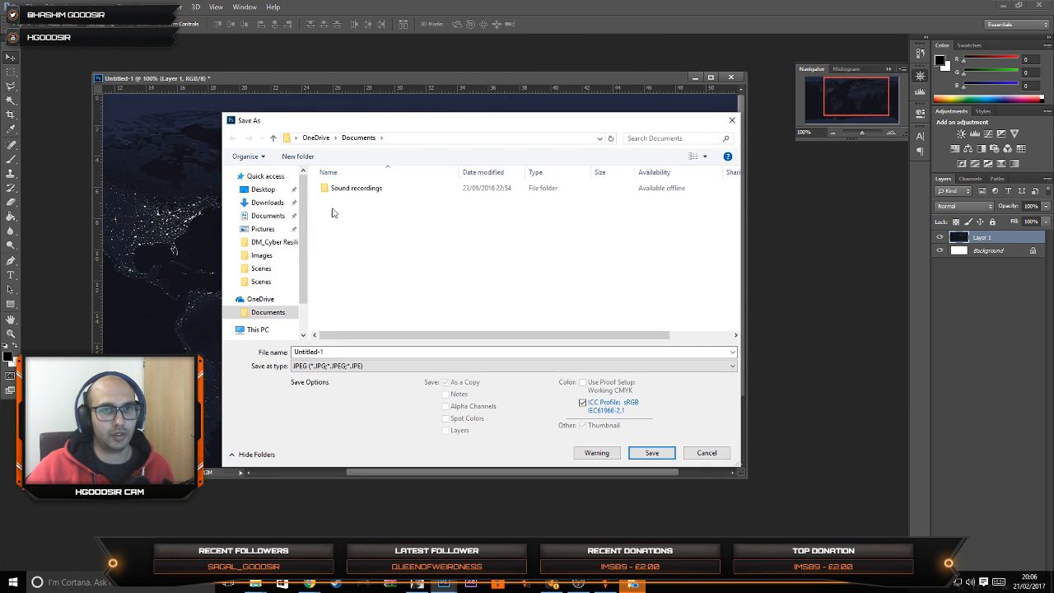
pyautogui.click(262, 191)
pyautogui.scroll(-5, 527, 264)
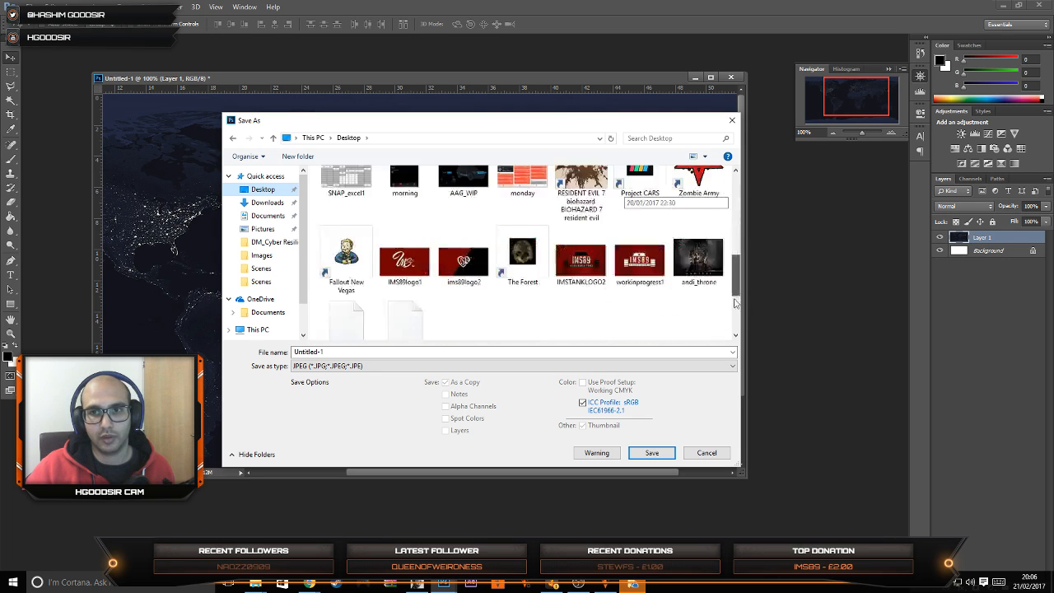
pyautogui.click(435, 352)
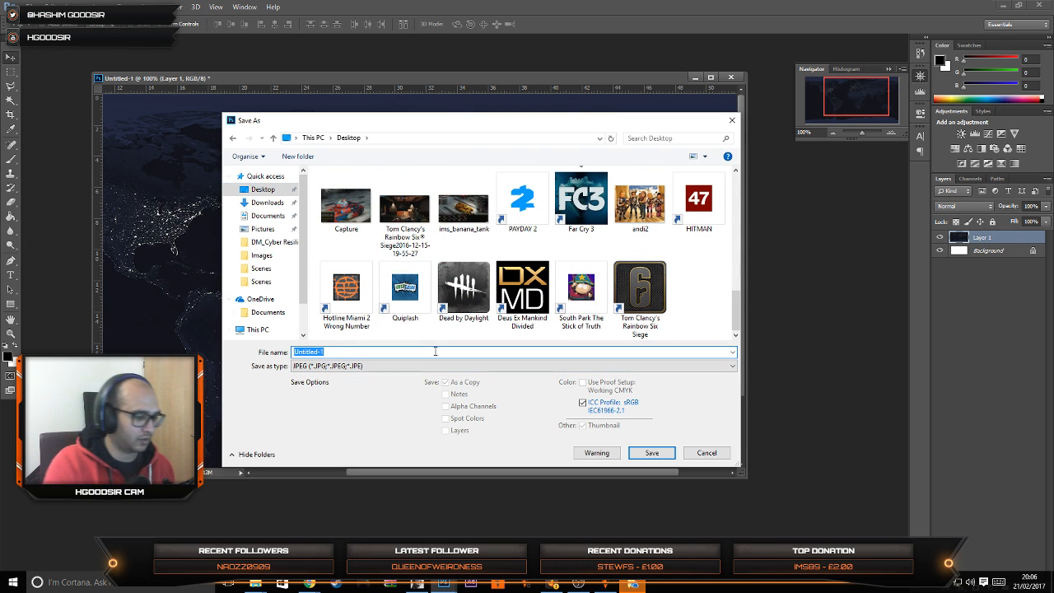
pyautogui.write('m')
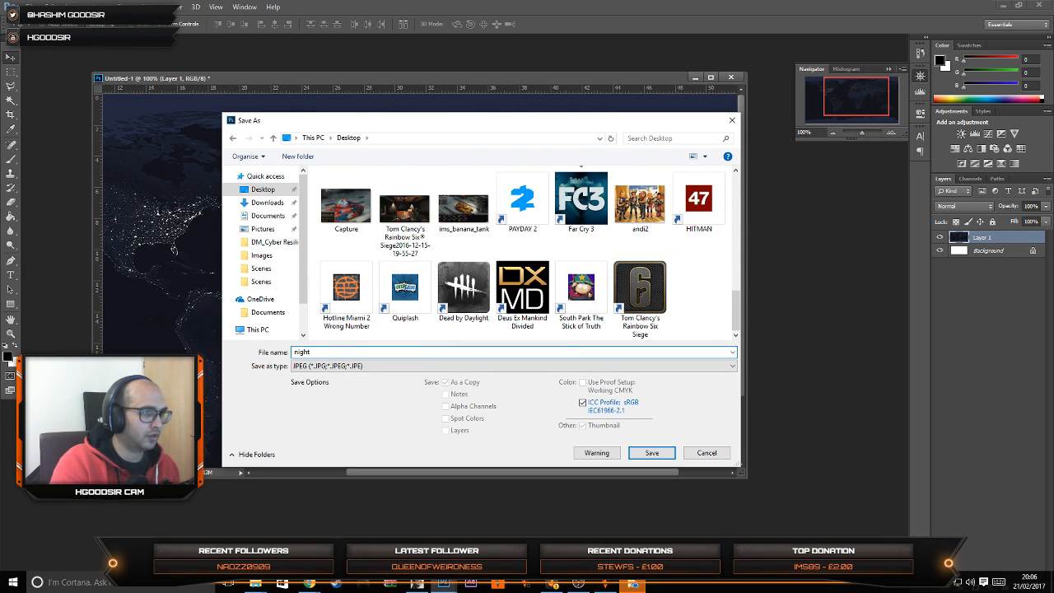
pyautogui.write('ightmap')
pyautogui.press('Return')
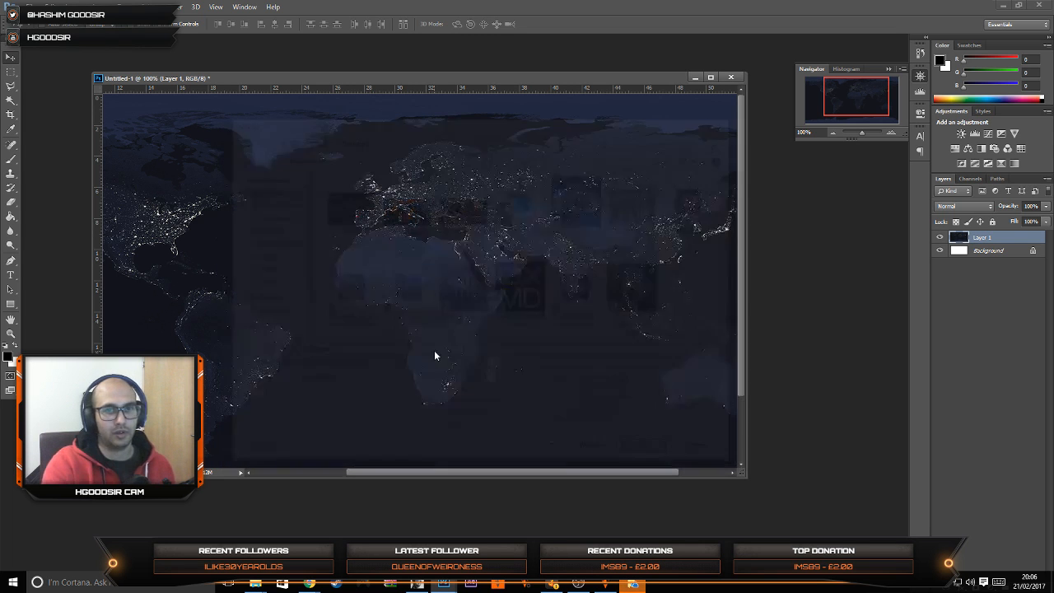
pyautogui.press('Return')
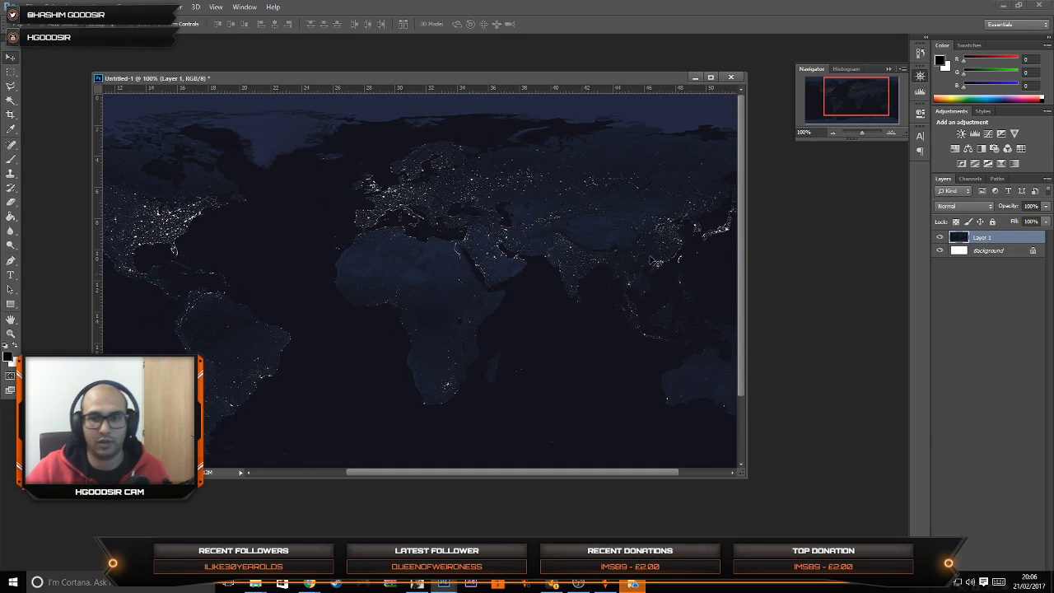
# Step: Switch back to Ventuz and browse the available images for the second Earth material's base texture
pyautogui.click(1003, 6)
pyautogui.click(722, 5)
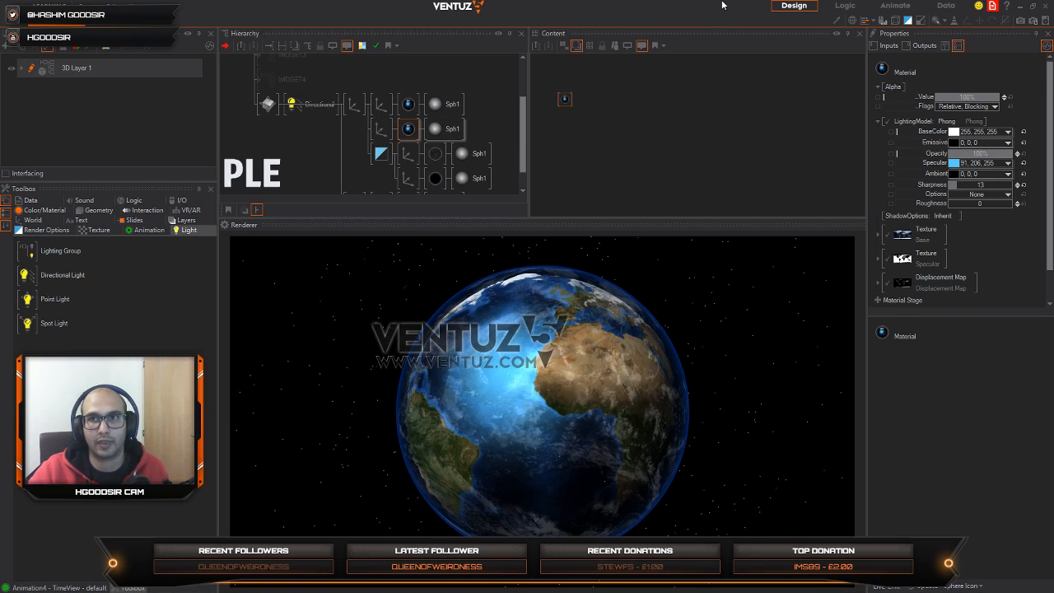
pyautogui.click(563, 99)
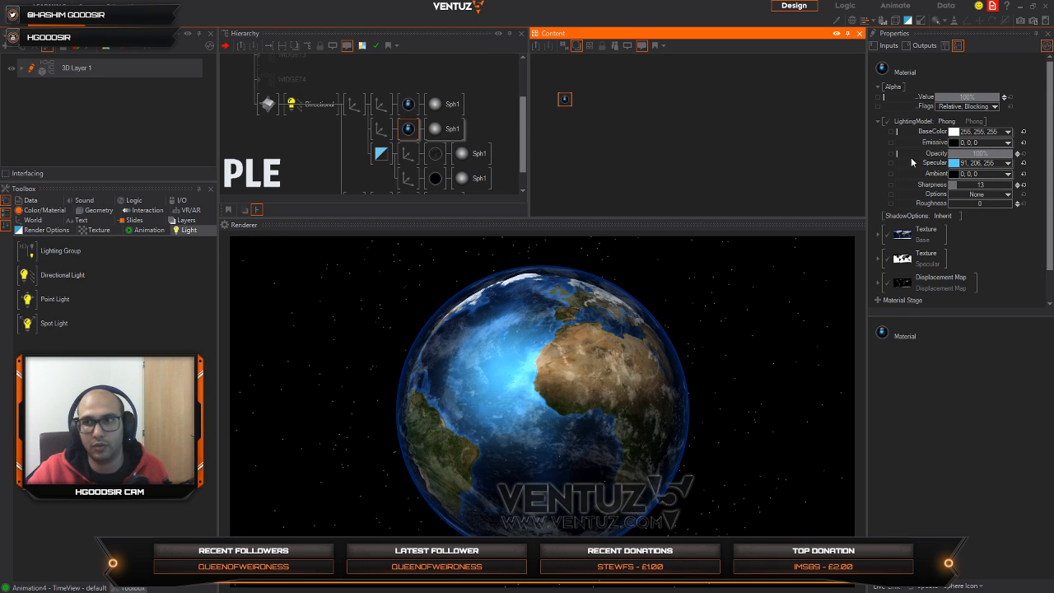
pyautogui.click(903, 234)
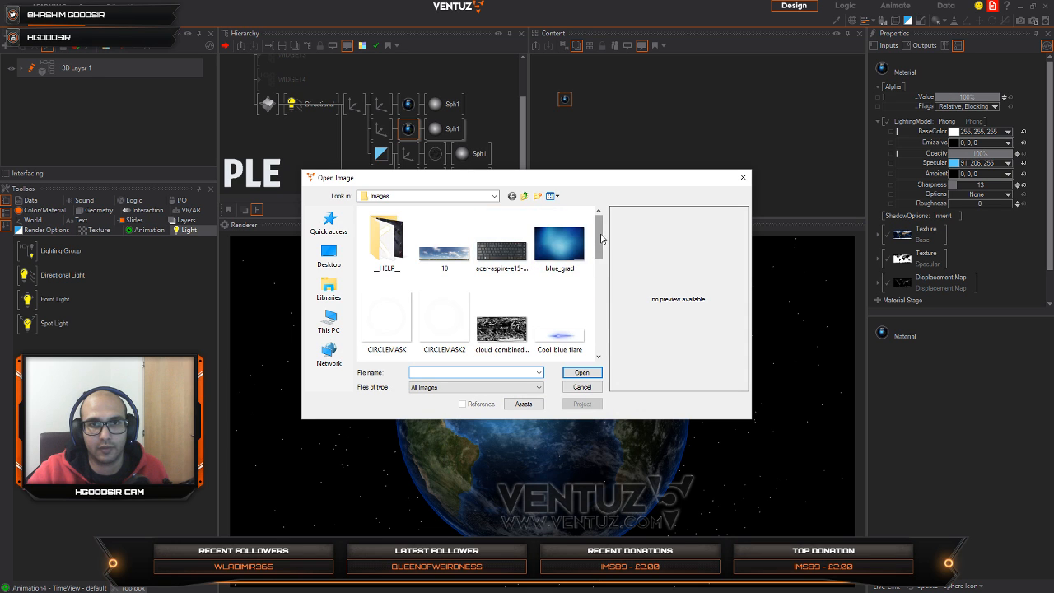
pyautogui.moveTo(601, 238); pyautogui.dragTo(599, 342)
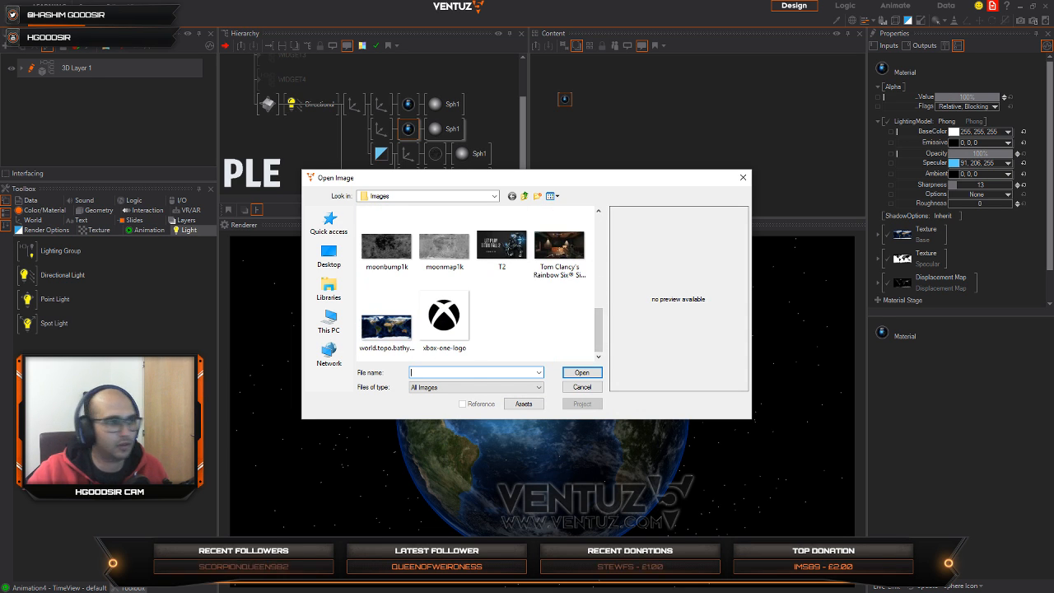
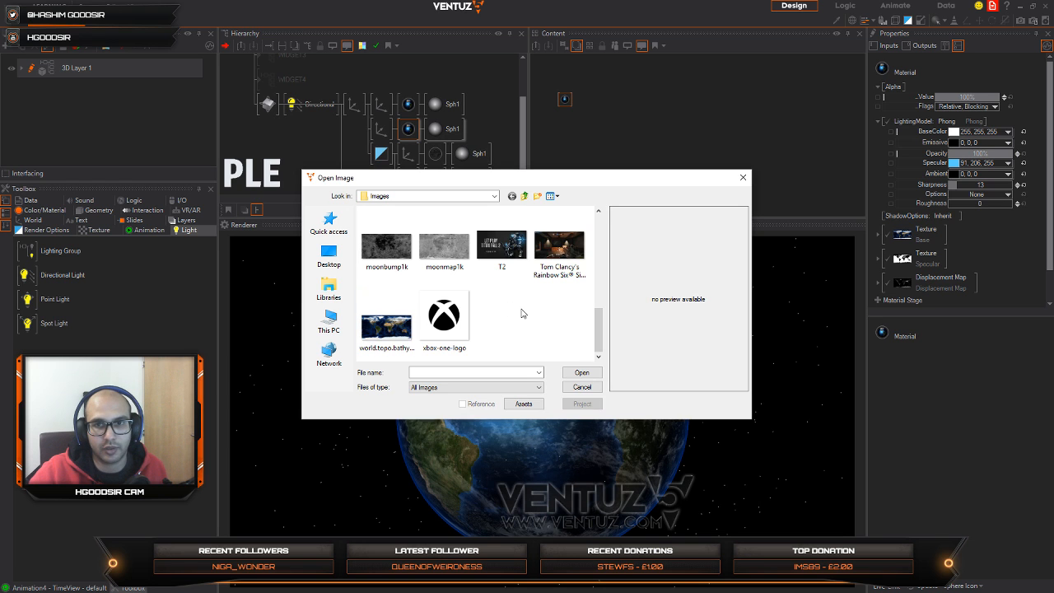
# Step: Paste nightmap into the Images folder and load it as the second Earth material's base texture, viewing the globe from another angle
pyautogui.rightClick(407, 311)
pyautogui.click(450, 370)
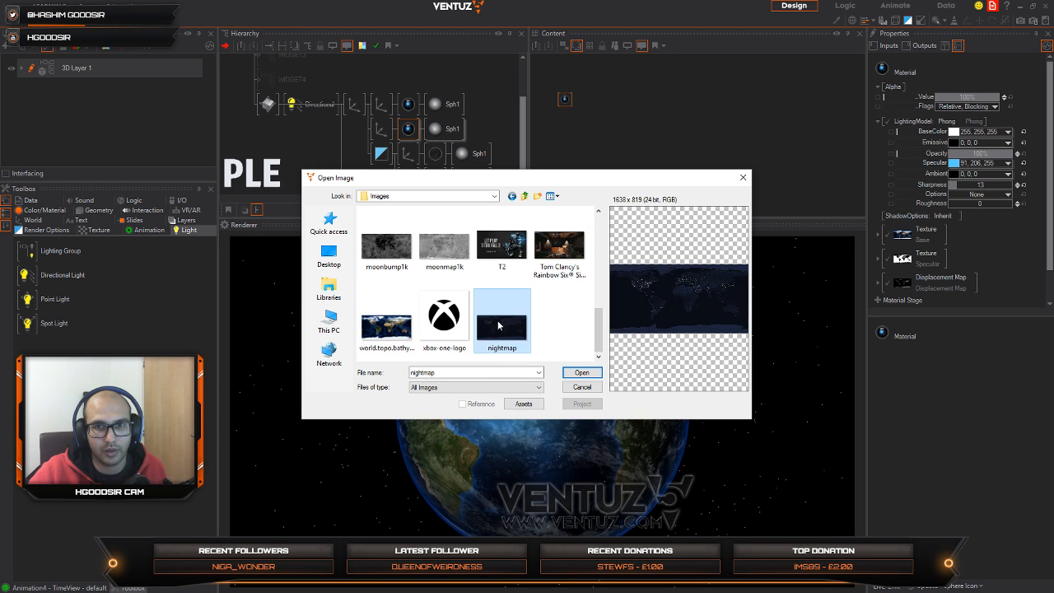
pyautogui.click(581, 372)
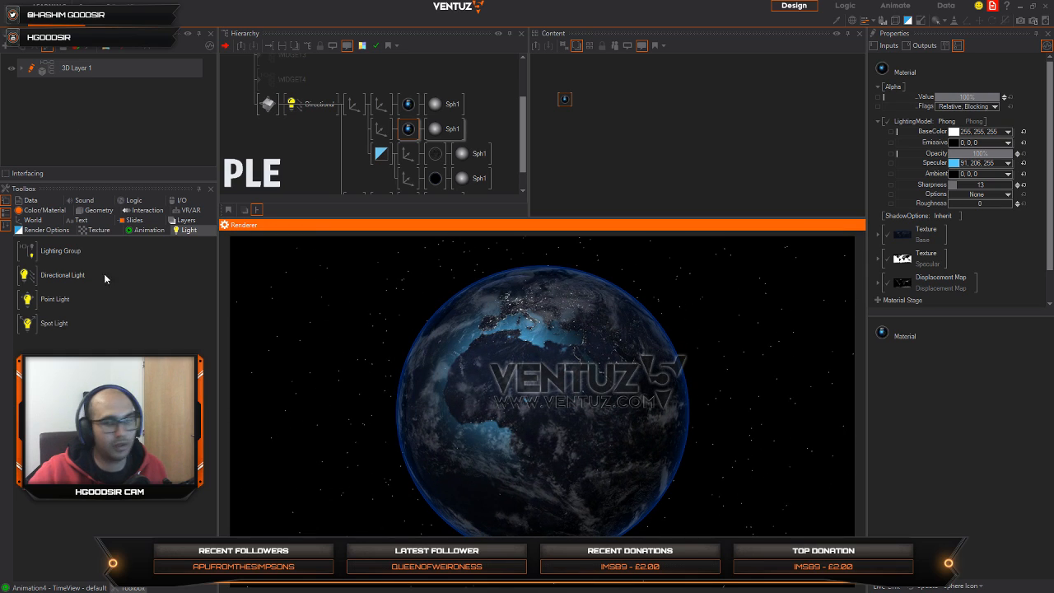
pyautogui.moveTo(463, 456); pyautogui.dragTo(600, 355)
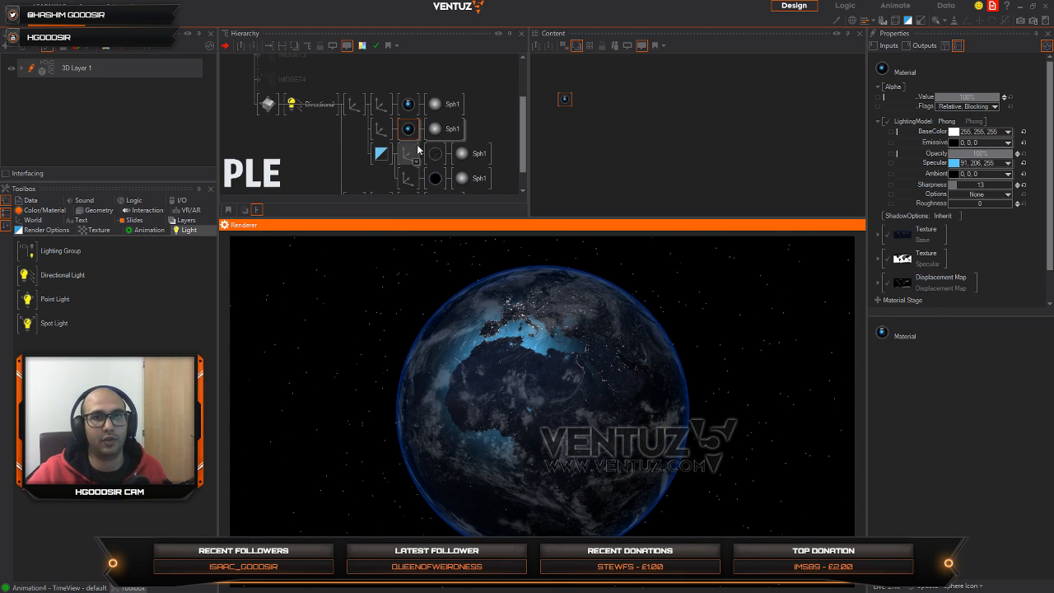
# Step: Add an Alpha texture stage to the second Earth's material
pyautogui.click(350, 135)
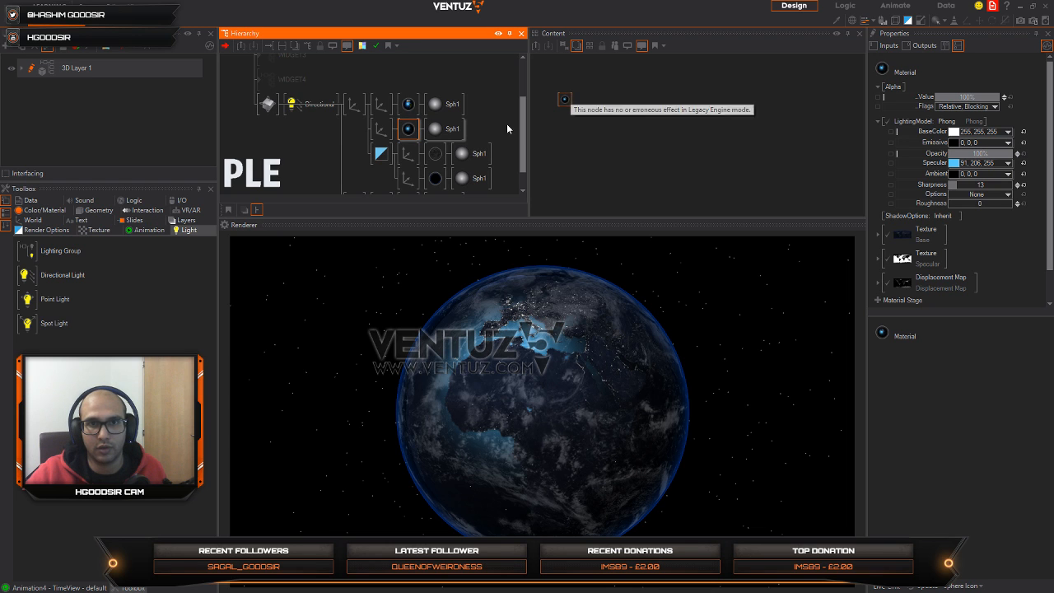
pyautogui.click(564, 99)
pyautogui.click(878, 300)
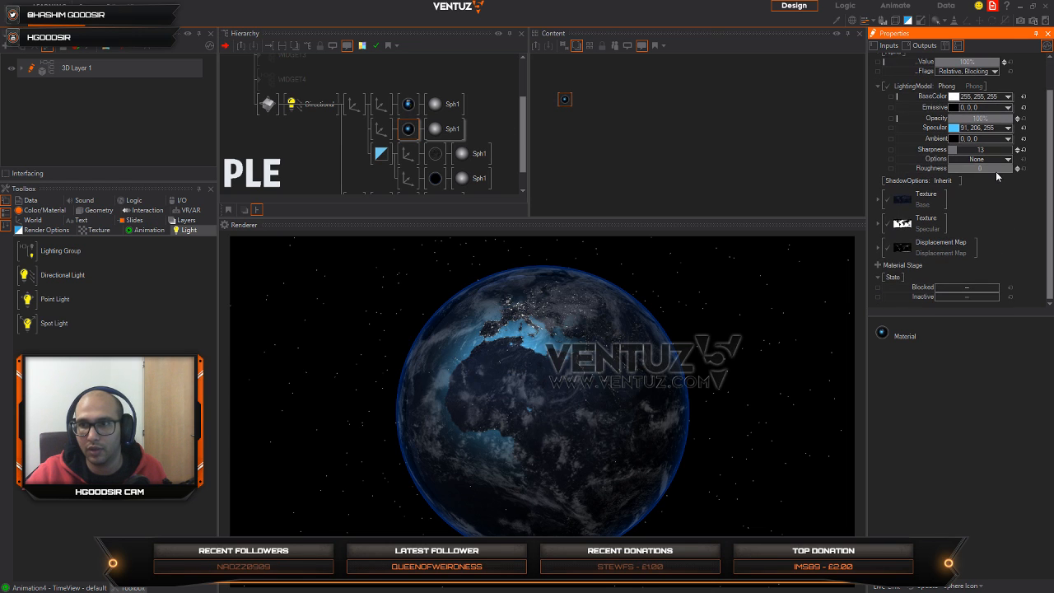
pyautogui.rightClick(878, 267)
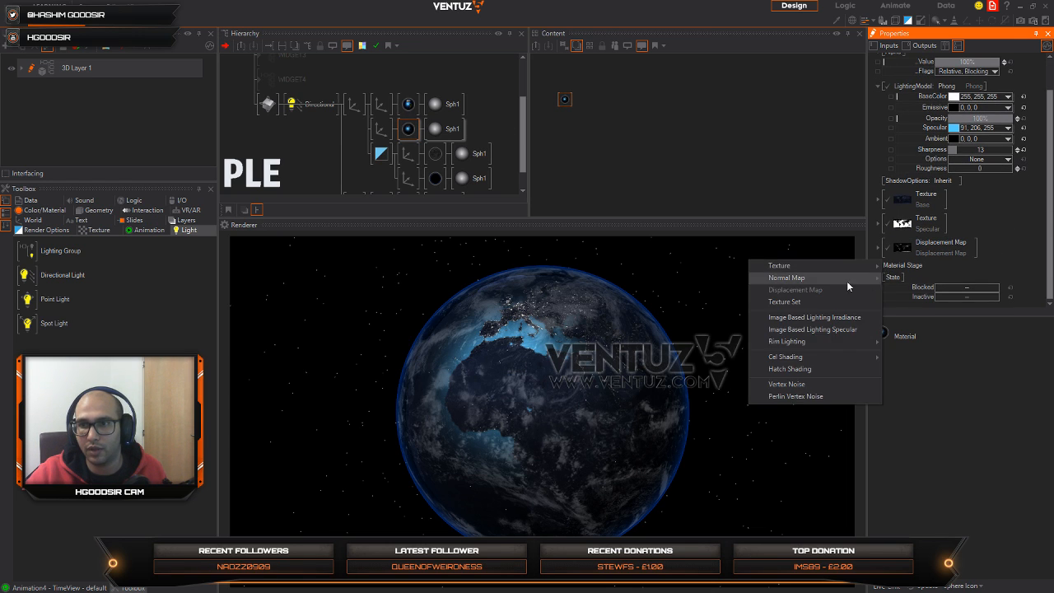
pyautogui.moveTo(857, 265)
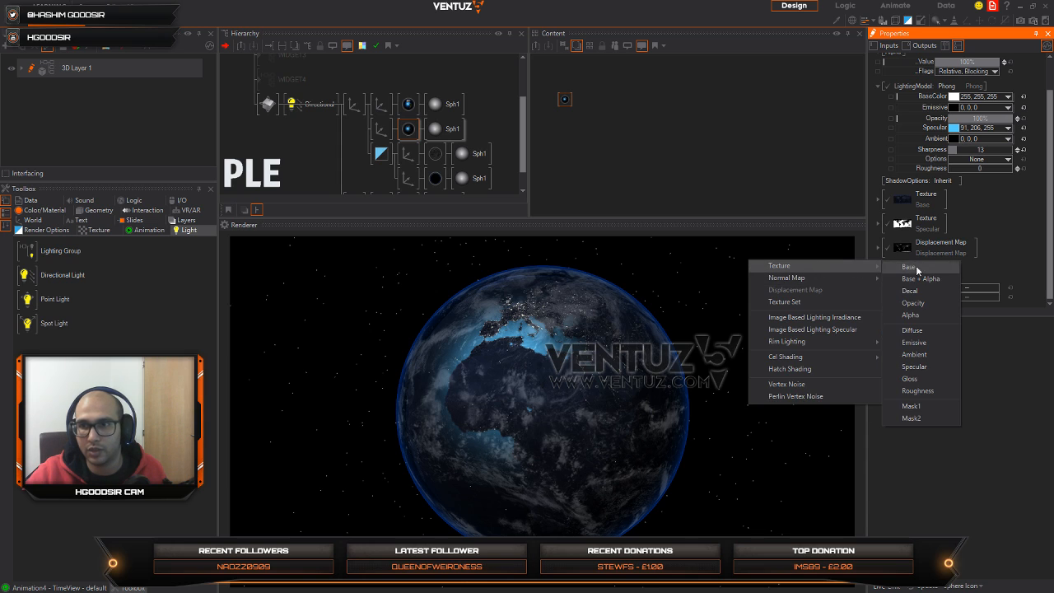
pyautogui.click(910, 315)
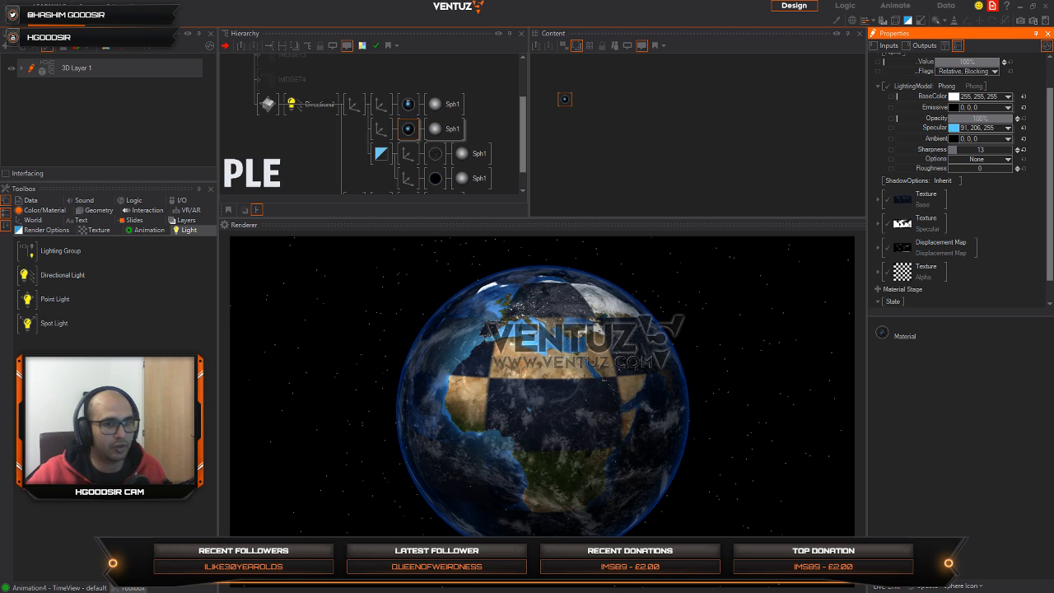
# Step: Switch to Photoshop and close the night texture document without saving it
pyautogui.press('super')
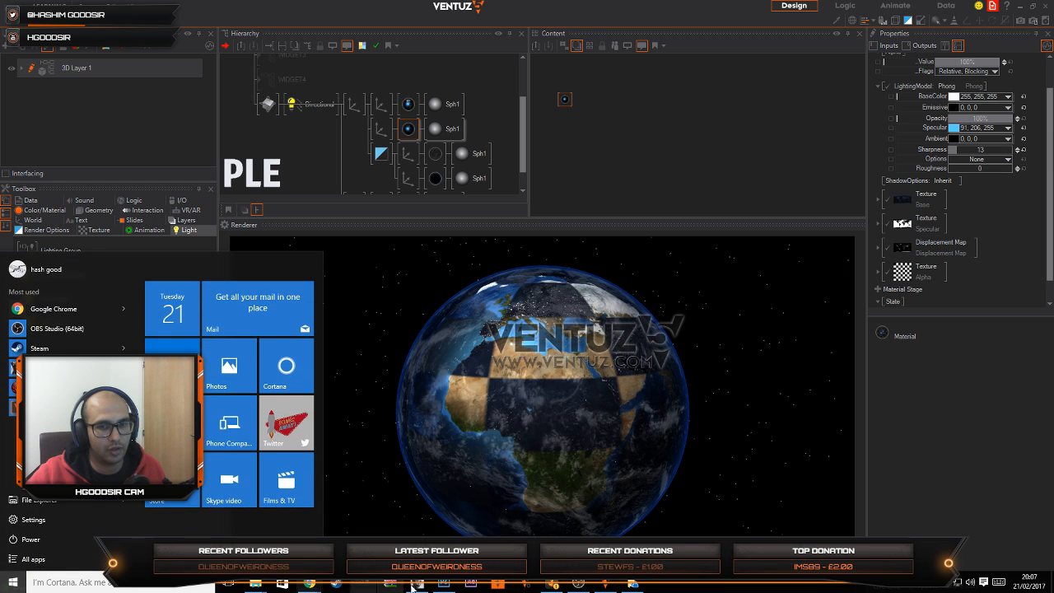
pyautogui.click(443, 584)
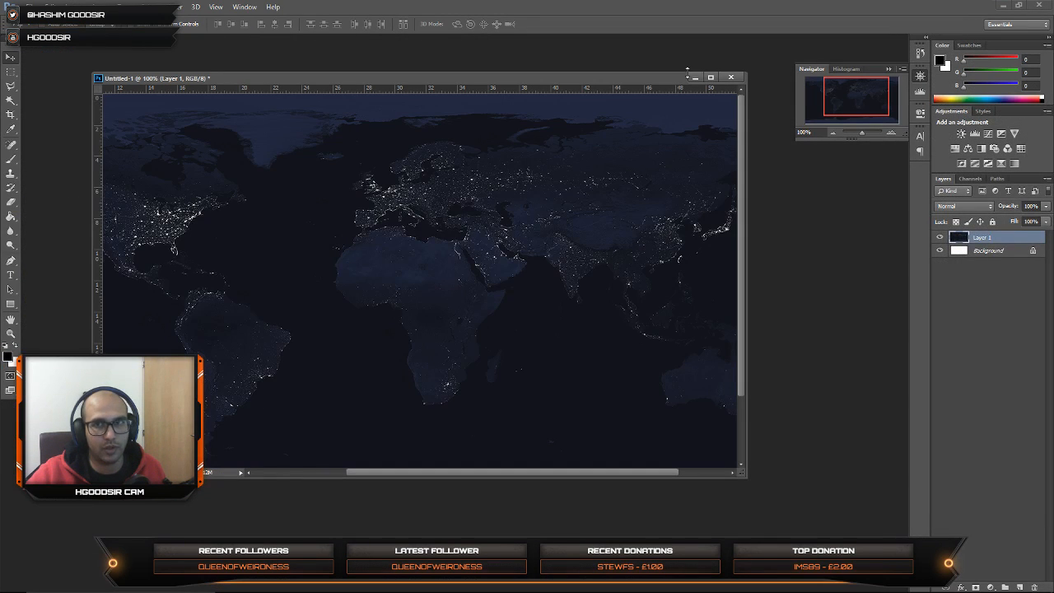
pyautogui.click(729, 79)
pyautogui.click(537, 225)
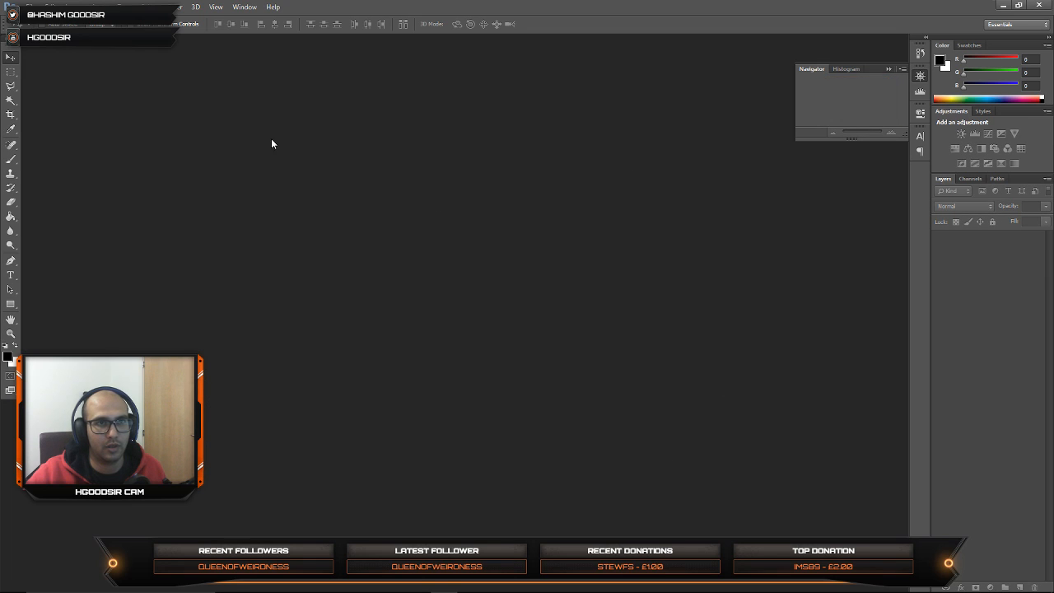
# Step: Create a 512 by 512 pixel document, add an empty layer and hide the white background
pyautogui.hotkey('ctrl', 'n')
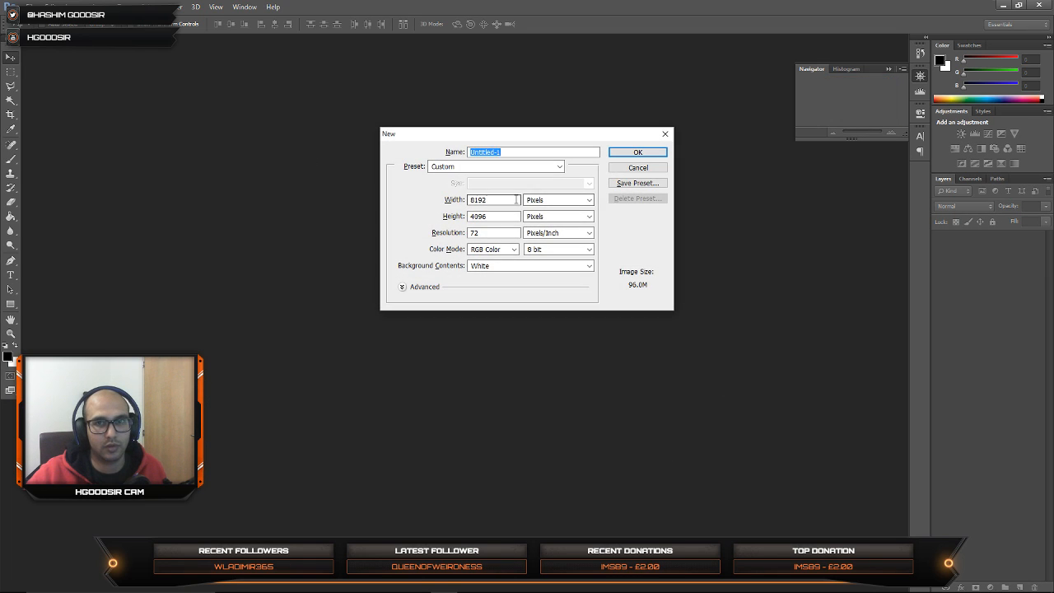
pyautogui.write('512')
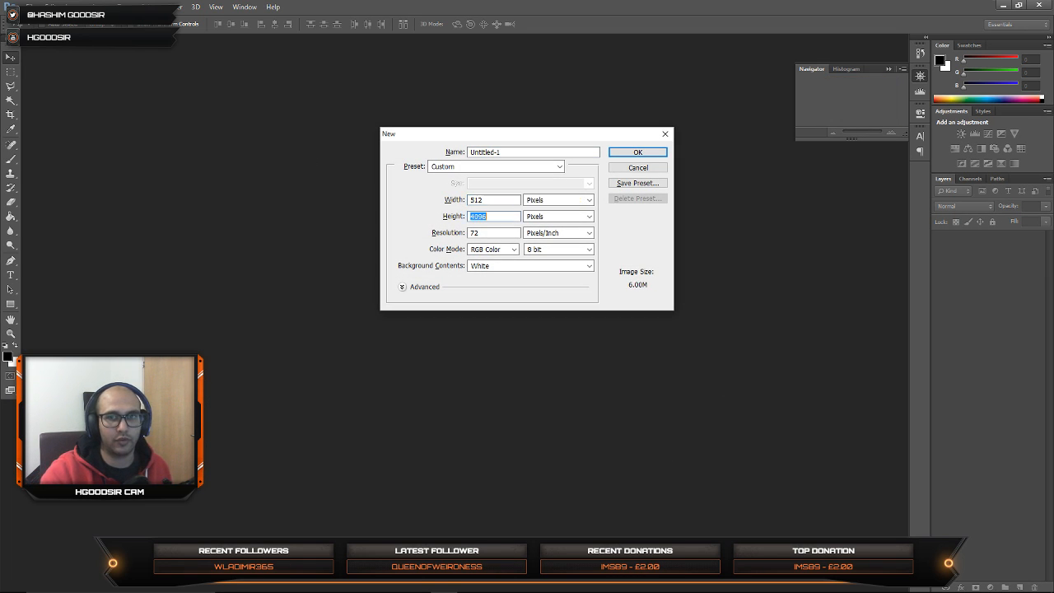
pyautogui.press('Return')
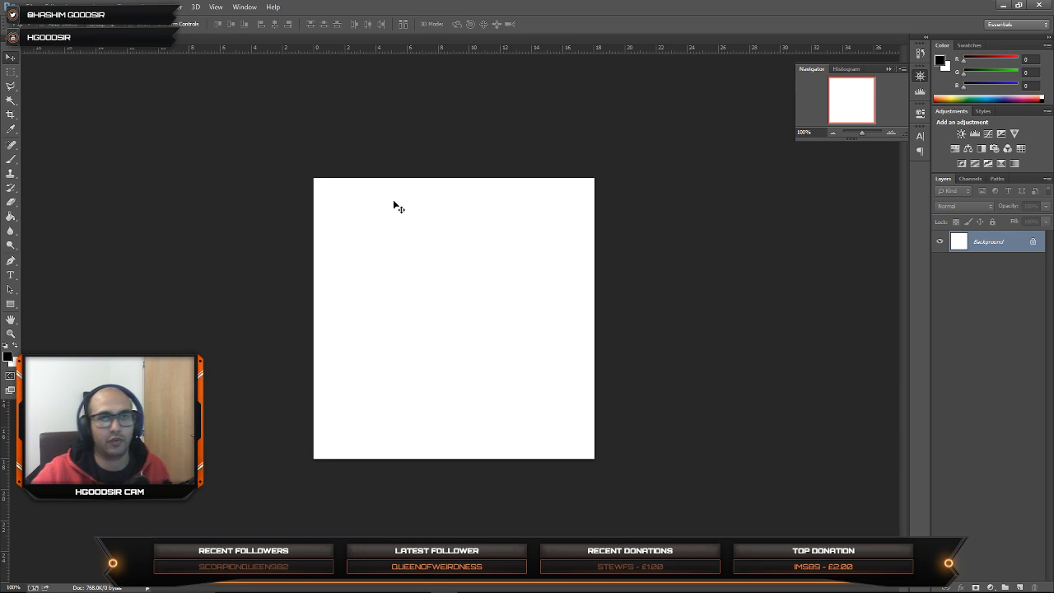
pyautogui.click(1019, 587)
pyautogui.click(939, 262)
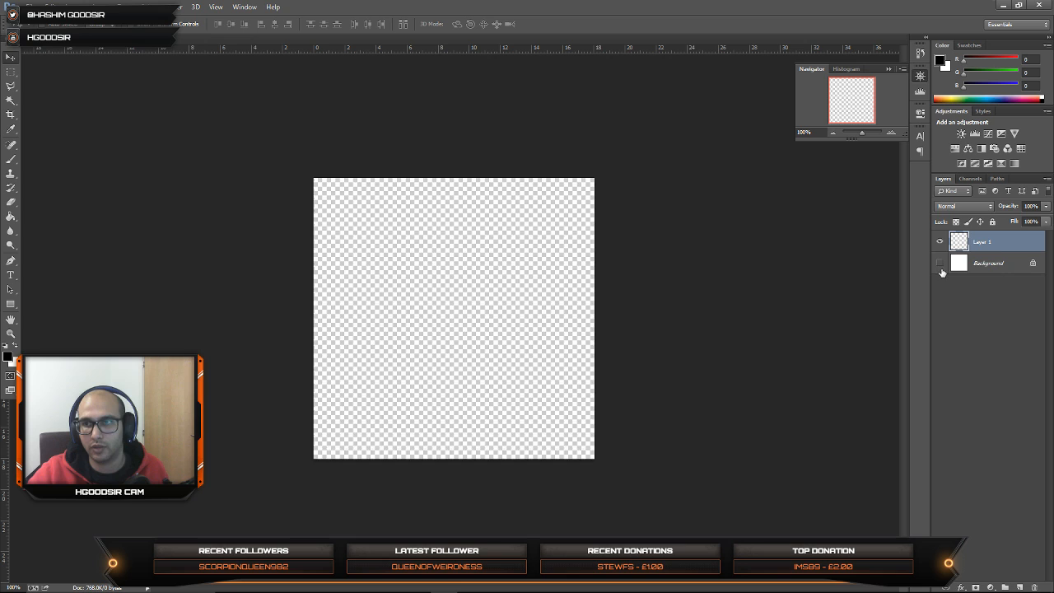
pyautogui.click(993, 264)
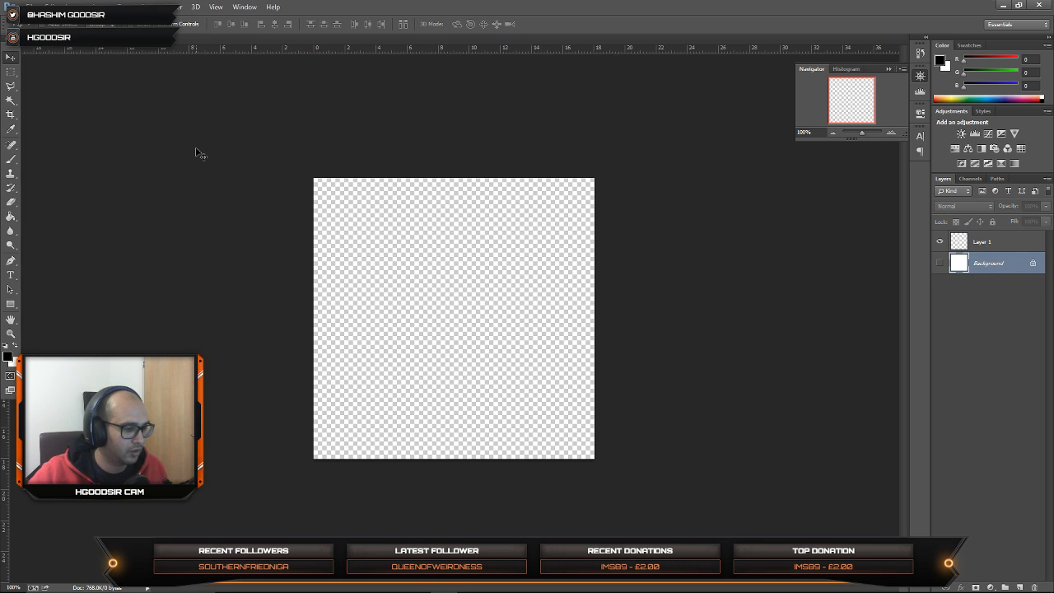
# Step: Make a large circular selection around the canvas centre with the Elliptical Marquee tool
pyautogui.press('m')
pyautogui.moveTo(372, 236); pyautogui.dragTo(532, 396)
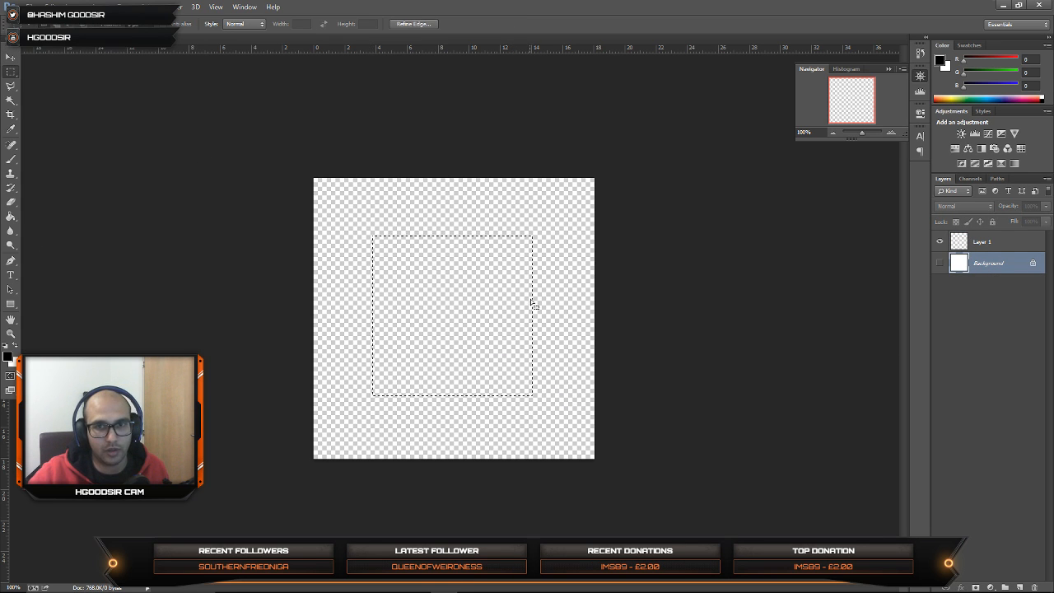
pyautogui.rightClick(11, 74)
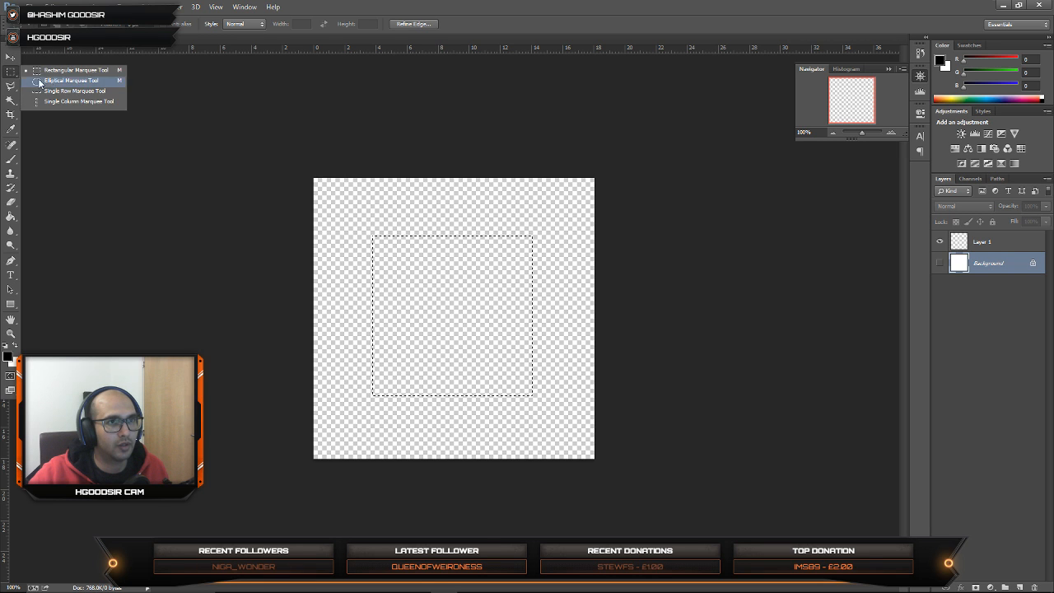
pyautogui.click(62, 78)
pyautogui.click(362, 227)
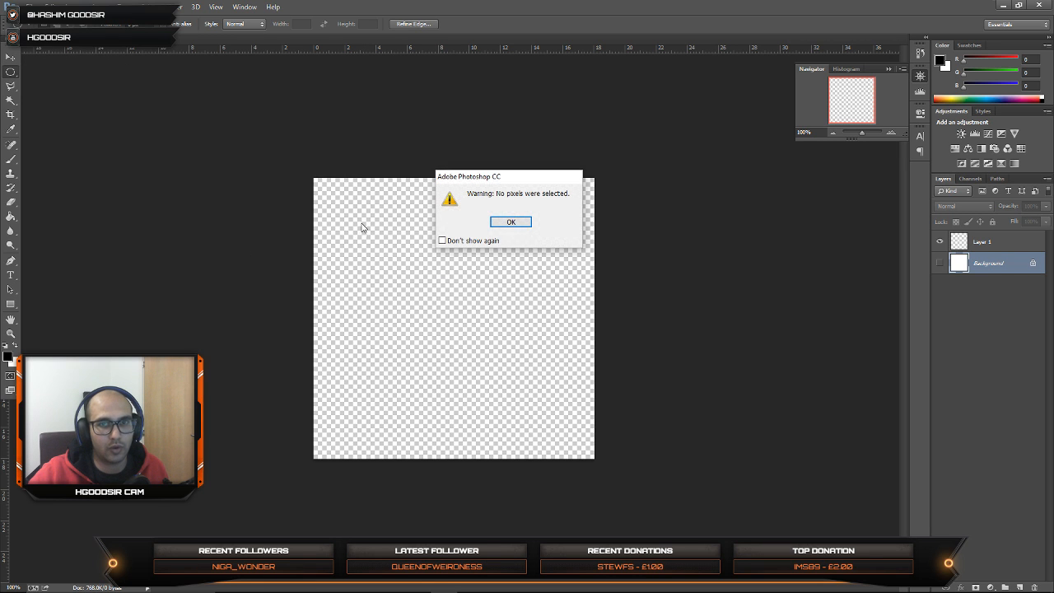
pyautogui.click(527, 222)
pyautogui.moveTo(364, 224)
pyautogui.keyDown('shift'); pyautogui.mouseDown()
pyautogui.moveTo(568, 424)
pyautogui.moveTo(490, 368)
pyautogui.moveTo(486, 332)
pyautogui.mouseUp(); pyautogui.keyUp('shift')
# Step: Fill the circular selection with black on Layer 1 and centre the circle on the canvas
pyautogui.press('g')
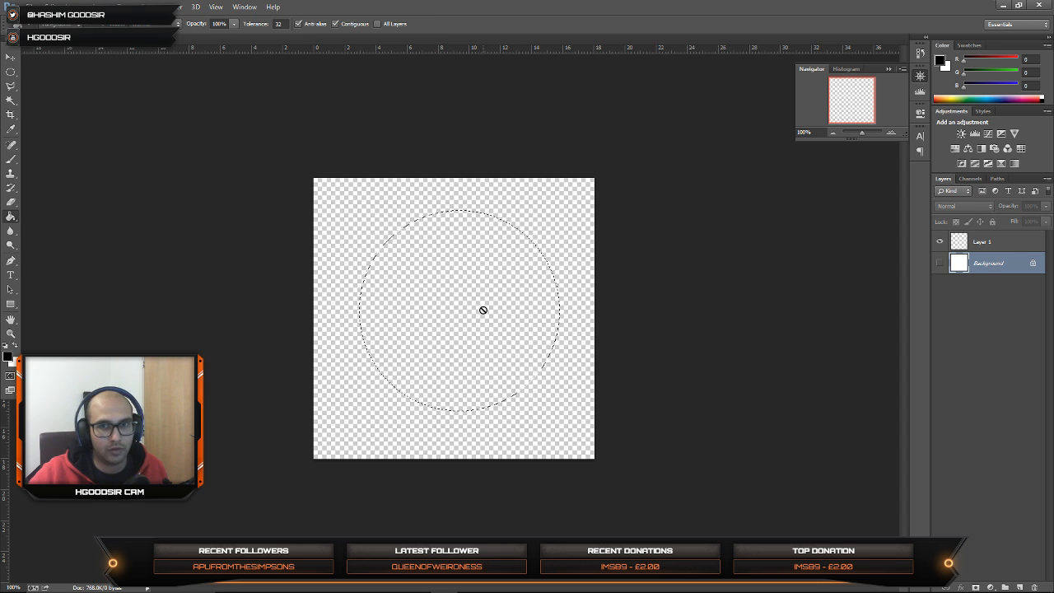
pyautogui.click(984, 250)
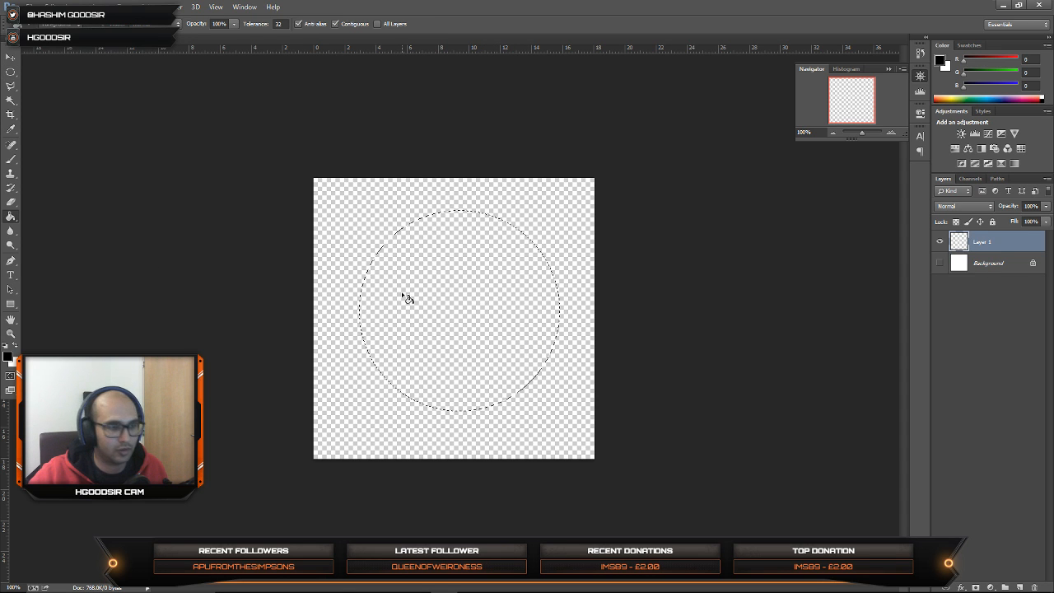
pyautogui.click(469, 306)
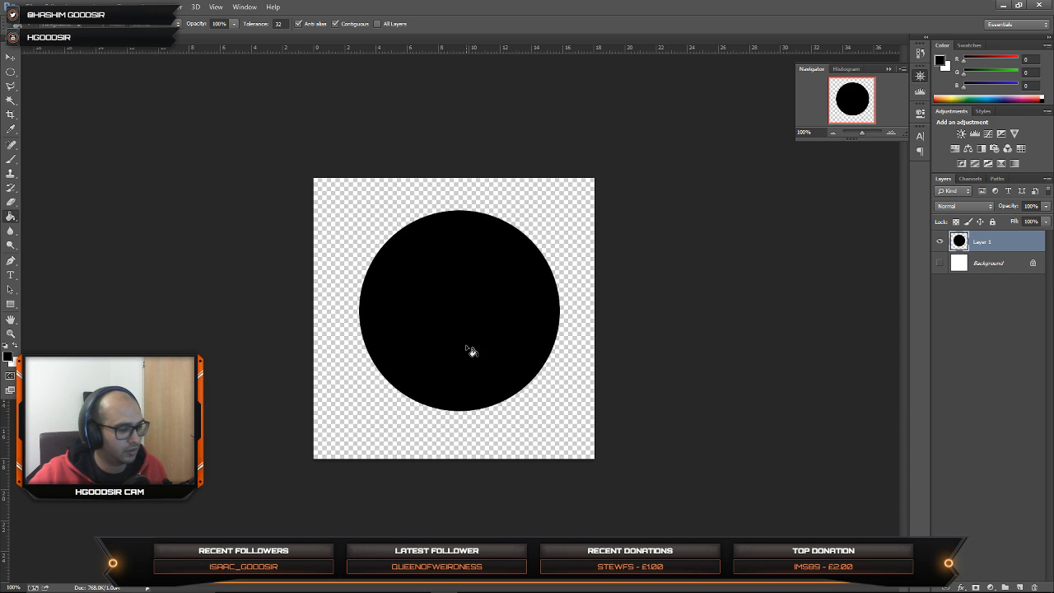
pyautogui.press('v')
pyautogui.moveTo(508, 355); pyautogui.dragTo(503, 360)
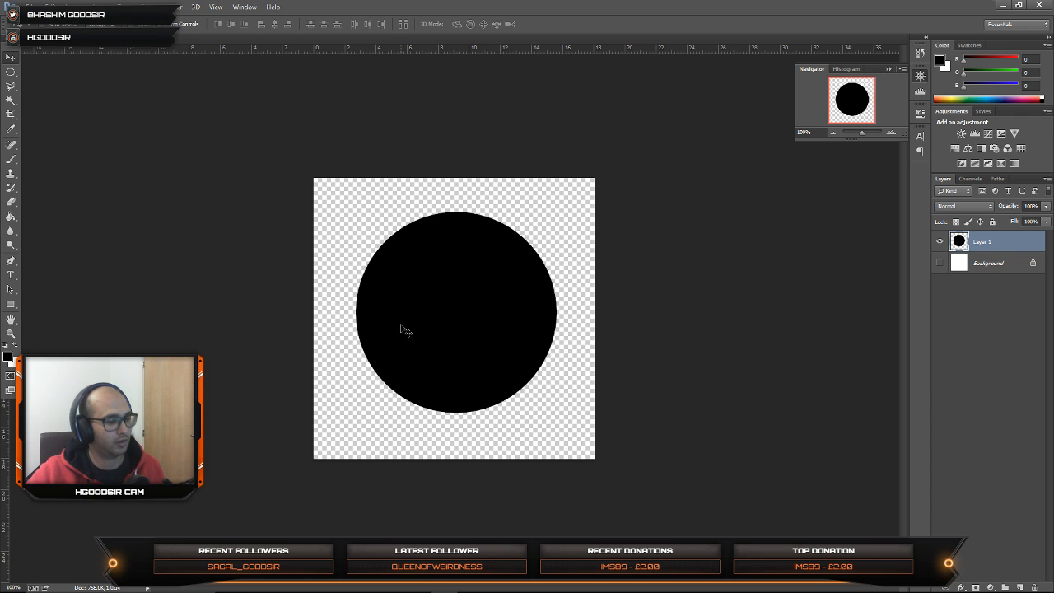
# Step: Turn the black circle white with a Hue/Saturation adjustment, setting Lightness to +100
pyautogui.hotkey('ctrl', 'u')
pyautogui.moveTo(442, 294); pyautogui.dragTo(558, 293)
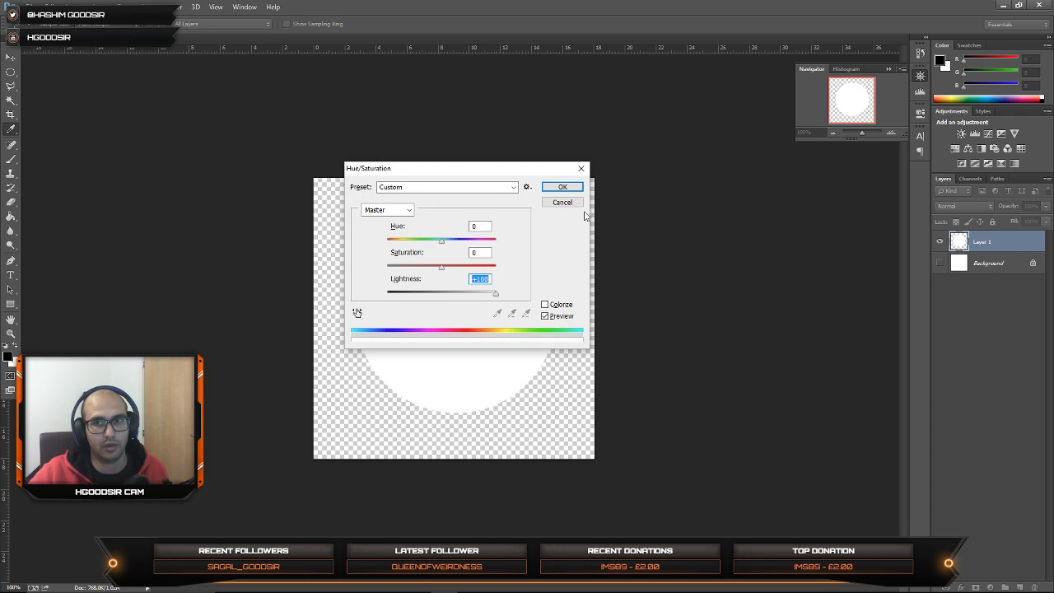
pyautogui.click(563, 189)
# Step: Soften the white circle's edge with a Gaussian Blur of about 29 pixels
pyautogui.click(175, 6)
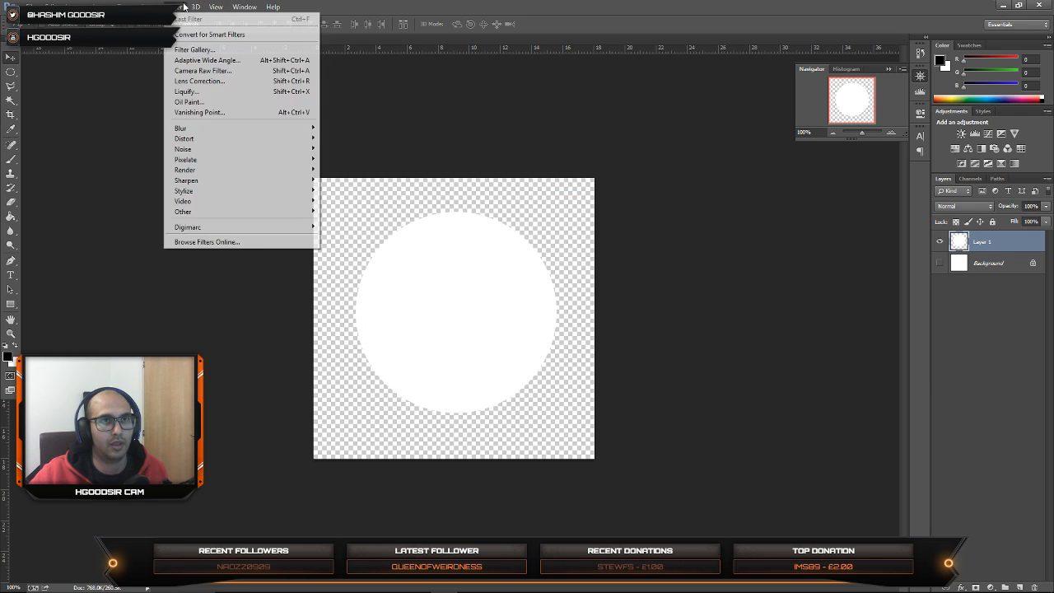
pyautogui.moveTo(201, 132)
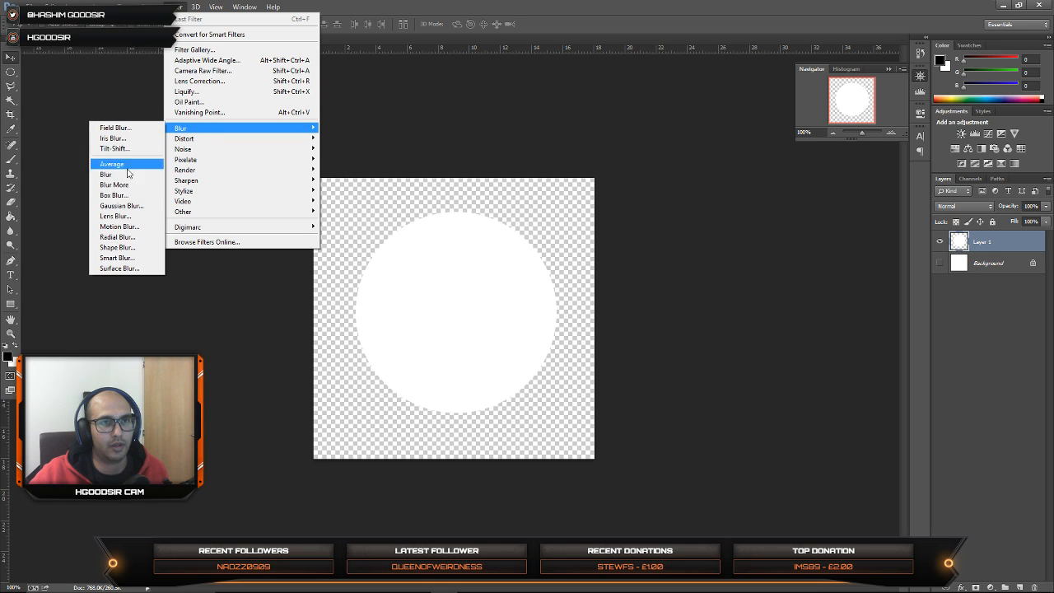
pyautogui.click(129, 206)
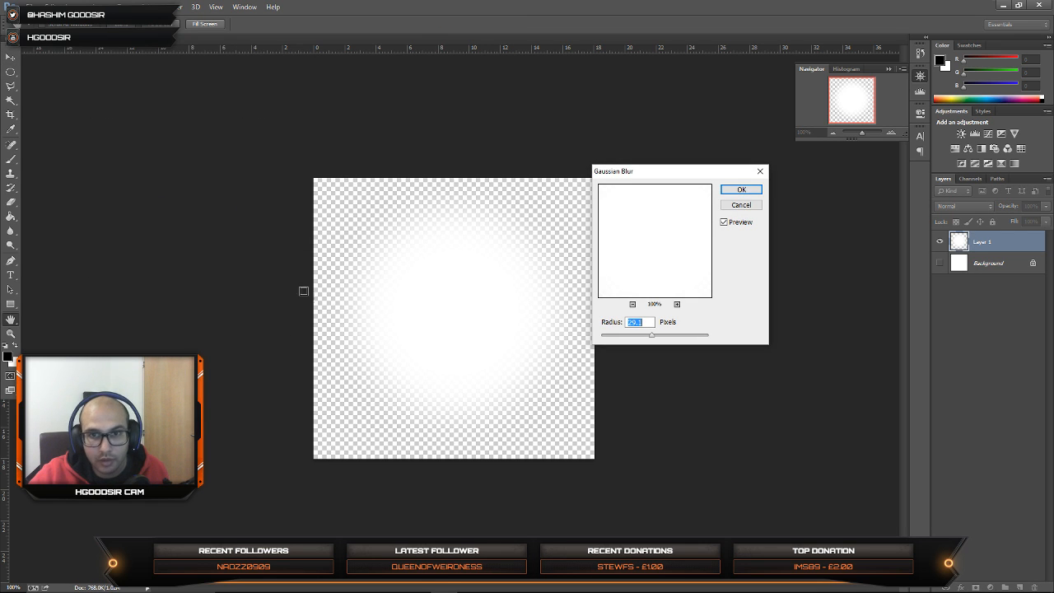
pyautogui.click(759, 189)
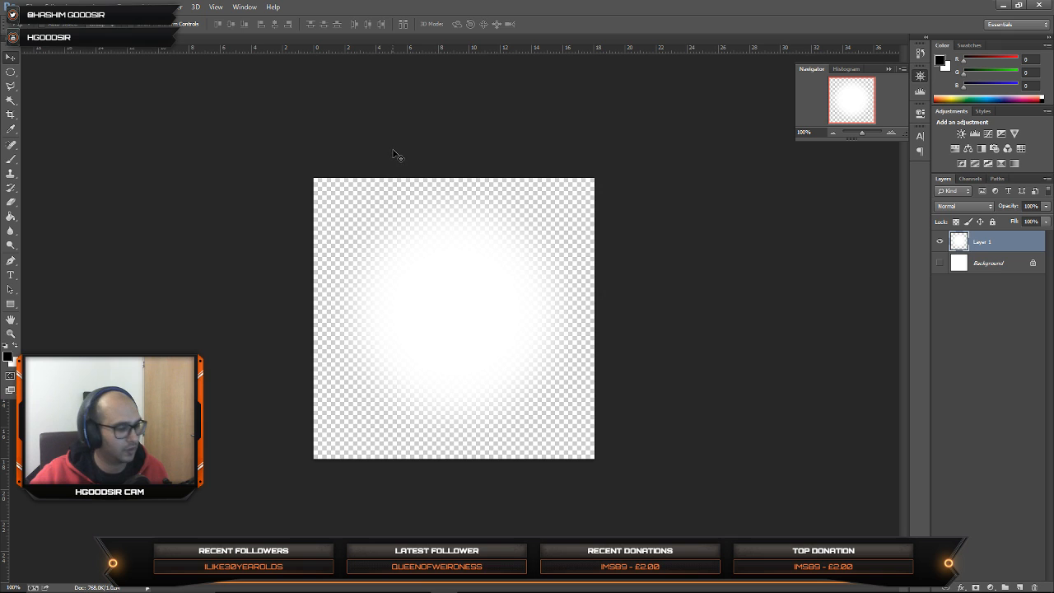
# Step: Save the blurred circle to the Desktop as a PNG named EARTH_MASK with smallest compression and no interlacing
pyautogui.hotkey('ctrl', 'shift', 's')
pyautogui.click(336, 366)
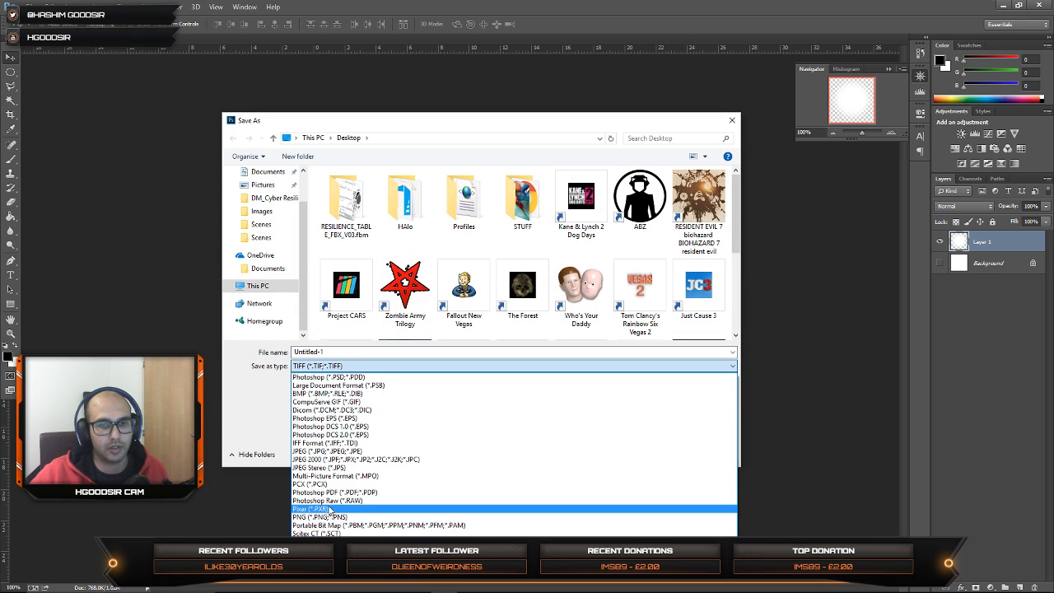
pyautogui.click(322, 517)
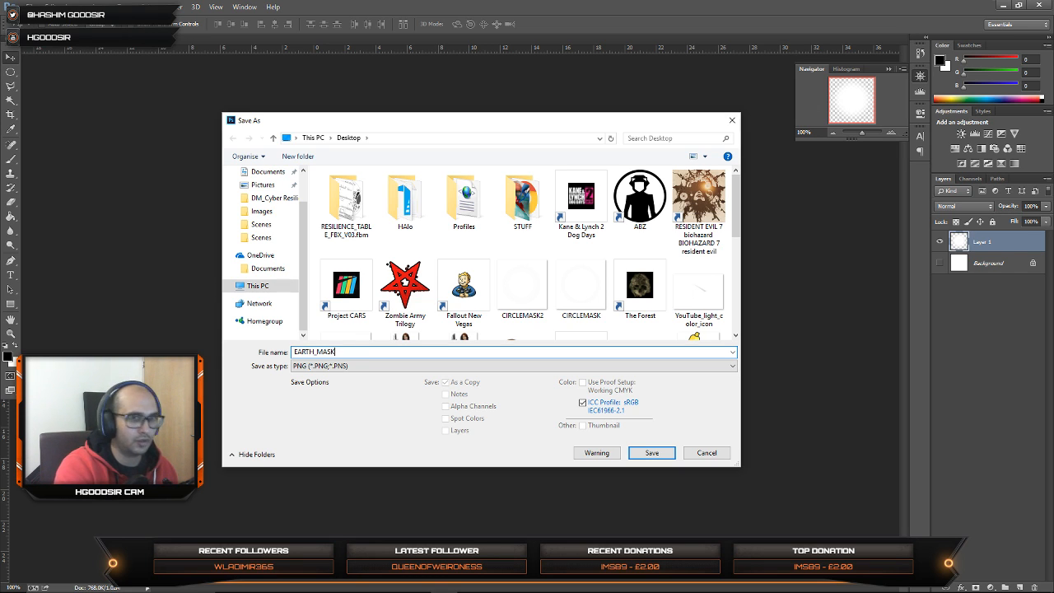
pyautogui.press('Return')
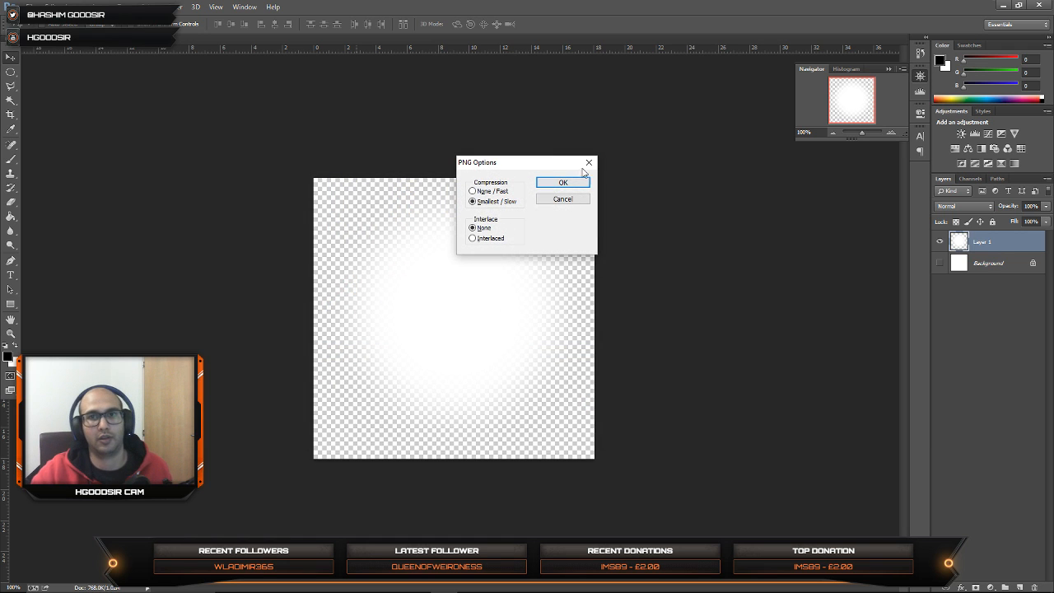
pyautogui.click(576, 184)
# Step: Switch to Ventuz, paste the EARTH_MASK image into the Images folder and load it as the night sphere material's Base texture
pyautogui.click(1009, 5)
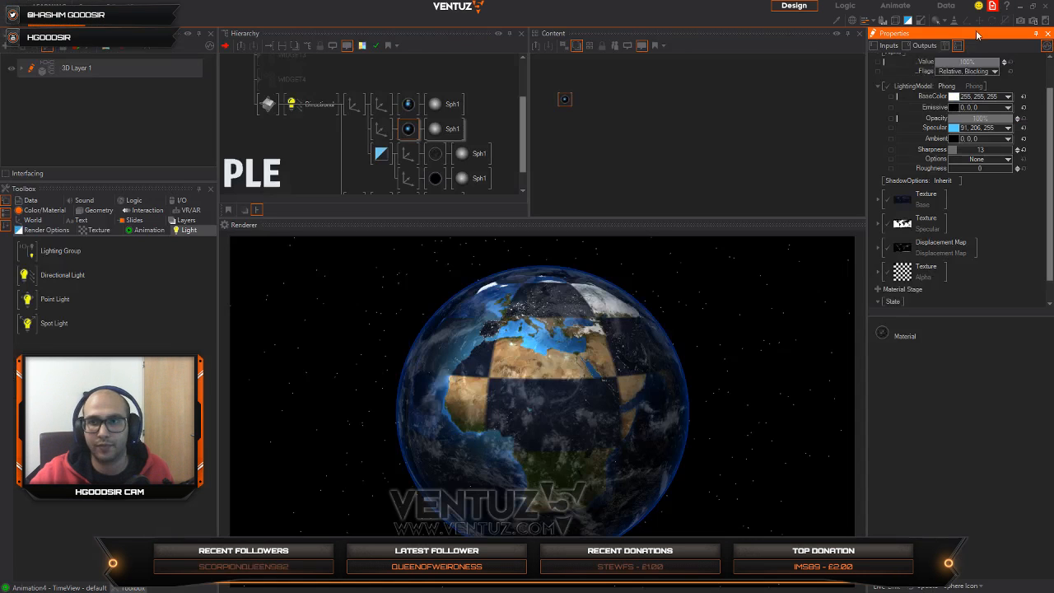
pyautogui.click(566, 137)
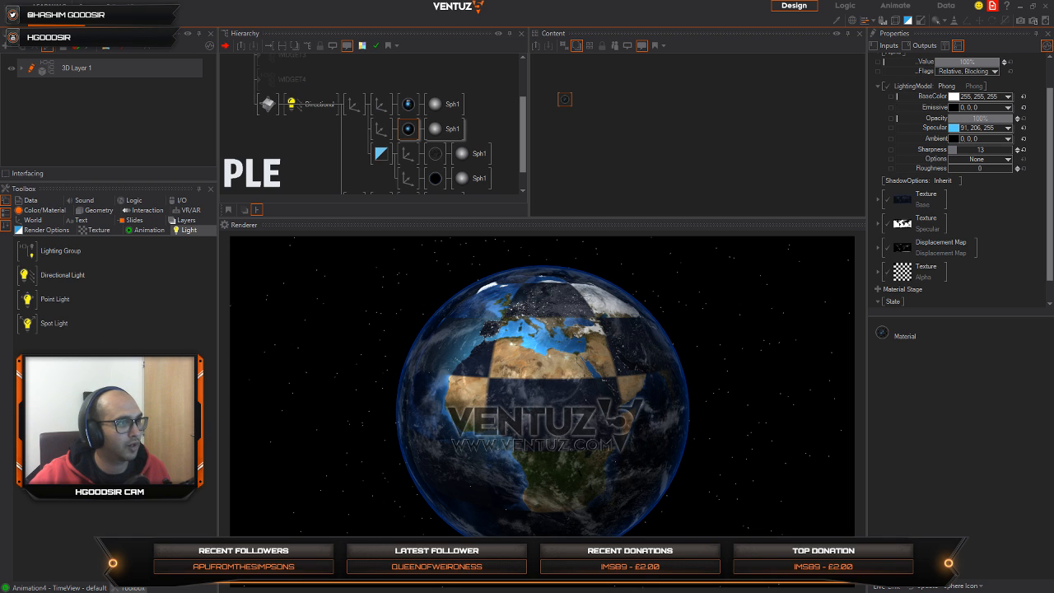
pyautogui.click(564, 101)
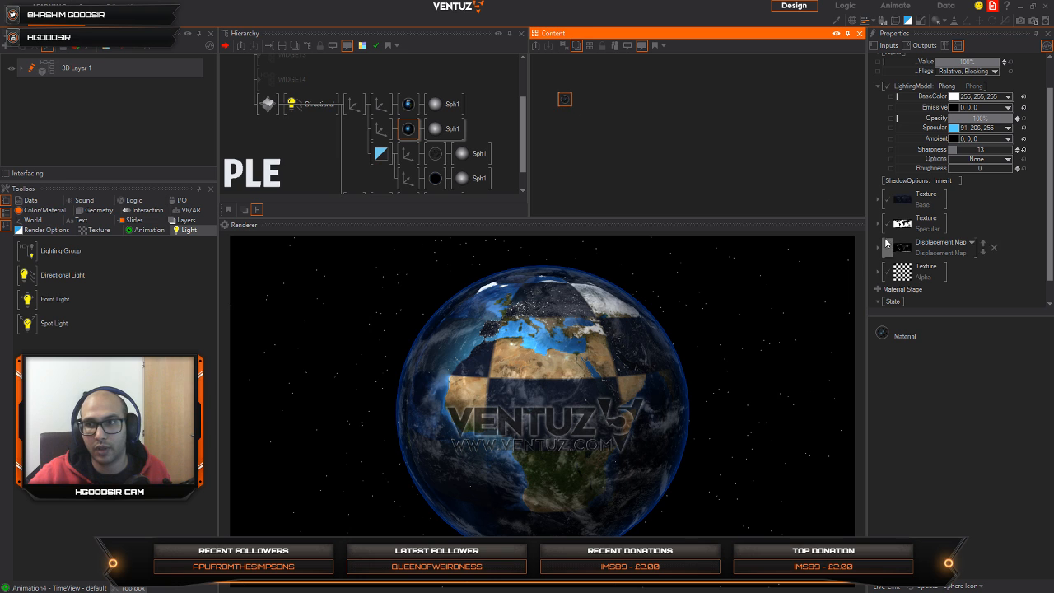
pyautogui.click(902, 199)
pyautogui.scroll(-10, 551, 329)
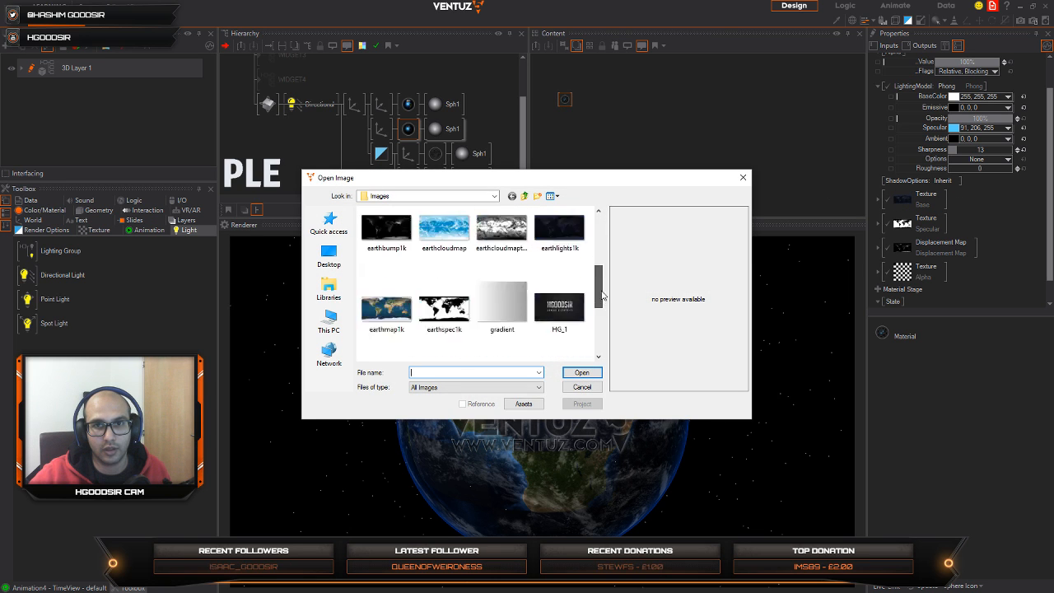
pyautogui.rightClick(555, 321)
pyautogui.click(494, 372)
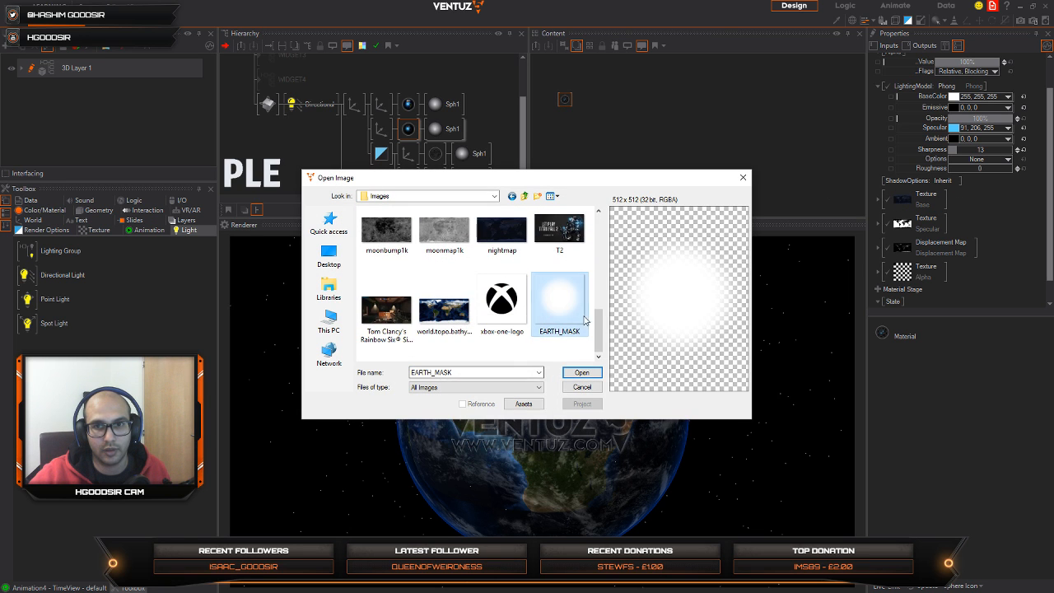
pyautogui.click(580, 373)
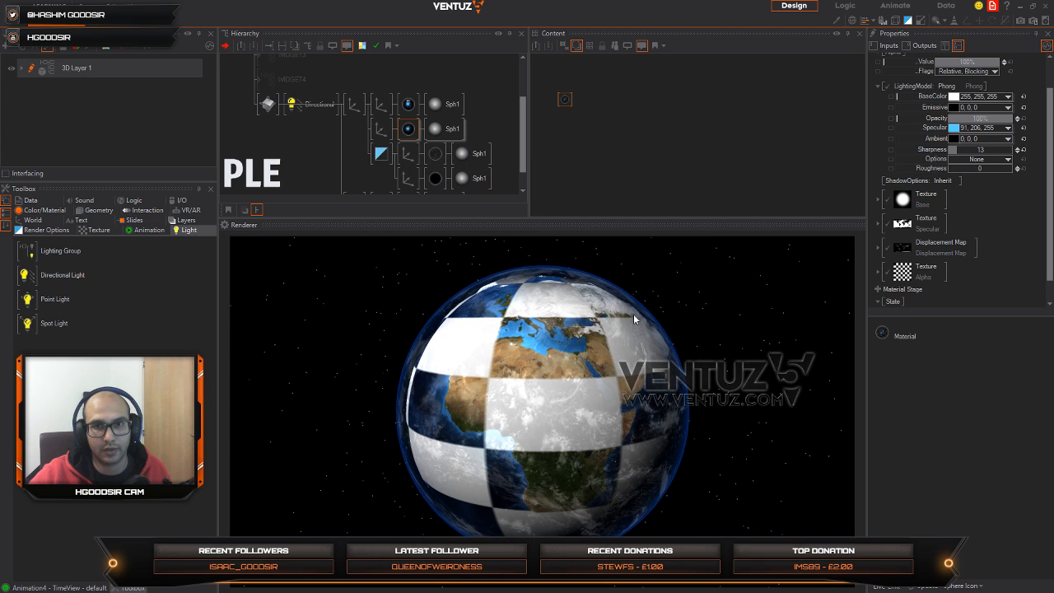
pyautogui.click(563, 100)
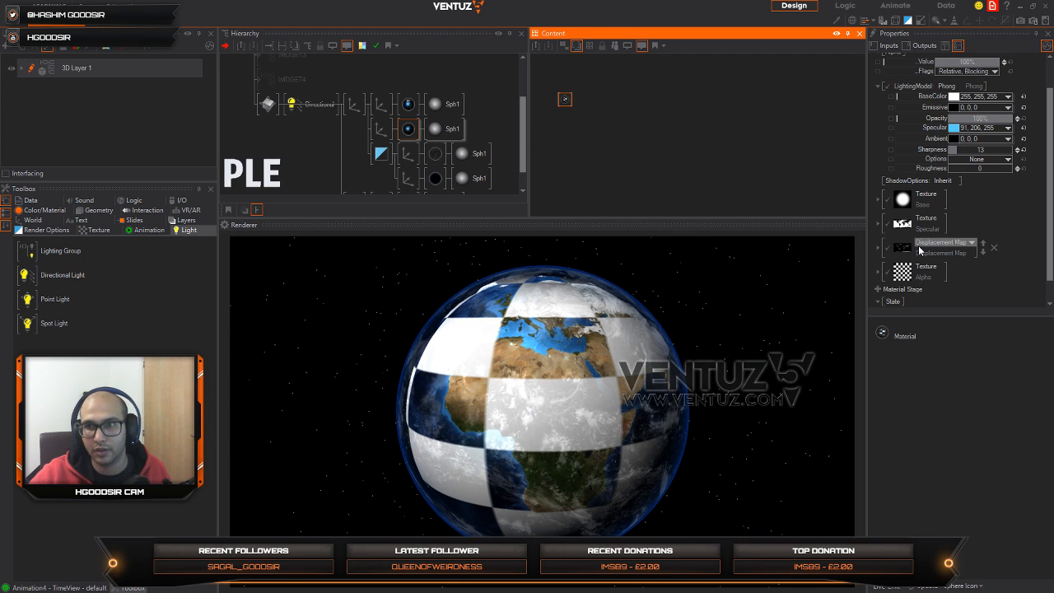
pyautogui.click(906, 280)
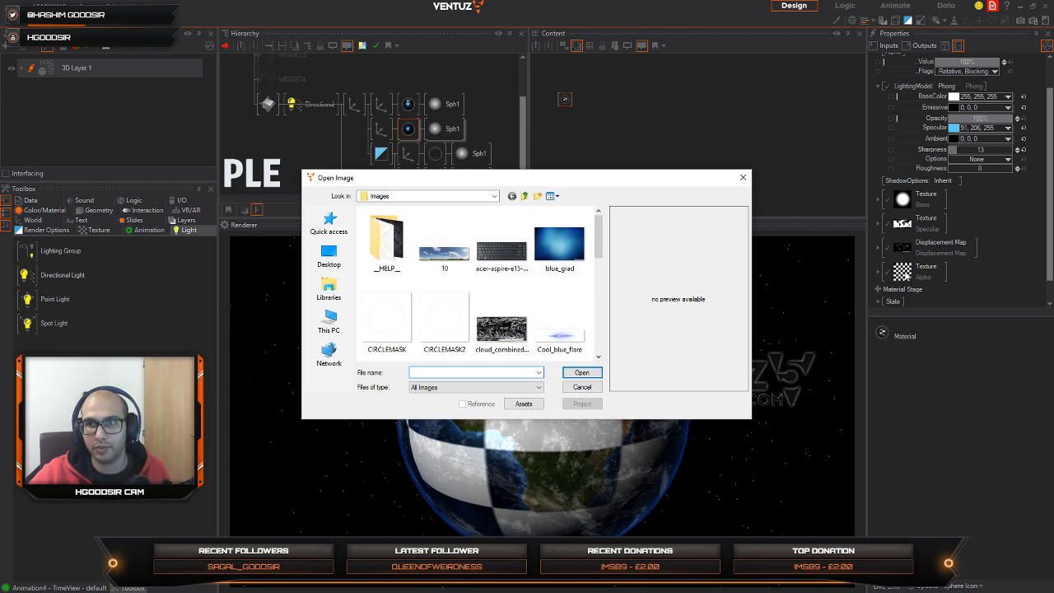
pyautogui.click(589, 387)
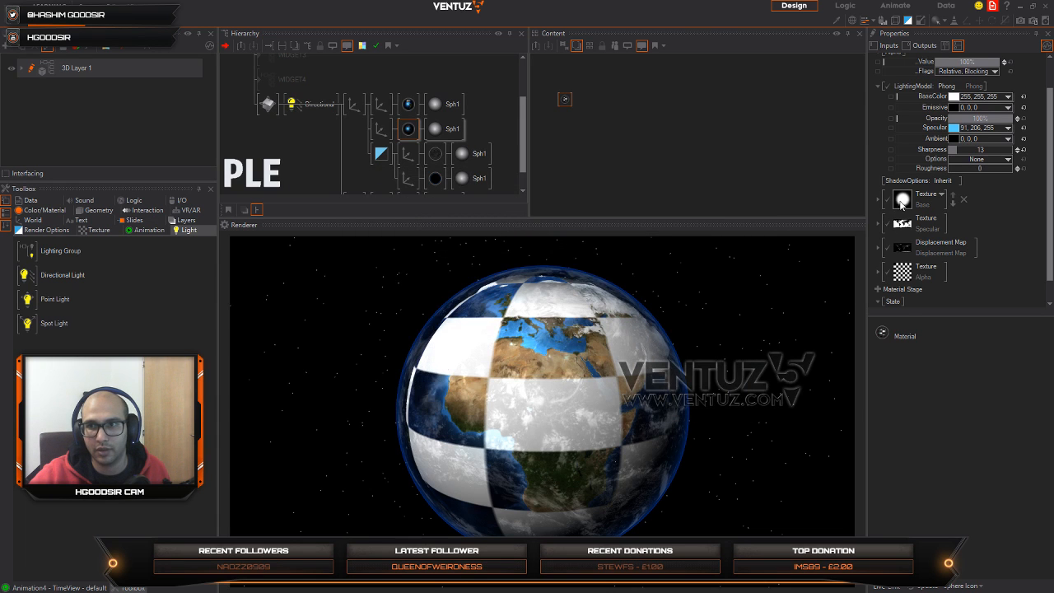
# Step: Load earthlights1k as the Base texture of the night sphere's material
pyautogui.click(902, 199)
pyautogui.scroll(-5, 603, 240)
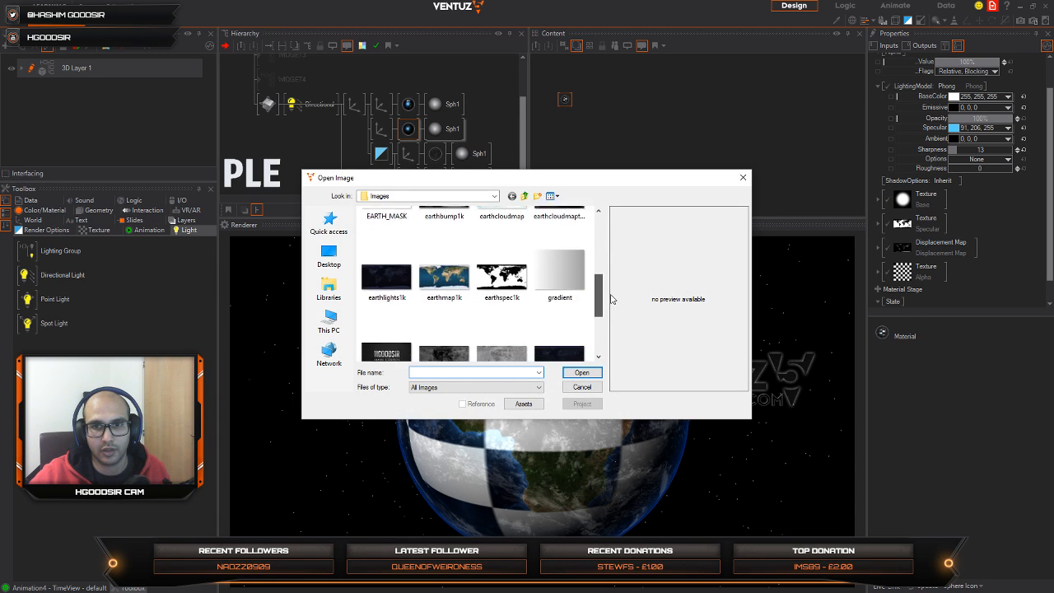
pyautogui.click(387, 247)
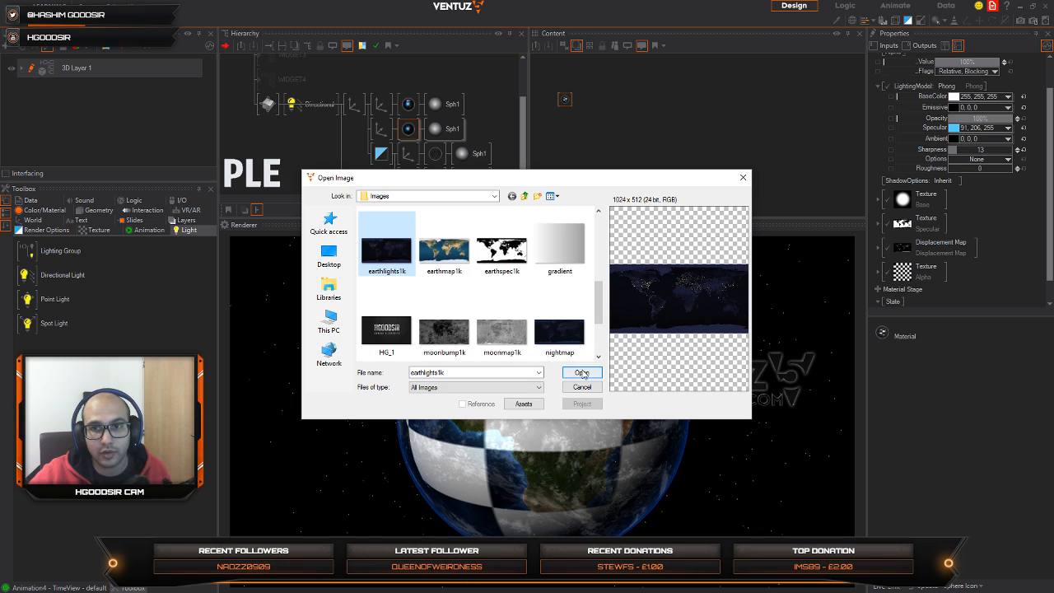
pyautogui.click(582, 373)
# Step: Load EARTH_MASK as the Alpha texture of the night sphere's material and rotate the globe to check the blend
pyautogui.click(903, 272)
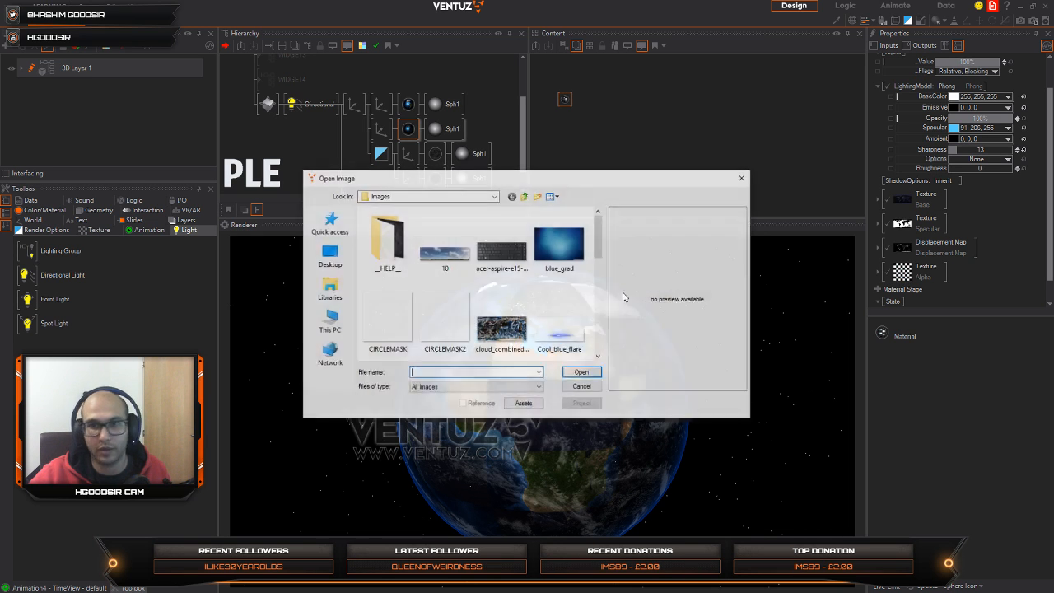
pyautogui.moveTo(599, 235); pyautogui.dragTo(598, 268)
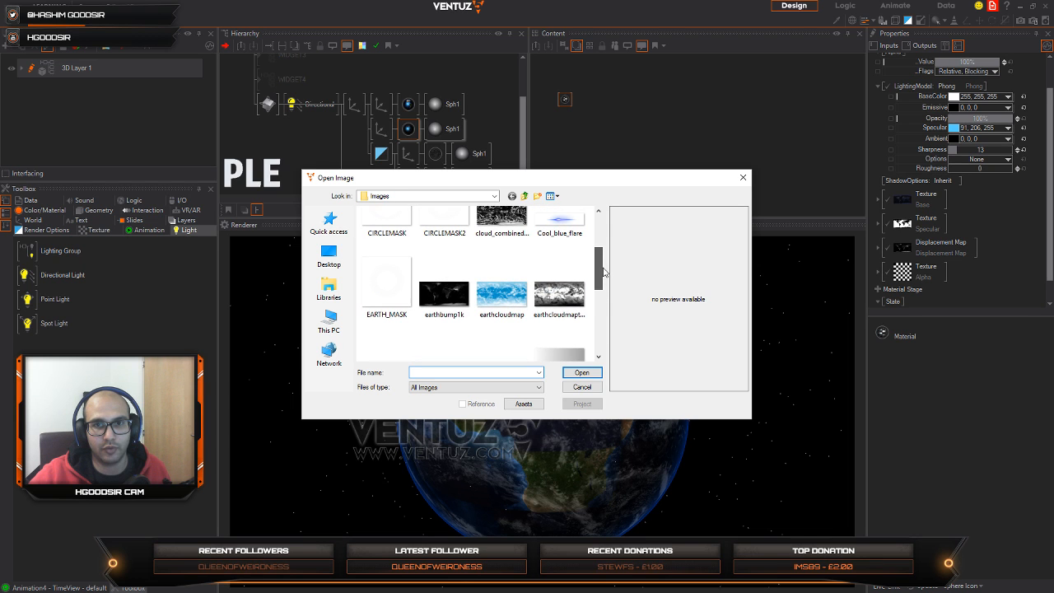
pyautogui.click(386, 284)
pyautogui.click(582, 372)
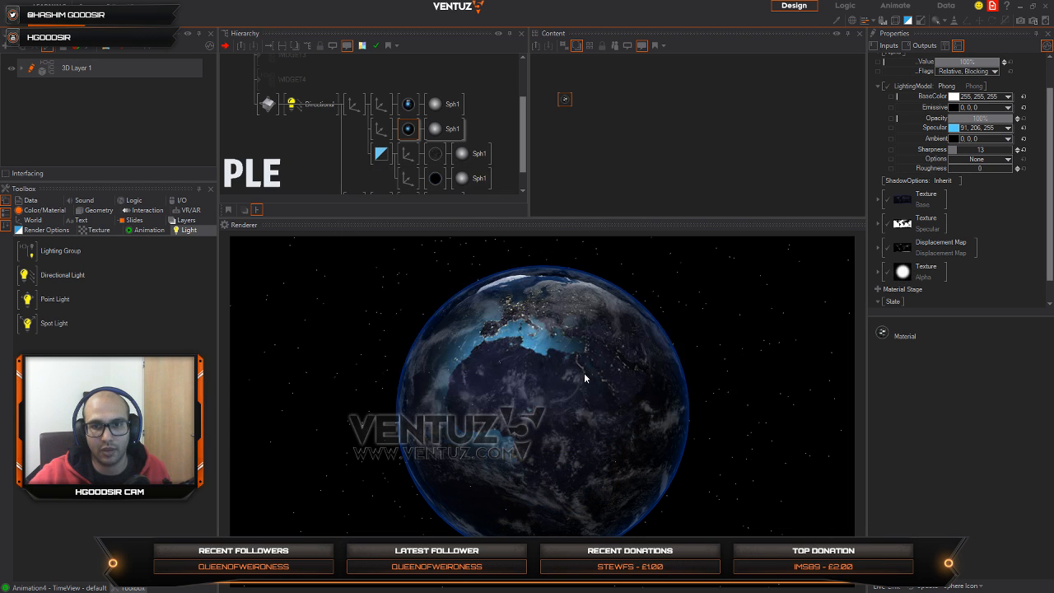
pyautogui.click(568, 418)
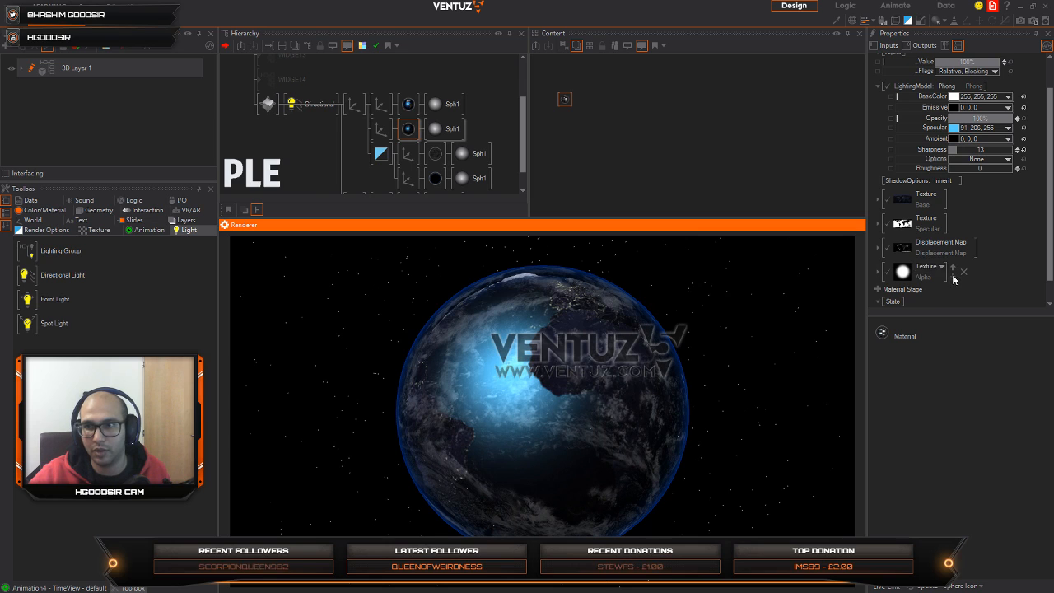
# Step: Change the Alpha texture's mapping from Simple to 2D Mapping with UV0
pyautogui.click(885, 275)
pyautogui.scroll(-3, 971, 278)
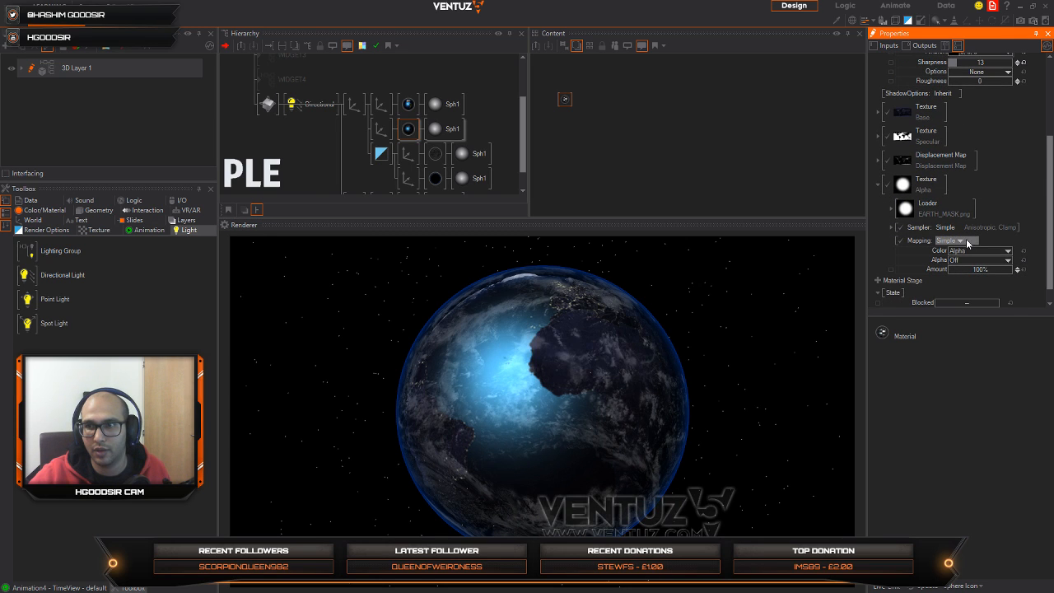
pyautogui.click(965, 240)
pyautogui.moveTo(935, 262)
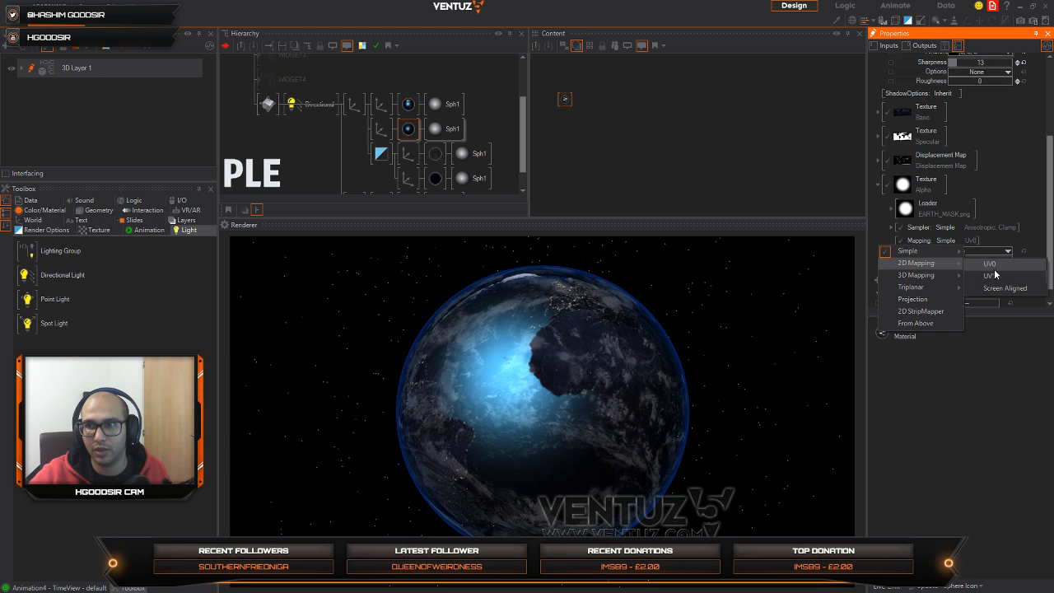
pyautogui.click(990, 264)
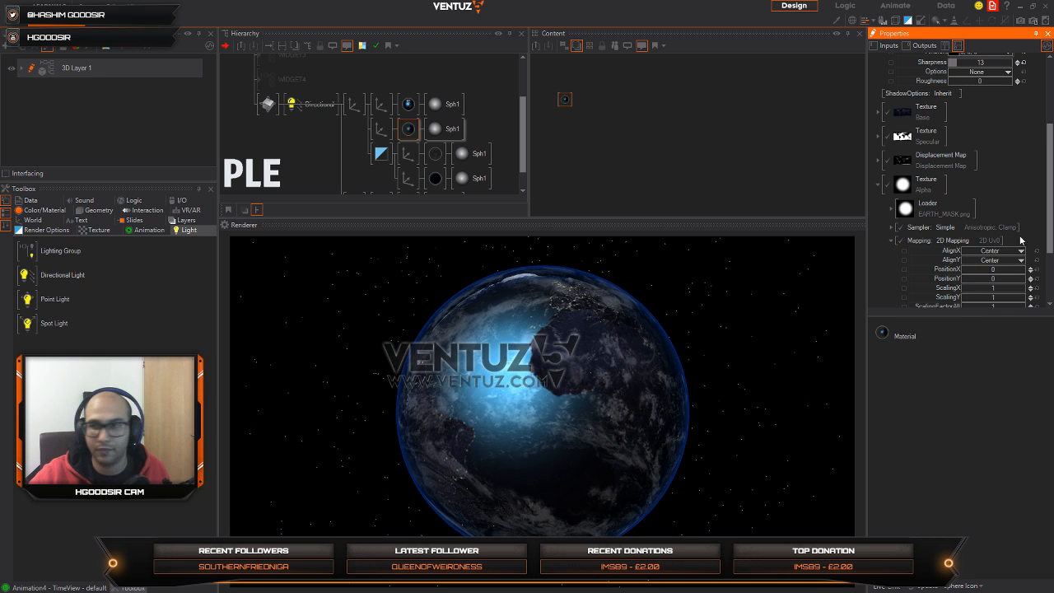
# Step: Scale the alpha mask's mapping with ScalingFactorAll 0.27, ScalingX 2.757 and ScalingY 6.03
pyautogui.scroll(-3, 997, 239)
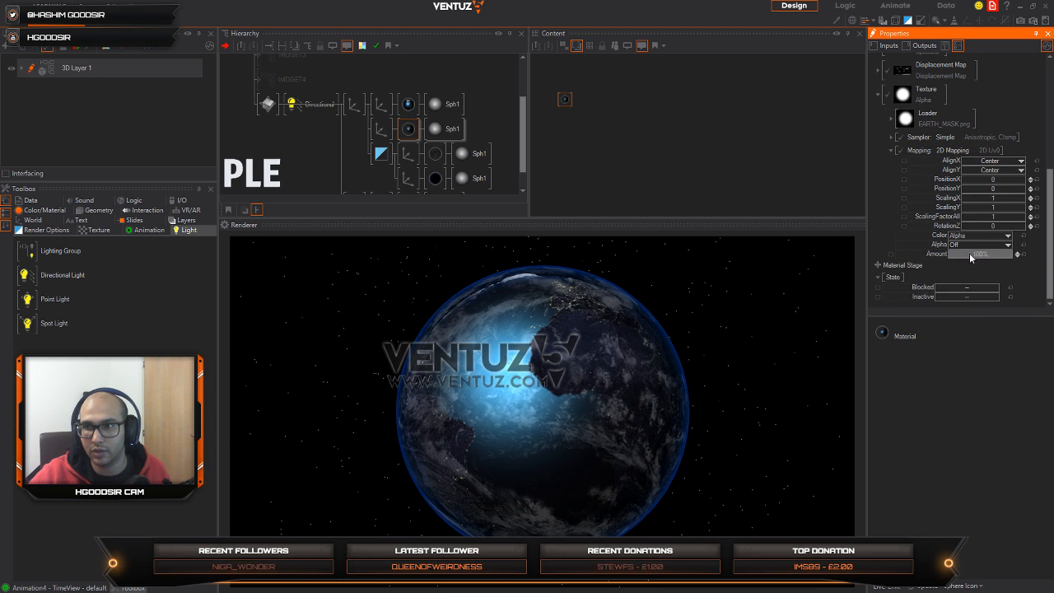
pyautogui.moveTo(1008, 220); pyautogui.dragTo(986, 218)
pyautogui.click(550, 380)
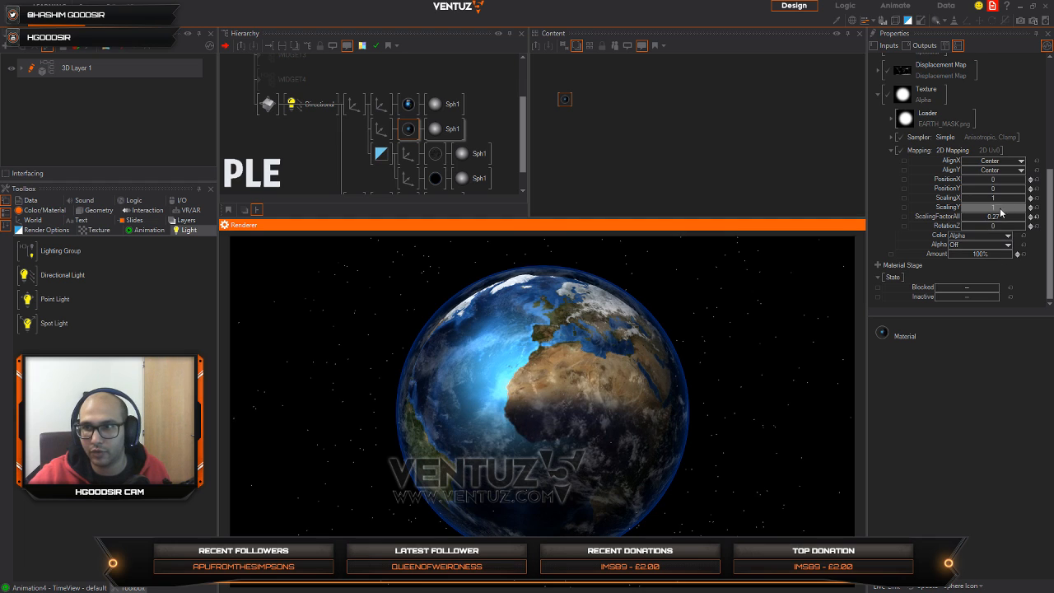
pyautogui.moveTo(1028, 209); pyautogui.dragTo(1026, 208)
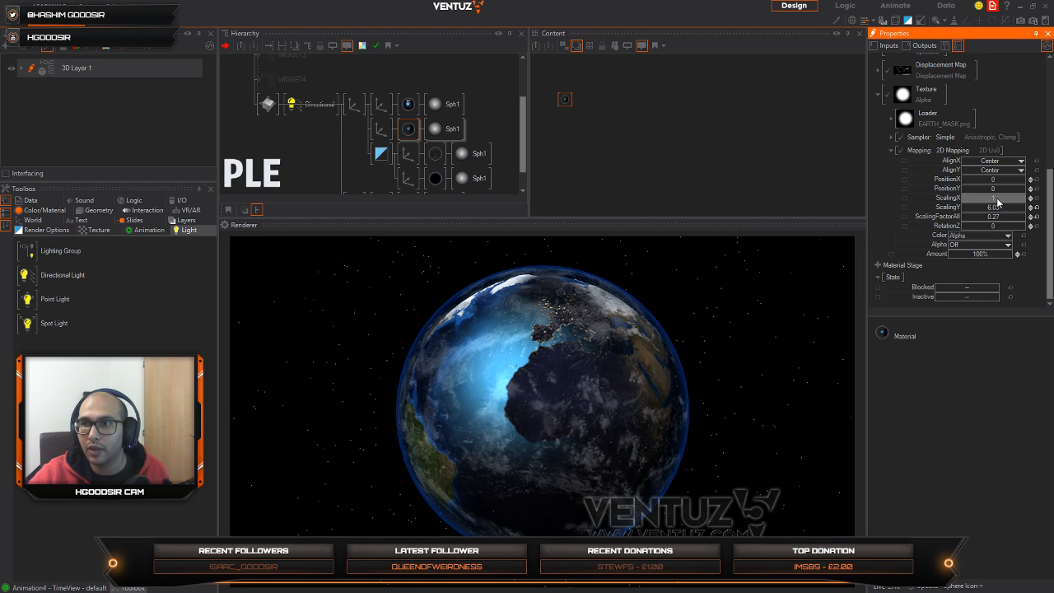
pyautogui.moveTo(988, 178); pyautogui.dragTo(968, 200)
pyautogui.moveTo(643, 357); pyautogui.dragTo(504, 444)
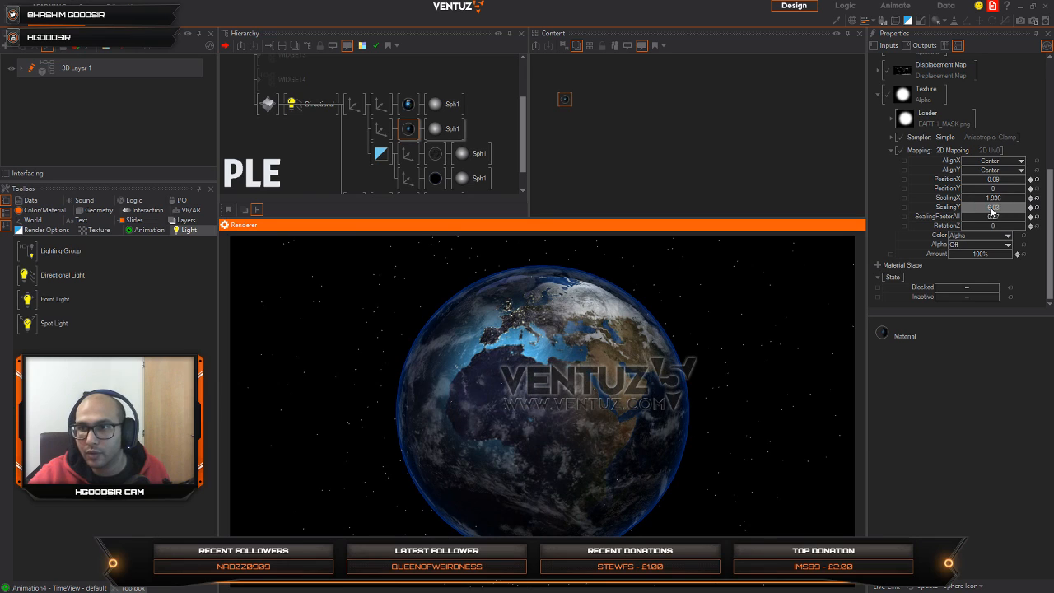
pyautogui.moveTo(992, 199); pyautogui.dragTo(1017, 201)
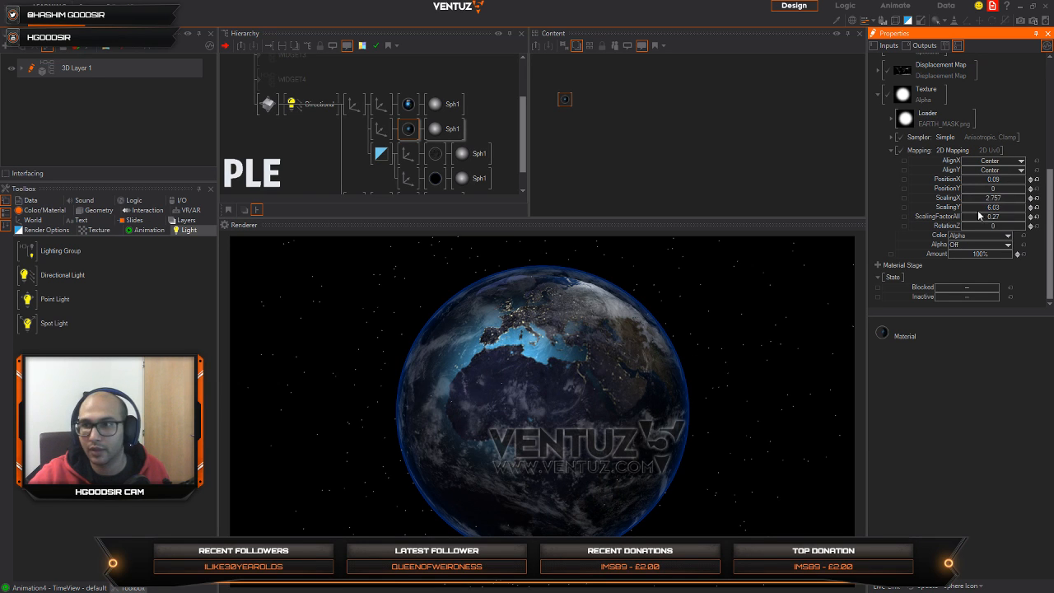
# Step: Offset the alpha mask to PositionX -0.231 and PositionY 0.24, and rotate the globe to inspect the day-night blend
pyautogui.moveTo(994, 180)
pyautogui.mouseDown()
pyautogui.moveTo(983, 183)
pyautogui.moveTo(1005, 191)
pyautogui.mouseUp()
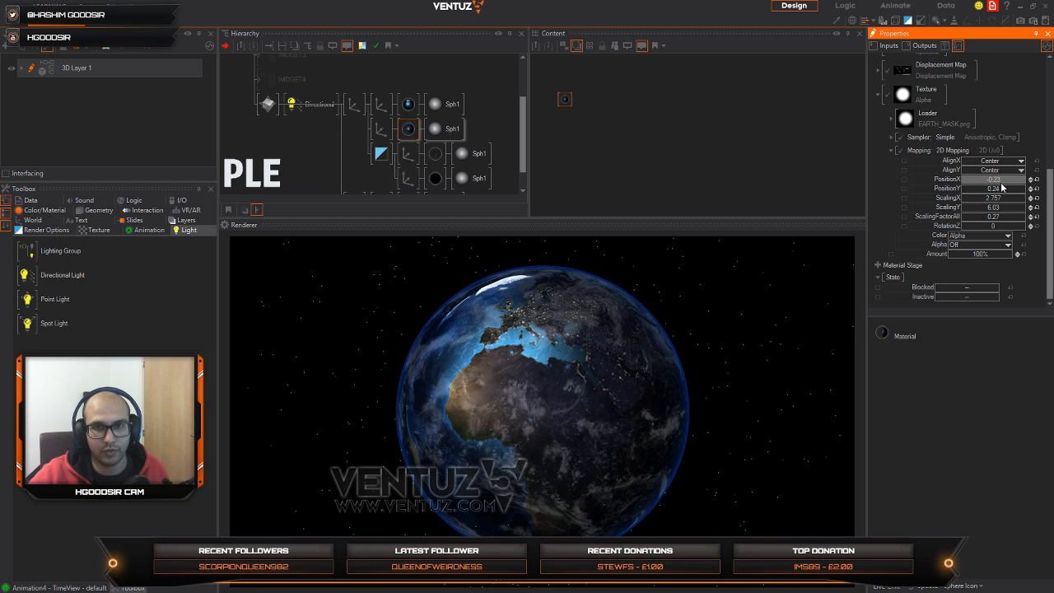
pyautogui.moveTo(490, 447); pyautogui.dragTo(531, 506)
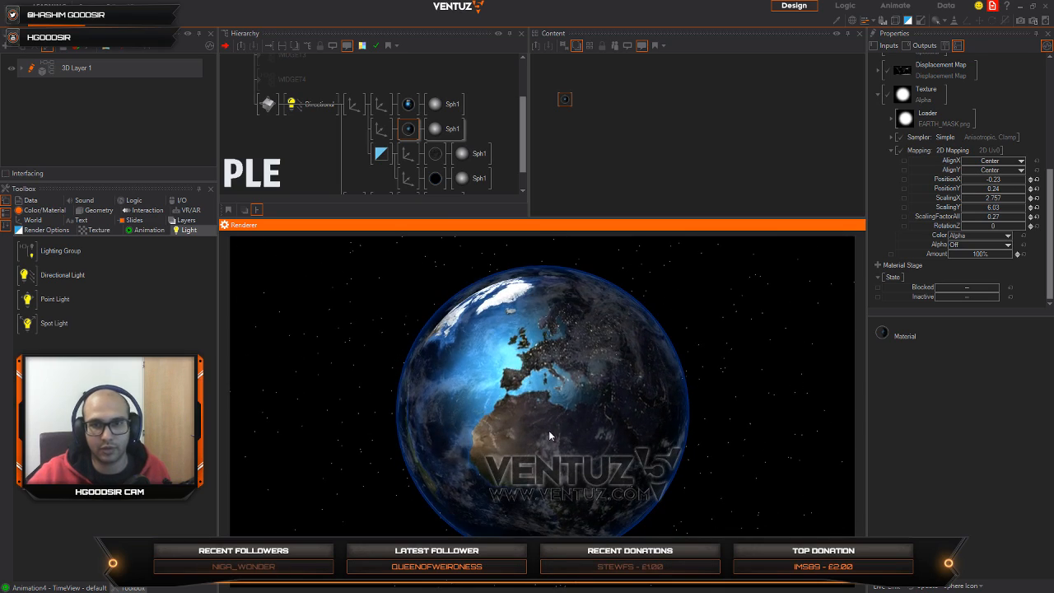
pyautogui.moveTo(549, 436); pyautogui.dragTo(336, 433)
pyautogui.moveTo(633, 416); pyautogui.dragTo(610, 436)
pyautogui.moveTo(1005, 180)
pyautogui.mouseDown()
pyautogui.moveTo(987, 188)
pyautogui.moveTo(998, 186)
pyautogui.mouseUp()
pyautogui.moveTo(579, 452); pyautogui.dragTo(588, 412)
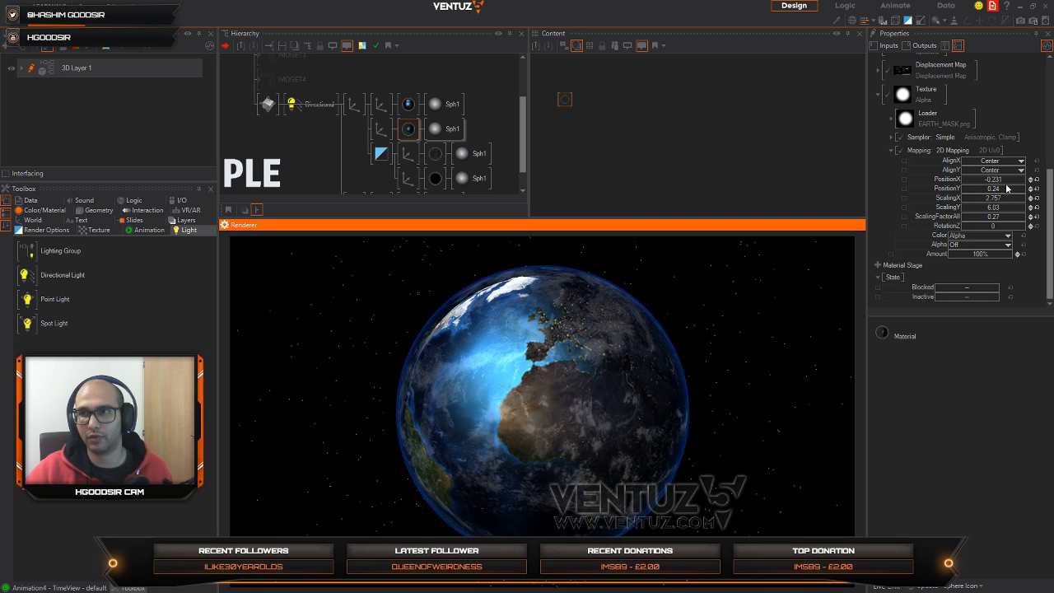
# Step: Shift the alpha mask along the globe to PositionX 0.185 and rotate the globe to check it
pyautogui.moveTo(1010, 179)
pyautogui.mouseDown()
pyautogui.moveTo(972, 187)
pyautogui.moveTo(1026, 179)
pyautogui.mouseUp()
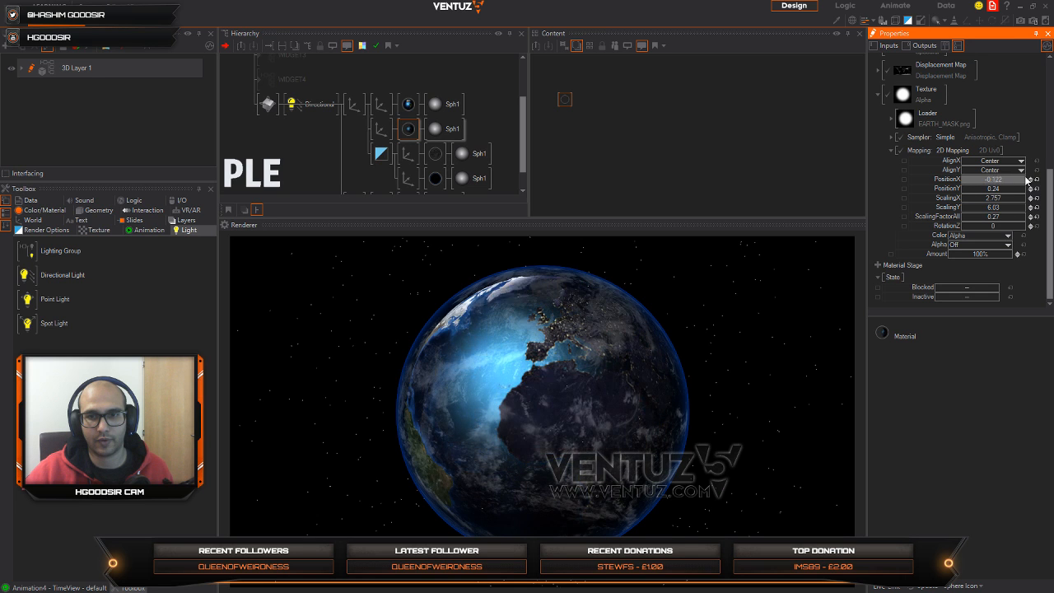
pyautogui.moveTo(1008, 186); pyautogui.dragTo(1010, 186)
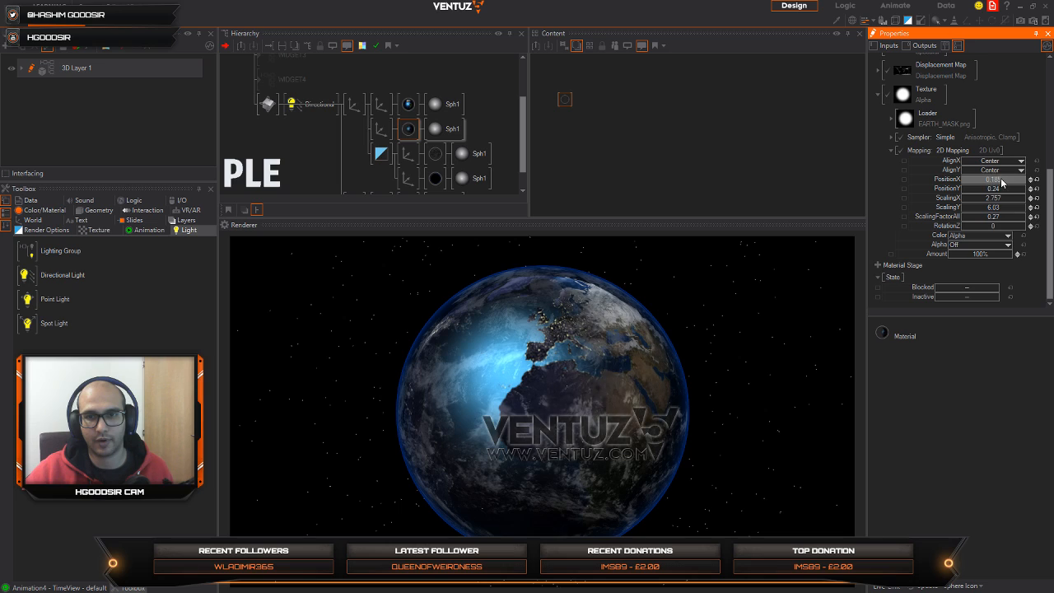
pyautogui.click(621, 455)
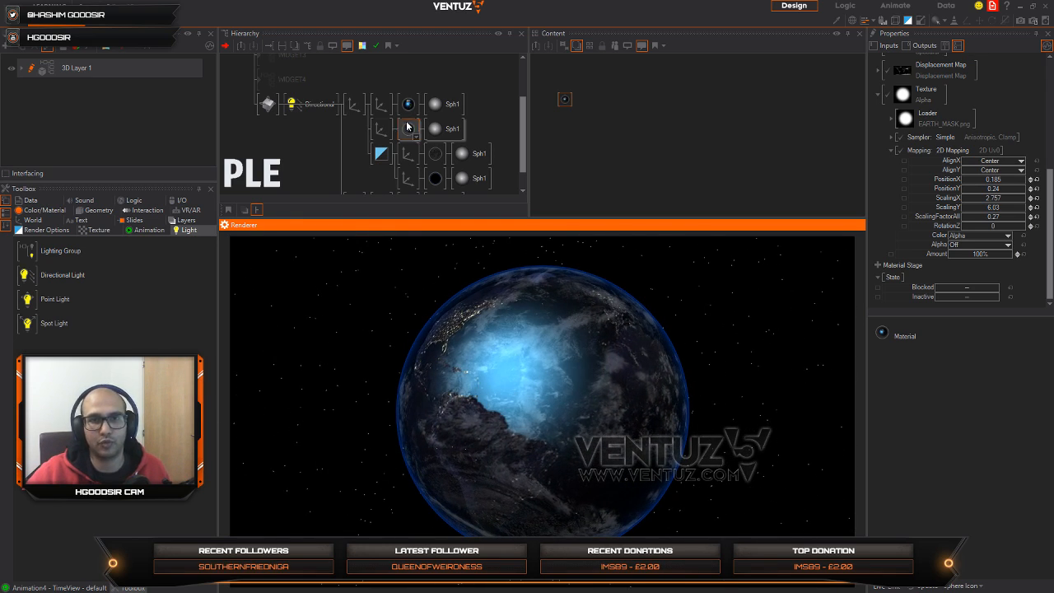
# Step: Copy the first Earth sphere's axis branch to the end of the Earth group in the hierarchy
pyautogui.scroll(-1, 333, 152)
pyautogui.click(313, 148)
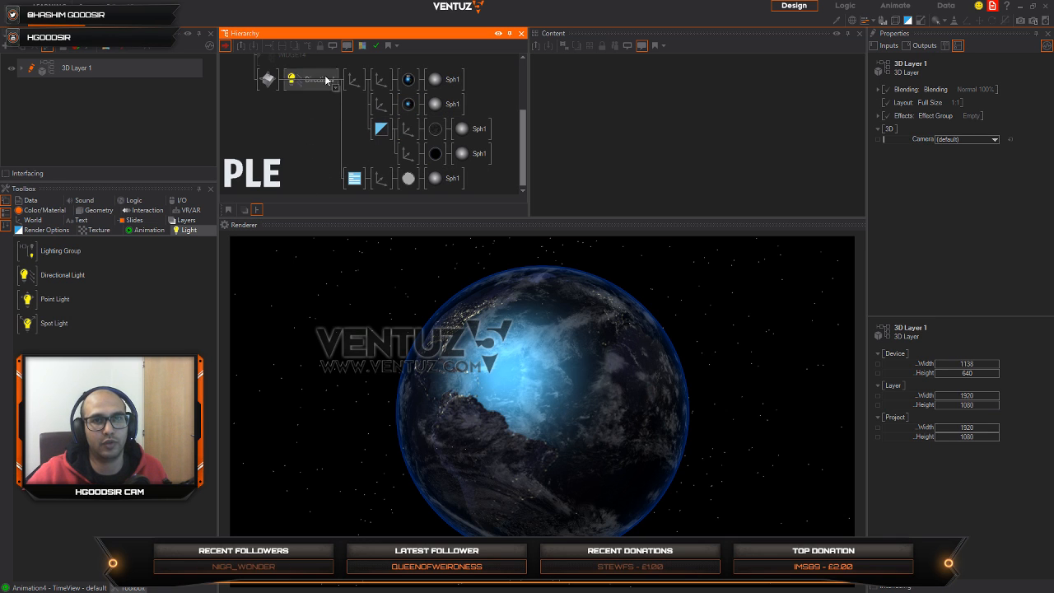
pyautogui.click(381, 80)
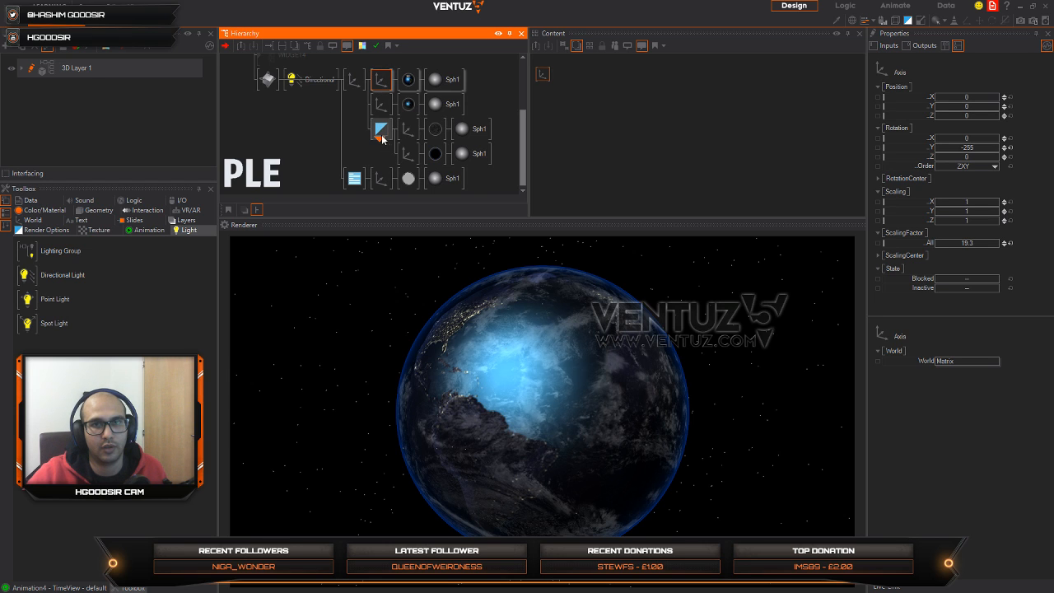
pyautogui.keyDown('ctrl'); pyautogui.moveTo(381, 138); pyautogui.dragTo(381, 139); pyautogui.keyUp('ctrl')
pyautogui.moveTo(382, 161); pyautogui.dragTo(377, 138, button='middle')
pyautogui.click(377, 160)
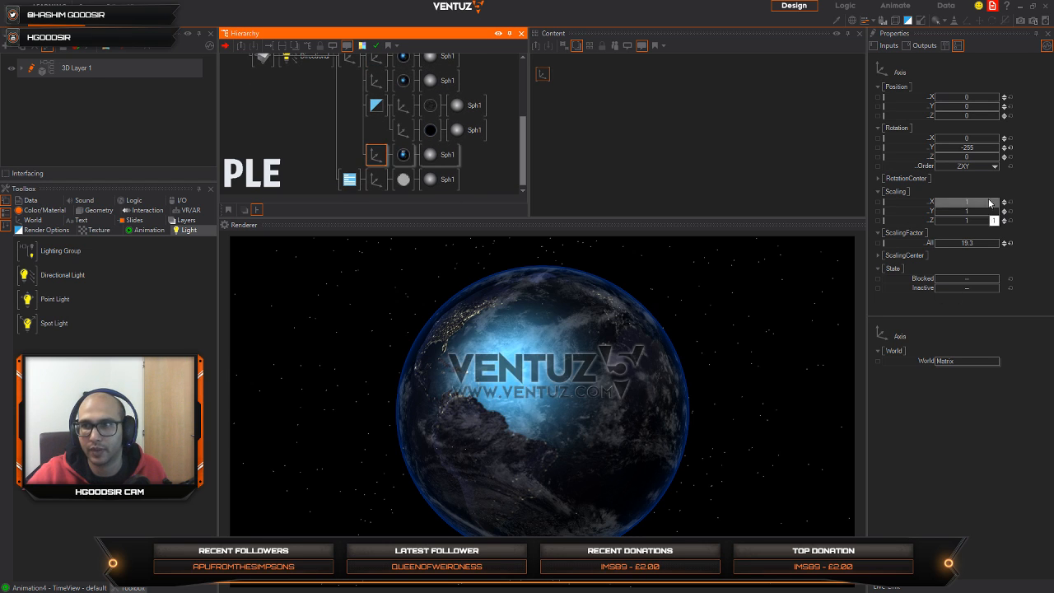
# Step: Reset the copied axis's Y rotation to 0, set its overall scaling factor to 28.8 and its X position to 24.4
pyautogui.click(1009, 147)
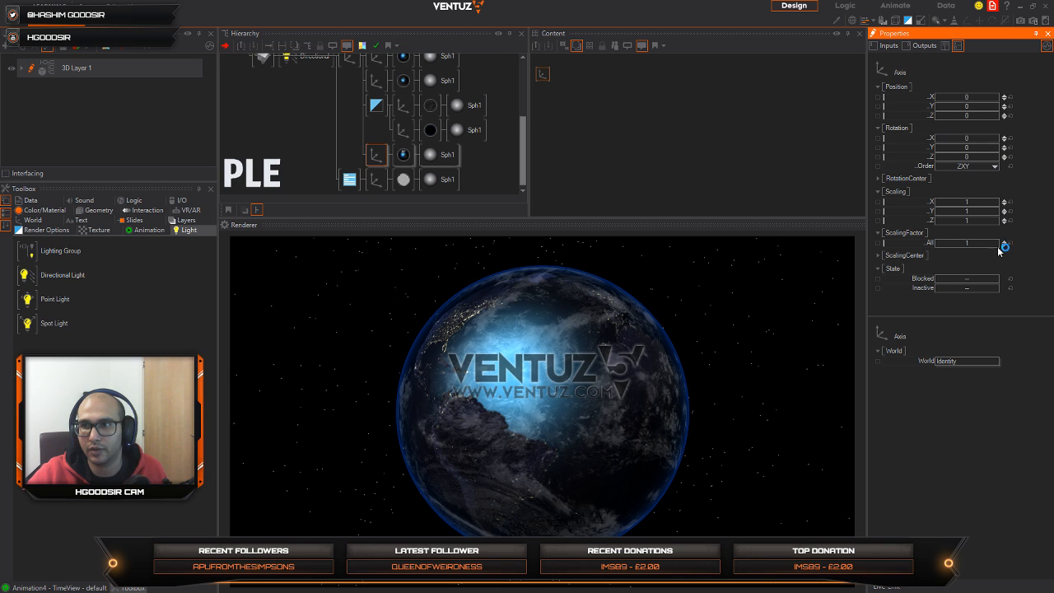
pyautogui.click(1004, 96)
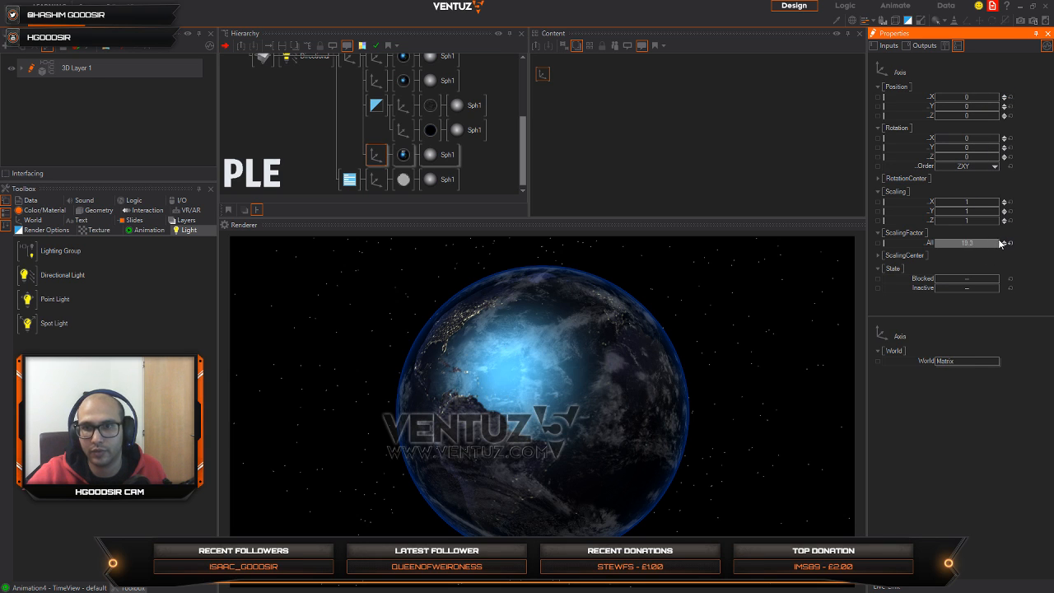
pyautogui.moveTo(1001, 243); pyautogui.dragTo(998, 243)
pyautogui.moveTo(1003, 97); pyautogui.dragTo(1002, 97)
pyautogui.moveTo(633, 463); pyautogui.dragTo(456, 469)
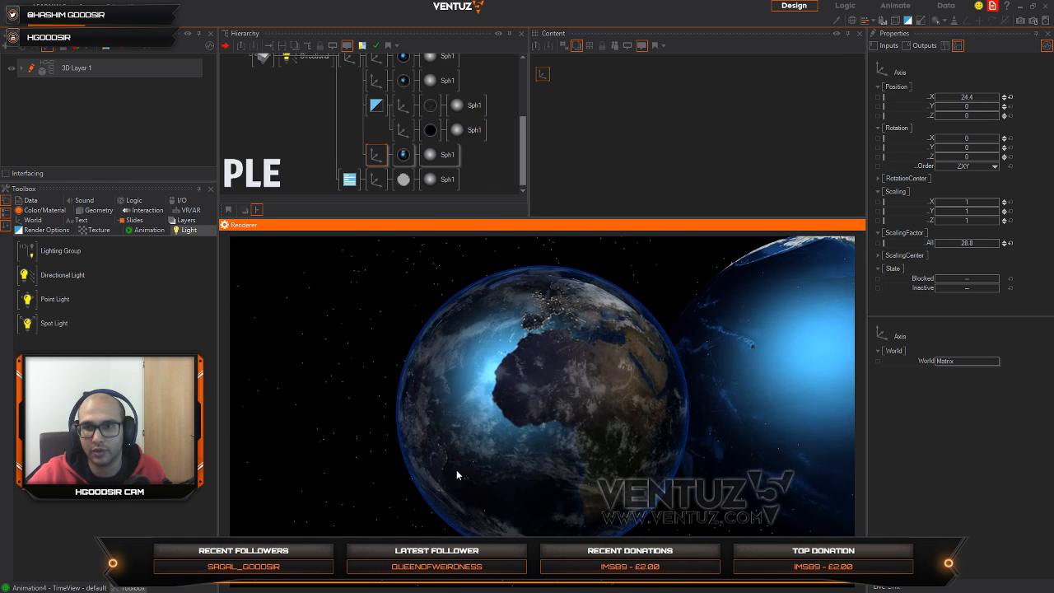
# Step: Set the copied sphere axis's overall scaling factor to 5.34 and its position to X 21.3, Y 6.2
pyautogui.moveTo(978, 246); pyautogui.dragTo(937, 242)
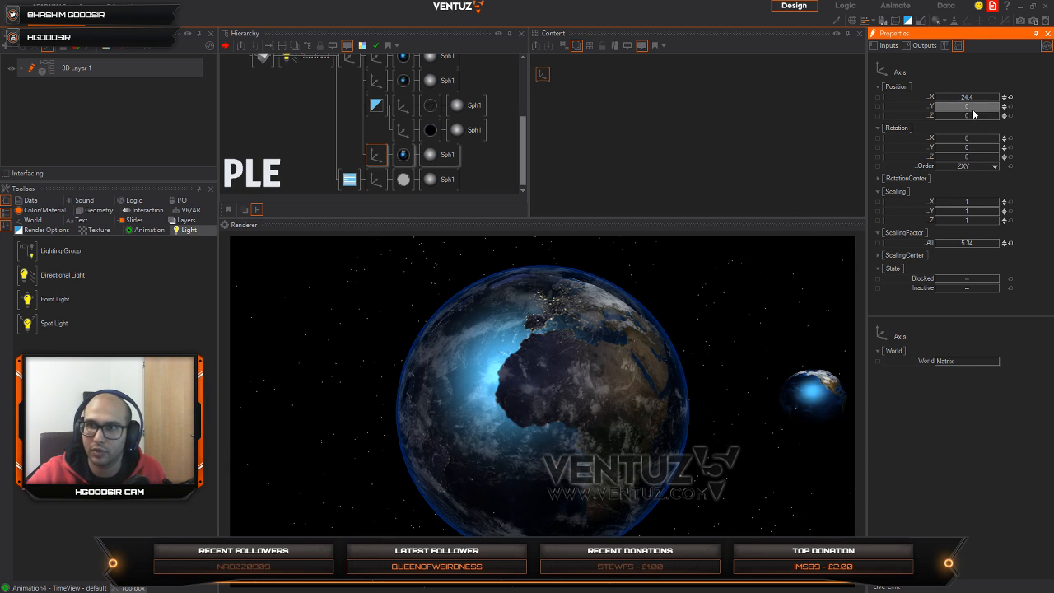
pyautogui.moveTo(973, 110)
pyautogui.mouseDown()
pyautogui.moveTo(992, 109)
pyautogui.moveTo(965, 99)
pyautogui.mouseUp()
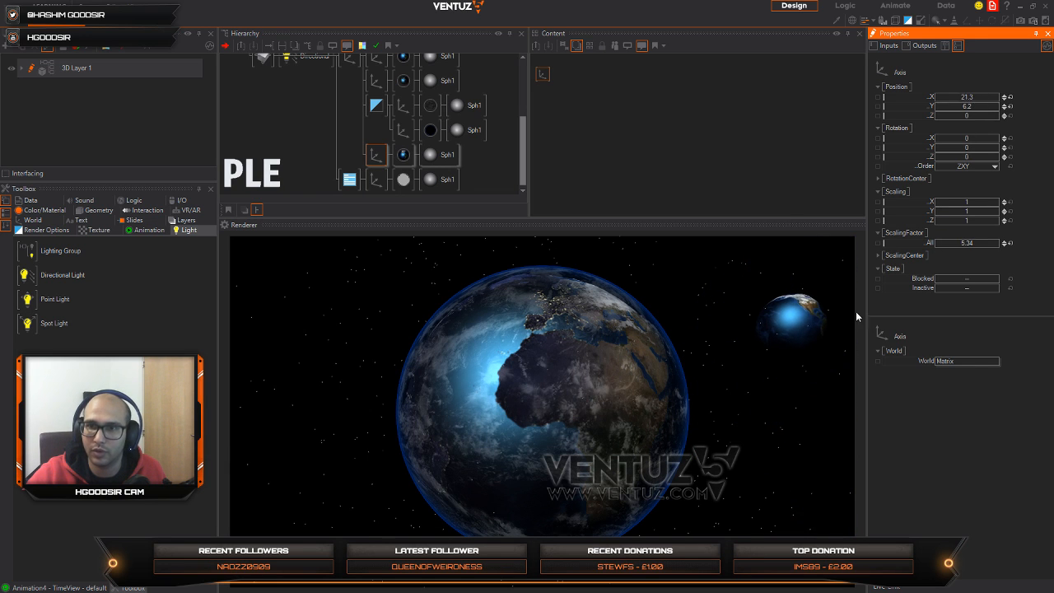
# Step: Replace the base texture of the copied sphere's material with the moonmap1k image
pyautogui.moveTo(648, 427); pyautogui.dragTo(178, 462, button='middle')
pyautogui.moveTo(403, 427); pyautogui.dragTo(424, 387, button='middle')
pyautogui.click(402, 154)
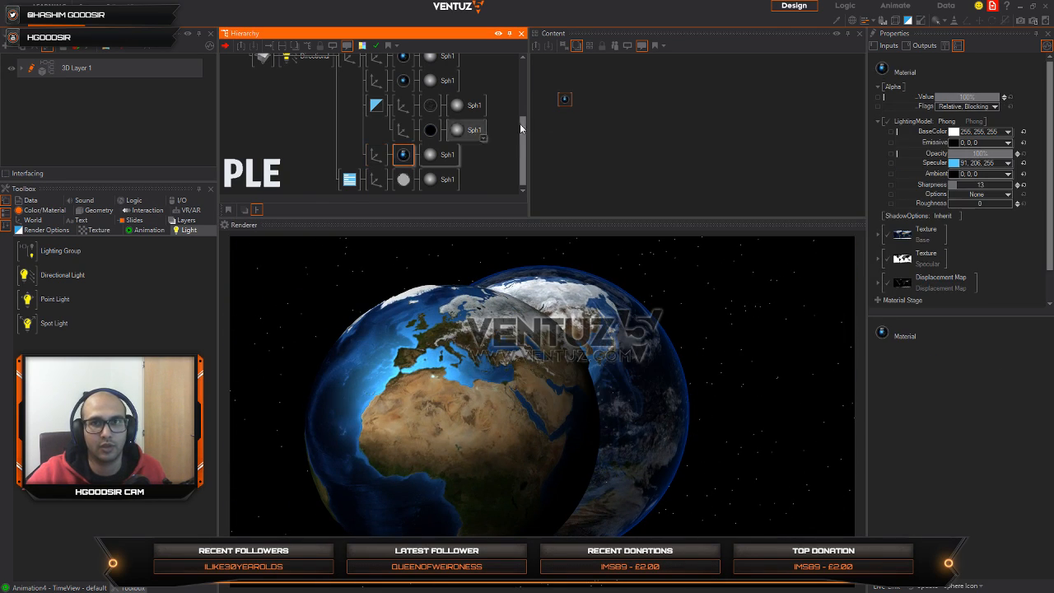
pyautogui.click(565, 100)
pyautogui.click(905, 239)
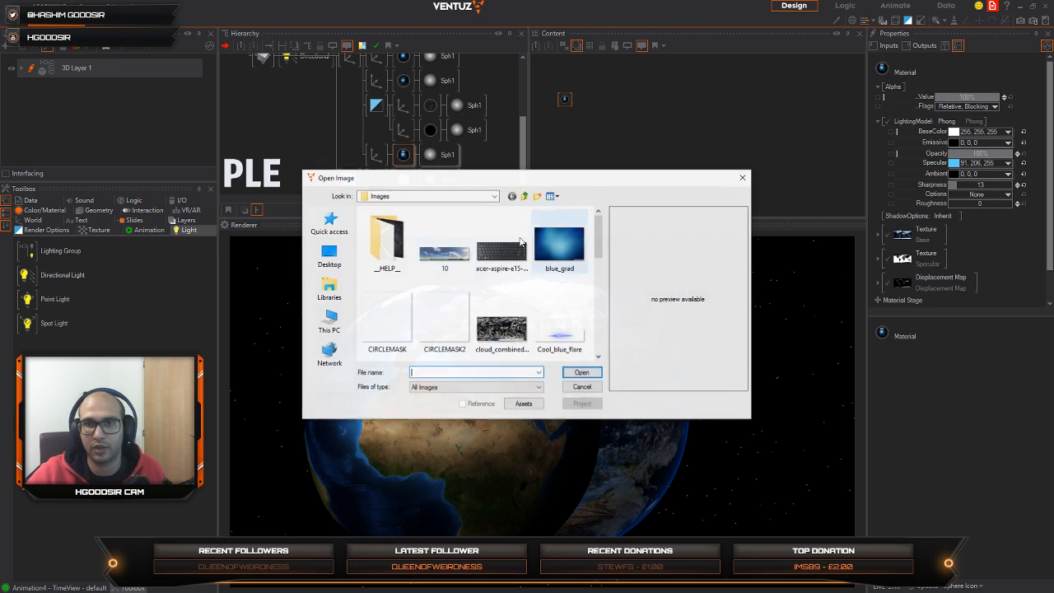
pyautogui.moveTo(598, 239); pyautogui.dragTo(602, 341)
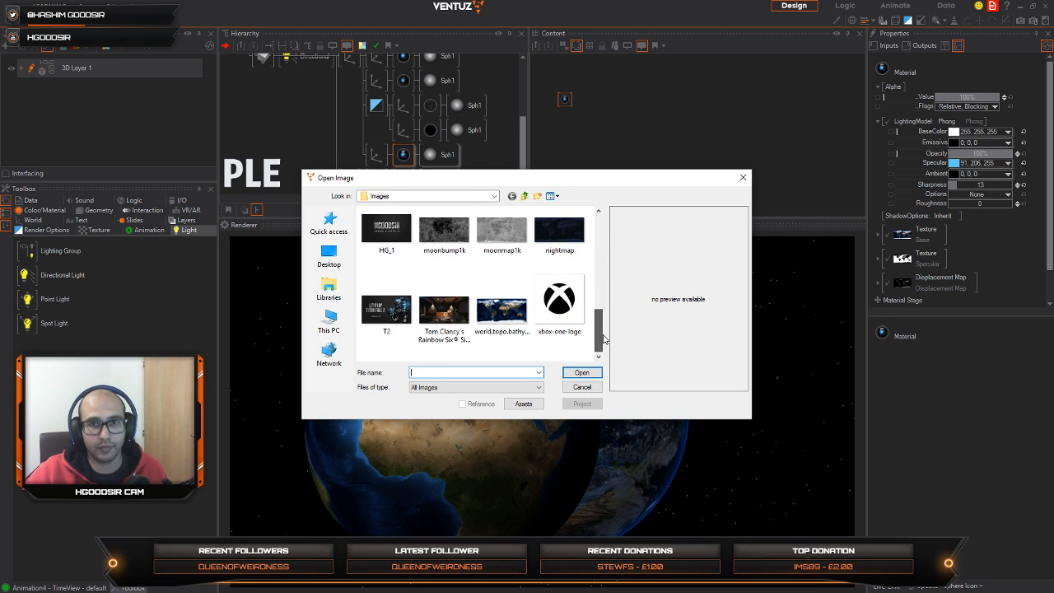
pyautogui.click(501, 230)
pyautogui.click(582, 373)
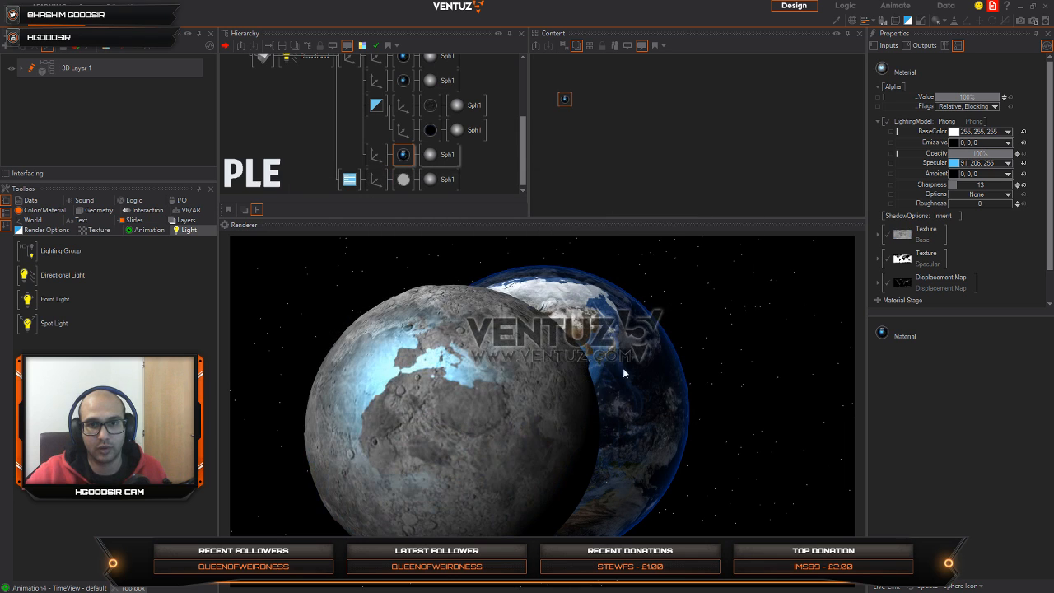
# Step: Replace the specular texture of the copied sphere's material with the moonbump1k image
pyautogui.click(902, 239)
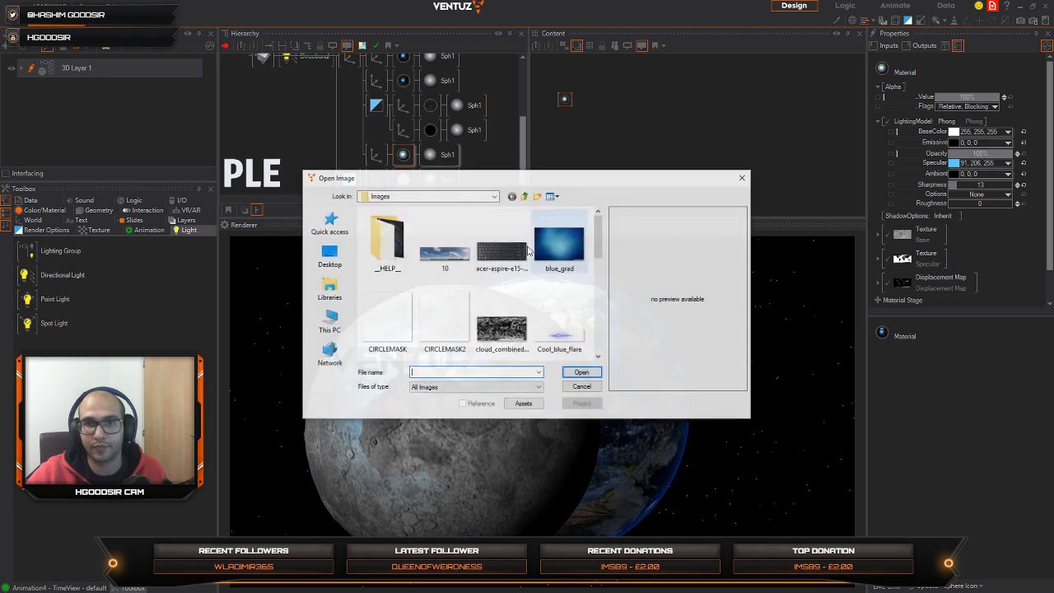
pyautogui.moveTo(598, 247); pyautogui.dragTo(596, 346)
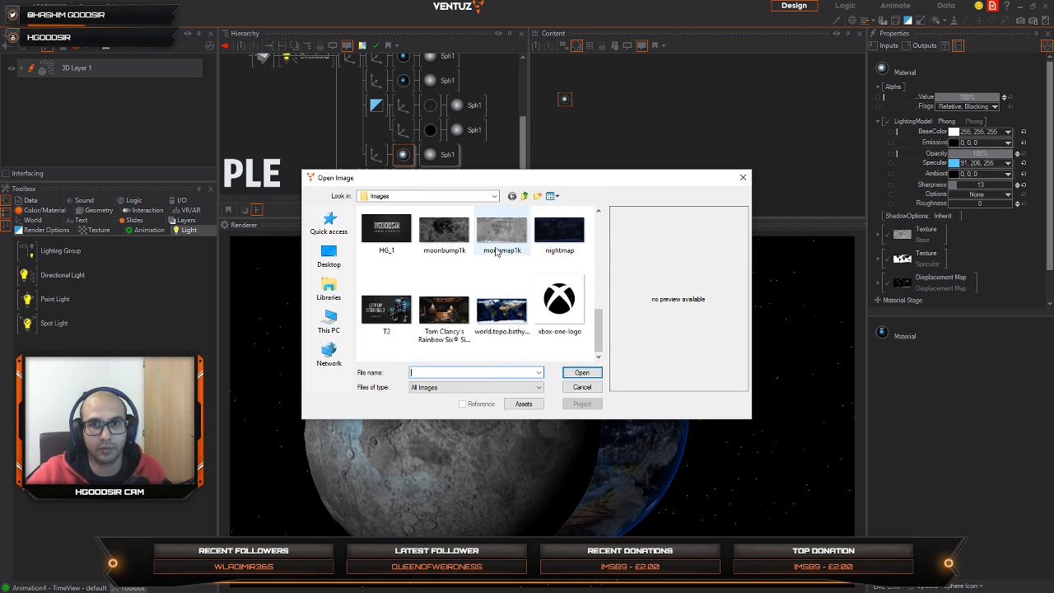
pyautogui.click(433, 262)
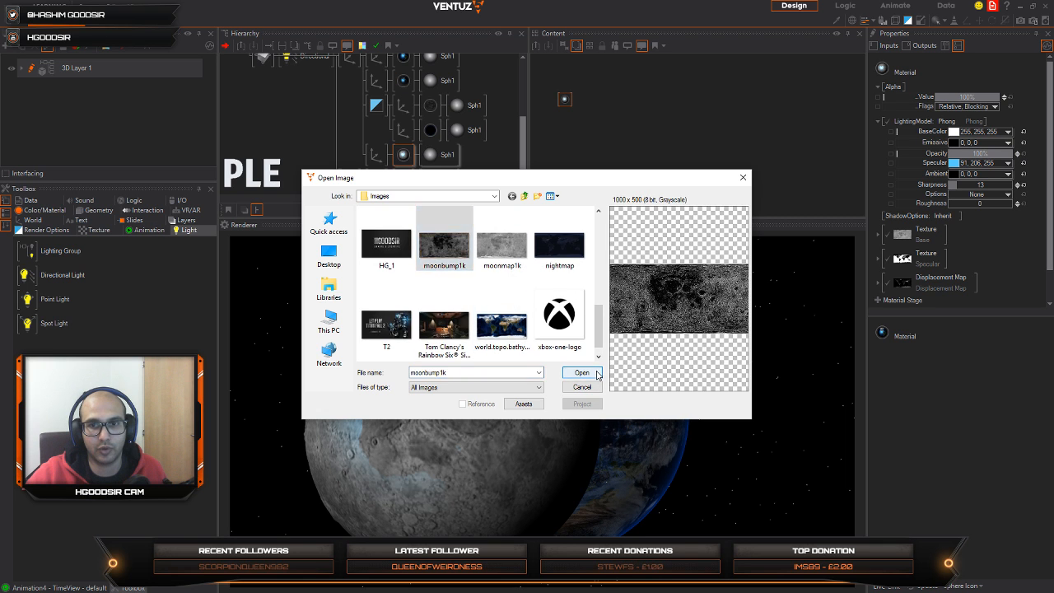
pyautogui.click(582, 373)
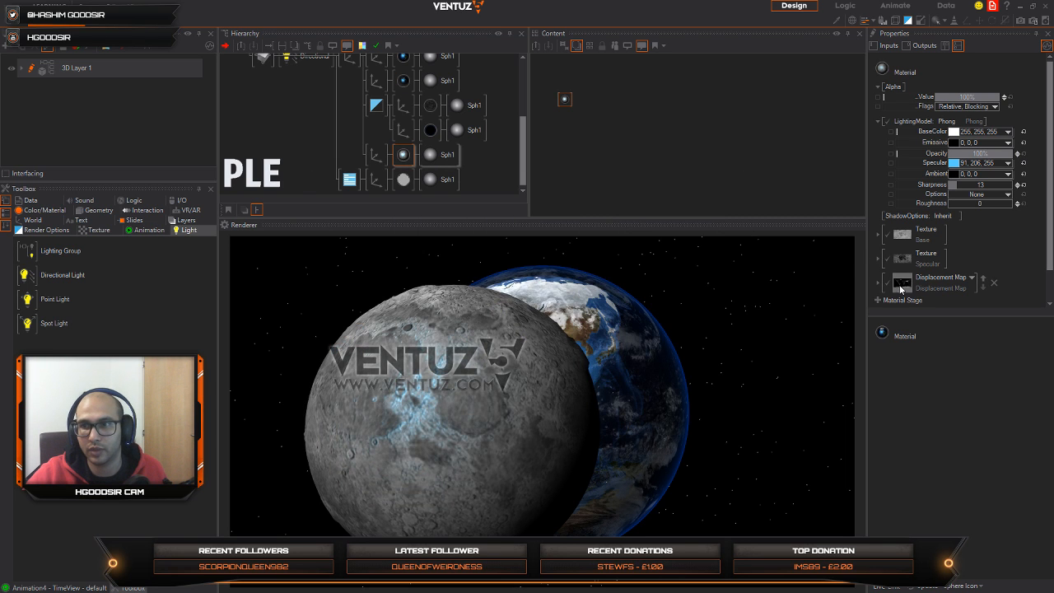
# Step: Load the moonbump1k image into the displacement map of the copied sphere's material
pyautogui.click(900, 284)
pyautogui.moveTo(605, 233); pyautogui.dragTo(606, 346)
pyautogui.click(449, 236)
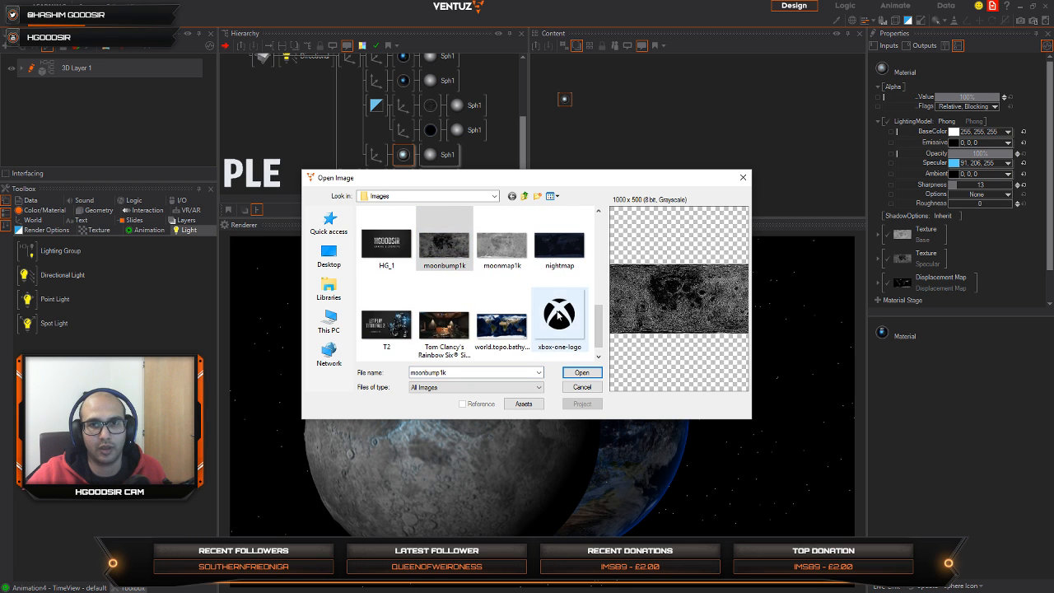
pyautogui.click(583, 373)
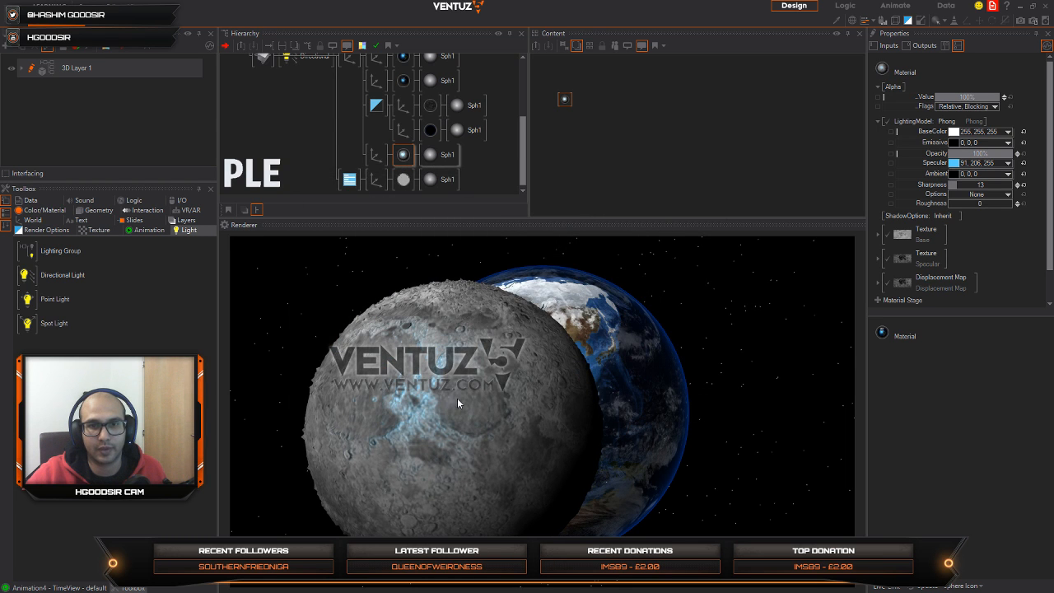
# Step: Expand the moon material's displacement map settings and set its amount to 0.0133
pyautogui.click(565, 99)
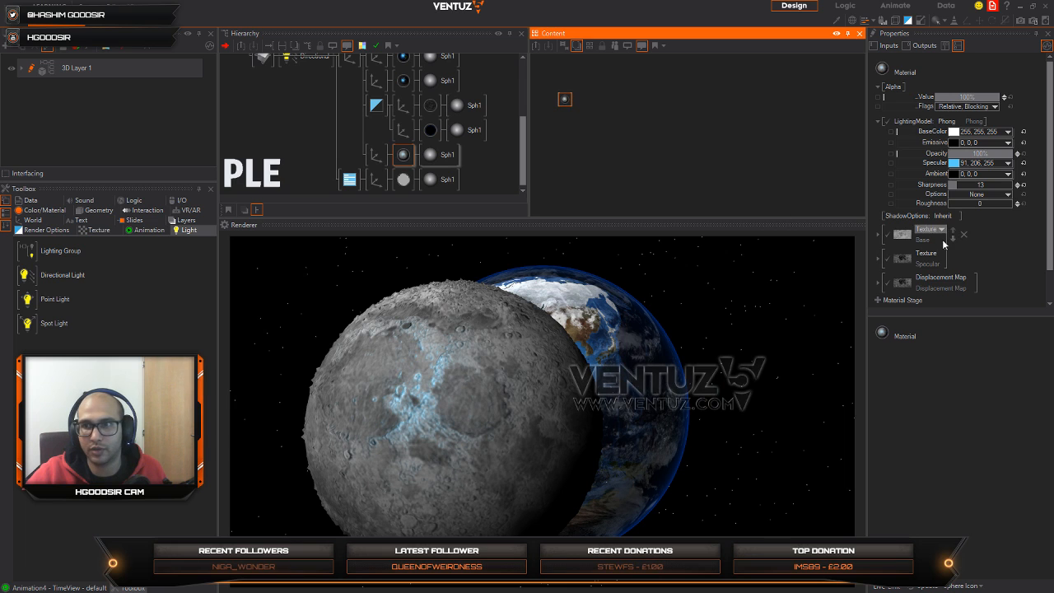
pyautogui.click(885, 288)
pyautogui.scroll(-2, 992, 240)
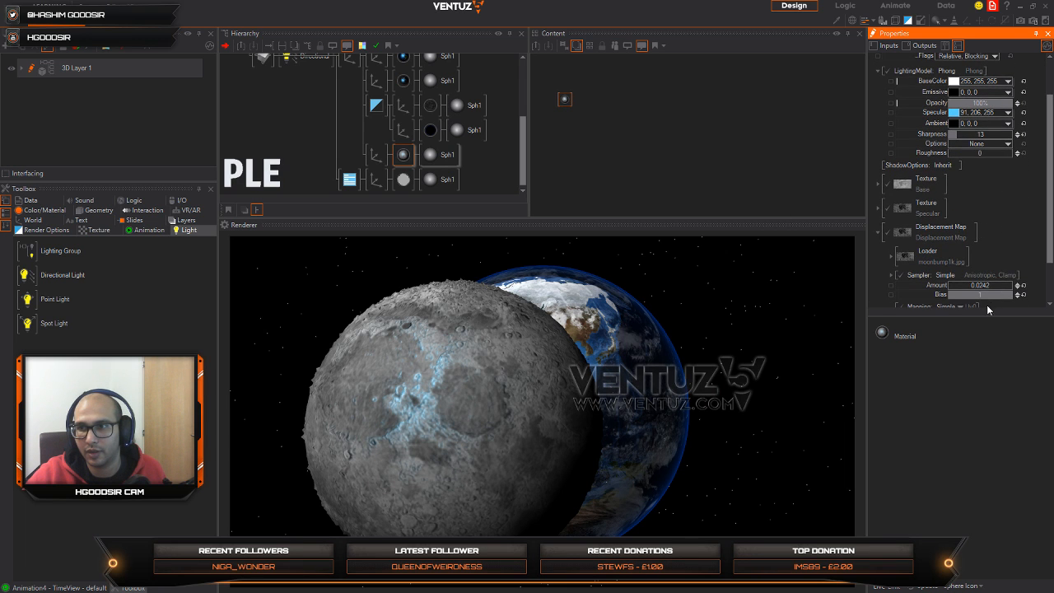
pyautogui.moveTo(995, 288)
pyautogui.mouseDown()
pyautogui.moveTo(1013, 285)
pyautogui.moveTo(1002, 287)
pyautogui.mouseUp()
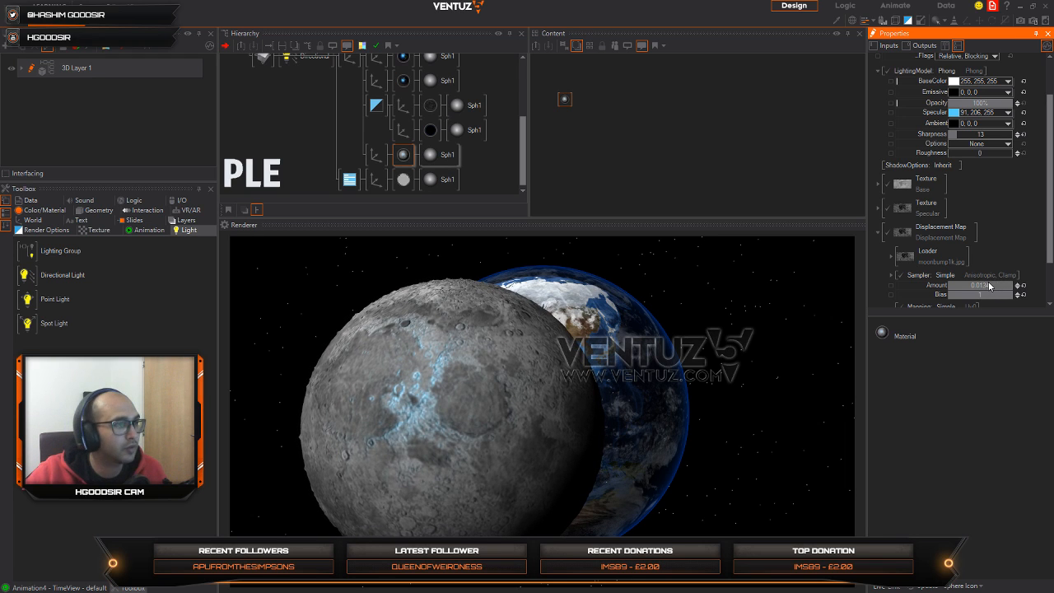
# Step: Set the moon axis's overall scaling factor to 3.92 and reset its X and Y positions to 0
pyautogui.click(373, 155)
pyautogui.moveTo(965, 243); pyautogui.dragTo(941, 244)
pyautogui.moveTo(541, 453); pyautogui.dragTo(490, 462)
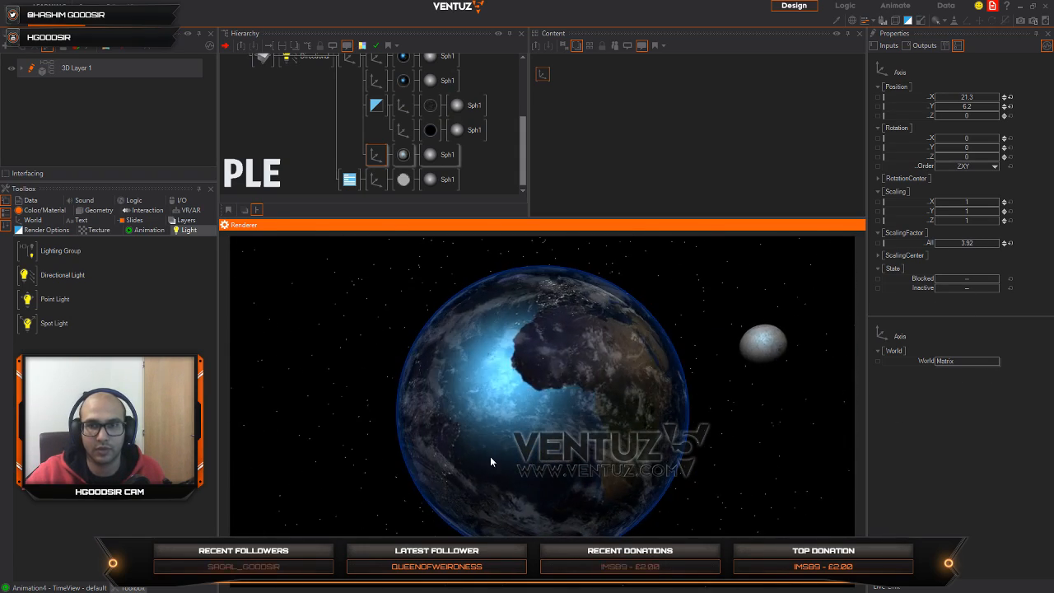
pyautogui.click(375, 155)
pyautogui.moveTo(979, 107); pyautogui.dragTo(1003, 113)
pyautogui.click(1009, 106)
pyautogui.click(1009, 97)
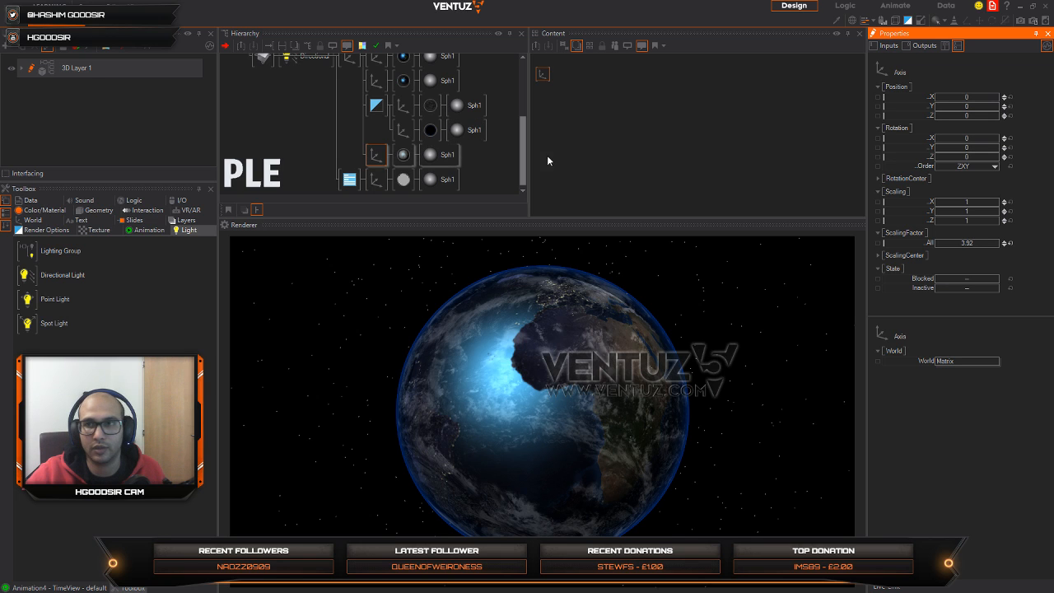
# Step: Move the parent axis of the whole Earth group back to Z position 42
pyautogui.click(328, 126)
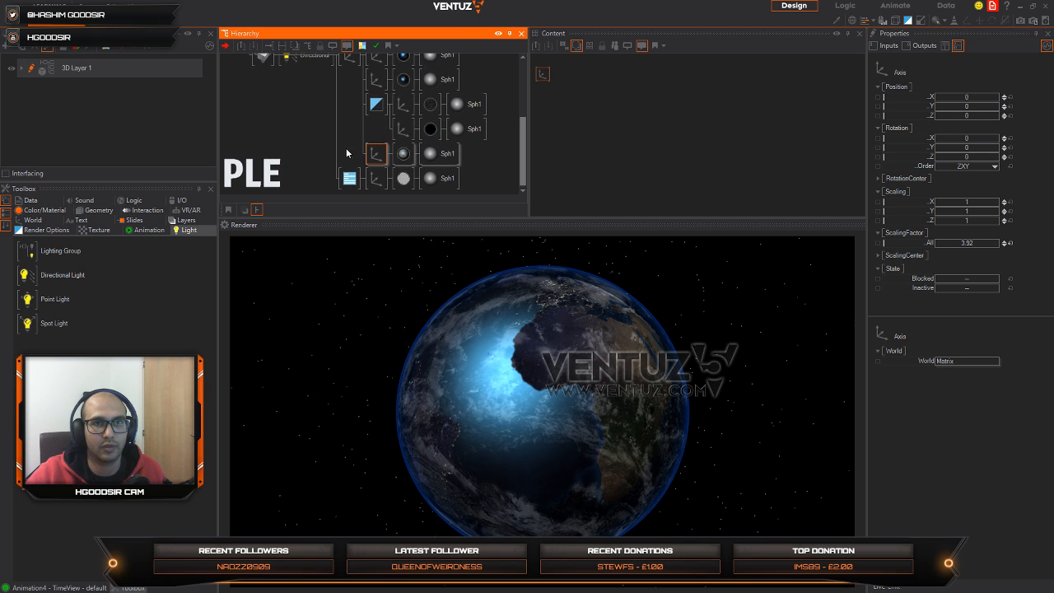
pyautogui.click(346, 58)
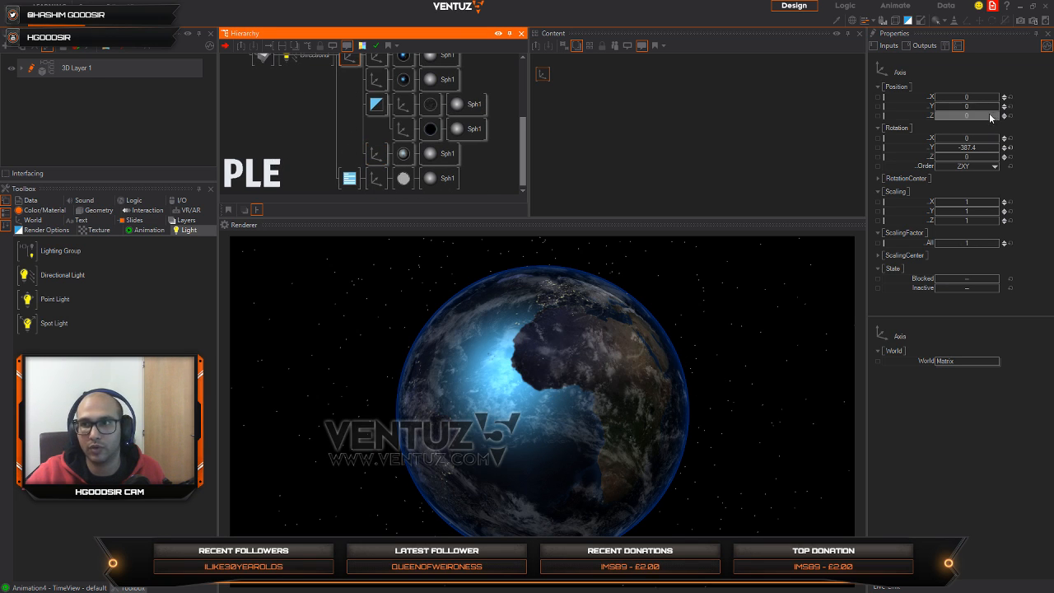
pyautogui.moveTo(989, 115); pyautogui.dragTo(988, 112)
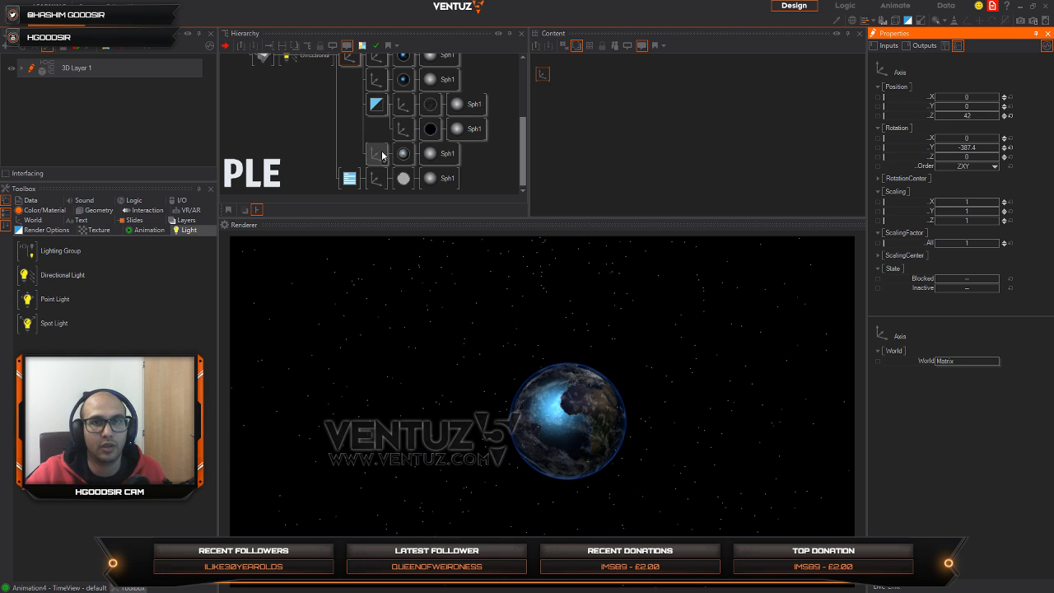
# Step: Set the moon axis's X position to 26.5 and reset its Y rotation to 0
pyautogui.click(382, 155)
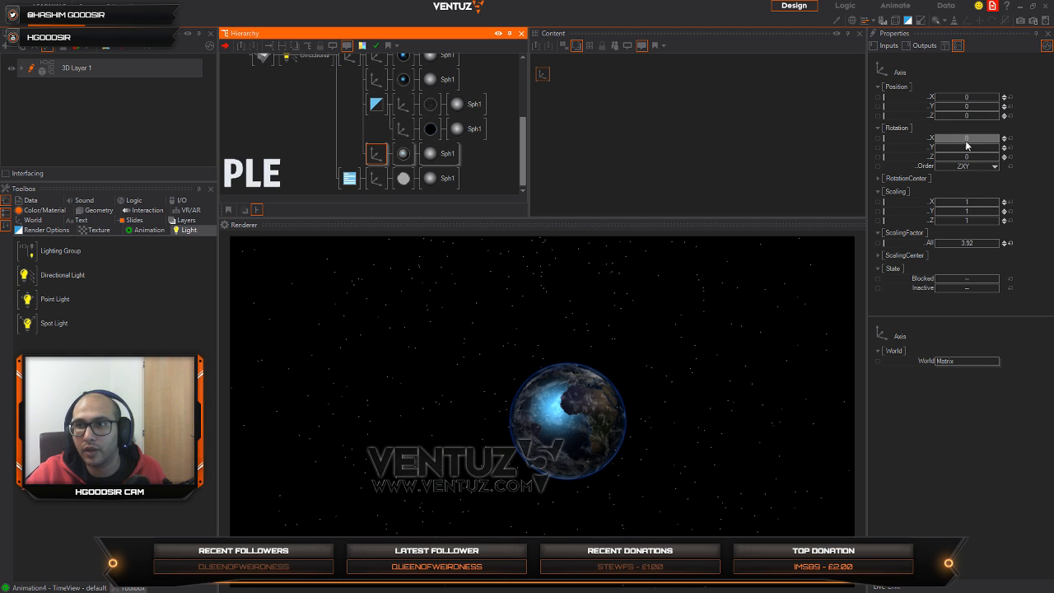
pyautogui.moveTo(960, 97); pyautogui.dragTo(990, 97)
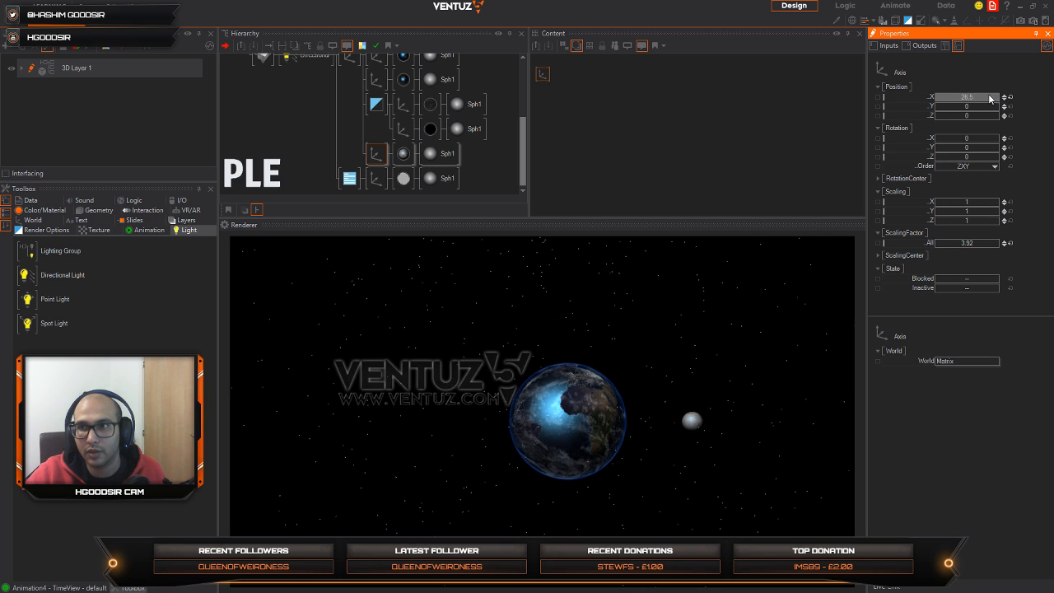
pyautogui.click(1009, 148)
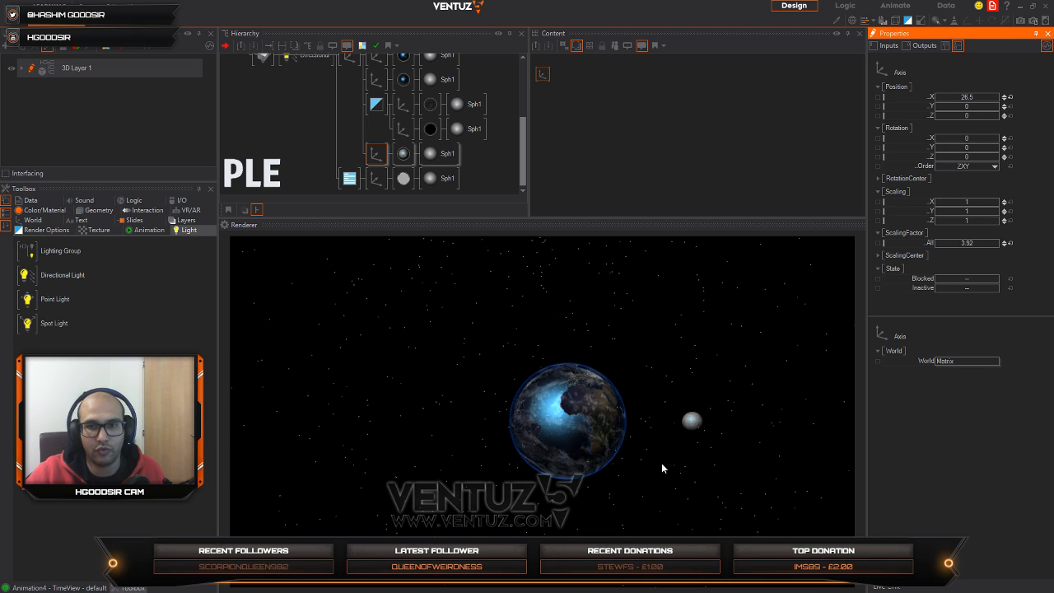
# Step: Set the moon axis's RotationCenter X to -26.5 and vary its Y rotation to -519 to test the orbit around Earth
pyautogui.click(548, 81)
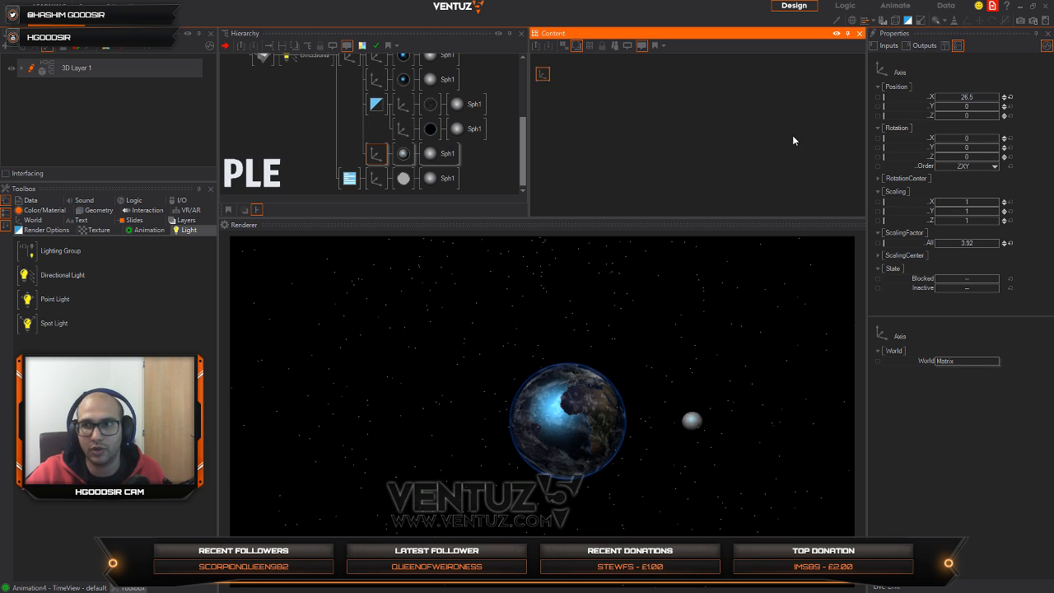
pyautogui.click(877, 178)
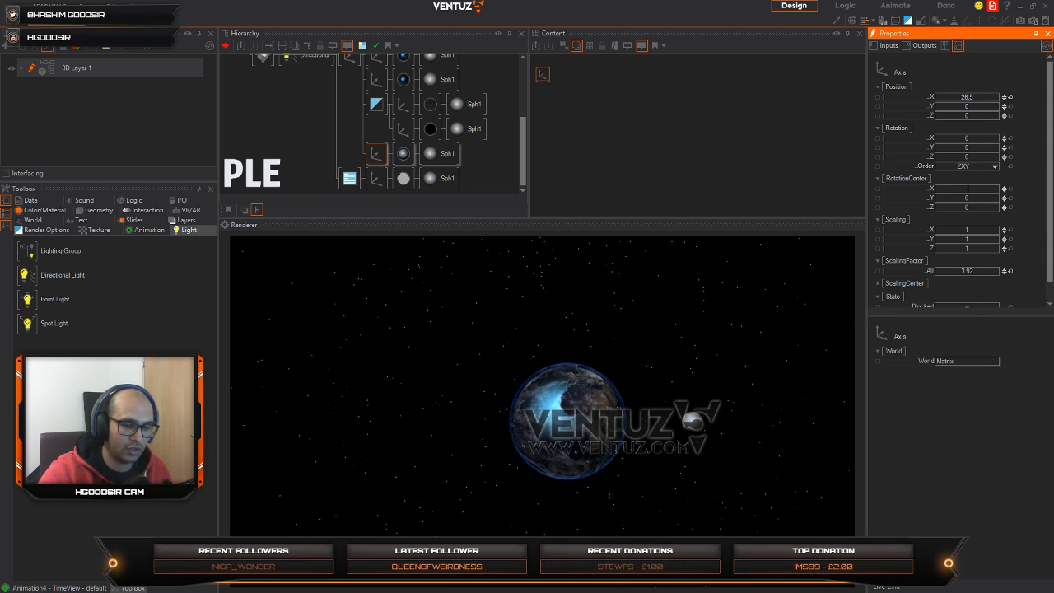
pyautogui.write('-26.5')
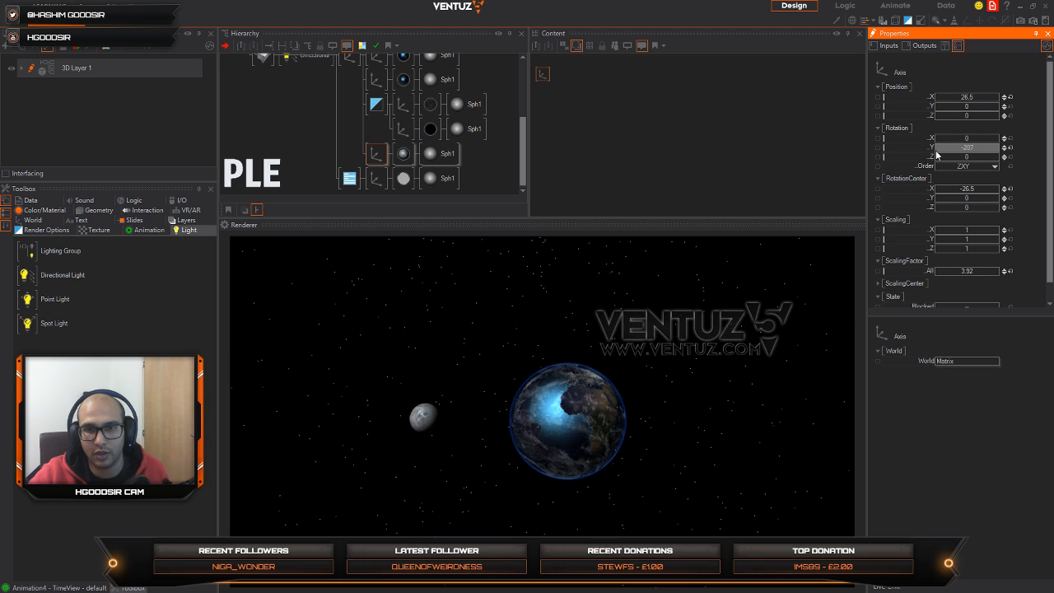
pyautogui.moveTo(935, 152); pyautogui.dragTo(999, 147)
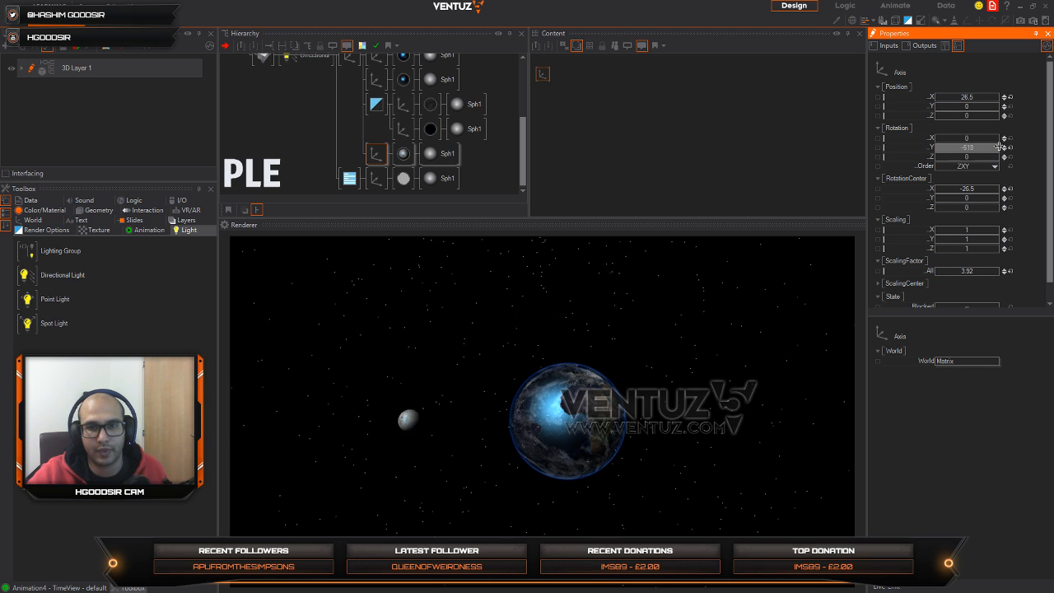
# Step: Add a Mover node to the moon axis's content and bind it to the axis's Y rotation
pyautogui.doubleClick(574, 114)
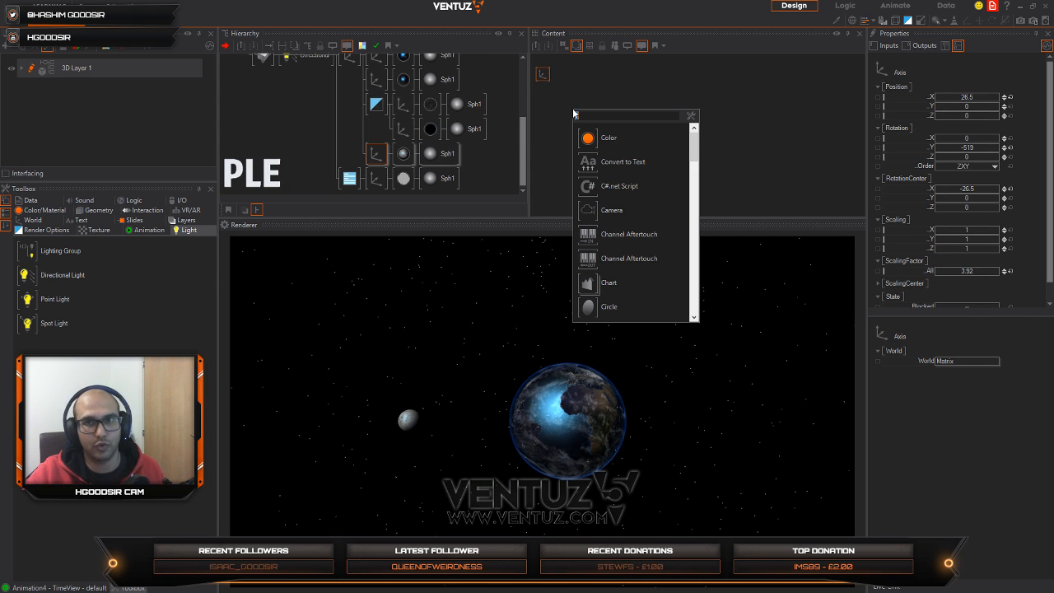
pyautogui.write('mover')
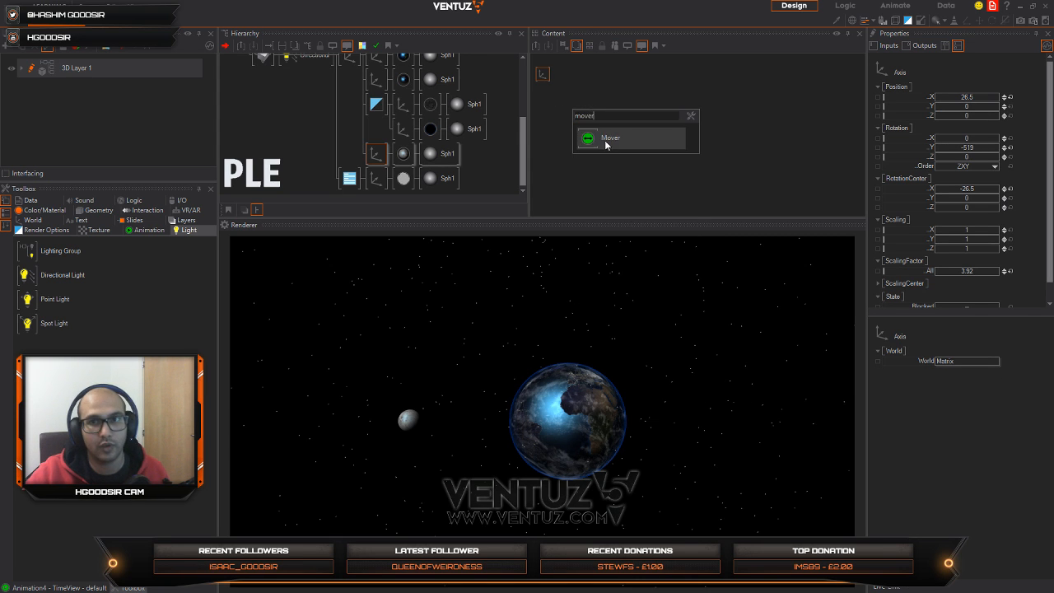
pyautogui.moveTo(606, 145); pyautogui.dragTo(595, 88)
pyautogui.click(542, 77)
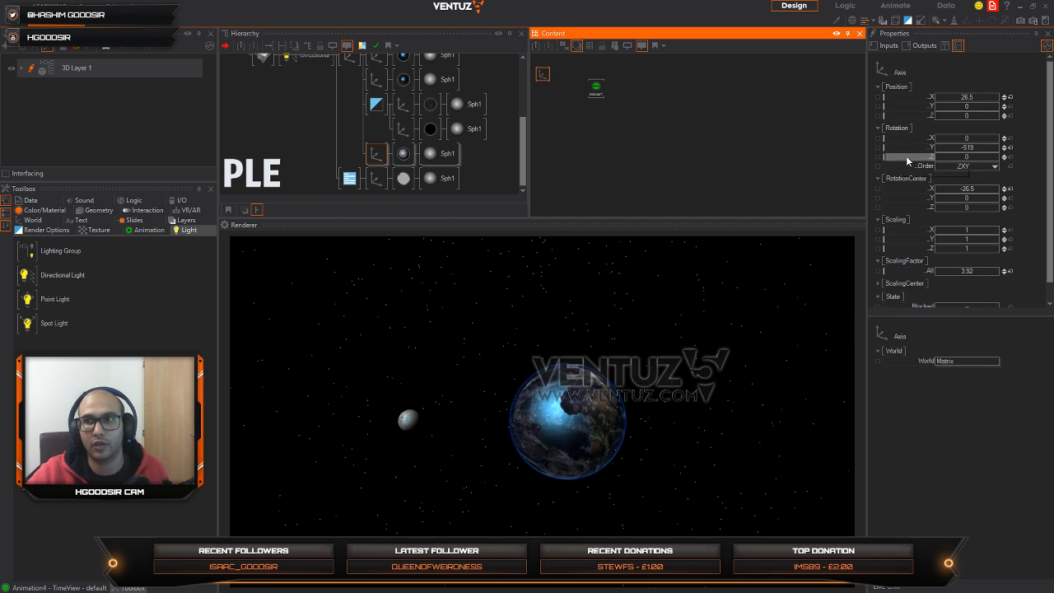
pyautogui.moveTo(907, 149); pyautogui.dragTo(596, 88)
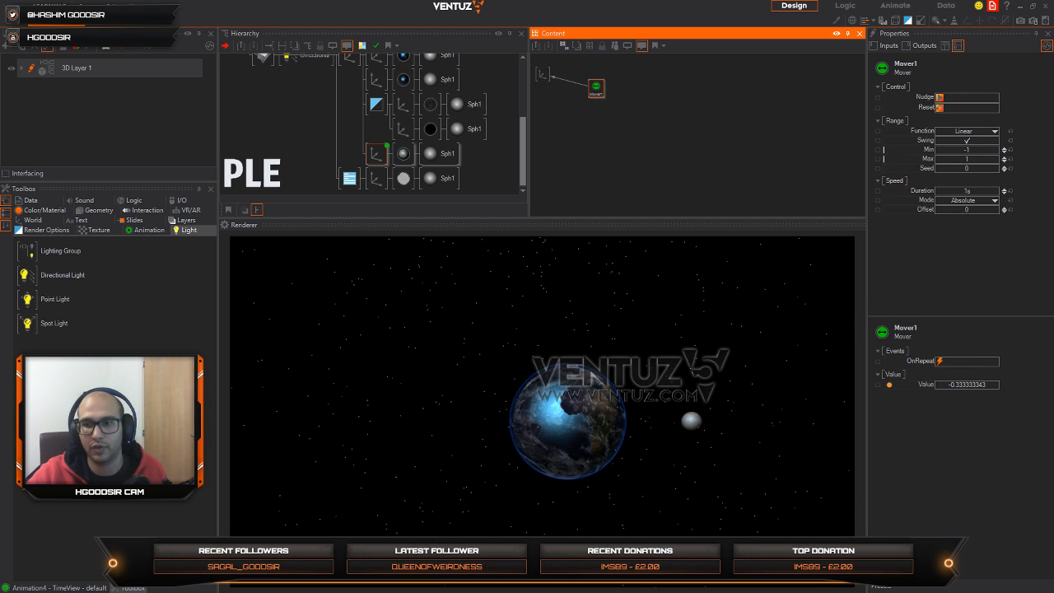
# Step: Configure the Mover with Swing off, Min 360, Max 0 and a duration of 16.1 s, and check the moon's orbit
pyautogui.click(899, 524)
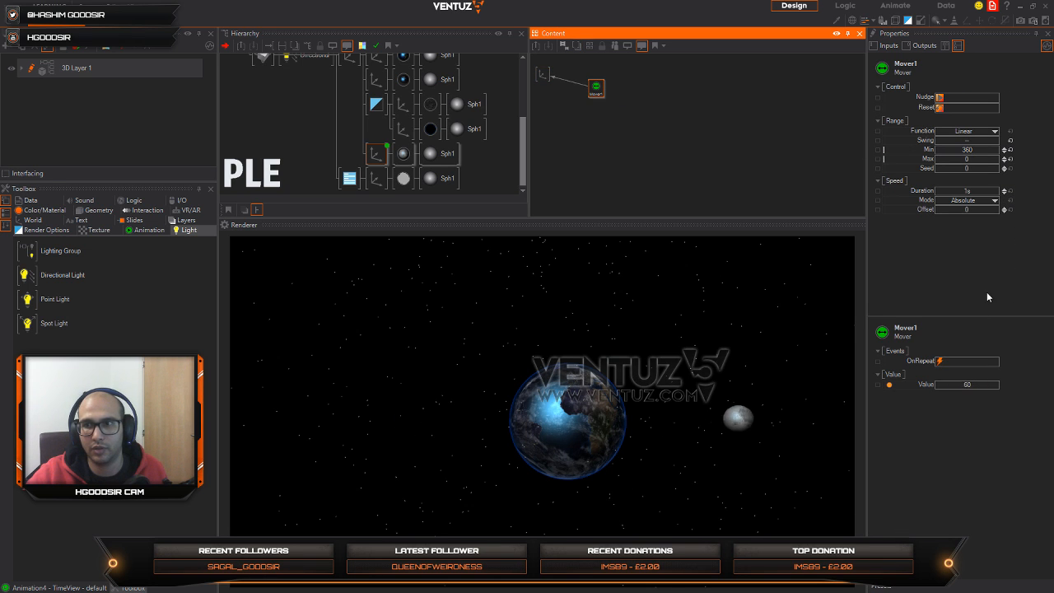
pyautogui.moveTo(973, 192); pyautogui.dragTo(999, 189)
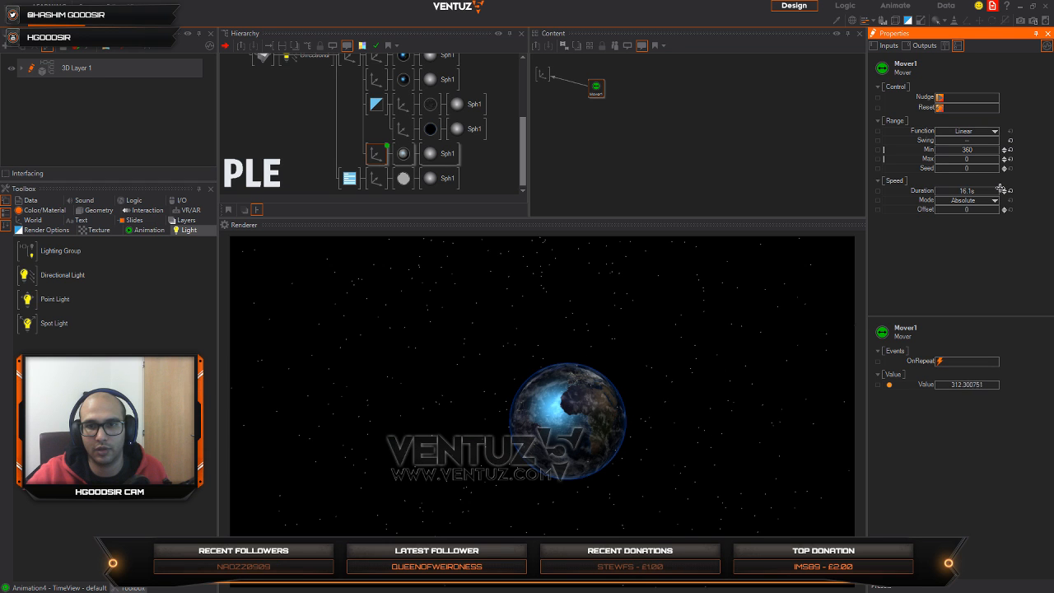
pyautogui.moveTo(568, 442); pyautogui.dragTo(625, 486)
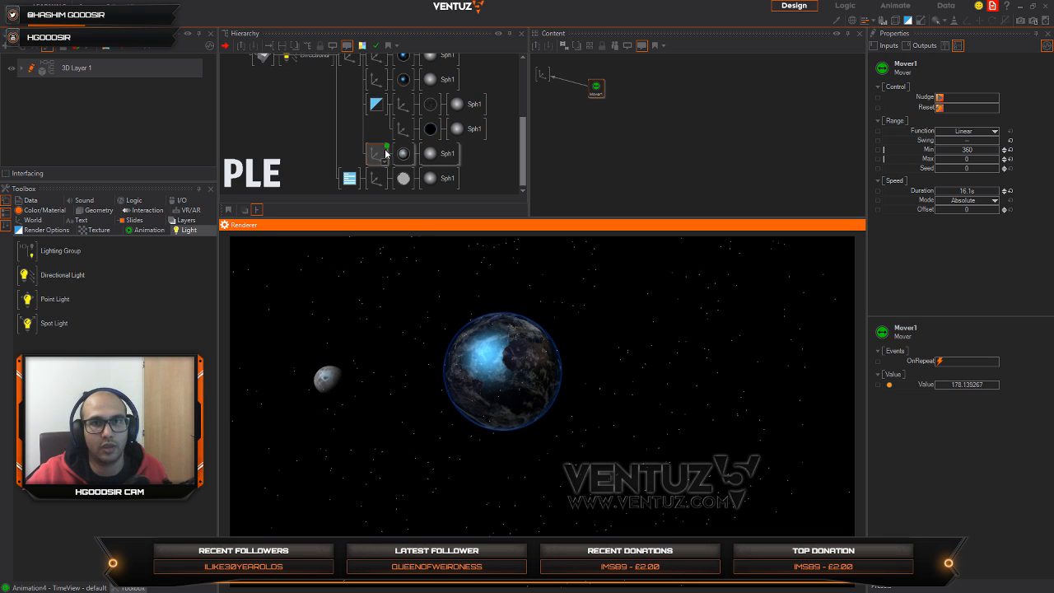
# Step: Add an Axis between the moon's orbit axis and its material, and try a Y rotation of 178 on it
pyautogui.doubleClick(480, 150)
pyautogui.write('x')
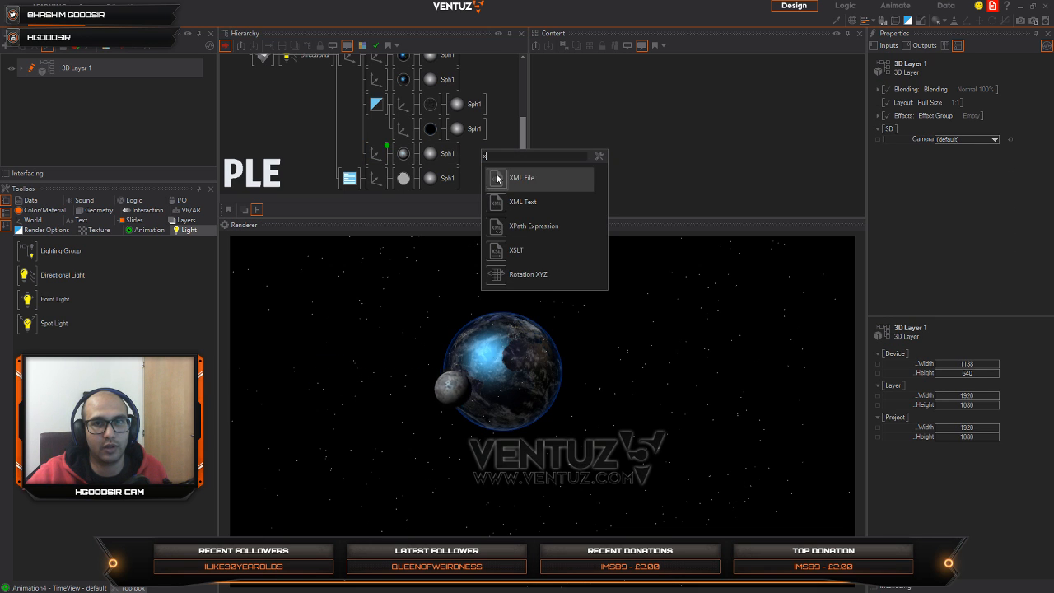
pyautogui.click(498, 147)
pyautogui.doubleClick(500, 147)
pyautogui.write('ax')
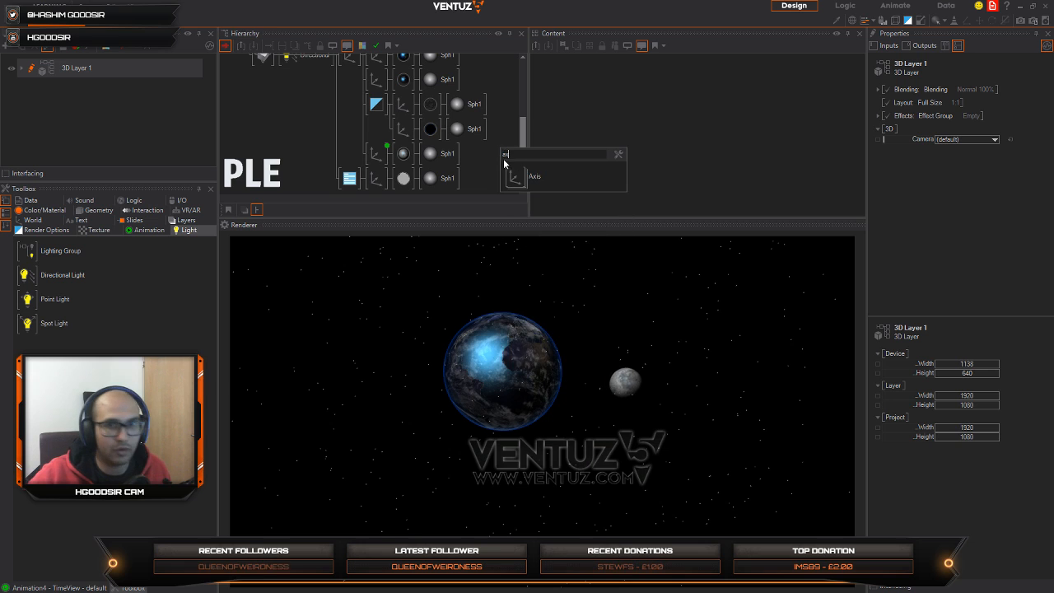
pyautogui.click(506, 172)
pyautogui.click(401, 163)
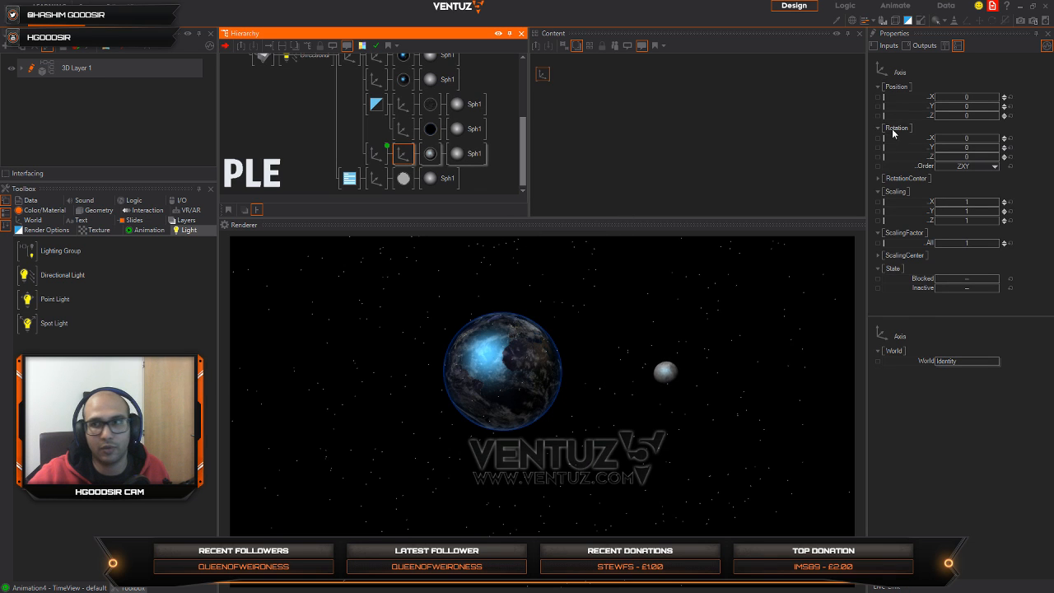
pyautogui.moveTo(967, 148); pyautogui.dragTo(991, 148)
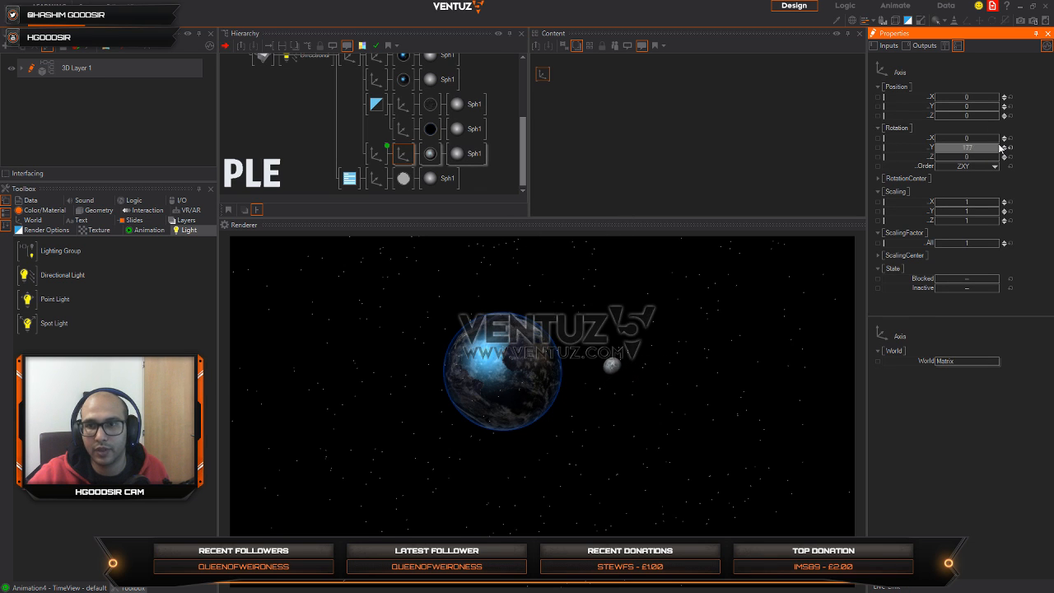
# Step: Add a Mover to the new moon axis's content and bind it to the axis's Y rotation
pyautogui.doubleClick(551, 93)
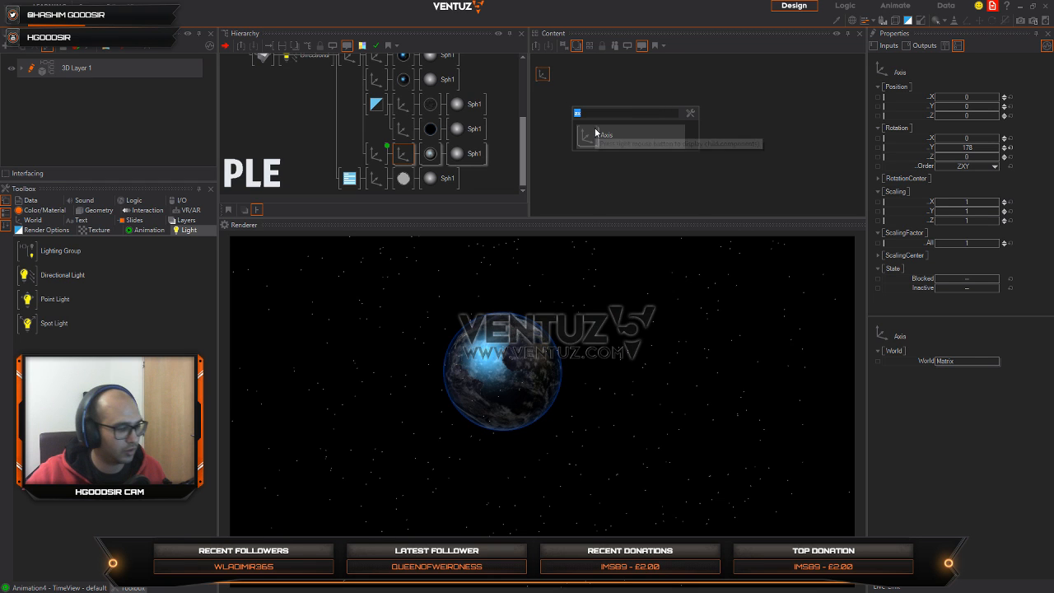
pyautogui.write('mover')
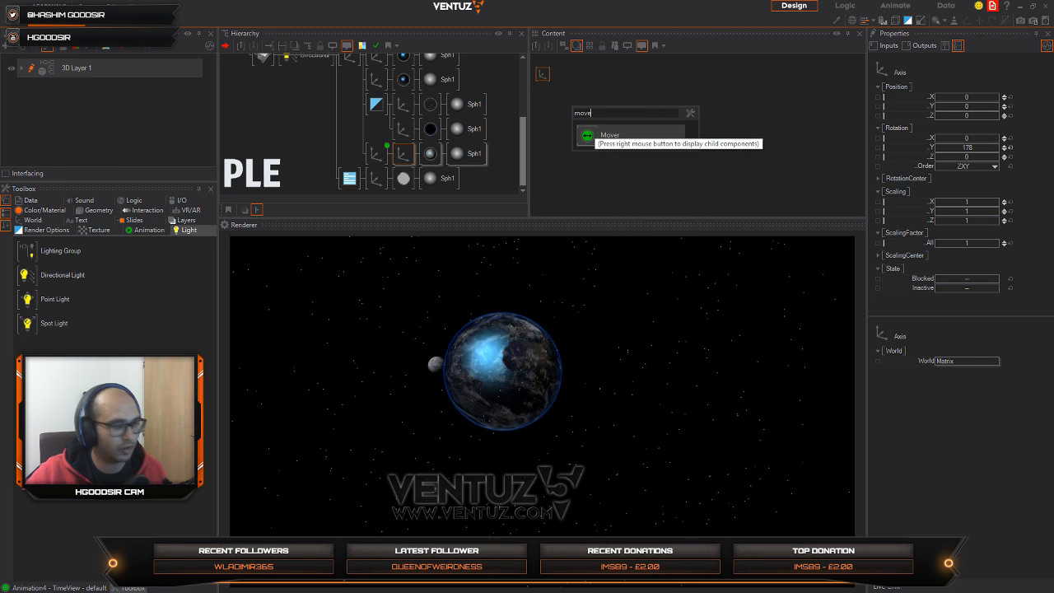
pyautogui.click(582, 138)
pyautogui.click(540, 78)
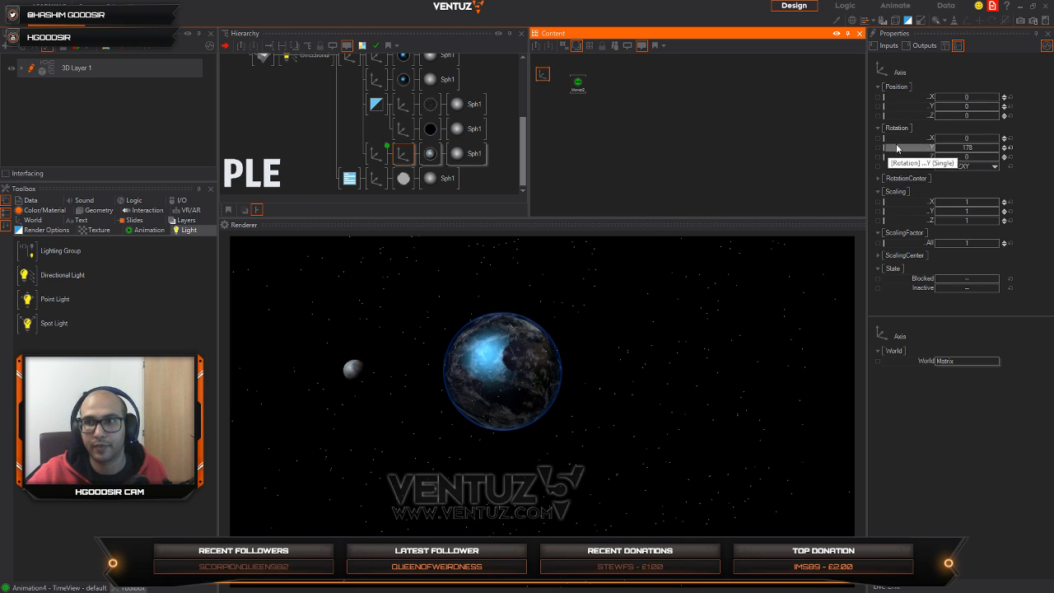
pyautogui.moveTo(897, 147); pyautogui.dragTo(579, 85)
# Step: Apply a rotation preset running from 360 to 0 to the second Mover and raise its duration to about 144 s
pyautogui.click(579, 86)
pyautogui.click(883, 587)
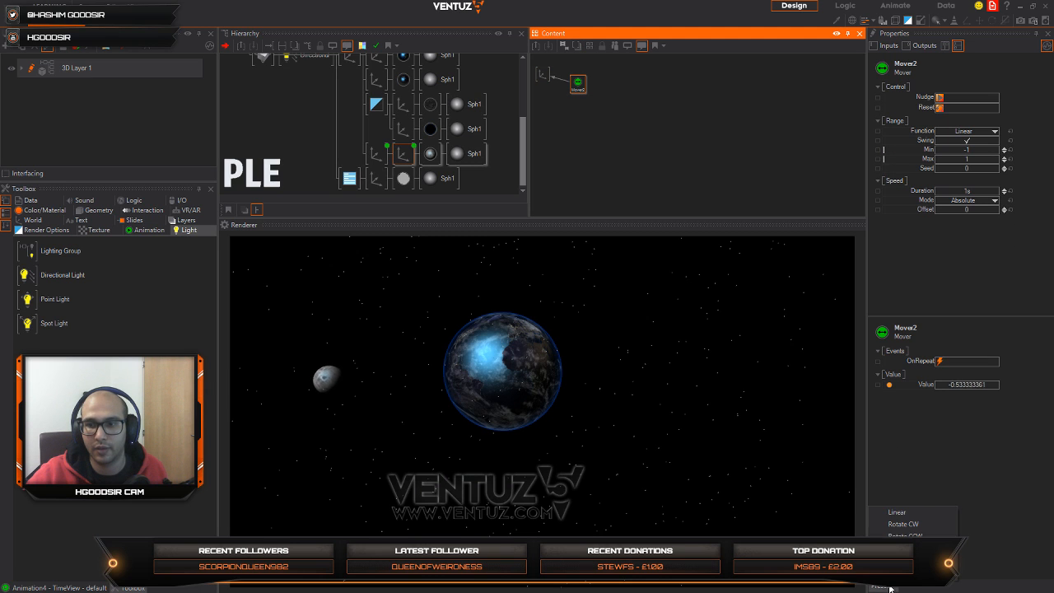
pyautogui.click(914, 529)
pyautogui.click(999, 191)
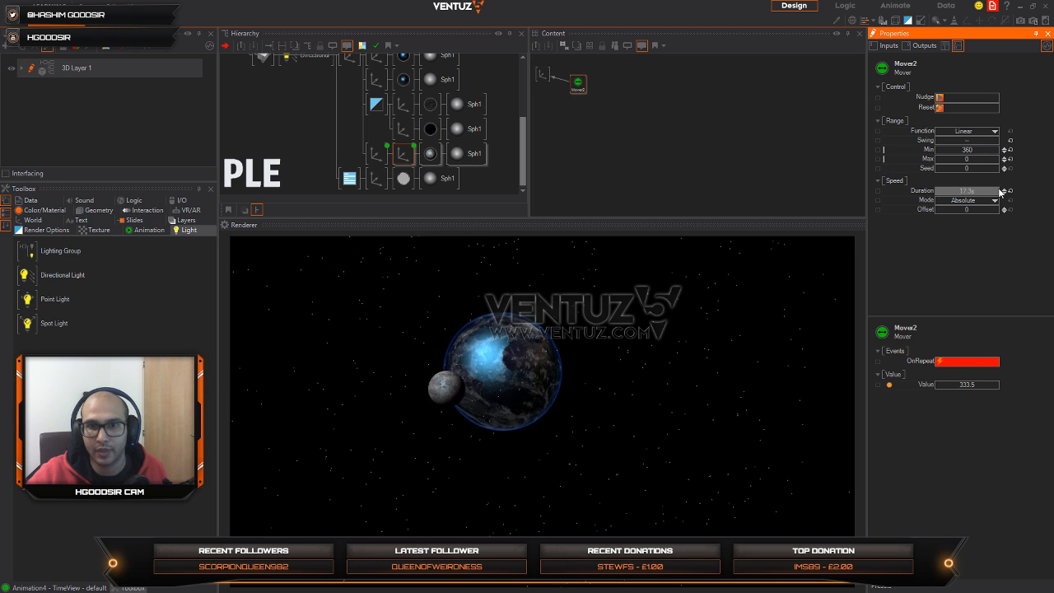
pyautogui.moveTo(999, 191); pyautogui.dragTo(1006, 191)
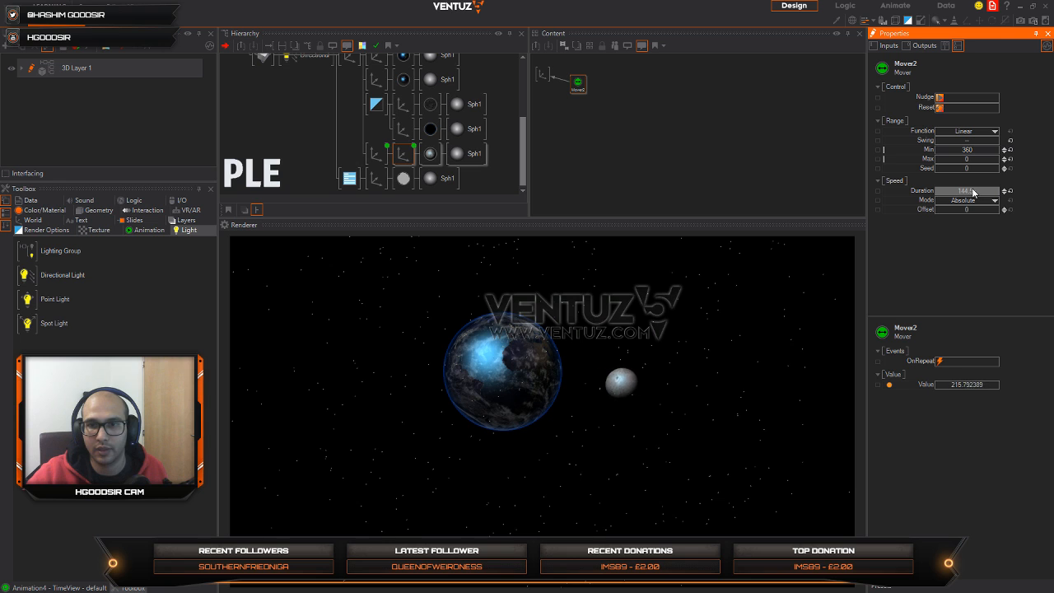
# Step: Reset the directional light's Diffuse and Specular colors to white
pyautogui.click(284, 111)
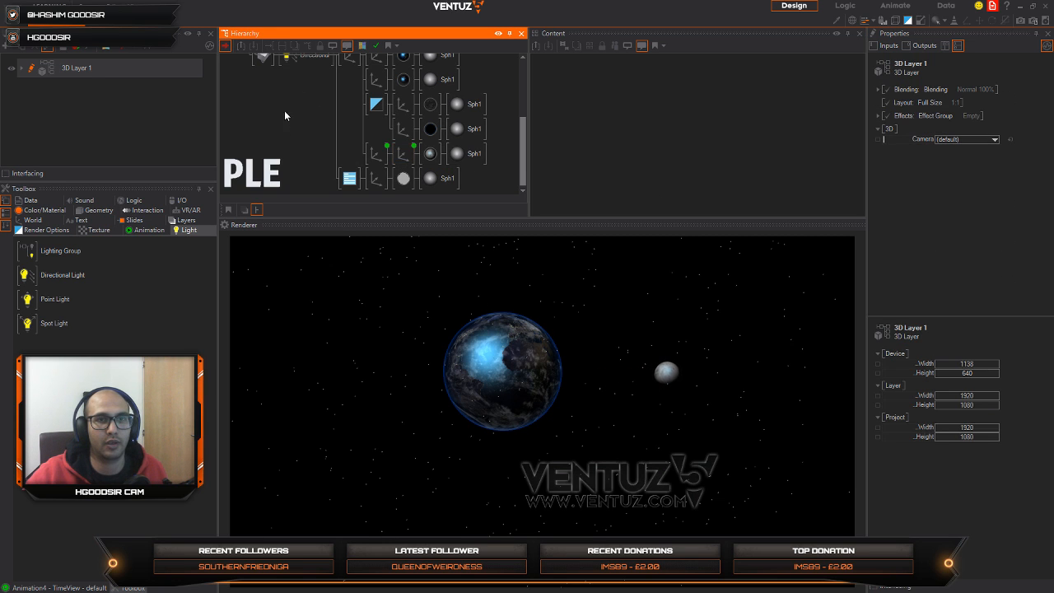
pyautogui.scroll(1, 305, 75)
pyautogui.click(309, 70)
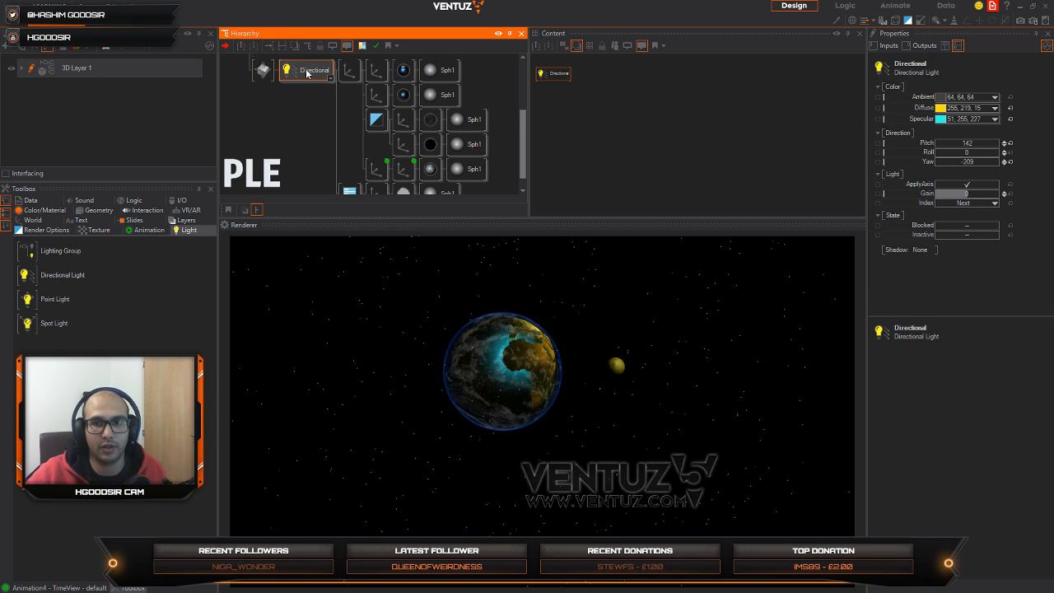
pyautogui.click(1014, 117)
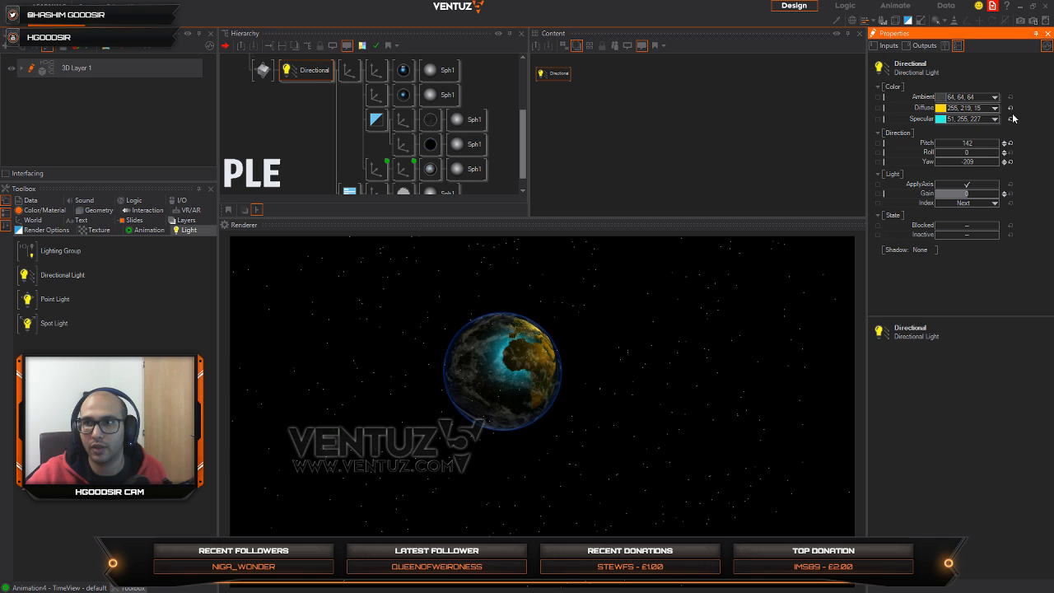
pyautogui.click(1010, 108)
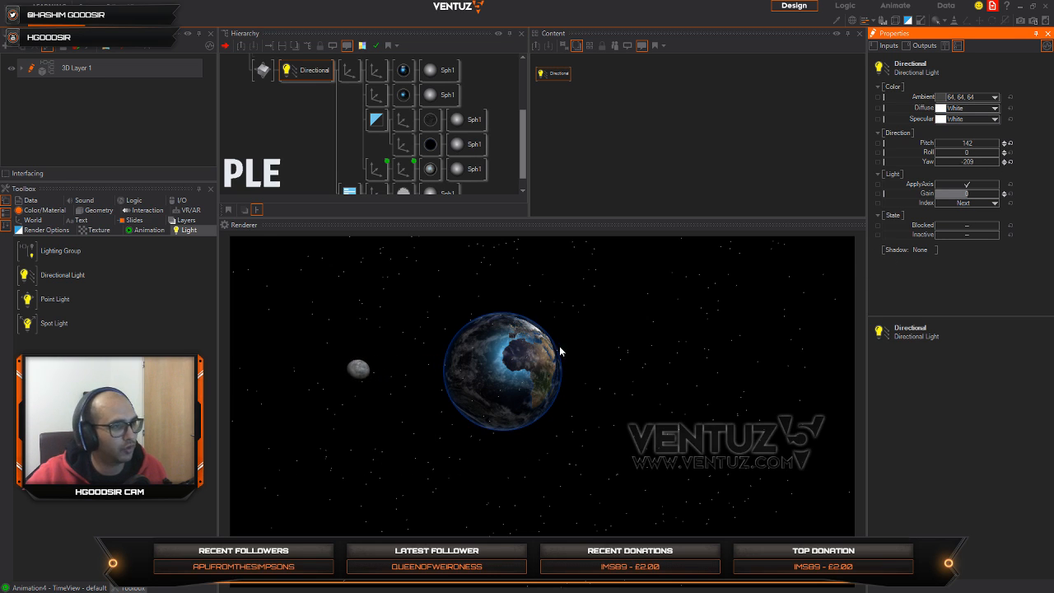
# Step: Try a Shadow Map on the directional light, reverting its Shadow setting to None
pyautogui.click(923, 249)
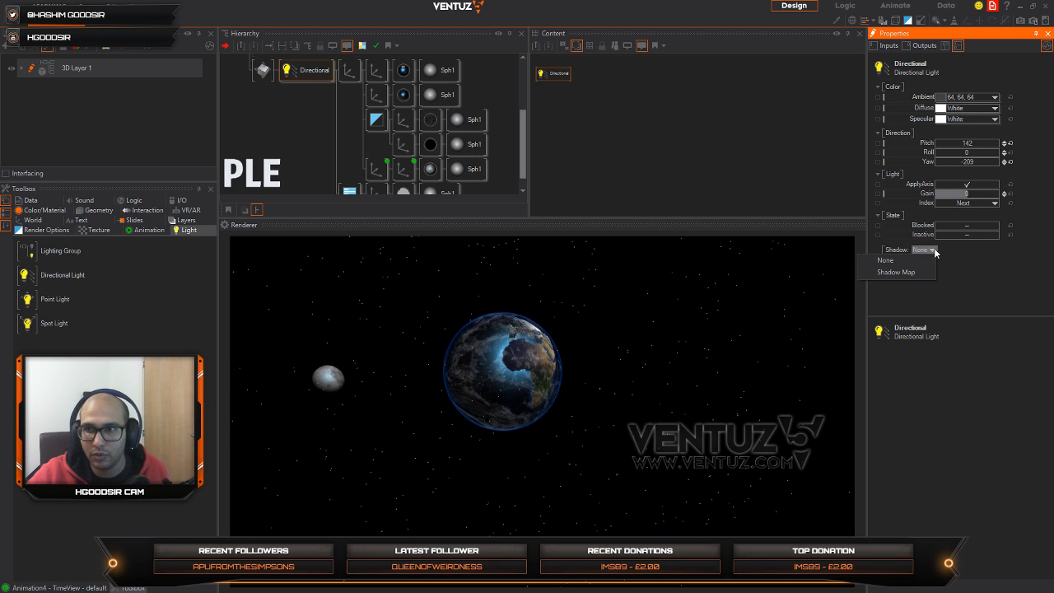
pyautogui.click(919, 275)
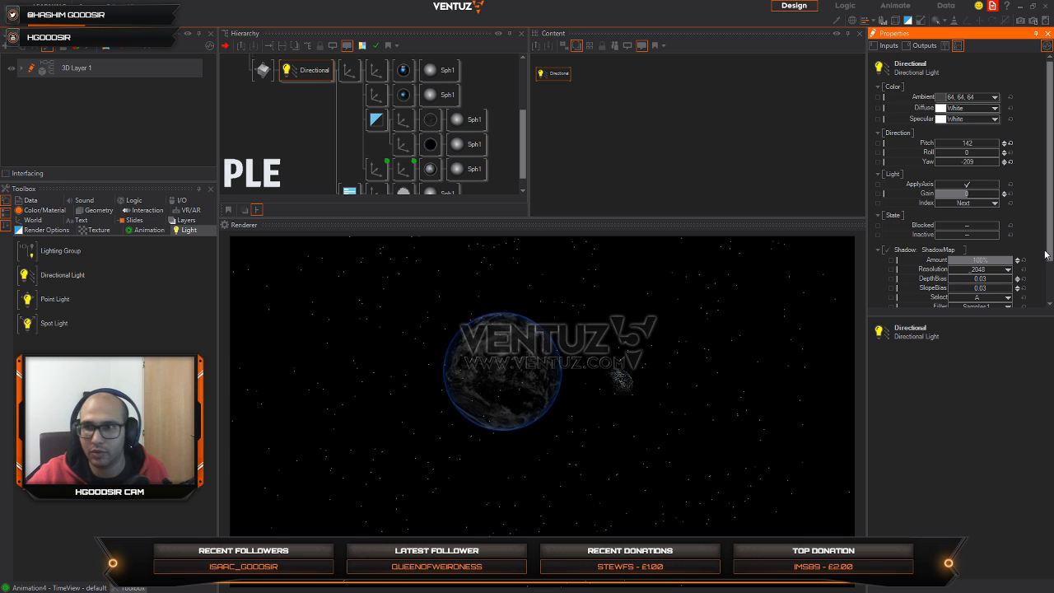
pyautogui.scroll(-2, 1027, 252)
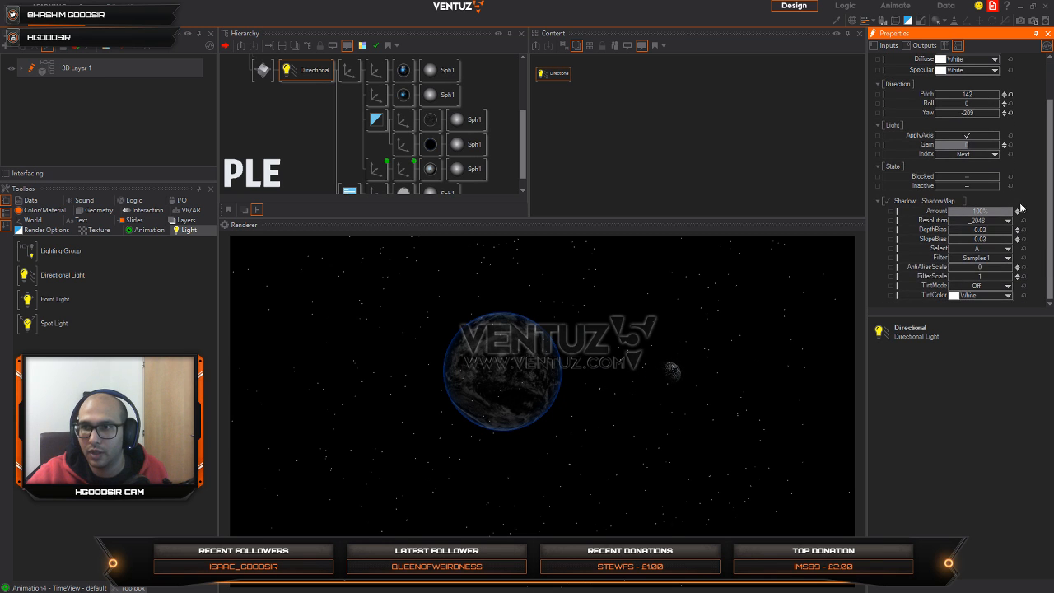
pyautogui.click(957, 201)
pyautogui.click(929, 212)
# Step: Try the directional light at a pitch of 152 with a different yaw, and orbit the Earth to check the lighting
pyautogui.scroll(1, 1006, 133)
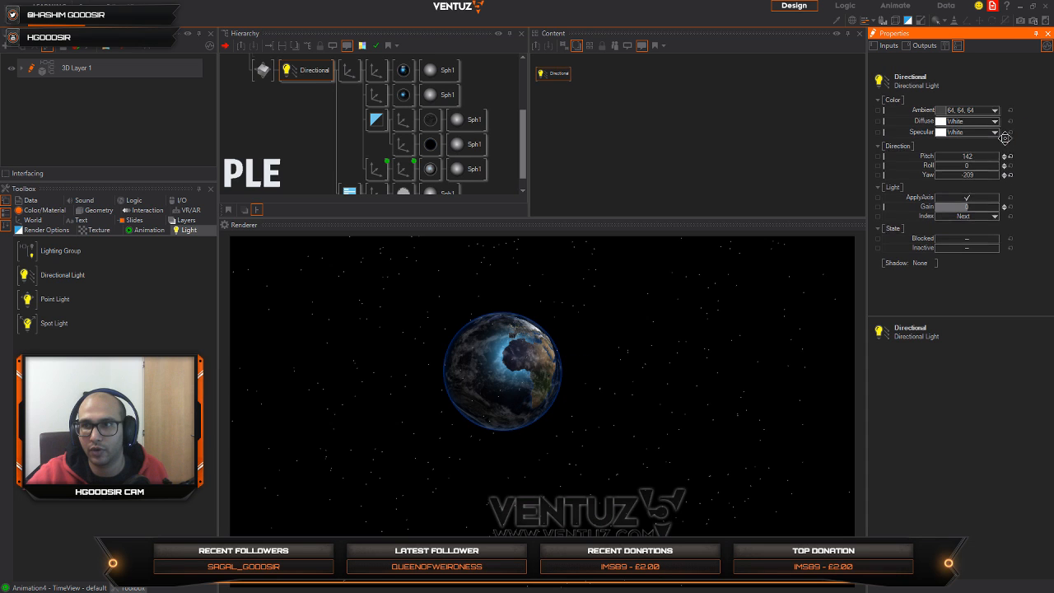
pyautogui.moveTo(986, 157); pyautogui.dragTo(986, 158)
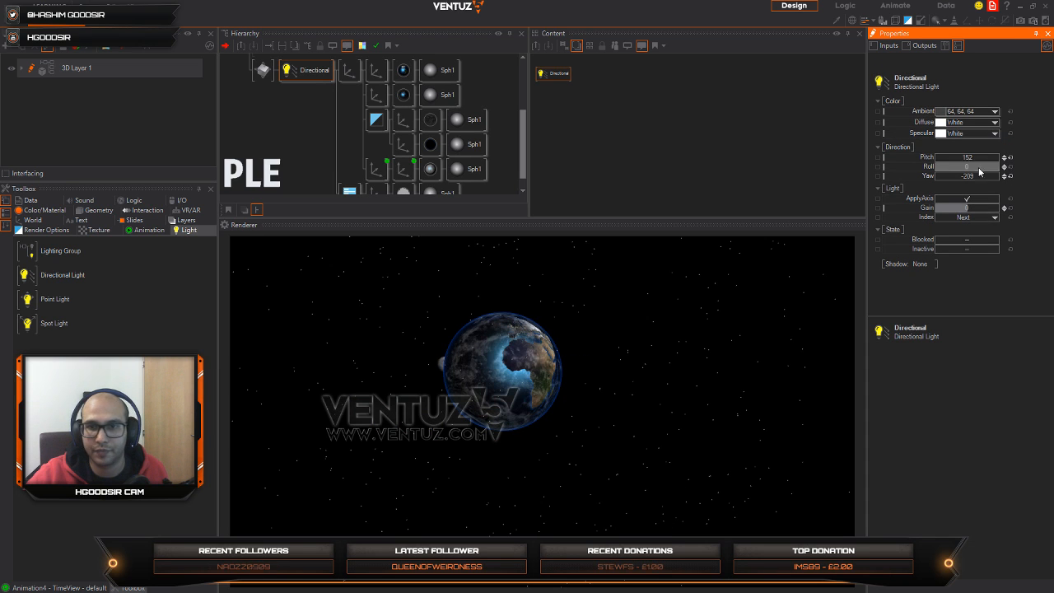
pyautogui.moveTo(978, 177)
pyautogui.mouseDown()
pyautogui.moveTo(941, 173)
pyautogui.moveTo(960, 177)
pyautogui.mouseUp()
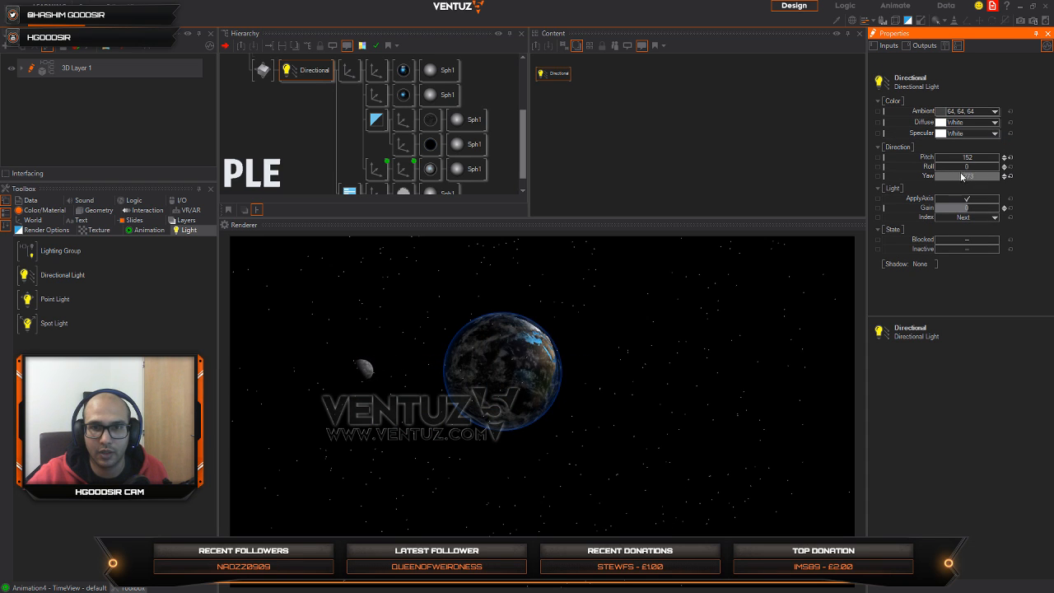
pyautogui.moveTo(517, 401); pyautogui.dragTo(496, 385)
# Step: Reset the Earth axis's Z position to 0 and orbit the enlarged globe to inspect its lighting
pyautogui.click(349, 70)
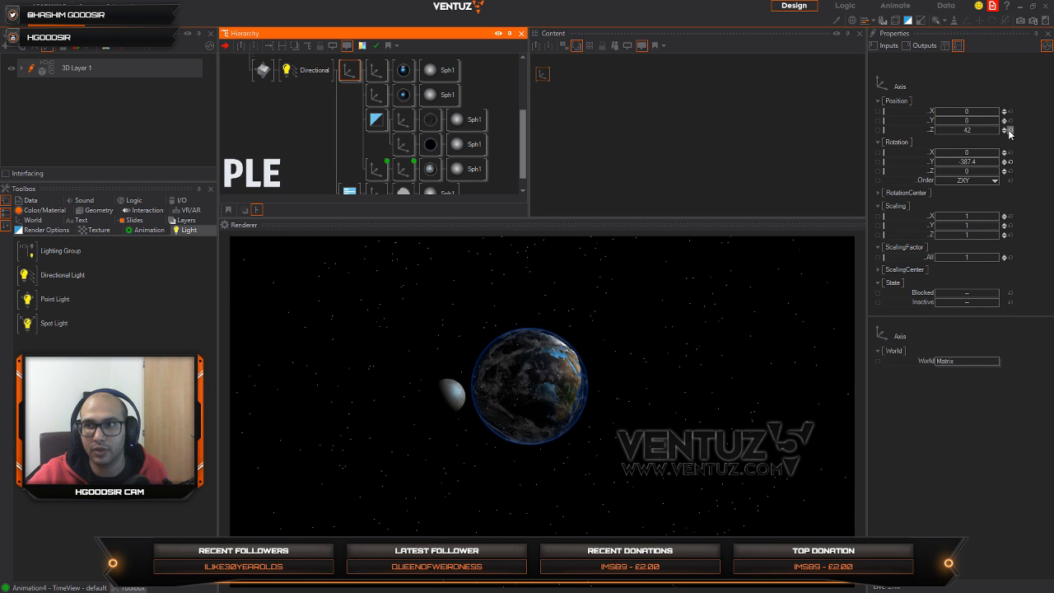
pyautogui.click(1010, 132)
pyautogui.moveTo(539, 458); pyautogui.dragTo(552, 489)
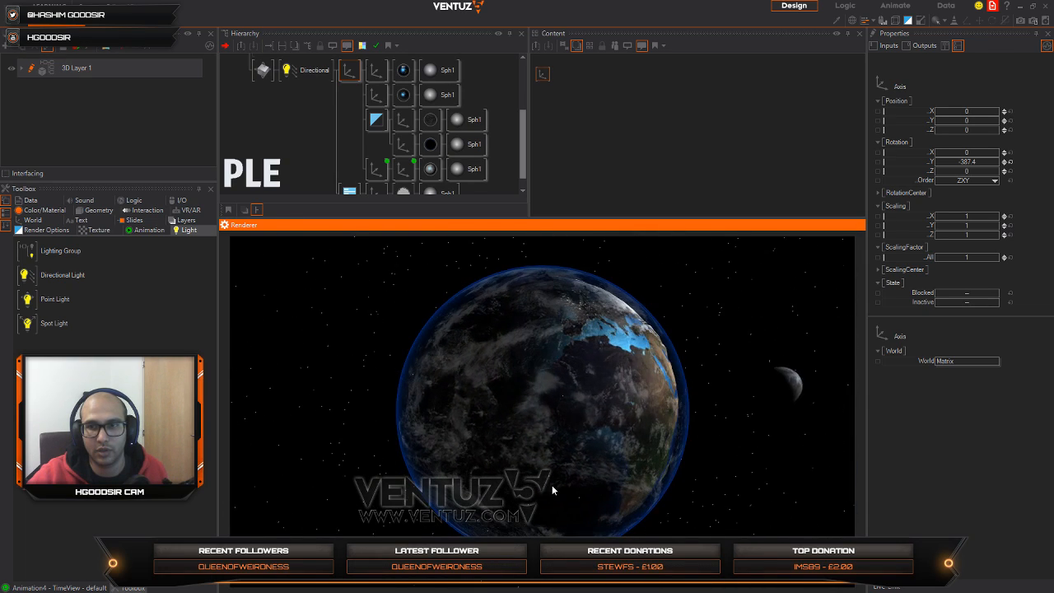
pyautogui.moveTo(671, 409); pyautogui.dragTo(622, 423)
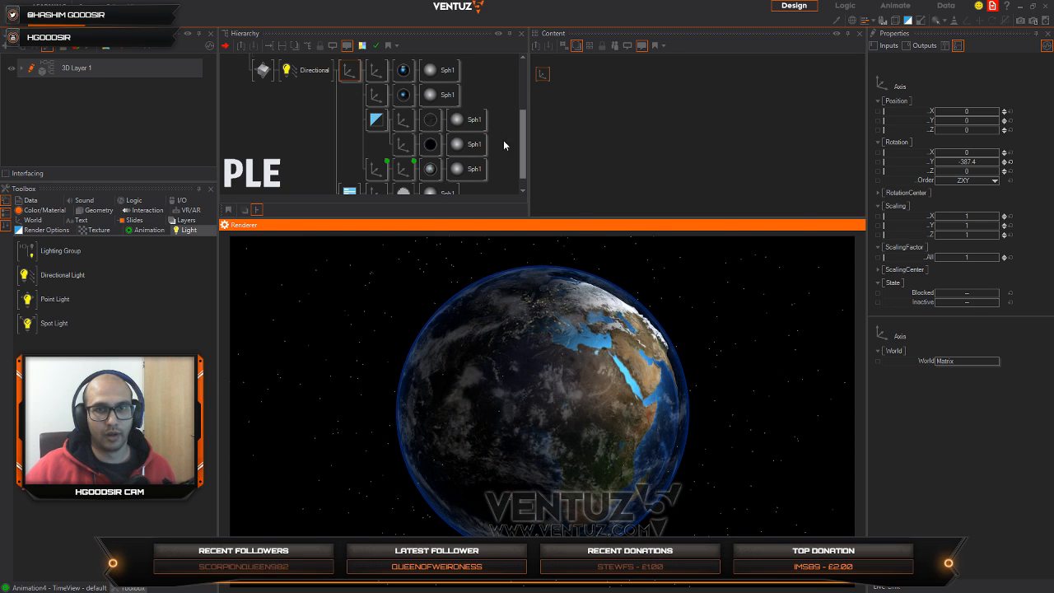
# Step: Move the Touch Orbit node behind the directional light in the hierarchy, directly before the Earth's axis
pyautogui.rightClick(309, 72)
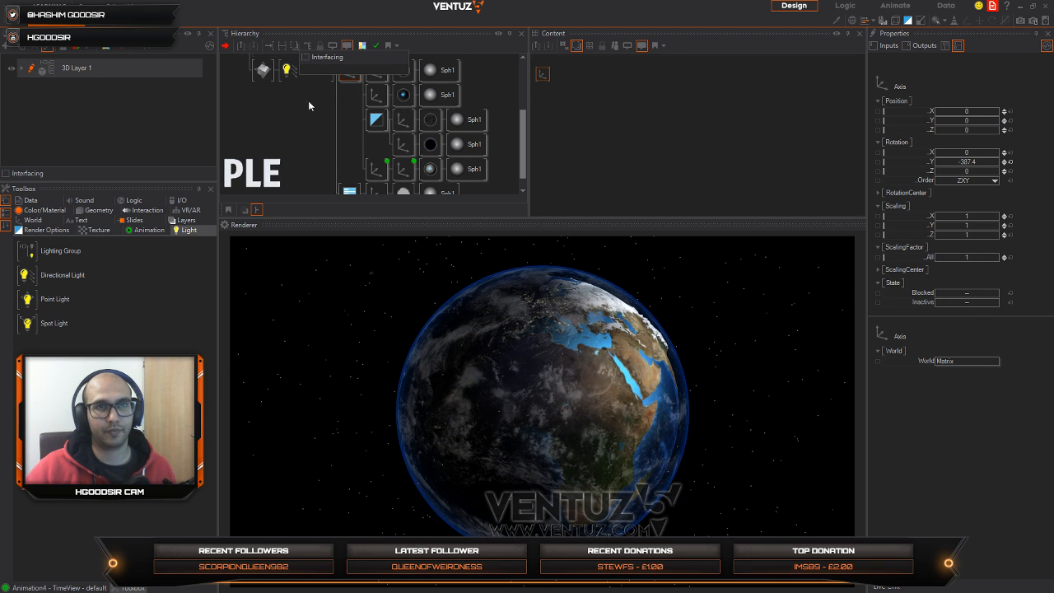
pyautogui.click(308, 102)
pyautogui.click(313, 73)
pyautogui.click(349, 73)
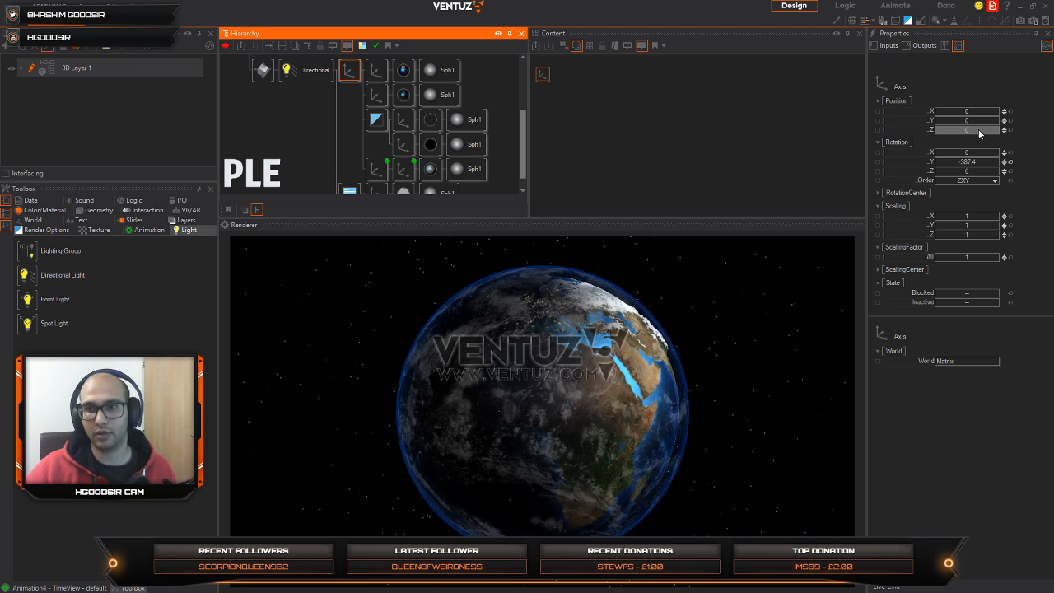
pyautogui.click(263, 69)
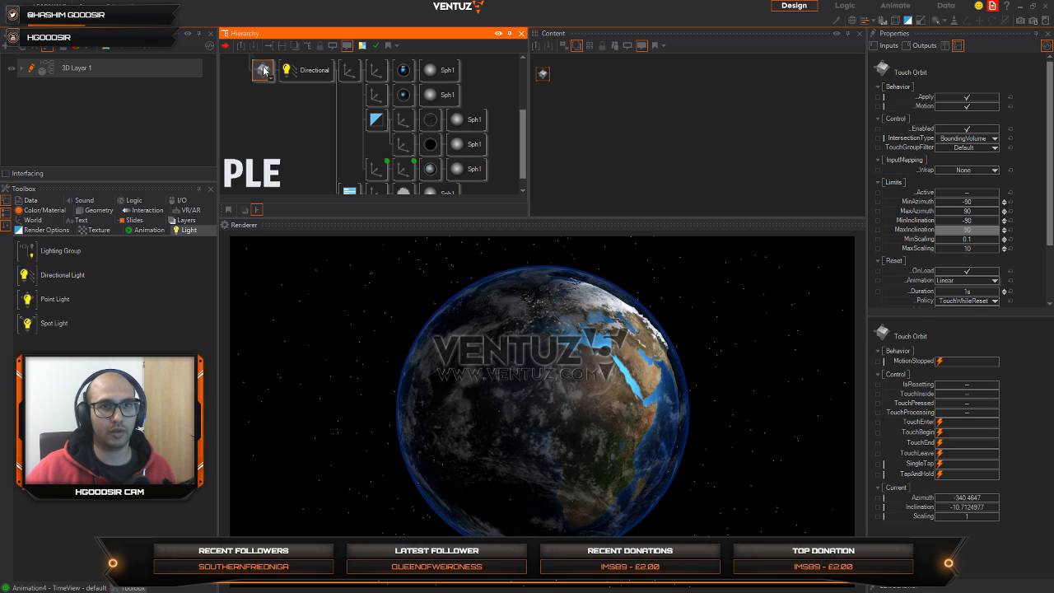
pyautogui.moveTo(342, 75); pyautogui.dragTo(340, 76)
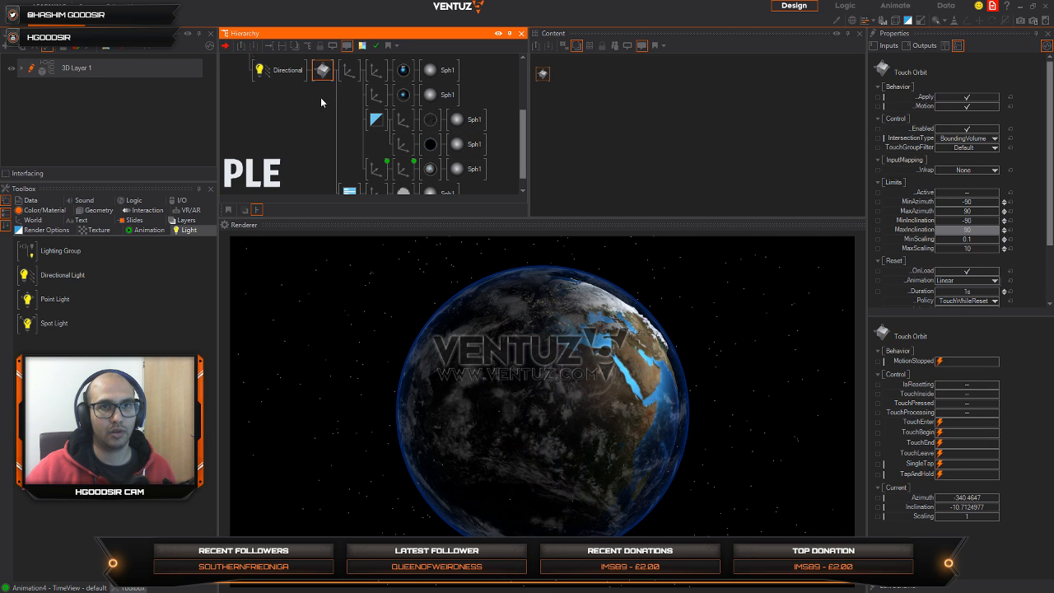
# Step: Insert an Axis before the directional light and set its overall ScalingFactor to 0.483
pyautogui.doubleClick(273, 98)
pyautogui.write('ax')
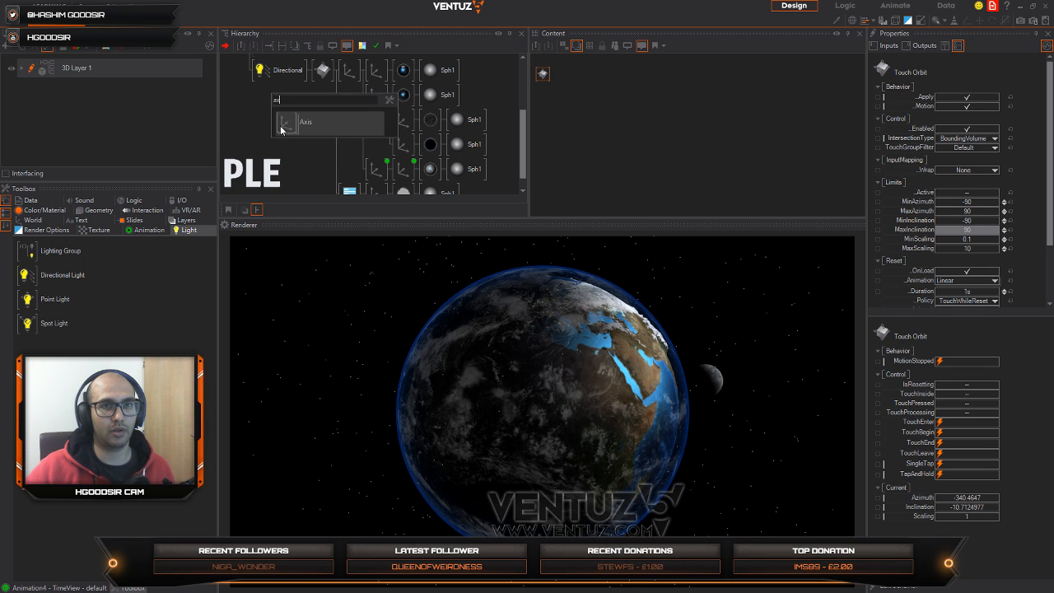
pyautogui.moveTo(279, 125); pyautogui.dragTo(258, 76)
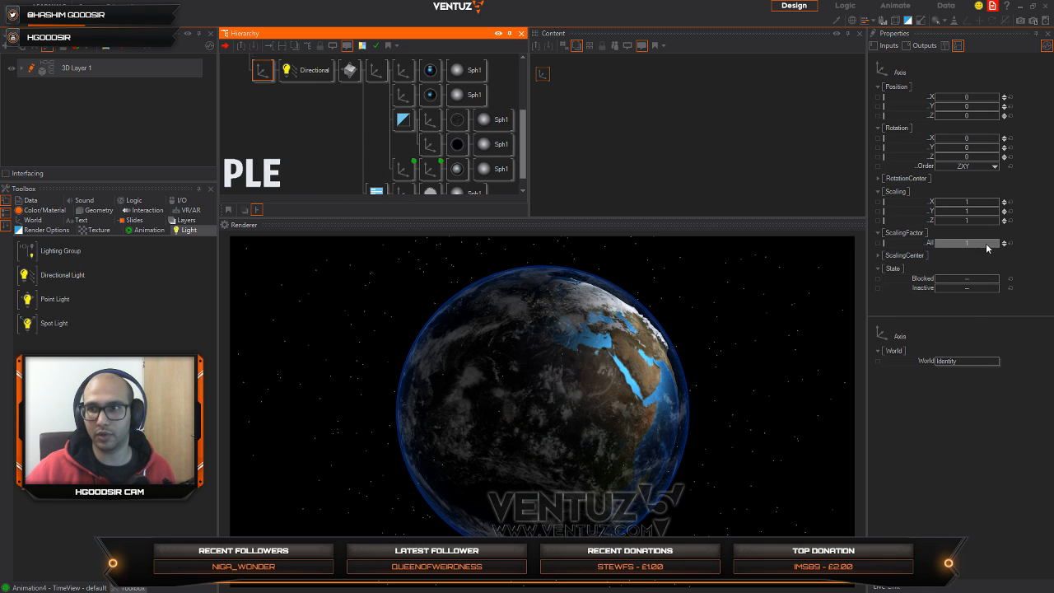
pyautogui.moveTo(987, 247); pyautogui.dragTo(968, 249)
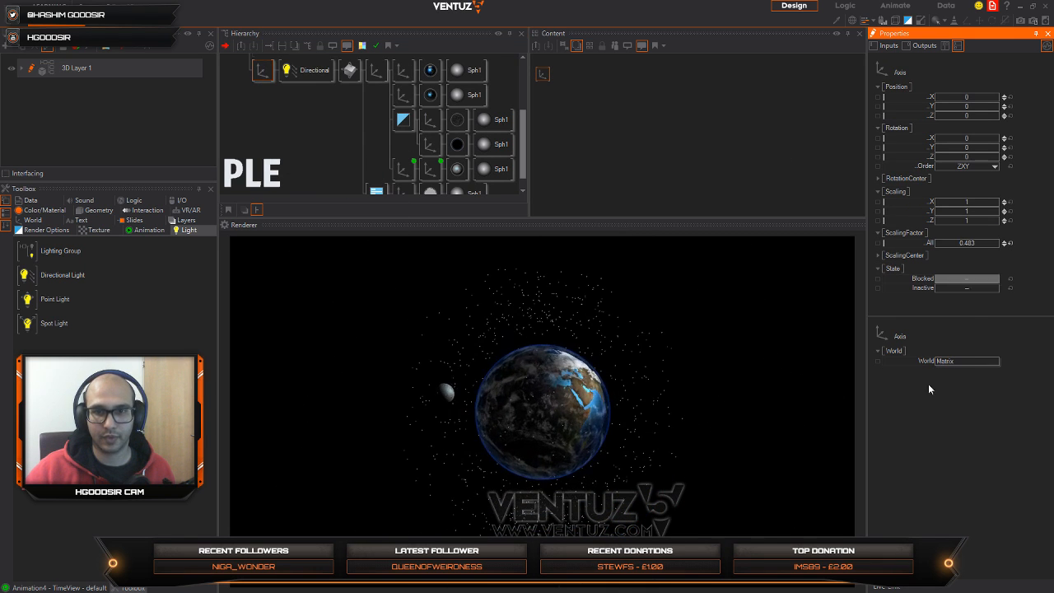
# Step: Orbit the Earth to check the lighting, and set the directional light's Pitch to 418 and Yaw to -623
pyautogui.click(578, 442)
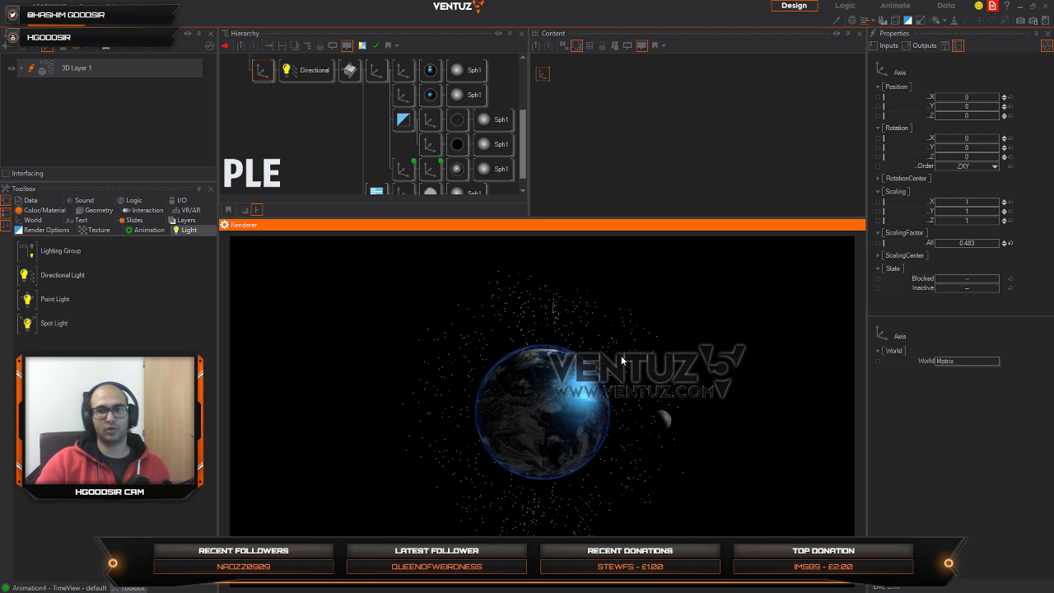
pyautogui.click(303, 73)
pyautogui.moveTo(980, 160); pyautogui.dragTo(962, 143)
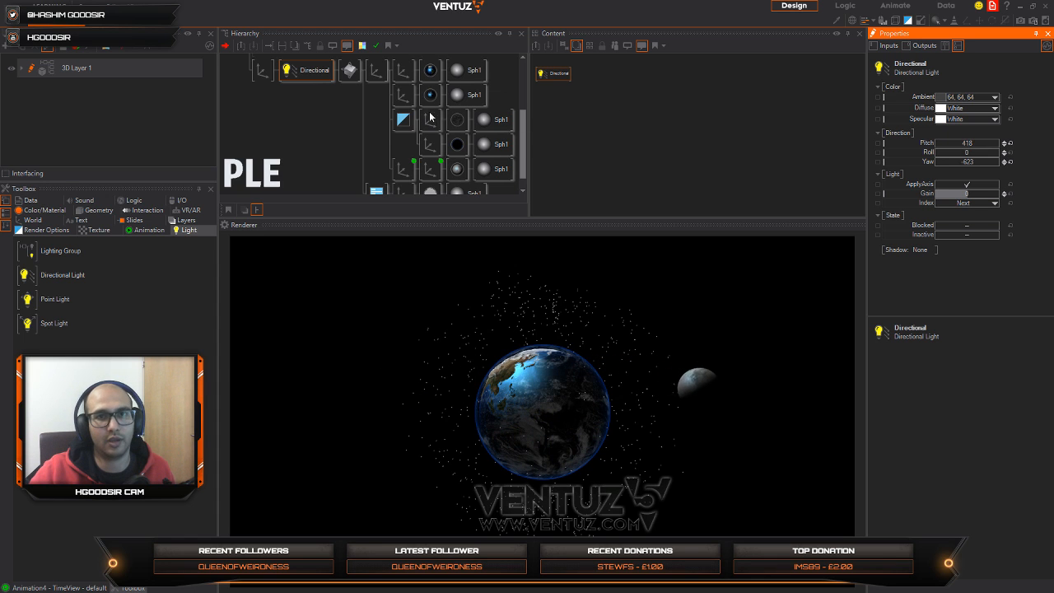
# Step: Duplicate the directional light, set the copy's Pitch to 315 and Yaw to -624, and check the lighting on the globe
pyautogui.moveTo(310, 79); pyautogui.dragTo(282, 73)
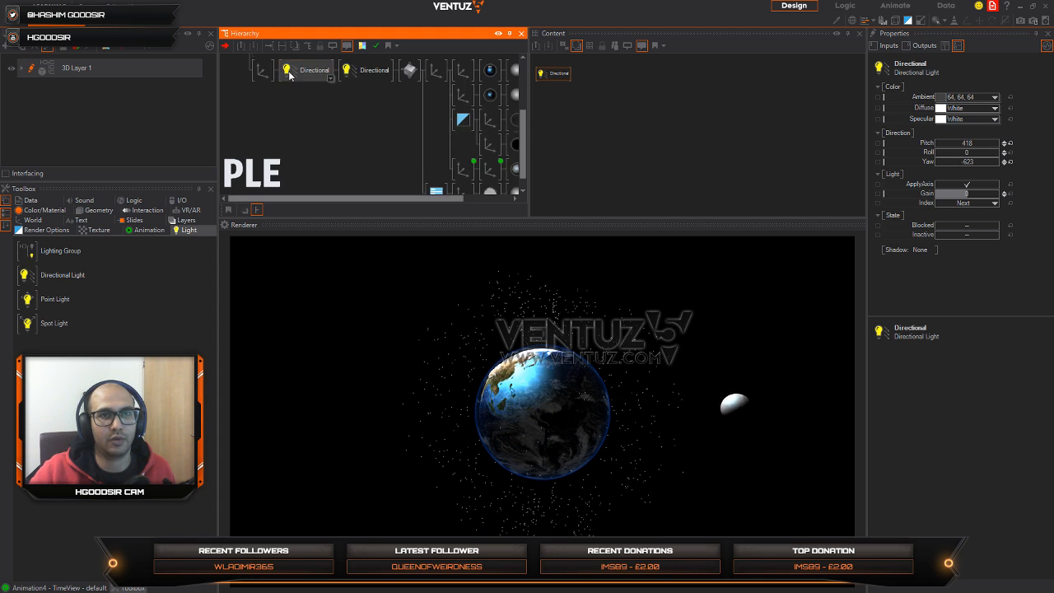
pyautogui.moveTo(989, 161); pyautogui.dragTo(1000, 143)
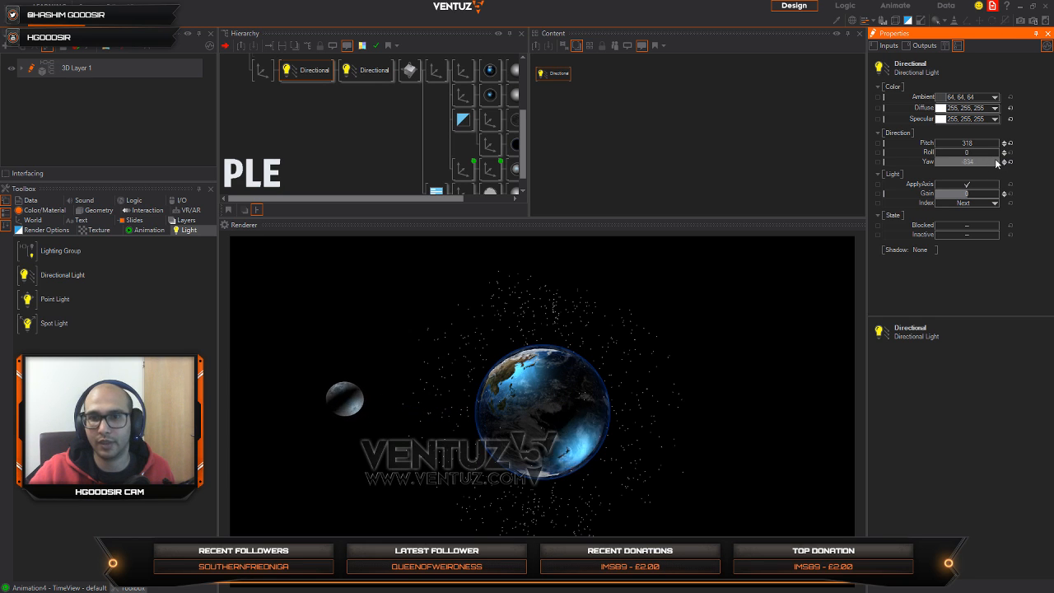
pyautogui.moveTo(994, 161); pyautogui.dragTo(975, 143)
pyautogui.click(527, 432)
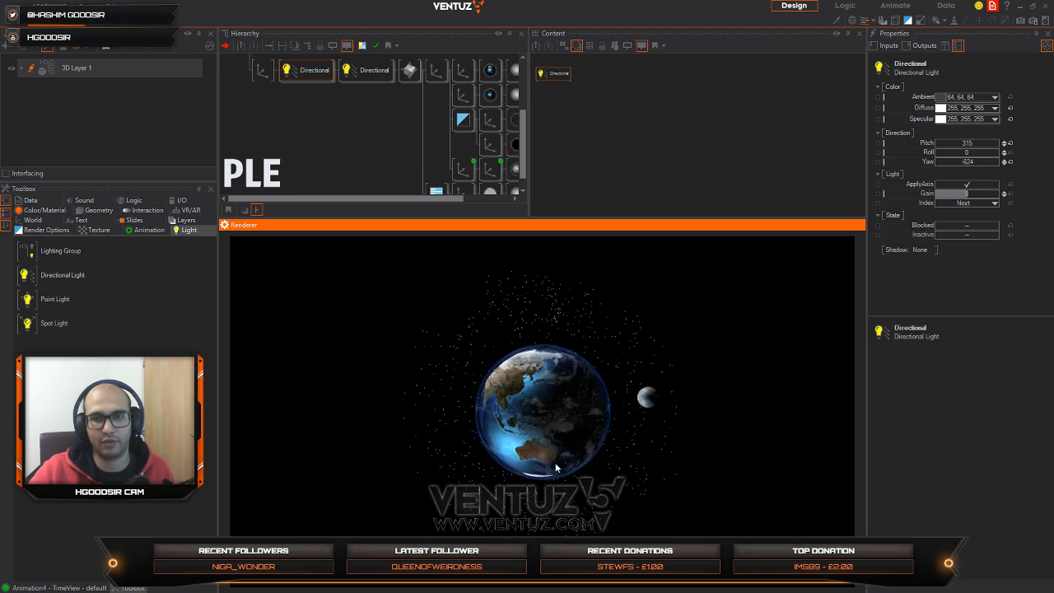
# Step: Reset the first axis's overall ScalingFactor to 1 and set its Position Z to 15.71 to push the whole scene back
pyautogui.click(262, 70)
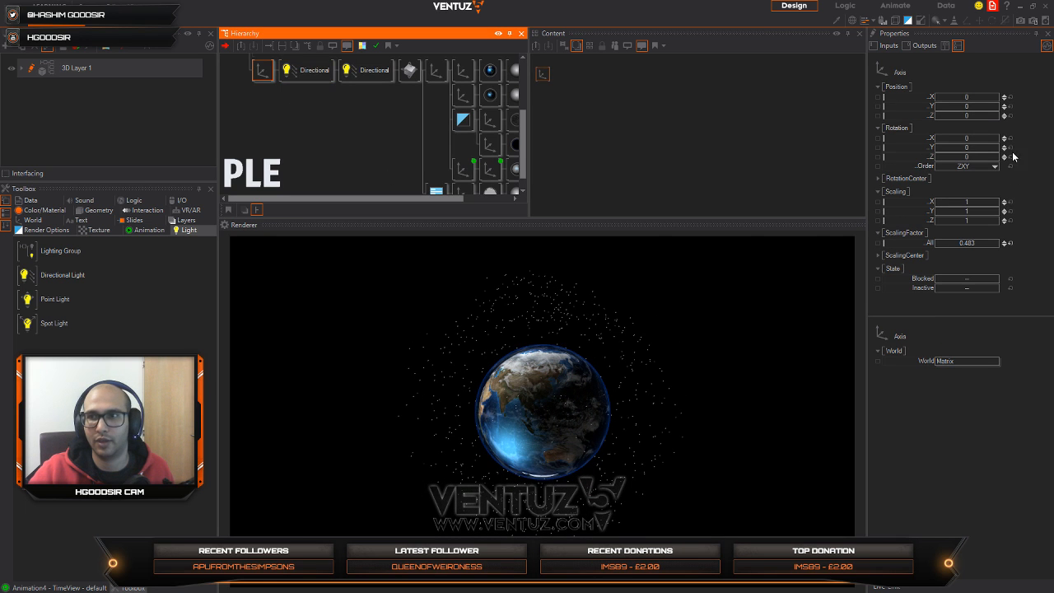
pyautogui.click(1008, 242)
pyautogui.click(566, 418)
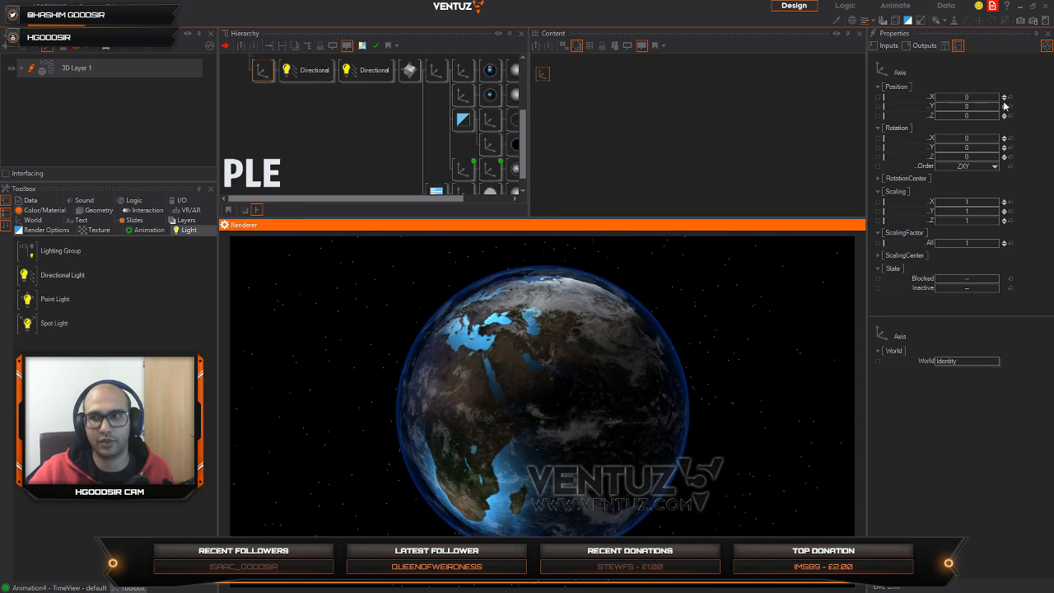
pyautogui.moveTo(941, 116); pyautogui.dragTo(969, 116)
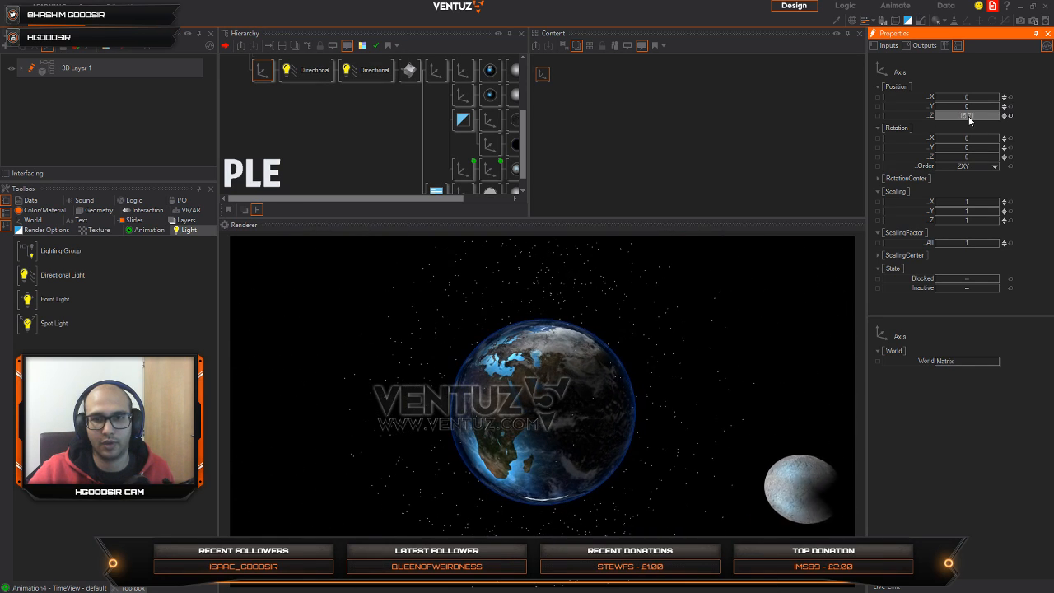
# Step: Insert a new Axis as the last branch under the Earth's parent axis and attach a Circle geometry to it
pyautogui.moveTo(341, 106); pyautogui.dragTo(288, 87, button='middle')
pyautogui.press('space')
pyautogui.write('ax')
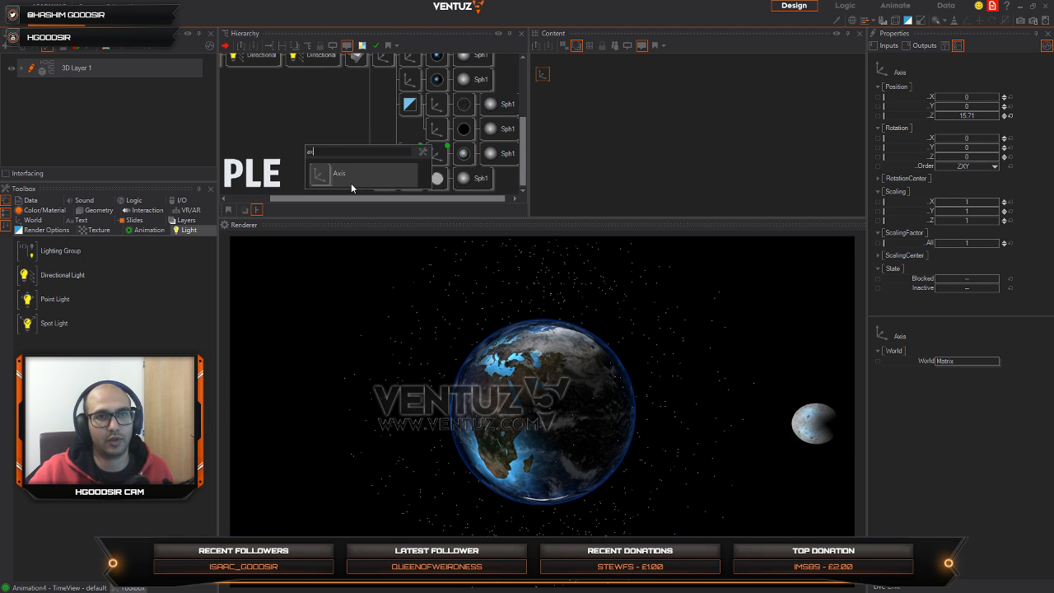
pyautogui.moveTo(352, 182); pyautogui.dragTo(381, 192)
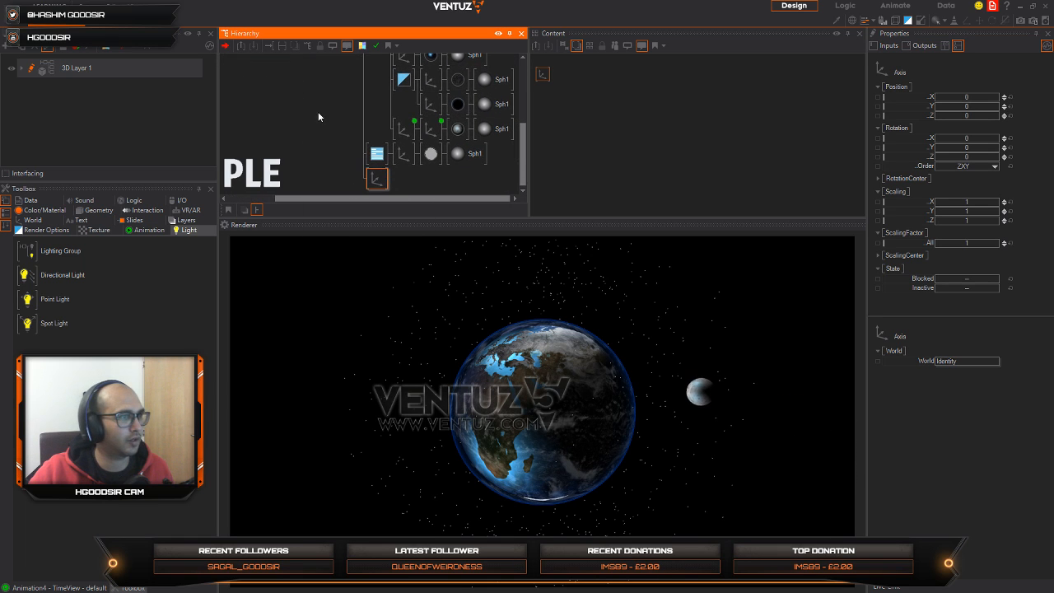
pyautogui.press('space')
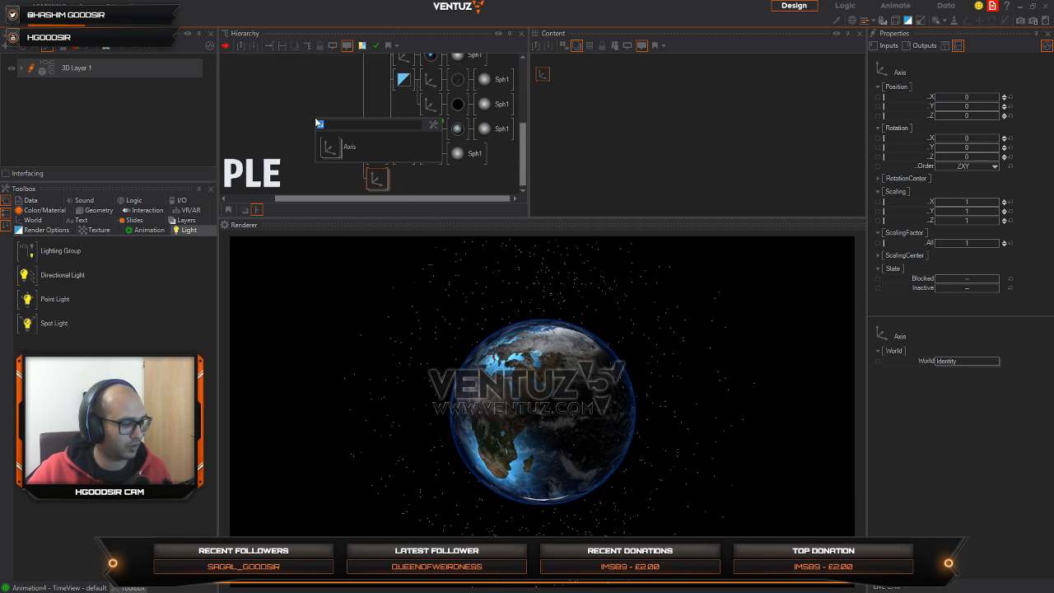
pyautogui.write('cir')
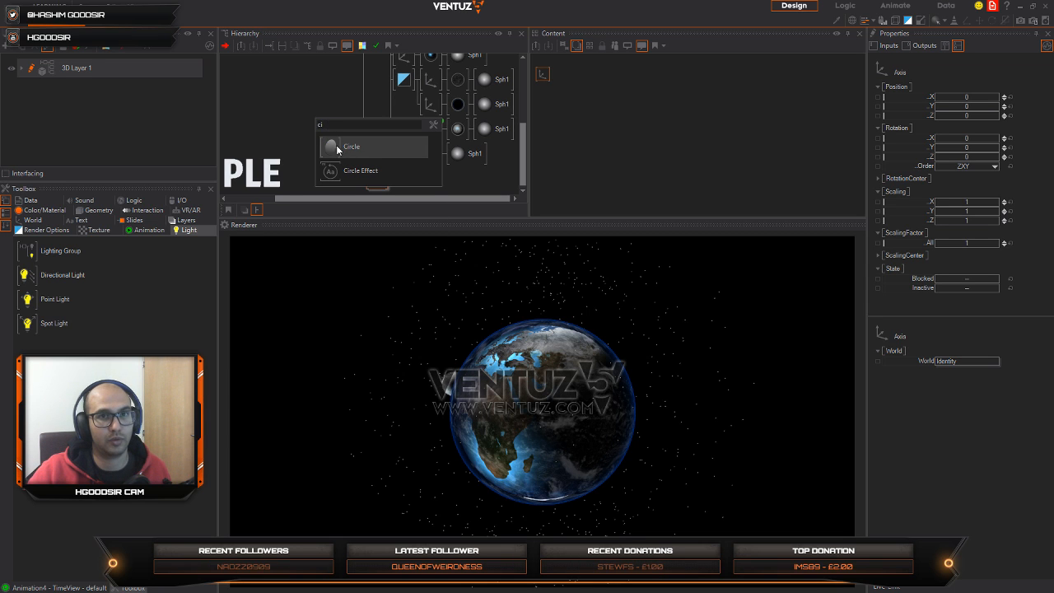
pyautogui.click(346, 147)
# Step: Scale up the circle's axis until the circle surrounds the Earth, and set the circle's Hole to 0.995 for a thin ring
pyautogui.click(376, 178)
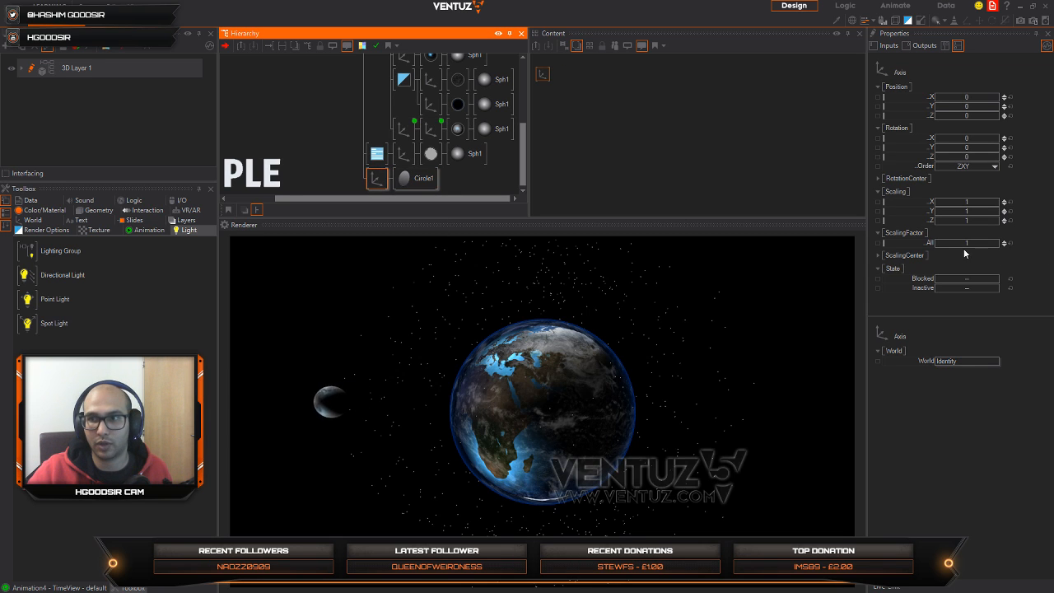
pyautogui.moveTo(1004, 244); pyautogui.dragTo(1003, 242)
pyautogui.click(429, 178)
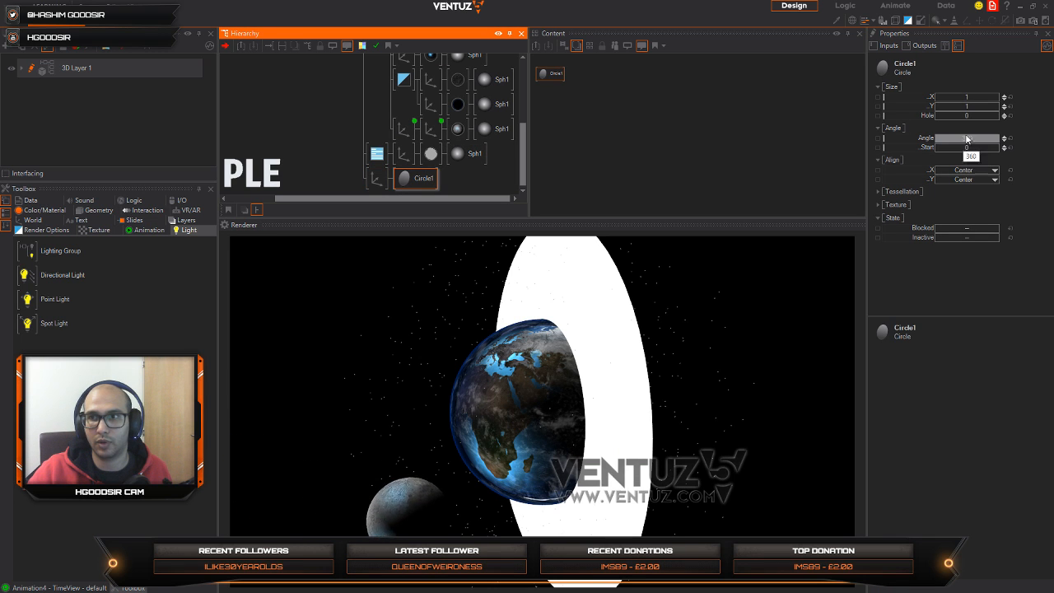
pyautogui.moveTo(959, 119); pyautogui.dragTo(998, 116)
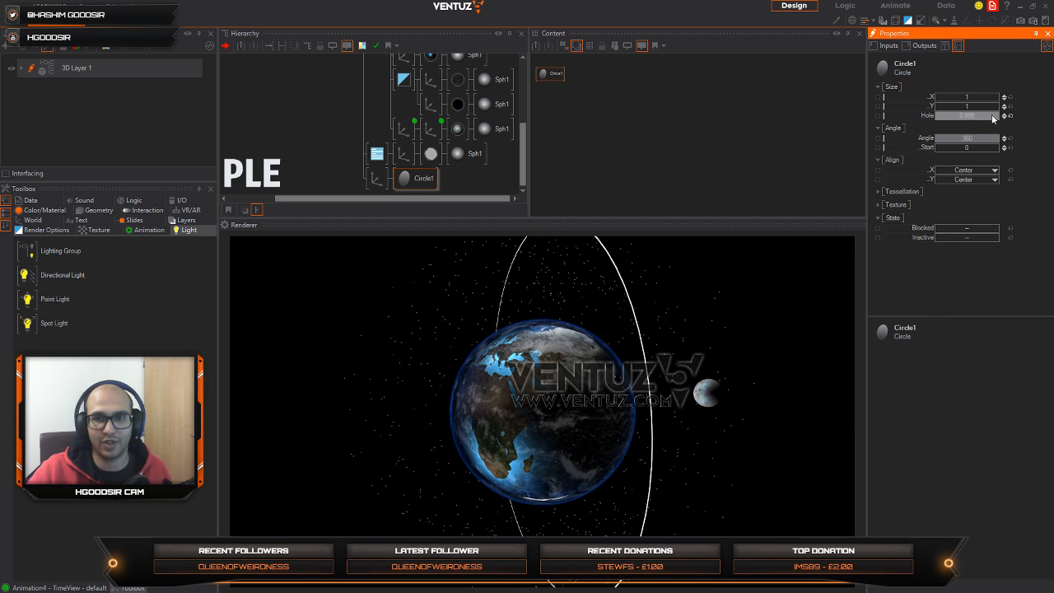
# Step: Set the circle axis's overall ScalingFactor to 30.66 and reduce the circle's Angle to 2
pyautogui.click(375, 178)
pyautogui.click(961, 243)
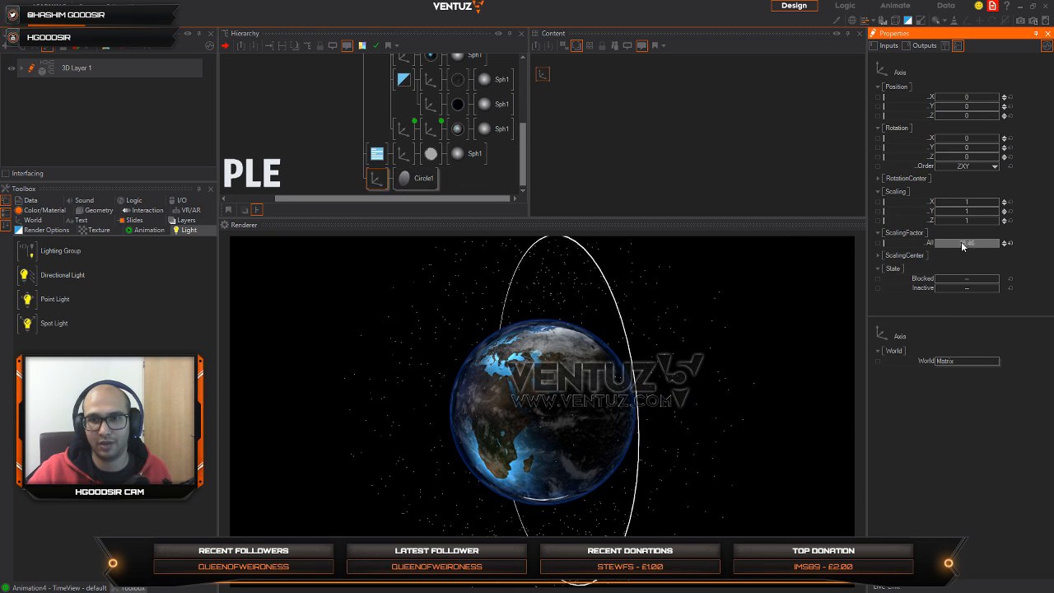
pyautogui.click(418, 179)
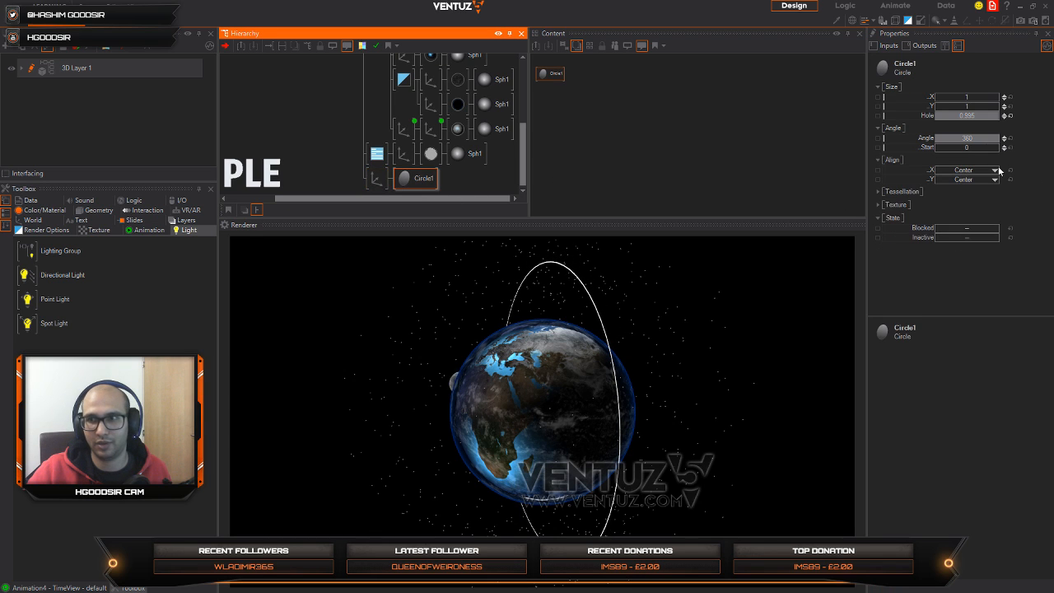
pyautogui.moveTo(980, 140); pyautogui.dragTo(935, 140)
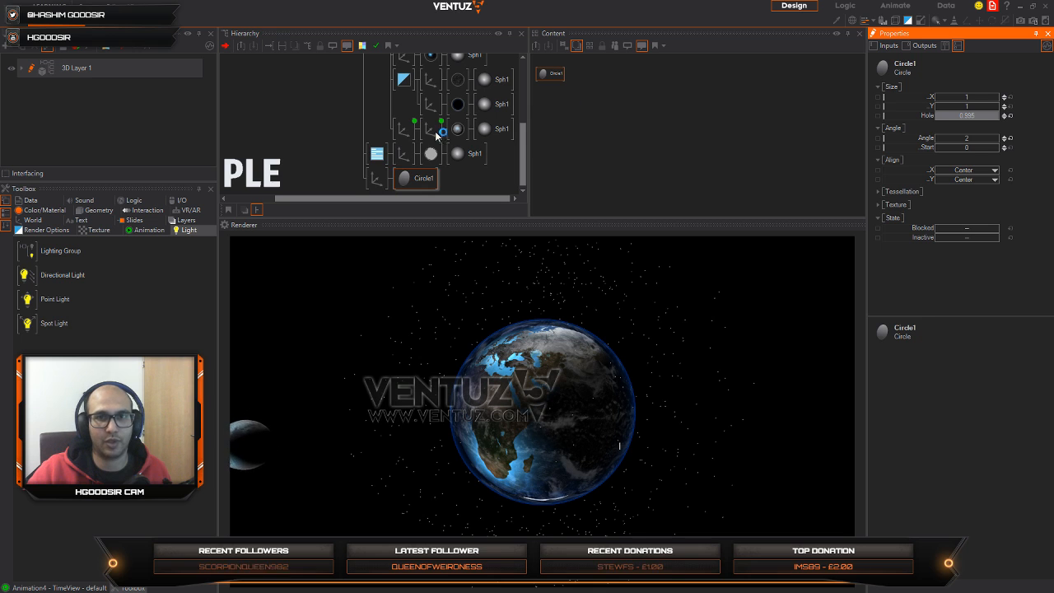
# Step: Insert a Spread node directly before the circle's axis and answer the dialog that follows
pyautogui.doubleClick(350, 168)
pyautogui.write('sa')
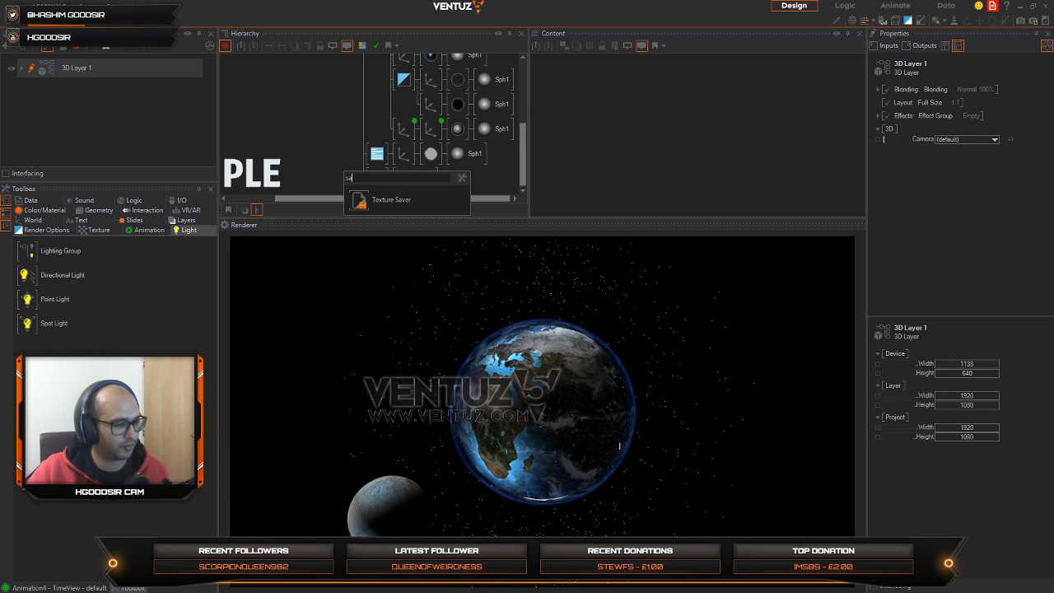
pyautogui.press('BackSpace')
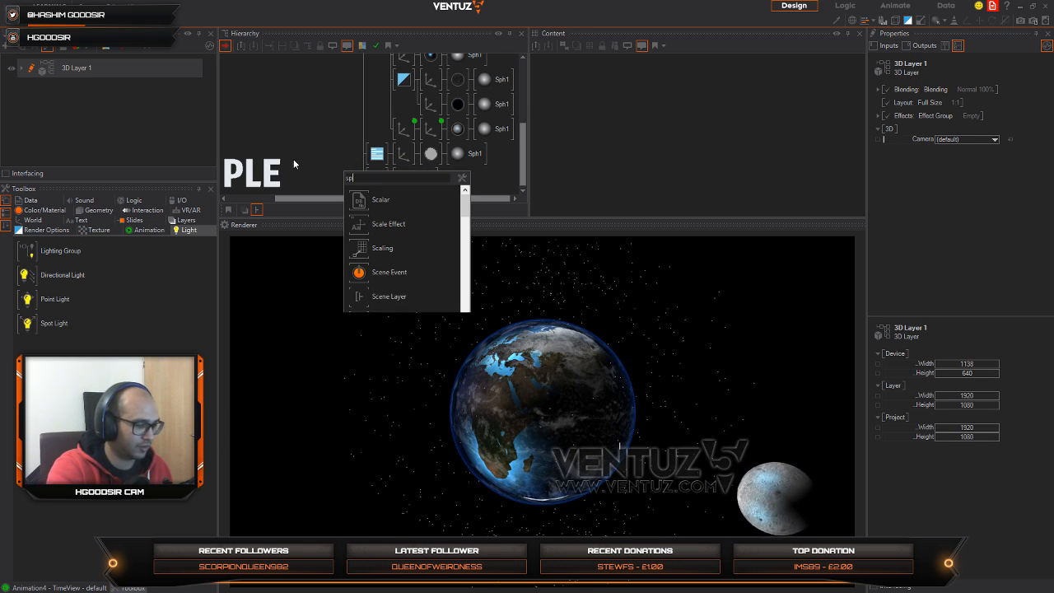
pyautogui.write('pre')
pyautogui.click(361, 201)
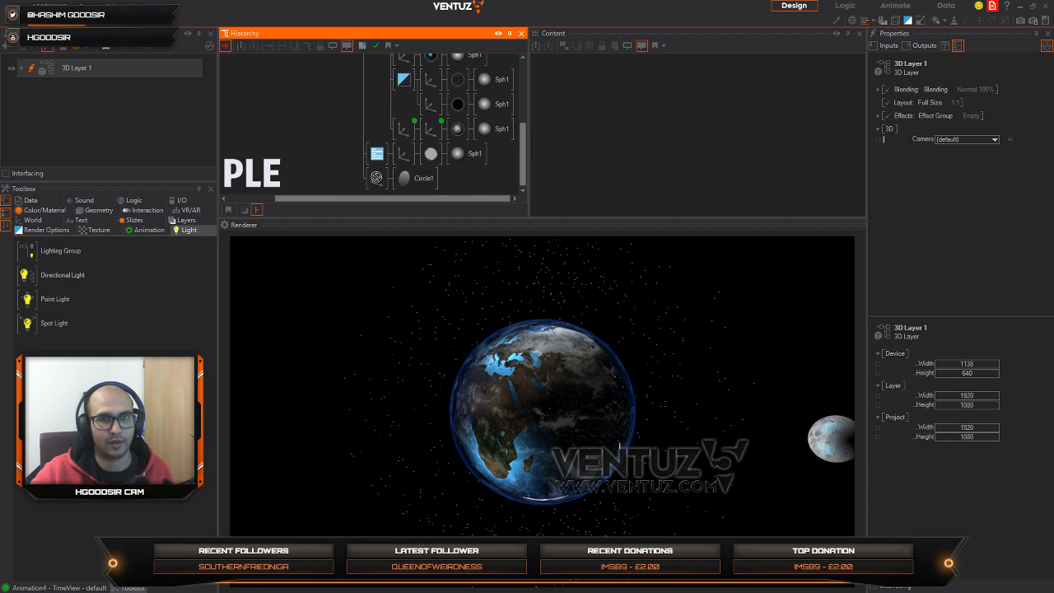
pyautogui.click(609, 344)
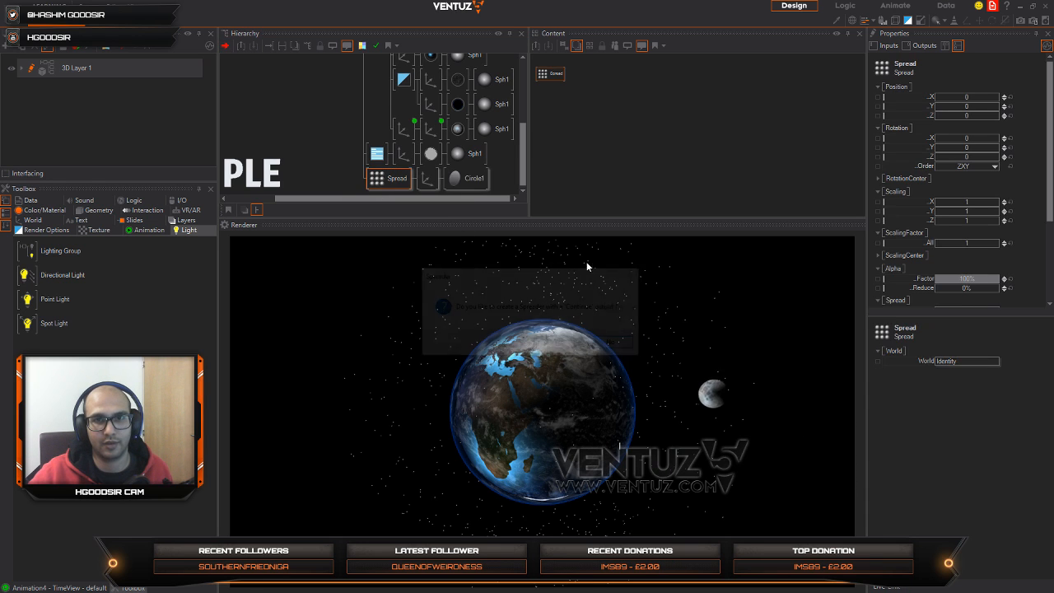
# Step: Set the Spread's Rotation Z to 58 and its Max and Count to 25, and orbit the globe to check the dashes
pyautogui.click(453, 183)
pyautogui.click(395, 179)
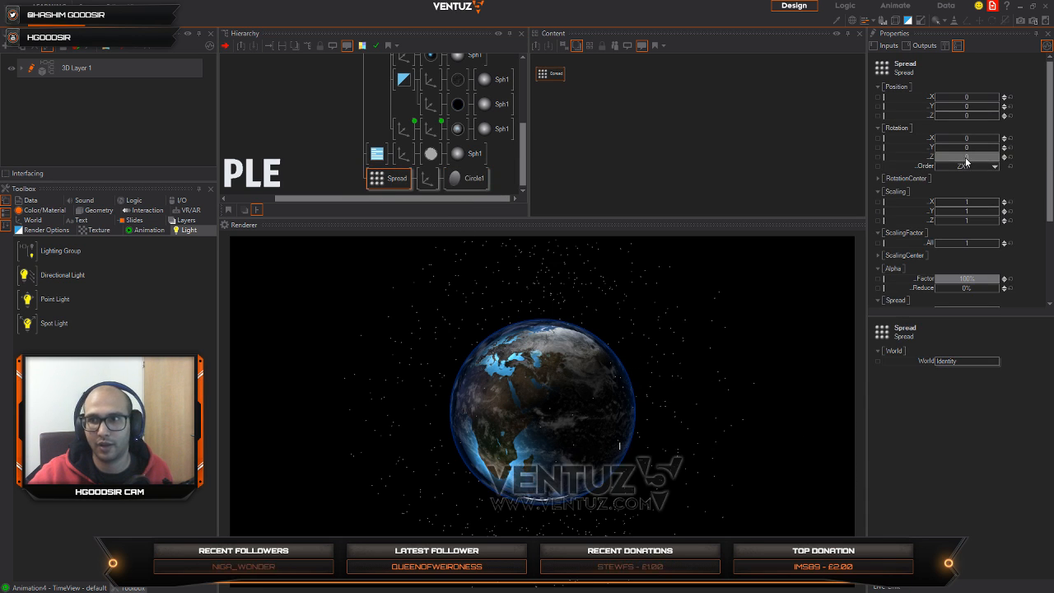
pyautogui.moveTo(965, 157); pyautogui.dragTo(985, 155)
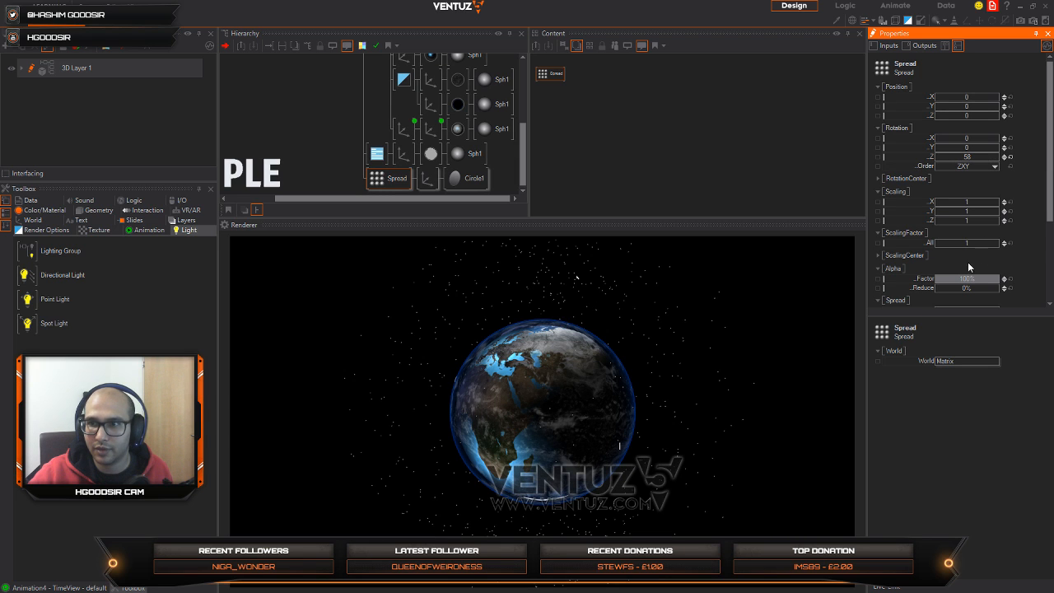
pyautogui.scroll(-2, 971, 272)
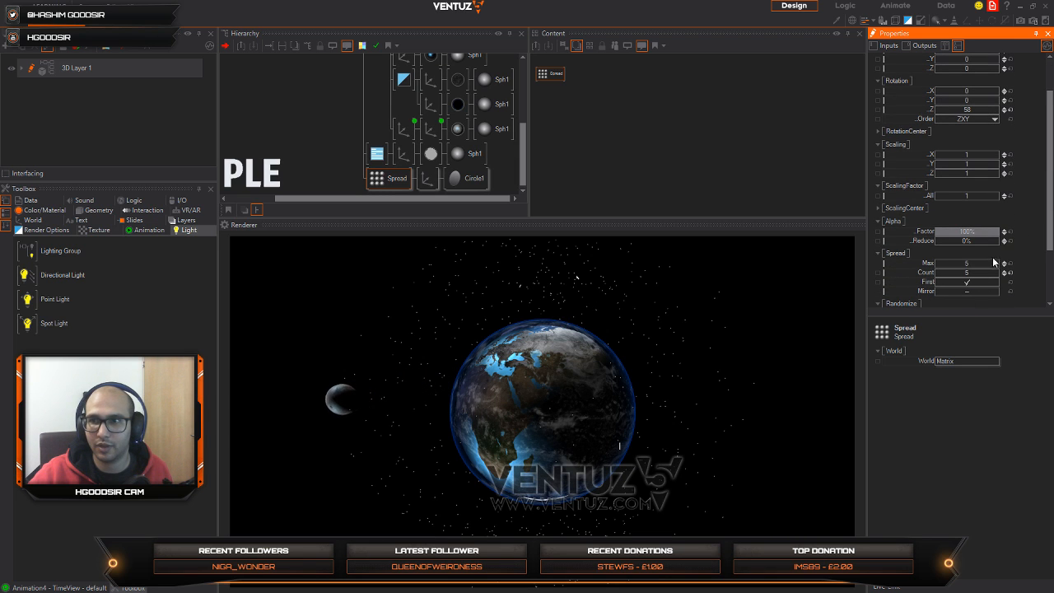
pyautogui.moveTo(1005, 264); pyautogui.dragTo(1012, 166)
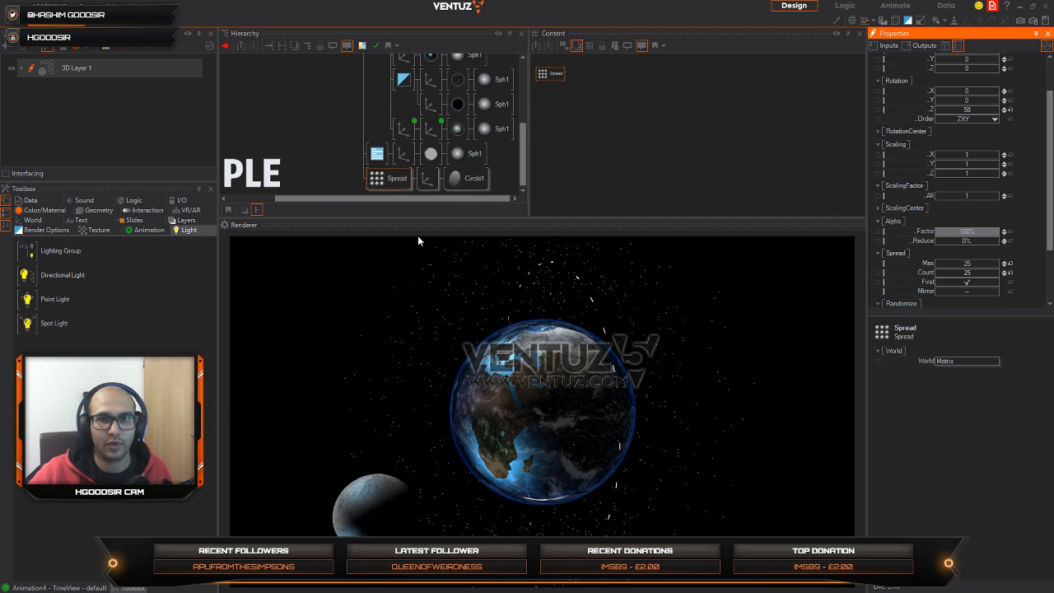
pyautogui.click(598, 451)
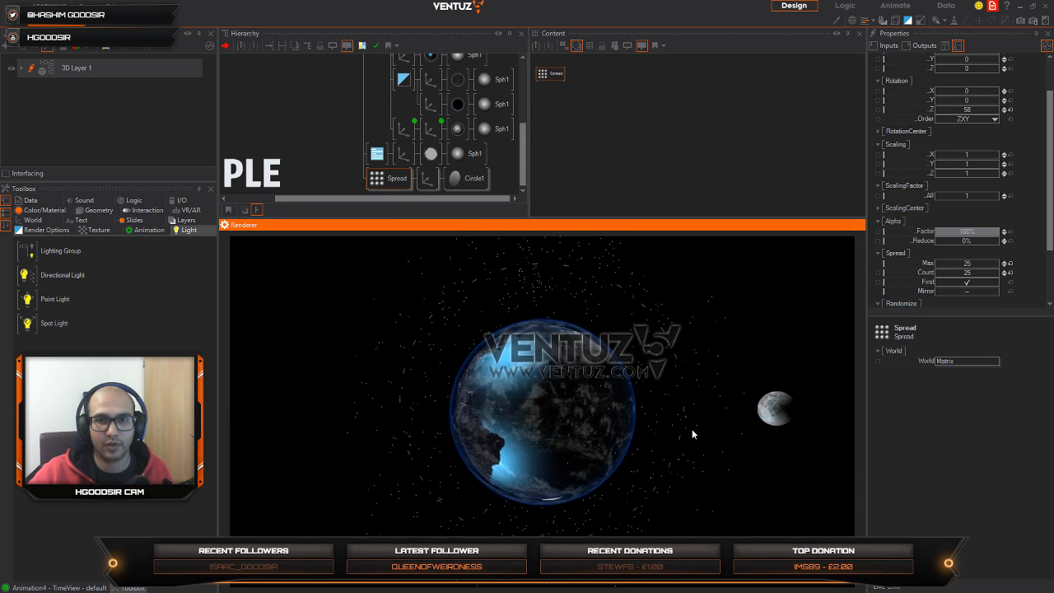
# Step: Insert a PointOptions node after the star sphere's RenderOptions and set its point Size to 0.37px
pyautogui.click(350, 162)
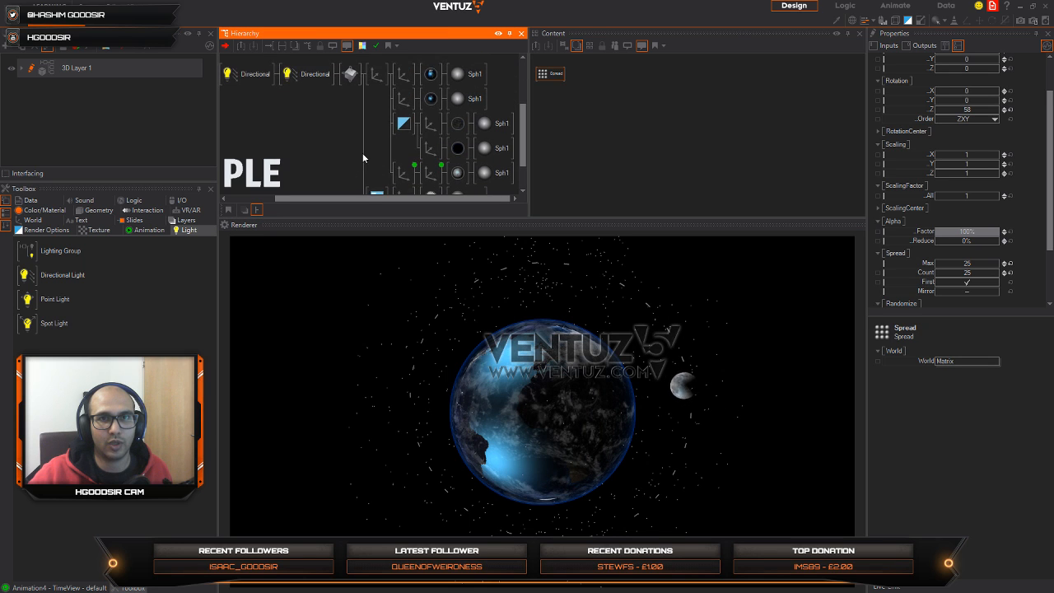
pyautogui.scroll(2, 398, 146)
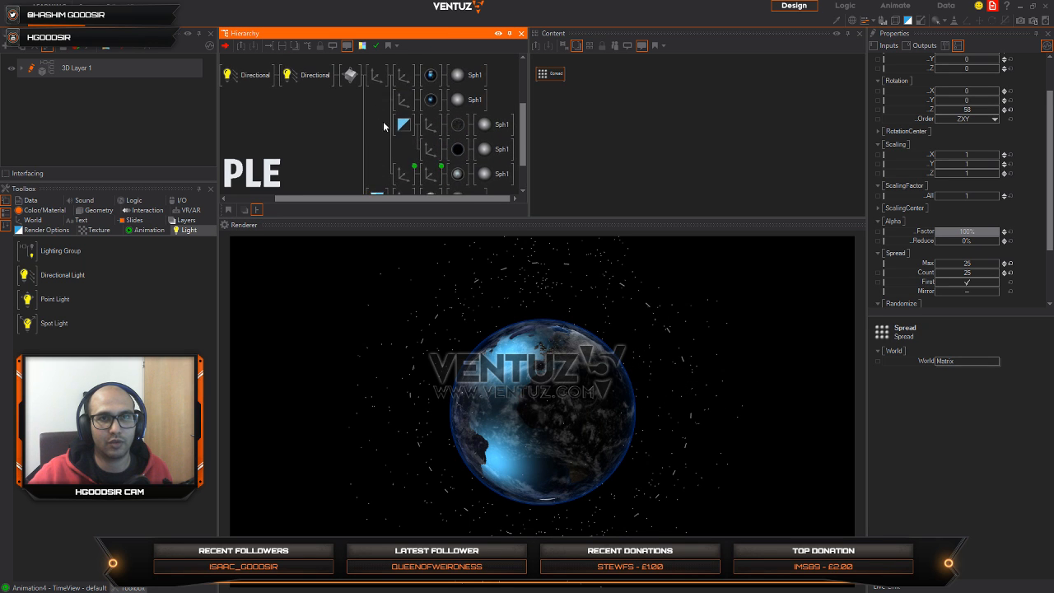
pyautogui.scroll(3, 360, 136)
pyautogui.scroll(-5, 387, 124)
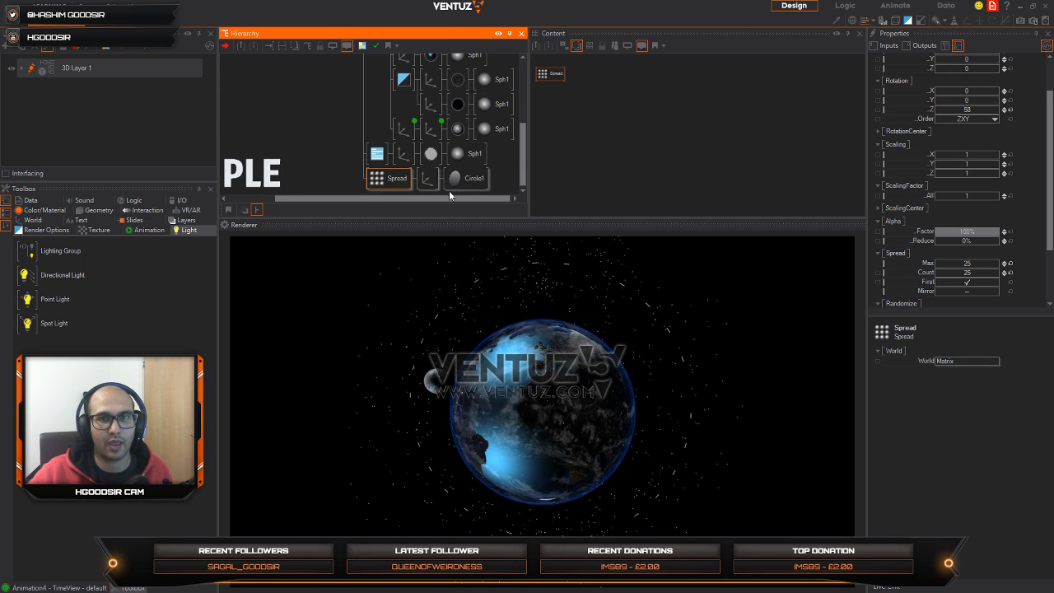
pyautogui.click(376, 154)
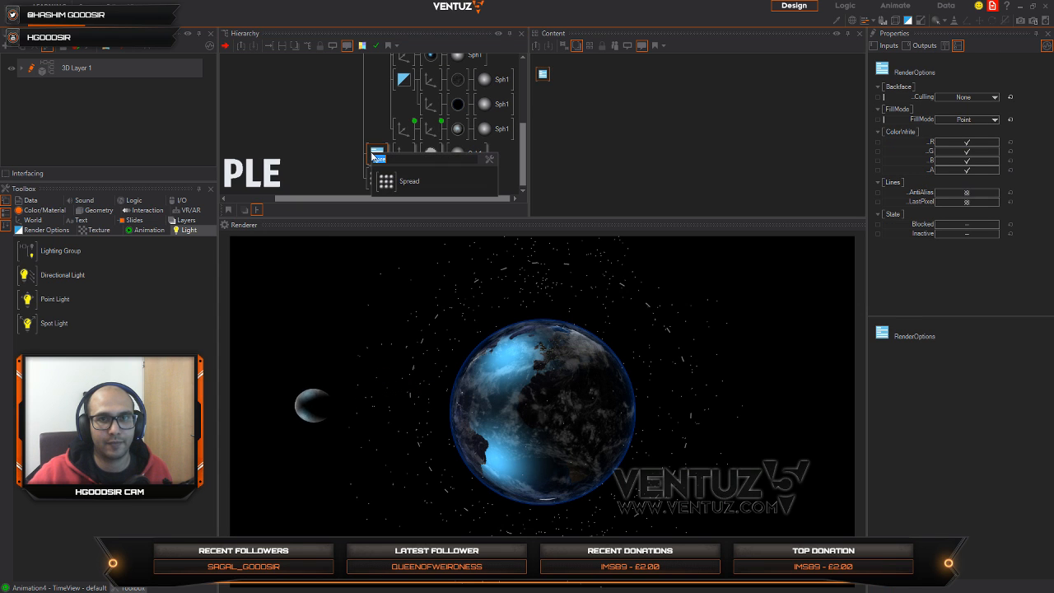
pyautogui.click(348, 147)
pyautogui.click(375, 151)
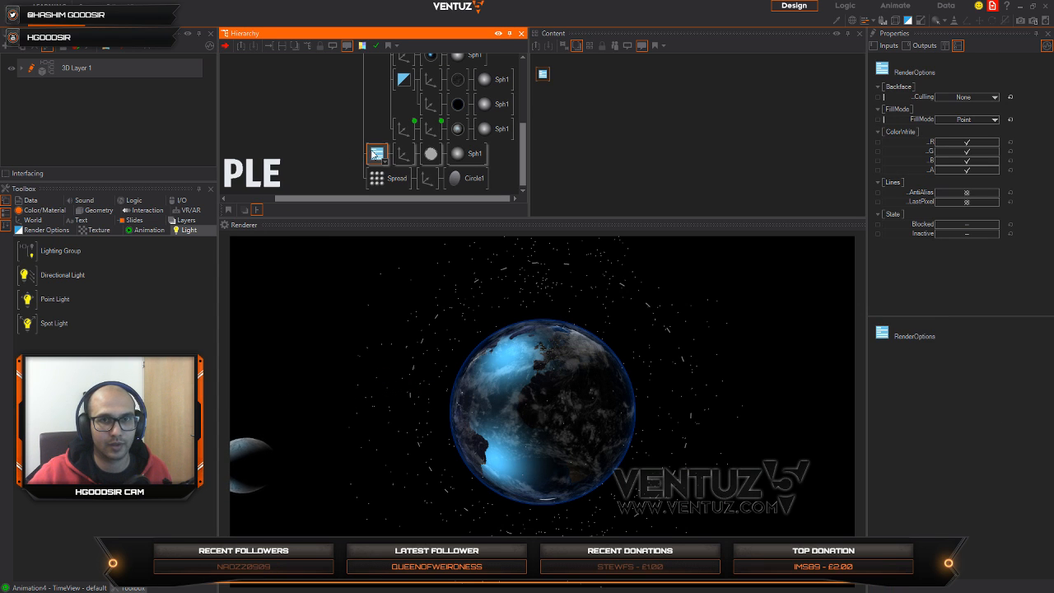
pyautogui.press('Tab')
pyautogui.write('po')
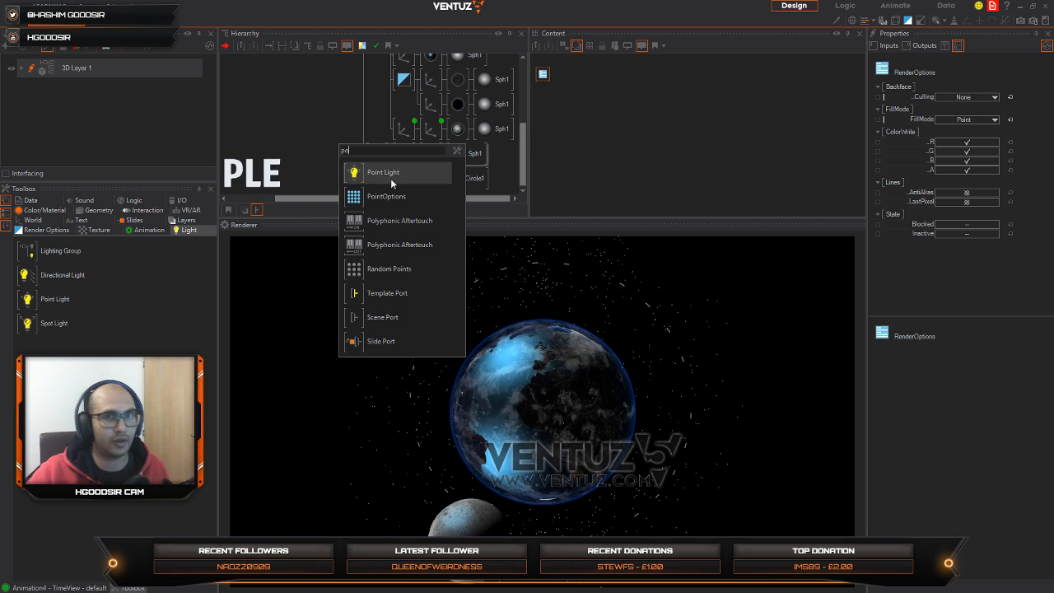
pyautogui.moveTo(354, 199); pyautogui.dragTo(397, 161)
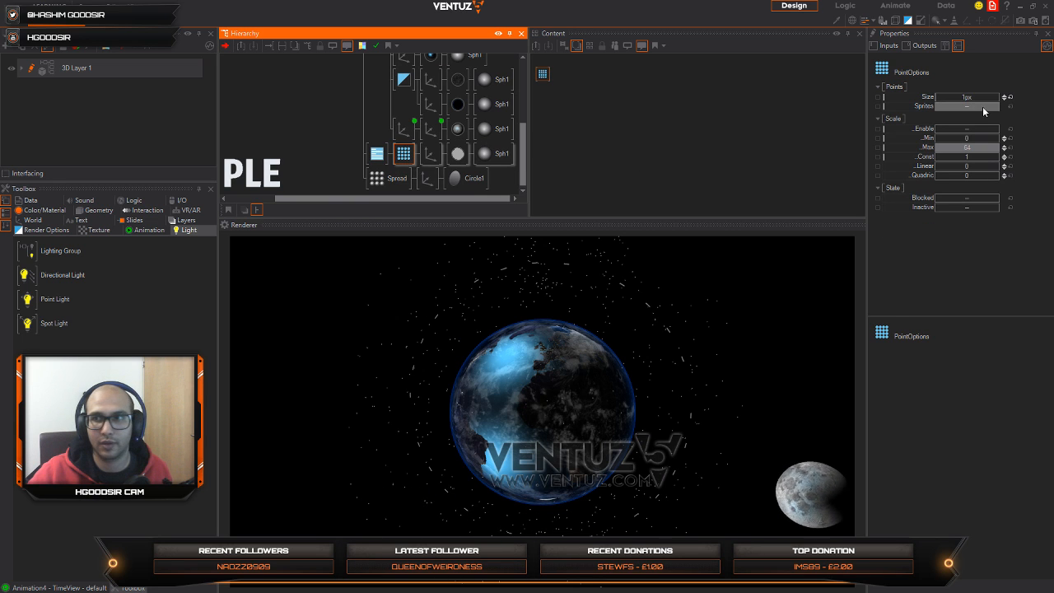
pyautogui.click(954, 98)
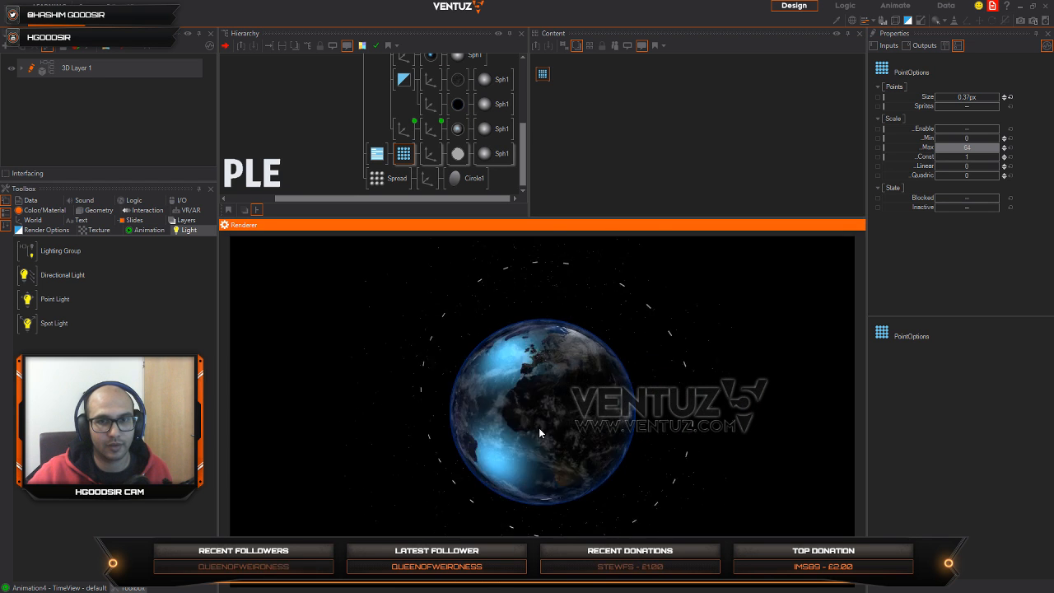
# Step: Set the Spread's Rotation Z to 38.35 and the circle axis's Rotation Z to -7, and orbit the globe to check the ring
pyautogui.click(384, 178)
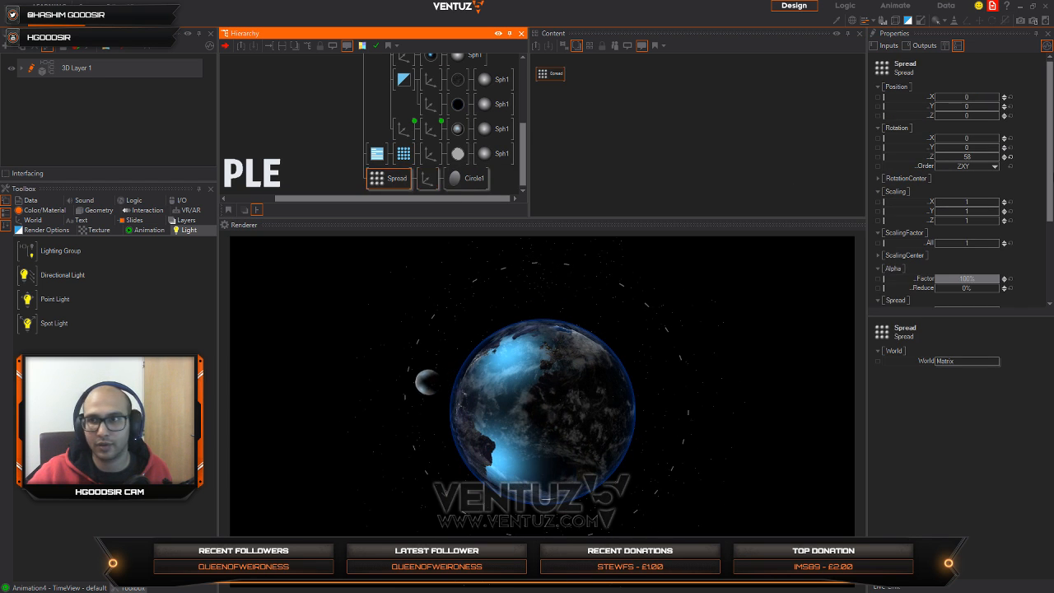
pyautogui.moveTo(985, 157); pyautogui.dragTo(959, 158)
pyautogui.click(428, 179)
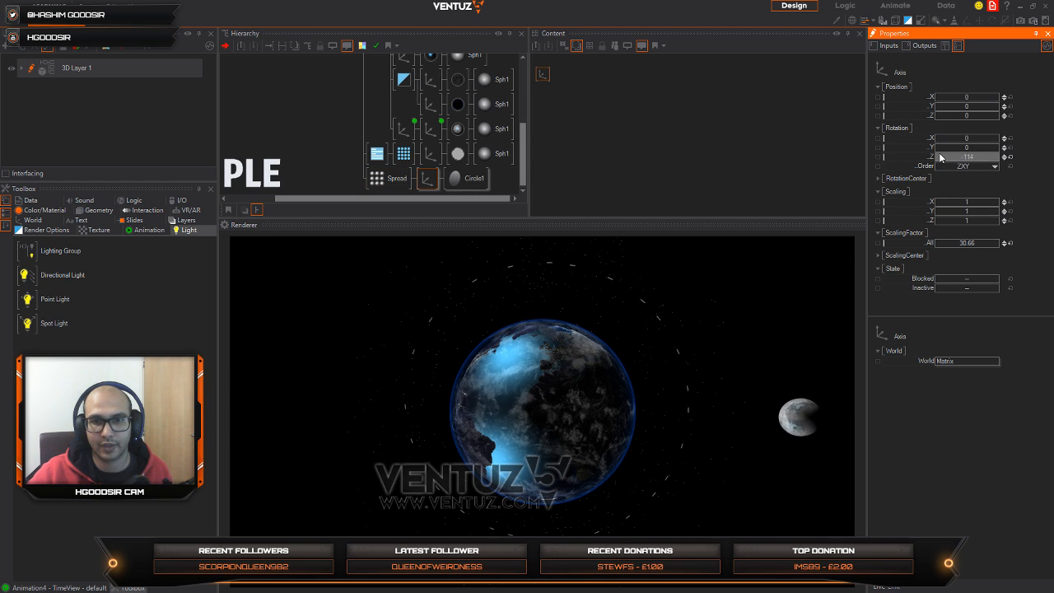
pyautogui.click(531, 437)
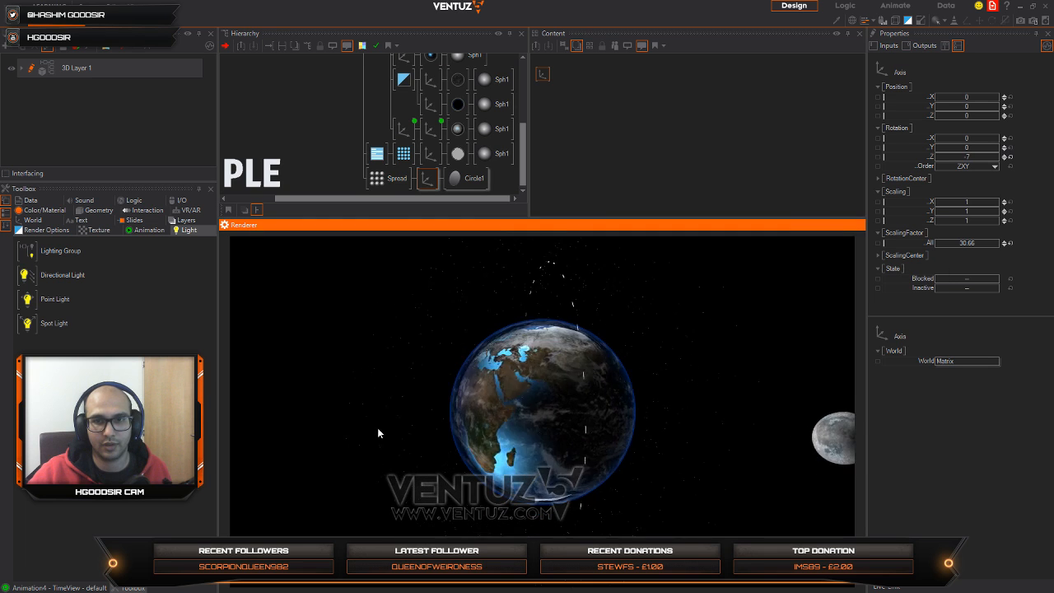
# Step: Duplicate the Spread node so that two Spreads precede the circle's axis
pyautogui.click(387, 178)
pyautogui.write('a')
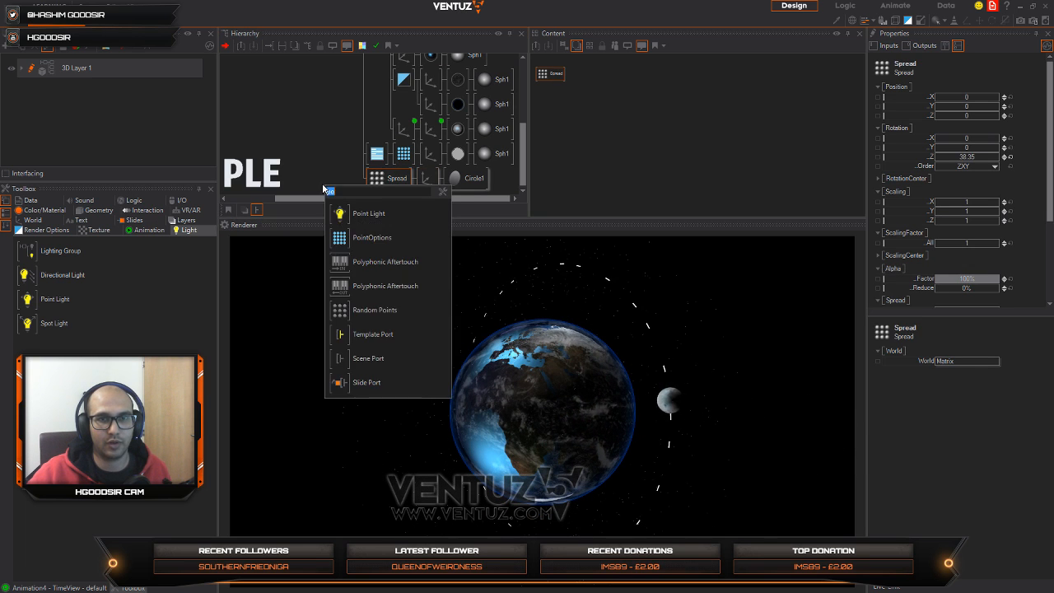
pyautogui.click(403, 179)
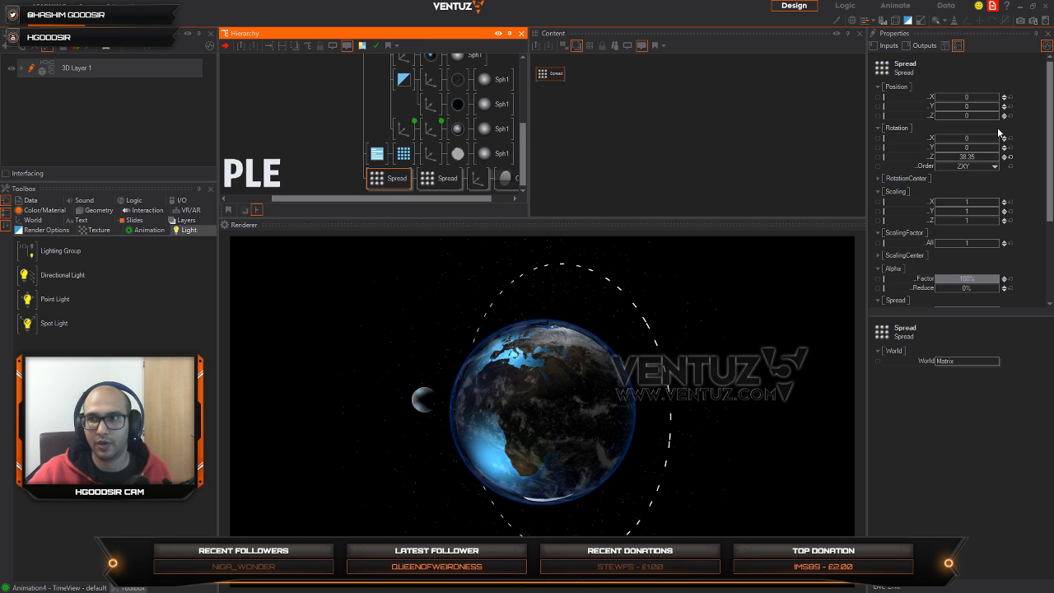
# Step: Try the first Spread at Rotation X -92 with Y and Z reset, and the circle axis at Rotation Z -122
pyautogui.moveTo(985, 140)
pyautogui.mouseDown()
pyautogui.moveTo(953, 141)
pyautogui.moveTo(958, 159)
pyautogui.moveTo(969, 146)
pyautogui.moveTo(1002, 149)
pyautogui.mouseUp()
pyautogui.click(1011, 158)
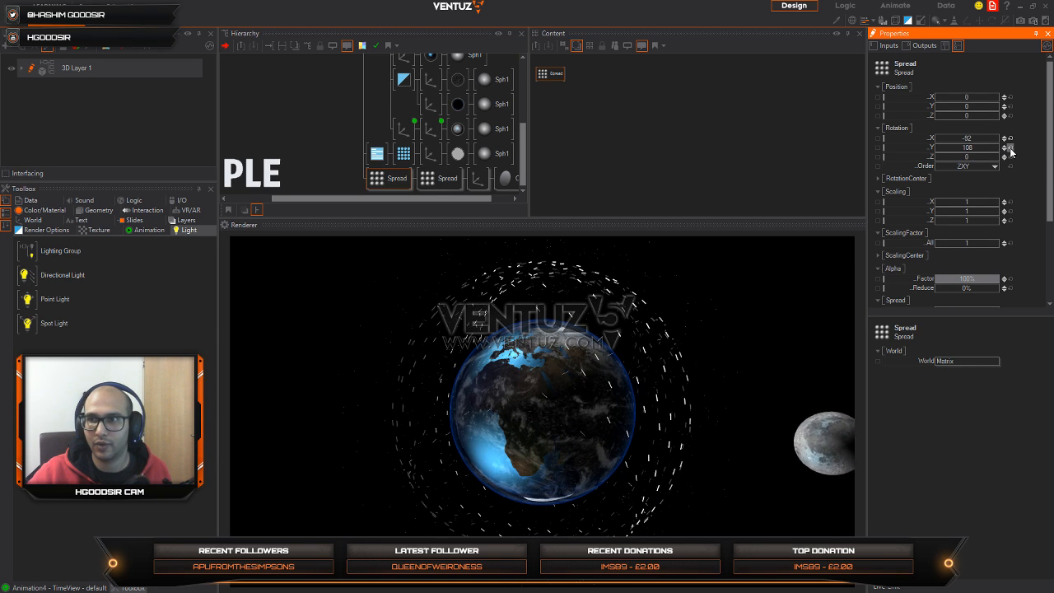
pyautogui.click(1010, 148)
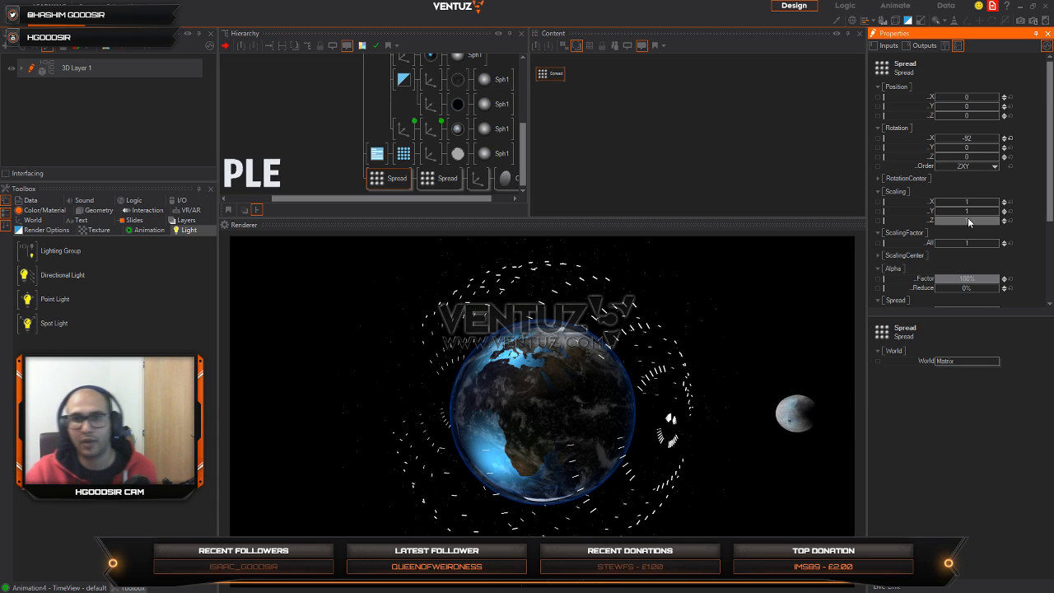
pyautogui.click(479, 180)
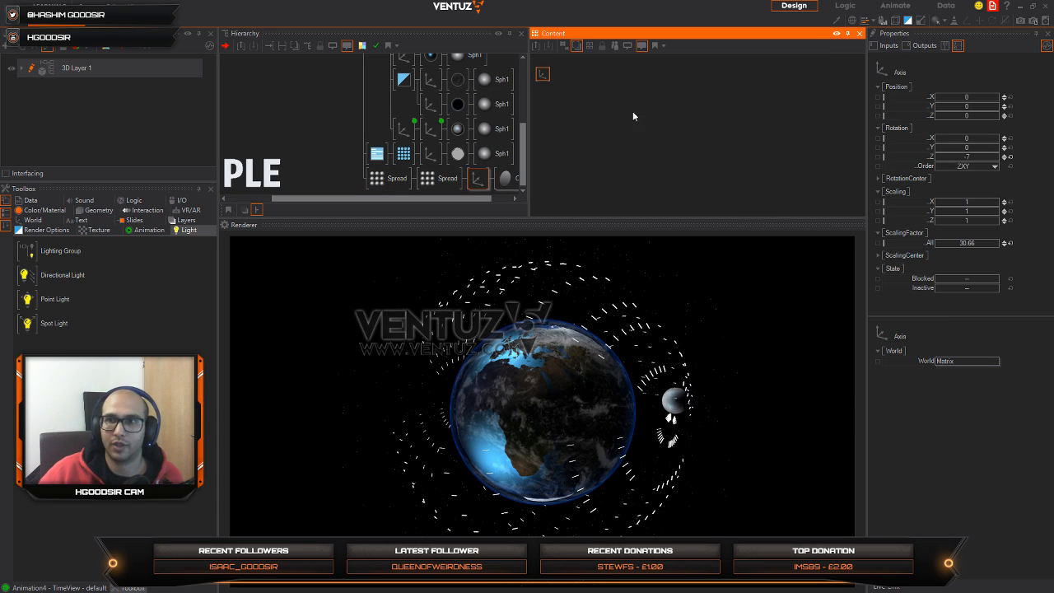
pyautogui.moveTo(980, 157); pyautogui.dragTo(959, 155)
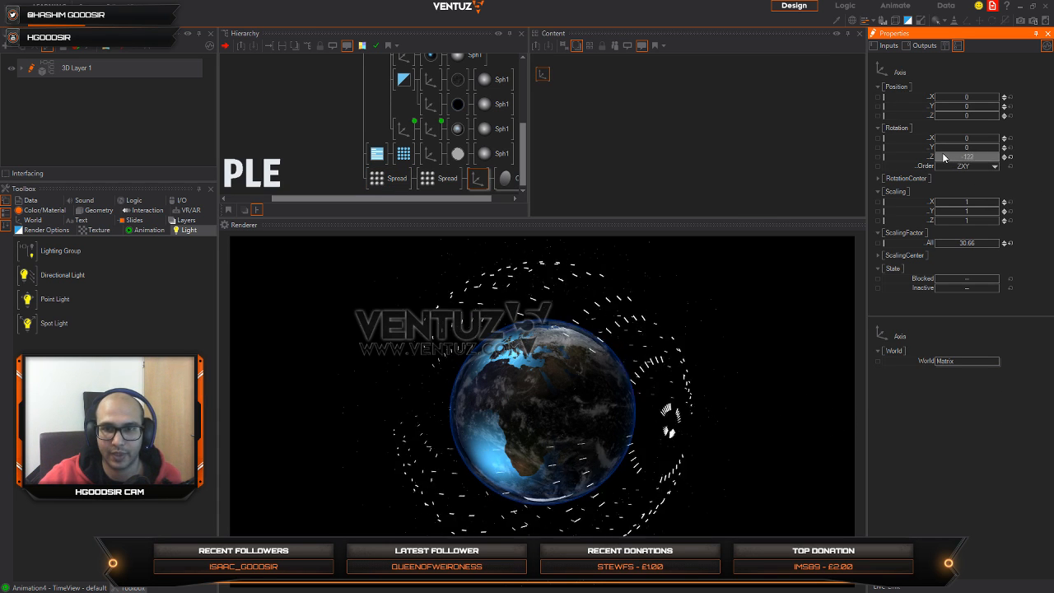
# Step: Set the first Spread's Rotation Y to -51, Z to -49 and Alpha Factor to 84%, and reduce the second Spread's Rotation Z to a small angle
pyautogui.click(380, 179)
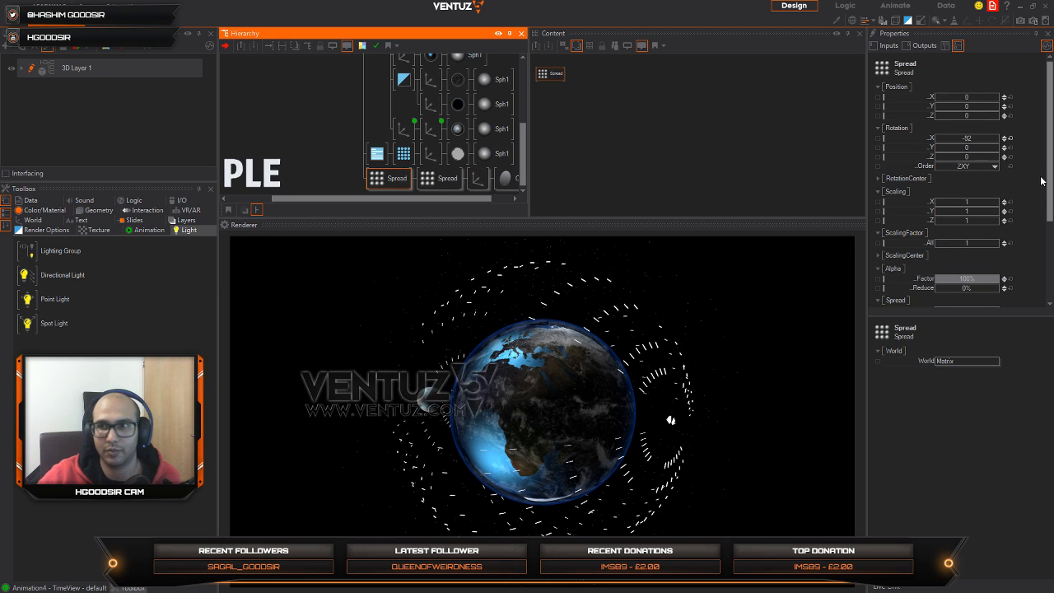
pyautogui.moveTo(981, 283); pyautogui.dragTo(967, 284)
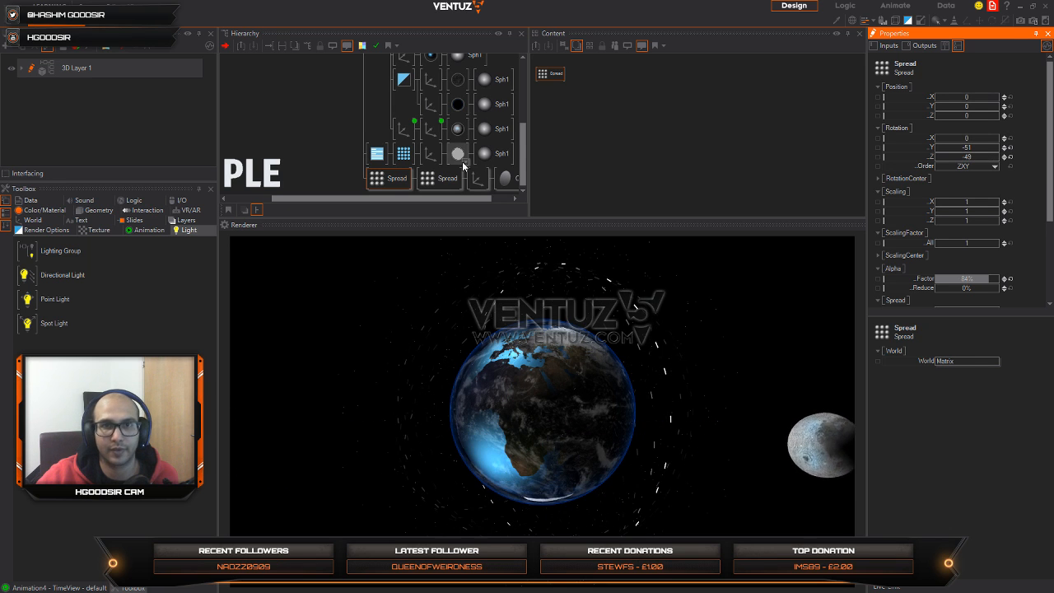
pyautogui.click(439, 177)
pyautogui.click(1010, 156)
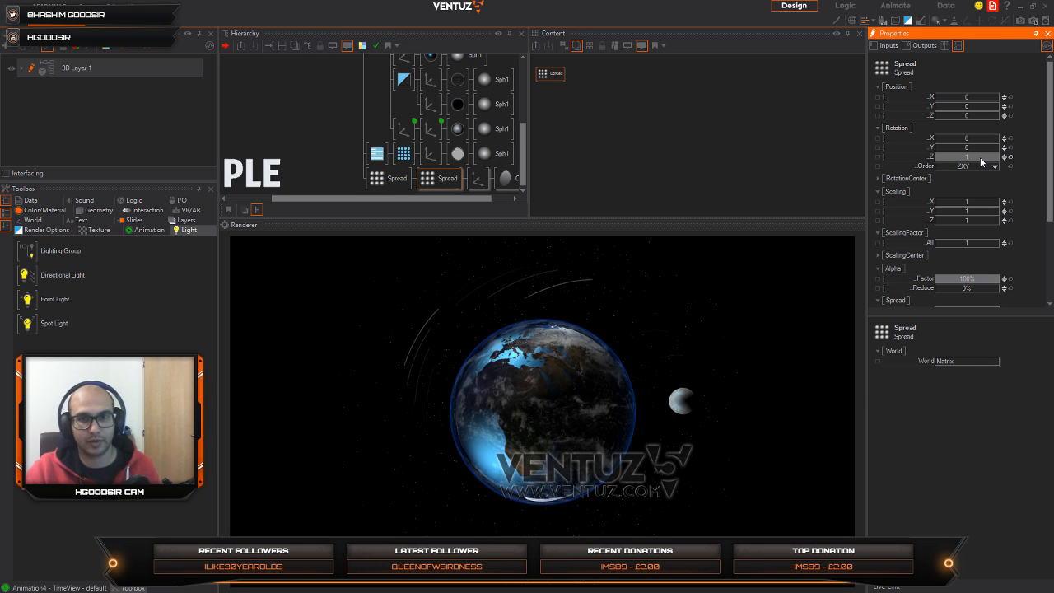
pyautogui.moveTo(980, 160); pyautogui.dragTo(986, 159)
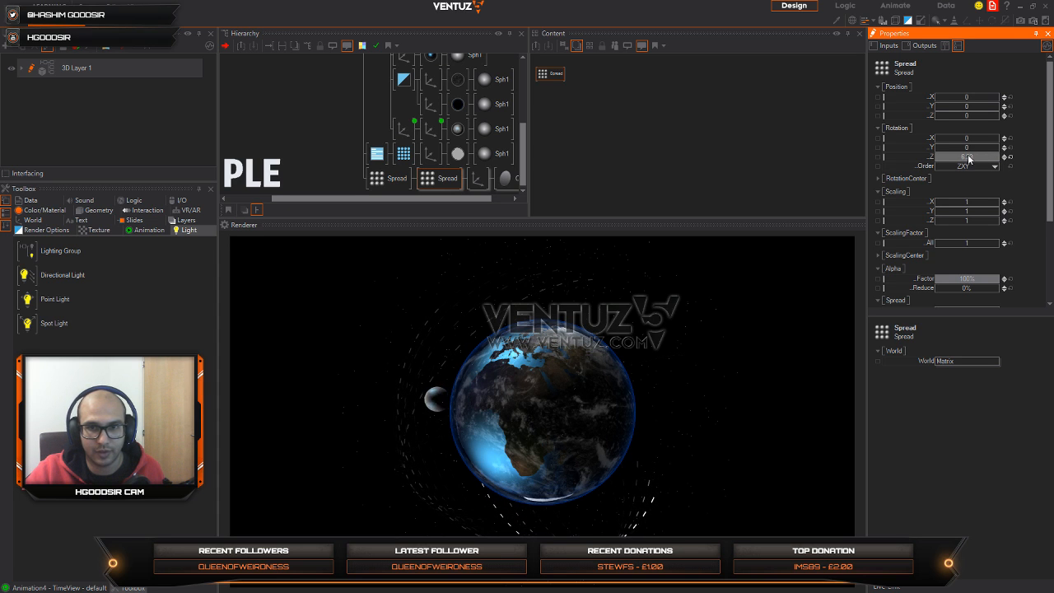
# Step: Rotate the circle axis to 149 on Z, and add a Mover linked to drive that Rotation Z
pyautogui.click(478, 177)
pyautogui.moveTo(966, 156); pyautogui.dragTo(976, 160)
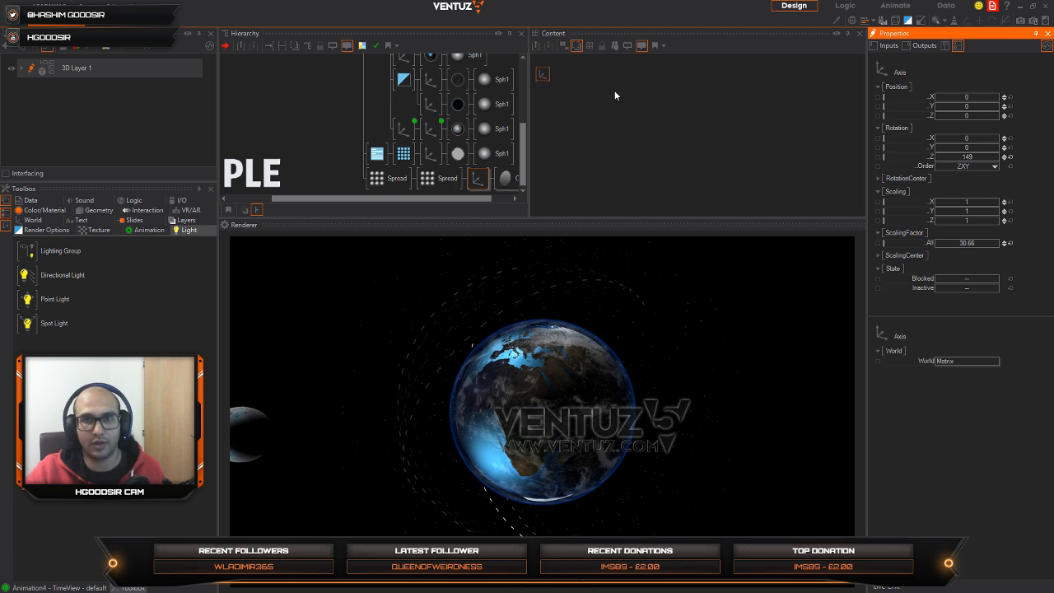
pyautogui.click(557, 80)
pyautogui.click(548, 79)
pyautogui.press('space')
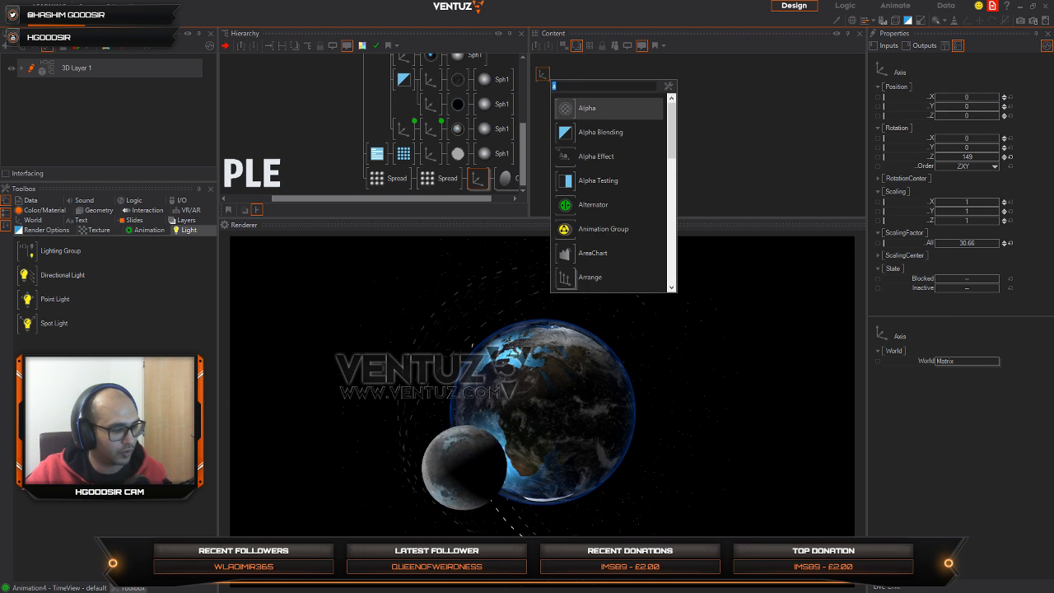
pyautogui.write('mover')
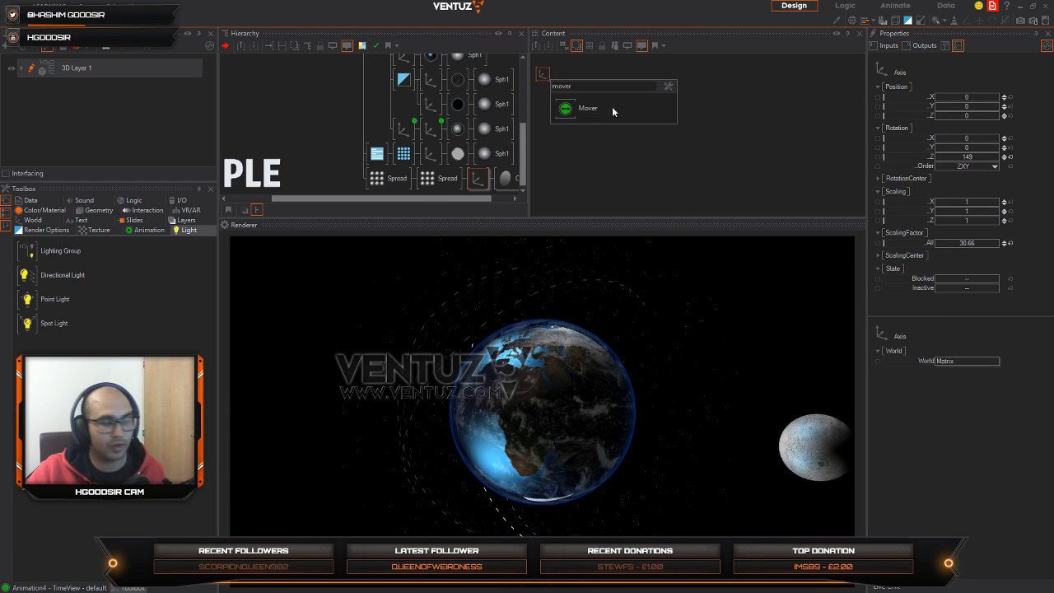
pyautogui.click(612, 112)
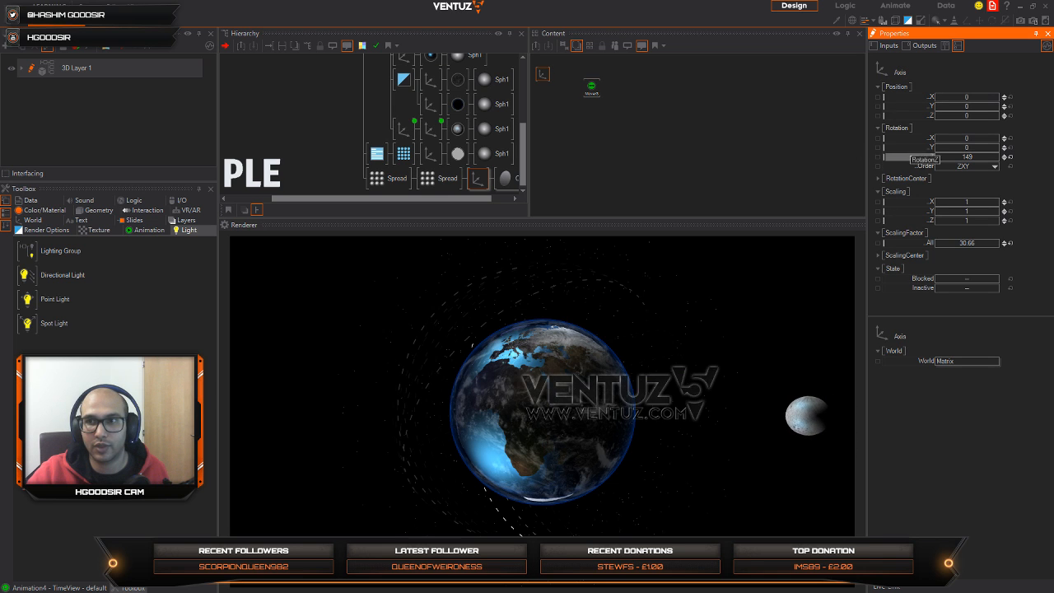
pyautogui.moveTo(593, 88); pyautogui.dragTo(592, 88)
pyautogui.click(592, 87)
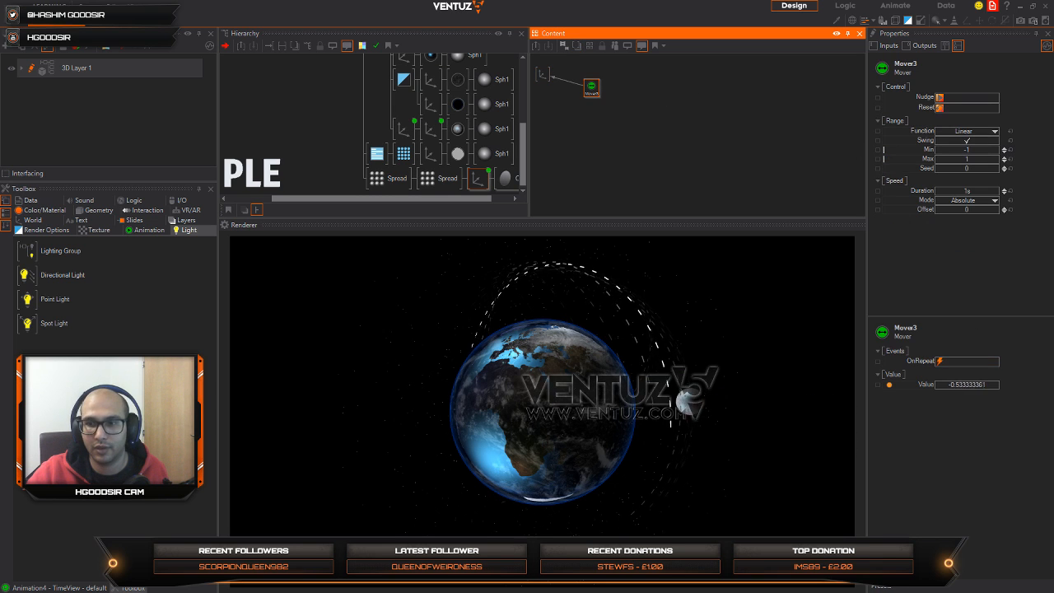
# Step: Disable the Mover's Swing, set Min to 360, Max to 0 and Duration to 12.9s, and orbit the globe to check the dashes
pyautogui.click(917, 524)
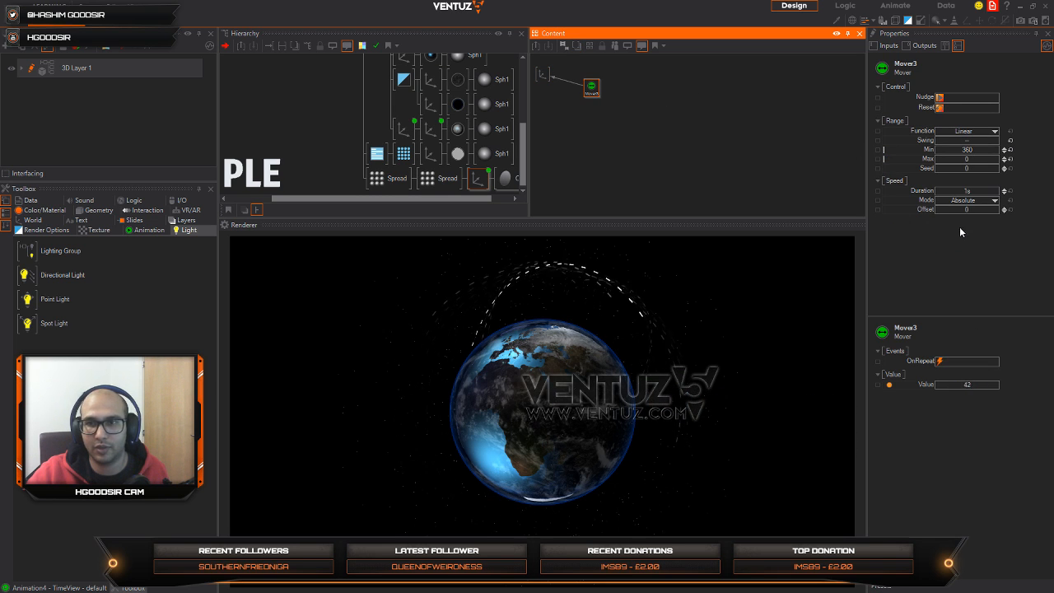
pyautogui.click(990, 191)
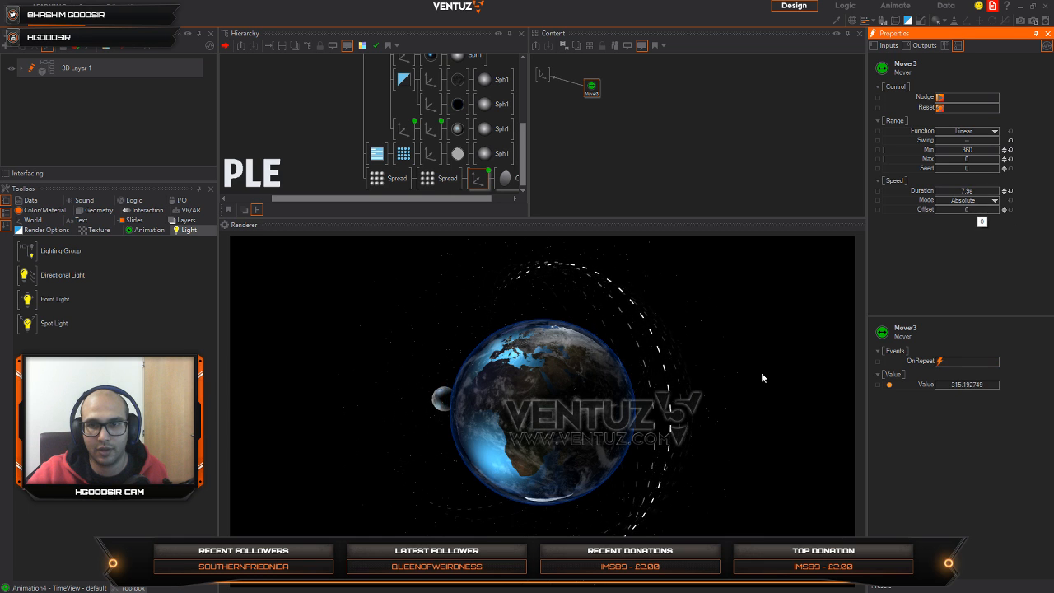
pyautogui.click(619, 442)
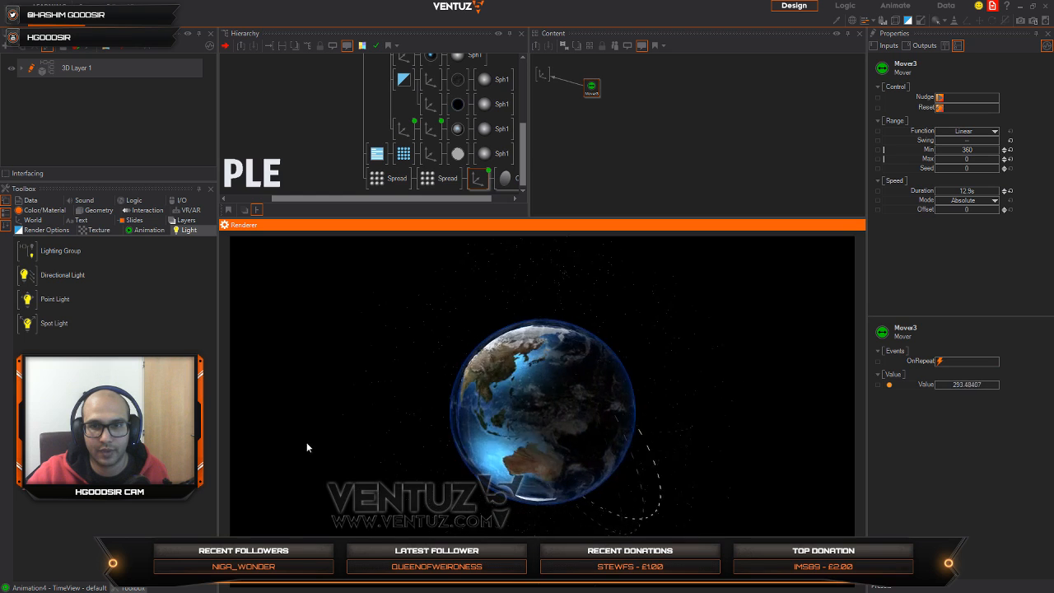
# Step: Copy the star sphere's RenderOptions in front of the two Spreads, reset its FillMode with Culling at None, and orbit the globe to check the rings
pyautogui.click(336, 164)
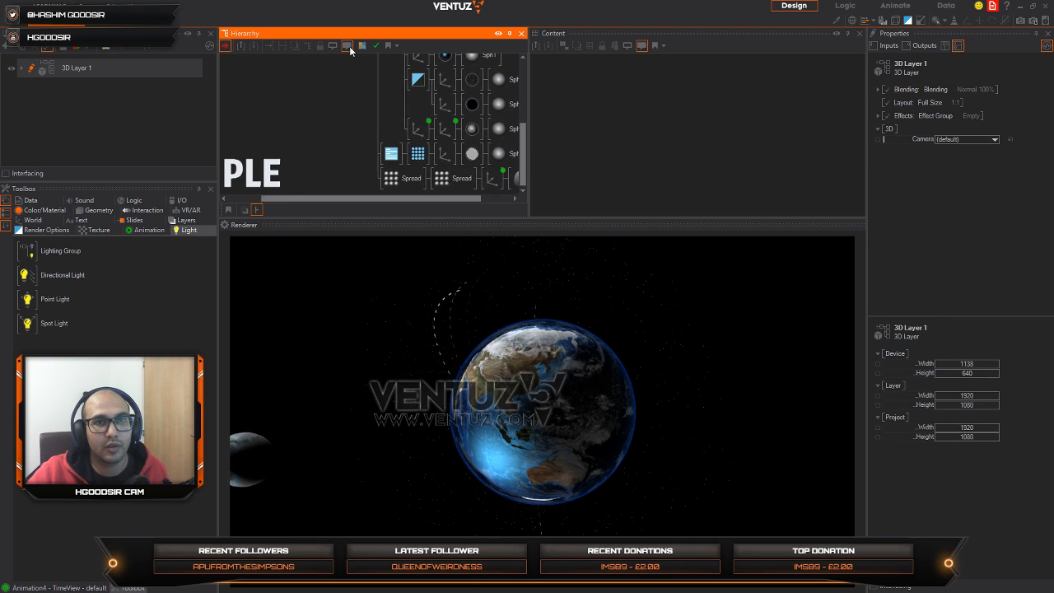
pyautogui.click(392, 154)
pyautogui.moveTo(387, 183); pyautogui.dragTo(388, 182)
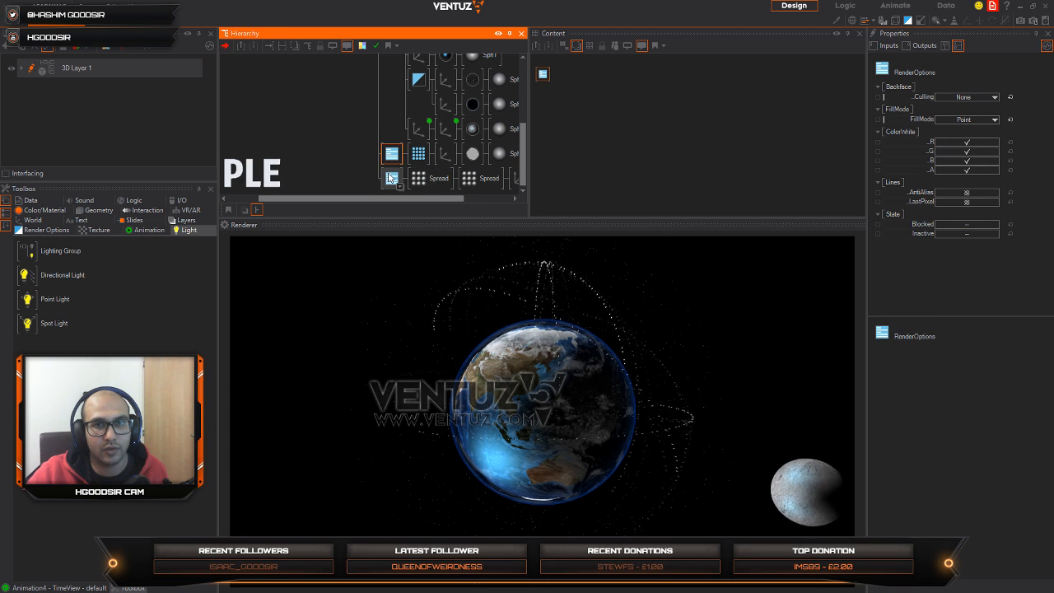
pyautogui.click(991, 100)
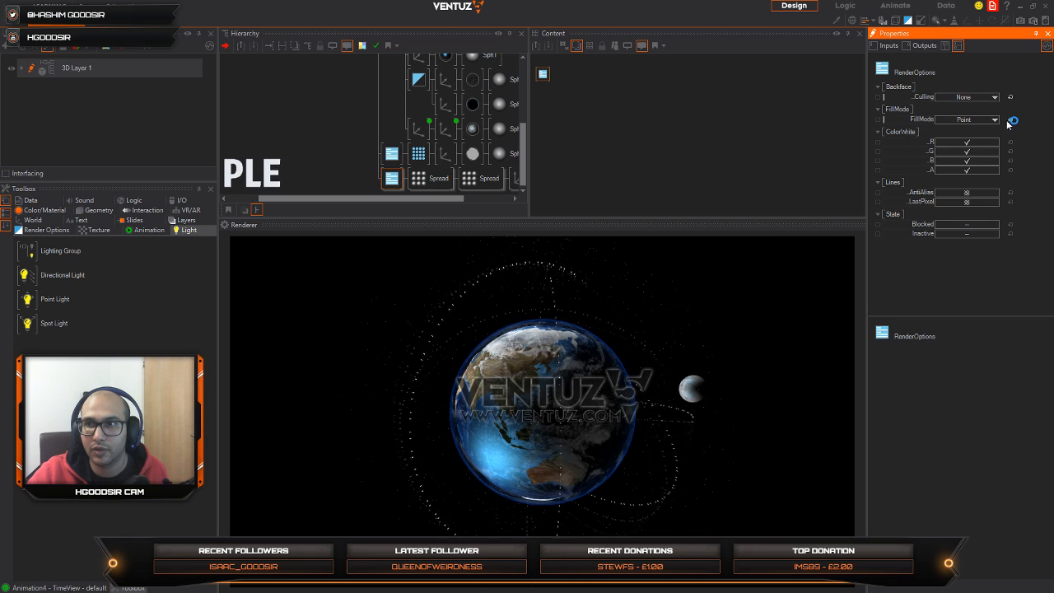
pyautogui.click(483, 414)
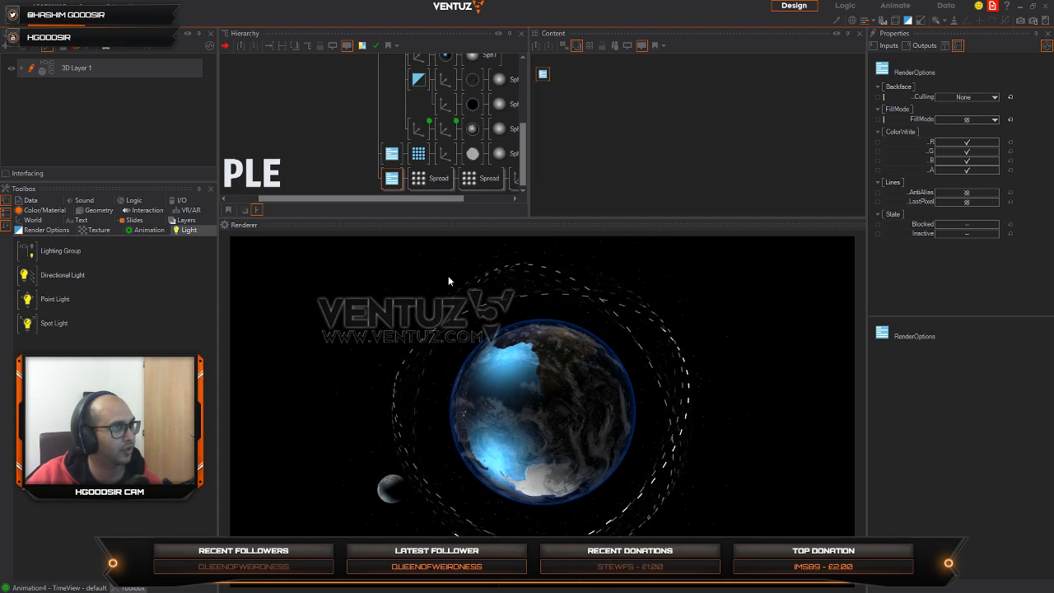
pyautogui.moveTo(612, 449); pyautogui.dragTo(570, 360)
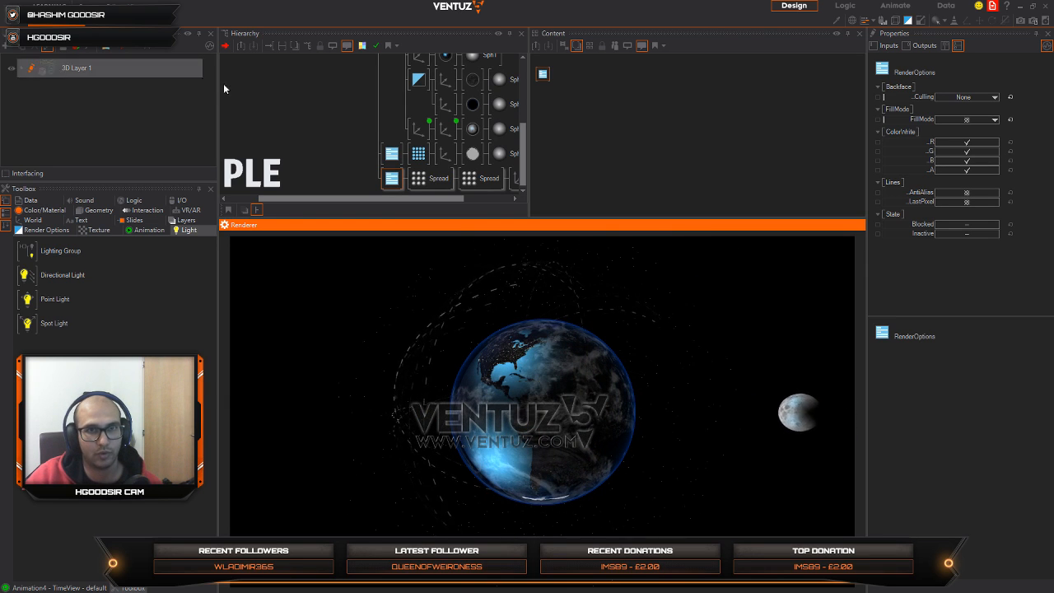
# Step: Merge the globe's root Axis and its contents into a hierarchy container and name it EARTH
pyautogui.moveTo(224, 84); pyautogui.dragTo(373, 207, button='middle')
pyautogui.middleClick(261, 156)
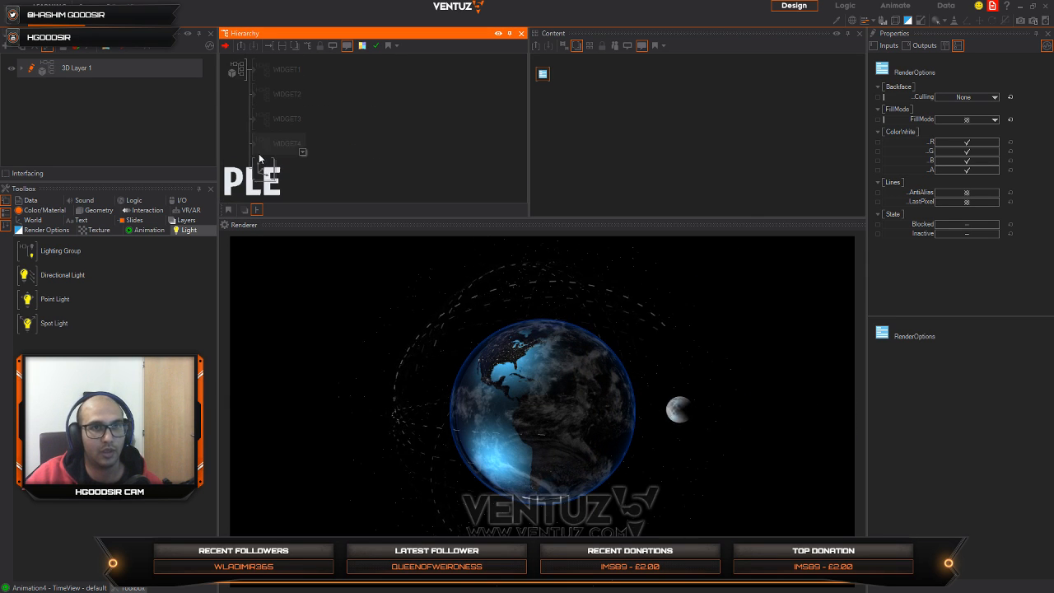
pyautogui.rightClick(264, 169)
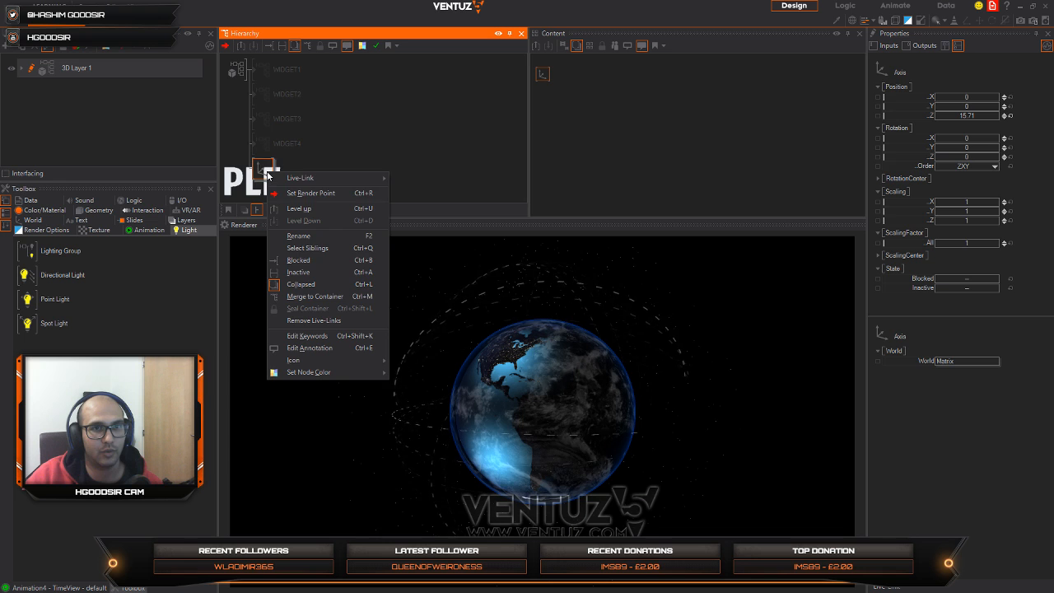
pyautogui.click(314, 298)
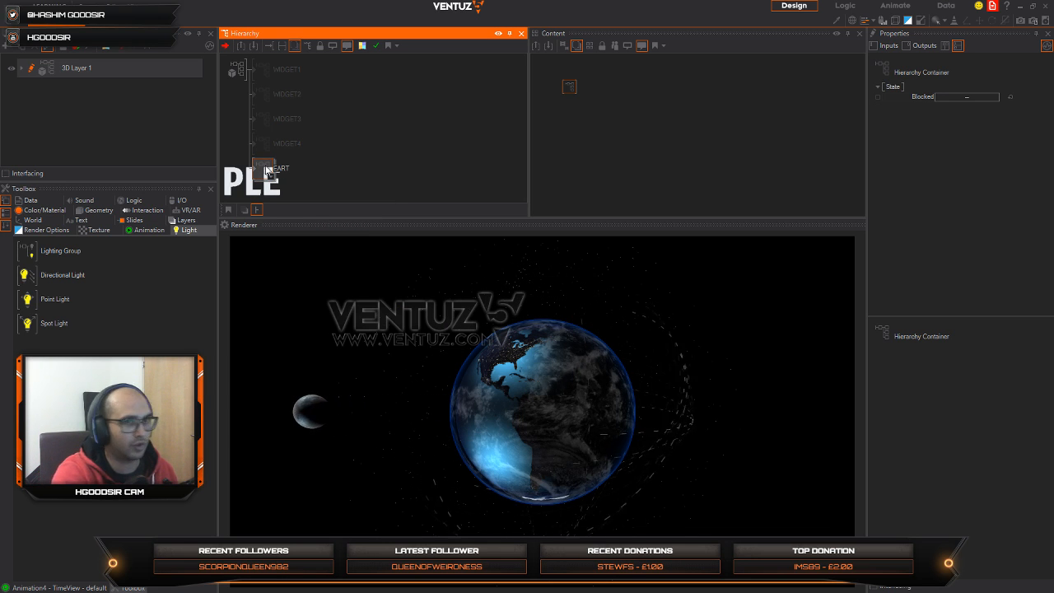
pyautogui.write('EA')
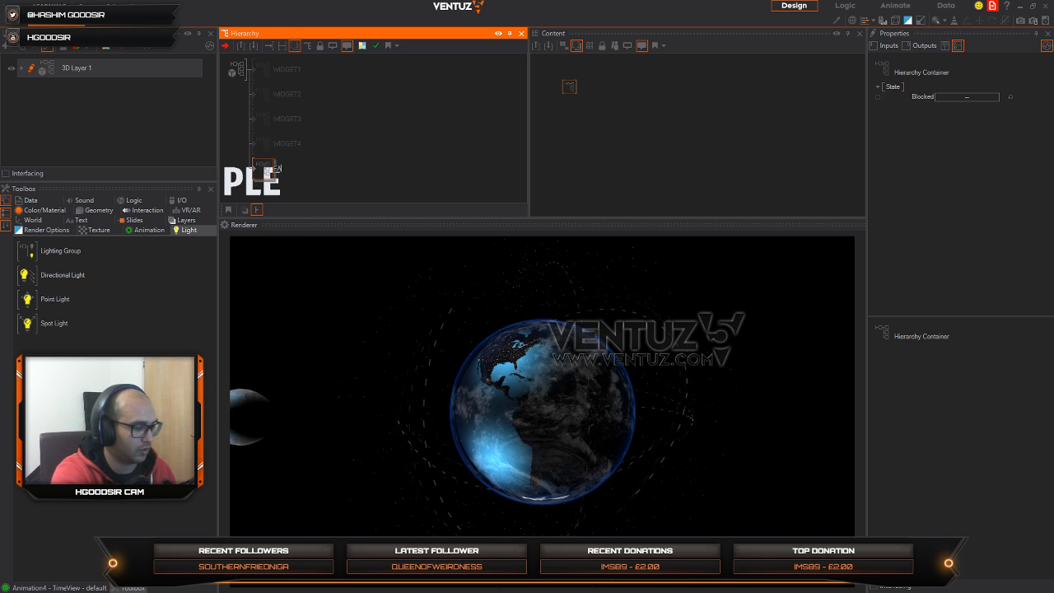
pyautogui.write('RTH')
pyautogui.press('Return')
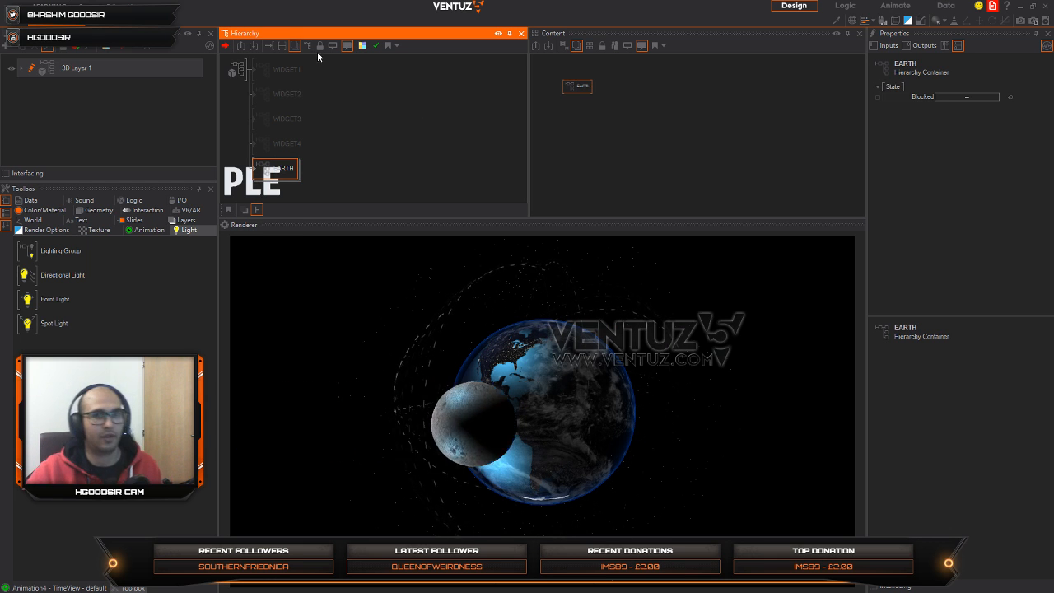
# Step: Switch to the Chrome browser, open YouTube and browse the channel's uploaded videos
pyautogui.click(543, 416)
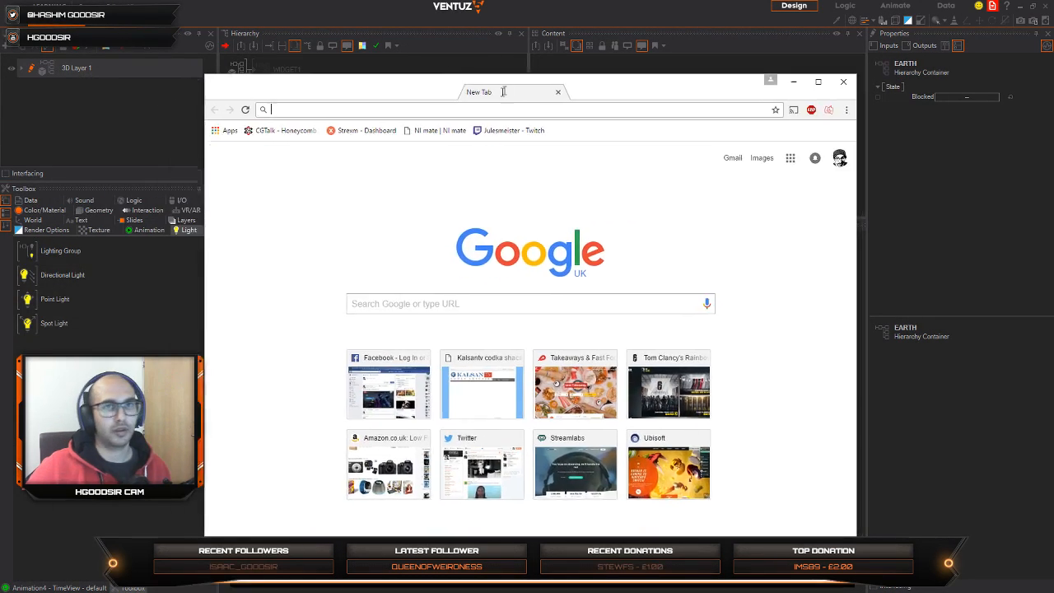
pyautogui.write('youtube.com')
pyautogui.press('Return')
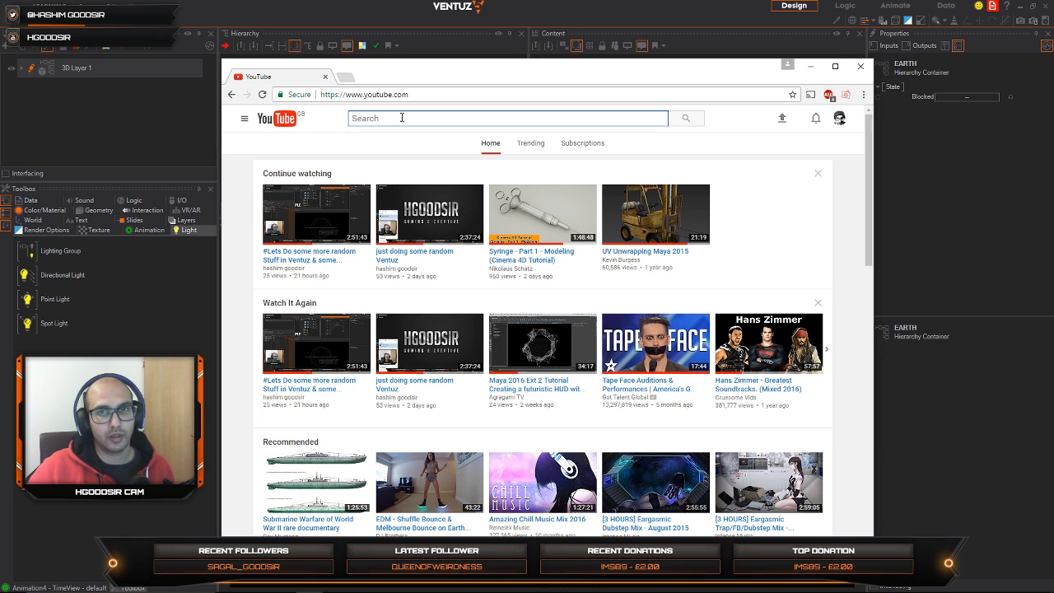
pyautogui.click(245, 119)
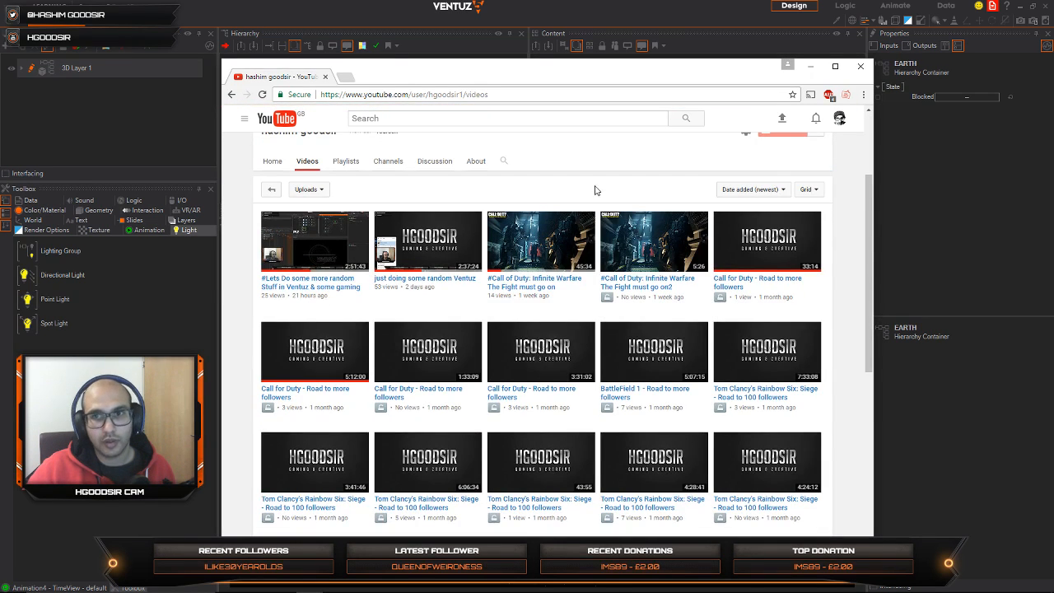
pyautogui.scroll(-1, 558, 279)
pyautogui.scroll(-5, 605, 279)
pyautogui.scroll(7, 605, 278)
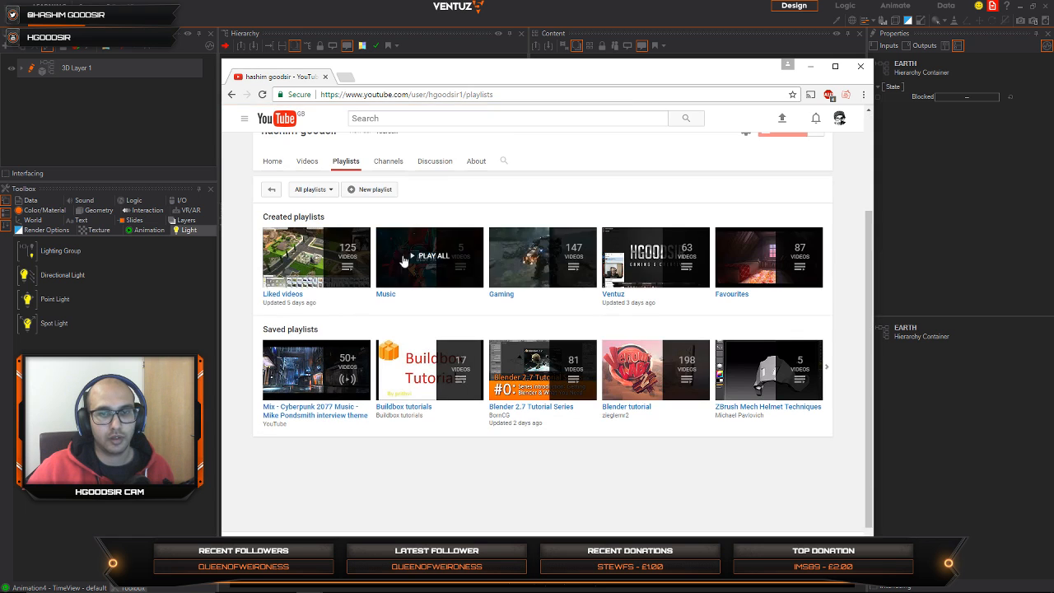
# Step: Open the channel's Ventuz playlist, find the "3D earth in Ventuz" video and watch it in full screen
pyautogui.click(614, 298)
pyautogui.scroll(-5, 486, 359)
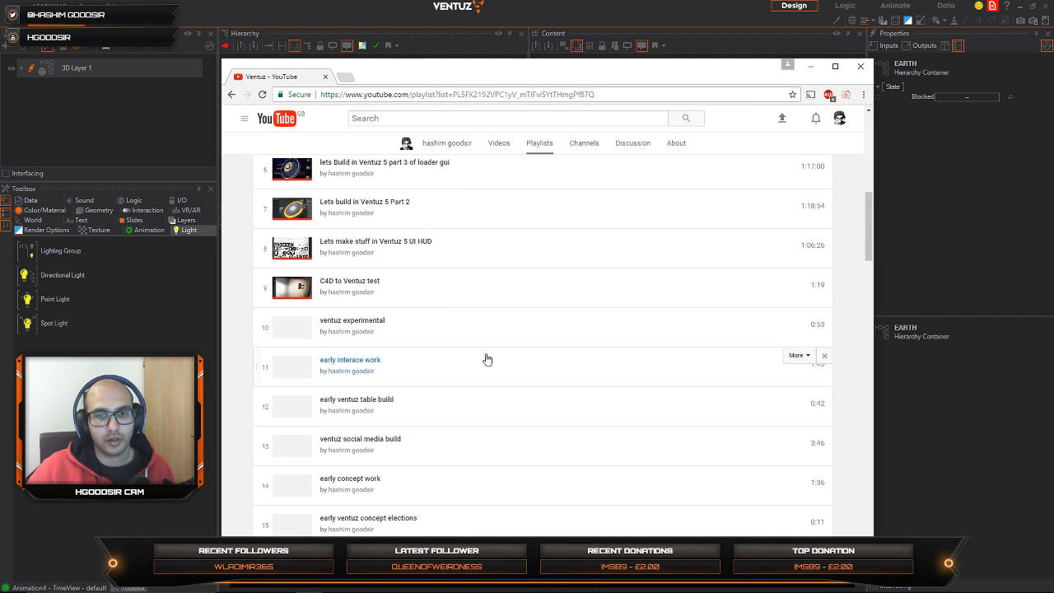
pyautogui.scroll(-7, 485, 354)
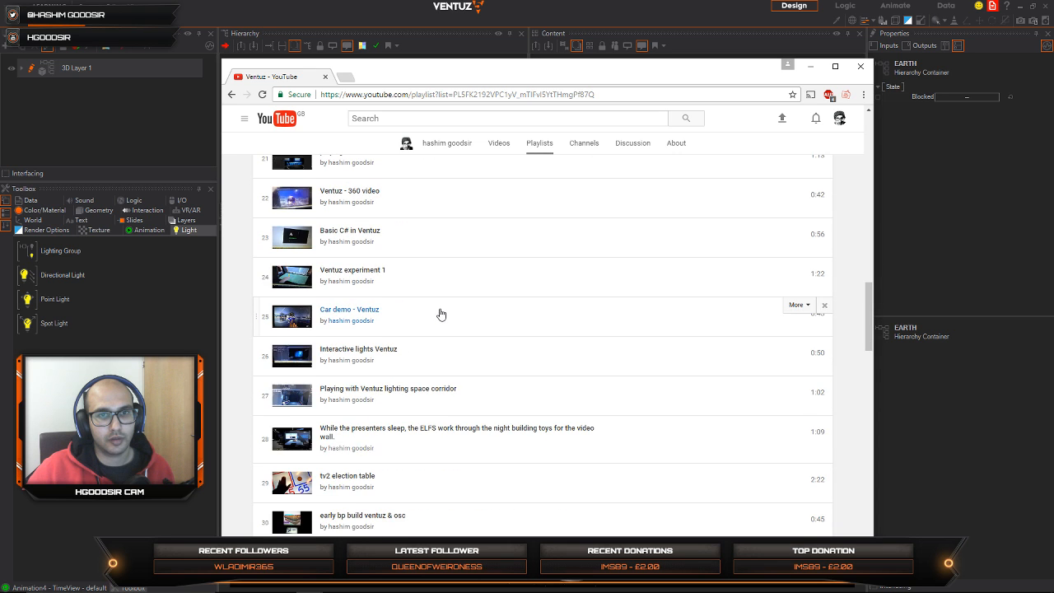
pyautogui.scroll(-3, 441, 313)
pyautogui.scroll(-8, 440, 313)
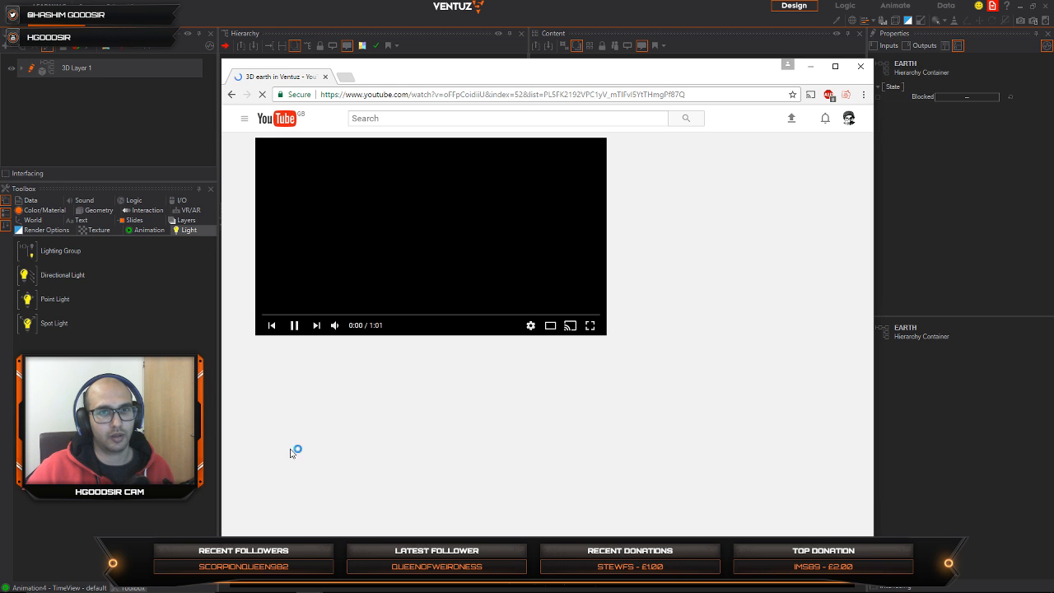
pyautogui.click(583, 324)
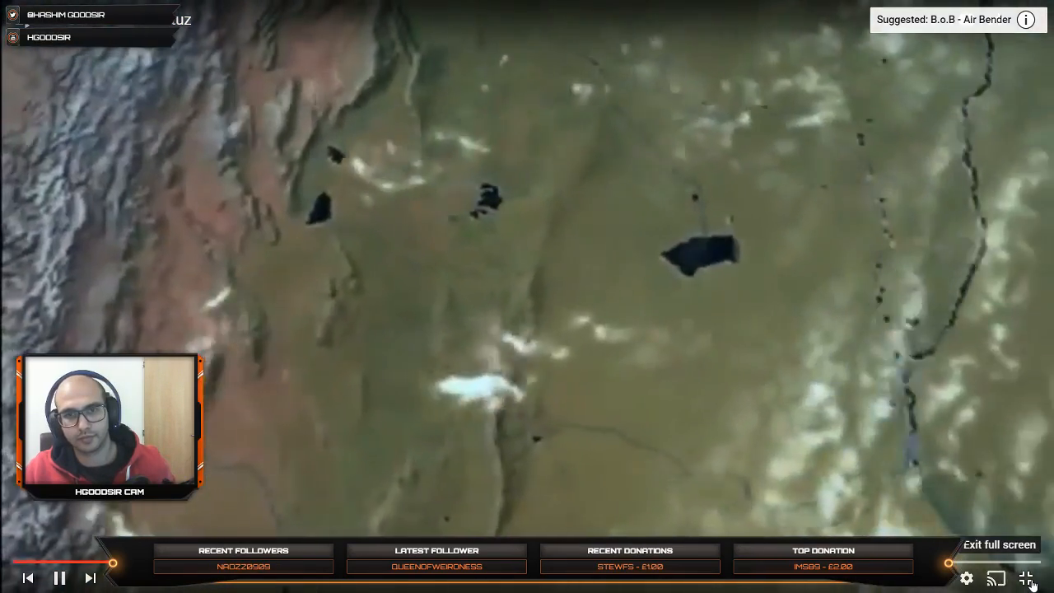
pyautogui.click(1029, 580)
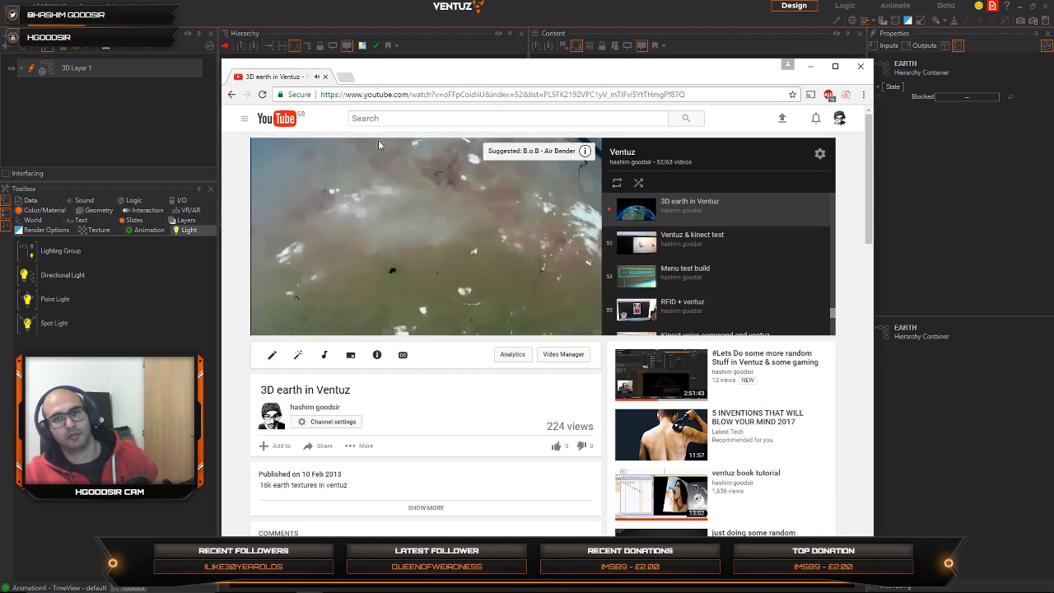
# Step: Pause the "3D earth in Ventuz" video after checking its publication date, close the browser and return to Ventuz
pyautogui.click(304, 325)
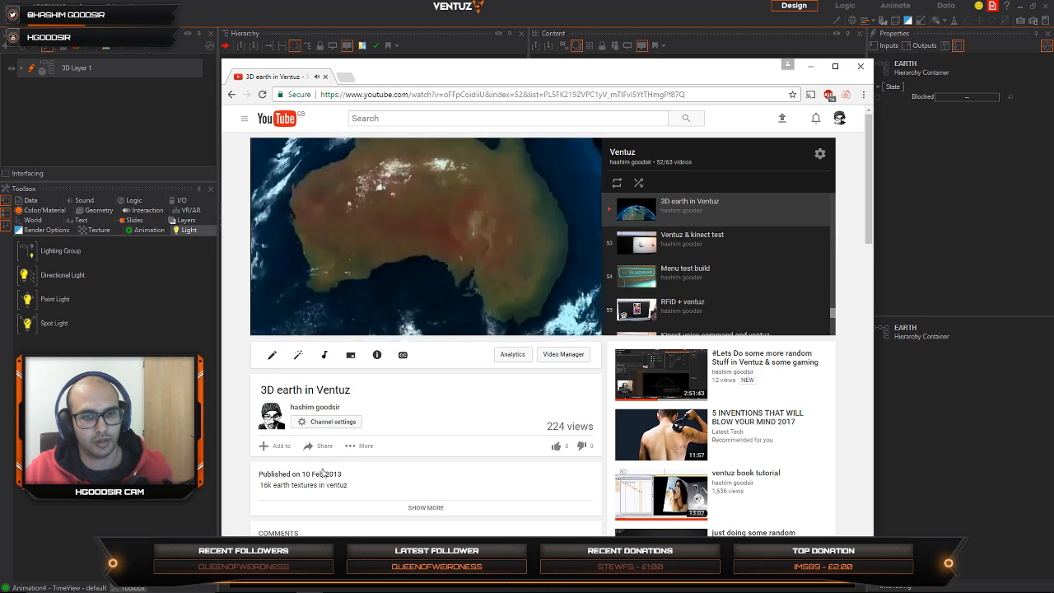
pyautogui.moveTo(347, 476)
pyautogui.mouseDown()
pyautogui.moveTo(321, 484)
pyautogui.moveTo(331, 478)
pyautogui.mouseUp()
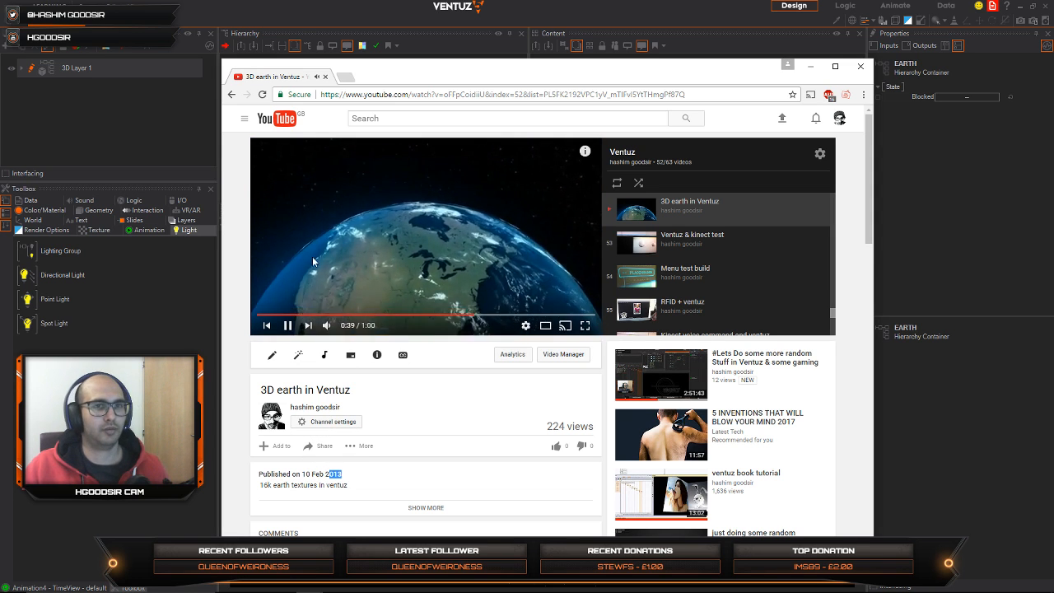
pyautogui.click(297, 325)
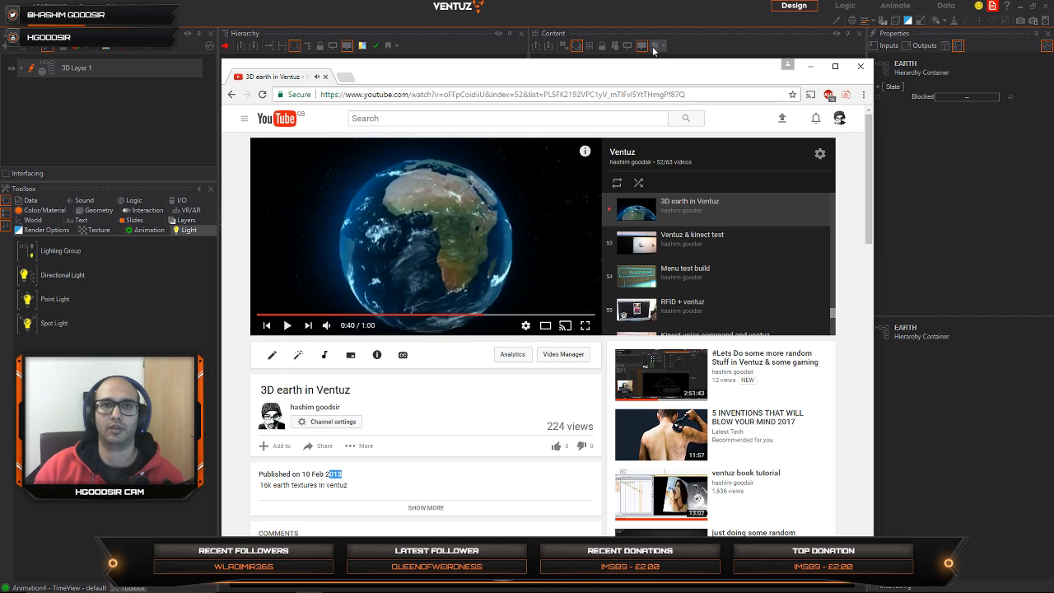
pyautogui.click(854, 69)
pyautogui.click(404, 461)
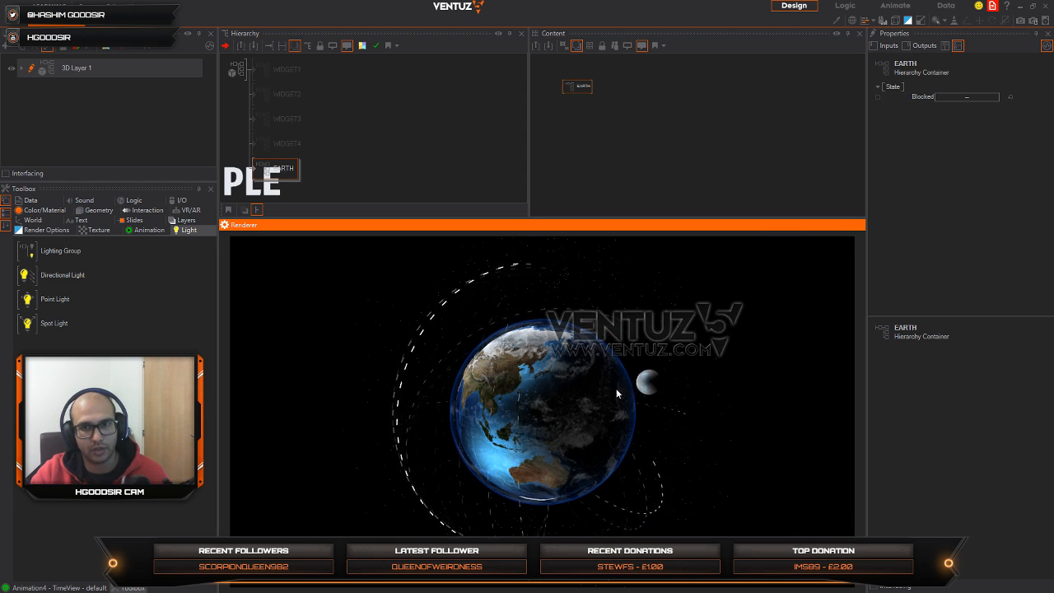
# Step: Enter the EARTH container and block the Axis of the blue halo sphere, the one with ScalingFactor 19.586
pyautogui.click(272, 171)
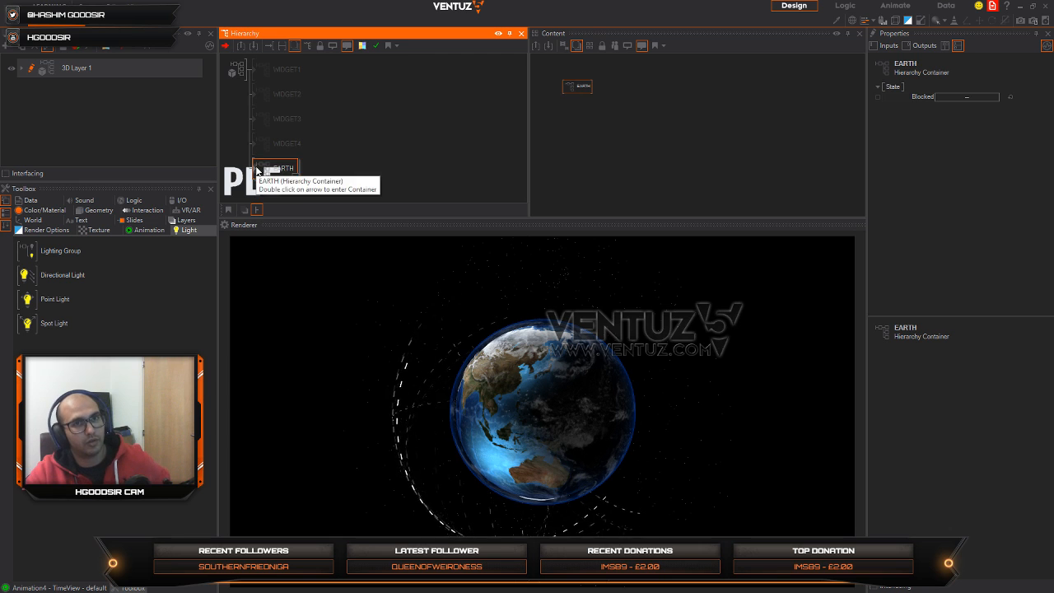
pyautogui.doubleClick(257, 170)
pyautogui.moveTo(405, 136); pyautogui.dragTo(296, 96, button='middle')
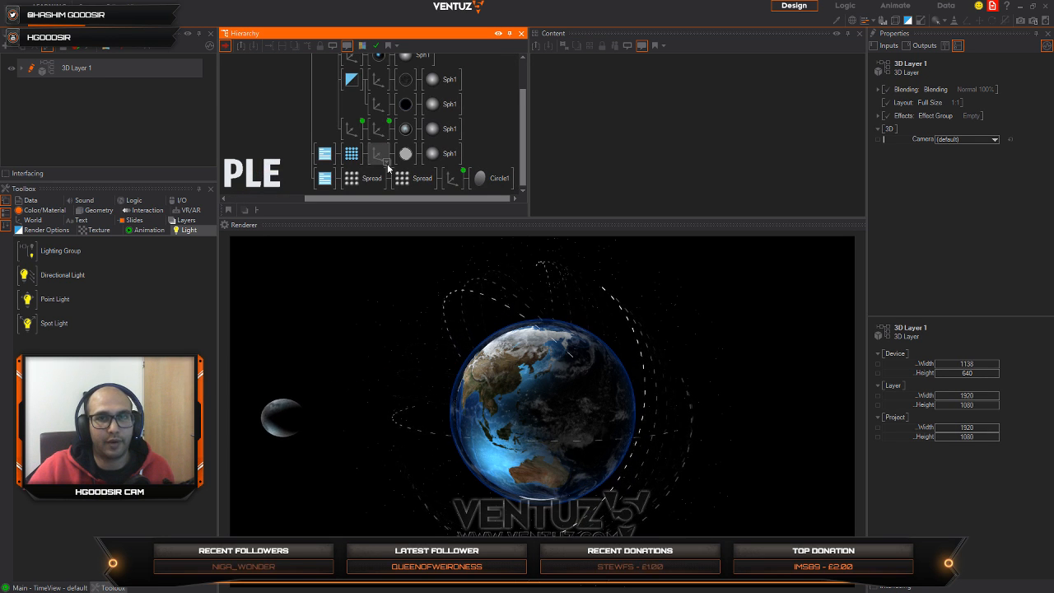
pyautogui.moveTo(387, 168); pyautogui.dragTo(386, 181, button='middle')
pyautogui.click(378, 122)
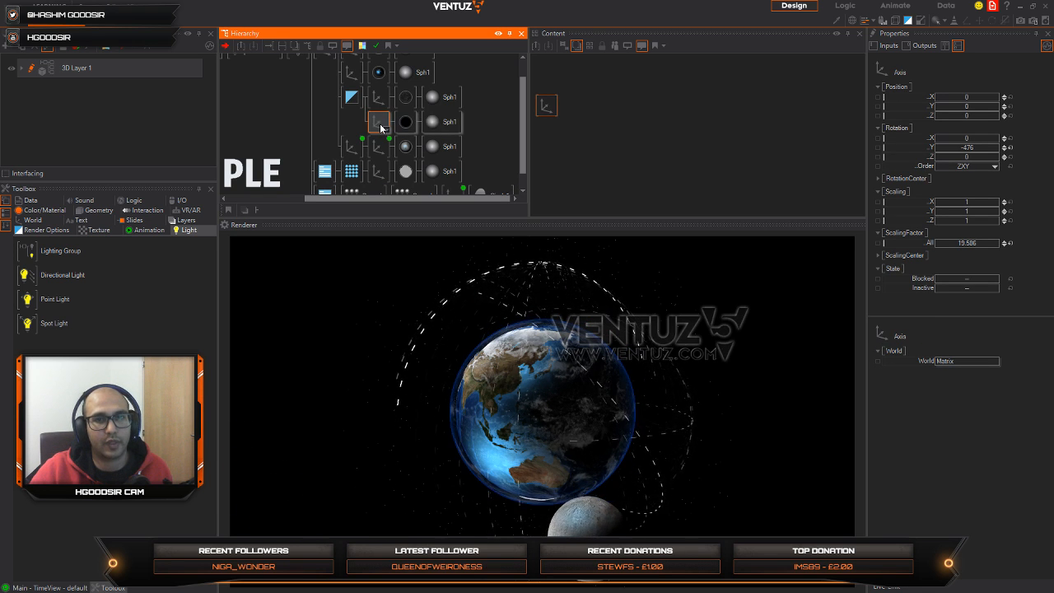
pyautogui.press('b')
# Step: Add a new Axis next to the blocked halo branch, followed by a textured Material and a Rectangle
pyautogui.press('Tab')
pyautogui.write('ax')
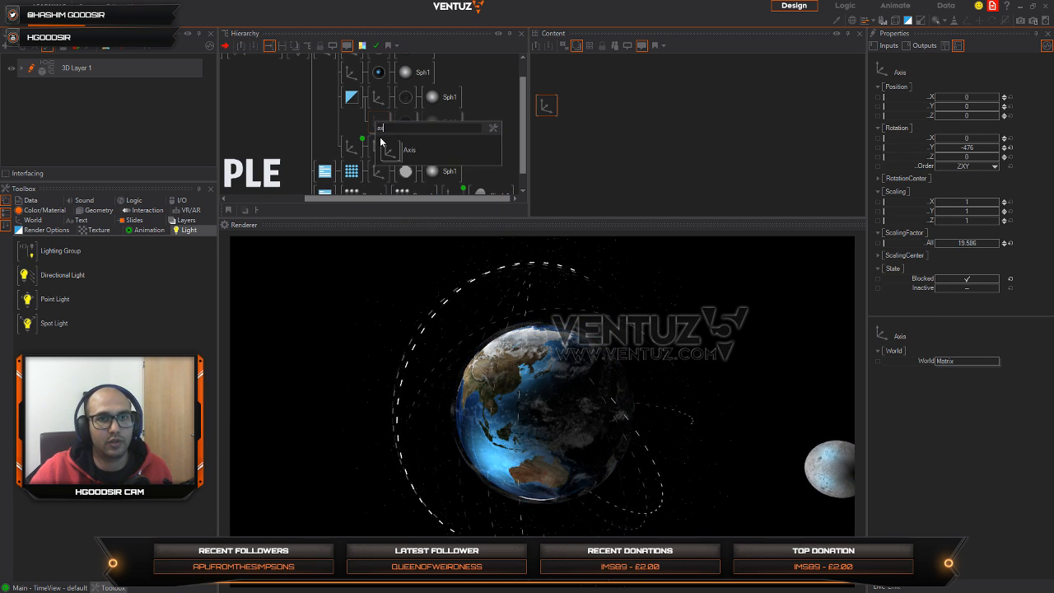
pyautogui.press('Return')
pyautogui.press('Tab')
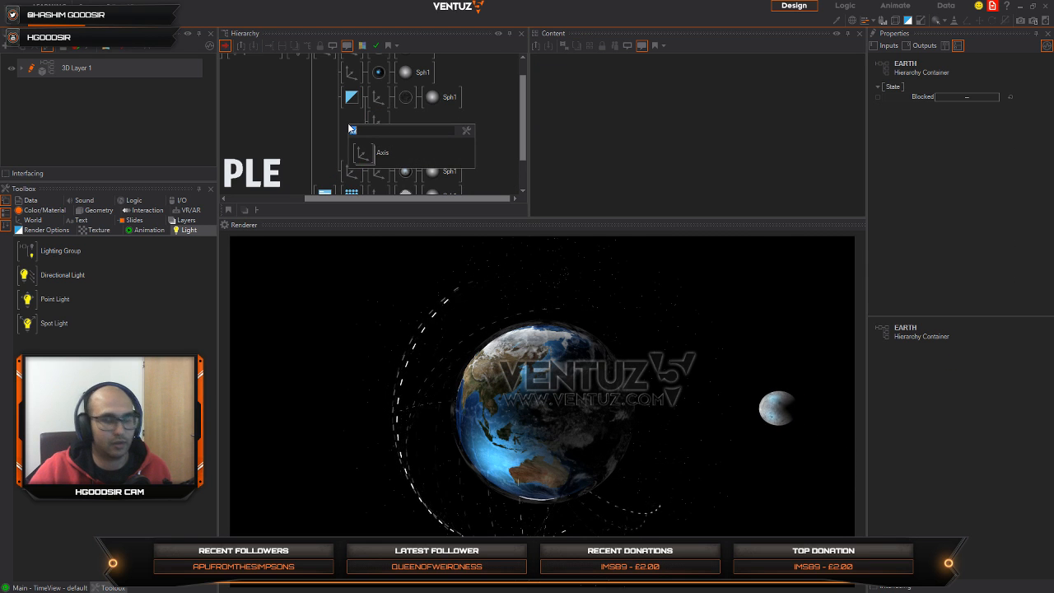
pyautogui.write('te')
pyautogui.press('Return')
pyautogui.click(400, 125)
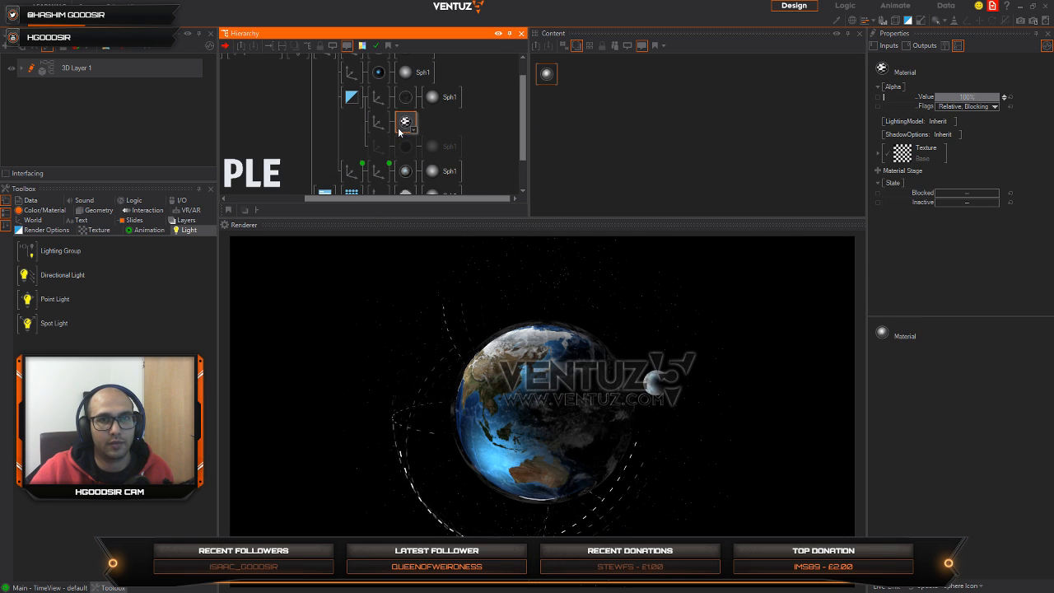
pyautogui.press('Tab')
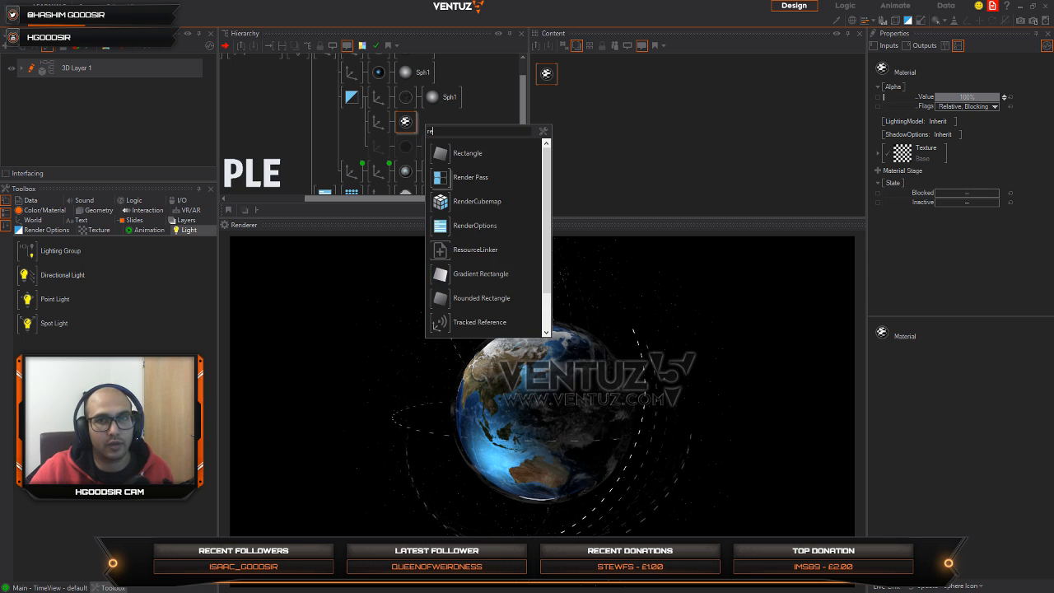
pyautogui.press('Return')
pyautogui.click(417, 124)
# Step: Set the rectangle Axis's ScalingFactor to 42.6, insert a Billboard in front of it and orbit the globe to check it
pyautogui.click(383, 123)
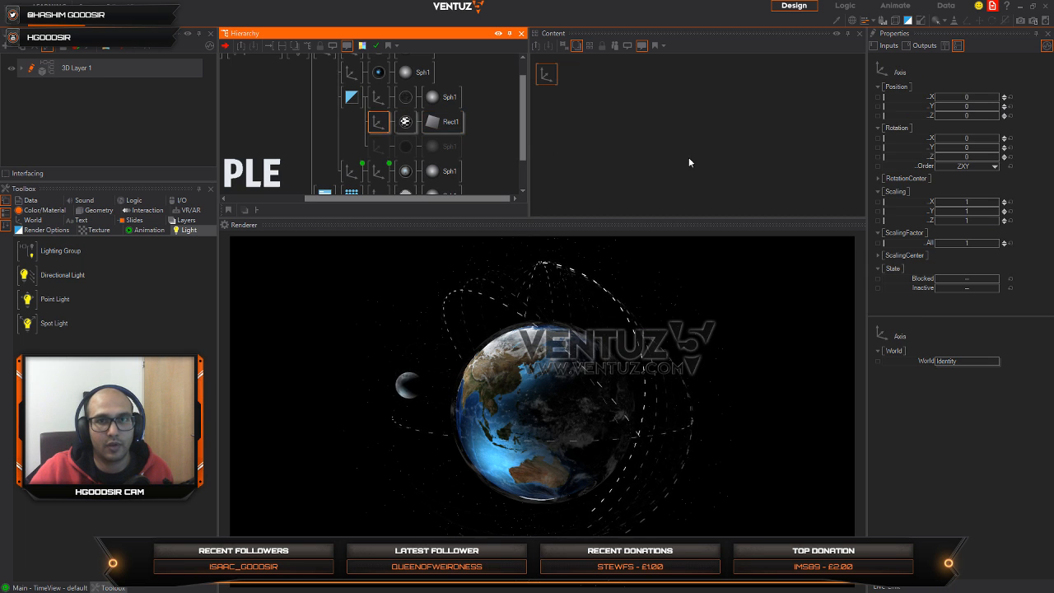
pyautogui.moveTo(1003, 243); pyautogui.dragTo(1000, 239)
pyautogui.click(386, 129)
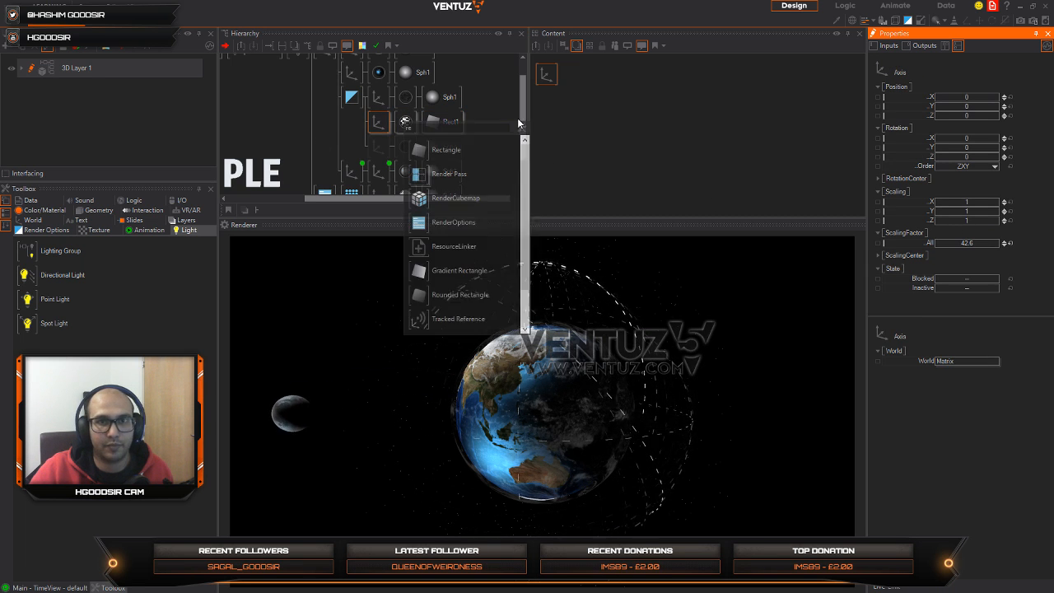
pyautogui.write('bi')
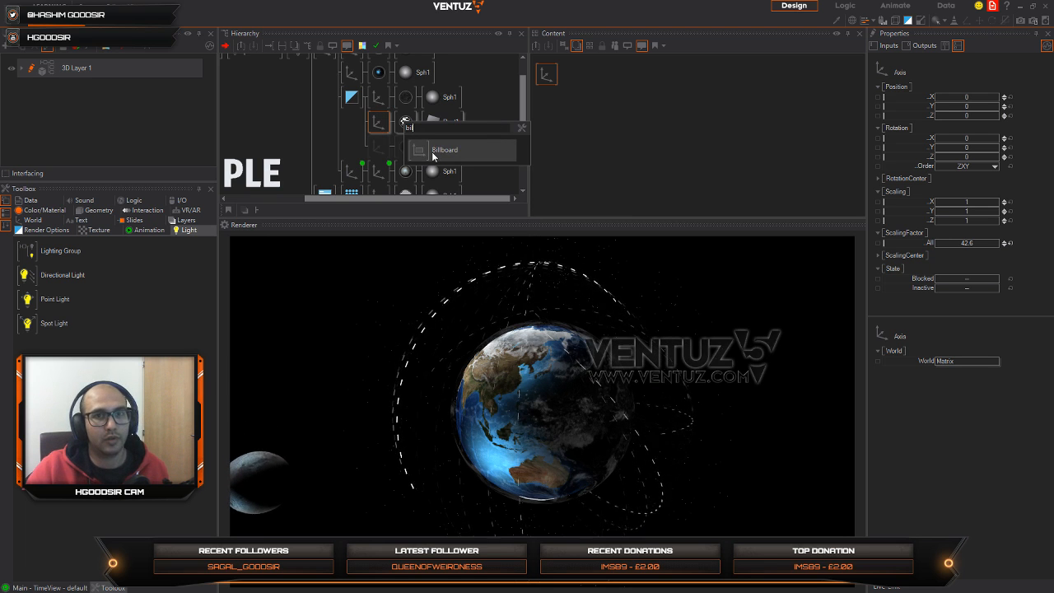
pyautogui.click(445, 149)
pyautogui.moveTo(372, 123); pyautogui.dragTo(377, 122)
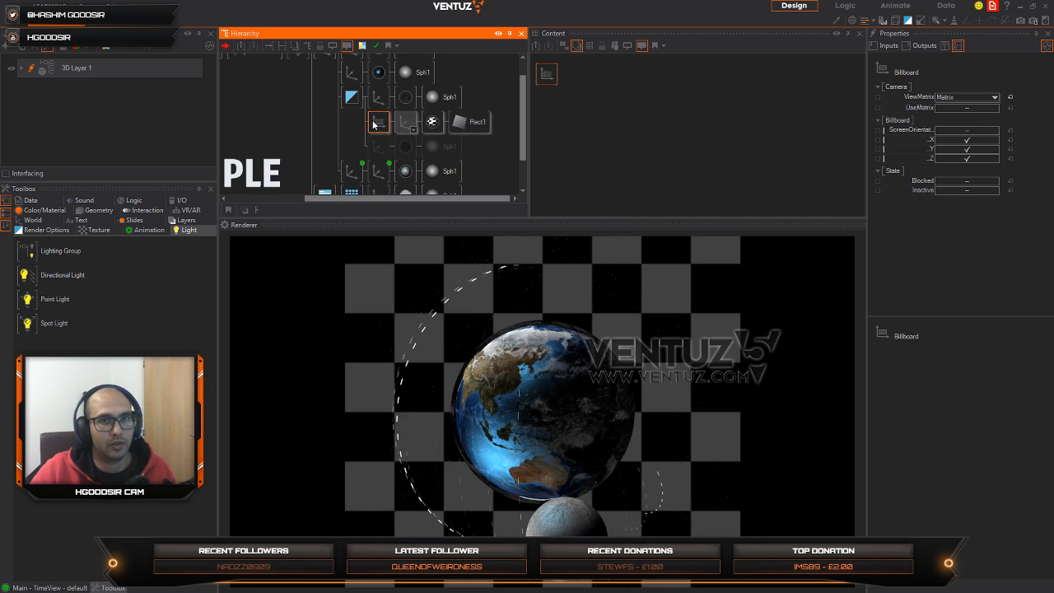
pyautogui.click(504, 414)
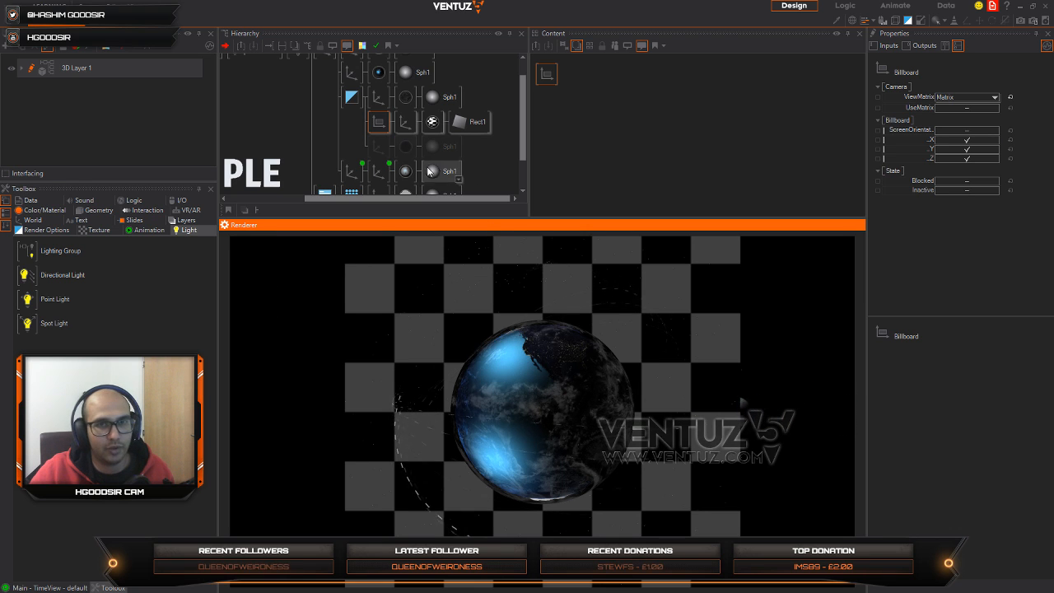
# Step: Reduce the rectangle Axis's ScalingFactor to 26.32 and load the EARTH_MASK image as the rectangle material's texture
pyautogui.click(404, 125)
pyautogui.moveTo(971, 241); pyautogui.dragTo(944, 243)
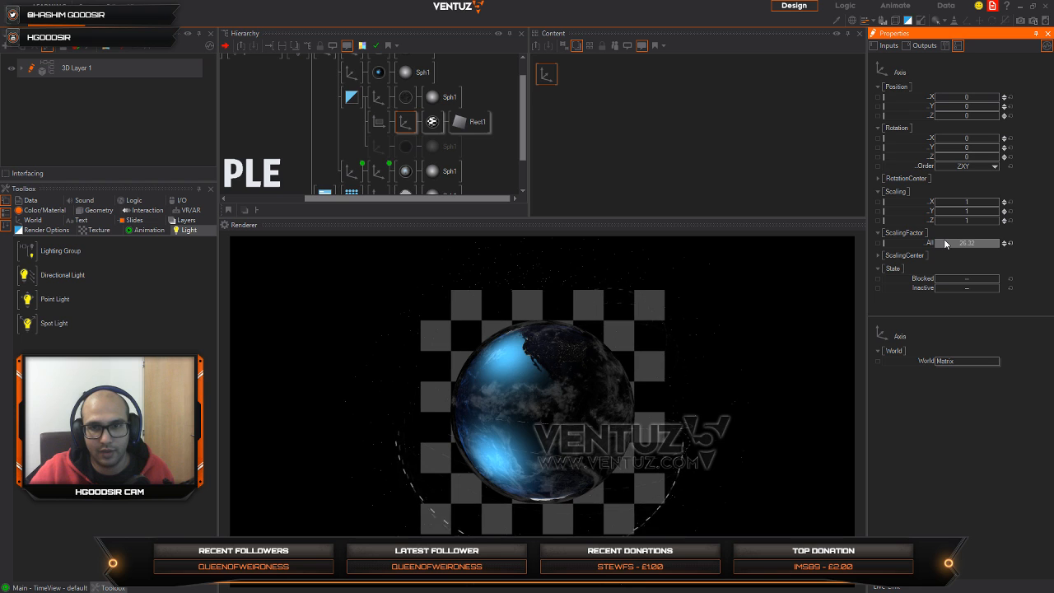
pyautogui.click(434, 122)
pyautogui.moveTo(546, 78); pyautogui.dragTo(588, 126)
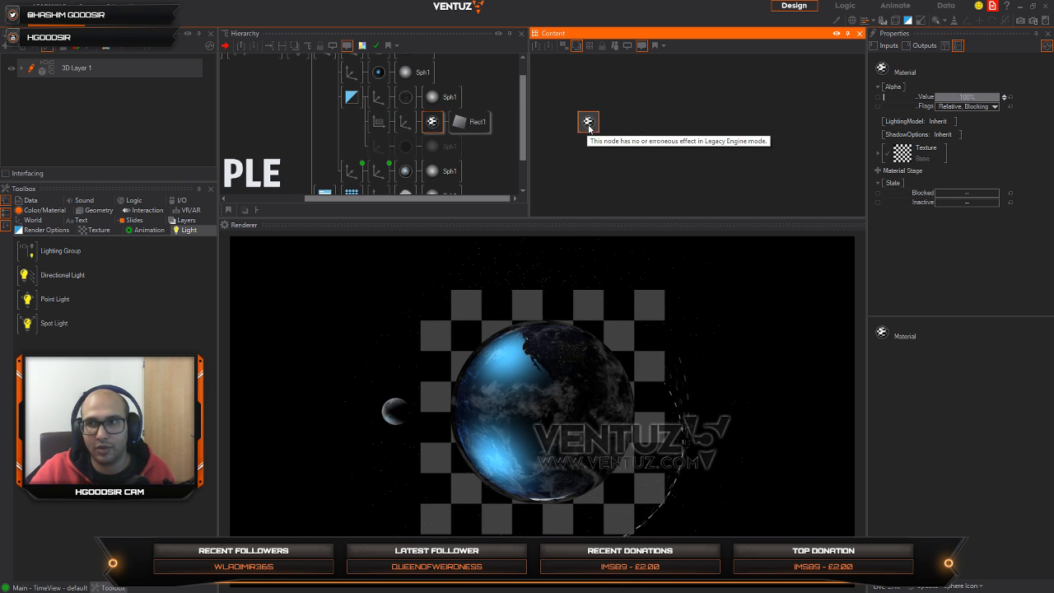
pyautogui.click(903, 157)
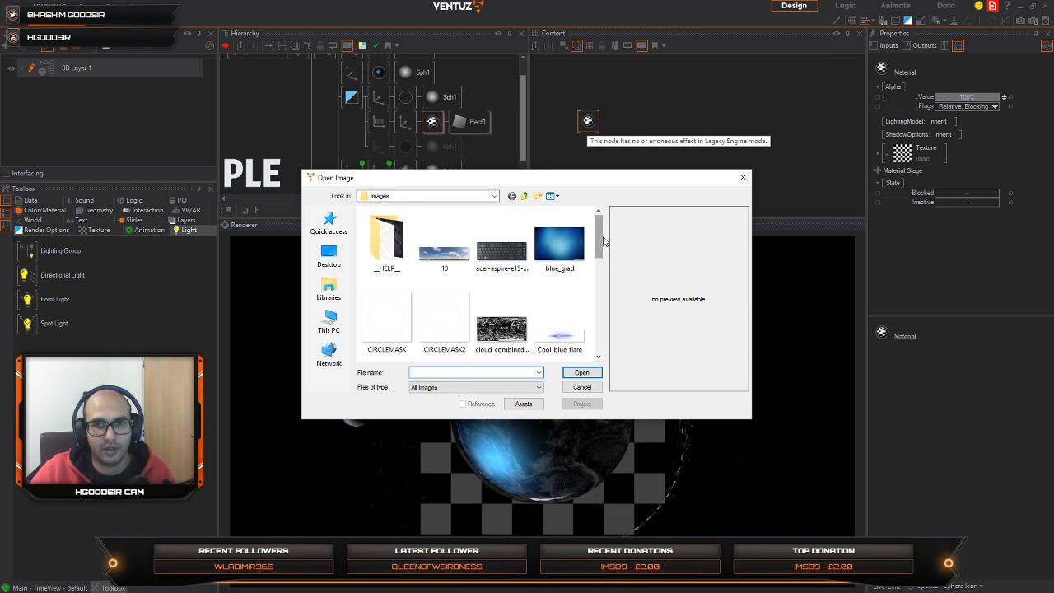
pyautogui.moveTo(604, 241)
pyautogui.mouseDown()
pyautogui.moveTo(607, 308)
pyautogui.moveTo(610, 258)
pyautogui.mouseUp()
pyautogui.click(396, 332)
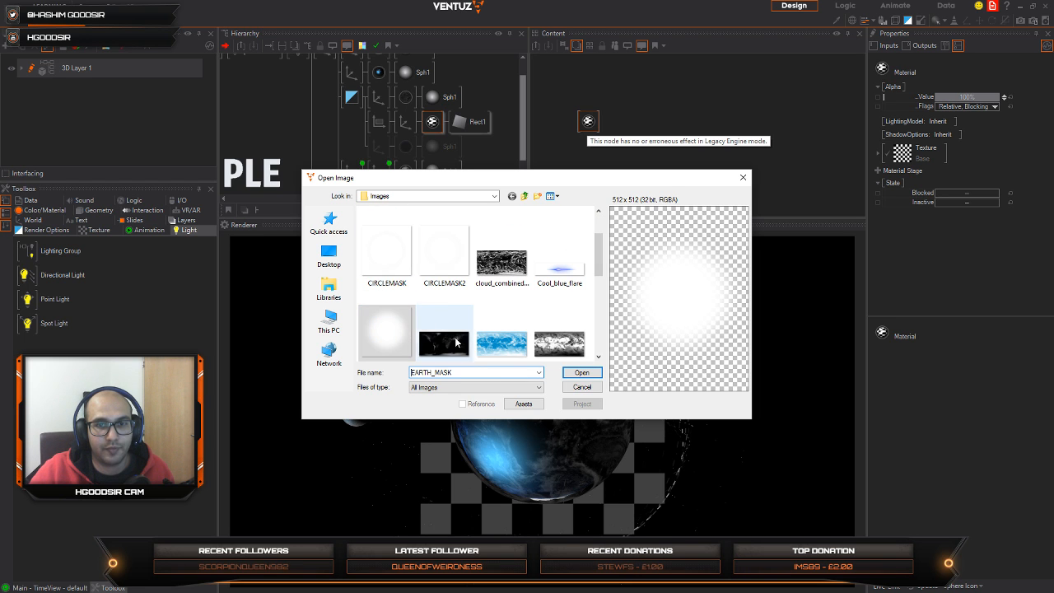
pyautogui.click(581, 372)
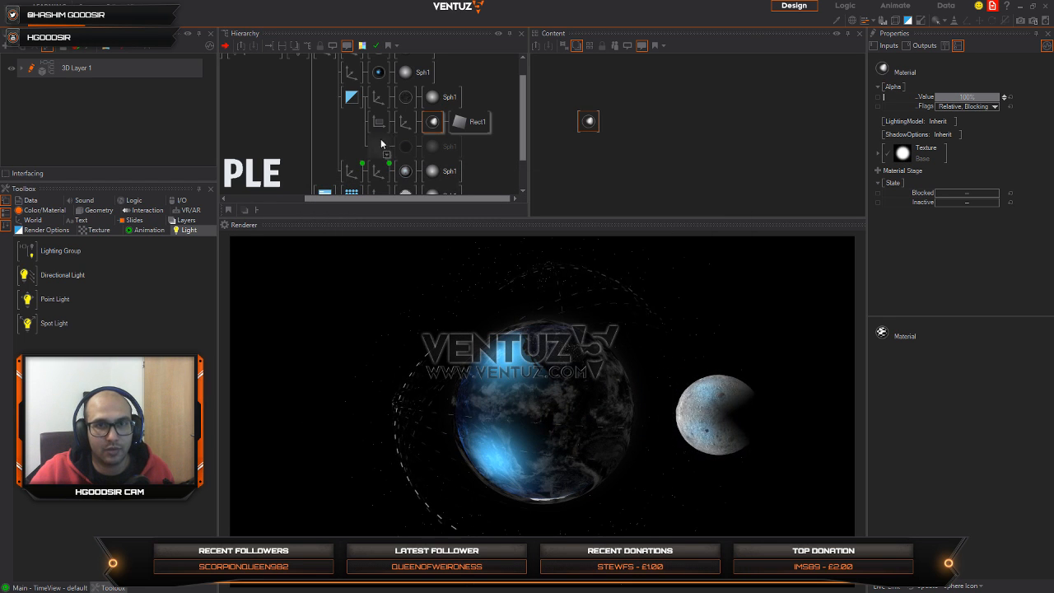
# Step: Set the glow material's LightingModel to No Light with a white BaseColor, and enlarge the rectangle Axis's ScalingFactor to 27.55
pyautogui.click(434, 123)
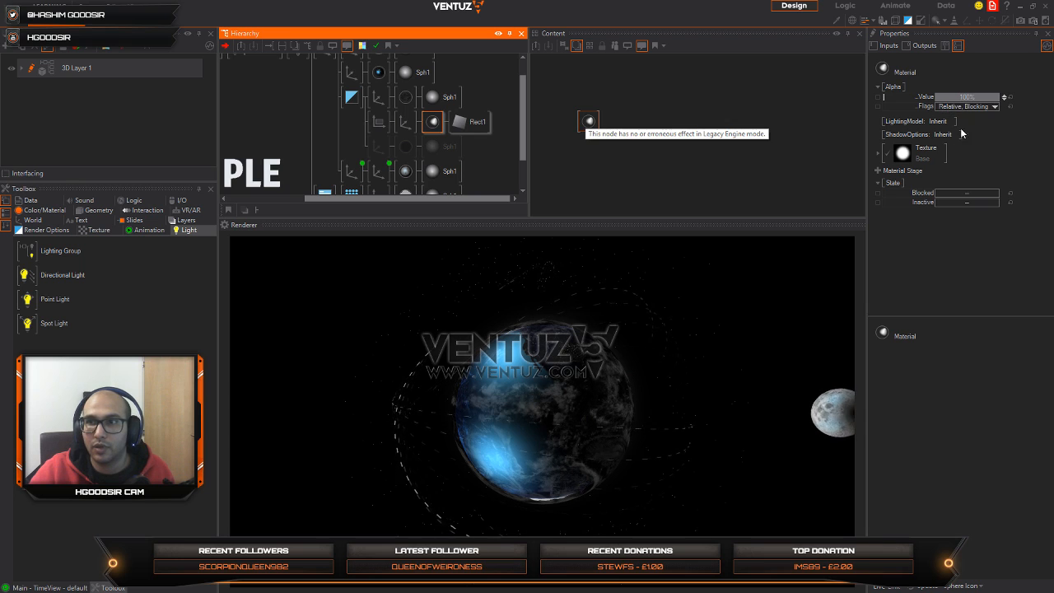
pyautogui.click(879, 151)
pyautogui.click(878, 153)
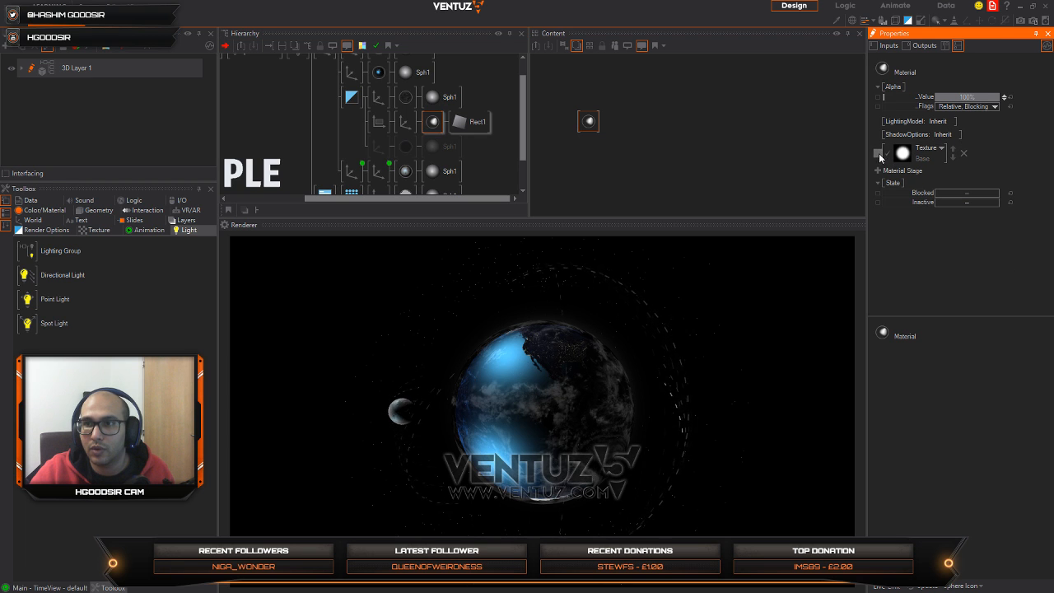
pyautogui.click(953, 122)
pyautogui.moveTo(941, 142)
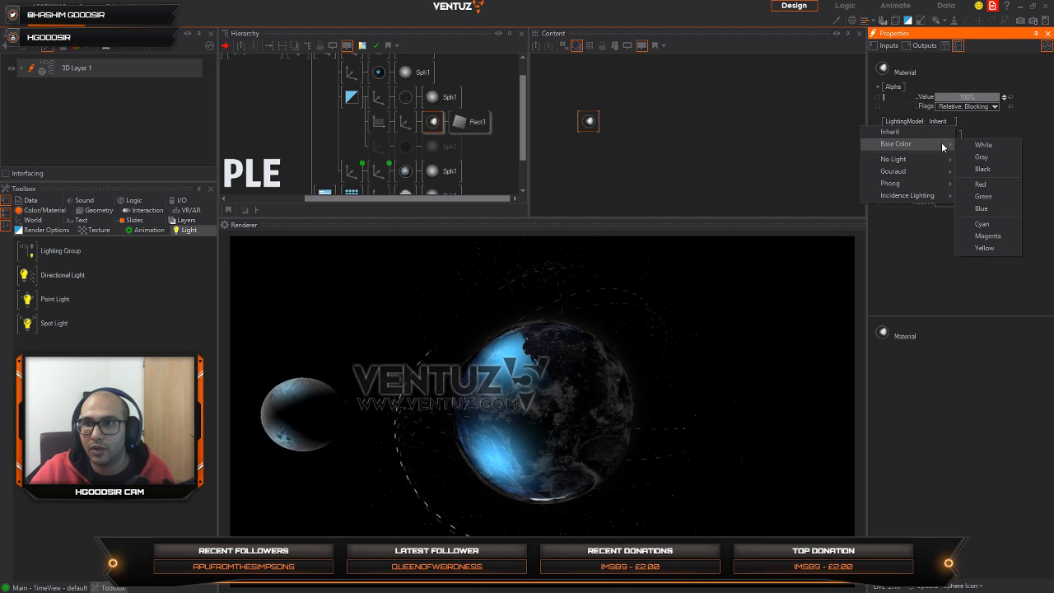
pyautogui.click(929, 158)
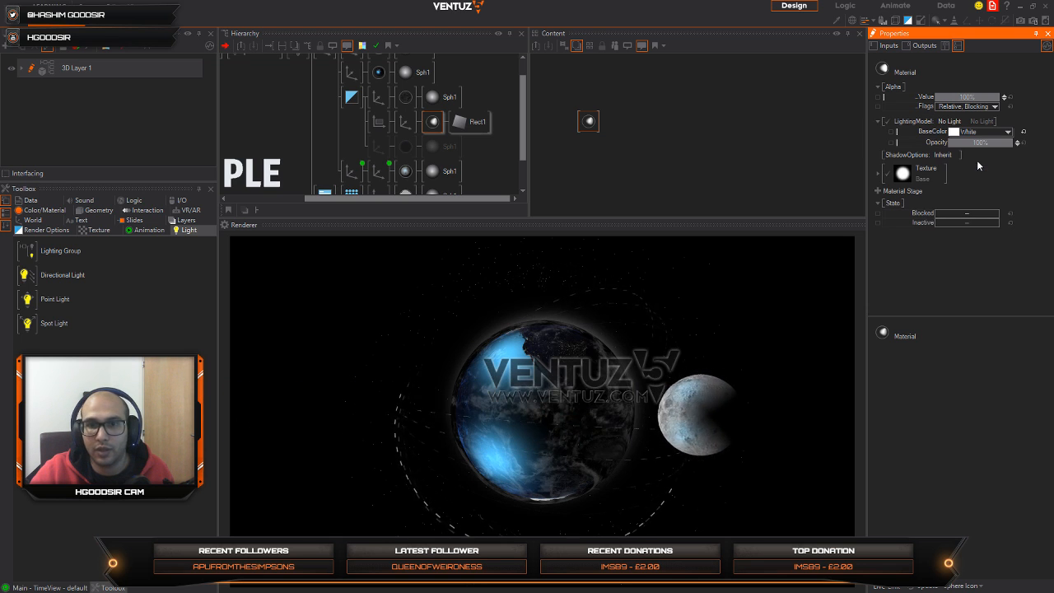
pyautogui.click(405, 124)
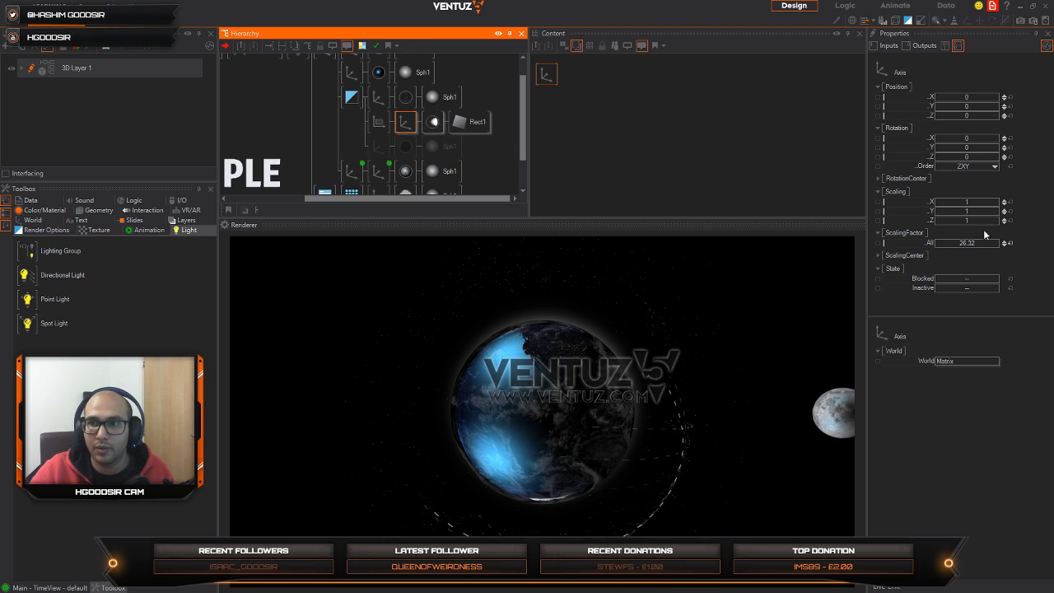
pyautogui.moveTo(979, 244); pyautogui.dragTo(942, 239)
# Step: Try red, blue and amber (193, 148, 0) BaseColors on the glow material and orbit the globe to judge the effect
pyautogui.click(433, 122)
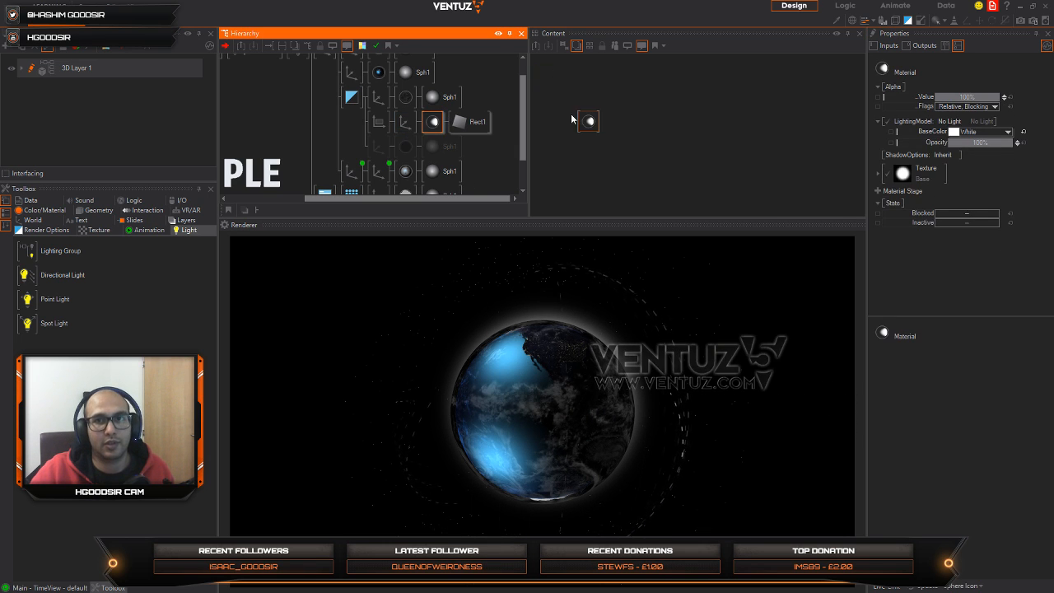
pyautogui.click(589, 121)
pyautogui.click(1009, 133)
pyautogui.moveTo(998, 160); pyautogui.dragTo(1020, 166)
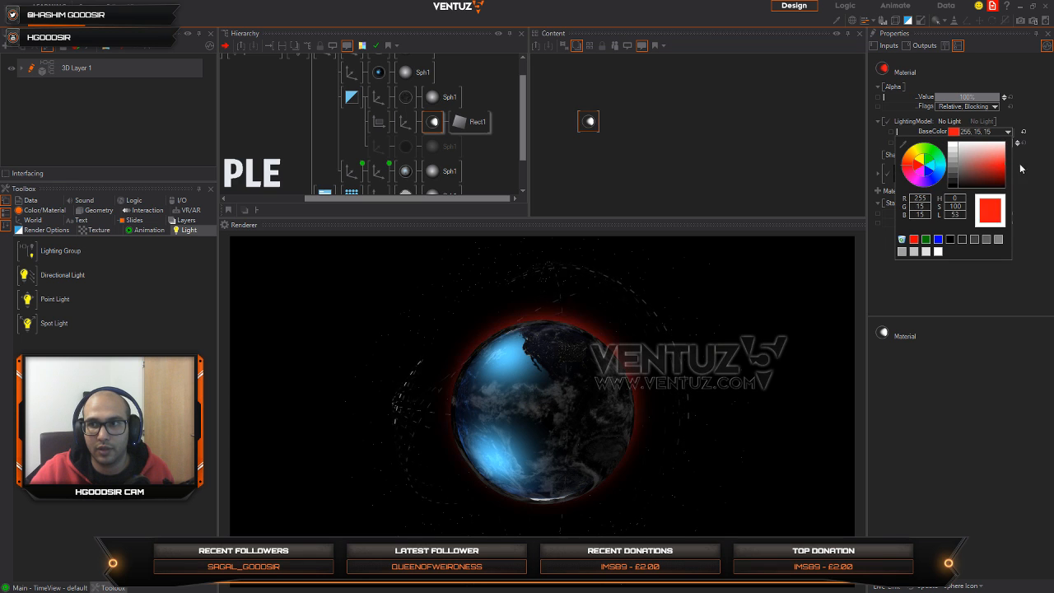
pyautogui.click(942, 180)
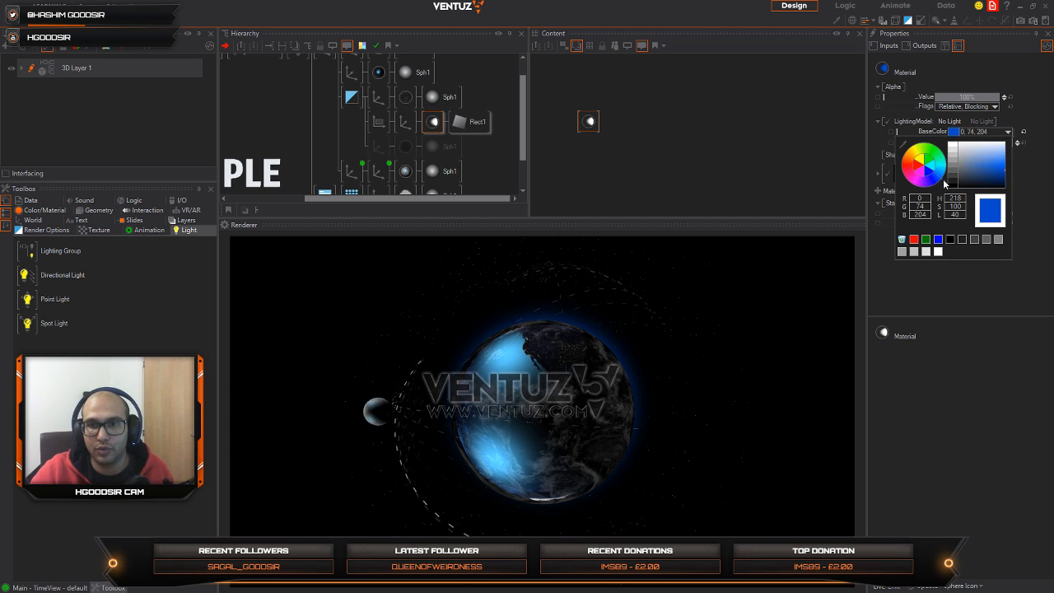
pyautogui.moveTo(992, 185); pyautogui.dragTo(1035, 174)
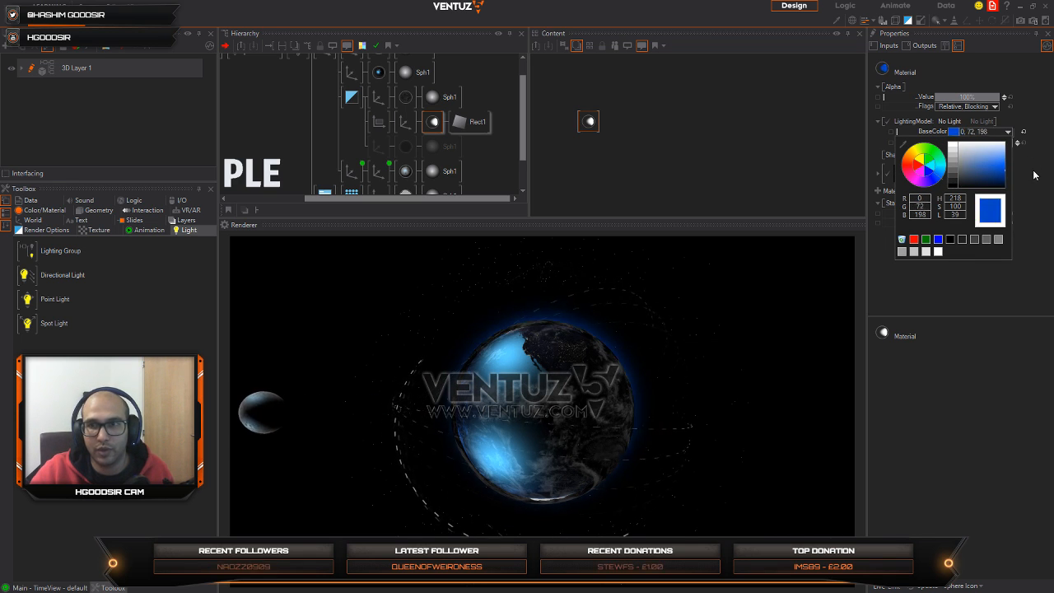
pyautogui.moveTo(911, 173); pyautogui.dragTo(914, 156)
pyautogui.click(453, 435)
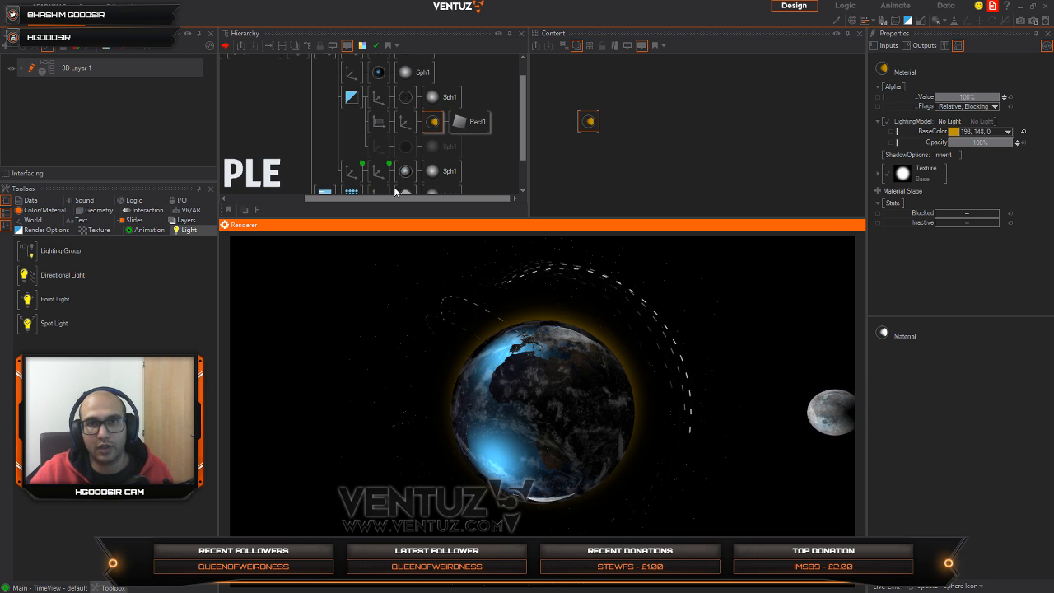
# Step: Offset the glow Axis slightly in Y and to -0.27 in X, and set the glow material's BaseColor to 0, 137, 229
pyautogui.click(406, 121)
pyautogui.click(963, 99)
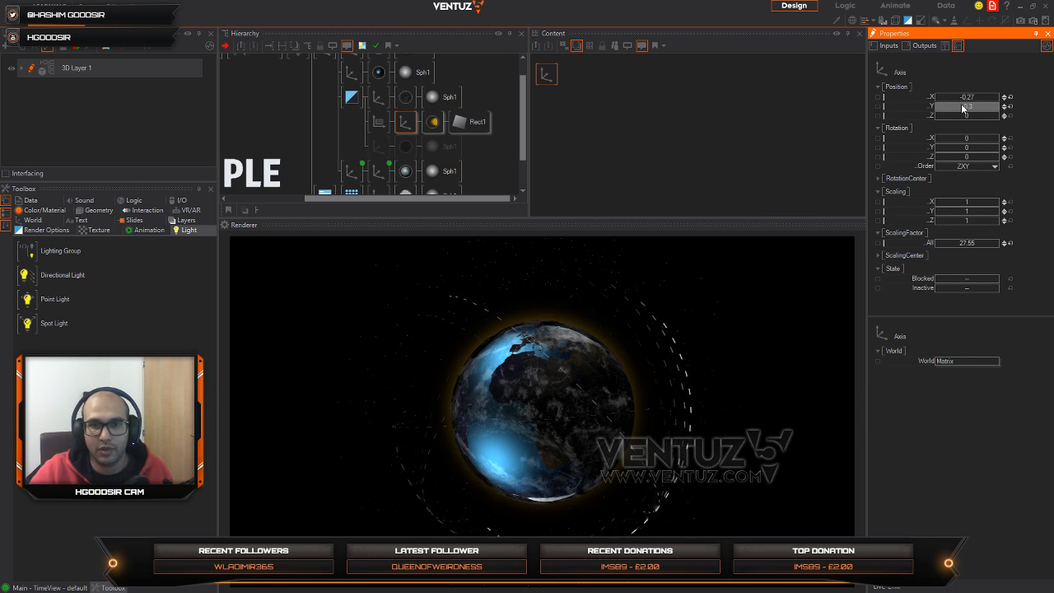
pyautogui.click(434, 122)
pyautogui.click(593, 116)
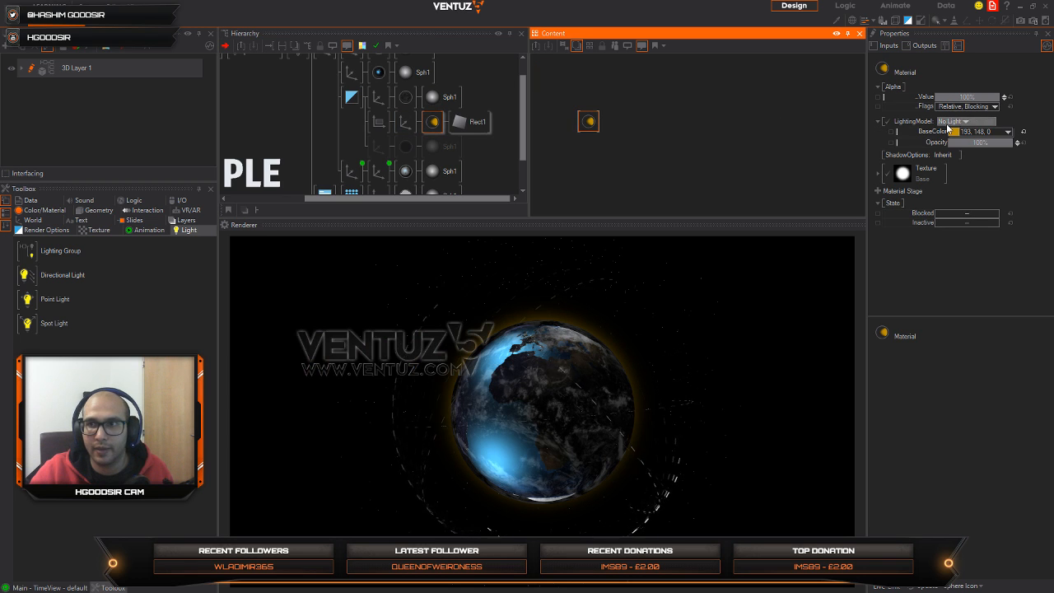
pyautogui.click(1007, 133)
pyautogui.click(938, 172)
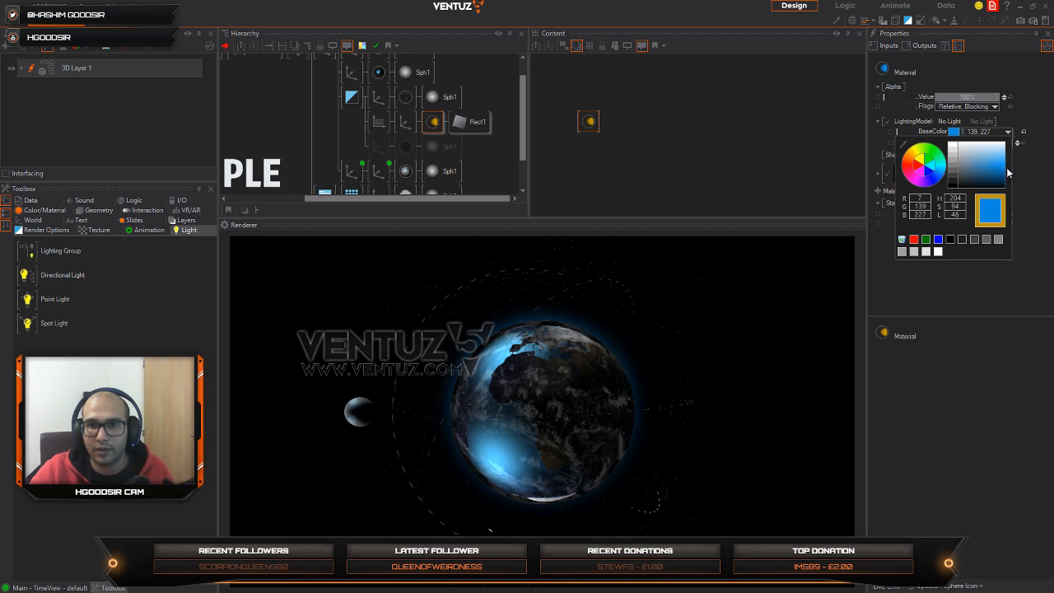
pyautogui.moveTo(1048, 159)
pyautogui.mouseDown()
pyautogui.moveTo(1053, 181)
pyautogui.moveTo(1053, 167)
pyautogui.mouseUp()
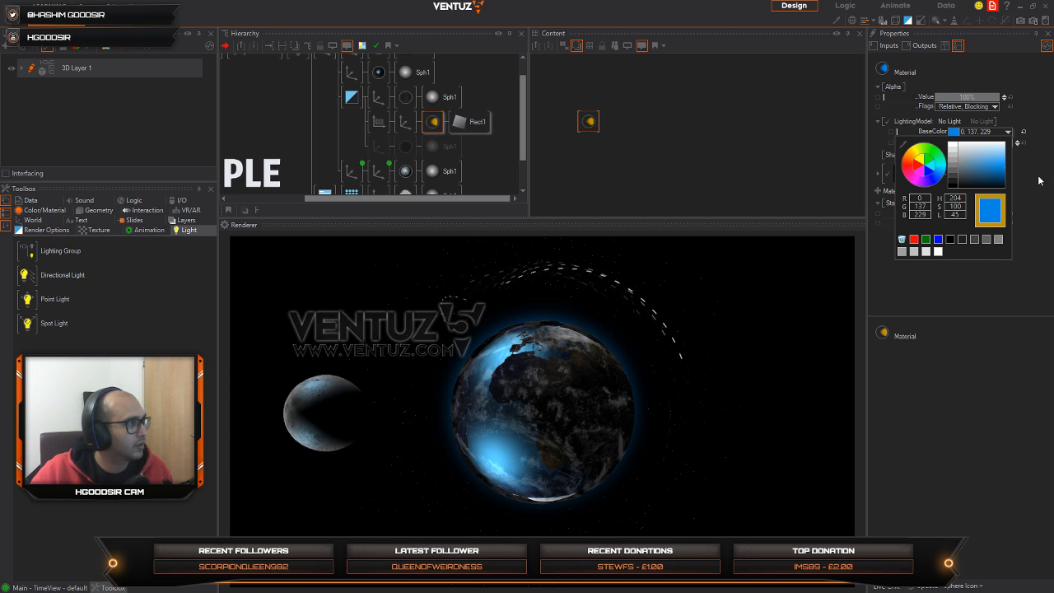
# Step: Set both Directional Lights in the EARTH hierarchy to Inactive
pyautogui.click(619, 433)
pyautogui.click(619, 433)
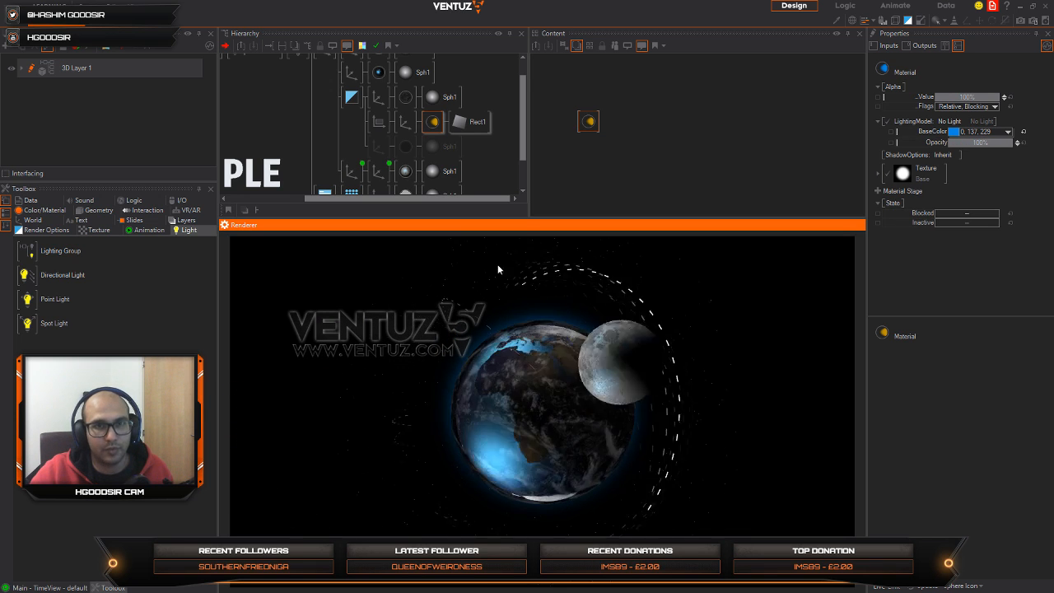
pyautogui.moveTo(311, 101); pyautogui.dragTo(314, 124, button='middle')
pyautogui.moveTo(262, 86); pyautogui.dragTo(301, 78, button='middle')
pyautogui.click(294, 71)
pyautogui.hotkey('ctrl', 'i')
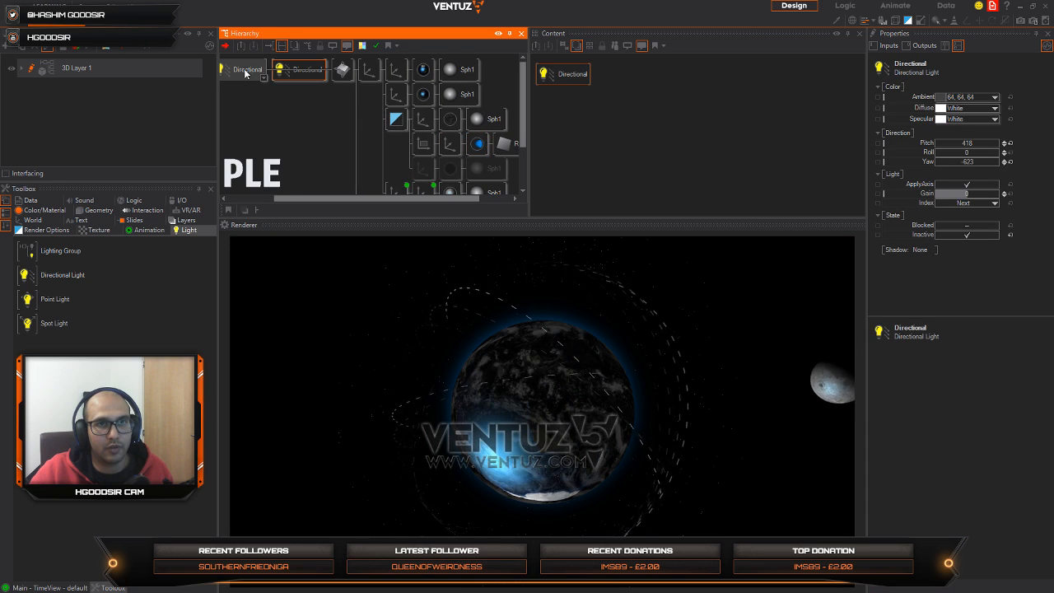
pyautogui.click(244, 72)
pyautogui.hotkey('ctrl', 'i')
pyautogui.click(649, 474)
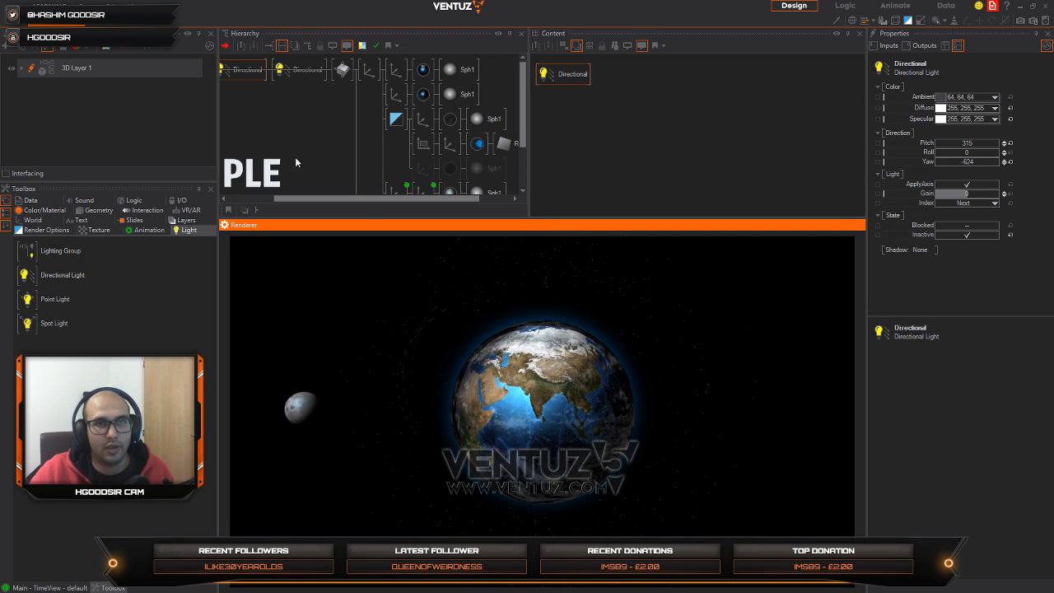
# Step: Exit to the top level of the 3D Layer and set the EARTH container to Blocked
pyautogui.moveTo(296, 159); pyautogui.dragTo(424, 137, button='middle')
pyautogui.doubleClick(246, 70)
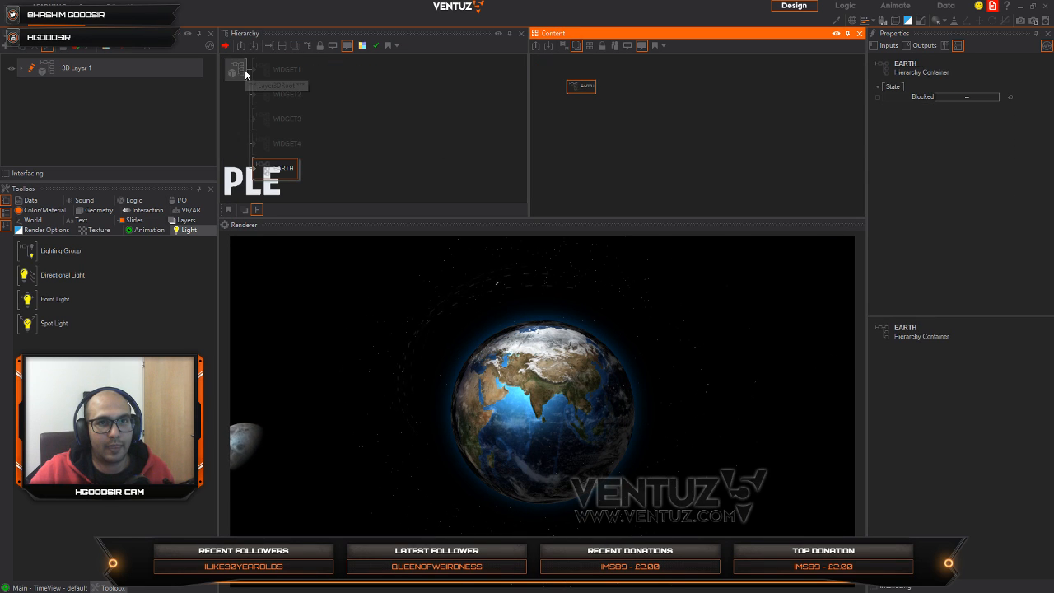
pyautogui.click(279, 185)
pyautogui.click(286, 176)
pyautogui.press('b')
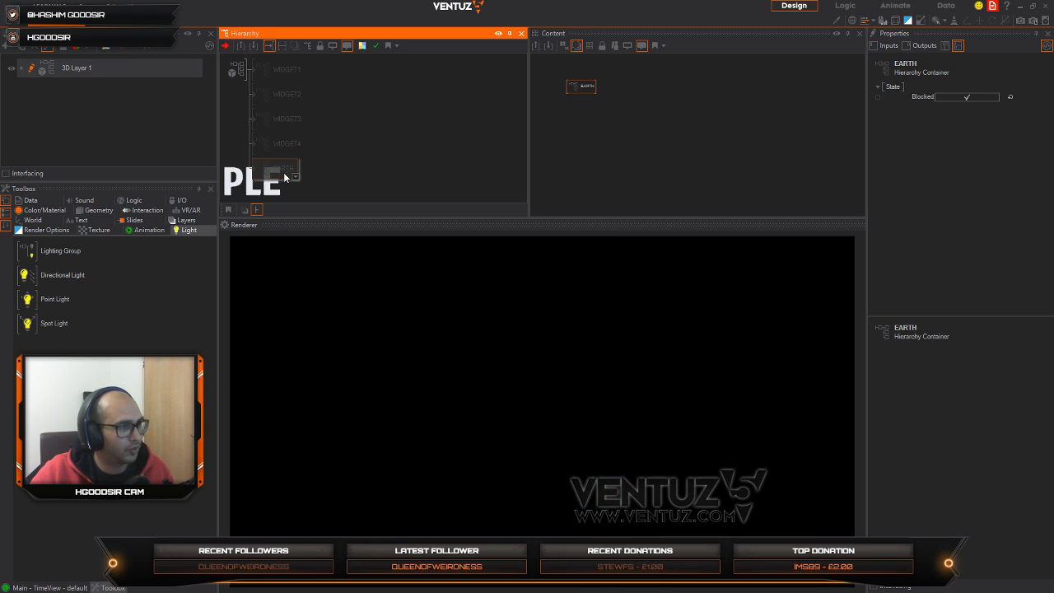
pyautogui.click(345, 151)
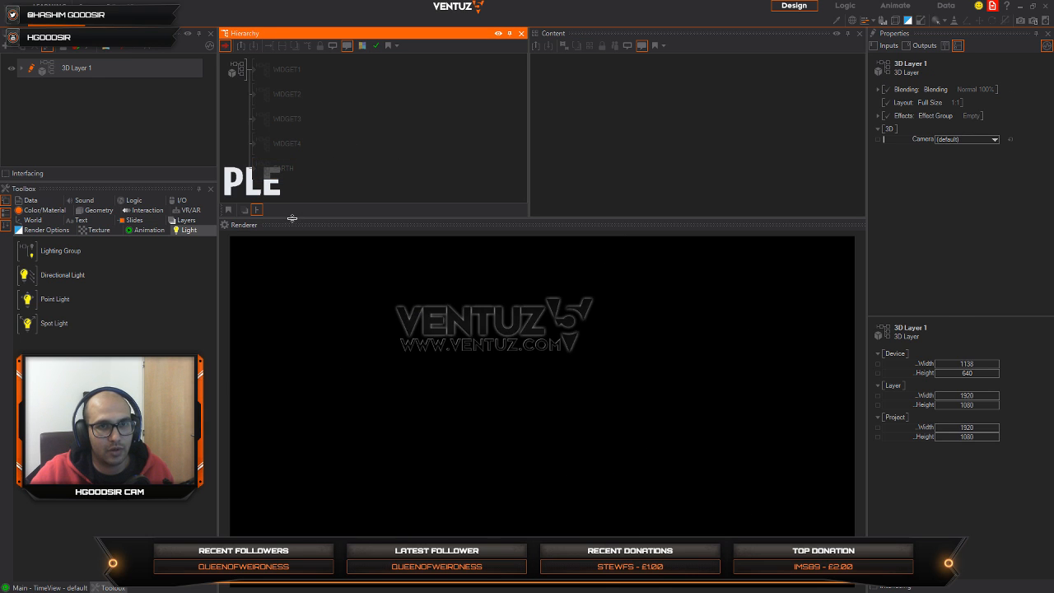
pyautogui.moveTo(292, 220); pyautogui.dragTo(292, 244)
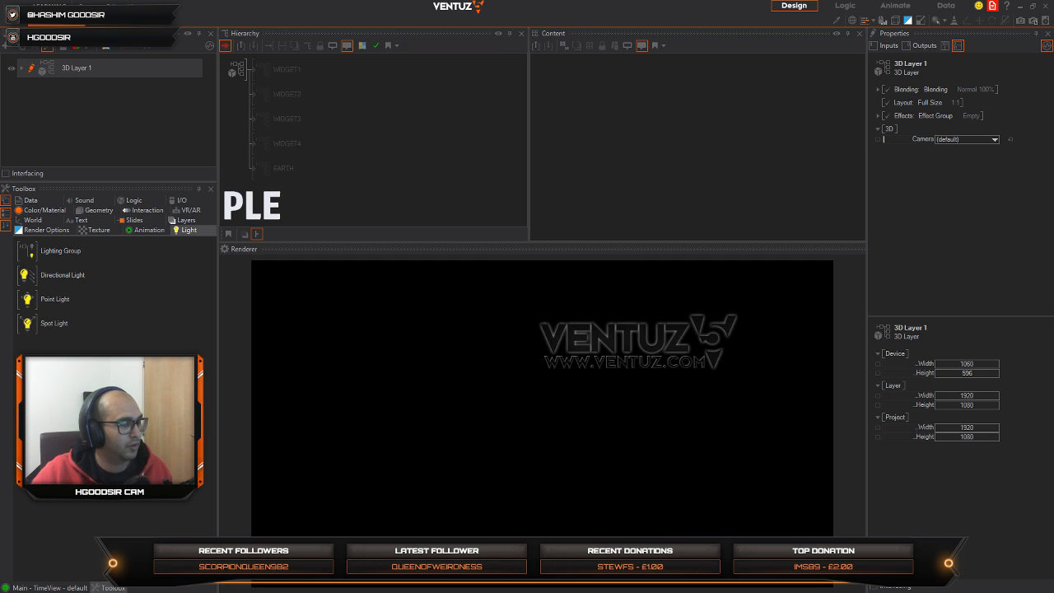
pyautogui.click(488, 160)
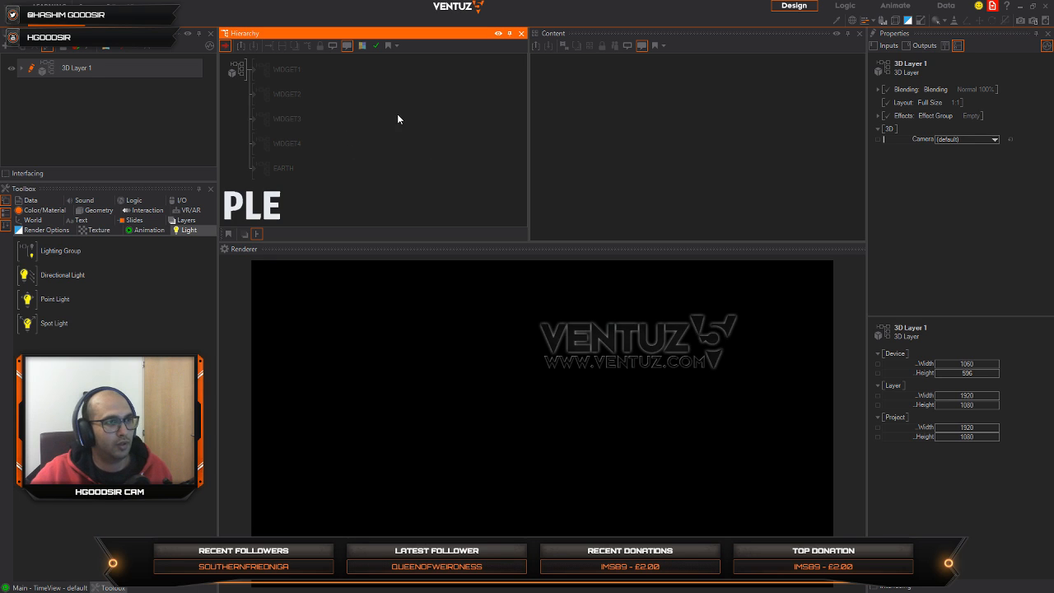
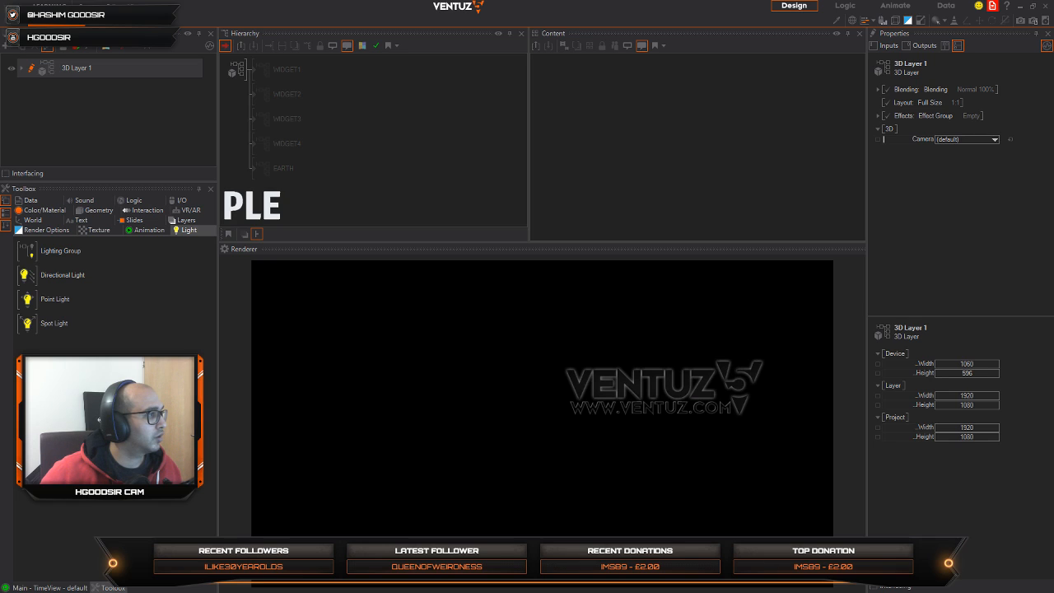
# Step: Switch to the browser, widen its window and look through the Cool Designs Pinterest board for interface design references
pyautogui.moveTo(0, 50); pyautogui.dragTo(315, 30)
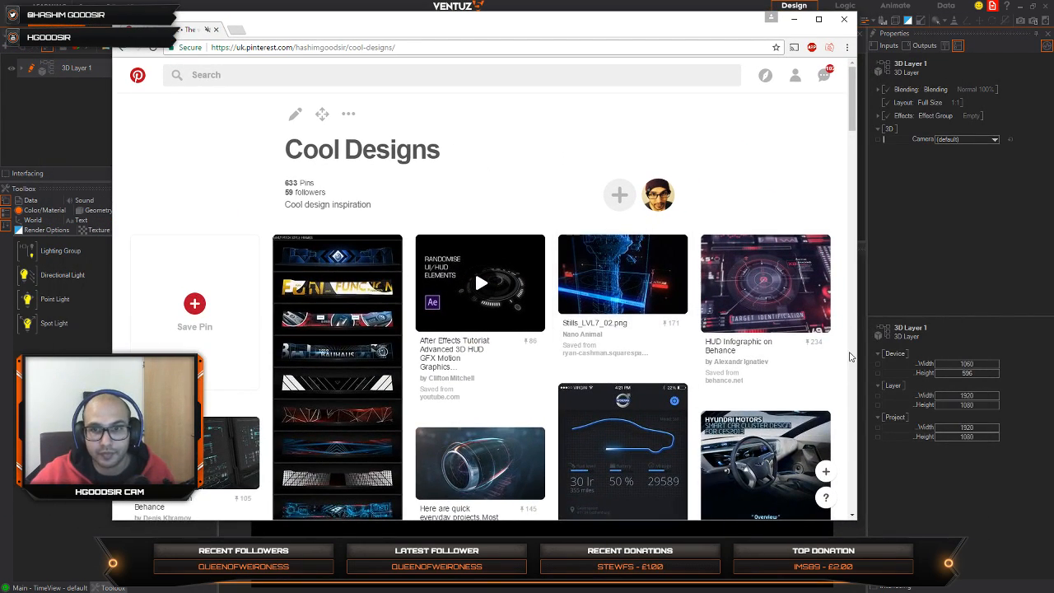
pyautogui.moveTo(855, 319); pyautogui.dragTo(961, 319)
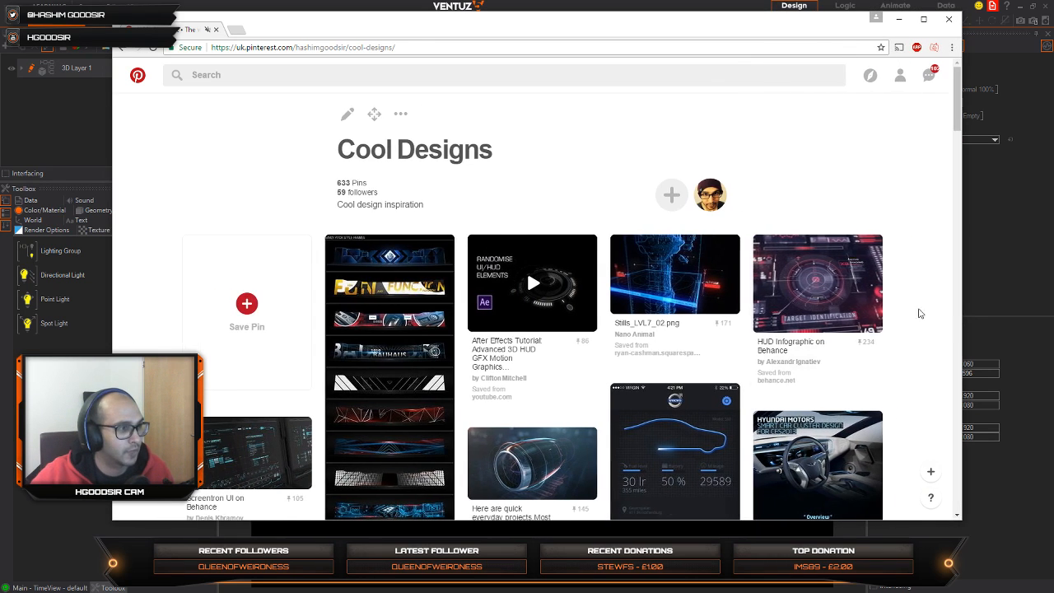
pyautogui.scroll(-5, 466, 341)
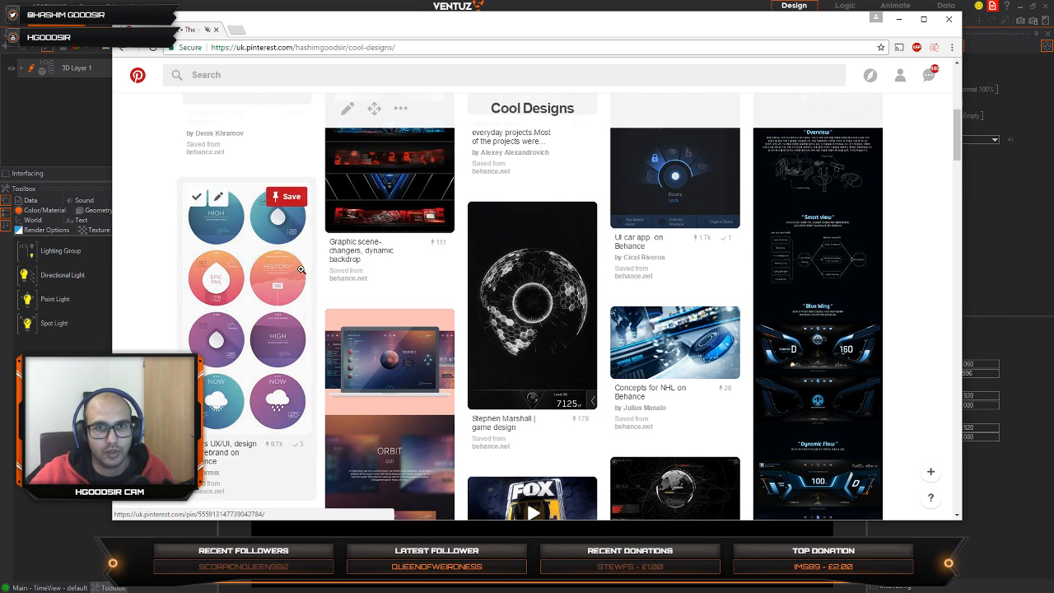
pyautogui.scroll(-3, 612, 323)
pyautogui.scroll(-1, 643, 313)
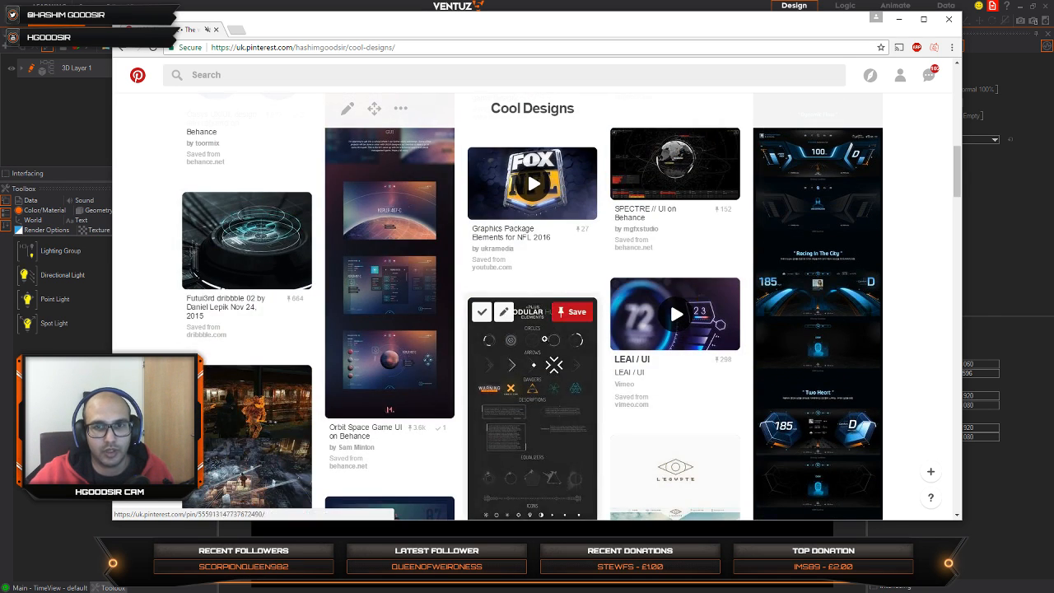
pyautogui.scroll(-1, 494, 346)
pyautogui.scroll(-2, 460, 354)
pyautogui.scroll(-3, 575, 324)
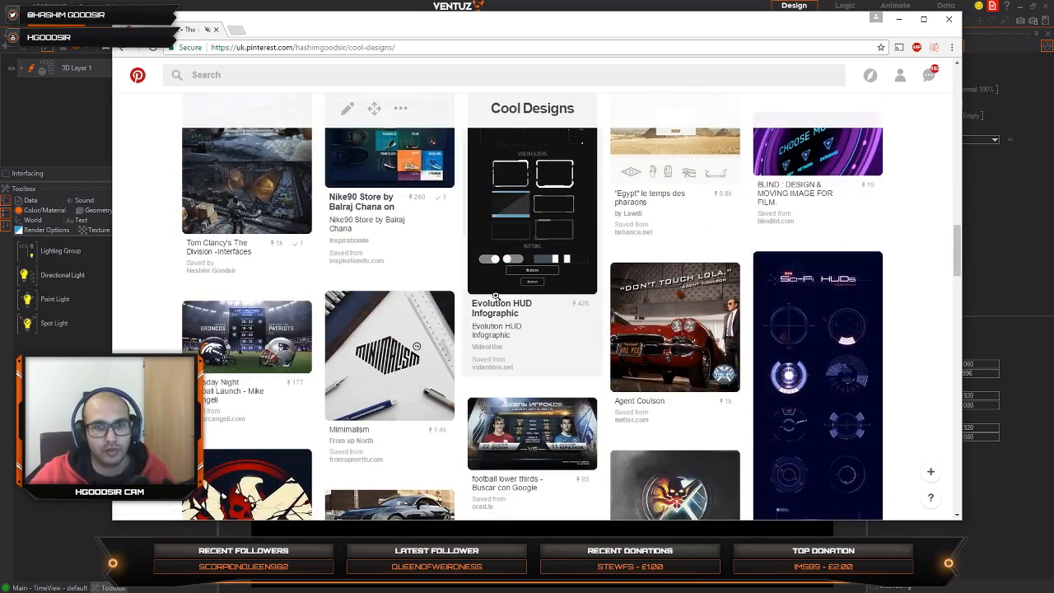
pyautogui.scroll(-3, 499, 346)
pyautogui.scroll(-3, 508, 360)
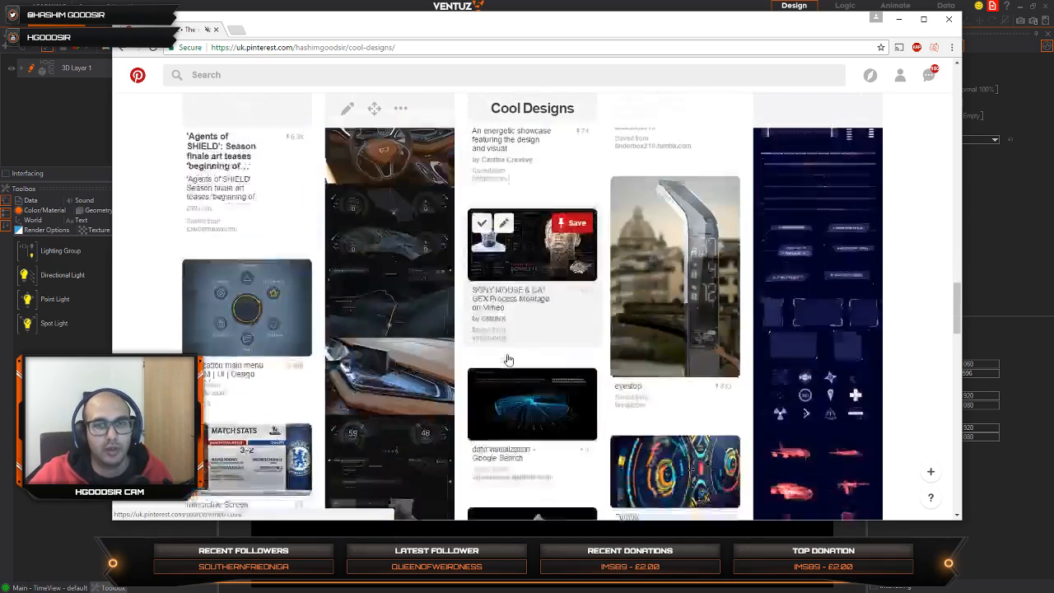
pyautogui.scroll(-12, 510, 350)
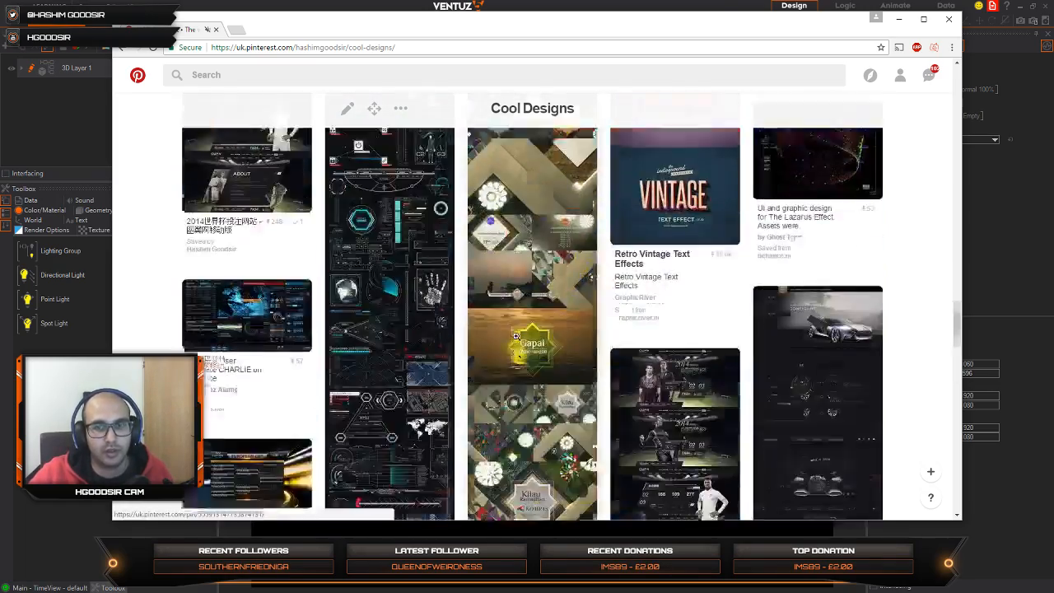
pyautogui.scroll(-10, 516, 335)
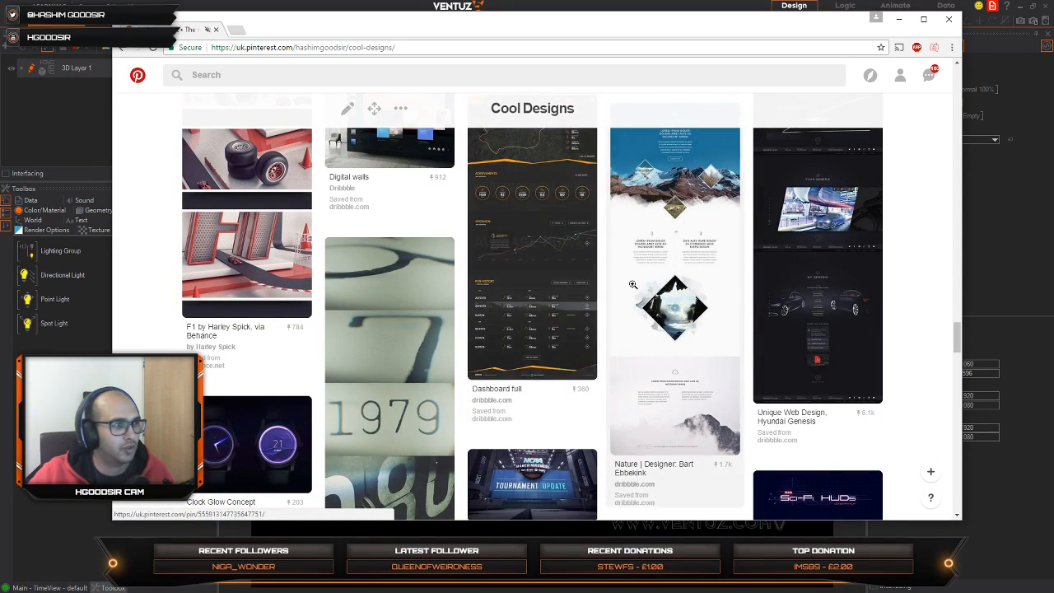
pyautogui.scroll(-5, 585, 297)
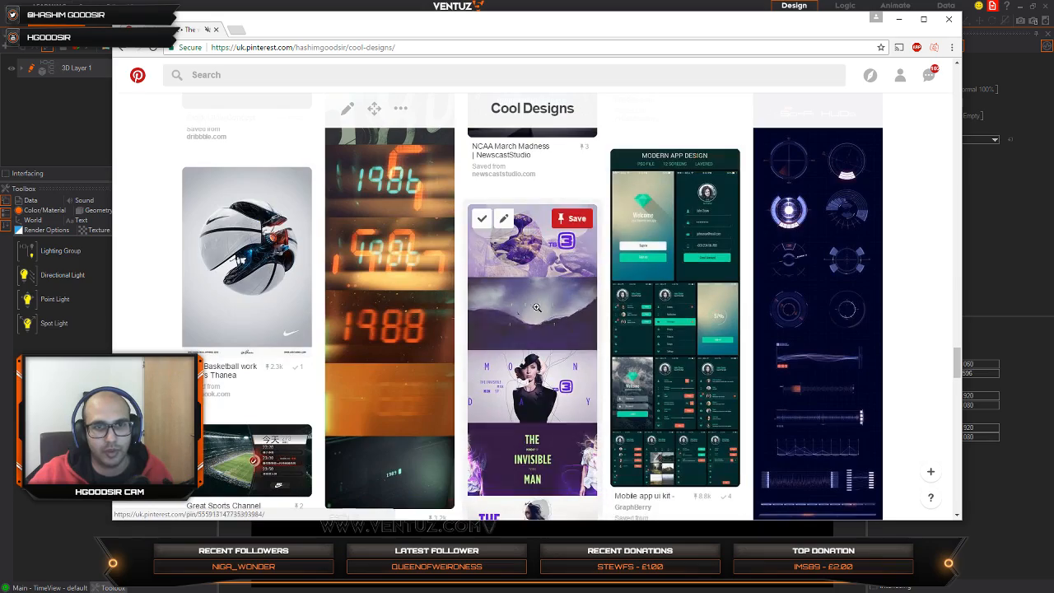
# Step: Review more HUD references on the Cool Designs board and open the Captain America: The Winter Soldier blue wireframe vehicle pin
pyautogui.scroll(15, 675, 272)
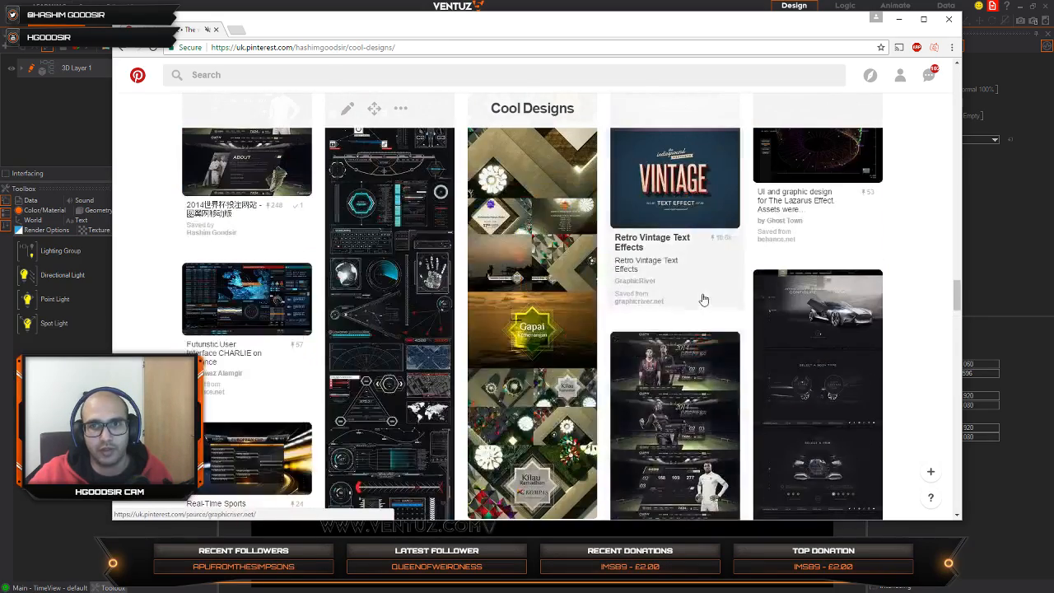
pyautogui.scroll(3, 512, 286)
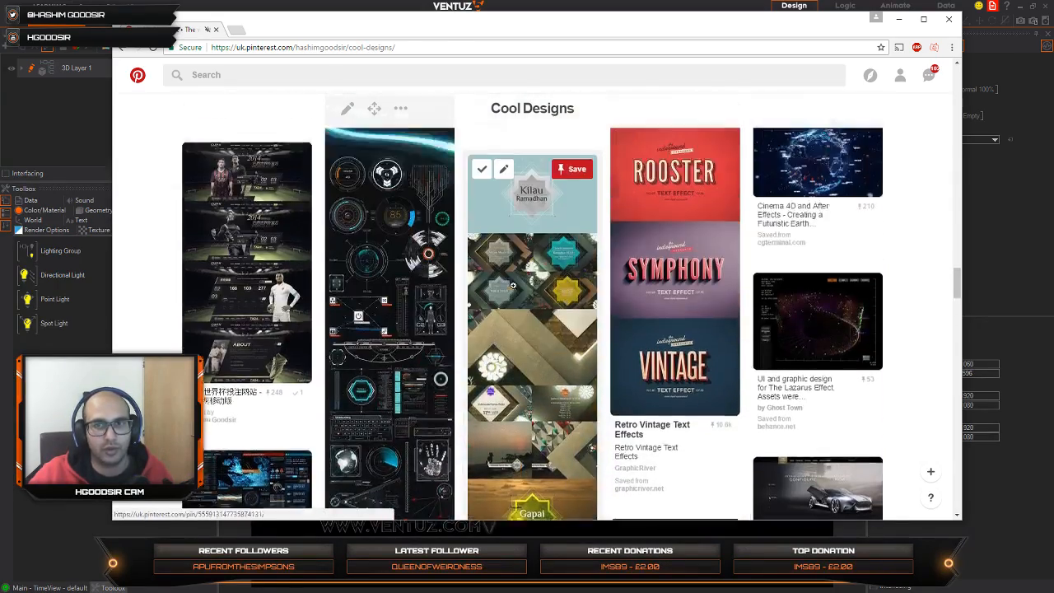
pyautogui.scroll(5, 494, 286)
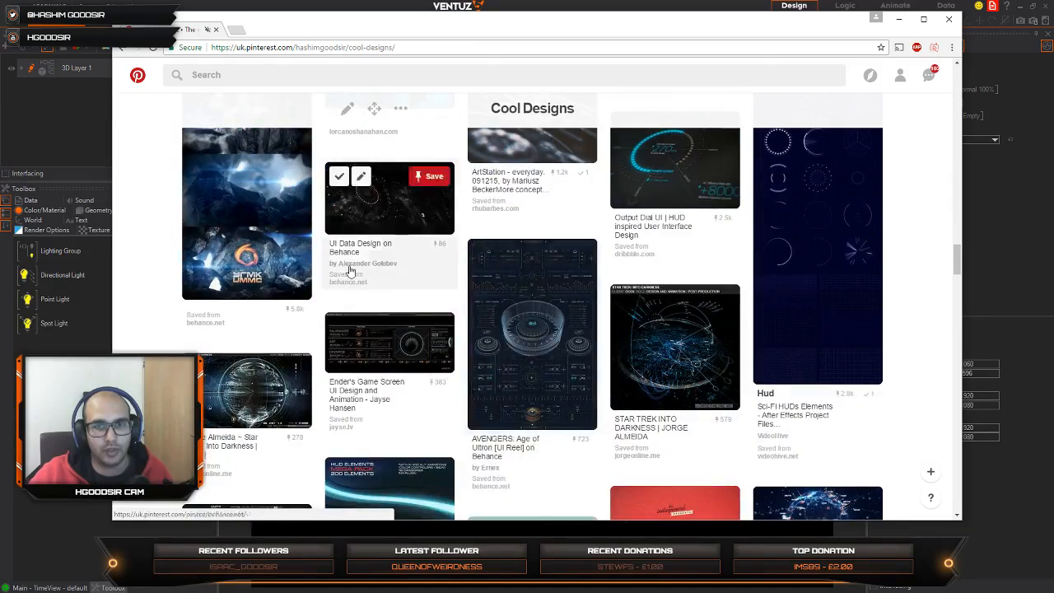
pyautogui.scroll(6, 350, 272)
pyautogui.scroll(-3, 582, 270)
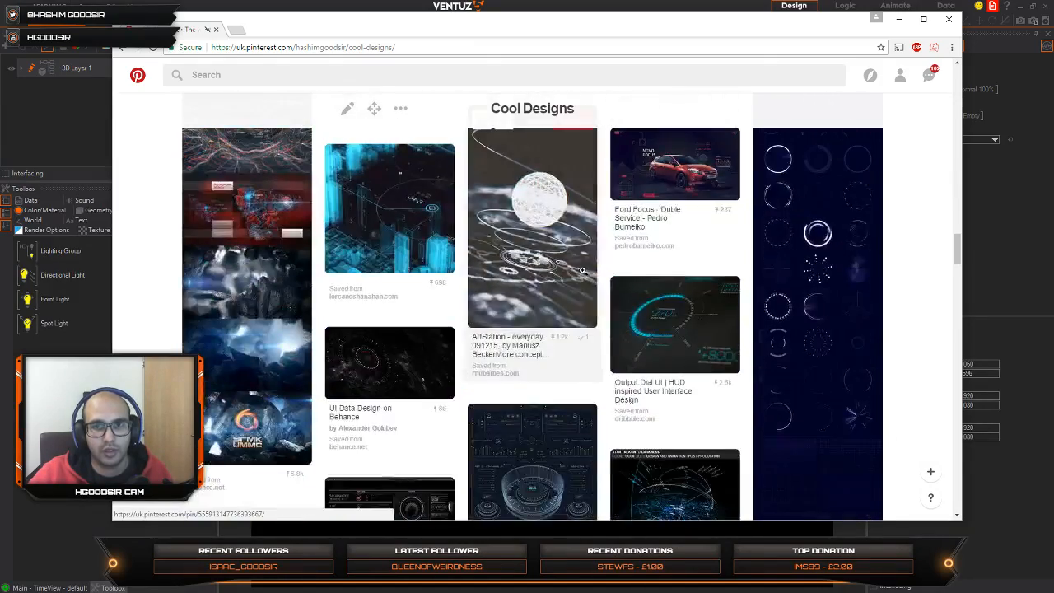
pyautogui.scroll(-20, 582, 270)
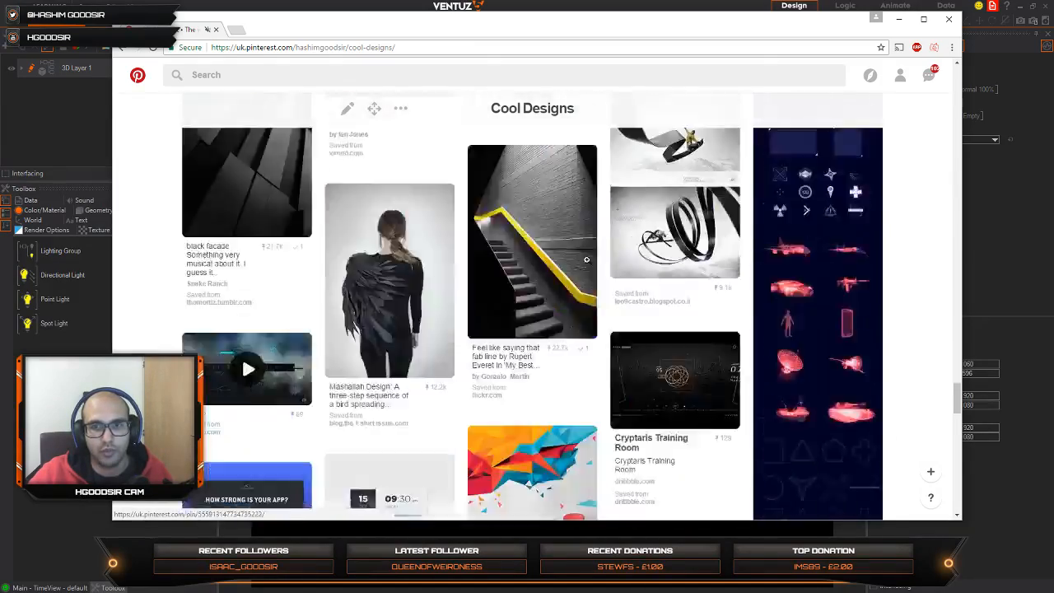
pyautogui.scroll(-20, 586, 259)
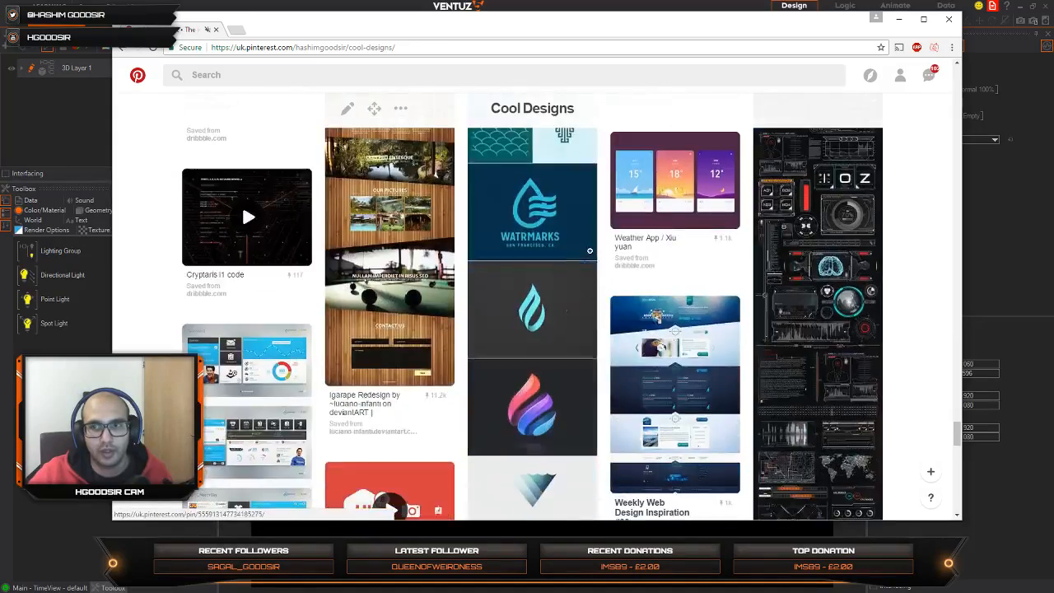
pyautogui.scroll(-15, 590, 251)
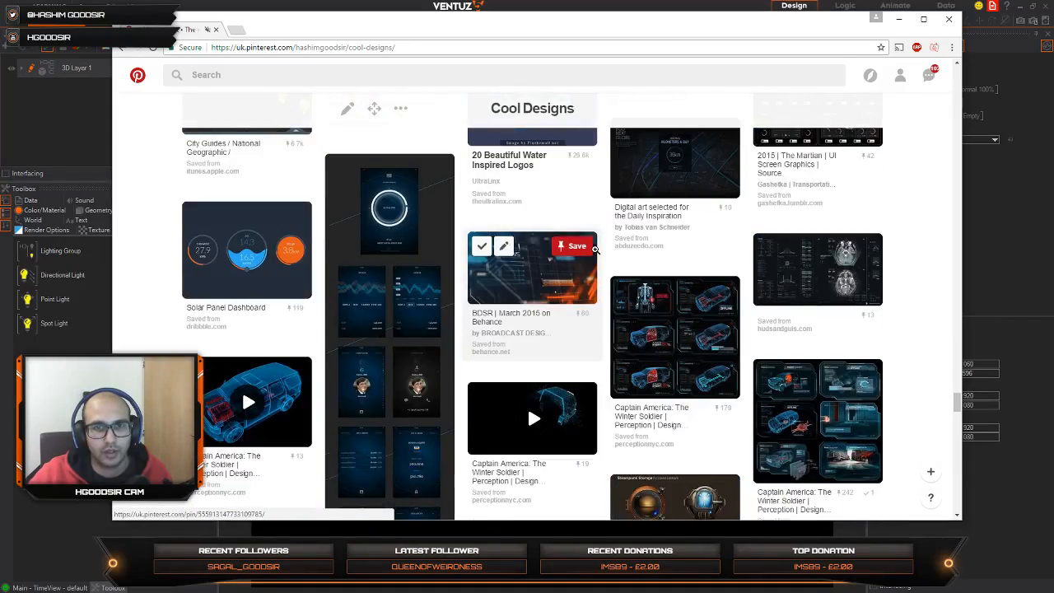
pyautogui.scroll(-8, 595, 248)
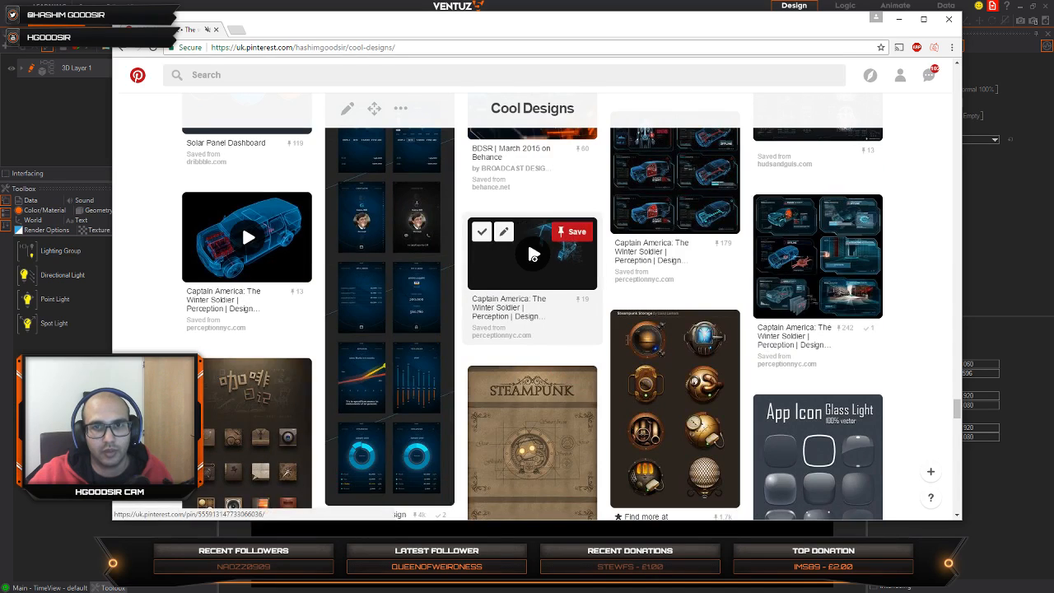
pyautogui.click(531, 255)
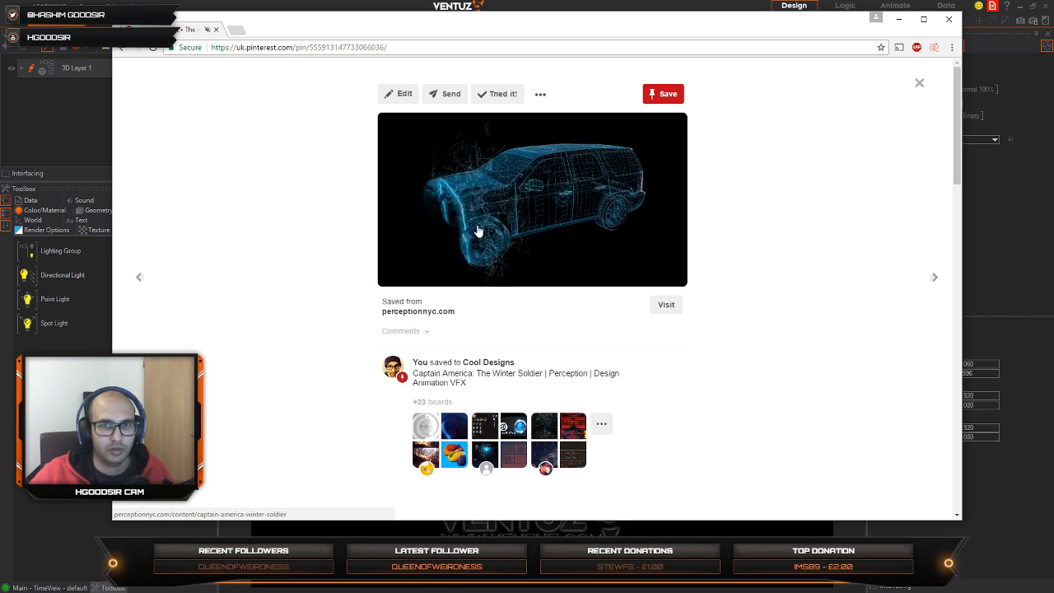
# Step: Search the web for "free 3d models" in a new browser tab
pyautogui.hotkey('ctrl', 't')
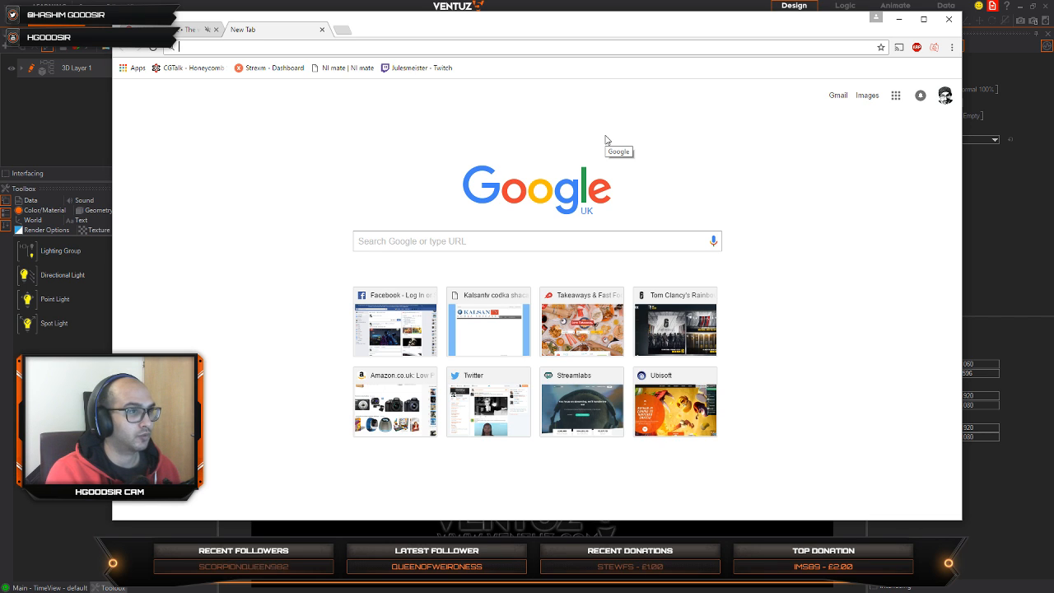
pyautogui.write('3')
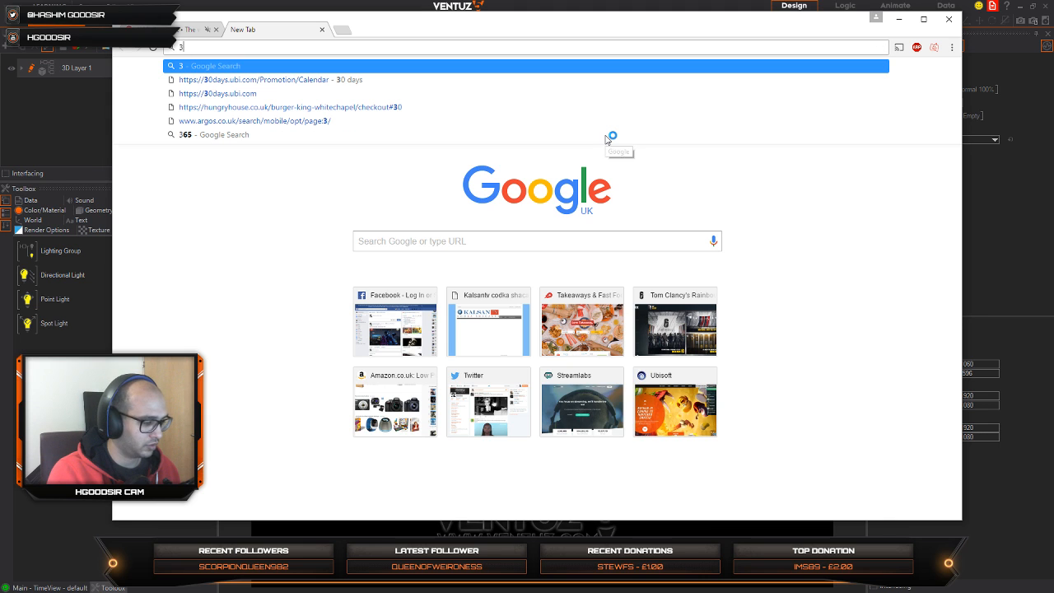
pyautogui.press('BackSpace')
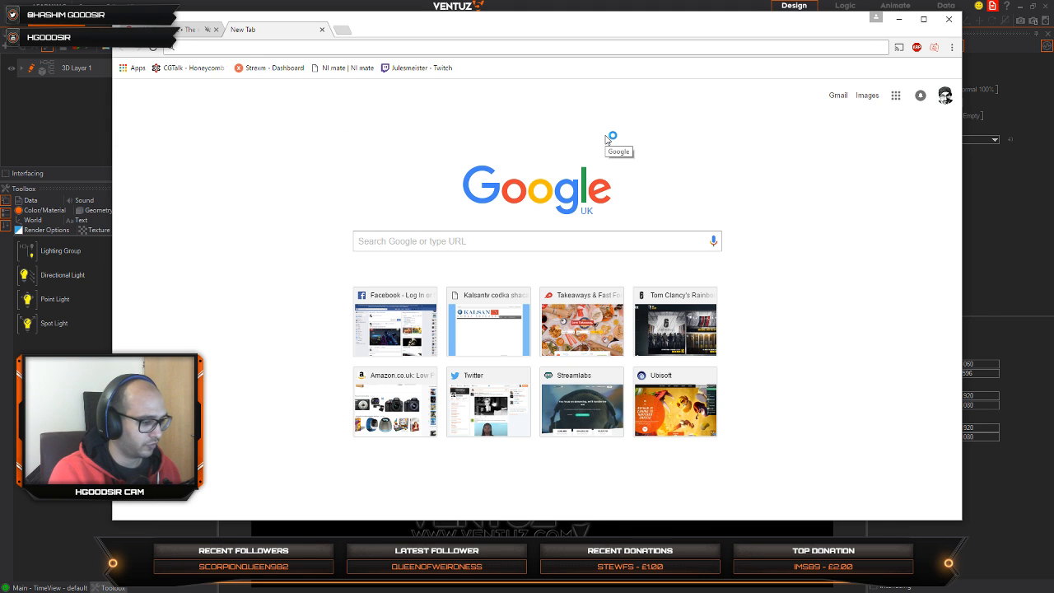
pyautogui.write('free')
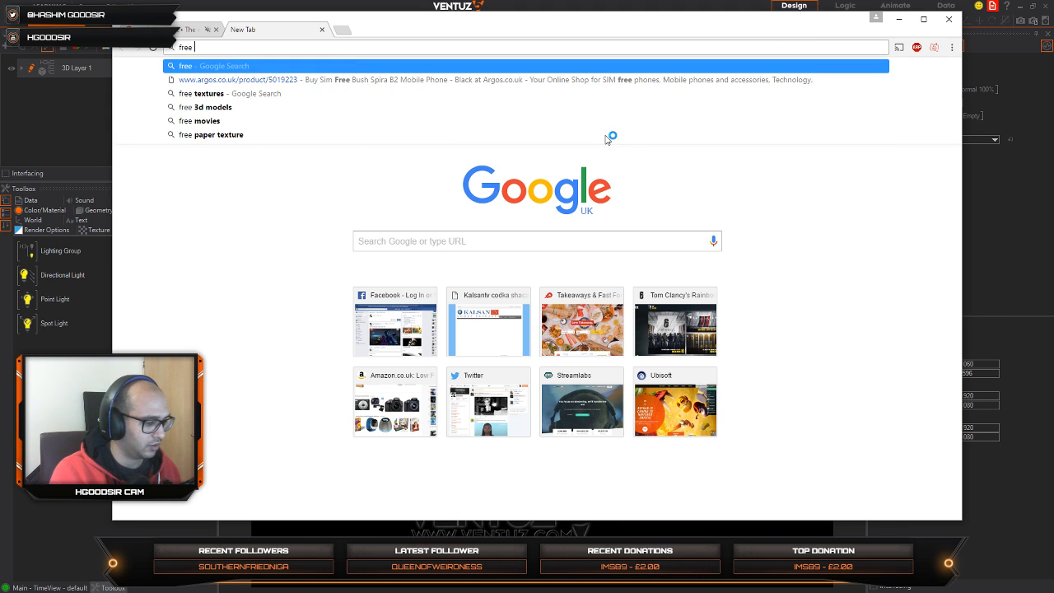
pyautogui.write(' 3d models')
pyautogui.press('Return')
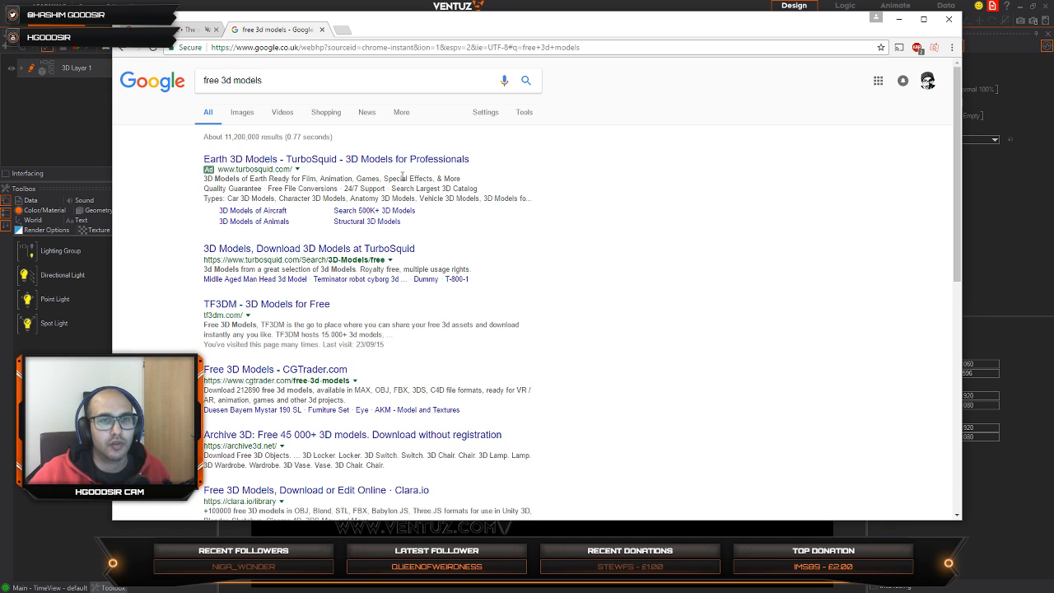
# Step: Open the TF3DM search result, look over its vehicles category and filter the models to the .obj format
pyautogui.click(303, 309)
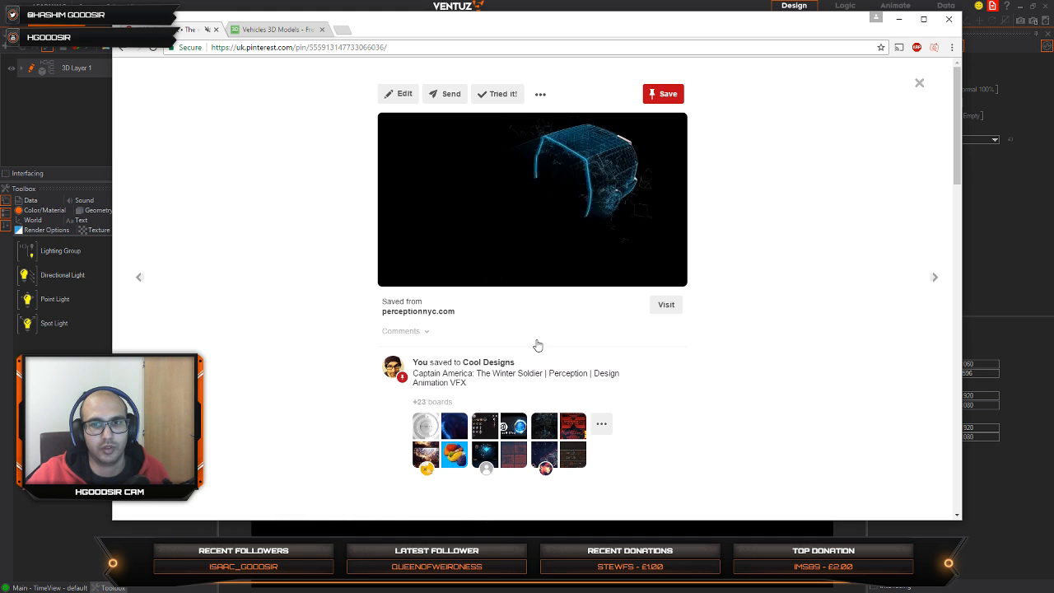
pyautogui.click(293, 33)
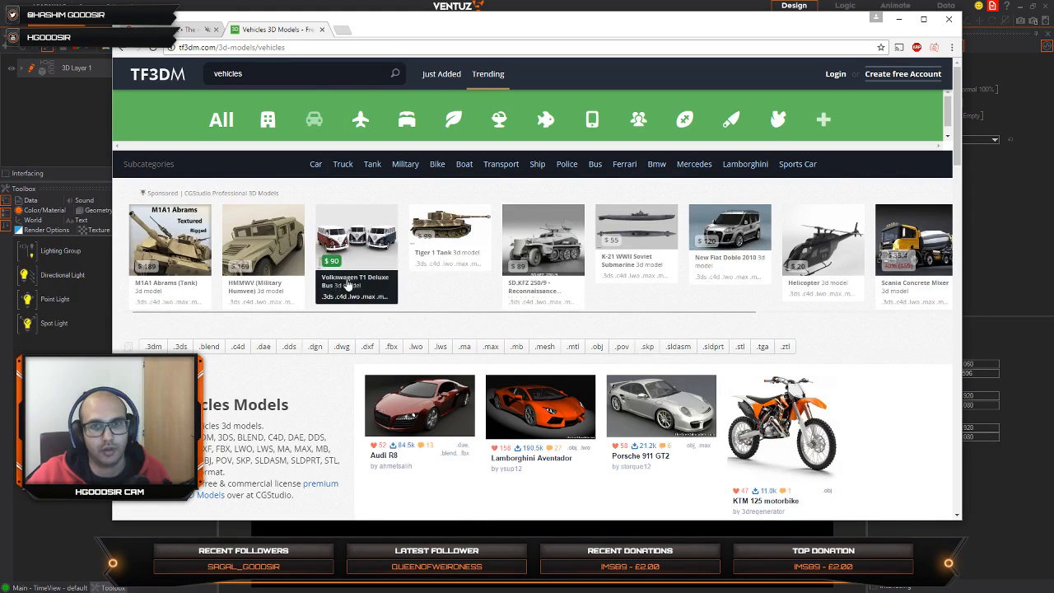
pyautogui.scroll(-5, 428, 276)
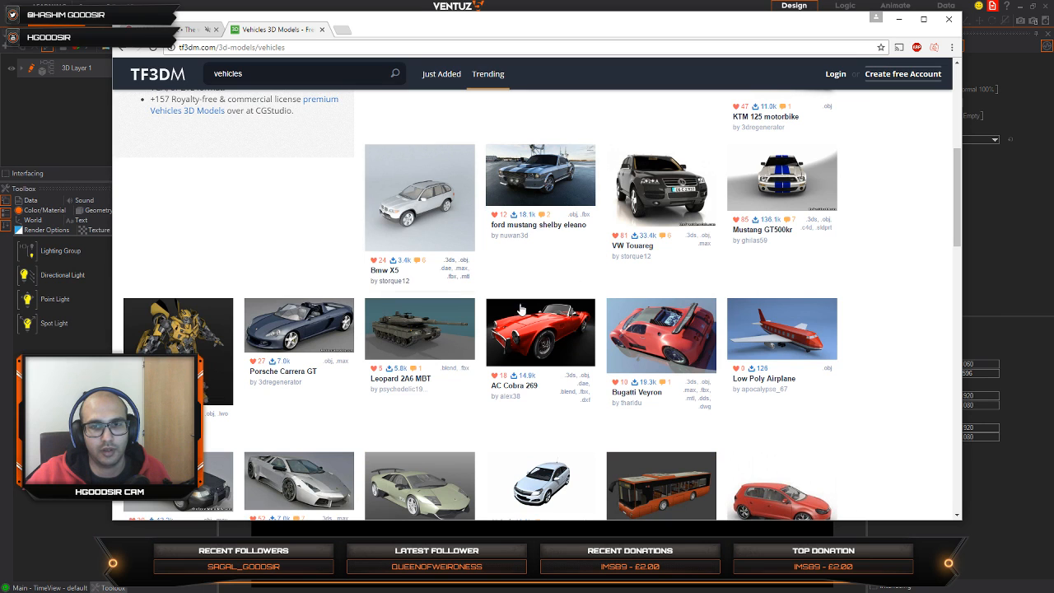
pyautogui.scroll(5, 474, 302)
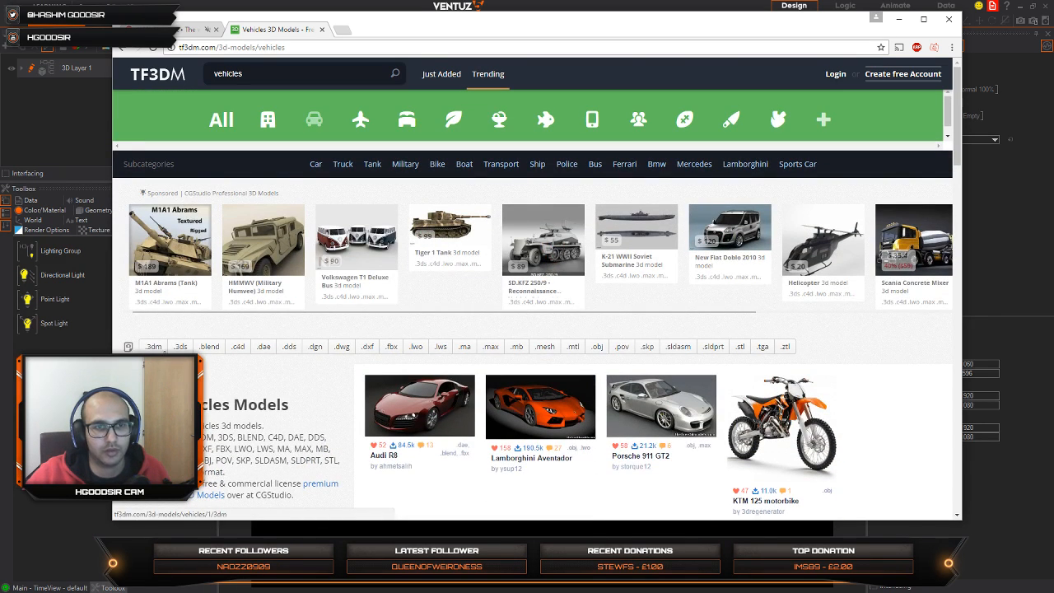
pyautogui.click(598, 346)
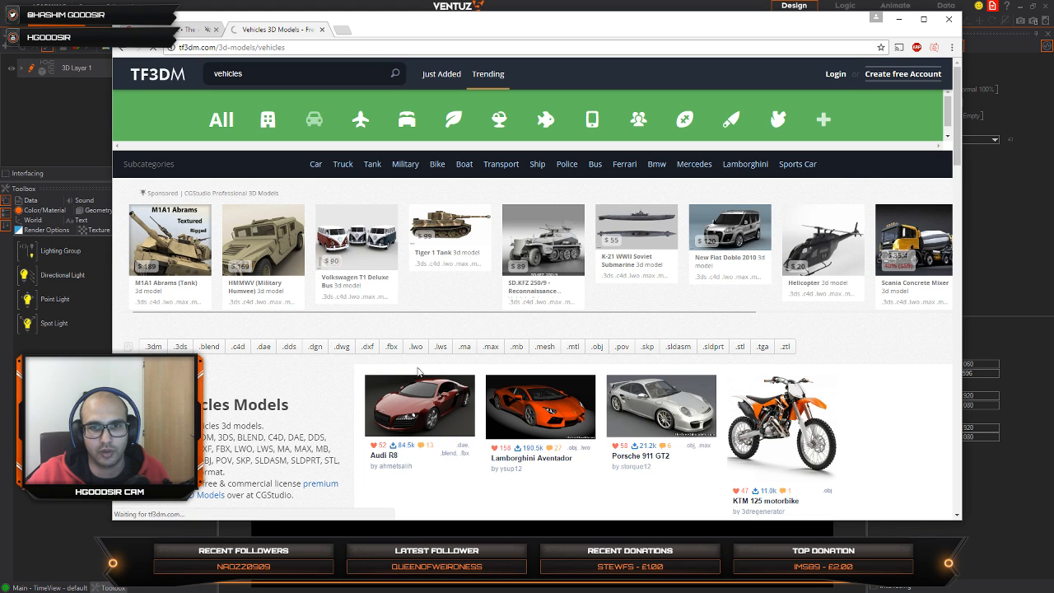
# Step: Look through the .obj vehicle models on TF3DM for one suited to a wireframe HUD element
pyautogui.scroll(-5, 551, 385)
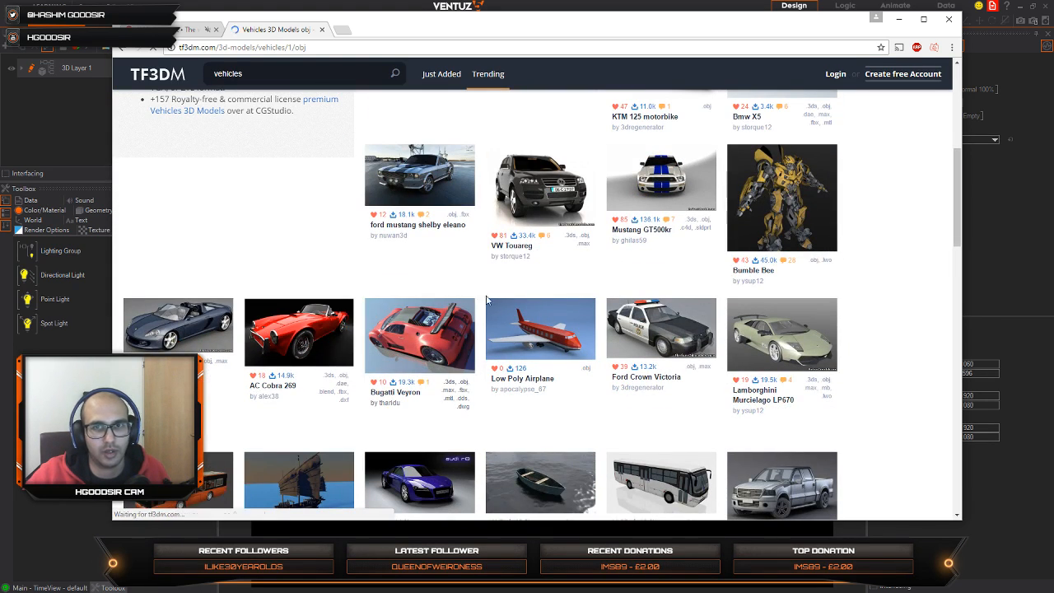
pyautogui.scroll(-4, 545, 339)
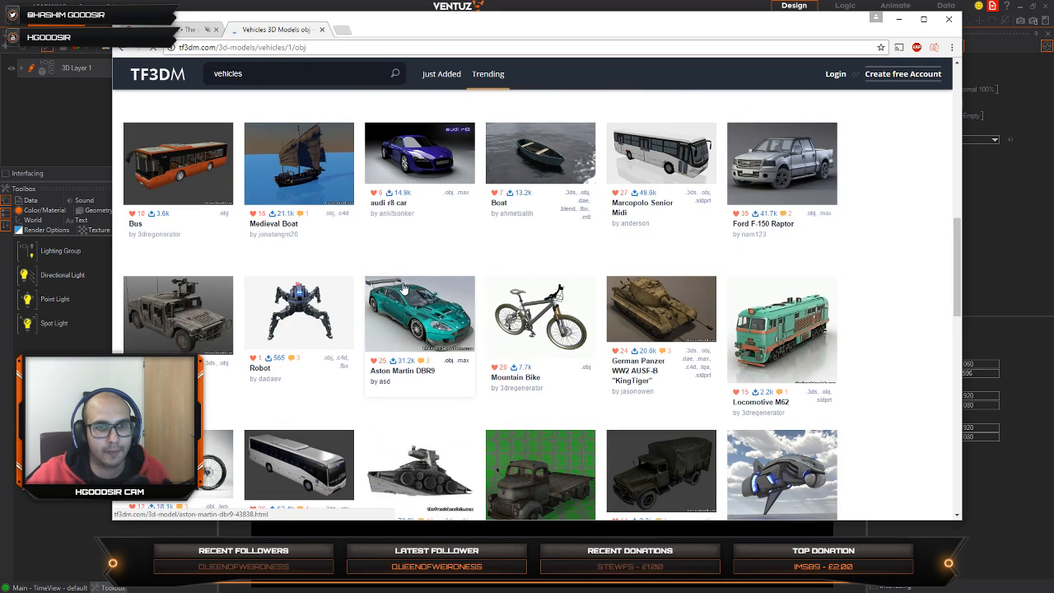
pyautogui.scroll(-6, 414, 284)
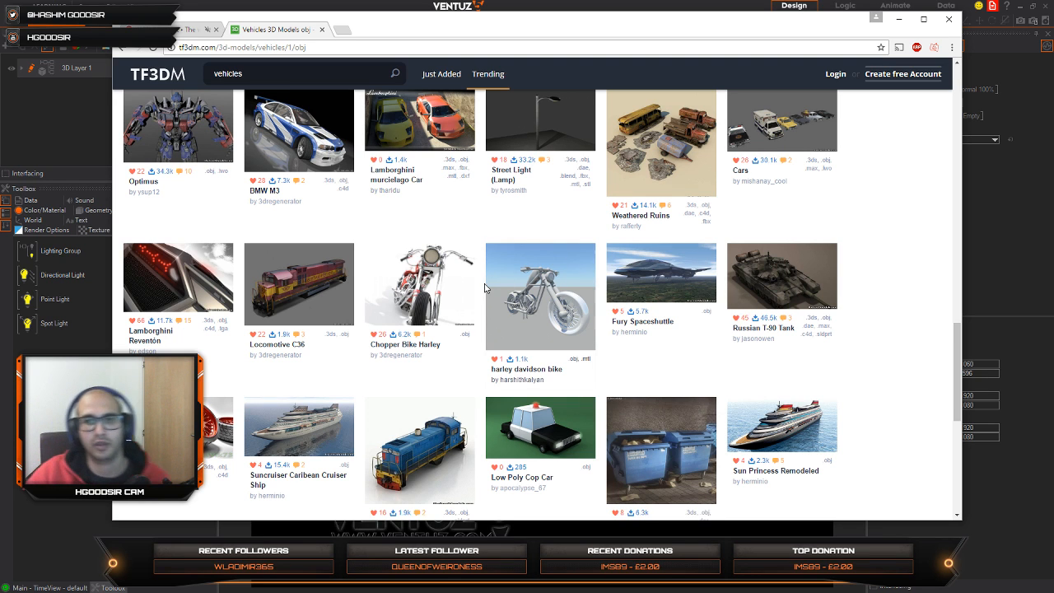
pyautogui.scroll(10, 582, 265)
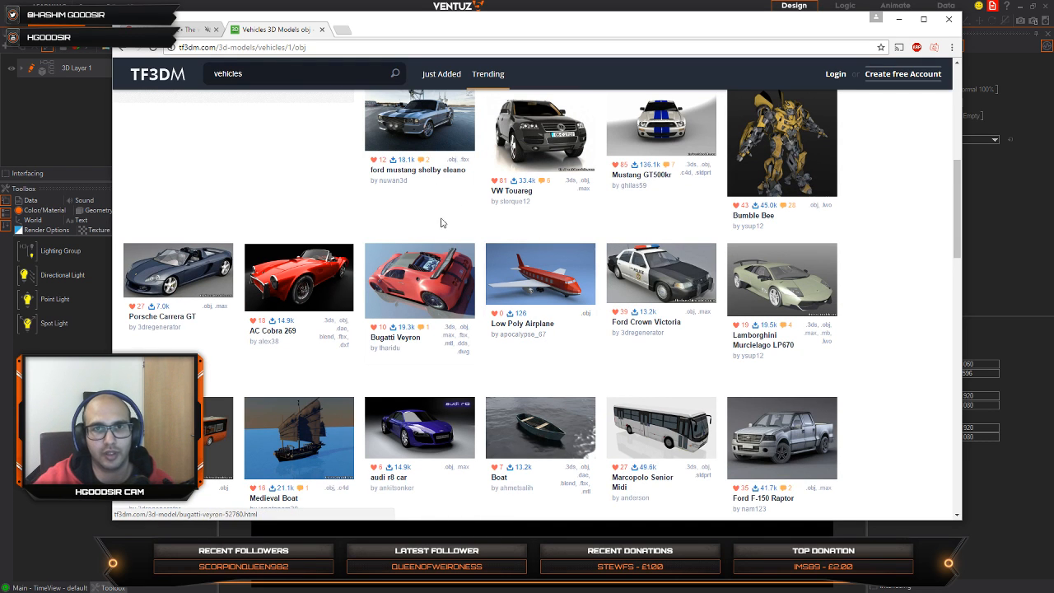
pyautogui.scroll(5, 455, 198)
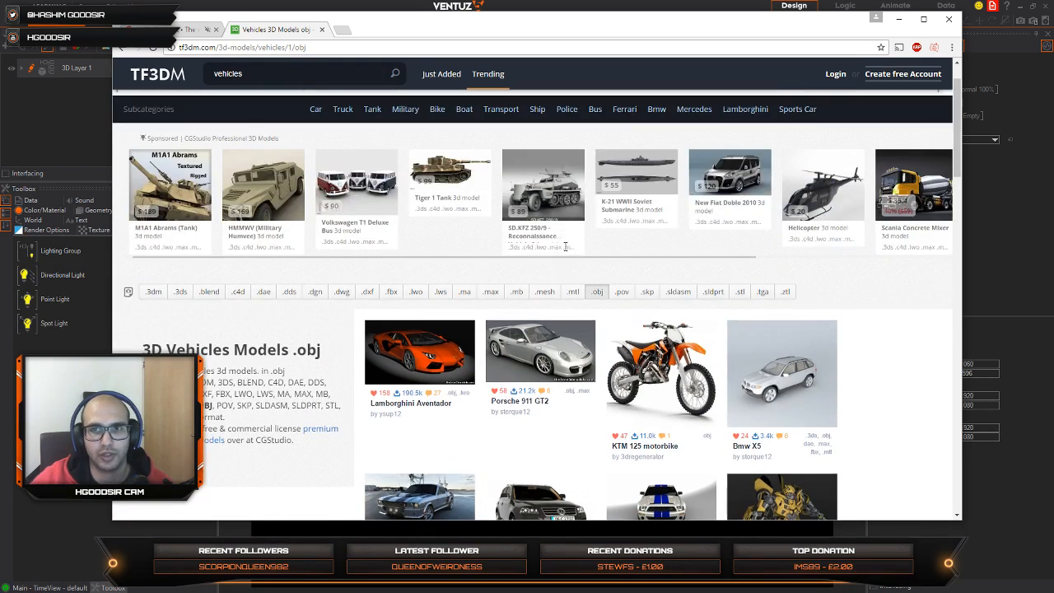
pyautogui.scroll(-10, 218, 243)
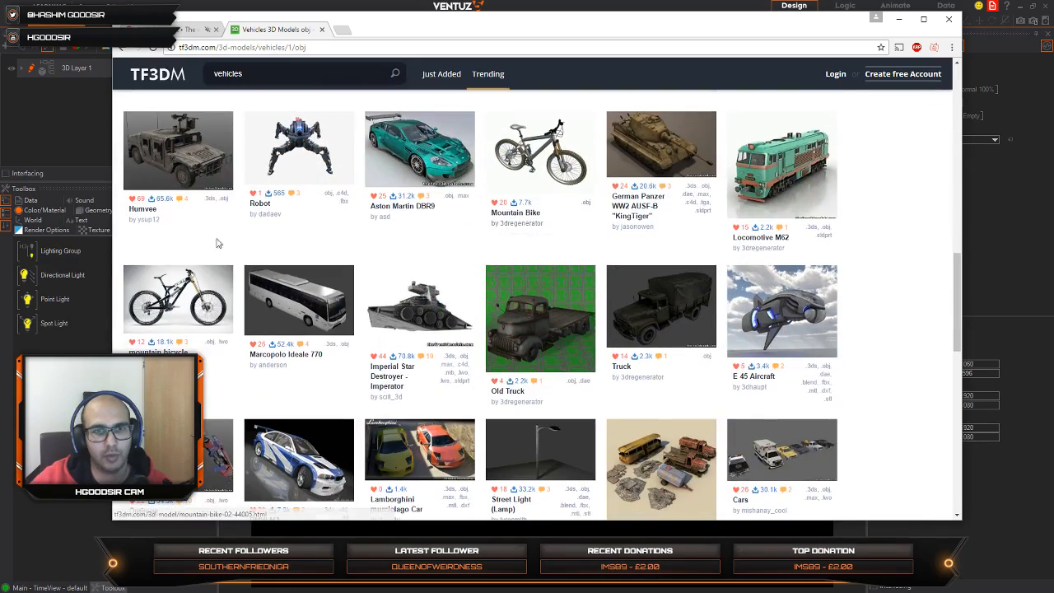
pyautogui.scroll(-4, 290, 214)
pyautogui.scroll(2, 411, 213)
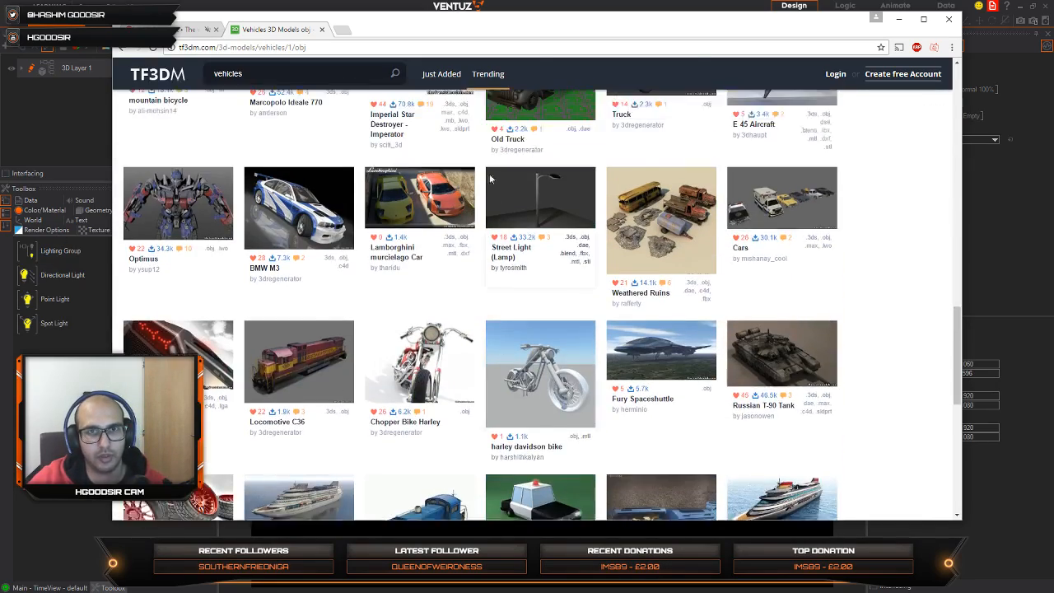
pyautogui.scroll(-4, 510, 213)
pyautogui.scroll(-3, 511, 208)
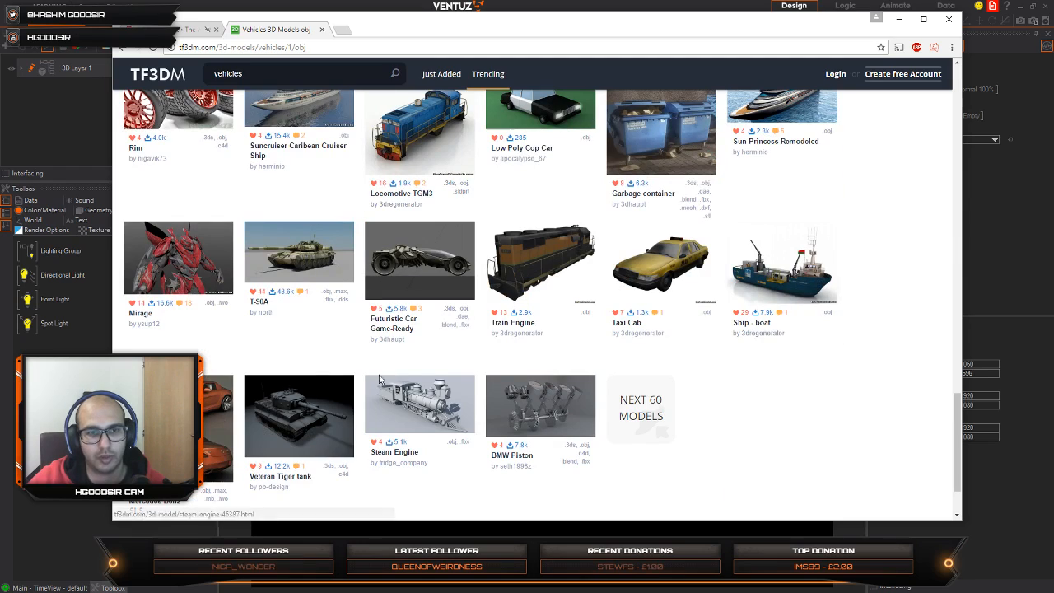
pyautogui.scroll(6, 531, 277)
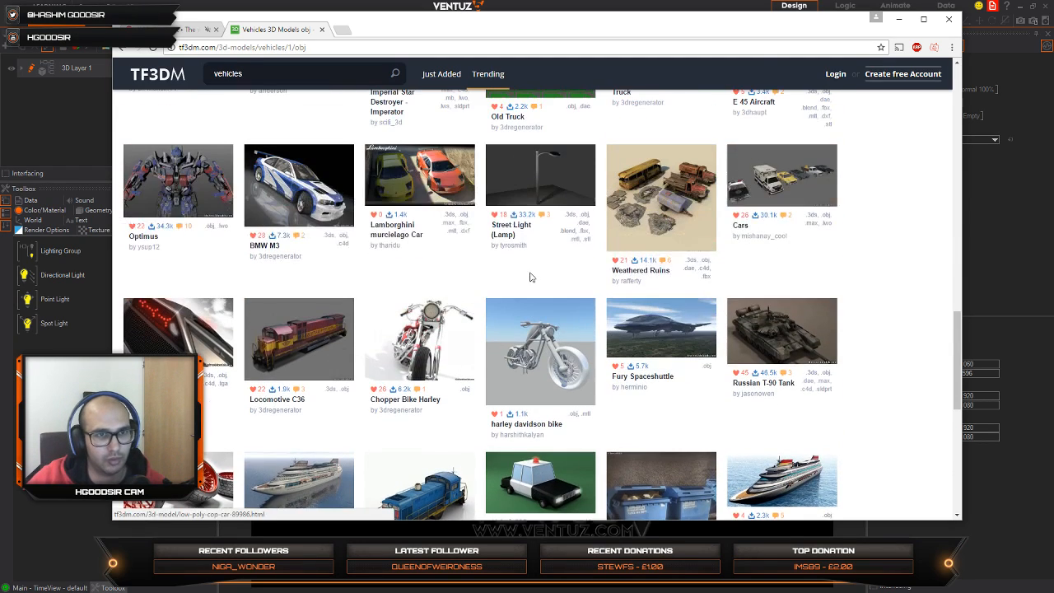
pyautogui.scroll(5, 528, 278)
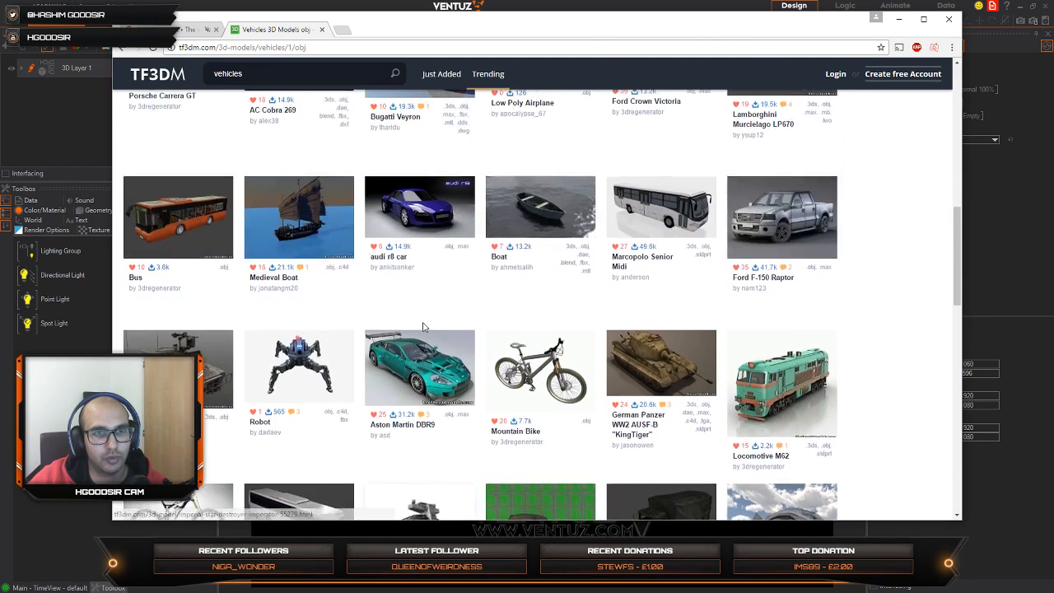
pyautogui.scroll(1, 498, 296)
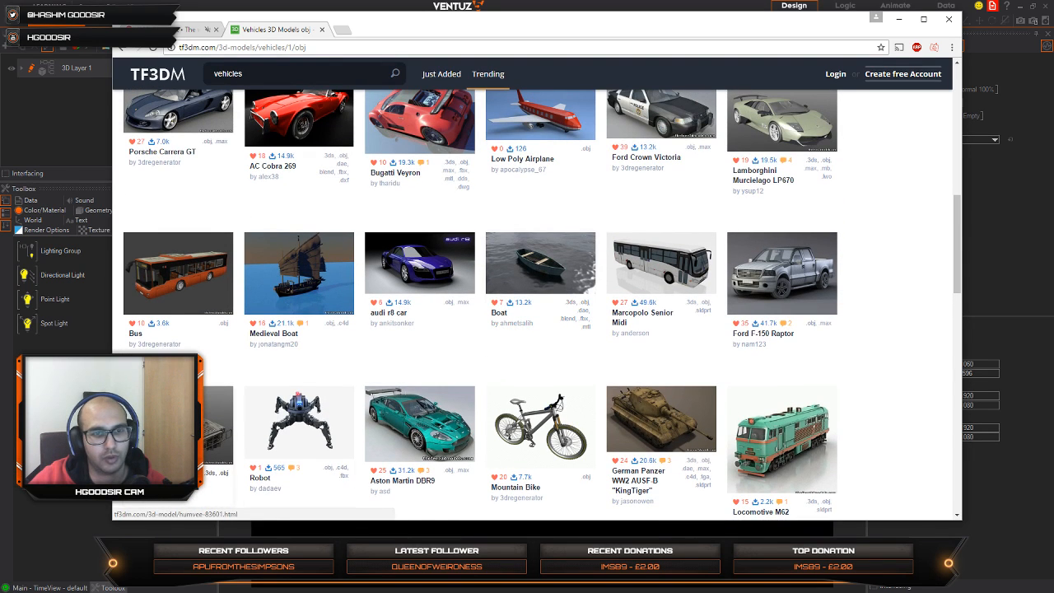
pyautogui.scroll(3, 588, 376)
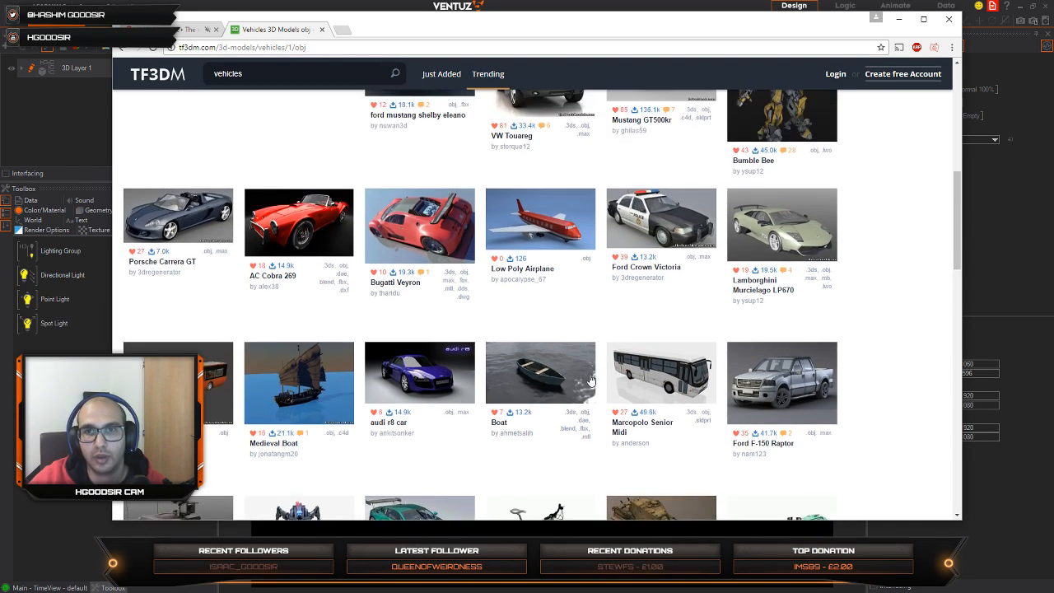
pyautogui.scroll(3, 589, 379)
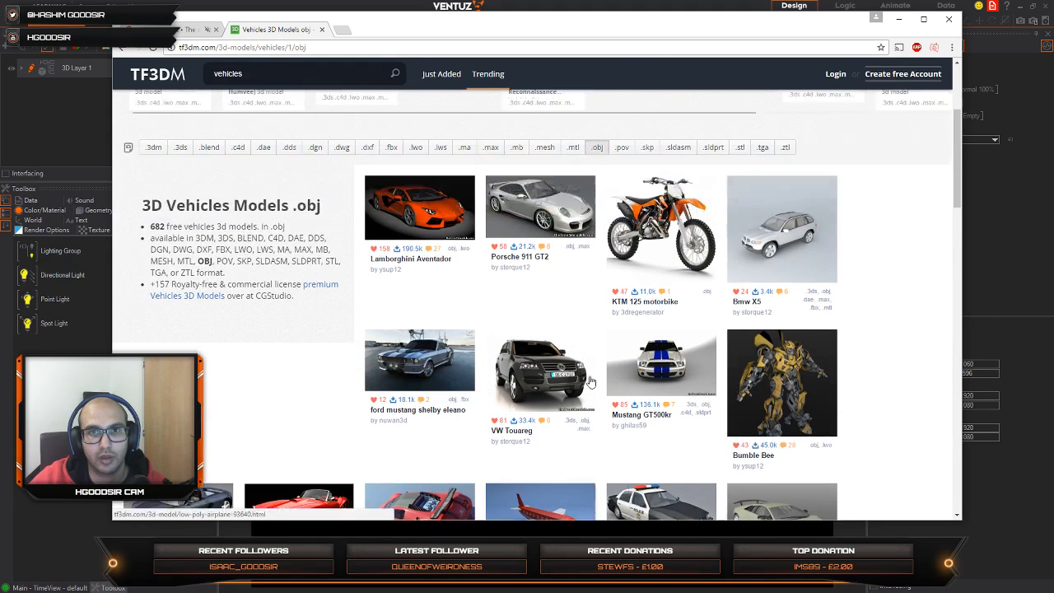
# Step: Open the Lamborghini Aventador model page and download the model, browsing the related models during the countdown
pyautogui.click(403, 250)
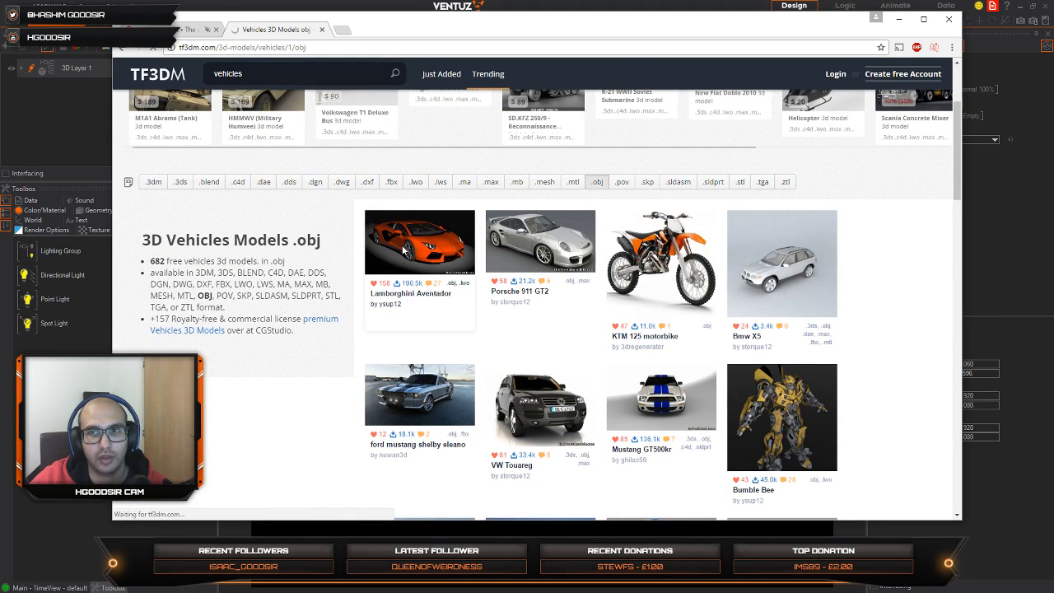
pyautogui.scroll(-3, 466, 272)
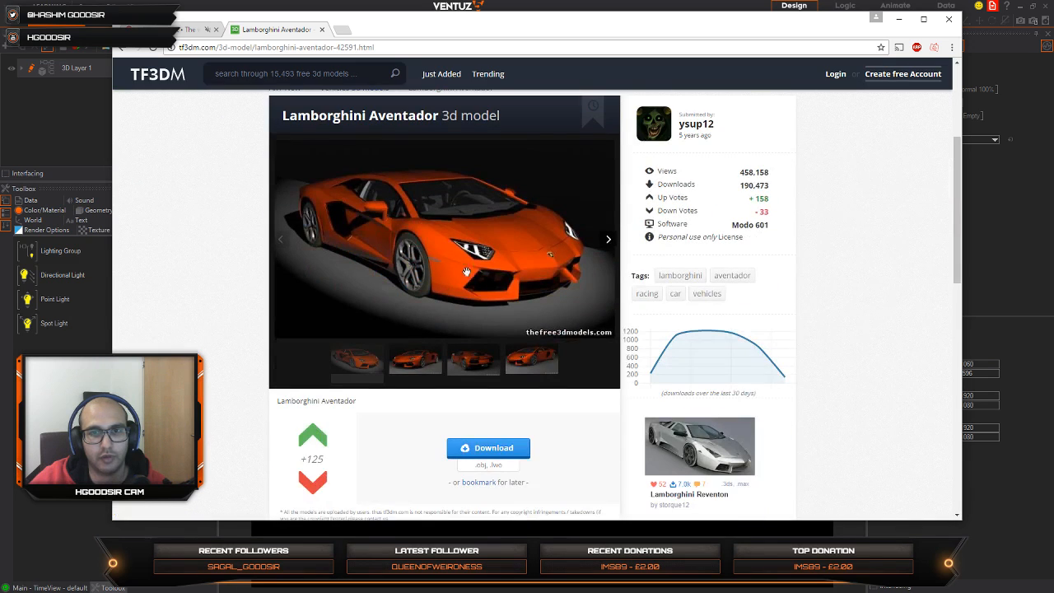
pyautogui.scroll(-1, 396, 379)
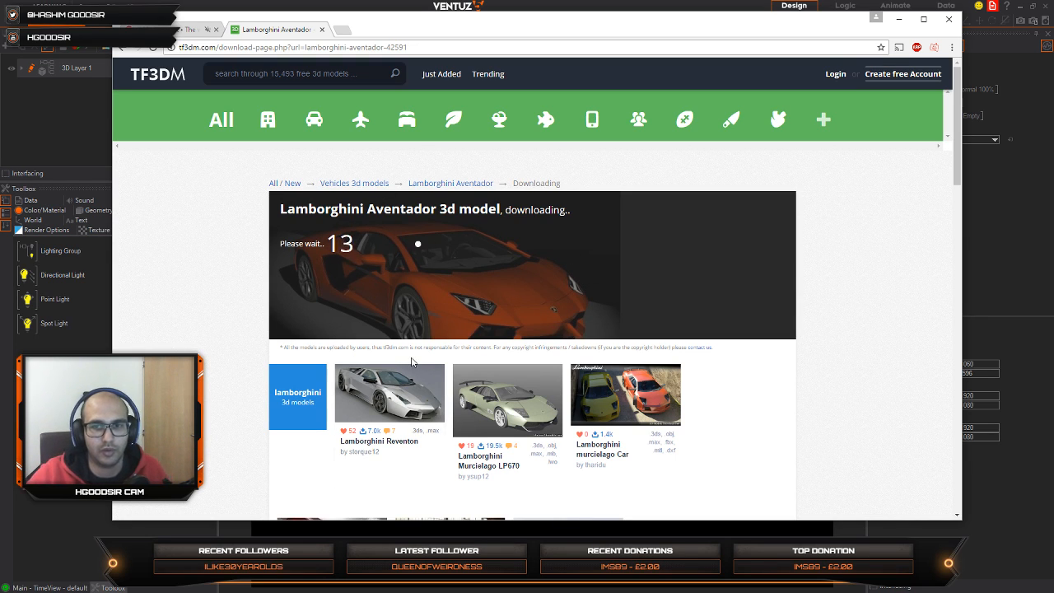
pyautogui.scroll(-3, 412, 362)
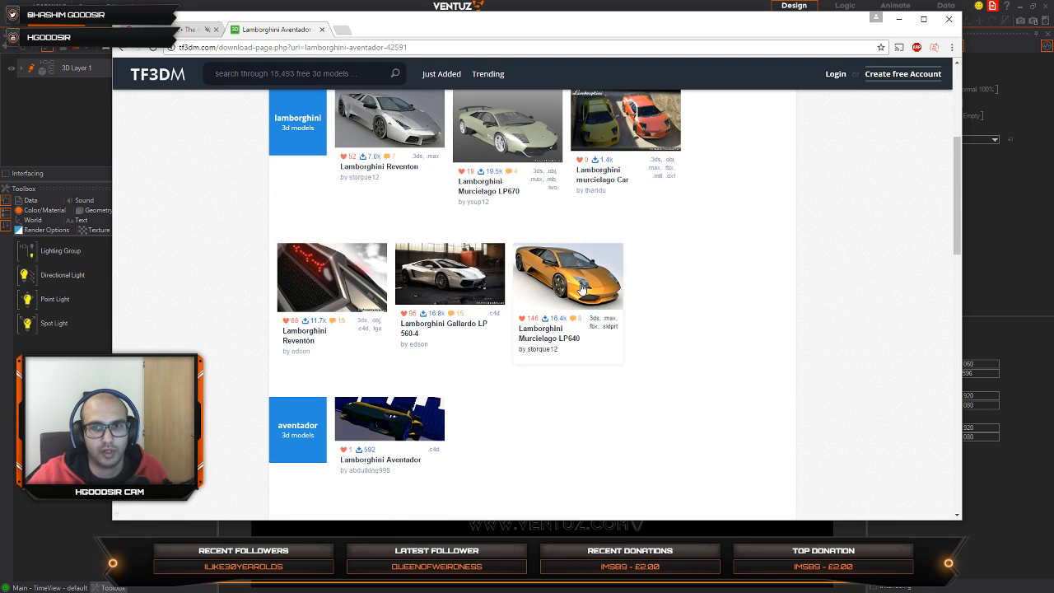
pyautogui.scroll(3, 420, 300)
pyautogui.scroll(-4, 439, 370)
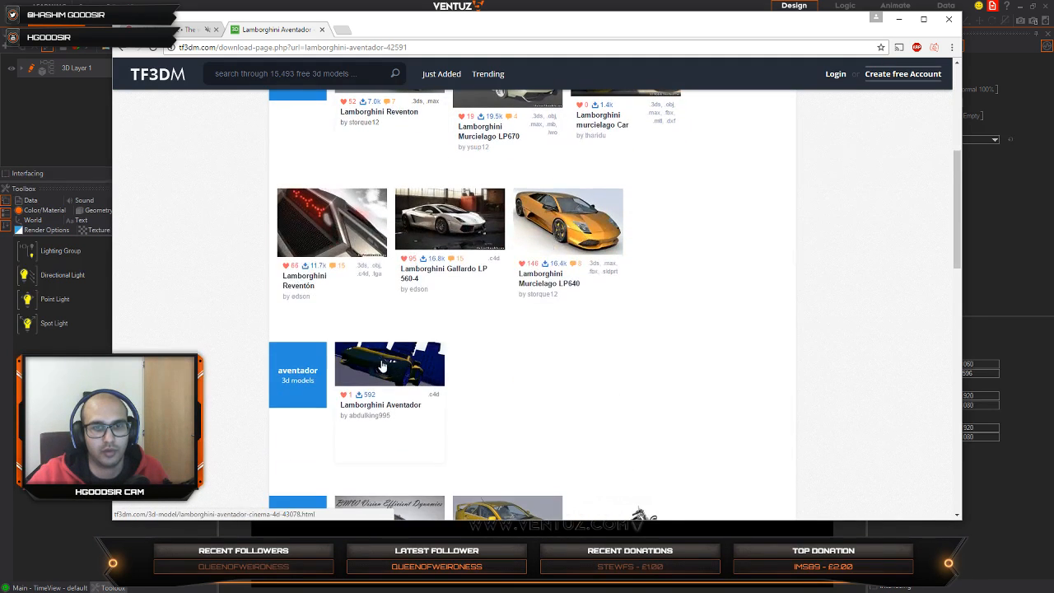
pyautogui.scroll(-5, 438, 371)
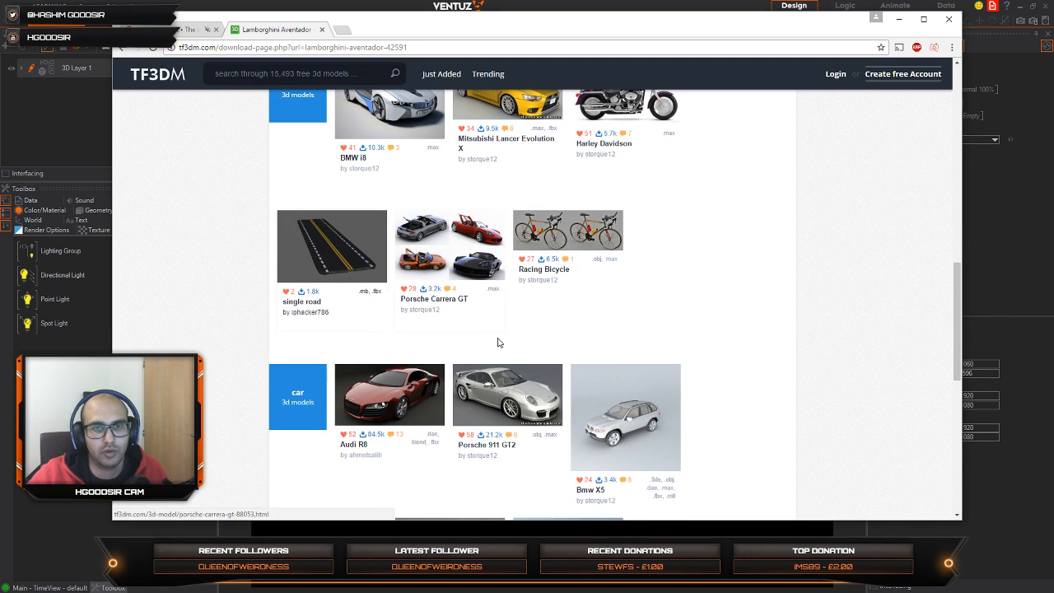
pyautogui.scroll(-6, 497, 341)
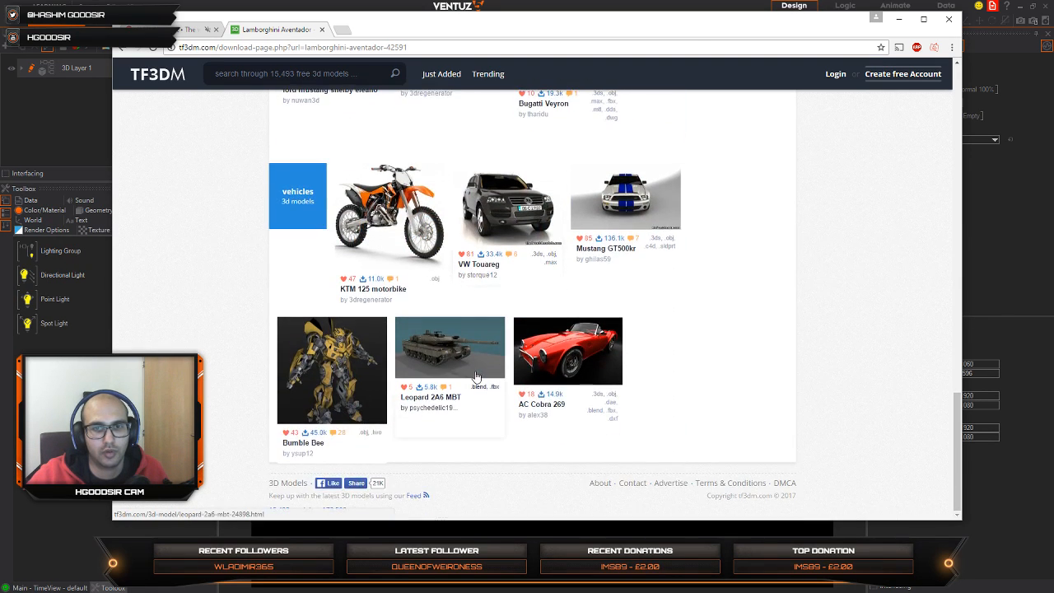
pyautogui.scroll(15, 469, 378)
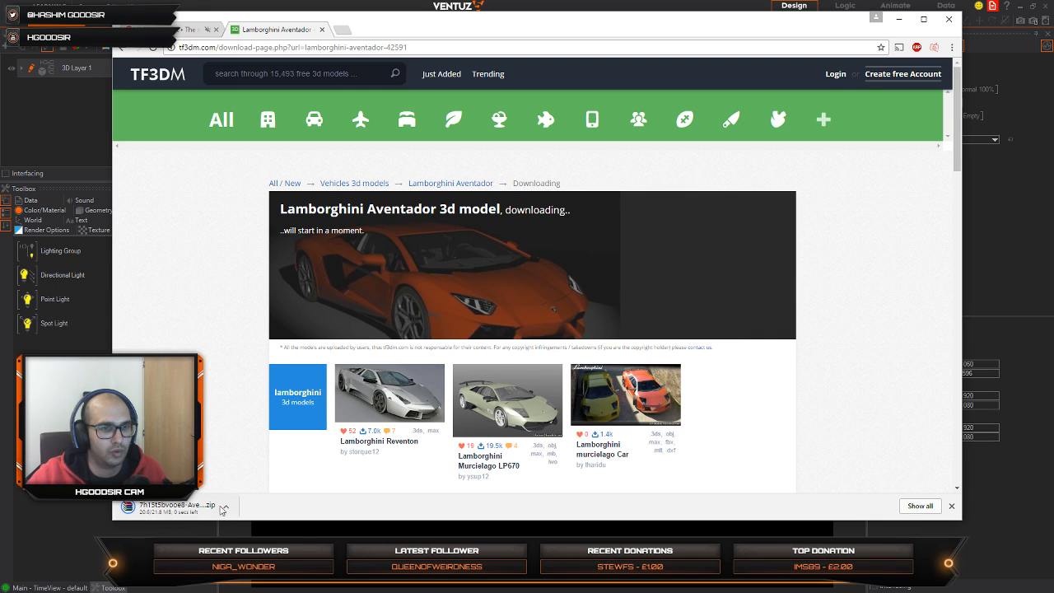
# Step: Open the downloaded Aventador zip archive in WinRAR, dismiss the licence reminder and reposition the archive window
pyautogui.click(170, 510)
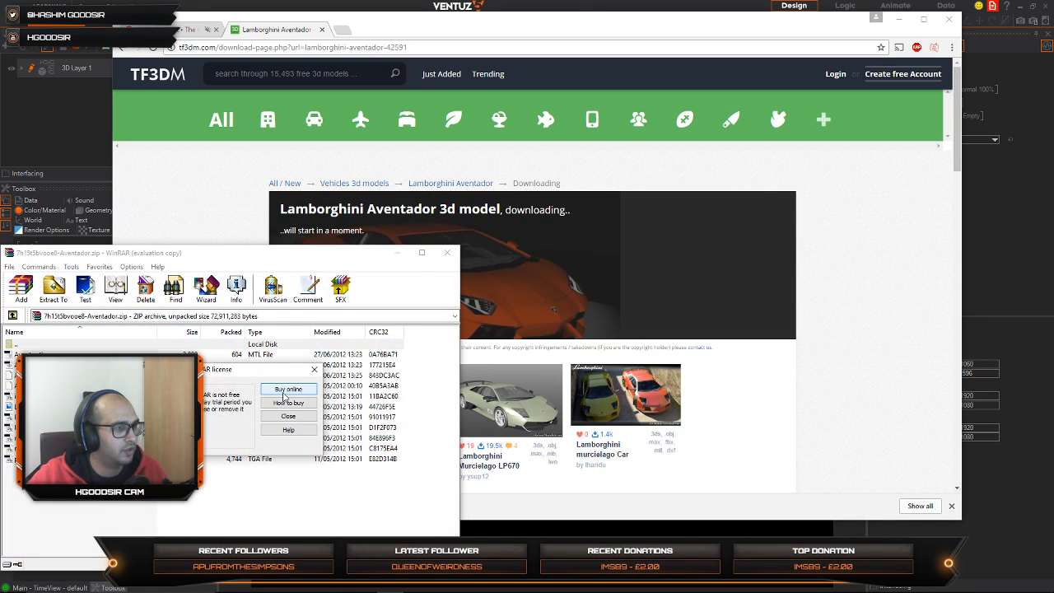
pyautogui.click(289, 417)
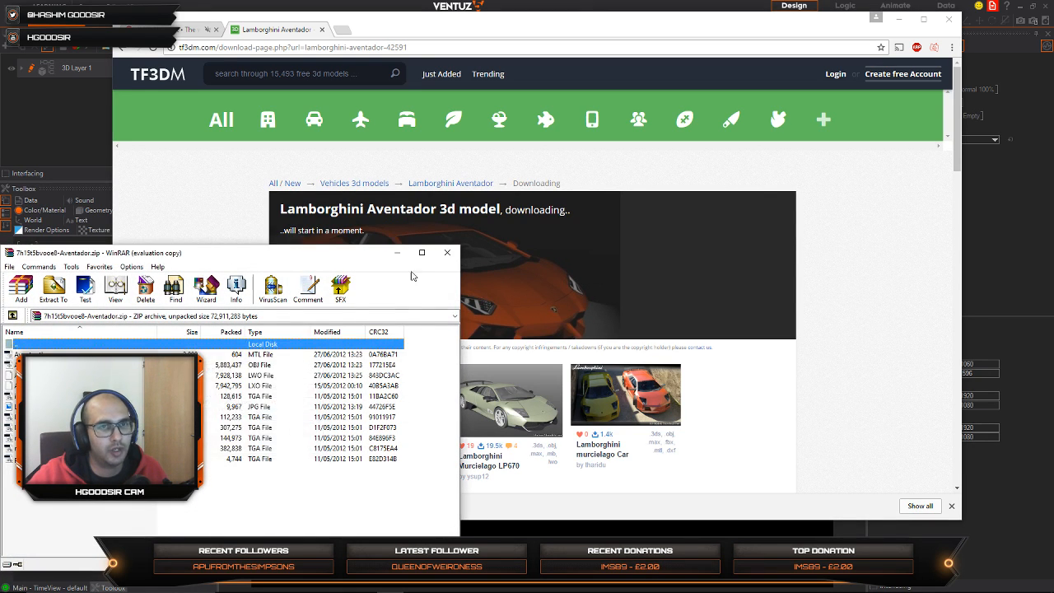
pyautogui.moveTo(334, 262); pyautogui.dragTo(386, 237)
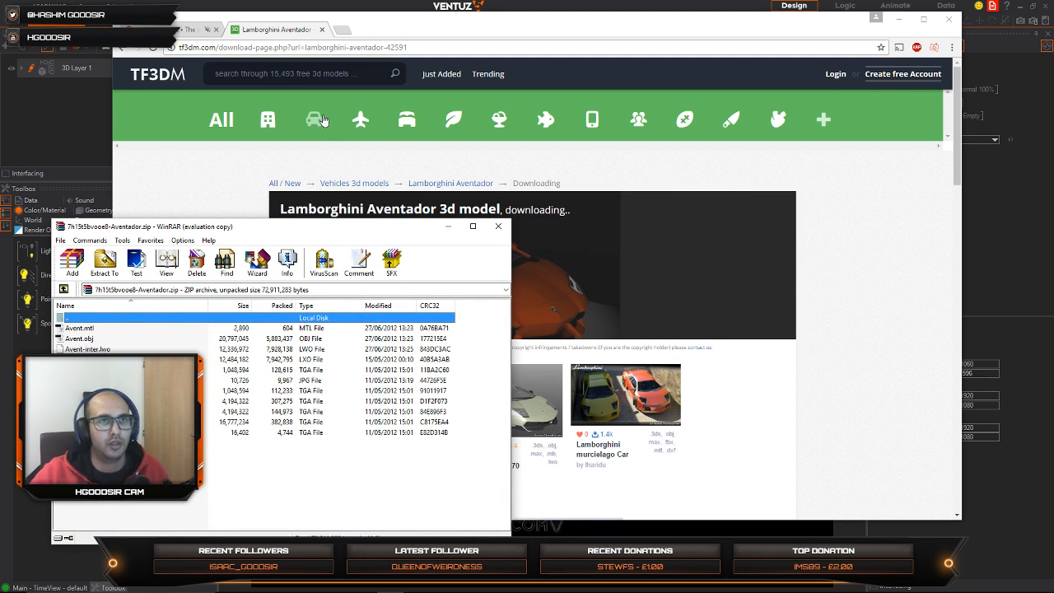
pyautogui.click(347, 4)
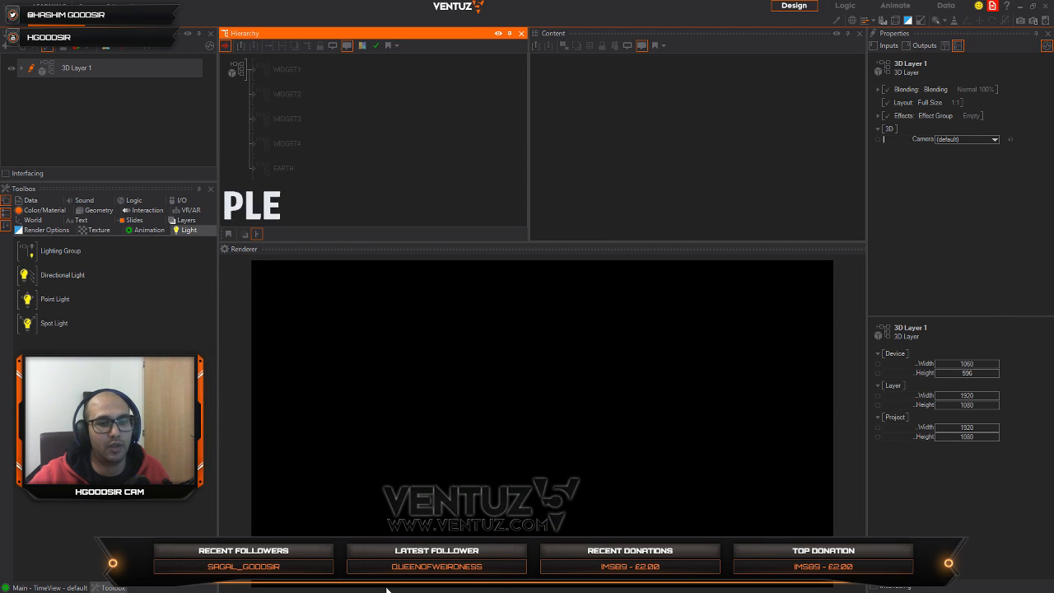
pyautogui.hotkey('alt', 'Tab')
pyautogui.press('Tab')
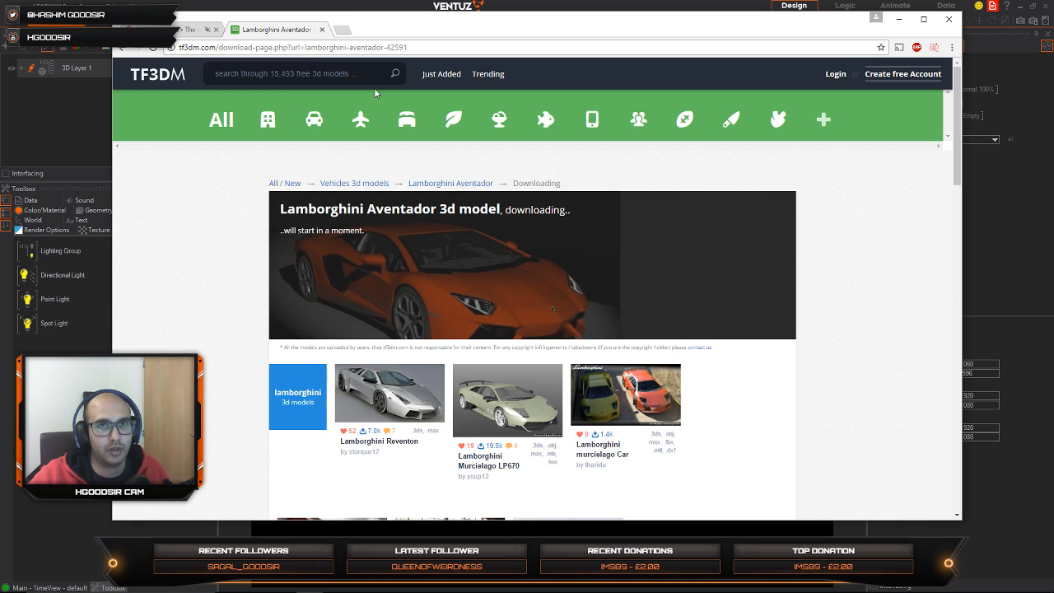
# Step: Search the web in a new browser tab for "flicker" followed by the photographer's full name
pyautogui.click(343, 30)
pyautogui.write('flick')
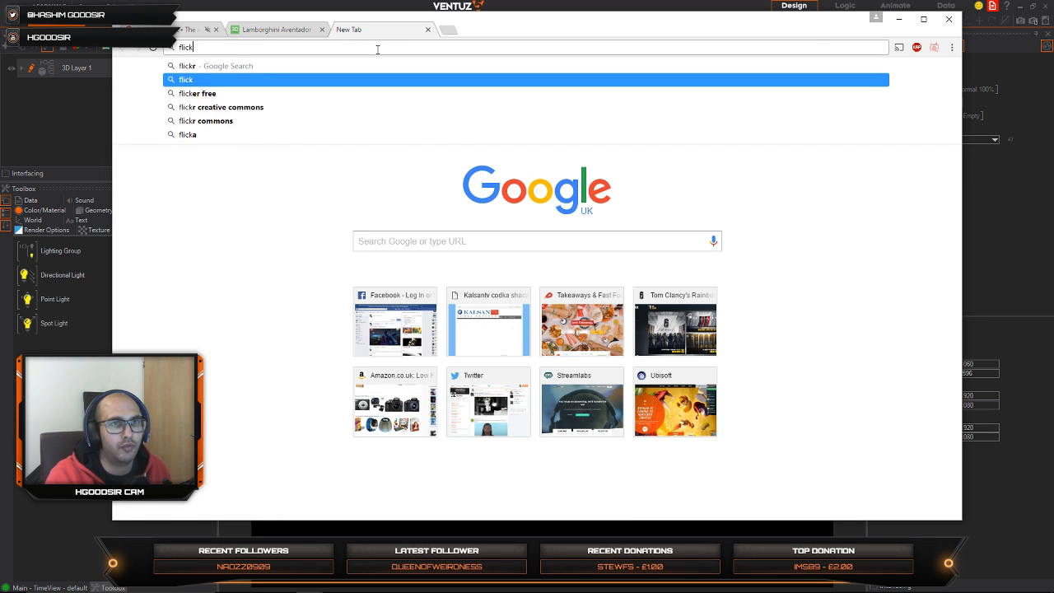
pyautogui.press('Down')
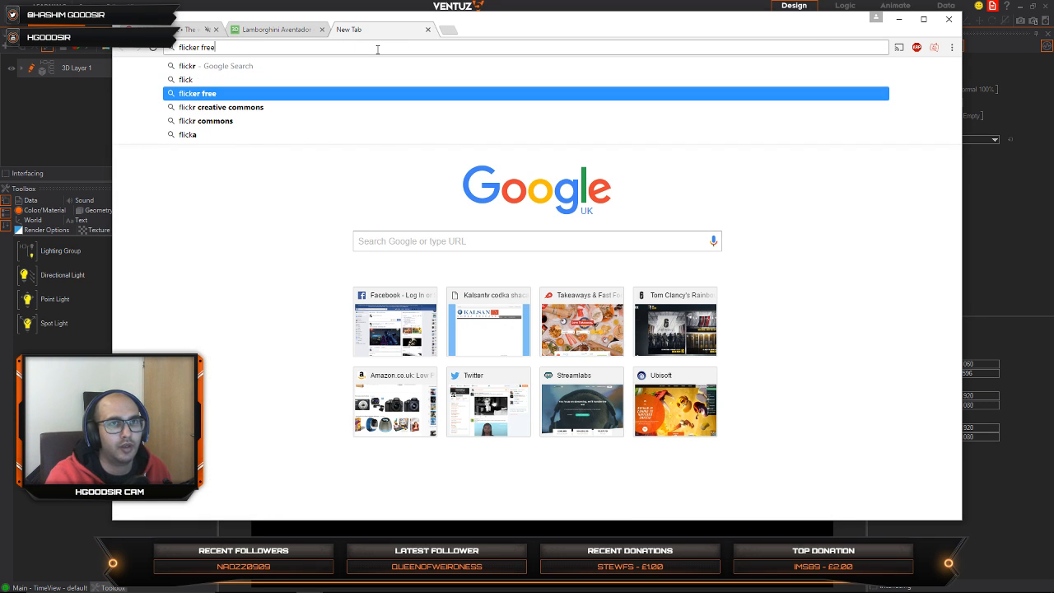
pyautogui.press('BackSpace')
pyautogui.press('BackSpace')
pyautogui.press('BackSpace')
pyautogui.press('BackSpace')
pyautogui.write('hash')
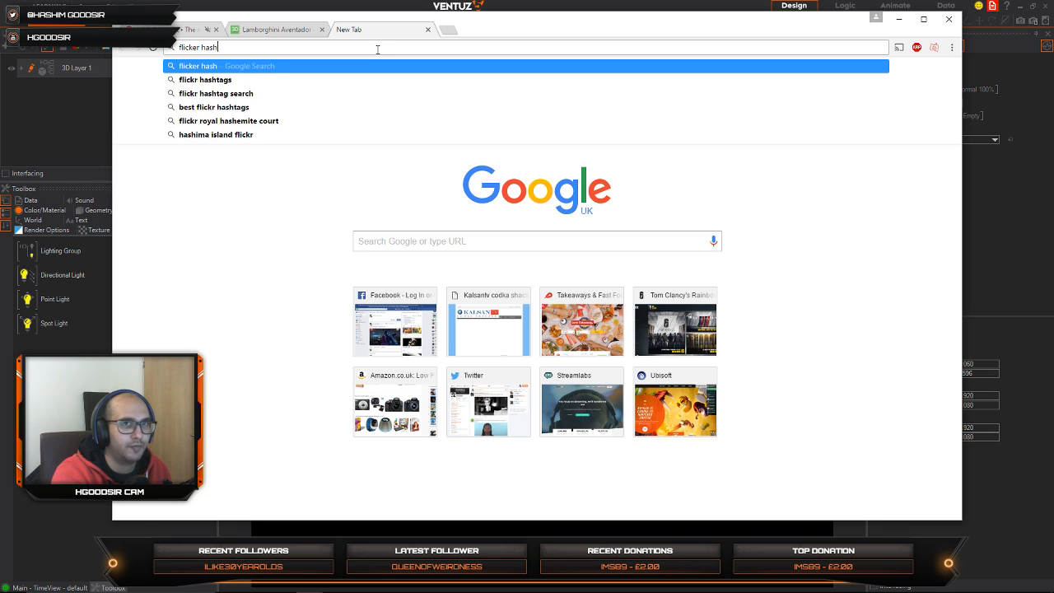
pyautogui.write('im goodsir')
pyautogui.press('Return')
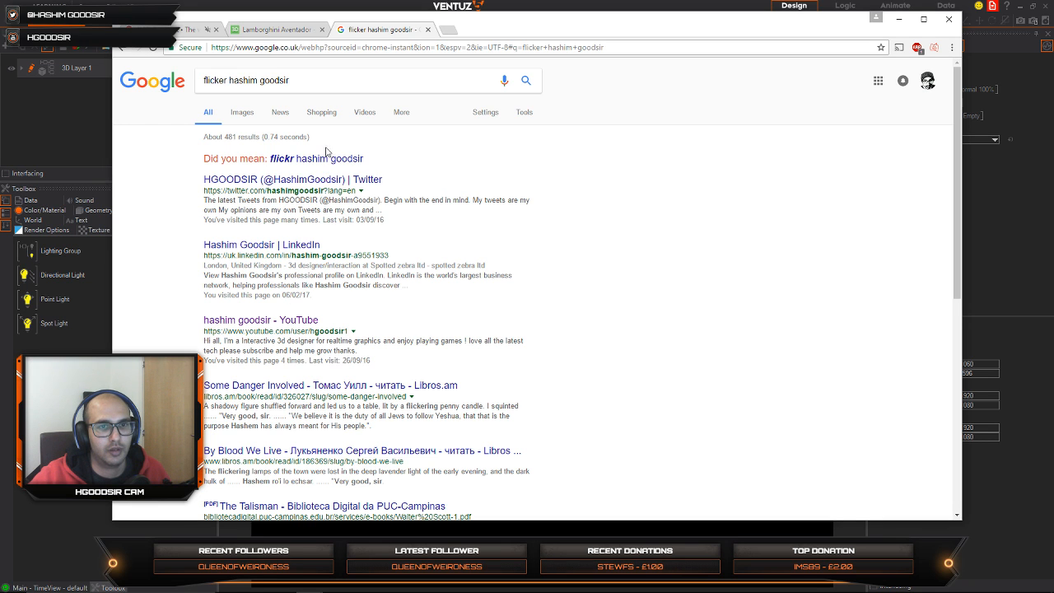
# Step: Search with the suggested "flickr" spelling, open the photographer's Flickr photostream and maximize the browser window
pyautogui.click(316, 158)
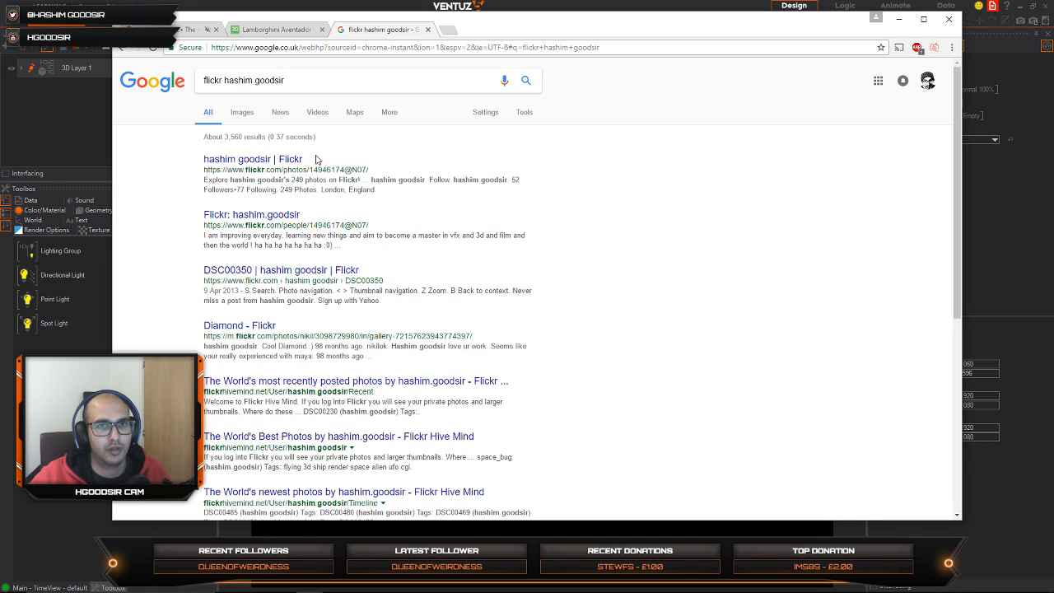
pyautogui.click(271, 161)
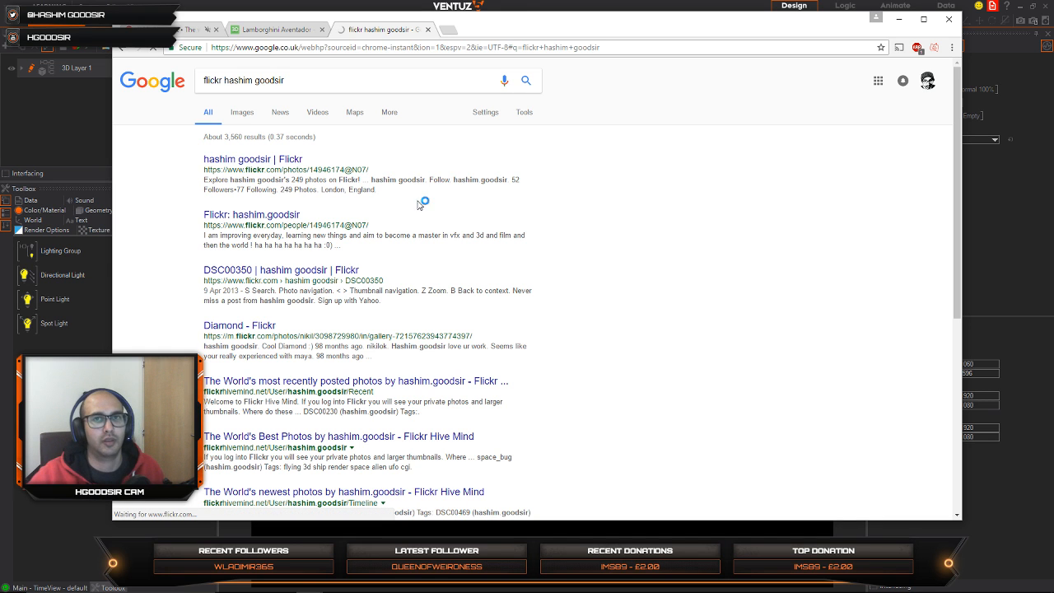
pyautogui.doubleClick(502, 33)
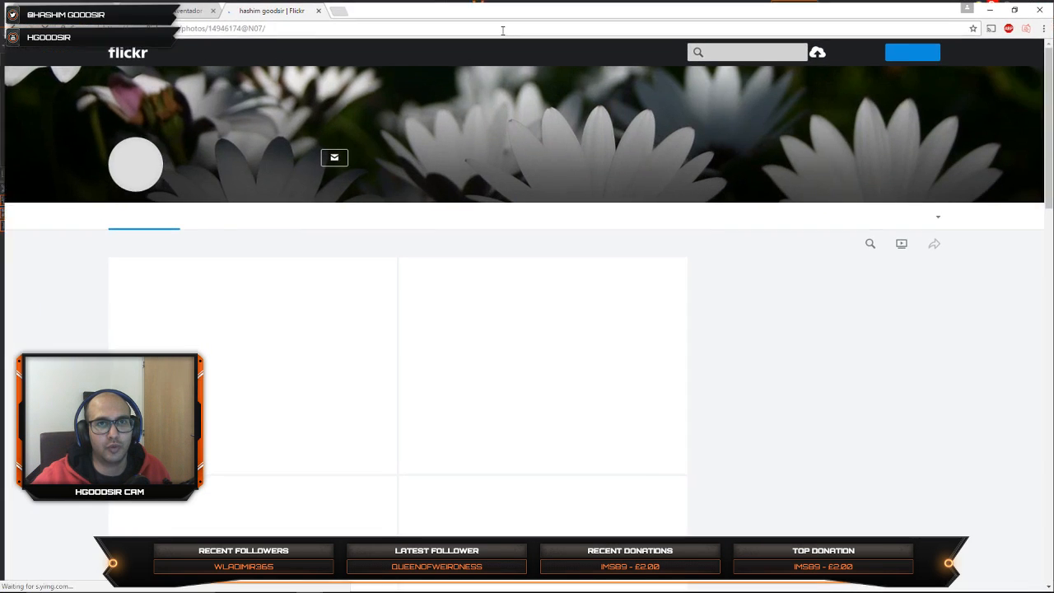
# Step: Look through the first page of the Flickr photostream for 3D renders and wireframe images
pyautogui.scroll(-4, 750, 394)
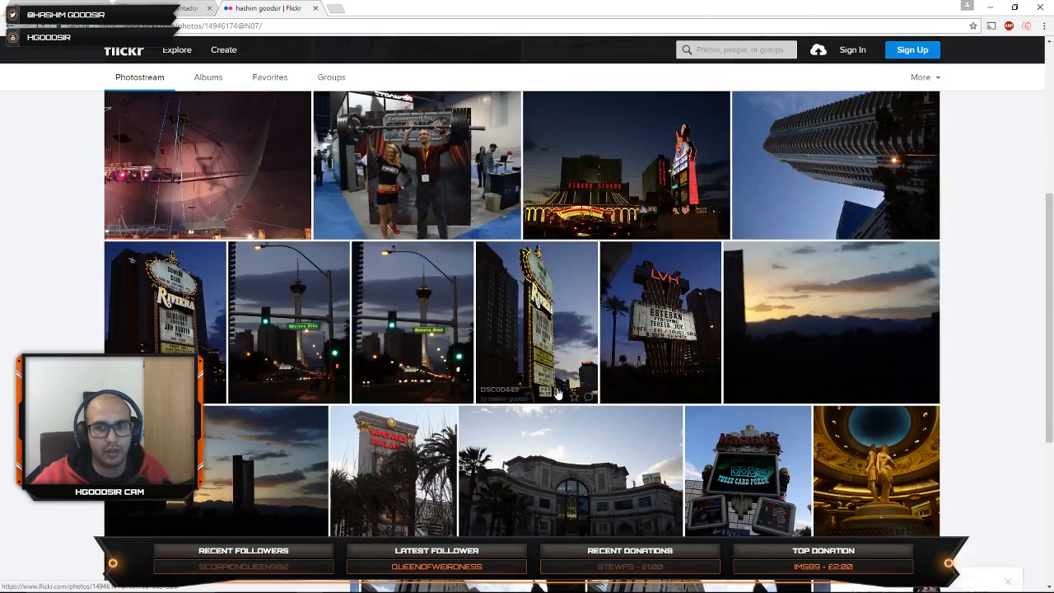
pyautogui.scroll(-15, 751, 394)
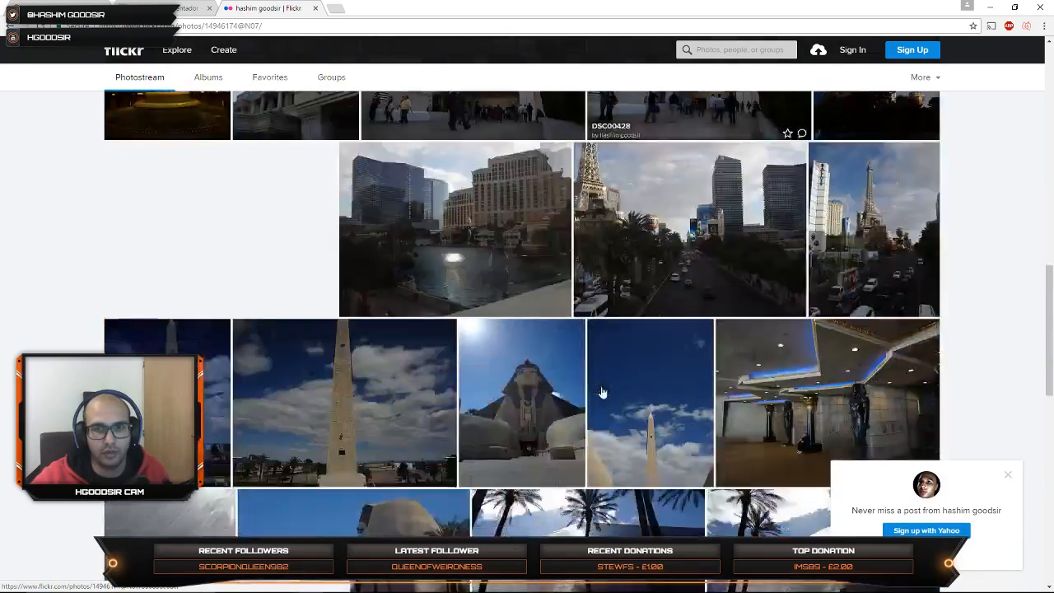
pyautogui.scroll(-8, 523, 444)
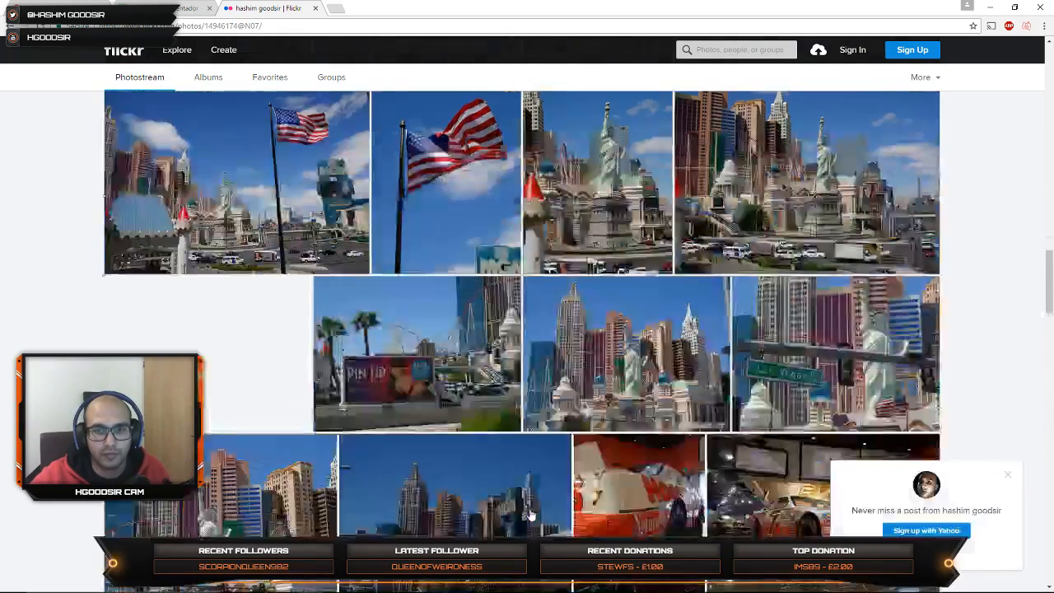
pyautogui.scroll(-1, 513, 367)
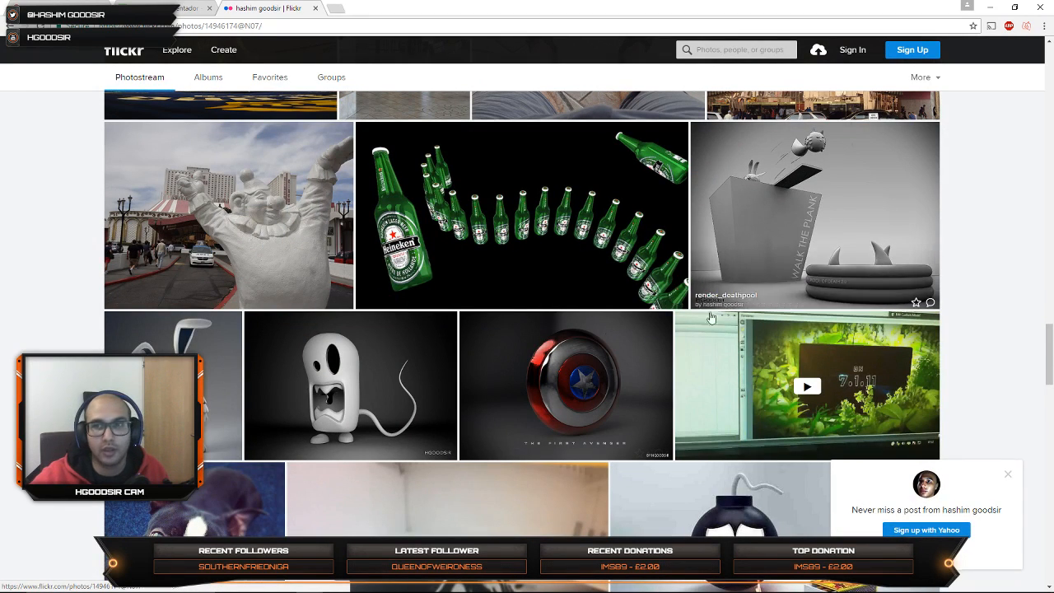
pyautogui.scroll(-1, 510, 337)
pyautogui.scroll(-2, 536, 312)
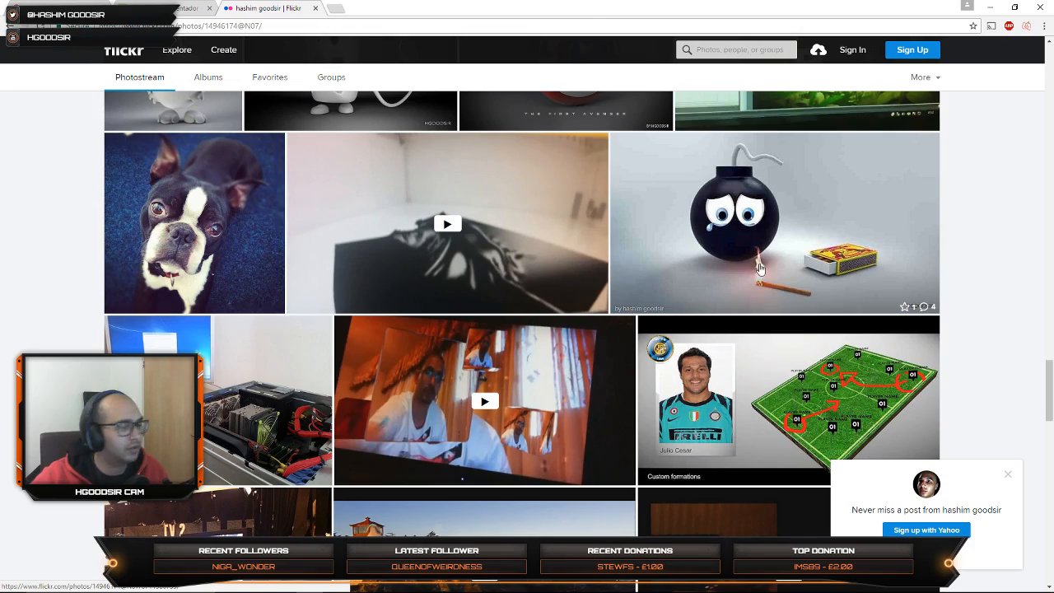
pyautogui.scroll(-7, 759, 267)
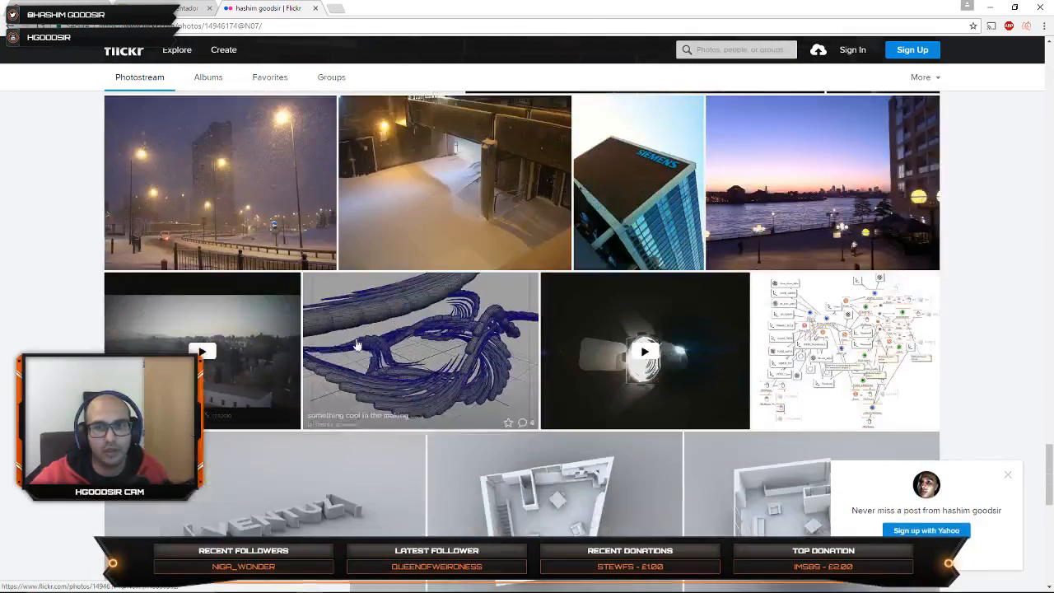
pyautogui.scroll(-3, 346, 293)
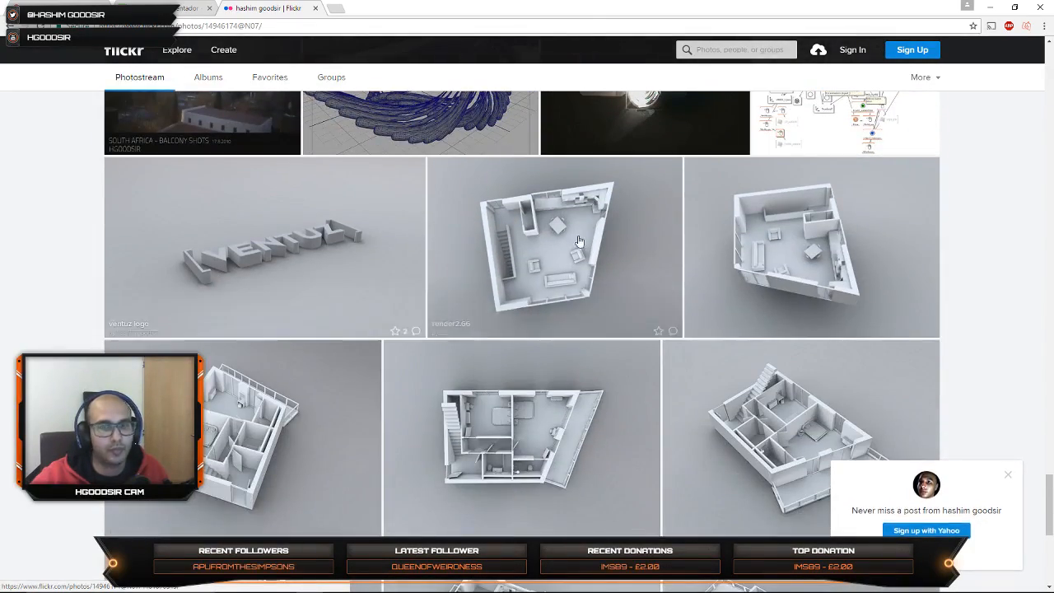
pyautogui.scroll(-2, 334, 292)
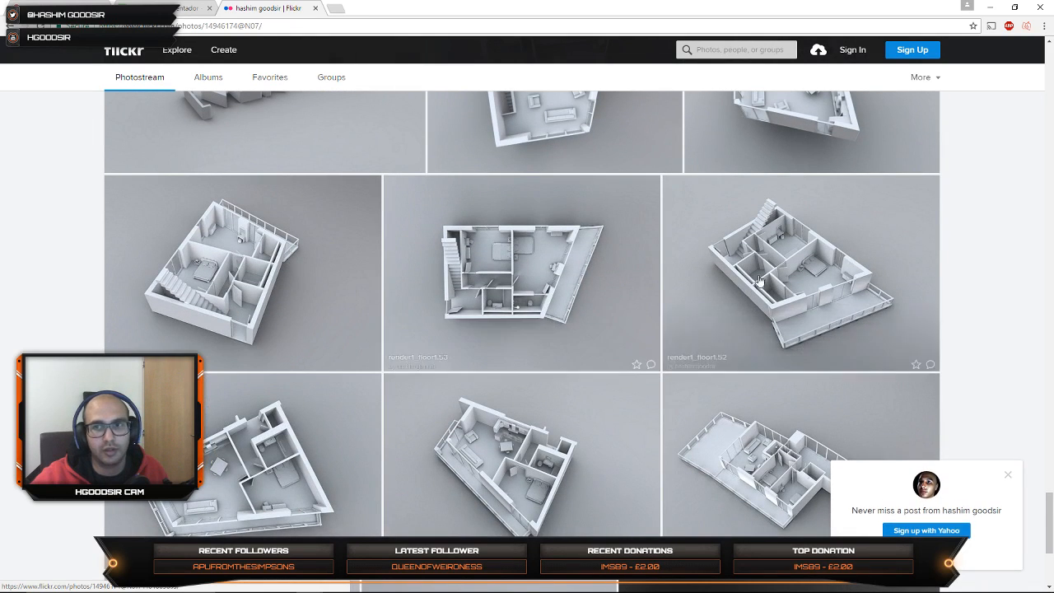
pyautogui.scroll(-3, 759, 280)
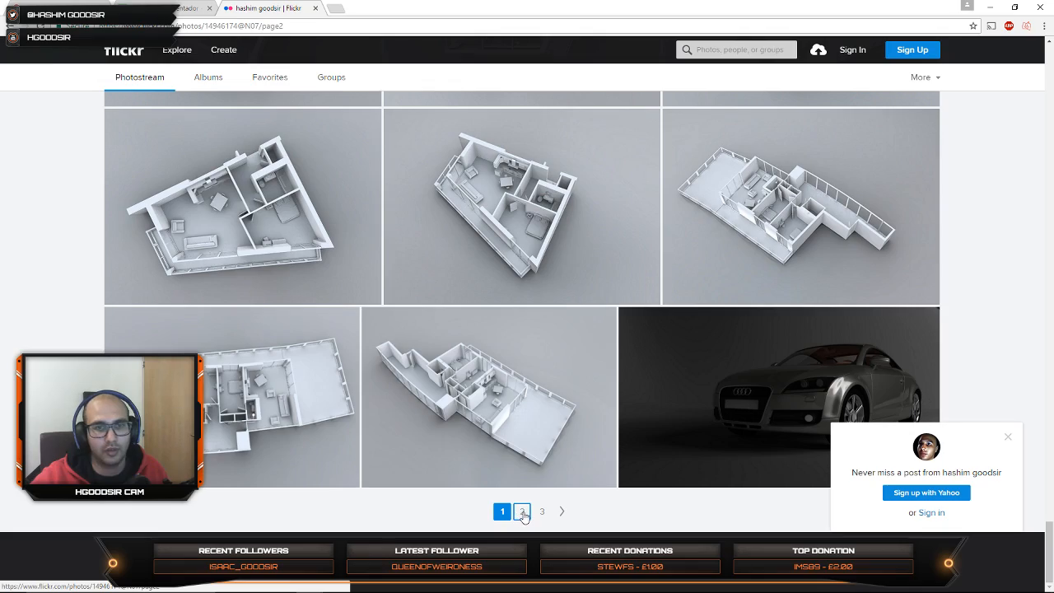
# Step: Open page 2 of the photostream and browse to the squid and tentacle modelling images
pyautogui.click(521, 511)
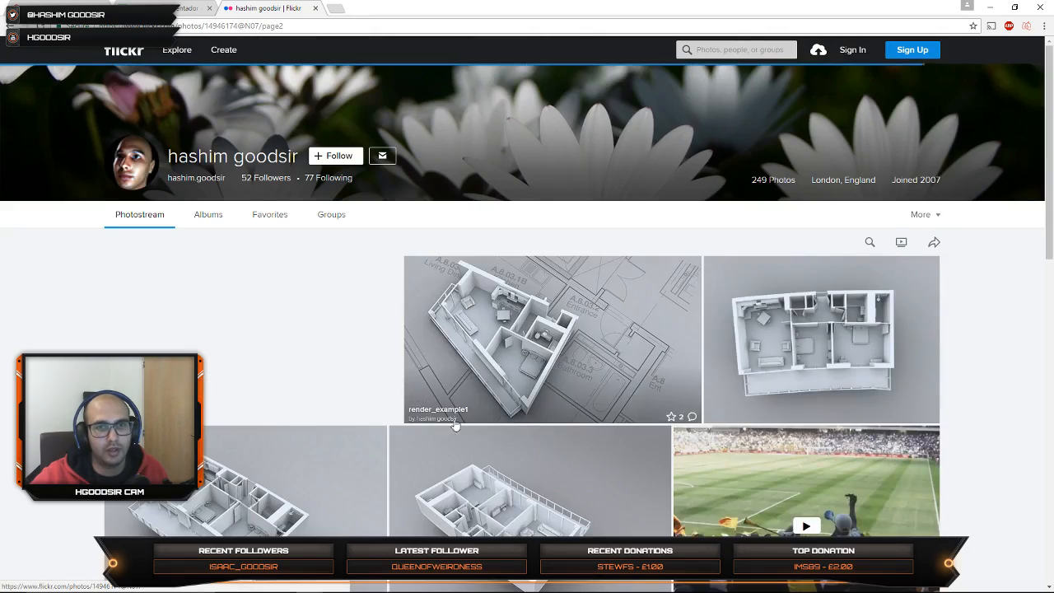
pyautogui.scroll(-5, 474, 412)
pyautogui.scroll(-15, 467, 395)
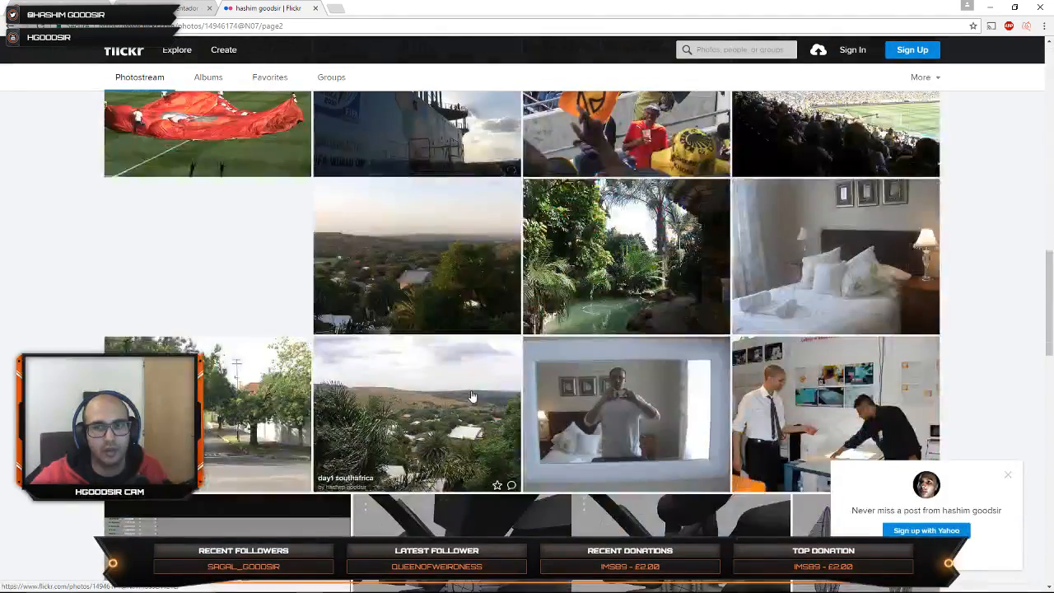
pyautogui.scroll(2, 486, 329)
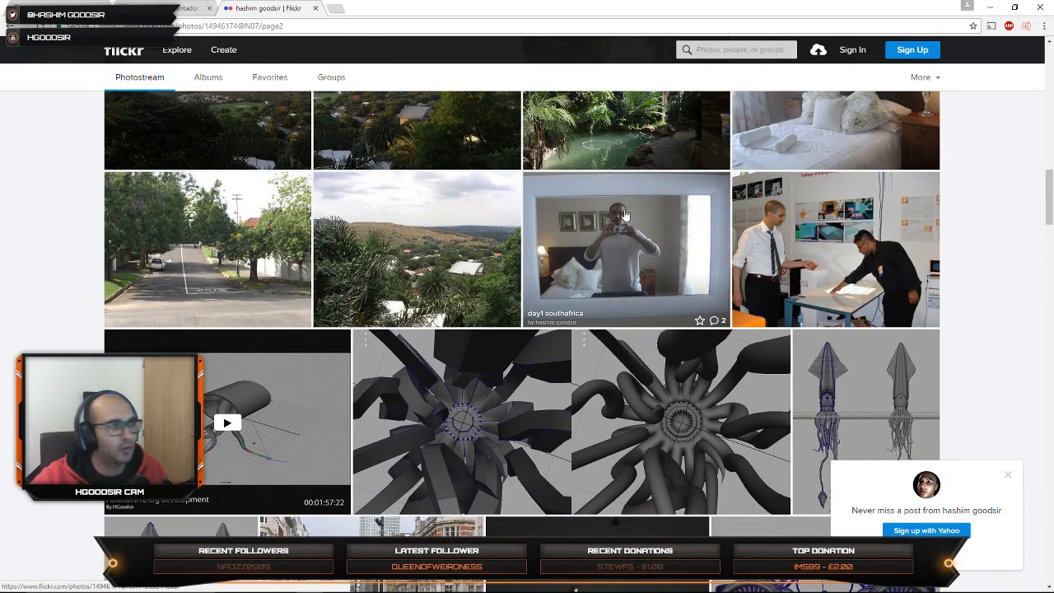
pyautogui.scroll(-3, 631, 216)
pyautogui.scroll(2, 229, 368)
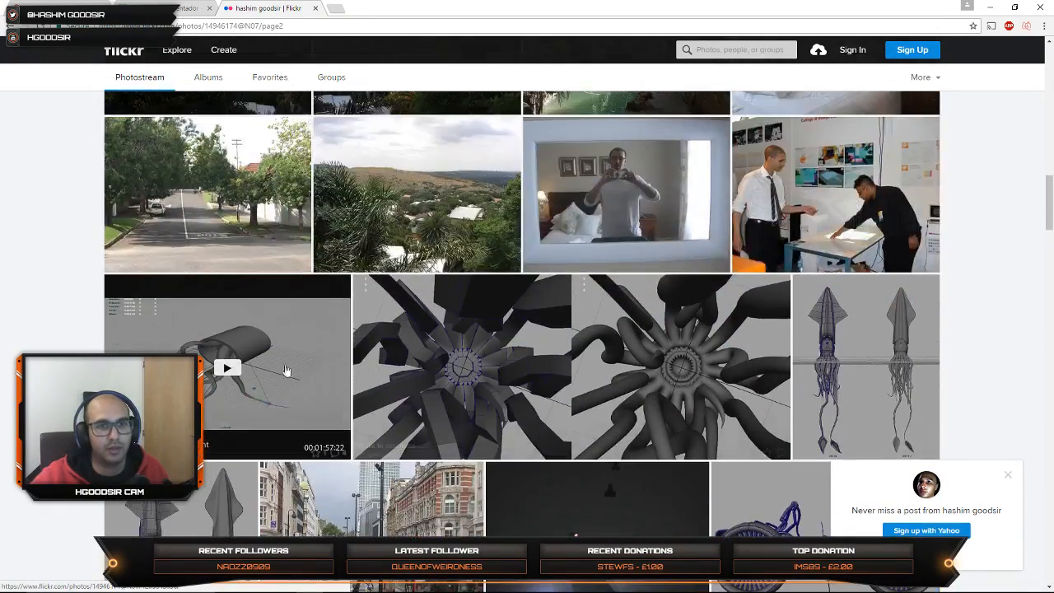
# Step: Play the AMMONITE leg development video, check its comments and details, and return to the photostream
pyautogui.click(229, 368)
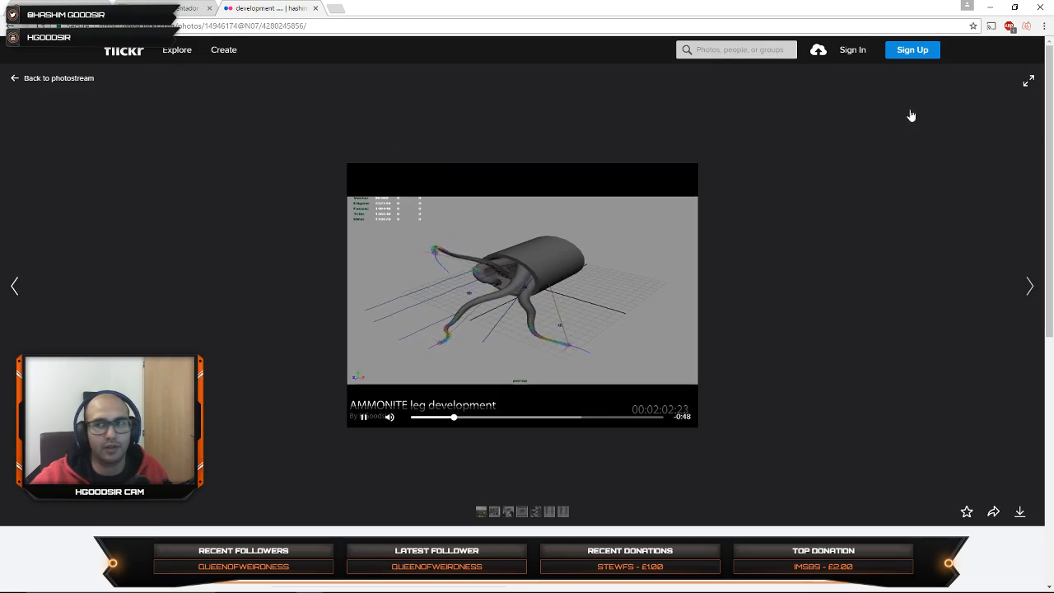
pyautogui.scroll(-5, 527, 313)
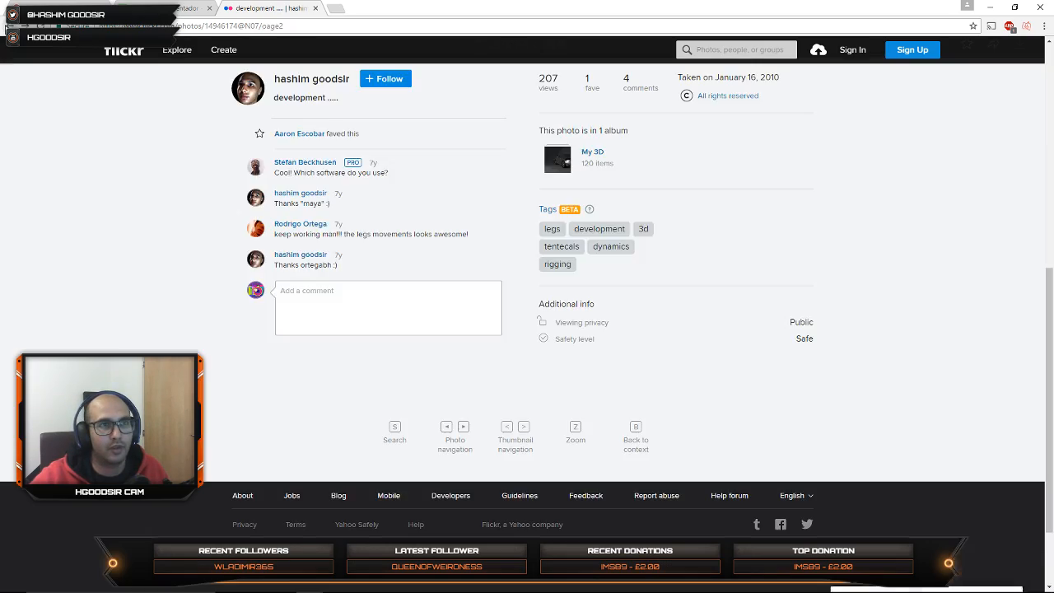
pyautogui.click(7, 28)
# Step: Examine the 3D work on page 2 of the photostream, from the wireframe vehicles to the Medusa heads and sea turtle renders
pyautogui.scroll(-10, 568, 321)
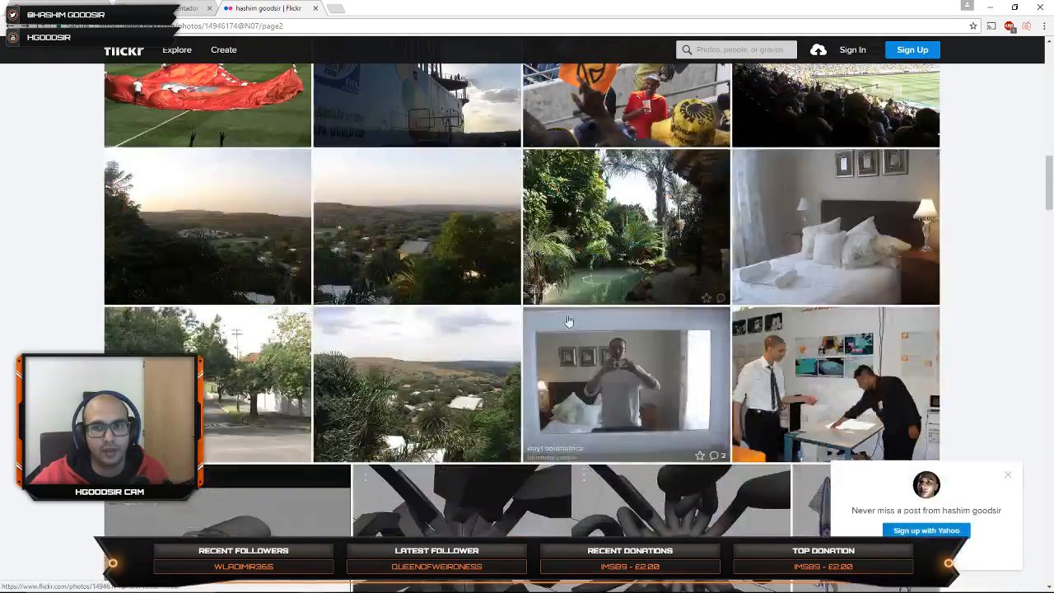
pyautogui.scroll(-7, 568, 321)
pyautogui.scroll(-3, 507, 320)
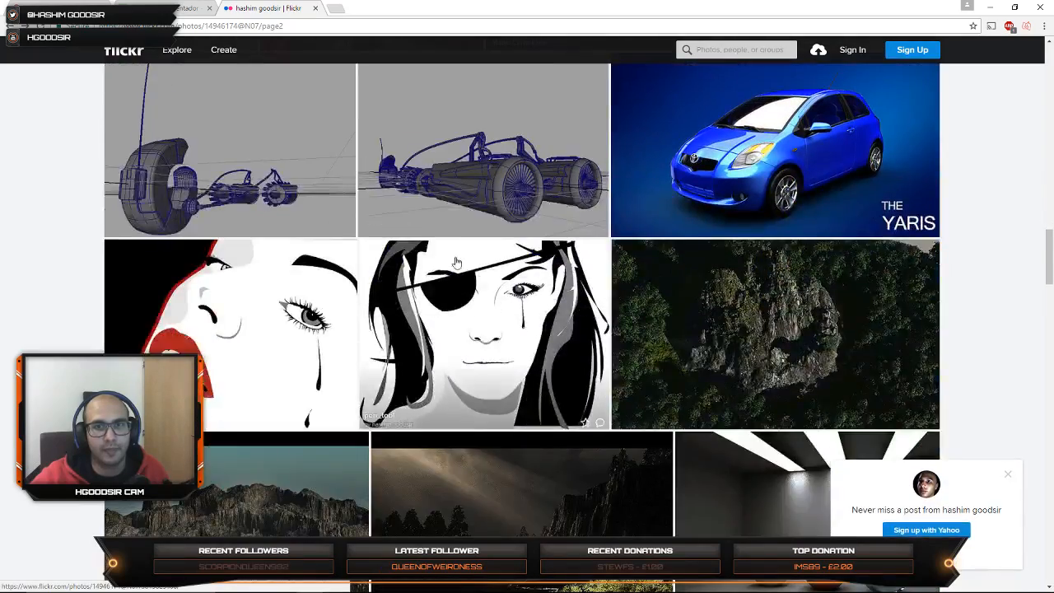
pyautogui.scroll(3, 411, 272)
pyautogui.scroll(-3, 299, 223)
pyautogui.scroll(-5, 575, 269)
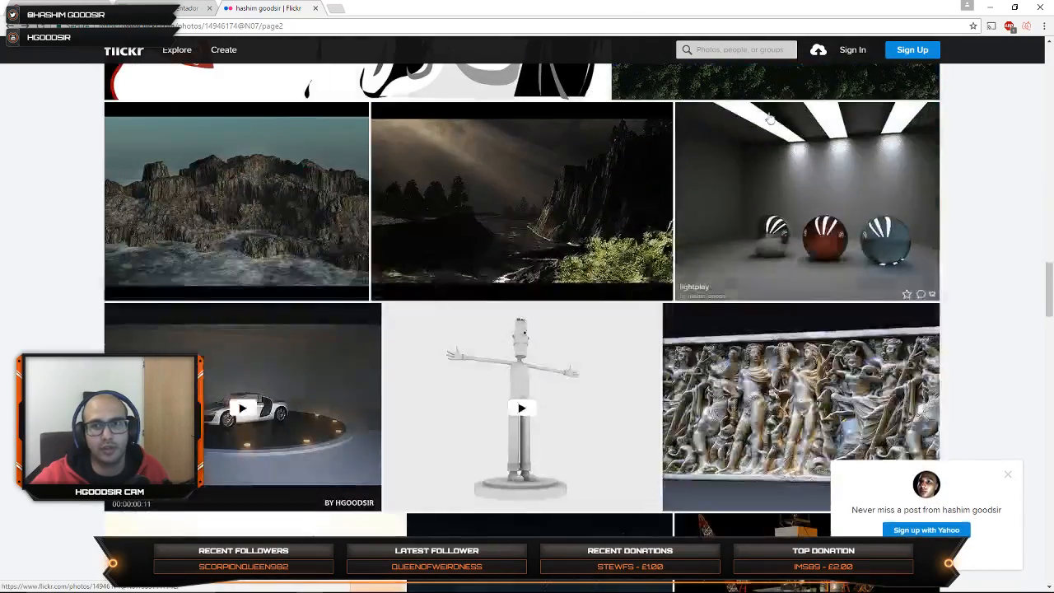
pyautogui.scroll(2, 733, 131)
pyautogui.scroll(-4, 381, 330)
pyautogui.scroll(-4, 381, 329)
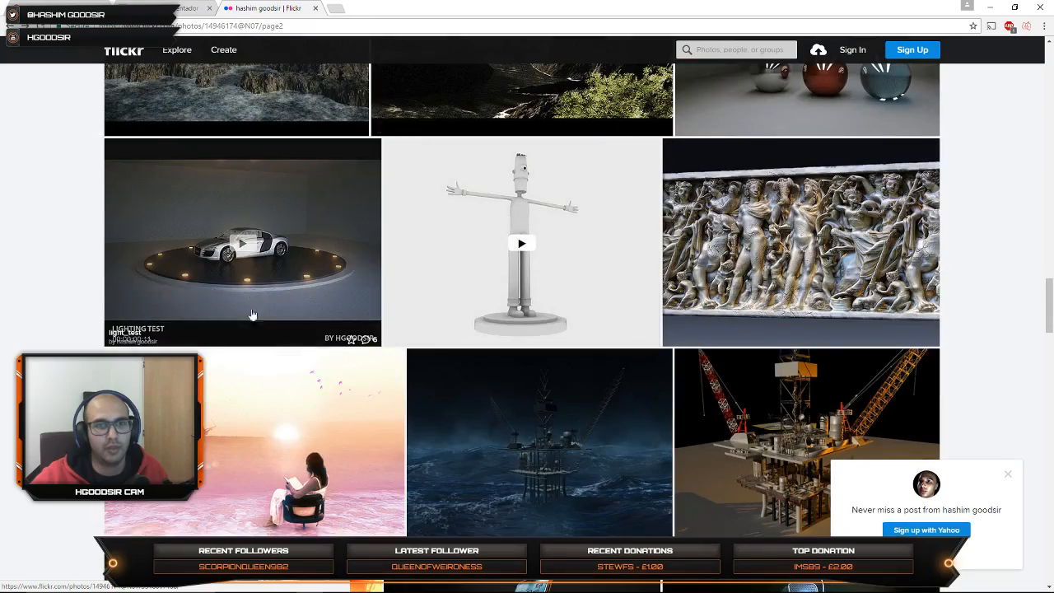
pyautogui.scroll(1, 748, 164)
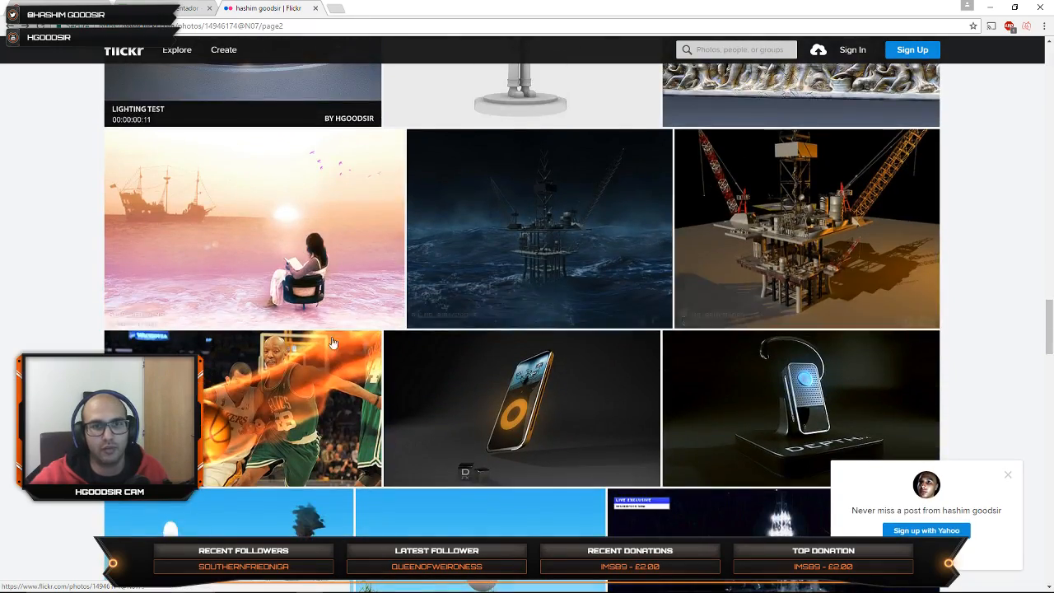
pyautogui.scroll(-5, 747, 165)
pyautogui.scroll(-3, 439, 305)
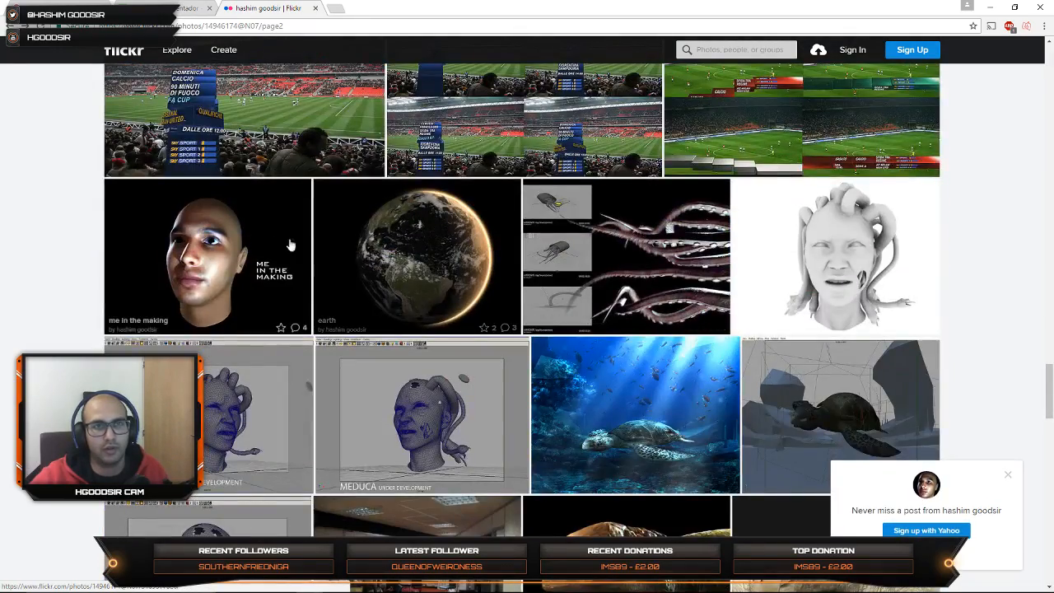
pyautogui.scroll(2, 197, 255)
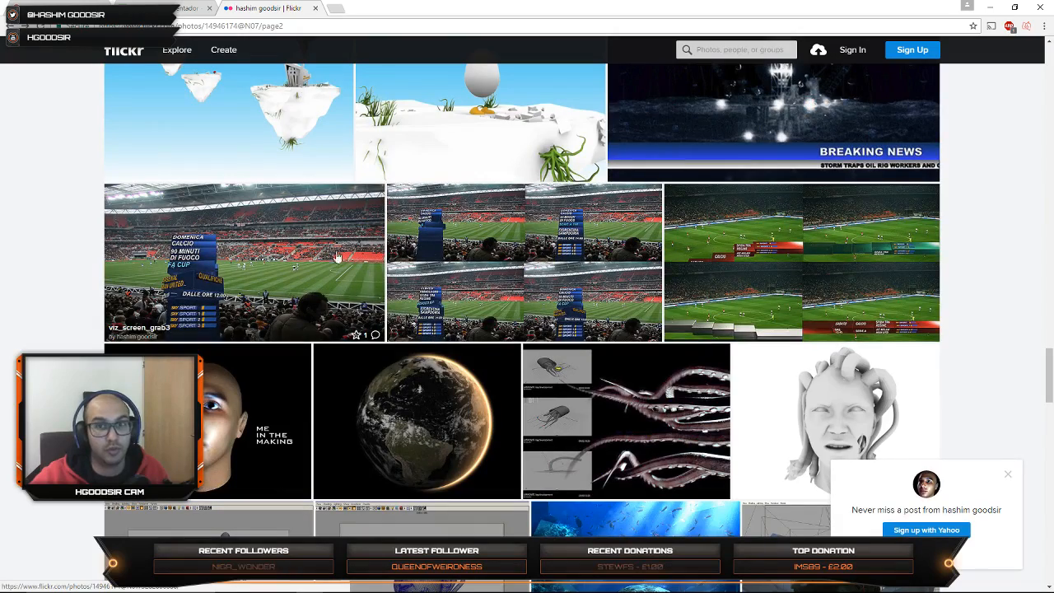
pyautogui.scroll(-4, 623, 284)
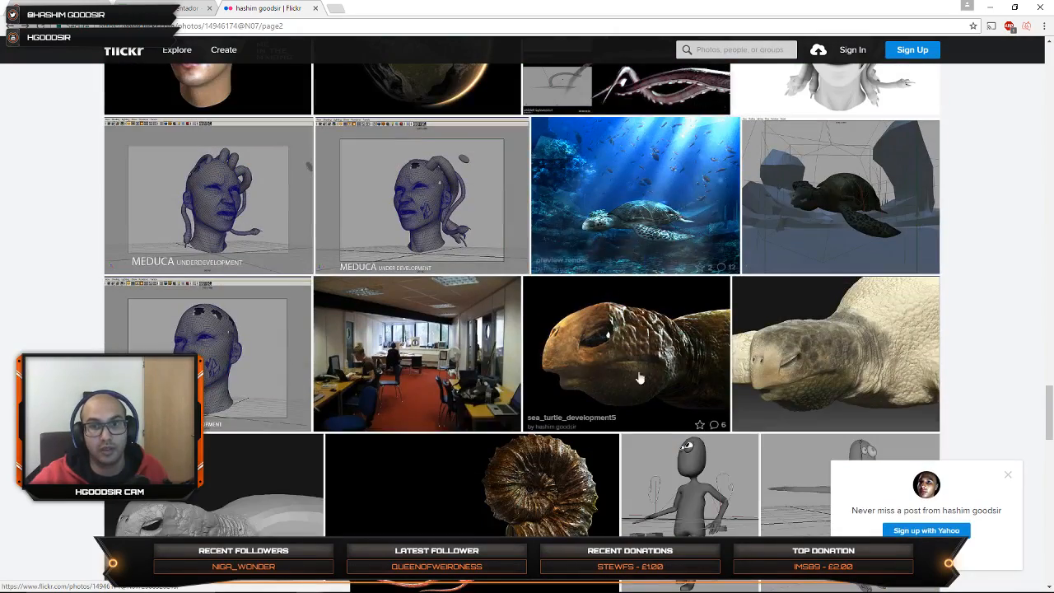
pyautogui.scroll(-3, 623, 285)
pyautogui.scroll(2, 690, 221)
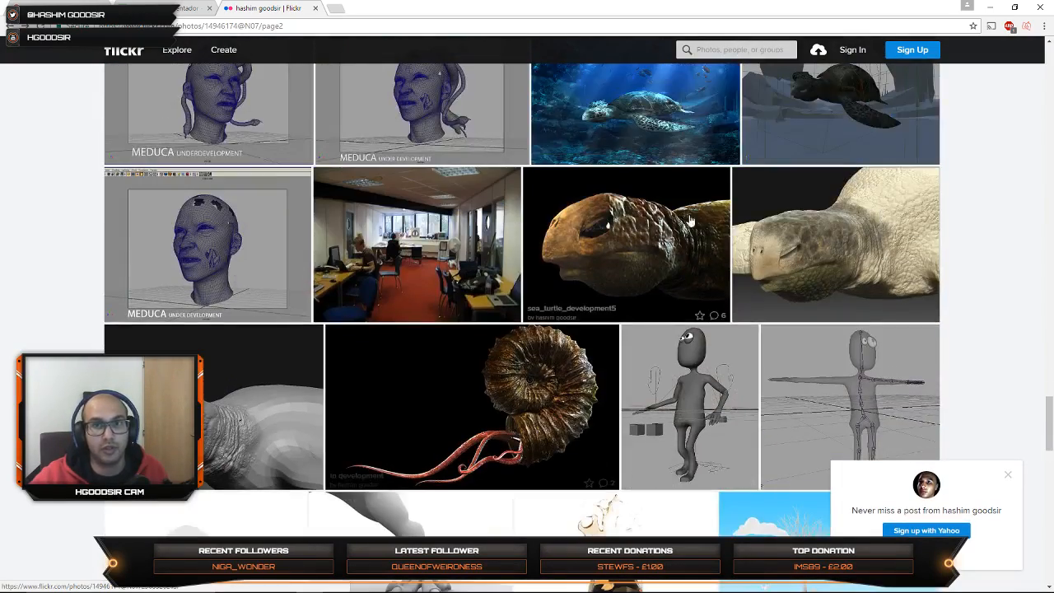
# Step: Open the sea_turtle_development5 render in the full-size lightbox and advance to the ammonite shell render
pyautogui.click(627, 241)
pyautogui.click(1026, 80)
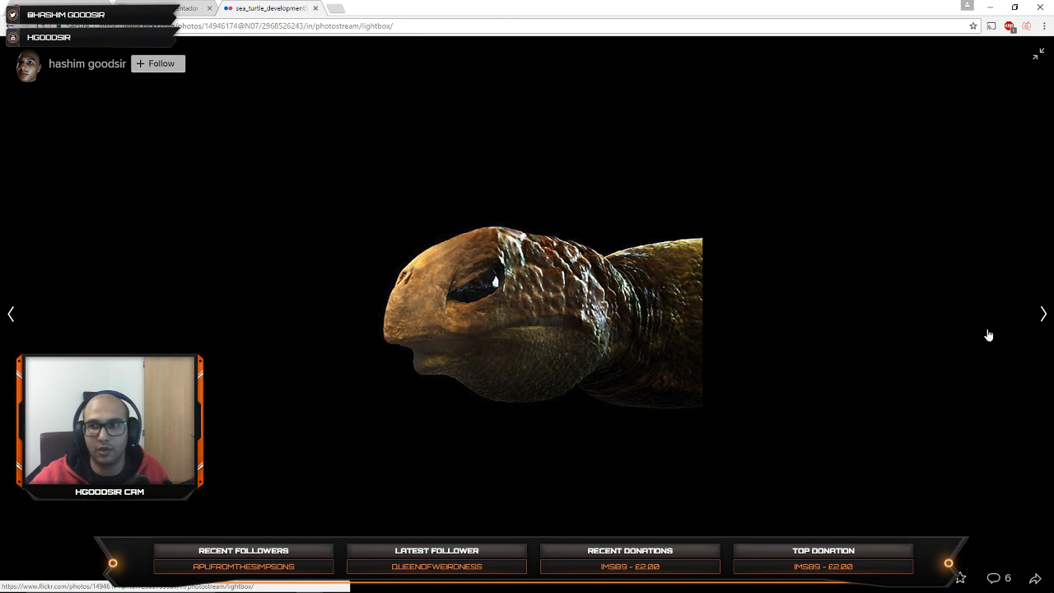
pyautogui.click(951, 330)
pyautogui.click(887, 316)
pyautogui.click(773, 329)
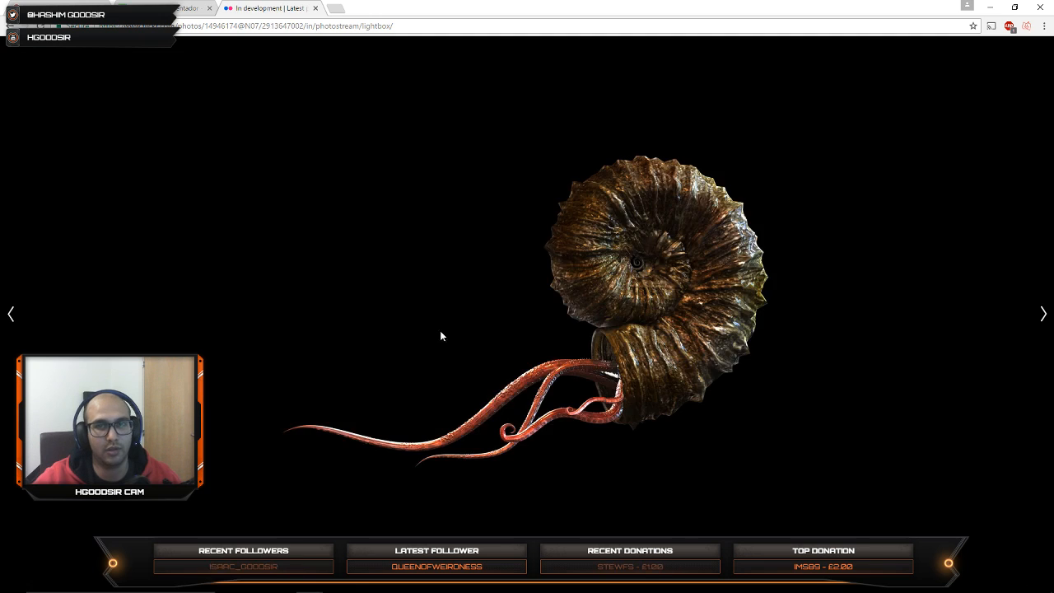
pyautogui.press('Right')
pyautogui.press('Left')
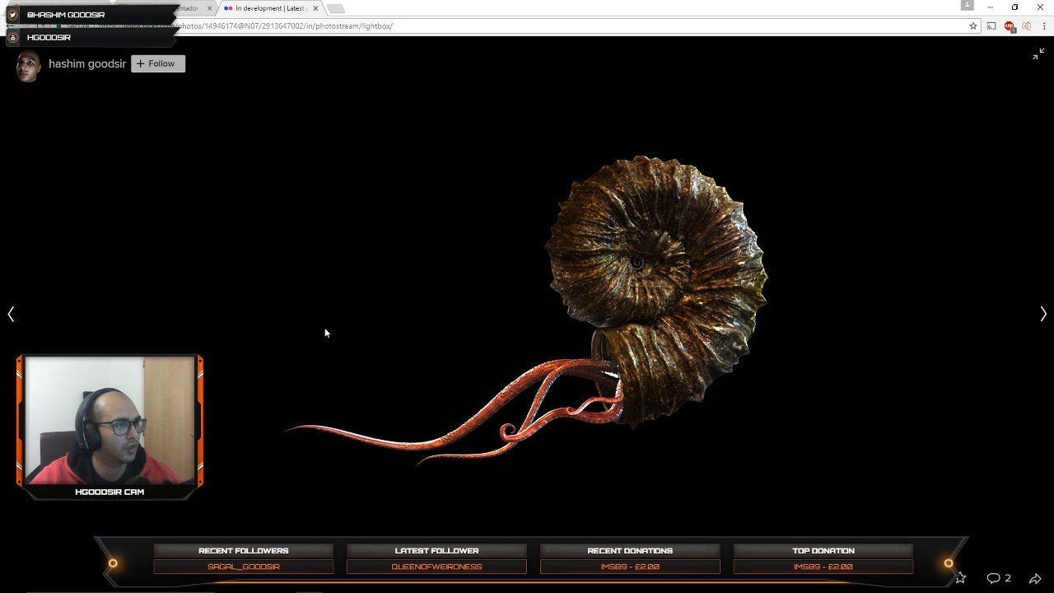
# Step: Go through the photostream images following the ammonite in the lightbox, including the character rig, glass spheres and jet renders
pyautogui.press('Right')
pyautogui.press('Right')
pyautogui.press('Right')
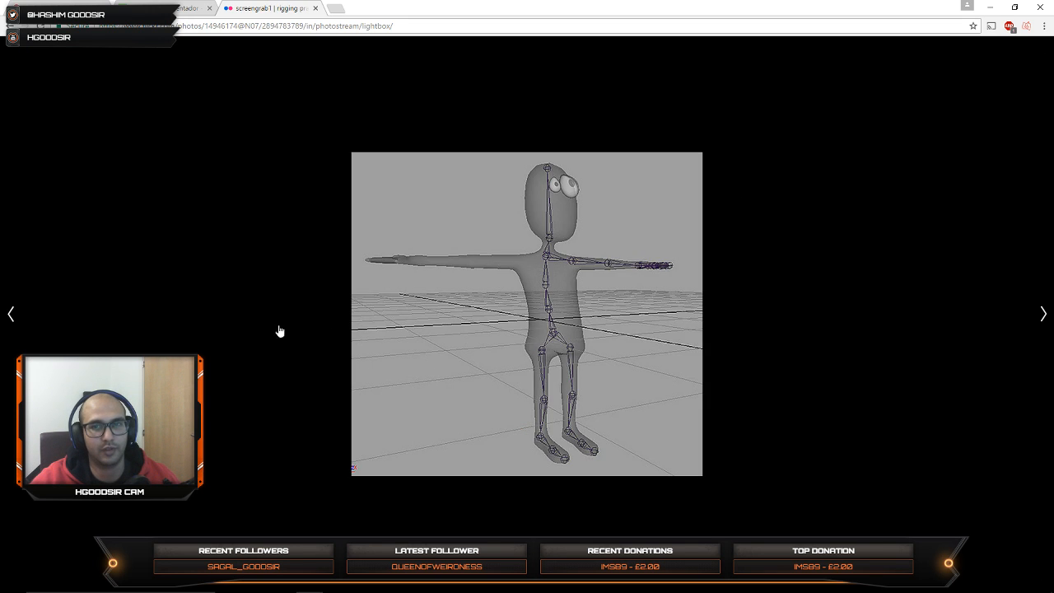
pyautogui.press('Right')
pyautogui.press('Right')
pyautogui.press('Right')
pyautogui.press('Right')
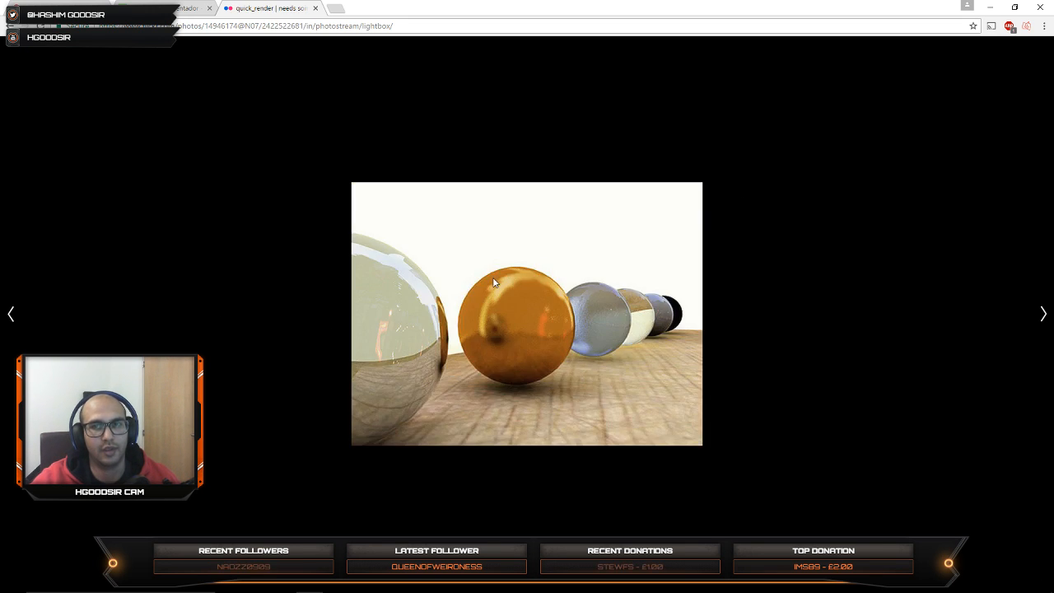
pyautogui.press('Right')
pyautogui.press('Right')
pyautogui.press('Right')
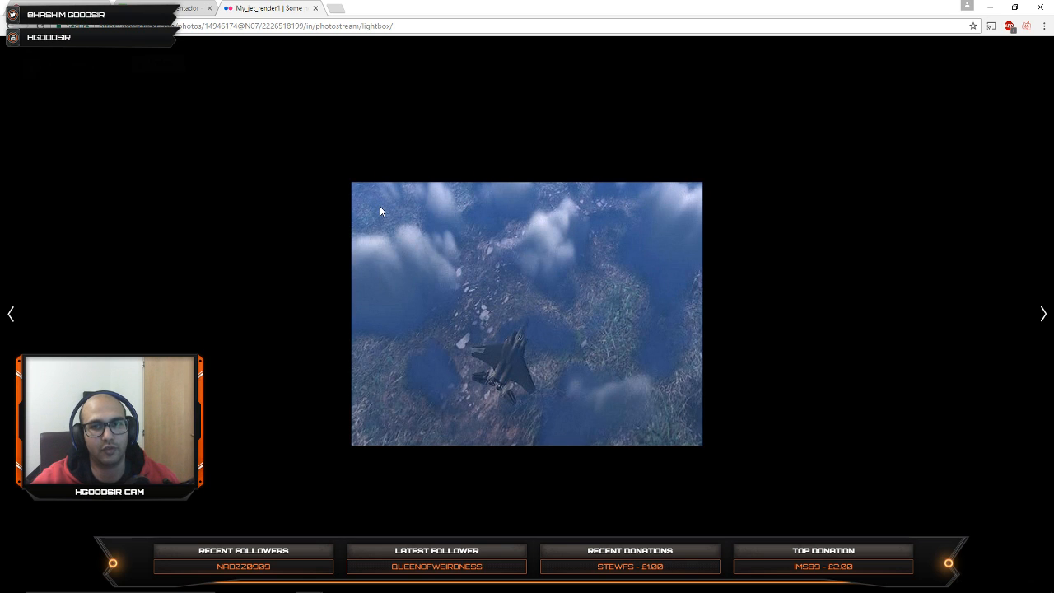
pyautogui.press('Right')
pyautogui.press('Right')
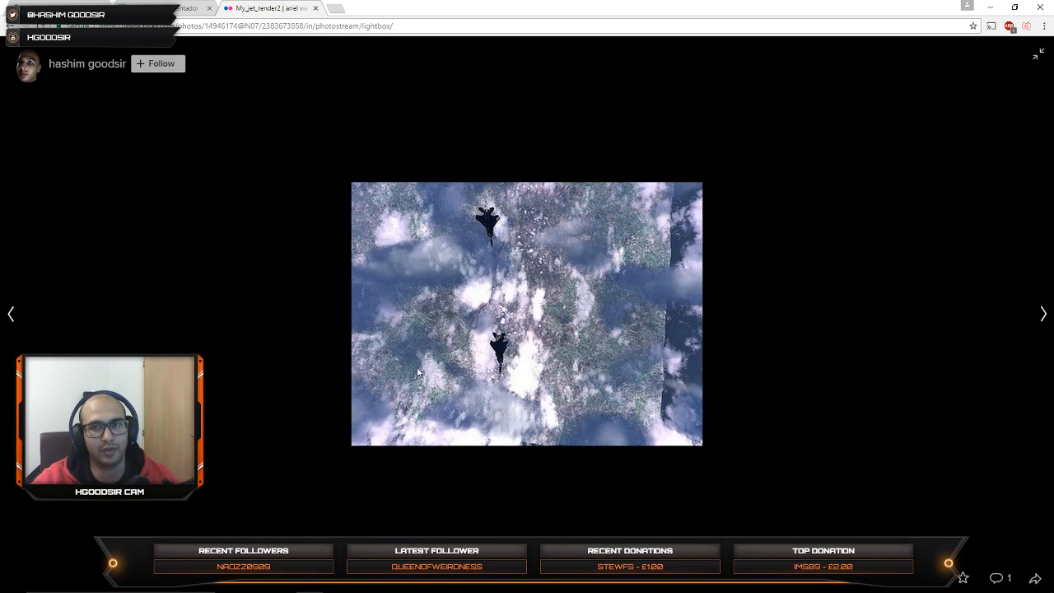
pyautogui.press('Right')
pyautogui.press('Right')
pyautogui.press('Right')
pyautogui.press('Right')
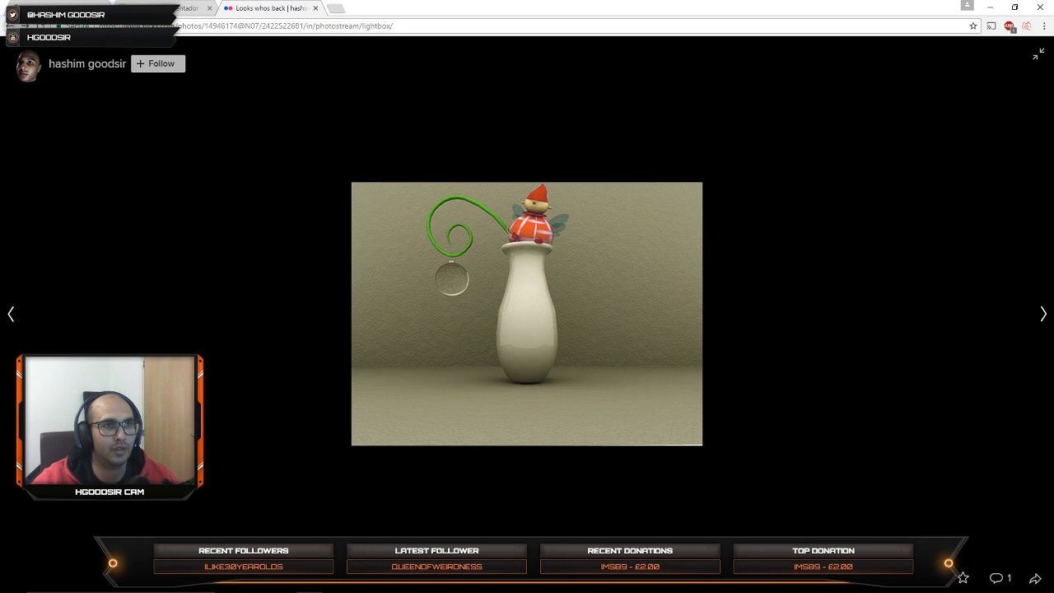
# Step: Leave the photo lightbox at the quick_render image and search the web for "arch viz"
pyautogui.press('Left')
pyautogui.click(1037, 54)
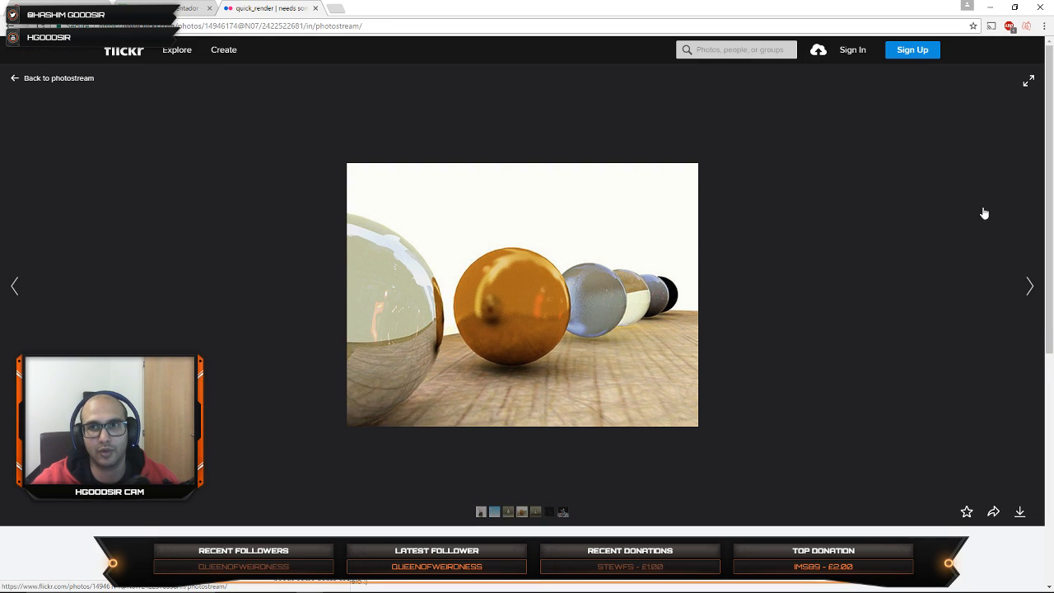
pyautogui.click(226, 29)
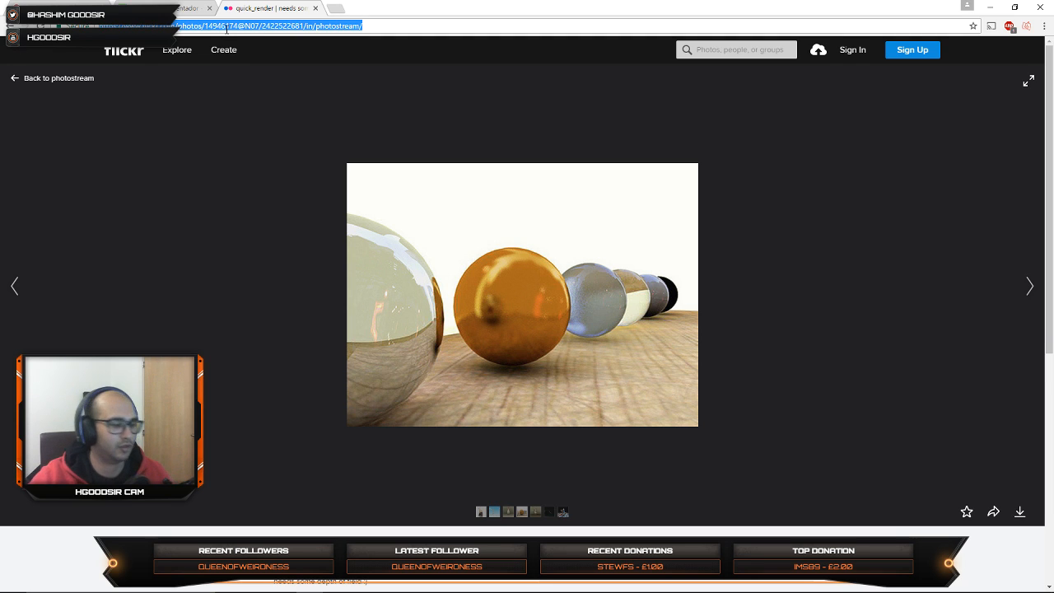
pyautogui.write('arch')
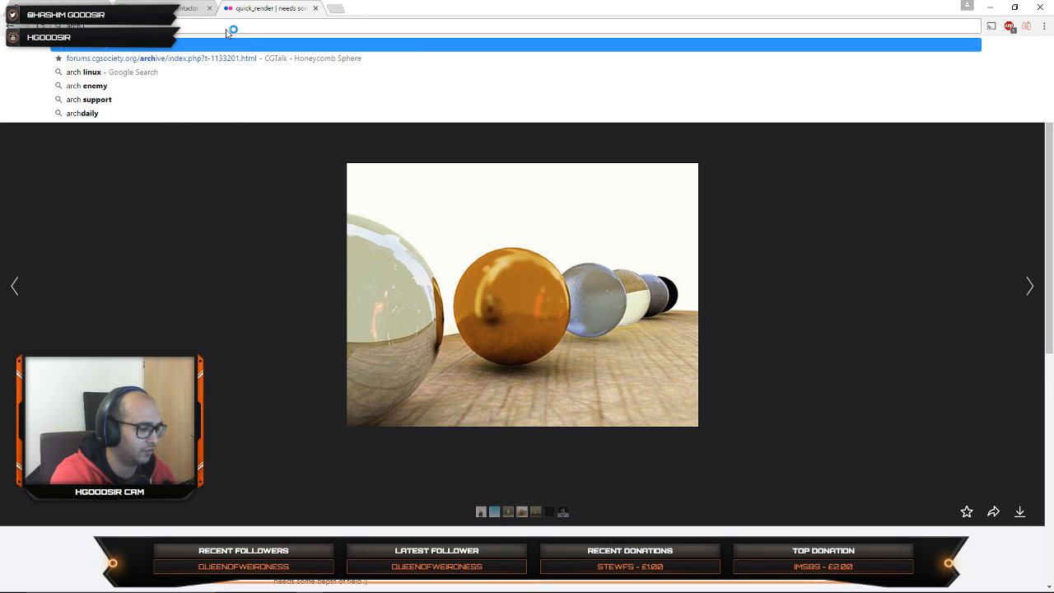
pyautogui.write(' viz')
pyautogui.press('Return')
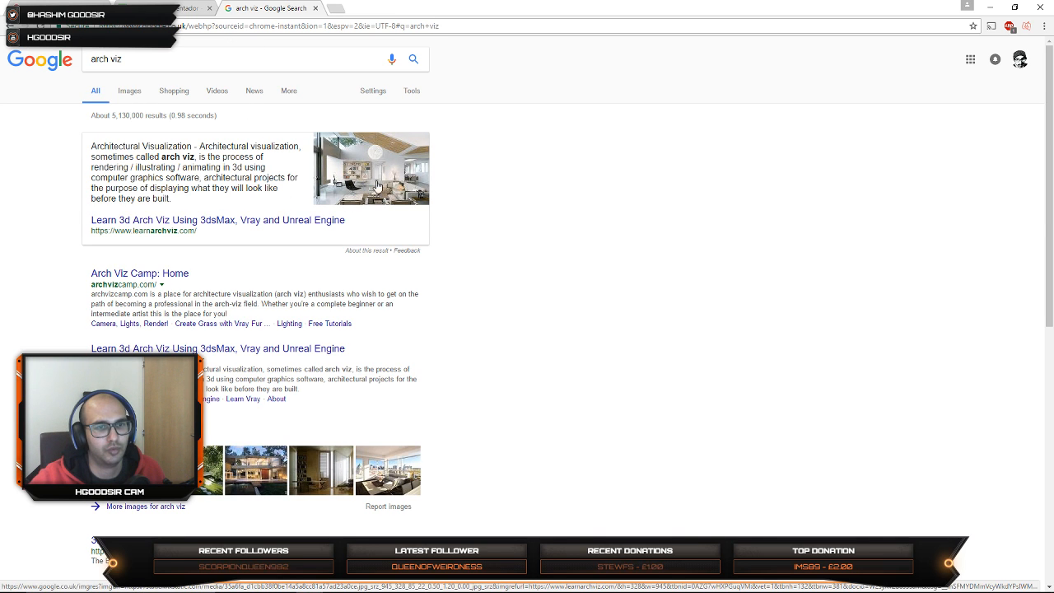
# Step: Preview the featured arch viz interior render and examine the Arch Viz Camp homepage's banner, recent posts and premium courses
pyautogui.click(381, 182)
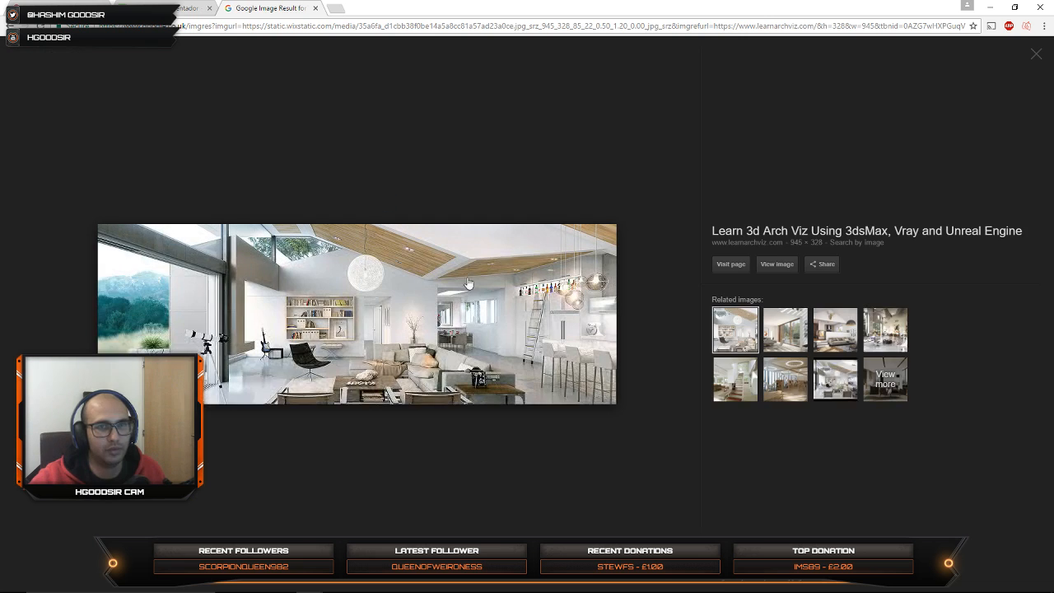
pyautogui.hotkey('alt', 'Left')
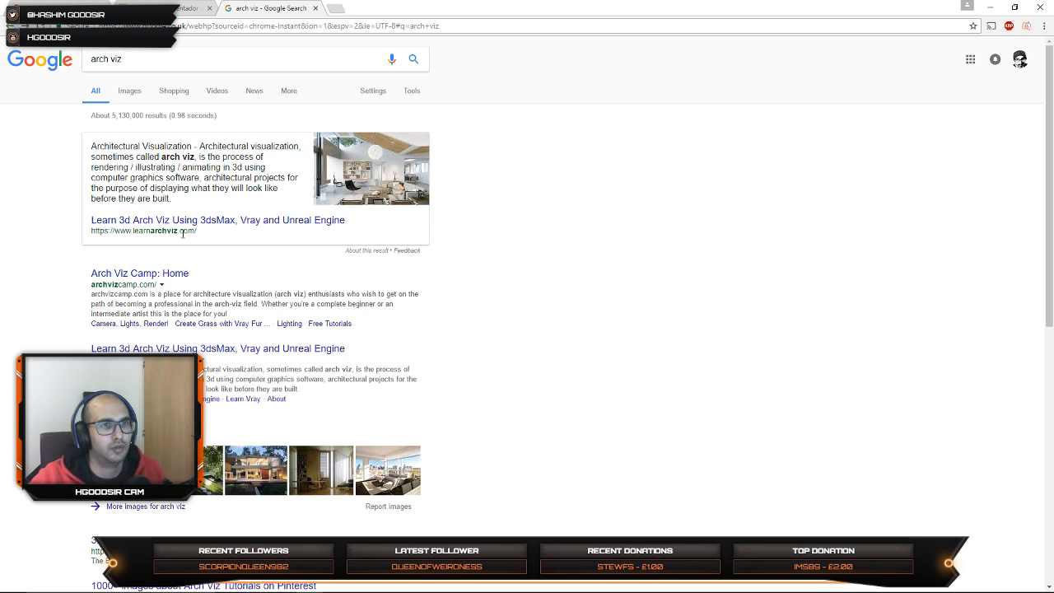
pyautogui.click(164, 281)
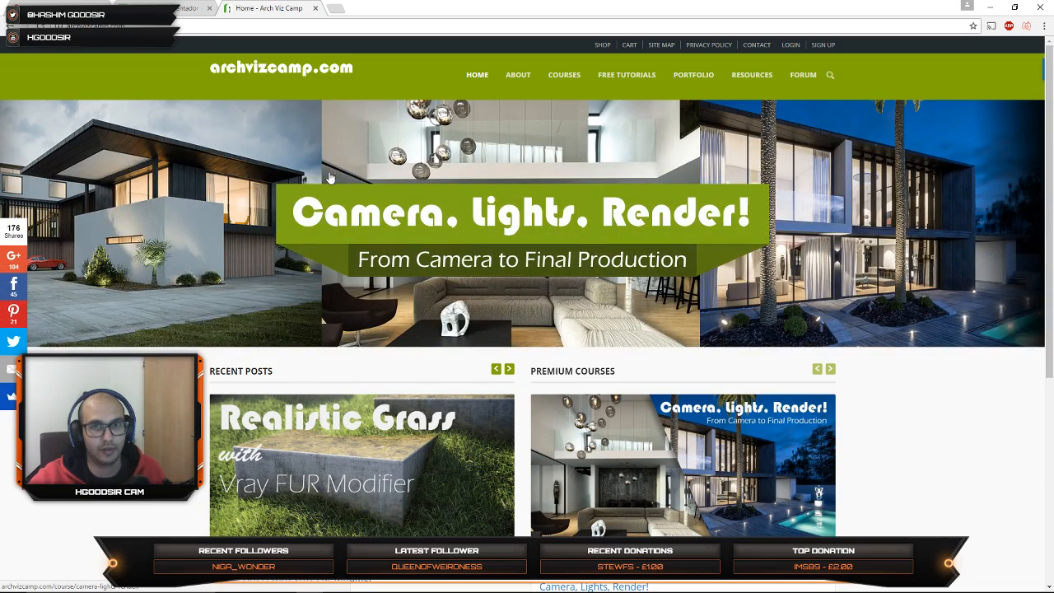
pyautogui.scroll(-4, 305, 284)
pyautogui.scroll(3, 304, 284)
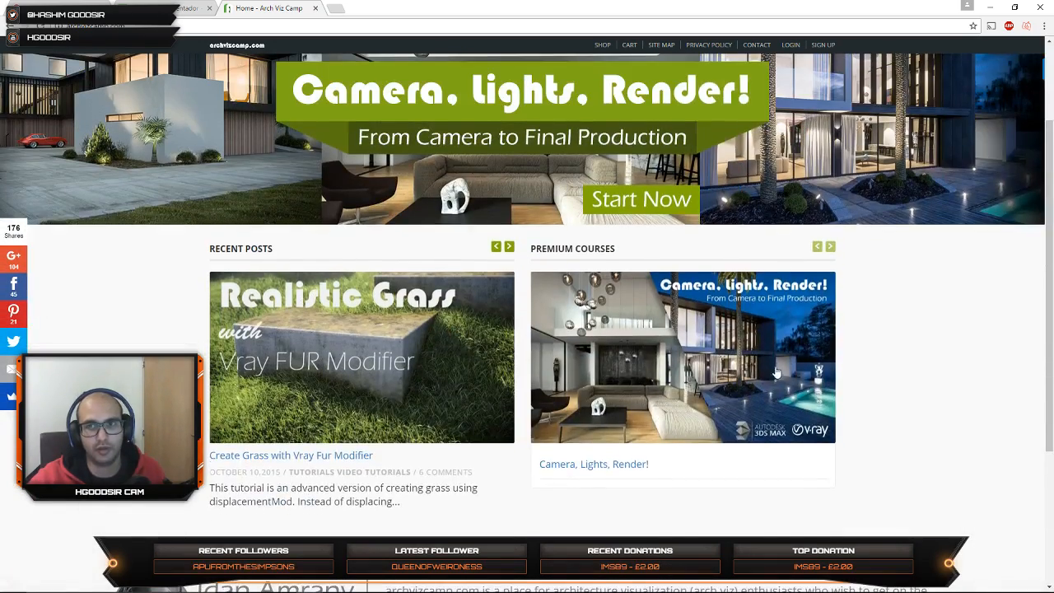
pyautogui.scroll(2, 776, 373)
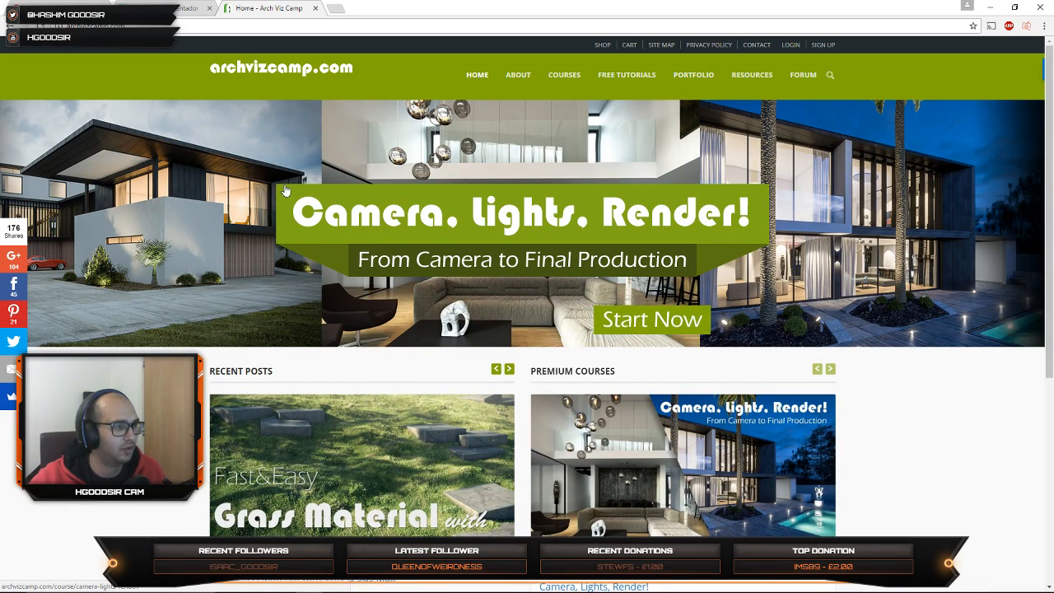
pyautogui.scroll(-4, 282, 192)
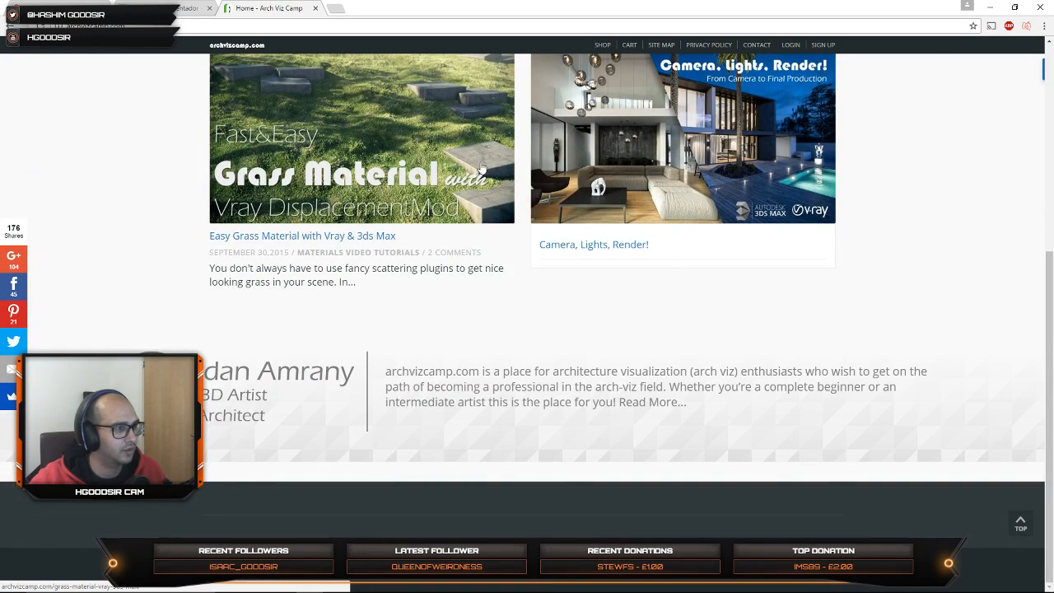
pyautogui.scroll(3, 429, 205)
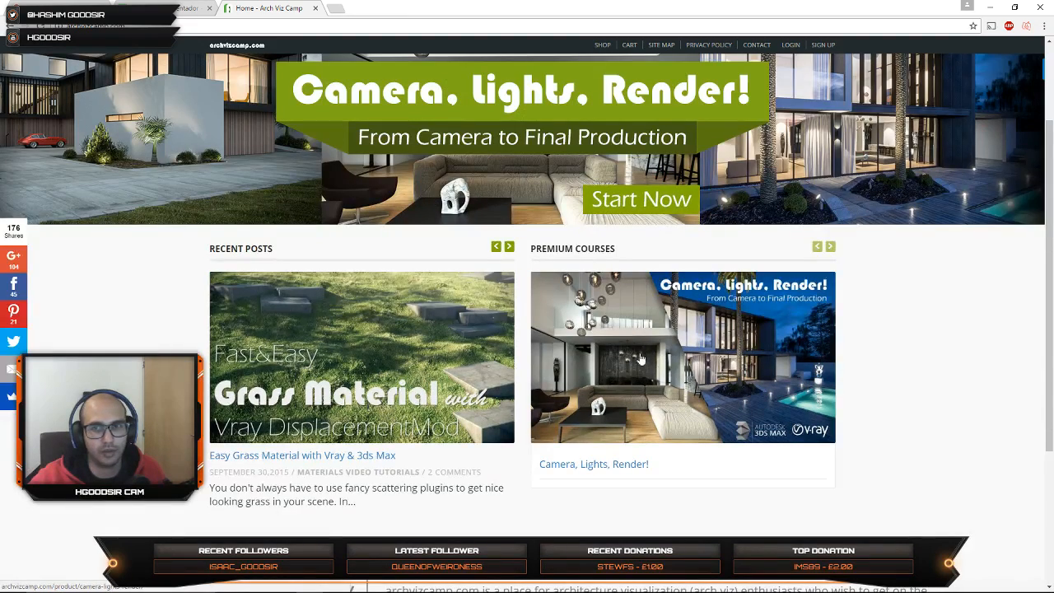
pyautogui.scroll(2, 626, 342)
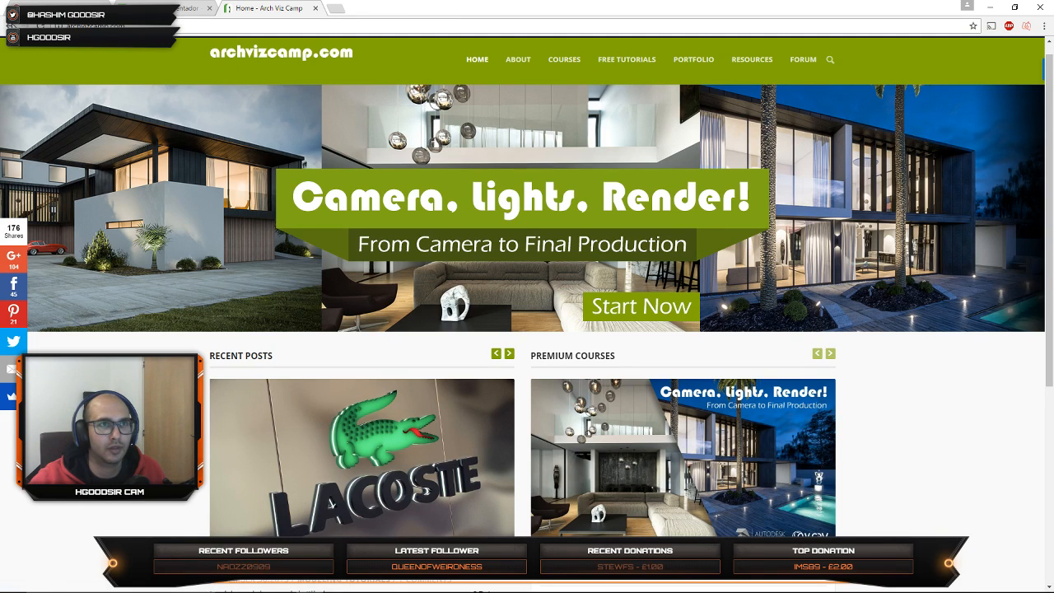
# Step: Return to the quick_render photo page, close its tab and minimise the browser window
pyautogui.click(10, 26)
pyautogui.click(11, 26)
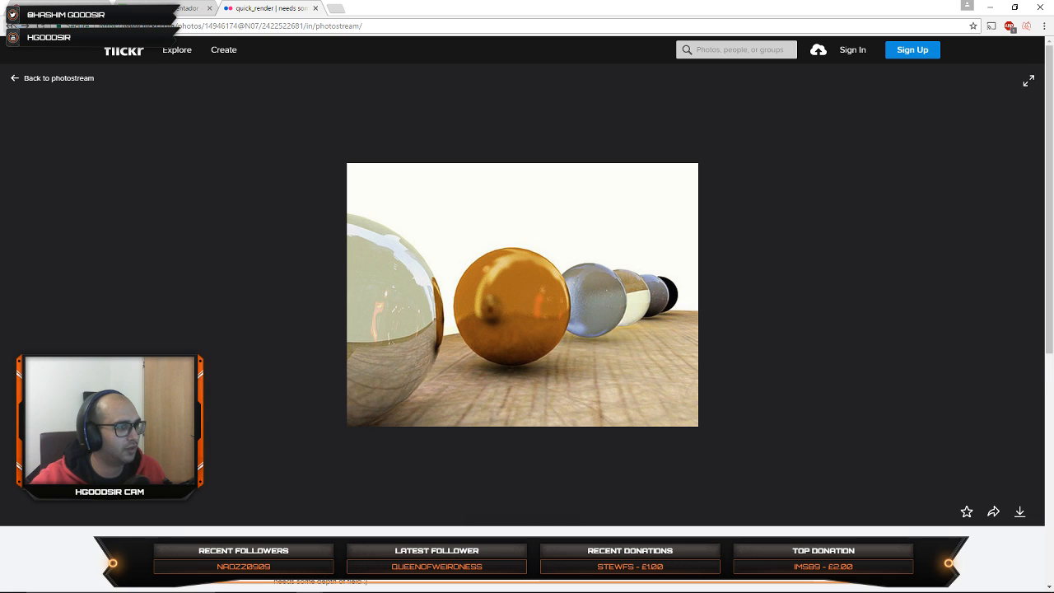
pyautogui.click(315, 8)
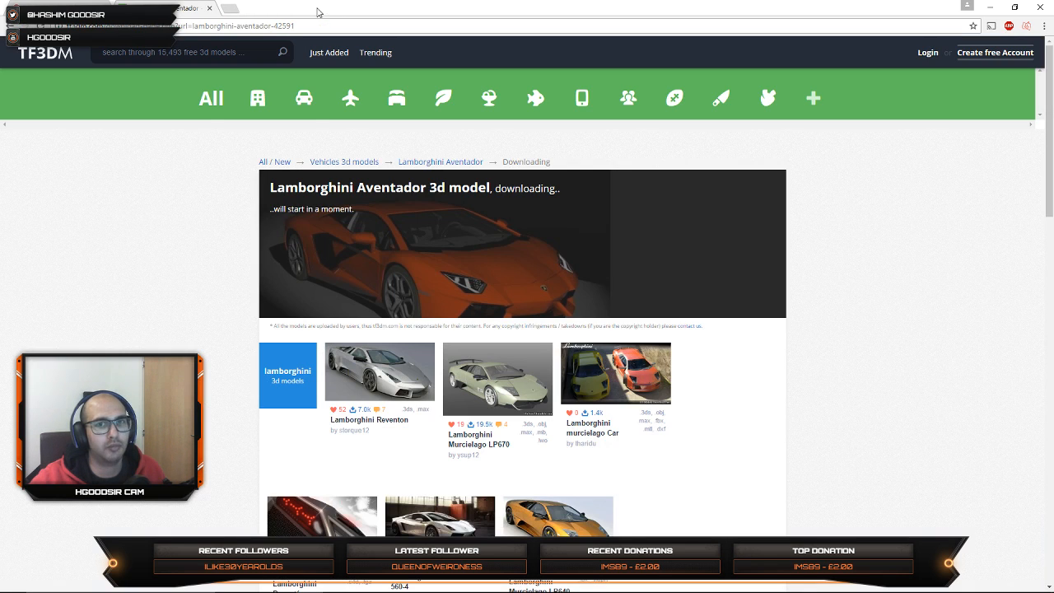
pyautogui.click(990, 6)
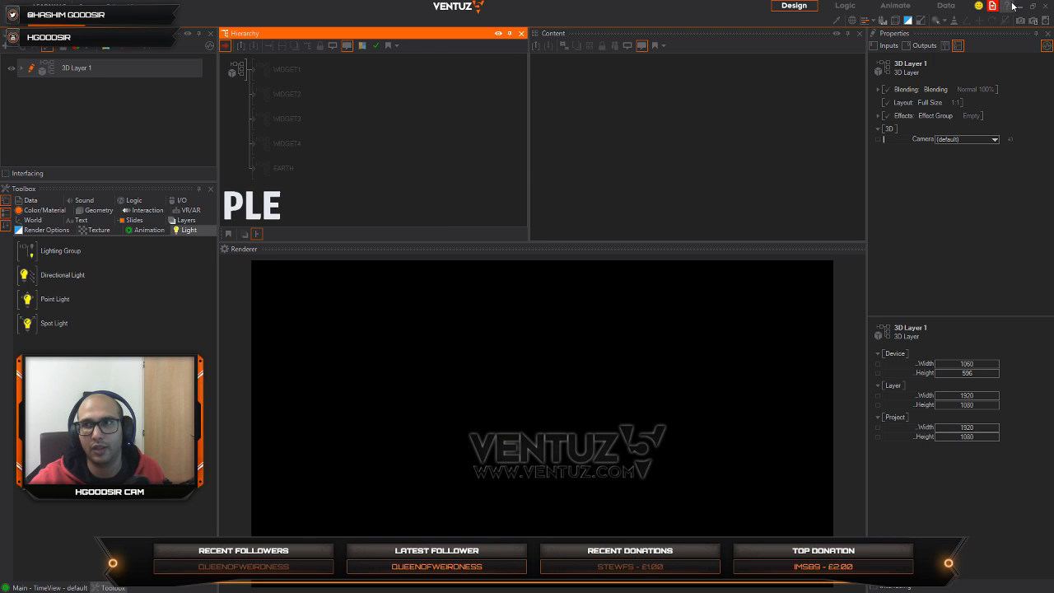
# Step: Exit the extra Ventuz instance at its Project Browser and close the OneDrive setup and Aventador archive windows
pyautogui.click(1017, 8)
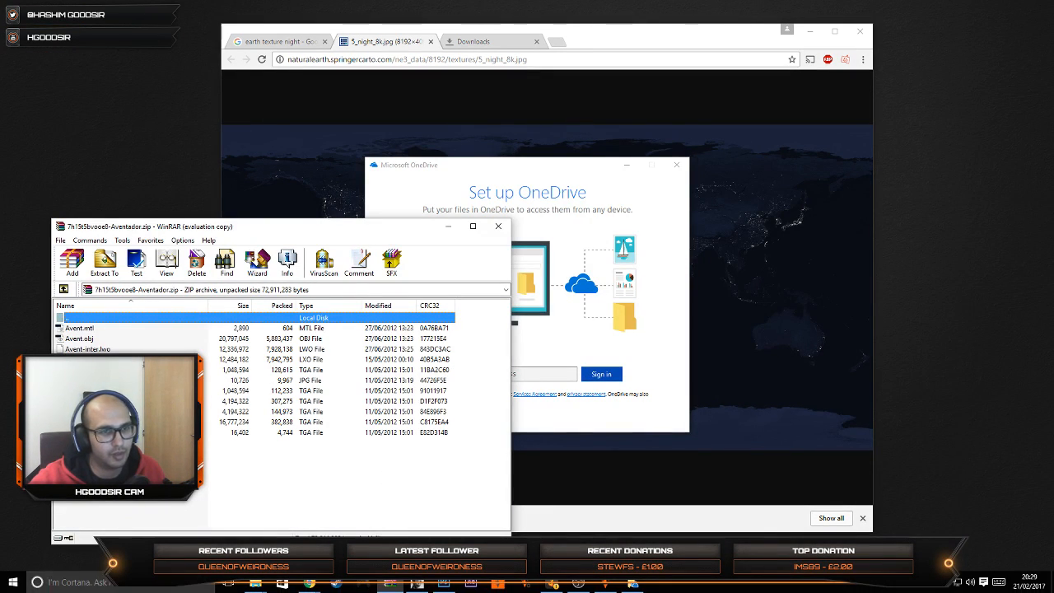
pyautogui.moveTo(354, 590)
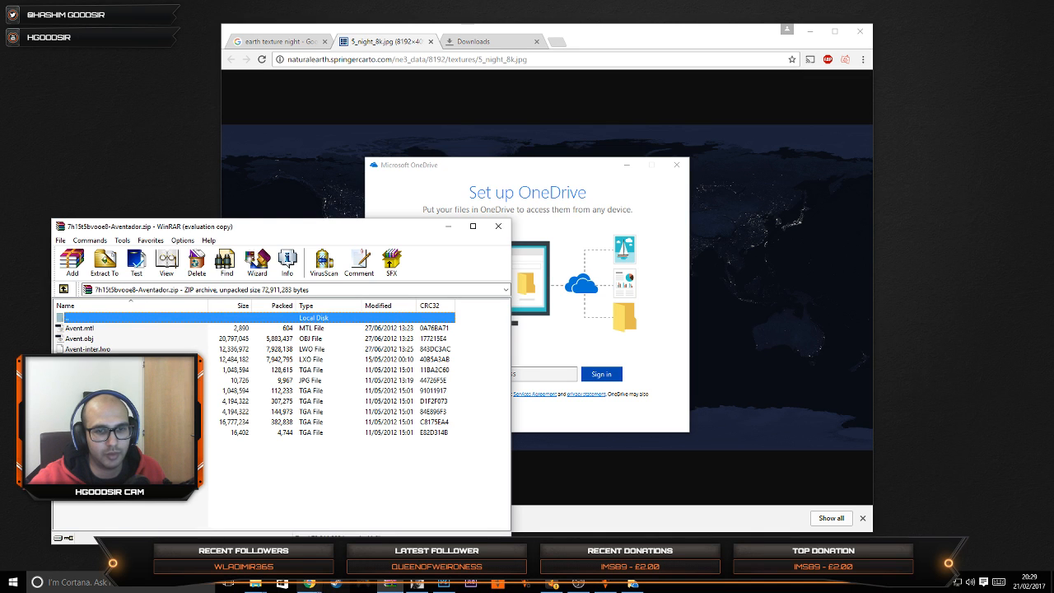
pyautogui.click(257, 585)
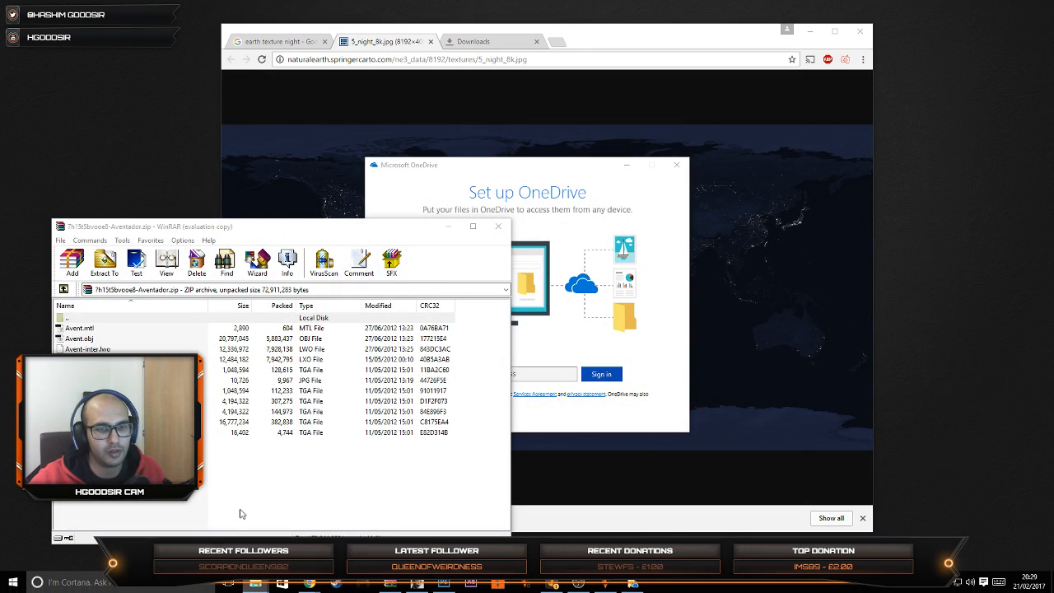
pyautogui.moveTo(491, 586)
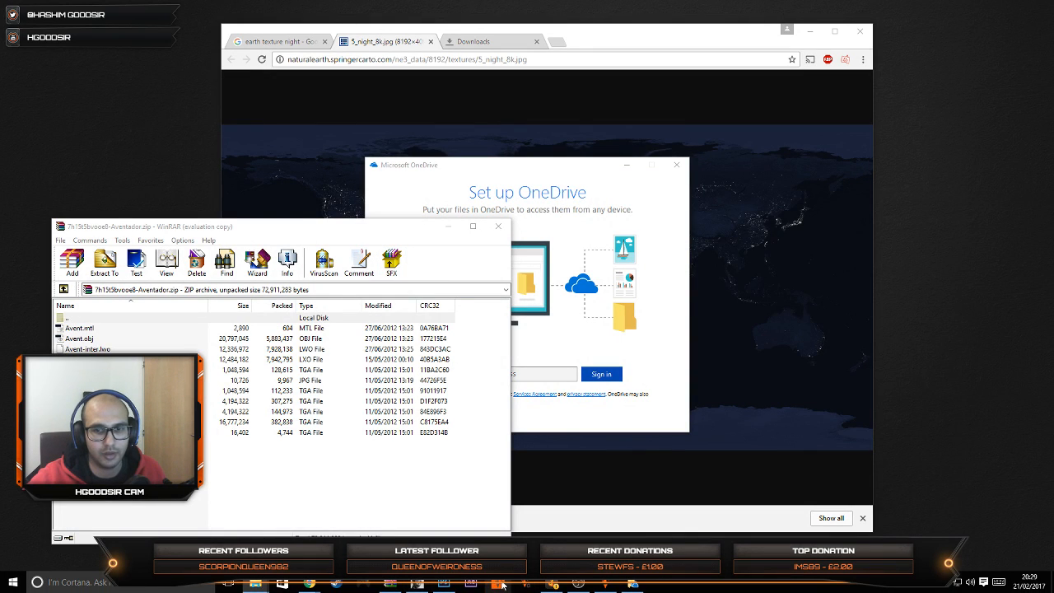
pyautogui.click(610, 586)
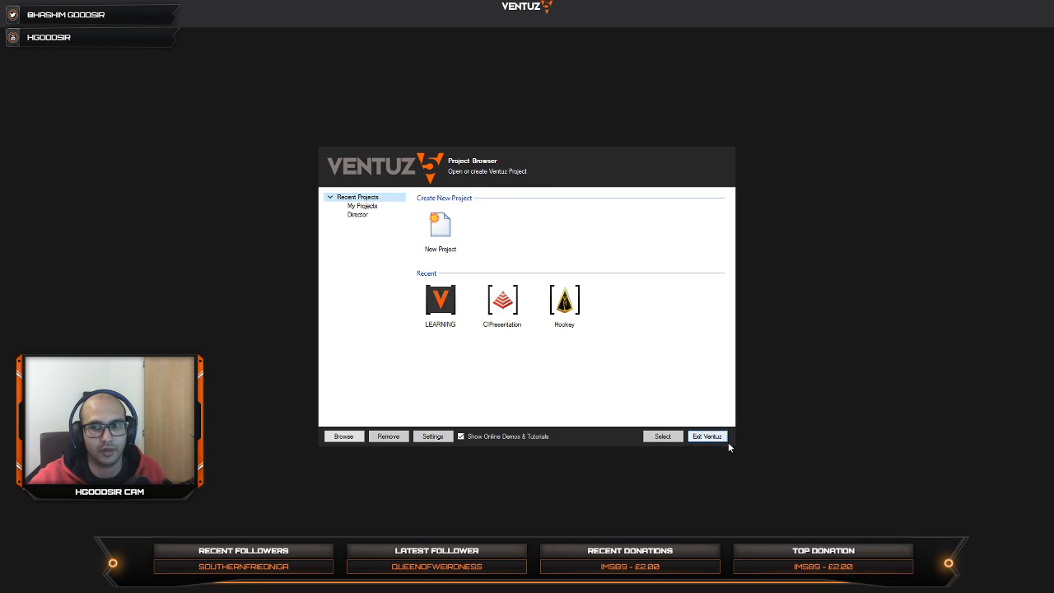
pyautogui.click(717, 438)
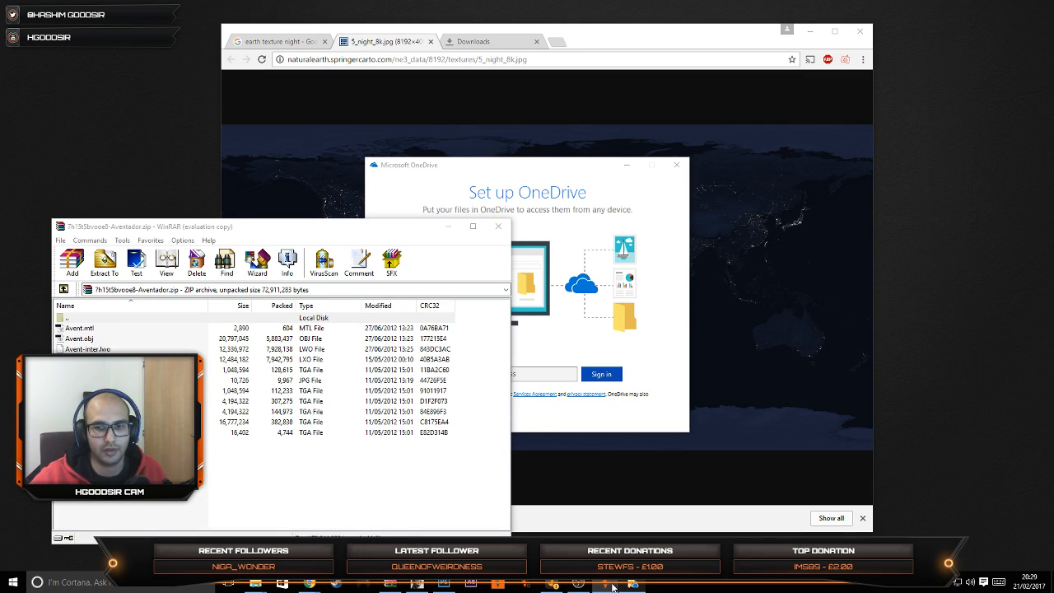
pyautogui.click(686, 166)
pyautogui.click(495, 228)
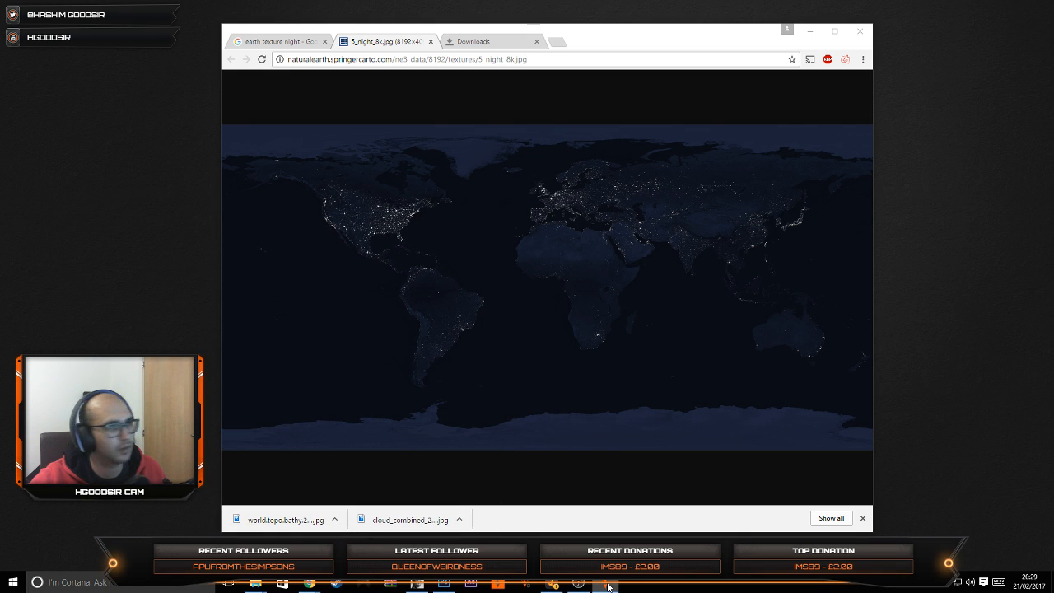
# Step: Switch back to the Ventuz scene and add a Geometry Import node below EARTH in the hierarchy, repositioning it in the content area
pyautogui.click(607, 584)
pyautogui.click(86, 5)
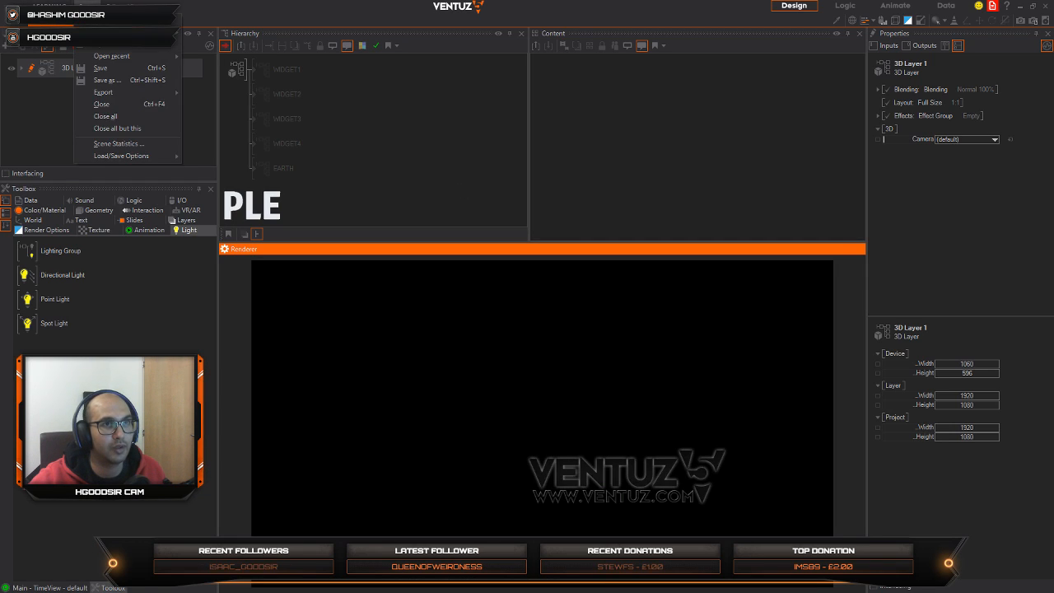
pyautogui.click(329, 151)
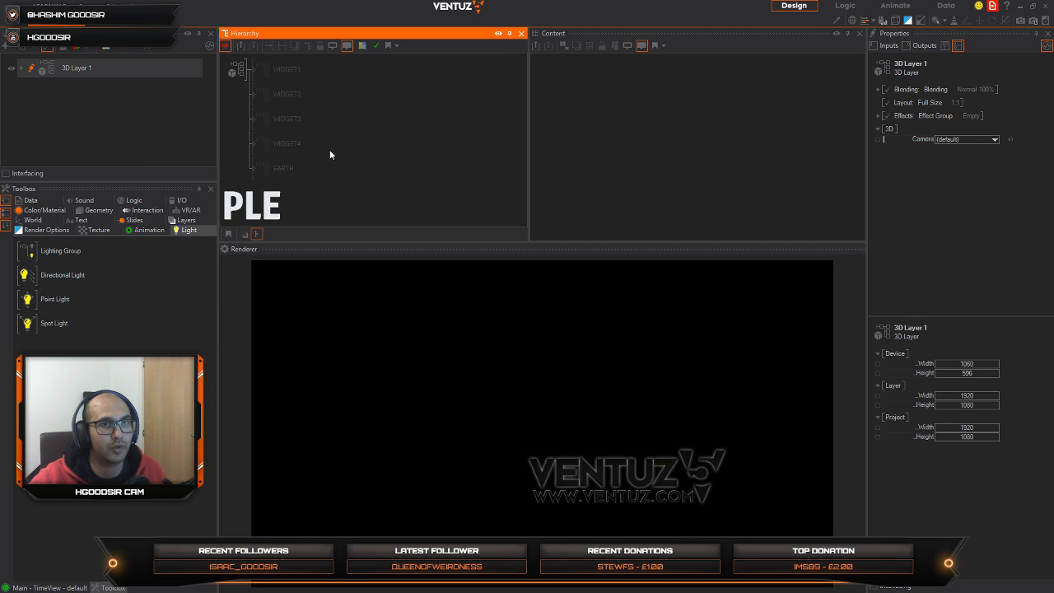
pyautogui.doubleClick(340, 172)
pyautogui.write('impo')
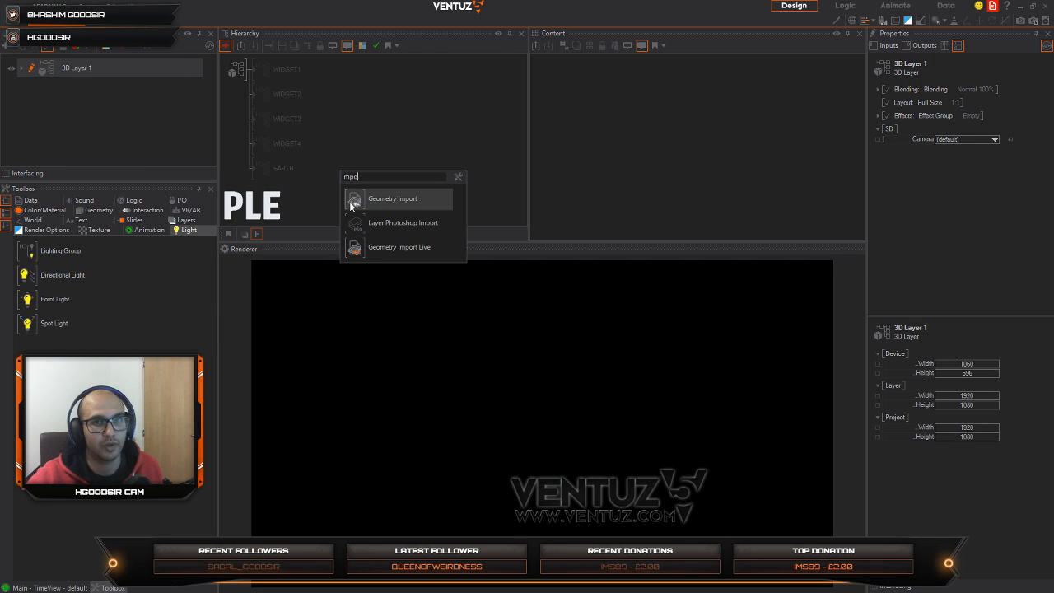
pyautogui.moveTo(354, 203); pyautogui.dragTo(265, 187)
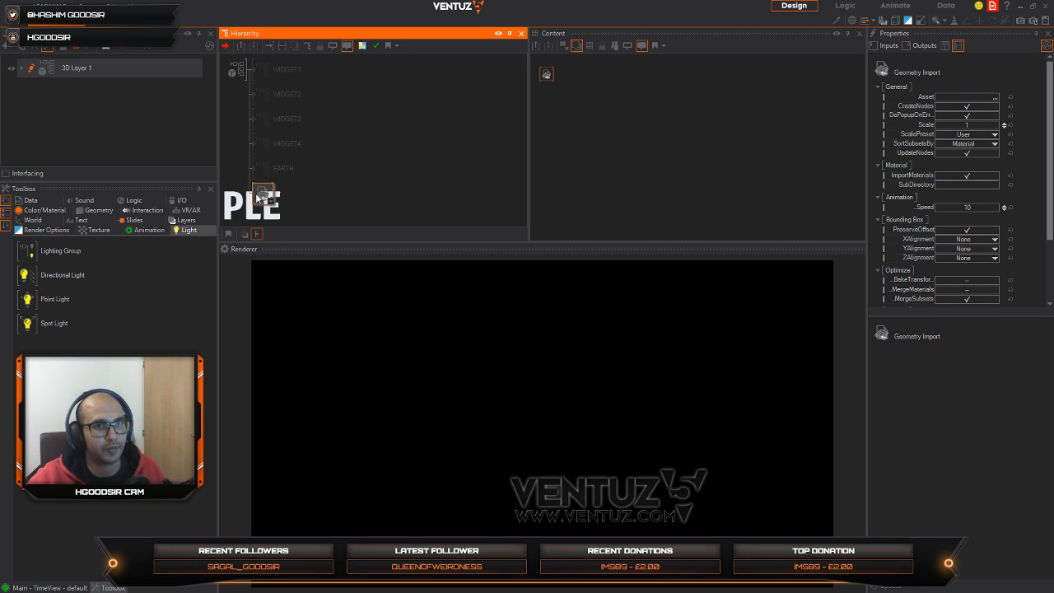
pyautogui.moveTo(554, 76); pyautogui.dragTo(566, 110)
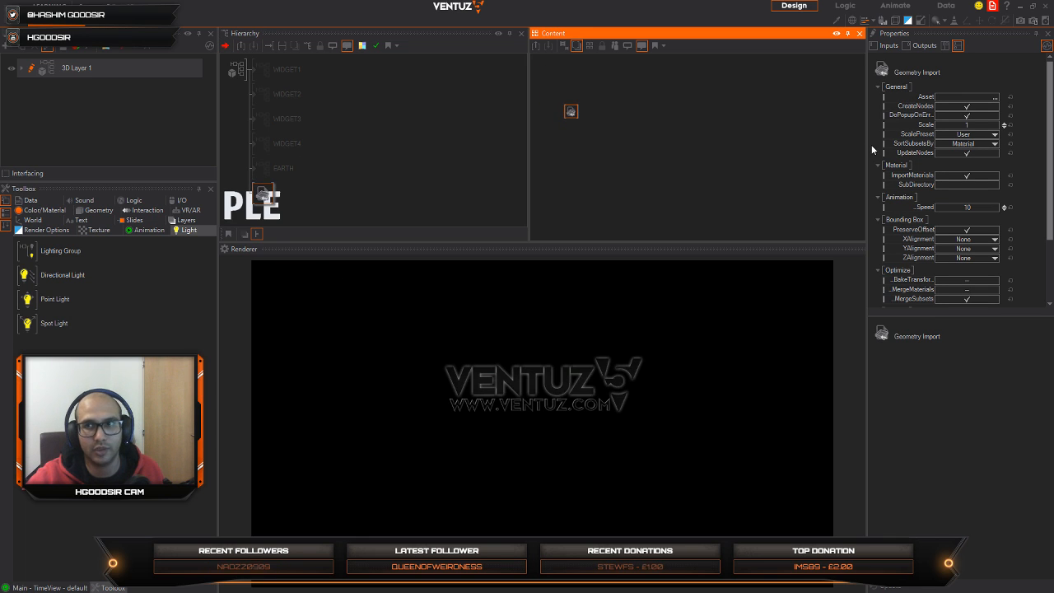
# Step: Open the file selection for the Geometry Import node's Asset and bring up the downloaded Aventador zip archive
pyautogui.click(997, 98)
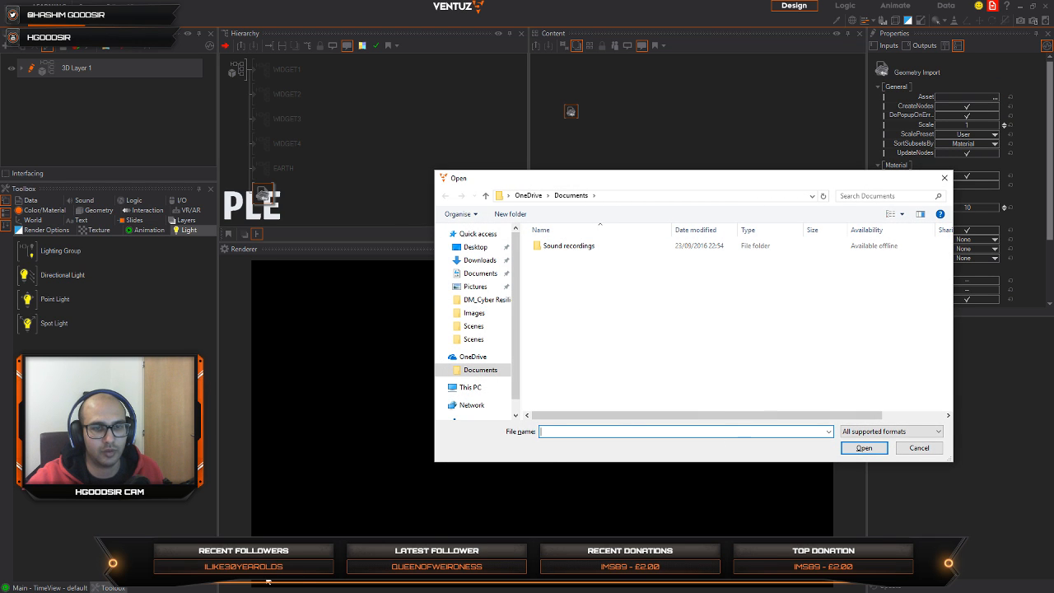
pyautogui.hotkey('alt', 'Tab')
pyautogui.press('Escape')
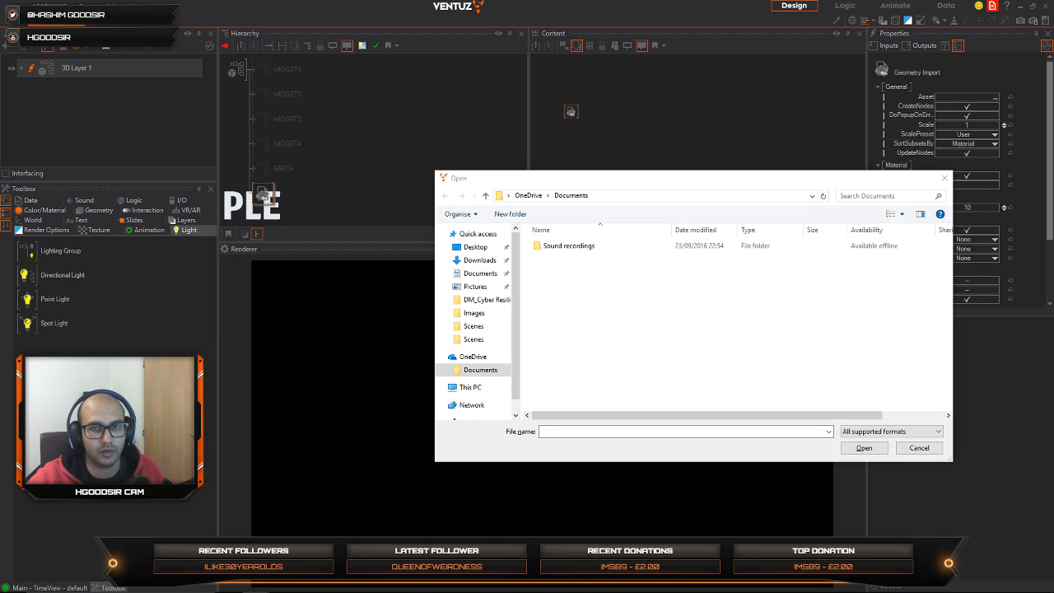
pyautogui.moveTo(282, 584)
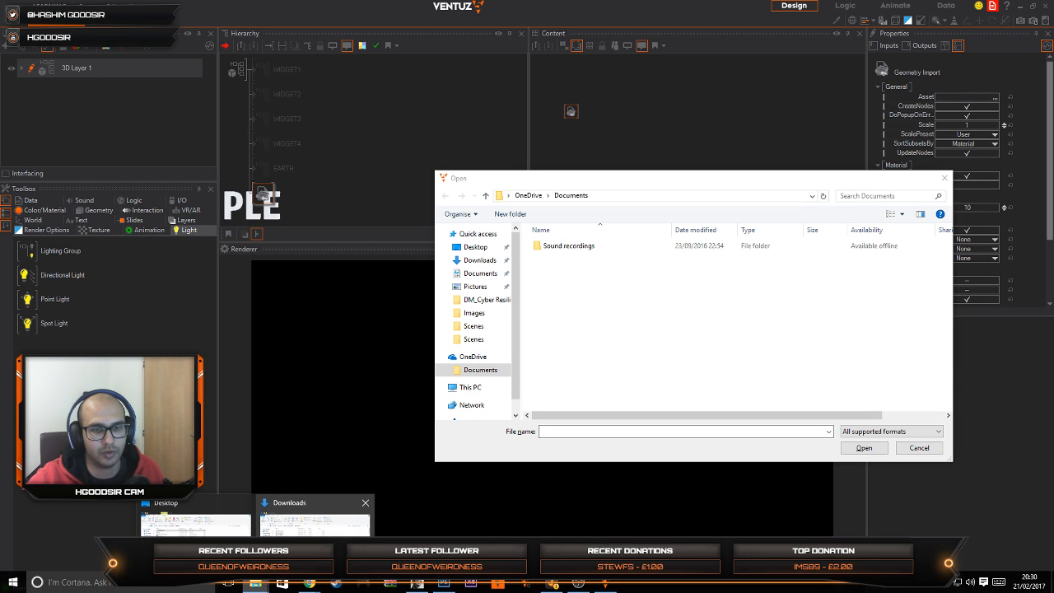
pyautogui.hotkey('alt', 'Tab')
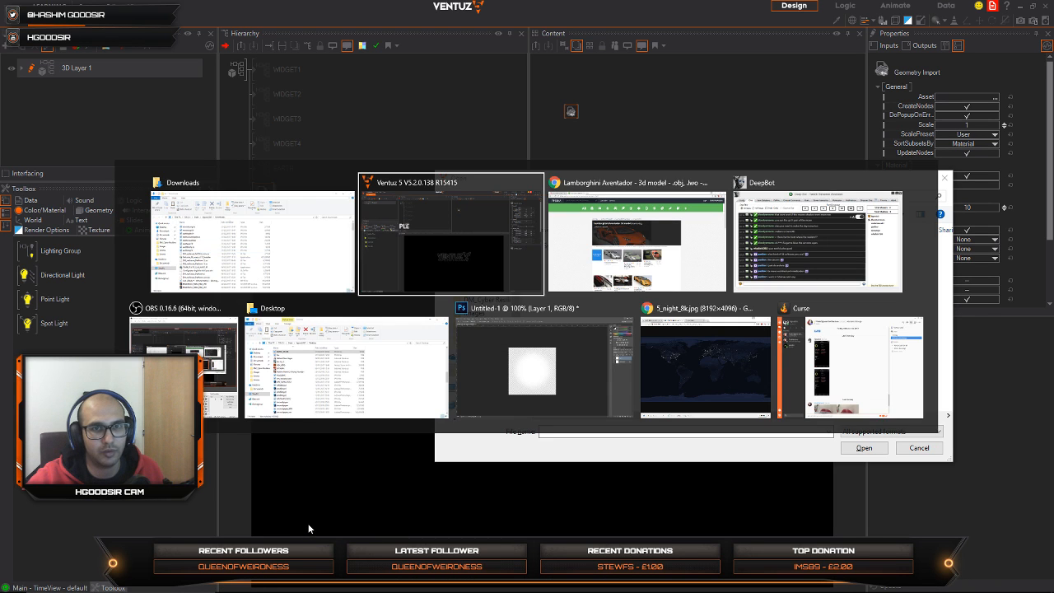
pyautogui.hotkey('alt', 'Tab')
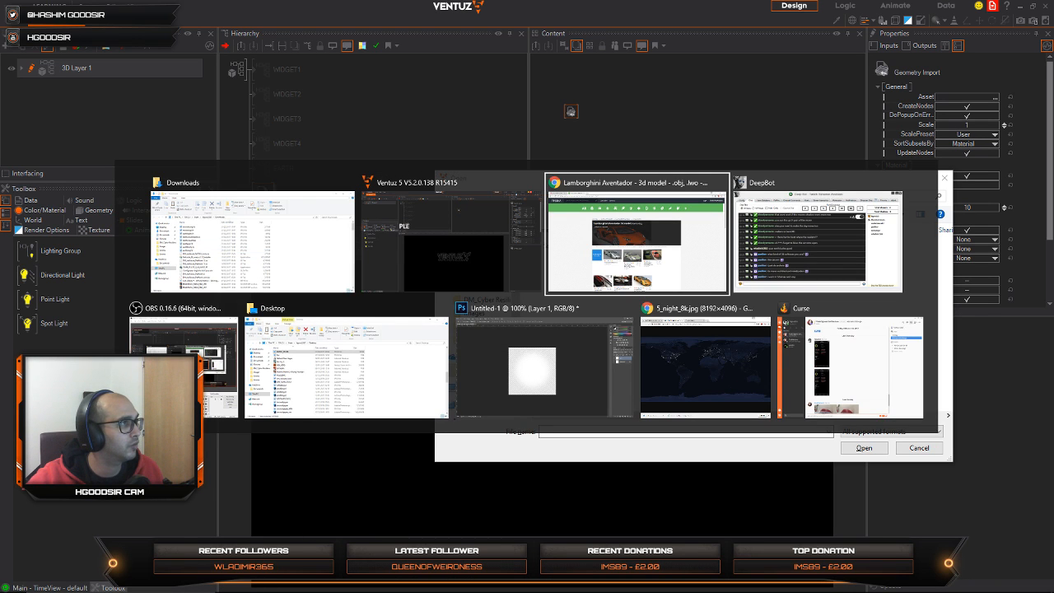
pyautogui.press('Escape')
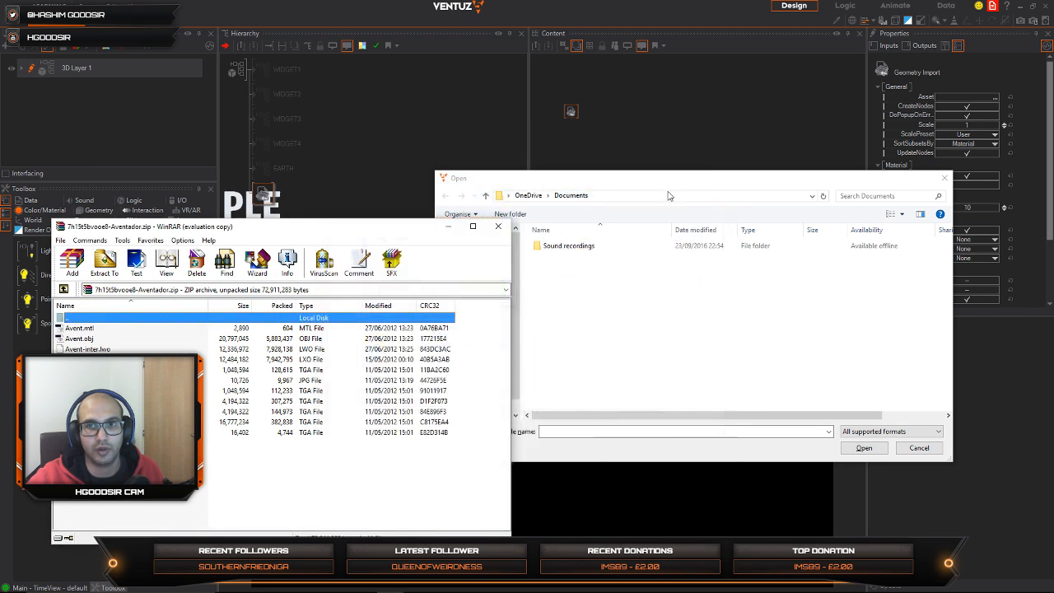
# Step: Select Avent.obj and Avent.mtl in turn in the Aventador archive and return to the asset Open dialog
pyautogui.click(718, 126)
pyautogui.moveTo(178, 230); pyautogui.dragTo(220, 191)
pyautogui.click(121, 301)
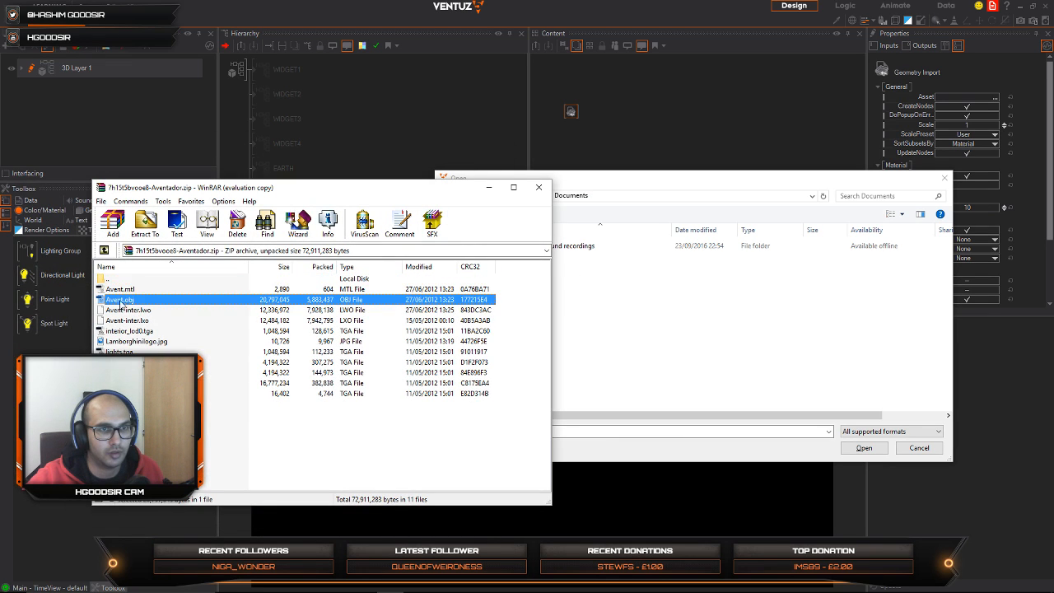
pyautogui.keyDown('ctrl'); pyautogui.click(123, 289); pyautogui.keyUp('ctrl')
pyautogui.moveTo(639, 343); pyautogui.dragTo(631, 341)
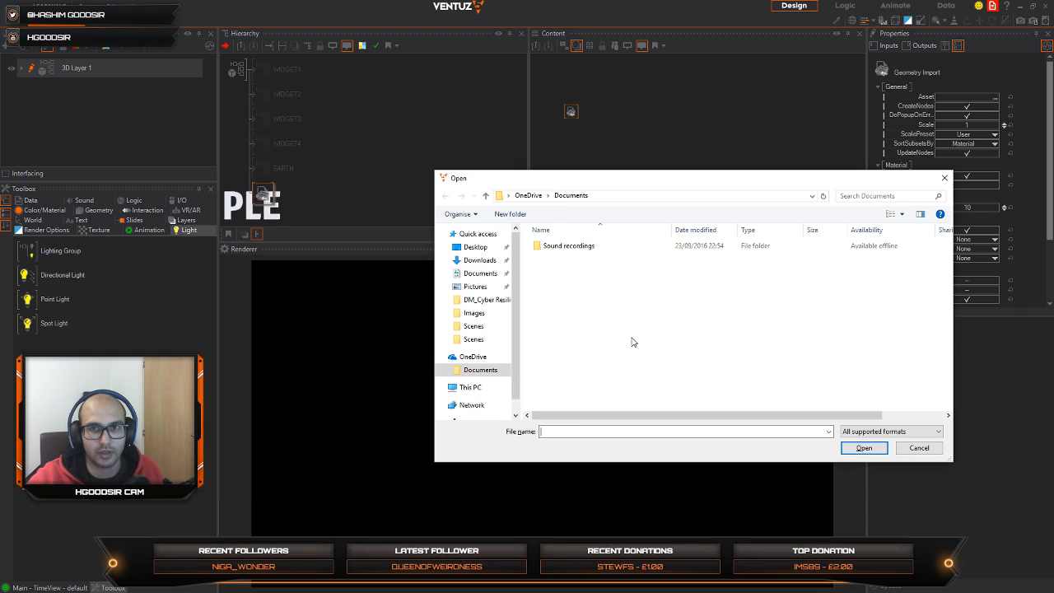
# Step: Import the Aventador model file into the Geometry Import node and dismiss the texture copy errors
pyautogui.click(863, 447)
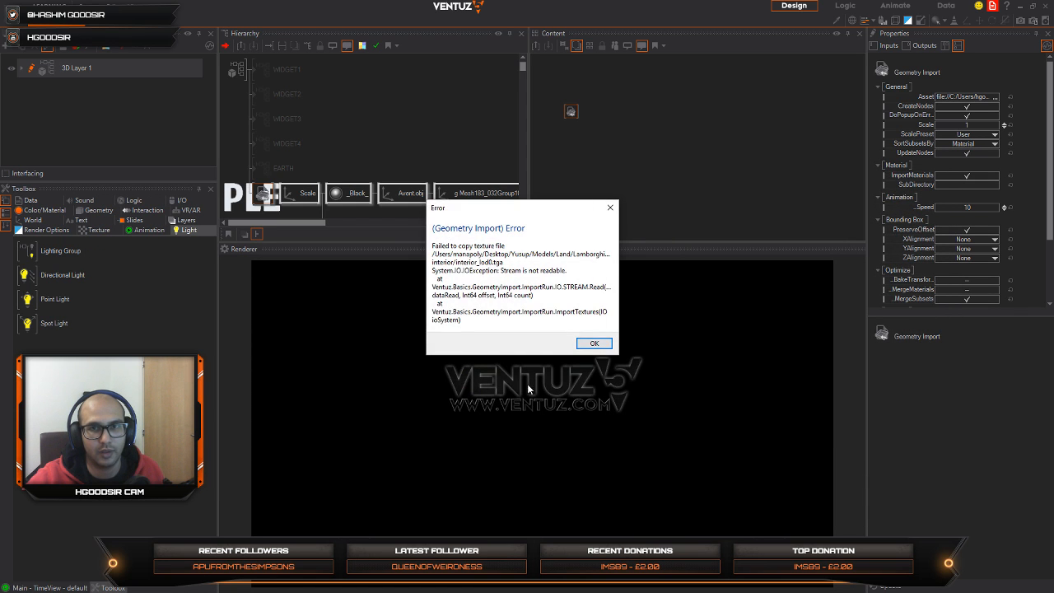
pyautogui.click(603, 347)
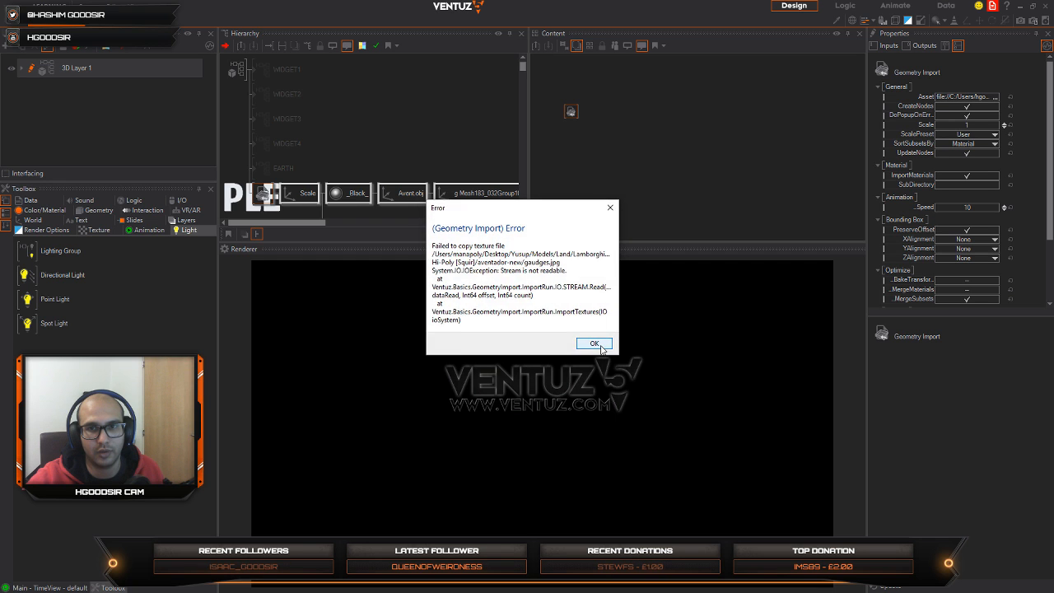
pyautogui.click(603, 347)
# Step: Enlarge the hierarchy area in height and width to show the imported Aventador node tree from its Geometry Import root
pyautogui.moveTo(414, 211); pyautogui.dragTo(303, 92, button='middle')
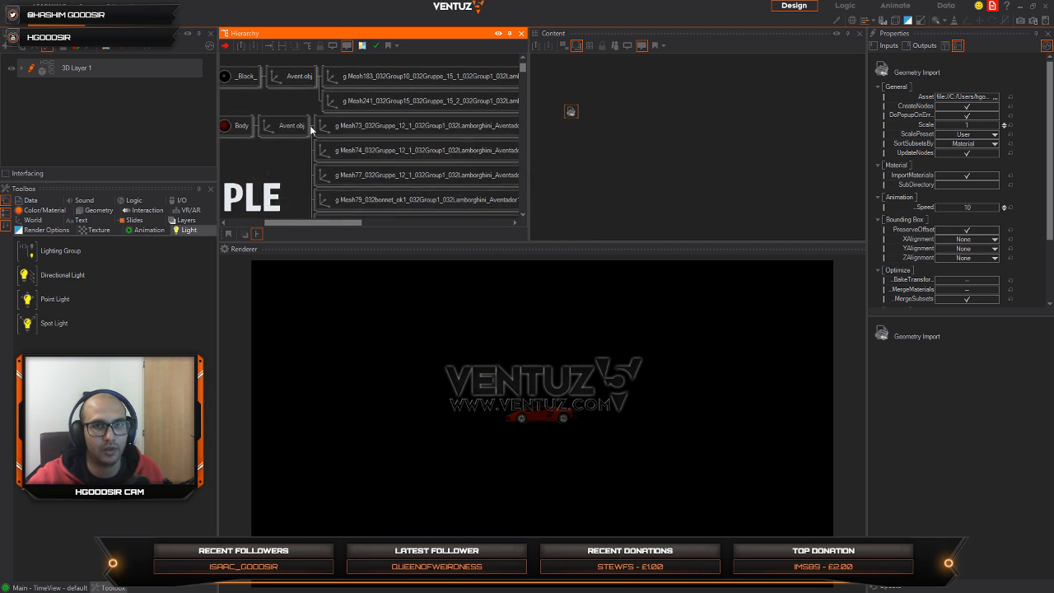
pyautogui.moveTo(442, 199); pyautogui.dragTo(347, 140, button='middle')
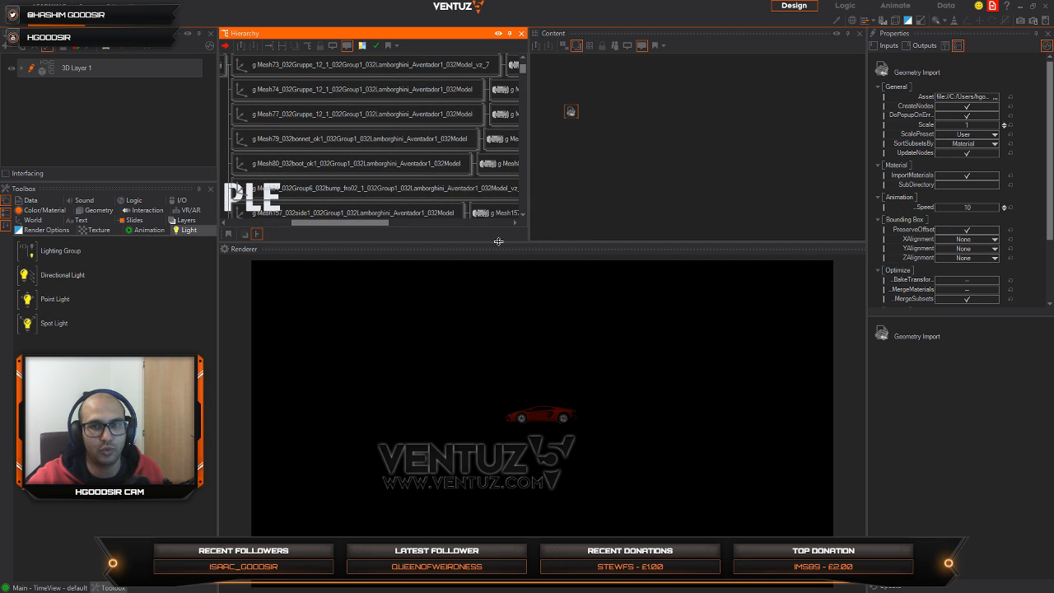
pyautogui.moveTo(497, 241); pyautogui.dragTo(518, 359)
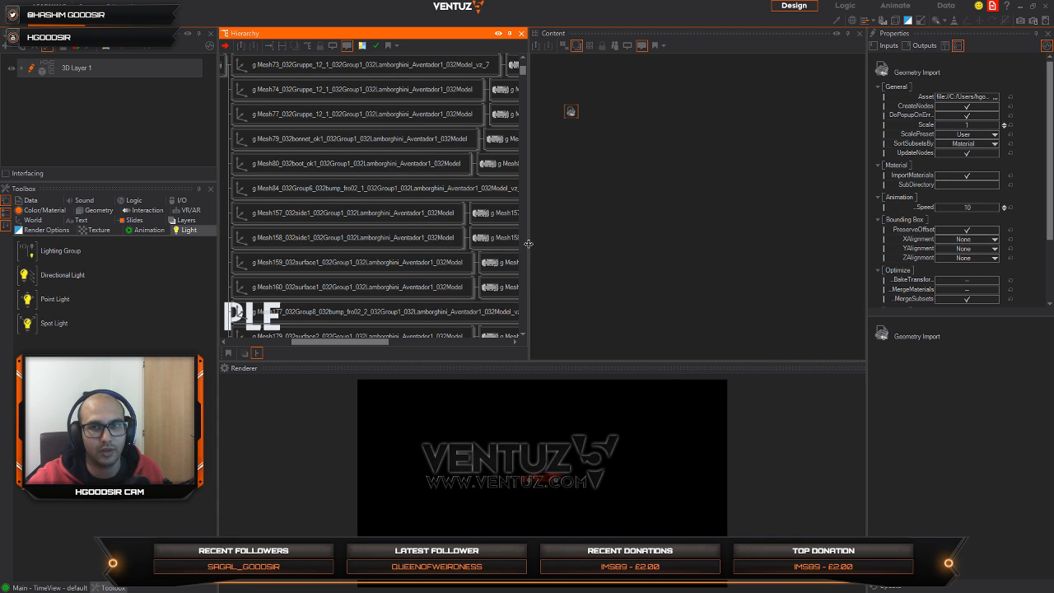
pyautogui.moveTo(531, 244); pyautogui.dragTo(696, 247)
pyautogui.moveTo(458, 168); pyautogui.dragTo(578, 263, button='middle')
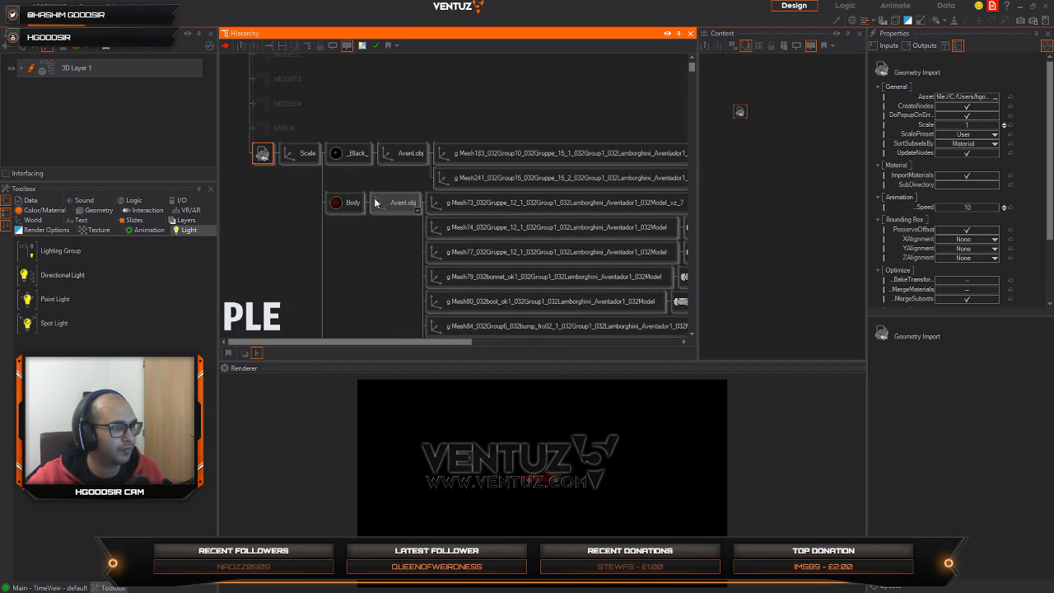
# Step: Multi-select the _Black_ material, its Avent.obj, Mesh183 and Mesh241 axes, plus the Body material with its Avent.obj axis
pyautogui.click(312, 163)
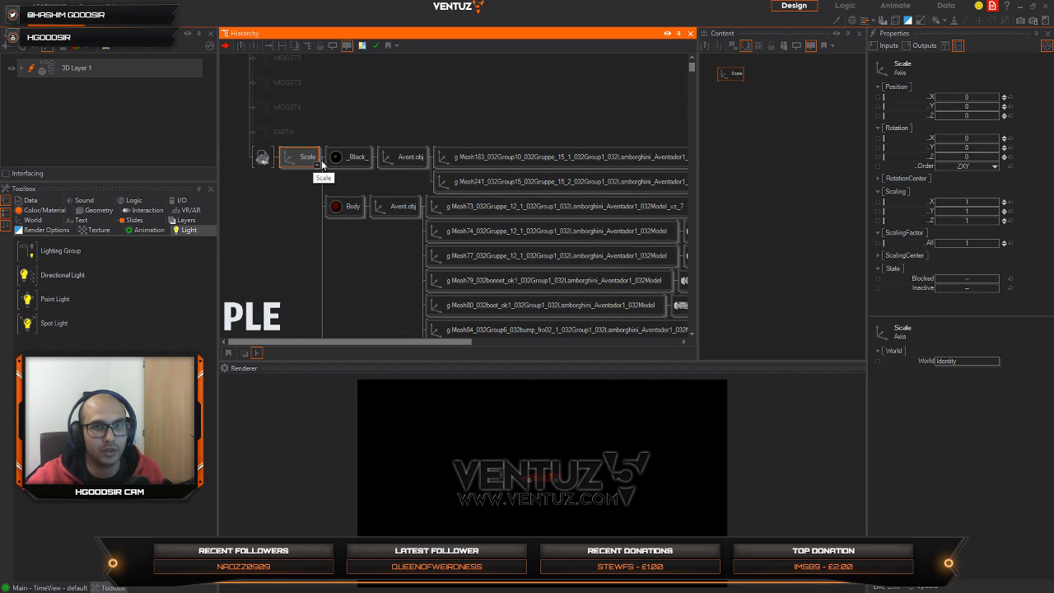
pyautogui.click(354, 167)
pyautogui.keyDown('ctrl'); pyautogui.click(349, 159); pyautogui.keyUp('ctrl')
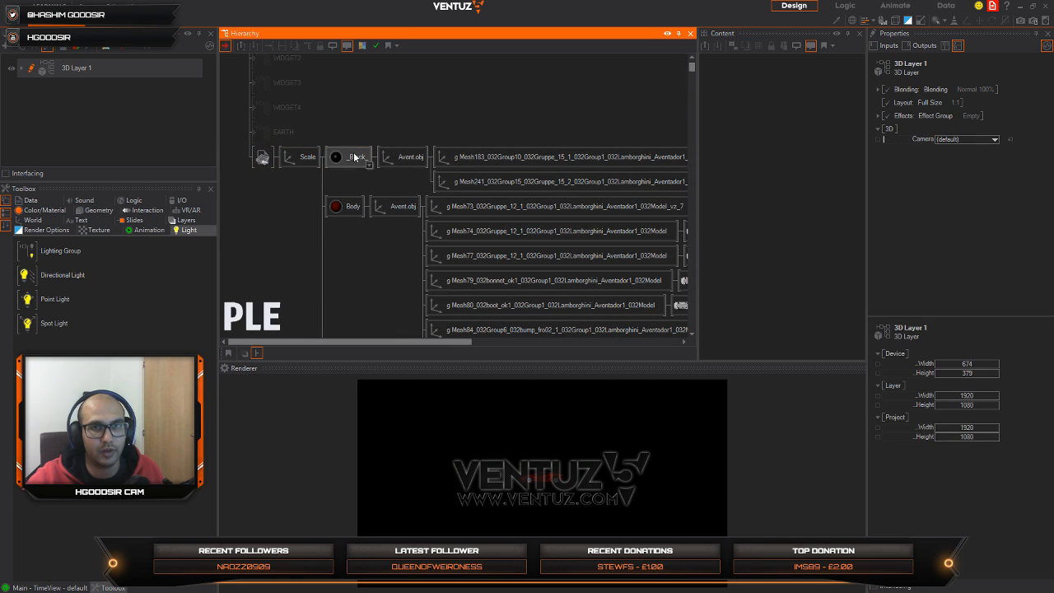
pyautogui.keyDown('ctrl'); pyautogui.click(354, 158); pyautogui.keyUp('ctrl')
pyautogui.keyDown('ctrl'); pyautogui.click(405, 160); pyautogui.keyUp('ctrl')
pyautogui.keyDown('ctrl'); pyautogui.click(475, 165); pyautogui.keyUp('ctrl')
pyautogui.keyDown('ctrl'); pyautogui.click(476, 181); pyautogui.keyUp('ctrl')
pyautogui.keyDown('ctrl'); pyautogui.click(361, 208); pyautogui.keyUp('ctrl')
pyautogui.keyDown('ctrl'); pyautogui.click(405, 212); pyautogui.keyUp('ctrl')
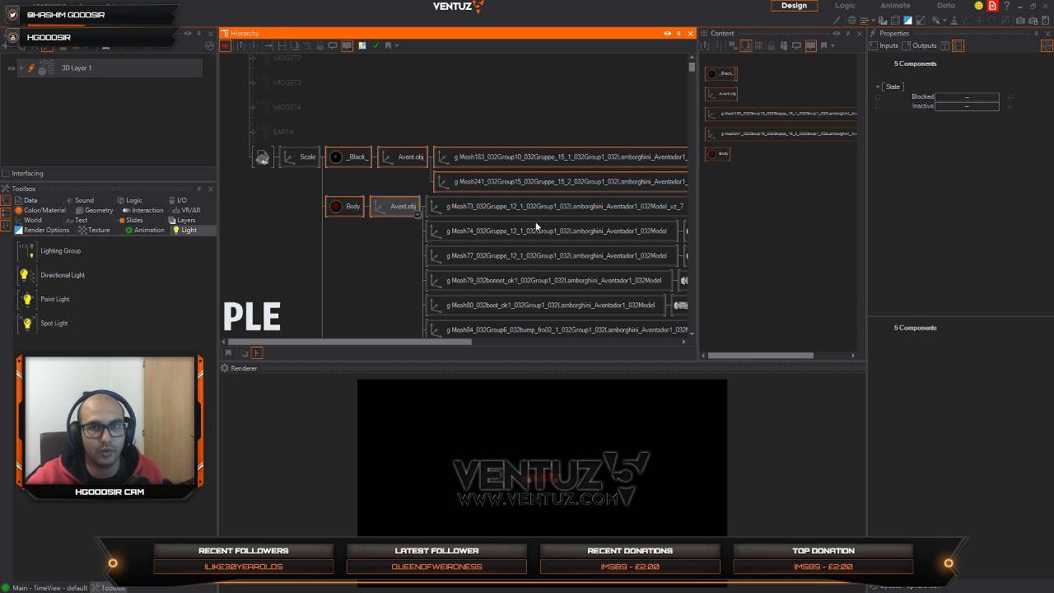
# Step: Extend the selection with Body's Mesh73 axis and geometry and the Mesh74, Mesh77 and Mesh79 axes, leaving out Mesh241's geometry
pyautogui.moveTo(513, 216); pyautogui.dragTo(342, 209, button='middle')
pyautogui.keyDown('ctrl'); pyautogui.click(390, 197); pyautogui.keyUp('ctrl')
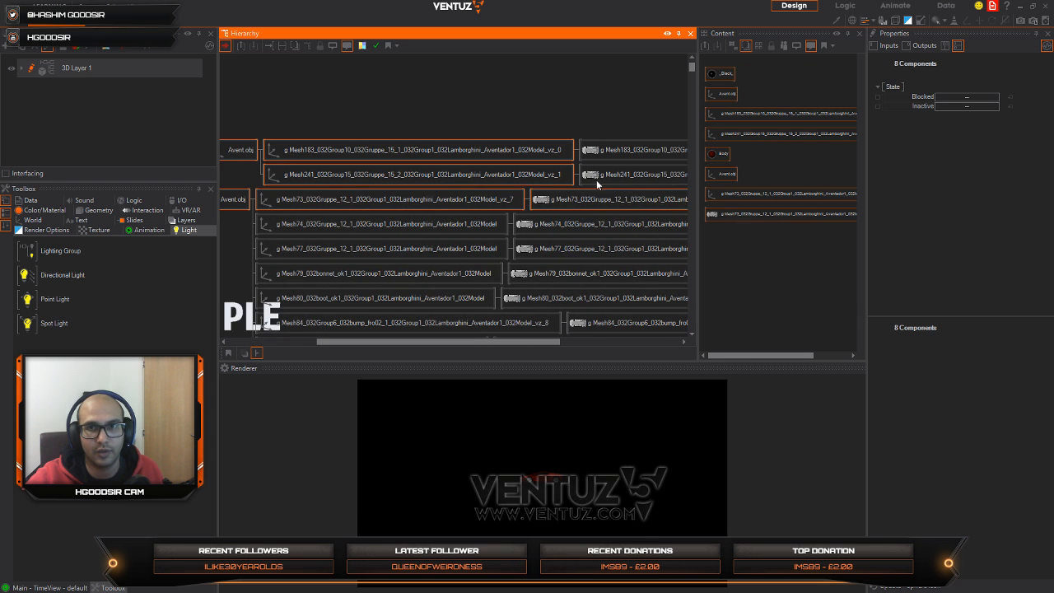
pyautogui.moveTo(596, 181); pyautogui.dragTo(523, 189, button='middle')
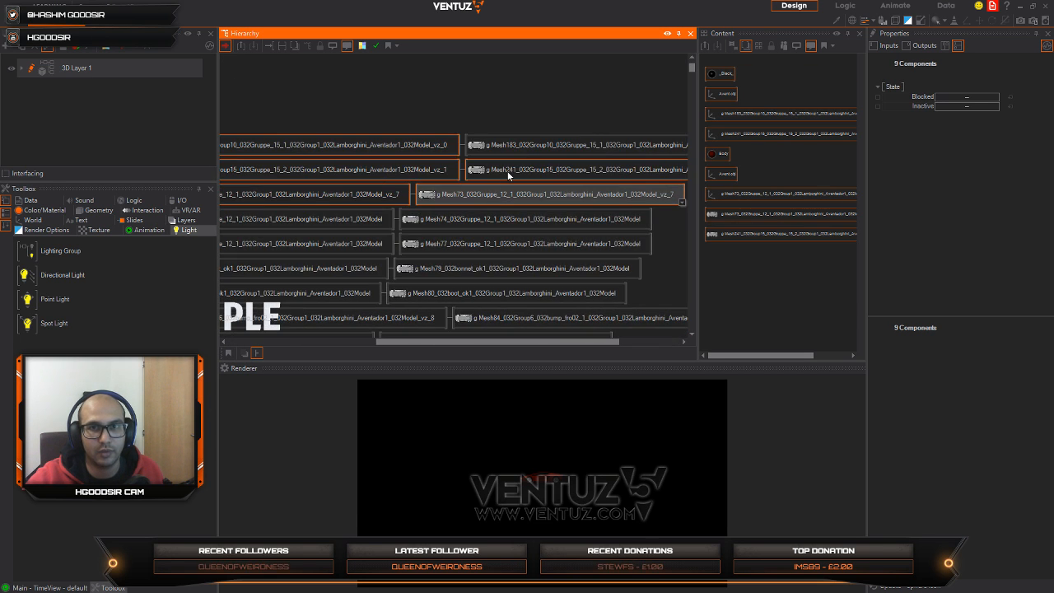
pyautogui.keyDown('ctrl'); pyautogui.click(509, 172); pyautogui.keyUp('ctrl')
pyautogui.moveTo(394, 221); pyautogui.dragTo(585, 183, button='middle')
pyautogui.keyDown('ctrl'); pyautogui.click(450, 180); pyautogui.keyUp('ctrl')
pyautogui.keyDown('ctrl'); pyautogui.click(444, 205); pyautogui.keyUp('ctrl')
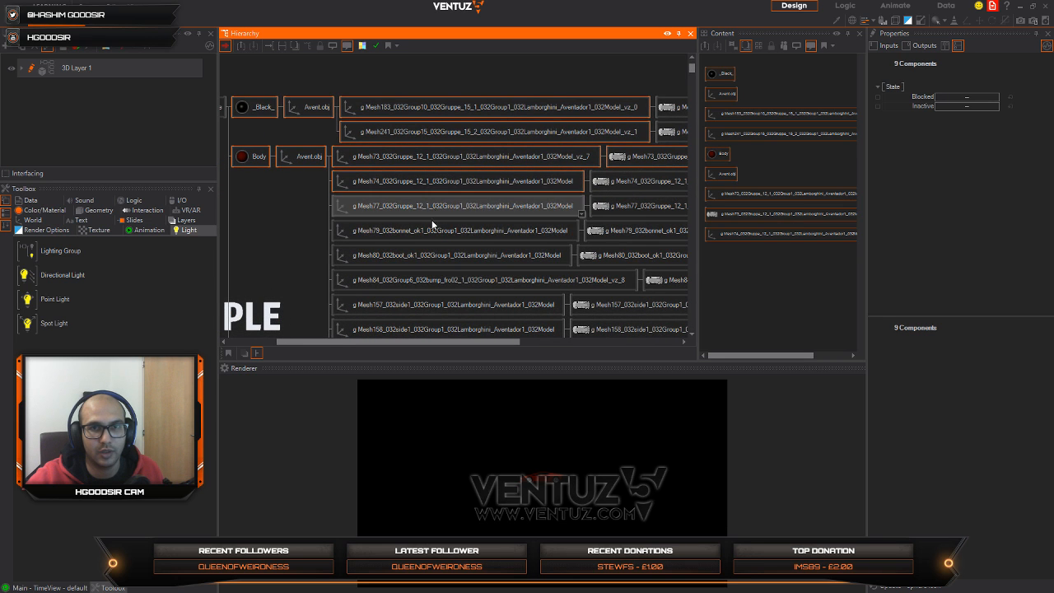
pyautogui.keyDown('ctrl'); pyautogui.click(428, 231); pyautogui.keyUp('ctrl')
# Step: Add the Body axes Mesh80, Mesh84, Mesh157 to Mesh160, Mesh177 and Mesh179 to the selection
pyautogui.moveTo(420, 256); pyautogui.dragTo(429, 180, button='middle')
pyautogui.keyDown('ctrl'); pyautogui.click(435, 181); pyautogui.keyUp('ctrl')
pyautogui.keyDown('ctrl'); pyautogui.click(435, 203); pyautogui.keyUp('ctrl')
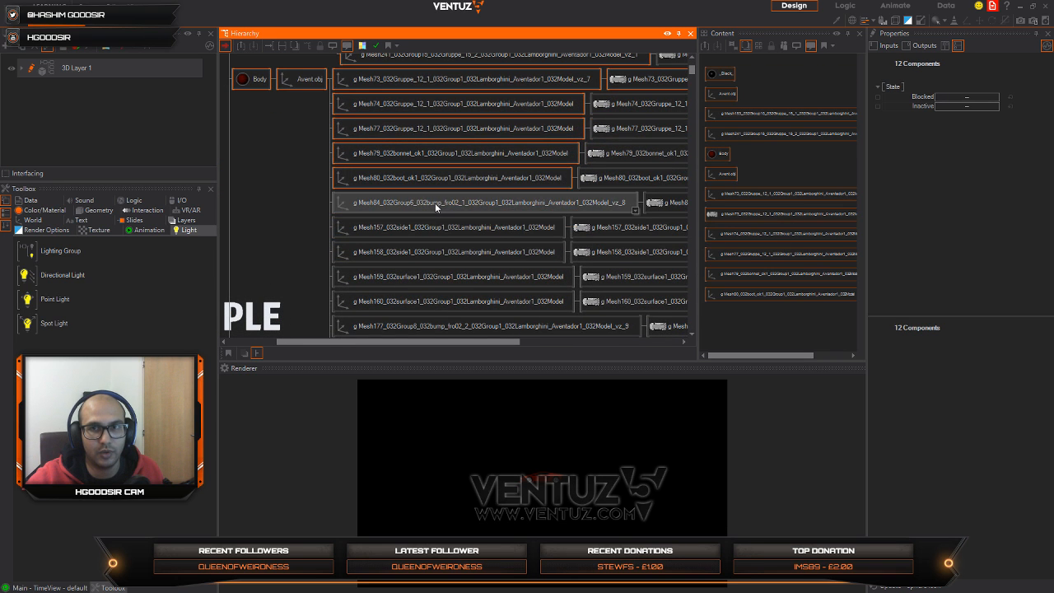
pyautogui.keyDown('ctrl'); pyautogui.click(434, 248); pyautogui.keyUp('ctrl')
pyautogui.keyDown('ctrl'); pyautogui.click(438, 226); pyautogui.keyUp('ctrl')
pyautogui.keyDown('ctrl'); pyautogui.click(440, 277); pyautogui.keyUp('ctrl')
pyautogui.moveTo(459, 317); pyautogui.dragTo(478, 155, button='middle')
pyautogui.keyDown('ctrl'); pyautogui.click(474, 142); pyautogui.keyUp('ctrl')
pyautogui.keyDown('ctrl'); pyautogui.click(465, 165); pyautogui.keyUp('ctrl')
pyautogui.keyDown('ctrl'); pyautogui.click(456, 191); pyautogui.keyUp('ctrl')
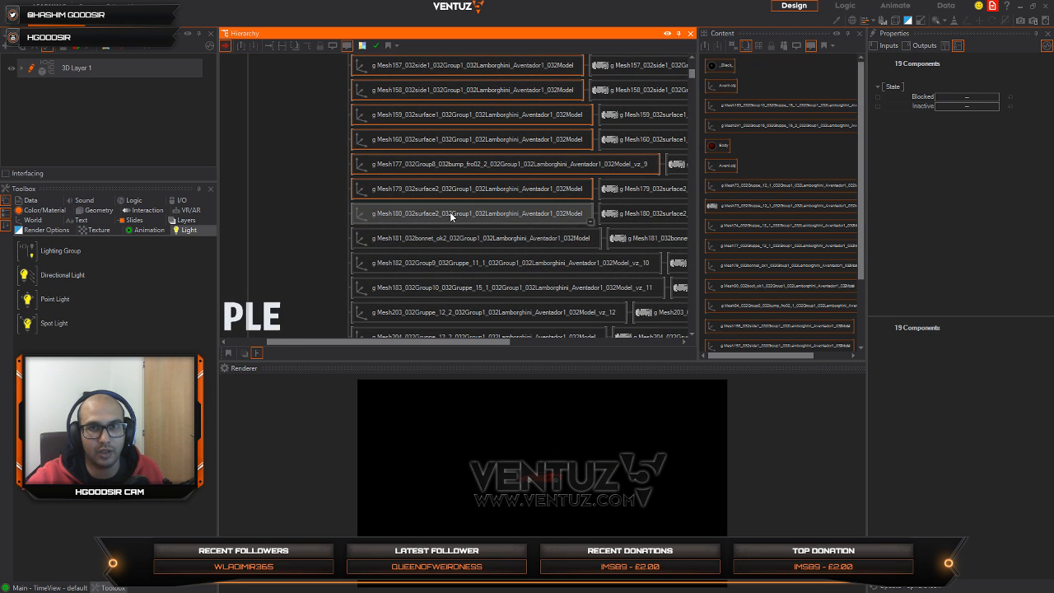
# Step: Add the Body axes Mesh180 to Mesh183, Mesh203, Mesh204 and Mesh207 to the selection
pyautogui.keyDown('ctrl'); pyautogui.click(450, 213); pyautogui.keyUp('ctrl')
pyautogui.keyDown('ctrl'); pyautogui.click(448, 241); pyautogui.keyUp('ctrl')
pyautogui.keyDown('ctrl'); pyautogui.click(446, 265); pyautogui.keyUp('ctrl')
pyautogui.keyDown('ctrl'); pyautogui.click(446, 288); pyautogui.keyUp('ctrl')
pyautogui.moveTo(445, 288); pyautogui.dragTo(388, 157, button='middle')
pyautogui.keyDown('ctrl'); pyautogui.click(387, 142); pyautogui.keyUp('ctrl')
pyautogui.keyDown('ctrl'); pyautogui.click(383, 167); pyautogui.keyUp('ctrl')
pyautogui.keyDown('ctrl'); pyautogui.click(372, 191); pyautogui.keyUp('ctrl')
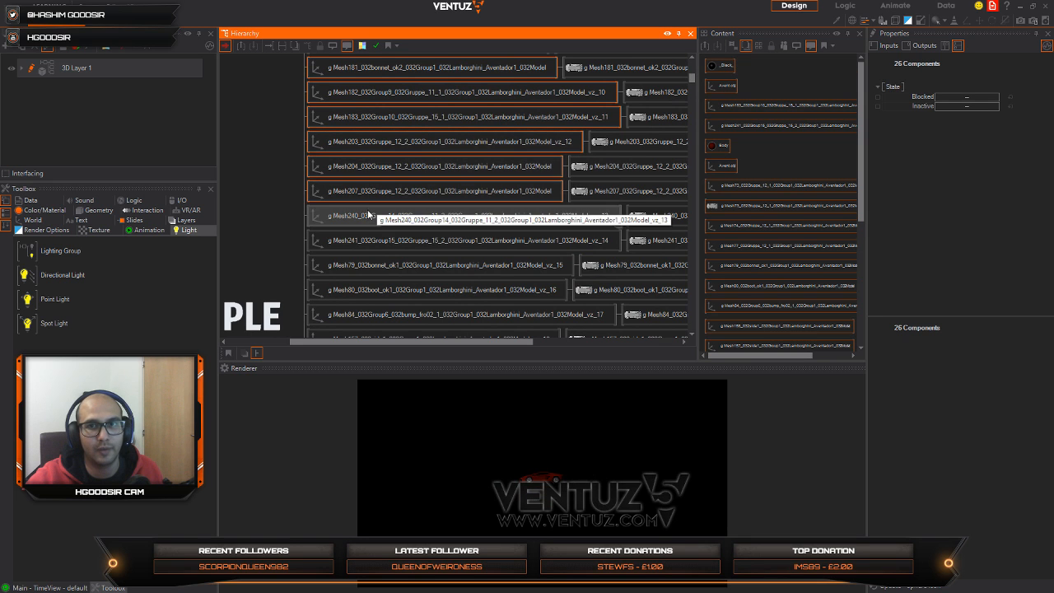
# Step: Add the Body axes ending in vz_13 to vz_20, from Mesh240 through Mesh160, to the selection
pyautogui.keyDown('ctrl'); pyautogui.click(366, 215); pyautogui.keyUp('ctrl')
pyautogui.keyDown('ctrl'); pyautogui.click(368, 240); pyautogui.keyUp('ctrl')
pyautogui.keyDown('ctrl'); pyautogui.click(366, 265); pyautogui.keyUp('ctrl')
pyautogui.keyDown('ctrl'); pyautogui.click(366, 290); pyautogui.keyUp('ctrl')
pyautogui.moveTo(330, 337); pyautogui.dragTo(342, 225, button='middle')
pyautogui.keyDown('ctrl'); pyautogui.click(362, 201); pyautogui.keyUp('ctrl')
pyautogui.keyDown('ctrl'); pyautogui.click(362, 226); pyautogui.keyUp('ctrl')
pyautogui.keyDown('ctrl'); pyautogui.click(366, 251); pyautogui.keyUp('ctrl')
pyautogui.keyDown('ctrl'); pyautogui.click(371, 276); pyautogui.keyUp('ctrl')
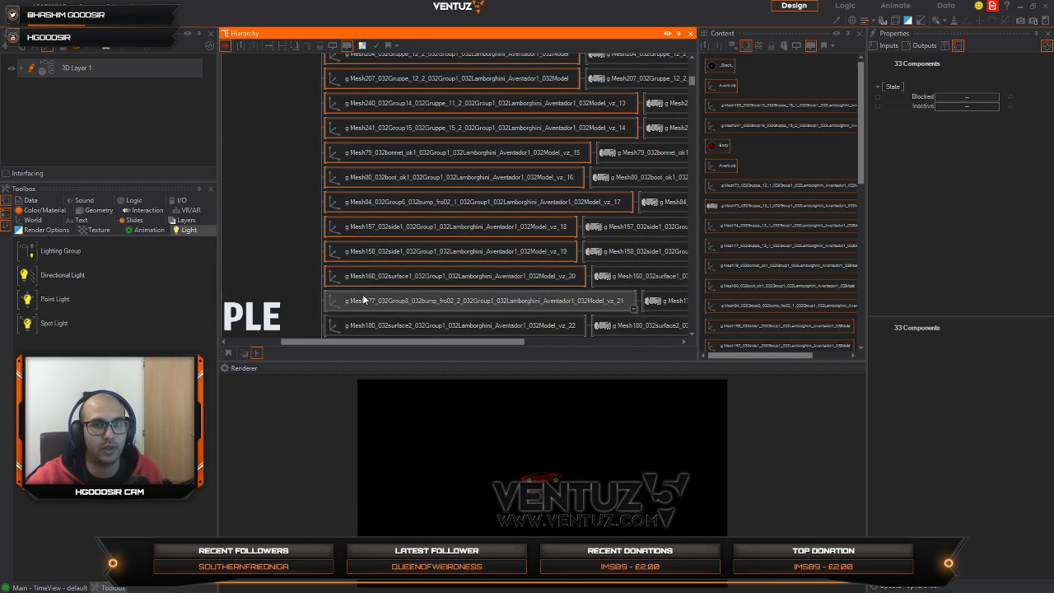
# Step: Complete the Body group in the selection with the axes ending in vz_21 to vz_25, Mesh177 through Mesh240
pyautogui.moveTo(373, 294); pyautogui.dragTo(347, 174, button='middle')
pyautogui.keyDown('ctrl'); pyautogui.click(346, 177); pyautogui.keyUp('ctrl')
pyautogui.keyDown('ctrl'); pyautogui.click(339, 206); pyautogui.keyUp('ctrl')
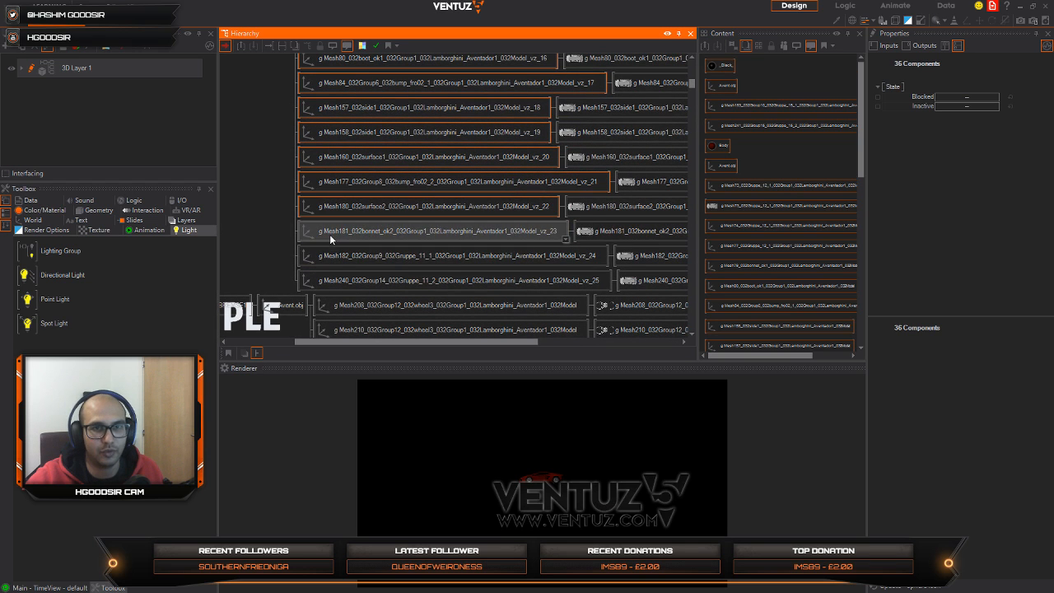
pyautogui.keyDown('ctrl'); pyautogui.click(329, 233); pyautogui.keyUp('ctrl')
pyautogui.keyDown('ctrl'); pyautogui.click(327, 260); pyautogui.keyUp('ctrl')
pyautogui.keyDown('ctrl'); pyautogui.click(329, 284); pyautogui.keyUp('ctrl')
pyautogui.moveTo(352, 292); pyautogui.dragTo(425, 179, button='middle')
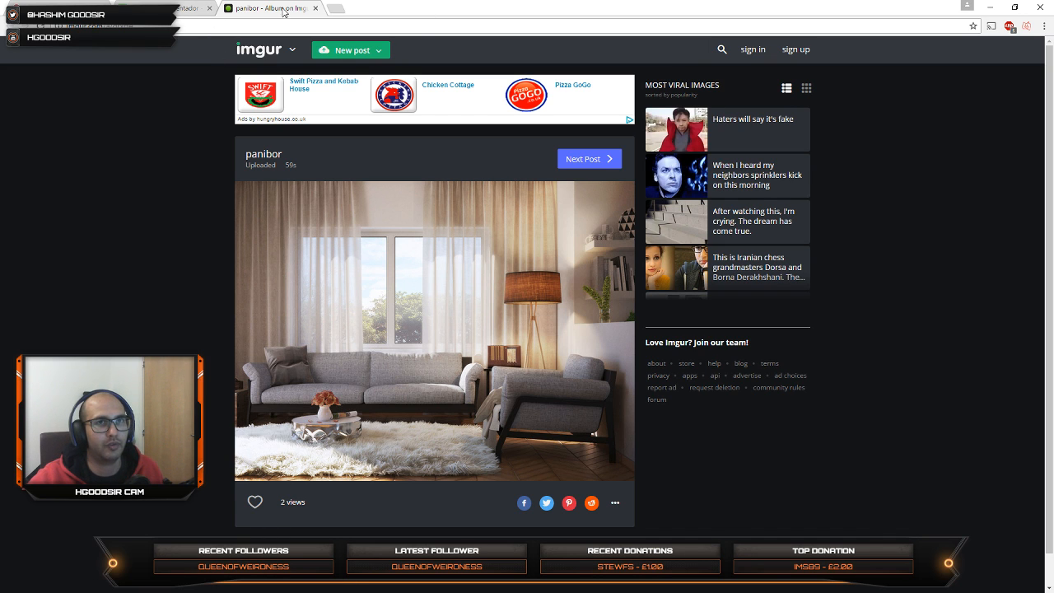
# Step: Close the imgur album page in the browser and return to the Ventuz scene
pyautogui.click(315, 9)
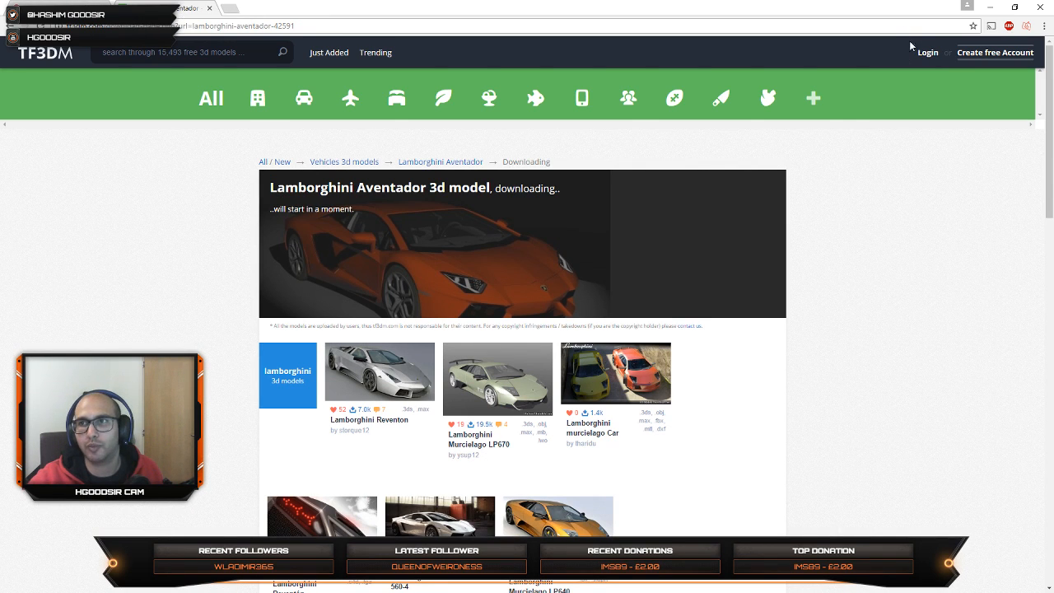
pyautogui.click(988, 8)
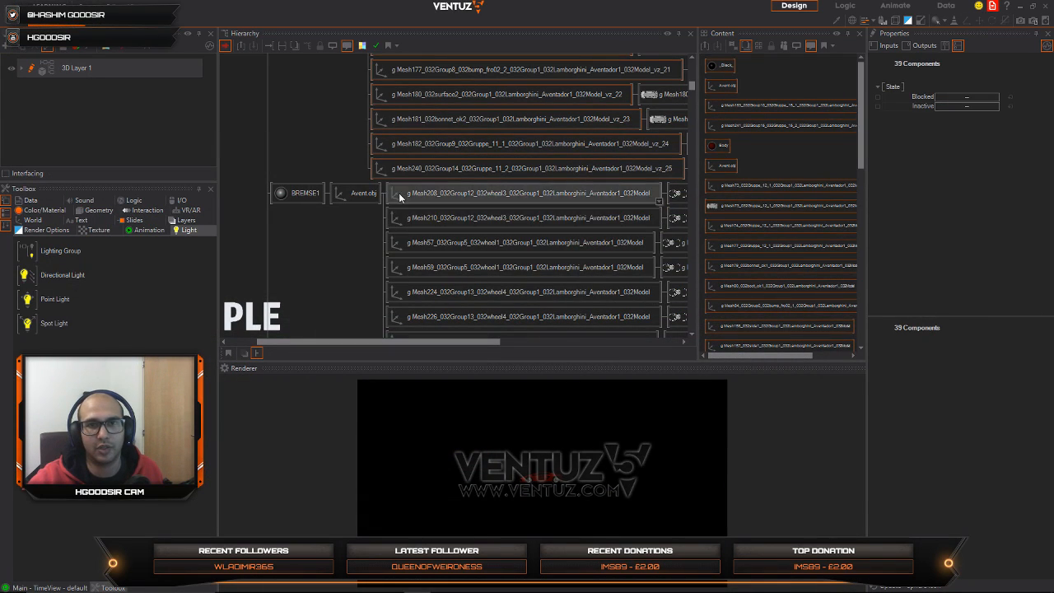
# Step: Add the BREMSE1 and BREMSE2 materials, their Avent.obj axes and all their wheel mesh axes to the selection
pyautogui.click(288, 193)
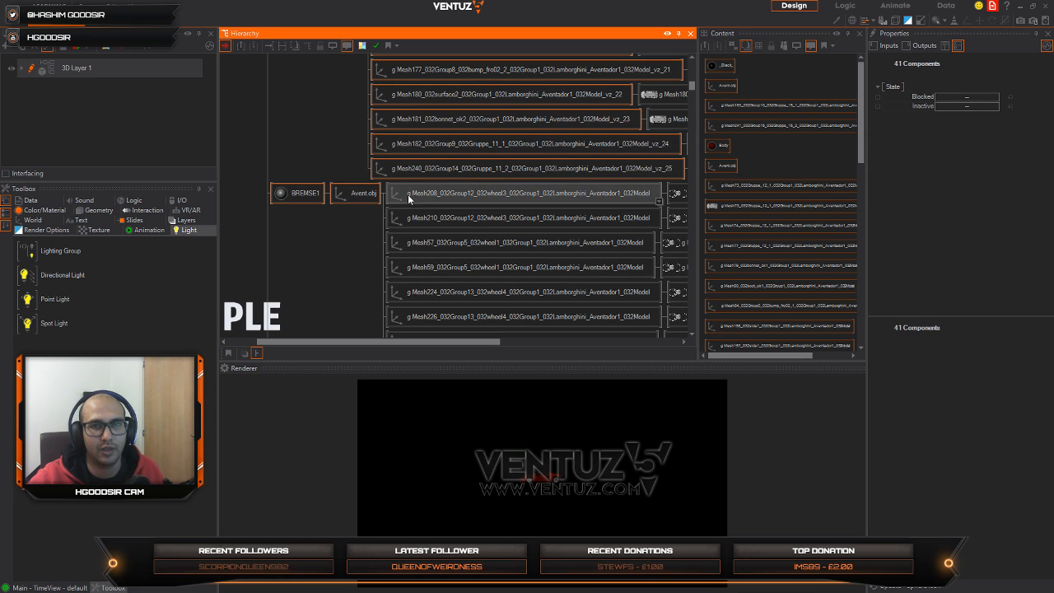
pyautogui.moveTo(488, 247); pyautogui.dragTo(447, 184, button='middle')
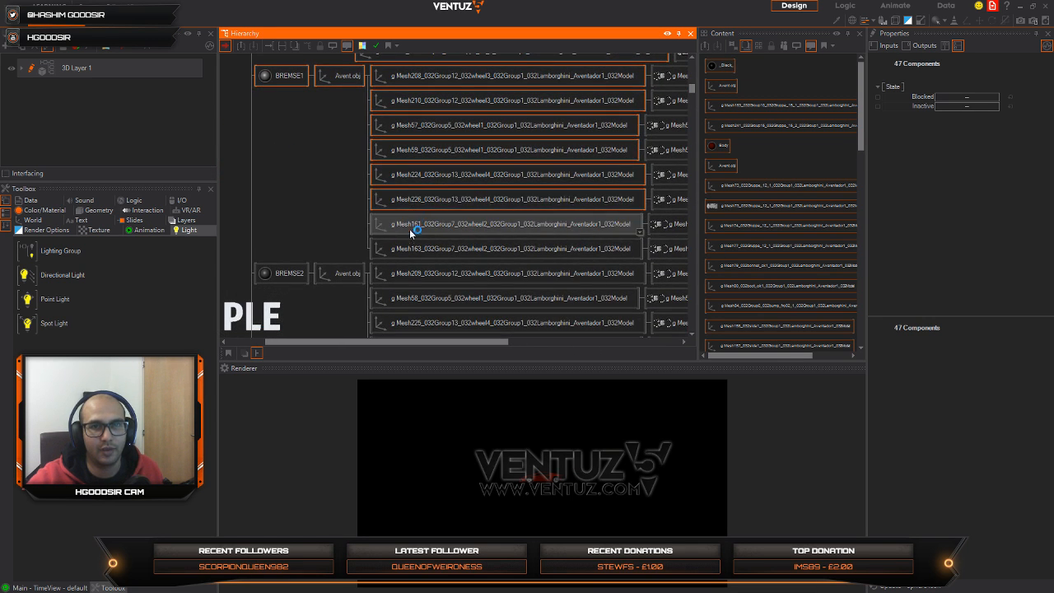
pyautogui.moveTo(416, 274); pyautogui.dragTo(444, 188, button='middle')
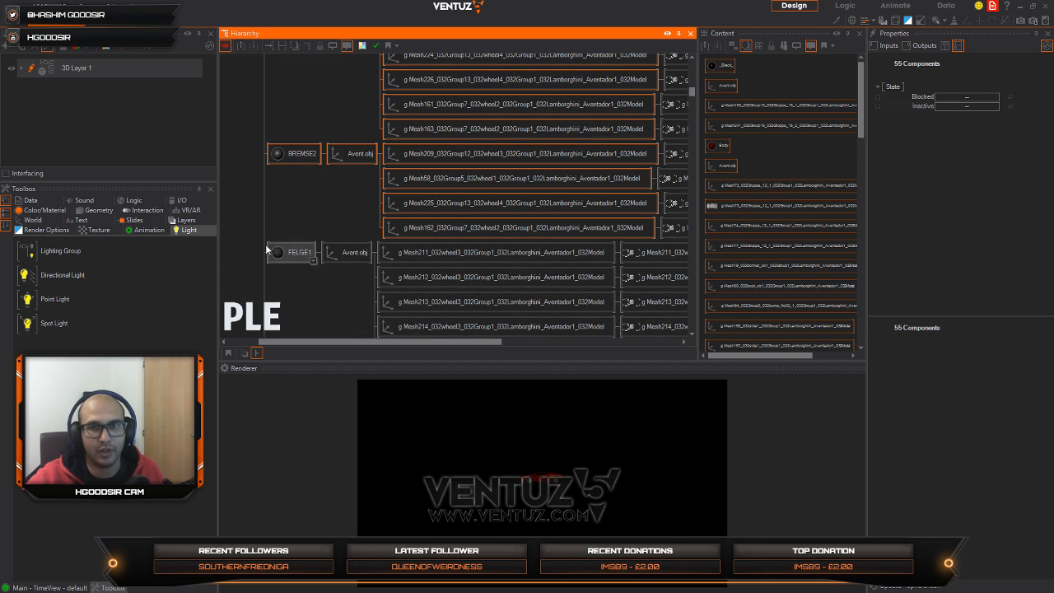
# Step: Add the FELGE1 material, its Avent.obj axis and the wheel3 axes Mesh211 to Mesh217 to the selection
pyautogui.keyDown('ctrl'); pyautogui.click(424, 253); pyautogui.keyUp('ctrl')
pyautogui.keyDown('ctrl'); pyautogui.click(448, 281); pyautogui.keyUp('ctrl')
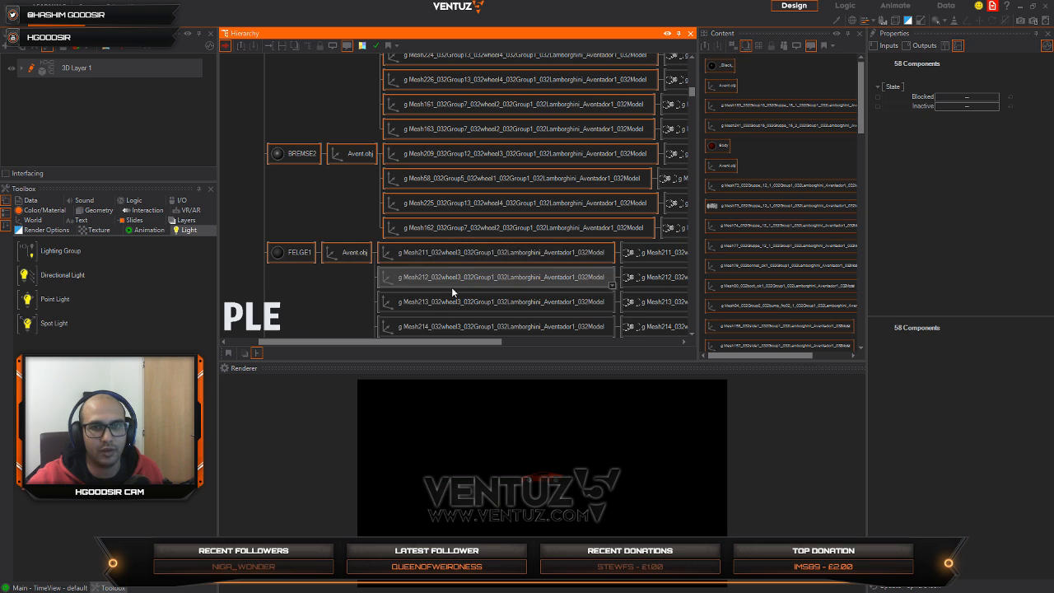
pyautogui.keyDown('ctrl'); pyautogui.click(461, 305); pyautogui.keyUp('ctrl')
pyautogui.moveTo(472, 308); pyautogui.dragTo(478, 195, button='middle')
pyautogui.keyDown('ctrl'); pyautogui.click(458, 211); pyautogui.keyUp('ctrl')
pyautogui.keyDown('ctrl'); pyautogui.click(454, 244); pyautogui.keyUp('ctrl')
pyautogui.keyDown('ctrl'); pyautogui.click(439, 269); pyautogui.keyUp('ctrl')
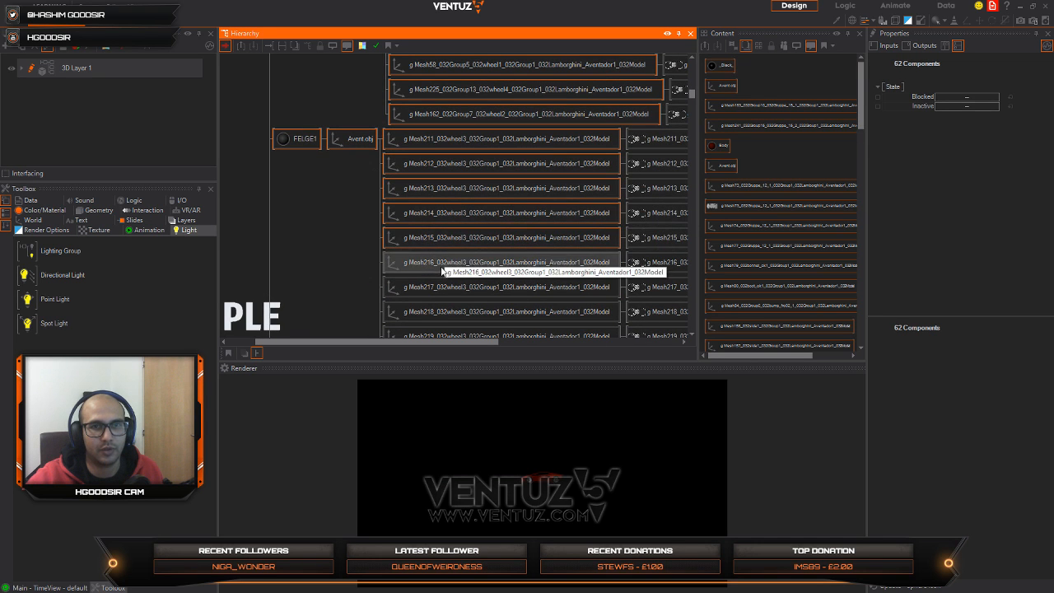
pyautogui.keyDown('ctrl'); pyautogui.click(435, 294); pyautogui.keyUp('ctrl')
# Step: Add the remaining FELGE1 wheel3 axes, Mesh218 to Mesh222, to the selection
pyautogui.moveTo(435, 293); pyautogui.dragTo(425, 197, button='middle')
pyautogui.keyDown('ctrl'); pyautogui.click(404, 220); pyautogui.keyUp('ctrl')
pyautogui.keyDown('ctrl'); pyautogui.click(404, 240); pyautogui.keyUp('ctrl')
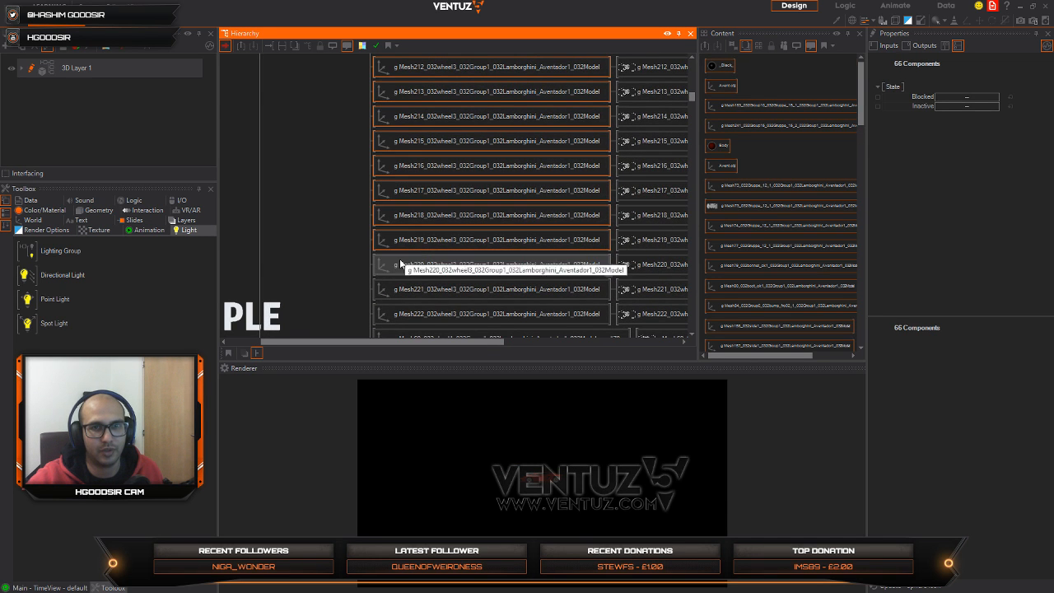
pyautogui.keyDown('ctrl'); pyautogui.click(404, 264); pyautogui.keyUp('ctrl')
pyautogui.keyDown('ctrl'); pyautogui.click(404, 289); pyautogui.keyUp('ctrl')
pyautogui.moveTo(404, 288); pyautogui.dragTo(417, 187, button='middle')
pyautogui.keyDown('ctrl'); pyautogui.click(429, 198); pyautogui.keyUp('ctrl')
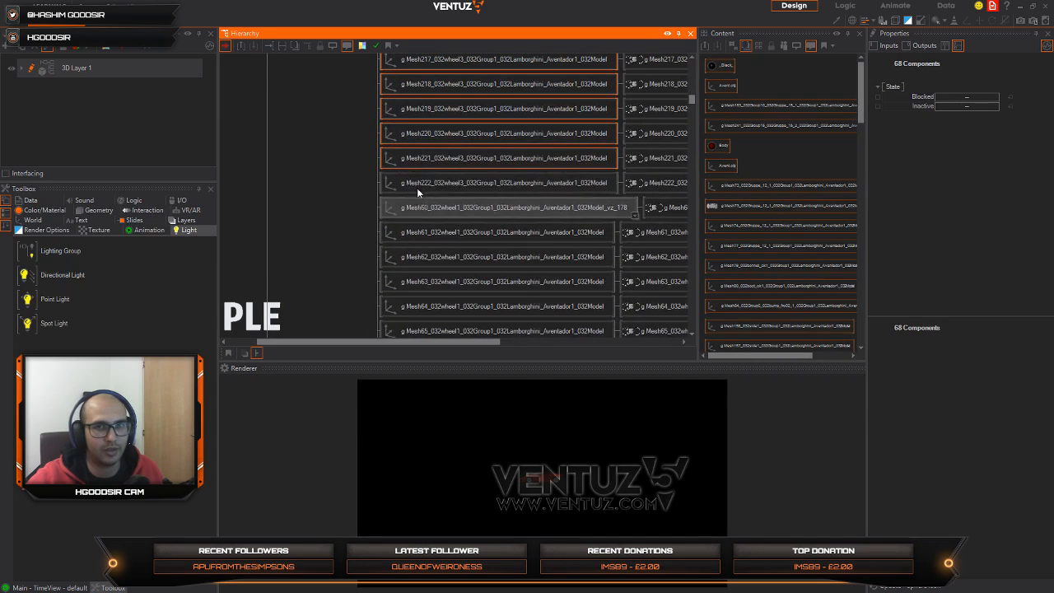
pyautogui.keyDown('ctrl'); pyautogui.click(416, 188); pyautogui.keyUp('ctrl')
# Step: Add the FELGE1 wheel1 axes Mesh60 to Mesh71 to the selection
pyautogui.keyDown('ctrl'); pyautogui.click(423, 206); pyautogui.keyUp('ctrl')
pyautogui.keyDown('ctrl'); pyautogui.click(422, 238); pyautogui.keyUp('ctrl')
pyautogui.keyDown('ctrl'); pyautogui.click(416, 258); pyautogui.keyUp('ctrl')
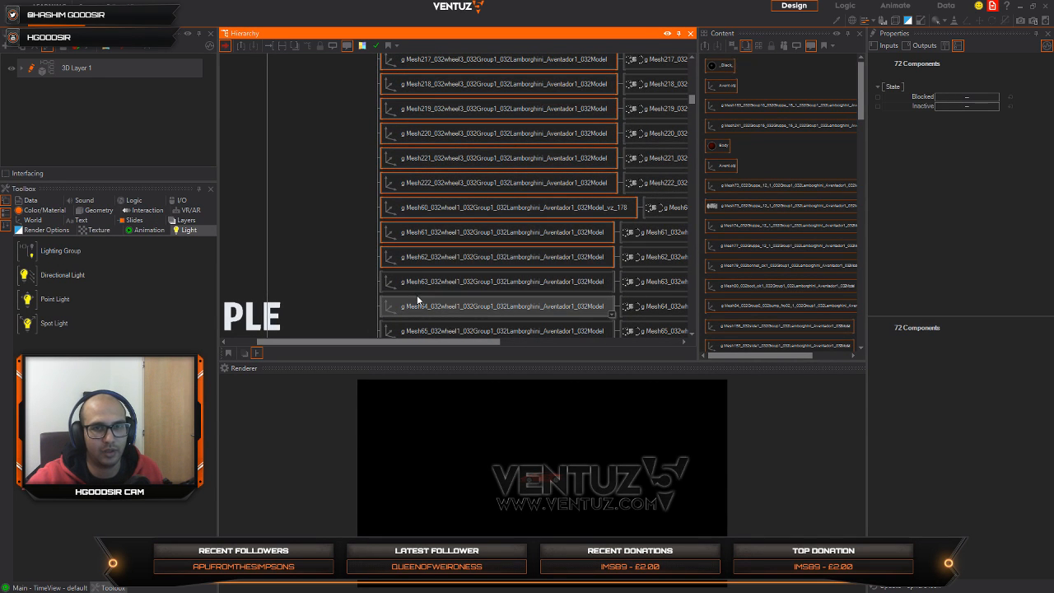
pyautogui.keyDown('ctrl'); pyautogui.click(418, 303); pyautogui.keyUp('ctrl')
pyautogui.keyDown('ctrl'); pyautogui.click(422, 281); pyautogui.keyUp('ctrl')
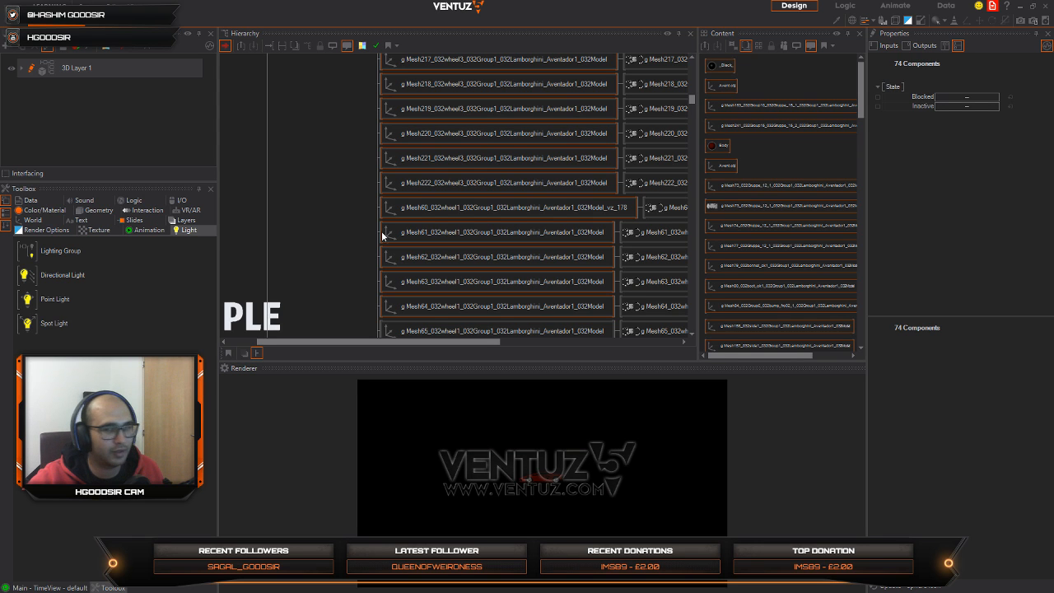
pyautogui.moveTo(502, 279); pyautogui.dragTo(509, 202, button='middle')
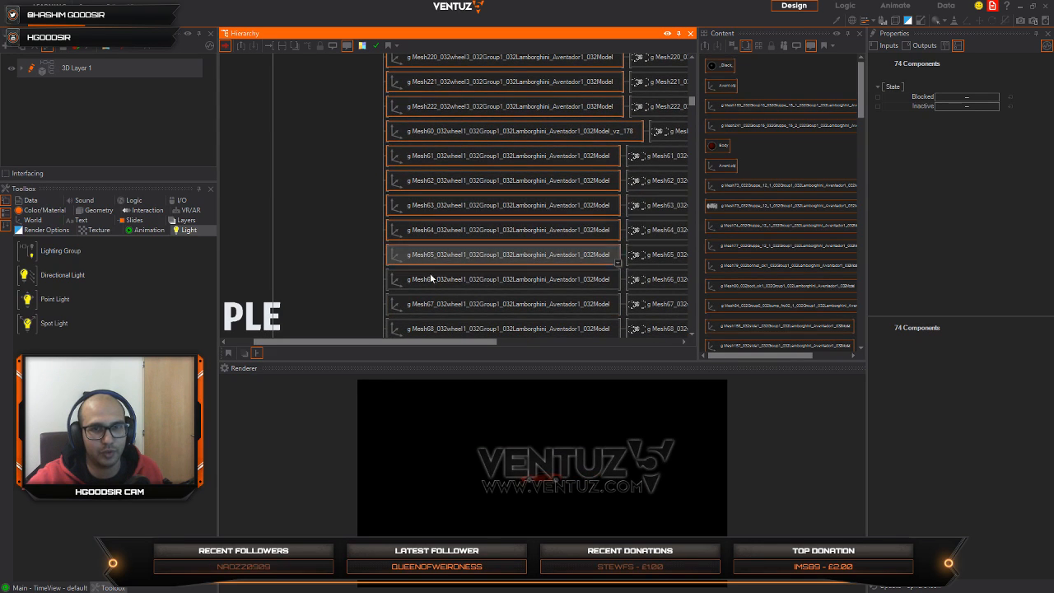
pyautogui.keyDown('ctrl'); pyautogui.click(430, 280); pyautogui.keyUp('ctrl')
pyautogui.keyDown('ctrl'); pyautogui.click(418, 307); pyautogui.keyUp('ctrl')
pyautogui.moveTo(442, 284); pyautogui.dragTo(440, 174, button='middle')
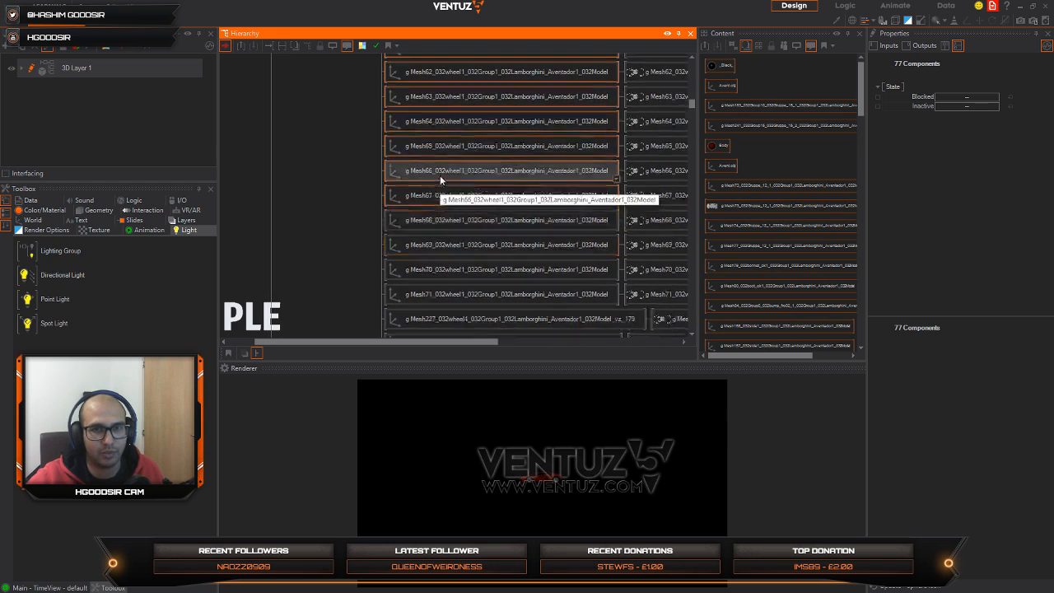
pyautogui.keyDown('ctrl'); pyautogui.click(419, 220); pyautogui.keyUp('ctrl')
pyautogui.keyDown('ctrl'); pyautogui.click(427, 244); pyautogui.keyUp('ctrl')
pyautogui.keyDown('ctrl'); pyautogui.click(423, 269); pyautogui.keyUp('ctrl')
pyautogui.keyDown('ctrl'); pyautogui.click(420, 294); pyautogui.keyUp('ctrl')
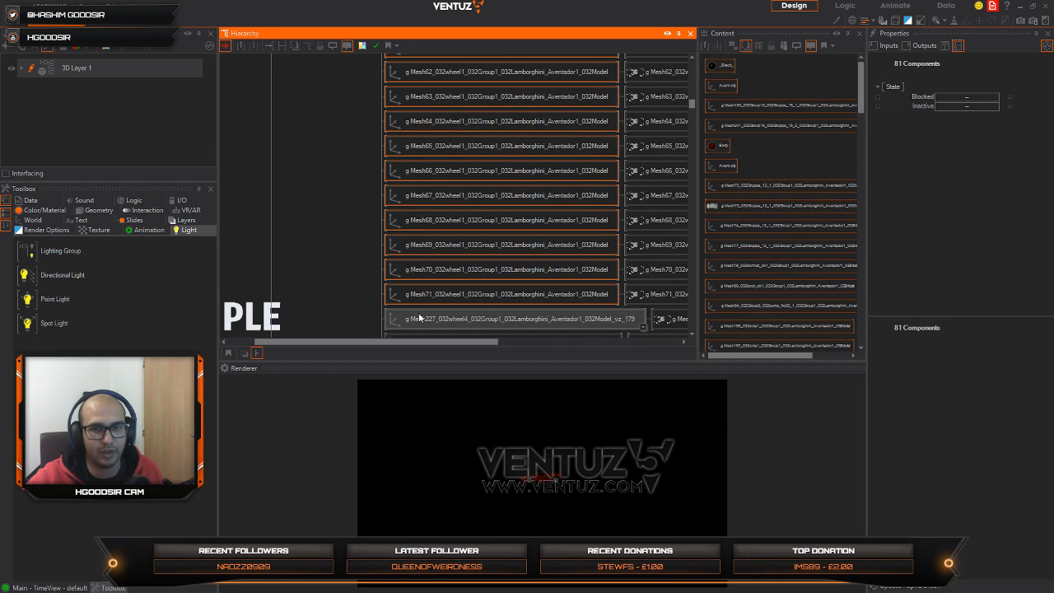
# Step: Add the FELGE1 wheel4 axes Mesh227 to Mesh231 to the selection
pyautogui.moveTo(542, 309); pyautogui.dragTo(548, 134, button='middle')
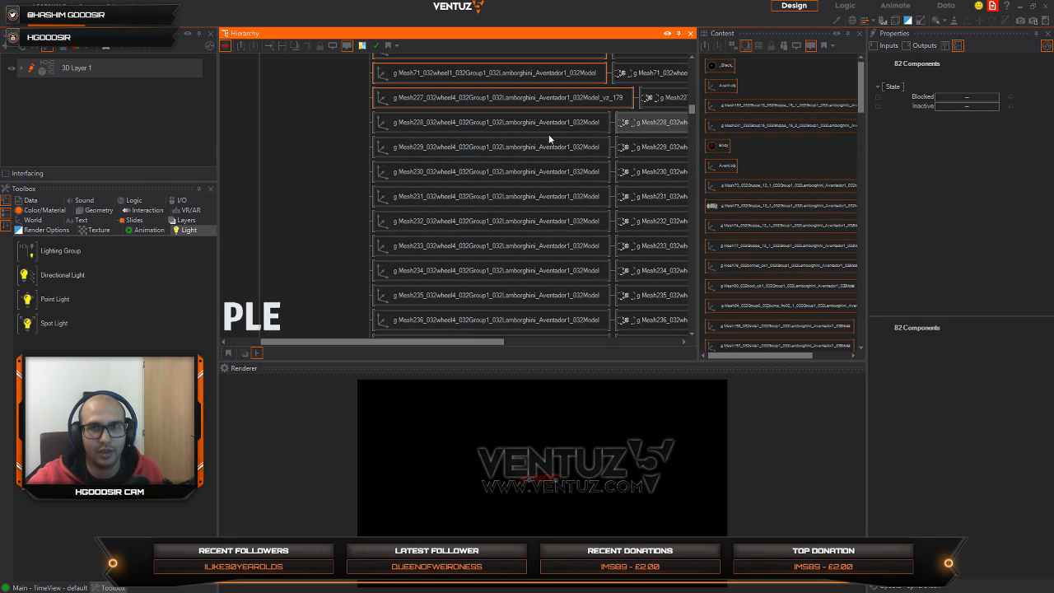
pyautogui.keyDown('ctrl'); pyautogui.click(518, 125); pyautogui.keyUp('ctrl')
pyautogui.keyDown('ctrl'); pyautogui.click(449, 149); pyautogui.keyUp('ctrl')
pyautogui.keyDown('ctrl'); pyautogui.click(434, 173); pyautogui.keyUp('ctrl')
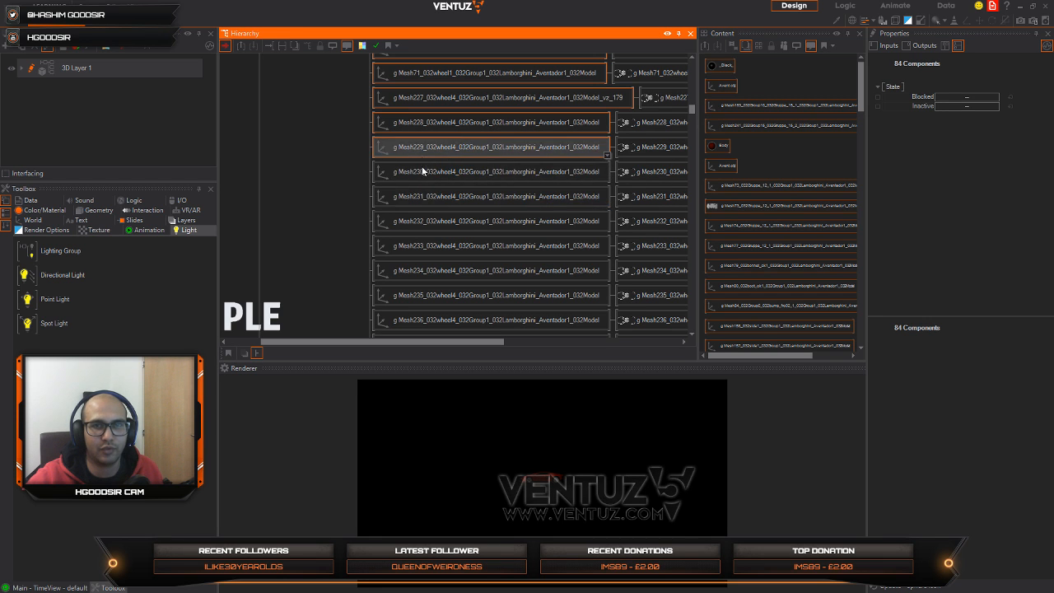
pyautogui.keyDown('ctrl'); pyautogui.click(417, 194); pyautogui.keyUp('ctrl')
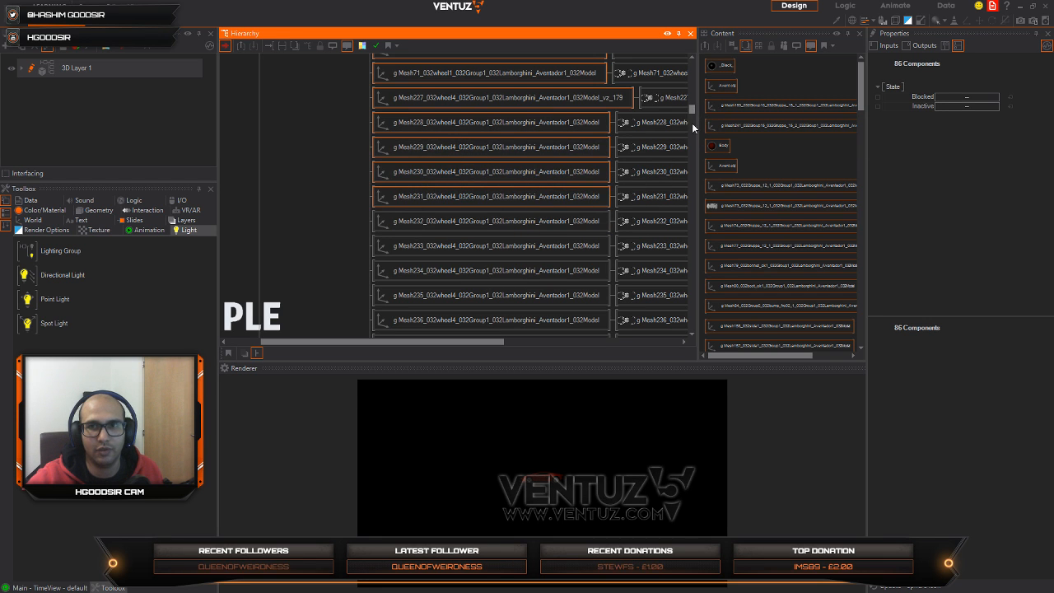
# Step: Clear the accumulated multi-selection and select only the UNTERBODEN material at the end of the imported hierarchy
pyautogui.moveTo(691, 123); pyautogui.dragTo(684, 337)
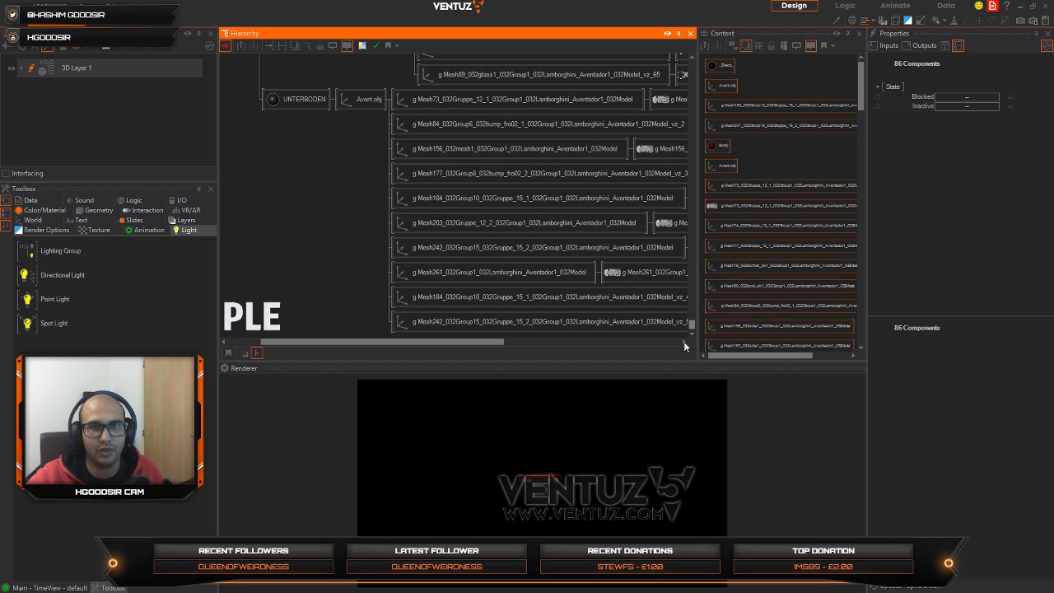
pyautogui.moveTo(390, 97); pyautogui.dragTo(421, 253, button='middle')
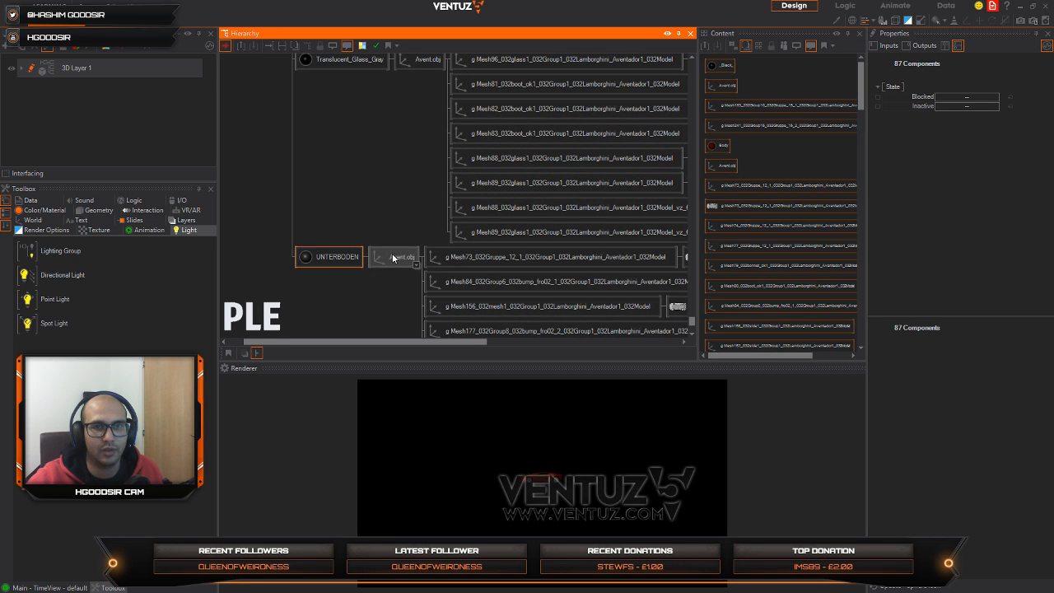
pyautogui.click(369, 129)
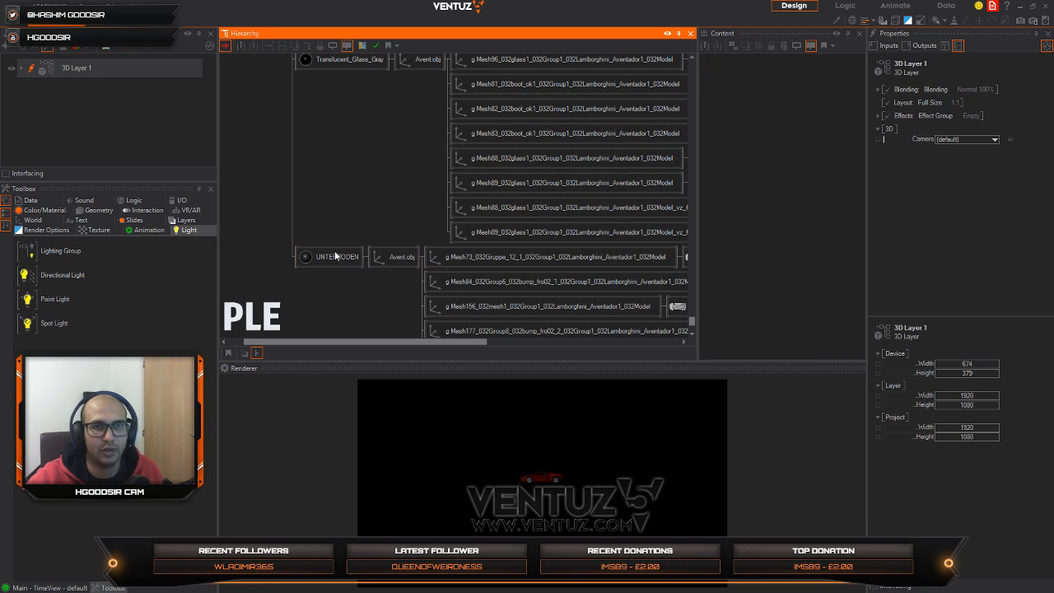
pyautogui.click(336, 256)
pyautogui.click(328, 261)
pyautogui.click(338, 256)
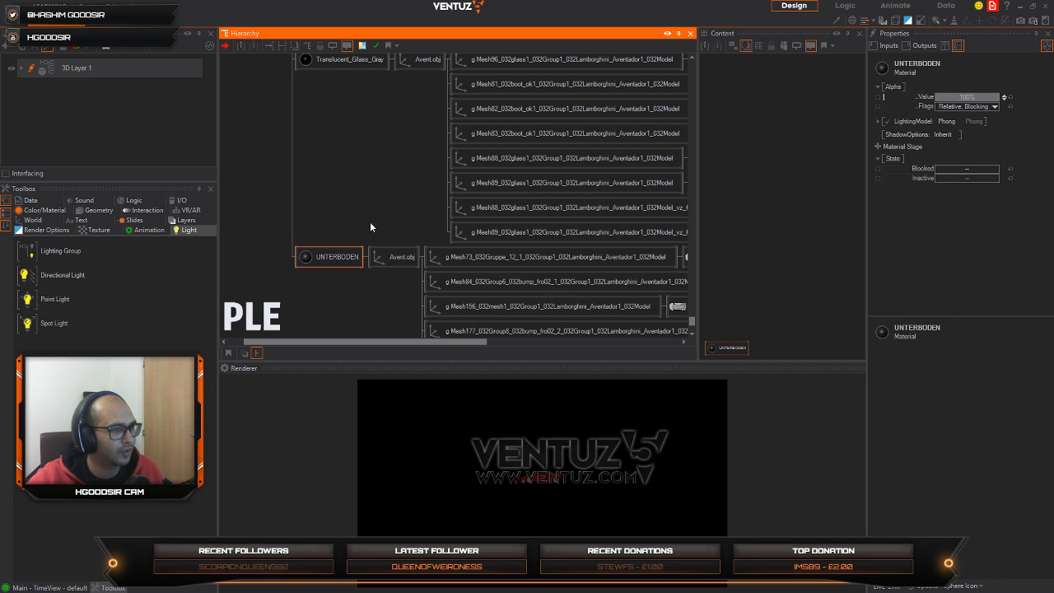
# Step: Add the Translucent_Glass_Gray, TEILE4, TEILE3, TEILE2, TEILE1 and speedometer materials to the selection
pyautogui.scroll(5, 366, 230)
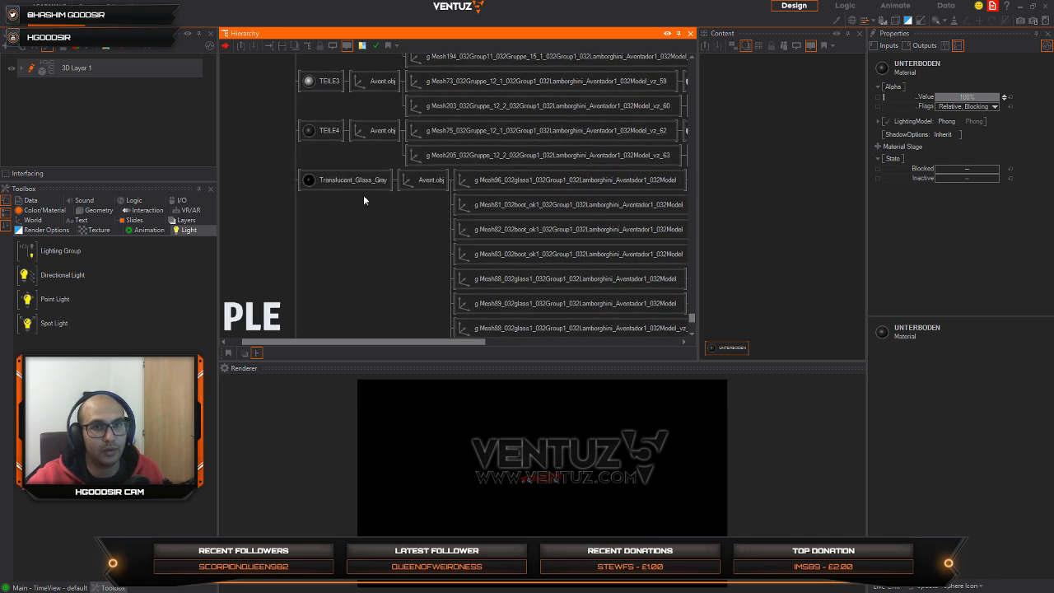
pyautogui.click(346, 183)
pyautogui.scroll(10, 366, 161)
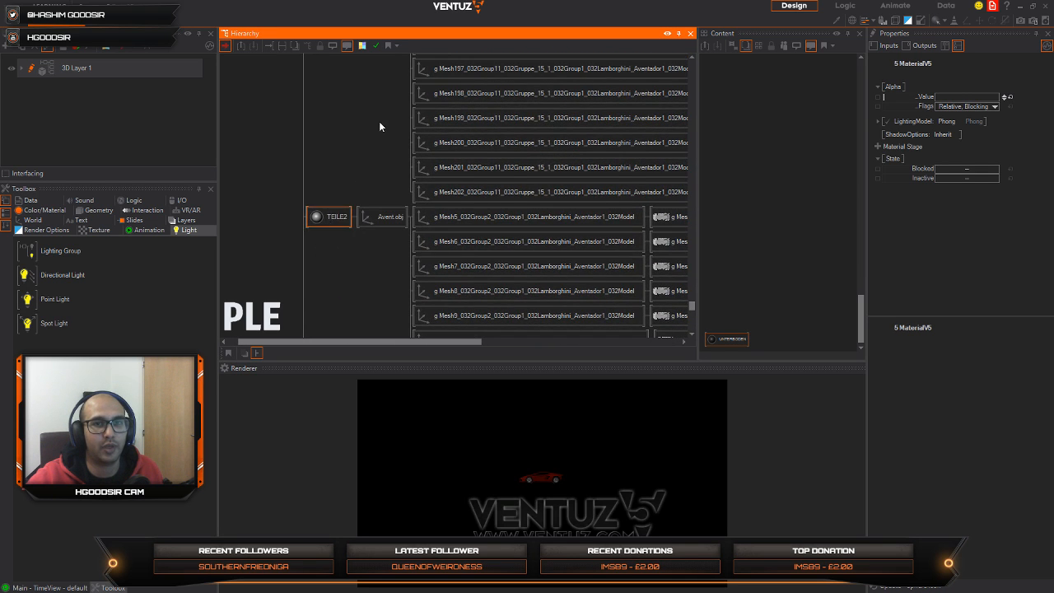
pyautogui.scroll(8, 337, 124)
pyautogui.scroll(8, 396, 117)
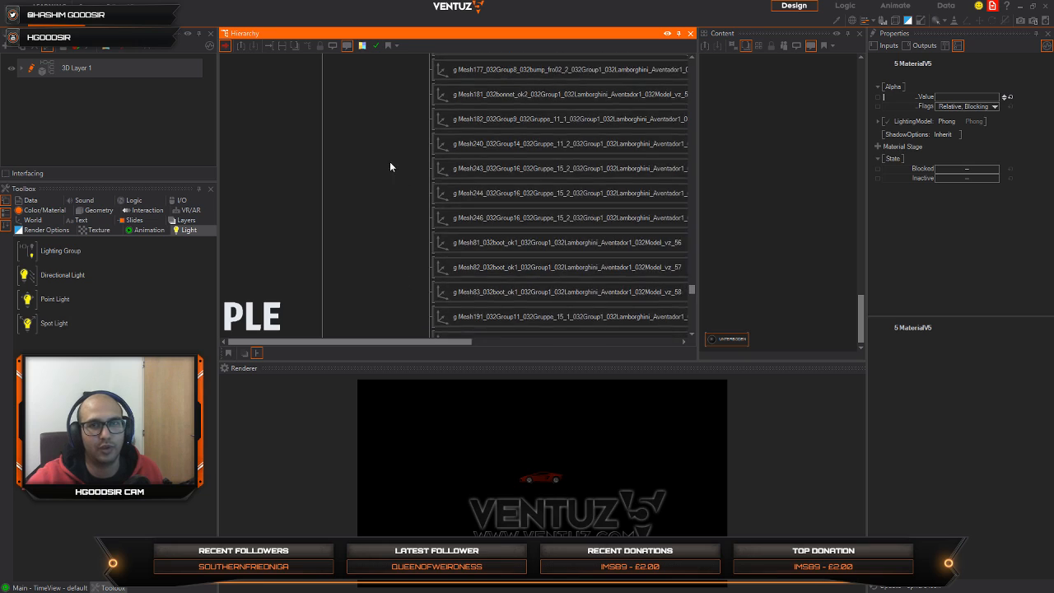
pyautogui.scroll(10, 421, 257)
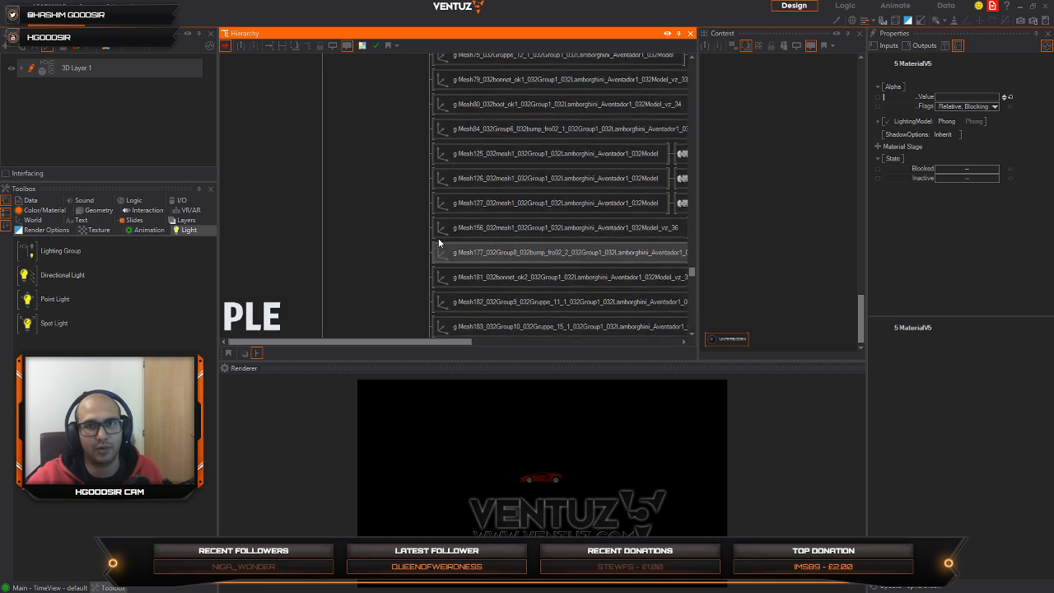
pyautogui.scroll(8, 419, 126)
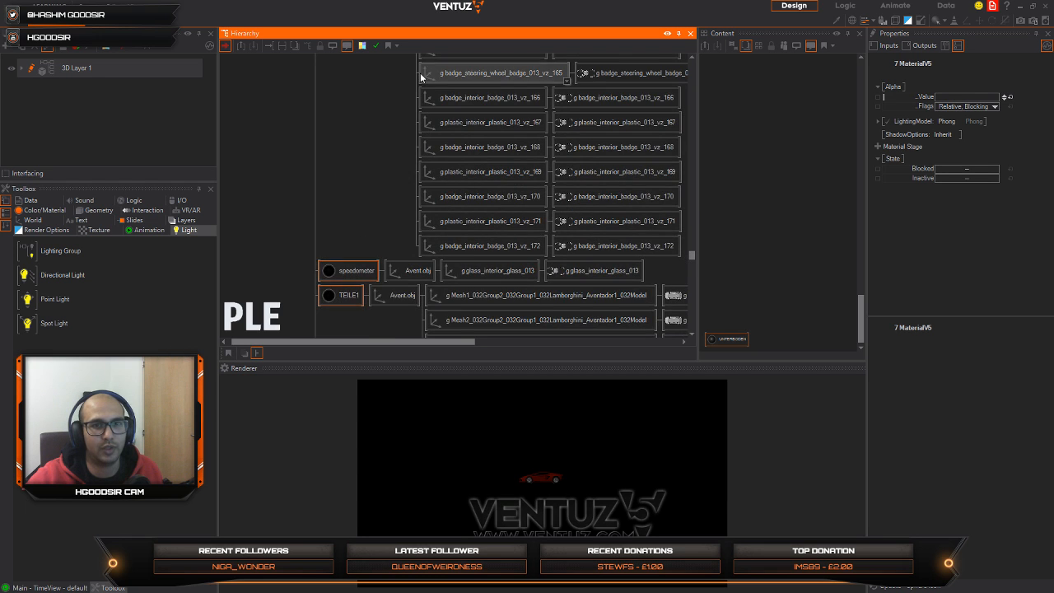
# Step: Add the material just above speedometer and the REIFEN1, MOTOR1, Mirror and logo materials to the selection
pyautogui.scroll(5, 353, 271)
pyautogui.scroll(5, 395, 91)
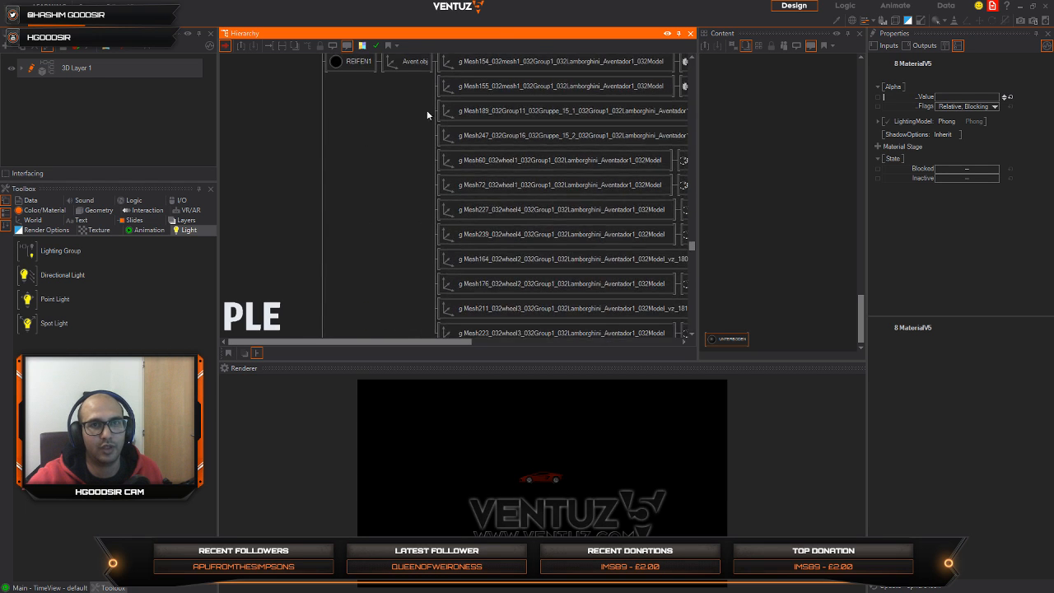
pyautogui.scroll(5, 442, 119)
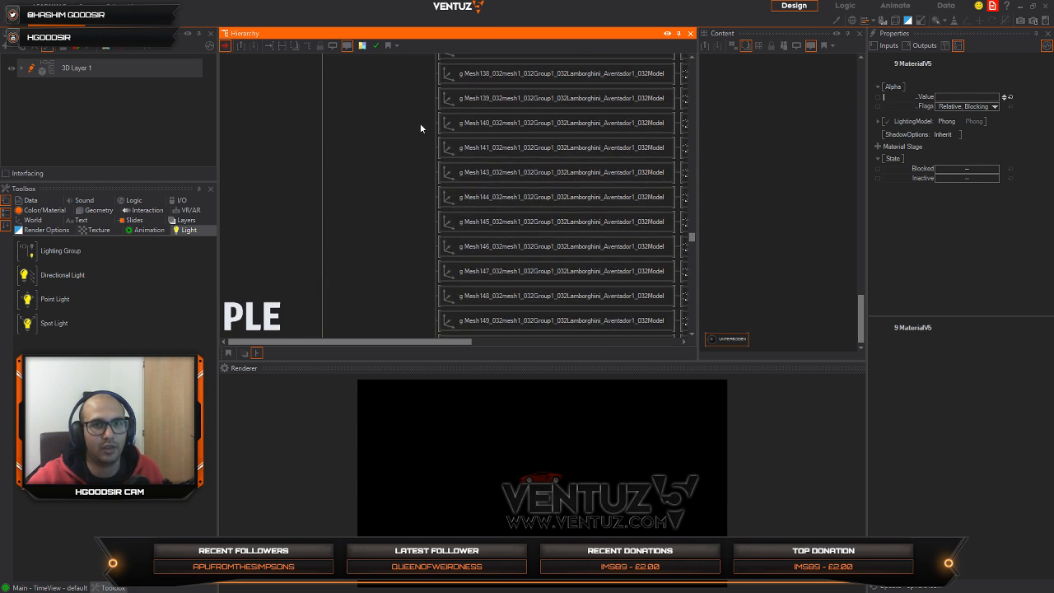
pyautogui.scroll(5, 458, 180)
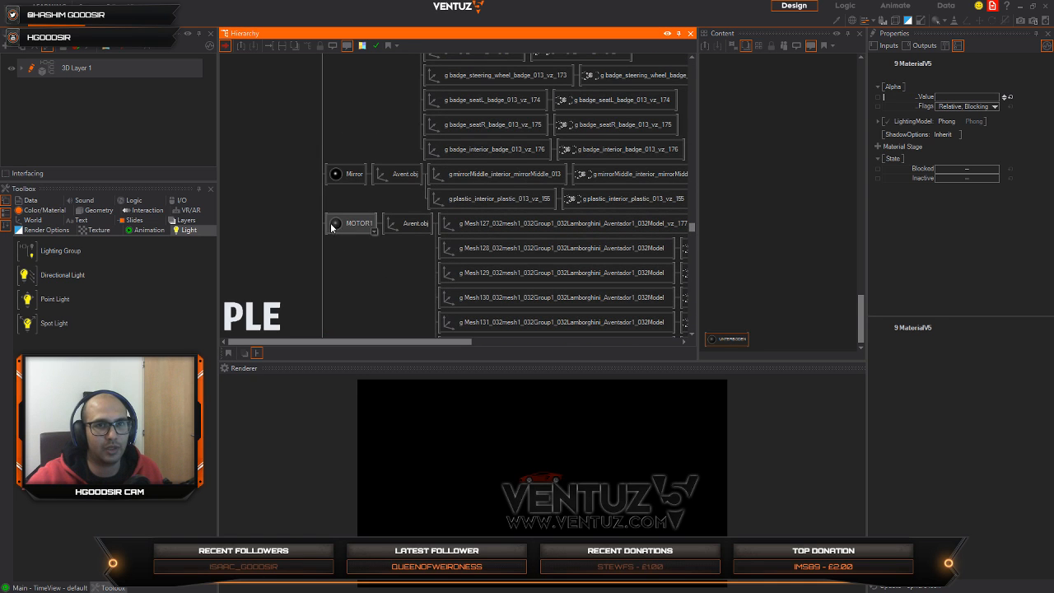
pyautogui.scroll(3, 354, 170)
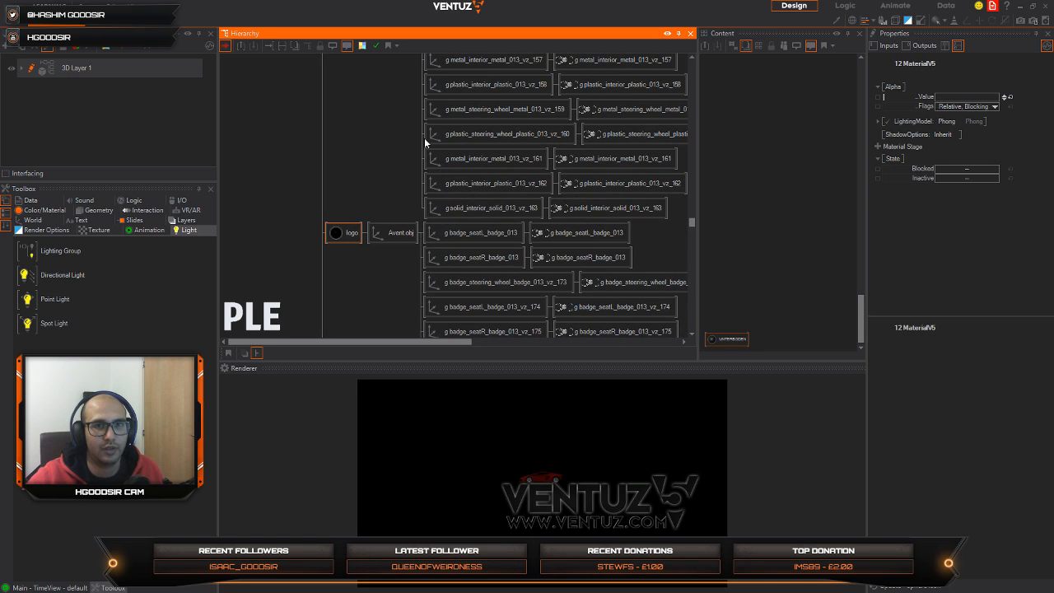
# Step: Add the linea, LICHTER5, LICHTER4, LICHTER3 and LICHTER2 materials to the selection
pyautogui.scroll(3, 420, 186)
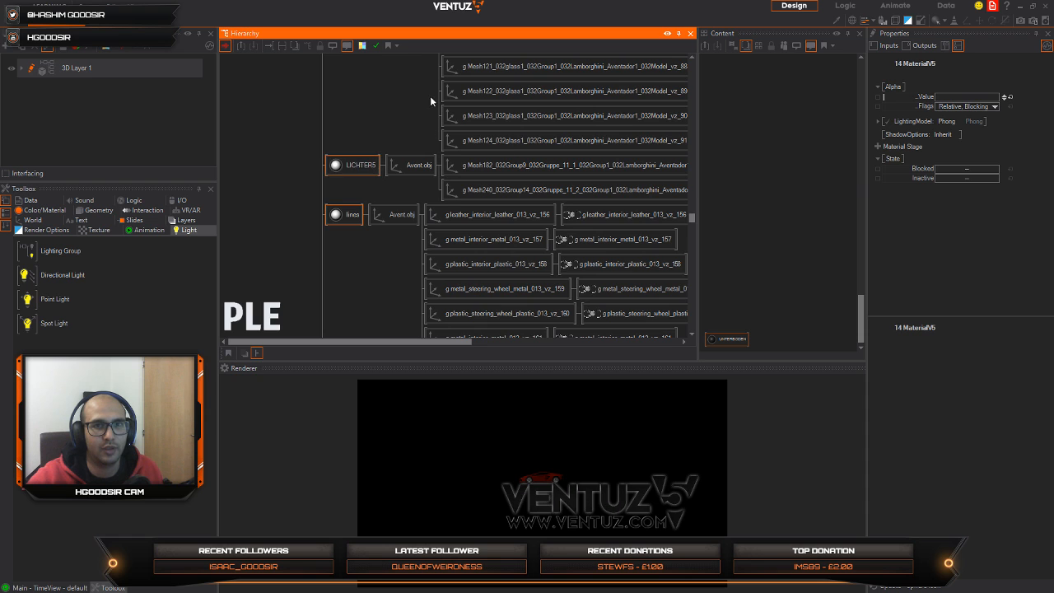
pyautogui.scroll(6, 430, 100)
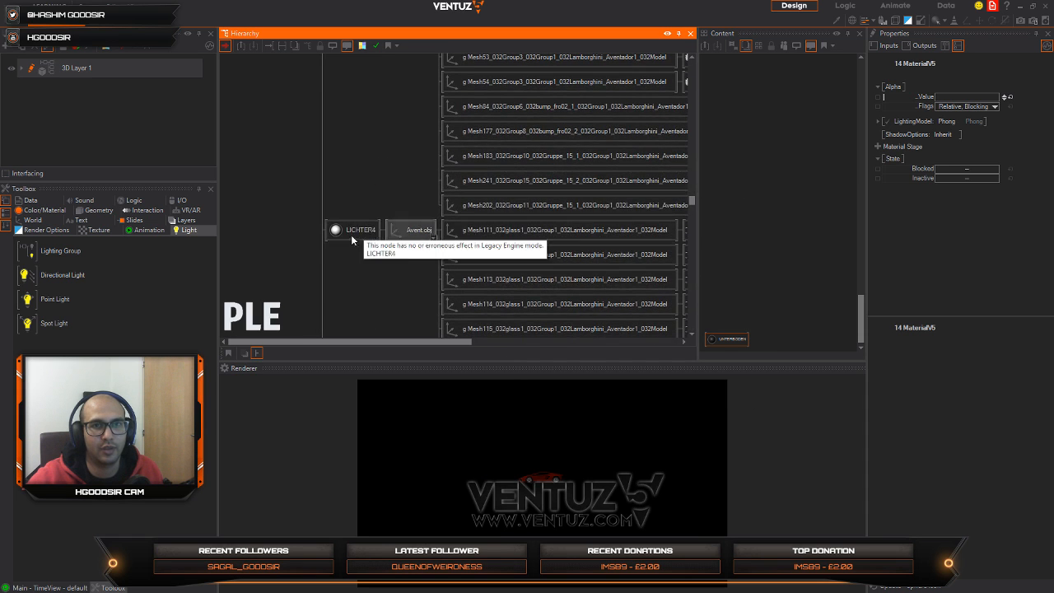
pyautogui.scroll(8, 433, 99)
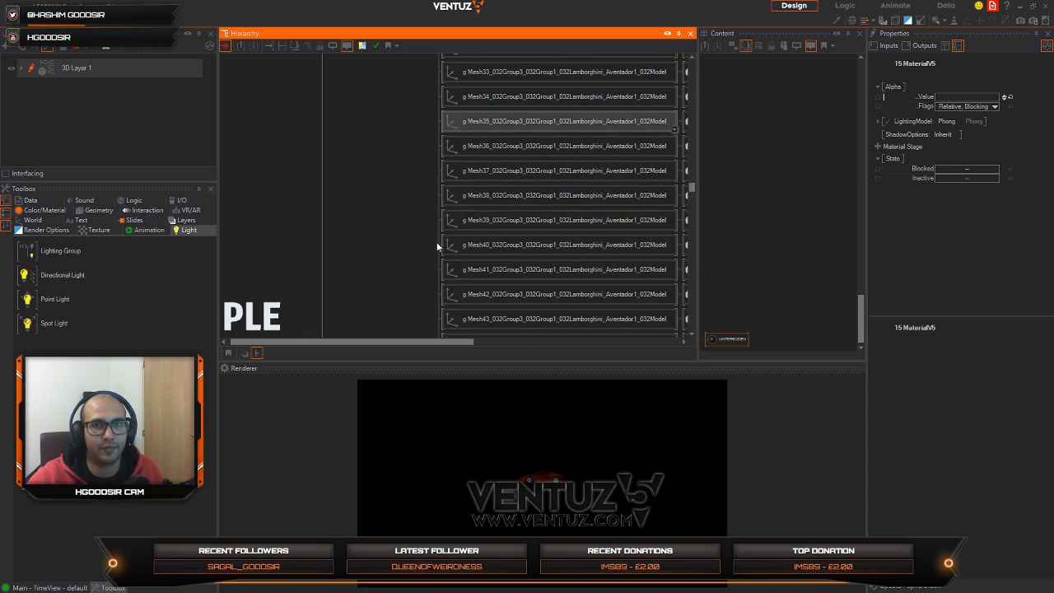
pyautogui.scroll(6, 437, 245)
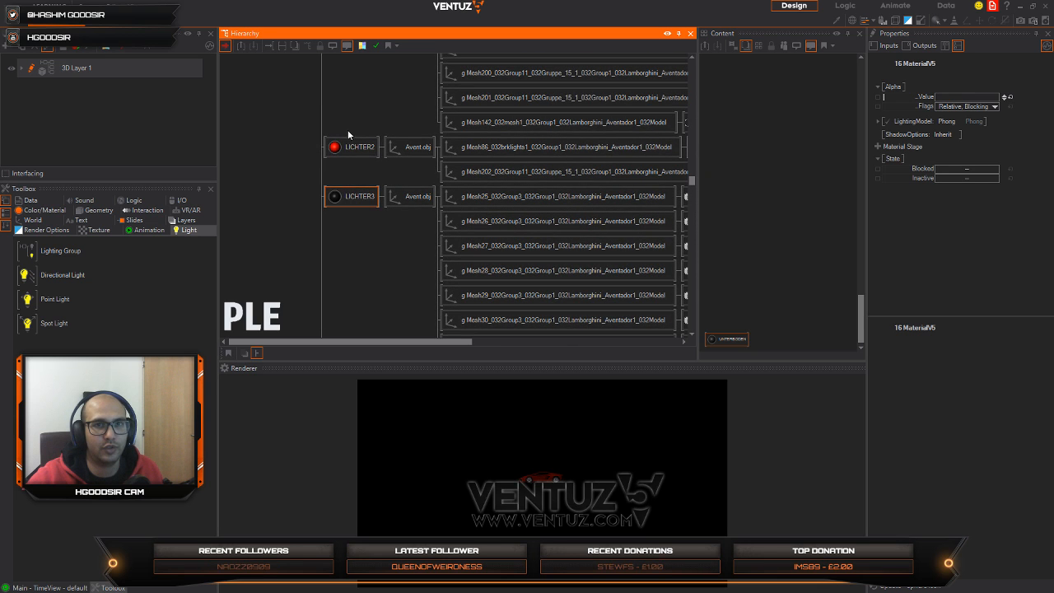
pyautogui.scroll(8, 436, 206)
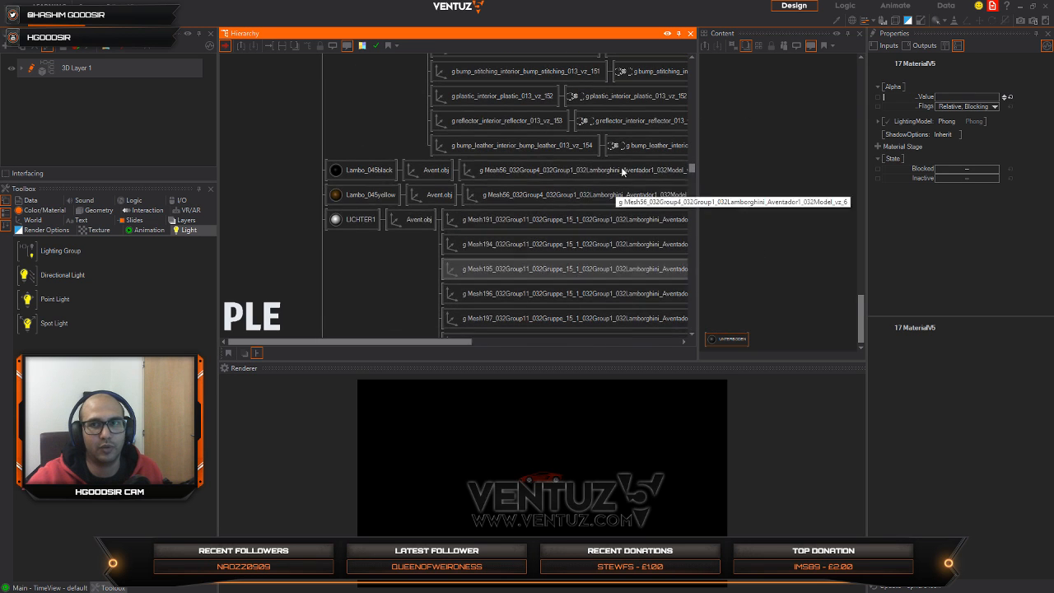
# Step: Add the LICHTER1, Lambo_045yellow, Lambo_045black, interior, Glass and FrontColor materials to the selection
pyautogui.scroll(8, 481, 201)
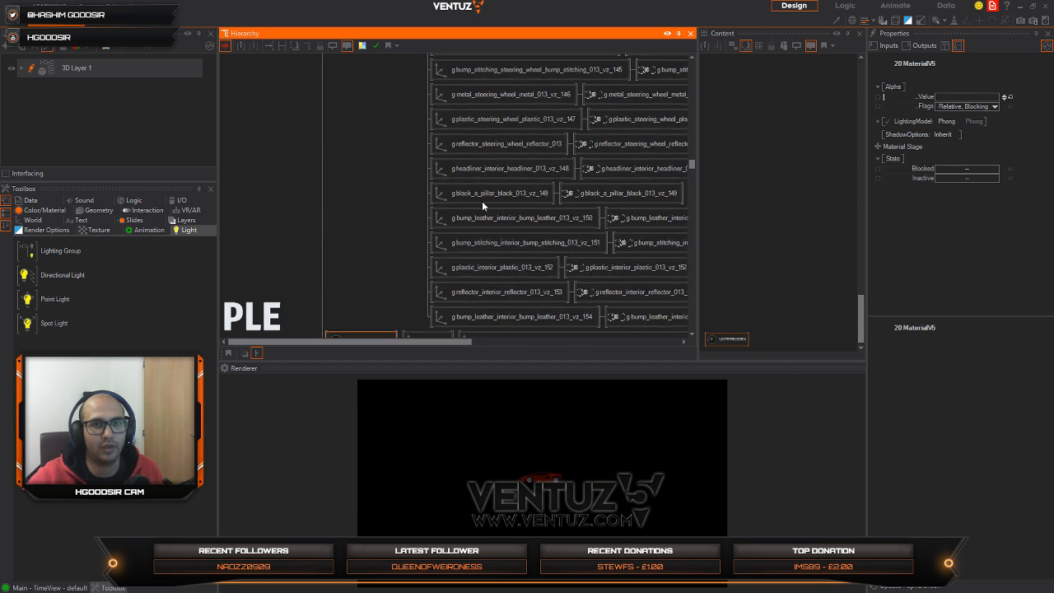
pyautogui.scroll(8, 476, 146)
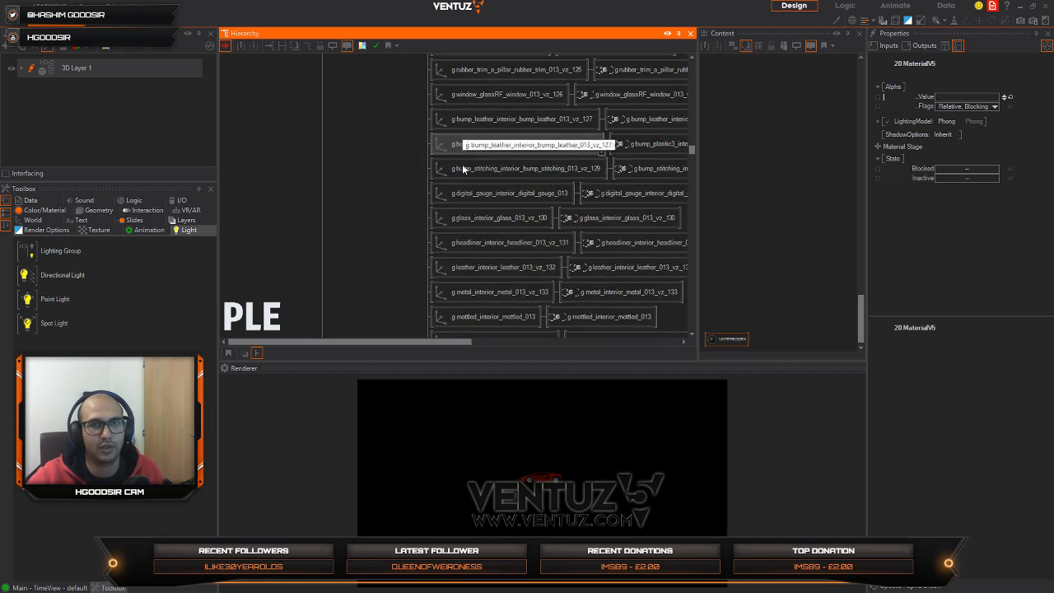
pyautogui.scroll(8, 476, 198)
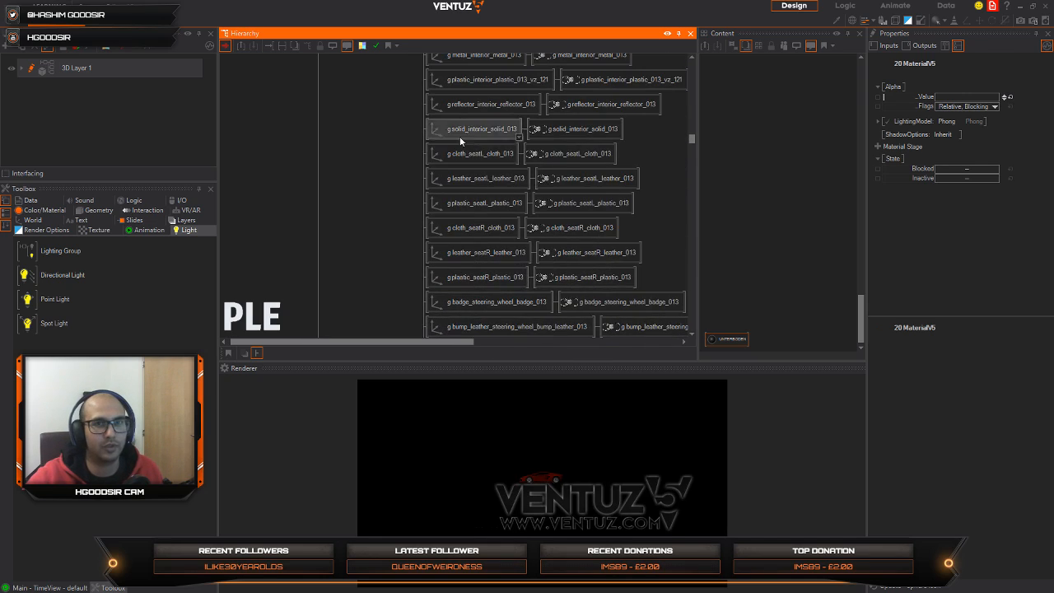
pyautogui.scroll(4, 473, 188)
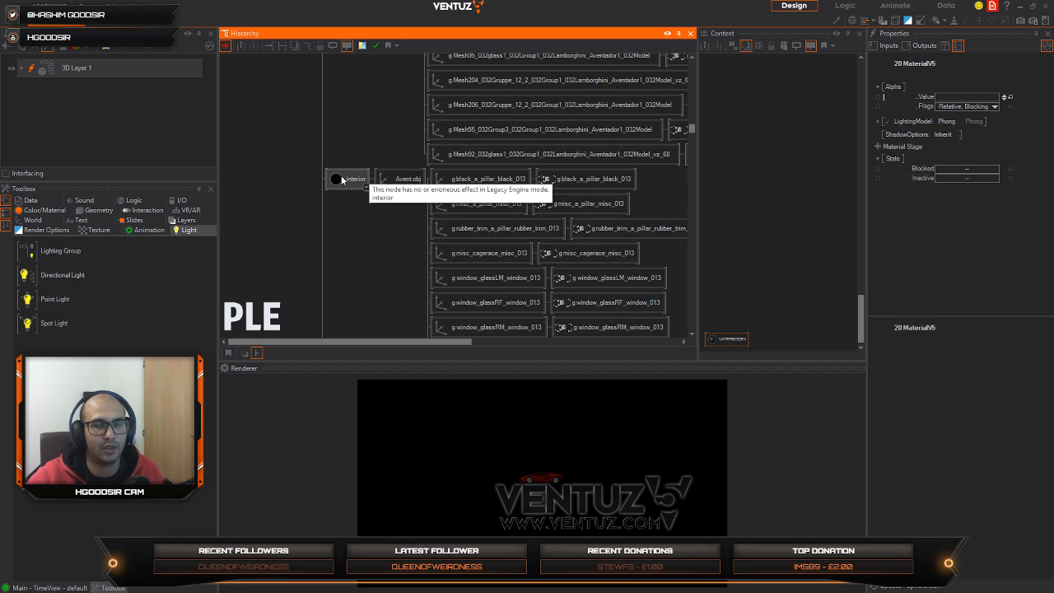
pyautogui.keyDown('ctrl'); pyautogui.click(342, 177); pyautogui.keyUp('ctrl')
pyautogui.scroll(8, 437, 97)
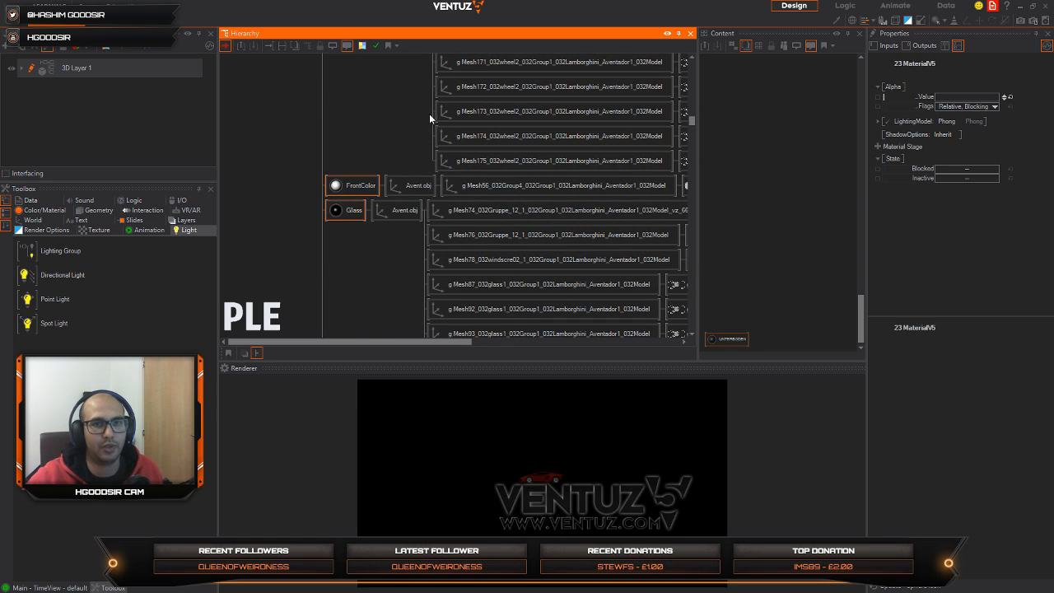
# Step: Add the FELGE1, BREMSE2, BREMSE1, Body and _Black materials to the selection and delete all selected materials, keeping their child axes
pyautogui.scroll(10, 423, 122)
pyautogui.moveTo(692, 113); pyautogui.dragTo(693, 88)
pyautogui.scroll(-2, 411, 134)
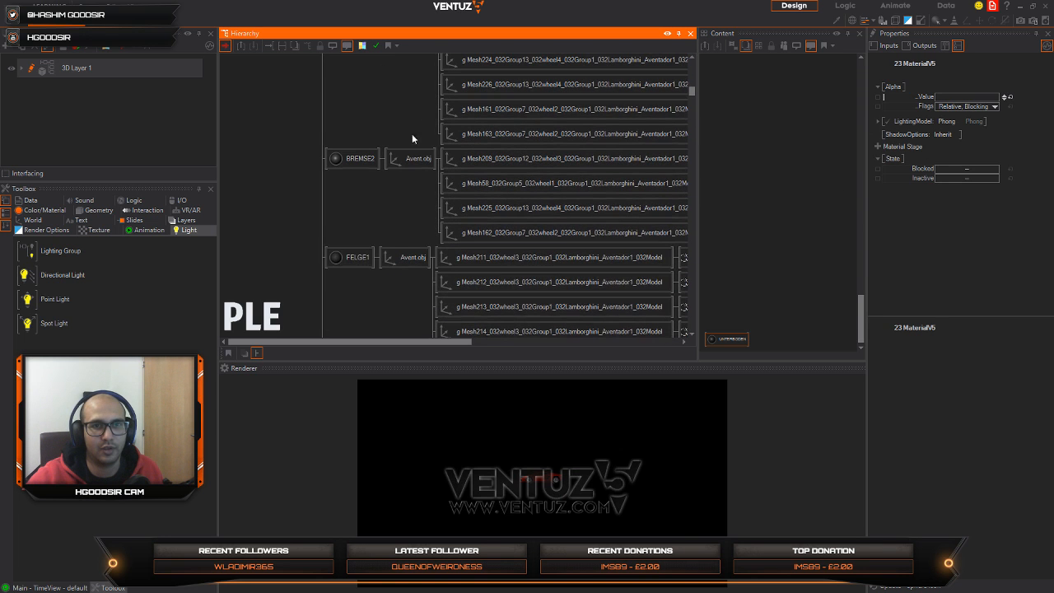
pyautogui.click(331, 255)
pyautogui.moveTo(429, 104); pyautogui.dragTo(418, 35, button='middle')
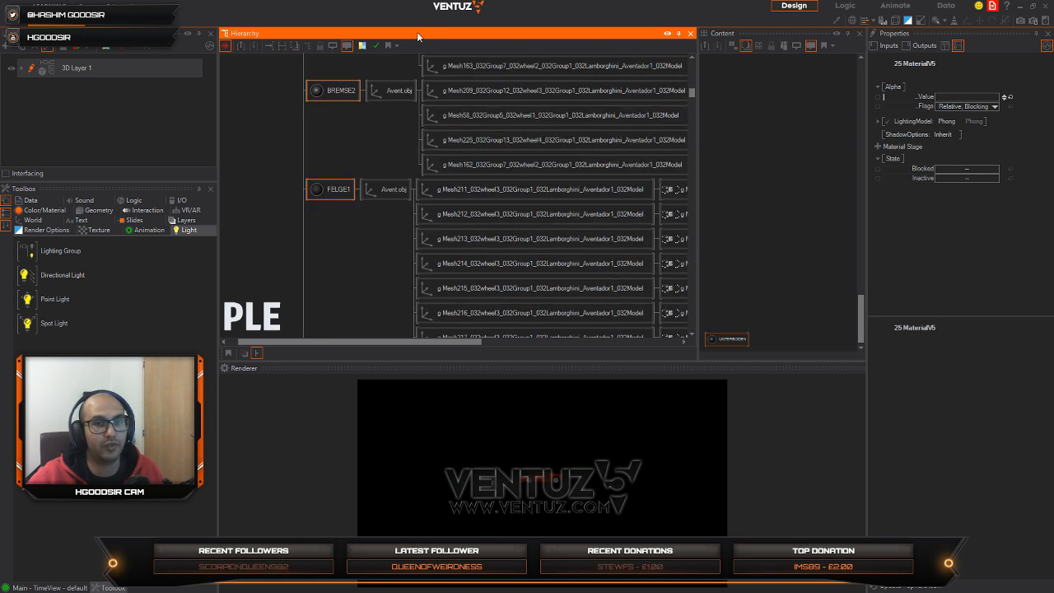
pyautogui.moveTo(429, 140); pyautogui.dragTo(445, 341, button='middle')
pyautogui.moveTo(366, 115); pyautogui.dragTo(357, 194, button='middle')
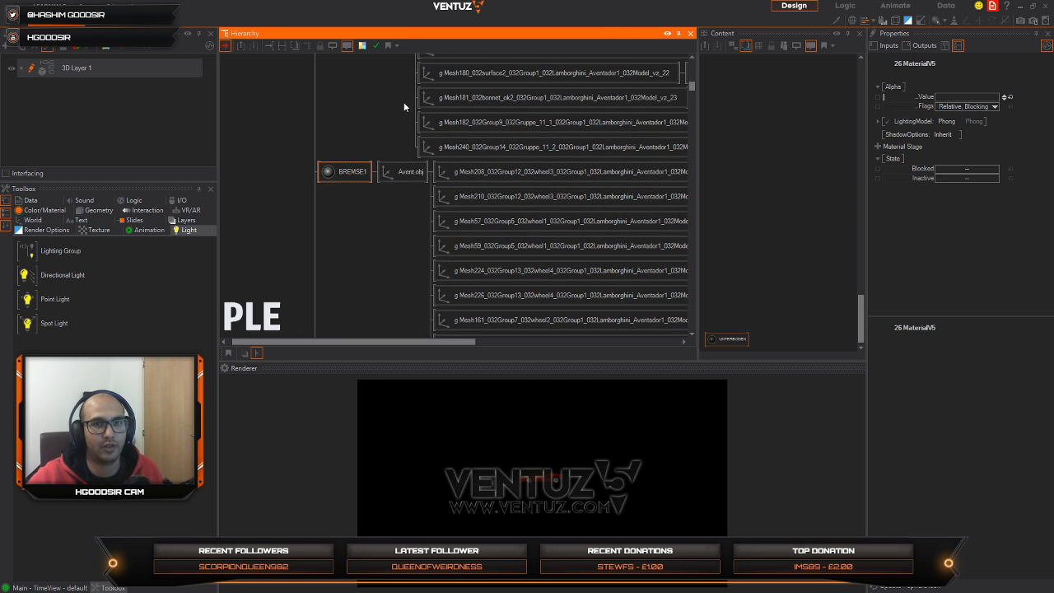
pyautogui.scroll(8, 403, 105)
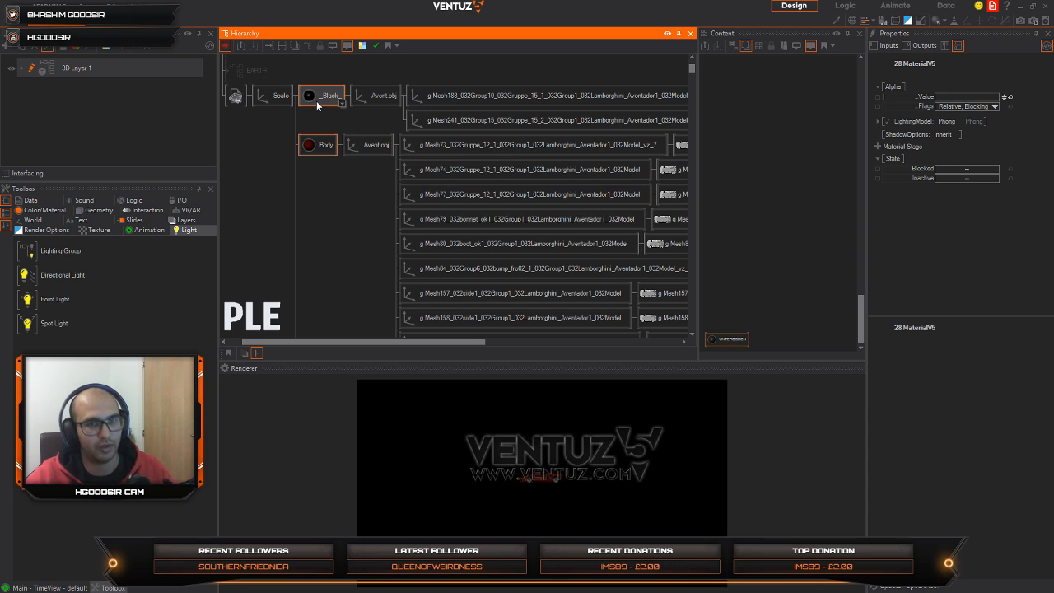
pyautogui.press('Delete')
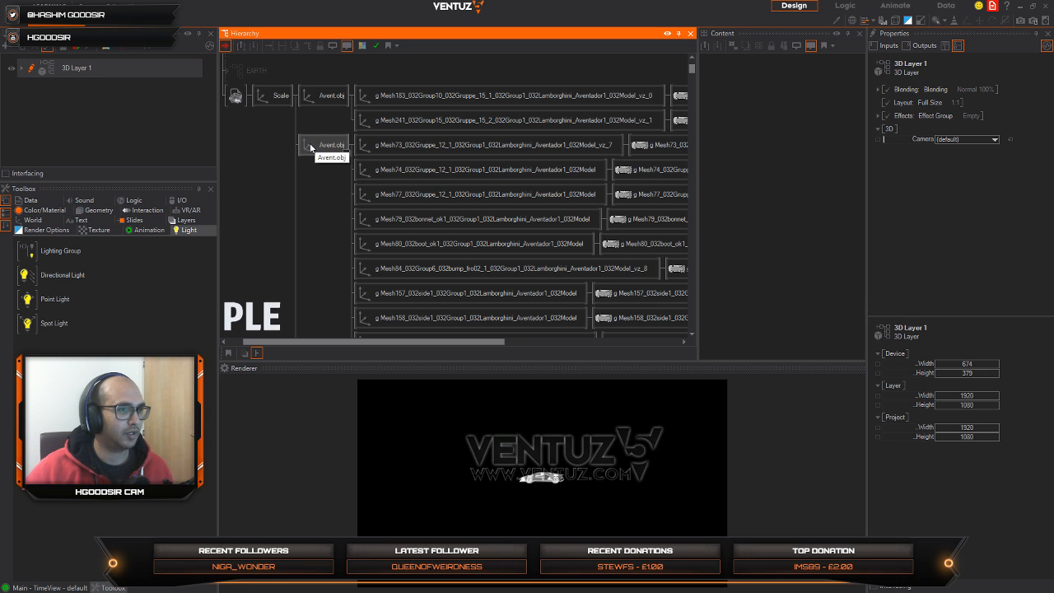
# Step: Collapse the Avent.obj branches and the car's Scale axis in the hierarchy, and clear the selection
pyautogui.click(318, 96)
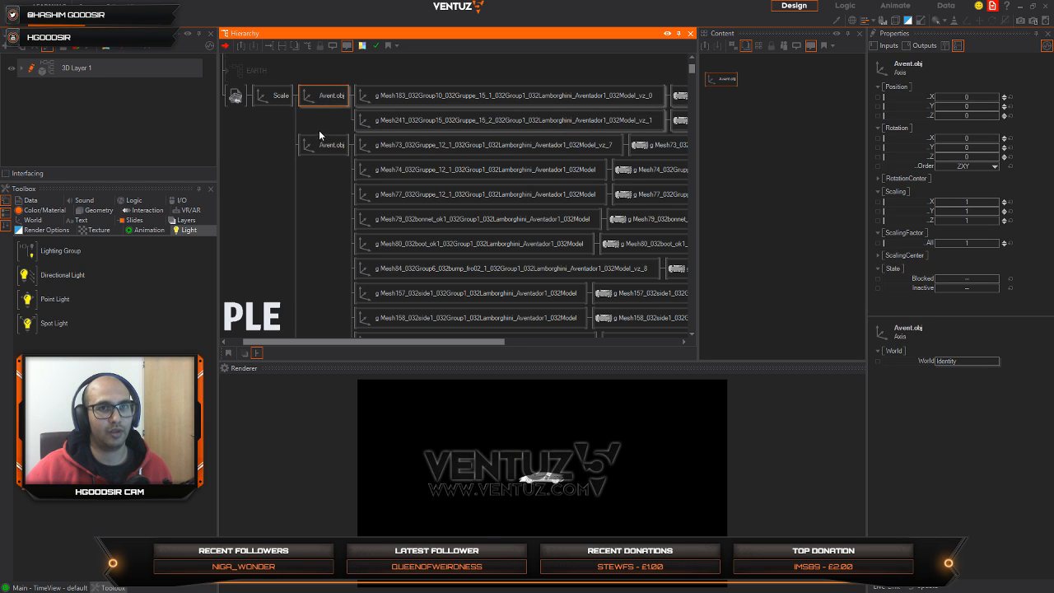
pyautogui.middleClick(325, 104)
pyautogui.middleClick(325, 122)
pyautogui.middleClick(281, 97)
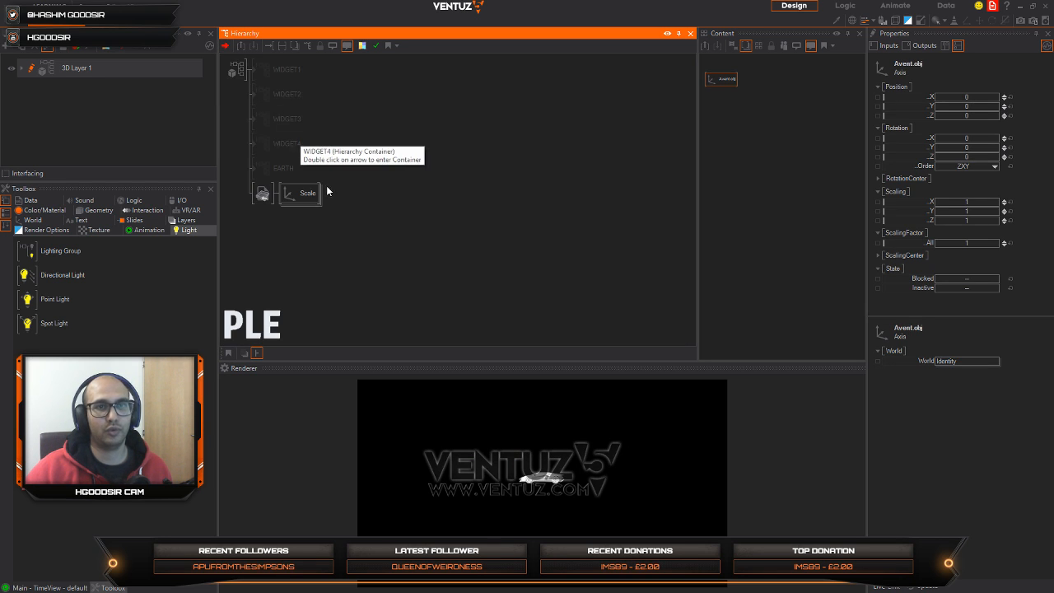
pyautogui.click(464, 132)
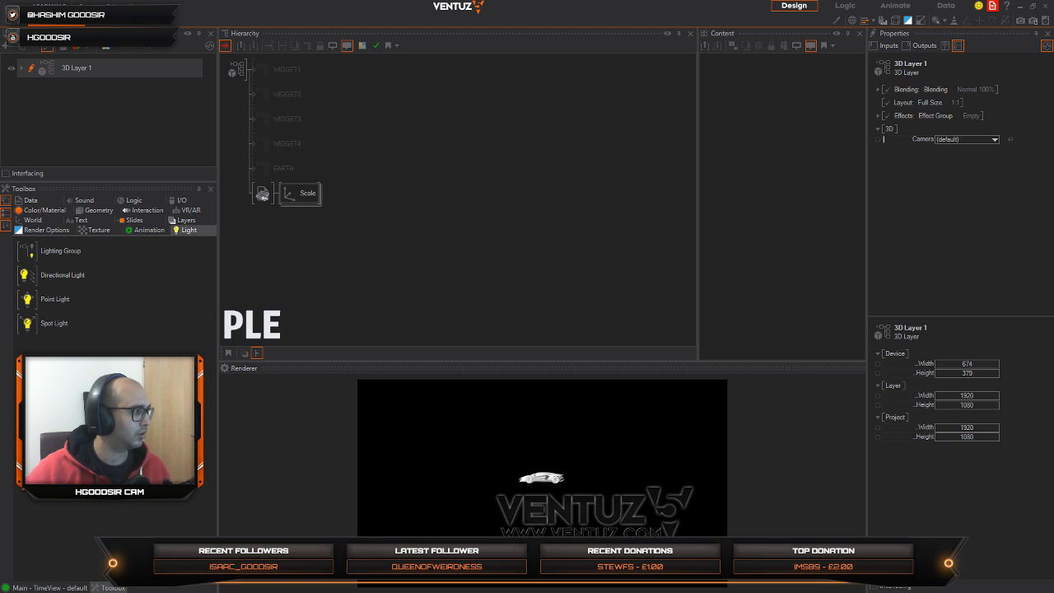
# Step: Switch to the Chrome browser and open youtube.com in the new empty tab
pyautogui.hotkey('alt', 'Tab')
pyautogui.click(226, 9)
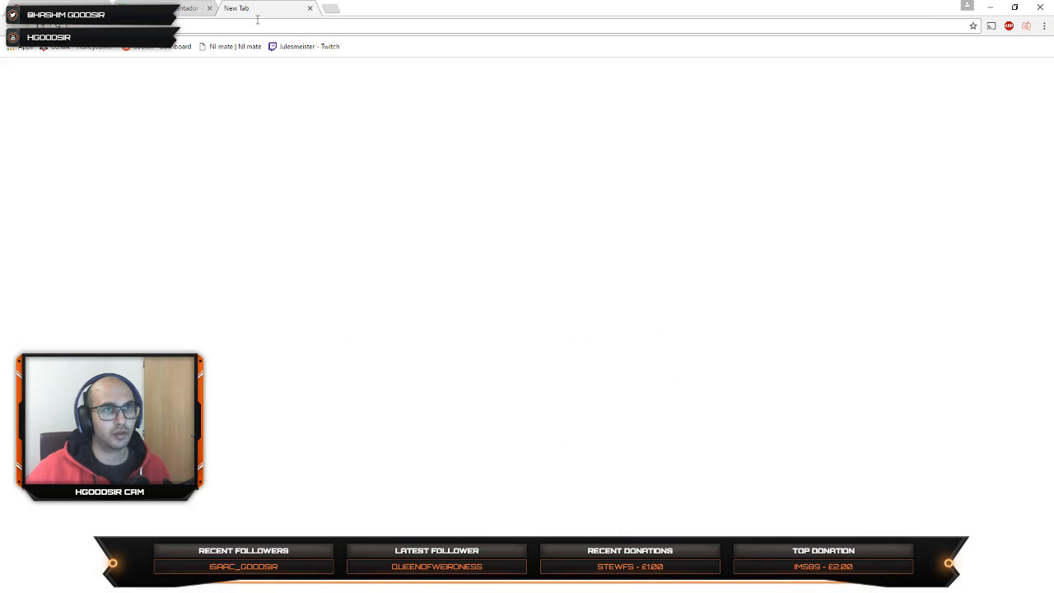
pyautogui.write('unre')
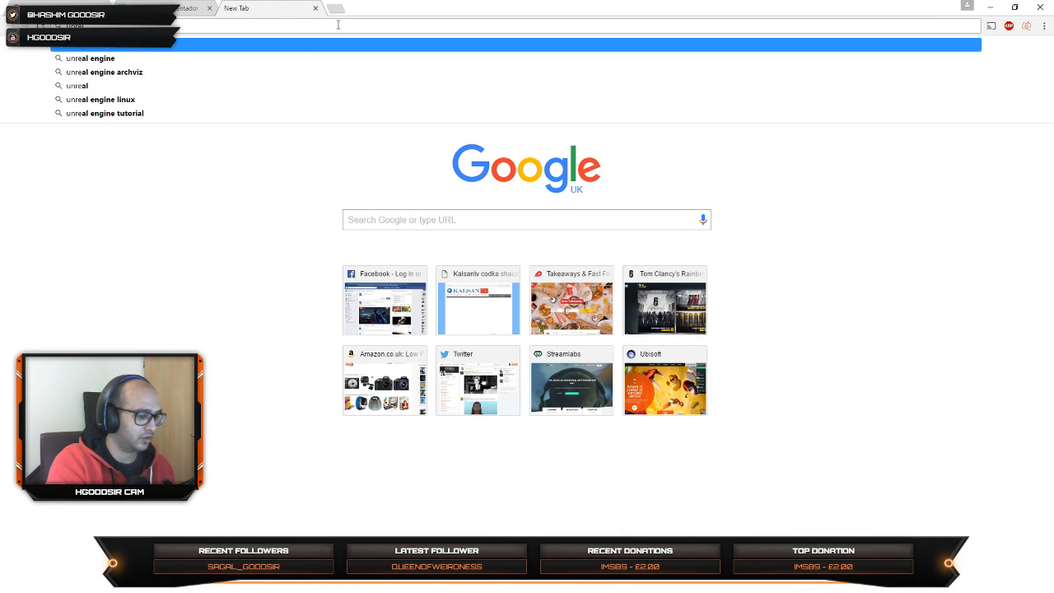
pyautogui.press('BackSpace')
pyautogui.press('BackSpace')
pyautogui.press('BackSpace')
pyautogui.press('BackSpace')
pyautogui.write('youtube.com')
pyautogui.press('Return')
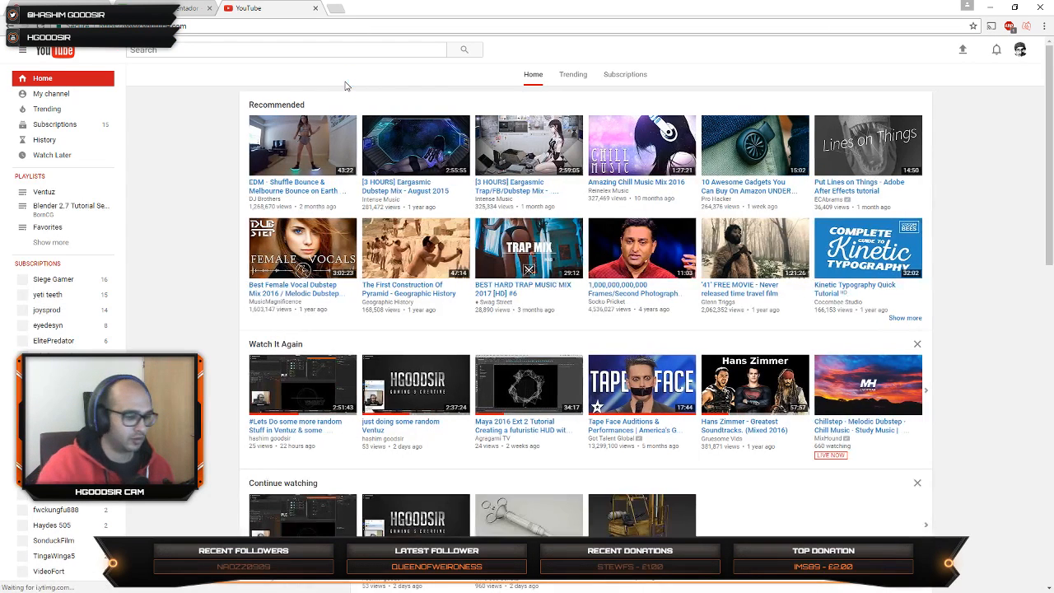
# Step: Search YouTube for "unreal architecture"
pyautogui.press('/')
pyautogui.write('unreal')
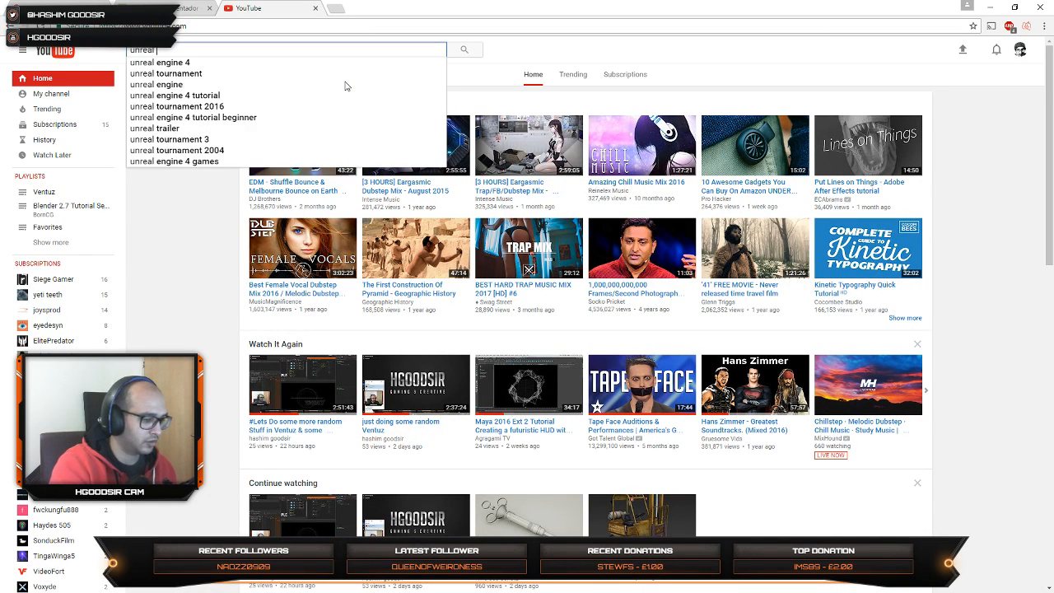
pyautogui.write(' ac')
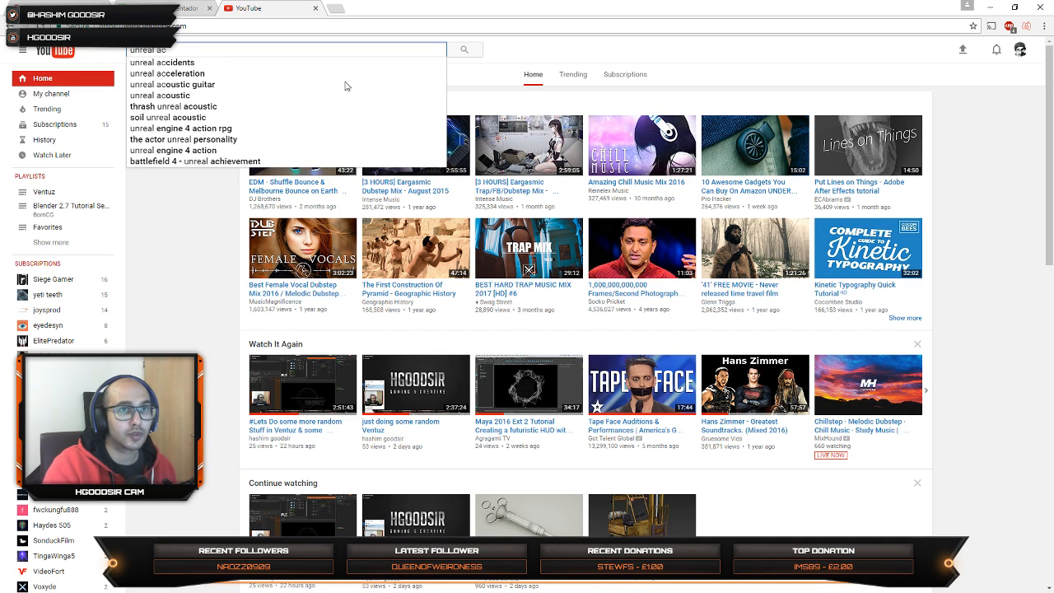
pyautogui.write('t')
pyautogui.press('BackSpace')
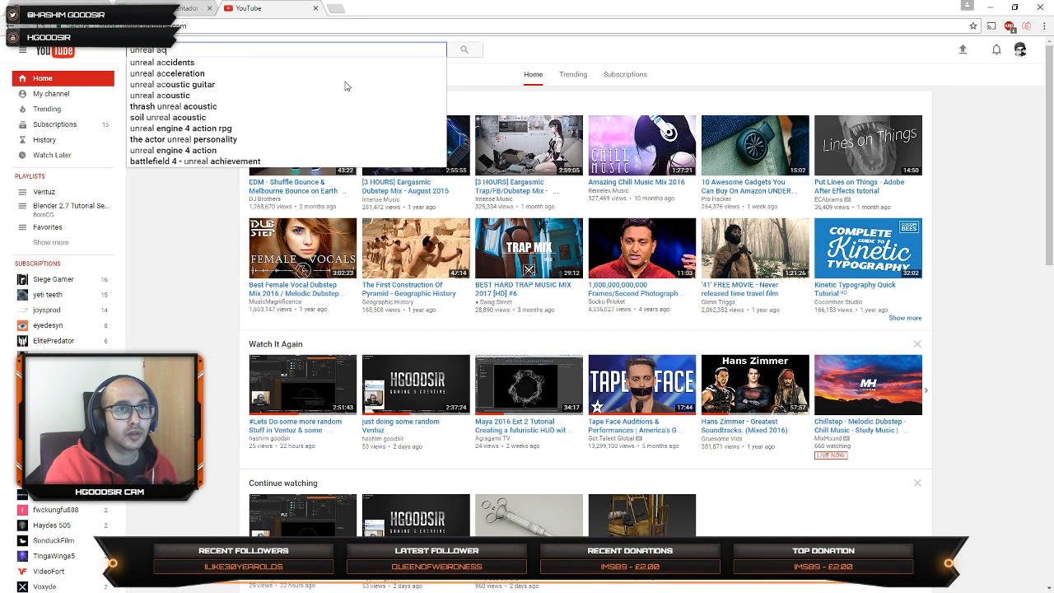
pyautogui.press('BackSpace')
pyautogui.write('rch')
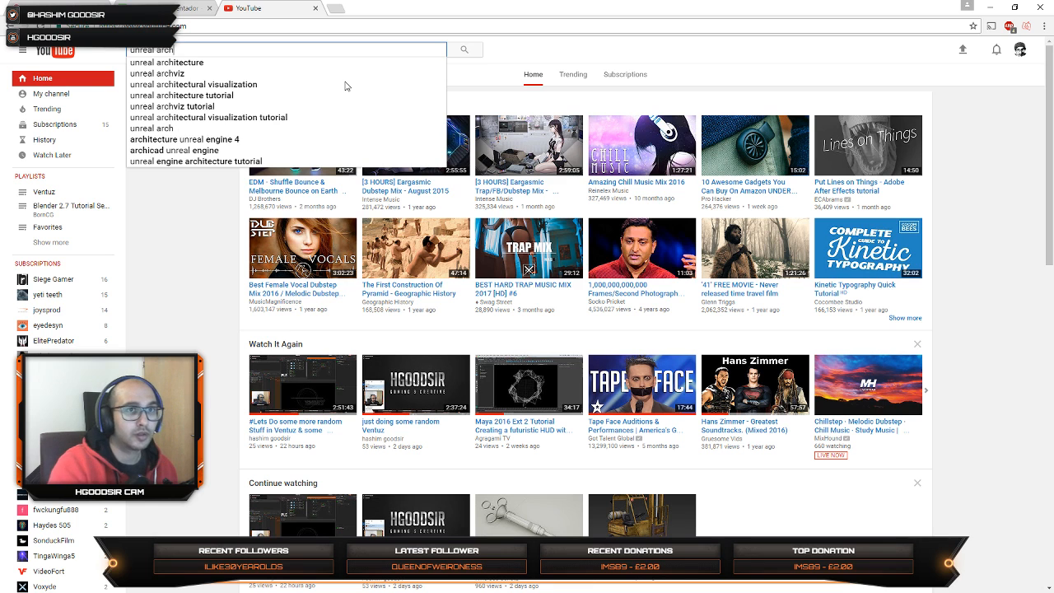
pyautogui.press('Down')
pyautogui.press('Return')
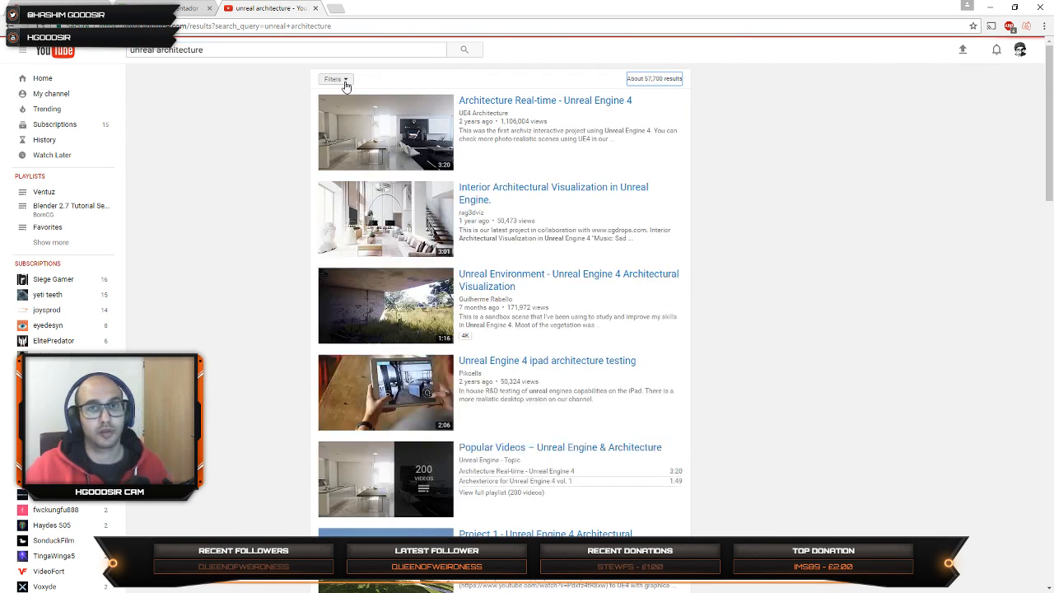
# Step: Open the video "Architecture Real-time - Unreal Engine 4", skim forward through it and return to the search results
pyautogui.click(384, 146)
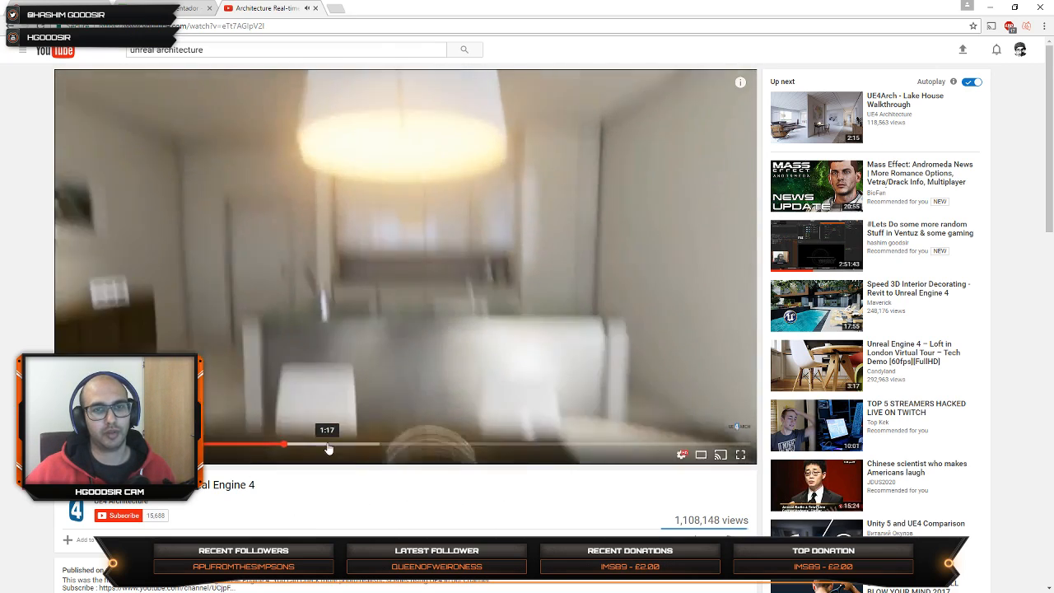
pyautogui.click(327, 445)
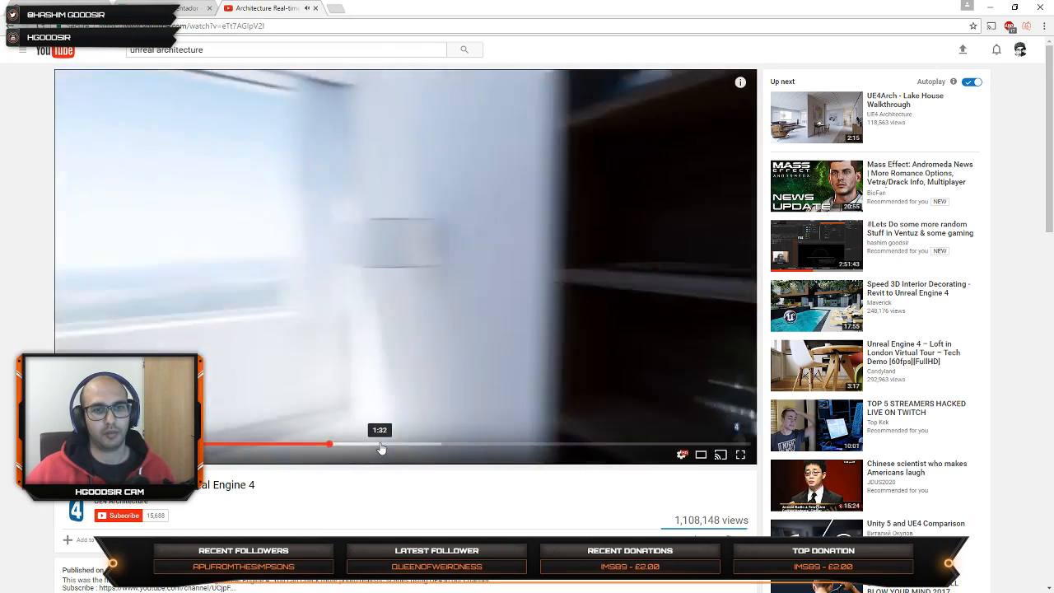
pyautogui.click(381, 445)
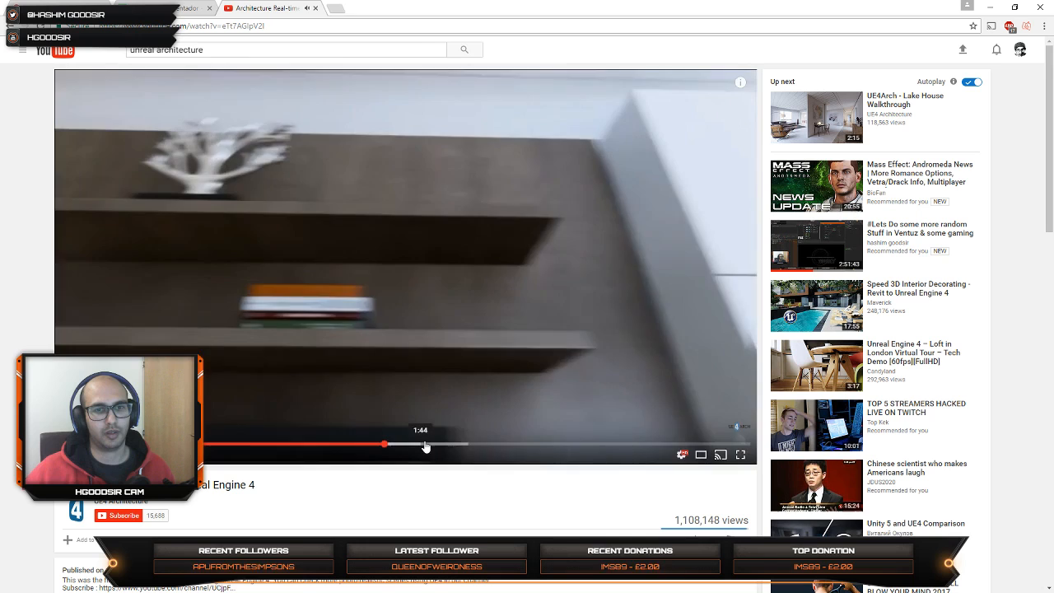
pyautogui.click(455, 445)
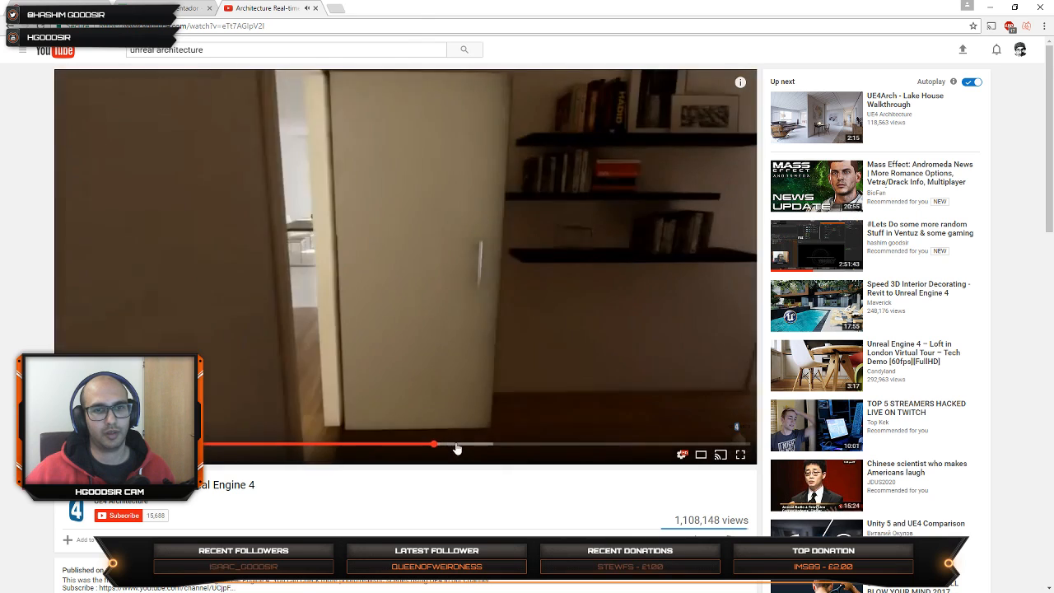
pyautogui.click(517, 445)
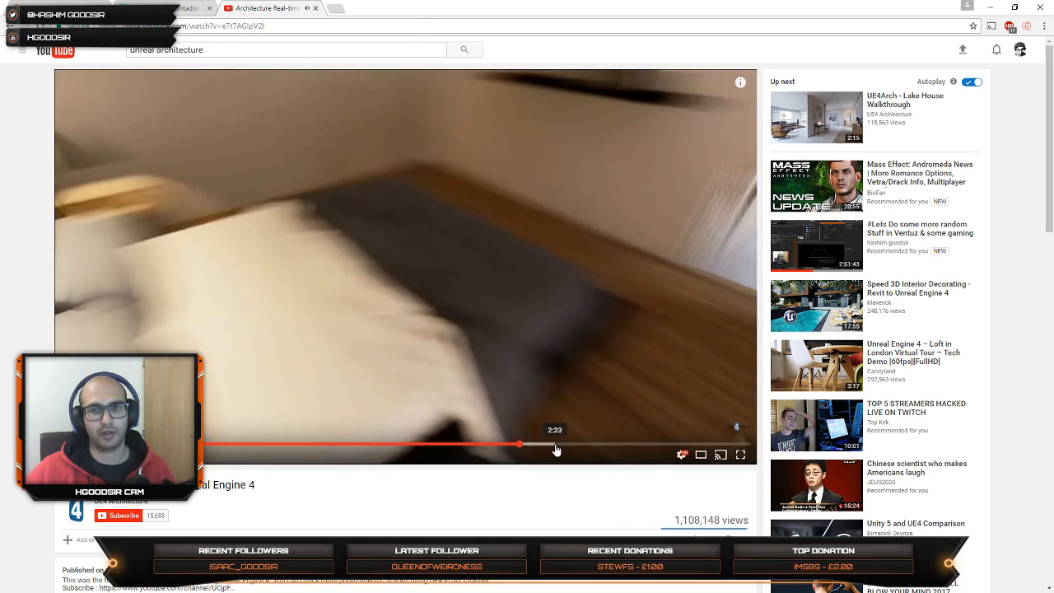
pyautogui.click(556, 446)
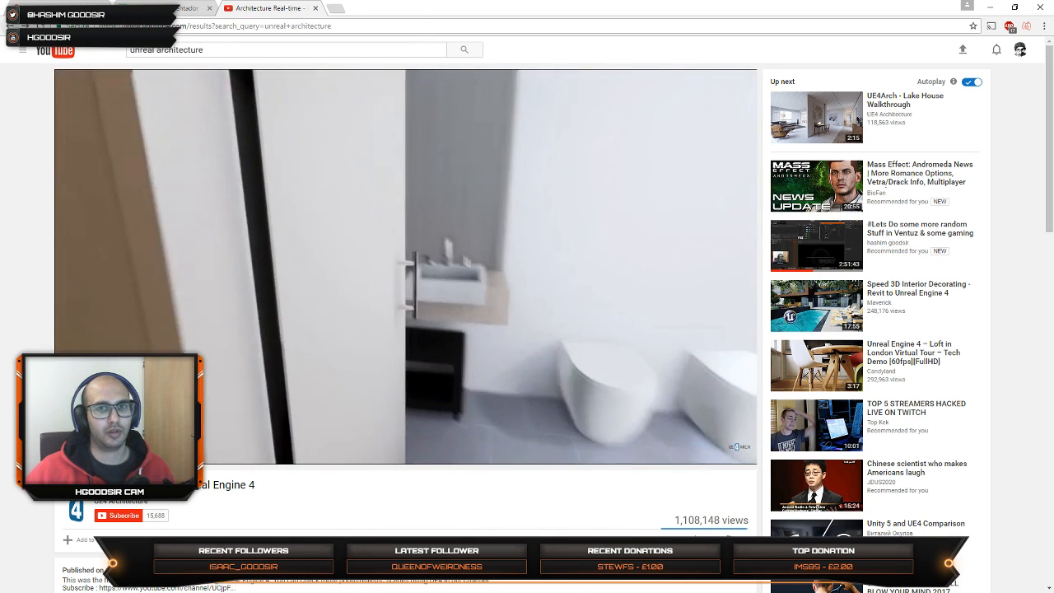
pyautogui.hotkey('alt', 'Left')
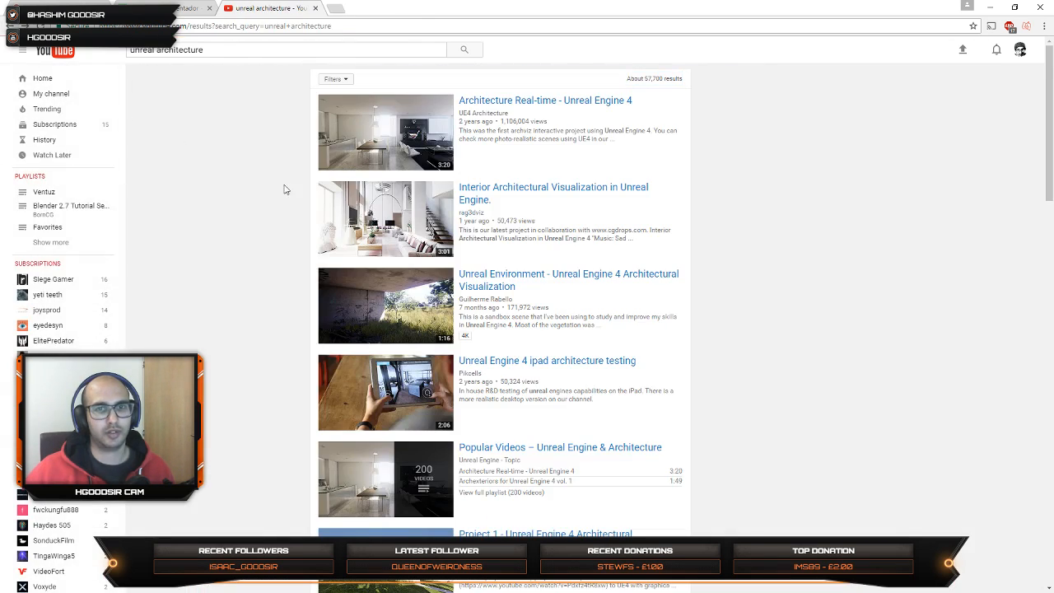
# Step: Open the "Unreal Environment - Unreal Engine 4 Architectural Visualization" video, skip through its scenes and return to the search results
pyautogui.click(410, 308)
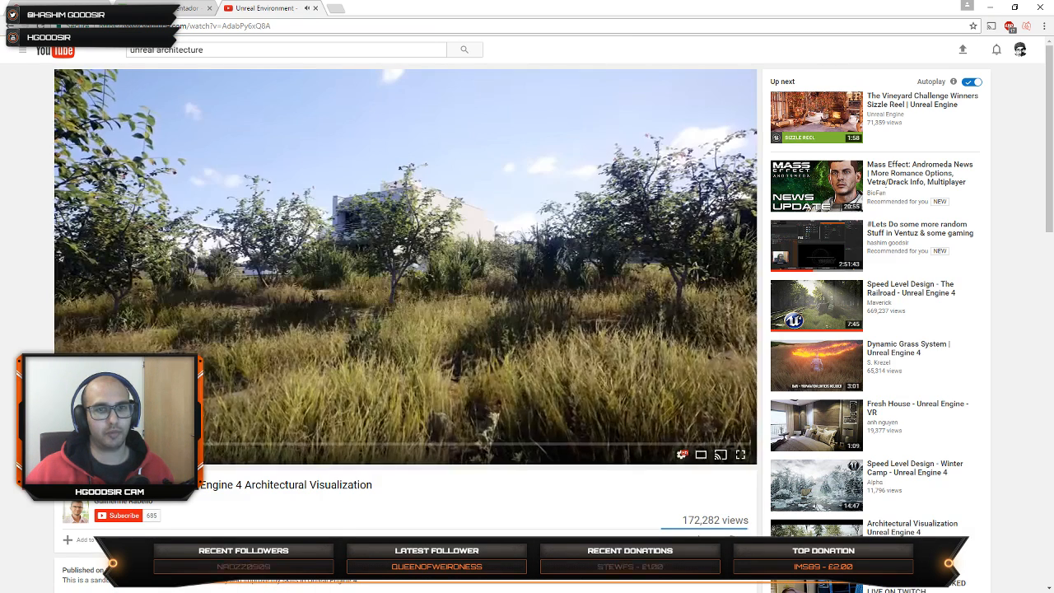
pyautogui.click(268, 445)
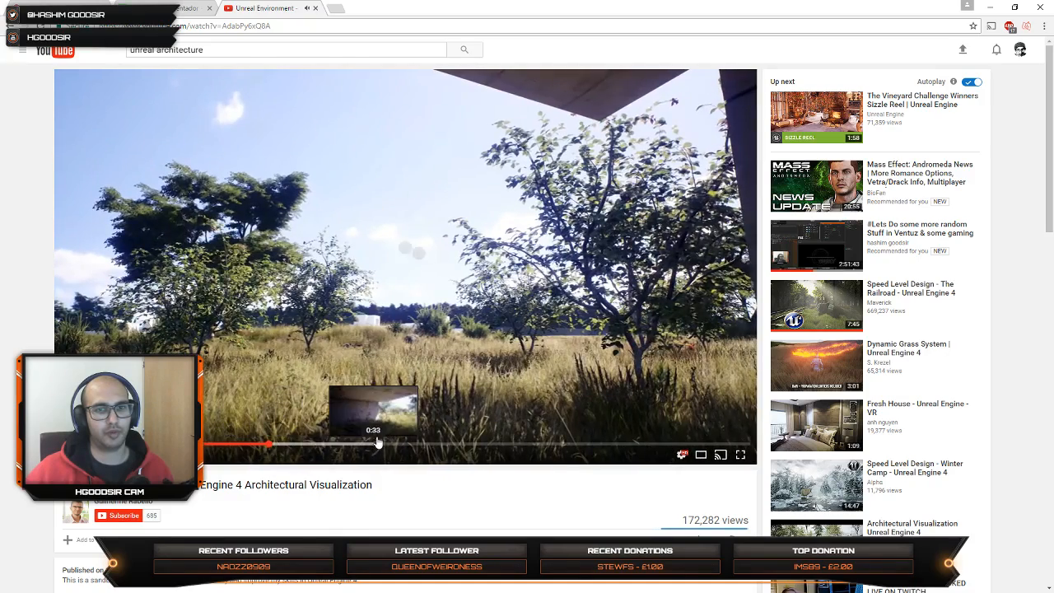
pyautogui.moveTo(383, 445); pyautogui.dragTo(411, 449)
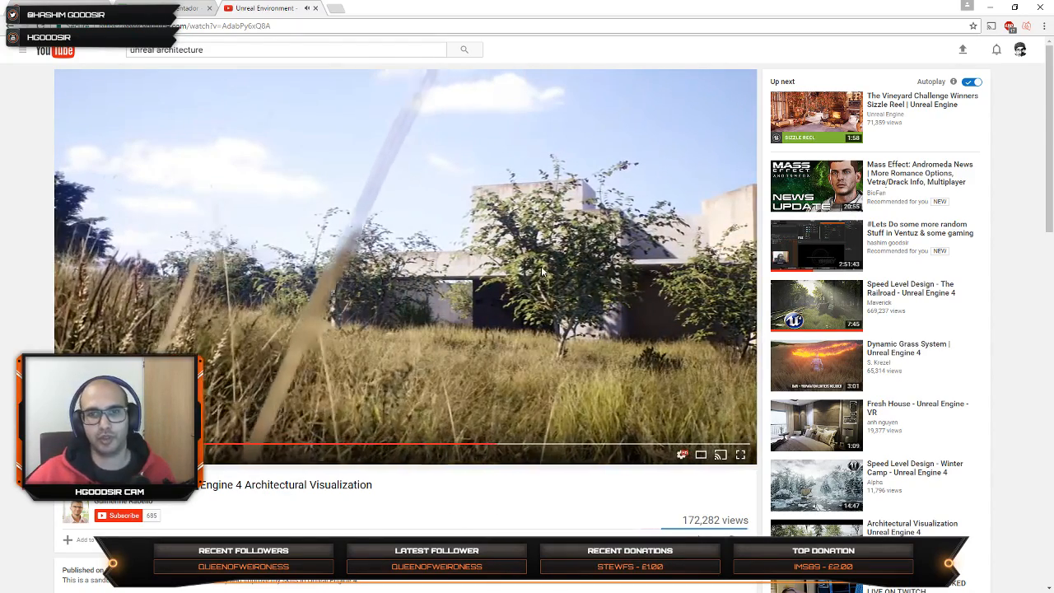
pyautogui.click(563, 445)
pyautogui.click(630, 445)
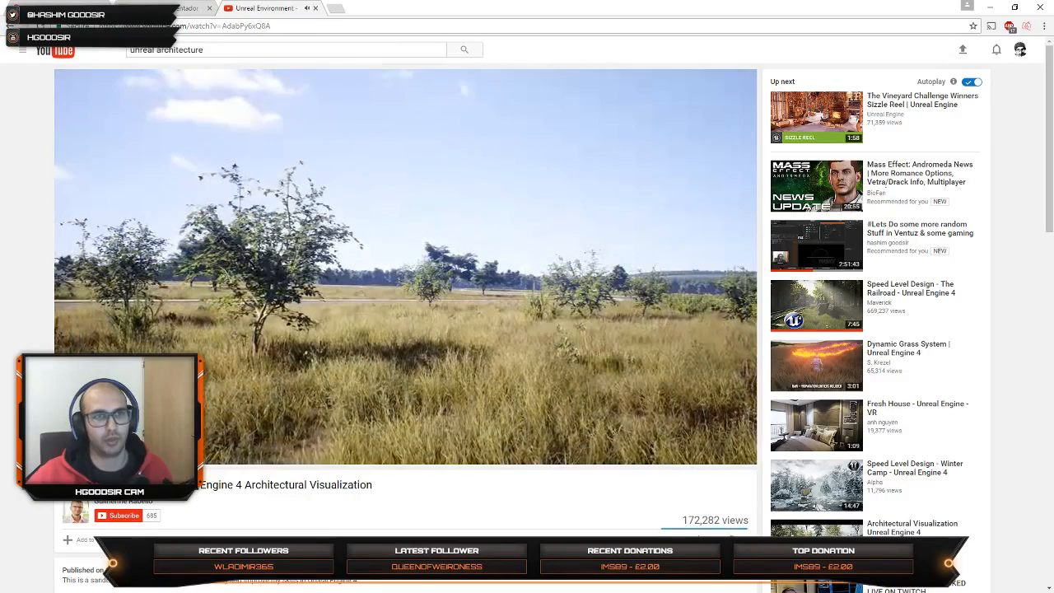
pyautogui.hotkey('alt', 'Left')
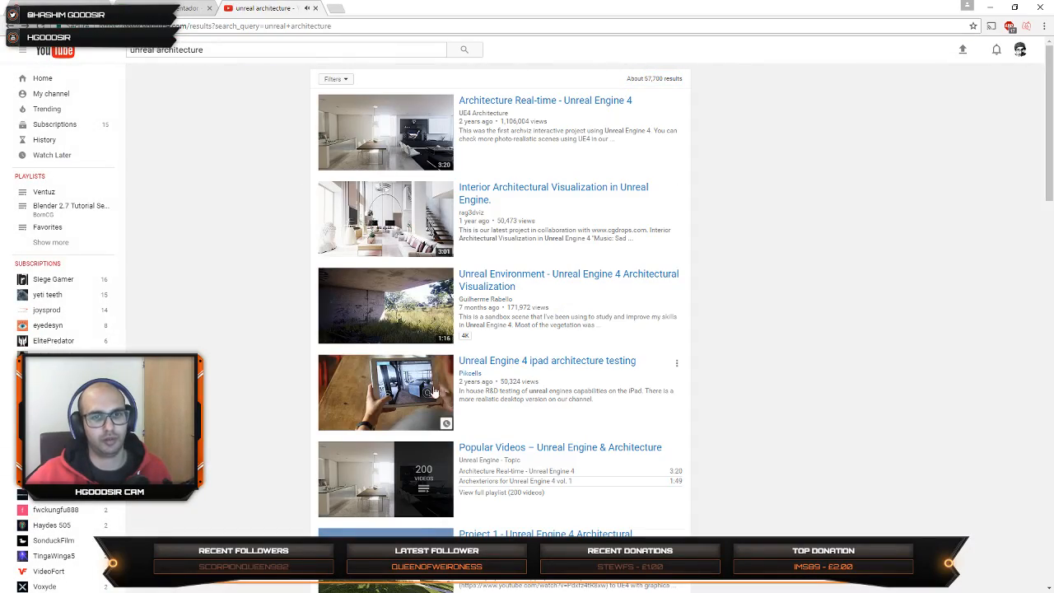
# Step: Browse the remaining search results and open the Unreal Archviz Video Tutorial channel
pyautogui.scroll(-3, 406, 398)
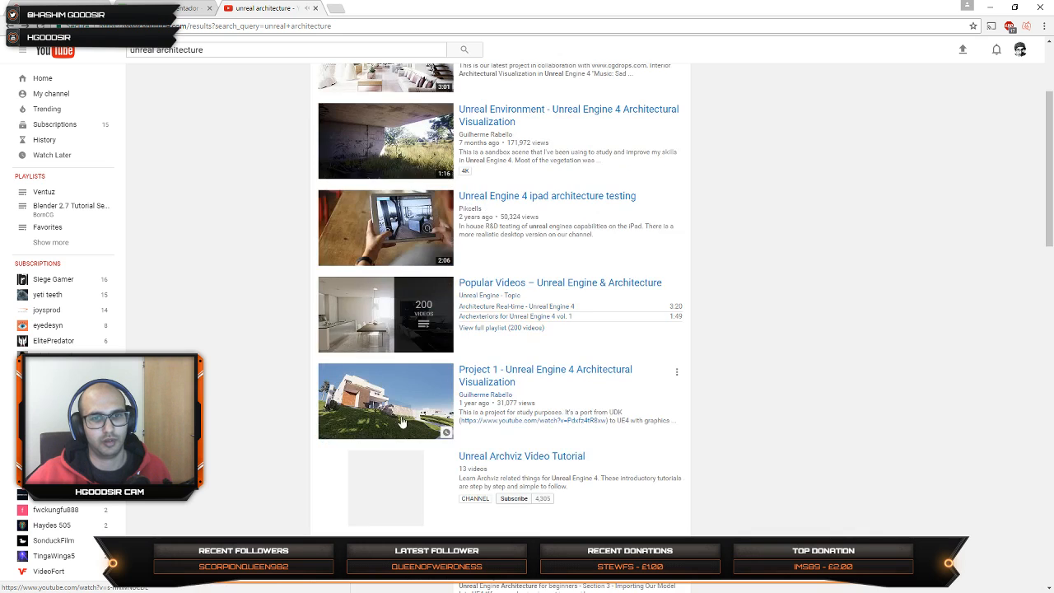
pyautogui.scroll(-4, 405, 370)
pyautogui.scroll(4, 506, 358)
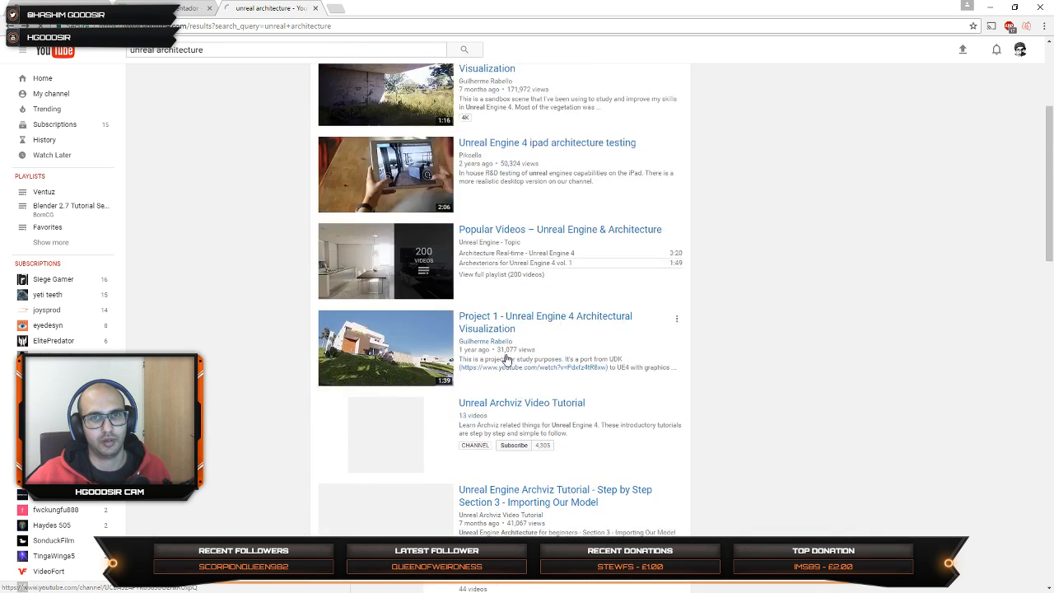
pyautogui.scroll(-2, 502, 366)
pyautogui.scroll(-2, 535, 345)
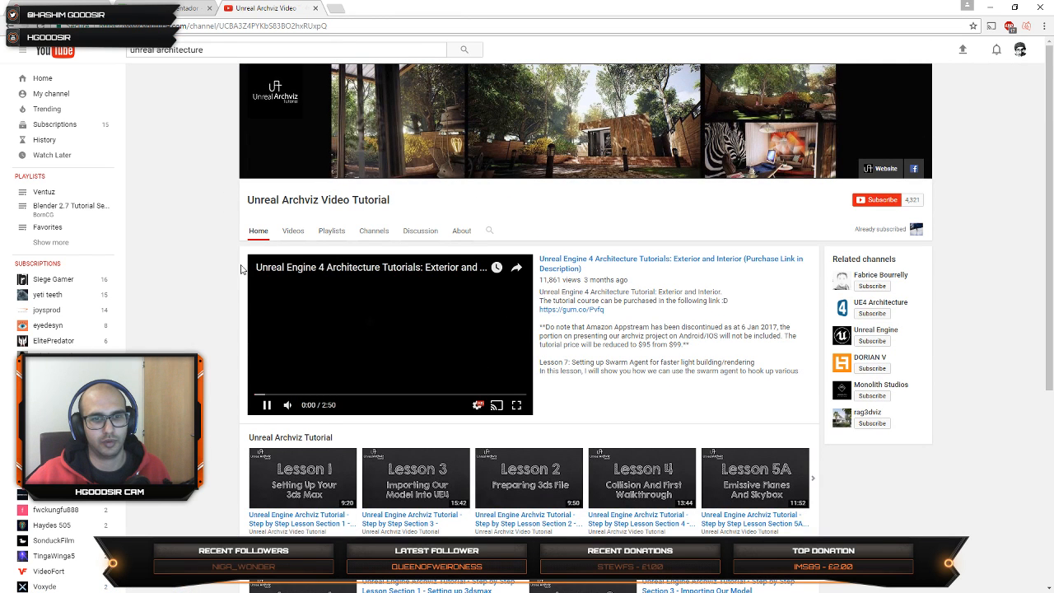
# Step: Skim through the channel's featured Unreal Engine 4 Architecture Tutorials video and subscribe to the channel
pyautogui.scroll(-1, 244, 304)
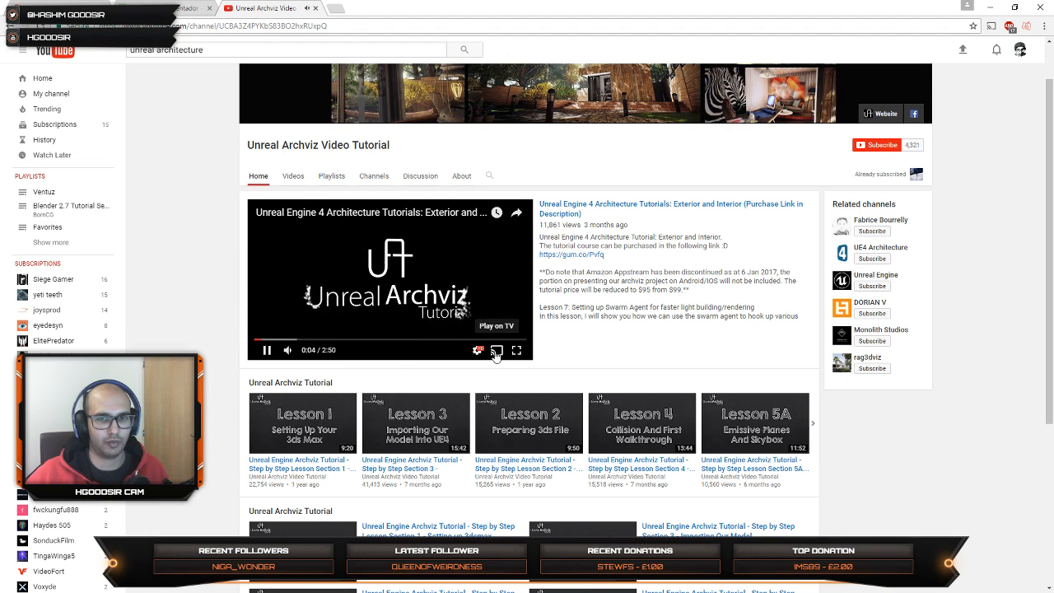
pyautogui.click(318, 339)
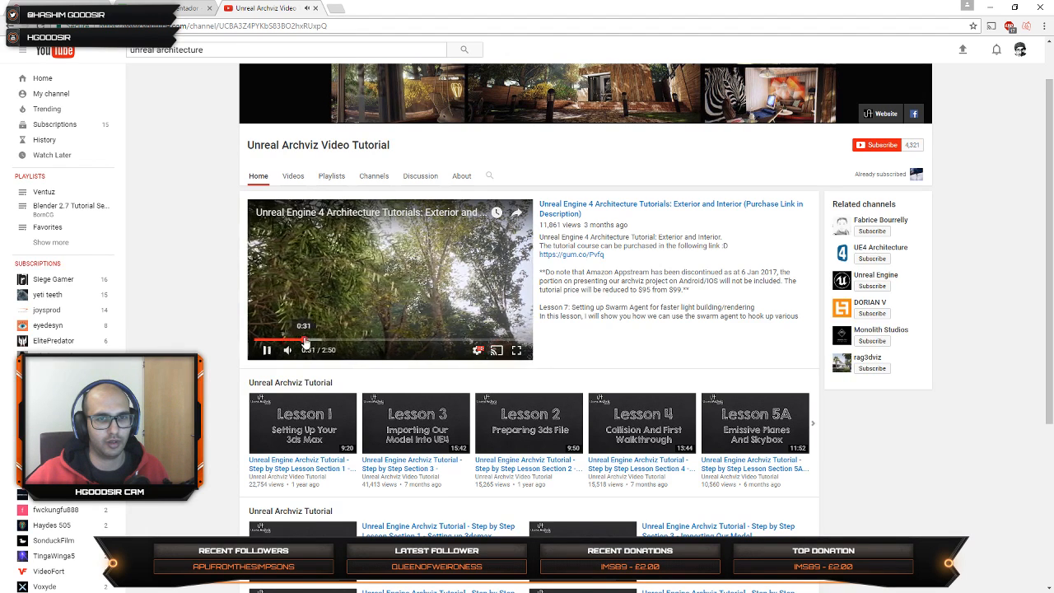
pyautogui.click(348, 339)
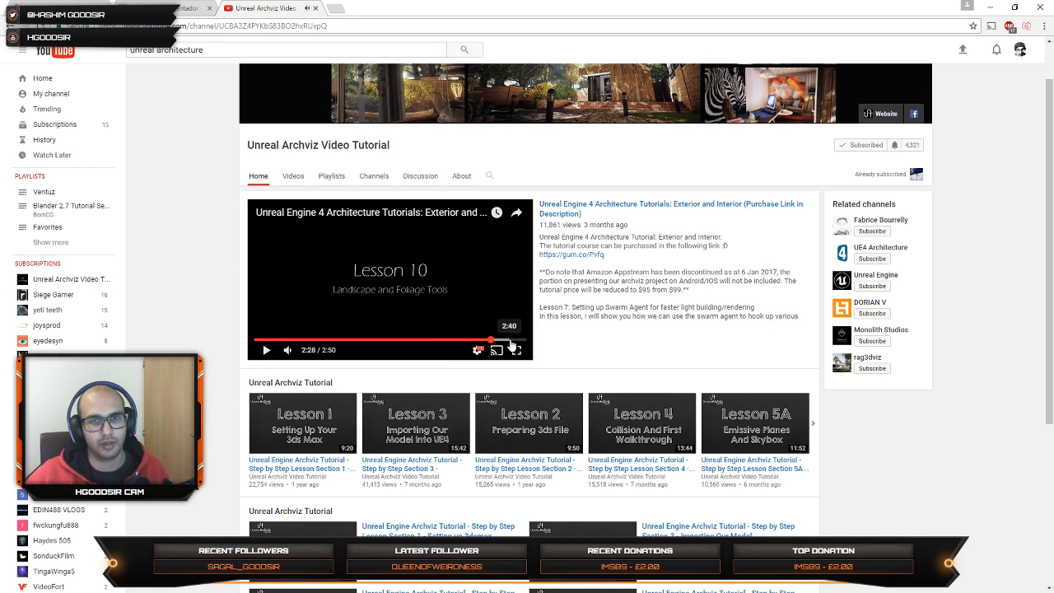
# Step: Look over the channel's lesson lists, close the YouTube tab and switch back to Ventuz
pyautogui.scroll(-3, 216, 381)
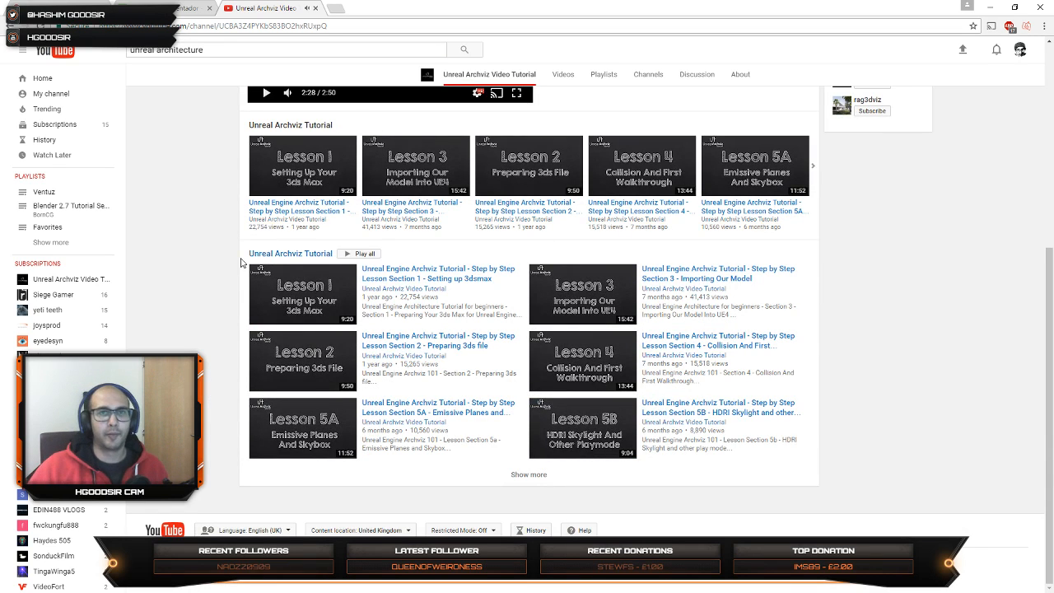
pyautogui.scroll(4, 166, 323)
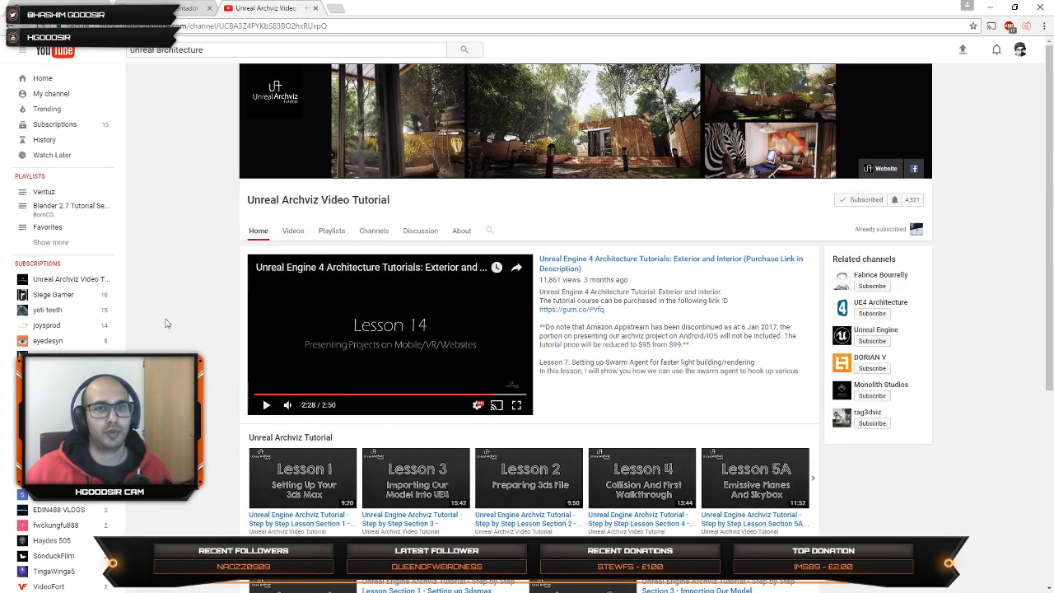
pyautogui.click(315, 8)
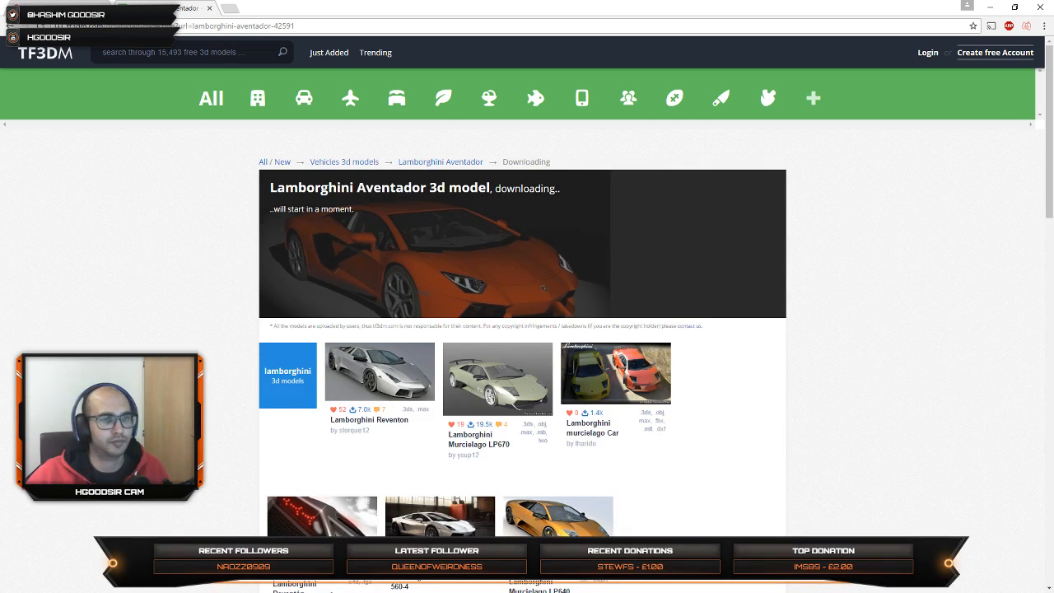
pyautogui.click(990, 5)
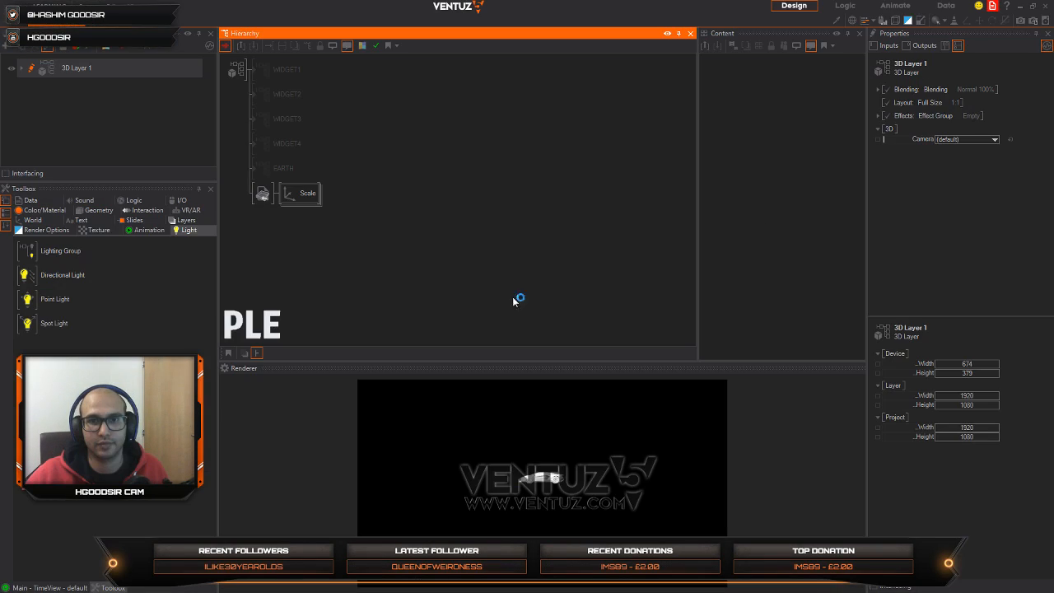
# Step: Add an Axis node to the hierarchy directly before the imported car model
pyautogui.click(318, 191)
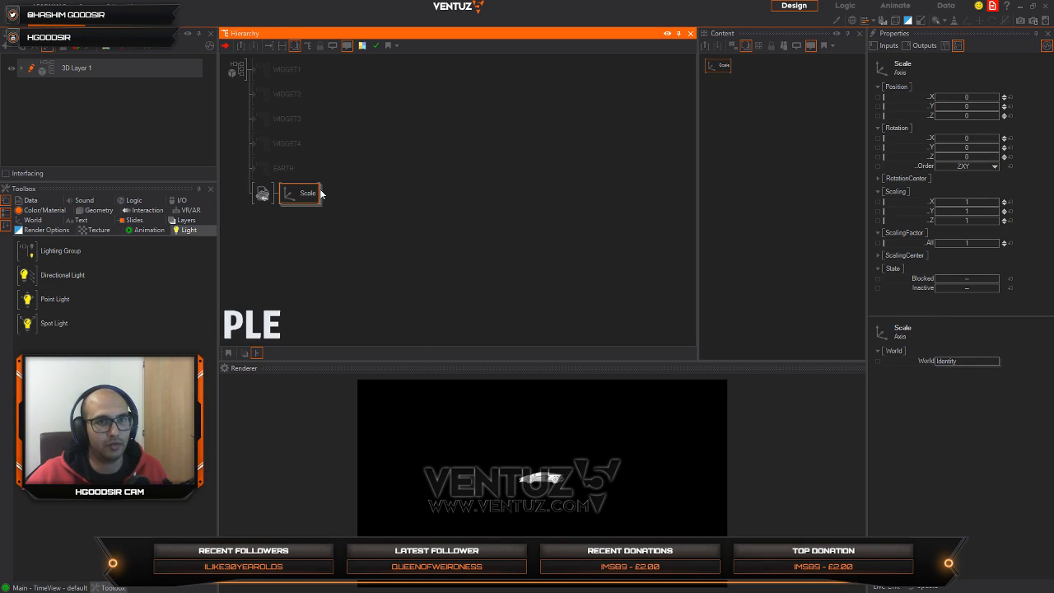
pyautogui.click(272, 236)
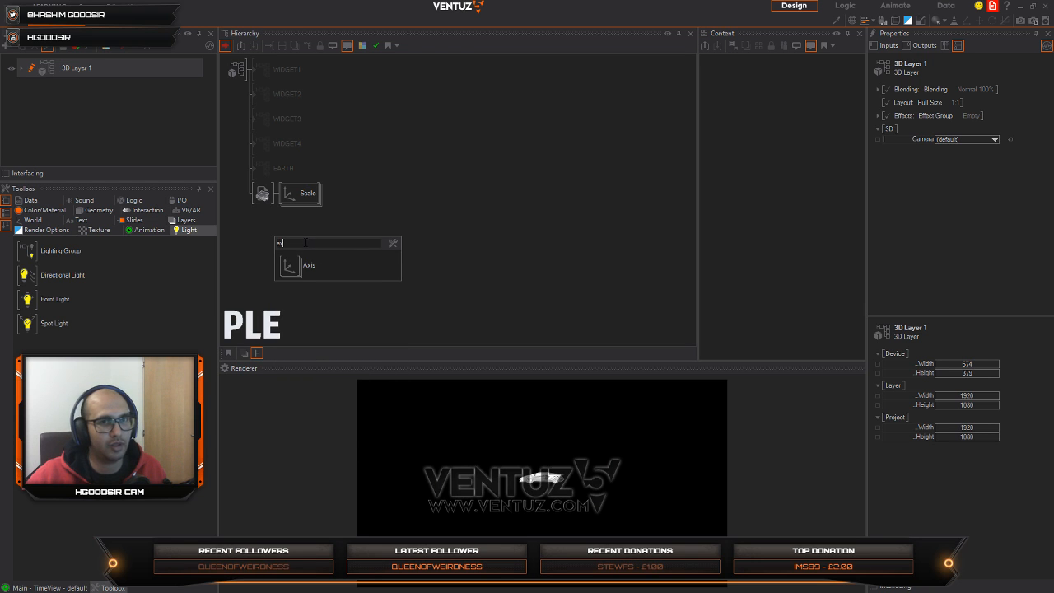
pyautogui.write('ax')
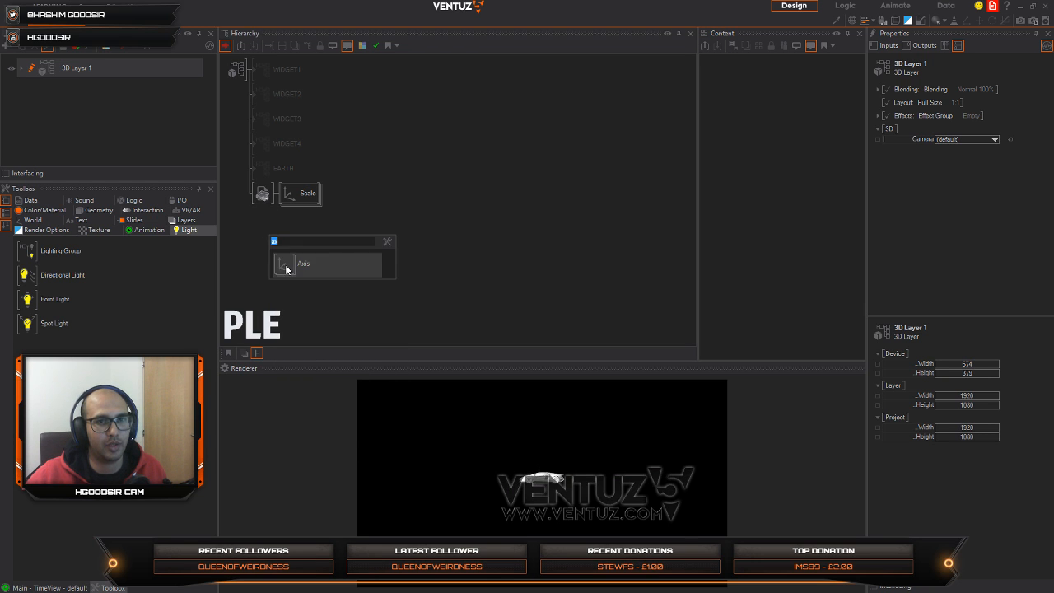
pyautogui.click(287, 265)
pyautogui.click(258, 196)
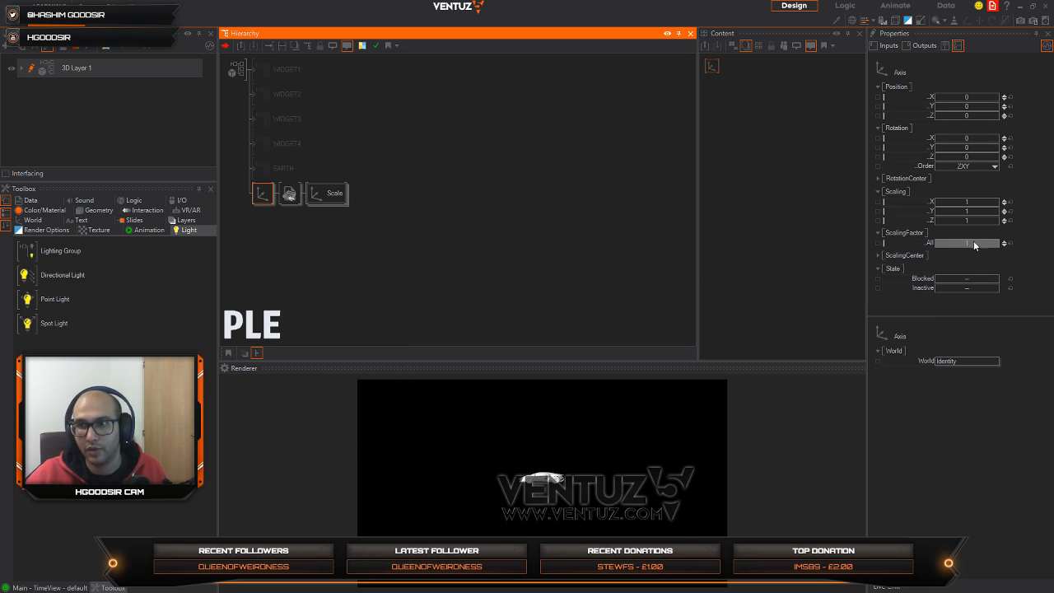
# Step: Set the new axis's overall scaling factor to 5.15, Y rotation to -41 and Y position to -3.1, and enlarge the Renderer view
pyautogui.moveTo(974, 242); pyautogui.dragTo(995, 237)
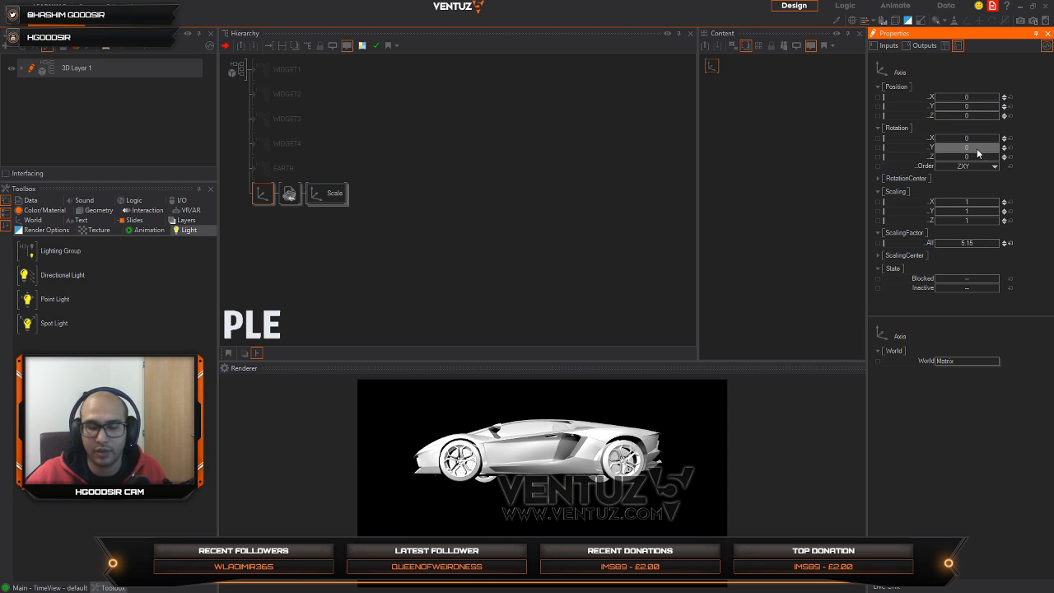
pyautogui.moveTo(977, 148); pyautogui.dragTo(981, 97)
pyautogui.moveTo(376, 362); pyautogui.dragTo(380, 230)
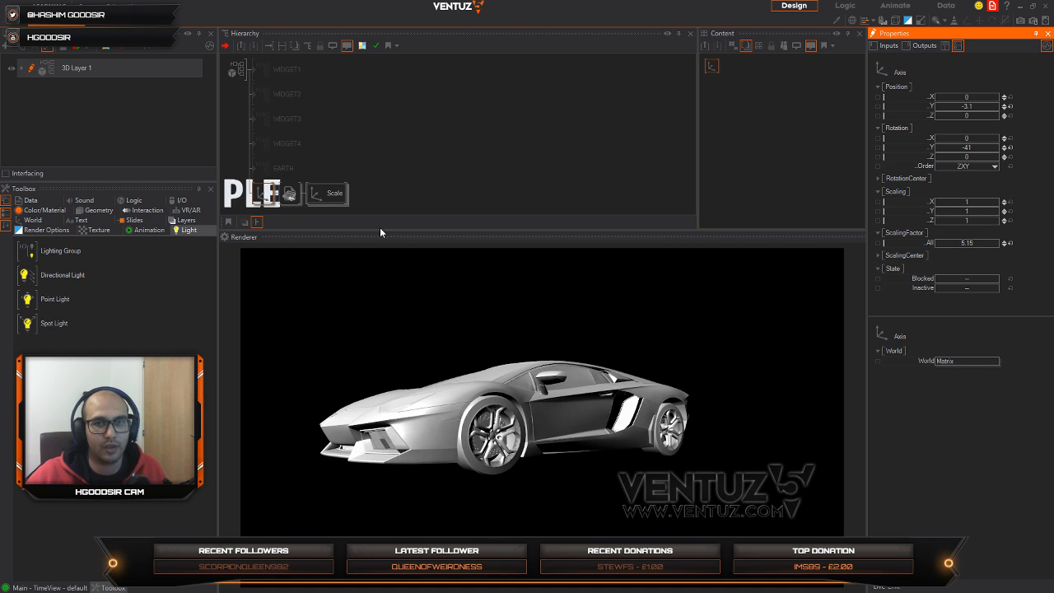
# Step: Set the car axis's X rotation to -14.3, Z rotation to 9.6 and X position to 3.23
pyautogui.click(315, 195)
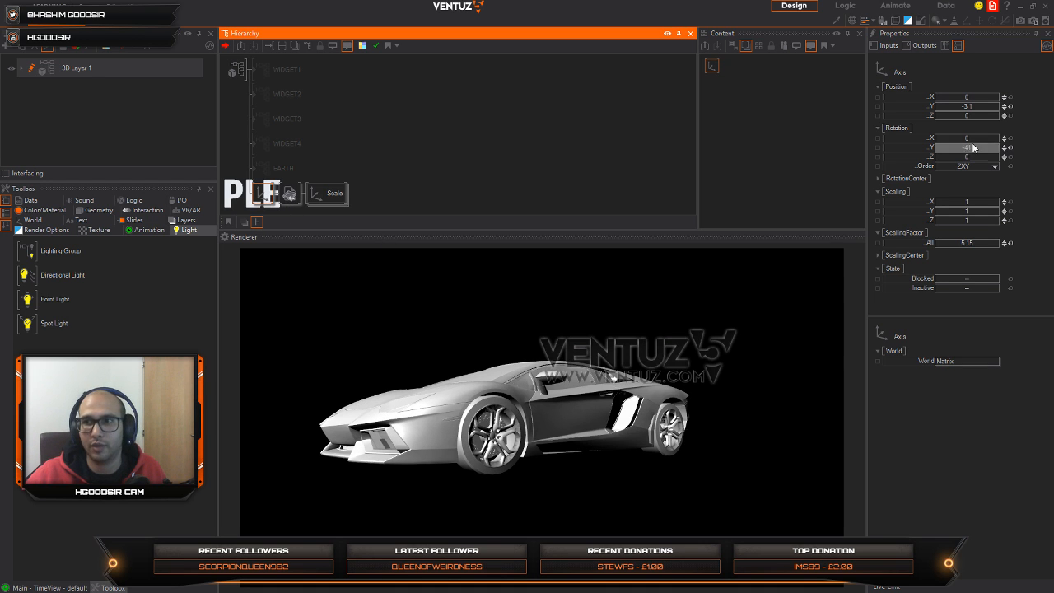
pyautogui.moveTo(972, 140); pyautogui.dragTo(998, 157)
pyautogui.moveTo(970, 97); pyautogui.dragTo(983, 102)
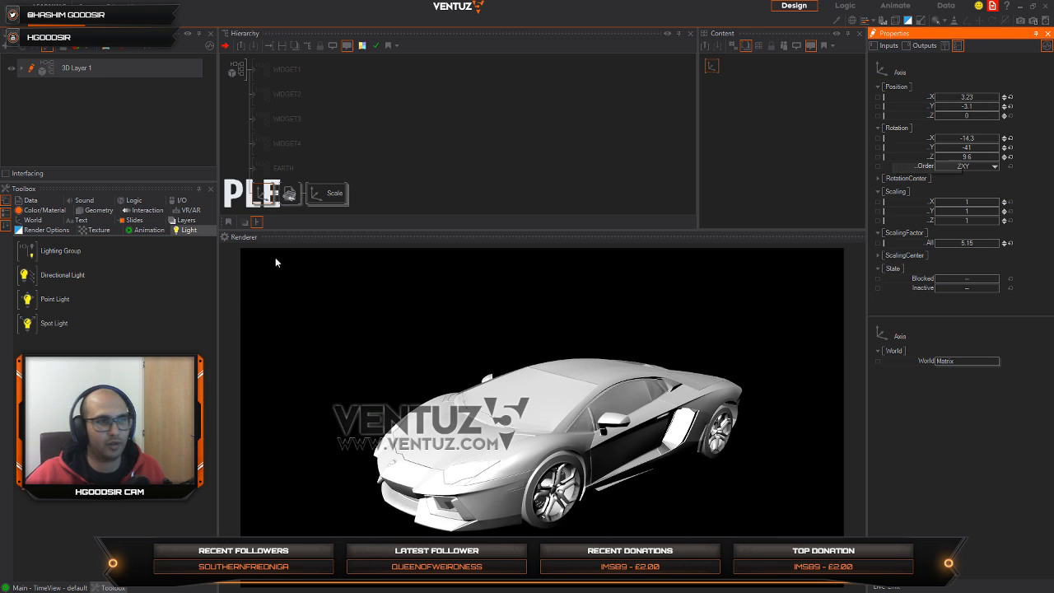
# Step: Switch to the Chrome browser and view the Pinterest pin of the blue wireframe car as reference
pyautogui.hotkey('alt', 'Tab')
pyautogui.click(321, 258)
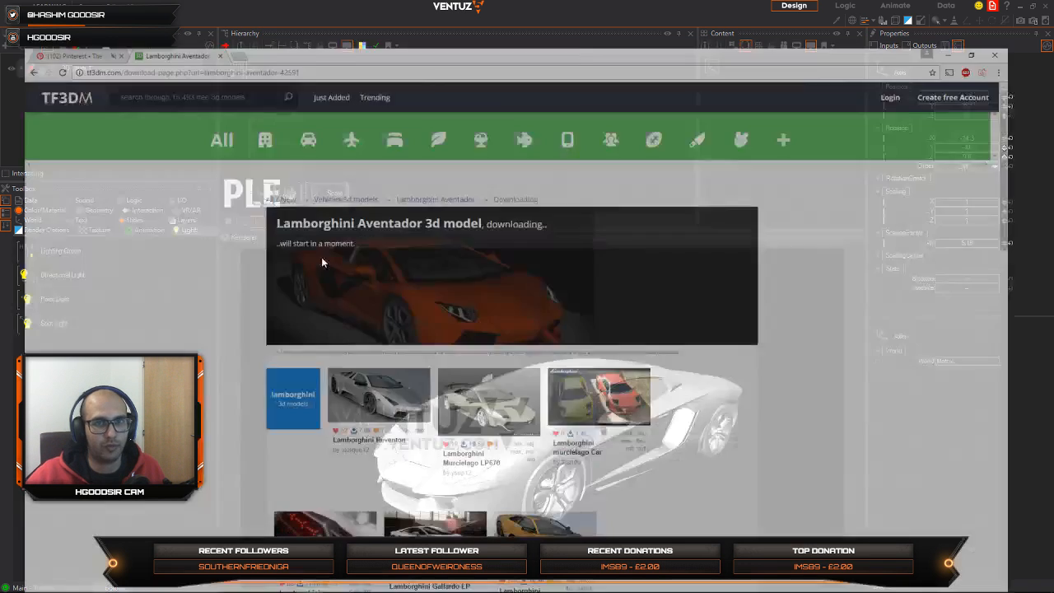
pyautogui.click(66, 9)
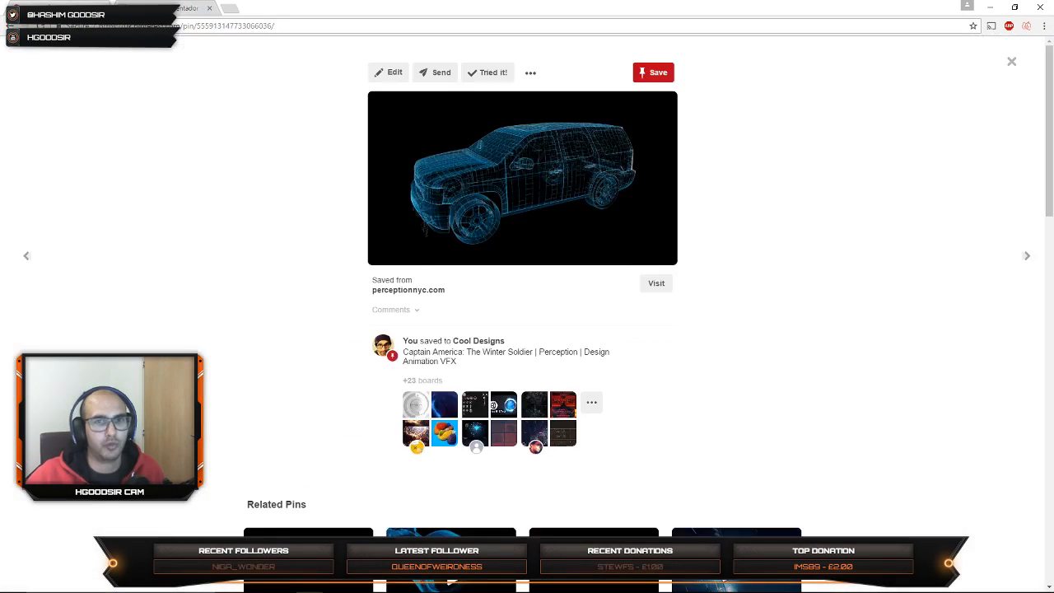
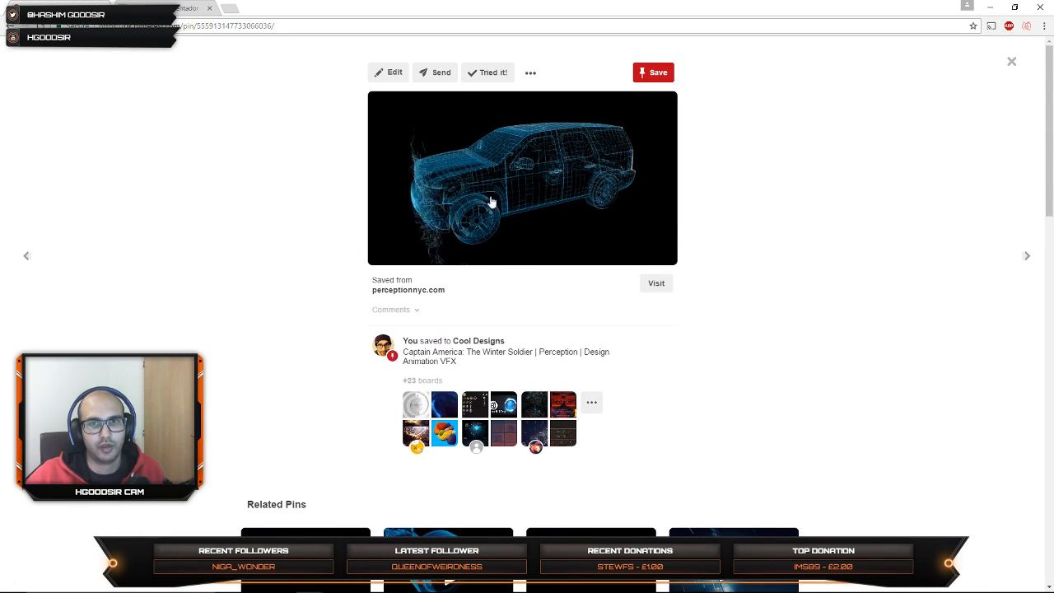
# Step: Switch back to Ventuz and insert a Material node directly before the car's Geometry Import node in the hierarchy
pyautogui.tripleClick(477, 362)
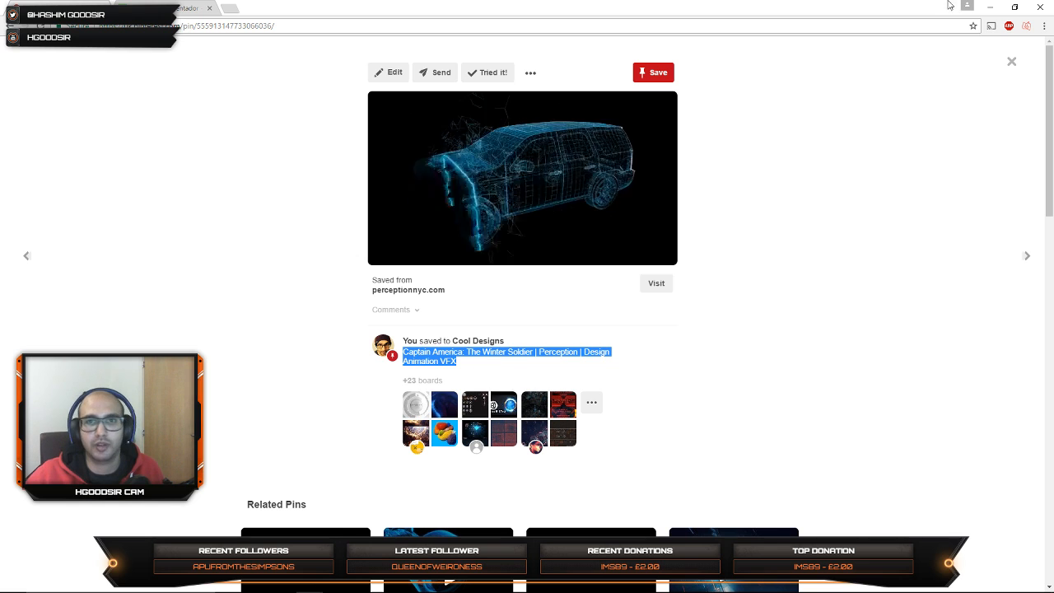
pyautogui.hotkey('alt', 'Tab')
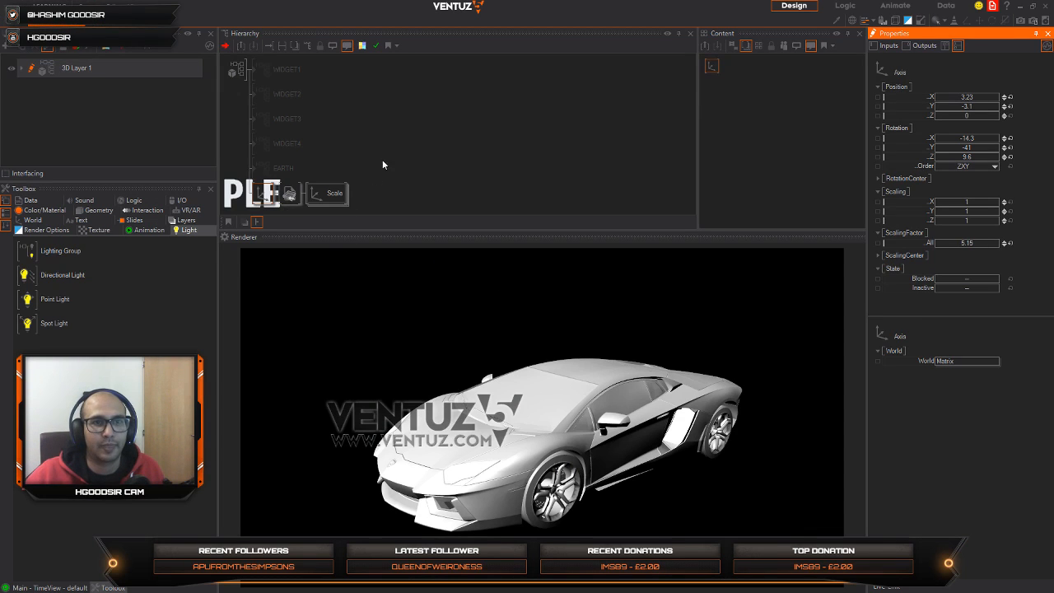
pyautogui.click(334, 162)
pyautogui.press('Tab')
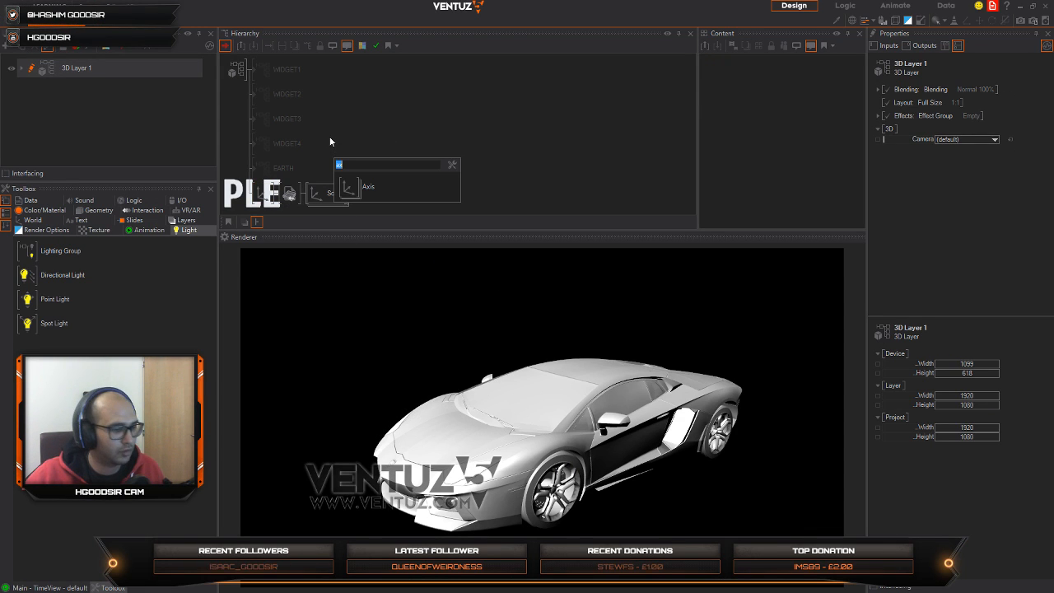
pyautogui.write('col')
pyautogui.press('Down')
pyautogui.press('Return')
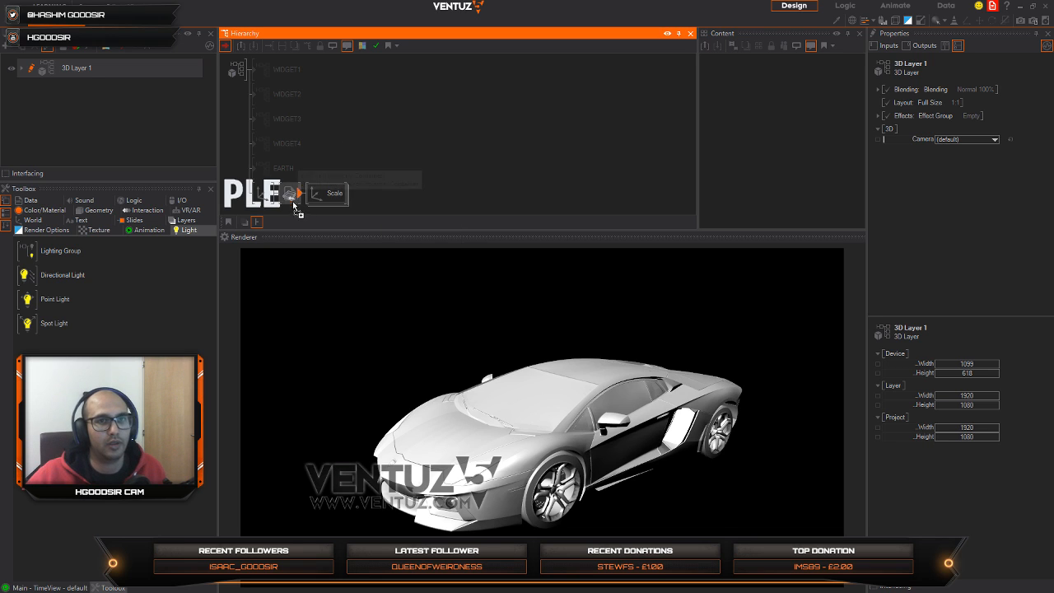
pyautogui.click(283, 198)
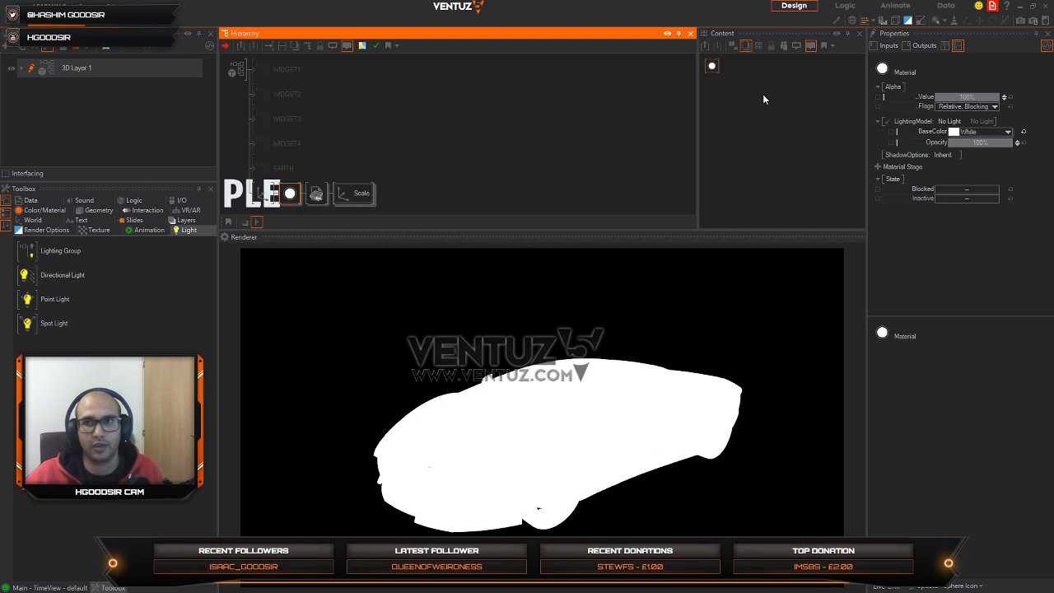
# Step: Add a Vertex Noise stage to the car's new Material node
pyautogui.click(711, 65)
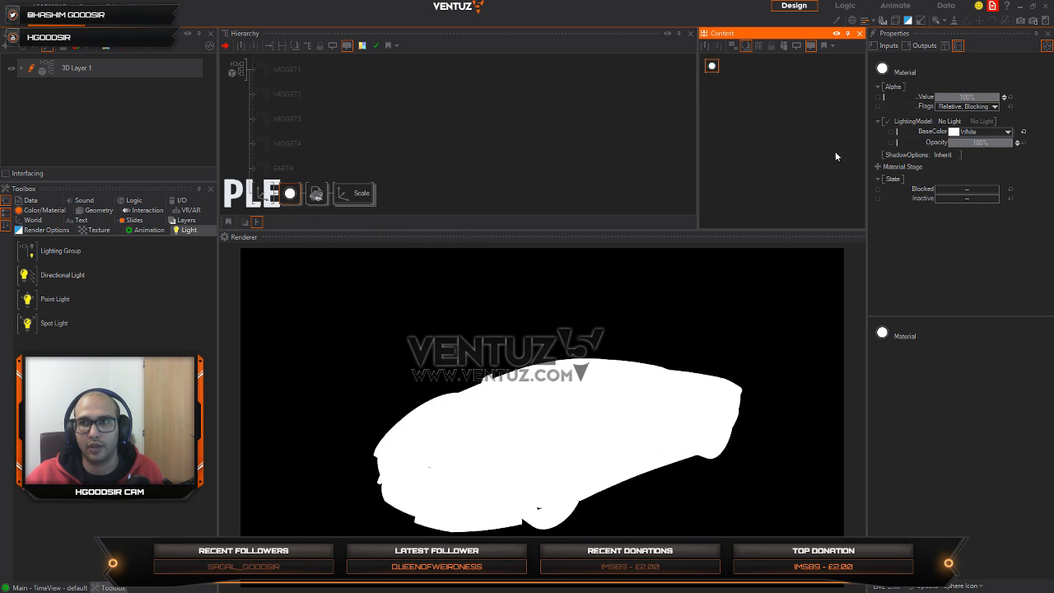
pyautogui.click(878, 166)
pyautogui.click(805, 286)
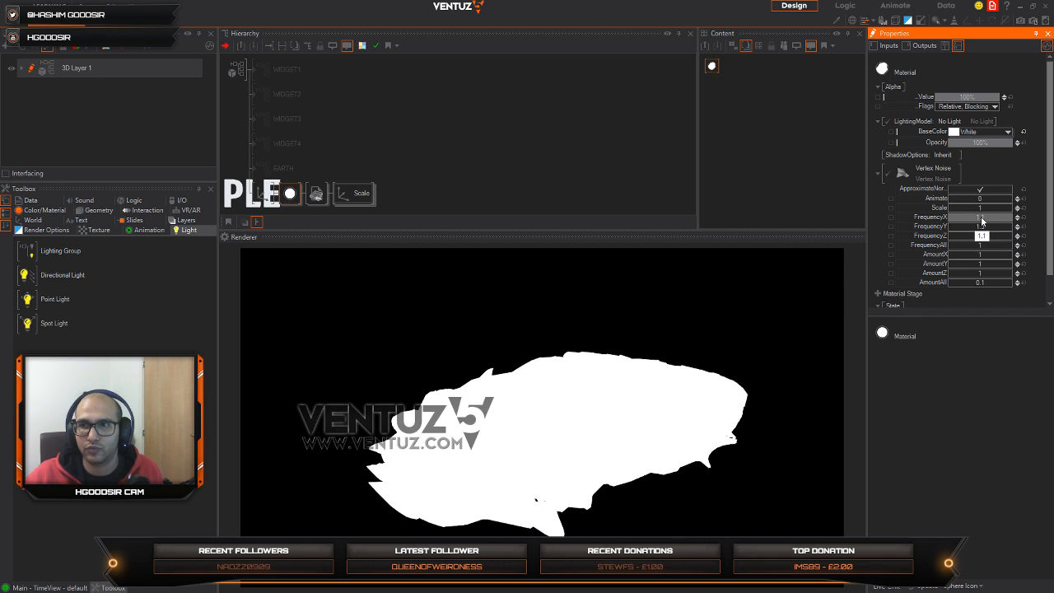
# Step: Insert a RenderOptions node between the material and the car model and set its FillMode to Point
pyautogui.doubleClick(388, 146)
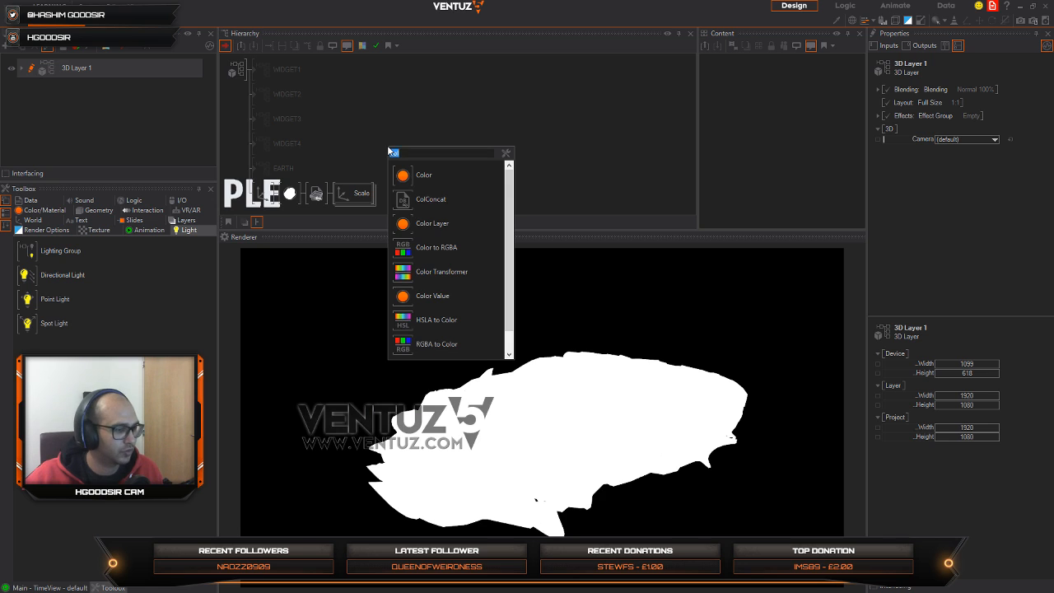
pyautogui.write('re')
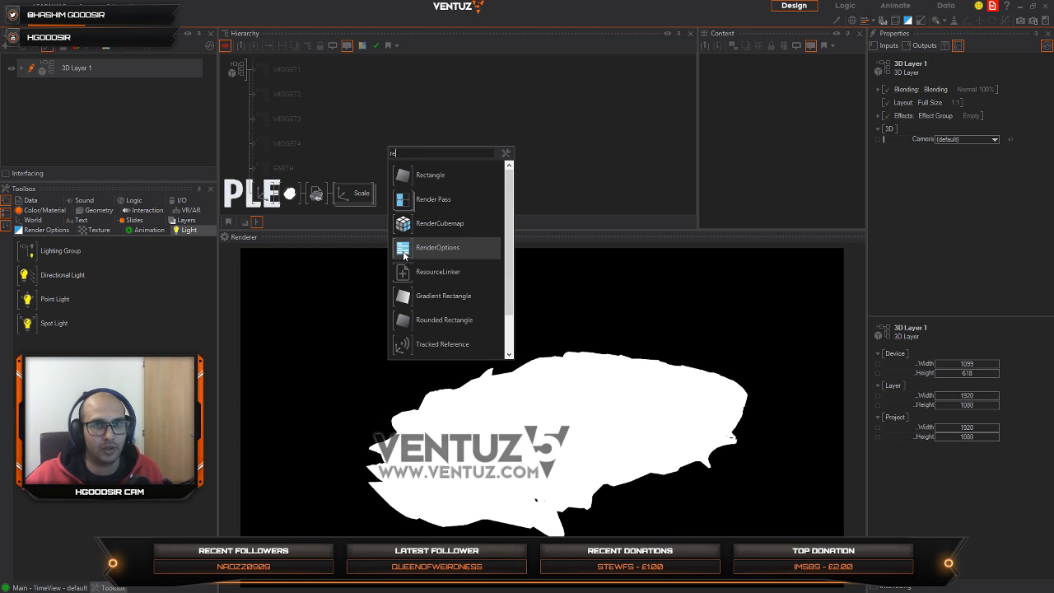
pyautogui.click(403, 252)
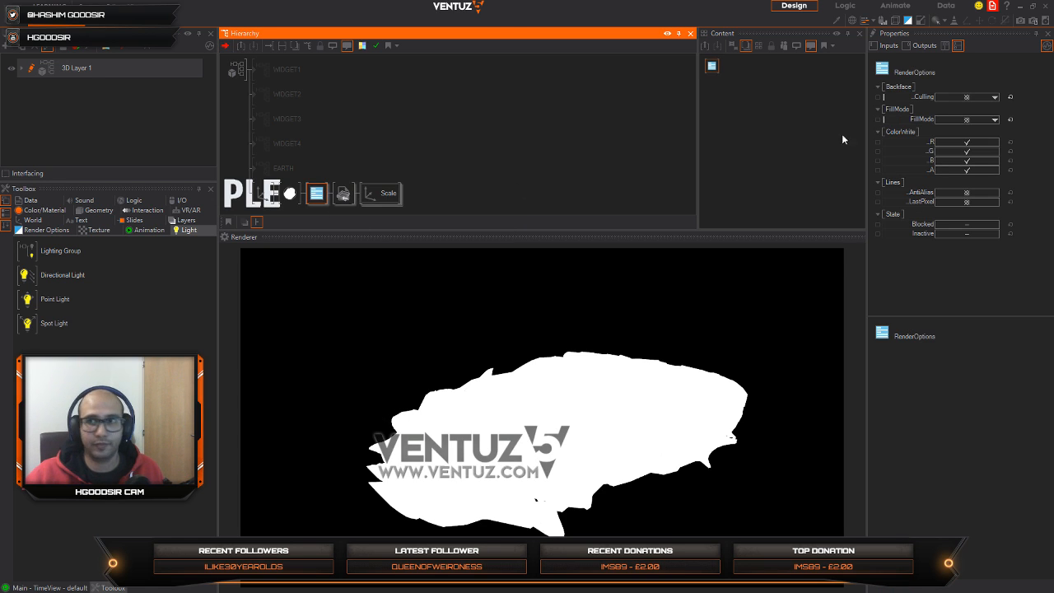
pyautogui.click(980, 119)
pyautogui.click(960, 145)
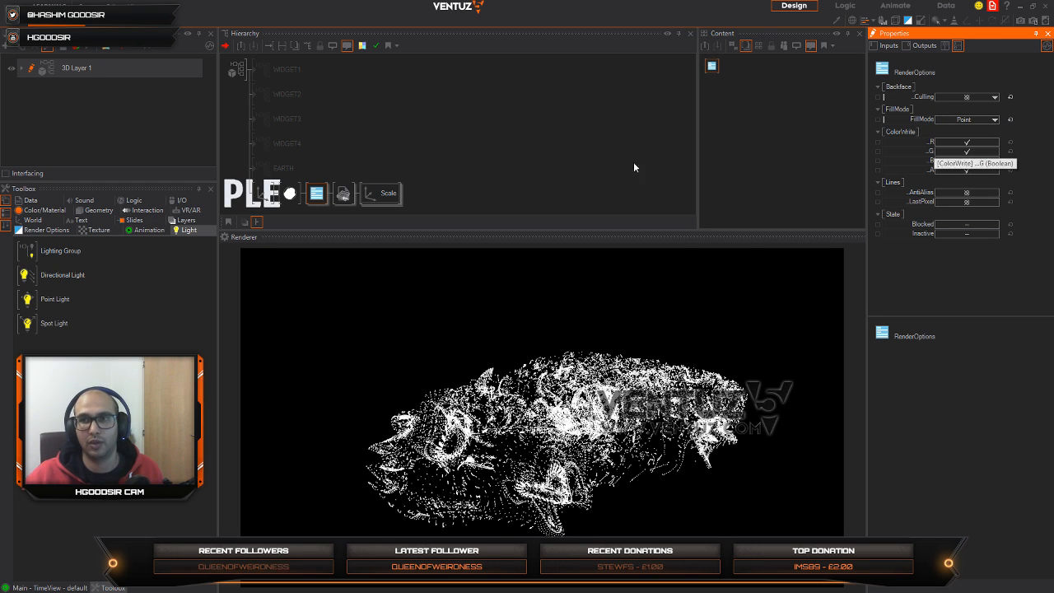
# Step: Insert a PointOptions node between the RenderOptions node and the car model and set the point size to 0.45px
pyautogui.doubleClick(397, 143)
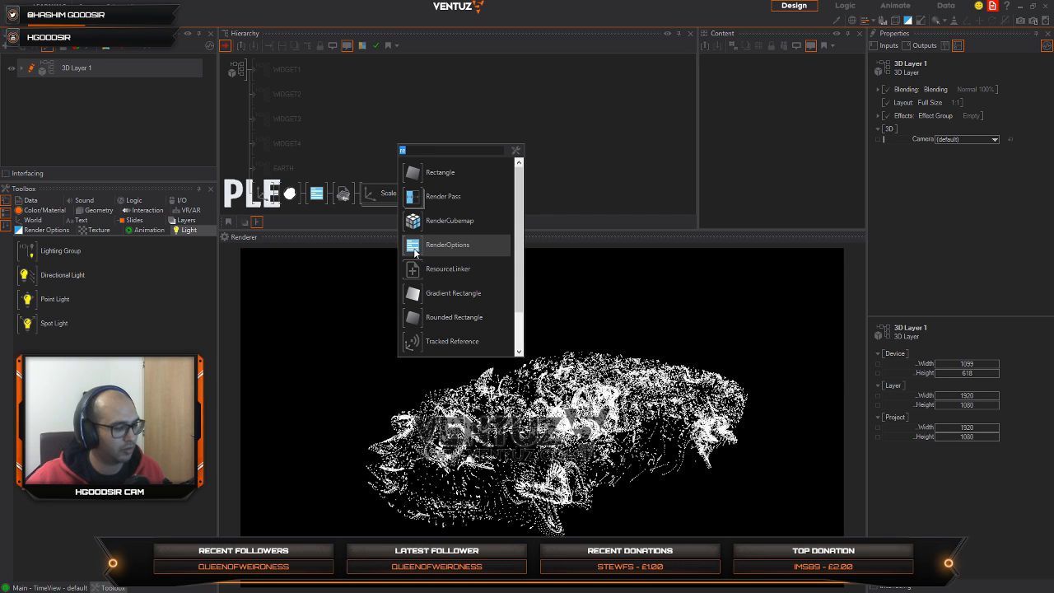
pyautogui.scroll(-3, 414, 252)
pyautogui.click(416, 198)
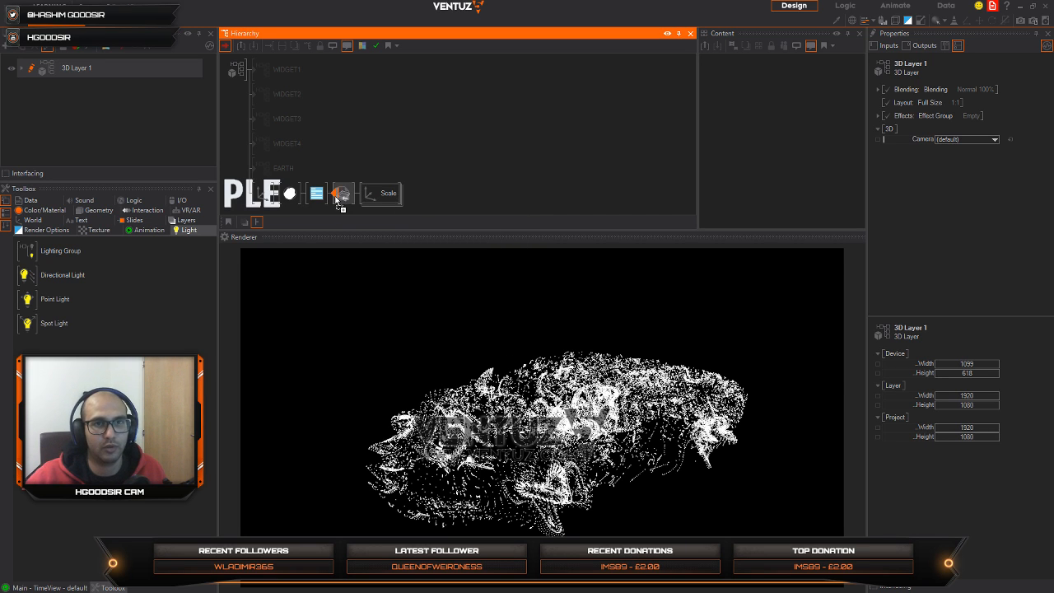
pyautogui.moveTo(983, 99); pyautogui.dragTo(966, 99)
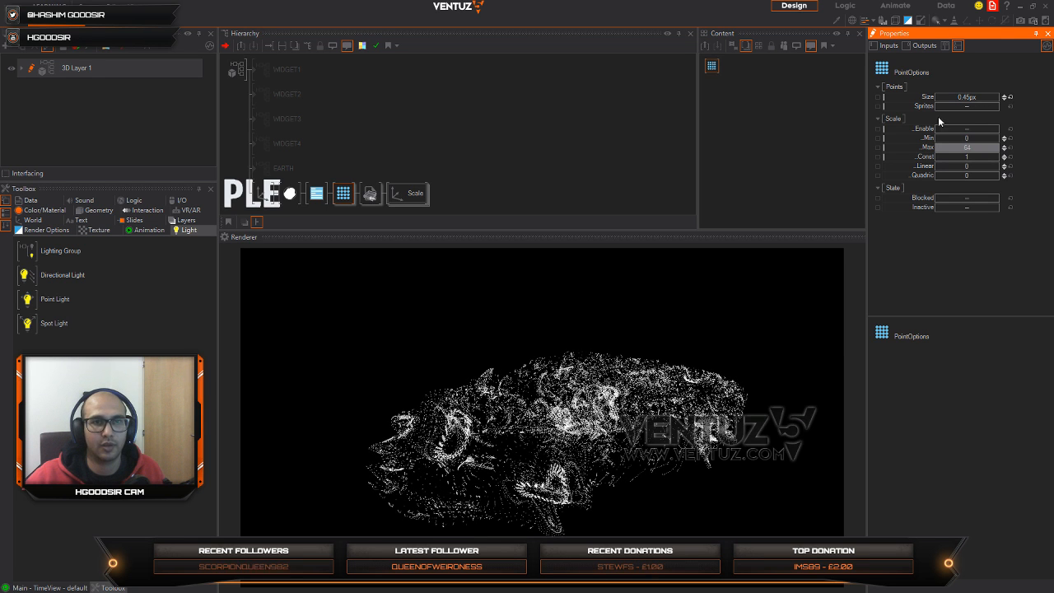
# Step: Duplicate the car's Geometry Import node as a second branch under the material
pyautogui.click(322, 211)
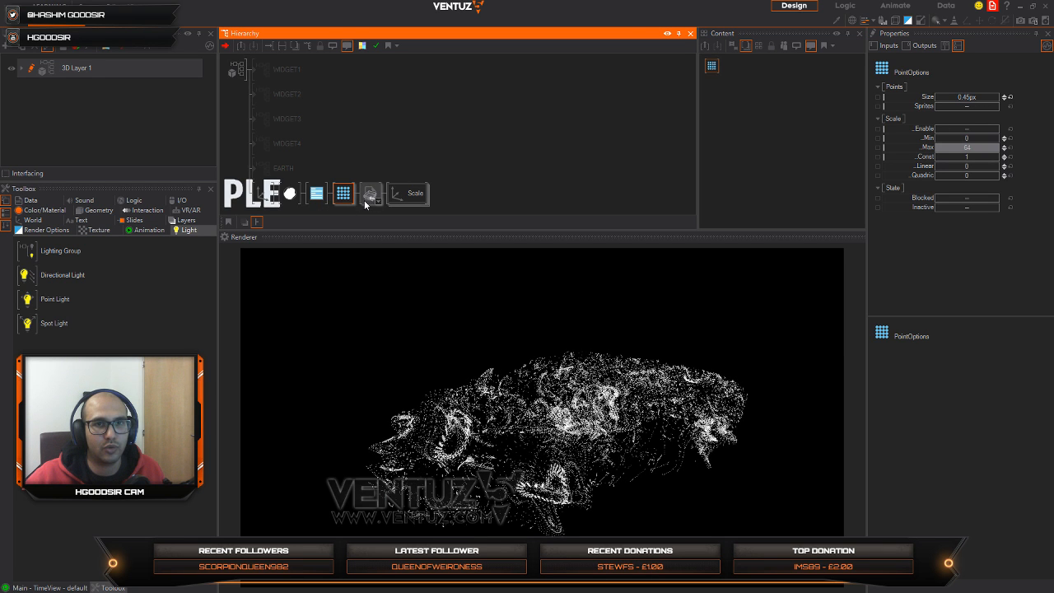
pyautogui.click(370, 196)
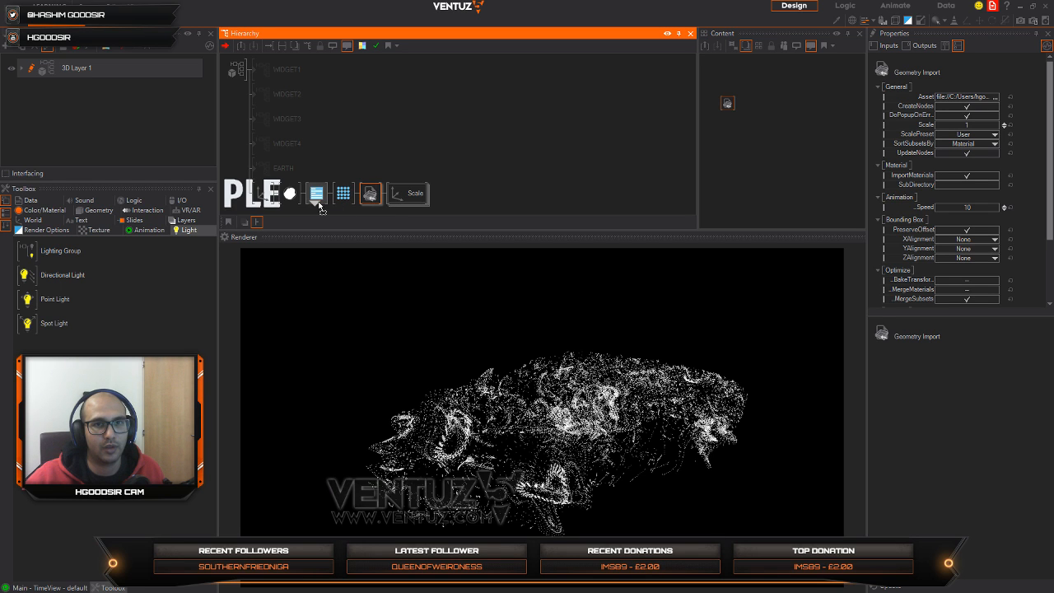
pyautogui.click(346, 220)
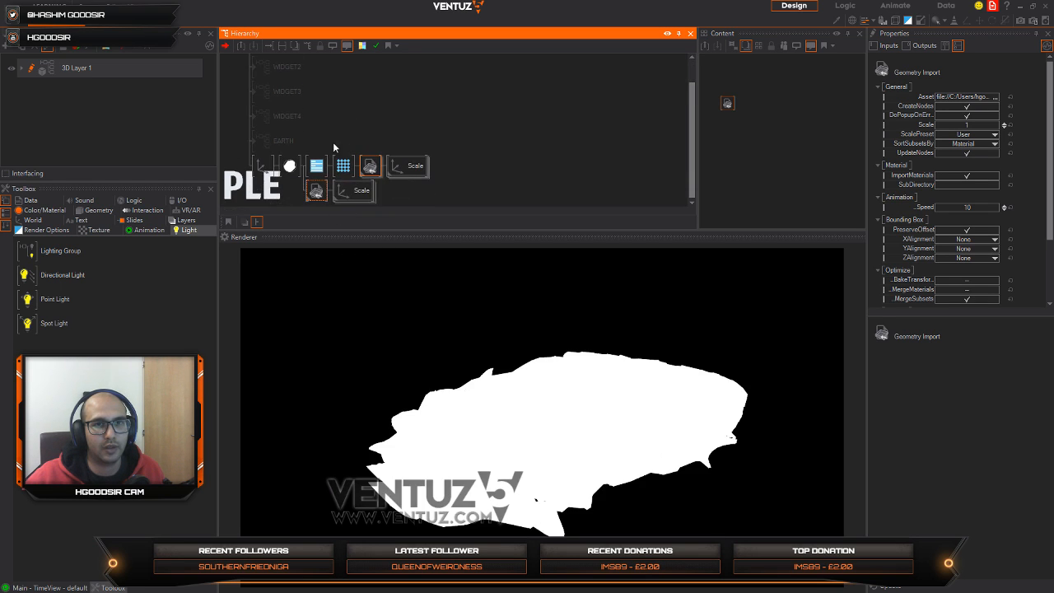
# Step: Copy the RenderOptions node in front of the duplicated car model and set the copy's FillMode to Wireframe
pyautogui.click(317, 168)
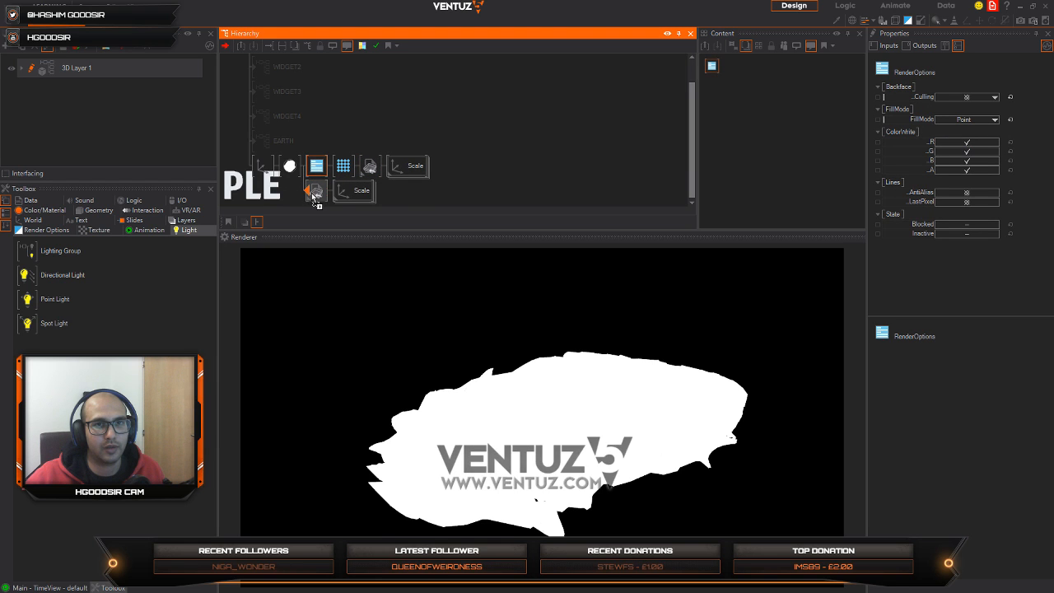
pyautogui.moveTo(313, 197); pyautogui.dragTo(312, 191)
pyautogui.click(996, 119)
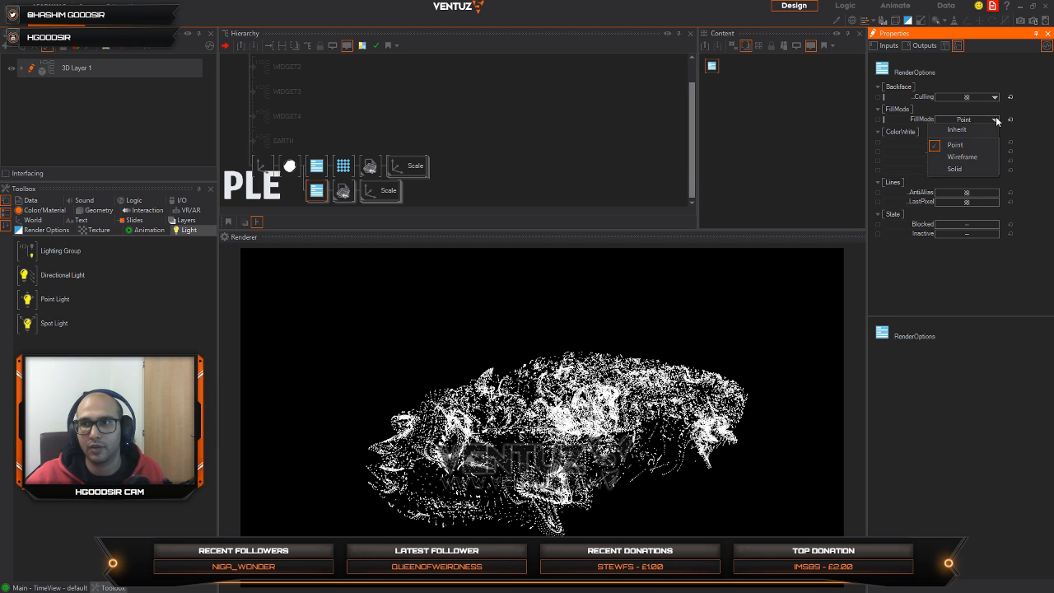
pyautogui.click(968, 156)
# Step: Set the base color of the material shared by both car branches to red (255, 5, 5)
pyautogui.click(294, 192)
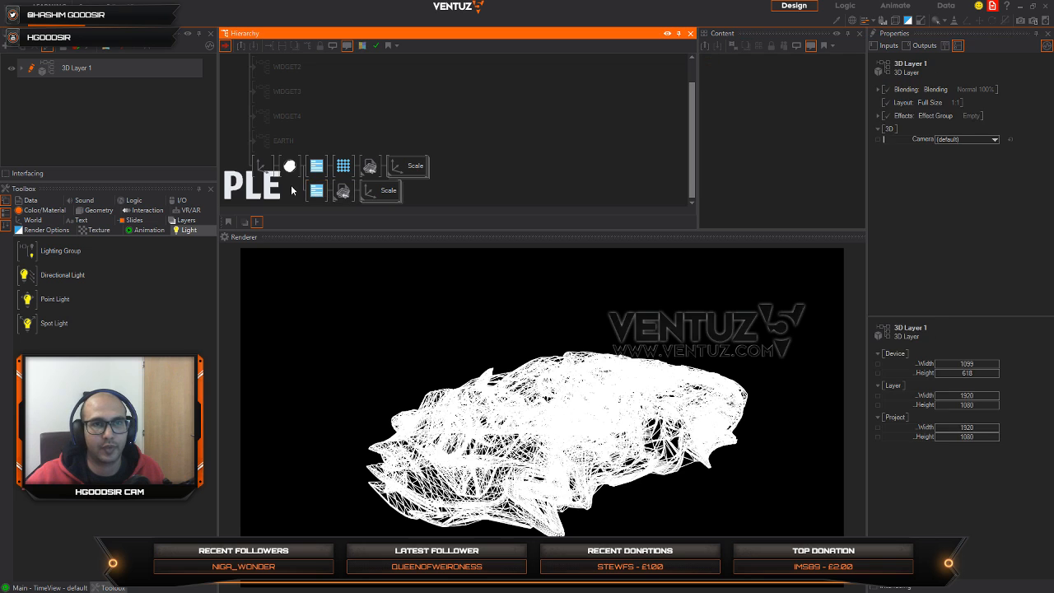
pyautogui.click(291, 169)
pyautogui.click(316, 195)
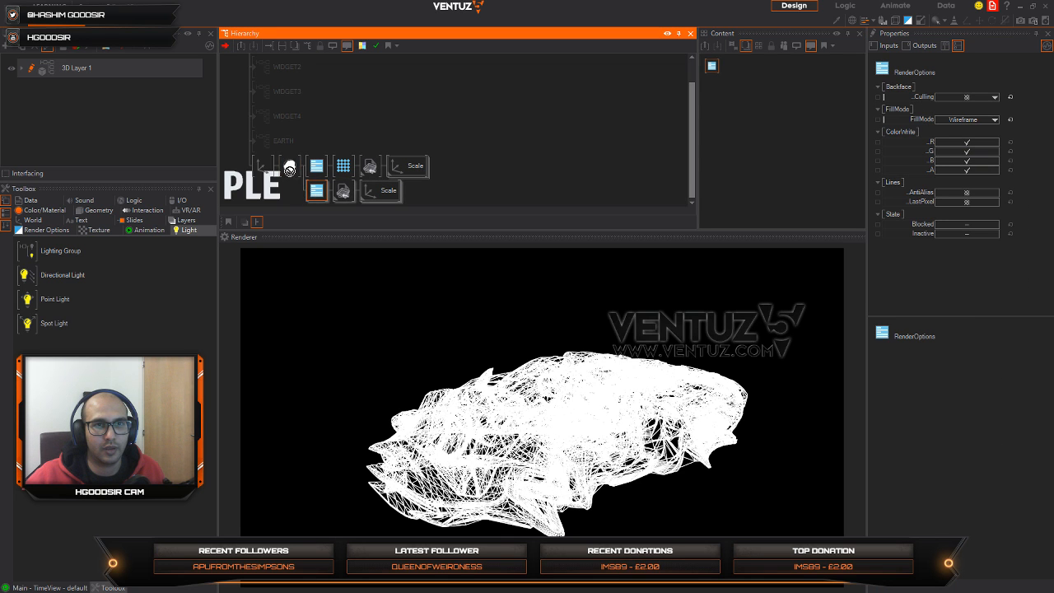
pyautogui.click(289, 167)
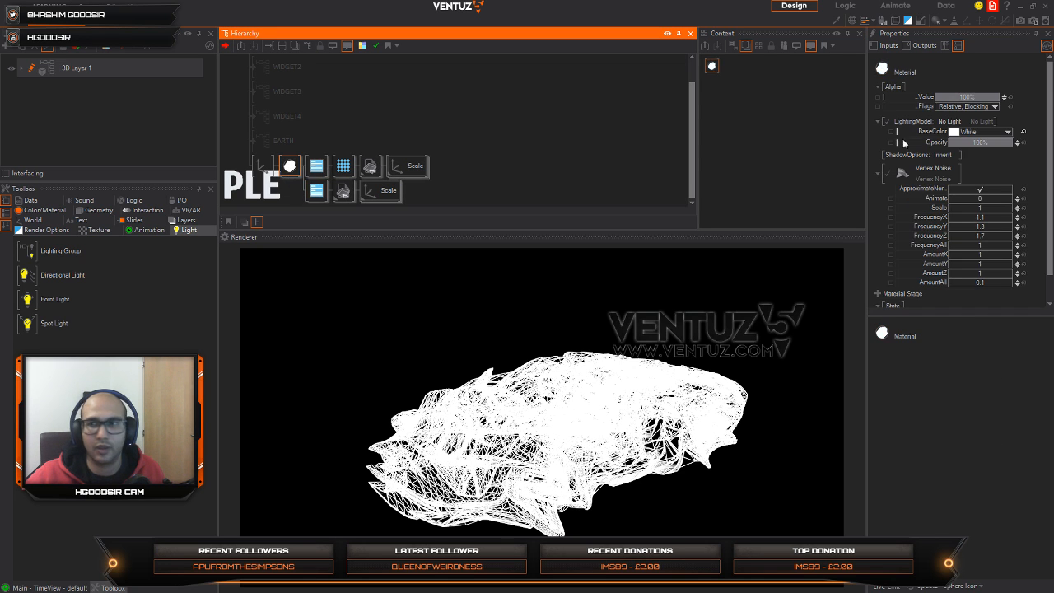
pyautogui.click(1006, 135)
pyautogui.moveTo(994, 161); pyautogui.dragTo(1019, 164)
pyautogui.click(1015, 109)
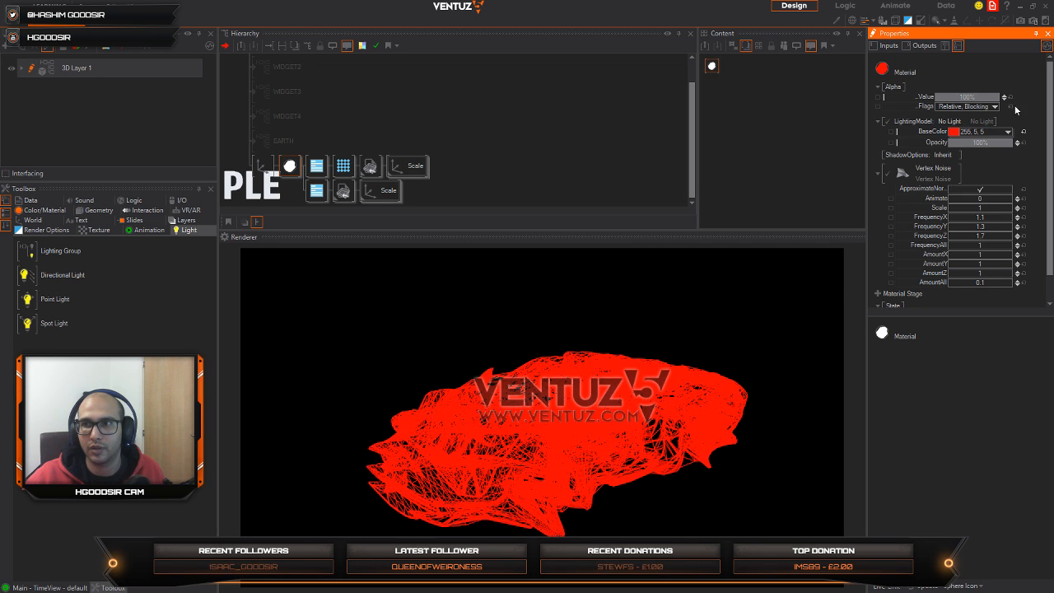
# Step: Try the Base Color lighting model in Blue on the car material, and reset its base color to the default
pyautogui.click(965, 122)
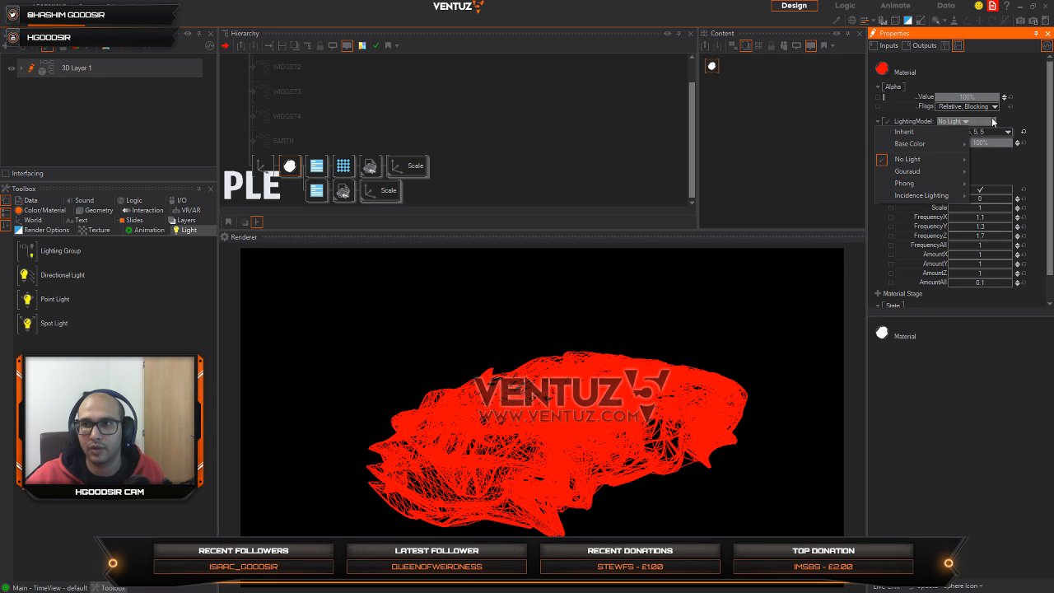
pyautogui.moveTo(945, 146)
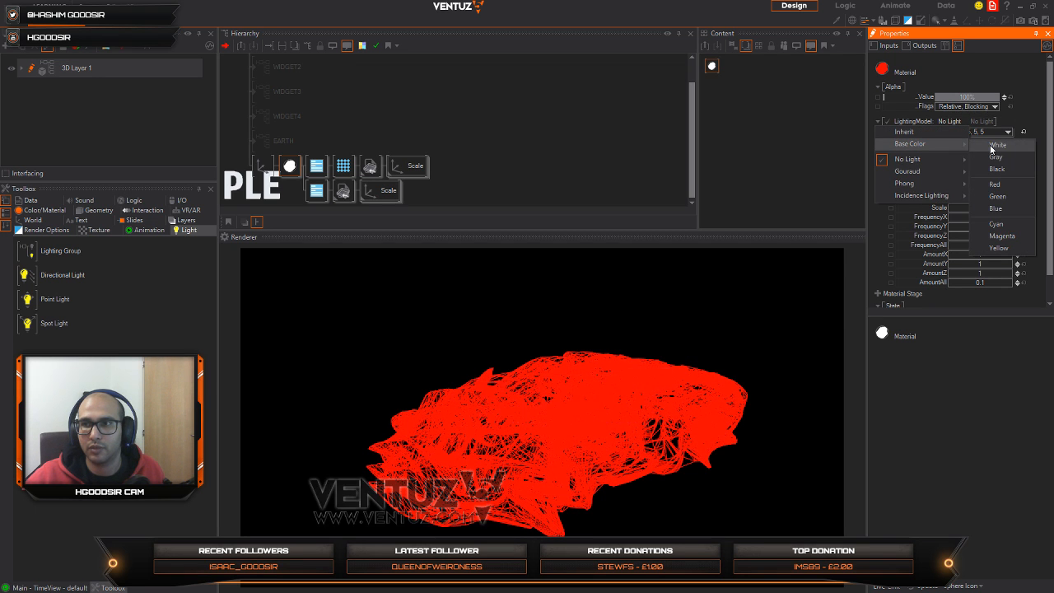
pyautogui.click(994, 208)
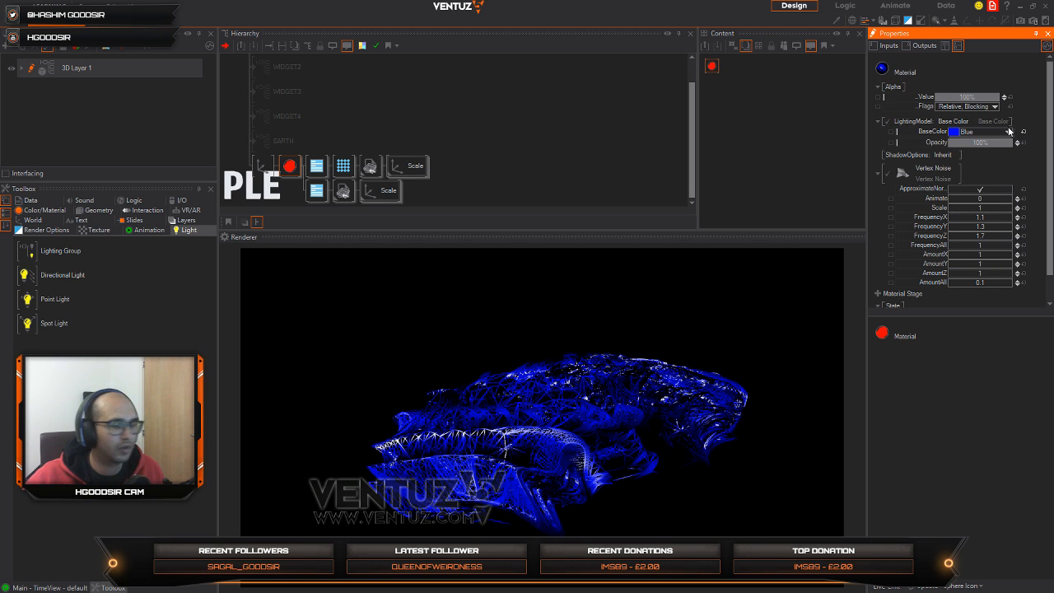
pyautogui.click(1022, 132)
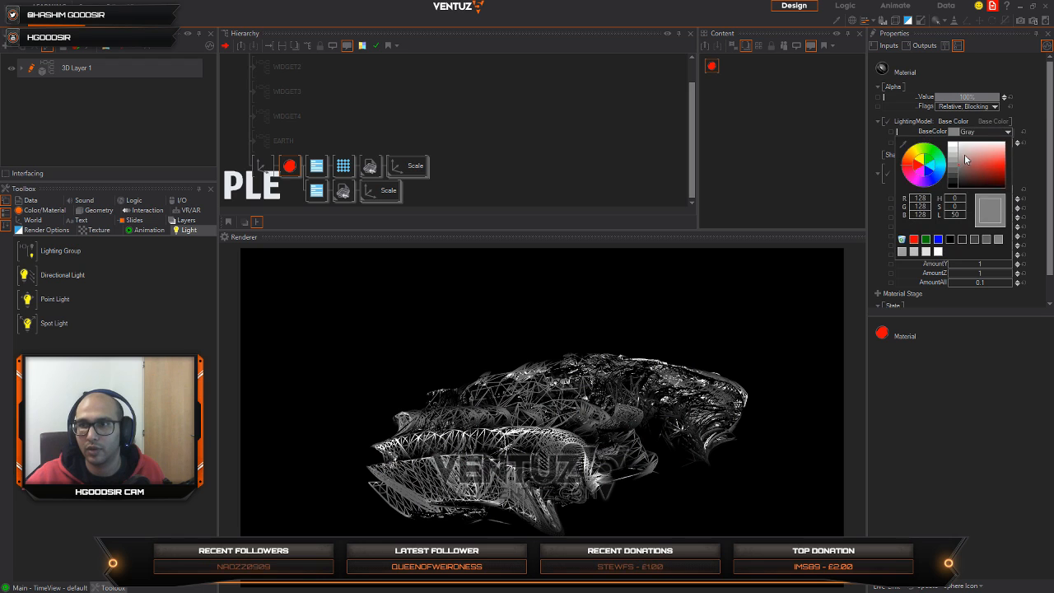
pyautogui.click(1009, 122)
# Step: Return the car material's lighting model to No Light and set its base color to blue (0, 119, 255)
pyautogui.click(971, 124)
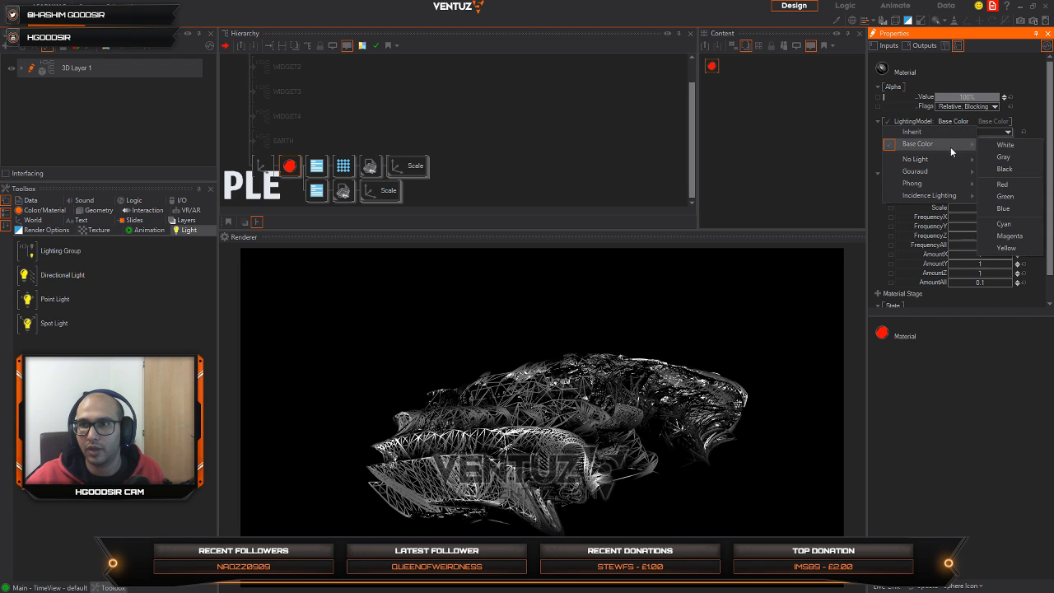
pyautogui.moveTo(943, 158)
pyautogui.click(1006, 160)
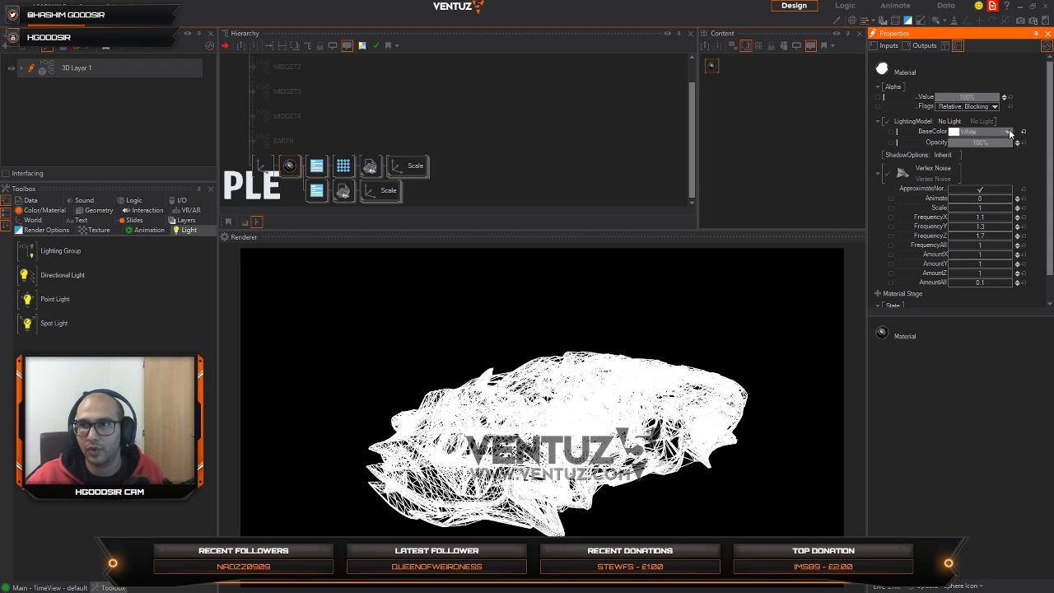
pyautogui.click(1008, 132)
pyautogui.click(942, 174)
pyautogui.moveTo(969, 164); pyautogui.dragTo(1033, 164)
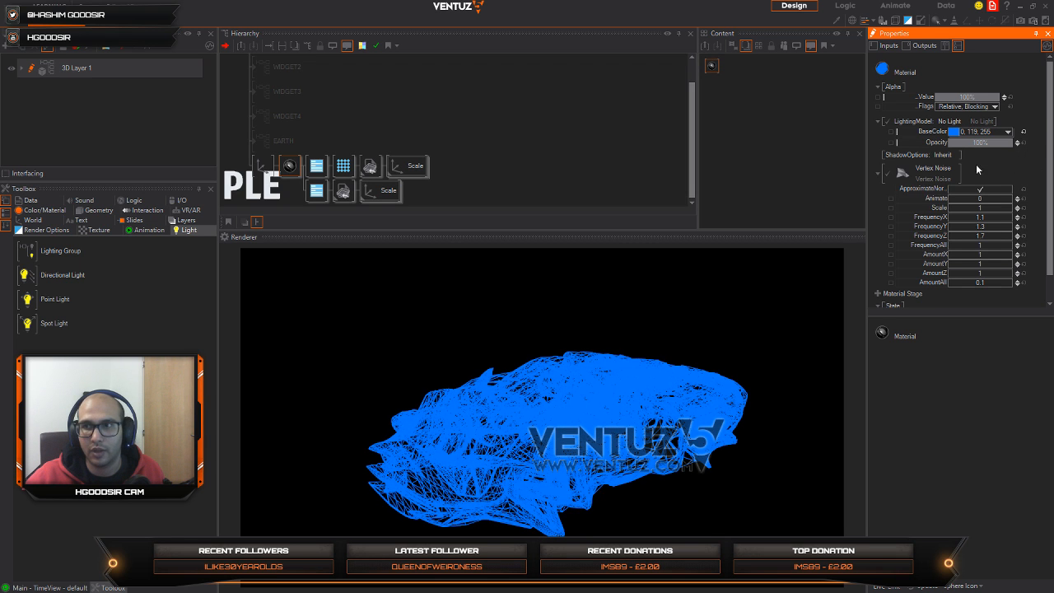
# Step: Insert a Material node before the wireframe branch's RenderOptions node and set its alpha value to 7.8%
pyautogui.click(390, 120)
pyautogui.click(316, 166)
pyautogui.click(343, 166)
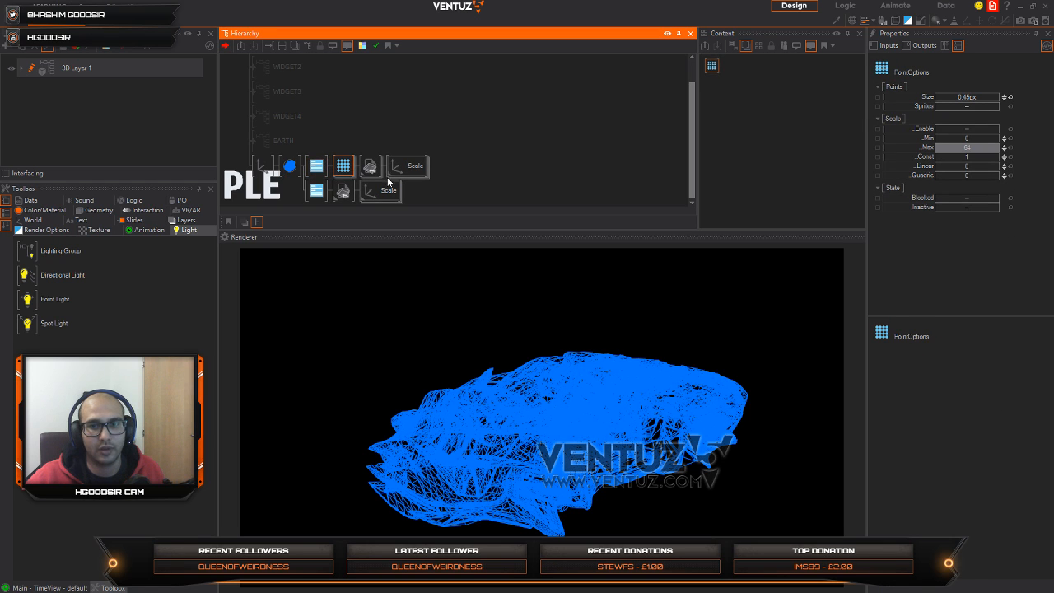
pyautogui.click(317, 190)
pyautogui.write('a')
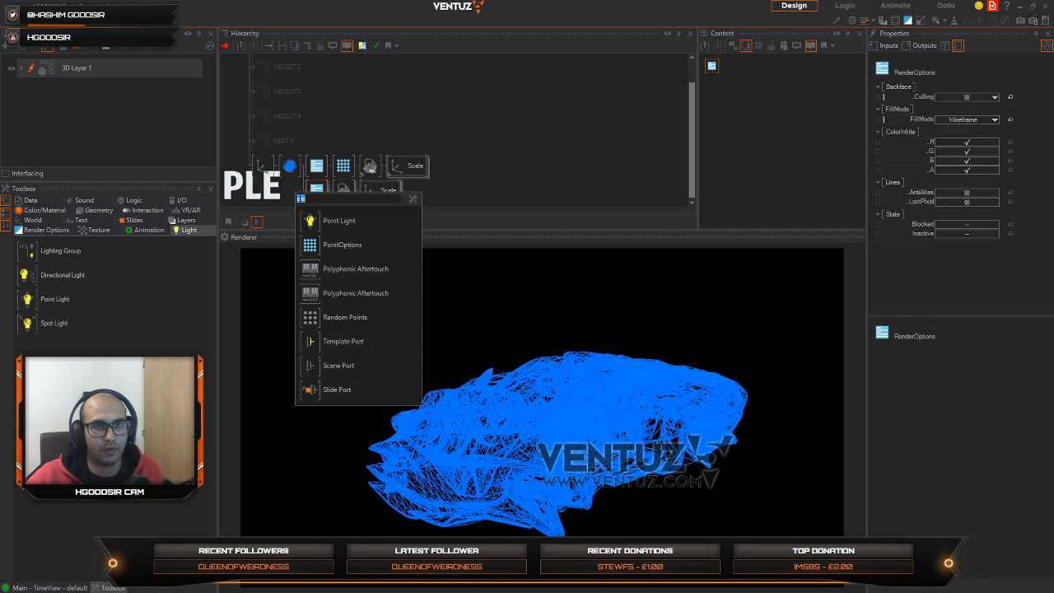
pyautogui.click(308, 221)
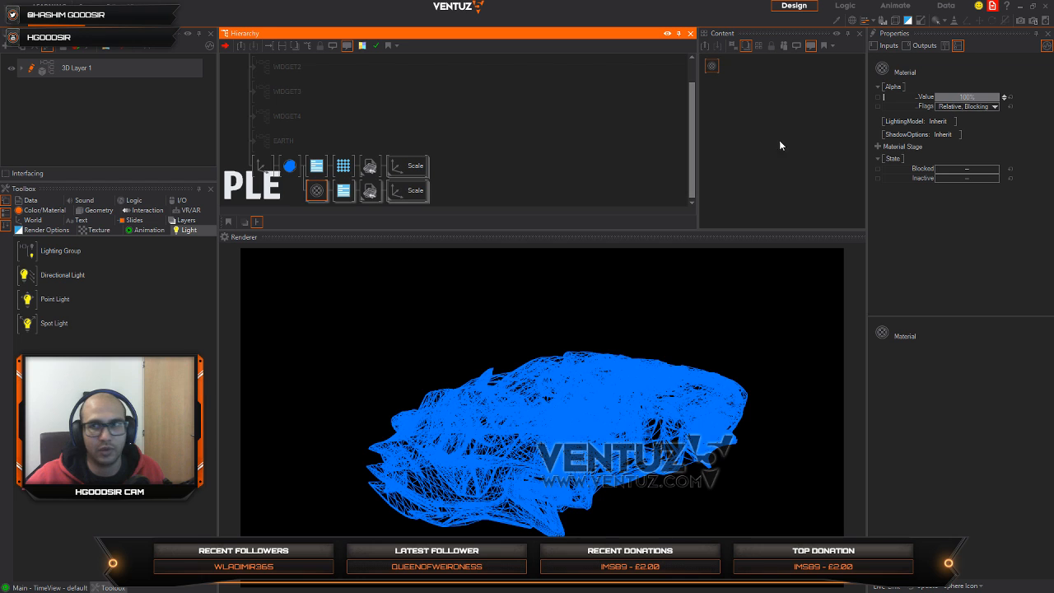
pyautogui.moveTo(998, 97); pyautogui.dragTo(936, 97)
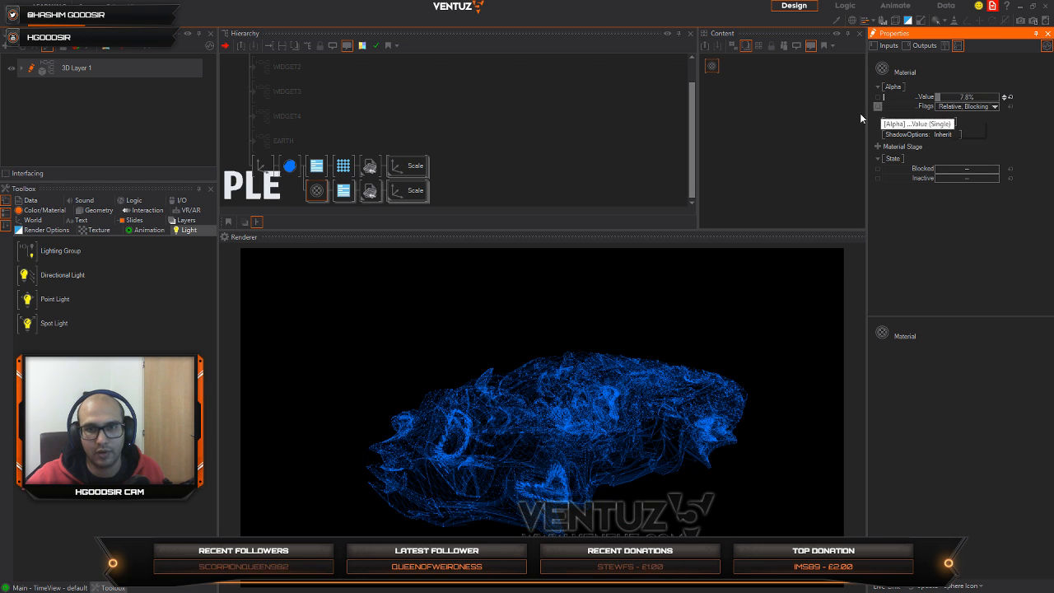
# Step: Try other Scale and FrequencyAll values in the blue car material's vertex noise, and reset both to default
pyautogui.click(289, 166)
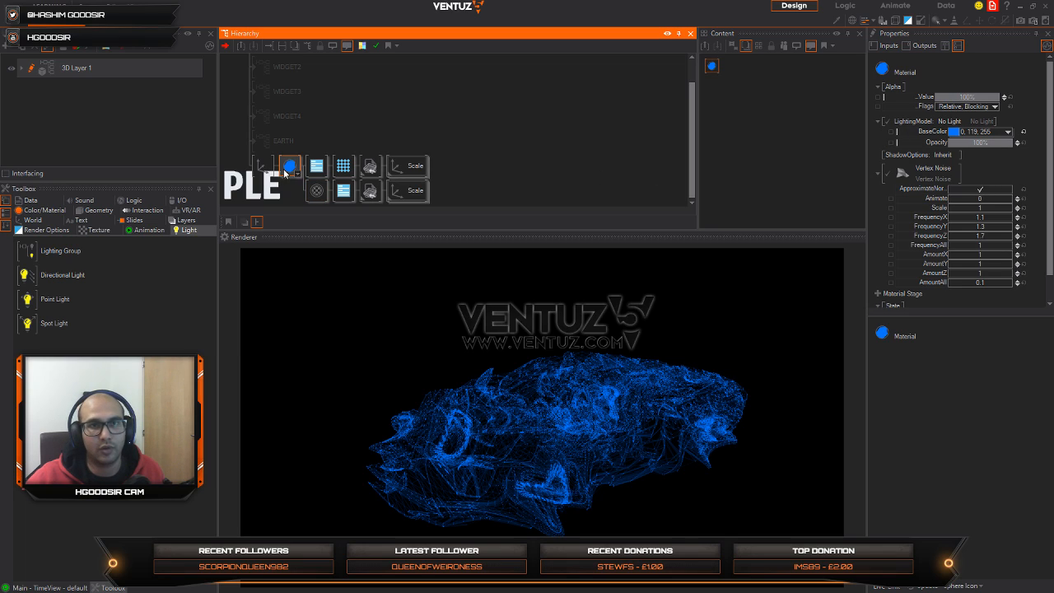
pyautogui.moveTo(985, 209); pyautogui.dragTo(952, 207)
pyautogui.click(1023, 209)
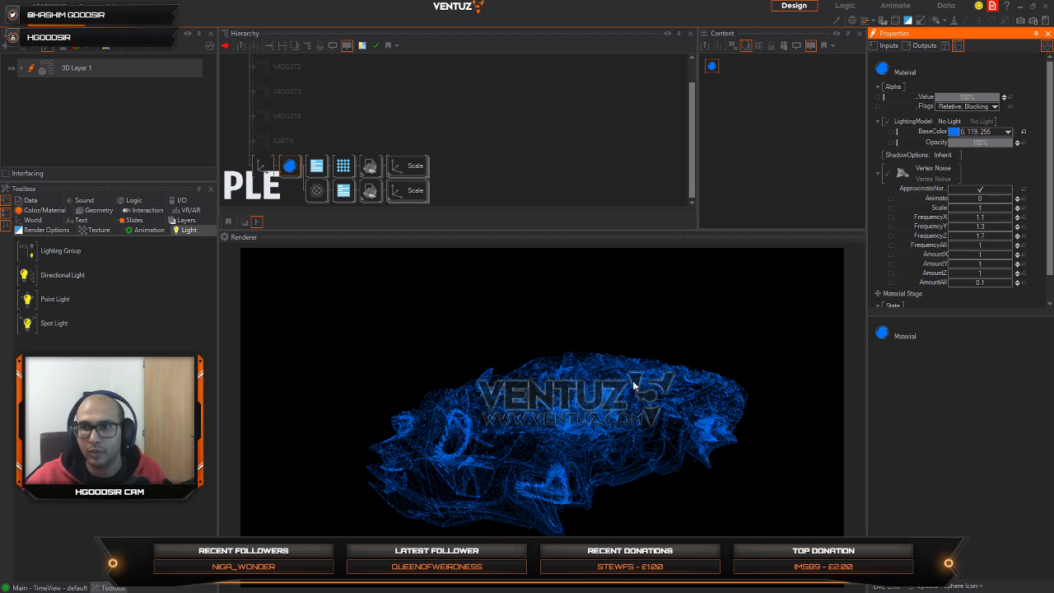
pyautogui.moveTo(981, 247)
pyautogui.mouseDown()
pyautogui.moveTo(993, 247)
pyautogui.moveTo(970, 249)
pyautogui.mouseUp()
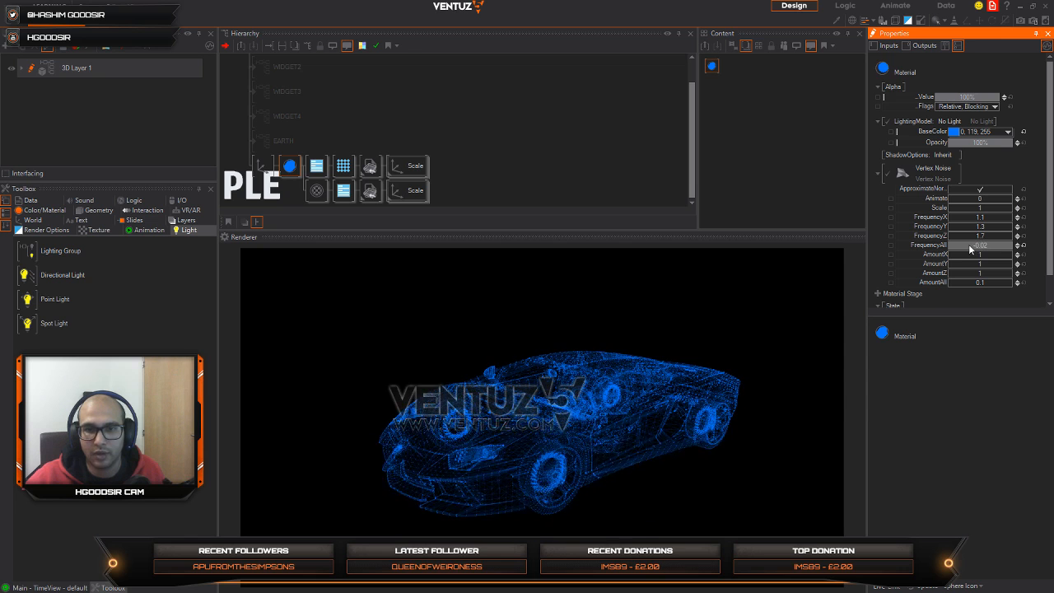
pyautogui.click(1022, 246)
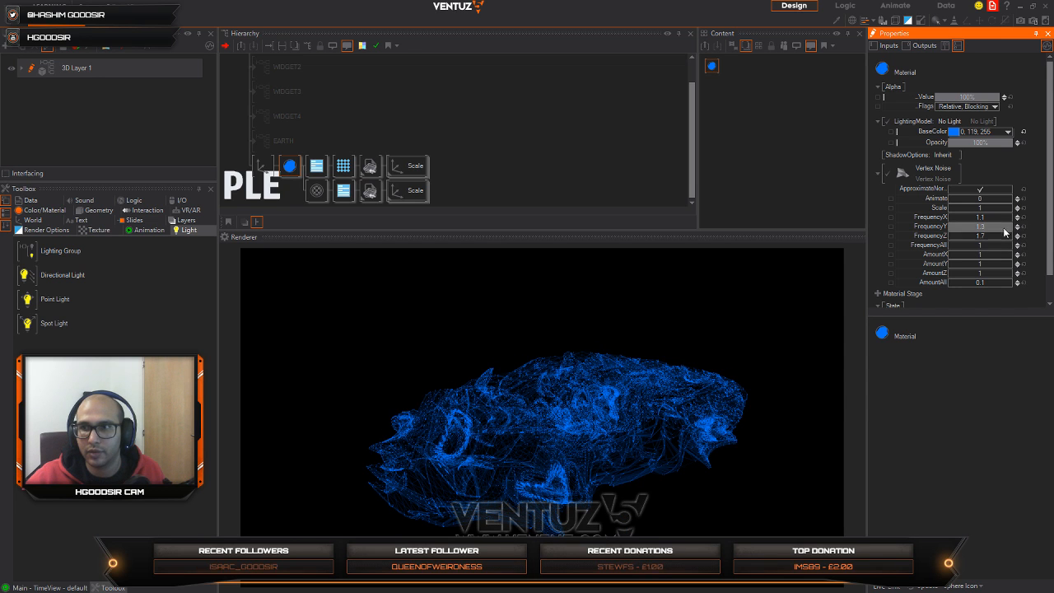
# Step: Set FrequencyZ, FrequencyY and FrequencyX of the blue material's vertex noise to 0
pyautogui.write('0')
pyautogui.press('Return')
pyautogui.click(996, 225)
pyautogui.write('0')
pyautogui.press('Return')
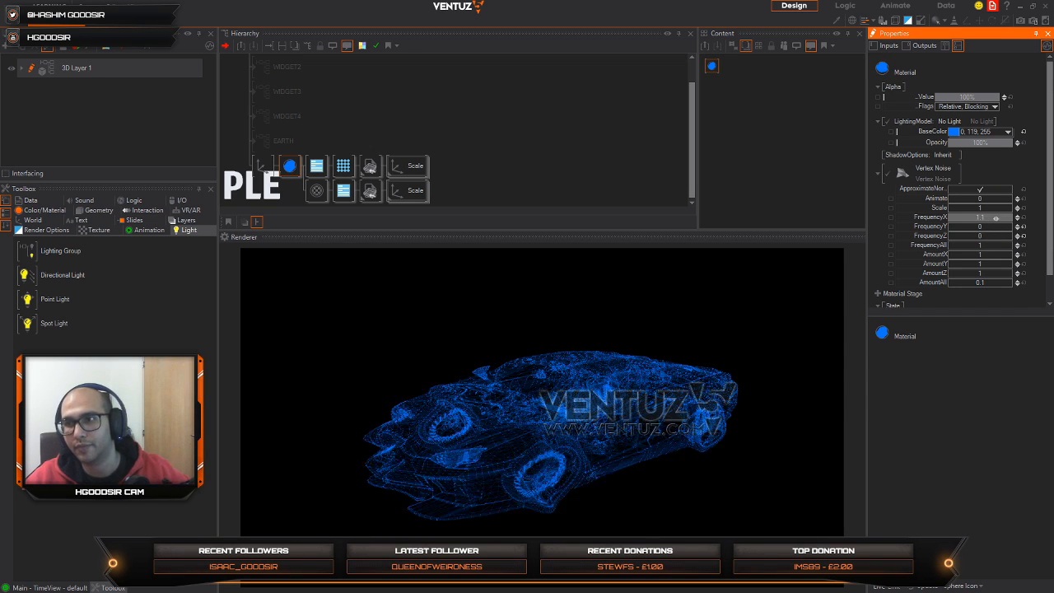
pyautogui.click(995, 218)
pyautogui.write('0')
pyautogui.press('Return')
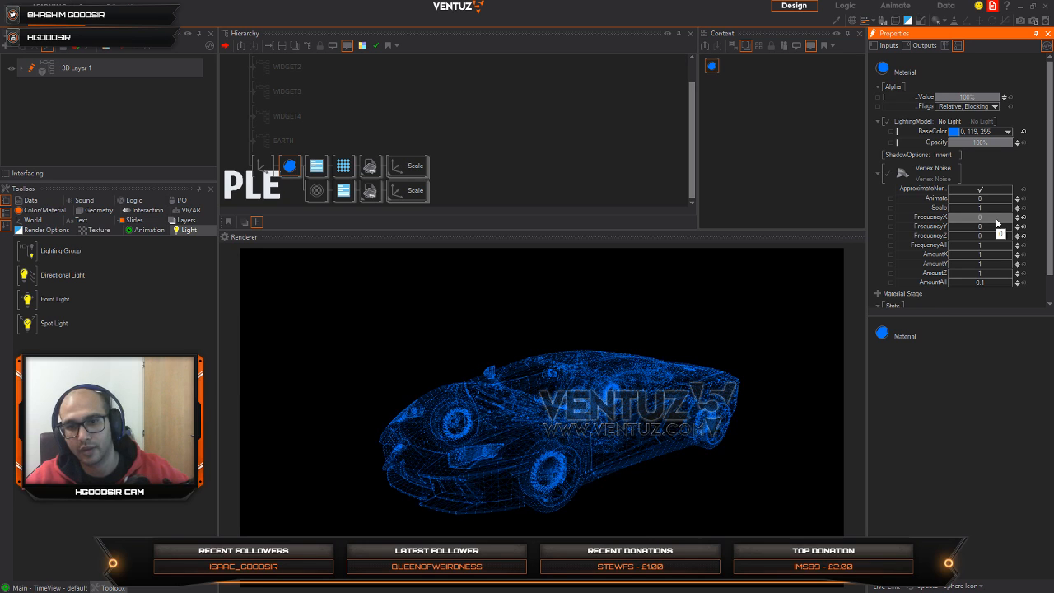
# Step: Reset the rotation of the car's Axis node, try other angles, and set rotation Y to -36 and Z to 12
pyautogui.click(262, 166)
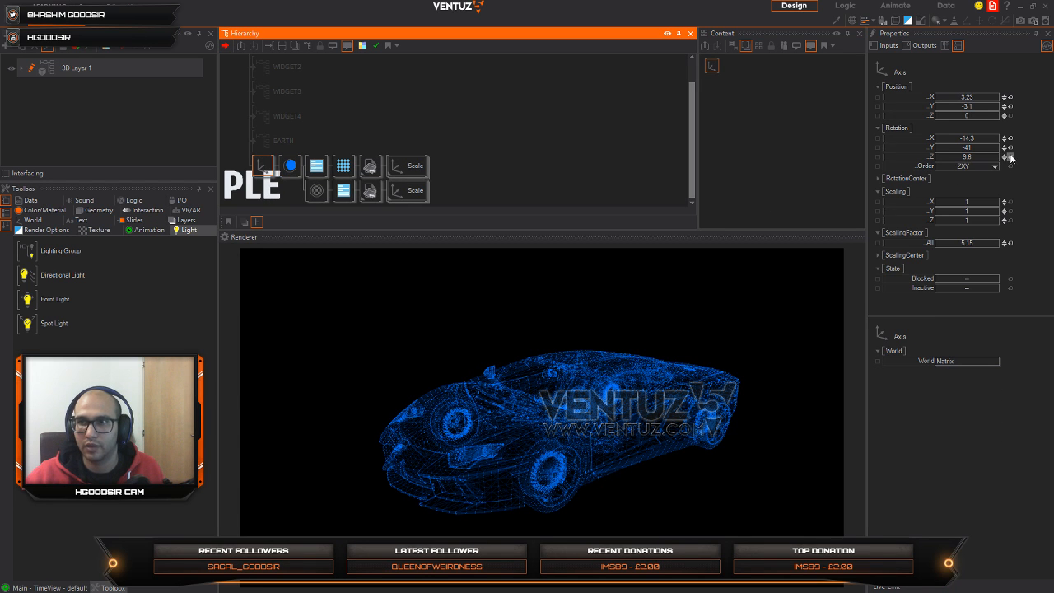
pyautogui.click(1010, 157)
pyautogui.click(1011, 149)
pyautogui.click(1010, 139)
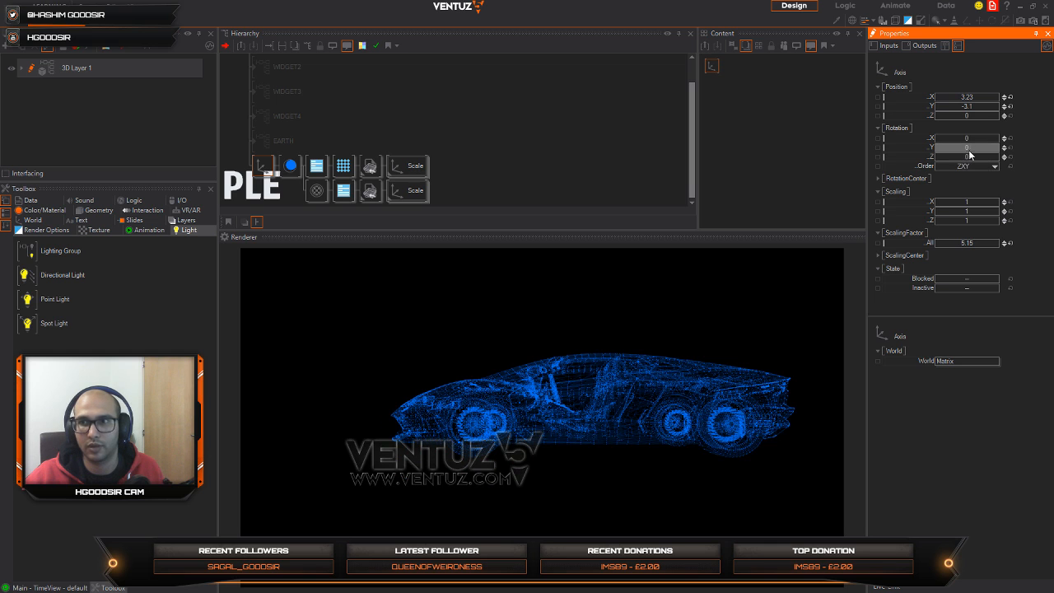
pyautogui.moveTo(969, 154); pyautogui.dragTo(953, 149)
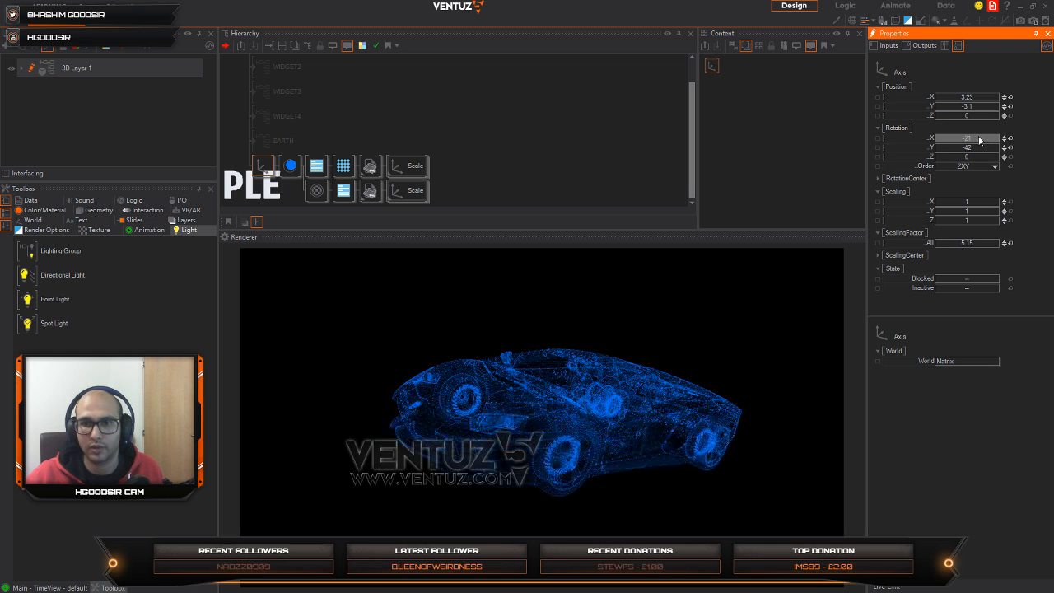
pyautogui.click(1010, 148)
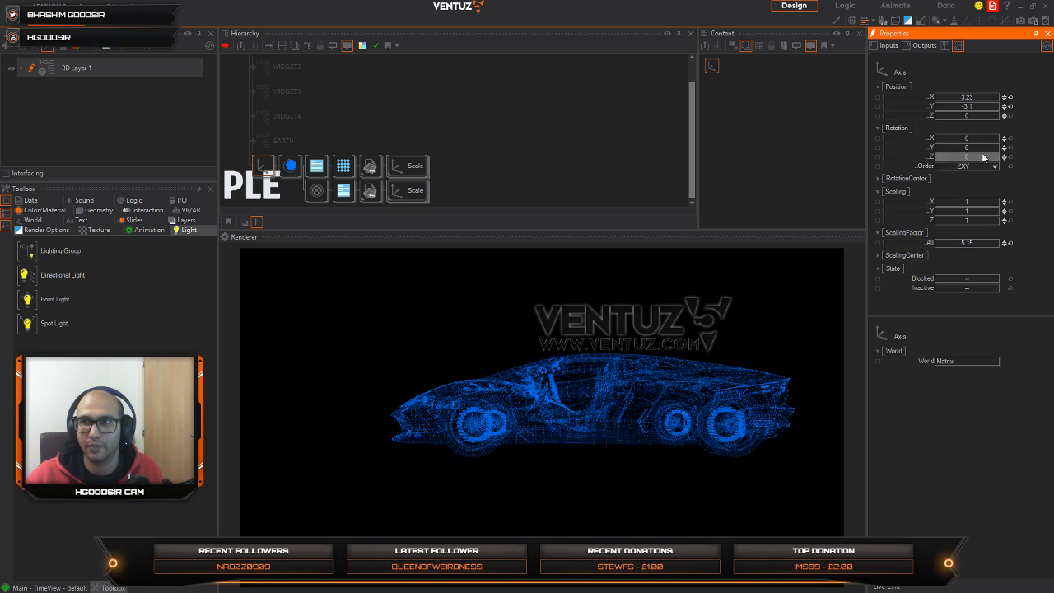
pyautogui.moveTo(976, 151)
pyautogui.mouseDown()
pyautogui.moveTo(962, 151)
pyautogui.moveTo(977, 158)
pyautogui.mouseUp()
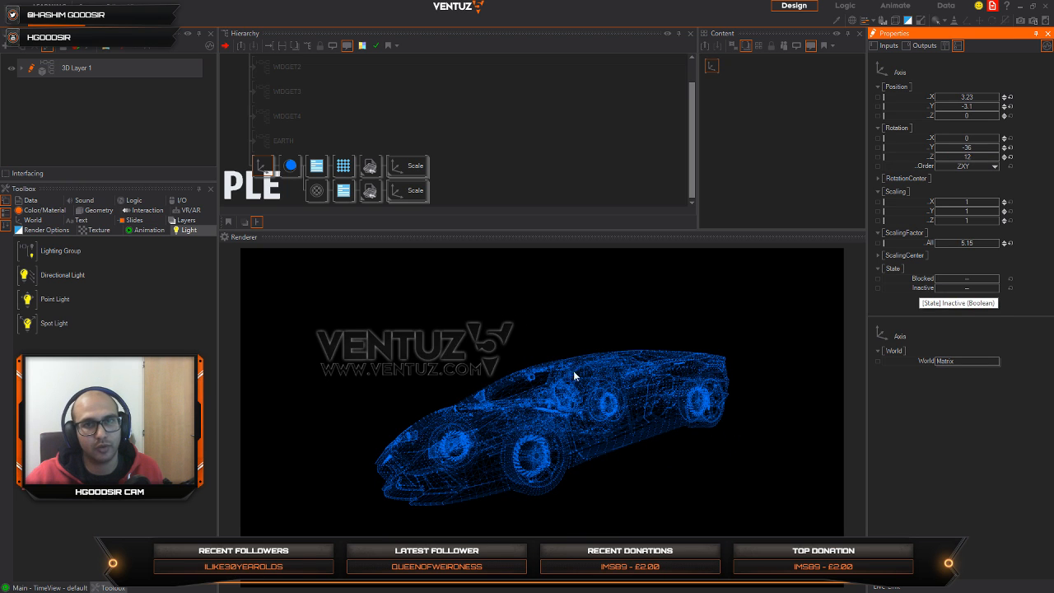
# Step: Duplicate the car's Scale group as a new first branch directly under the blue material
pyautogui.click(399, 173)
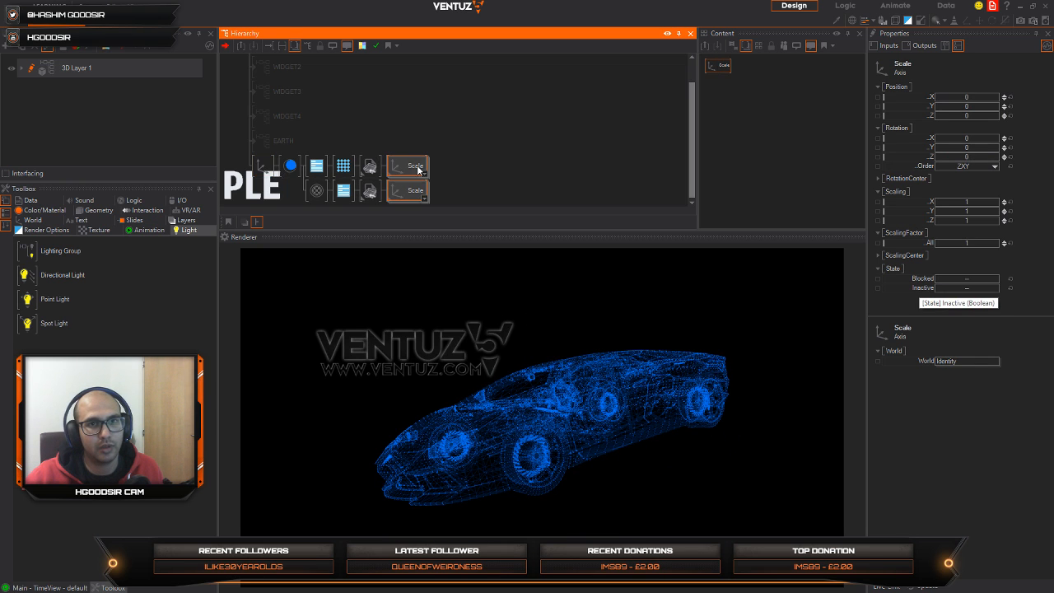
pyautogui.moveTo(319, 161); pyautogui.dragTo(320, 157, button='right')
pyautogui.click(344, 171)
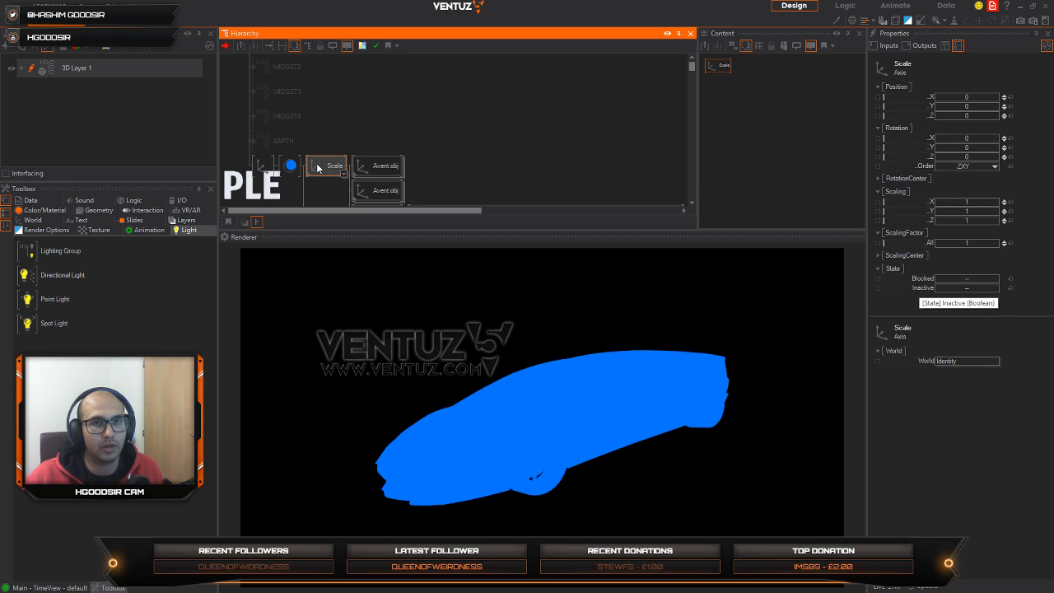
pyautogui.doubleClick(322, 169)
pyautogui.moveTo(324, 168)
pyautogui.mouseDown()
pyautogui.moveTo(298, 159)
pyautogui.moveTo(328, 170)
pyautogui.mouseUp()
# Step: Insert a Color node before the new Scale branch and set its base color to black (0, 0, 0)
pyautogui.rightClick(332, 168)
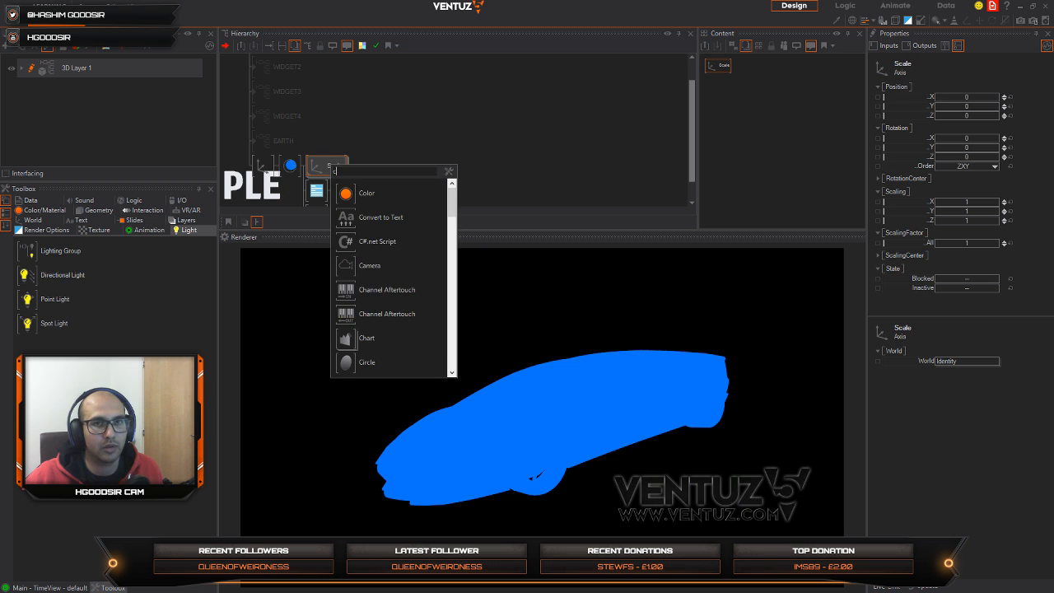
pyautogui.click(354, 192)
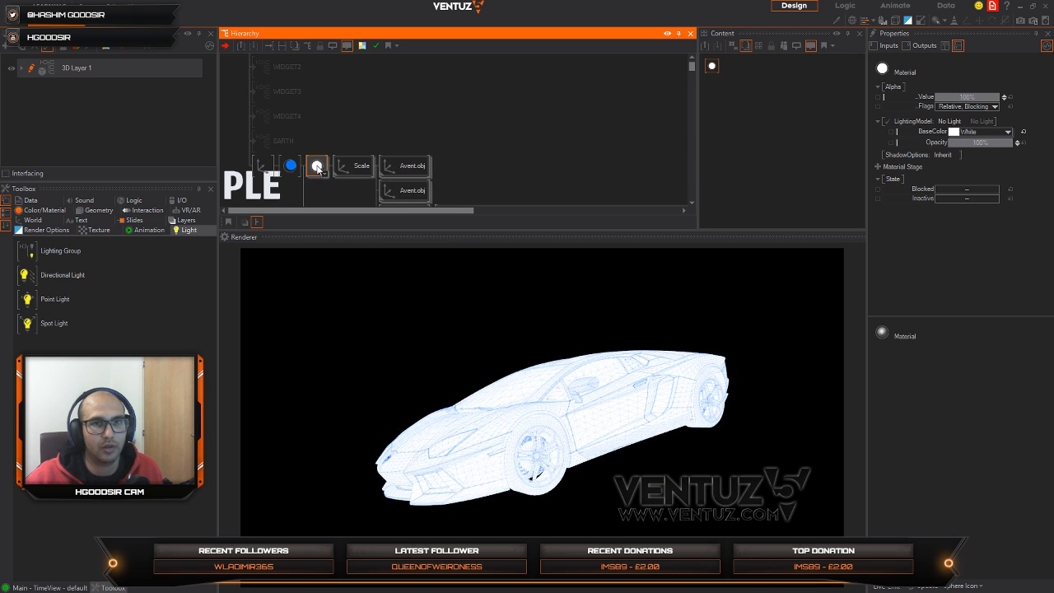
pyautogui.middleClick(342, 170)
pyautogui.click(1007, 131)
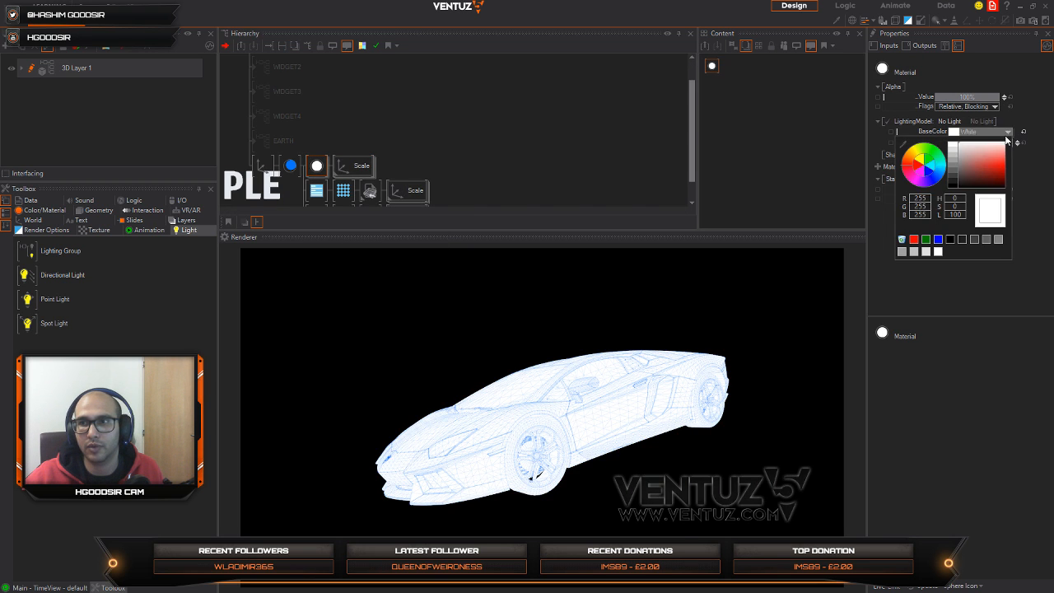
pyautogui.moveTo(984, 164); pyautogui.dragTo(924, 208)
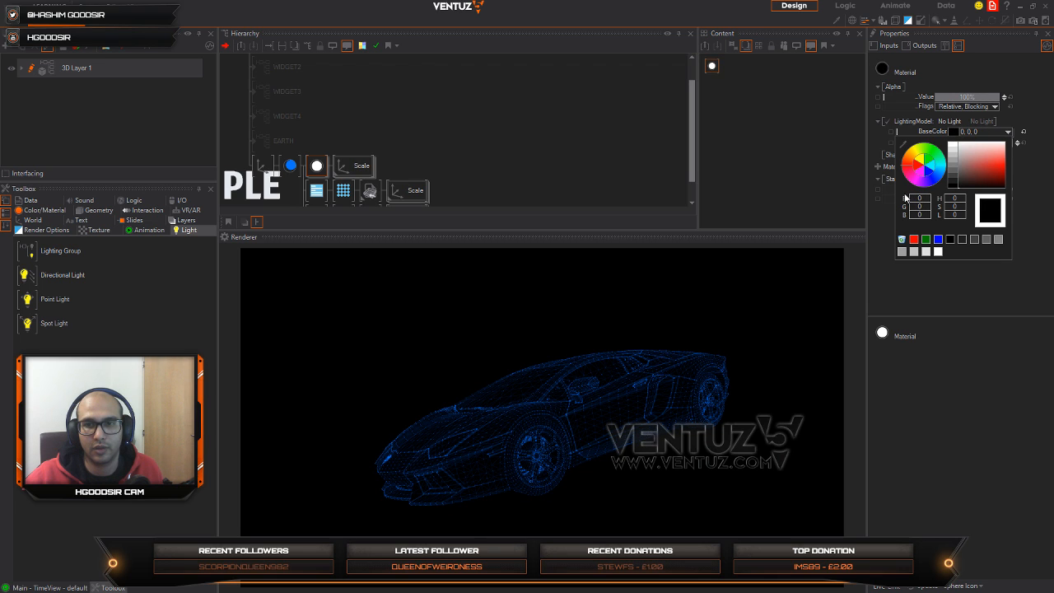
pyautogui.click(323, 167)
pyautogui.moveTo(991, 98)
pyautogui.mouseDown()
pyautogui.moveTo(936, 100)
pyautogui.moveTo(998, 91)
pyautogui.mouseUp()
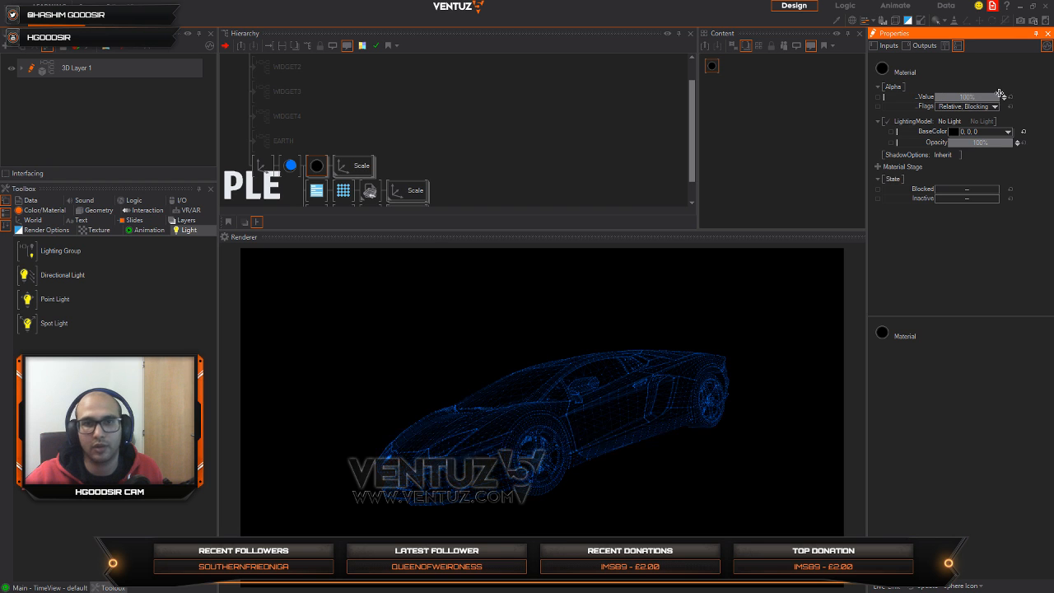
# Step: Reset the car axis's Z and Y rotation and X position, and set position Y to -3.3 and rotation Y to -51
pyautogui.moveTo(311, 158); pyautogui.dragTo(324, 129, button='middle')
pyautogui.click(278, 142)
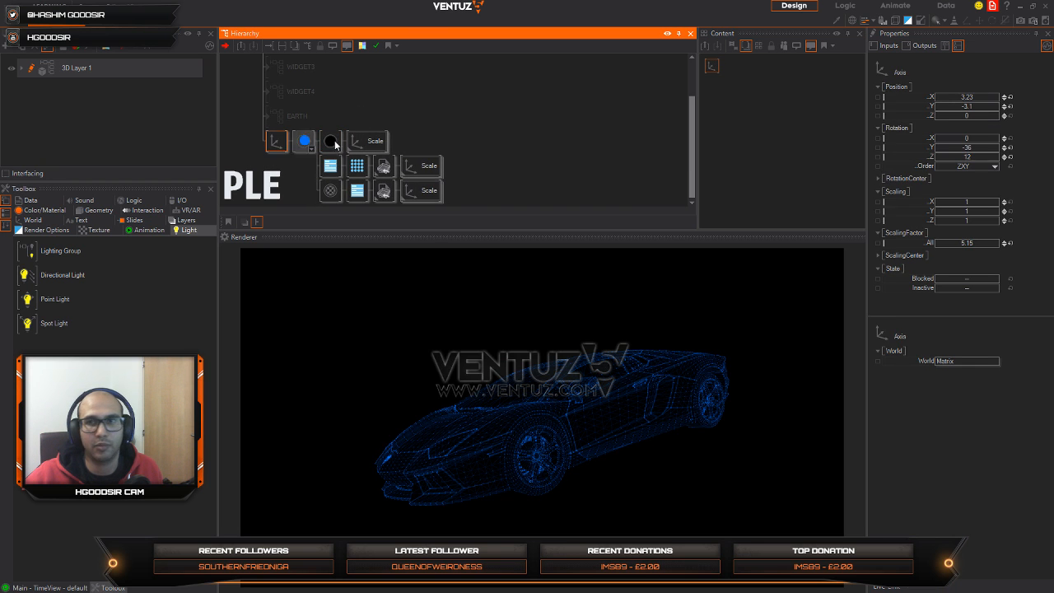
pyautogui.click(1010, 156)
pyautogui.click(1010, 147)
pyautogui.click(1010, 97)
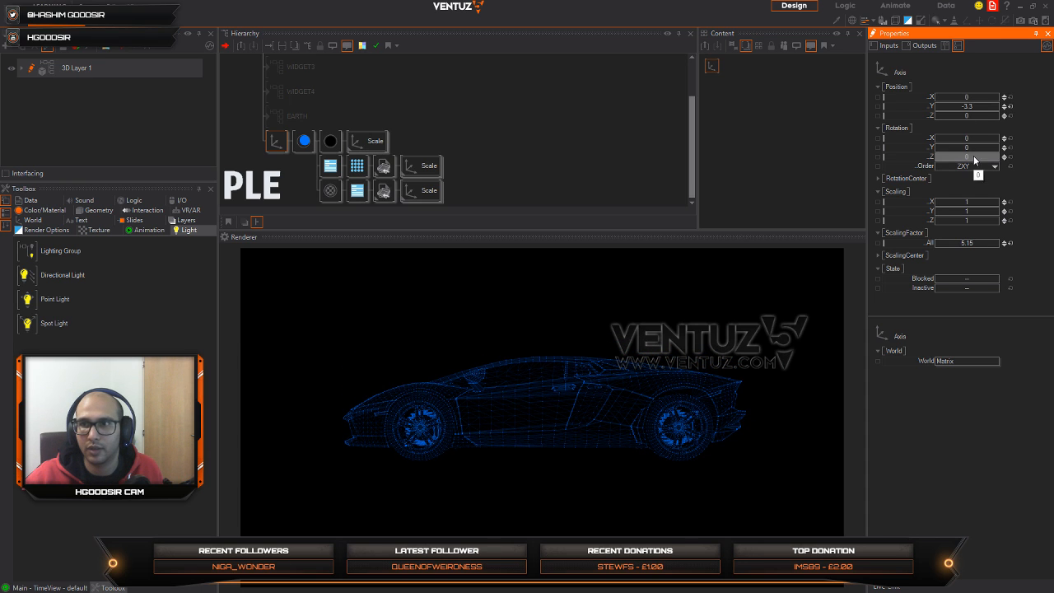
pyautogui.moveTo(972, 148); pyautogui.dragTo(952, 149)
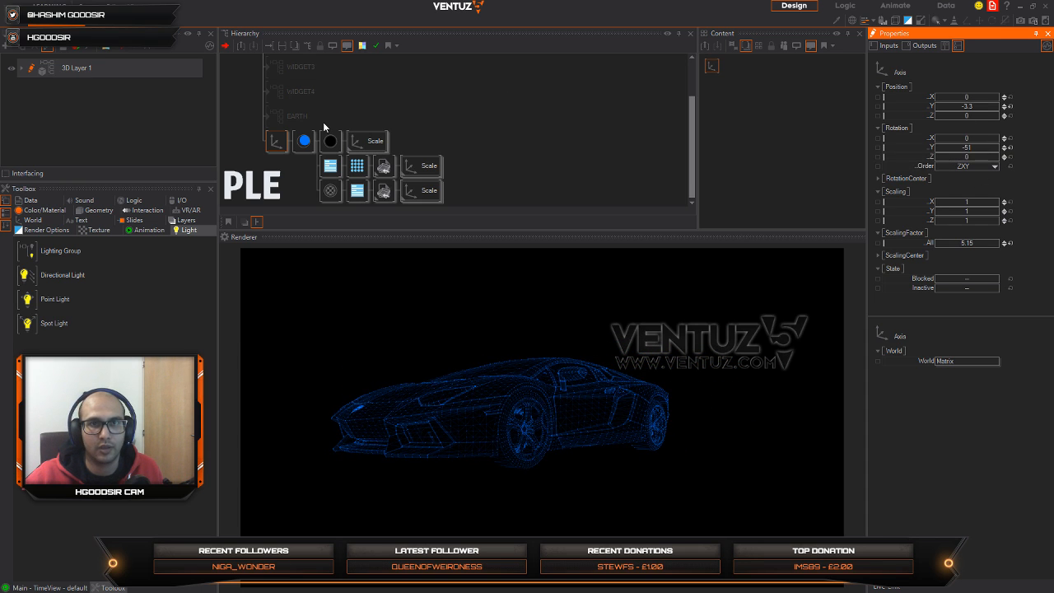
# Step: Set the blue material's vertex noise FrequencyX to 1.74 and FrequencyZ to 0.6
pyautogui.click(304, 143)
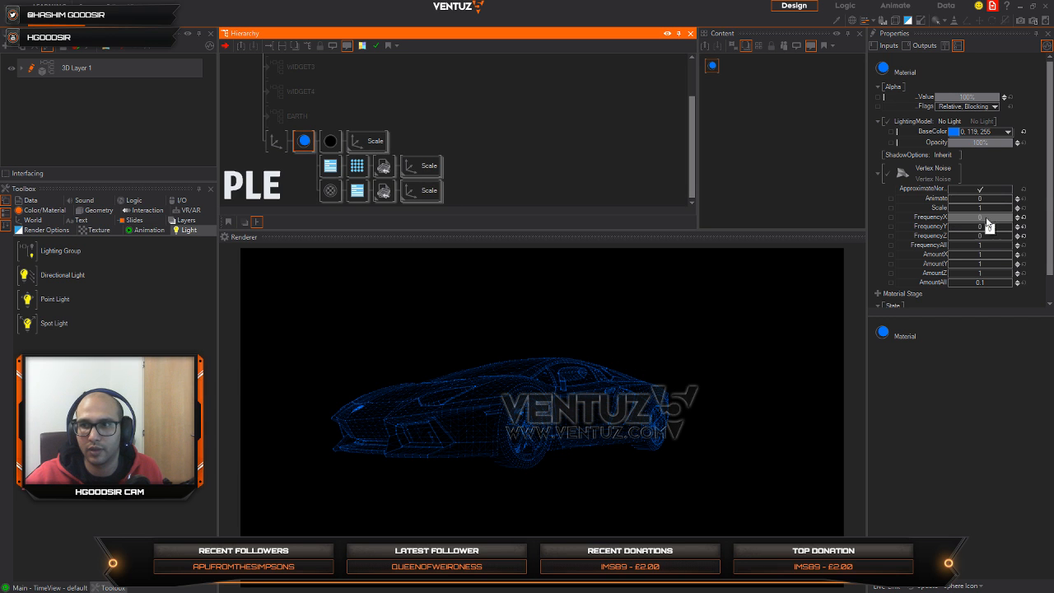
pyautogui.moveTo(984, 217)
pyautogui.mouseDown()
pyautogui.moveTo(1010, 217)
pyautogui.moveTo(996, 212)
pyautogui.mouseUp()
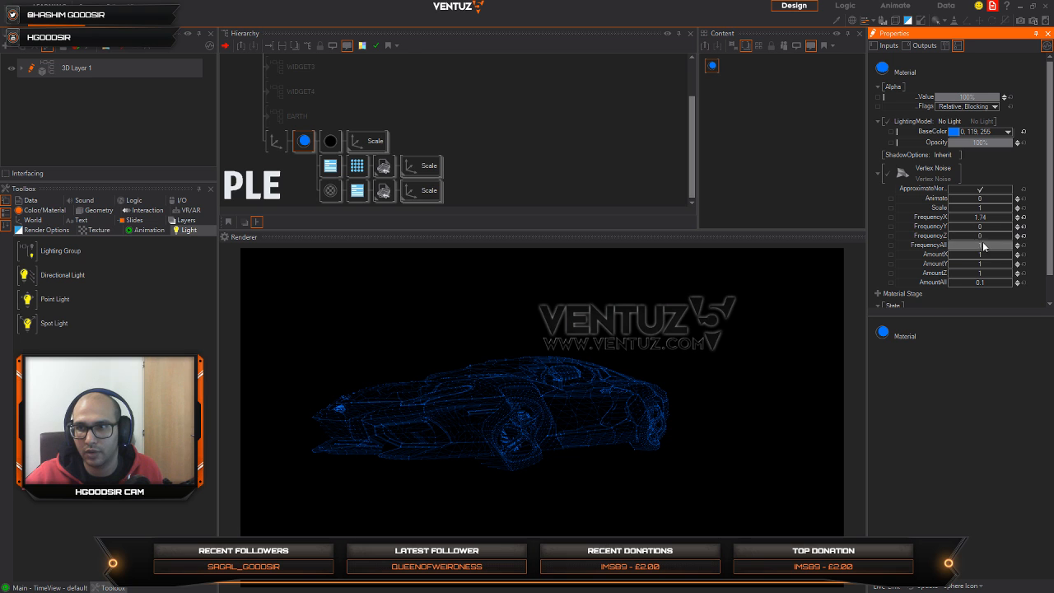
pyautogui.moveTo(982, 235); pyautogui.dragTo(995, 234)
pyautogui.click(298, 169)
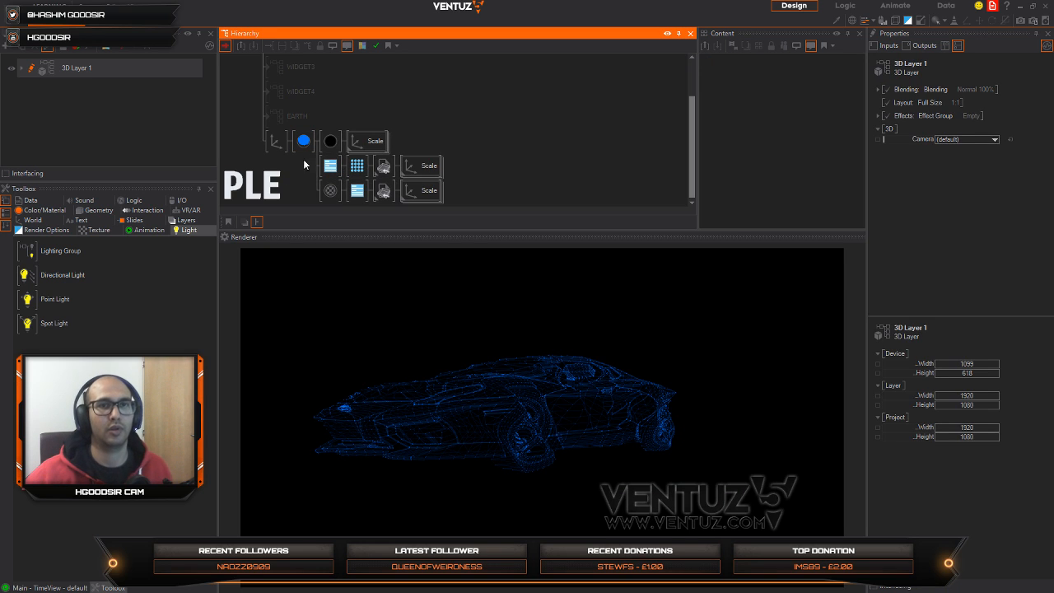
# Step: Duplicate the blue material with all its car branches as a second branch under the car's axis
pyautogui.click(350, 147)
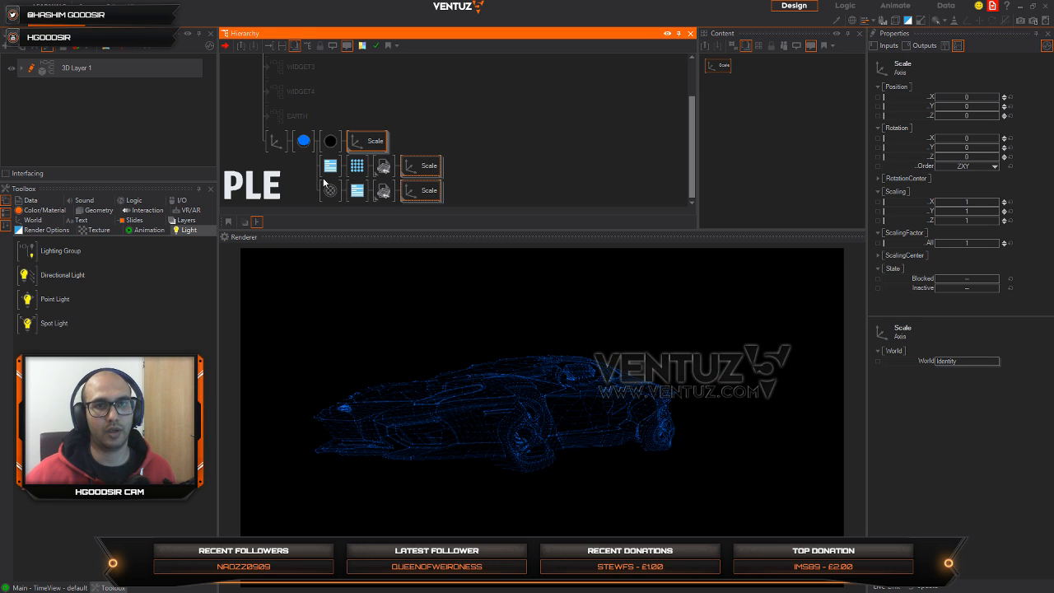
pyautogui.click(303, 140)
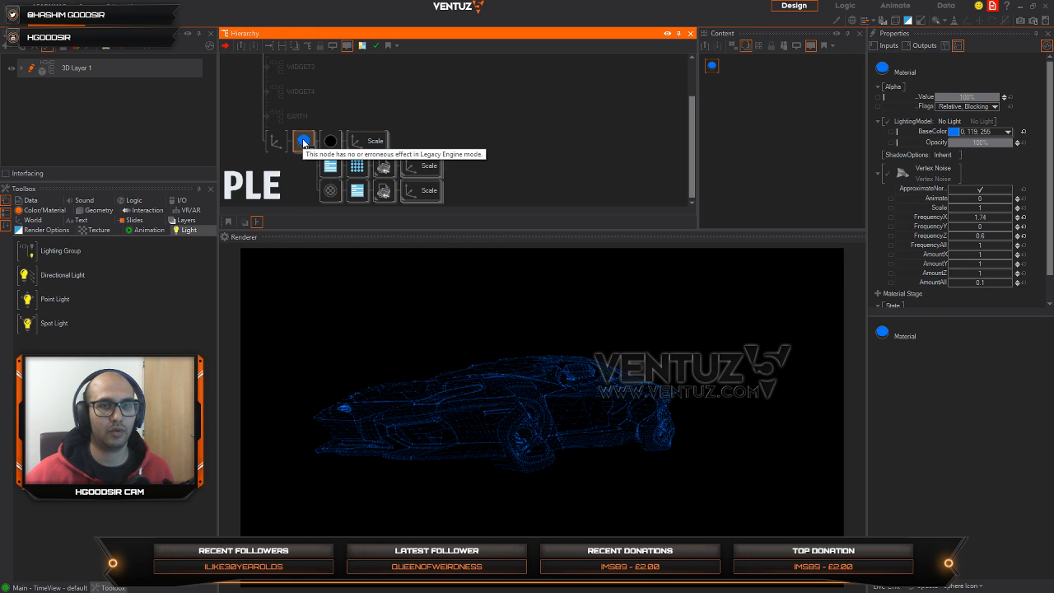
pyautogui.moveTo(303, 139); pyautogui.dragTo(303, 140)
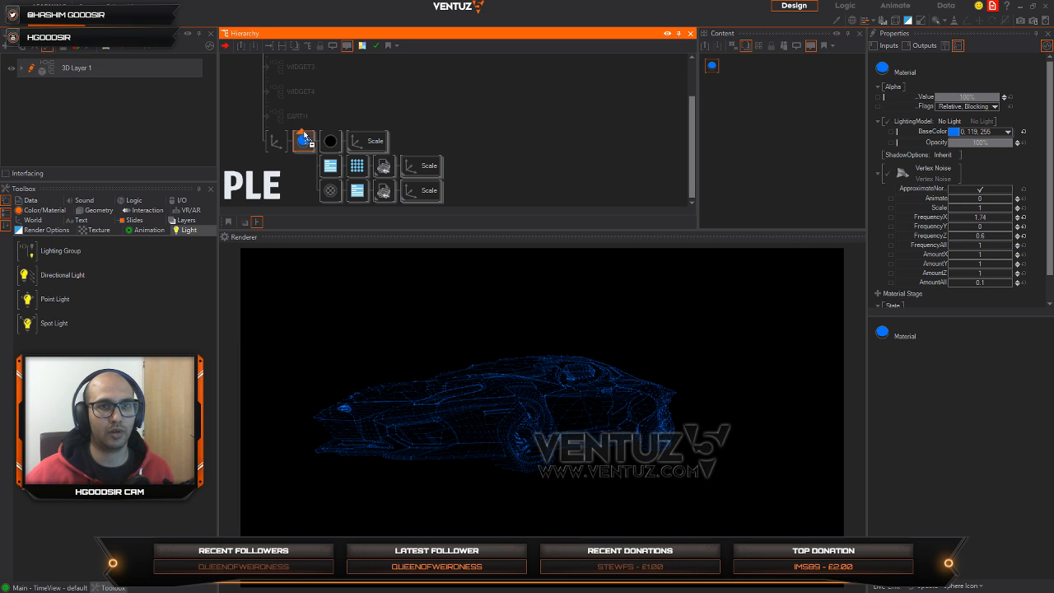
pyautogui.keyDown('ctrl'); pyautogui.moveTo(307, 146); pyautogui.dragTo(305, 175); pyautogui.keyUp('ctrl')
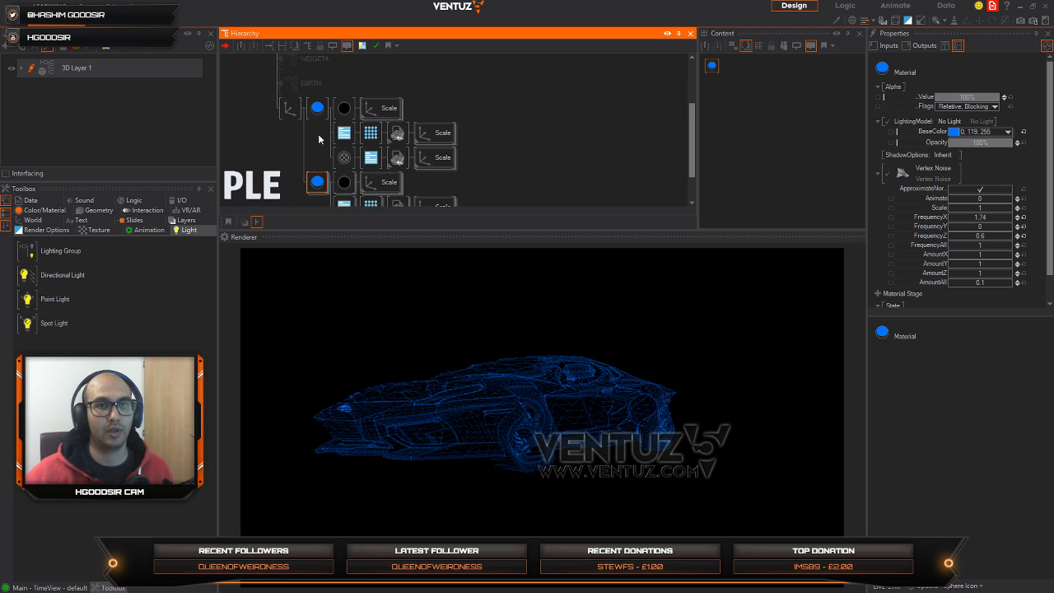
# Step: Set FrequencyX and FrequencyZ to 0 in the vertex noise of the first blue material branch
pyautogui.click(1002, 218)
pyautogui.press('Return')
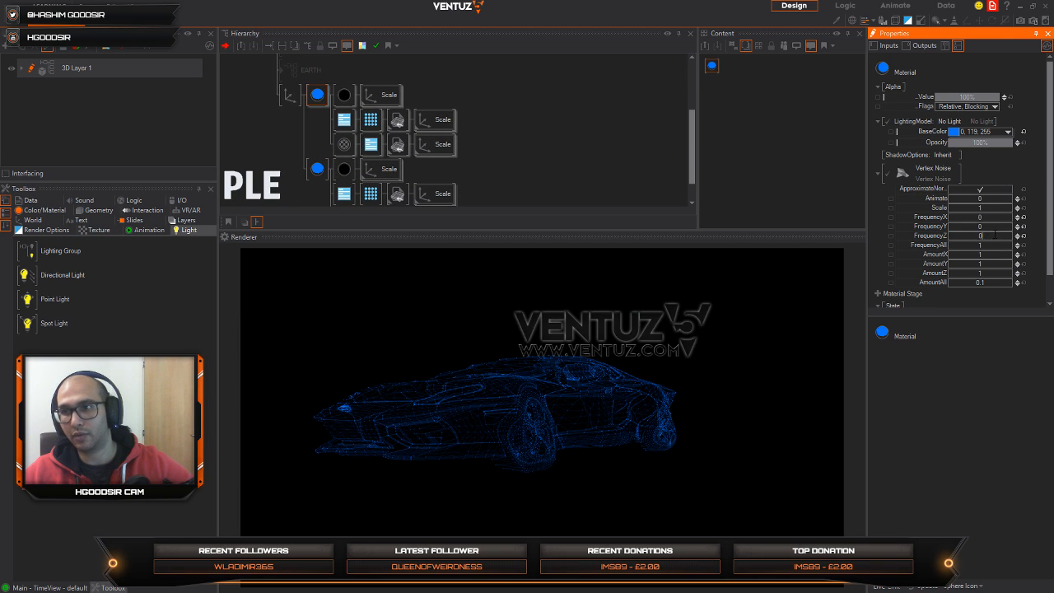
pyautogui.click(320, 102)
# Step: Insert a Stencil Set node before the first blue material branch
pyautogui.moveTo(311, 184); pyautogui.dragTo(314, 190)
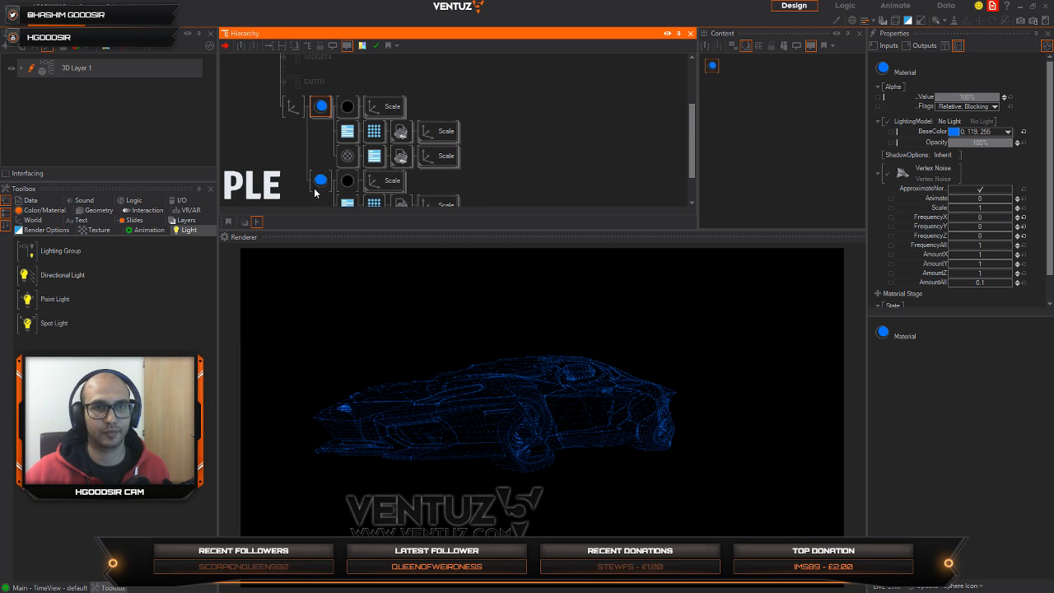
pyautogui.middleClick(313, 184)
pyautogui.middleClick(286, 168)
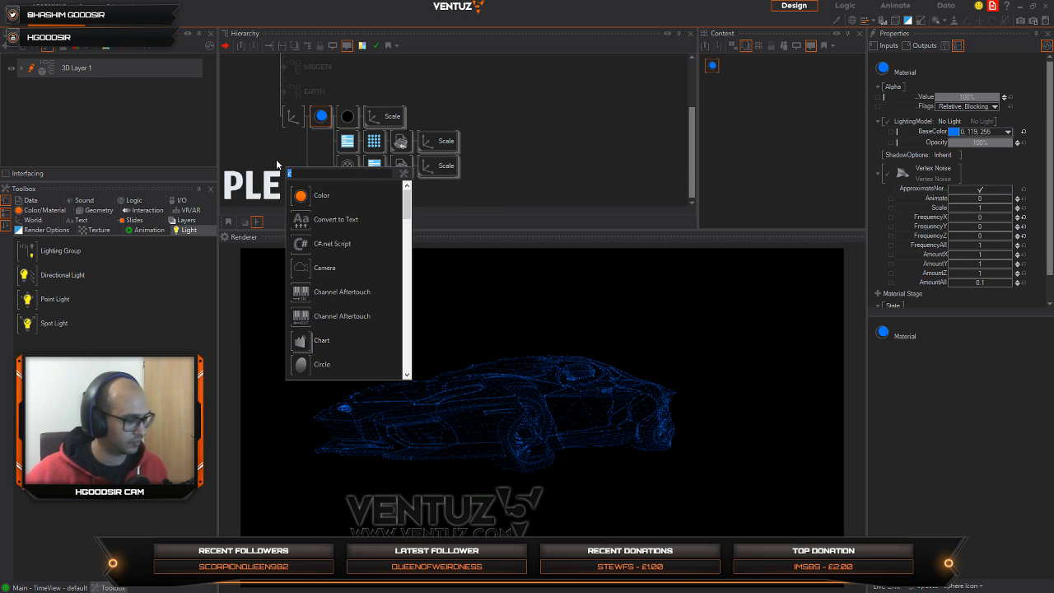
pyautogui.click(266, 150)
pyautogui.middleClick(268, 151)
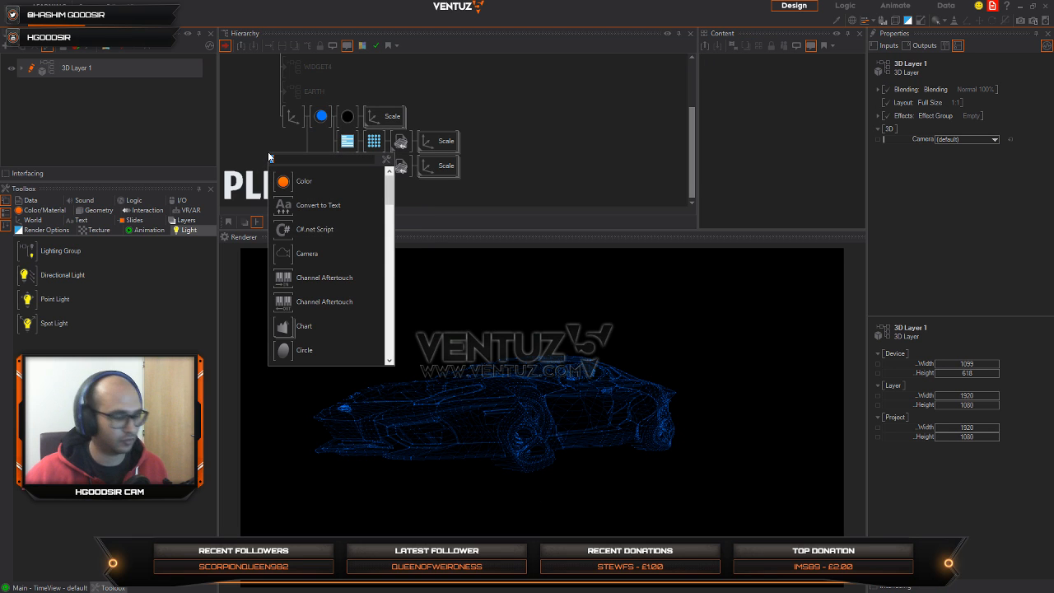
pyautogui.write('ste')
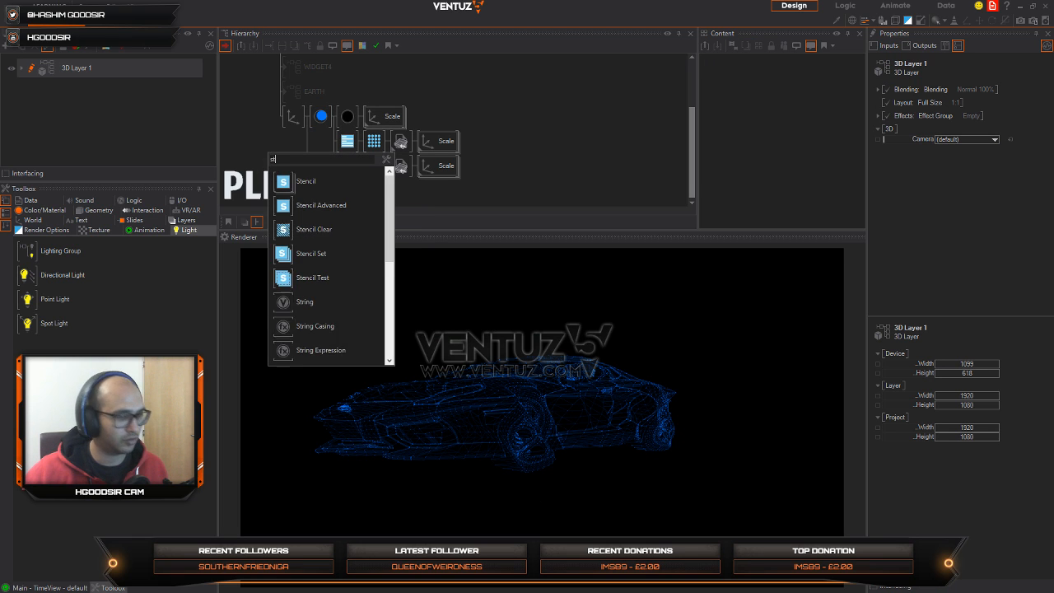
pyautogui.click(309, 254)
pyautogui.click(317, 119)
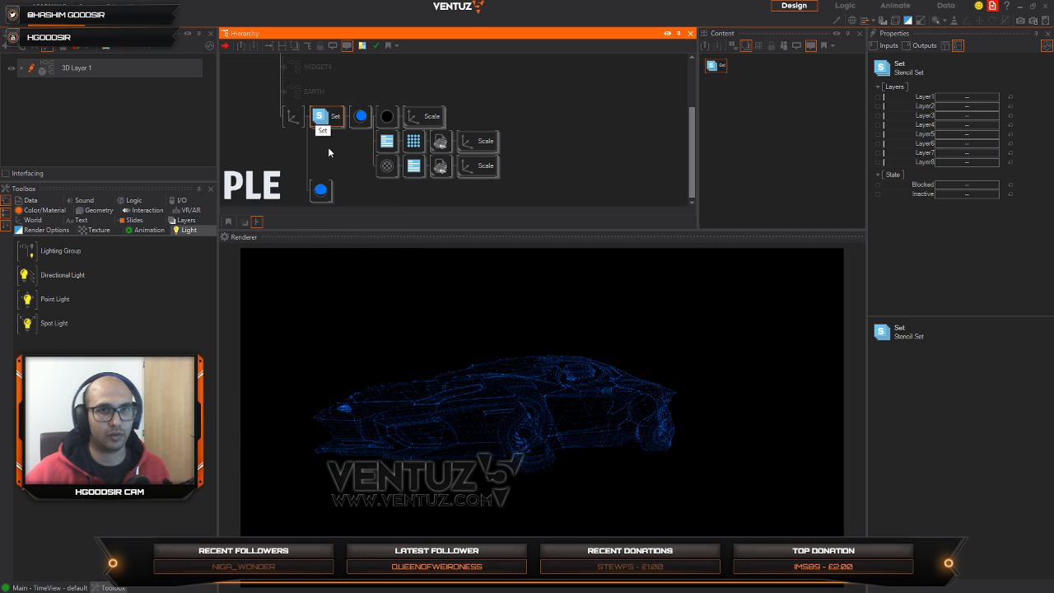
# Step: Try to insert a Stencil Test node before the second blue material branch under the car's axis
pyautogui.middleClick(327, 146)
pyautogui.click(345, 276)
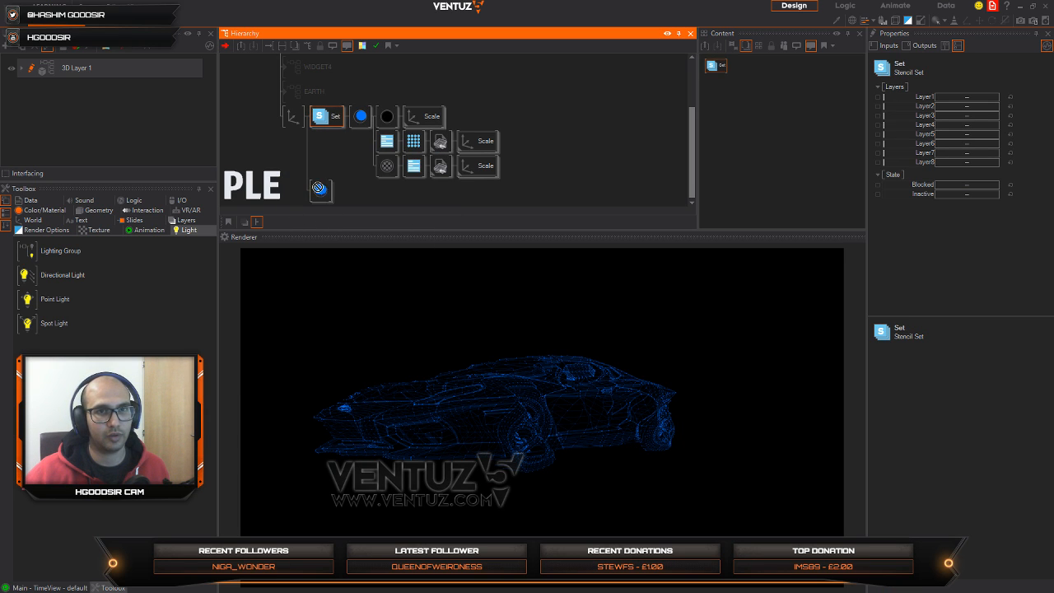
pyautogui.click(315, 194)
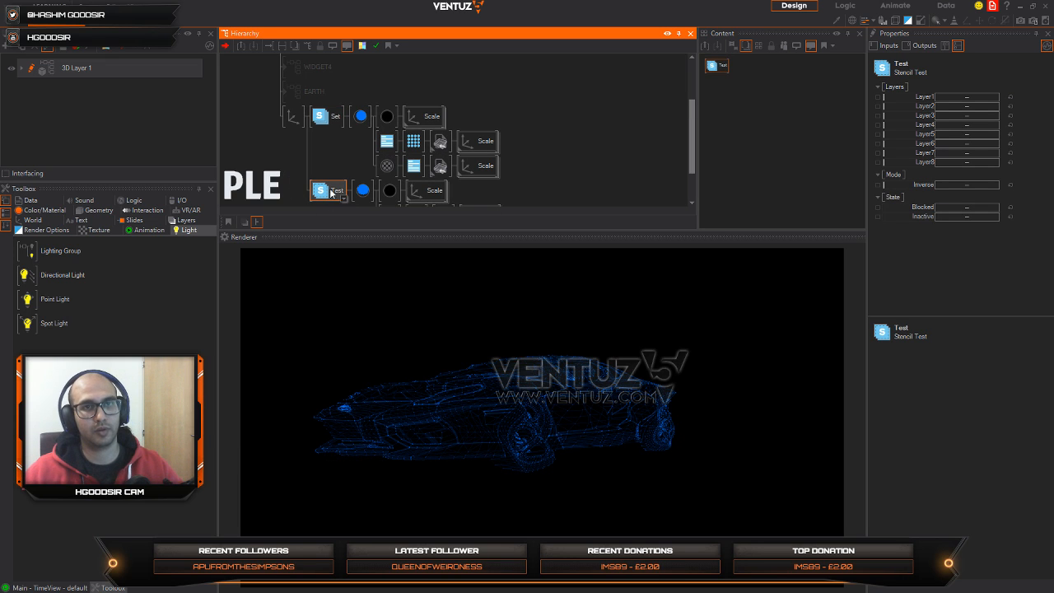
# Step: Delete the Stencil Test and Stencil Set nodes in front of the two blue material branches
pyautogui.press('Delete')
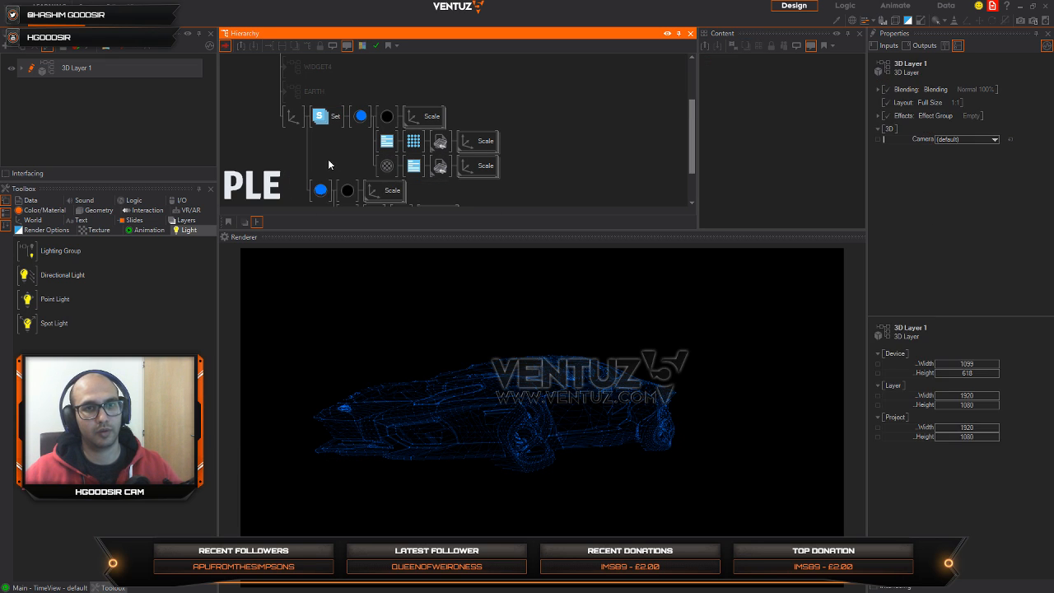
pyautogui.click(320, 118)
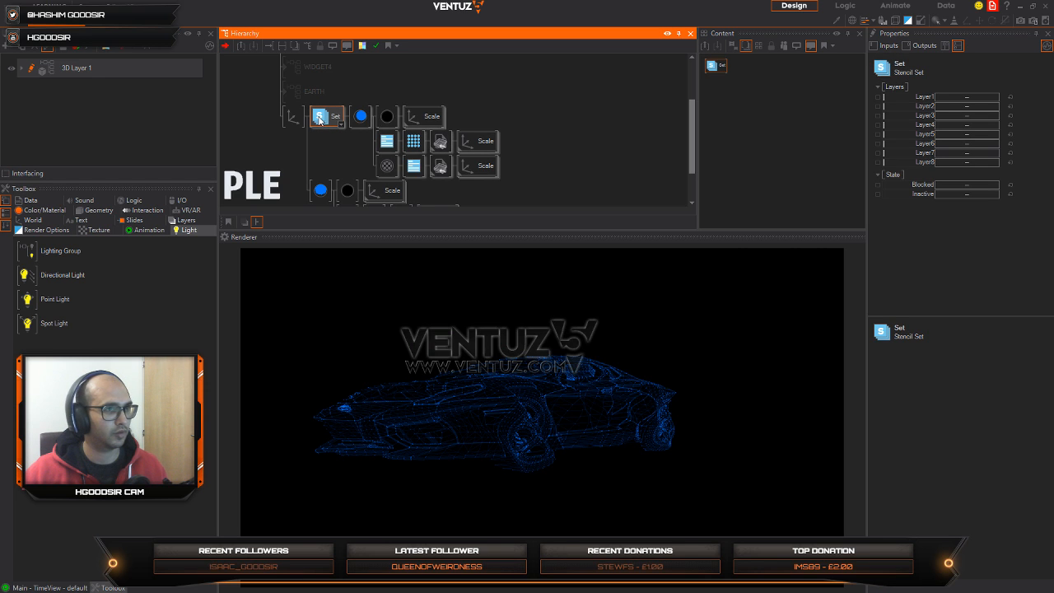
pyautogui.press('Delete')
# Step: Add an Axis node as a new last branch under the car's axis, below the duplicated blue material branch
pyautogui.doubleClick(293, 163)
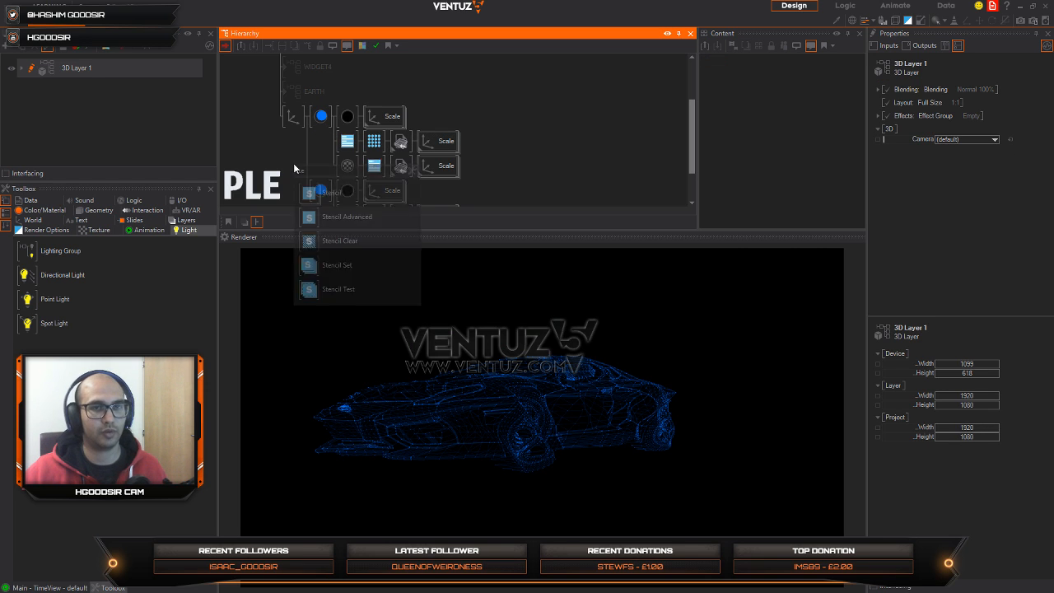
pyautogui.click(274, 174)
pyautogui.scroll(-2, 285, 151)
pyautogui.write('axis')
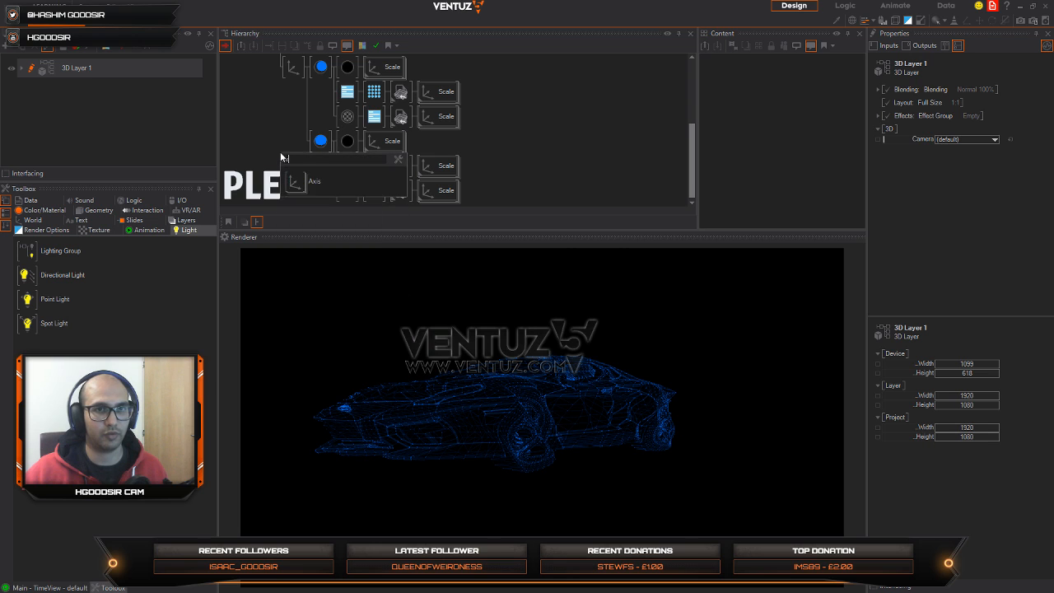
pyautogui.moveTo(296, 180); pyautogui.dragTo(321, 152)
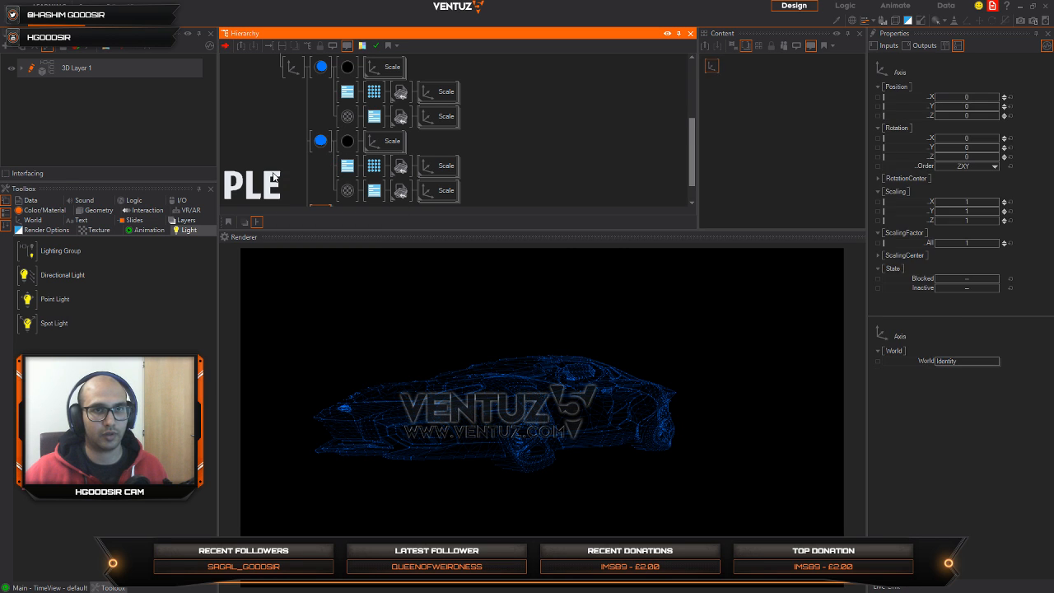
# Step: Add a rectangle geometry node under the new axis at the end of the car's hierarchy
pyautogui.doubleClick(276, 176)
pyautogui.click(276, 150)
pyautogui.scroll(-1, 276, 165)
pyautogui.doubleClick(276, 168)
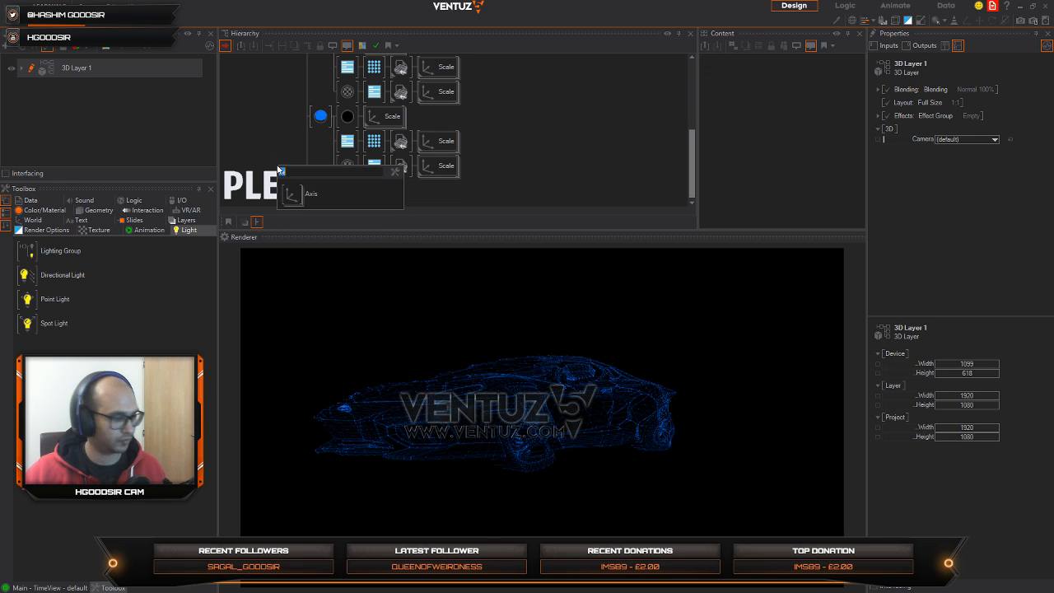
pyautogui.write('rect')
pyautogui.click(305, 198)
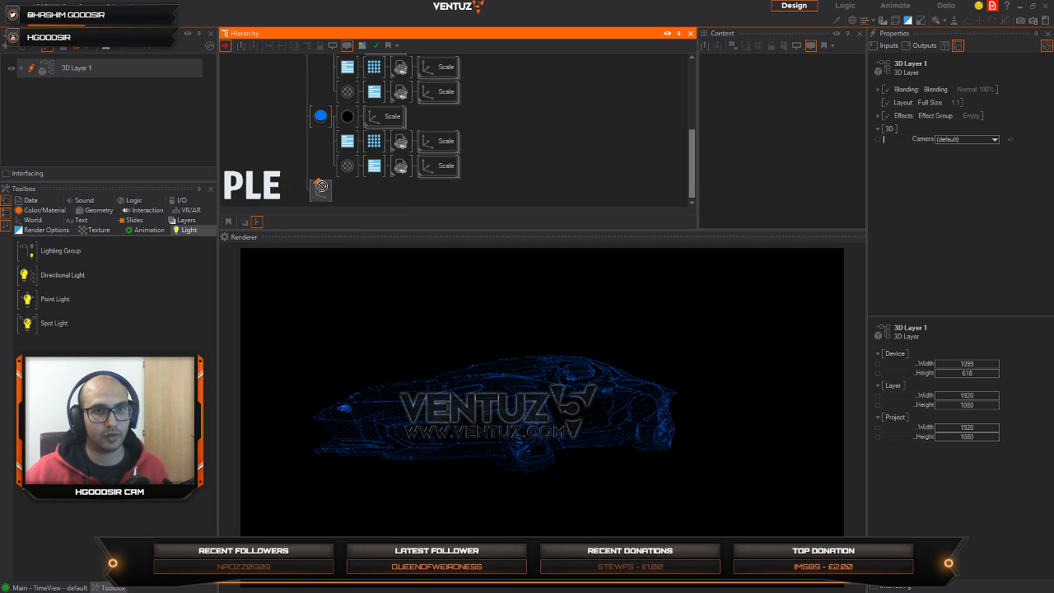
# Step: Set the rectangle axis's overall scaling factor to 3.35, Y rotation to 93.9, X position to -1.5 and Y position to 0.99
pyautogui.moveTo(959, 243)
pyautogui.mouseDown()
pyautogui.moveTo(987, 241)
pyautogui.moveTo(971, 240)
pyautogui.mouseUp()
pyautogui.moveTo(964, 147); pyautogui.dragTo(995, 141)
pyautogui.moveTo(971, 106); pyautogui.dragTo(983, 111)
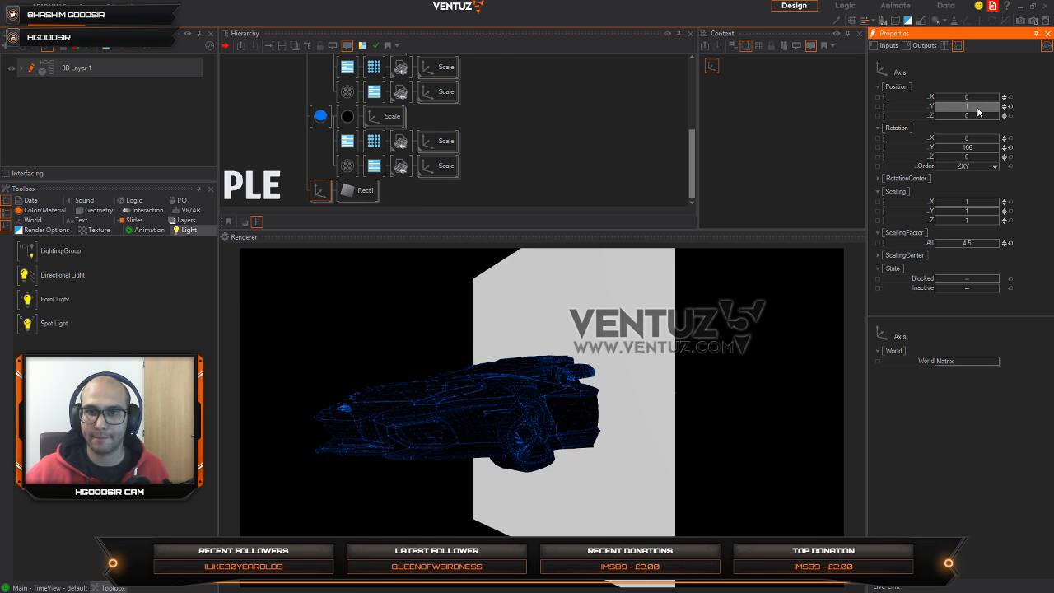
pyautogui.moveTo(975, 151); pyautogui.dragTo(933, 149)
pyautogui.moveTo(960, 243); pyautogui.dragTo(950, 238)
pyautogui.moveTo(964, 97); pyautogui.dragTo(940, 109)
# Step: Collapse both blue material branches and insert a Stencil Test node before the rectangle's axis
pyautogui.scroll(2, 318, 146)
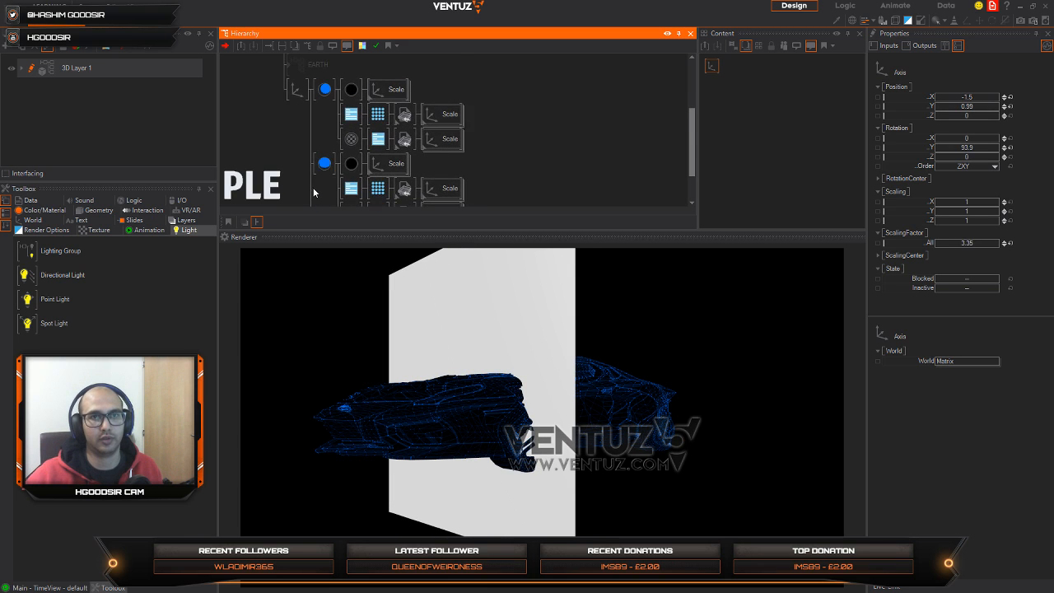
pyautogui.middleClick(319, 162)
pyautogui.middleClick(322, 95)
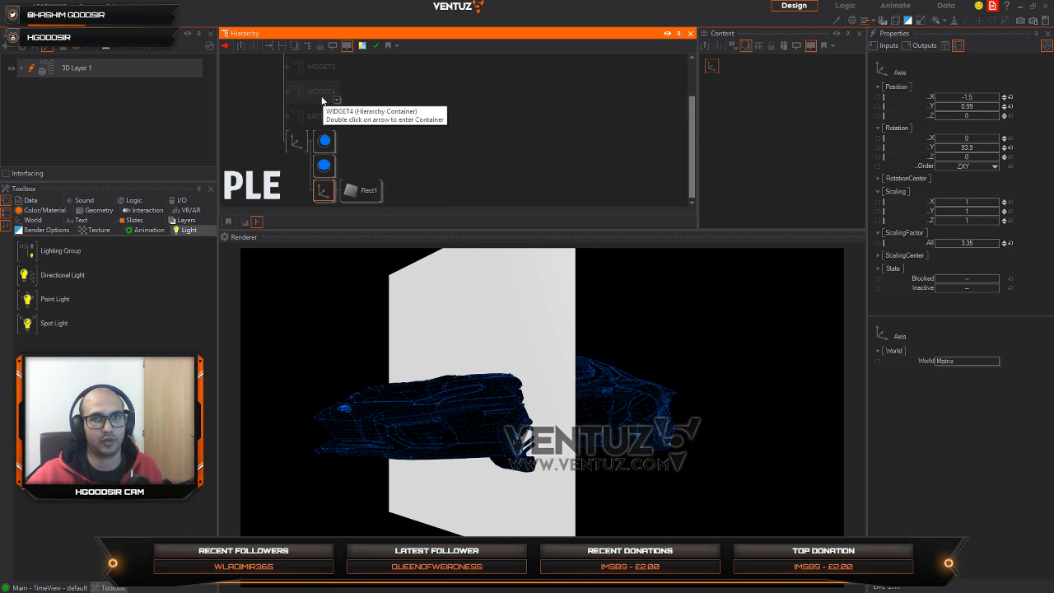
pyautogui.click(299, 162)
pyautogui.doubleClick(297, 190)
pyautogui.write('ste')
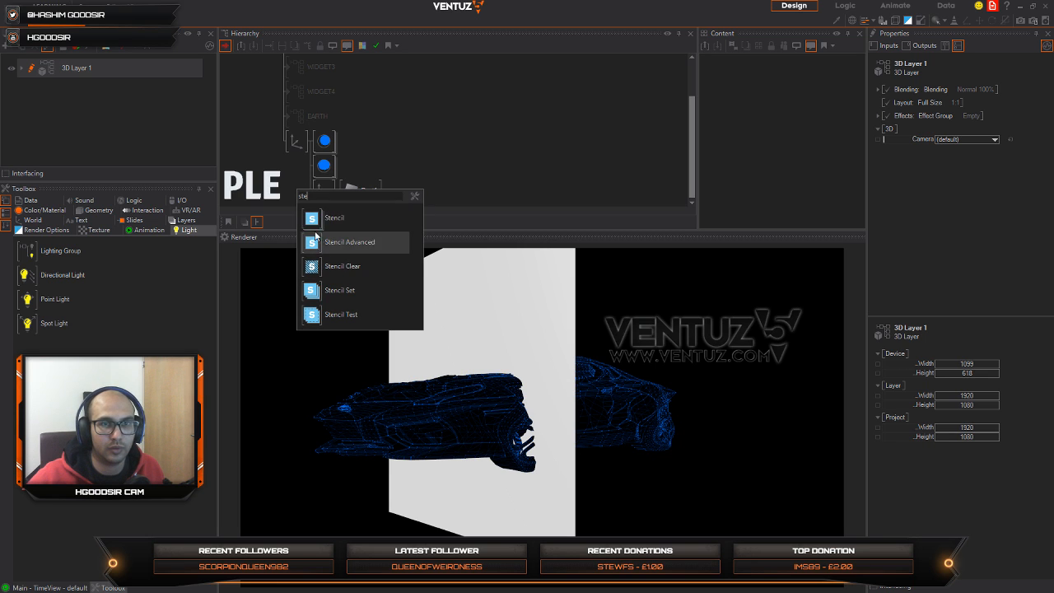
pyautogui.click(317, 240)
pyautogui.click(318, 191)
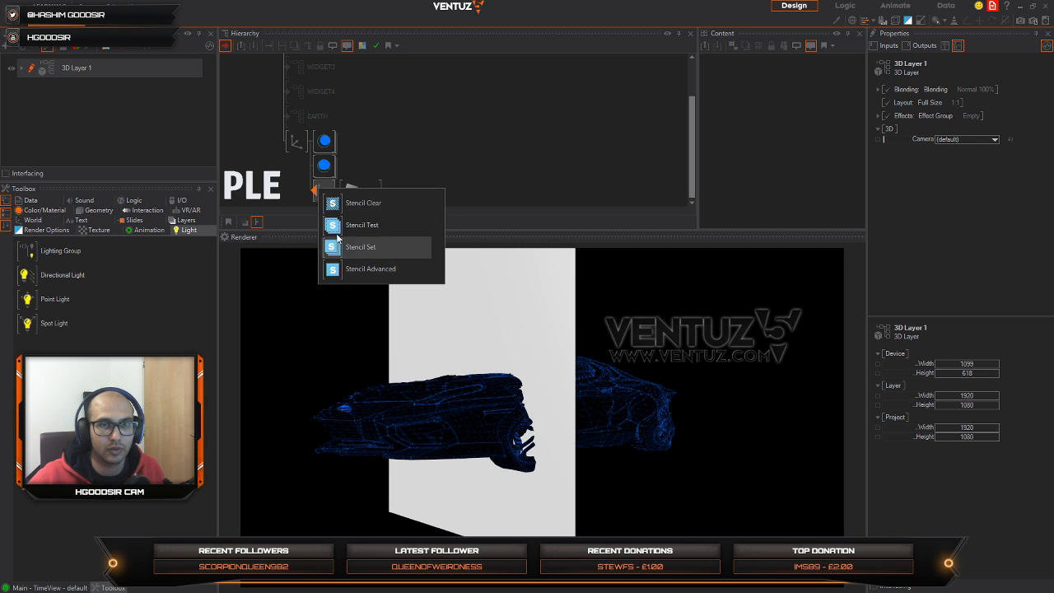
pyautogui.click(329, 223)
# Step: Insert a Stencil Set node before each of the two blue material branches and collapse them
pyautogui.click(316, 192)
pyautogui.click(333, 293)
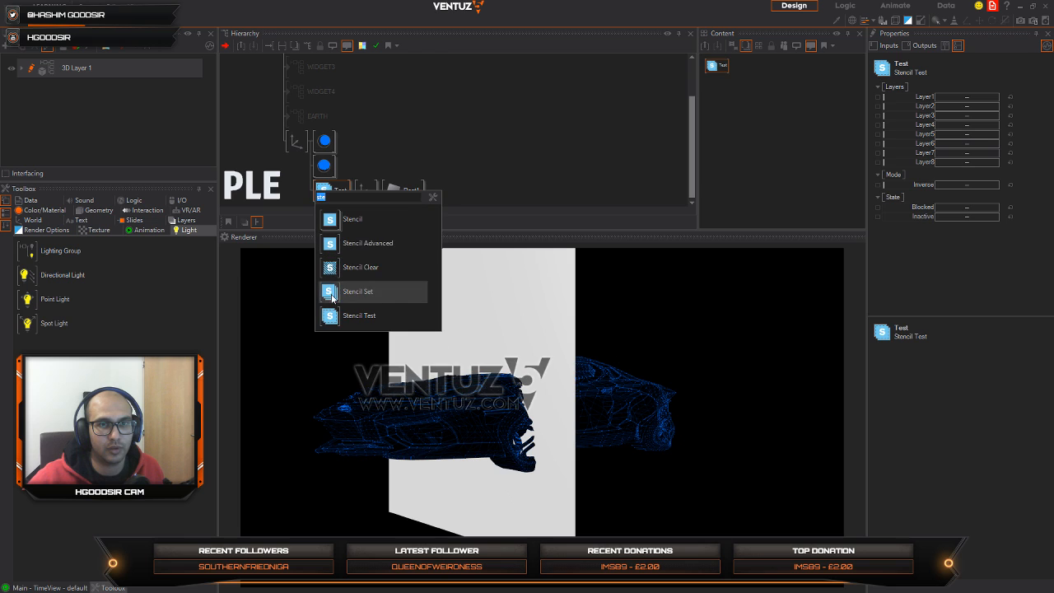
pyautogui.moveTo(320, 147); pyautogui.dragTo(324, 147)
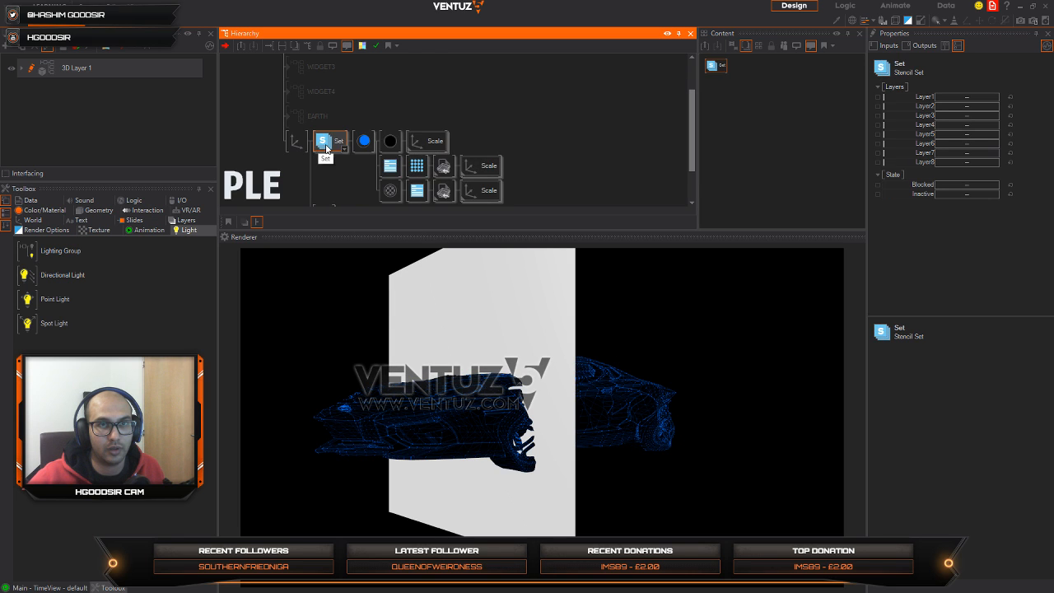
pyautogui.doubleClick(327, 149)
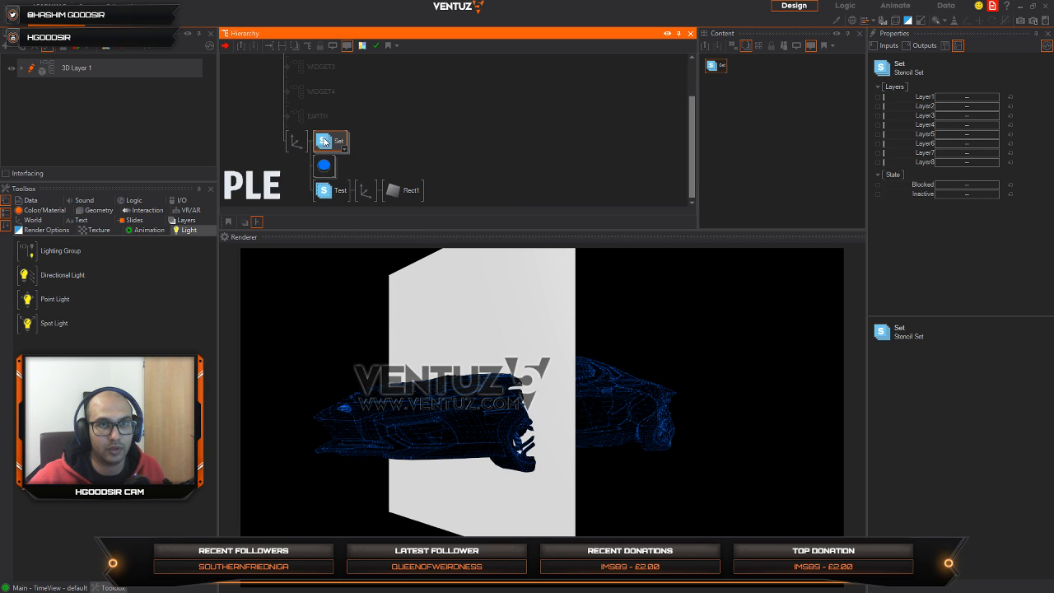
pyautogui.click(306, 200)
pyautogui.click(319, 302)
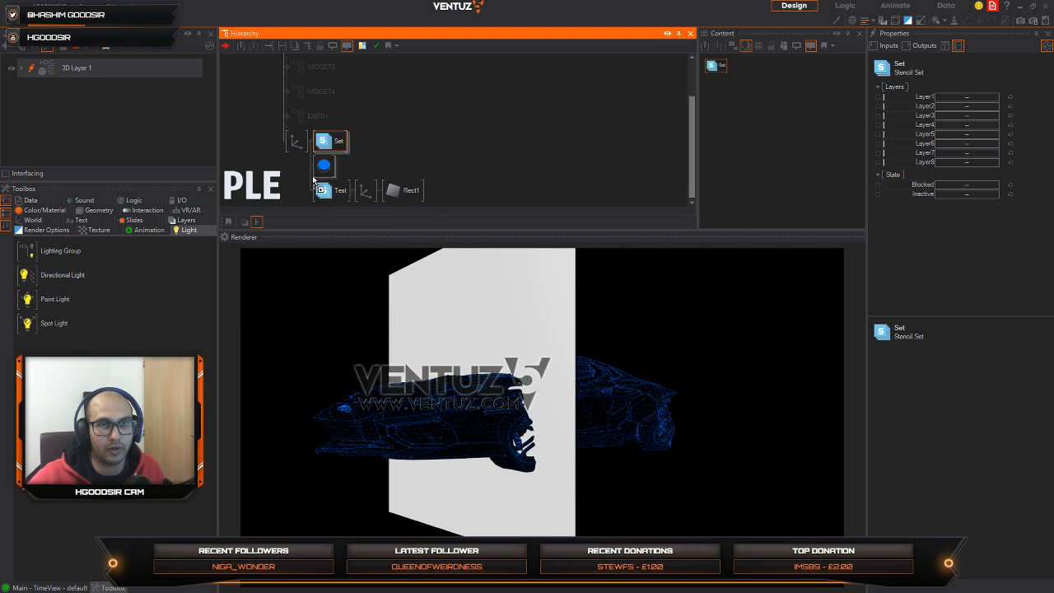
pyautogui.keyDown('ctrl'); pyautogui.moveTo(318, 170); pyautogui.dragTo(329, 134); pyautogui.keyUp('ctrl')
pyautogui.doubleClick(321, 172)
# Step: Move the Stencil Test branch above the two Stencil Set branches and enable Layer1 on all three stencil nodes
pyautogui.click(287, 186)
pyautogui.click(334, 191)
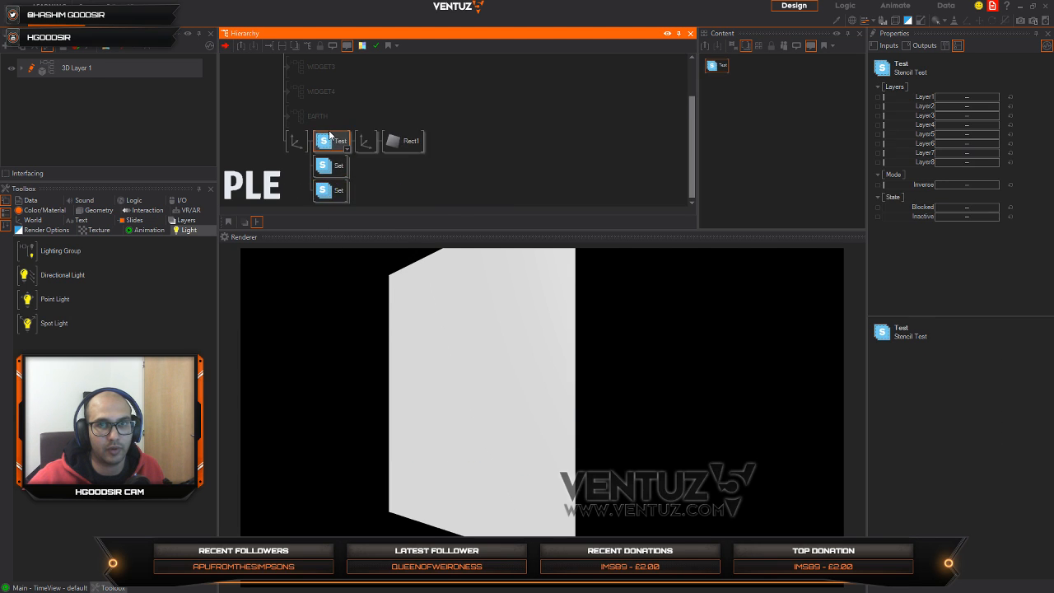
pyautogui.keyDown('shift'); pyautogui.click(330, 190); pyautogui.keyUp('shift')
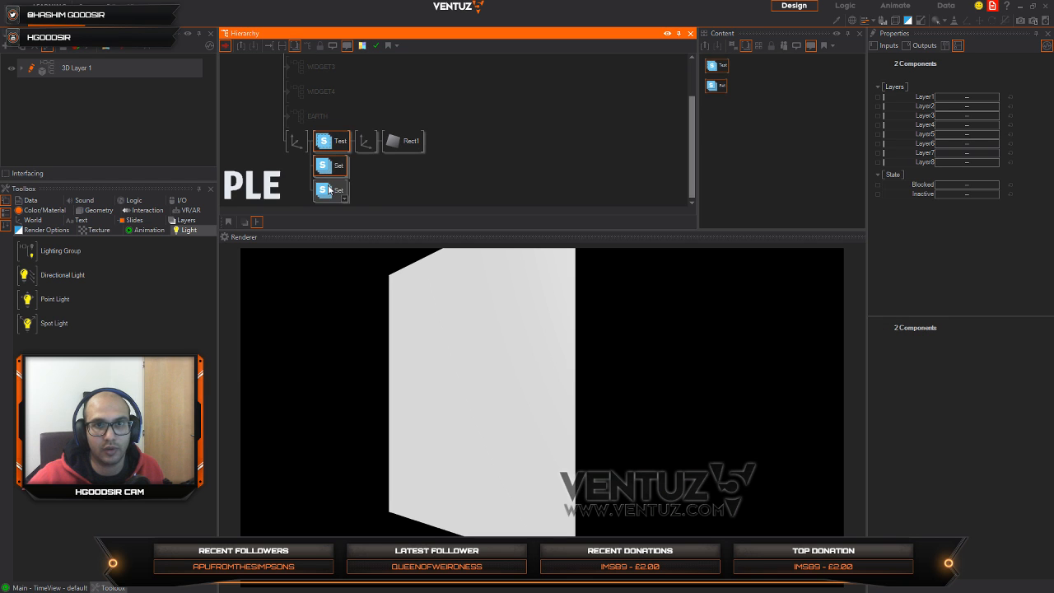
pyautogui.click(969, 97)
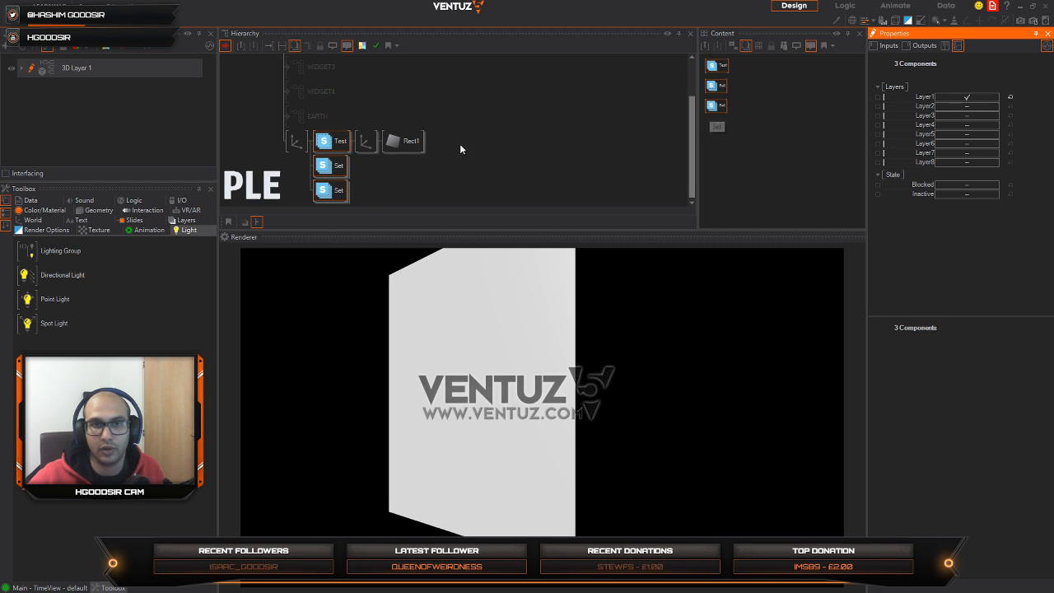
# Step: Move the Stencil Test branch with the rectangle below both Stencil Set branches and enable its Inverse mode
pyautogui.click(340, 149)
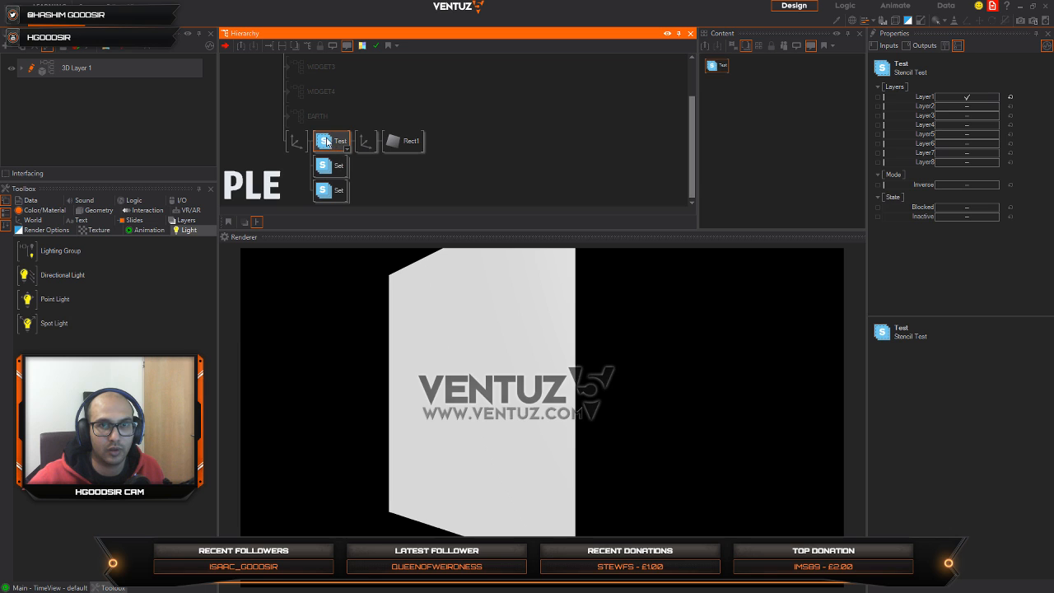
pyautogui.moveTo(333, 201); pyautogui.dragTo(331, 199)
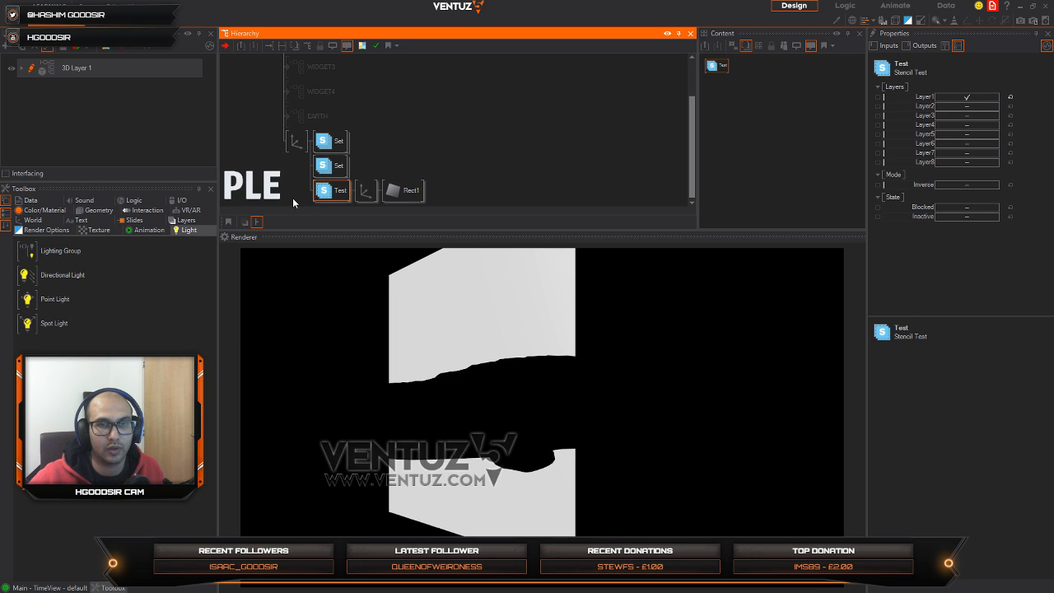
pyautogui.click(967, 185)
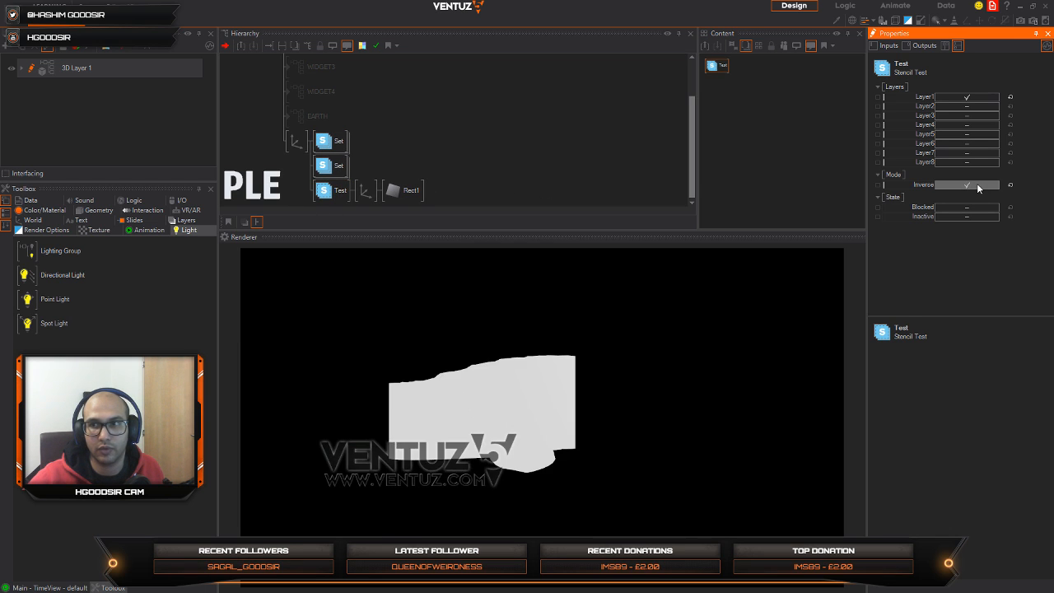
# Step: Expand both Stencil Set branches and collapse the blue material nodes inside them
pyautogui.click(377, 150)
pyautogui.click(364, 190)
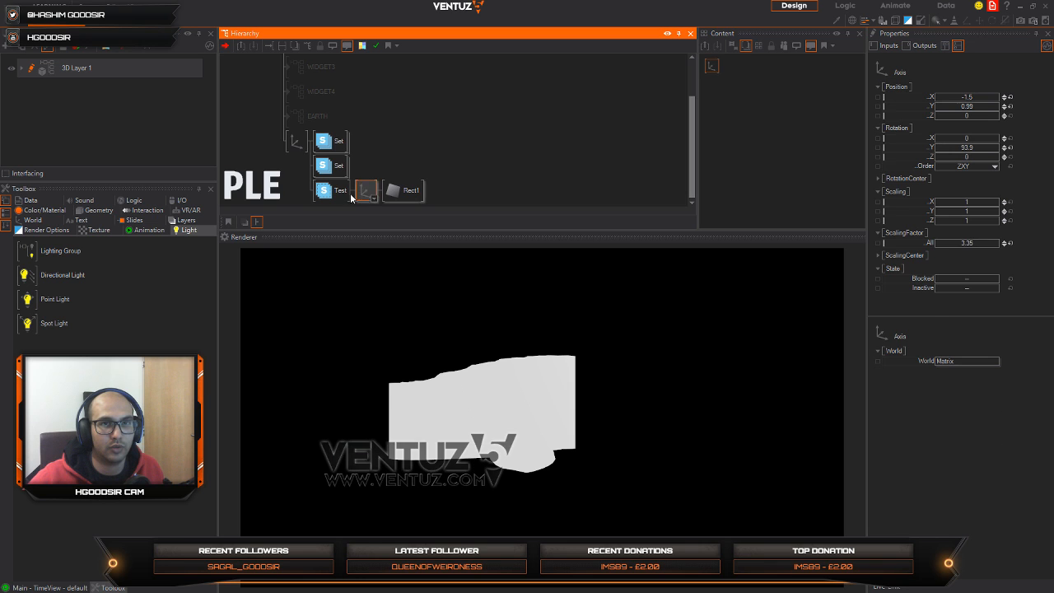
pyautogui.click(342, 149)
pyautogui.middleClick(360, 147)
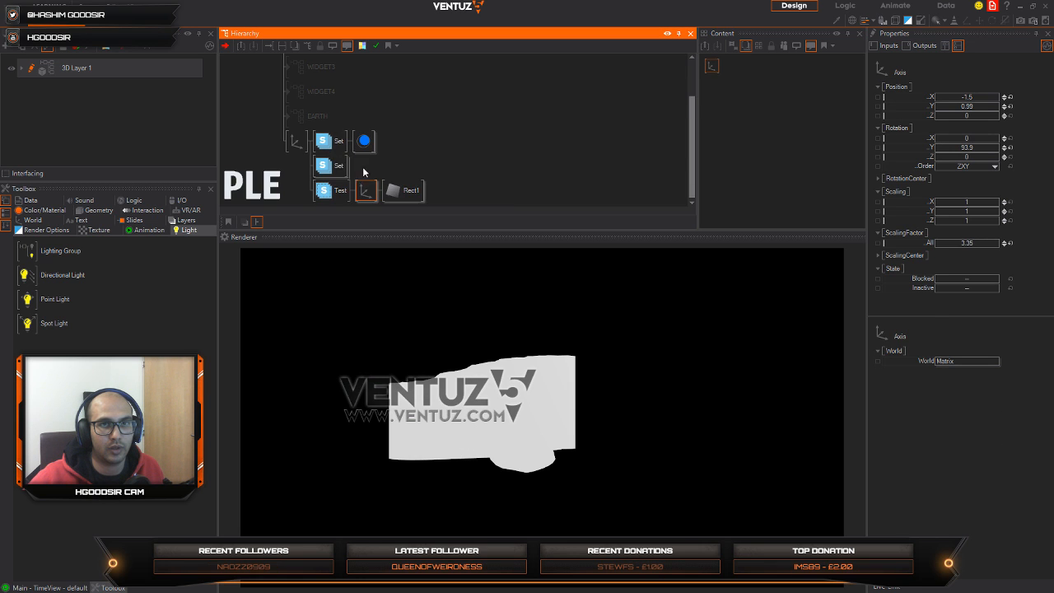
pyautogui.moveTo(331, 167); pyautogui.dragTo(345, 168, button='right')
pyautogui.click(378, 198)
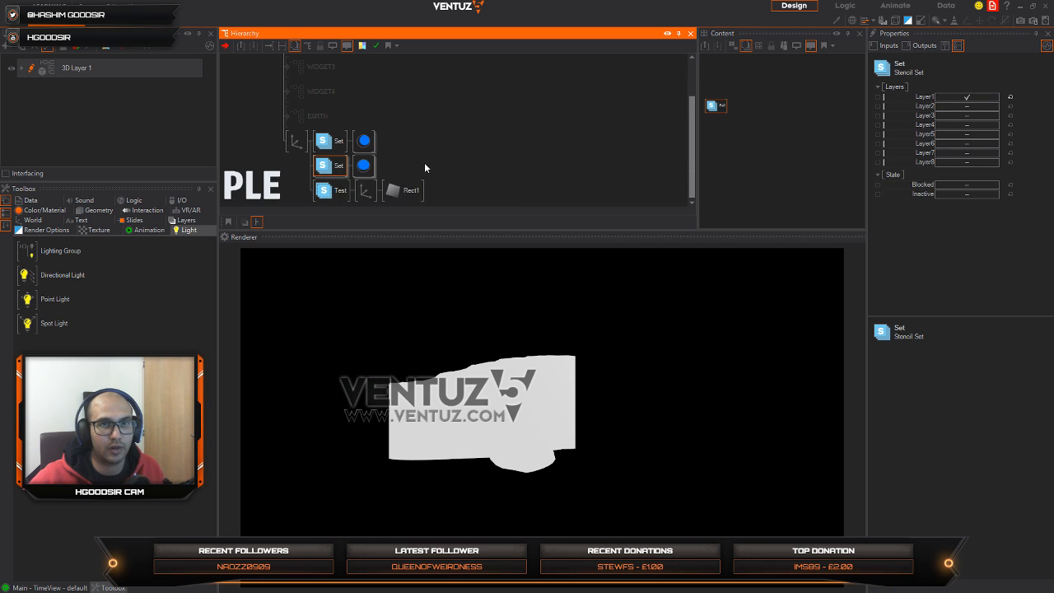
pyautogui.click(402, 172)
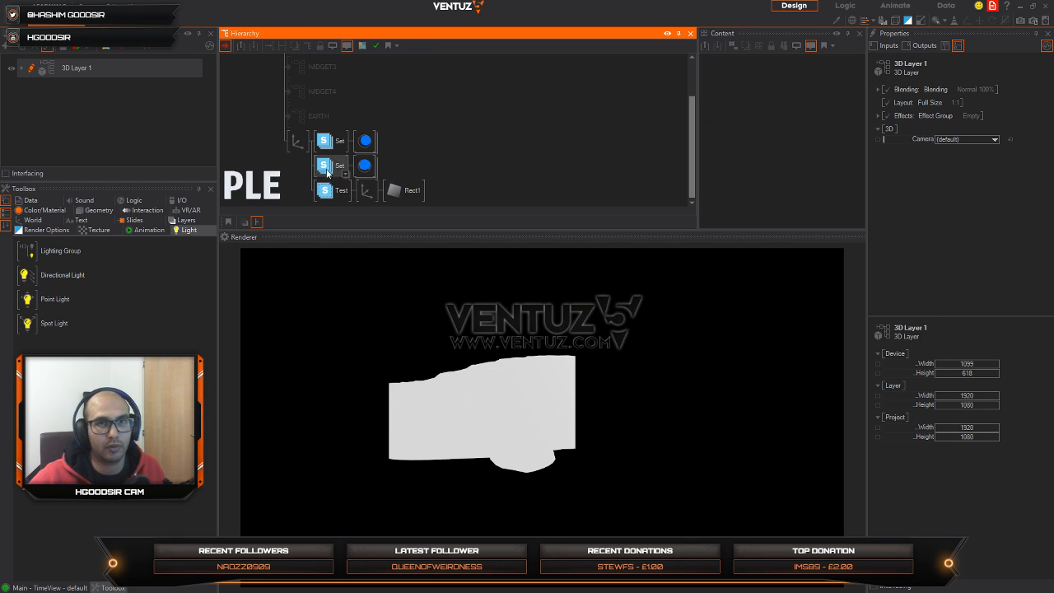
# Step: Move the Stencil Test node from the rectangle's axis to directly before the second blue material
pyautogui.click(368, 194)
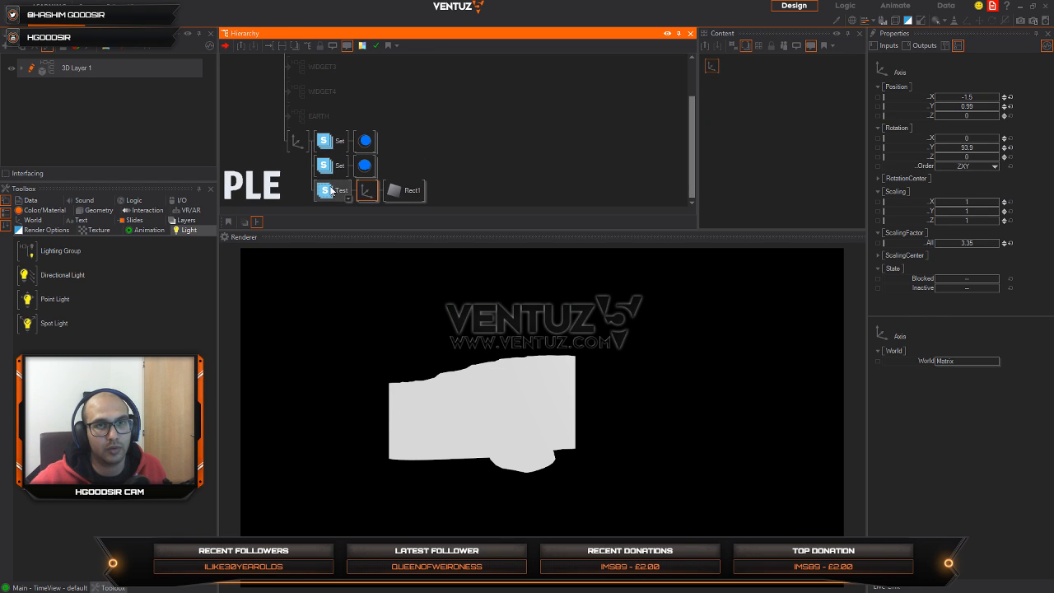
pyautogui.click(331, 193)
pyautogui.click(329, 194)
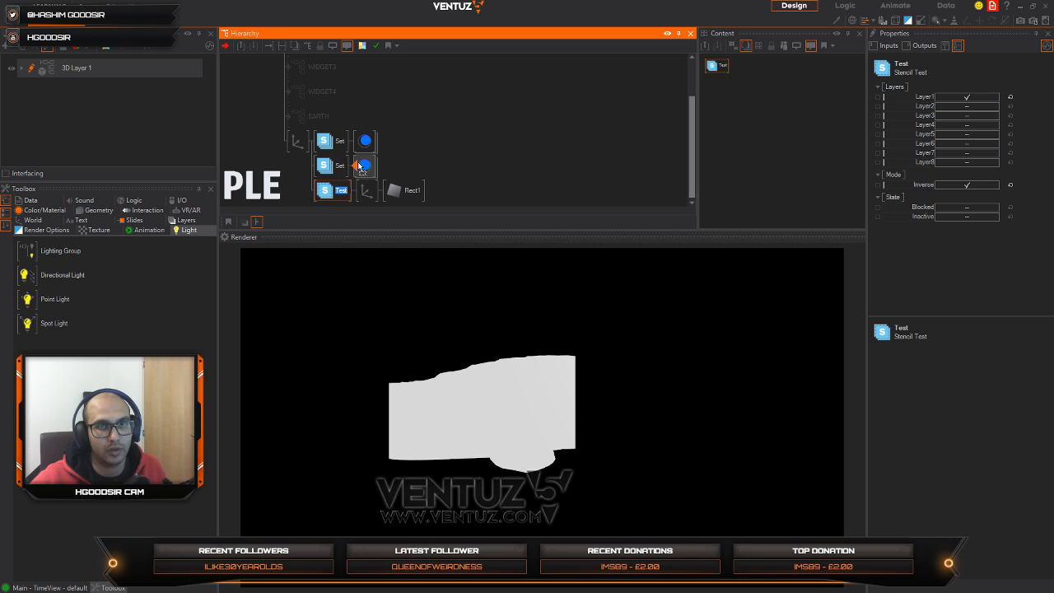
pyautogui.moveTo(360, 166); pyautogui.dragTo(360, 166)
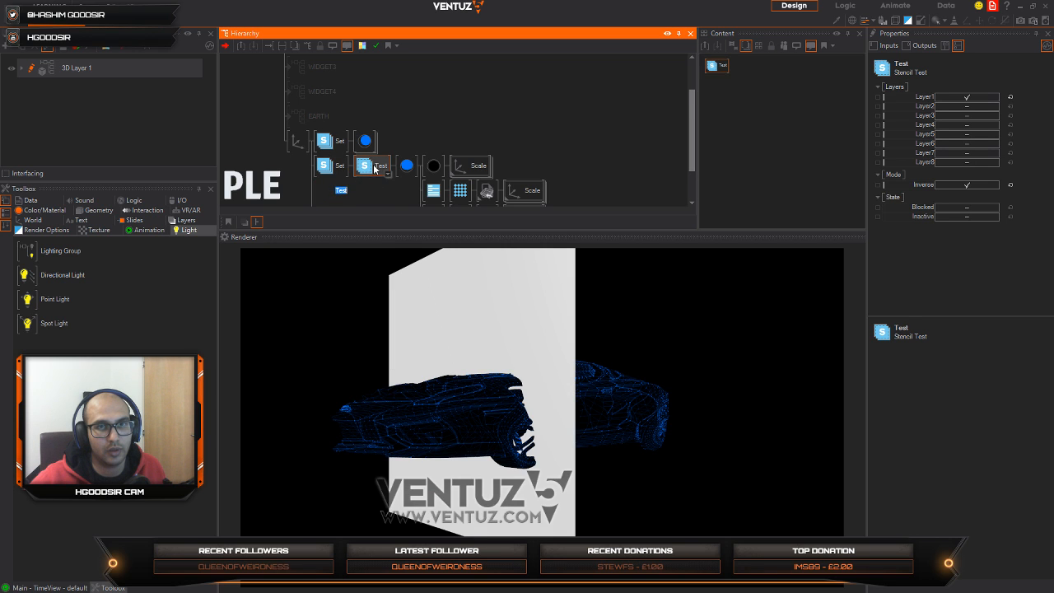
# Step: Move the second branch's Stencil Set node to before the rectangle's axis and collapse the second blue material
pyautogui.click(326, 168)
pyautogui.moveTo(330, 172); pyautogui.dragTo(317, 196)
pyautogui.rightClick(368, 166)
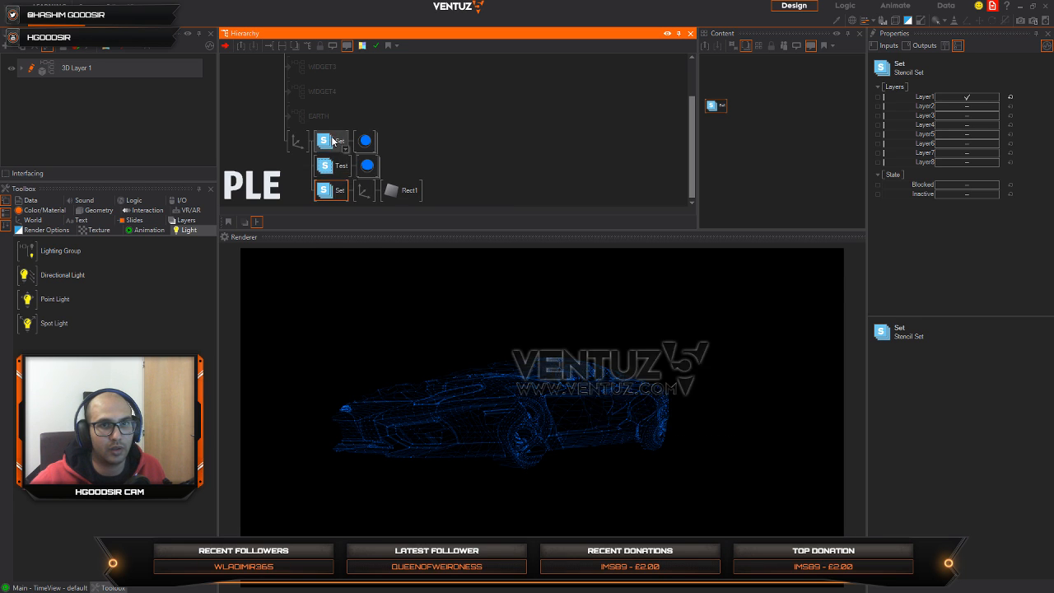
# Step: Delete the Stencil Set node before the first blue material and select the Stencil Test node
pyautogui.click(333, 142)
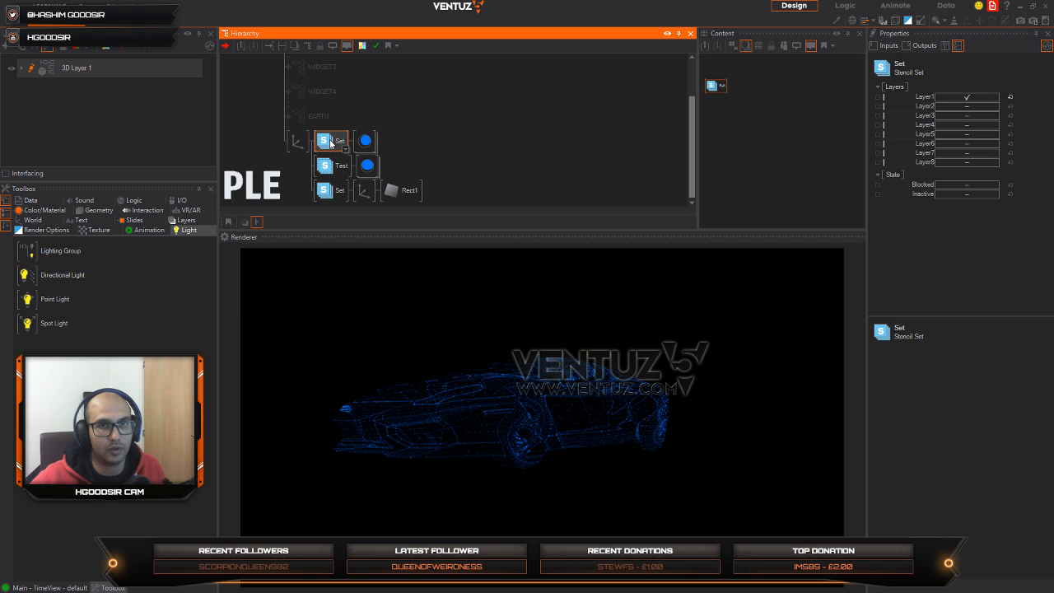
pyautogui.press('Delete')
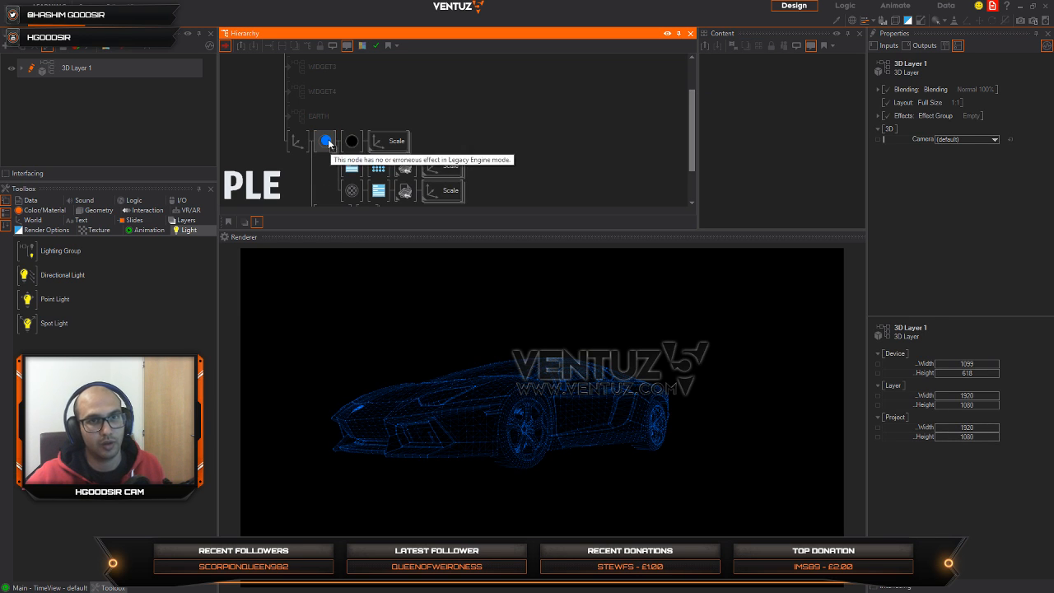
pyautogui.click(331, 168)
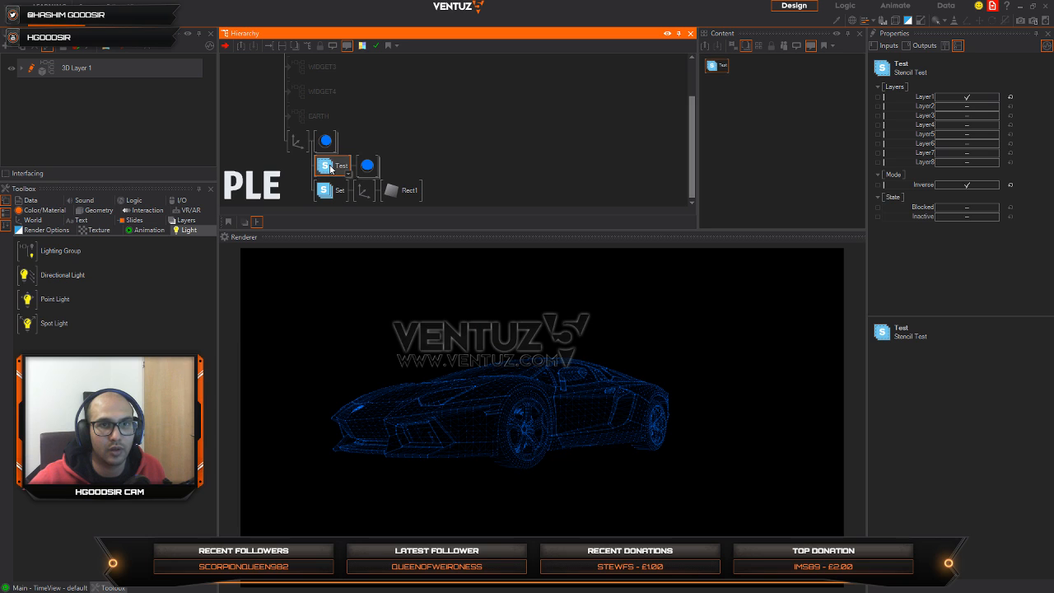
# Step: Move the Stencil Test node to before the first blue material and place a copy of it before the second blue material
pyautogui.moveTo(319, 149); pyautogui.dragTo(329, 145)
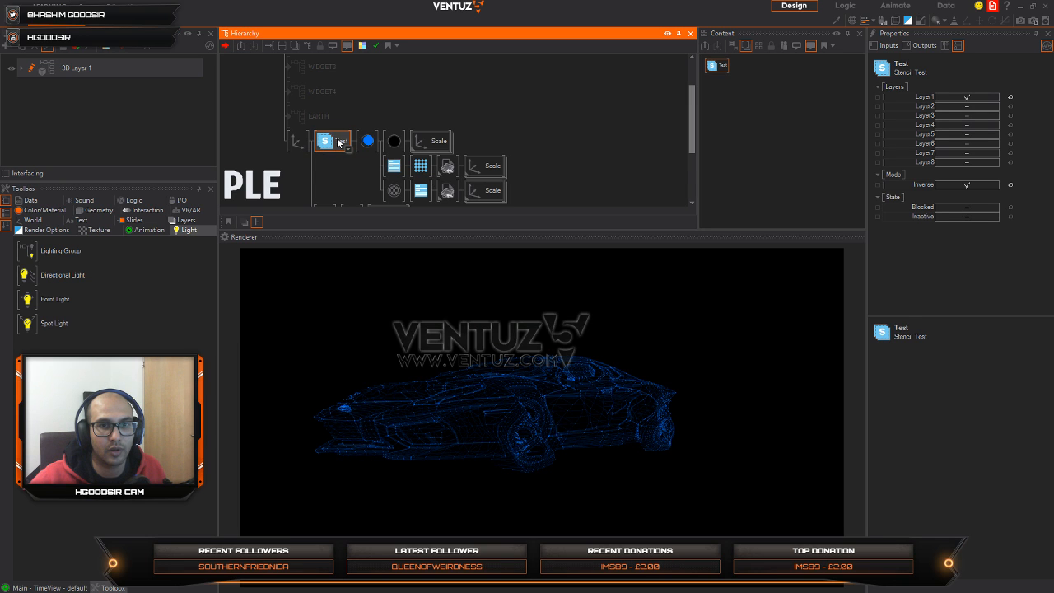
pyautogui.click(348, 149)
pyautogui.click(332, 175)
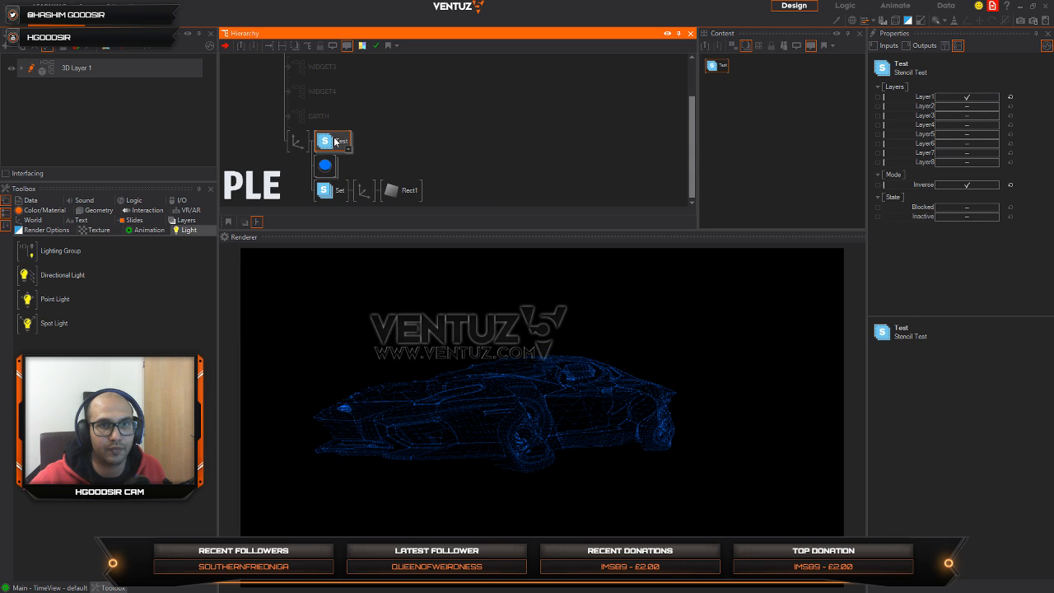
pyautogui.middleClick(331, 146)
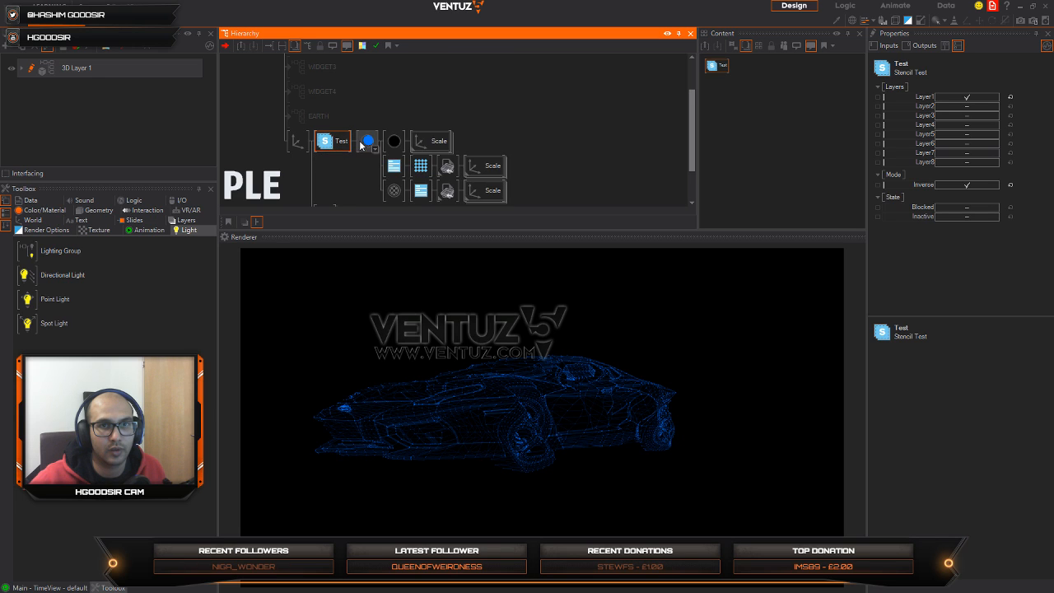
pyautogui.middleClick(362, 144)
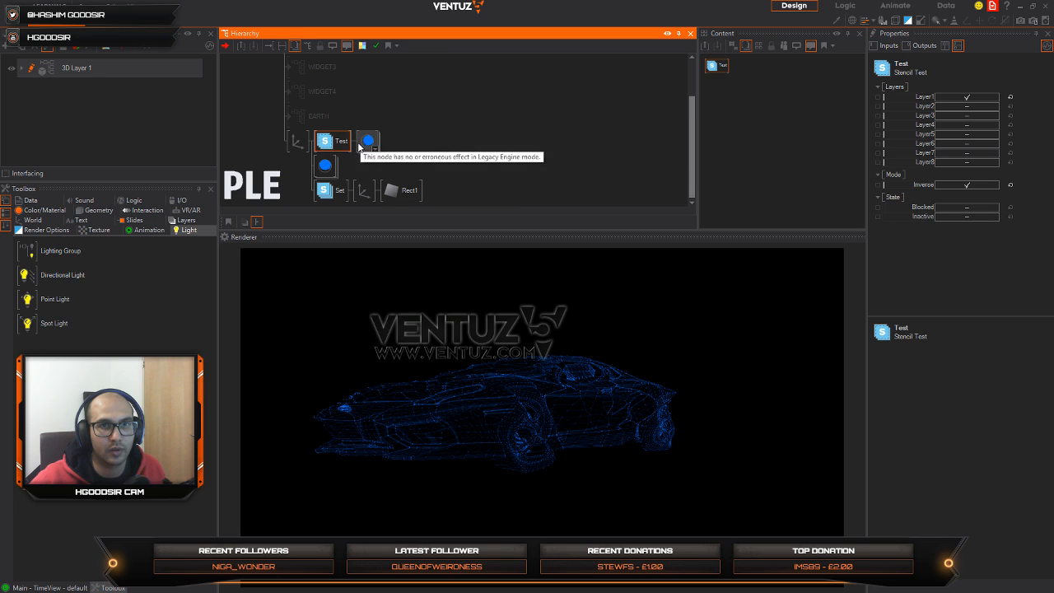
pyautogui.keyDown('ctrl'); pyautogui.moveTo(321, 171); pyautogui.dragTo(322, 167); pyautogui.keyUp('ctrl')
# Step: Turn off the Inverse mode on both Stencil Test nodes together
pyautogui.click(330, 190)
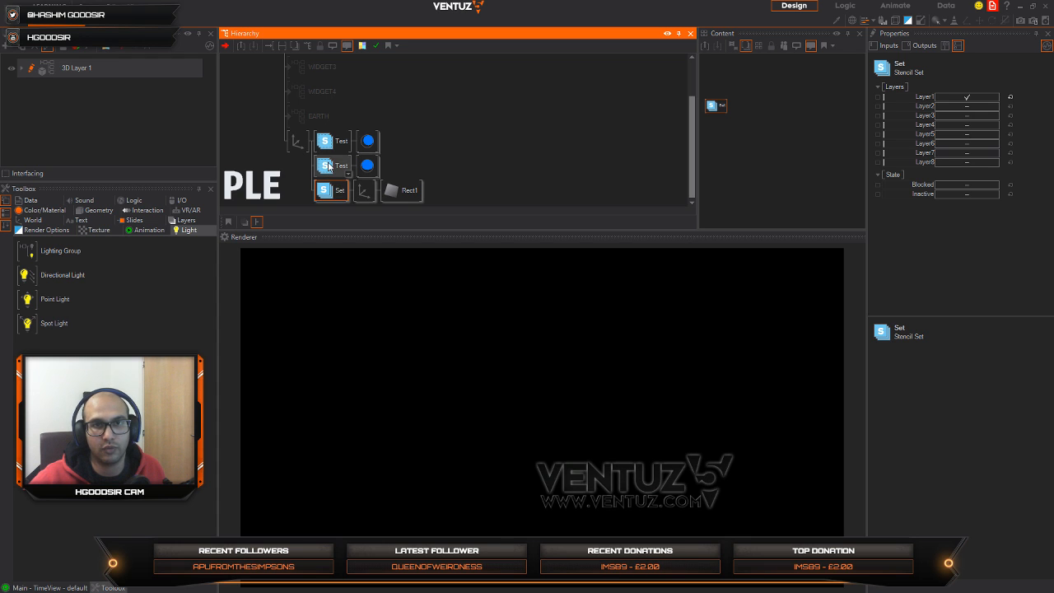
pyautogui.click(329, 166)
pyautogui.keyDown('ctrl'); pyautogui.click(333, 148); pyautogui.keyUp('ctrl')
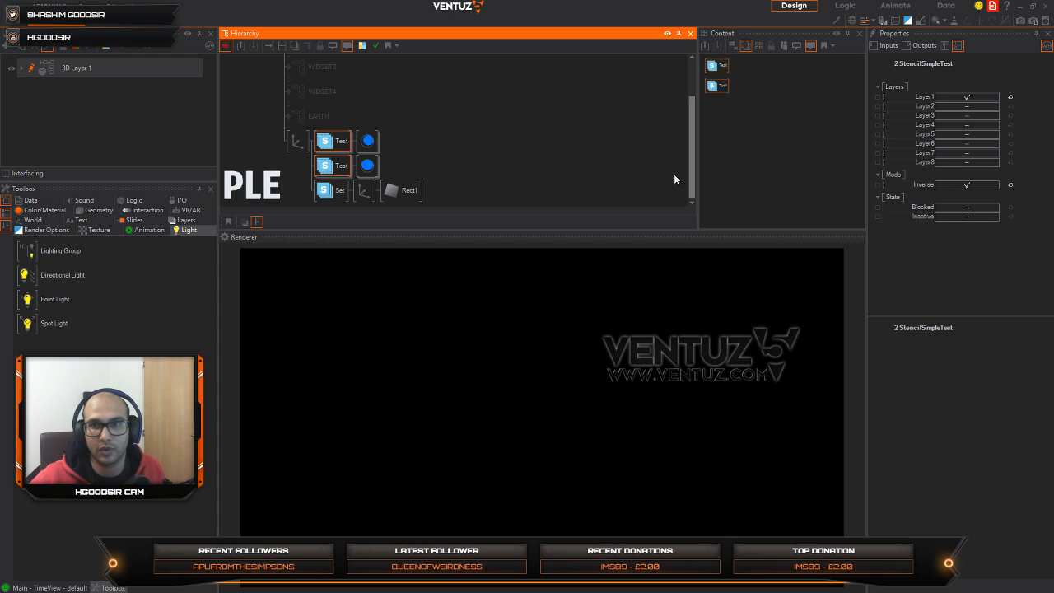
pyautogui.click(967, 185)
# Step: Show the bounding box of the selection and set the rectangle axis's overall scaling factor to 2.6
pyautogui.click(363, 190)
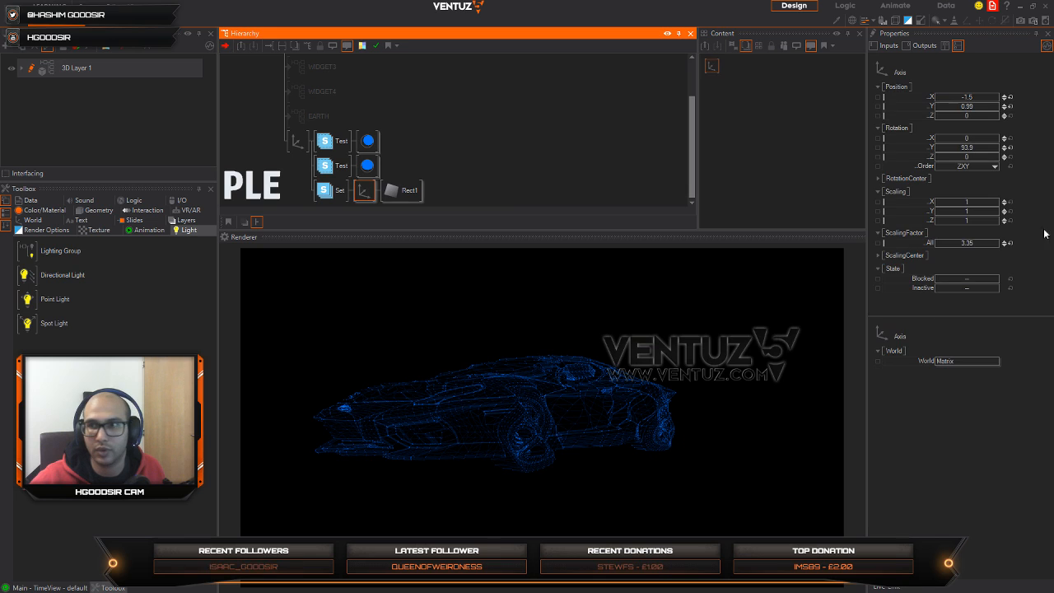
pyautogui.click(976, 244)
pyautogui.moveTo(935, 247); pyautogui.dragTo(998, 242)
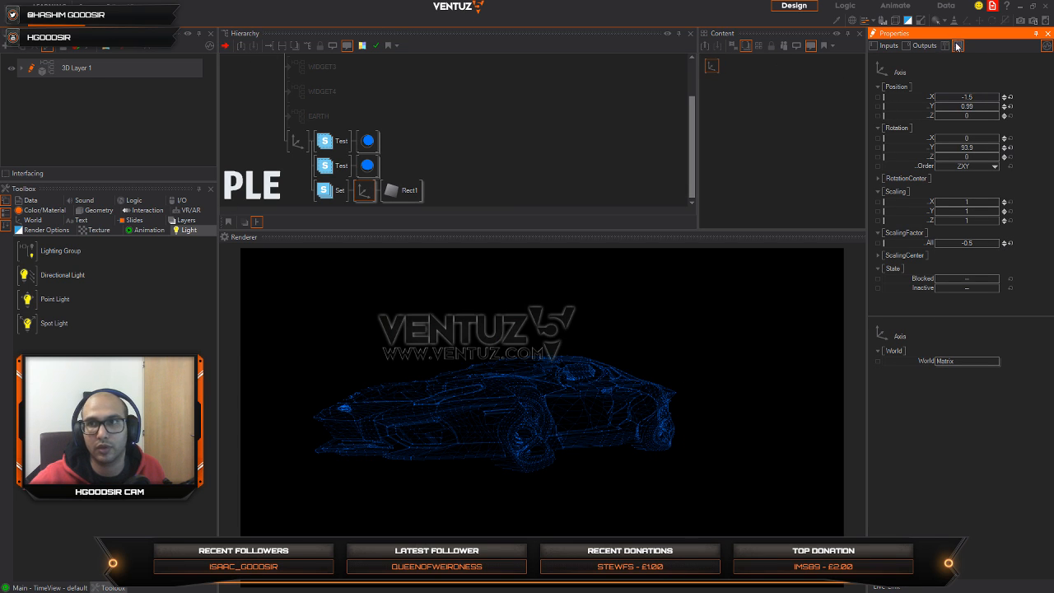
pyautogui.click(895, 20)
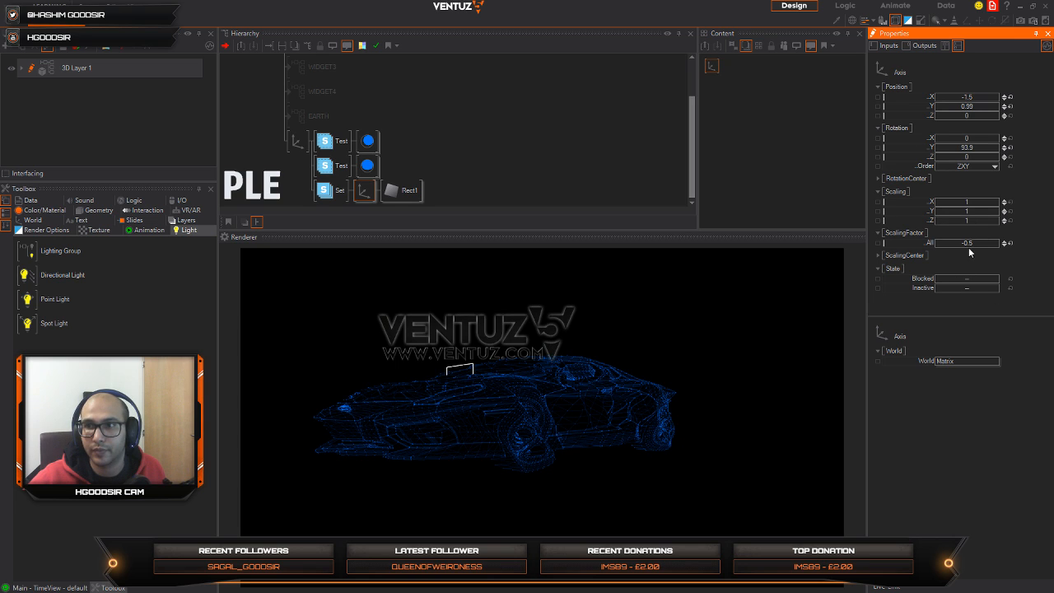
pyautogui.moveTo(969, 247); pyautogui.dragTo(984, 243)
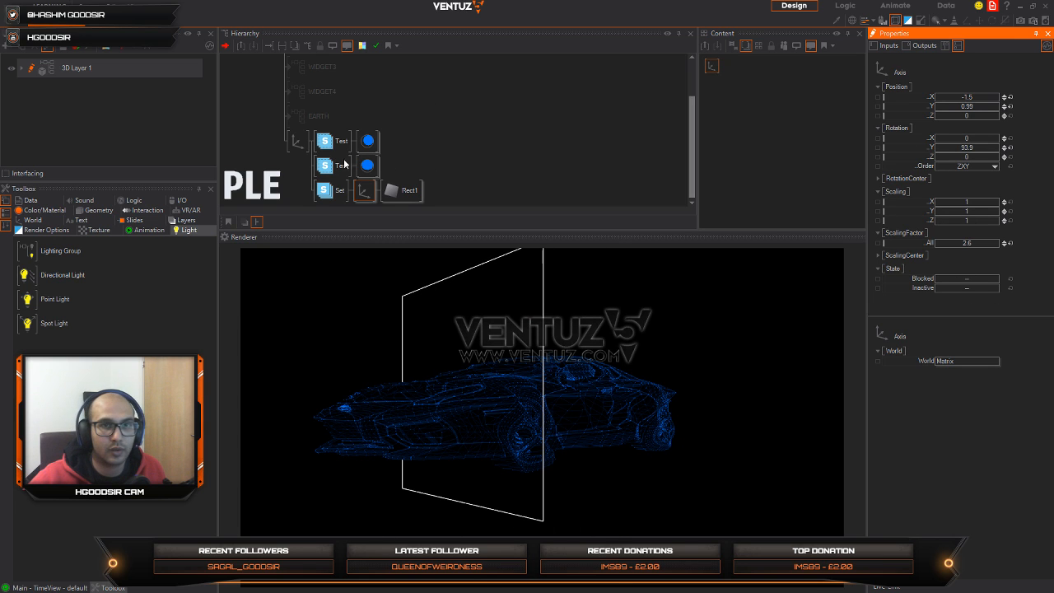
# Step: Move the Stencil Set branch with its rectangle above both Stencil Test branches
pyautogui.click(326, 190)
pyautogui.moveTo(332, 140); pyautogui.dragTo(332, 139)
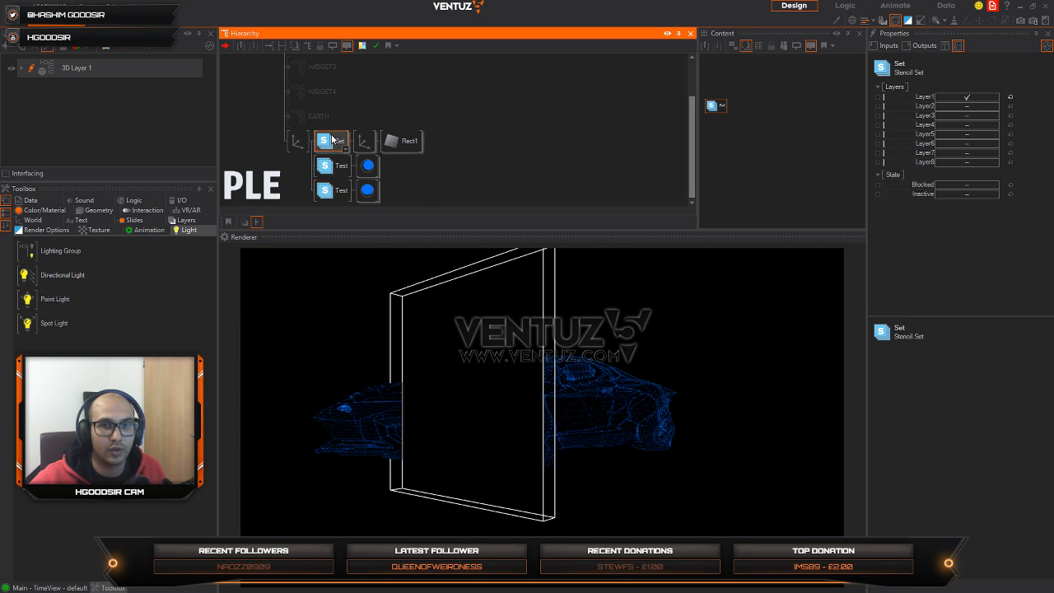
# Step: Reset the rectangle axis's X and Y positions, try a Z position of 4.3 and reset it too
pyautogui.click(361, 141)
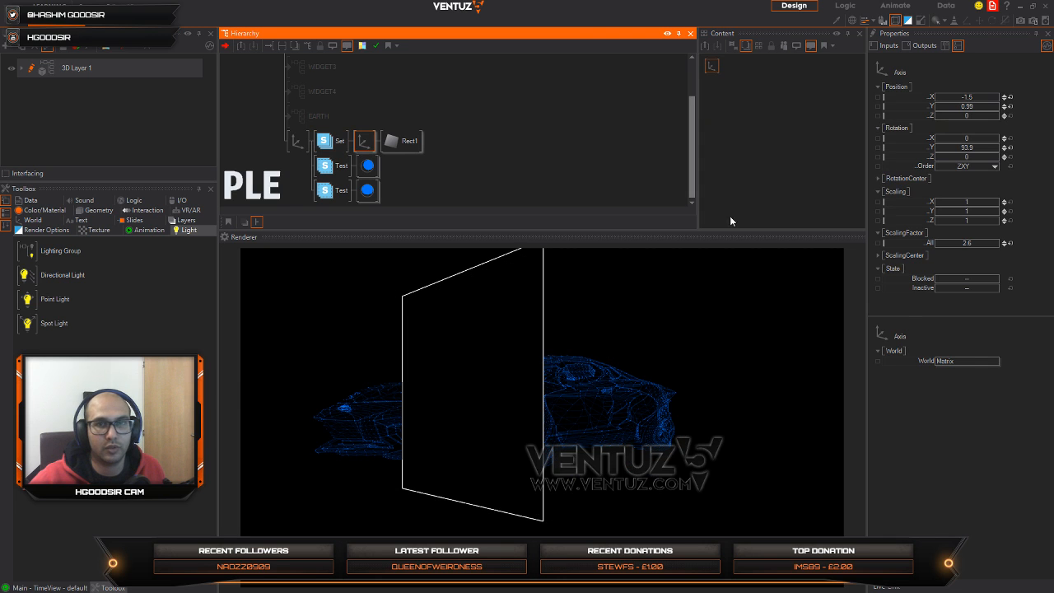
pyautogui.click(1009, 107)
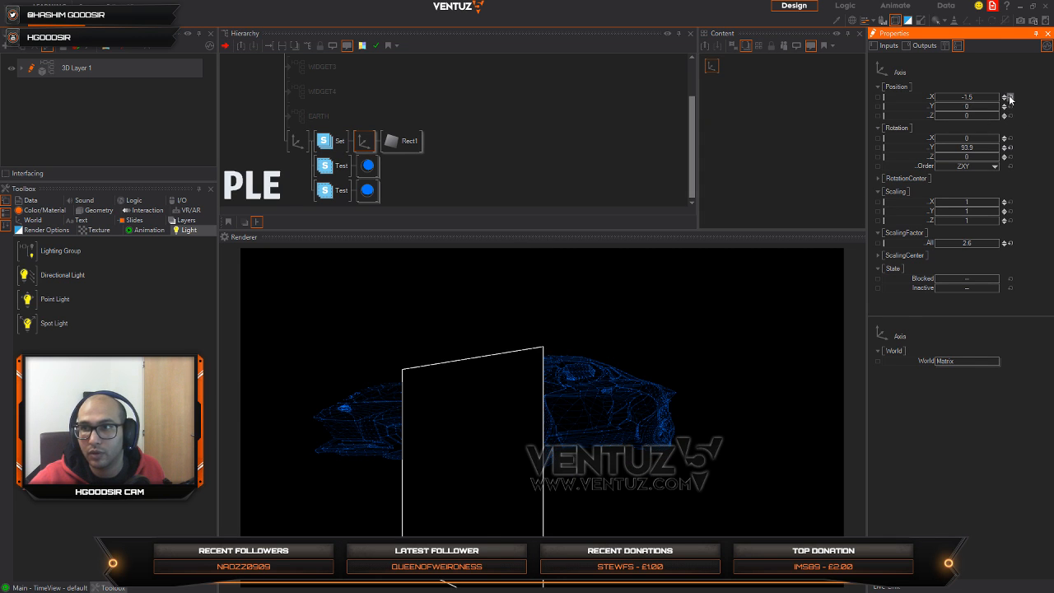
pyautogui.click(1010, 97)
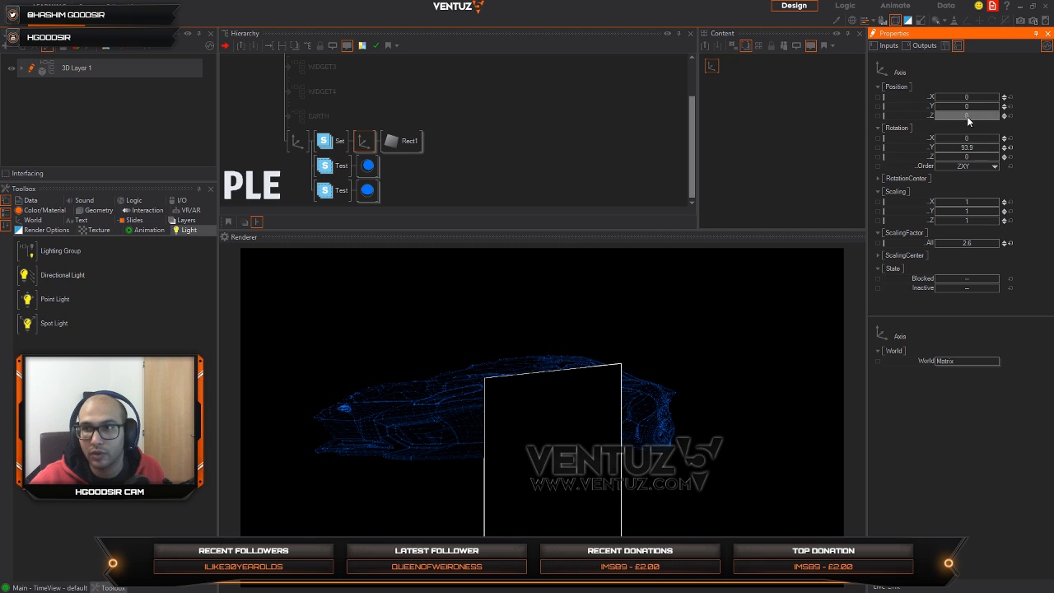
pyautogui.moveTo(934, 116); pyautogui.dragTo(986, 118)
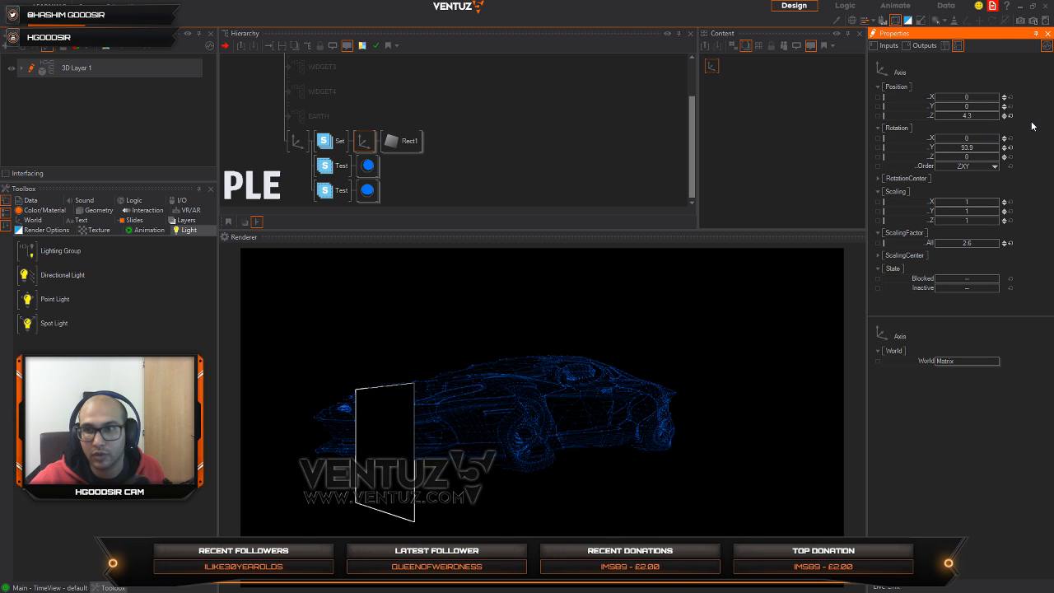
pyautogui.click(1010, 116)
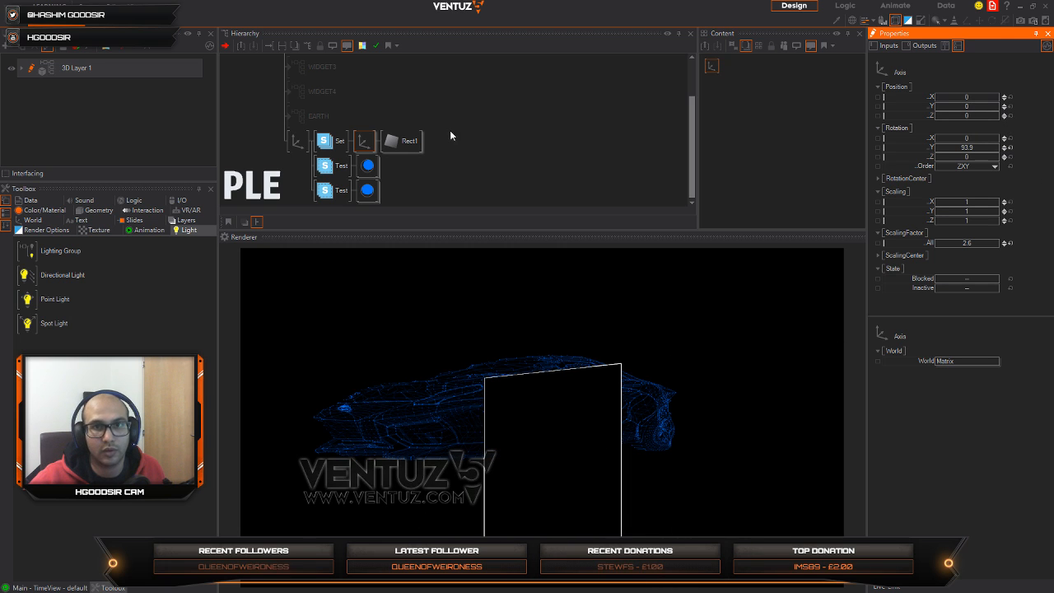
# Step: Reset the parent axis's Y rotation and Y position, and set the rectangle axis's Y position to 0.93
pyautogui.click(297, 145)
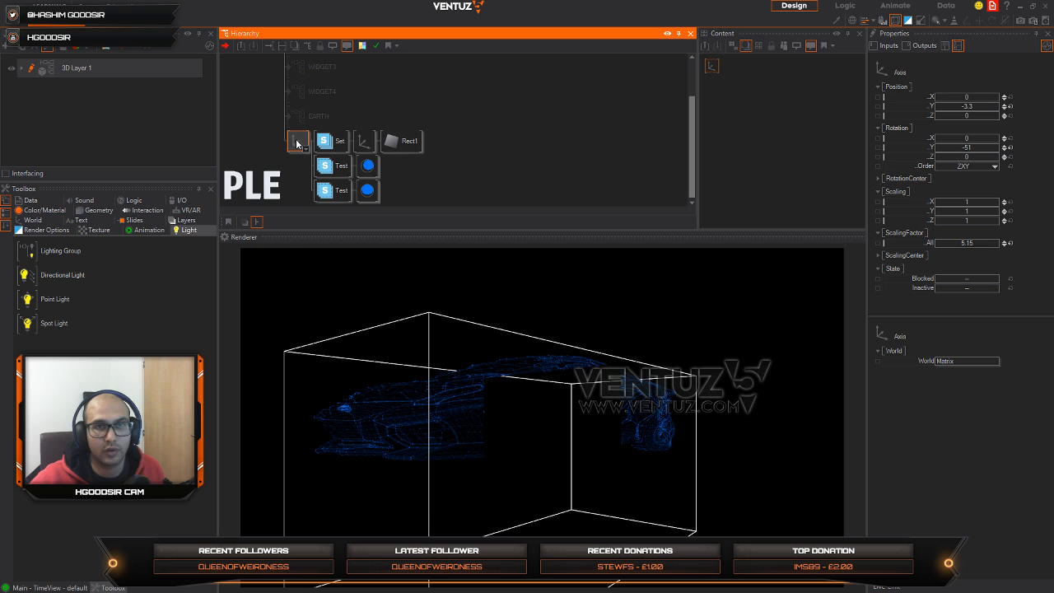
pyautogui.click(1010, 148)
pyautogui.click(1010, 107)
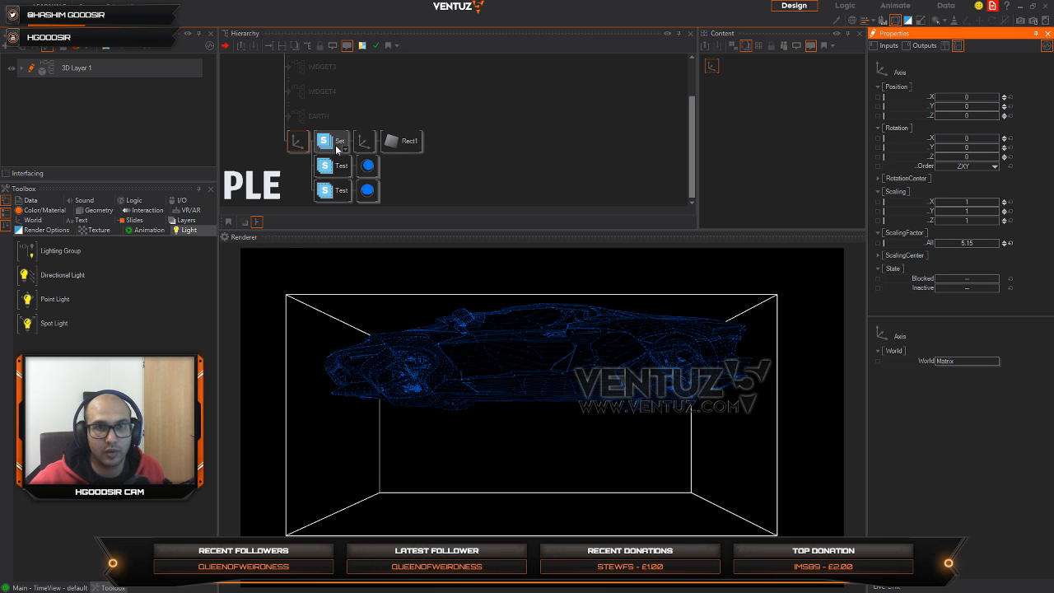
pyautogui.click(365, 141)
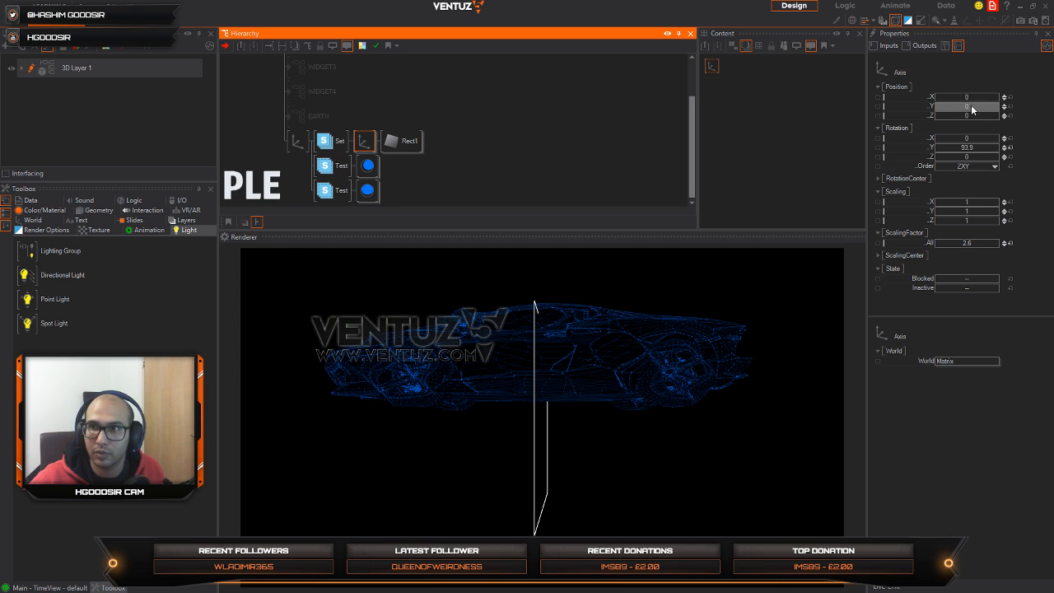
pyautogui.moveTo(976, 105); pyautogui.dragTo(980, 109)
# Step: Set the parent axis of the car to a Y rotation of -53 and a Y position of -3.7
pyautogui.click(298, 141)
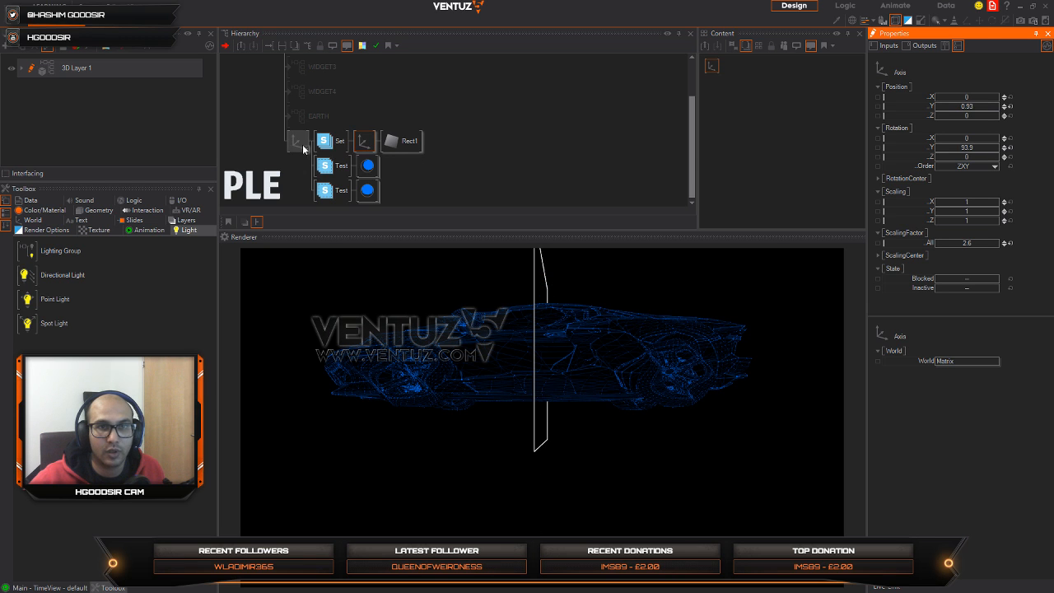
pyautogui.moveTo(977, 151); pyautogui.dragTo(962, 148)
pyautogui.moveTo(969, 110); pyautogui.dragTo(965, 111)
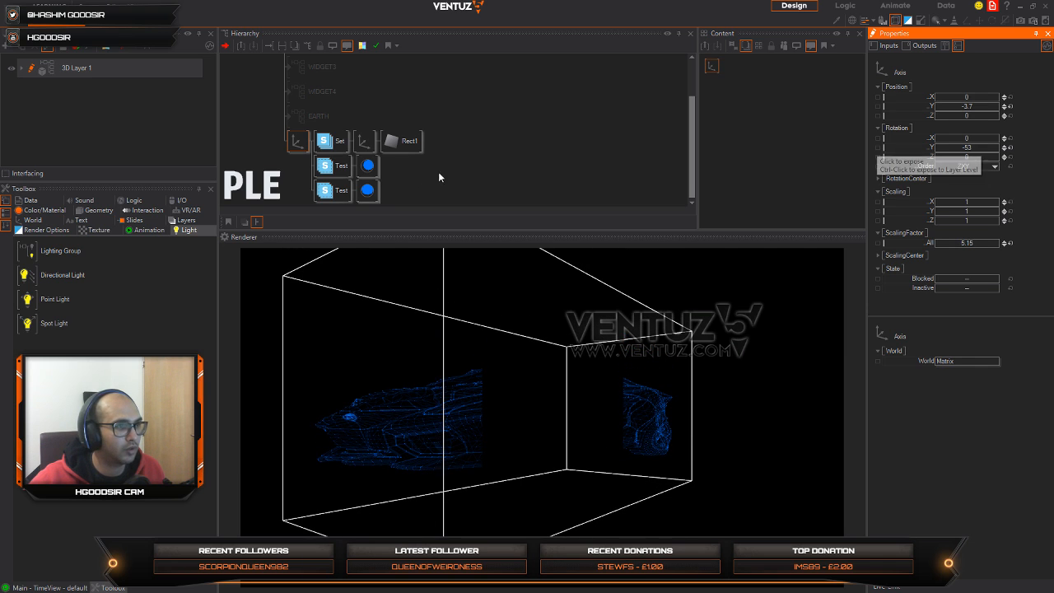
# Step: Hide the bounding box and set the rectangle's axis to X -2.4, Z 2.89 and an overall scaling factor of 8.5
pyautogui.click(364, 141)
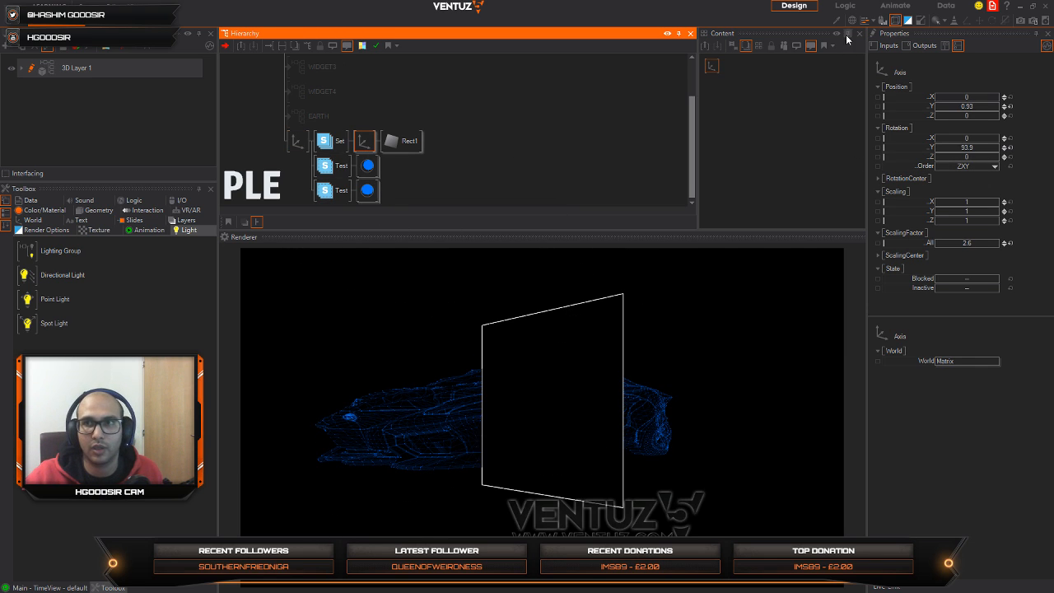
pyautogui.click(895, 20)
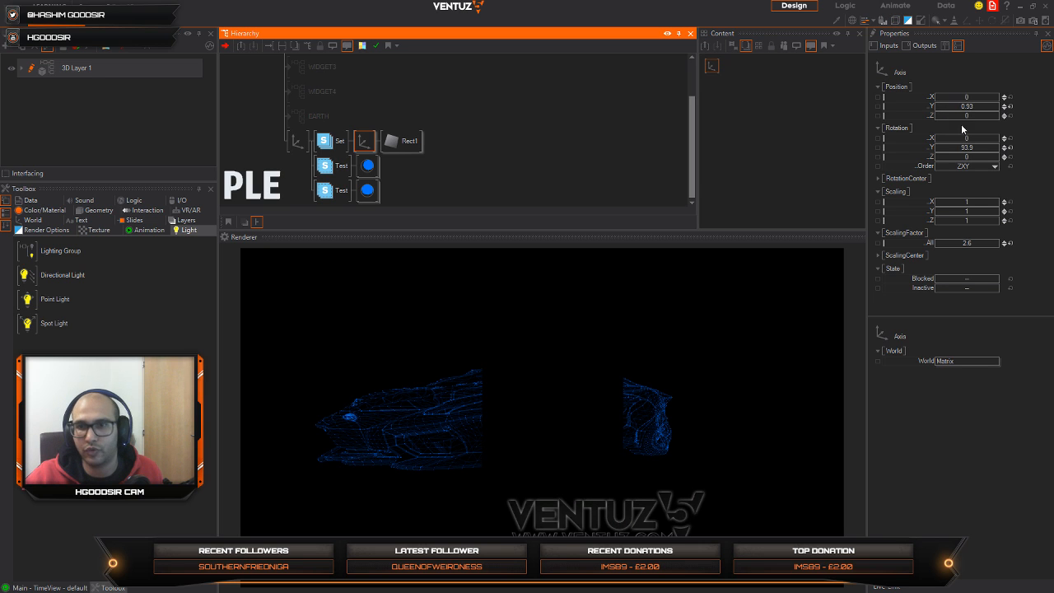
pyautogui.moveTo(970, 116)
pyautogui.mouseDown()
pyautogui.moveTo(960, 116)
pyautogui.moveTo(974, 116)
pyautogui.mouseUp()
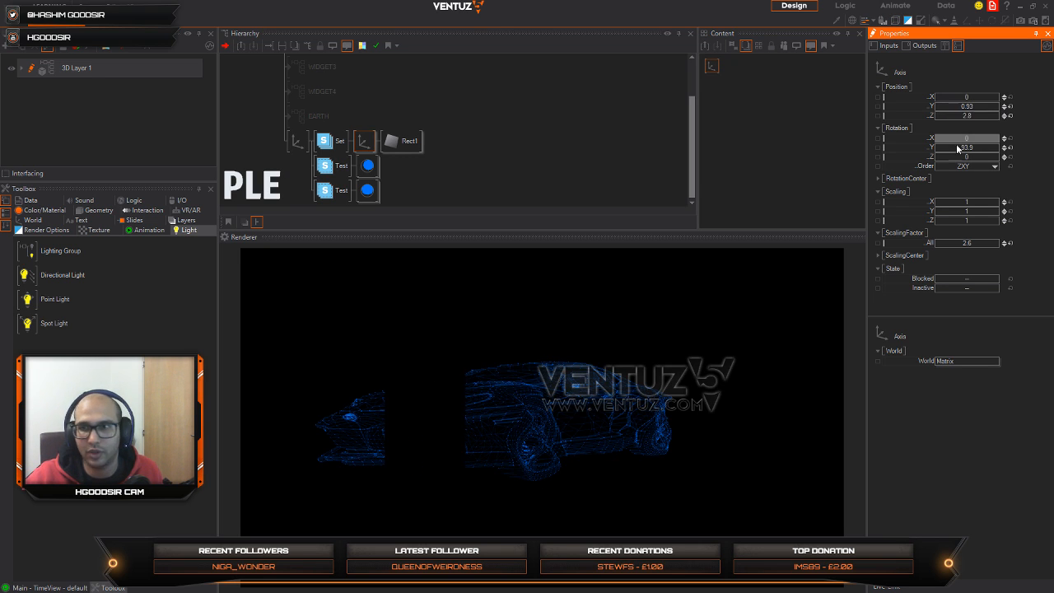
pyautogui.moveTo(974, 246); pyautogui.dragTo(992, 242)
pyautogui.moveTo(978, 99)
pyautogui.mouseDown()
pyautogui.moveTo(966, 100)
pyautogui.moveTo(969, 116)
pyautogui.mouseUp()
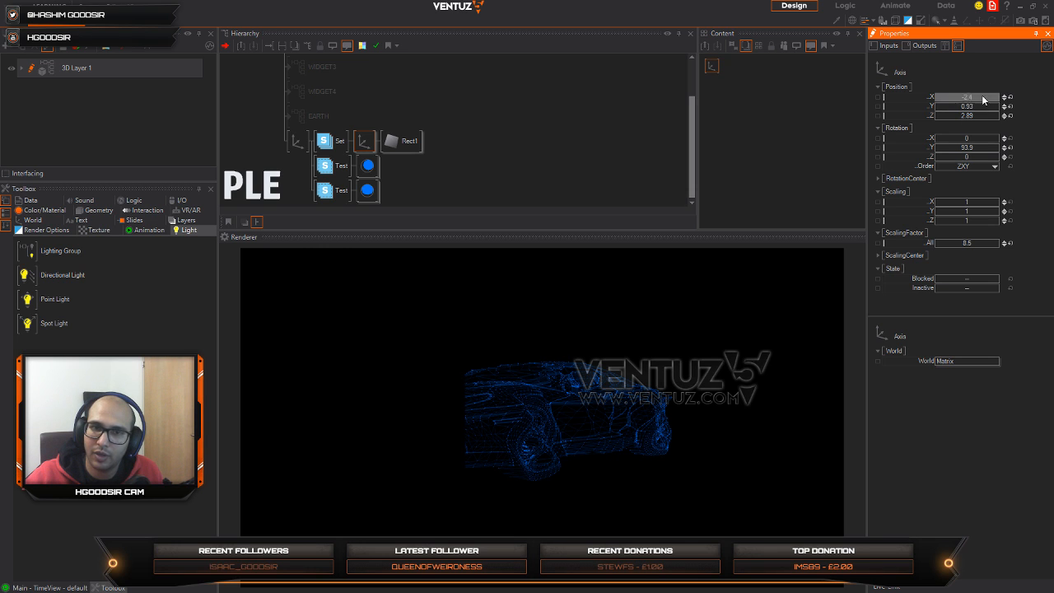
# Step: Delete the Stencil Set branch with its rectangle and remove both Stencil Test nodes, keeping the blue materials
pyautogui.click(345, 142)
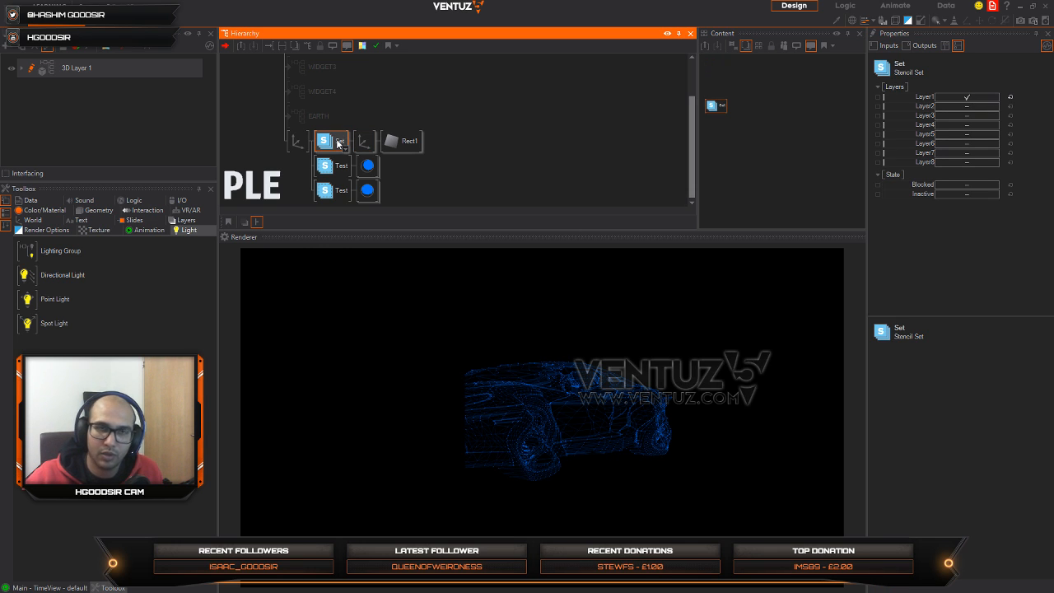
pyautogui.press('Delete')
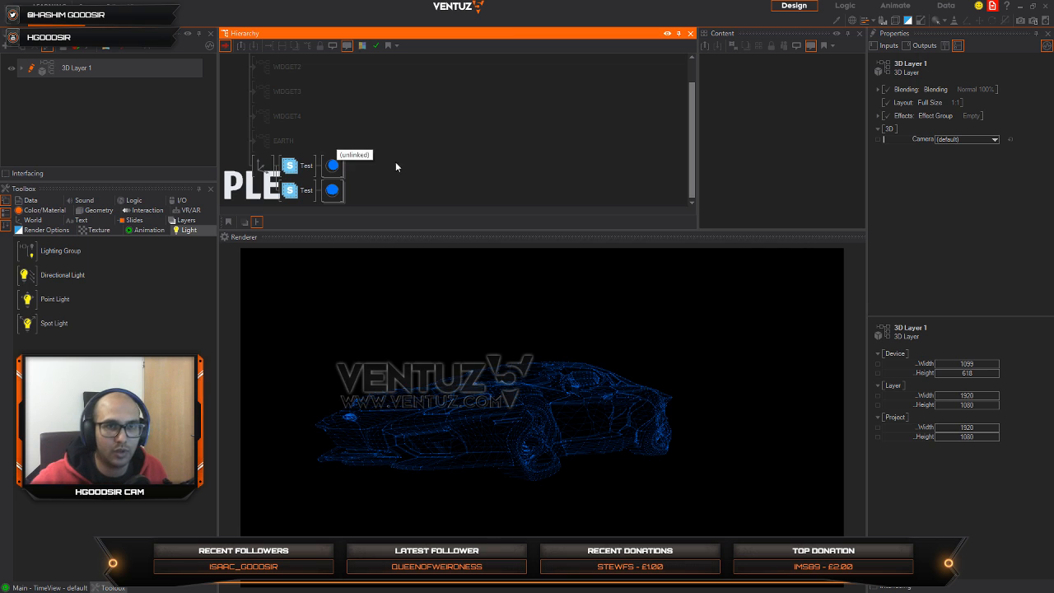
pyautogui.click(300, 168)
pyautogui.keyDown('ctrl'); pyautogui.click(299, 170); pyautogui.keyUp('ctrl')
pyautogui.keyDown('ctrl'); pyautogui.click(298, 170); pyautogui.keyUp('ctrl')
pyautogui.keyDown('ctrl'); pyautogui.click(294, 196); pyautogui.keyUp('ctrl')
pyautogui.click(293, 172)
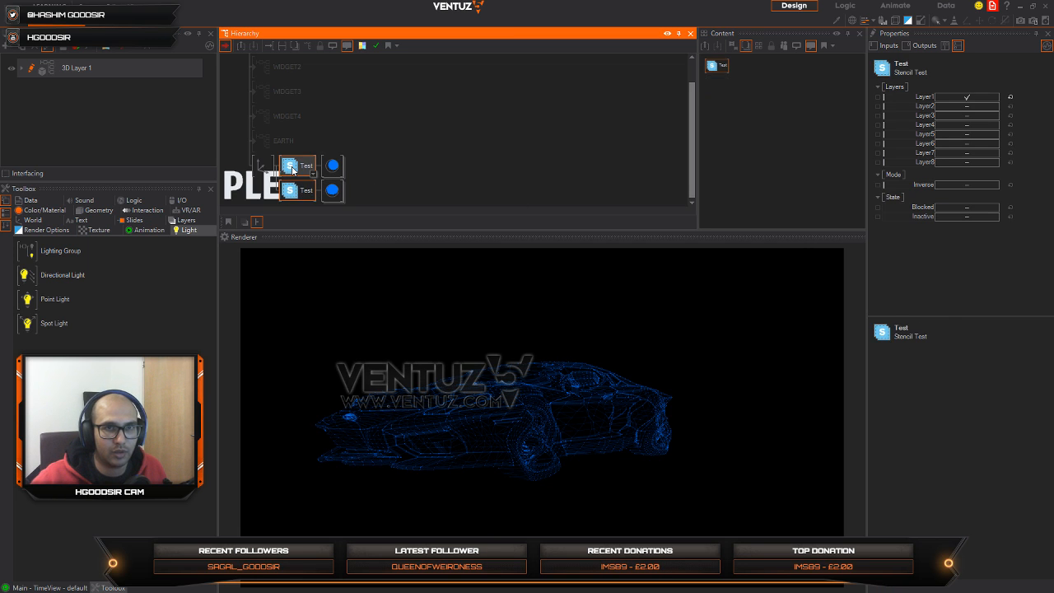
pyautogui.click(293, 194)
pyautogui.keyDown('ctrl'); pyautogui.click(292, 171); pyautogui.keyUp('ctrl')
pyautogui.press('Delete')
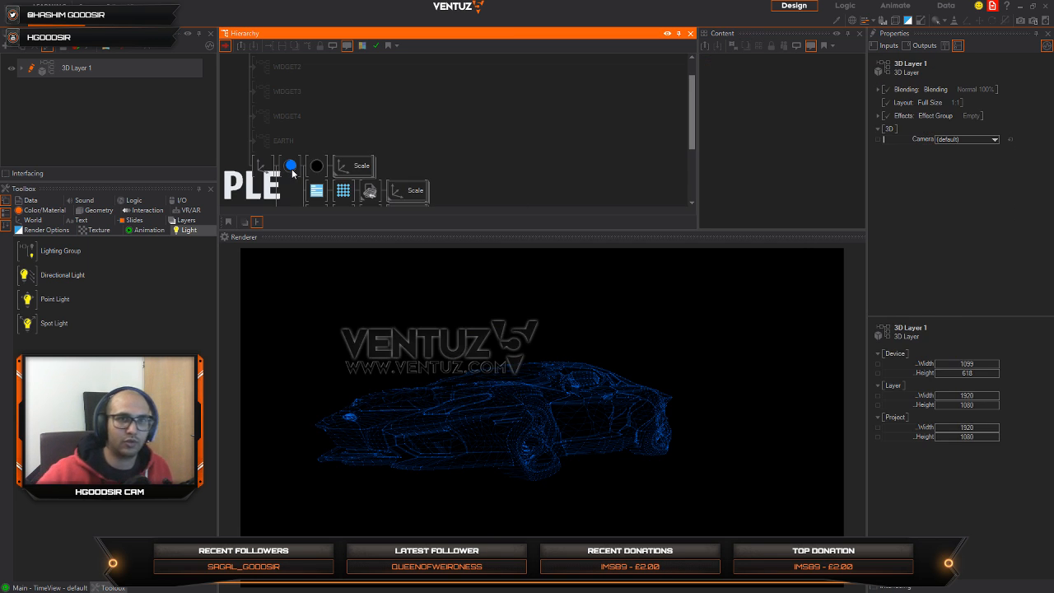
# Step: Block the second blue material's branch and collapse both blue material nodes
pyautogui.scroll(-3, 404, 196)
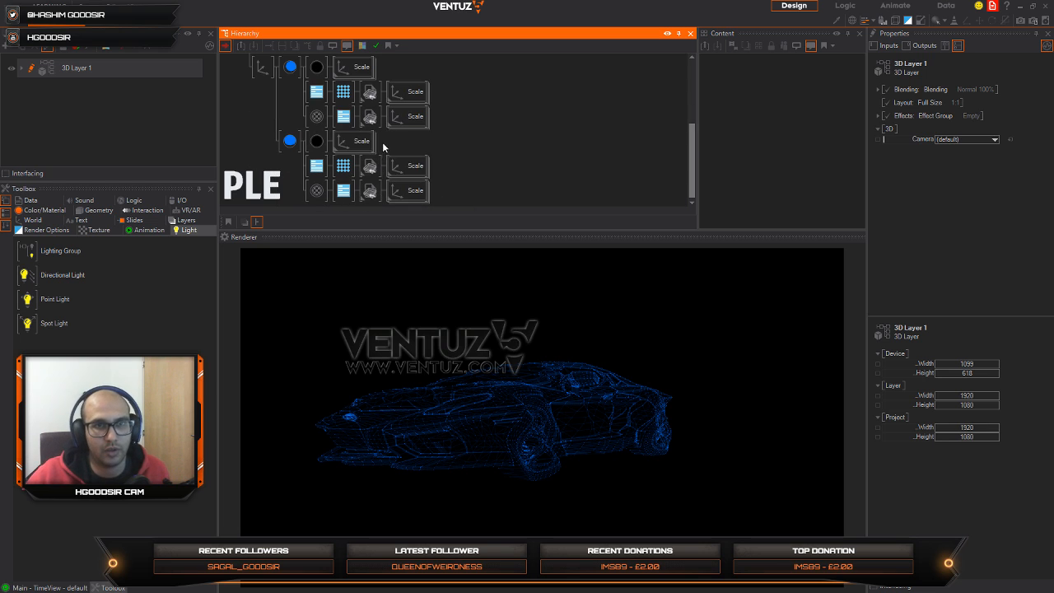
pyautogui.click(303, 146)
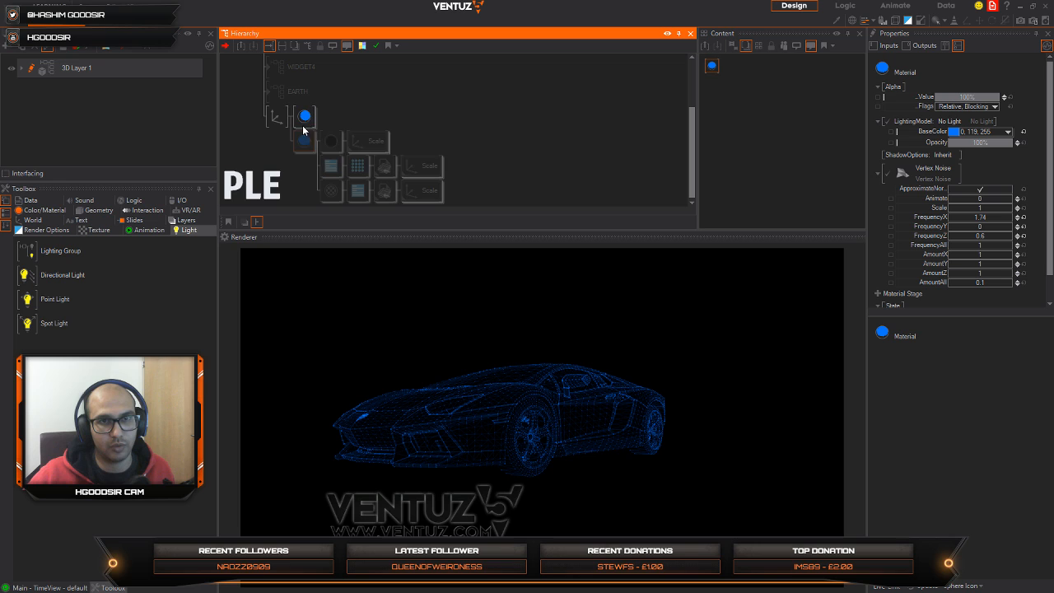
pyautogui.doubleClick(302, 140)
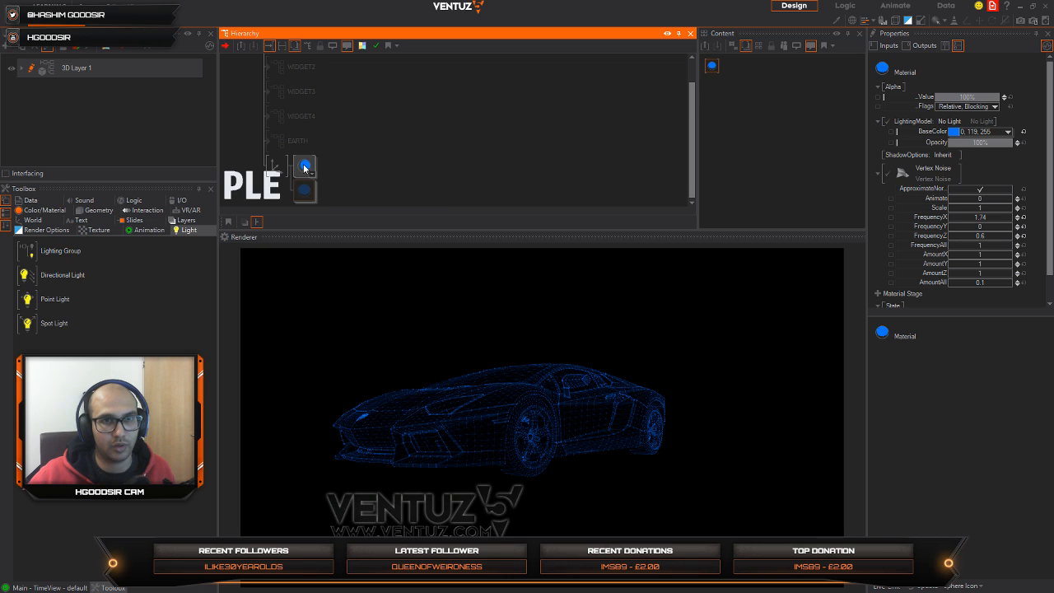
# Step: Add an Alpha texture stage to the first blue material and load the CIRCLEMASK image into it
pyautogui.click(719, 72)
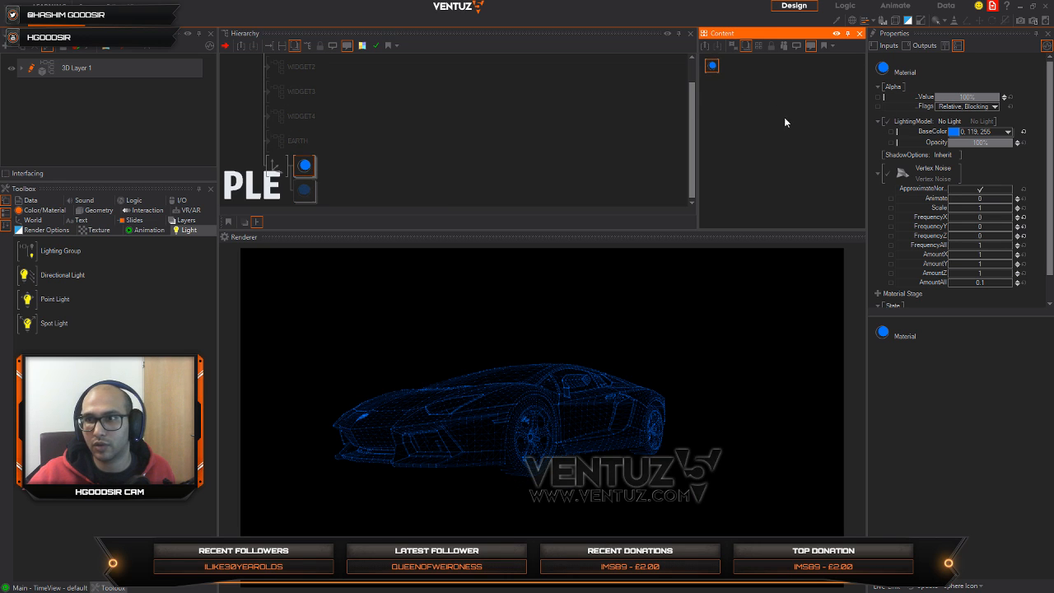
pyautogui.click(876, 175)
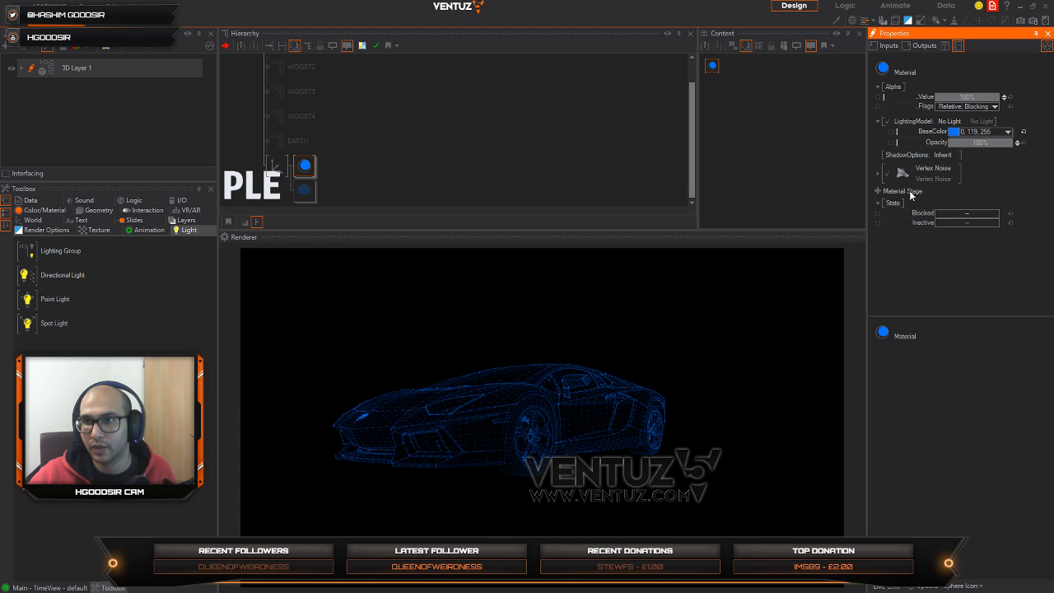
pyautogui.click(877, 195)
pyautogui.moveTo(832, 194)
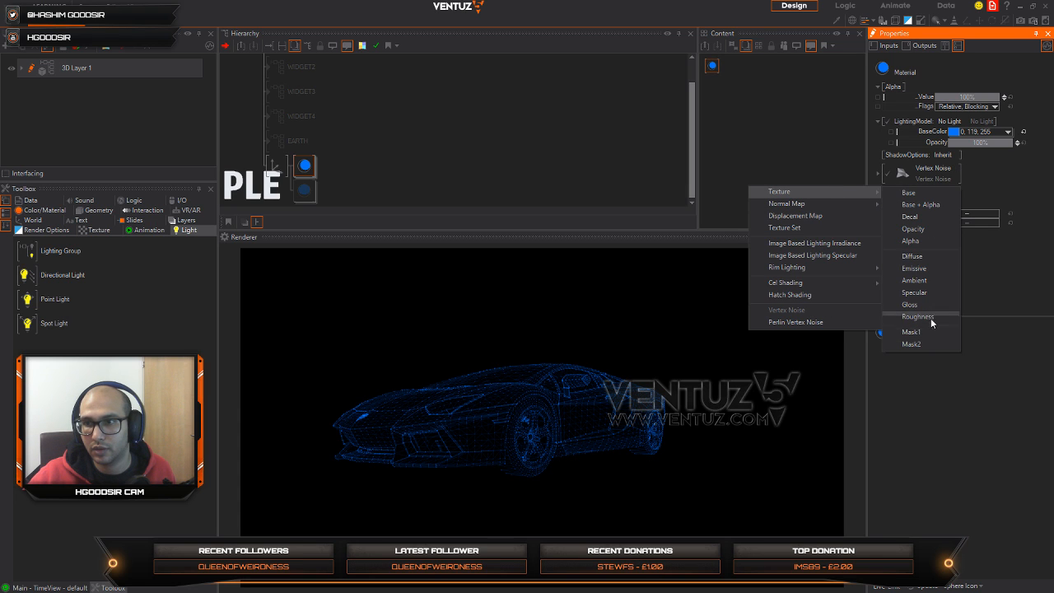
pyautogui.click(910, 240)
pyautogui.click(903, 198)
pyautogui.click(443, 321)
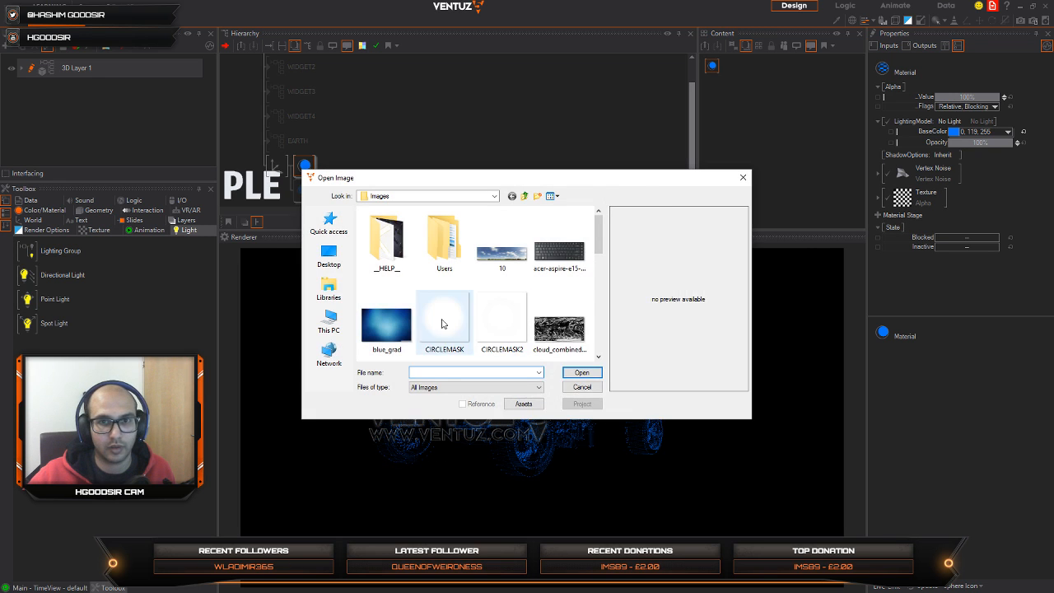
pyautogui.click(582, 373)
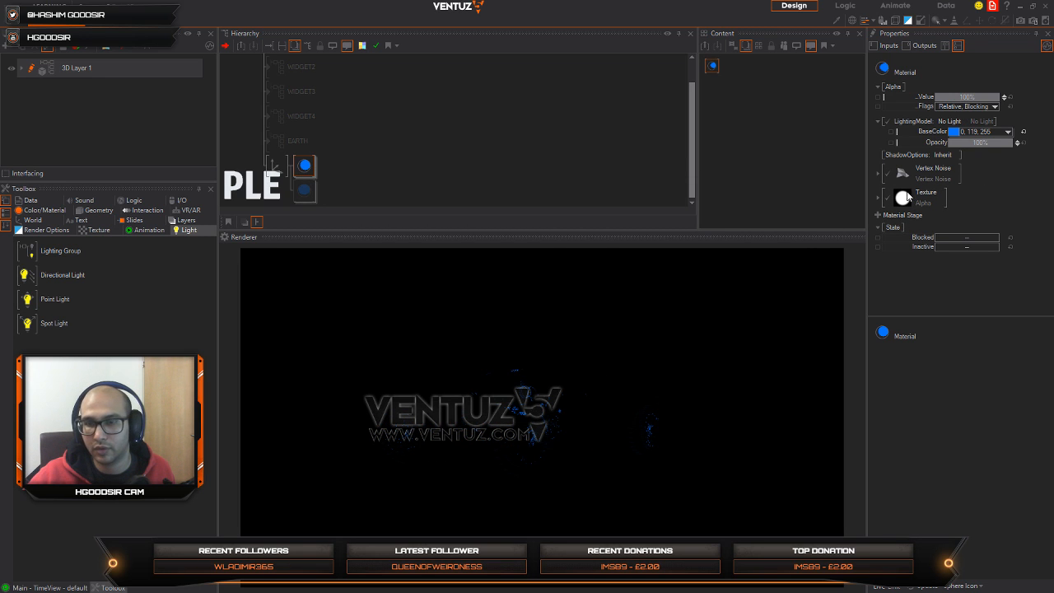
# Step: Try 2D Mapping on the CIRCLEMASK texture with an overall scaling factor of 1.68
pyautogui.click(877, 199)
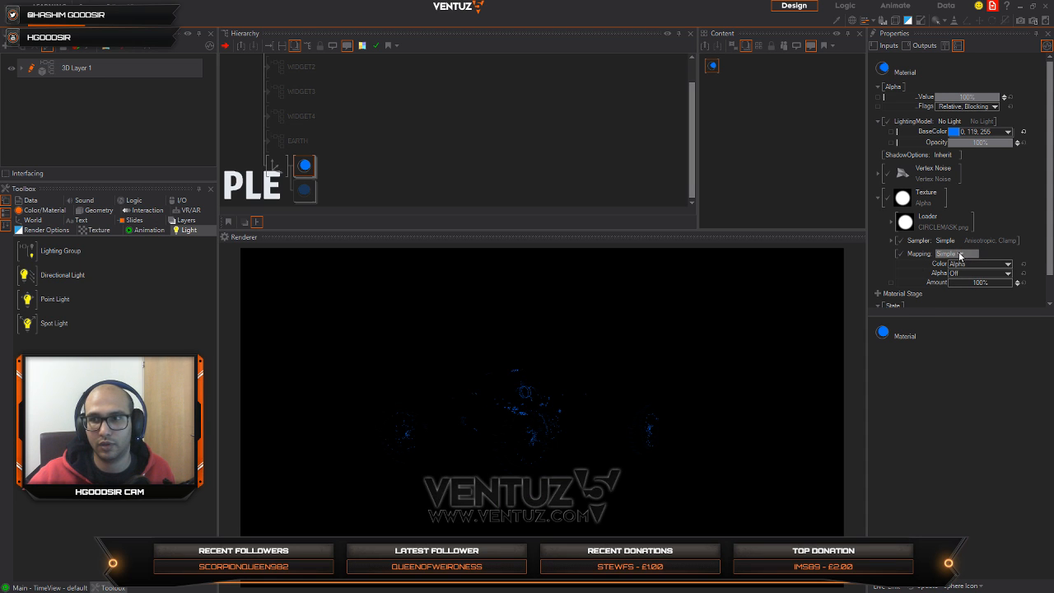
pyautogui.click(959, 255)
pyautogui.moveTo(939, 273)
pyautogui.click(993, 277)
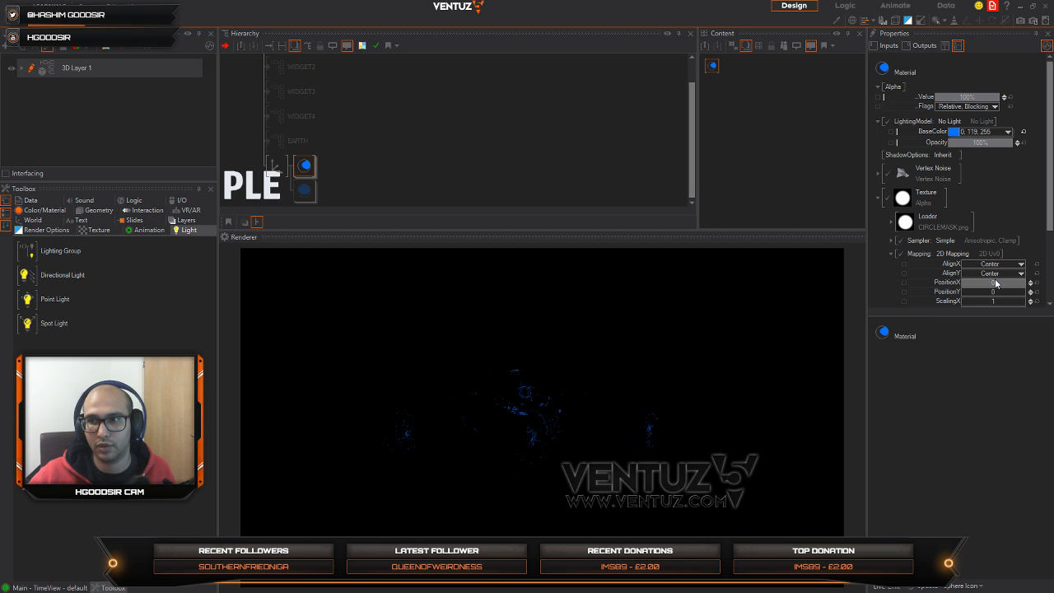
pyautogui.scroll(-2, 1025, 253)
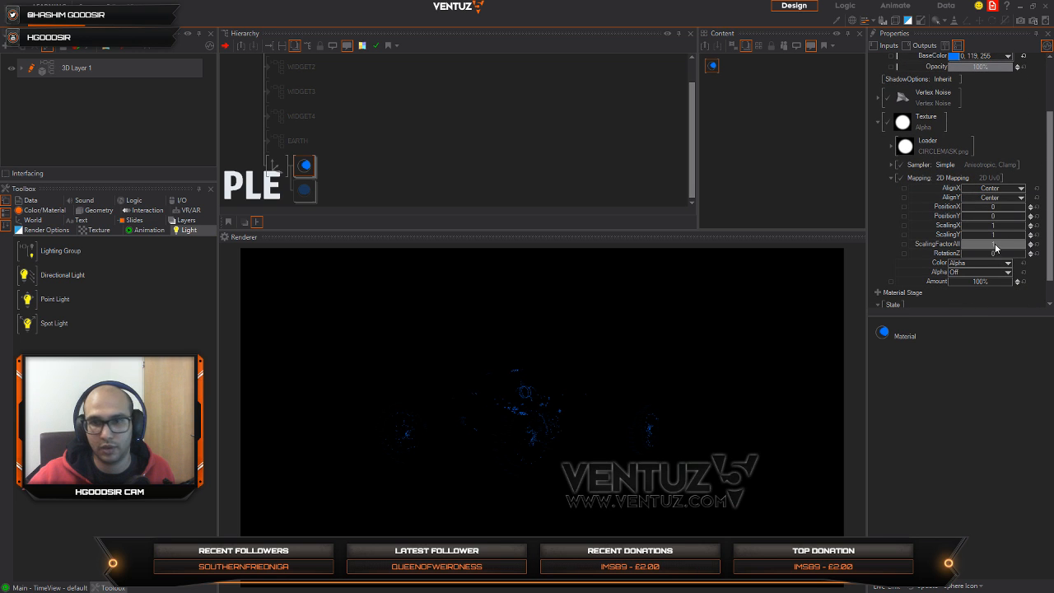
pyautogui.moveTo(995, 247)
pyautogui.mouseDown()
pyautogui.moveTo(1026, 245)
pyautogui.moveTo(1016, 248)
pyautogui.mouseUp()
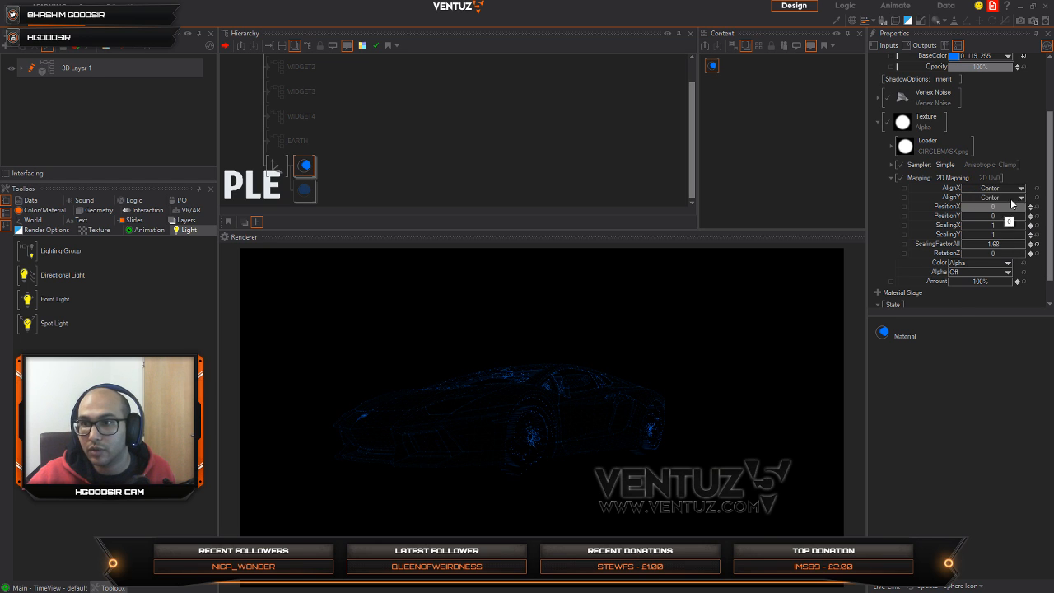
# Step: Try 3D Spherical mapping on the mask texture with an overall scaling factor of 1.47
pyautogui.click(969, 179)
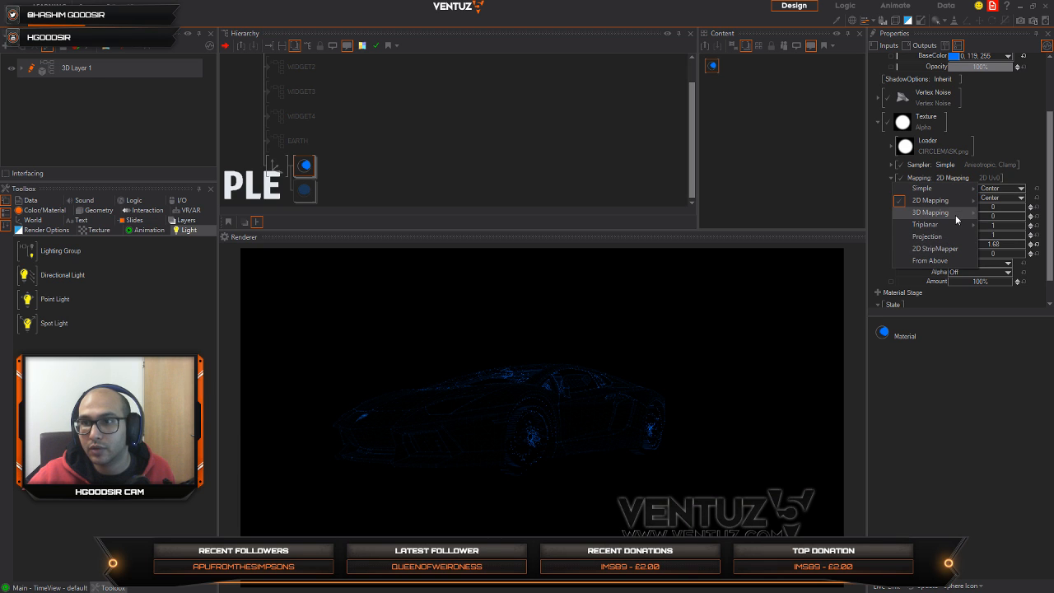
pyautogui.moveTo(955, 211)
pyautogui.click(811, 265)
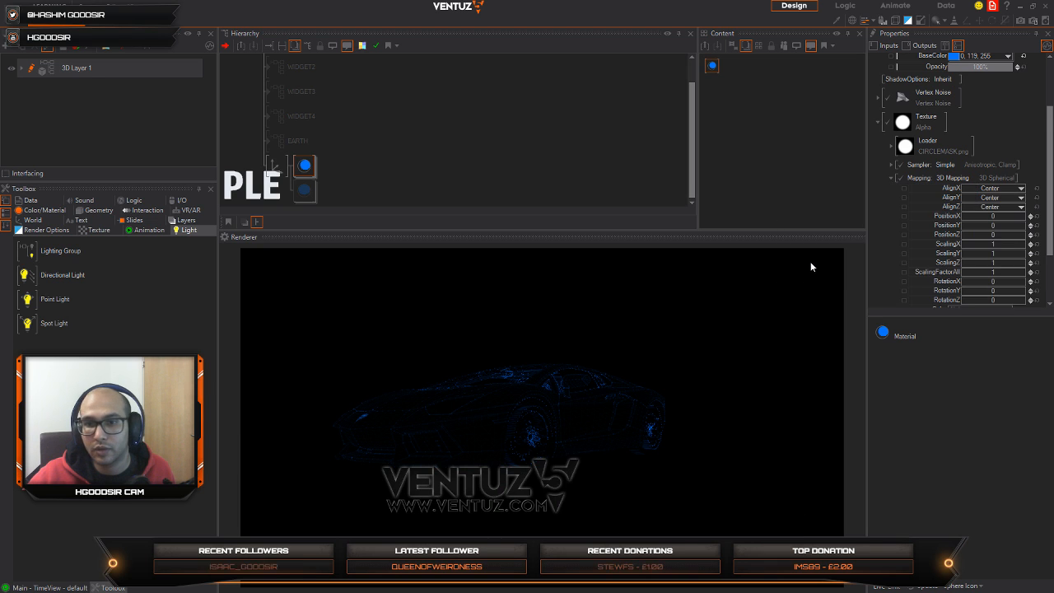
pyautogui.scroll(-1, 1045, 168)
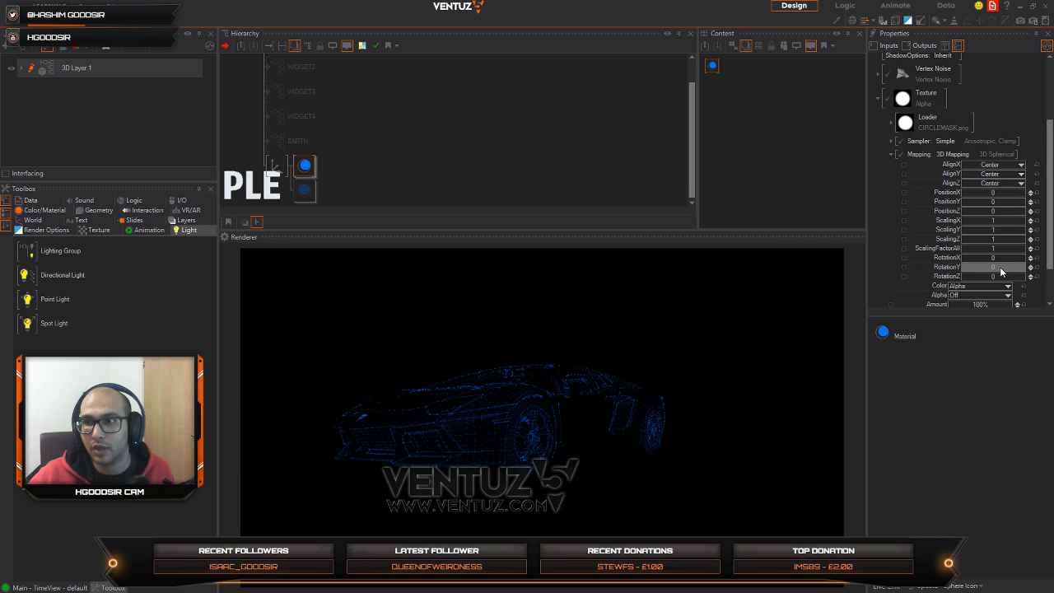
pyautogui.scroll(-1, 999, 261)
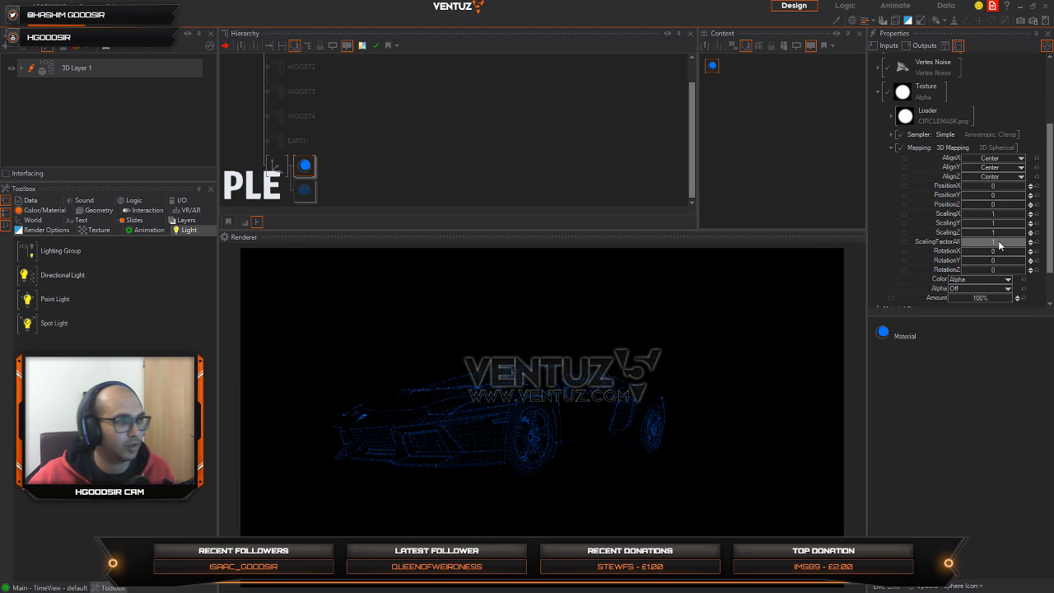
pyautogui.moveTo(999, 242); pyautogui.dragTo(955, 249)
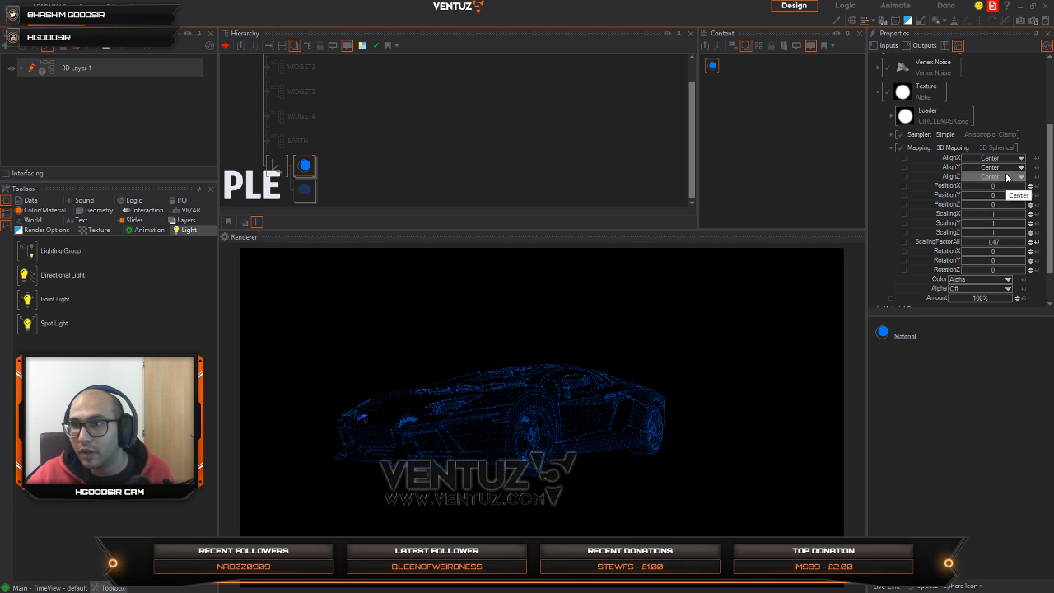
# Step: Try 3D Spherical Simple mapping on the mask texture with an overall scaling factor of 2.06 and an X position of -0.53
pyautogui.scroll(-2, 988, 284)
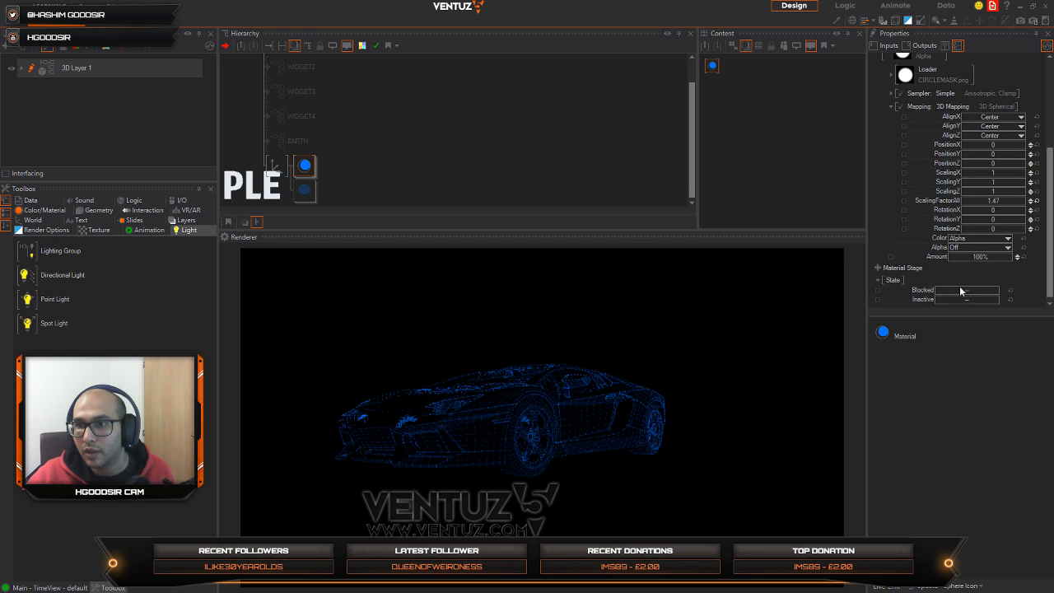
pyautogui.scroll(1, 995, 156)
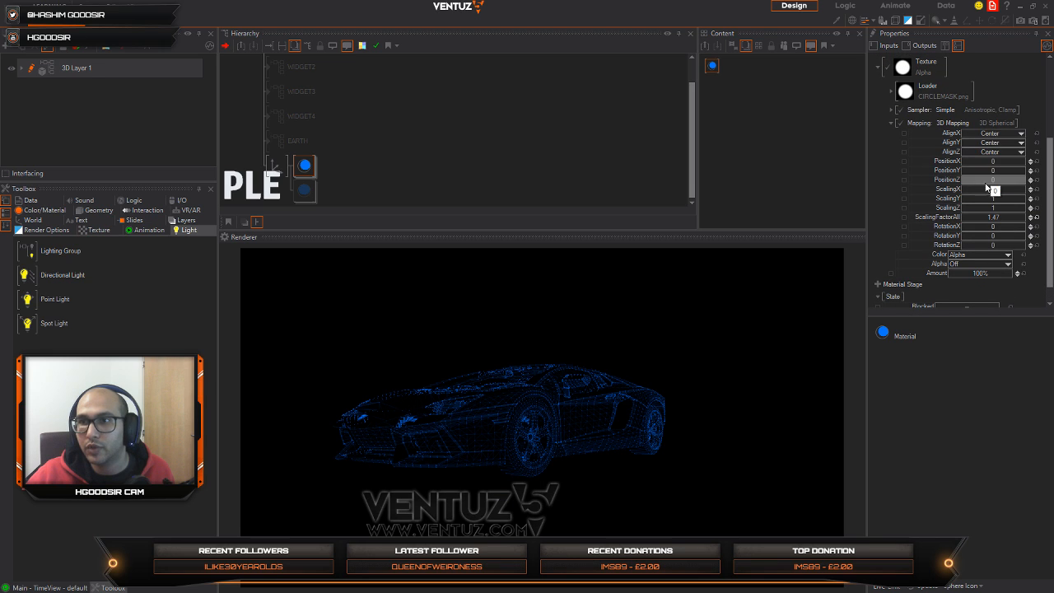
pyautogui.click(962, 123)
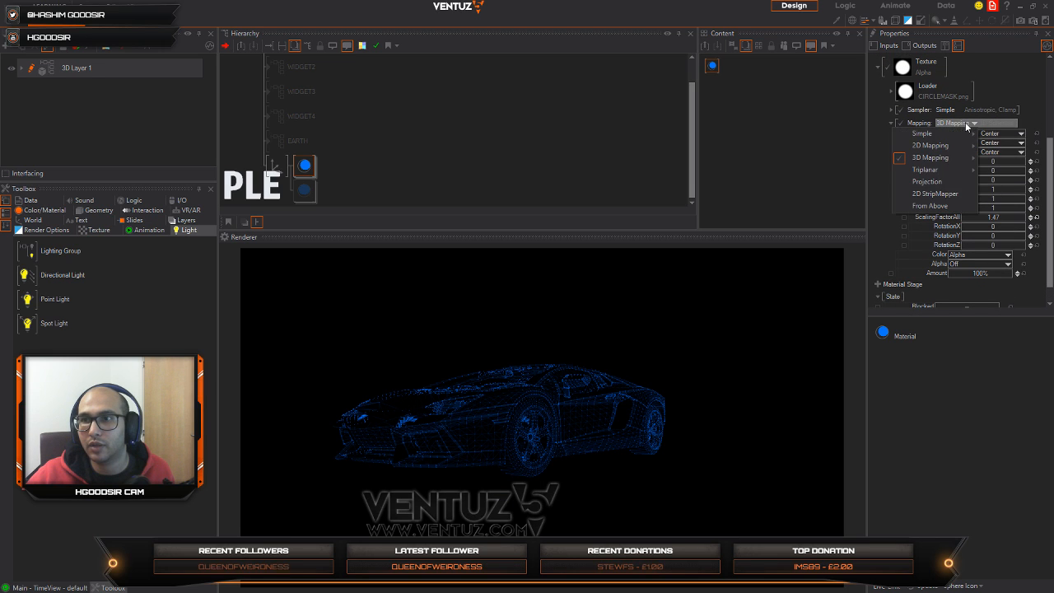
pyautogui.moveTo(957, 161)
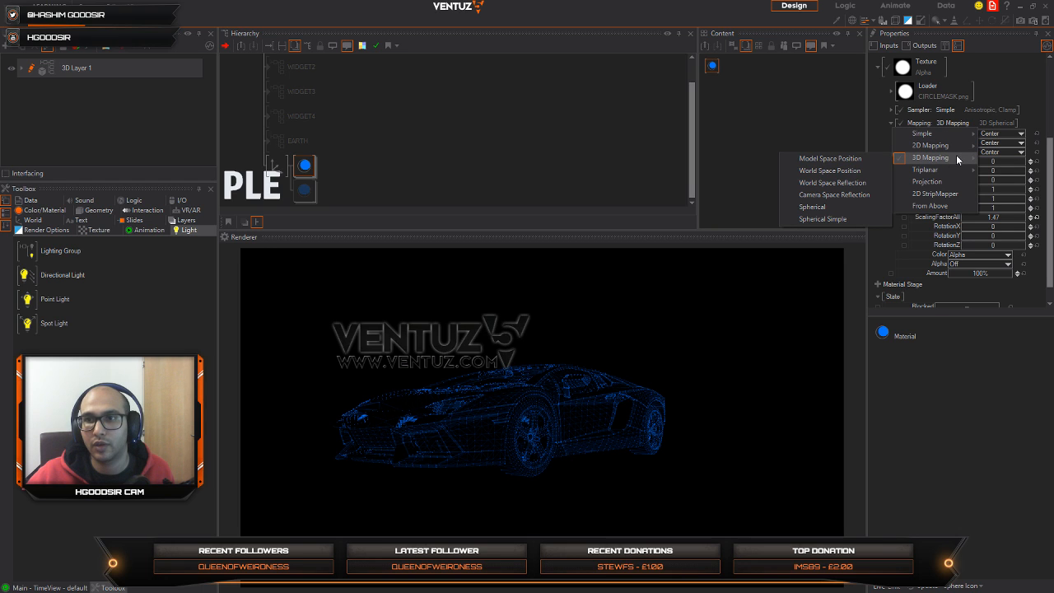
pyautogui.click(834, 221)
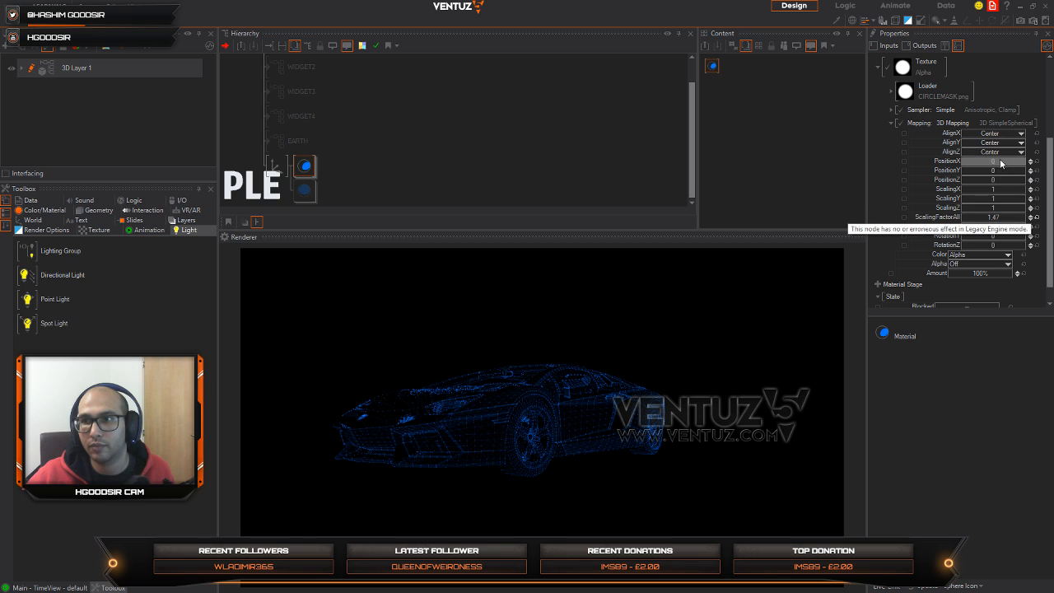
pyautogui.scroll(-1, 994, 245)
pyautogui.scroll(-1, 994, 246)
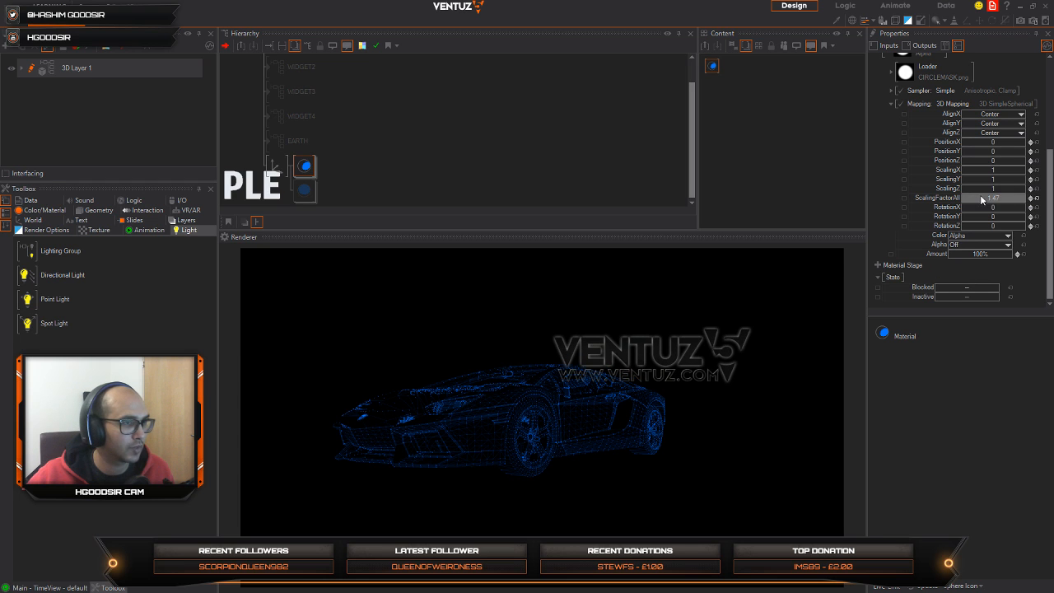
pyautogui.scroll(2, 999, 180)
pyautogui.moveTo(997, 225); pyautogui.dragTo(1022, 221)
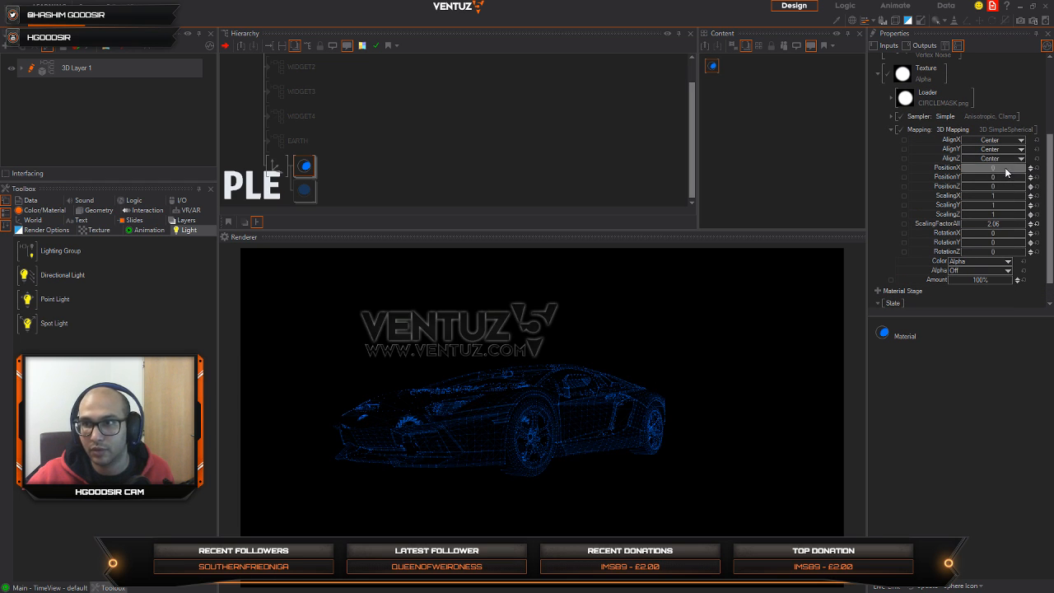
pyautogui.moveTo(1006, 168)
pyautogui.mouseDown()
pyautogui.moveTo(993, 169)
pyautogui.moveTo(1010, 172)
pyautogui.moveTo(1003, 174)
pyautogui.mouseUp()
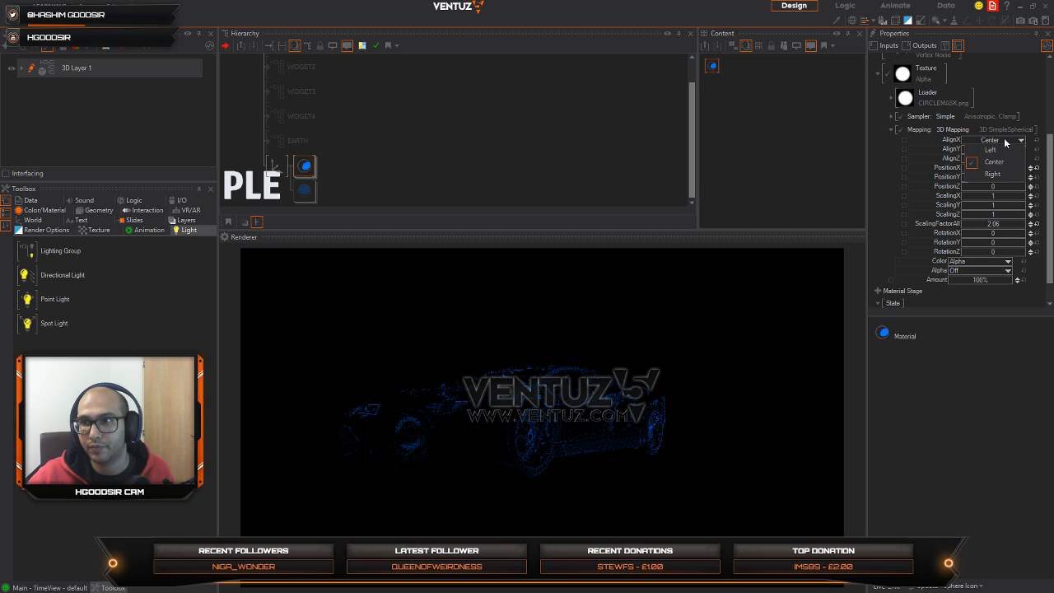
# Step: Switch the mask texture to 3D Model Space Position mapping and set its X position to 0.64
pyautogui.click(978, 130)
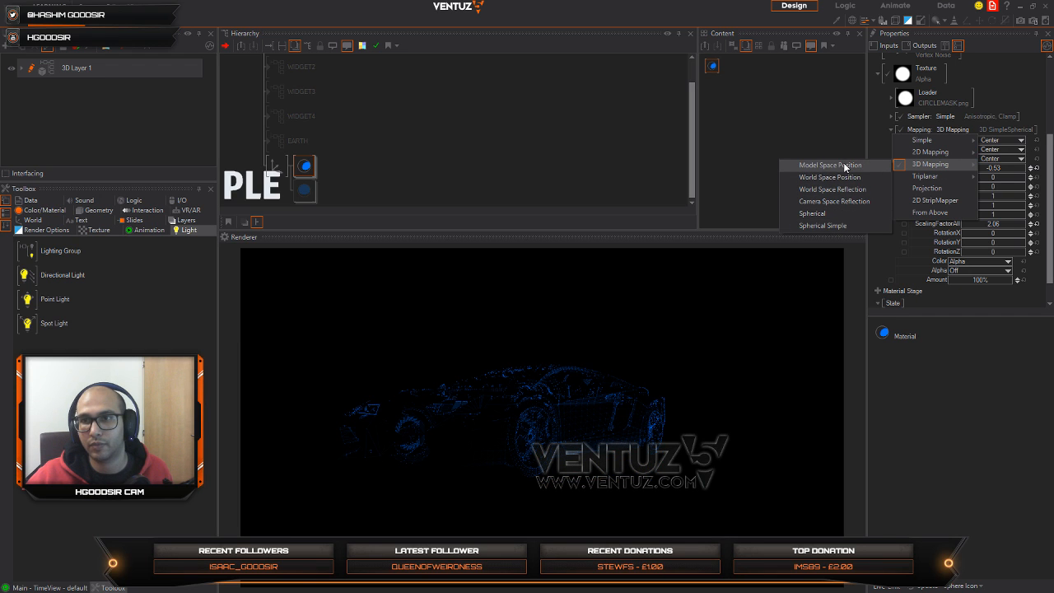
pyautogui.click(846, 165)
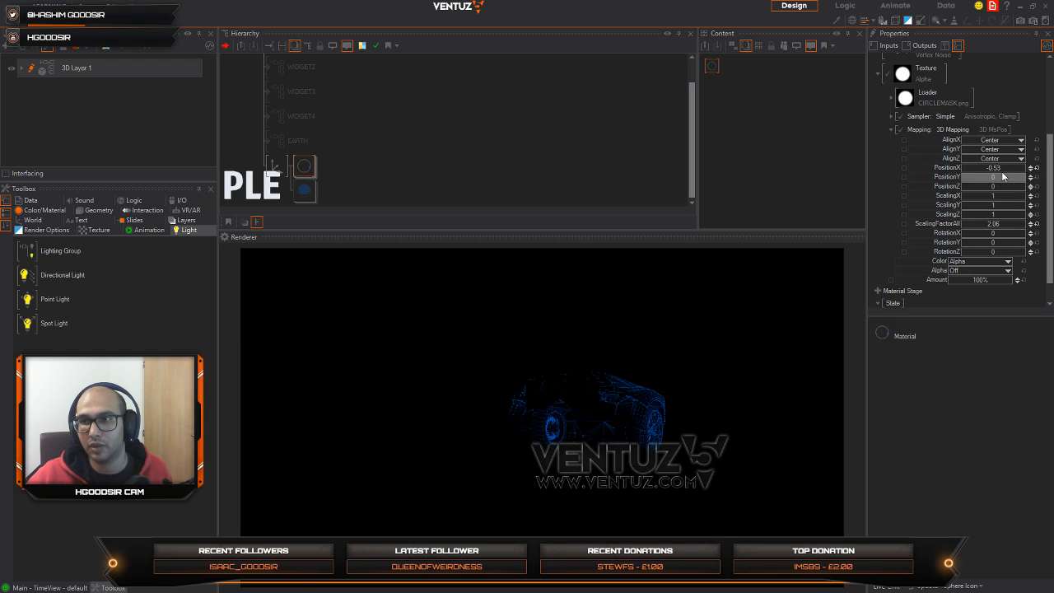
pyautogui.moveTo(1004, 171)
pyautogui.mouseDown()
pyautogui.moveTo(1027, 168)
pyautogui.moveTo(1010, 170)
pyautogui.mouseUp()
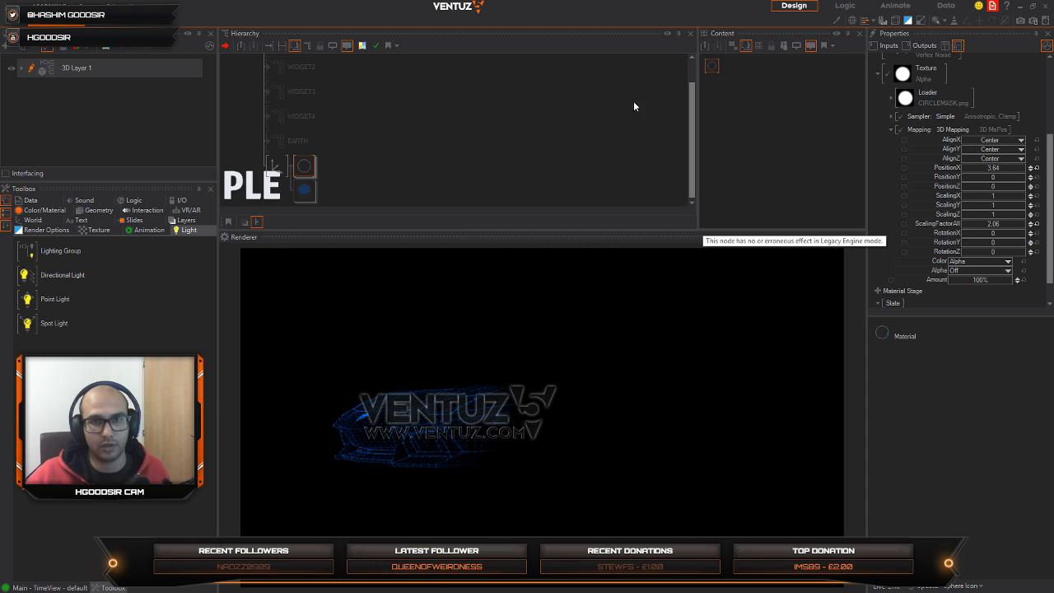
pyautogui.moveTo(1002, 169); pyautogui.dragTo(977, 176)
# Step: Set the mask mapping's scaling to X 0.55, Y 0.88, Z 1.34, its overall factor to 2.59 and its X position to -0.85
pyautogui.moveTo(997, 209); pyautogui.dragTo(971, 198)
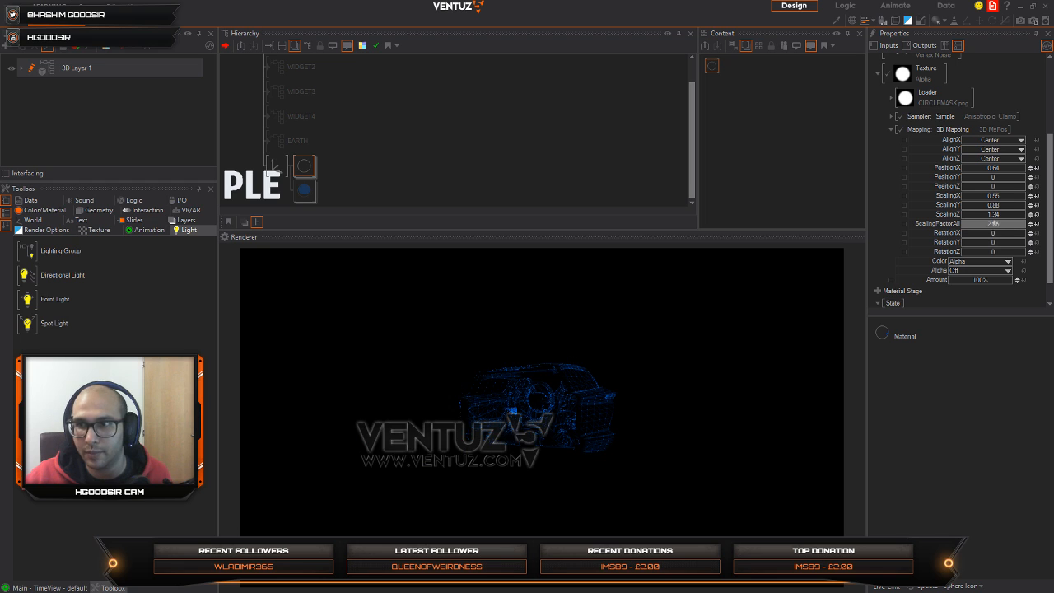
pyautogui.moveTo(1014, 225); pyautogui.dragTo(1011, 224)
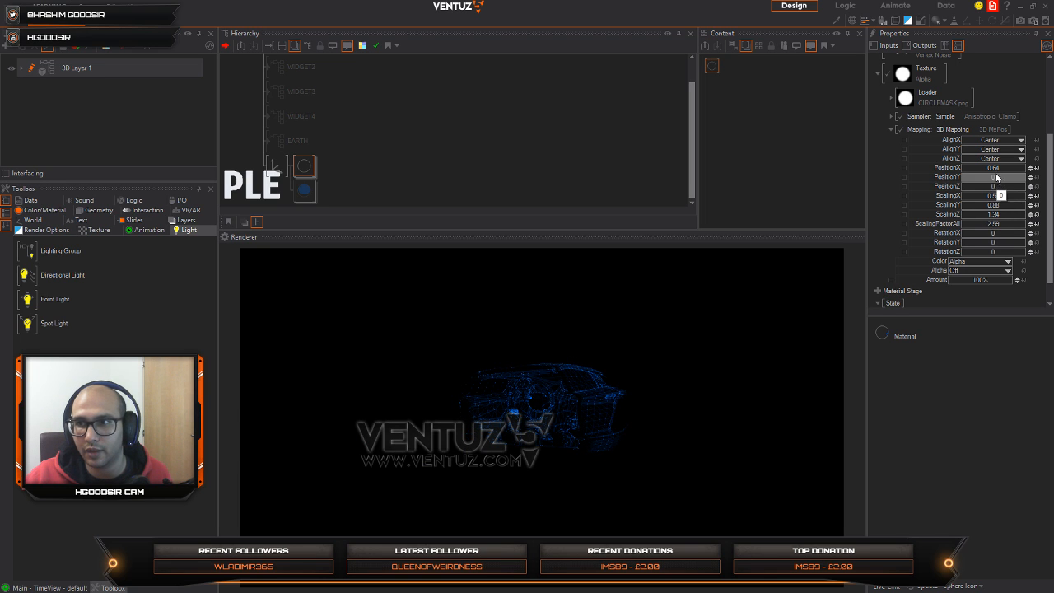
pyautogui.moveTo(997, 171); pyautogui.dragTo(963, 169)
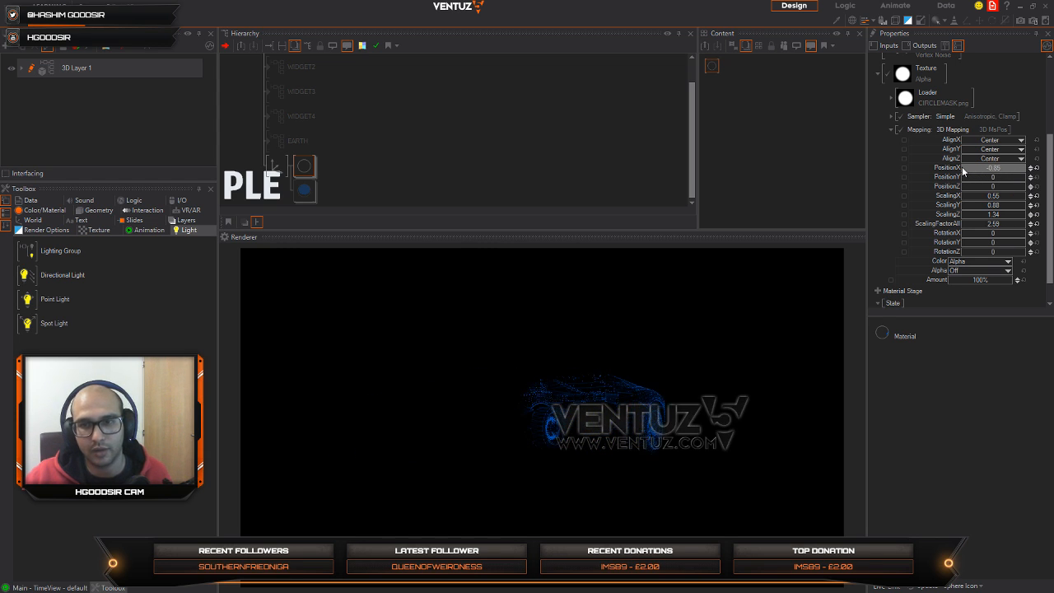
# Step: Unblock the second blue material's branch, leaving its node collapsed in the hierarchy
pyautogui.click(304, 172)
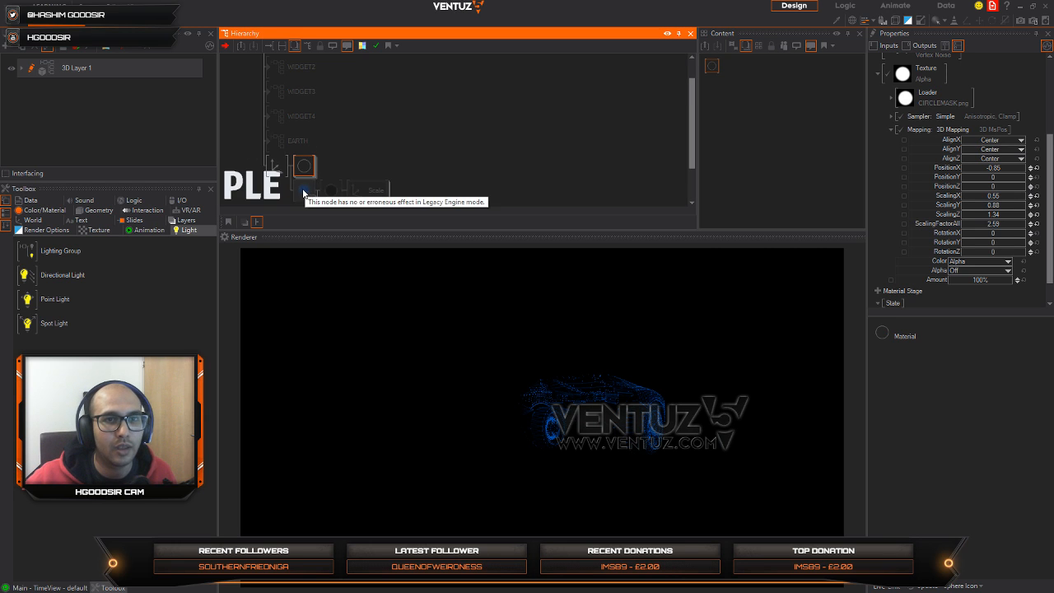
pyautogui.click(303, 194)
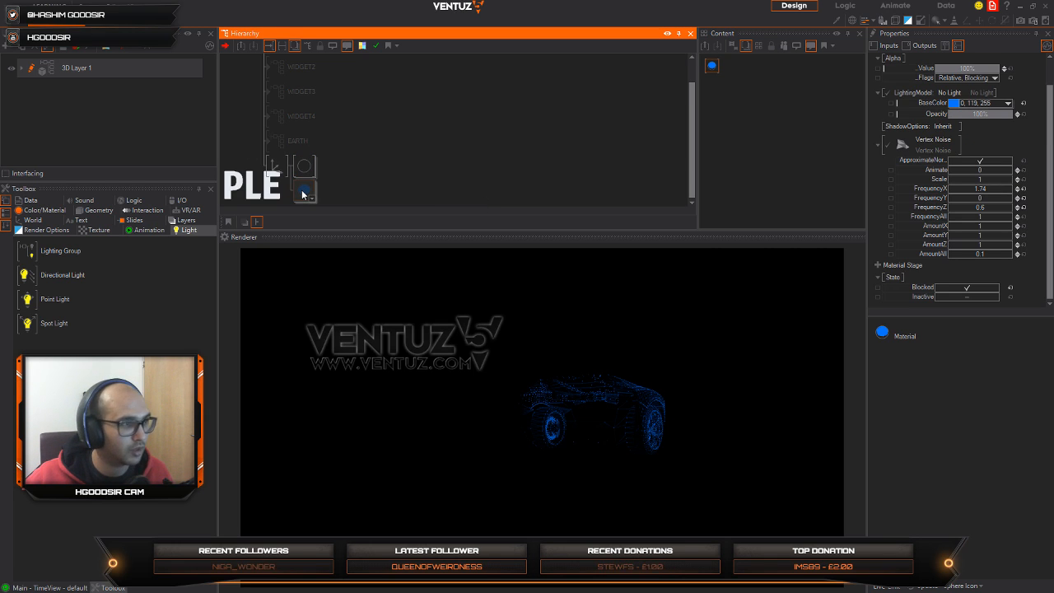
pyautogui.click(302, 193)
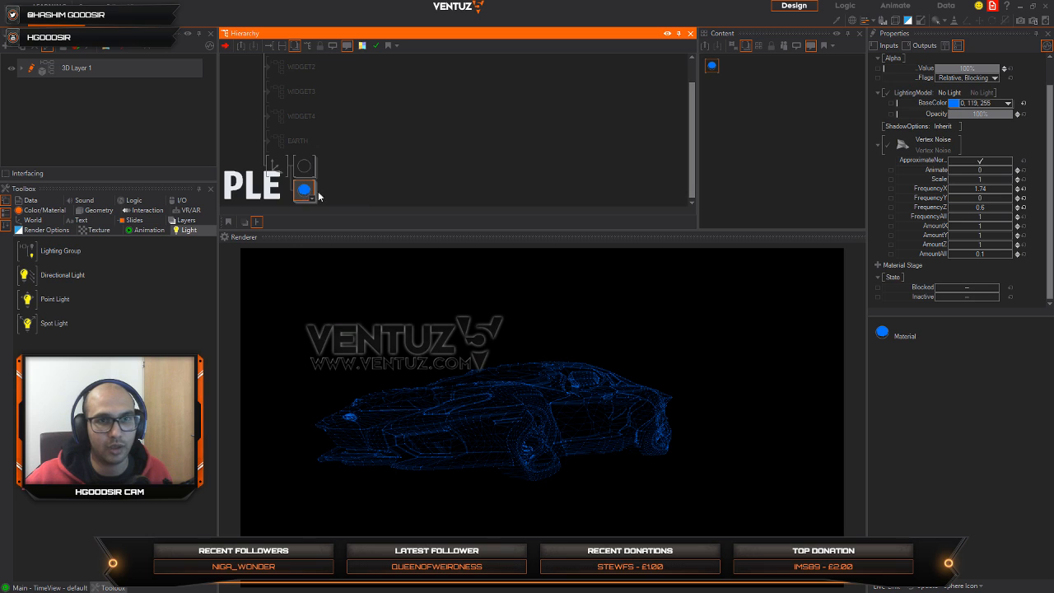
# Step: Set the second material's Vertex Noise to Animate -0.018, Frequency Y 0.6 and overall frequency 0.78
pyautogui.click(699, 79)
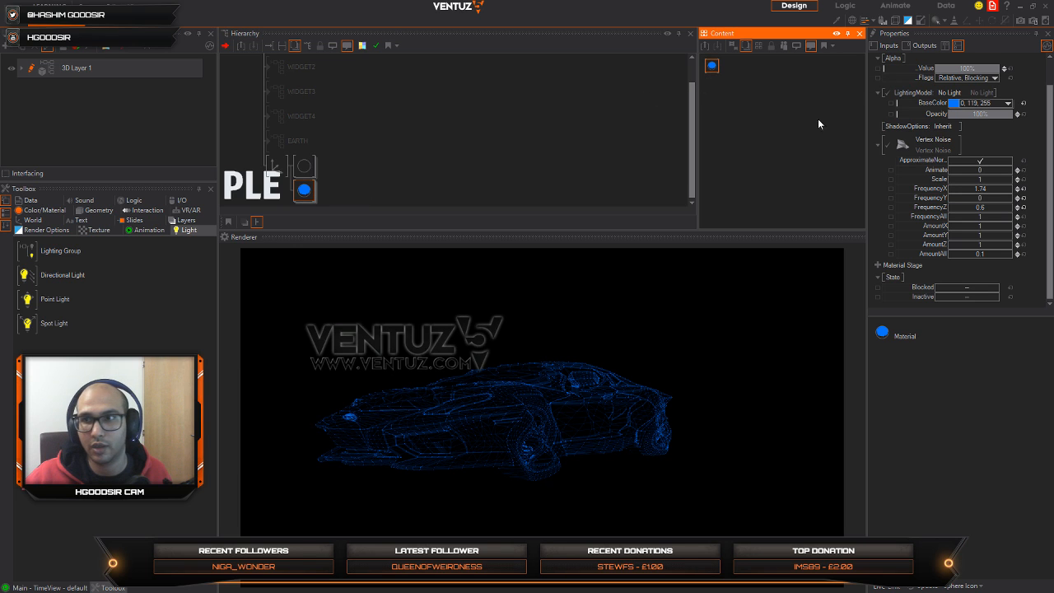
pyautogui.moveTo(981, 169); pyautogui.dragTo(955, 213)
pyautogui.click(979, 199)
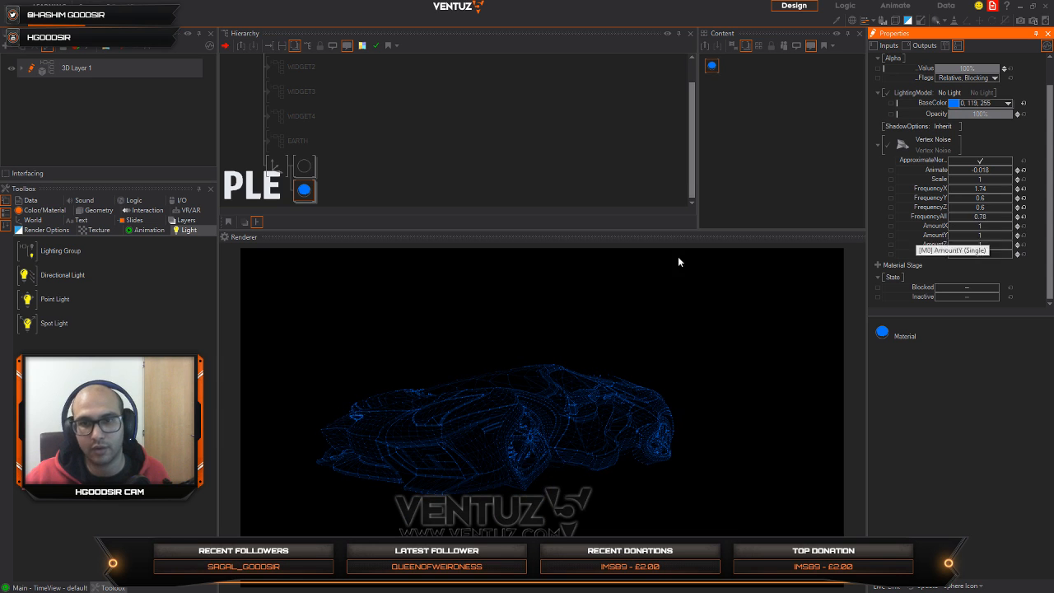
# Step: Expand the Lamborghini branches in the hierarchy and delete only the second blue material, keeping its child branches
pyautogui.click(303, 175)
pyautogui.click(310, 173)
pyautogui.moveTo(342, 167); pyautogui.dragTo(361, 97, button='middle')
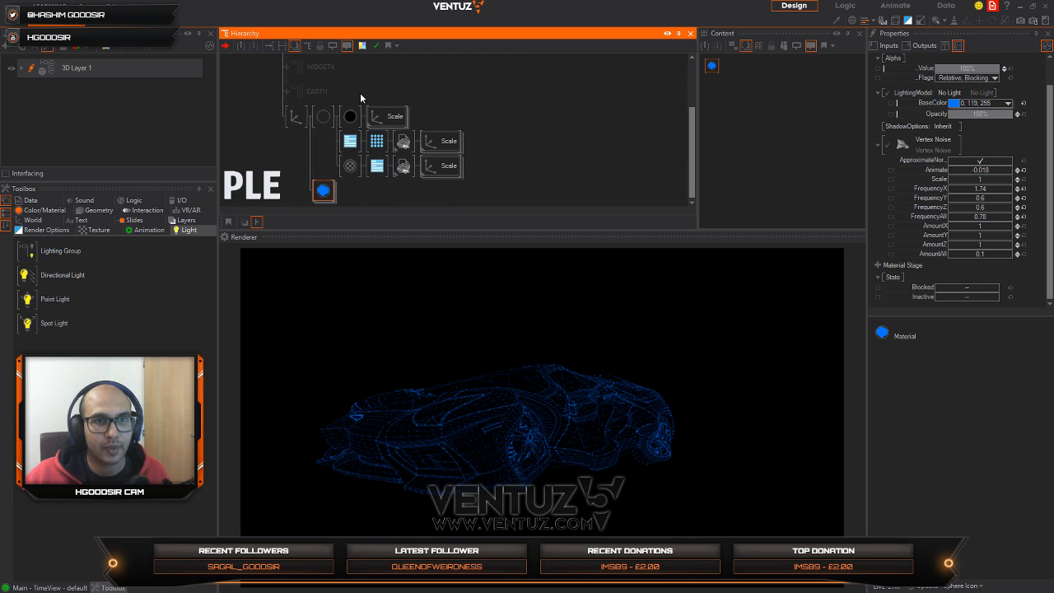
pyautogui.click(325, 119)
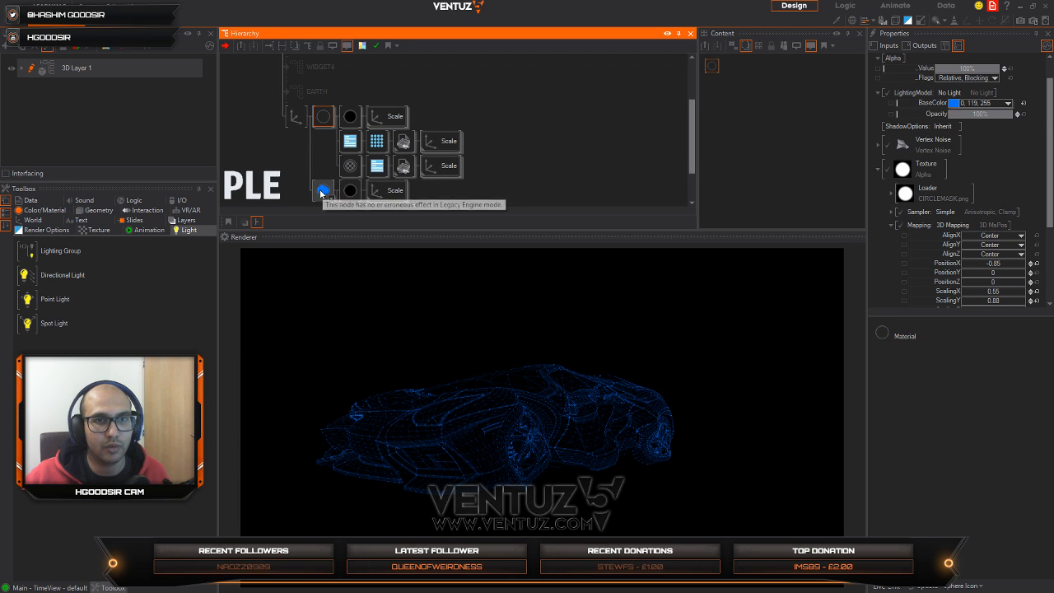
pyautogui.moveTo(322, 190); pyautogui.dragTo(331, 152, button='middle')
pyautogui.click(332, 152)
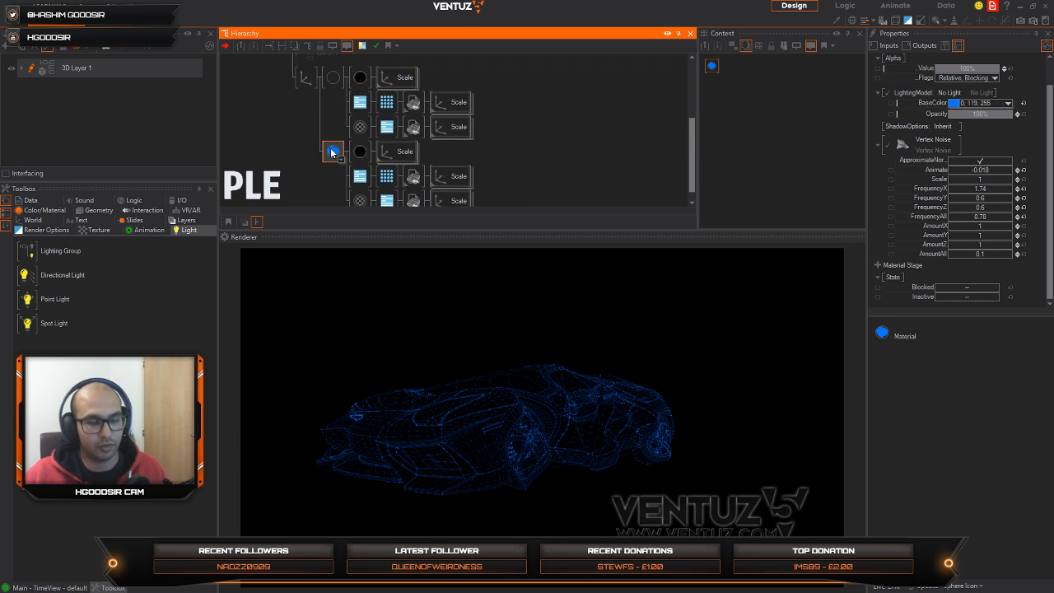
pyautogui.press('Delete')
# Step: Move the CIRCLEMASK-masked blue material in front of the second black material's branch
pyautogui.click(333, 78)
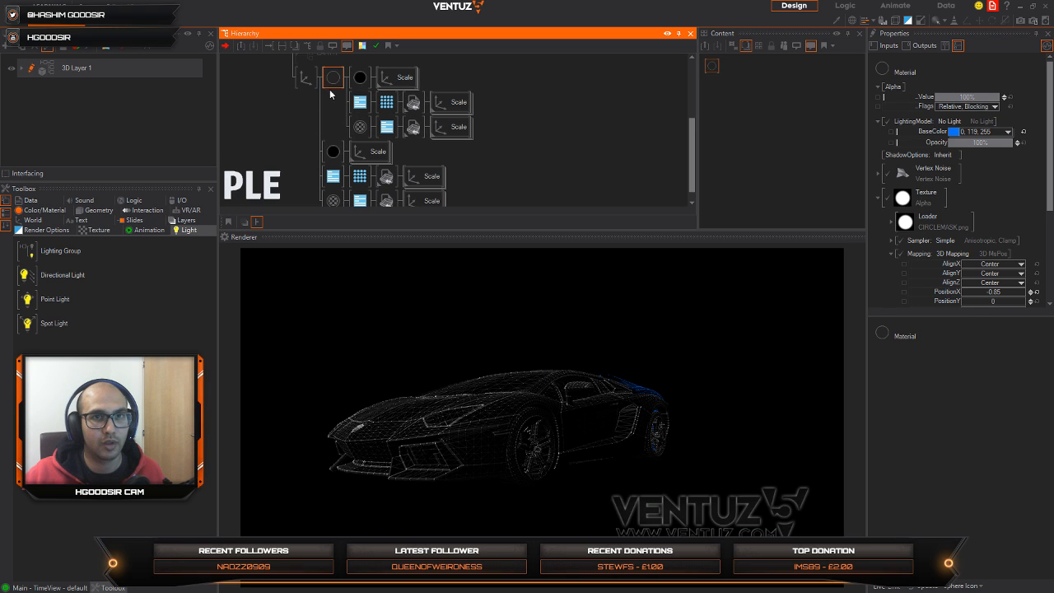
pyautogui.moveTo(329, 107); pyautogui.dragTo(329, 154)
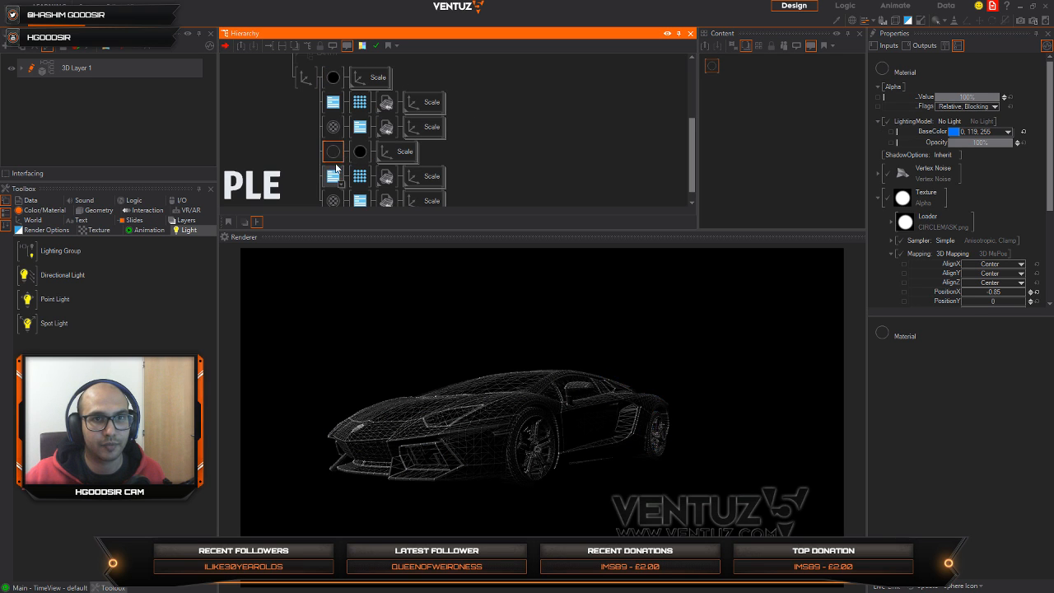
# Step: Try to nest the second set's RenderOptions and faded material branches under the masked material
pyautogui.click(334, 181)
pyautogui.scroll(-1, 333, 182)
pyautogui.keyDown('ctrl'); pyautogui.click(336, 192); pyautogui.keyUp('ctrl')
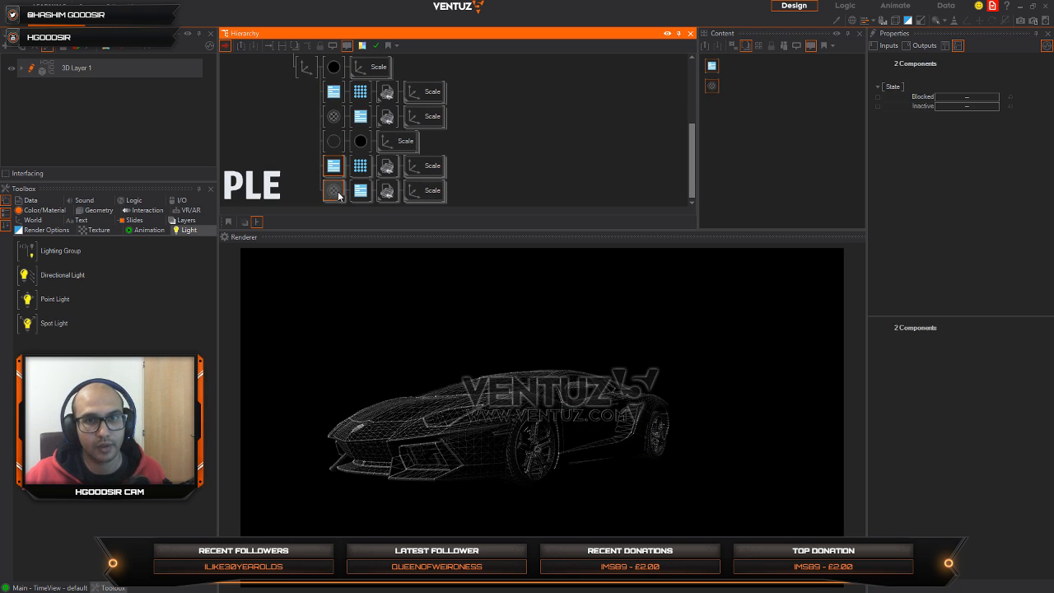
pyautogui.click(336, 166)
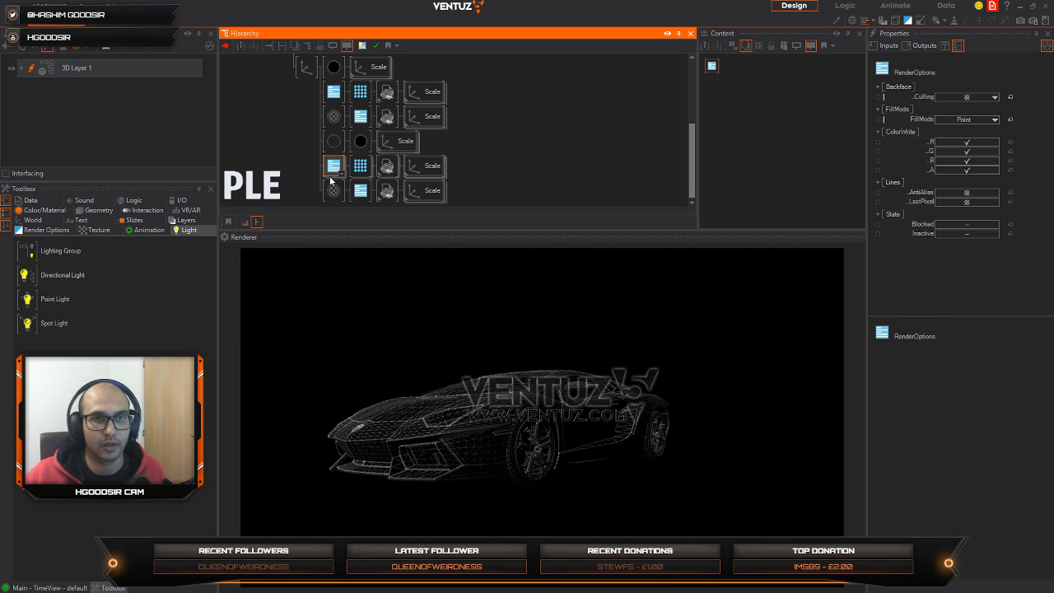
pyautogui.keyDown('ctrl'); pyautogui.click(331, 190); pyautogui.keyUp('ctrl')
pyautogui.click(331, 171)
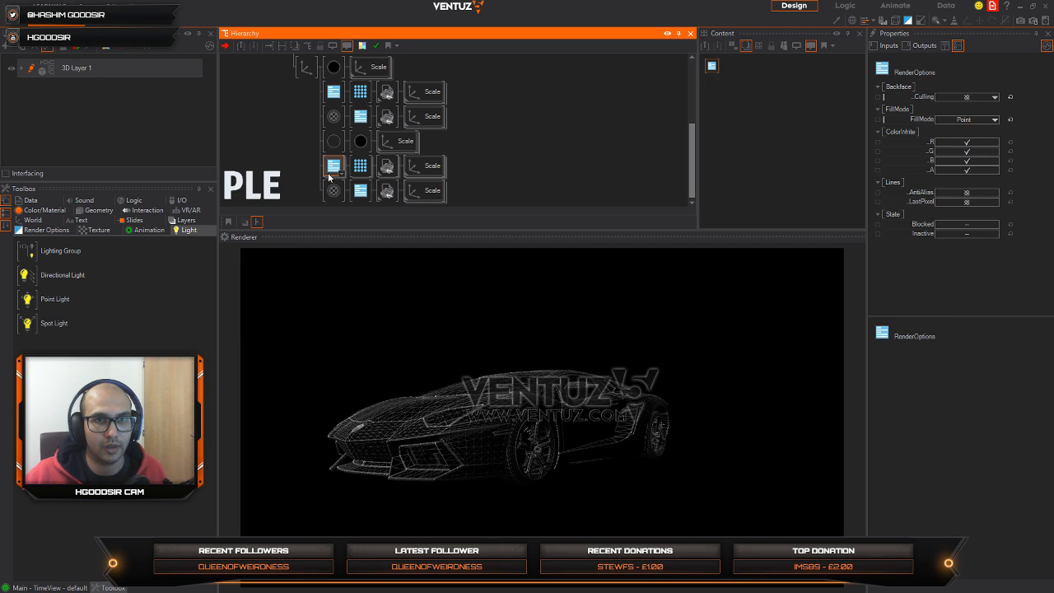
pyautogui.click(335, 141)
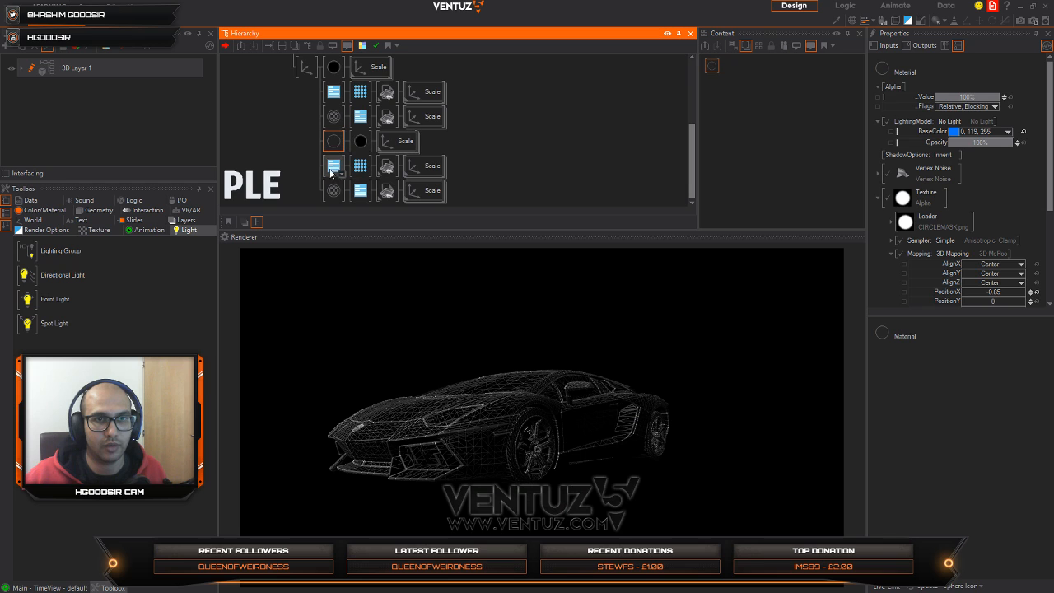
pyautogui.click(311, 187)
pyautogui.click(333, 168)
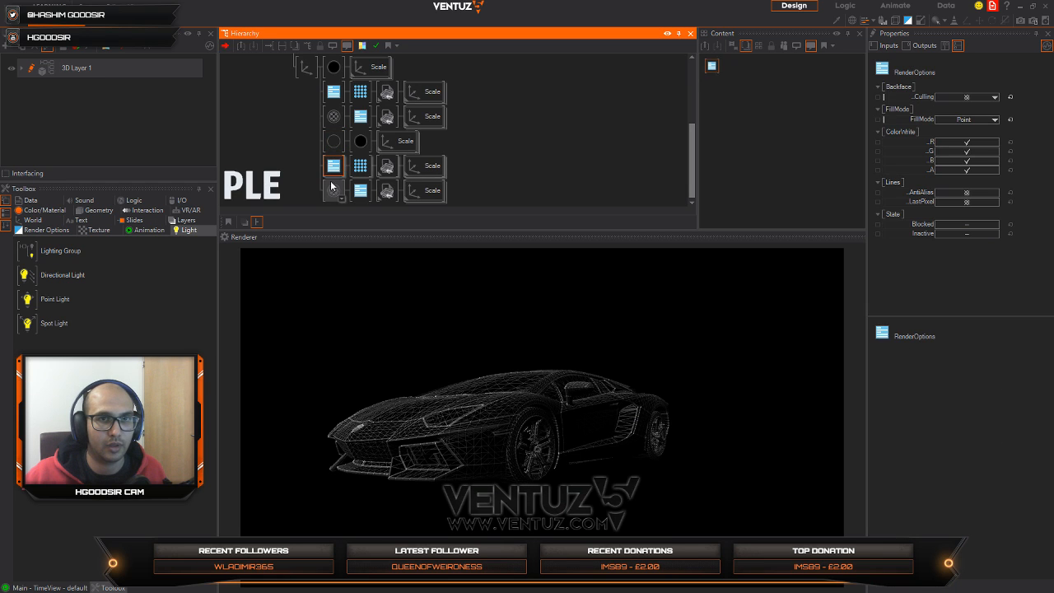
pyautogui.moveTo(330, 191); pyautogui.dragTo(332, 191)
pyautogui.click(334, 142)
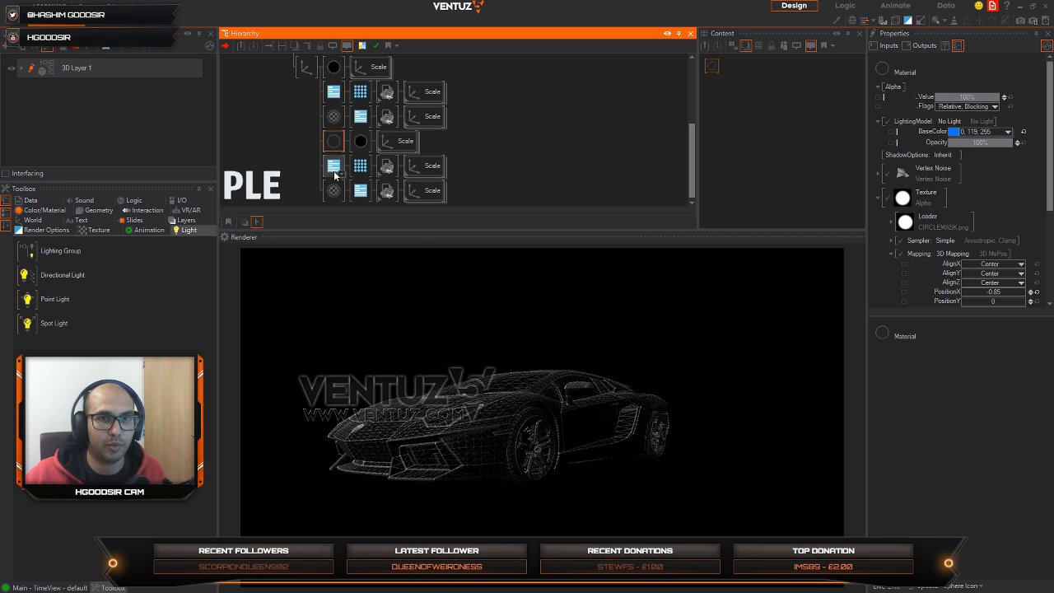
pyautogui.click(333, 166)
pyautogui.click(360, 143)
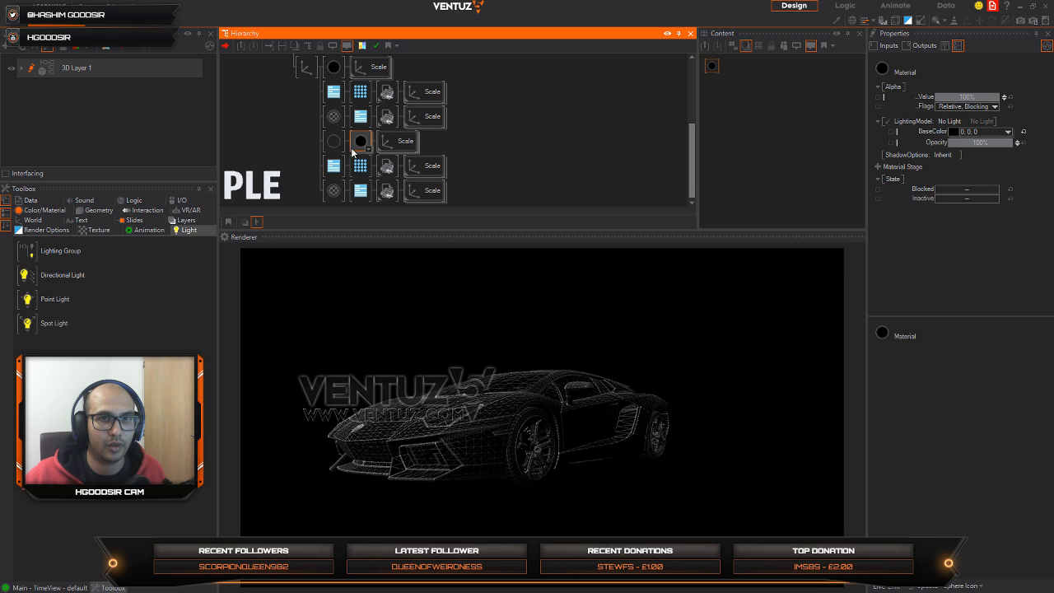
pyautogui.click(331, 142)
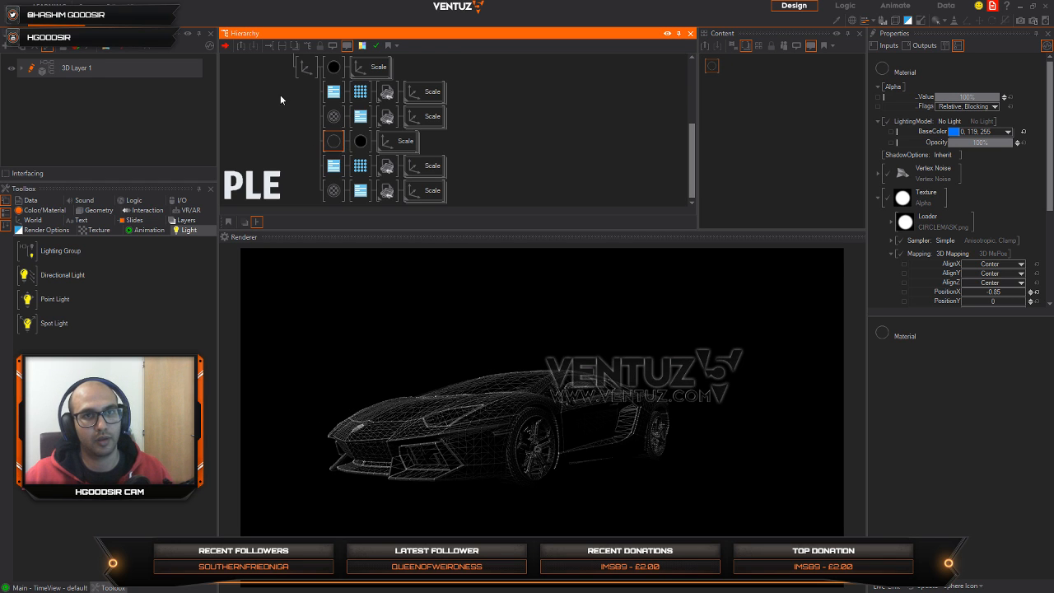
# Step: Move the masked material directly behind the main axis so it wraps all six car branches
pyautogui.moveTo(280, 96)
pyautogui.mouseDown(button='middle')
pyautogui.moveTo(287, 141)
pyautogui.moveTo(294, 108)
pyautogui.mouseUp(button='middle')
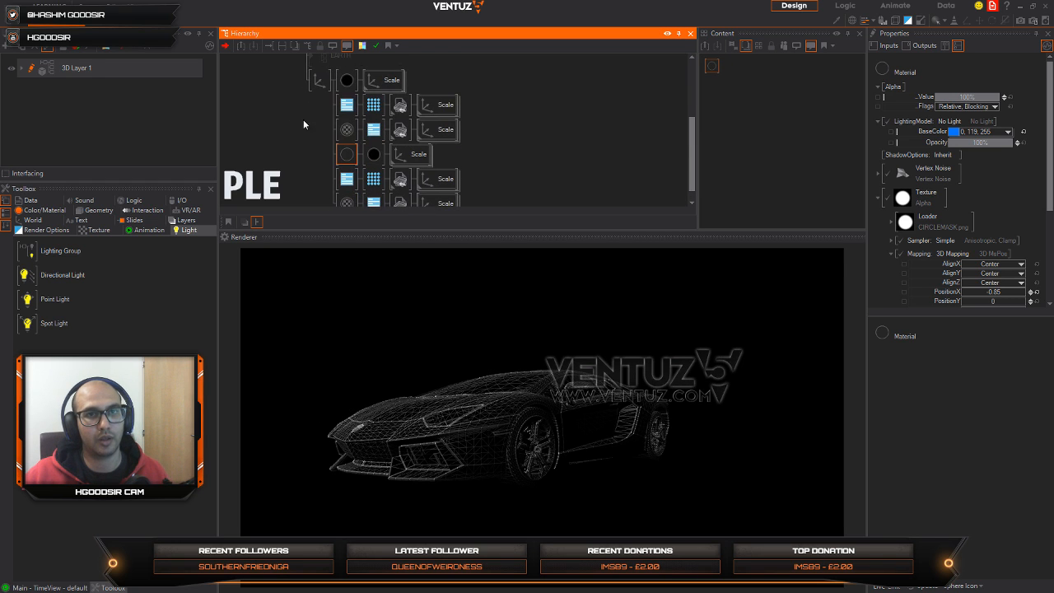
pyautogui.click(347, 80)
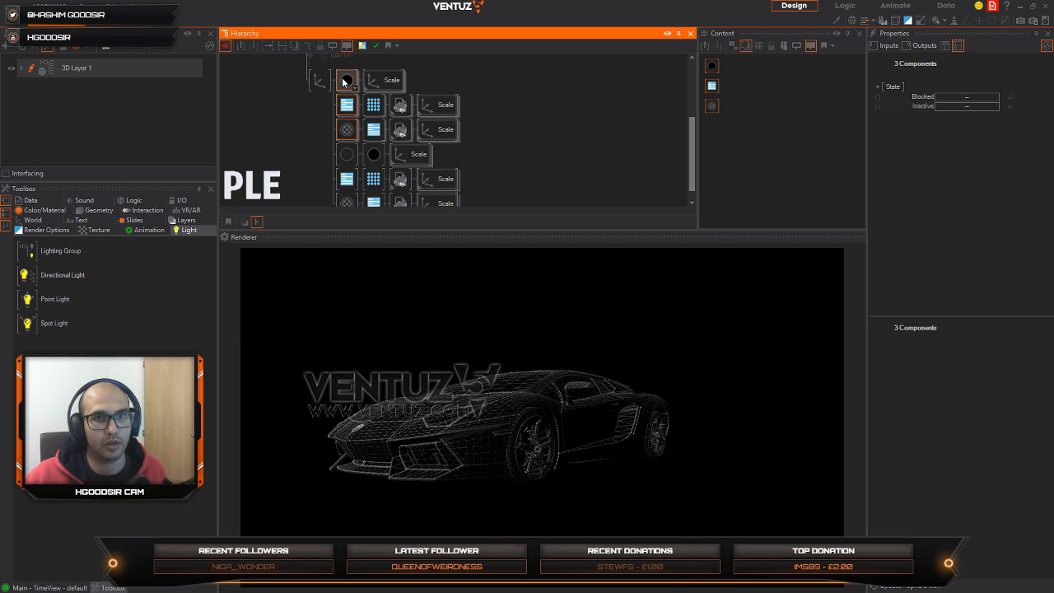
pyautogui.click(347, 154)
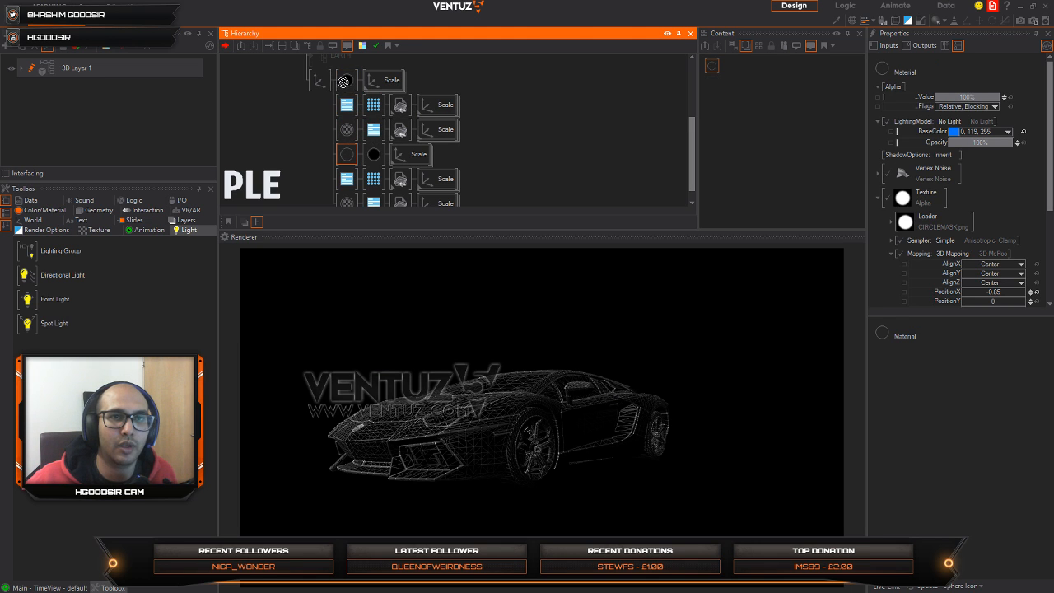
pyautogui.moveTo(338, 86); pyautogui.dragTo(341, 82)
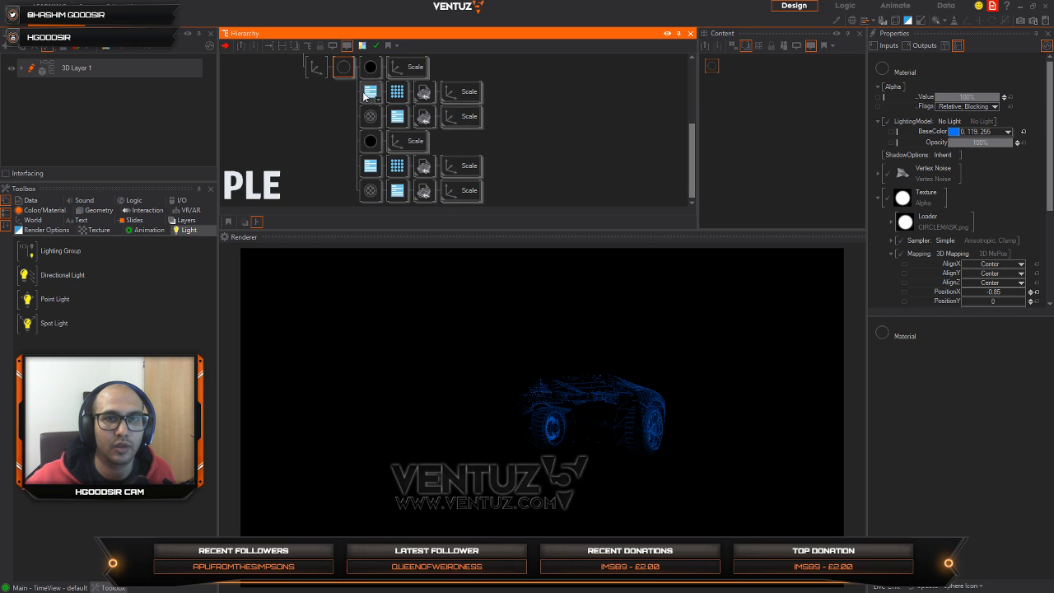
# Step: Delete the second set of black material, RenderOptions and faded material branches under the masked material
pyautogui.click(377, 142)
pyautogui.keyDown('ctrl'); pyautogui.click(372, 167); pyautogui.keyUp('ctrl')
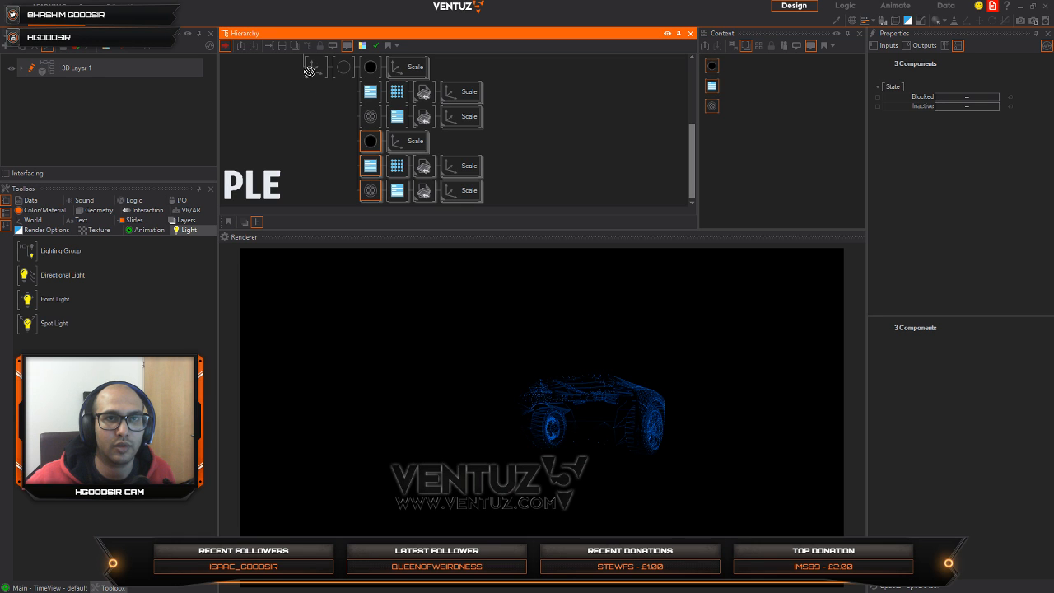
pyautogui.press('Delete')
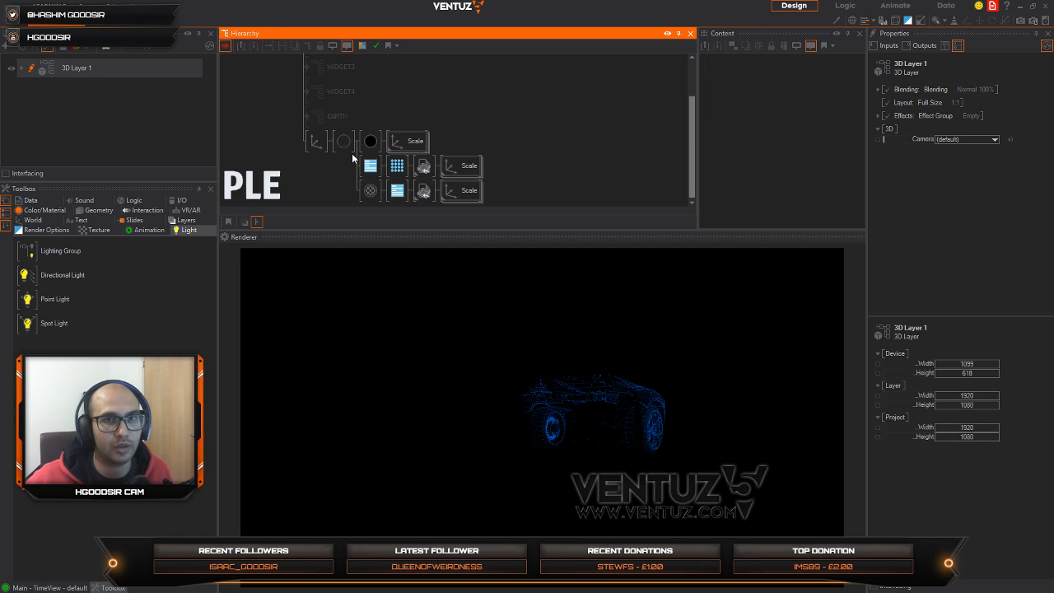
# Step: Place a second copy of the three car branches under the main axis, outside the masked material
pyautogui.click(343, 143)
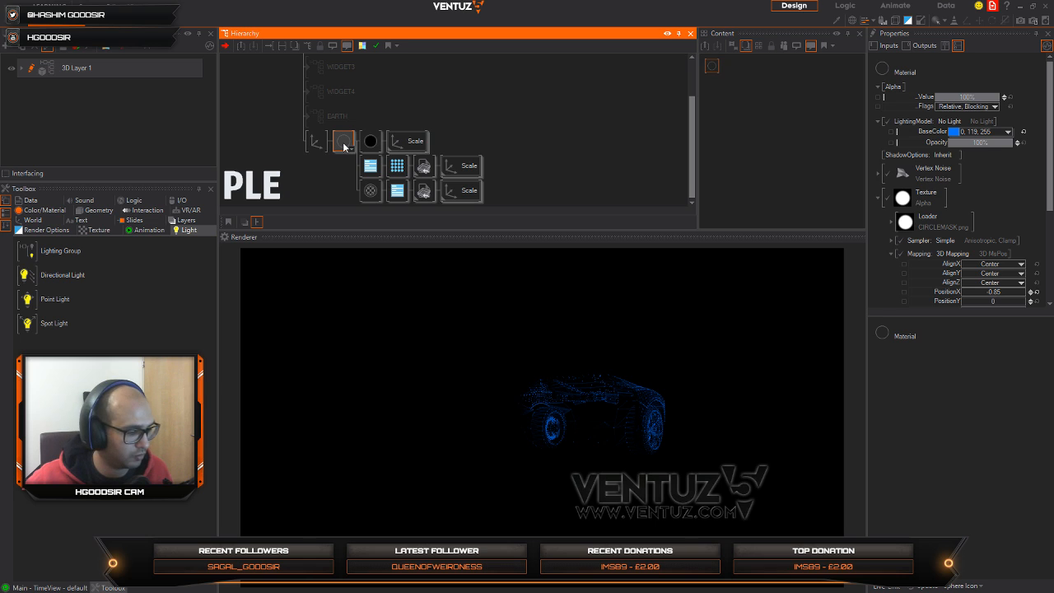
pyautogui.hotkey('ctrl', 'v')
pyautogui.moveTo(308, 130); pyautogui.dragTo(367, 120, button='middle')
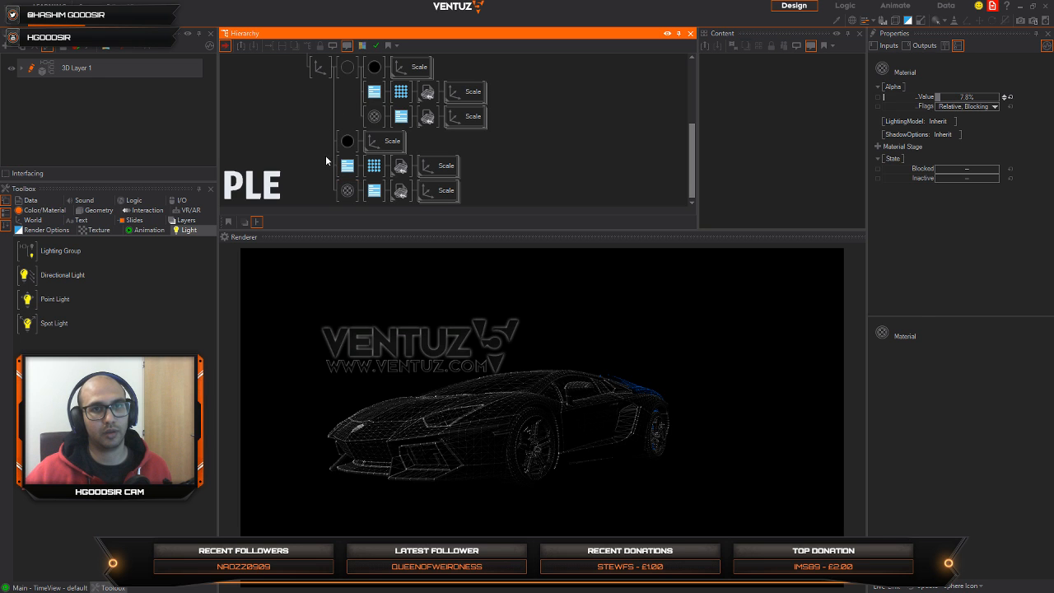
pyautogui.click(349, 73)
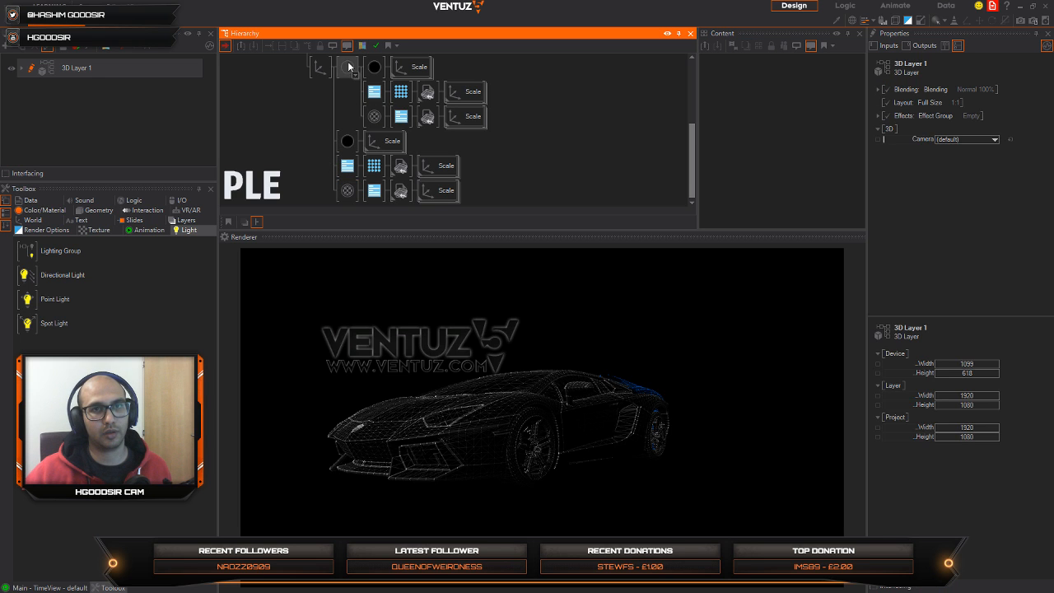
# Step: Insert a Group node in front of the second black material's branch
pyautogui.doubleClick(284, 141)
pyautogui.write('gr')
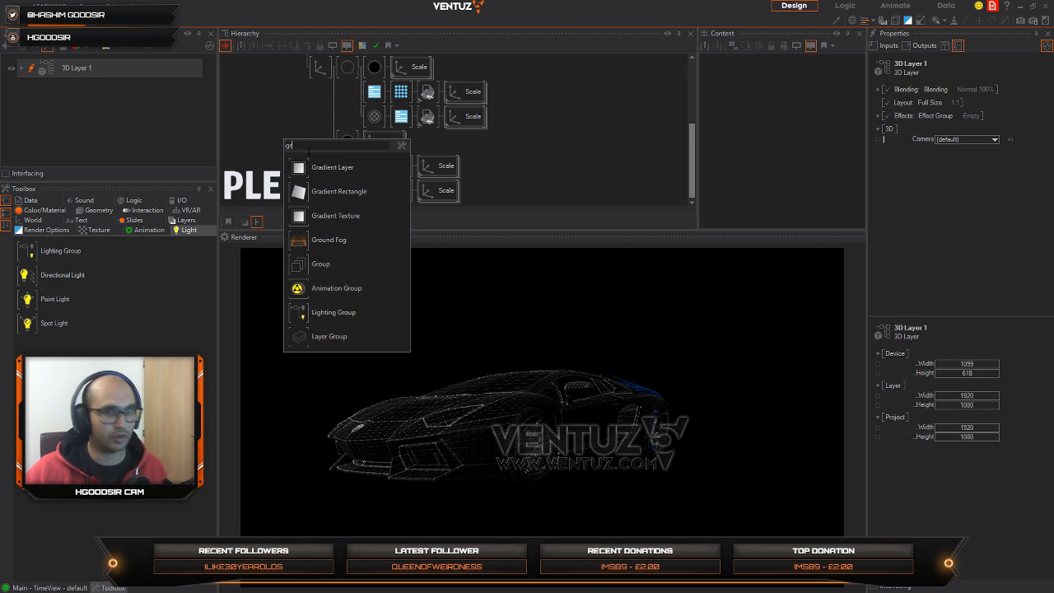
pyautogui.click(298, 267)
pyautogui.click(341, 146)
# Step: Try to move the second set's RenderOptions and faded material branches into the new Group
pyautogui.click(345, 168)
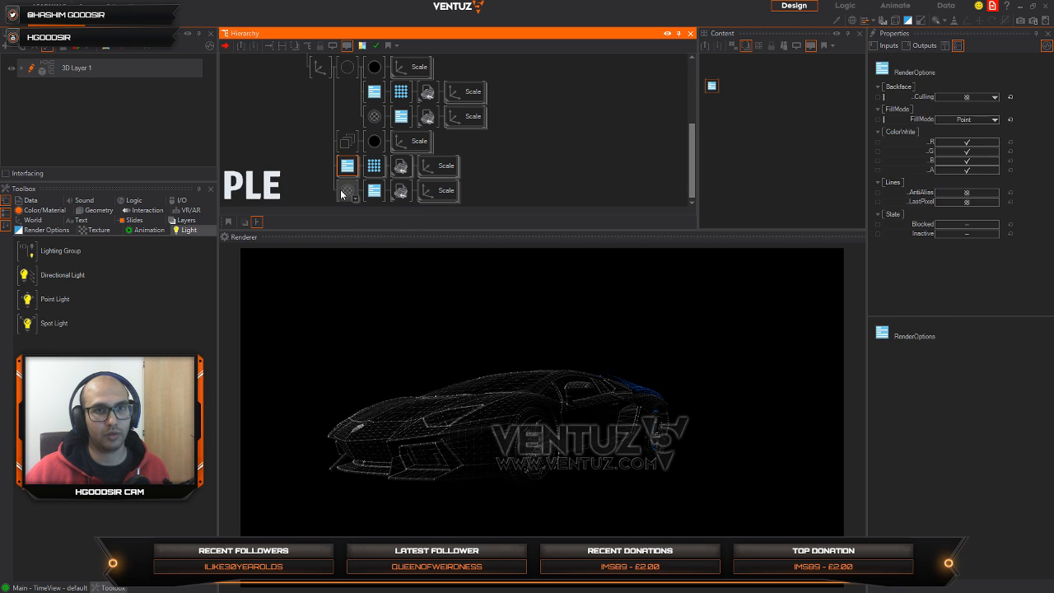
pyautogui.keyDown('ctrl'); pyautogui.click(343, 191); pyautogui.keyUp('ctrl')
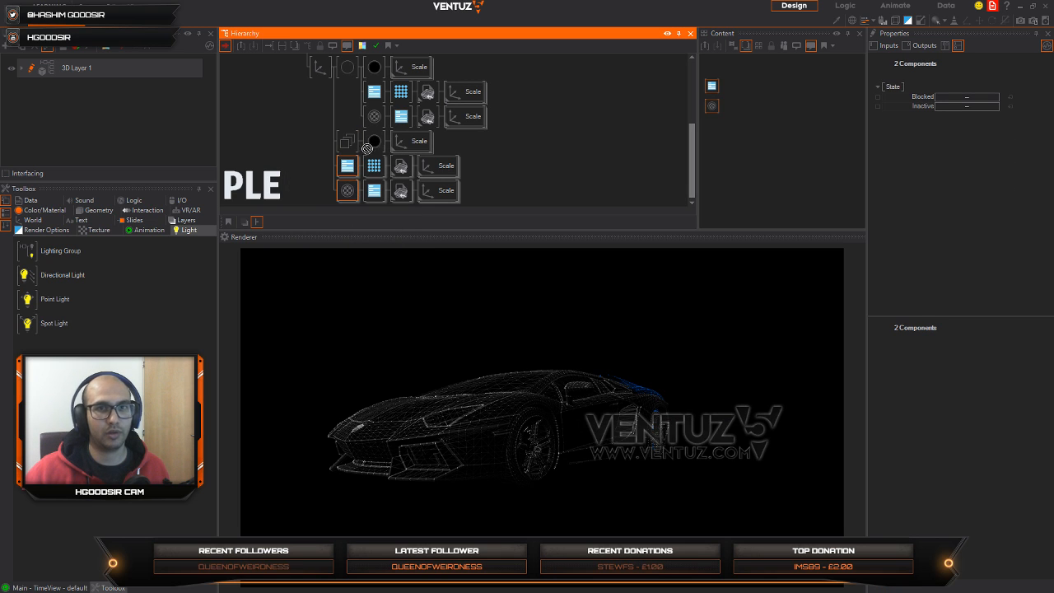
pyautogui.click(346, 146)
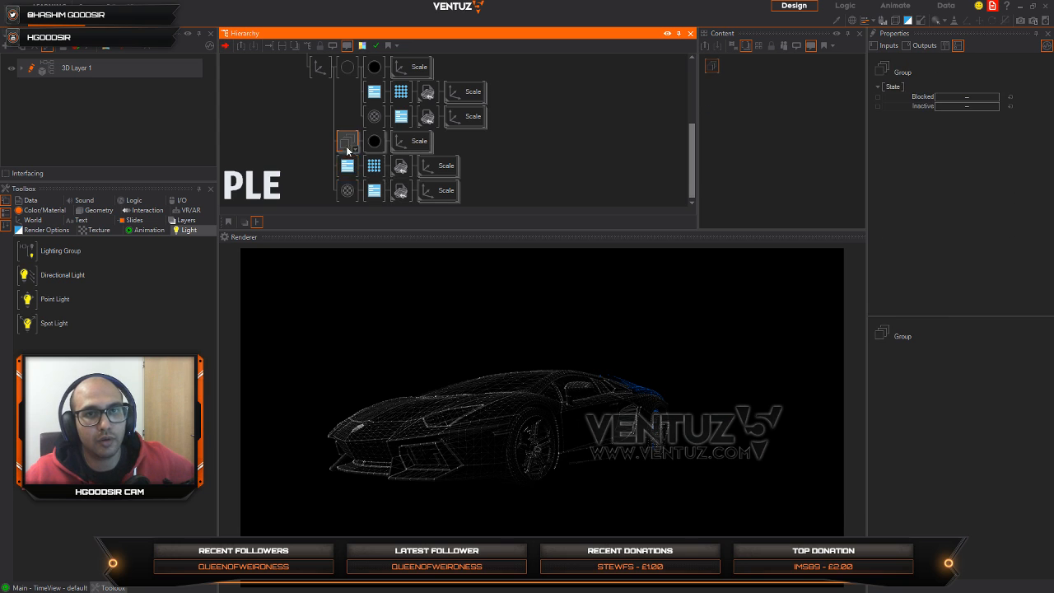
pyautogui.click(334, 178)
pyautogui.moveTo(344, 168)
pyautogui.mouseDown()
pyautogui.moveTo(357, 148)
pyautogui.moveTo(349, 168)
pyautogui.mouseUp()
pyautogui.click(347, 190)
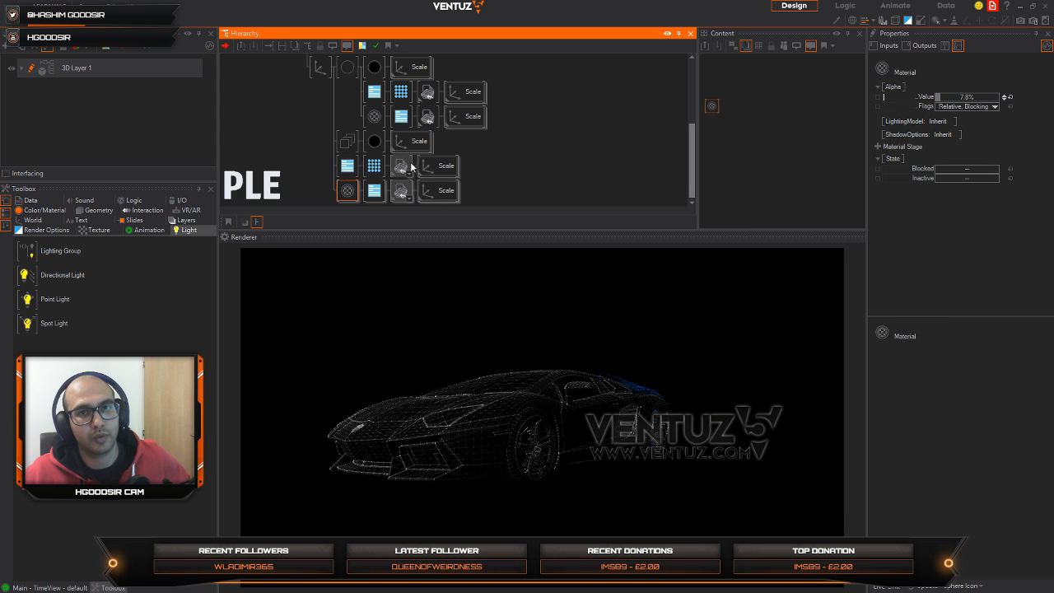
pyautogui.click(346, 143)
pyautogui.click(318, 158)
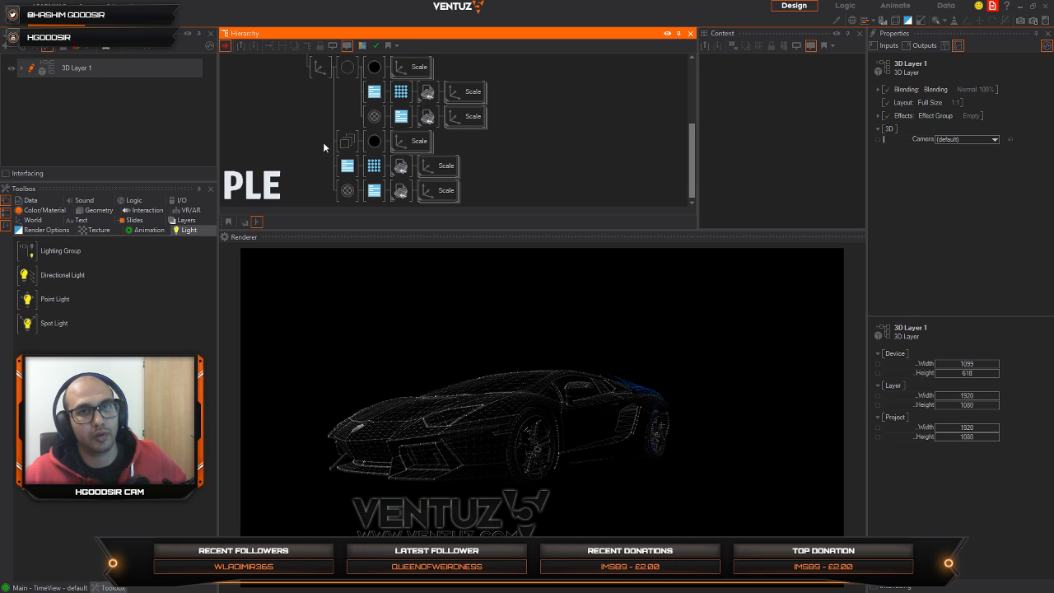
pyautogui.click(346, 67)
pyautogui.click(346, 167)
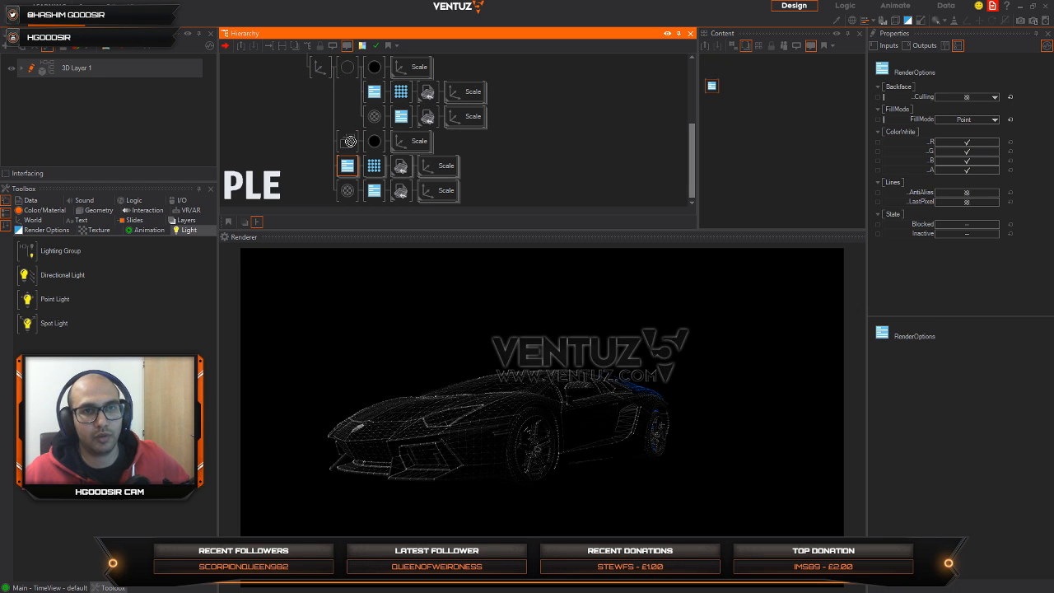
pyautogui.click(329, 187)
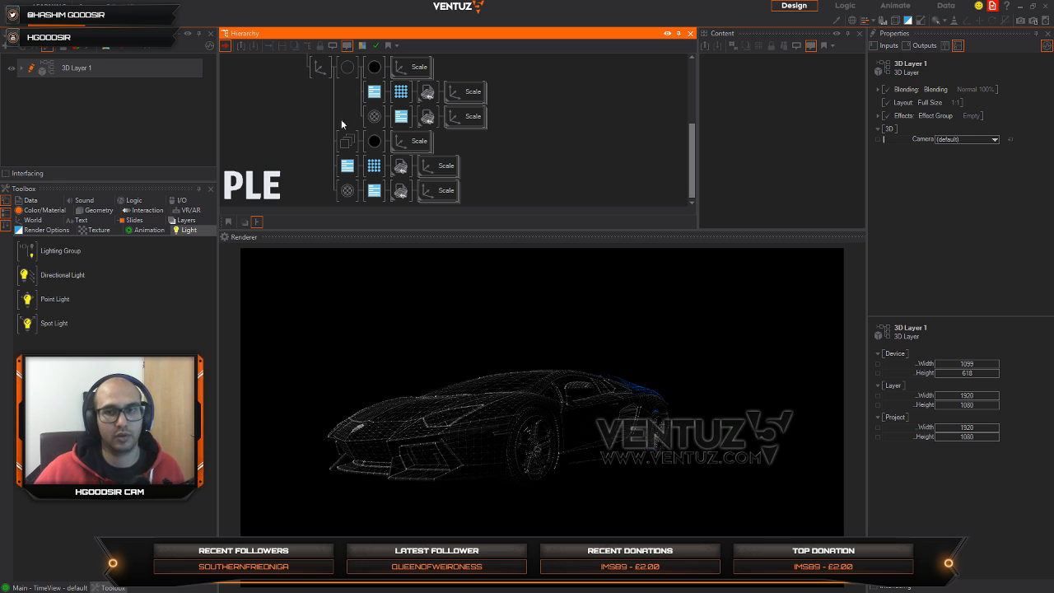
# Step: Delete the Group together with the unmasked RenderOptions and faded material branches
pyautogui.click(351, 145)
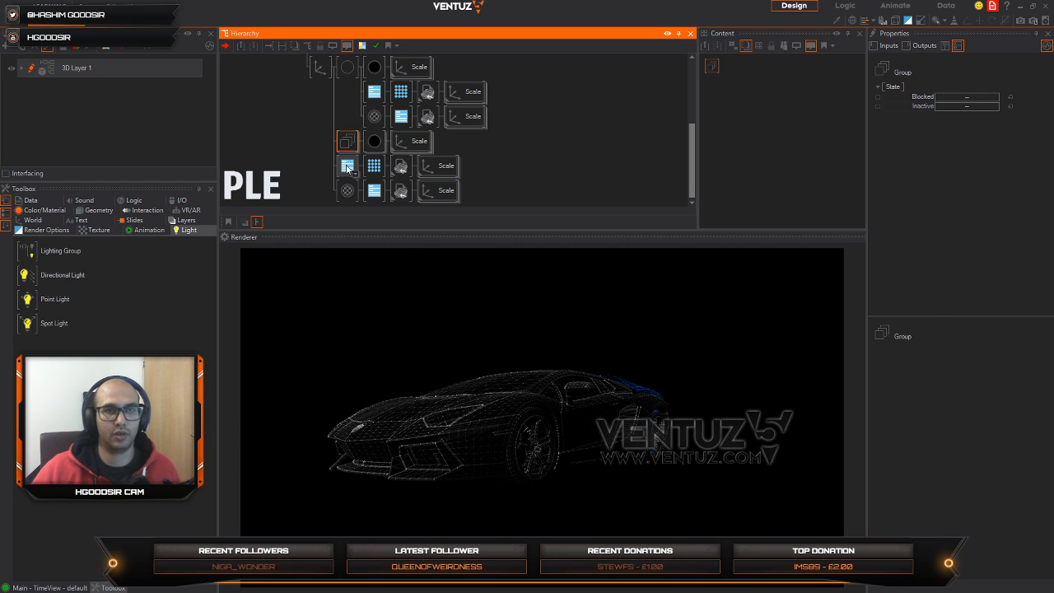
pyautogui.keyDown('ctrl'); pyautogui.click(347, 166); pyautogui.keyUp('ctrl')
pyautogui.press('Delete')
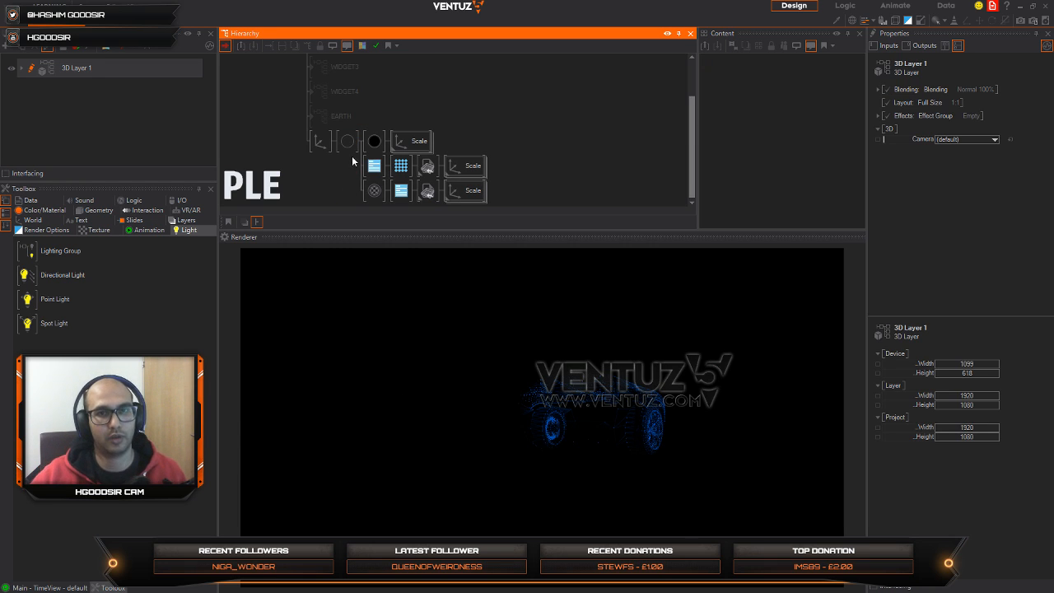
# Step: Lower the X position in the masked material's 3D texture mapping, and select the Scale axis under the black material
pyautogui.click(350, 143)
pyautogui.click(725, 81)
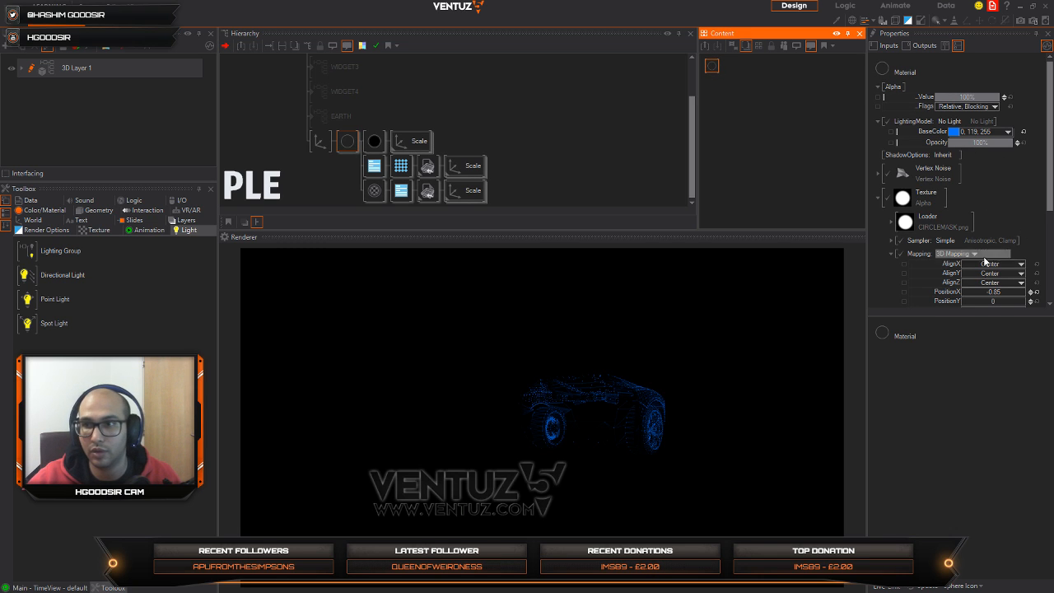
pyautogui.scroll(-3, 993, 168)
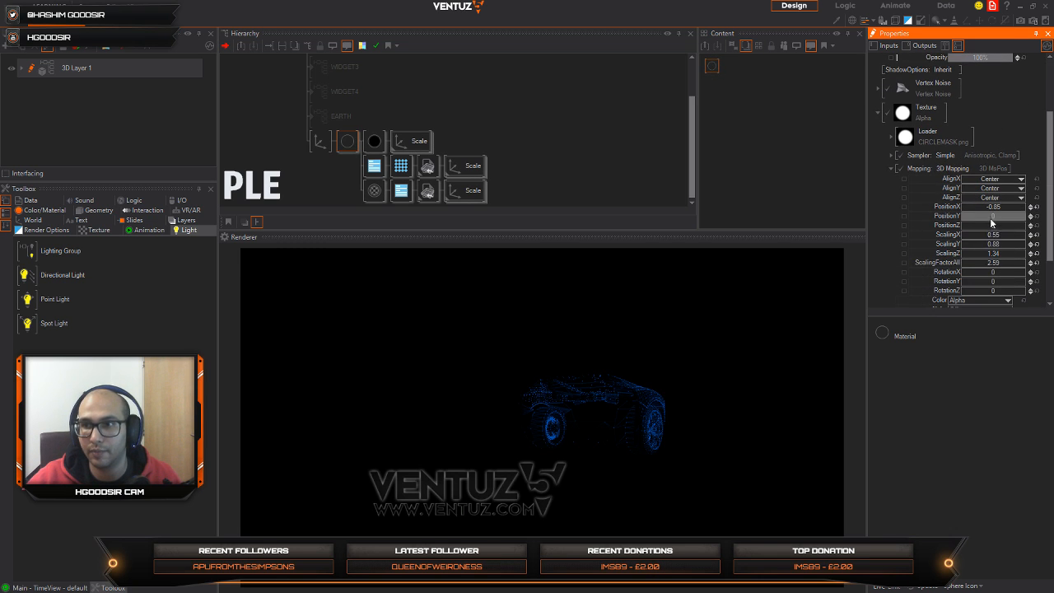
pyautogui.moveTo(996, 208); pyautogui.dragTo(844, 224)
pyautogui.click(415, 141)
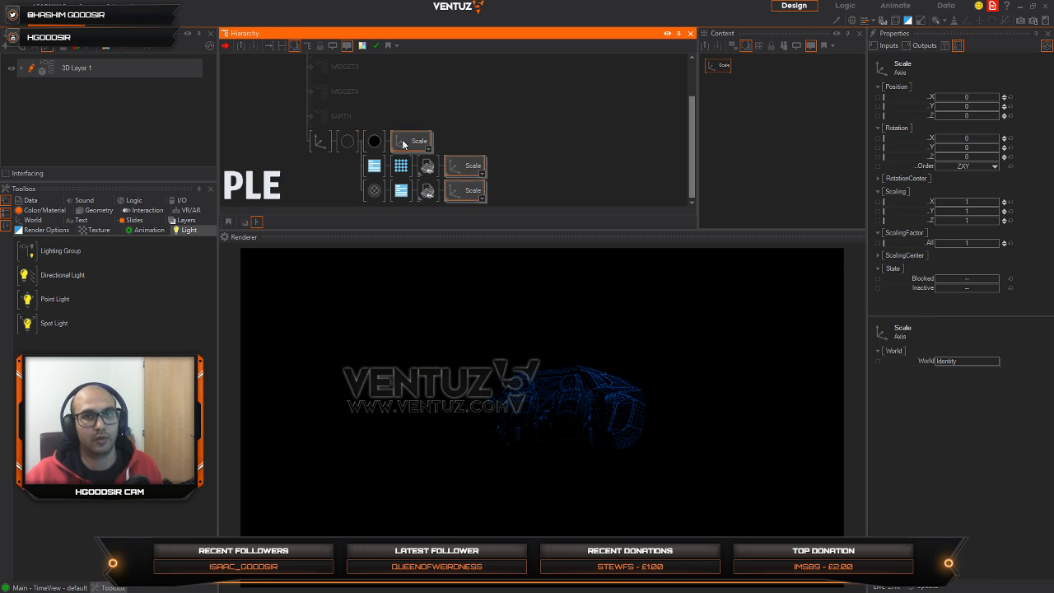
# Step: Block the black material that precedes the first Scale axis under the masked blue material
pyautogui.click(376, 143)
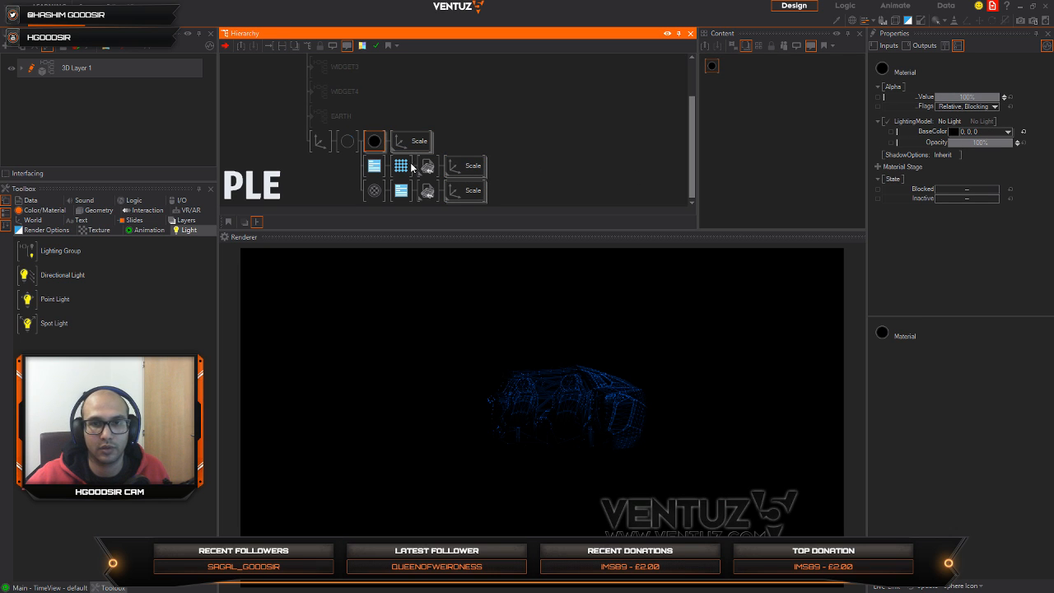
pyautogui.hotkey('ctrl', 'b')
pyautogui.hotkey('ctrl', 'b')
pyautogui.hotkey('ctrl', 'b')
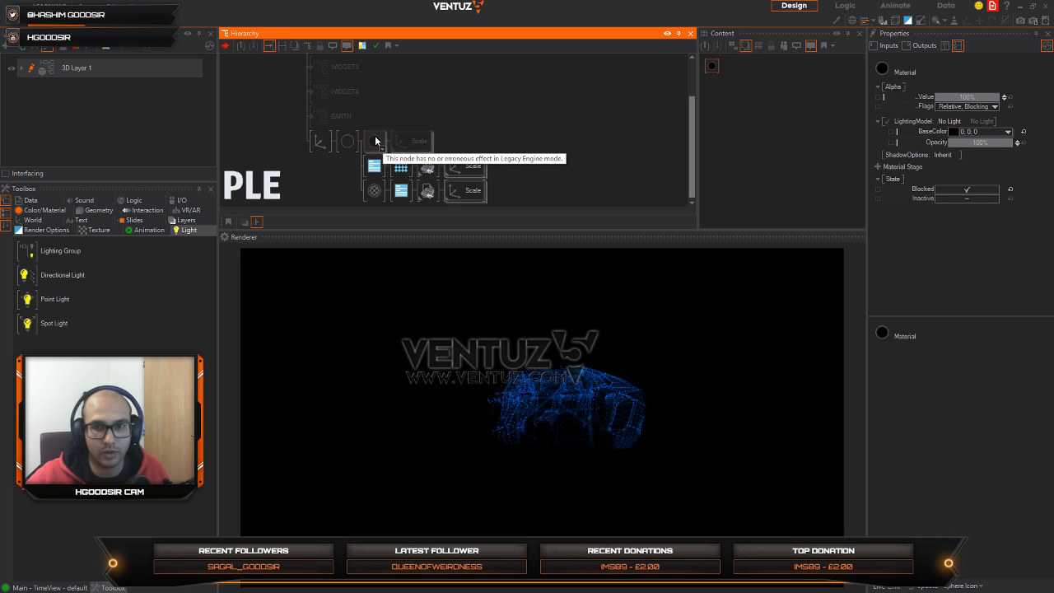
# Step: Try the Left, Center and Right AlignX options in the masked blue material's 3D texture mapping while shifting its PositionX
pyautogui.click(348, 141)
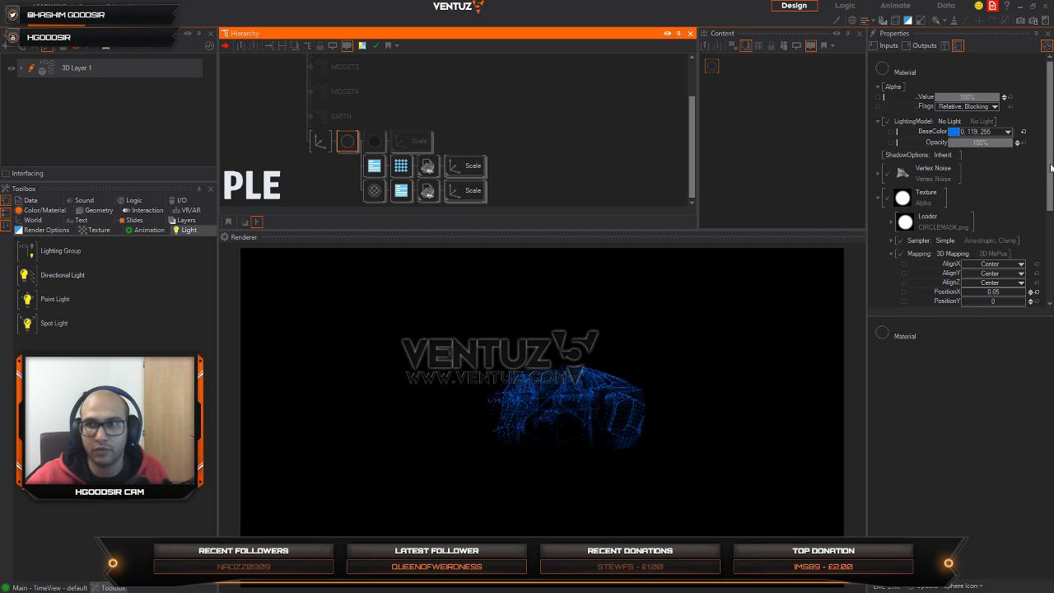
pyautogui.moveTo(999, 290); pyautogui.dragTo(997, 218, button='middle')
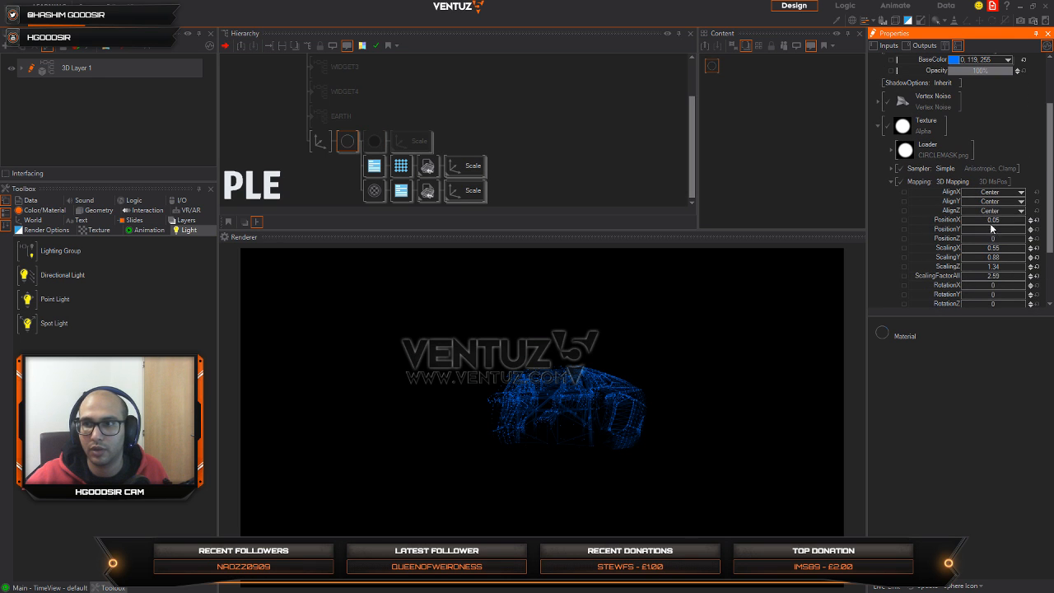
pyautogui.moveTo(992, 220); pyautogui.dragTo(1020, 225)
pyautogui.click(1021, 194)
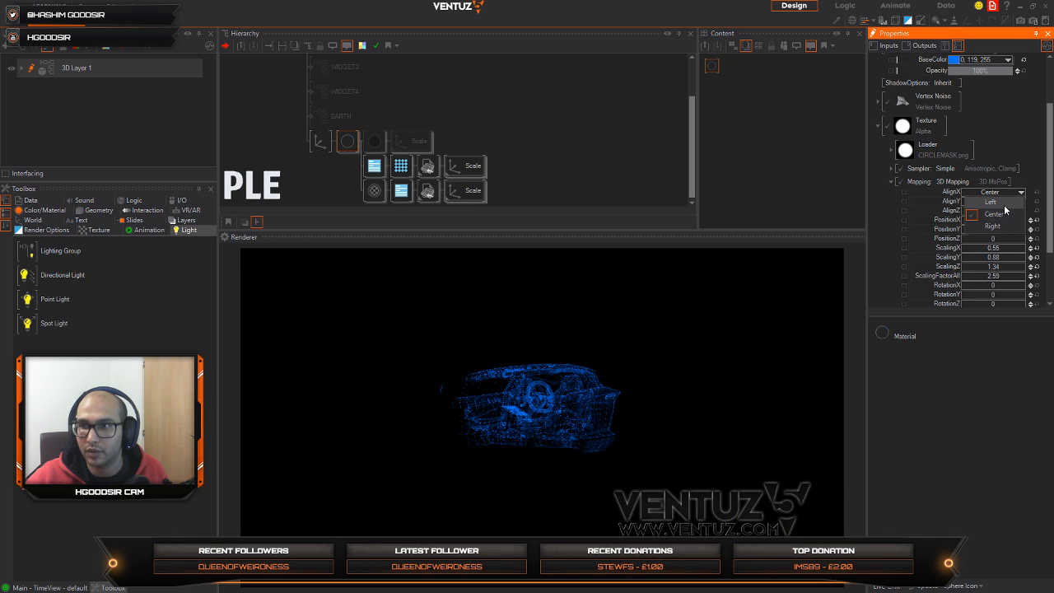
pyautogui.click(1005, 202)
pyautogui.click(1021, 192)
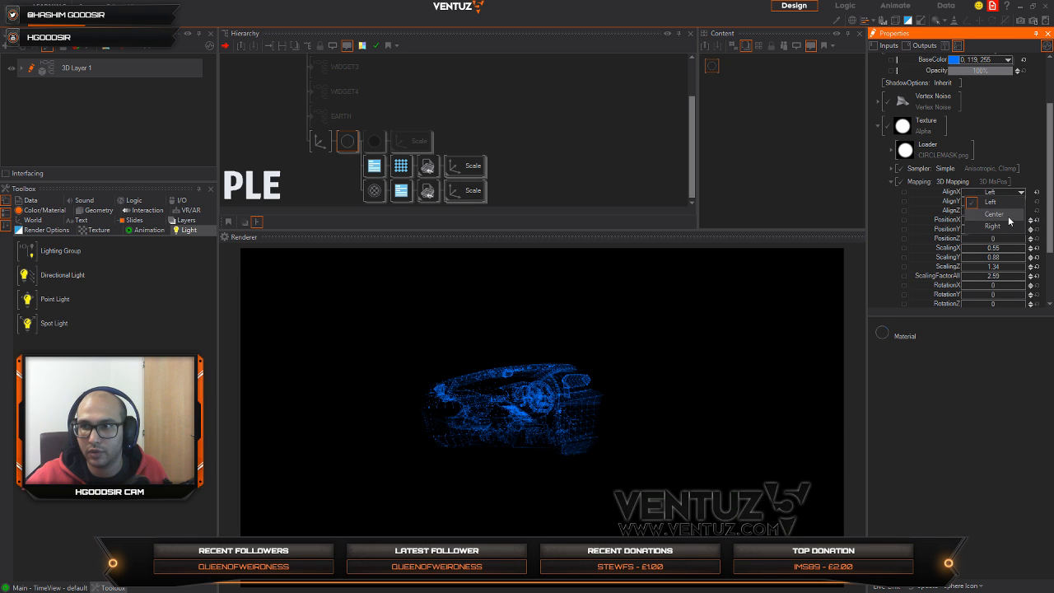
pyautogui.click(993, 214)
pyautogui.click(1021, 192)
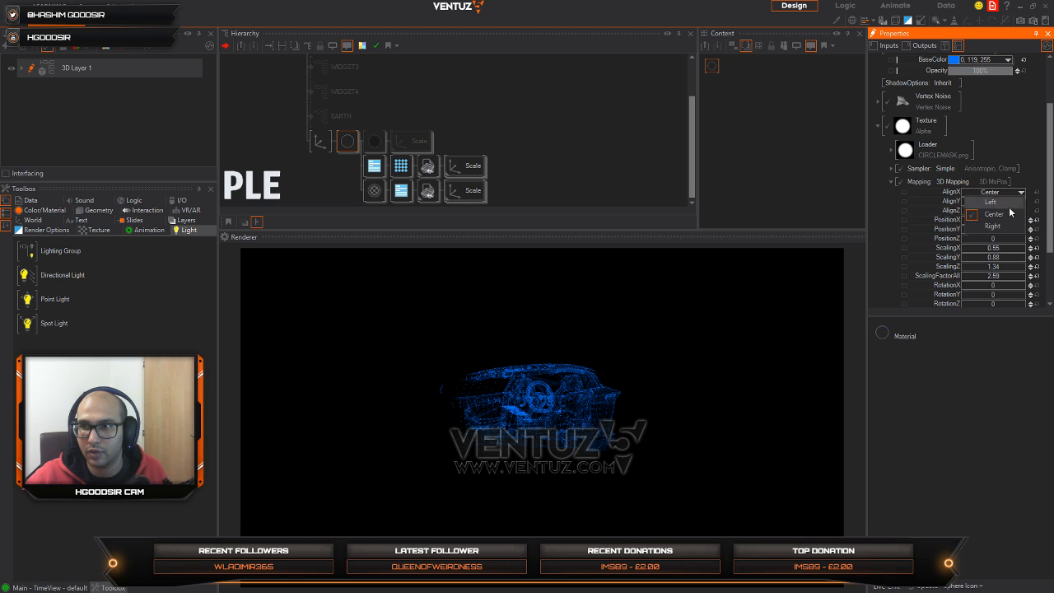
pyautogui.click(993, 226)
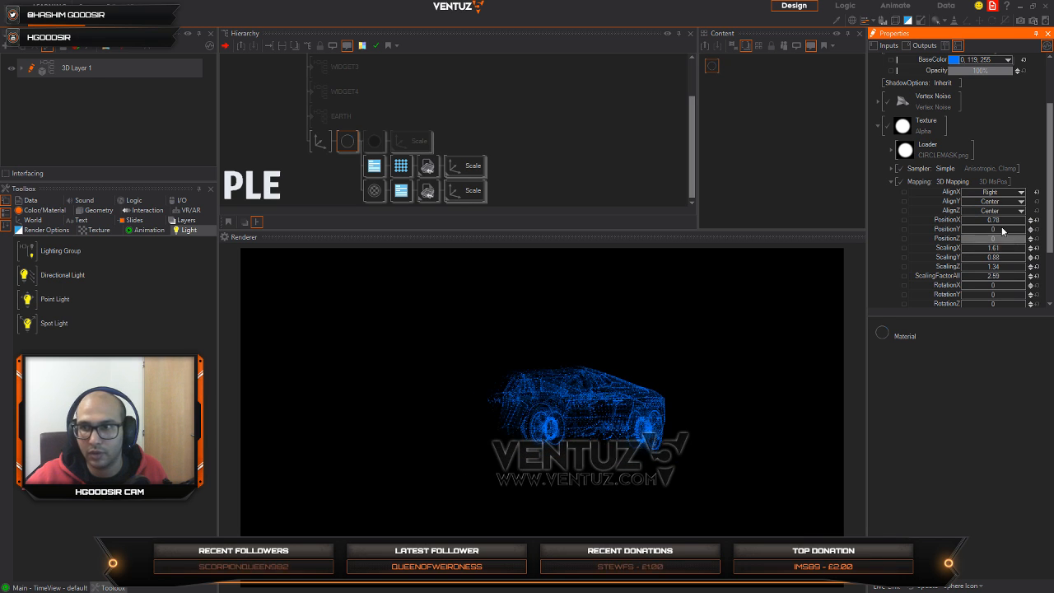
# Step: Try Left and Right AlignX again with PositionX 5.28 and ScalingX 1.85 in the mask's 3D mapping
pyautogui.click(1016, 192)
pyautogui.click(1010, 203)
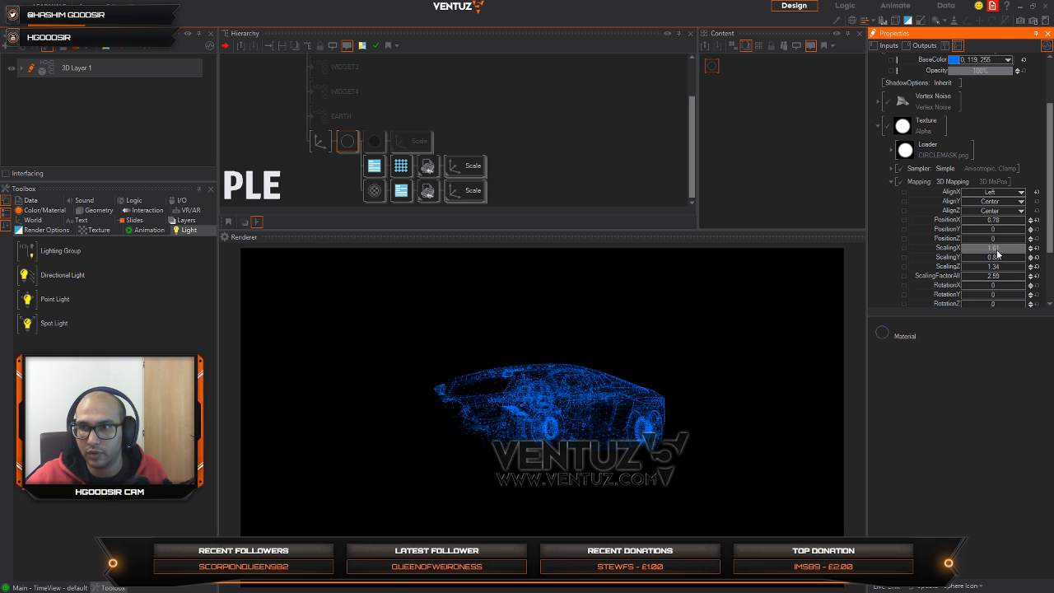
pyautogui.moveTo(997, 249); pyautogui.dragTo(1013, 223)
pyautogui.click(1010, 195)
pyautogui.click(998, 229)
pyautogui.moveTo(982, 254)
pyautogui.mouseDown()
pyautogui.moveTo(963, 256)
pyautogui.moveTo(1015, 256)
pyautogui.moveTo(1000, 256)
pyautogui.mouseUp()
# Step: Set the mask mapping's AlignX to Left, PositionX to -2.52, PositionY to 0.47 and ScalingX to 3.789
pyautogui.click(1004, 192)
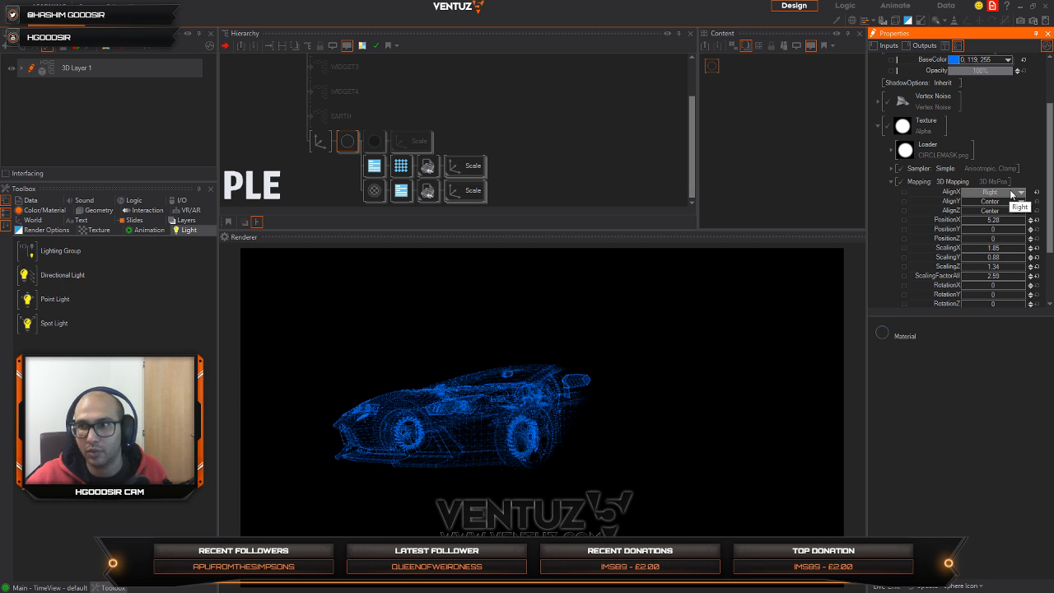
pyautogui.click(1004, 202)
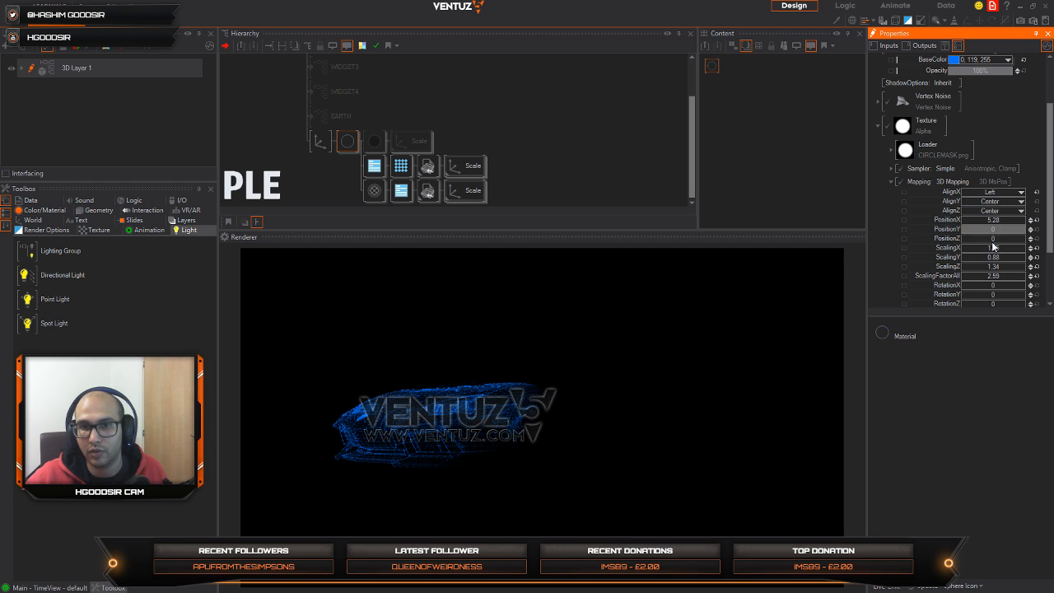
pyautogui.moveTo(997, 224); pyautogui.dragTo(980, 253)
pyautogui.moveTo(975, 251); pyautogui.dragTo(1016, 229)
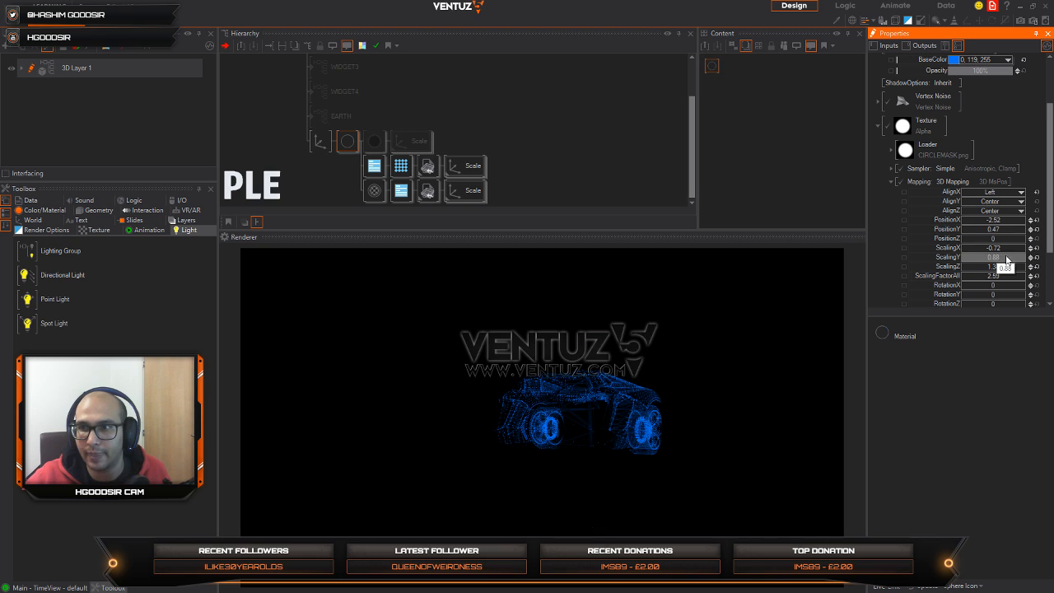
pyautogui.moveTo(1004, 247); pyautogui.dragTo(1027, 248)
# Step: Add a Keyframe Animation node to the 3D layer's content
pyautogui.doubleClick(782, 131)
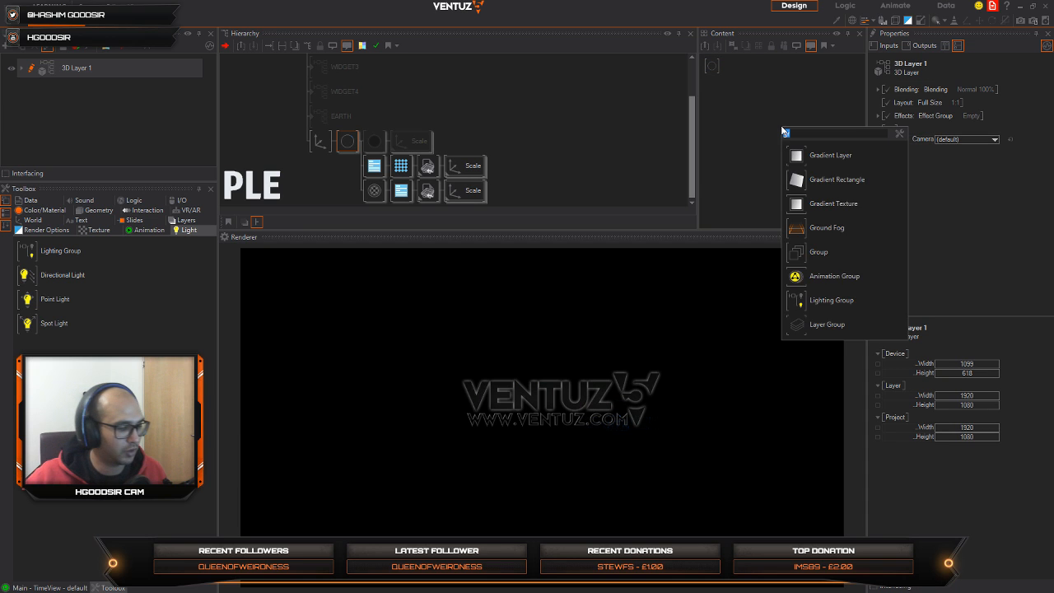
pyautogui.write('key')
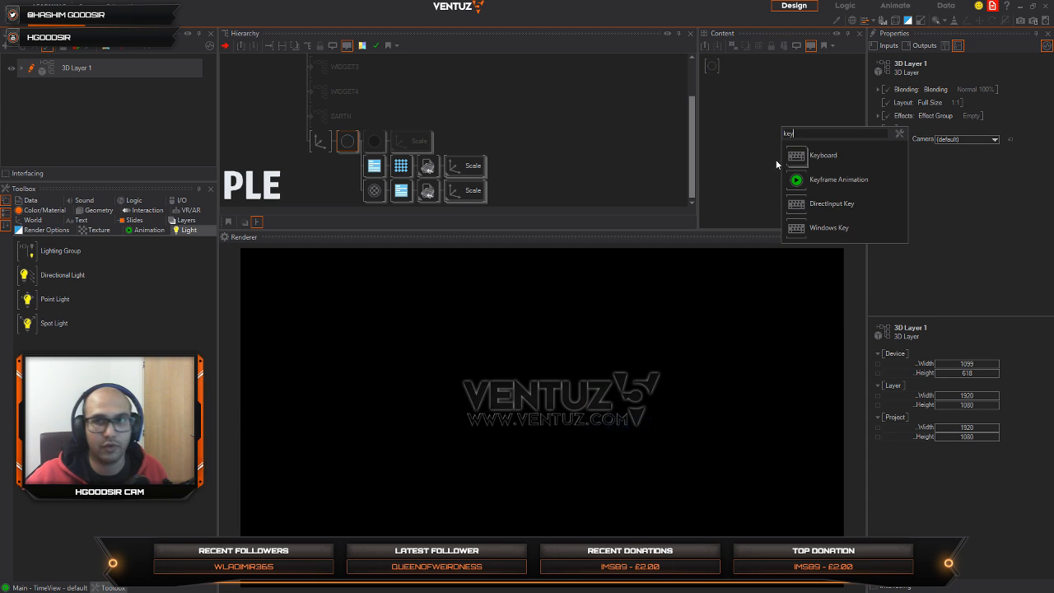
pyautogui.moveTo(796, 179); pyautogui.dragTo(790, 123)
# Step: Bind the masked blue material's mapping PositionX to the new Keyframe Animation node
pyautogui.click(711, 66)
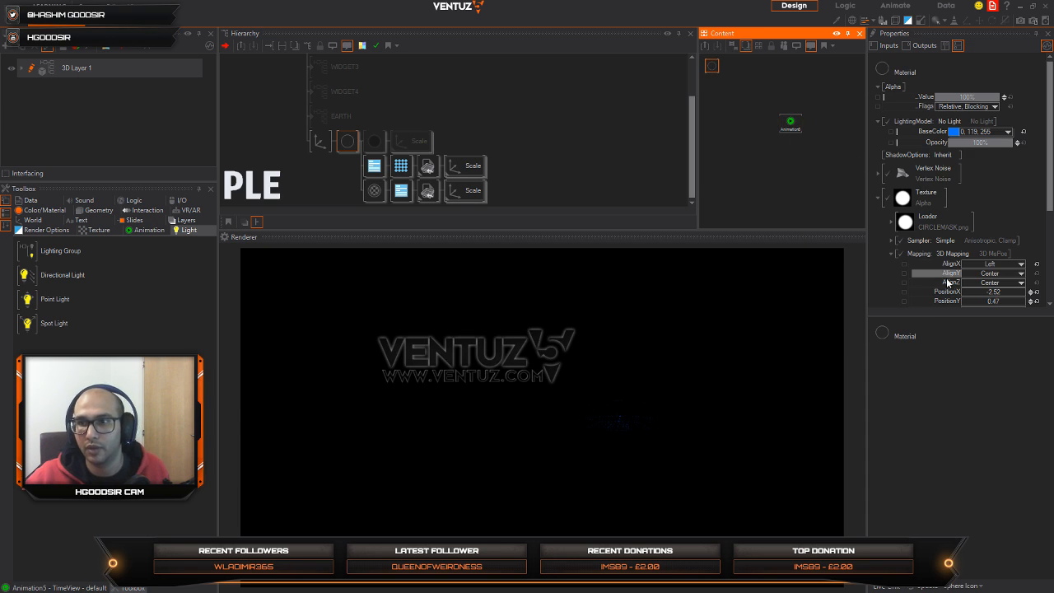
pyautogui.scroll(-3, 955, 247)
pyautogui.moveTo(947, 231); pyautogui.dragTo(798, 124)
pyautogui.click(799, 124)
# Step: Open the new animation's timeline with more room and set its time scale to 1 Second
pyautogui.click(57, 587)
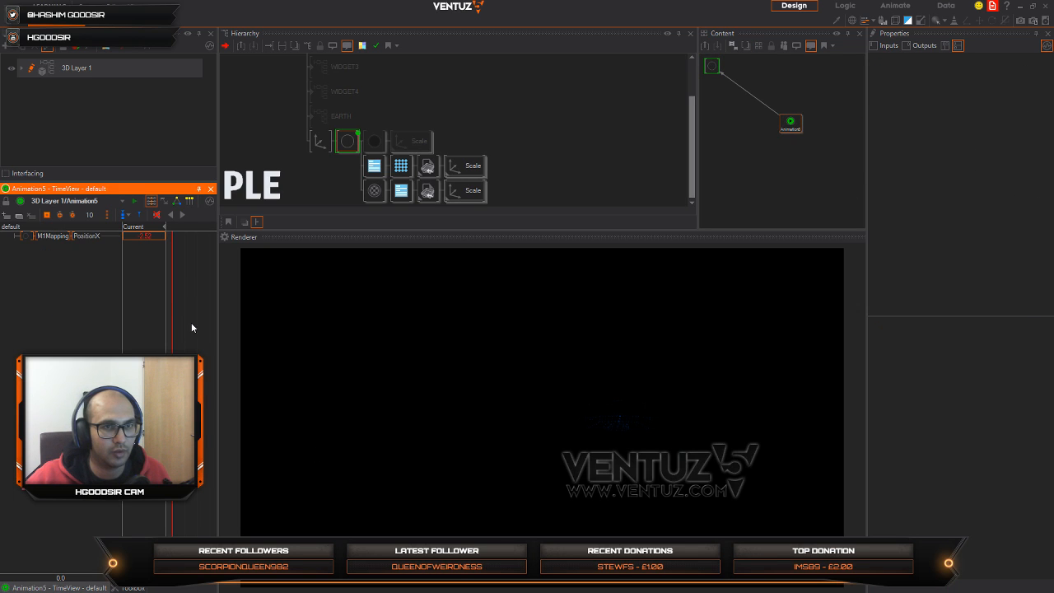
pyautogui.moveTo(219, 336); pyautogui.dragTo(396, 334)
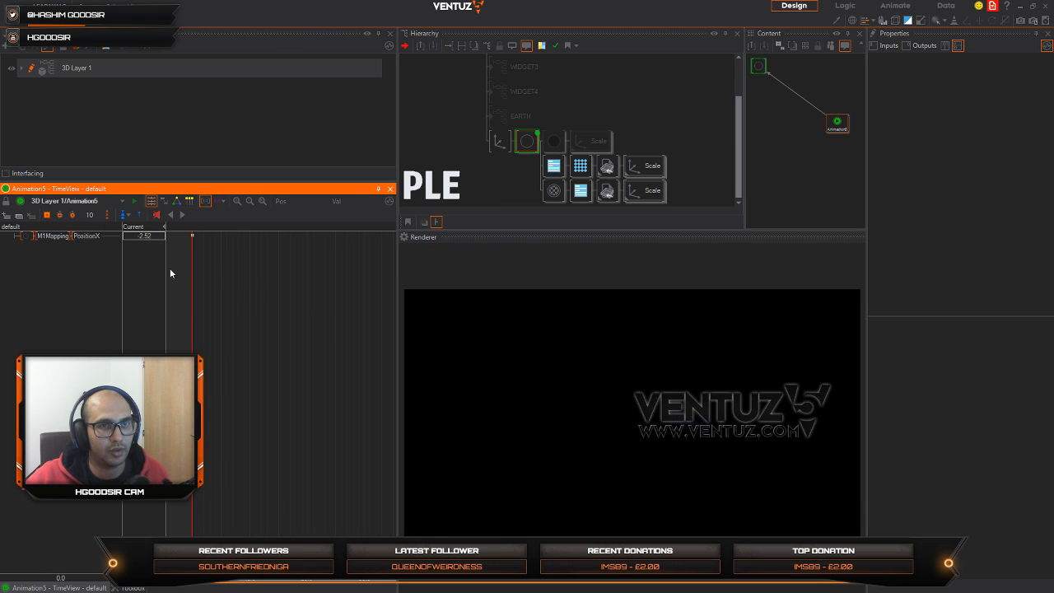
pyautogui.moveTo(219, 280); pyautogui.dragTo(278, 287)
pyautogui.click(224, 203)
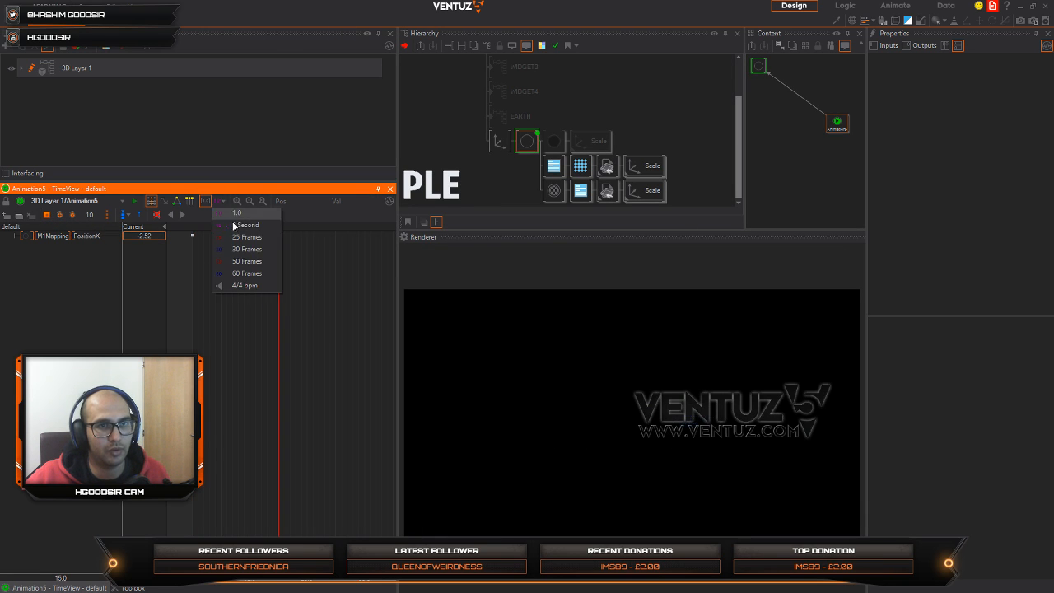
pyautogui.click(233, 225)
# Step: Add a PositionX keyframe with value 5.64 at 1.0 s on the timeline
pyautogui.moveTo(272, 371); pyautogui.dragTo(321, 368)
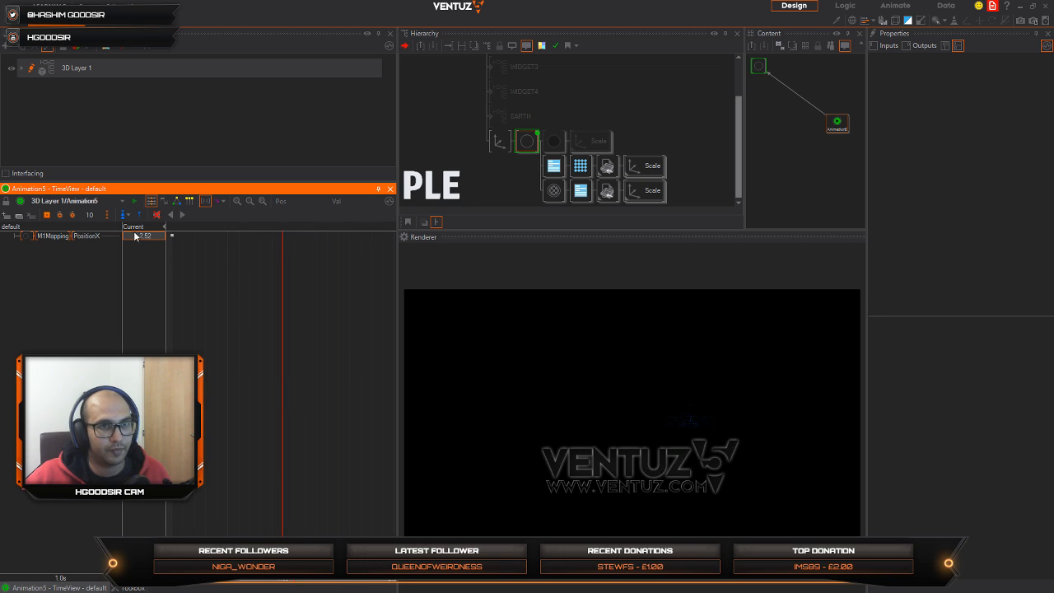
pyautogui.moveTo(134, 233); pyautogui.dragTo(165, 240)
pyautogui.click(46, 215)
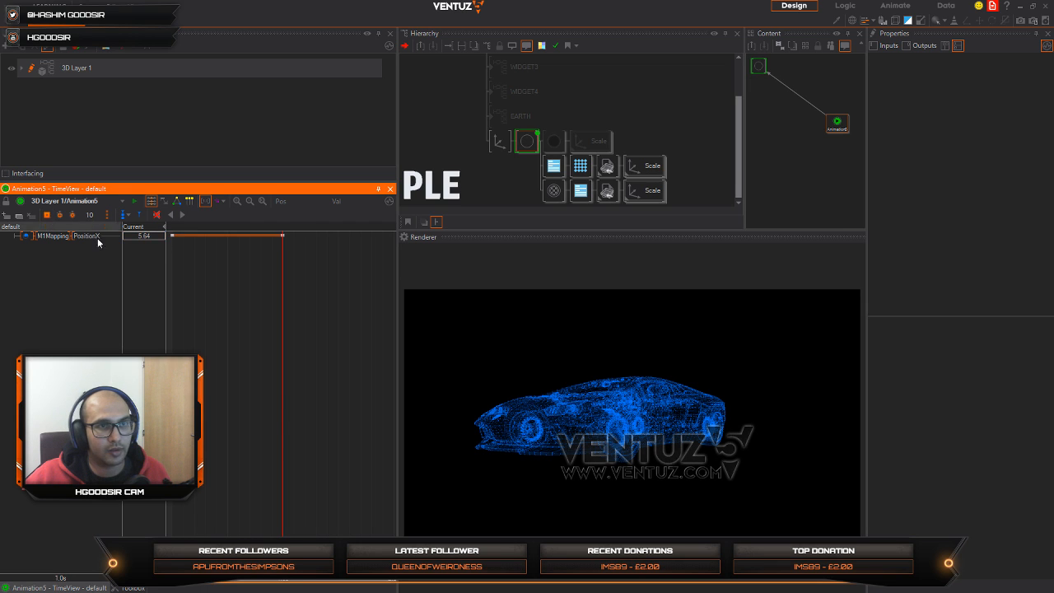
# Step: Unblock the black material and return the animation to its start to preview the mask reveal
pyautogui.click(551, 143)
pyautogui.hotkey('ctrl', 'b')
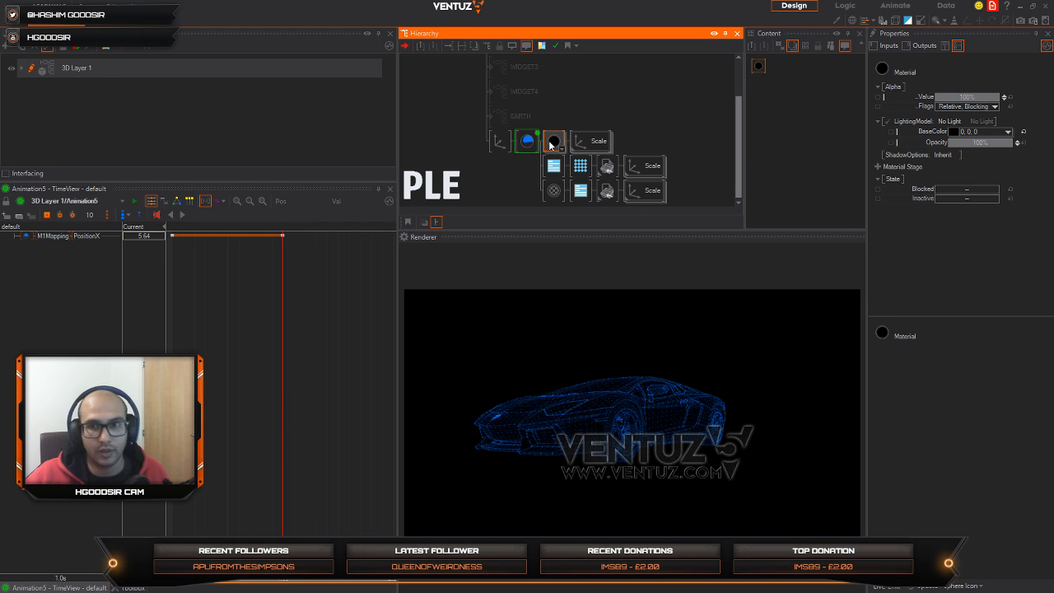
pyautogui.moveTo(283, 350); pyautogui.dragTo(170, 338)
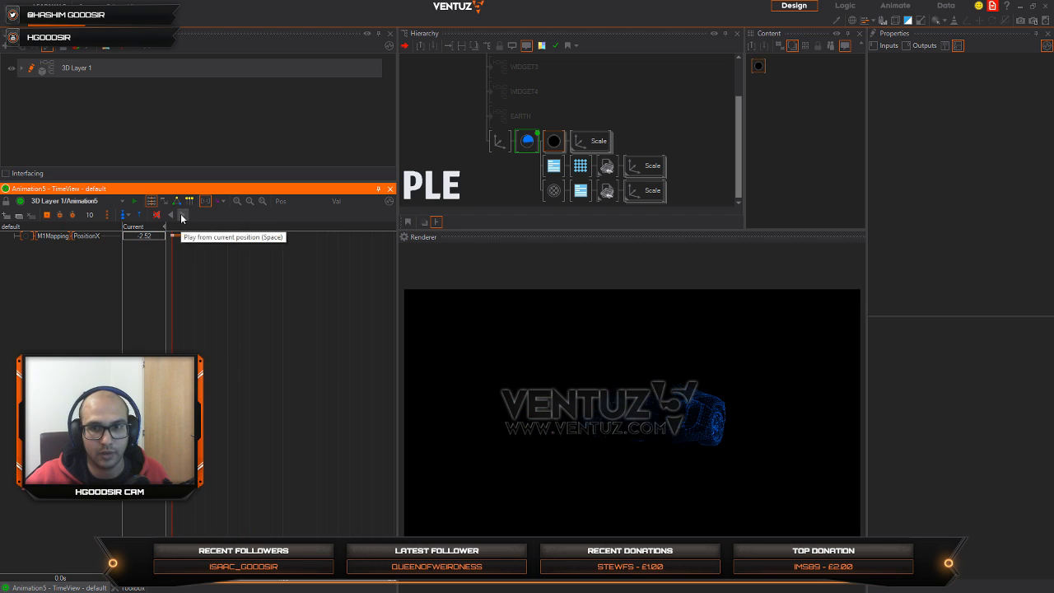
pyautogui.click(182, 334)
# Step: Set the end PositionX keyframe to 3.71, move it to 1.9 s and preview the animation from the start
pyautogui.moveTo(183, 334); pyautogui.dragTo(283, 306)
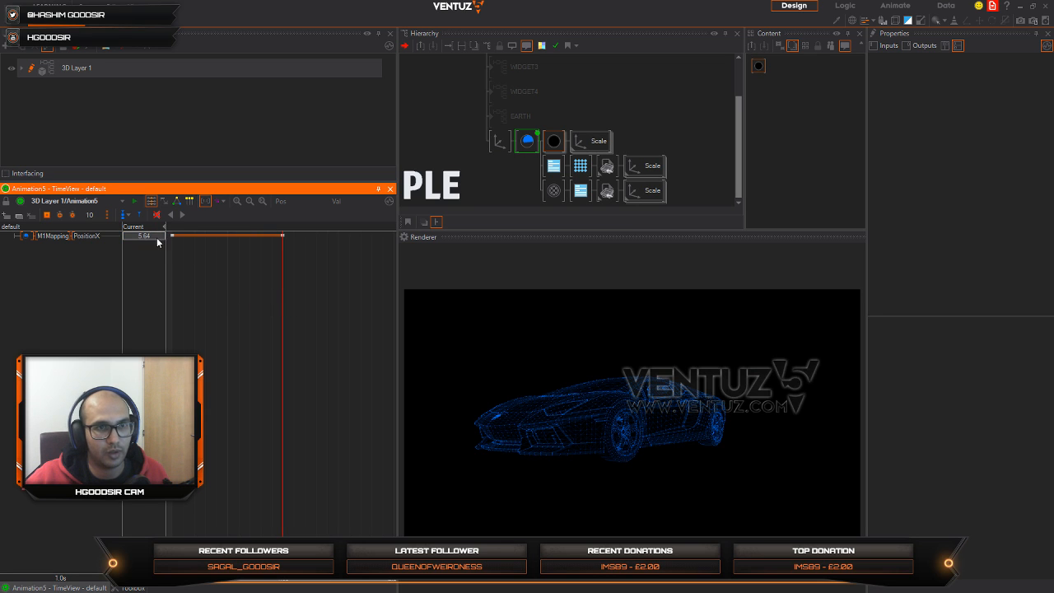
pyautogui.moveTo(123, 238); pyautogui.dragTo(131, 238)
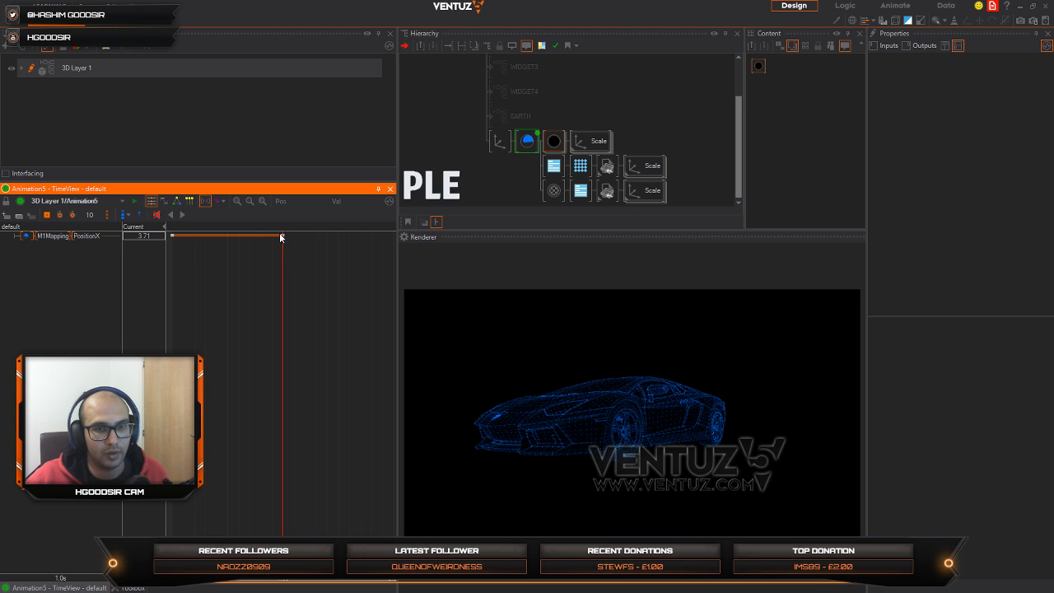
pyautogui.moveTo(282, 235); pyautogui.dragTo(177, 231)
pyautogui.click(186, 216)
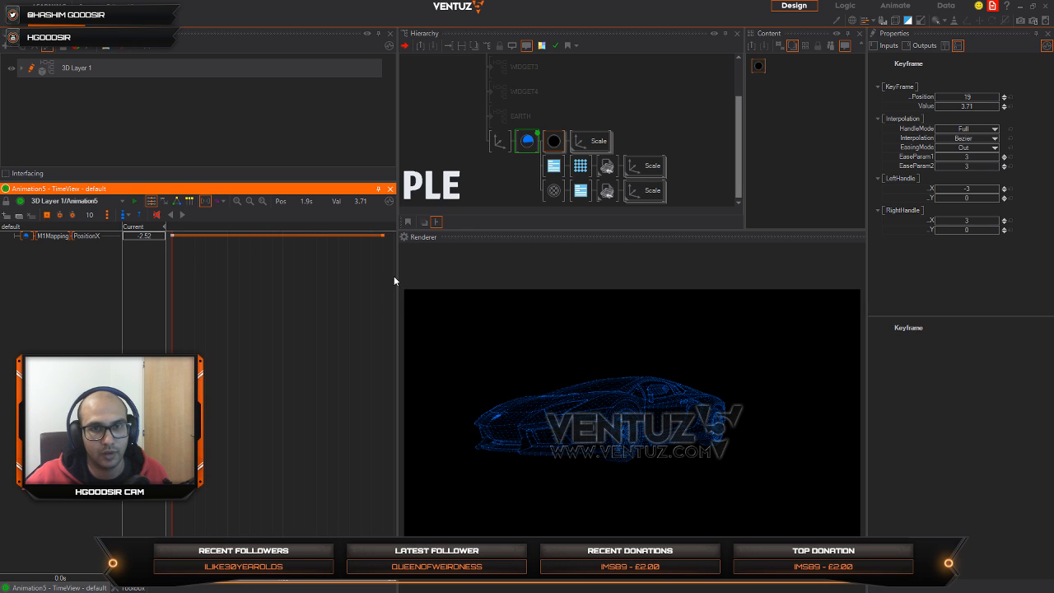
pyautogui.moveTo(396, 275); pyautogui.dragTo(302, 268)
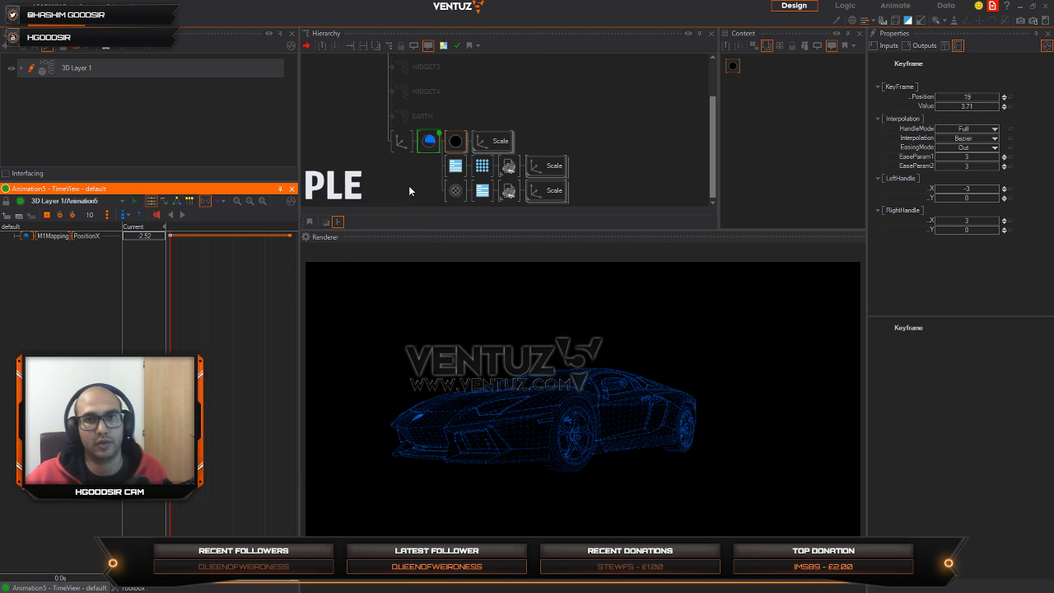
# Step: Collapse the animated blue material's stages and move Vertex Noise below the Alpha Texture stage
pyautogui.click(429, 141)
pyautogui.scroll(-2, 988, 265)
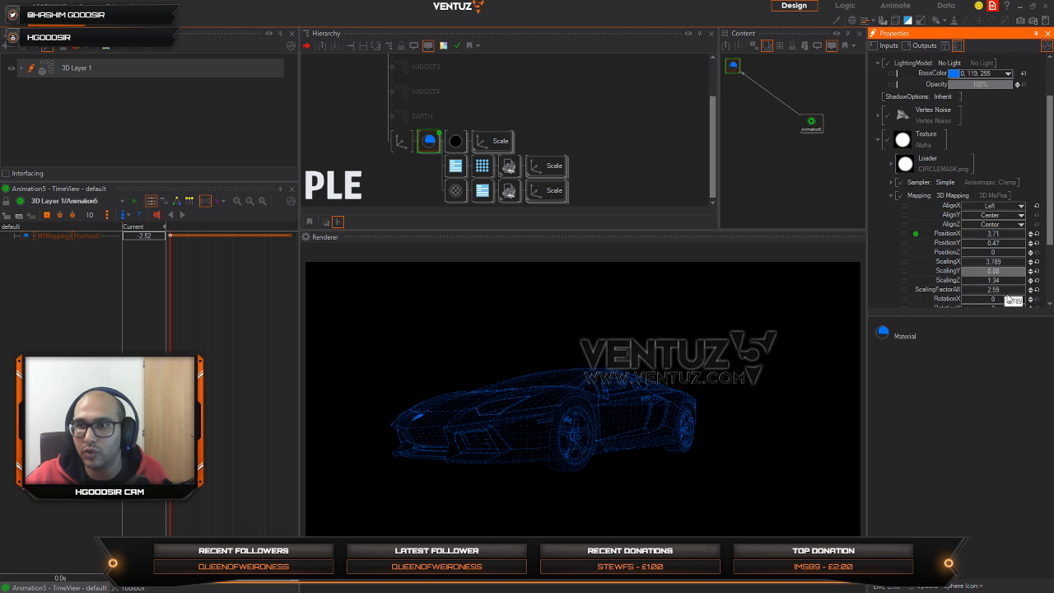
pyautogui.scroll(-3, 986, 268)
pyautogui.scroll(-3, 986, 268)
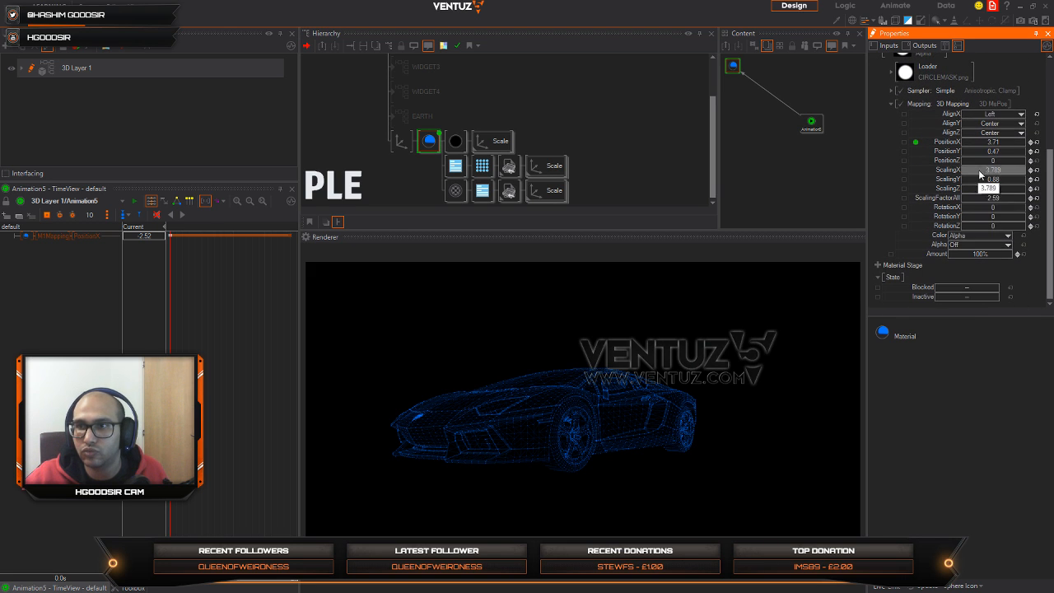
pyautogui.scroll(3, 978, 129)
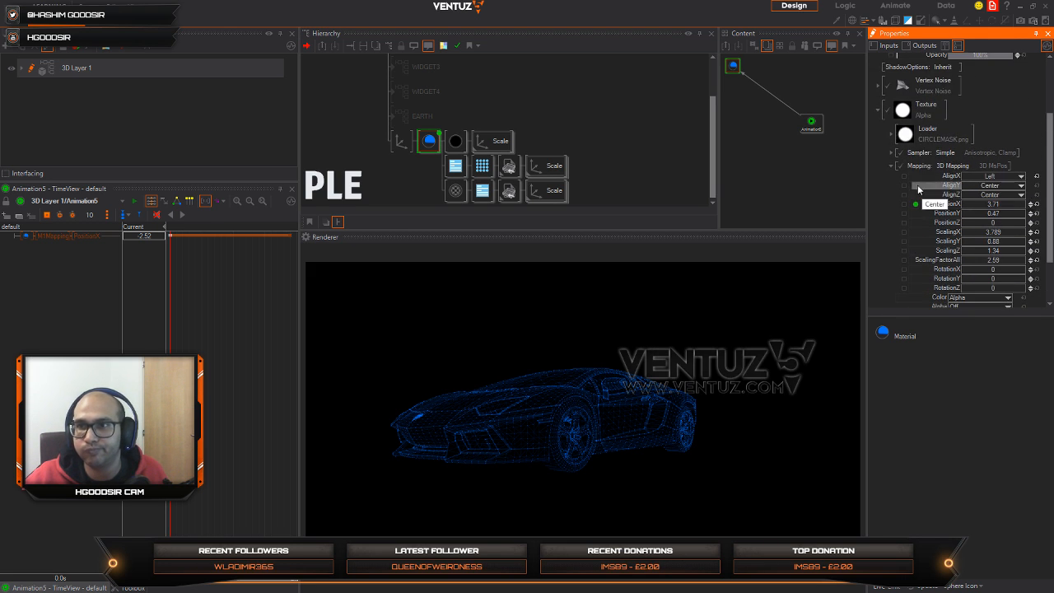
pyautogui.click(885, 120)
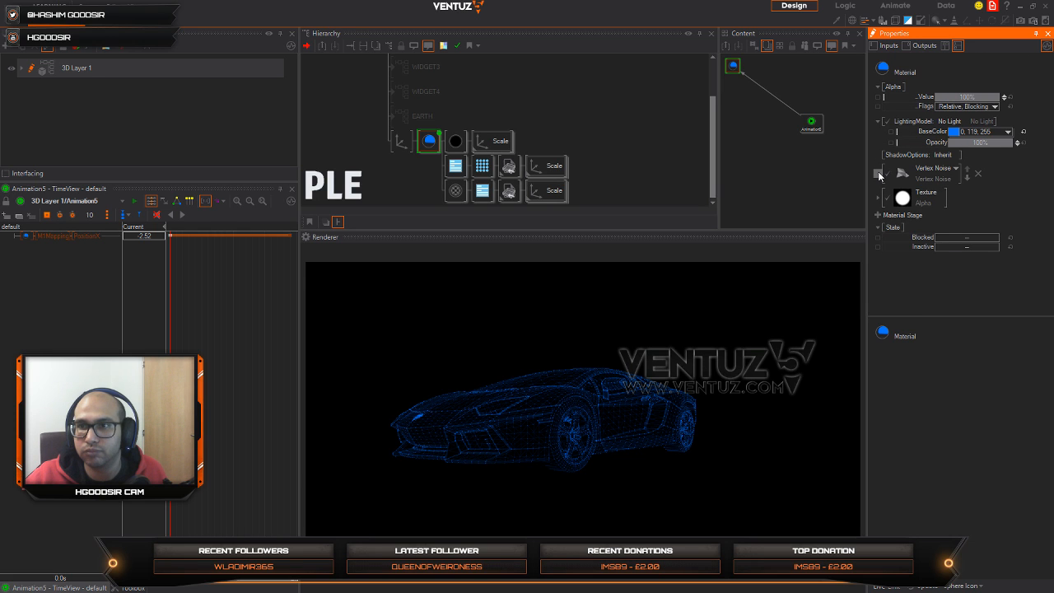
pyautogui.click(878, 173)
pyautogui.click(877, 173)
pyautogui.click(966, 177)
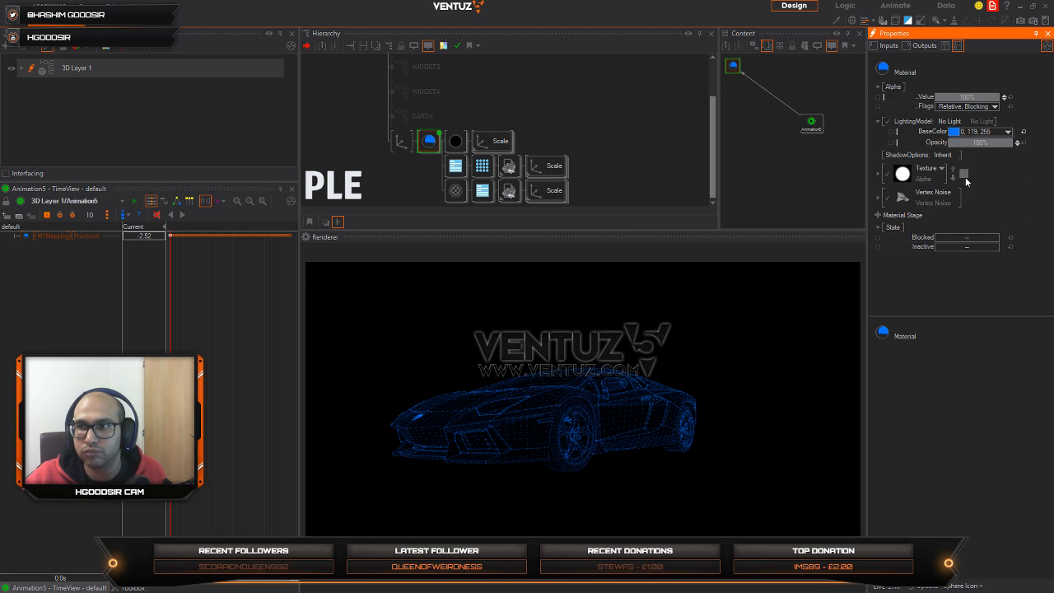
# Step: Expand the Vertex Noise stage and set its FrequencyX to 1.1
pyautogui.click(879, 199)
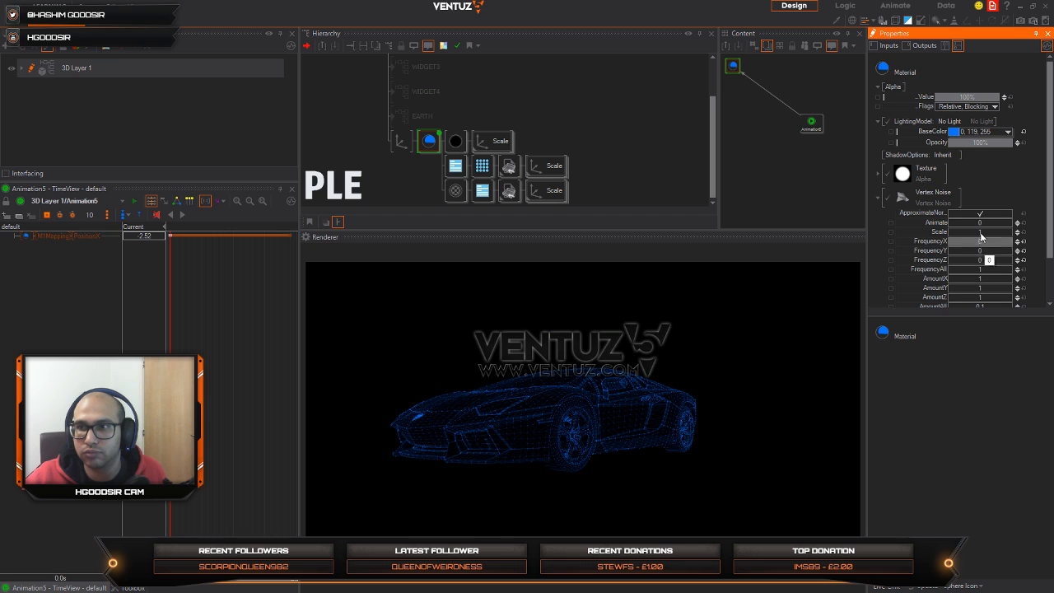
pyautogui.moveTo(981, 236); pyautogui.dragTo(1004, 232)
pyautogui.scroll(-1, 995, 241)
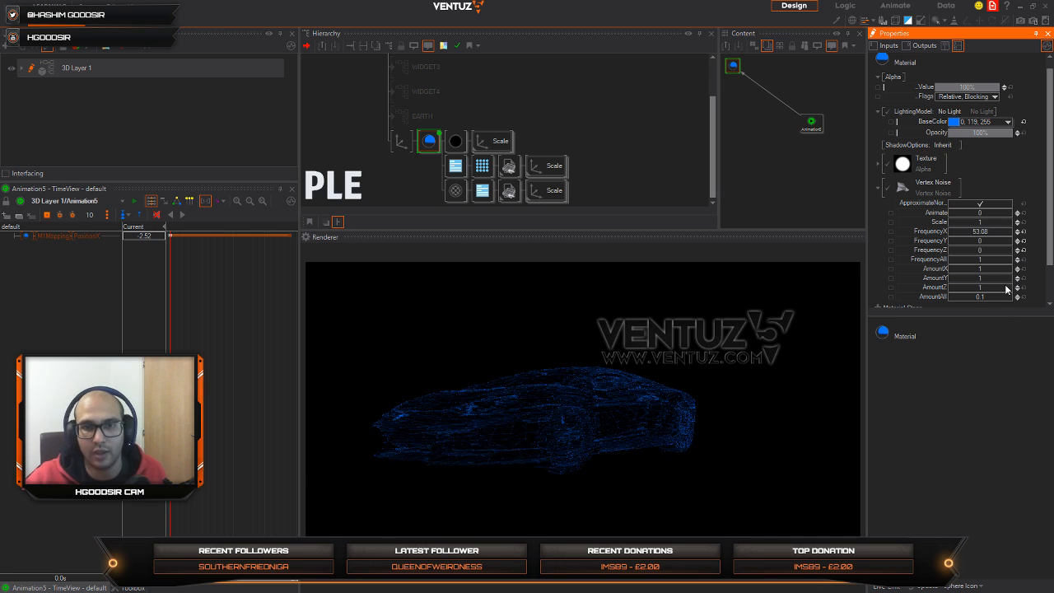
pyautogui.click(1024, 235)
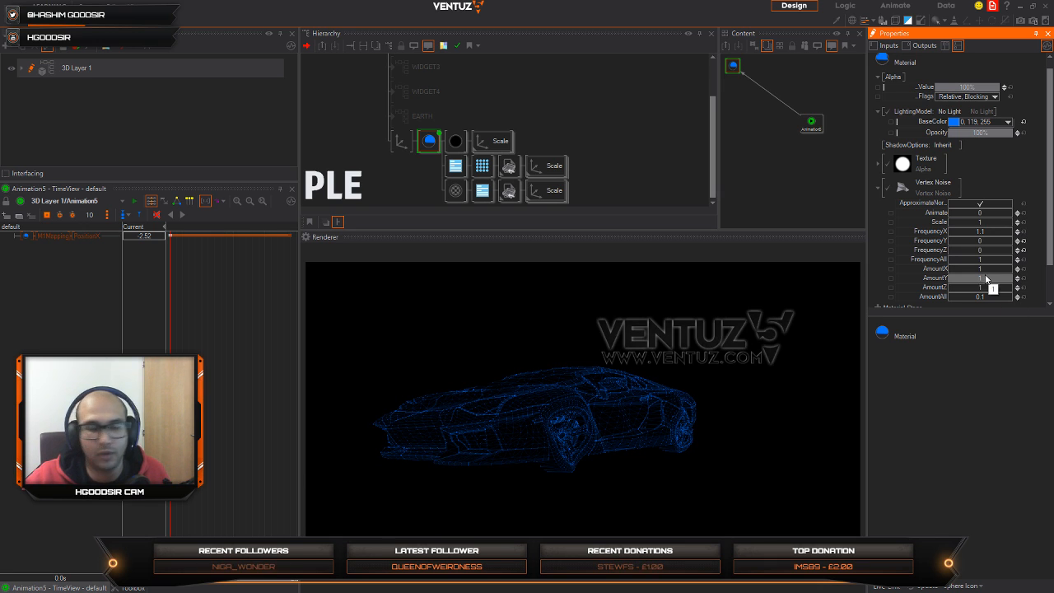
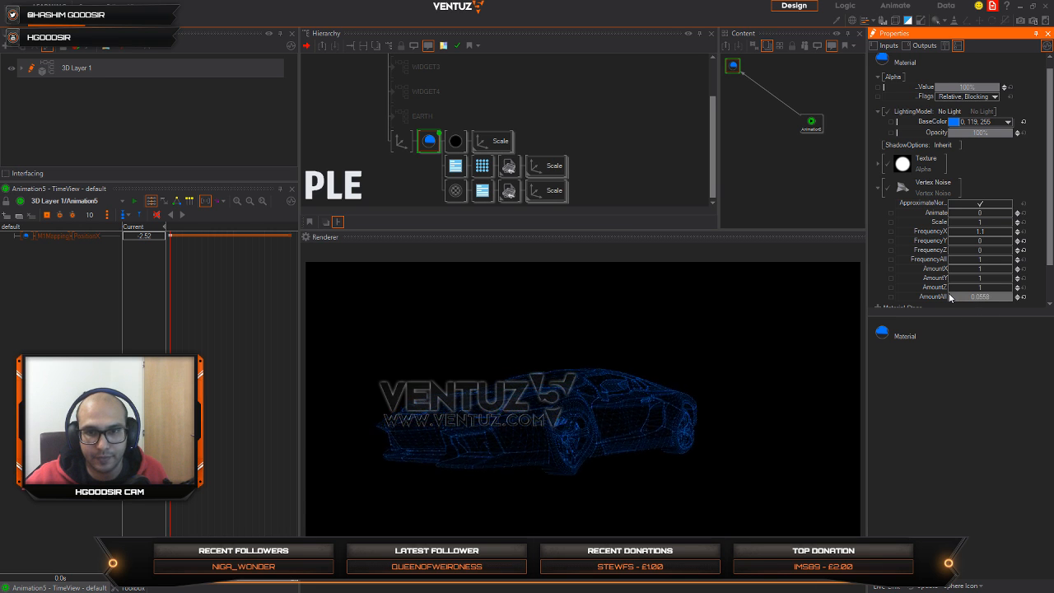
# Step: Set the car material's Vertex Noise AmountAll to about 0.0978 and Scale to about 0.109, and scrub the animation to preview the effect
pyautogui.moveTo(1013, 297); pyautogui.dragTo(950, 297)
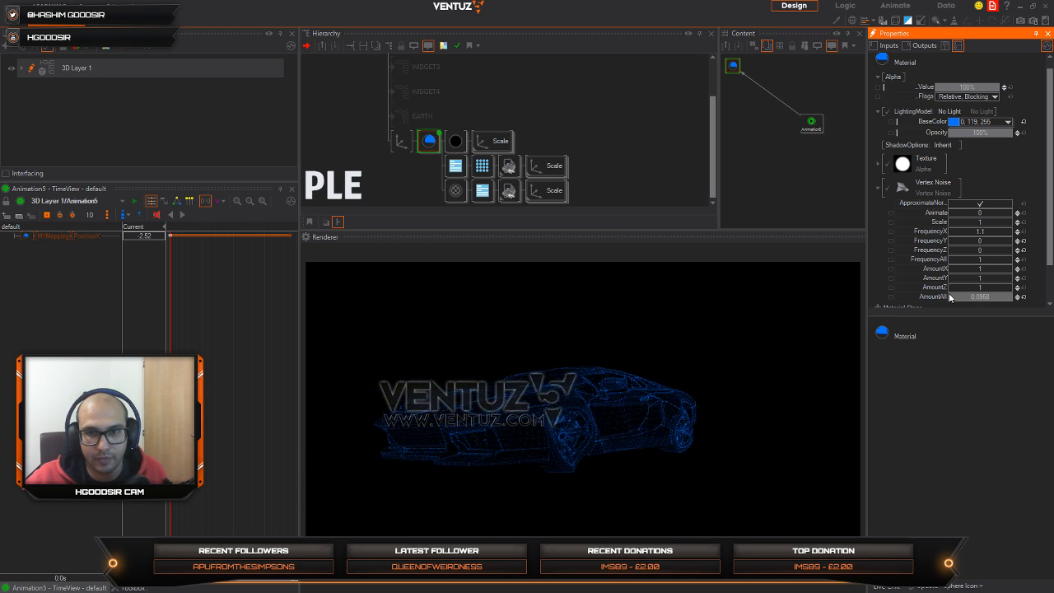
pyautogui.moveTo(984, 222); pyautogui.dragTo(950, 228)
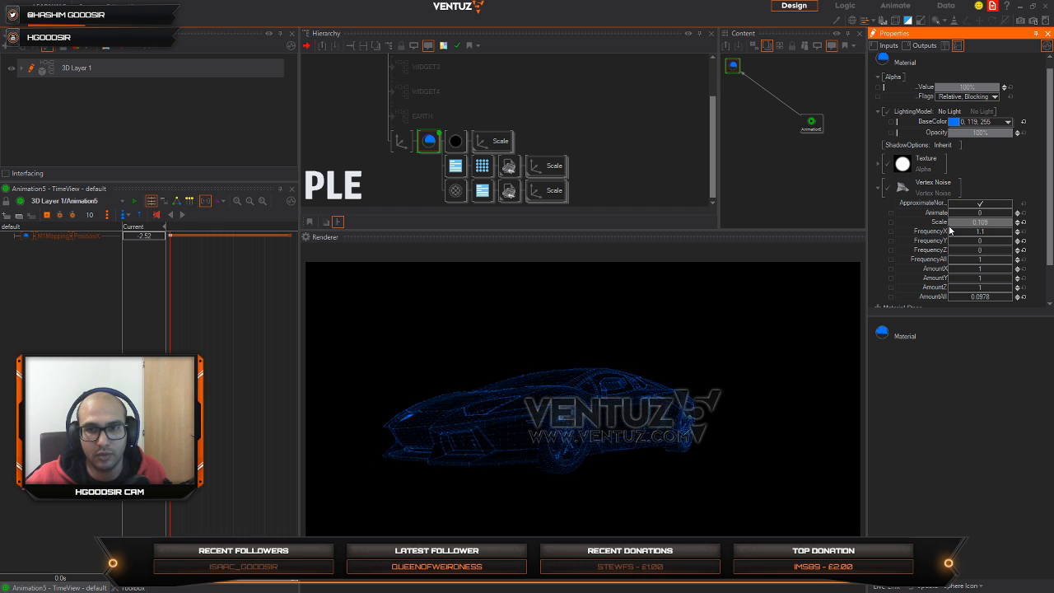
pyautogui.click(170, 335)
pyautogui.moveTo(170, 334)
pyautogui.mouseDown()
pyautogui.moveTo(309, 332)
pyautogui.moveTo(174, 342)
pyautogui.mouseUp()
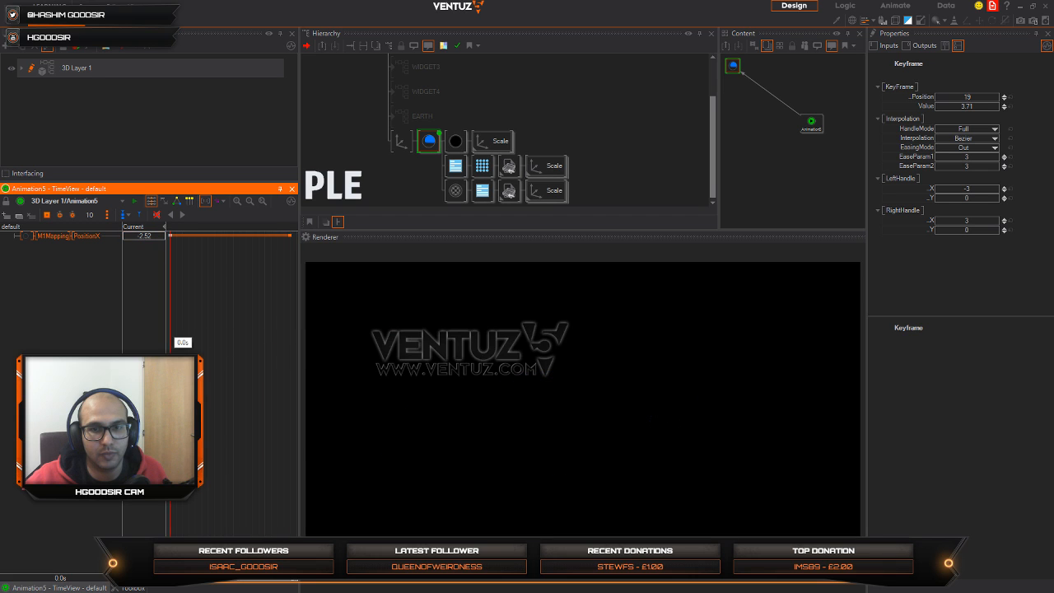
pyautogui.click(179, 219)
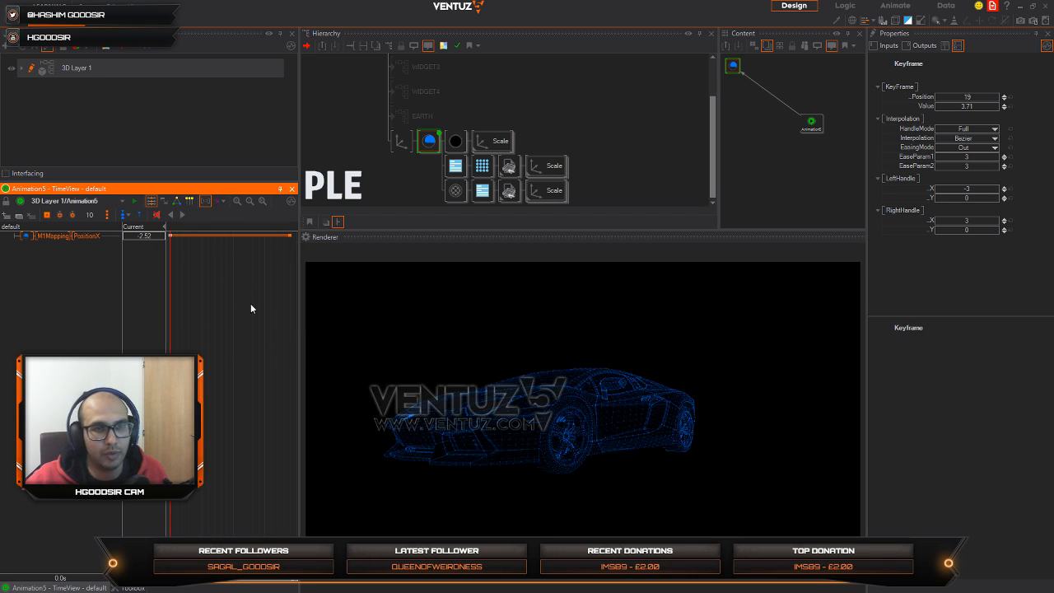
pyautogui.moveTo(170, 303); pyautogui.dragTo(246, 305)
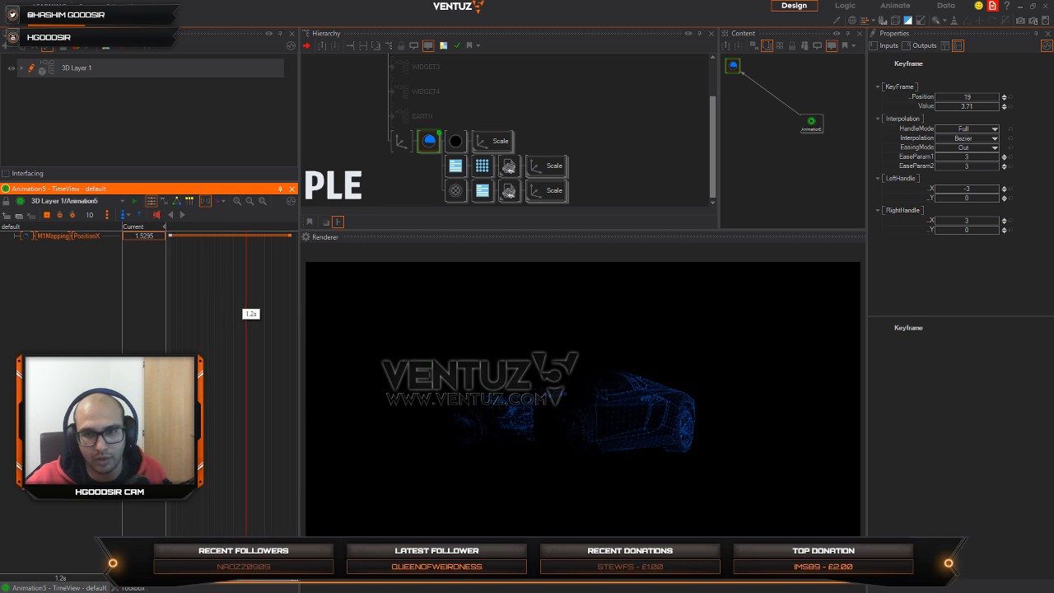
pyautogui.click(409, 186)
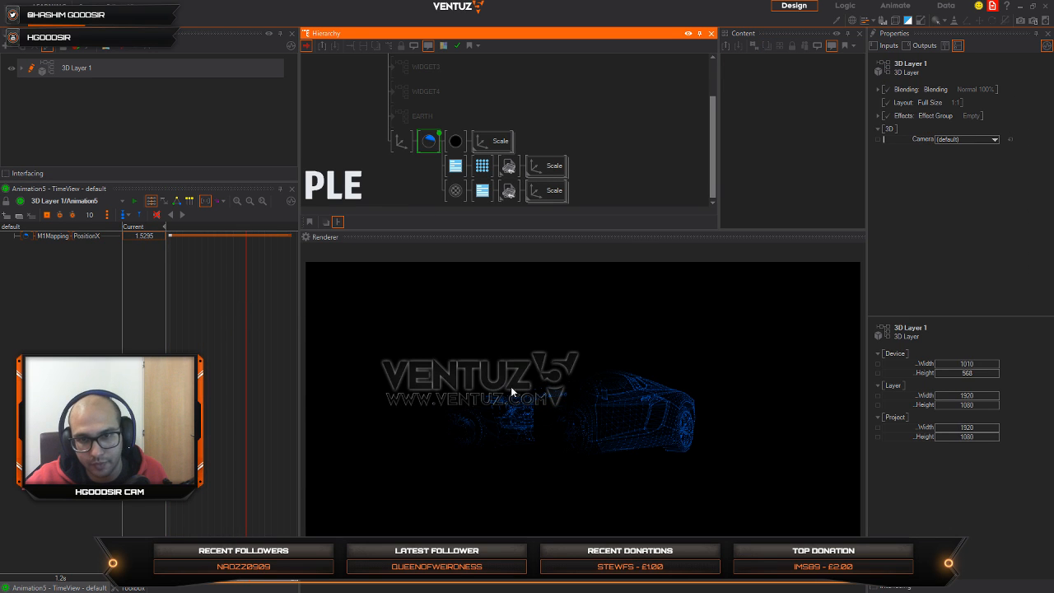
pyautogui.click(289, 236)
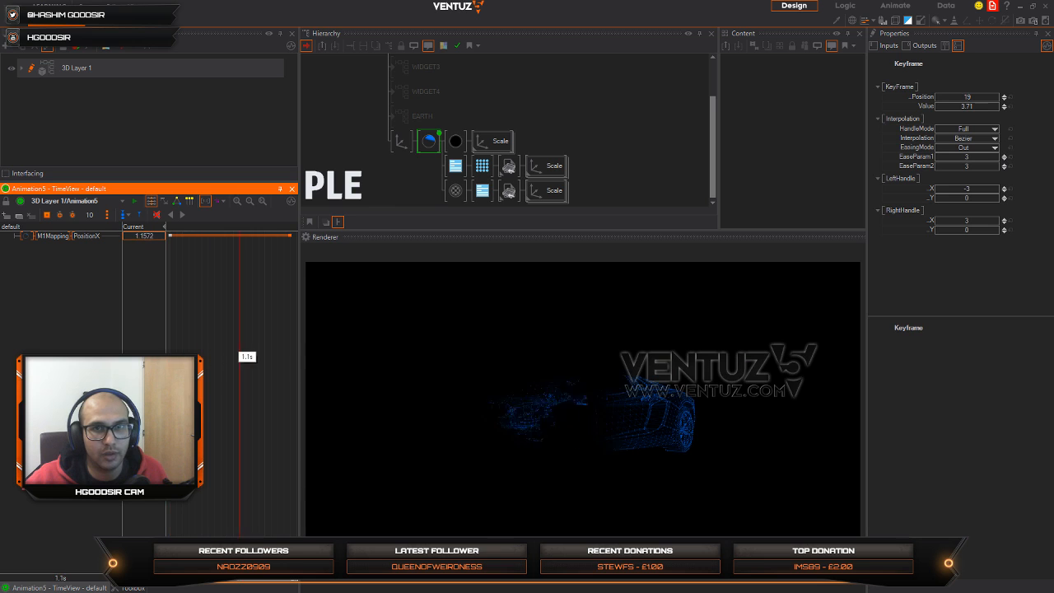
# Step: Reset the car material's BaseColor to its default and scrub the animation to 1.2 s
pyautogui.click(429, 140)
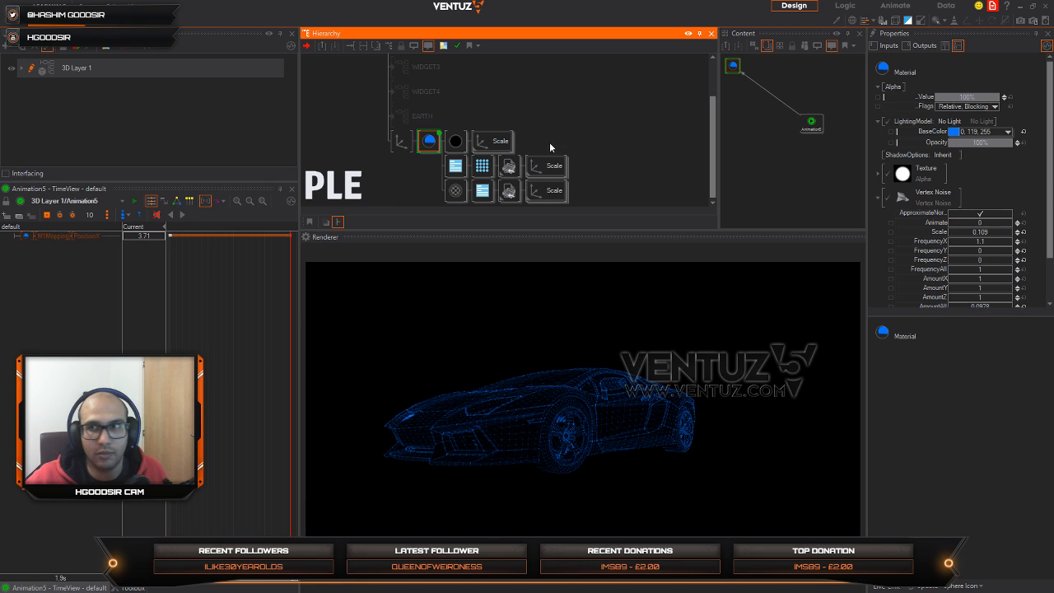
pyautogui.click(1024, 132)
pyautogui.click(1008, 132)
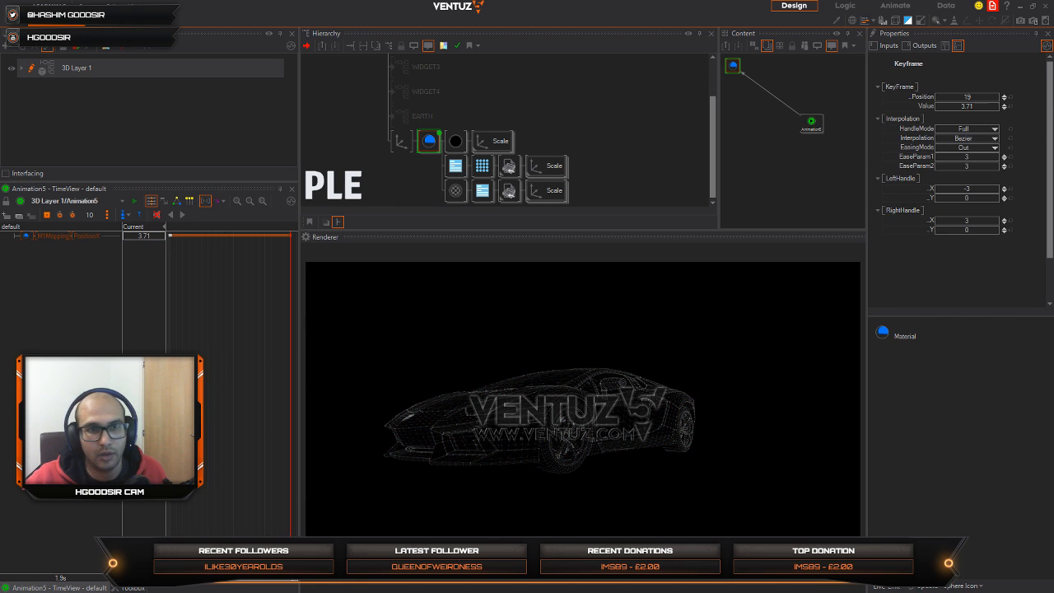
pyautogui.moveTo(290, 578)
pyautogui.mouseDown()
pyautogui.moveTo(176, 577)
pyautogui.moveTo(290, 578)
pyautogui.mouseUp()
pyautogui.moveTo(290, 416); pyautogui.dragTo(243, 399)
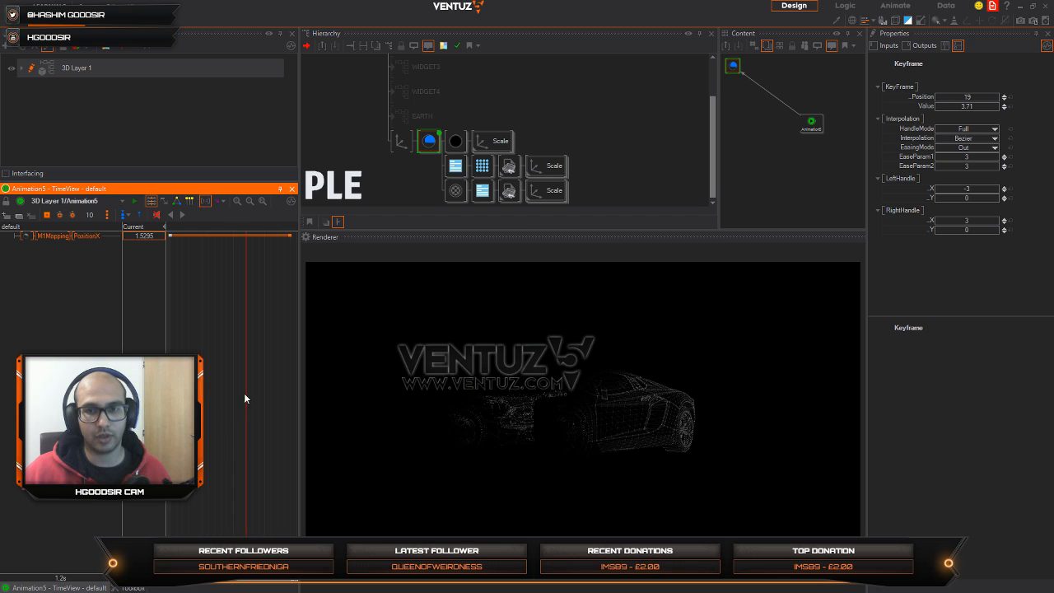
# Step: Rotate the car's axis to -144 on Y and scrub the animation to 0.9 s
pyautogui.click(412, 139)
pyautogui.moveTo(967, 149); pyautogui.dragTo(945, 155)
pyautogui.moveTo(246, 327); pyautogui.dragTo(227, 327)
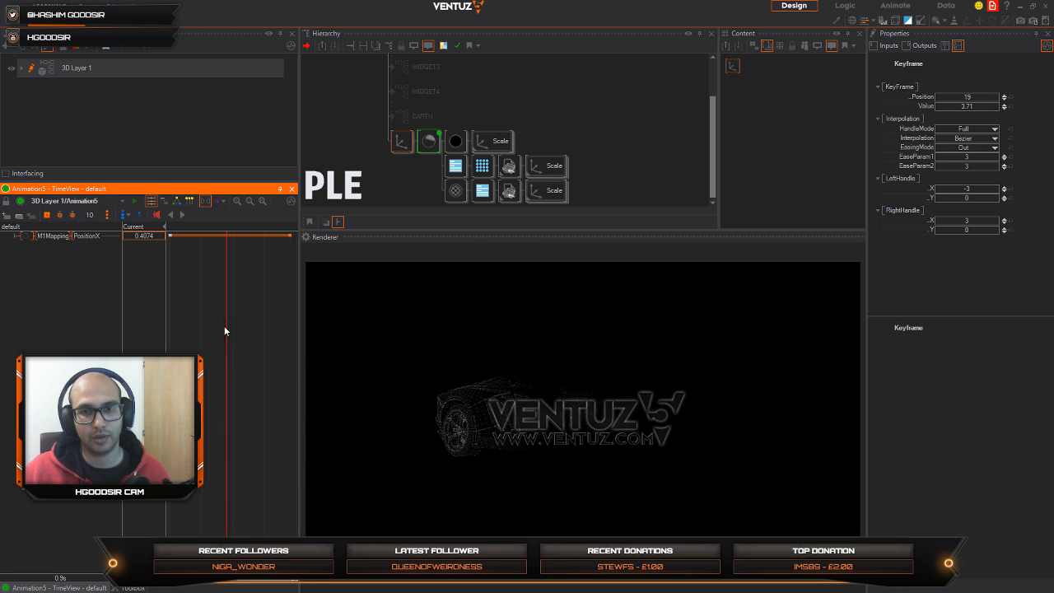
# Step: Set the car axis rotation to 0 on Y and -90 on X for a top-down view
pyautogui.click(401, 141)
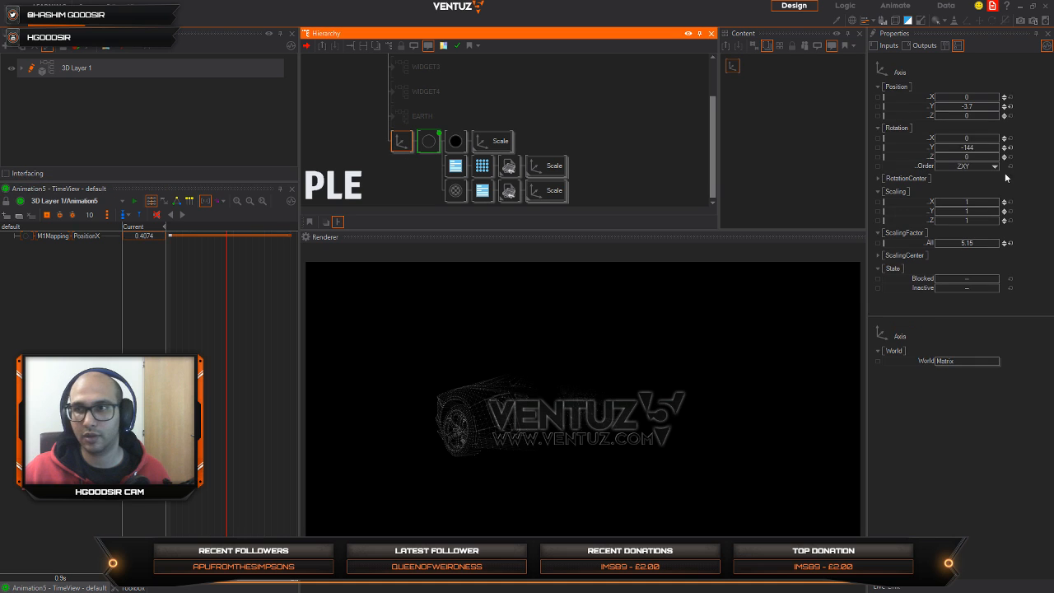
pyautogui.click(964, 148)
pyautogui.moveTo(965, 148); pyautogui.dragTo(943, 138)
pyautogui.click(1009, 138)
pyautogui.click(985, 149)
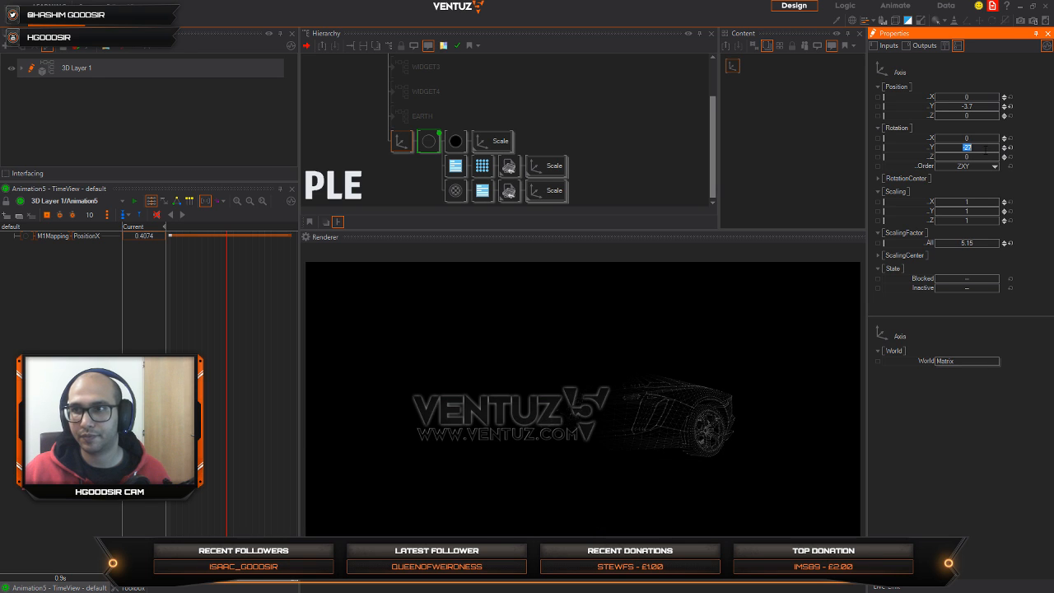
pyautogui.write('0')
pyautogui.press('Return')
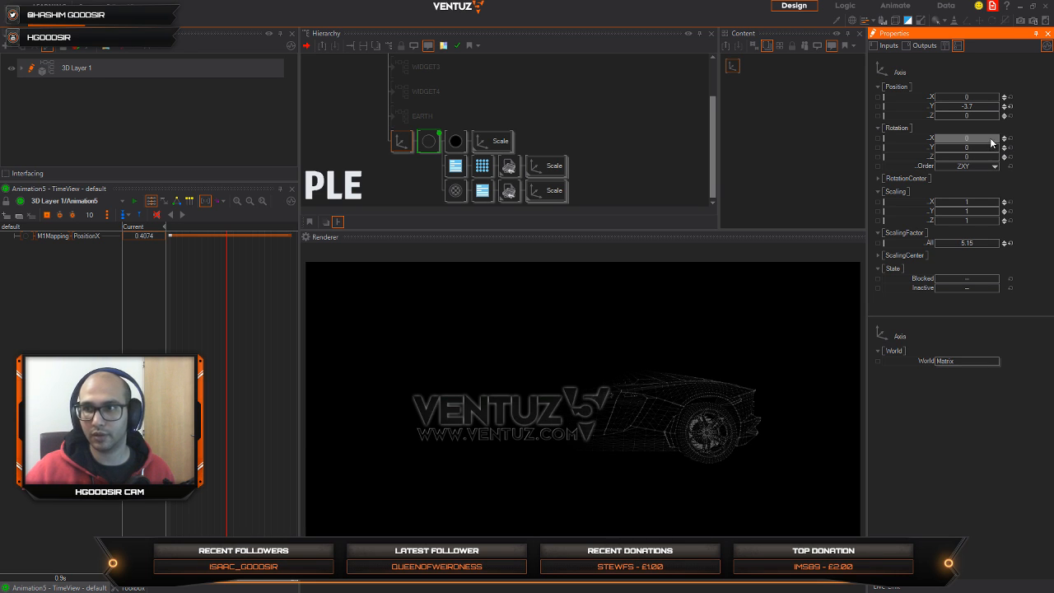
pyautogui.press('Return')
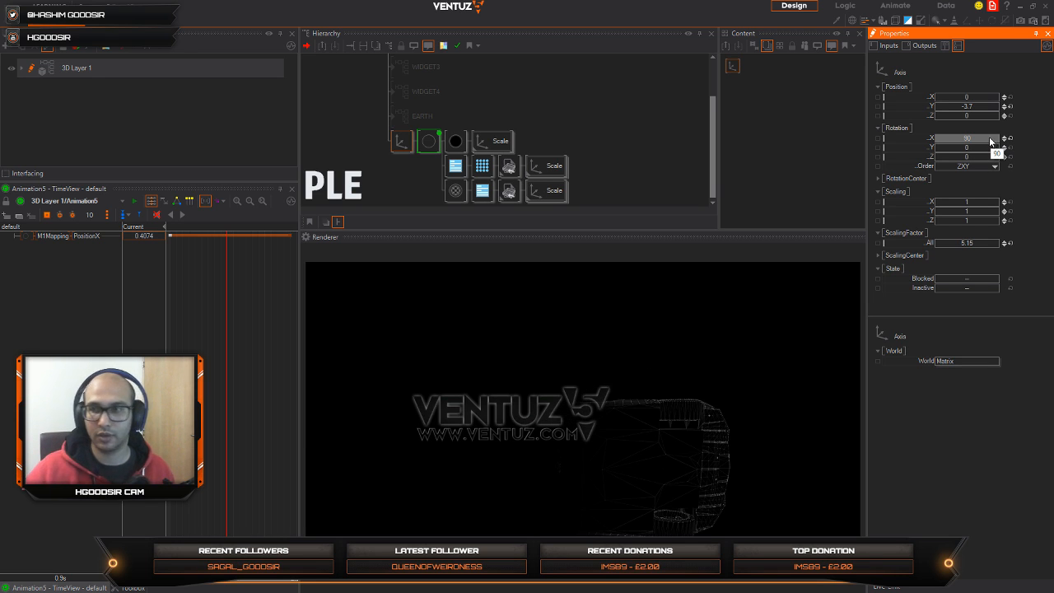
pyautogui.write('-')
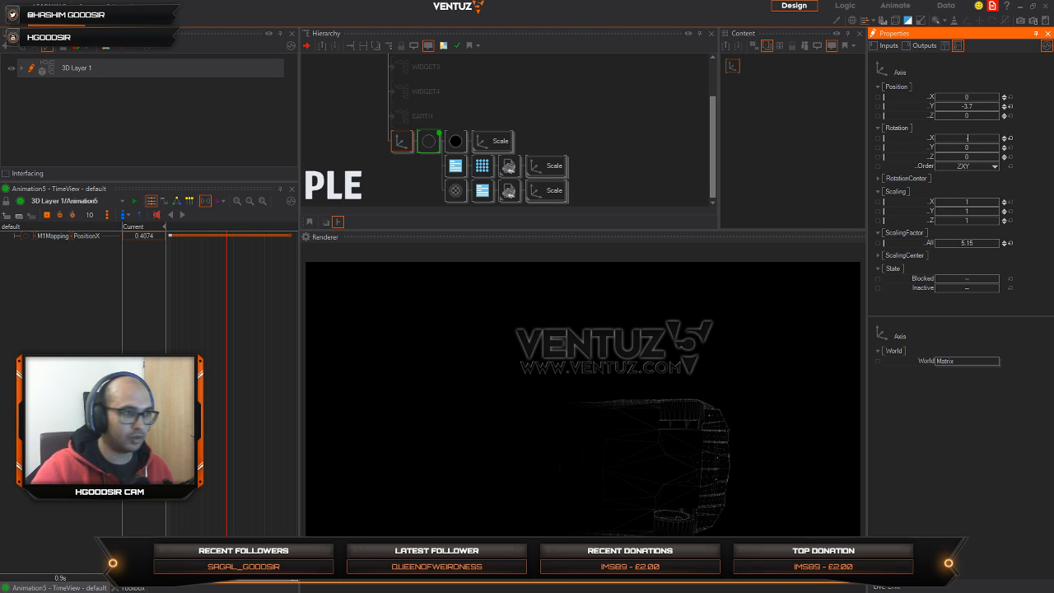
pyautogui.write('90')
pyautogui.press('Return')
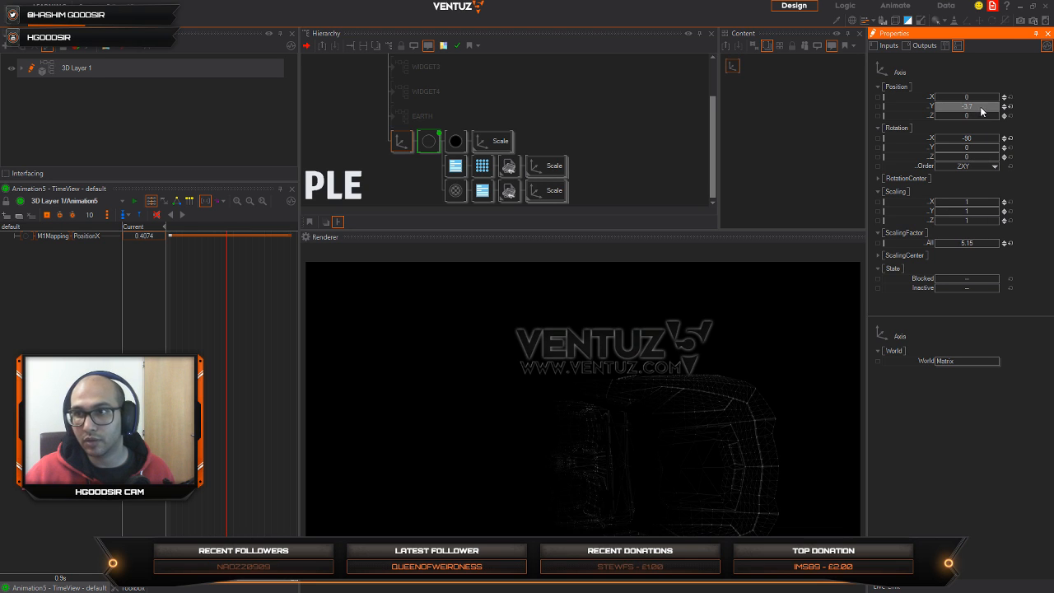
# Step: Set the car axis Y position to about -0.5 and ScalingFactor to about 4.89, and scrub the animation to its end
pyautogui.moveTo(981, 107); pyautogui.dragTo(993, 109)
pyautogui.moveTo(972, 245); pyautogui.dragTo(935, 239)
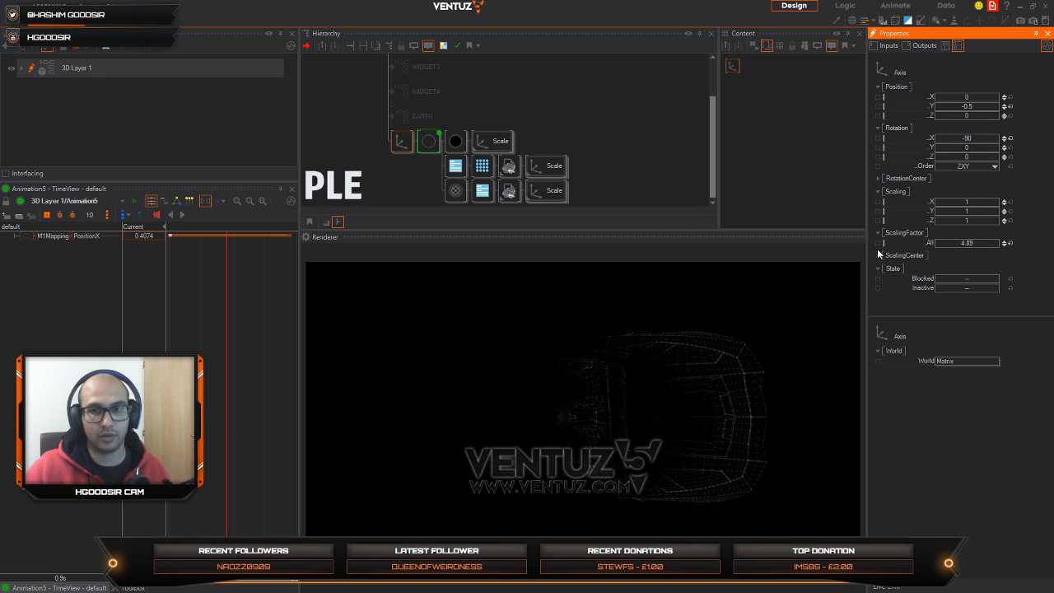
pyautogui.moveTo(260, 384); pyautogui.dragTo(297, 380)
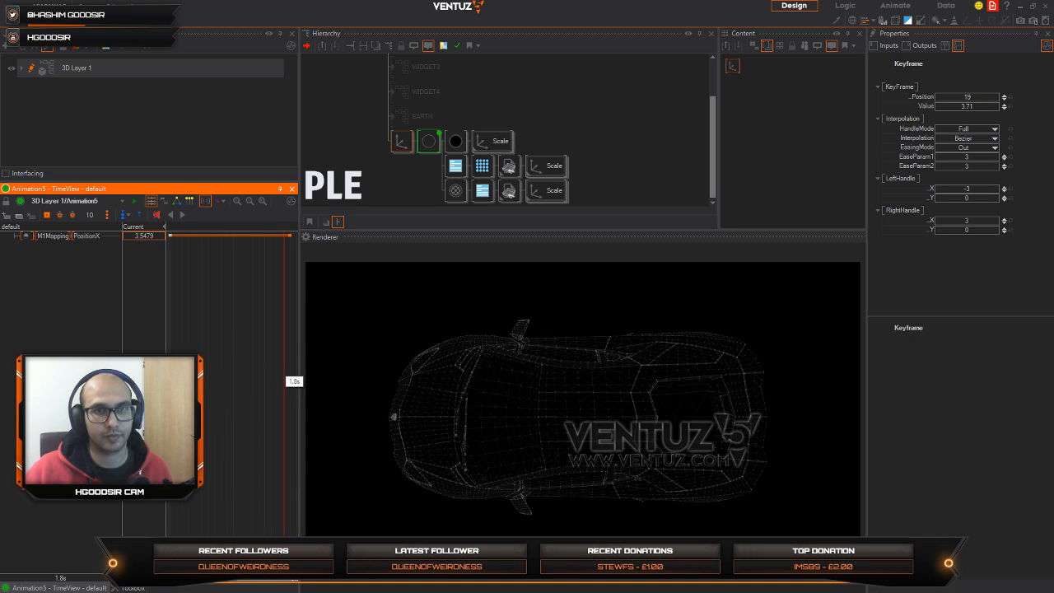
# Step: Add a separate Axis node below the car's branch in the hierarchy
pyautogui.click(412, 163)
pyautogui.doubleClick(406, 156)
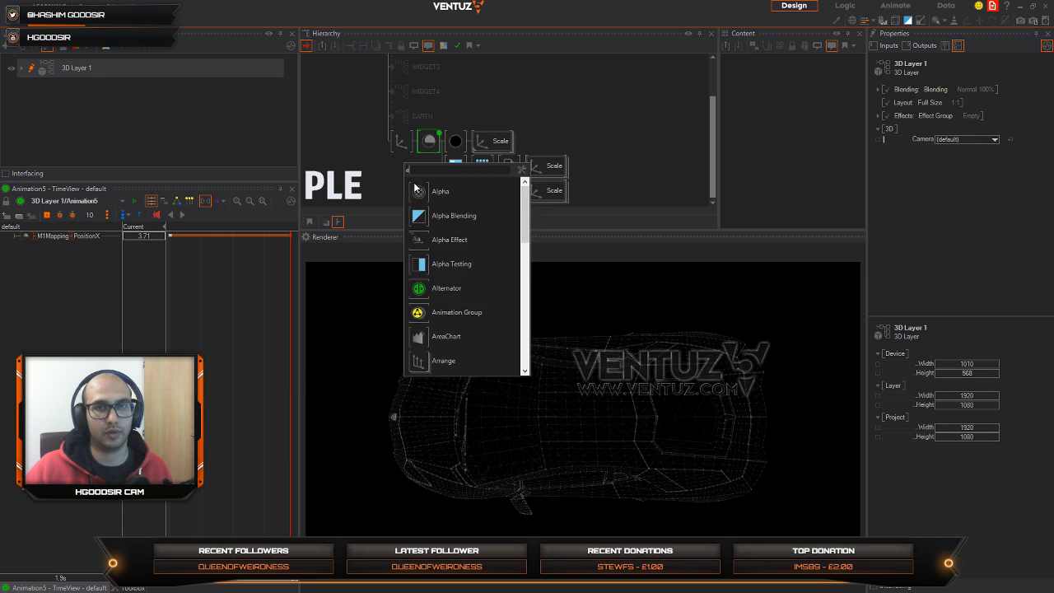
pyautogui.write('ax')
pyautogui.moveTo(417, 199); pyautogui.dragTo(399, 153)
pyautogui.scroll(-1, 399, 175)
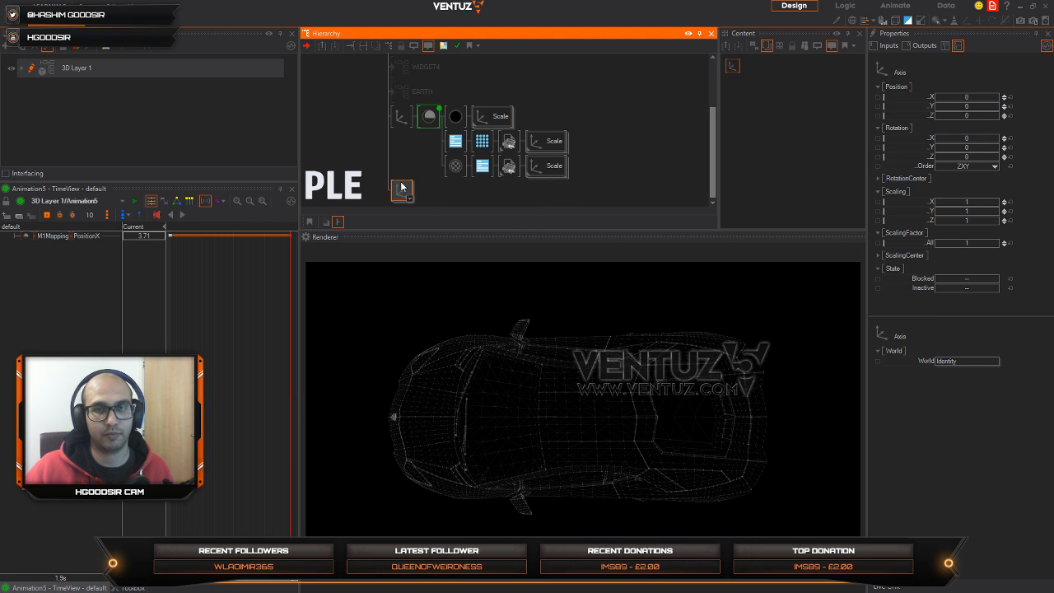
# Step: Add a Circle node under the new axis
pyautogui.doubleClick(417, 189)
pyautogui.write('co')
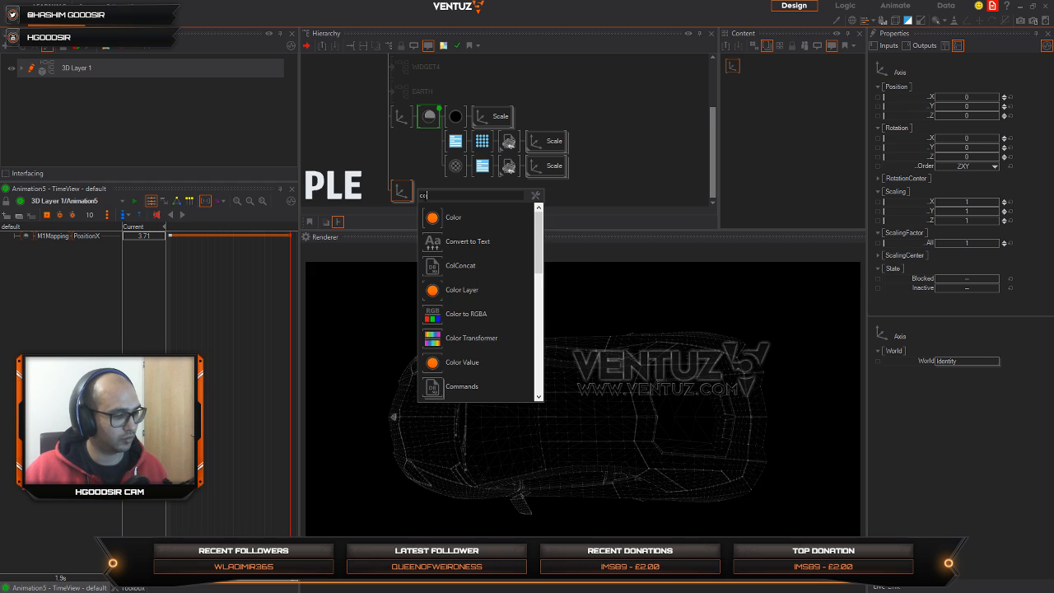
pyautogui.write('u')
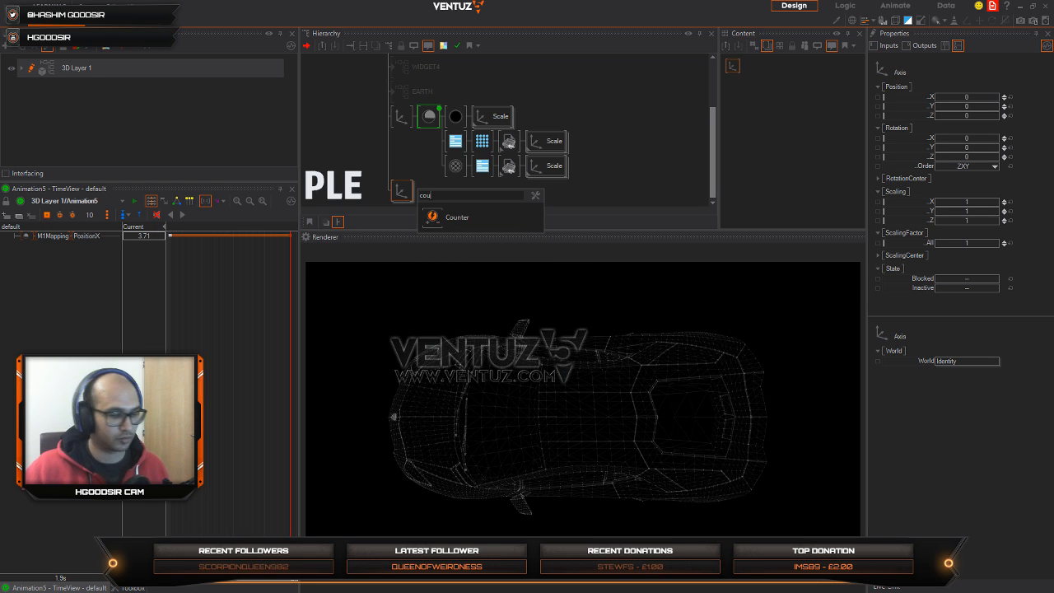
pyautogui.press('BackSpace')
pyautogui.press('BackSpace')
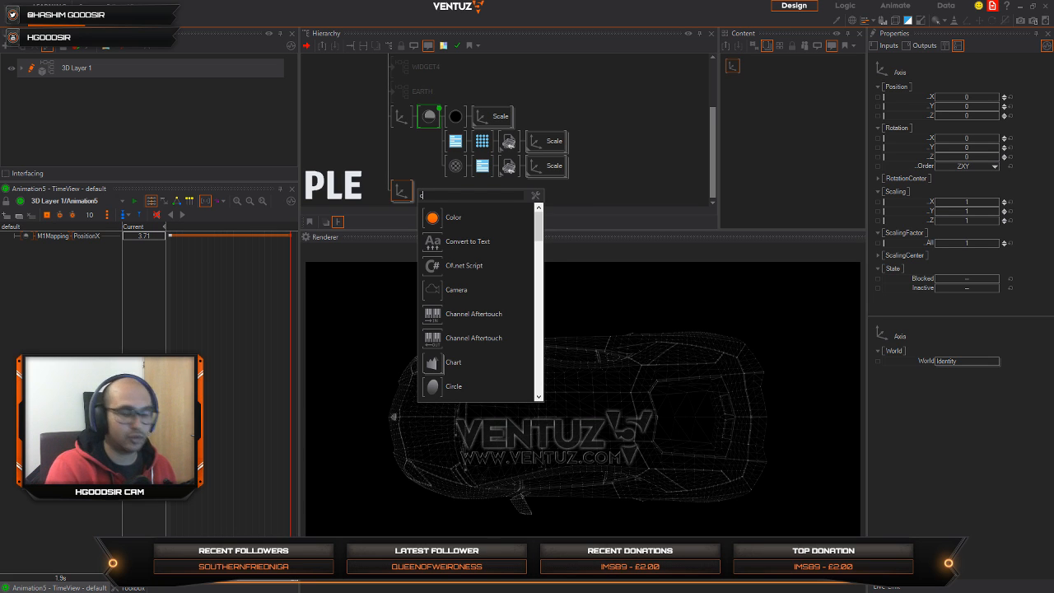
pyautogui.write('ircl')
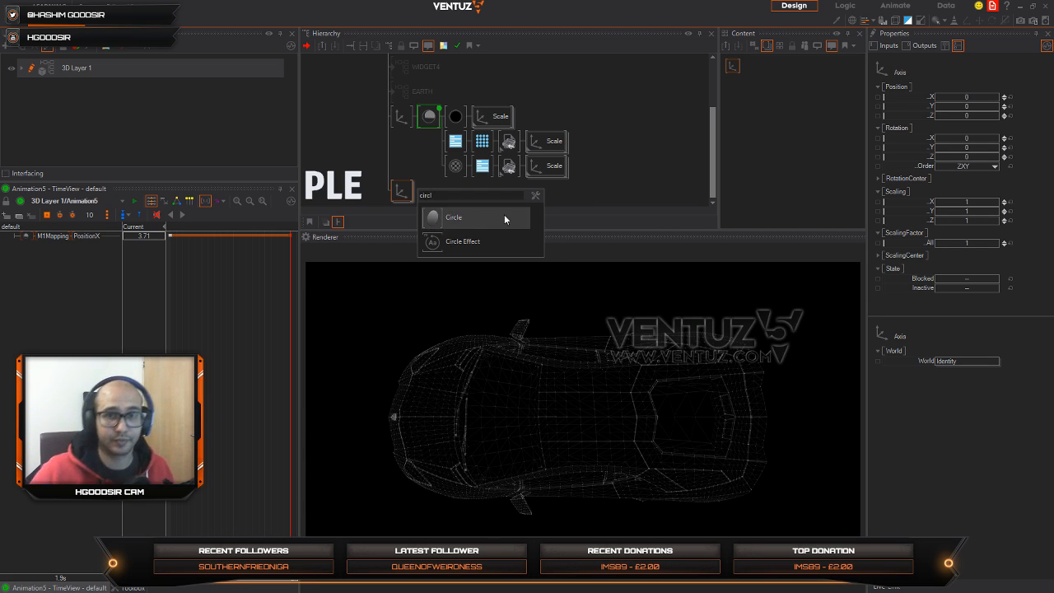
pyautogui.click(433, 222)
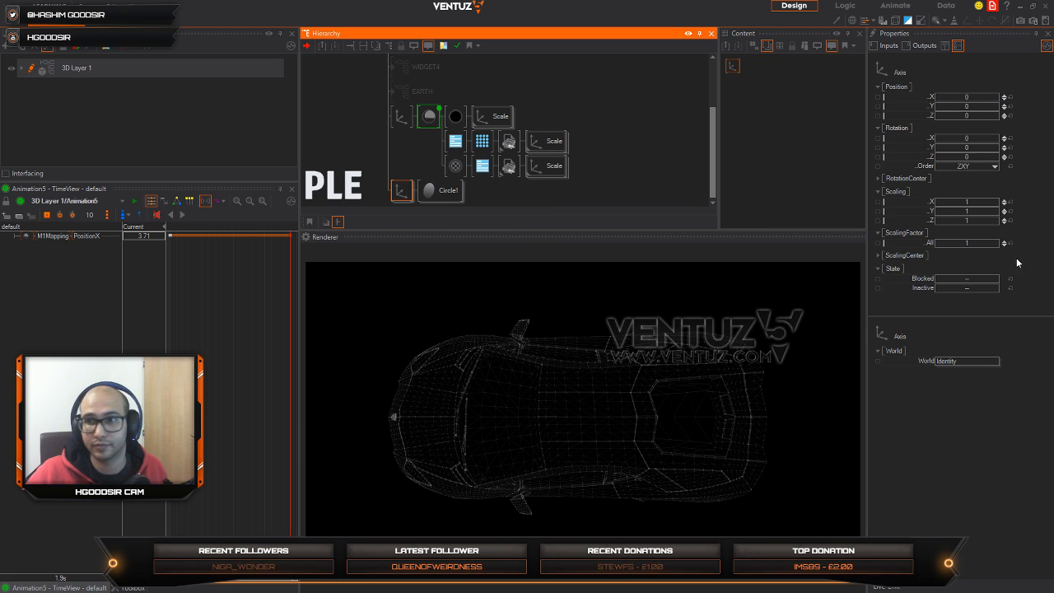
# Step: Scale the circle's axis to about 46.3 and set the circle's Hole to about 0.998 to make a thin ring
pyautogui.moveTo(968, 247); pyautogui.dragTo(998, 244)
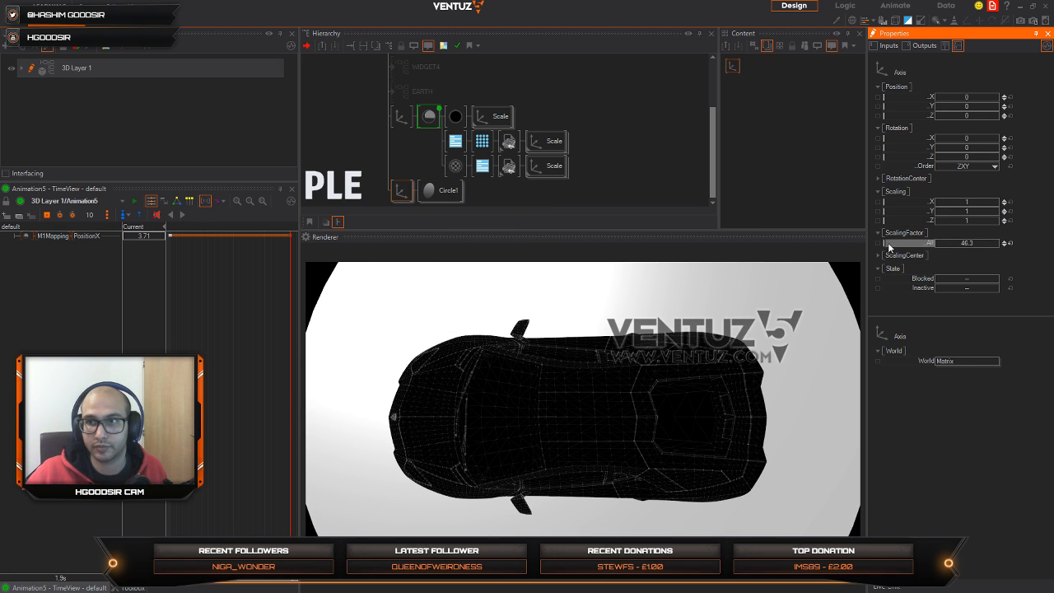
pyautogui.click(442, 190)
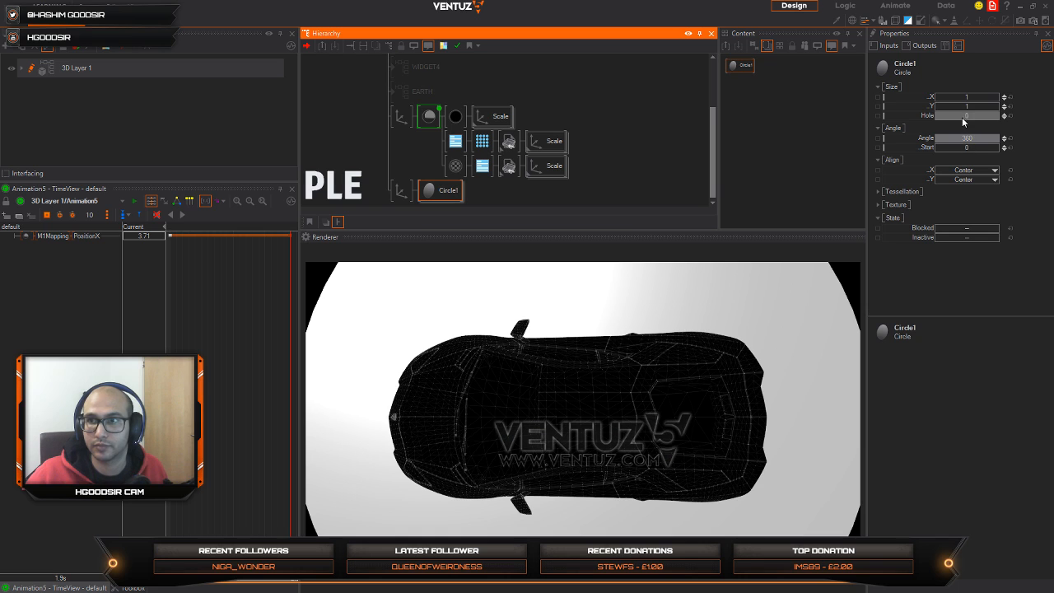
pyautogui.moveTo(963, 122); pyautogui.dragTo(1000, 116)
# Step: Insert a parent Axis in front of the car's axis and move the circle's branch under it
pyautogui.doubleClick(386, 164)
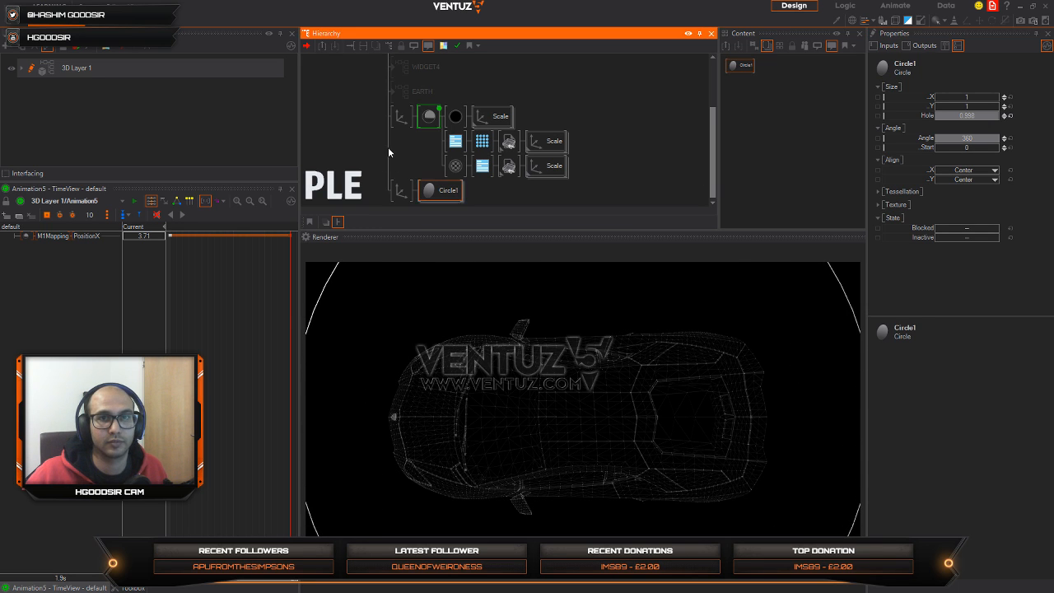
pyautogui.write('ax')
pyautogui.click(409, 196)
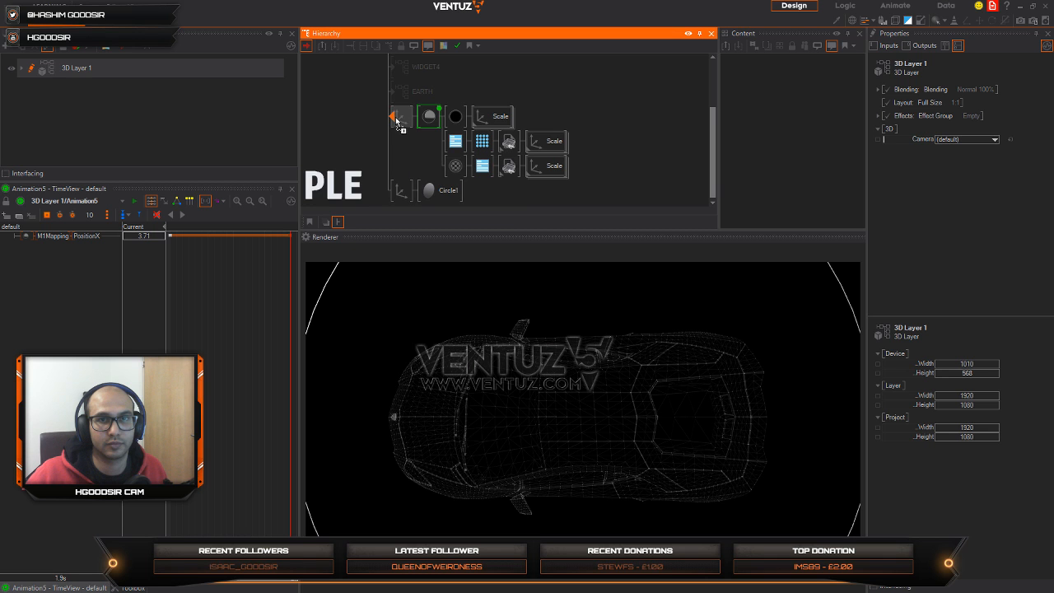
pyautogui.click(401, 191)
pyautogui.moveTo(428, 130); pyautogui.dragTo(428, 130)
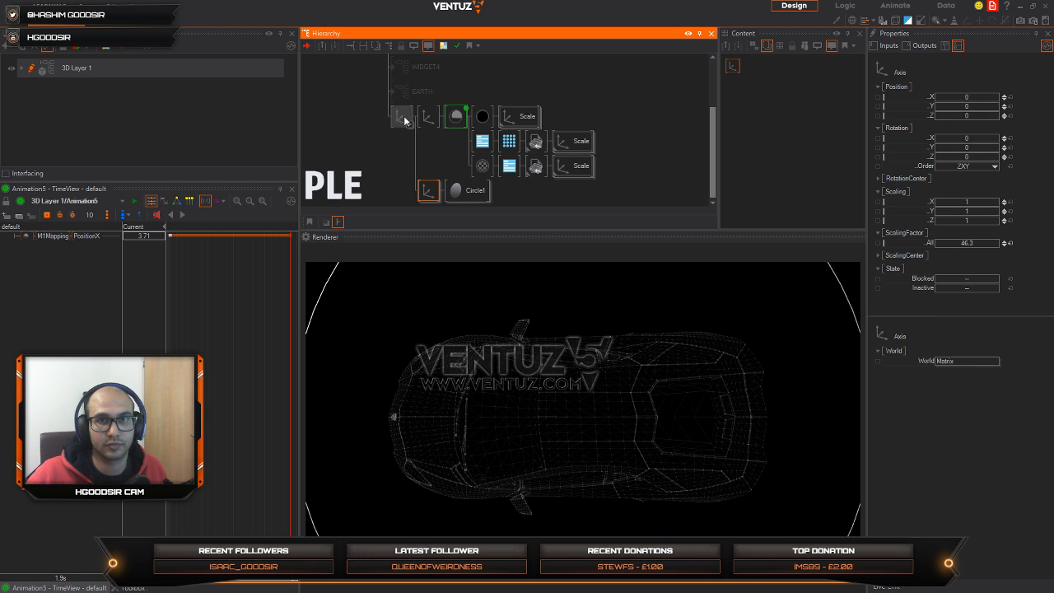
# Step: Tilt and reposition the parent axis so the car and ring are seen in perspective, with the ring around the car
pyautogui.click(403, 118)
pyautogui.moveTo(966, 140); pyautogui.dragTo(988, 156)
pyautogui.moveTo(966, 115); pyautogui.dragTo(980, 120)
pyautogui.moveTo(982, 108); pyautogui.dragTo(972, 108)
# Step: Reduce the circle's Angle to about 125 to leave a partial arc, and select the circle's axis
pyautogui.click(428, 190)
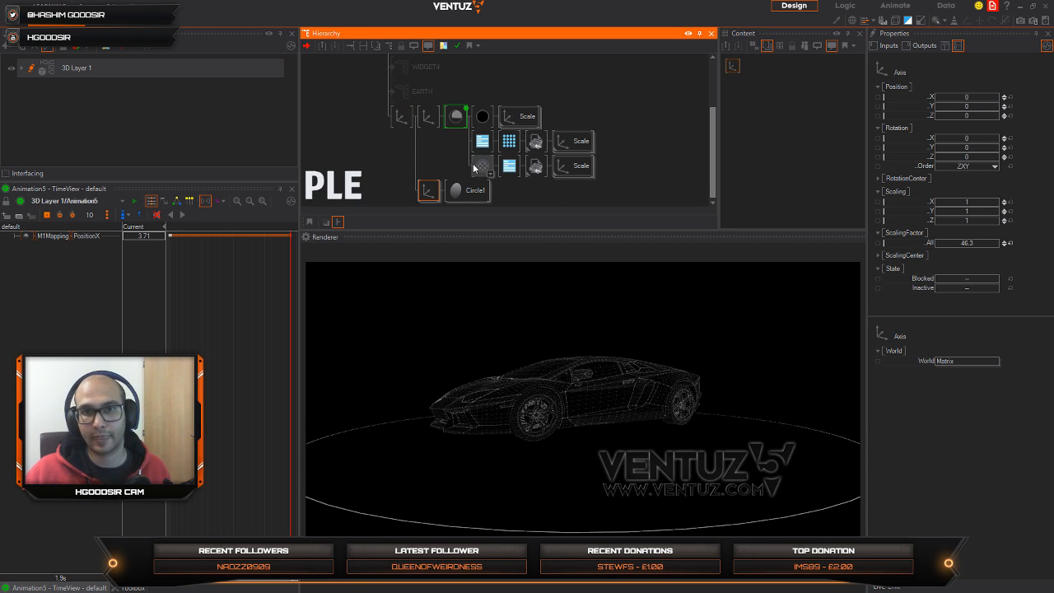
pyautogui.click(468, 190)
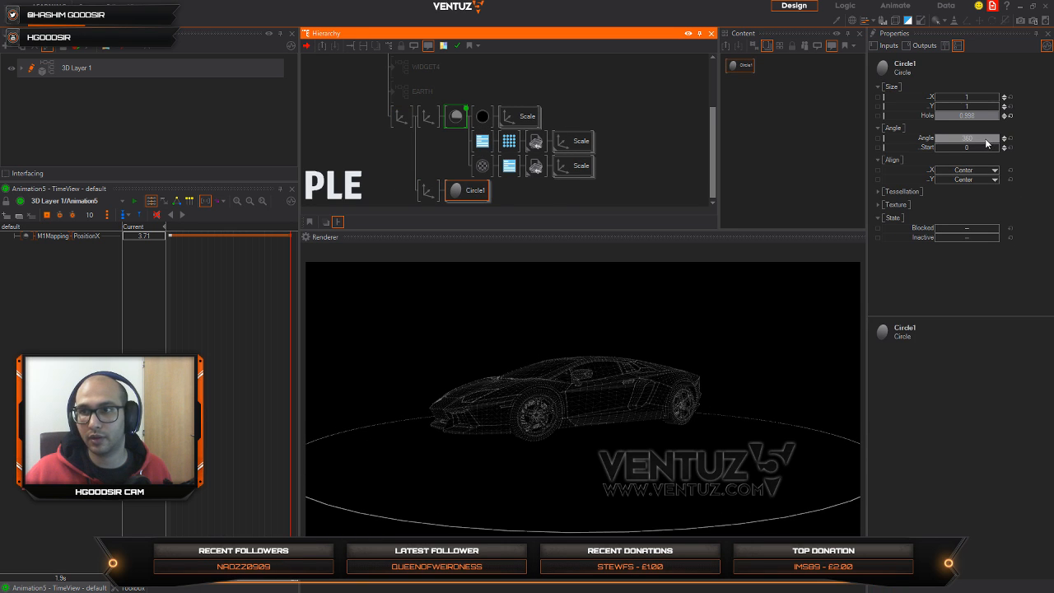
pyautogui.moveTo(987, 138); pyautogui.dragTo(936, 143)
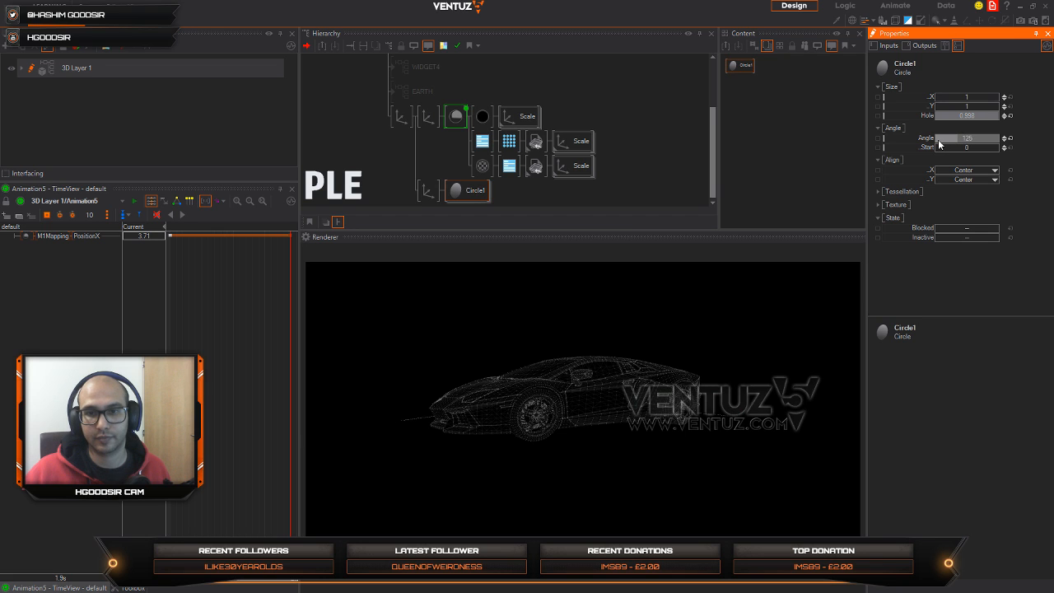
pyautogui.click(425, 190)
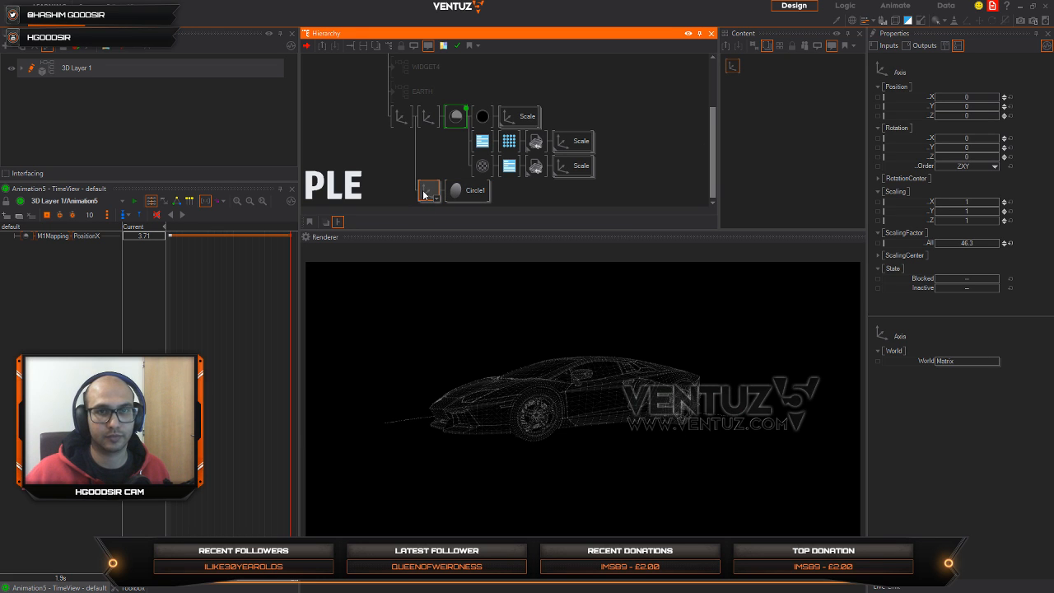
# Step: Insert a Spread node without a Continue output in front of the circle's axis
pyautogui.click(424, 195)
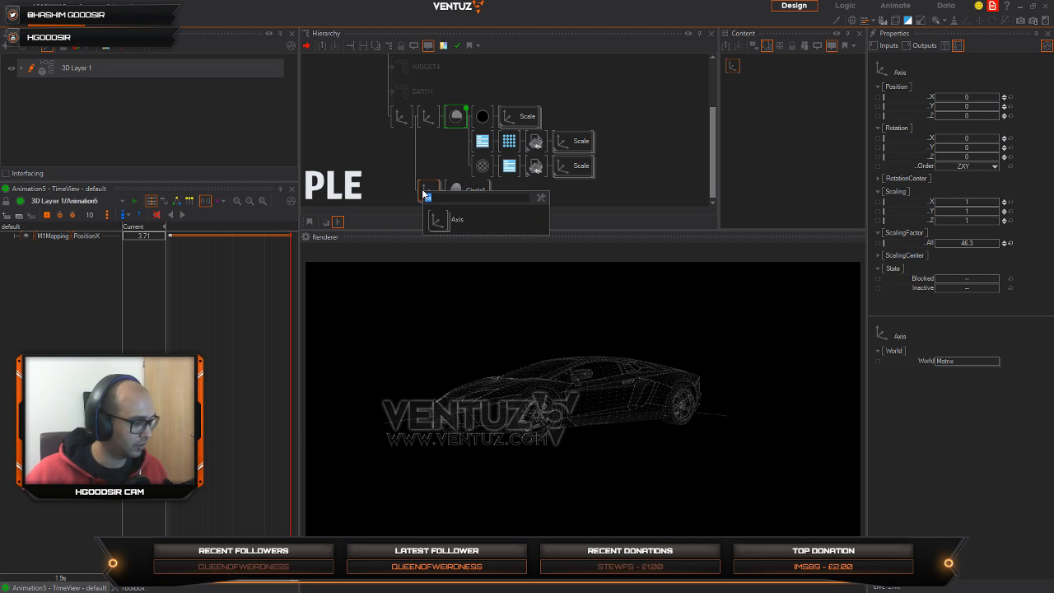
pyautogui.doubleClick(398, 181)
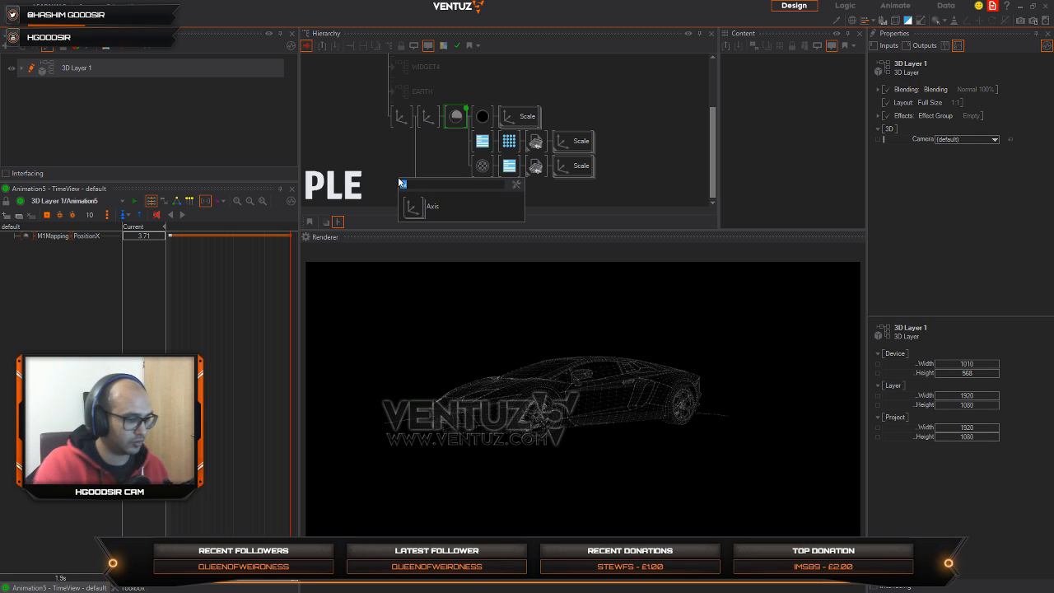
pyautogui.write('spre')
pyautogui.click(419, 206)
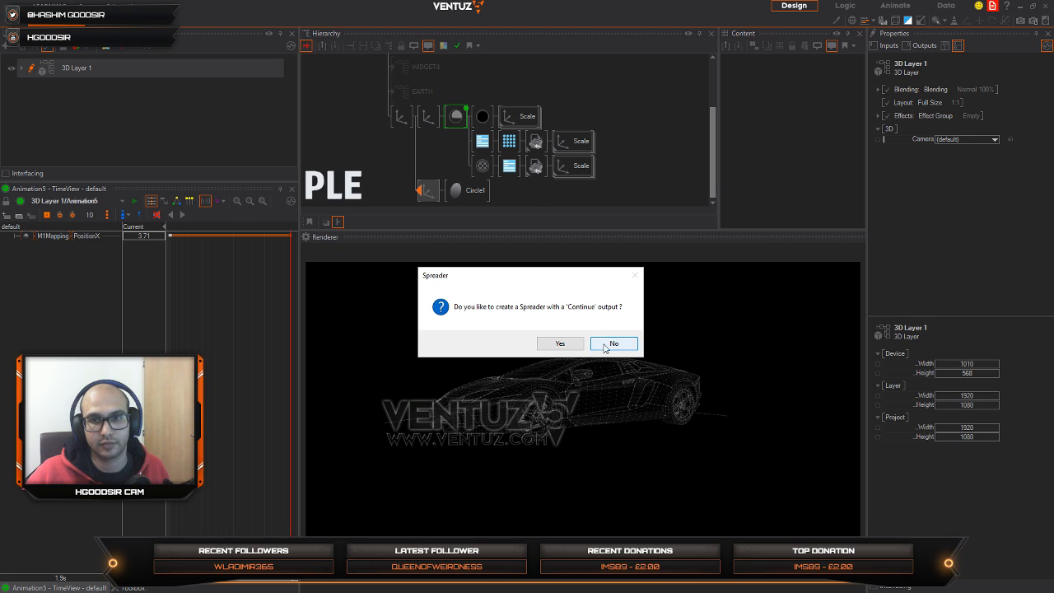
pyautogui.click(605, 345)
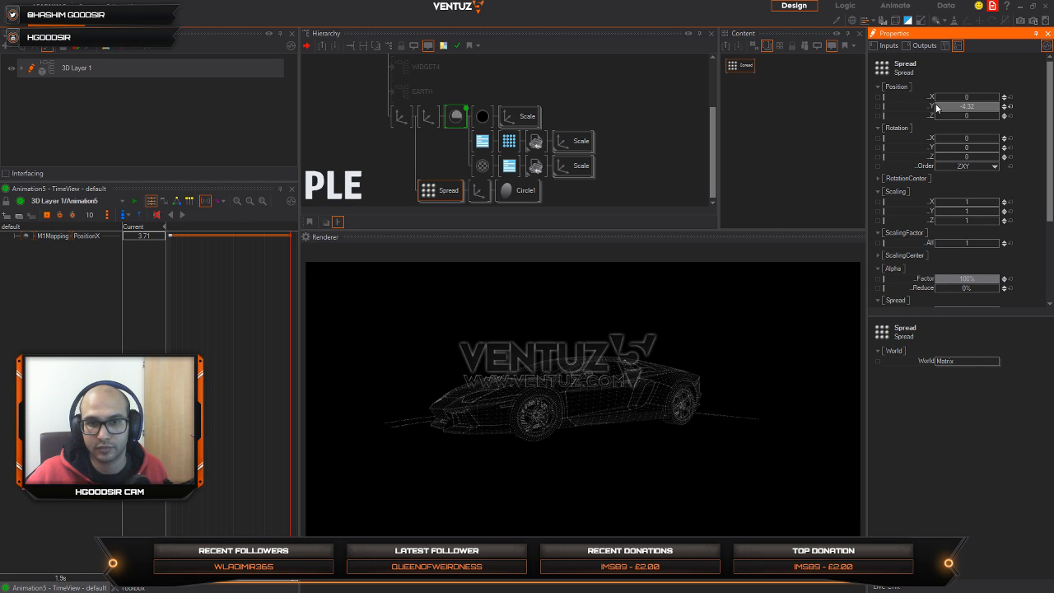
# Step: Spread the ring into 5 copies with Position Y 0, Position Z about -1.02 and Rotation Z about -146
pyautogui.click(1010, 107)
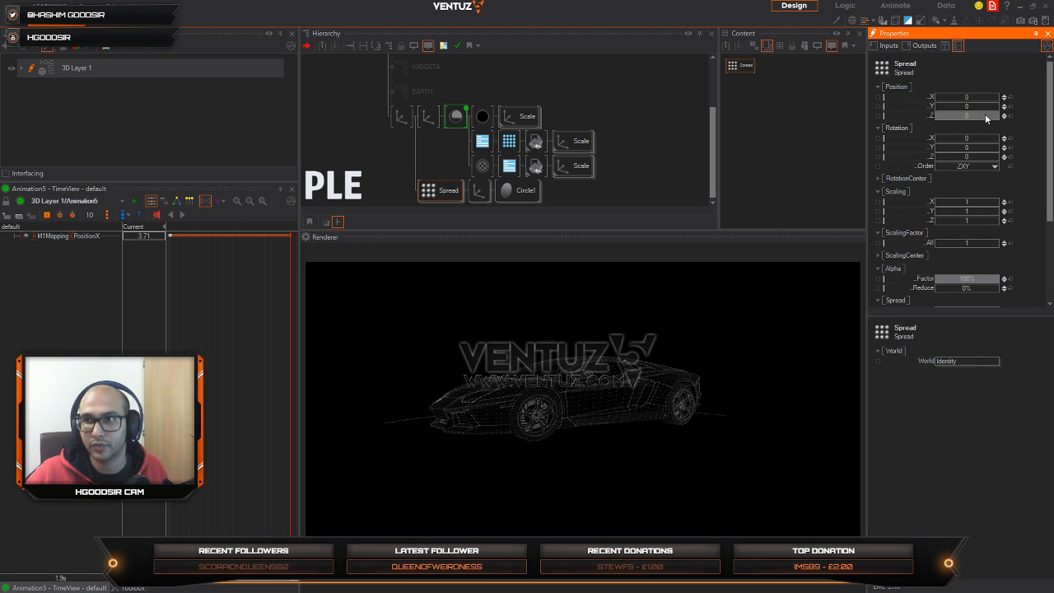
pyautogui.moveTo(986, 117); pyautogui.dragTo(993, 116)
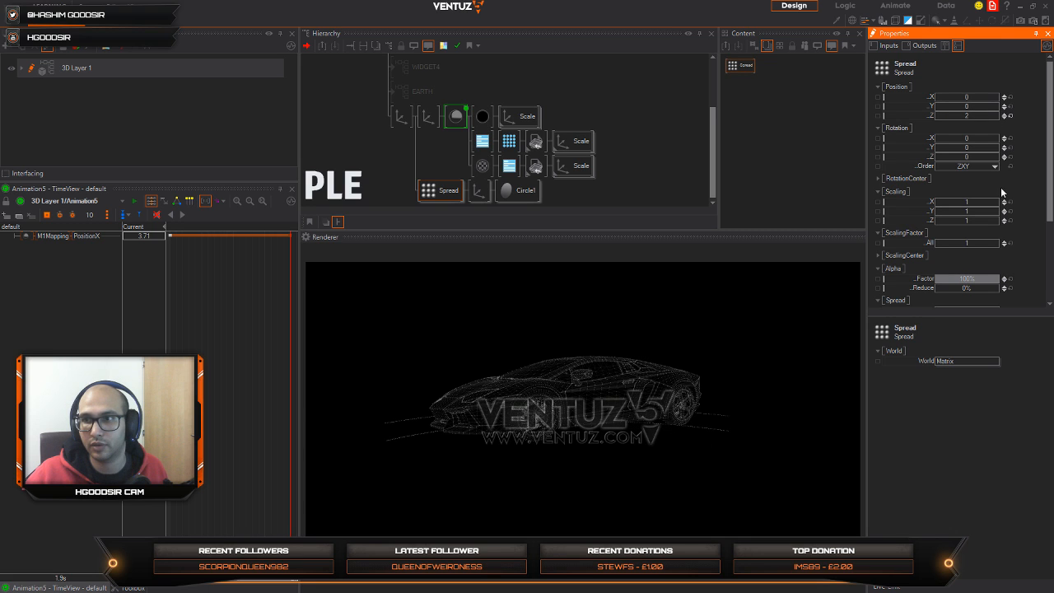
pyautogui.moveTo(935, 158); pyautogui.dragTo(943, 157)
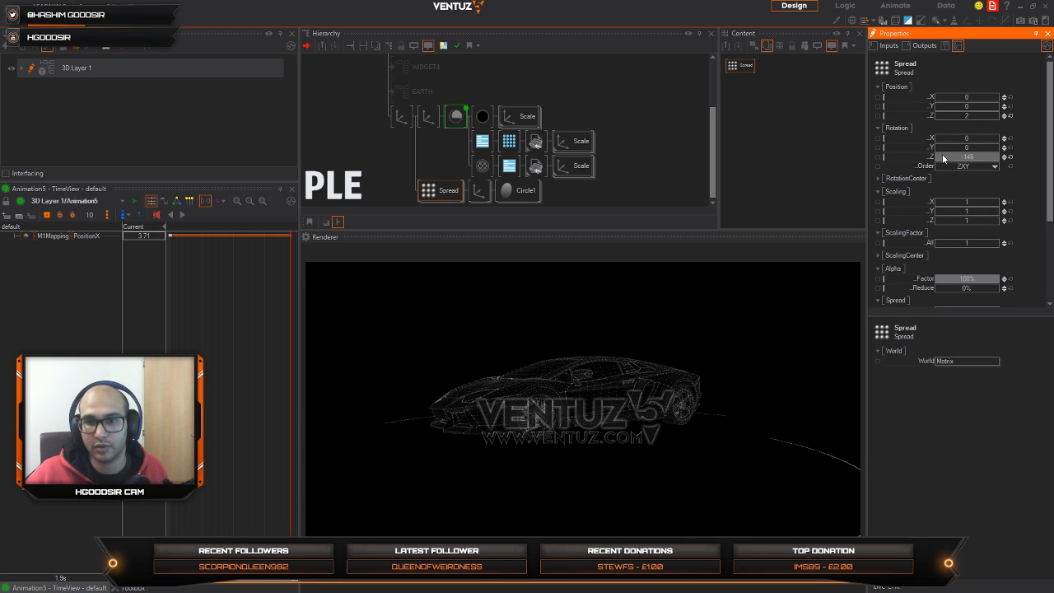
pyautogui.moveTo(990, 270)
pyautogui.mouseDown()
pyautogui.moveTo(991, 227)
pyautogui.moveTo(1000, 277)
pyautogui.mouseUp()
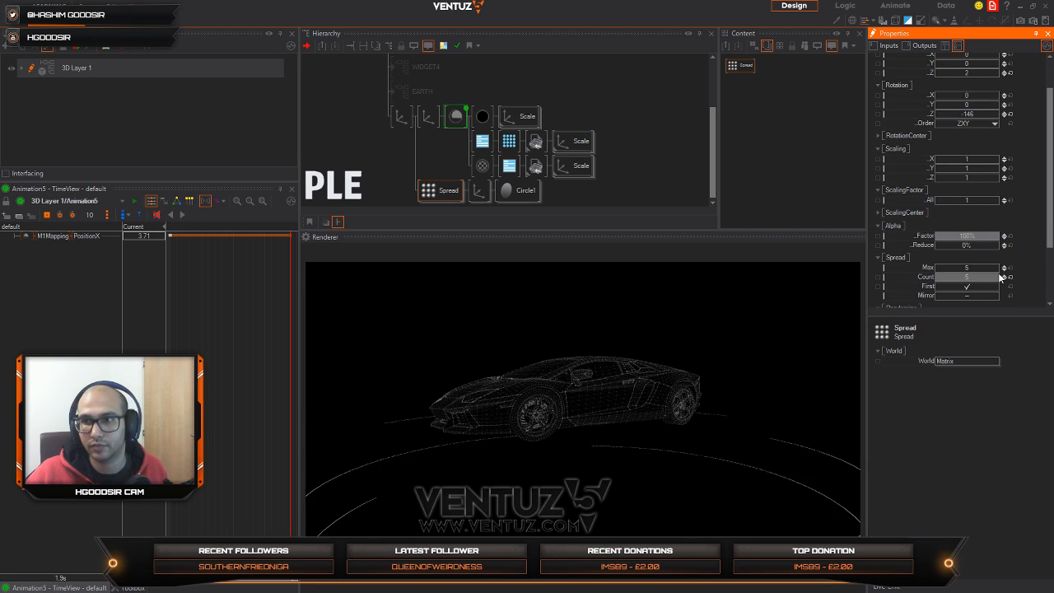
pyautogui.scroll(2, 978, 145)
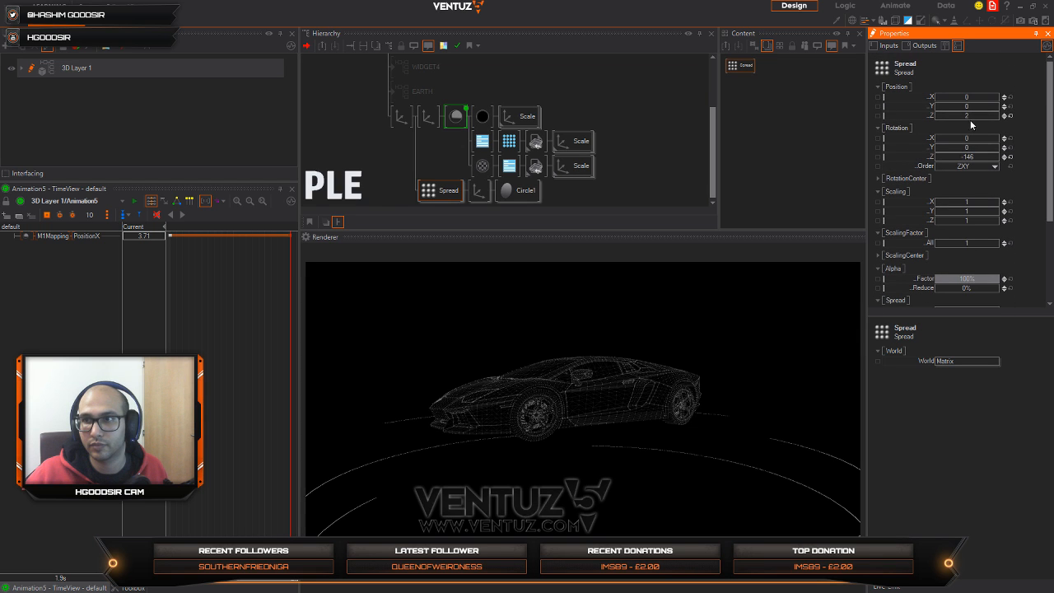
pyautogui.moveTo(974, 122); pyautogui.dragTo(951, 121)
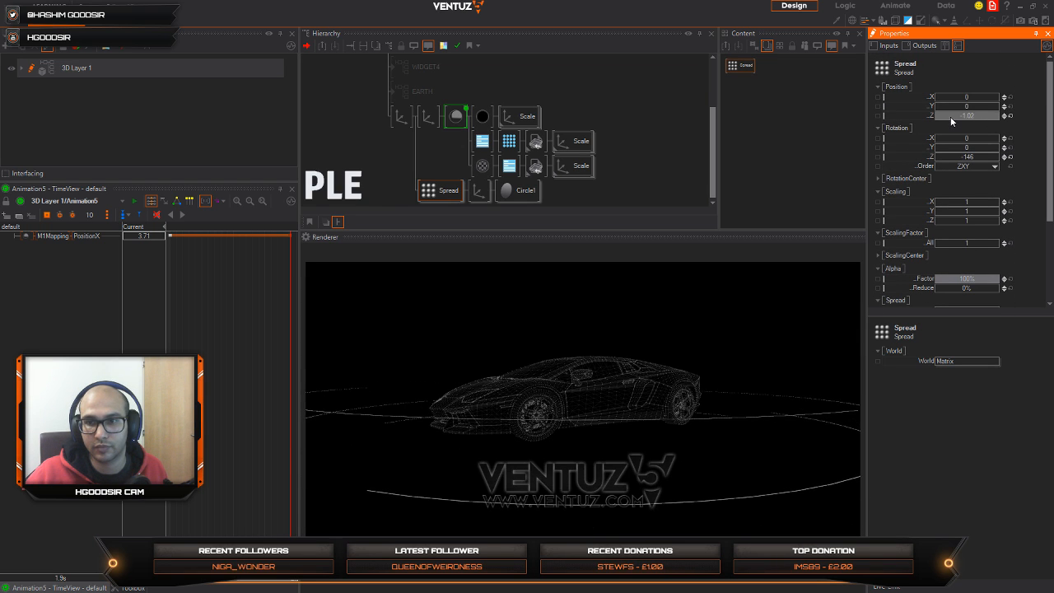
# Step: Add a Mover to the content of the circle's axis and bind it to the axis's Z rotation
pyautogui.click(484, 191)
pyautogui.moveTo(980, 163); pyautogui.dragTo(936, 165)
pyautogui.click(752, 122)
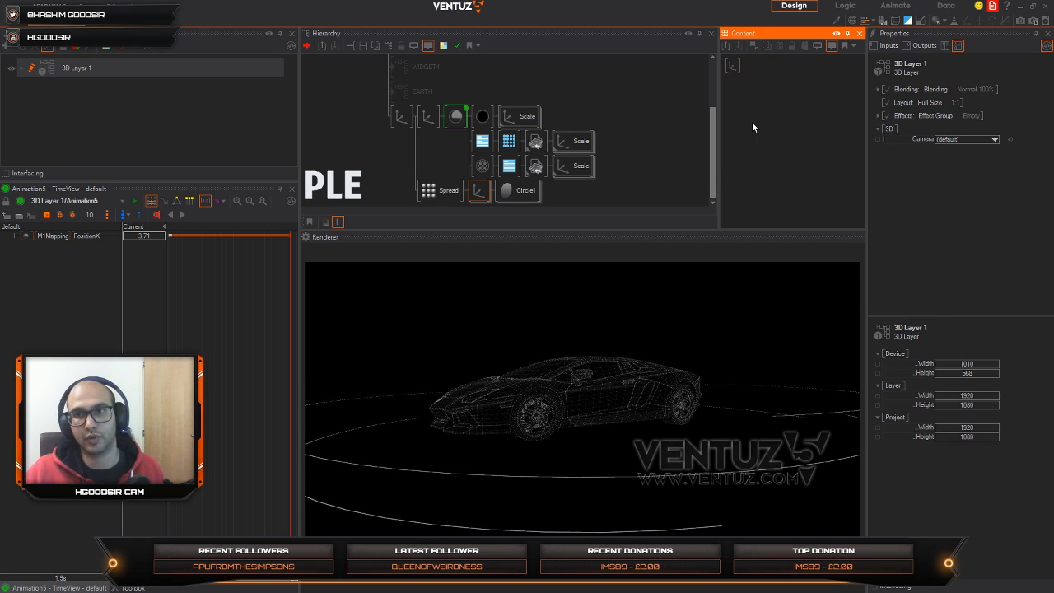
pyautogui.write('mover')
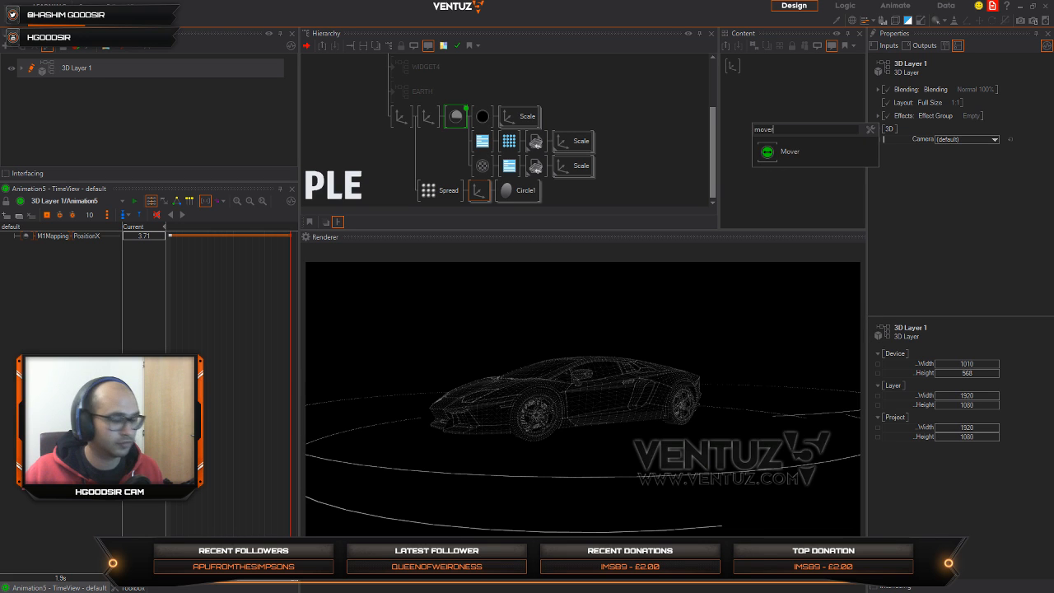
pyautogui.click(769, 155)
pyautogui.click(733, 67)
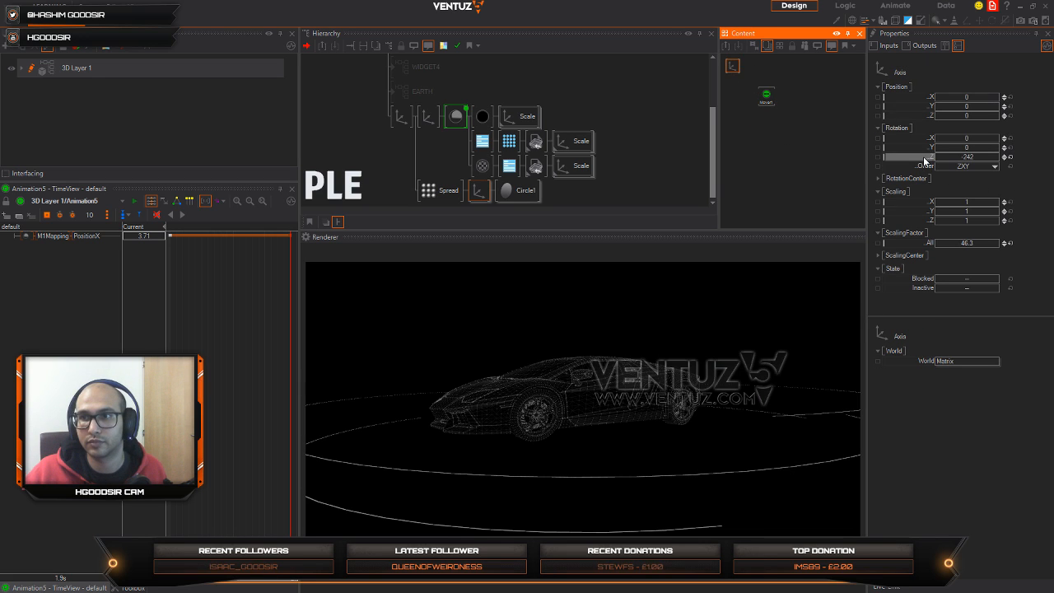
pyautogui.moveTo(923, 159); pyautogui.dragTo(767, 97)
pyautogui.click(766, 98)
# Step: Apply the Rotate CW preset to the Mover and set its Duration to about 12.8 s
pyautogui.click(886, 588)
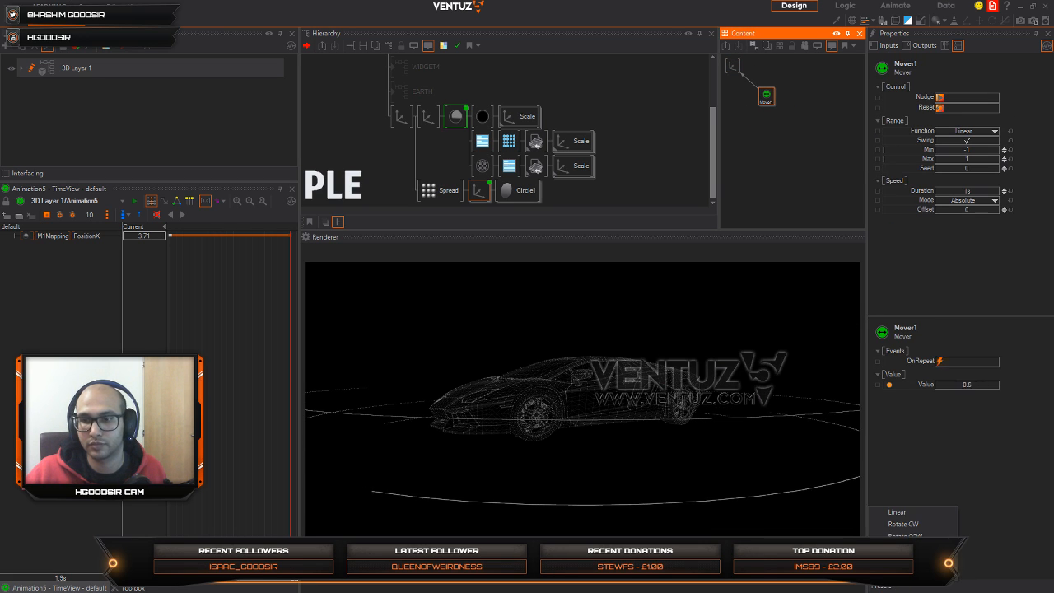
pyautogui.click(913, 526)
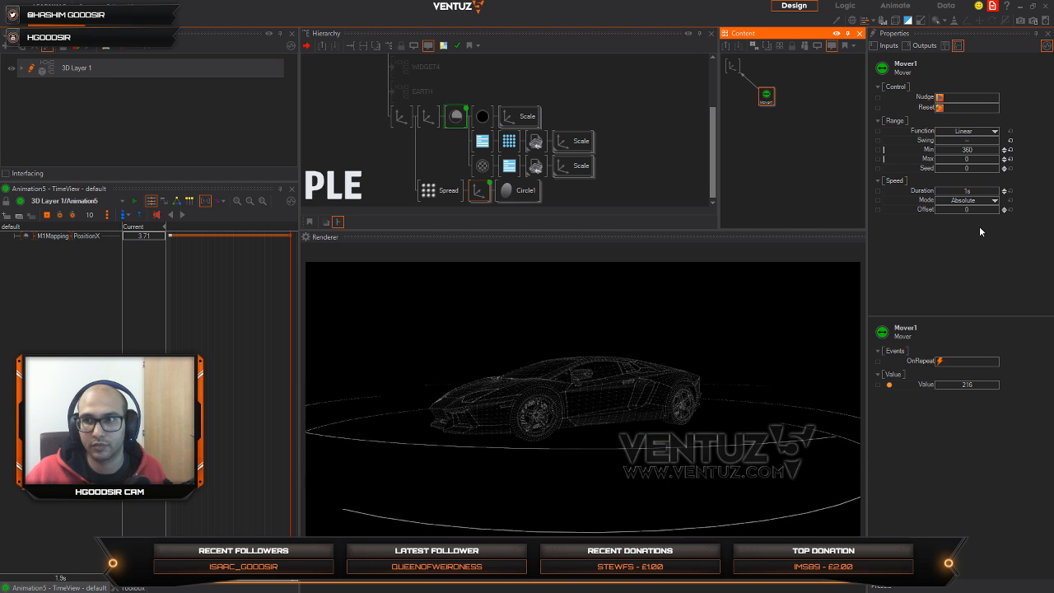
pyautogui.moveTo(975, 192); pyautogui.dragTo(971, 128)
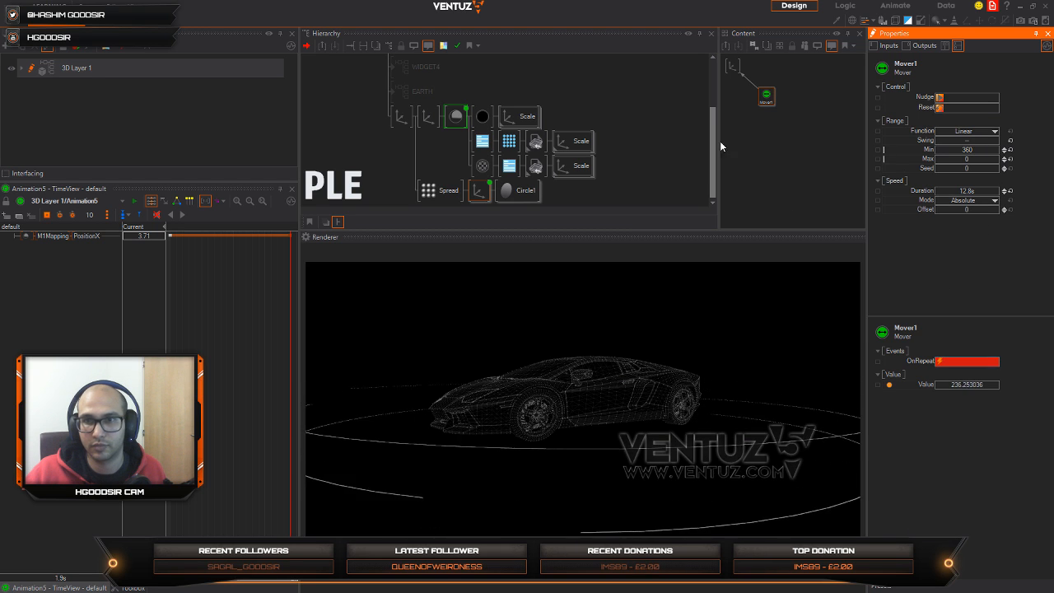
# Step: Reduce the Spread's Alpha Factor to about 68% so the ring copies fade progressively
pyautogui.click(510, 199)
pyautogui.click(442, 190)
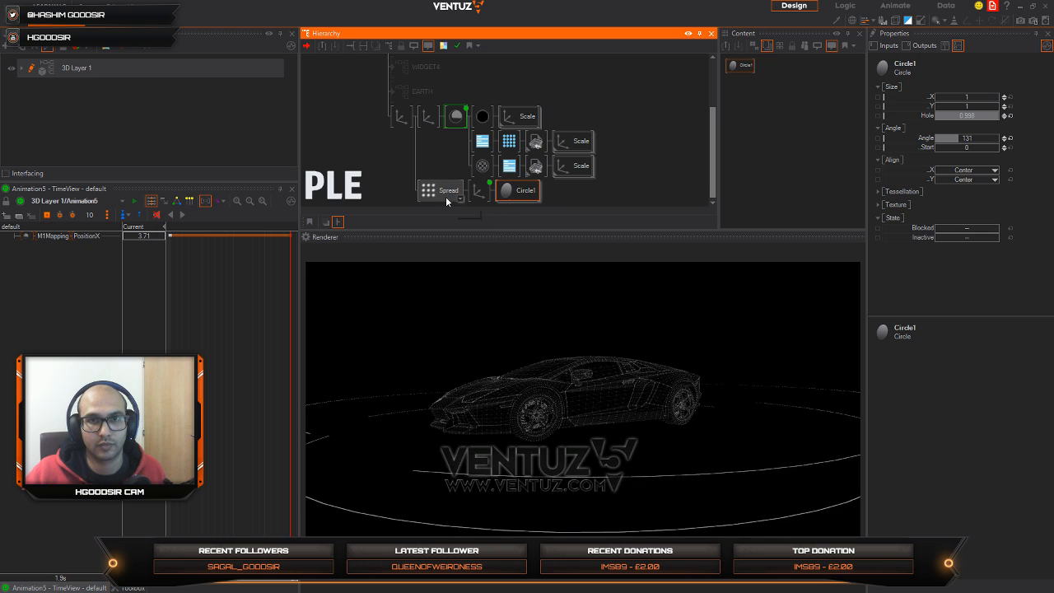
pyautogui.click(974, 280)
pyautogui.moveTo(975, 282); pyautogui.dragTo(969, 284)
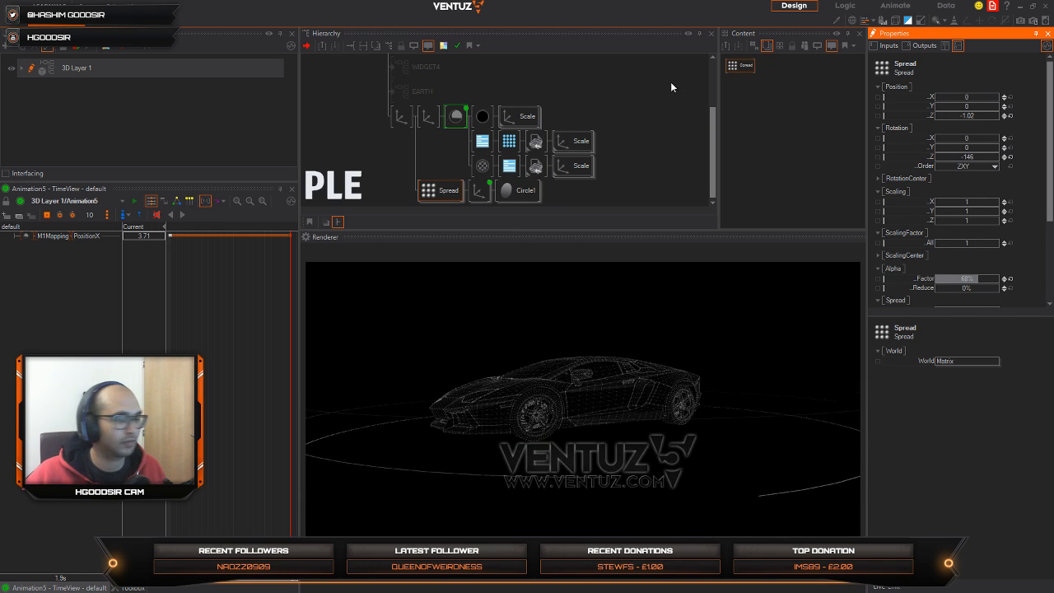
# Step: Set the shared parent axis's X rotation to about 66 and scale the circle's axis down so the rings fit around the car
pyautogui.click(401, 116)
pyautogui.moveTo(979, 142); pyautogui.dragTo(946, 143)
pyautogui.click(475, 193)
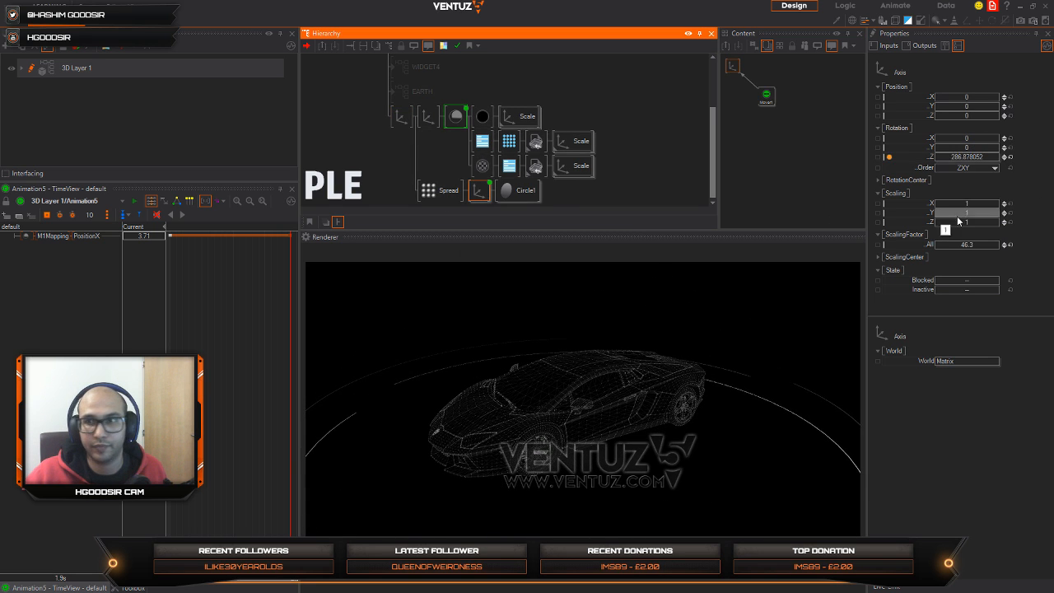
pyautogui.moveTo(936, 245); pyautogui.dragTo(983, 245)
# Step: Rewind the reveal animation to its start and play it back to check the car and rings together
pyautogui.moveTo(272, 337); pyautogui.dragTo(169, 351)
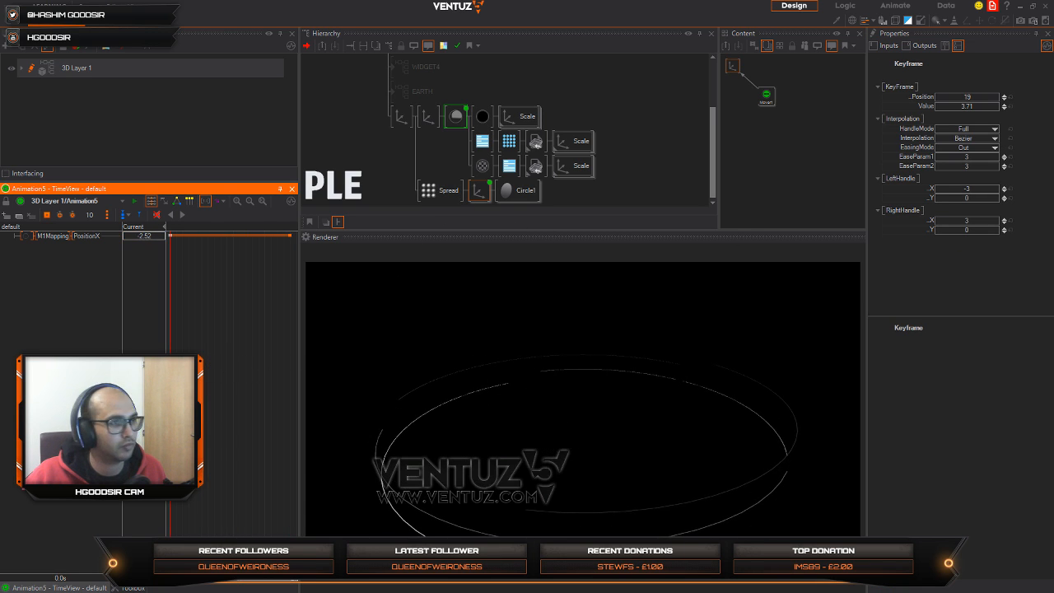
pyautogui.click(187, 216)
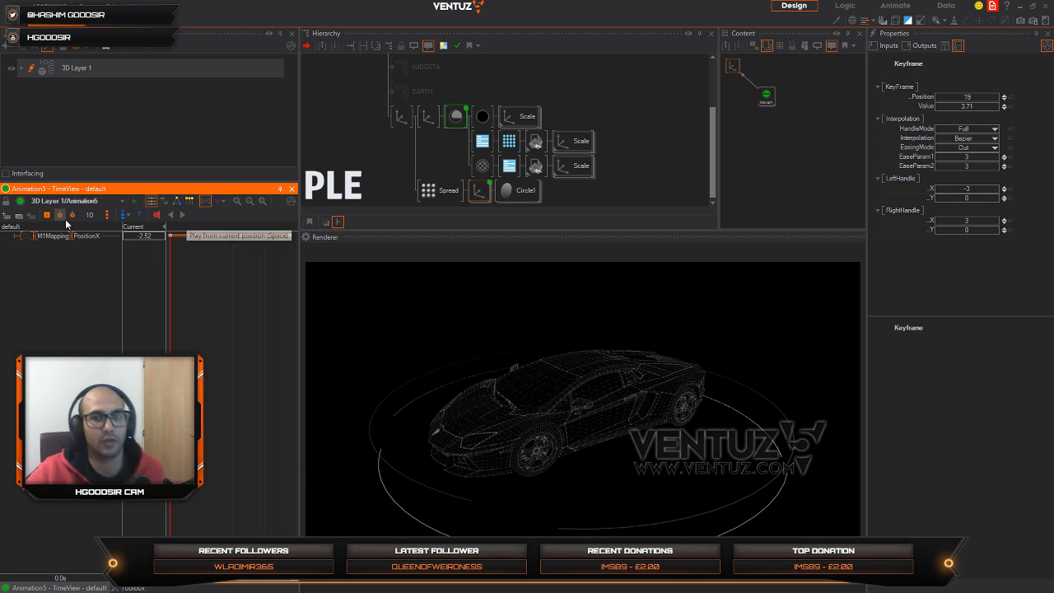
# Step: Merge the shared parent axis and its branches into a hierarchy container and name it CAR
pyautogui.click(401, 116)
pyautogui.rightClick(402, 115)
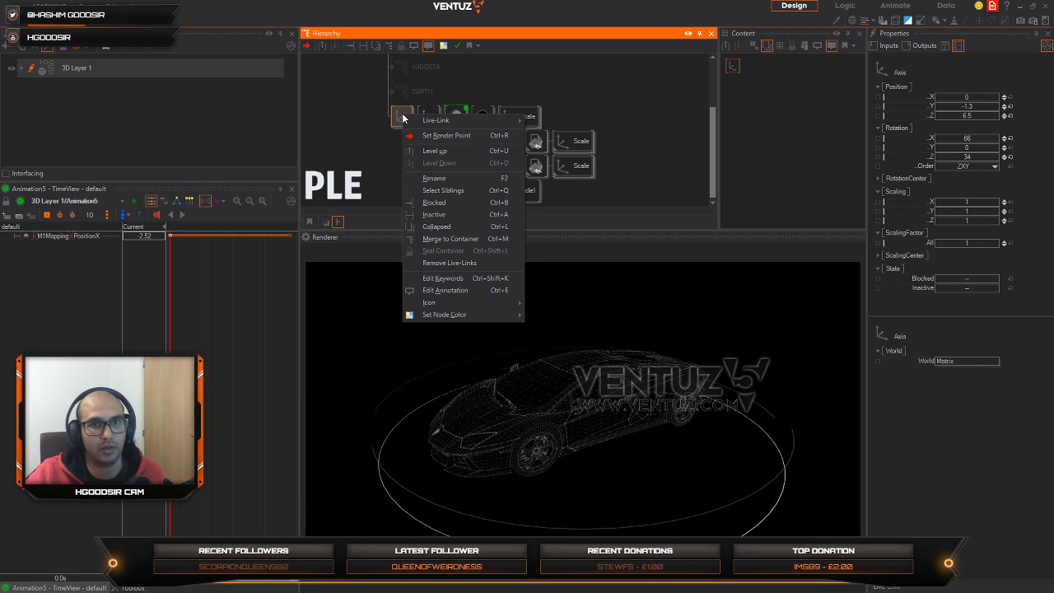
pyautogui.click(453, 241)
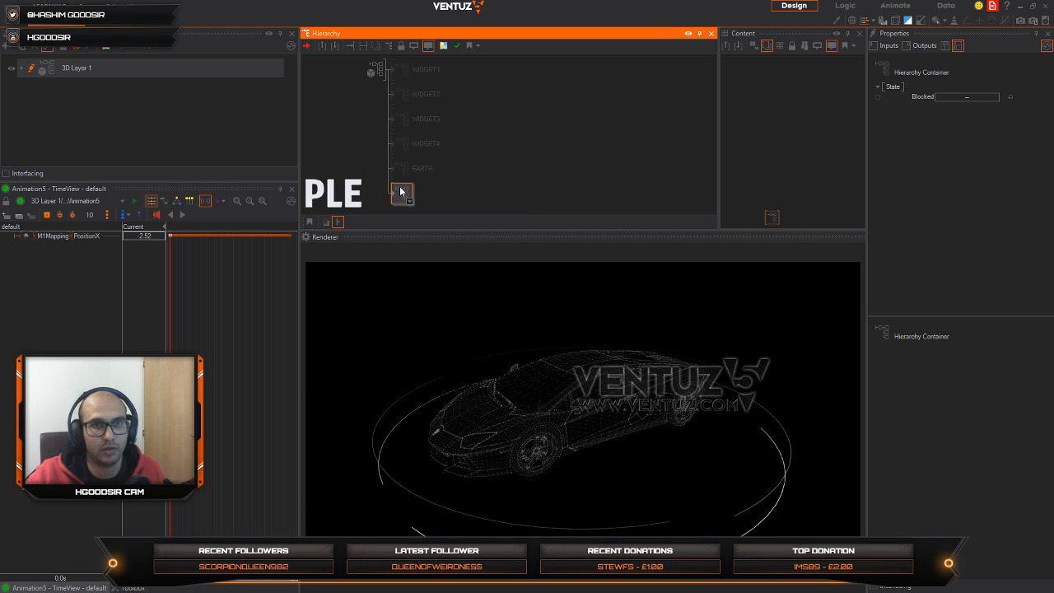
pyautogui.write('CAR')
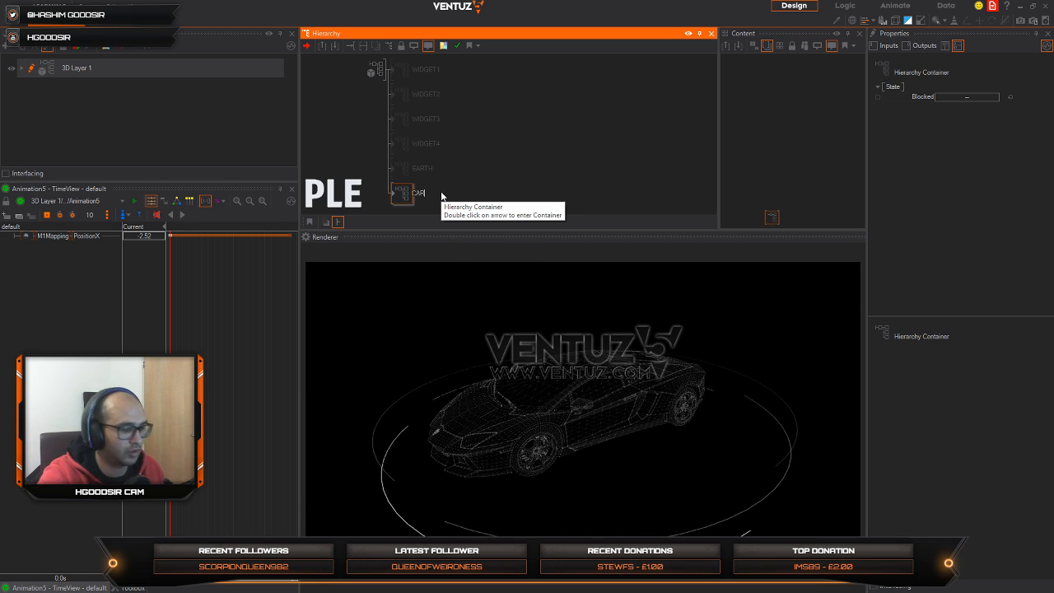
pyautogui.press('Return')
# Step: Insert an Axis in front of the CAR container and set its overall scaling factor to about 0.52
pyautogui.write('ax')
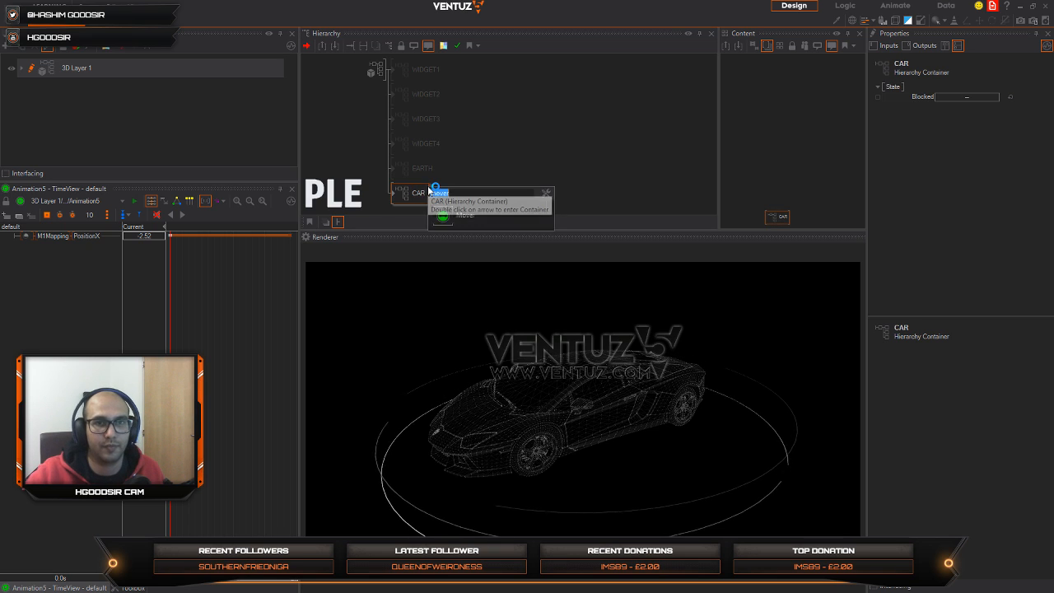
pyautogui.click(438, 216)
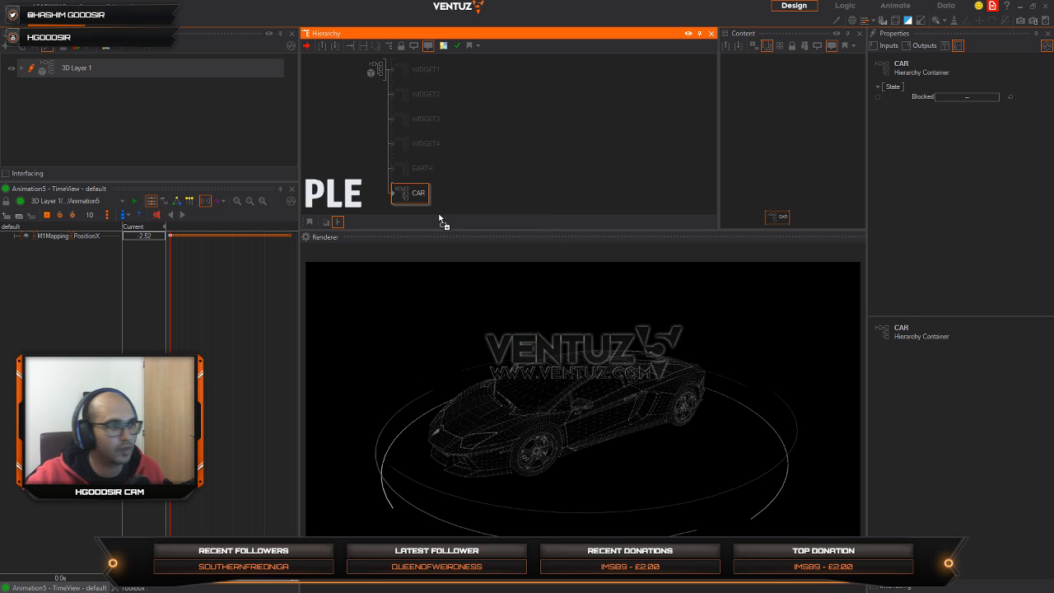
pyautogui.click(400, 194)
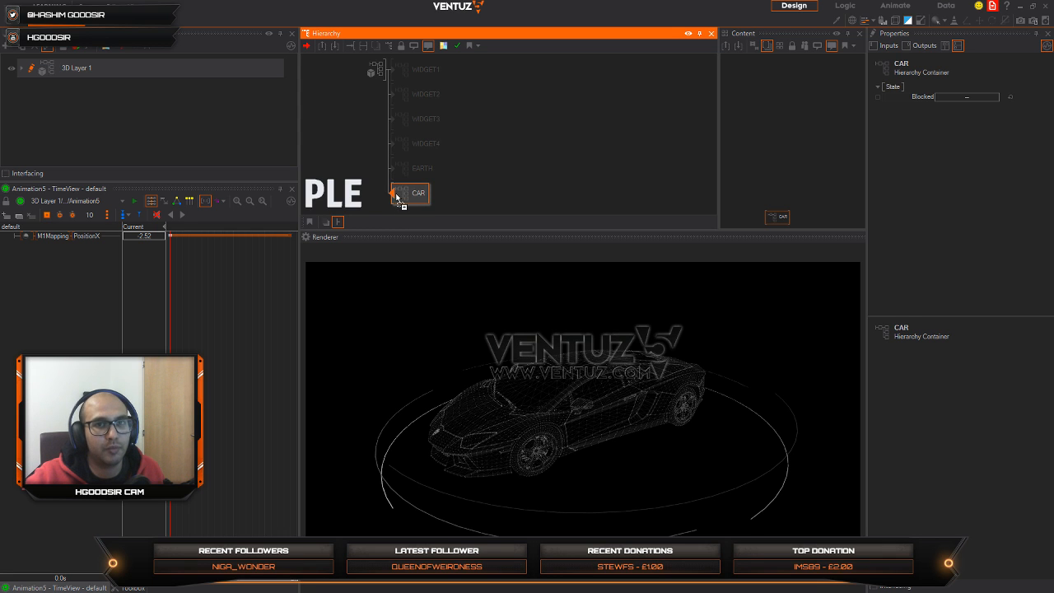
pyautogui.moveTo(982, 243); pyautogui.dragTo(963, 243)
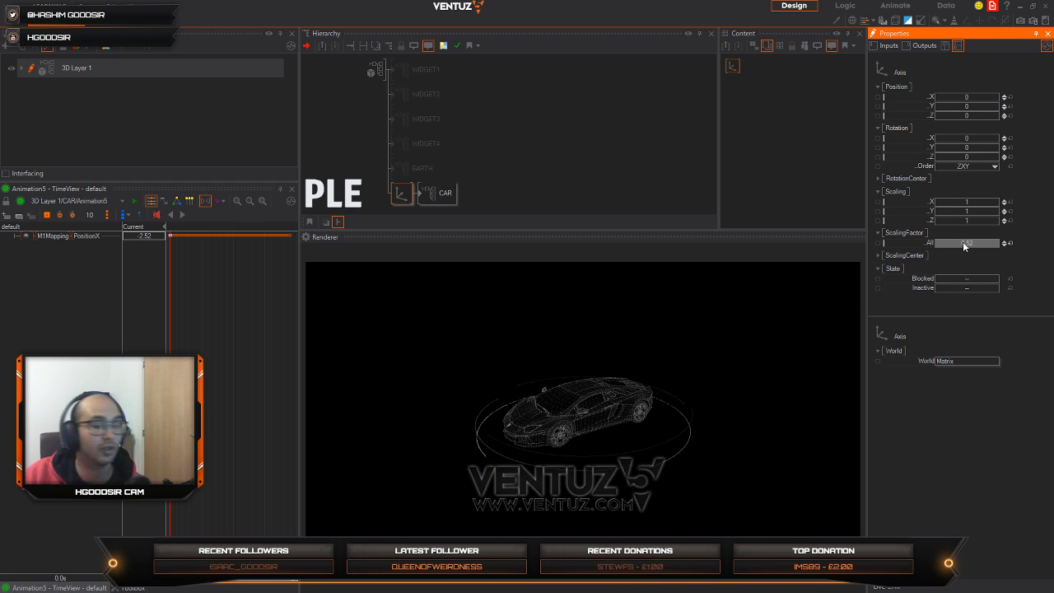
# Step: Move the CAR container's axis to about X 10.9, Y -5.2 and rotate it to about X 17, Z 5
pyautogui.moveTo(969, 97); pyautogui.dragTo(998, 104)
pyautogui.click(1009, 98)
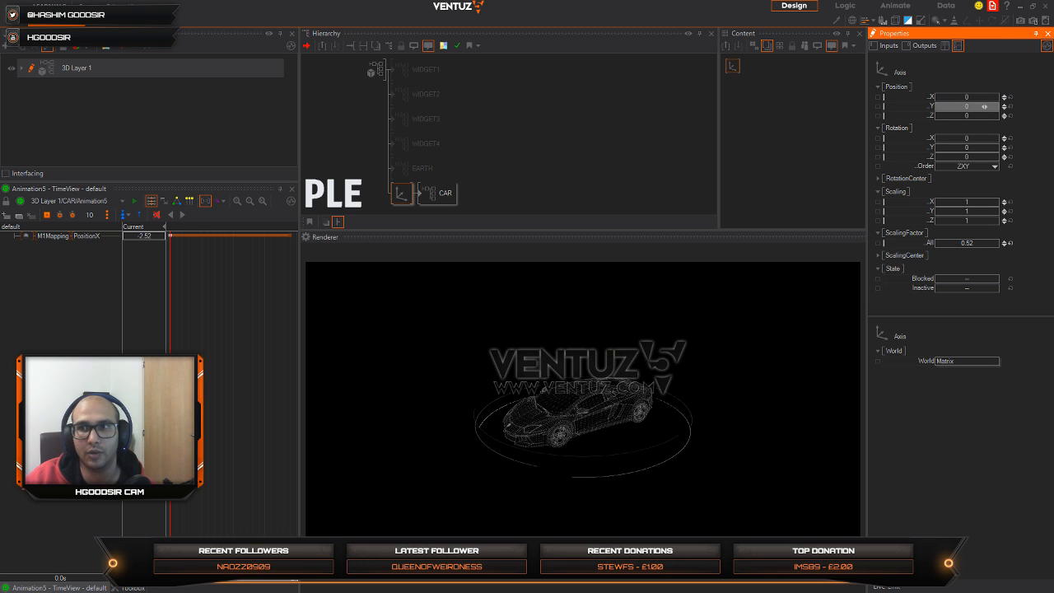
pyautogui.moveTo(983, 107)
pyautogui.mouseDown()
pyautogui.moveTo(965, 106)
pyautogui.moveTo(972, 97)
pyautogui.moveTo(999, 107)
pyautogui.mouseUp()
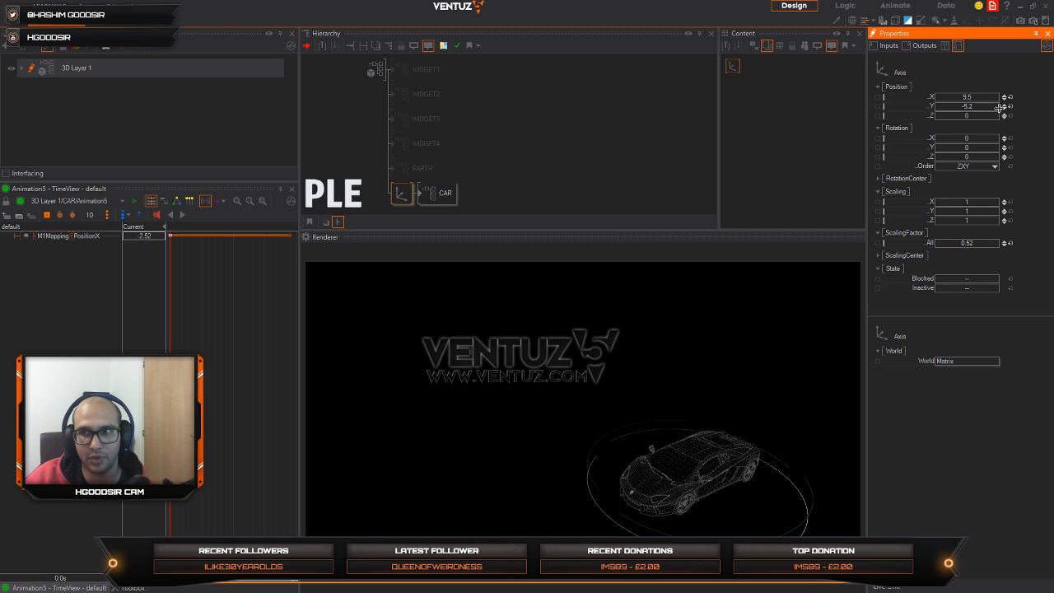
pyautogui.moveTo(980, 156); pyautogui.dragTo(981, 158)
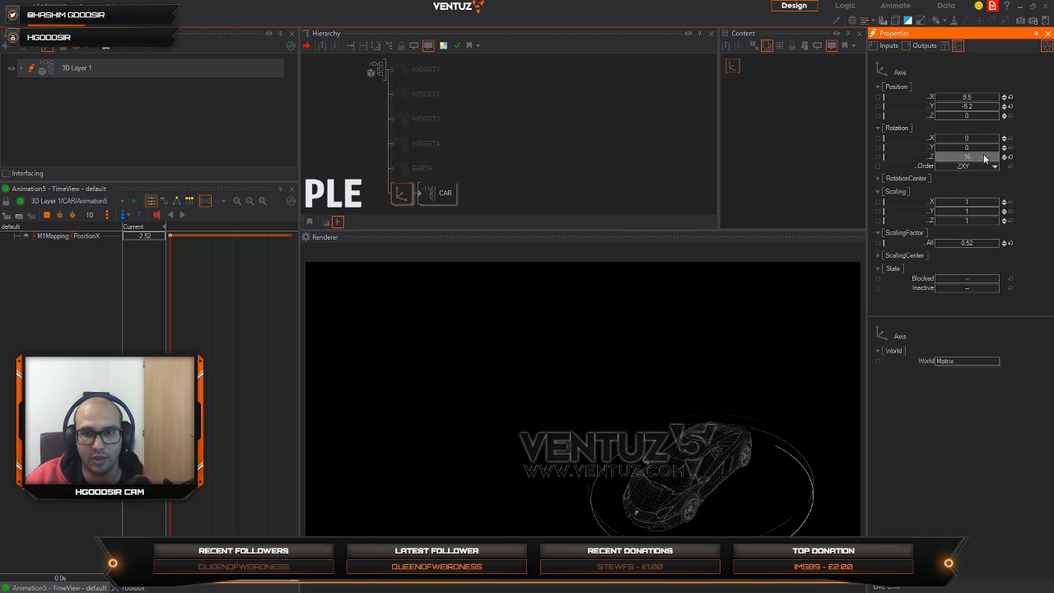
pyautogui.scroll(2, 980, 158)
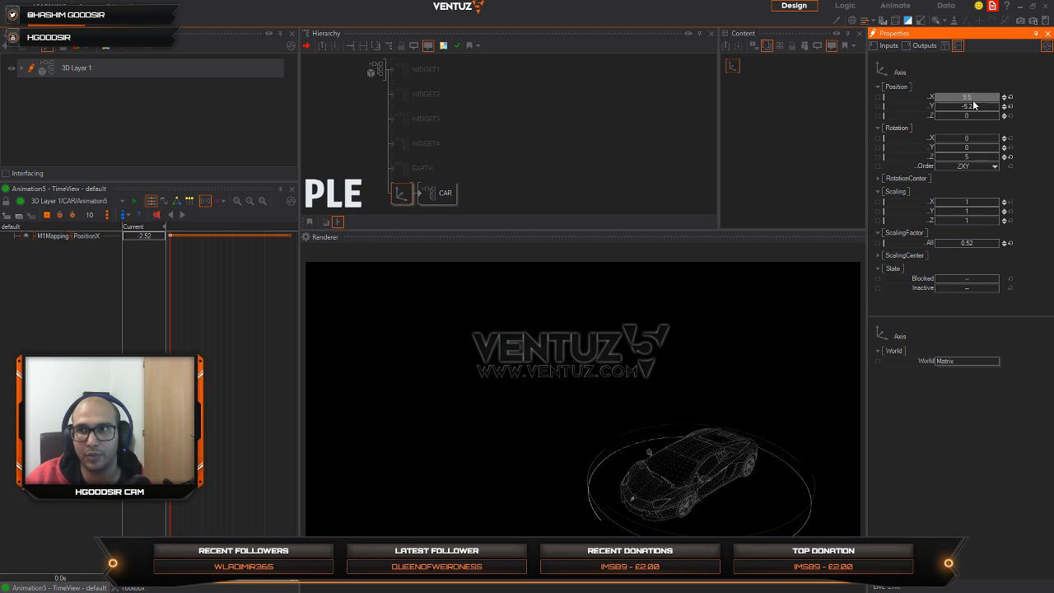
pyautogui.scroll(5, 967, 97)
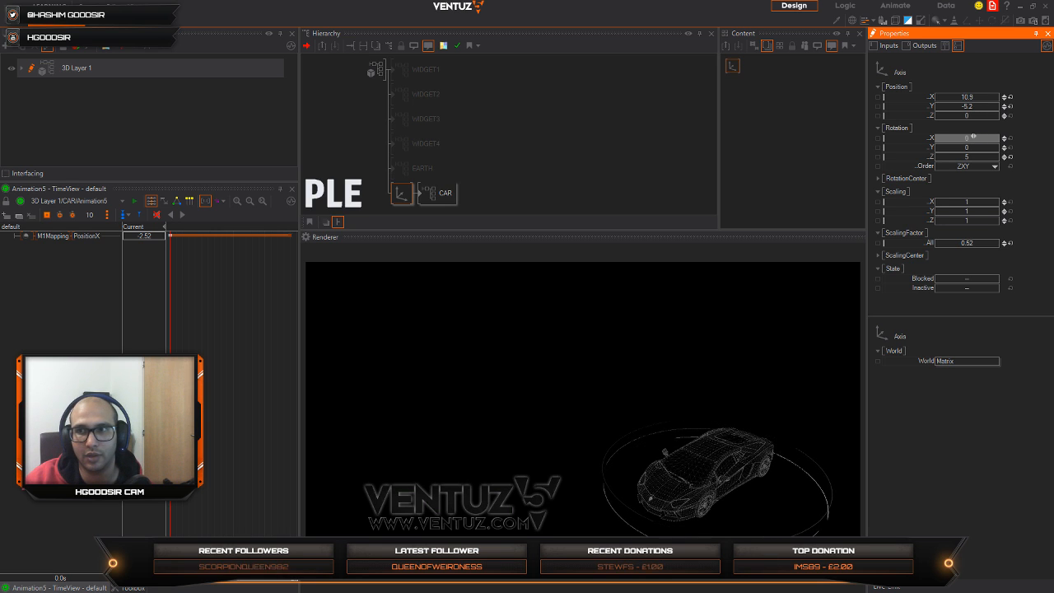
pyautogui.scroll(5, 973, 137)
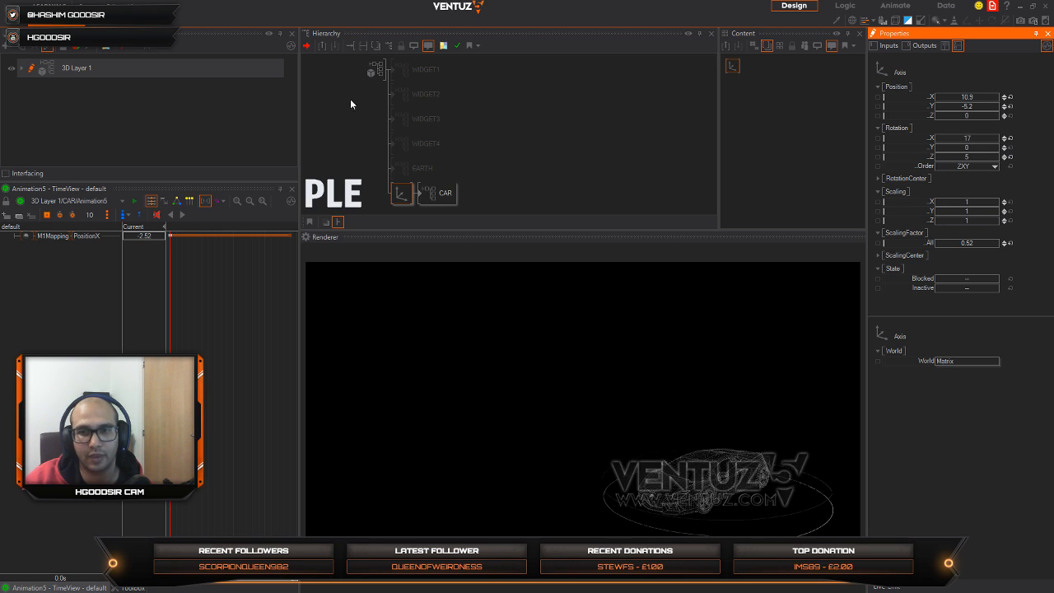
pyautogui.click(383, 195)
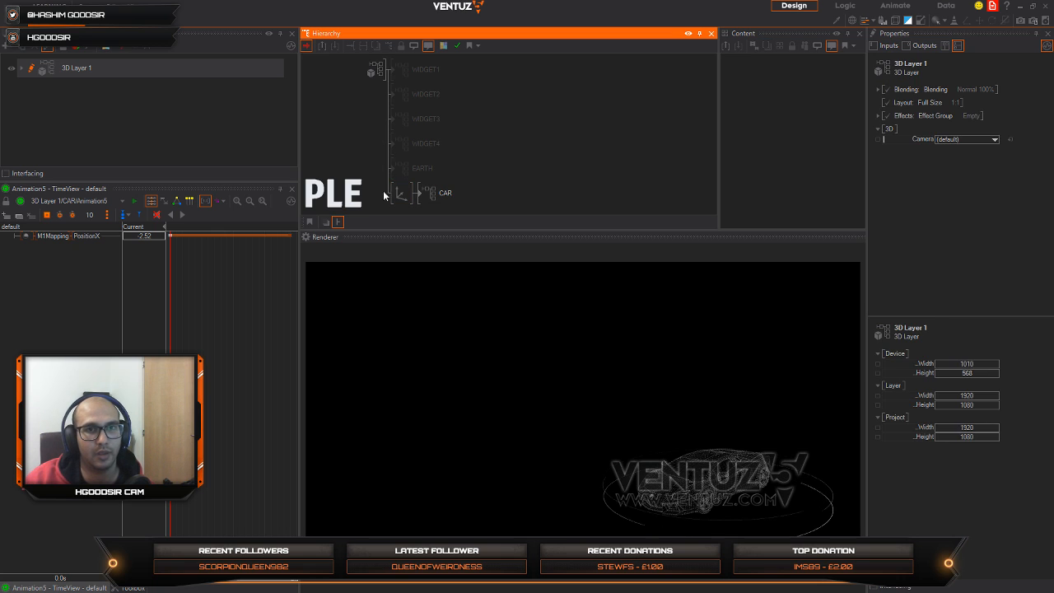
# Step: Minimize Ventuz and launch Autodesk Maya 2017 by searching for "maya" in the system search
pyautogui.click(1021, 6)
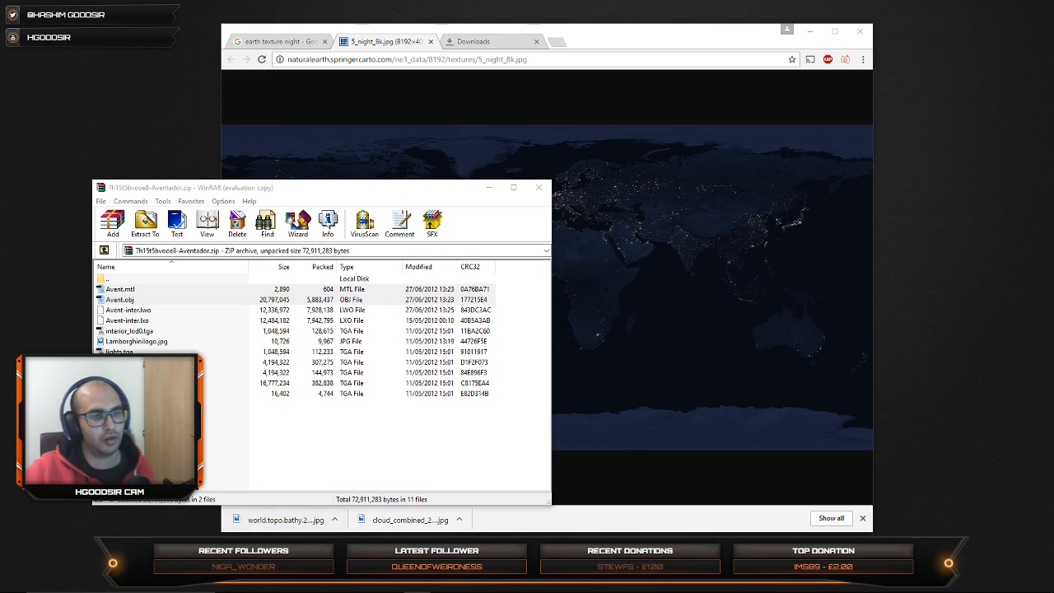
pyautogui.click(74, 582)
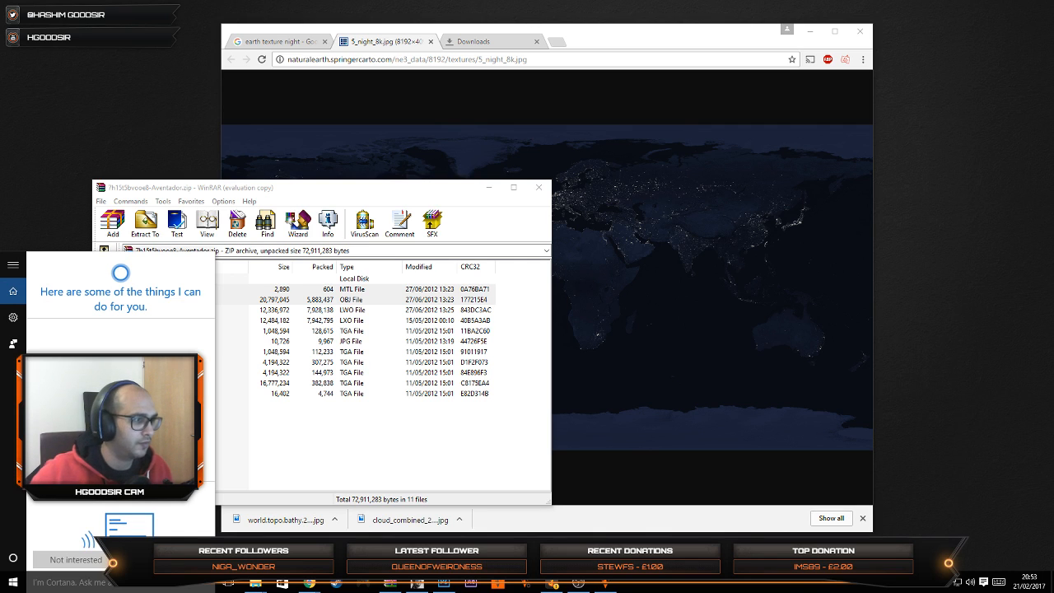
pyautogui.click(110, 586)
pyautogui.write('maya')
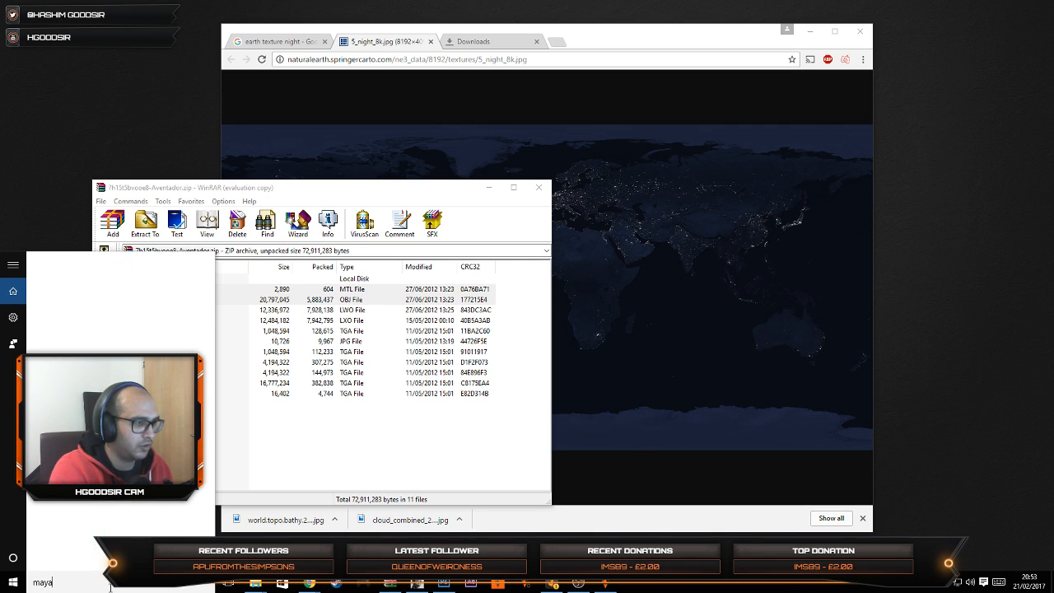
pyautogui.press('Return')
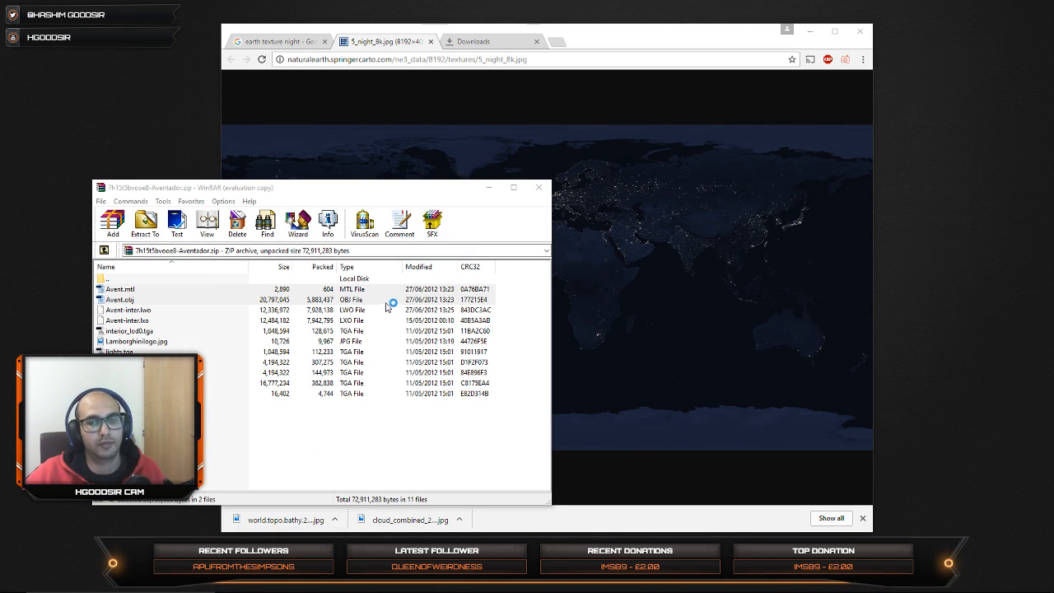
pyautogui.click(88, 581)
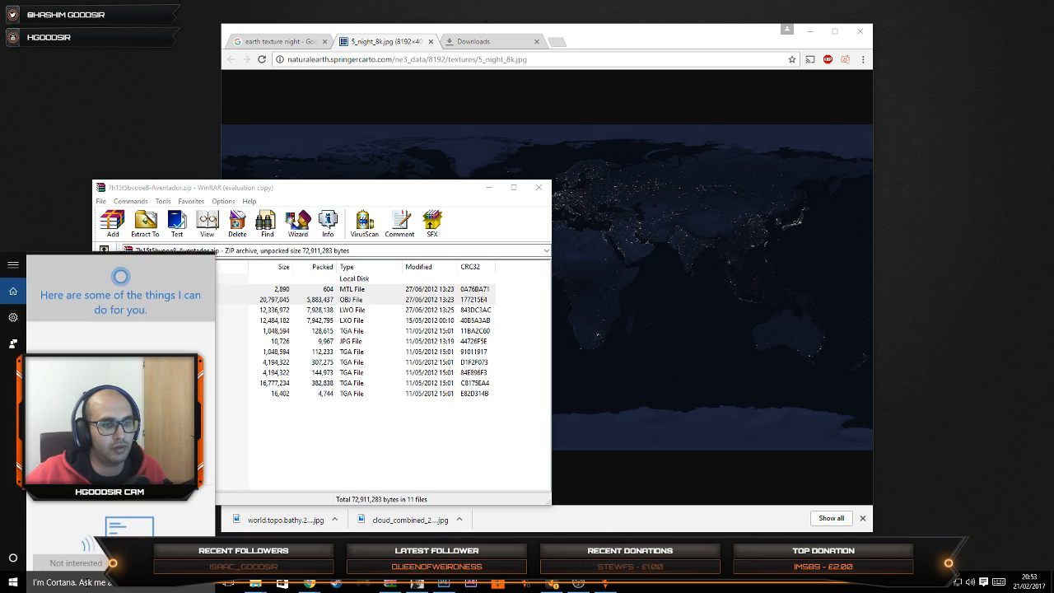
pyautogui.write('maya')
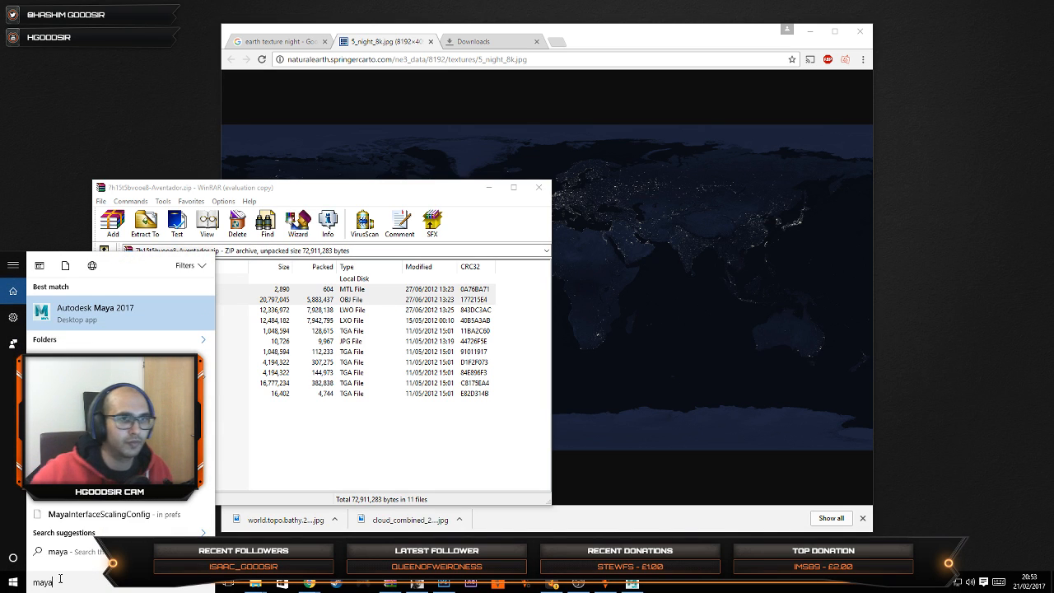
pyautogui.click(915, 490)
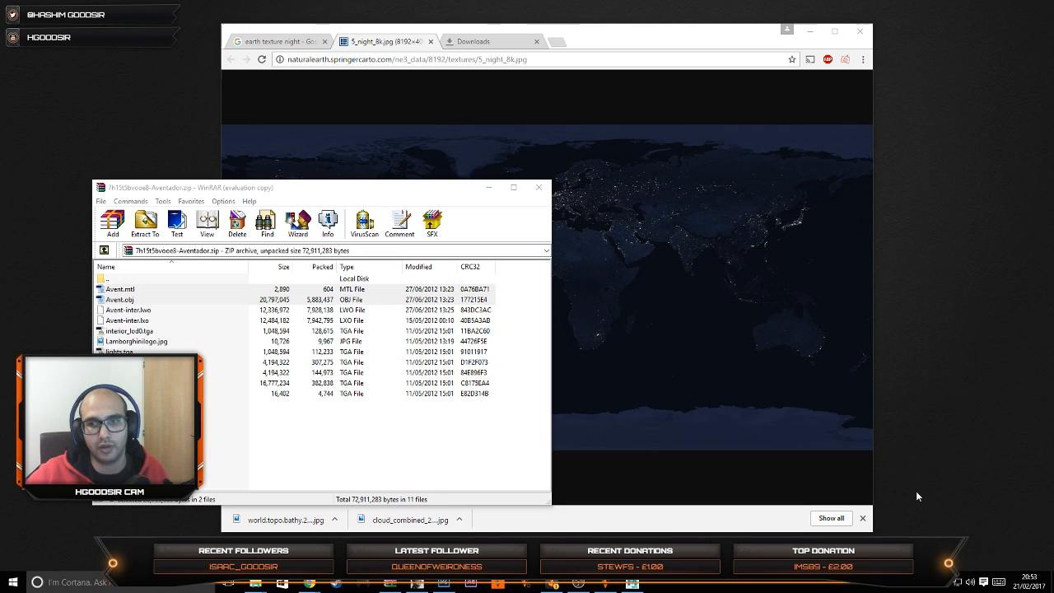
# Step: Minimize the web browser and the WinRAR archive window and switch back to Ventuz
pyautogui.click(808, 33)
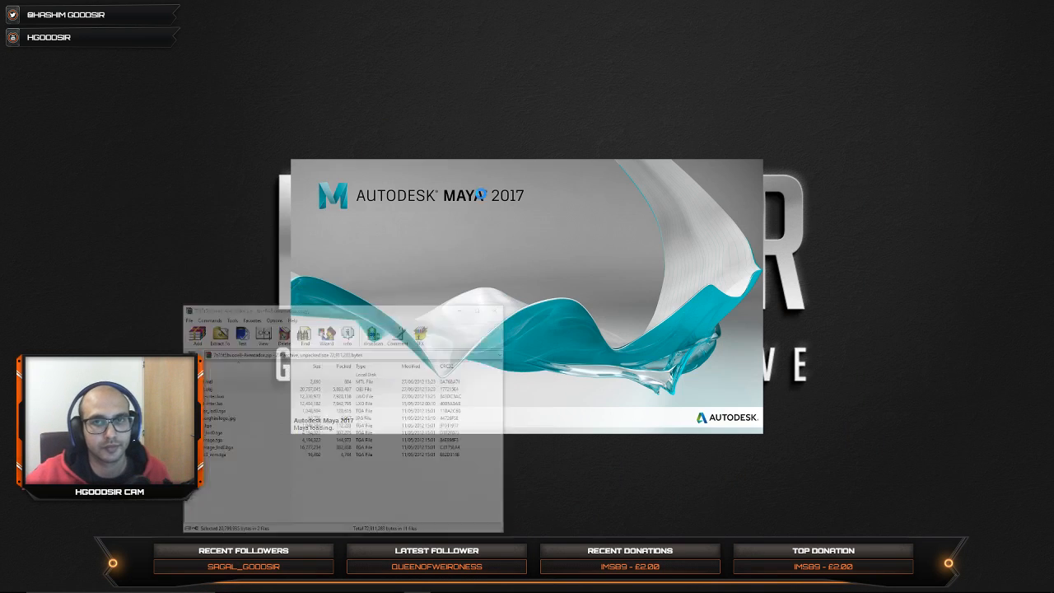
pyautogui.click(488, 187)
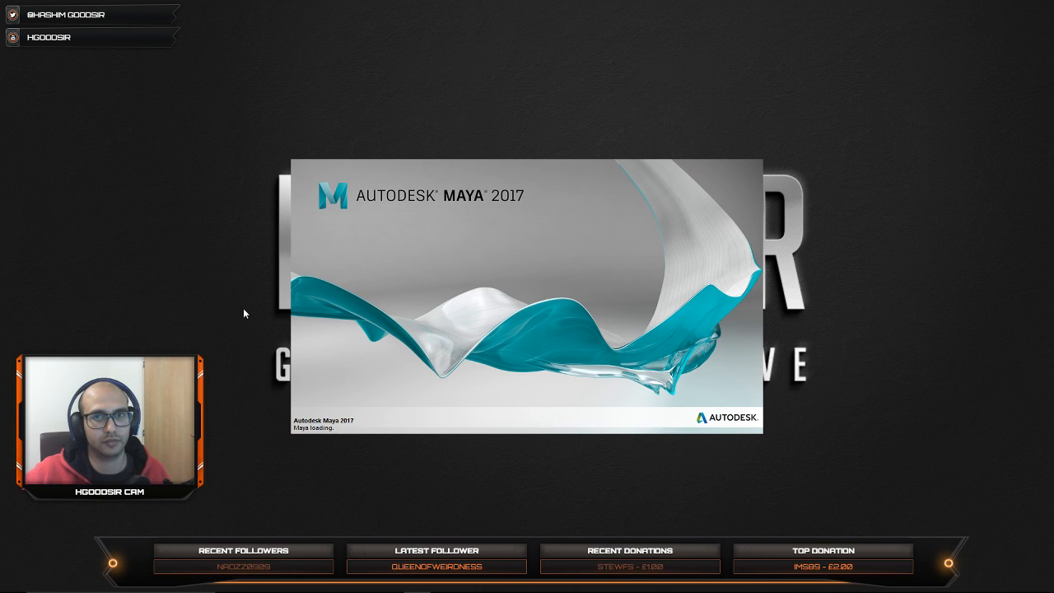
pyautogui.moveTo(112, 589)
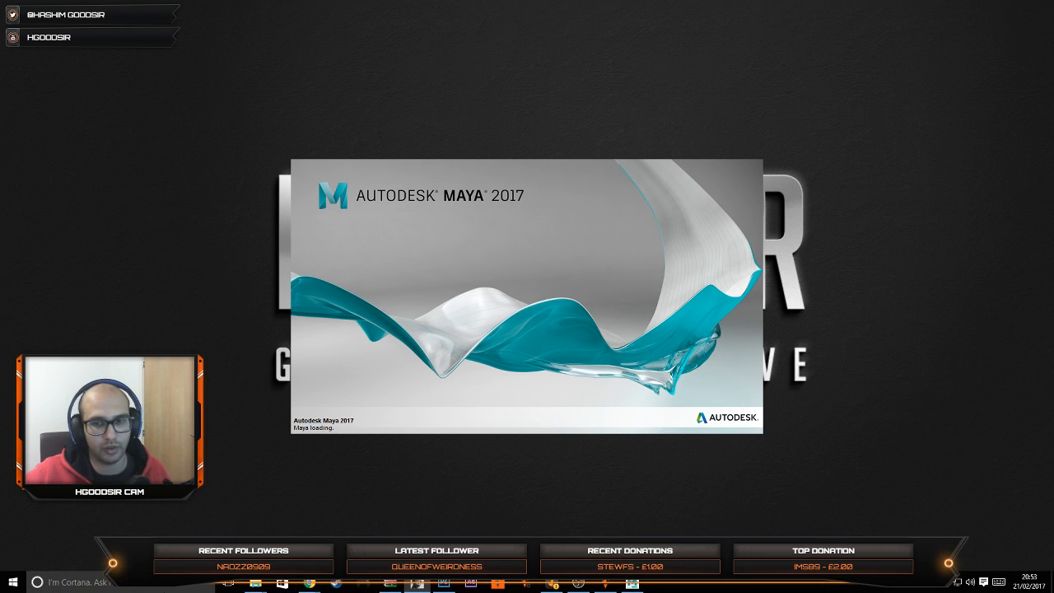
pyautogui.click(616, 585)
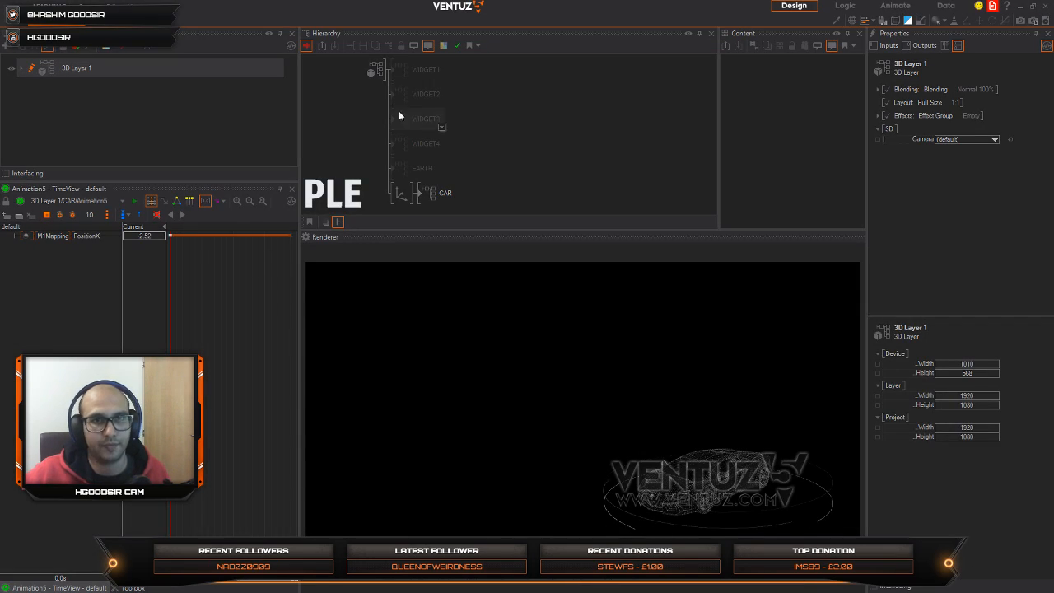
# Step: Unblock the EARTH container and WIDGET4 through WIDGET1 to view them together with the car
pyautogui.click(400, 192)
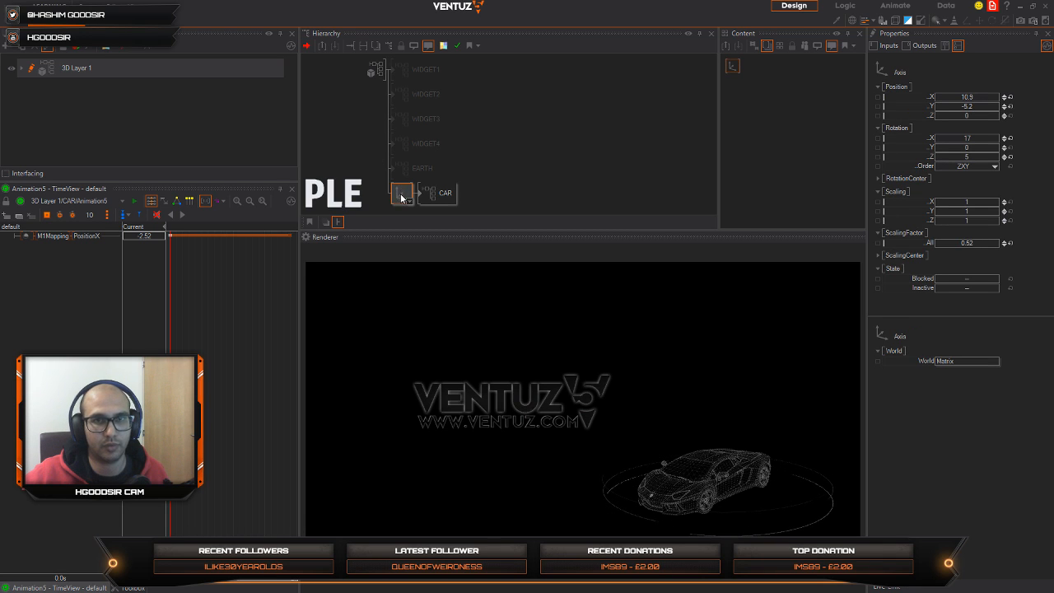
pyautogui.click(406, 172)
pyautogui.hotkey('ctrl', 'b')
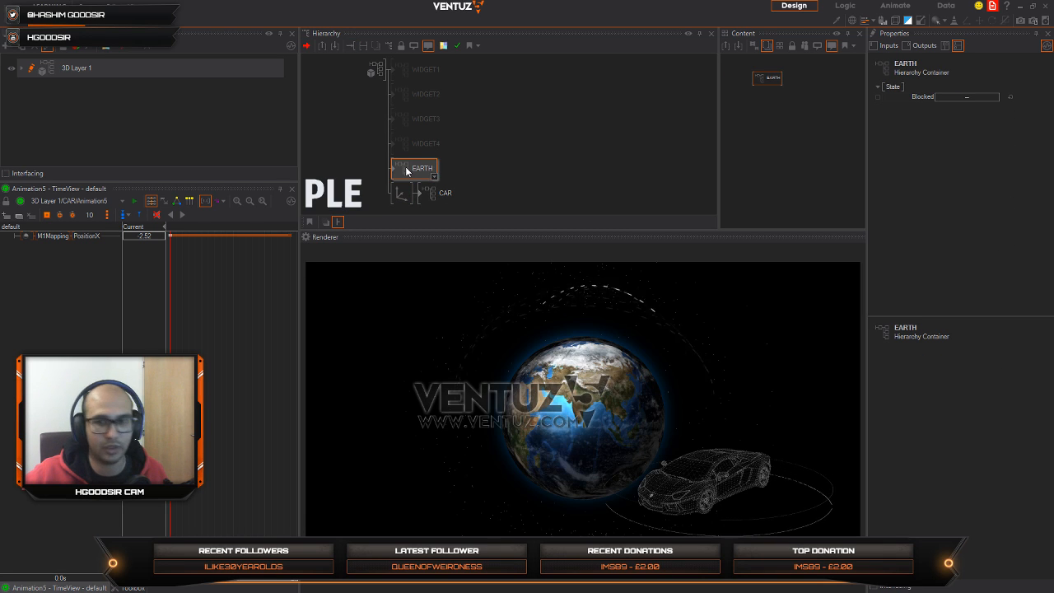
pyautogui.click(416, 135)
pyautogui.hotkey('ctrl', 'b')
pyautogui.click(420, 119)
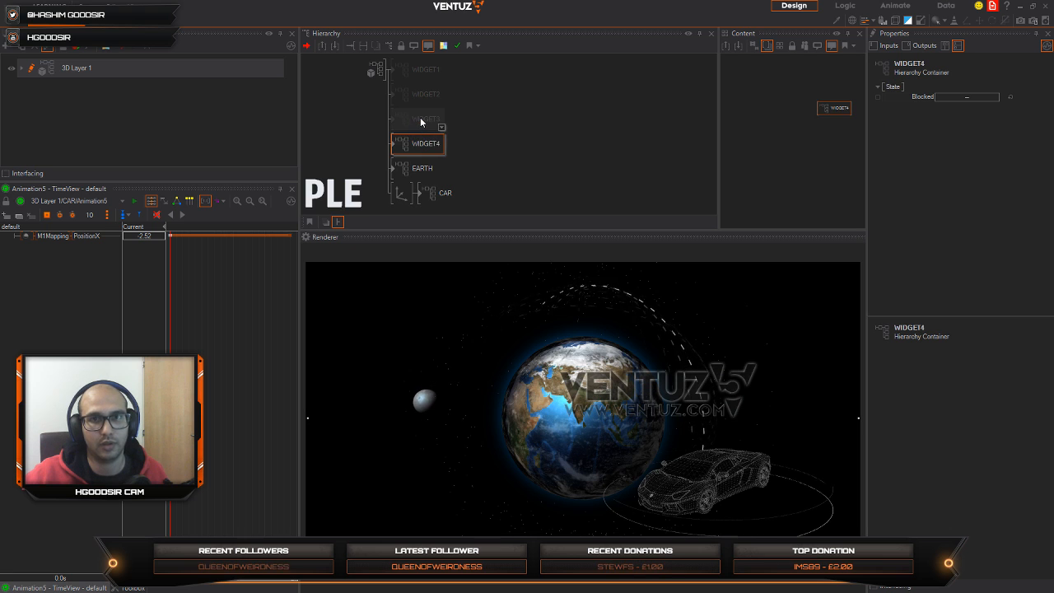
pyautogui.hotkey('ctrl', 'b')
pyautogui.click(424, 94)
pyautogui.hotkey('ctrl', 'b')
pyautogui.click(426, 71)
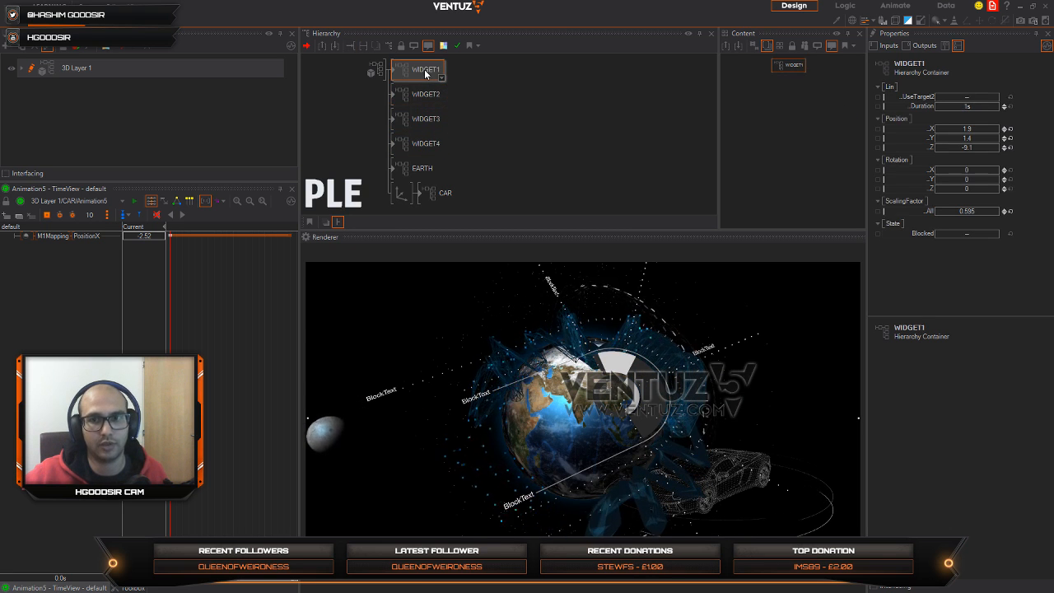
pyautogui.hotkey('ctrl', 'b')
# Step: Block WIDGET1 through WIDGET4, the EARTH container and the axis in front of CAR
pyautogui.hotkey('ctrl', 'b')
pyautogui.click(424, 95)
pyautogui.hotkey('ctrl', 'b')
pyautogui.click(420, 119)
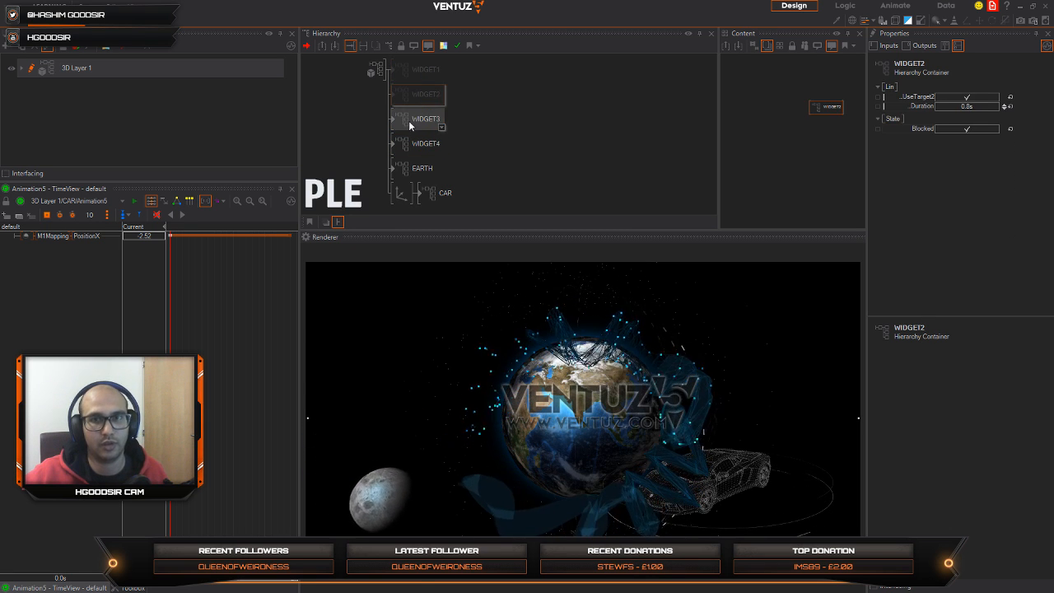
pyautogui.hotkey('ctrl', 'b')
pyautogui.click(406, 152)
pyautogui.hotkey('ctrl', 'b')
pyautogui.click(405, 171)
pyautogui.hotkey('ctrl', 'b')
pyautogui.click(404, 198)
# Step: Preview WIDGET3 and WIDGET2 one at a time by unblocking each container and blocking it again
pyautogui.hotkey('ctrl', 'b')
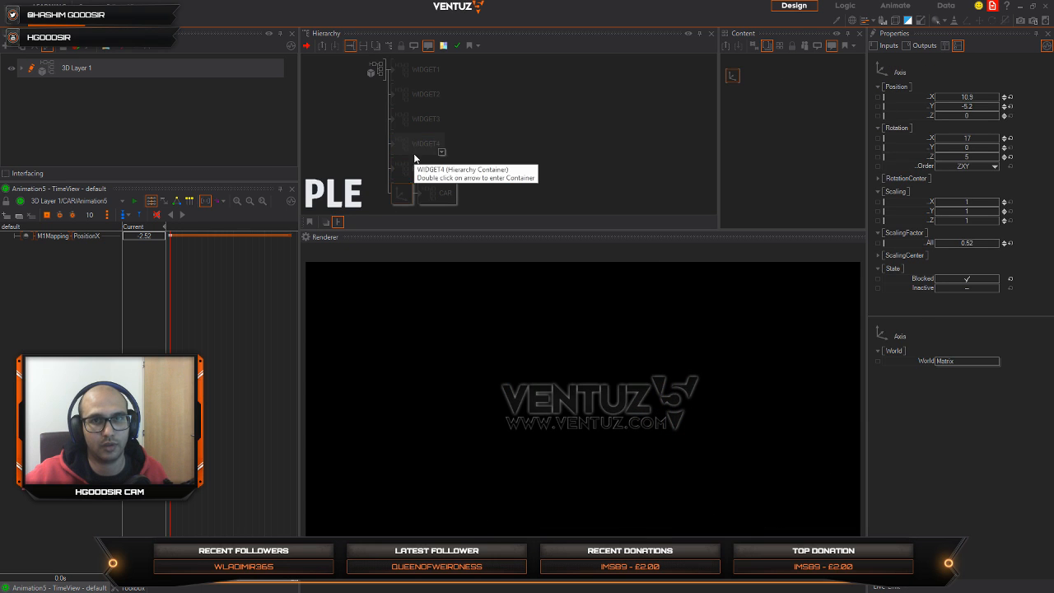
pyautogui.click(418, 119)
pyautogui.hotkey('ctrl', 'b')
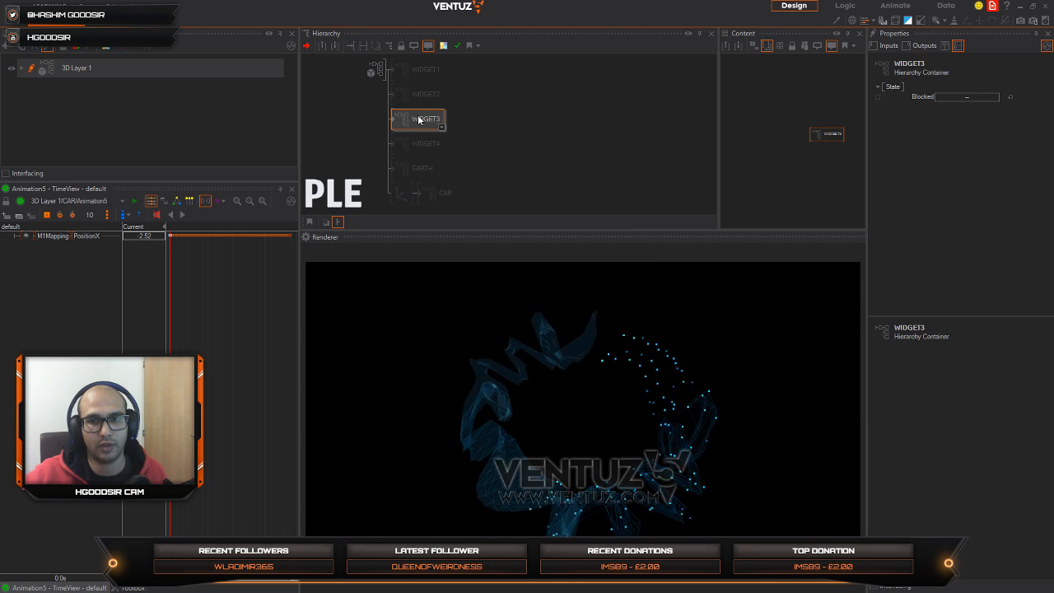
pyautogui.hotkey('ctrl', 'b')
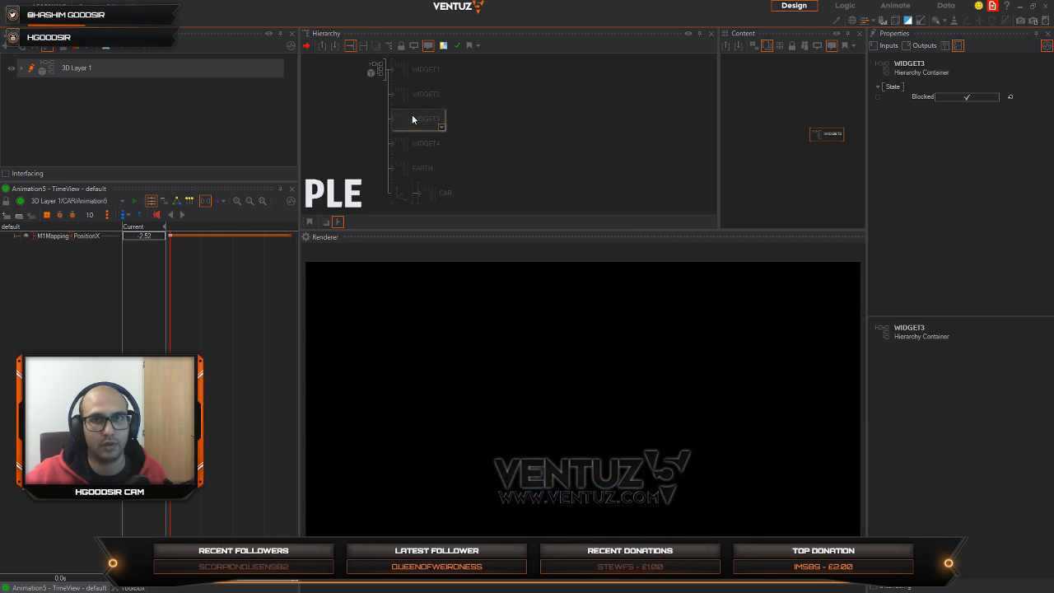
pyautogui.click(412, 96)
pyautogui.hotkey('ctrl', 'b')
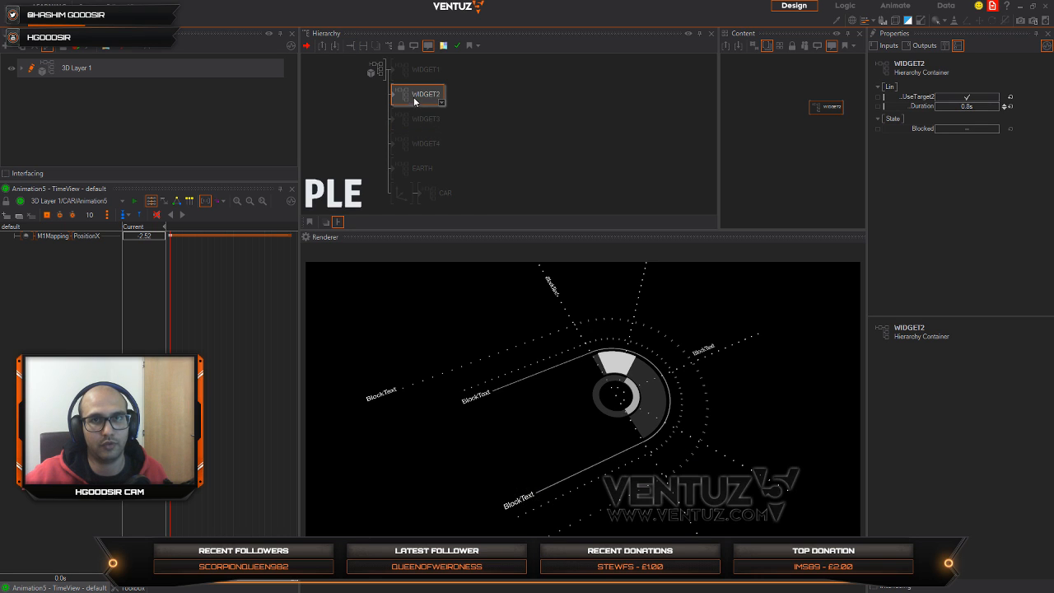
pyautogui.hotkey('ctrl', 'b')
# Step: Unblock WIDGET4, play the animation inside its container and rewind it, and block the container again
pyautogui.click(416, 145)
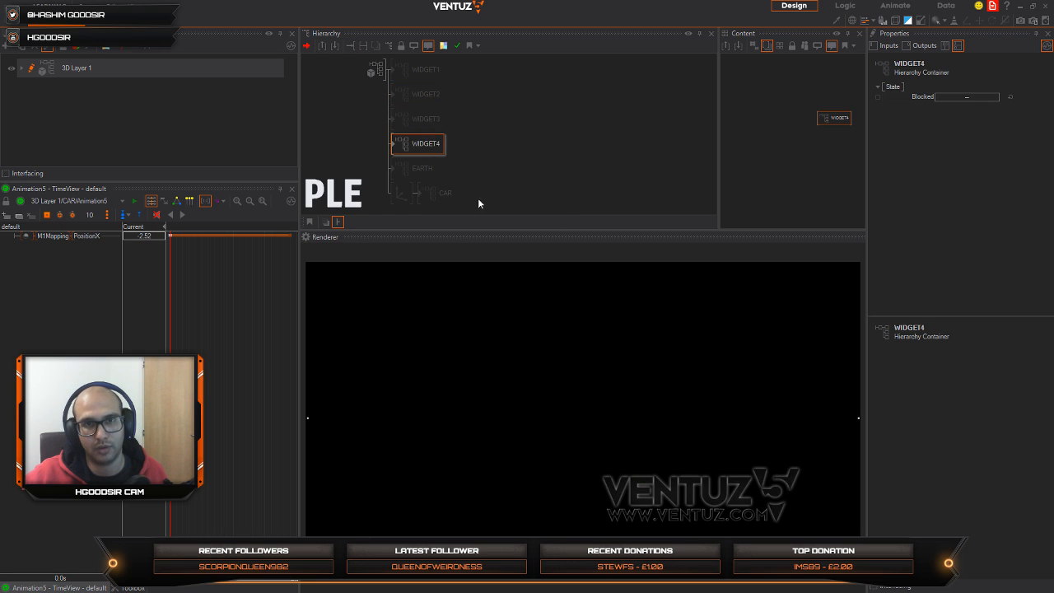
pyautogui.doubleClick(393, 146)
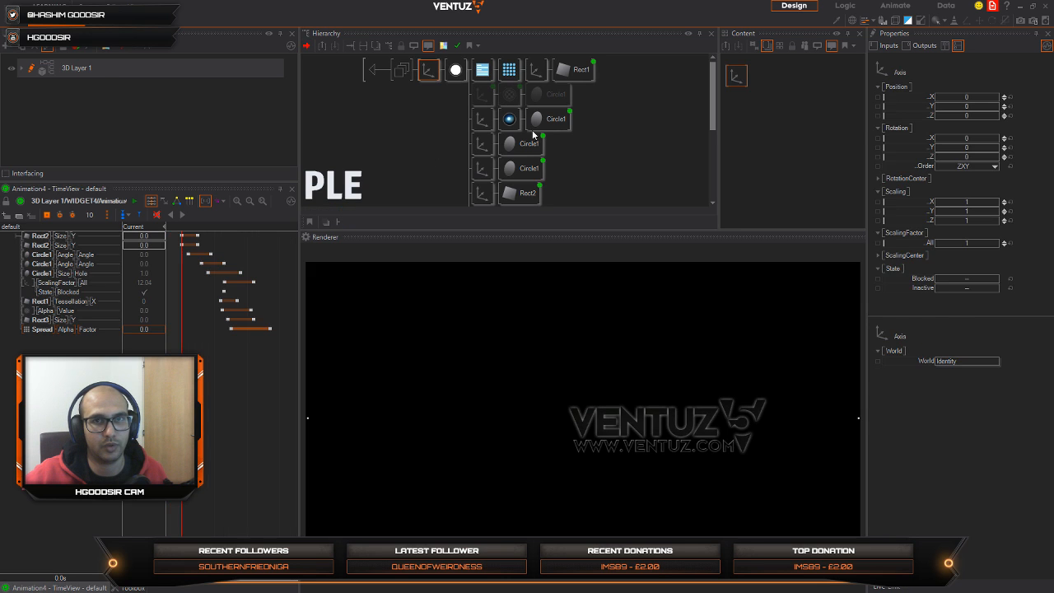
pyautogui.moveTo(216, 378); pyautogui.dragTo(176, 376)
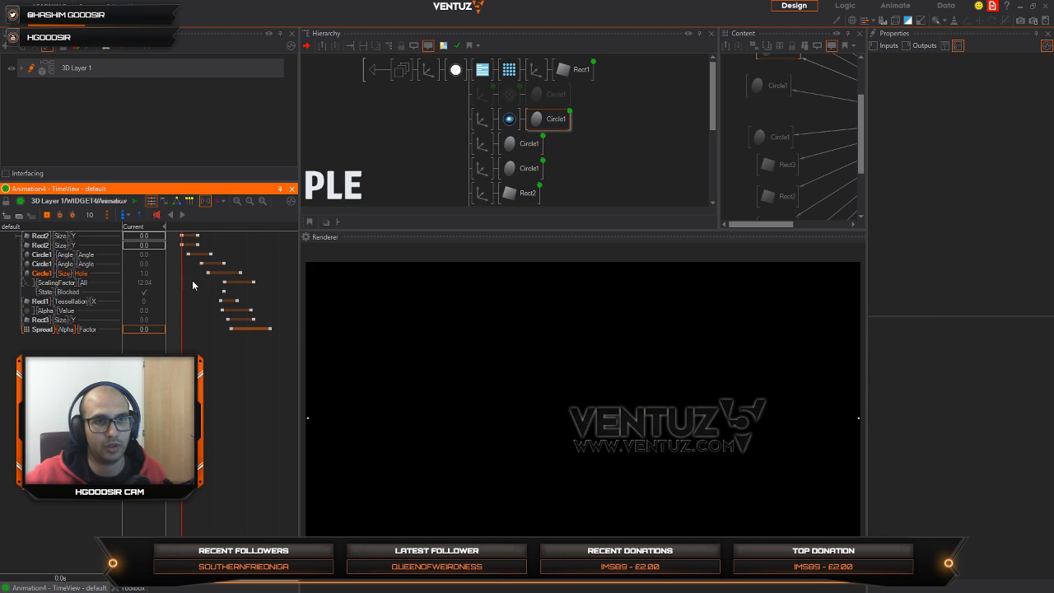
pyautogui.click(187, 216)
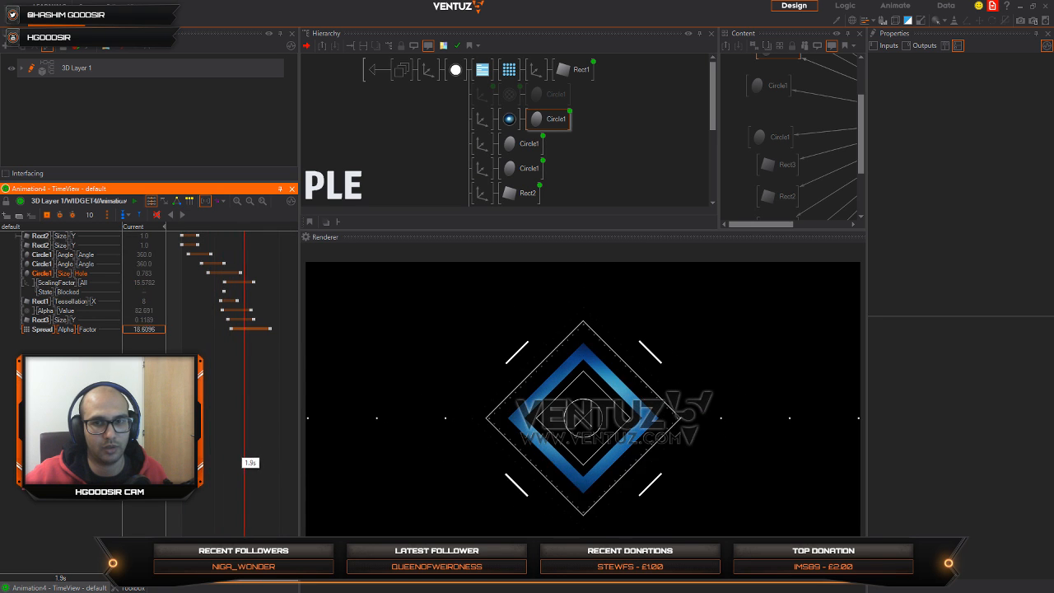
pyautogui.moveTo(264, 450); pyautogui.dragTo(175, 445)
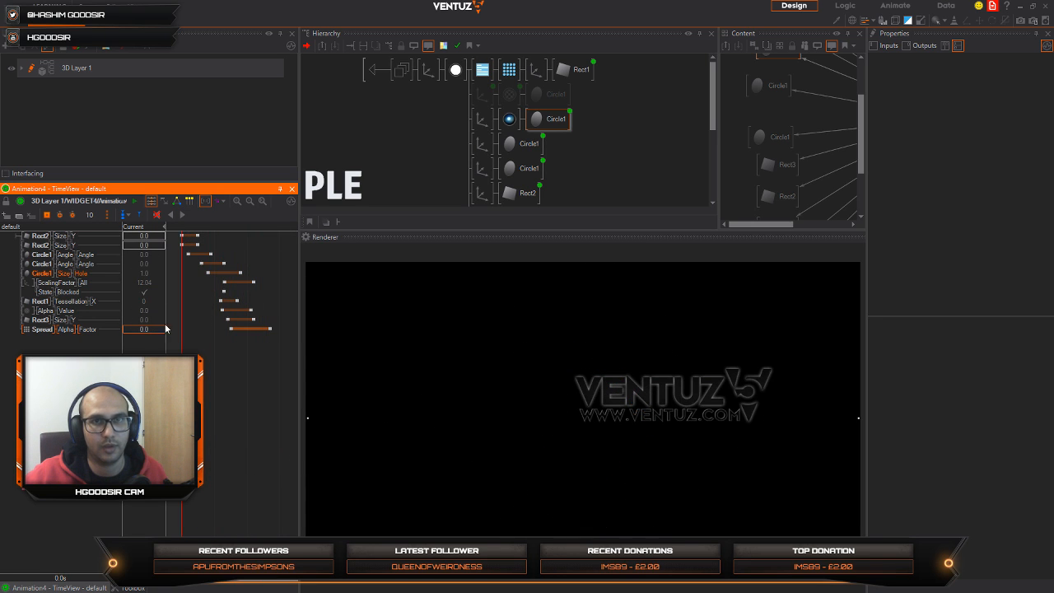
pyautogui.click(372, 71)
pyautogui.click(347, 147)
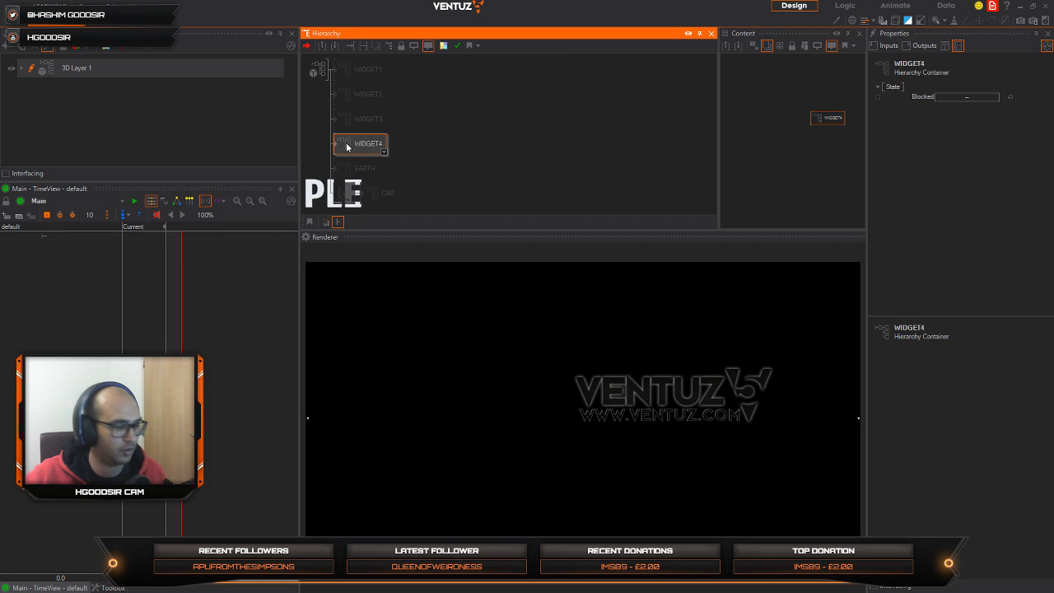
pyautogui.press('b')
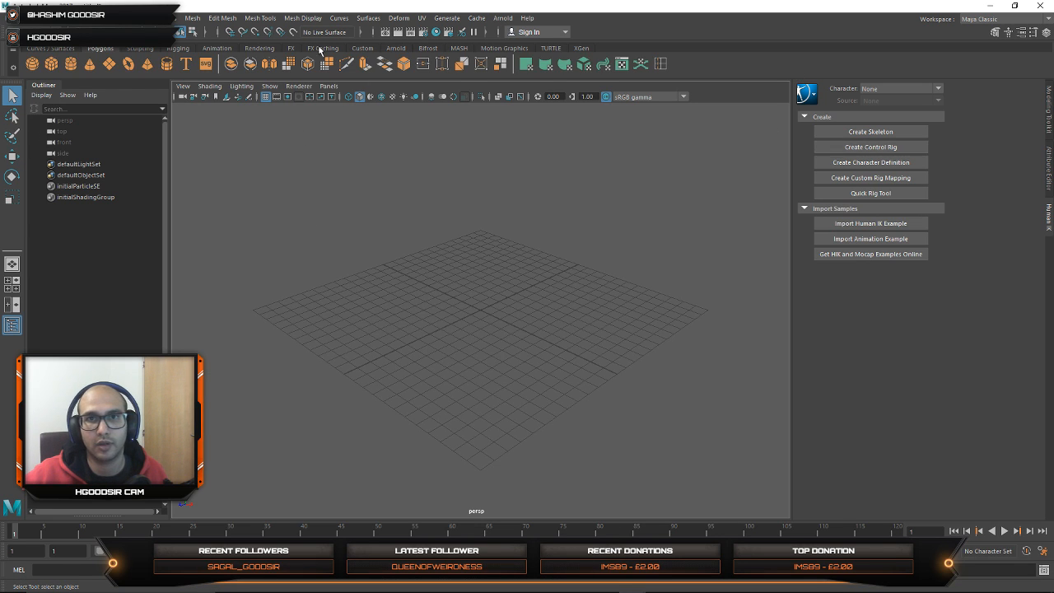
# Step: Switch to Maya and show the Channel Box / Layer Editor in place of the Human IK settings
pyautogui.click(1045, 32)
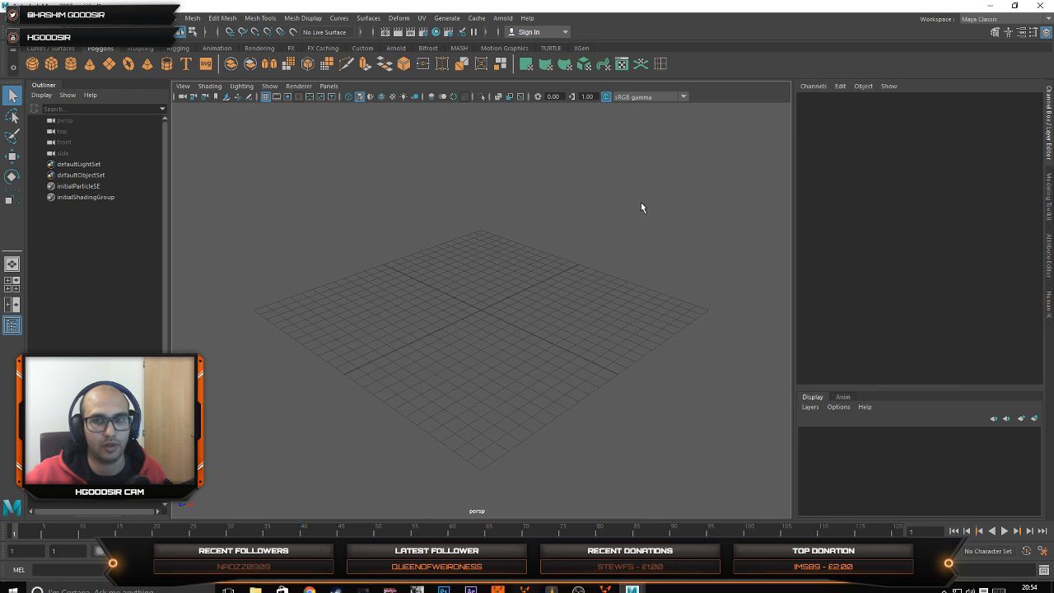
pyautogui.click(1048, 33)
pyautogui.click(1048, 33)
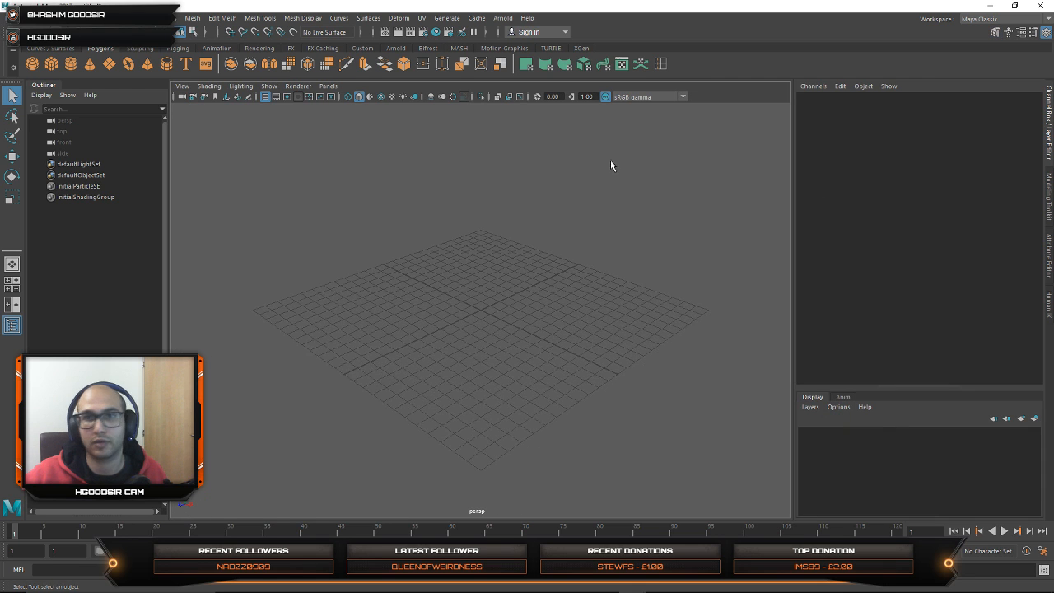
# Step: Create a polygon cube and scale it into a flat floor slab of about 20.2 by 0.153 by 20.2
pyautogui.click(51, 64)
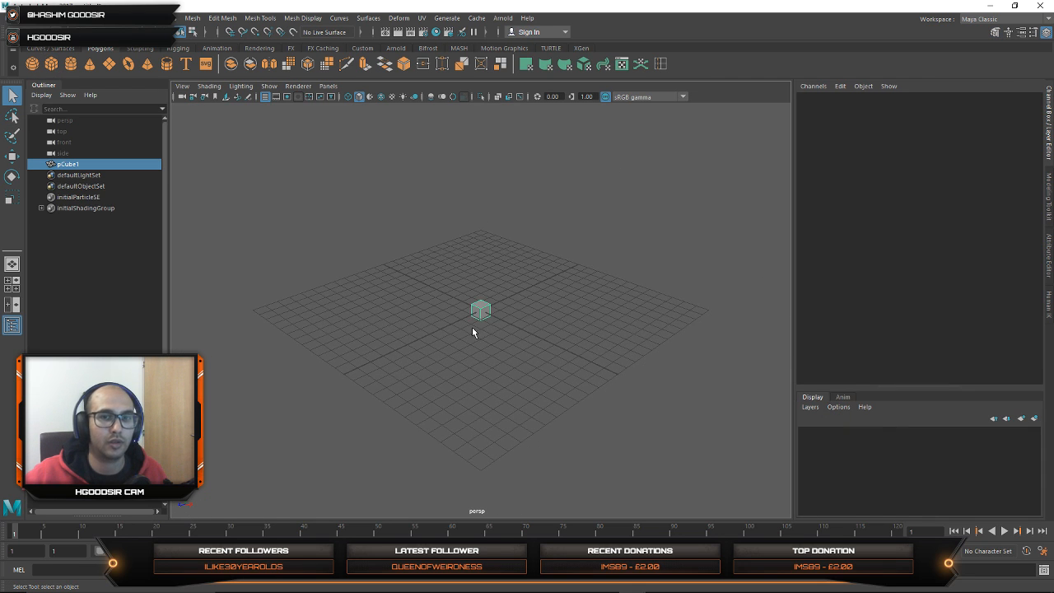
pyautogui.press('f')
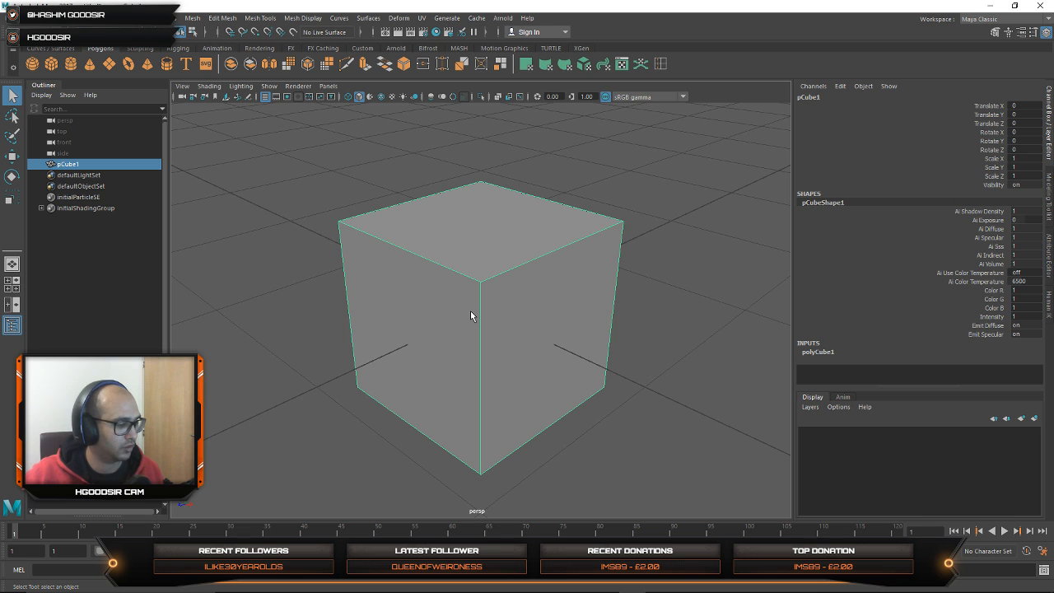
pyautogui.press('r')
pyautogui.keyDown('alt'); pyautogui.moveTo(595, 348); pyautogui.dragTo(492, 298, button='right'); pyautogui.keyUp('alt')
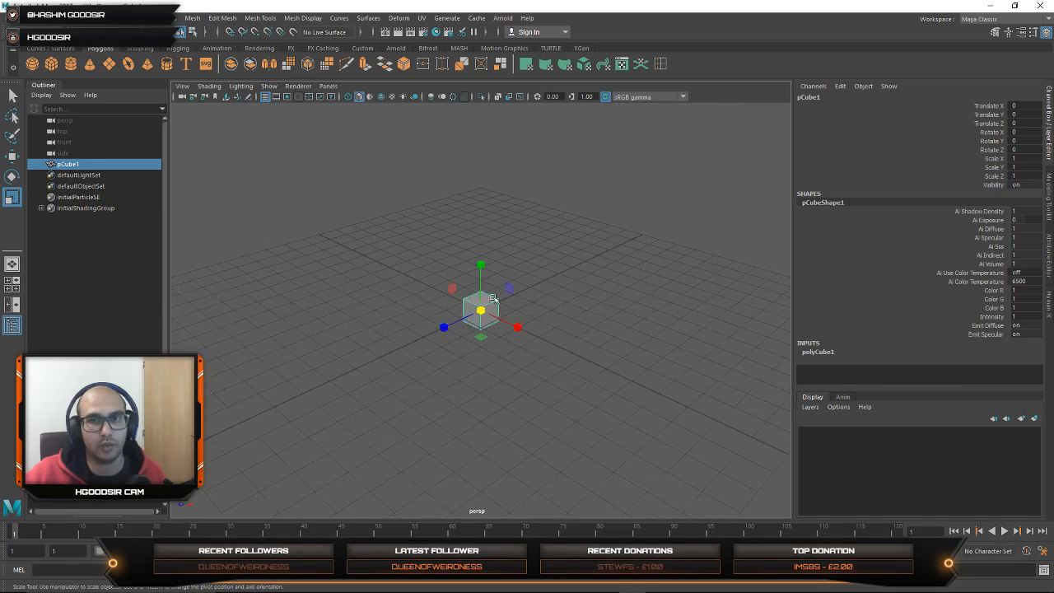
pyautogui.moveTo(487, 265); pyautogui.dragTo(568, 311)
pyautogui.moveTo(481, 265); pyautogui.dragTo(576, 322)
pyautogui.scroll(-5, 494, 324)
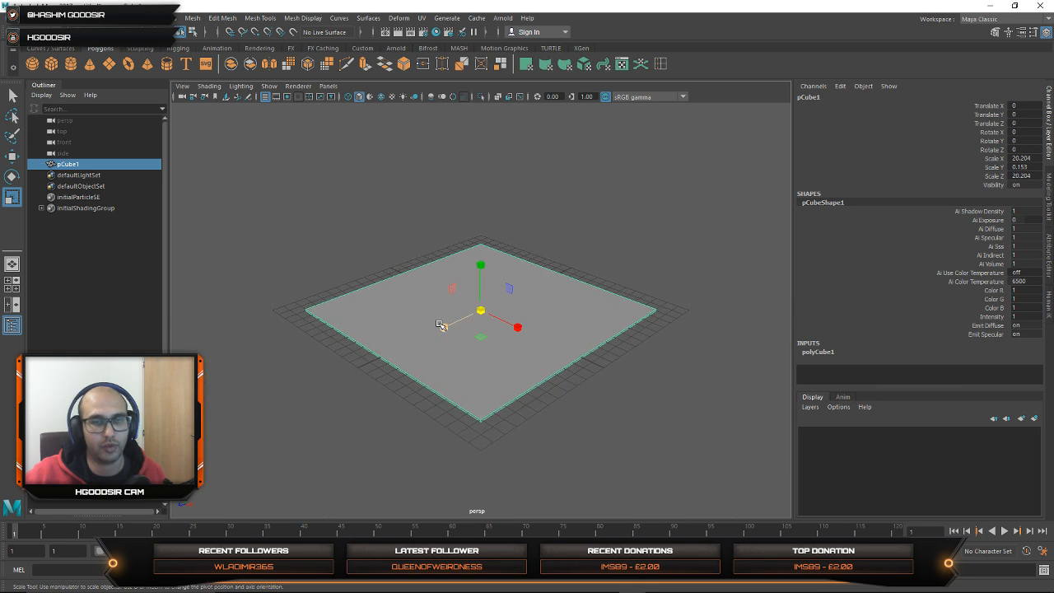
# Step: Duplicate the floor slab and set the copy's Z rotation to 90 to stand it upright
pyautogui.hotkey('ctrl', 'd')
pyautogui.press('e')
pyautogui.moveTo(518, 305); pyautogui.dragTo(483, 328)
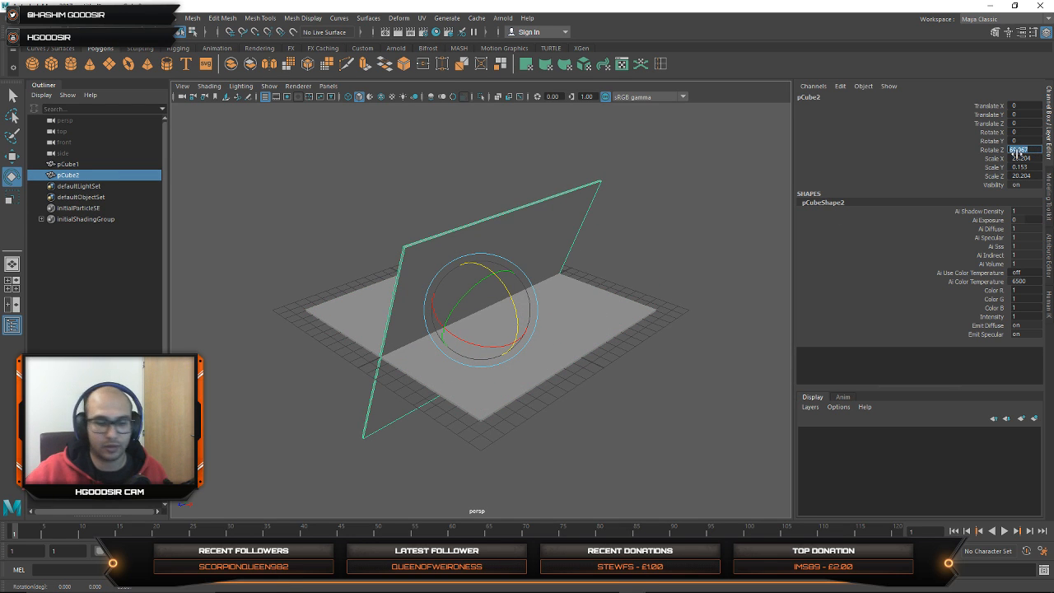
pyautogui.write('90')
pyautogui.press('Return')
# Step: Shorten the upright slab to an X scale of about 9.645 and raise it to about Y 4.842 to stand on the floor
pyautogui.keyDown('alt'); pyautogui.moveTo(576, 235); pyautogui.dragTo(533, 307); pyautogui.keyUp('alt')
pyautogui.press('w')
pyautogui.press('r')
pyautogui.moveTo(481, 259); pyautogui.dragTo(487, 203)
pyautogui.press('w')
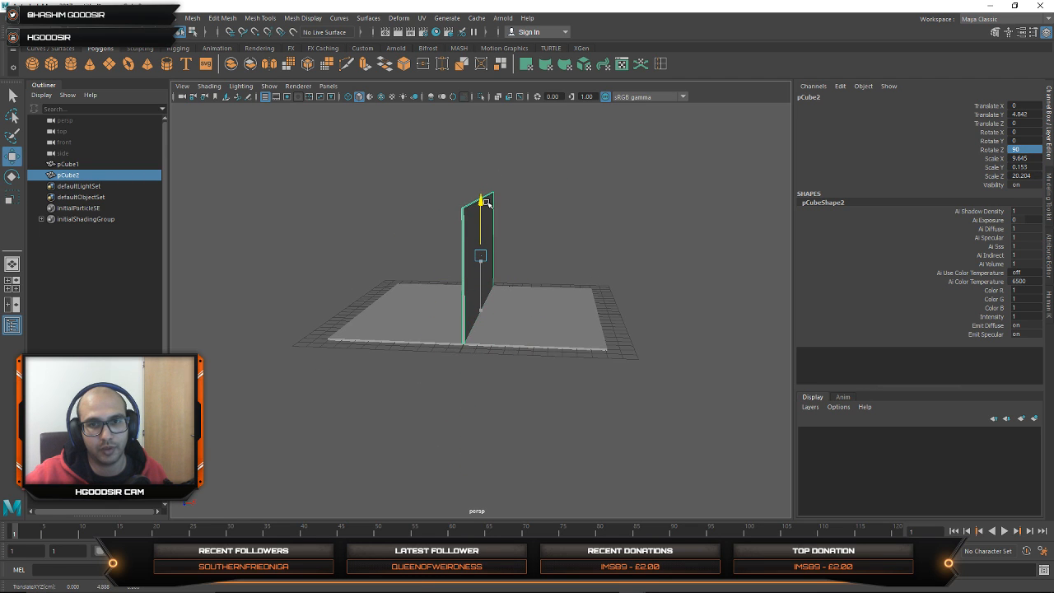
# Step: Move the upright slab to the floor's edge at about X -10.026
pyautogui.moveTo(538, 260); pyautogui.dragTo(421, 250)
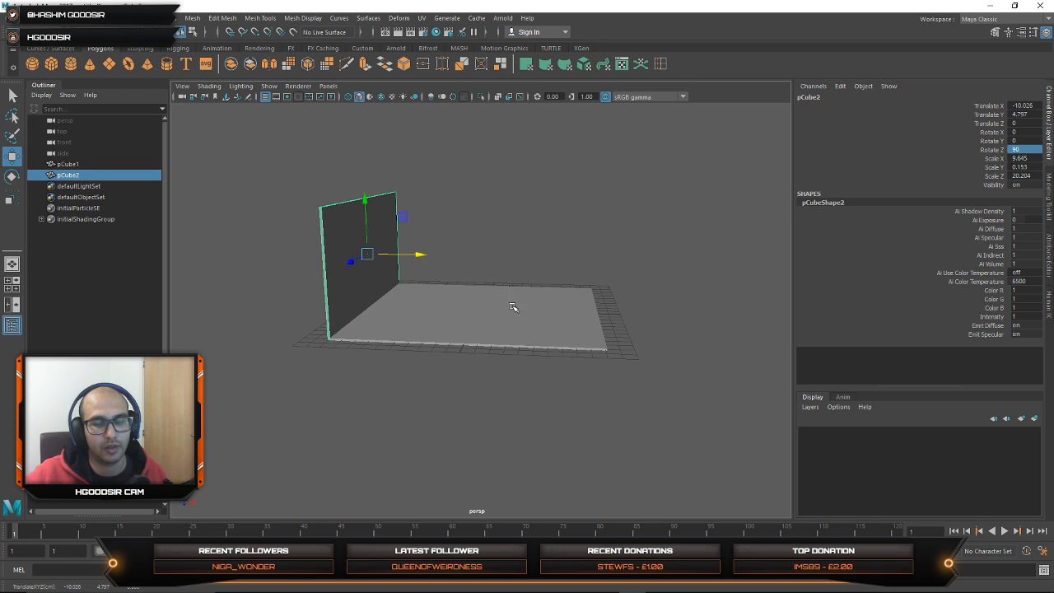
pyautogui.keyDown('alt'); pyautogui.moveTo(513, 307); pyautogui.dragTo(490, 310); pyautogui.keyUp('alt')
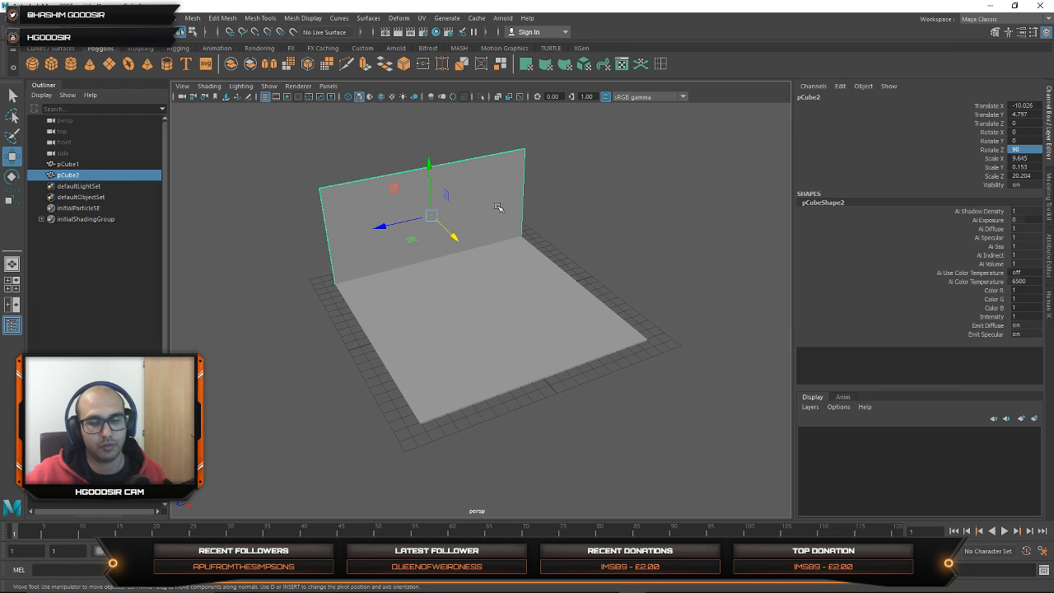
# Step: Try deleting the upright wall slab and stretching the floor slab upward in Y, and undo the changes
pyautogui.press('Delete')
pyautogui.click(494, 292)
pyautogui.press('r')
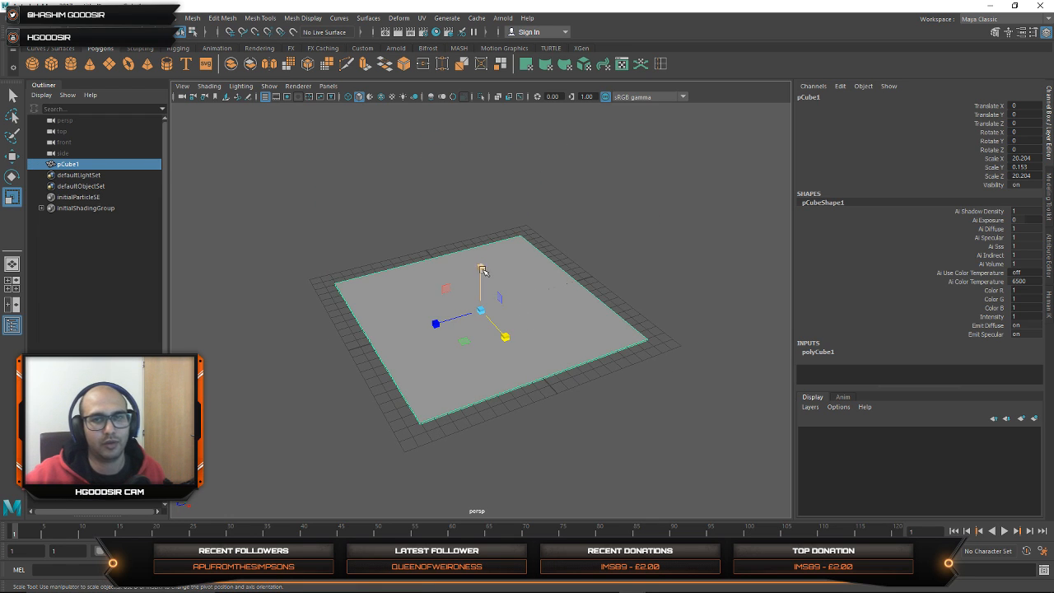
pyautogui.moveTo(481, 263); pyautogui.dragTo(493, 112)
pyautogui.hotkey('ctrl', 'z')
pyautogui.hotkey('ctrl', 'z')
pyautogui.hotkey('ctrl', 'z')
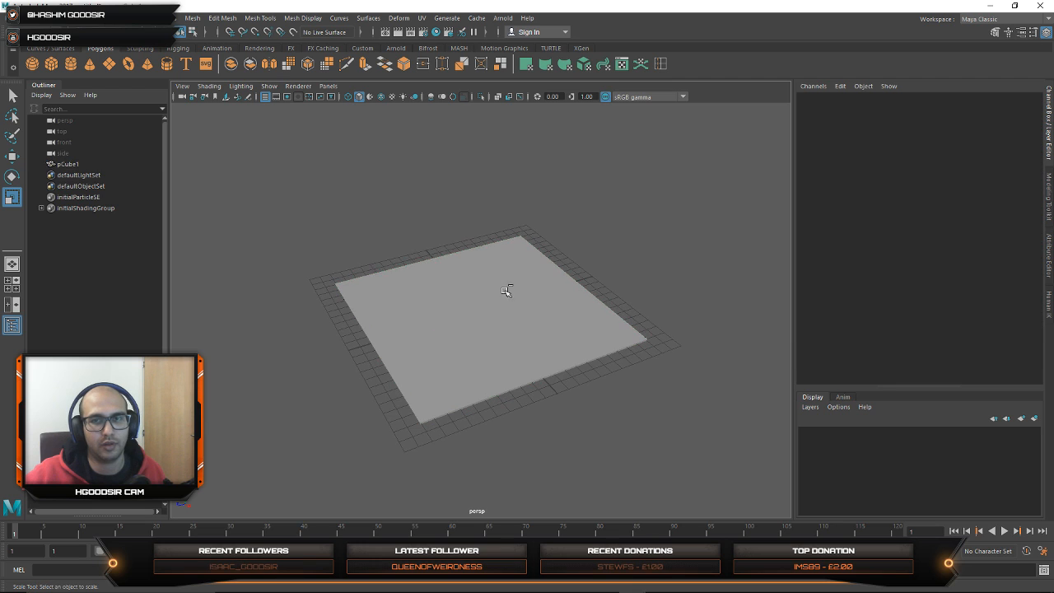
pyautogui.click(499, 295)
pyautogui.click(433, 224)
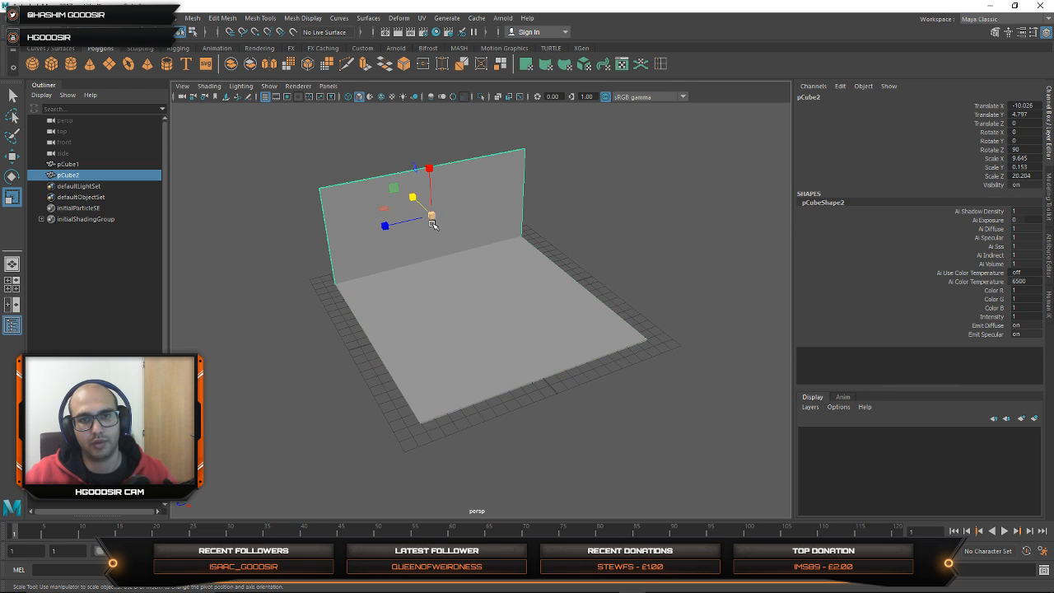
# Step: Delete both the floor slab and the wall slab to empty the scene
pyautogui.click(699, 226)
pyautogui.moveTo(699, 225); pyautogui.dragTo(320, 347)
pyautogui.press('Delete')
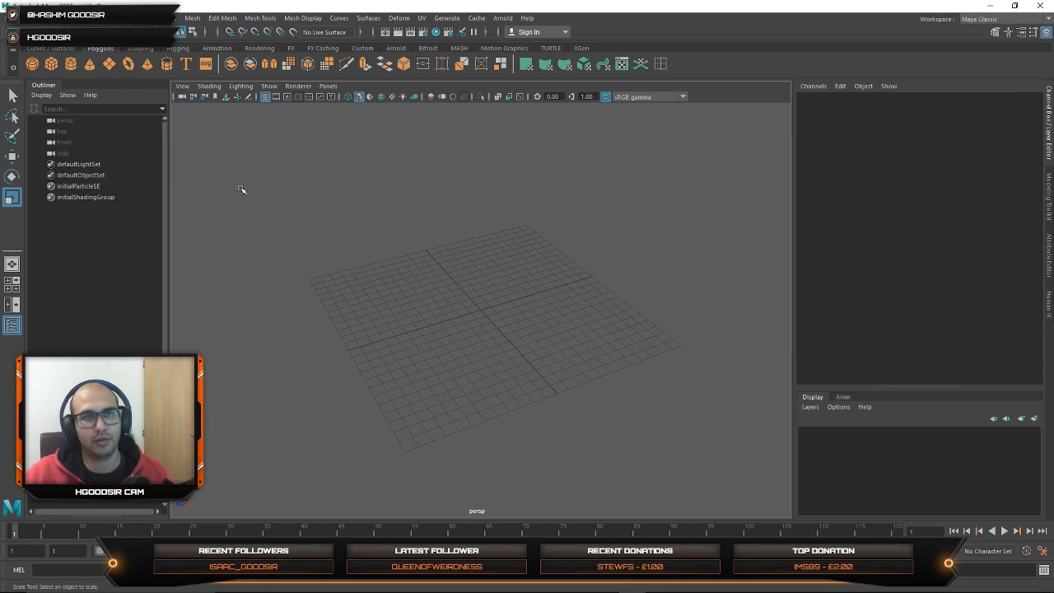
# Step: Create a polygon cube scaled to about 23.864 by 12.536 by 23.864 and raise it to about Y 6.29
pyautogui.click(51, 66)
pyautogui.keyDown('alt'); pyautogui.moveTo(440, 357); pyautogui.dragTo(705, 313); pyautogui.keyUp('alt')
pyautogui.moveTo(481, 261); pyautogui.dragTo(481, 190)
pyautogui.press('w')
pyautogui.press('r')
pyautogui.press('w')
pyautogui.keyDown('alt'); pyautogui.moveTo(558, 225); pyautogui.dragTo(522, 299); pyautogui.keyUp('alt')
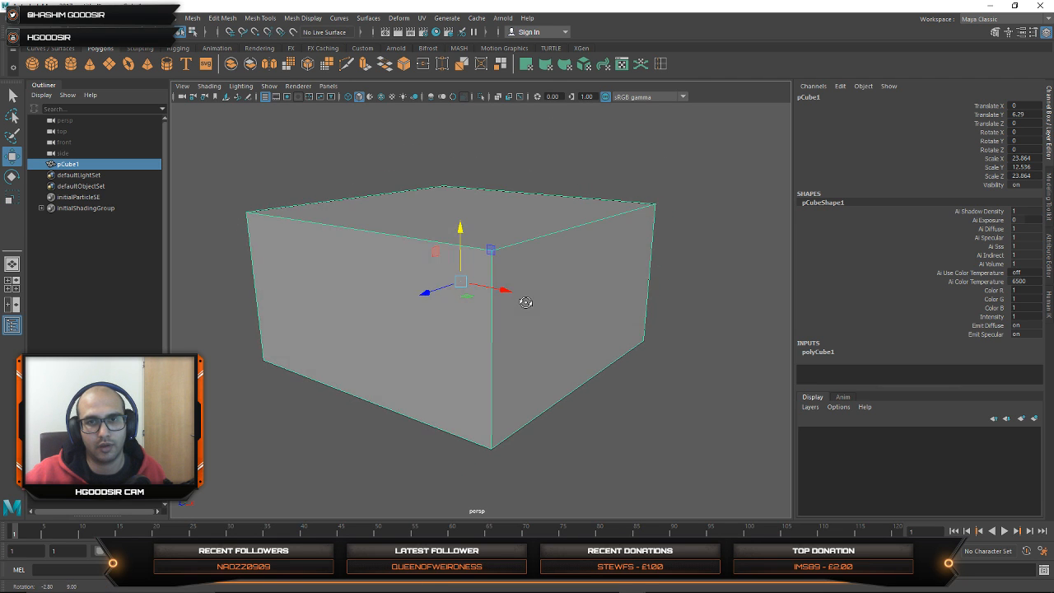
# Step: Delete the cube's top and two adjacent side faces, keeping the floor and two walls, and return to object selection
pyautogui.moveTo(559, 305); pyautogui.dragTo(555, 294, button='right')
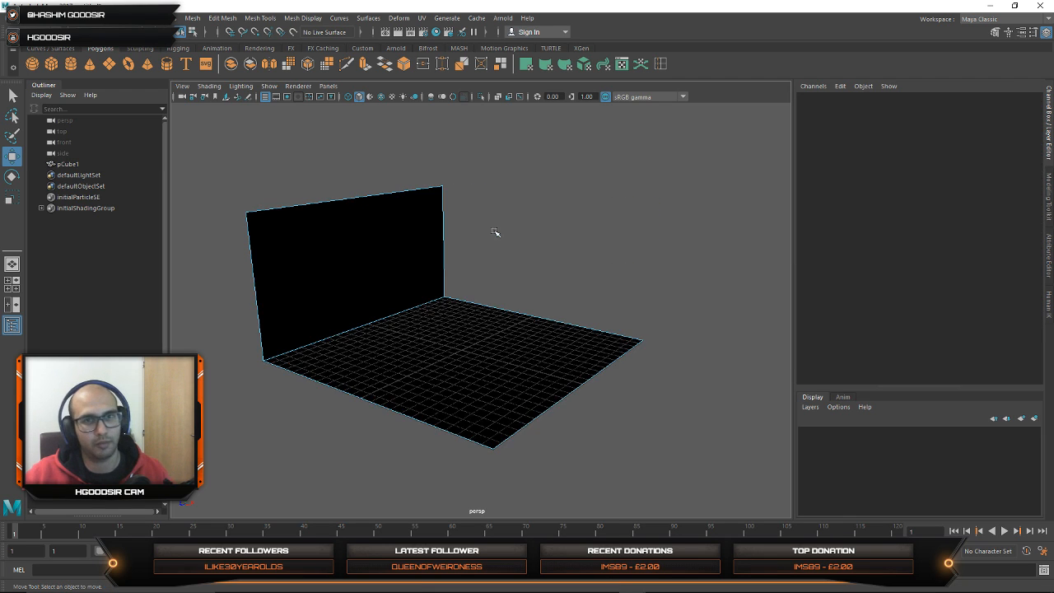
pyautogui.keyDown('alt'); pyautogui.moveTo(526, 315); pyautogui.dragTo(450, 330); pyautogui.keyUp('alt')
pyautogui.scroll(5, 567, 327)
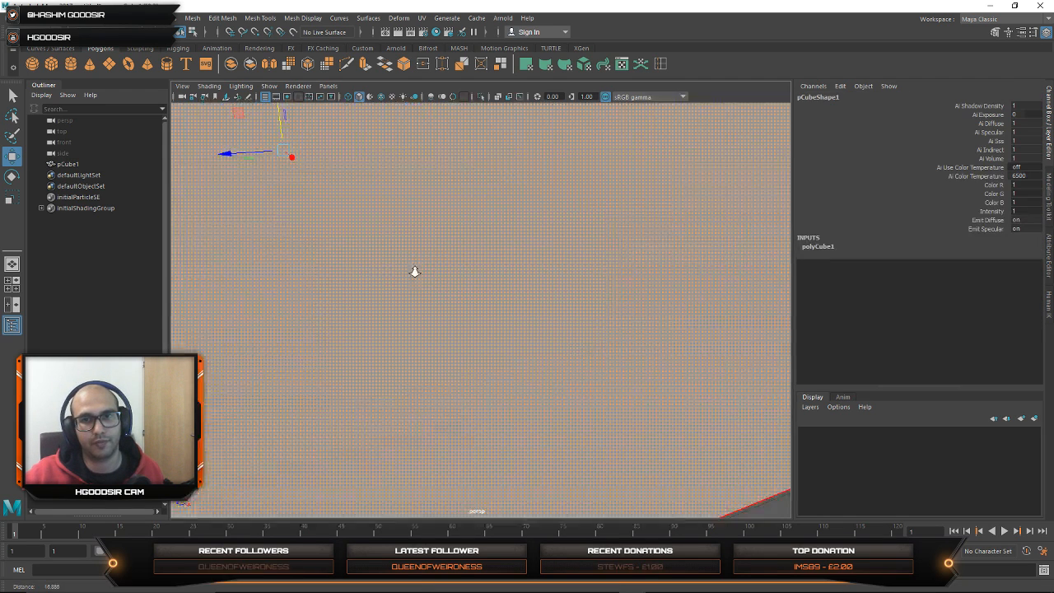
pyautogui.scroll(-5, 515, 308)
pyautogui.click(590, 285)
pyautogui.keyDown('alt'); pyautogui.moveTo(590, 285); pyautogui.dragTo(535, 404); pyautogui.keyUp('alt')
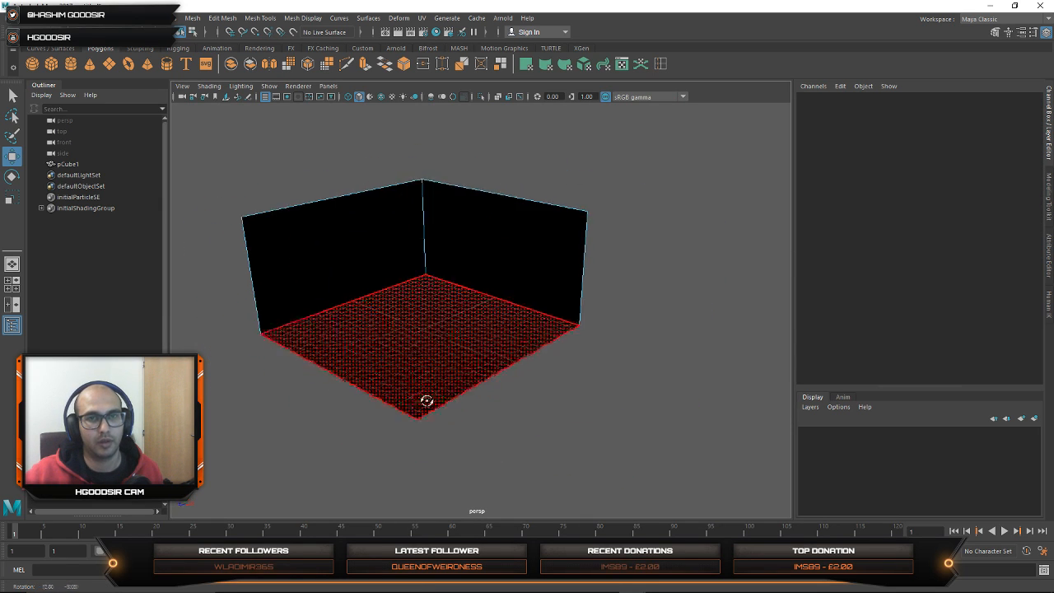
pyautogui.keyDown('alt'); pyautogui.moveTo(426, 401); pyautogui.dragTo(451, 398); pyautogui.keyUp('alt')
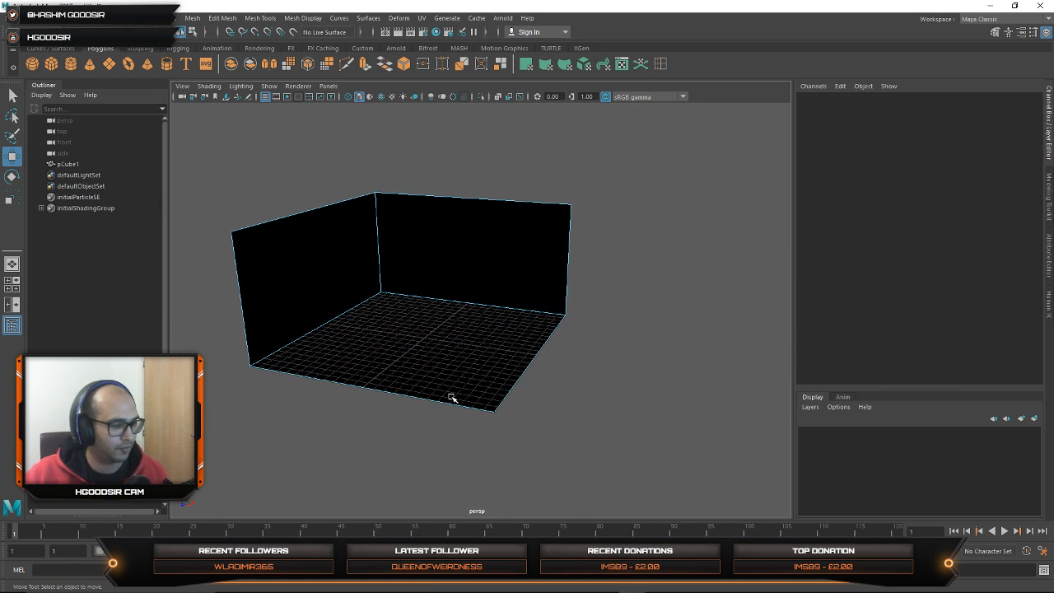
pyautogui.press('F8')
pyautogui.press('F8')
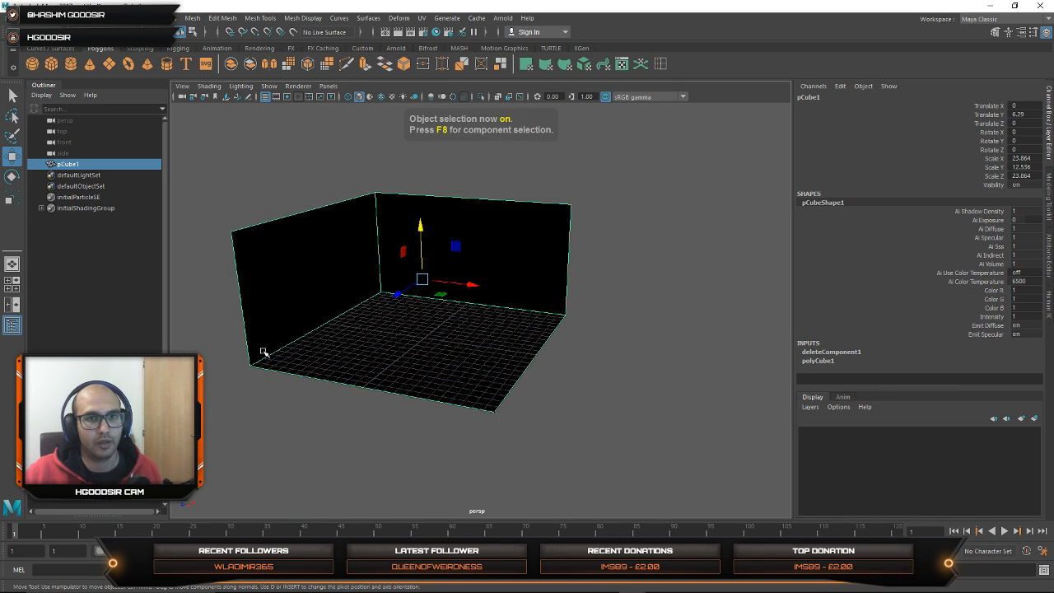
# Step: Reverse the normals of the open room mesh so its inner faces shade correctly
pyautogui.keyDown('alt'); pyautogui.moveTo(263, 352); pyautogui.dragTo(404, 371, button='right'); pyautogui.keyUp('alt')
pyautogui.keyDown('alt'); pyautogui.moveTo(363, 339); pyautogui.dragTo(408, 346, button='middle'); pyautogui.keyUp('alt')
pyautogui.keyDown('alt'); pyautogui.moveTo(530, 305); pyautogui.dragTo(388, 291, button='right'); pyautogui.keyUp('alt')
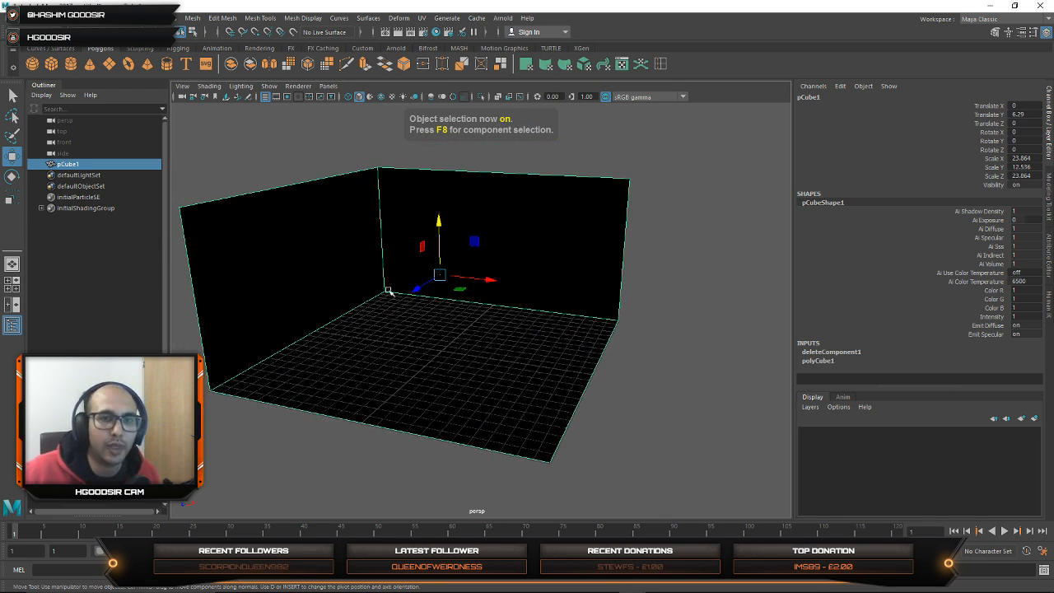
pyautogui.keyDown('alt'); pyautogui.moveTo(388, 291); pyautogui.dragTo(420, 265, button='middle'); pyautogui.keyUp('alt')
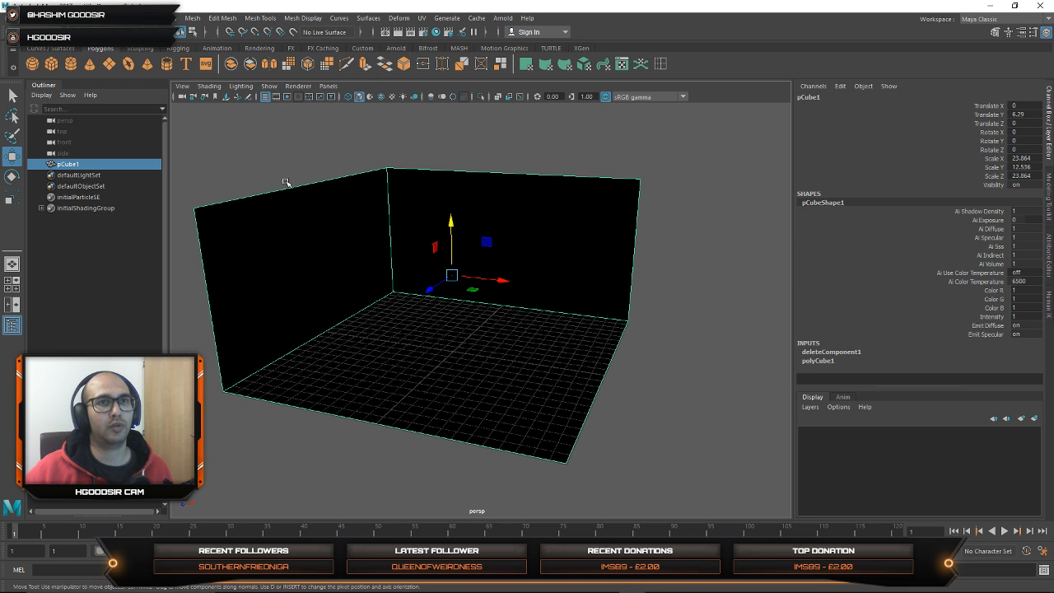
pyautogui.hotkey('ctrl', 'z')
pyautogui.hotkey('shift', 'z')
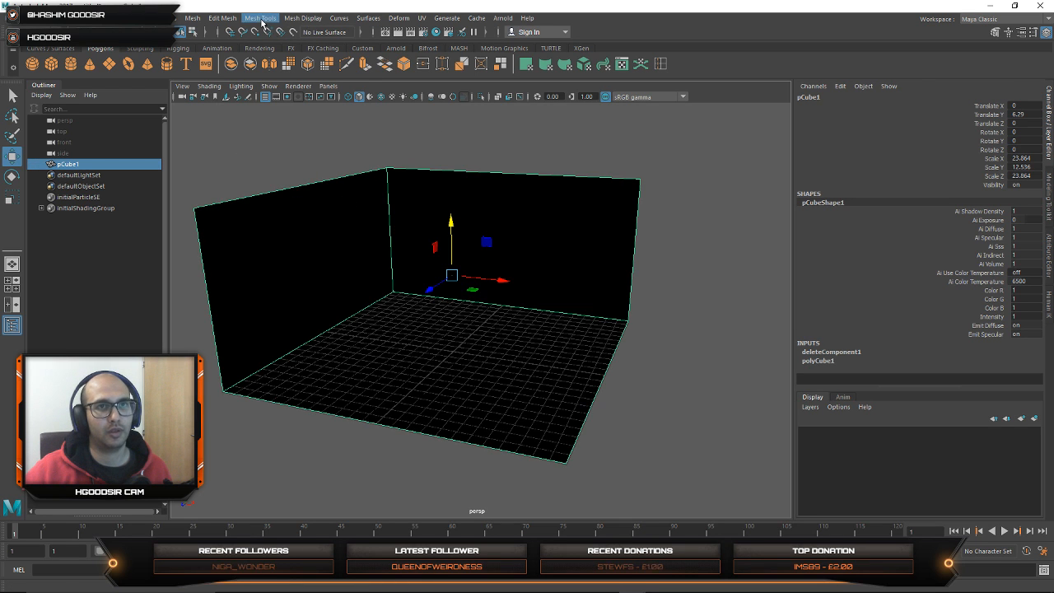
pyautogui.click(212, 18)
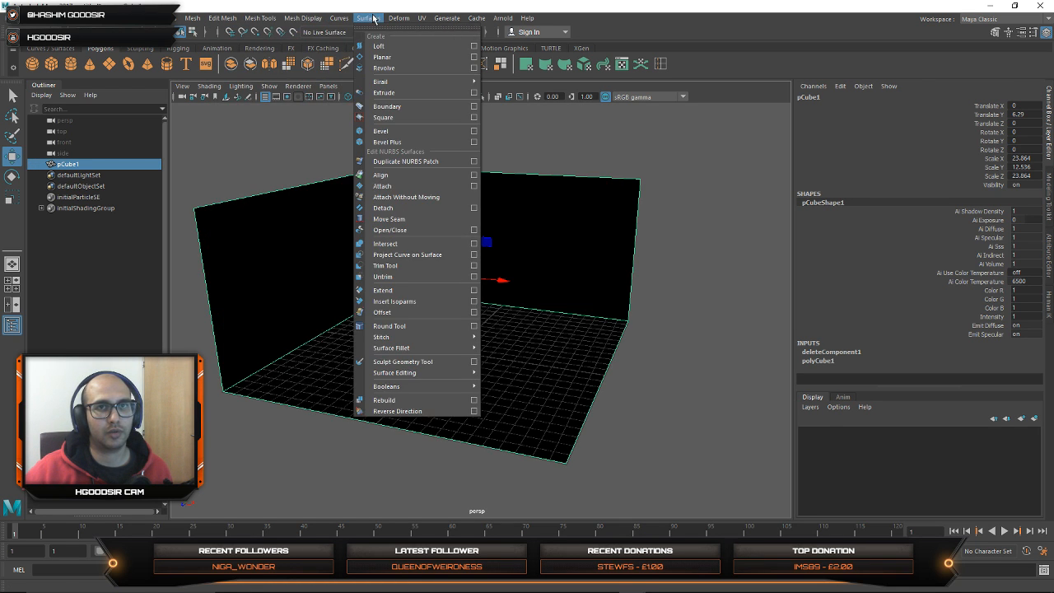
pyautogui.moveTo(398, 18)
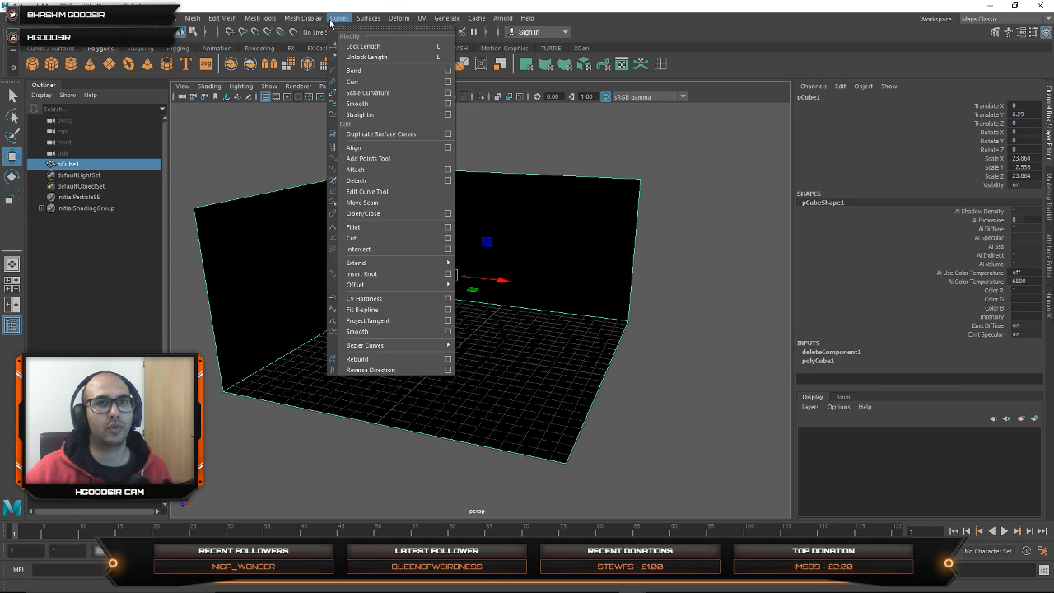
pyautogui.click(300, 20)
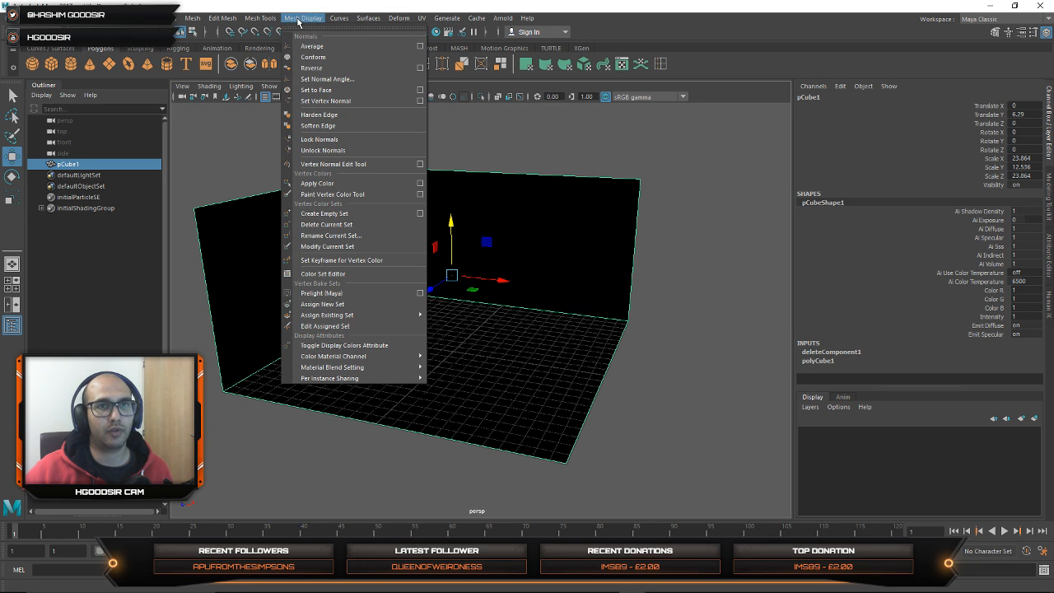
pyautogui.click(312, 67)
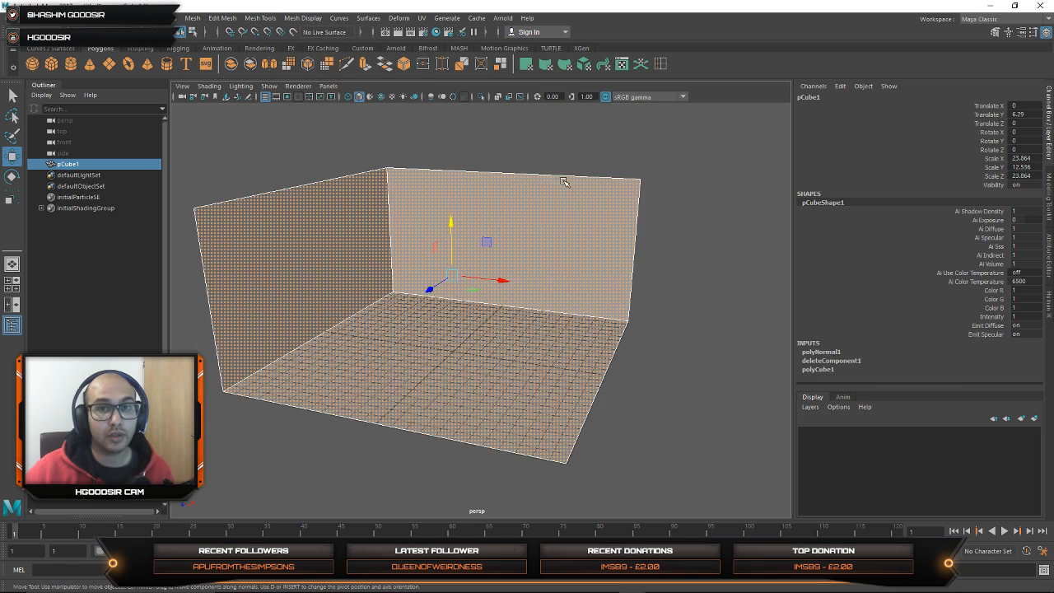
# Step: Raise the room mesh slightly so its floor sits above the grid, and deselect it
pyautogui.click(654, 255)
pyautogui.keyDown('alt'); pyautogui.moveTo(653, 255); pyautogui.dragTo(412, 369); pyautogui.keyUp('alt')
pyautogui.click(472, 322)
pyautogui.moveTo(451, 235); pyautogui.dragTo(450, 232)
pyautogui.click(305, 136)
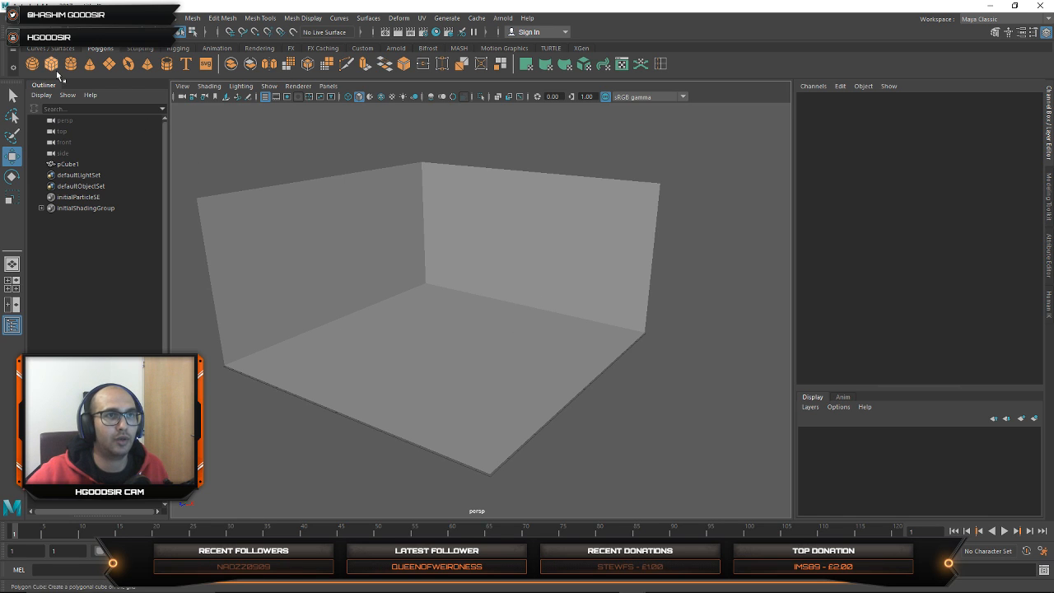
# Step: Add a polygon sphere scaled to about 2.819 and place it at about X -4.706, Y 2.661, Z 4.149
pyautogui.click(32, 66)
pyautogui.moveTo(445, 301); pyautogui.dragTo(446, 273)
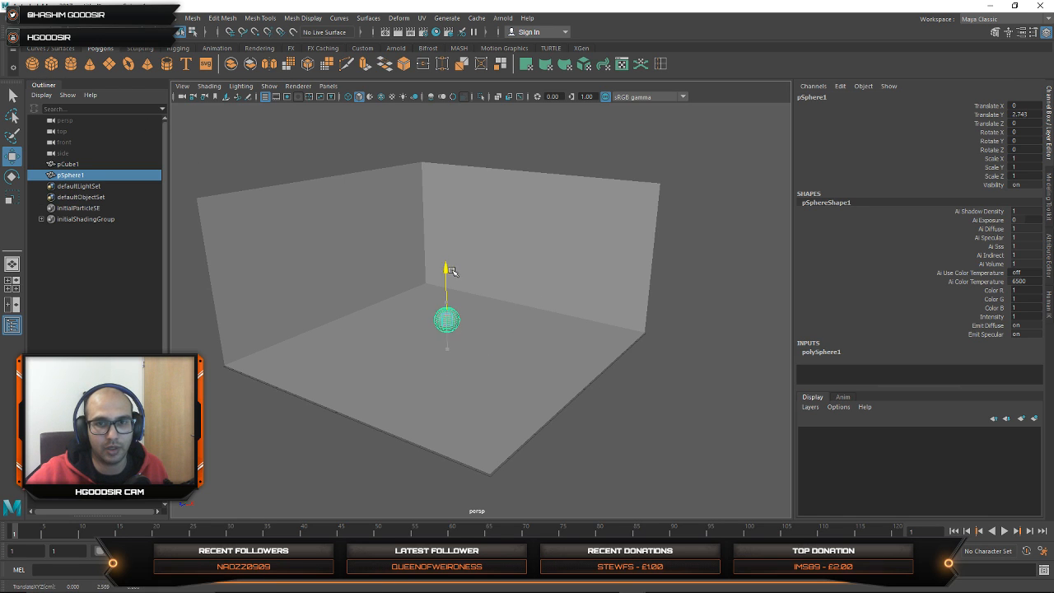
pyautogui.press('r')
pyautogui.moveTo(447, 322)
pyautogui.mouseDown()
pyautogui.moveTo(482, 322)
pyautogui.moveTo(441, 318)
pyautogui.mouseUp()
pyautogui.press('w')
pyautogui.moveTo(399, 259)
pyautogui.mouseDown()
pyautogui.moveTo(401, 270)
pyautogui.moveTo(400, 257)
pyautogui.mouseUp()
pyautogui.moveTo(387, 312); pyautogui.dragTo(356, 316)
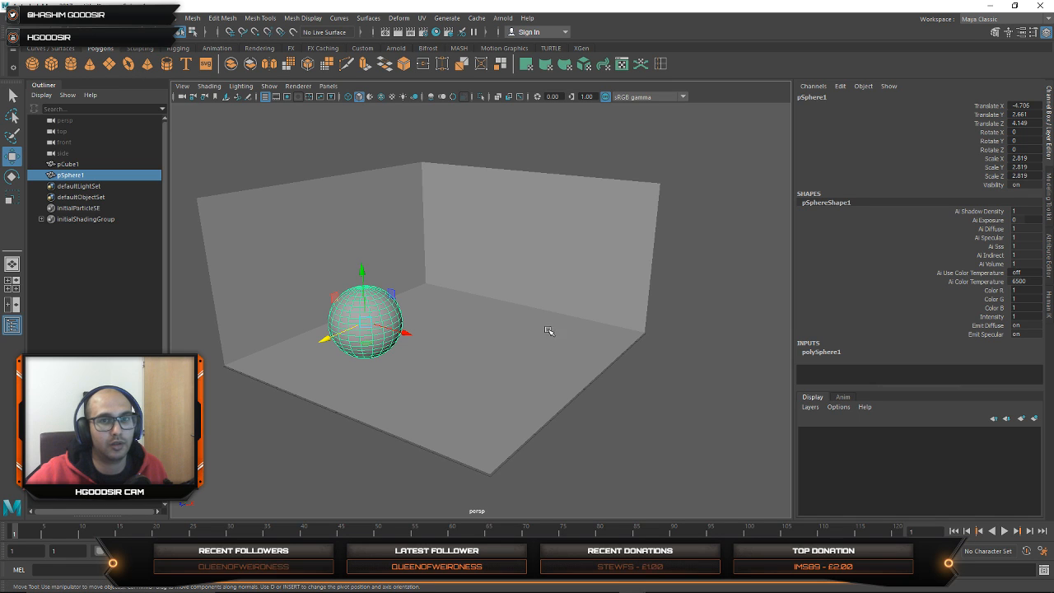
# Step: Create a polygon cone, lift it to about Y 3.984 and scale it uniformly to about 3.66
pyautogui.click(94, 63)
pyautogui.press('t')
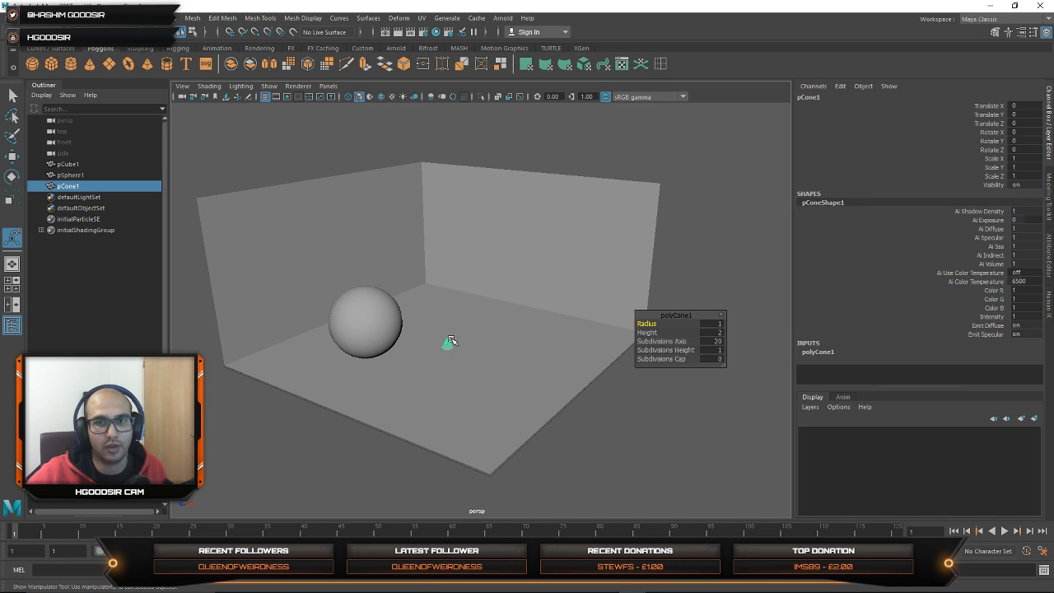
pyautogui.press('e')
pyautogui.press('w')
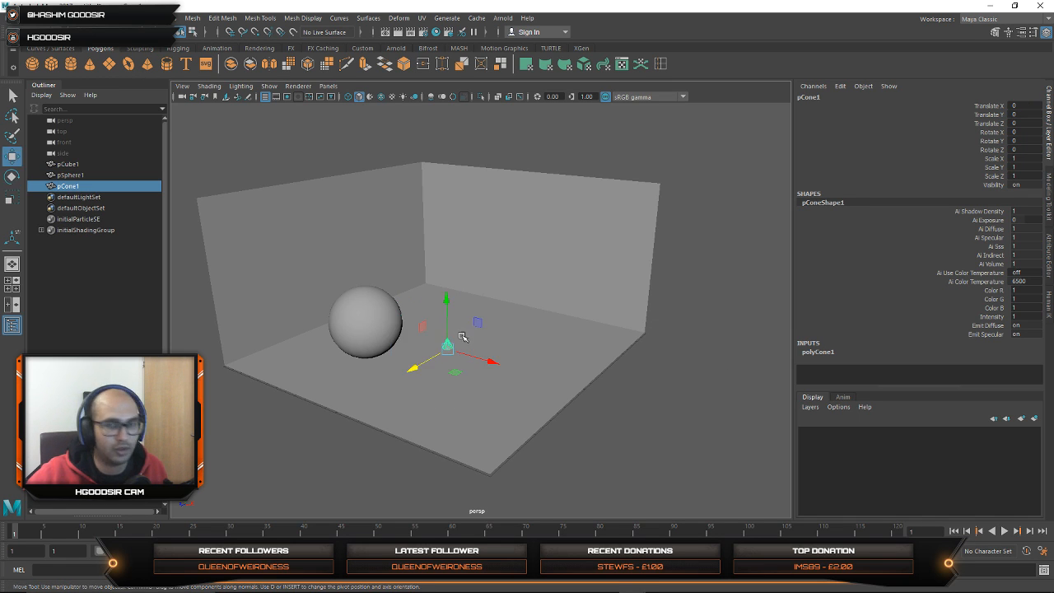
pyautogui.moveTo(449, 297); pyautogui.dragTo(448, 255)
pyautogui.press('t')
pyautogui.press('r')
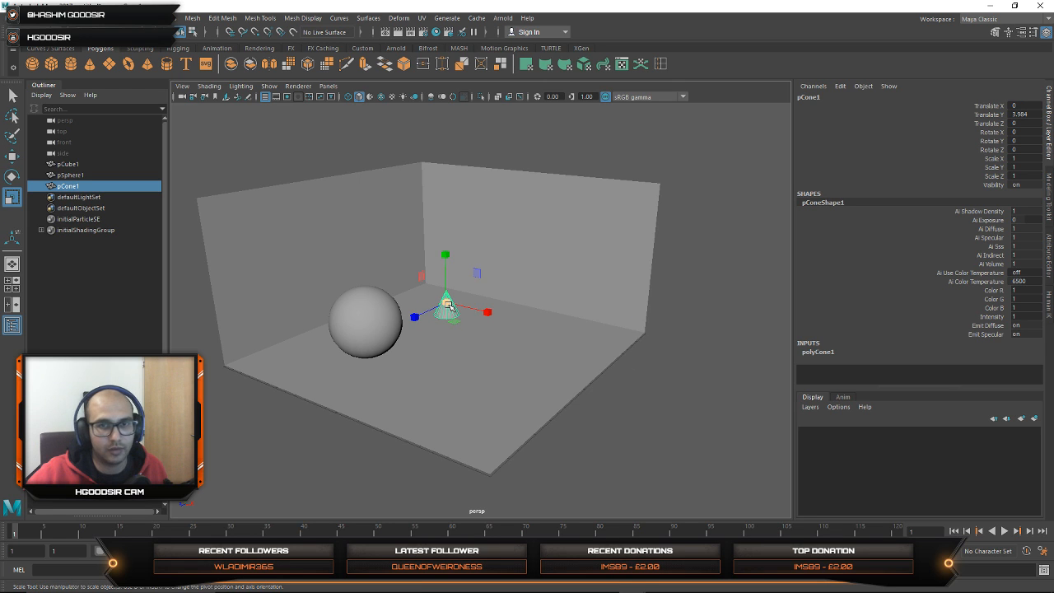
pyautogui.moveTo(447, 305); pyautogui.dragTo(502, 303)
pyautogui.press('w')
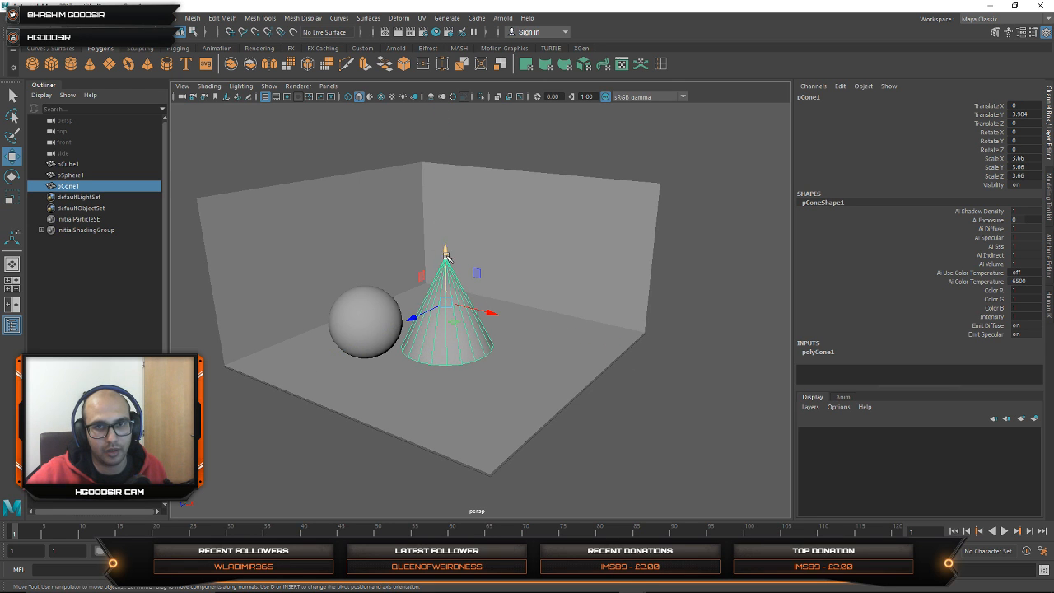
# Step: Place the cone behind the sphere at about X -2.615, Y 3.829, Z -5.599
pyautogui.moveTo(446, 257); pyautogui.dragTo(446, 261)
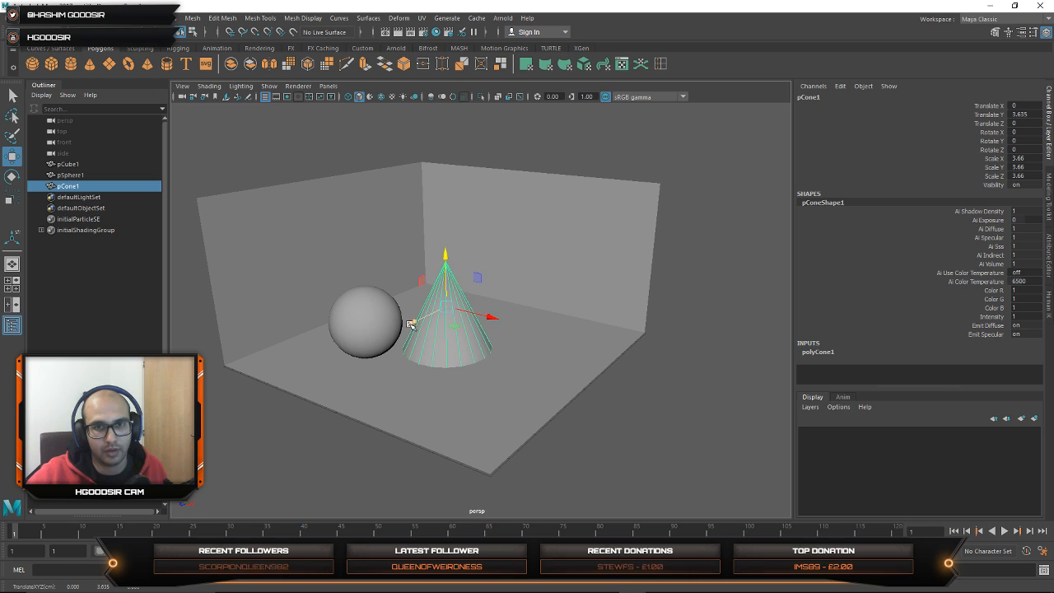
pyautogui.moveTo(410, 324); pyautogui.dragTo(472, 296)
pyautogui.moveTo(549, 290); pyautogui.dragTo(524, 285)
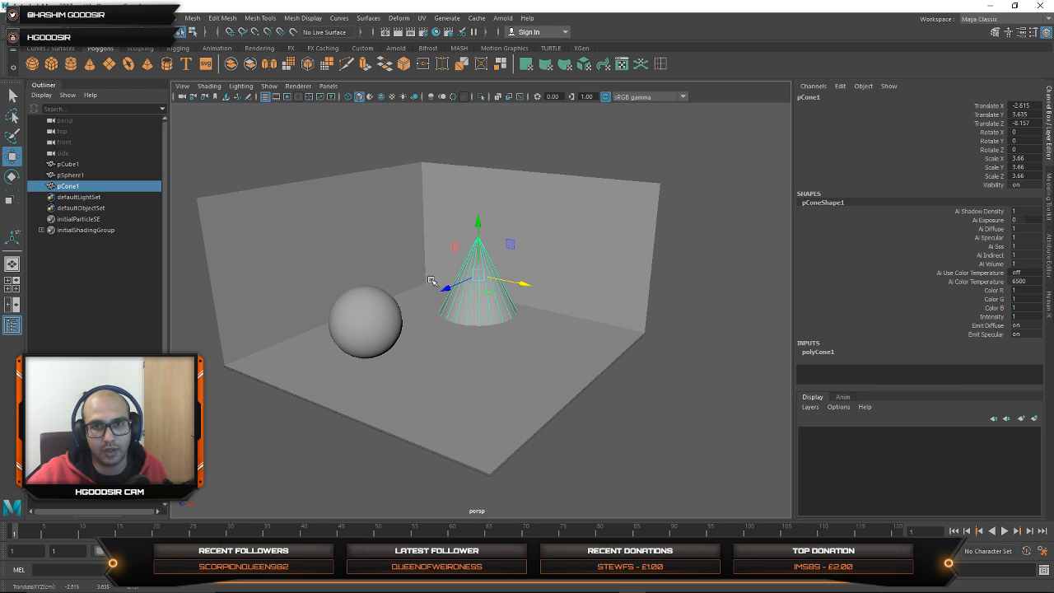
pyautogui.moveTo(446, 287); pyautogui.dragTo(429, 295)
pyautogui.moveTo(459, 237); pyautogui.dragTo(458, 236)
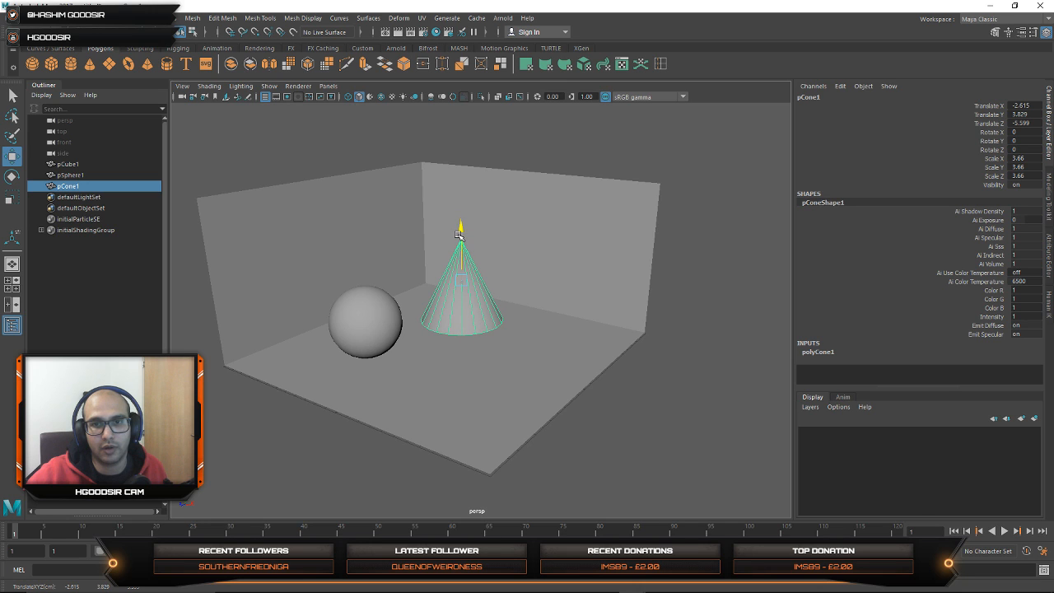
# Step: Create a polygon torus and scale it uniformly to about 3.359
pyautogui.click(381, 313)
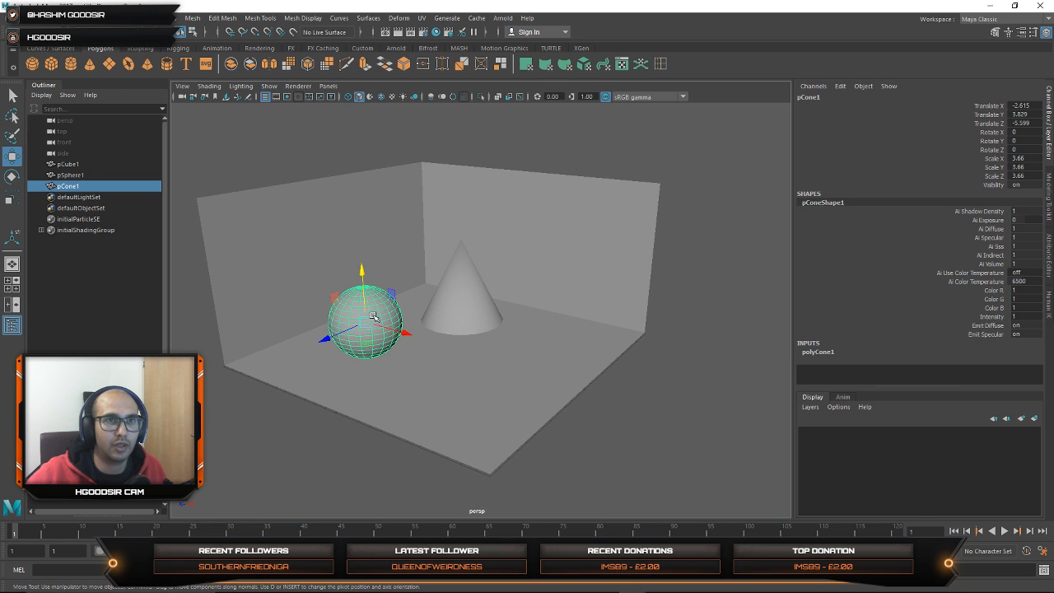
pyautogui.click(128, 65)
pyautogui.press('e')
pyautogui.press('r')
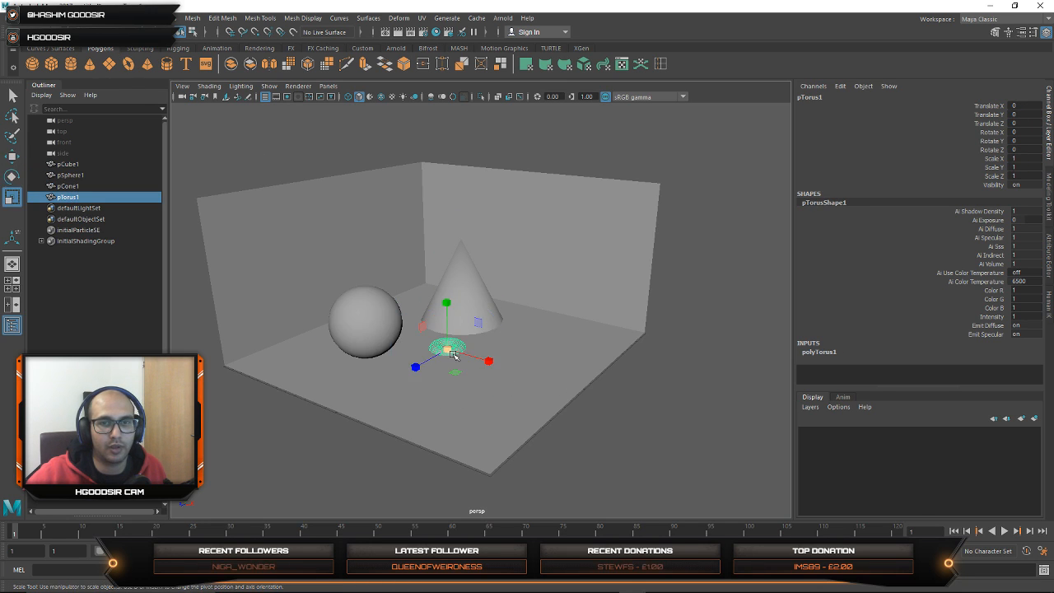
pyautogui.moveTo(447, 349); pyautogui.dragTo(524, 362)
# Step: Rotate the torus to about X 48.797, Y -27.406, Z -27.732 and move it to about X 5.055, Z 3.067
pyautogui.press('e')
pyautogui.moveTo(421, 336); pyautogui.dragTo(542, 373)
pyautogui.press('w')
pyautogui.moveTo(470, 384); pyautogui.dragTo(445, 402)
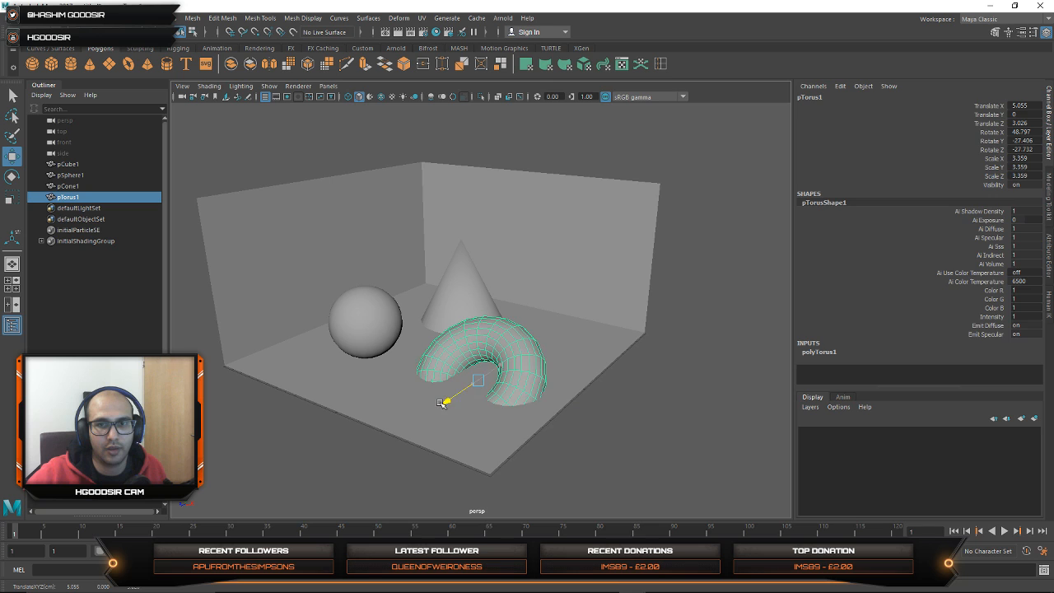
# Step: Frame the shapes closer, render the perspective view with Arnold, and move the render window clear of the scene
pyautogui.click(638, 391)
pyautogui.scroll(3, 401, 320)
pyautogui.scroll(1, 402, 321)
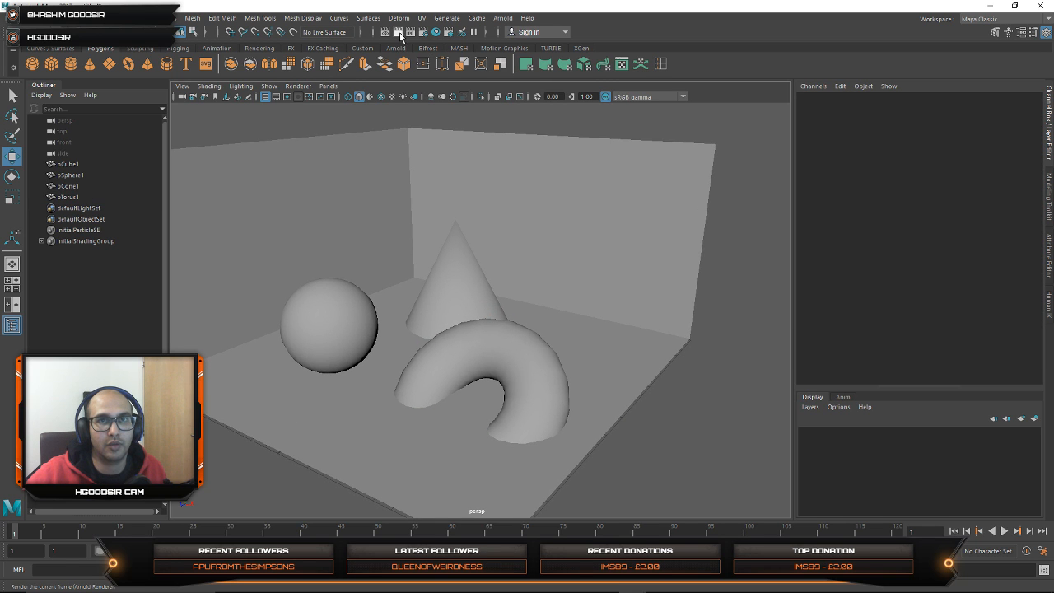
pyautogui.click(409, 32)
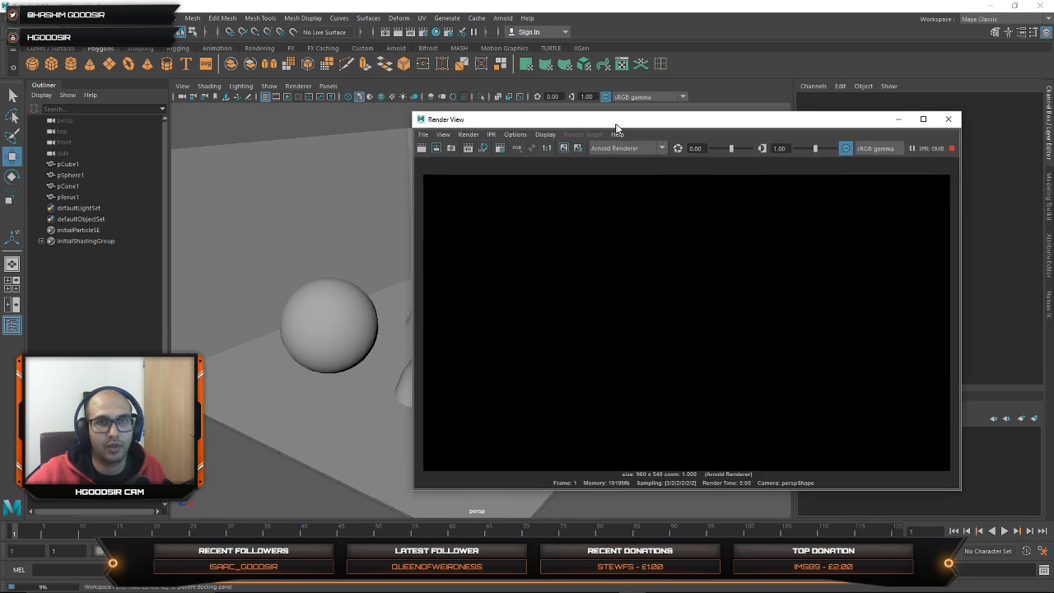
pyautogui.moveTo(616, 124); pyautogui.dragTo(765, 119)
pyautogui.scroll(-2, 395, 244)
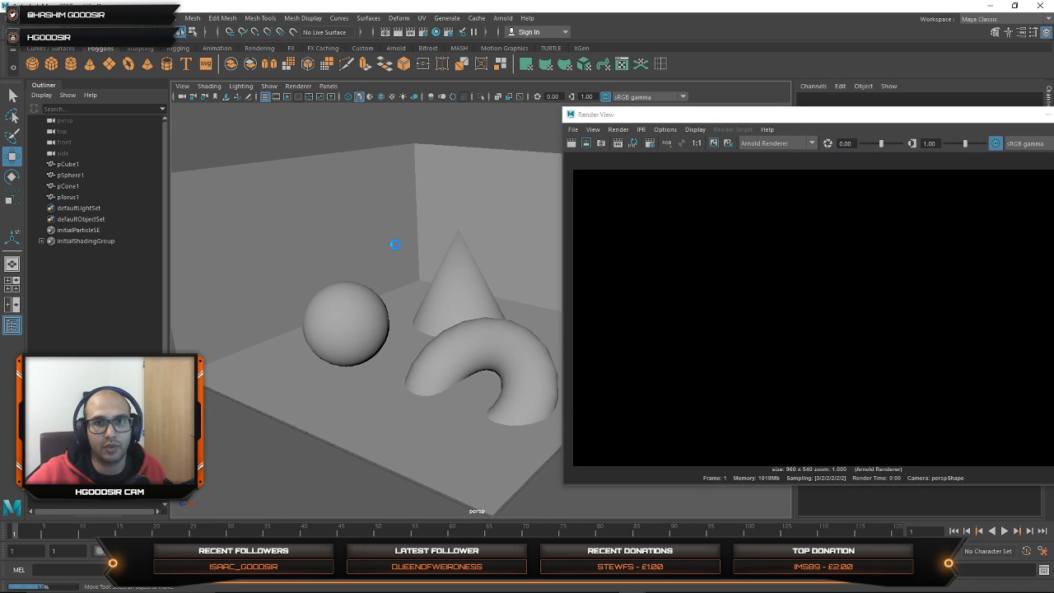
# Step: Add a directional light to light the room in the live Arnold render
pyautogui.keyDown('alt'); pyautogui.moveTo(393, 242); pyautogui.dragTo(406, 274, button='middle'); pyautogui.keyUp('alt')
pyautogui.keyDown('alt'); pyautogui.moveTo(406, 273); pyautogui.dragTo(425, 252, button='right'); pyautogui.keyUp('alt')
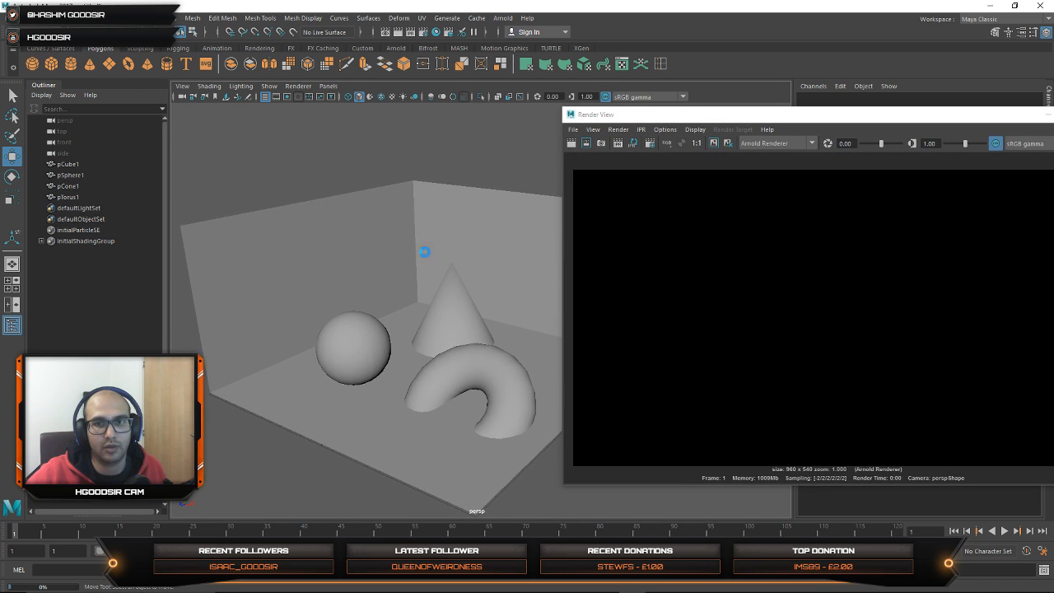
pyautogui.keyDown('alt'); pyautogui.moveTo(422, 253); pyautogui.dragTo(404, 247, button='middle'); pyautogui.keyUp('alt')
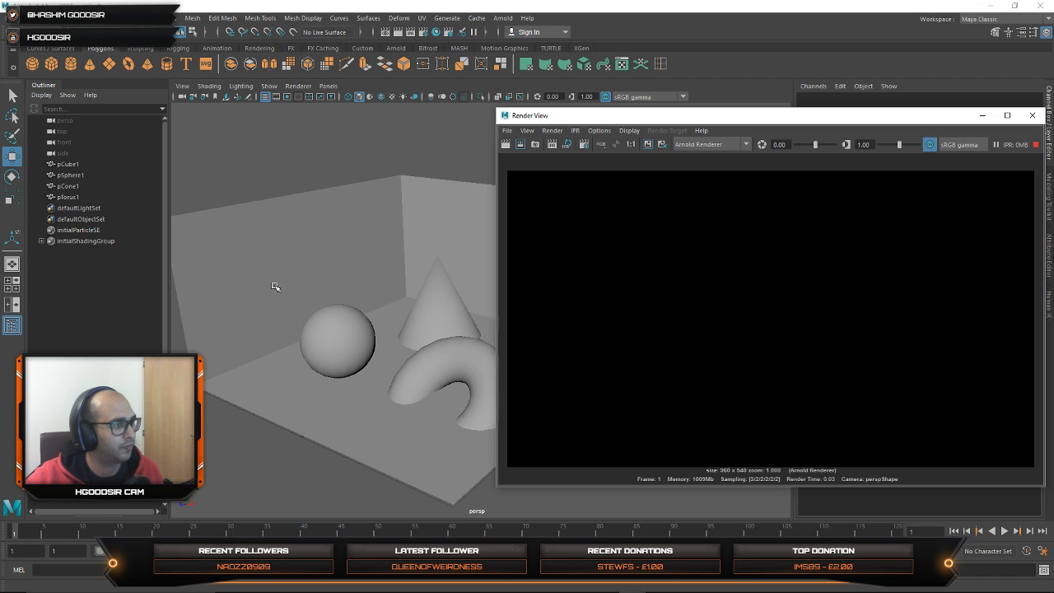
pyautogui.keyDown('alt'); pyautogui.moveTo(320, 346); pyautogui.dragTo(328, 337); pyautogui.keyUp('alt')
pyautogui.keyDown('alt'); pyautogui.moveTo(371, 335); pyautogui.dragTo(372, 358, button='middle'); pyautogui.keyUp('alt')
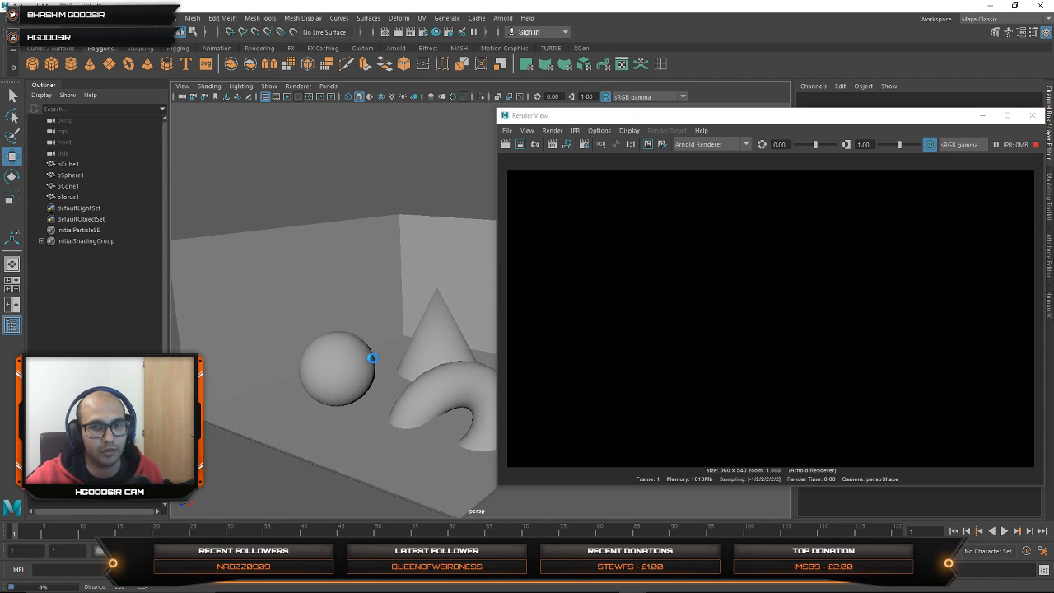
pyautogui.keyDown('alt'); pyautogui.moveTo(372, 358); pyautogui.dragTo(424, 310); pyautogui.keyUp('alt')
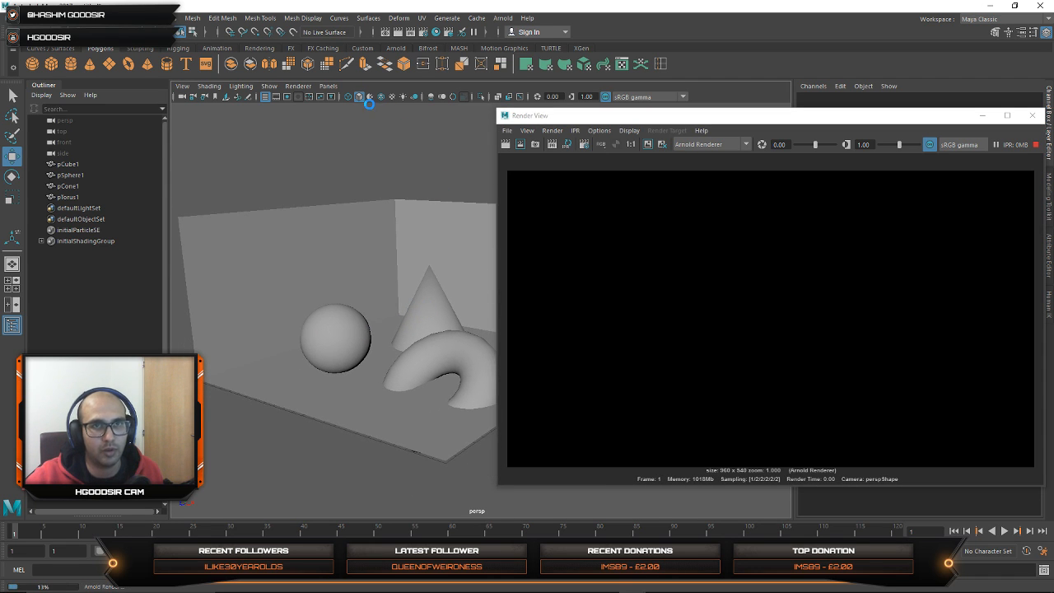
pyautogui.click(259, 47)
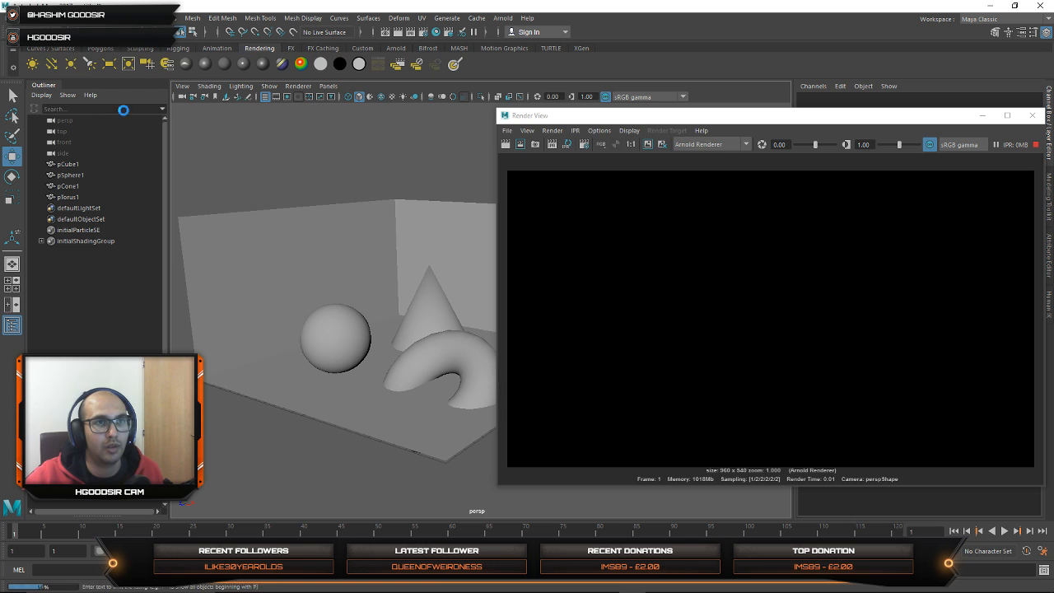
pyautogui.click(54, 65)
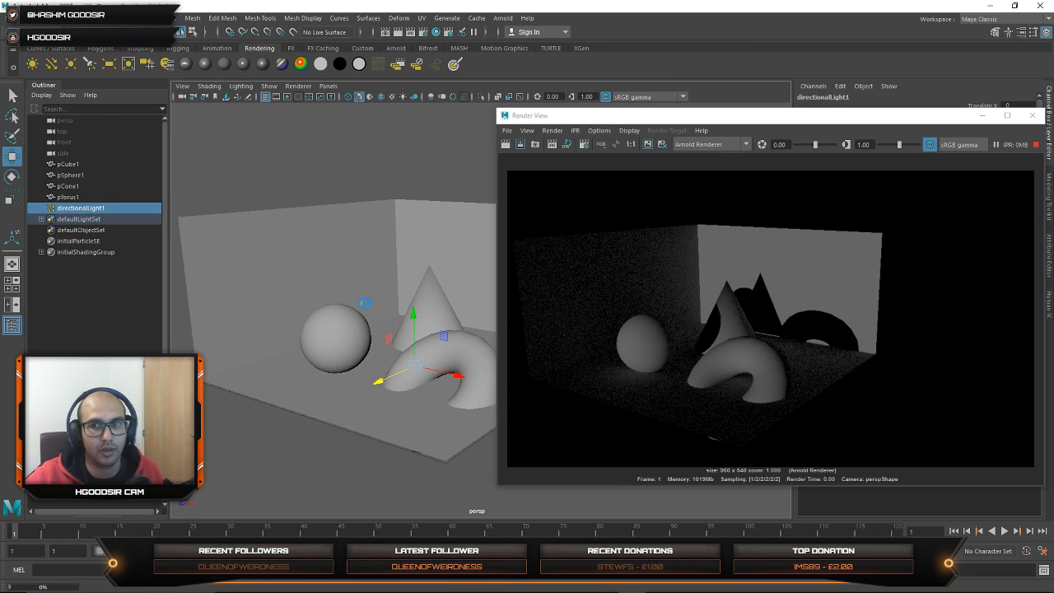
# Step: Raise the directional light above the floor and scale up its icon so its direction is easy to see
pyautogui.keyDown('alt'); pyautogui.moveTo(365, 304); pyautogui.dragTo(348, 313, button='middle'); pyautogui.keyUp('alt')
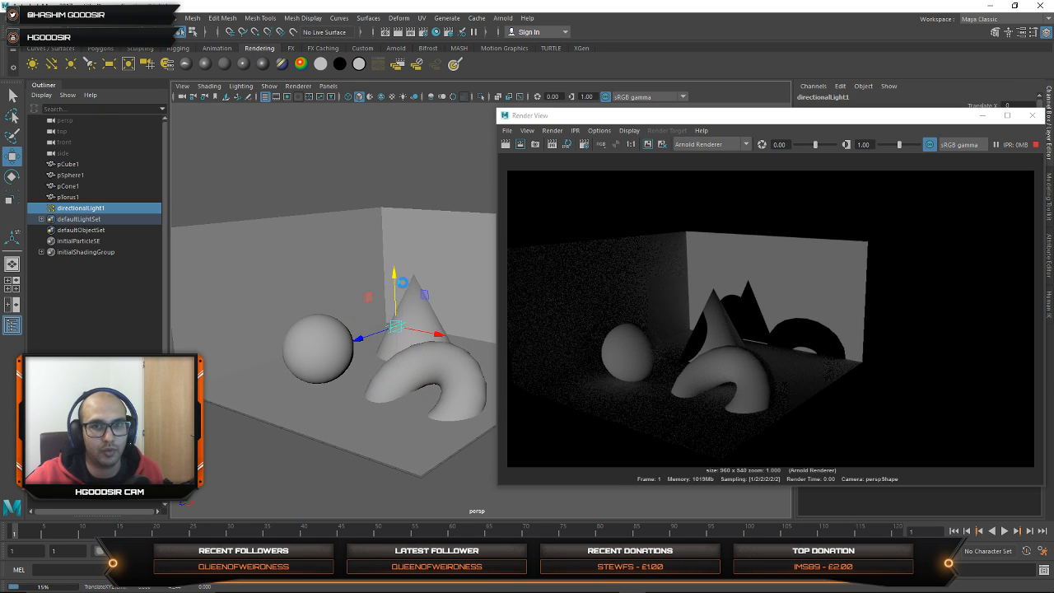
pyautogui.press('r')
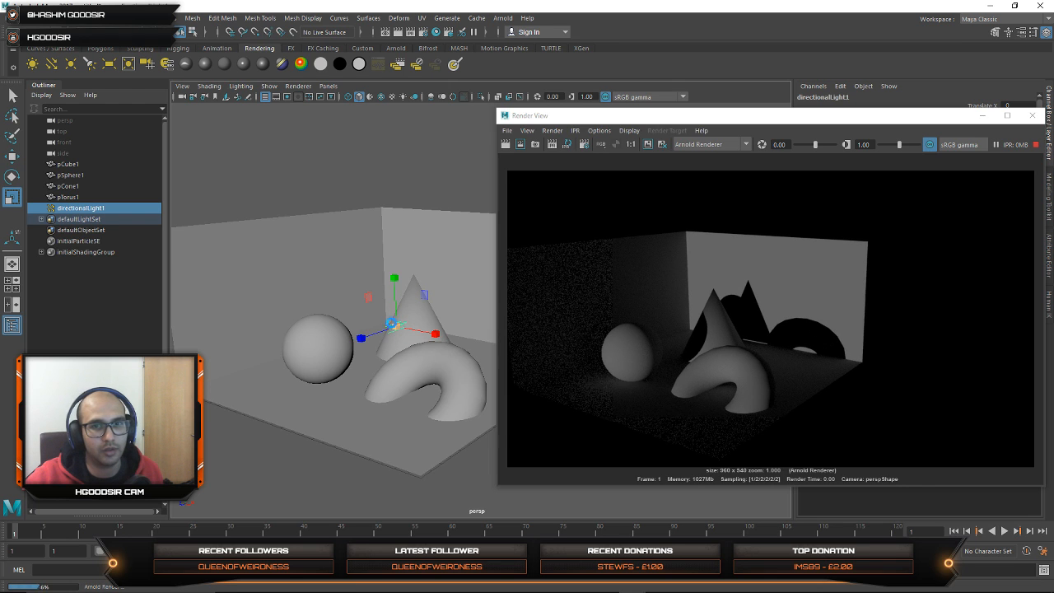
pyautogui.moveTo(394, 325); pyautogui.dragTo(580, 325)
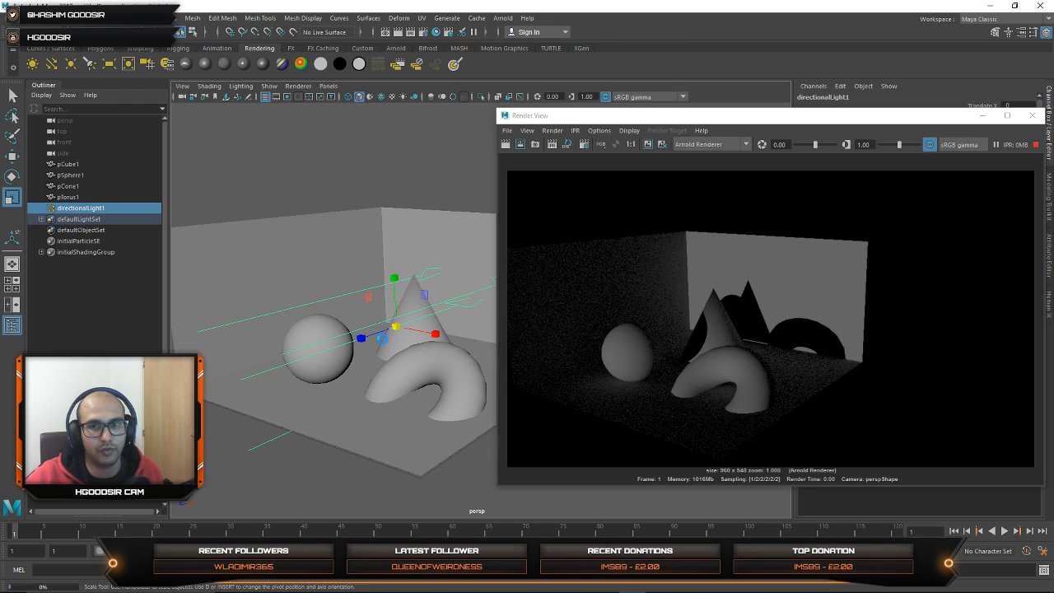
# Step: Rotate the directional light so it shines more downward onto the floor and shapes
pyautogui.press('e')
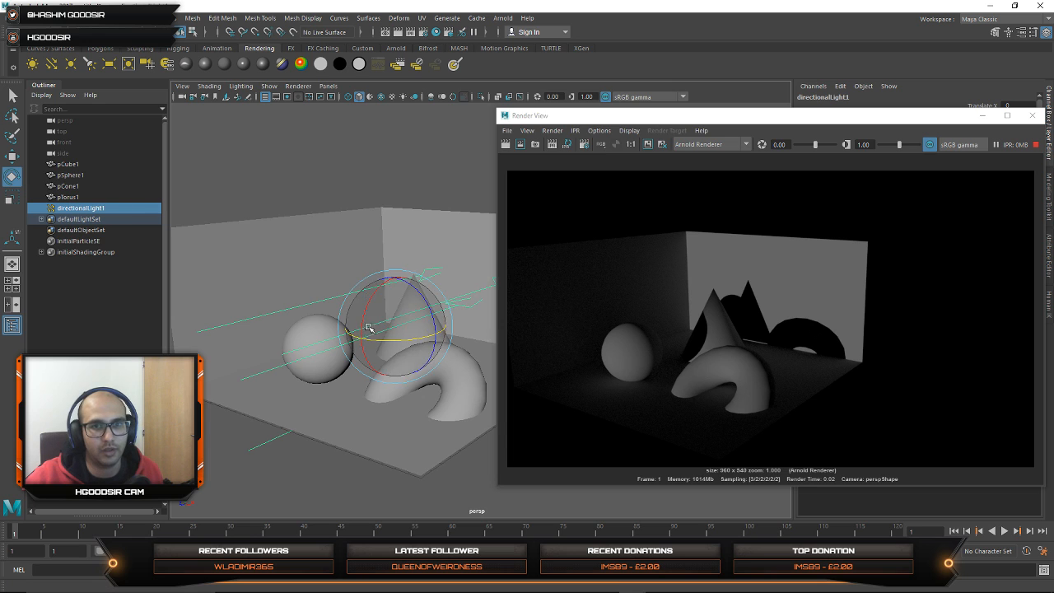
pyautogui.moveTo(372, 323)
pyautogui.mouseDown()
pyautogui.moveTo(380, 304)
pyautogui.moveTo(359, 300)
pyautogui.moveTo(362, 321)
pyautogui.moveTo(367, 311)
pyautogui.mouseUp()
pyautogui.click(444, 208)
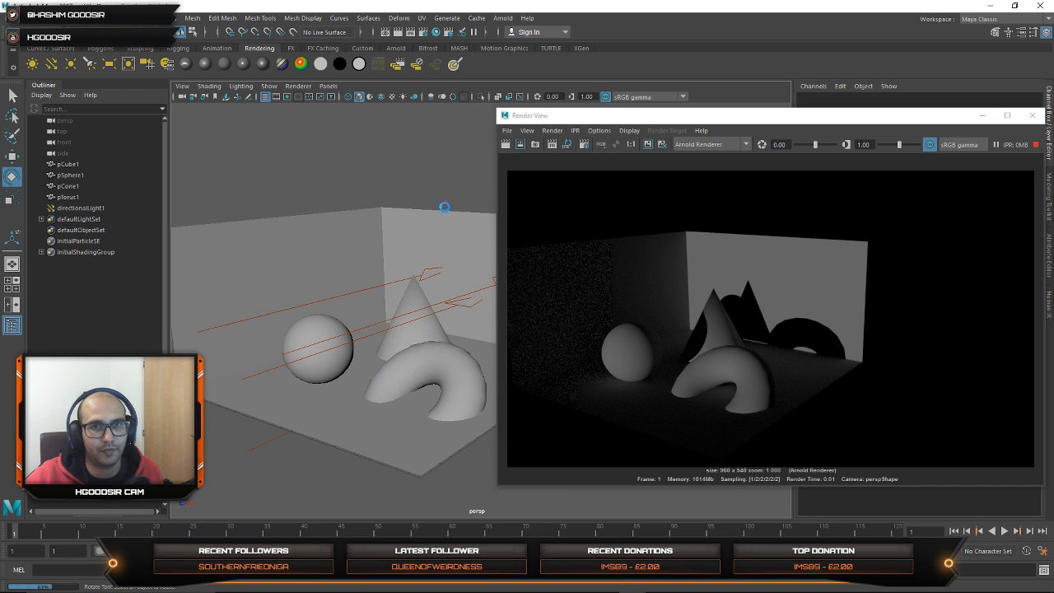
pyautogui.keyDown('alt'); pyautogui.moveTo(350, 302); pyautogui.dragTo(334, 285, button='middle'); pyautogui.keyUp('alt')
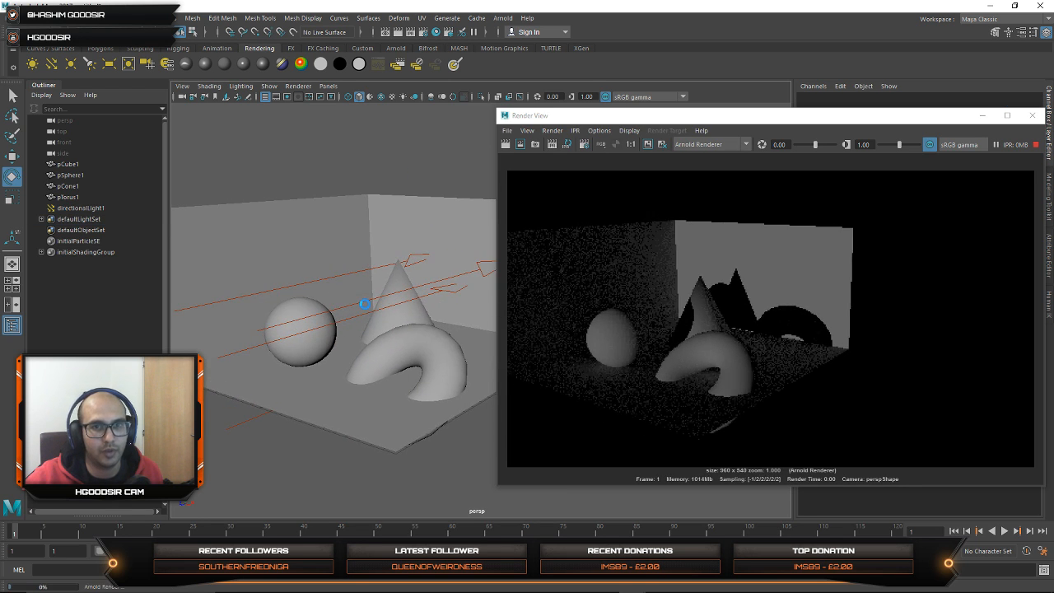
pyautogui.click(365, 303)
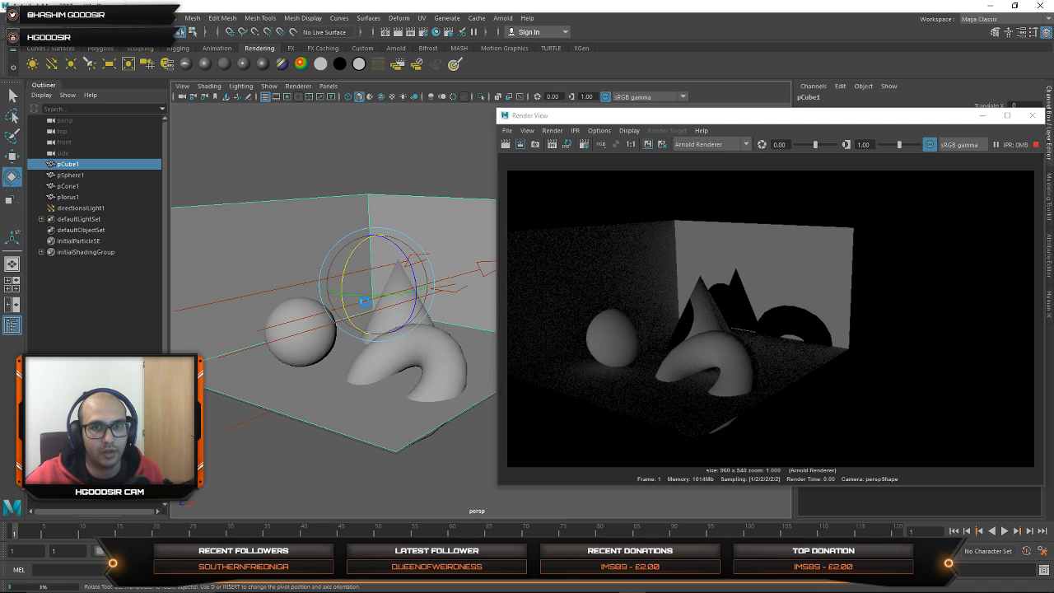
pyautogui.press('w')
pyautogui.click(194, 305)
pyautogui.press('e')
pyautogui.moveTo(396, 328); pyautogui.dragTo(350, 280)
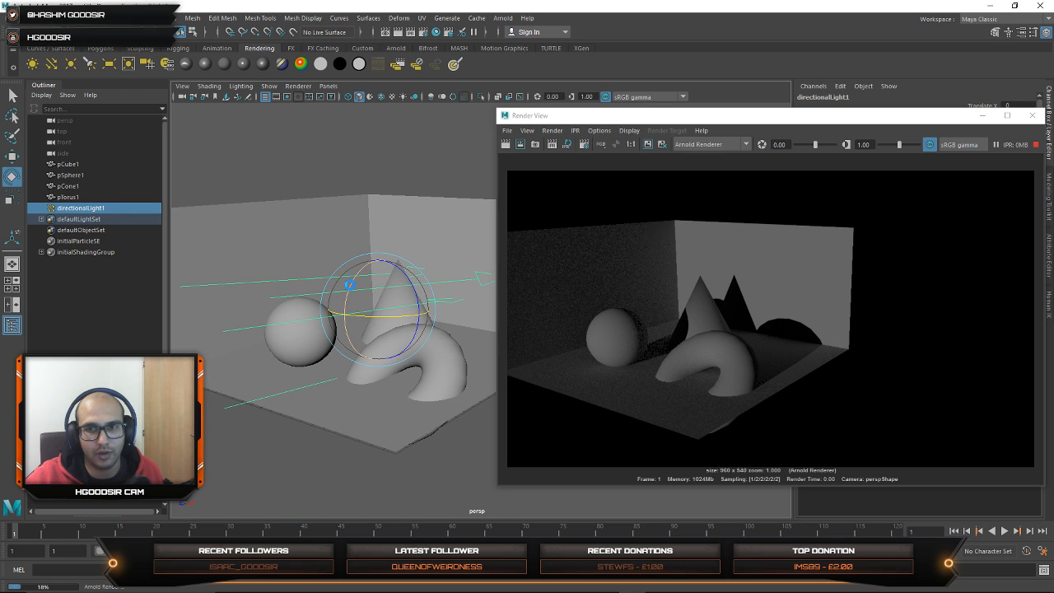
pyautogui.click(418, 151)
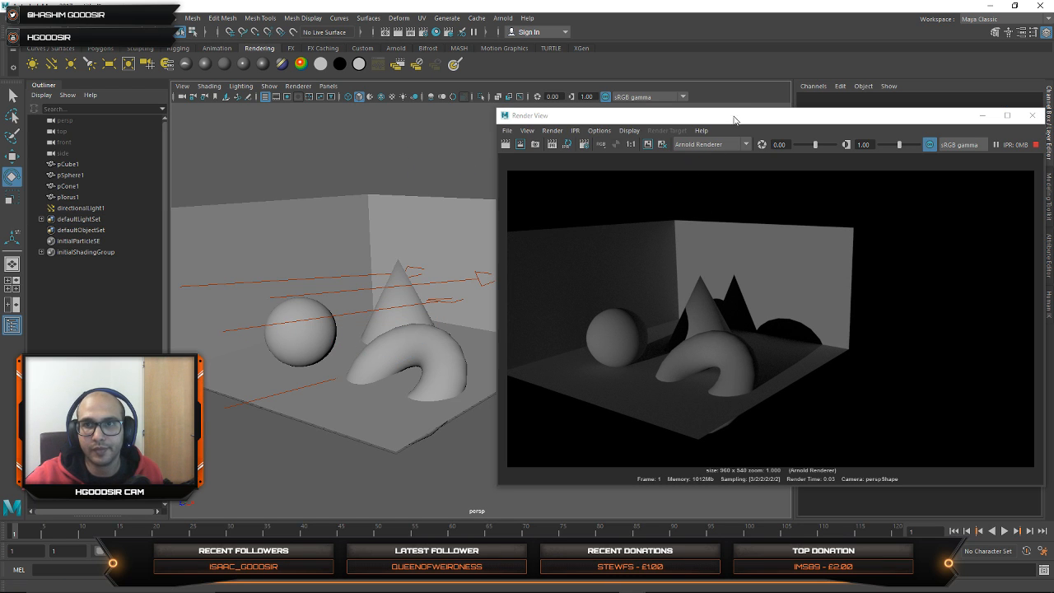
# Step: Assign a new Blinn material to the sphere and display the material's attributes
pyautogui.moveTo(734, 120); pyautogui.dragTo(825, 104)
pyautogui.click(303, 336)
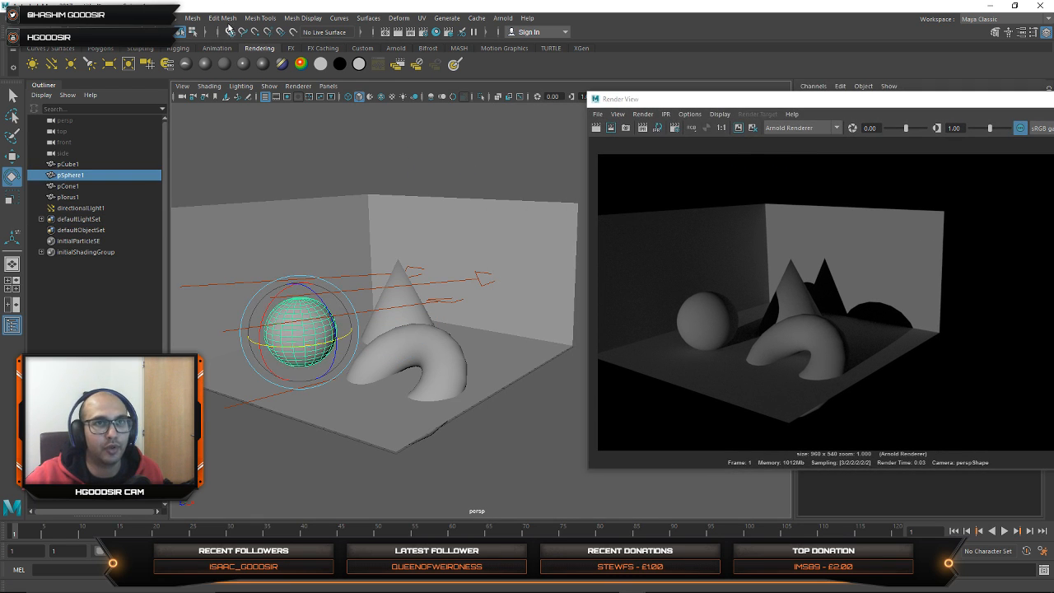
pyautogui.press('F6')
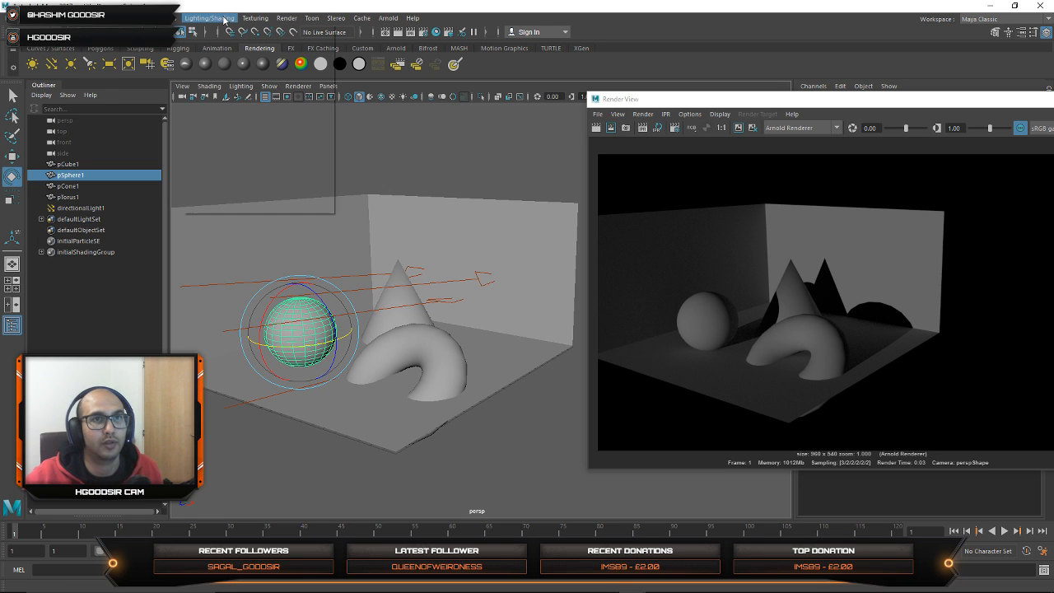
pyautogui.moveTo(270, 69)
pyautogui.click(354, 72)
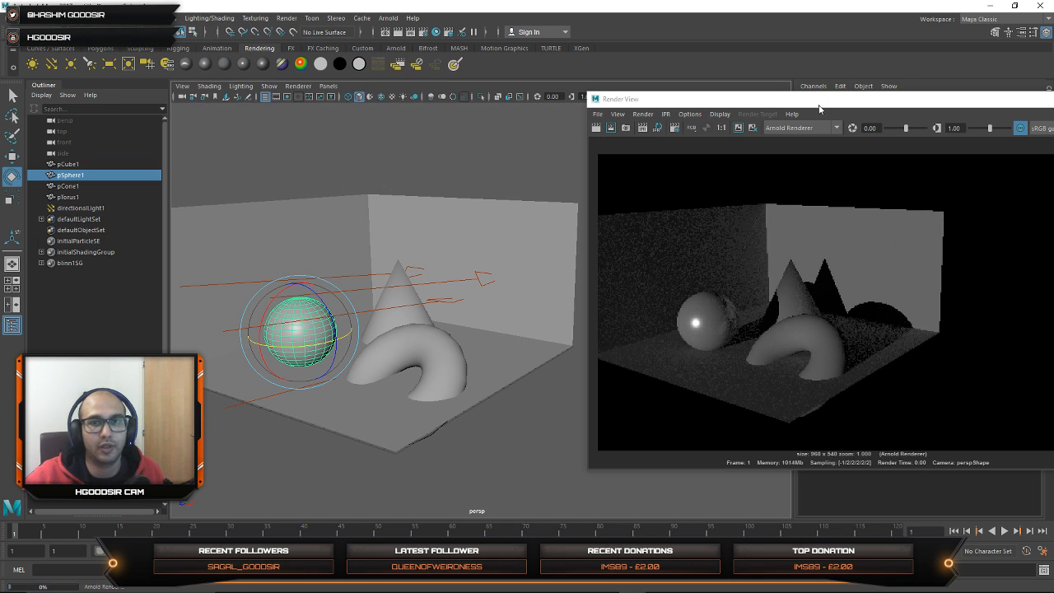
pyautogui.moveTo(774, 105); pyautogui.dragTo(475, 120)
pyautogui.moveTo(398, 123); pyautogui.dragTo(396, 123)
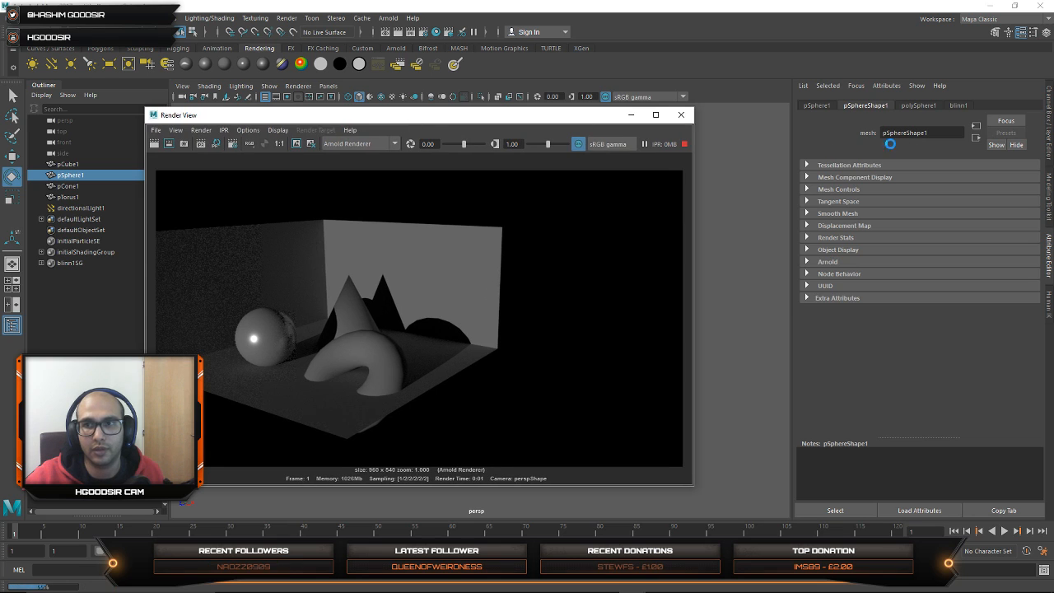
pyautogui.click(958, 104)
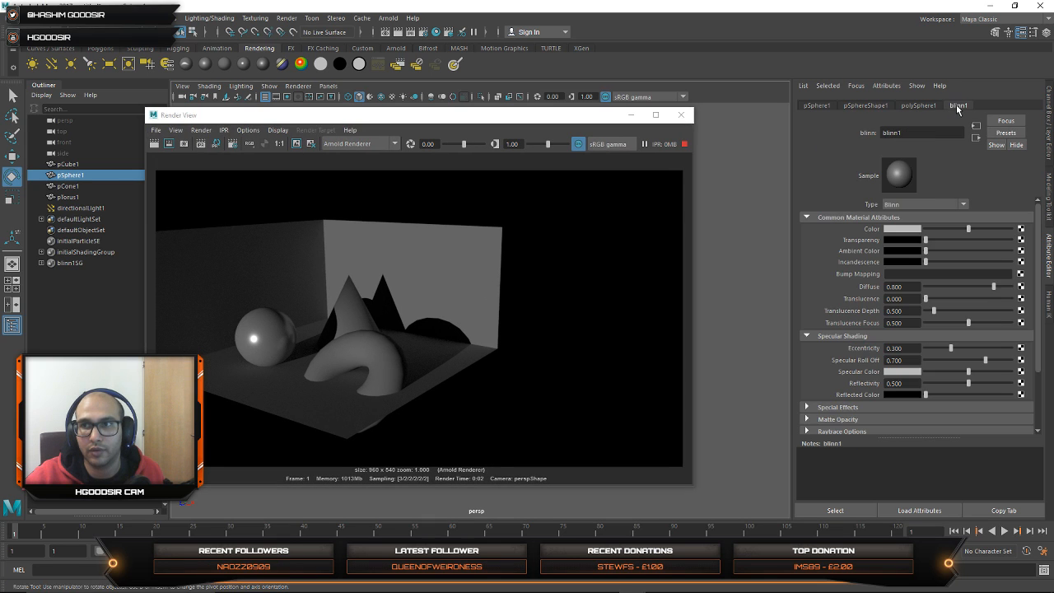
# Step: Try to set the sphere's Blinn color to blue at H 217.14, S 1.000, V 0.797
pyautogui.click(901, 231)
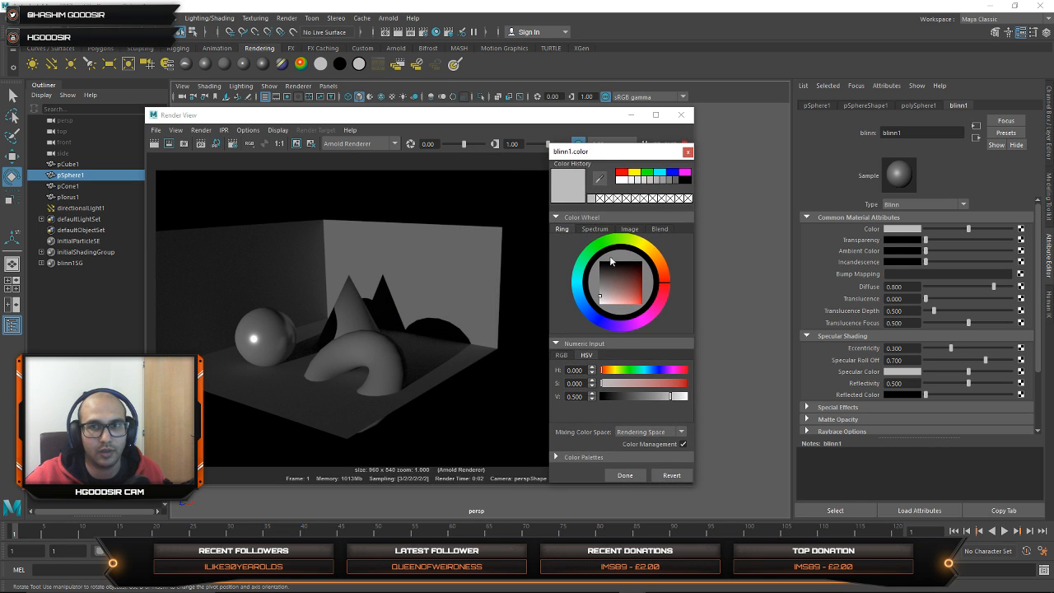
pyautogui.moveTo(589, 316); pyautogui.dragTo(660, 301)
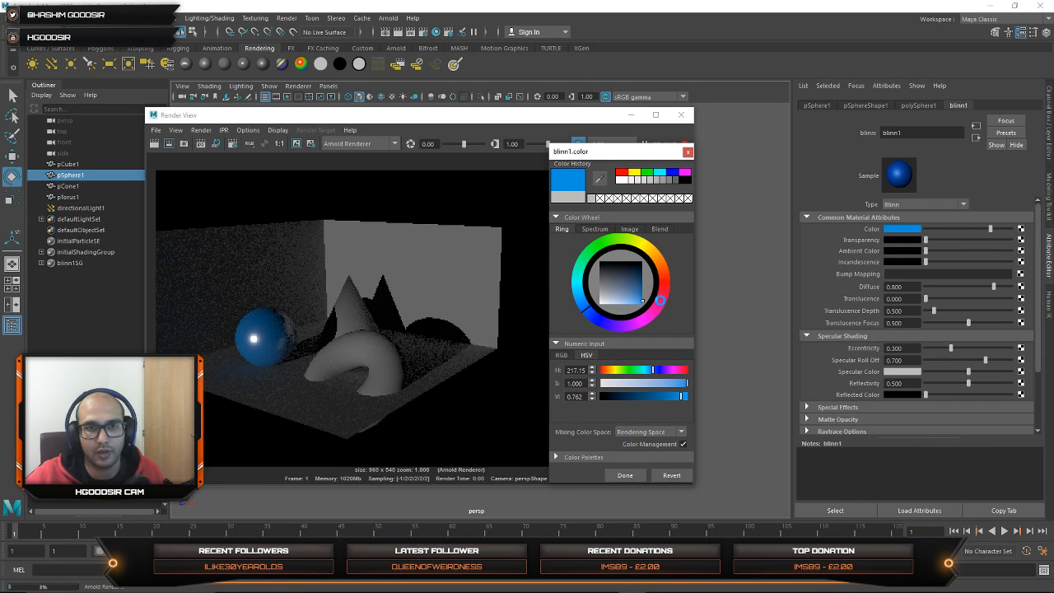
pyautogui.click(688, 153)
# Step: Set the sphere's Blinn color to the pure blue preset swatch
pyautogui.moveTo(484, 121); pyautogui.dragTo(583, 123)
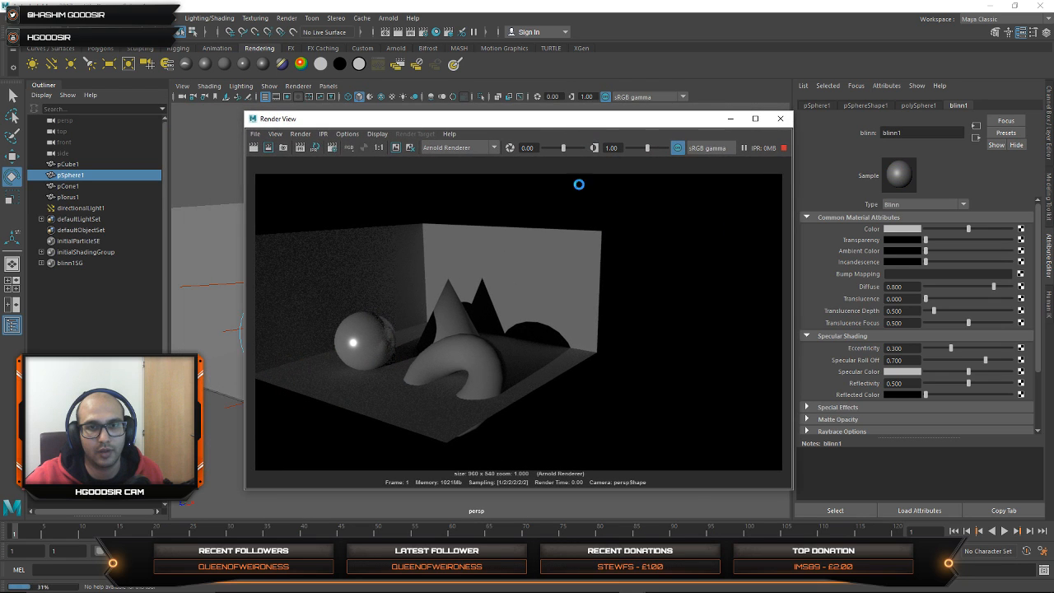
pyautogui.click(889, 234)
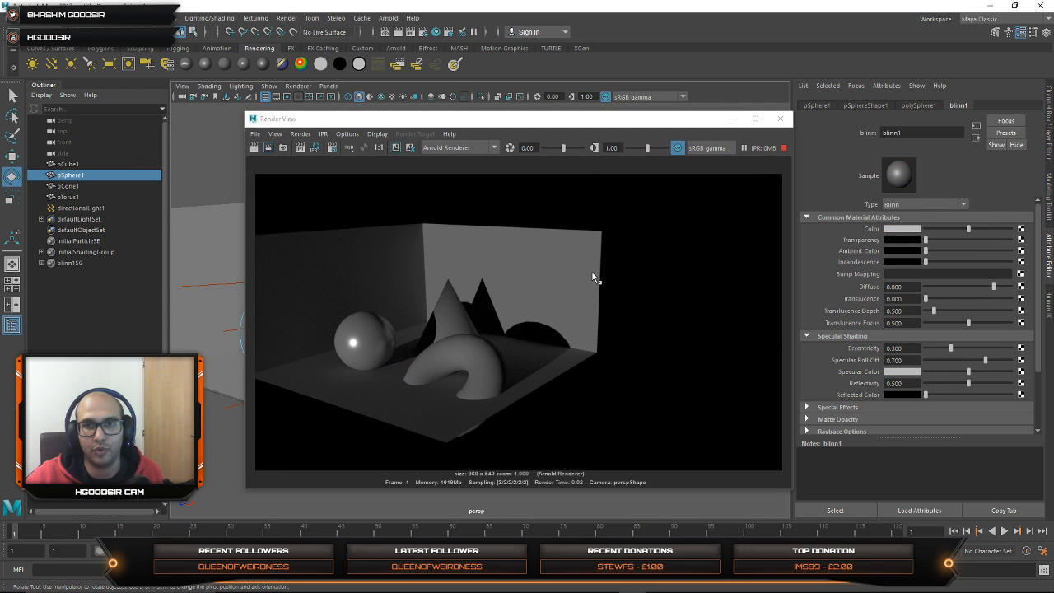
pyautogui.click(891, 231)
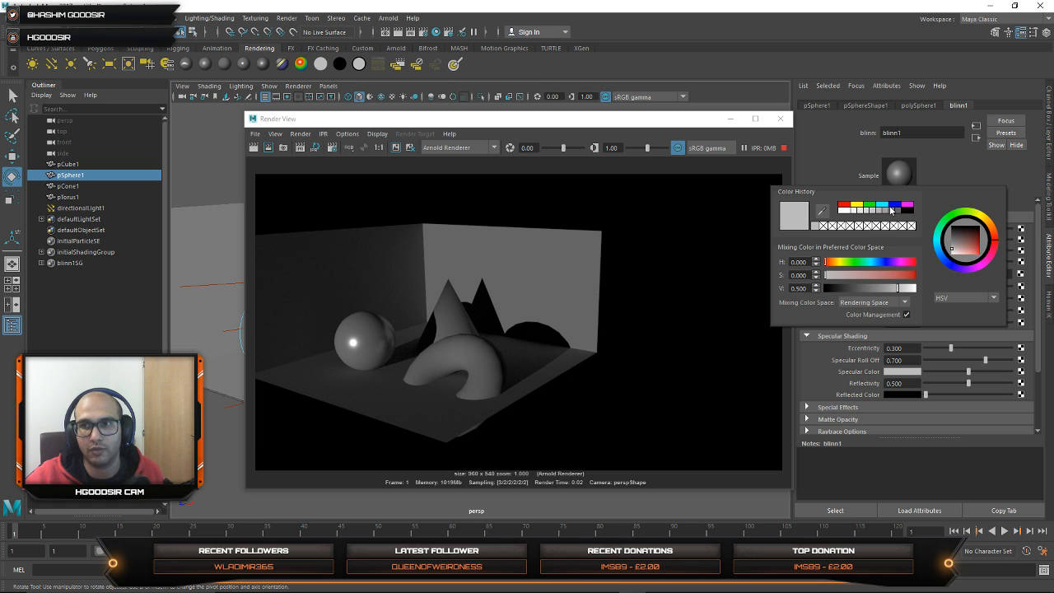
pyautogui.click(890, 204)
pyautogui.click(885, 205)
pyautogui.click(894, 205)
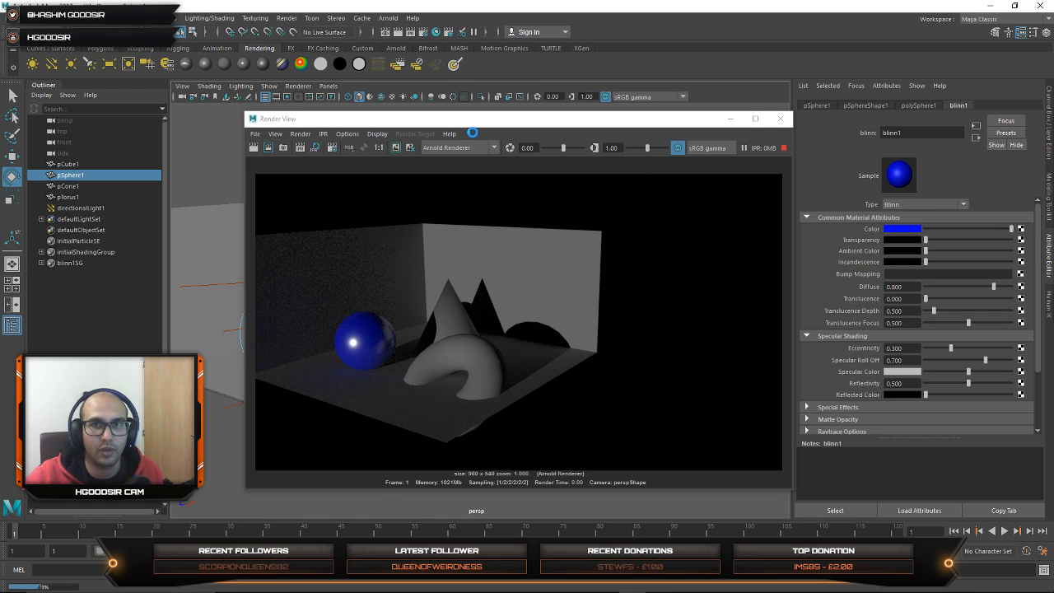
# Step: Create a polygon plane and position it, scaled up, horizontally above the cone
pyautogui.moveTo(505, 123); pyautogui.dragTo(733, 146)
pyautogui.click(290, 160)
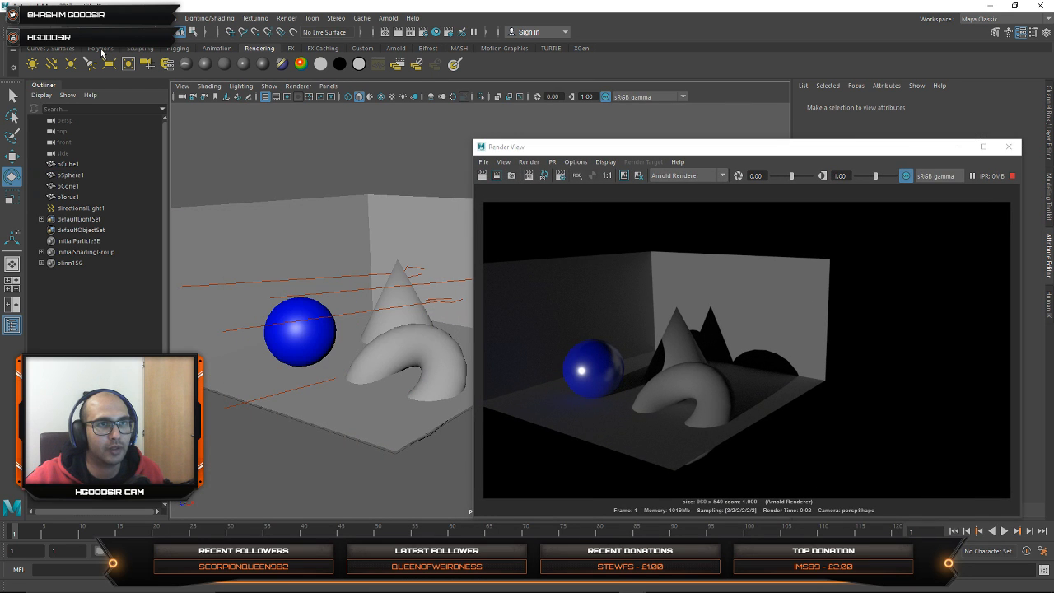
pyautogui.click(100, 48)
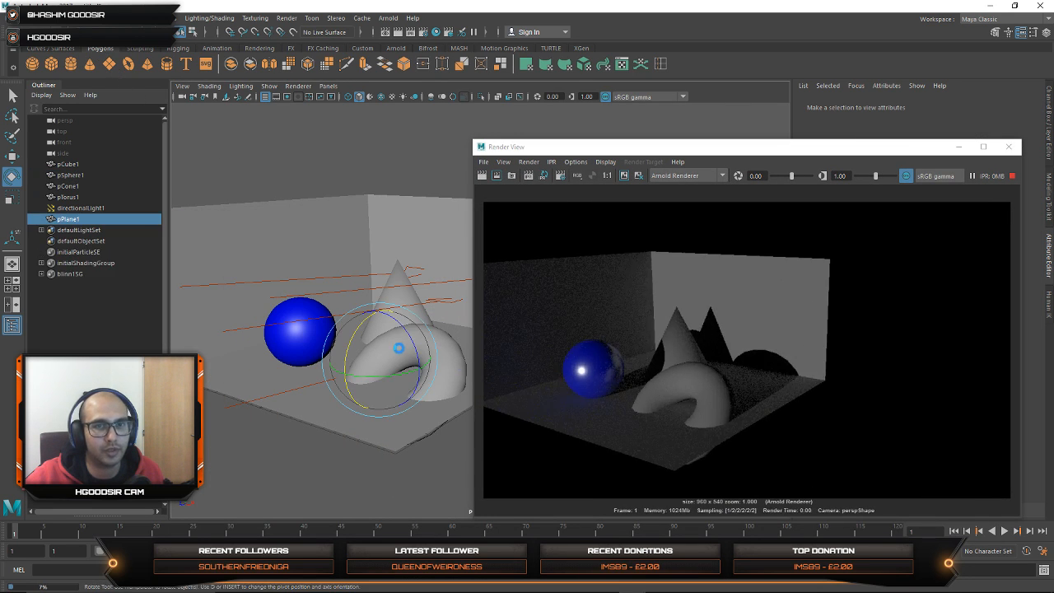
pyautogui.press('w')
pyautogui.moveTo(377, 313); pyautogui.dragTo(374, 209)
pyautogui.press('r')
pyautogui.moveTo(376, 256); pyautogui.dragTo(492, 251)
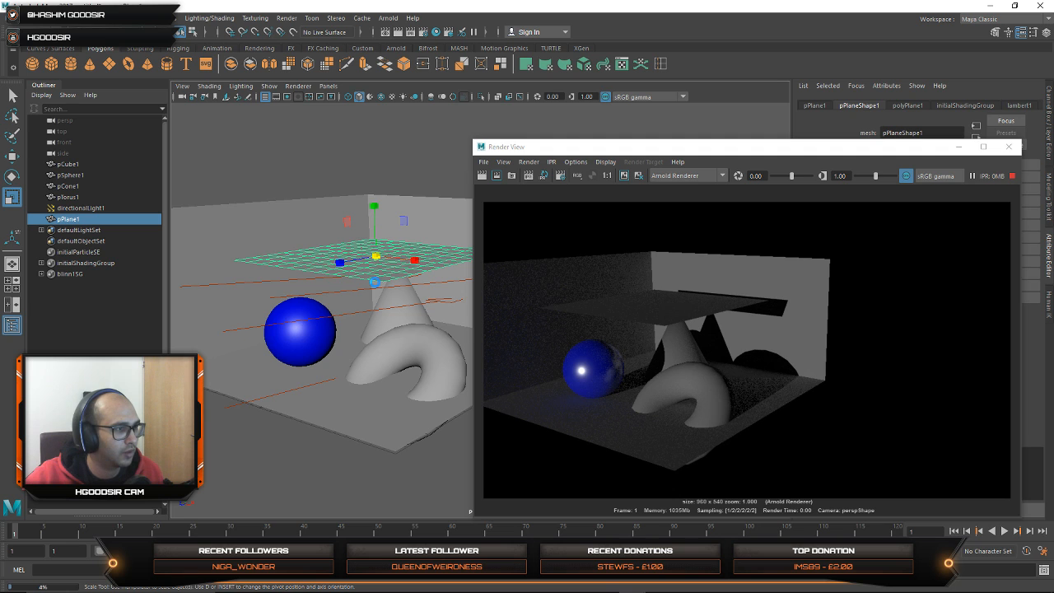
# Step: Flip the plane upside down and raise it above the tops of the room's walls
pyautogui.press('e')
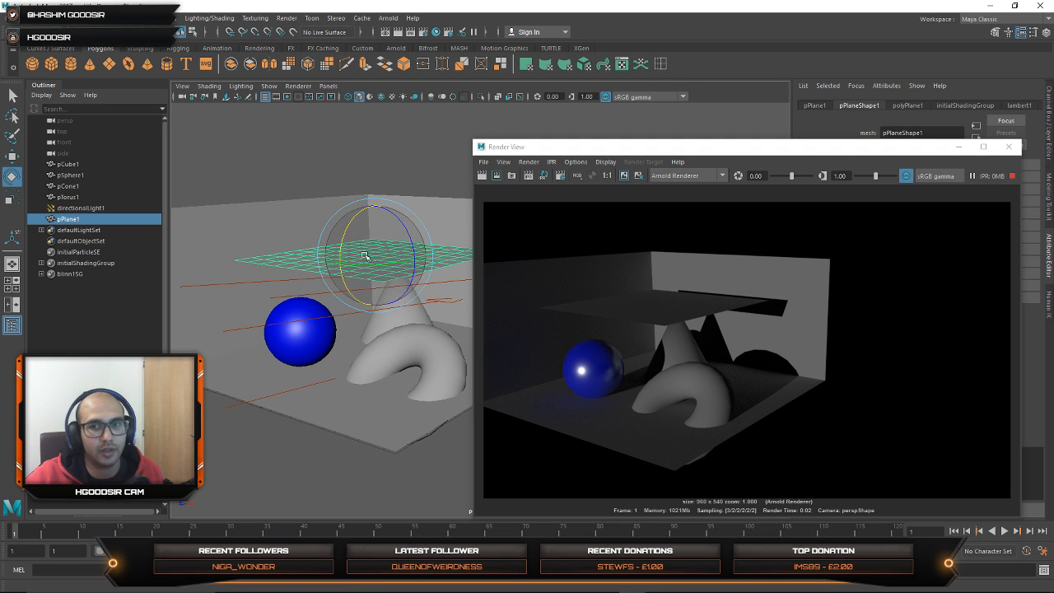
pyautogui.moveTo(353, 220); pyautogui.dragTo(504, 403)
pyautogui.moveTo(344, 233); pyautogui.dragTo(343, 254)
pyautogui.press('w')
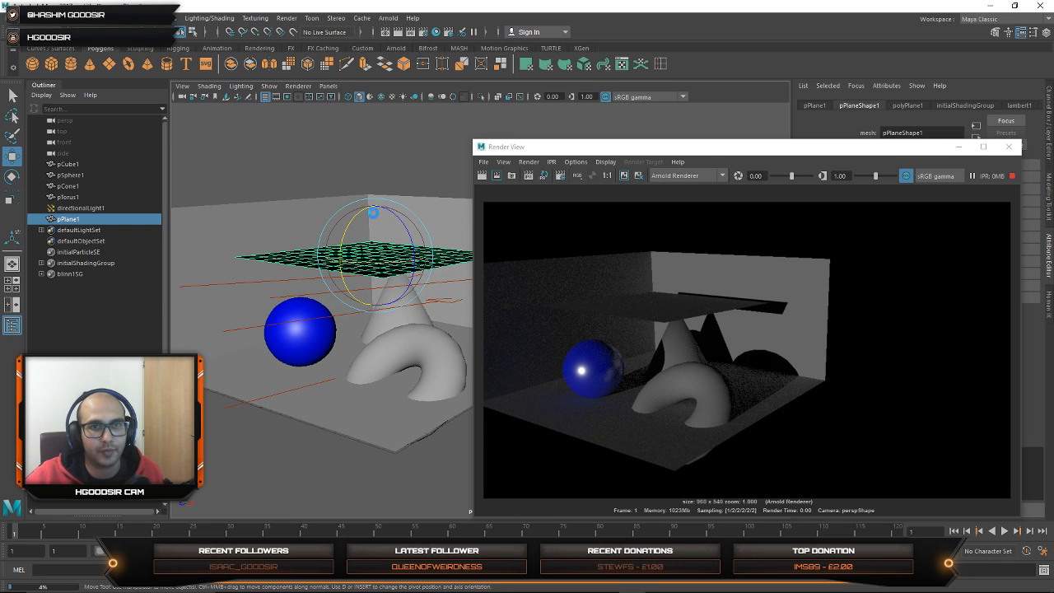
pyautogui.moveTo(366, 174); pyautogui.dragTo(364, 117)
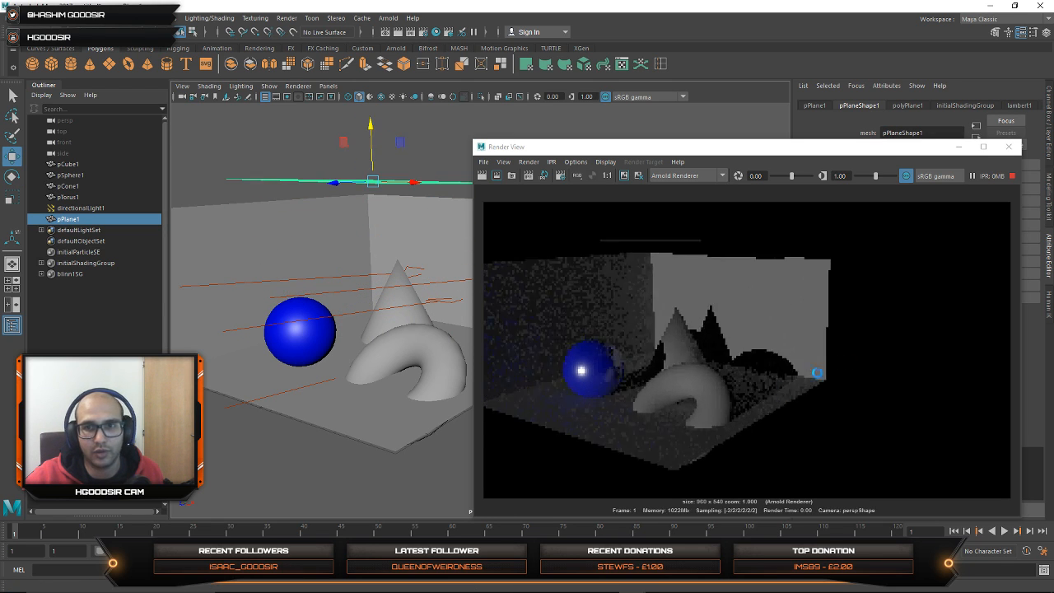
# Step: Examine the live Arnold render of the shapes and the overhead plane from several close and angled views
pyautogui.scroll(3, 411, 373)
pyautogui.scroll(3, 411, 372)
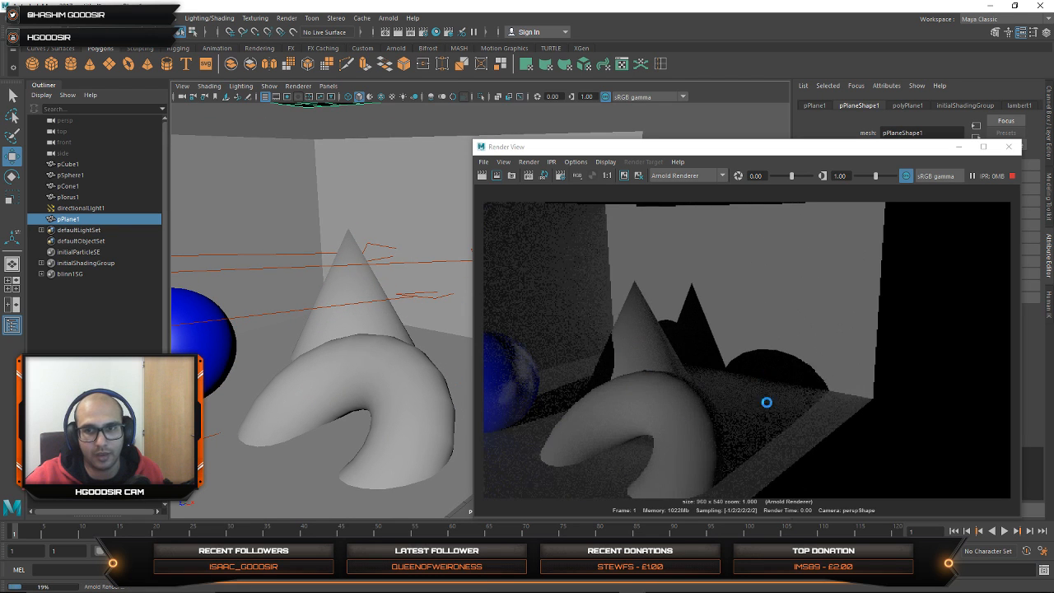
pyautogui.scroll(-2, 298, 361)
pyautogui.keyDown('alt'); pyautogui.moveTo(277, 343); pyautogui.dragTo(313, 332, button='middle'); pyautogui.keyUp('alt')
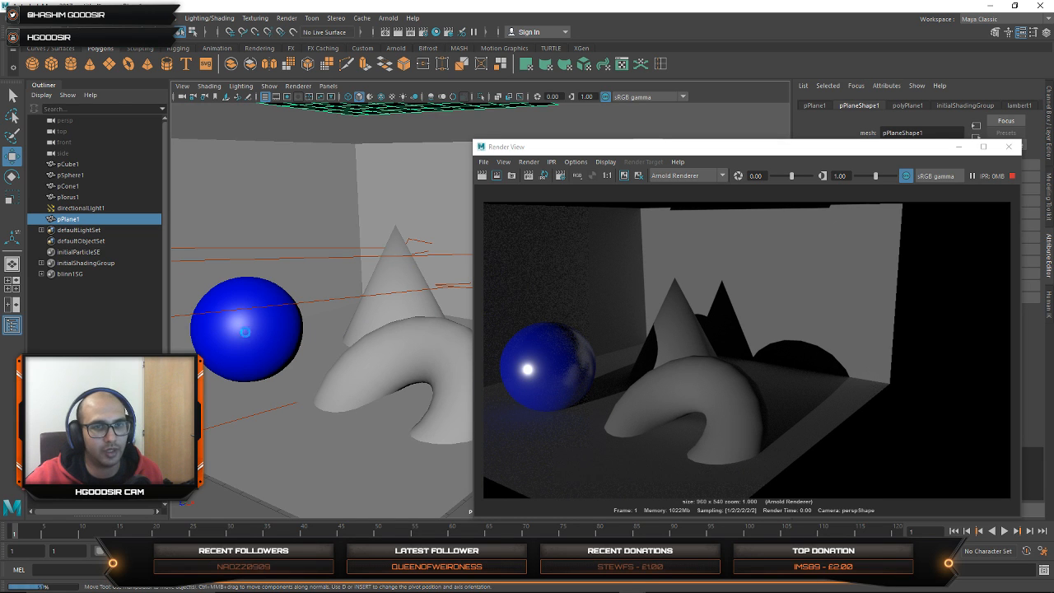
pyautogui.keyDown('alt'); pyautogui.moveTo(254, 326); pyautogui.dragTo(262, 347); pyautogui.keyUp('alt')
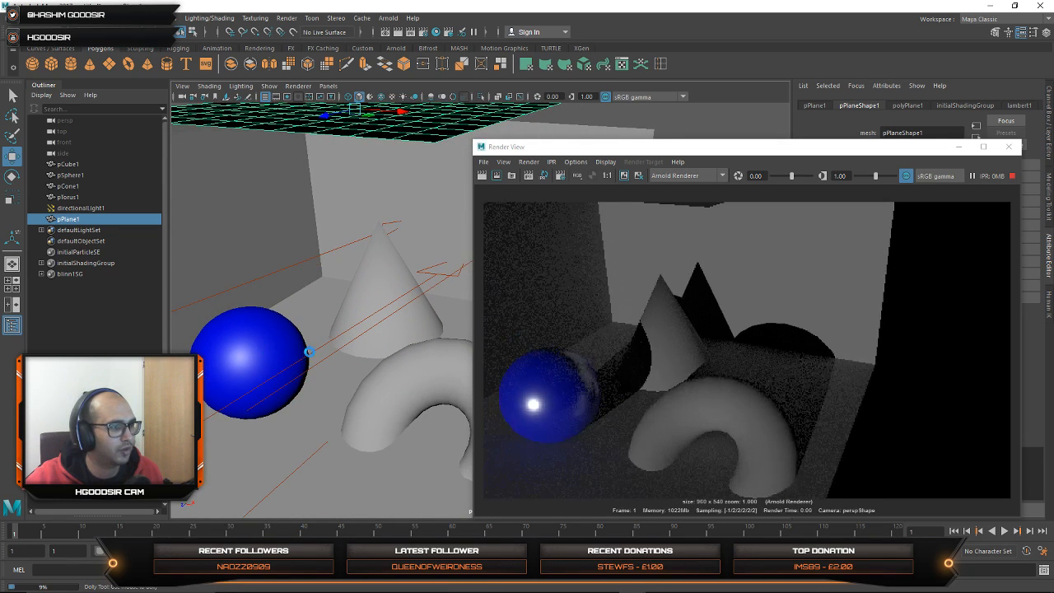
pyautogui.keyDown('alt'); pyautogui.moveTo(306, 351); pyautogui.dragTo(253, 329, button='right'); pyautogui.keyUp('alt')
pyautogui.keyDown('alt'); pyautogui.moveTo(317, 331); pyautogui.dragTo(283, 341); pyautogui.keyUp('alt')
# Step: Minimize the render window and scale the overhead plane down uniformly to a smaller panel
pyautogui.click(958, 146)
pyautogui.keyDown('alt'); pyautogui.moveTo(453, 357); pyautogui.dragTo(436, 376); pyautogui.keyUp('alt')
pyautogui.keyDown('alt'); pyautogui.moveTo(458, 281); pyautogui.dragTo(458, 309, button='middle'); pyautogui.keyUp('alt')
pyautogui.keyDown('alt'); pyautogui.moveTo(427, 315); pyautogui.dragTo(382, 344); pyautogui.keyUp('alt')
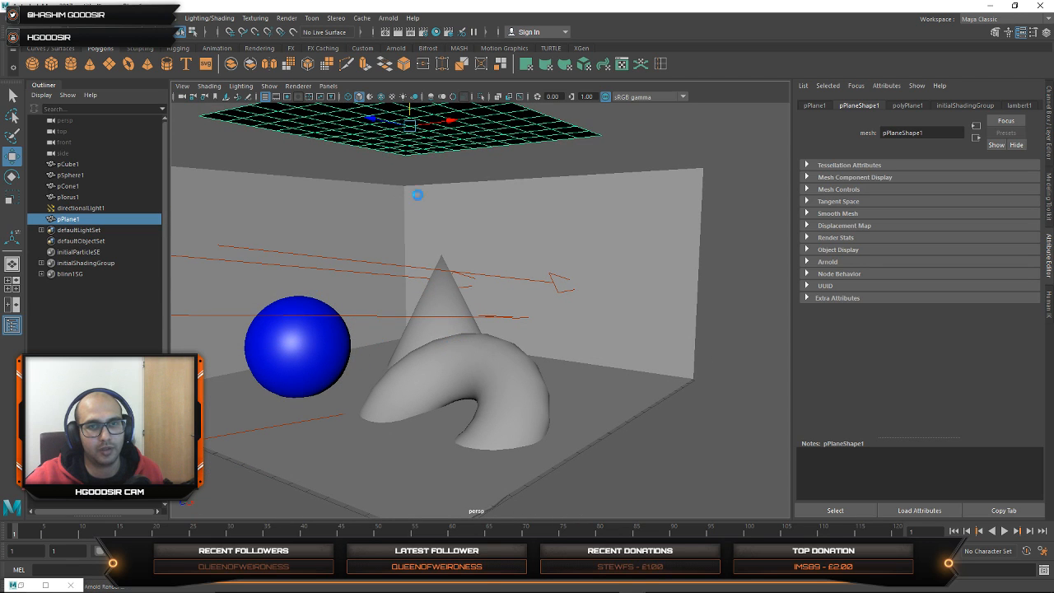
pyautogui.click(328, 344)
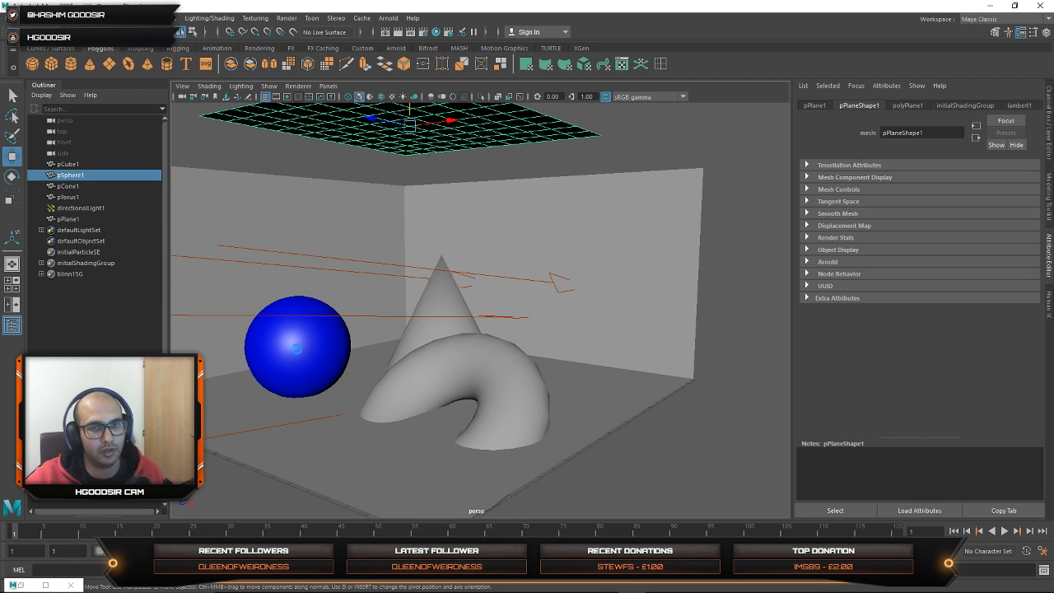
pyautogui.click(422, 145)
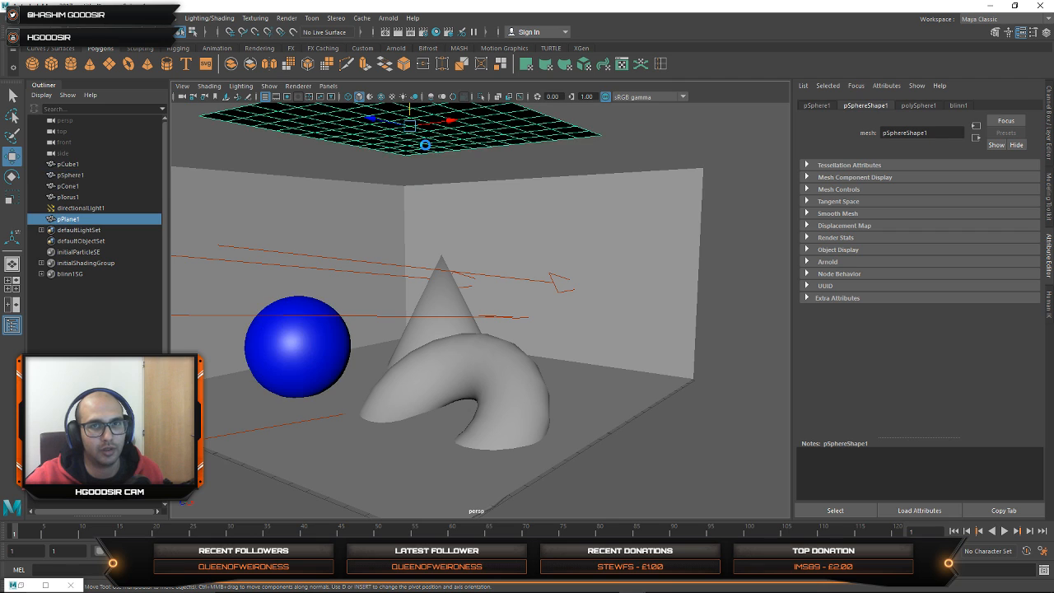
pyautogui.press('r')
pyautogui.moveTo(410, 128); pyautogui.dragTo(384, 120)
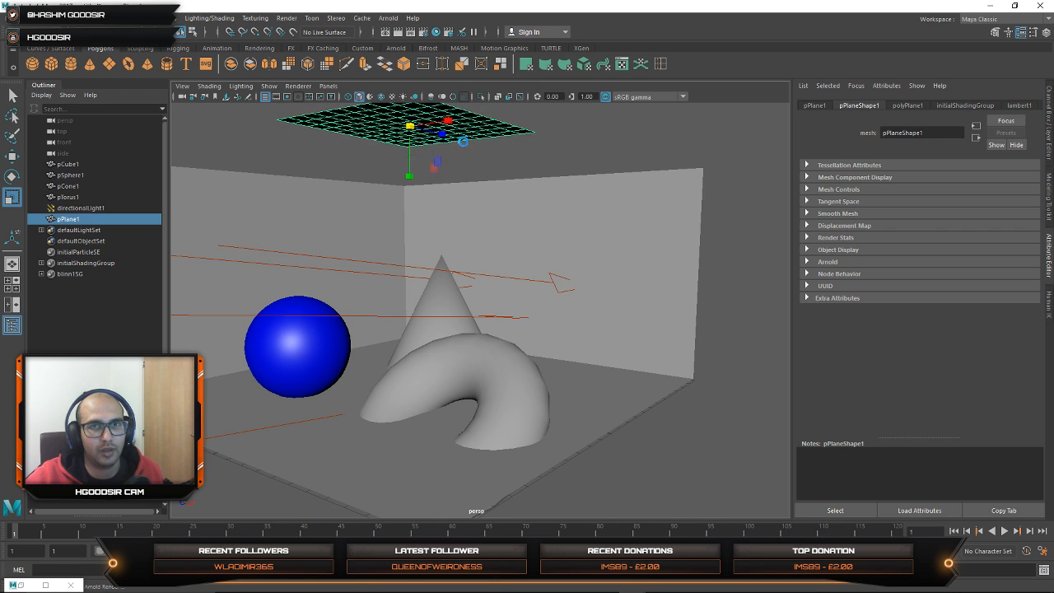
# Step: Lower the overhead plane to just below the tops of the room's walls, above the cone
pyautogui.press('w')
pyautogui.keyDown('alt'); pyautogui.moveTo(426, 140); pyautogui.dragTo(423, 191, button='middle'); pyautogui.keyUp('alt')
pyautogui.moveTo(406, 117); pyautogui.dragTo(412, 163)
pyautogui.keyDown('alt'); pyautogui.moveTo(434, 276); pyautogui.dragTo(474, 225, button='middle'); pyautogui.keyUp('alt')
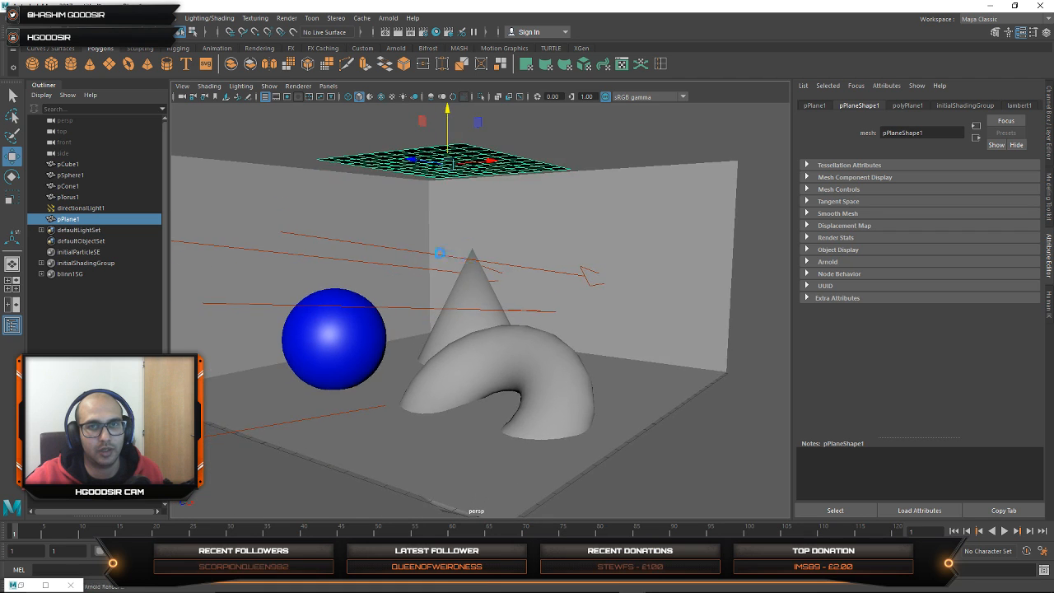
pyautogui.keyDown('alt'); pyautogui.moveTo(451, 262); pyautogui.dragTo(418, 305); pyautogui.keyUp('alt')
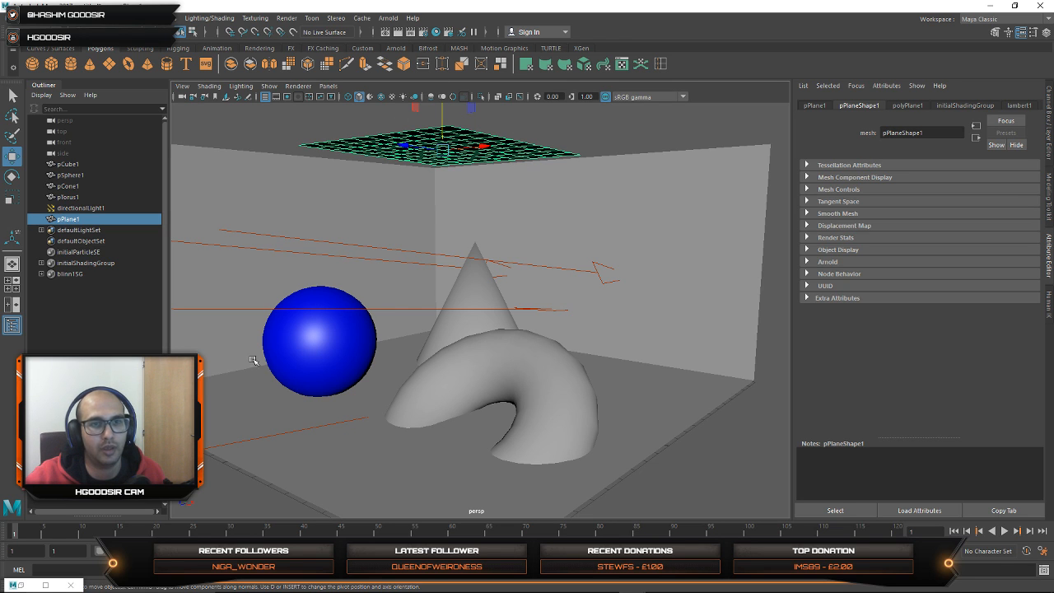
# Step: Restore the render window and assign a new Lambert material to the overhead plane
pyautogui.click(21, 585)
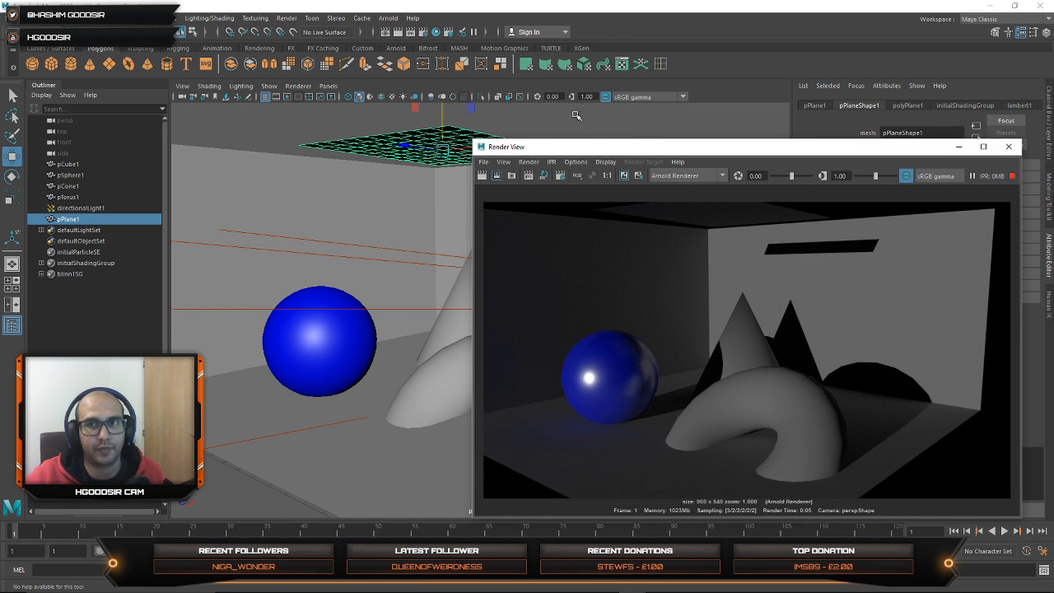
pyautogui.click(209, 17)
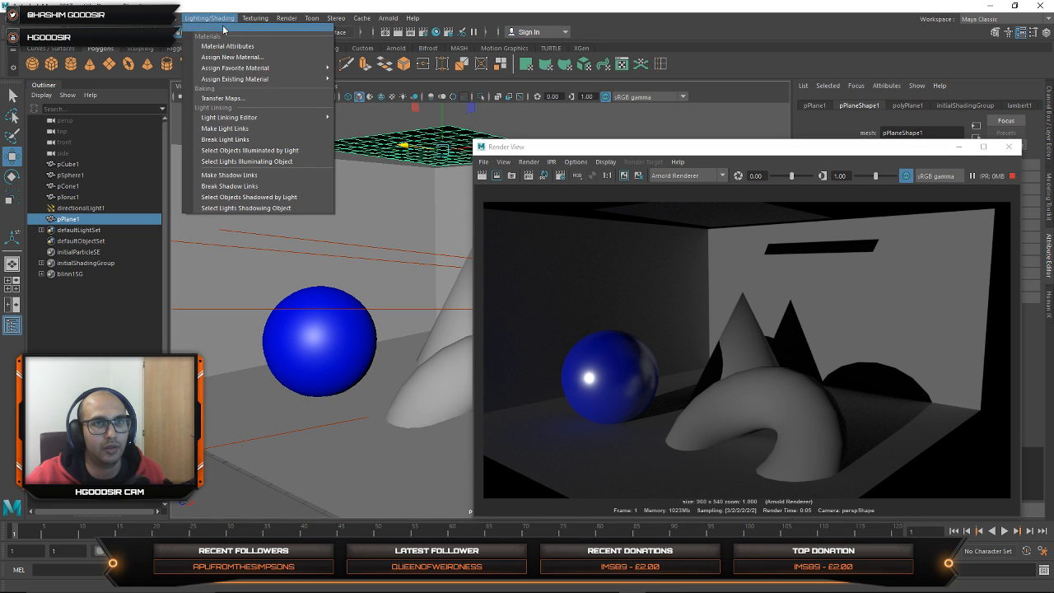
pyautogui.moveTo(246, 70)
pyautogui.click(359, 83)
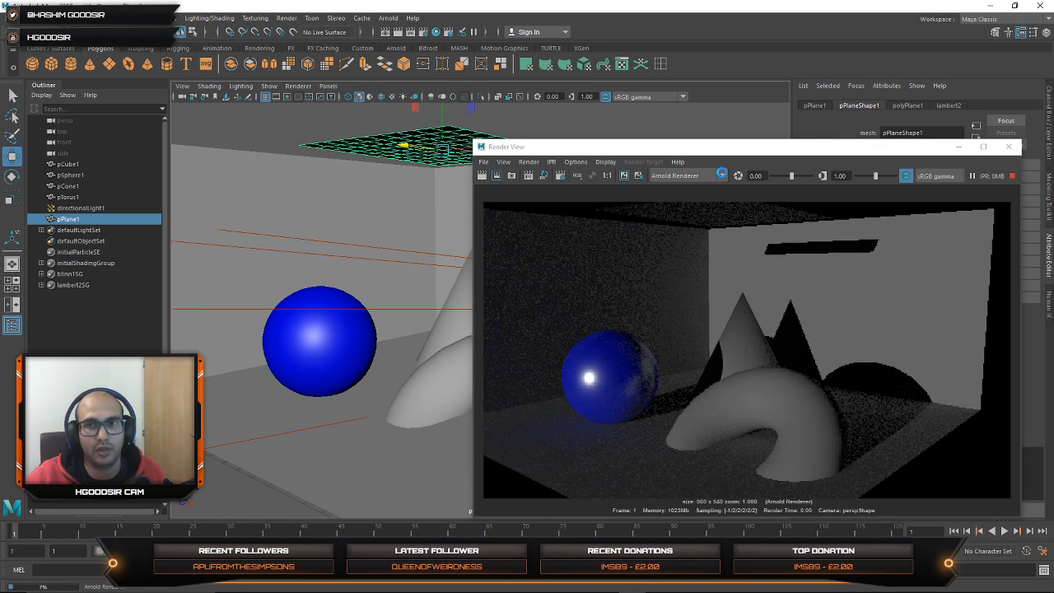
# Step: Raise the plane's Lambert incandescence and ambient color to full white, moving the render window clear of the material attributes
pyautogui.moveTo(766, 153); pyautogui.dragTo(454, 192)
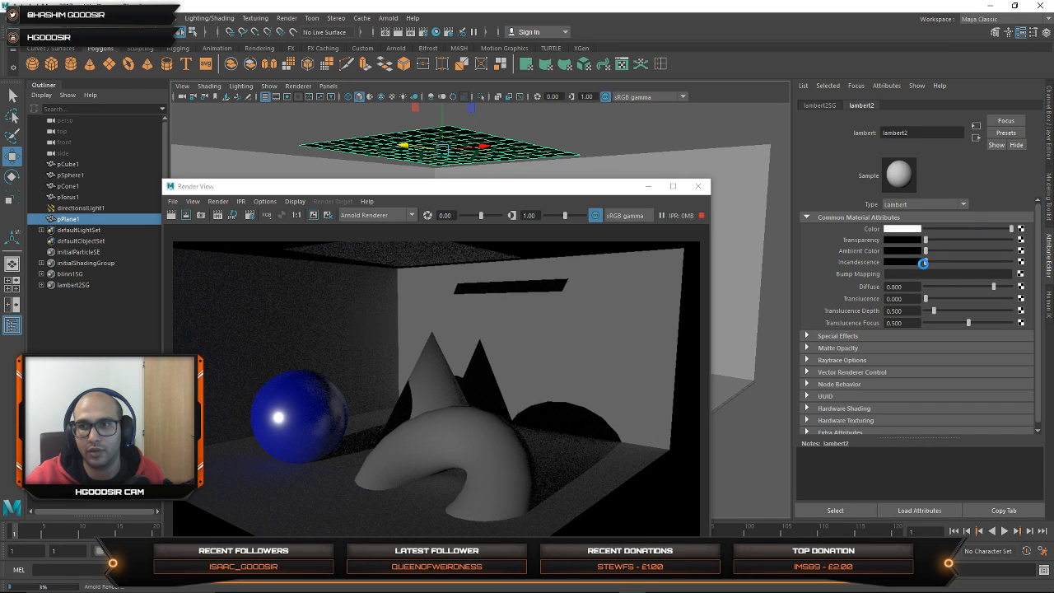
pyautogui.moveTo(923, 263); pyautogui.dragTo(1012, 262)
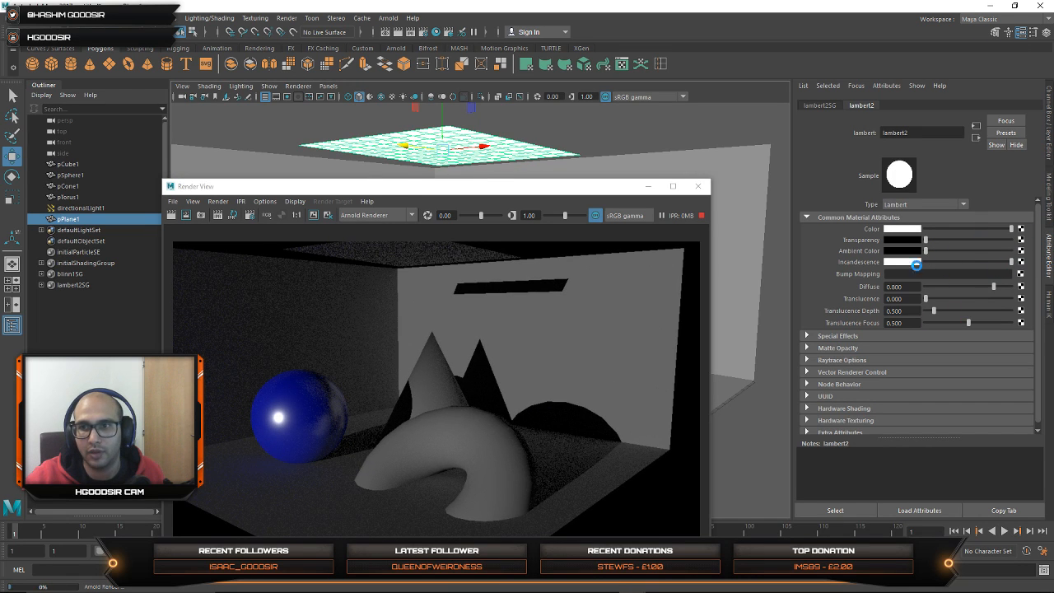
pyautogui.moveTo(926, 250); pyautogui.dragTo(1010, 250)
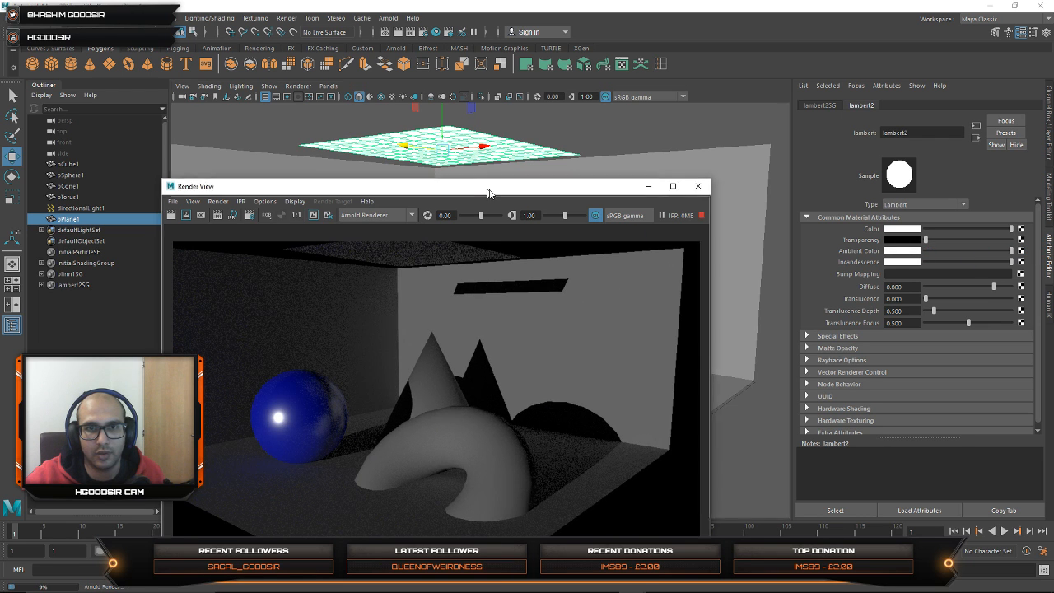
pyautogui.moveTo(487, 191); pyautogui.dragTo(577, 182)
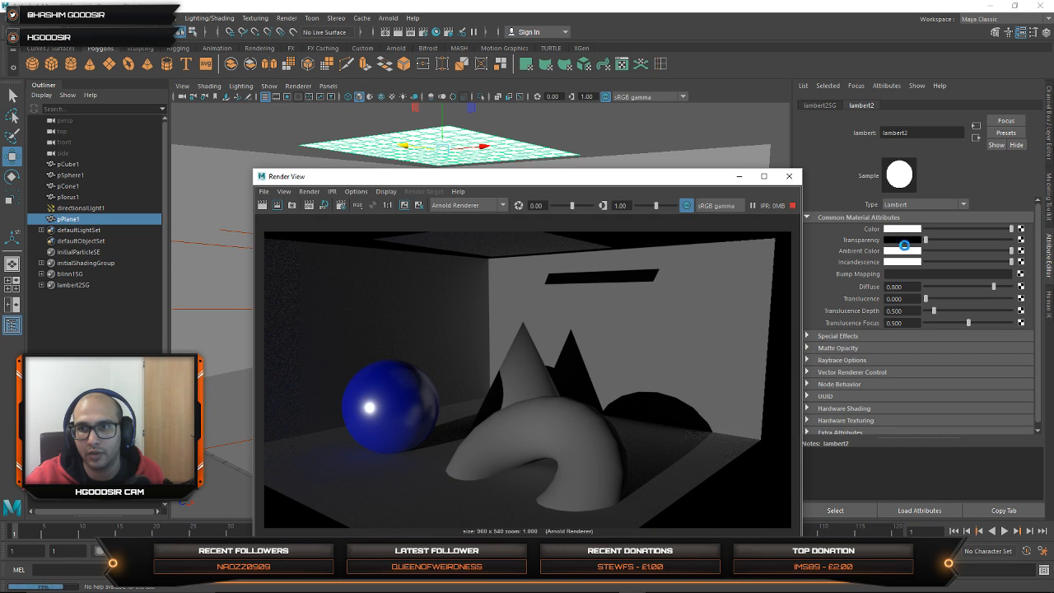
# Step: Set the brightness value (V) of the plane's Lambert color to 2
pyautogui.click(905, 229)
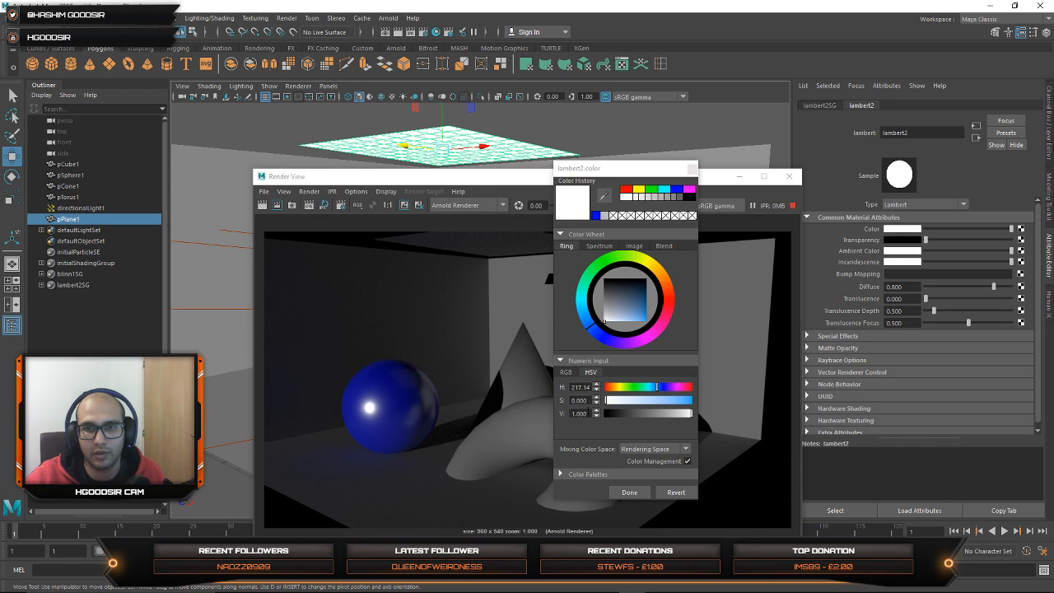
pyautogui.moveTo(588, 413); pyautogui.dragTo(523, 405)
pyautogui.write('2')
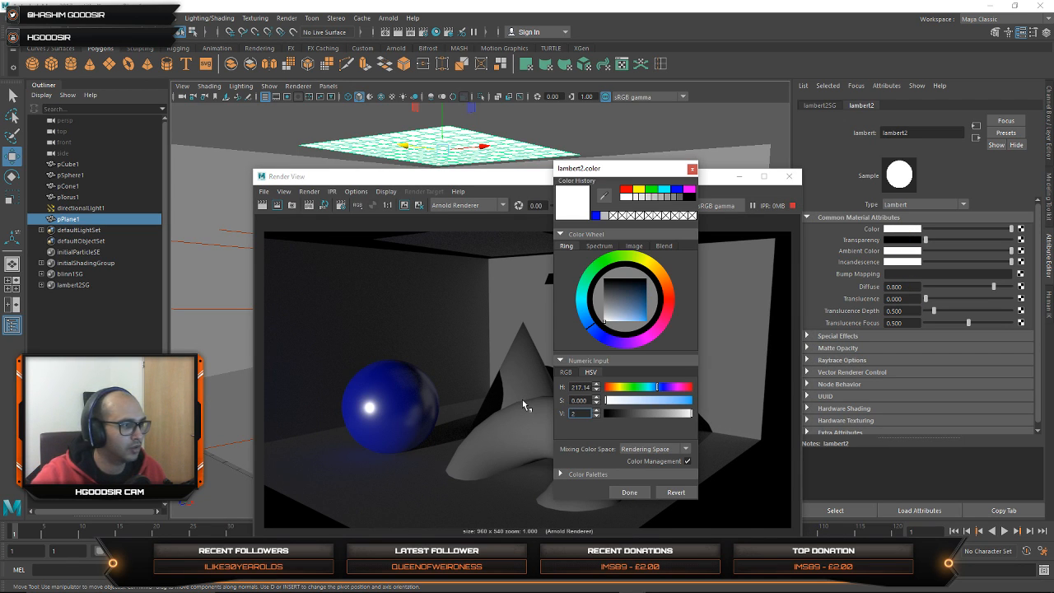
pyautogui.press('Return')
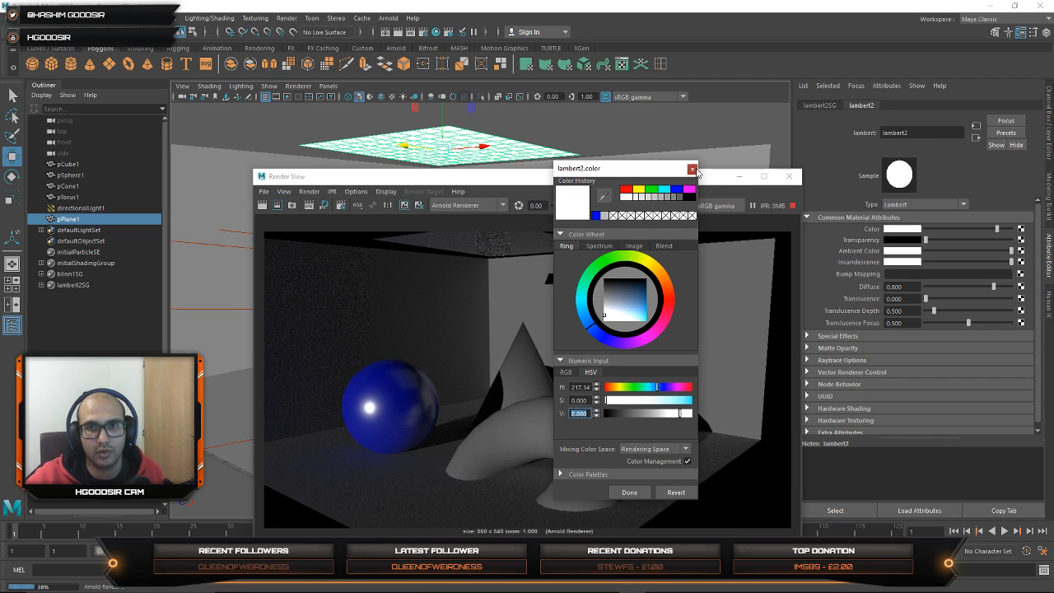
pyautogui.click(691, 169)
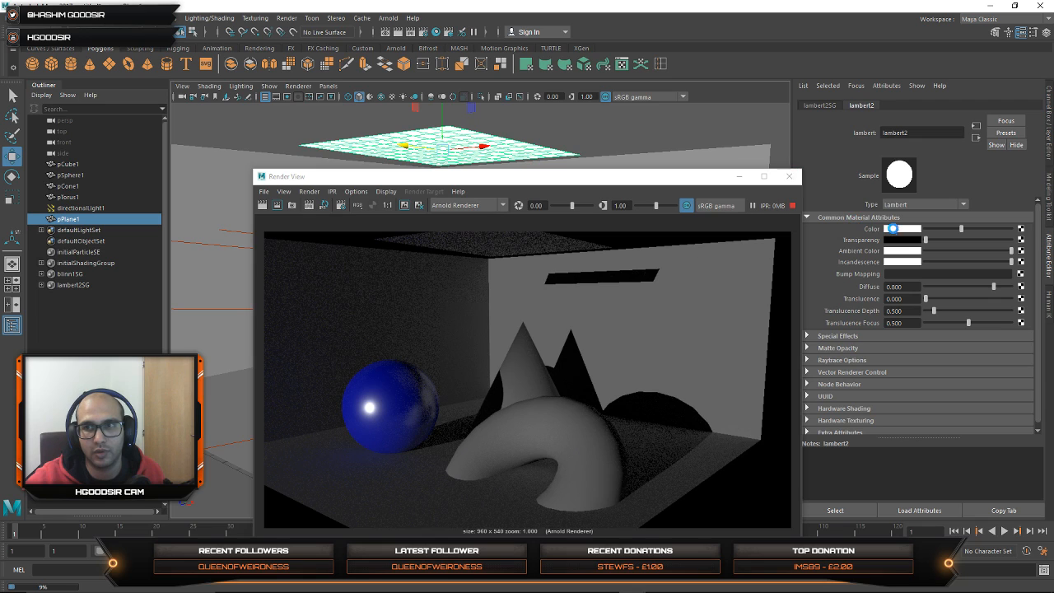
# Step: Set the brightness value (V) of the plane's Lambert incandescence to 2
pyautogui.click(901, 261)
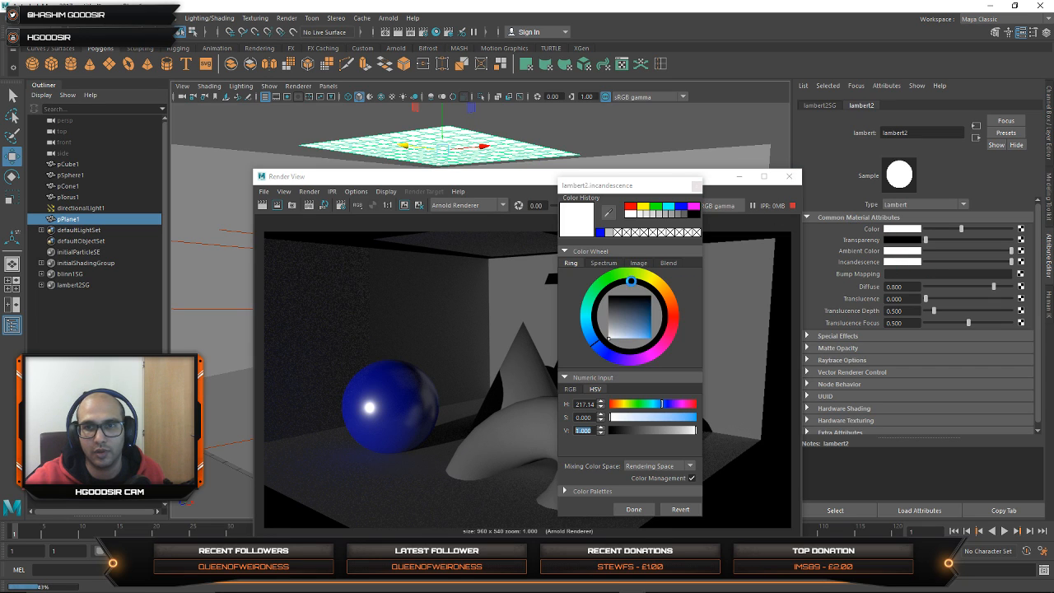
pyautogui.click(591, 429)
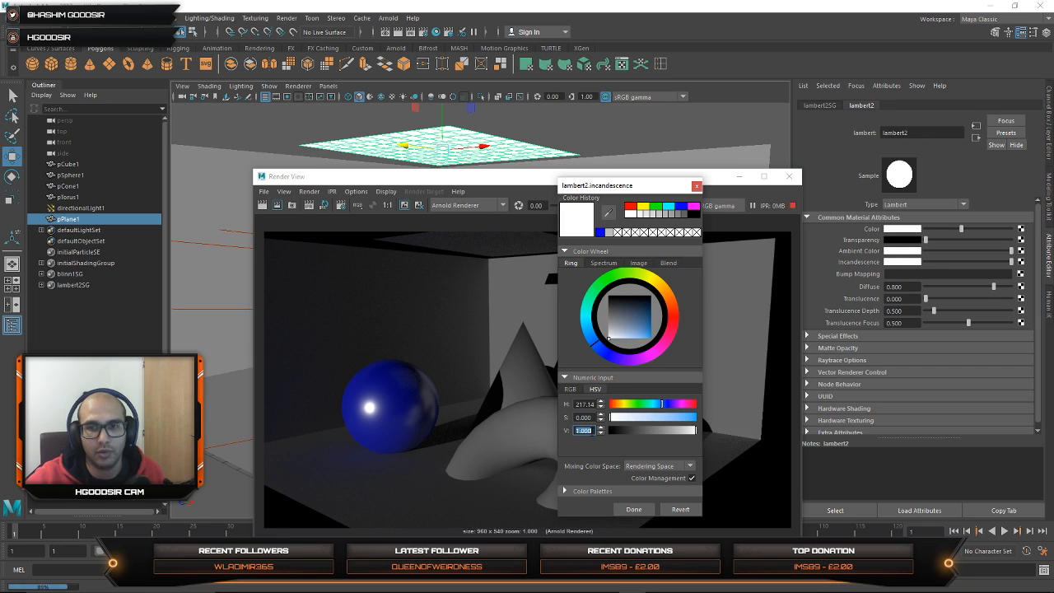
pyautogui.press('Return')
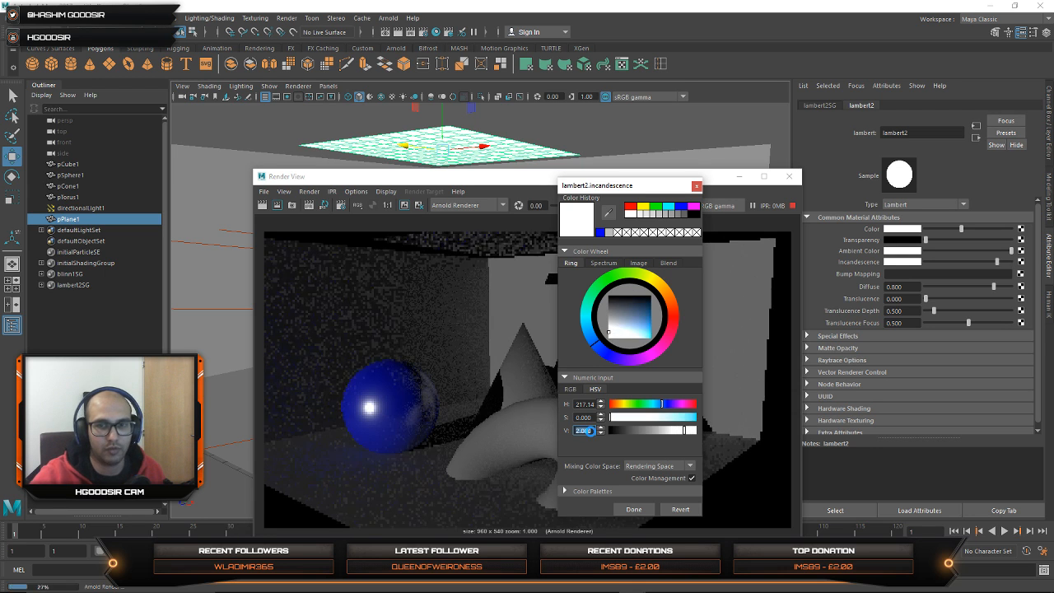
pyautogui.click(697, 186)
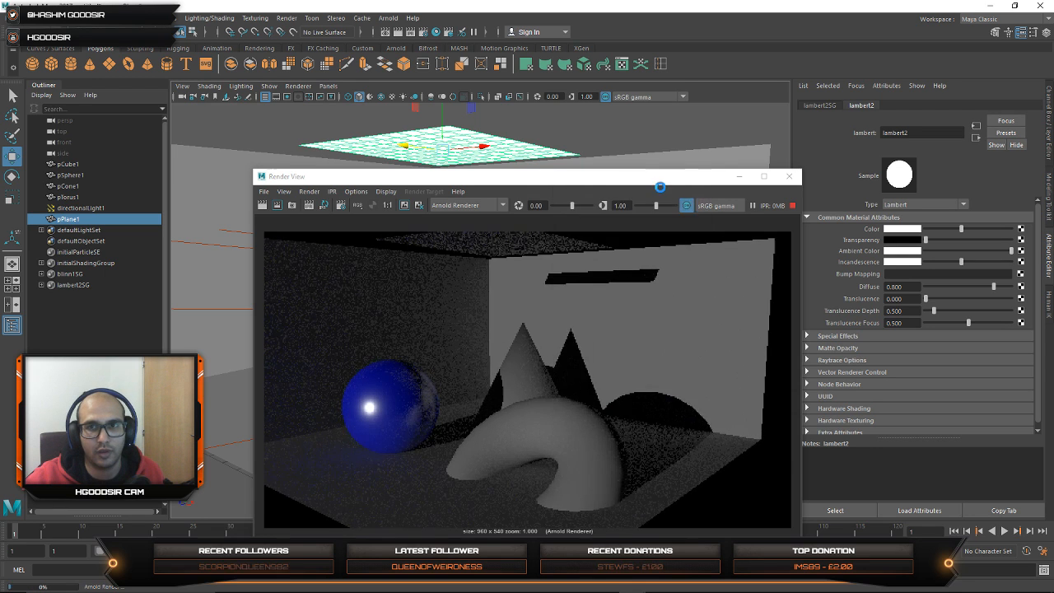
# Step: Reposition the render window and inspect the plane's effect on the room in the live render from a lower angle
pyautogui.moveTo(659, 177); pyautogui.dragTo(760, 142)
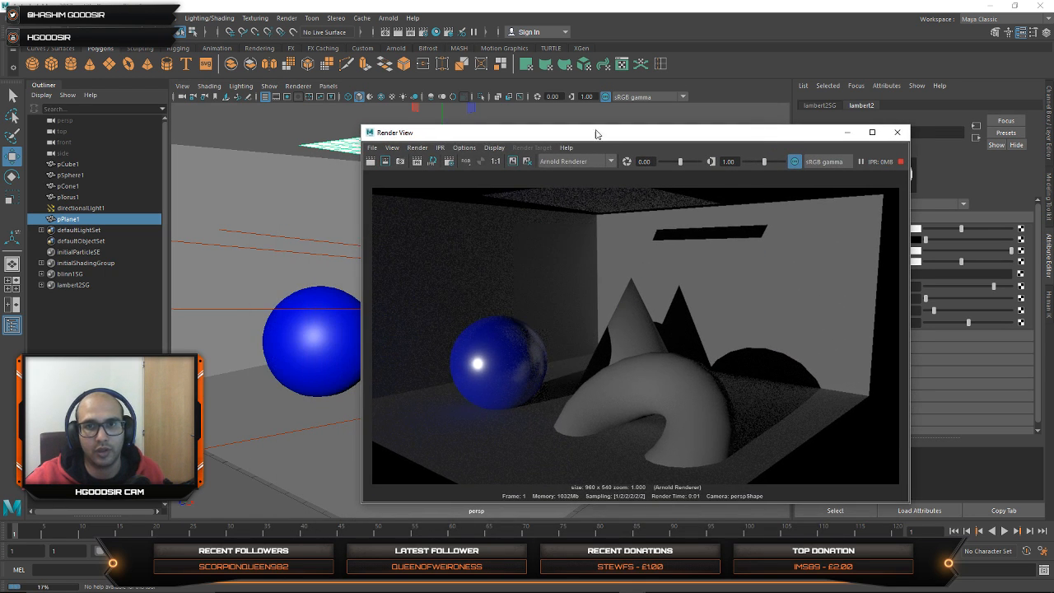
pyautogui.moveTo(611, 138); pyautogui.dragTo(865, 139)
pyautogui.keyDown('alt'); pyautogui.moveTo(402, 322); pyautogui.dragTo(437, 343, button='middle'); pyautogui.keyUp('alt')
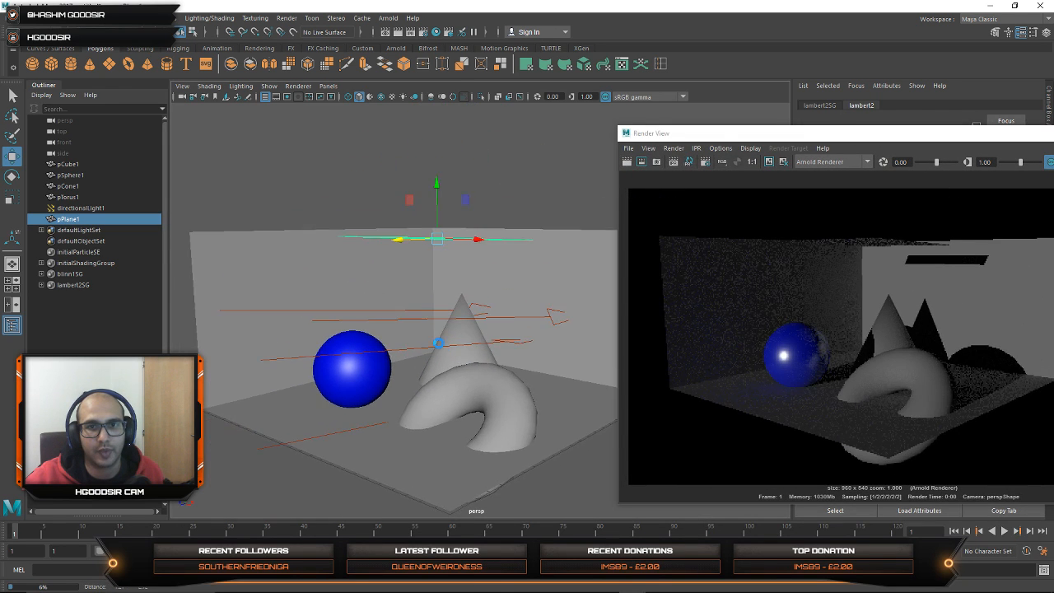
pyautogui.keyDown('alt'); pyautogui.moveTo(438, 344); pyautogui.dragTo(484, 369, button='right'); pyautogui.keyUp('alt')
pyautogui.moveTo(830, 140); pyautogui.dragTo(677, 137)
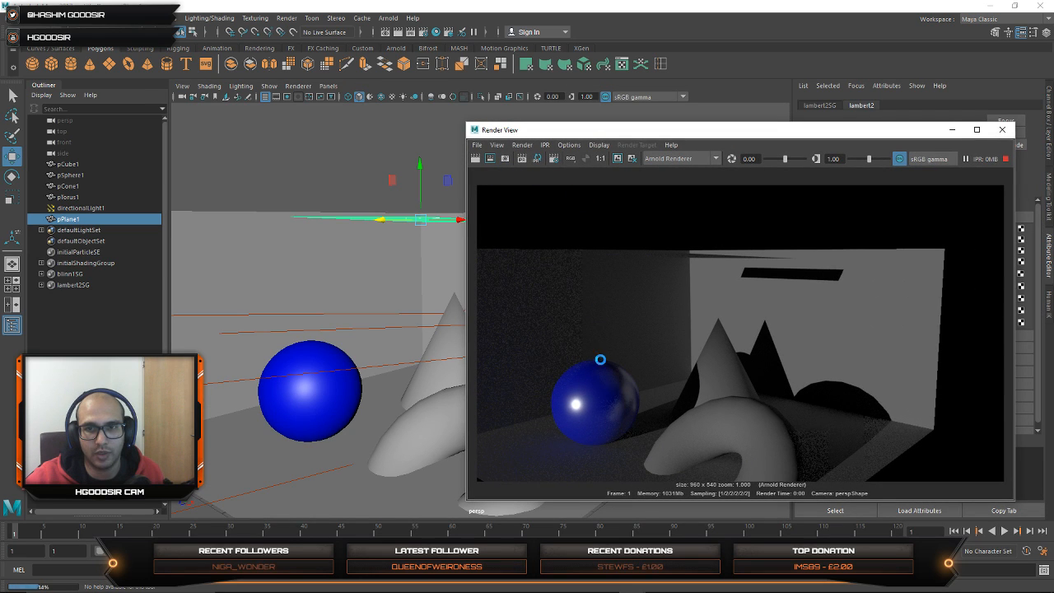
# Step: Review the Arnold sampling settings and the common file output settings in the render settings
pyautogui.click(554, 159)
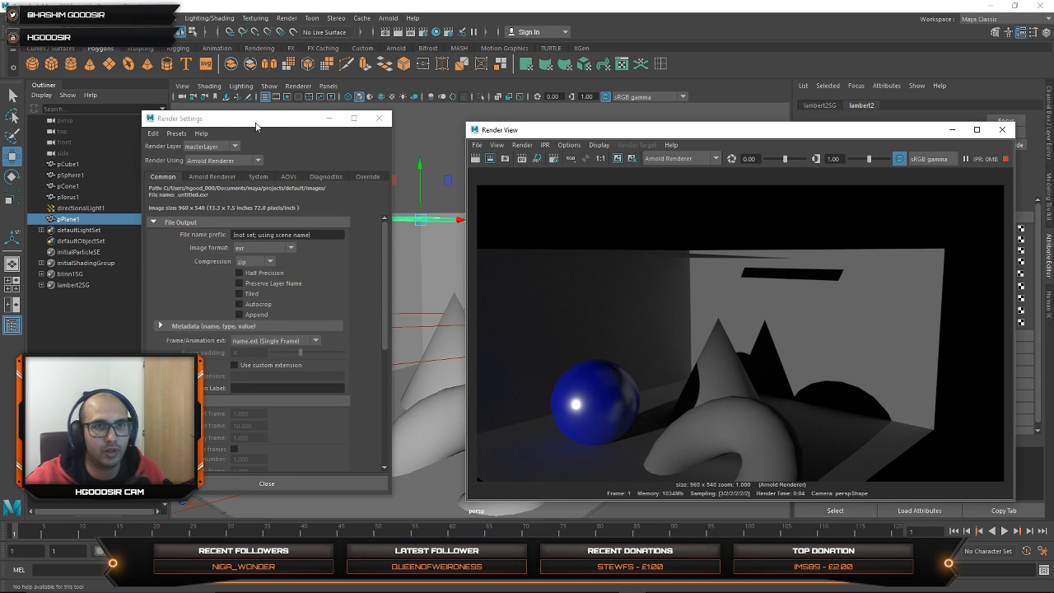
pyautogui.moveTo(256, 125); pyautogui.dragTo(495, 120)
pyautogui.click(449, 171)
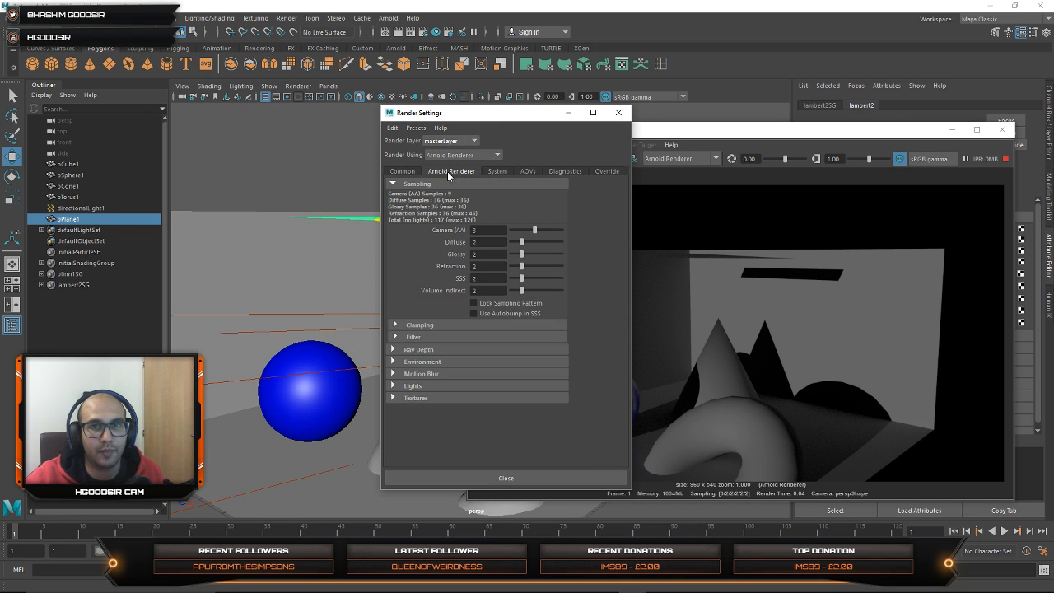
pyautogui.click(402, 171)
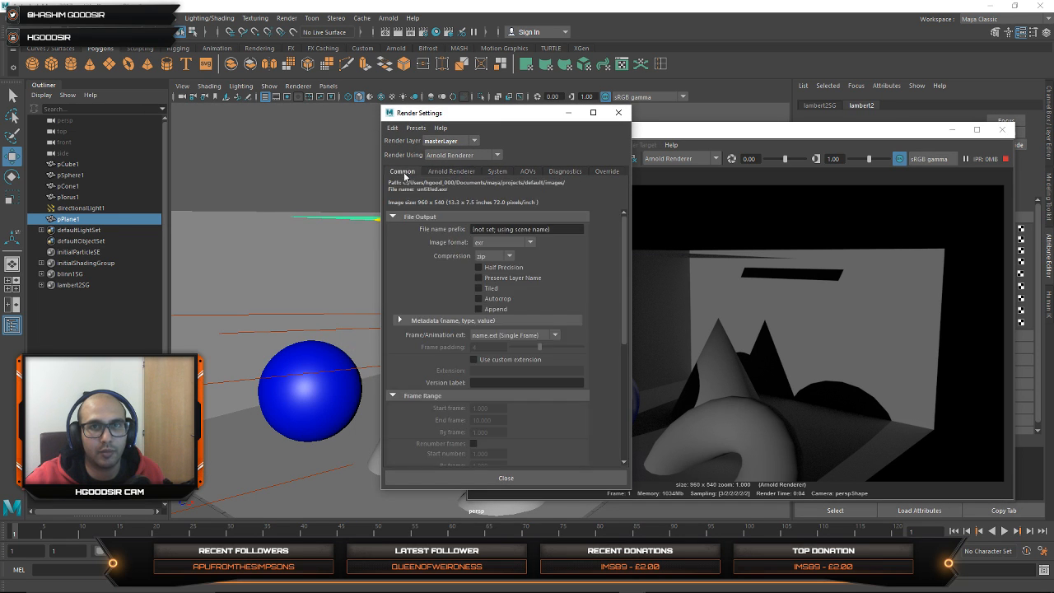
pyautogui.click(619, 112)
pyautogui.click(388, 17)
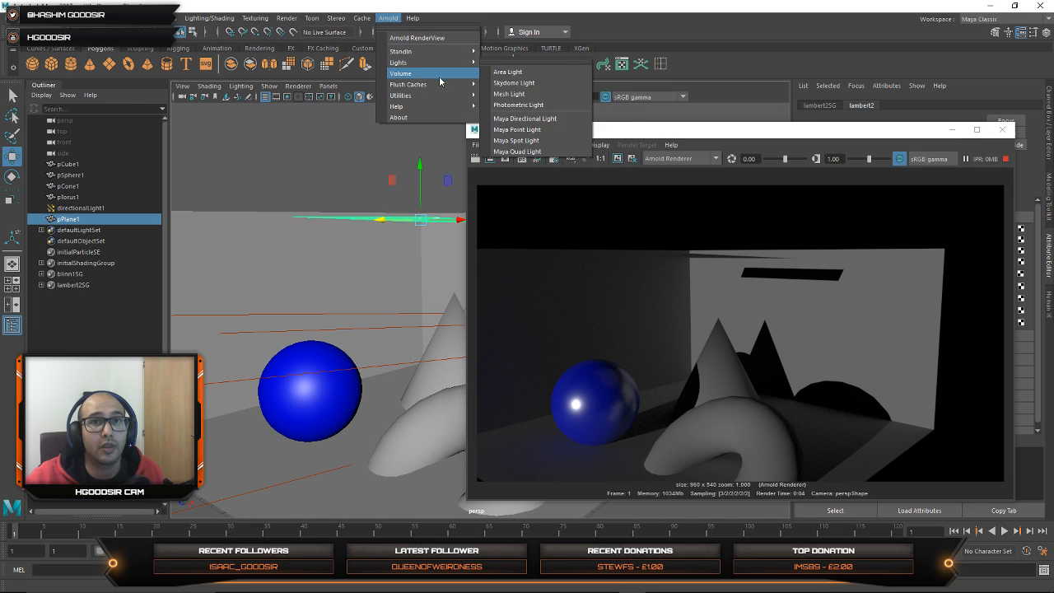
pyautogui.moveTo(439, 98)
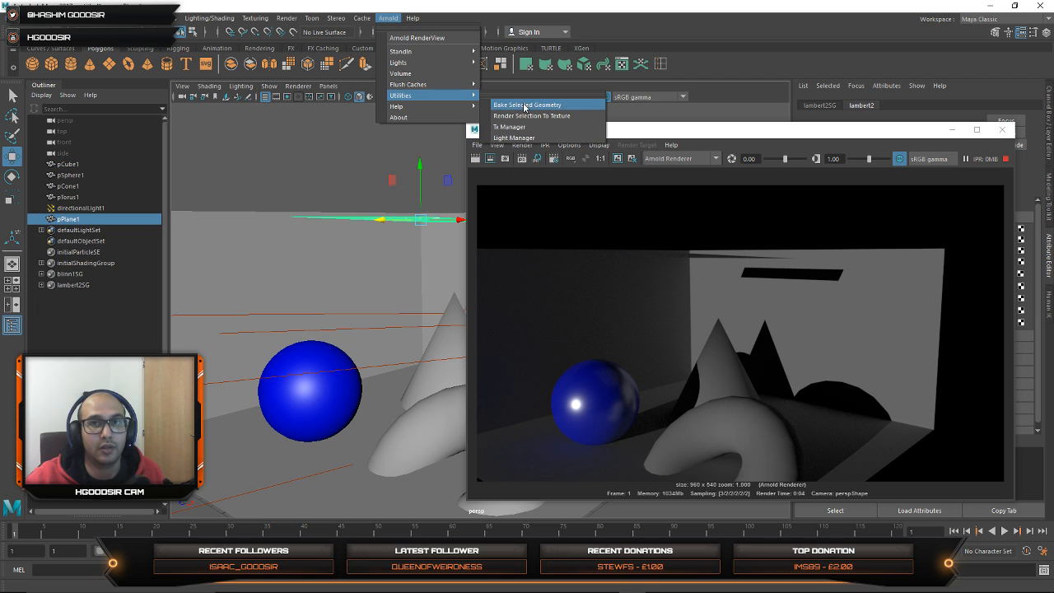
pyautogui.click(261, 321)
pyautogui.click(310, 396)
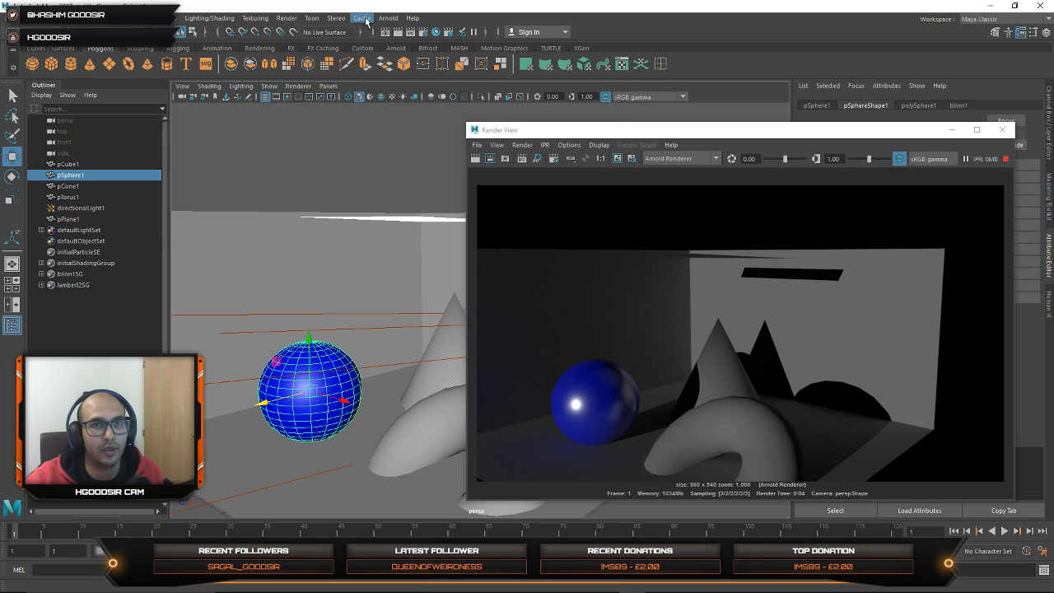
pyautogui.click(387, 18)
pyautogui.moveTo(441, 53)
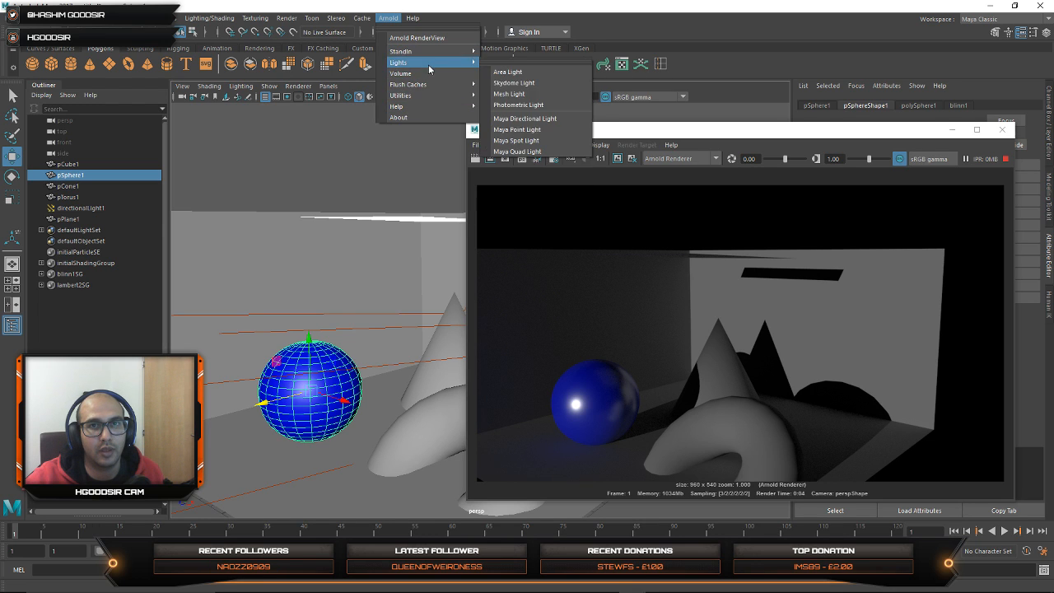
pyautogui.moveTo(436, 95)
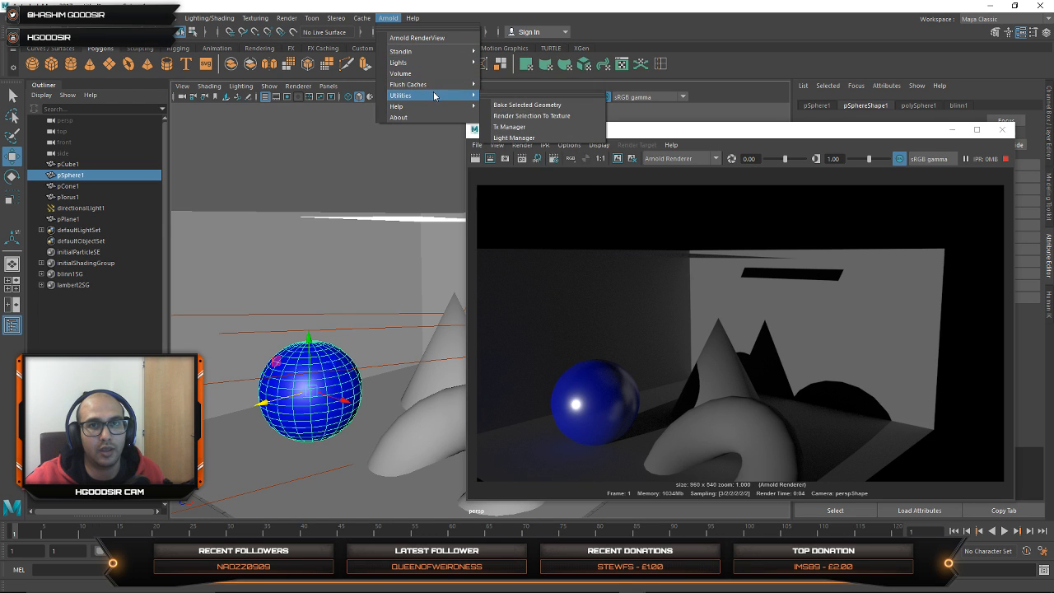
# Step: Start a Render Selection To Texture bake for the selected sphere and set its resolution to 1024
pyautogui.click(526, 105)
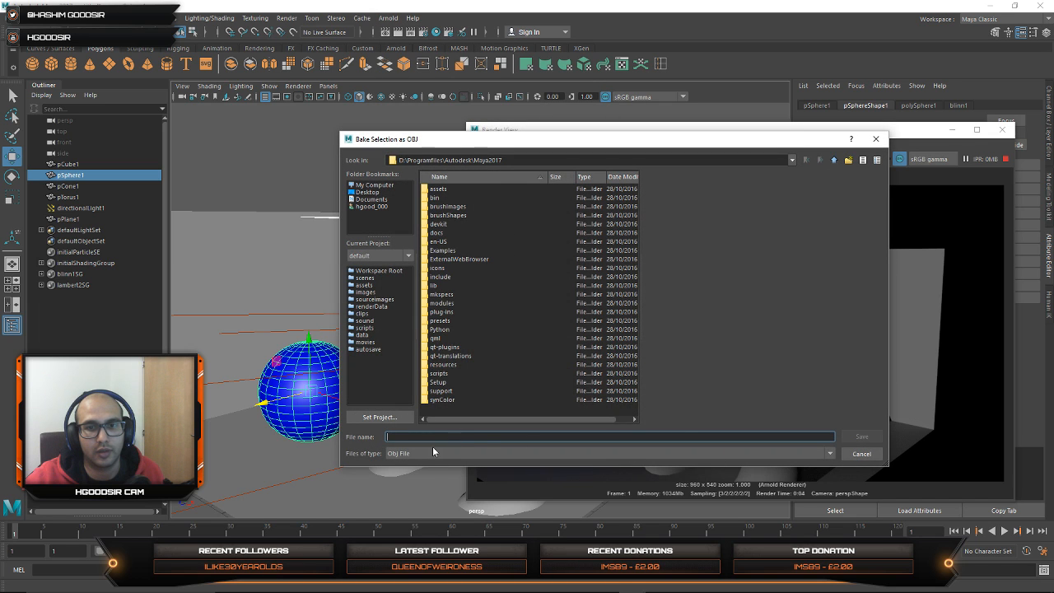
pyautogui.click(861, 453)
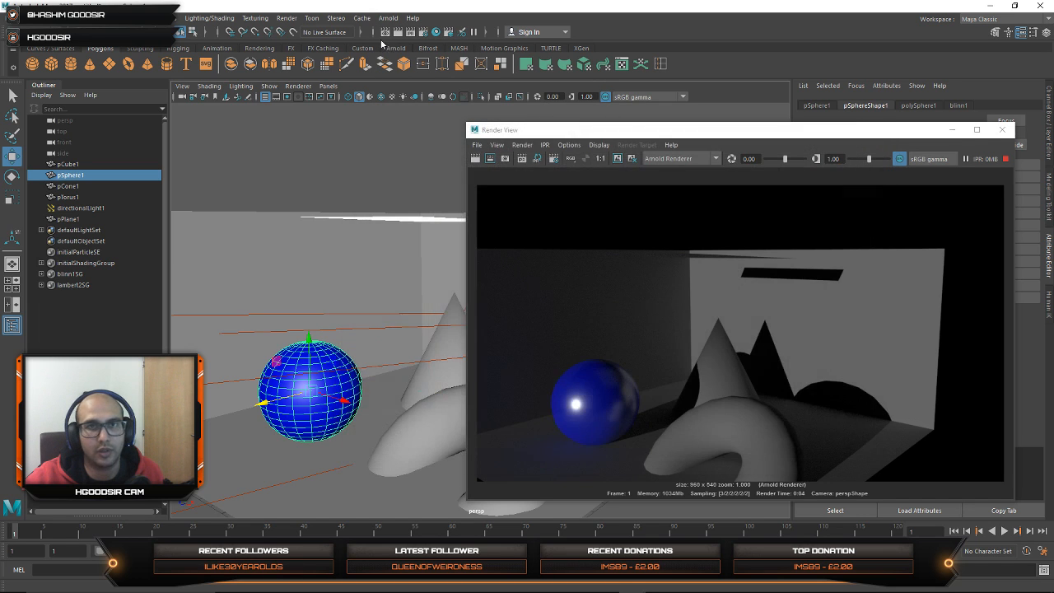
pyautogui.click(387, 18)
pyautogui.moveTo(425, 99)
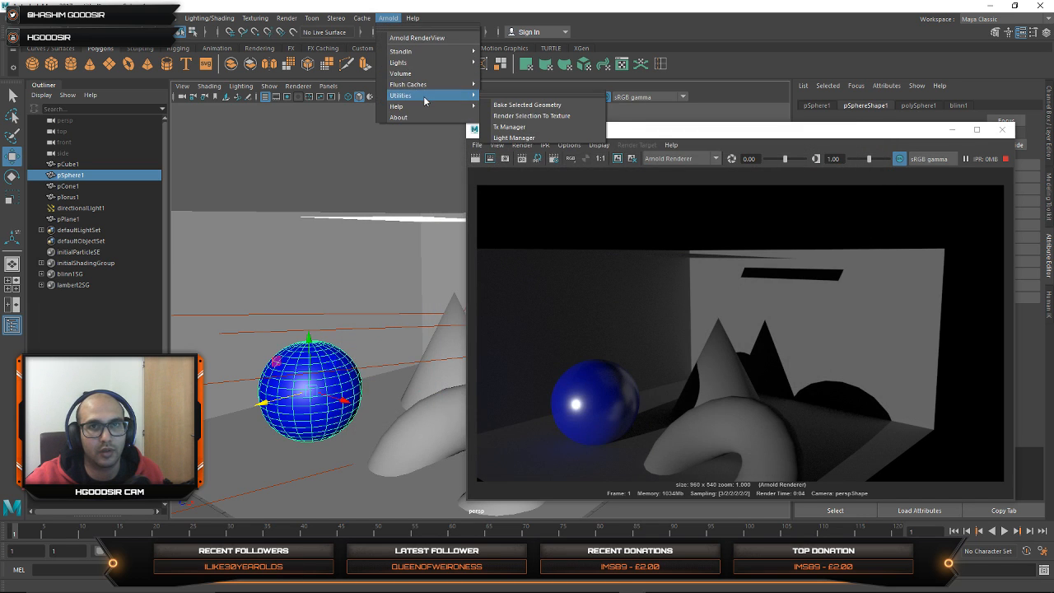
pyautogui.click(545, 116)
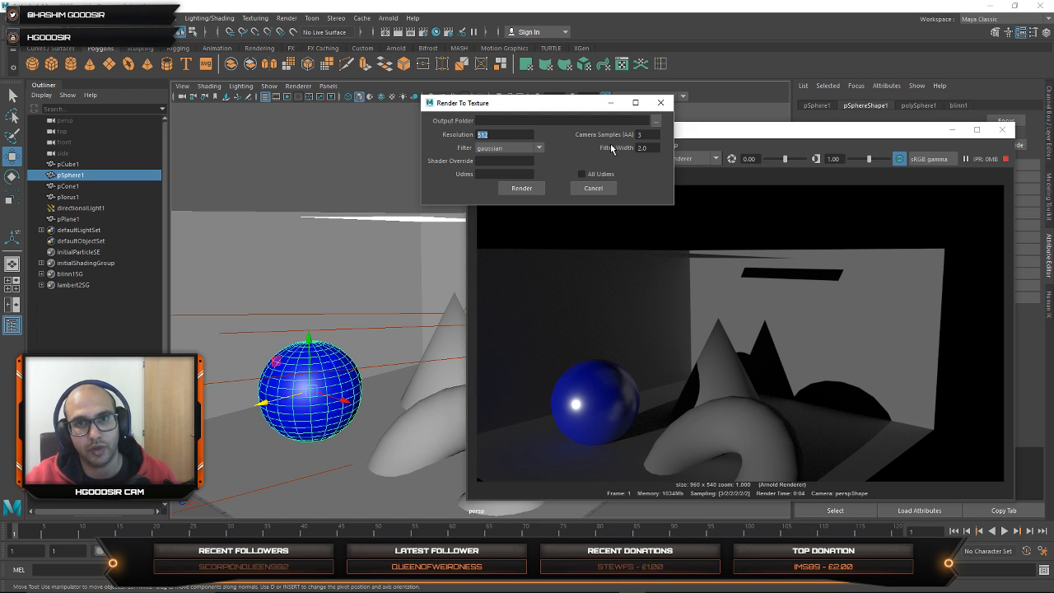
pyautogui.write('10')
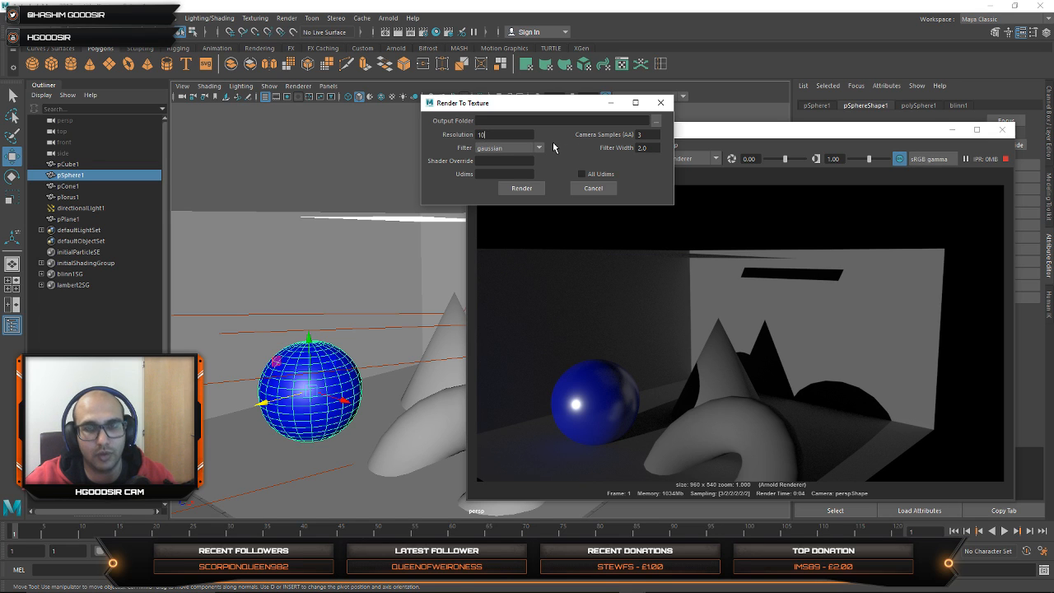
pyautogui.write('24')
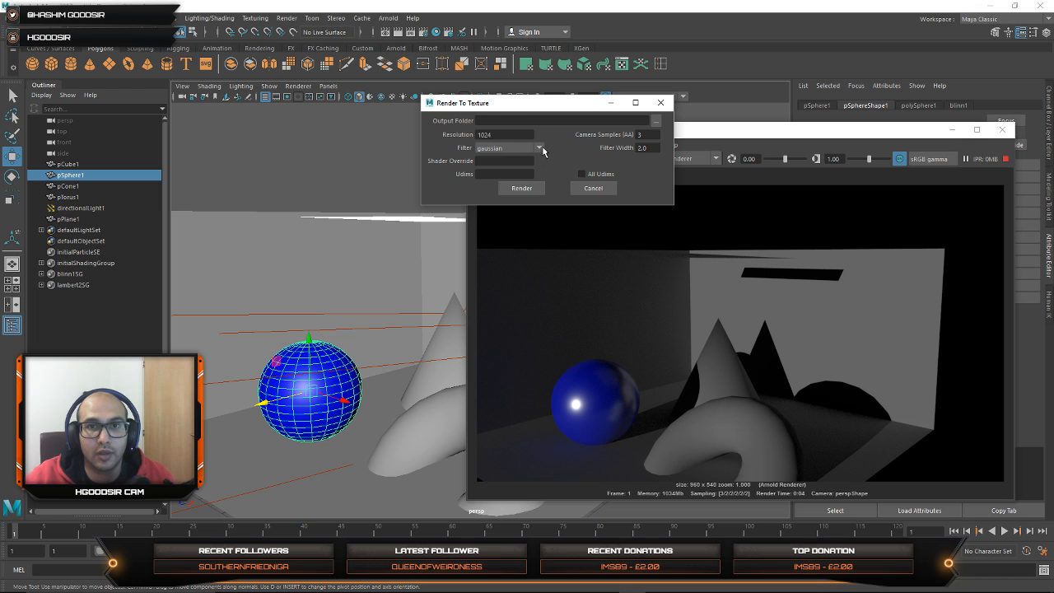
# Step: Create a BAKE_lowres folder on the desktop as the output folder and render the sphere's texture into it
pyautogui.click(656, 122)
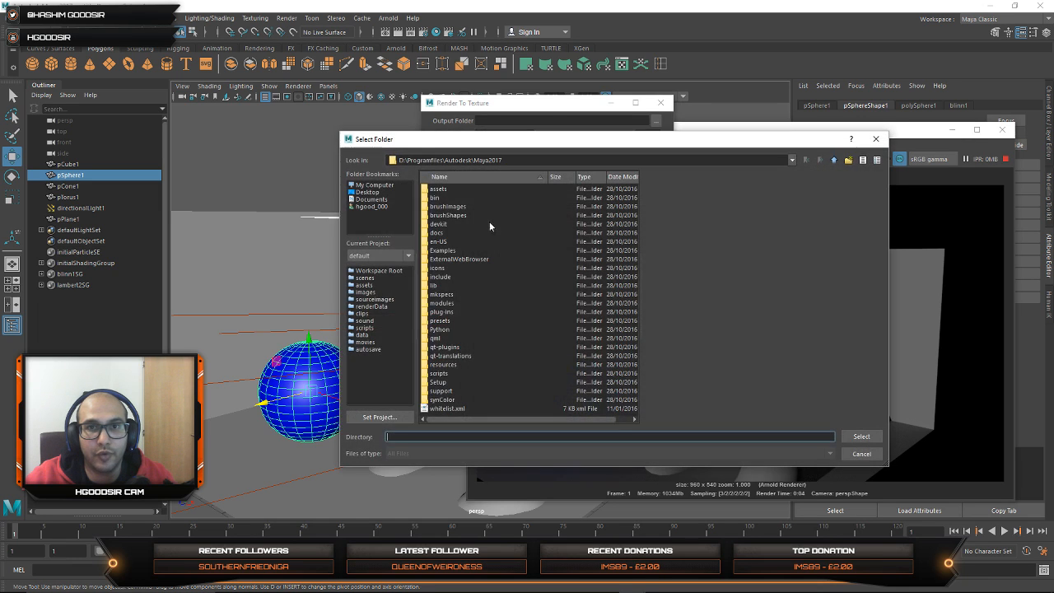
pyautogui.click(367, 192)
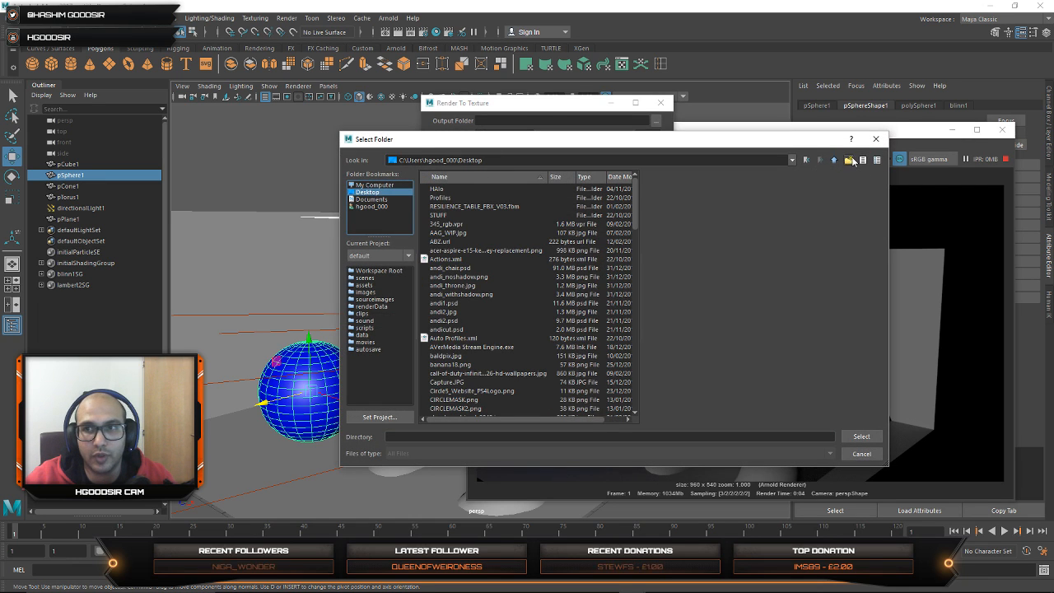
pyautogui.click(848, 160)
pyautogui.write('BAKE')
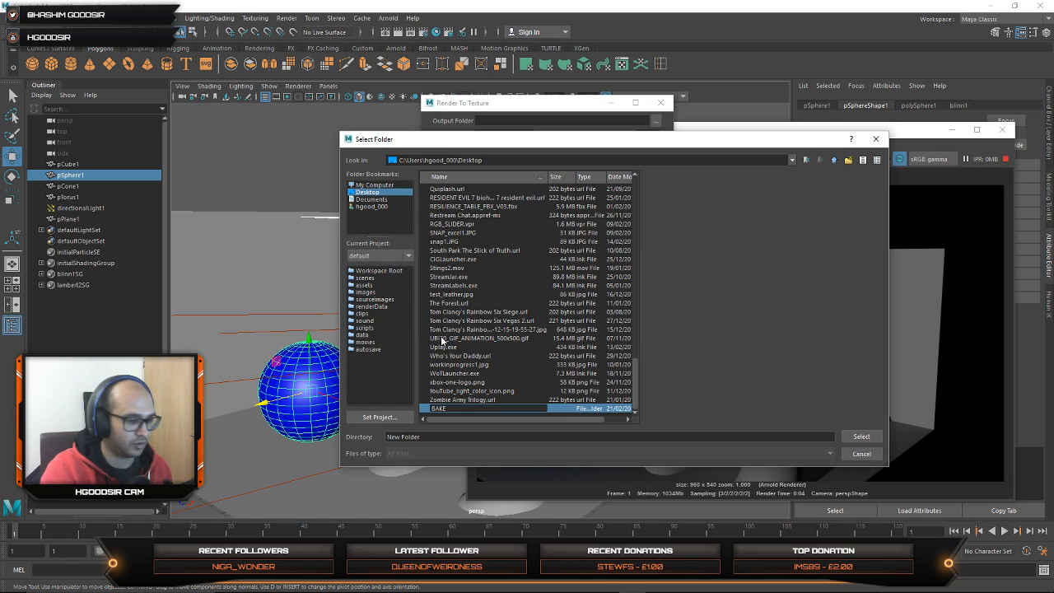
pyautogui.write(' lows')
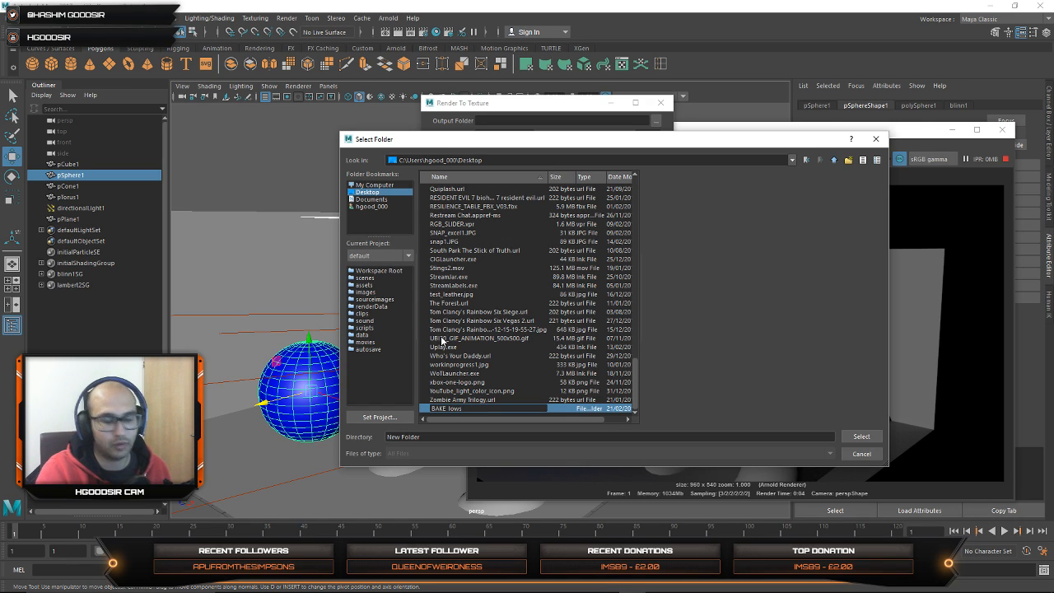
pyautogui.write('es')
pyautogui.press('Return')
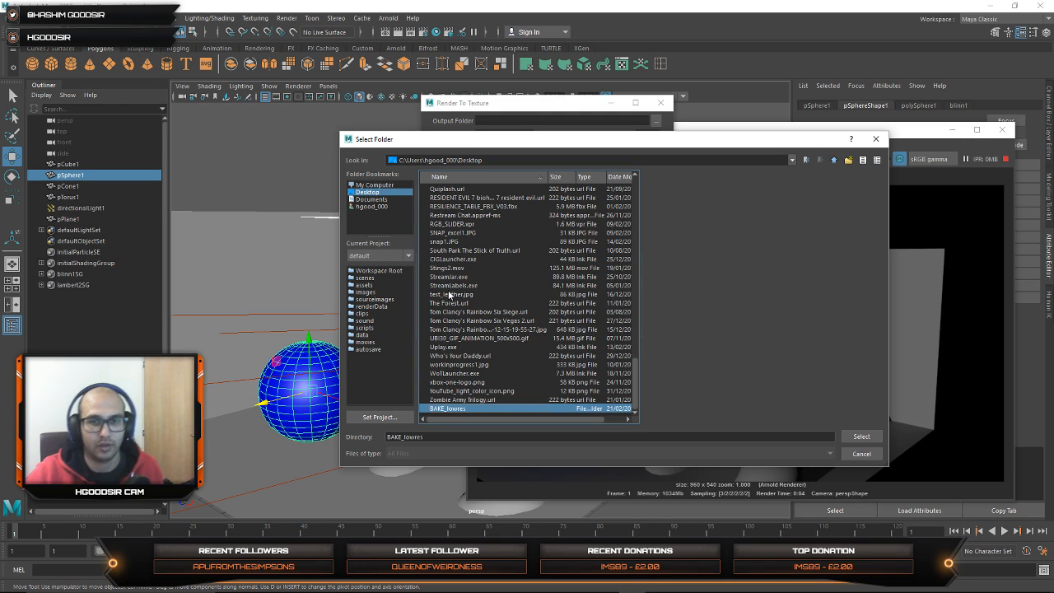
pyautogui.doubleClick(451, 409)
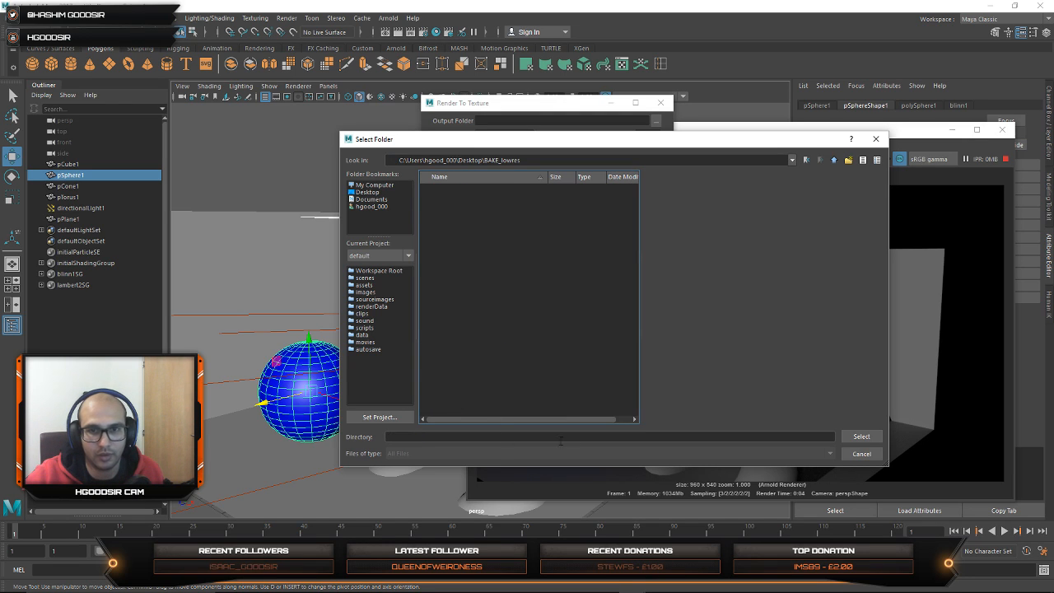
pyautogui.click(861, 436)
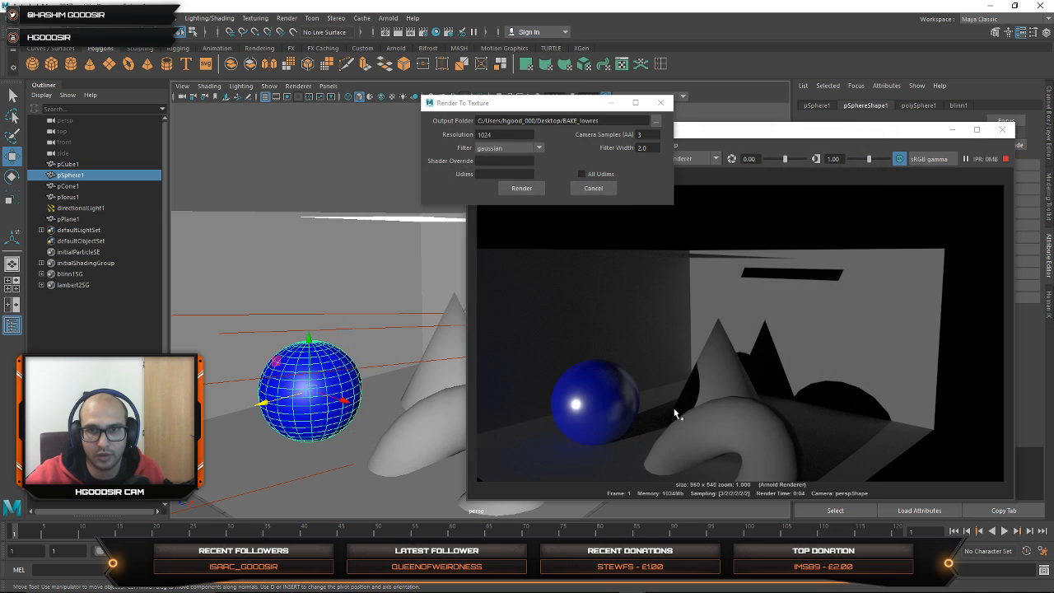
pyautogui.click(534, 188)
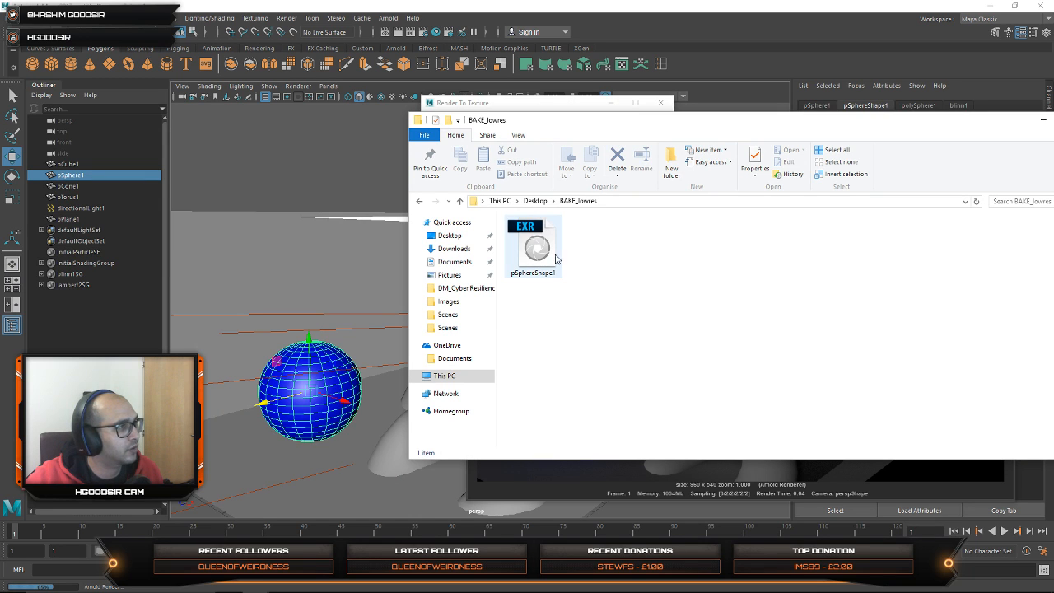
# Step: Switch to Photoshop and open the baked pSphereShape1 EXR file from the BAKE_lowres folder
pyautogui.moveTo(689, 124); pyautogui.dragTo(0, 160)
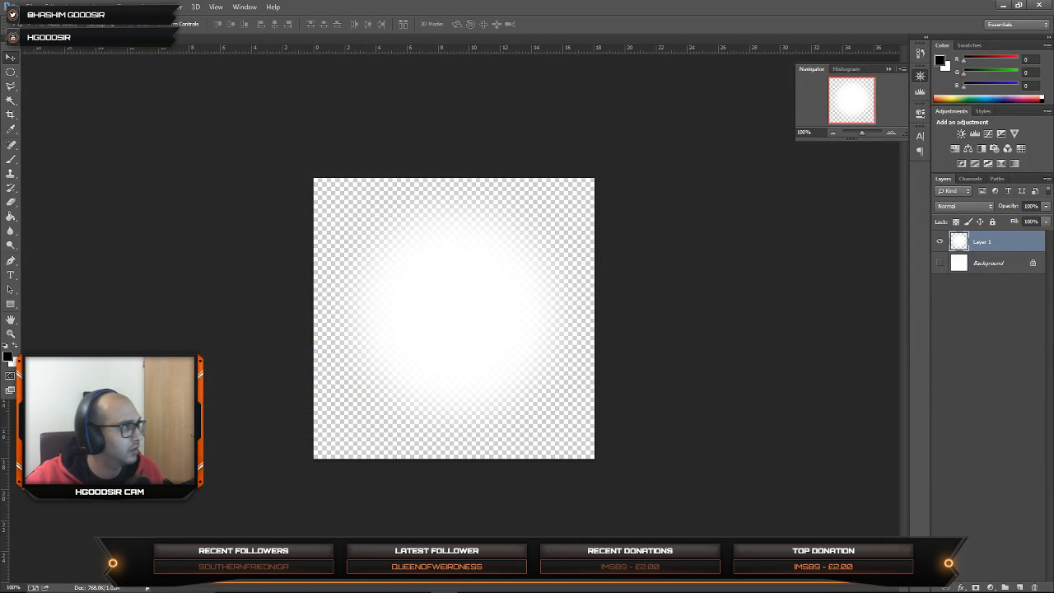
pyautogui.moveTo(1050, 5); pyautogui.dragTo(283, 40)
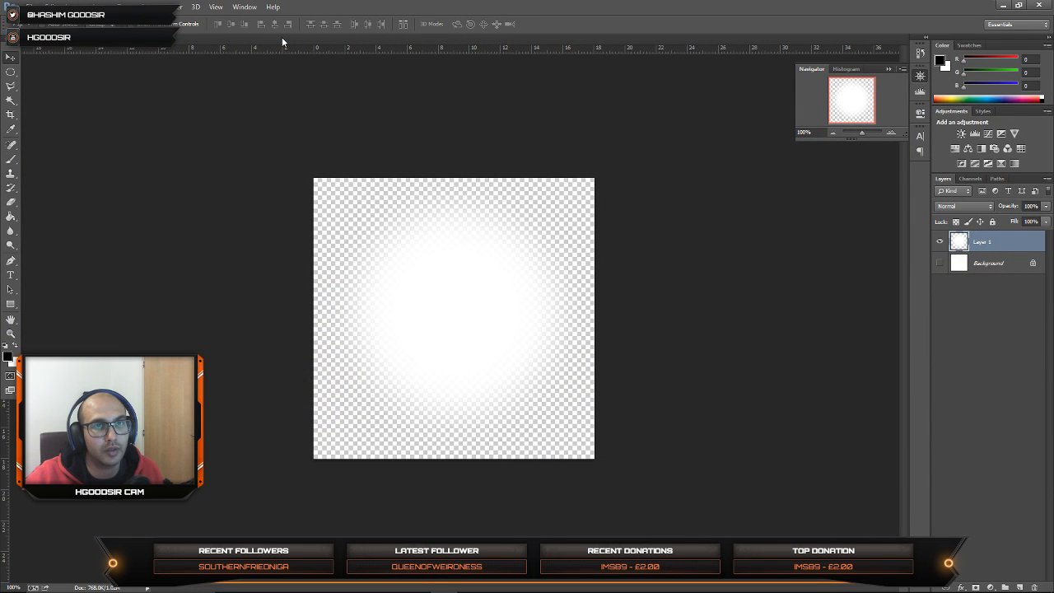
pyautogui.click(565, 201)
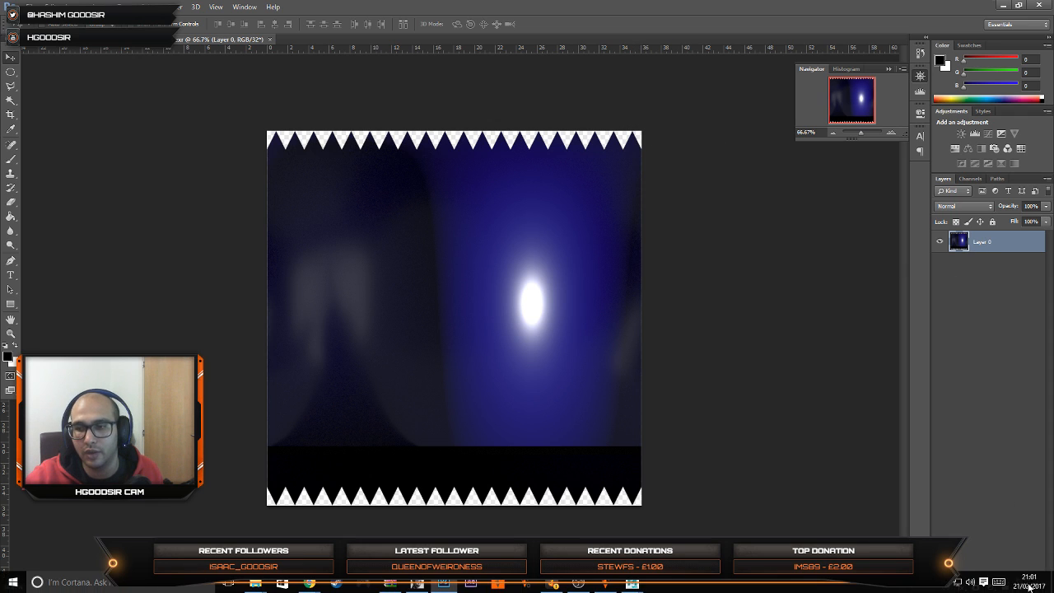
# Step: Add a new layer beneath the baked texture layer and try to fill it with black using the Paint Bucket
pyautogui.click(1019, 587)
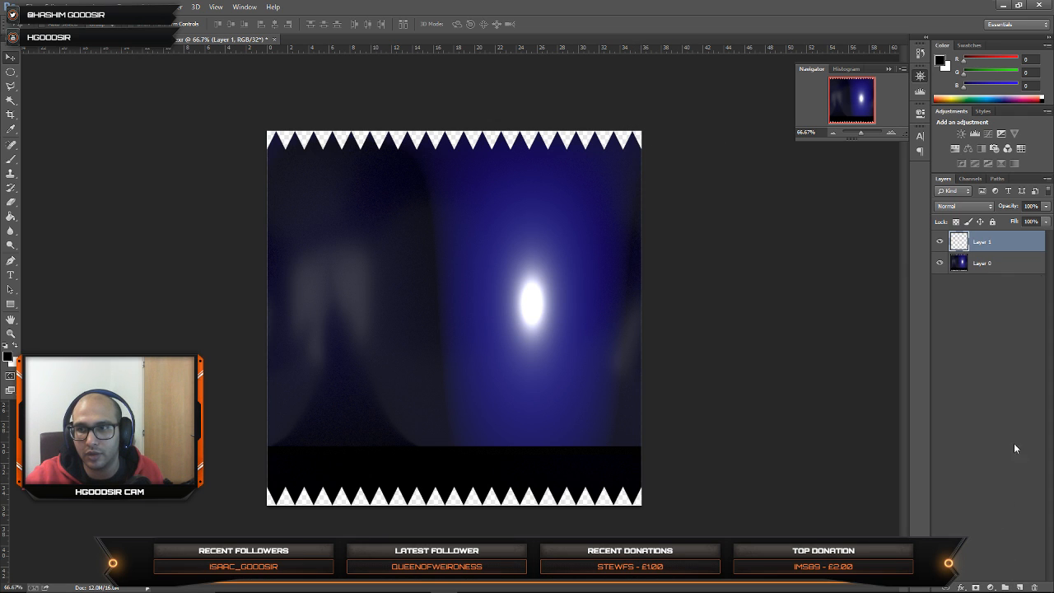
pyautogui.moveTo(987, 245); pyautogui.dragTo(978, 284)
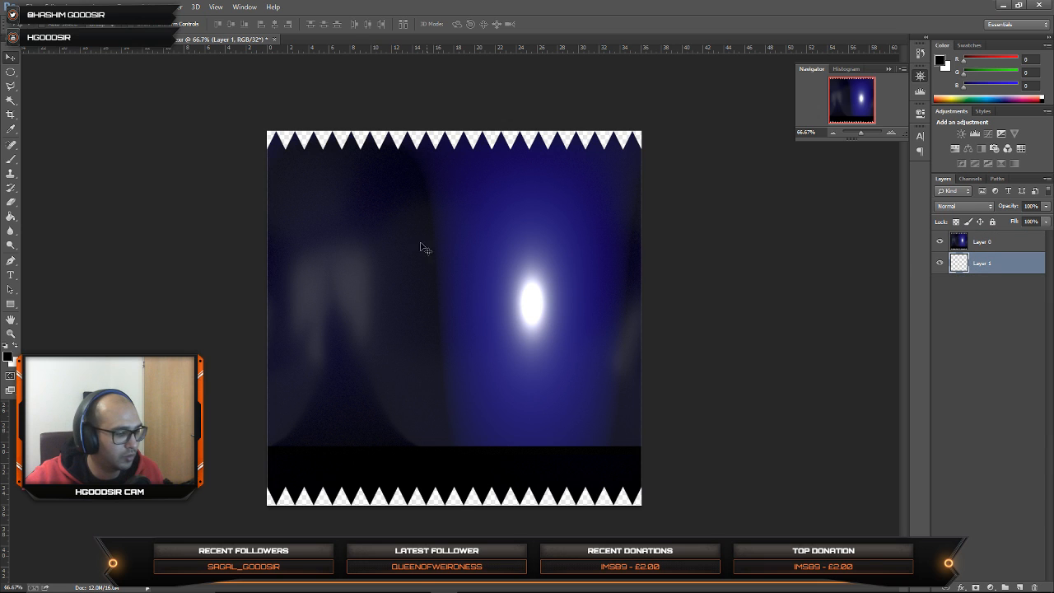
pyautogui.press('g')
pyautogui.click(543, 228)
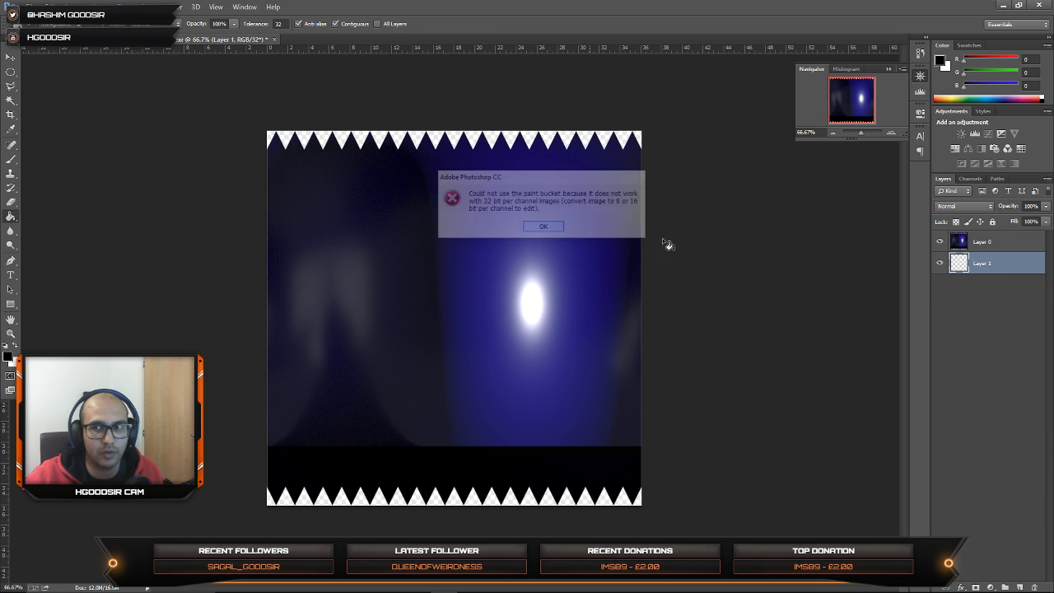
# Step: Convert the image to 8 Bits/Channel in RGB mode without merging the layers
pyautogui.click(102, 5)
pyautogui.click(100, 6)
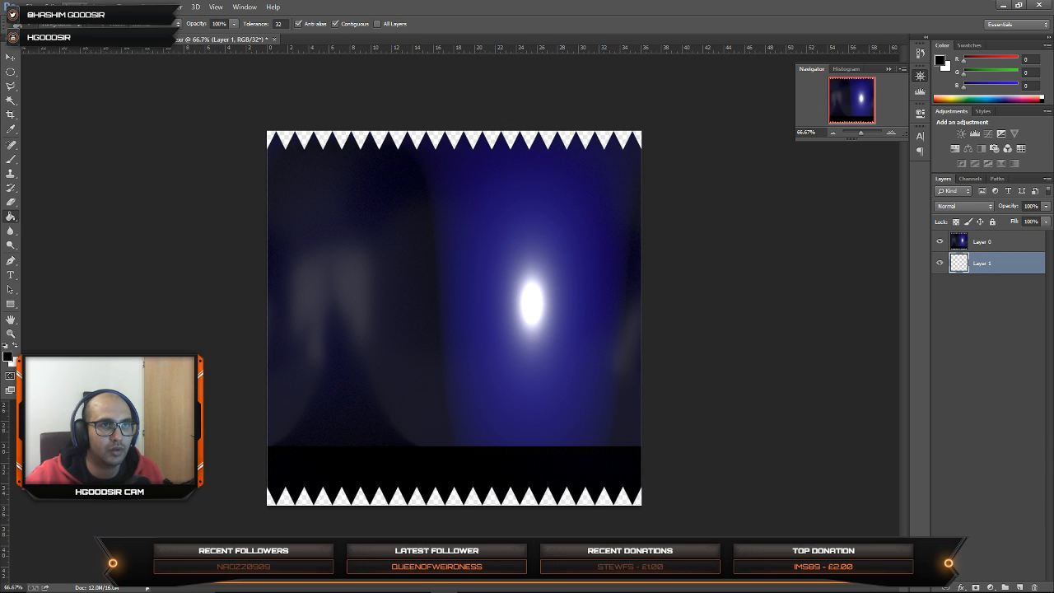
pyautogui.click(99, 7)
pyautogui.moveTo(94, 19)
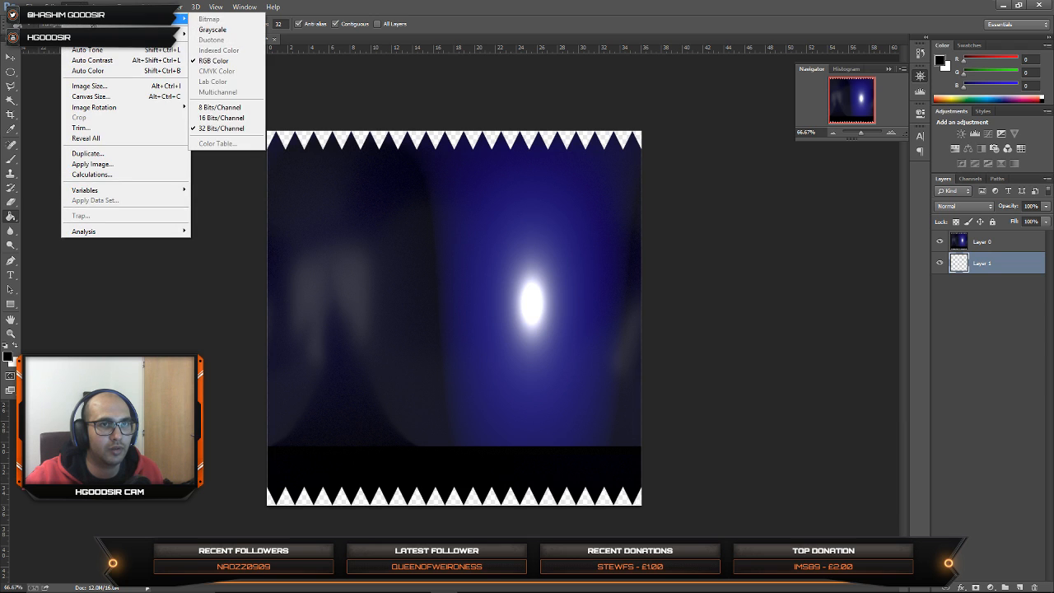
pyautogui.click(219, 107)
pyautogui.click(609, 225)
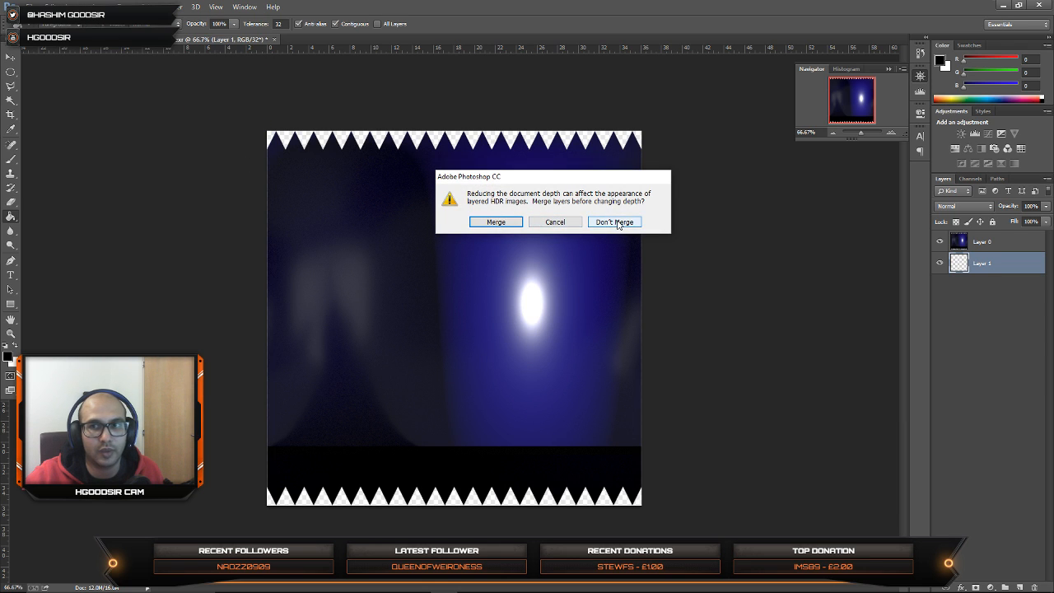
# Step: Fill the layer beneath the baked texture with black and check it by toggling the layer's visibility
pyautogui.click(453, 245)
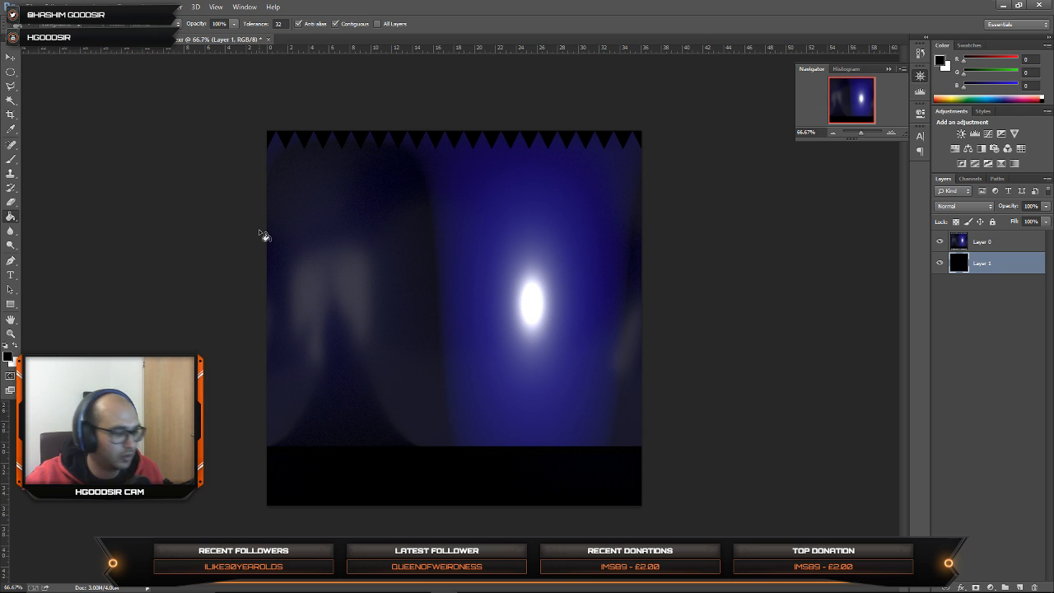
pyautogui.press('v')
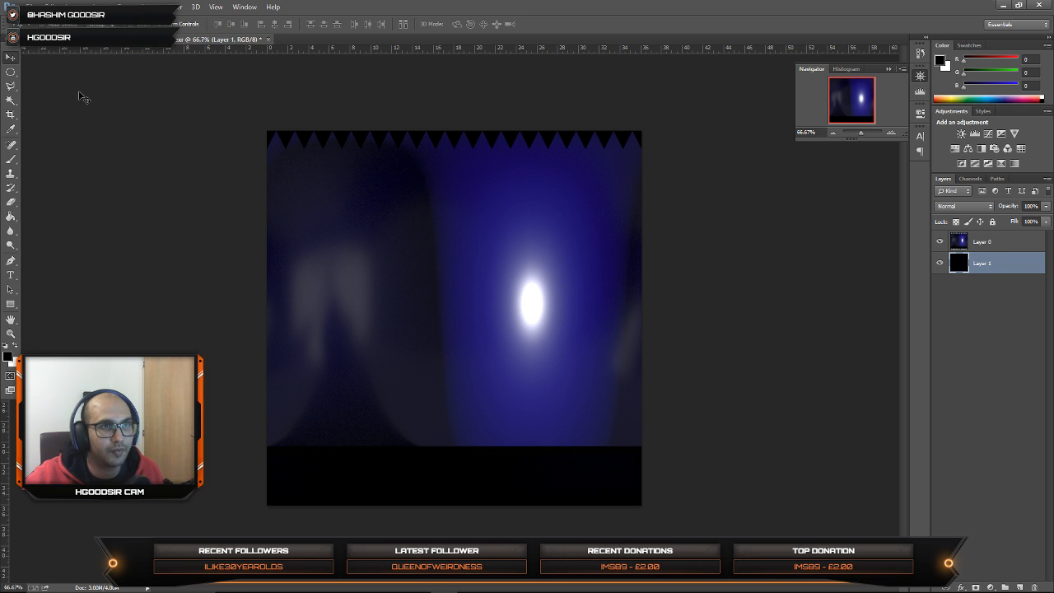
pyautogui.click(939, 264)
pyautogui.click(939, 264)
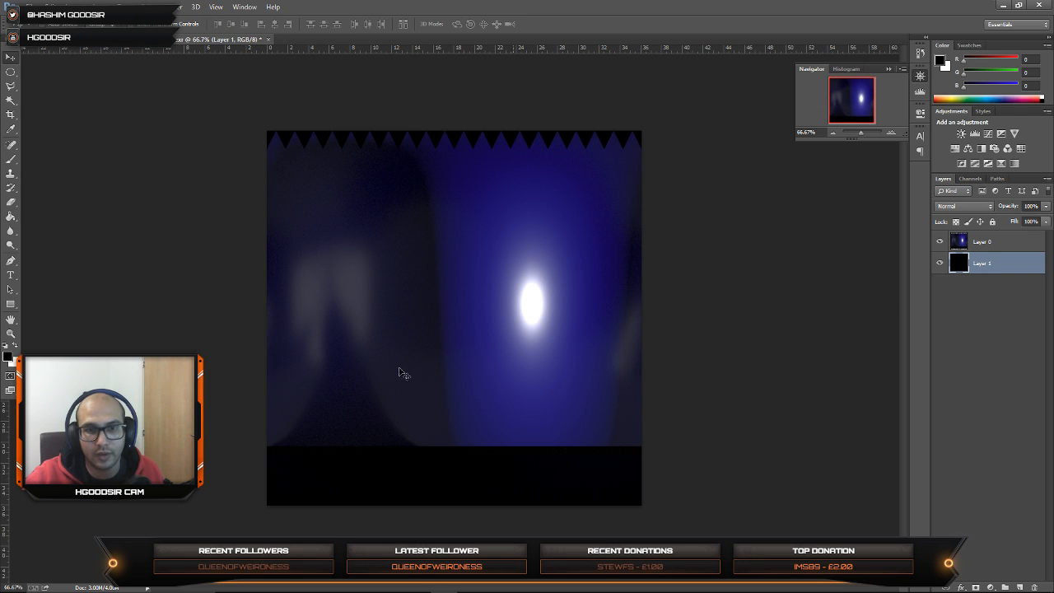
# Step: Save the image as a JPEG named pSphereShape1 in the desktop BAKE_lowres folder at Maximum quality with Baseline ("Standard") format
pyautogui.hotkey('ctrl', 'shift', 's')
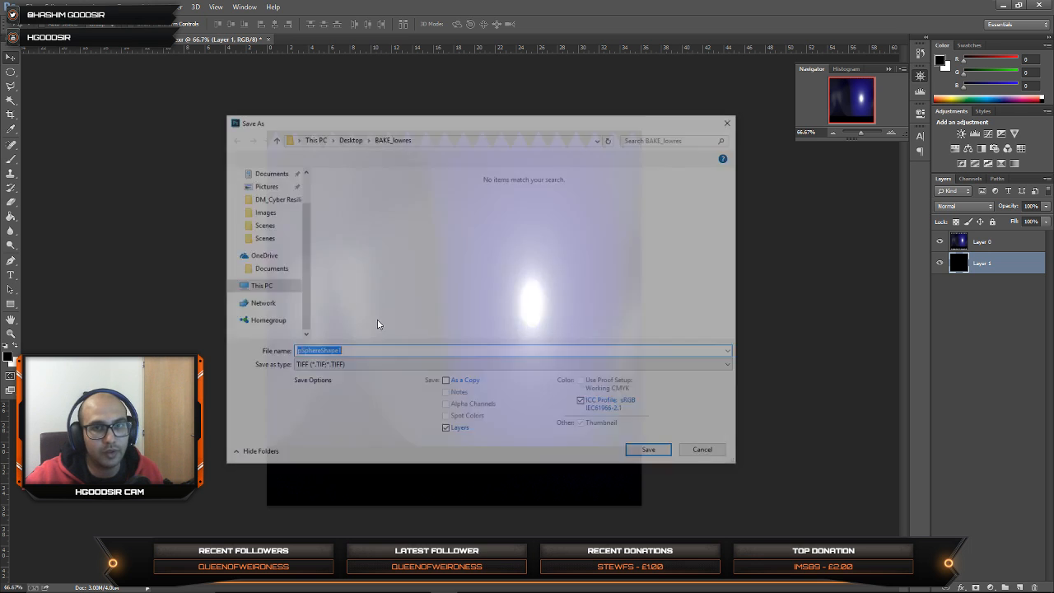
pyautogui.click(338, 366)
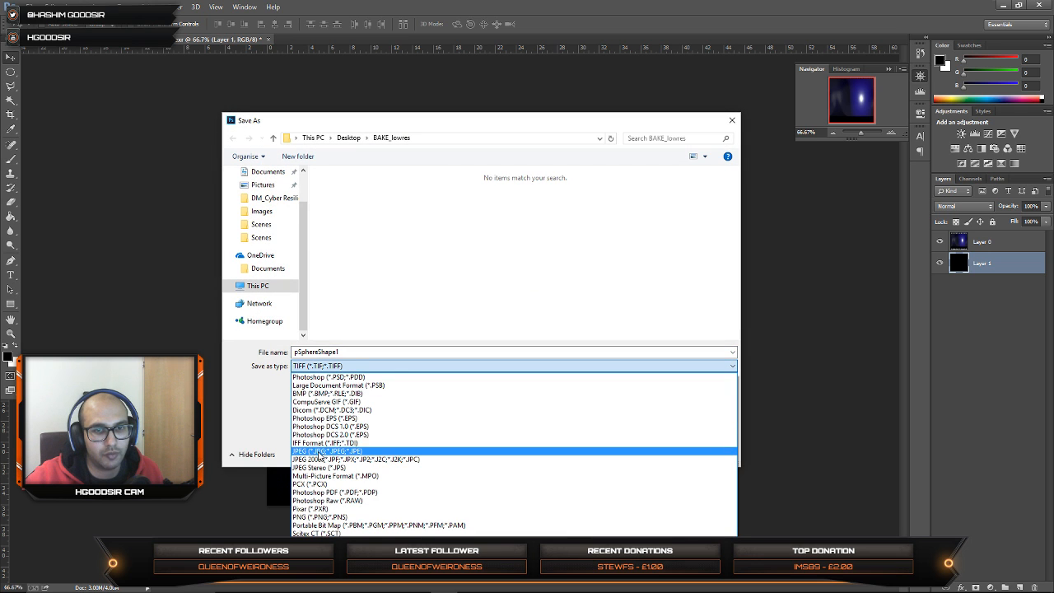
pyautogui.click(322, 451)
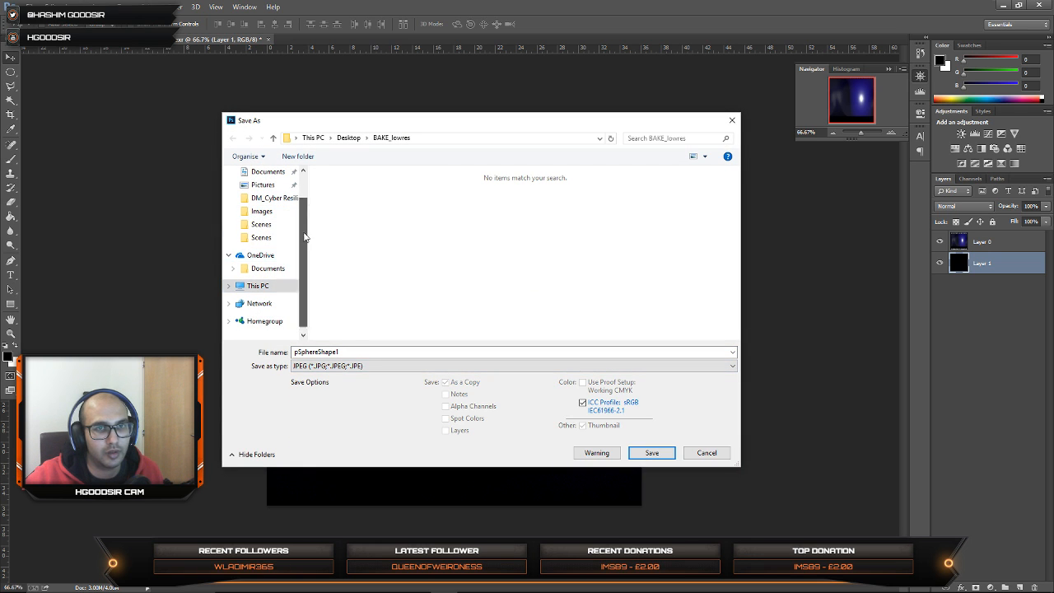
pyautogui.scroll(3, 271, 247)
pyautogui.click(262, 189)
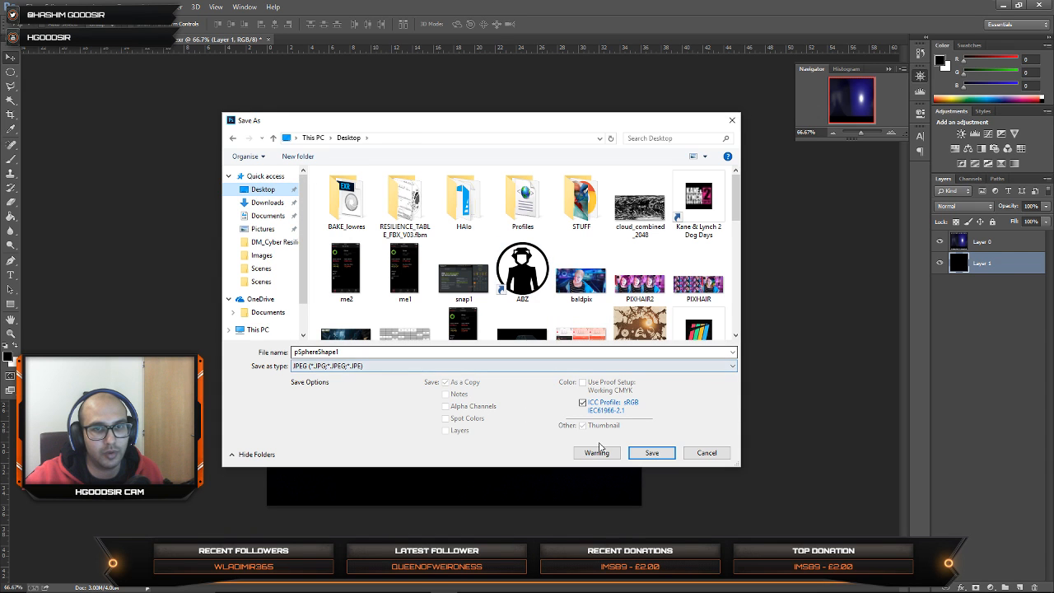
pyautogui.doubleClick(352, 206)
pyautogui.click(652, 453)
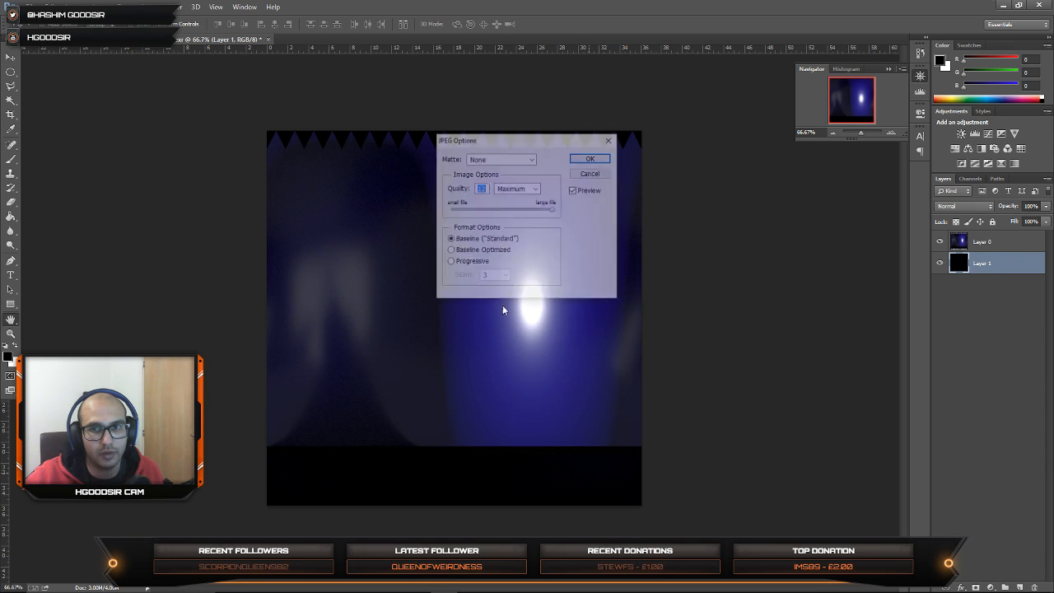
pyautogui.click(590, 160)
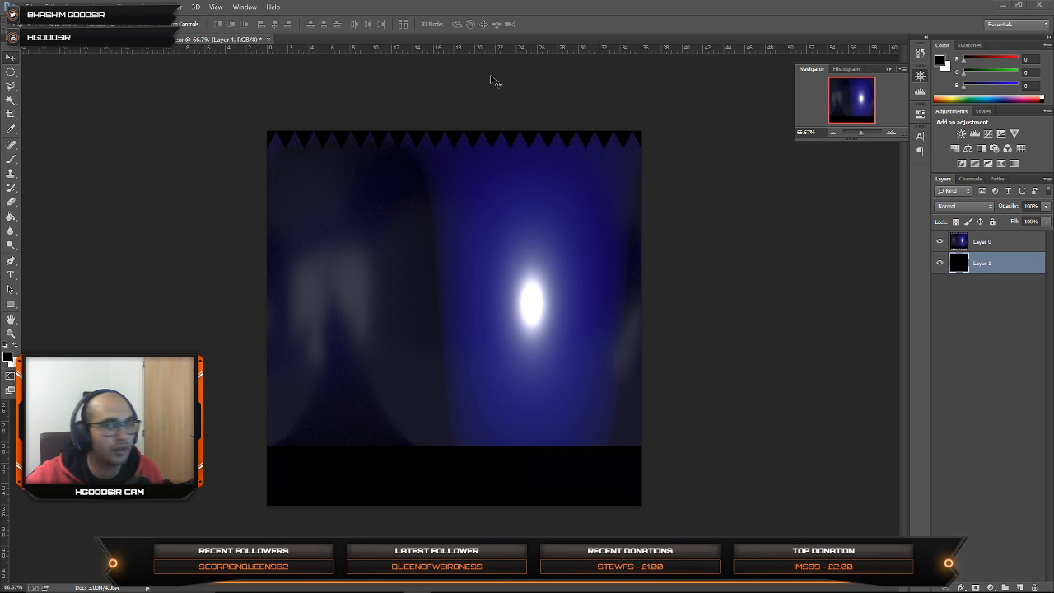
# Step: Switch back to Maya, close the Render View and assign a new Lambert material to the sphere
pyautogui.click(1006, 4)
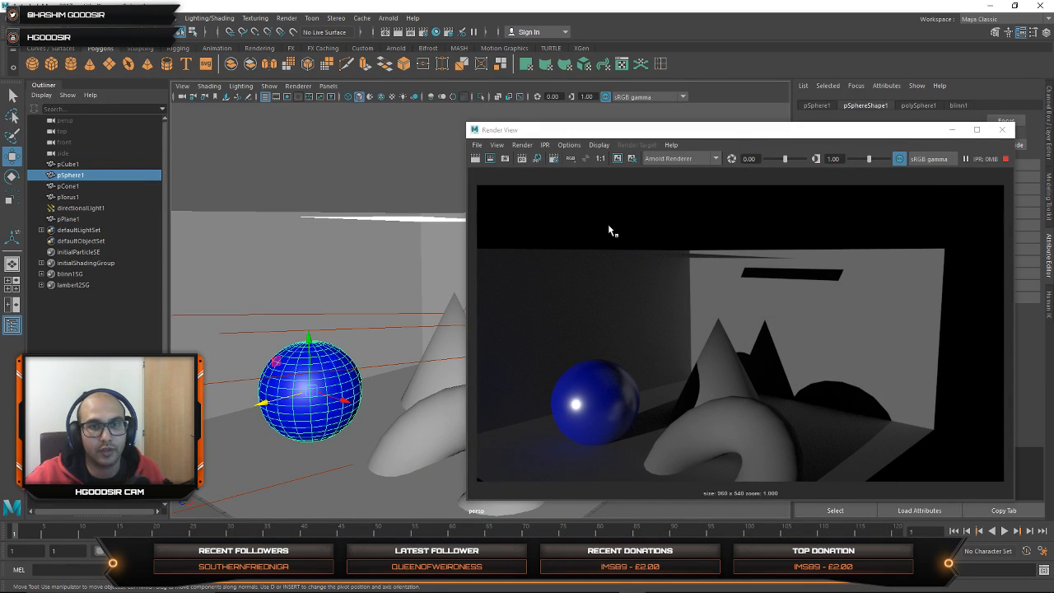
pyautogui.click(1001, 129)
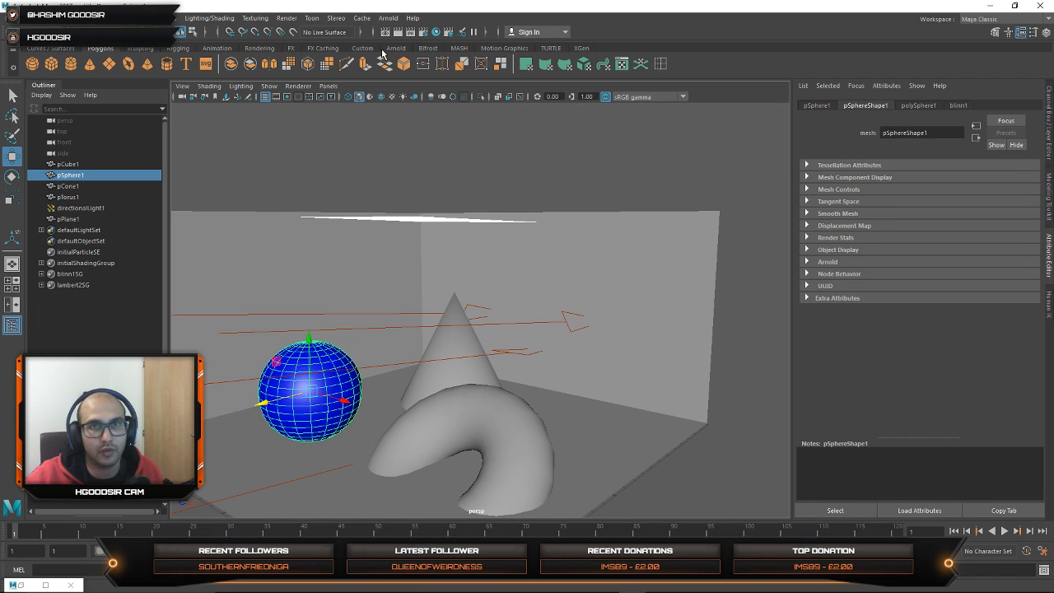
pyautogui.click(209, 17)
pyautogui.moveTo(245, 68)
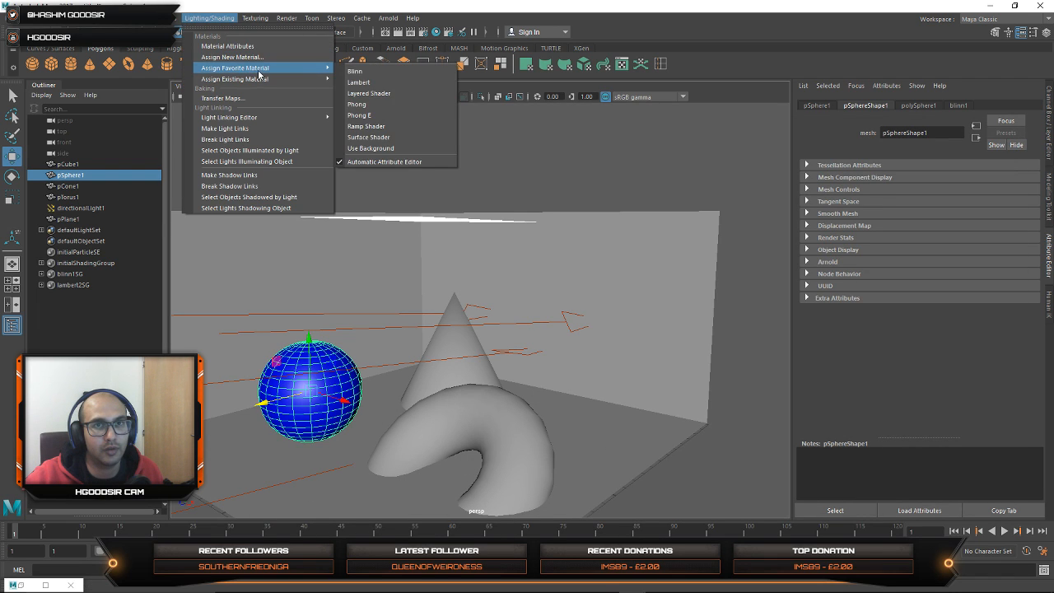
pyautogui.click(380, 84)
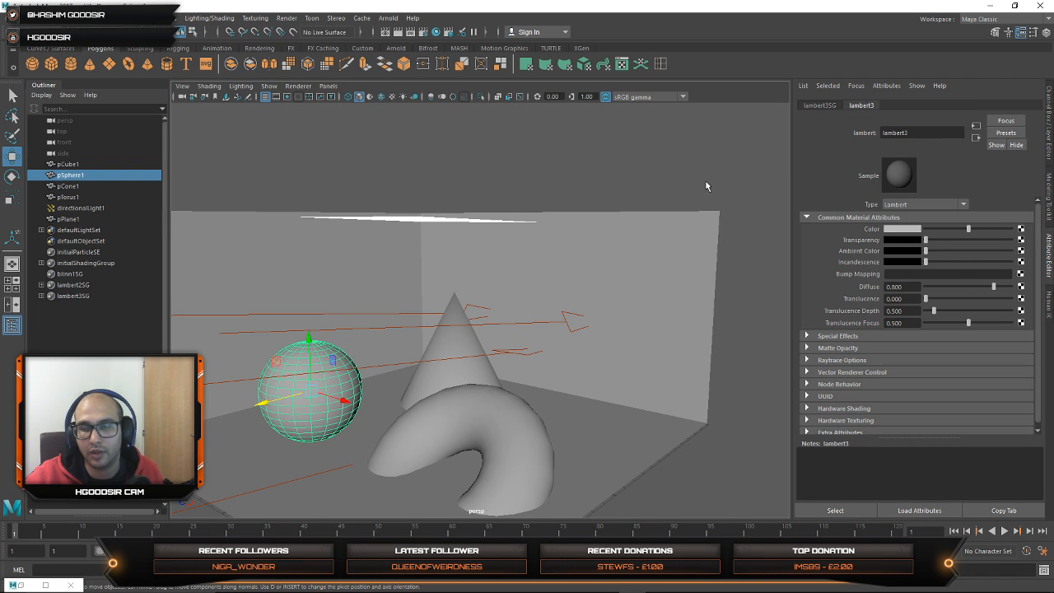
# Step: Load pSphereShape1.jpg from the desktop BAKE_lowres folder as the Lambert's Color file texture and show textures in the viewport
pyautogui.click(443, 296)
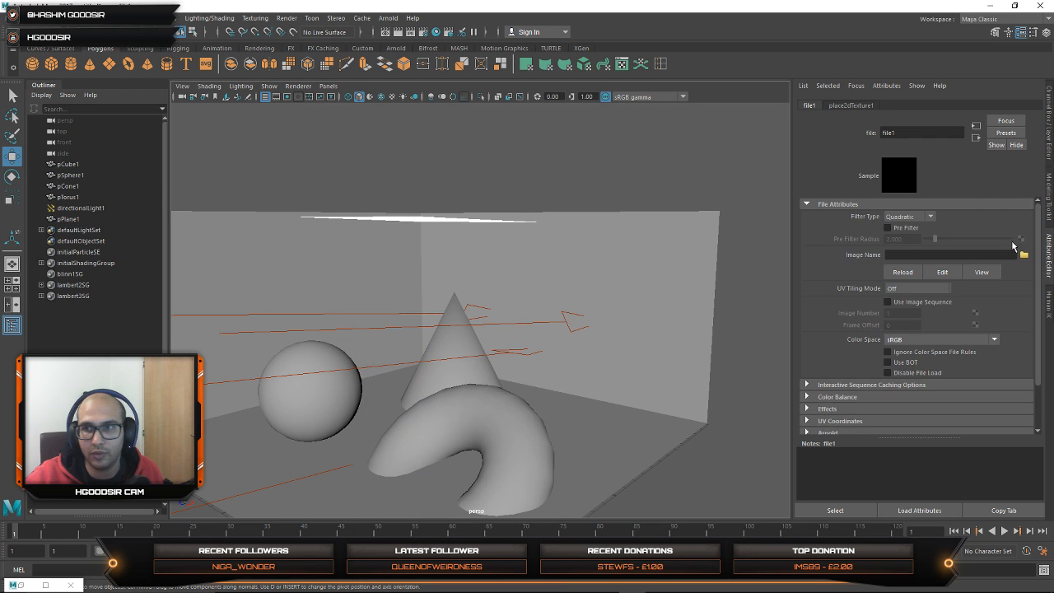
pyautogui.click(1024, 255)
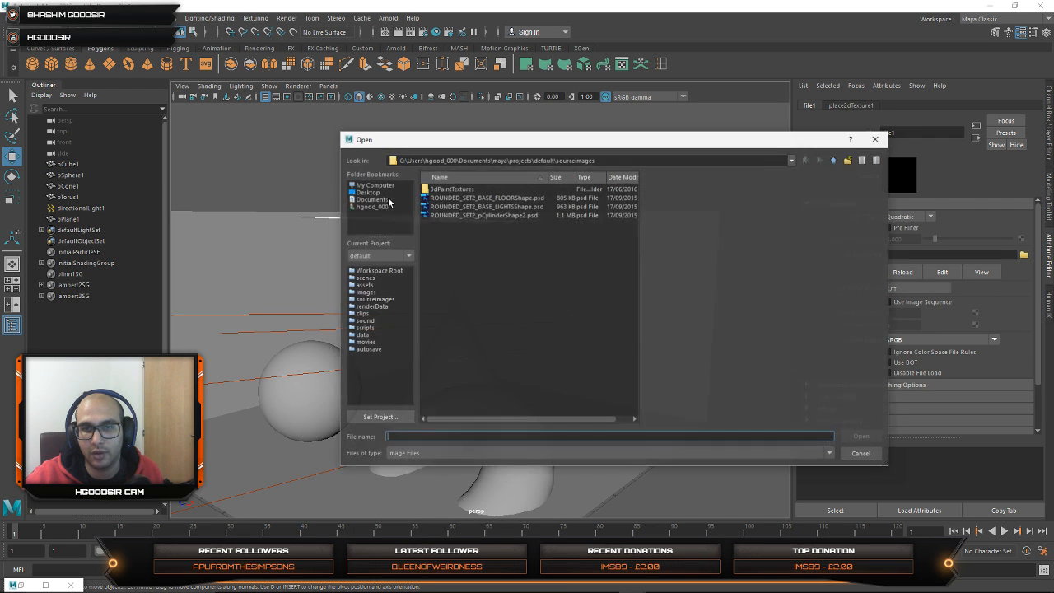
pyautogui.click(367, 192)
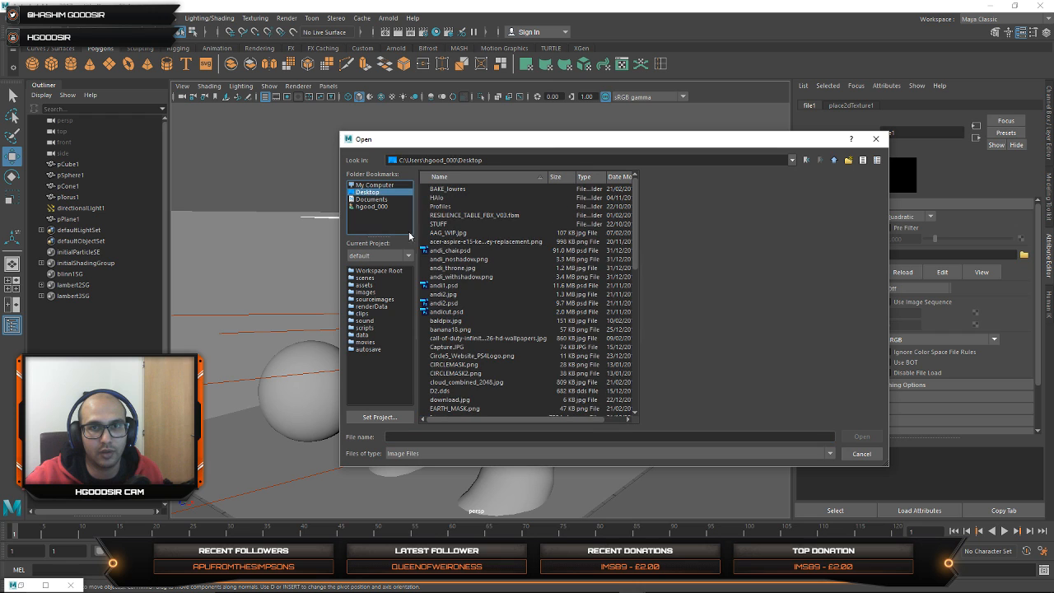
pyautogui.moveTo(634, 211); pyautogui.dragTo(654, 201)
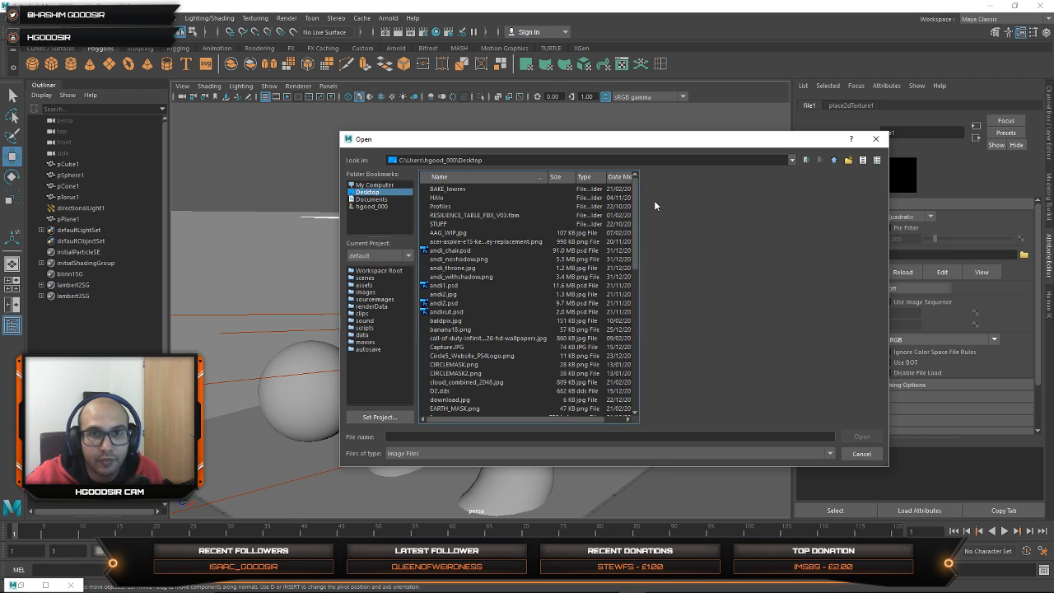
pyautogui.doubleClick(449, 189)
pyautogui.click(458, 189)
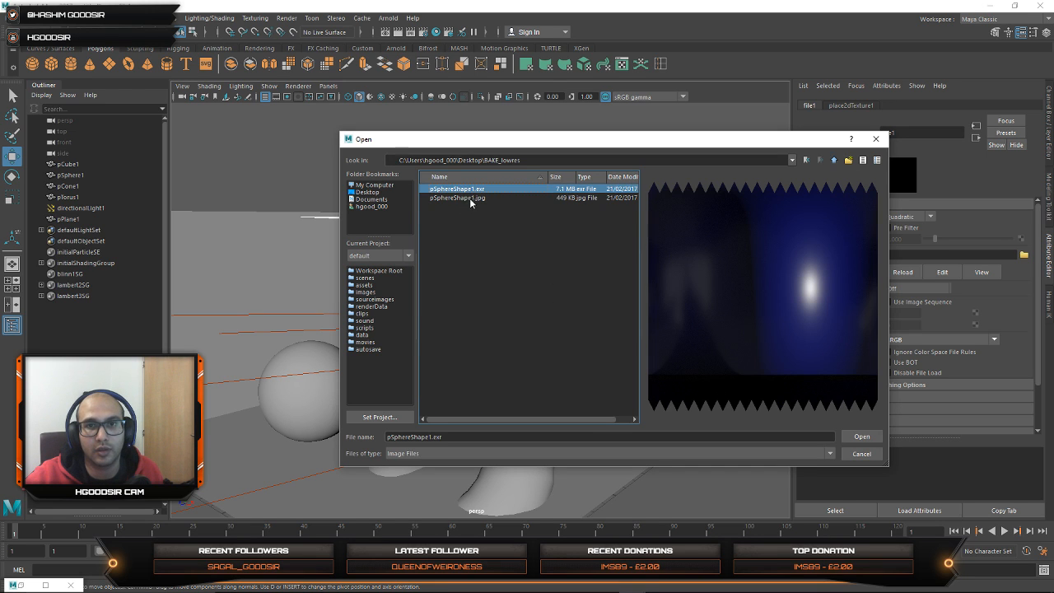
pyautogui.click(469, 198)
pyautogui.click(862, 436)
pyautogui.click(307, 394)
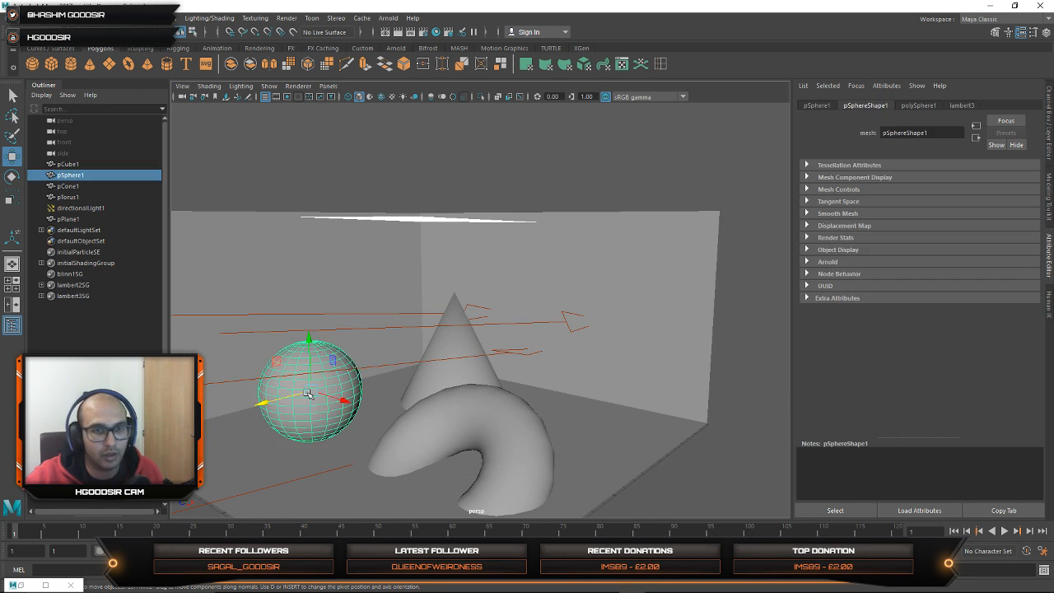
pyautogui.click(468, 207)
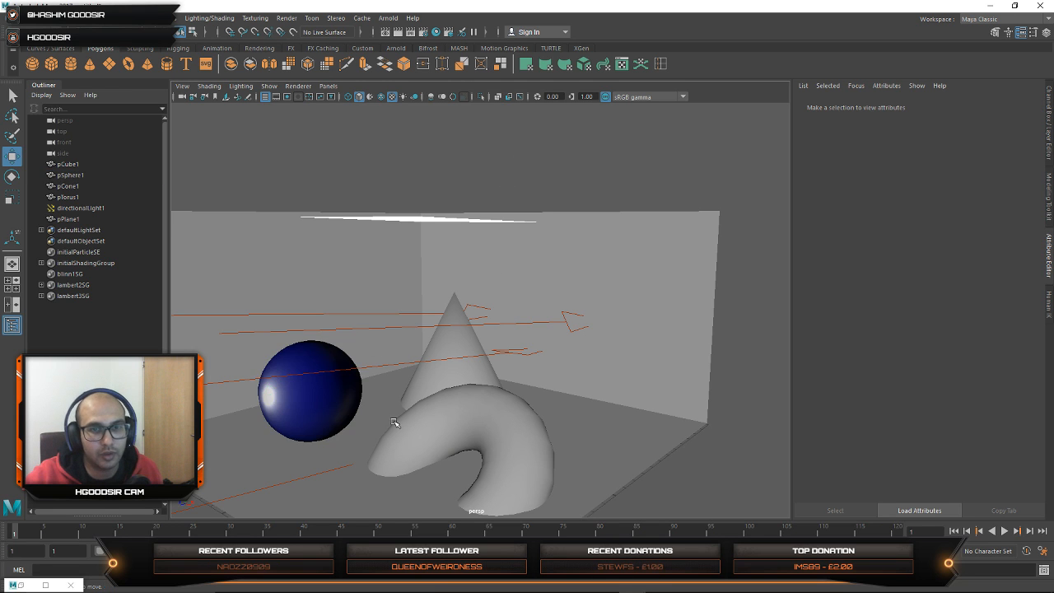
# Step: Examine the baked lighting, highlight and reflections on the textured sphere from all sides
pyautogui.keyDown('alt'); pyautogui.moveTo(400, 422); pyautogui.dragTo(461, 402); pyautogui.keyUp('alt')
pyautogui.keyDown('alt'); pyautogui.moveTo(461, 402); pyautogui.dragTo(725, 461, button='right'); pyautogui.keyUp('alt')
pyautogui.moveTo(570, 416)
pyautogui.keyDown('alt'); pyautogui.mouseDown(button='middle')
pyautogui.moveTo(567, 353)
pyautogui.moveTo(560, 397)
pyautogui.mouseUp(button='middle'); pyautogui.keyUp('alt')
pyautogui.keyDown('alt'); pyautogui.moveTo(482, 390); pyautogui.dragTo(732, 420, button='right'); pyautogui.keyUp('alt')
pyautogui.keyDown('alt'); pyautogui.moveTo(587, 409); pyautogui.dragTo(568, 385, button='middle'); pyautogui.keyUp('alt')
pyautogui.keyDown('alt'); pyautogui.moveTo(469, 387); pyautogui.dragTo(557, 399, button='right'); pyautogui.keyUp('alt')
pyautogui.click(447, 257)
pyautogui.keyDown('alt'); pyautogui.moveTo(450, 353); pyautogui.dragTo(447, 315, button='right'); pyautogui.keyUp('alt')
pyautogui.click(659, 175)
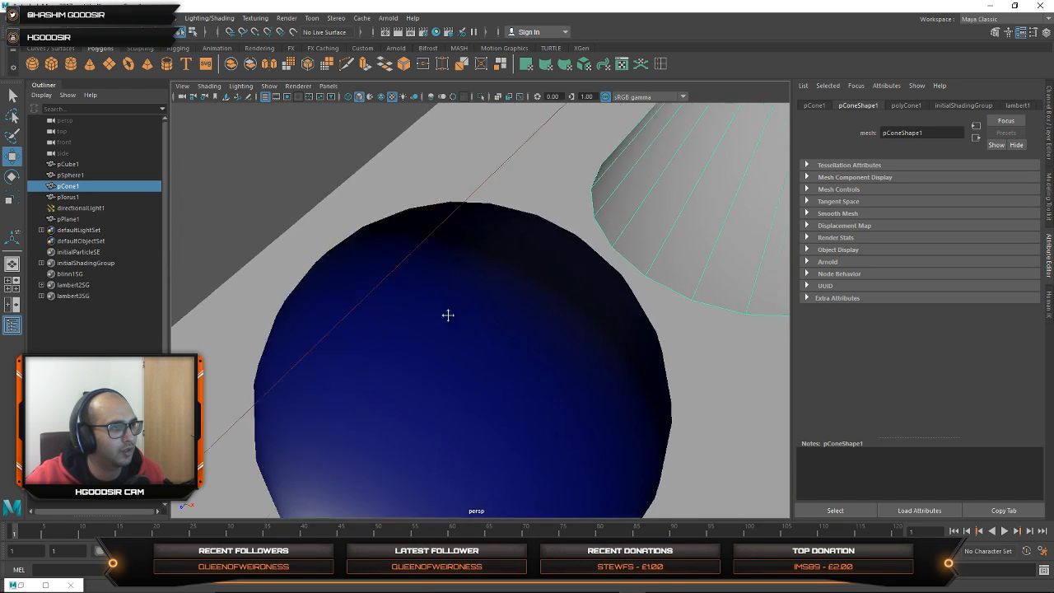
pyautogui.keyDown('alt'); pyautogui.moveTo(447, 315); pyautogui.dragTo(445, 280); pyautogui.keyUp('alt')
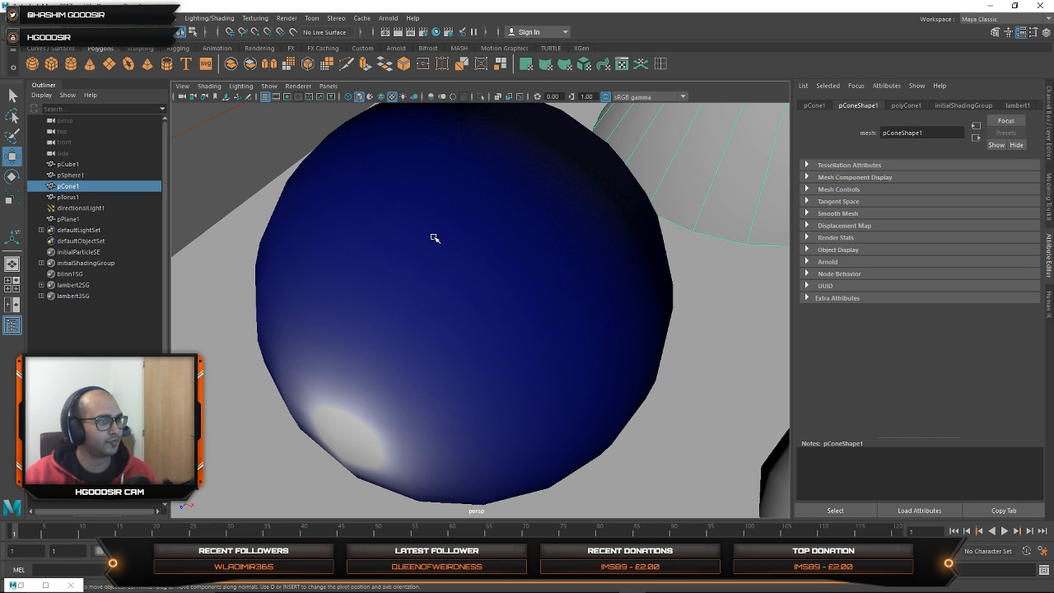
pyautogui.keyDown('alt'); pyautogui.moveTo(537, 257); pyautogui.dragTo(454, 290, button='right'); pyautogui.keyUp('alt')
pyautogui.keyDown('alt'); pyautogui.moveTo(454, 290); pyautogui.dragTo(441, 329); pyautogui.keyUp('alt')
pyautogui.keyDown('alt'); pyautogui.moveTo(440, 330); pyautogui.dragTo(497, 369, button='right'); pyautogui.keyUp('alt')
pyautogui.keyDown('alt'); pyautogui.moveTo(497, 370); pyautogui.dragTo(552, 357, button='middle'); pyautogui.keyUp('alt')
pyautogui.keyDown('alt'); pyautogui.moveTo(552, 358); pyautogui.dragTo(566, 393, button='right'); pyautogui.keyUp('alt')
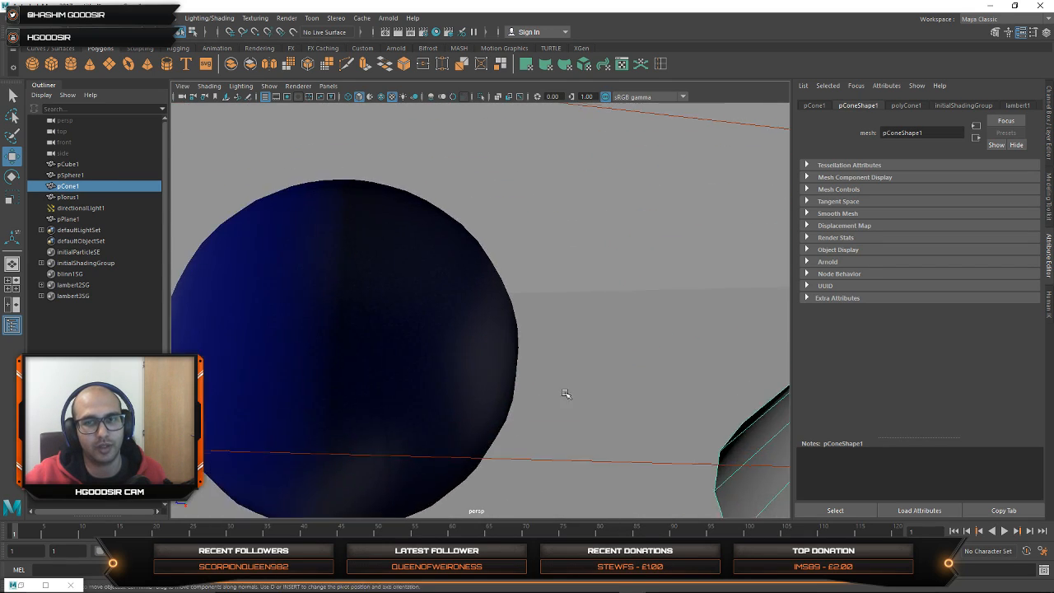
pyautogui.keyDown('alt'); pyautogui.moveTo(566, 393); pyautogui.dragTo(492, 360); pyautogui.keyUp('alt')
pyautogui.keyDown('alt'); pyautogui.moveTo(512, 367); pyautogui.dragTo(514, 182, button='middle'); pyautogui.keyUp('alt')
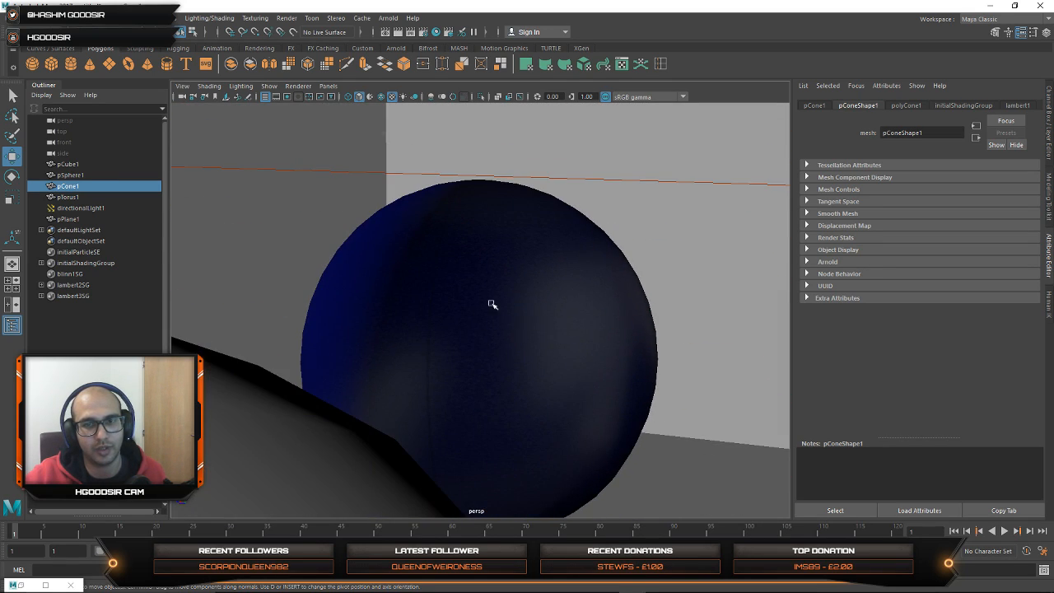
pyautogui.keyDown('alt'); pyautogui.moveTo(493, 305); pyautogui.dragTo(564, 357); pyautogui.keyUp('alt')
pyautogui.keyDown('alt'); pyautogui.moveTo(564, 357); pyautogui.dragTo(397, 336, button='right'); pyautogui.keyUp('alt')
pyautogui.keyDown('alt'); pyautogui.moveTo(520, 330); pyautogui.dragTo(461, 333, button='middle'); pyautogui.keyUp('alt')
pyautogui.keyDown('alt'); pyautogui.moveTo(552, 336); pyautogui.dragTo(443, 339, button='right'); pyautogui.keyUp('alt')
pyautogui.moveTo(443, 339)
pyautogui.keyDown('alt'); pyautogui.mouseDown()
pyautogui.moveTo(449, 375)
pyautogui.moveTo(428, 344)
pyautogui.mouseUp(); pyautogui.keyUp('alt')
pyautogui.moveTo(428, 344)
pyautogui.keyDown('alt'); pyautogui.mouseDown(button='right')
pyautogui.moveTo(569, 350)
pyautogui.moveTo(444, 337)
pyautogui.mouseUp(button='right'); pyautogui.keyUp('alt')
pyautogui.click(395, 329)
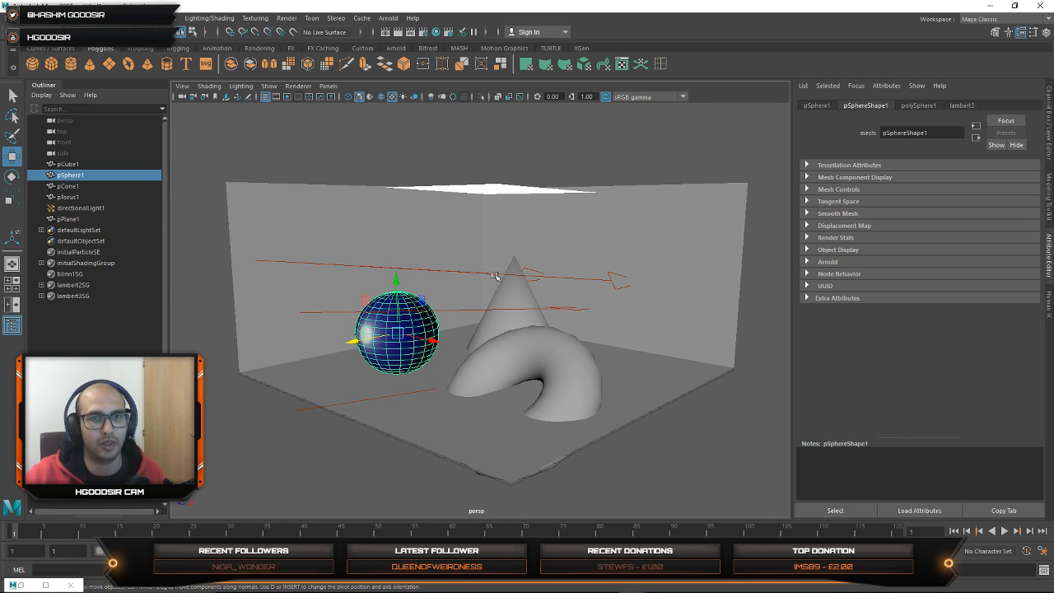
pyautogui.click(319, 220)
pyautogui.click(504, 330)
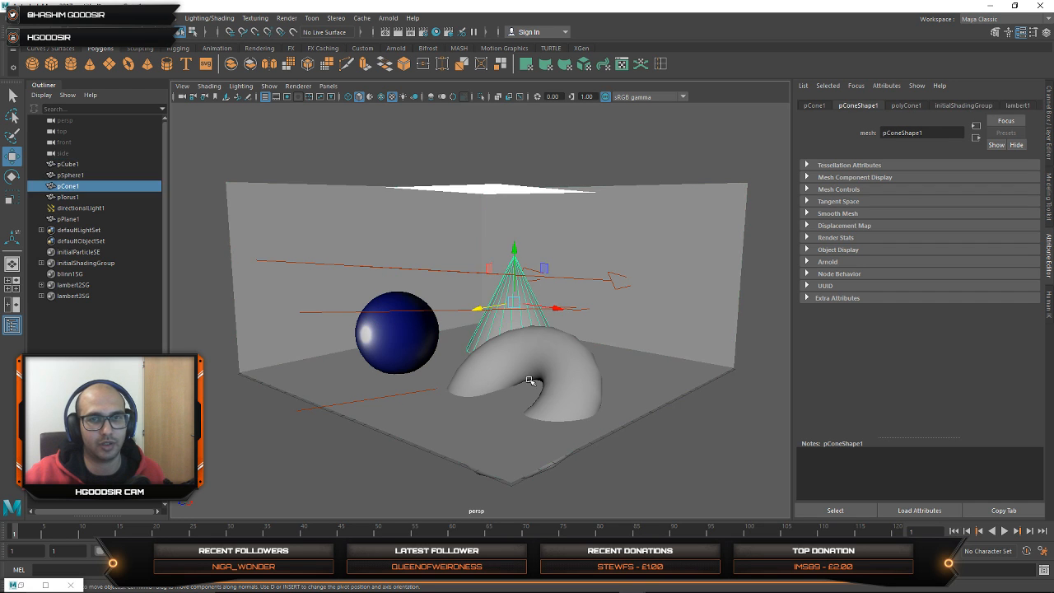
pyautogui.click(531, 382)
pyautogui.click(508, 307)
pyautogui.click(529, 354)
pyautogui.click(493, 268)
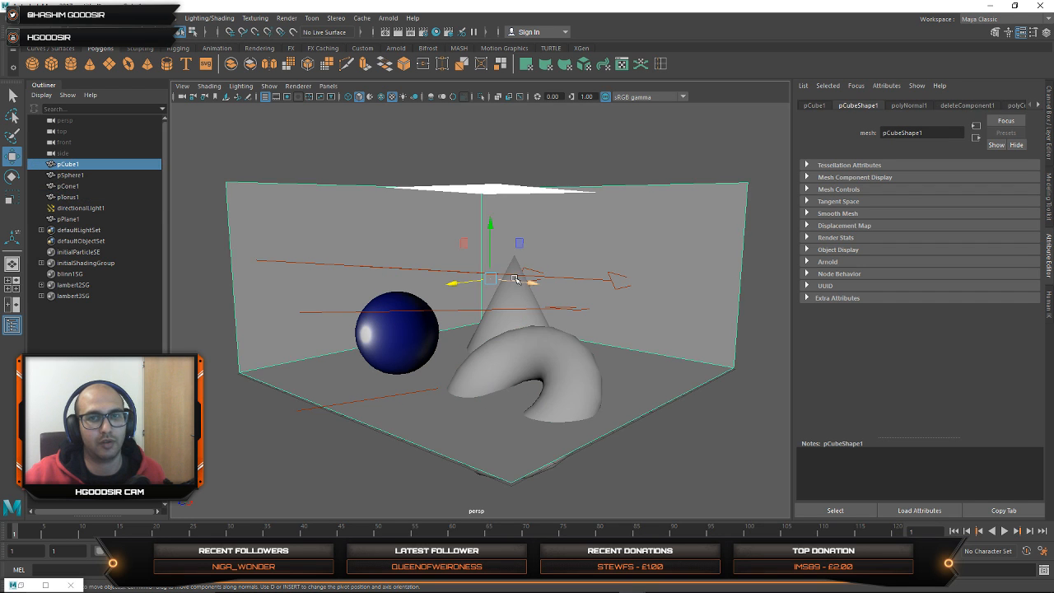
# Step: Assign a new Blinn material to the cone and set its Color to red
pyautogui.click(513, 280)
pyautogui.click(518, 314)
pyautogui.click(209, 17)
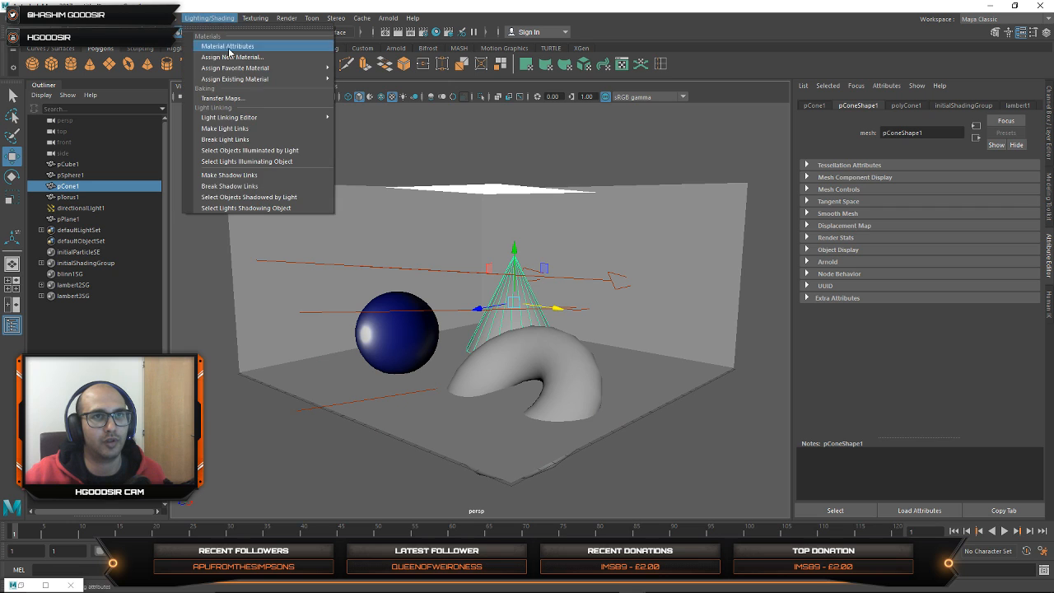
pyautogui.moveTo(251, 70)
pyautogui.click(382, 71)
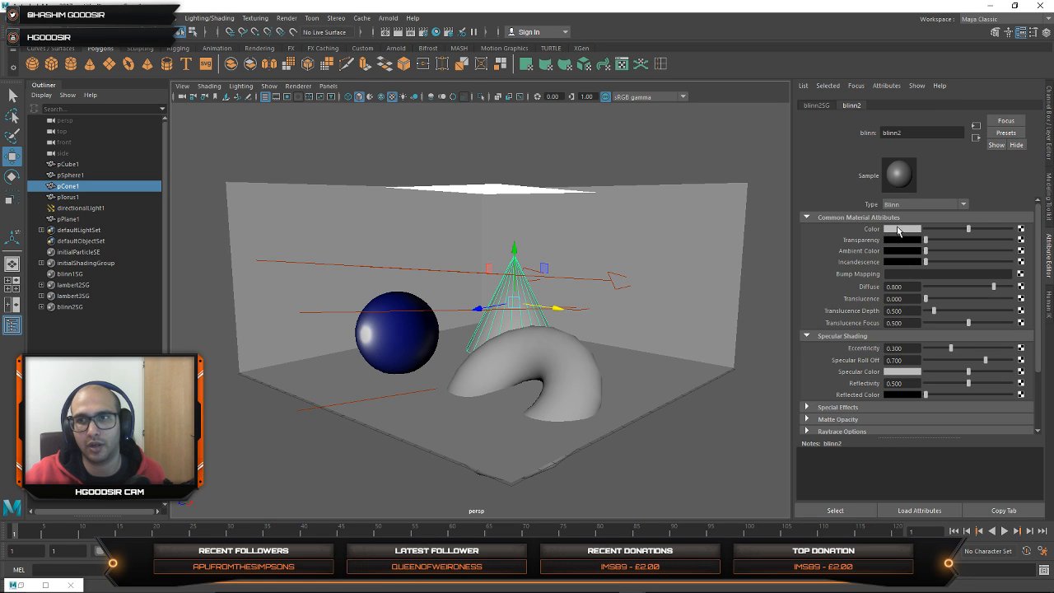
pyautogui.click(899, 230)
pyautogui.click(852, 212)
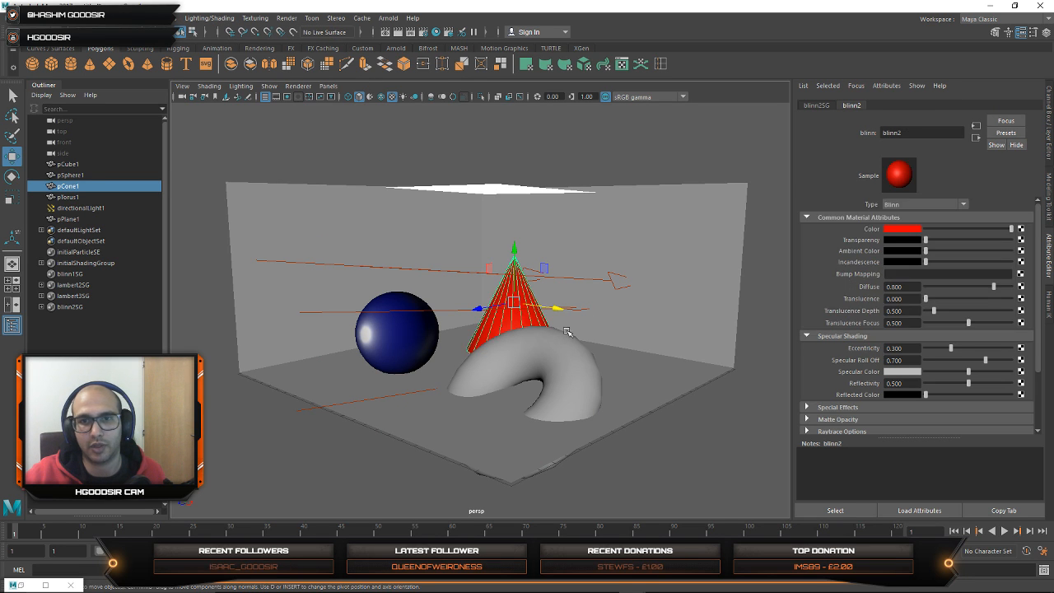
# Step: Assign a new Blinn material to the torus and set its Color to green
pyautogui.click(535, 387)
pyautogui.doubleClick(220, 11)
pyautogui.click(223, 23)
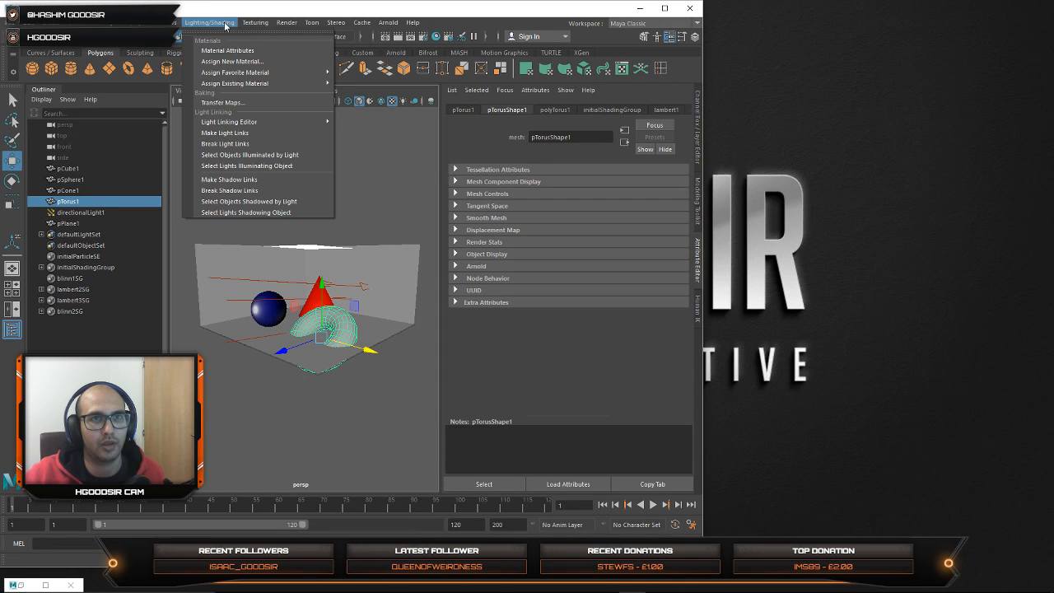
pyautogui.moveTo(259, 75)
pyautogui.click(358, 78)
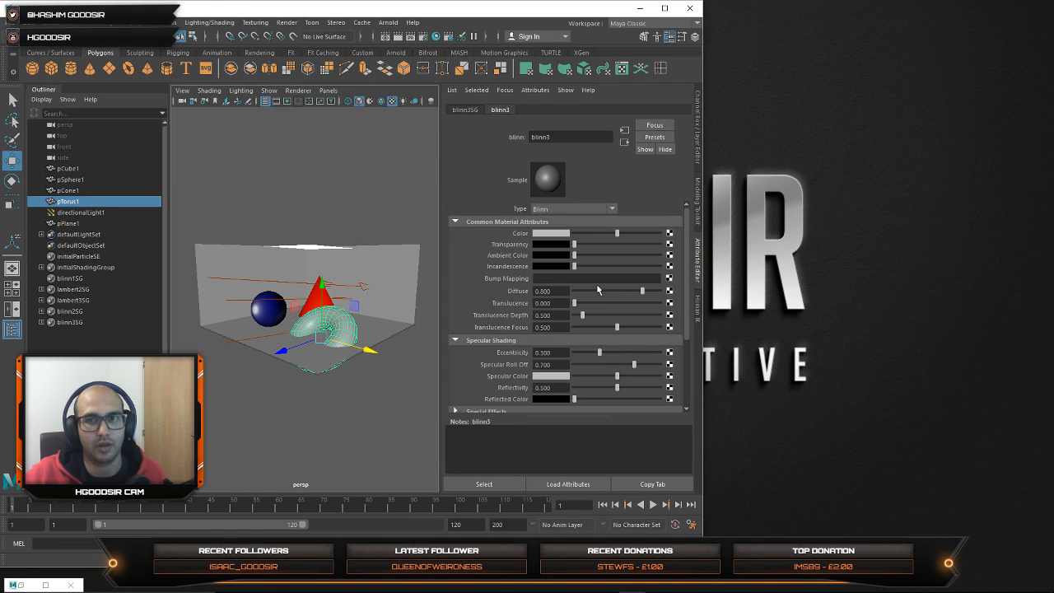
pyautogui.click(551, 234)
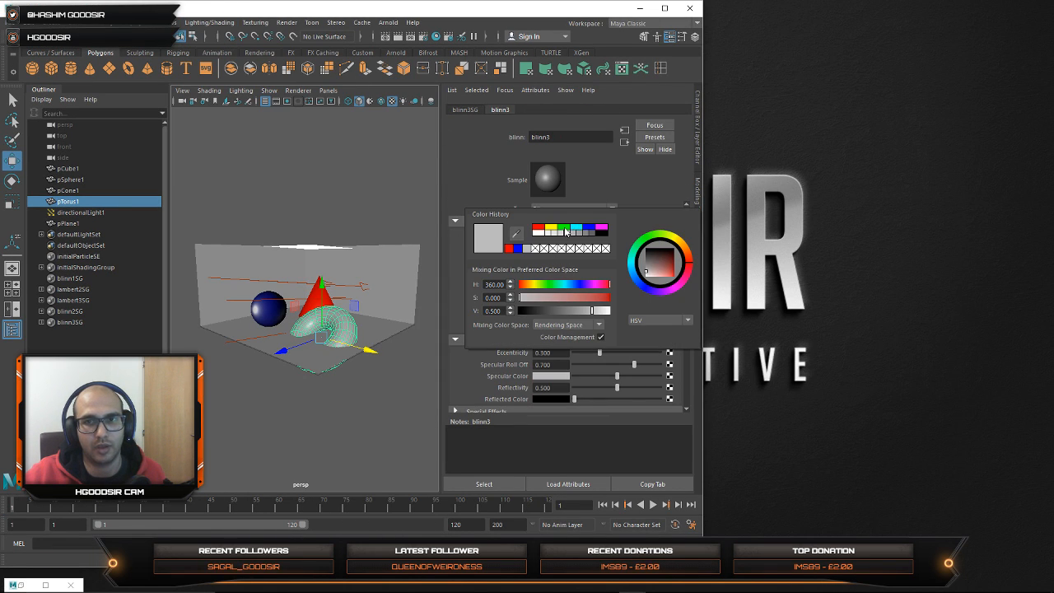
pyautogui.click(565, 229)
pyautogui.doubleClick(607, 10)
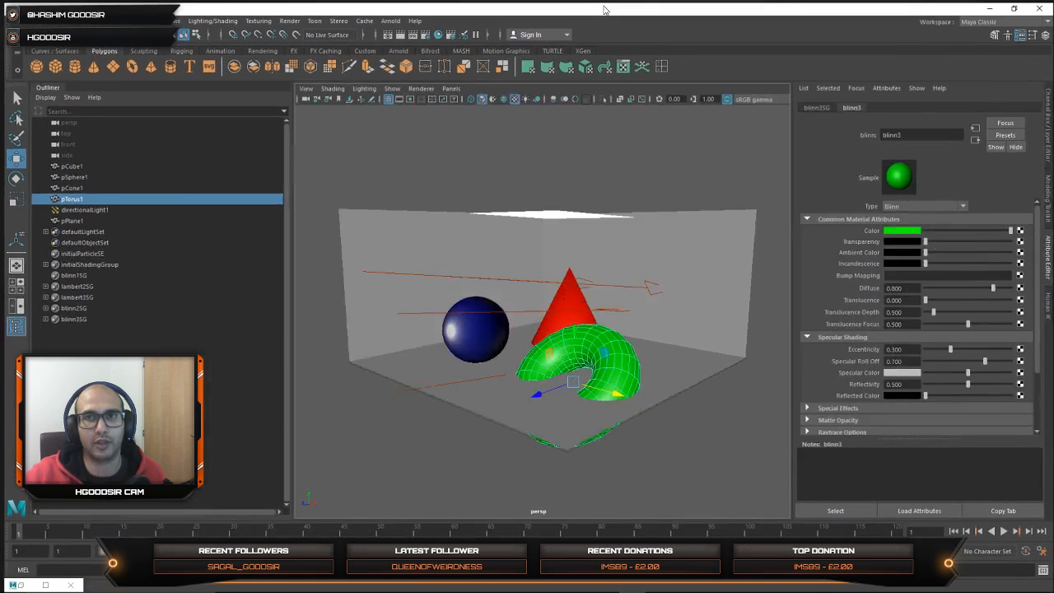
# Step: Select all objects in the scene and set the Export All file type to OBJexport
pyautogui.click(404, 156)
pyautogui.moveTo(403, 157); pyautogui.dragTo(716, 452)
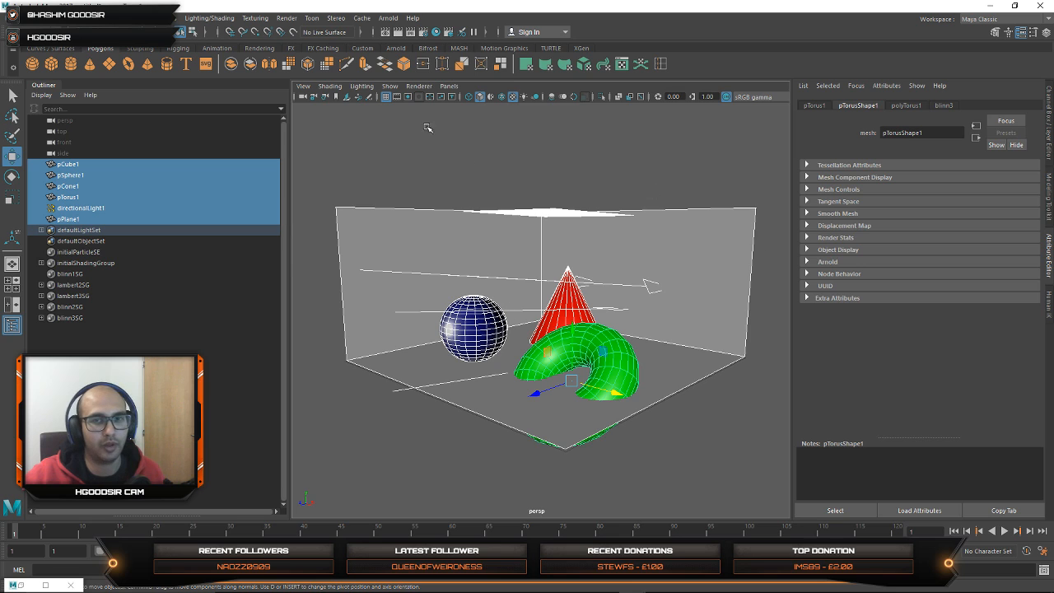
pyautogui.click(23, 17)
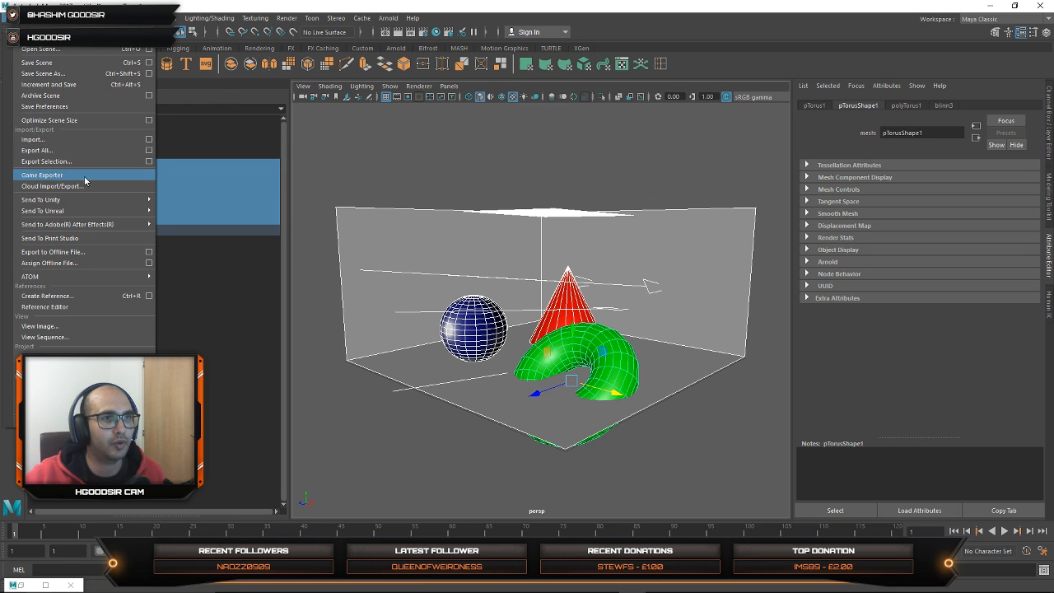
pyautogui.click(149, 150)
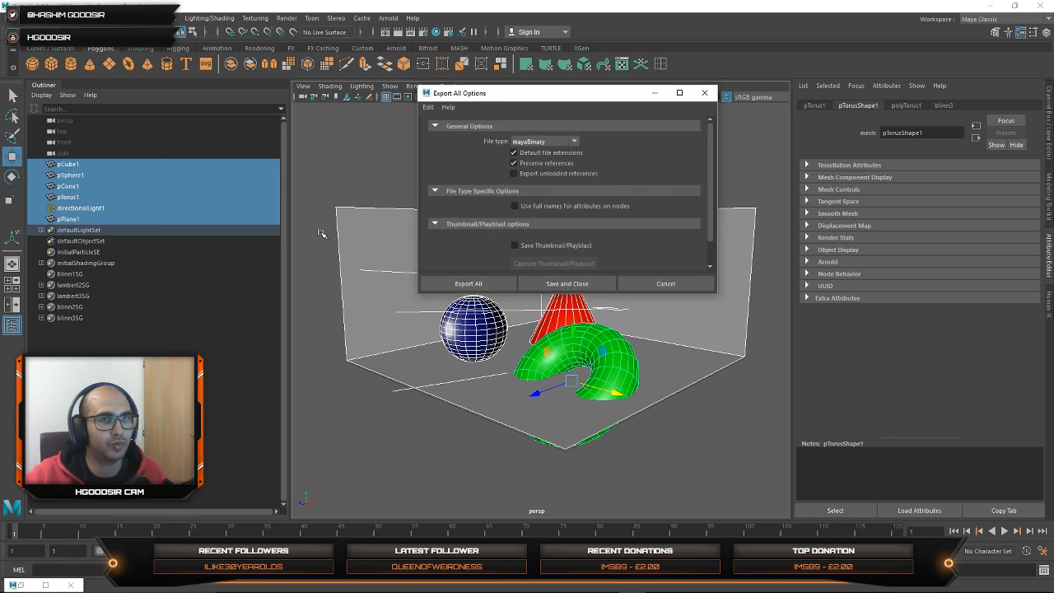
pyautogui.click(558, 142)
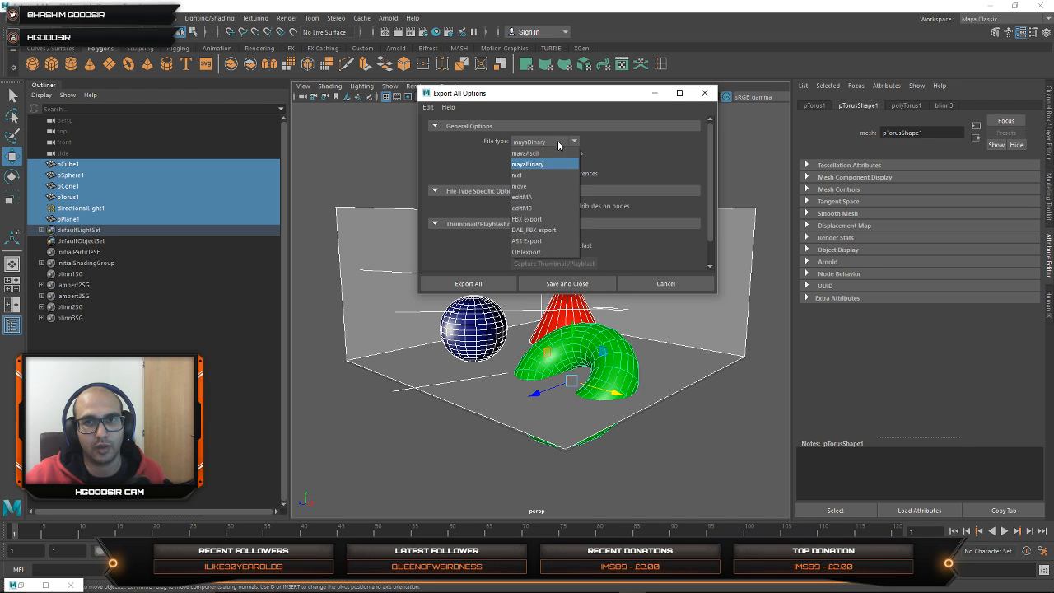
pyautogui.click(540, 251)
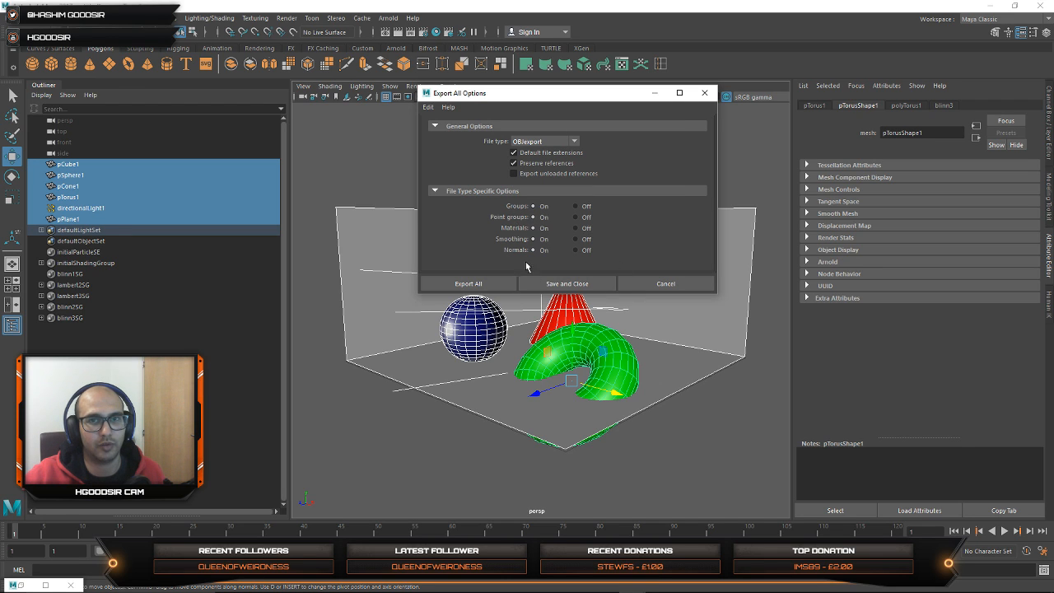
# Step: Export the whole scene as an OBJ file into the desktop BAKE_lowres folder under a new file name
pyautogui.click(491, 284)
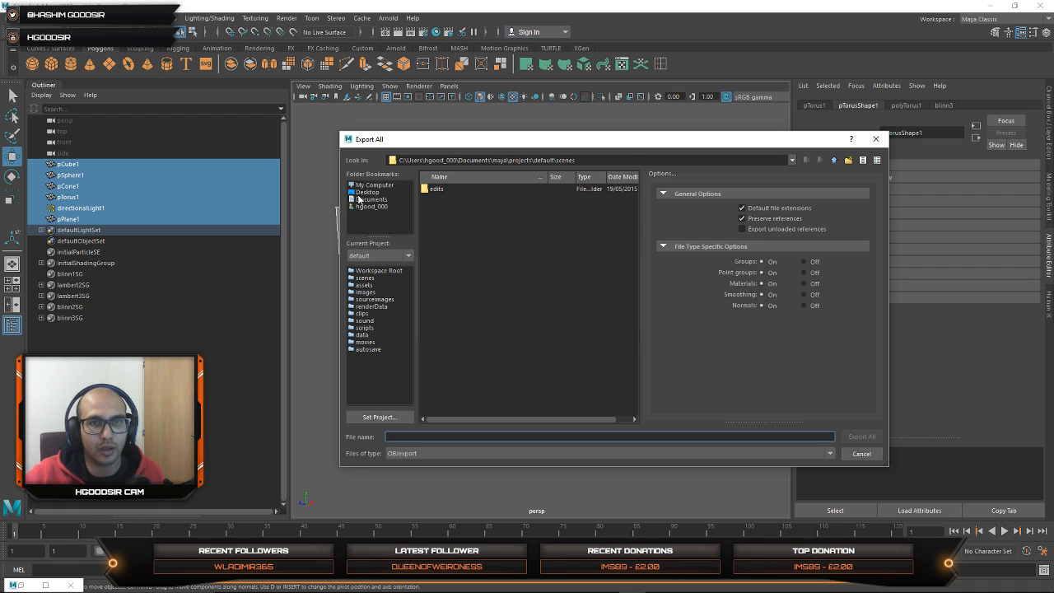
pyautogui.click(363, 193)
pyautogui.doubleClick(442, 190)
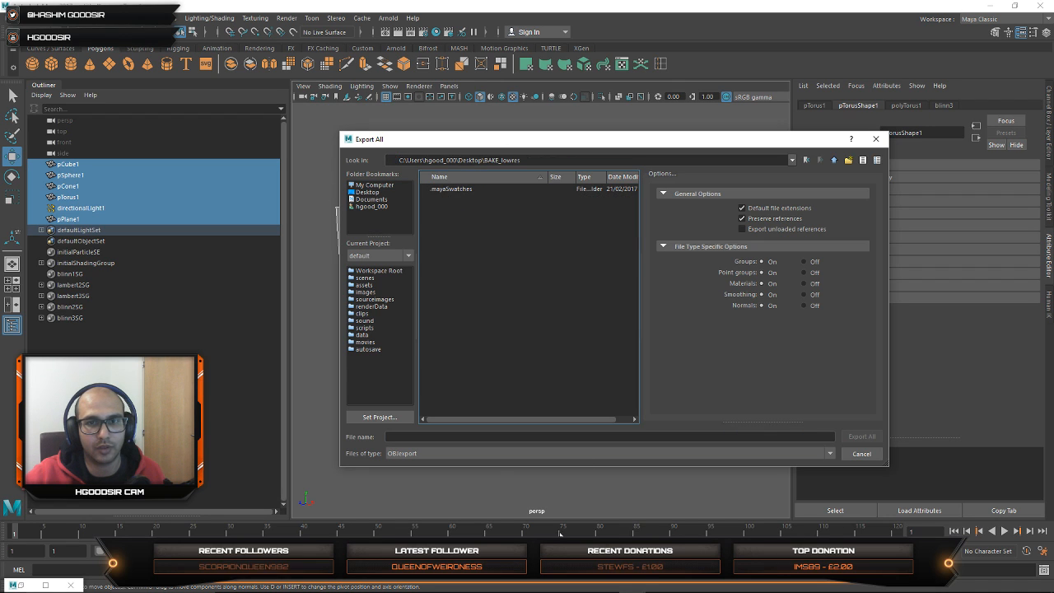
pyautogui.click(480, 437)
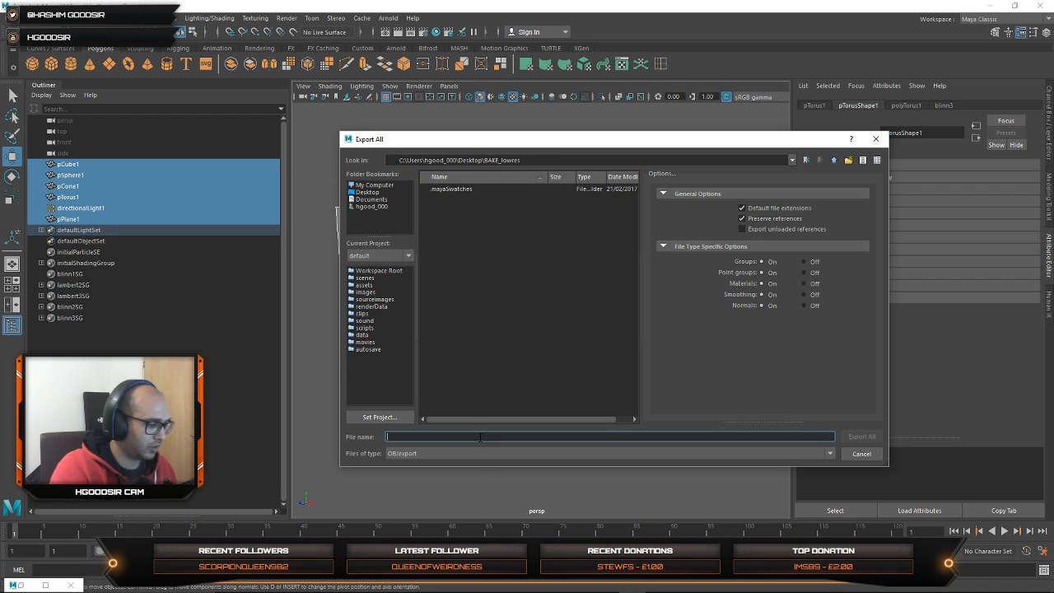
pyautogui.write('t')
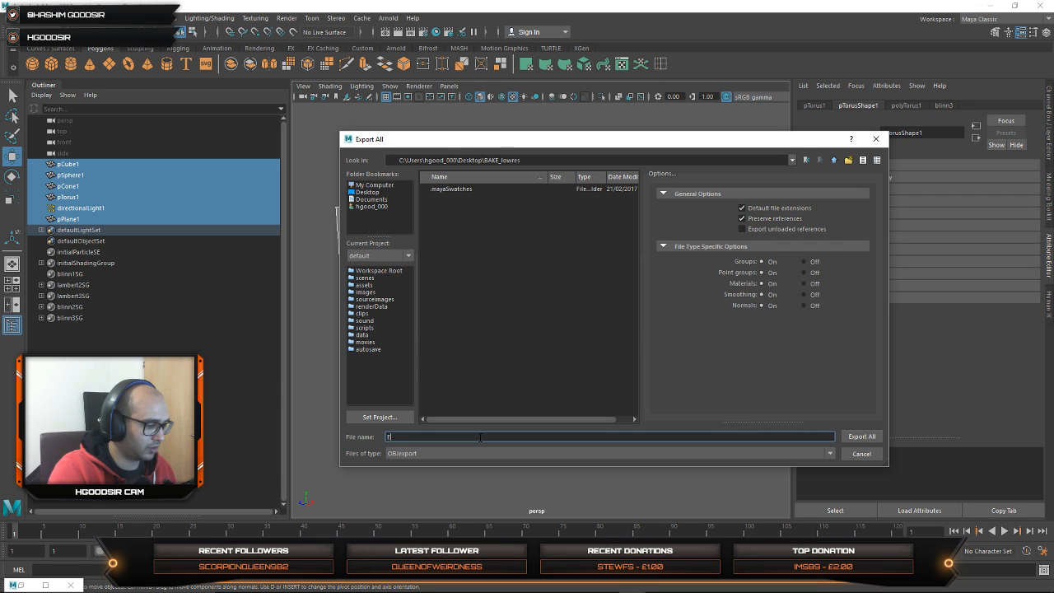
pyautogui.write('XAMPLE')
pyautogui.press('Return')
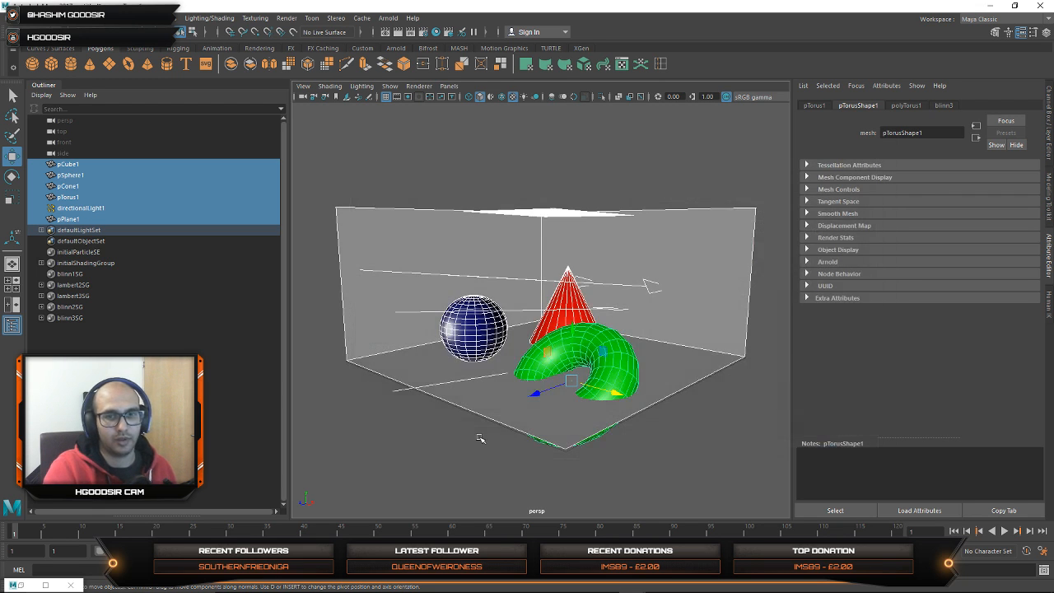
# Step: Minimize Maya and switch to the open Ventuz project
pyautogui.click(989, 7)
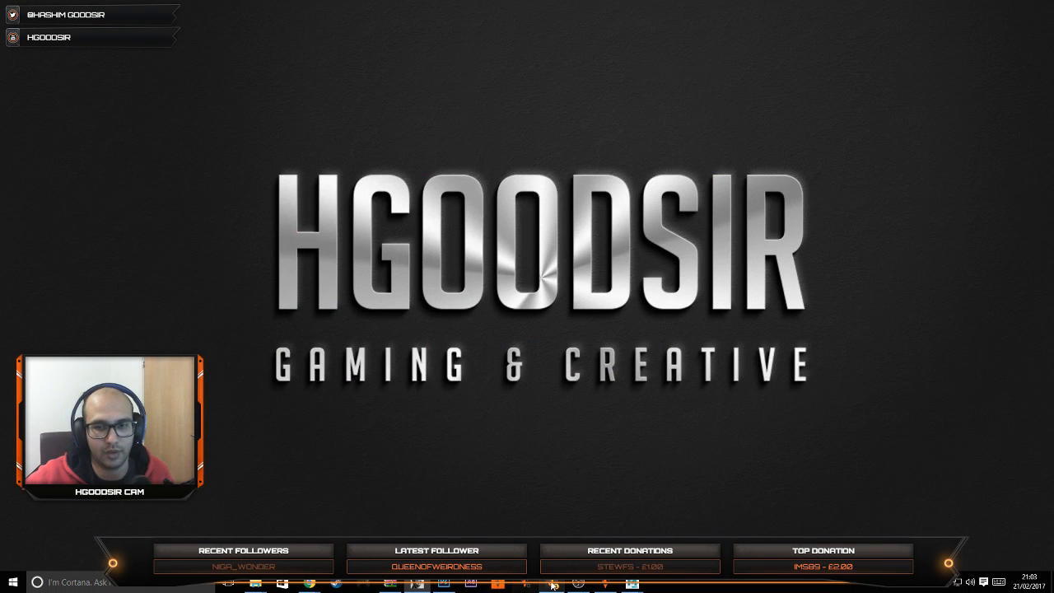
pyautogui.click(613, 586)
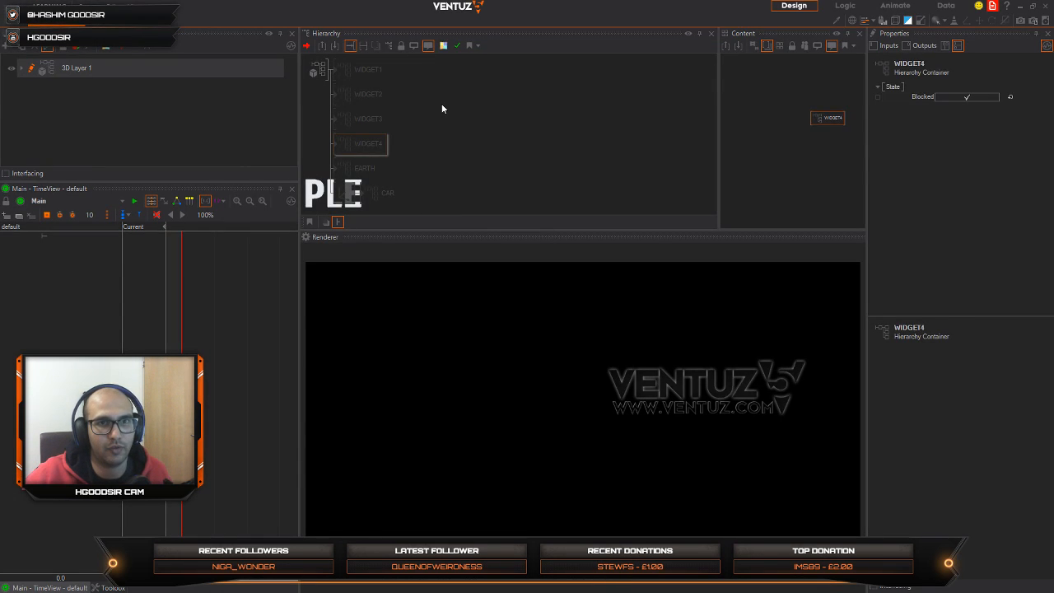
pyautogui.click(427, 163)
pyautogui.press('Tab')
pyautogui.write('m')
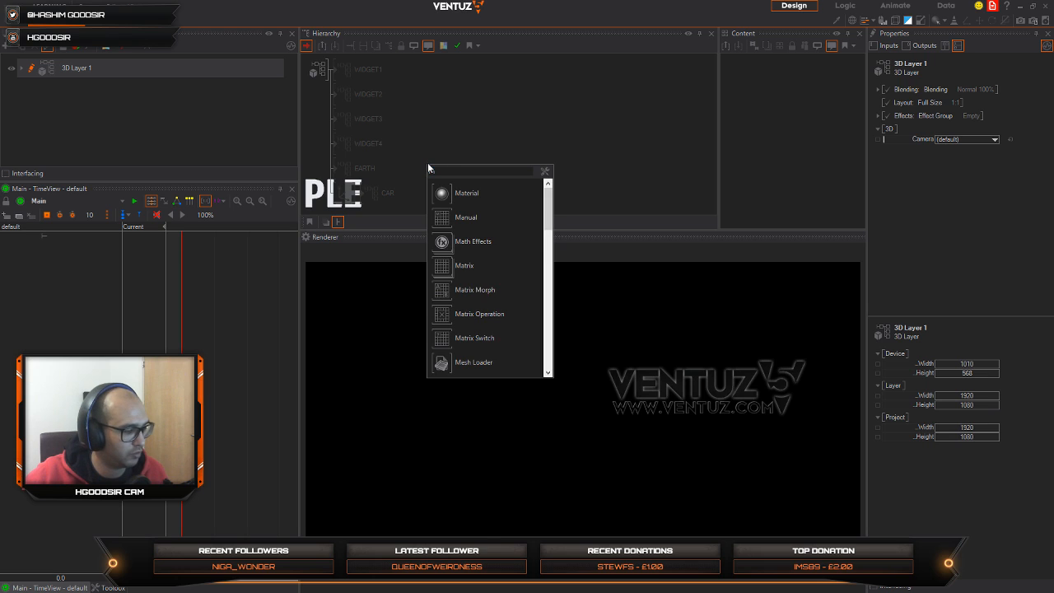
pyautogui.click(438, 371)
pyautogui.click(350, 206)
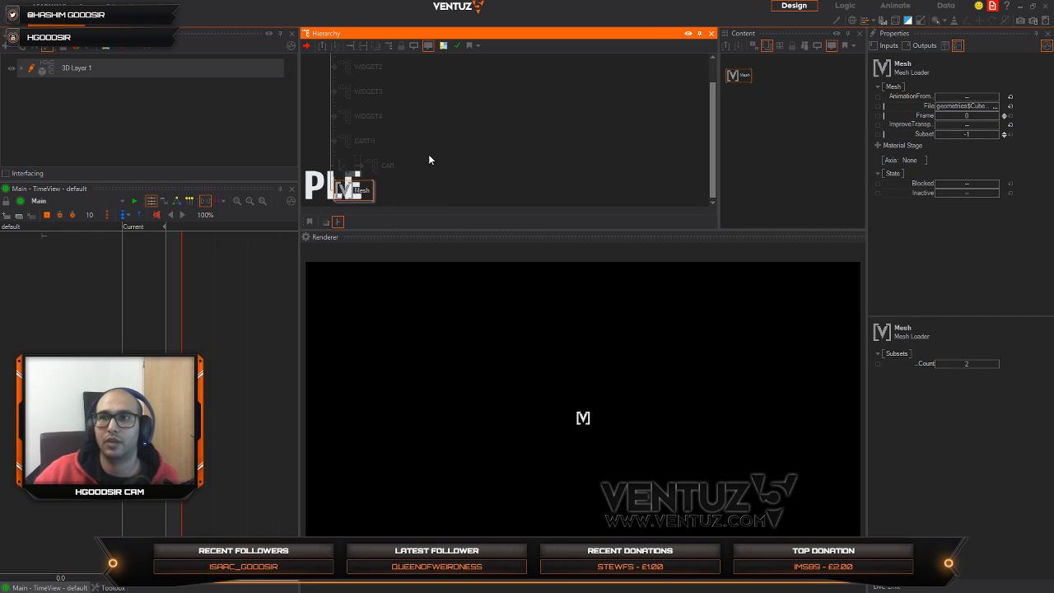
pyautogui.press('Delete')
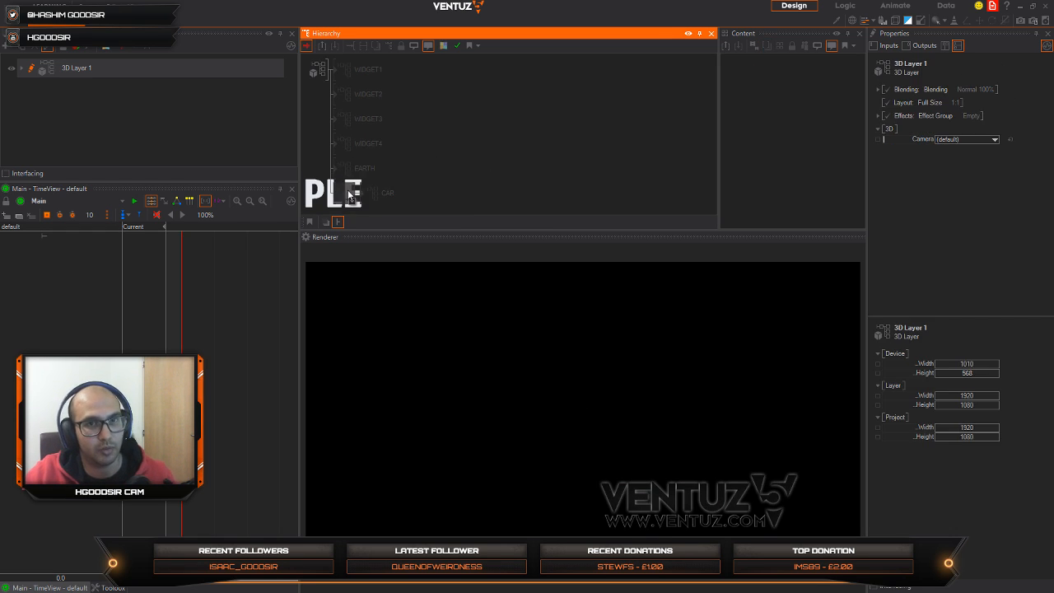
# Step: Add a Geometry Import node at the end of the 3D Layer's hierarchy, below the CAR container
pyautogui.press('space')
pyautogui.write('ge')
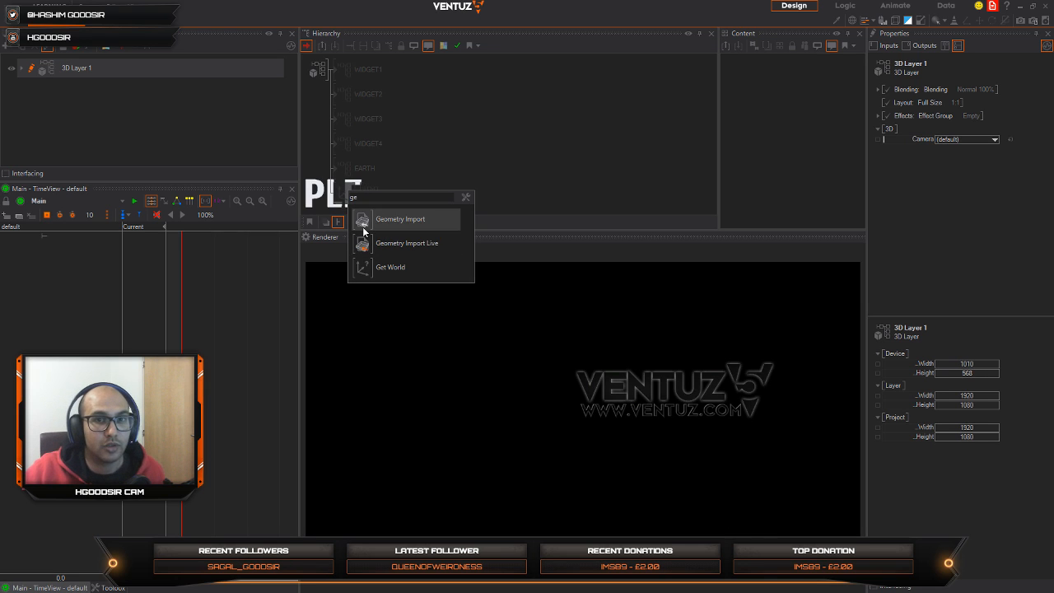
pyautogui.click(390, 218)
pyautogui.click(341, 200)
pyautogui.scroll(-2, 363, 115)
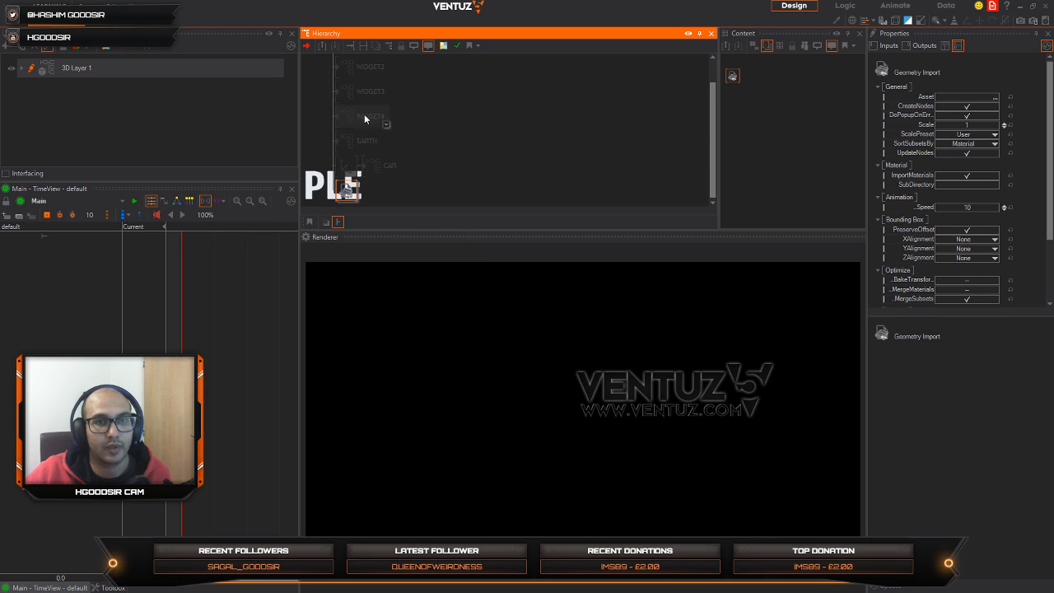
# Step: Load EXAMPLE.obj from the desktop BAKE_lowres folder as the Geometry Import node's asset
pyautogui.click(995, 99)
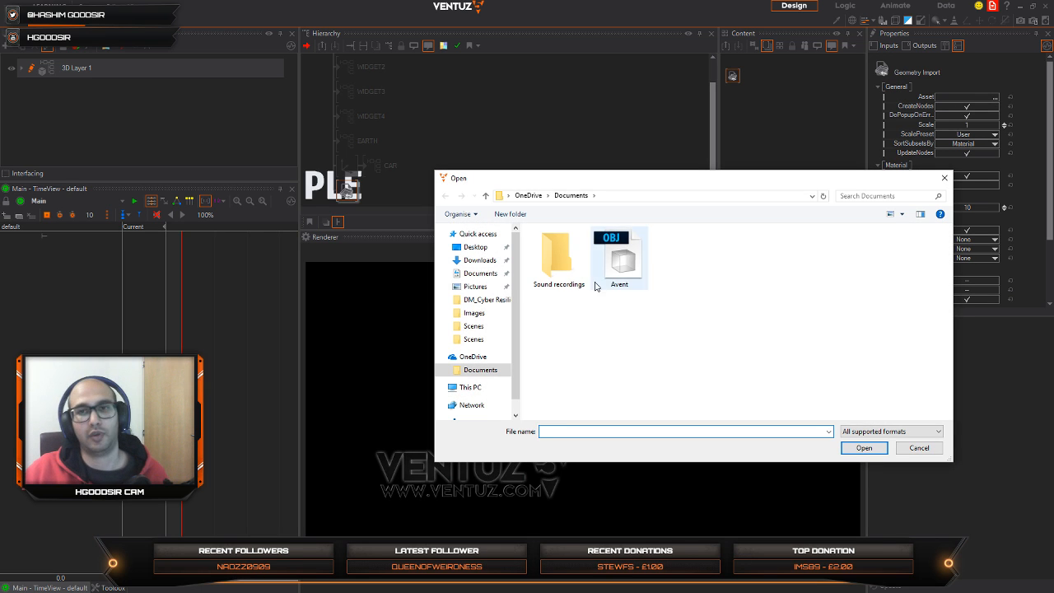
pyautogui.click(475, 247)
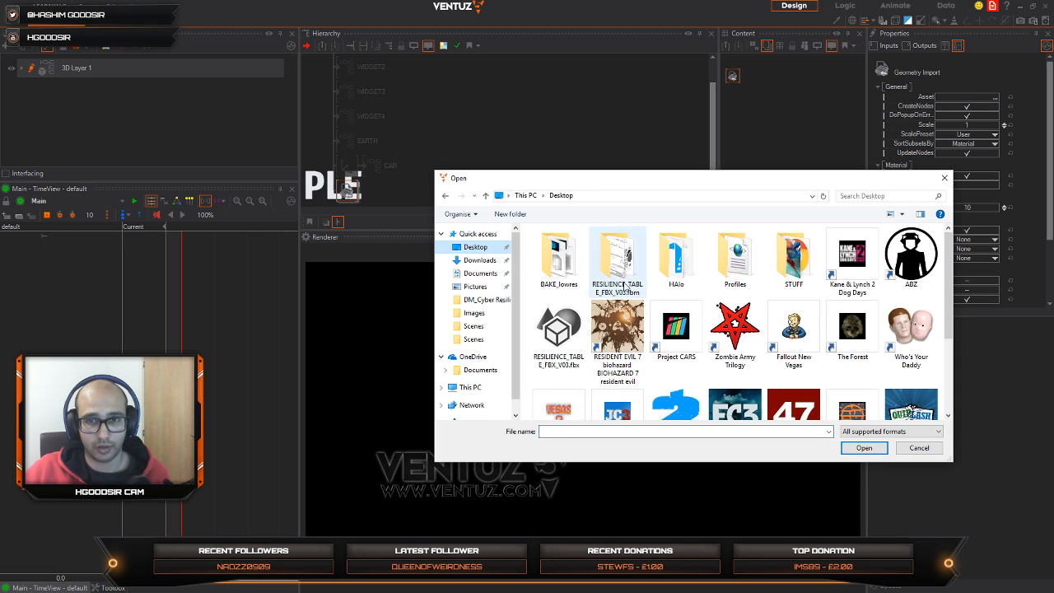
pyautogui.doubleClick(560, 261)
pyautogui.click(617, 261)
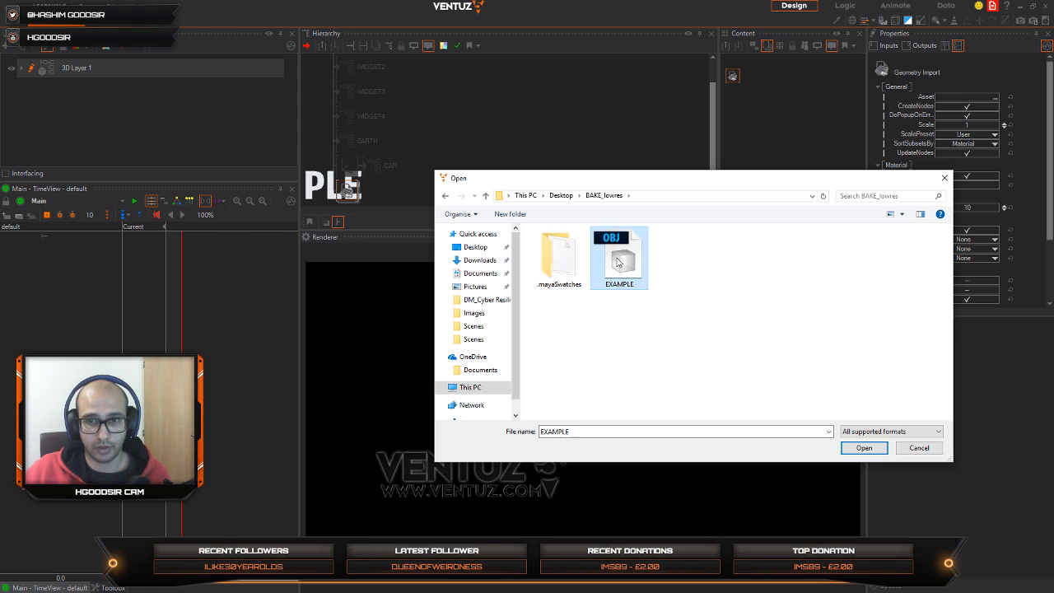
pyautogui.click(861, 447)
pyautogui.scroll(-3, 464, 162)
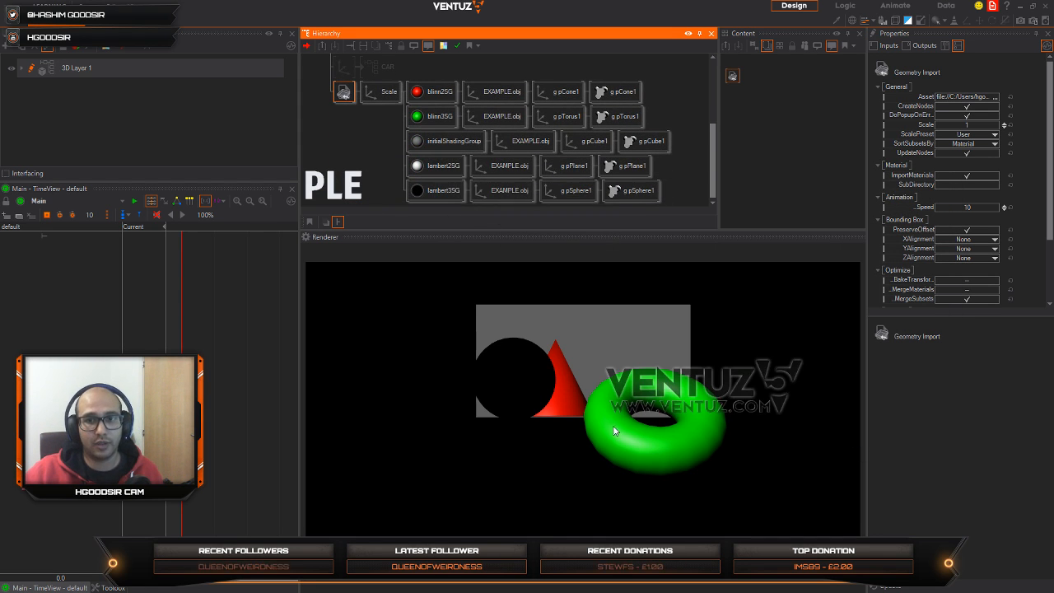
# Step: Rotate the imported scene's Scale axis around X so the room's floor and objects are seen from above
pyautogui.click(372, 98)
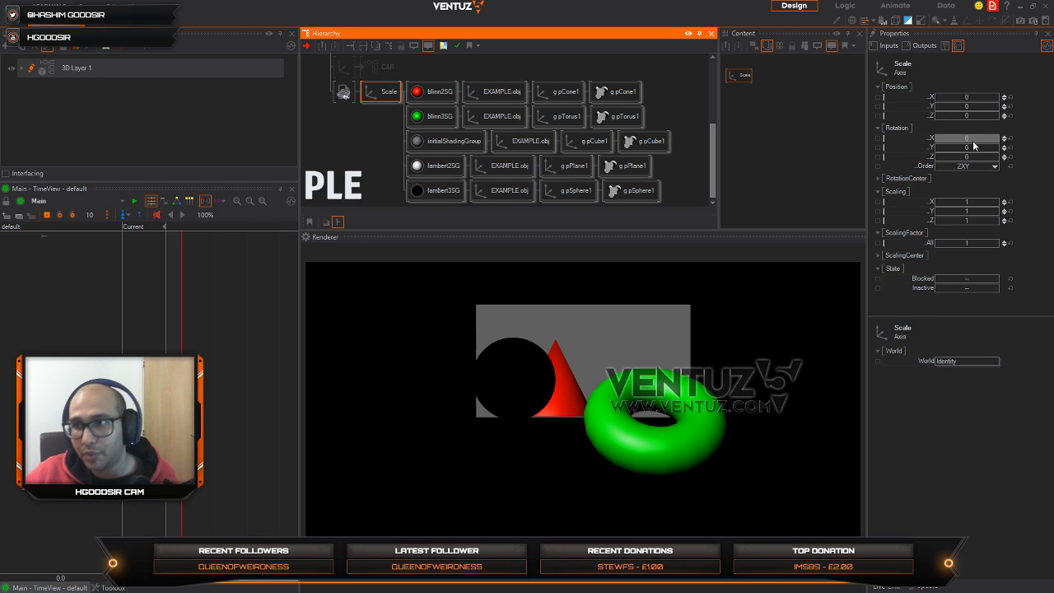
pyautogui.moveTo(973, 145); pyautogui.dragTo(939, 146)
# Step: Open the properties of the sphere's lambert3SG material
pyautogui.click(427, 195)
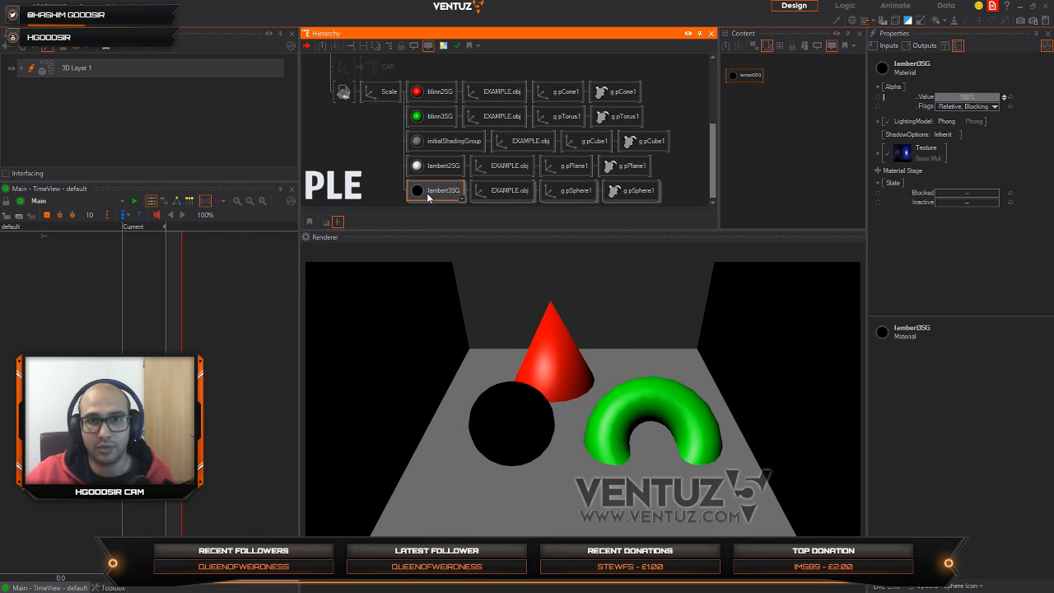
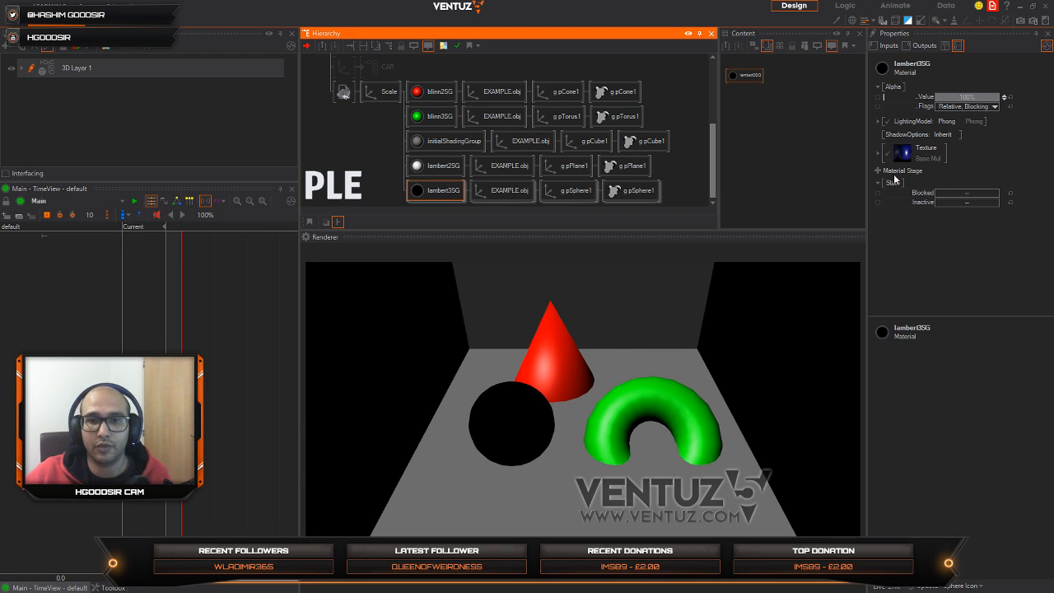
# Step: Use the texture as Base and set the lighting model to No Light on the sphere's lambert3SG material
pyautogui.click(940, 150)
pyautogui.moveTo(922, 155)
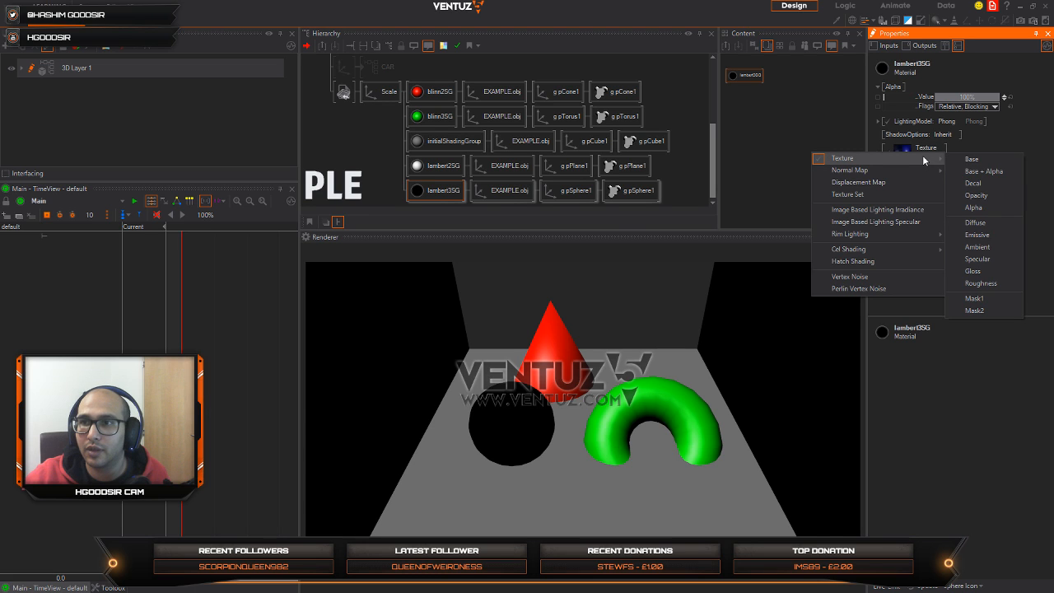
pyautogui.click(987, 161)
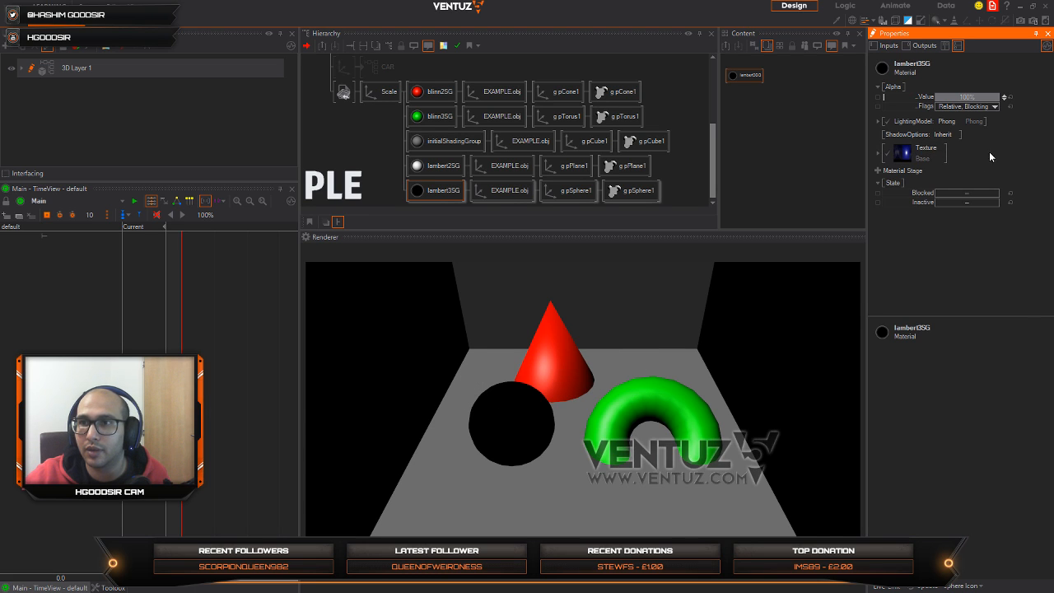
pyautogui.click(961, 120)
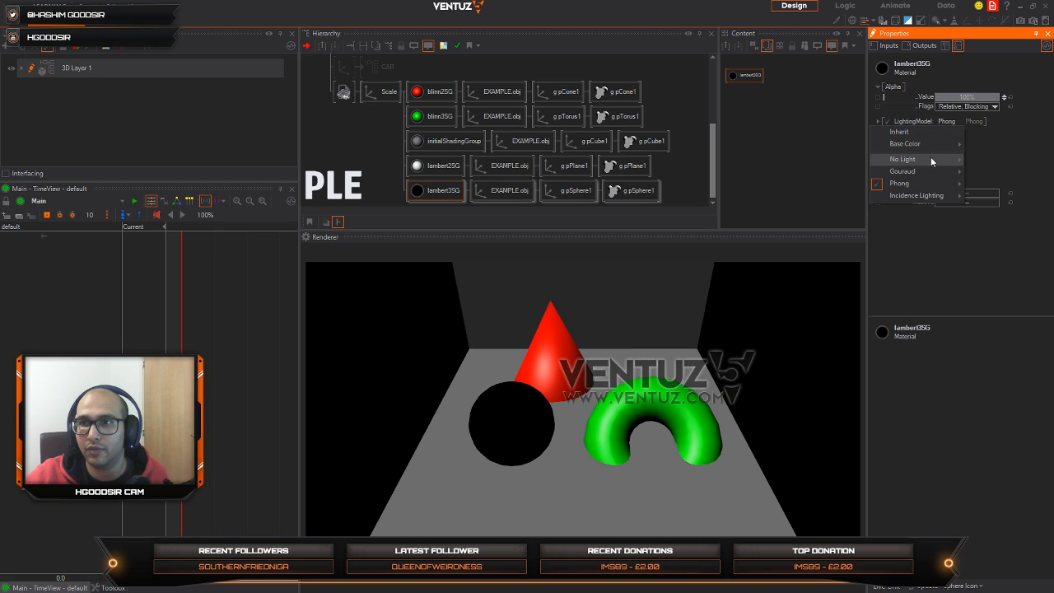
pyautogui.moveTo(930, 160)
pyautogui.click(1001, 187)
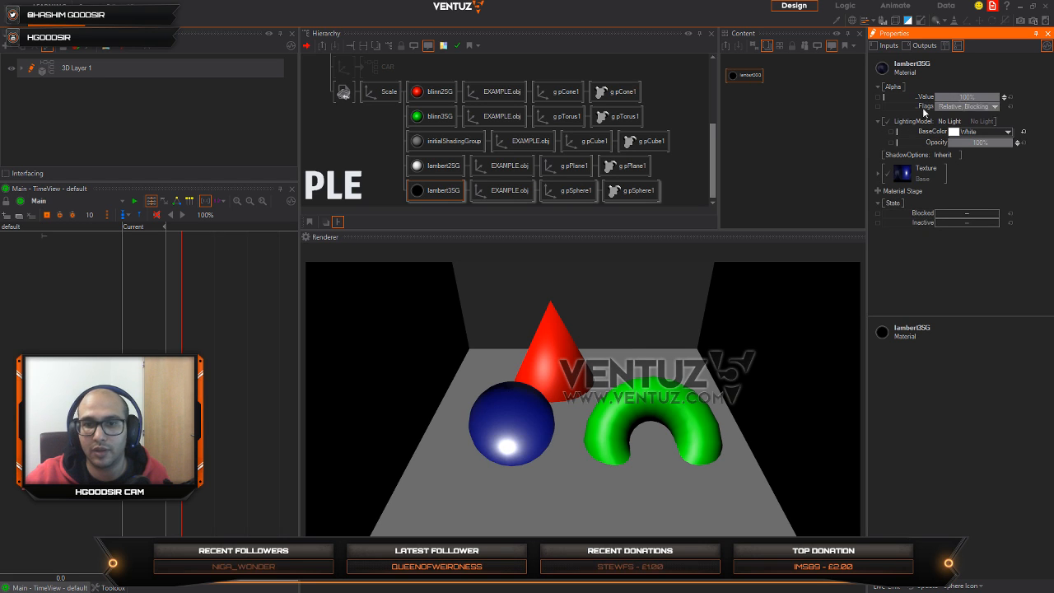
# Step: Turn the imported scene's Scale axis to about X -12, Y 54, Z -17 and shift its position
pyautogui.click(383, 92)
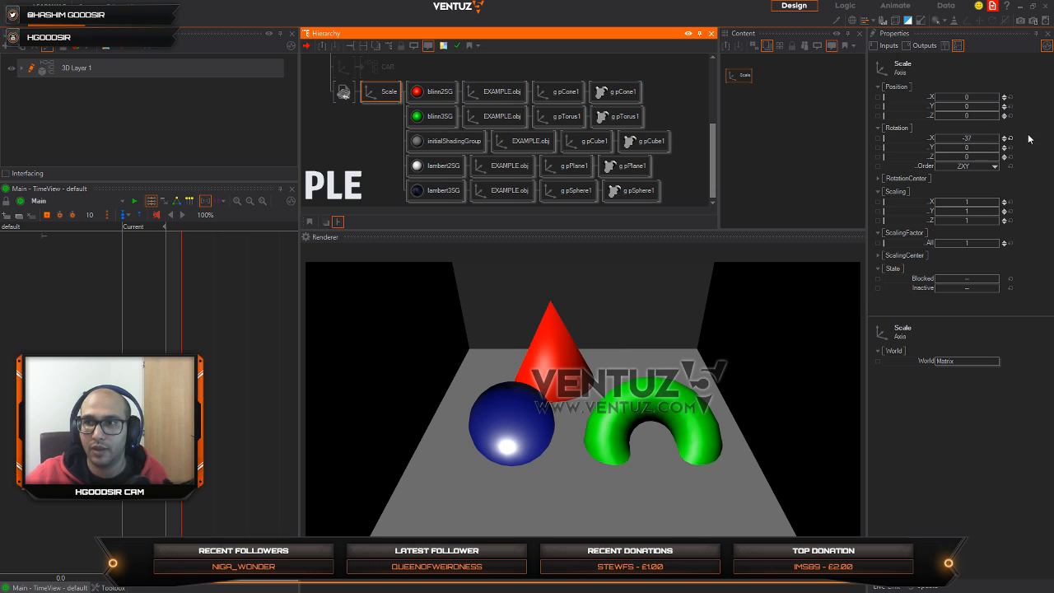
pyautogui.moveTo(996, 140); pyautogui.dragTo(948, 118)
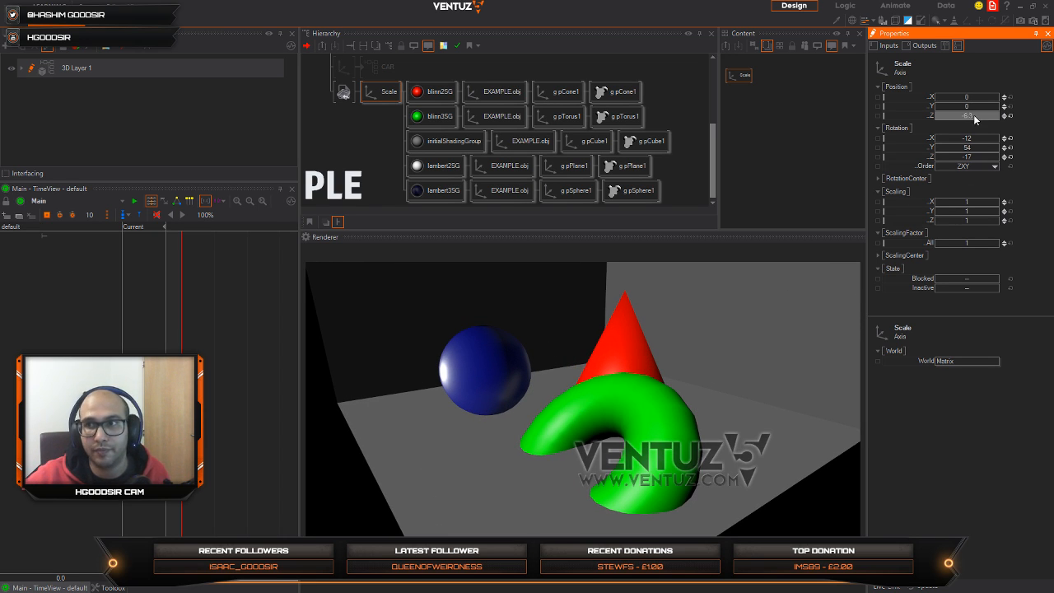
pyautogui.moveTo(964, 107); pyautogui.dragTo(970, 138)
# Step: Inspect the EXAMPLE.obj axis, group axis and mesh loader properties of the cone and torus branches
pyautogui.click(499, 92)
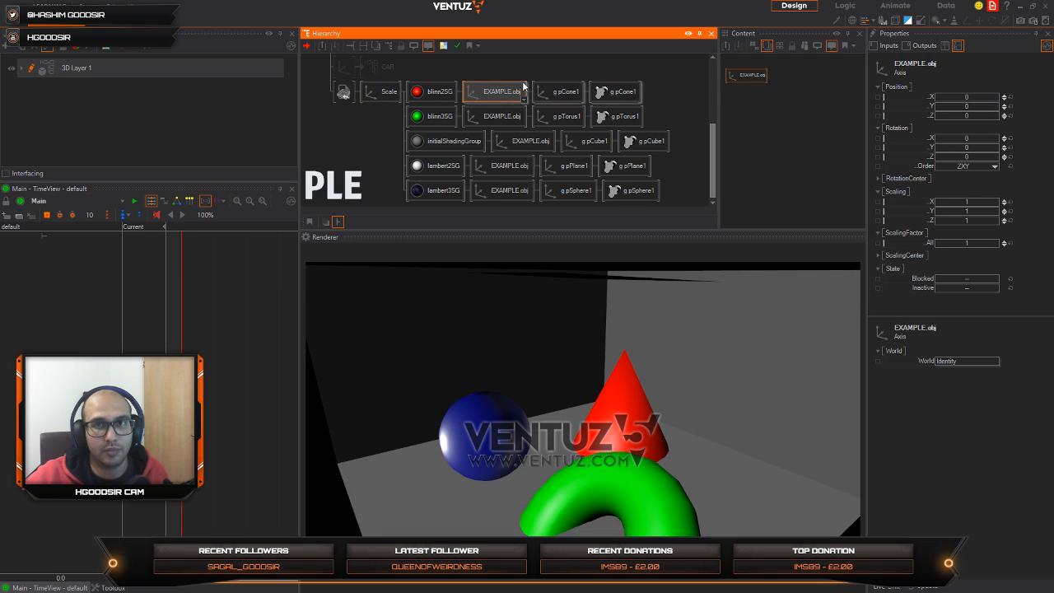
pyautogui.click(569, 93)
pyautogui.click(628, 96)
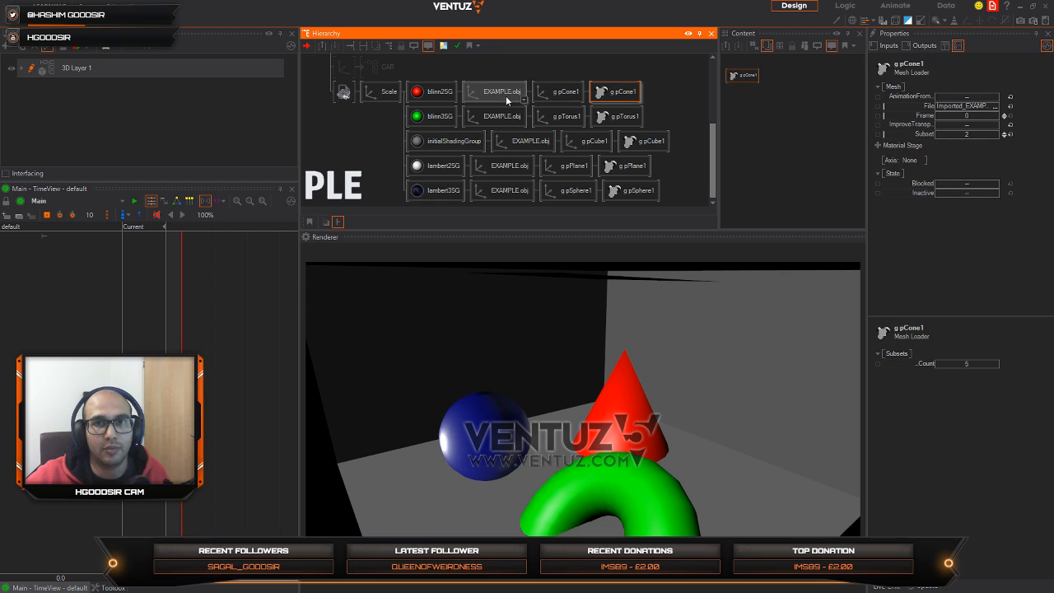
pyautogui.click(505, 97)
pyautogui.click(505, 116)
pyautogui.click(564, 118)
pyautogui.click(617, 118)
# Step: Compare the EXAMPLE.obj axes and the individual group axes across the cone, torus, cube, sphere and plane branches
pyautogui.click(498, 93)
pyautogui.click(499, 116)
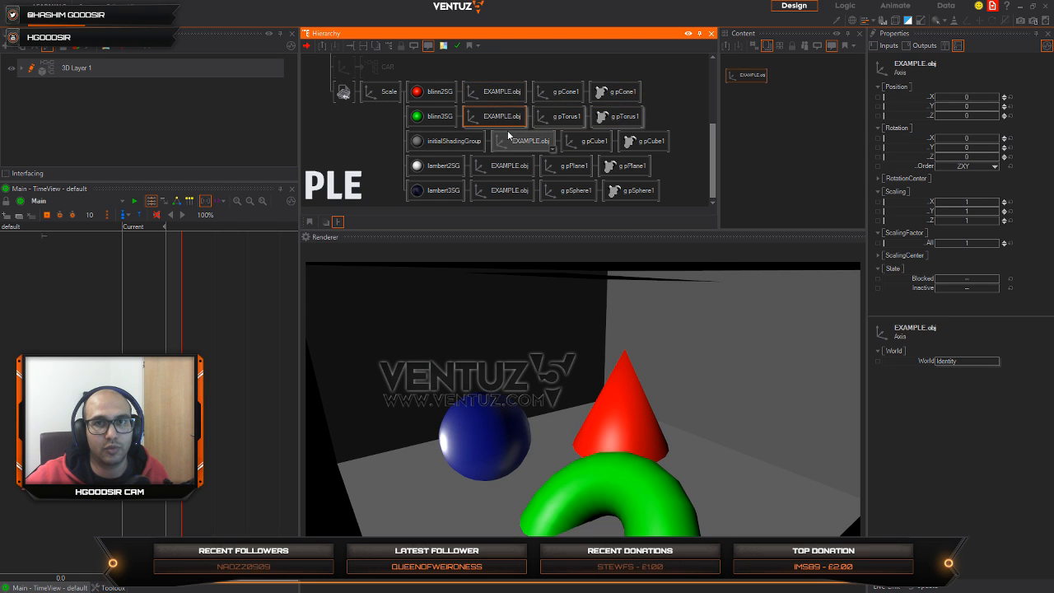
pyautogui.click(512, 138)
pyautogui.click(500, 94)
pyautogui.click(503, 116)
pyautogui.click(516, 140)
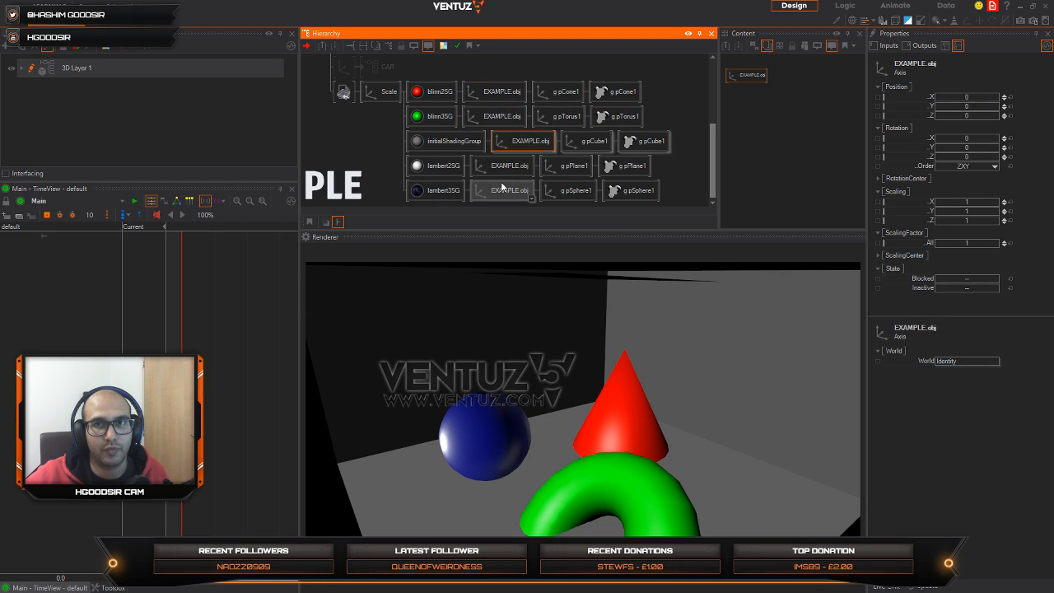
pyautogui.click(501, 188)
pyautogui.click(558, 95)
pyautogui.click(561, 118)
pyautogui.click(581, 143)
pyautogui.click(562, 194)
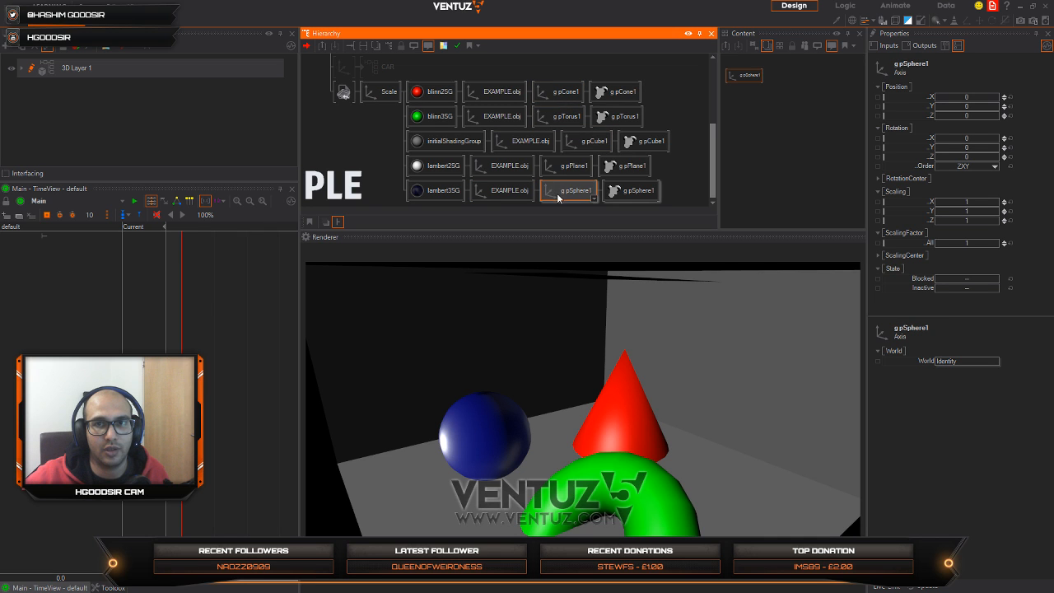
pyautogui.click(564, 169)
# Step: Switch to Maya and compare the pCube1, pCone1 and pTorus1 objects with the imported hierarchy
pyautogui.hotkey('alt', 'Tab')
pyautogui.hotkey('alt', 'Tab')
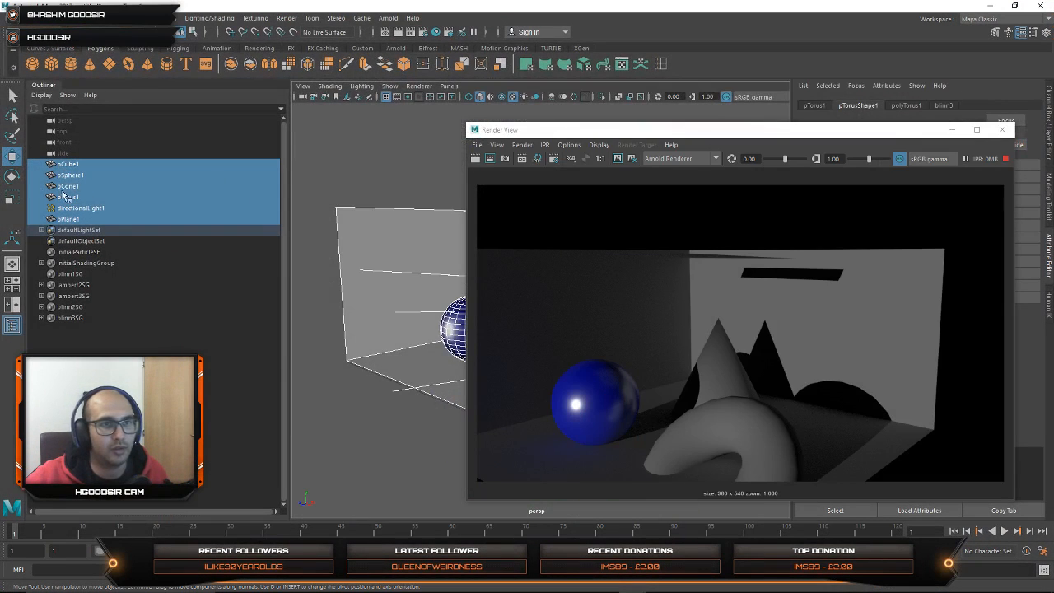
pyautogui.click(68, 164)
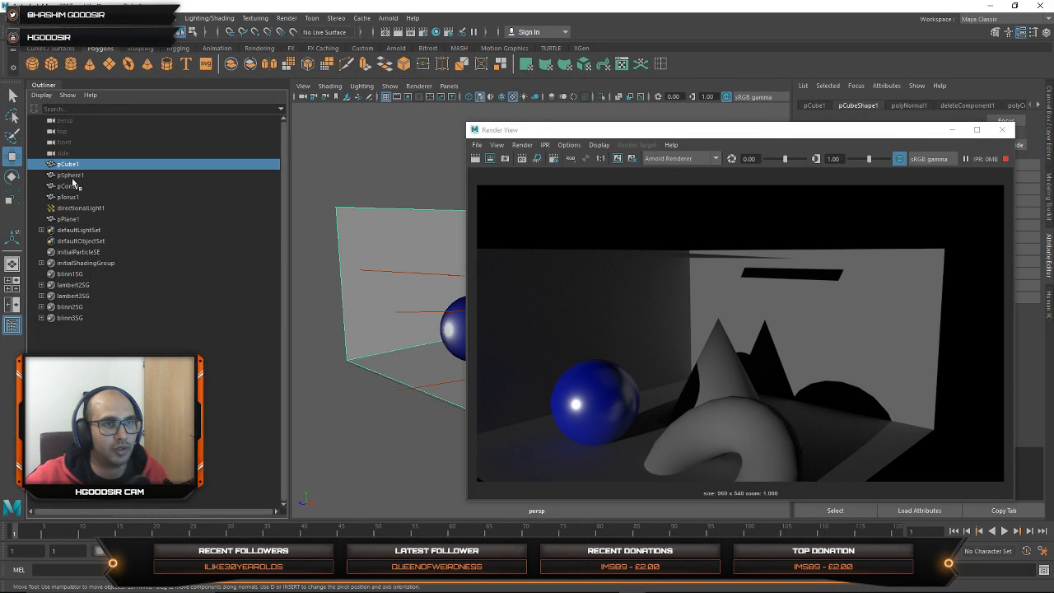
pyautogui.click(69, 186)
pyautogui.click(71, 197)
pyautogui.click(70, 186)
pyautogui.click(67, 163)
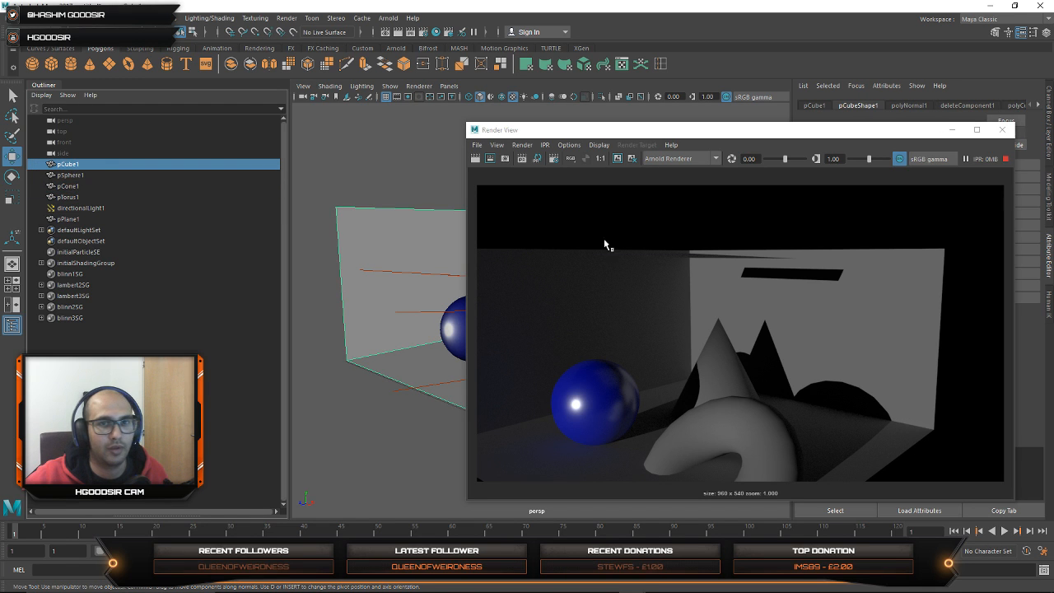
# Step: Add an Arnold SkyDome light to the scene, keeping the render window clear of the objects
pyautogui.moveTo(852, 133); pyautogui.dragTo(672, 123)
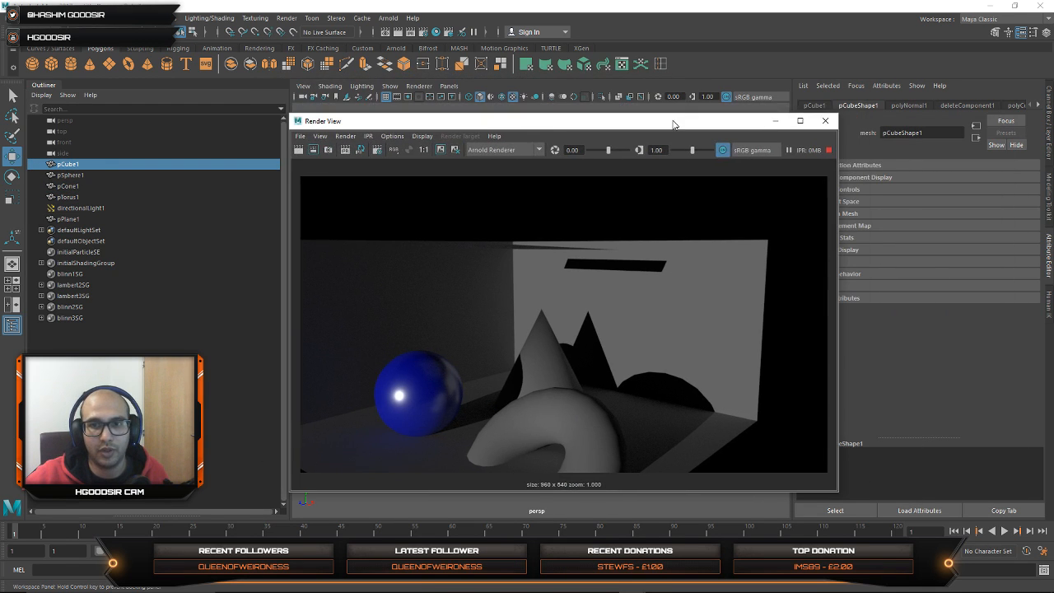
pyautogui.moveTo(589, 125); pyautogui.dragTo(935, 131)
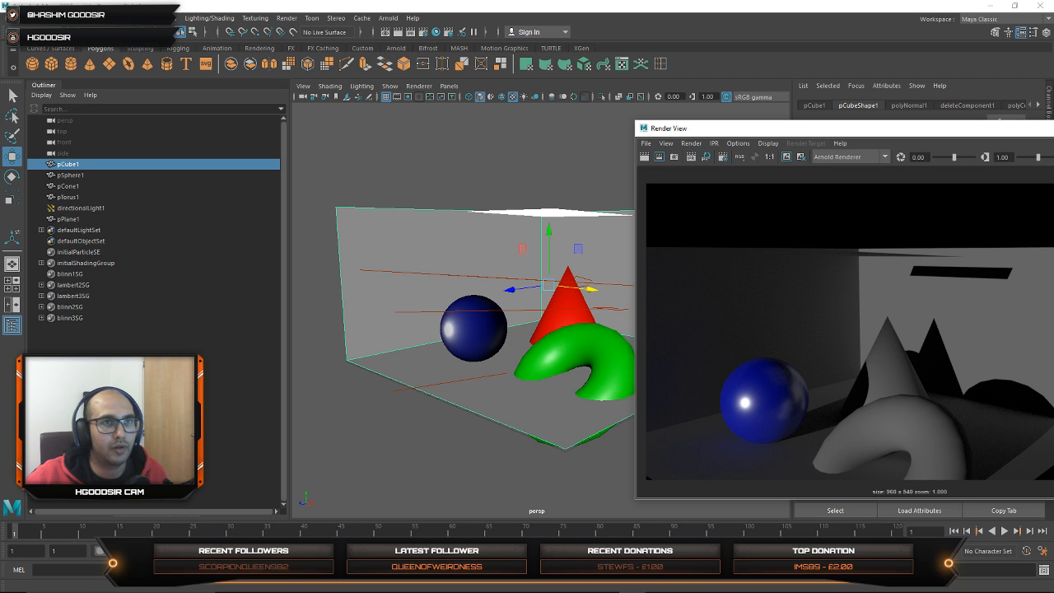
pyautogui.click(37, 33)
pyautogui.click(28, 87)
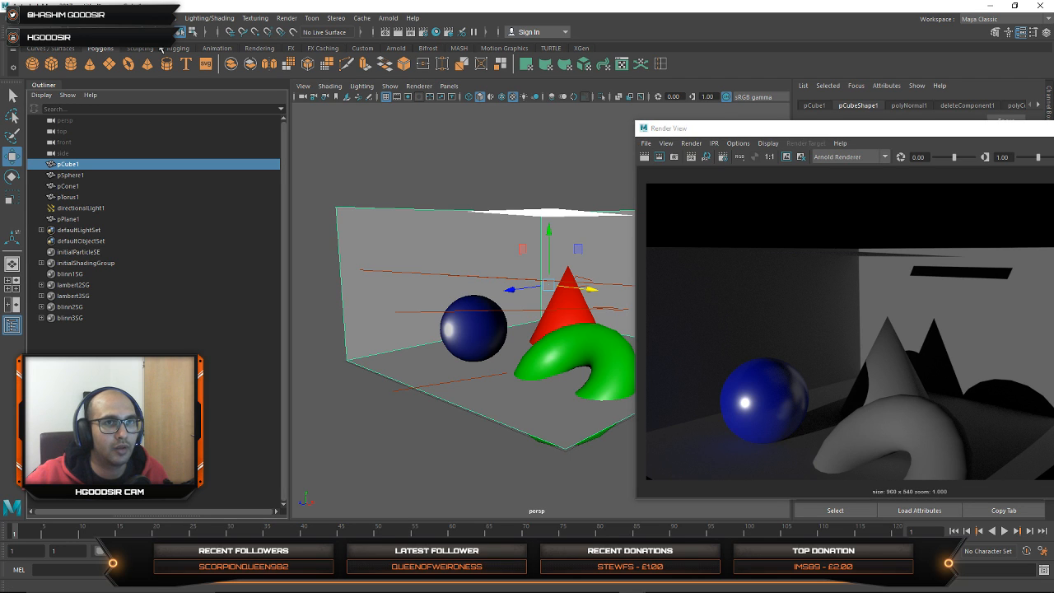
pyautogui.click(260, 48)
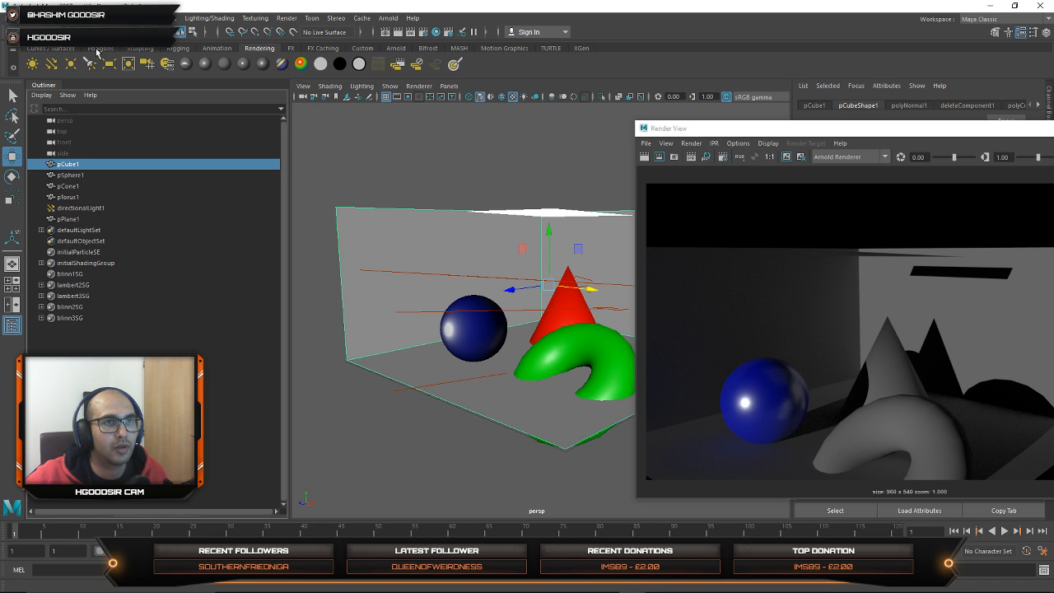
pyautogui.click(396, 48)
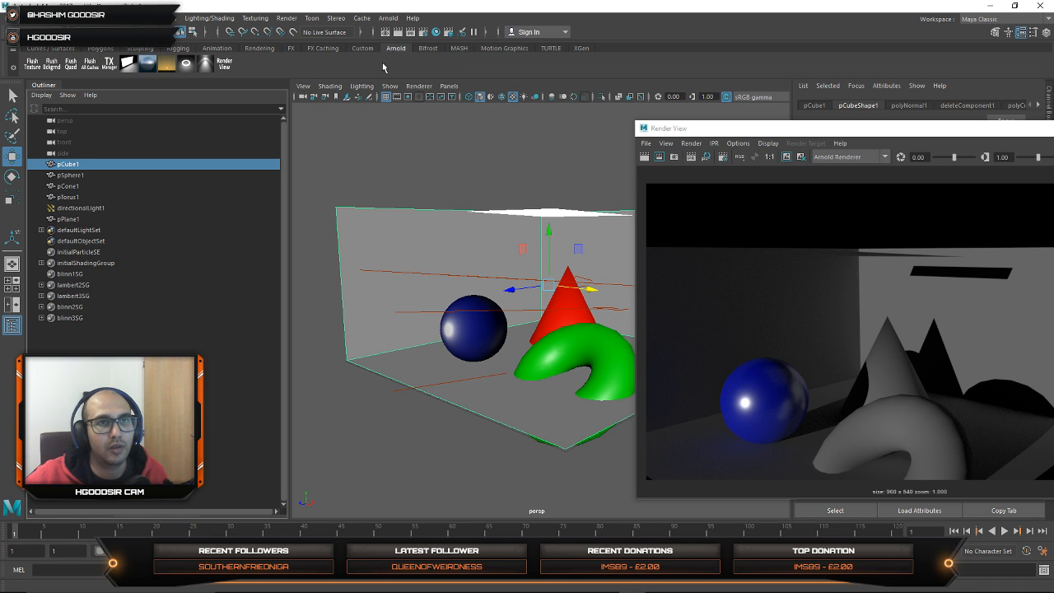
pyautogui.click(147, 69)
# Step: Render the skydome-lit scene with Arnold and refresh the render from a new perspective angle
pyautogui.moveTo(806, 123); pyautogui.dragTo(423, 110)
pyautogui.click(260, 144)
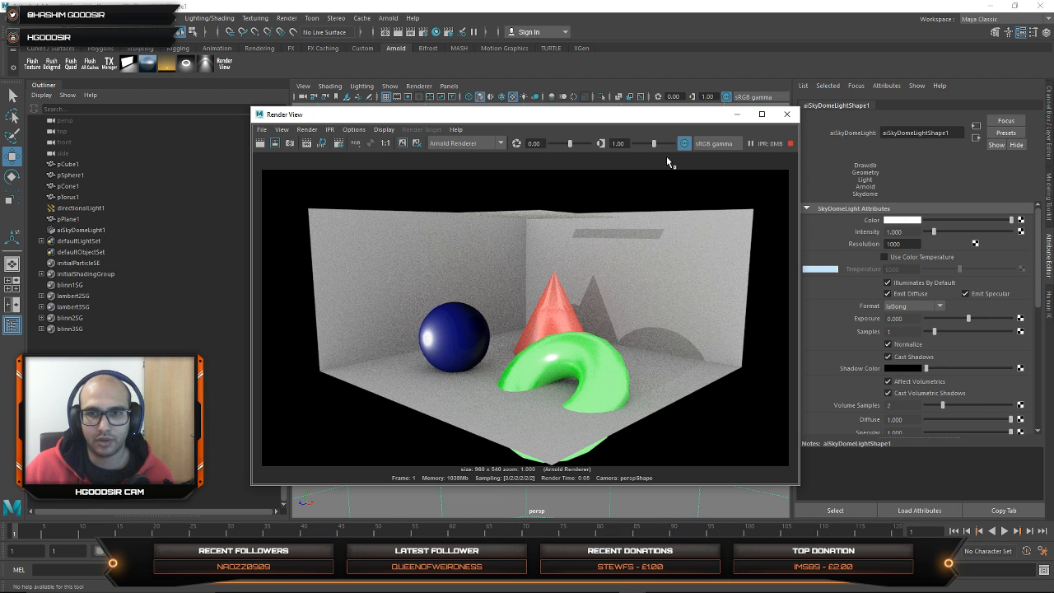
pyautogui.moveTo(283, 122); pyautogui.dragTo(526, 118)
pyautogui.keyDown('alt'); pyautogui.moveTo(296, 318); pyautogui.dragTo(377, 360); pyautogui.keyUp('alt')
pyautogui.click(549, 139)
pyautogui.moveTo(503, 113); pyautogui.dragTo(627, 121)
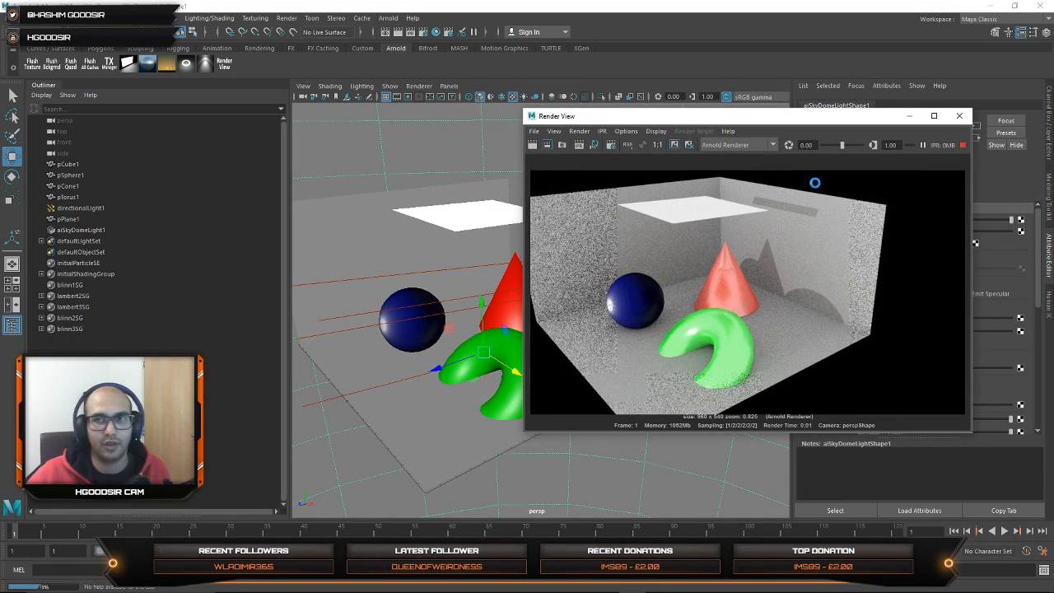
pyautogui.moveTo(803, 121); pyautogui.dragTo(341, 173)
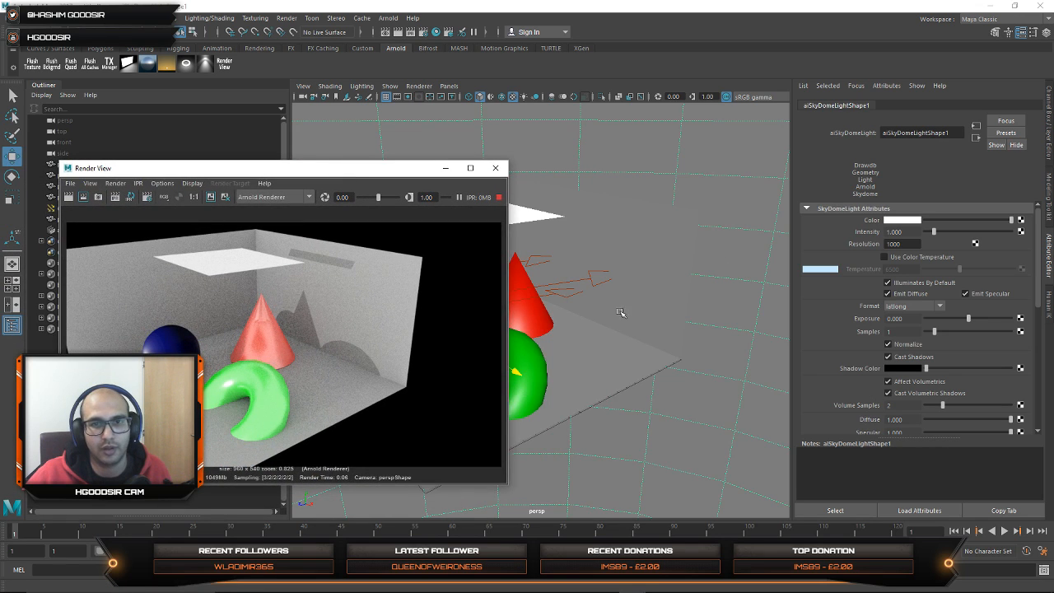
pyautogui.keyDown('alt'); pyautogui.moveTo(620, 312); pyautogui.dragTo(670, 309, button='middle'); pyautogui.keyUp('alt')
# Step: Try yellow as the skydome light's colour and restore it to white
pyautogui.click(736, 170)
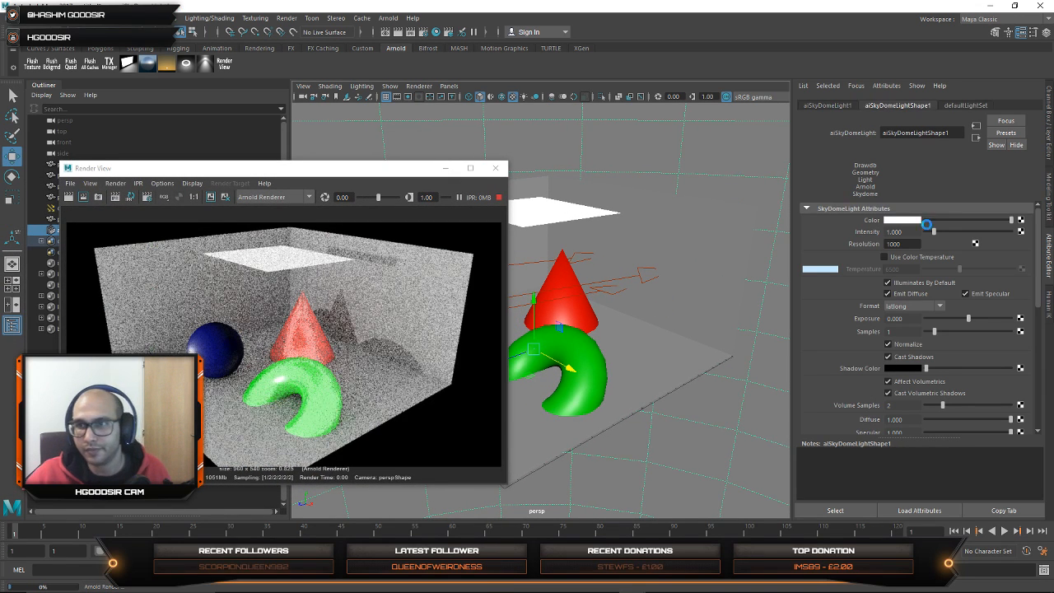
pyautogui.click(917, 221)
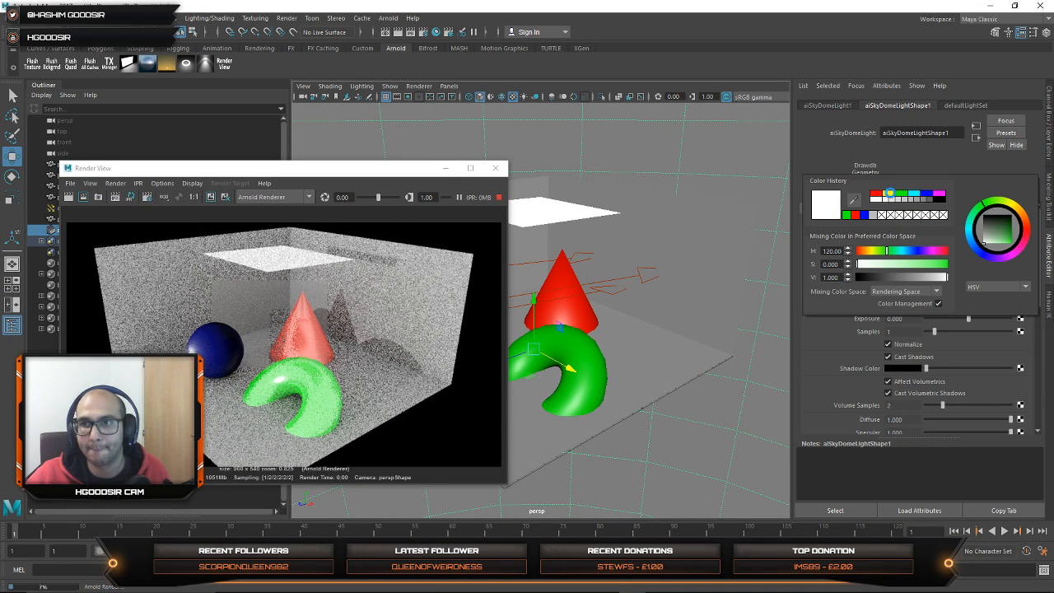
pyautogui.click(890, 194)
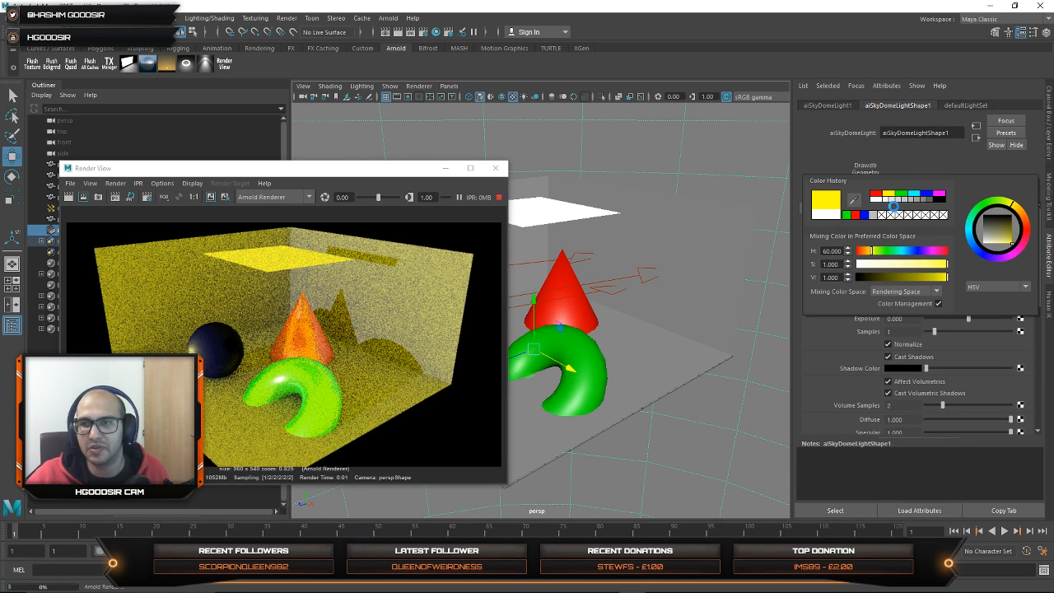
pyautogui.click(909, 221)
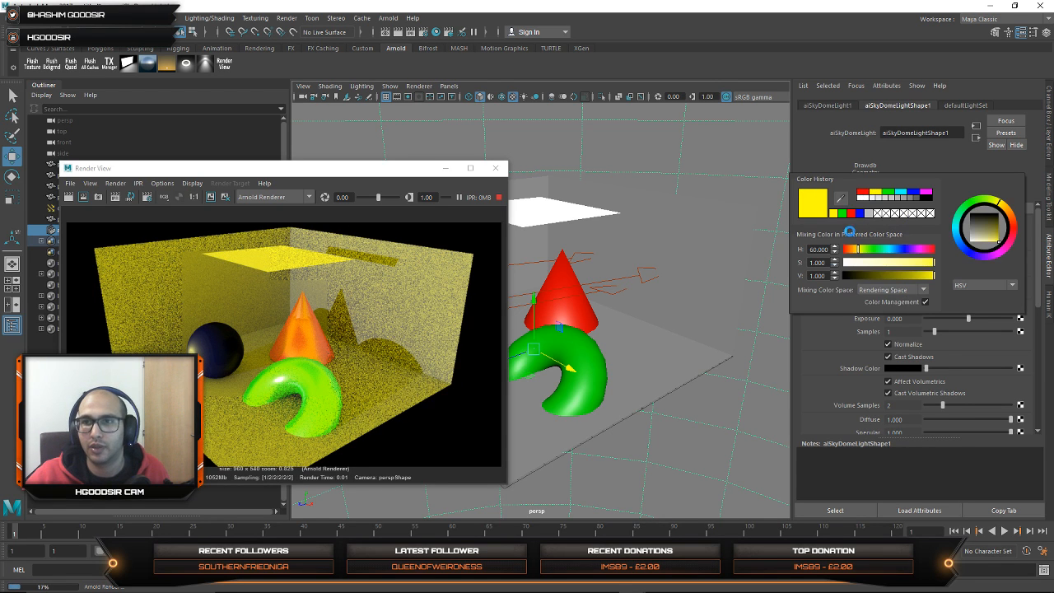
pyautogui.click(863, 198)
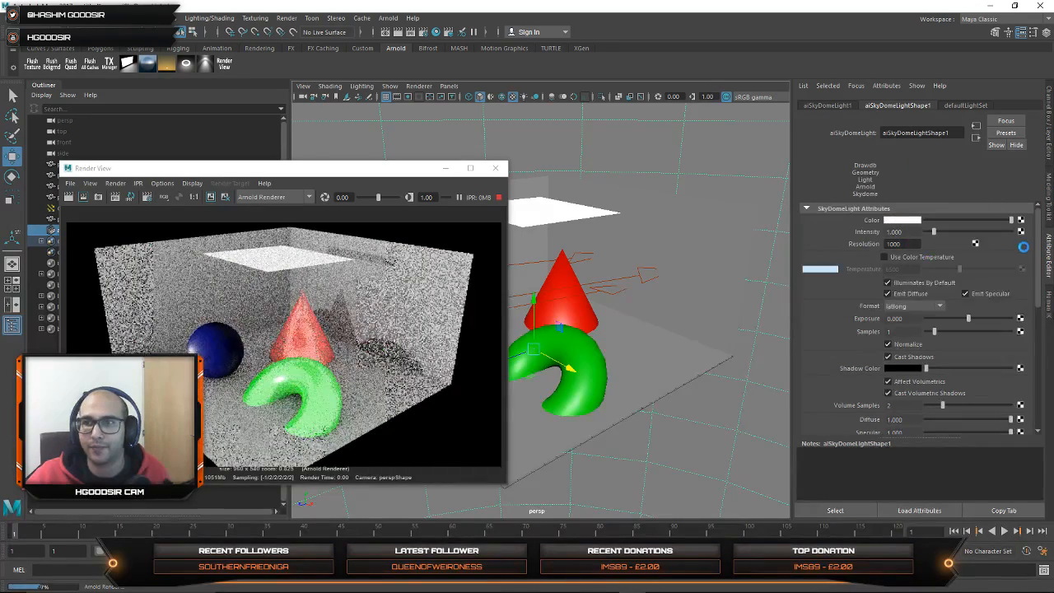
# Step: Connect a File texture to the skydome light's colour and open its image selection
pyautogui.click(1021, 221)
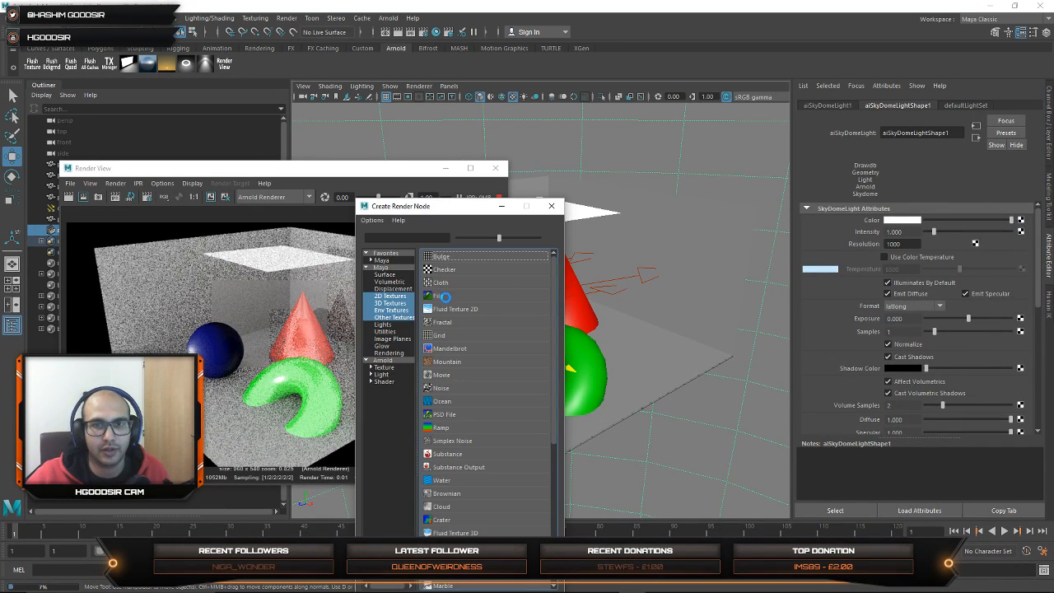
pyautogui.click(454, 299)
pyautogui.click(1024, 255)
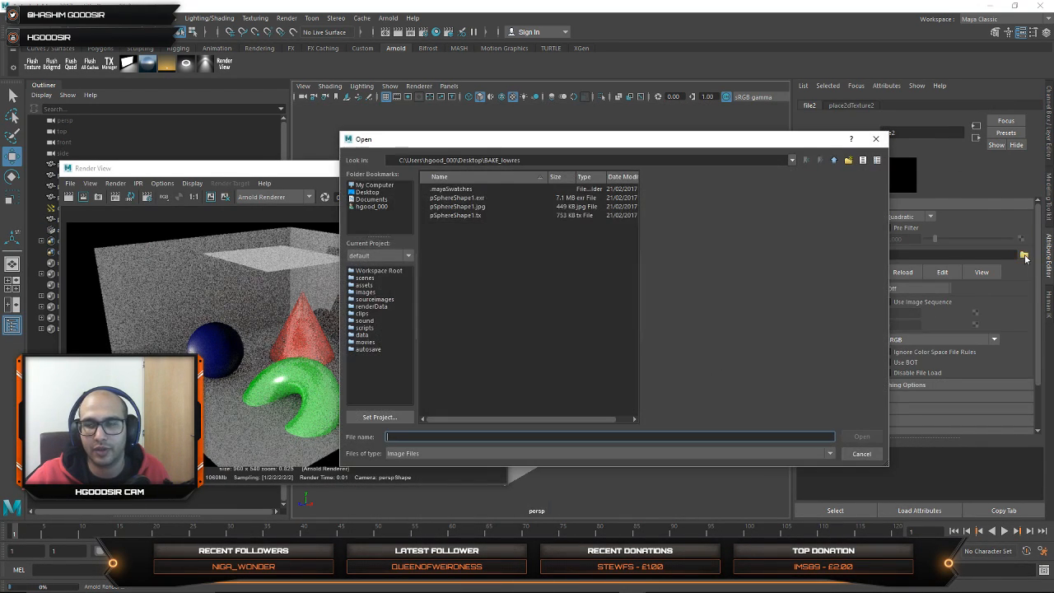
# Step: Browse the Desktop images and load workinprogress1.jpg as the skydome light's colour texture
pyautogui.click(372, 193)
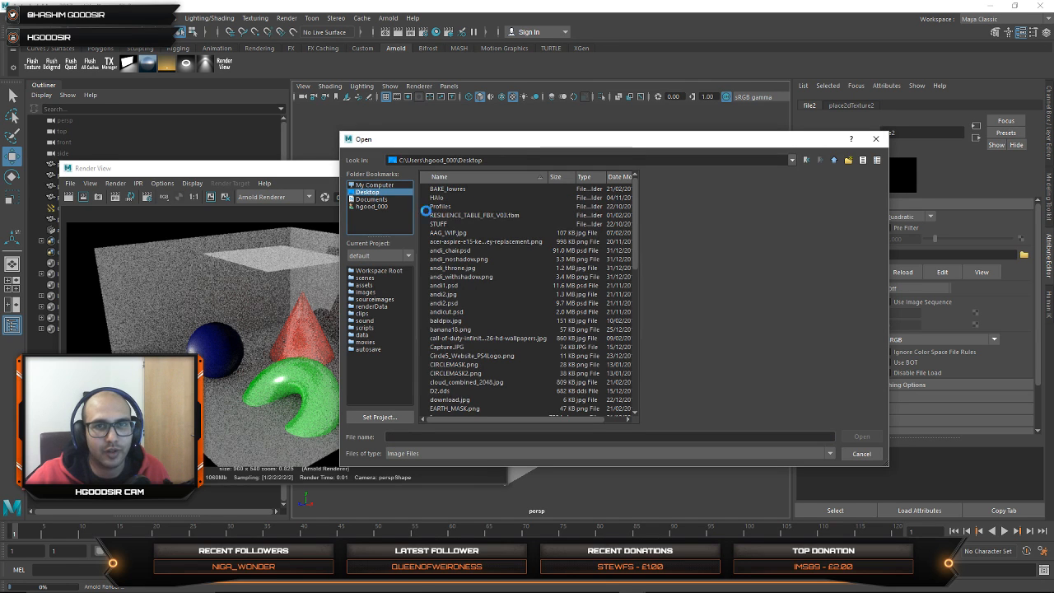
pyautogui.click(457, 241)
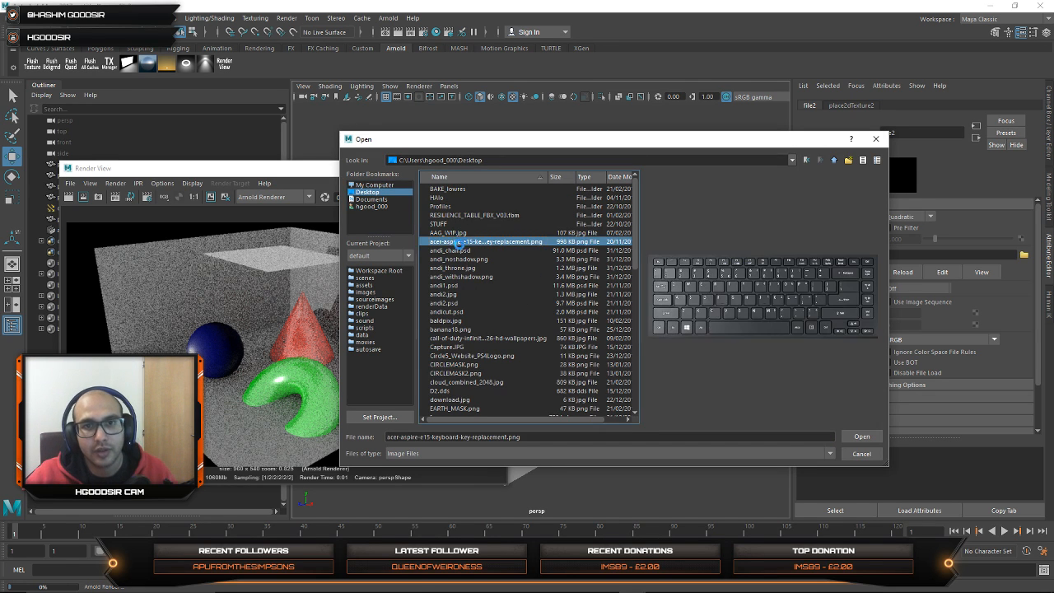
pyautogui.press('Down')
pyautogui.press('Down')
pyautogui.press('Down')
pyautogui.press('Down')
pyautogui.press('Down')
pyautogui.press('Down')
pyautogui.press('Down')
pyautogui.press('Down')
pyautogui.press('Down')
pyautogui.press('Down')
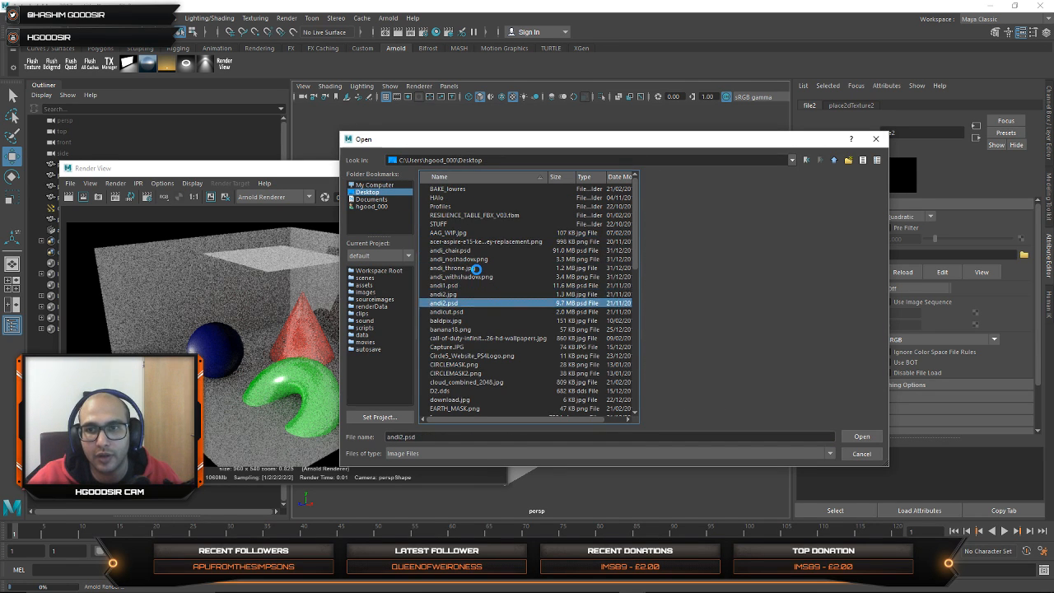
pyautogui.press('Down')
pyautogui.press('Down')
pyautogui.press('Down')
pyautogui.press('Down')
pyautogui.press('Down')
pyautogui.press('Down')
pyautogui.press('Down')
pyautogui.press('Down')
pyautogui.press('Down')
pyautogui.press('Down')
pyautogui.press('Down')
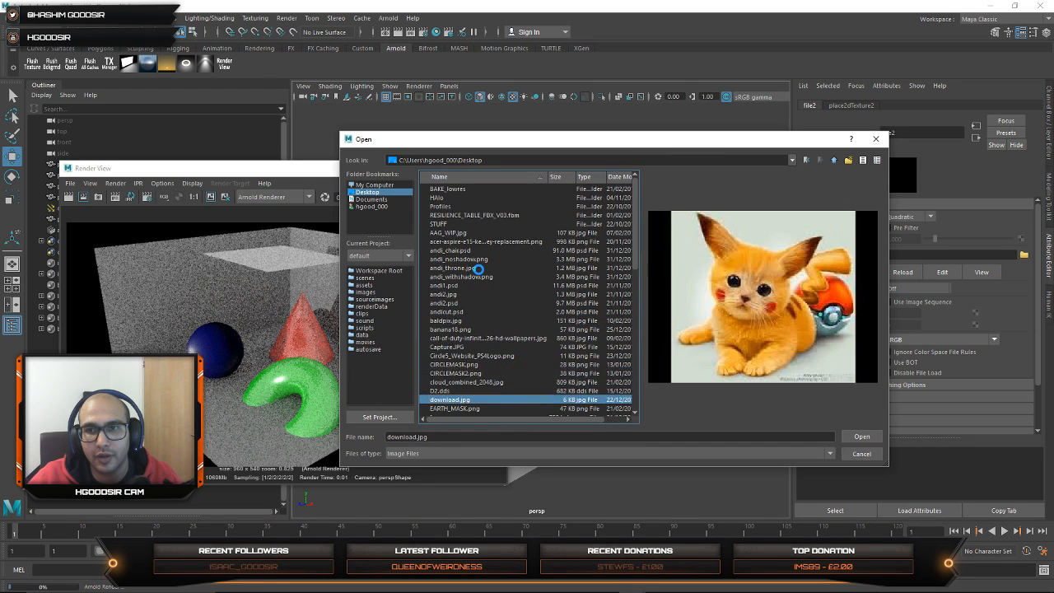
pyautogui.press('Down')
pyautogui.press('Down')
pyautogui.press('Down')
pyautogui.press('Down')
pyautogui.press('Down')
pyautogui.press('Down')
pyautogui.press('Down')
pyautogui.press('Down')
pyautogui.press('Down')
pyautogui.press('Down')
pyautogui.press('Down')
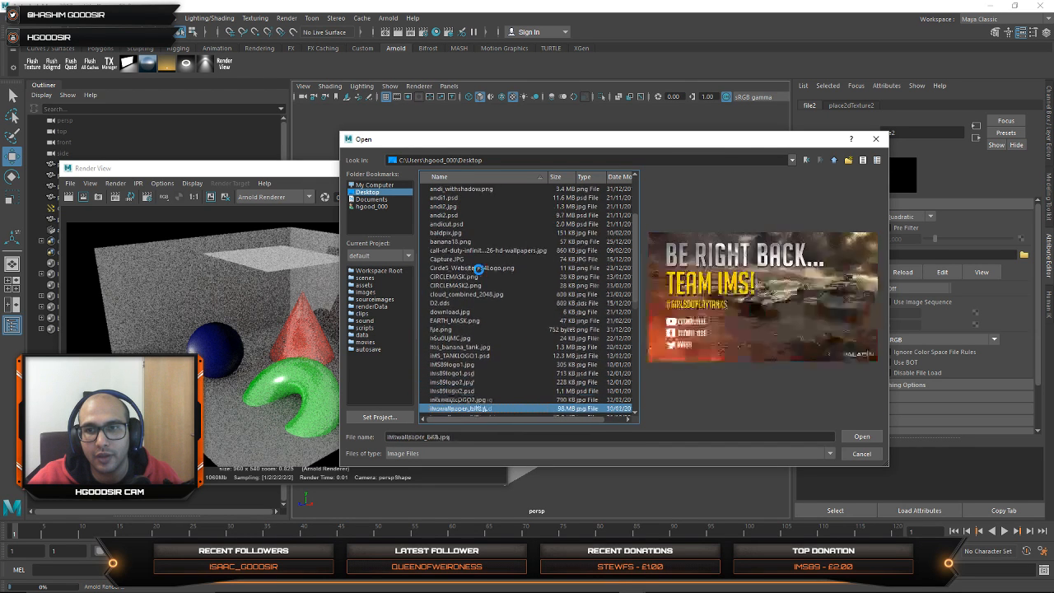
pyautogui.press('Down')
pyautogui.press('Down')
pyautogui.press('Down')
pyautogui.press('Down')
pyautogui.press('Down')
pyautogui.press('Down')
pyautogui.press('Down')
pyautogui.press('Down')
pyautogui.press('Down')
pyautogui.press('Down')
pyautogui.press('Down')
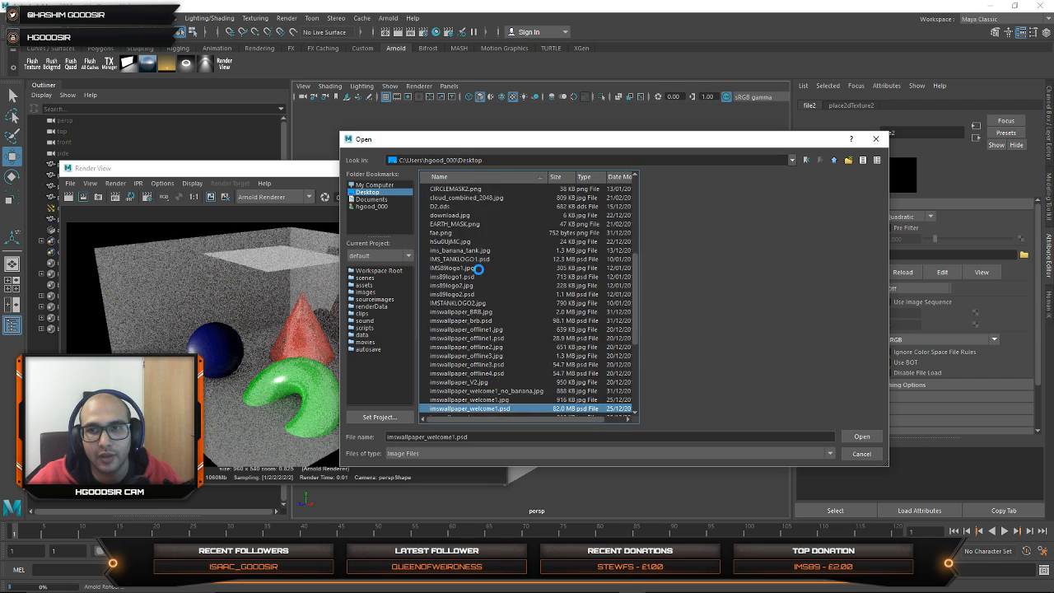
pyautogui.press('Down')
pyautogui.press('Down')
pyautogui.press('Down')
pyautogui.press('Down')
pyautogui.press('Down')
pyautogui.press('Down')
pyautogui.press('Down')
pyautogui.press('Down')
pyautogui.press('Down')
pyautogui.press('Down')
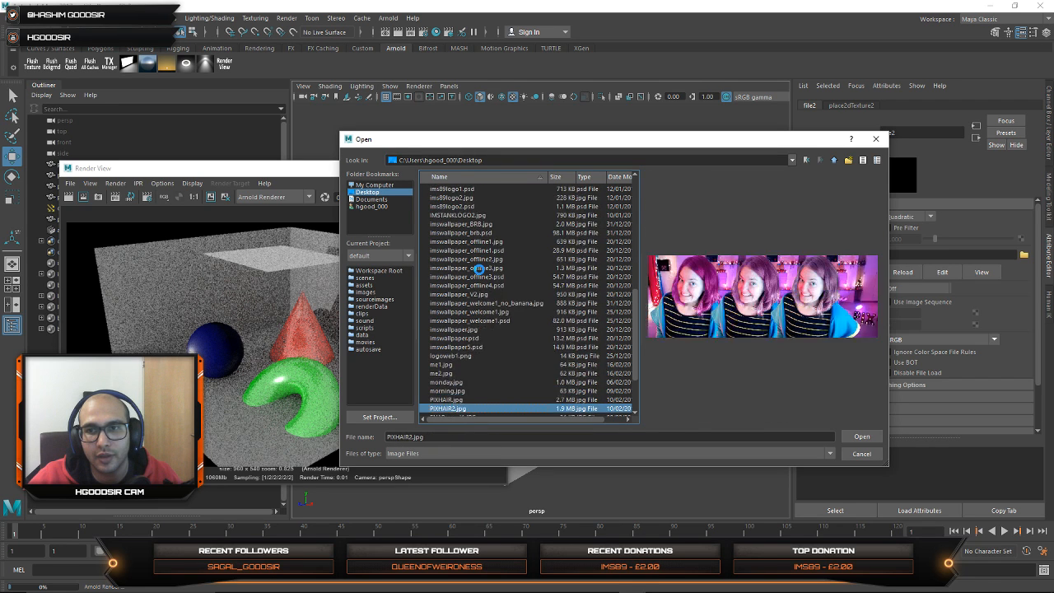
pyautogui.press('Down')
pyautogui.press('Down')
pyautogui.press('Down')
pyautogui.press('Down')
pyautogui.press('Down')
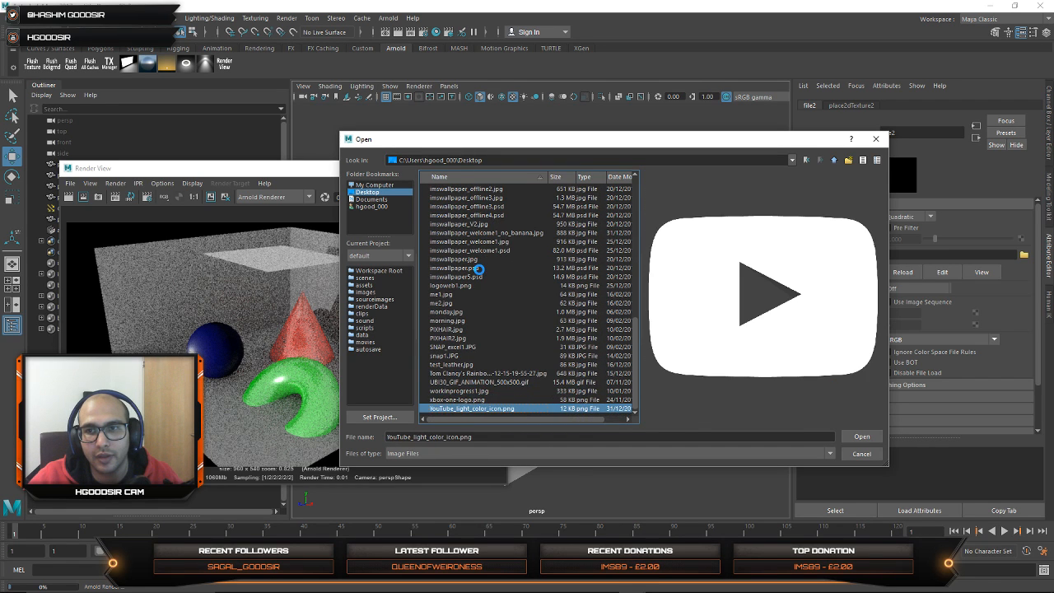
pyautogui.press('Up')
pyautogui.press('Up')
pyautogui.press('Up')
pyautogui.press('Up')
pyautogui.press('Up')
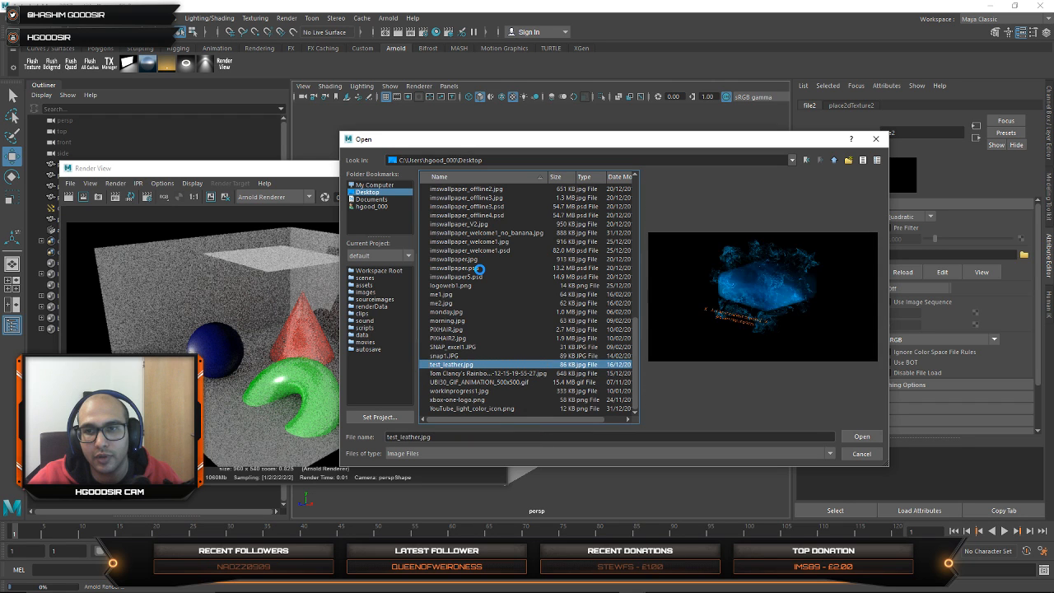
pyautogui.press('Down')
pyautogui.press('Up')
pyautogui.press('Down')
pyautogui.press('Down')
pyautogui.press('Down')
pyautogui.press('Down')
pyautogui.press('Down')
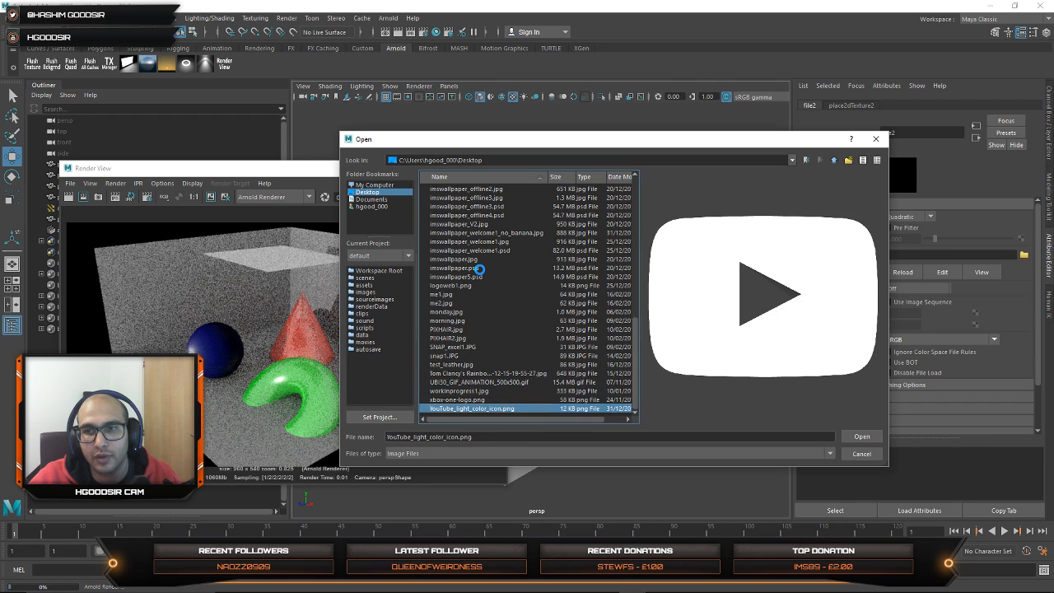
pyautogui.press('Up')
pyautogui.press('Up')
pyautogui.press('Up')
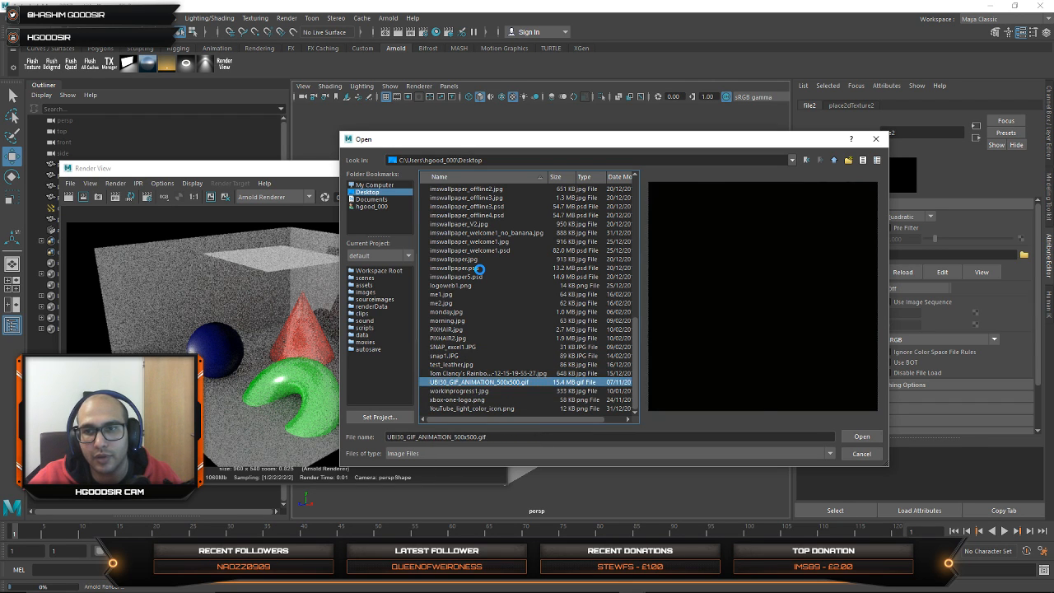
pyautogui.press('Up')
pyautogui.press('Down')
pyautogui.press('Down')
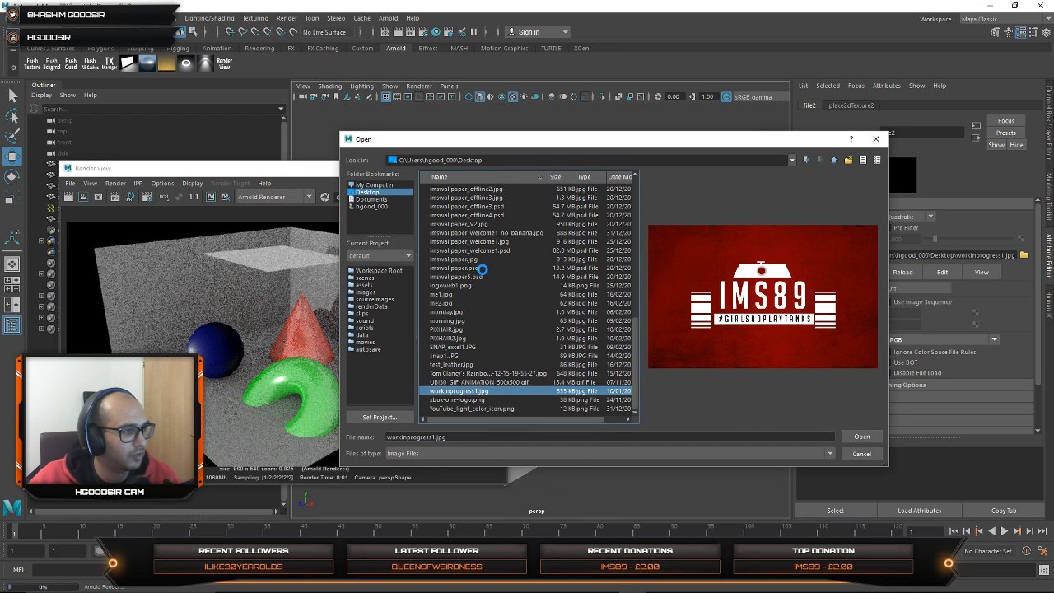
pyautogui.press('Return')
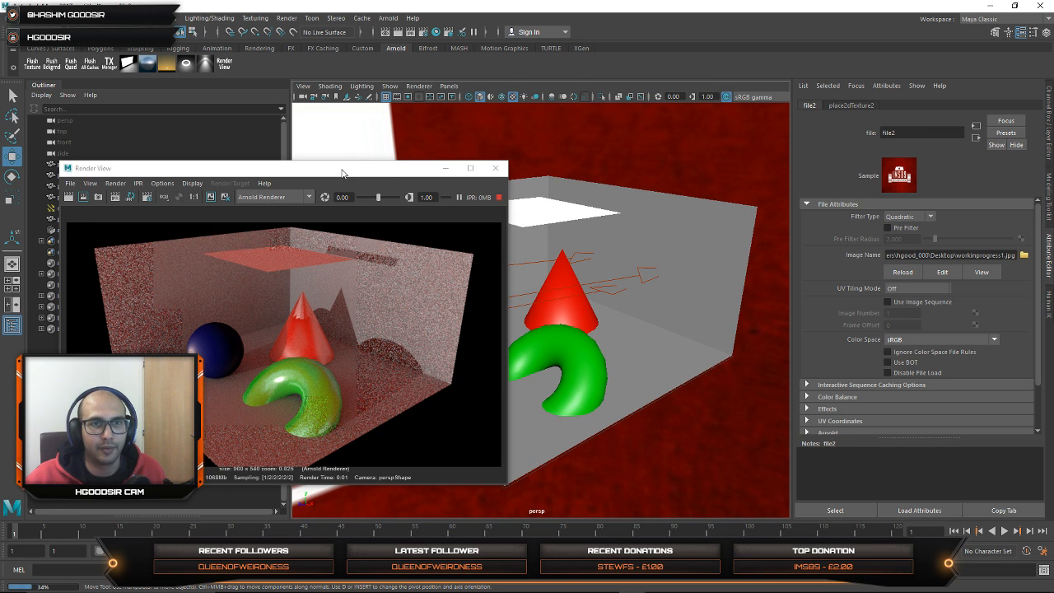
# Step: Move the render window clear of the scene, select the room cube and open its UVs in the UV Editor
pyautogui.moveTo(342, 171); pyautogui.dragTo(917, 153)
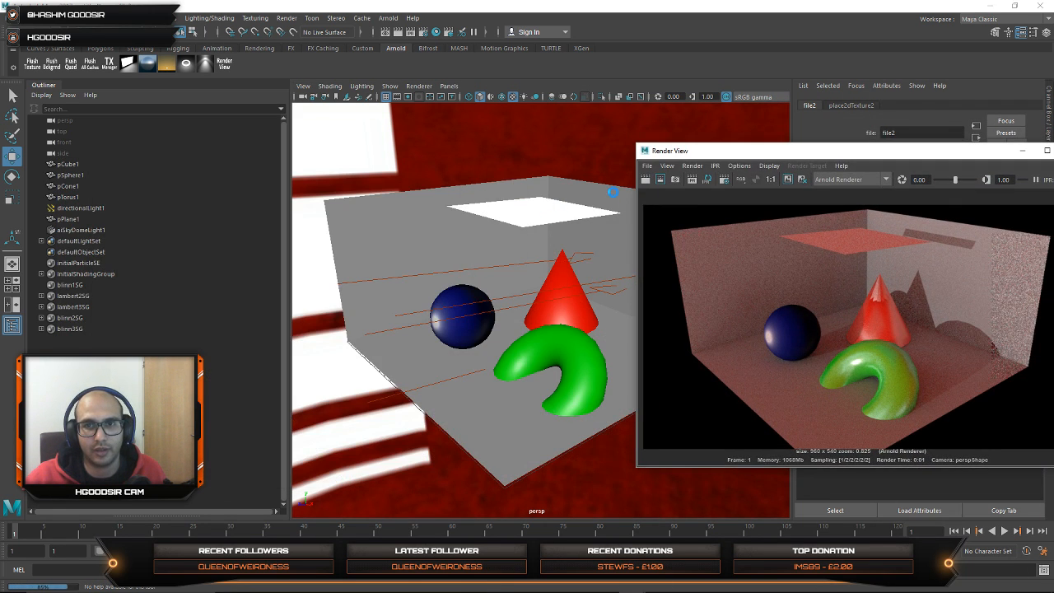
pyautogui.click(550, 216)
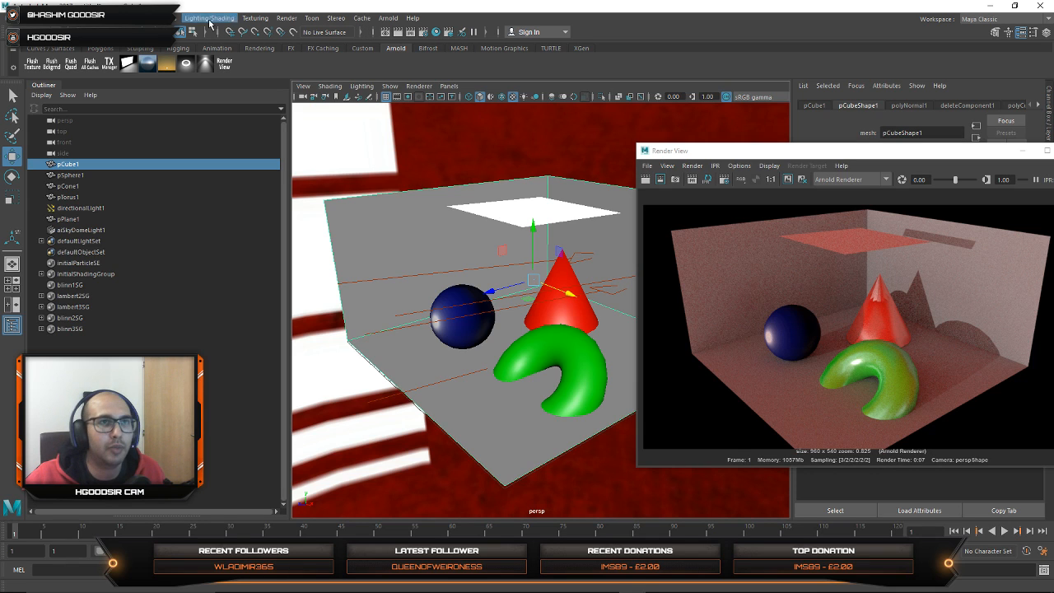
pyautogui.click(34, 32)
pyautogui.click(33, 46)
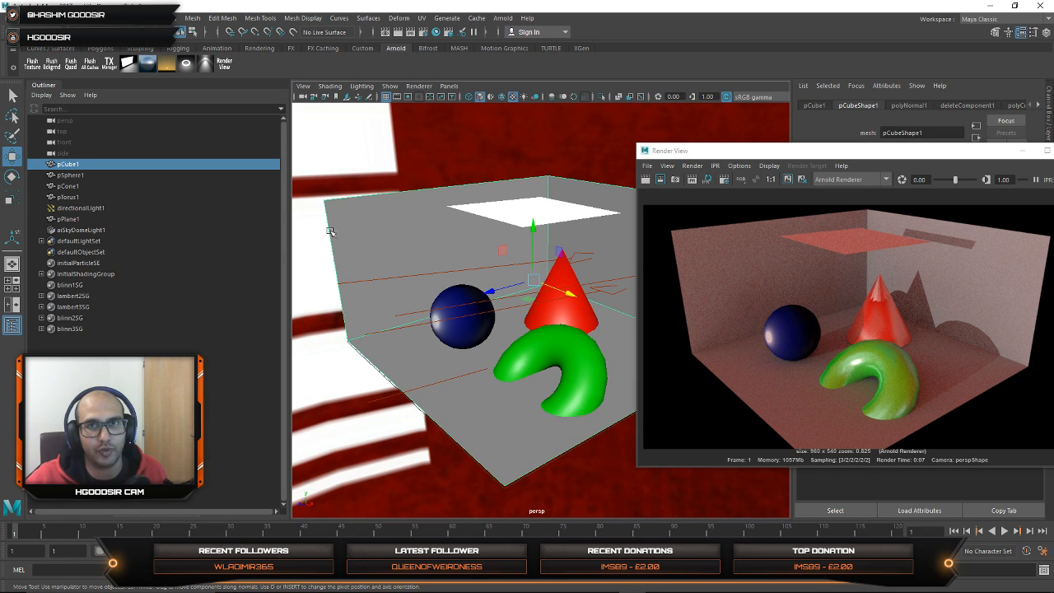
pyautogui.click(422, 18)
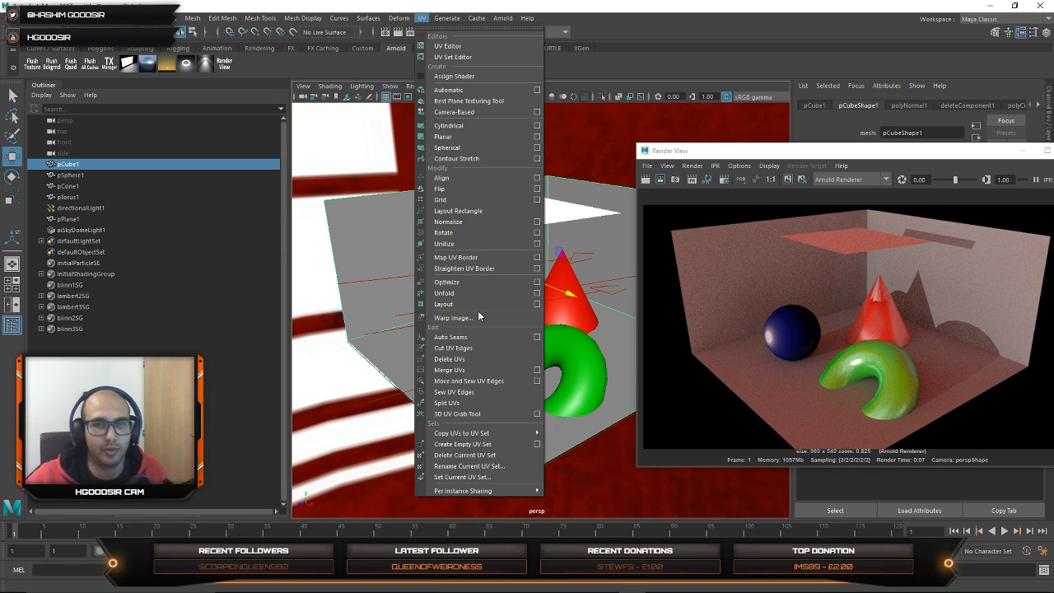
pyautogui.click(447, 46)
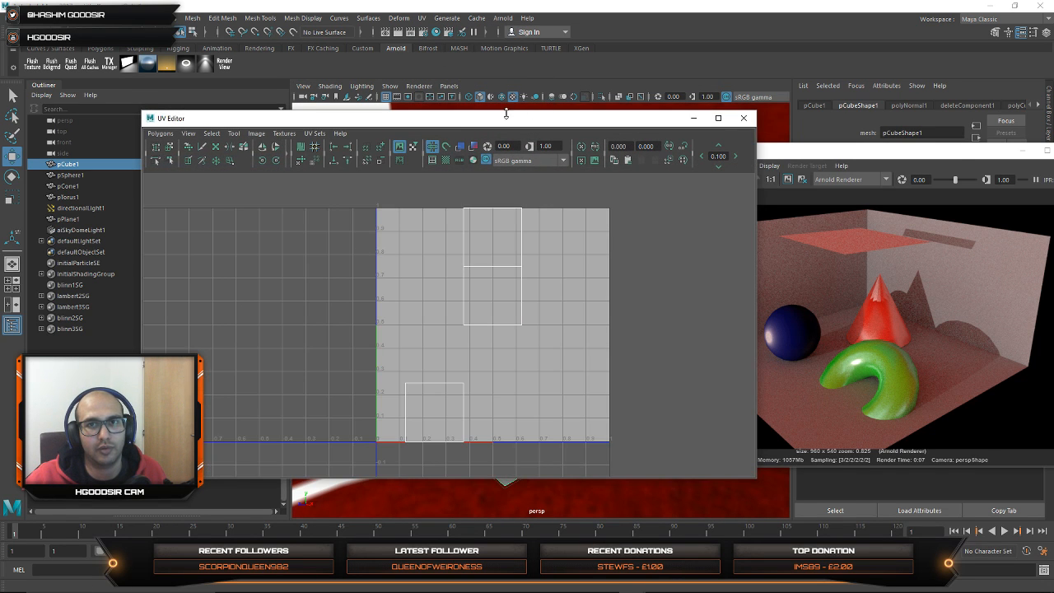
# Step: Apply automatic UV mapping to the room cube and return to object selection
pyautogui.moveTo(505, 113); pyautogui.dragTo(938, 117)
pyautogui.keyDown('alt'); pyautogui.moveTo(329, 288); pyautogui.dragTo(444, 349); pyautogui.keyUp('alt')
pyautogui.scroll(-3, 456, 341)
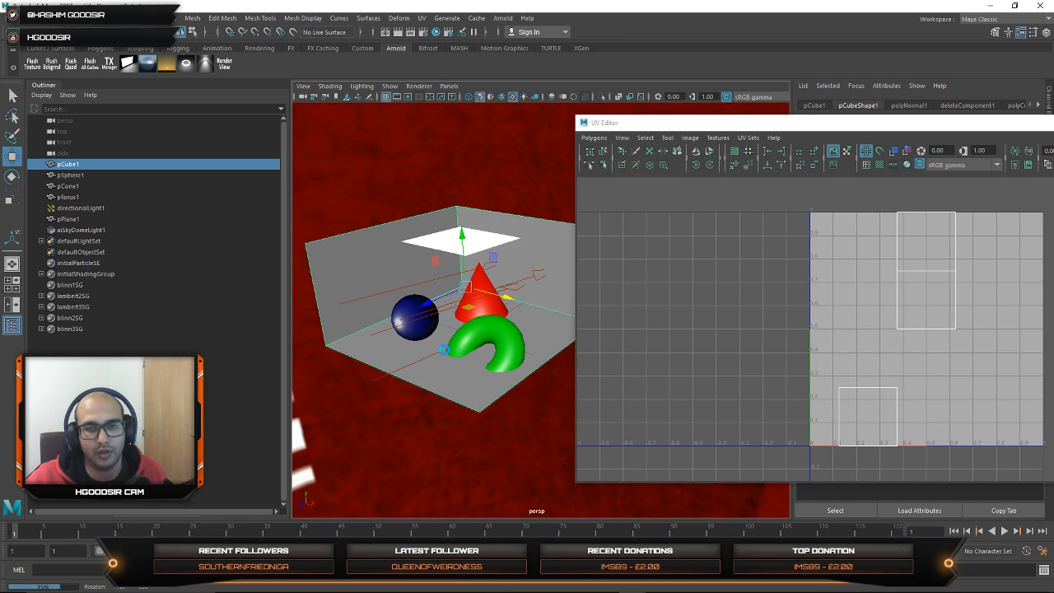
pyautogui.moveTo(864, 128); pyautogui.dragTo(716, 160)
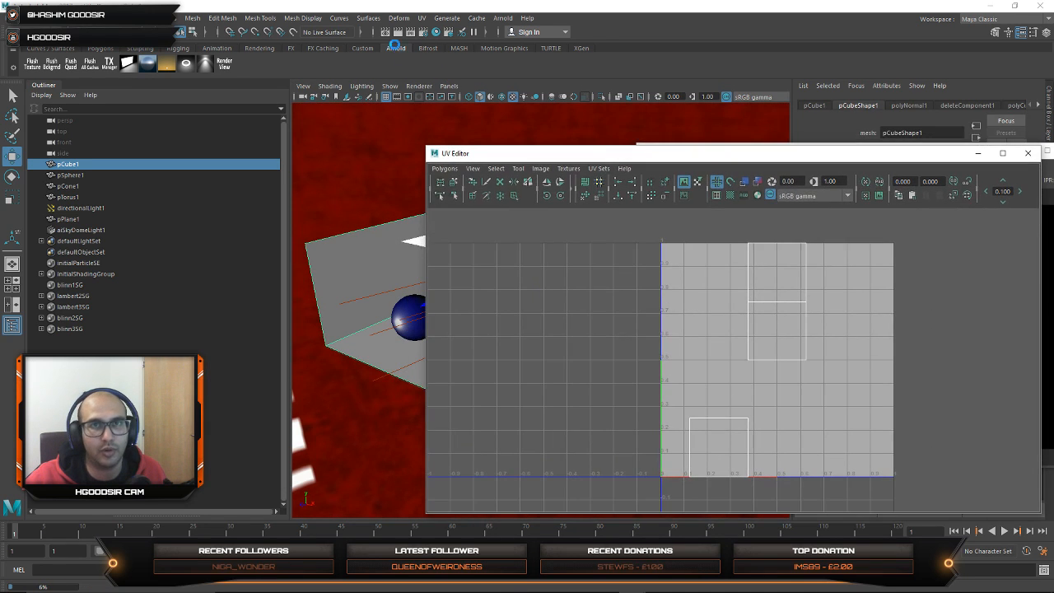
pyautogui.click(420, 17)
pyautogui.click(457, 101)
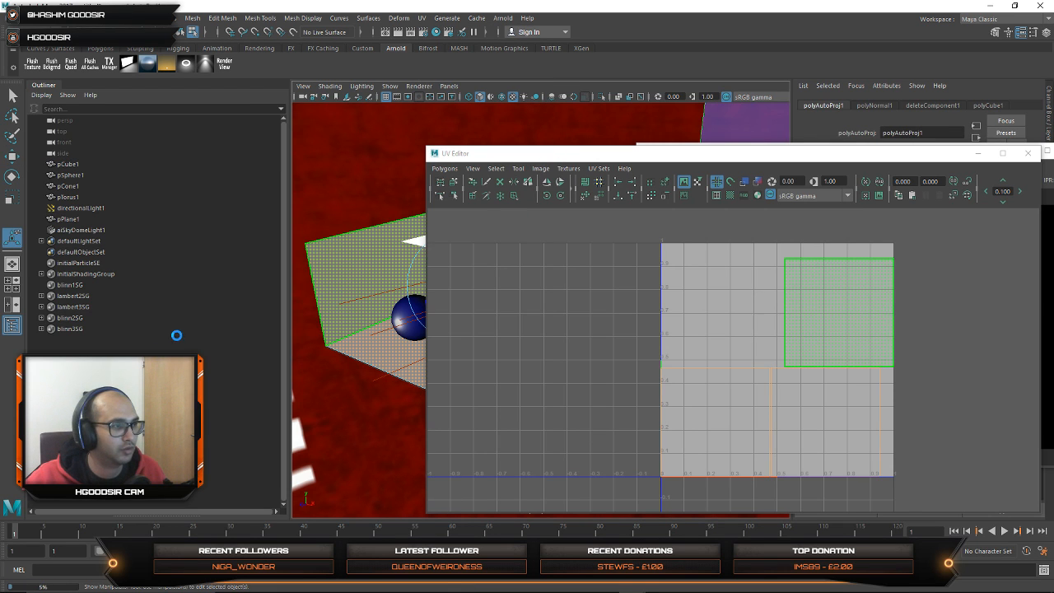
pyautogui.press('q')
pyautogui.press('F8')
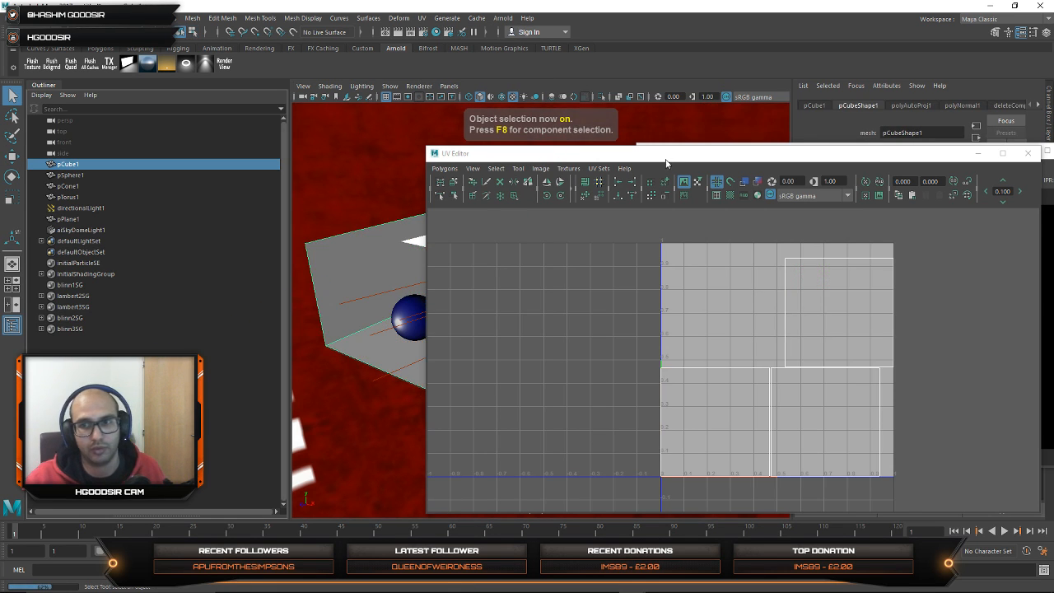
# Step: Select the cube's upper-right UV shell and move it into the upper-left quarter of the UV space
pyautogui.moveTo(666, 163); pyautogui.dragTo(768, 118)
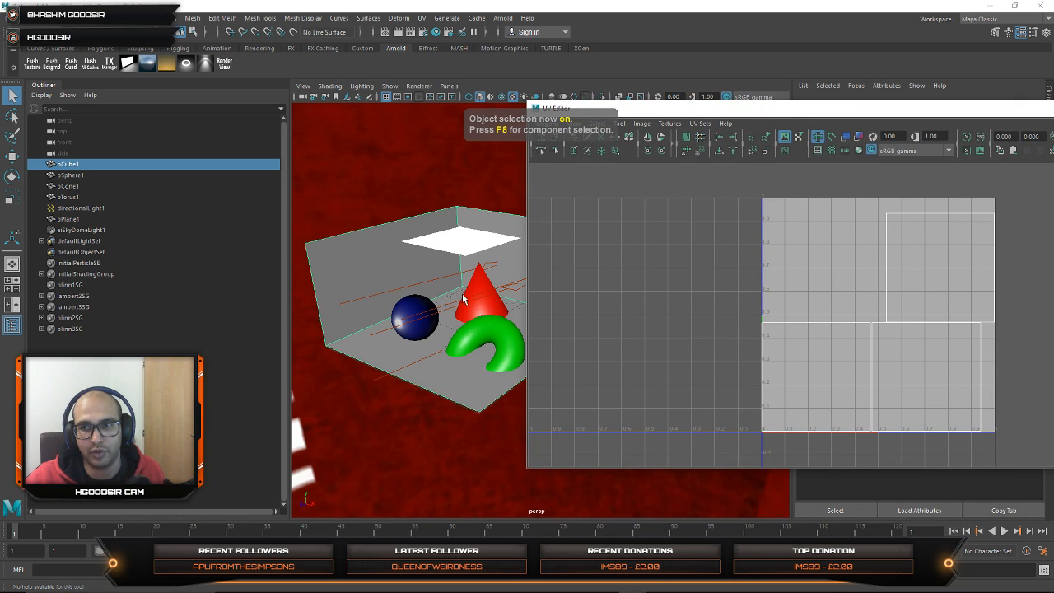
pyautogui.scroll(4, 501, 365)
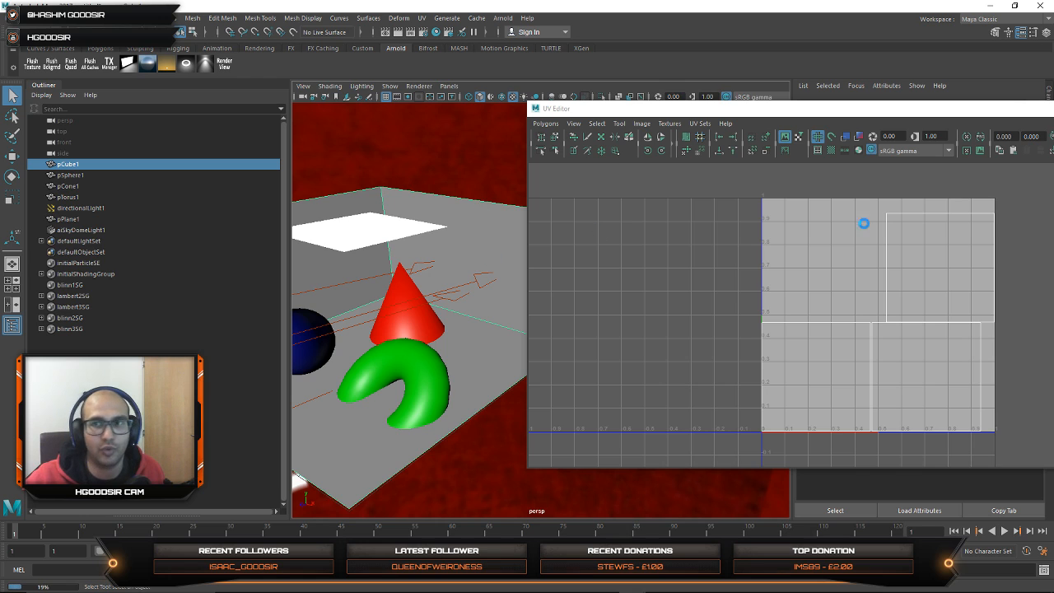
pyautogui.moveTo(912, 271); pyautogui.dragTo(965, 255, button='right')
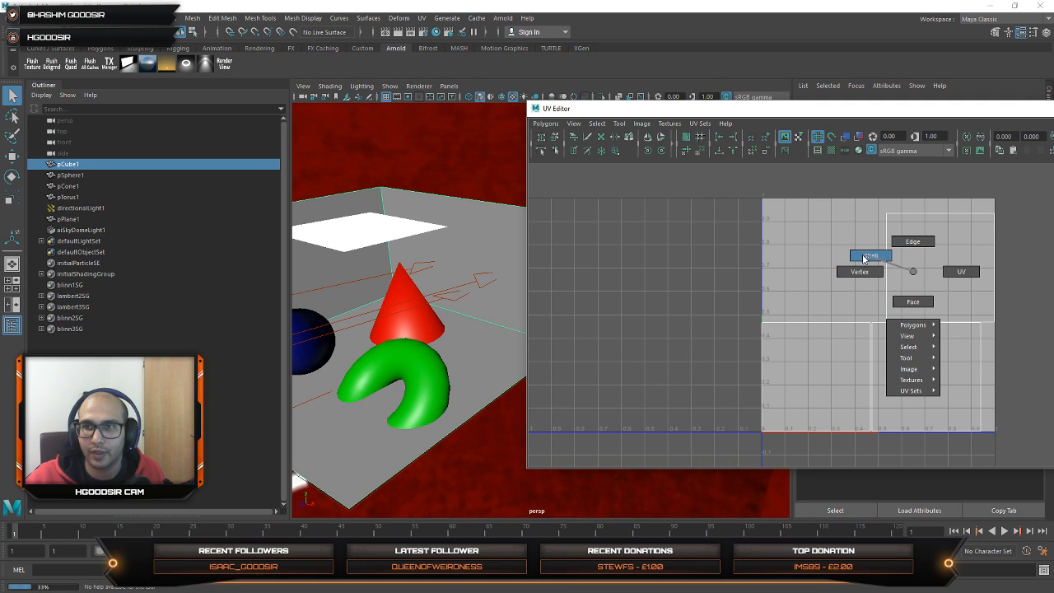
pyautogui.moveTo(863, 258); pyautogui.dragTo(864, 259, button='right')
pyautogui.click(946, 271)
pyautogui.press('w')
pyautogui.moveTo(937, 268); pyautogui.dragTo(824, 257)
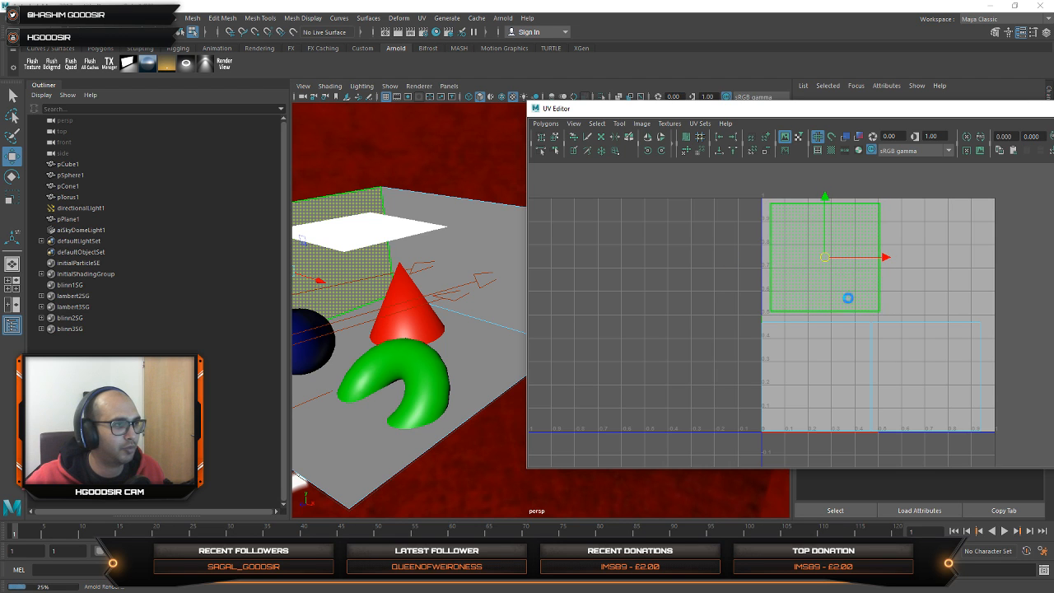
# Step: Select the room cube's wall face behind the blue sphere
pyautogui.keyDown('alt'); pyautogui.moveTo(439, 309); pyautogui.dragTo(476, 314, button='middle'); pyautogui.keyUp('alt')
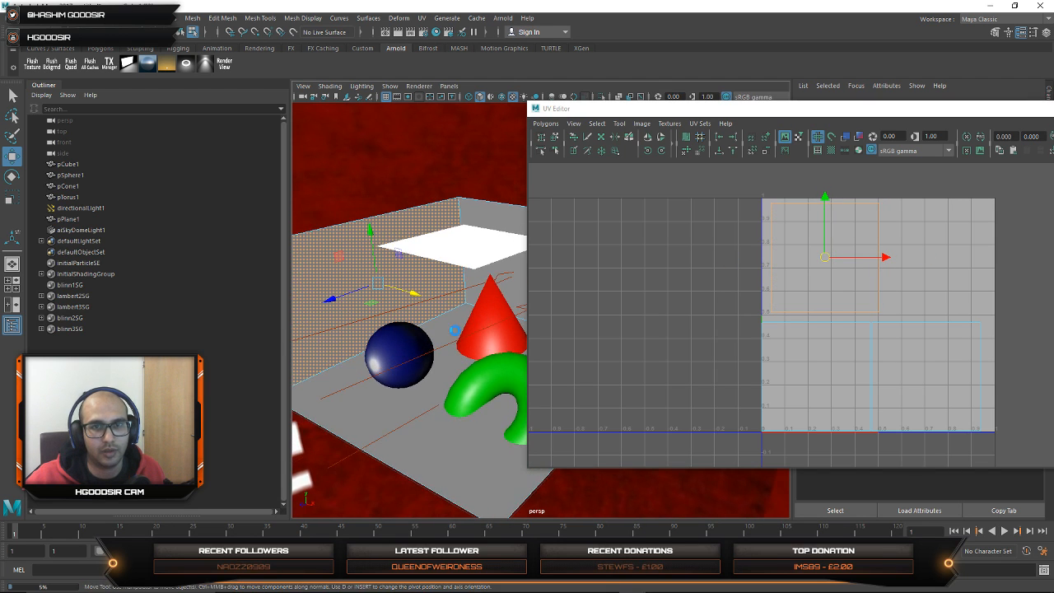
pyautogui.keyDown('alt'); pyautogui.moveTo(476, 314); pyautogui.dragTo(391, 313, button='right'); pyautogui.keyUp('alt')
pyautogui.keyDown('alt'); pyautogui.moveTo(392, 313); pyautogui.dragTo(402, 296); pyautogui.keyUp('alt')
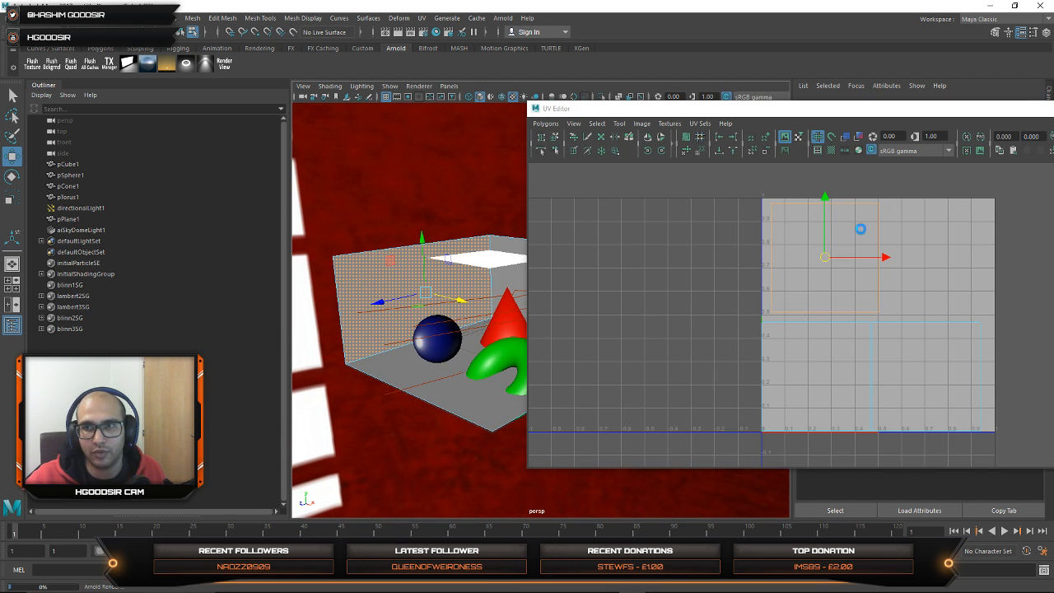
pyautogui.click(860, 229)
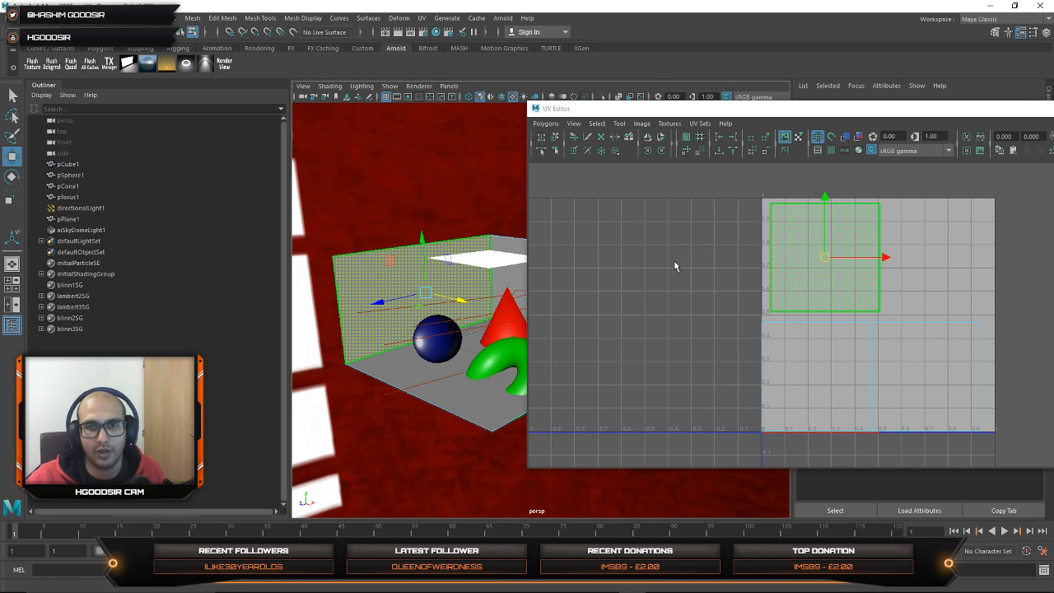
pyautogui.click(681, 200)
pyautogui.click(428, 272)
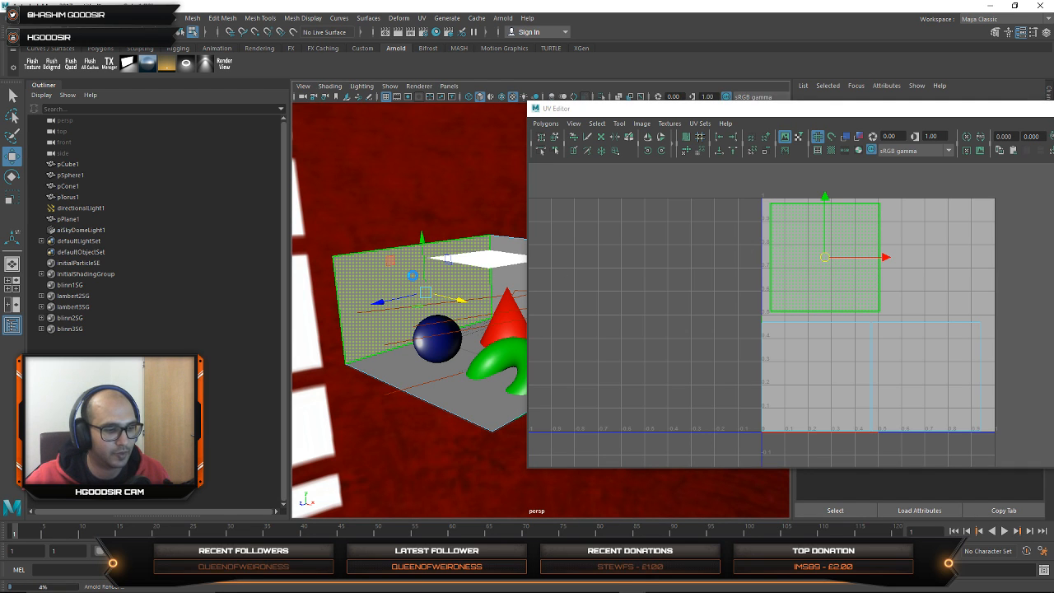
pyautogui.press('F8')
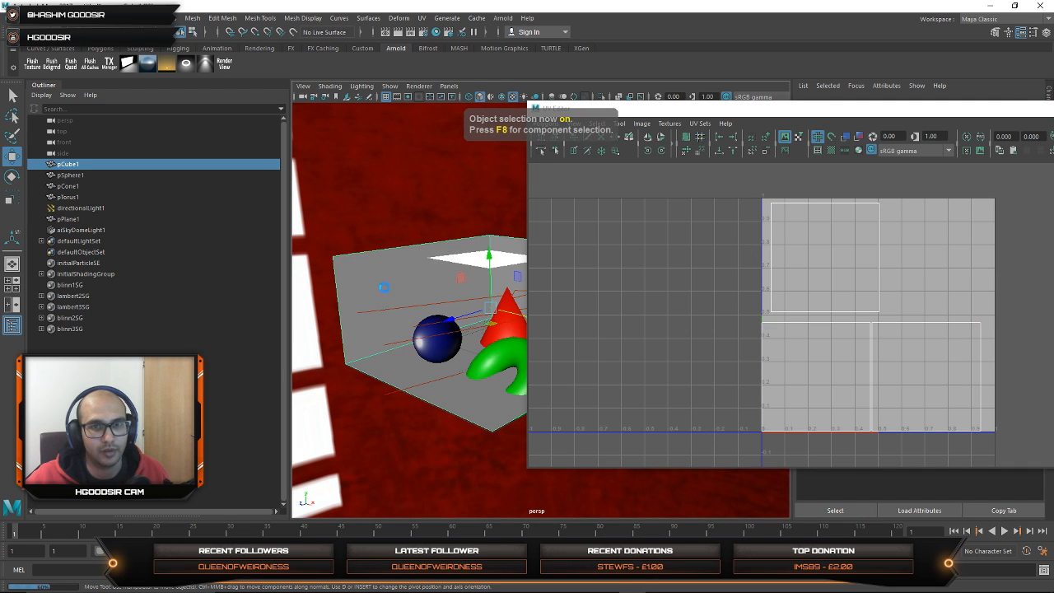
pyautogui.moveTo(384, 267); pyautogui.dragTo(383, 298, button='right')
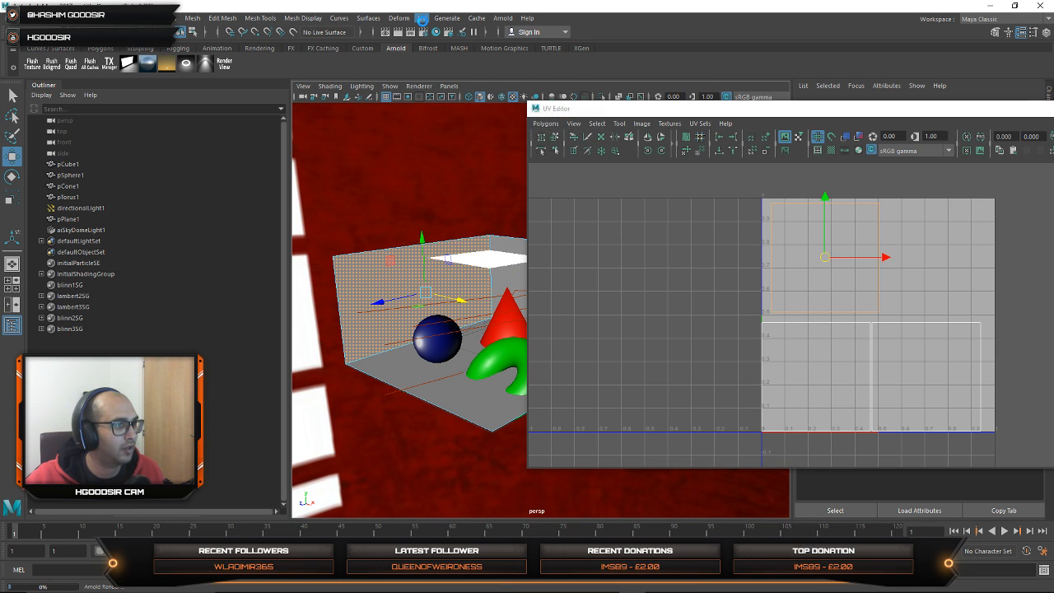
# Step: Apply planar UV mapping to the selected wall face, fitted to the bounding box and projected from the X axis
pyautogui.click(421, 18)
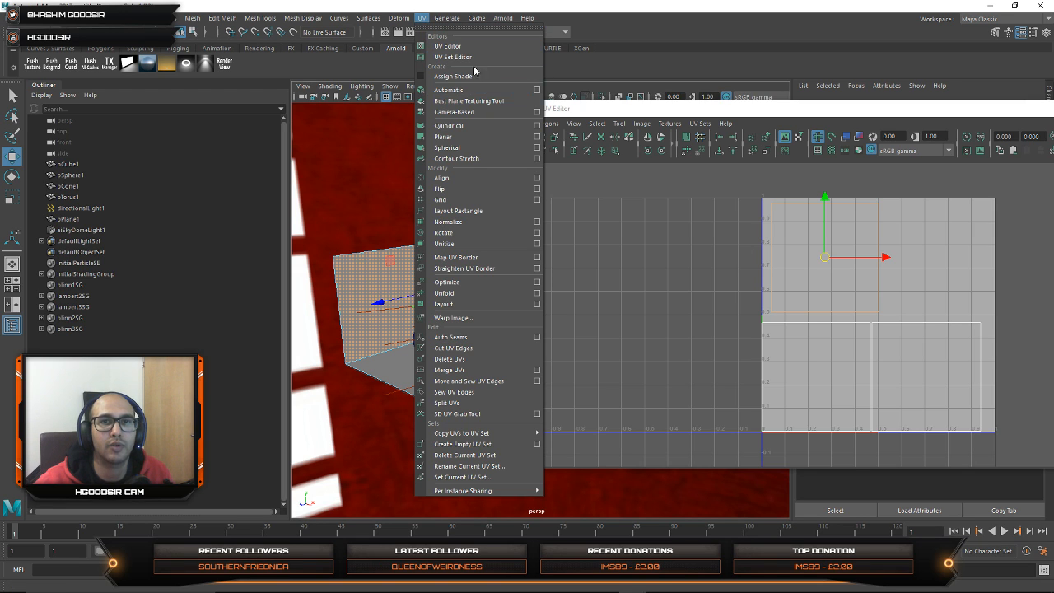
pyautogui.click(537, 136)
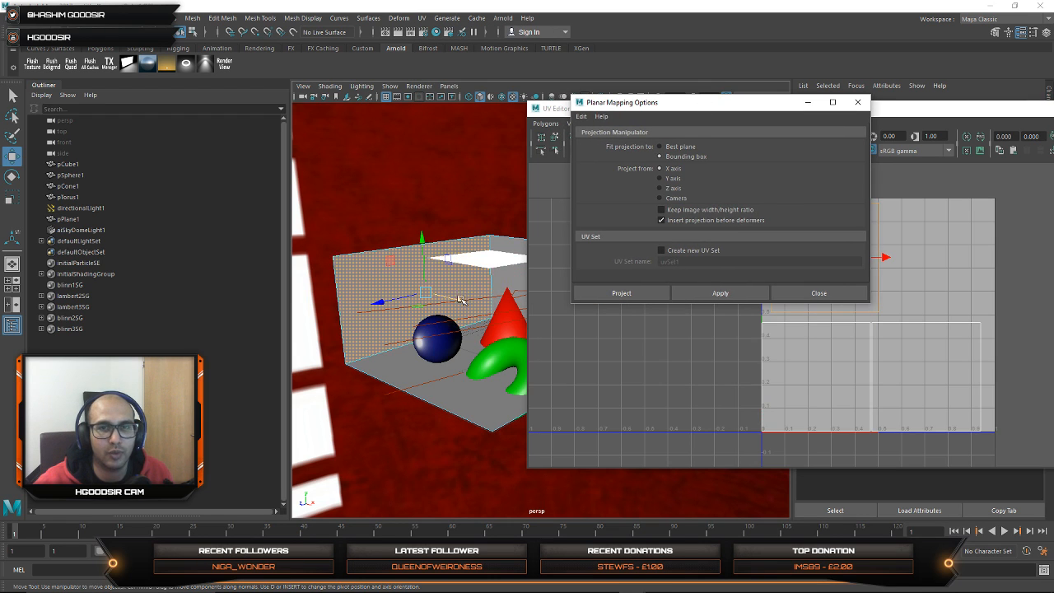
pyautogui.click(444, 287)
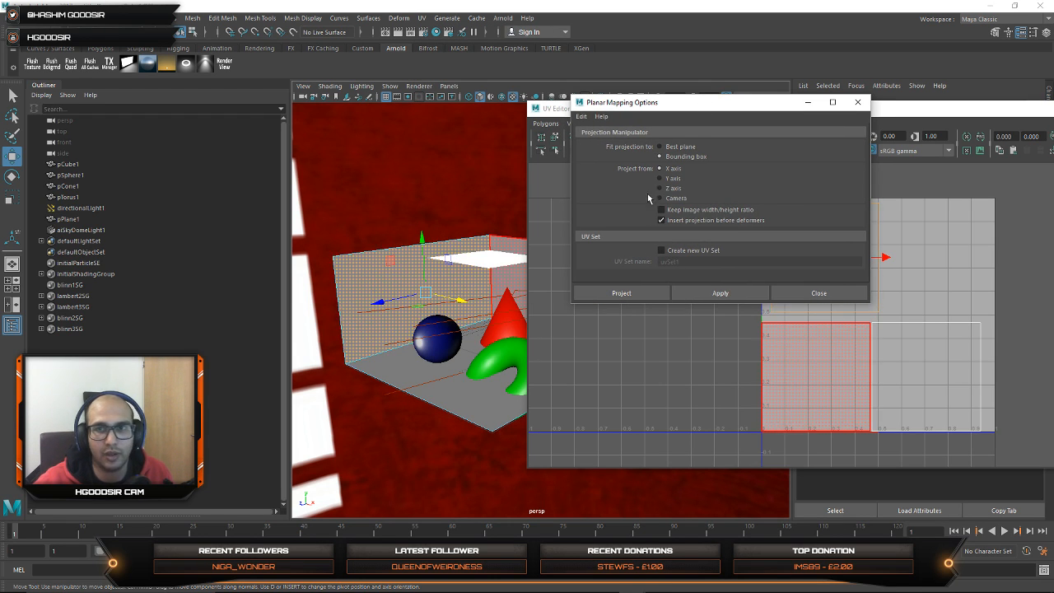
pyautogui.click(704, 292)
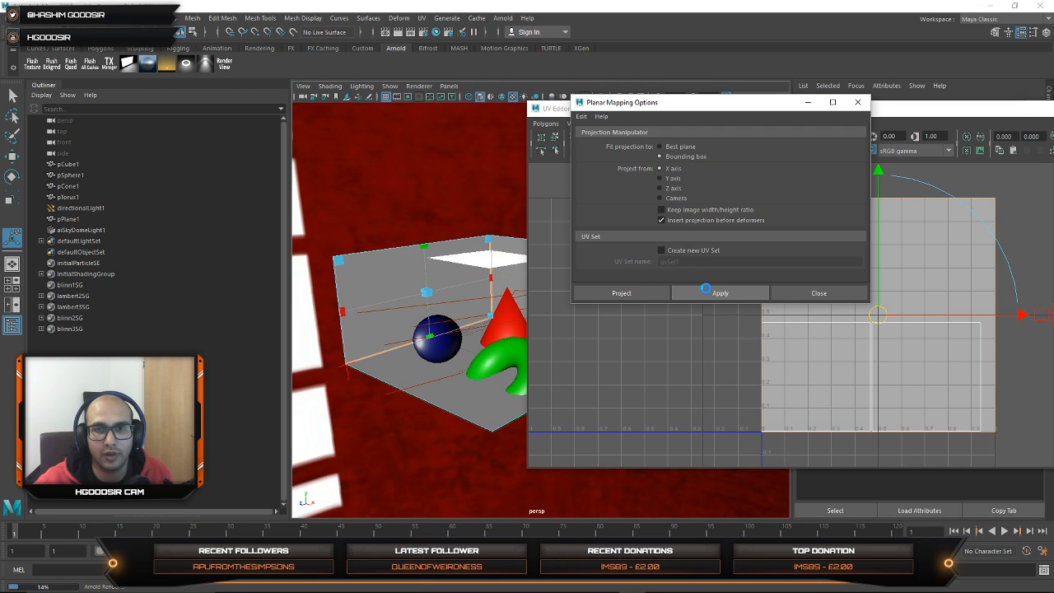
pyautogui.moveTo(789, 108); pyautogui.dragTo(543, 119)
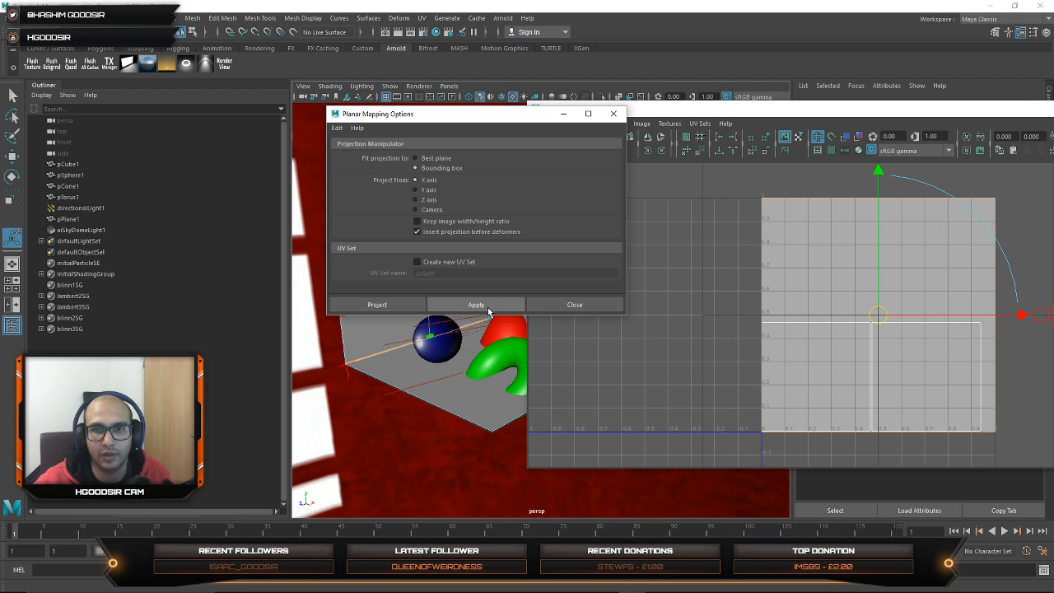
pyautogui.click(548, 305)
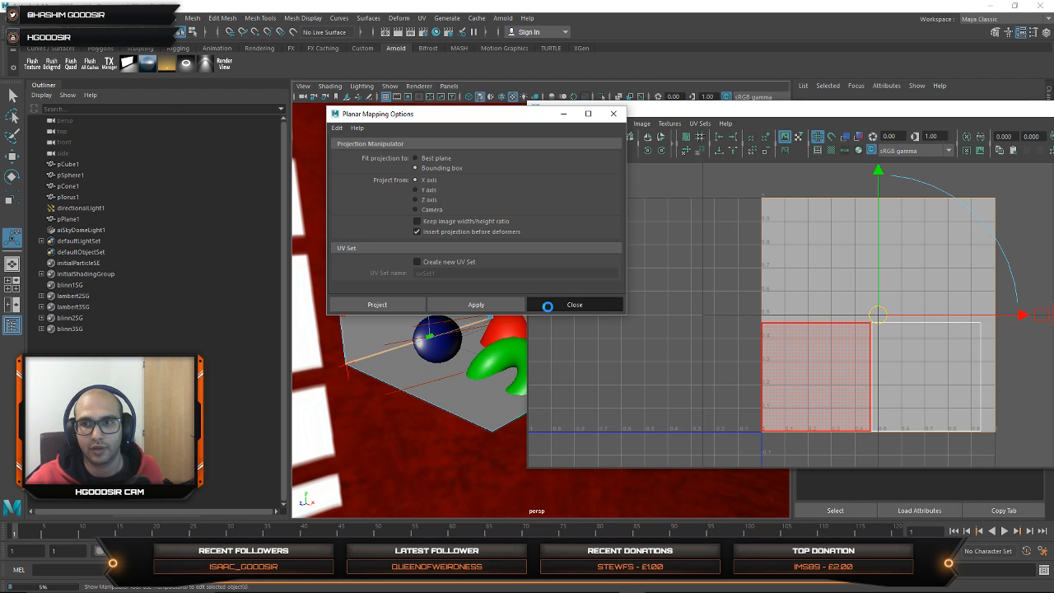
# Step: Leave the planar projection manipulator and return the cube to component selection
pyautogui.keyDown('alt'); pyautogui.moveTo(912, 299); pyautogui.dragTo(876, 288, button='right'); pyautogui.keyUp('alt')
pyautogui.keyDown('alt'); pyautogui.moveTo(878, 288); pyautogui.dragTo(837, 315, button='middle'); pyautogui.keyUp('alt')
pyautogui.moveTo(838, 204); pyautogui.dragTo(835, 234)
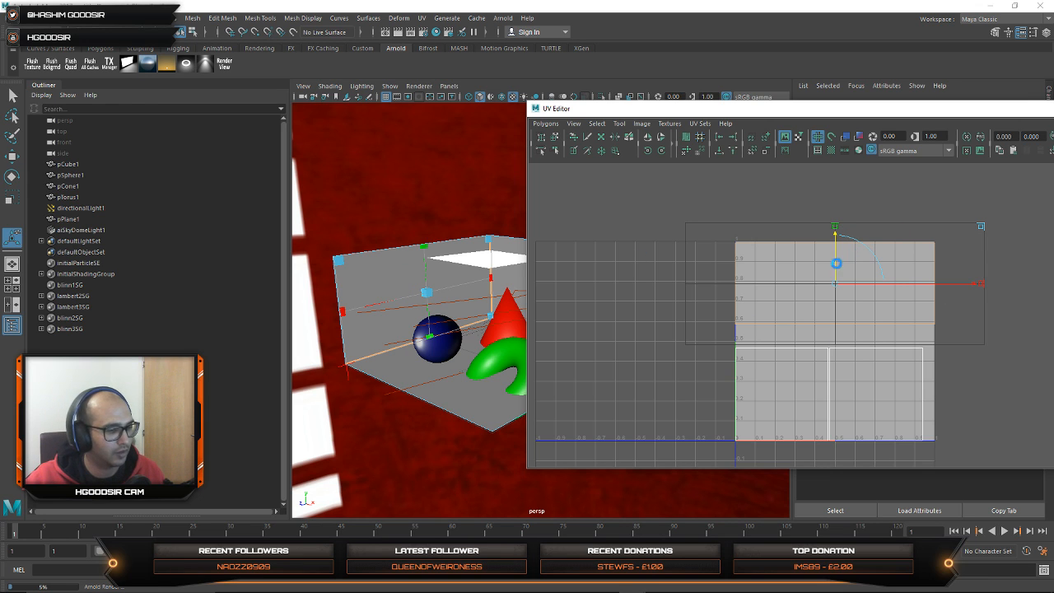
pyautogui.press('q')
pyautogui.press('F8')
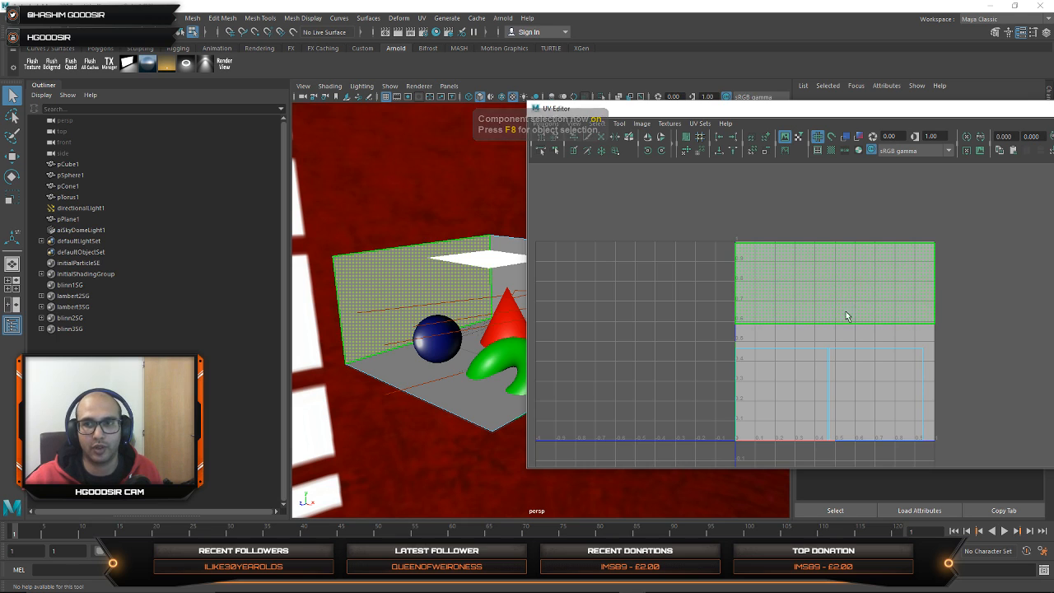
# Step: Move the wall shell's left and right border UVs slightly inward, the right one to a U of about 0.981
pyautogui.moveTo(845, 277); pyautogui.dragTo(872, 279, button='right')
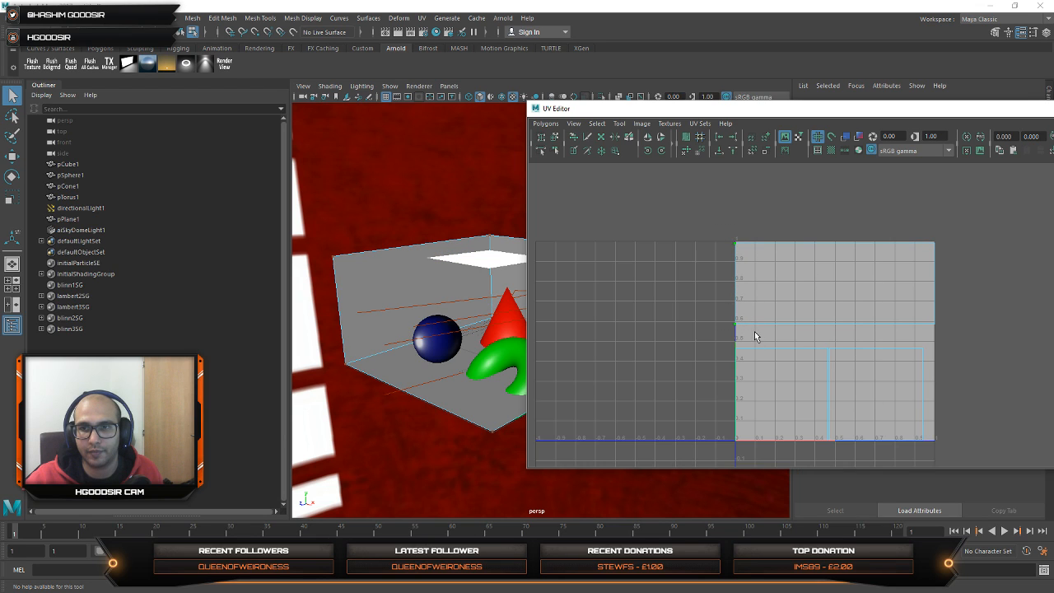
pyautogui.press('w')
pyautogui.moveTo(796, 283); pyautogui.dragTo(804, 282)
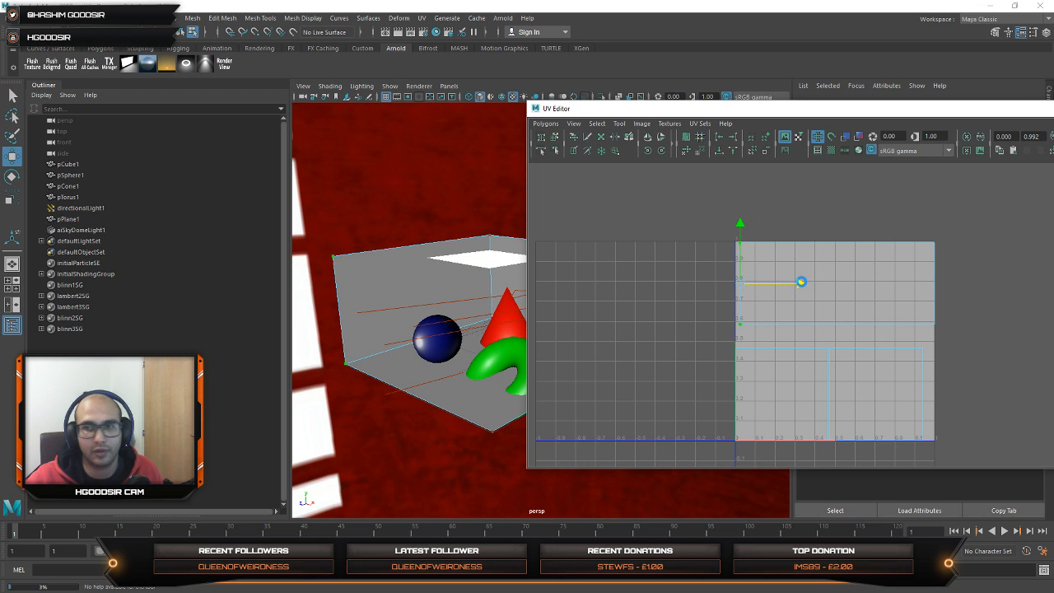
pyautogui.moveTo(972, 232); pyautogui.dragTo(913, 323)
pyautogui.moveTo(994, 283); pyautogui.dragTo(987, 282)
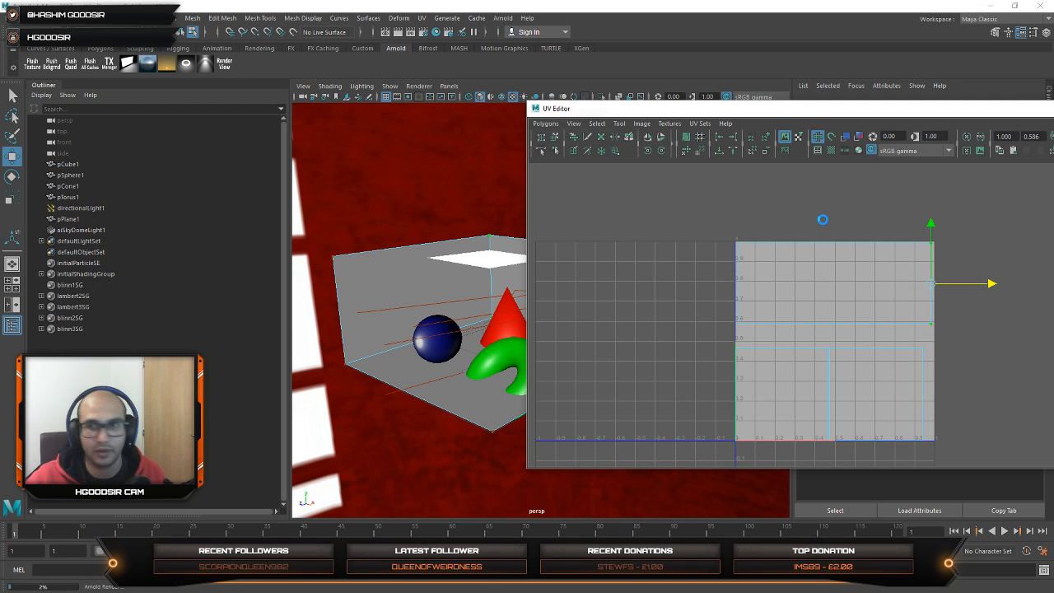
pyautogui.press('F8')
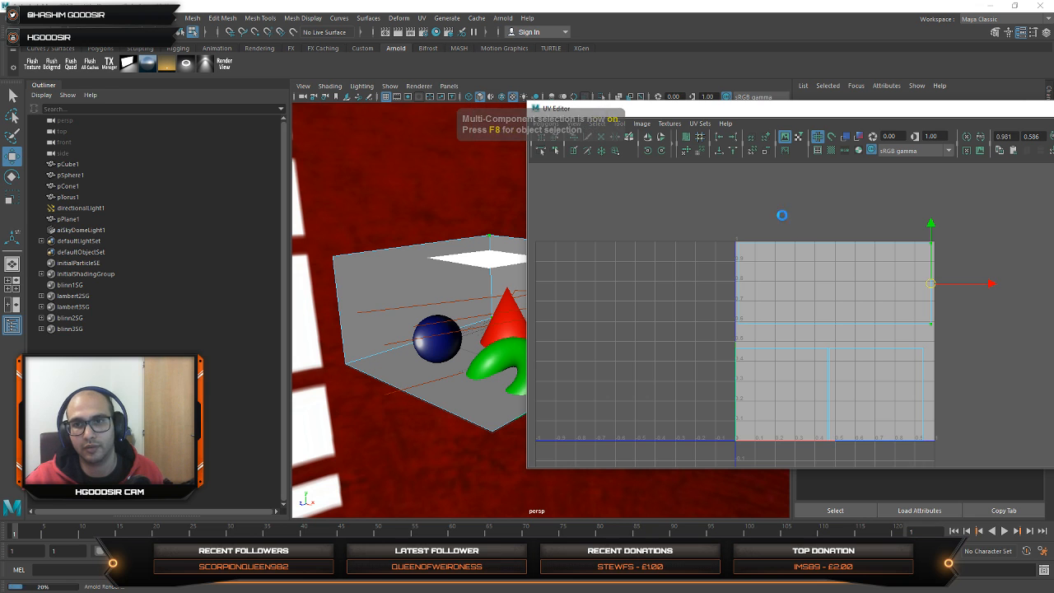
# Step: Move the UV Editor clear of the scene and close it
pyautogui.click(754, 292)
pyautogui.moveTo(984, 112); pyautogui.dragTo(769, 130)
pyautogui.click(917, 127)
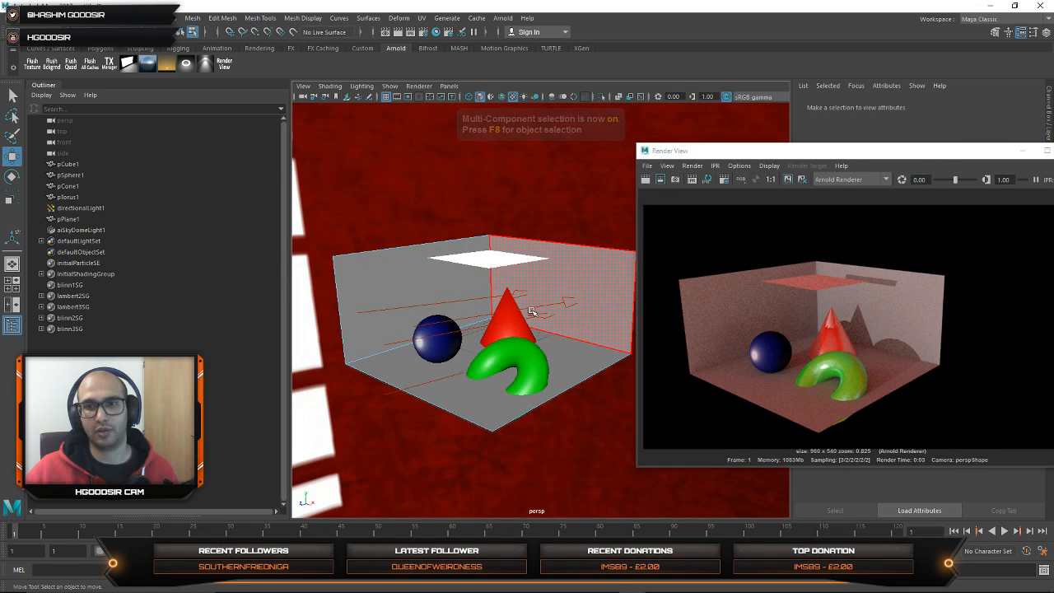
# Step: Keep the program open and start a new empty scene without saving the current one
pyautogui.click(1032, 7)
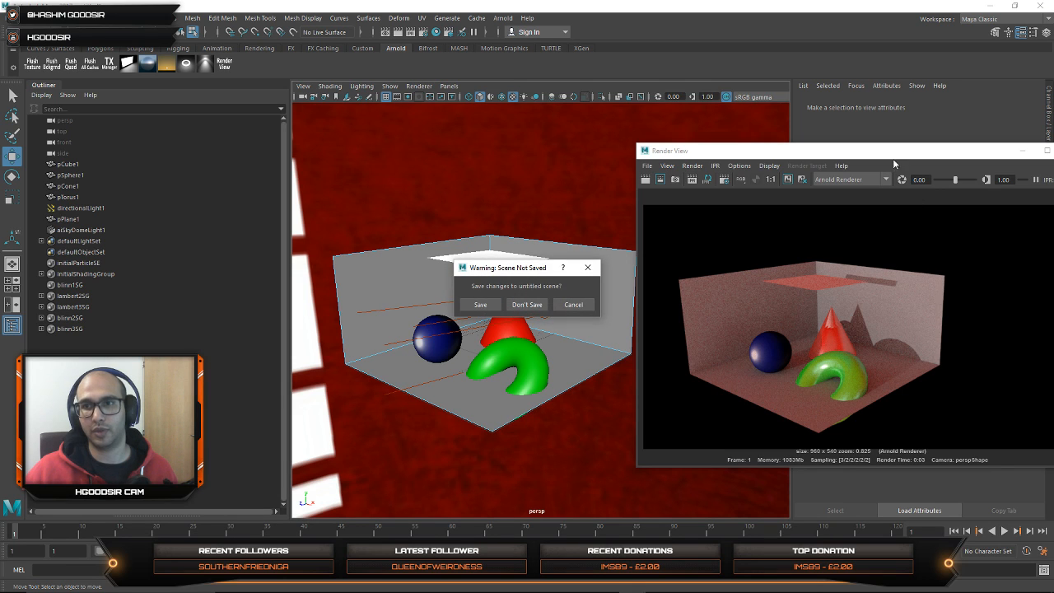
pyautogui.click(572, 304)
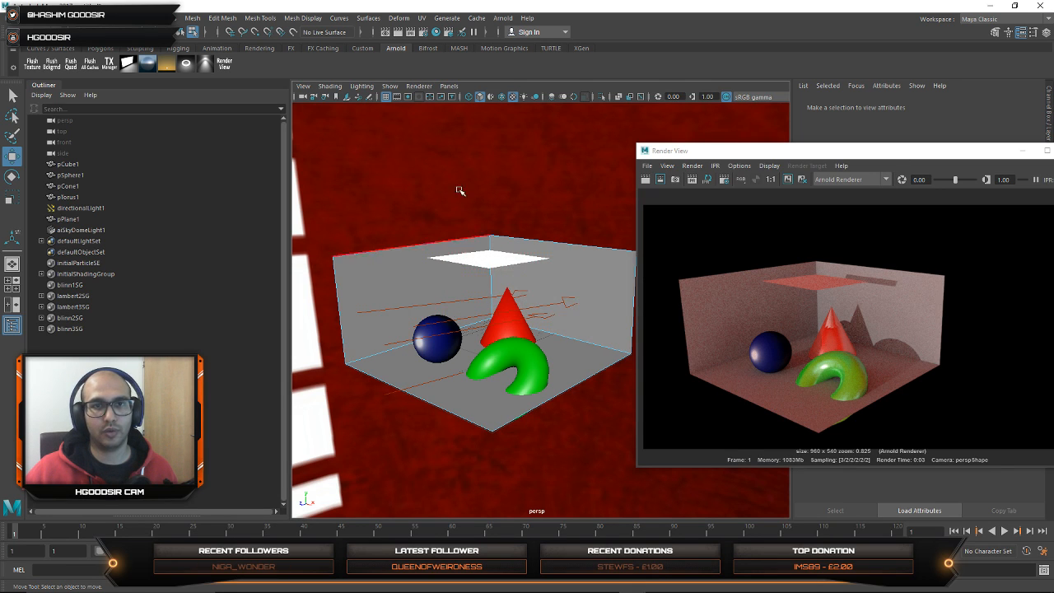
pyautogui.click(15, 18)
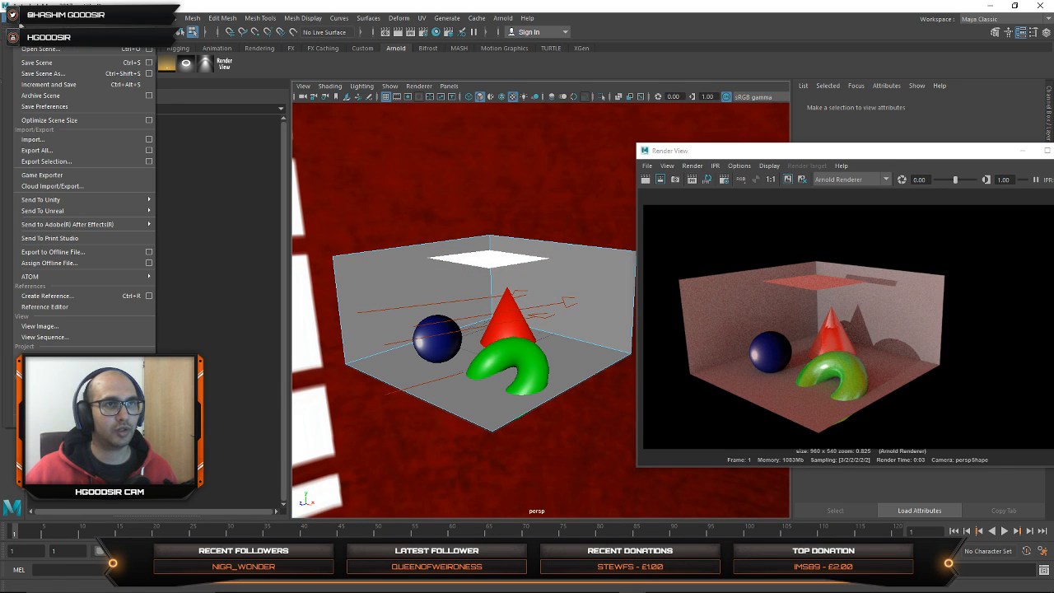
pyautogui.click(37, 38)
pyautogui.click(527, 305)
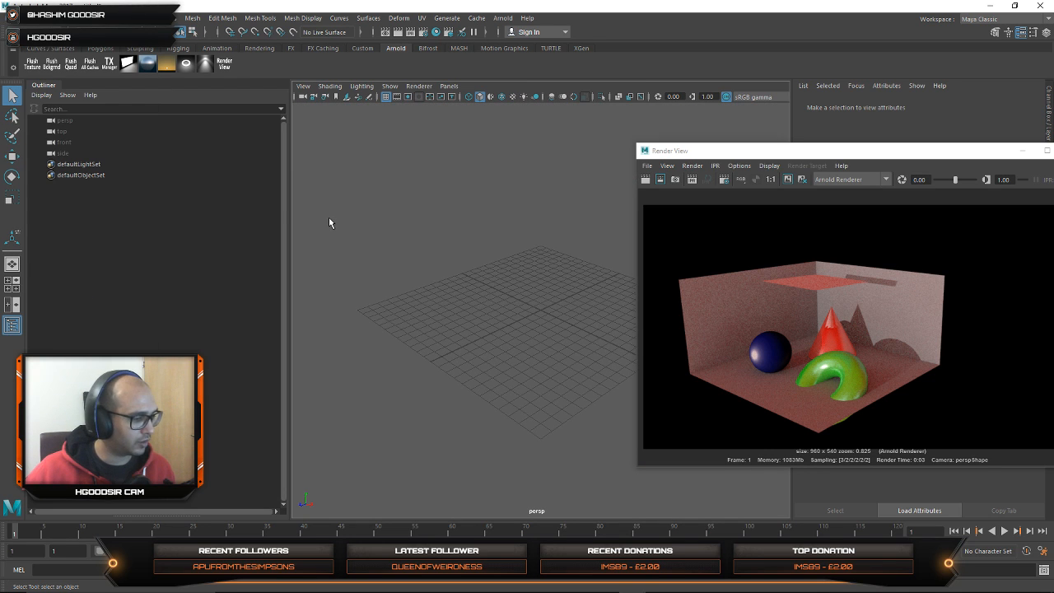
# Step: Look through the FX and Rendering menu sets and return to the Modeling set
pyautogui.click(34, 33)
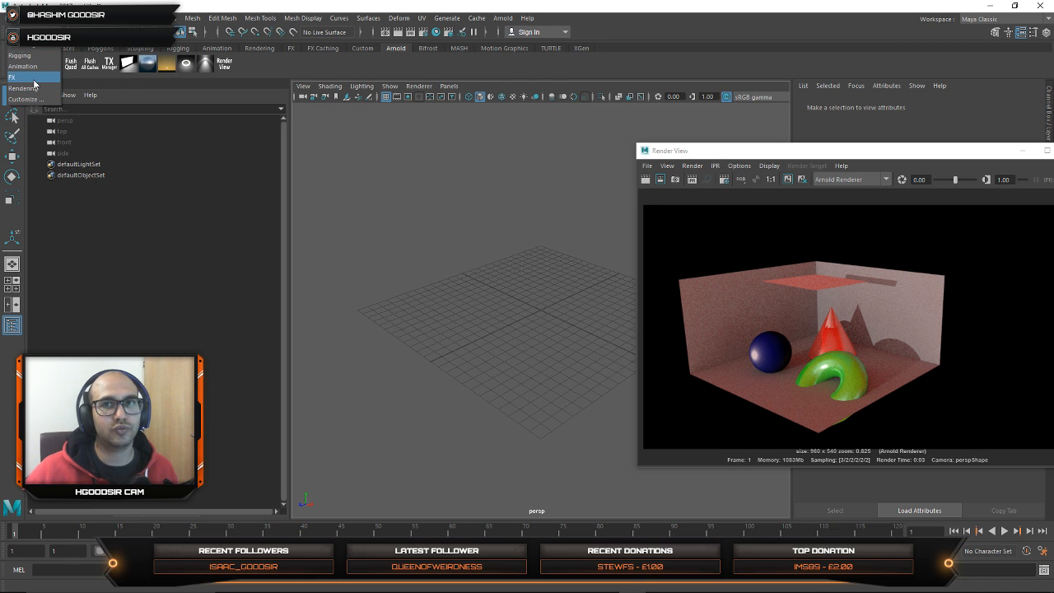
pyautogui.click(34, 77)
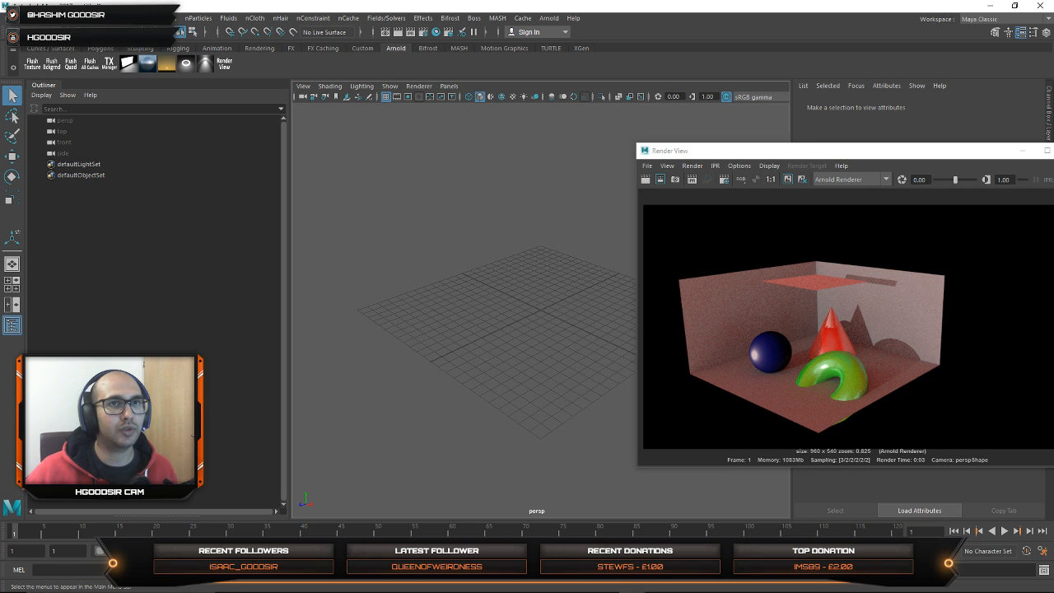
pyautogui.click(51, 33)
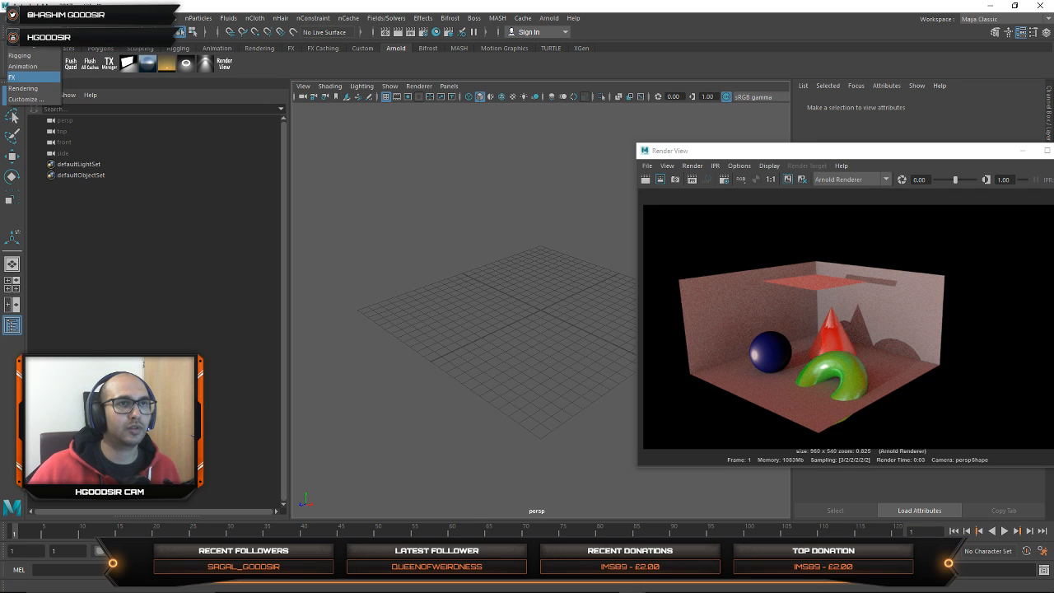
pyautogui.click(44, 88)
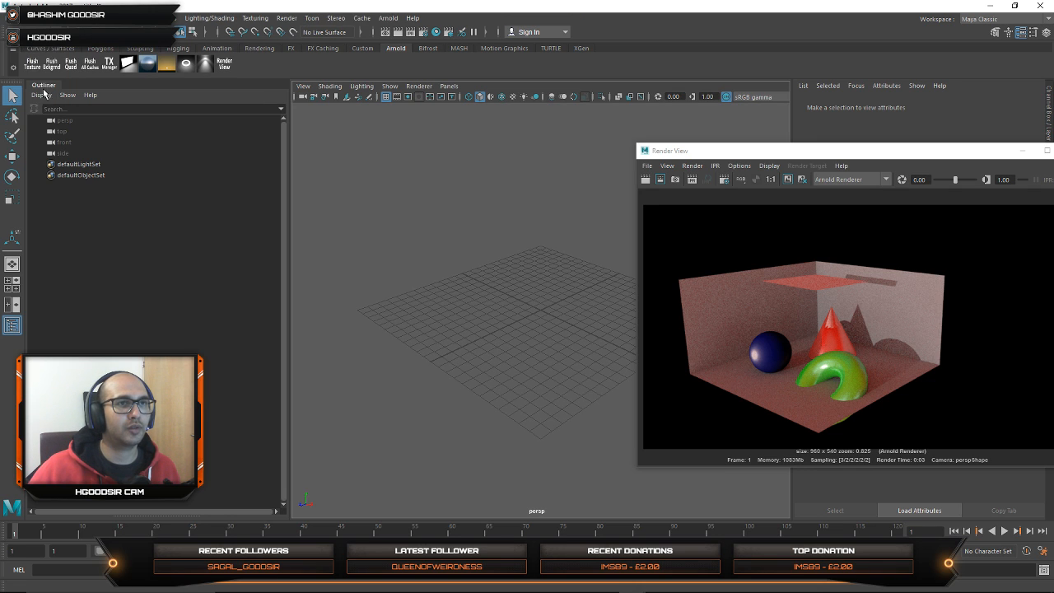
pyautogui.click(251, 18)
pyautogui.click(250, 18)
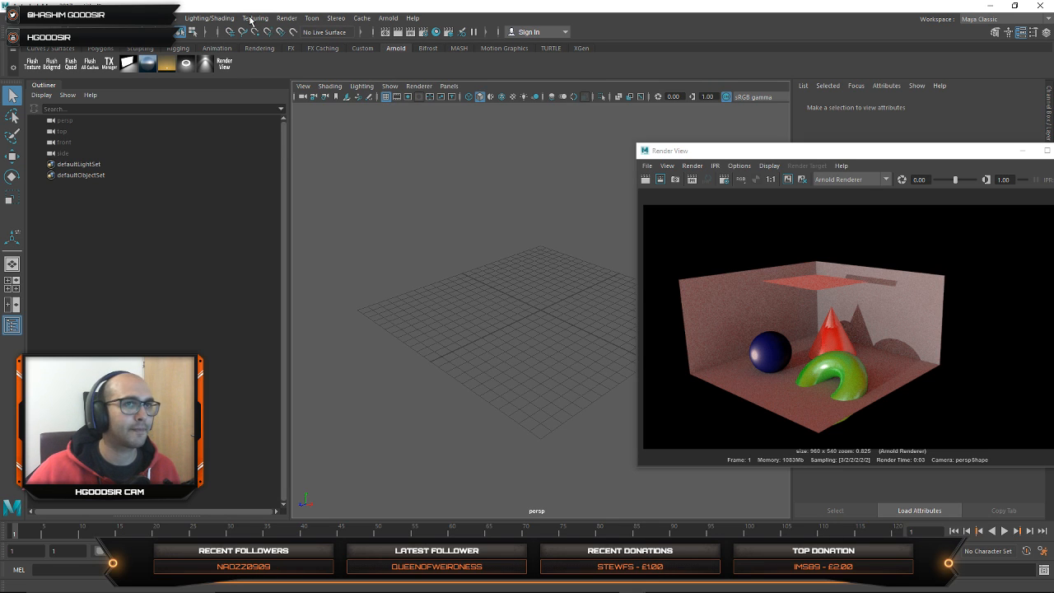
pyautogui.click(37, 33)
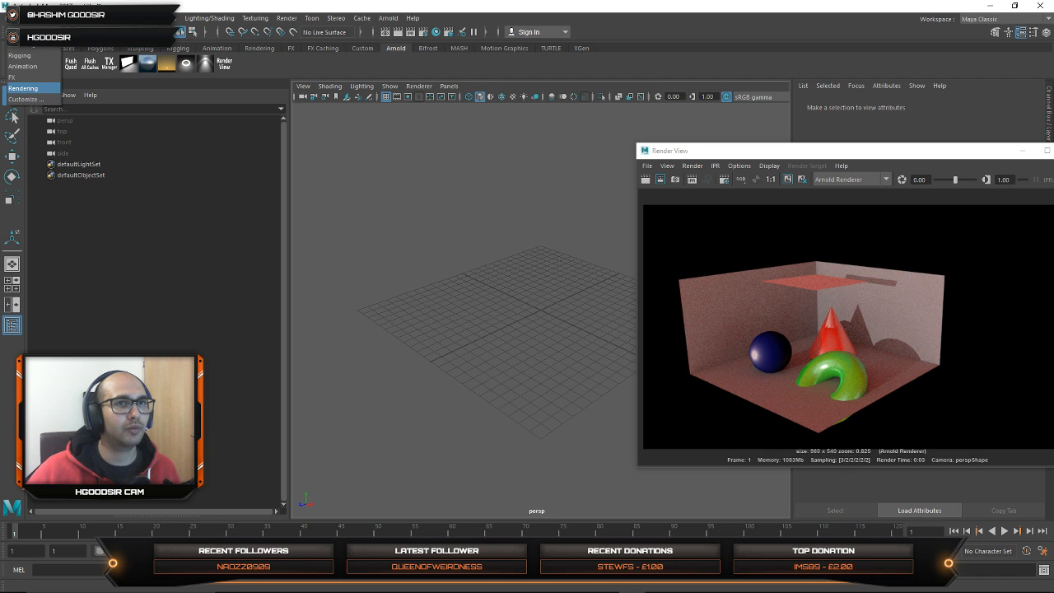
pyautogui.click(39, 47)
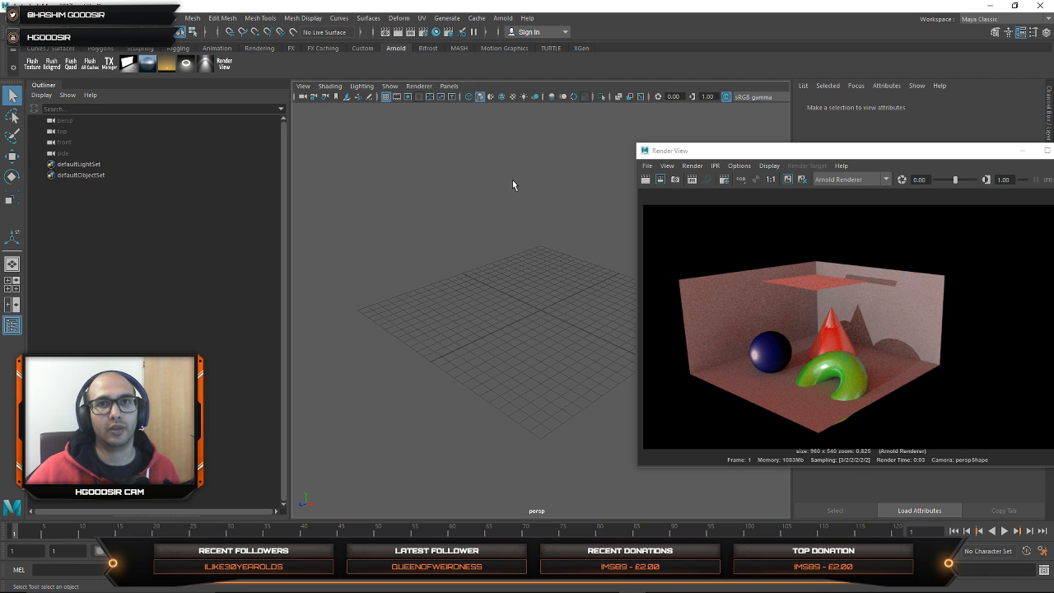
# Step: Move the Render View aside, close it, and switch to the FX menu set
pyautogui.moveTo(843, 157); pyautogui.dragTo(564, 180)
pyautogui.click(801, 177)
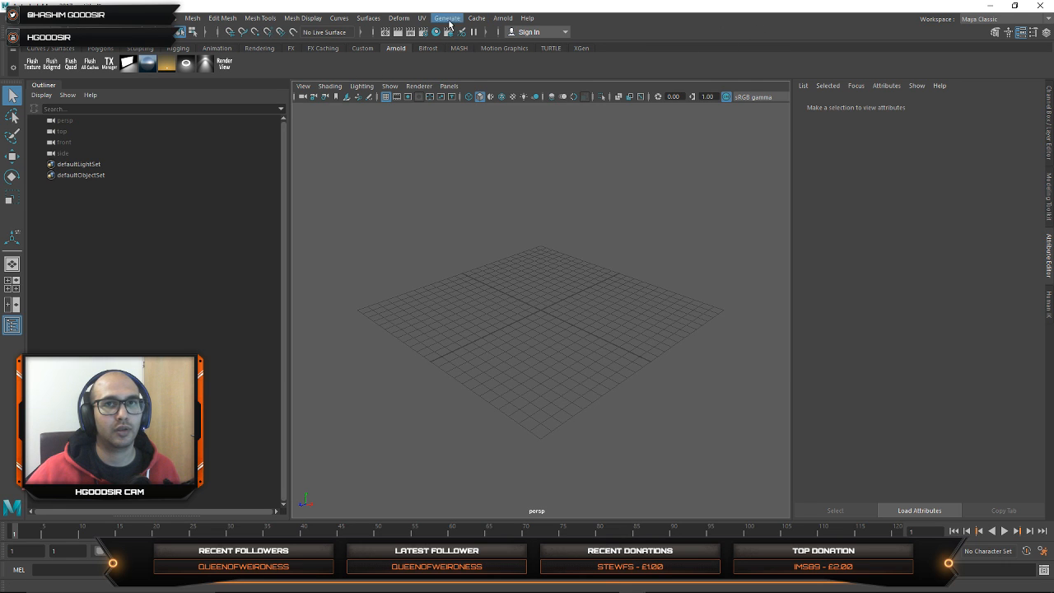
pyautogui.click(12, 51)
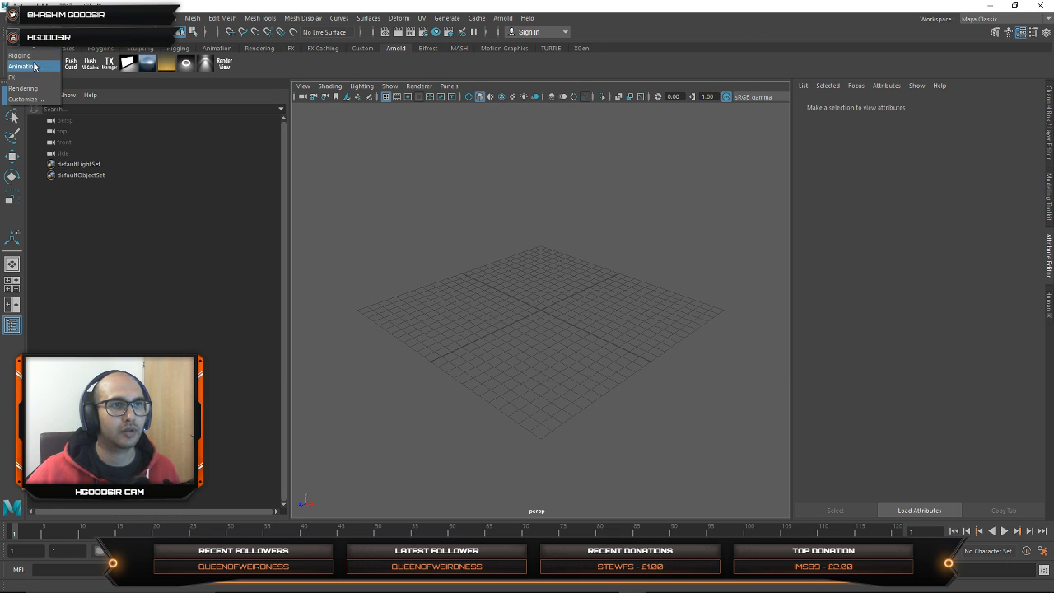
pyautogui.click(28, 79)
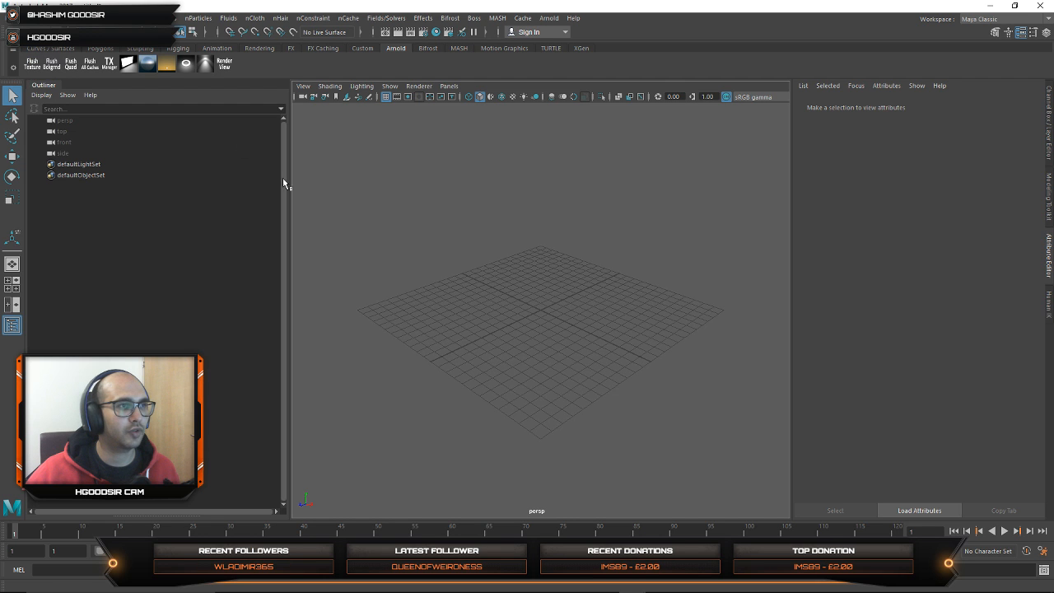
pyautogui.keyDown('alt'); pyautogui.moveTo(518, 318); pyautogui.dragTo(665, 316, button='right'); pyautogui.keyUp('alt')
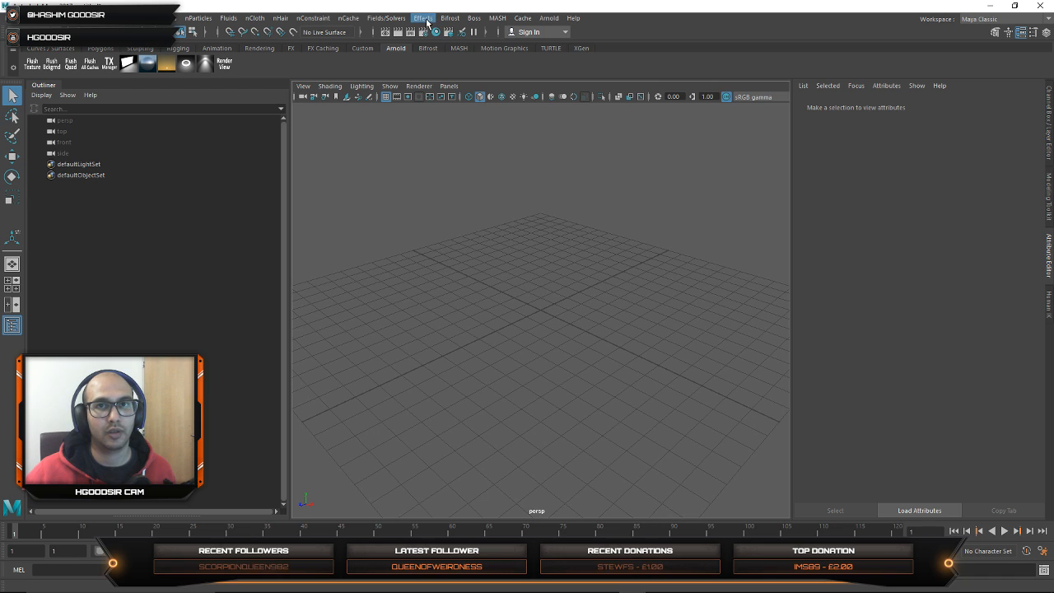
pyautogui.click(523, 19)
pyautogui.moveTo(438, 23)
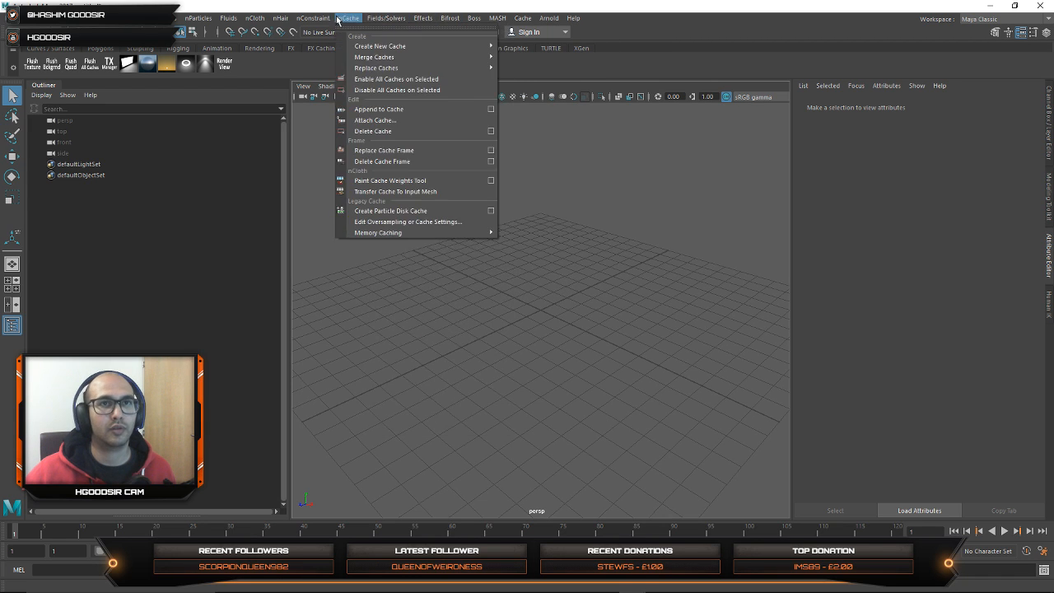
pyautogui.moveTo(313, 18)
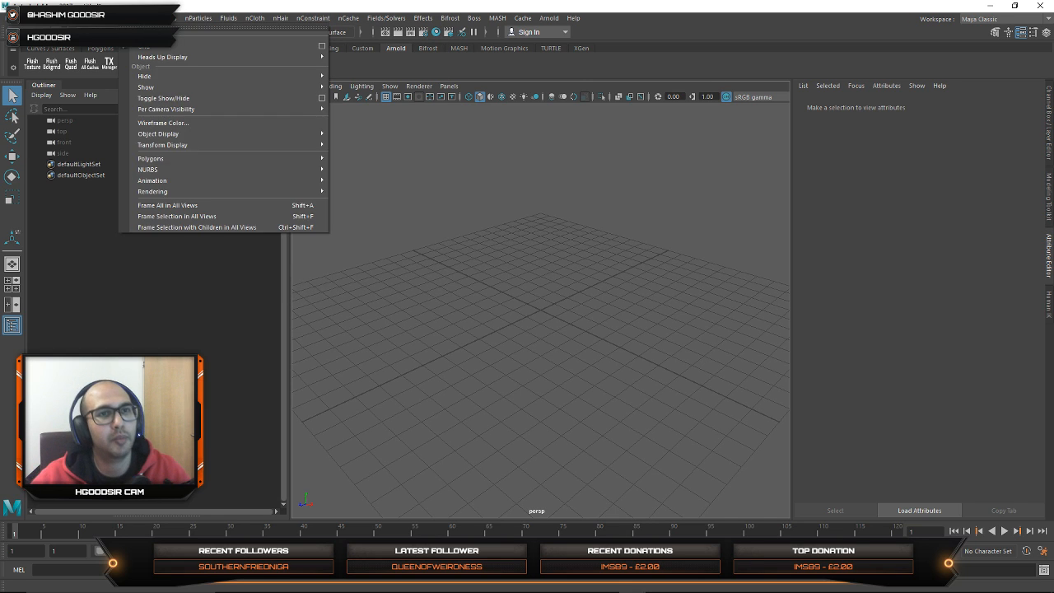
pyautogui.moveTo(163, 24)
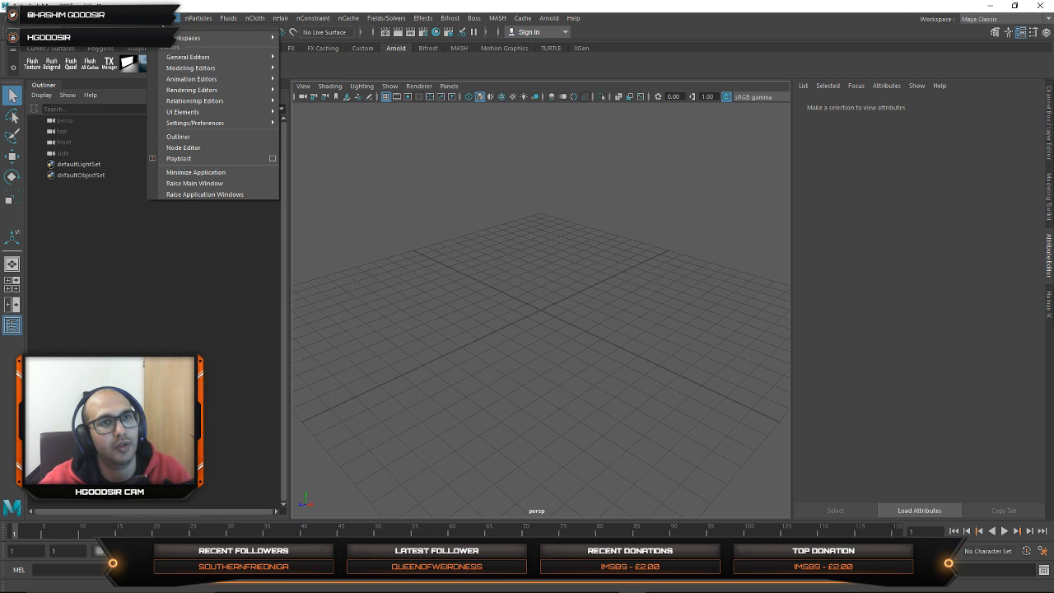
pyautogui.click(163, 24)
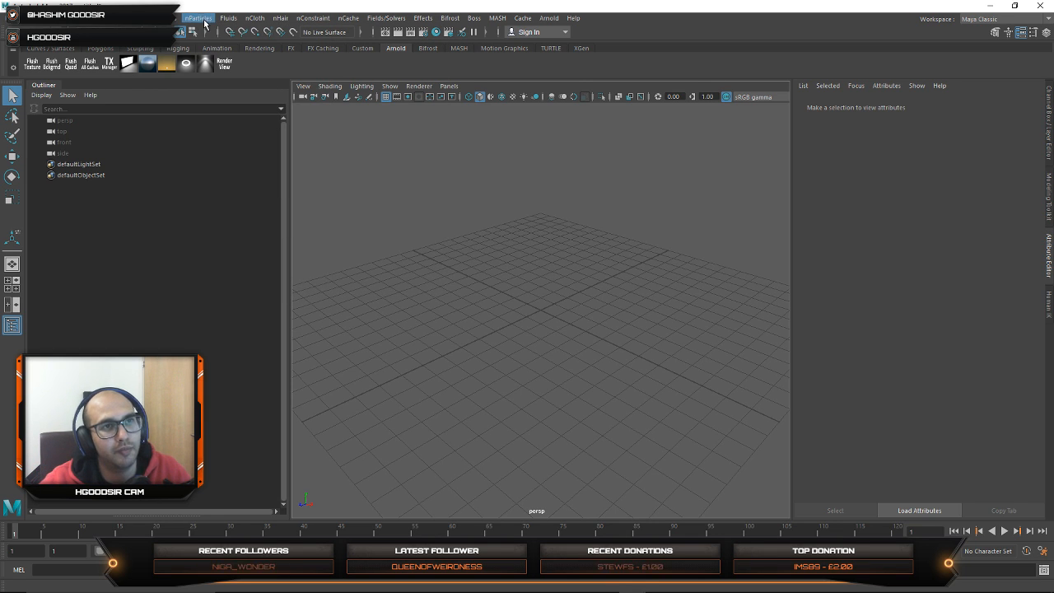
# Step: Create a polygon plane, scale it up to about the size of the grid, and move it slightly above the grid
pyautogui.click(101, 49)
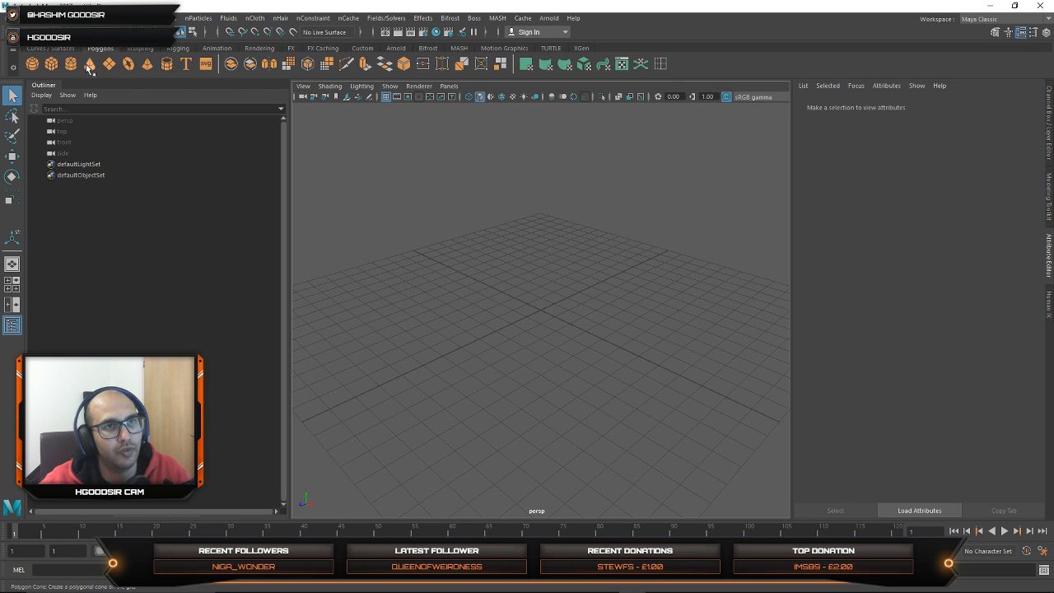
pyautogui.click(109, 64)
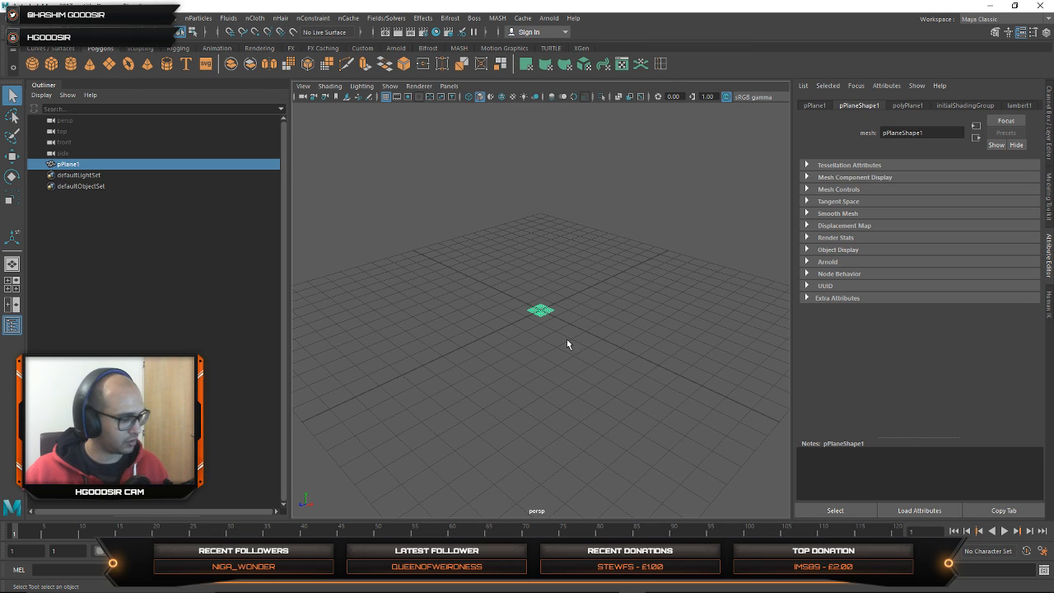
pyautogui.press('r')
pyautogui.moveTo(541, 310); pyautogui.dragTo(763, 327)
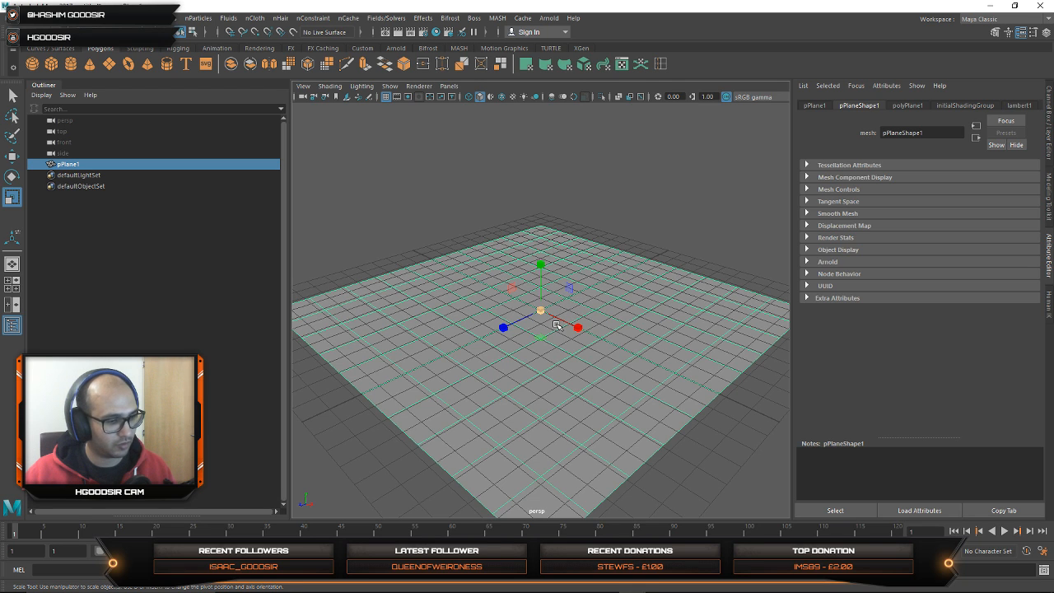
pyautogui.press('F8')
pyautogui.press('F8')
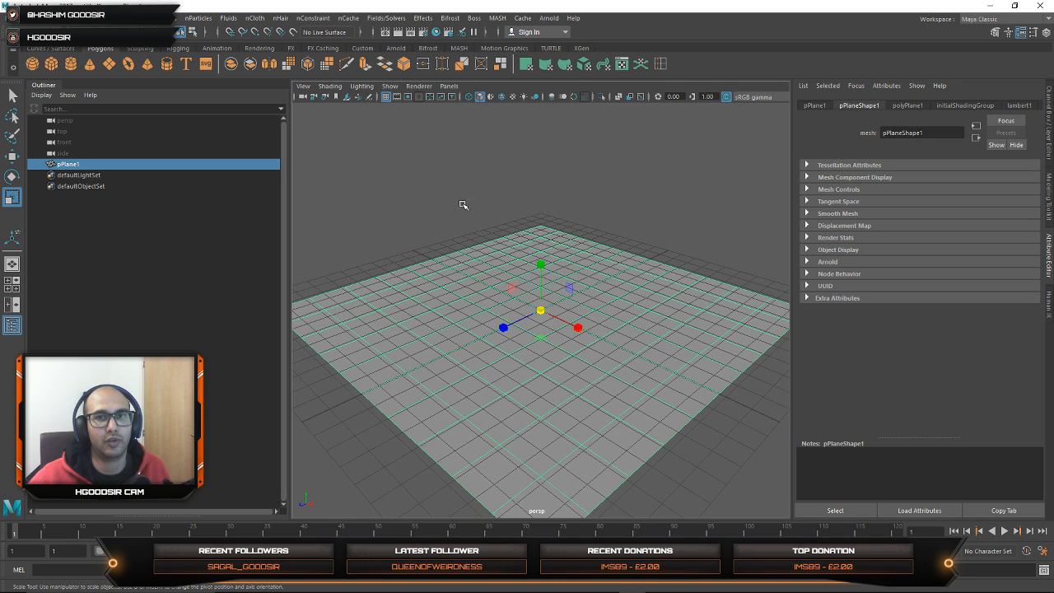
pyautogui.scroll(3, 540, 315)
pyautogui.press('w')
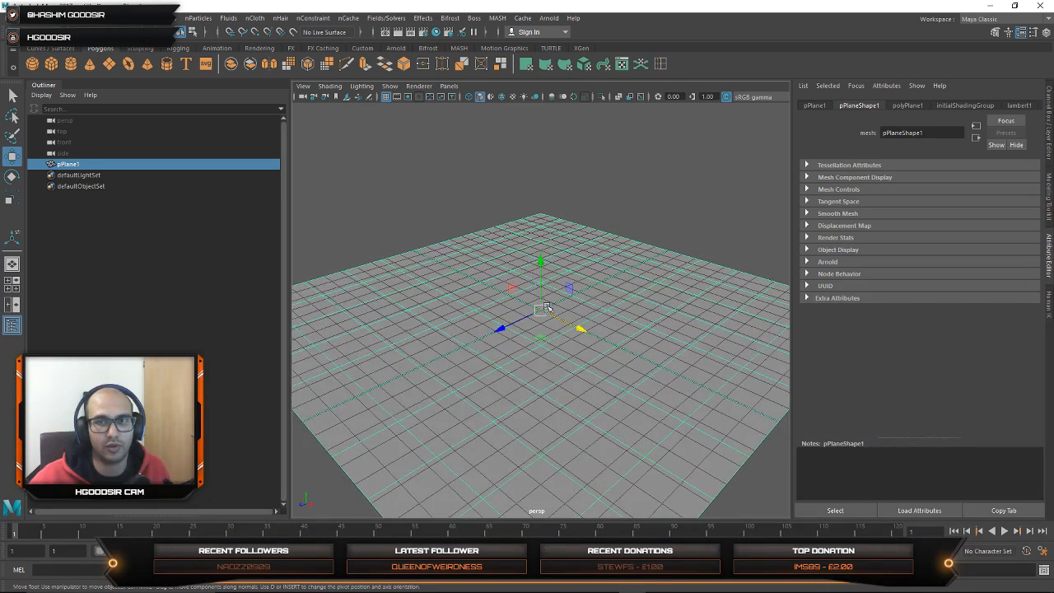
pyautogui.scroll(3, 540, 309)
pyautogui.scroll(-5, 537, 307)
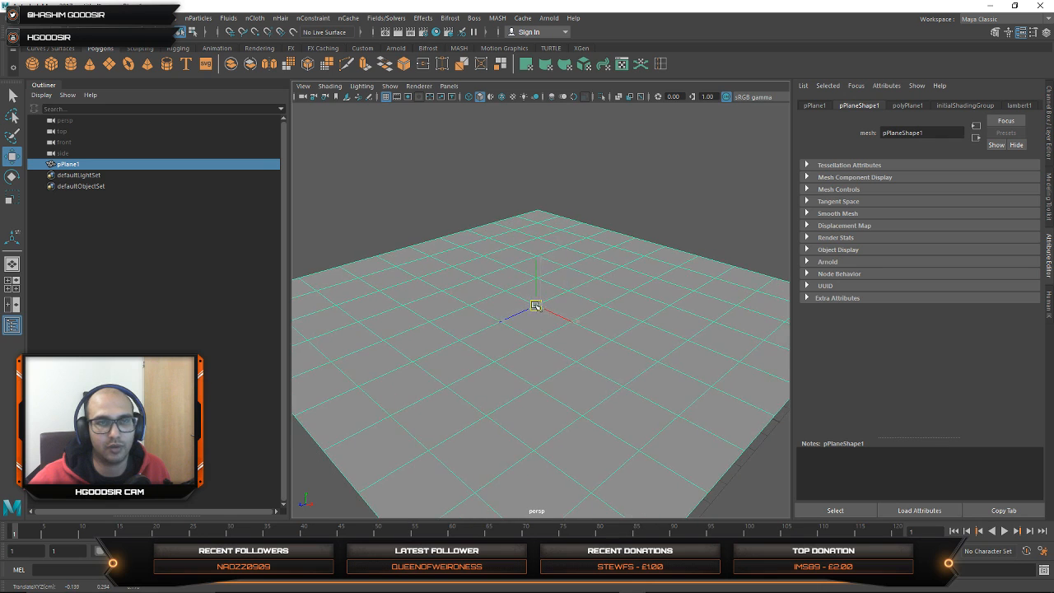
pyautogui.scroll(-2, 544, 231)
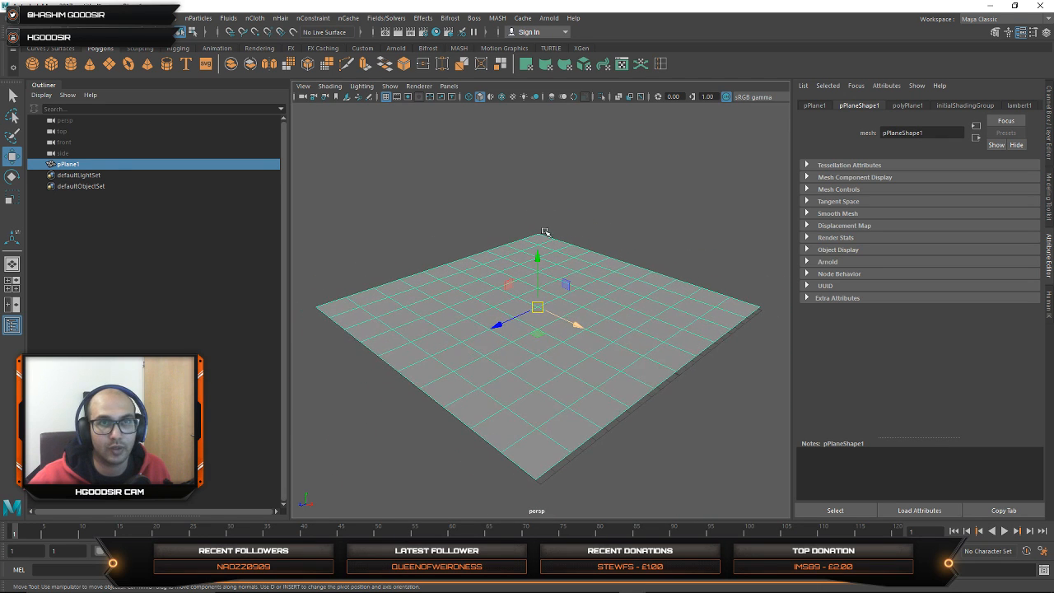
# Step: Create a polygon cube, scale it to about 6.28, and raise it above the plane
pyautogui.click(51, 64)
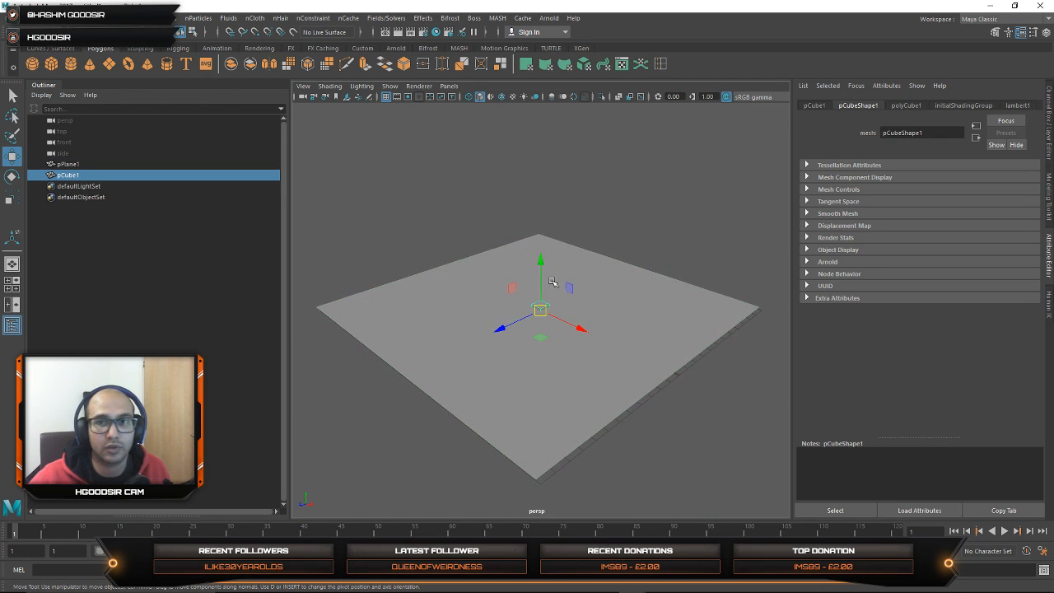
pyautogui.moveTo(540, 270); pyautogui.dragTo(540, 225)
pyautogui.press('r')
pyautogui.moveTo(541, 264); pyautogui.dragTo(597, 247)
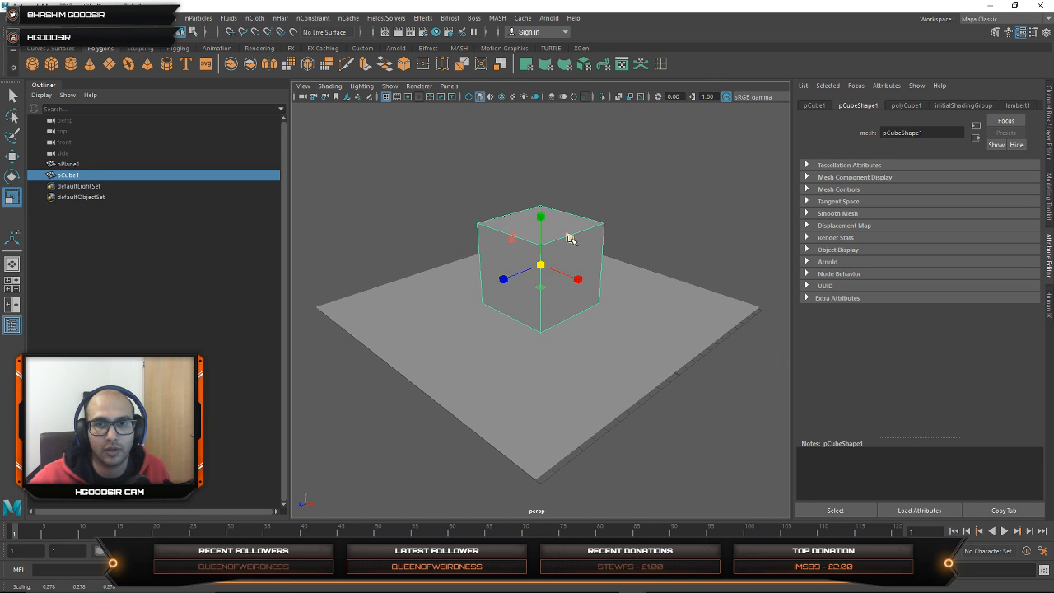
pyautogui.press('w')
pyautogui.moveTo(542, 215); pyautogui.dragTo(541, 188)
# Step: Move one upper corner vertex of the cube inward and key it at frame 1, with the playback range extended to 200 frames
pyautogui.moveTo(566, 222); pyautogui.dragTo(582, 175, button='right')
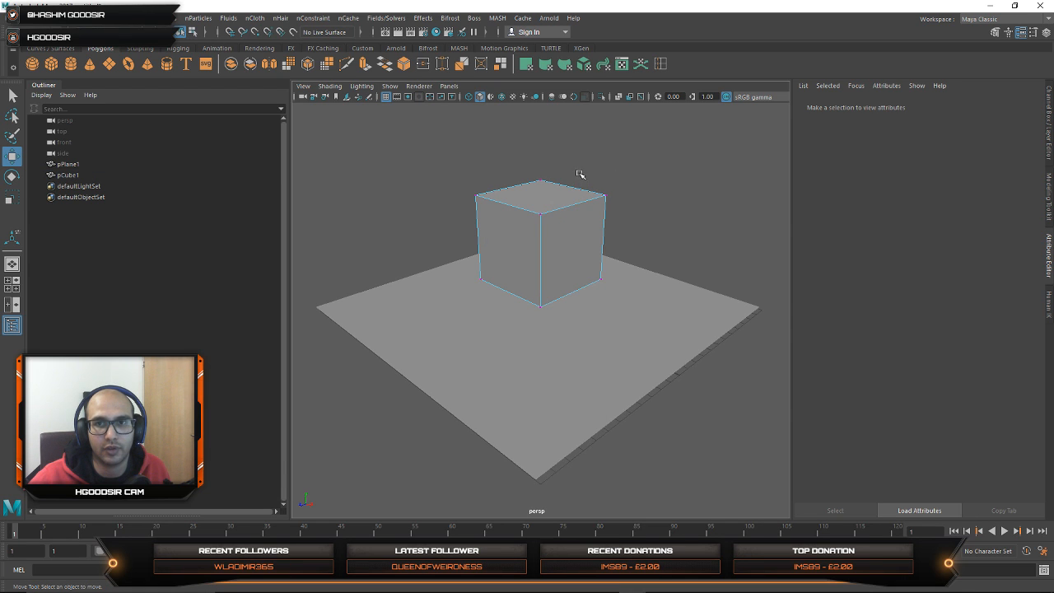
pyautogui.moveTo(605, 196); pyautogui.dragTo(547, 221)
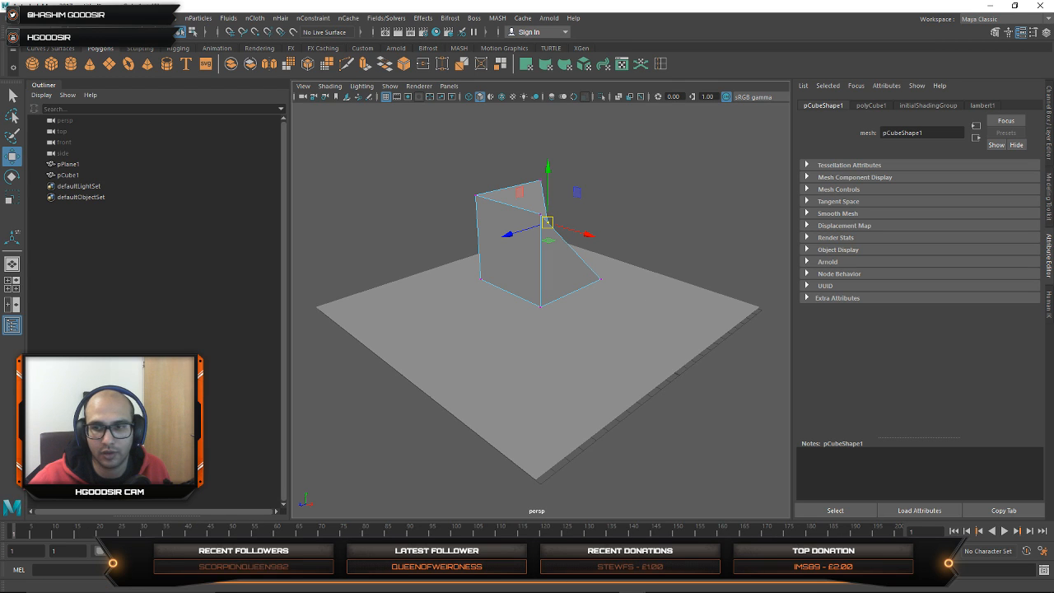
pyautogui.click(57, 534)
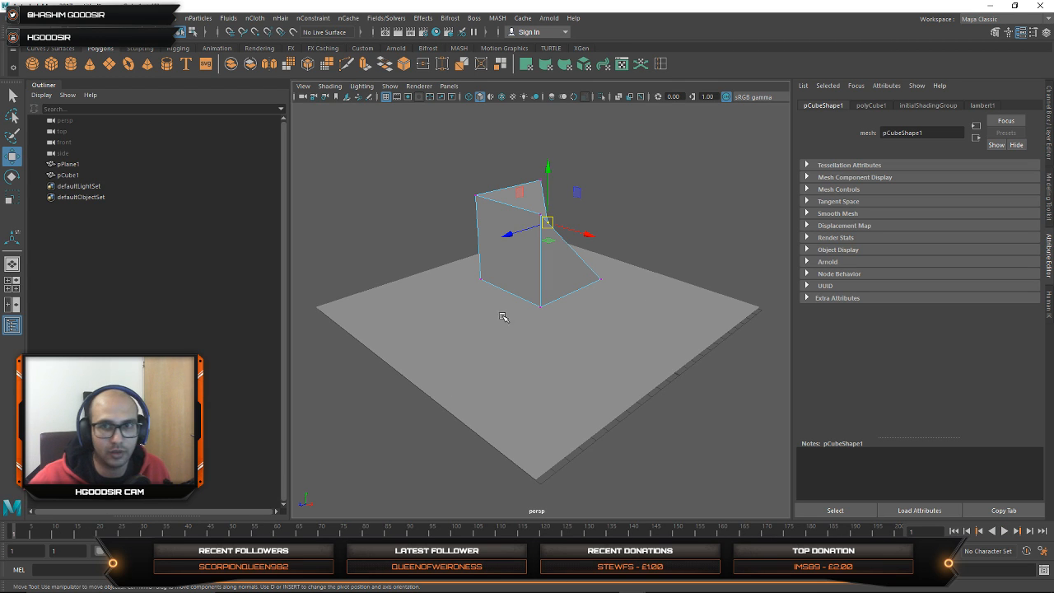
pyautogui.hotkey('alt', 'v')
pyautogui.hotkey('alt', 'v')
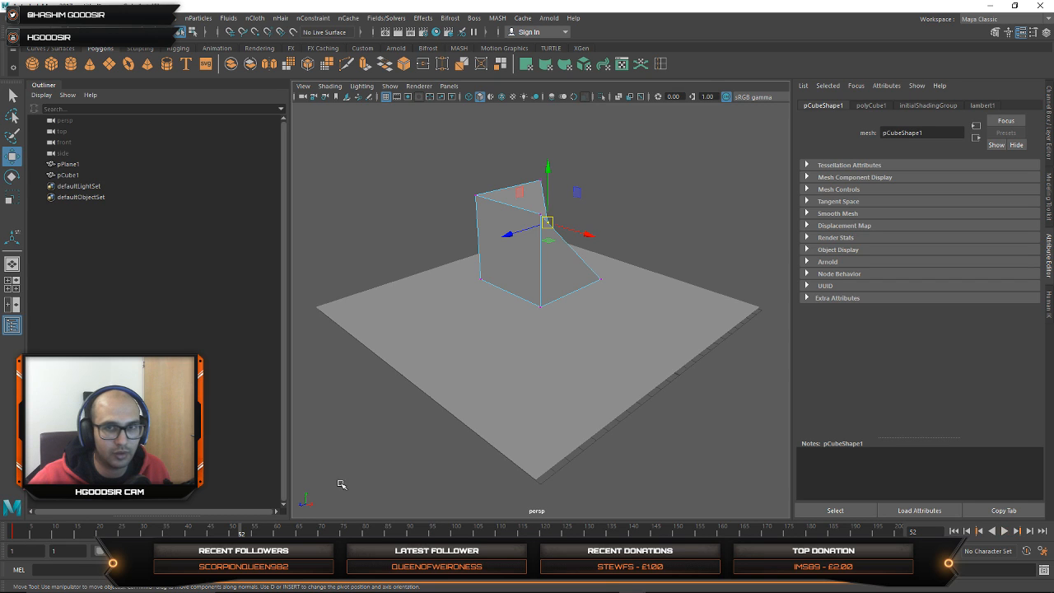
# Step: Pull the cube's upper corner vertex far outward at frame 52 and its back upper vertex outward at frame 77, keying both poses
pyautogui.moveTo(543, 228); pyautogui.dragTo(709, 136)
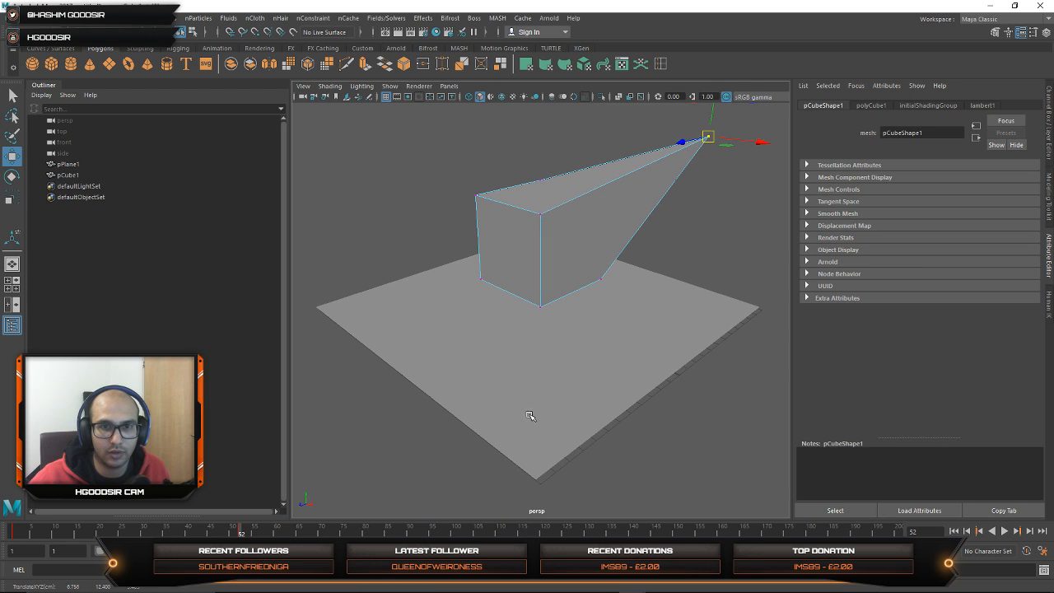
pyautogui.moveTo(496, 198); pyautogui.dragTo(392, 141)
pyautogui.hotkey('alt', 'v')
pyautogui.hotkey('alt', 'v')
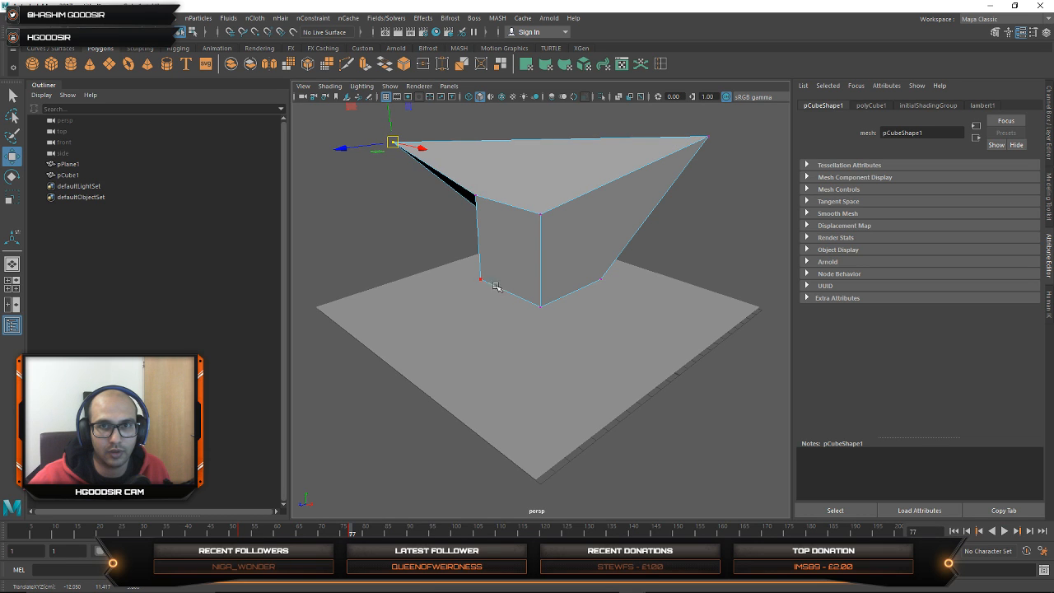
# Step: At frame 126, pull another upper vertex of the cube down to the plane, key it, and play the animation
pyautogui.click(473, 196)
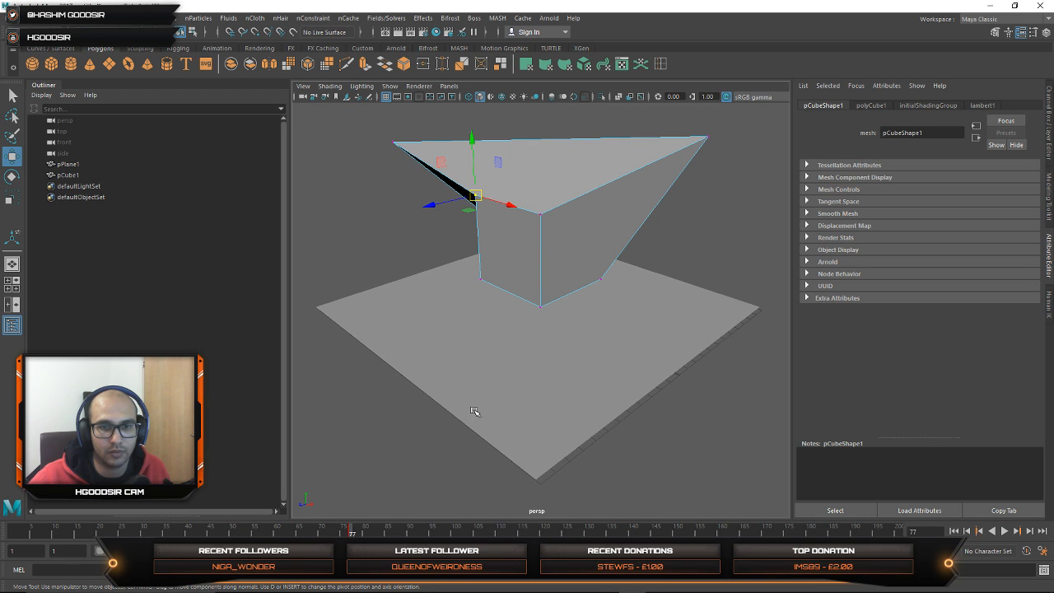
pyautogui.moveTo(474, 195); pyautogui.dragTo(298, 333)
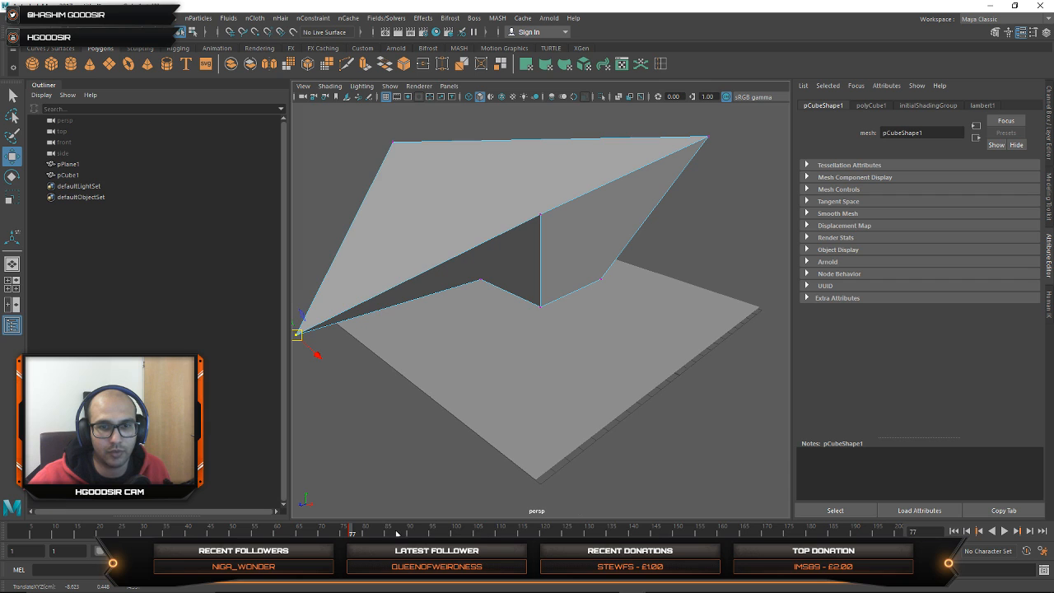
pyautogui.moveTo(396, 533); pyautogui.dragTo(568, 532)
pyautogui.moveTo(469, 198); pyautogui.dragTo(411, 317)
pyautogui.hotkey('alt', 'v')
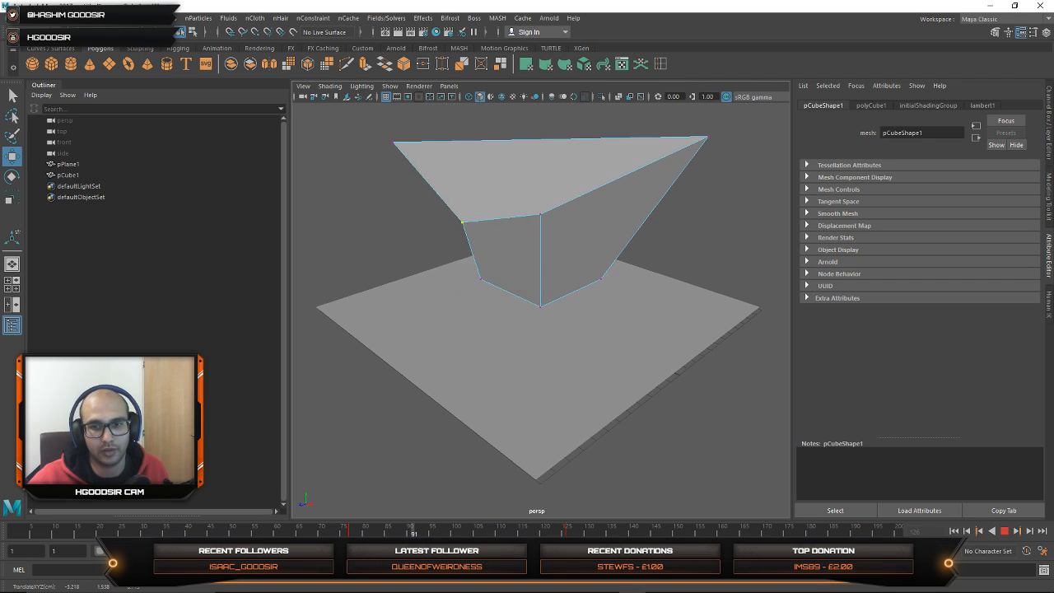
# Step: Stop playback, set the playback range to end at frame 126, and preview the cube animation
pyautogui.press('Escape')
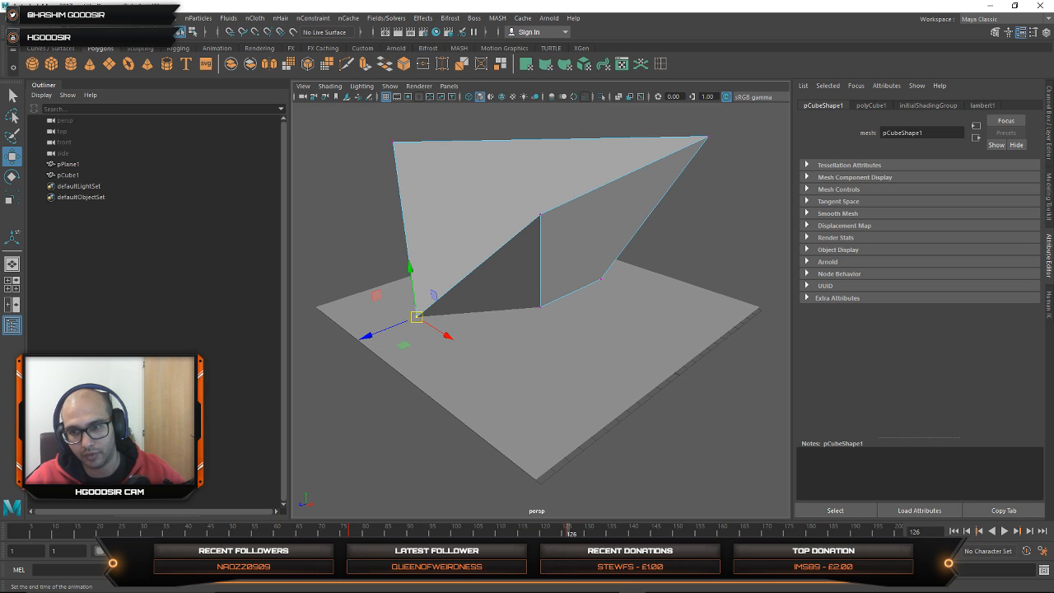
pyautogui.press('Return')
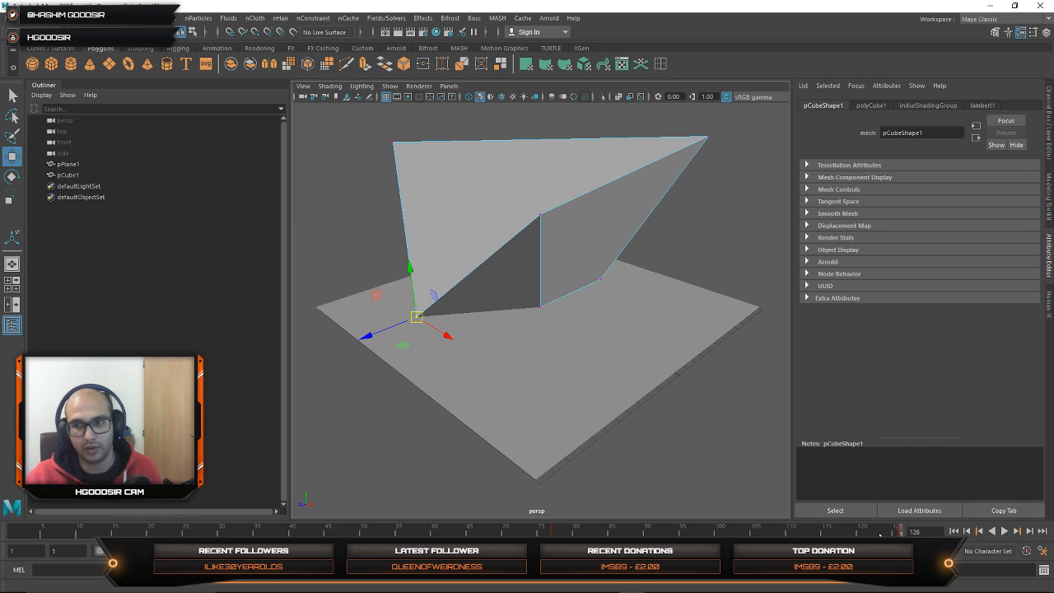
pyautogui.click(1004, 531)
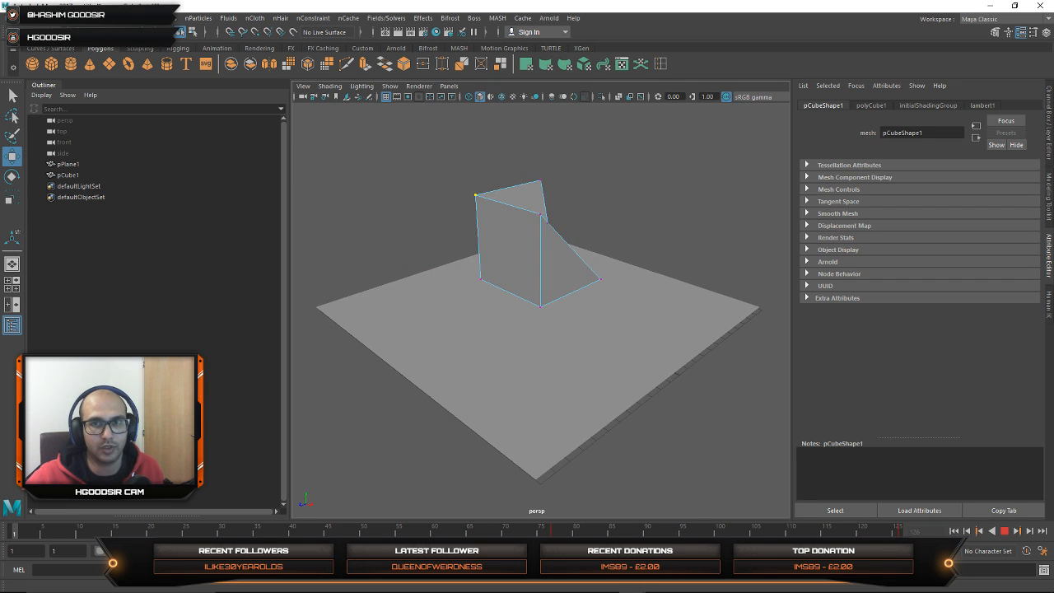
# Step: Return to object selection with the whole cube selected and switch to the Animation menu set
pyautogui.click(344, 228)
pyautogui.click(564, 269)
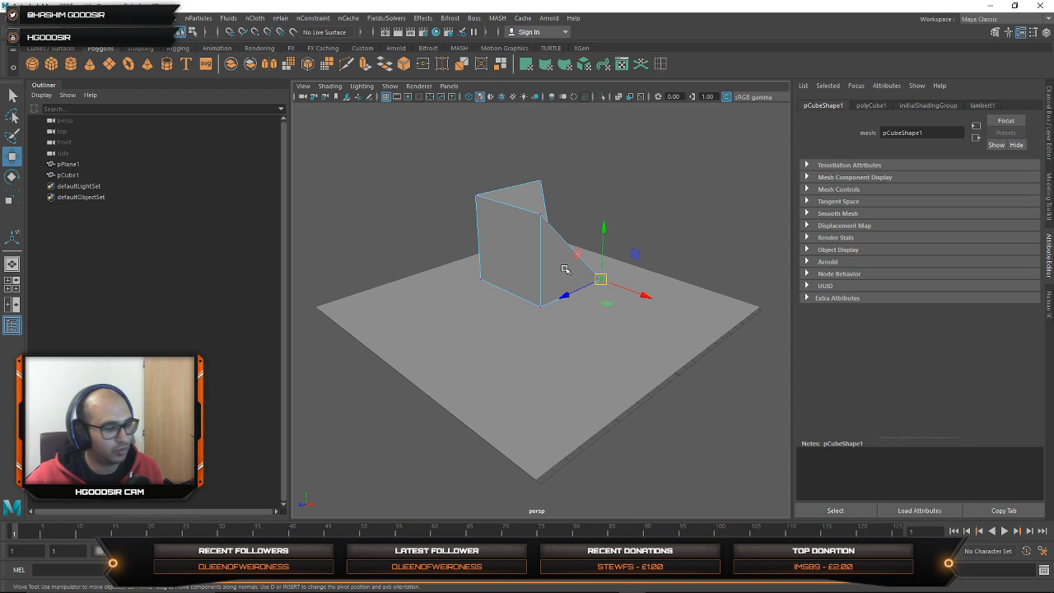
pyautogui.press('F8')
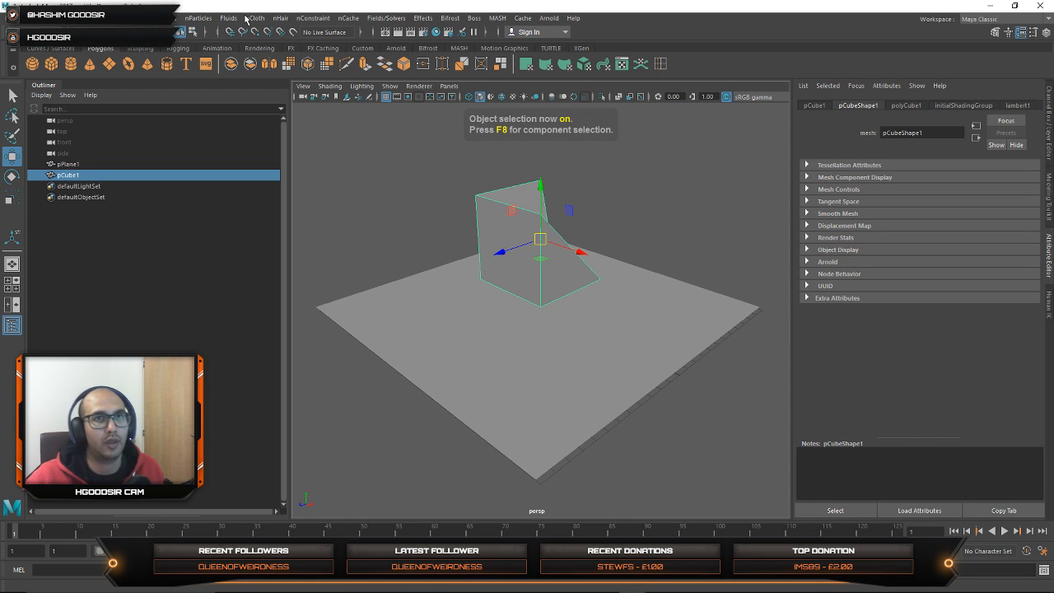
pyautogui.click(35, 33)
pyautogui.click(30, 69)
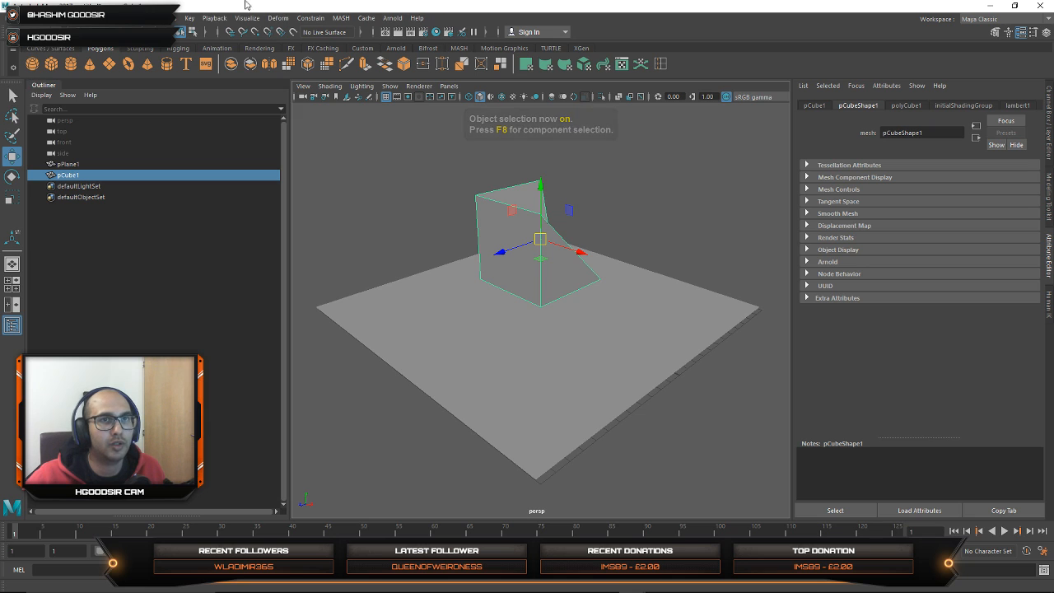
# Step: Create an animation snapshot of the cube over the Time Slider range with an increment of 1 and the Fast update option
pyautogui.click(190, 19)
pyautogui.moveTo(219, 21)
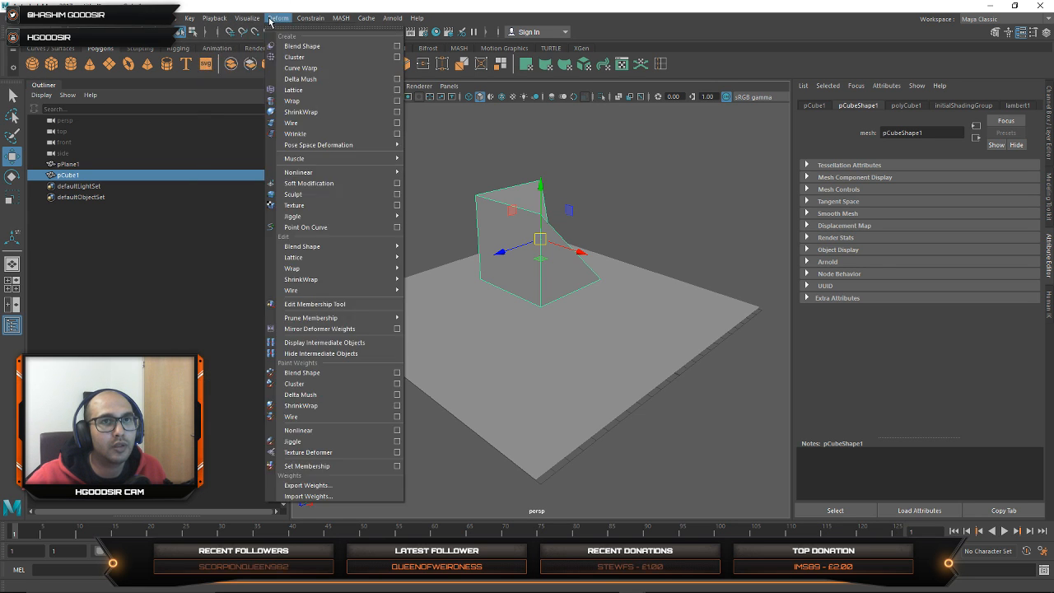
pyautogui.moveTo(260, 20)
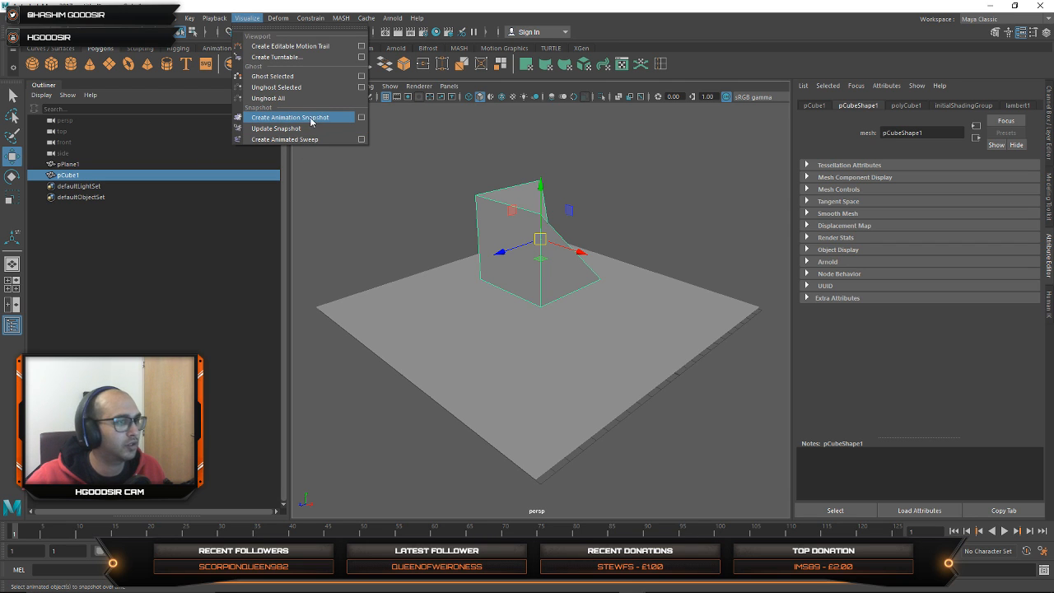
pyautogui.click(362, 117)
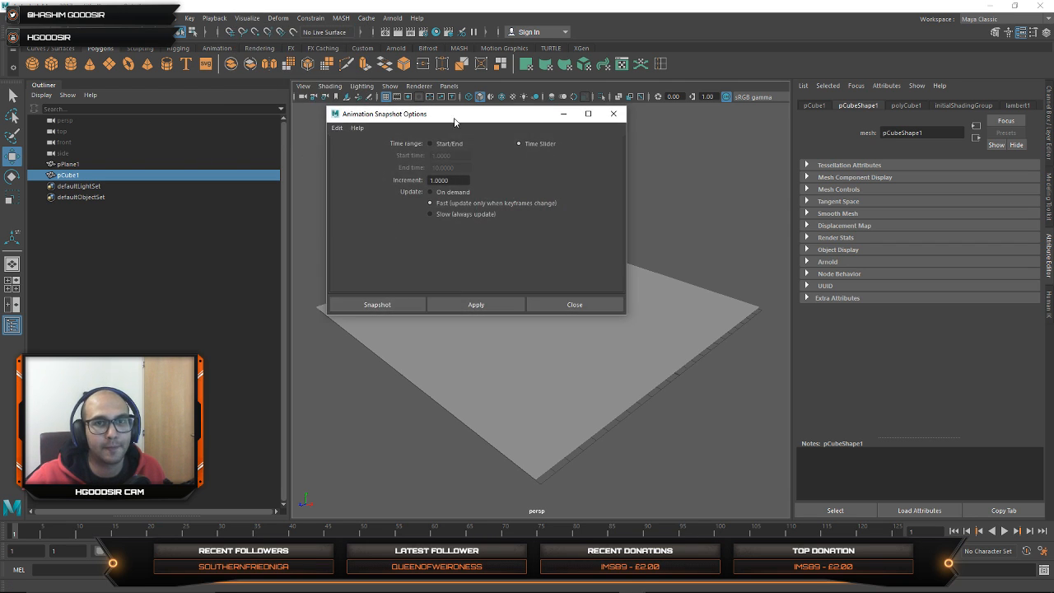
pyautogui.moveTo(474, 116); pyautogui.dragTo(741, 116)
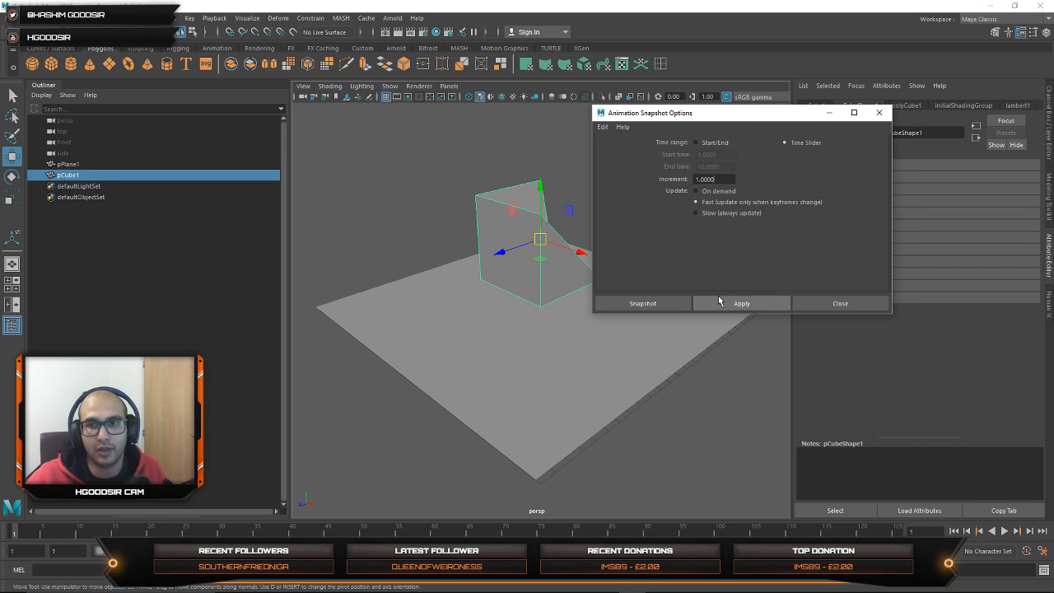
pyautogui.click(638, 303)
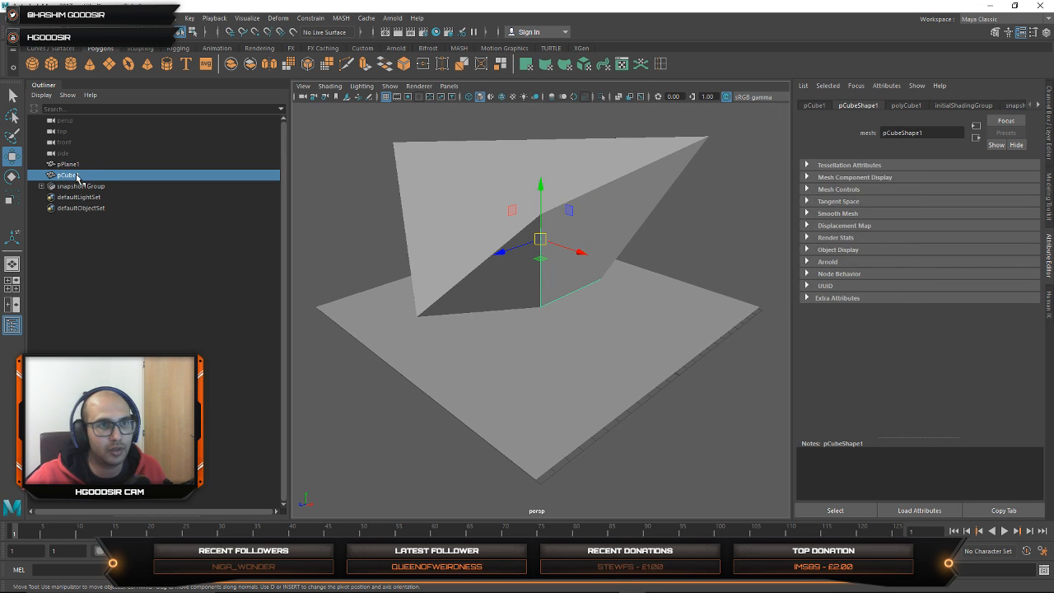
# Step: Expand the snapshot group in the Outliner and select its first copy
pyautogui.click(41, 186)
pyautogui.click(83, 198)
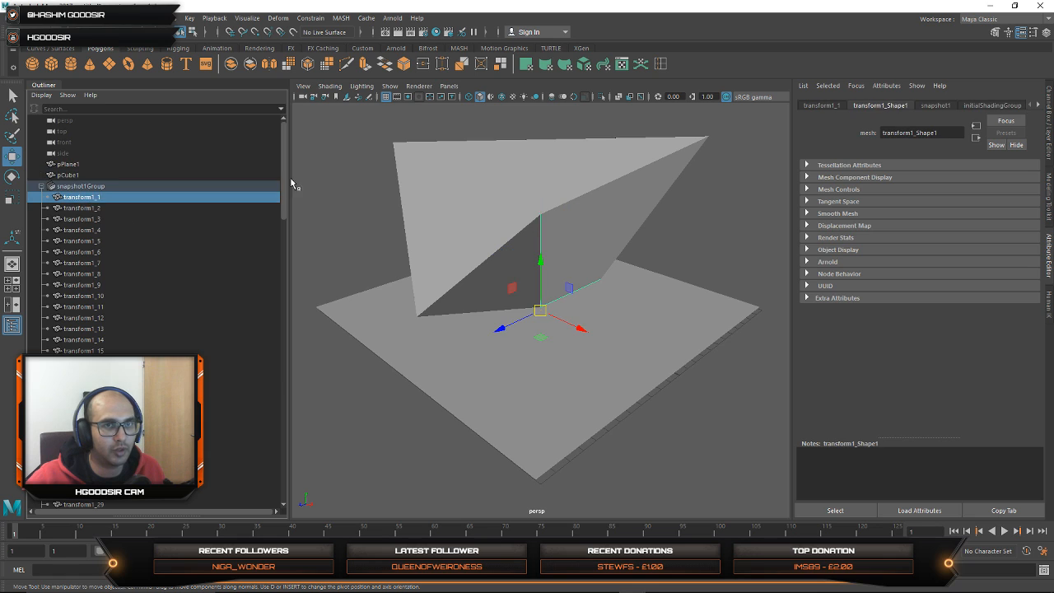
# Step: Select the full run of copies in the snapshot group in the Outliner to inspect them, then return to the first copy
pyautogui.moveTo(284, 174); pyautogui.dragTo(251, 464)
pyautogui.keyDown('shift'); pyautogui.click(239, 472); pyautogui.keyUp('shift')
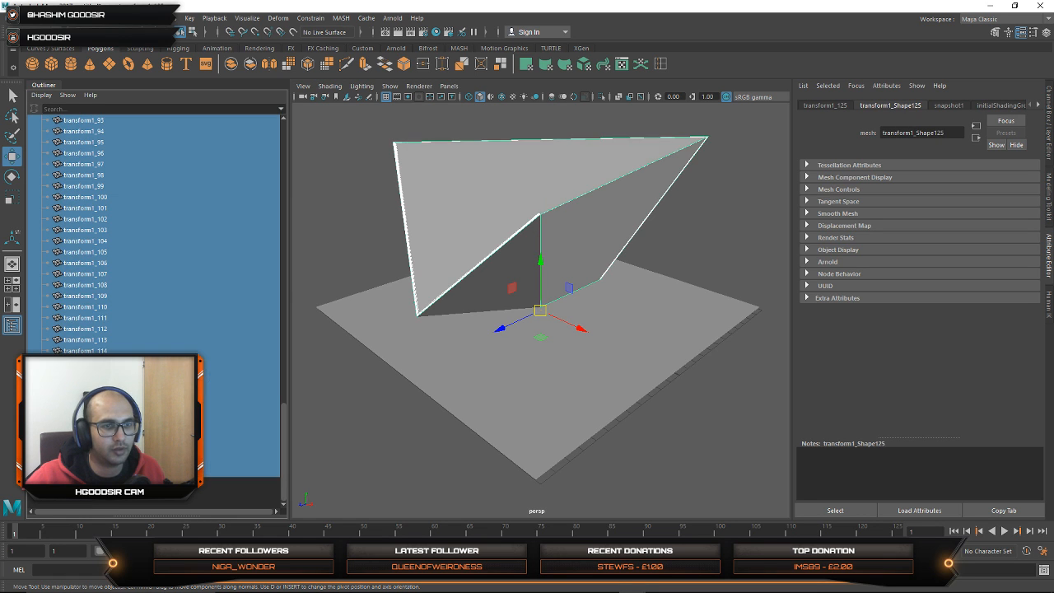
pyautogui.moveTo(282, 421); pyautogui.dragTo(252, 183)
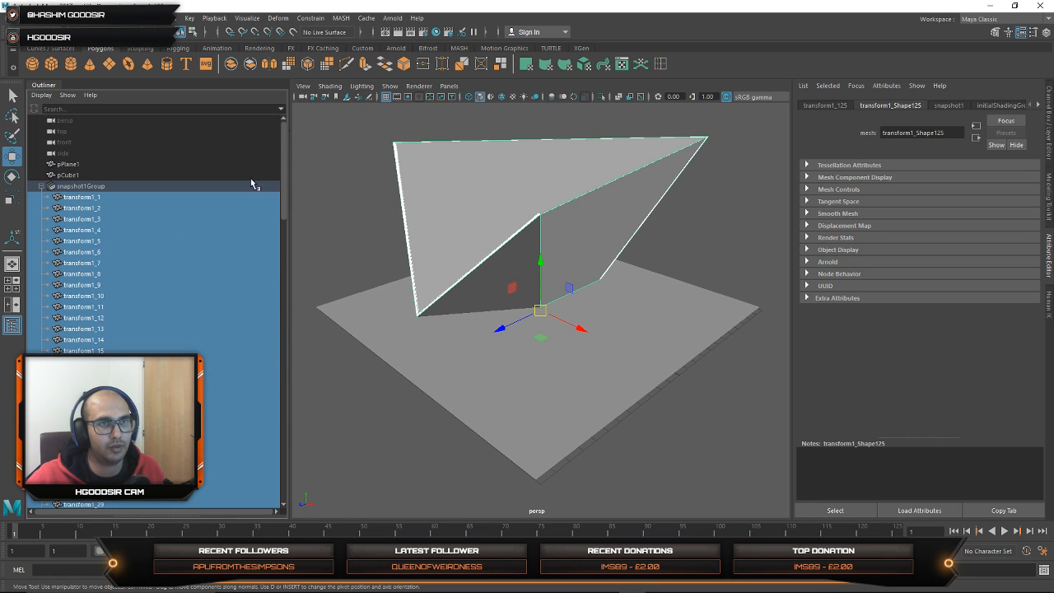
pyautogui.click(81, 188)
pyautogui.moveTo(64, 208)
pyautogui.mouseDown()
pyautogui.moveTo(84, 230)
pyautogui.moveTo(91, 438)
pyautogui.moveTo(76, 208)
pyautogui.moveTo(59, 202)
pyautogui.mouseUp()
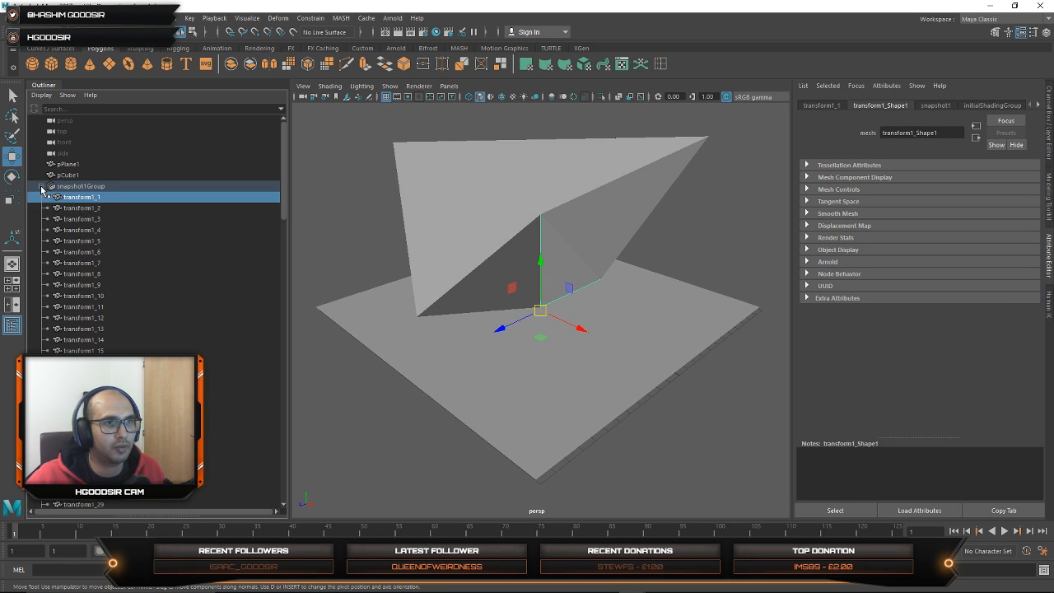
# Step: Collapse the snapshot group and export it as a selection in OBJexport format, named cube, in the BAKE_lowres folder
pyautogui.click(41, 188)
pyautogui.click(75, 186)
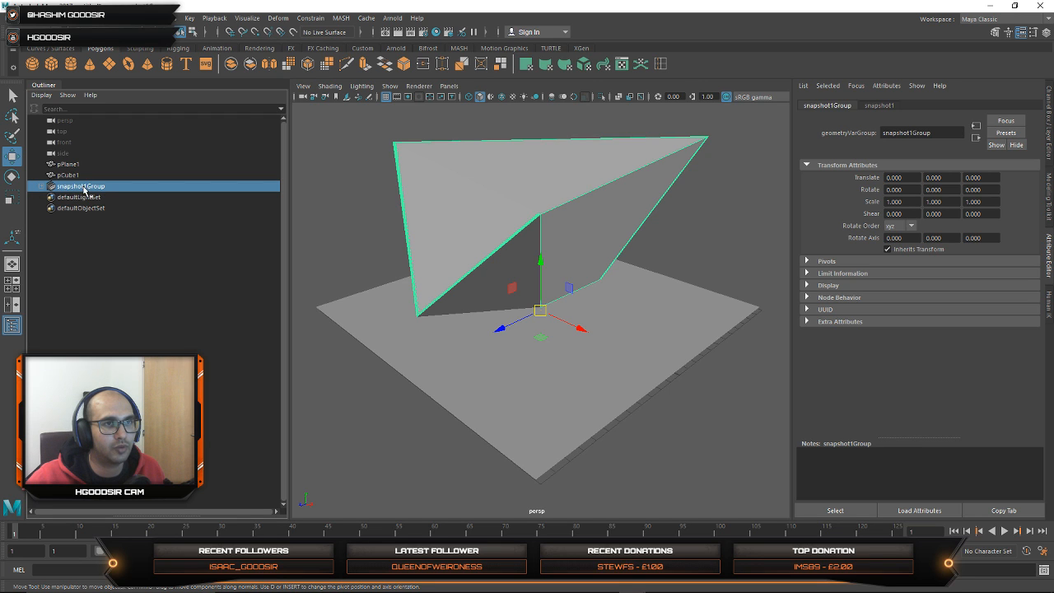
pyautogui.click(13, 18)
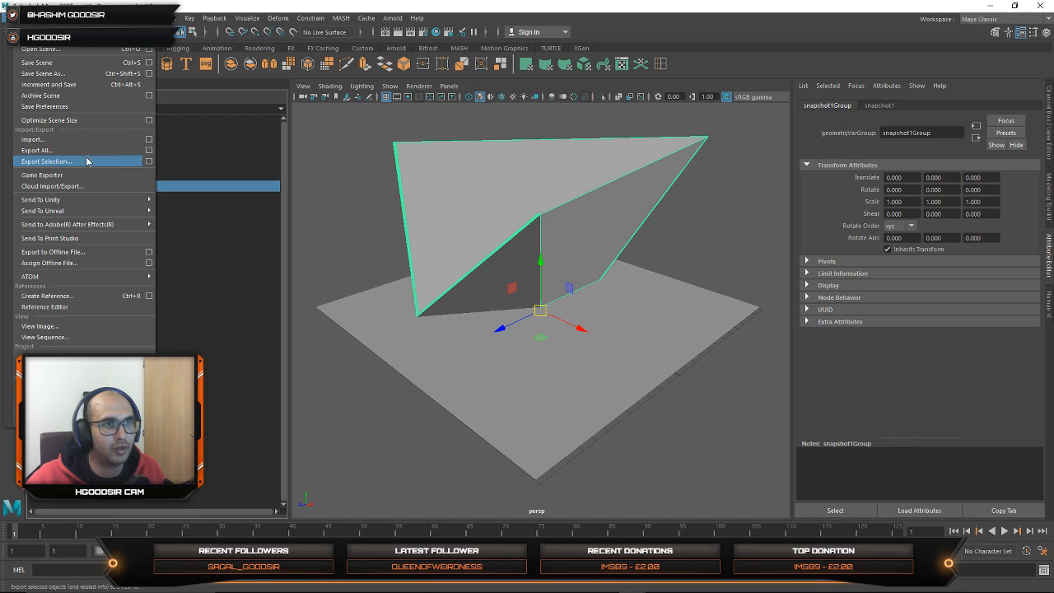
pyautogui.click(149, 161)
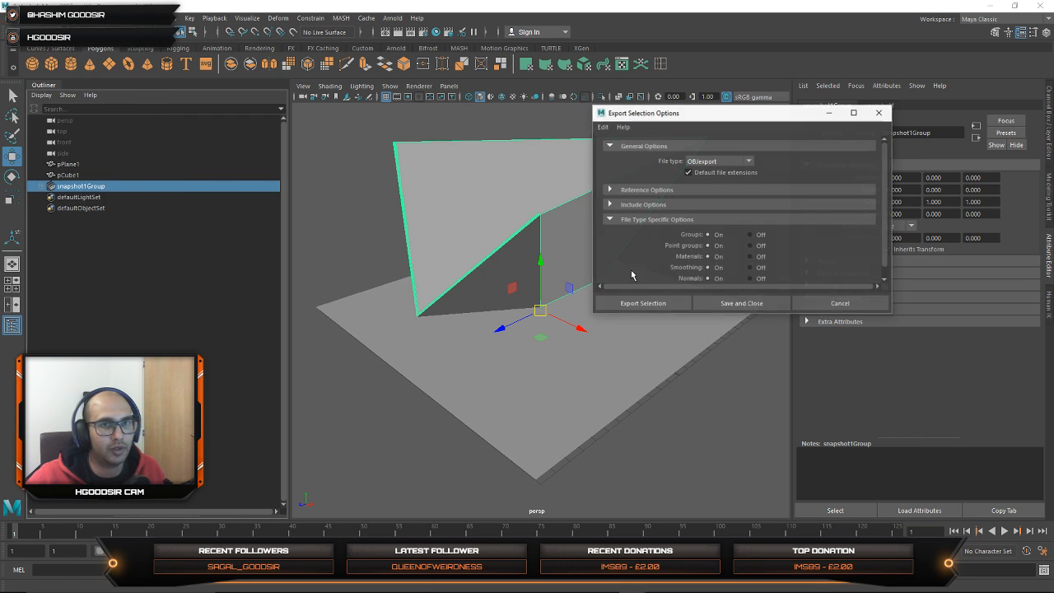
pyautogui.click(669, 303)
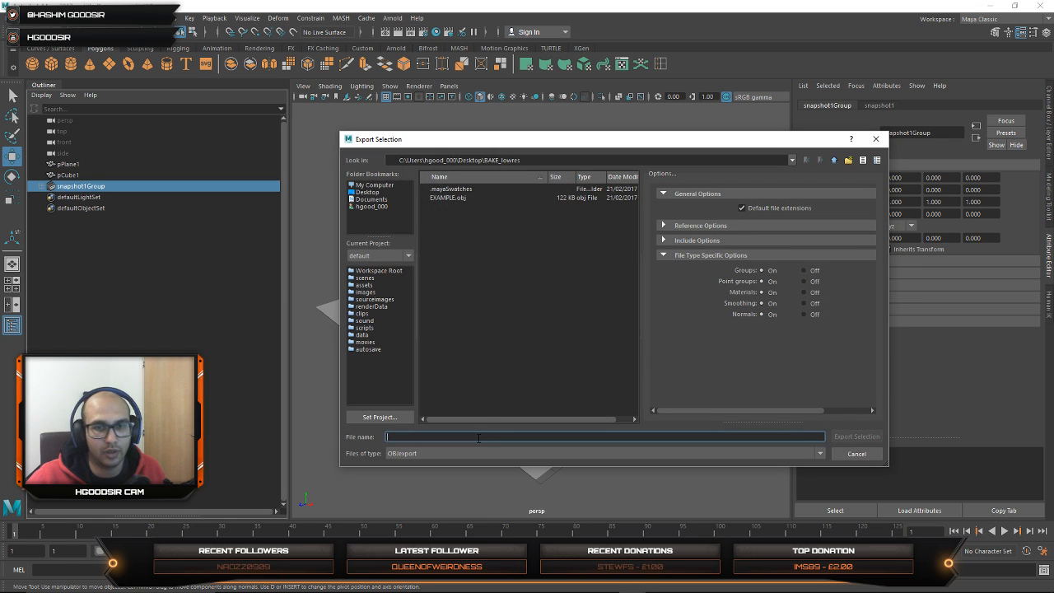
pyautogui.write('test')
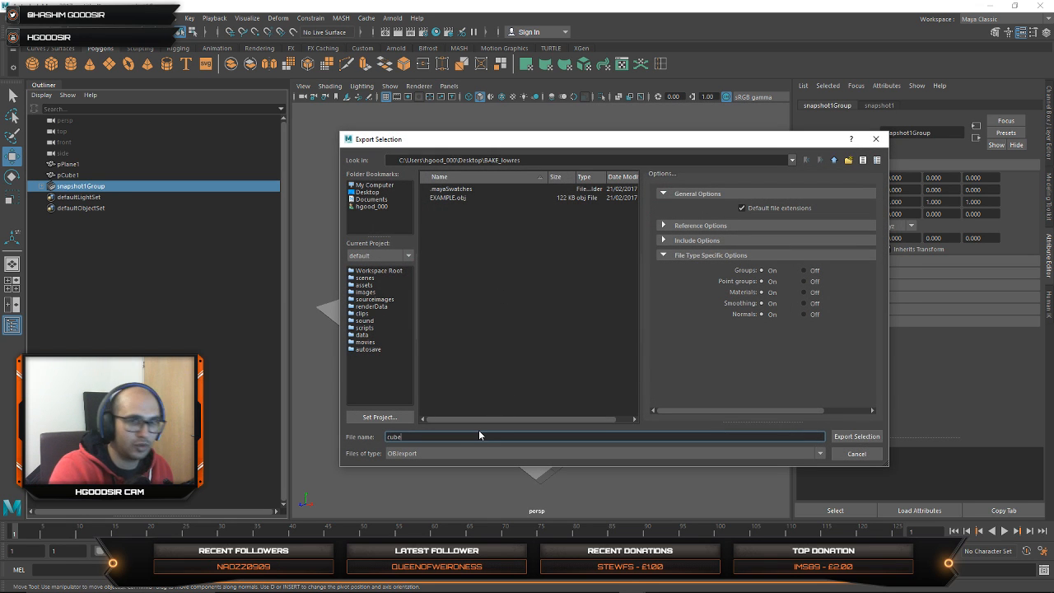
pyautogui.press('Return')
# Step: Switch to Ventuz and delete the Scale node with the imported EXAMPLE.obj geometry beneath the Geometry Import node
pyautogui.click(991, 6)
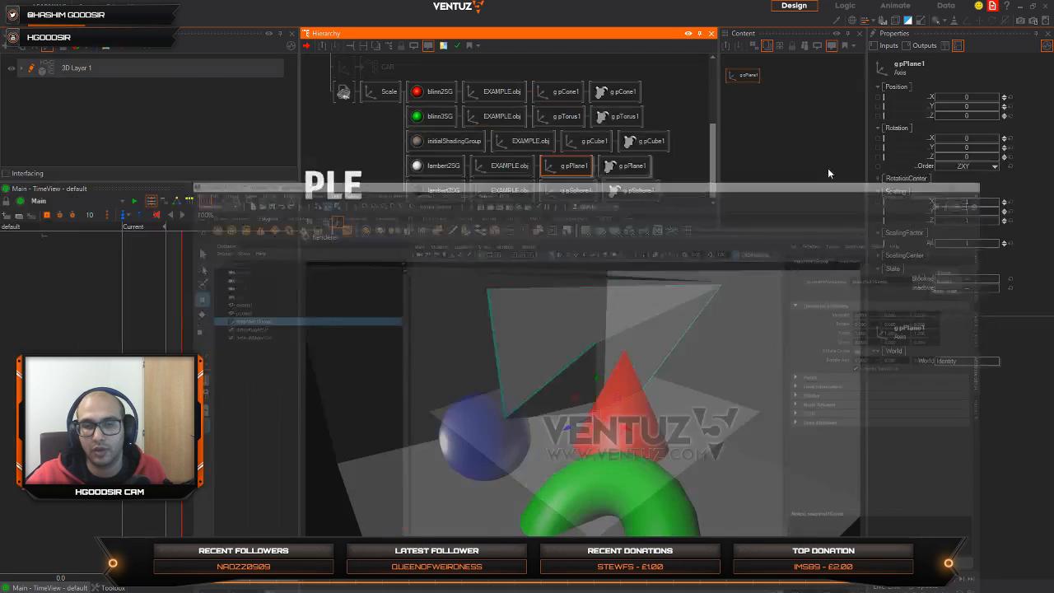
pyautogui.click(399, 130)
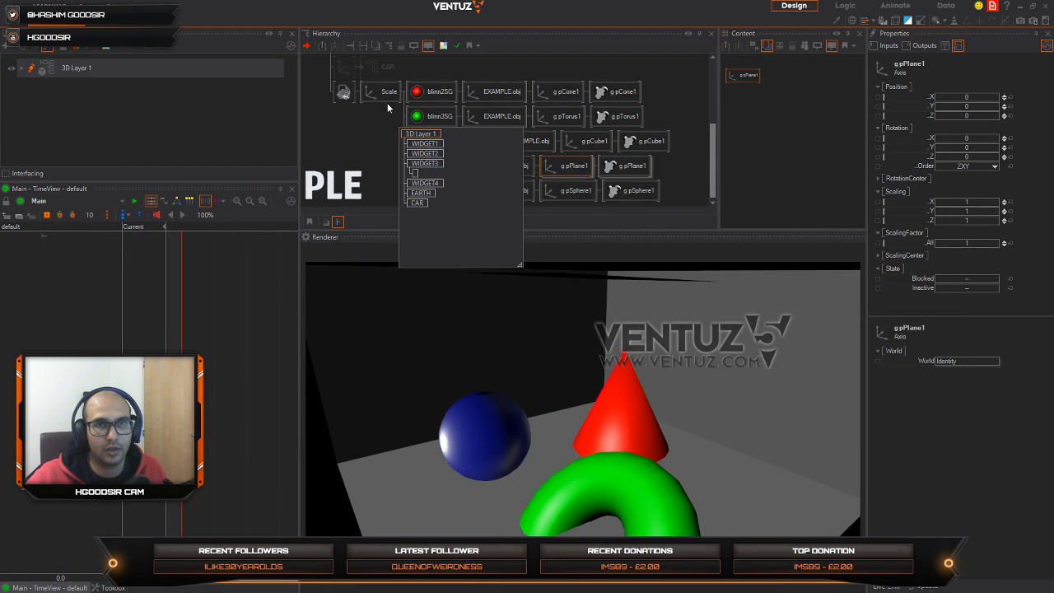
pyautogui.click(373, 94)
pyautogui.press('Delete')
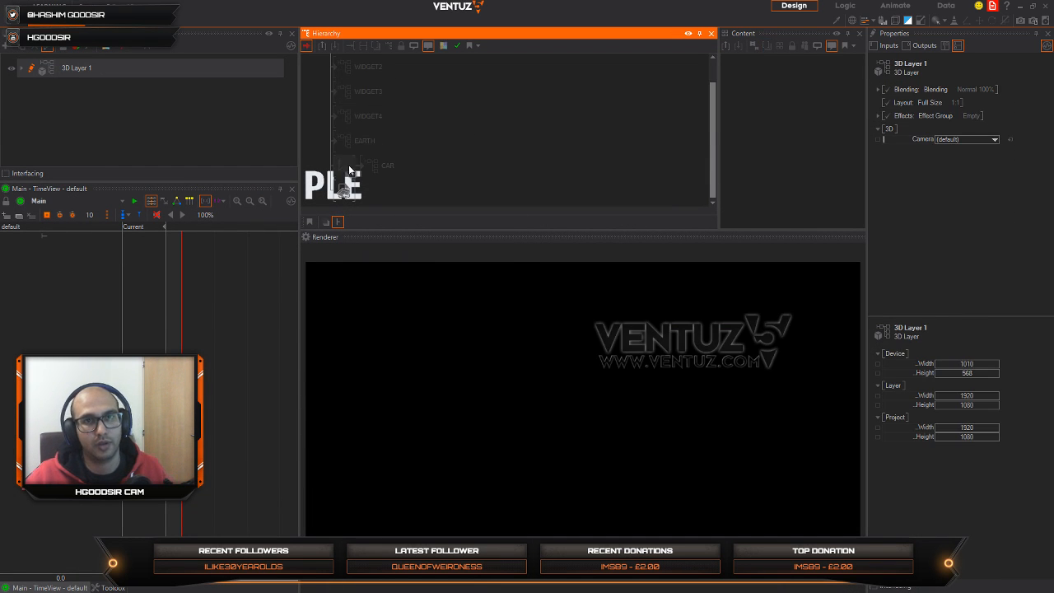
# Step: Set the Geometry Import node's asset to the cube OBJ file from BAKE_lowres and look through the imported transform nodes
pyautogui.click(343, 189)
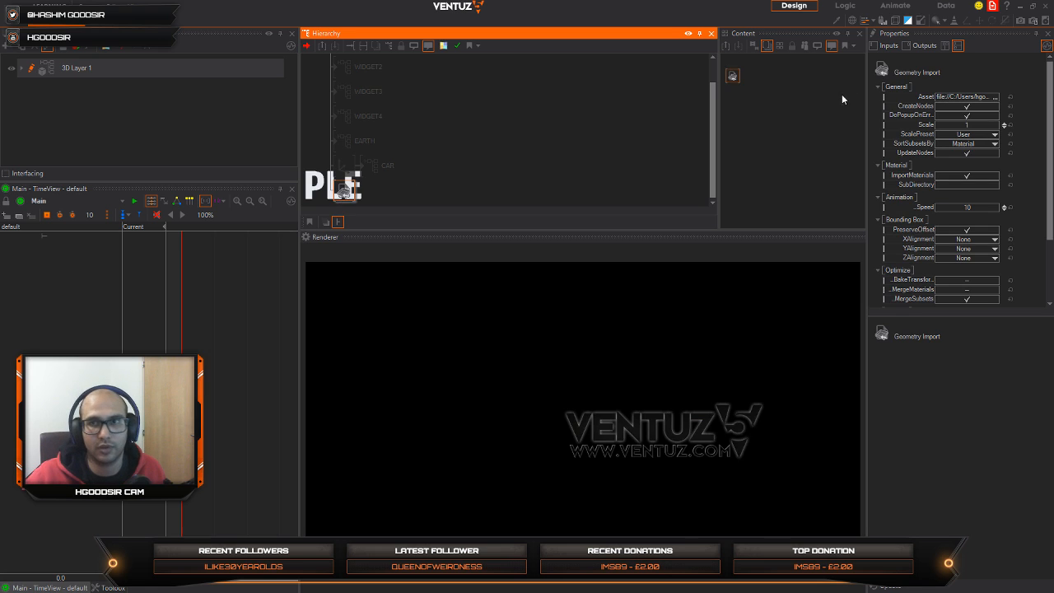
pyautogui.click(995, 96)
pyautogui.click(619, 260)
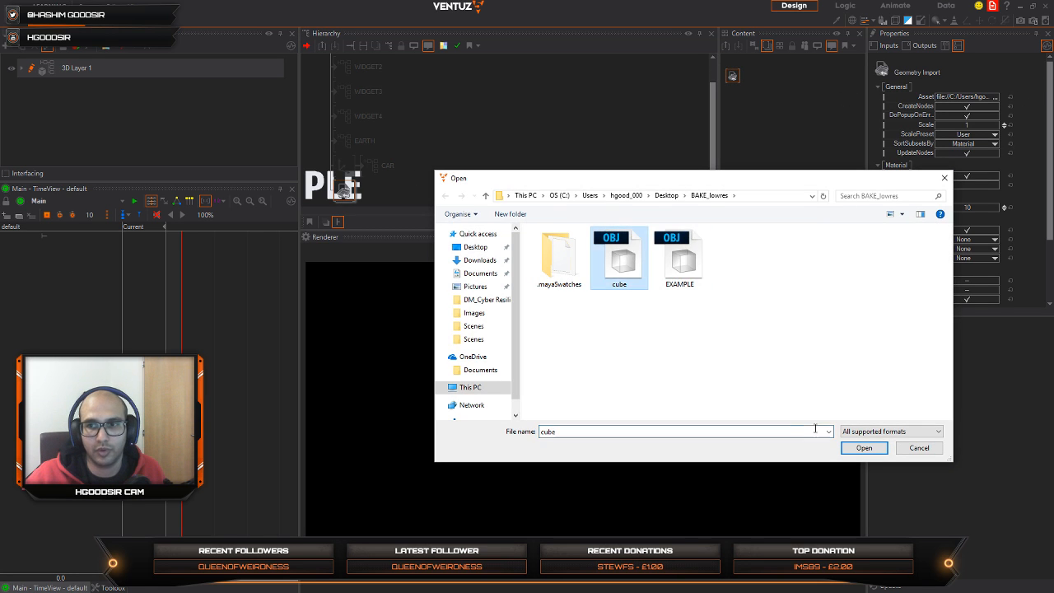
pyautogui.click(864, 447)
pyautogui.moveTo(609, 161); pyautogui.dragTo(587, 57, button='middle')
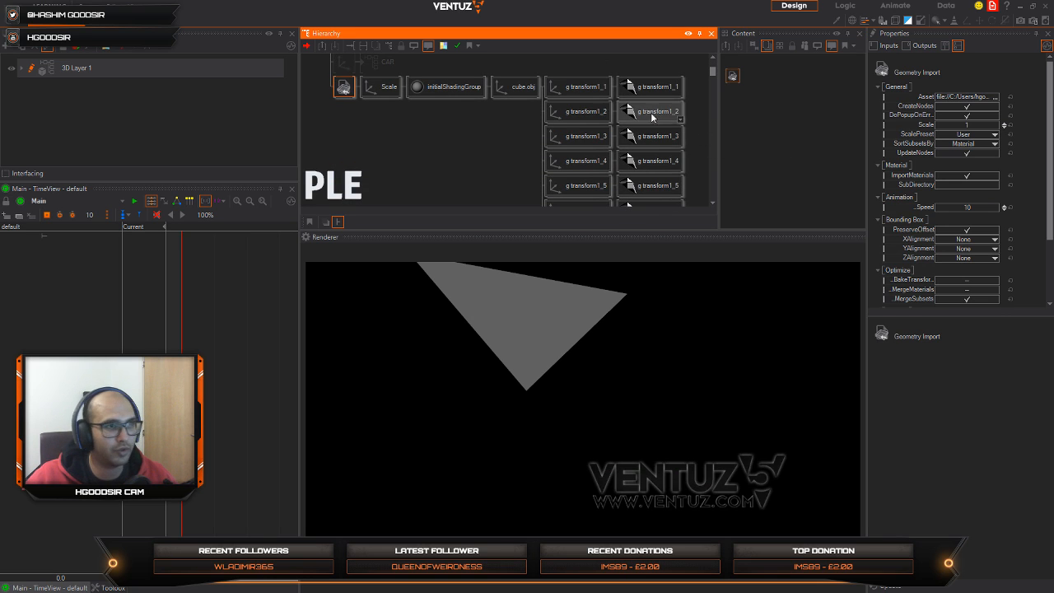
pyautogui.moveTo(711, 81)
pyautogui.mouseDown()
pyautogui.moveTo(713, 202)
pyautogui.moveTo(716, 68)
pyautogui.mouseUp()
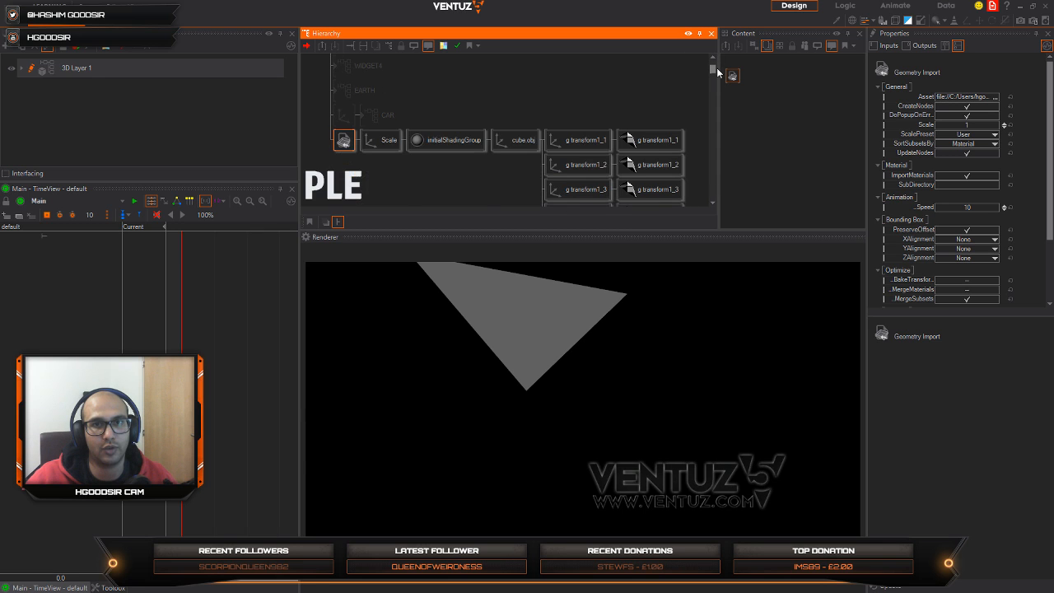
# Step: Delete the Scale node with the imported cube.obj hierarchy from the Geometry Import node
pyautogui.click(396, 160)
pyautogui.click(388, 146)
pyautogui.press('Delete')
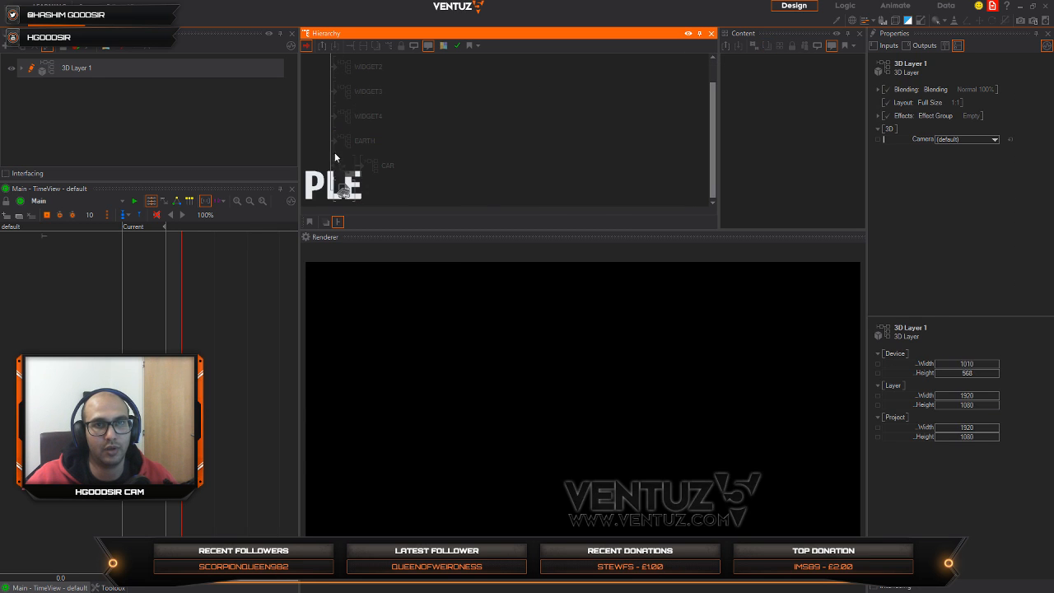
# Step: Add a Mesh Loader node below the Geometry Import node in the hierarchy
pyautogui.click(348, 191)
pyautogui.middleClick(348, 188)
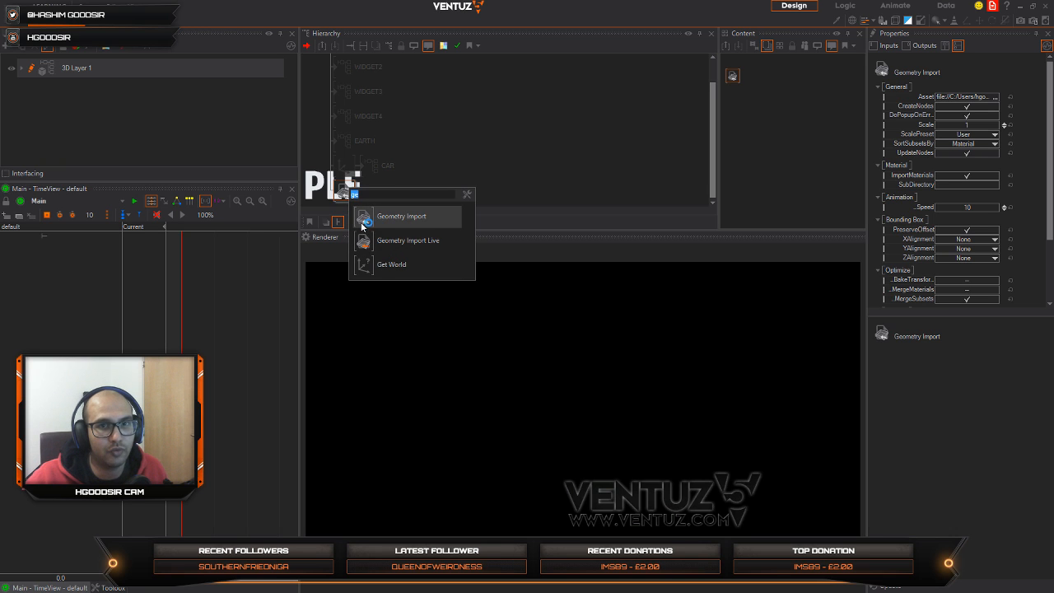
pyautogui.click(493, 143)
pyautogui.middleClick(493, 142)
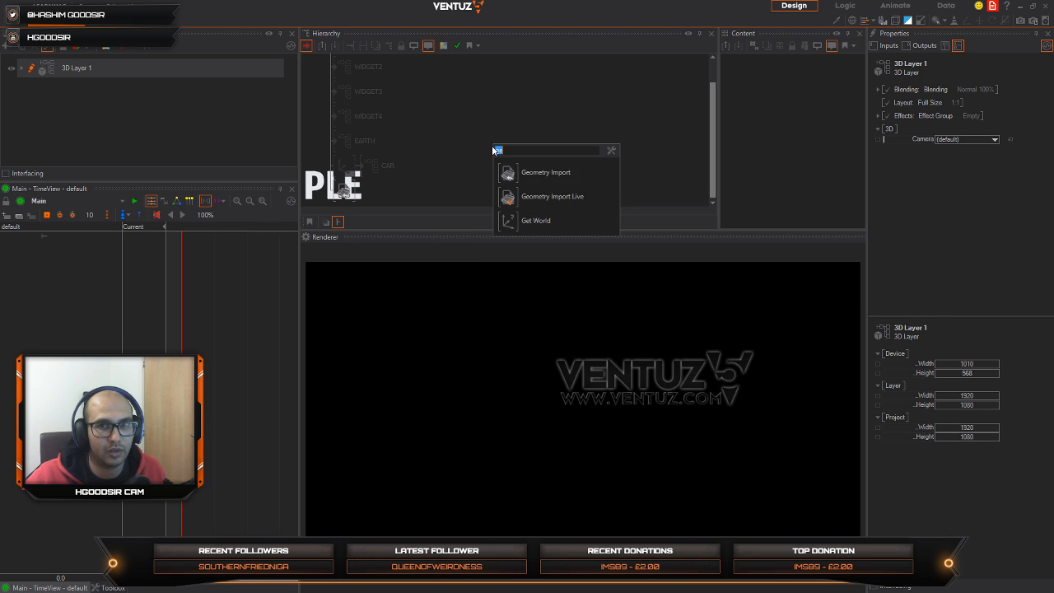
pyautogui.write('mes')
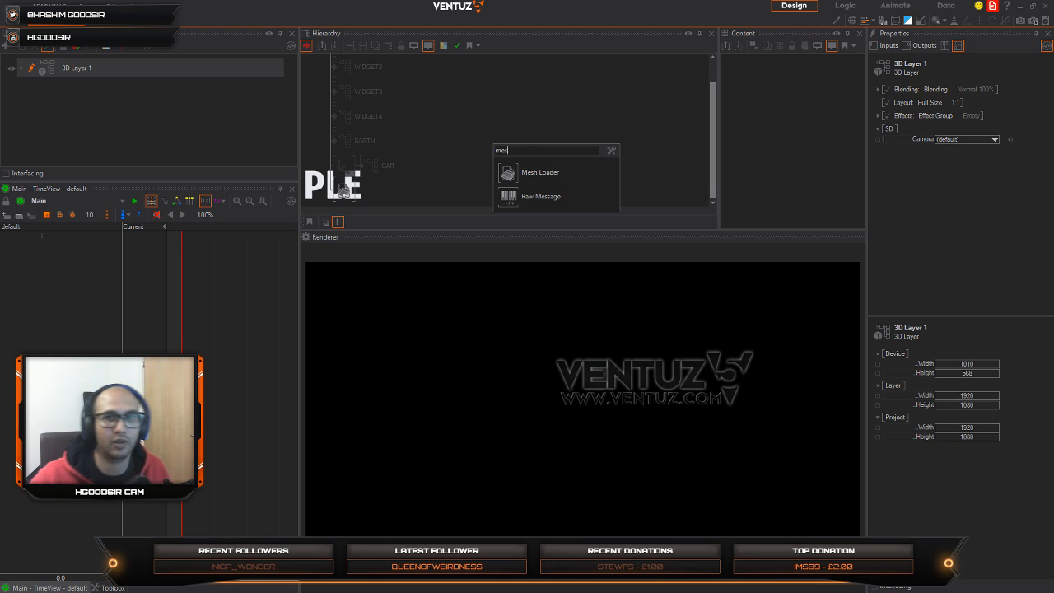
pyautogui.moveTo(503, 177); pyautogui.dragTo(346, 203)
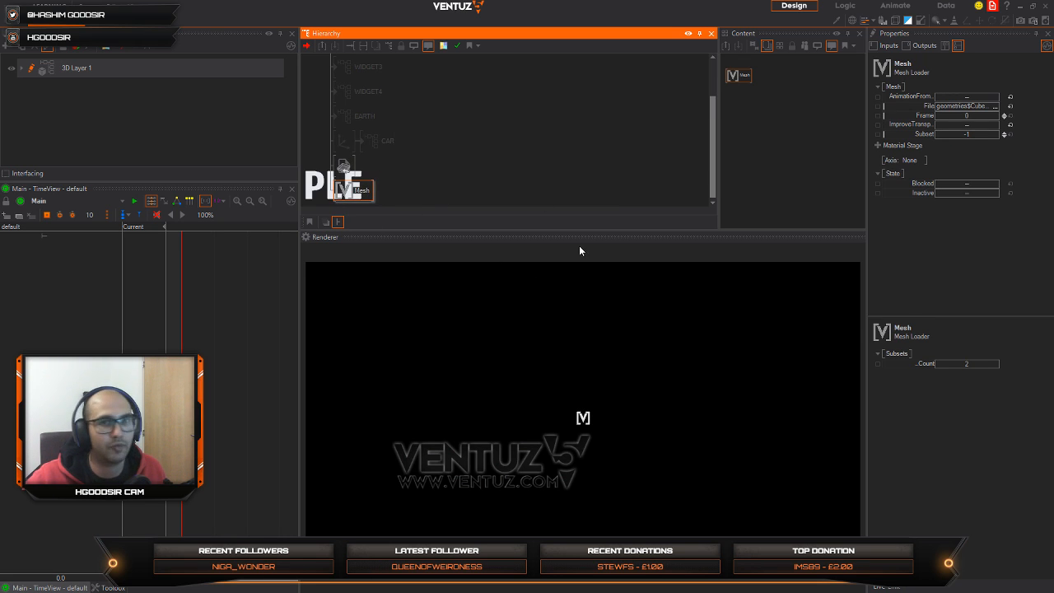
# Step: Load the cube Ventuz mesh from the Imported_cube geometry folder into the Mesh Loader and set its Subset to 88
pyautogui.click(735, 75)
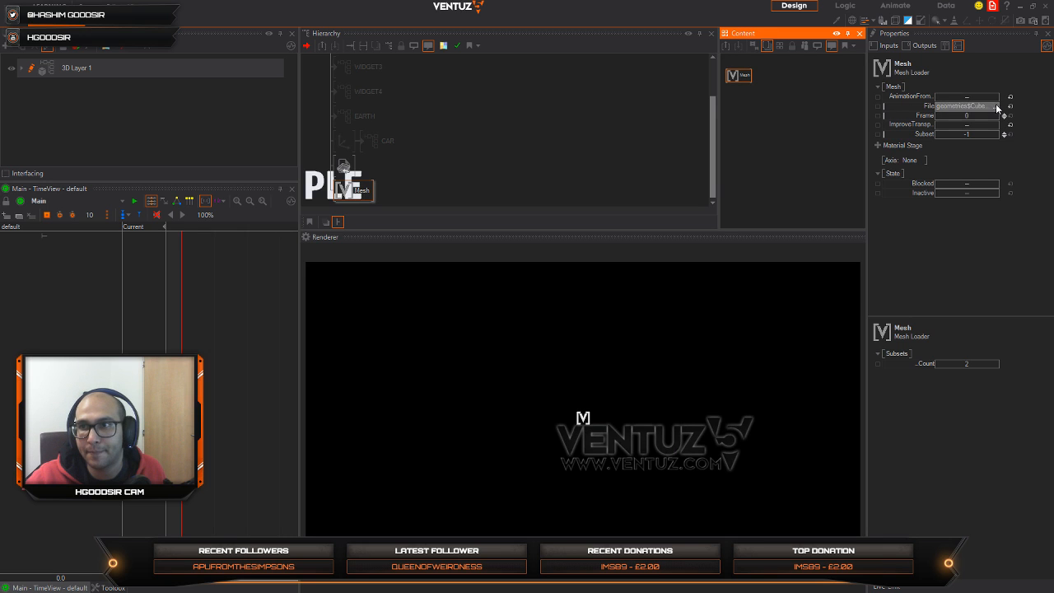
pyautogui.click(996, 107)
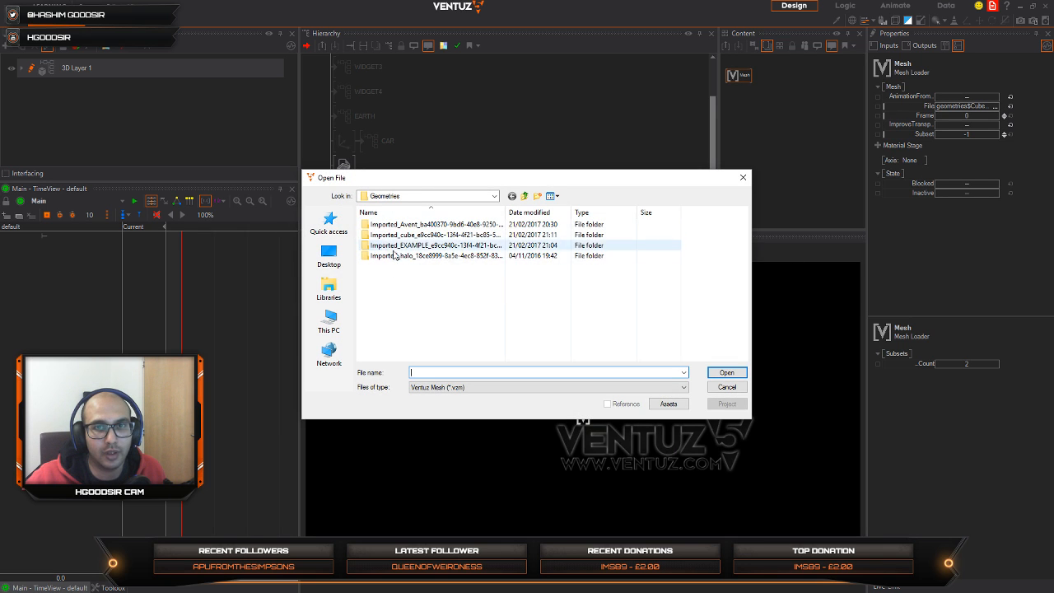
pyautogui.doubleClick(414, 235)
pyautogui.click(377, 224)
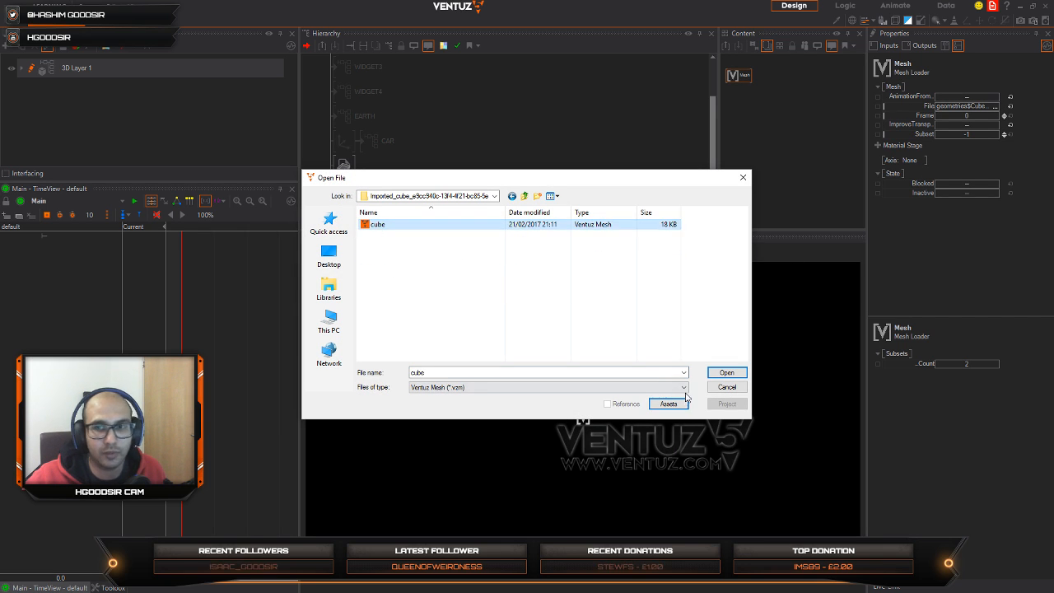
pyautogui.click(725, 373)
pyautogui.click(354, 195)
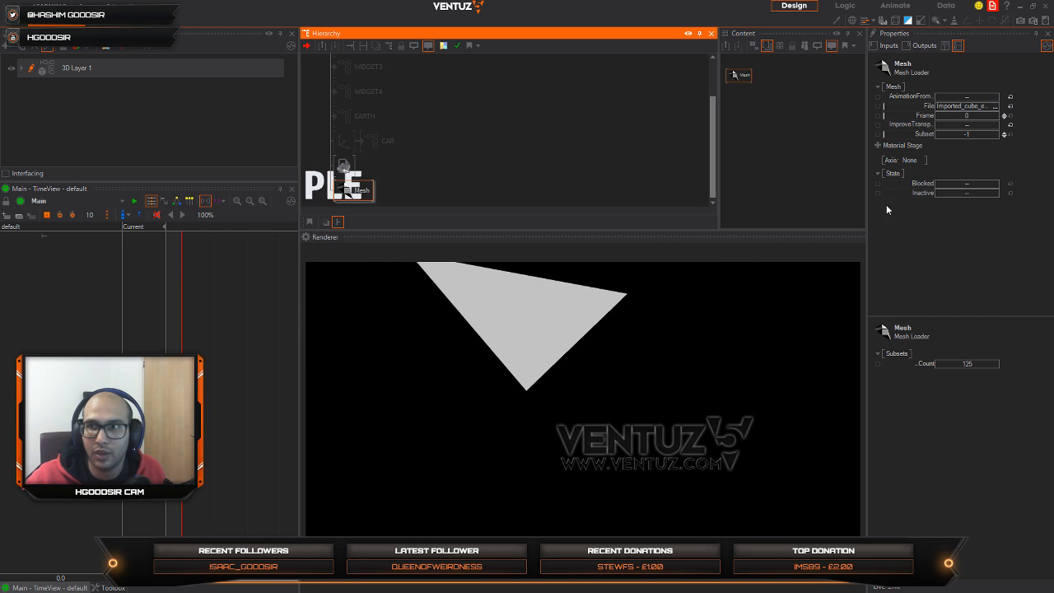
pyautogui.moveTo(962, 134); pyautogui.dragTo(998, 130)
# Step: Insert an Axis node before the mesh and adjust its Y position and Y rotation to lower and turn the shape
pyautogui.click(407, 177)
pyautogui.rightClick(402, 190)
pyautogui.press('Return')
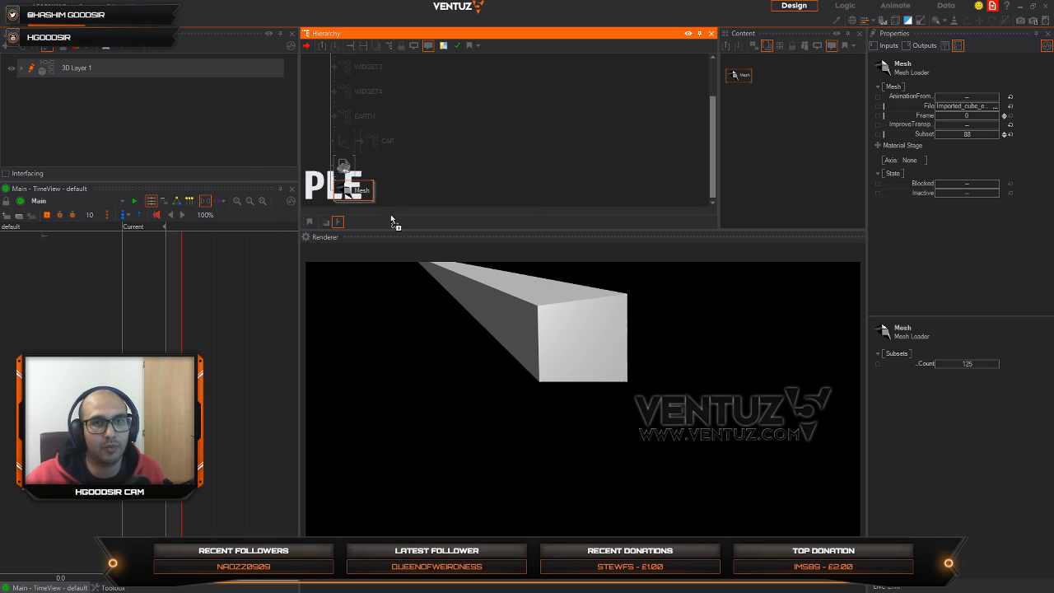
pyautogui.click(340, 191)
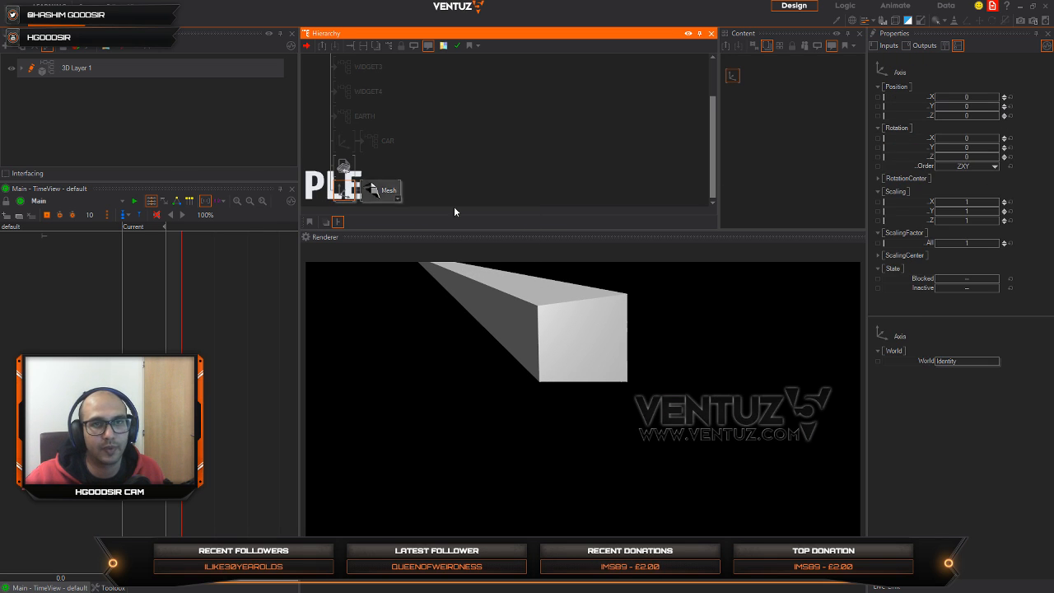
pyautogui.moveTo(966, 106); pyautogui.dragTo(972, 148)
# Step: Scrub the mesh's Subset value through the captured snapshot shapes, ending at 95
pyautogui.click(363, 200)
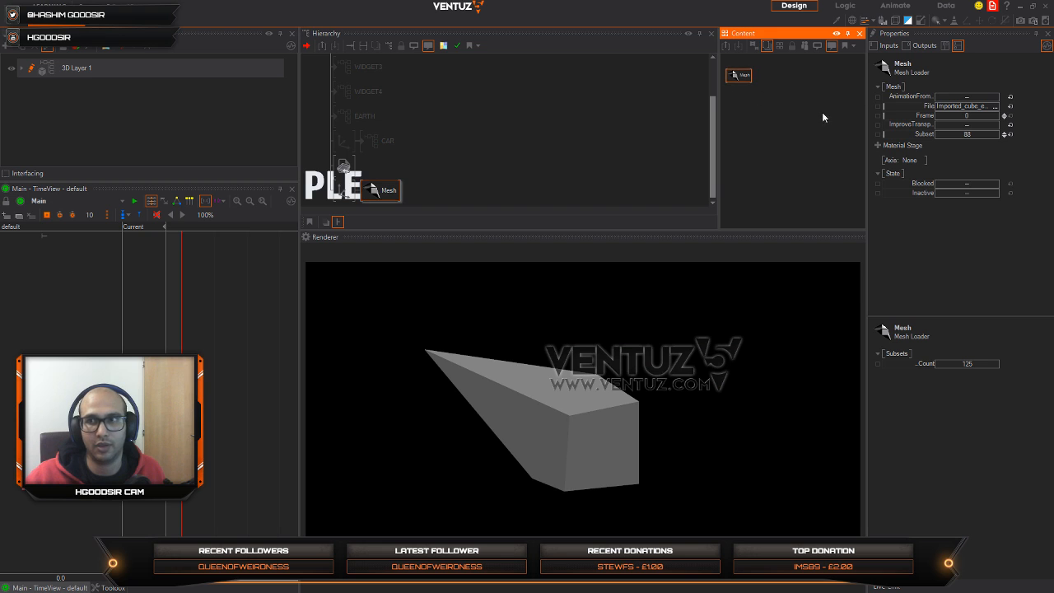
pyautogui.moveTo(935, 137)
pyautogui.mouseDown()
pyautogui.moveTo(999, 133)
pyautogui.moveTo(935, 137)
pyautogui.moveTo(998, 133)
pyautogui.moveTo(935, 133)
pyautogui.moveTo(998, 134)
pyautogui.moveTo(935, 133)
pyautogui.moveTo(996, 130)
pyautogui.moveTo(940, 131)
pyautogui.moveTo(950, 130)
pyautogui.mouseUp()
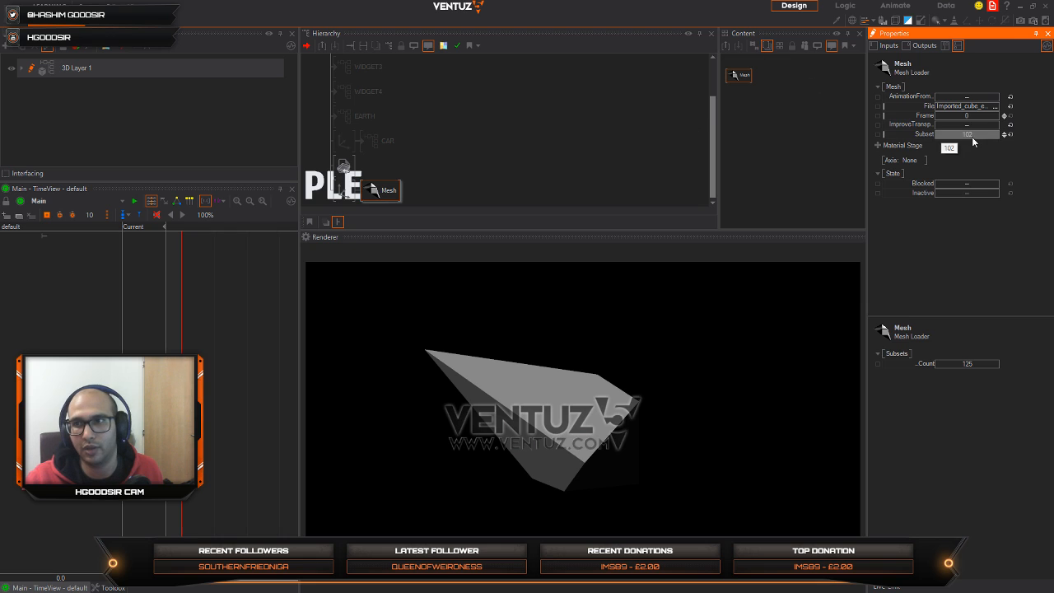
pyautogui.moveTo(973, 141)
pyautogui.mouseDown()
pyautogui.moveTo(935, 132)
pyautogui.moveTo(985, 138)
pyautogui.mouseUp()
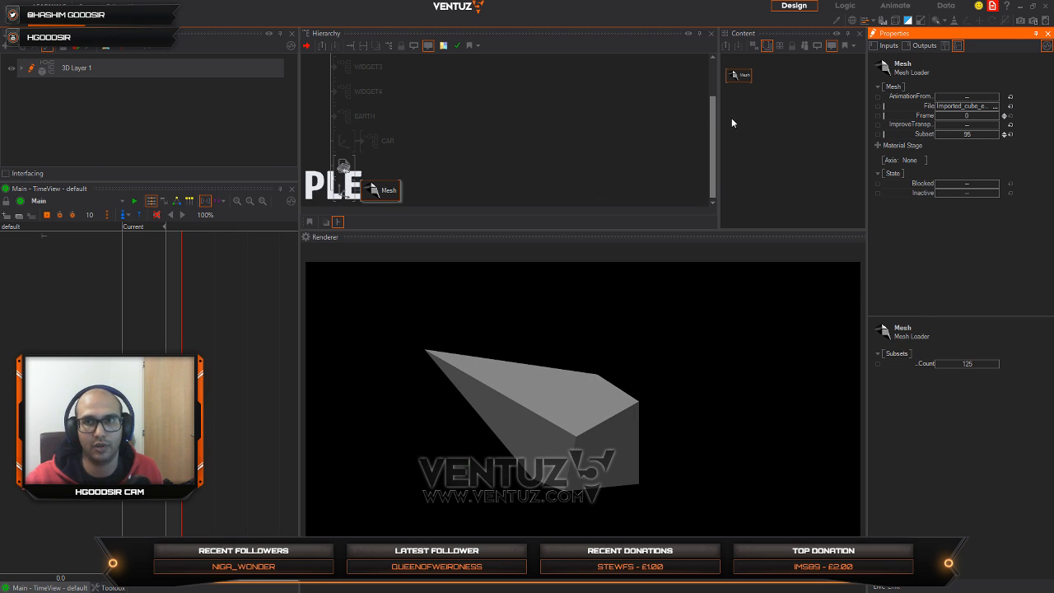
# Step: Insert a Material node between the Axis and the mesh and select it for editing
pyautogui.doubleClick(445, 188)
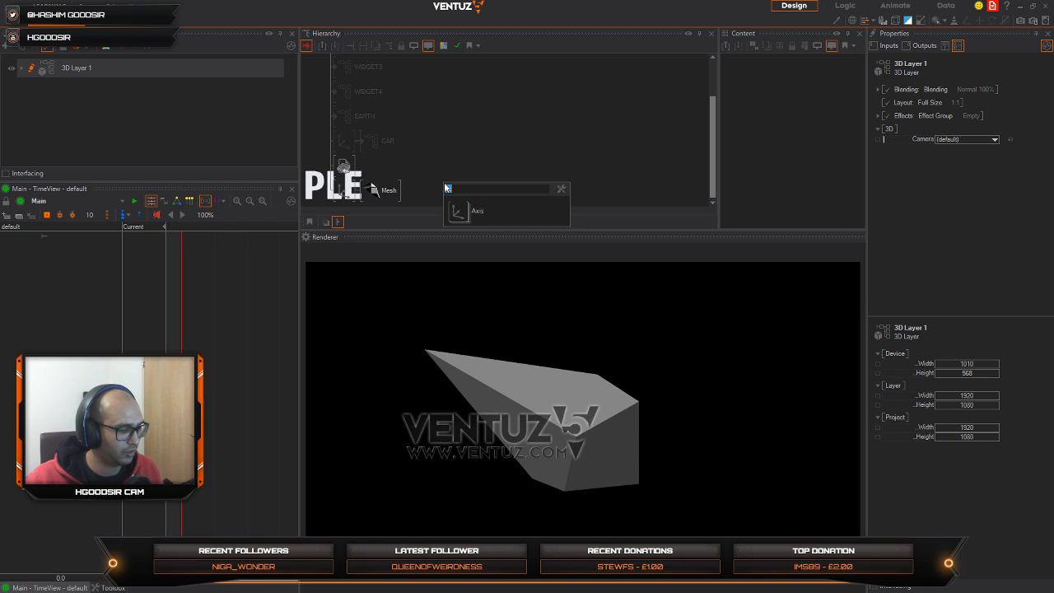
pyautogui.write('mat')
pyautogui.click(473, 212)
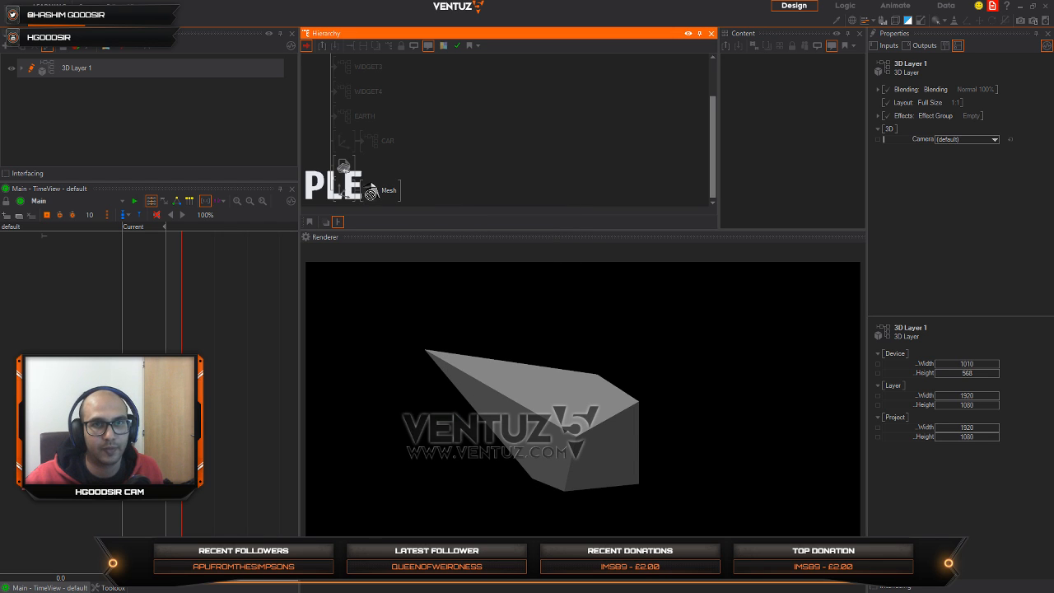
pyautogui.click(734, 78)
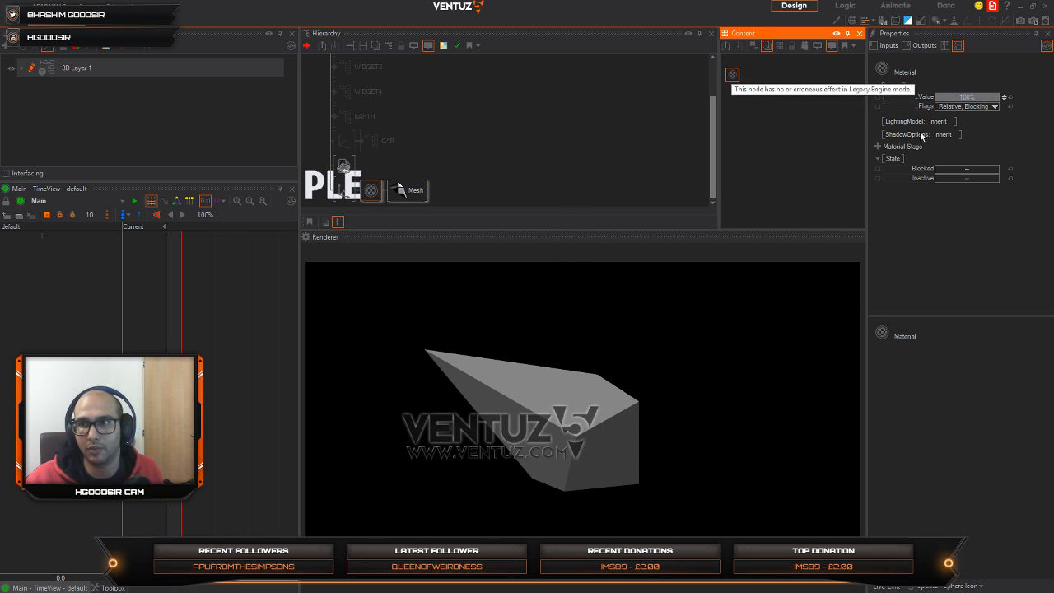
# Step: Set the Material node's lighting model to Phong with the Red base colour
pyautogui.click(947, 134)
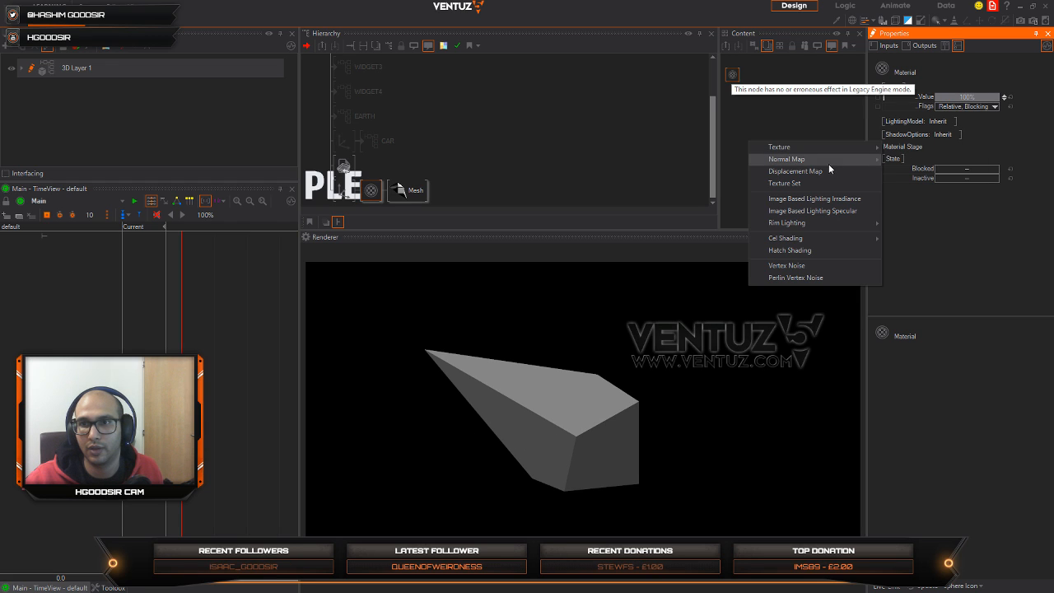
pyautogui.click(969, 139)
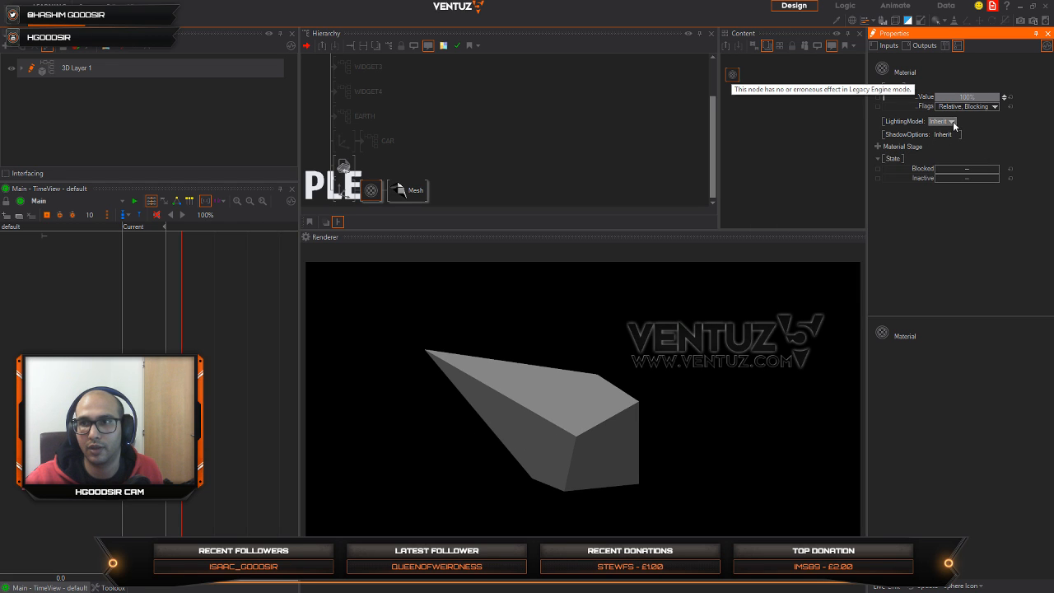
pyautogui.click(951, 122)
pyautogui.moveTo(920, 176)
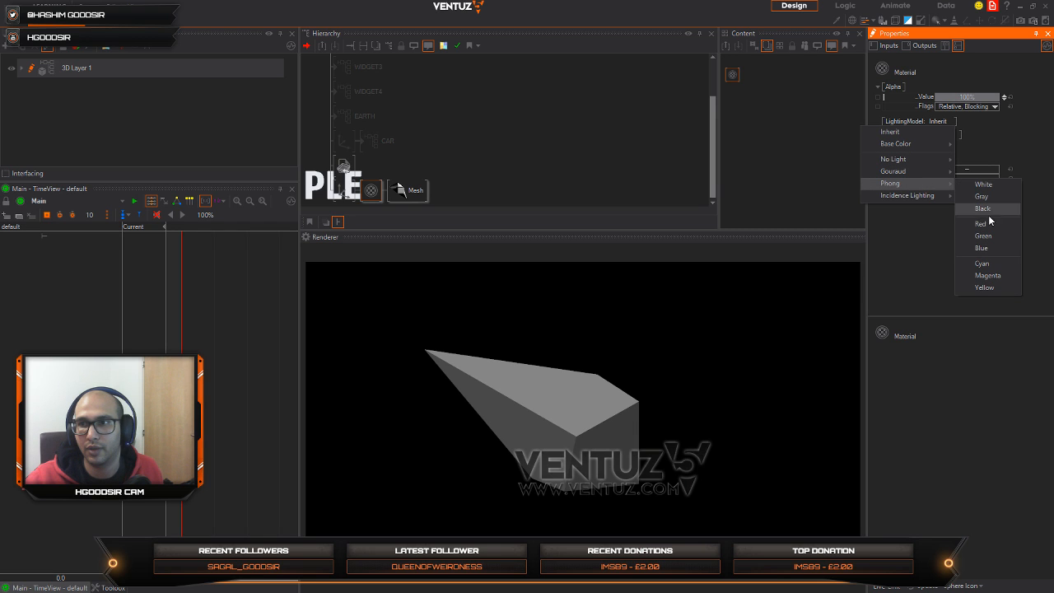
pyautogui.click(981, 223)
# Step: Add a Mover node to the mesh's content and bind the mesh's Subset property to it
pyautogui.click(407, 190)
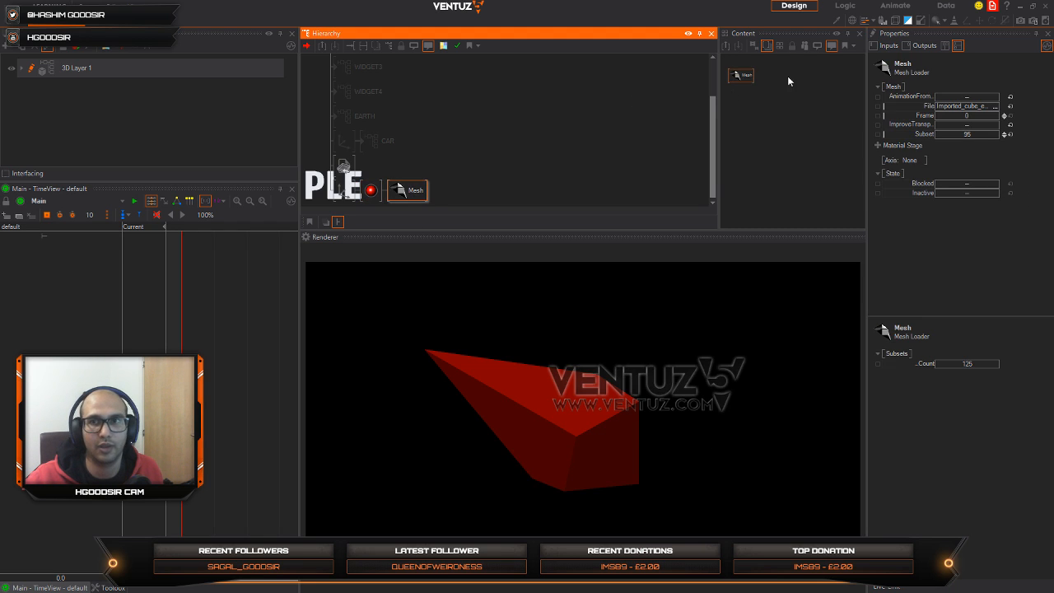
pyautogui.doubleClick(779, 129)
pyautogui.write('mover')
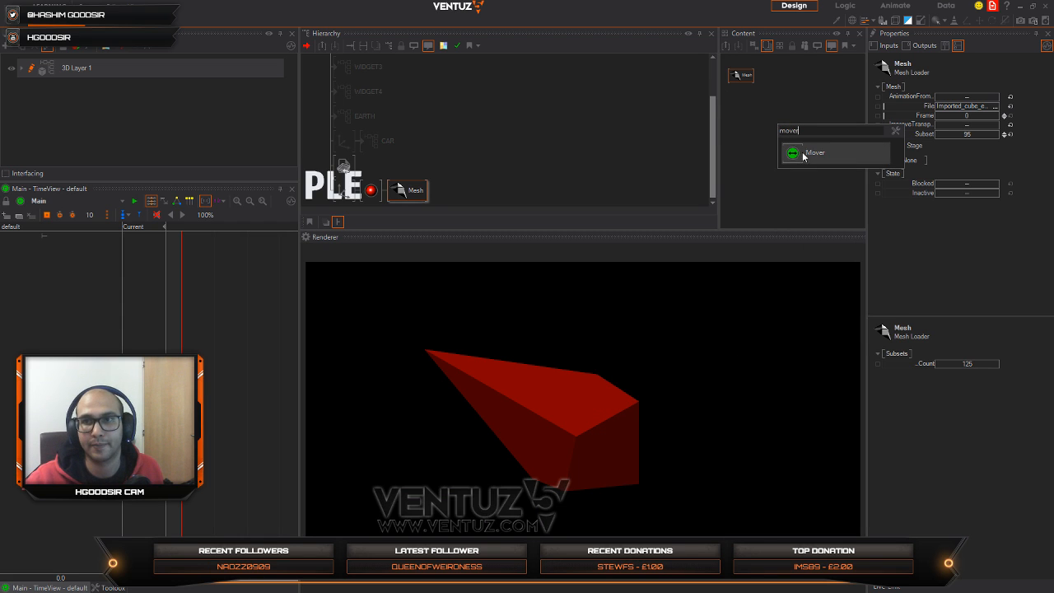
pyautogui.press('Return')
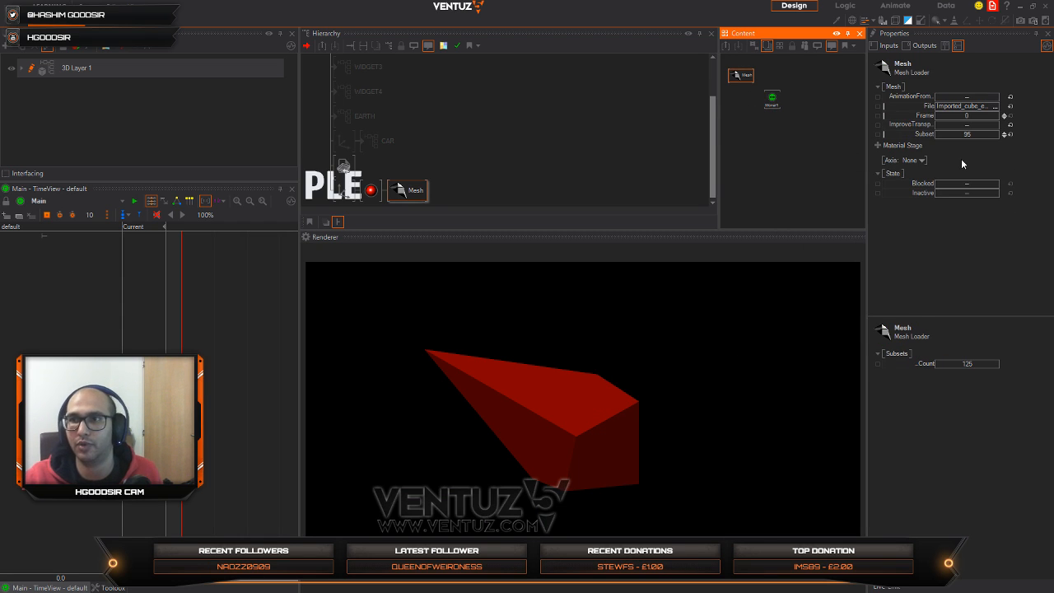
pyautogui.moveTo(916, 136); pyautogui.dragTo(770, 100)
# Step: Set the Mover's range from 0 to 125 and its duration to 4 s
pyautogui.click(770, 101)
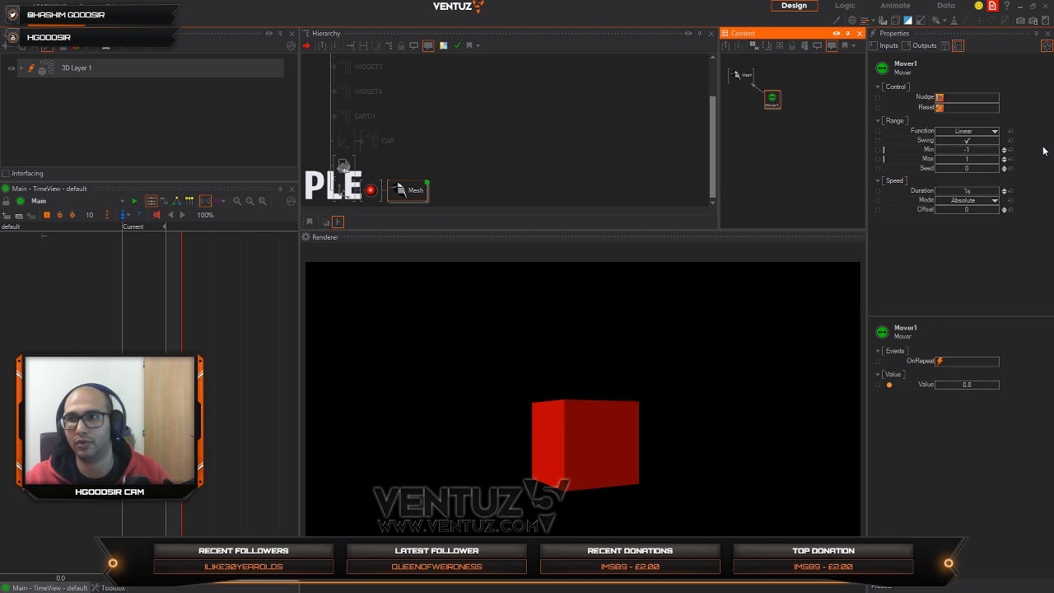
pyautogui.click(984, 149)
pyautogui.write('0')
pyautogui.press('Return')
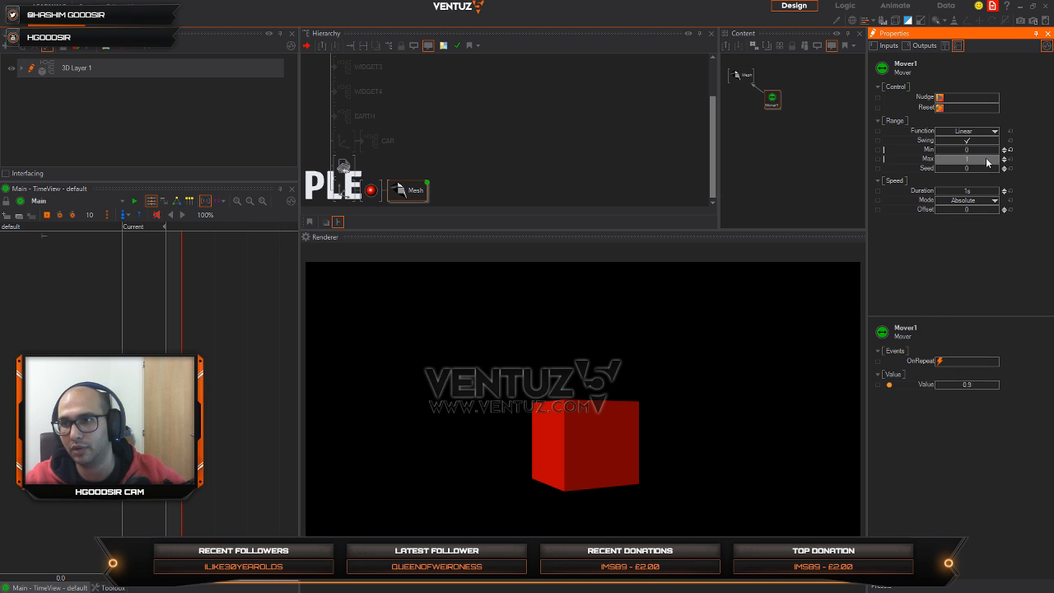
pyautogui.write('125')
pyautogui.press('Return')
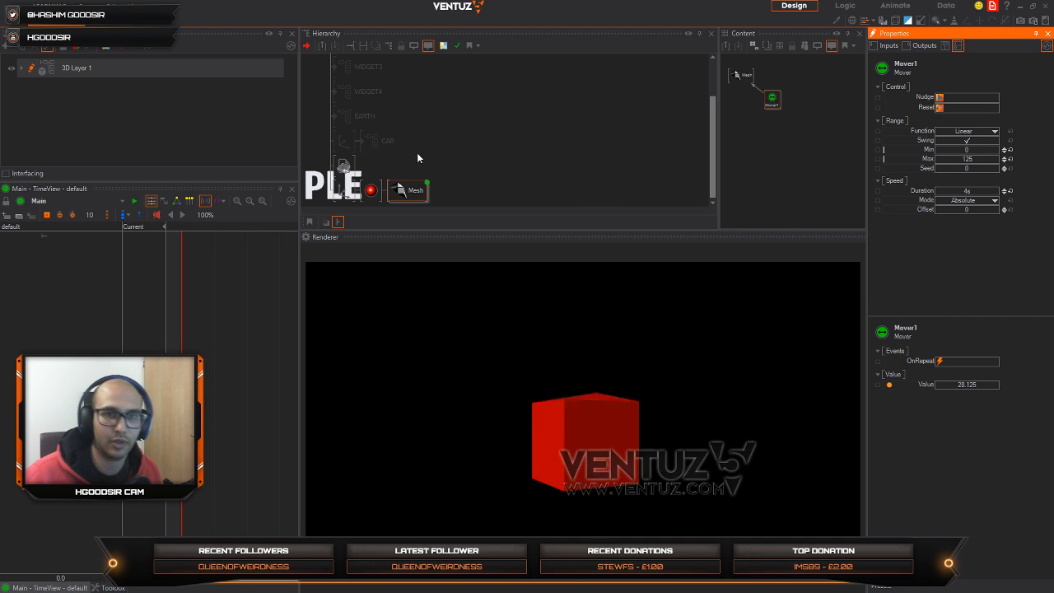
# Step: Turn the animated mesh by setting the Axis node's Y rotation to 54
pyautogui.click(344, 191)
pyautogui.moveTo(947, 147); pyautogui.dragTo(969, 151)
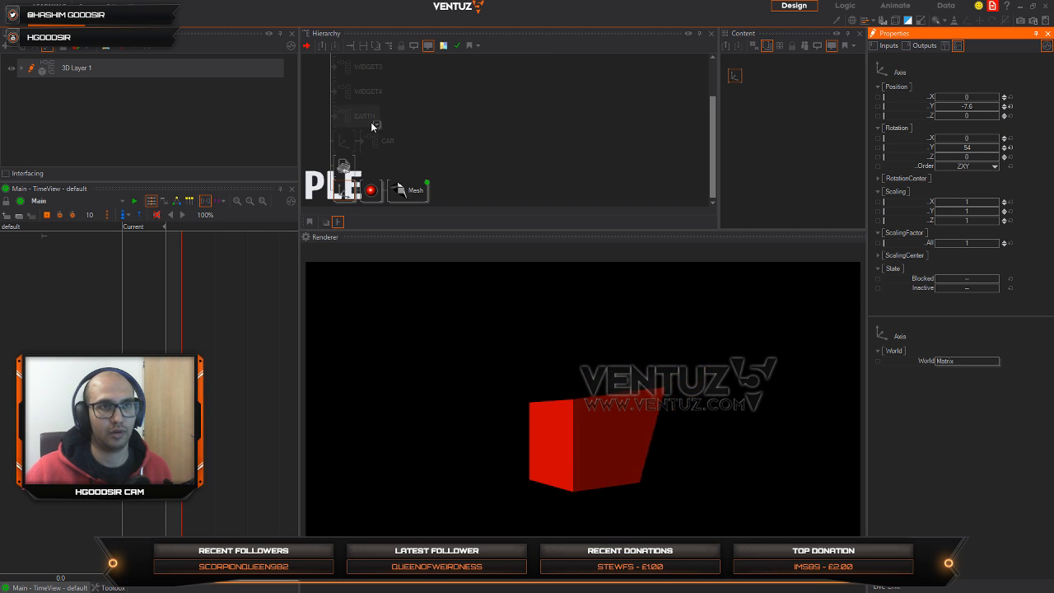
# Step: Delete the Axis node with its material and mesh from the hierarchy, and exit Ventuz
pyautogui.click(348, 195)
pyautogui.press('Delete')
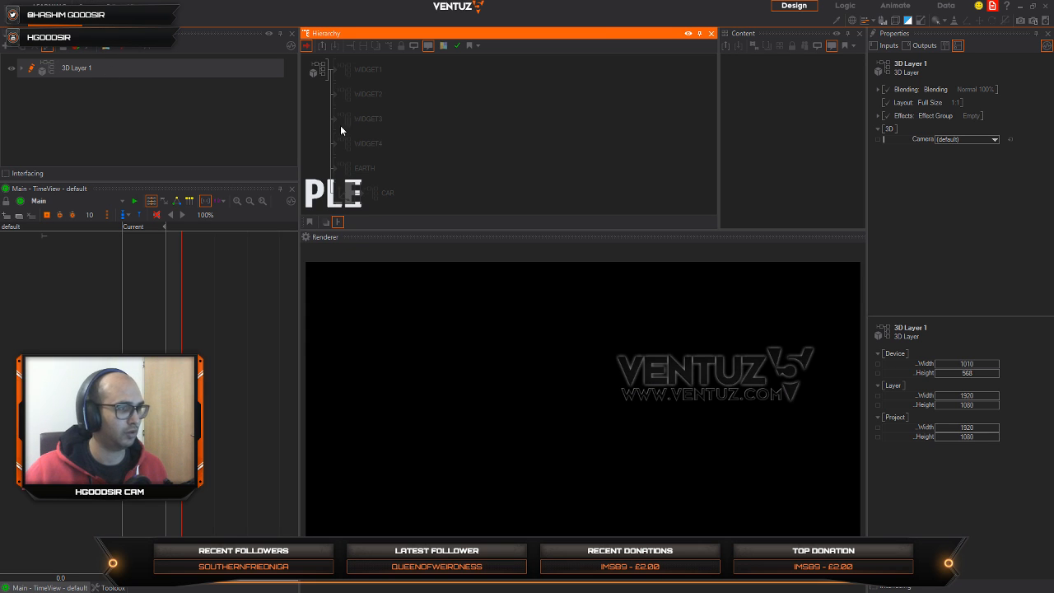
pyautogui.click(1045, 5)
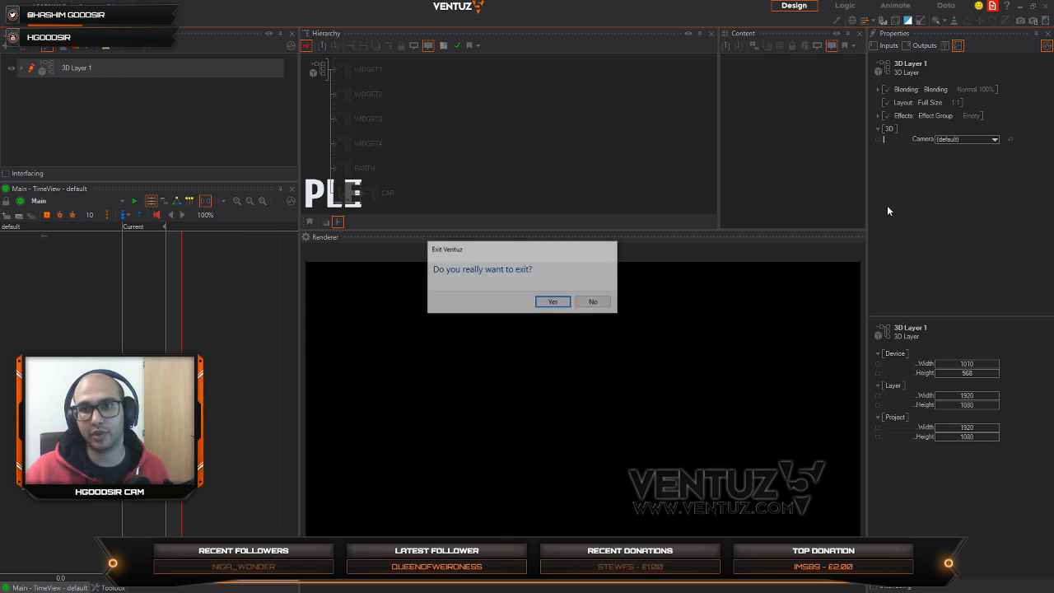
pyautogui.click(553, 303)
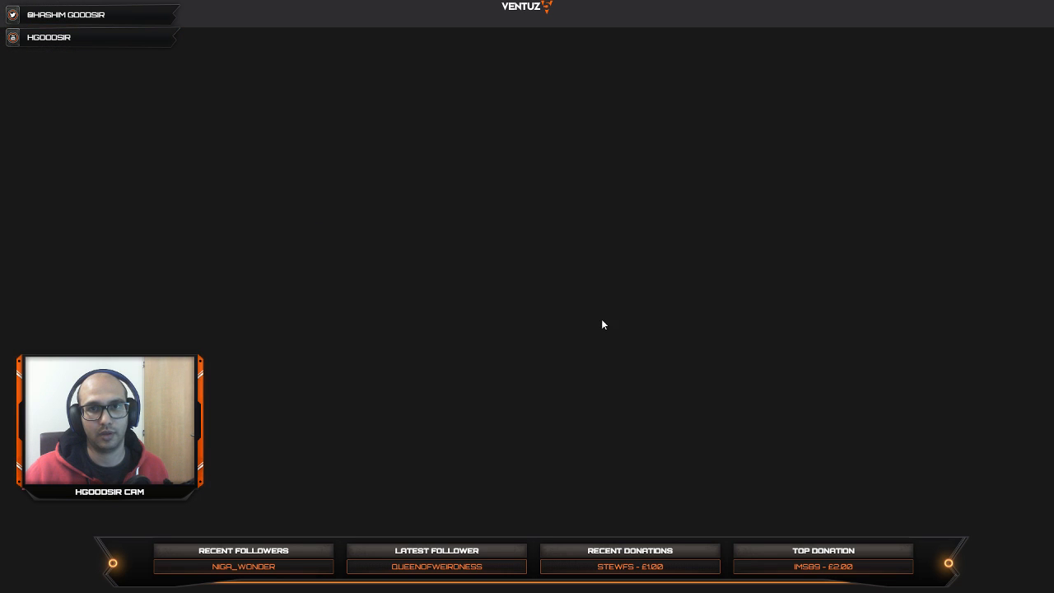
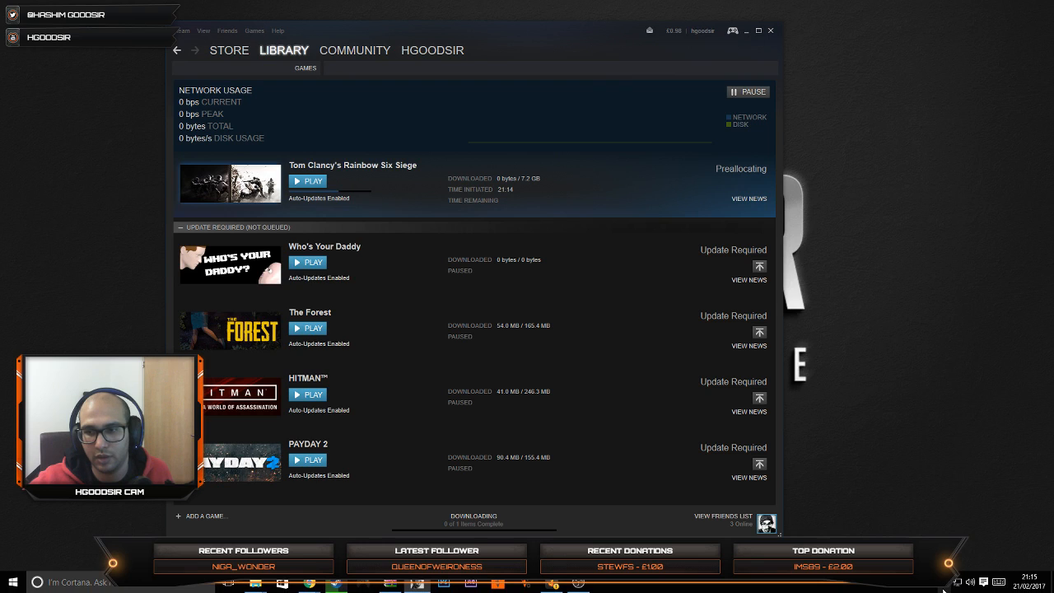
# Step: Try to launch Tom Clancy's Rainbow Six Siege from the Steam downloads list, and dismiss the launch window
pyautogui.click(944, 589)
pyautogui.click(944, 590)
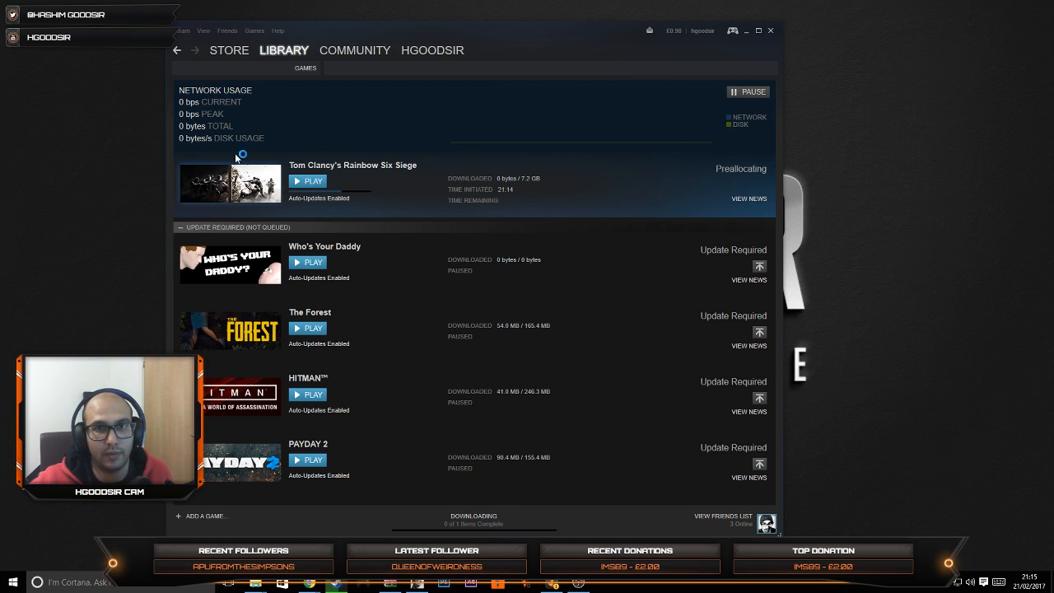
pyautogui.click(309, 181)
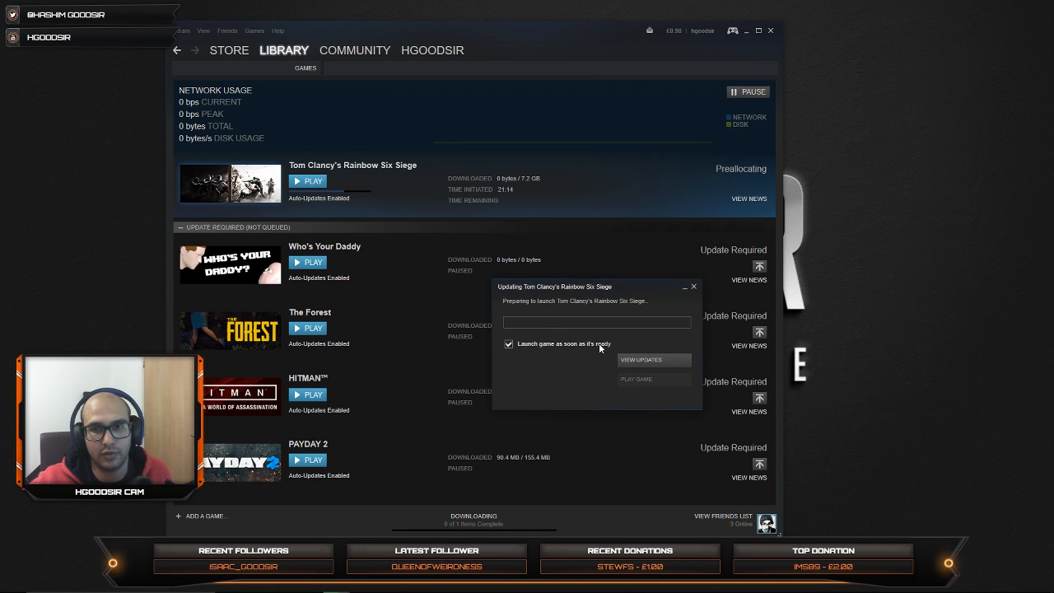
pyautogui.click(693, 286)
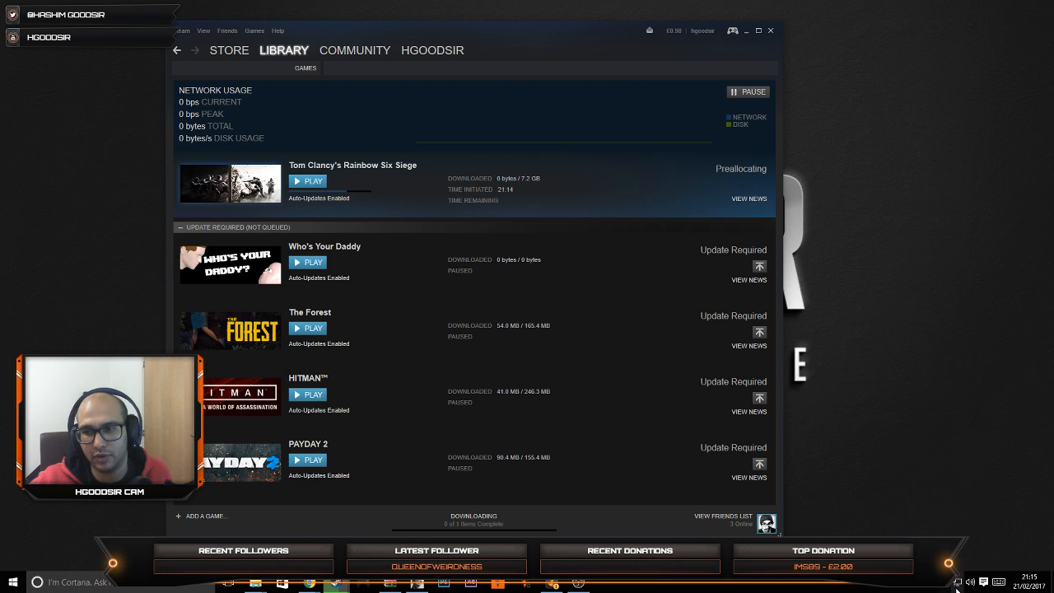
# Step: Exit the background Wargaming.net Game Updater and confirm pausing its automatic update checks
pyautogui.click(956, 582)
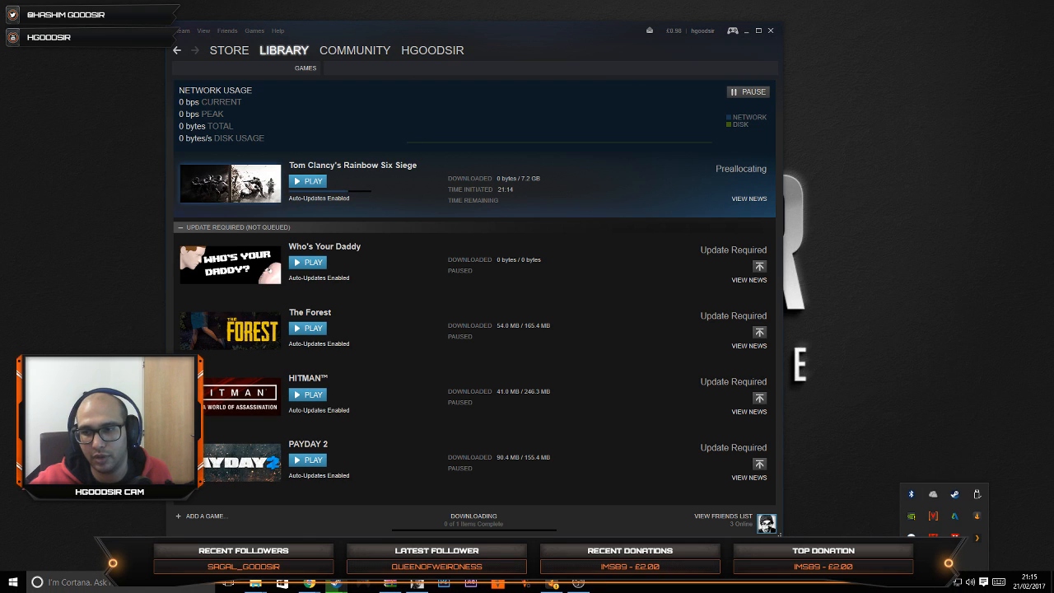
pyautogui.rightClick(912, 559)
pyautogui.click(932, 550)
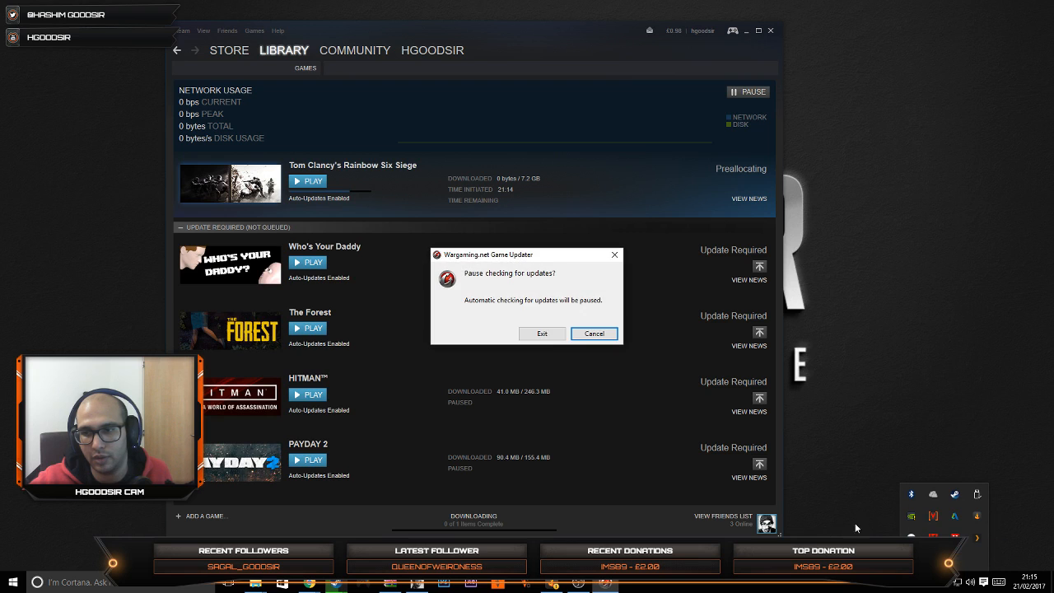
pyautogui.click(540, 336)
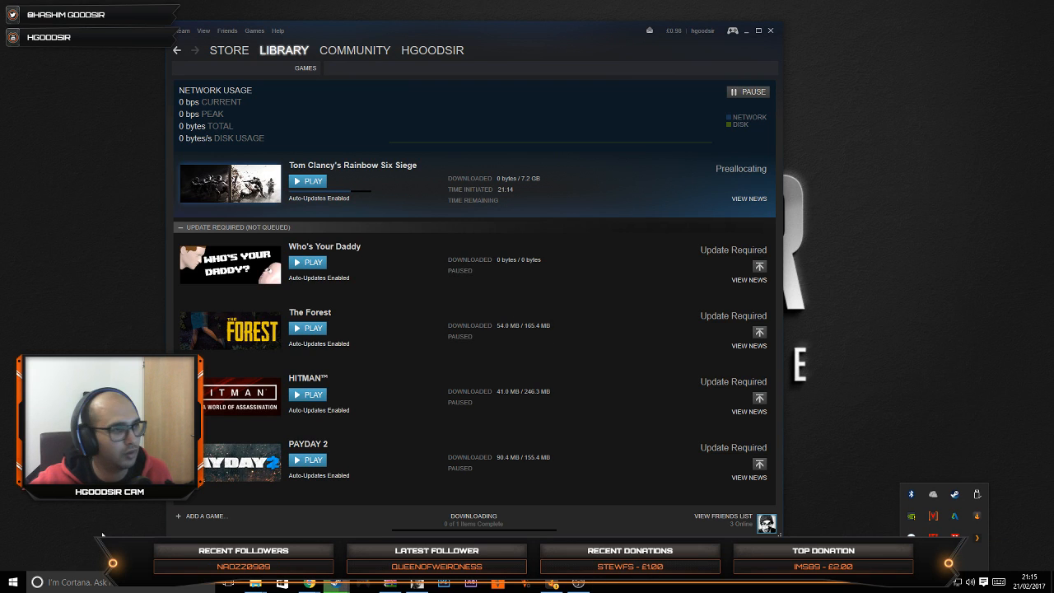
# Step: Launch Uplay through the Windows search and close its login window without signing in
pyautogui.click(58, 584)
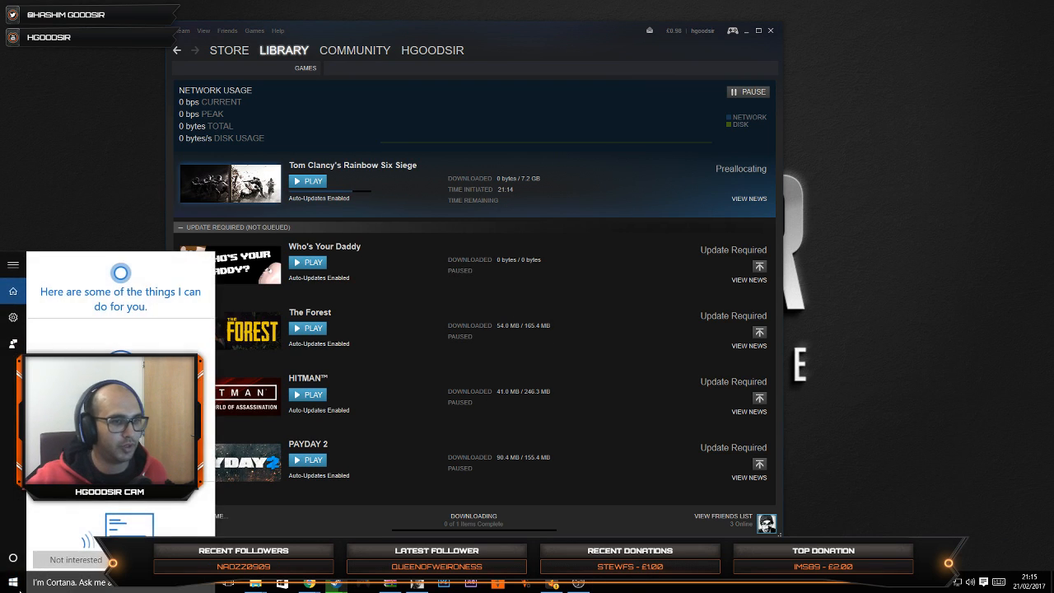
pyautogui.click(12, 587)
pyautogui.click(48, 587)
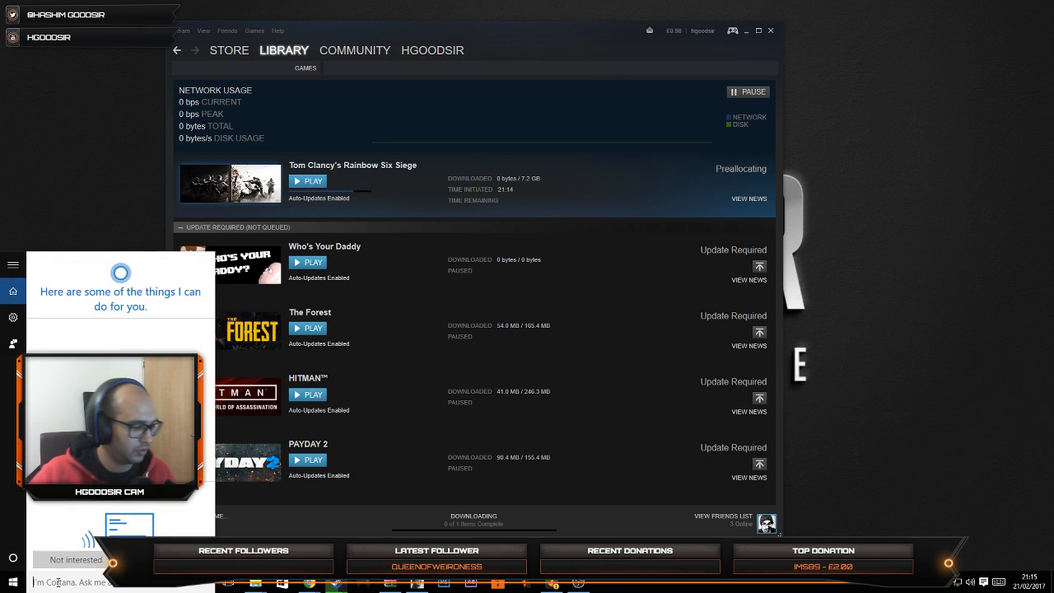
pyautogui.write('uplay')
pyautogui.press('Return')
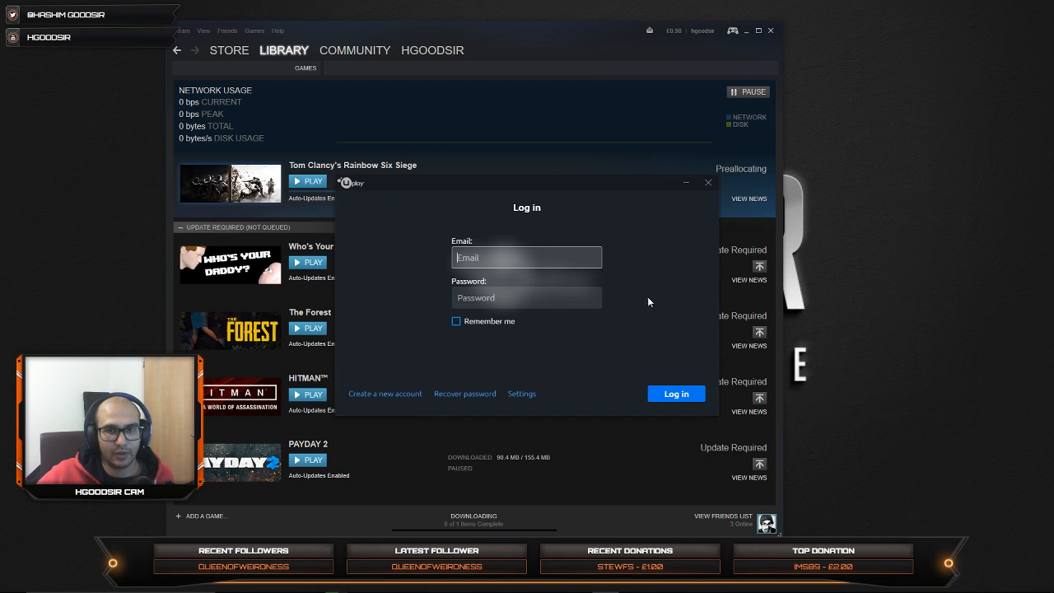
pyautogui.moveTo(464, 187)
pyautogui.mouseDown()
pyautogui.moveTo(551, 181)
pyautogui.moveTo(466, 176)
pyautogui.moveTo(473, 181)
pyautogui.mouseUp()
pyautogui.click(716, 177)
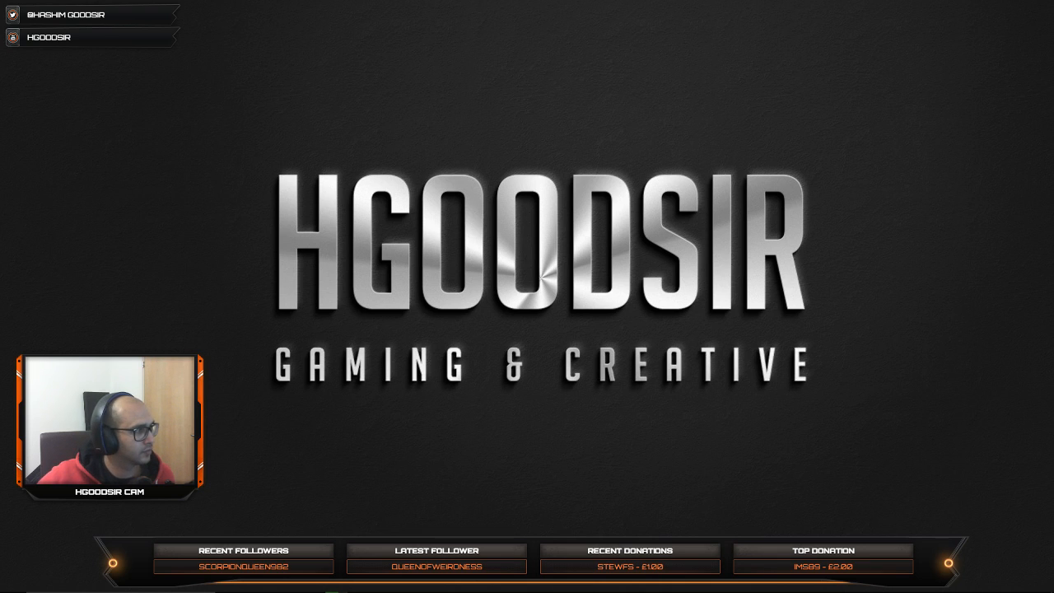
# Step: Bring Steam back up, open the games library and browse the pages of the listed games for something to play
pyautogui.click(336, 590)
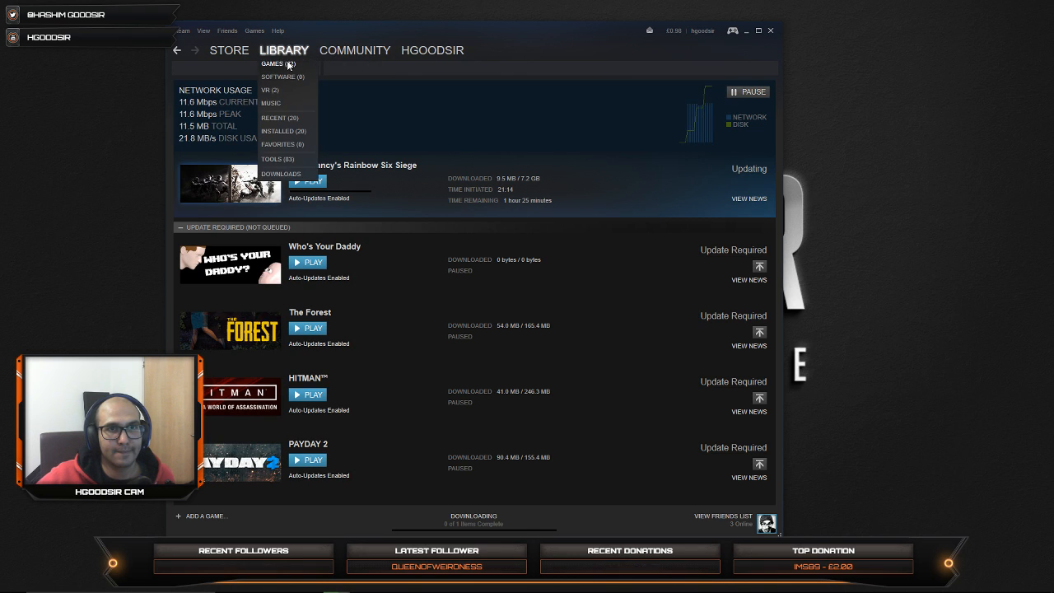
pyautogui.click(288, 64)
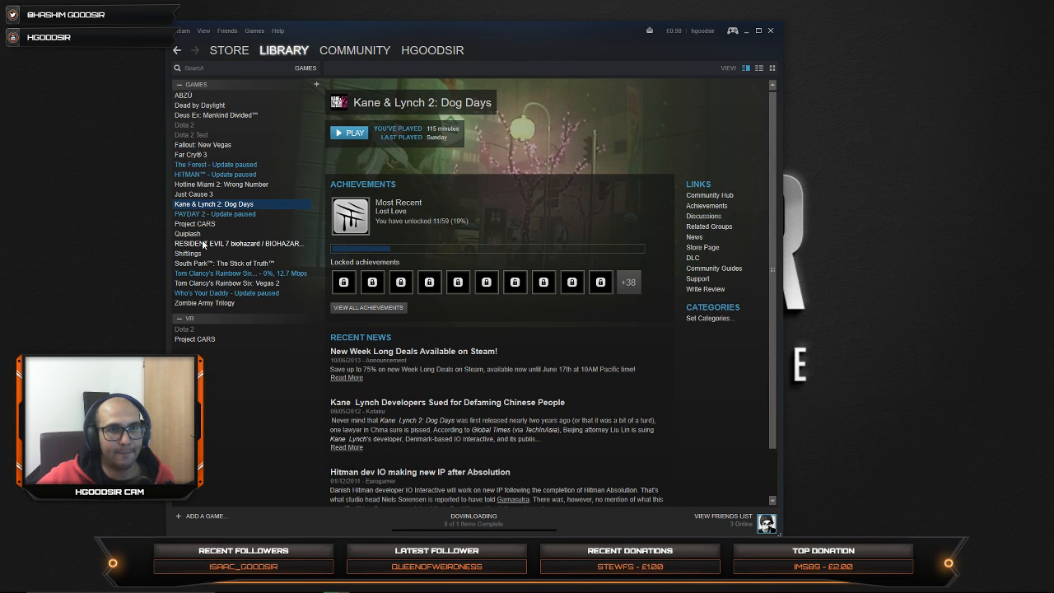
pyautogui.click(209, 215)
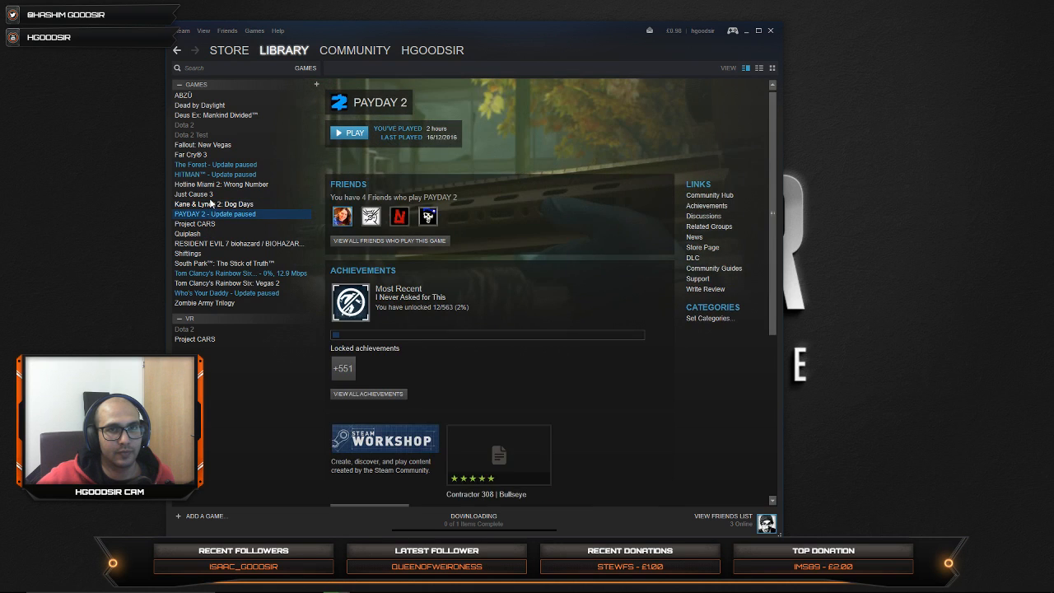
pyautogui.click(209, 200)
pyautogui.click(209, 195)
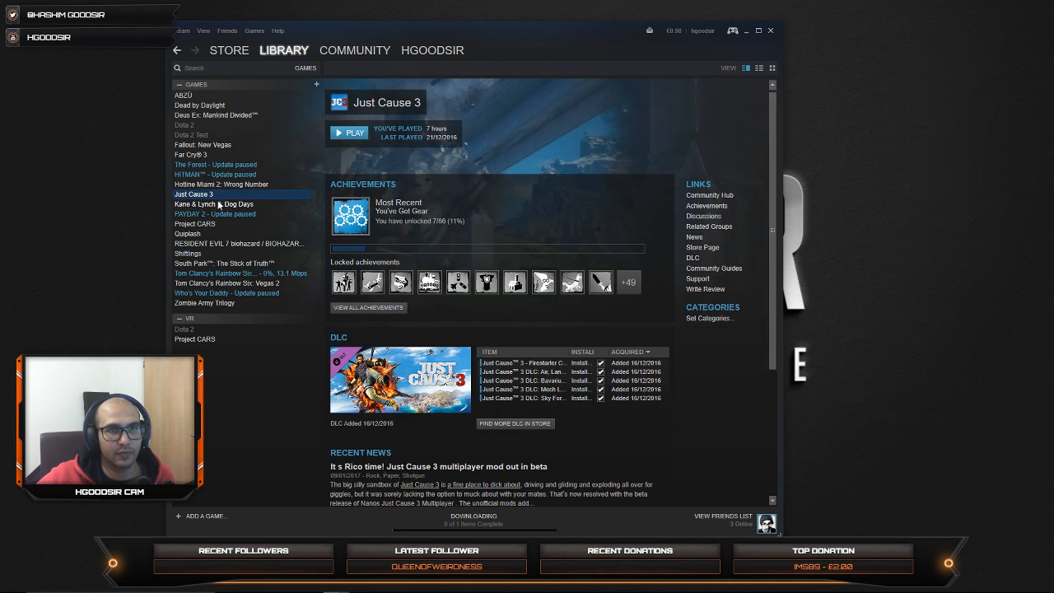
pyautogui.click(214, 205)
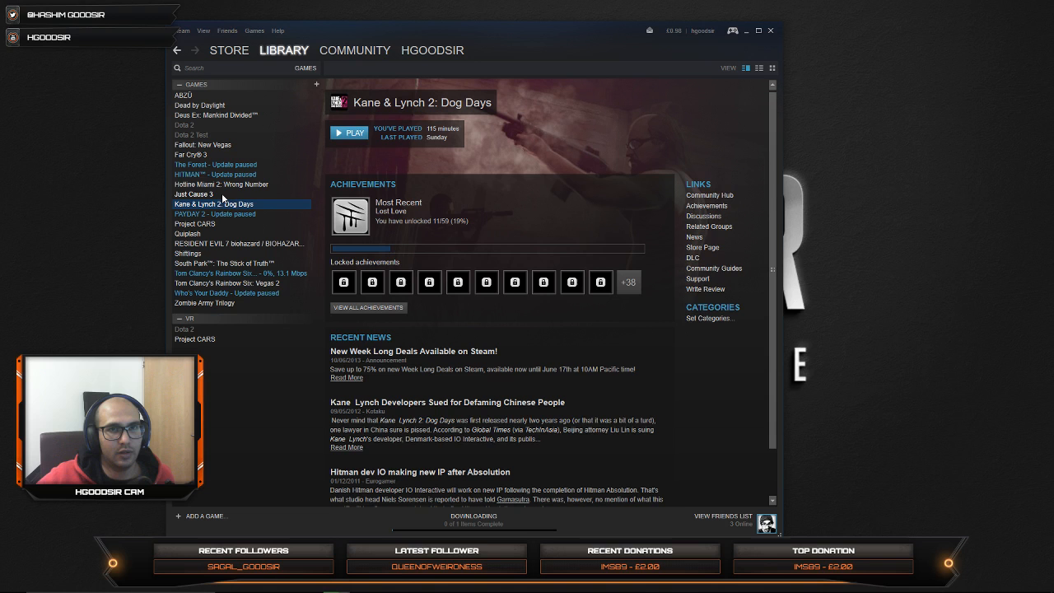
pyautogui.click(202, 154)
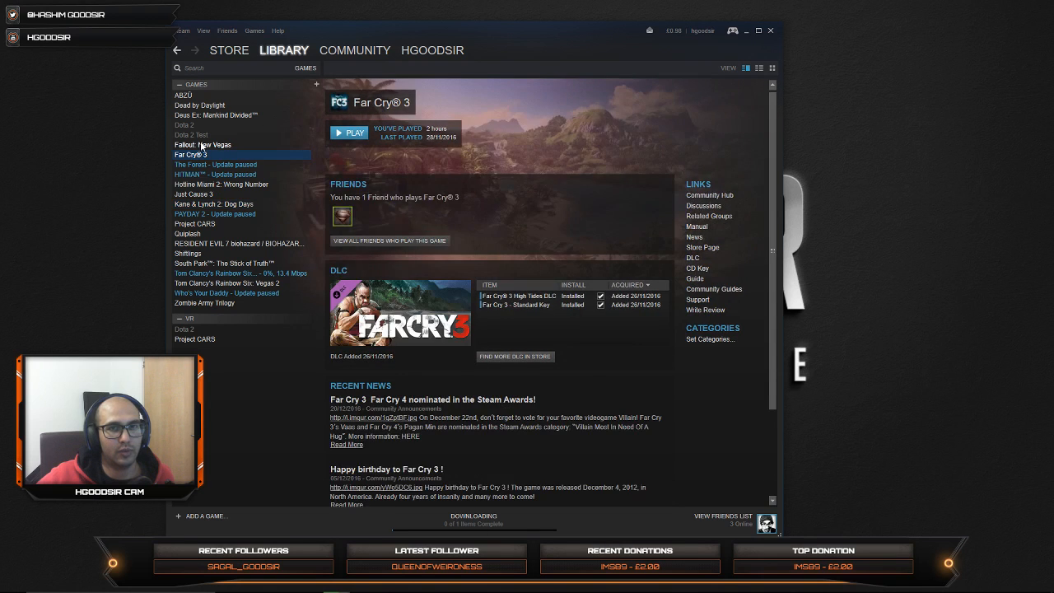
pyautogui.click(201, 143)
pyautogui.click(196, 134)
pyautogui.click(198, 115)
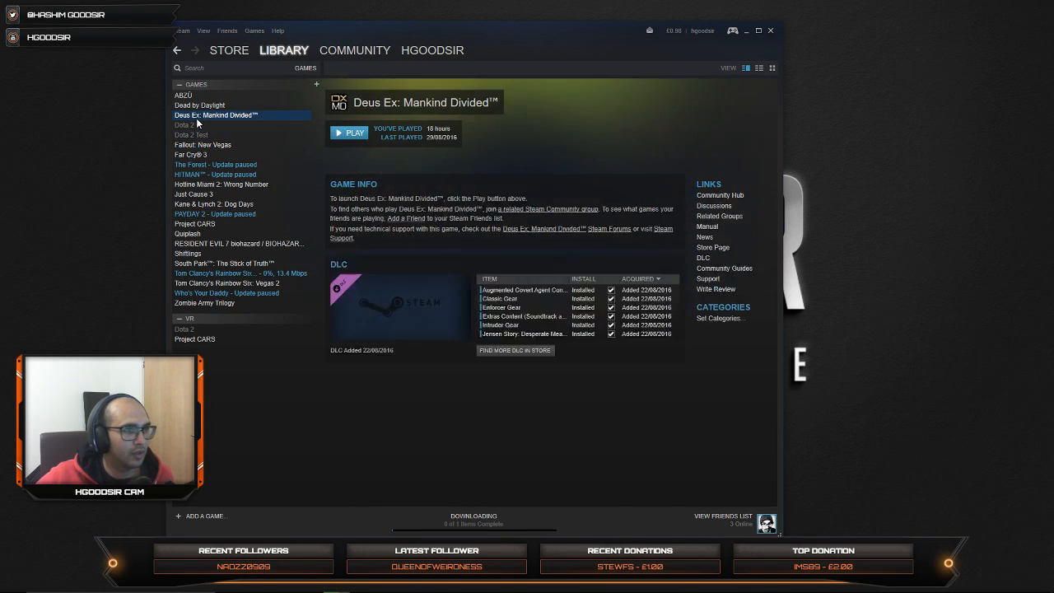
pyautogui.click(199, 105)
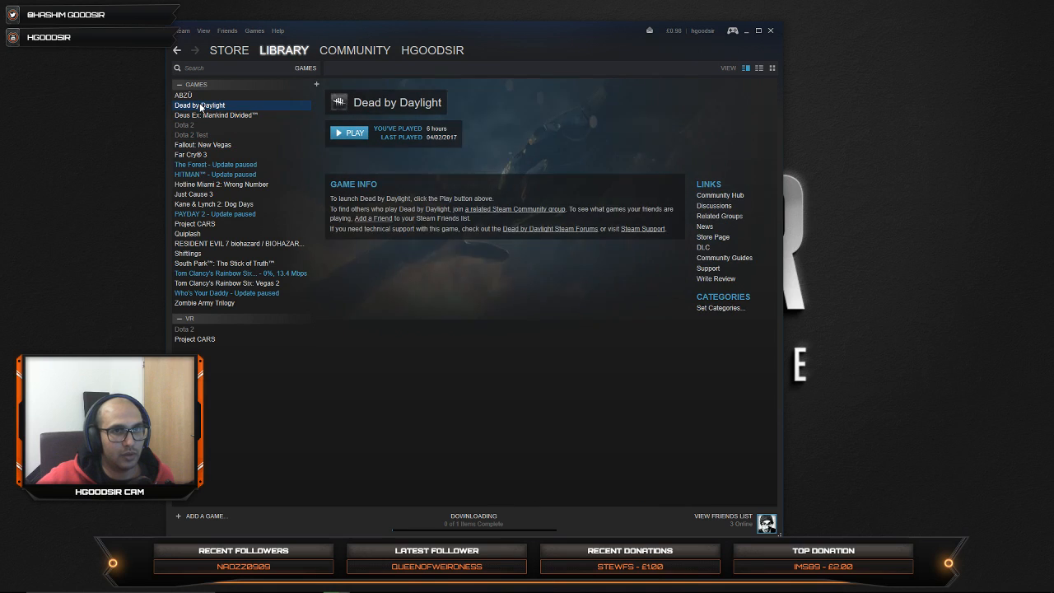
pyautogui.click(203, 223)
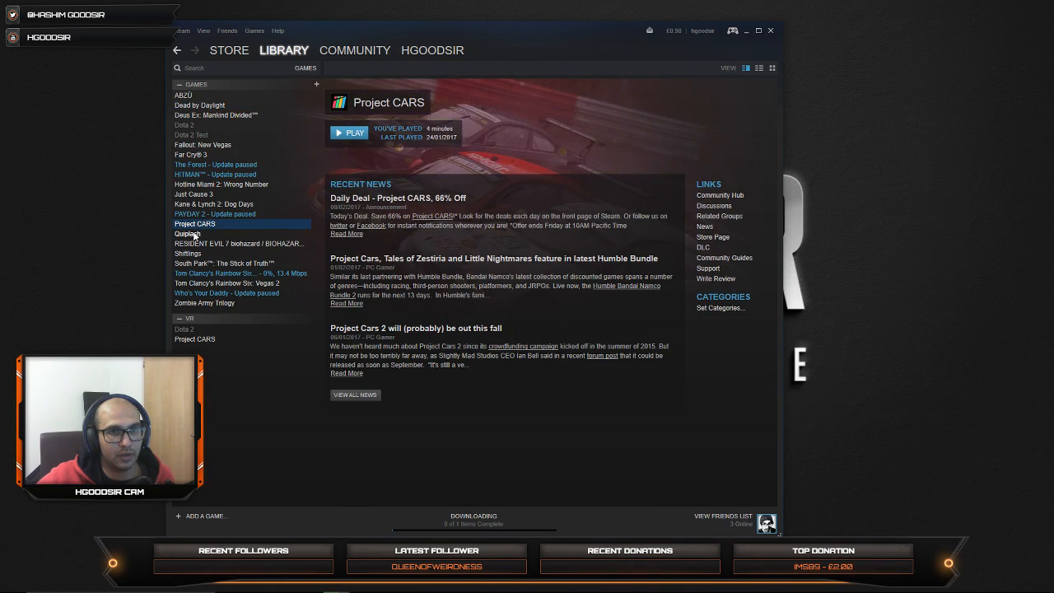
pyautogui.click(213, 234)
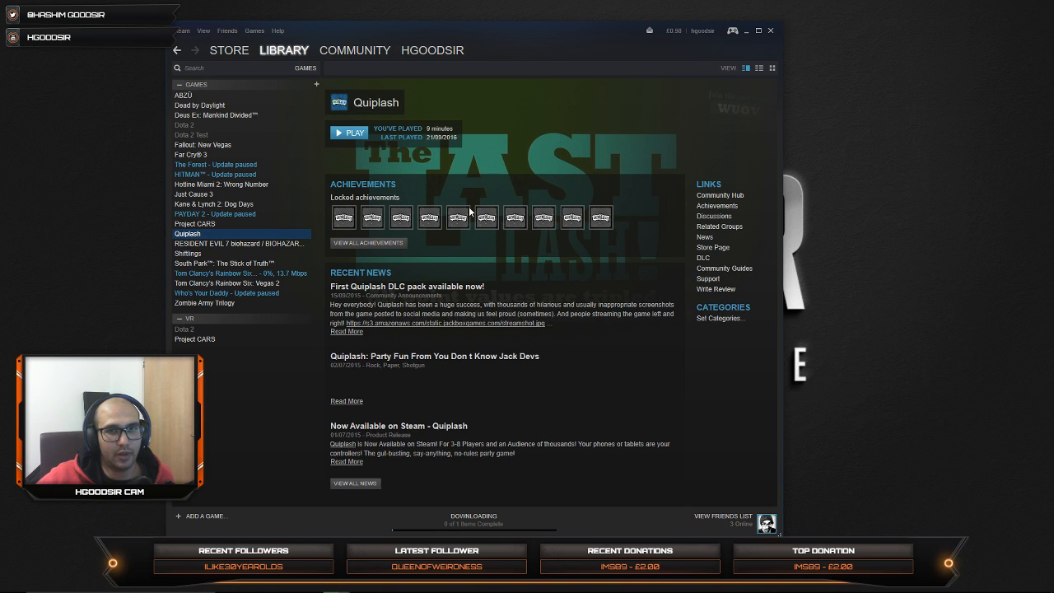
pyautogui.click(227, 264)
pyautogui.click(223, 281)
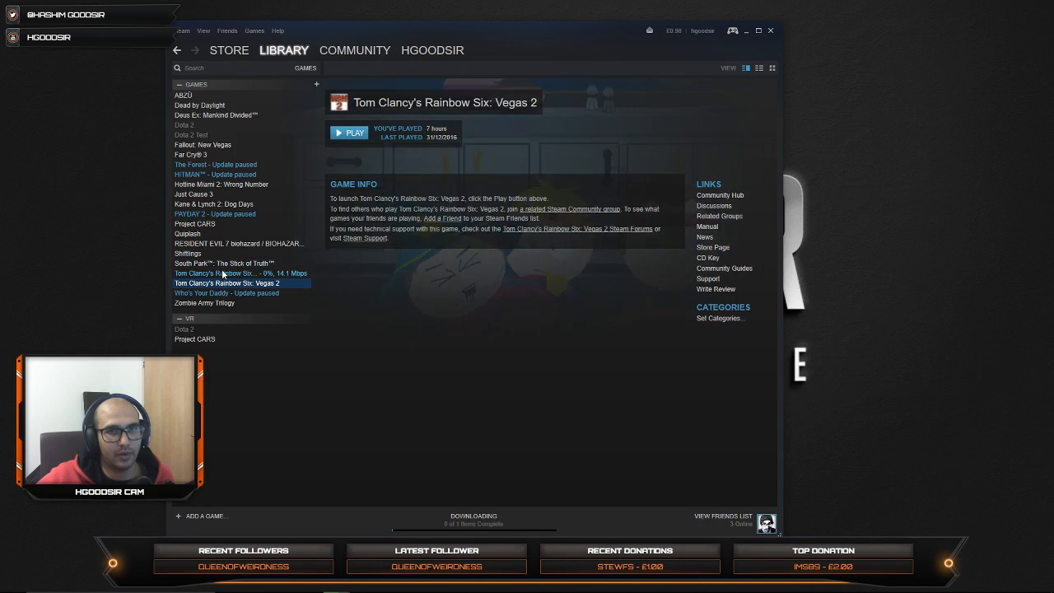
pyautogui.click(222, 275)
pyautogui.click(215, 282)
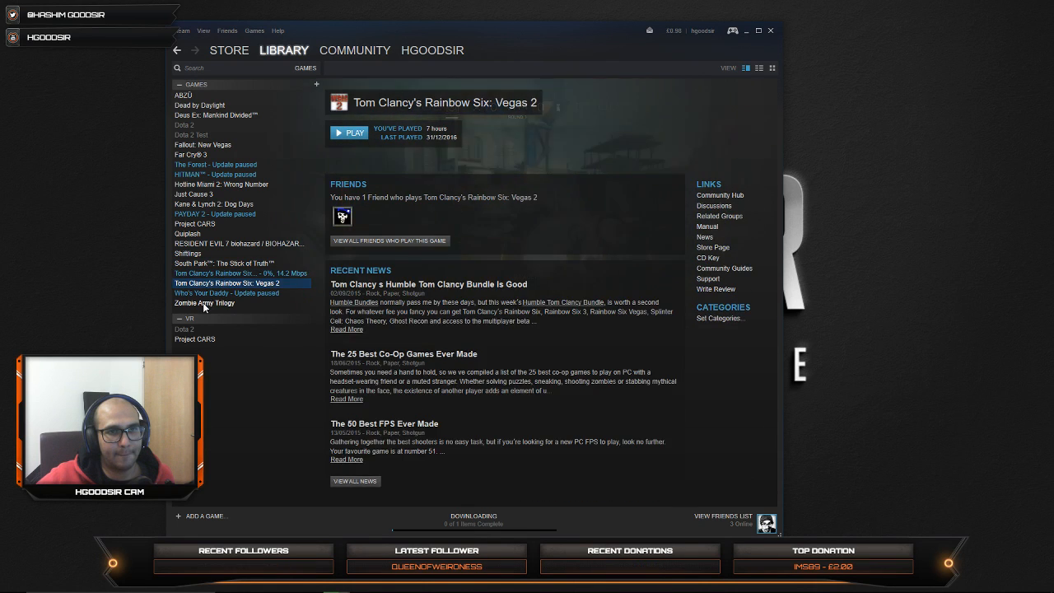
pyautogui.click(212, 302)
pyautogui.click(212, 293)
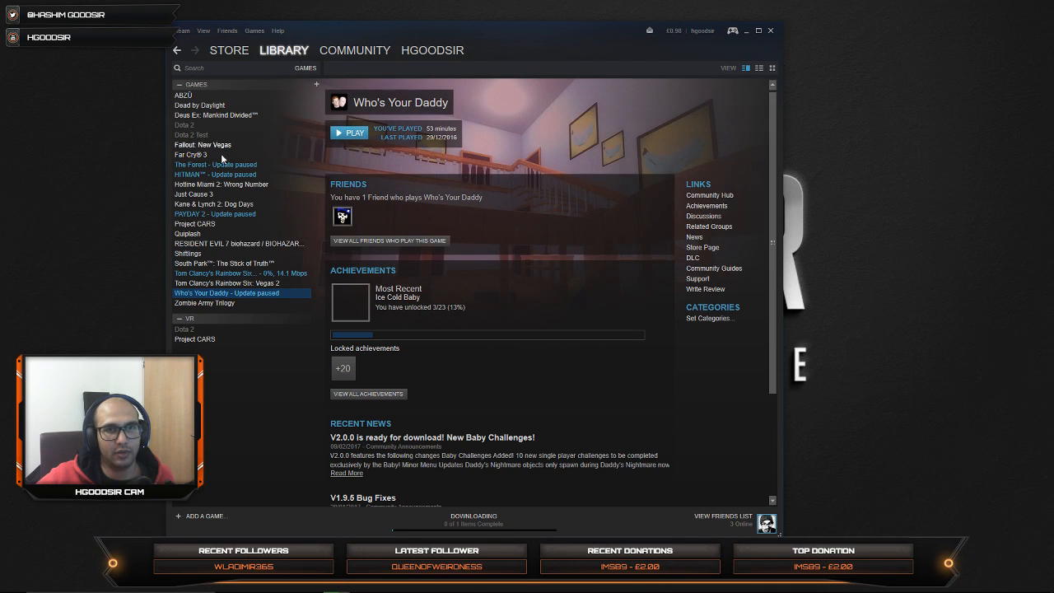
pyautogui.click(207, 173)
pyautogui.click(193, 125)
pyautogui.click(205, 104)
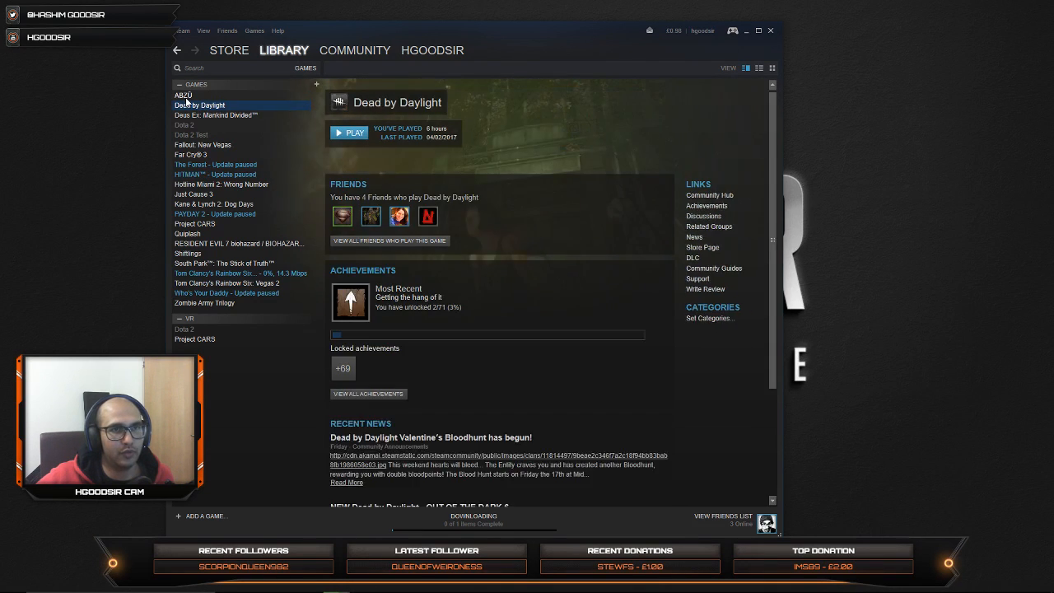
pyautogui.click(186, 97)
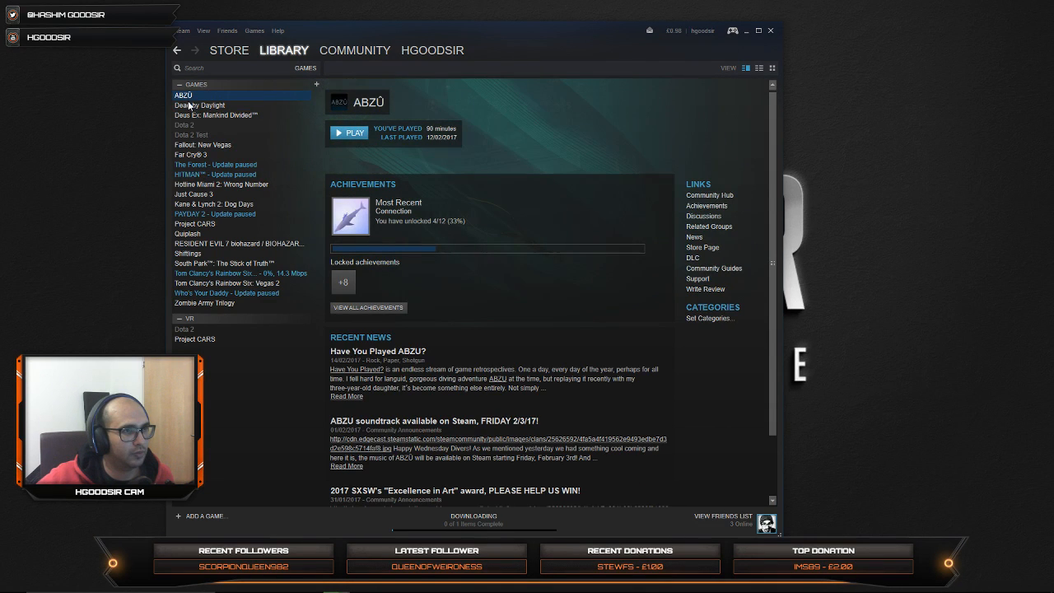
pyautogui.click(195, 223)
pyautogui.click(214, 263)
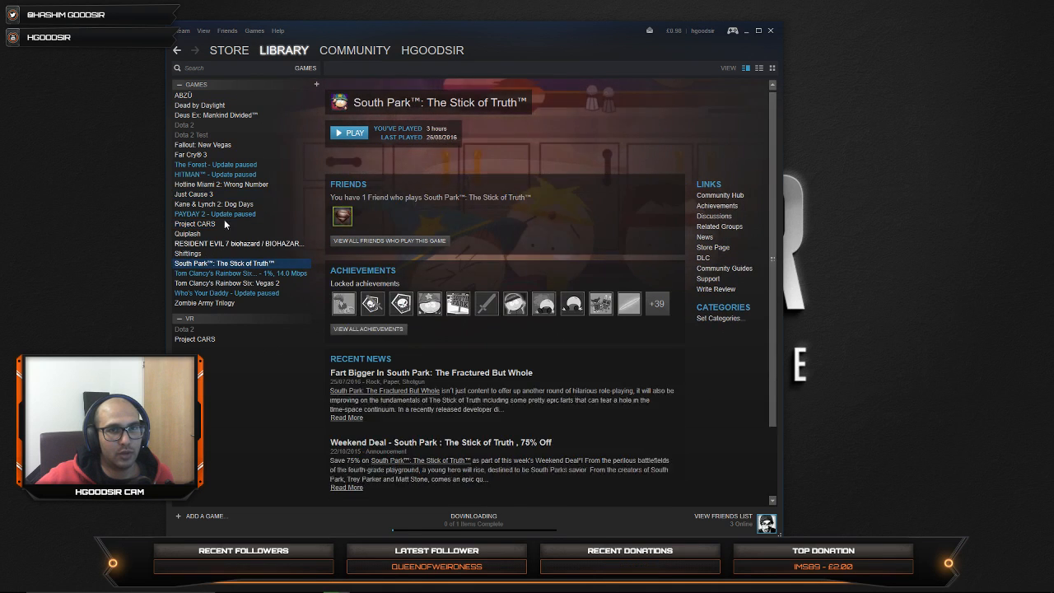
pyautogui.click(205, 214)
pyautogui.click(208, 243)
pyautogui.click(202, 254)
pyautogui.click(204, 274)
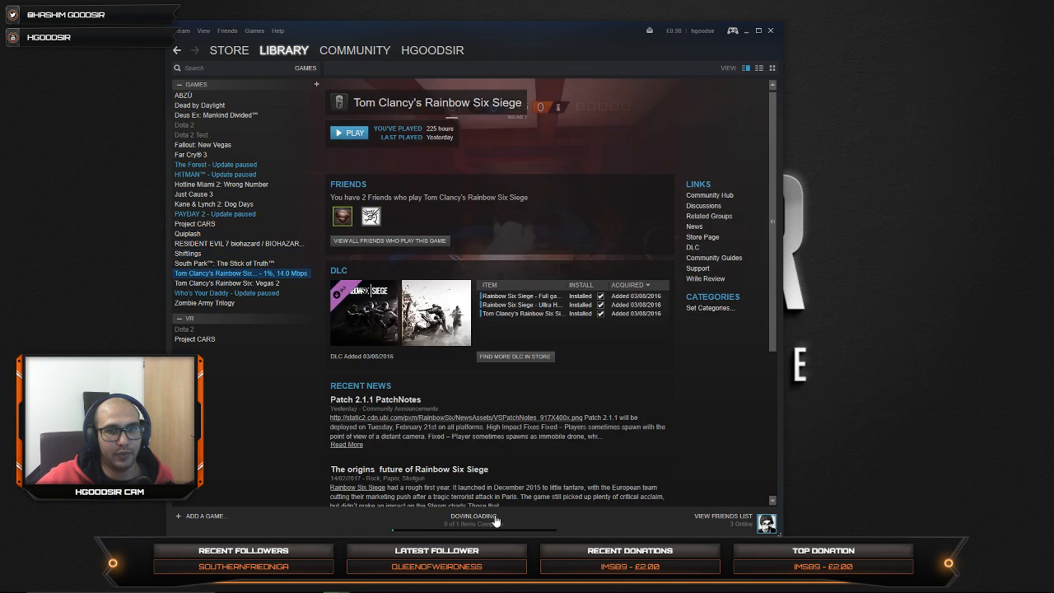
# Step: Return to the downloads overview to check the progress of the Rainbow Six Siege update
pyautogui.click(473, 516)
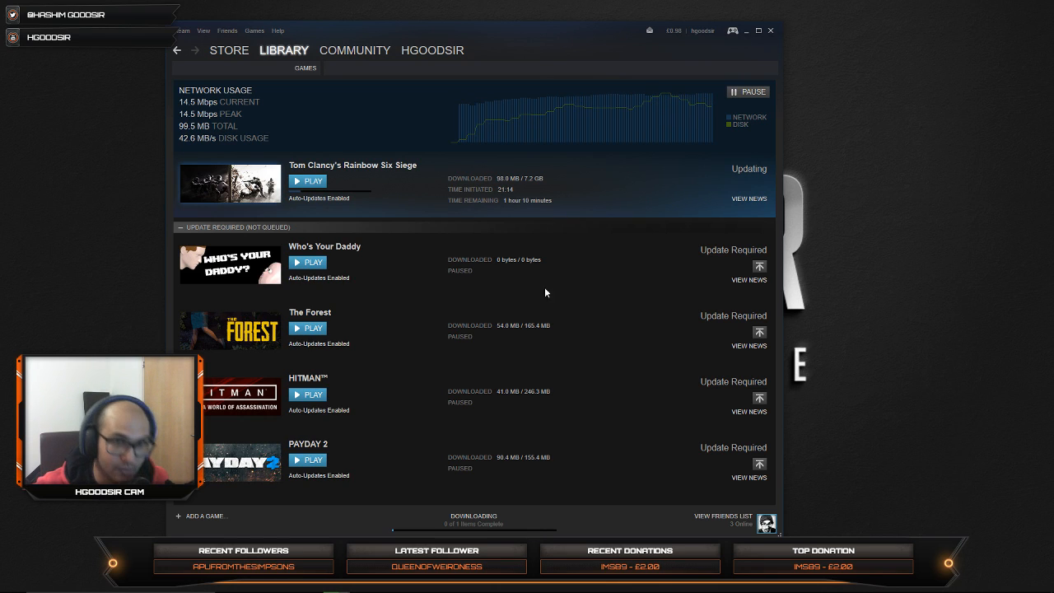
pyautogui.moveTo(378, 50)
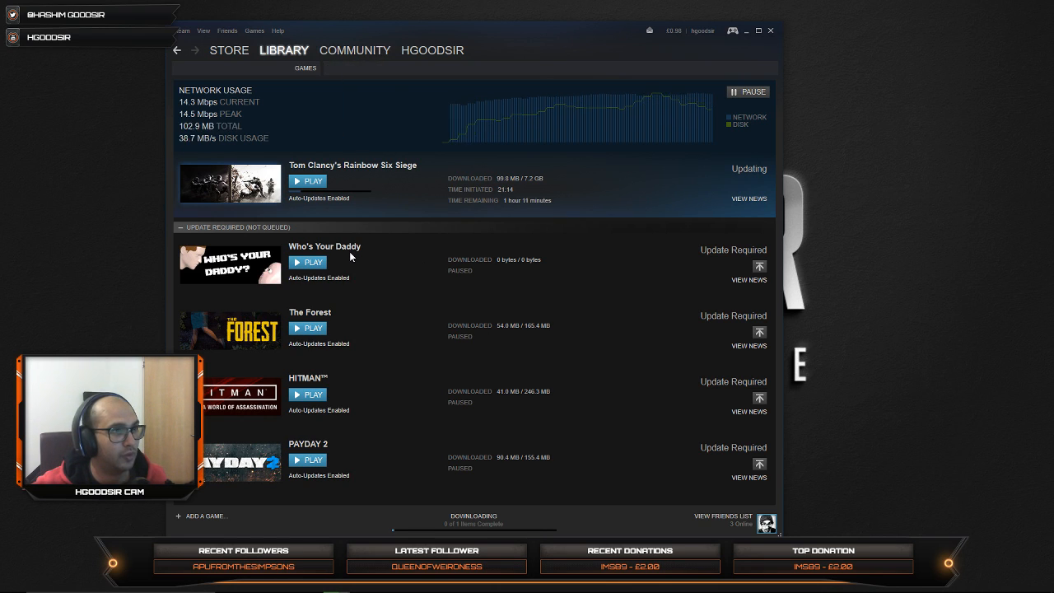